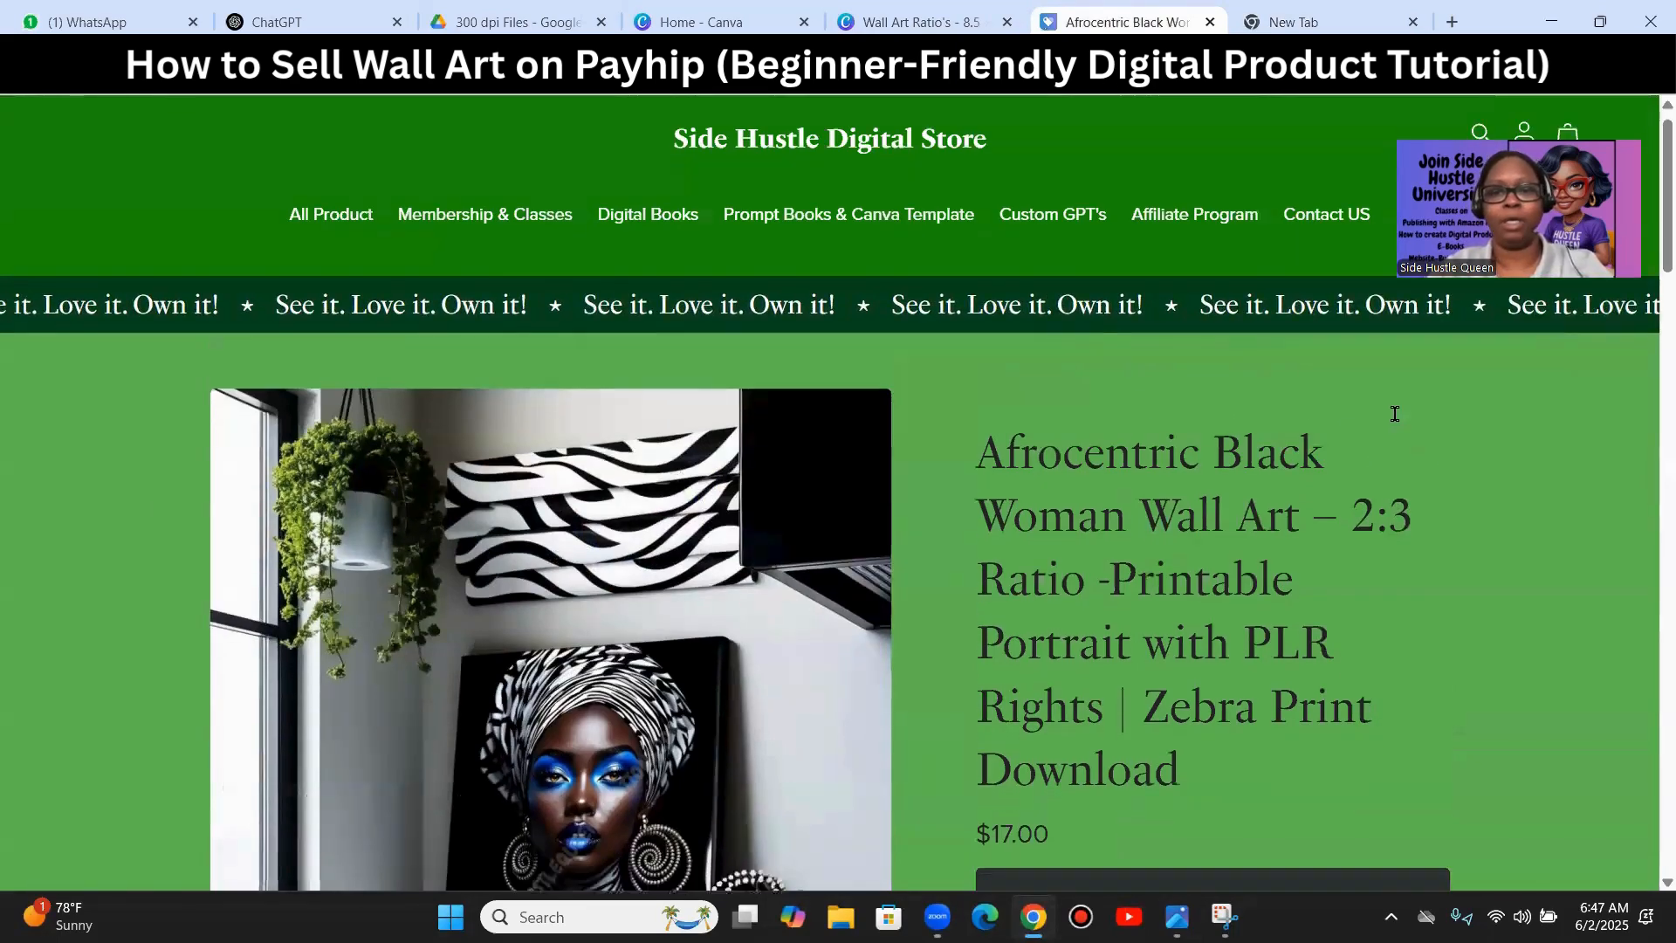
- Review the Afrocentric Black Woman Wall Art listing's mockup images, recommended print sizes, notes, disclaimer and product description
{"action": "scroll", "coordinate": [955, 467], "scroll_direction": "down", "scroll_amount": 1}
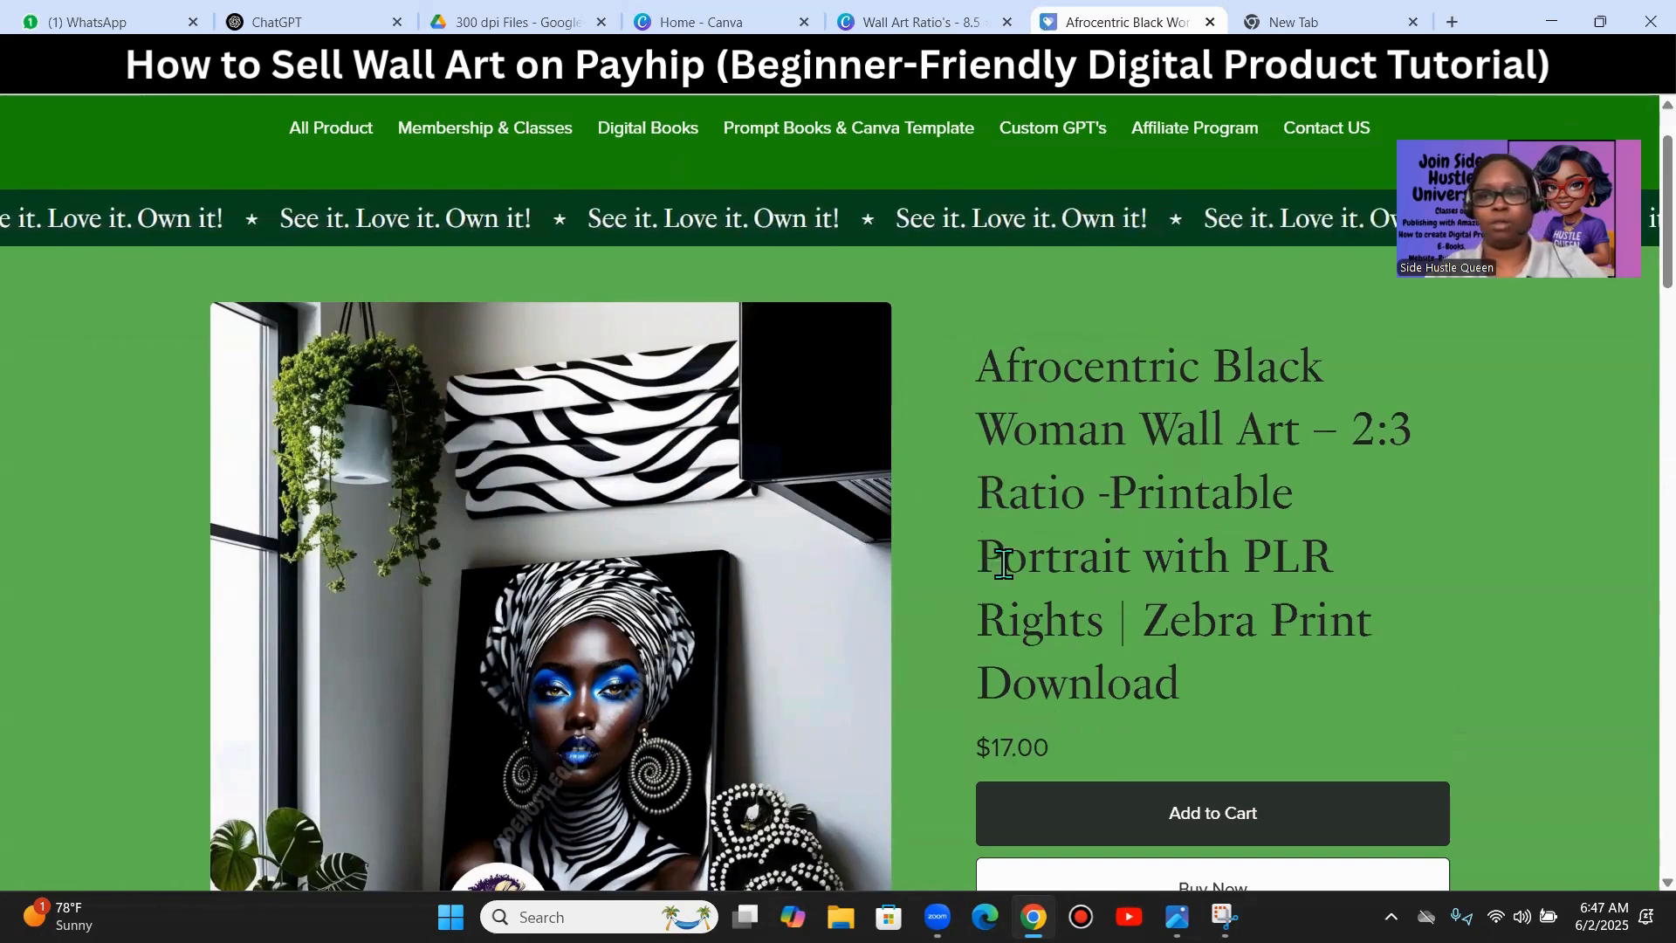
{"action": "scroll", "coordinate": [738, 576], "scroll_direction": "down", "scroll_amount": 2}
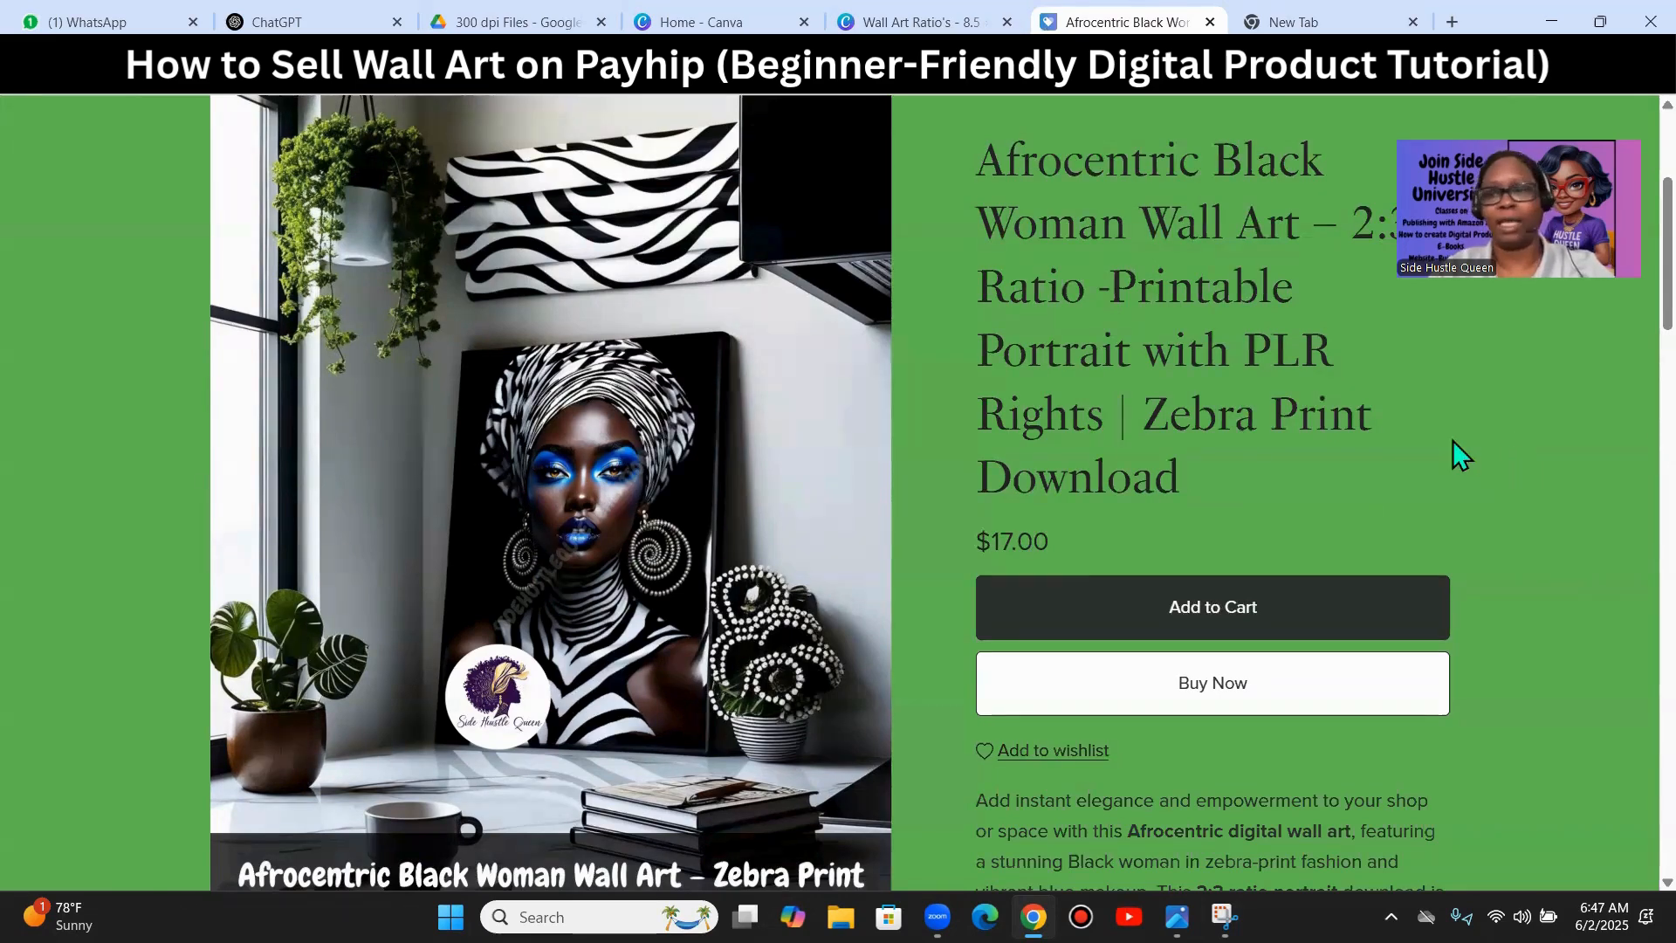
{"action": "scroll", "coordinate": [1452, 440], "scroll_direction": "down", "scroll_amount": 1}
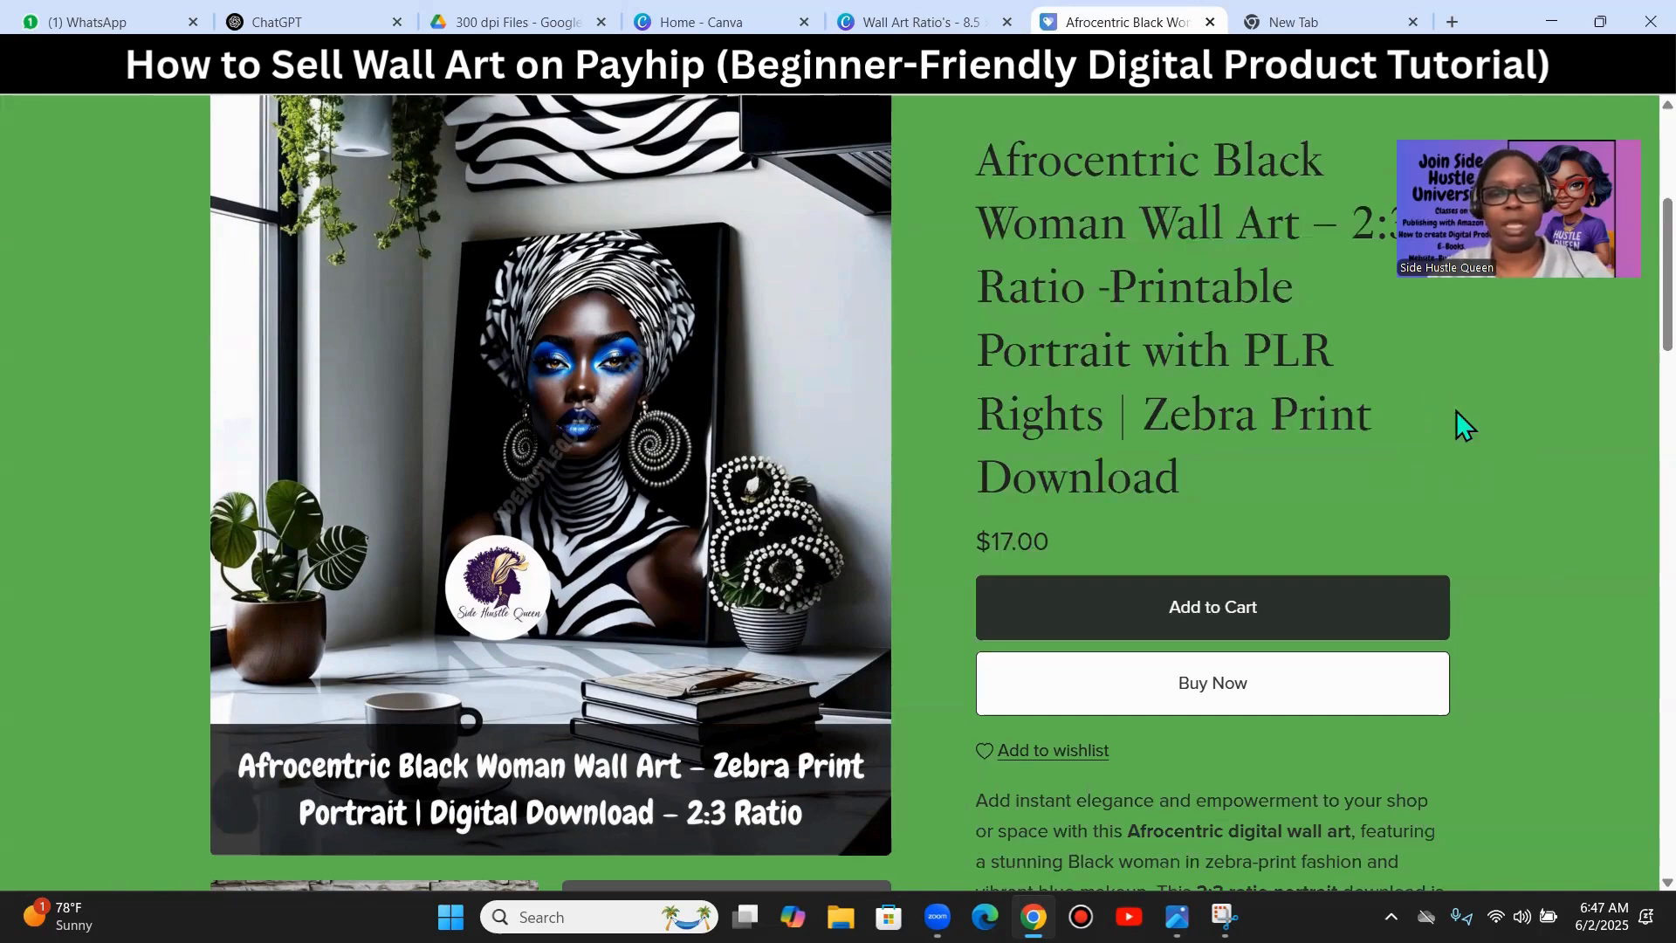
{"action": "scroll", "coordinate": [1446, 417], "scroll_direction": "down", "scroll_amount": 3}
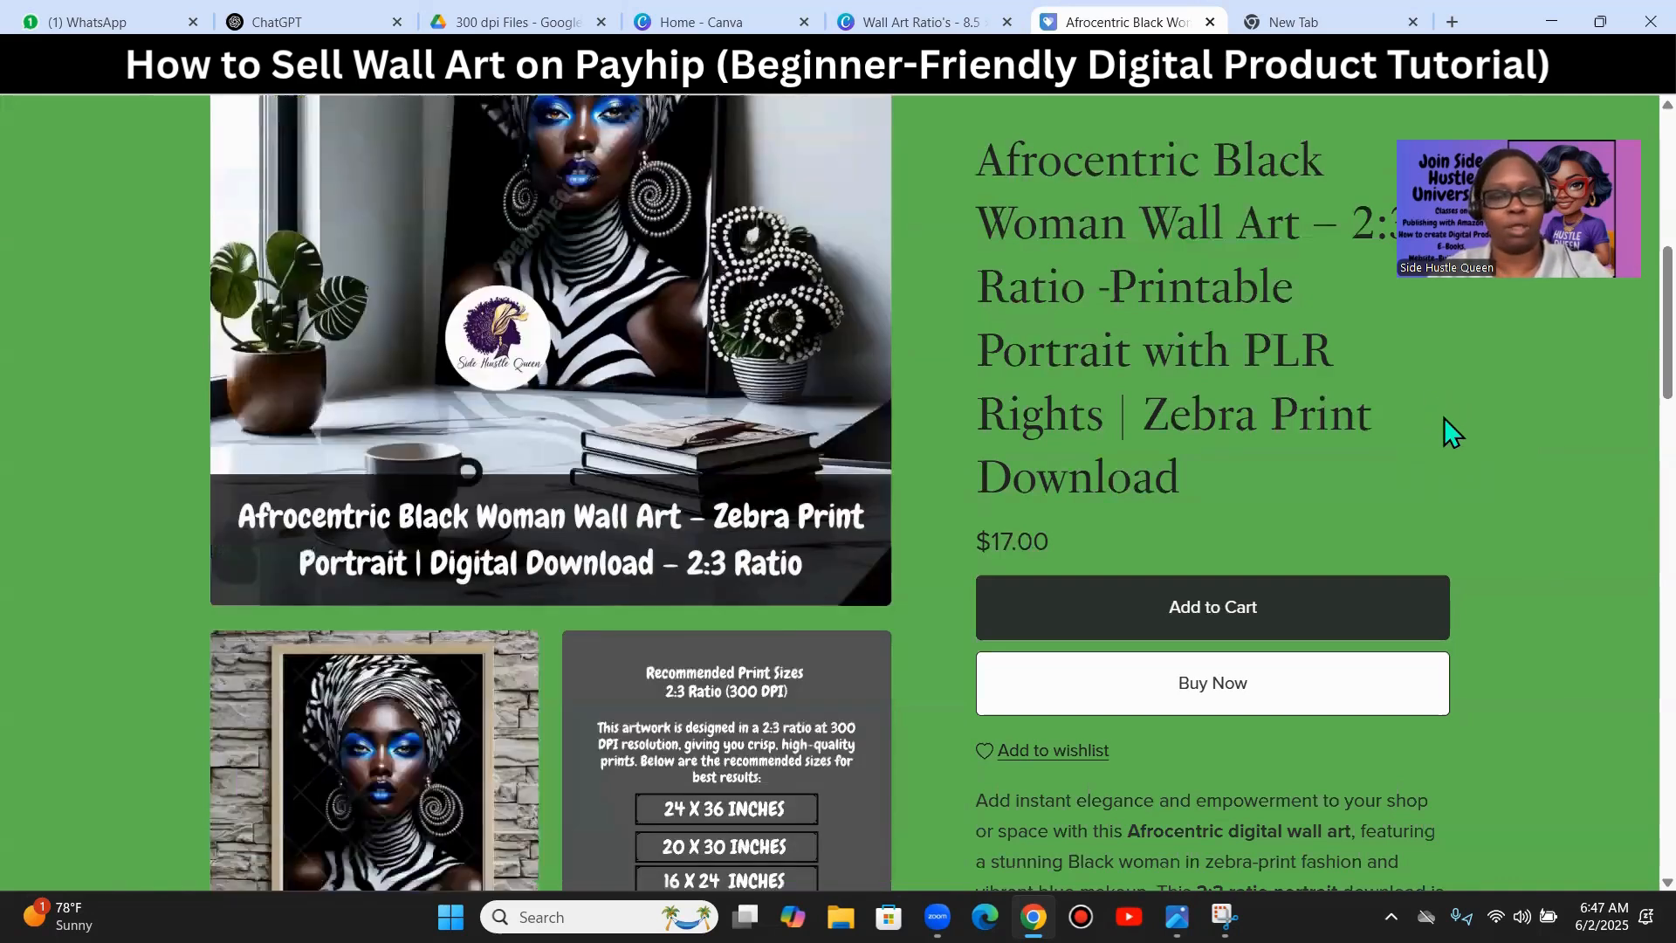
{"action": "scroll", "coordinate": [761, 468], "scroll_direction": "up", "scroll_amount": 2}
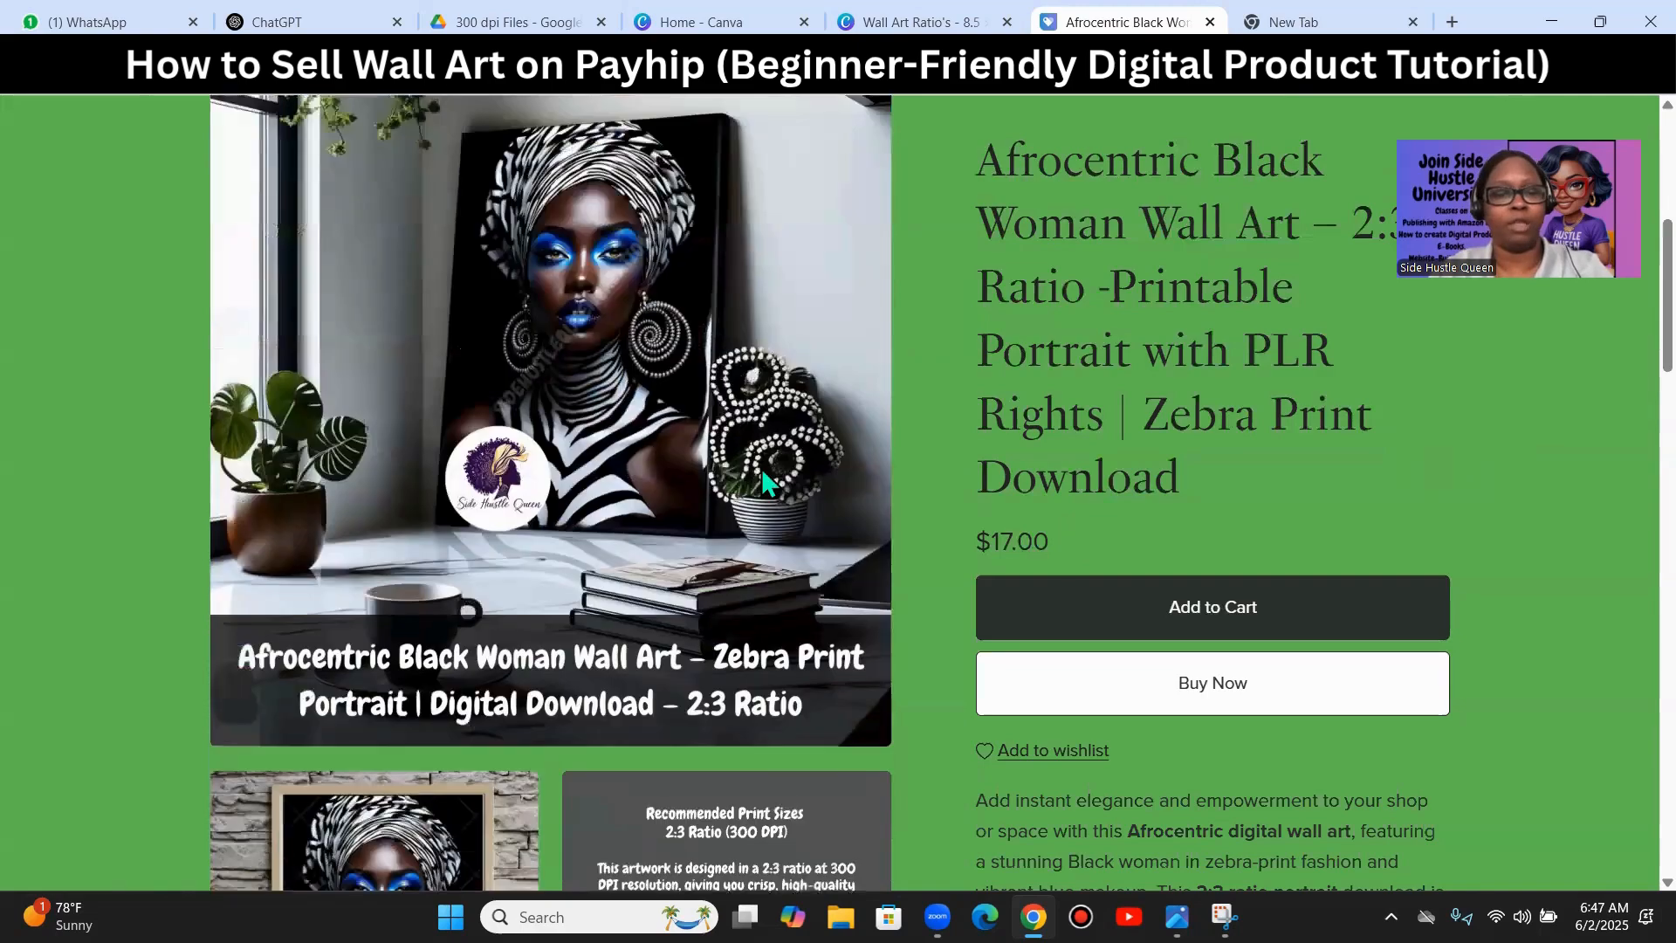
{"action": "scroll", "coordinate": [772, 536], "scroll_direction": "down", "scroll_amount": 3}
{"action": "scroll", "coordinate": [779, 495], "scroll_direction": "up", "scroll_amount": 3}
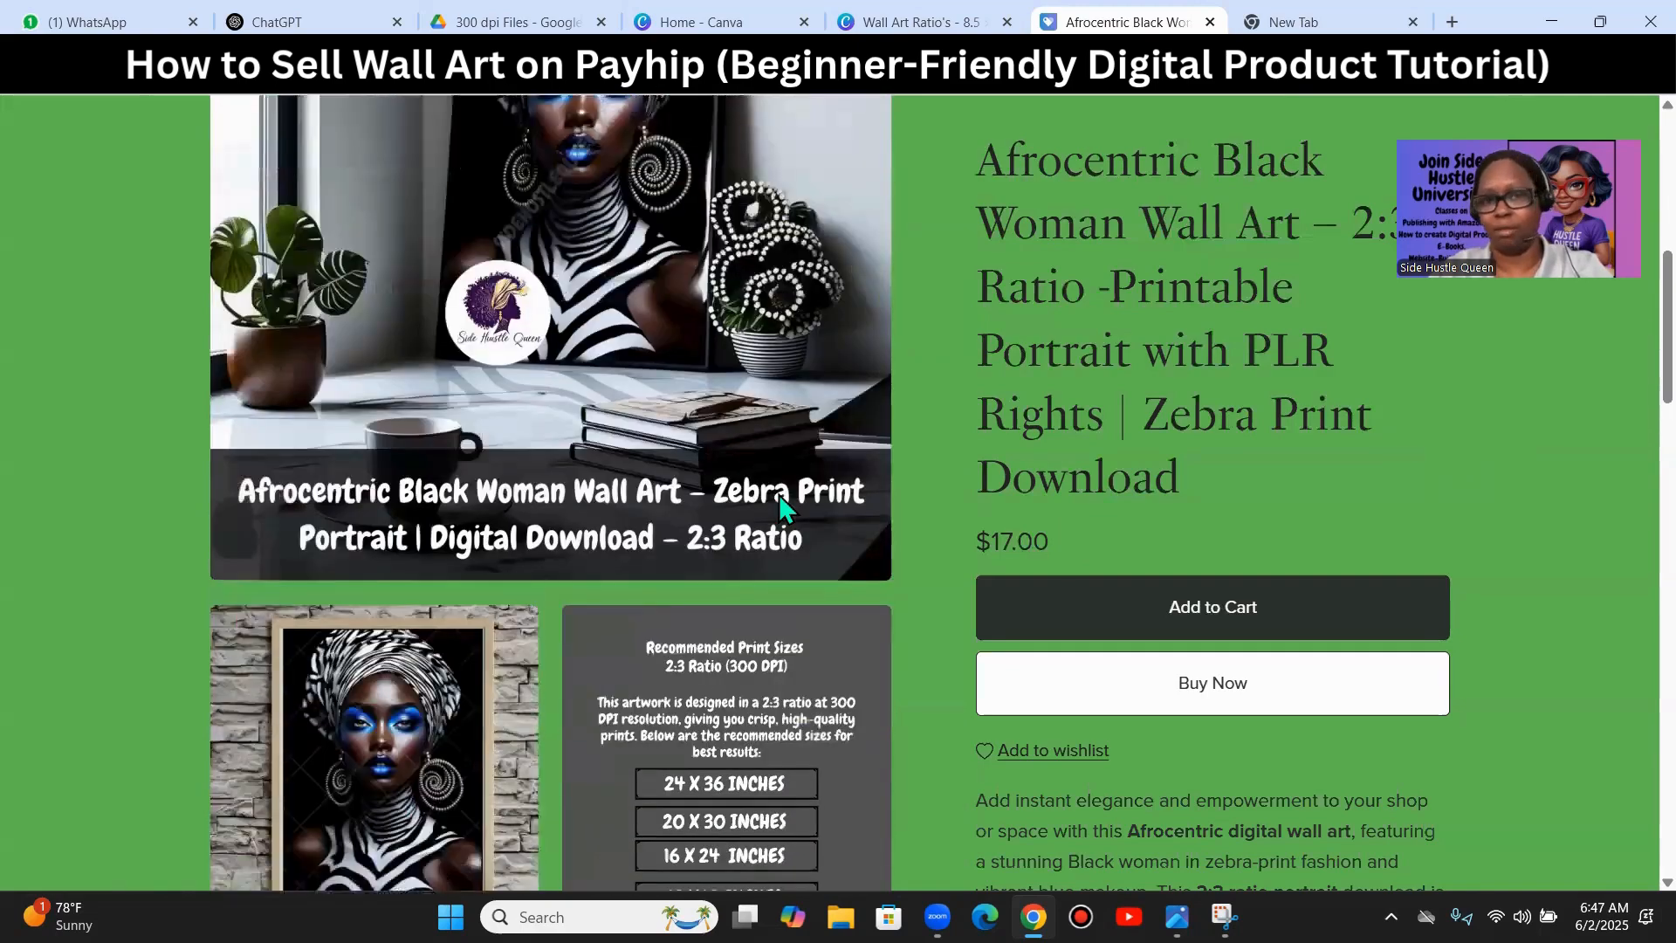
{"action": "scroll", "coordinate": [689, 459], "scroll_direction": "down", "scroll_amount": 2}
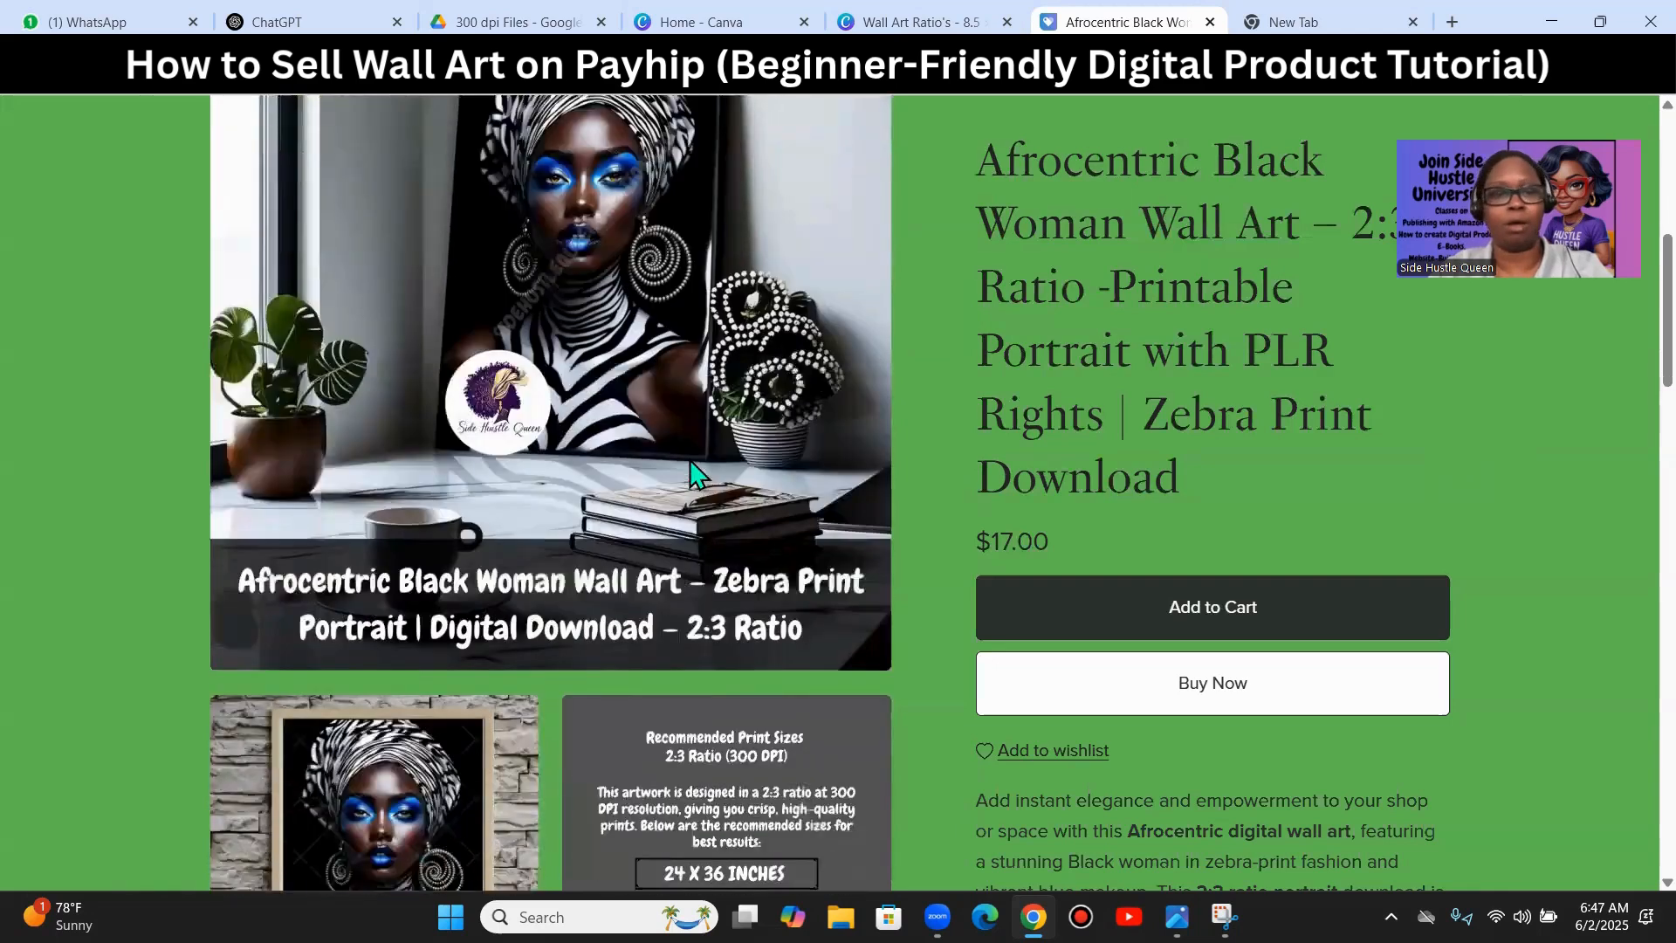
{"action": "scroll", "coordinate": [179, 735], "scroll_direction": "down", "scroll_amount": 2}
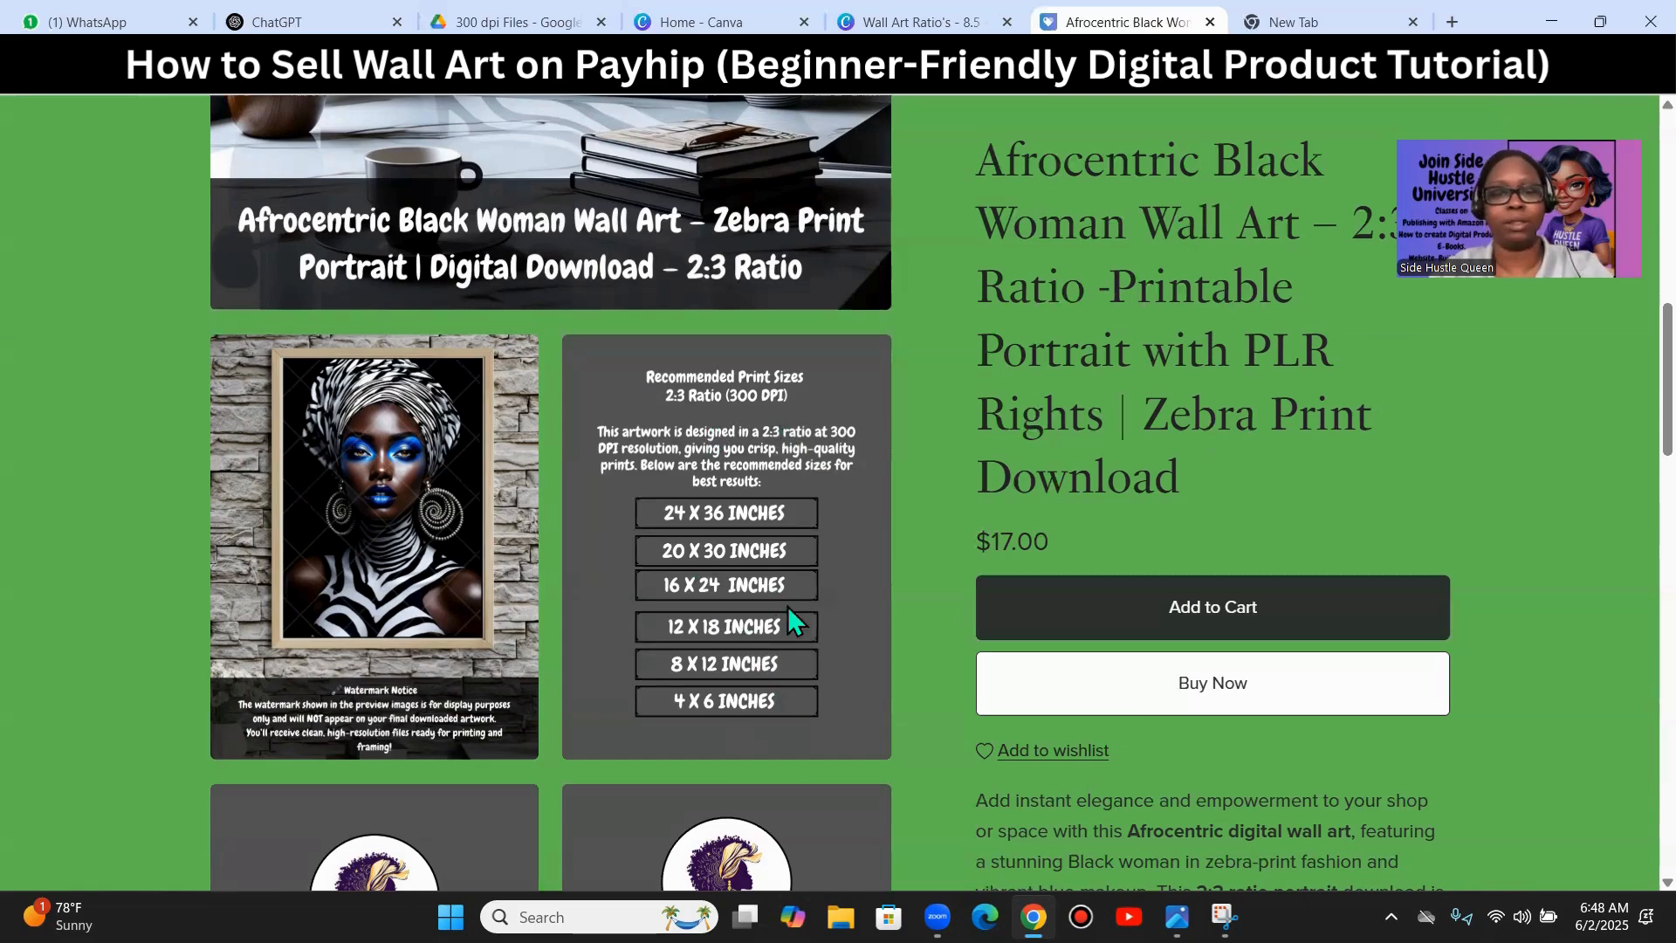
{"action": "scroll", "coordinate": [788, 609], "scroll_direction": "down", "scroll_amount": 3}
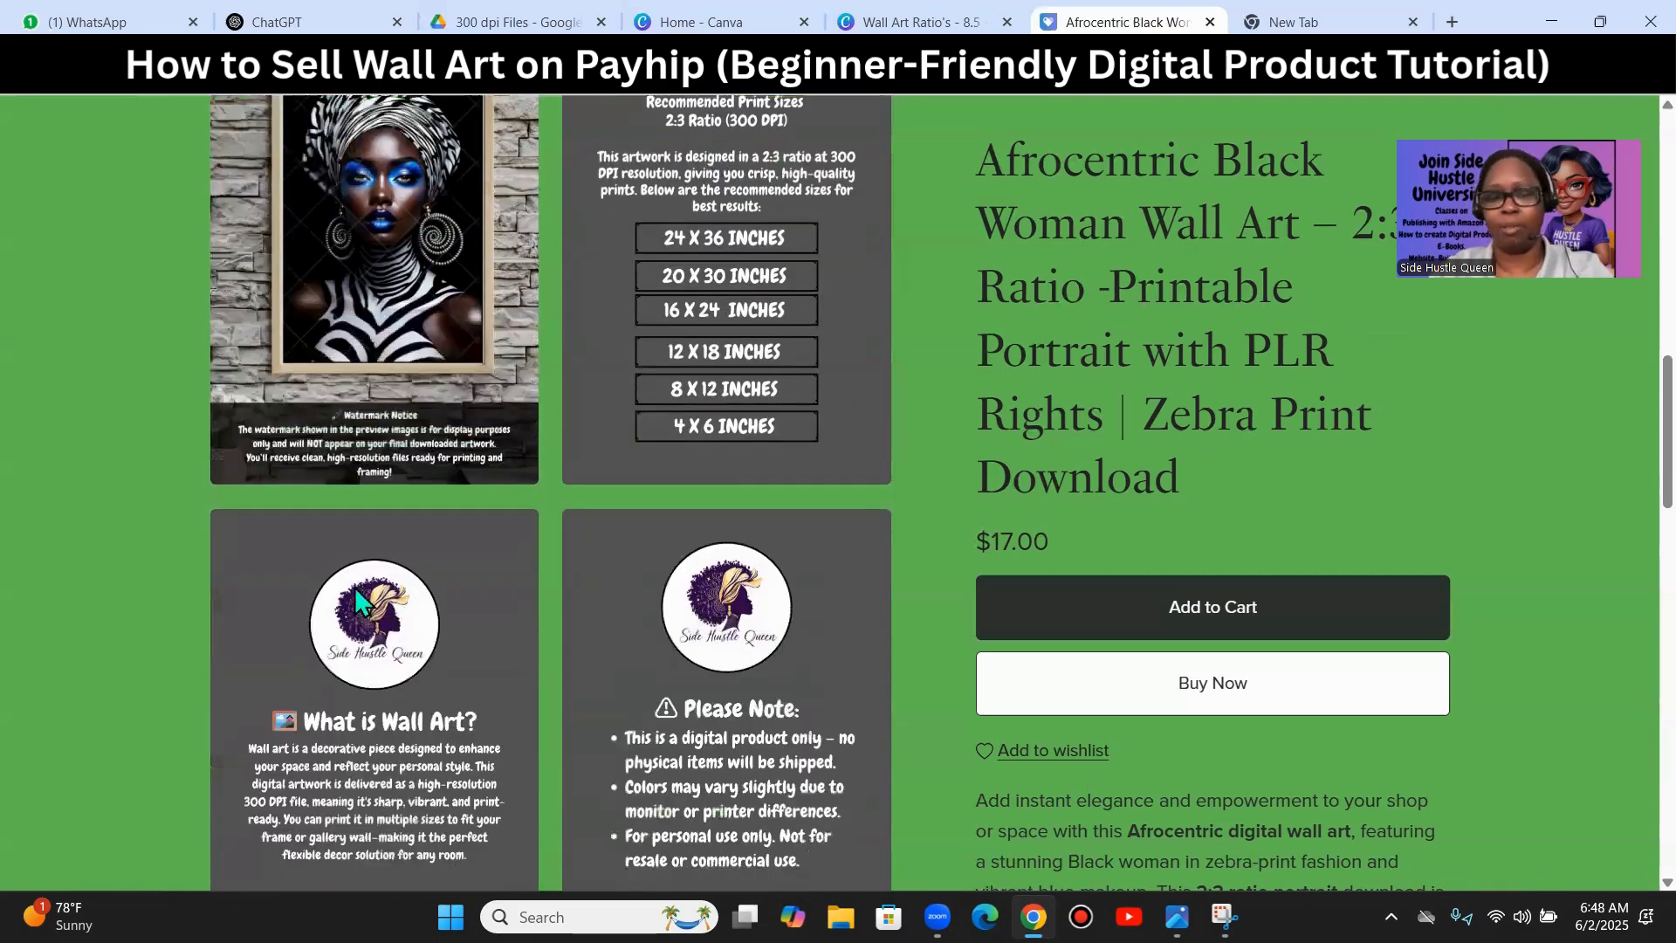
{"action": "scroll", "coordinate": [360, 602], "scroll_direction": "down", "scroll_amount": 2}
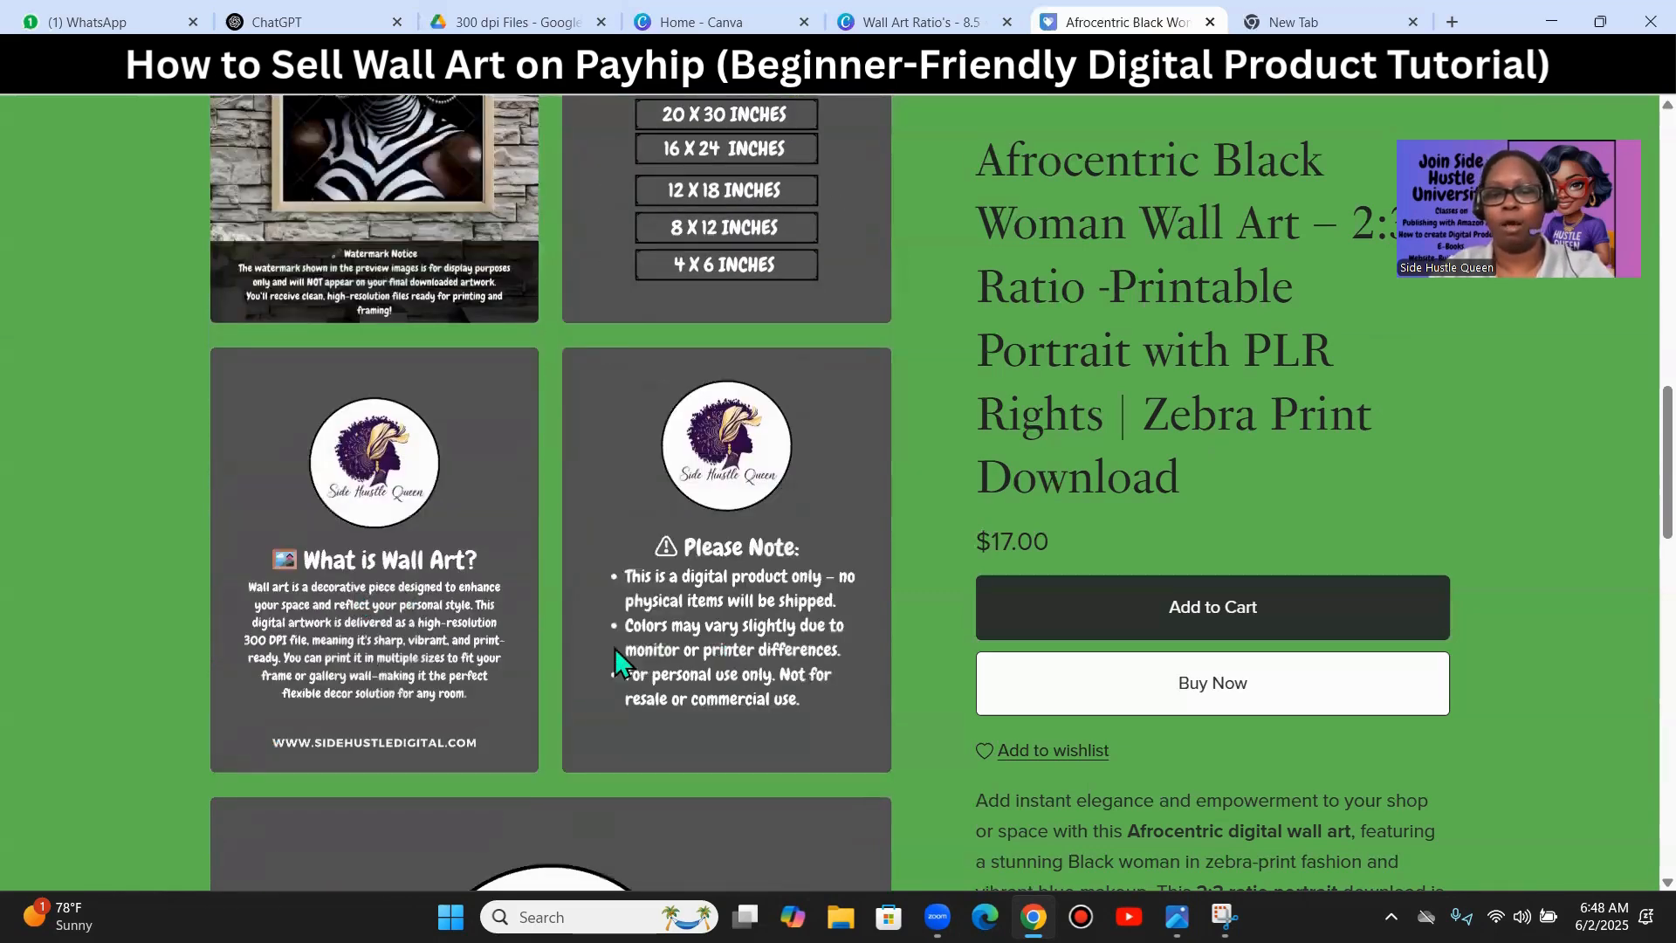
{"action": "scroll", "coordinate": [716, 594], "scroll_direction": "down", "scroll_amount": 7}
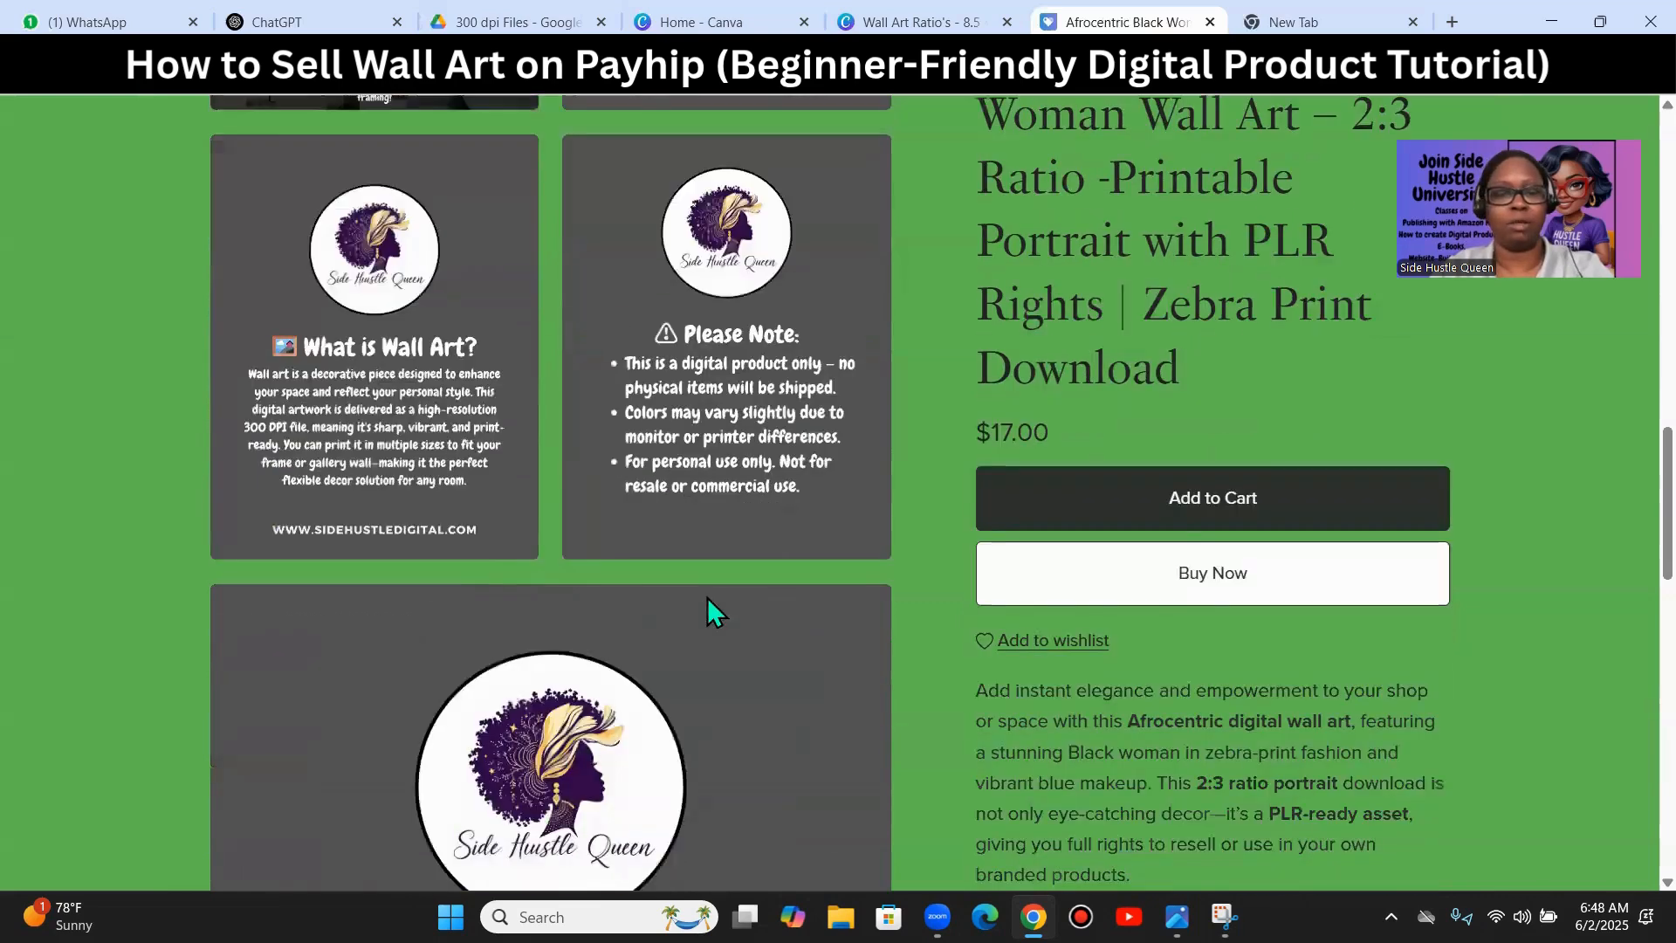
{"action": "scroll", "coordinate": [683, 618], "scroll_direction": "down", "scroll_amount": 3}
{"action": "scroll", "coordinate": [803, 690], "scroll_direction": "up", "scroll_amount": 2}
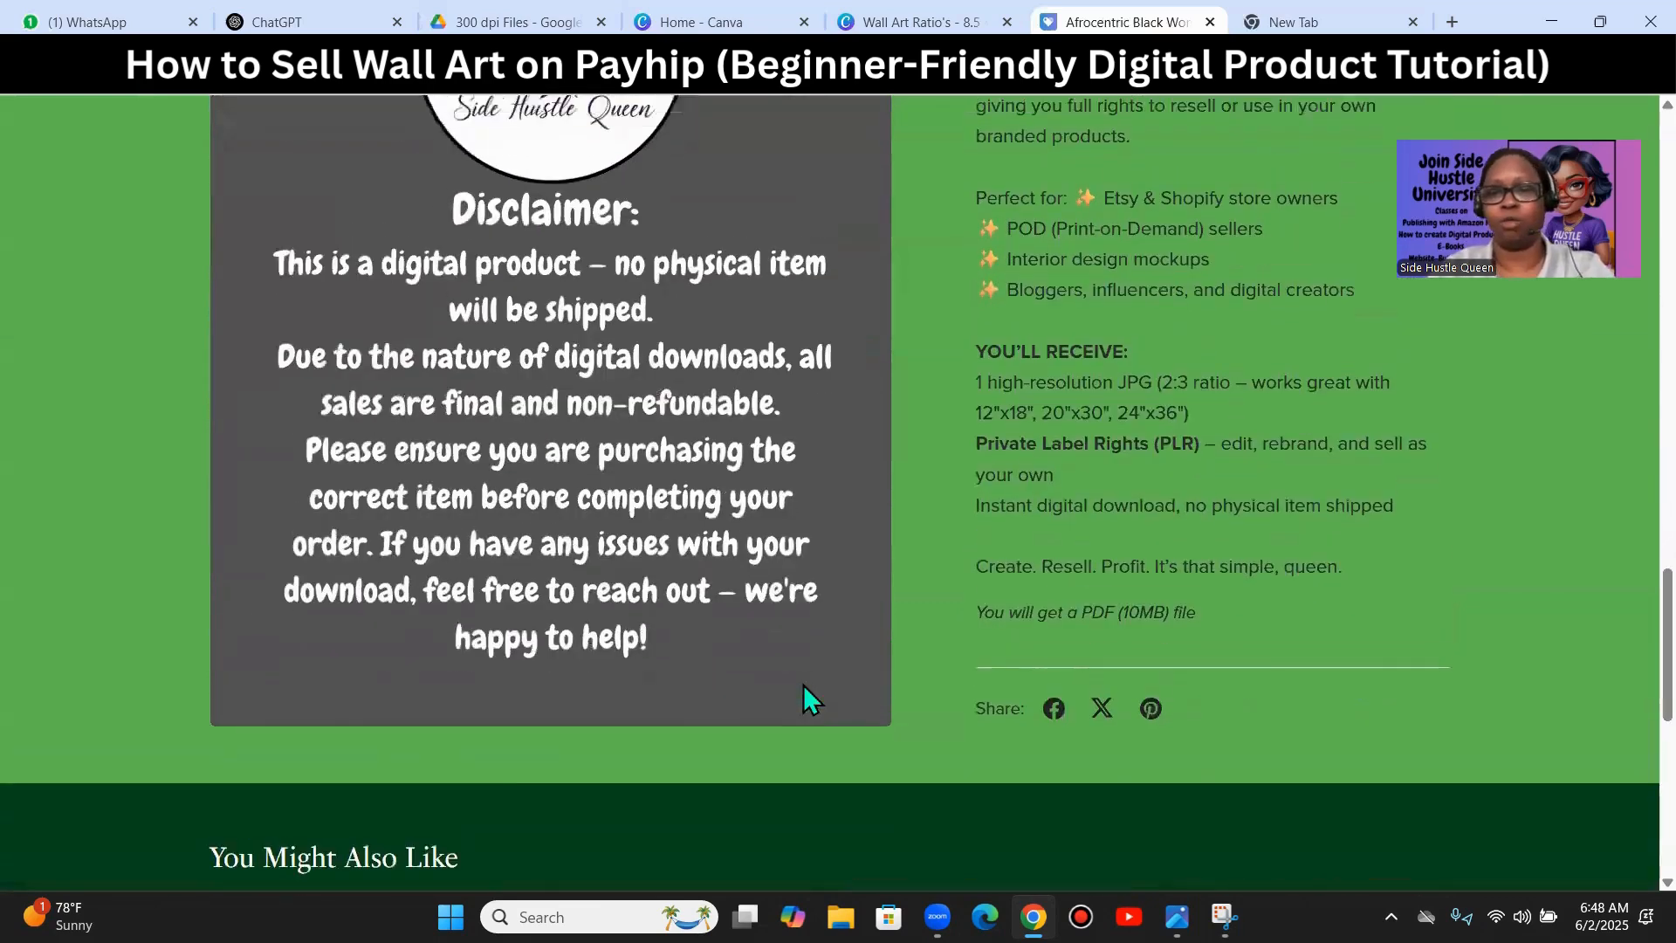
{"action": "scroll", "coordinate": [789, 706], "scroll_direction": "up", "scroll_amount": 8}
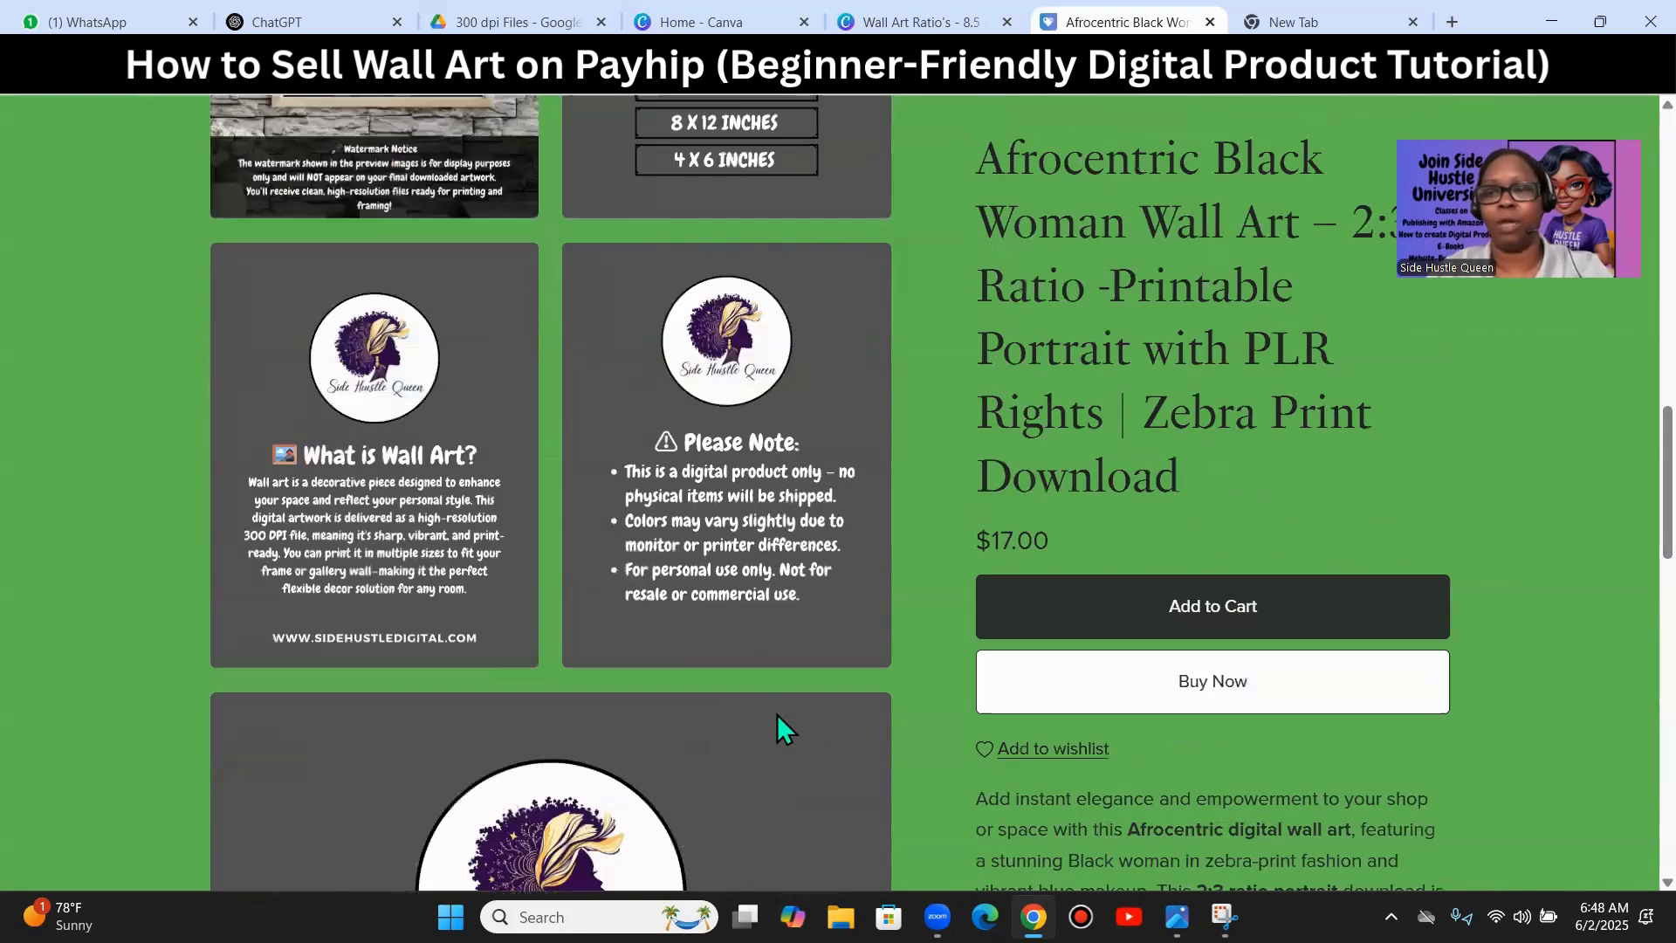
{"action": "scroll", "coordinate": [802, 708], "scroll_direction": "up", "scroll_amount": 4}
{"action": "scroll", "coordinate": [812, 733], "scroll_direction": "up", "scroll_amount": 6}
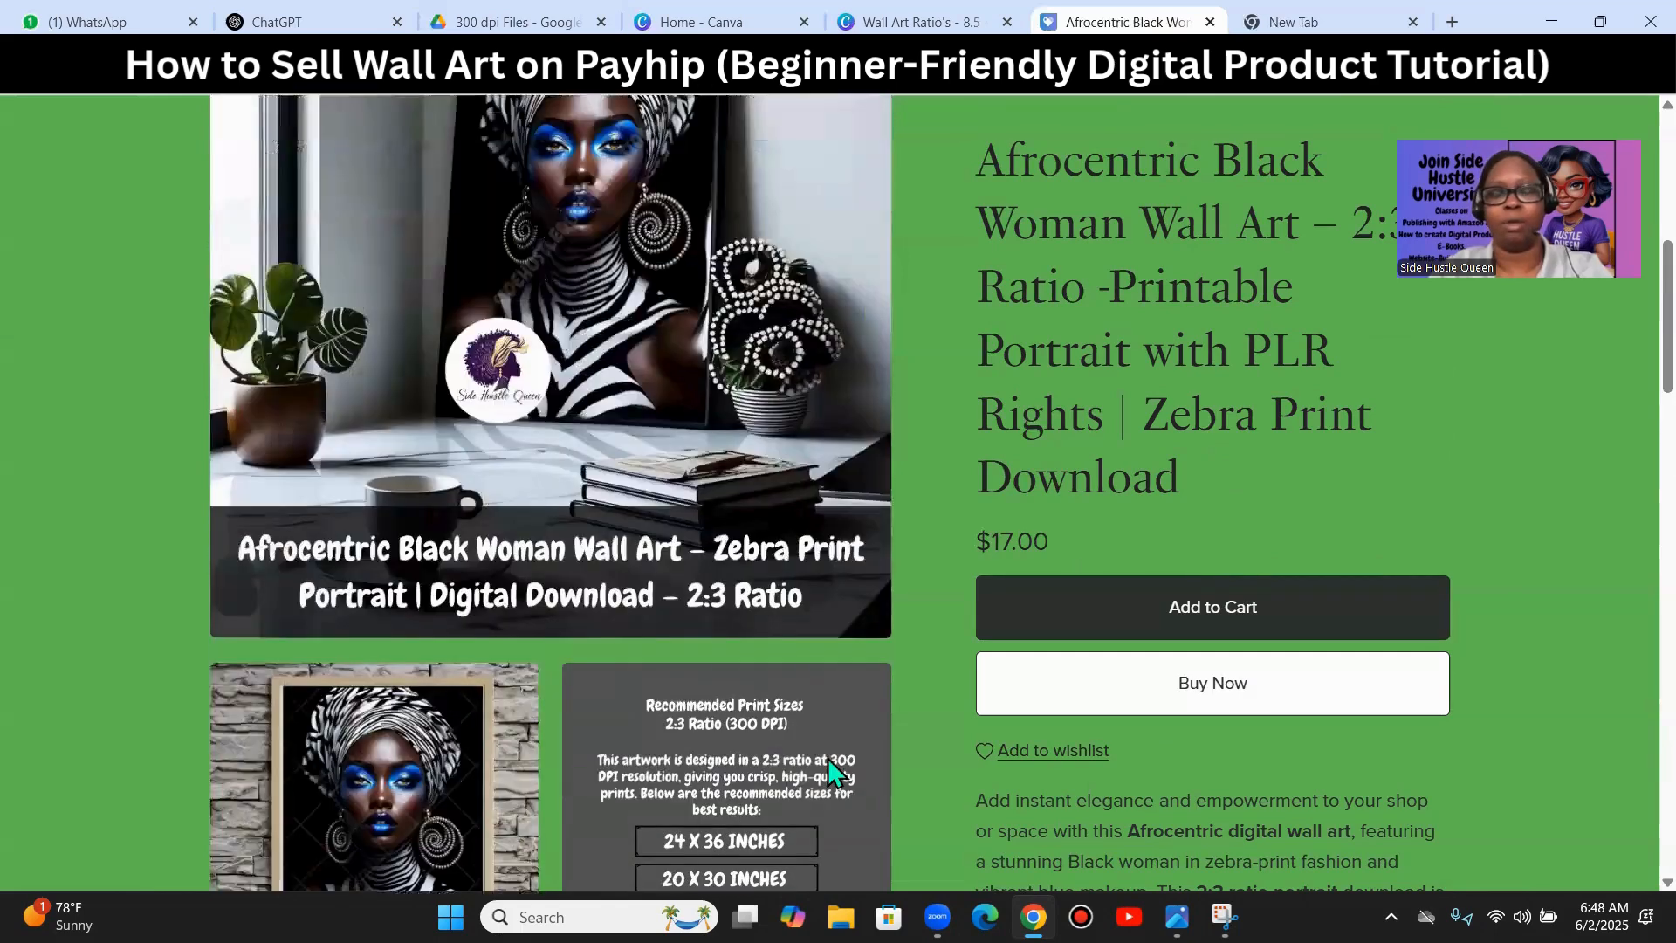
{"action": "scroll", "coordinate": [826, 758], "scroll_direction": "up", "scroll_amount": 6}
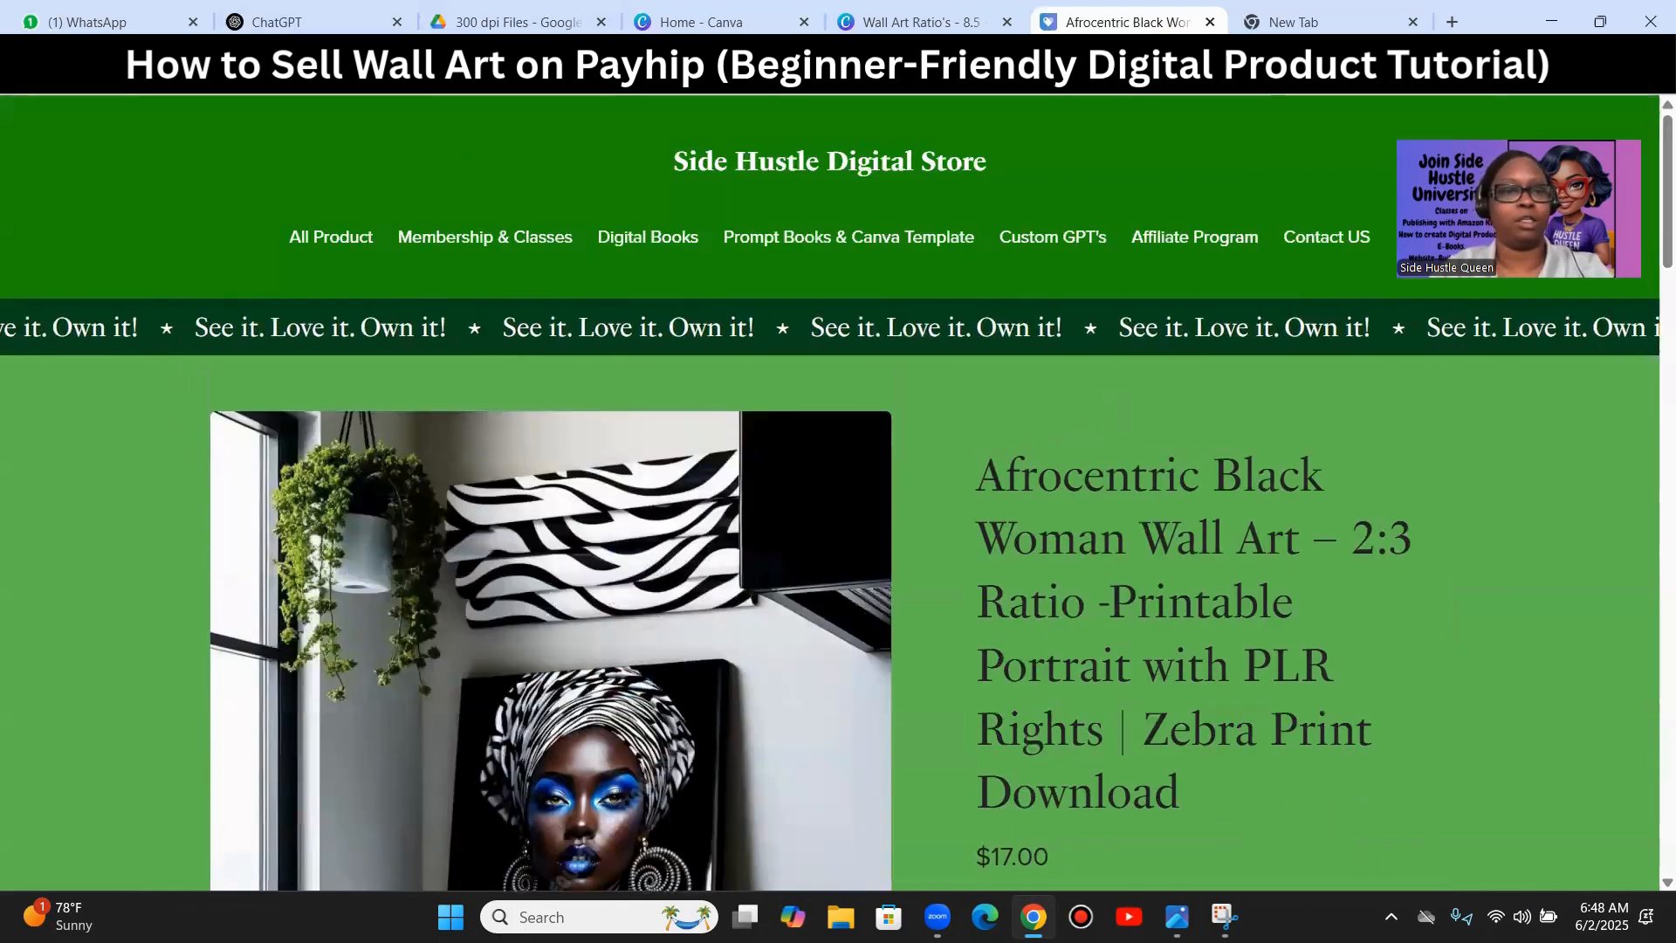
- Open the Side Hustle Queen Creations website in place of the current product page
{"action": "type", "text": "s"}
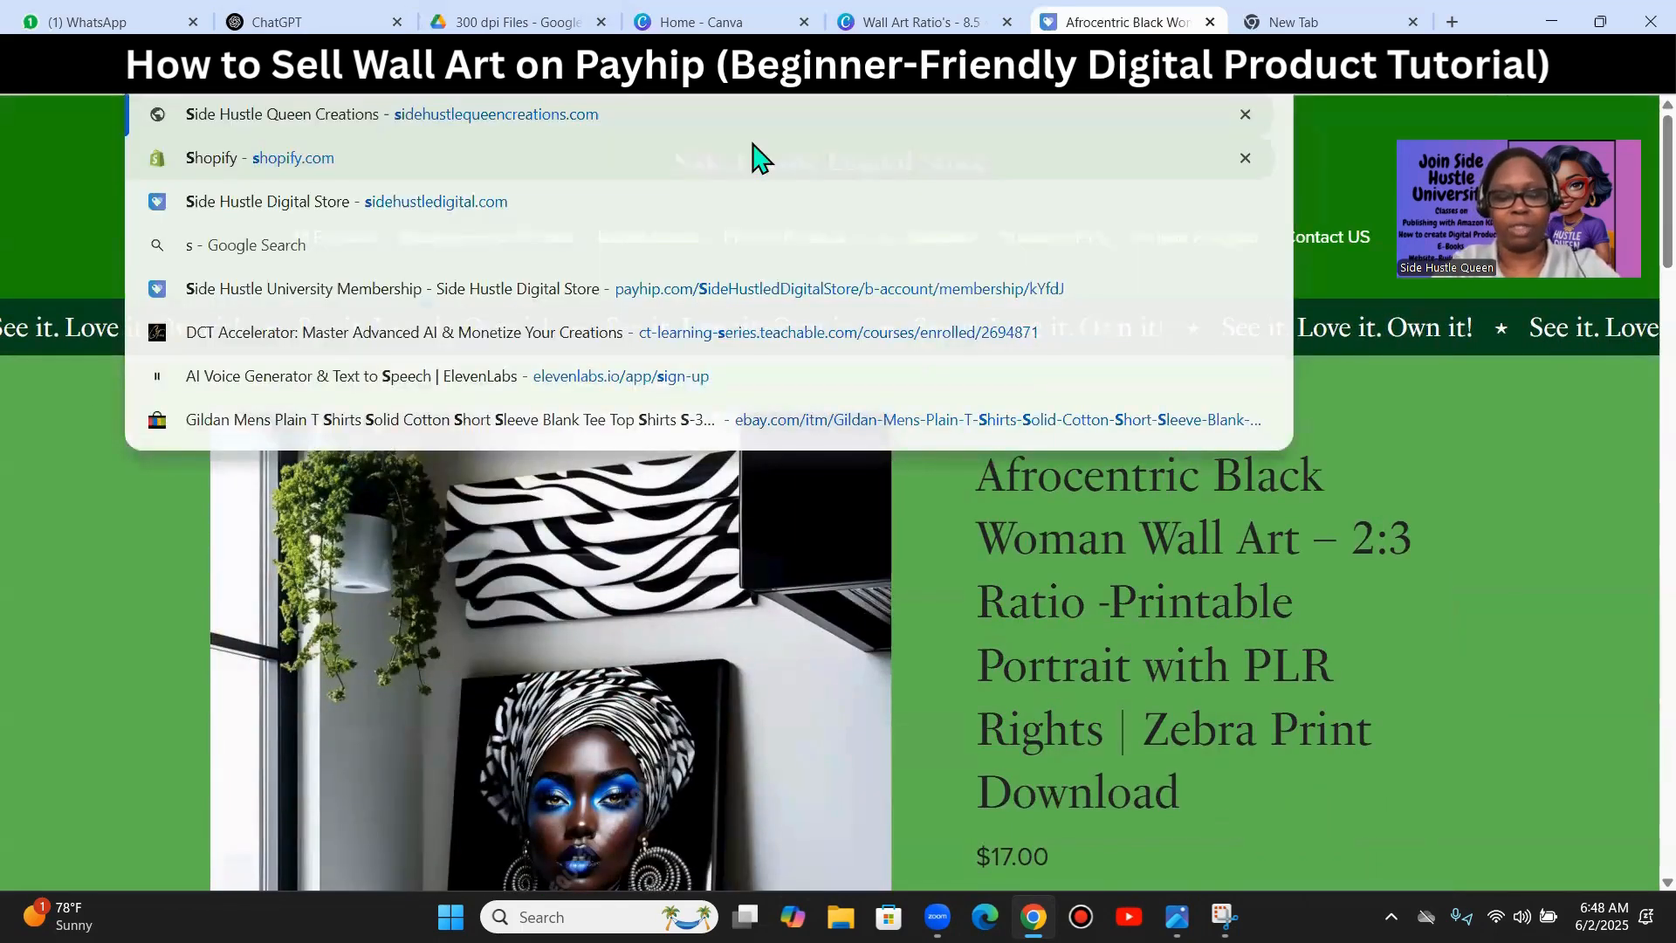
{"action": "type", "text": "idehustle"}
{"action": "key", "text": "Return"}
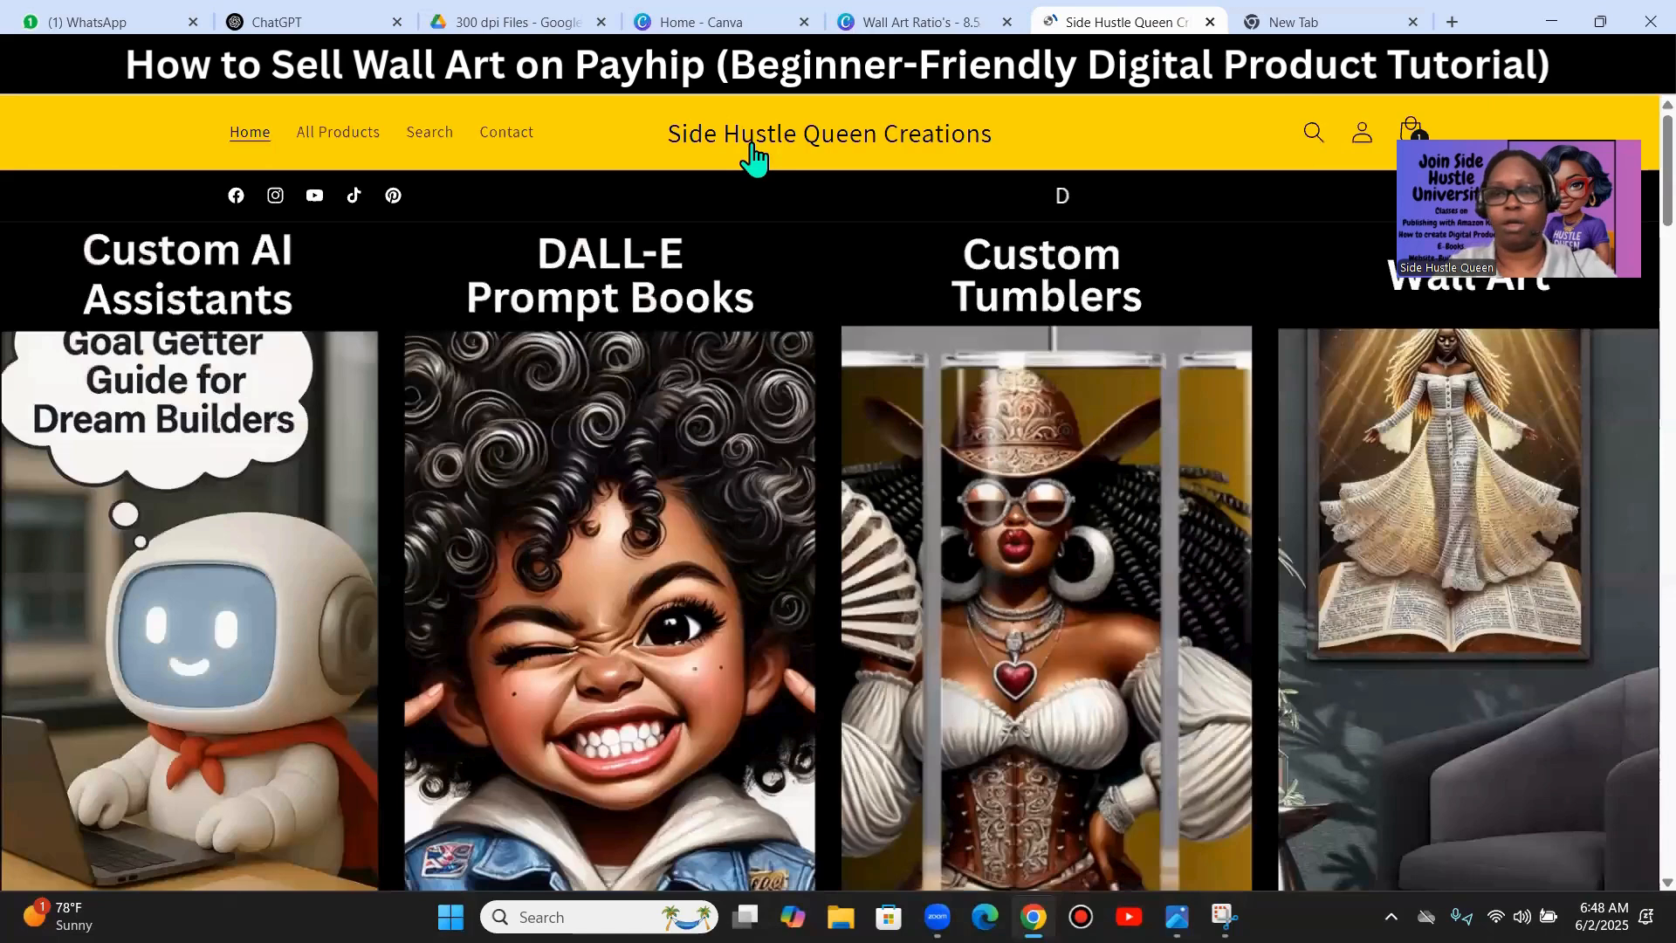
- Look through the storefront homepage's product sections, from digital products and tumblers to cruise-themed items and T-shirts
{"action": "scroll", "coordinate": [925, 253], "scroll_direction": "down", "scroll_amount": 2}
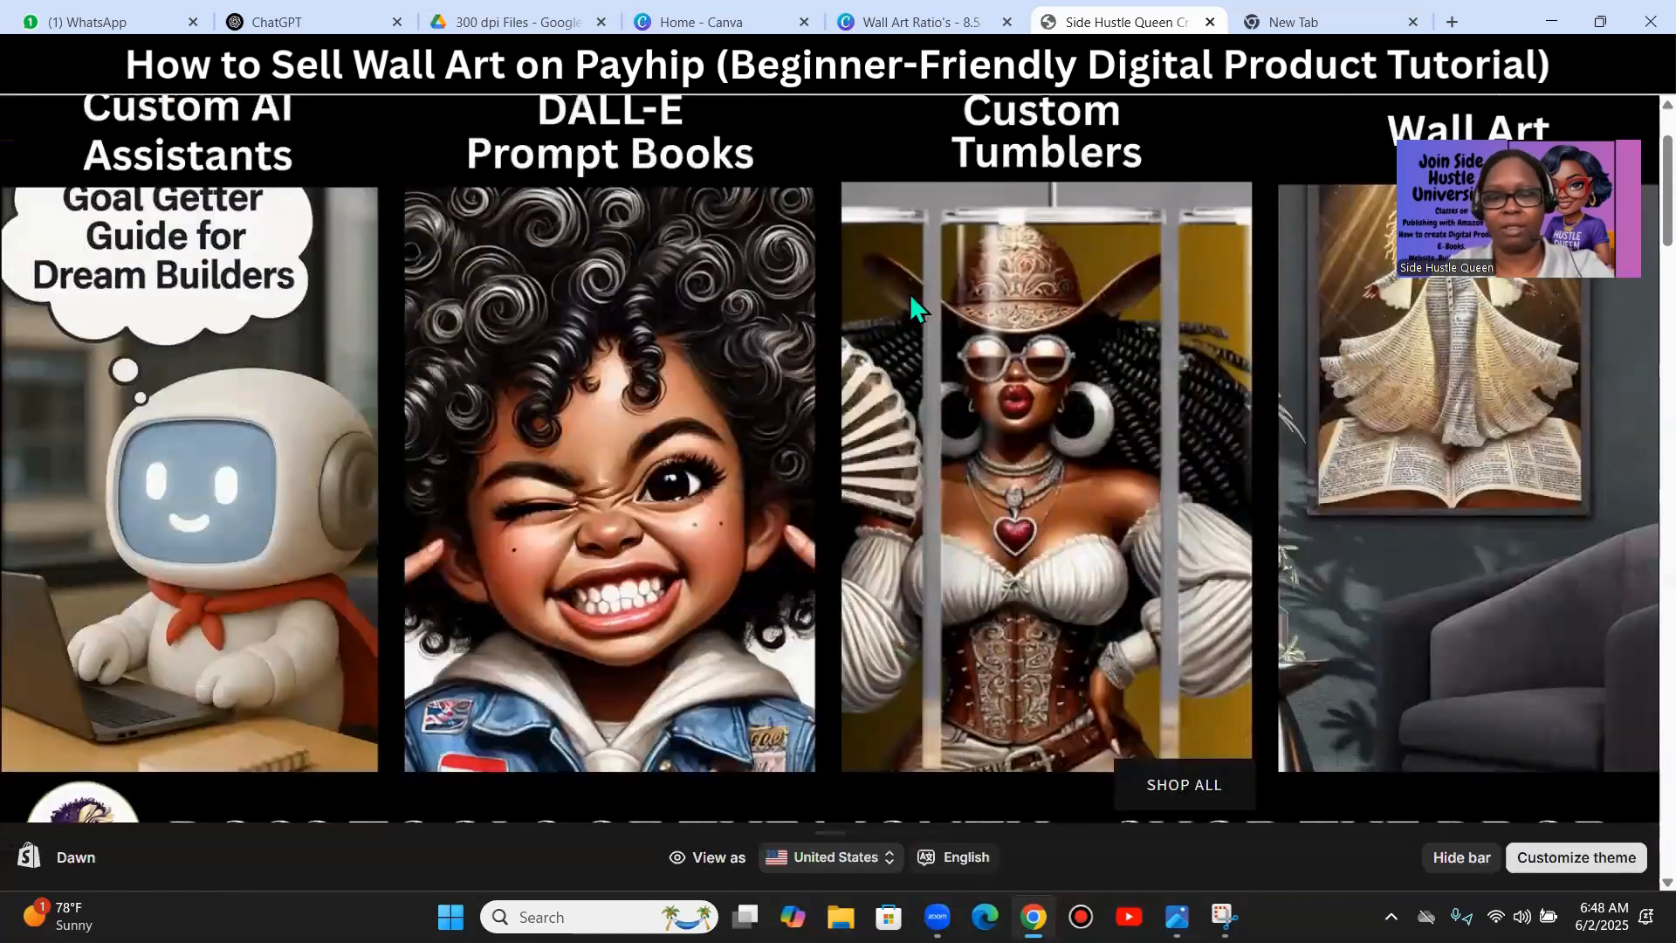
{"action": "scroll", "coordinate": [908, 301], "scroll_direction": "down", "scroll_amount": 5}
{"action": "scroll", "coordinate": [869, 345], "scroll_direction": "down", "scroll_amount": 8}
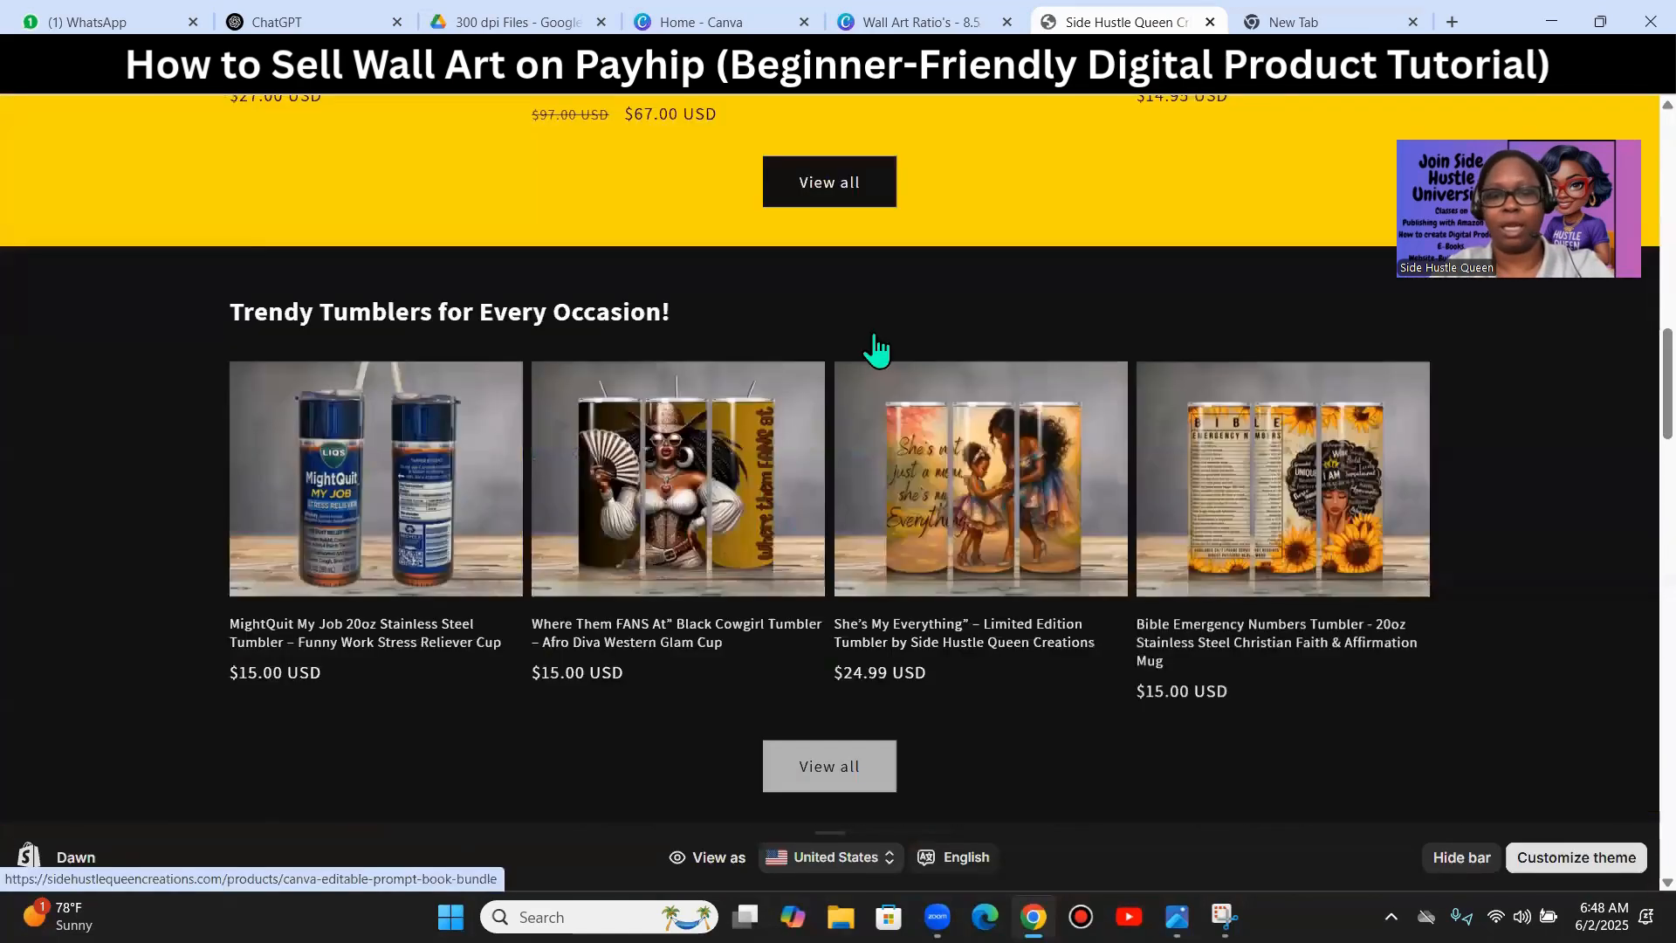
{"action": "scroll", "coordinate": [876, 349], "scroll_direction": "down", "scroll_amount": 9}
{"action": "scroll", "coordinate": [908, 367], "scroll_direction": "down", "scroll_amount": 8}
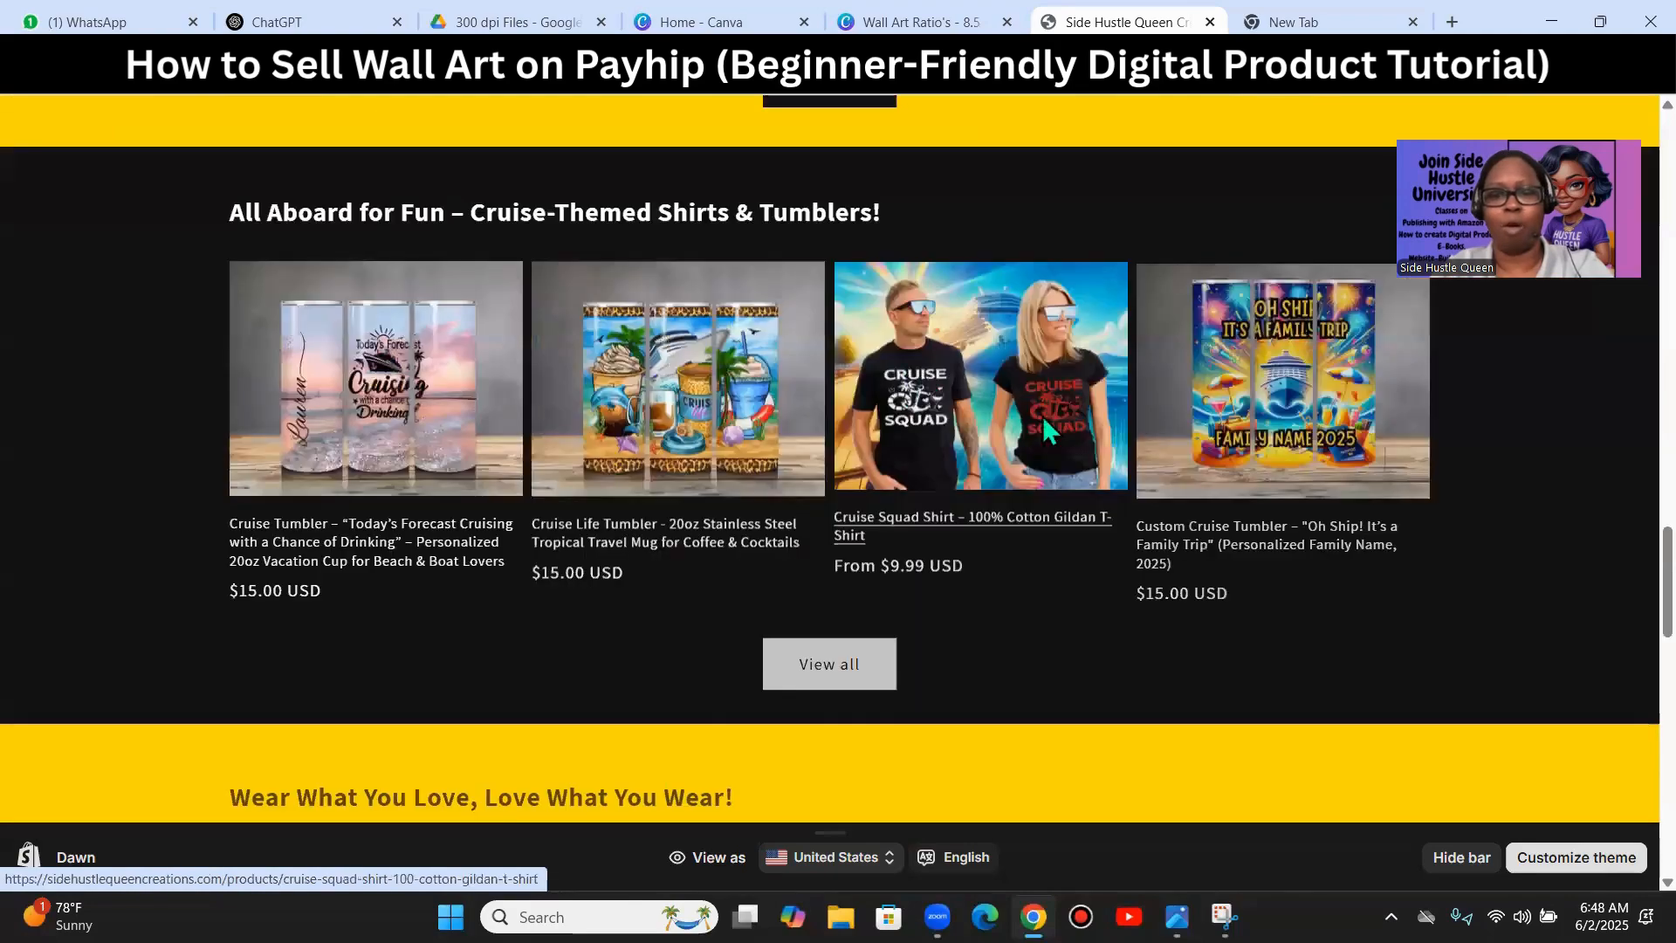
{"action": "scroll", "coordinate": [1042, 416], "scroll_direction": "down", "scroll_amount": 5}
{"action": "left_click", "coordinate": [1053, 163]}
{"action": "scroll", "coordinate": [1026, 428], "scroll_direction": "down", "scroll_amount": 4}
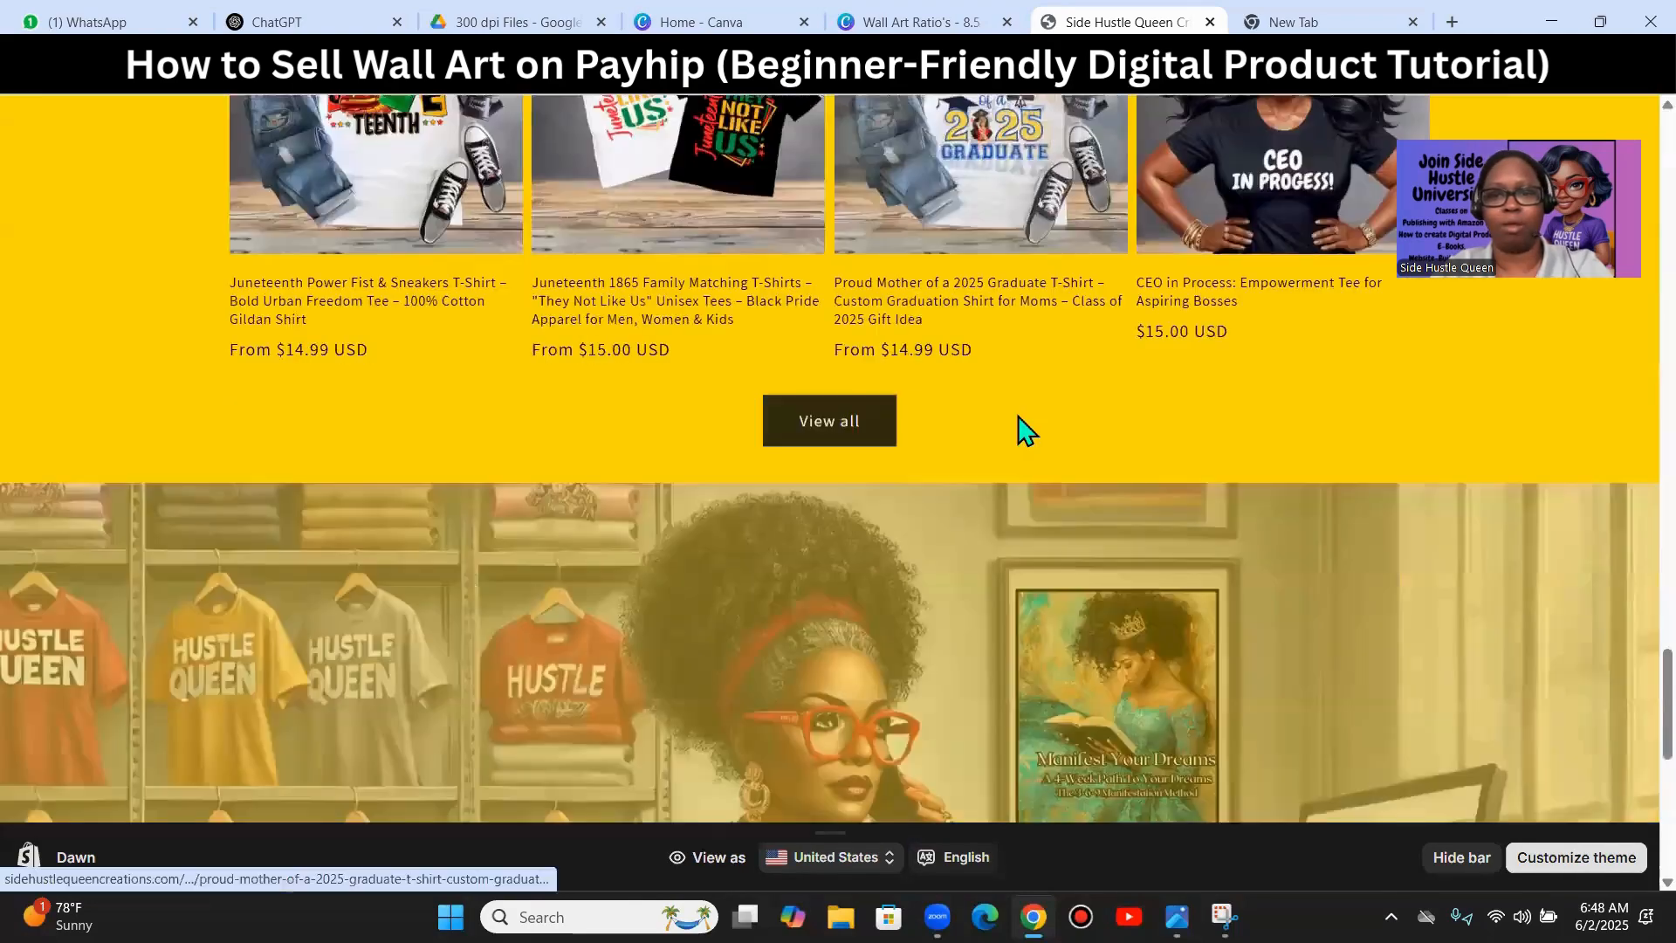
{"action": "scroll", "coordinate": [1015, 428], "scroll_direction": "down", "scroll_amount": 3}
{"action": "scroll", "coordinate": [1019, 423], "scroll_direction": "up", "scroll_amount": 5}
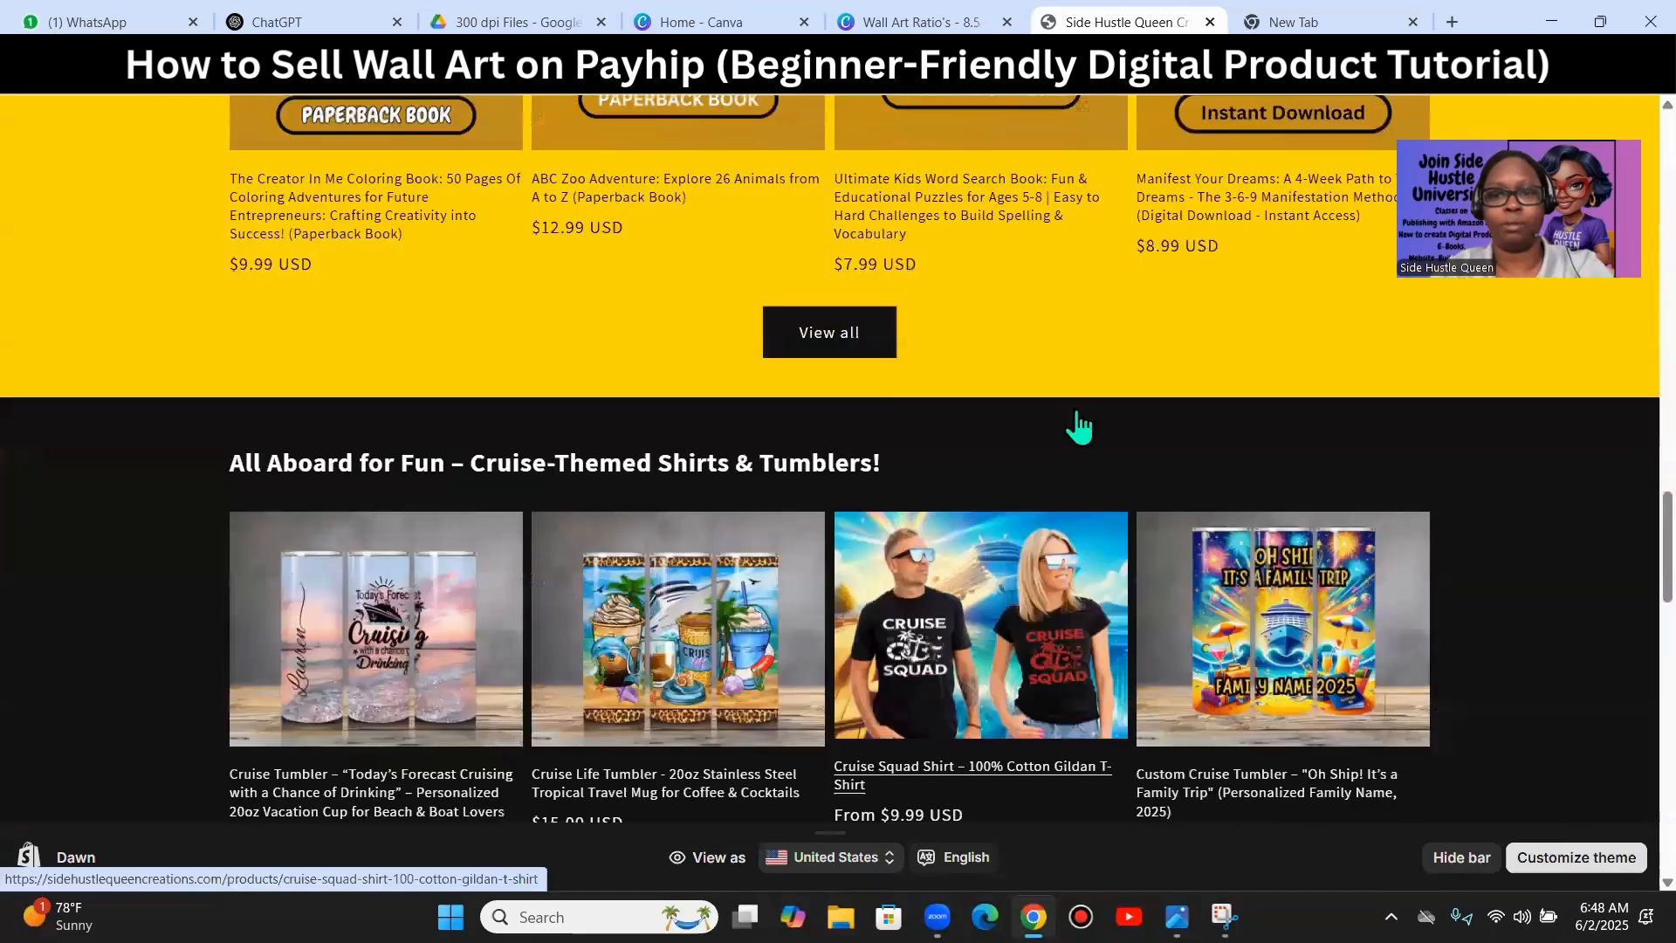
- Return to the homepage's digital products section and open its full collection
{"action": "scroll", "coordinate": [1080, 418], "scroll_direction": "up", "scroll_amount": 12}
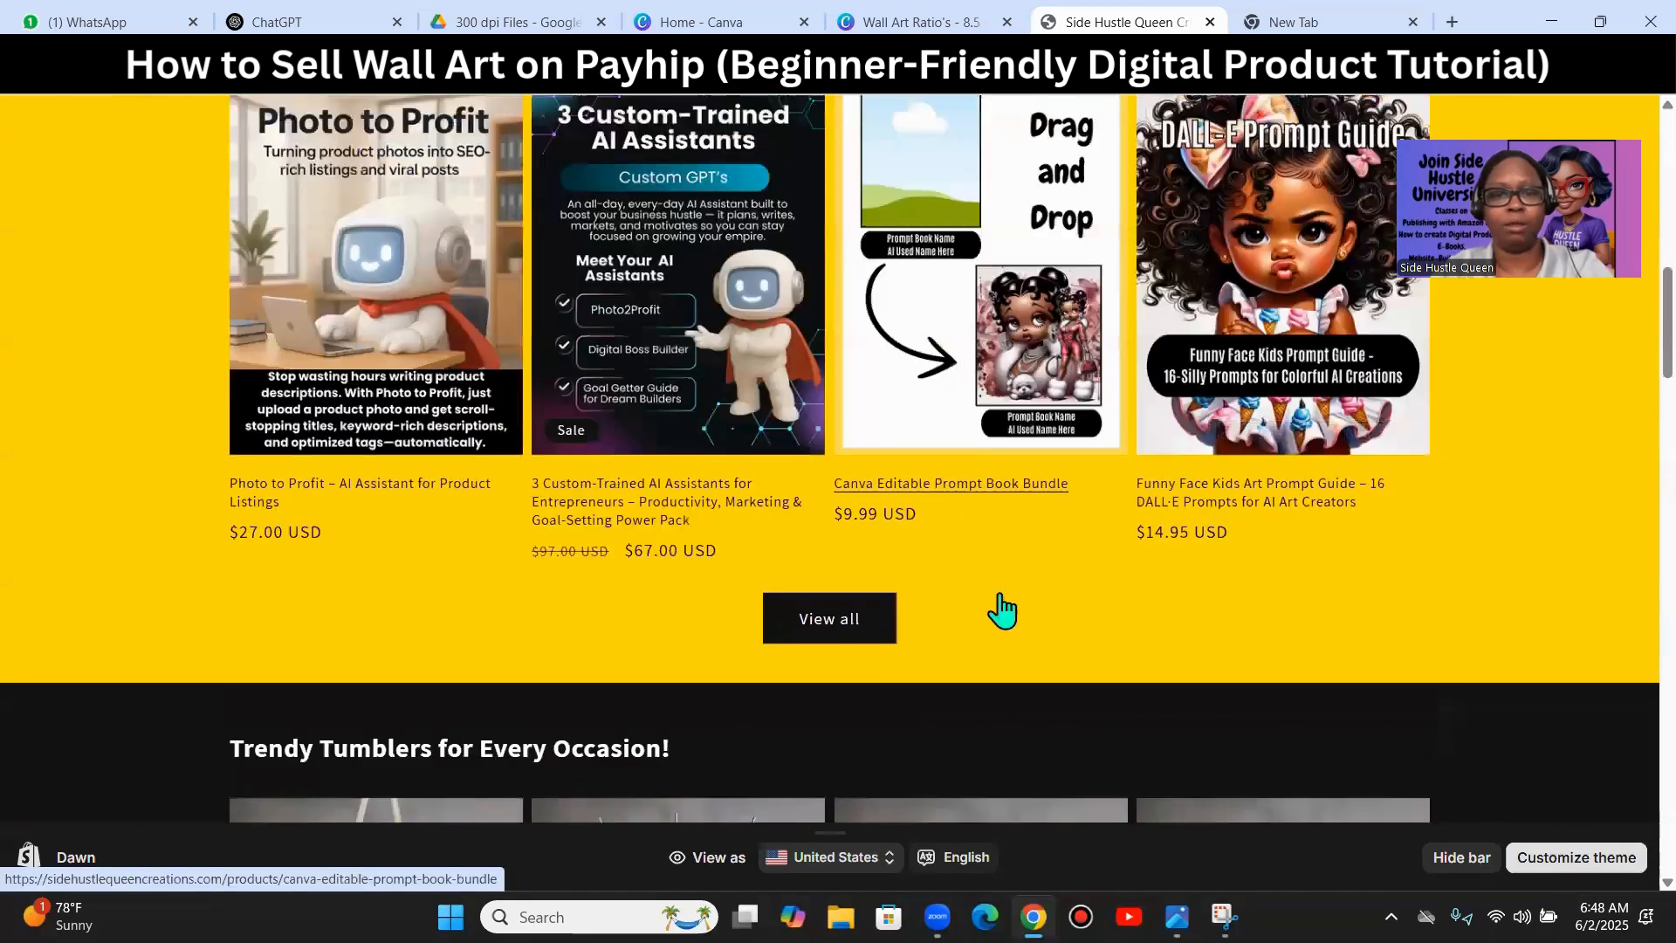
{"action": "scroll", "coordinate": [960, 647], "scroll_direction": "up", "scroll_amount": 2}
{"action": "scroll", "coordinate": [876, 690], "scroll_direction": "down", "scroll_amount": 1}
{"action": "left_click", "coordinate": [830, 732]}
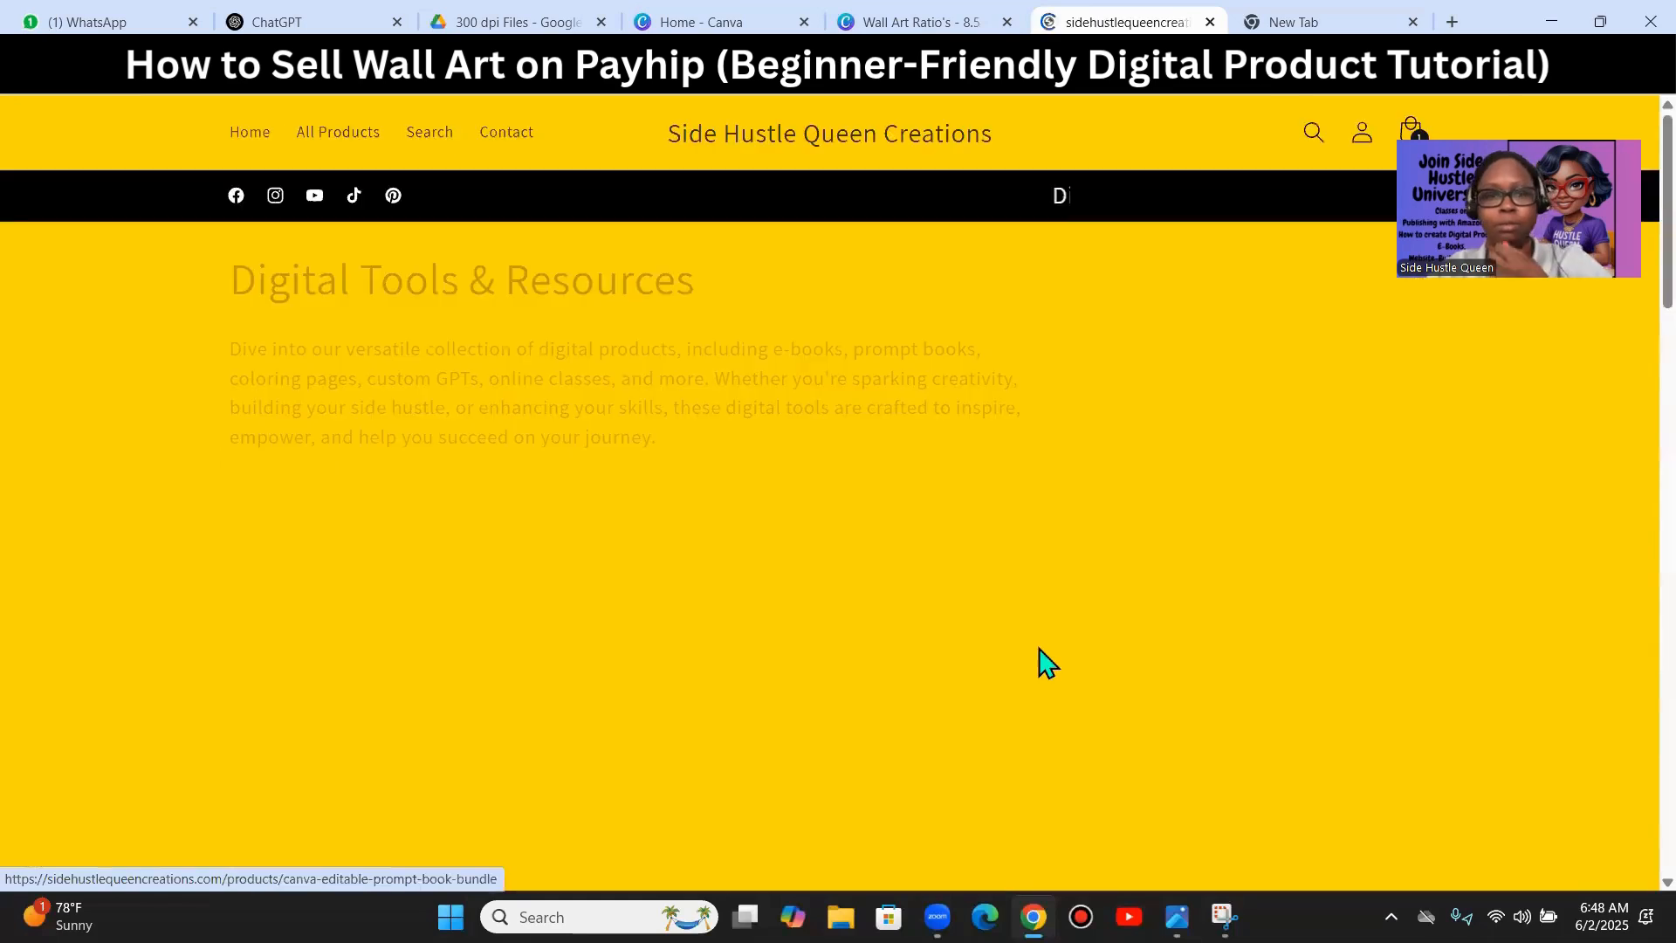
- Find the Afrocentric zebra-print wall art on the Digital Tools & Resources collection's next page and open its listing
{"action": "scroll", "coordinate": [1089, 576], "scroll_direction": "down", "scroll_amount": 4}
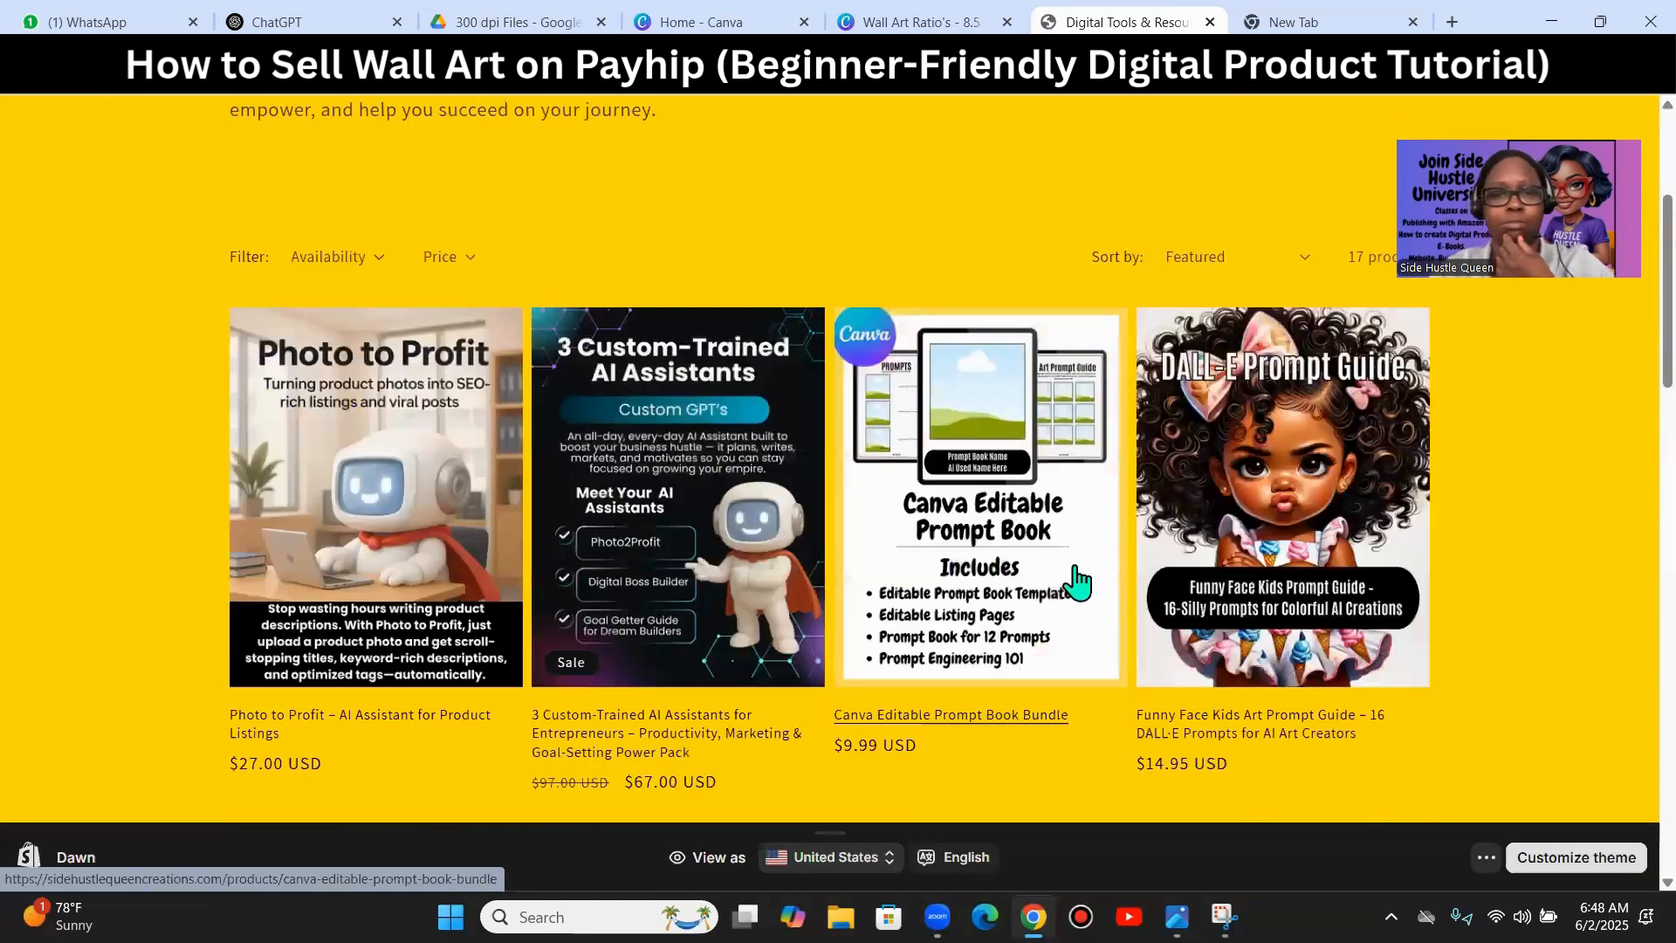
{"action": "scroll", "coordinate": [1078, 585], "scroll_direction": "down", "scroll_amount": 6}
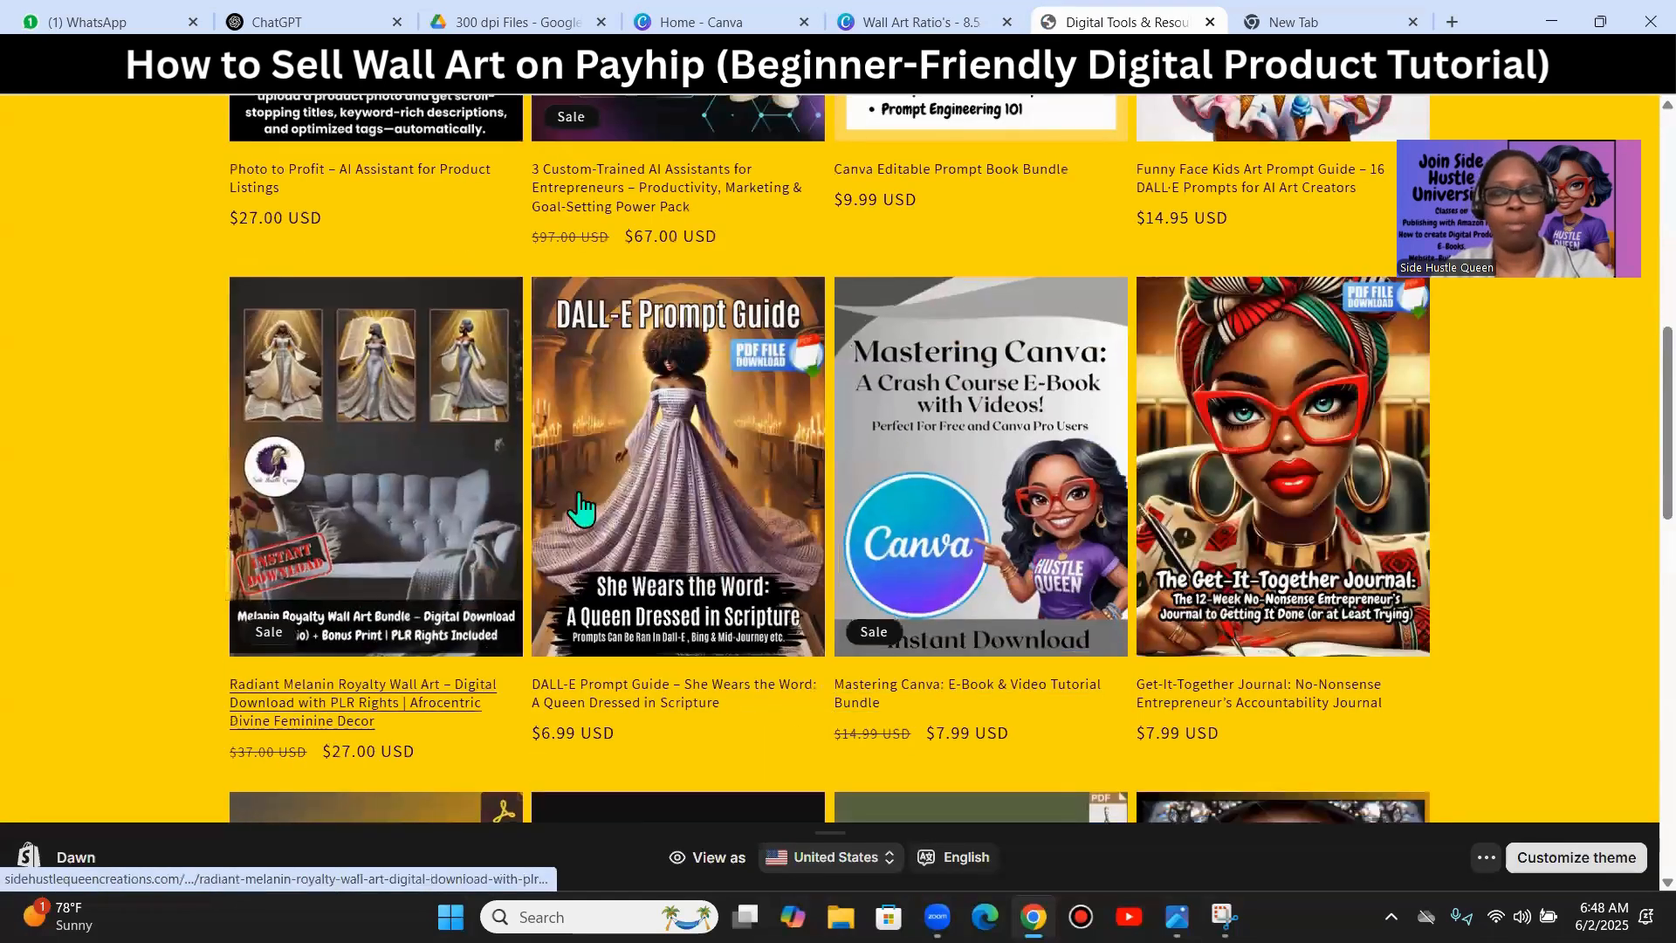
{"action": "scroll", "coordinate": [628, 512], "scroll_direction": "down", "scroll_amount": 4}
{"action": "scroll", "coordinate": [673, 514], "scroll_direction": "down", "scroll_amount": 10}
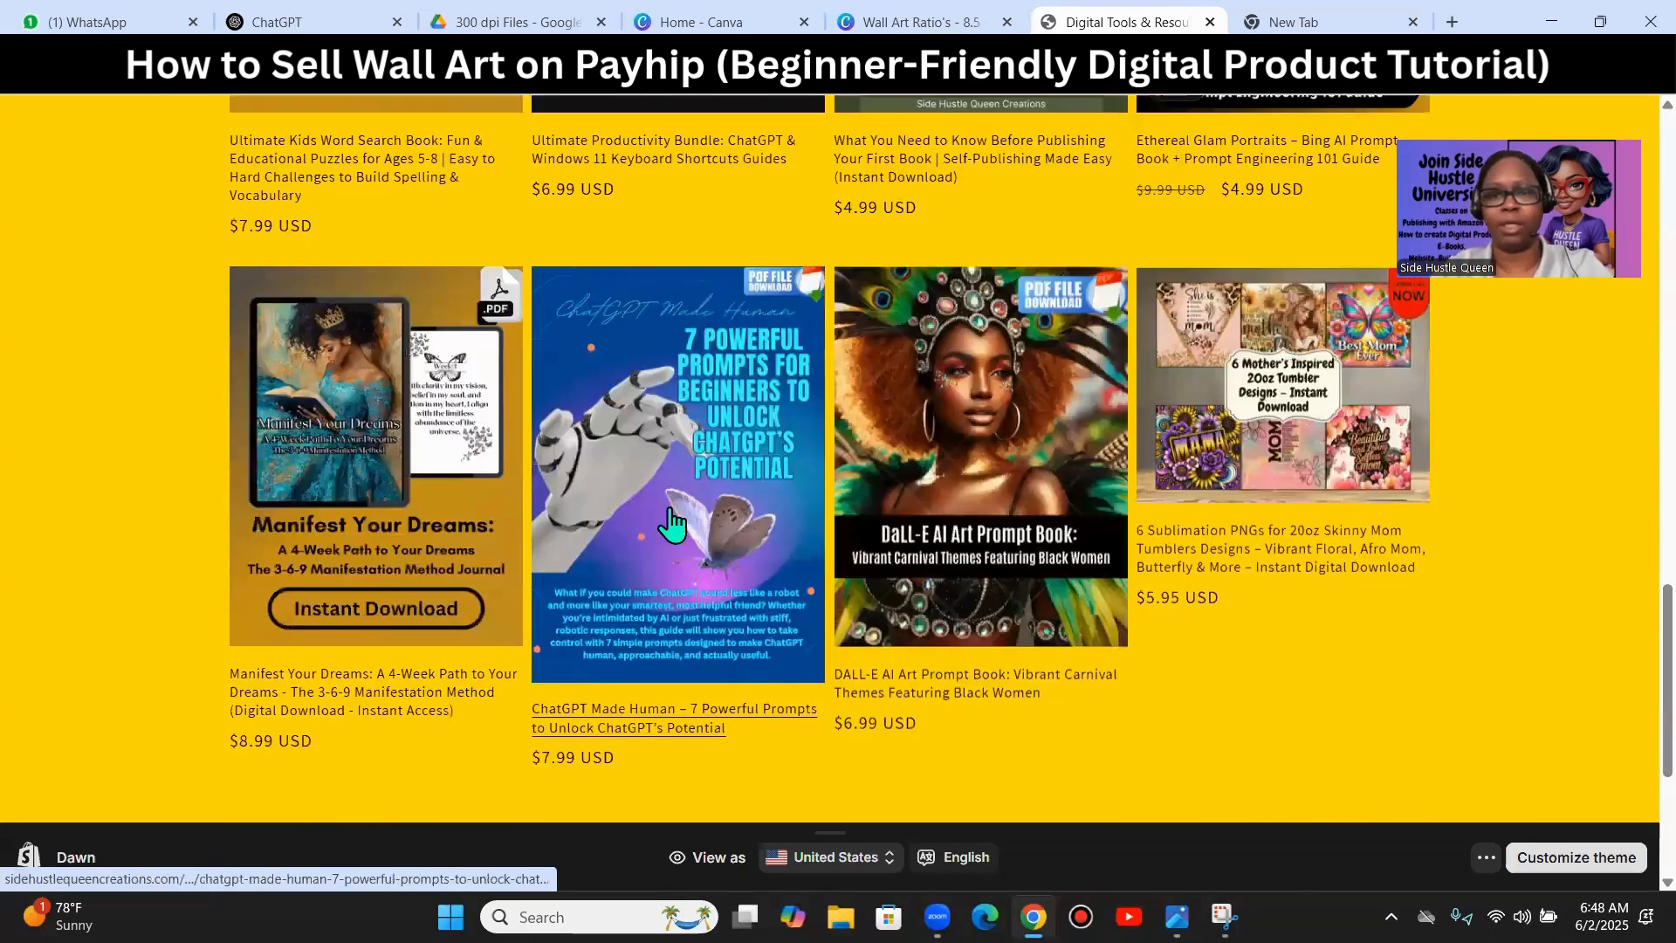
{"action": "scroll", "coordinate": [759, 521], "scroll_direction": "down", "scroll_amount": 4}
{"action": "left_click", "coordinate": [830, 510]}
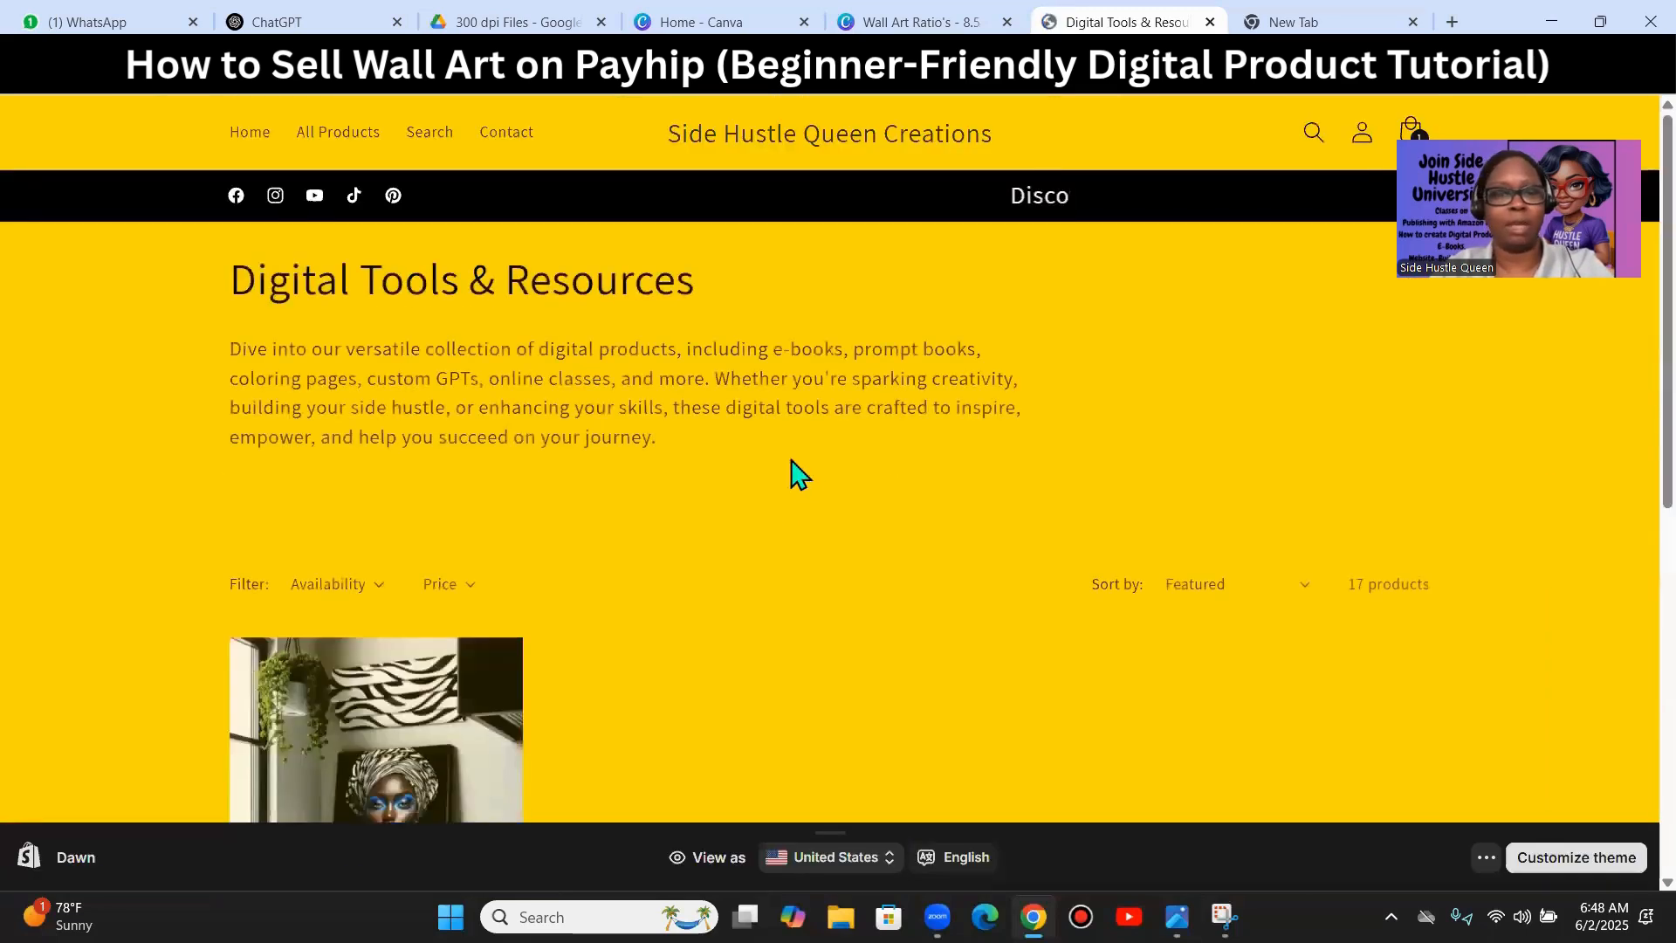
{"action": "scroll", "coordinate": [797, 472], "scroll_direction": "down", "scroll_amount": 5}
{"action": "left_click", "coordinate": [400, 566]}
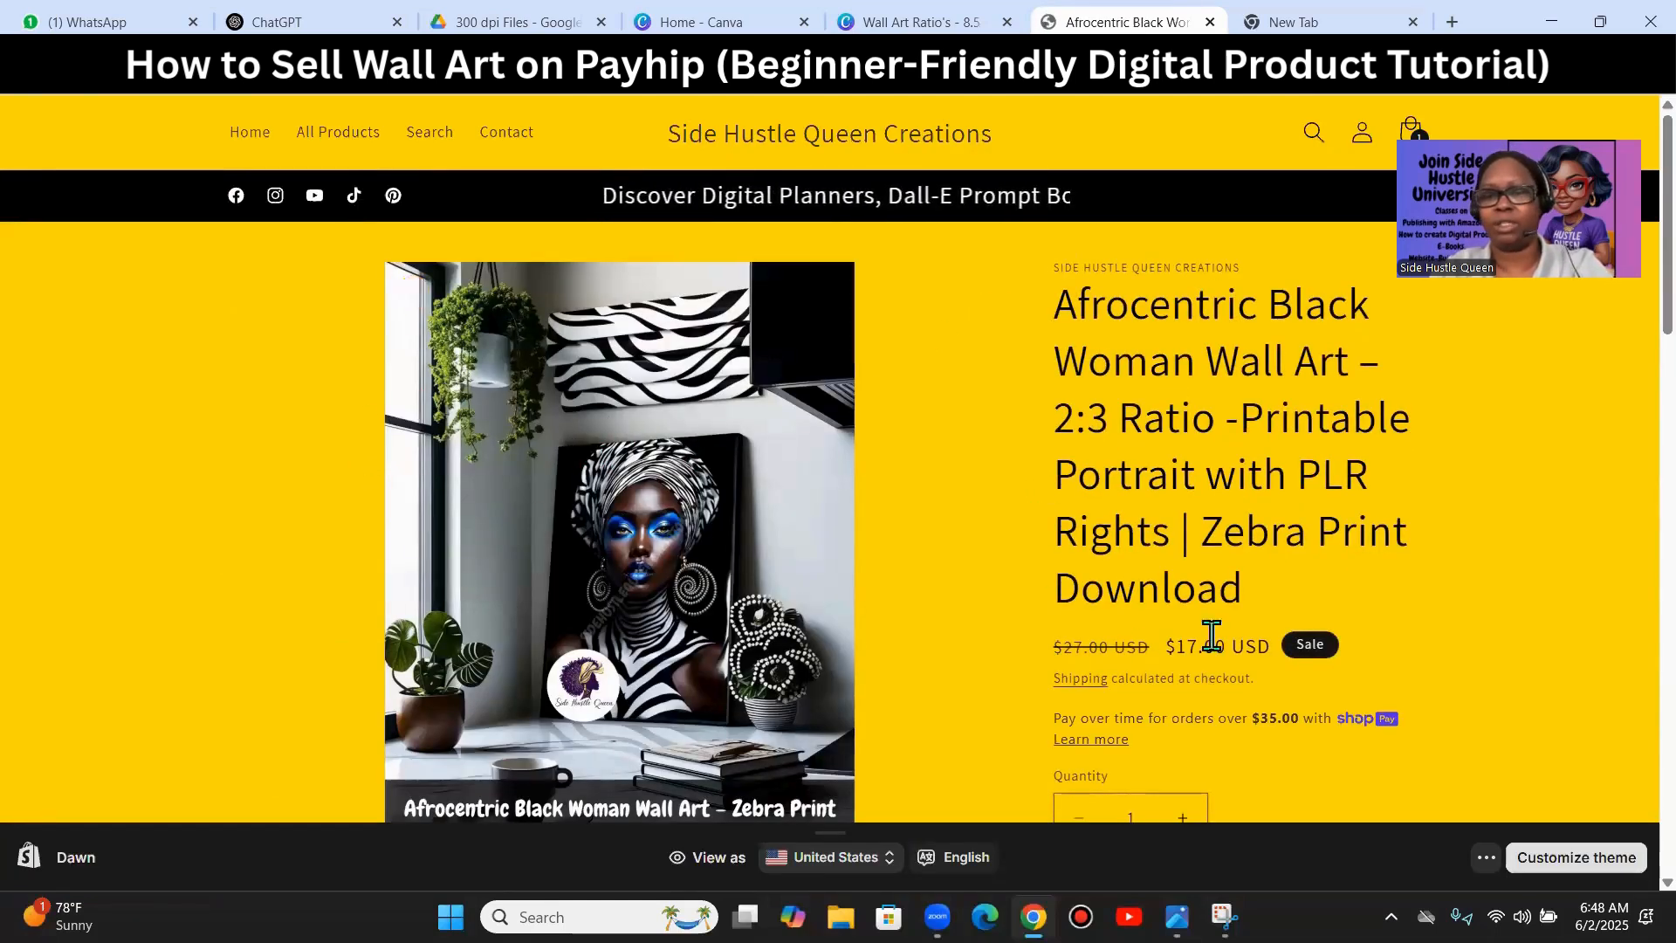
- Examine this store's wall art listing, including its price, preview images, print sizes, printing instructions, disclaimer and description
{"action": "scroll", "coordinate": [1002, 664], "scroll_direction": "down", "scroll_amount": 2}
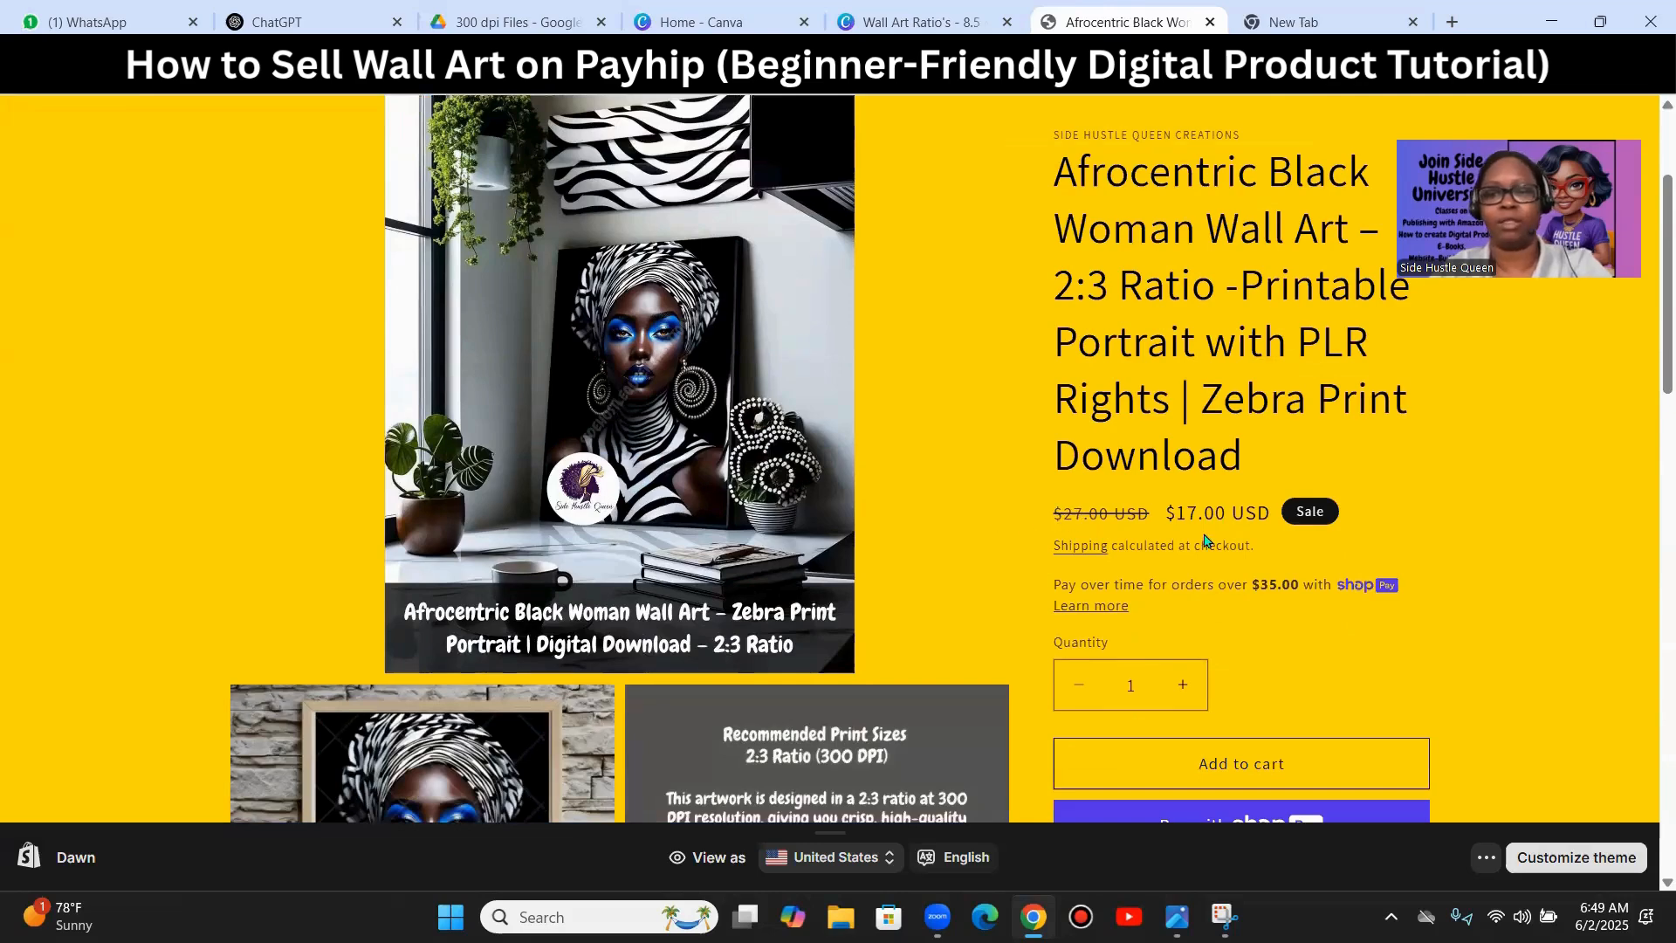
{"action": "scroll", "coordinate": [694, 472], "scroll_direction": "down", "scroll_amount": 8}
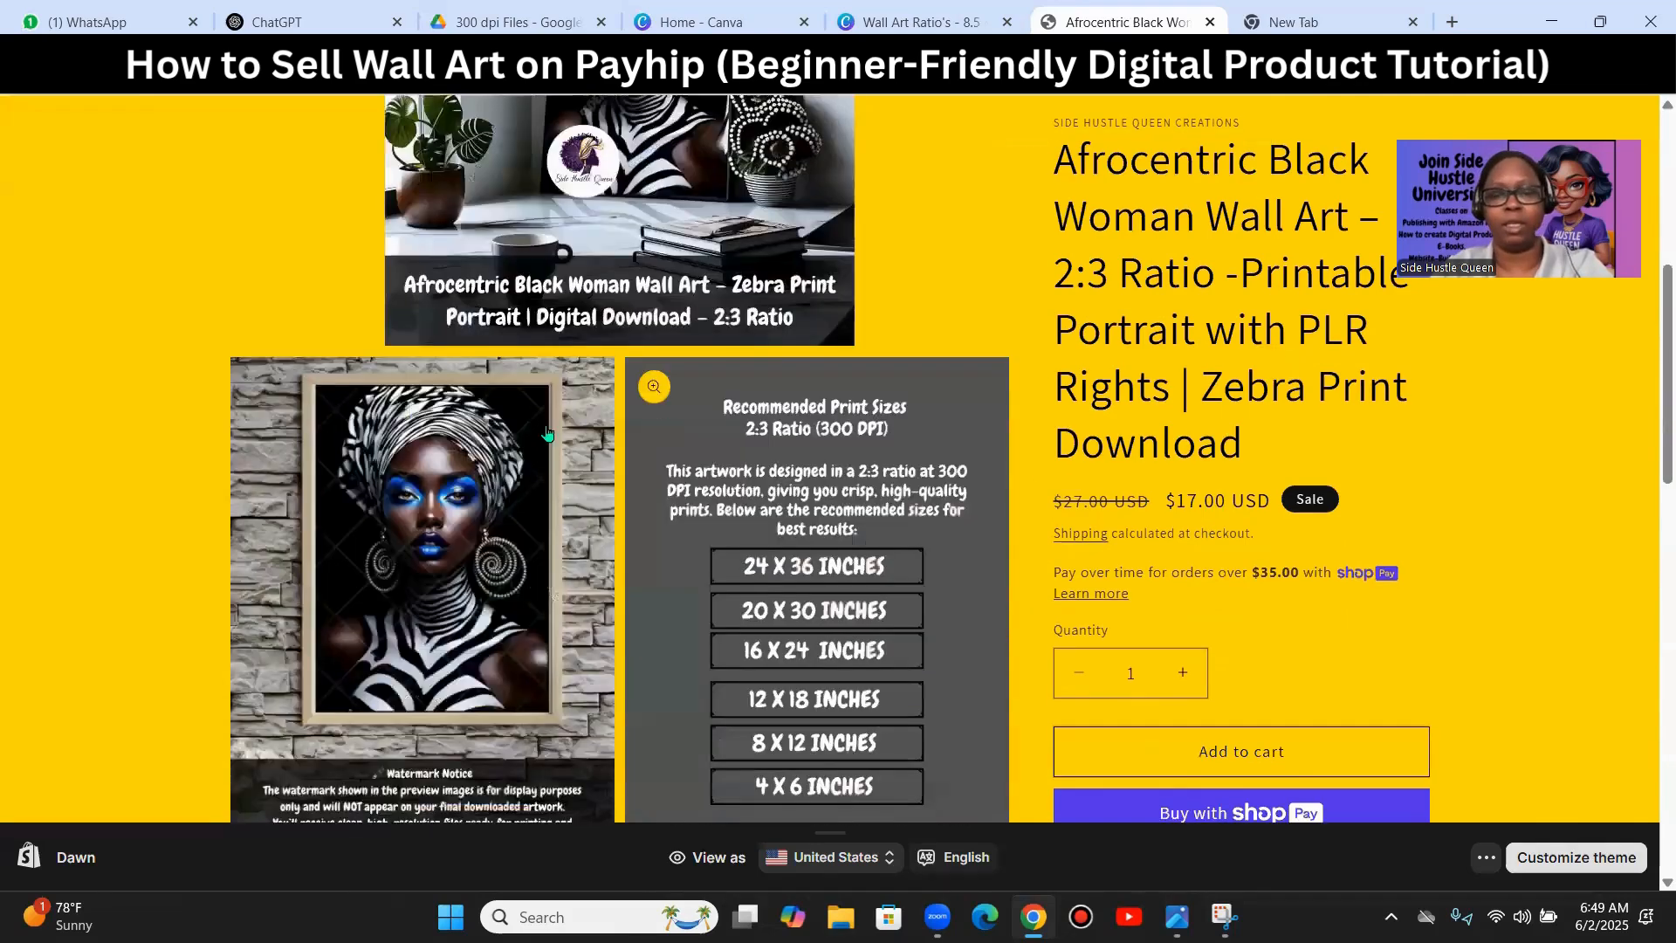
{"action": "scroll", "coordinate": [689, 559], "scroll_direction": "down", "scroll_amount": 1}
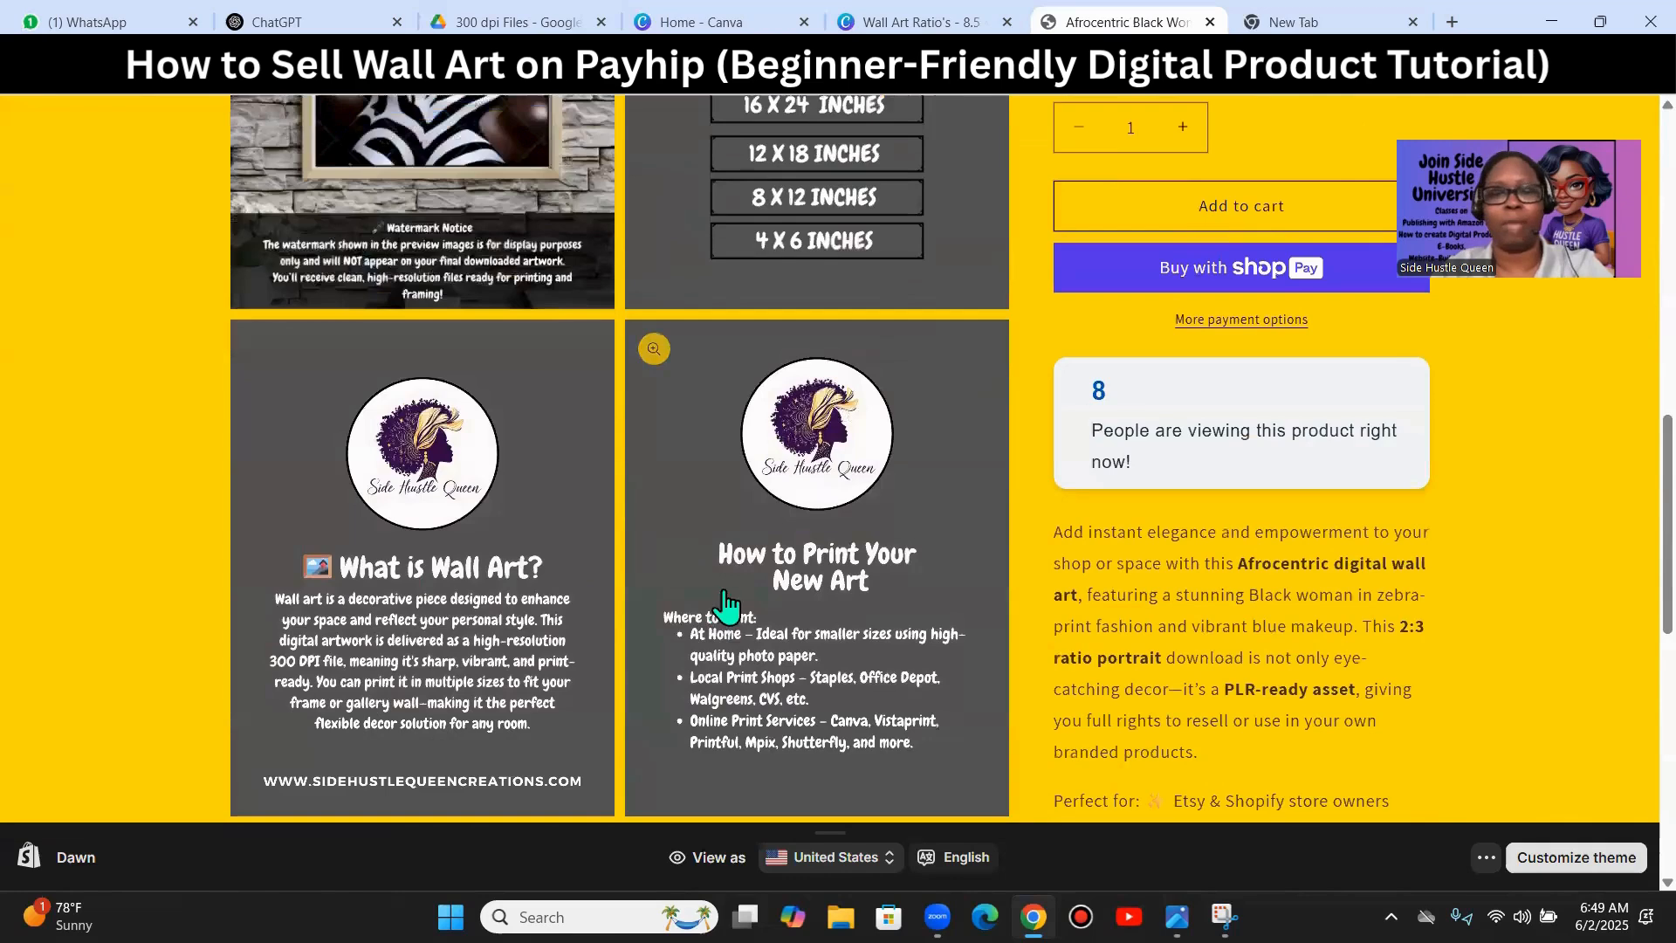
{"action": "scroll", "coordinate": [699, 547], "scroll_direction": "down", "scroll_amount": 1}
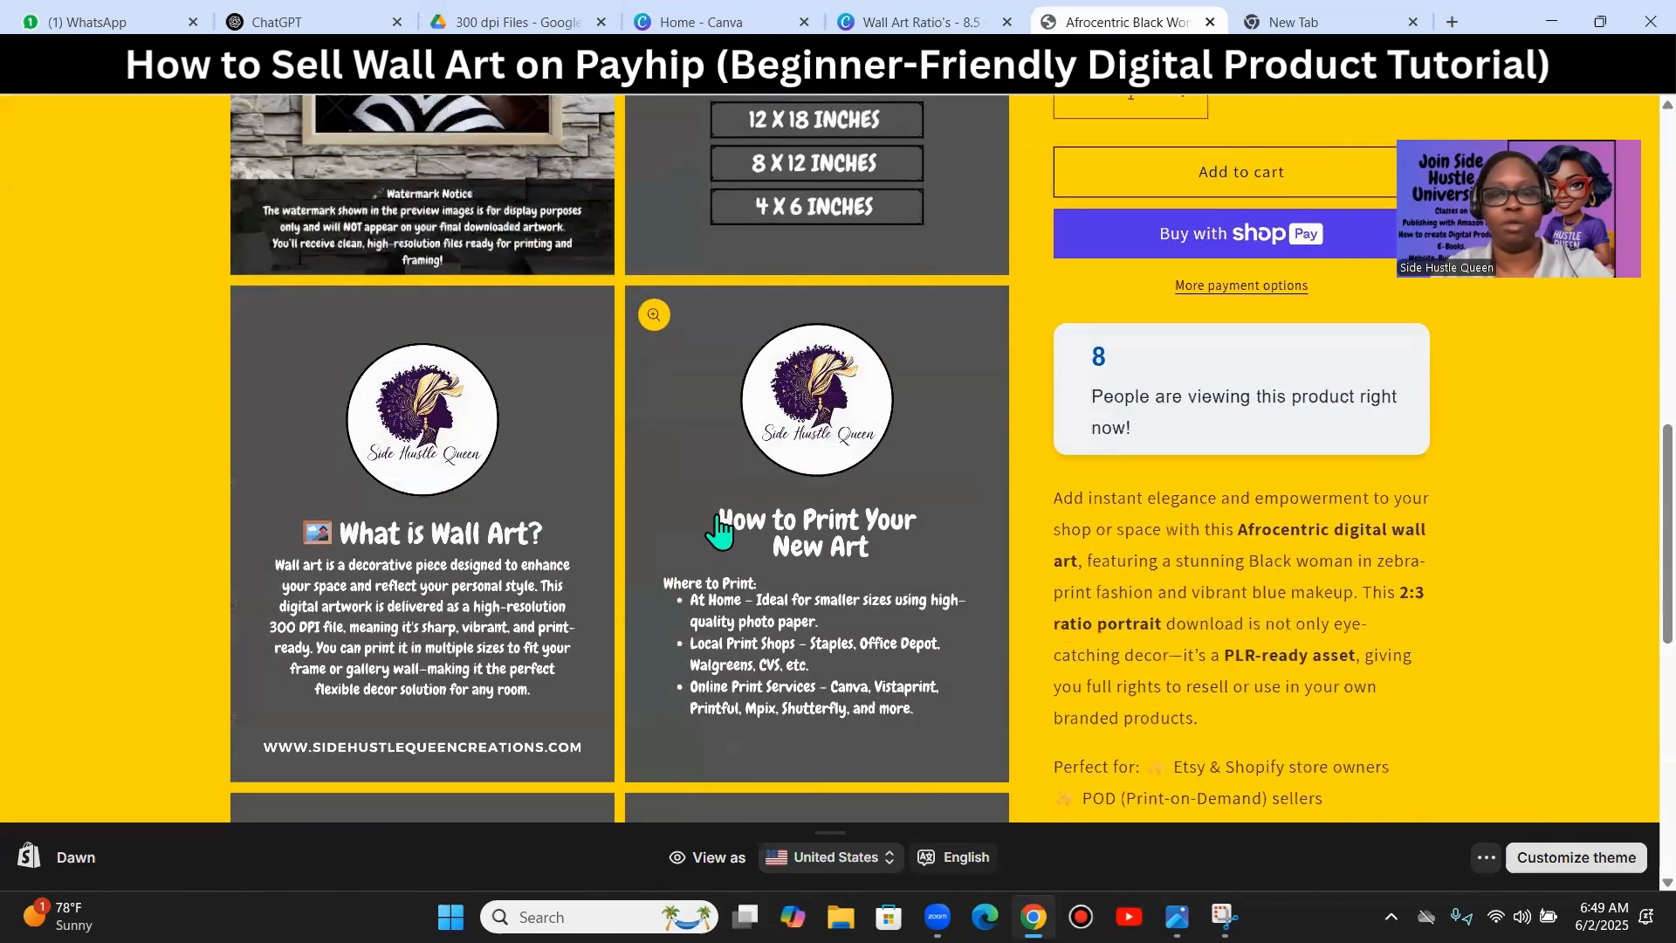
{"action": "scroll", "coordinate": [718, 528], "scroll_direction": "down", "scroll_amount": 9}
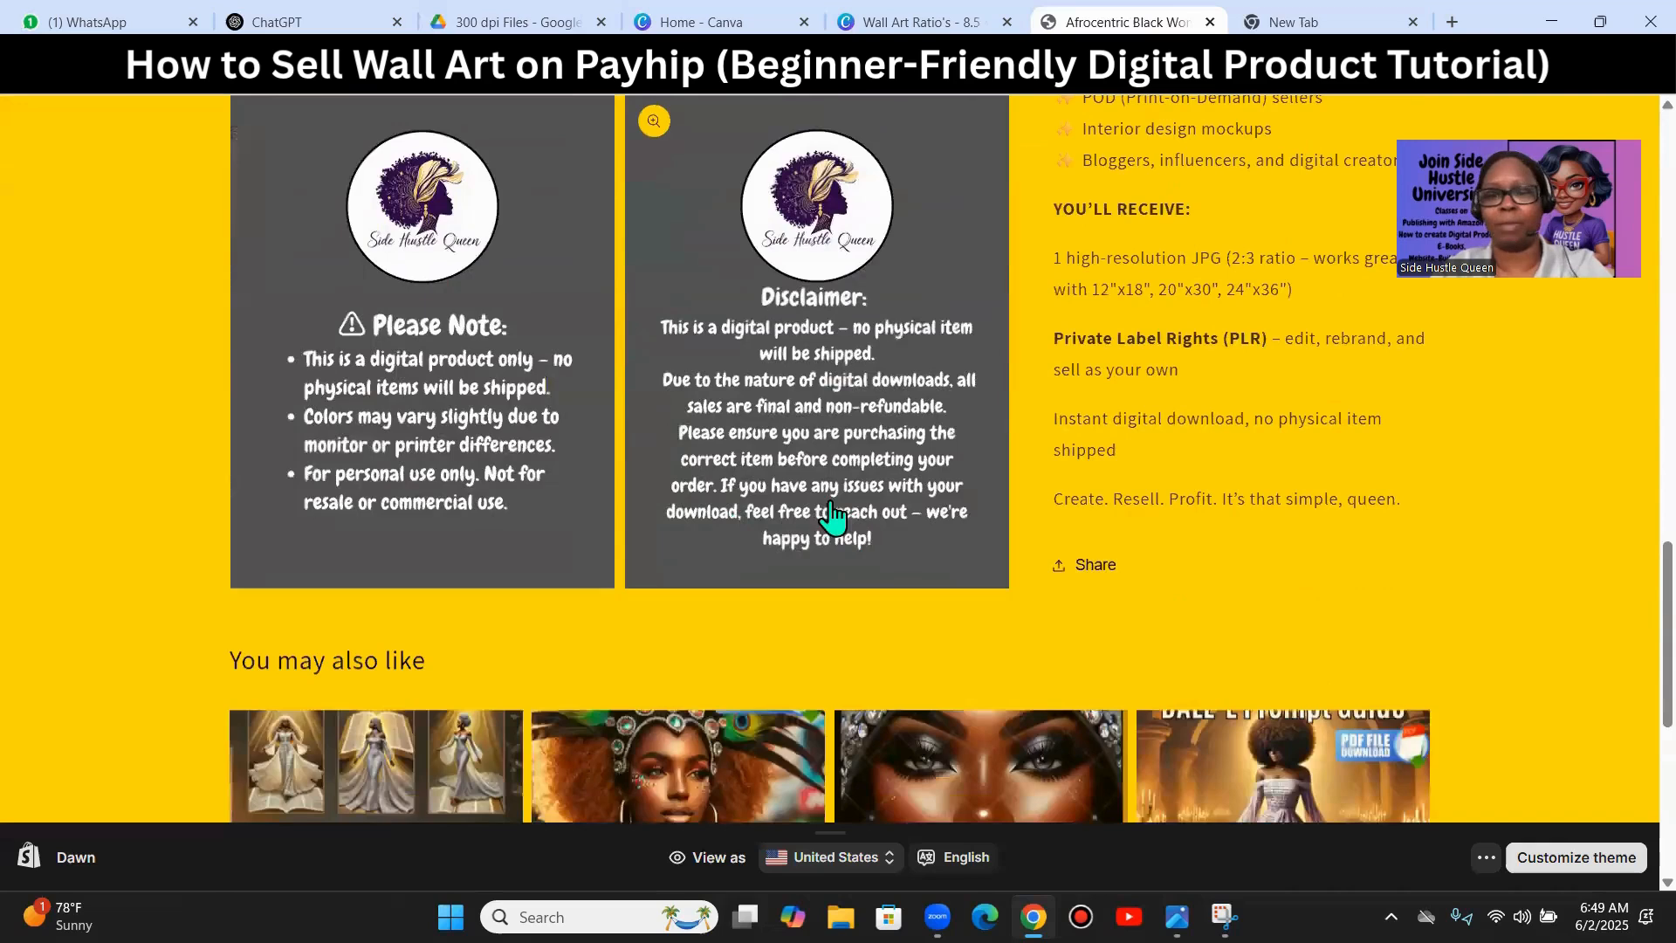
{"action": "scroll", "coordinate": [810, 505], "scroll_direction": "down", "scroll_amount": 2}
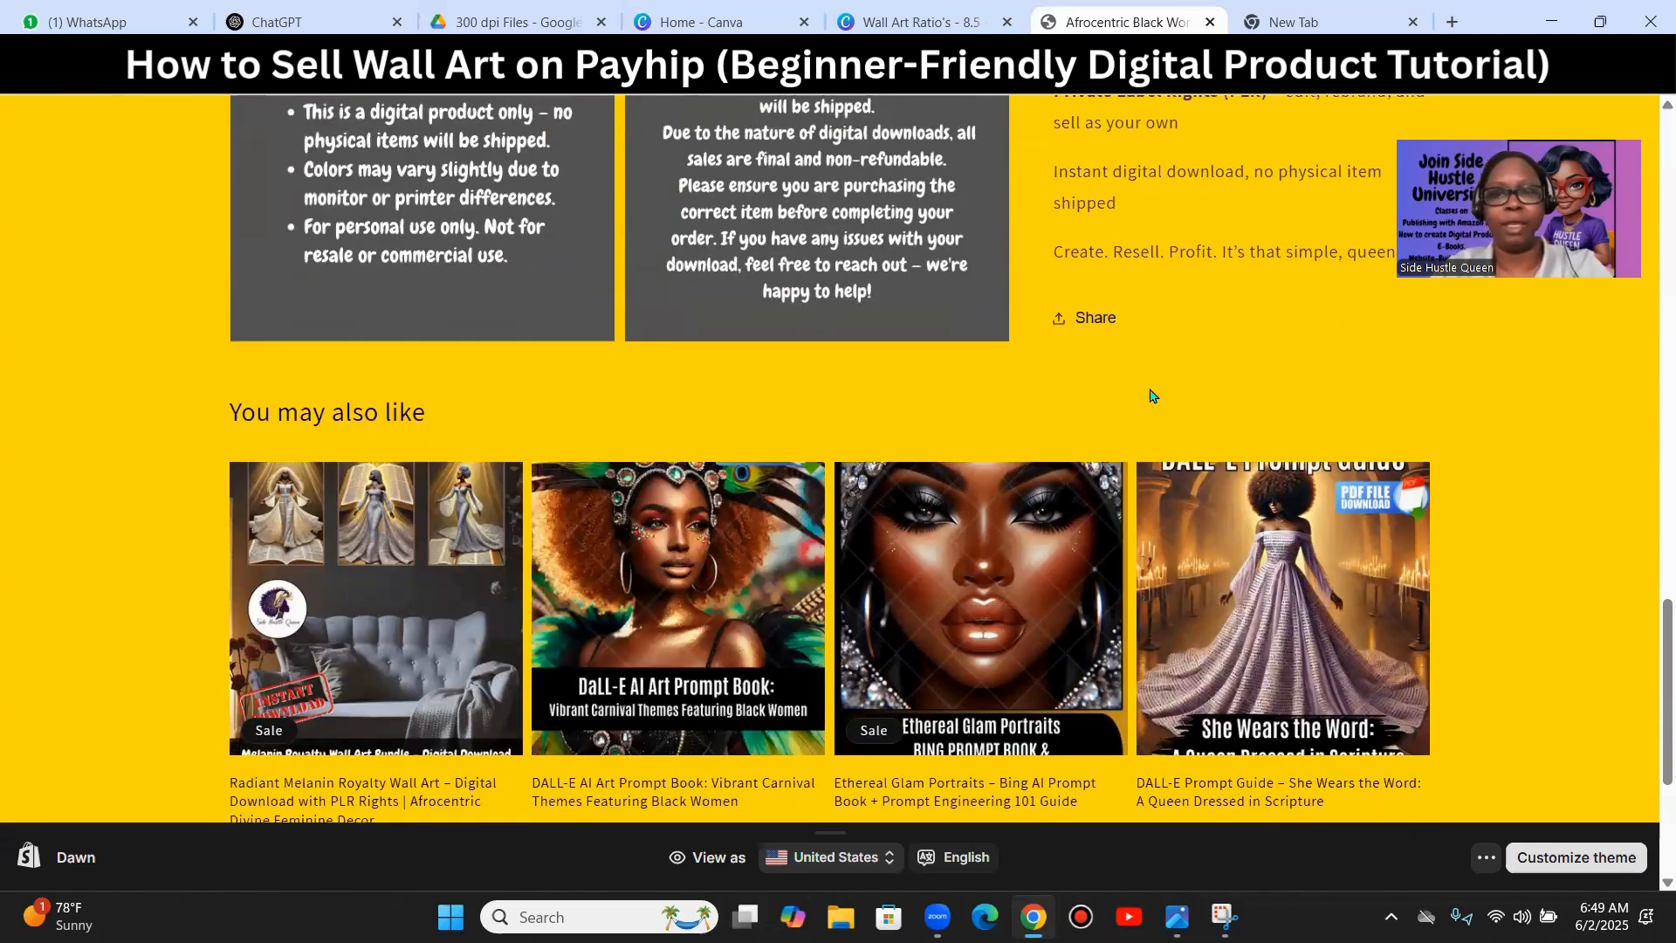
- Review the zebra-print wall art listing again, covering its description, printing notes, preview images, recommended print sizes and title
{"action": "scroll", "coordinate": [1152, 458], "scroll_direction": "up", "scroll_amount": 8}
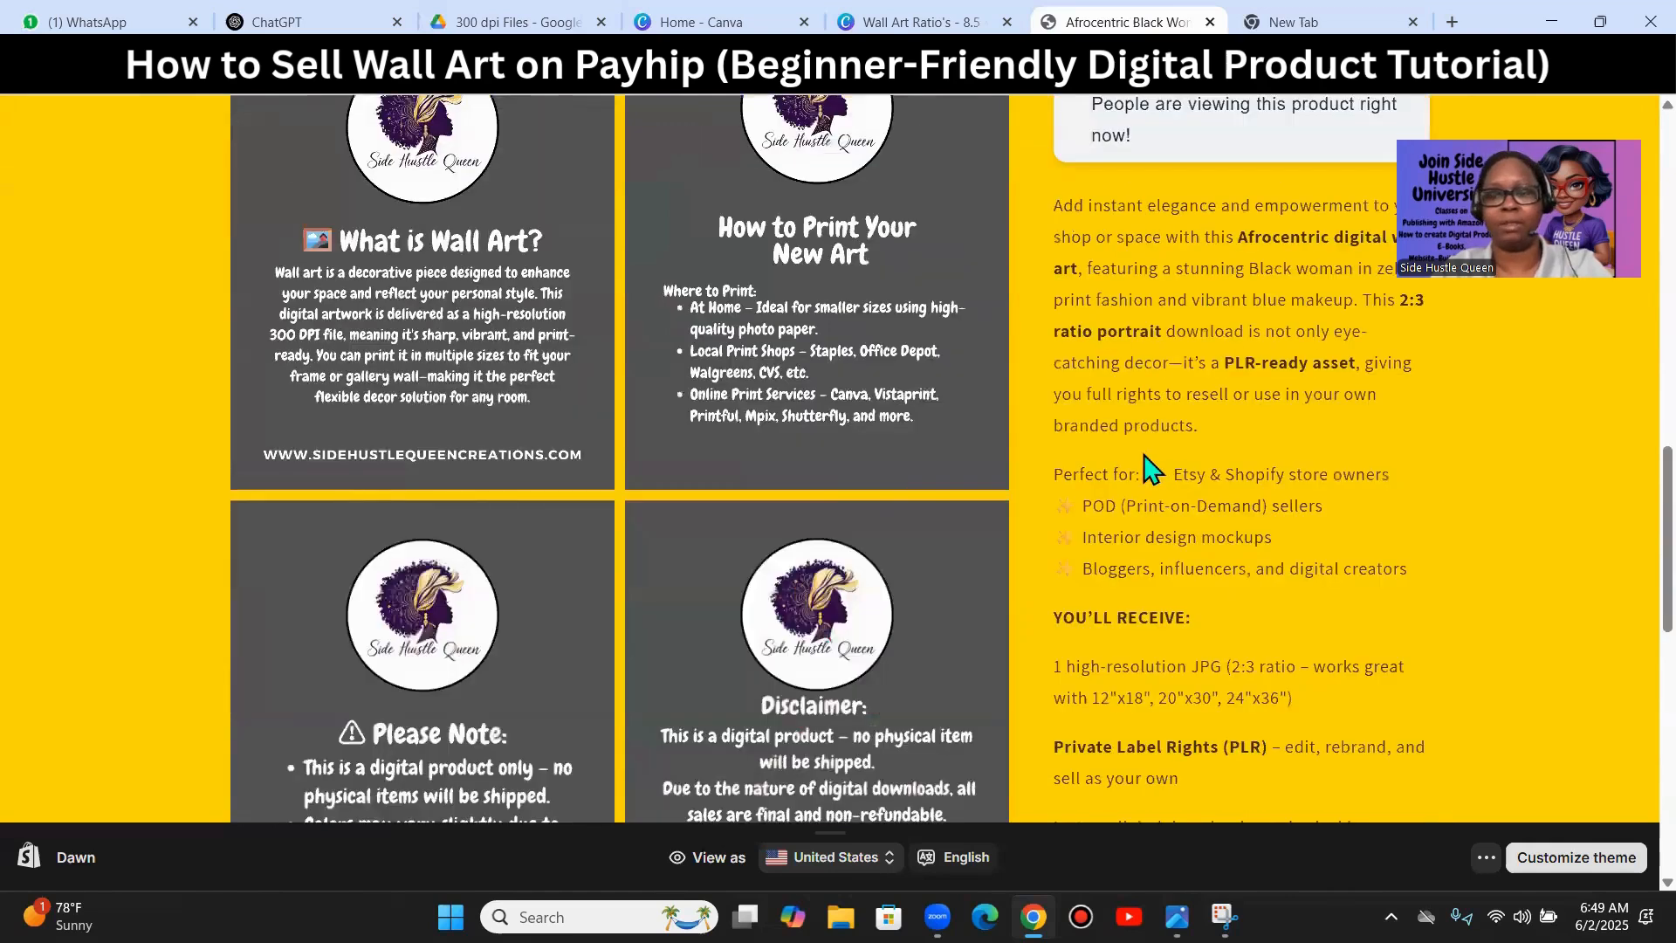
{"action": "scroll", "coordinate": [1135, 462], "scroll_direction": "up", "scroll_amount": 7}
{"action": "scroll", "coordinate": [995, 450], "scroll_direction": "up", "scroll_amount": 3}
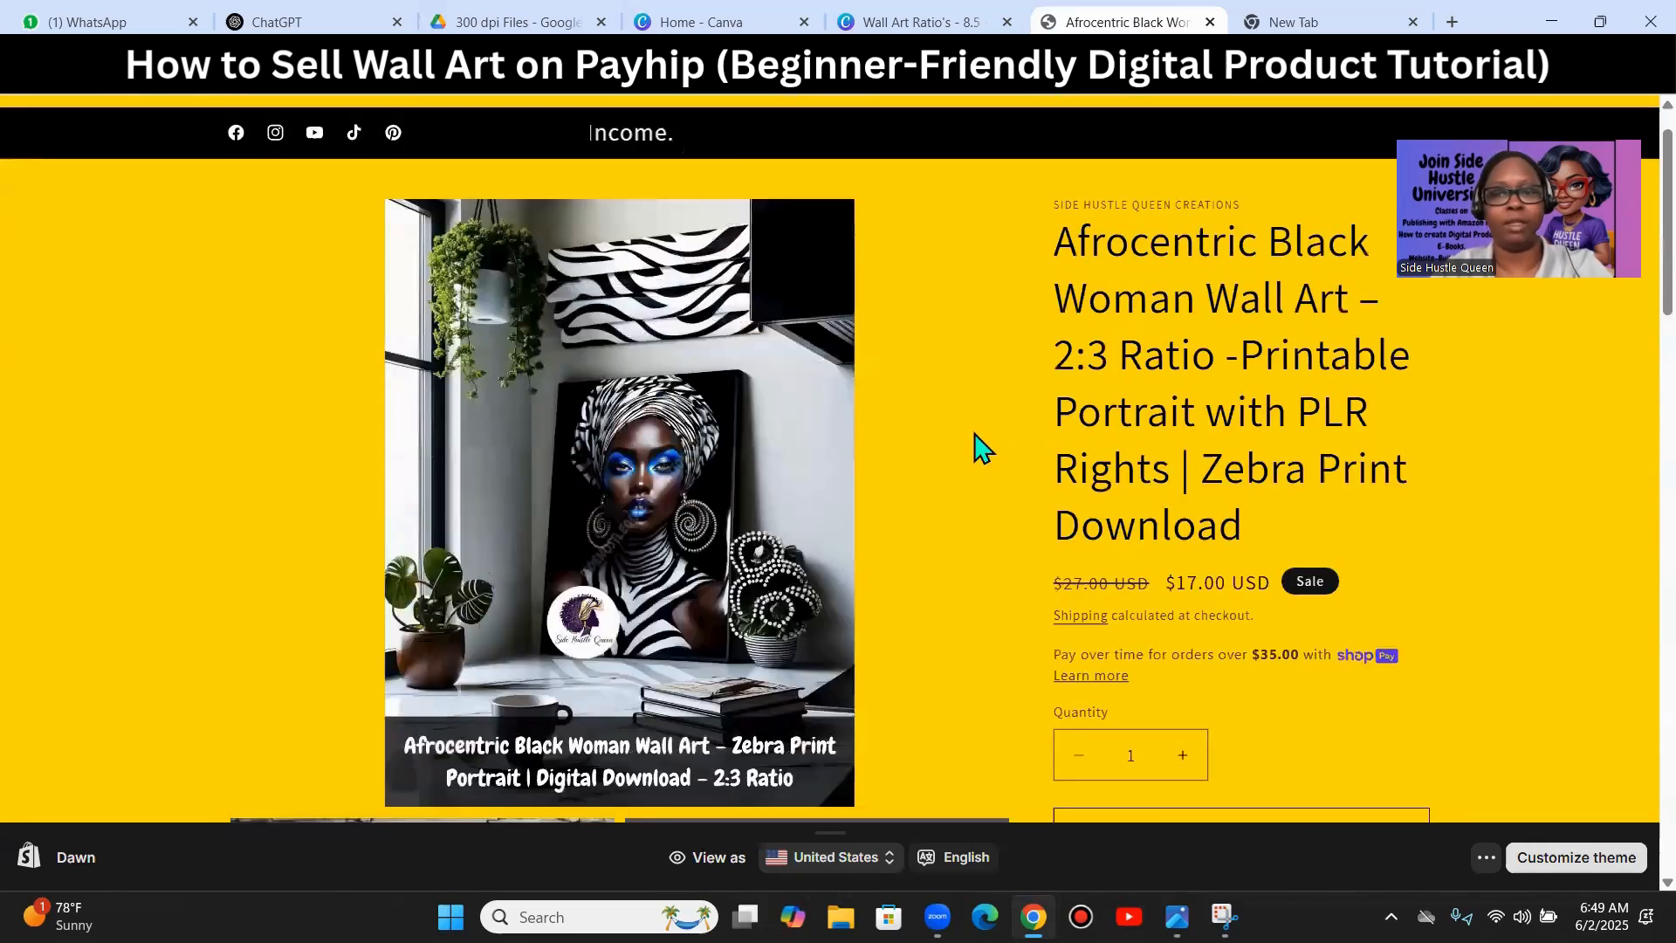
{"action": "scroll", "coordinate": [977, 448], "scroll_direction": "up", "scroll_amount": 1}
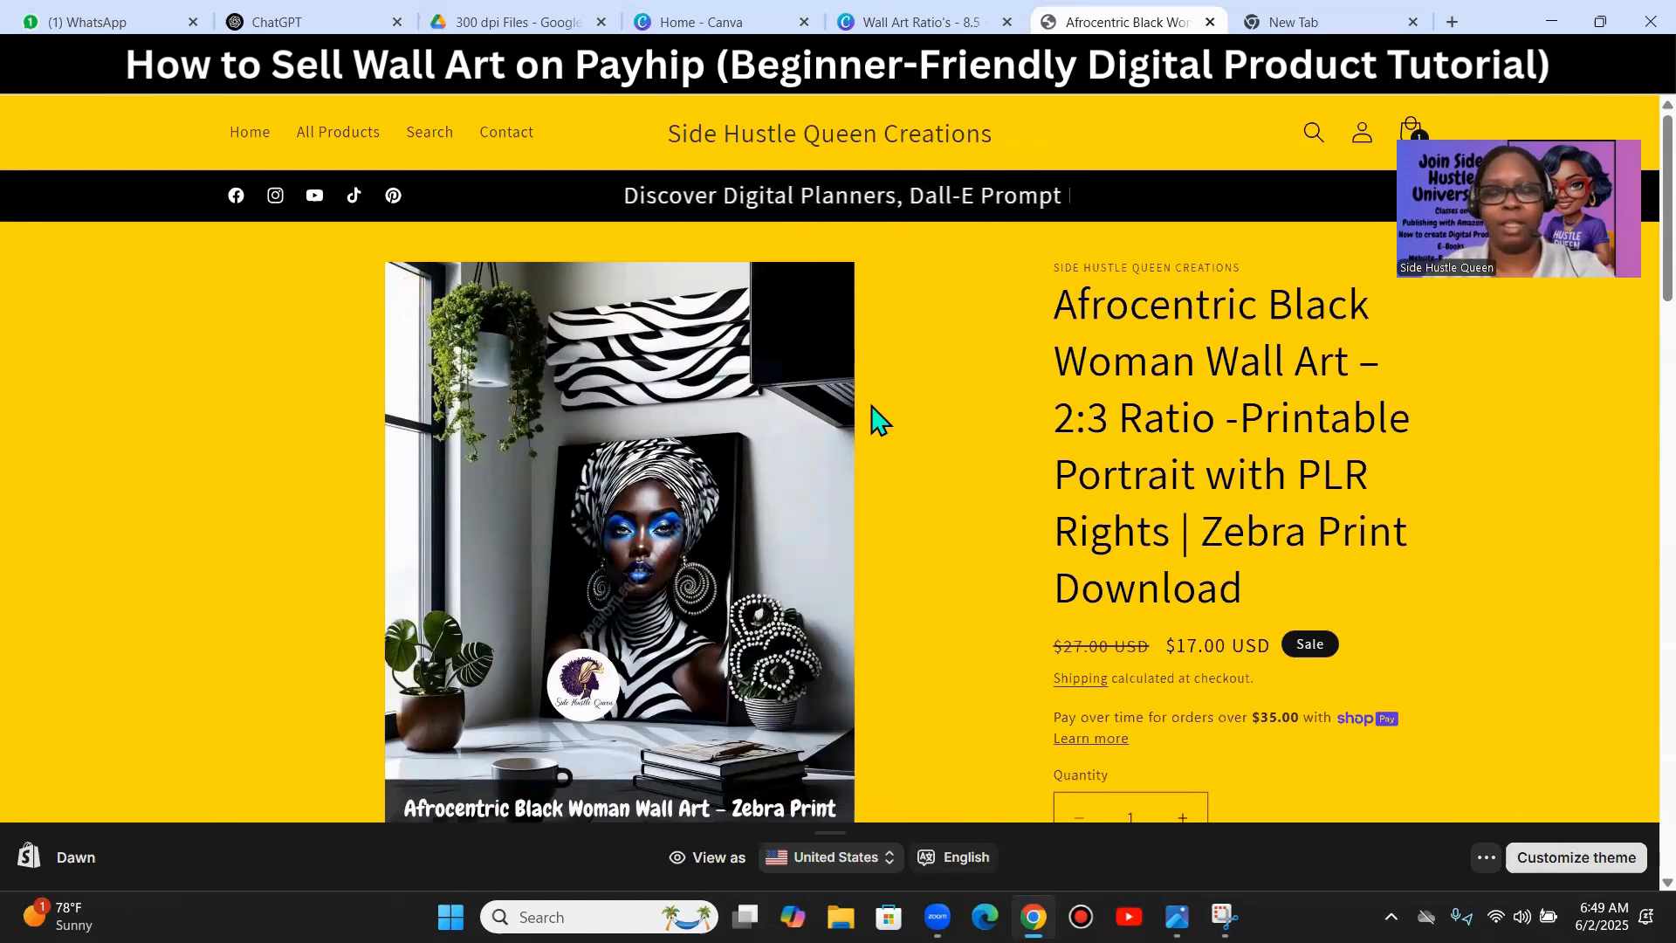
{"action": "scroll", "coordinate": [882, 437], "scroll_direction": "down", "scroll_amount": 2}
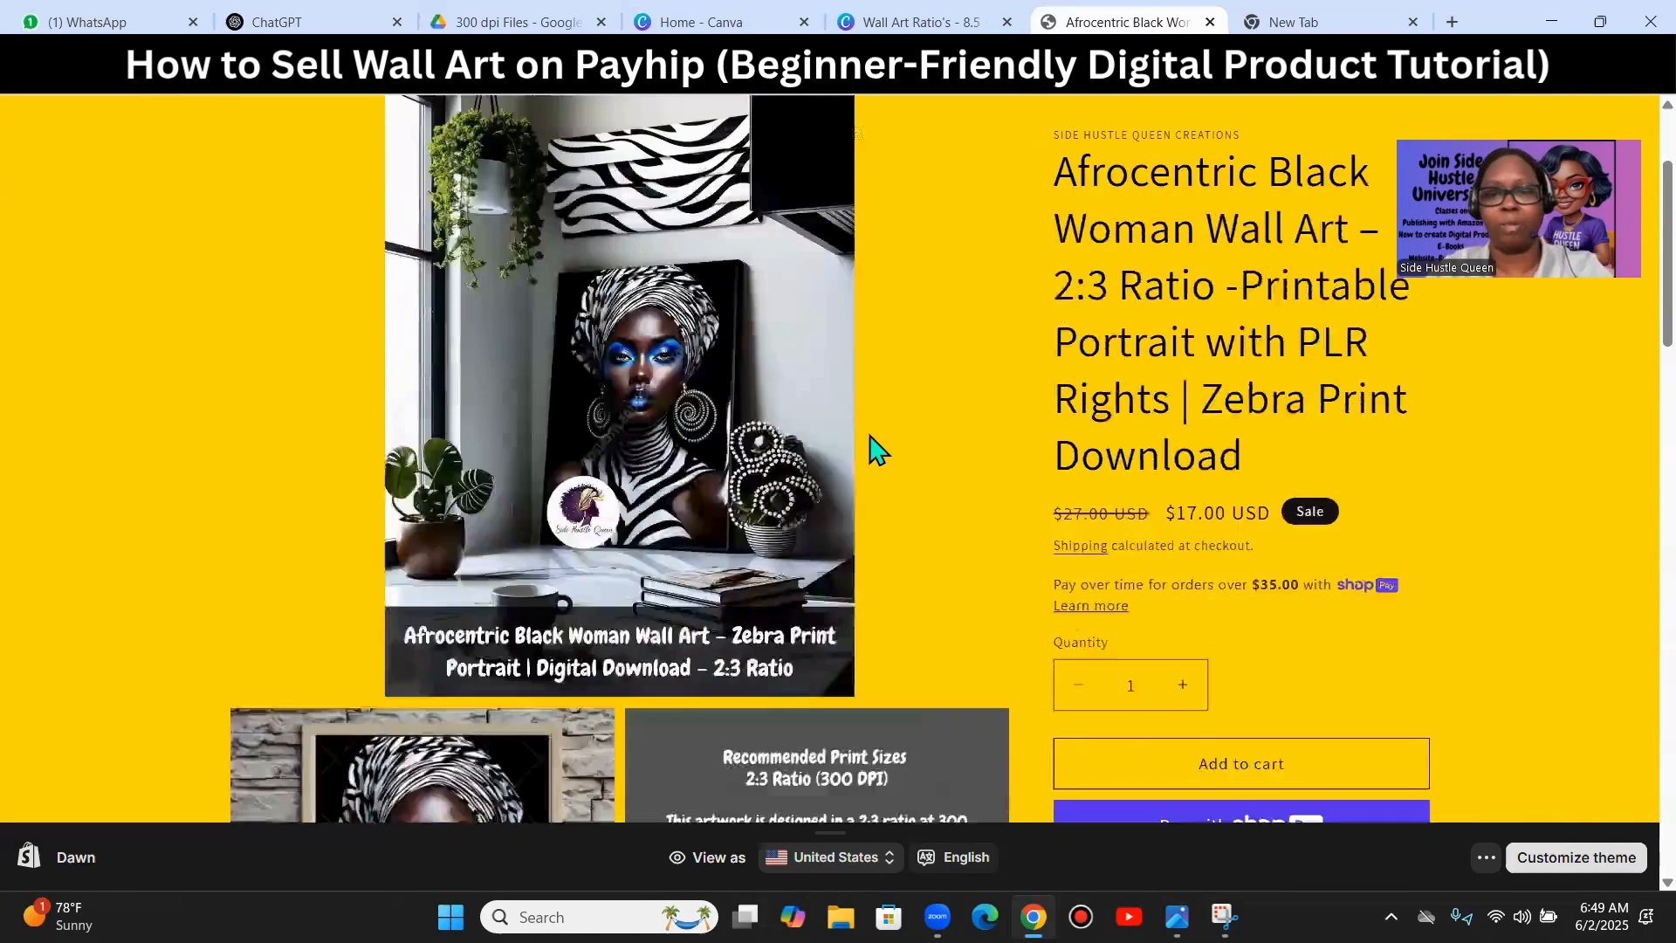
{"action": "scroll", "coordinate": [882, 461], "scroll_direction": "down", "scroll_amount": 3}
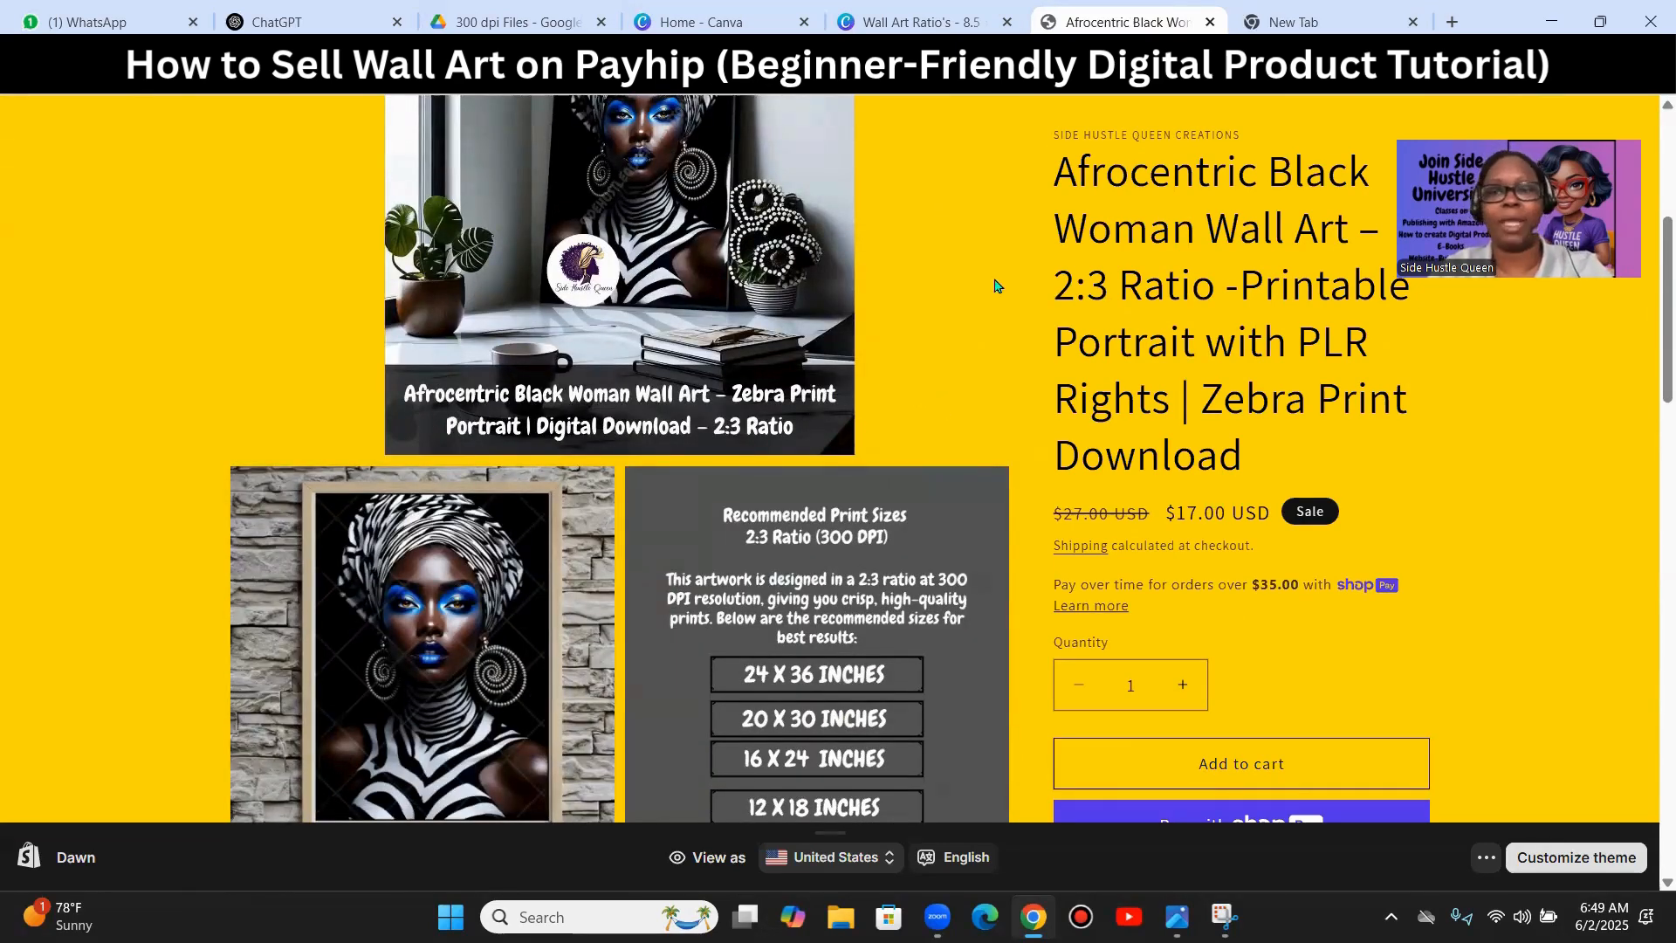
{"action": "scroll", "coordinate": [968, 297], "scroll_direction": "down", "scroll_amount": 3}
{"action": "scroll", "coordinate": [995, 332], "scroll_direction": "up", "scroll_amount": 4}
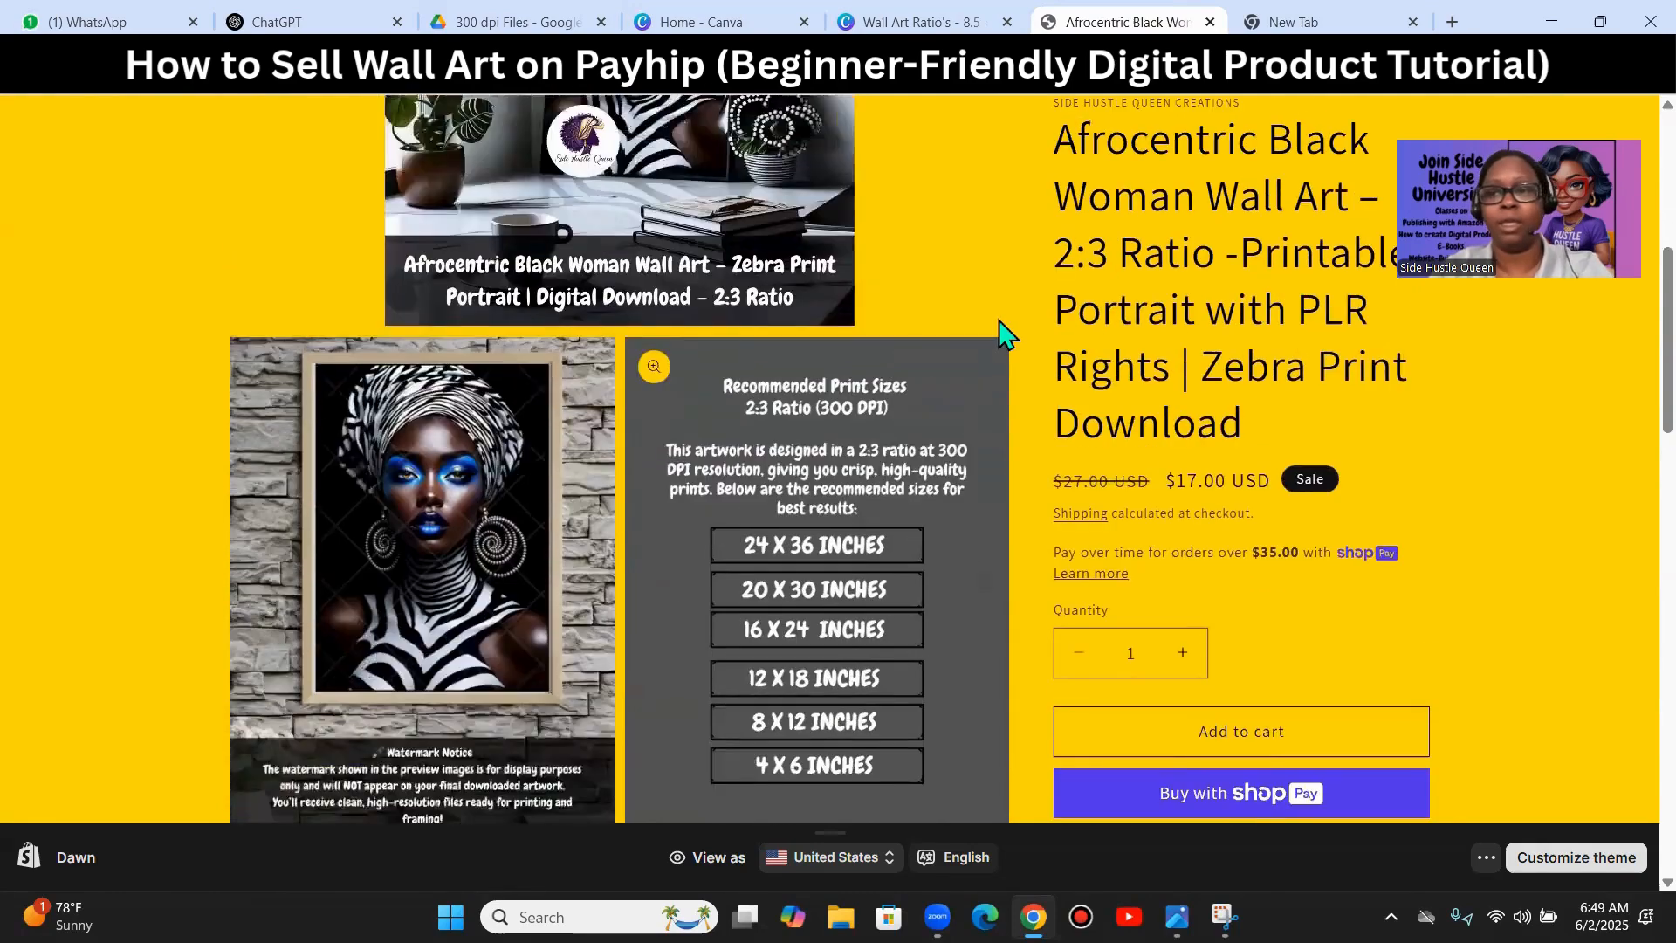
{"action": "scroll", "coordinate": [1000, 332], "scroll_direction": "up", "scroll_amount": 2}
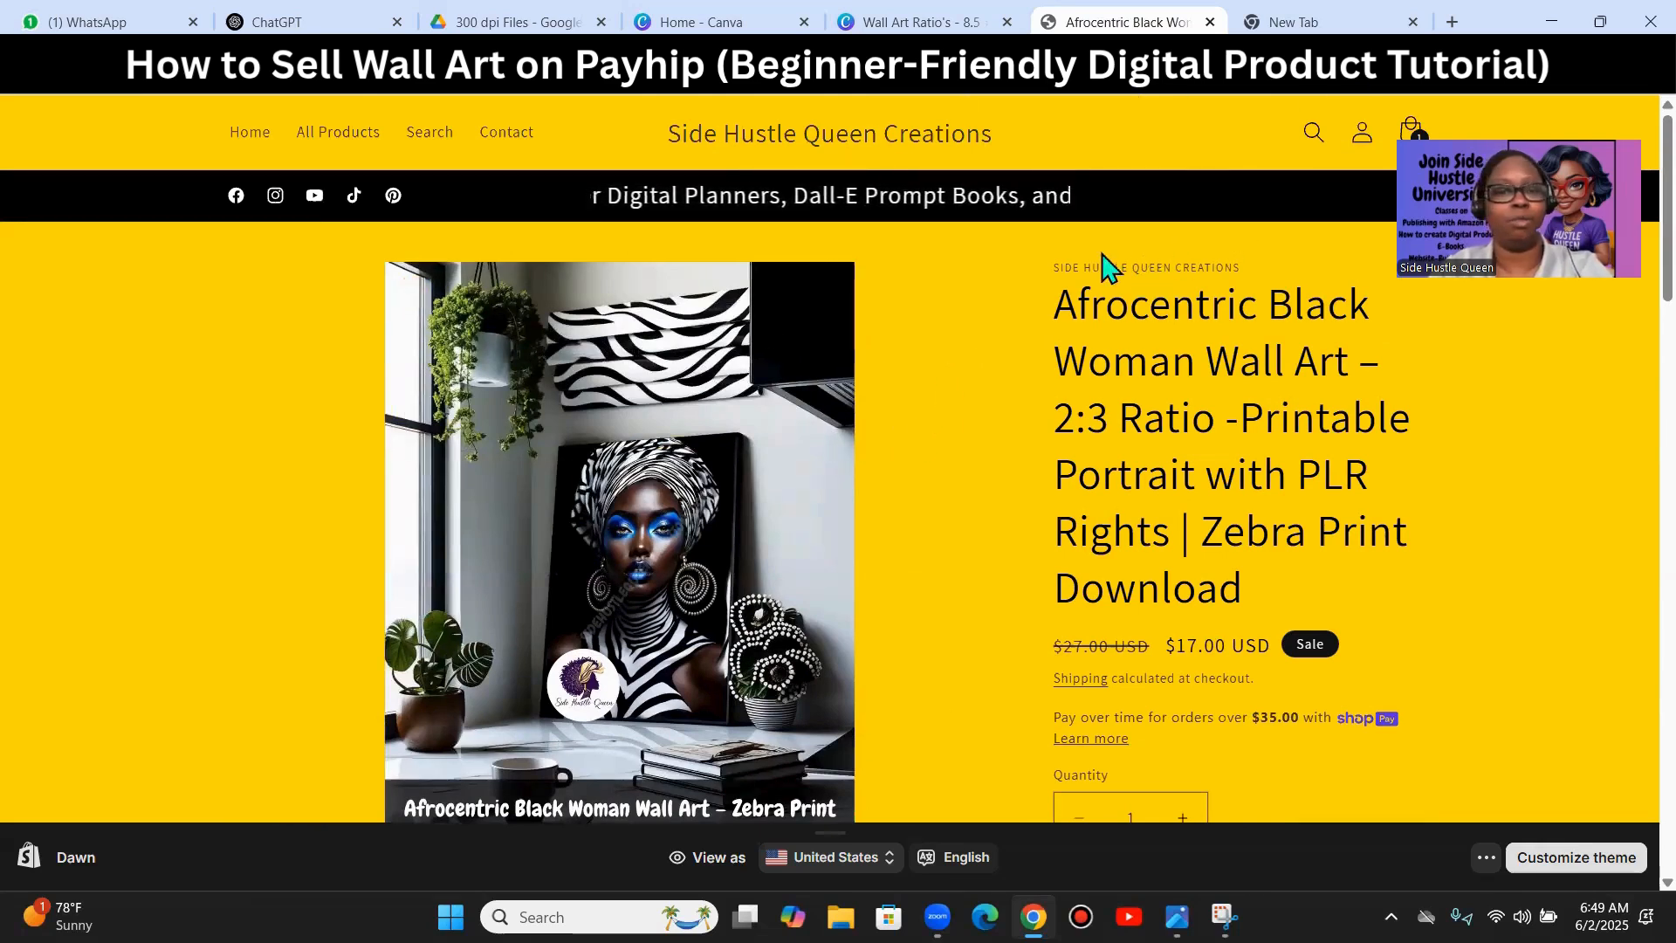
- Close the wall art listing and the blank browser page, and switch to the Canva home page
{"action": "left_click", "coordinate": [1210, 22]}
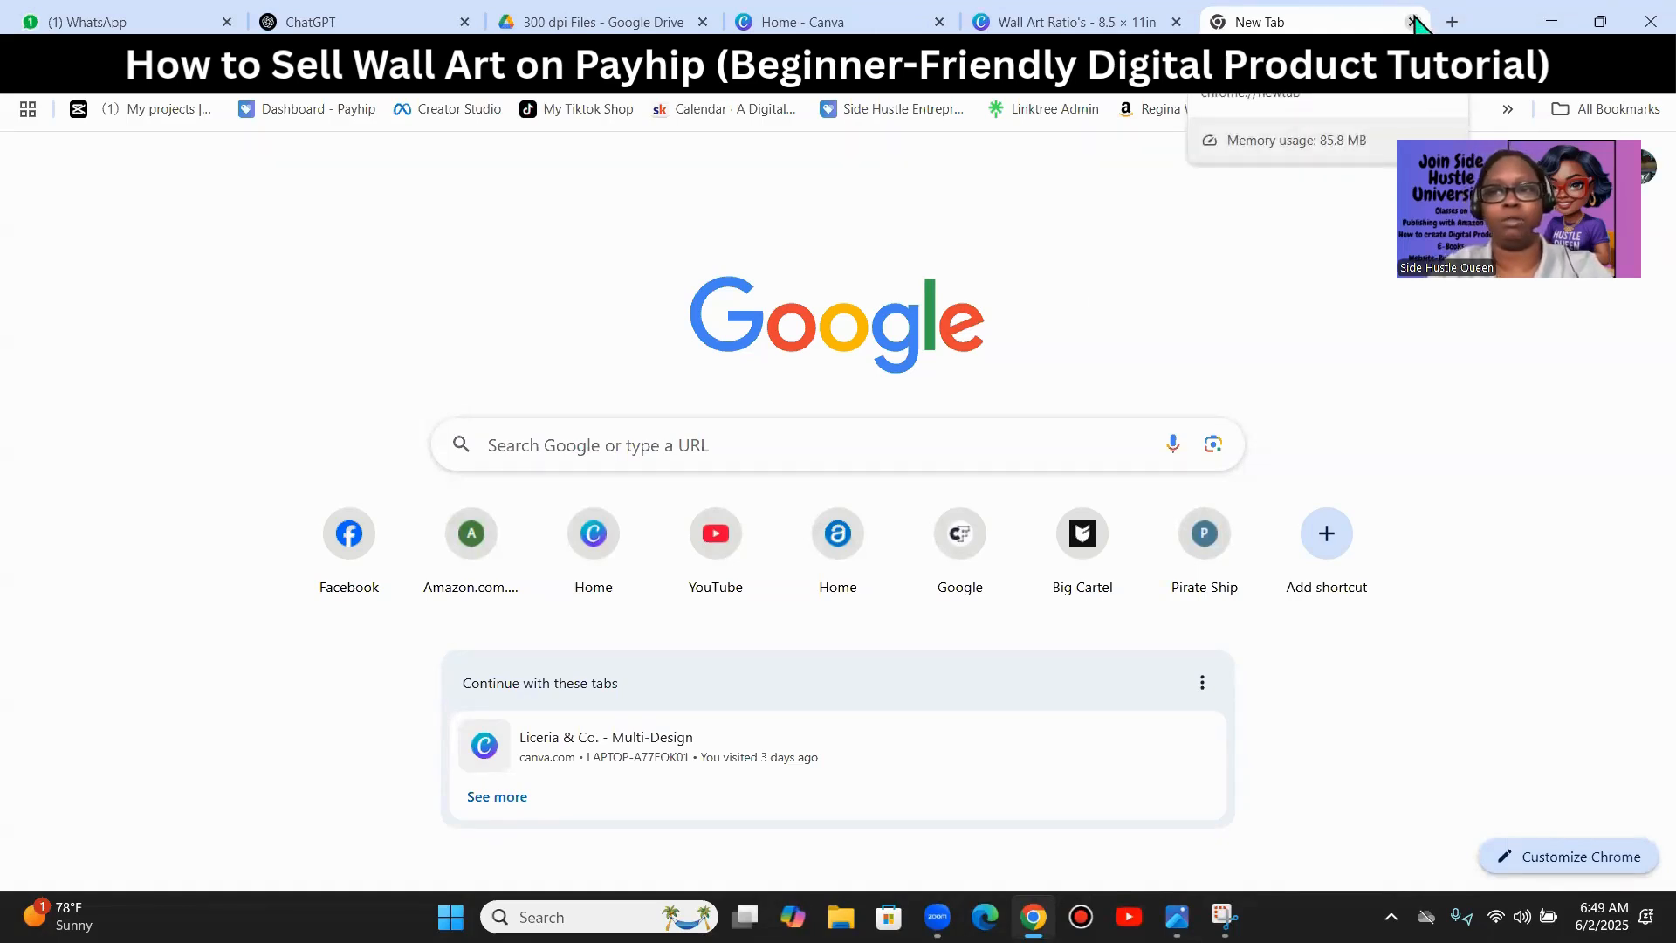
{"action": "left_click", "coordinate": [1414, 20]}
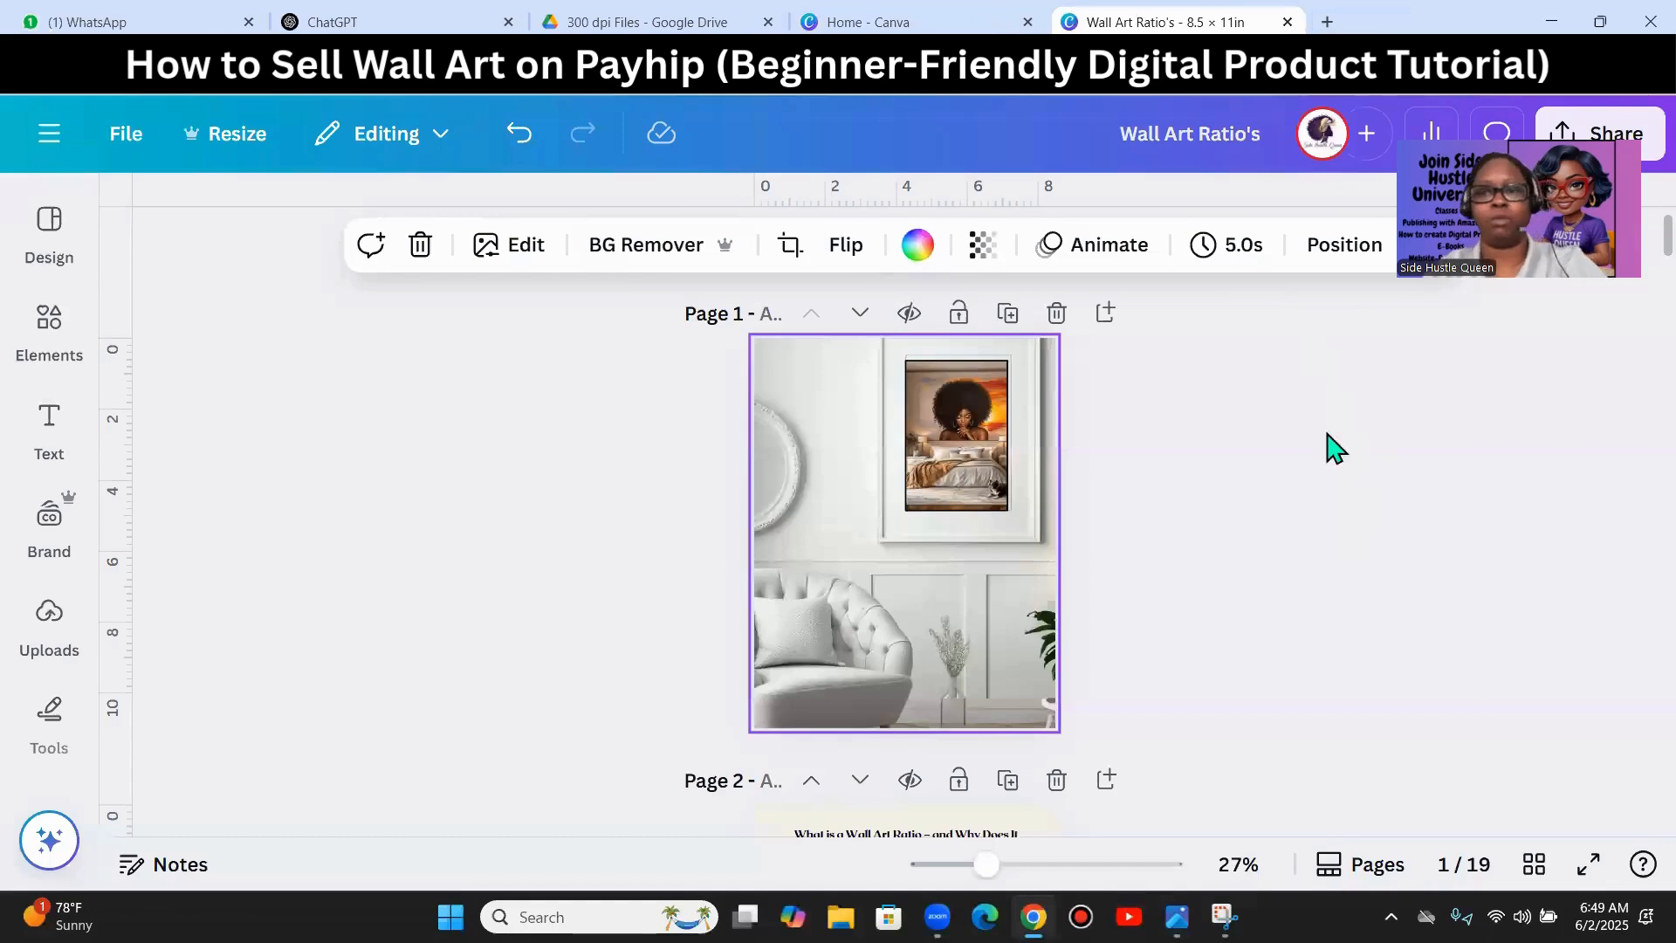
{"action": "left_click", "coordinate": [878, 26]}
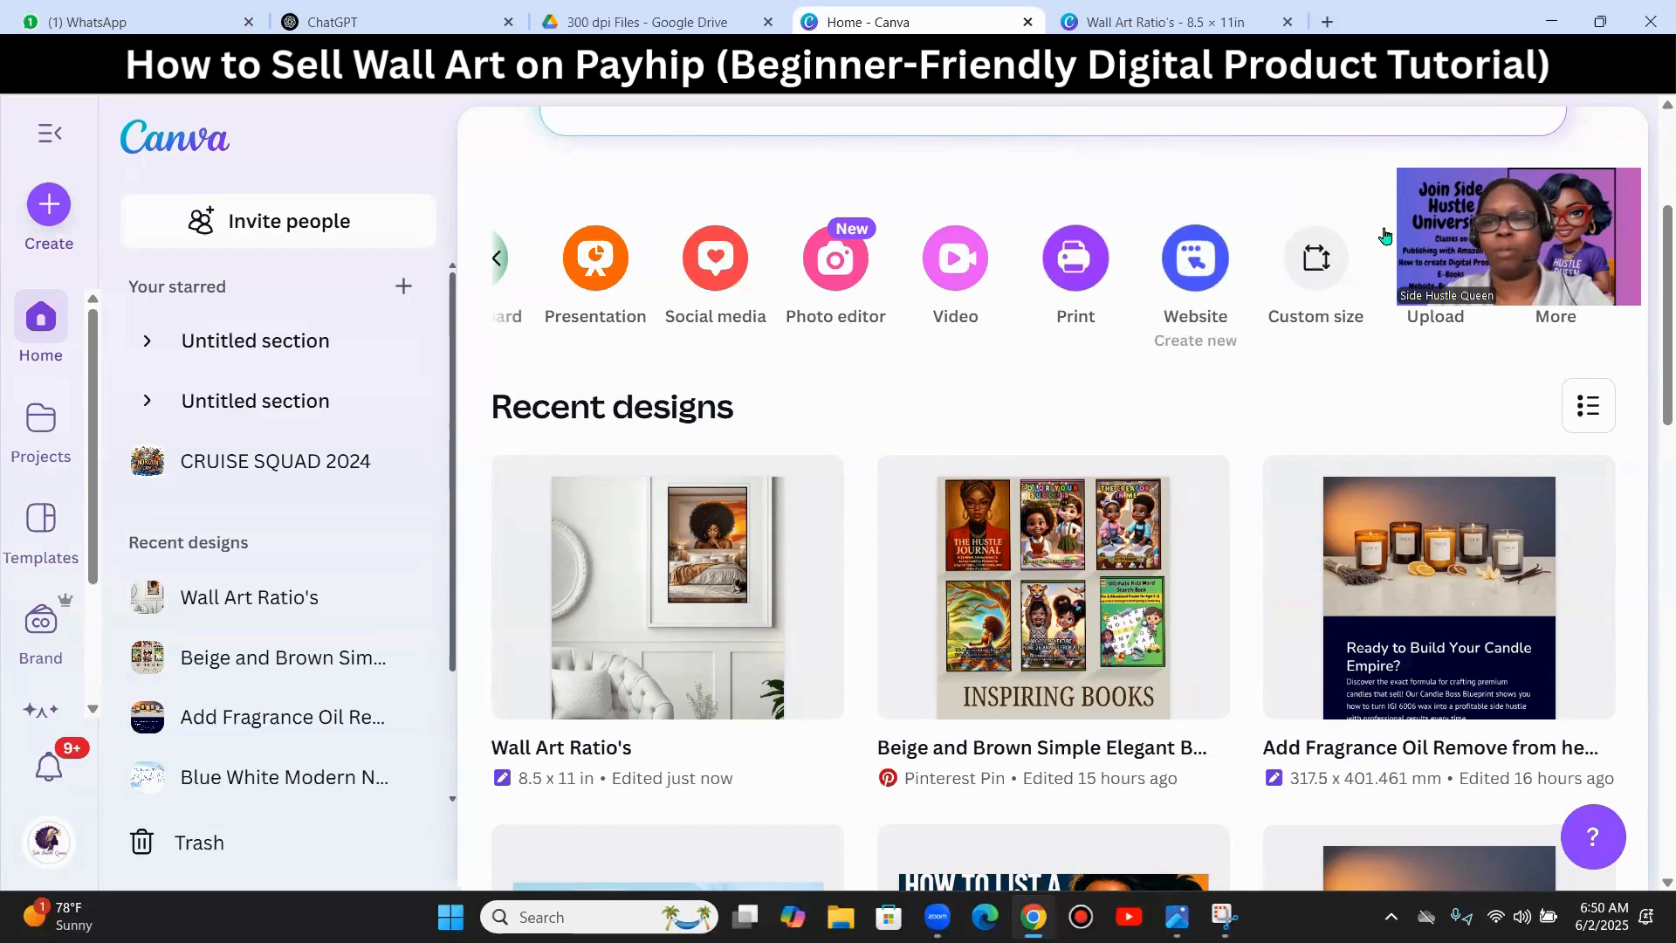
- Create a custom 8.5 × 11 in design and add two blank pages to it
{"action": "left_click", "coordinate": [1316, 271]}
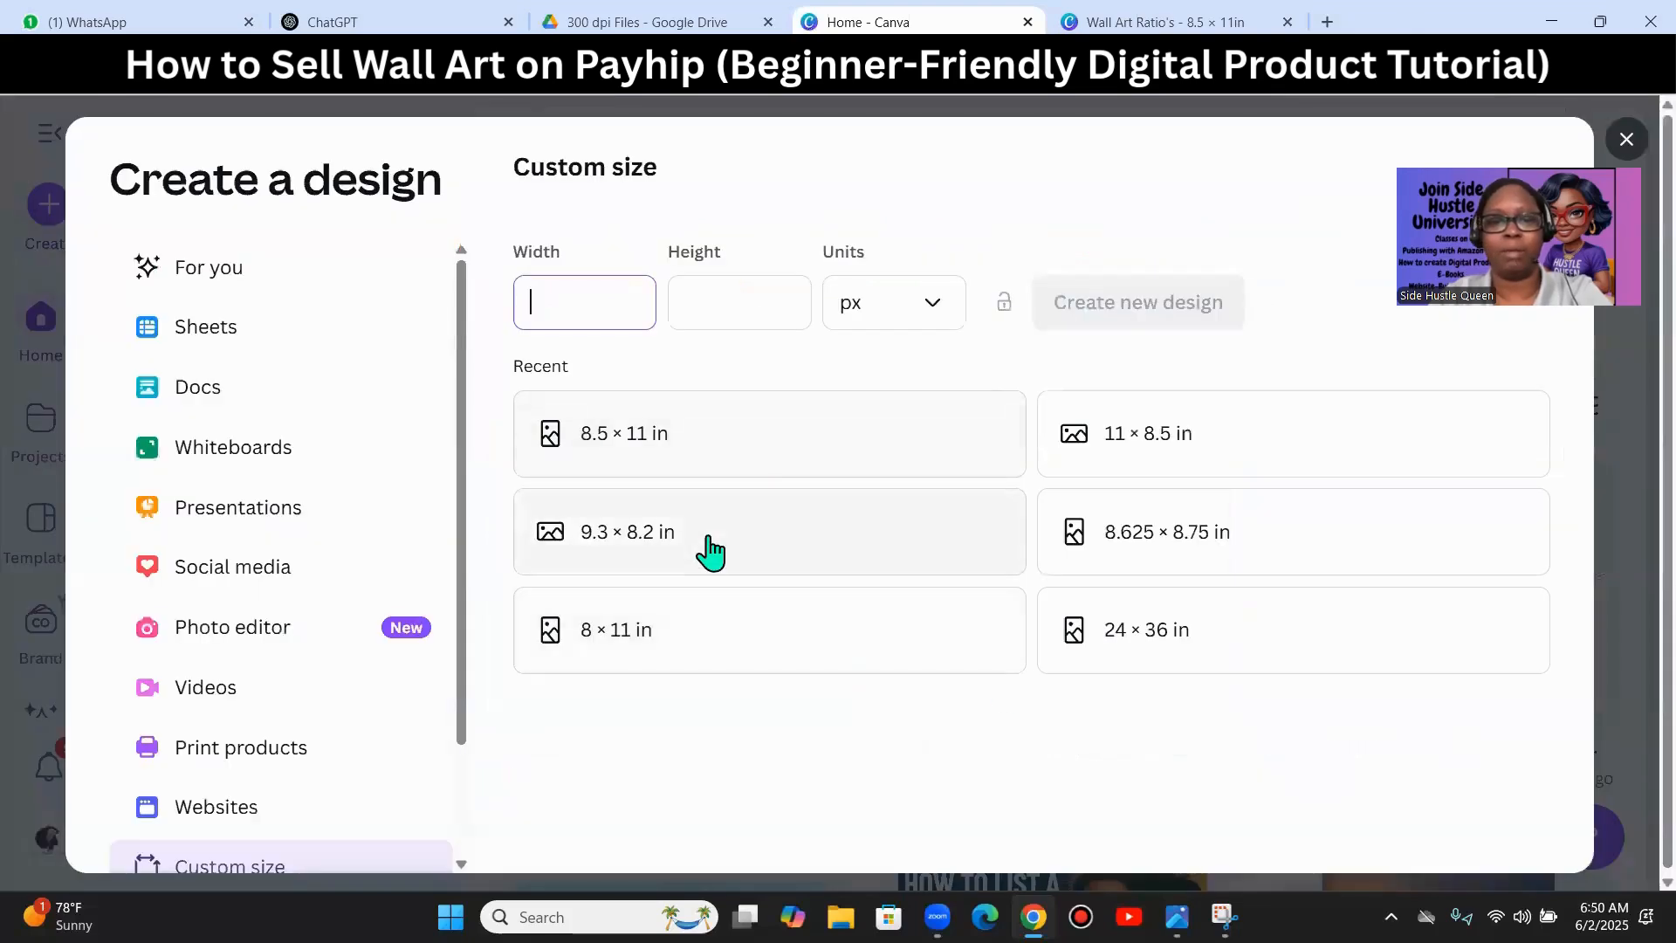
{"action": "left_click", "coordinate": [705, 462]}
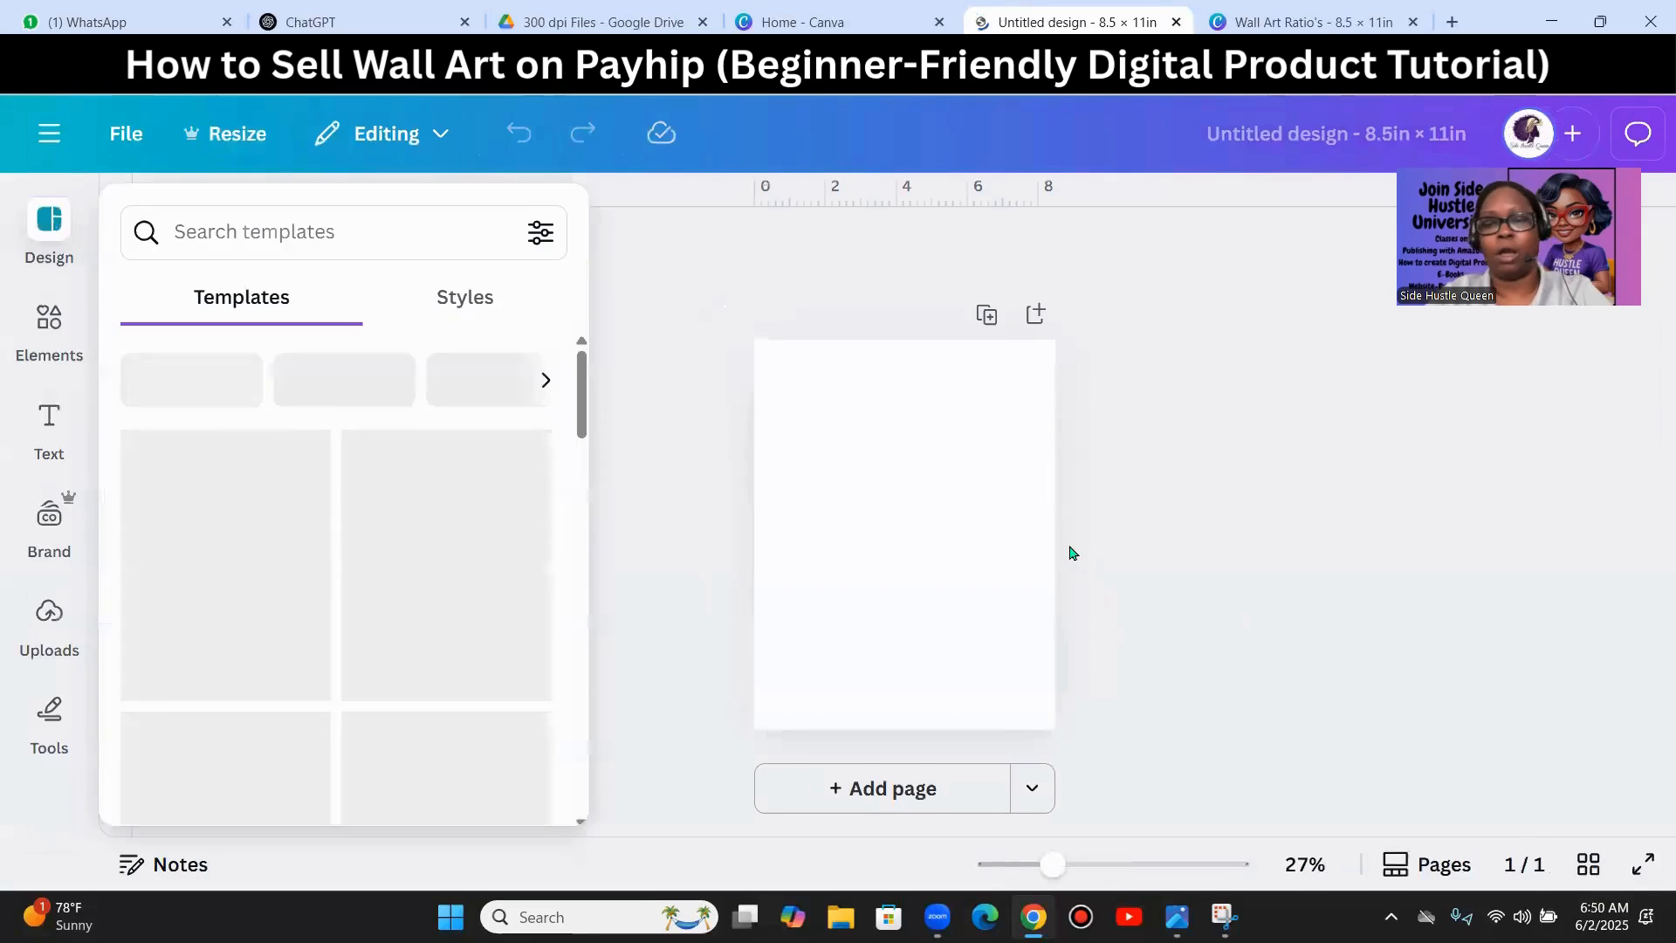
{"action": "left_click", "coordinate": [873, 793]}
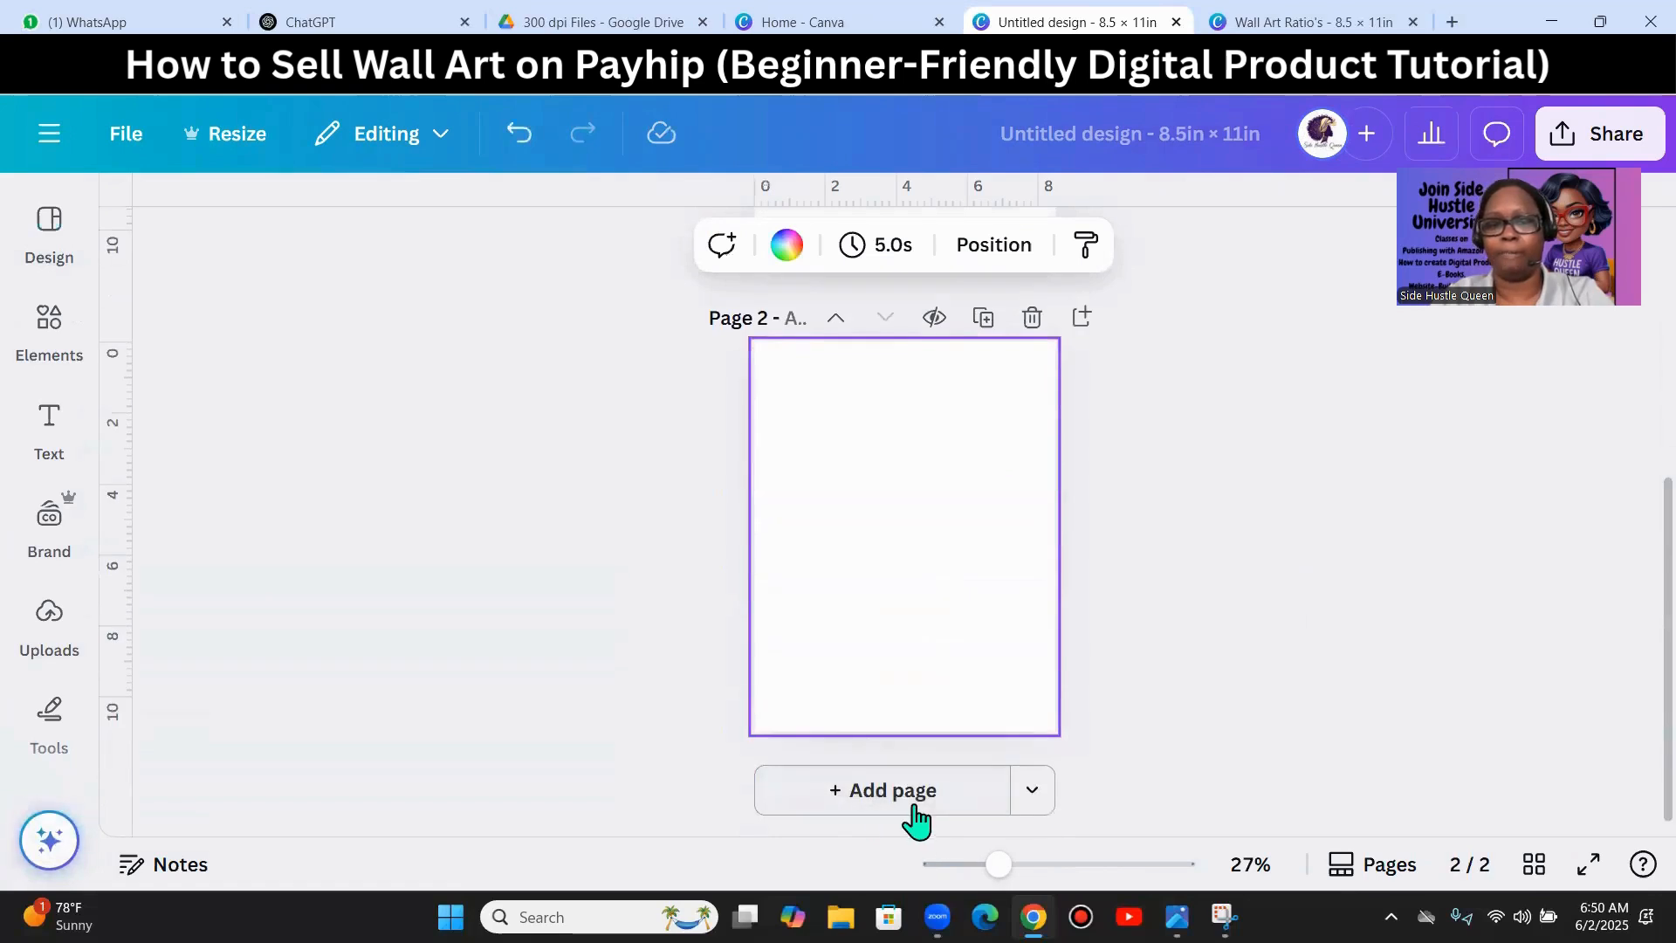
{"action": "left_click", "coordinate": [912, 803]}
{"action": "scroll", "coordinate": [1218, 783], "scroll_direction": "up", "scroll_amount": 5}
{"action": "scroll", "coordinate": [1218, 783], "scroll_direction": "up", "scroll_amount": 3}
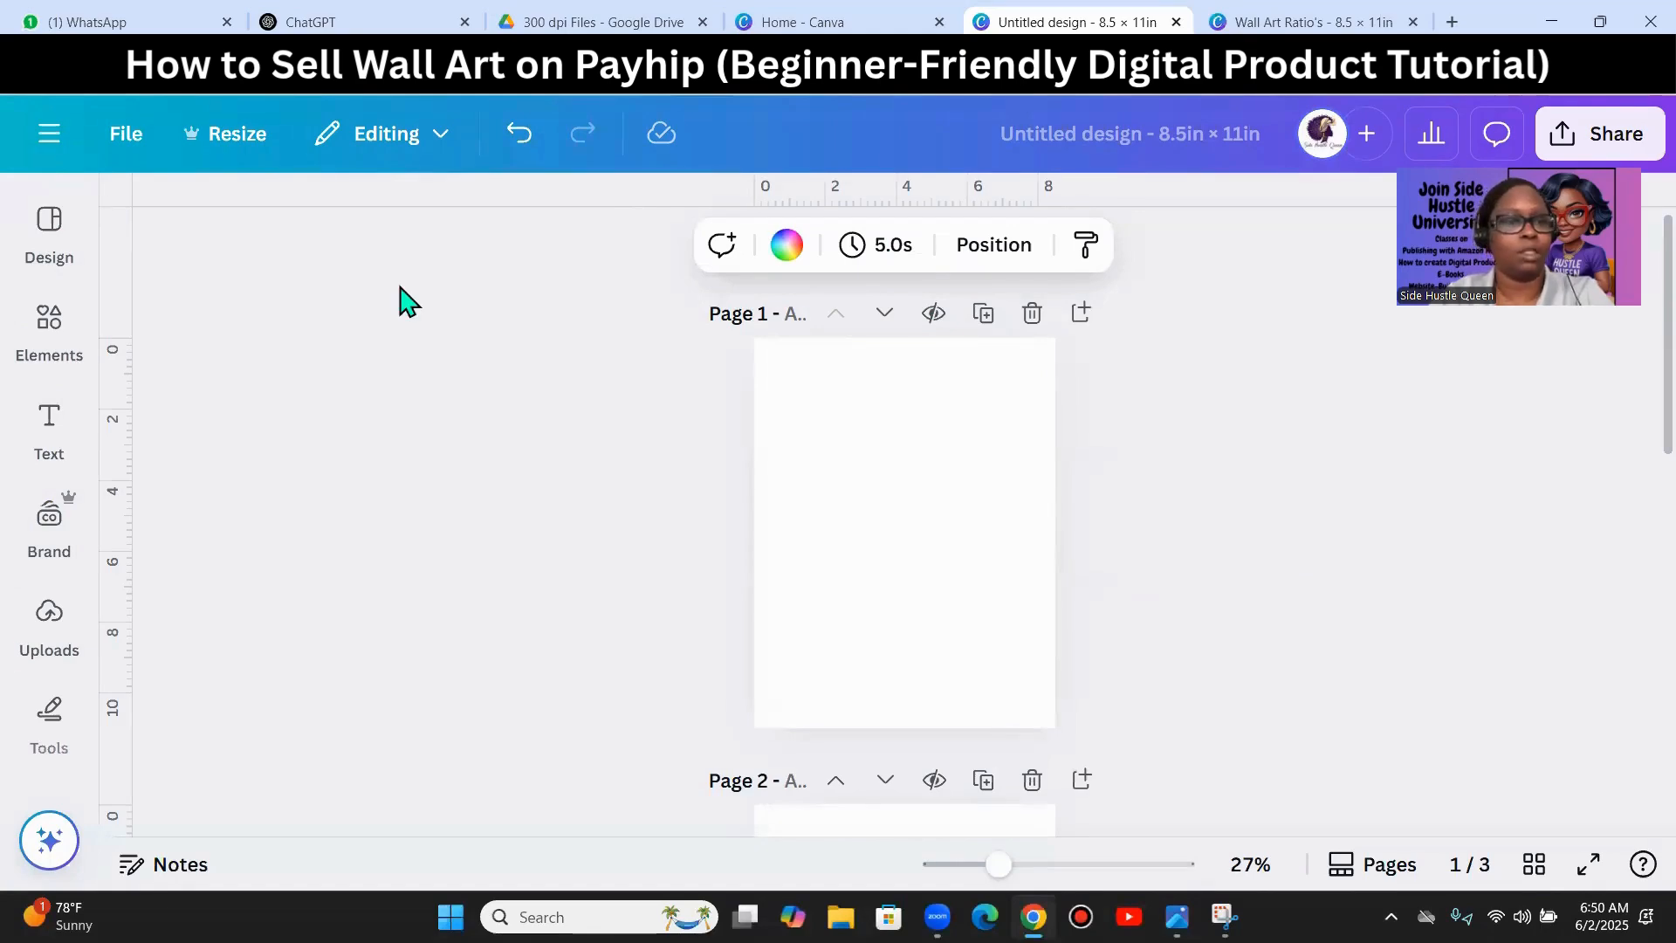
- Place the uploaded image of the woman with books in her hair and a glowing book on page 1
{"action": "left_click", "coordinate": [48, 341]}
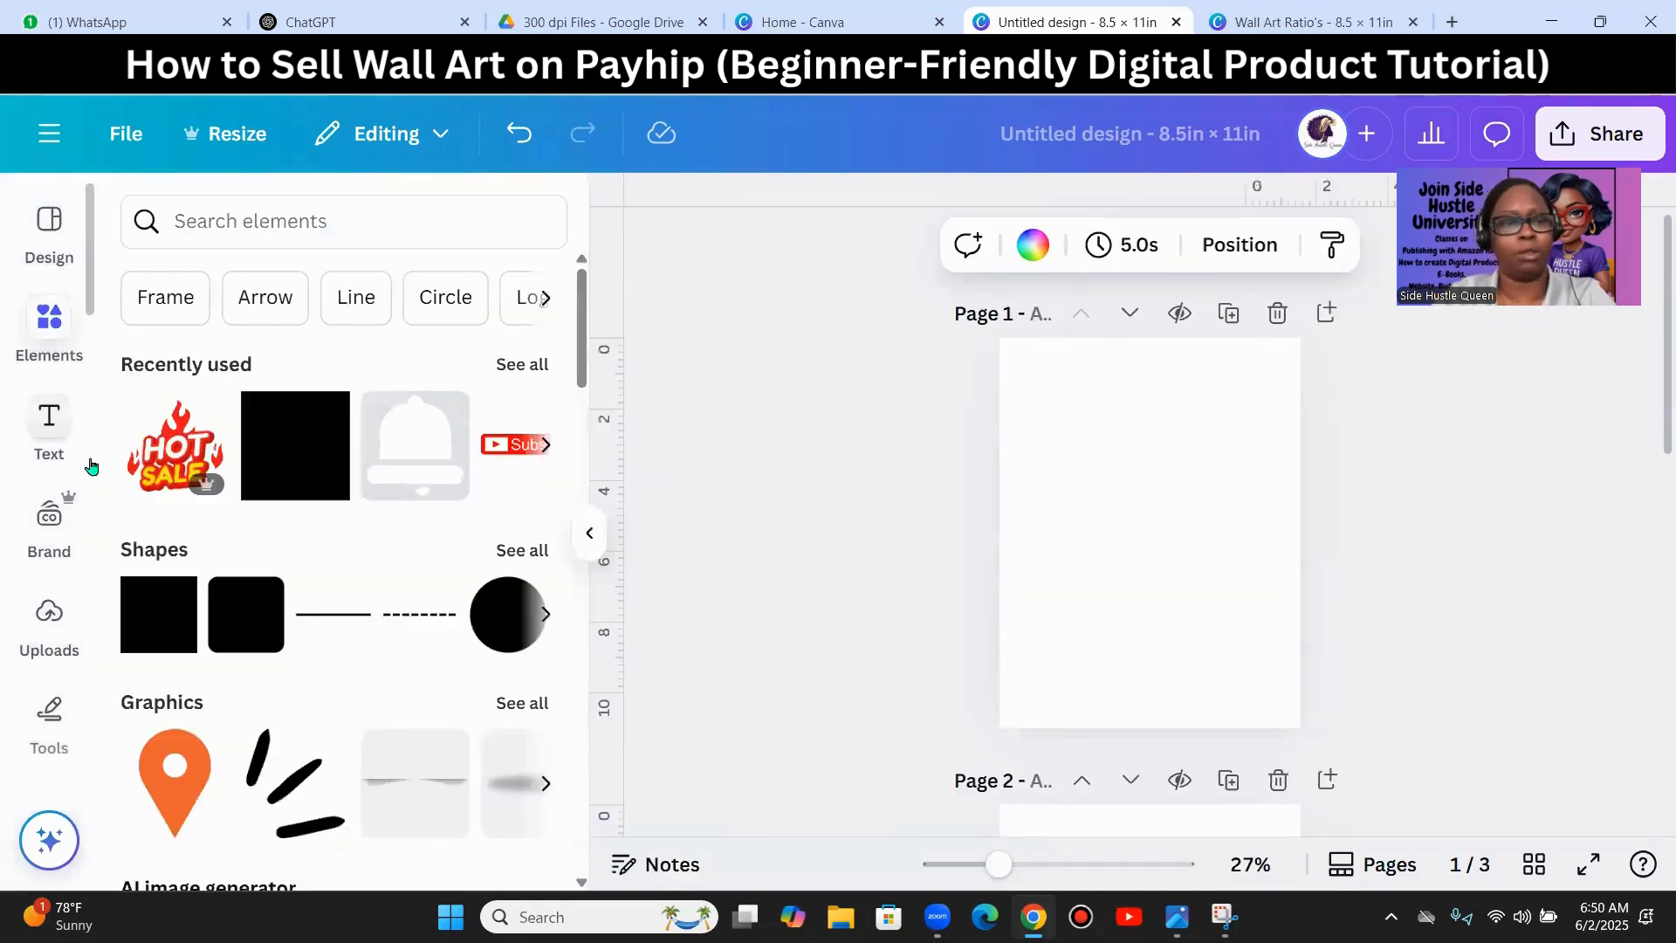
{"action": "left_click", "coordinate": [714, 367]}
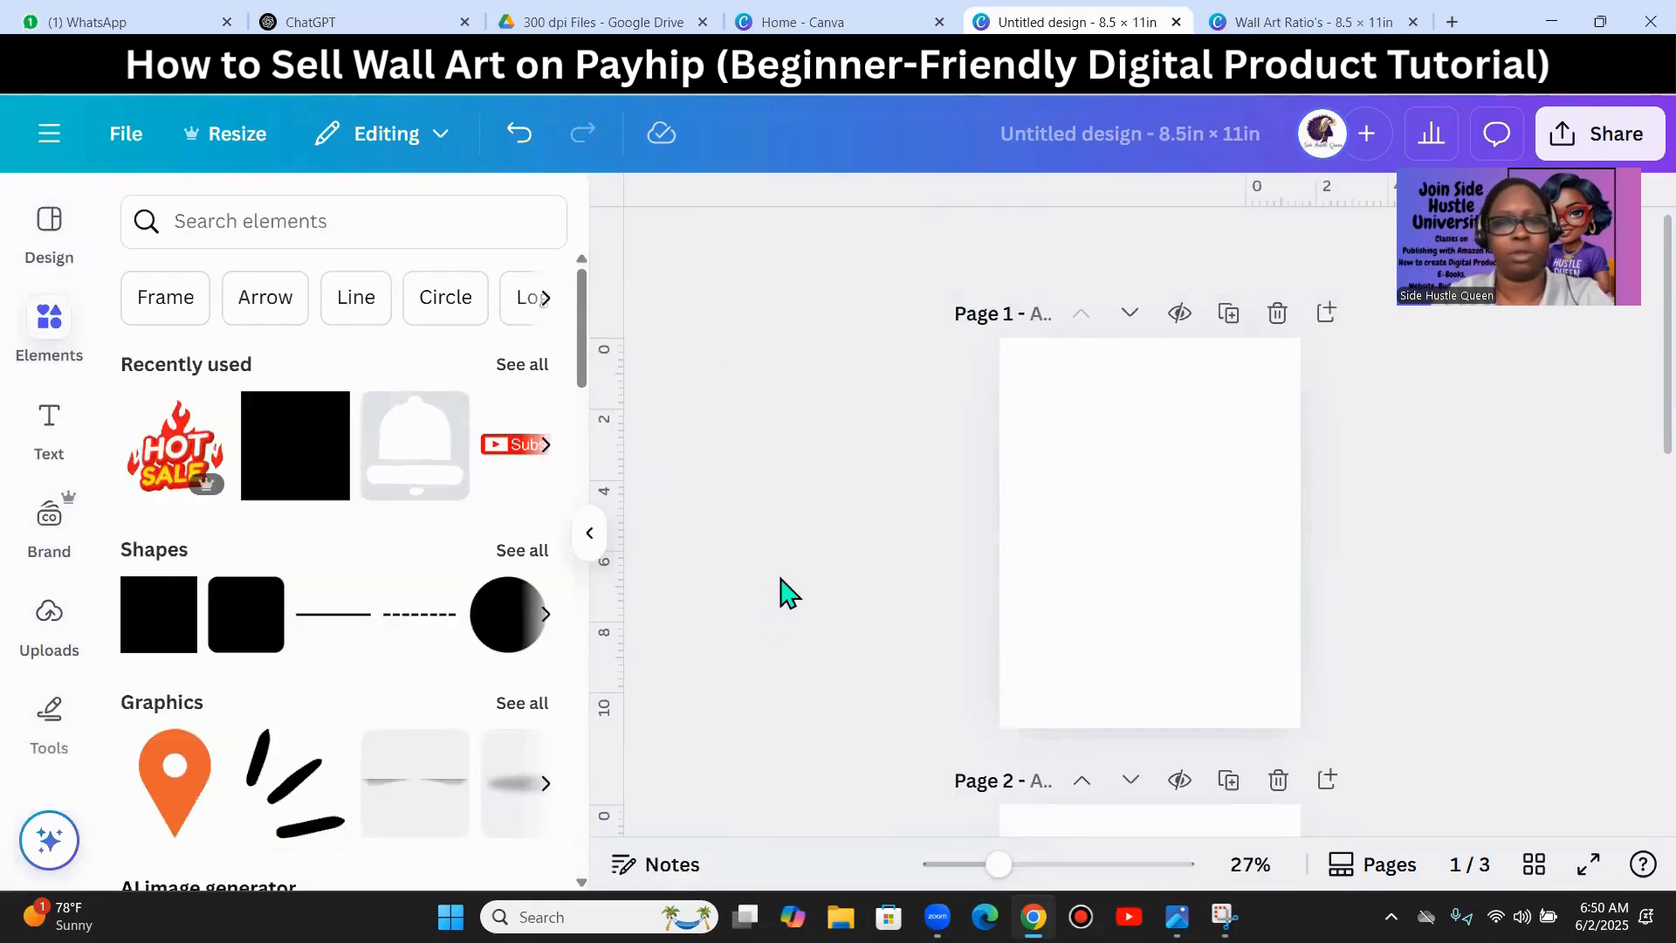
{"action": "left_click", "coordinate": [50, 615]}
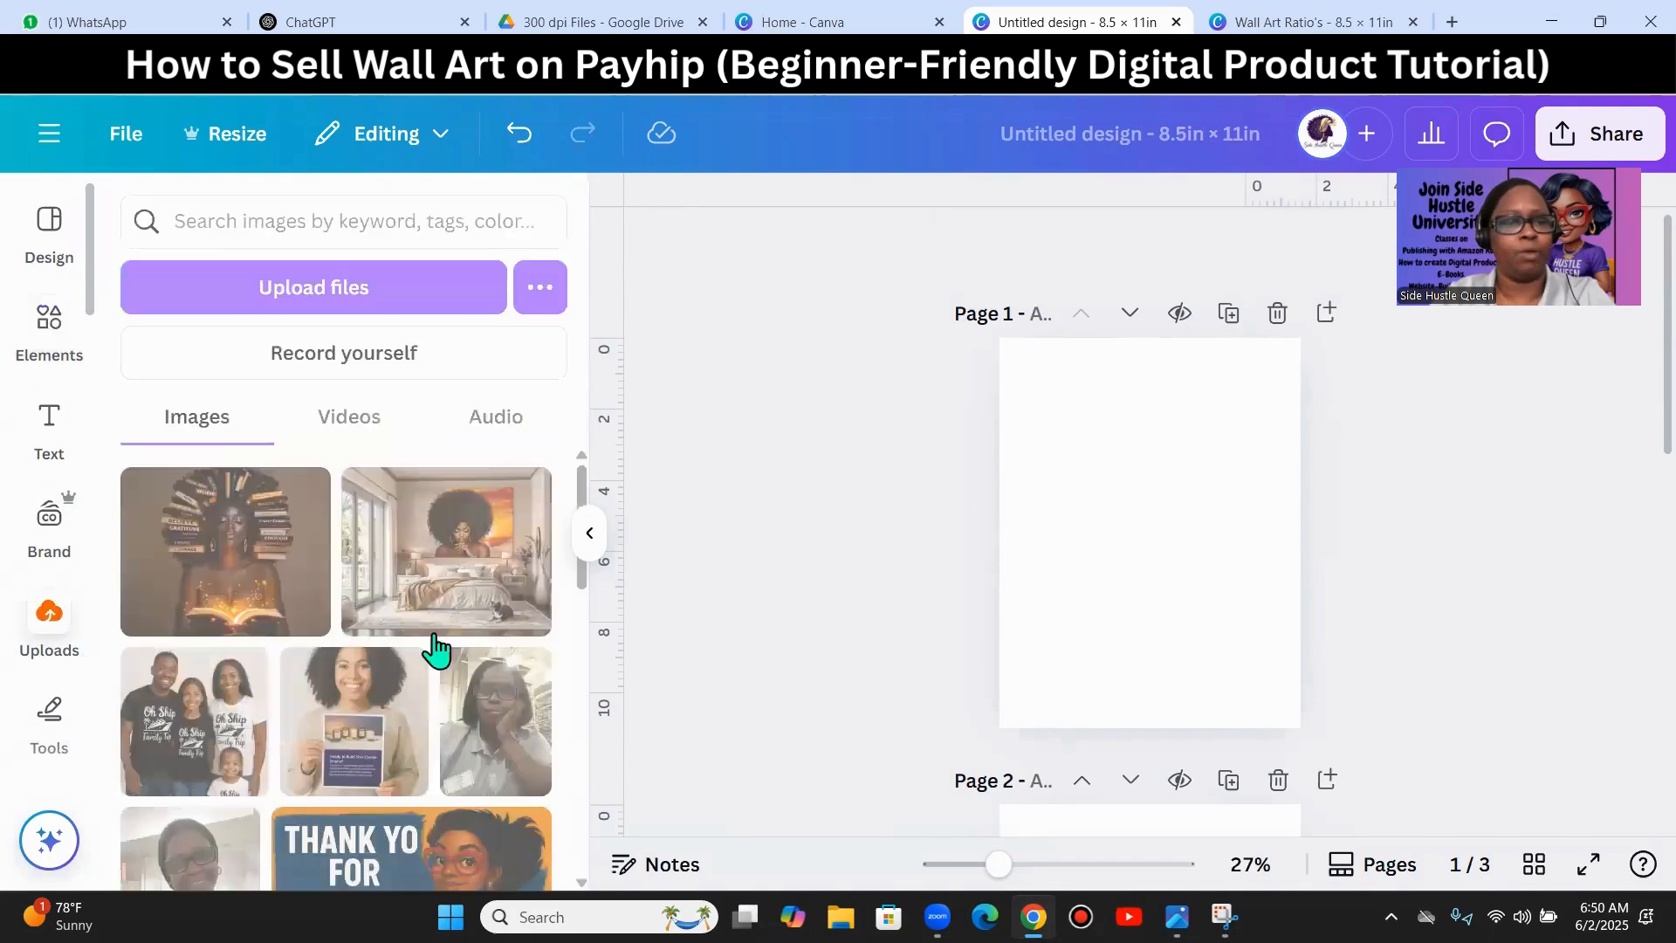
{"action": "left_click", "coordinate": [214, 561]}
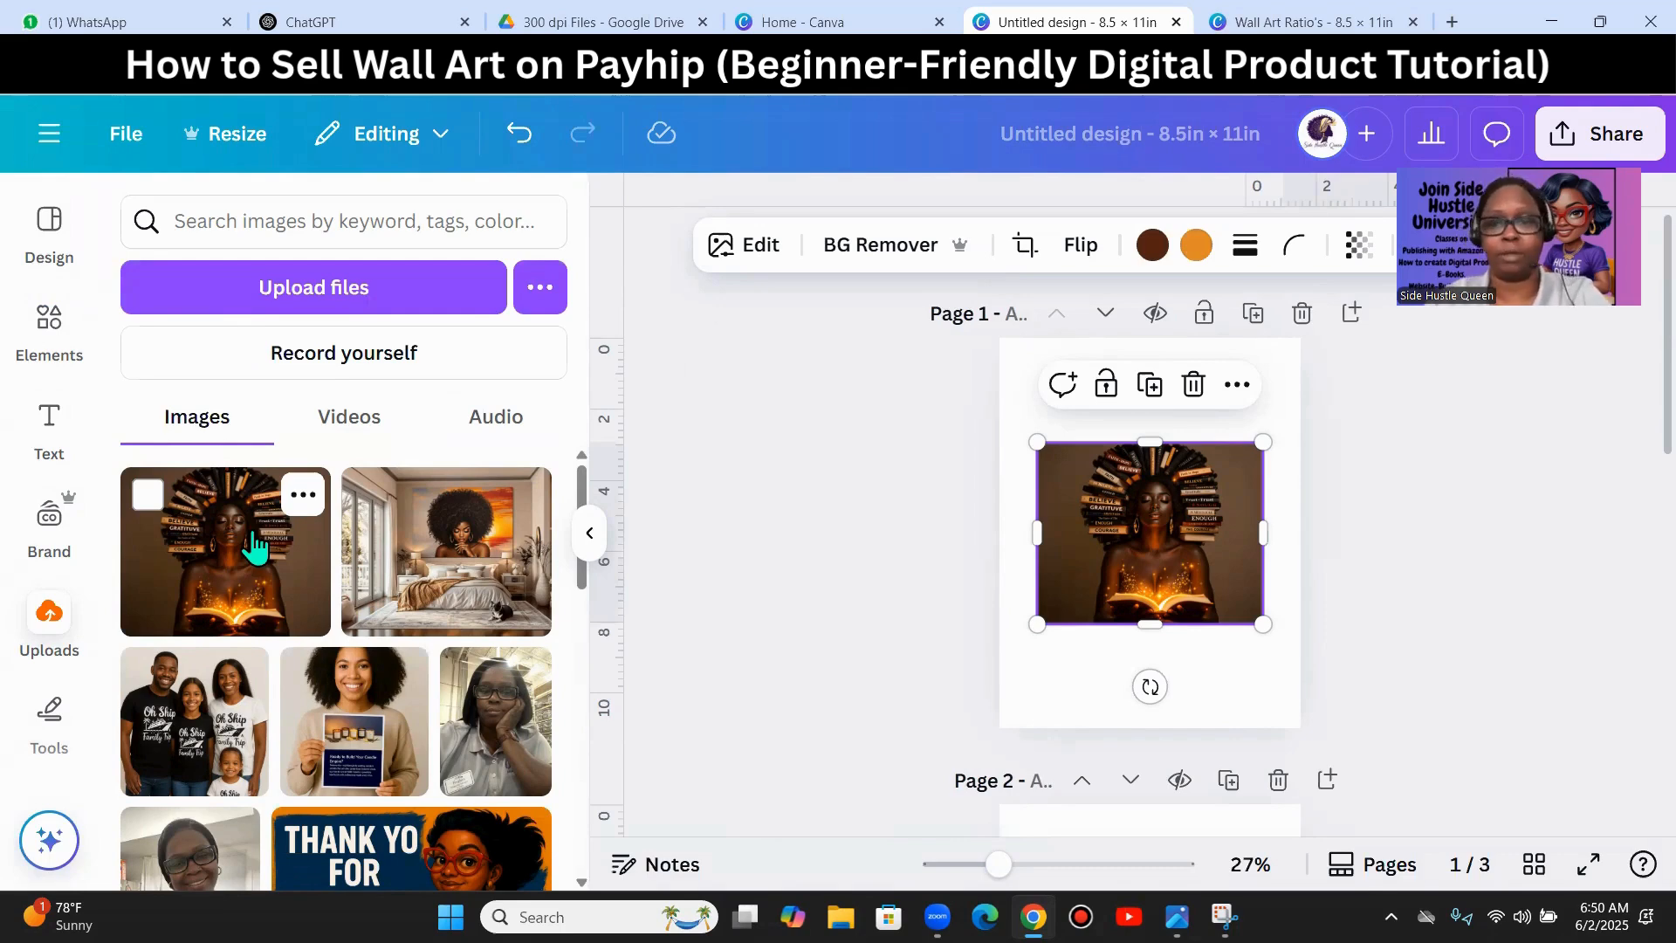
{"action": "left_click", "coordinate": [1408, 603]}
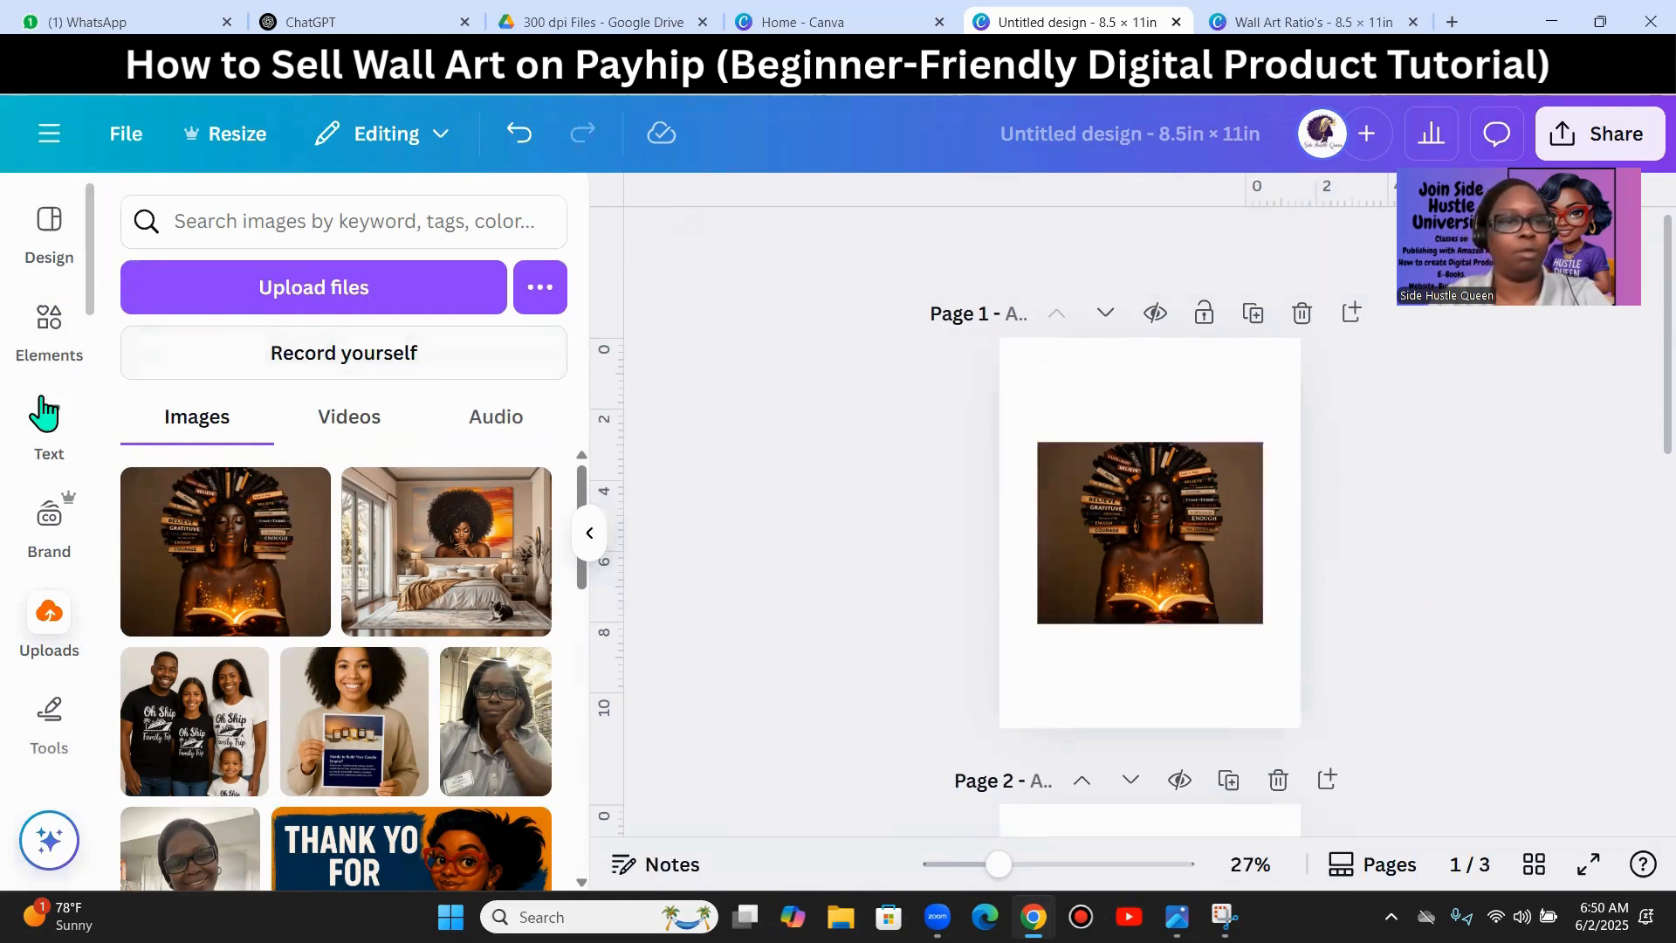
- Use Mockups to generate a custom mockup template from the image on page 1
{"action": "scroll", "coordinate": [50, 350], "scroll_direction": "down", "scroll_amount": 5}
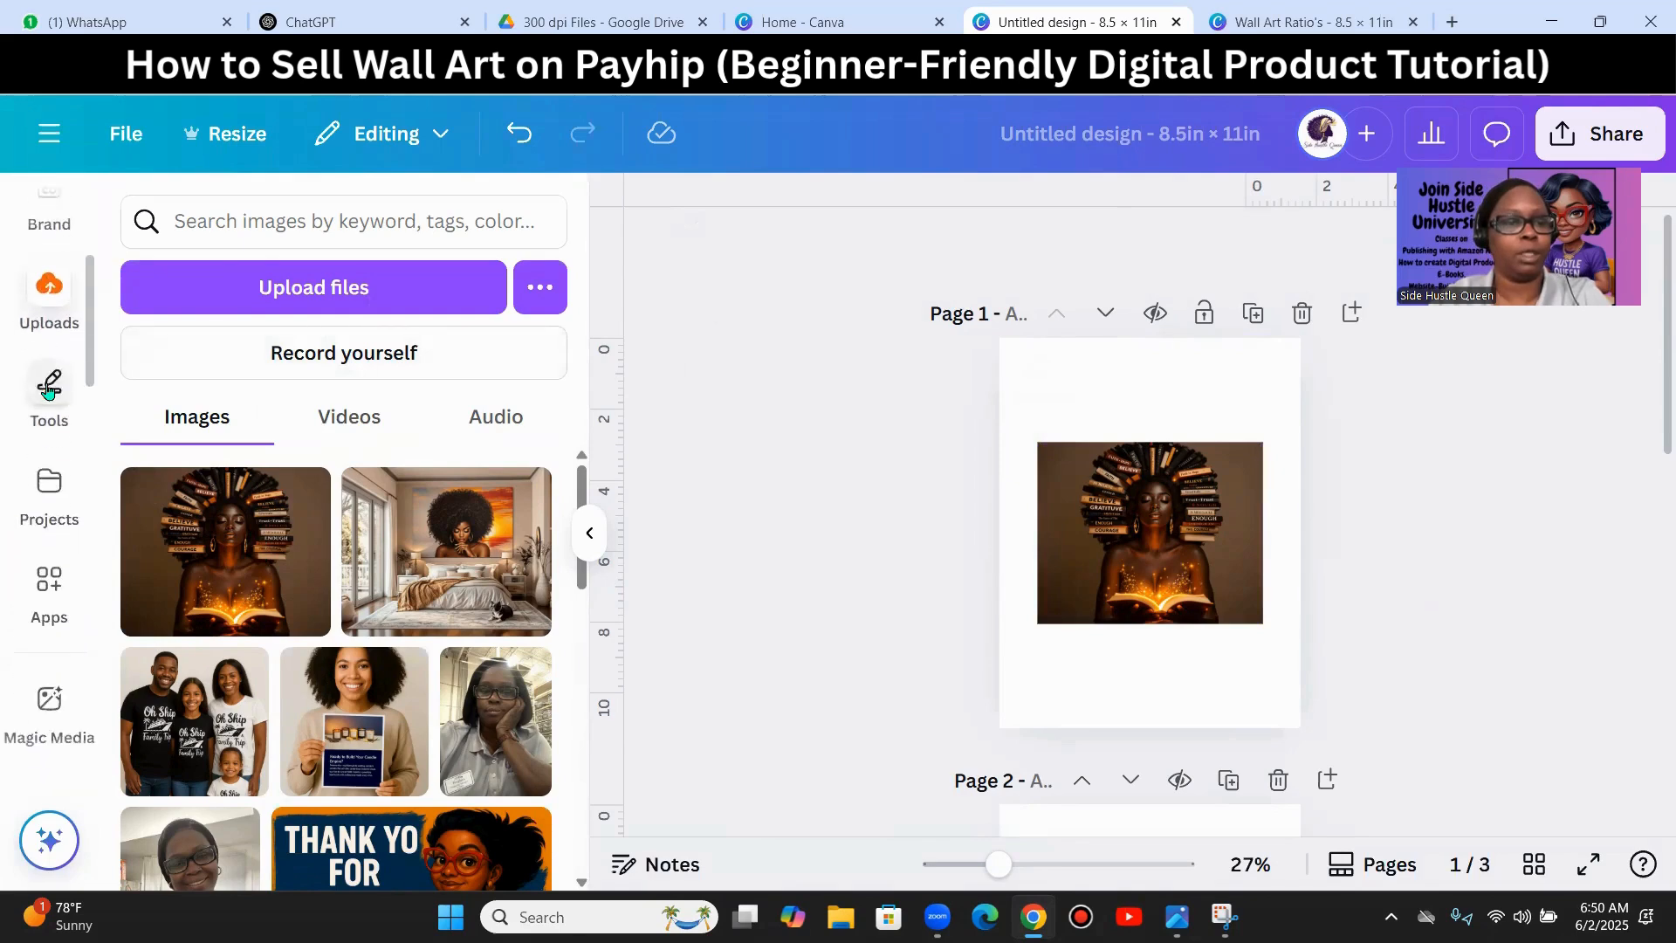
{"action": "scroll", "coordinate": [46, 388], "scroll_direction": "down", "scroll_amount": 5}
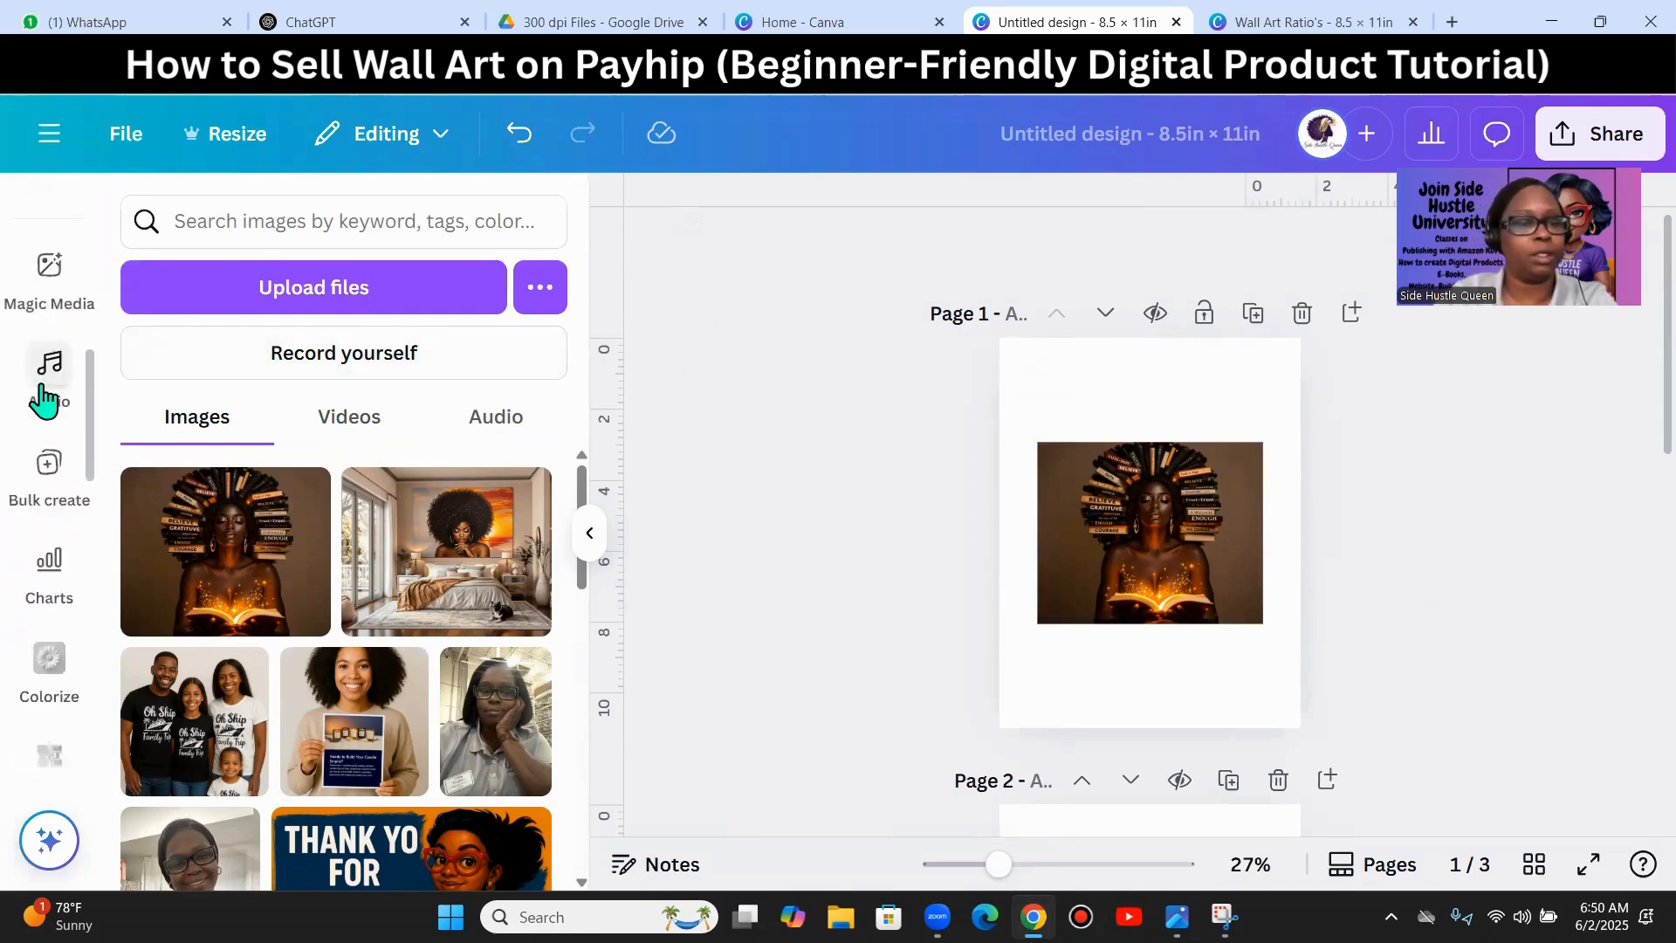
{"action": "scroll", "coordinate": [43, 397], "scroll_direction": "down", "scroll_amount": 2}
{"action": "left_click", "coordinate": [47, 534]}
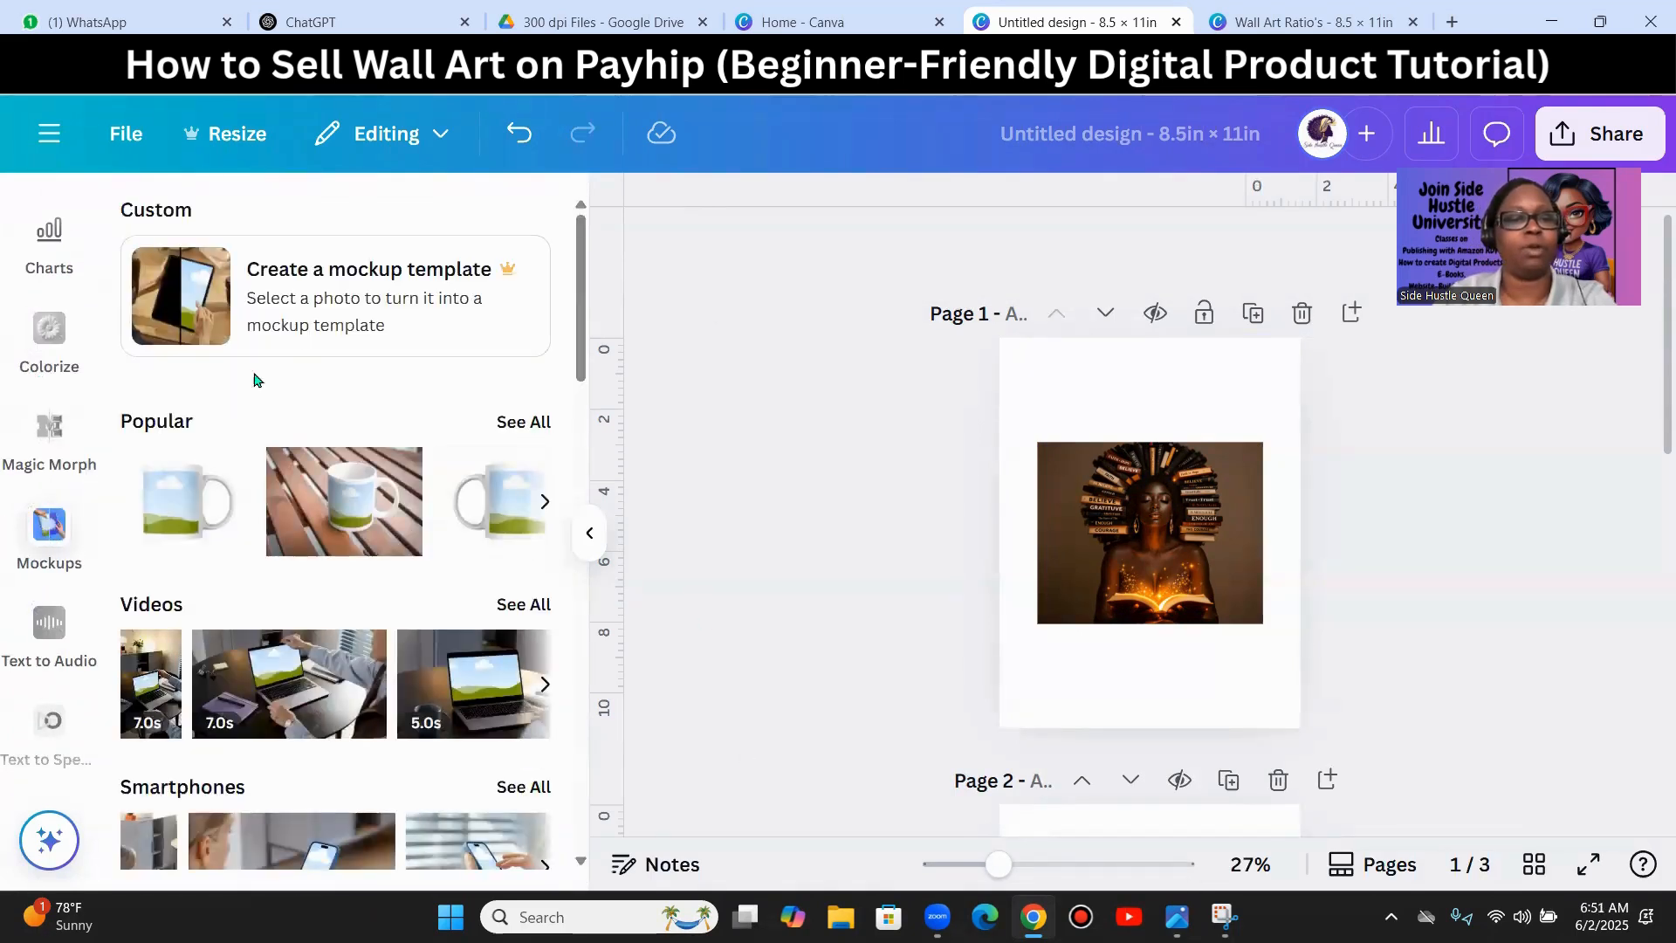
{"action": "left_click", "coordinate": [393, 318]}
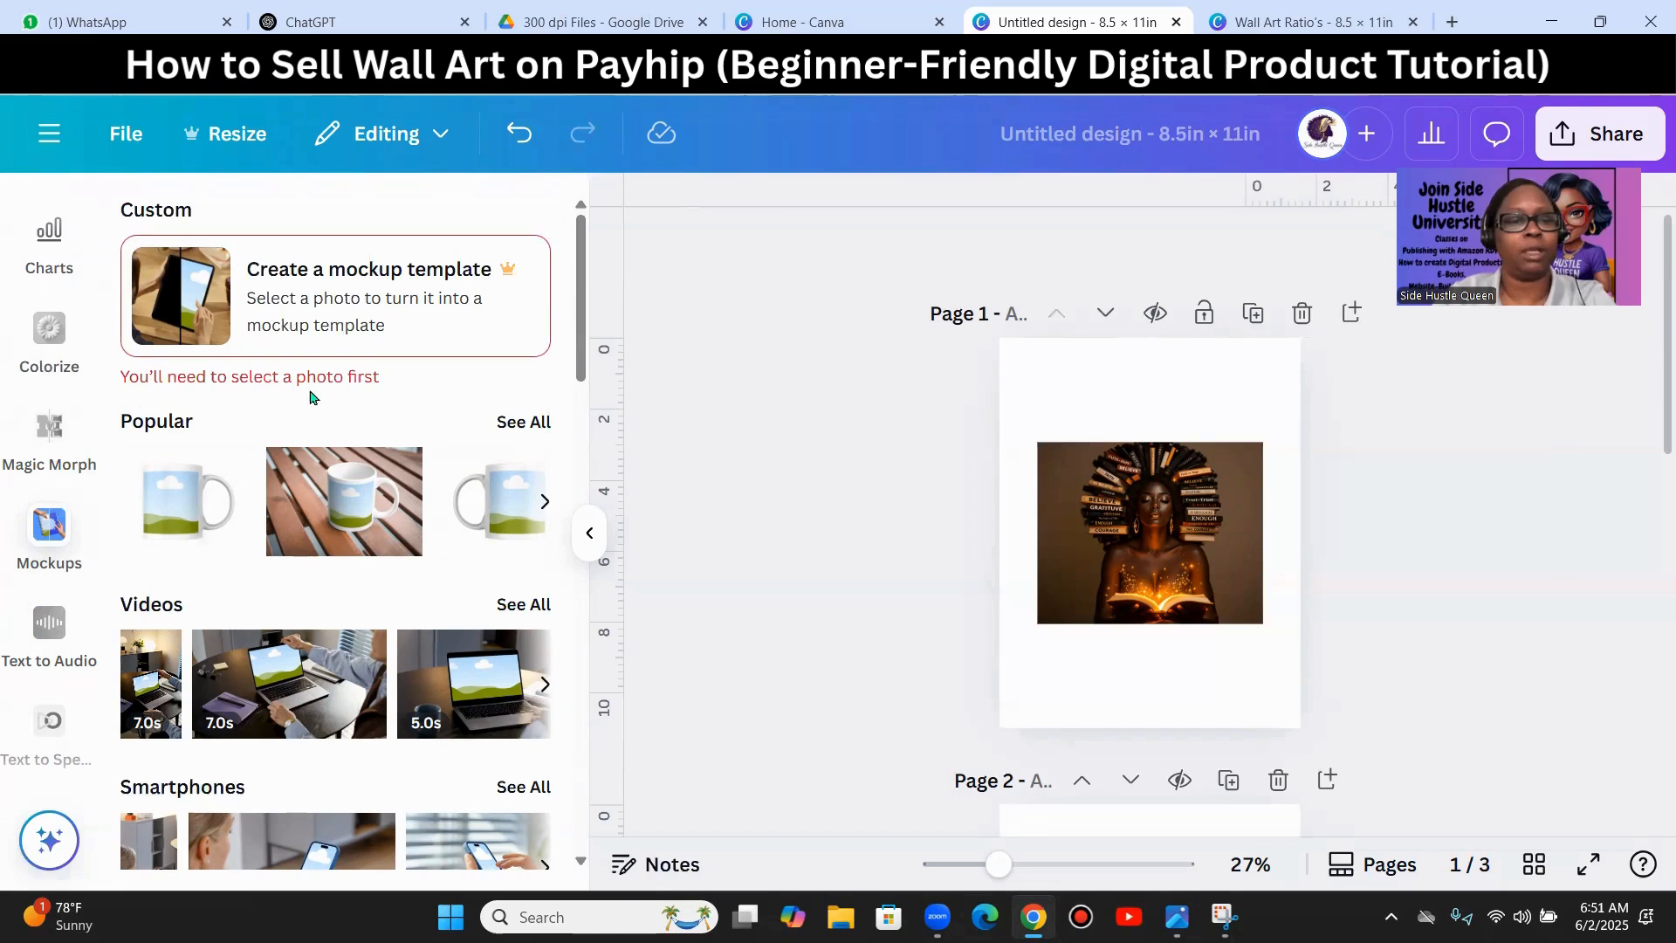
{"action": "left_click", "coordinate": [1123, 534]}
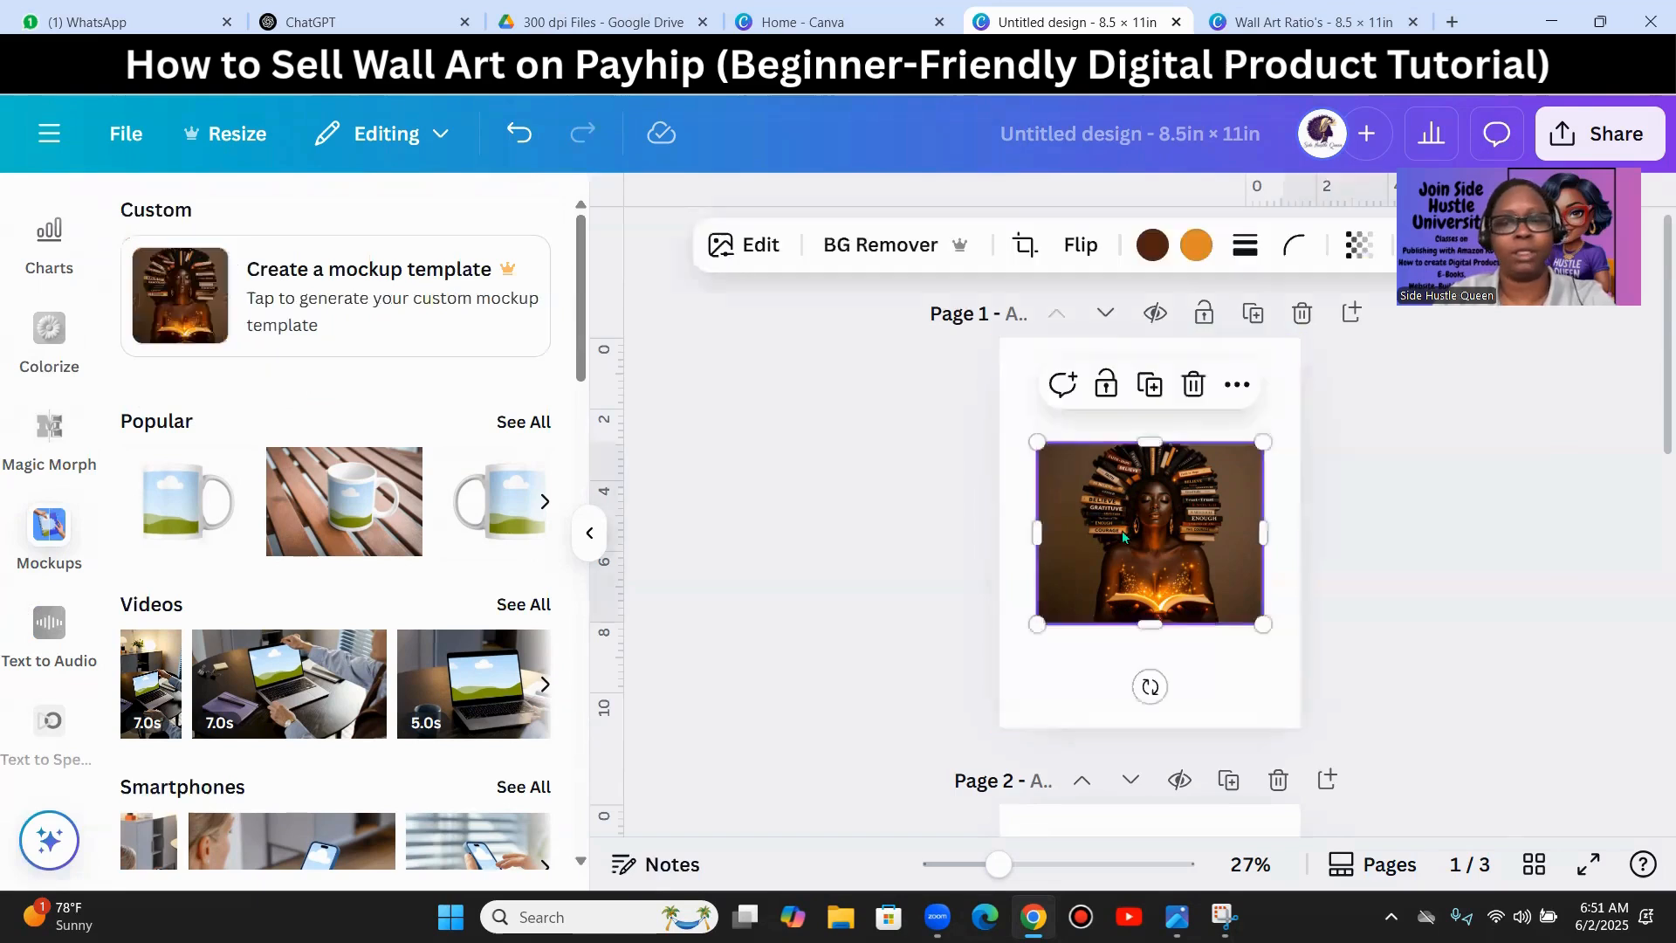
{"action": "left_click", "coordinate": [279, 320]}
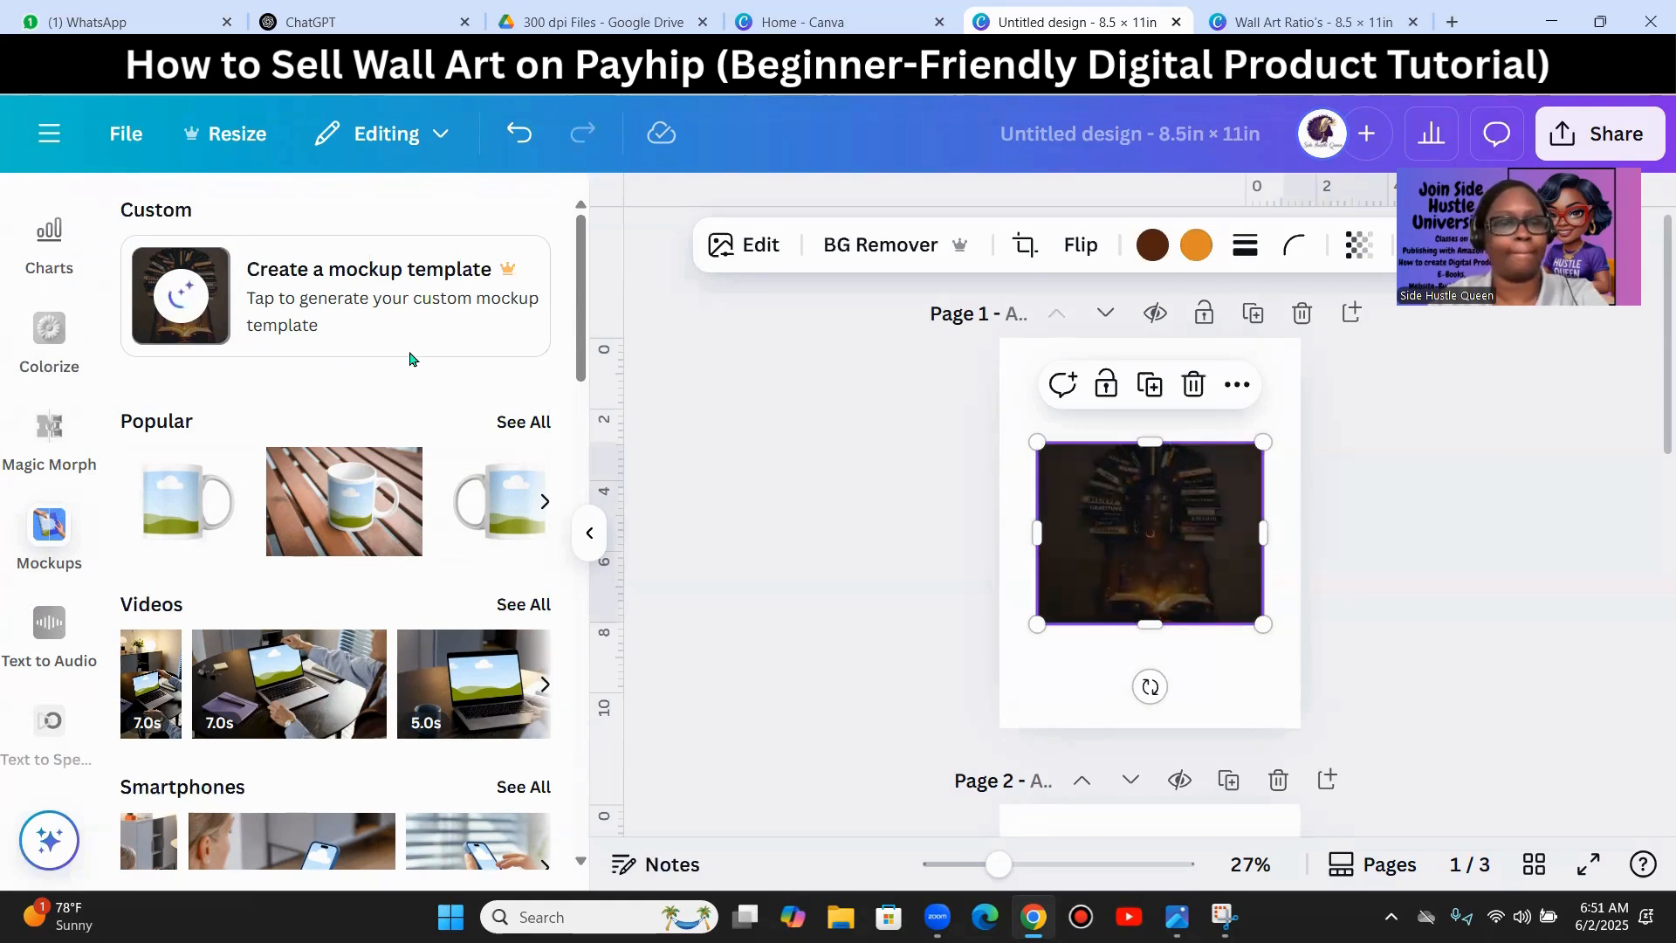
- Look through the ready-made mockup categories, discard the generated mockup results and delete the image from page 1
{"action": "scroll", "coordinate": [387, 450], "scroll_direction": "down", "scroll_amount": 5}
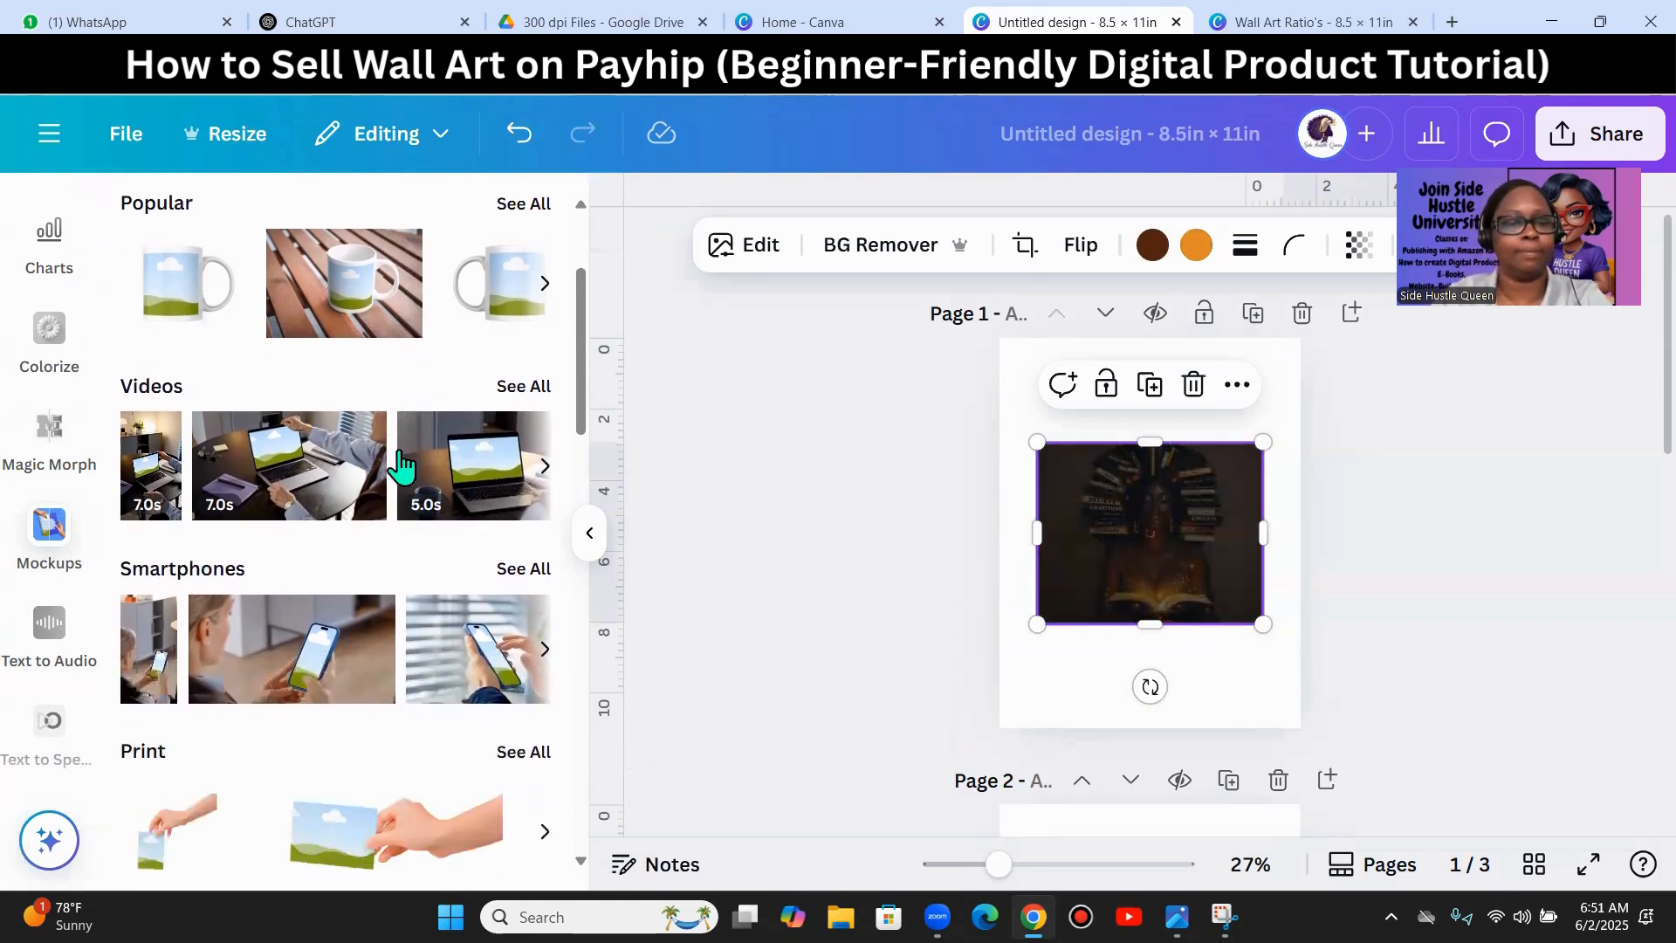
{"action": "scroll", "coordinate": [382, 462], "scroll_direction": "down", "scroll_amount": 4}
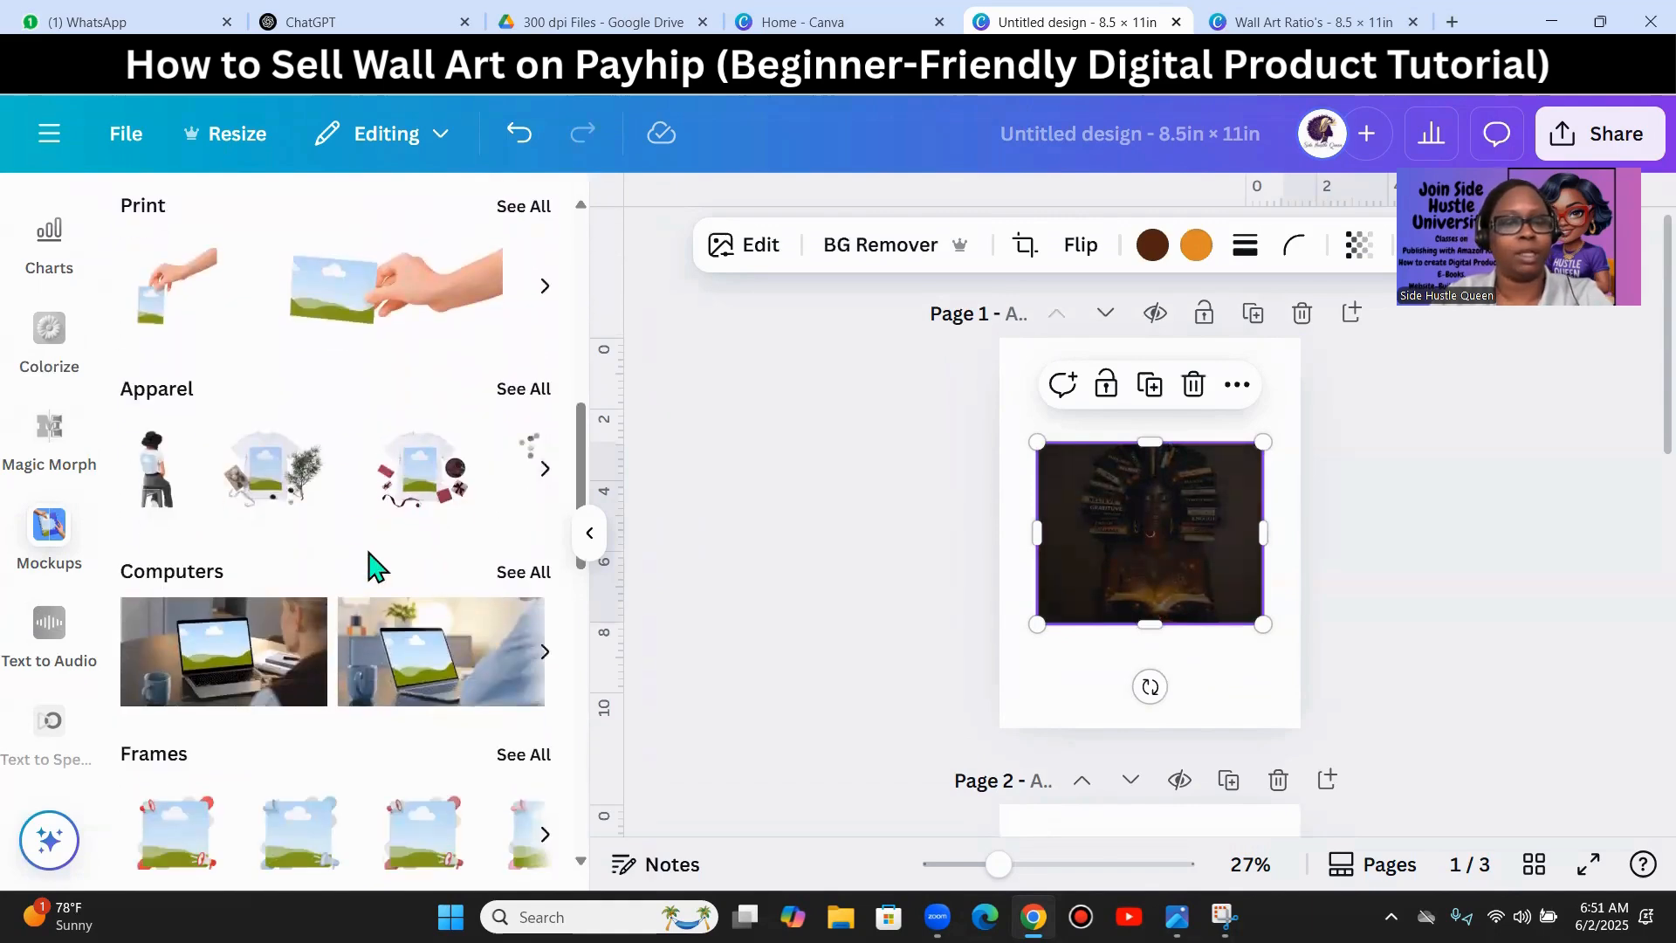
{"action": "scroll", "coordinate": [439, 557], "scroll_direction": "up", "scroll_amount": 10}
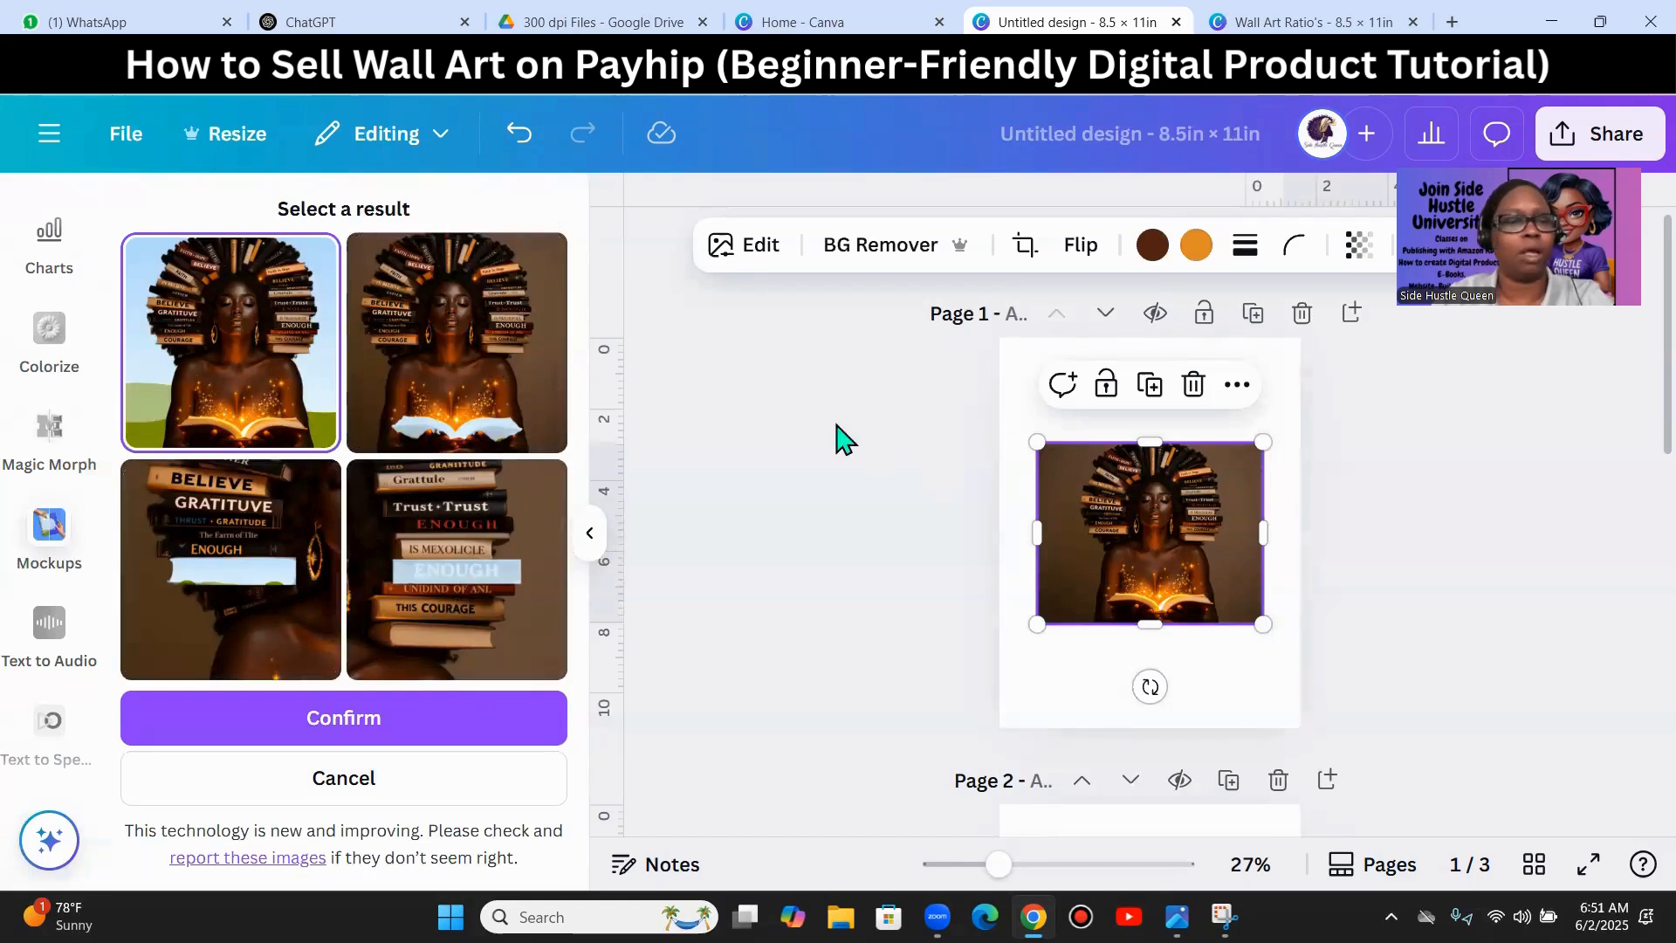
{"action": "left_click", "coordinate": [818, 528]}
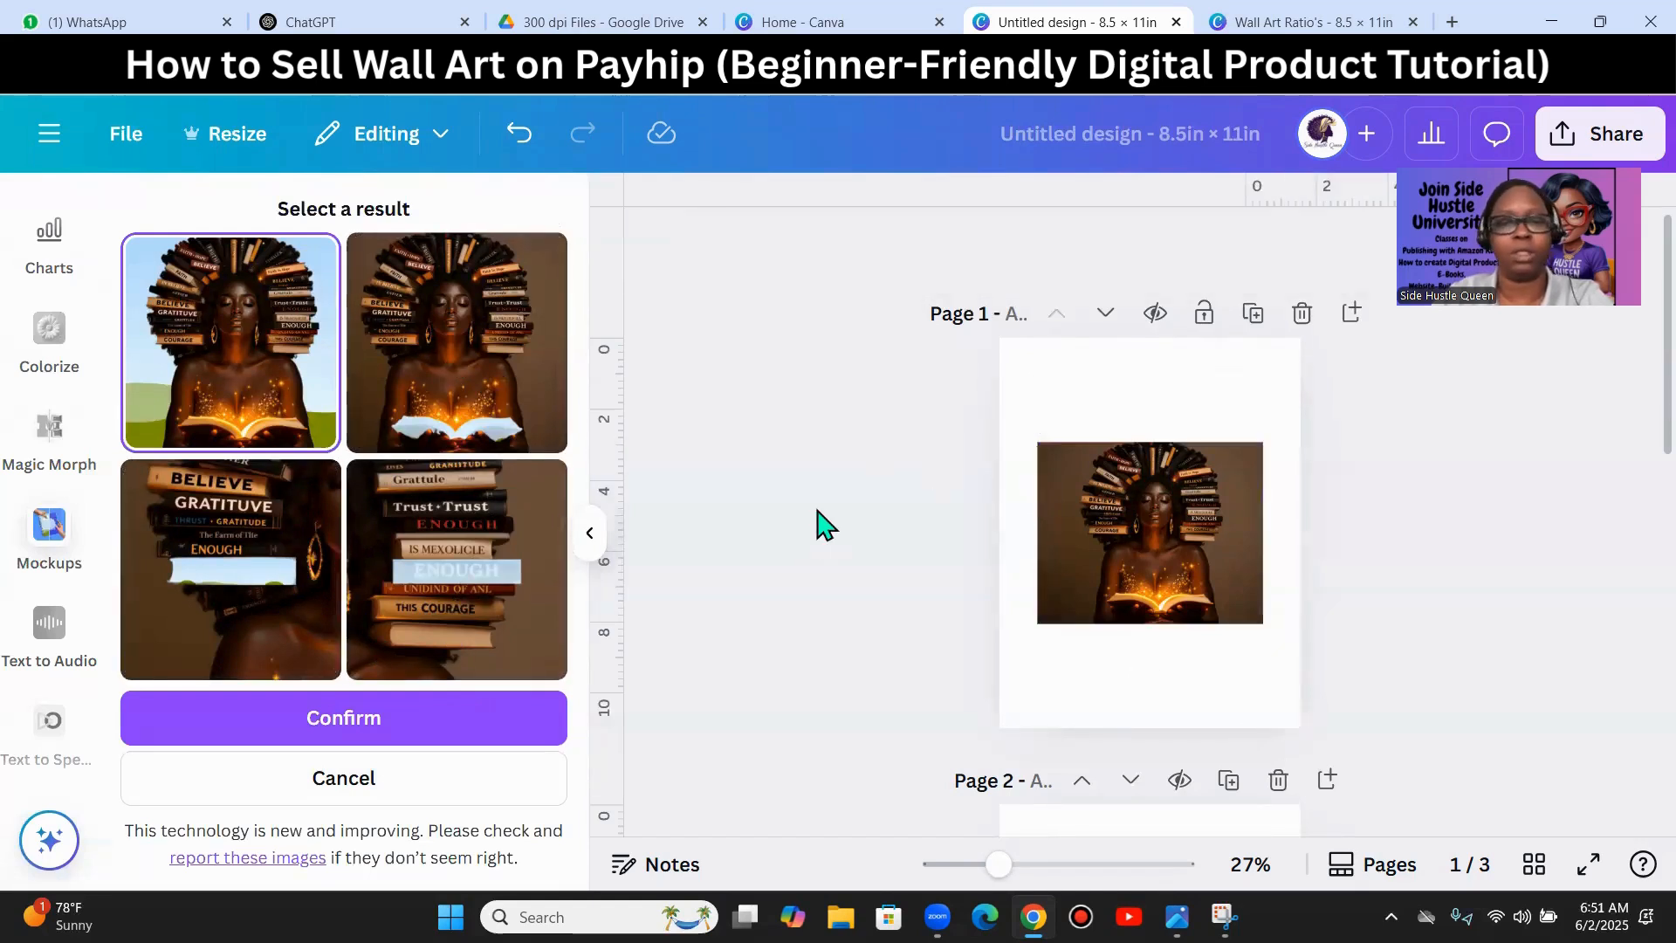
{"action": "left_click", "coordinate": [354, 779]}
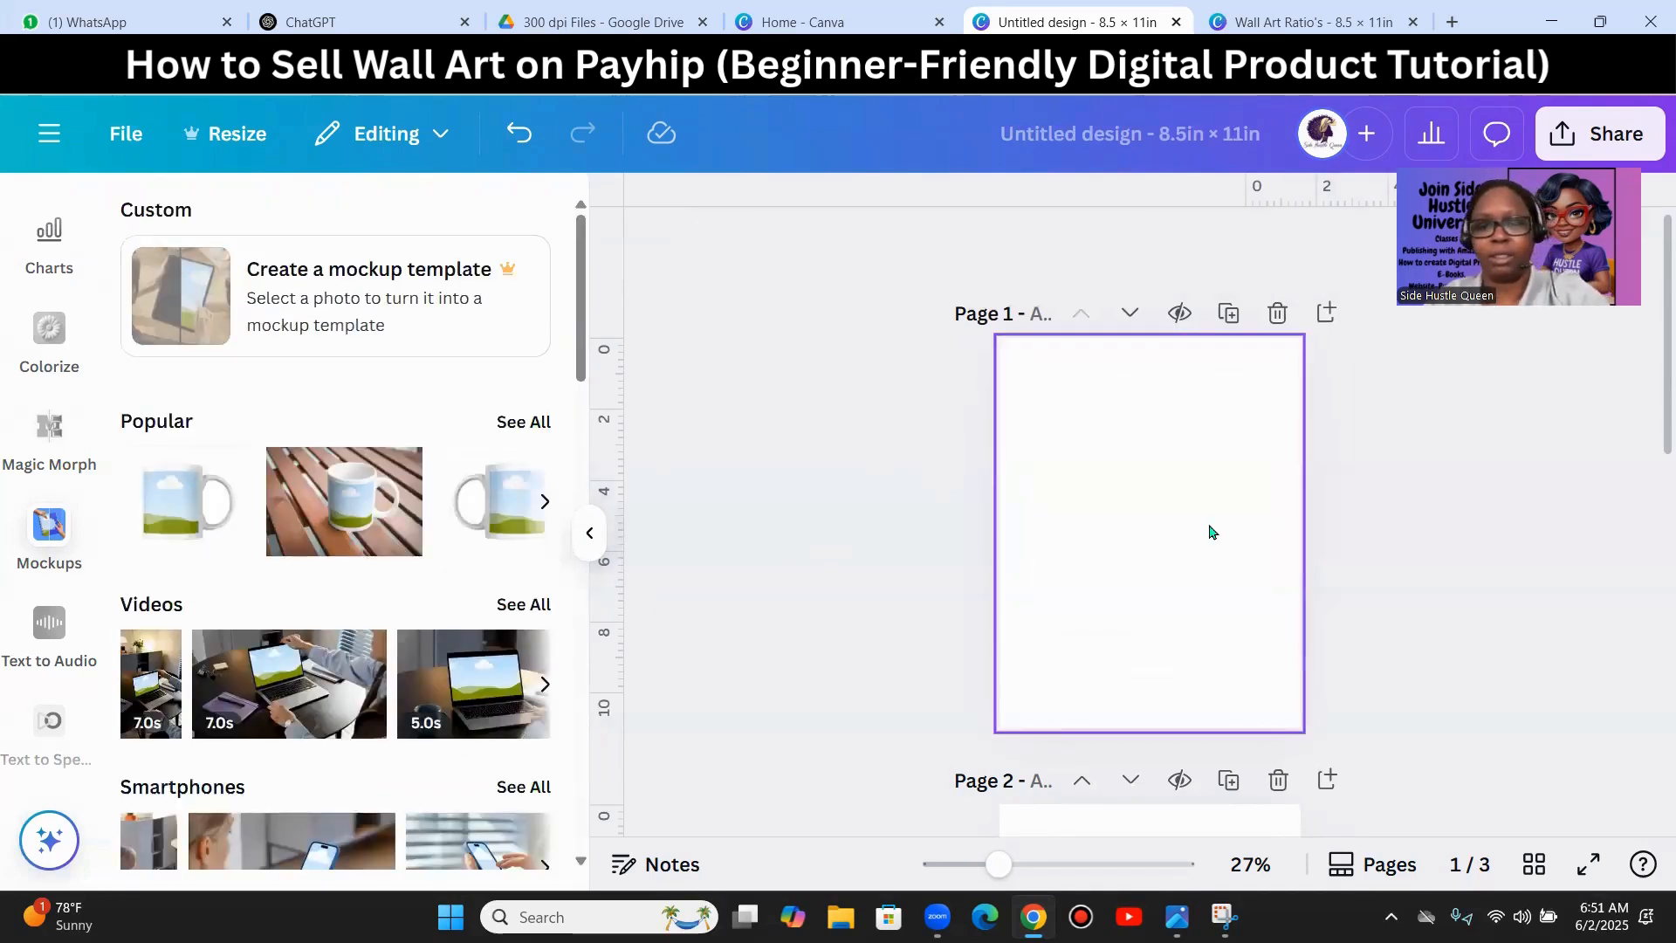
- Search the design templates for "wall art mock-ups"
{"action": "scroll", "coordinate": [384, 432], "scroll_direction": "down", "scroll_amount": 2}
{"action": "scroll", "coordinate": [384, 432], "scroll_direction": "up", "scroll_amount": 2}
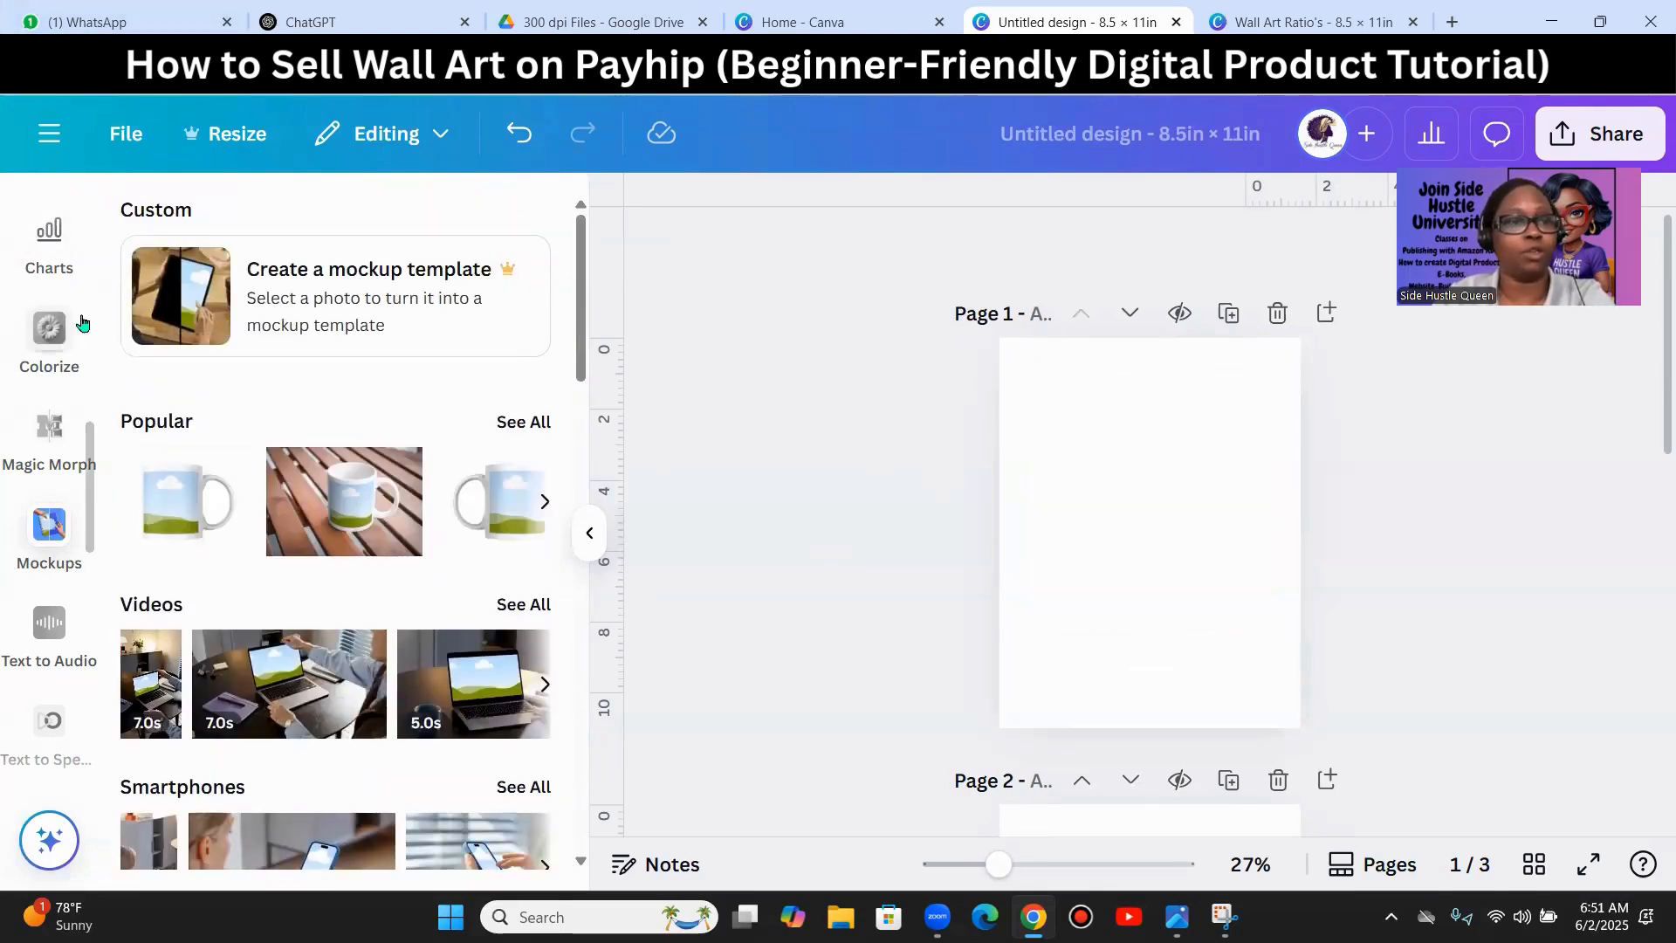
{"action": "scroll", "coordinate": [57, 349], "scroll_direction": "up", "scroll_amount": 10}
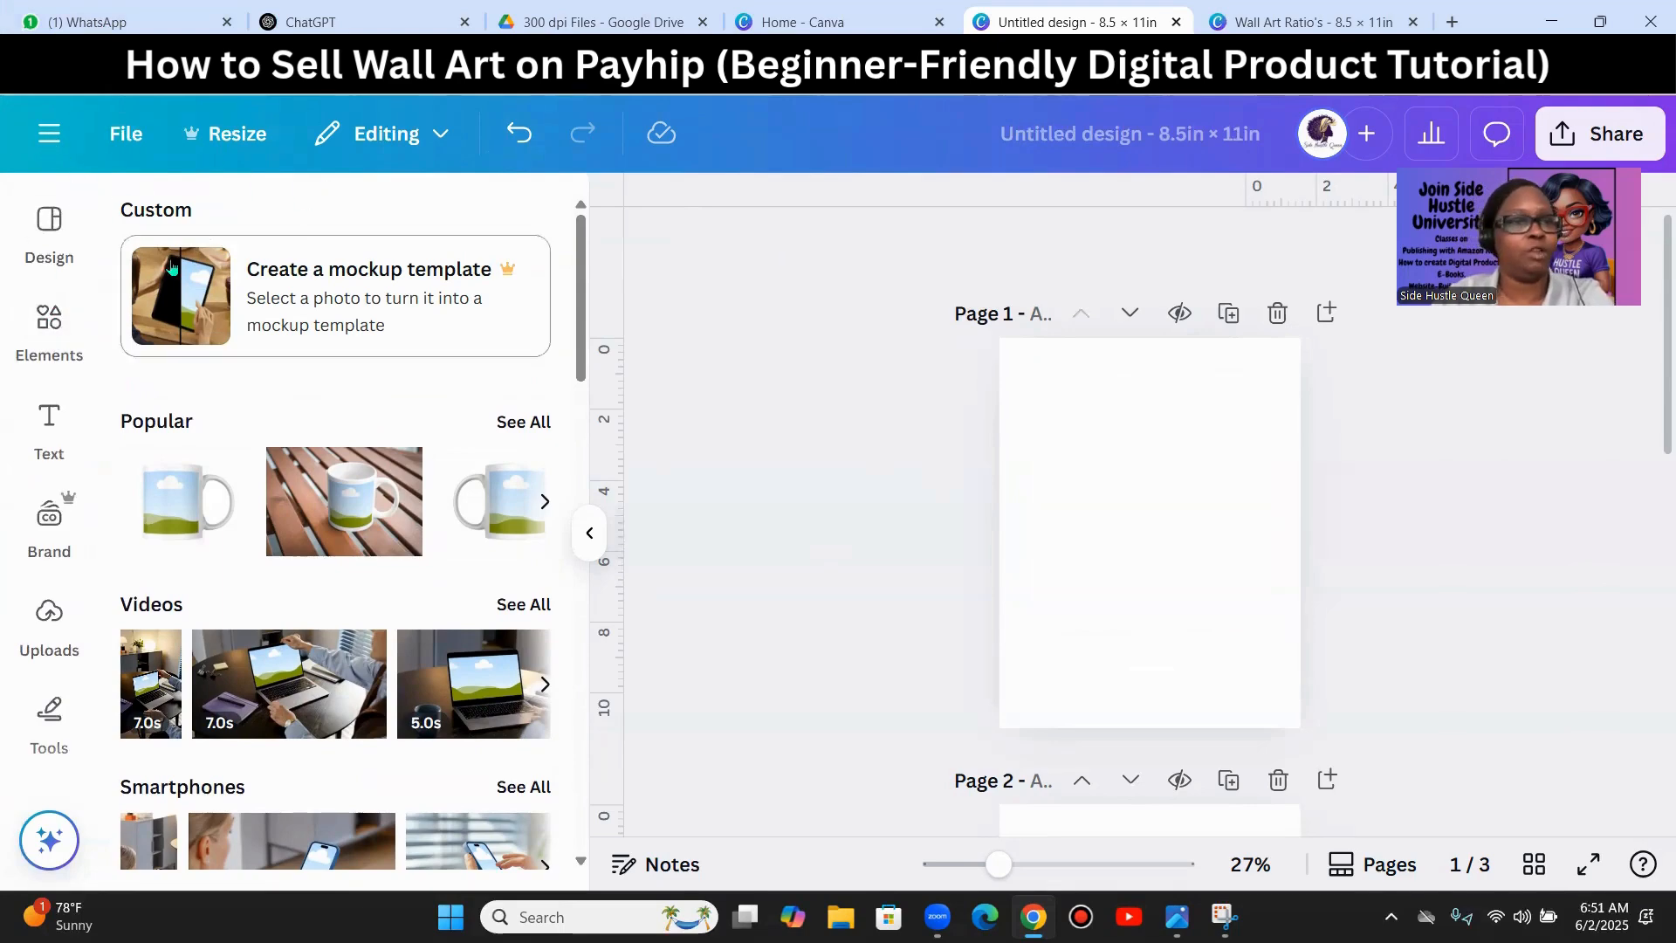
{"action": "left_click", "coordinate": [48, 325]}
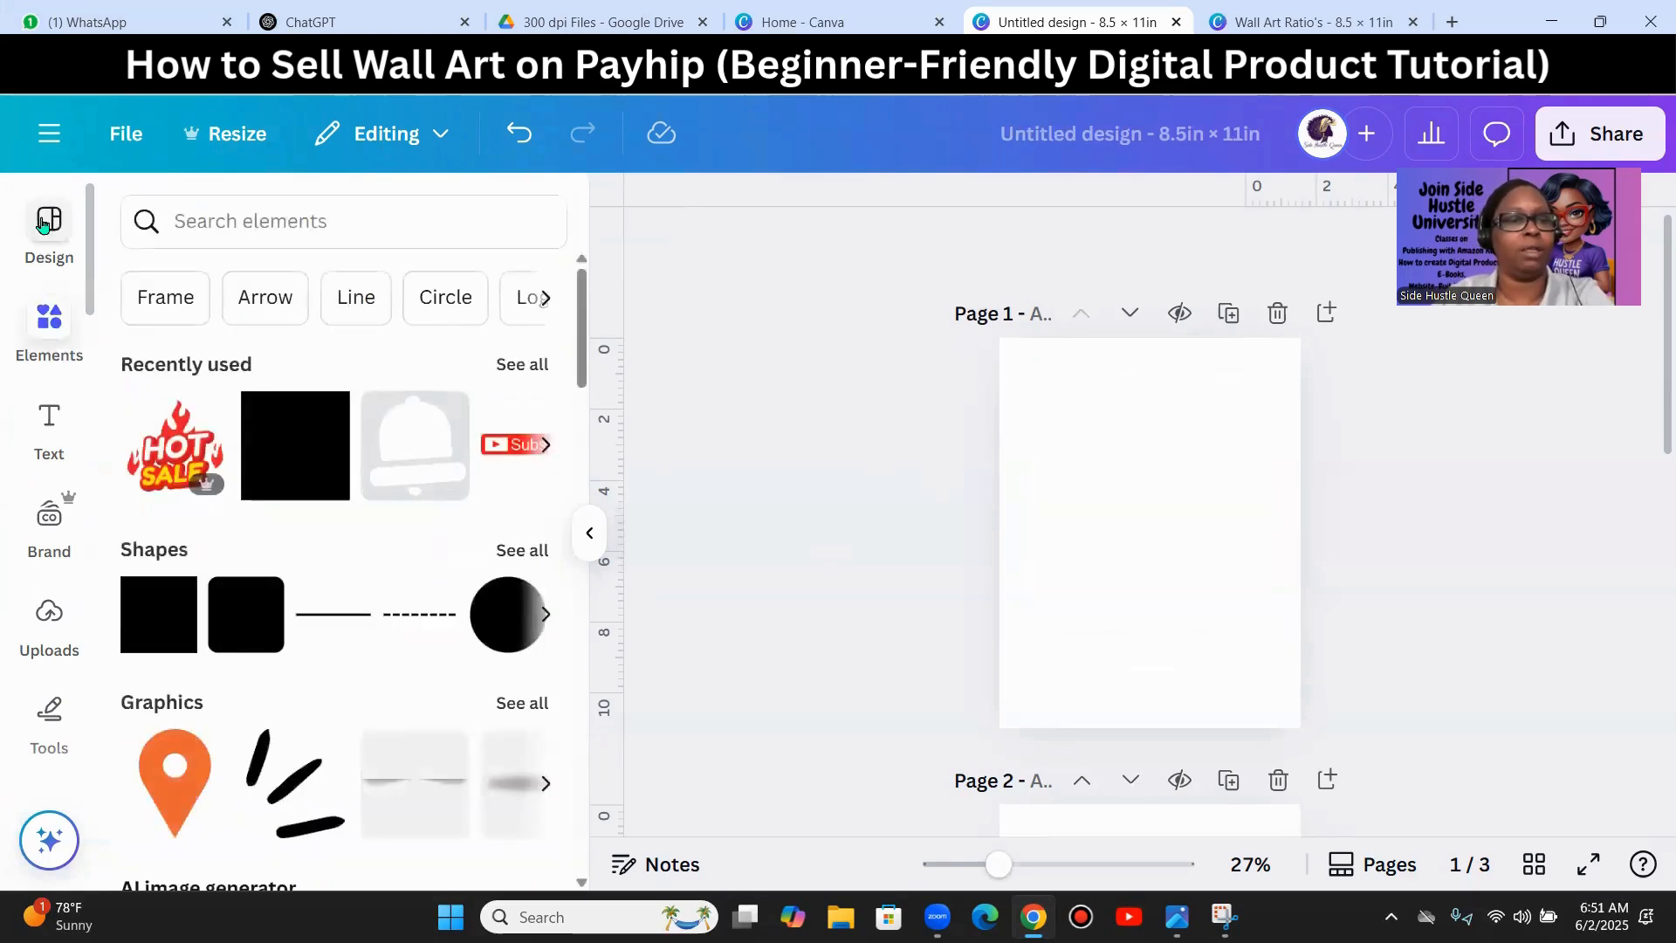
{"action": "left_click", "coordinate": [42, 224]}
{"action": "left_click", "coordinate": [201, 229]}
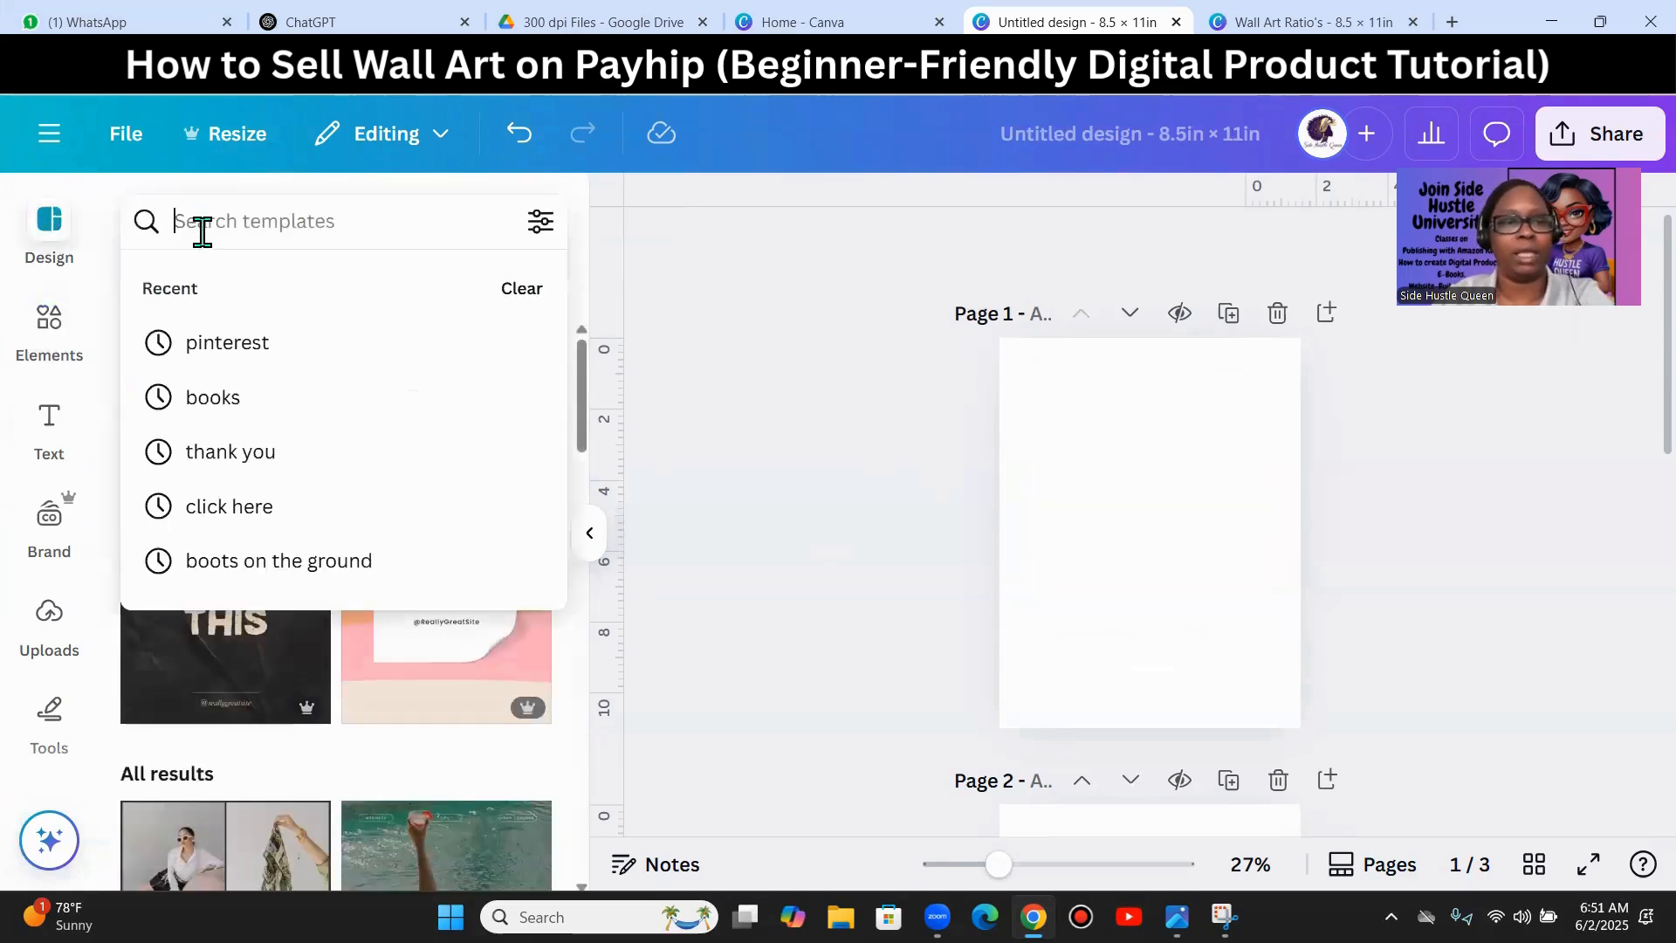
{"action": "type", "text": "wall art"}
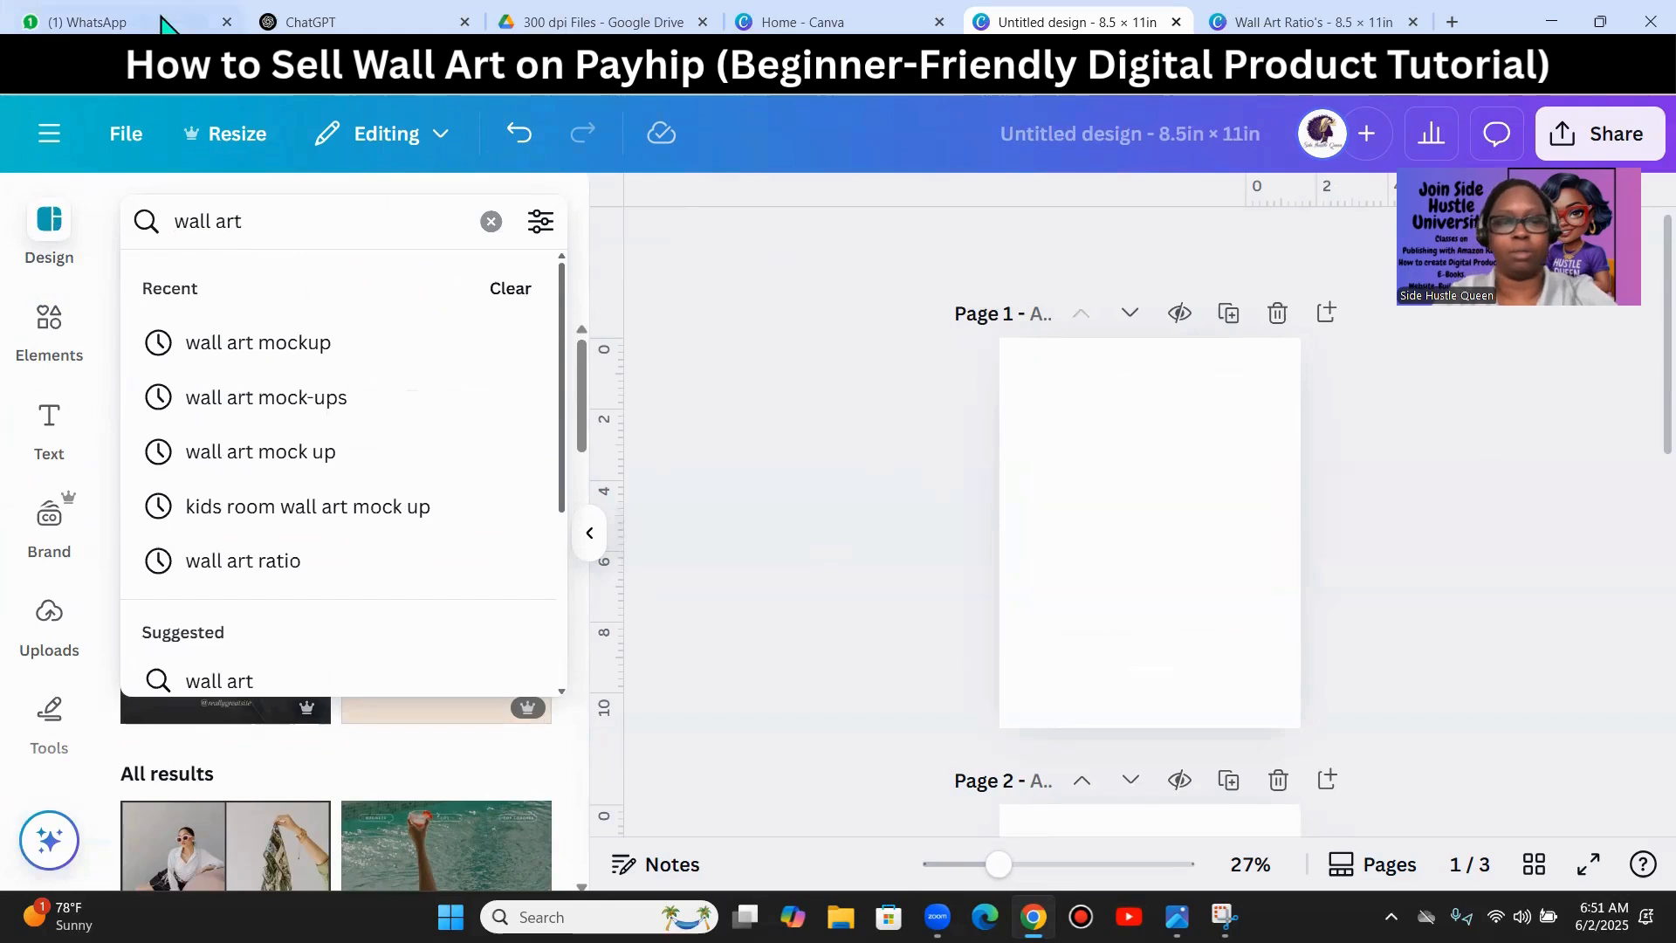
{"action": "left_click", "coordinate": [262, 399]}
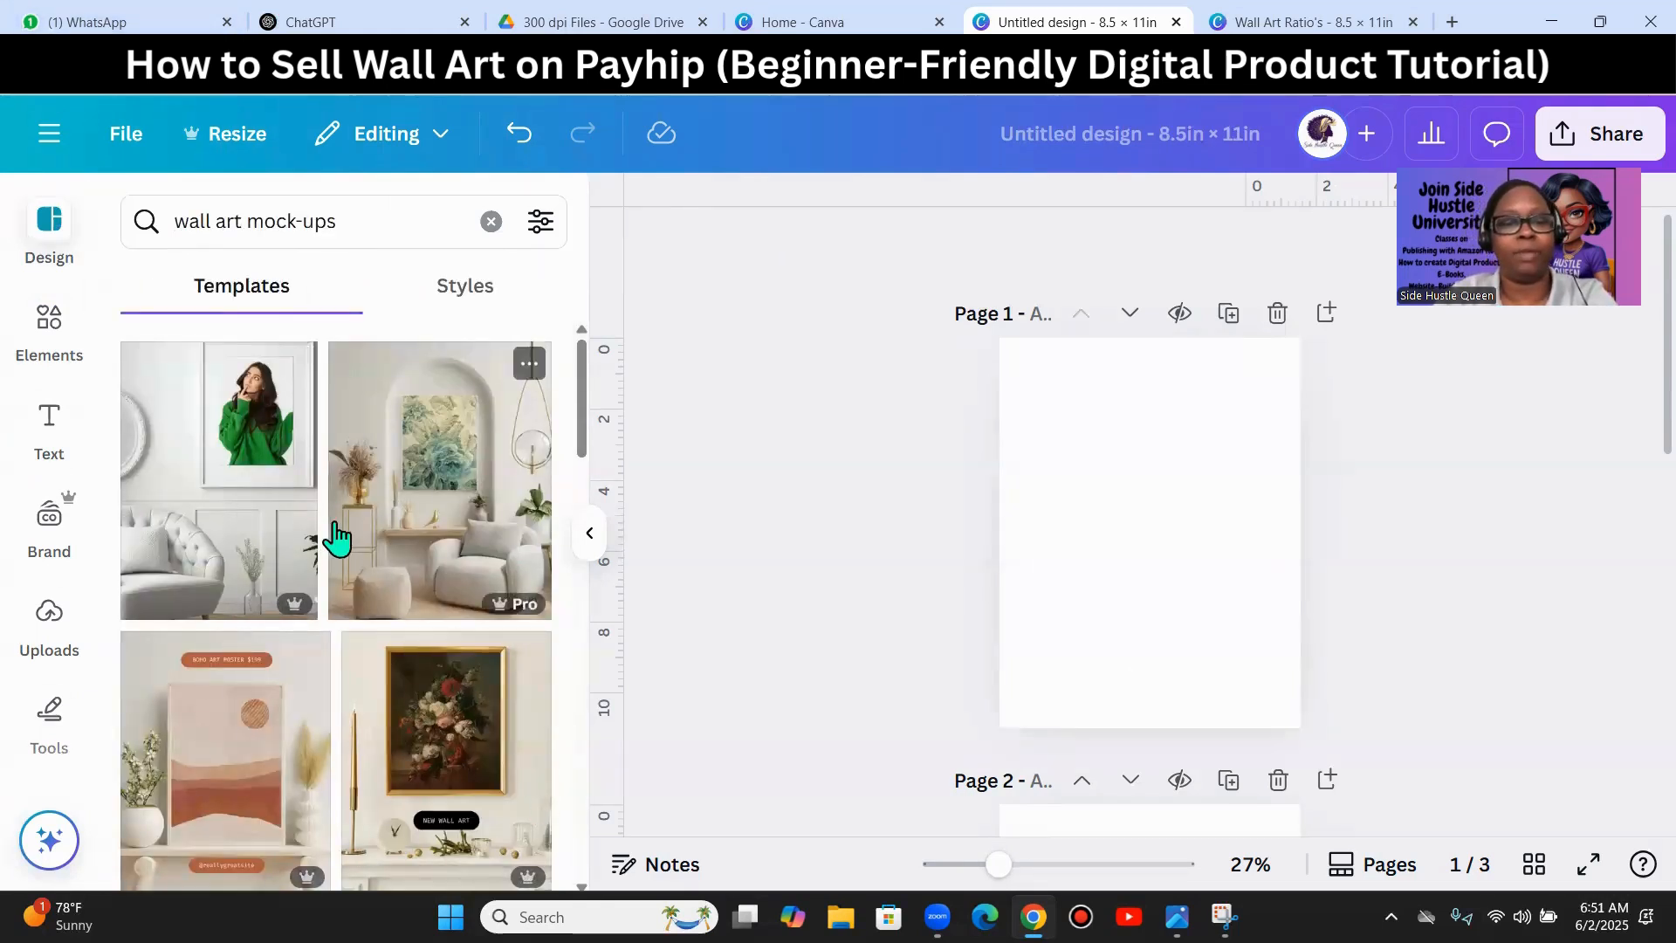
- Apply the Pro vintage painting frame mockup template with a dark wall and "PREMIUM VINTAGE PAINTINGS" label to page 1
{"action": "scroll", "coordinate": [352, 493], "scroll_direction": "down", "scroll_amount": 4}
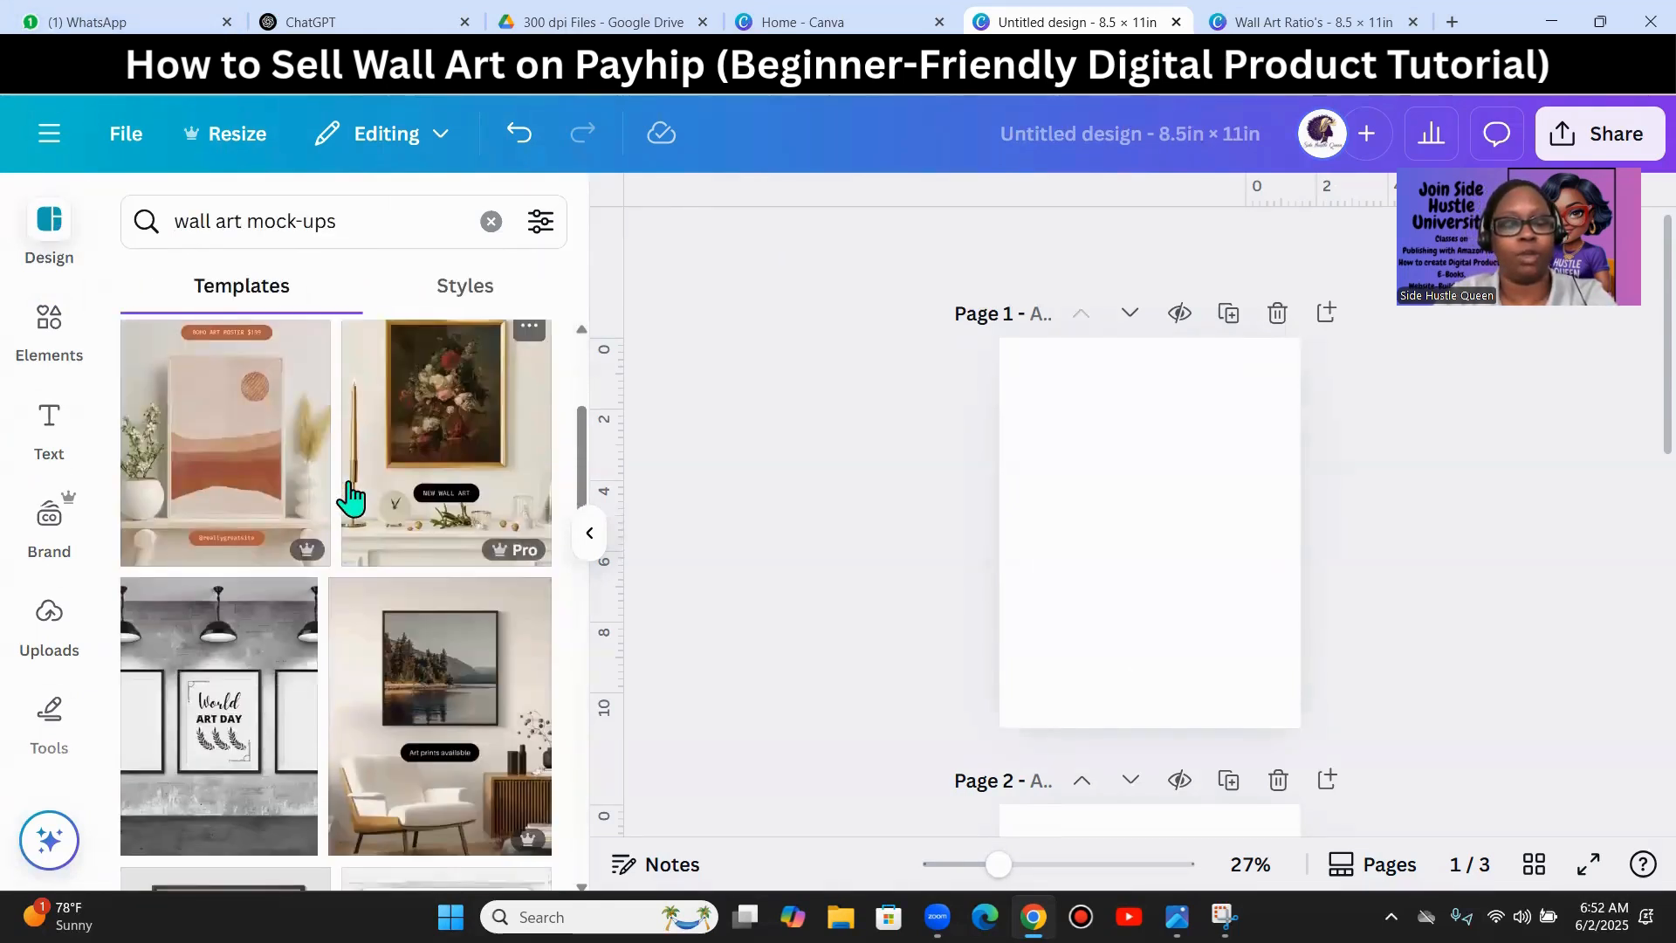
{"action": "scroll", "coordinate": [351, 495], "scroll_direction": "down", "scroll_amount": 9}
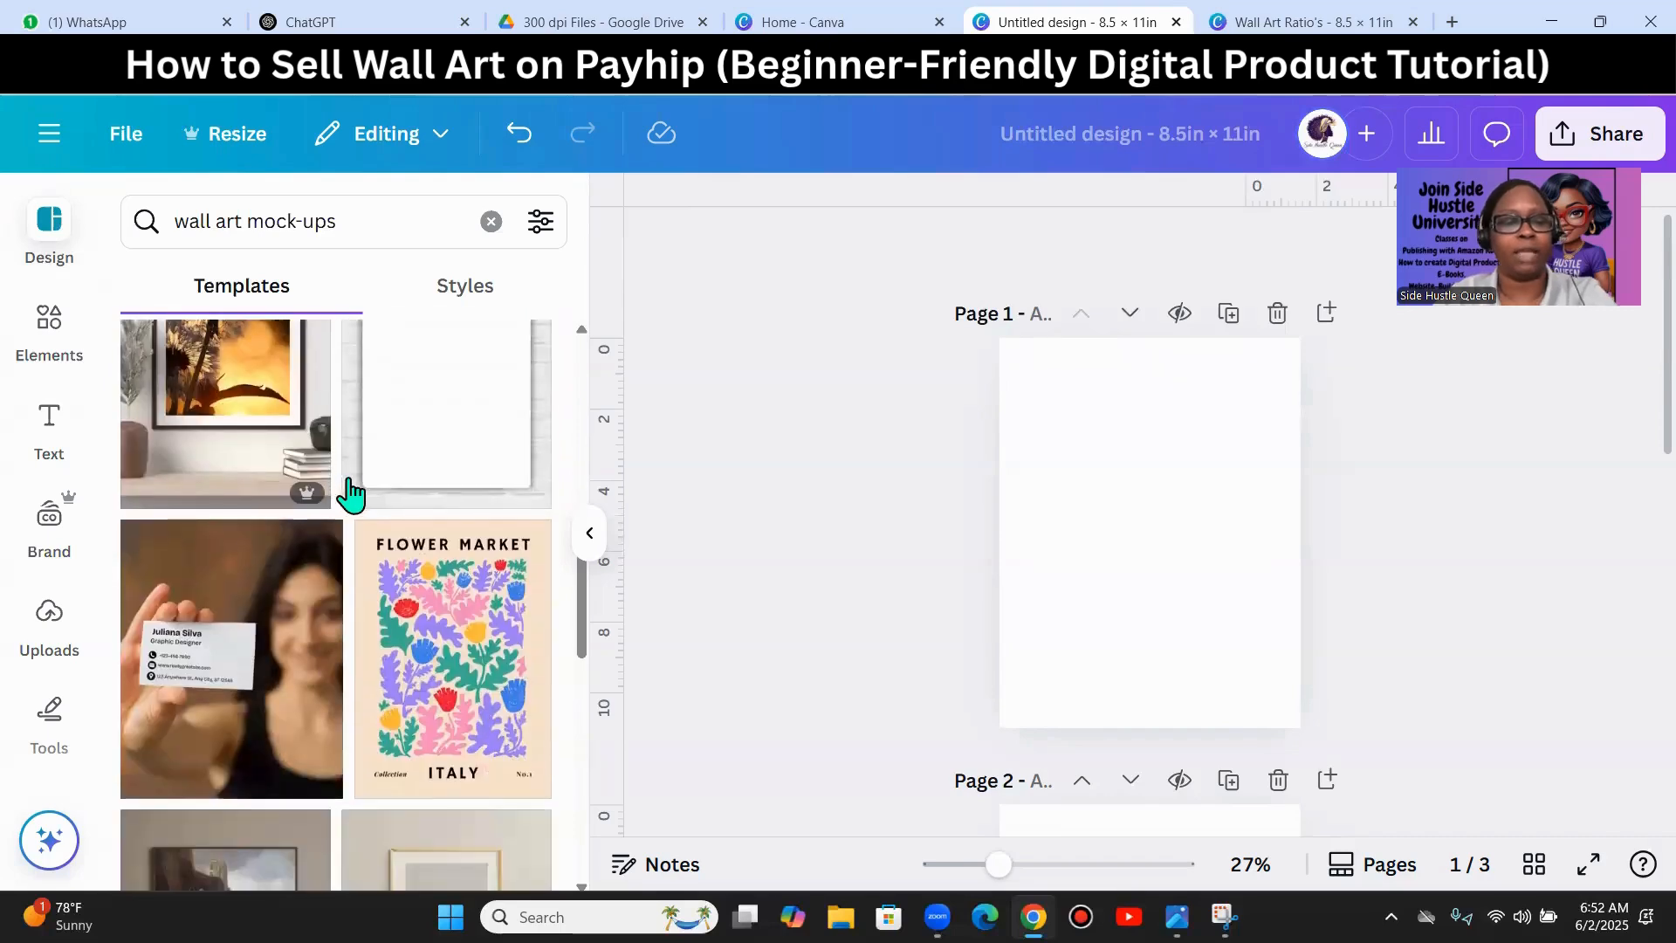
{"action": "scroll", "coordinate": [358, 497], "scroll_direction": "down", "scroll_amount": 5}
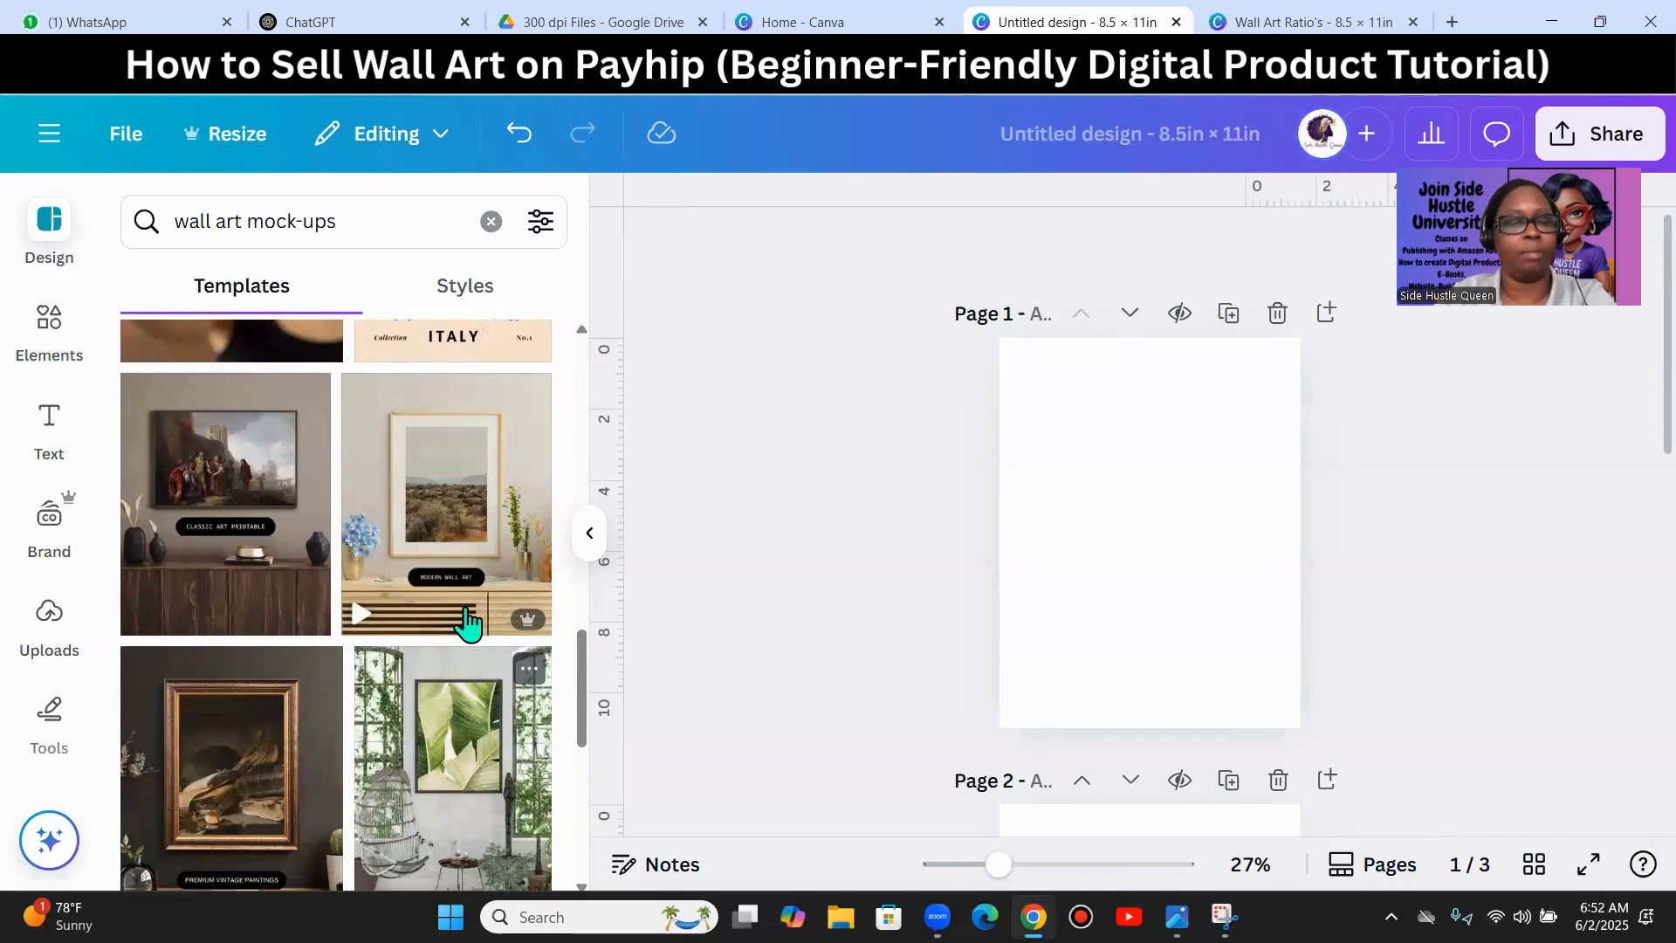
{"action": "scroll", "coordinate": [469, 622], "scroll_direction": "down", "scroll_amount": 2}
{"action": "left_click", "coordinate": [213, 673]}
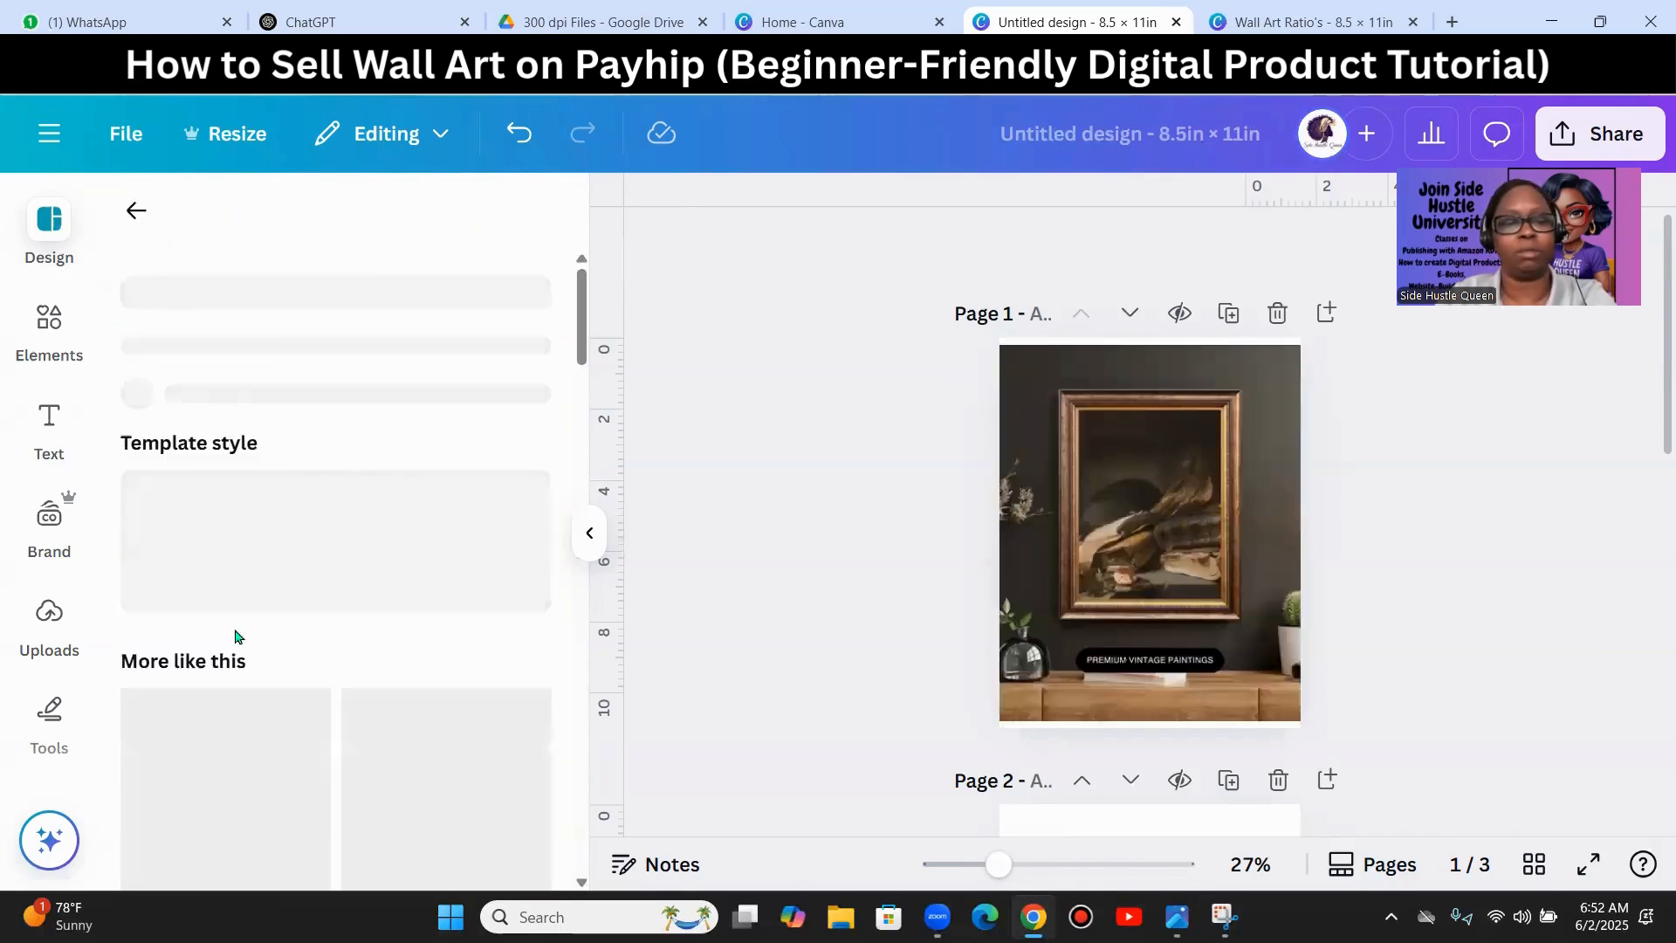
- Delete the vintage painting from inside the picture frame on page 1, leaving the frame in place
{"action": "left_click", "coordinate": [1296, 643]}
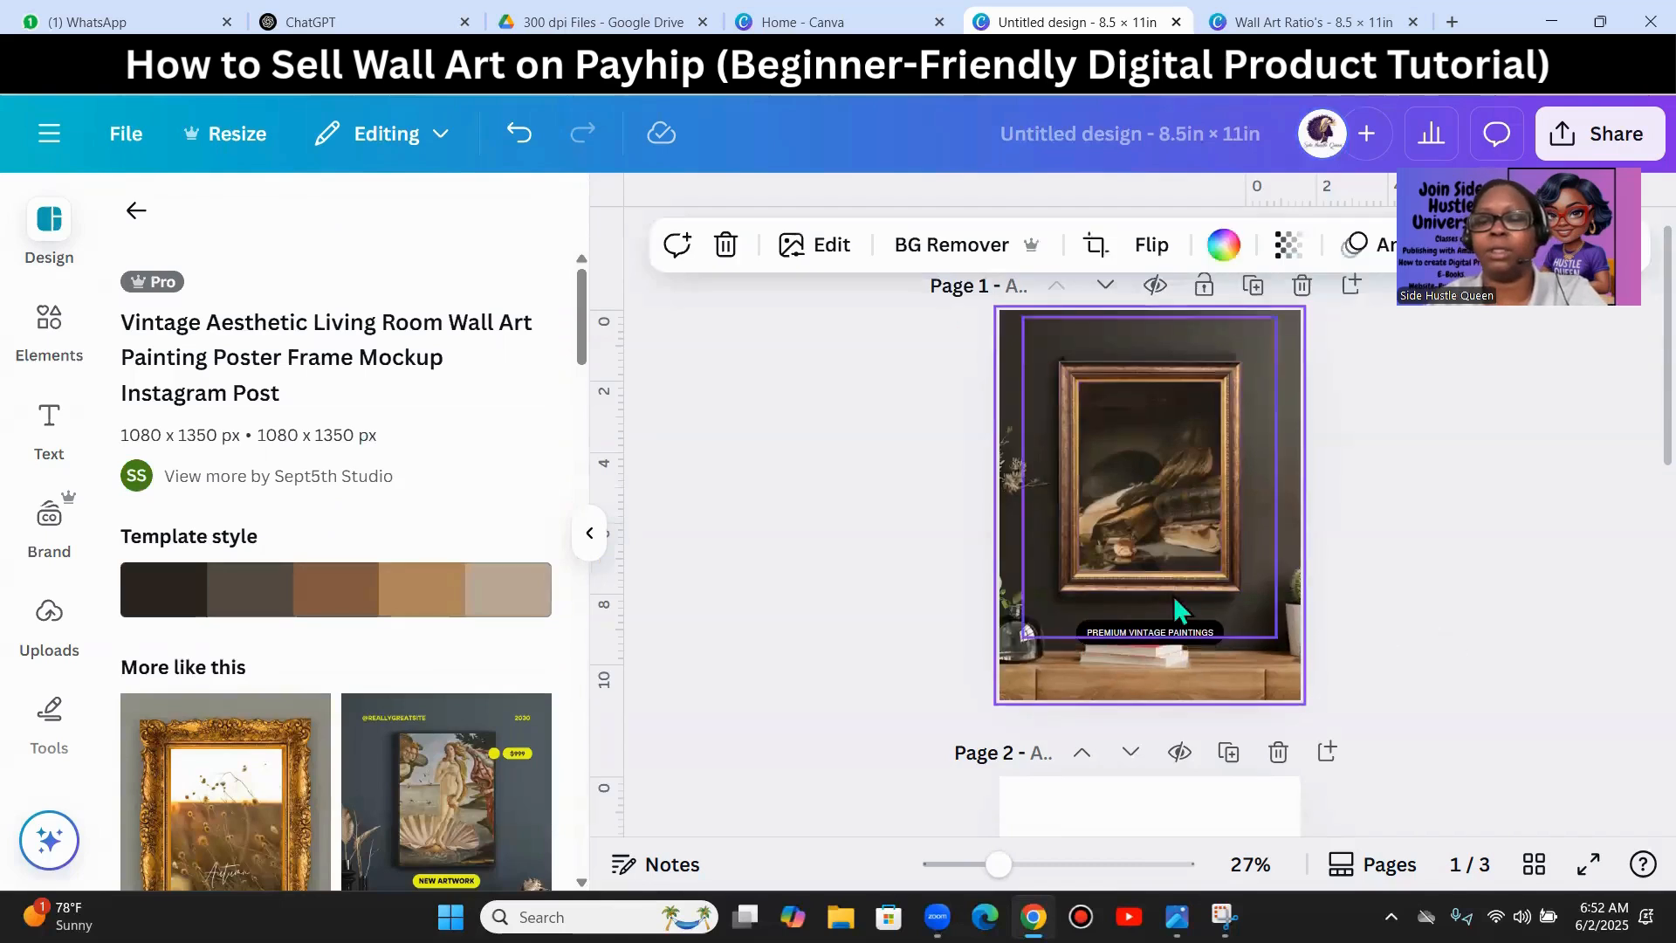
{"action": "left_click", "coordinate": [1174, 510]}
{"action": "key", "text": "Delete"}
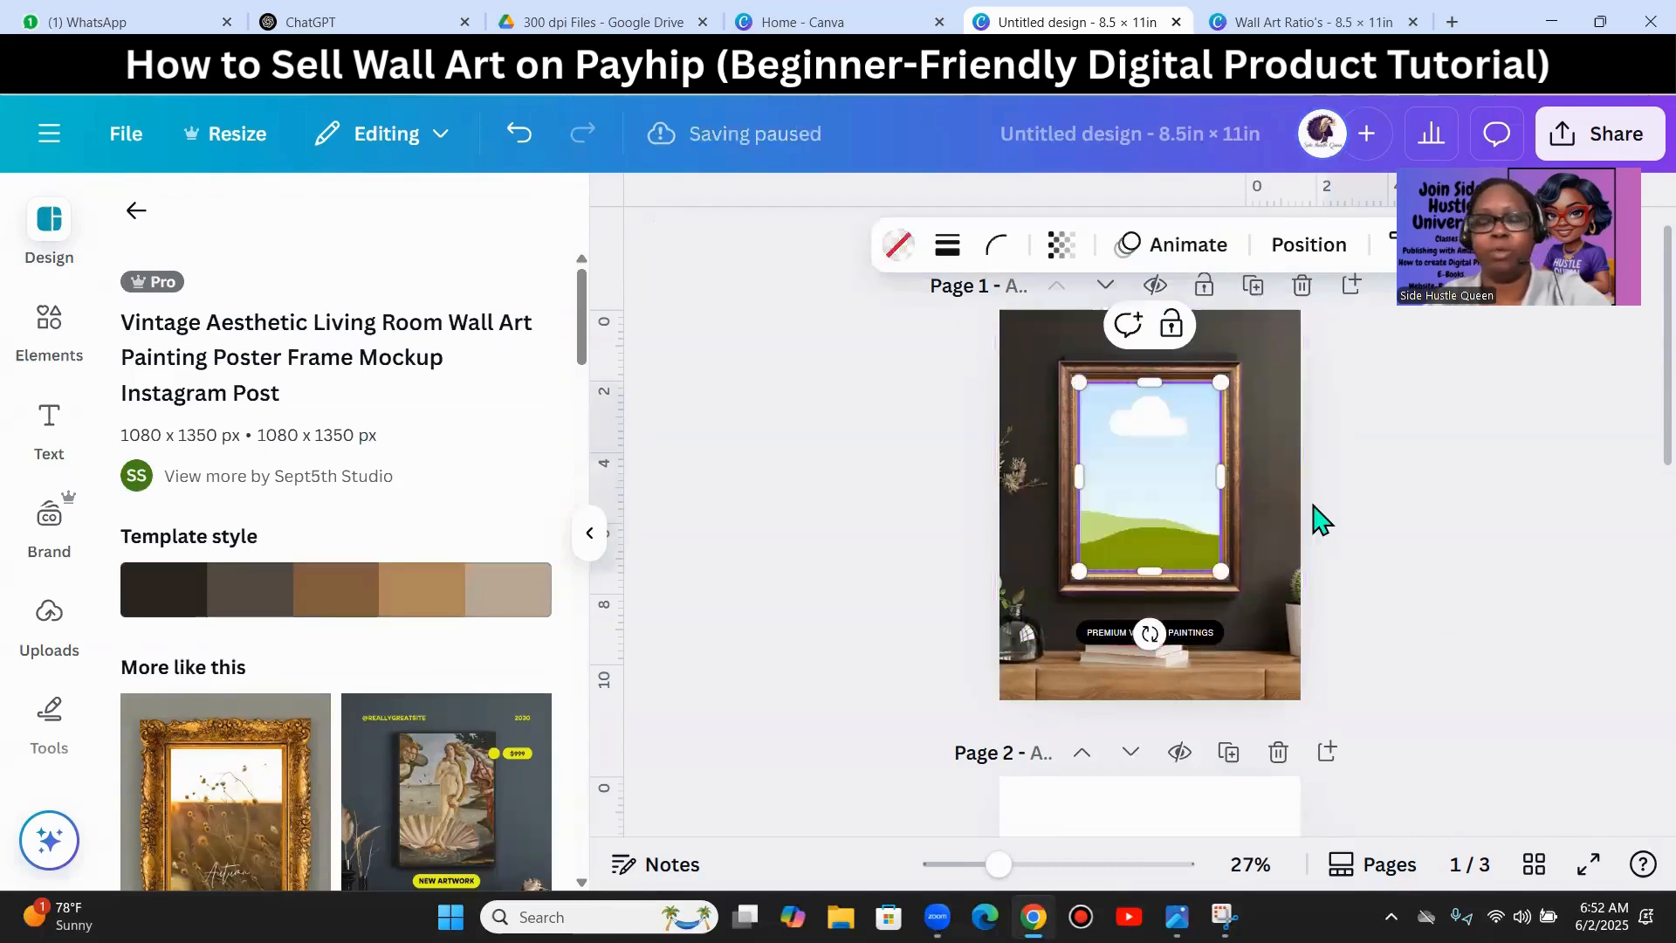
{"action": "scroll", "coordinate": [1489, 612], "scroll_direction": "down", "scroll_amount": 3}
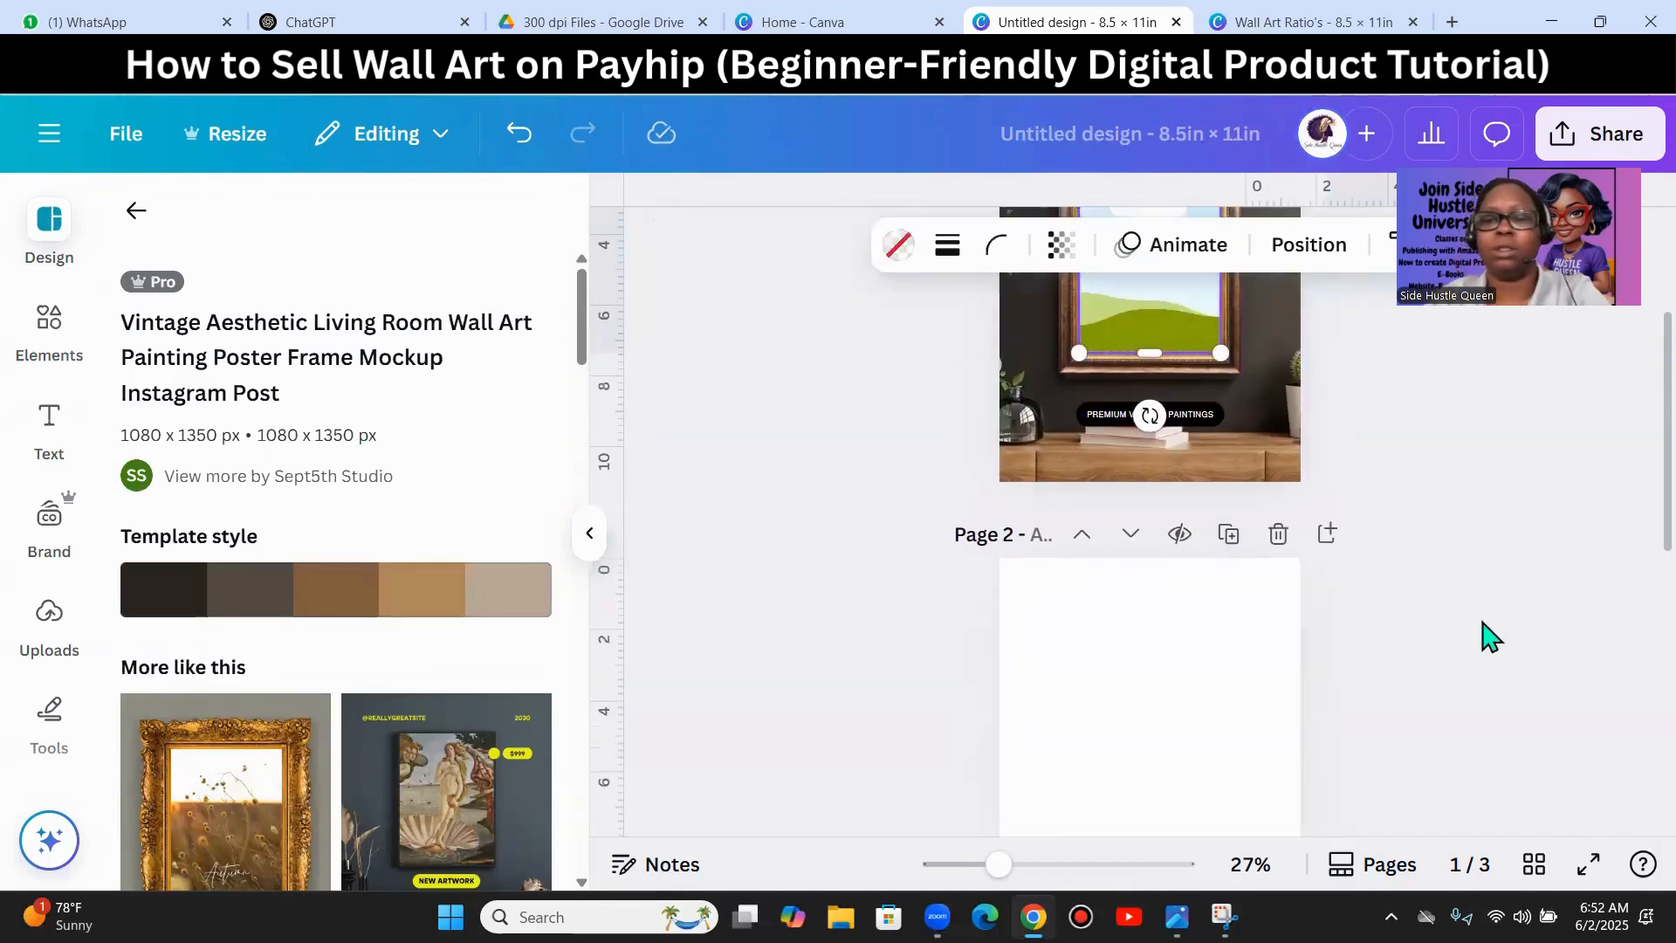
- Delete the "PREMIUM VINTAGE PAINTINGS" label and fill the frame with the uploaded image of the woman with books in her hair
{"action": "scroll", "coordinate": [1362, 602], "scroll_direction": "up", "scroll_amount": 3}
{"action": "left_click", "coordinate": [1205, 636]}
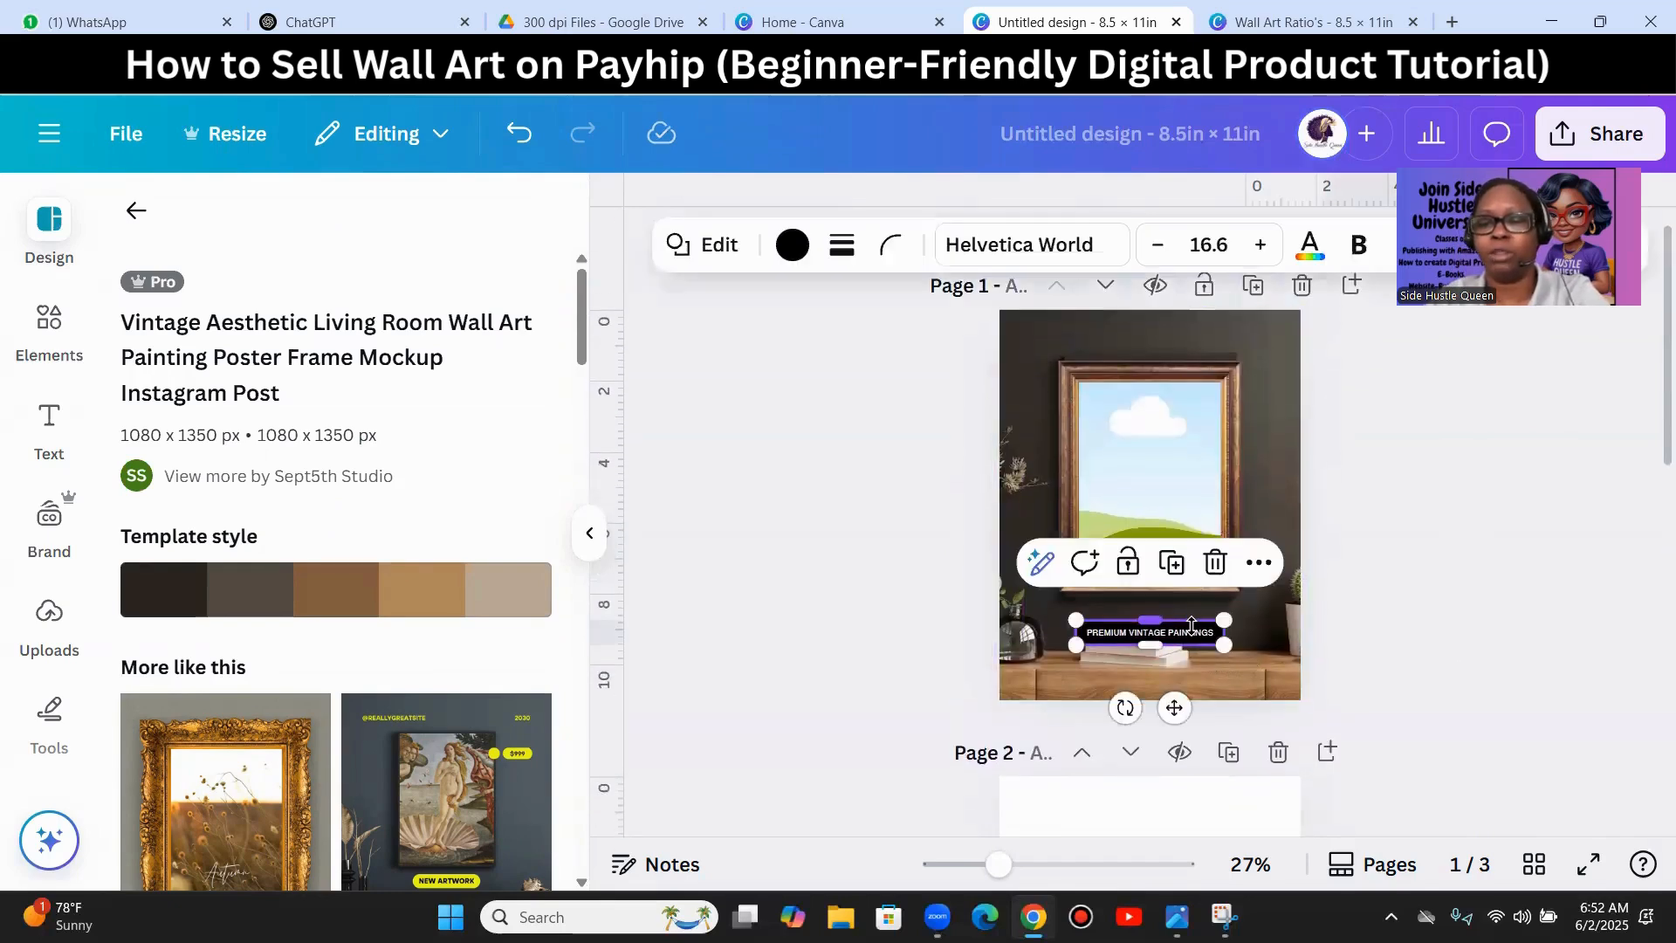
{"action": "key", "text": "Delete"}
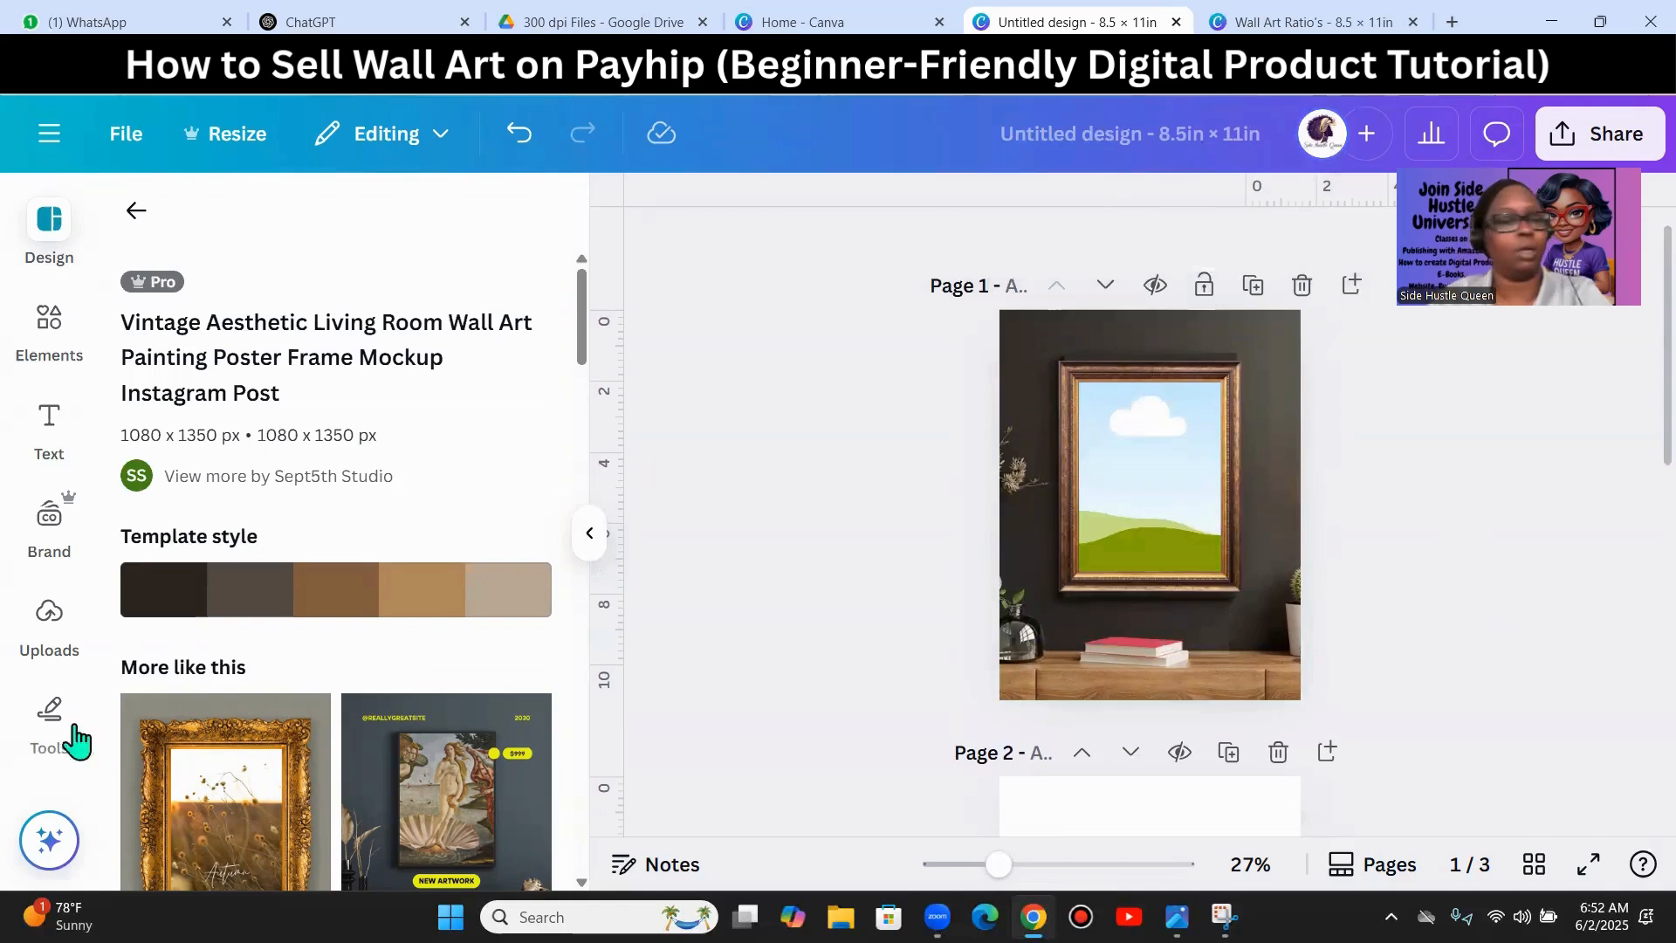
{"action": "left_click", "coordinate": [49, 615]}
{"action": "left_click_drag", "start_coordinate": [177, 568], "coordinate": [1127, 475]}
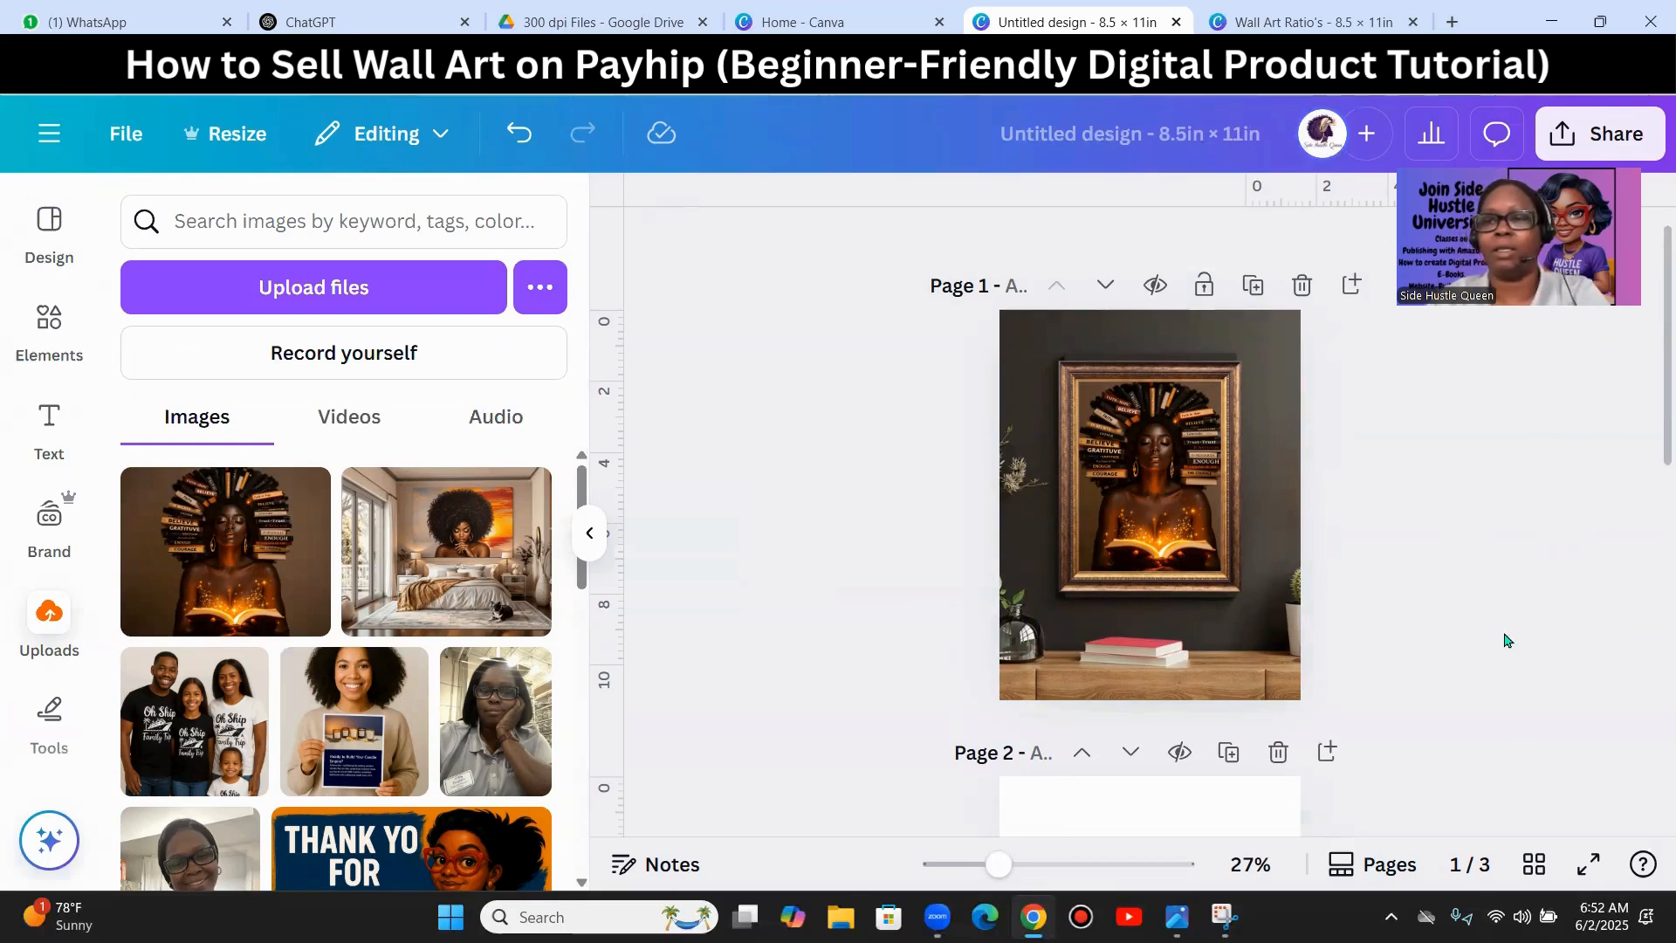
- Open the Side Hustle Digital Store website, sidehustledigital.com, in a new browser tab
{"action": "left_click", "coordinate": [1453, 22]}
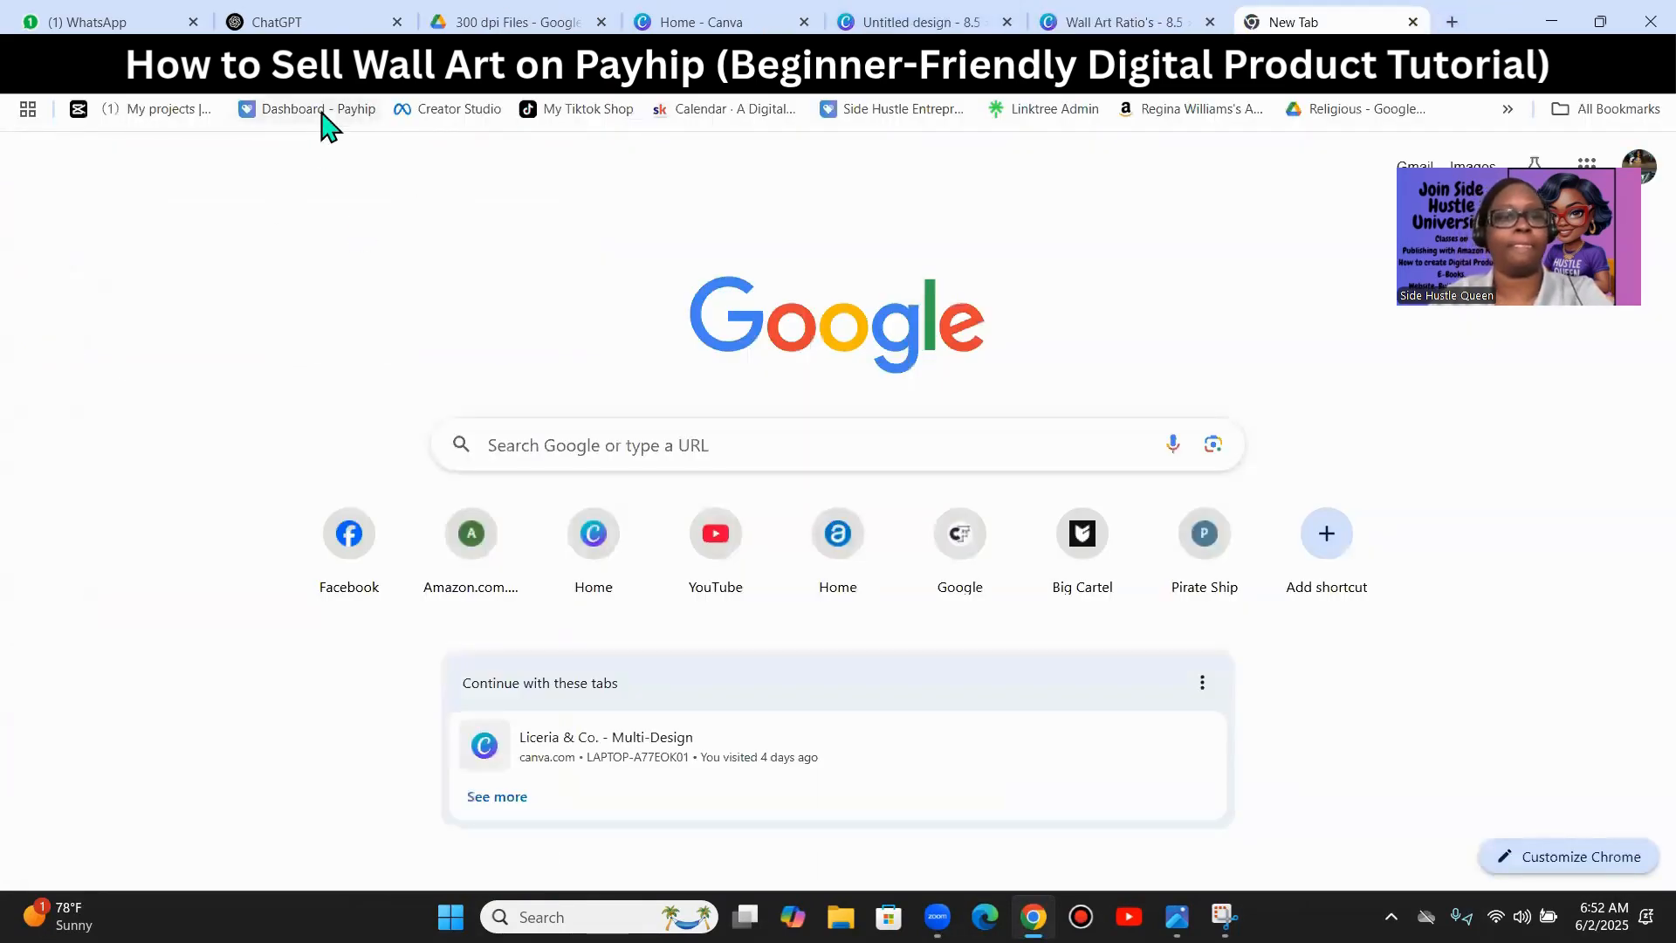
{"action": "left_click", "coordinate": [323, 67]}
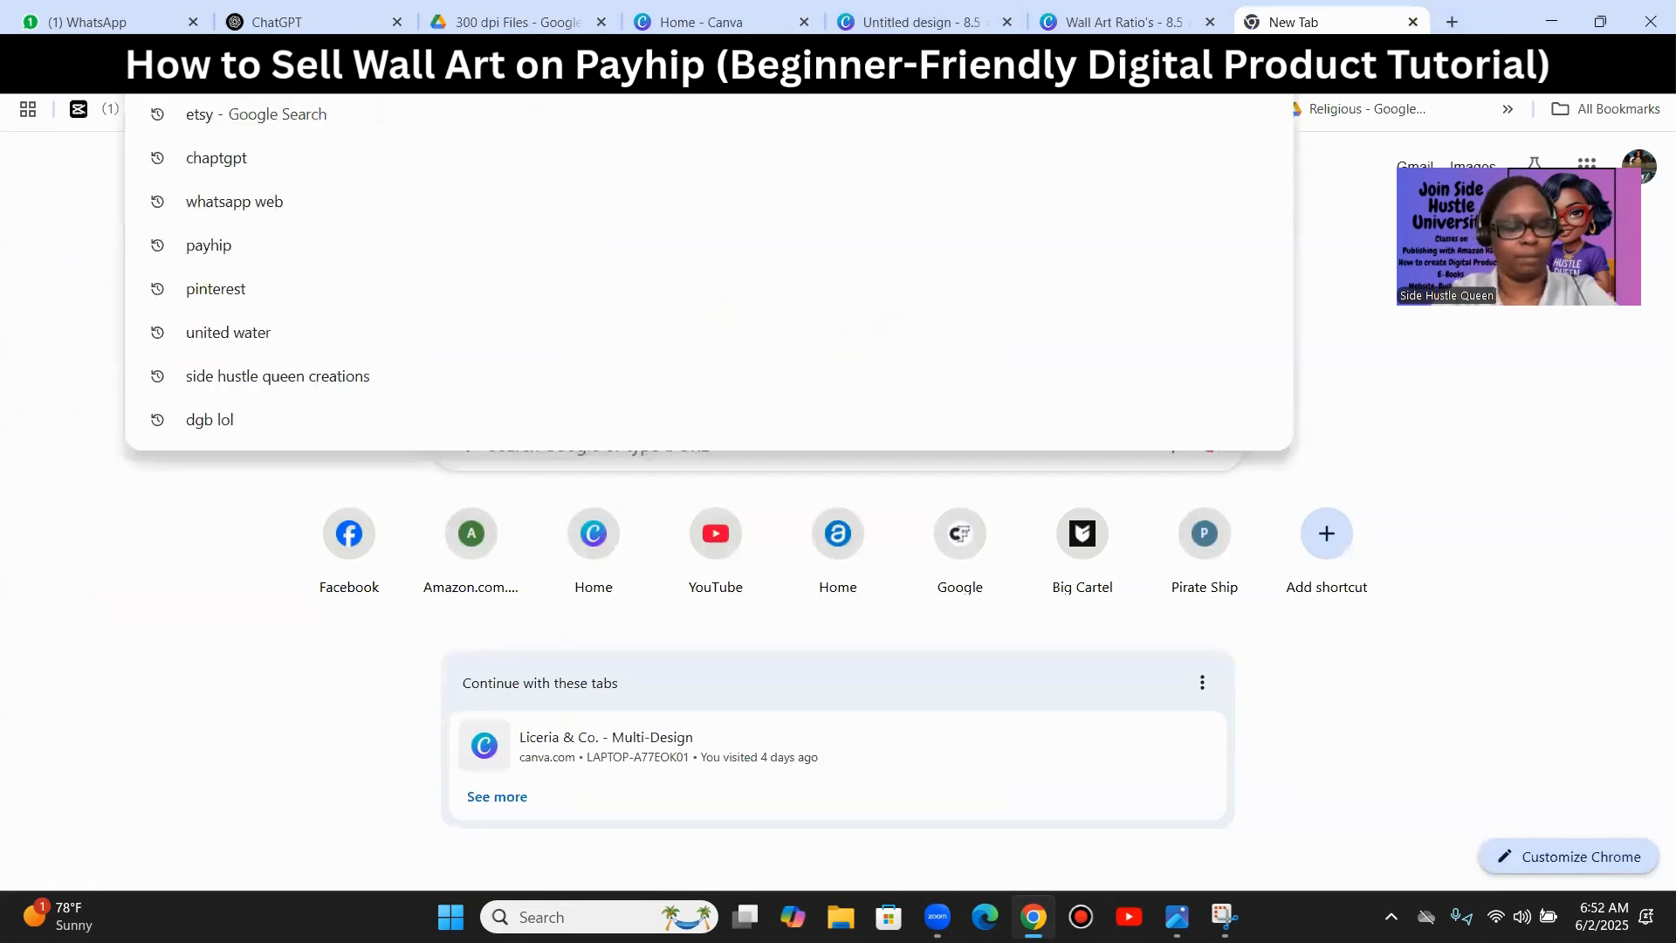
{"action": "type", "text": "w"}
{"action": "key", "text": "BackSpace"}
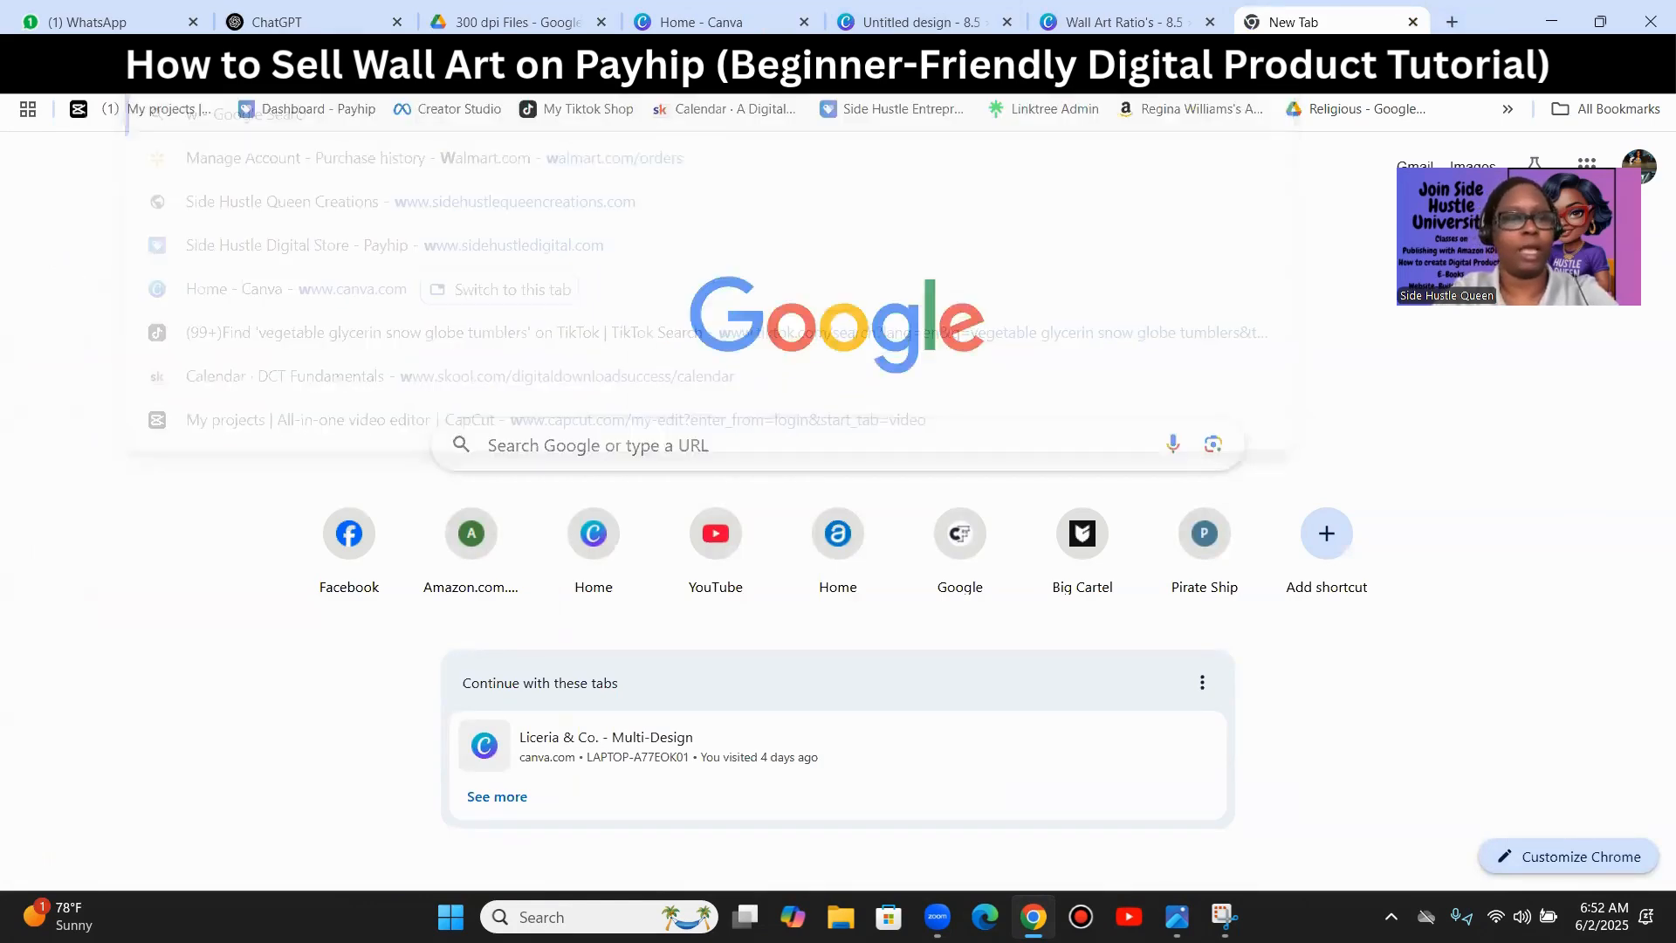
{"action": "type", "text": "side"}
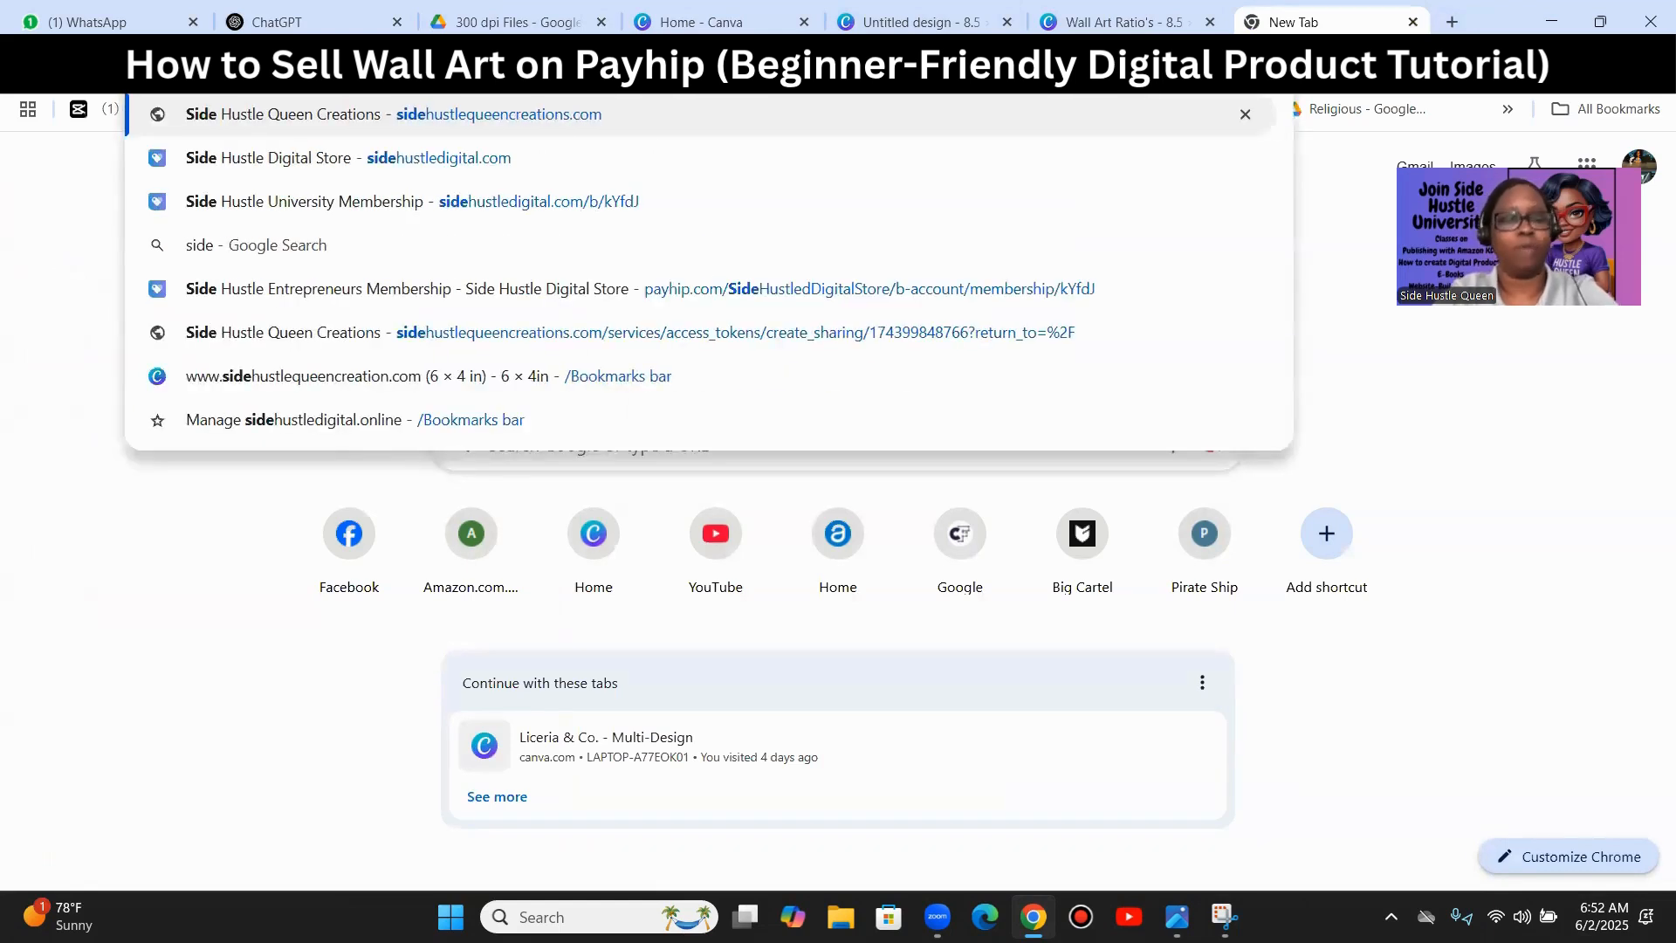
{"action": "type", "text": "hustlde"}
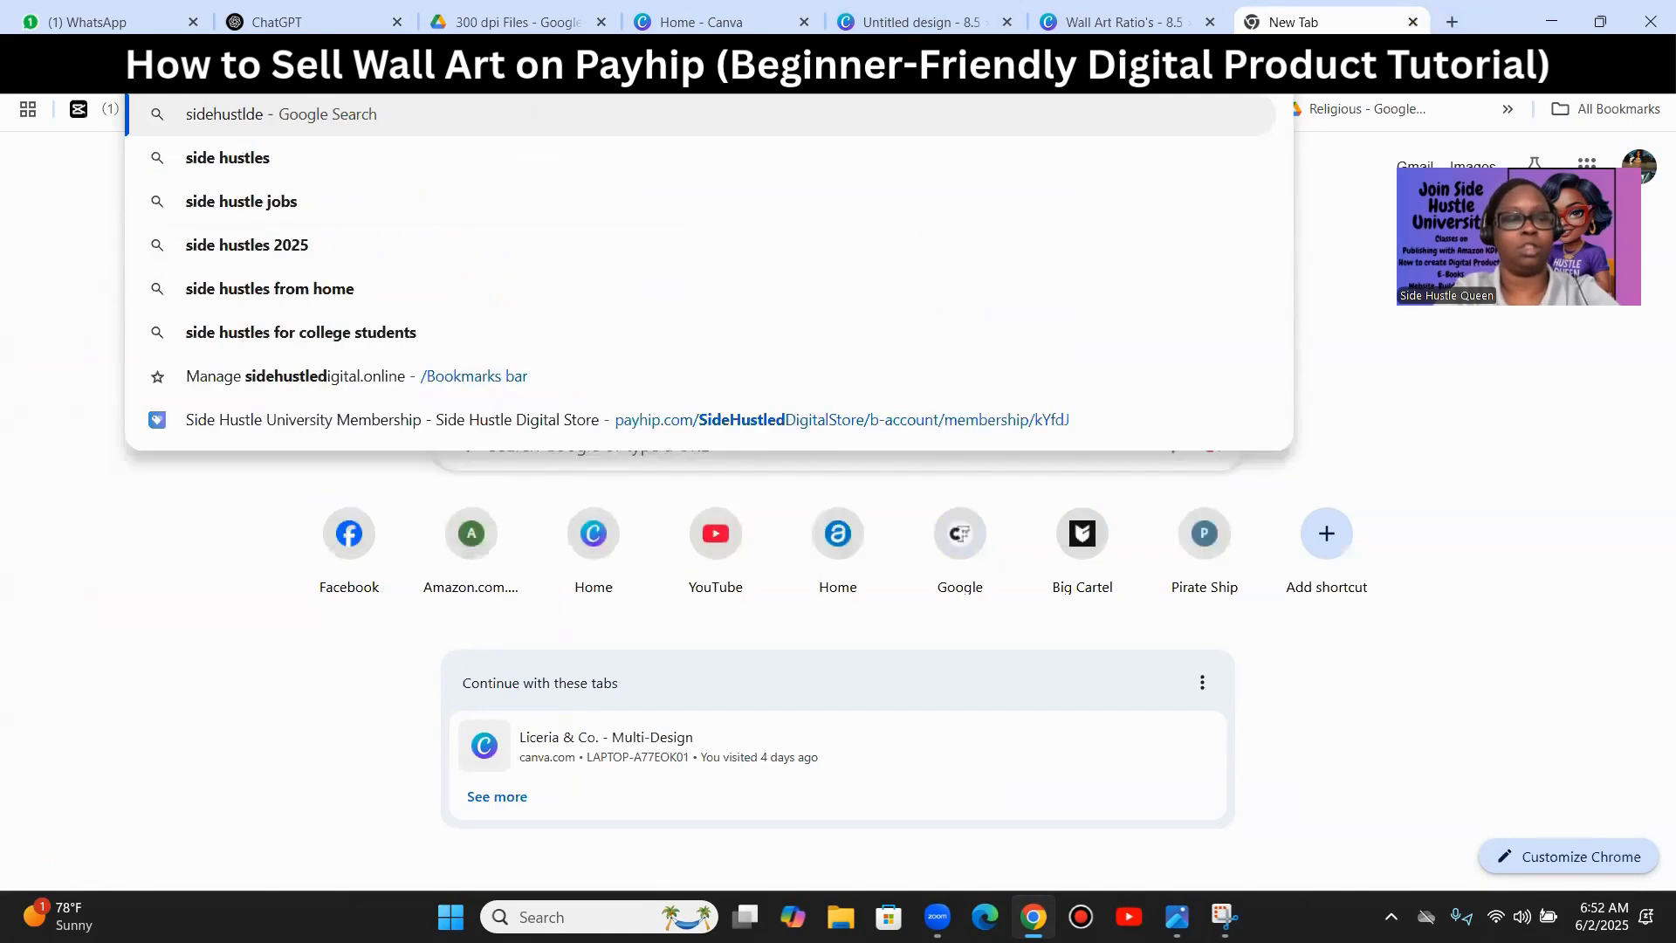
{"action": "key", "text": "BackSpace"}
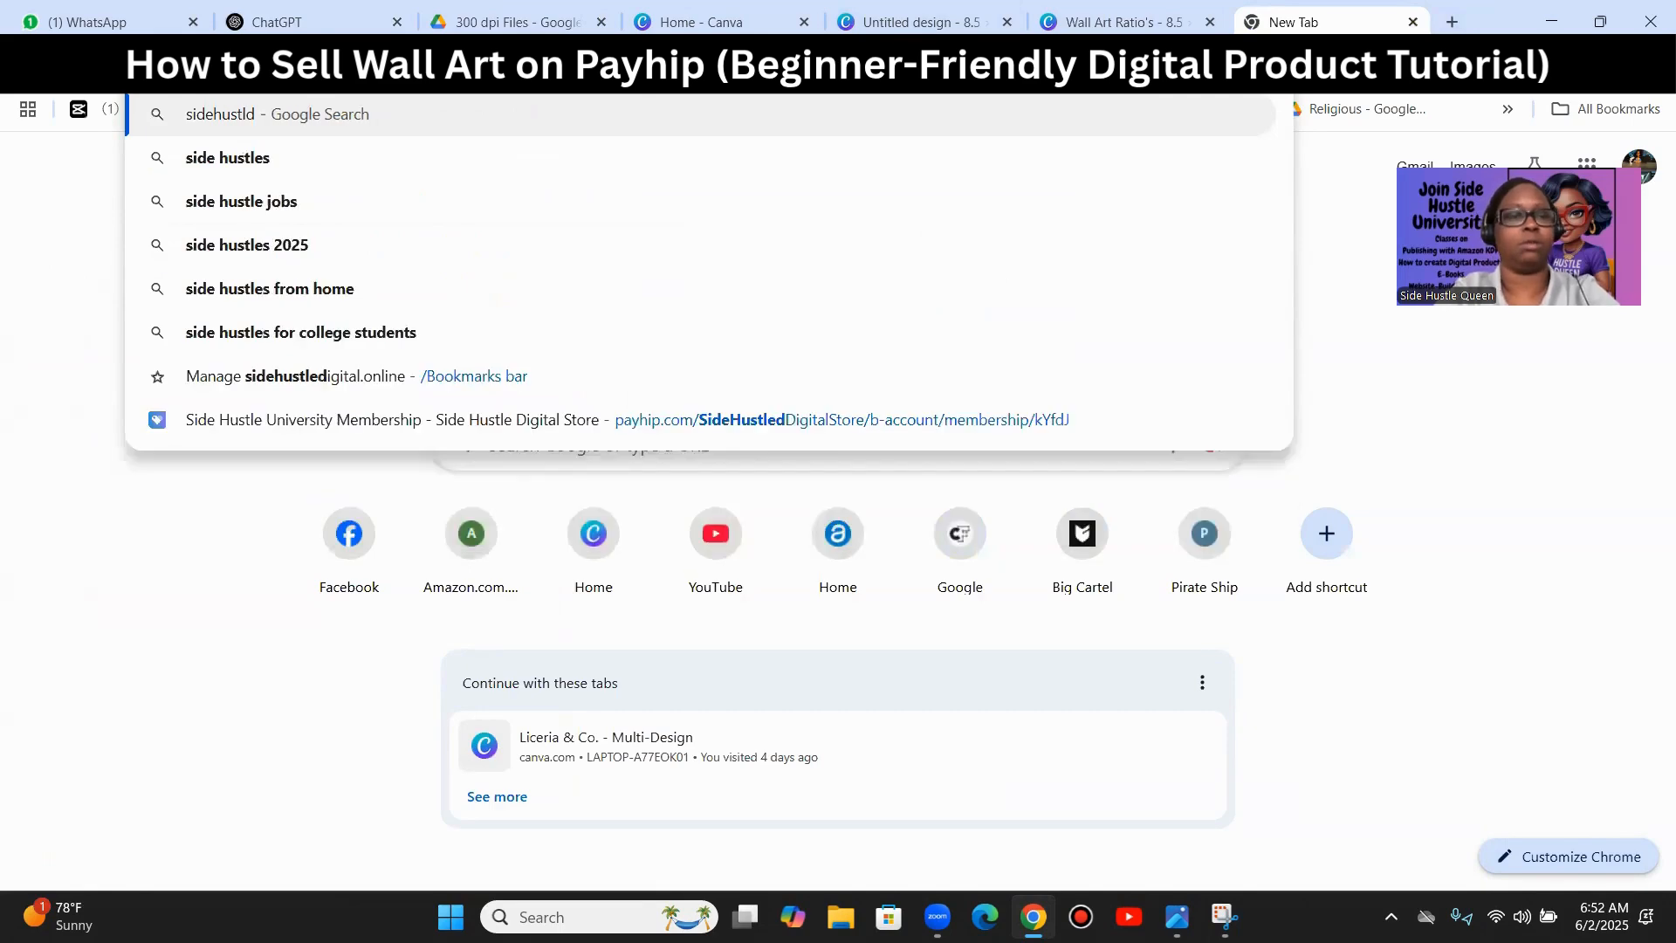
{"action": "key", "text": "BackSpace"}
{"action": "key", "text": "BackSpace"}
{"action": "key", "text": "BackSpace"}
{"action": "key", "text": "BackSpace"}
{"action": "key", "text": "BackSpace"}
{"action": "key", "text": "BackSpace"}
{"action": "key", "text": "BackSpace"}
{"action": "key", "text": "BackSpace"}
{"action": "key", "text": "BackSpace"}
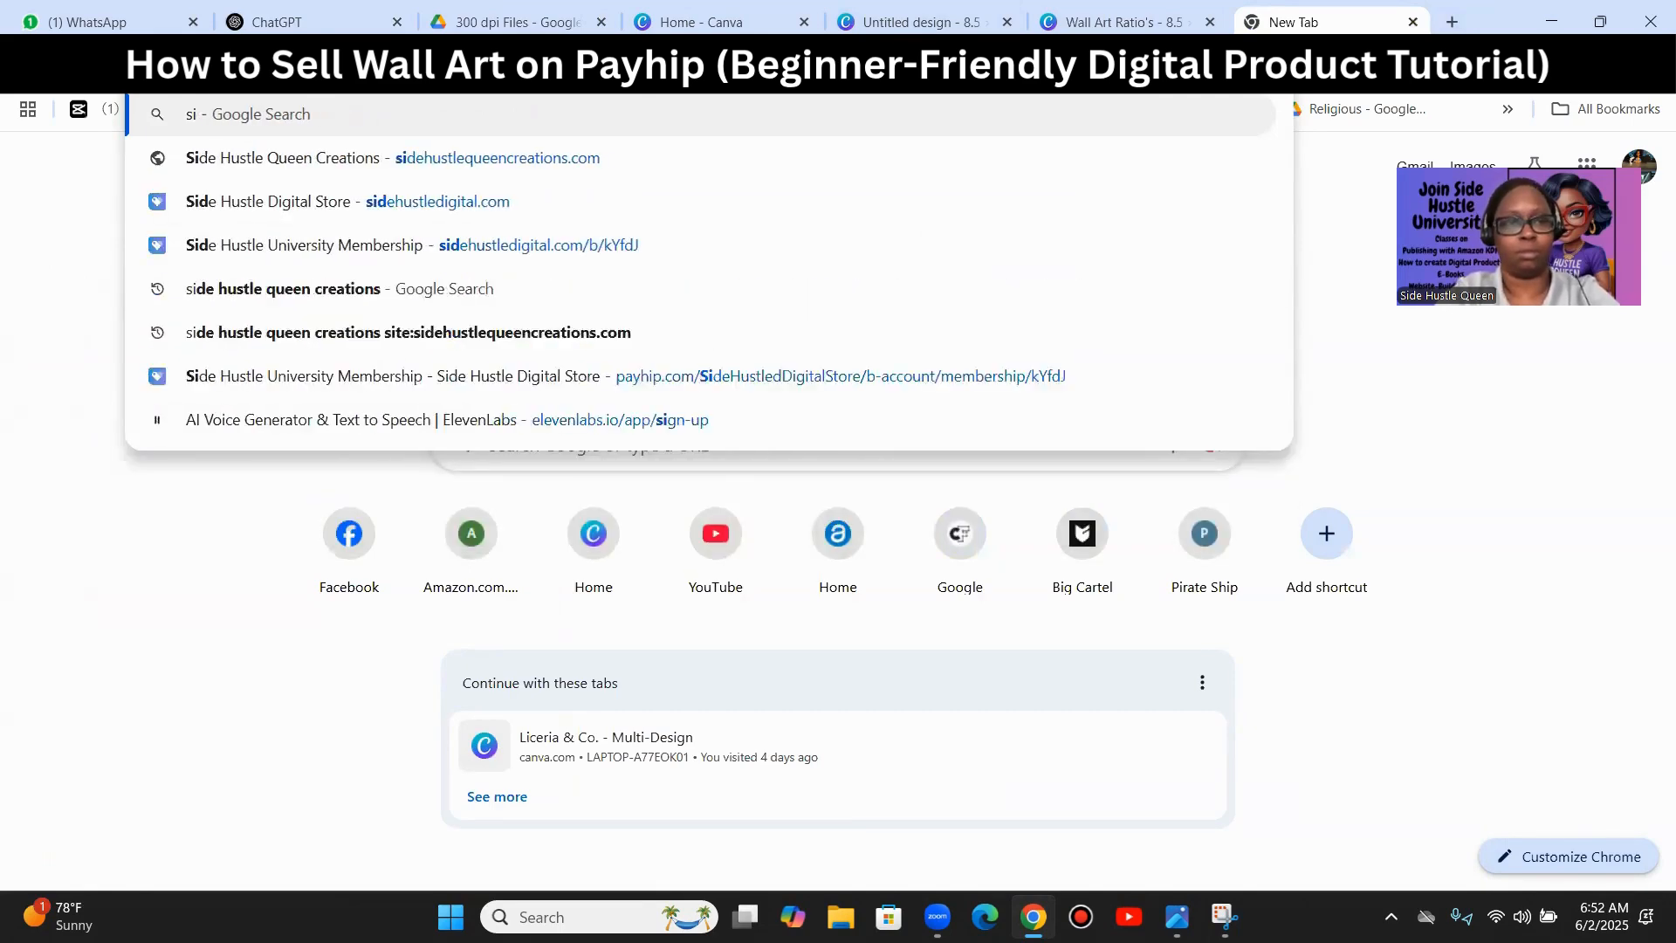
{"action": "type", "text": "idehust"}
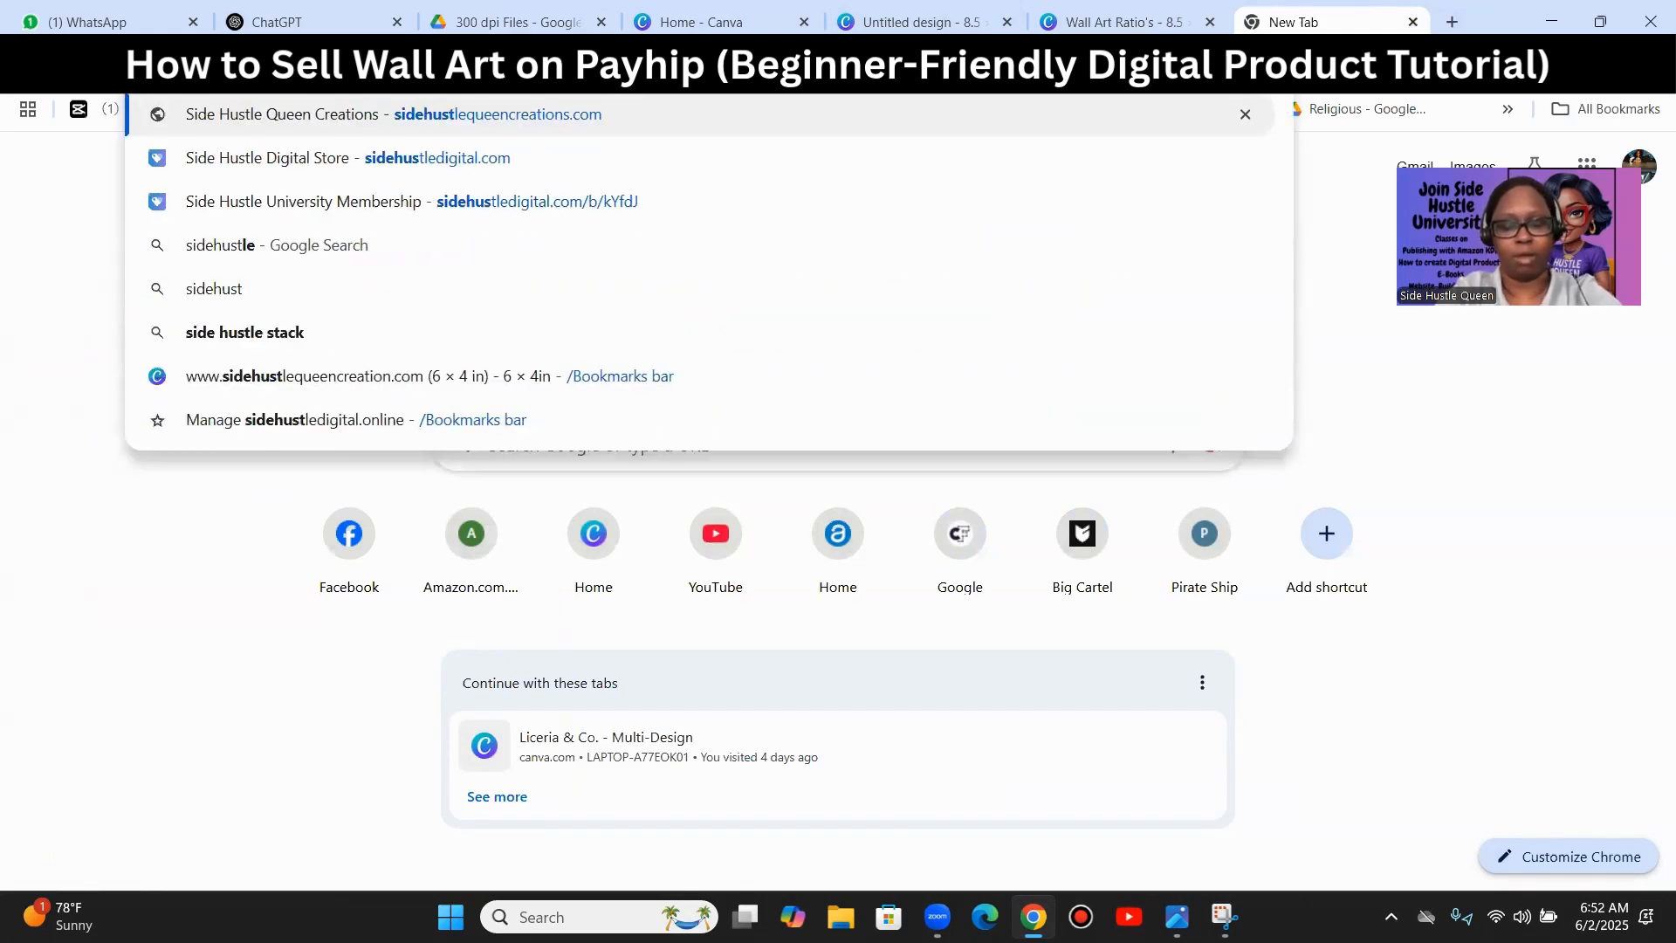
{"action": "type", "text": "ledigital"}
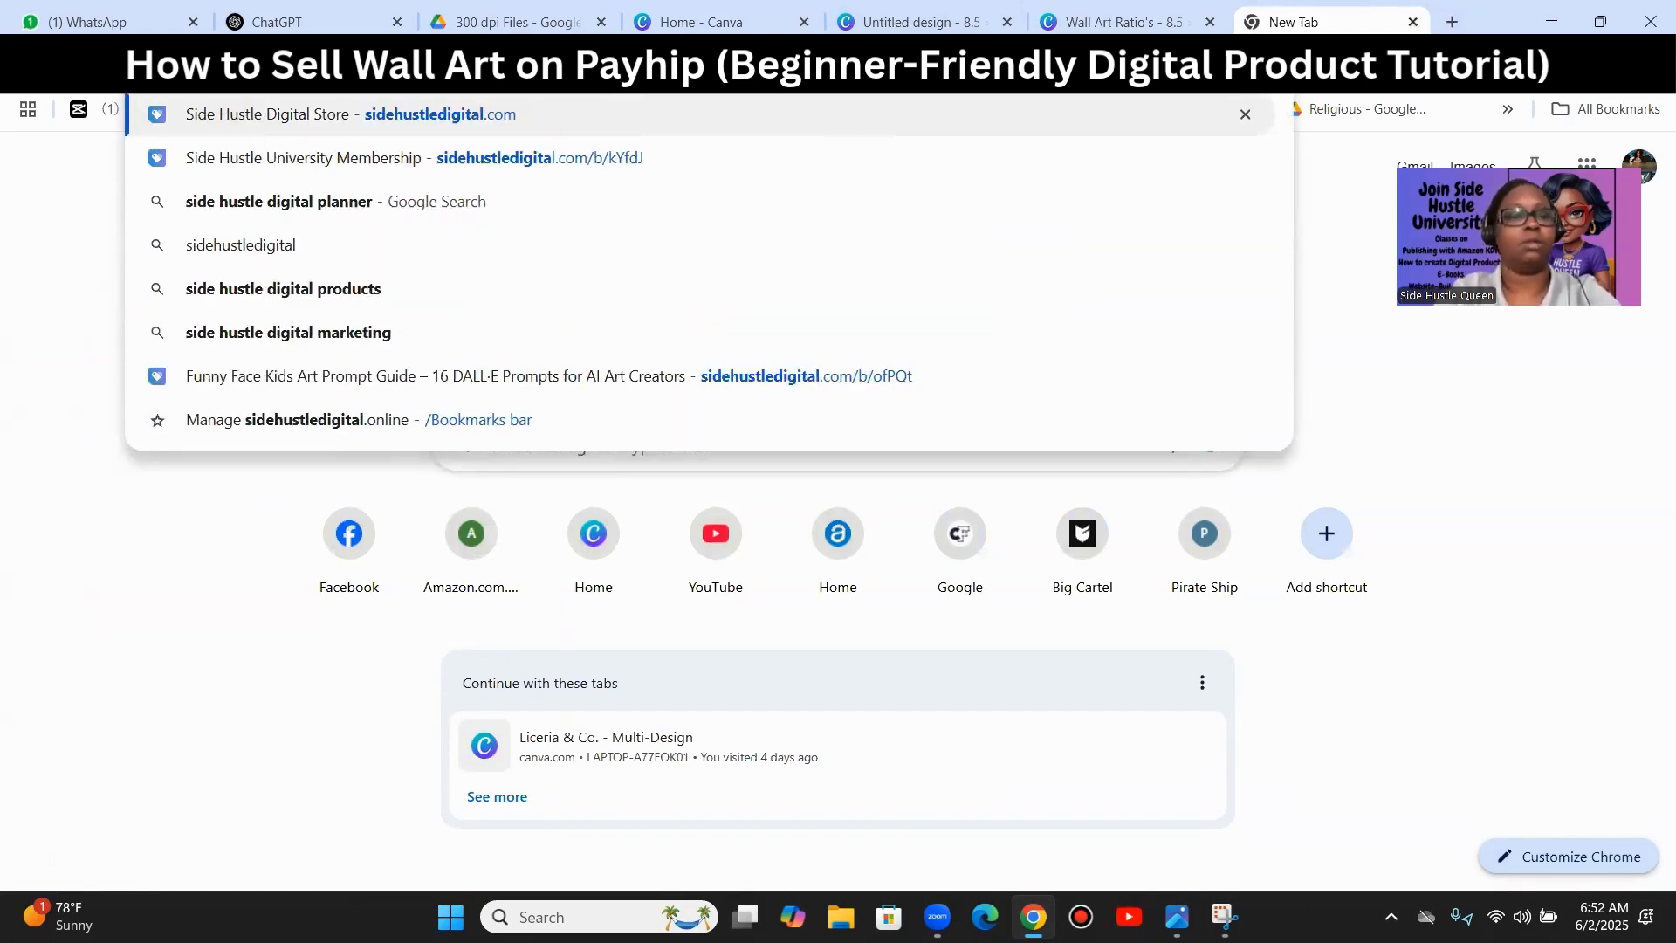
{"action": "left_click", "coordinate": [393, 127]}
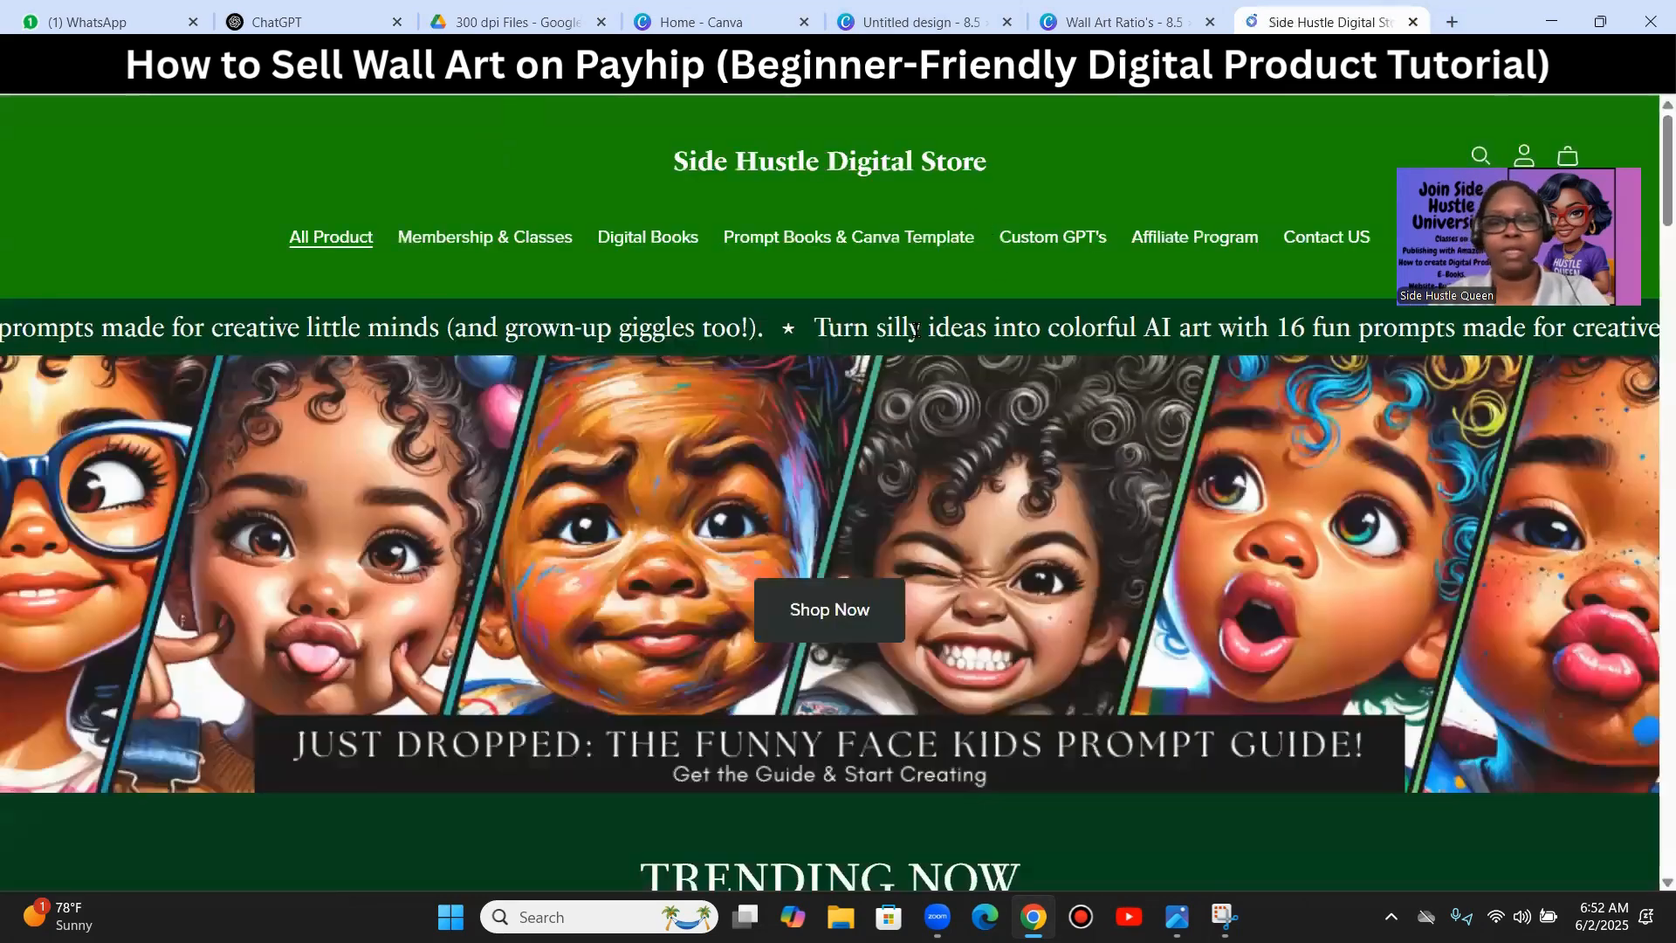
- Open the Afrocentric Black Woman Wall Art zebra print product in the store and examine its main mockup image
{"action": "scroll", "coordinate": [873, 355], "scroll_direction": "down", "scroll_amount": 8}
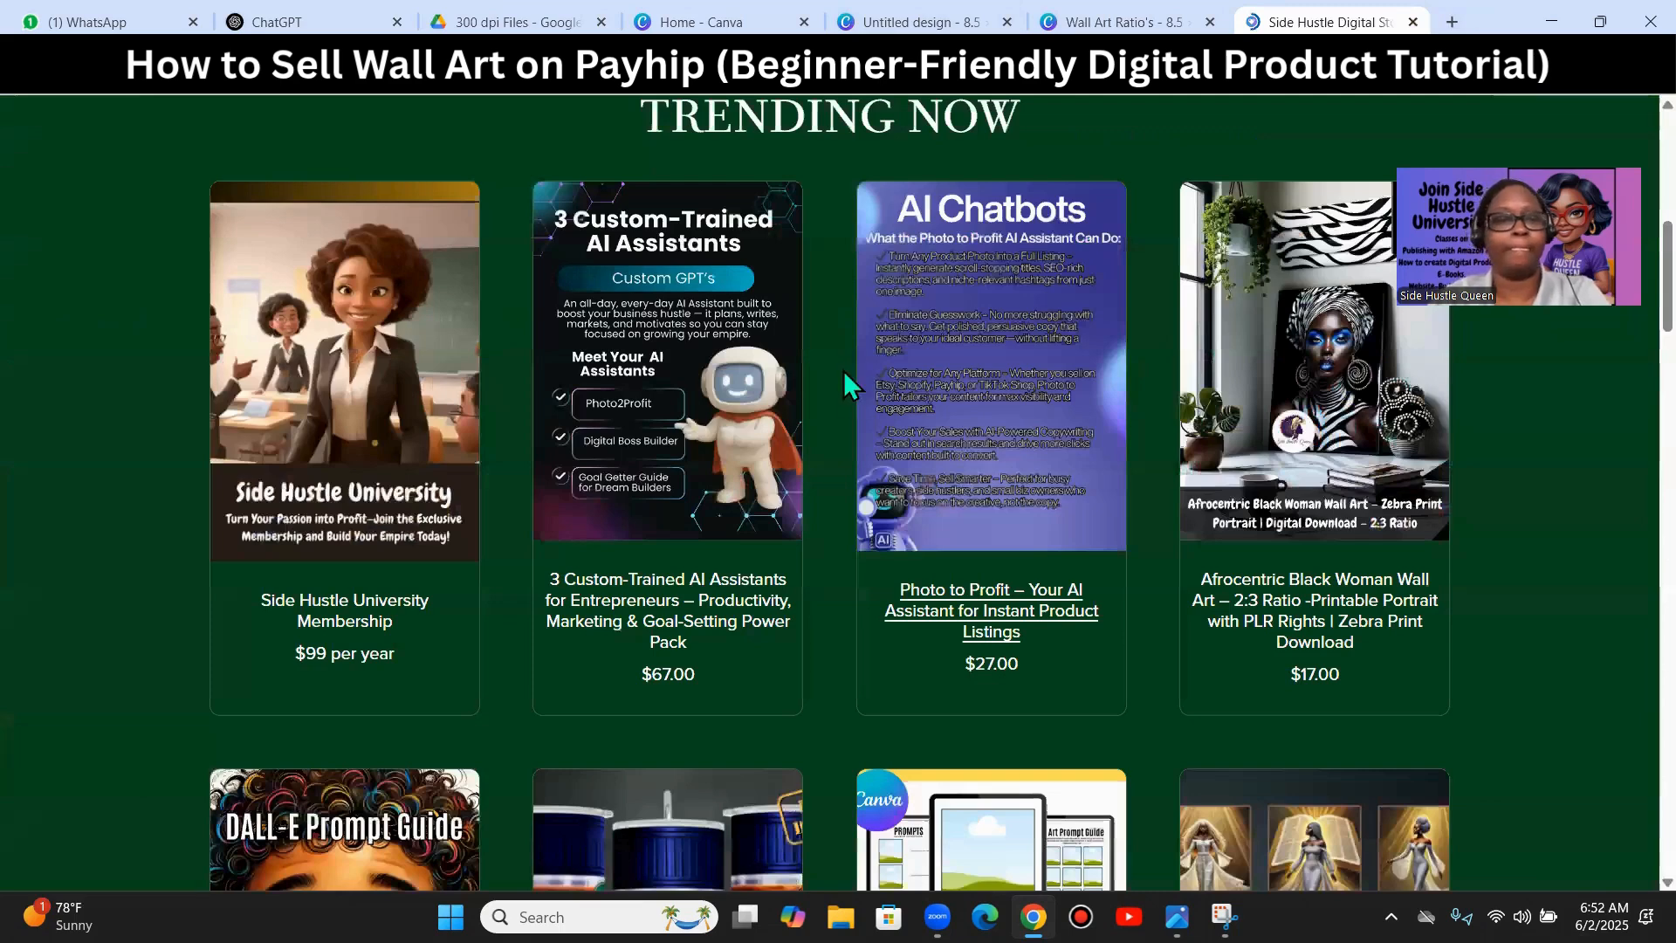
{"action": "left_click", "coordinate": [1317, 620]}
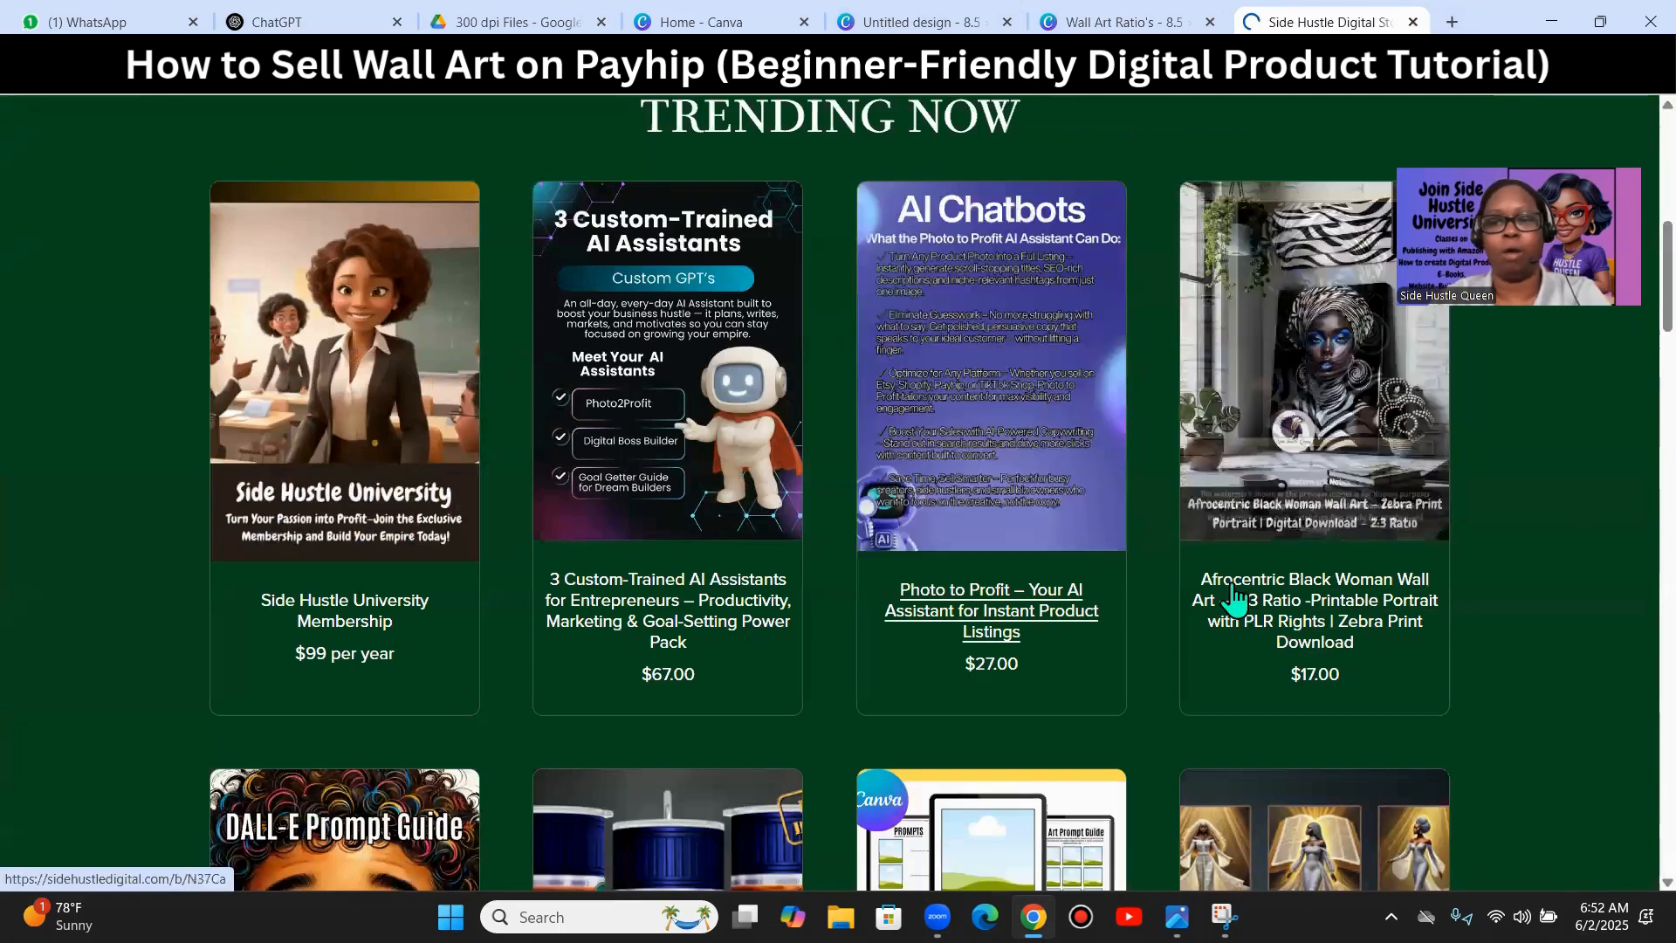
{"action": "scroll", "coordinate": [779, 454], "scroll_direction": "down", "scroll_amount": 3}
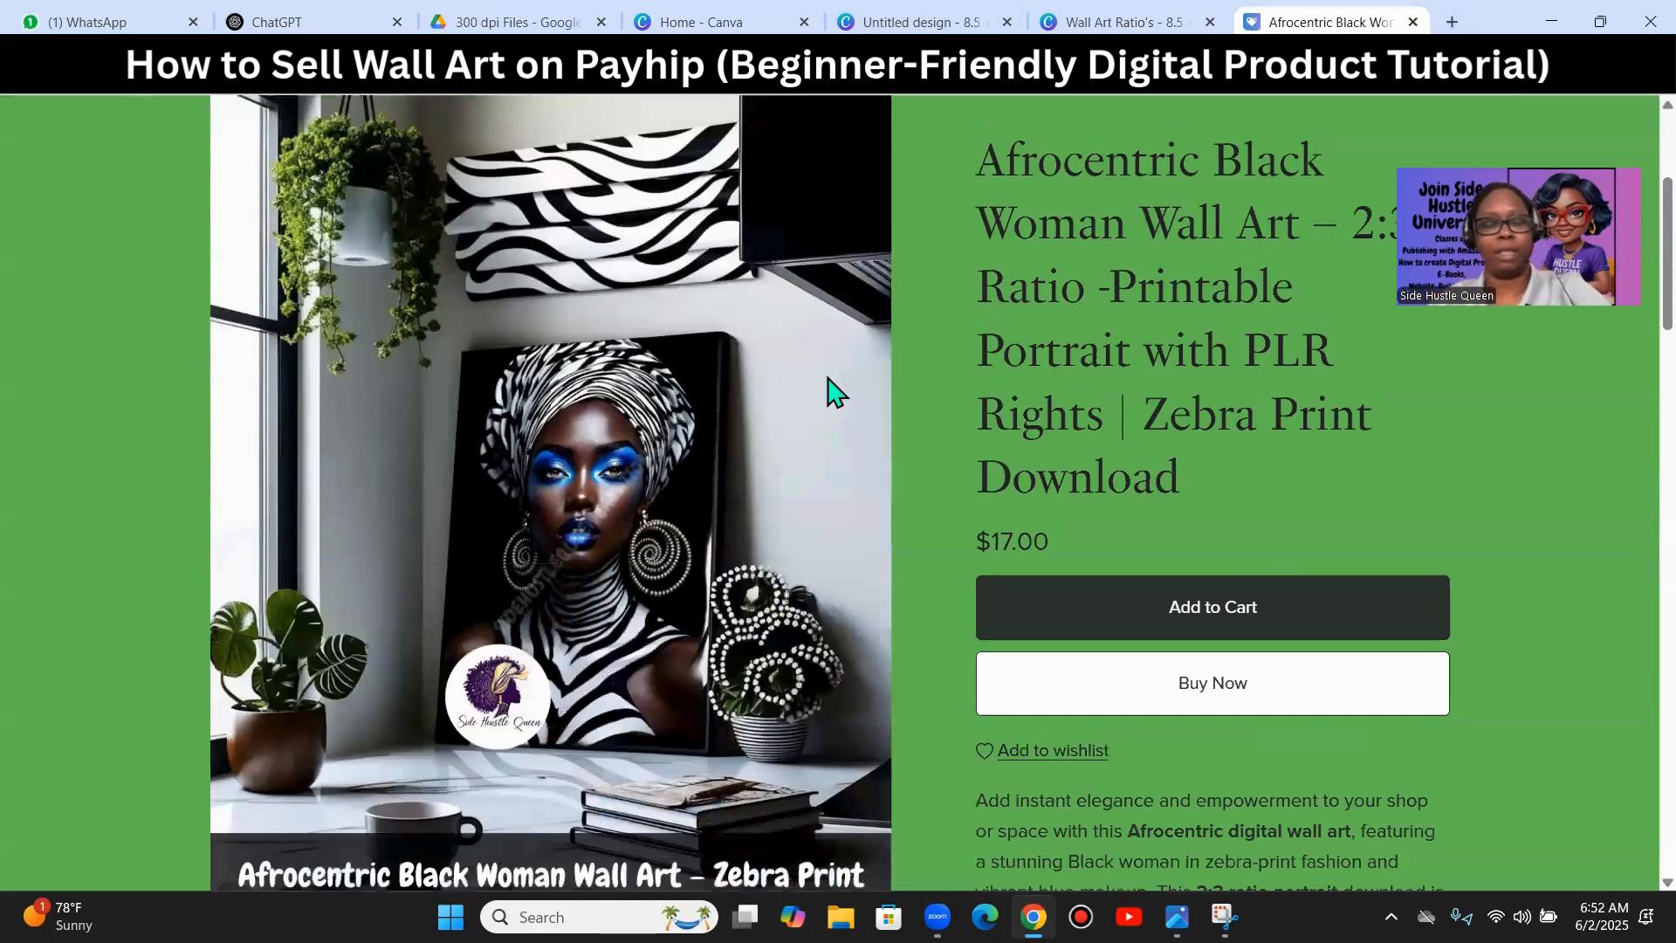
{"action": "scroll", "coordinate": [670, 625], "scroll_direction": "down", "scroll_amount": 1}
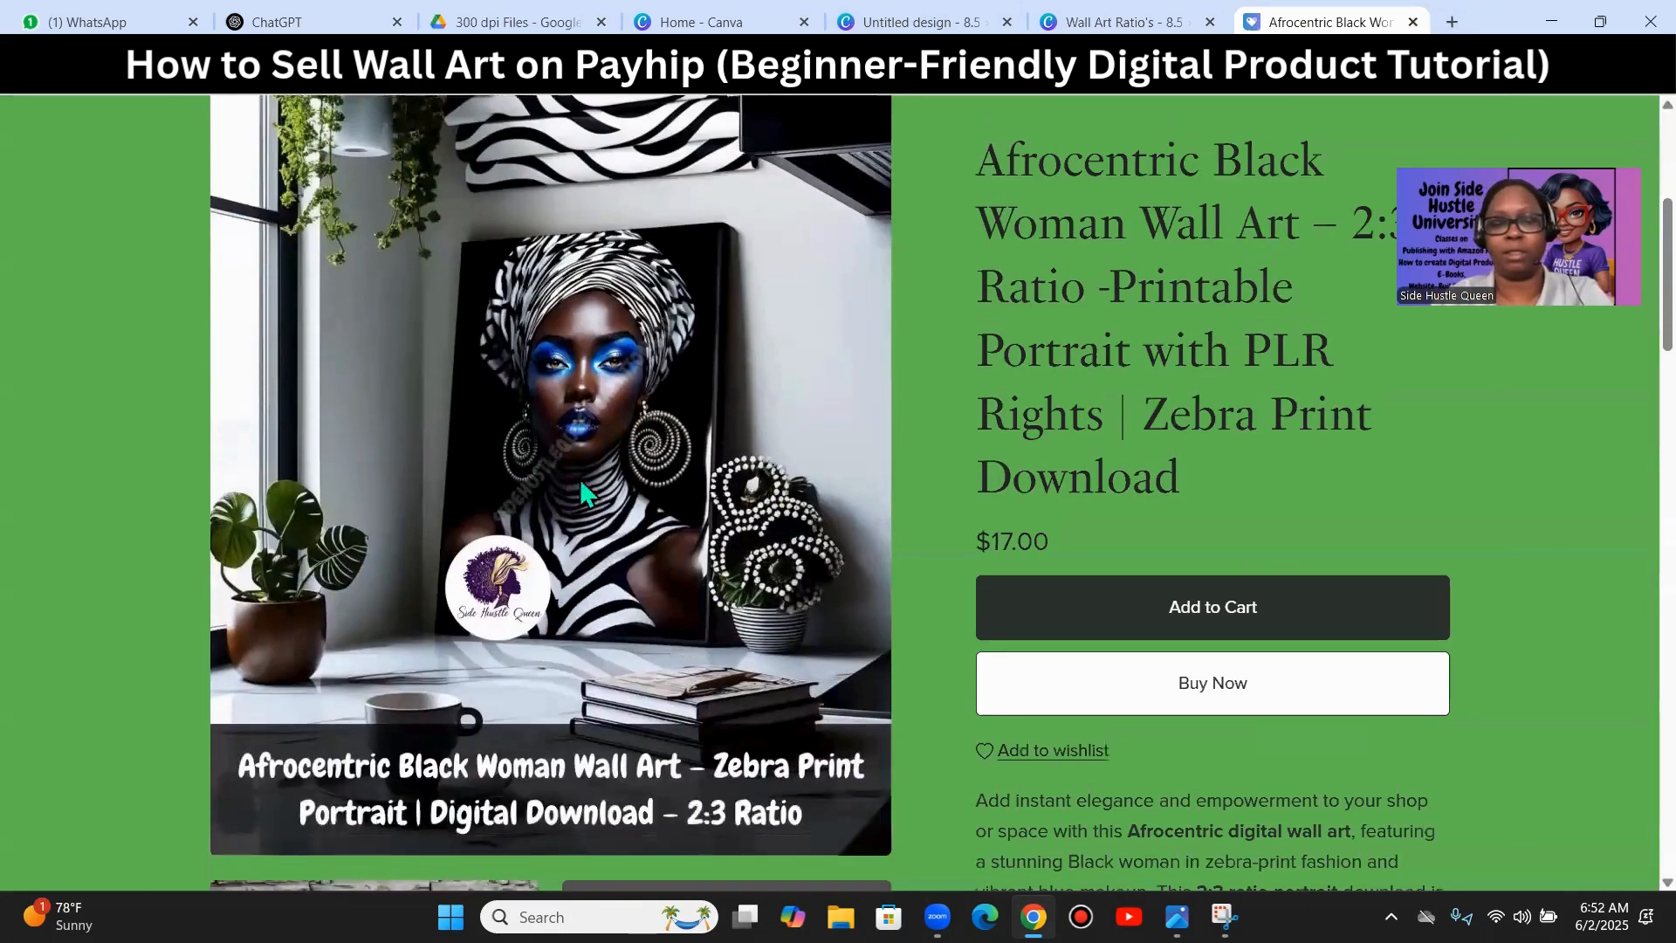
{"action": "scroll", "coordinate": [733, 614], "scroll_direction": "up", "scroll_amount": 1}
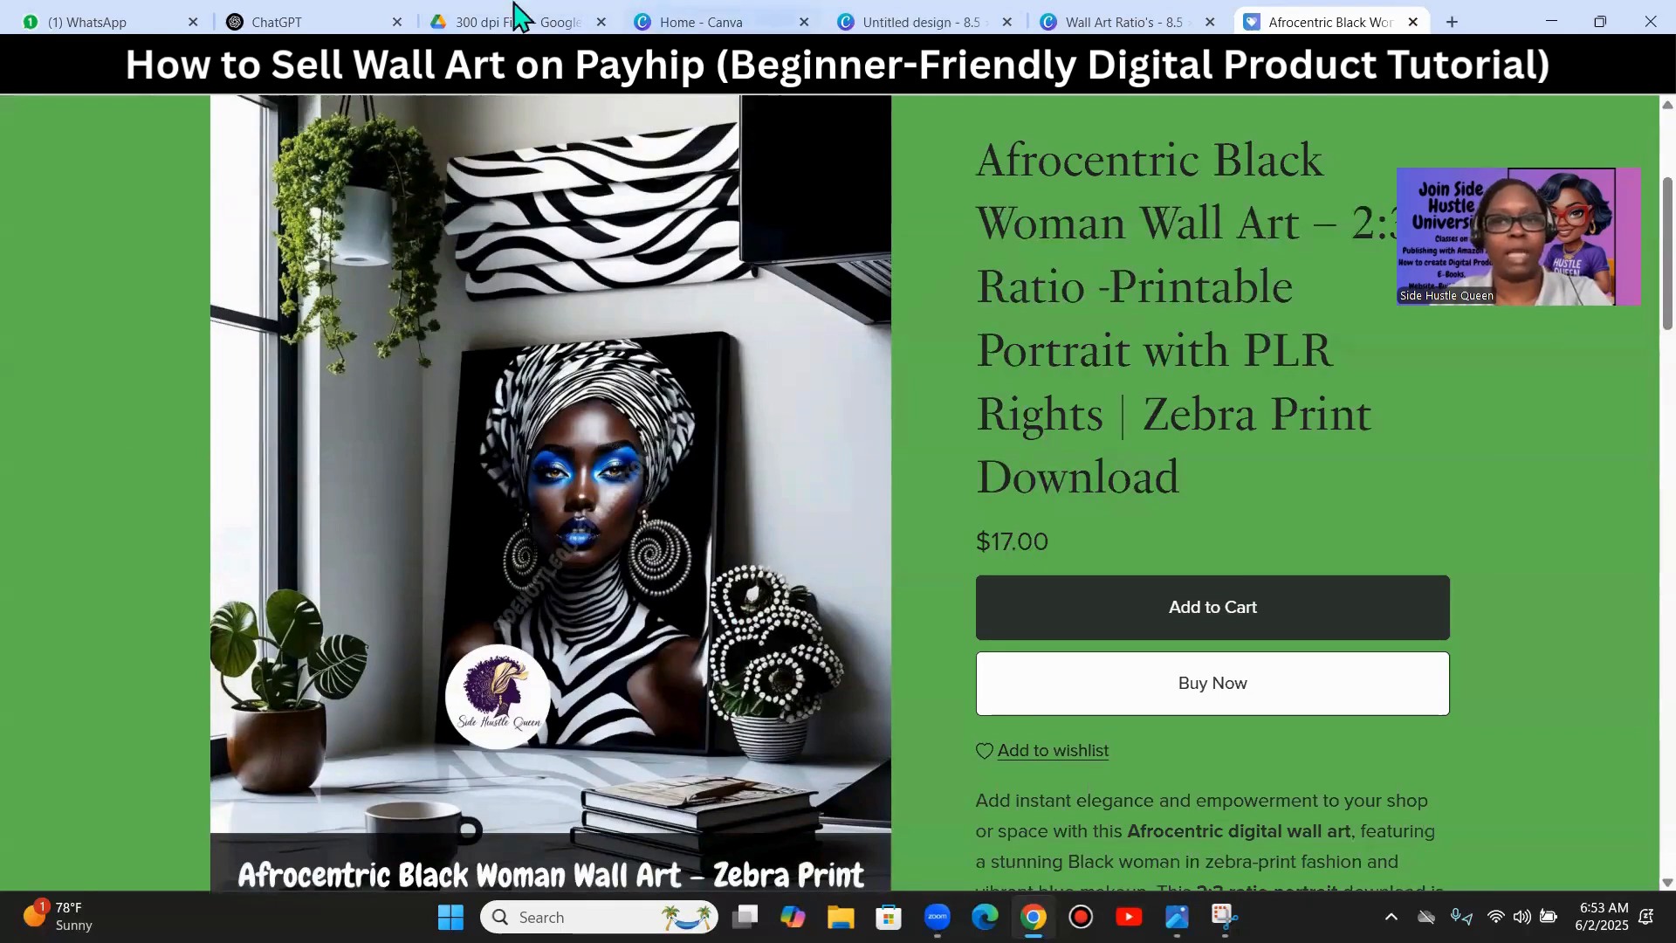
- Compare the framed mockup in the Canva design with the zebra print product's listing images, and return to the design
{"action": "left_click", "coordinate": [712, 22]}
{"action": "left_click", "coordinate": [886, 26]}
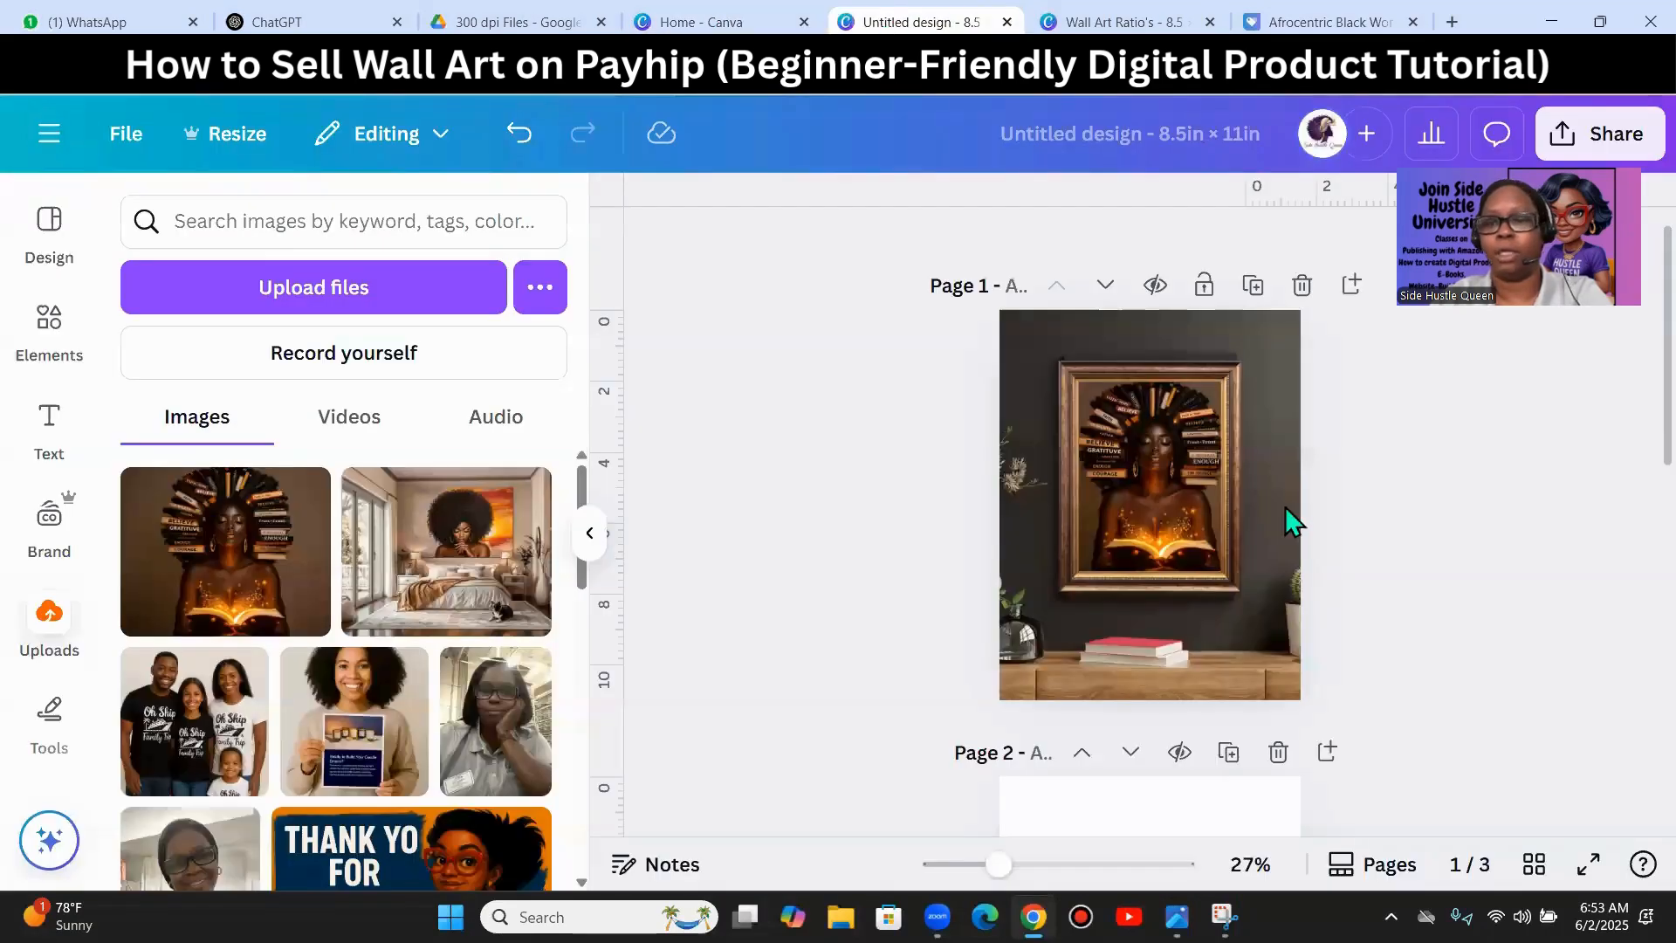
{"action": "left_click", "coordinate": [1304, 24]}
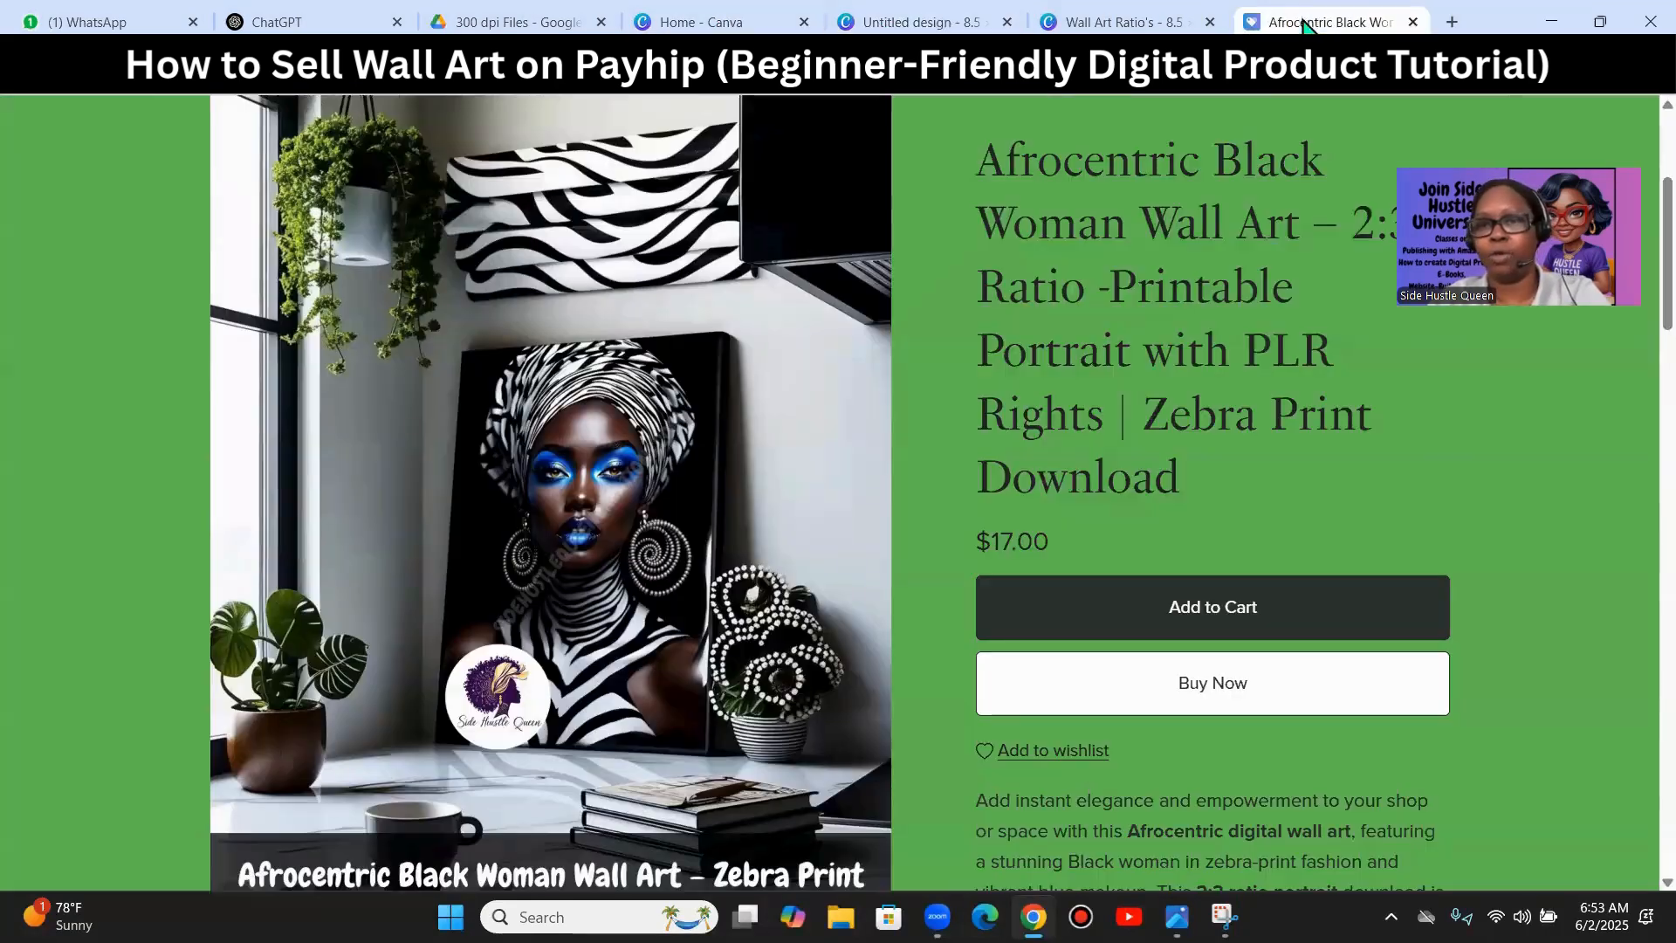
{"action": "scroll", "coordinate": [567, 790], "scroll_direction": "down", "scroll_amount": 4}
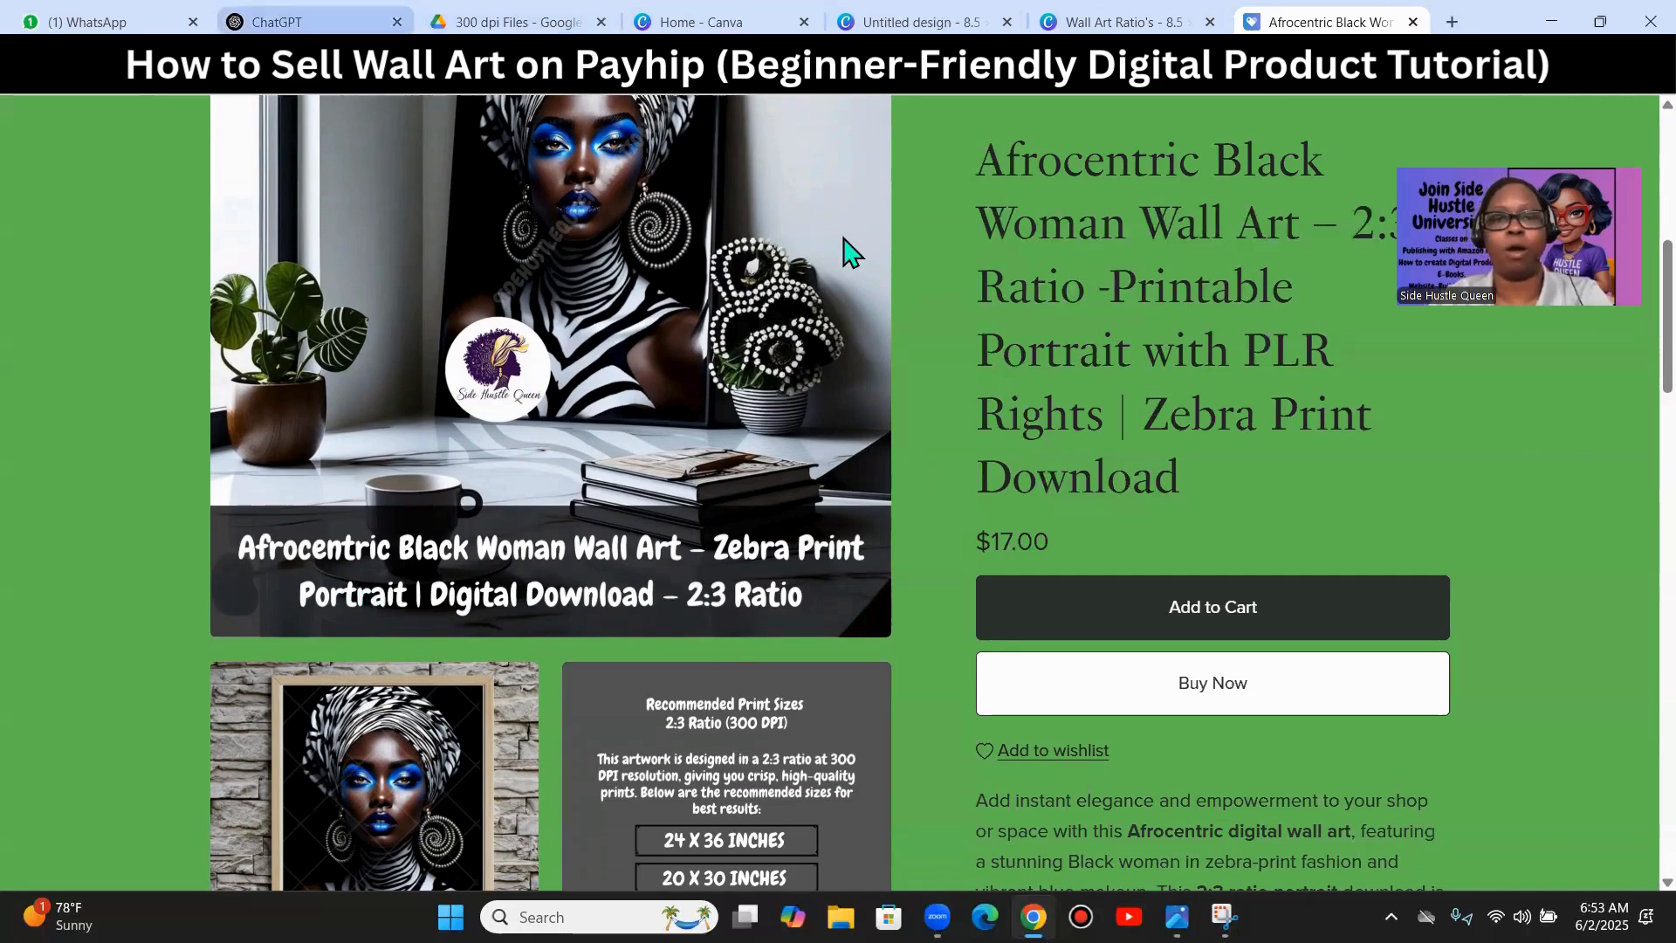
{"action": "left_click", "coordinate": [860, 20]}
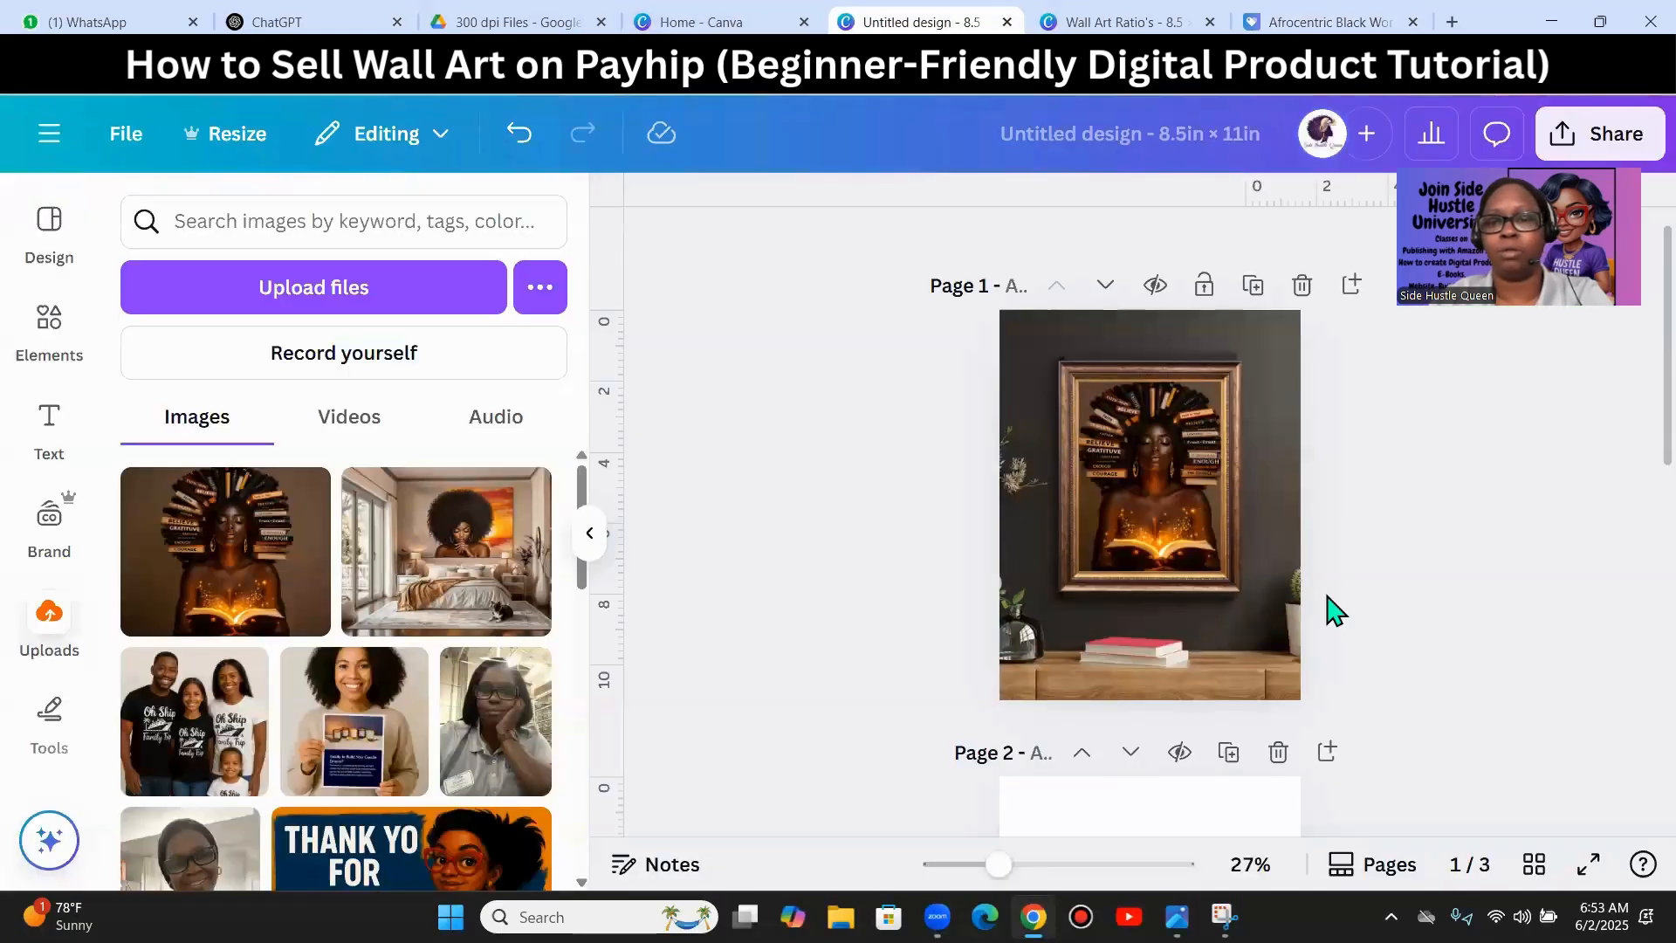
- Enlarge the framed mockup on page 1 and capture it as a rectangular screenshot with the Snipping Tool
{"action": "left_click_drag", "start_coordinate": [991, 871], "coordinate": [1017, 864]}
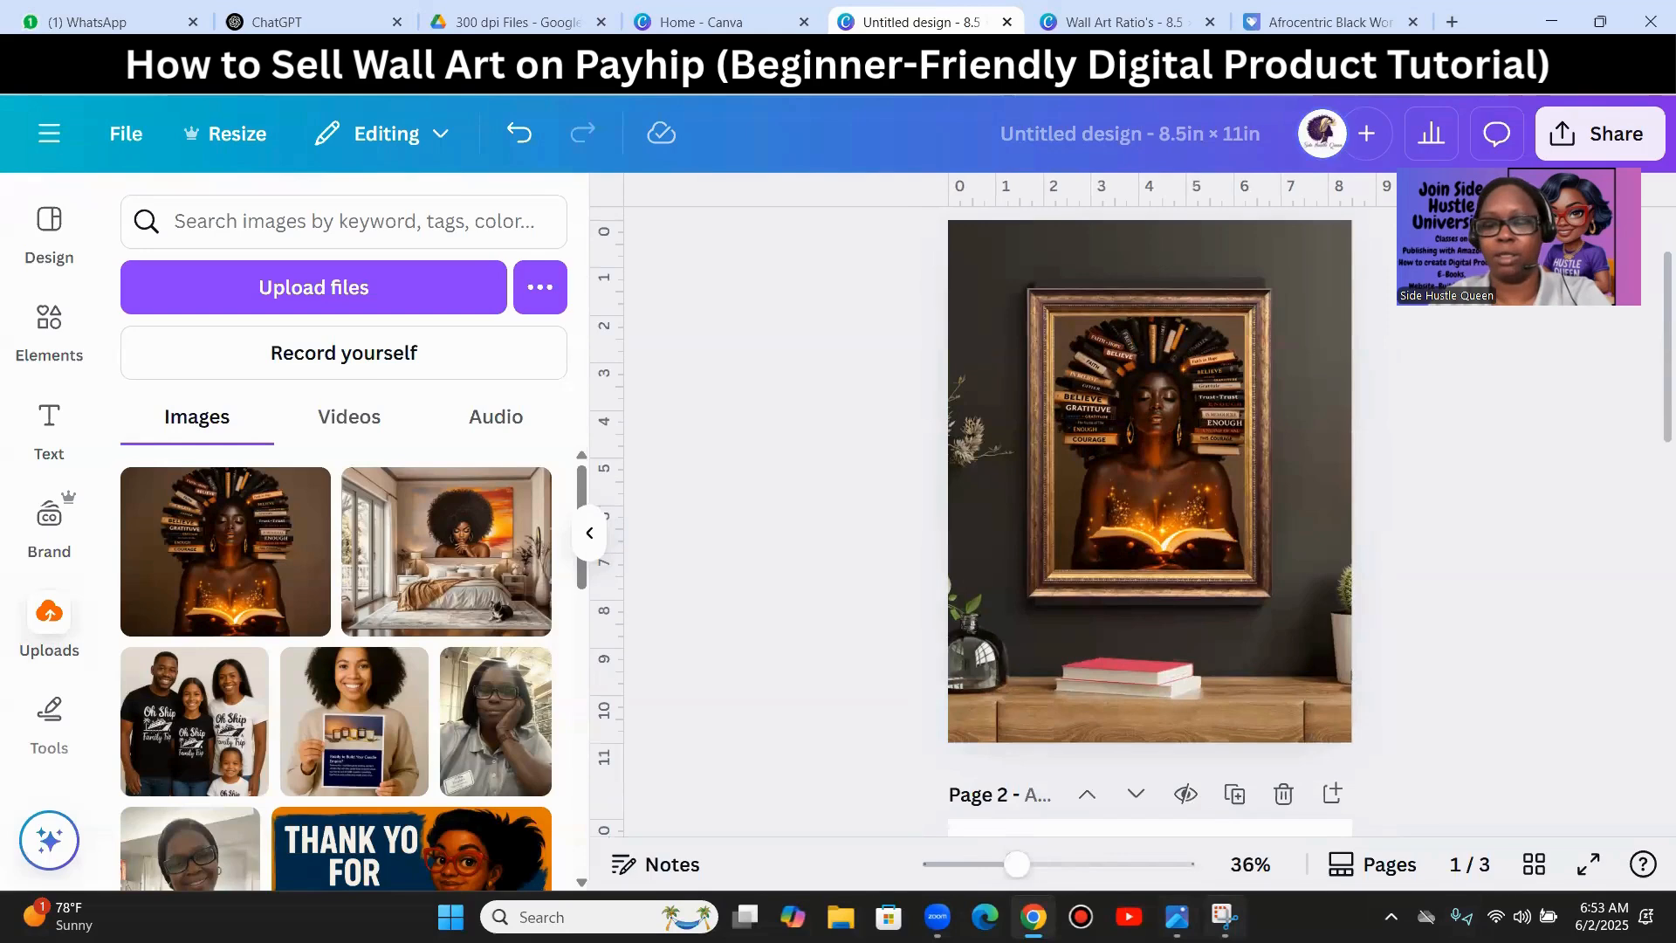
{"action": "mouse_move", "coordinate": [1225, 916]}
{"action": "left_click", "coordinate": [1225, 816]}
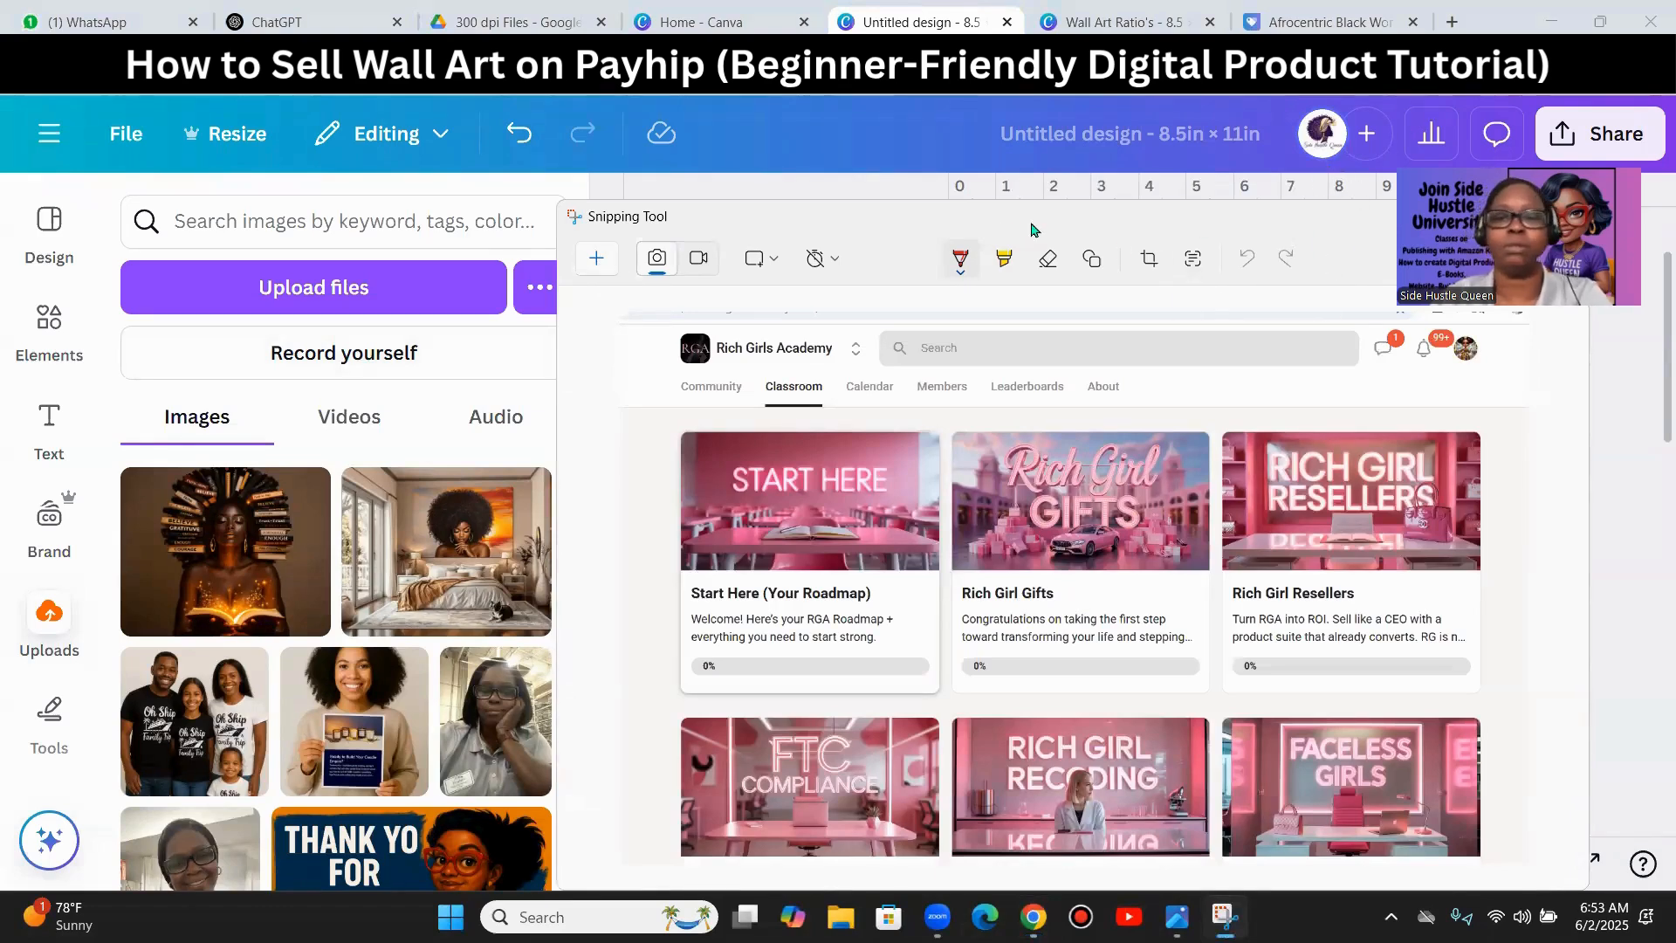
{"action": "left_click_drag", "start_coordinate": [1031, 222], "coordinate": [752, 187]}
{"action": "left_click", "coordinate": [321, 225]}
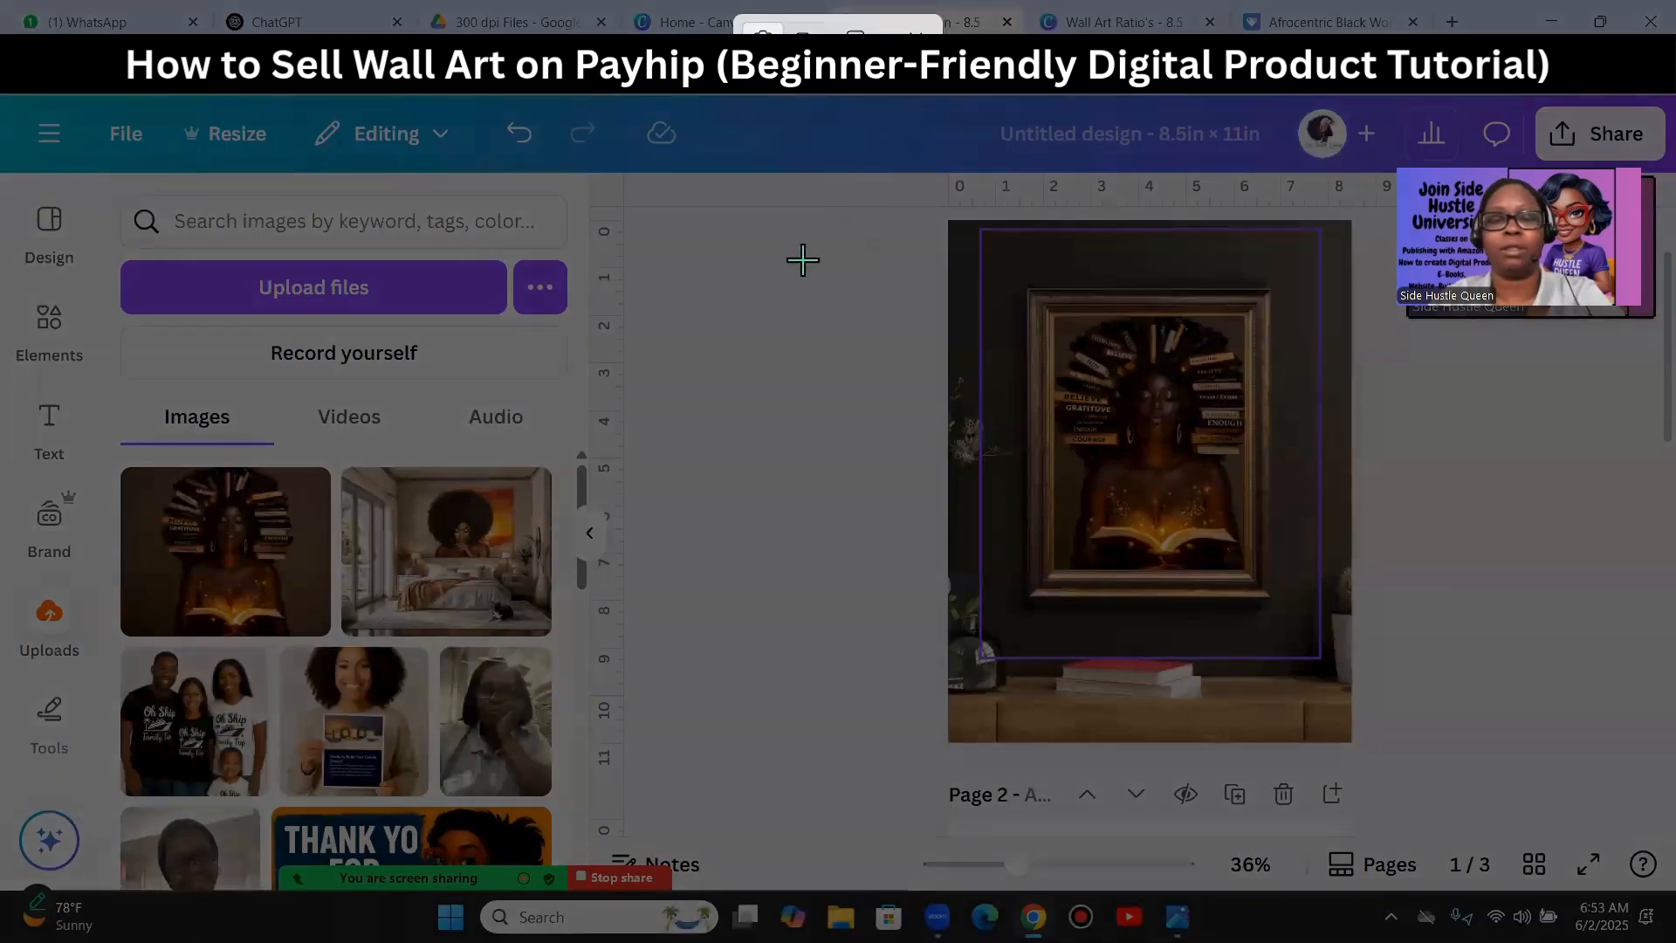
{"action": "left_click_drag", "start_coordinate": [754, 329], "coordinate": [886, 481]}
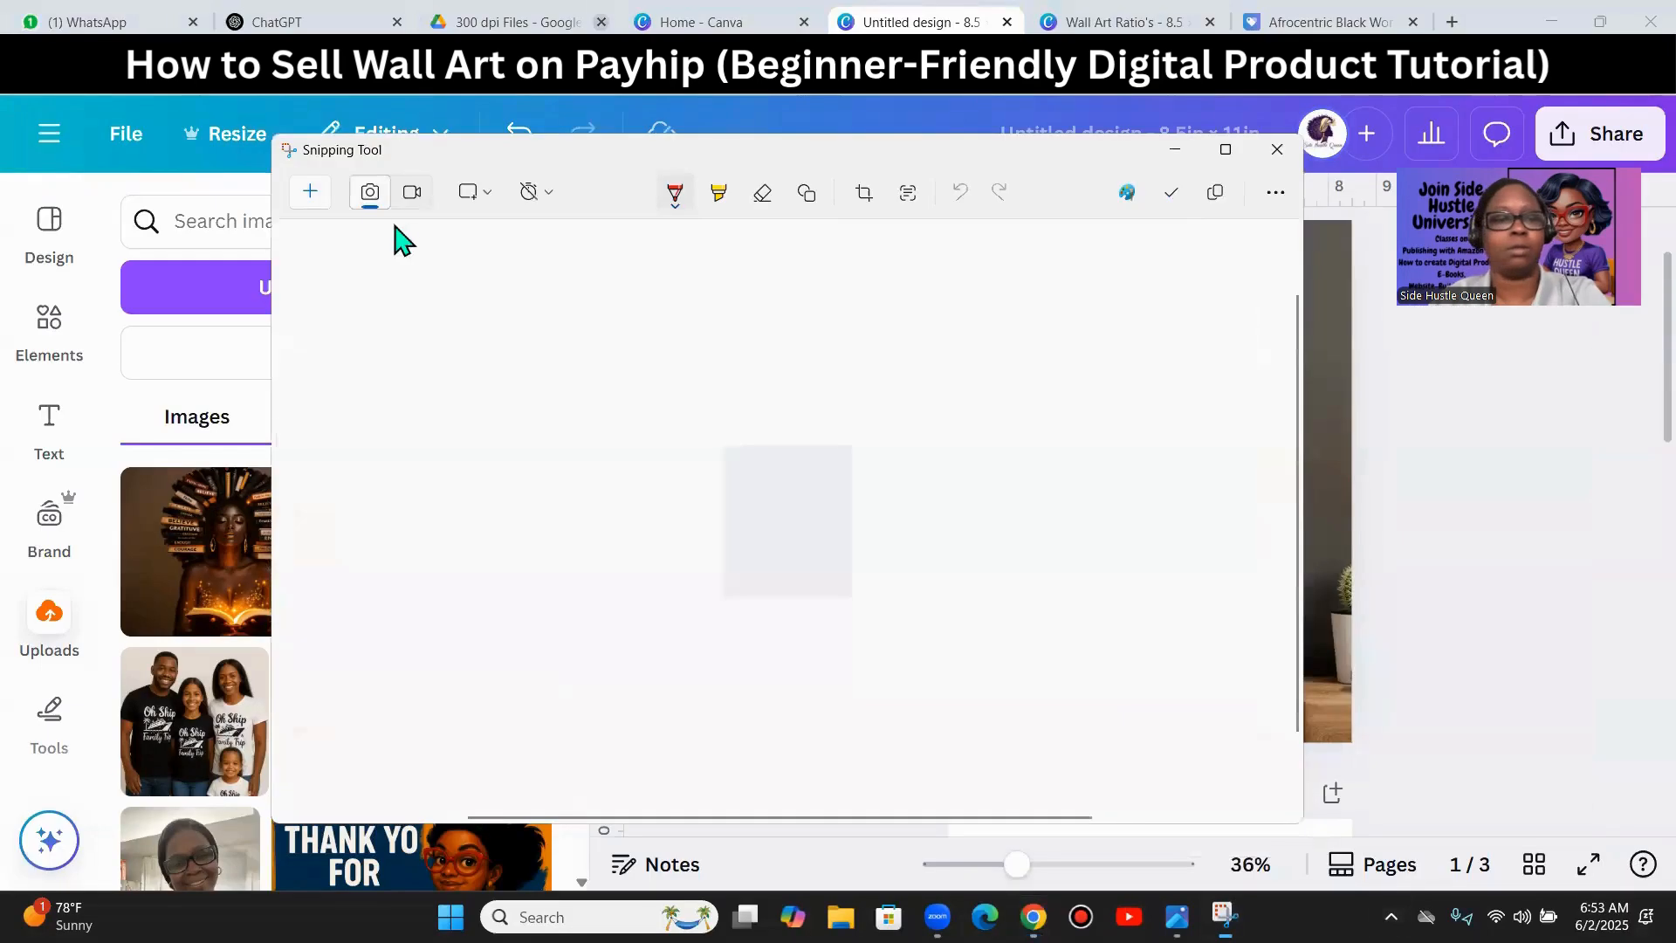
{"action": "key", "text": "super+shift+s"}
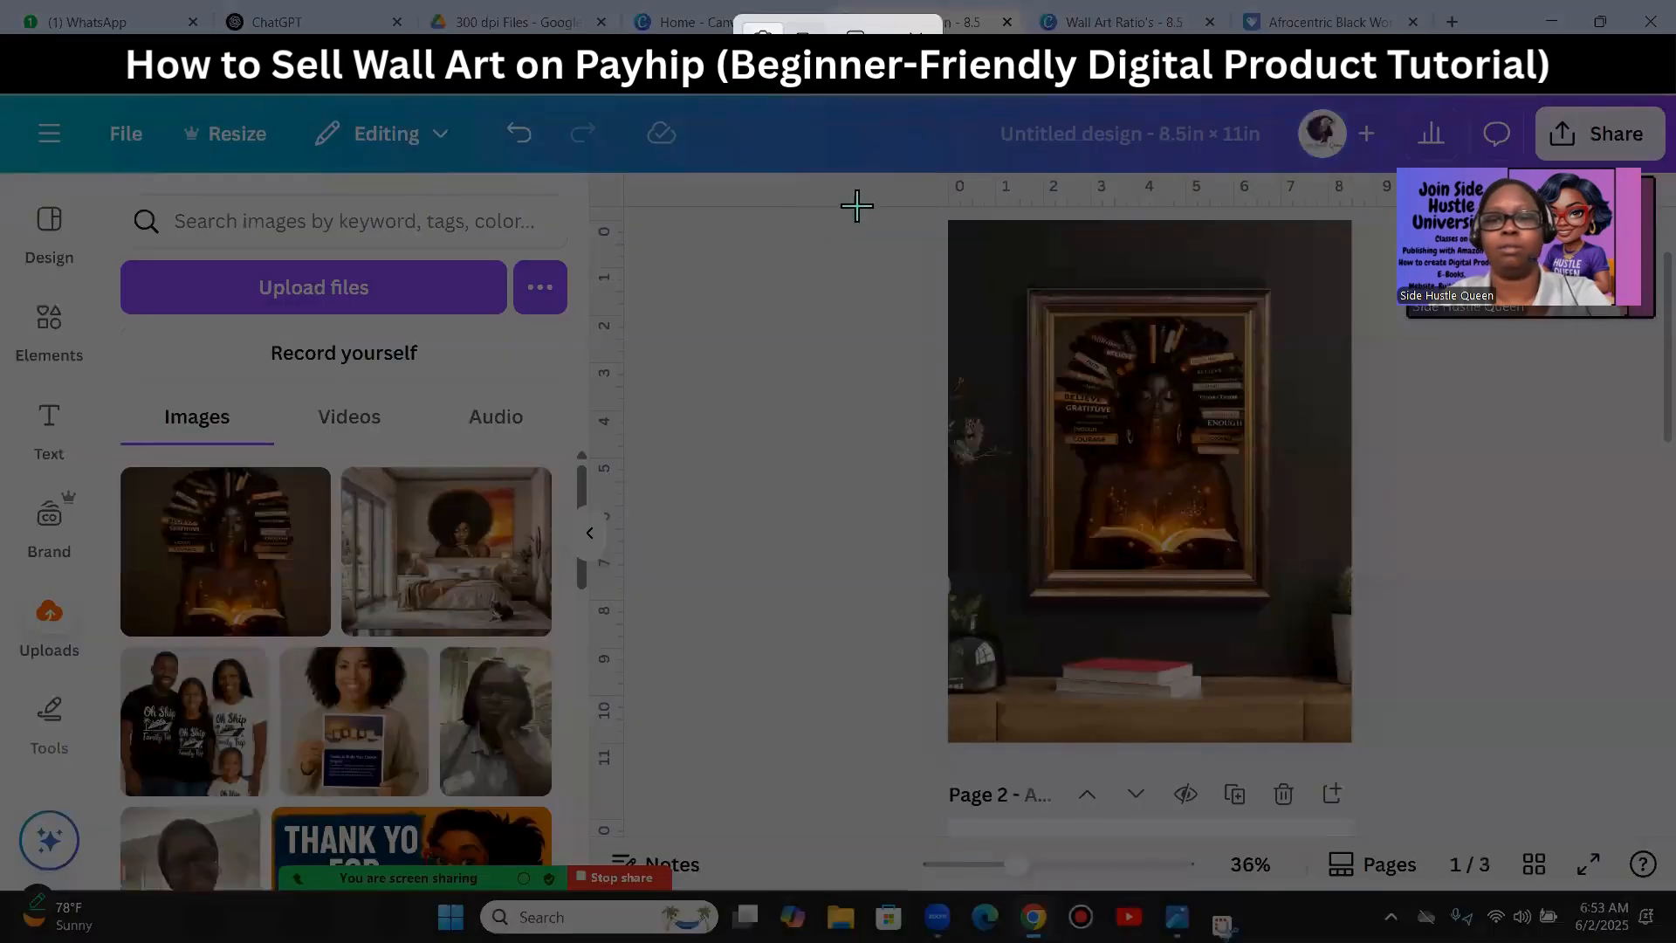
{"action": "left_click_drag", "start_coordinate": [880, 202], "coordinate": [1393, 757]}
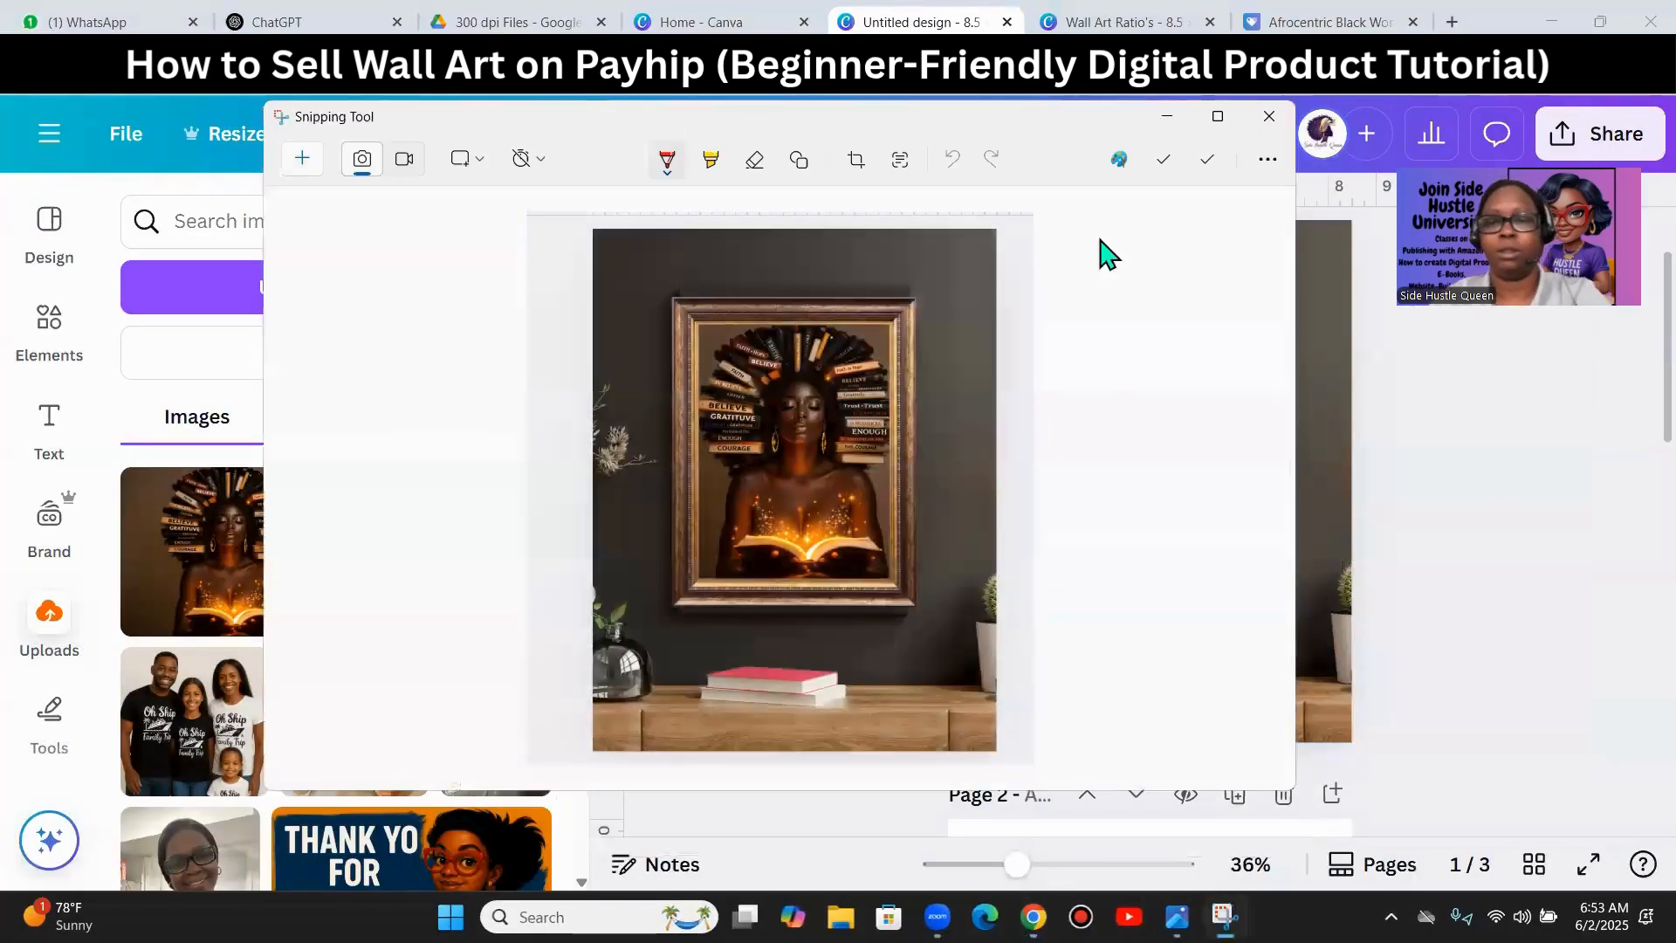
{"action": "left_click", "coordinate": [1168, 118]}
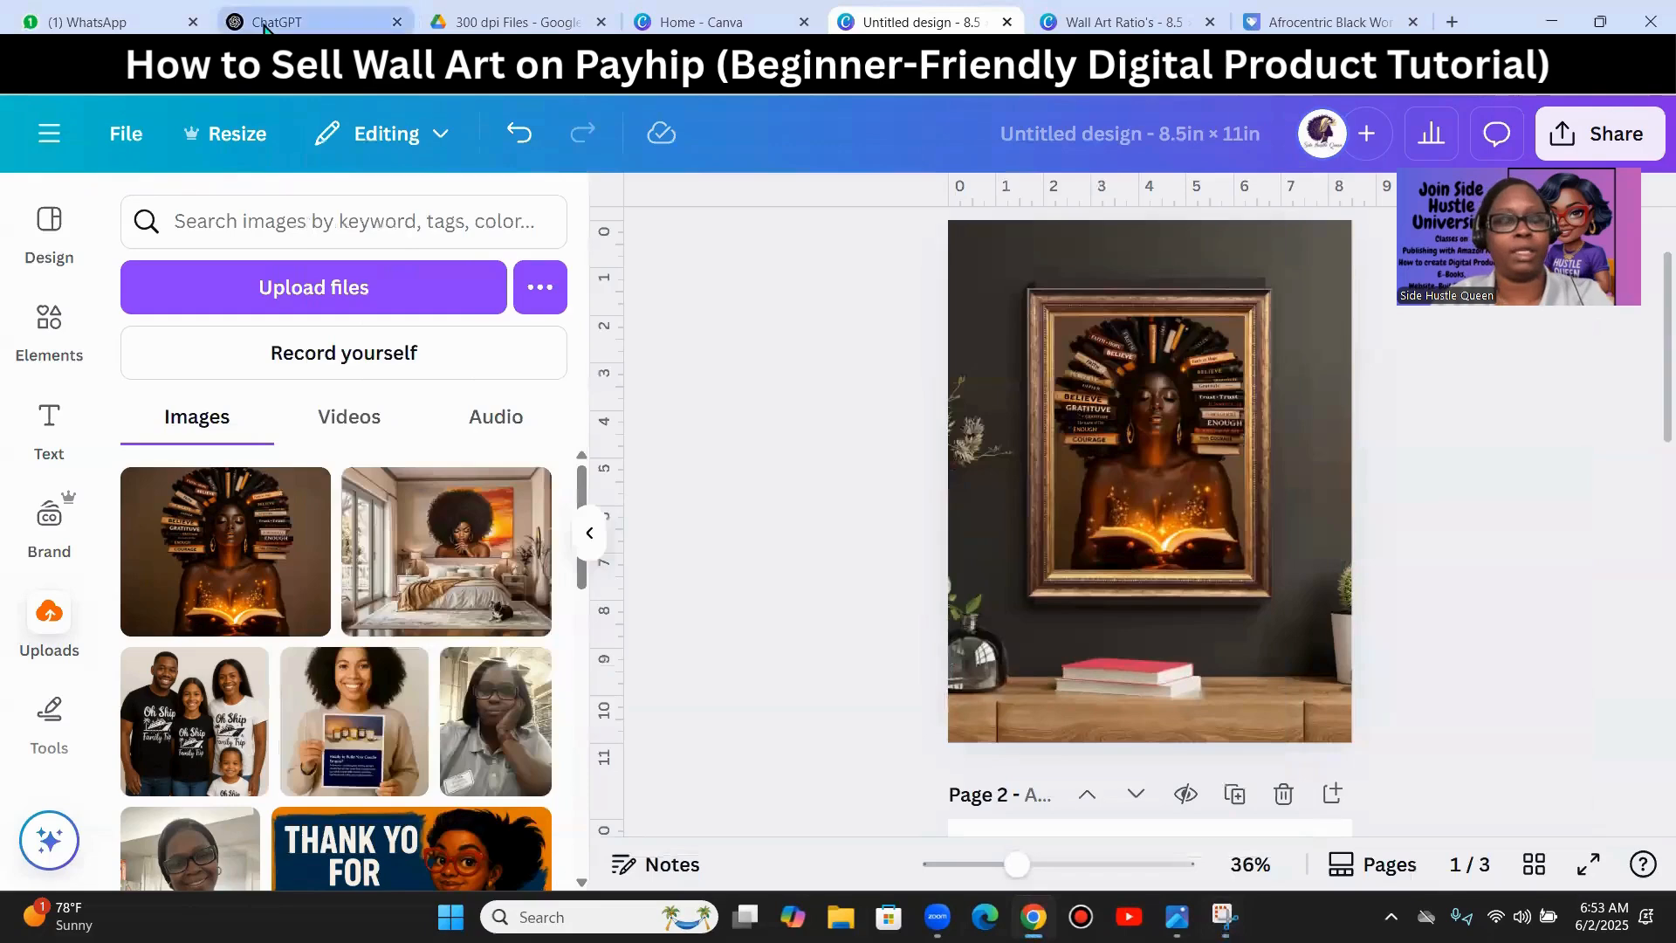
- Switch to ChatGPT, open the Photo2Profit GPT and start a chat with the "Upload a product photo" suggestion
{"action": "left_click", "coordinate": [234, 20]}
{"action": "scroll", "coordinate": [131, 392], "scroll_direction": "down", "scroll_amount": 8}
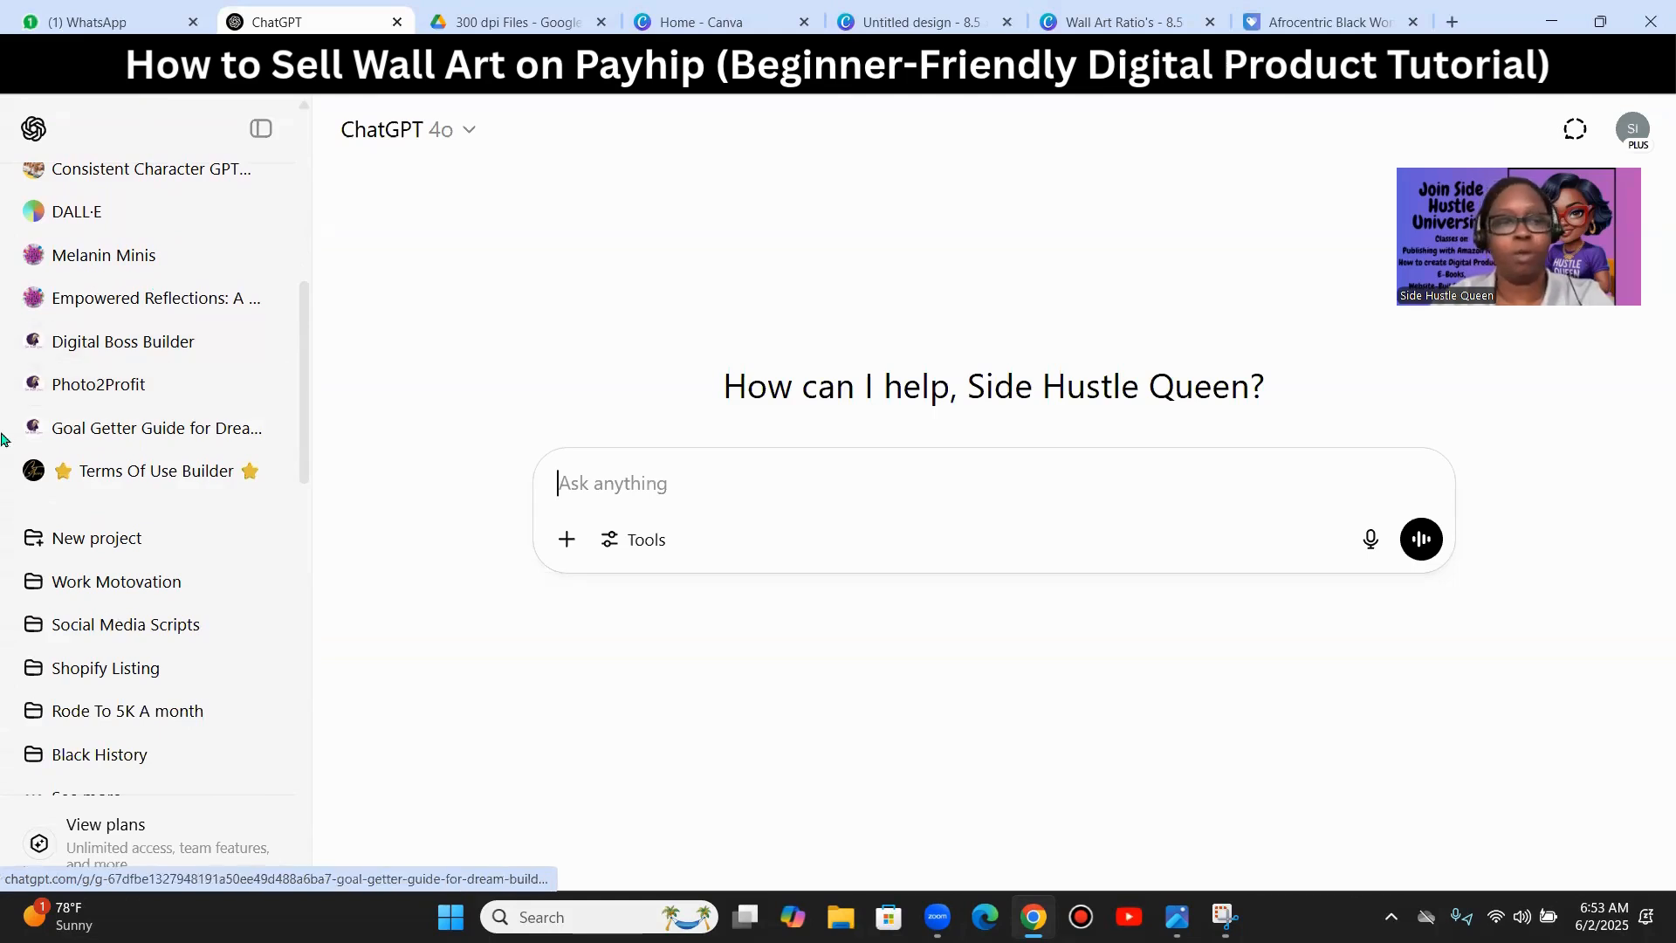
{"action": "left_click", "coordinate": [95, 388]}
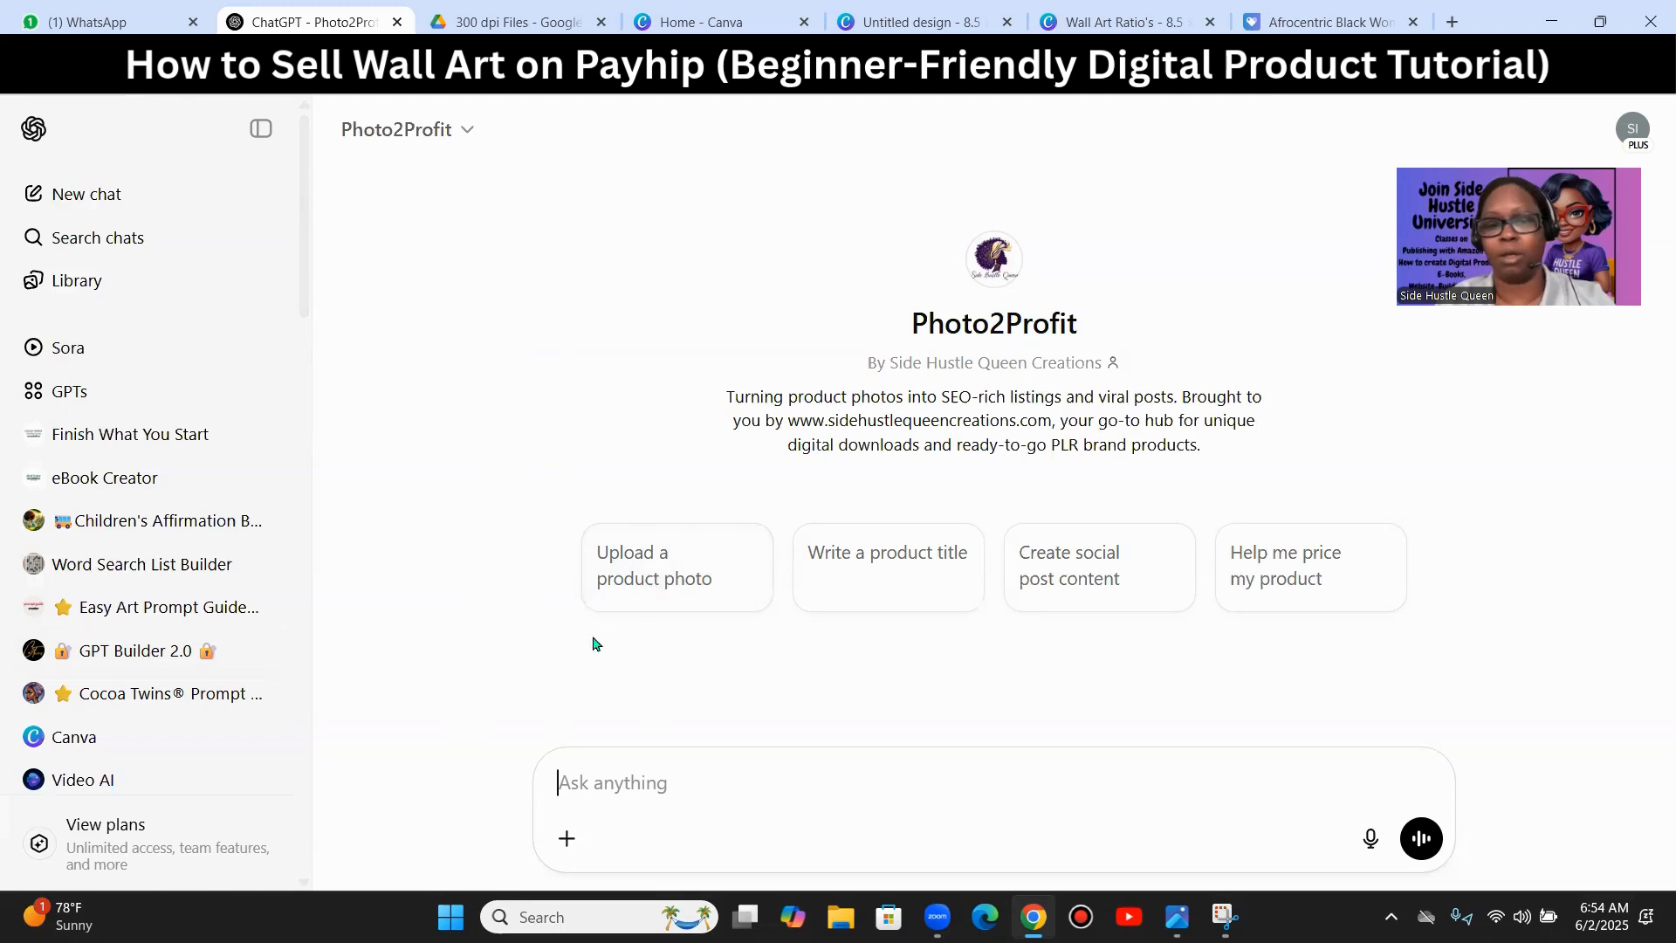
{"action": "left_click", "coordinate": [646, 576]}
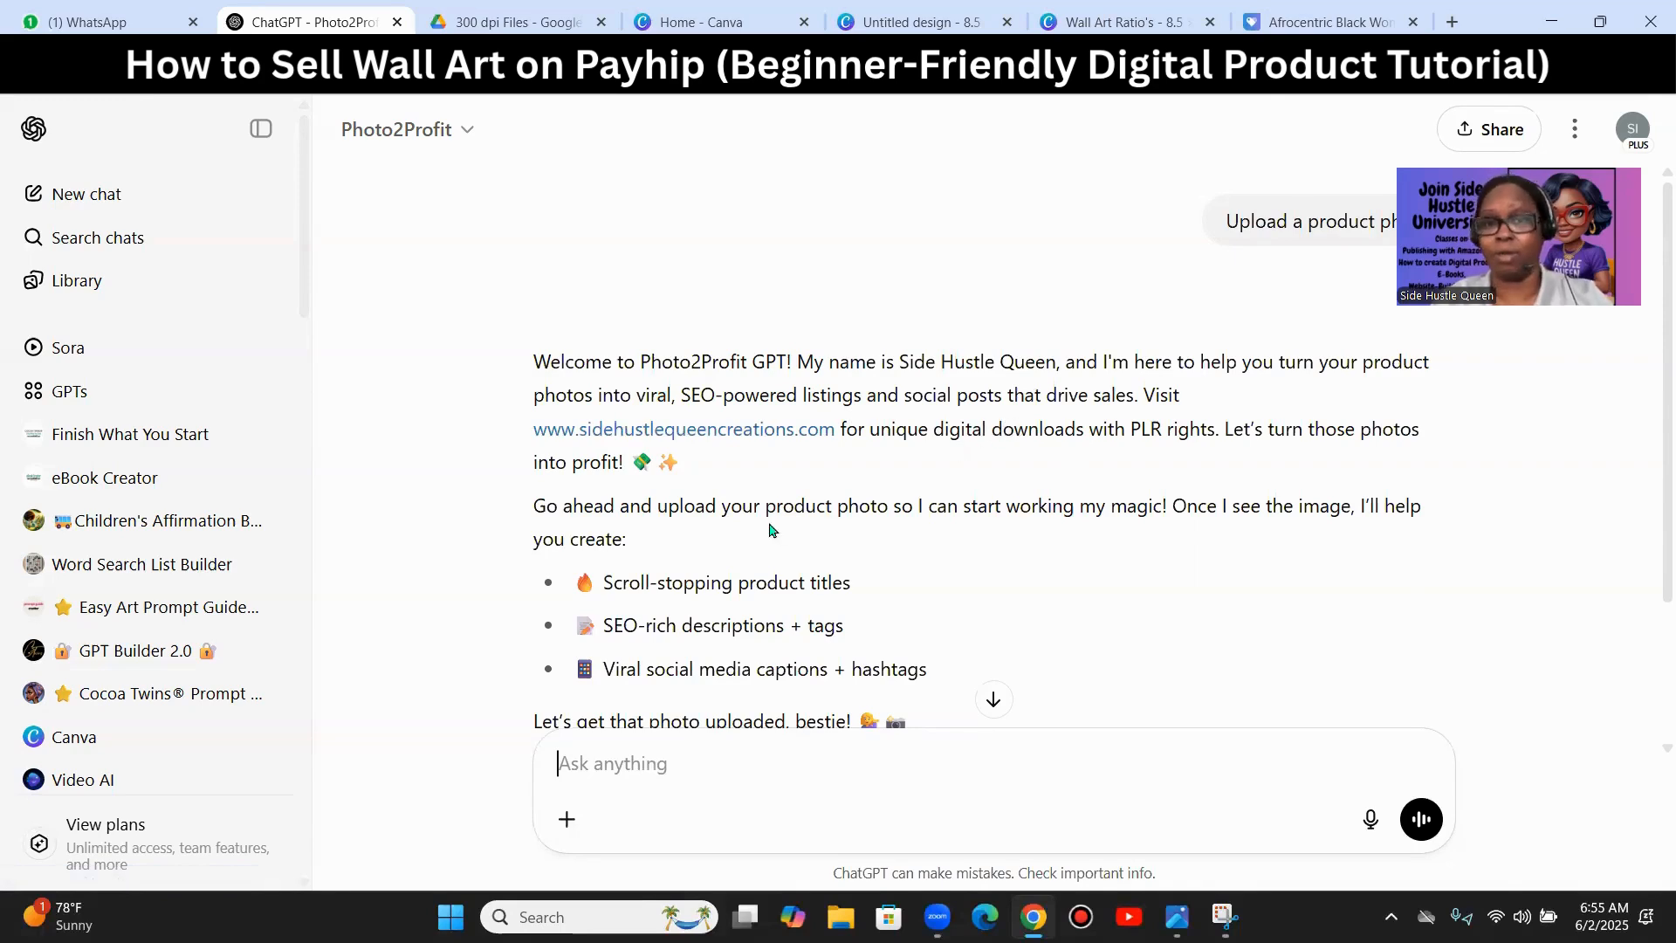
{"action": "scroll", "coordinate": [760, 541], "scroll_direction": "down", "scroll_amount": 2}
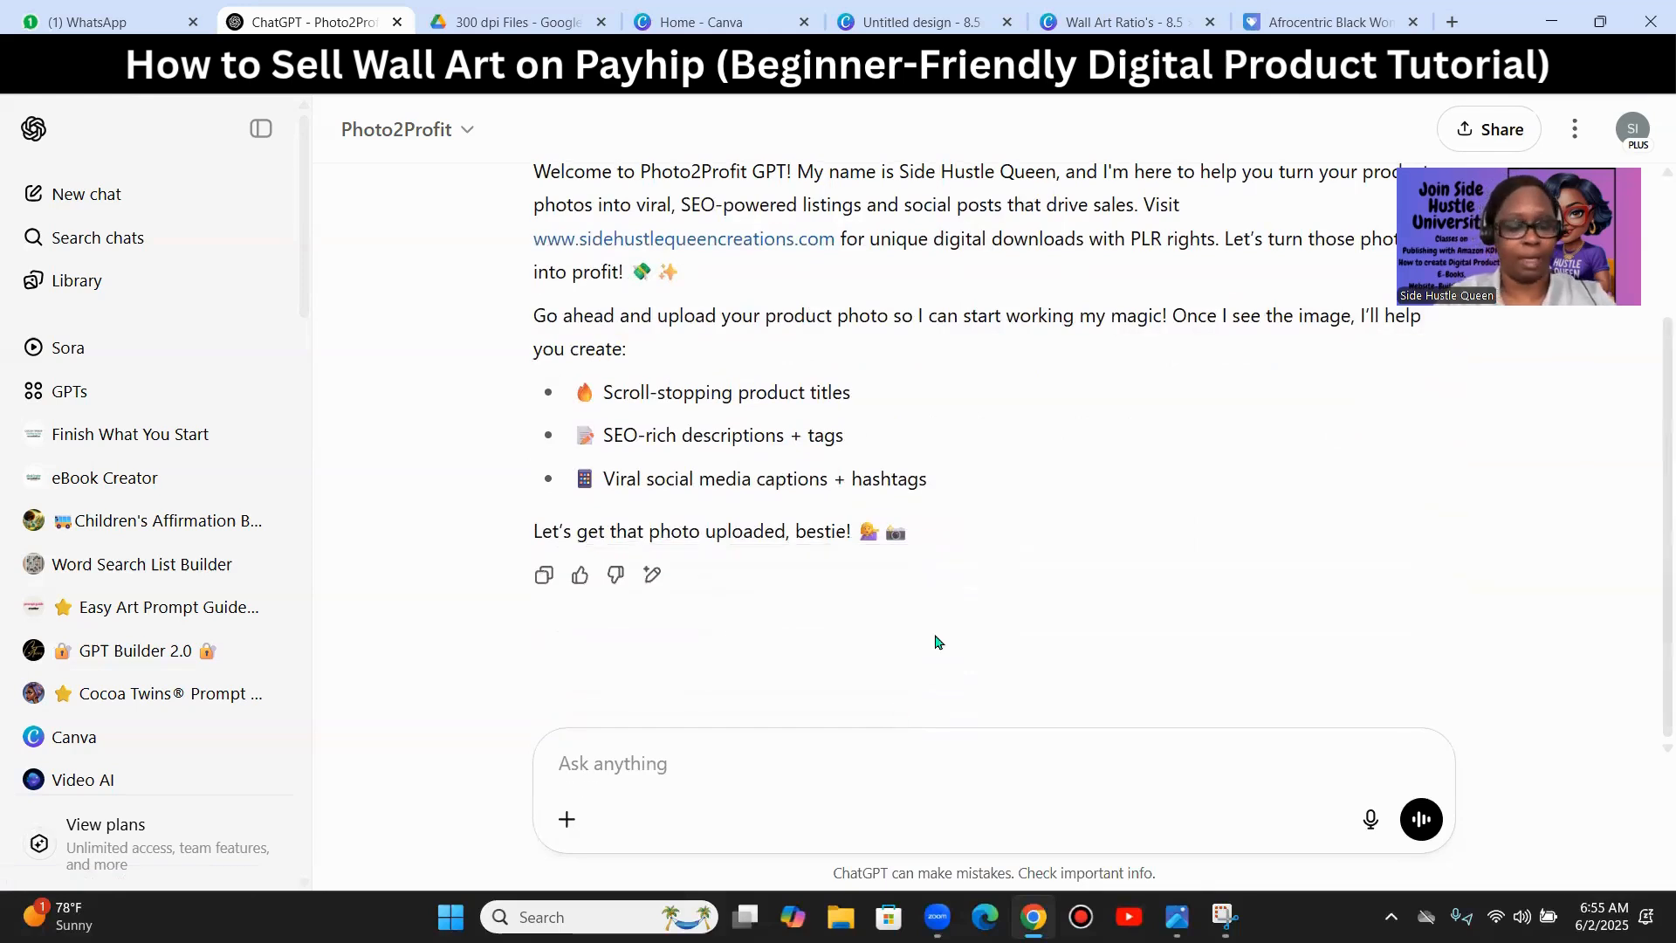
- Paste the mockup screenshot into the chat and write a request for a title and description for the wall art being posted on the Payhip website
{"action": "key", "text": "ctrl+v"}
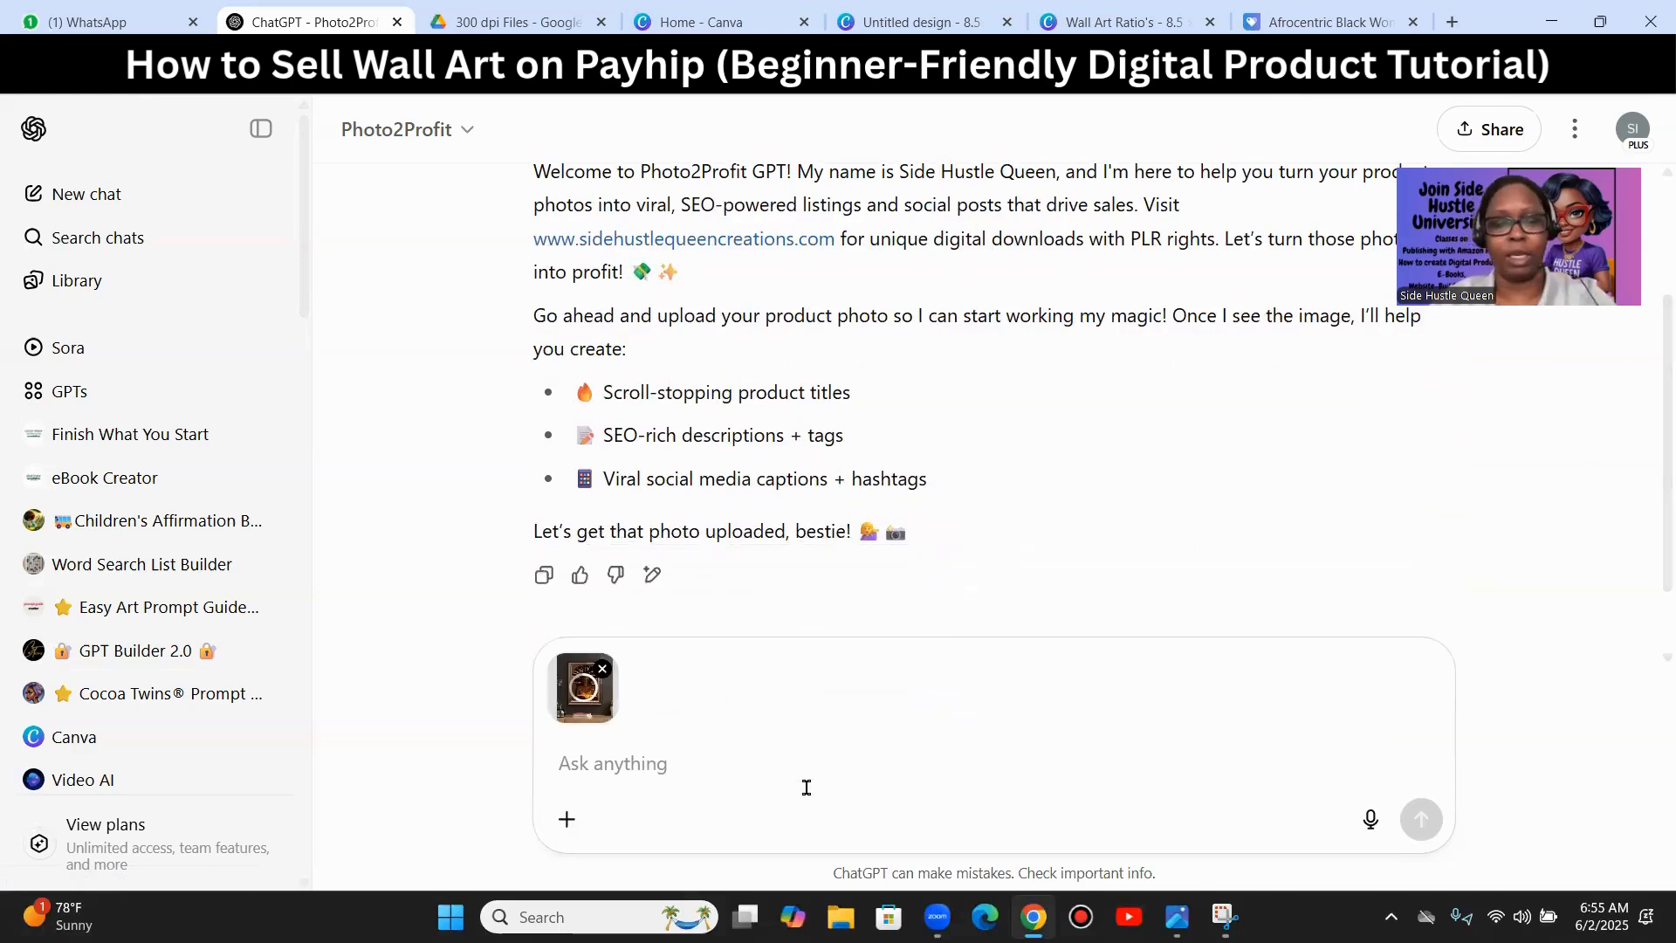
{"action": "type", "text": "can y"}
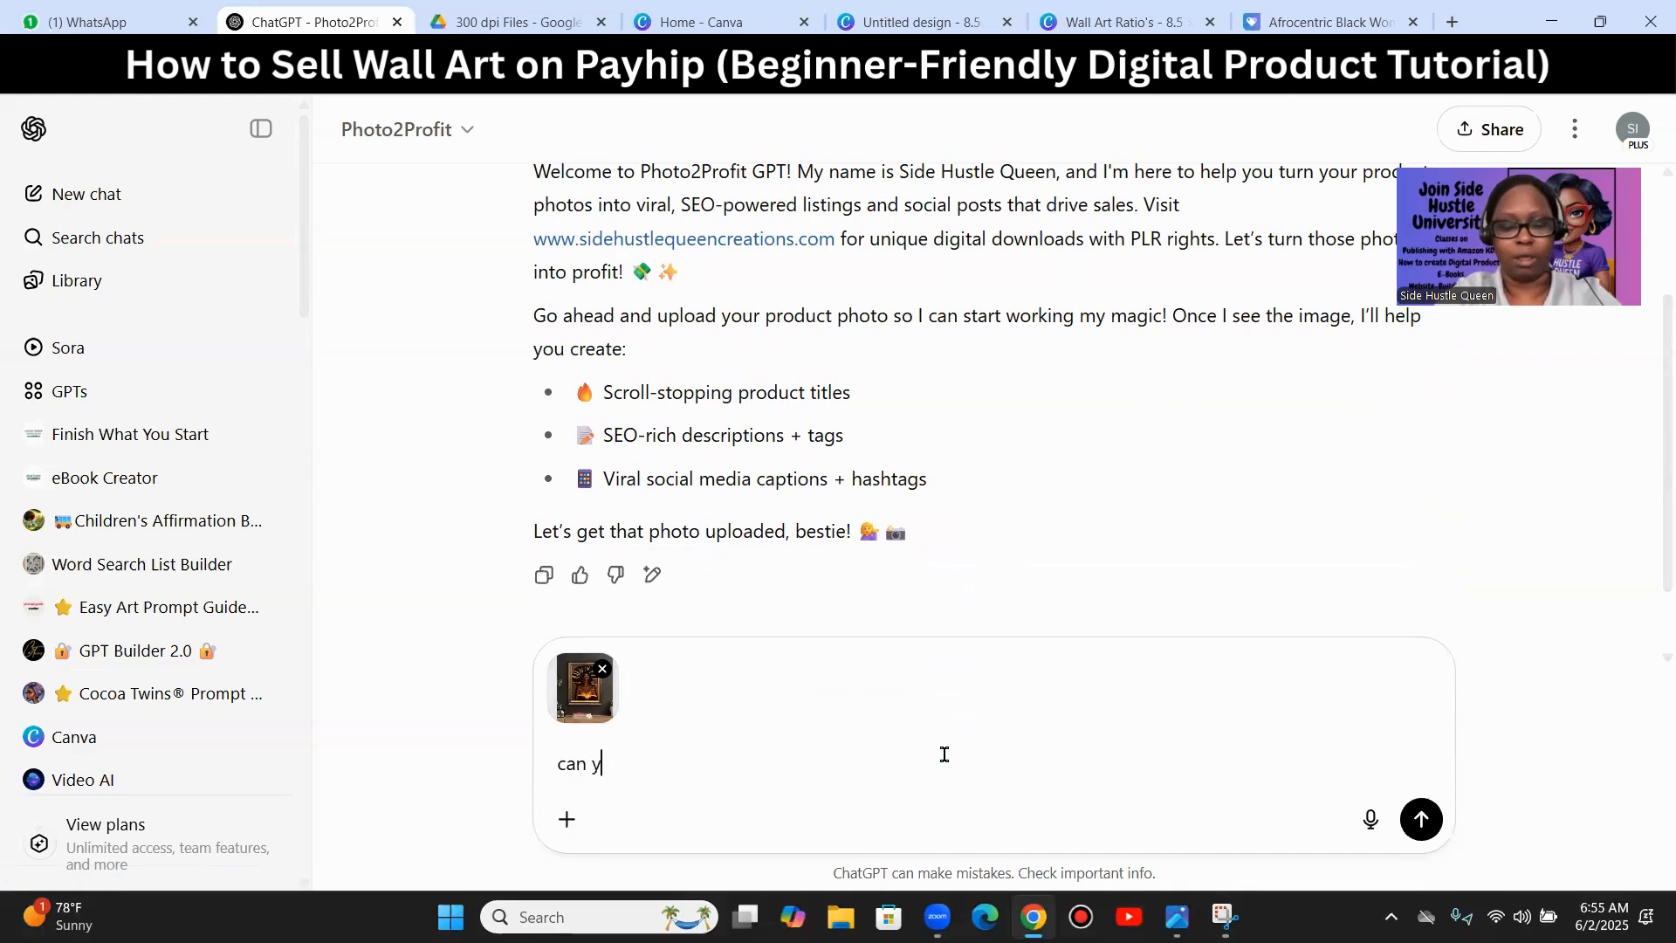
{"action": "type", "text": "pu please"}
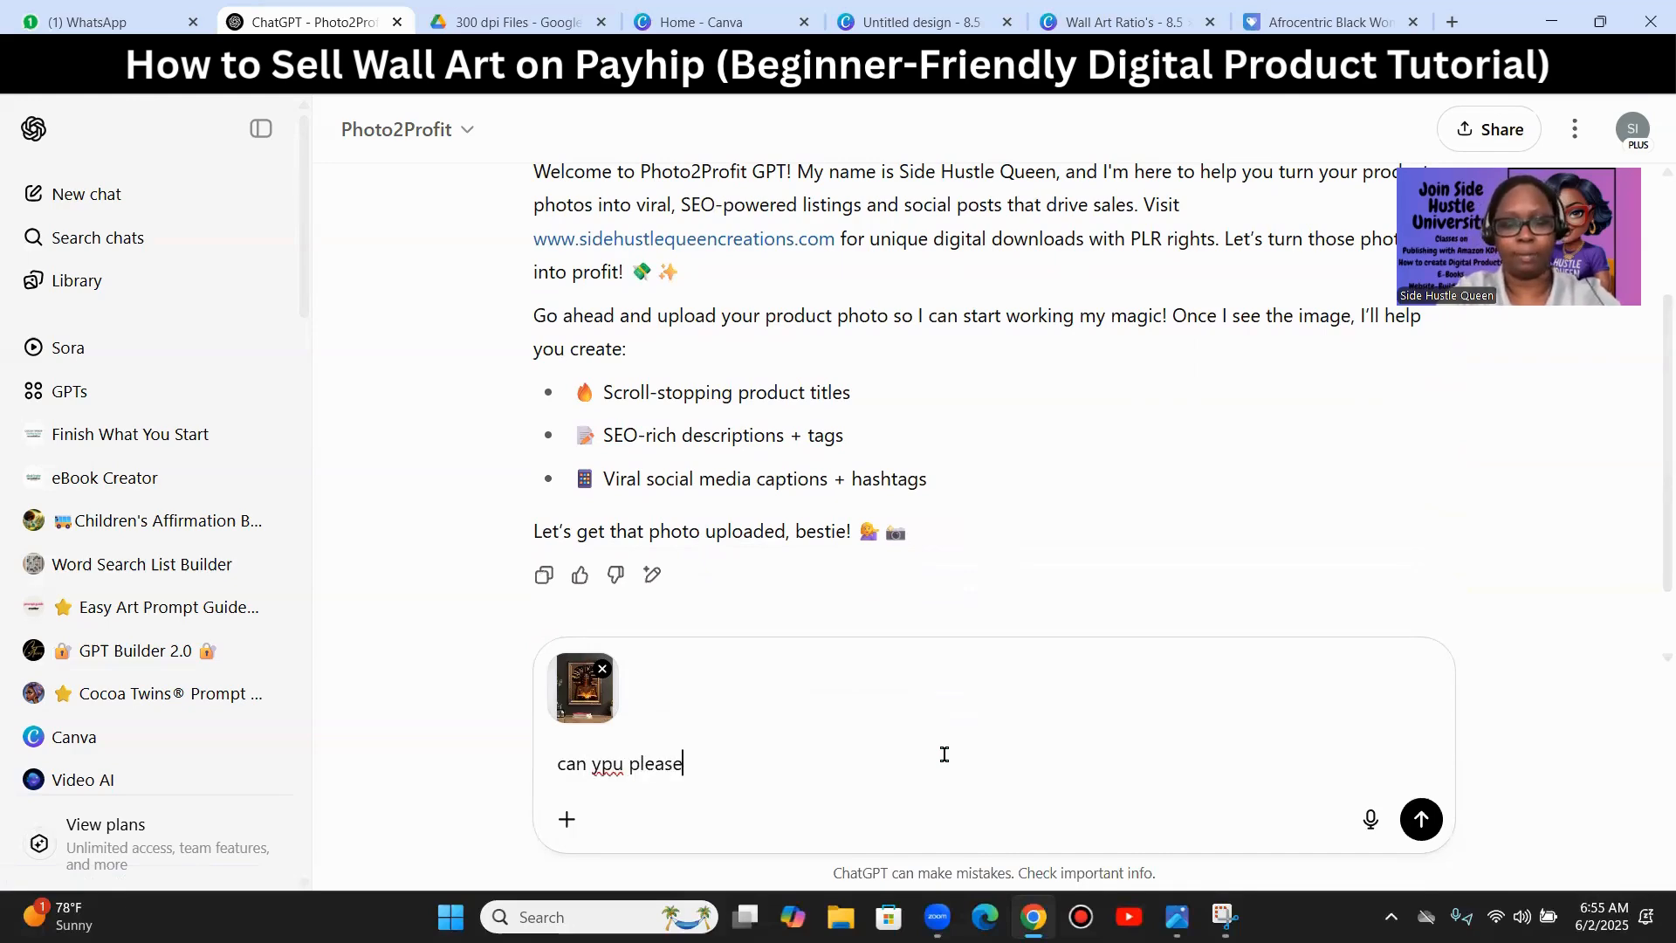
{"action": "key", "text": "BackSpace"}
{"action": "key", "text": "BackSpace"}
{"action": "key", "text": "BackSpace"}
{"action": "key", "text": "BackSpace"}
{"action": "key", "text": "BackSpace"}
{"action": "key", "text": "BackSpace"}
{"action": "type", "text": "ou please help w"}
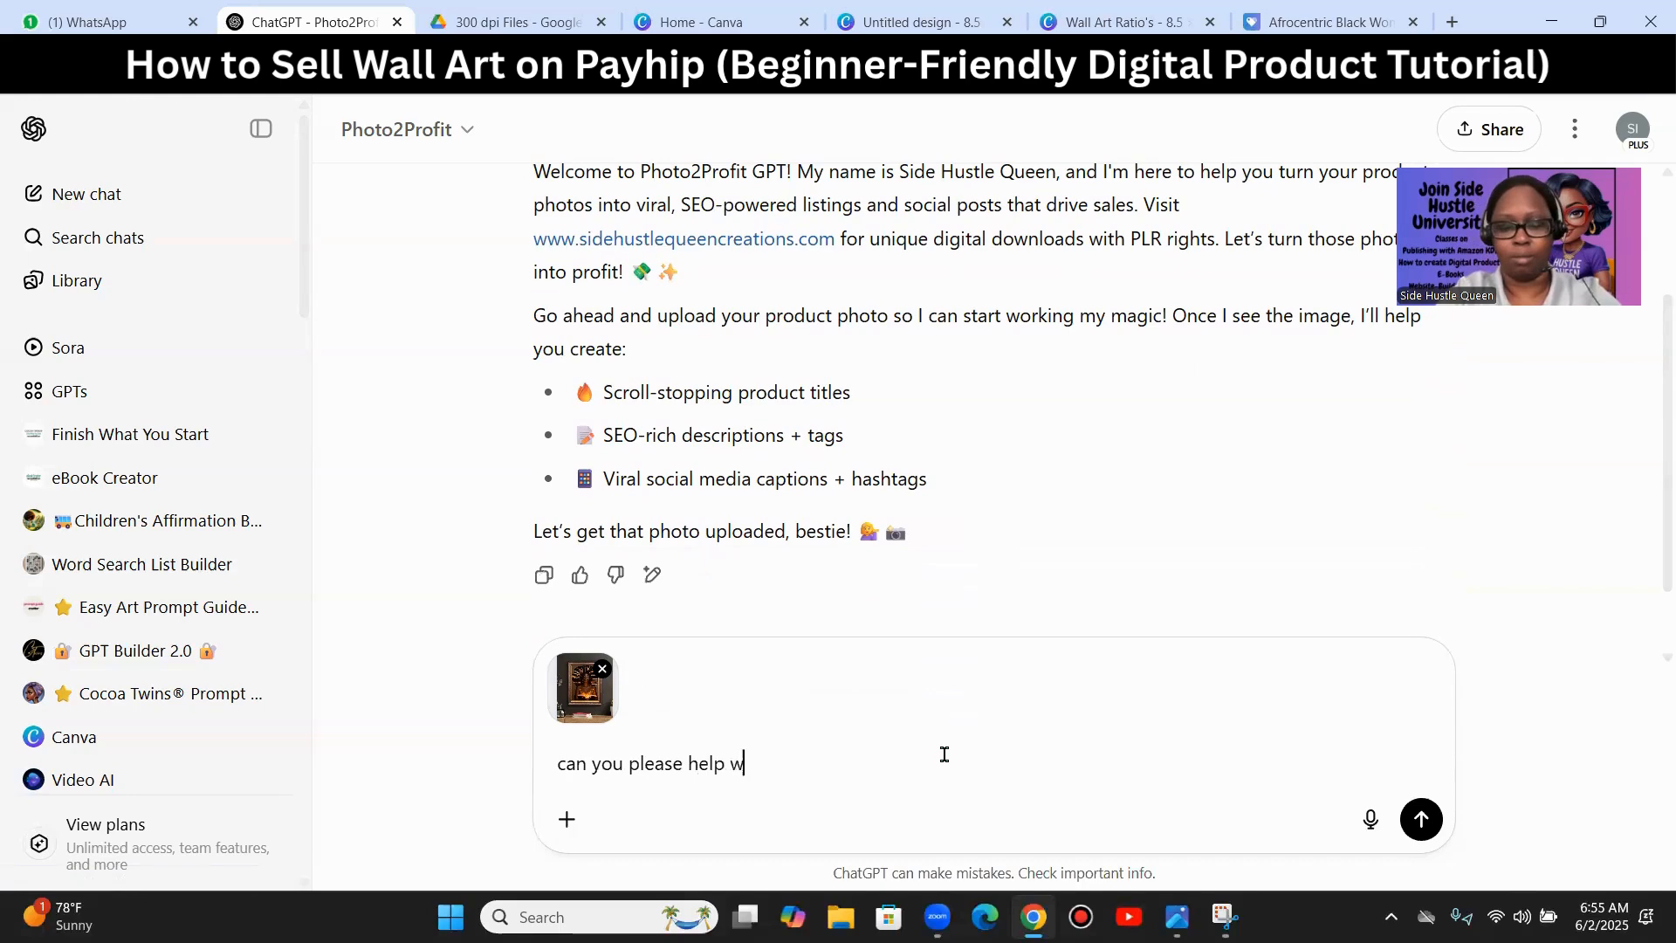
{"action": "key", "text": "BackSpace"}
{"action": "type", "text": "me with a "}
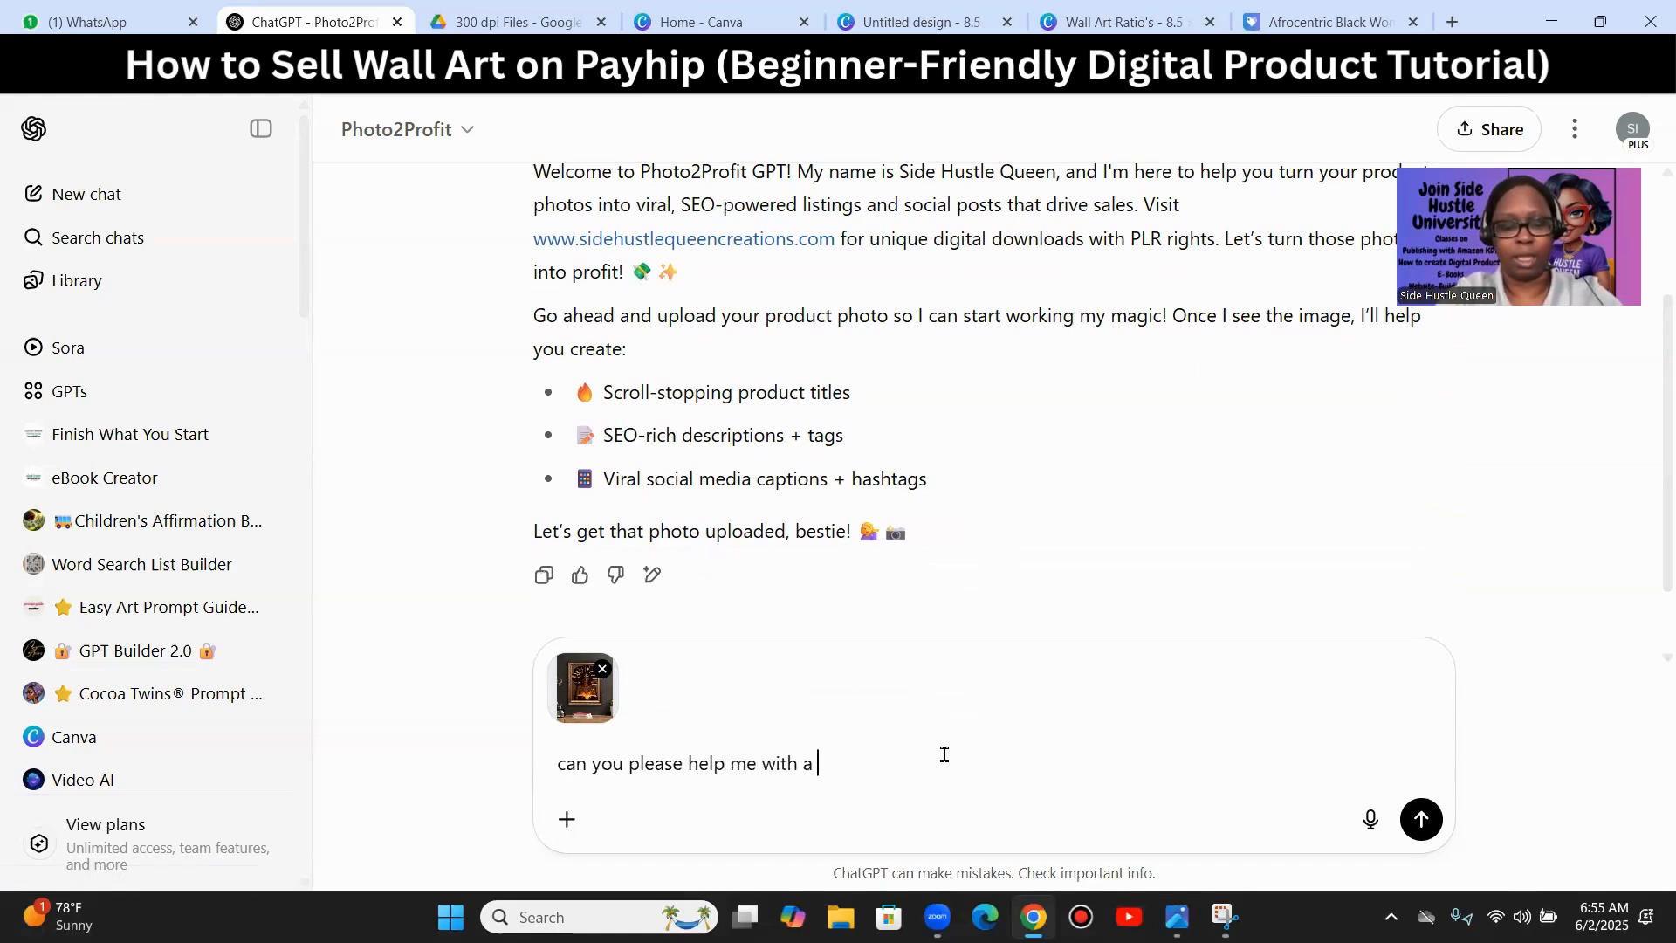
{"action": "type", "text": "title, desx"}
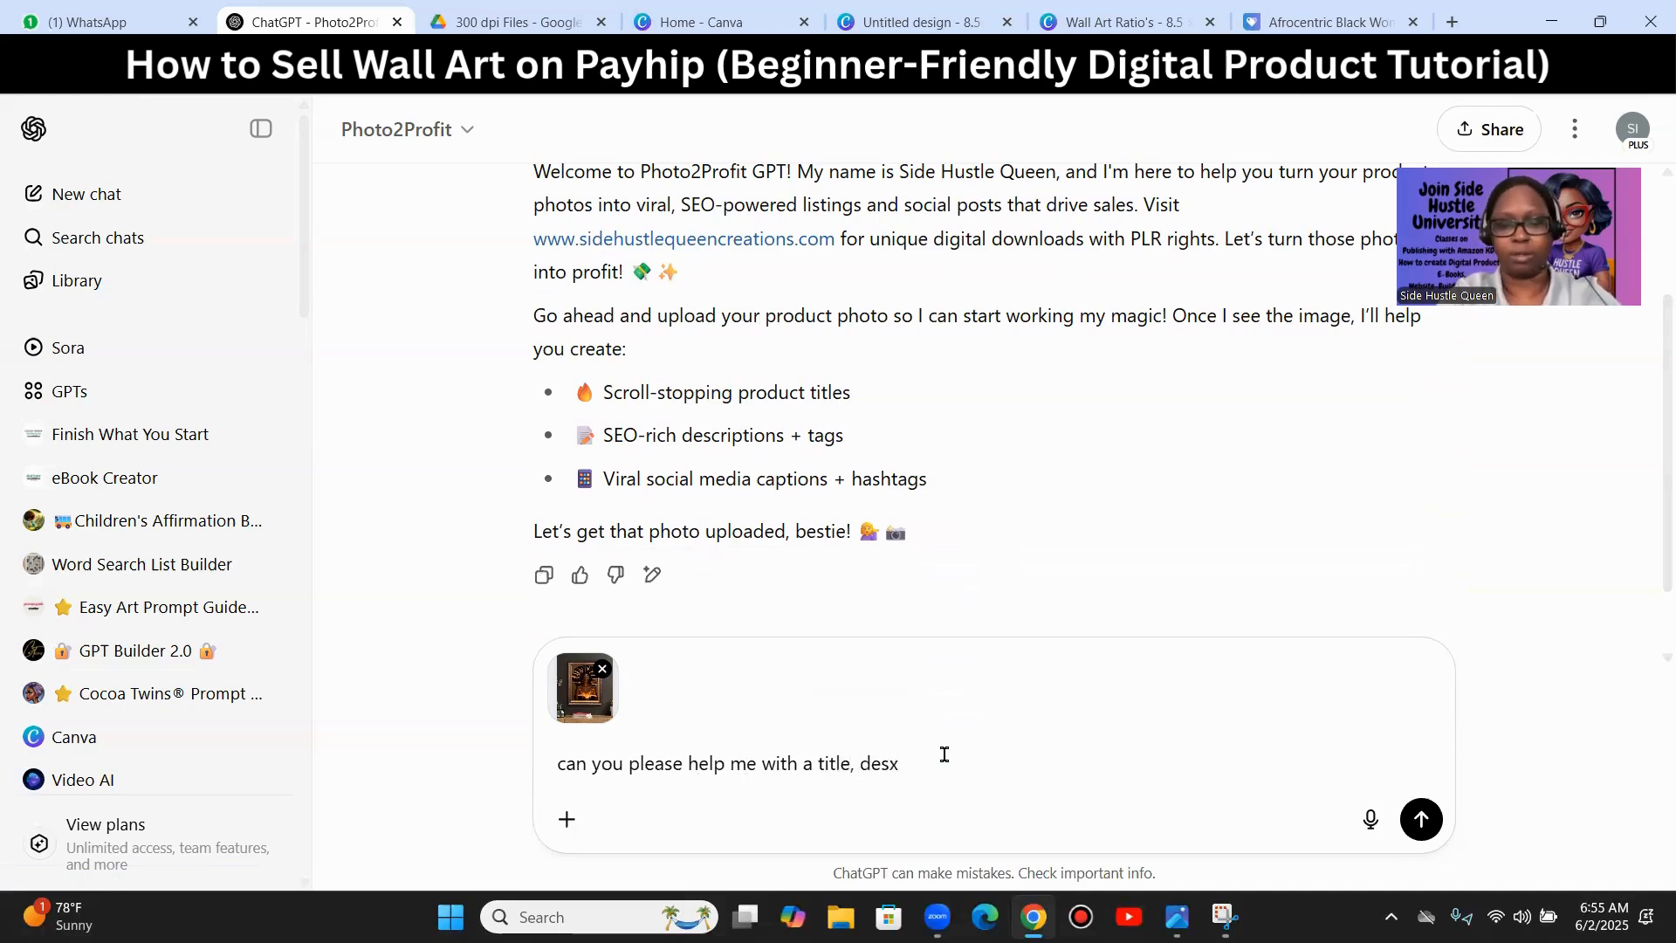
{"action": "key", "text": "BackSpace"}
{"action": "key", "text": "BackSpace"}
{"action": "key", "text": "BackSpace"}
{"action": "key", "text": "BackSpace"}
{"action": "key", "text": "BackSpace"}
{"action": "type", "text": "an"}
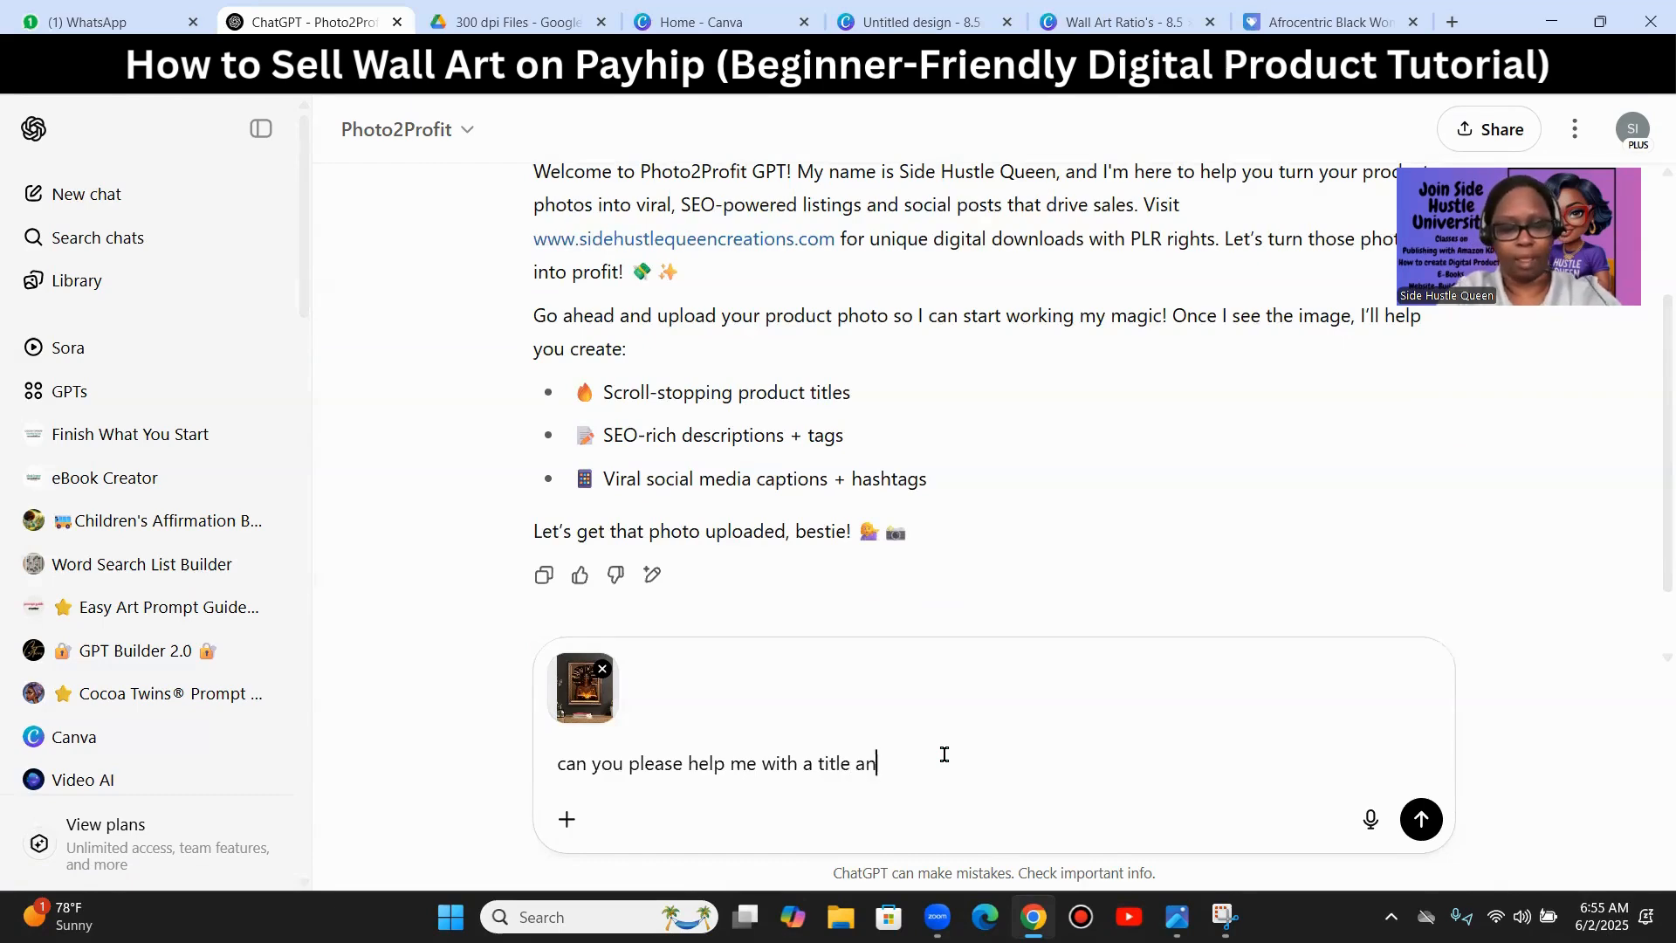
{"action": "type", "text": "d descri"}
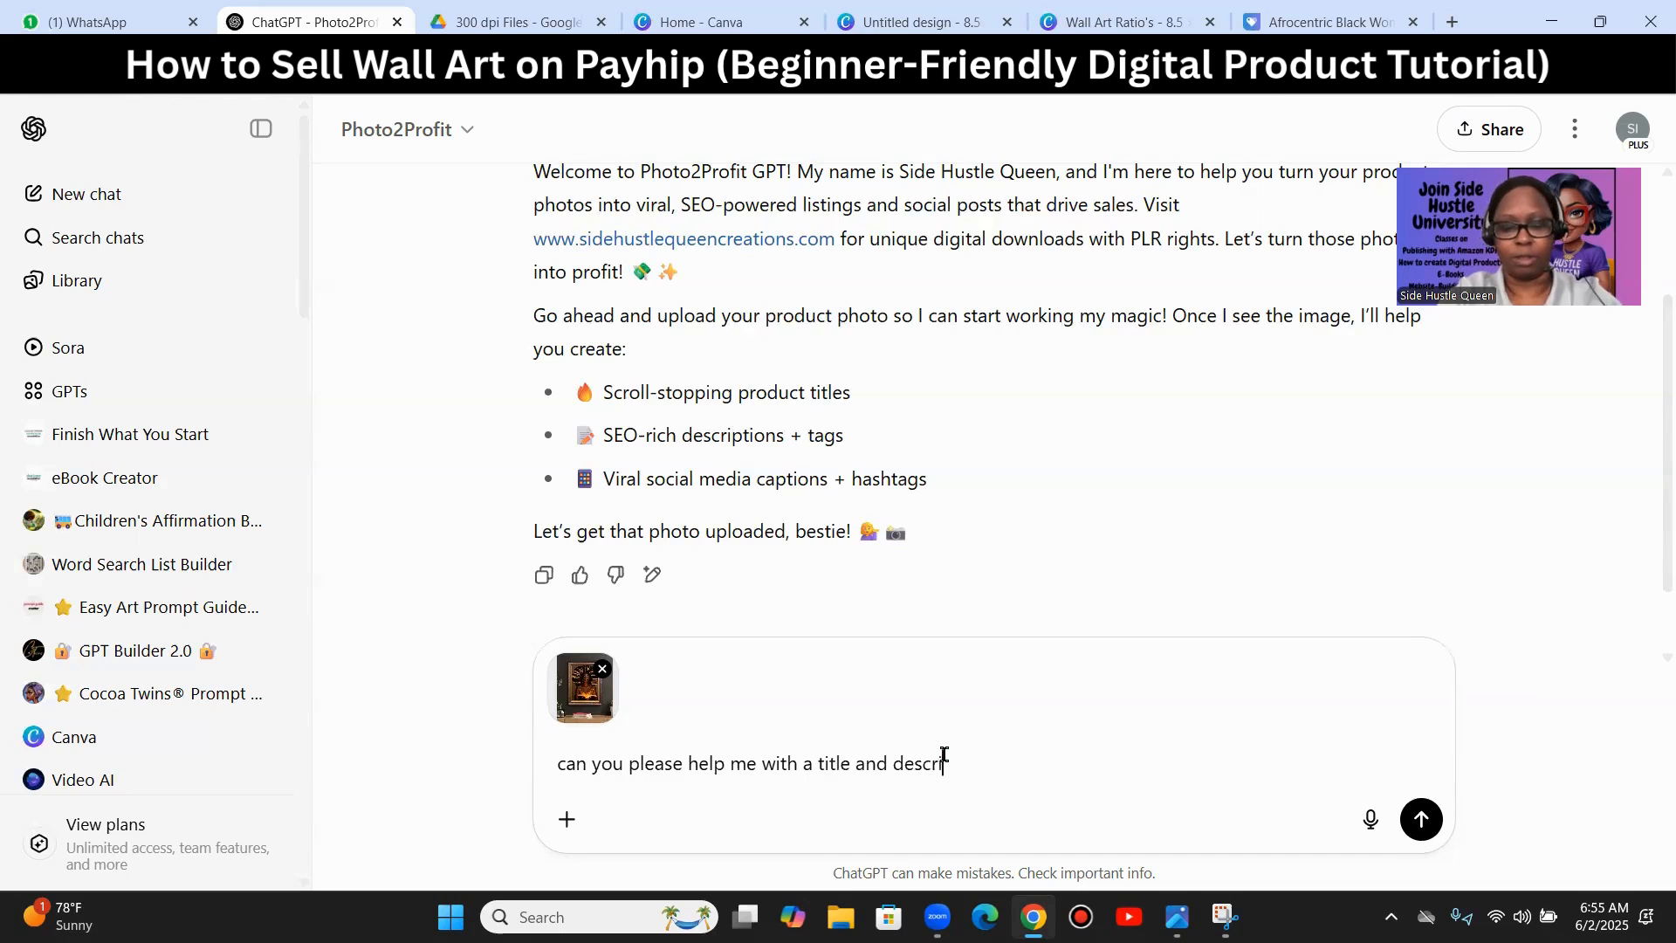
{"action": "type", "text": "ption fo"}
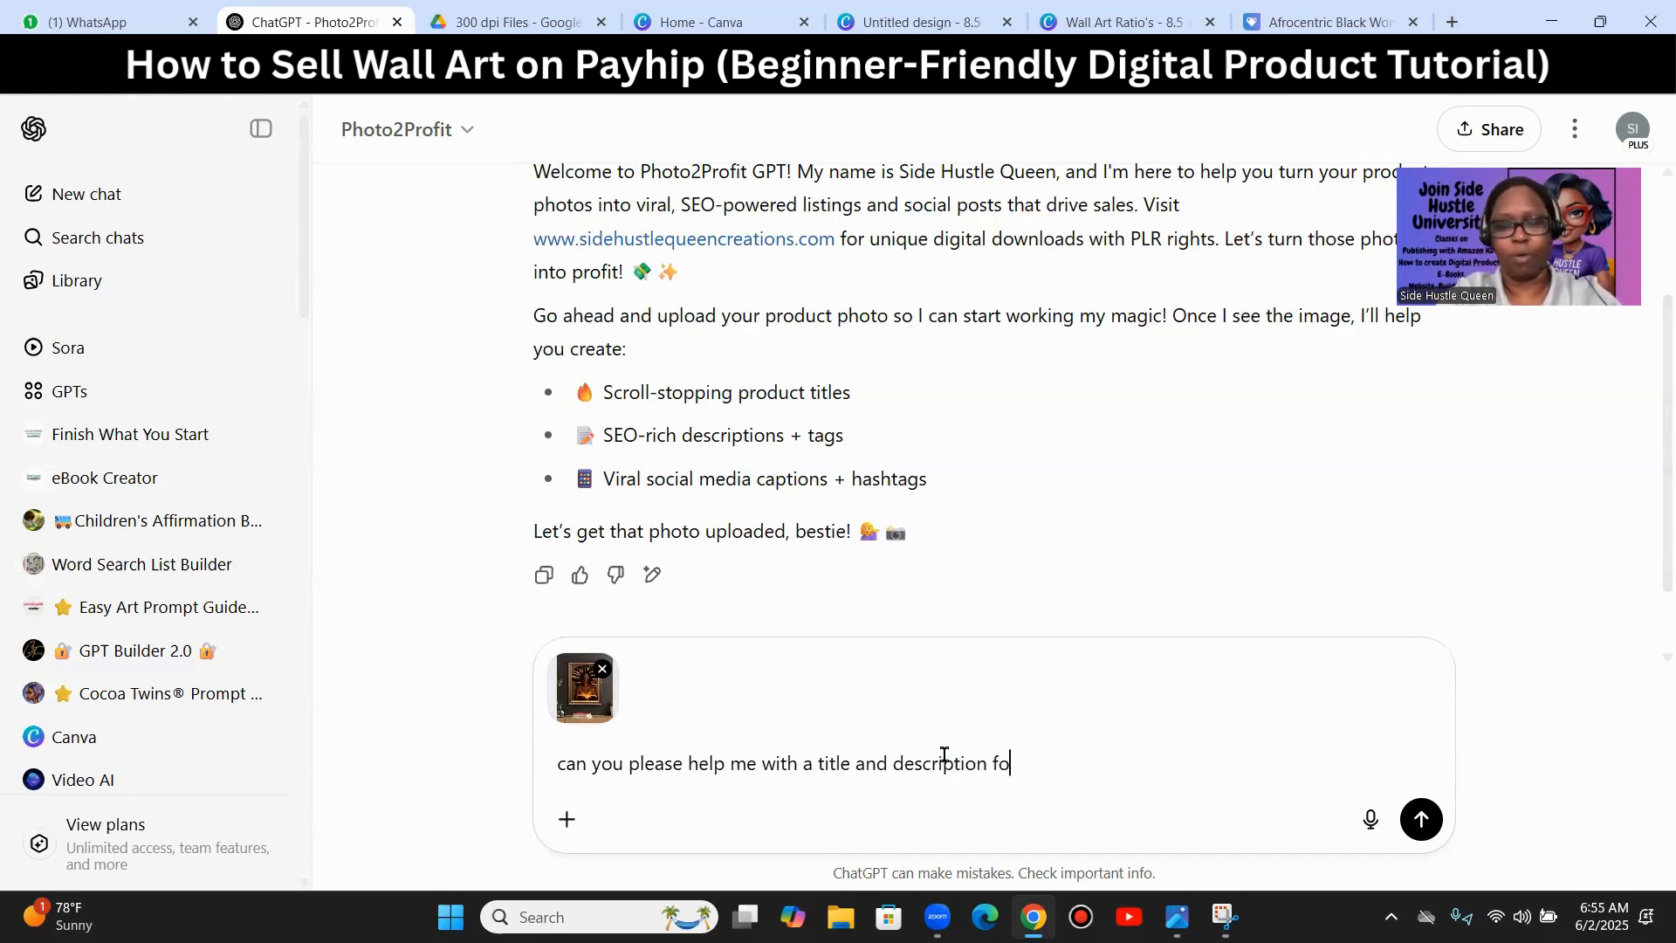
{"action": "type", "text": "r my wall"}
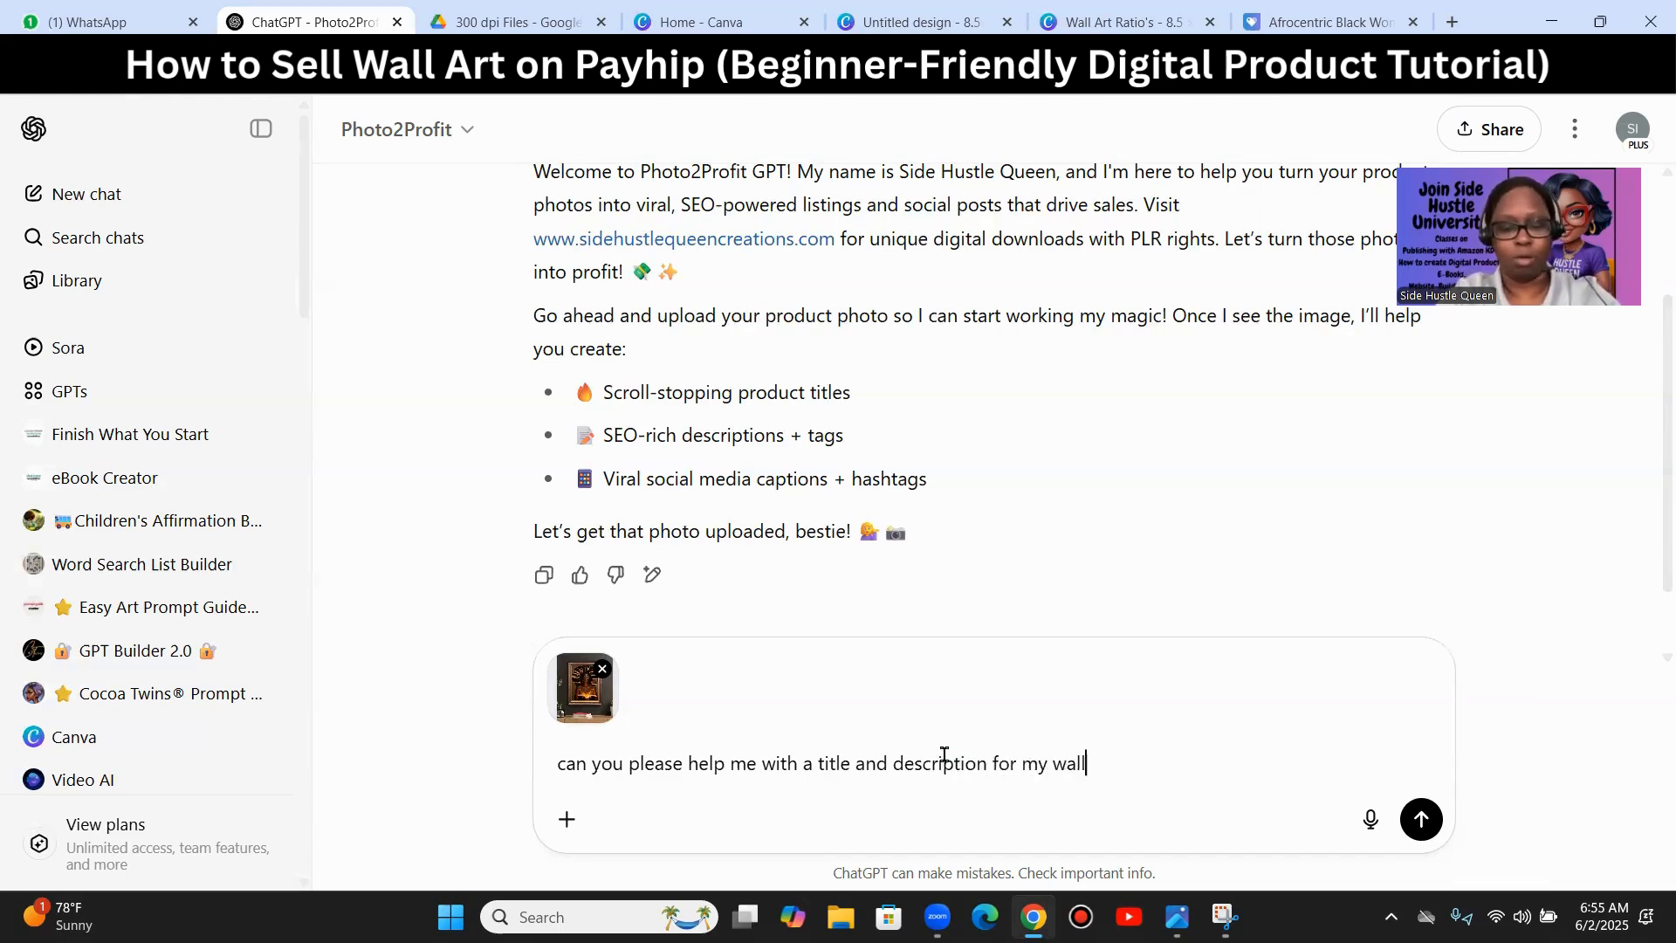
{"action": "type", "text": " art that"}
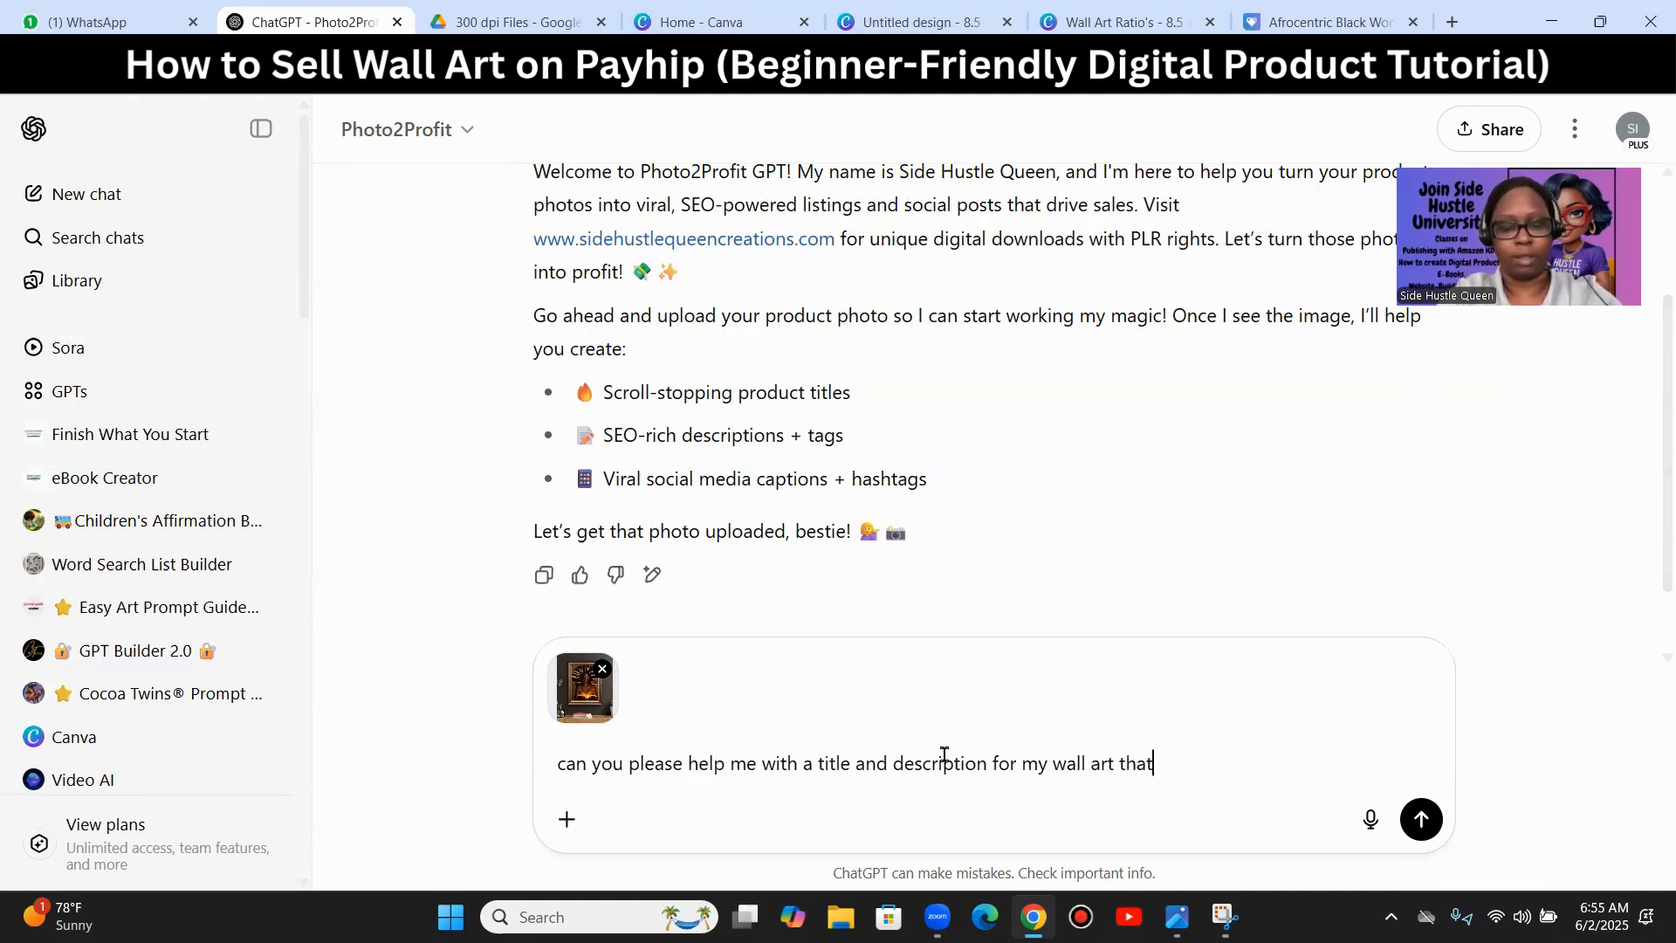
{"action": "type", "text": "s bein"}
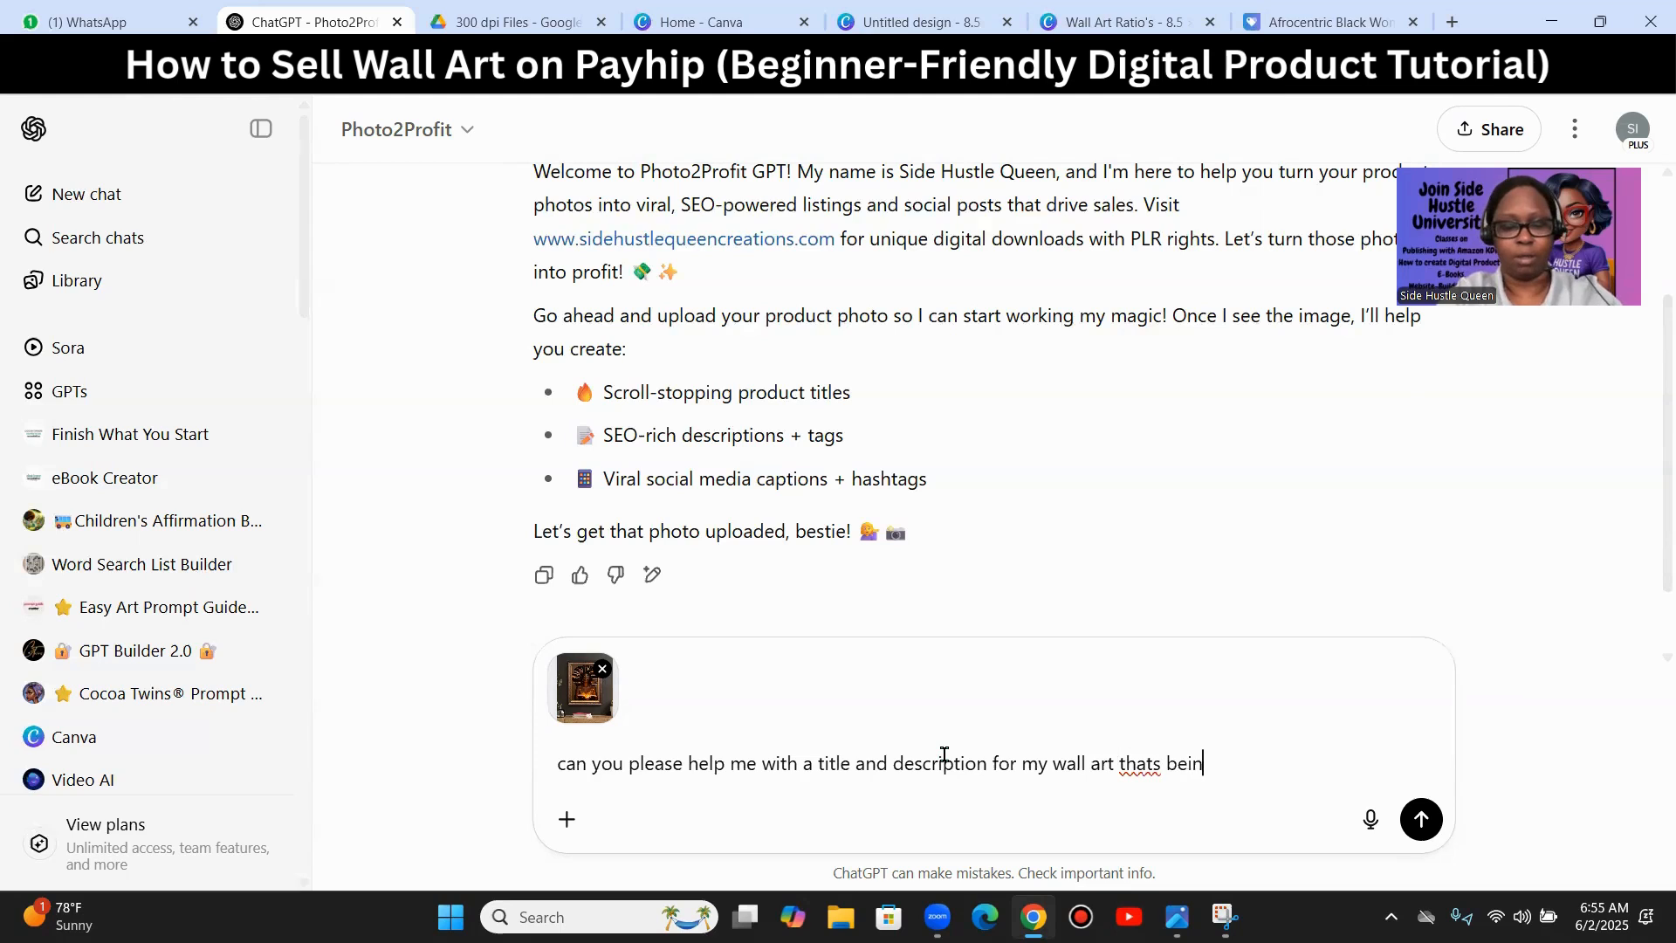
{"action": "type", "text": "g posted "}
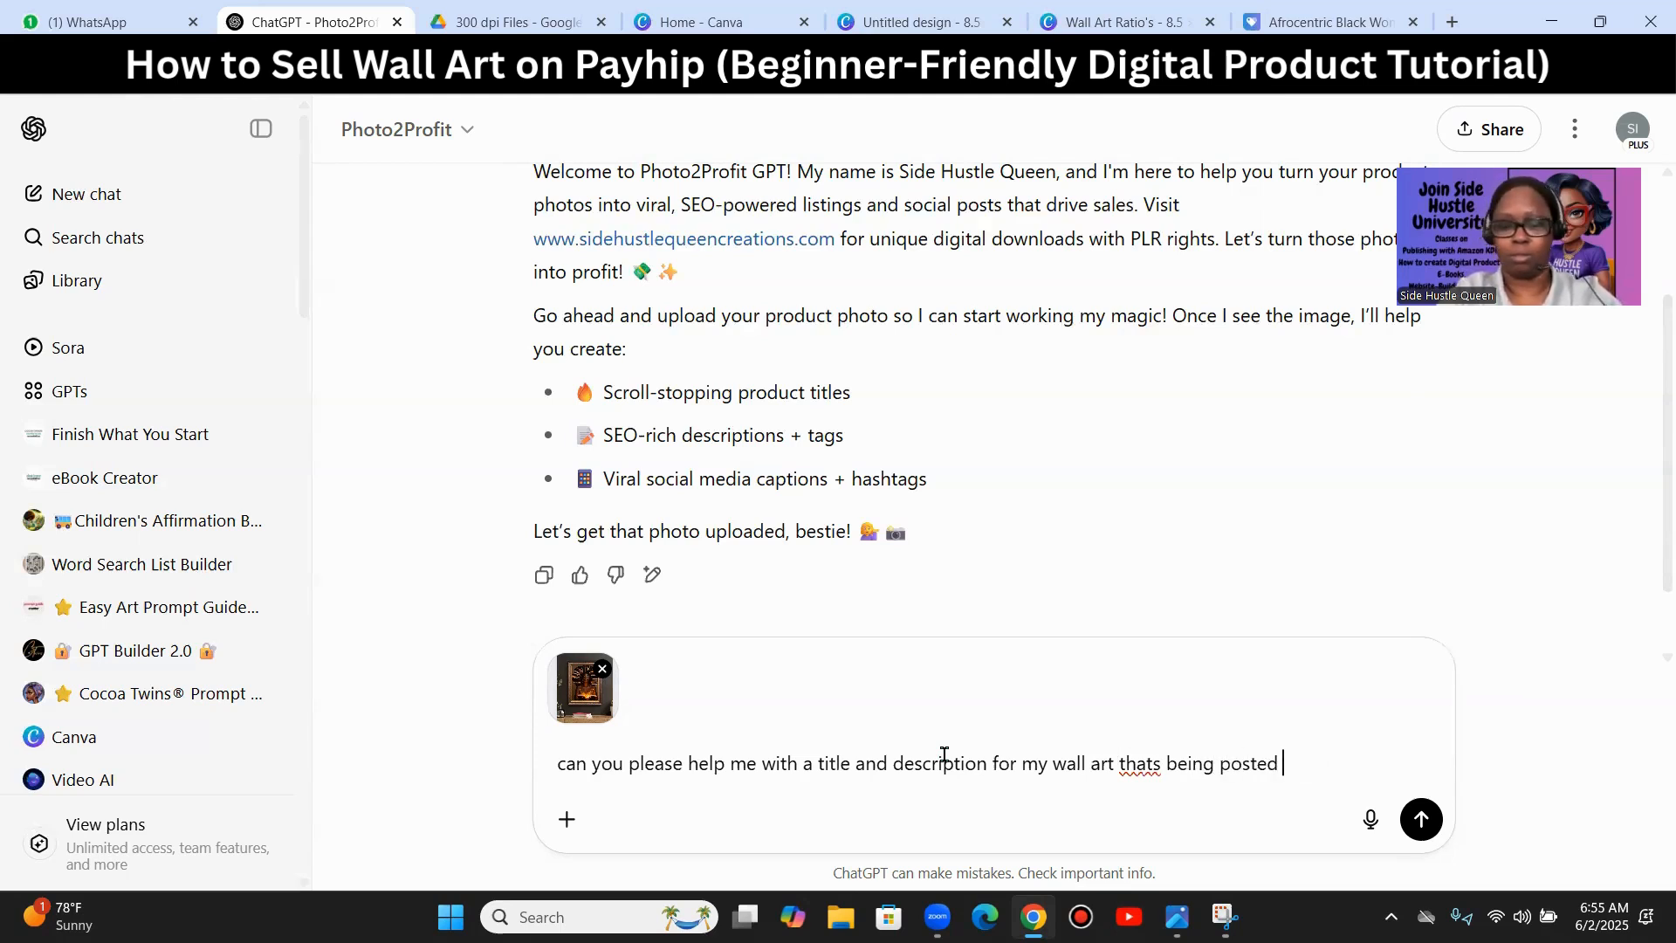
{"action": "type", "text": "in my my payhip website"}
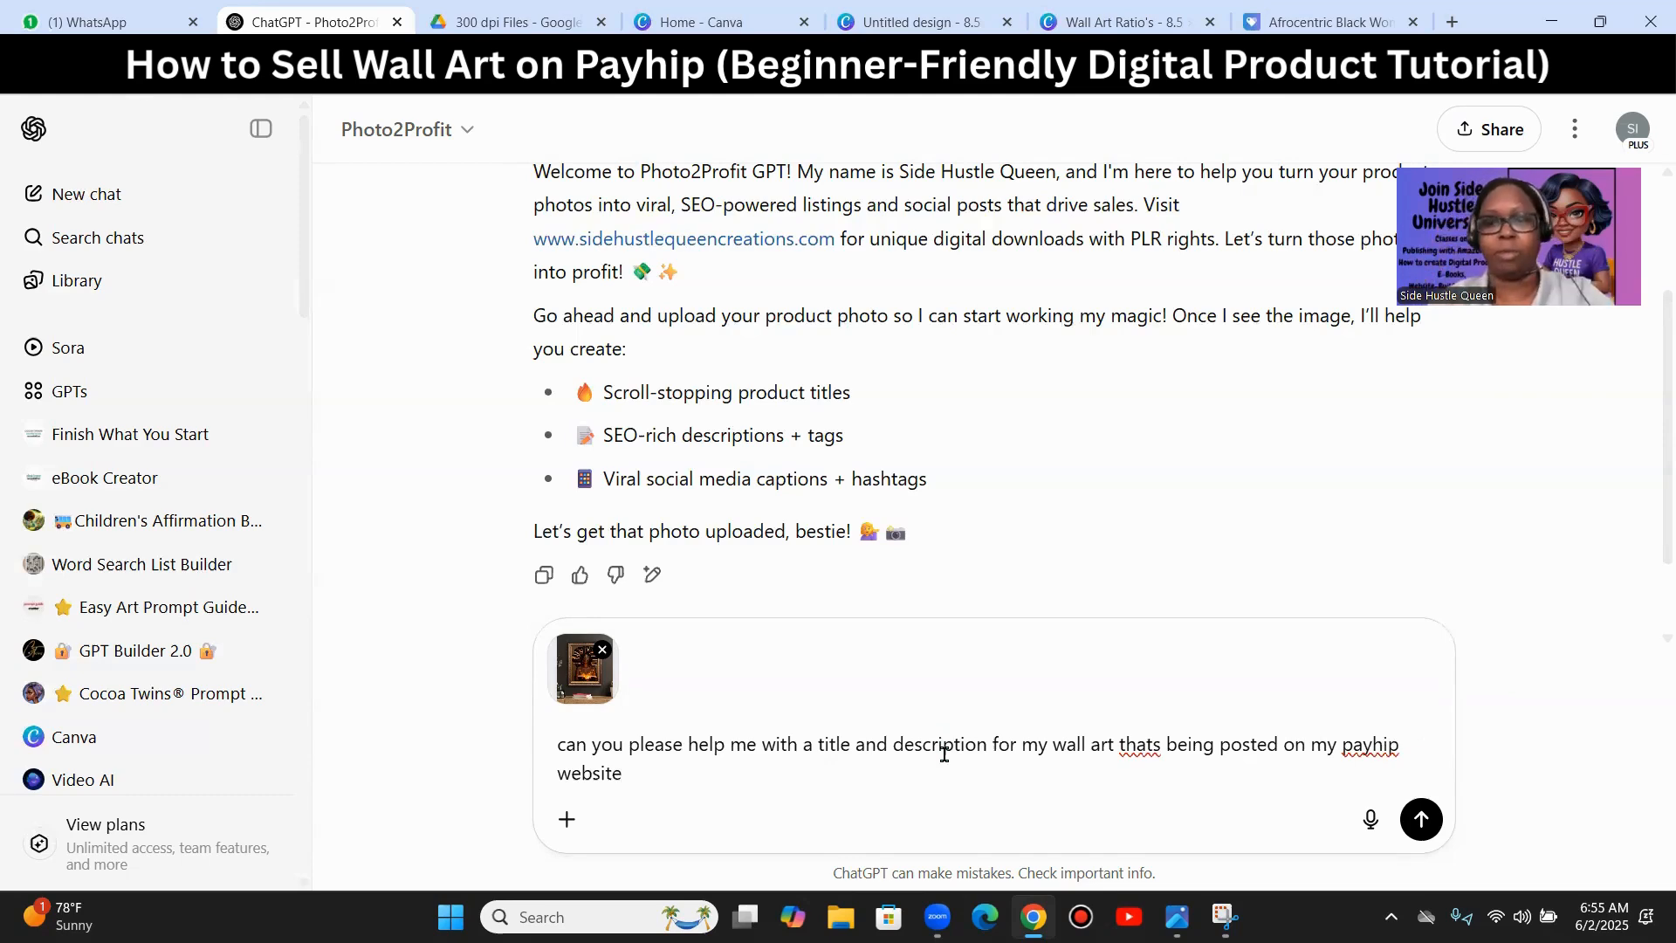
- Insert an apostrophe in the word "thats" in the message and send the request
{"action": "left_click", "coordinate": [1146, 749]}
{"action": "type", "text": "'"}
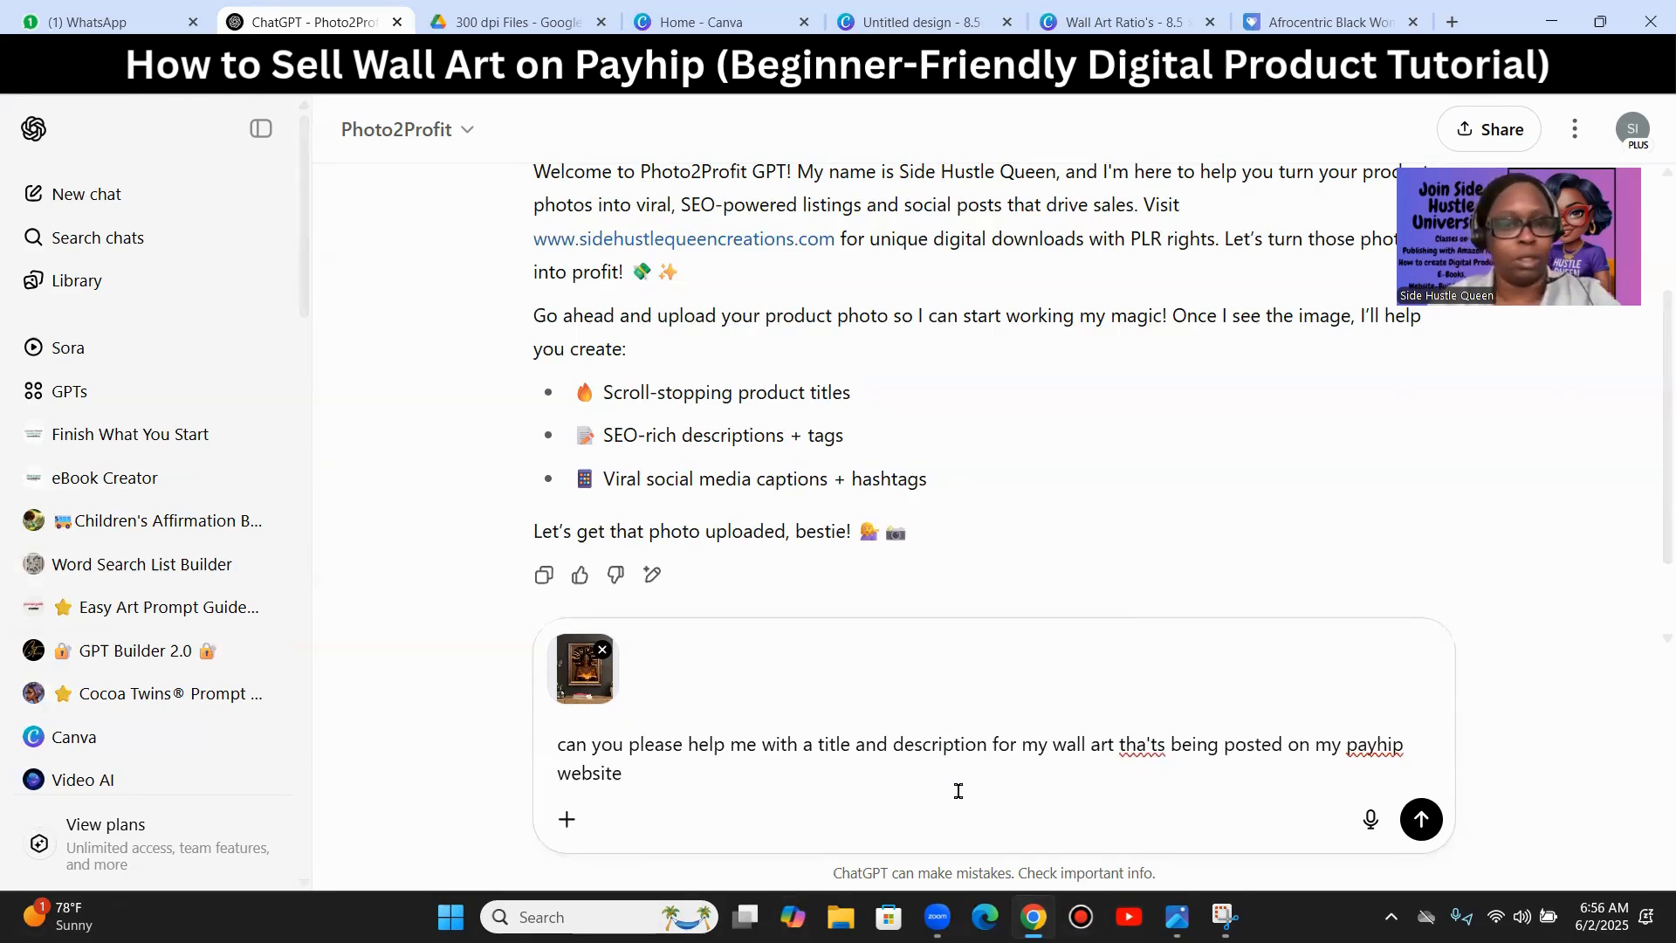
{"action": "left_click", "coordinate": [1418, 826]}
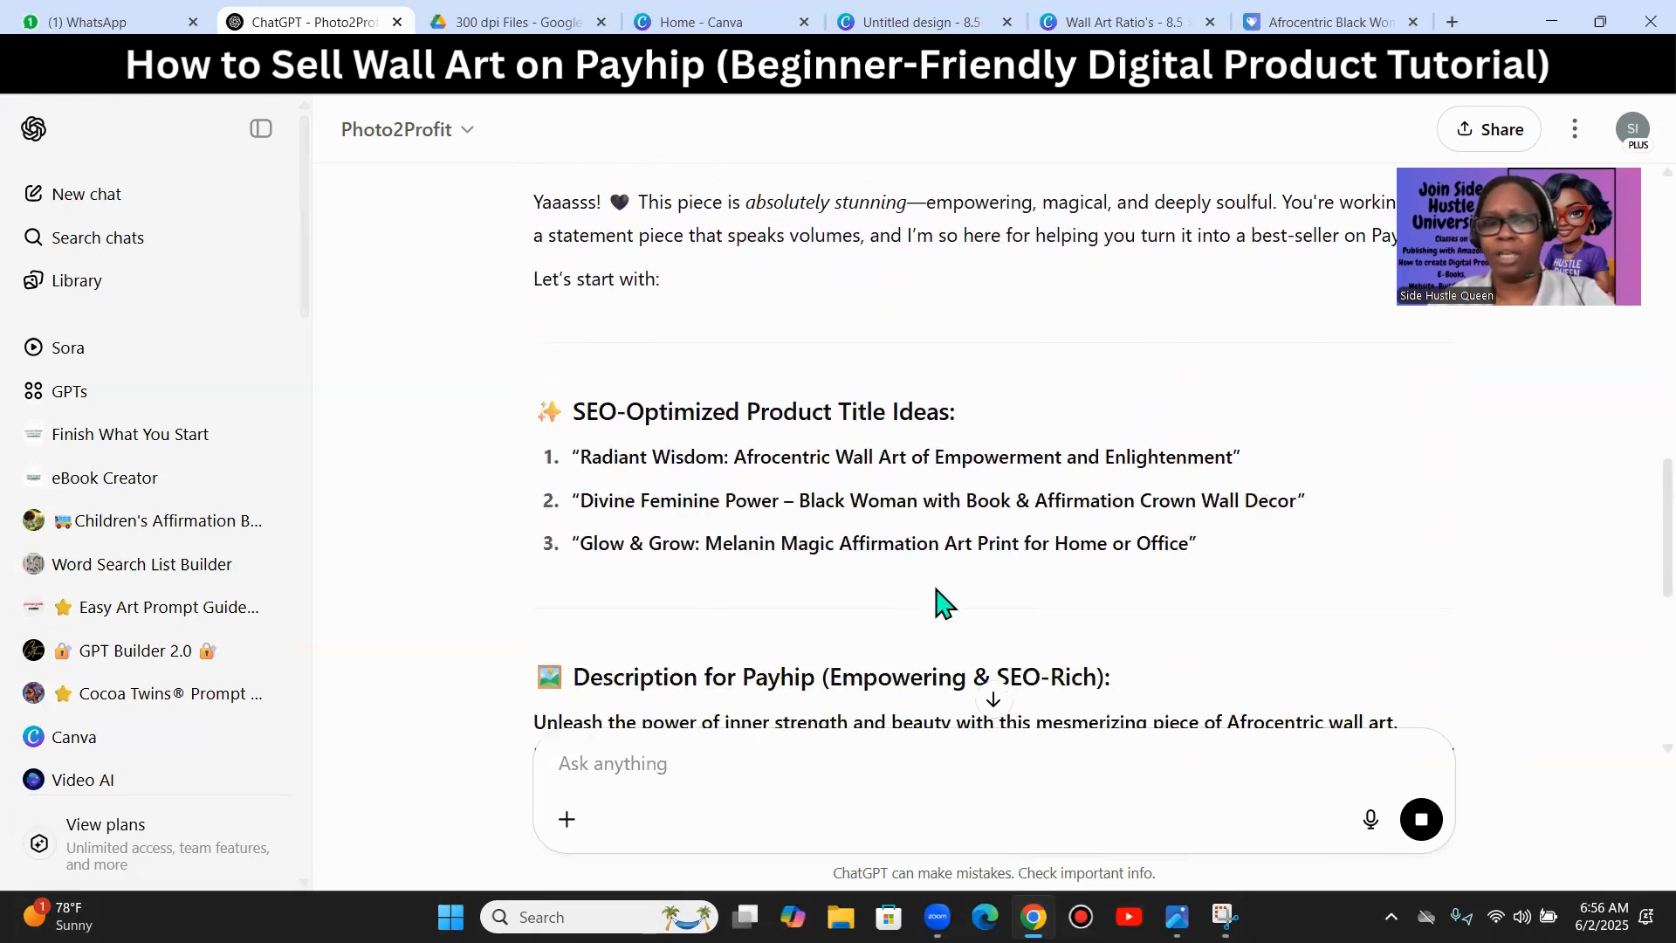
- Review the generated product title ideas, the Payhip description and the follow-up questions about cost and tone
{"action": "scroll", "coordinate": [935, 624], "scroll_direction": "down", "scroll_amount": 5}
{"action": "scroll", "coordinate": [908, 515], "scroll_direction": "down", "scroll_amount": 1}
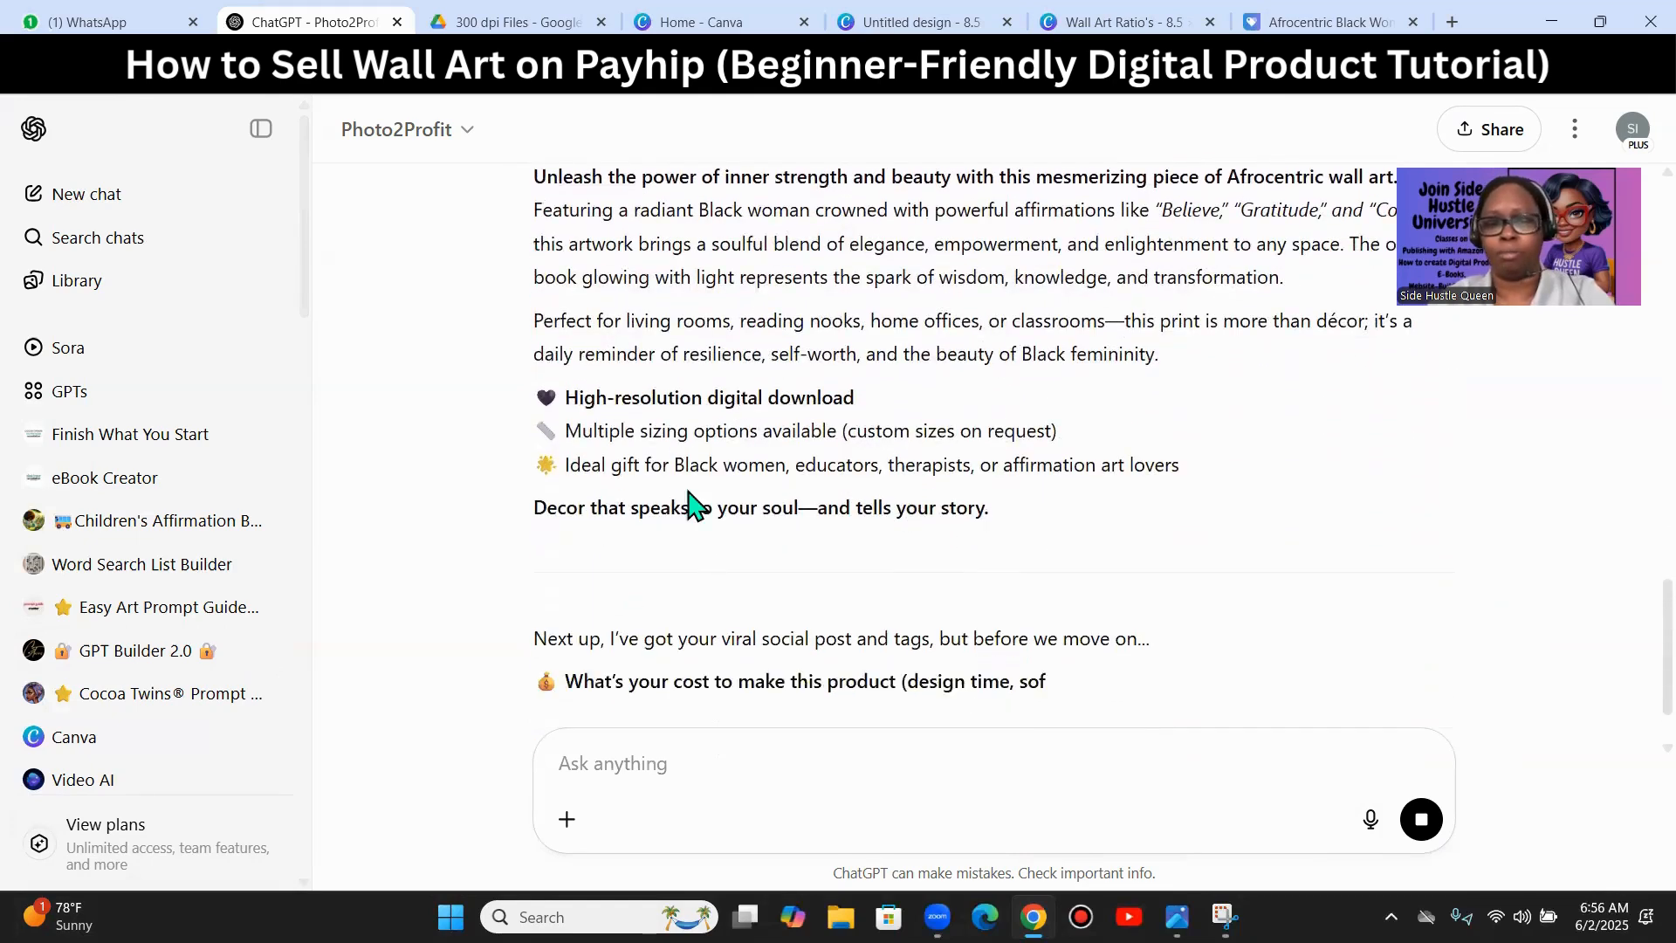
{"action": "scroll", "coordinate": [692, 498], "scroll_direction": "down", "scroll_amount": 2}
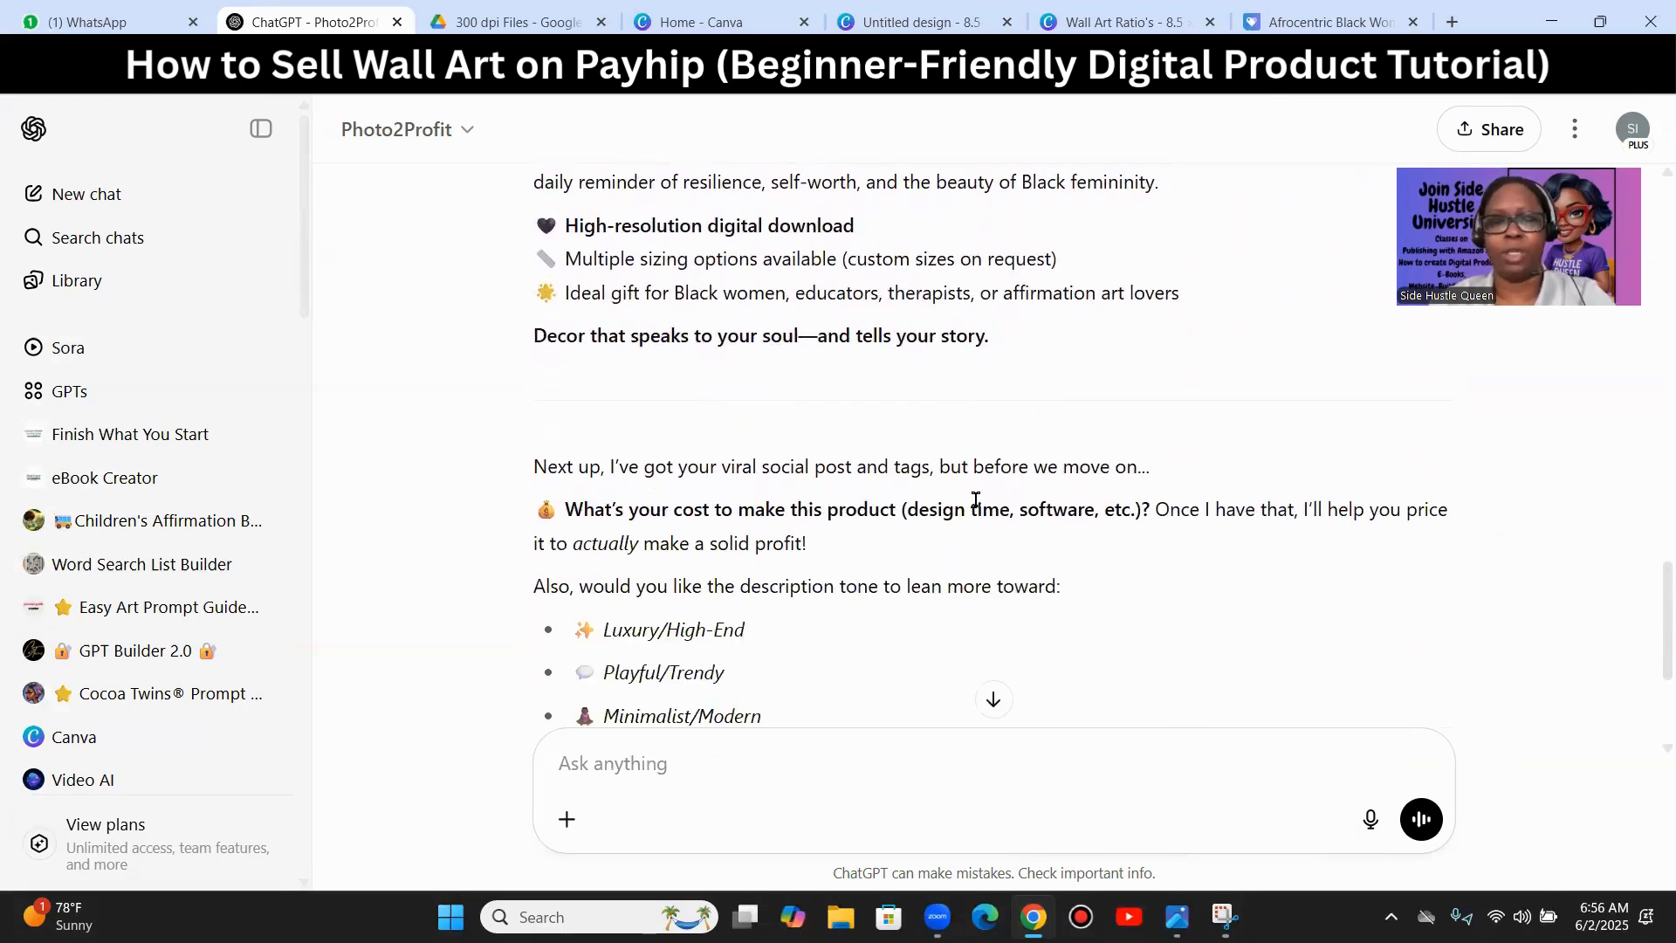
{"action": "scroll", "coordinate": [786, 616], "scroll_direction": "down", "scroll_amount": 3}
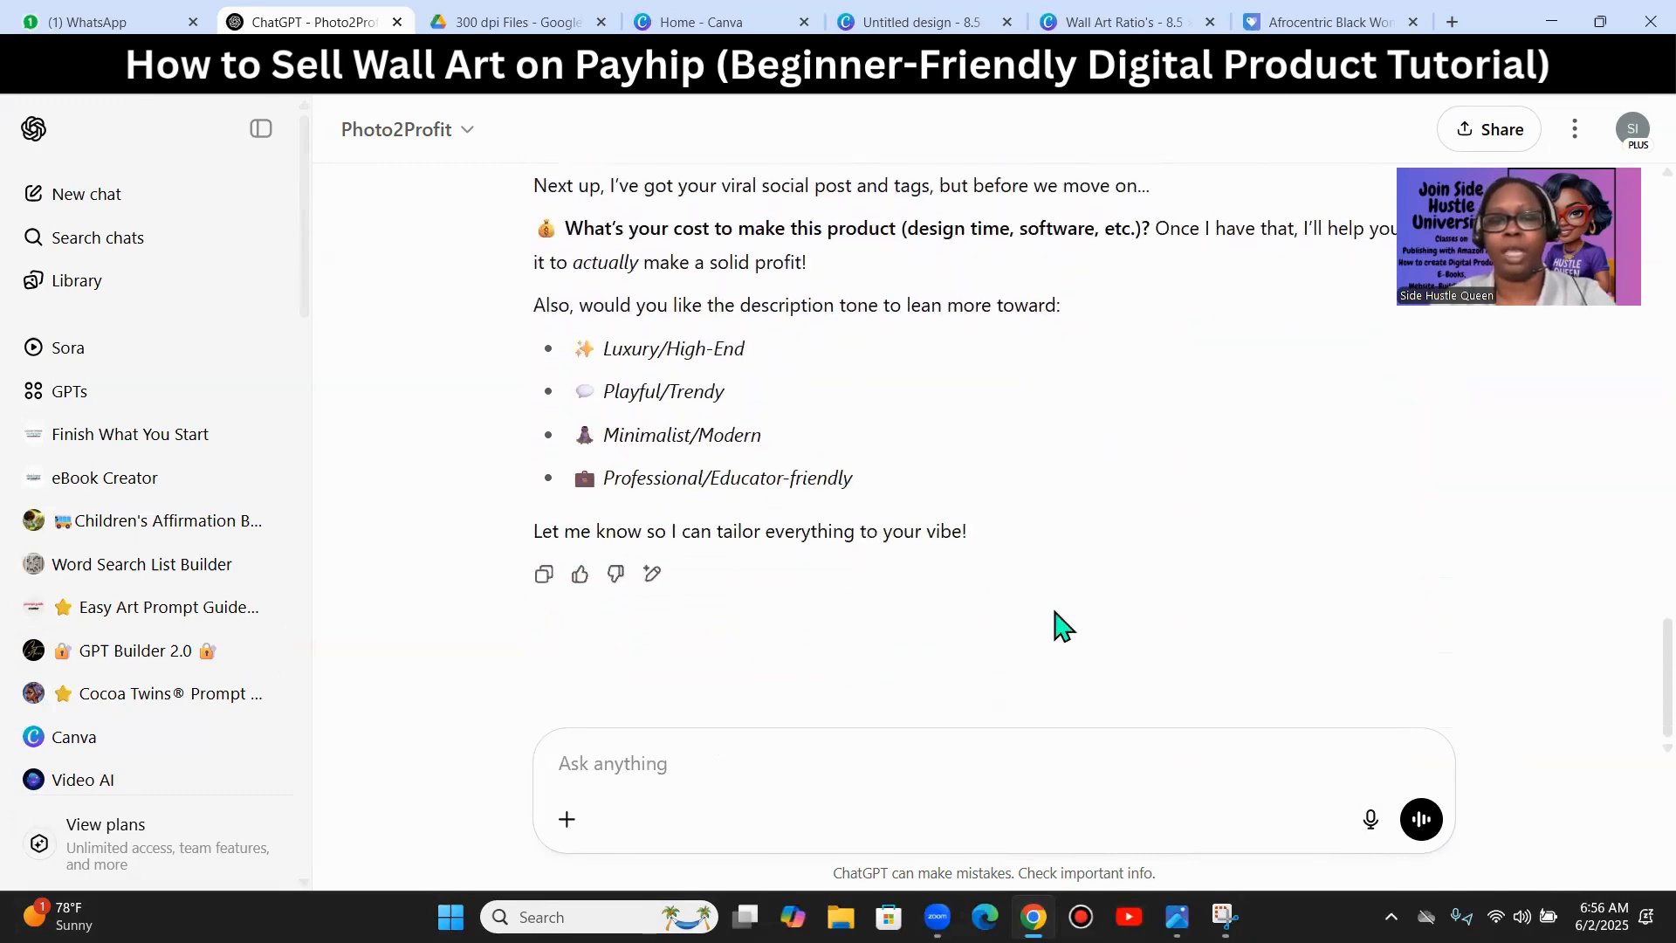
{"action": "scroll", "coordinate": [1109, 611], "scroll_direction": "up", "scroll_amount": 2}
{"action": "scroll", "coordinate": [1108, 611], "scroll_direction": "up", "scroll_amount": 7}
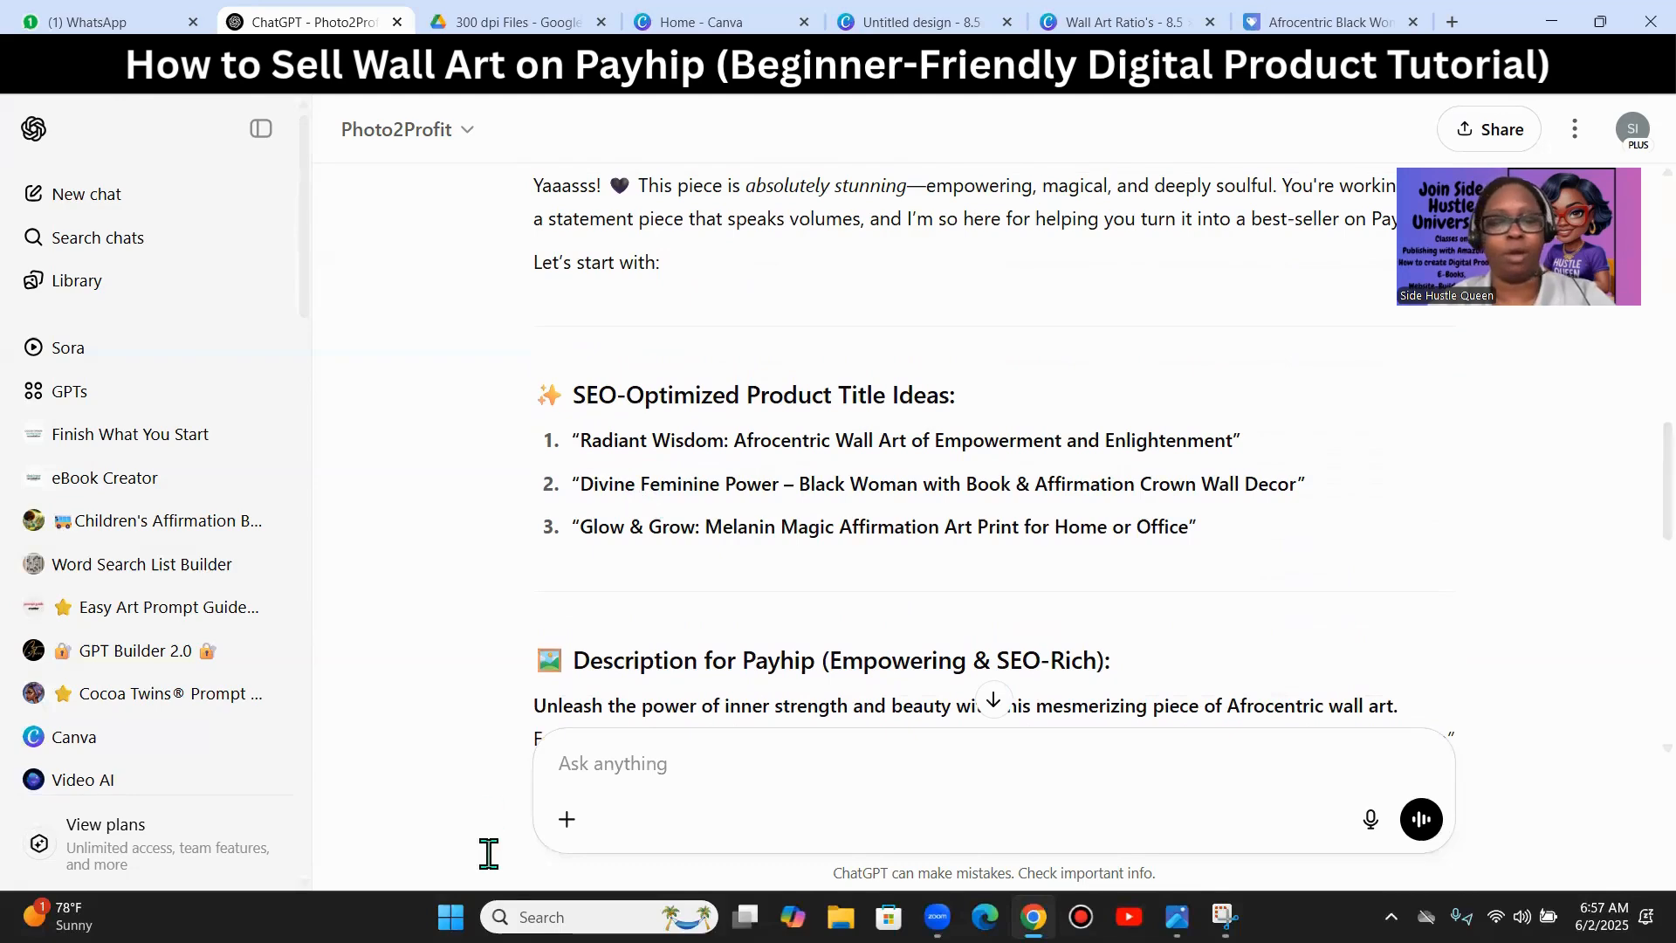
- Ask "which one do you think is the best title" and read through the comparison of the title ideas
{"action": "type", "text": "which one do you t"}
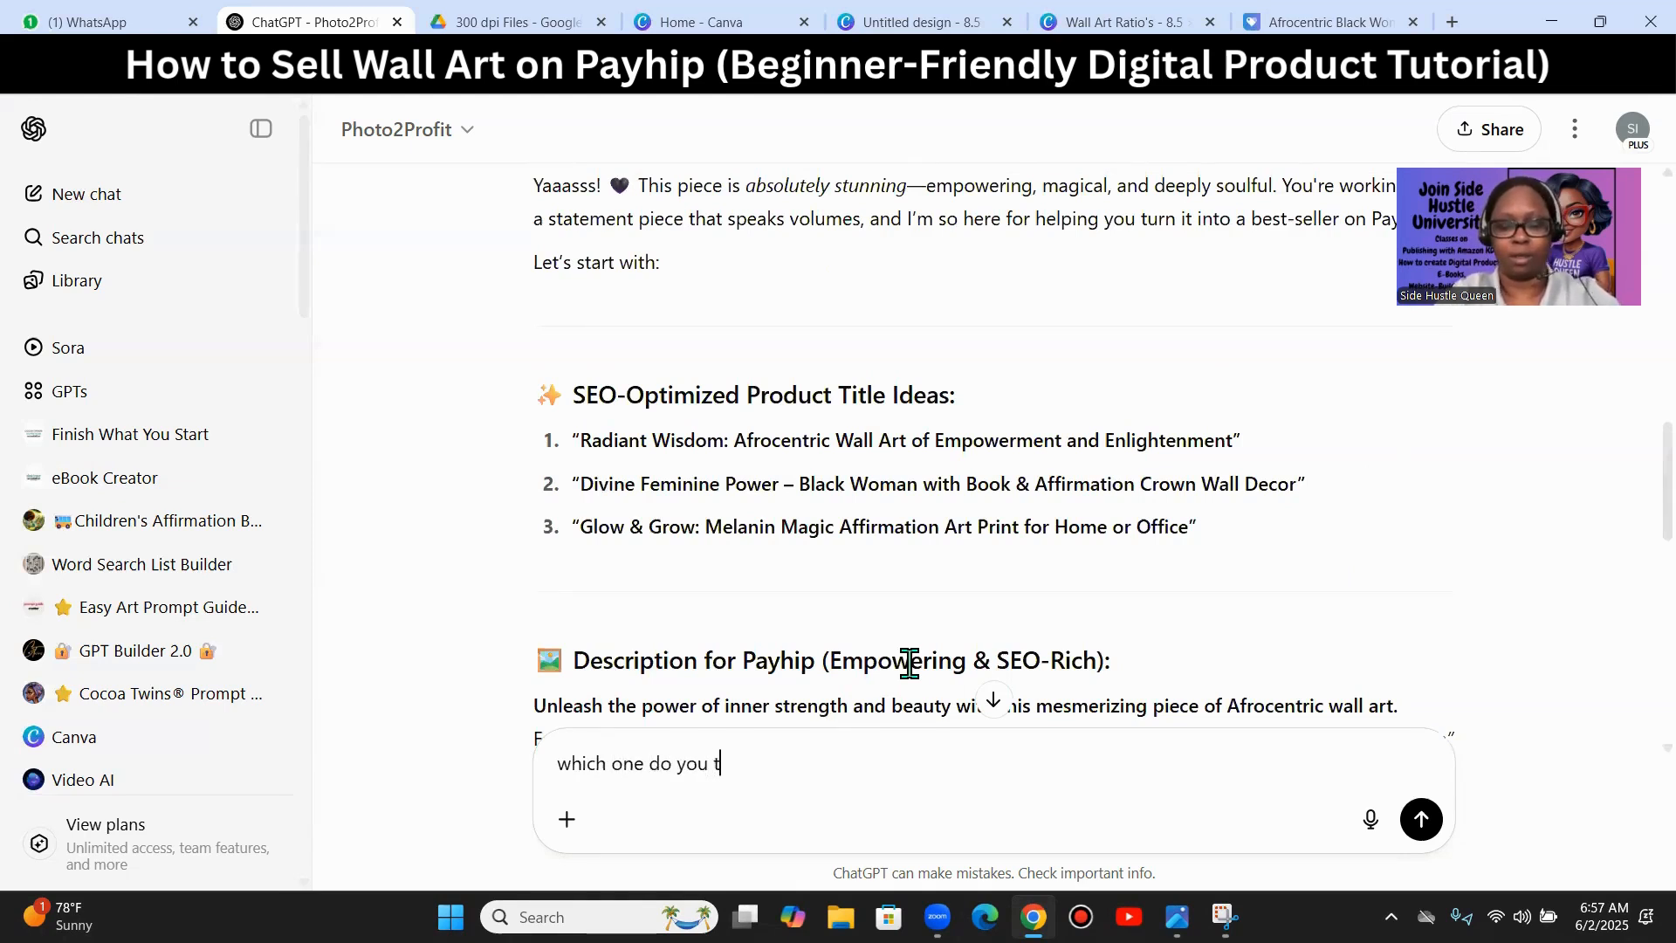
{"action": "type", "text": "hink is the best title"}
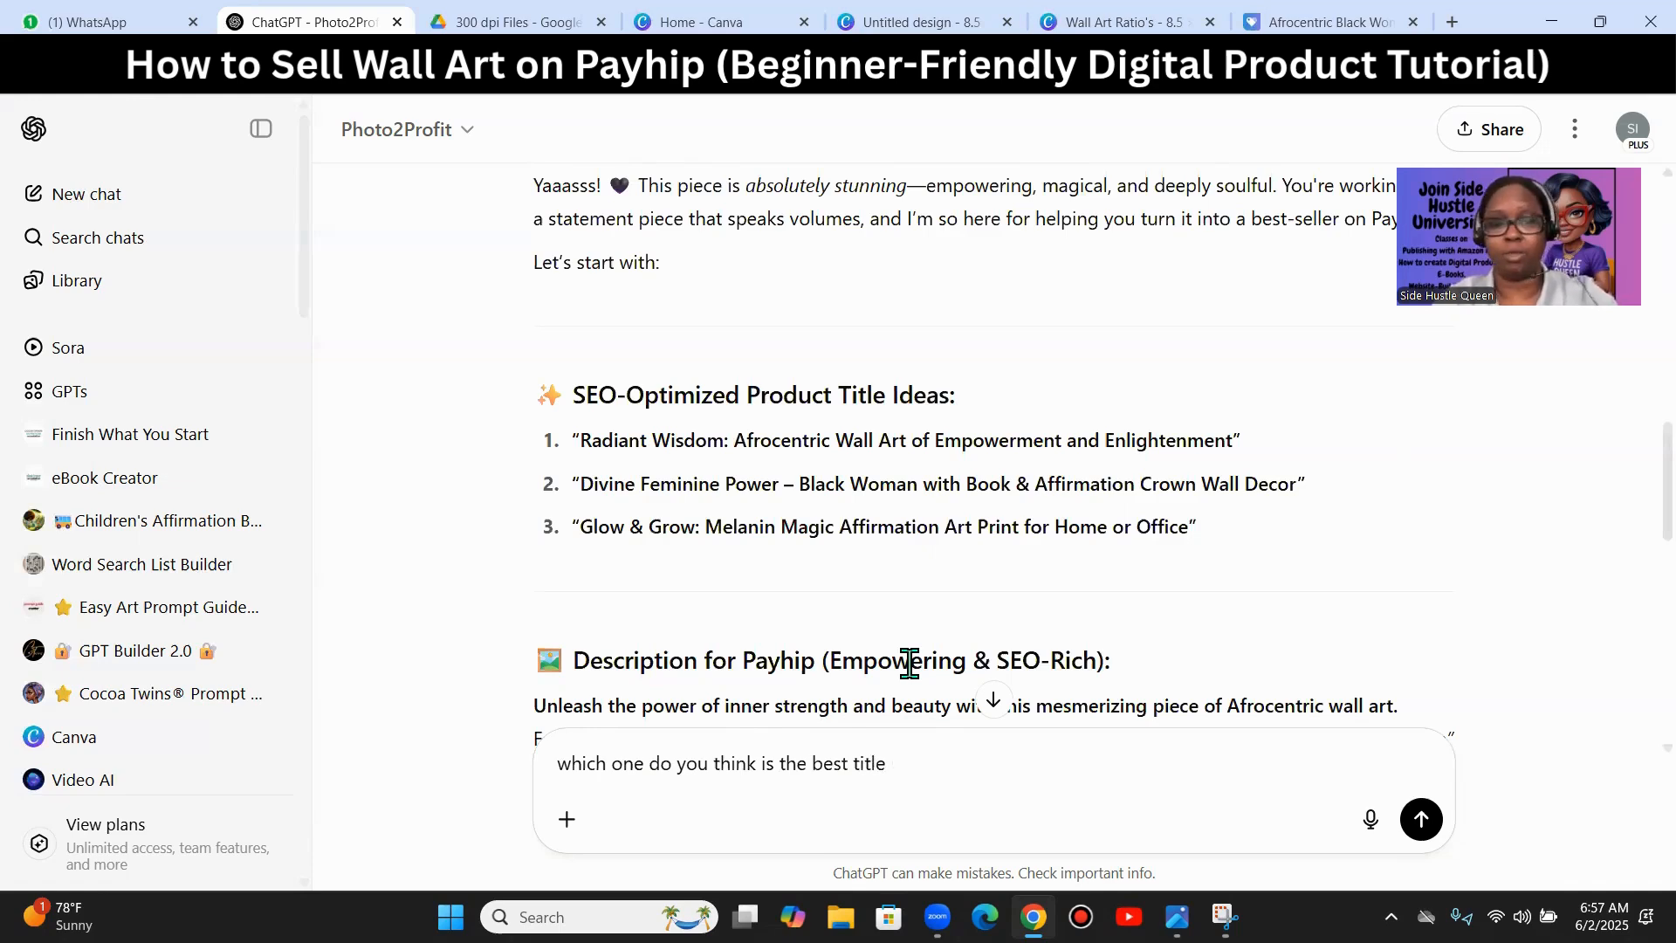
{"action": "key", "text": "Return"}
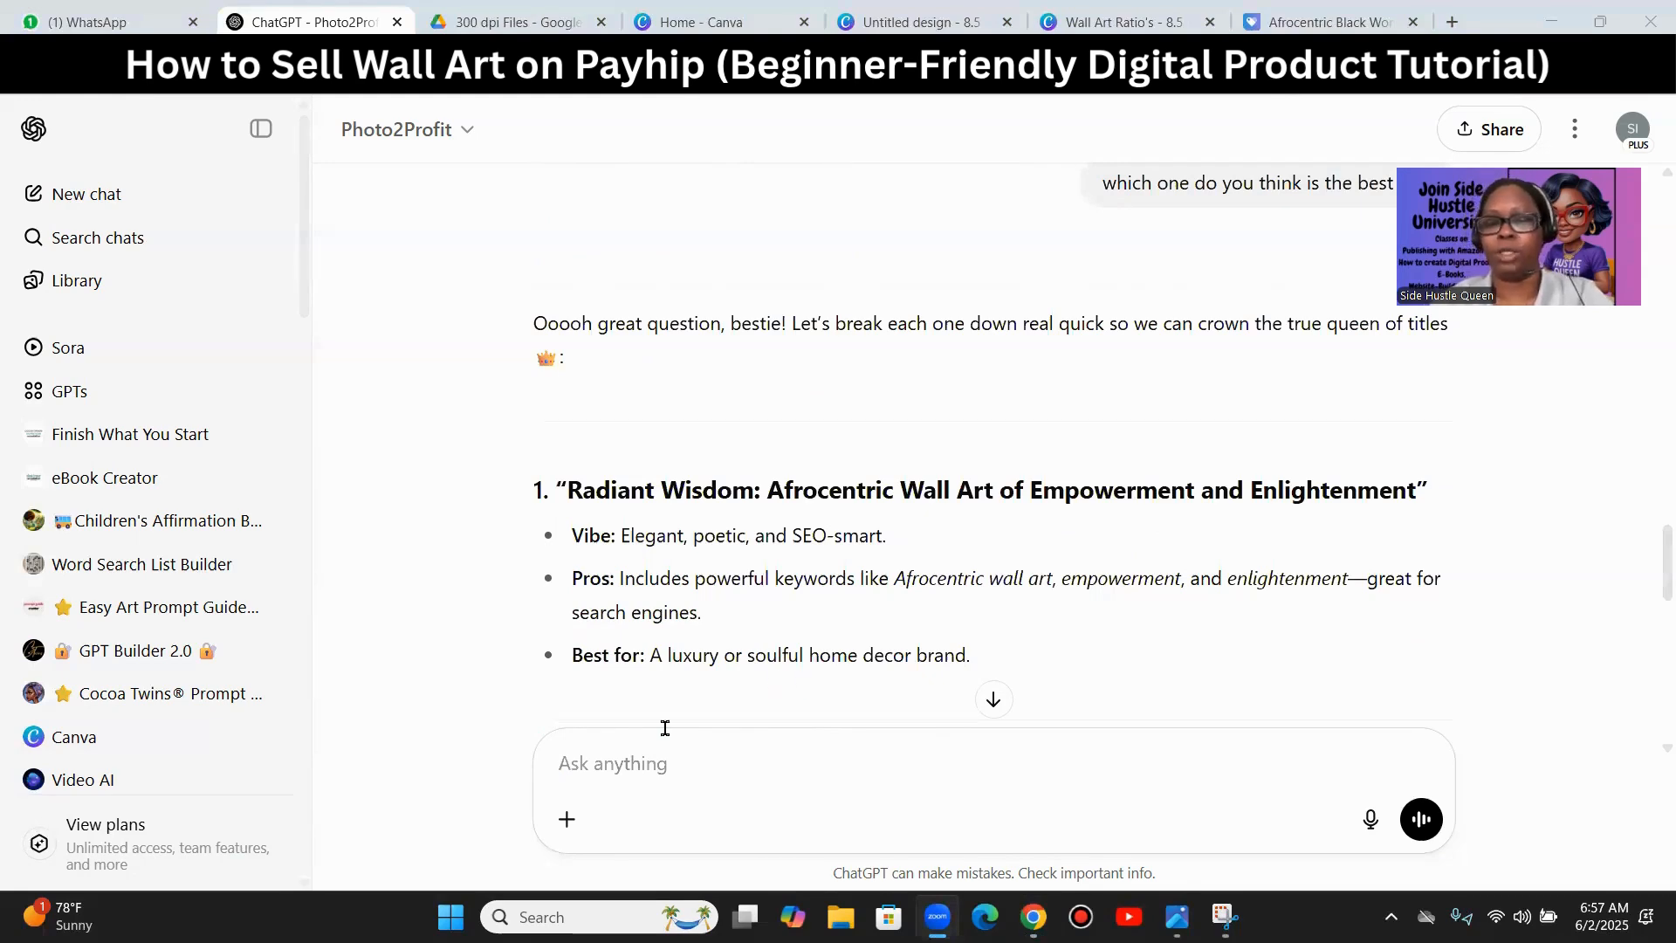
{"action": "scroll", "coordinate": [851, 646], "scroll_direction": "down", "scroll_amount": 3}
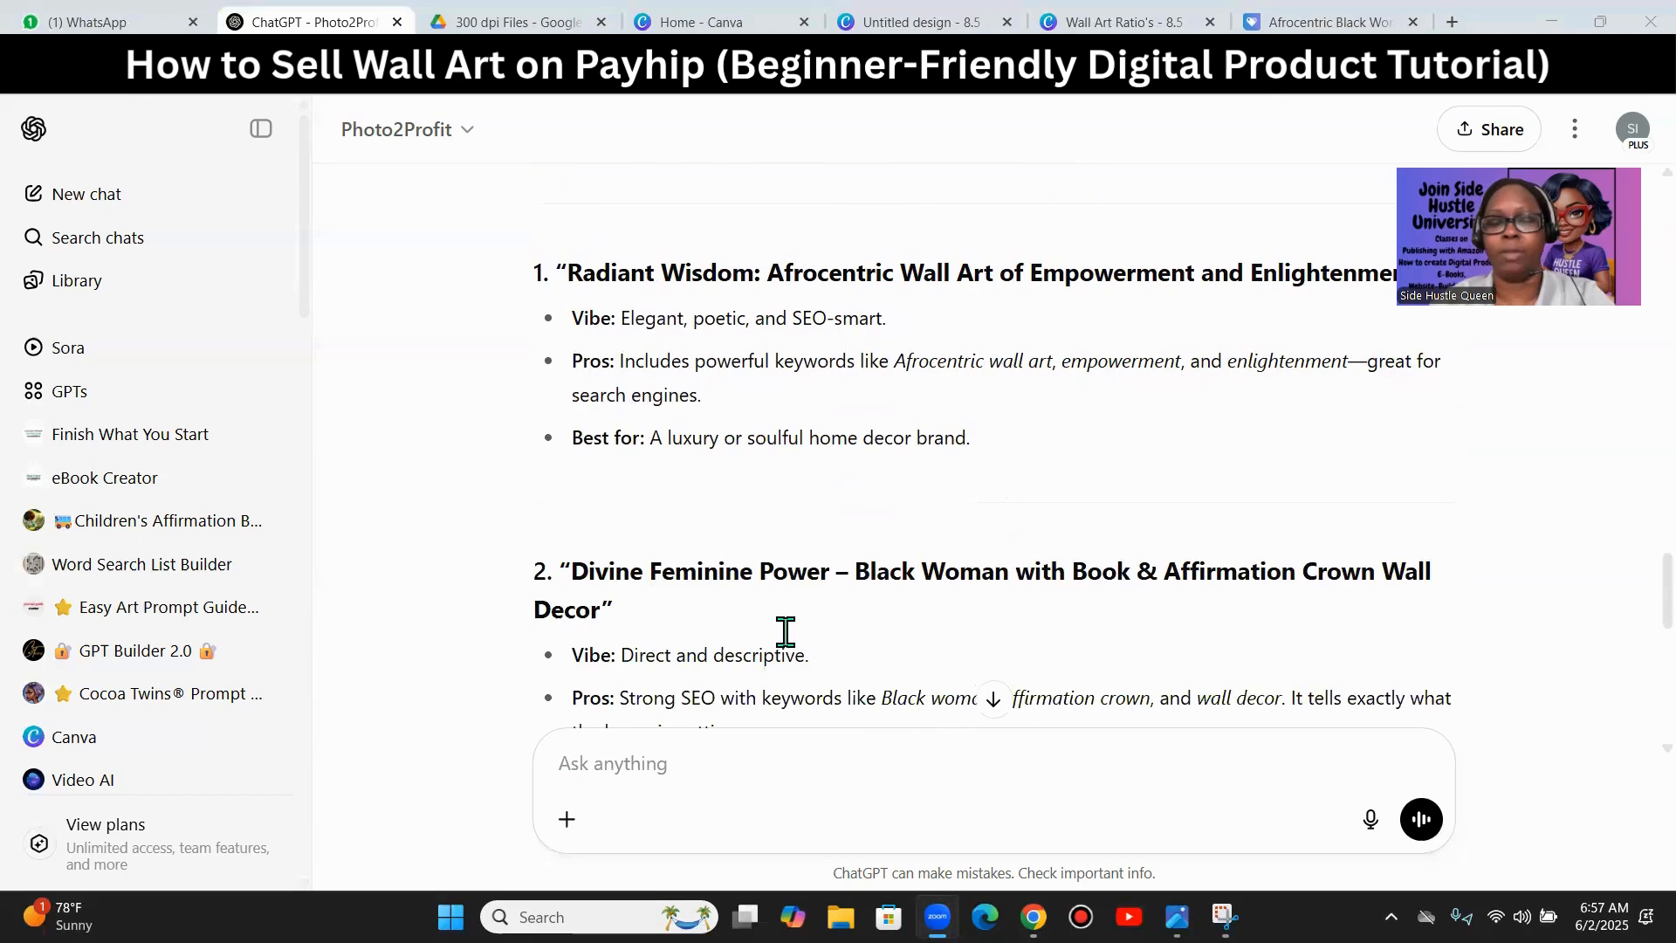
- Compare the three suggested titles and copy the top pick, "Glow & Grow: Melanin Magic Affirmation Art Print for Home or Office"
{"action": "scroll", "coordinate": [807, 547], "scroll_direction": "down", "scroll_amount": 3}
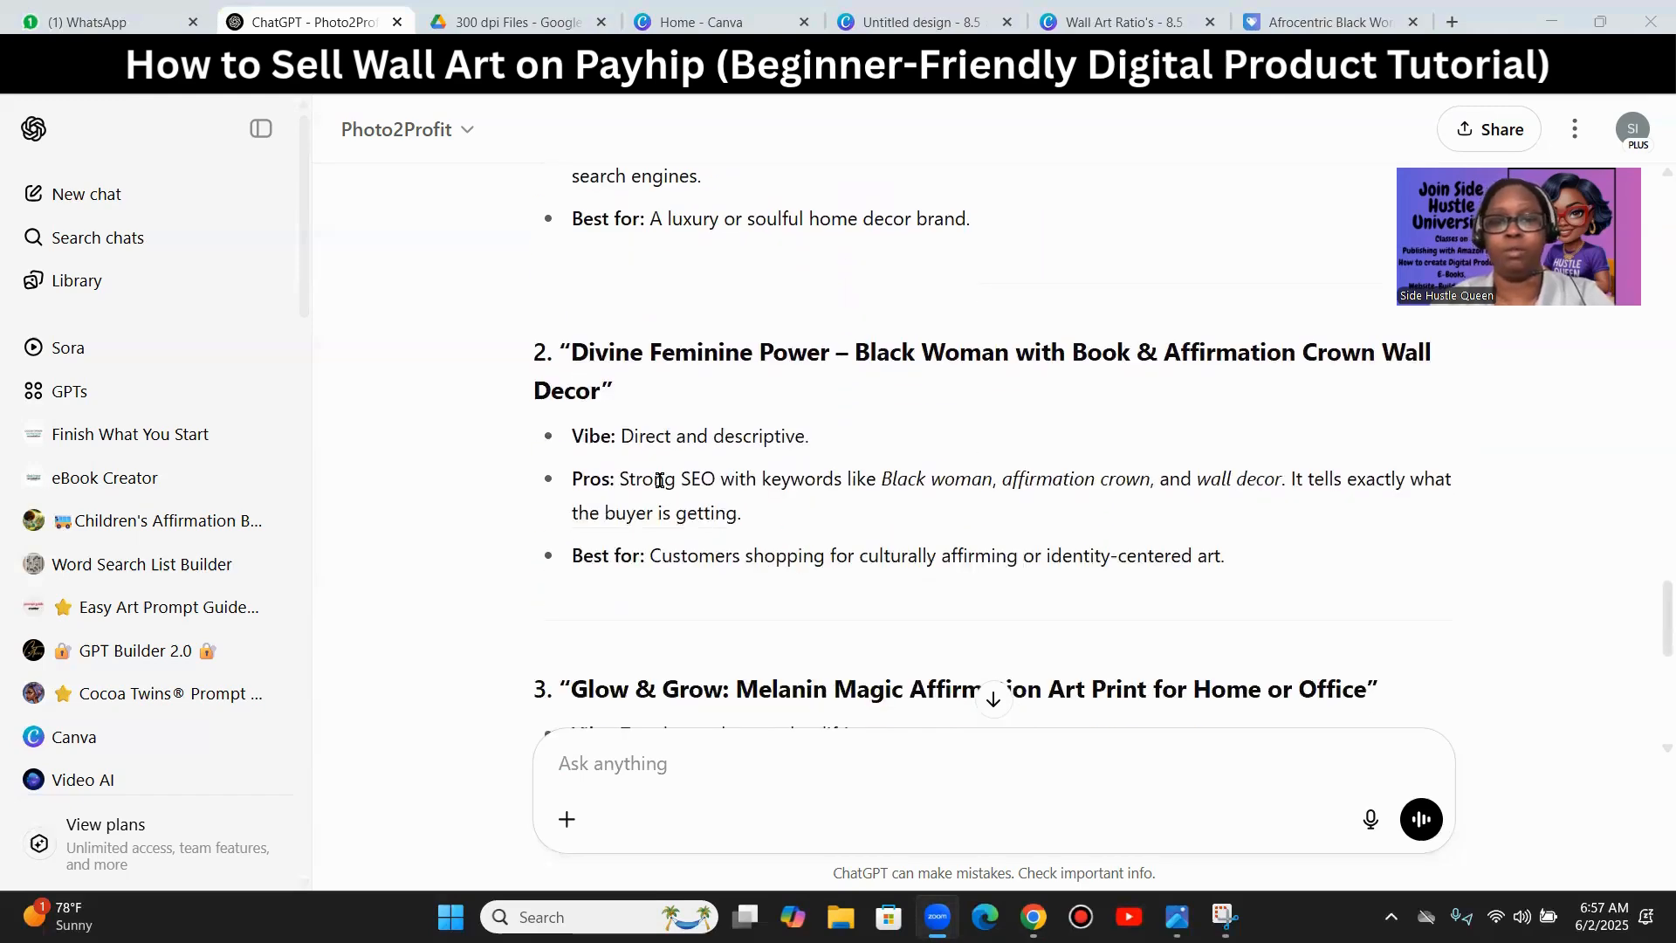
{"action": "scroll", "coordinate": [709, 478], "scroll_direction": "down", "scroll_amount": 7}
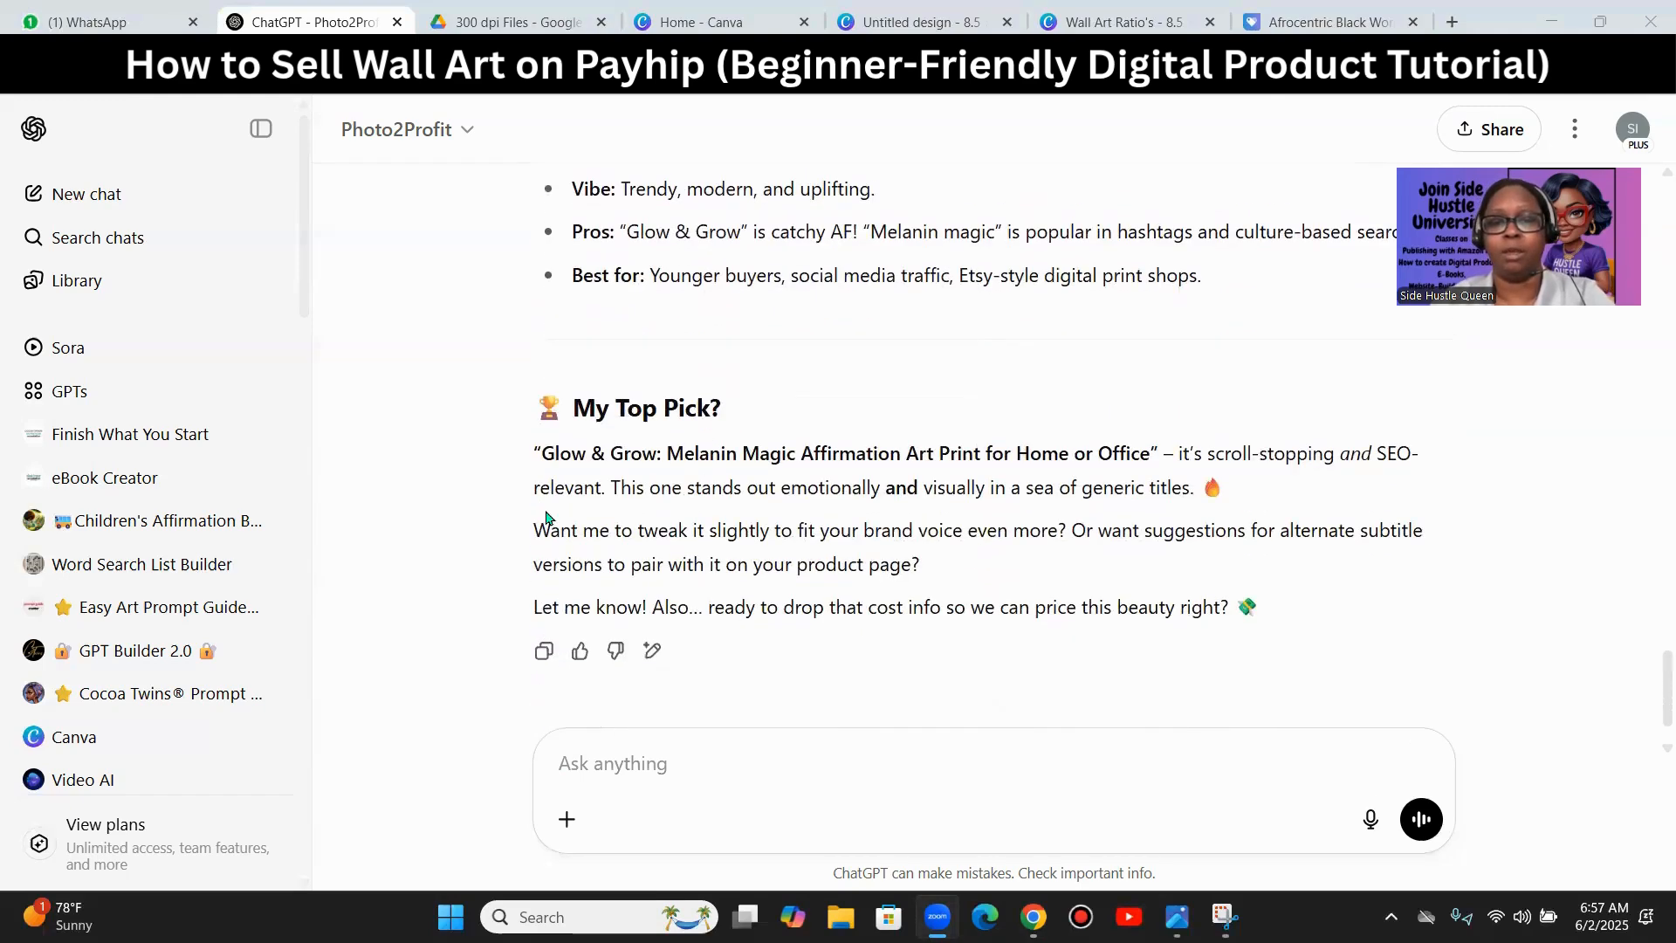
{"action": "scroll", "coordinate": [861, 393], "scroll_direction": "up", "scroll_amount": 15}
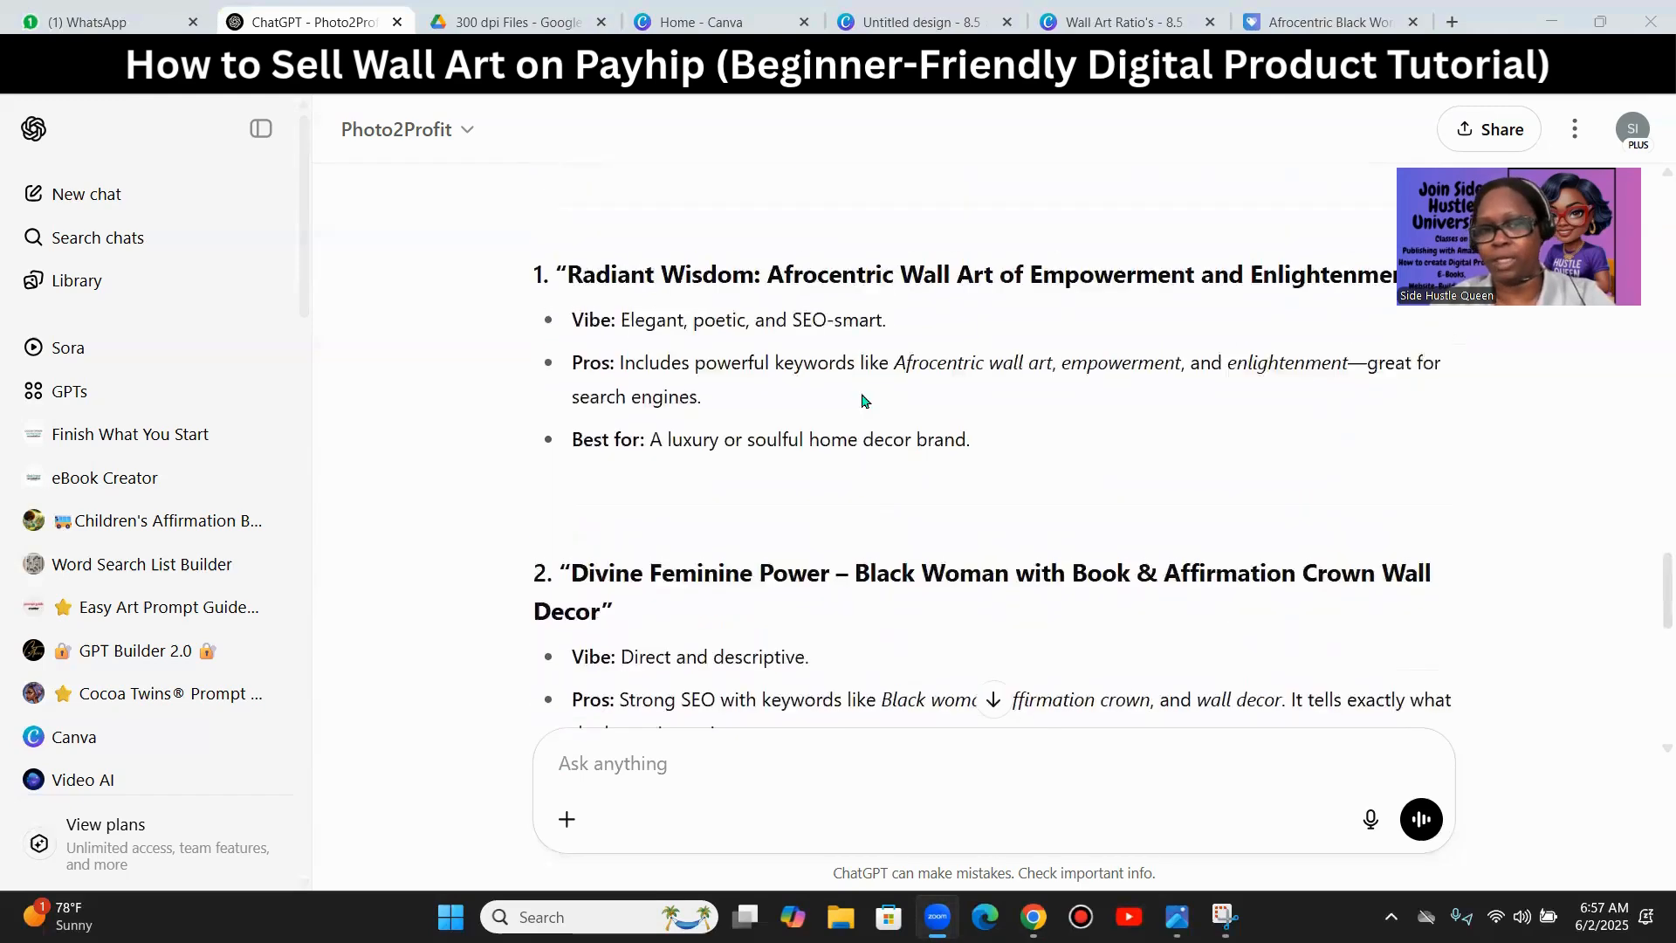
{"action": "scroll", "coordinate": [827, 430], "scroll_direction": "down", "scroll_amount": 9}
{"action": "scroll", "coordinate": [814, 450], "scroll_direction": "down", "scroll_amount": 7}
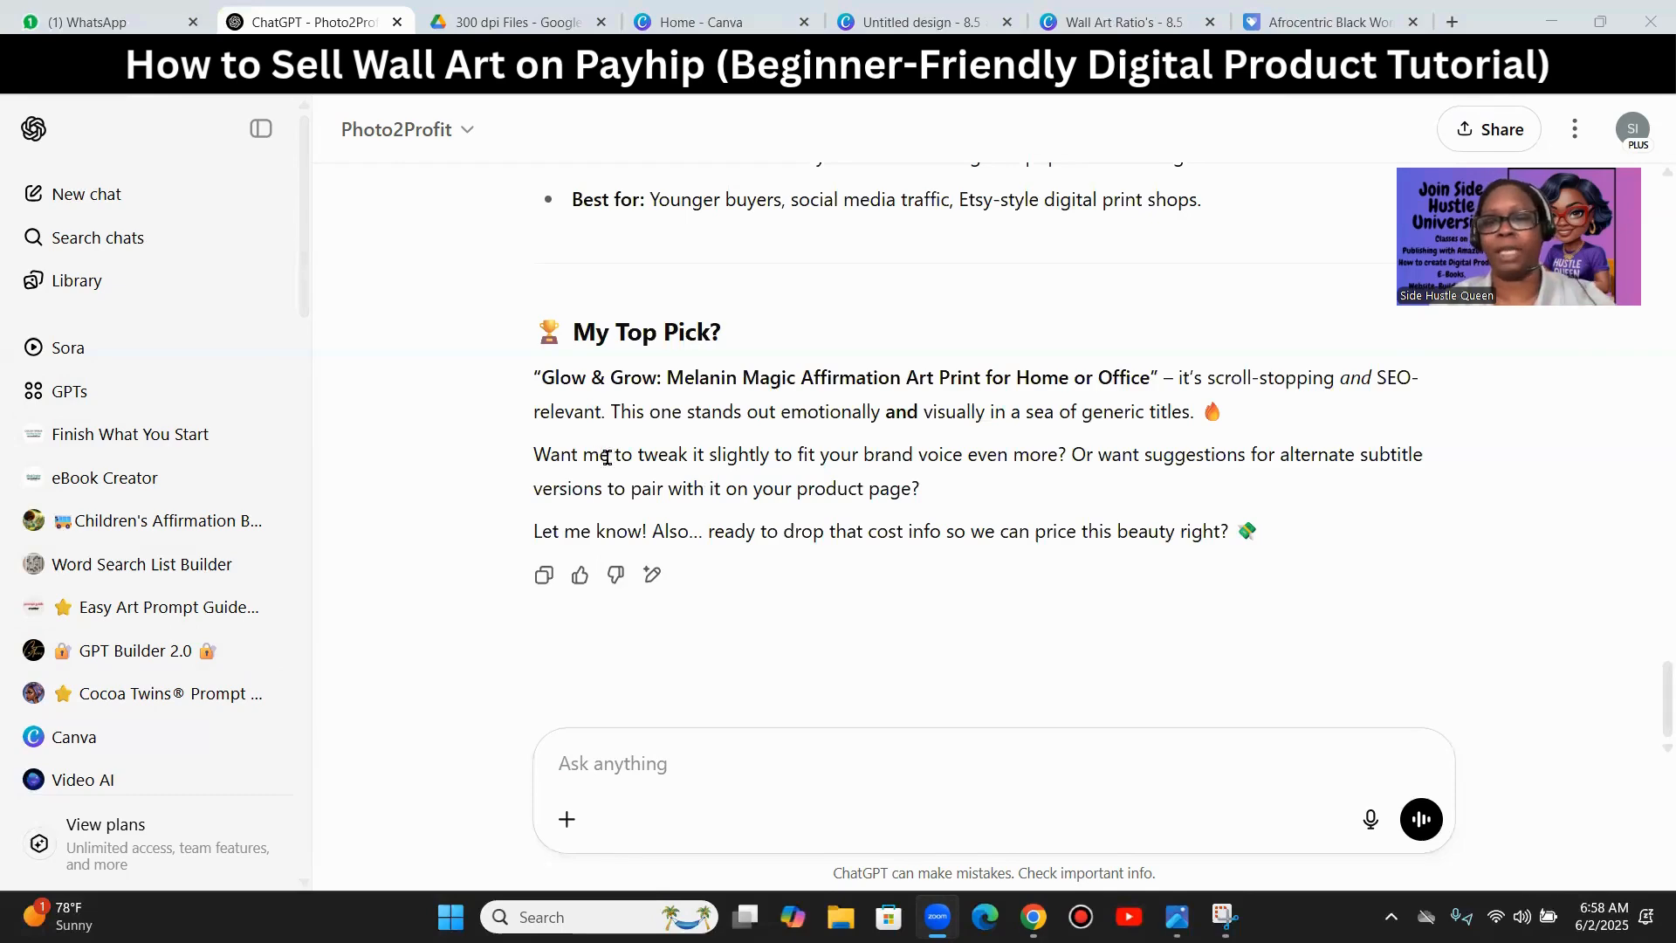
{"action": "left_click_drag", "start_coordinate": [1145, 379], "coordinate": [510, 399]}
{"action": "key", "text": "ctrl+c"}
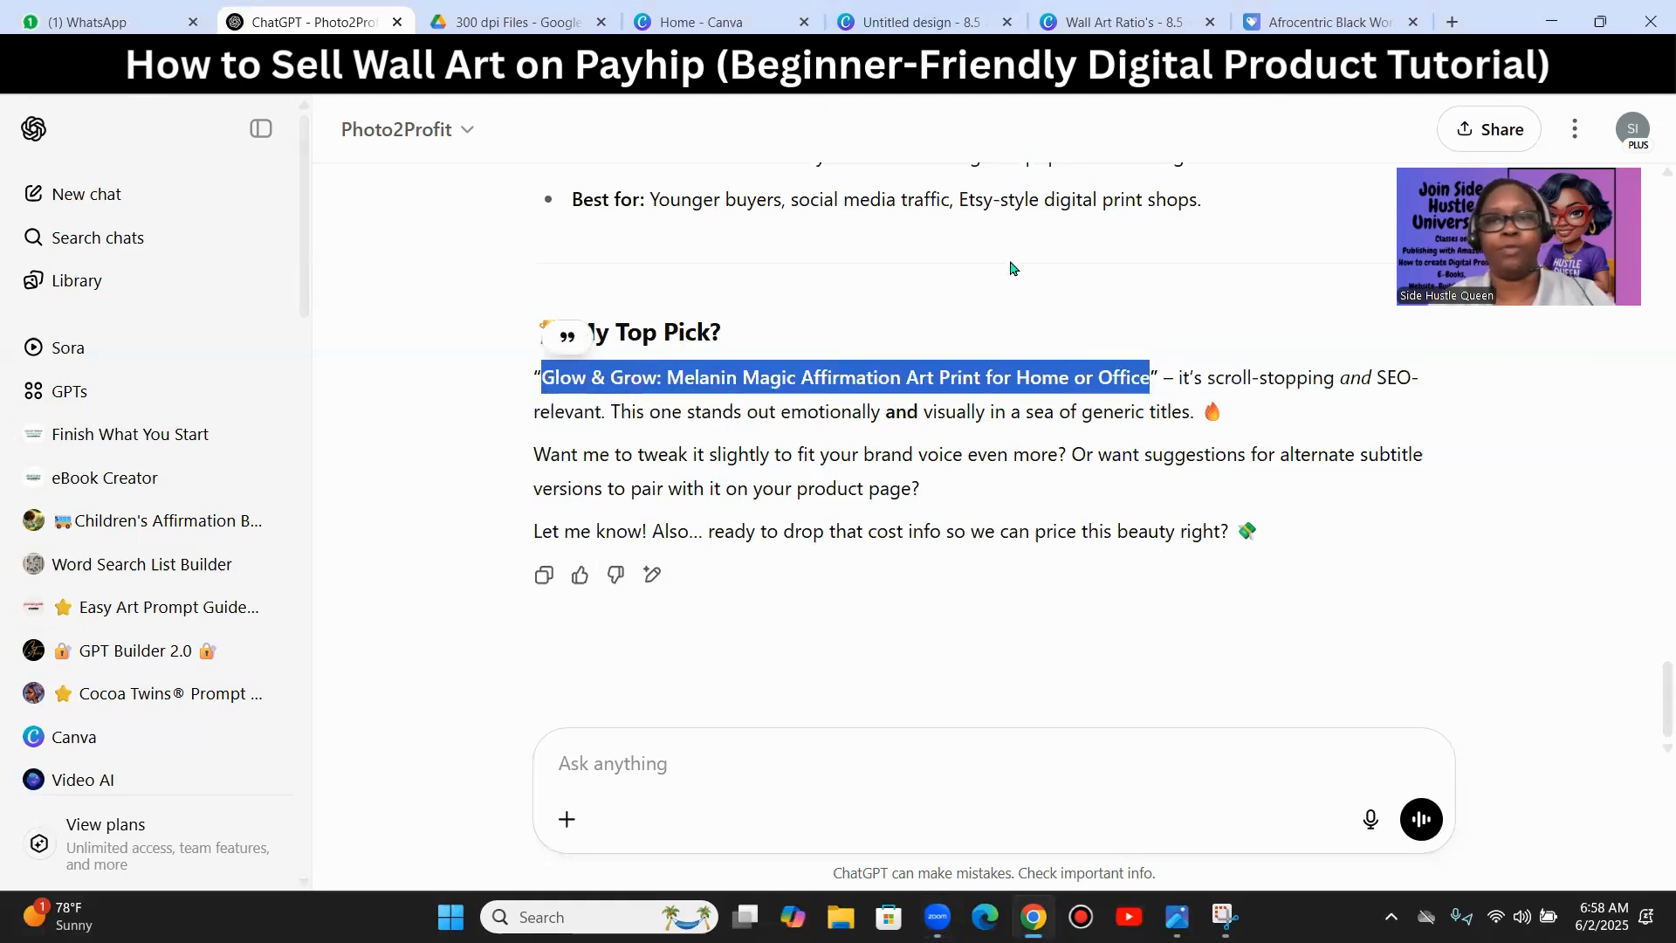
- Switch to Canva, close its home page, and return to the untitled 8.5 × 11 in mockup design
{"action": "scroll", "coordinate": [1011, 268], "scroll_direction": "up", "scroll_amount": 5}
{"action": "left_click", "coordinate": [698, 21]}
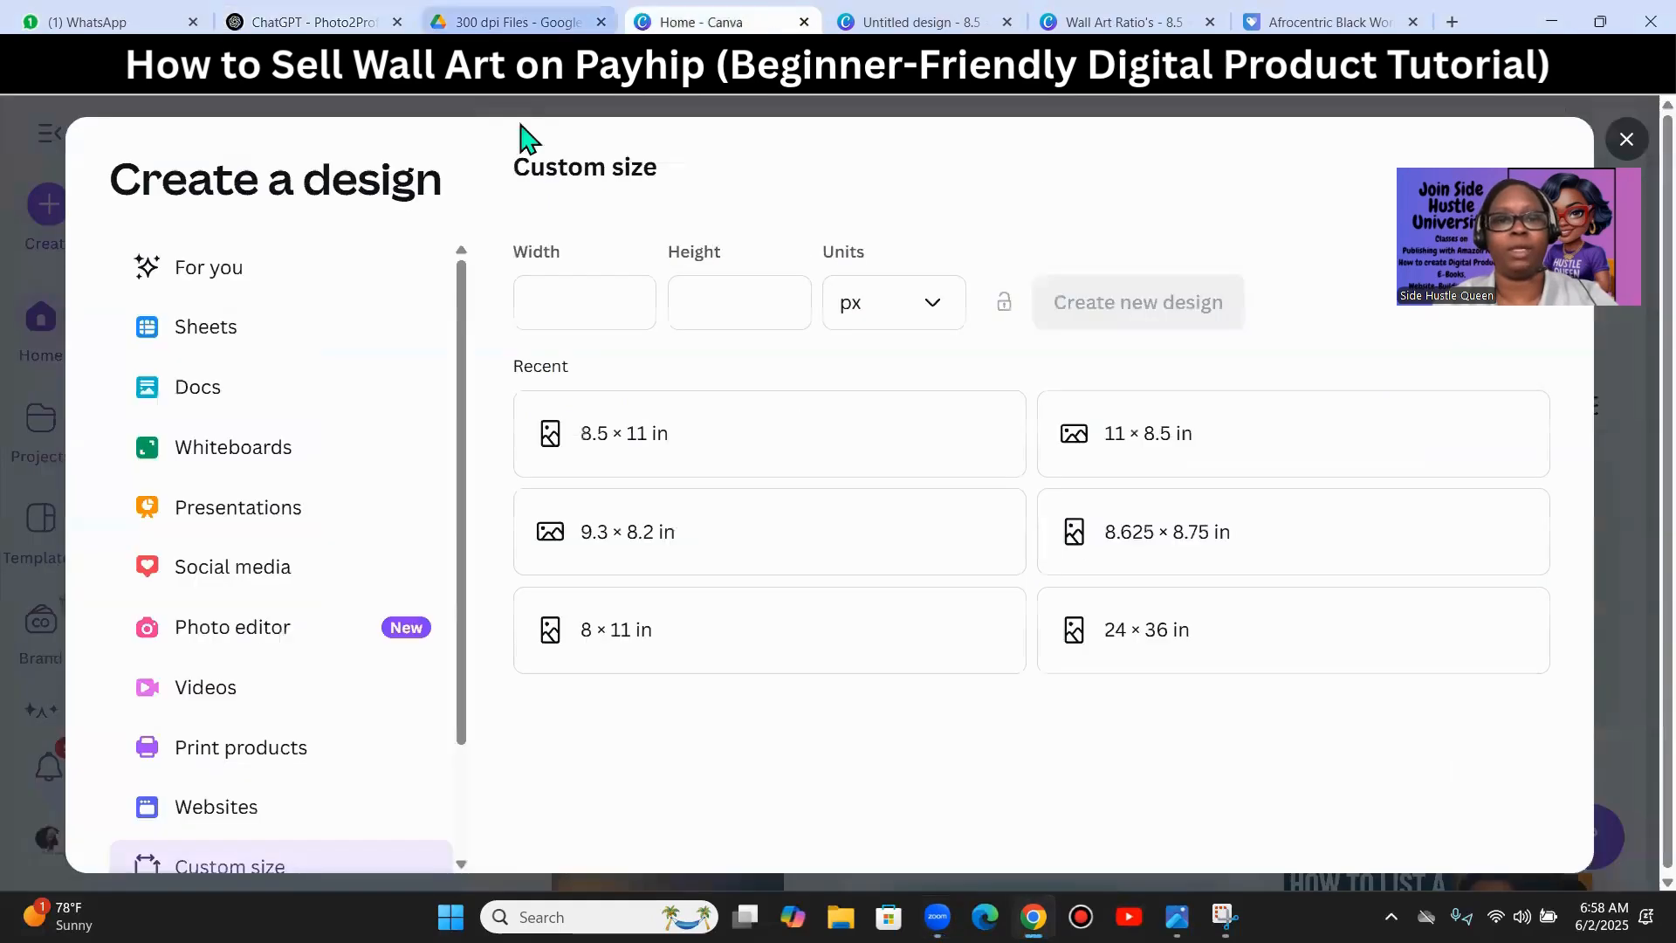
{"action": "left_click", "coordinate": [804, 22]}
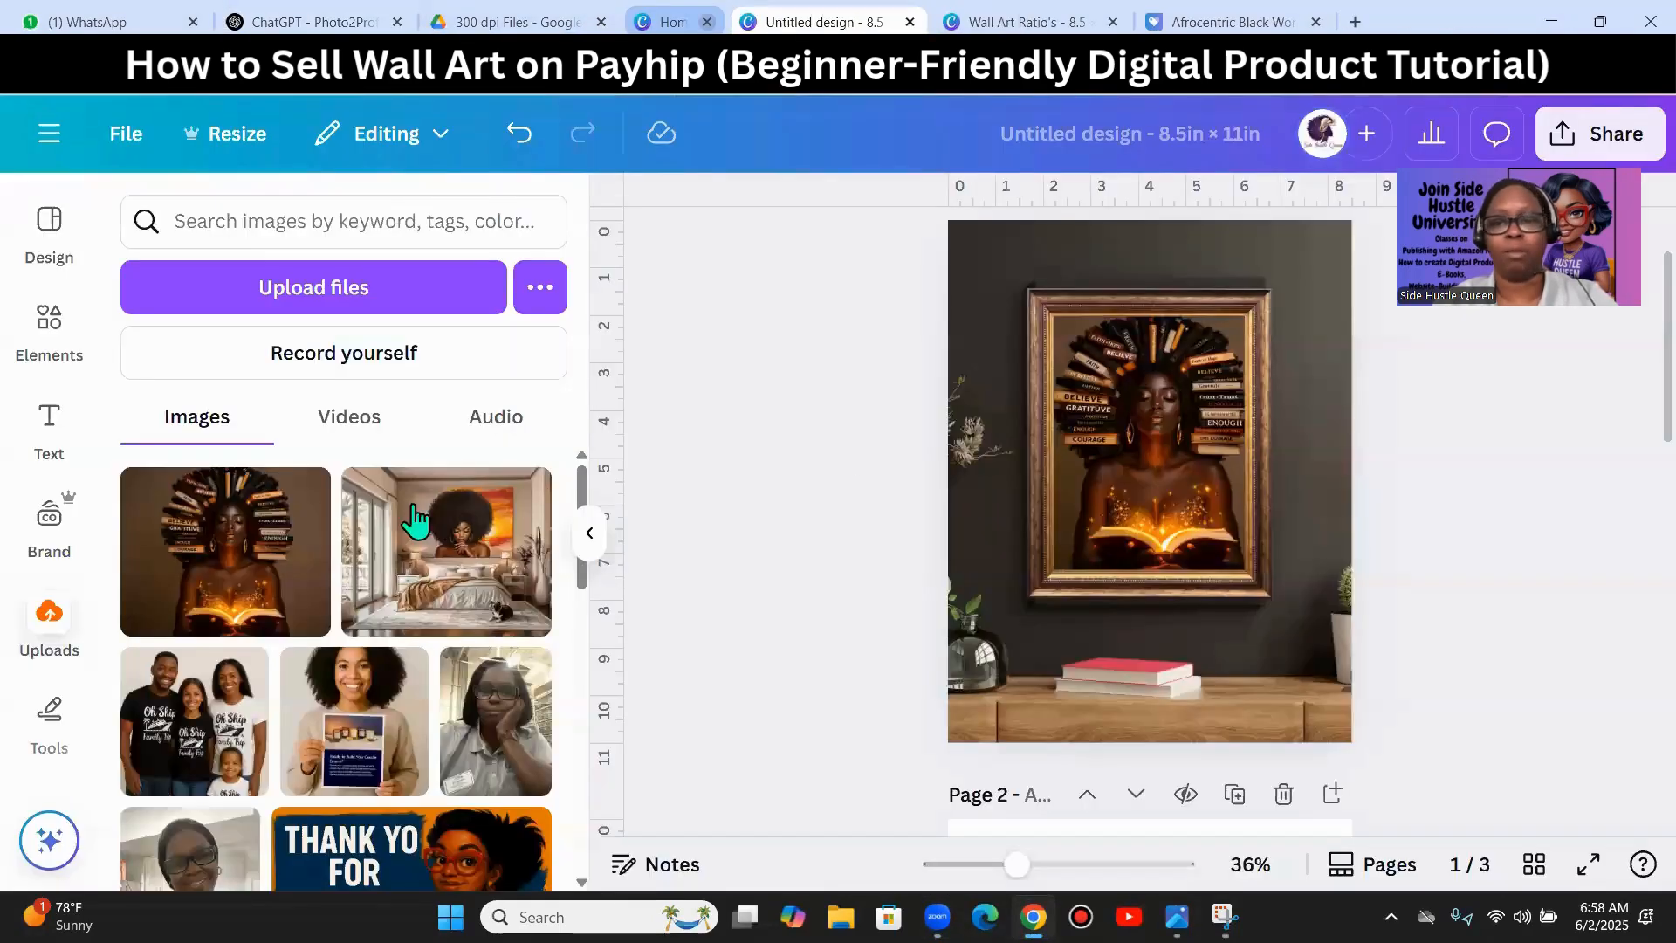
- Add a square to page 1, stretch it into a wide band below the framed art, and fill it black
{"action": "left_click", "coordinate": [51, 349]}
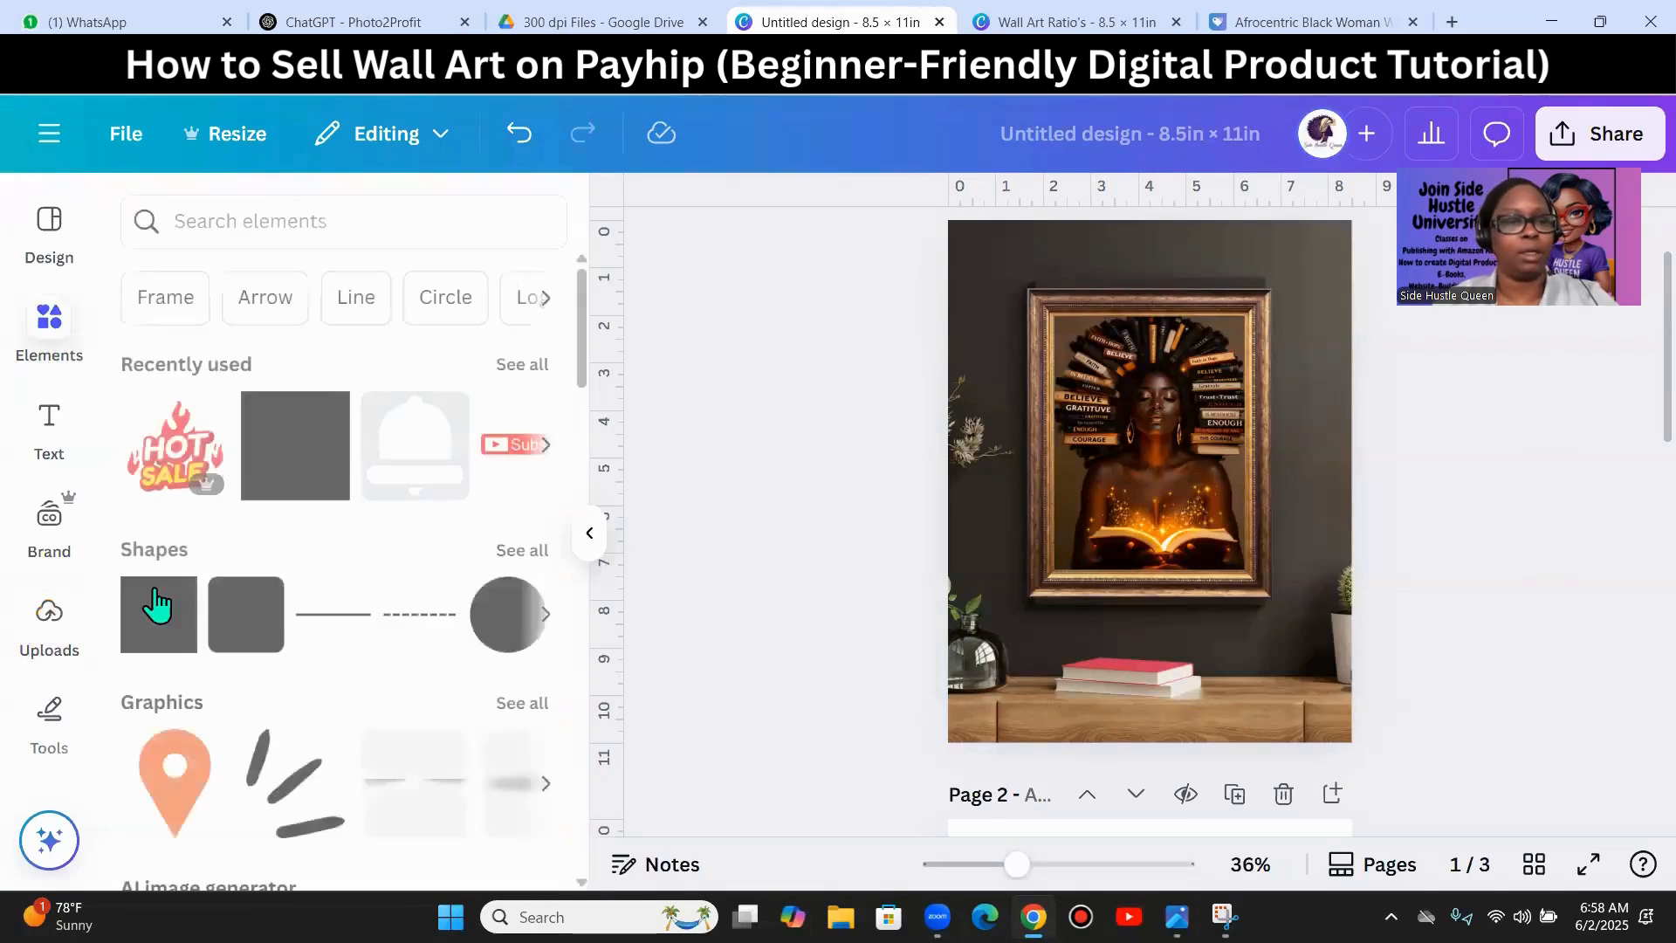
{"action": "left_click", "coordinate": [158, 602]}
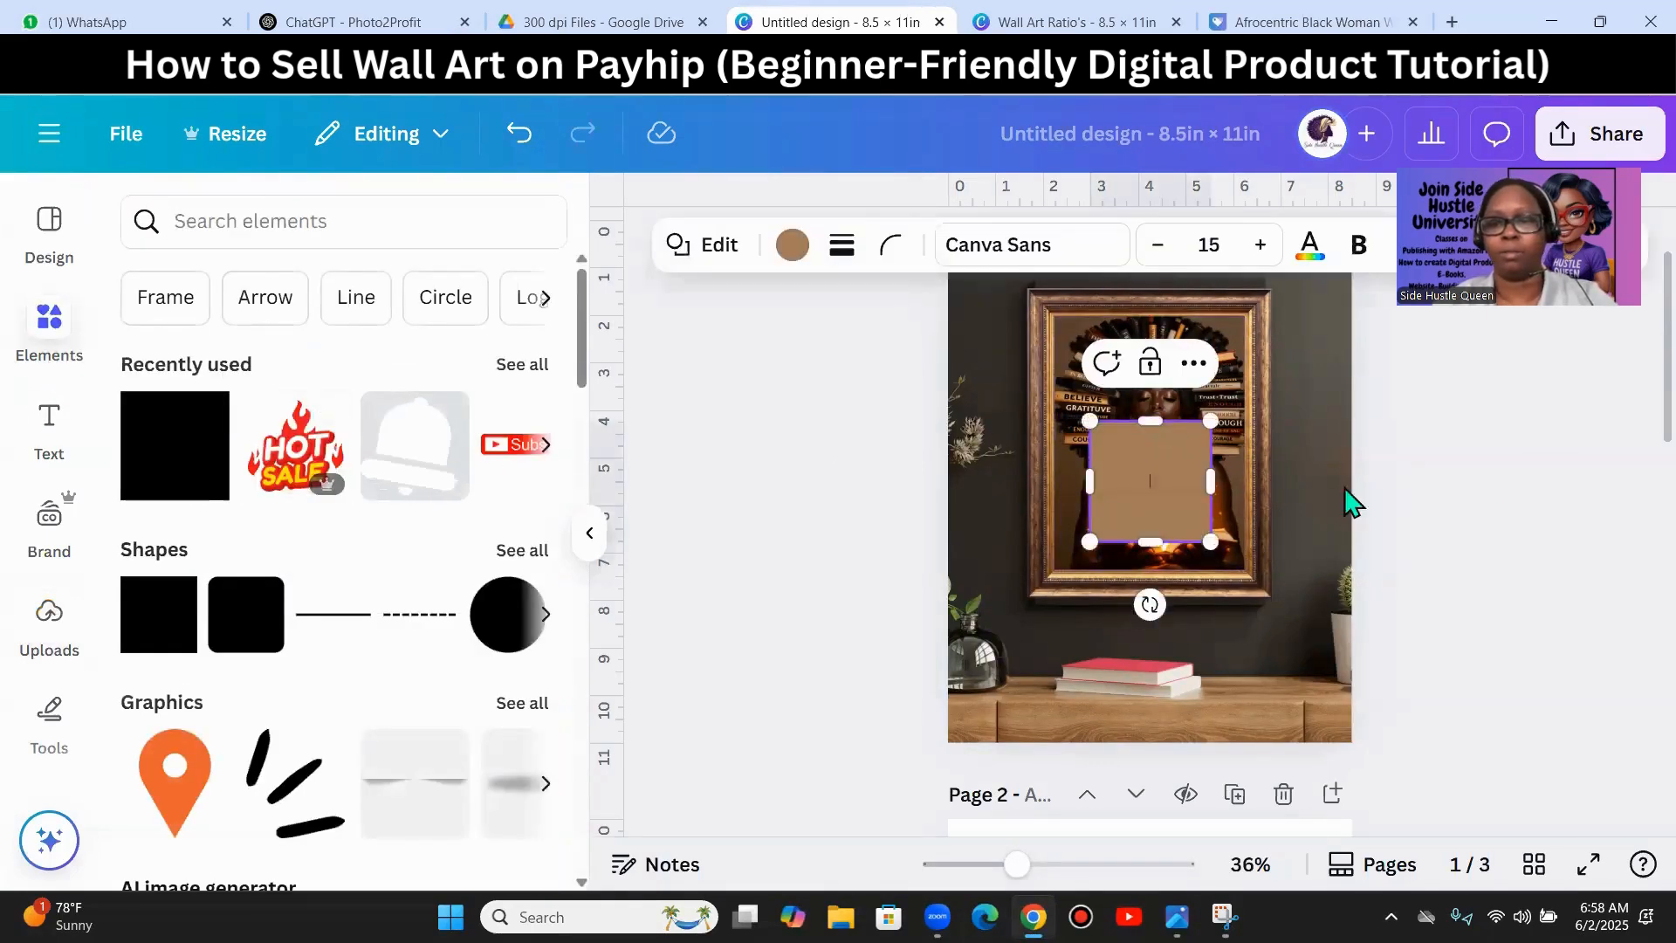
{"action": "left_click_drag", "start_coordinate": [1190, 541], "coordinate": [1343, 657]}
{"action": "left_click_drag", "start_coordinate": [1145, 599], "coordinate": [1151, 635]}
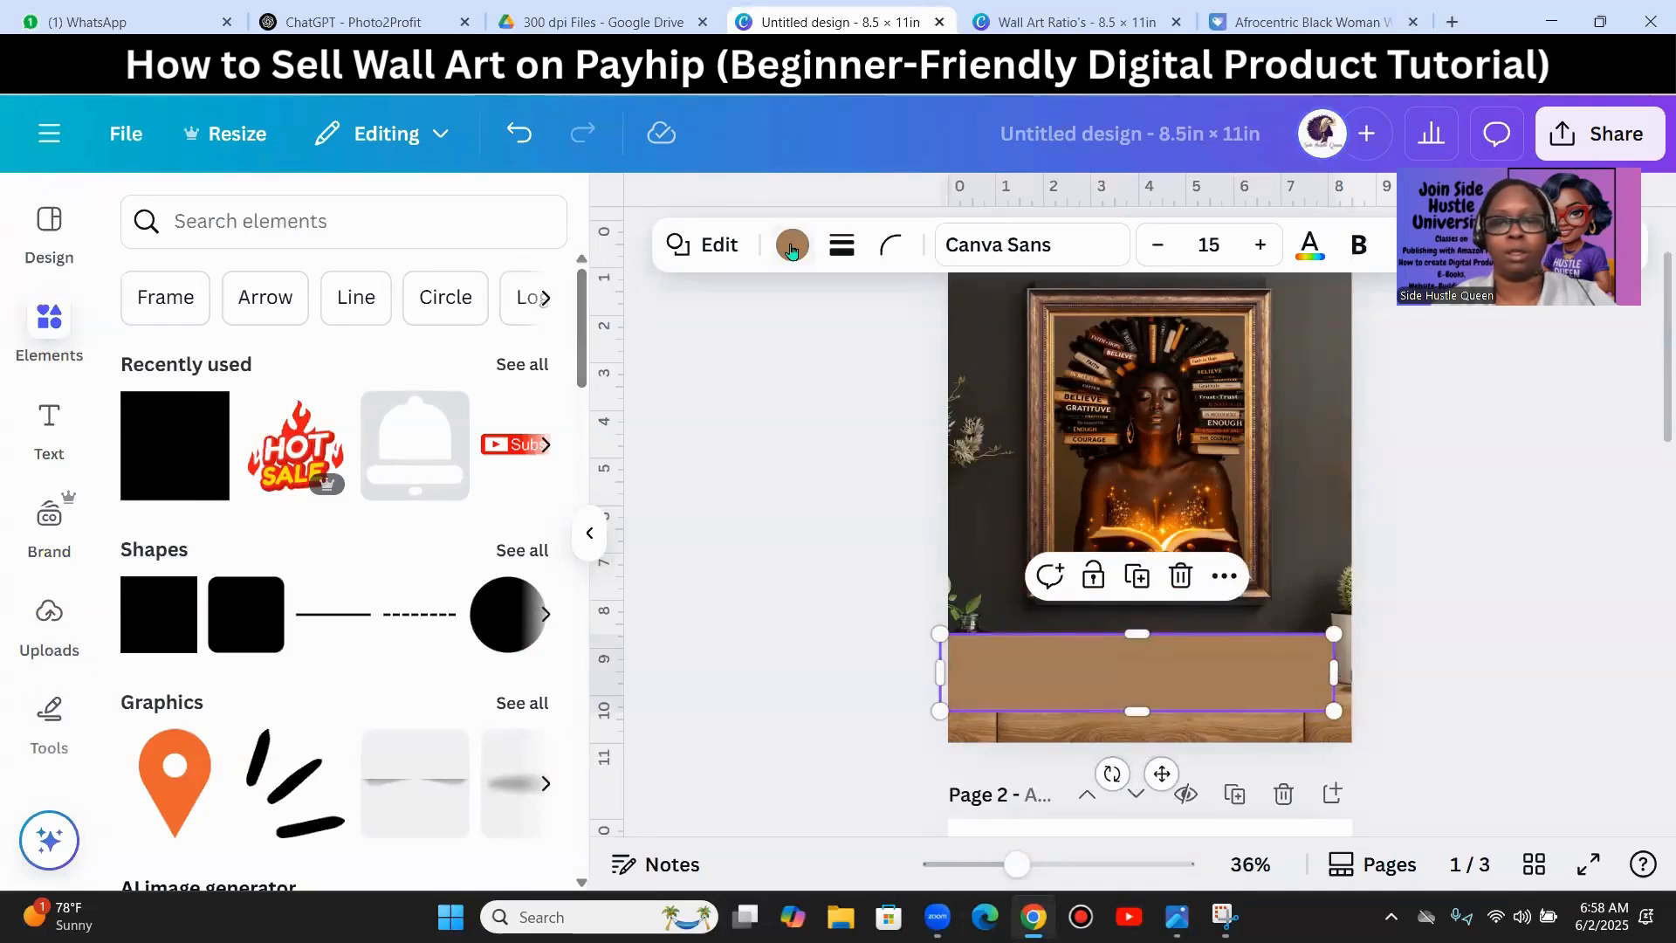
{"action": "left_click", "coordinate": [778, 251]}
{"action": "left_click", "coordinate": [301, 419]}
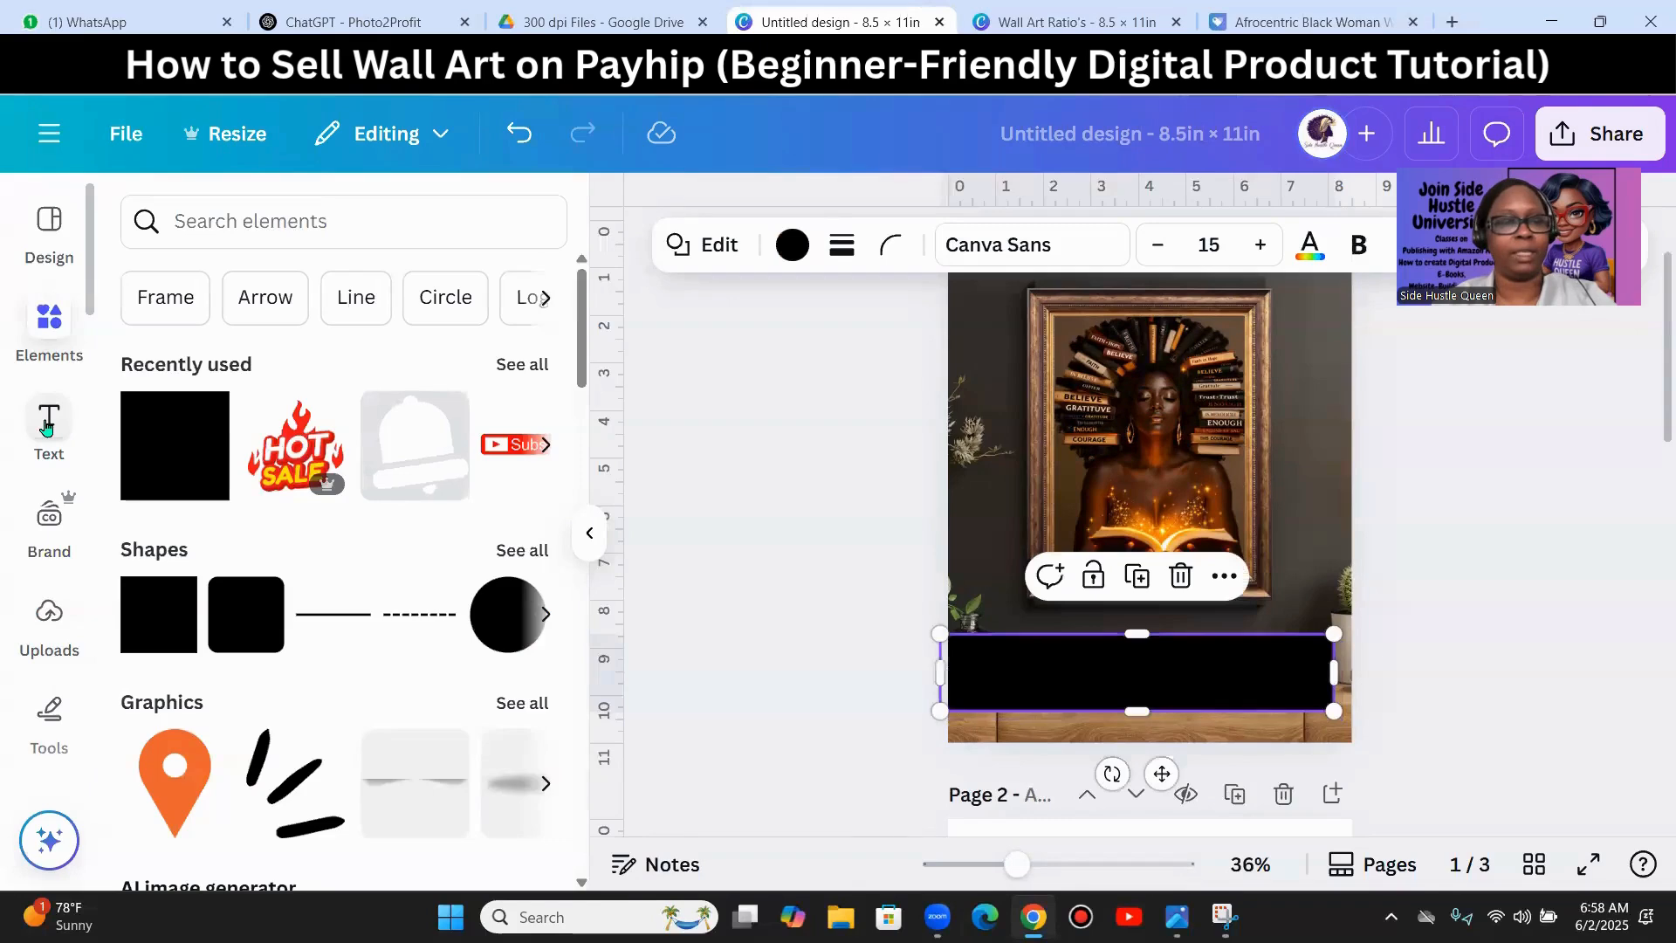
- Add a subheading on the black band and replace its text with the copied title "Glow & Grow: Melanin Magic Affirmation Art Print for Home or Office"
{"action": "left_click", "coordinate": [49, 426]}
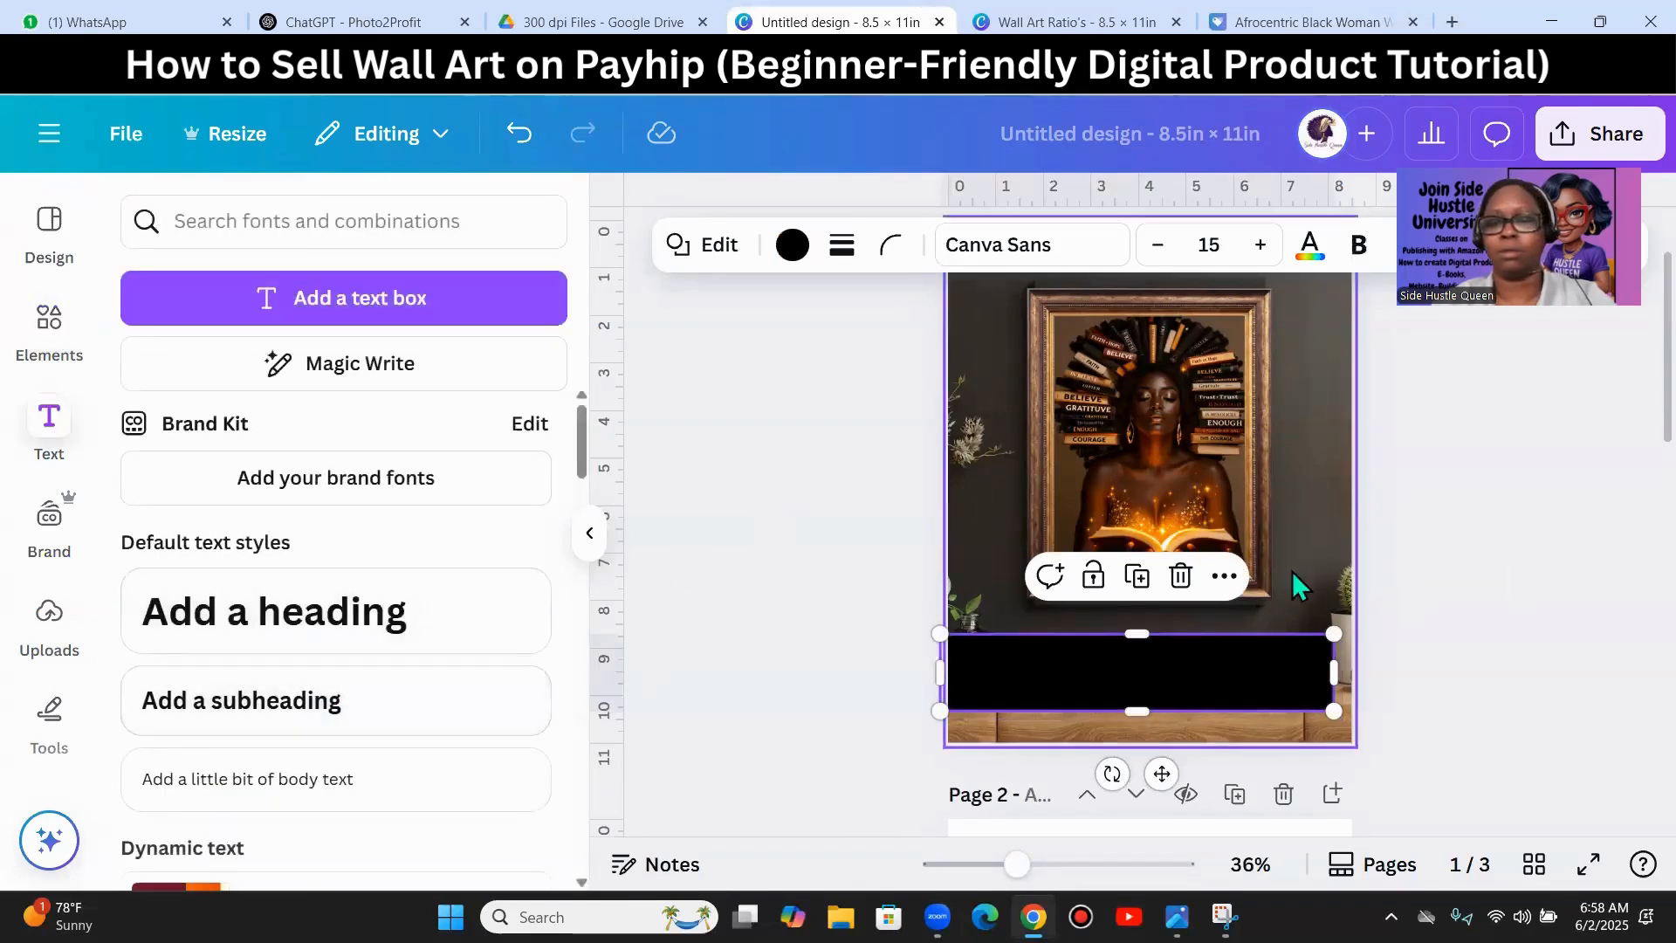
{"action": "left_click", "coordinate": [271, 707]}
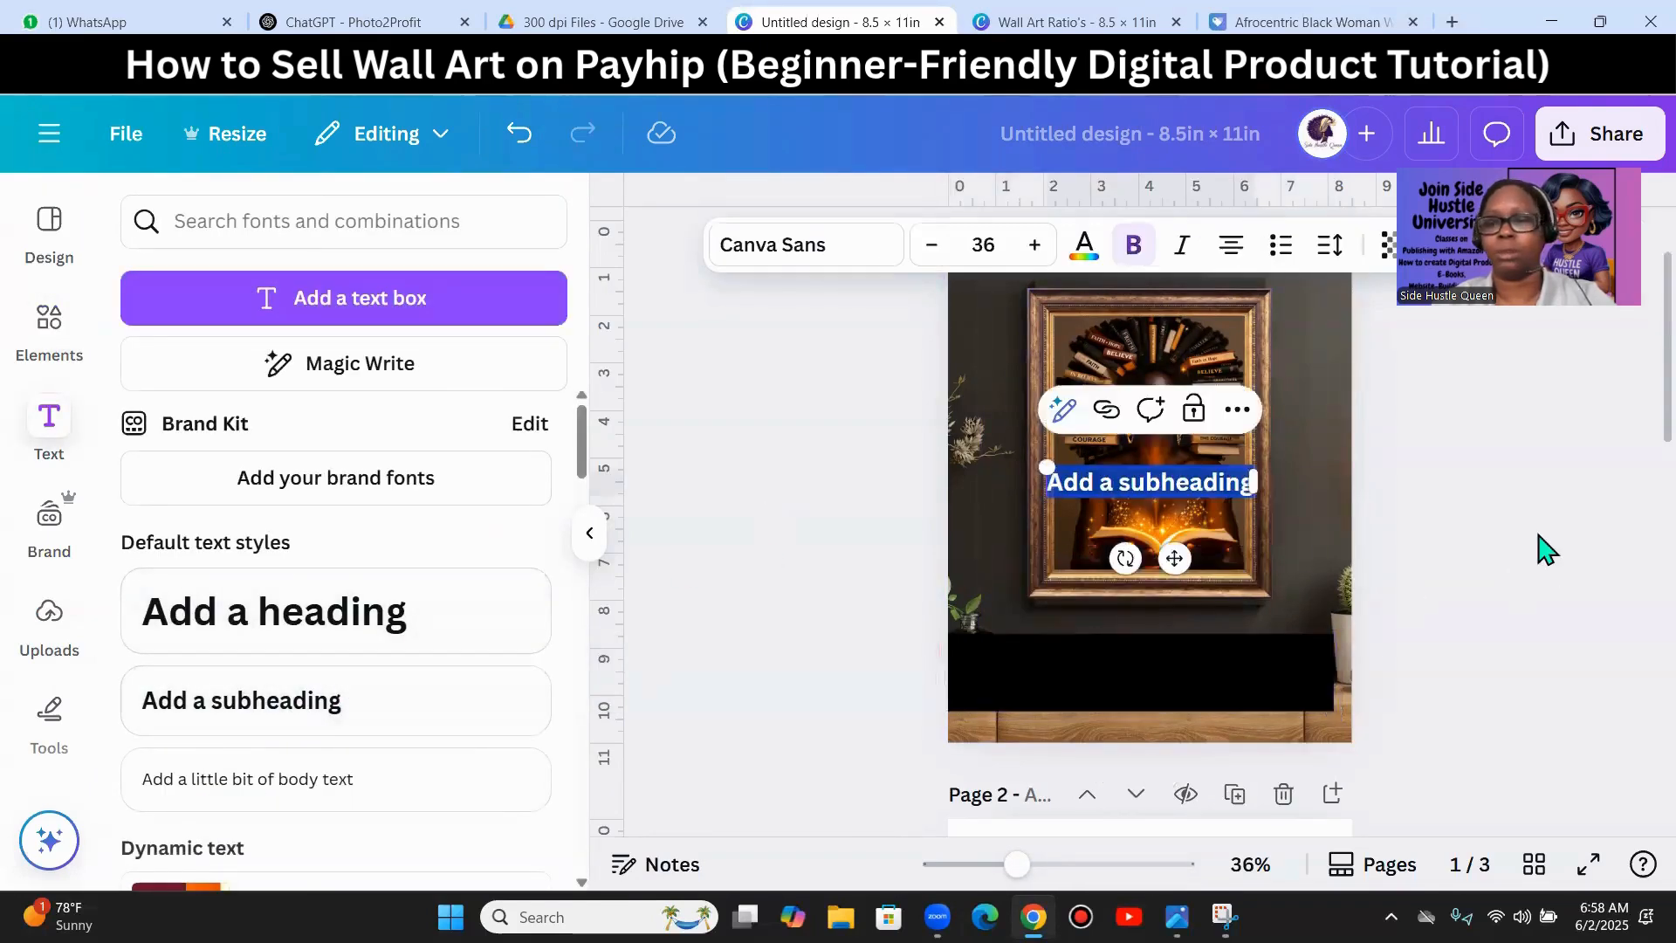
{"action": "left_click", "coordinate": [1378, 524]}
{"action": "left_click_drag", "start_coordinate": [1190, 520], "coordinate": [1329, 699]}
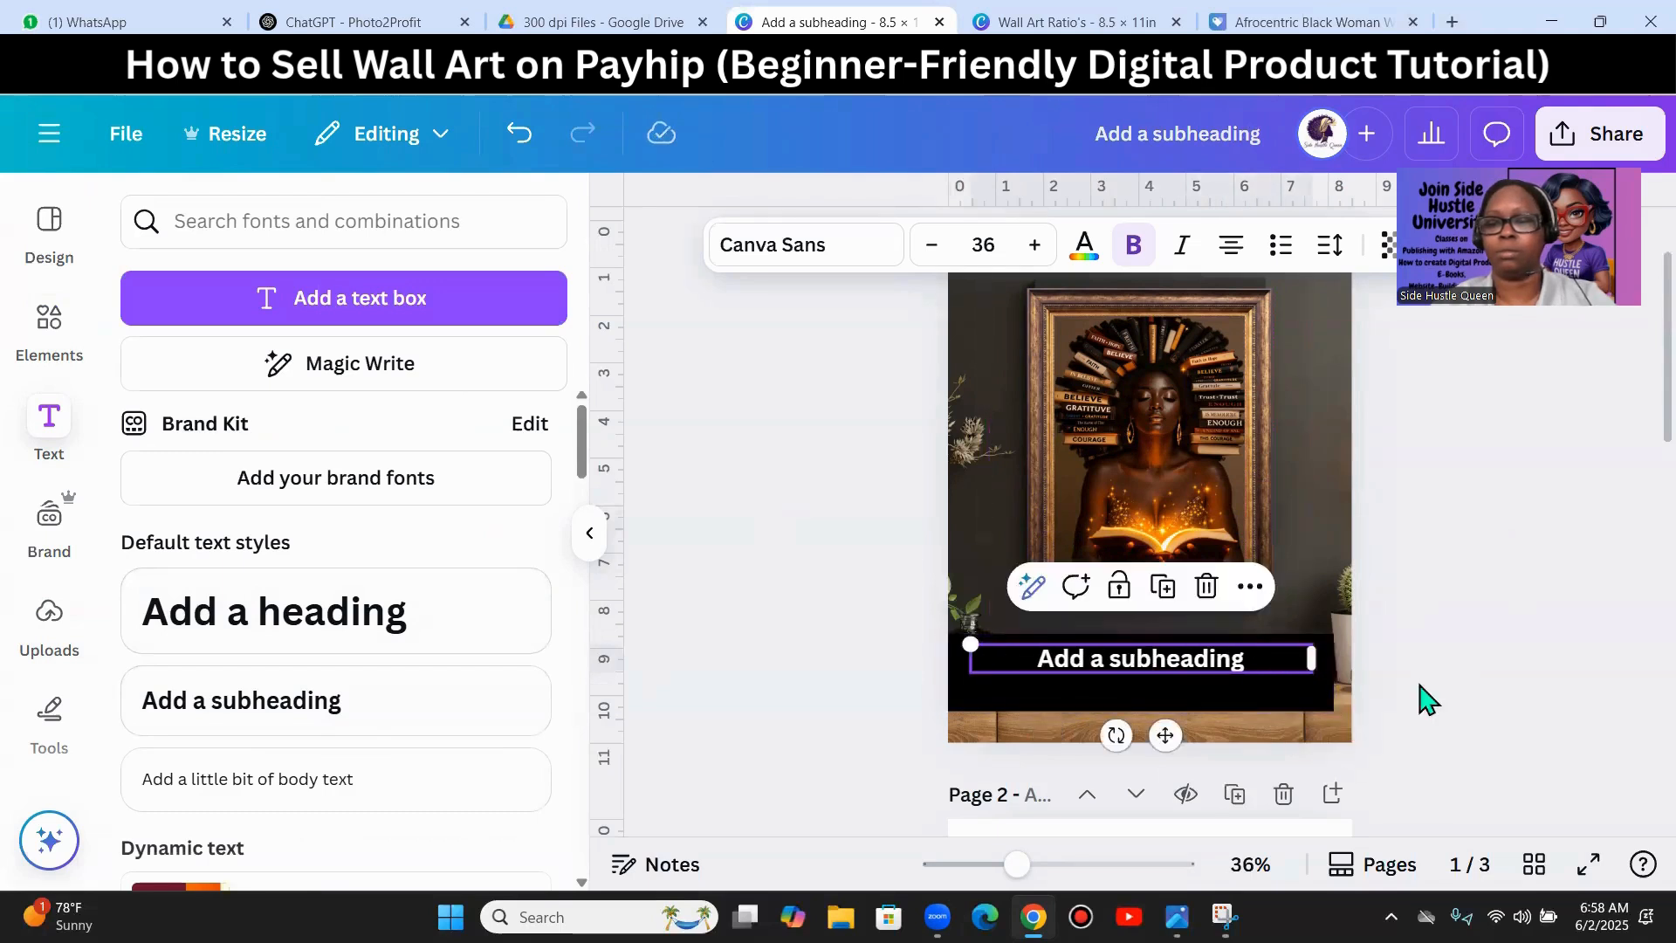
{"action": "left_click", "coordinate": [1440, 677]}
{"action": "left_click_drag", "start_coordinate": [1104, 655], "coordinate": [1104, 660]}
{"action": "double_click", "coordinate": [1104, 659]}
{"action": "key", "text": "ctrl+v"}
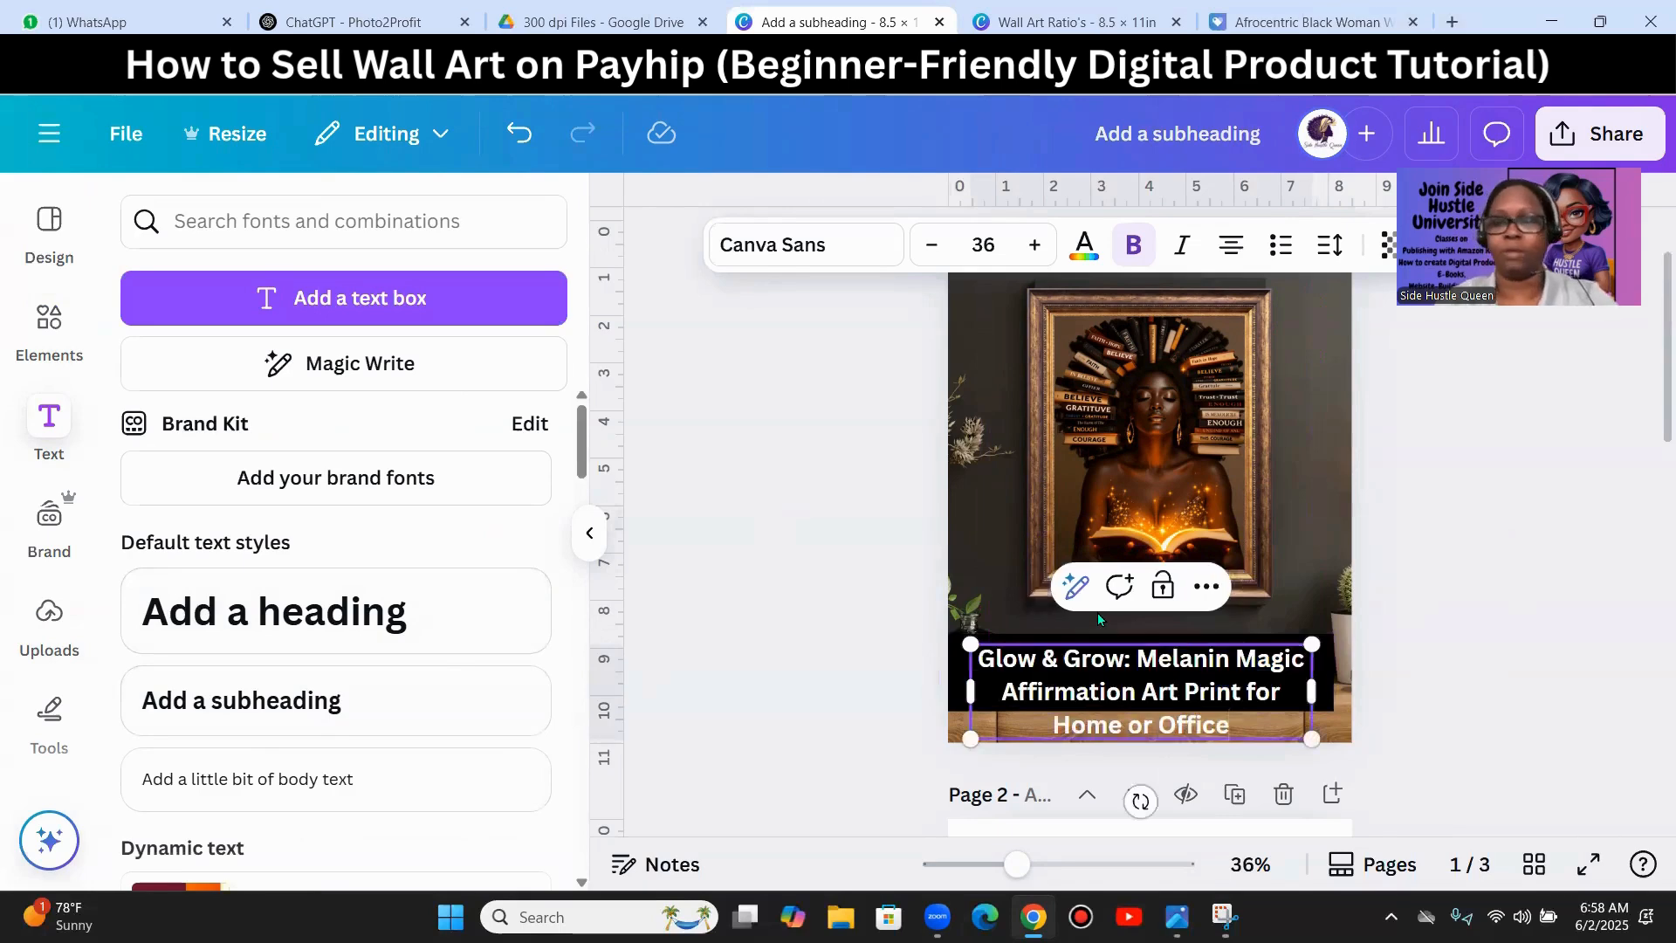
- Try the fonts Kingred Modern, Montserrat and Archivo Black on the title text
{"action": "left_click", "coordinate": [787, 268]}
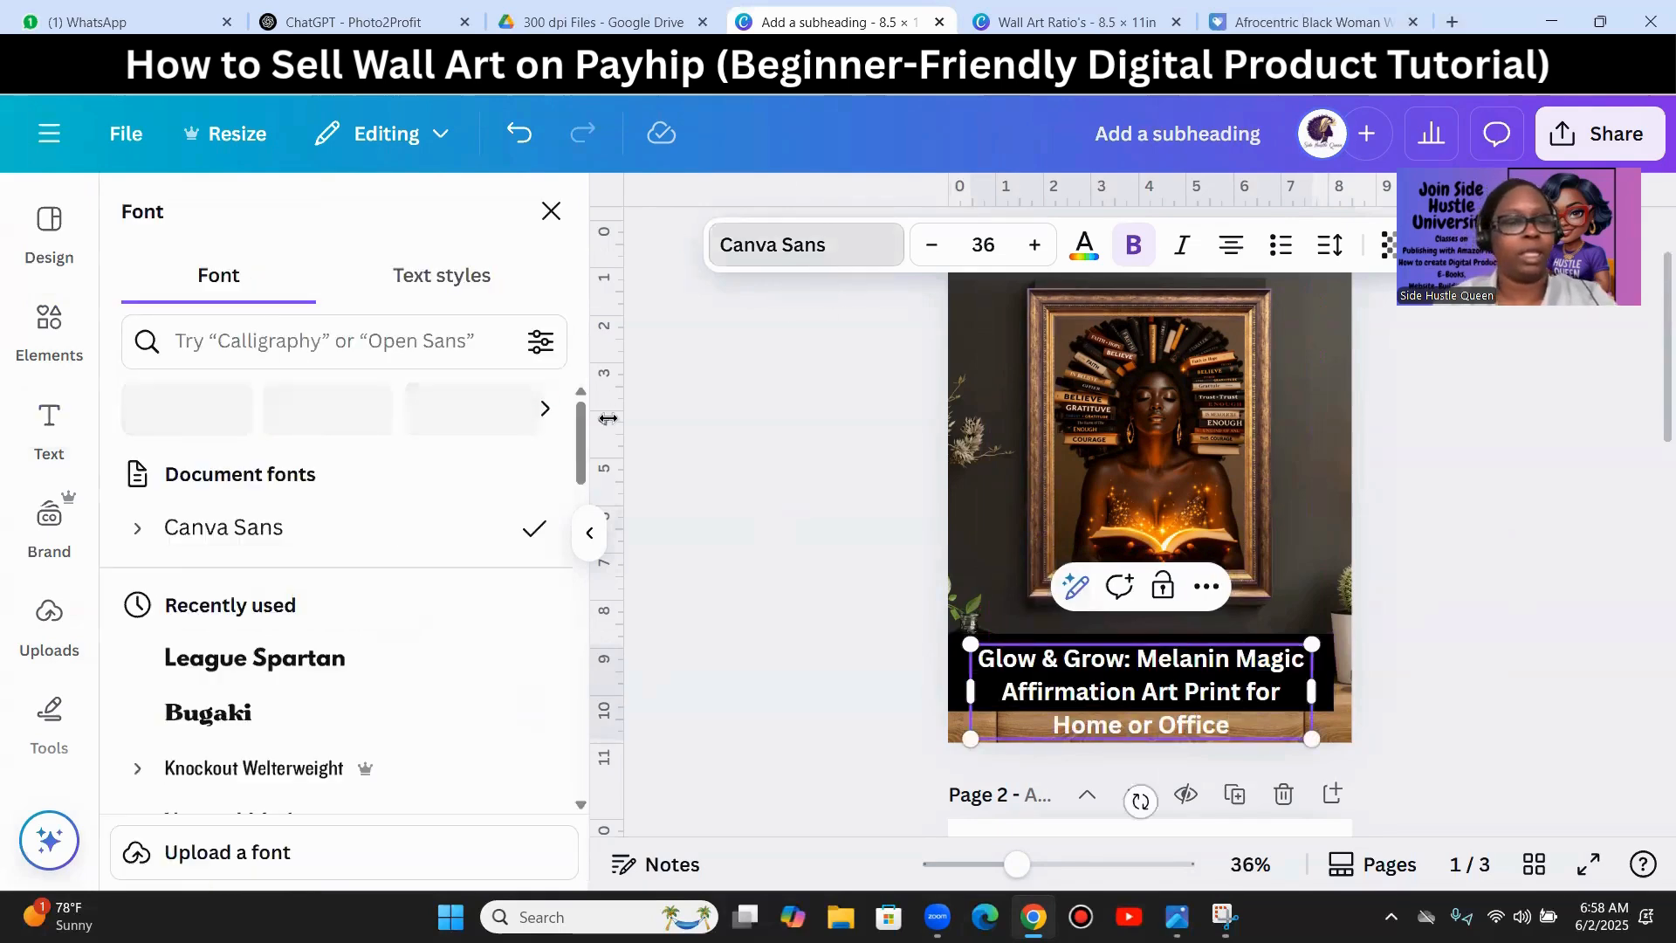
{"action": "scroll", "coordinate": [198, 568], "scroll_direction": "down", "scroll_amount": 3}
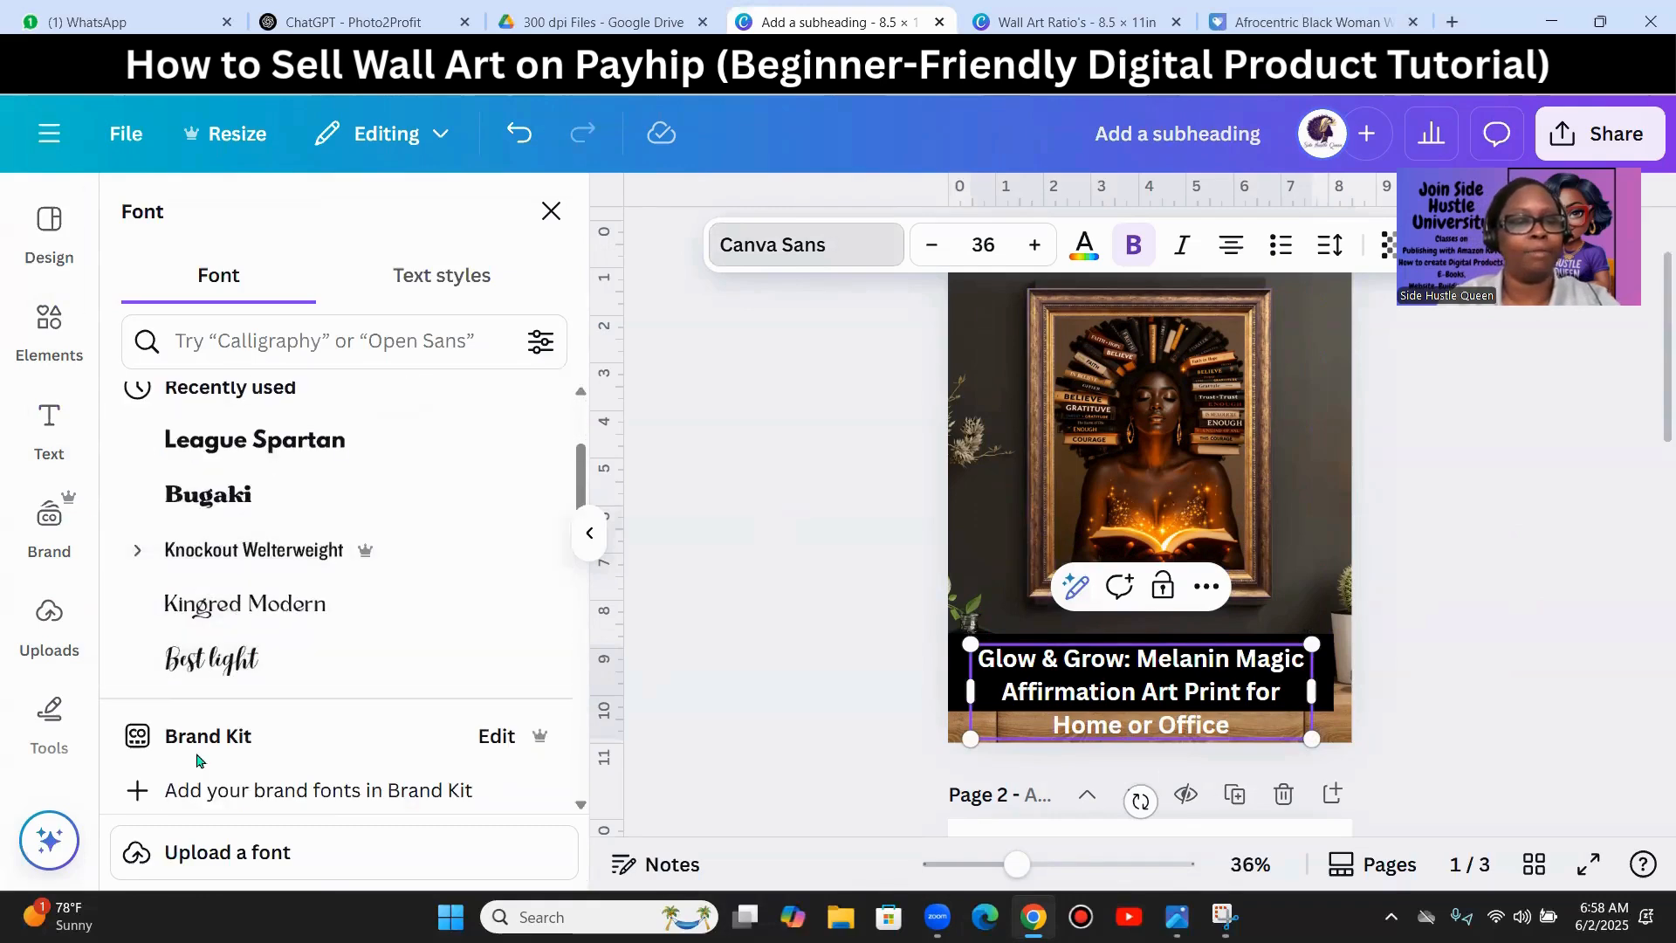
{"action": "left_click", "coordinate": [251, 615]}
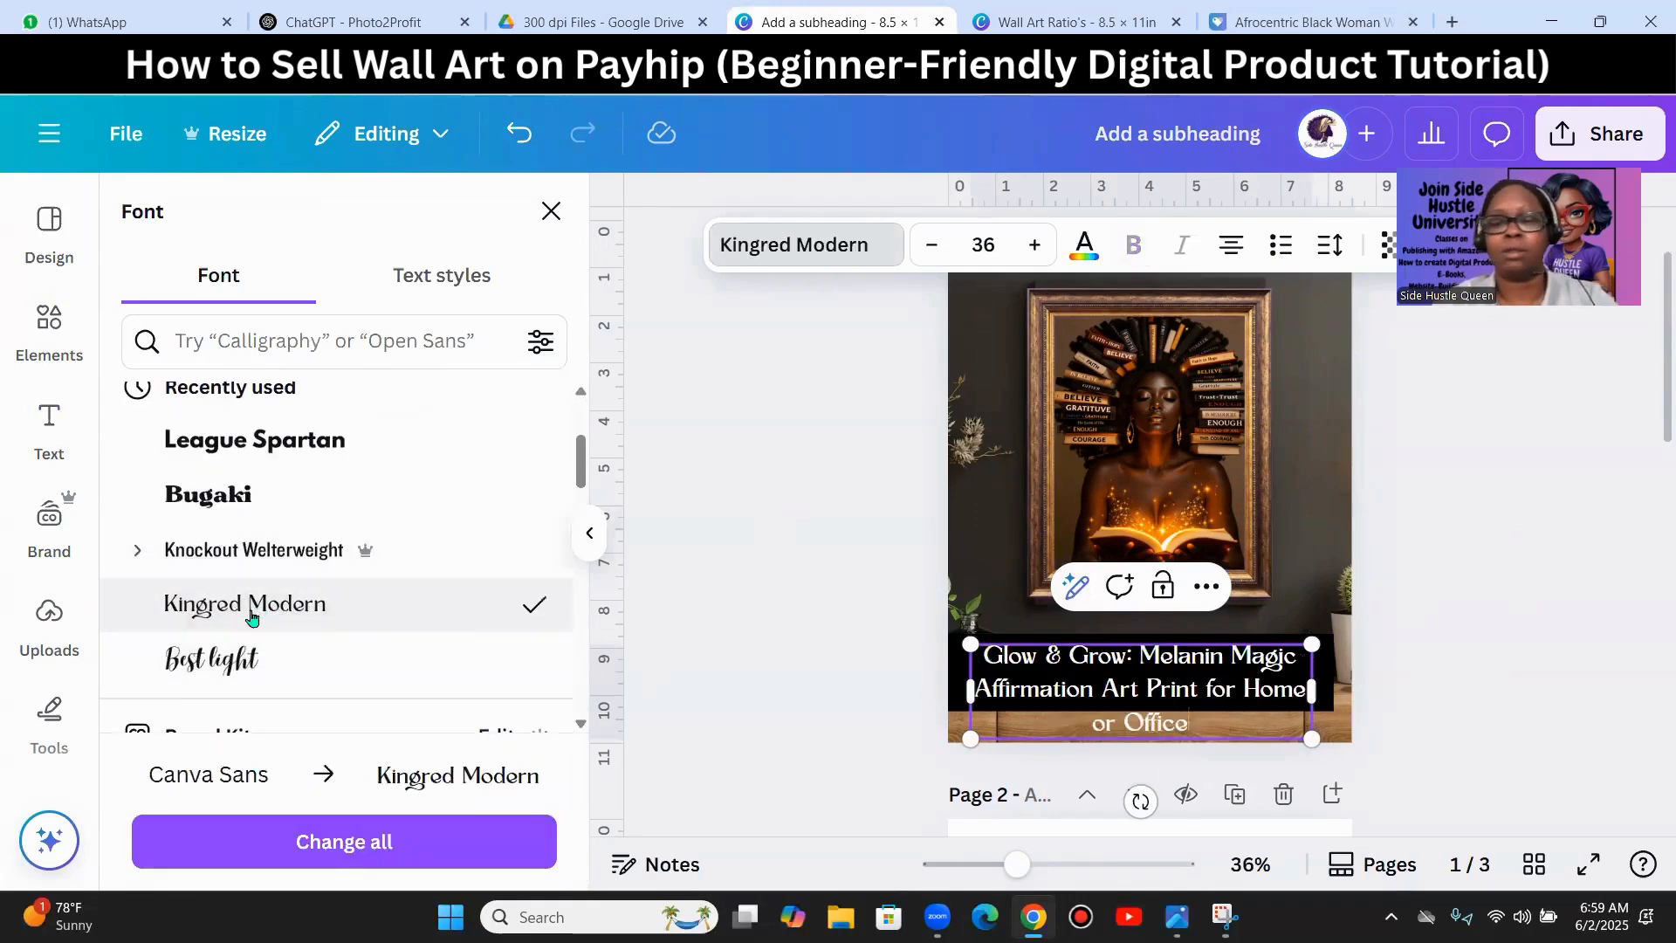
{"action": "scroll", "coordinate": [340, 559], "scroll_direction": "down", "scroll_amount": 3}
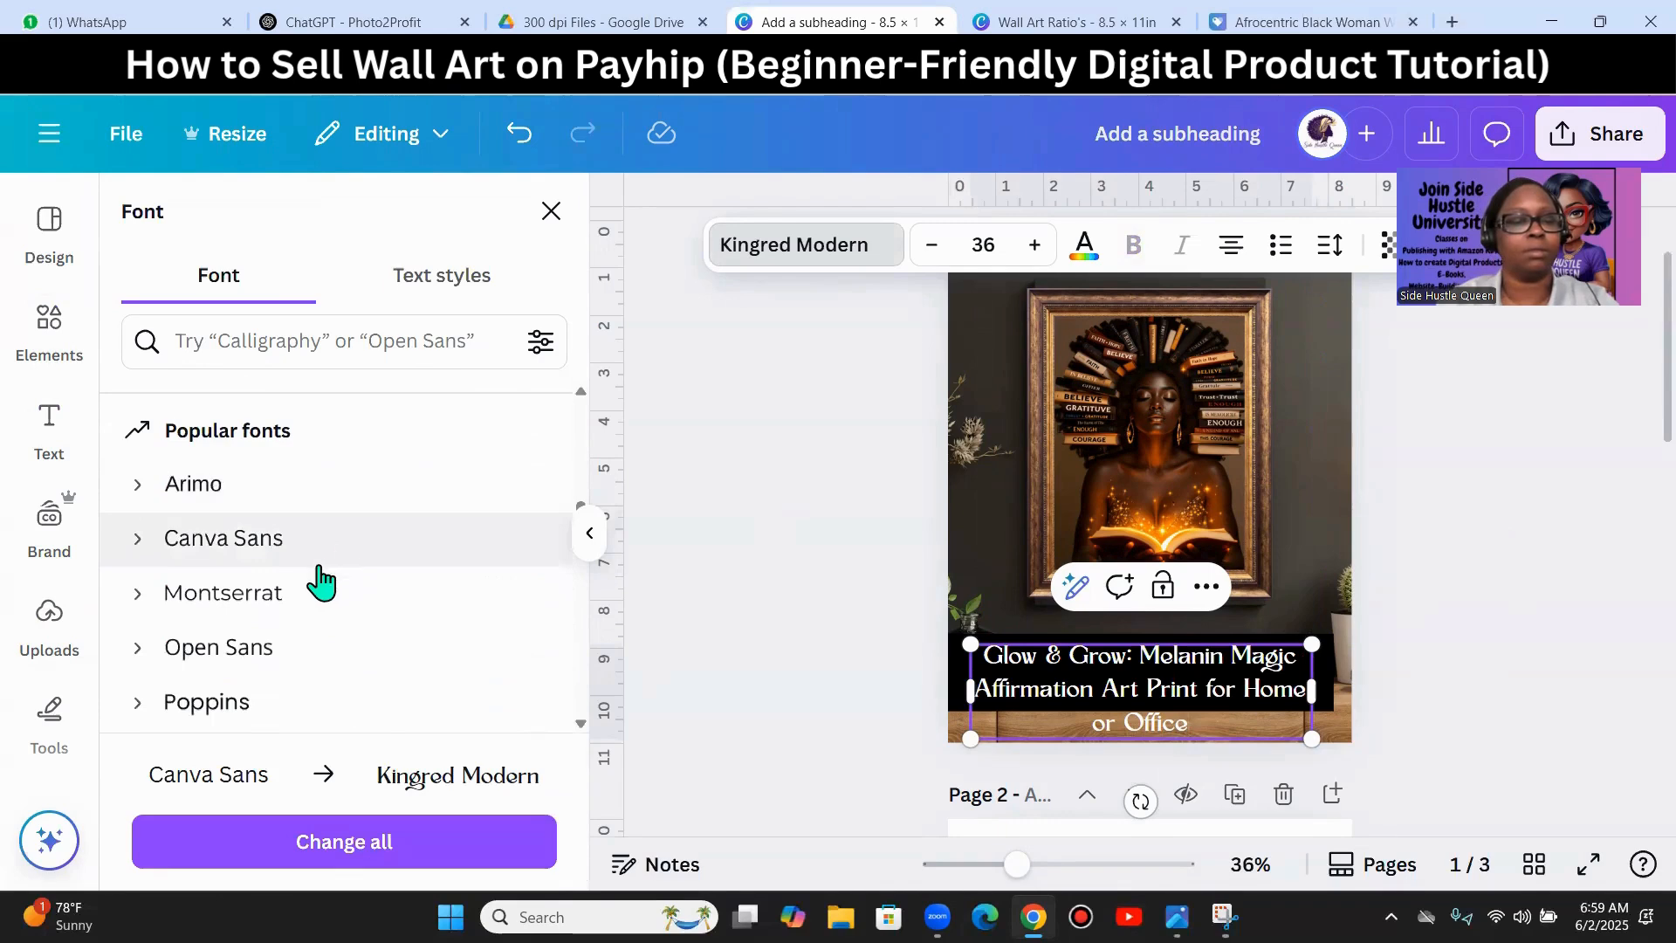
{"action": "left_click", "coordinate": [264, 601]}
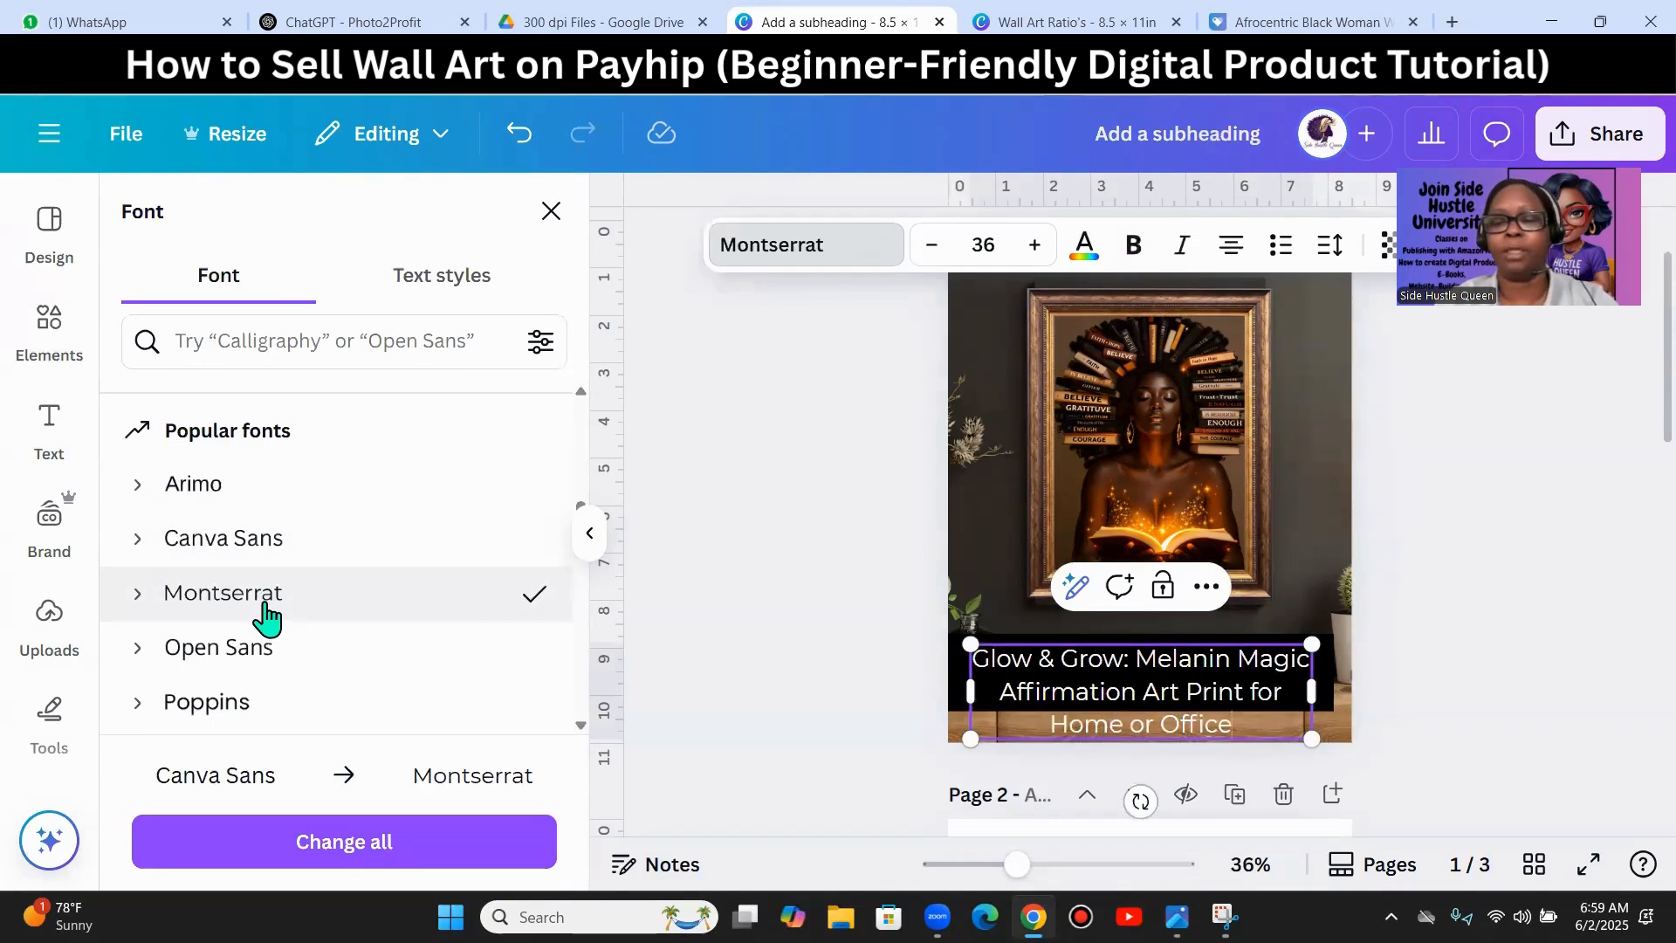
{"action": "scroll", "coordinate": [341, 579], "scroll_direction": "down", "scroll_amount": 3}
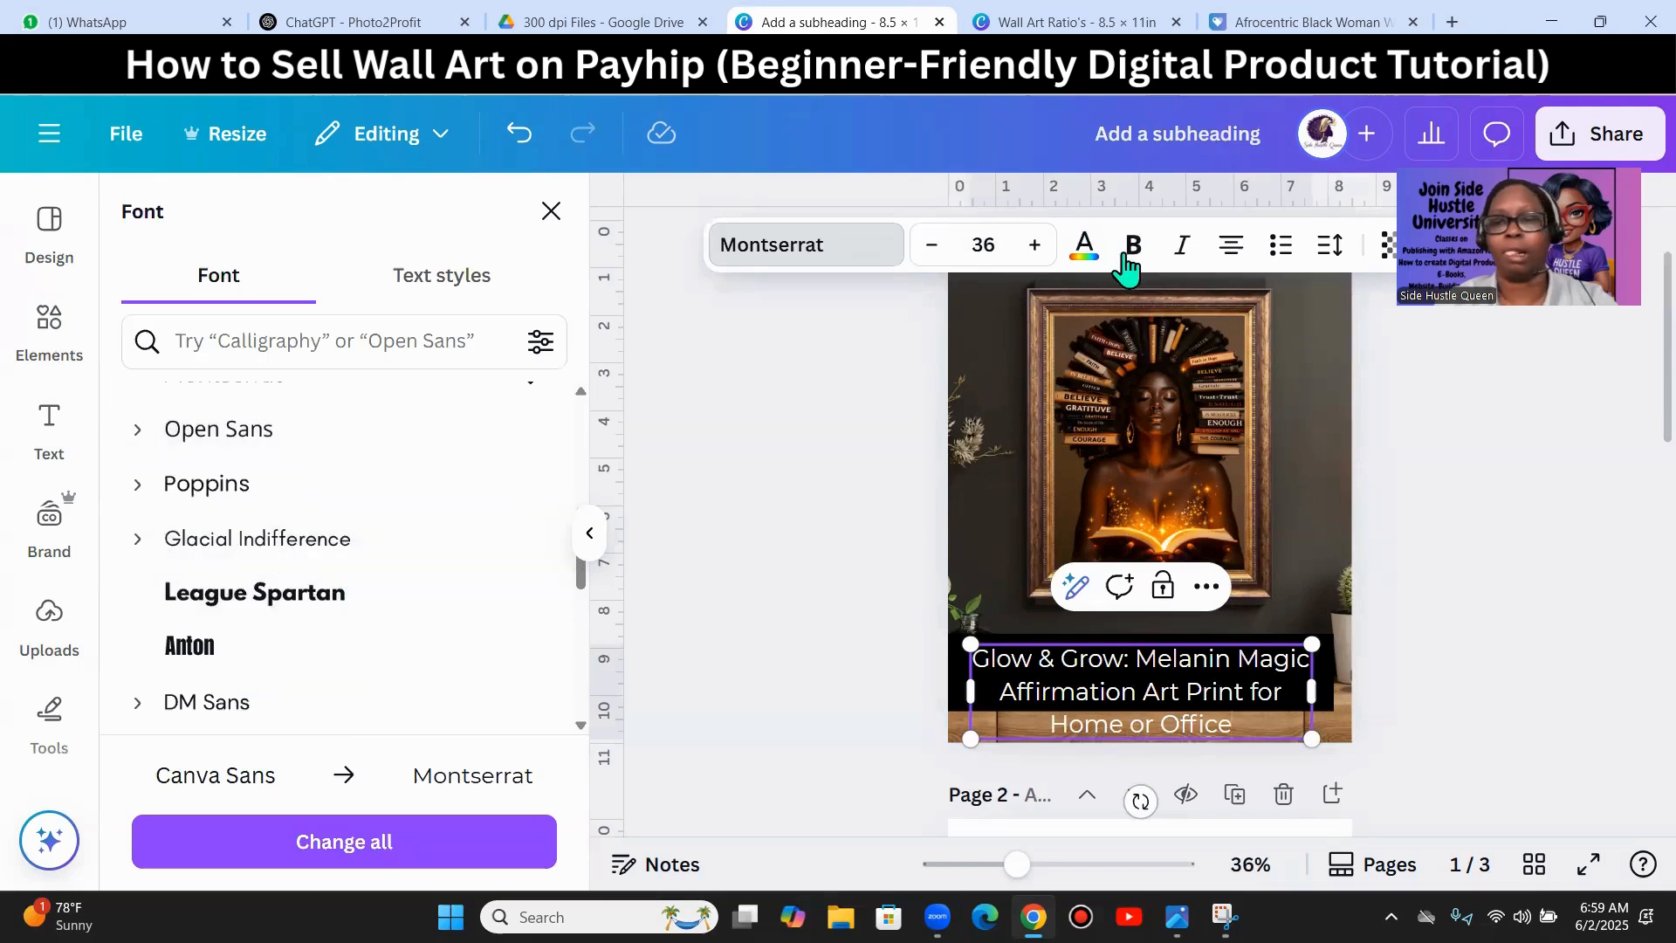
{"action": "scroll", "coordinate": [367, 568], "scroll_direction": "down", "scroll_amount": 3}
{"action": "left_click", "coordinate": [345, 557]}
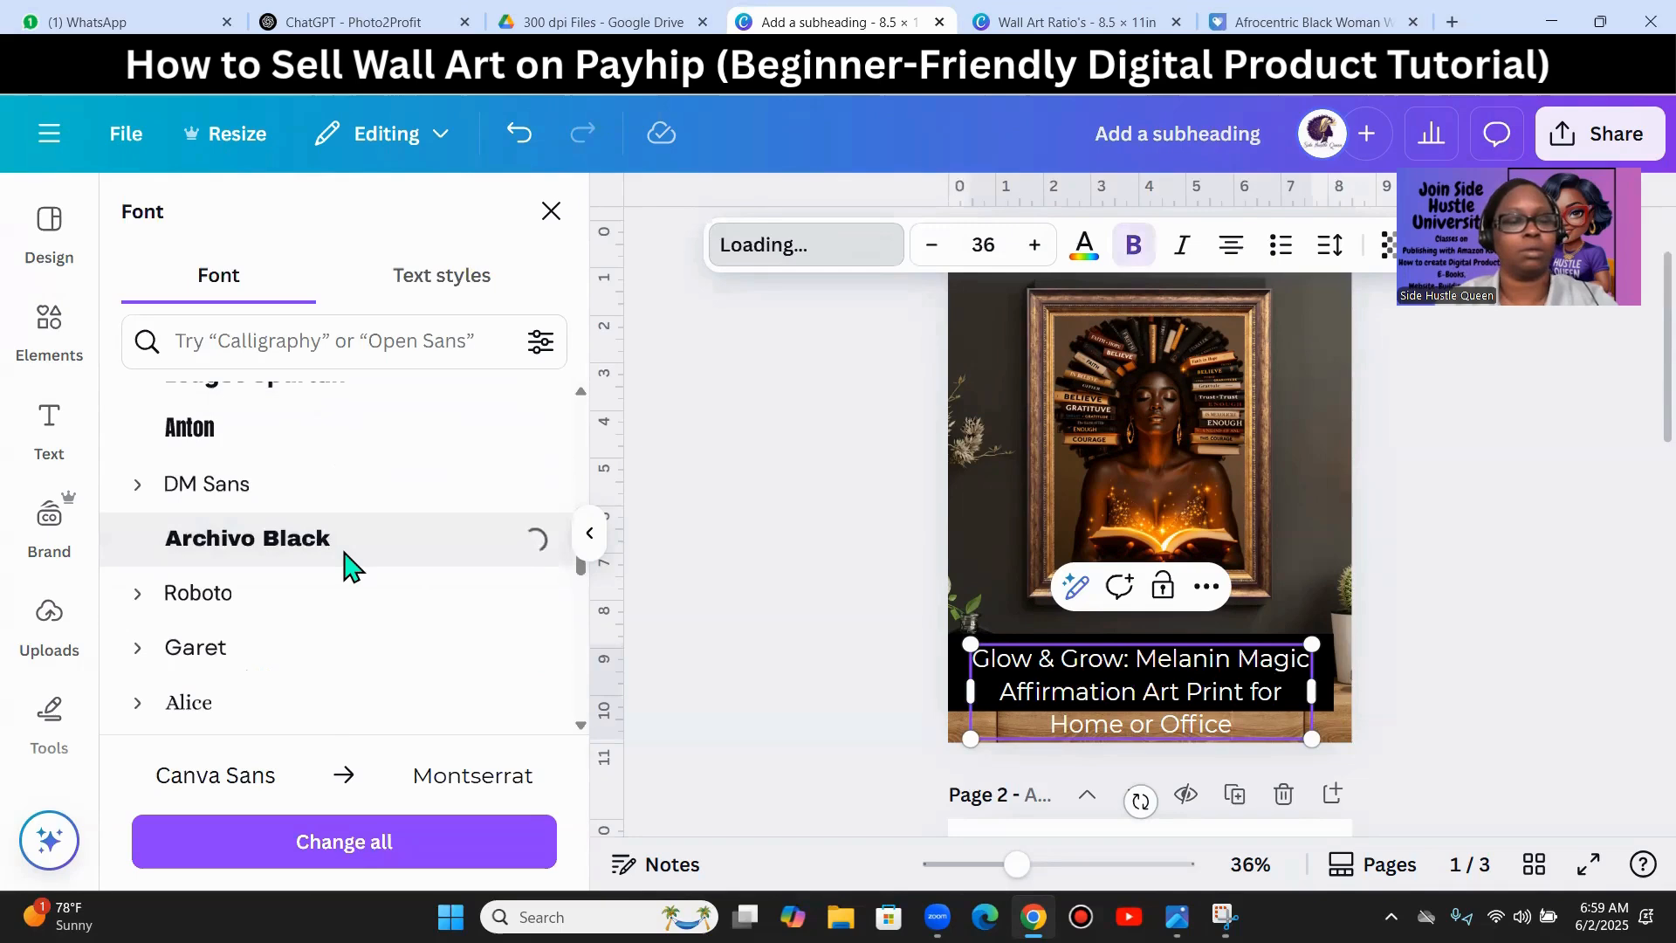
- Try the fonts Gagalin, Comic Sans, Shrikhand and The Seasons on the title text
{"action": "scroll", "coordinate": [397, 553], "scroll_direction": "down", "scroll_amount": 3}
{"action": "left_click", "coordinate": [299, 594]}
{"action": "scroll", "coordinate": [392, 559], "scroll_direction": "down", "scroll_amount": 2}
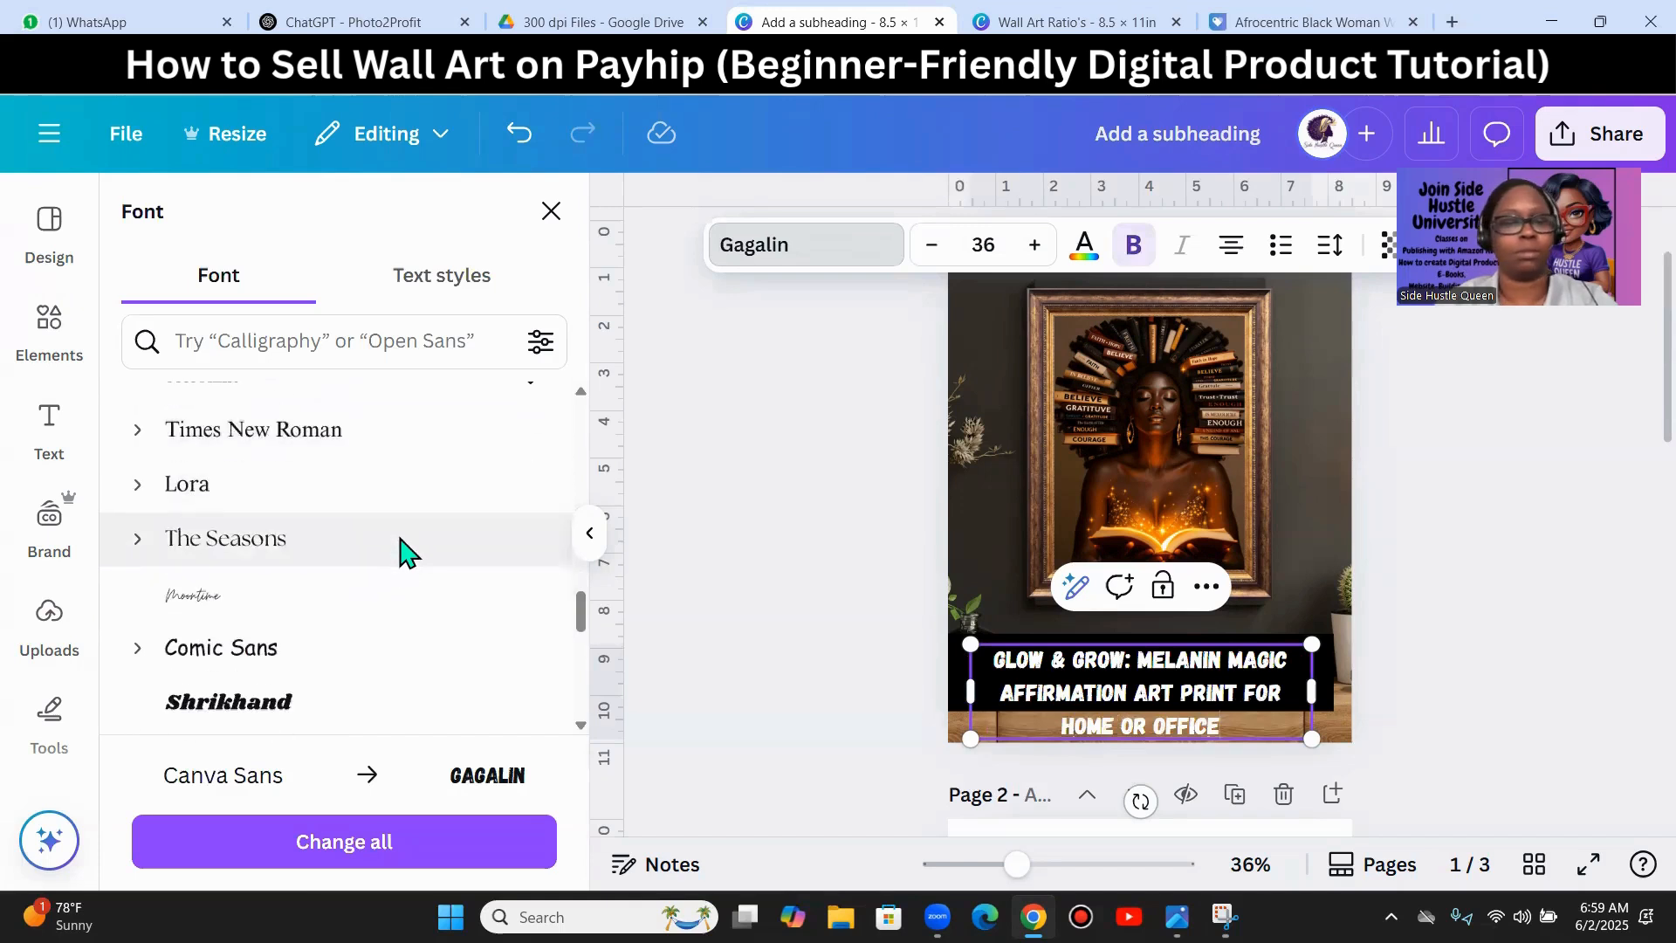
{"action": "left_click", "coordinate": [262, 656]}
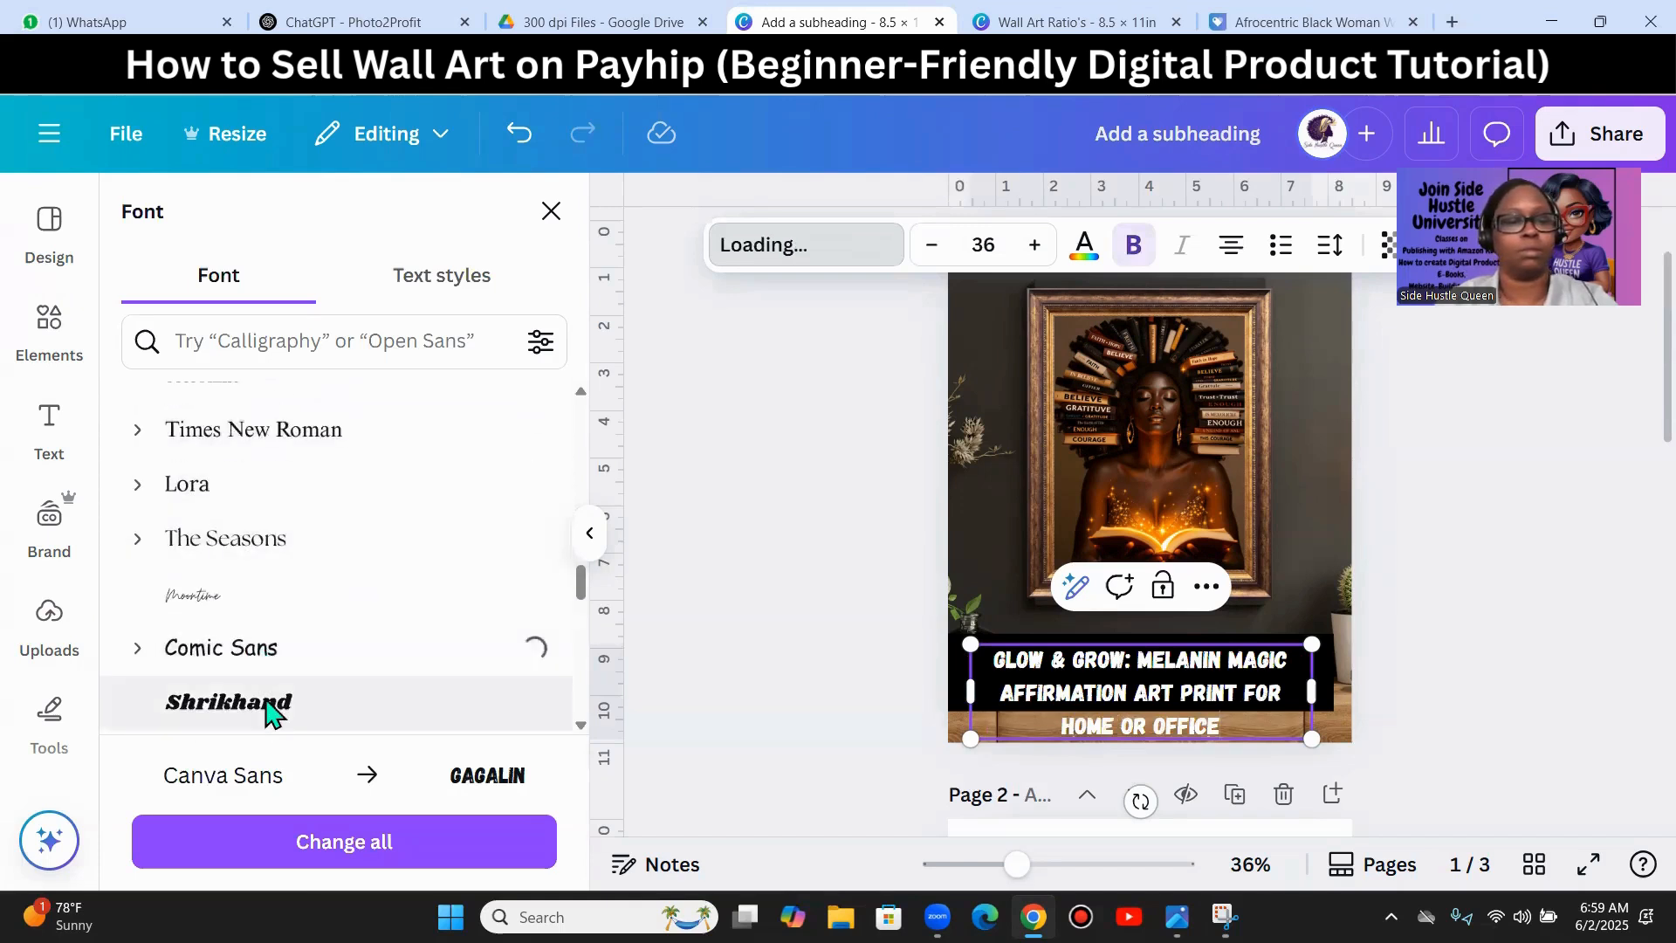
{"action": "left_click", "coordinate": [266, 715]}
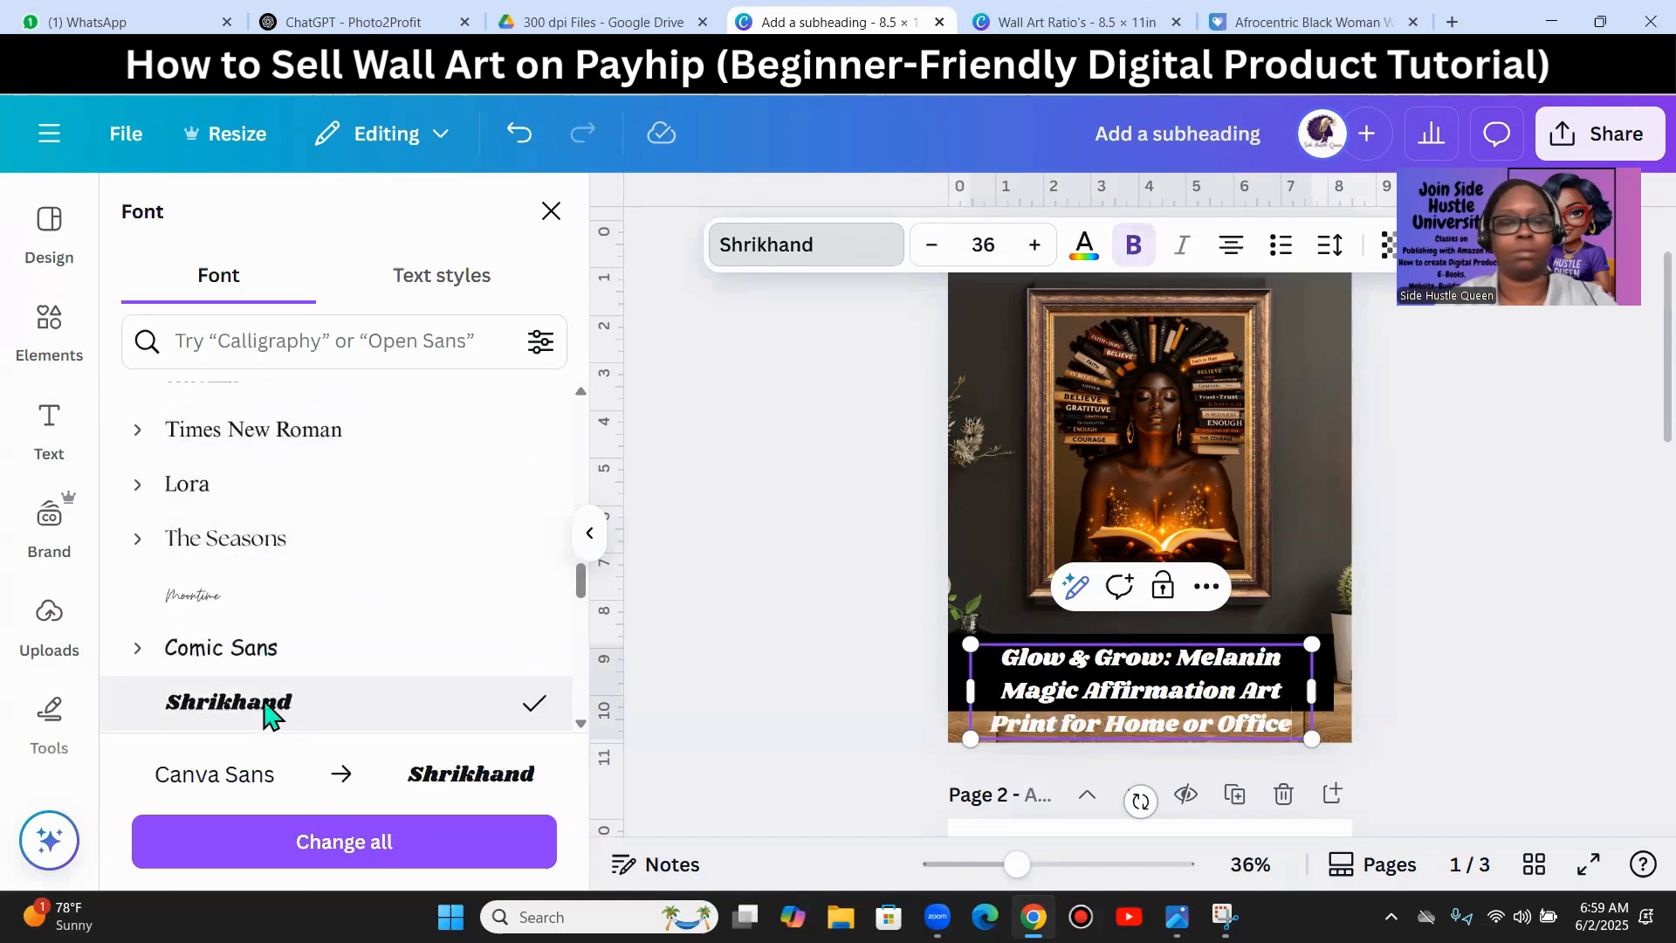
{"action": "left_click", "coordinate": [260, 555]}
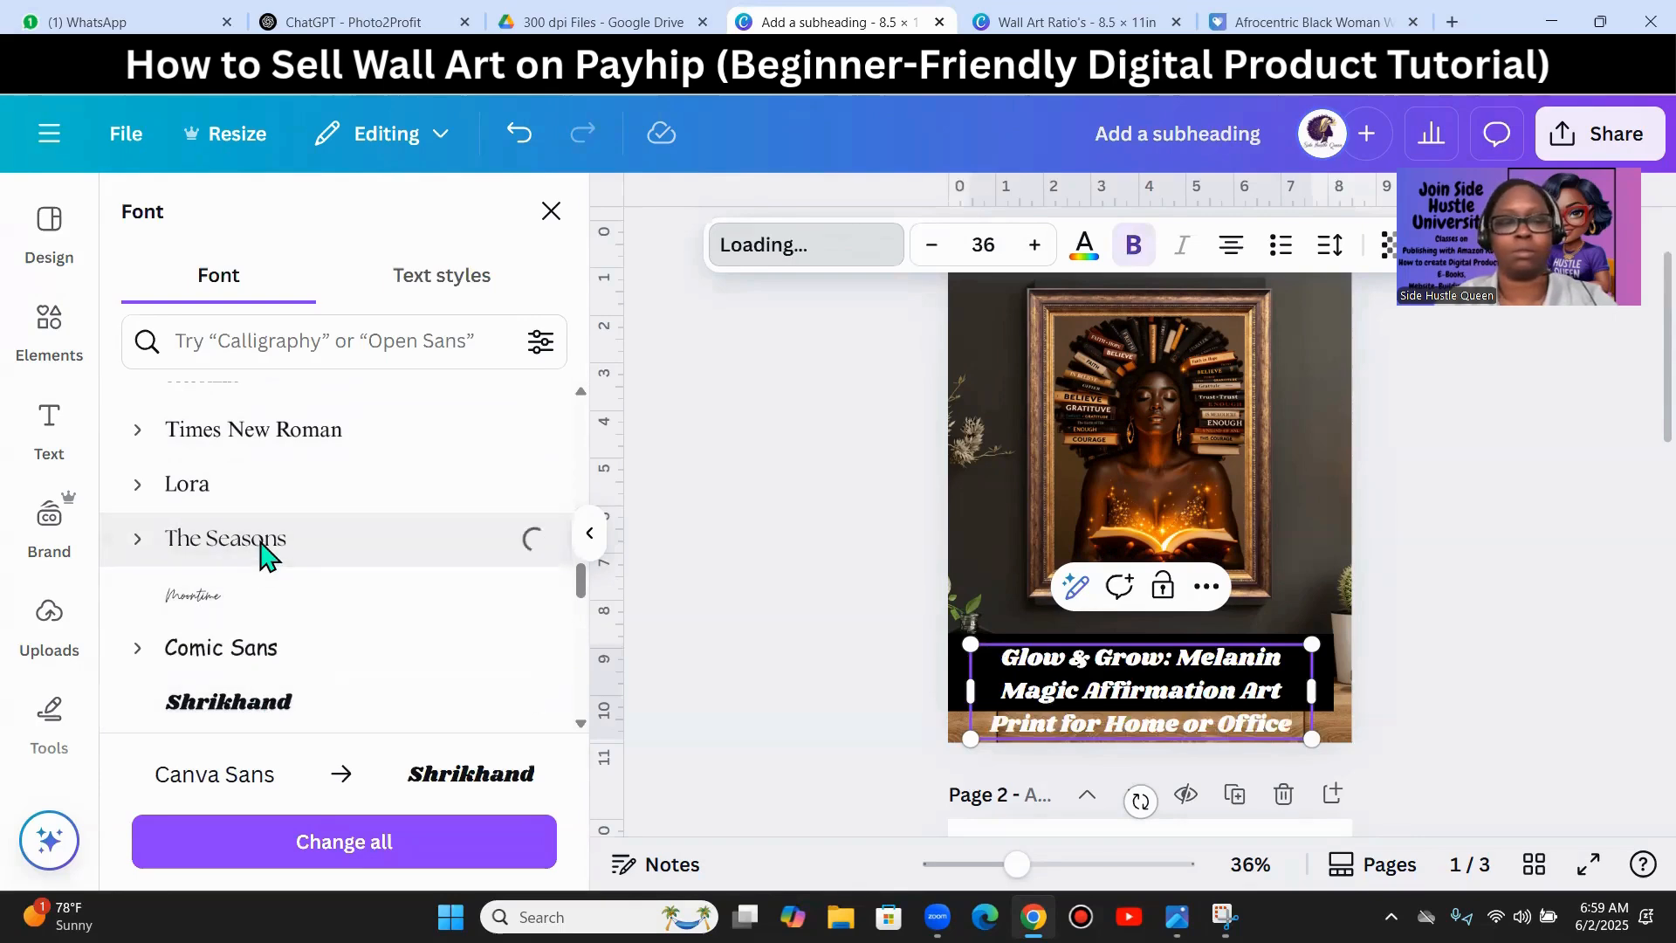
- Try the fonts Horizon, Etna Sans Serif, Times New Roman and Garet on the title text
{"action": "scroll", "coordinate": [375, 546], "scroll_direction": "down", "scroll_amount": 3}
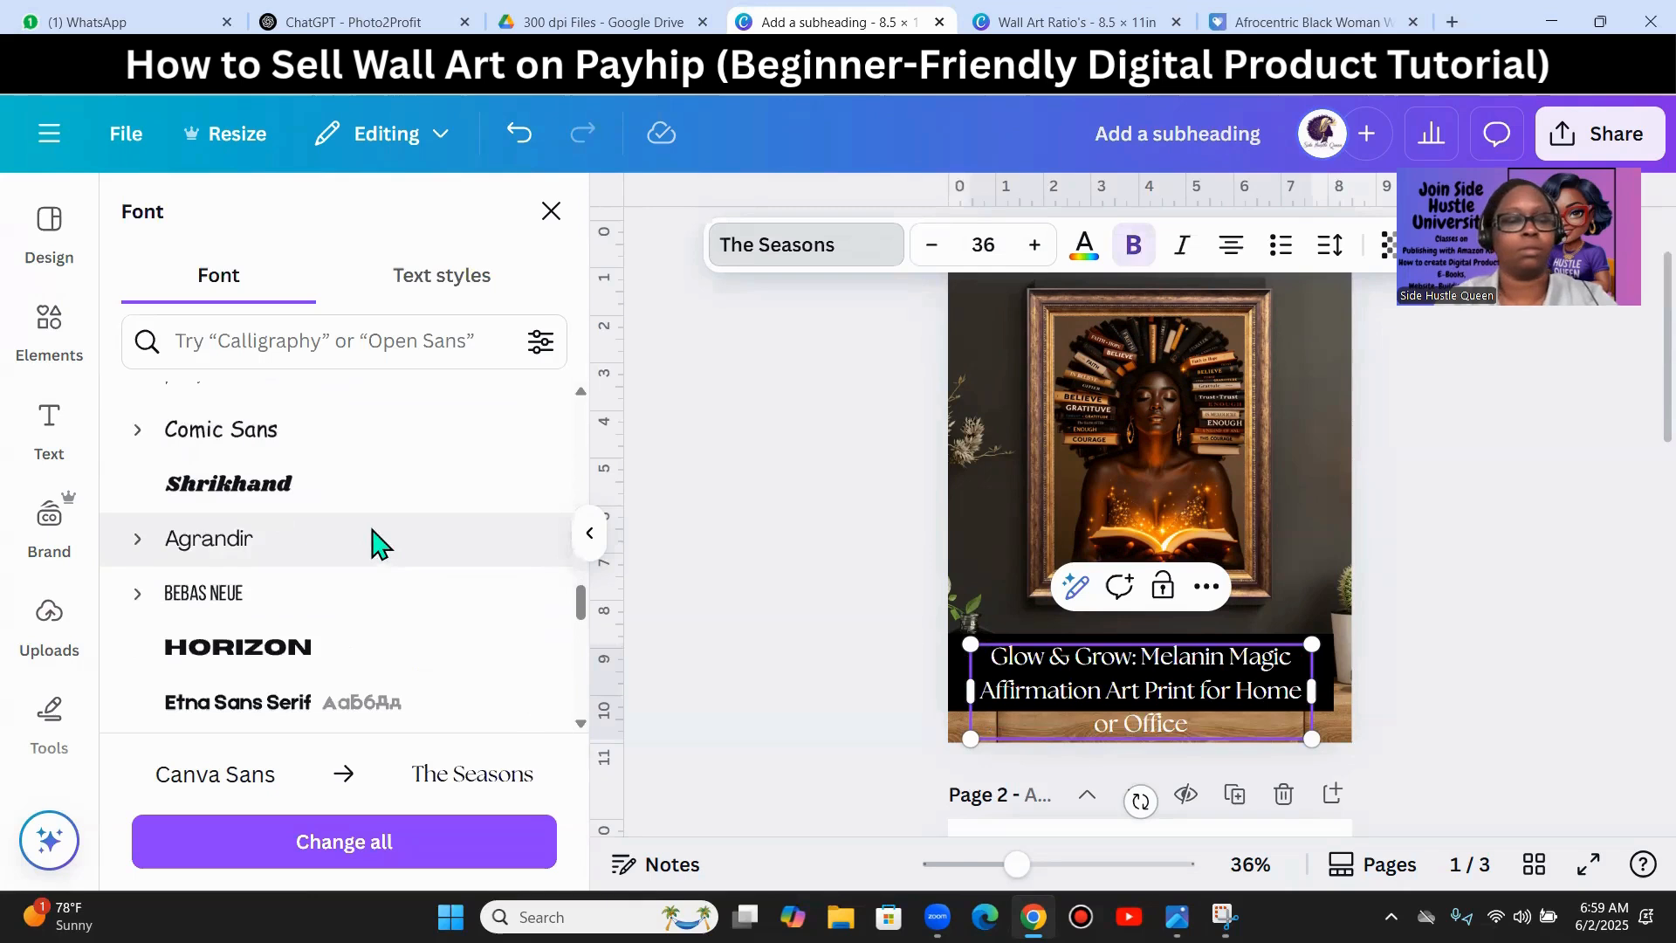
{"action": "left_click", "coordinate": [237, 659]}
{"action": "left_click", "coordinate": [229, 708]}
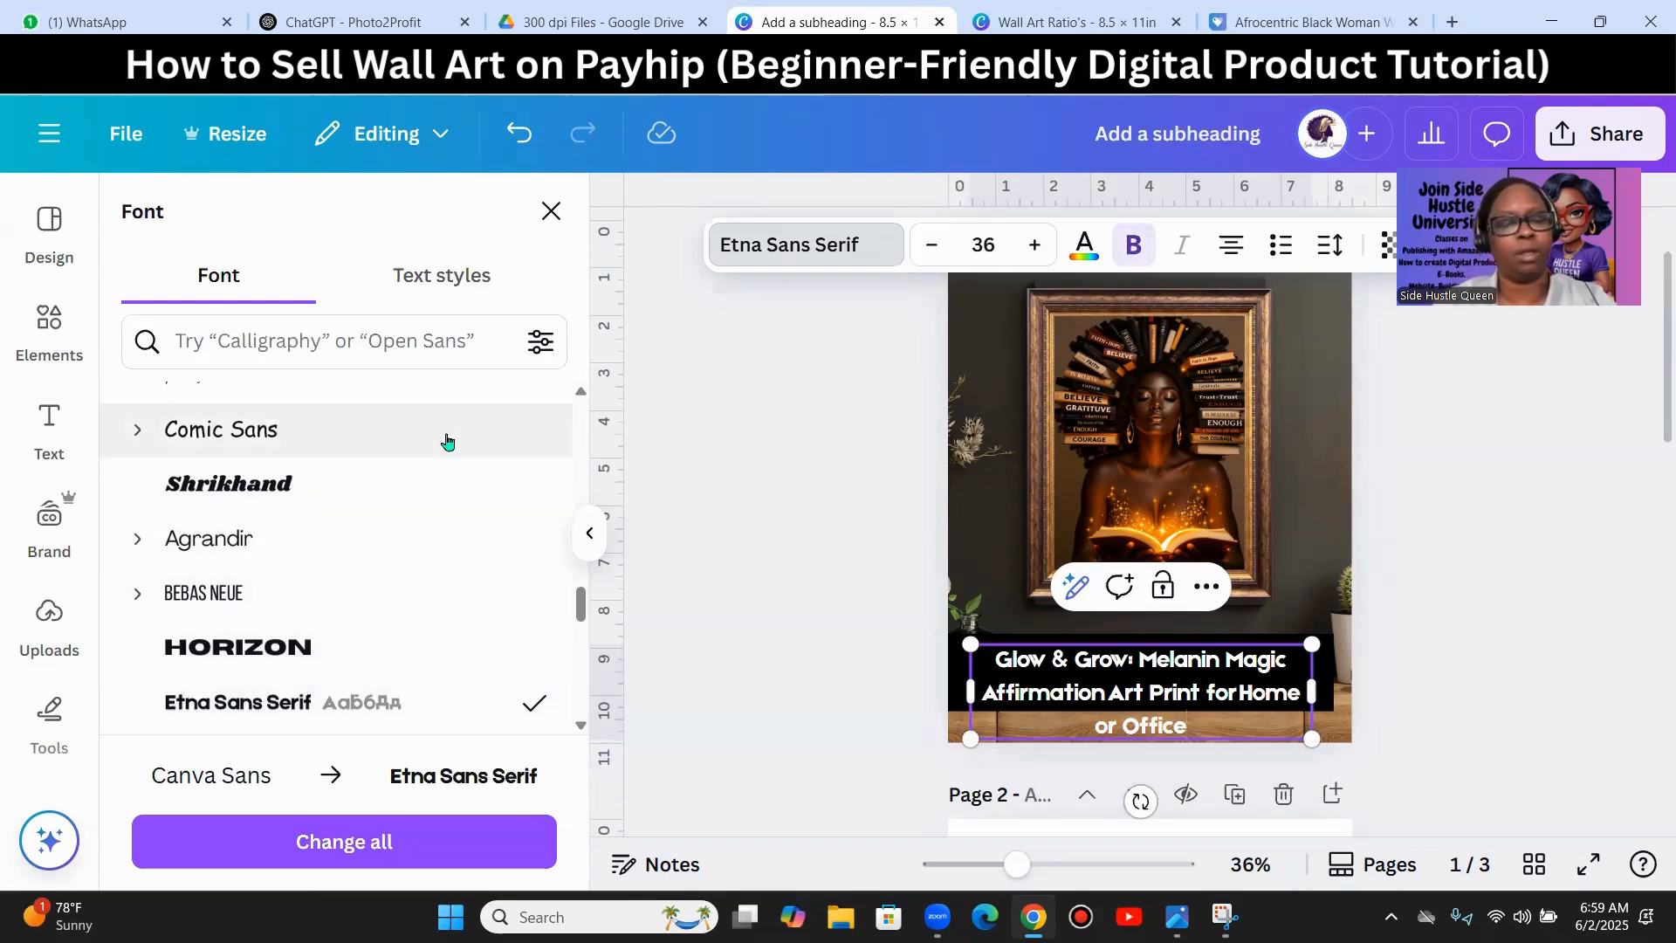
{"action": "scroll", "coordinate": [456, 659], "scroll_direction": "up", "scroll_amount": 5}
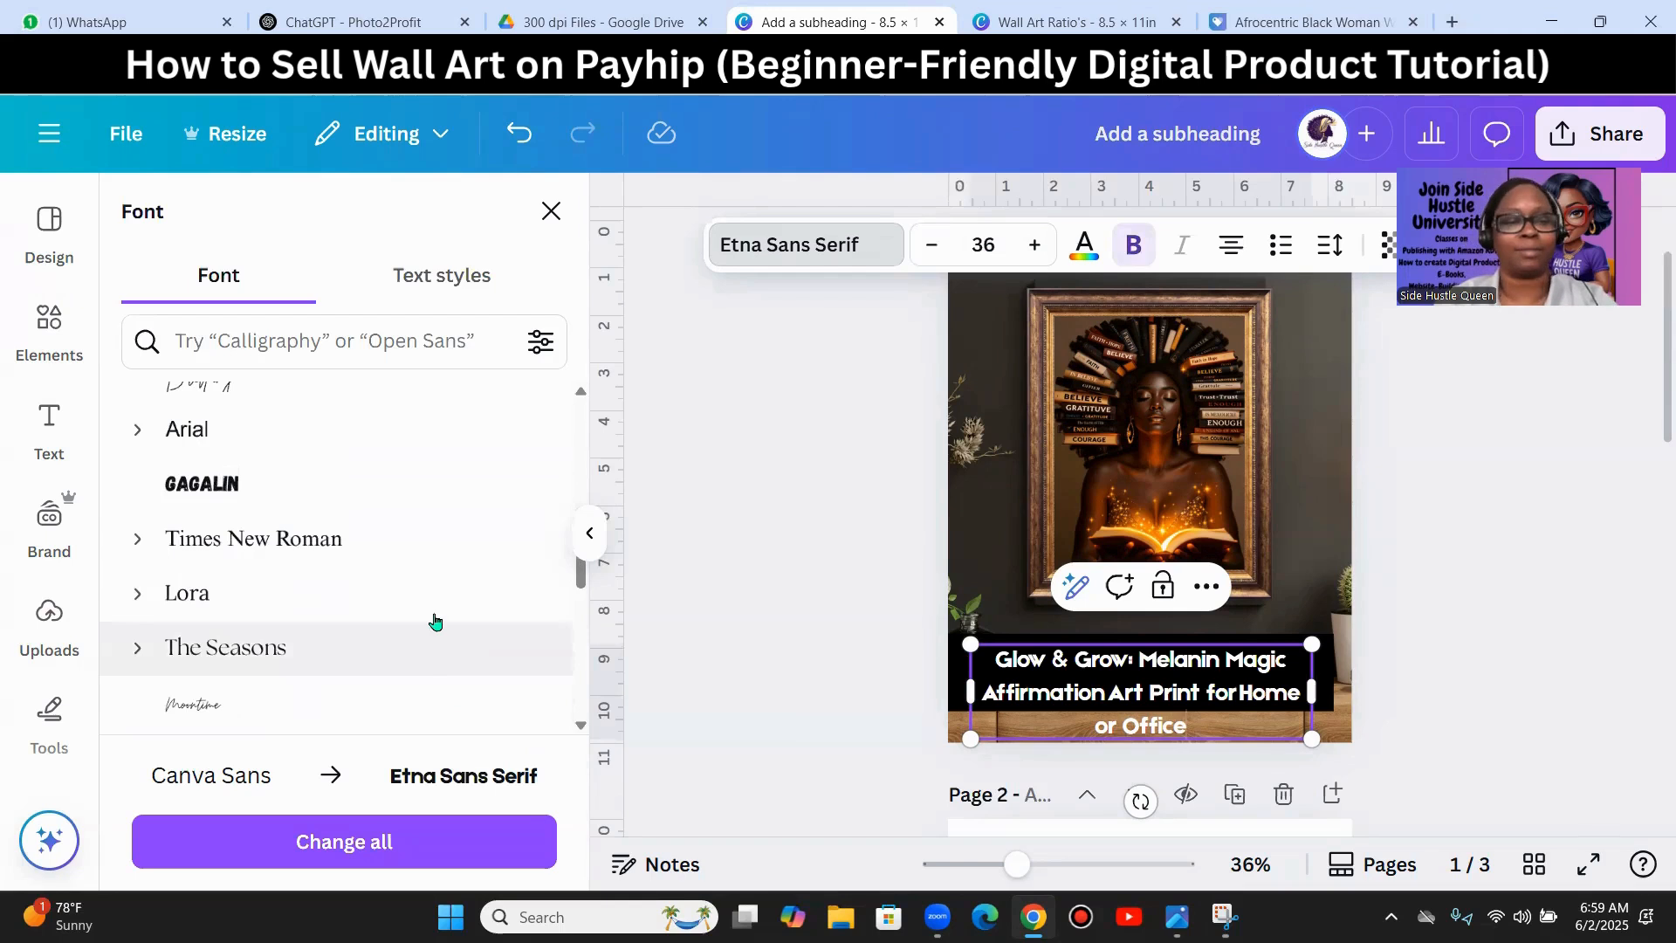
{"action": "left_click", "coordinate": [342, 546]}
{"action": "scroll", "coordinate": [427, 630], "scroll_direction": "up", "scroll_amount": 3}
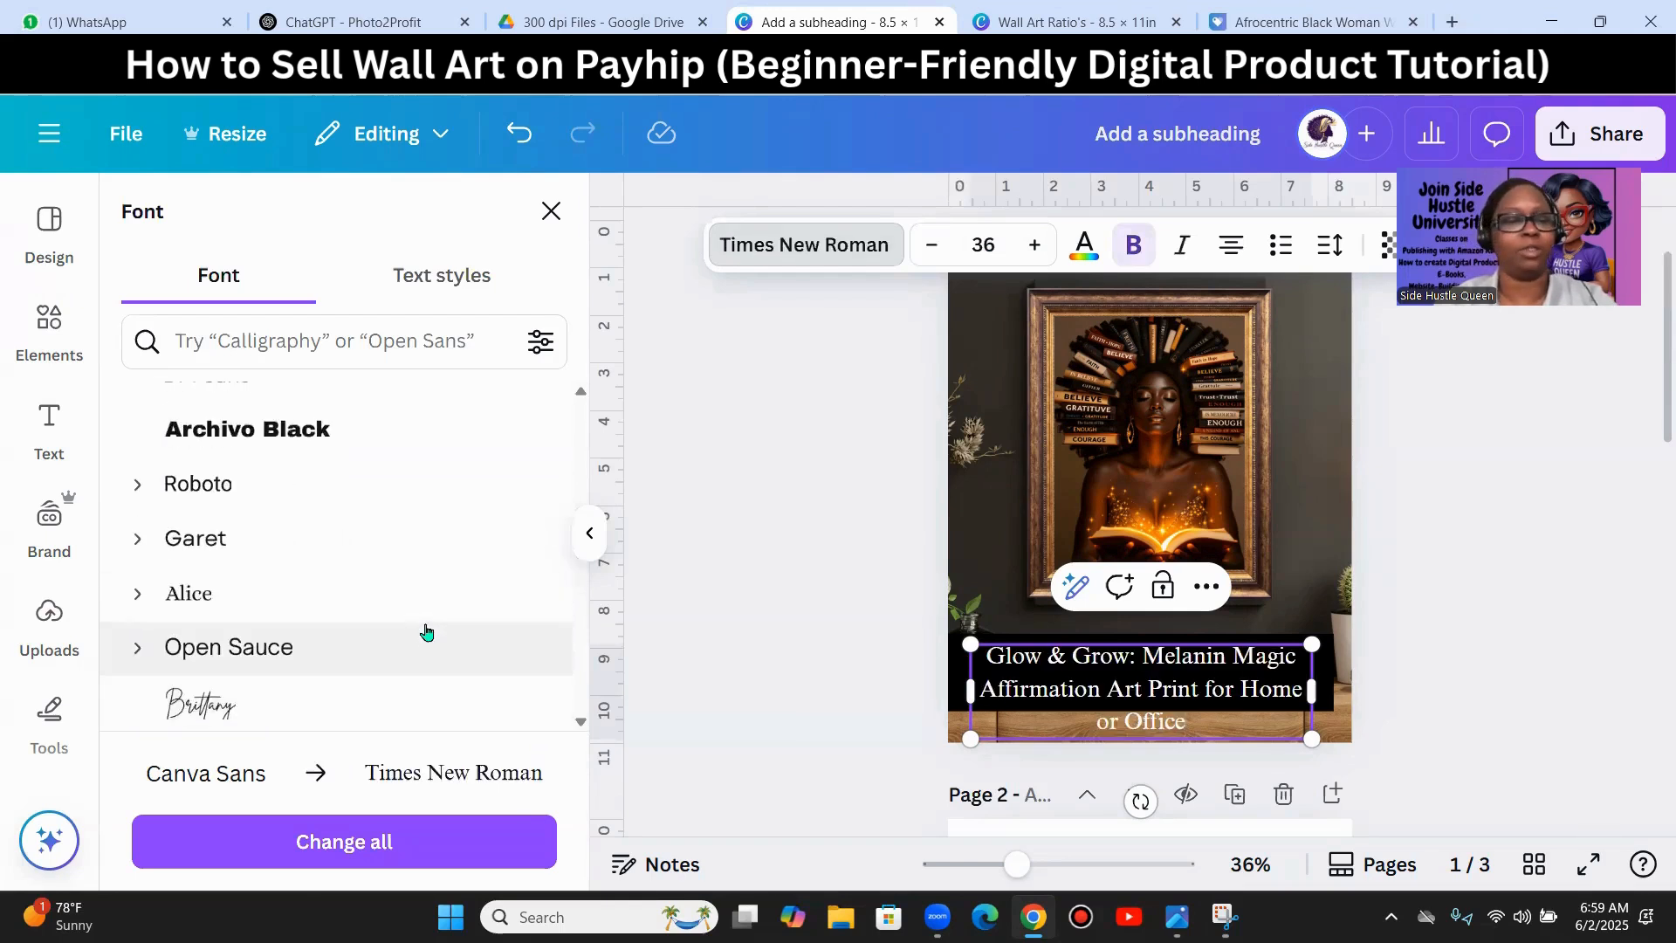
{"action": "left_click", "coordinate": [277, 539]}
- Set the title text's font to Knockout Welterweight from the recently used fonts
{"action": "scroll", "coordinate": [332, 537], "scroll_direction": "up", "scroll_amount": 10}
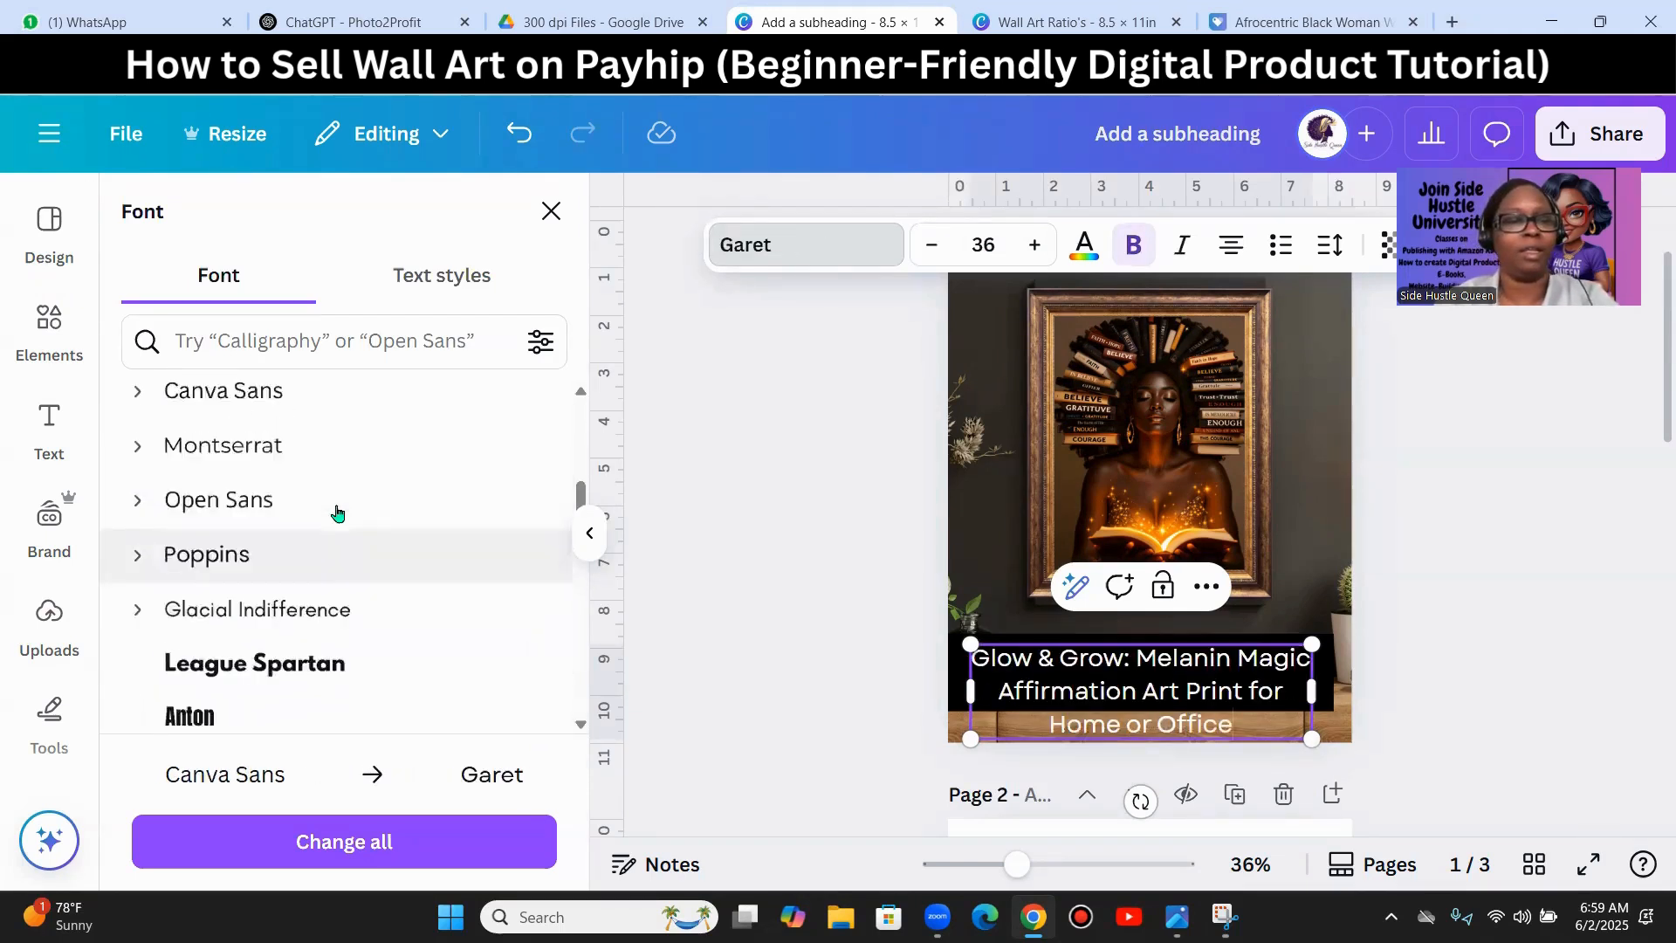
{"action": "scroll", "coordinate": [393, 558], "scroll_direction": "up", "scroll_amount": 4}
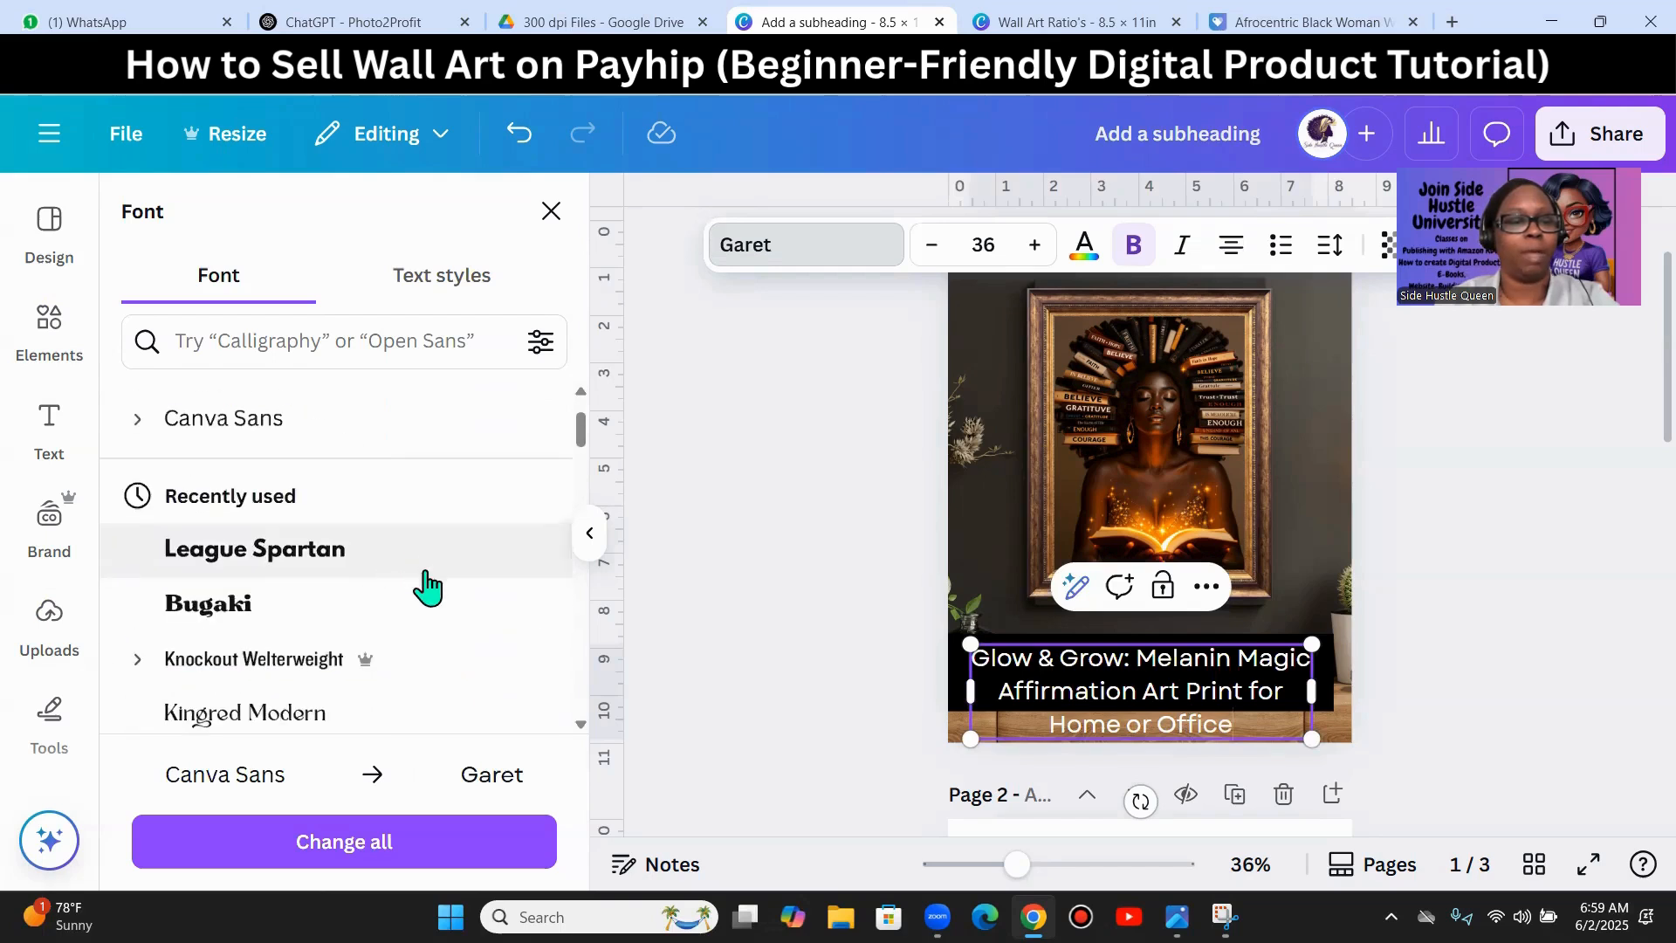
{"action": "scroll", "coordinate": [424, 585], "scroll_direction": "up", "scroll_amount": 2}
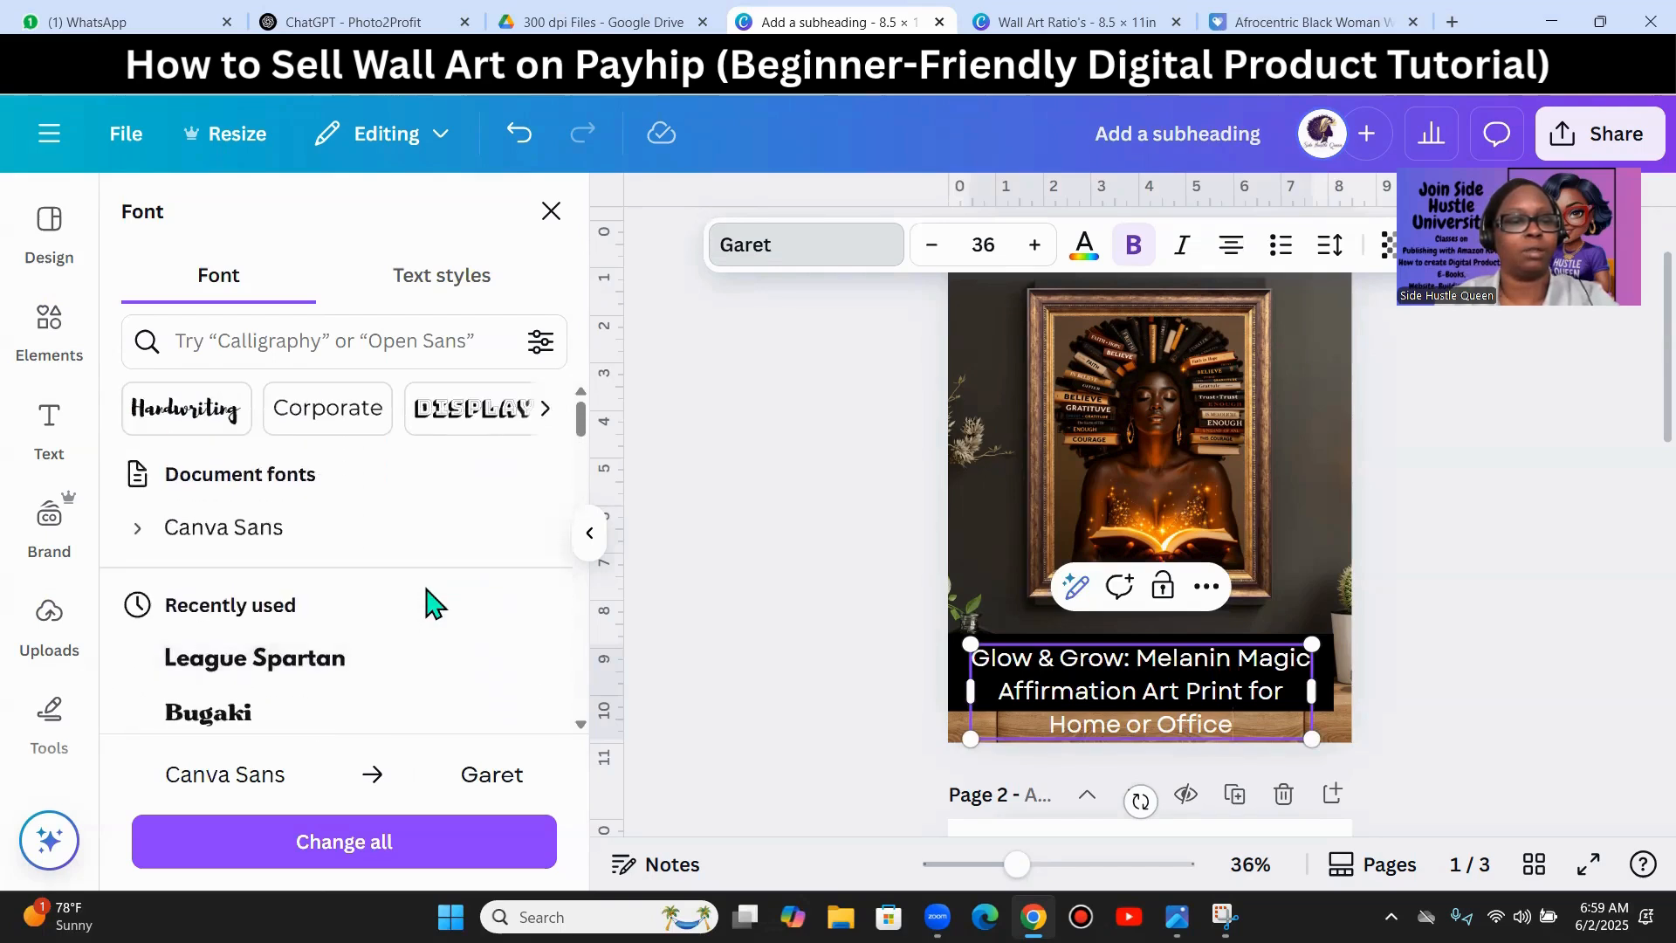
{"action": "scroll", "coordinate": [427, 608], "scroll_direction": "down", "scroll_amount": 2}
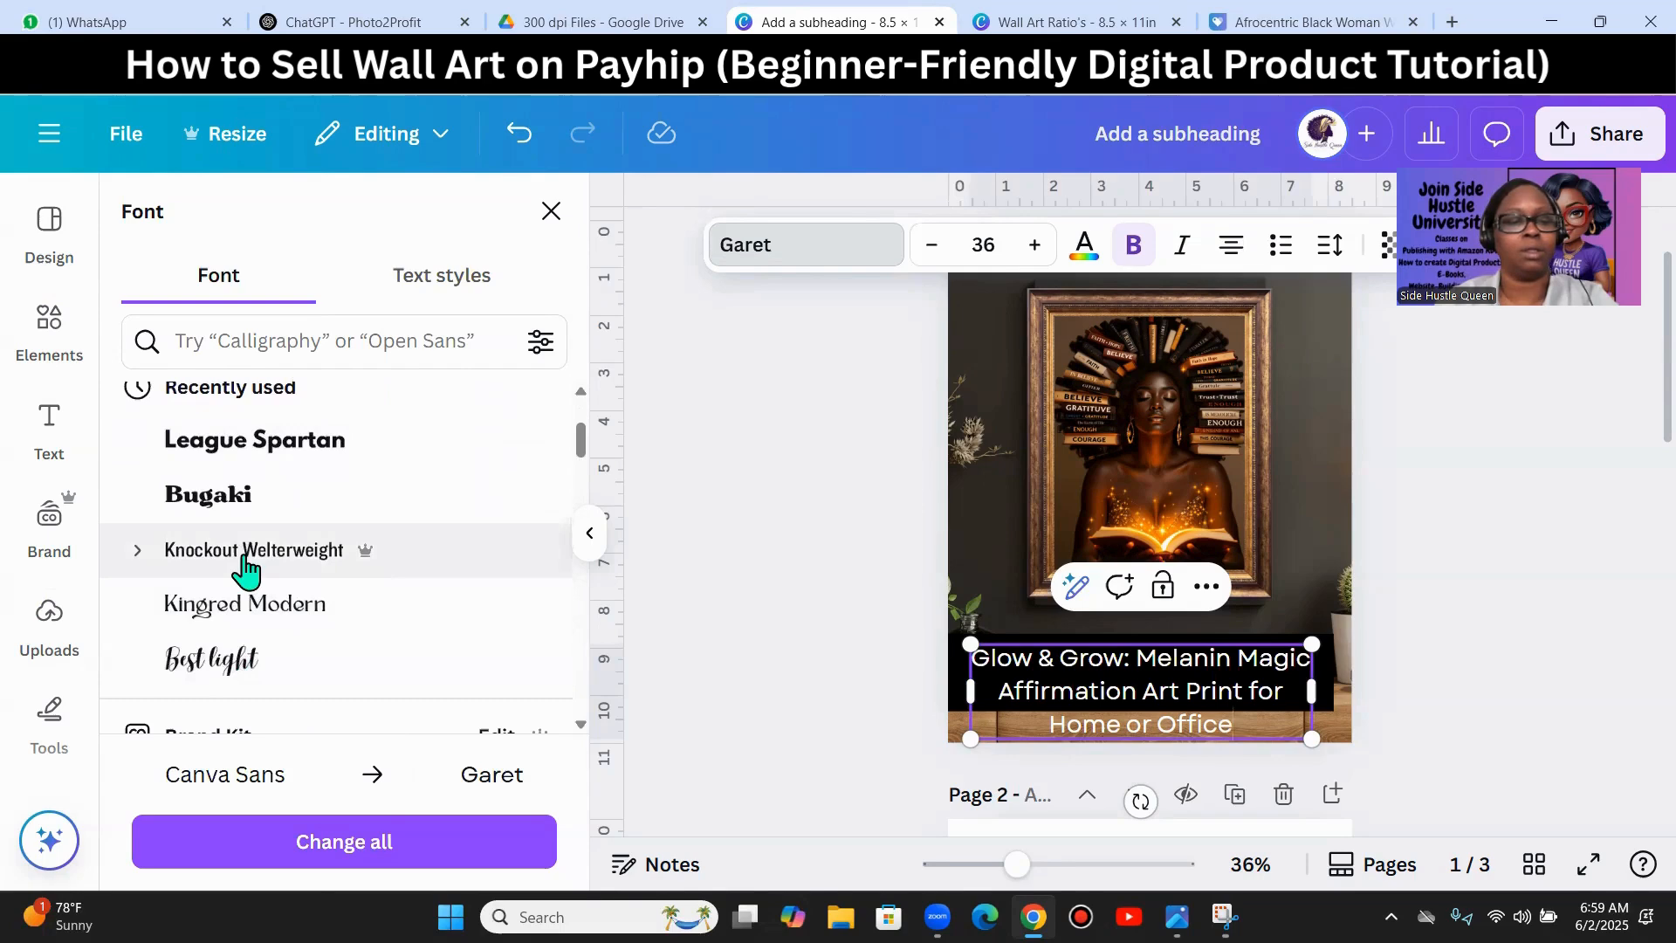
{"action": "left_click", "coordinate": [245, 558]}
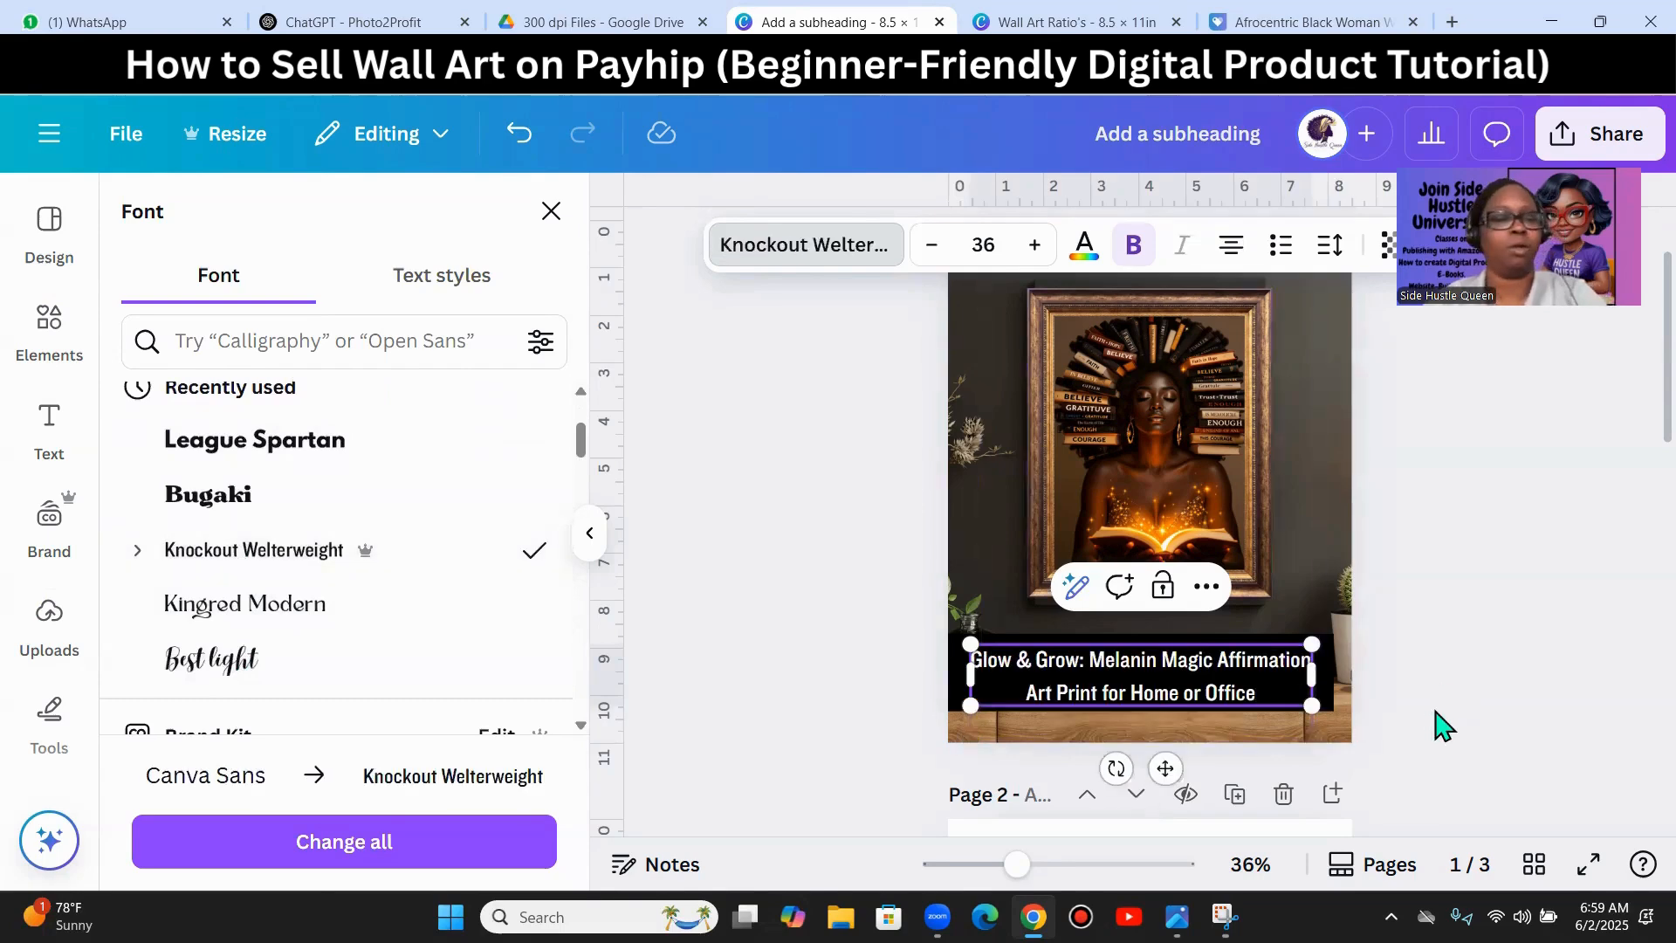
- Reposition the title text so it sits centred on the black banner of the page 1 mockup
{"action": "left_click", "coordinate": [1419, 655]}
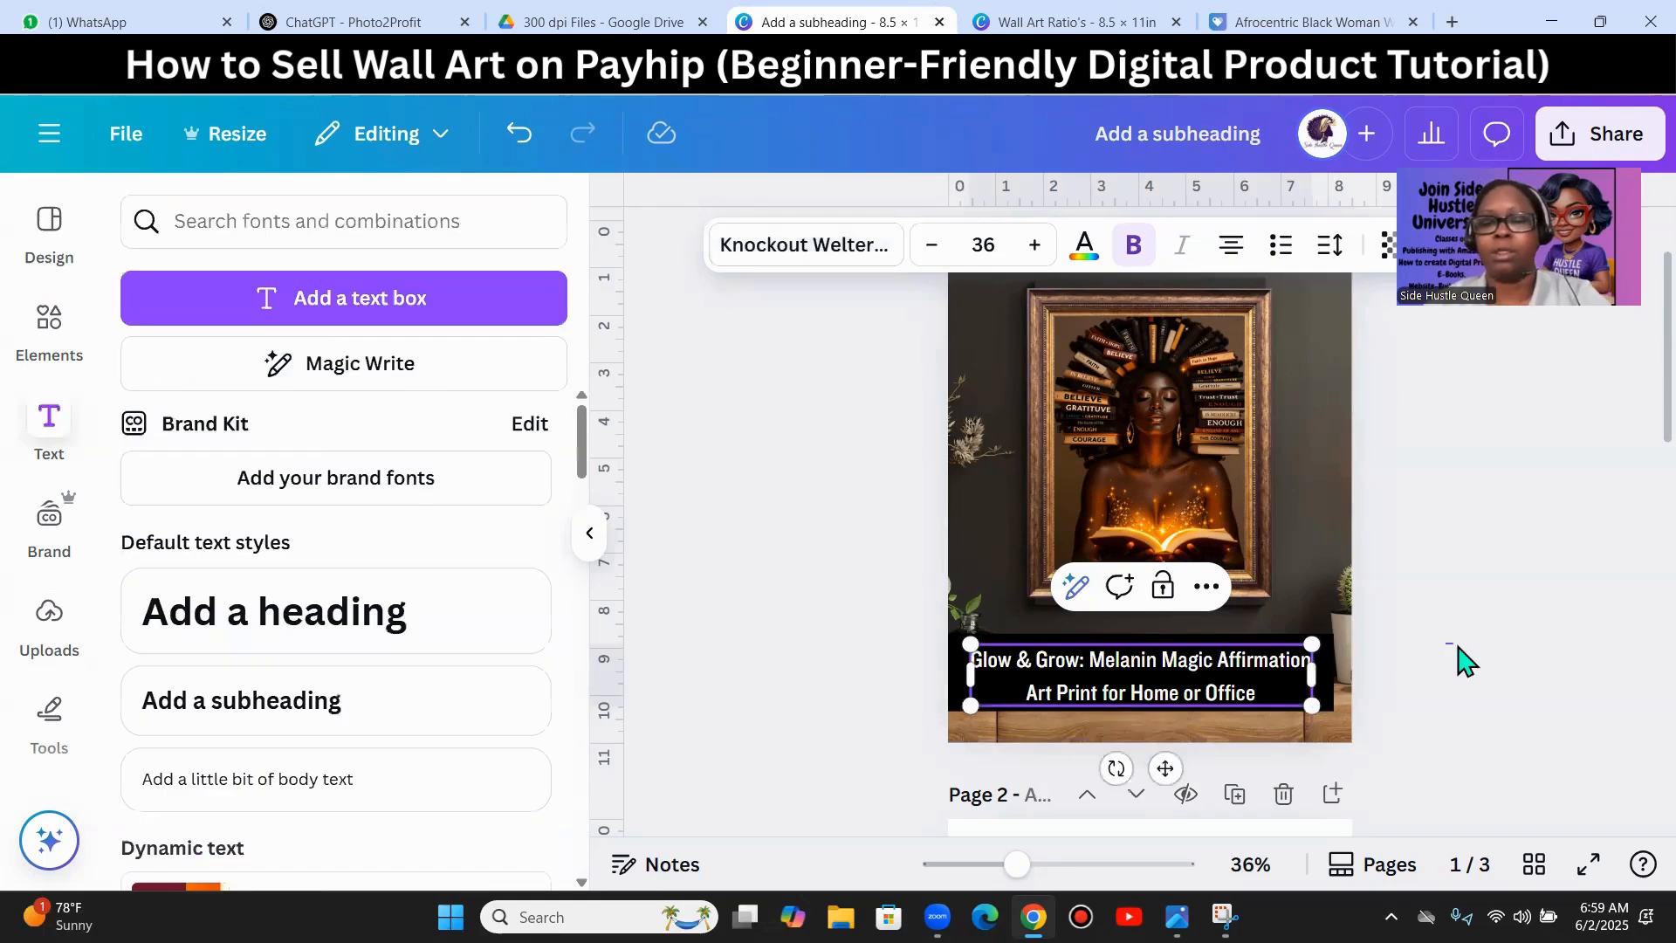
{"action": "left_click", "coordinate": [1498, 671]}
{"action": "left_click_drag", "start_coordinate": [1144, 690], "coordinate": [1142, 670]}
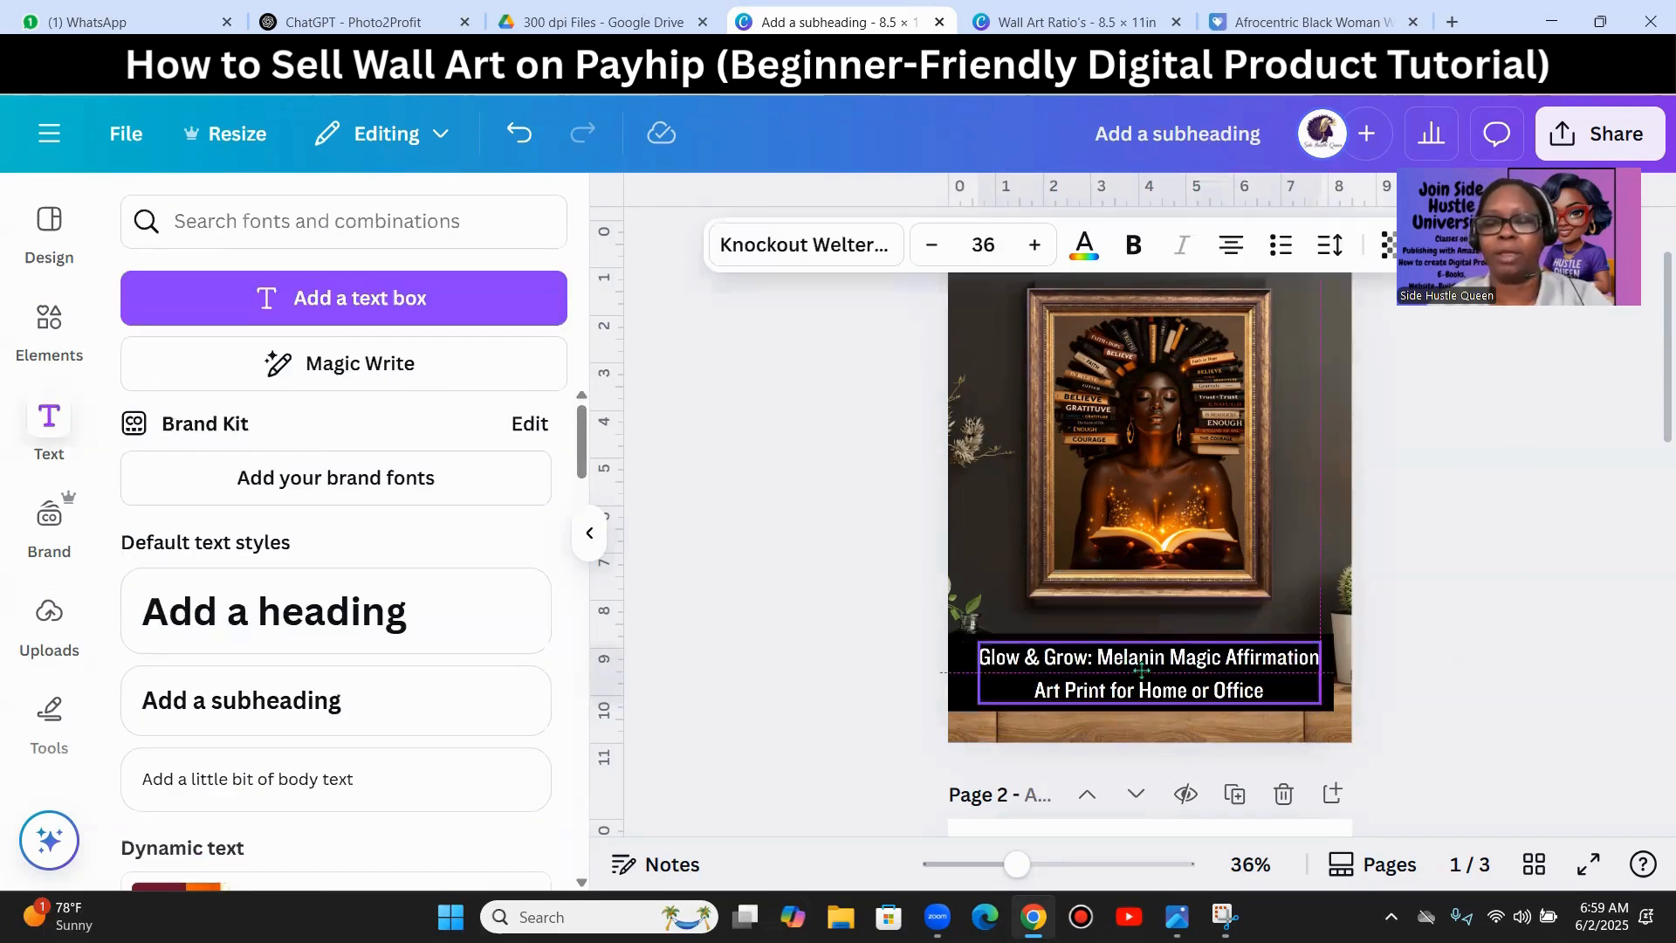
{"action": "left_click", "coordinate": [1540, 701]}
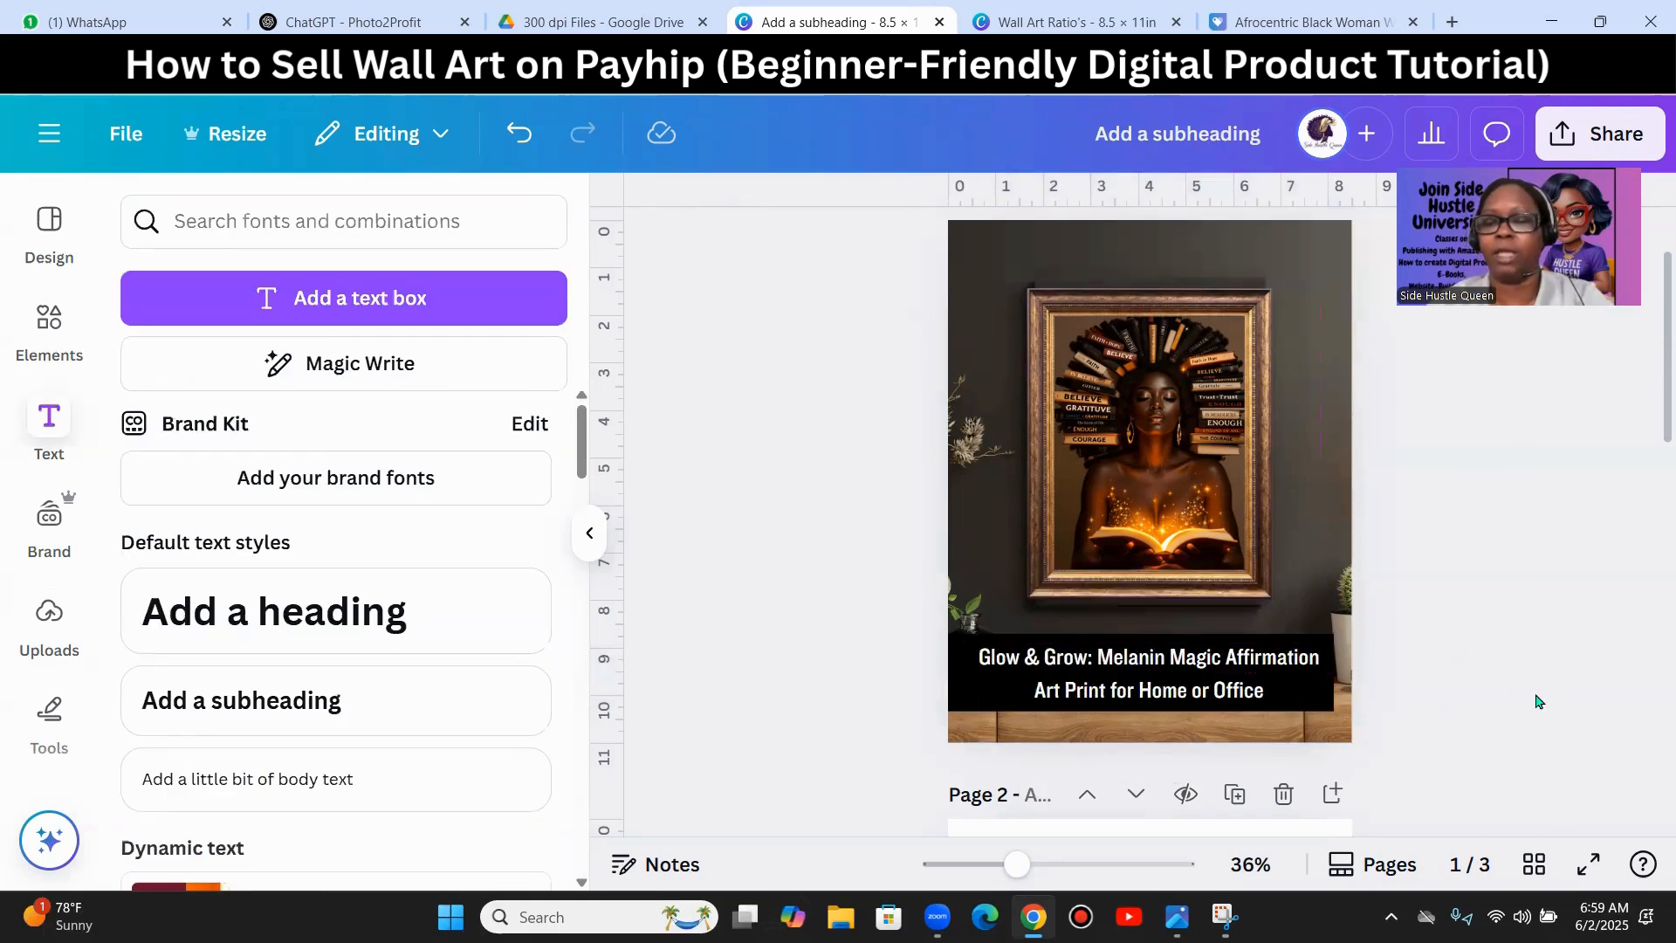
- Widen the black banner to about 8.9 in so it spans the whole page, and realign the title text on it
{"action": "left_click", "coordinate": [1329, 673]}
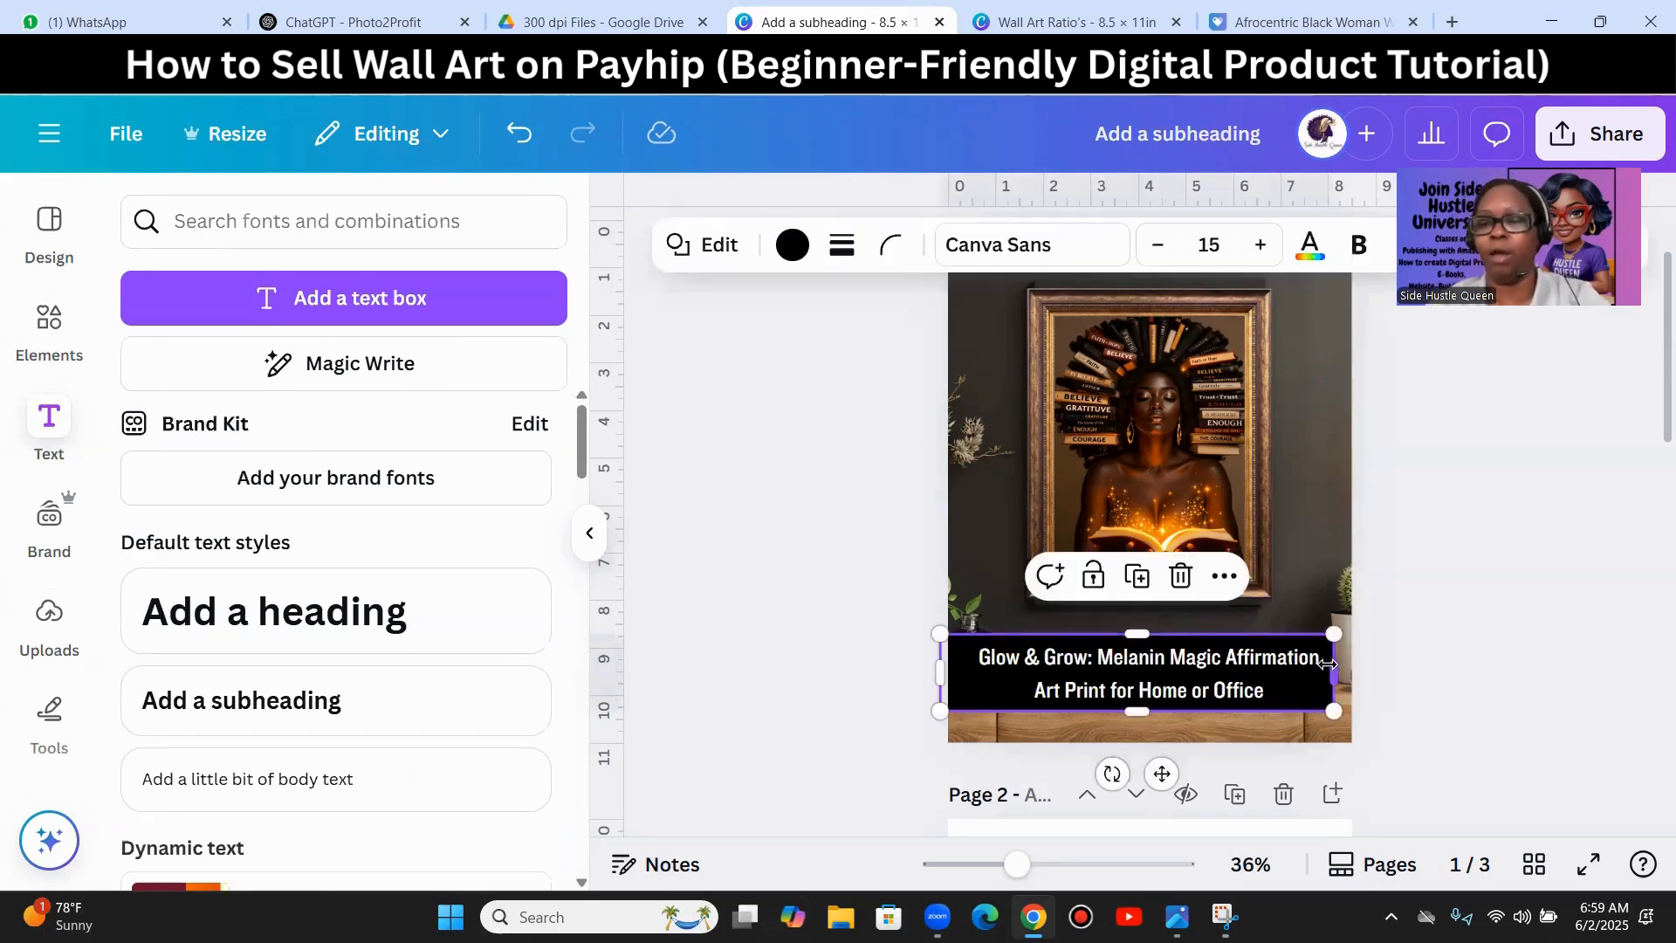
{"action": "left_click_drag", "start_coordinate": [1329, 673], "coordinate": [1358, 681]}
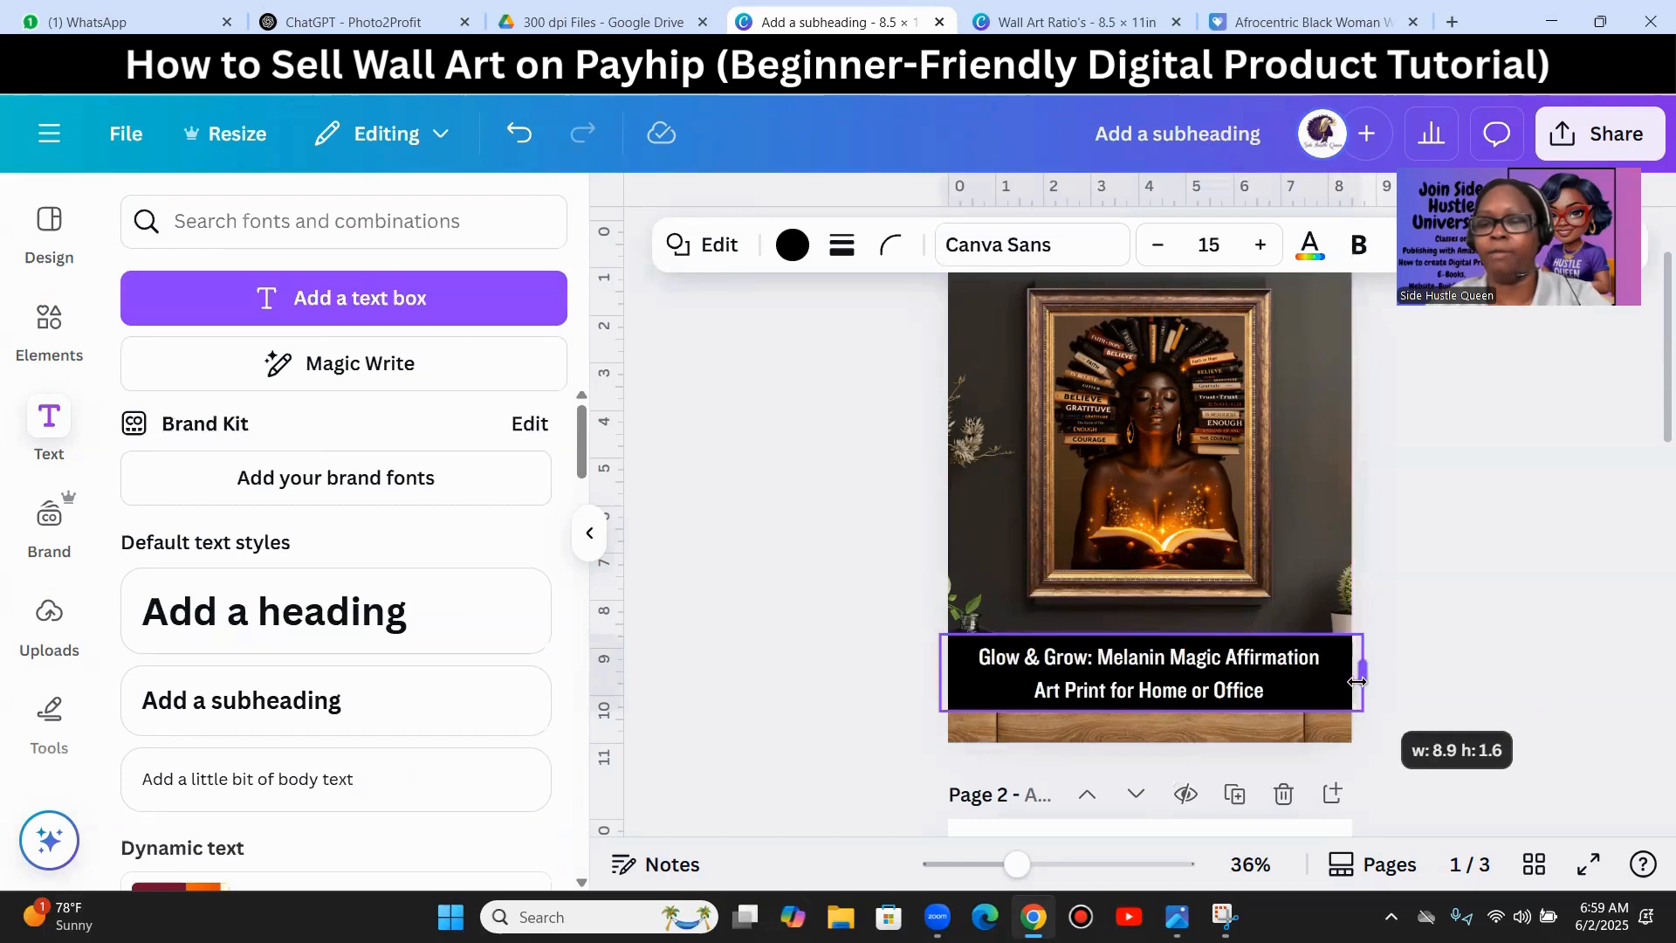
{"action": "left_click", "coordinate": [1441, 707]}
{"action": "left_click_drag", "start_coordinate": [1121, 669], "coordinate": [1126, 664]}
{"action": "left_click", "coordinate": [1589, 677]}
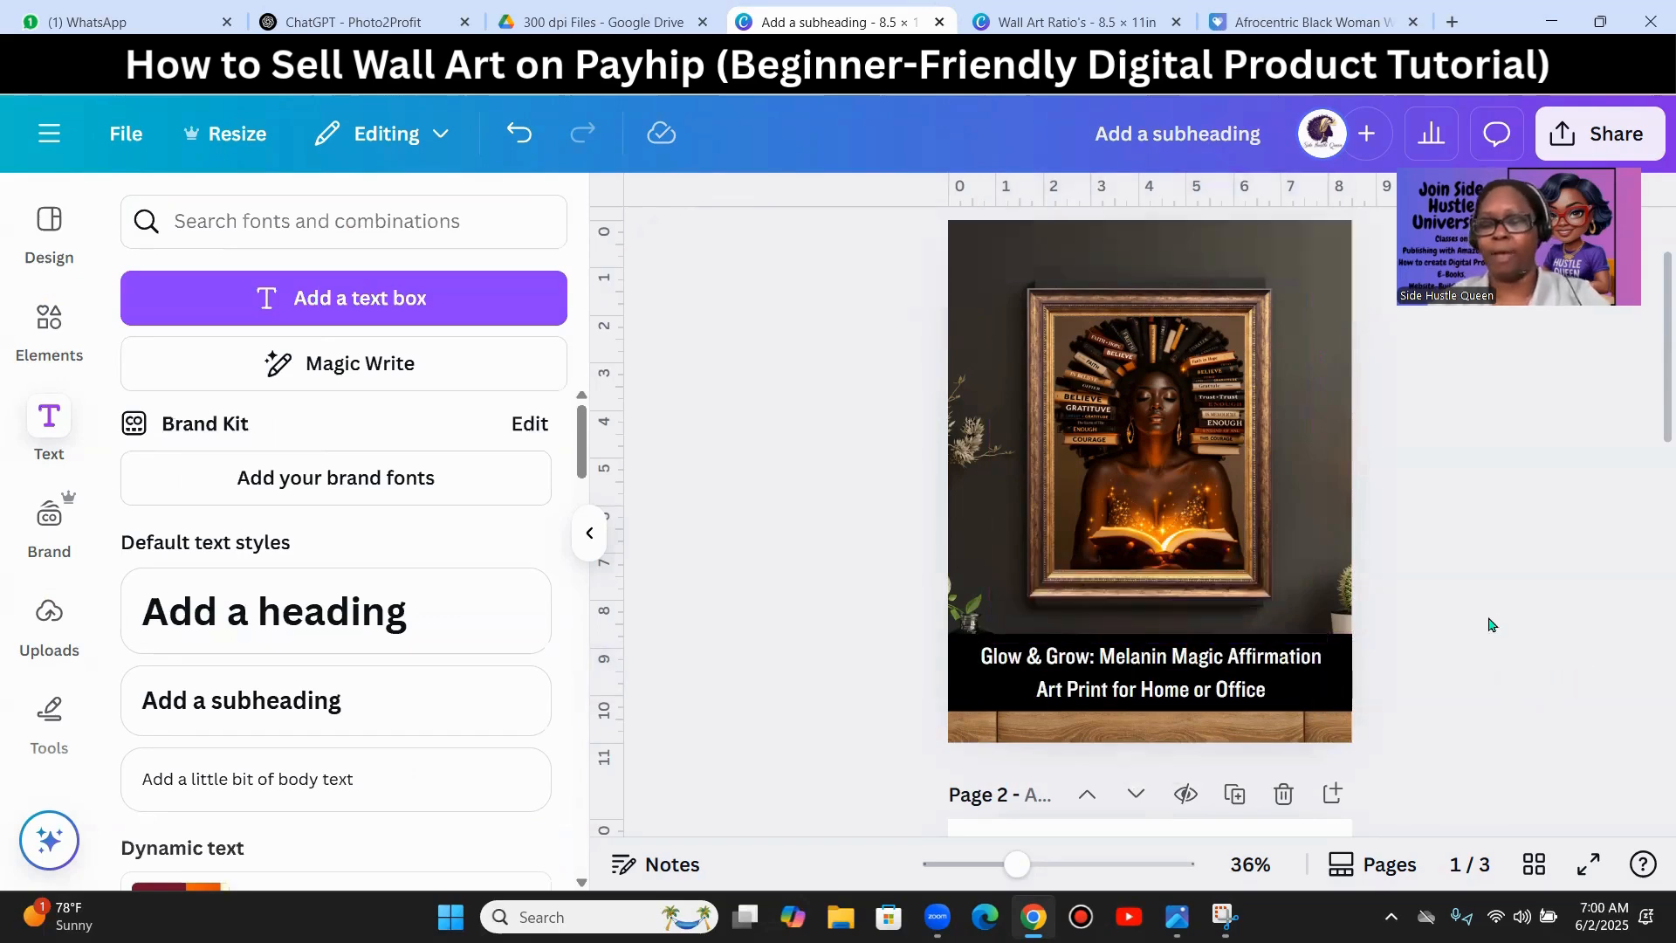
- Make the black banner behind the title semi-transparent, like the banner in the example Payhip listing
{"action": "scroll", "coordinate": [1488, 605], "scroll_direction": "down", "scroll_amount": 5}
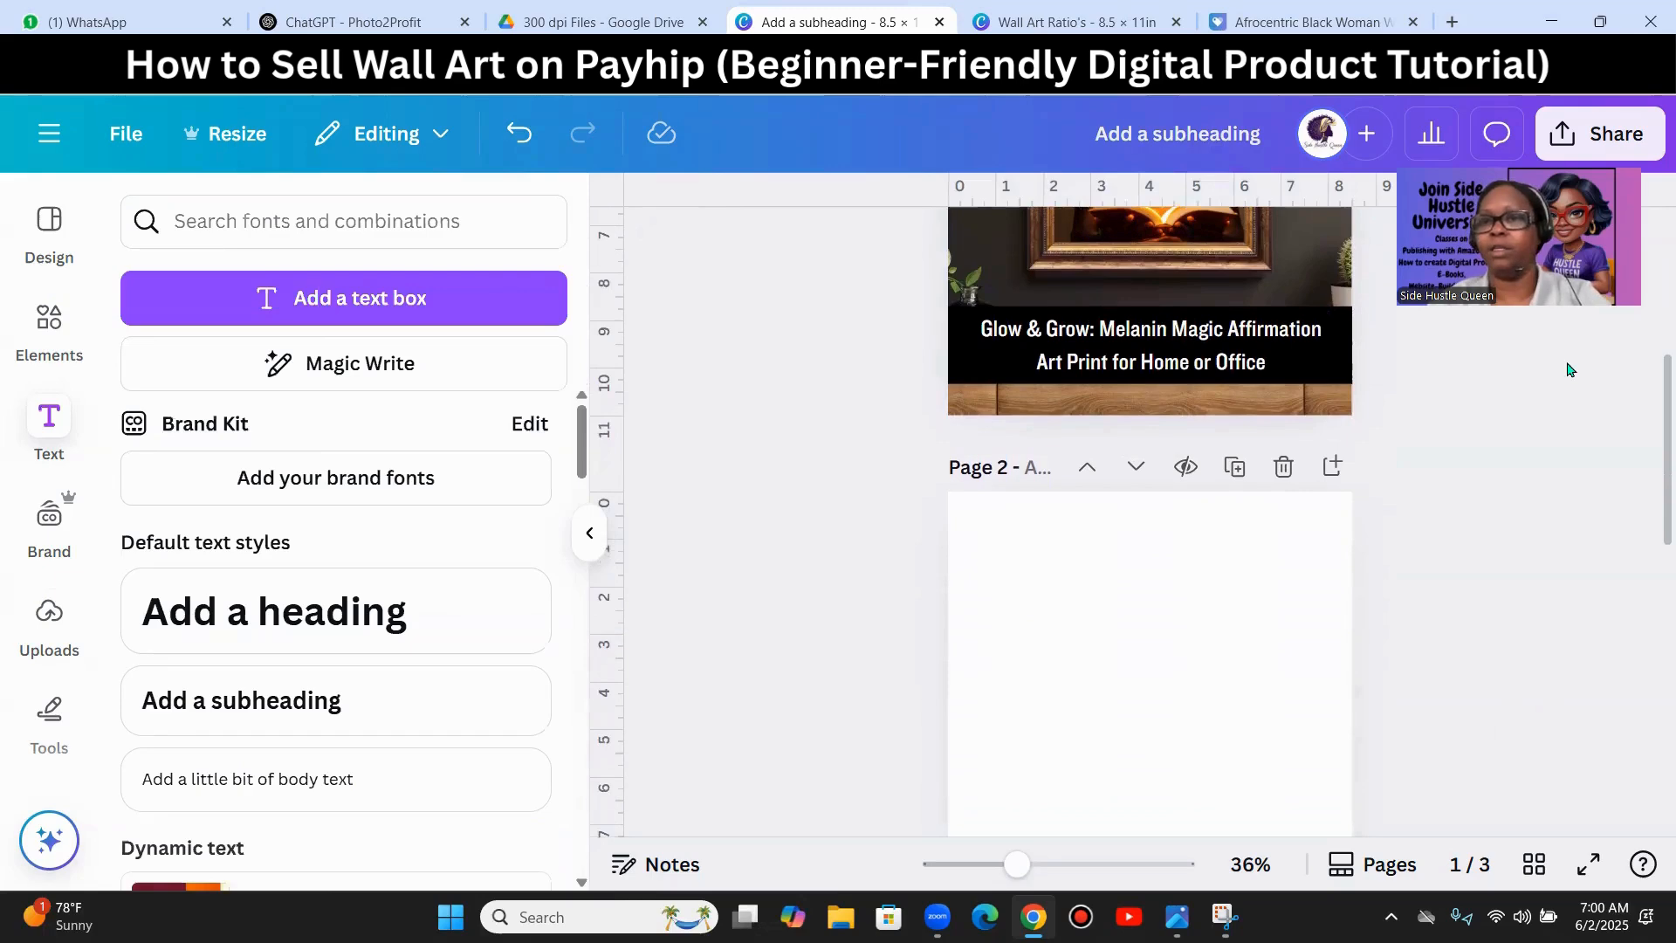
{"action": "left_click", "coordinate": [1271, 12]}
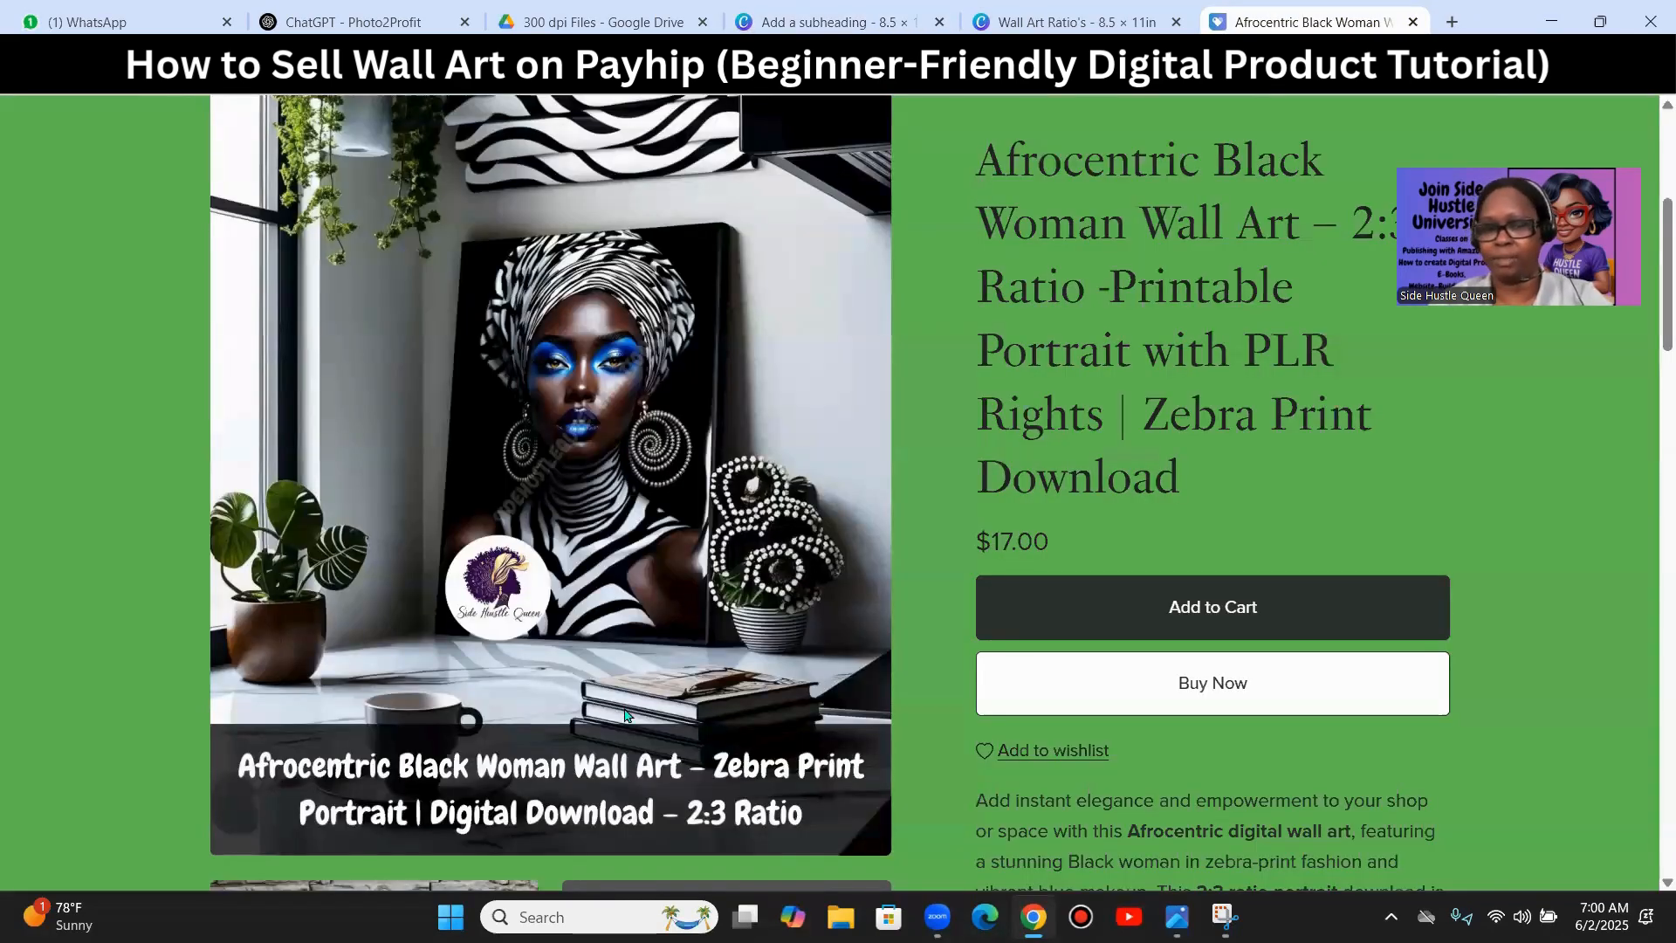
{"action": "left_click", "coordinate": [827, 21]}
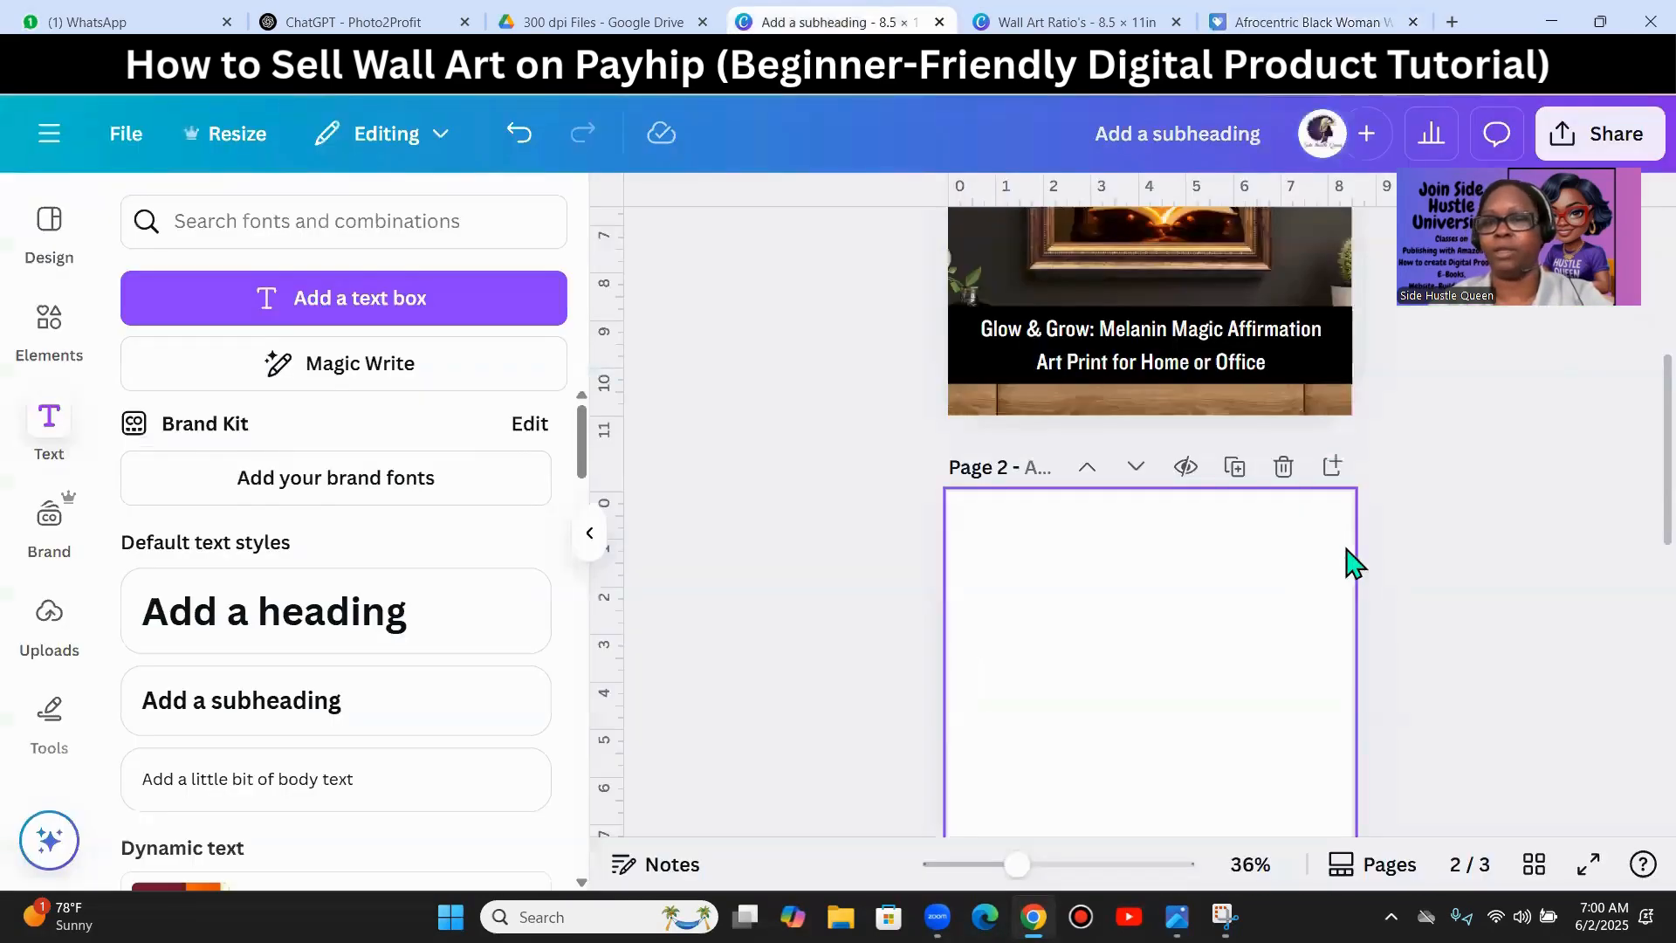
{"action": "scroll", "coordinate": [1352, 563], "scroll_direction": "up", "scroll_amount": 2}
{"action": "left_click", "coordinate": [1334, 467]}
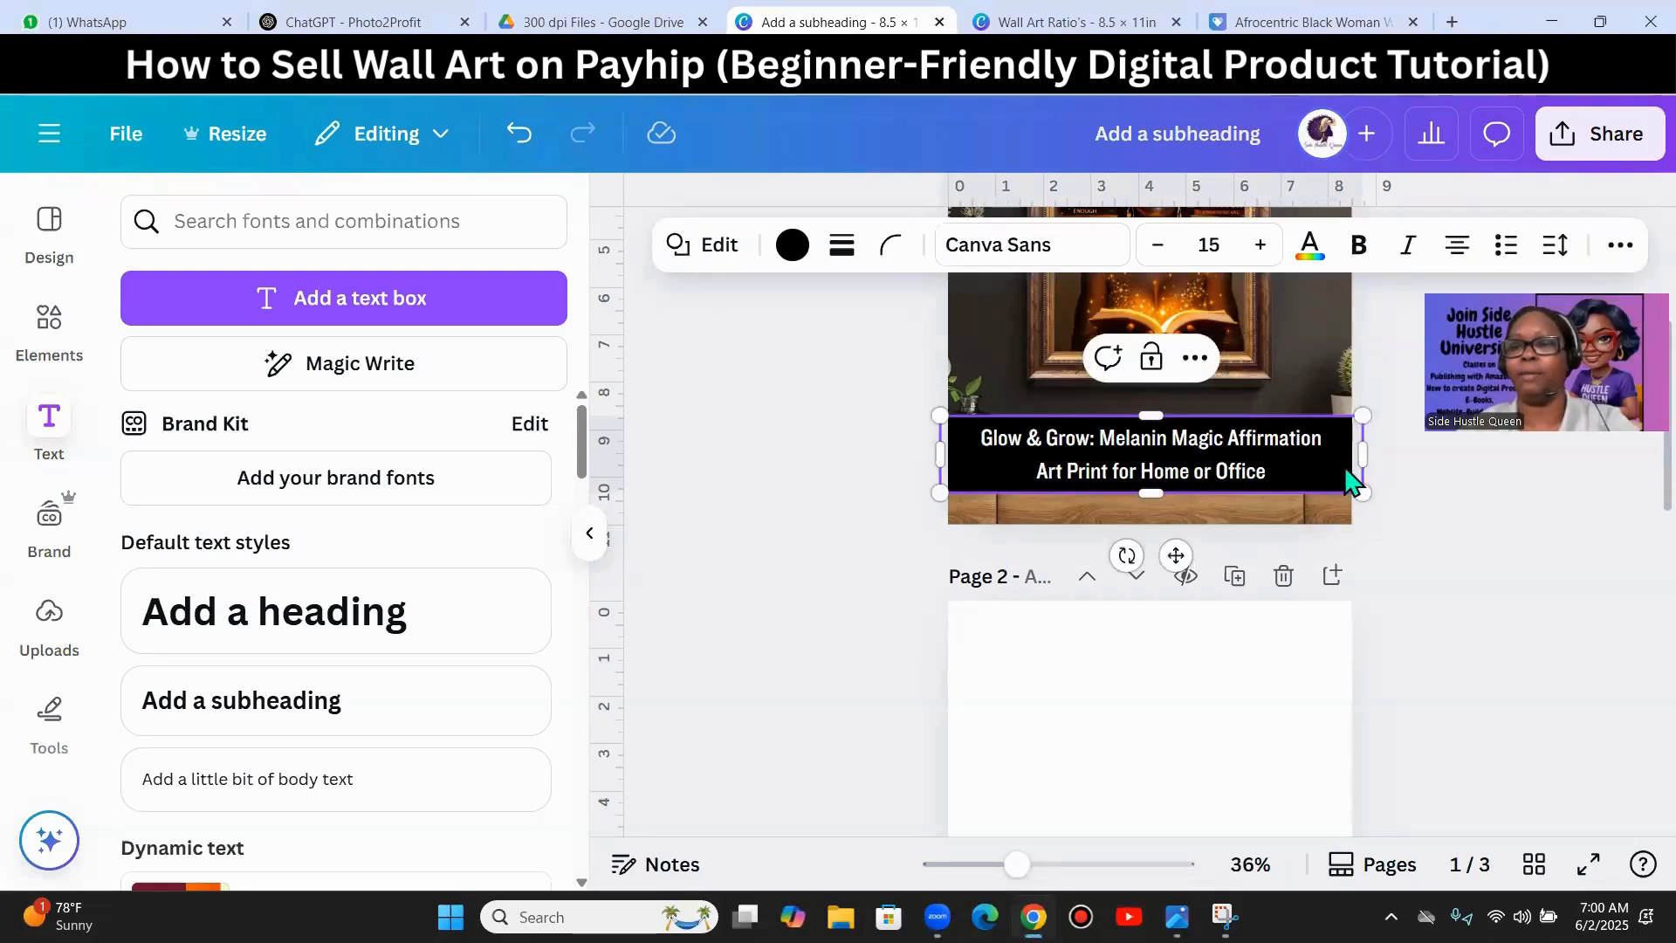
{"action": "left_click", "coordinate": [1485, 530]}
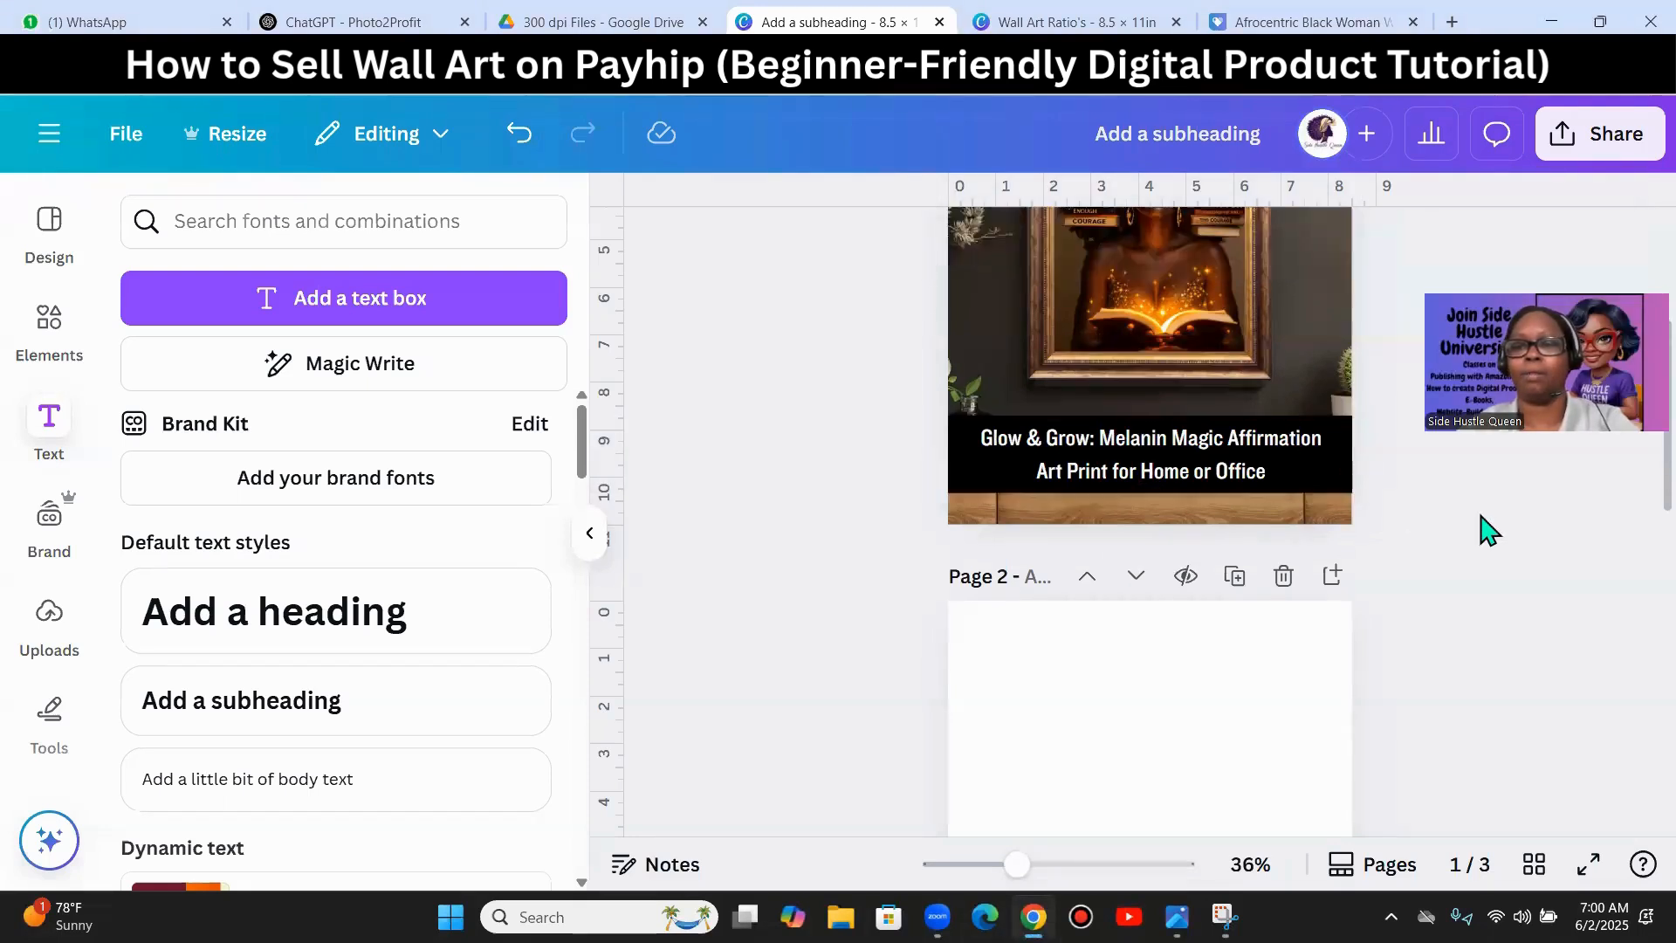
{"action": "left_click", "coordinate": [1352, 475]}
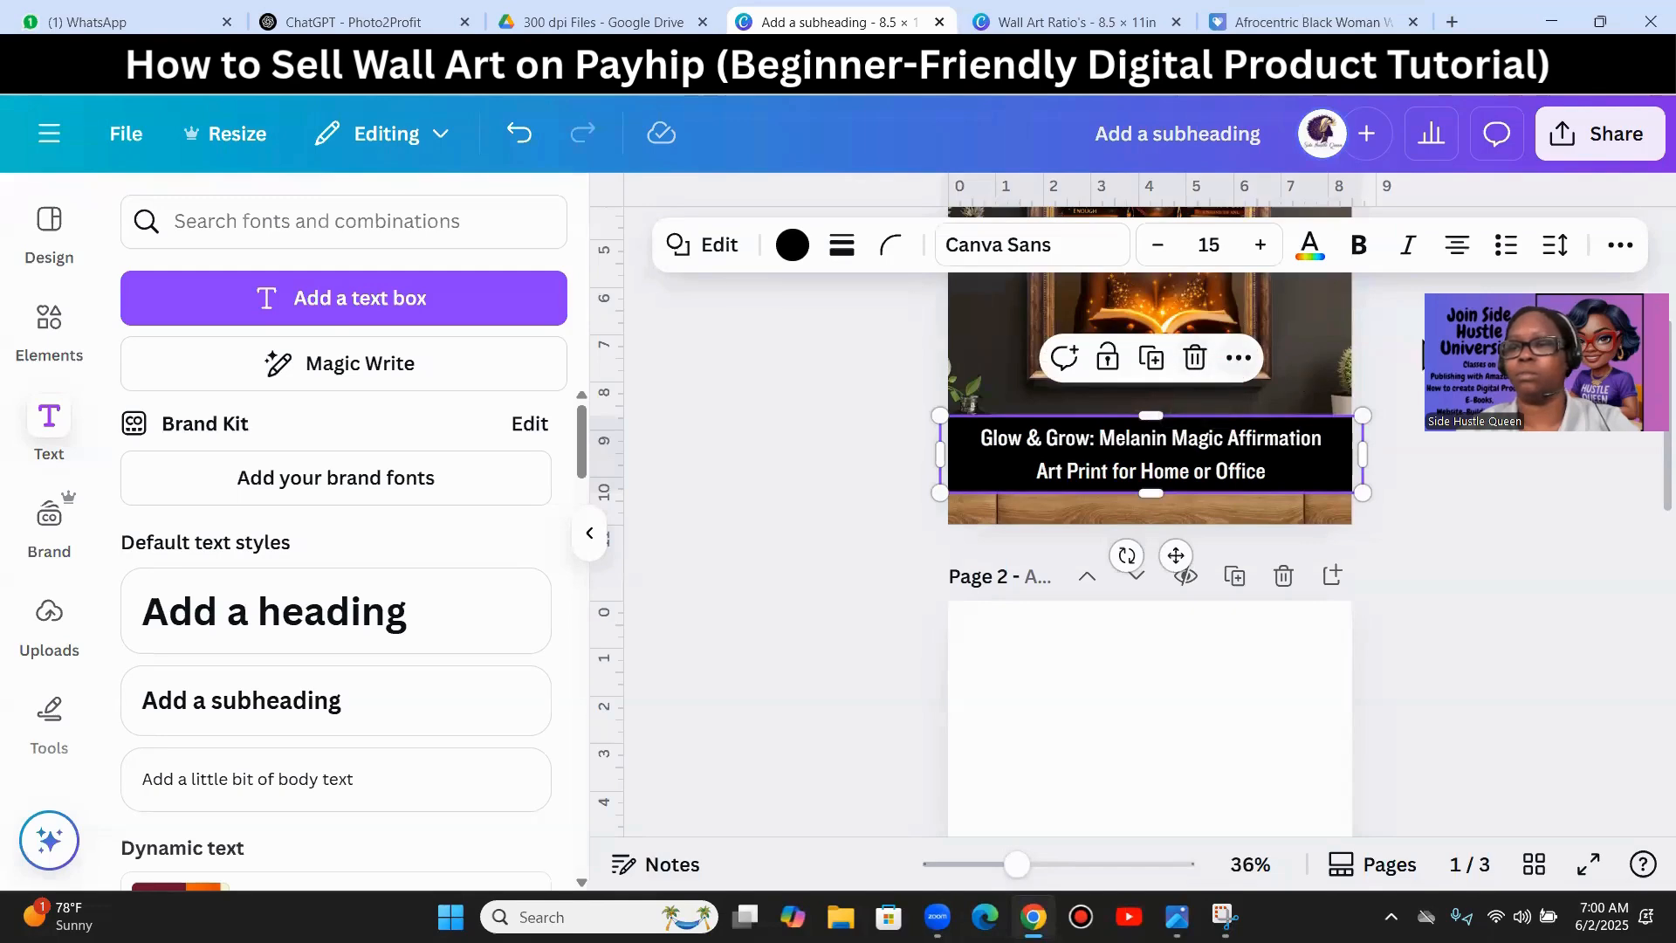
{"action": "left_click", "coordinate": [1617, 237]}
{"action": "left_click", "coordinate": [1301, 305]}
{"action": "left_click_drag", "start_coordinate": [1366, 434], "coordinate": [1296, 425]}
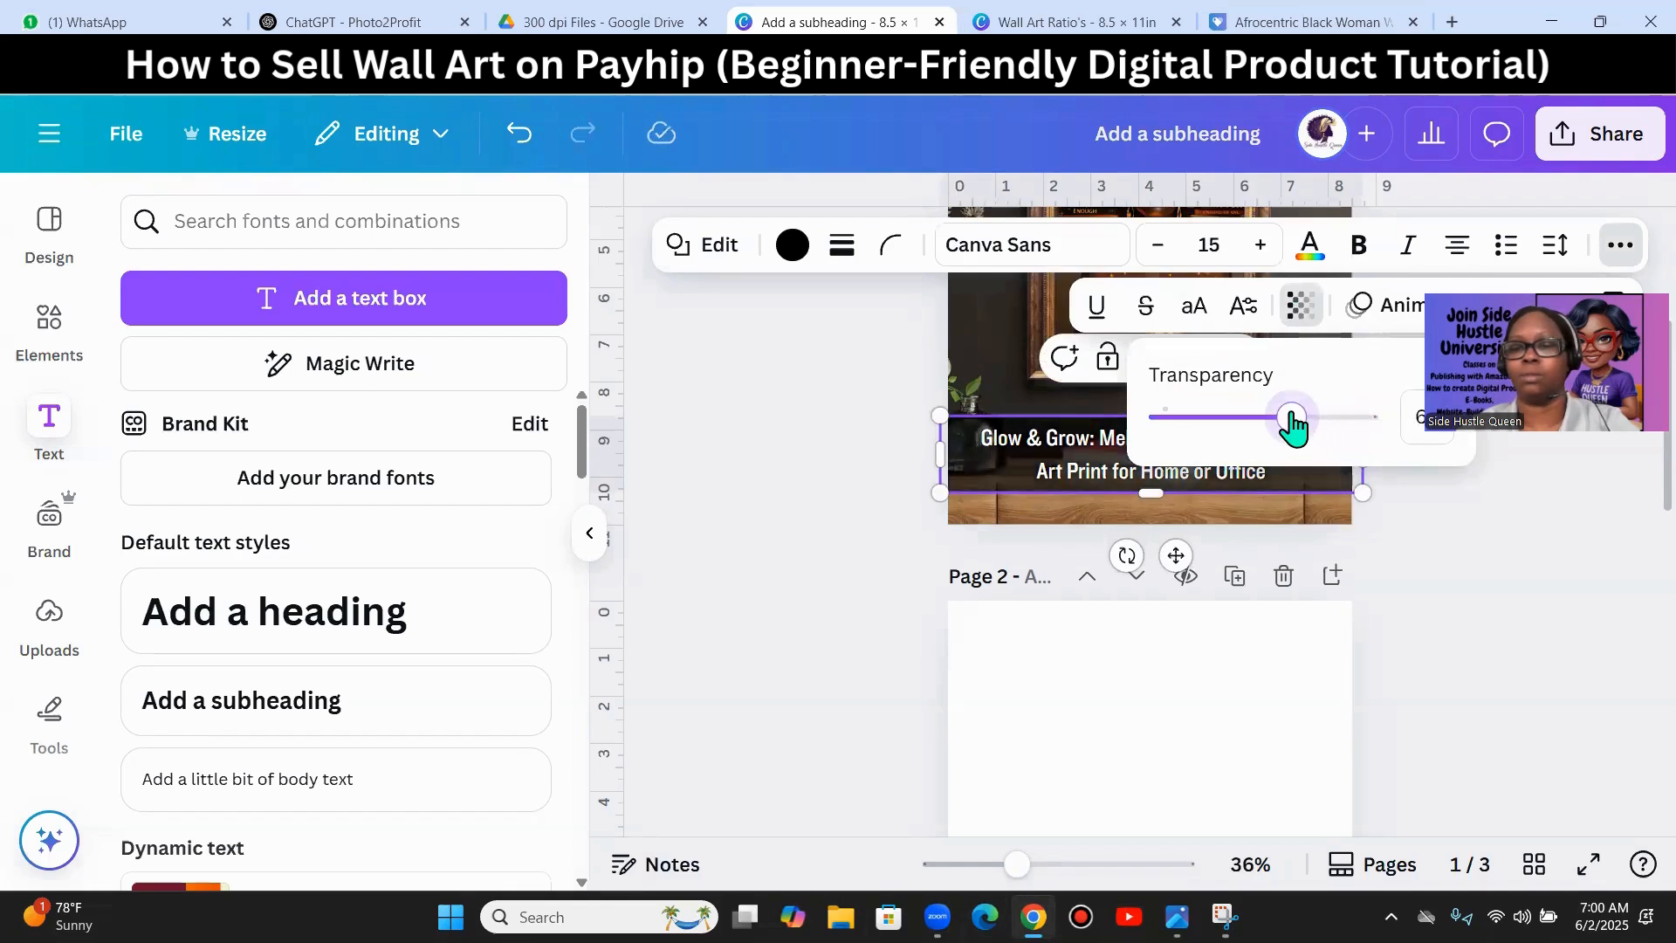
{"action": "left_click", "coordinate": [1435, 580]}
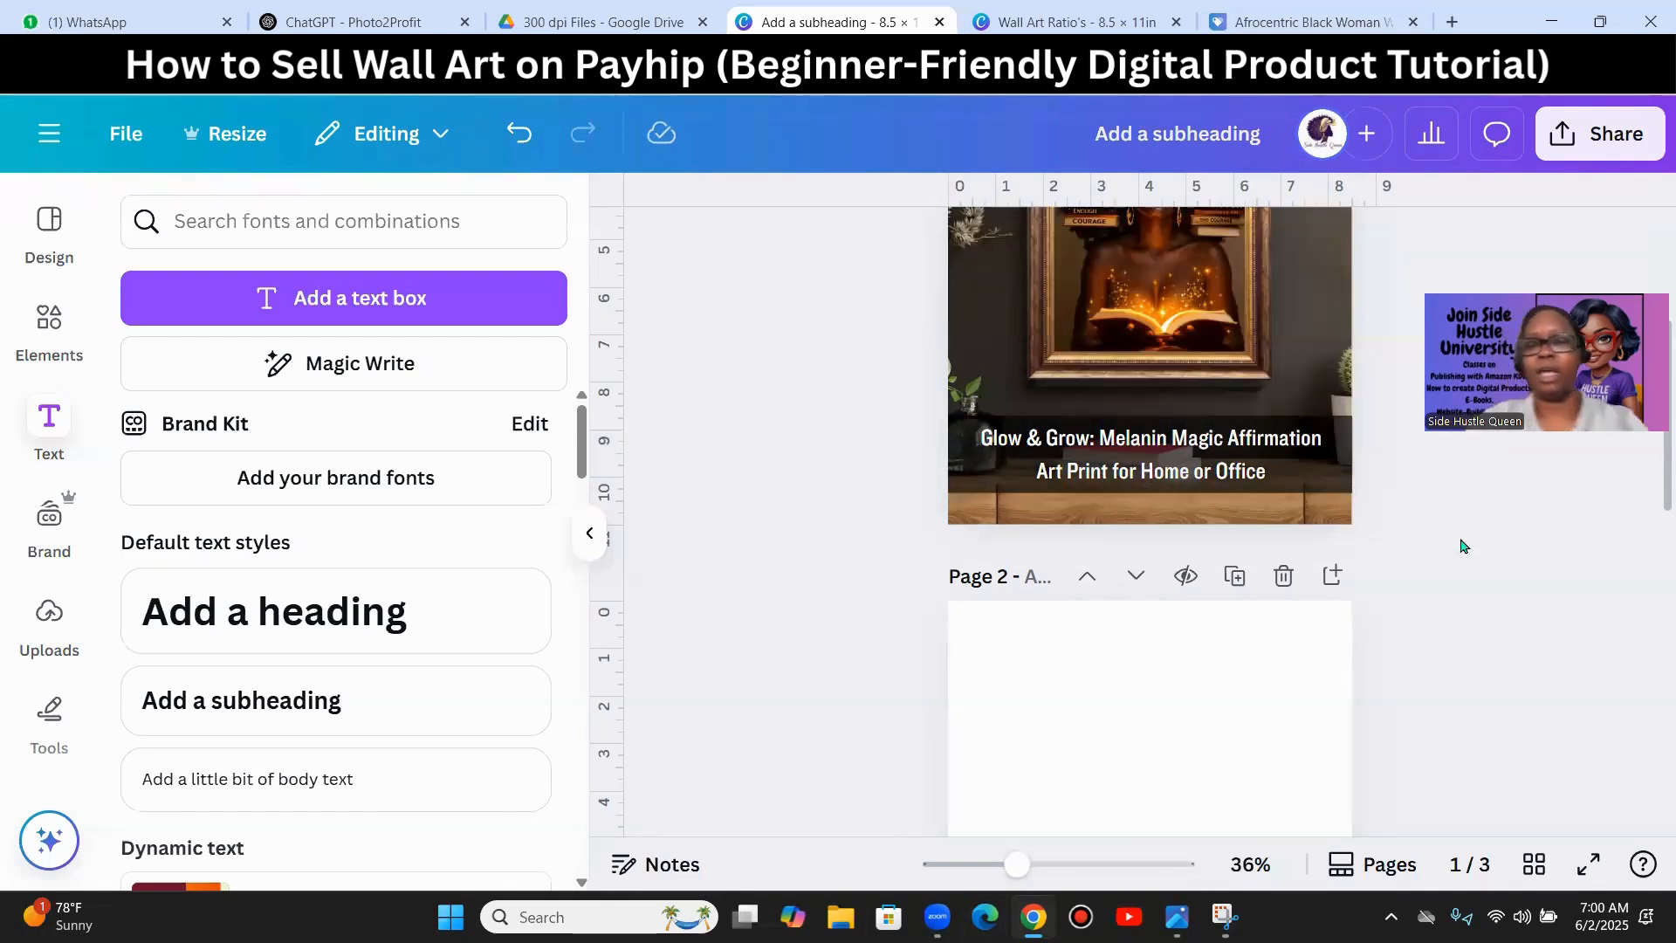
- Add an extra space after "Glow & Grow:" in the title so that "Affirmation" moves to the second line
{"action": "left_click", "coordinate": [1102, 444]}
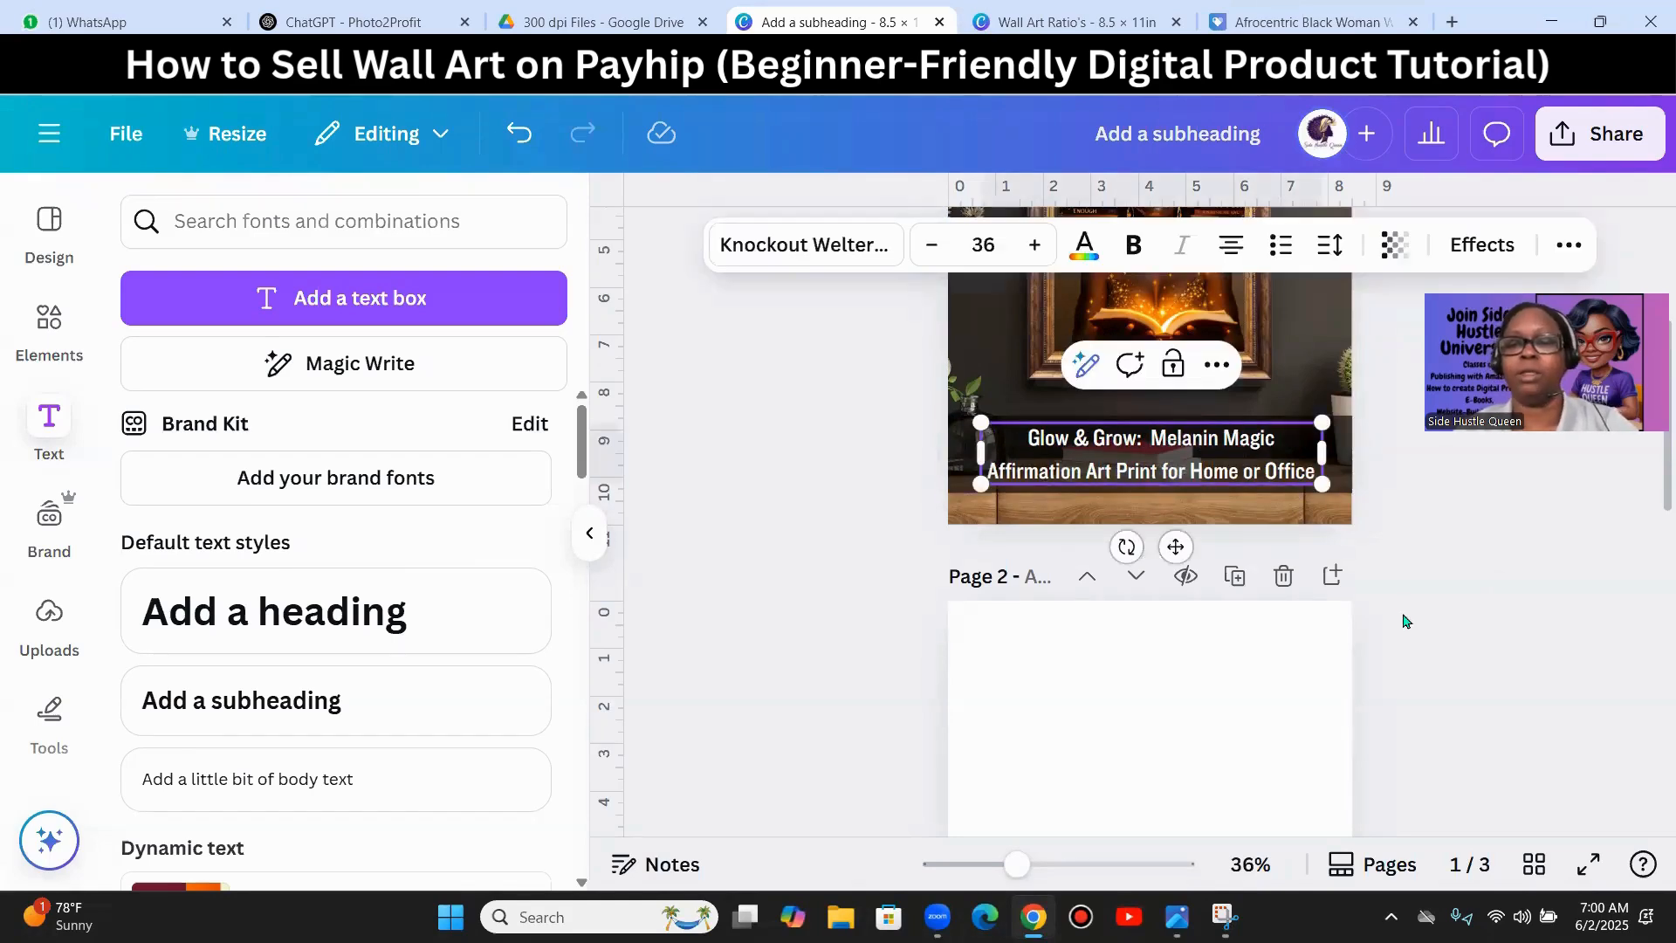
{"action": "left_click", "coordinate": [1496, 655]}
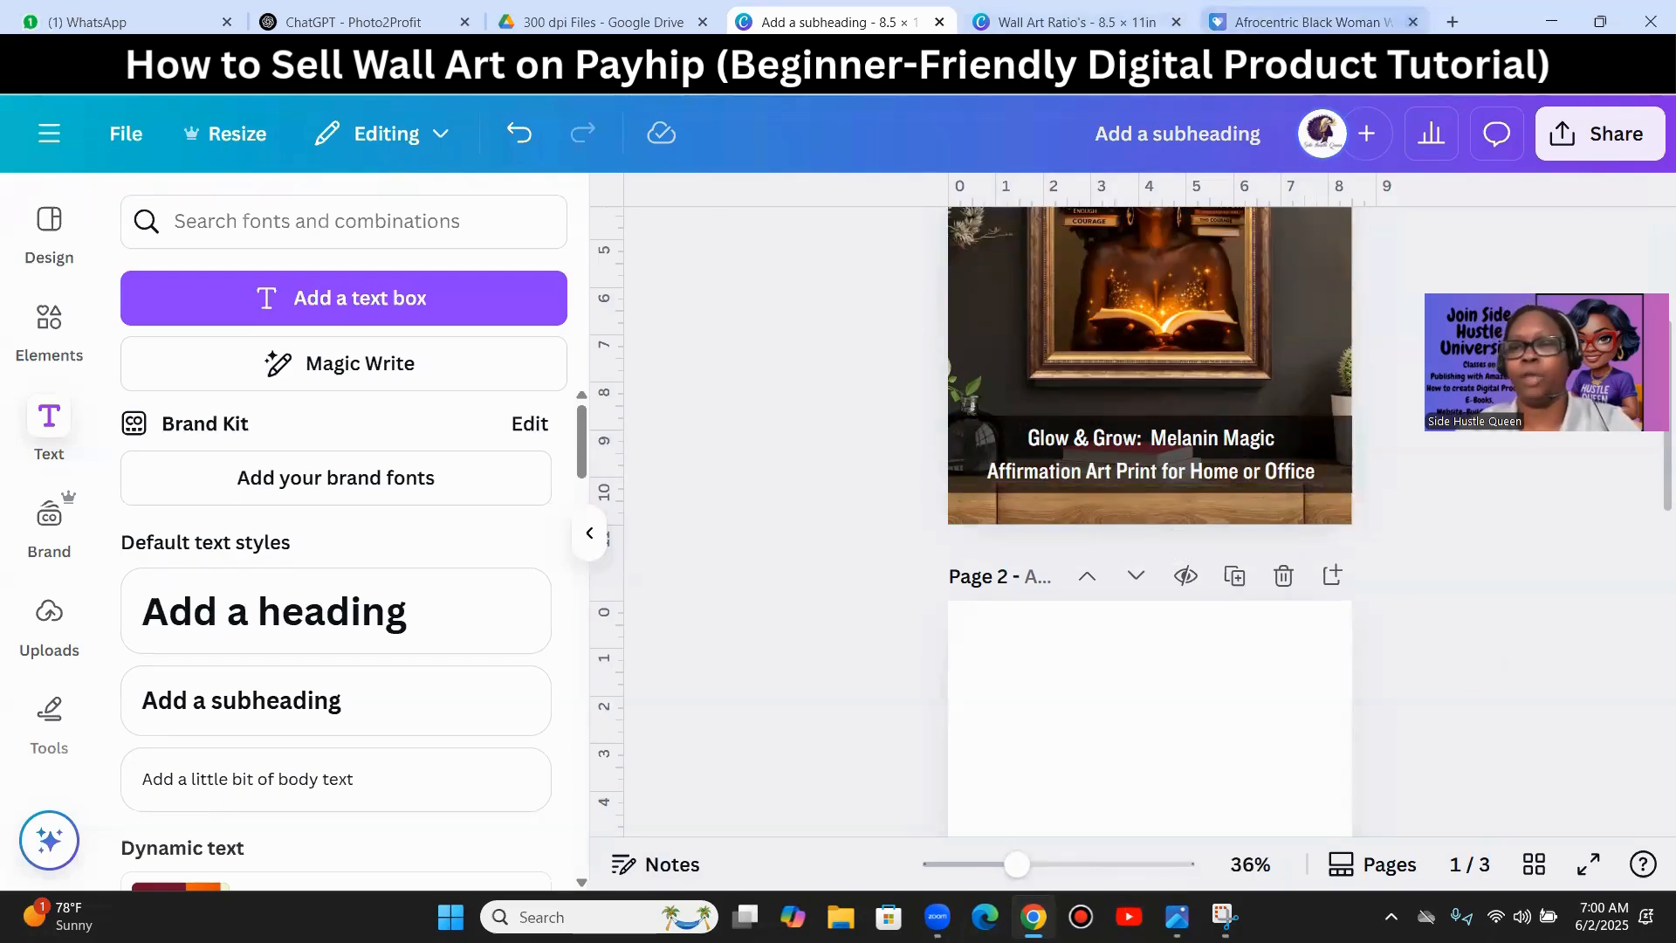
- Check the example Payhip listing's second image and apply the Dark and Neon Yellow Aesthetic Wall Art Frame Mockup template to page 2
{"action": "left_click", "coordinate": [1305, 22]}
{"action": "scroll", "coordinate": [662, 524], "scroll_direction": "down", "scroll_amount": 5}
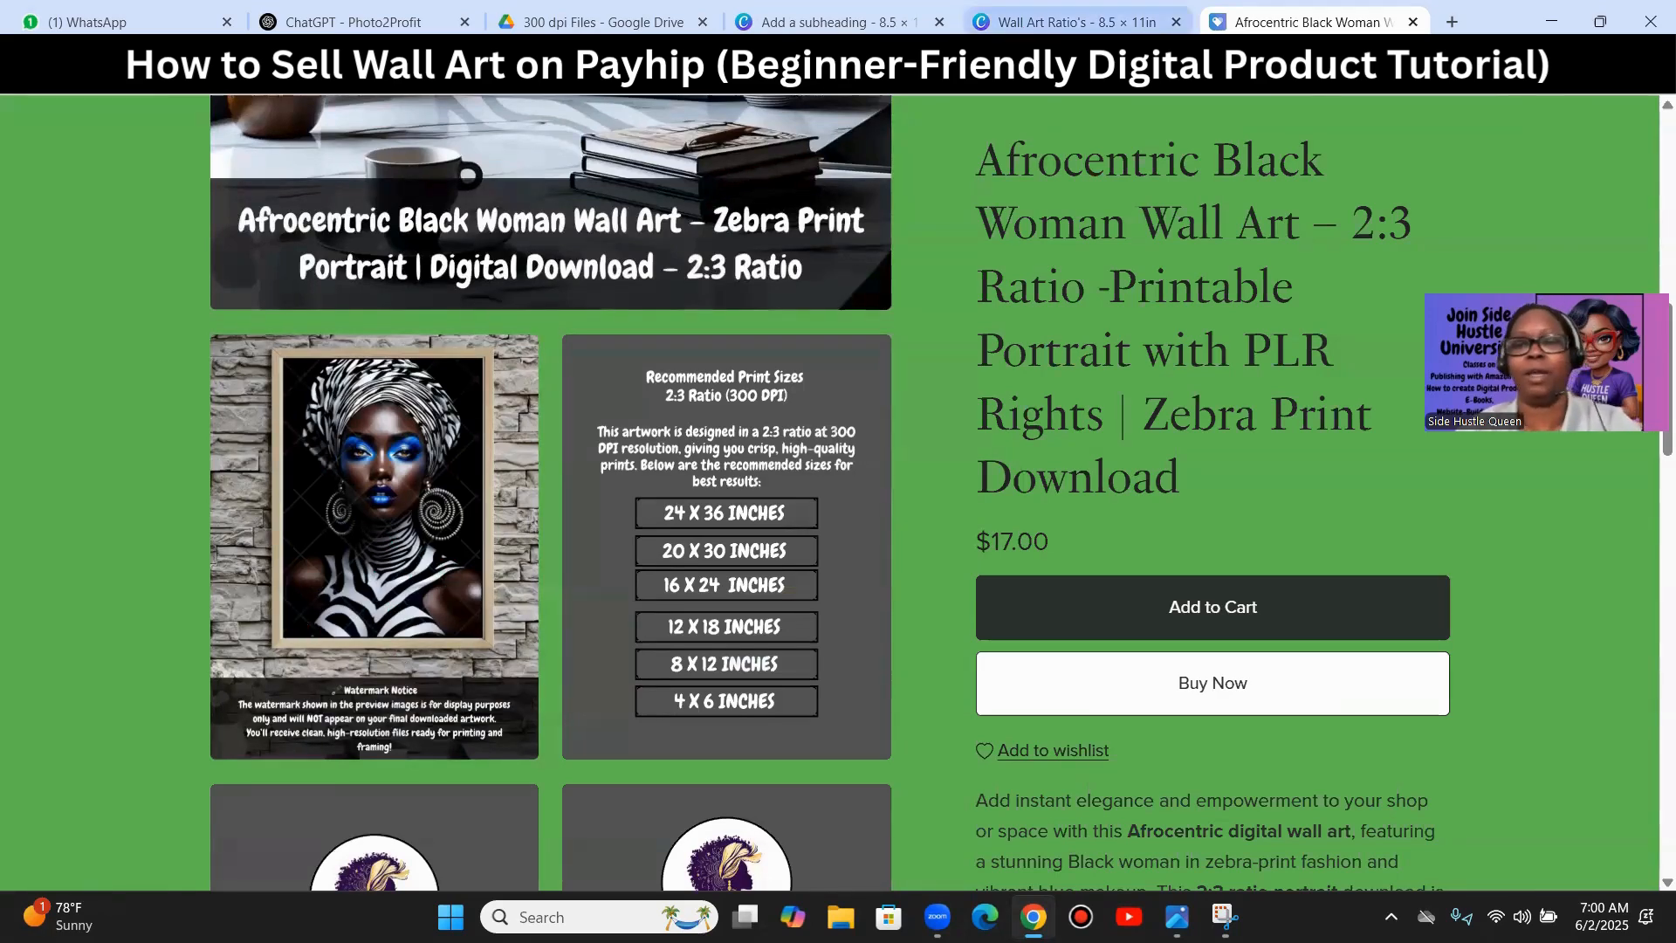
{"action": "left_click", "coordinate": [830, 22]}
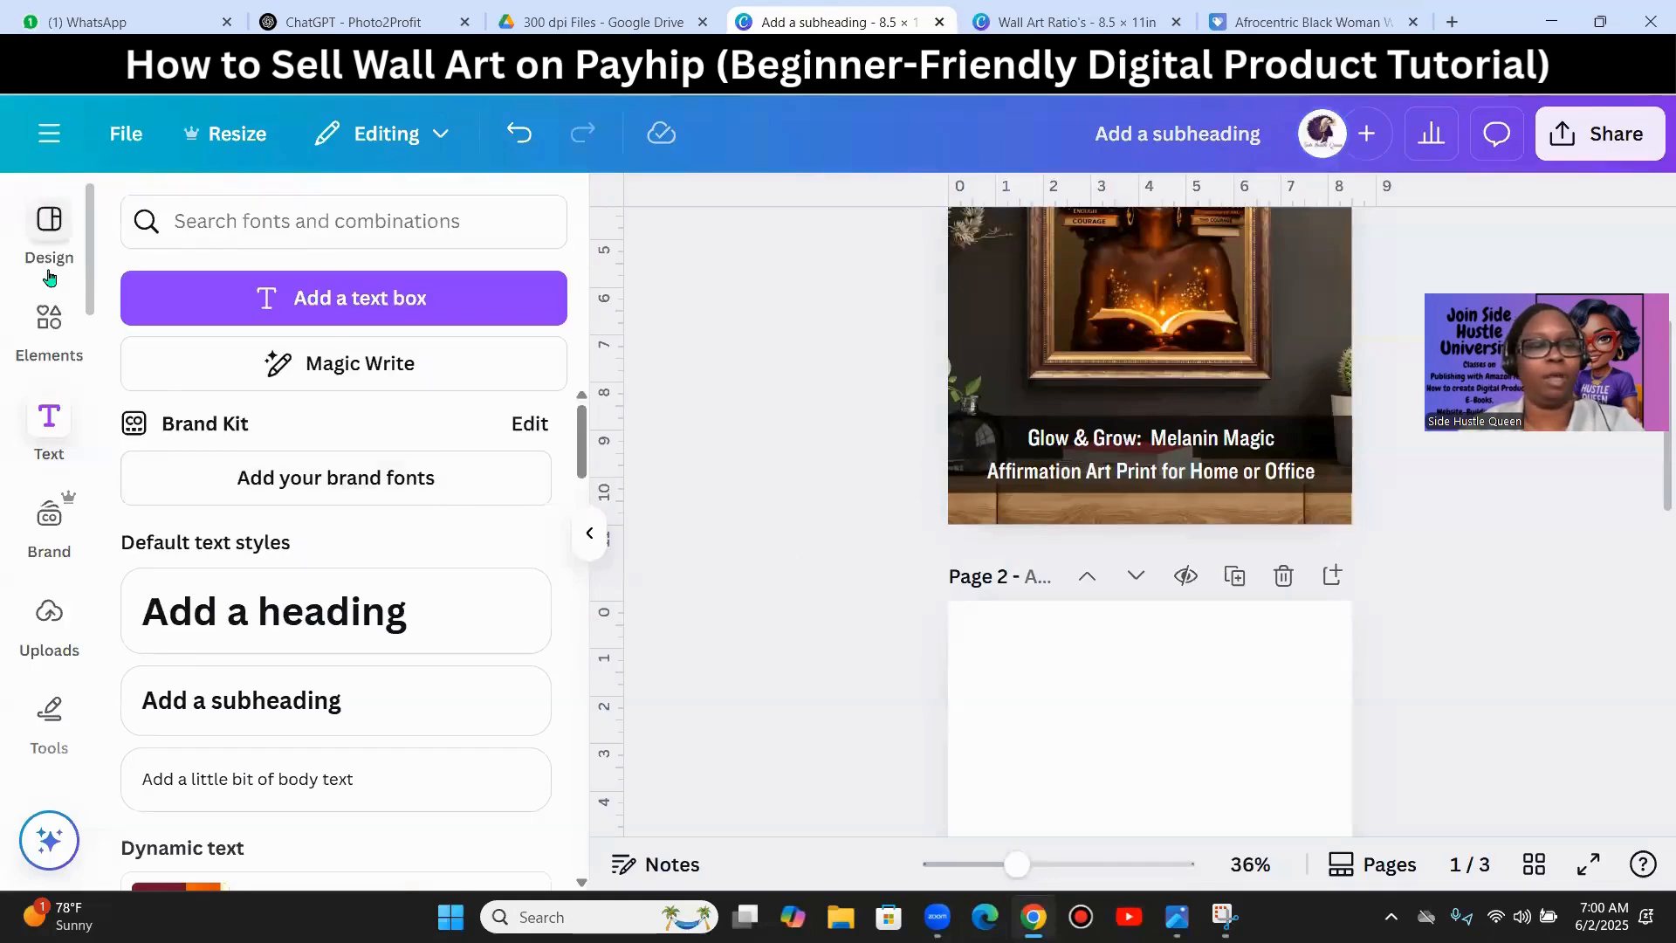
{"action": "left_click", "coordinate": [42, 237]}
{"action": "scroll", "coordinate": [443, 586], "scroll_direction": "down", "scroll_amount": 1}
{"action": "scroll", "coordinate": [443, 587], "scroll_direction": "down", "scroll_amount": 3}
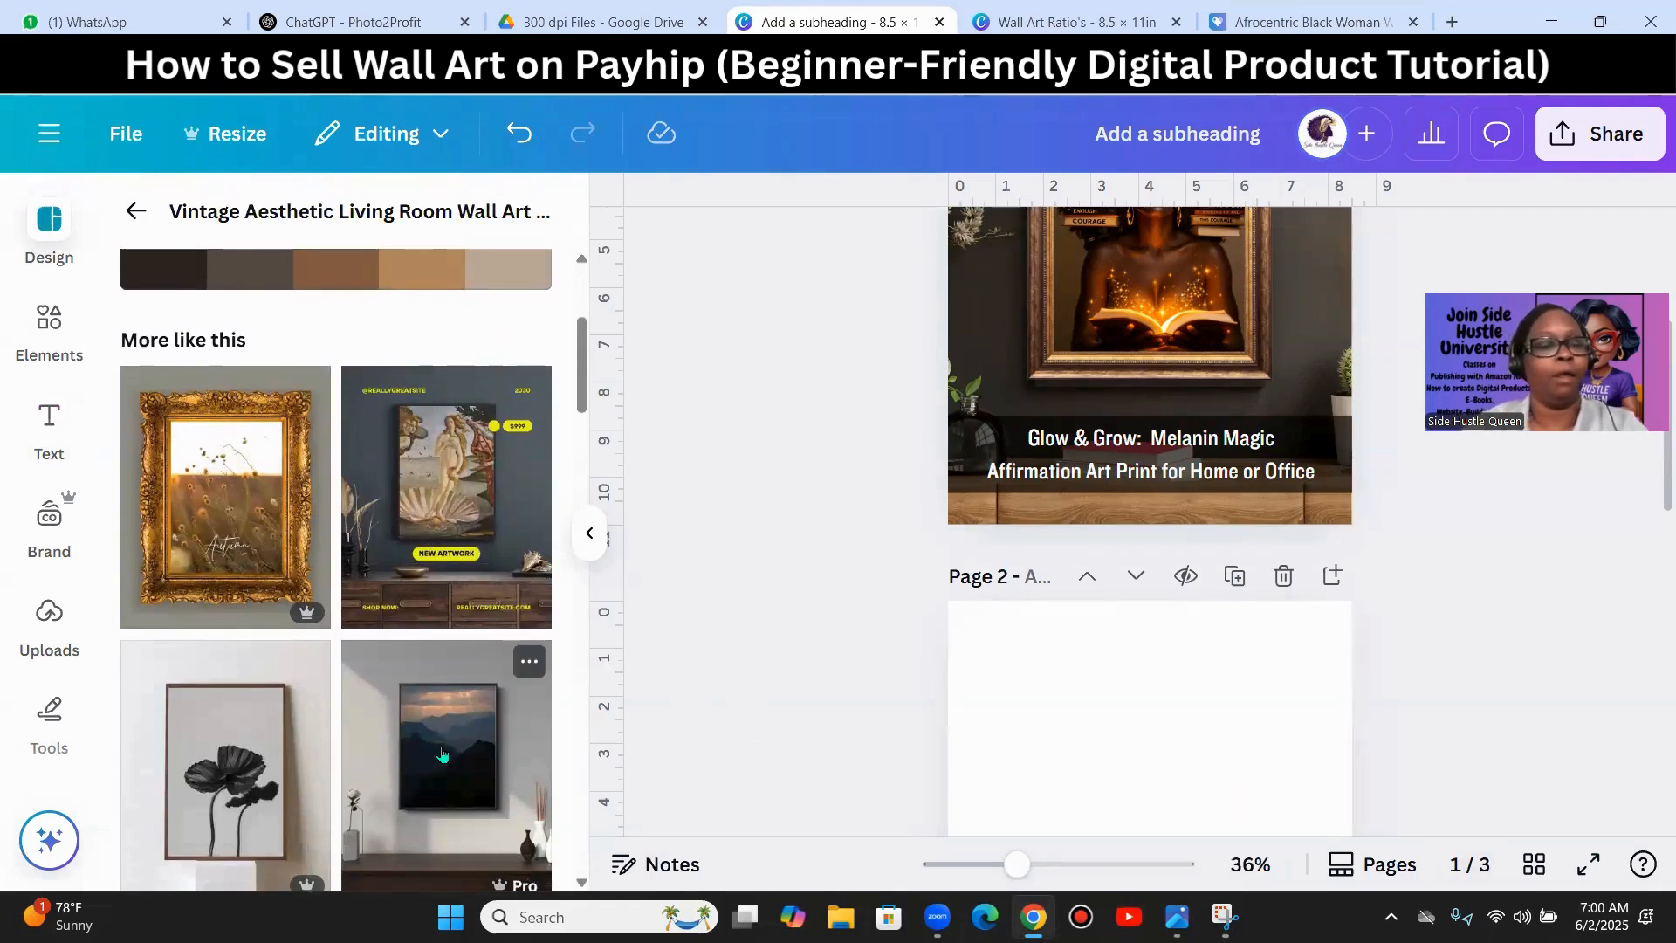
{"action": "scroll", "coordinate": [460, 680], "scroll_direction": "down", "scroll_amount": 1}
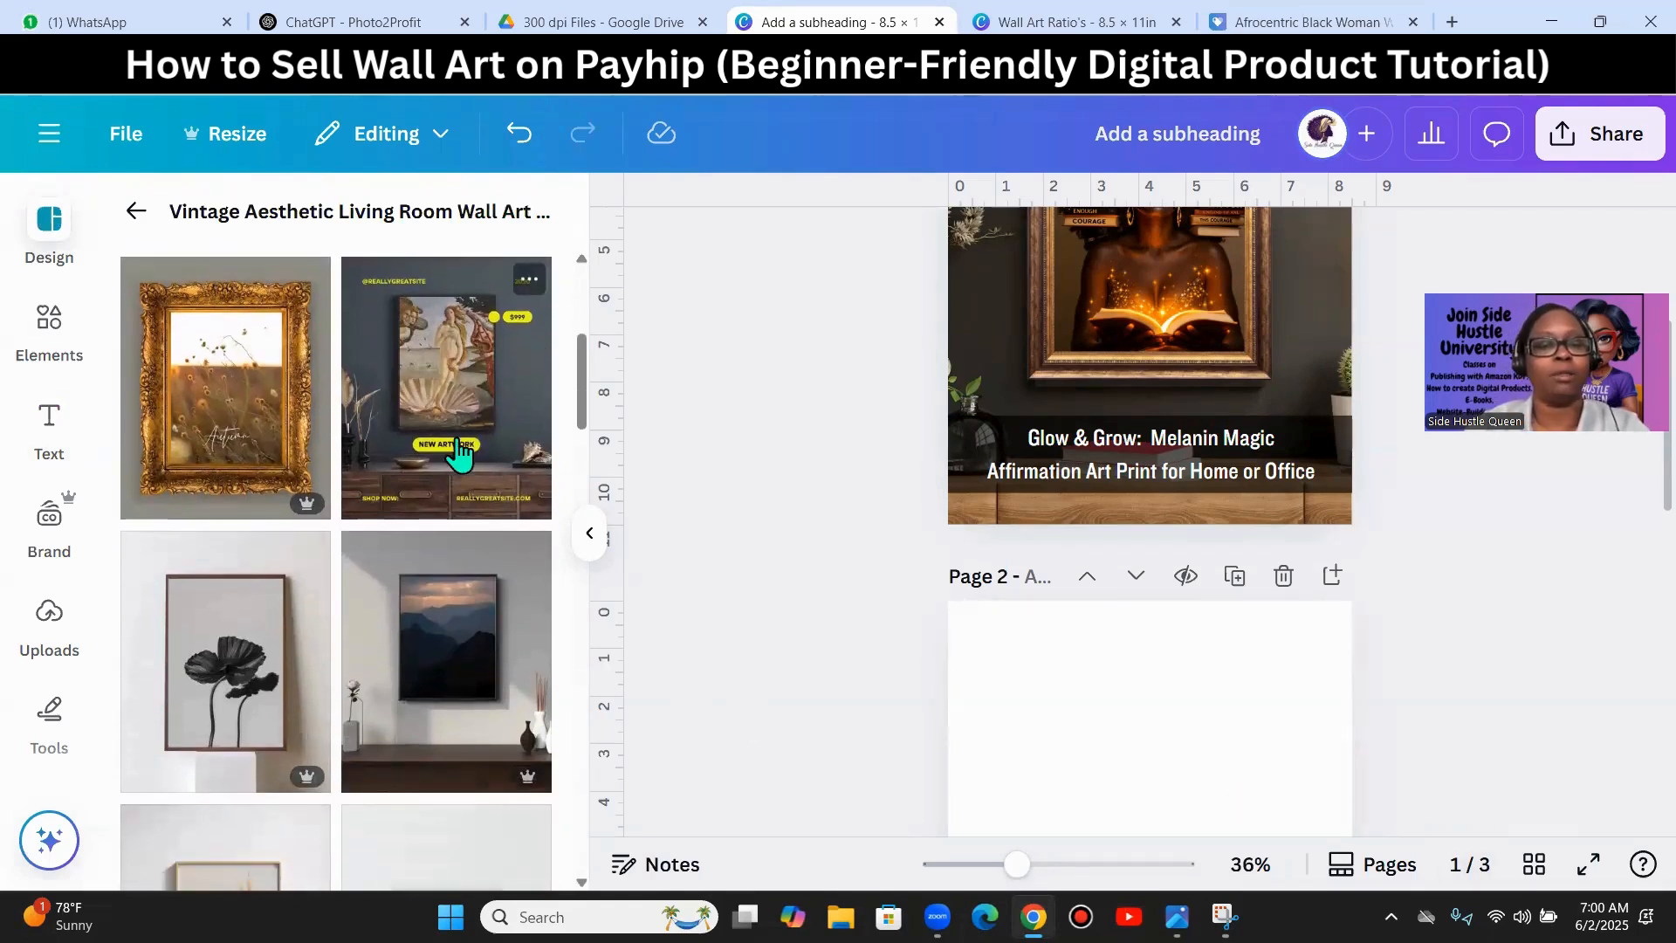
{"action": "scroll", "coordinate": [410, 725], "scroll_direction": "down", "scroll_amount": 6}
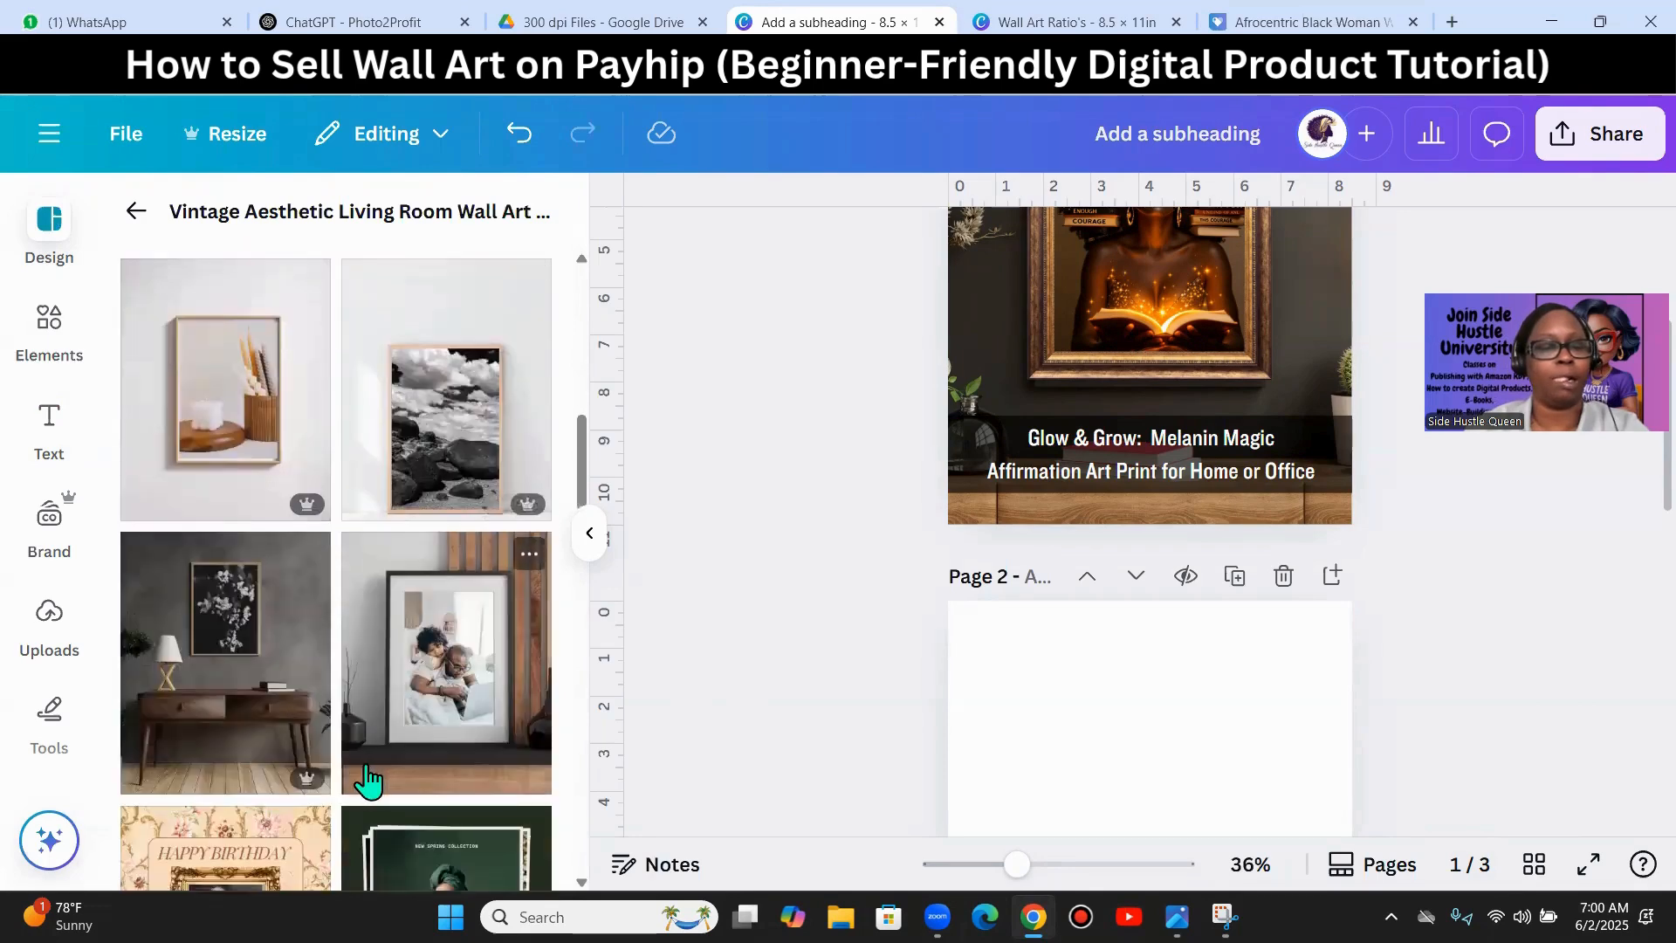
{"action": "scroll", "coordinate": [364, 780], "scroll_direction": "down", "scroll_amount": 1}
{"action": "scroll", "coordinate": [437, 629], "scroll_direction": "down", "scroll_amount": 2}
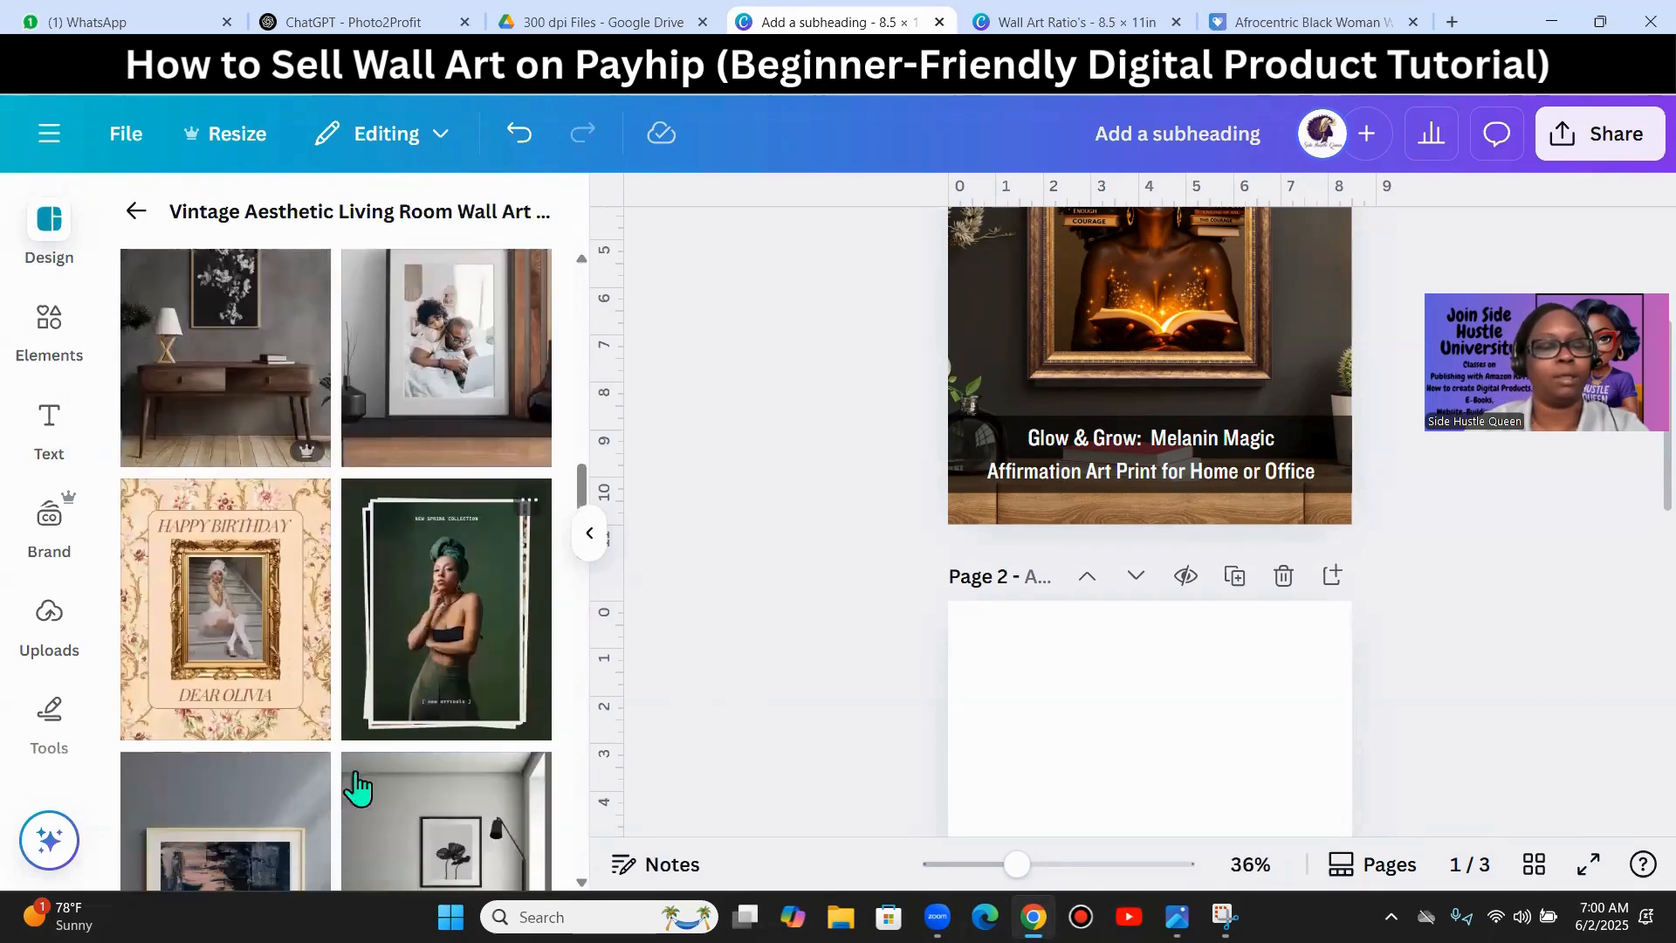
{"action": "scroll", "coordinate": [434, 775], "scroll_direction": "down", "scroll_amount": 8}
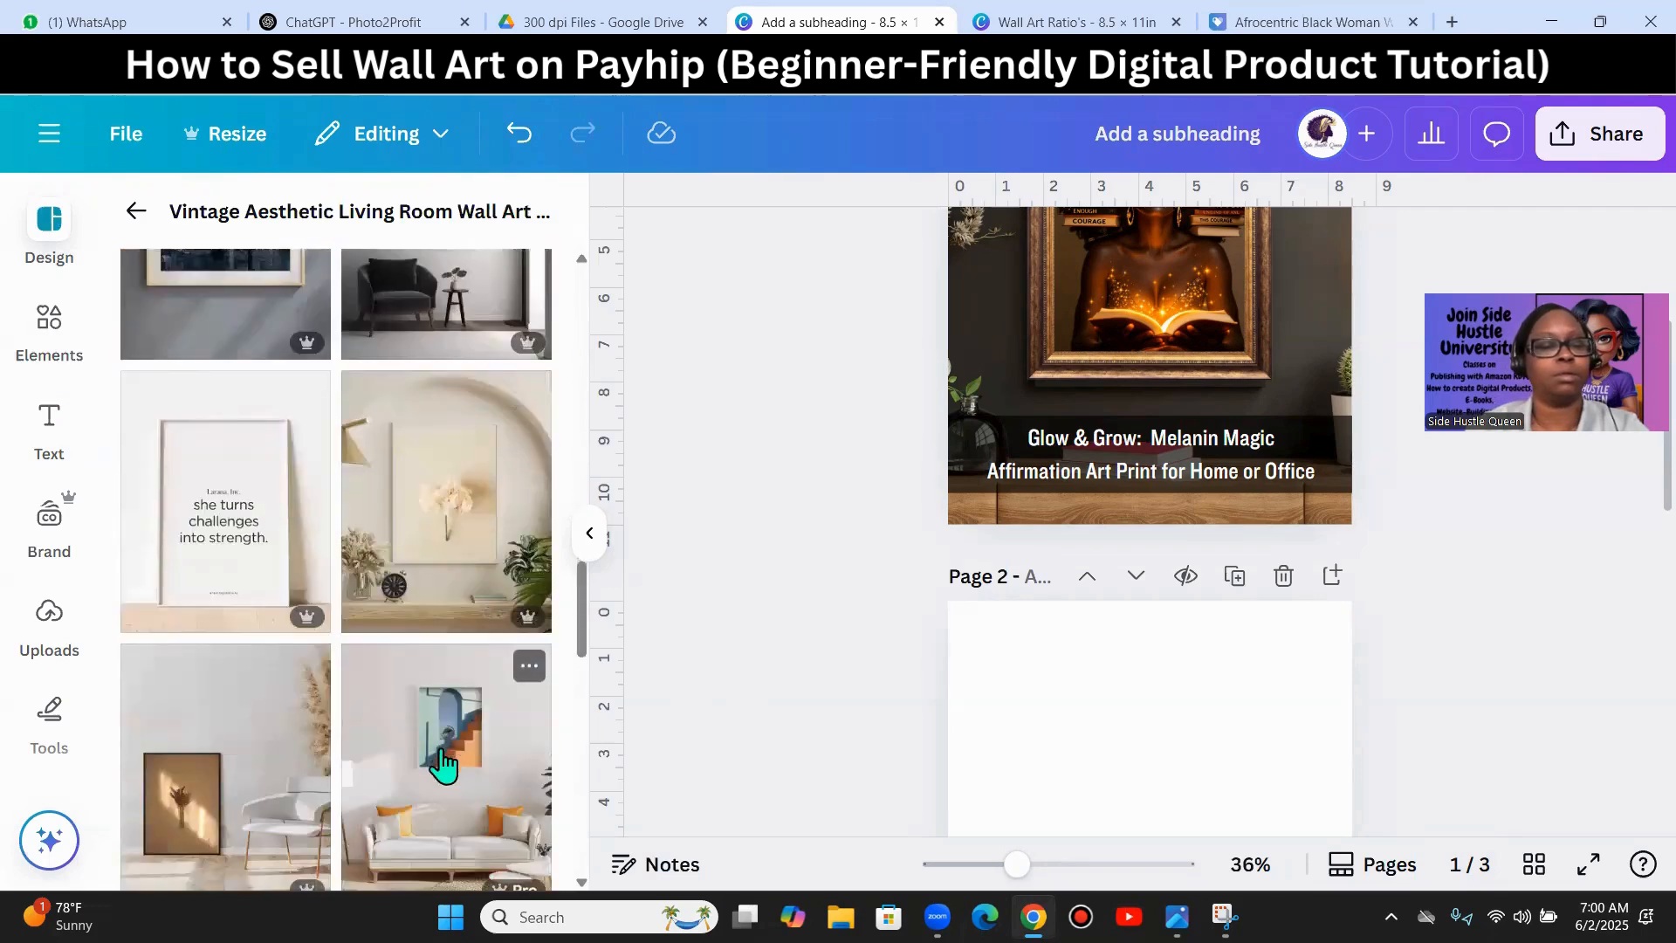
{"action": "scroll", "coordinate": [441, 764], "scroll_direction": "down", "scroll_amount": 3}
{"action": "scroll", "coordinate": [442, 748], "scroll_direction": "down", "scroll_amount": 1}
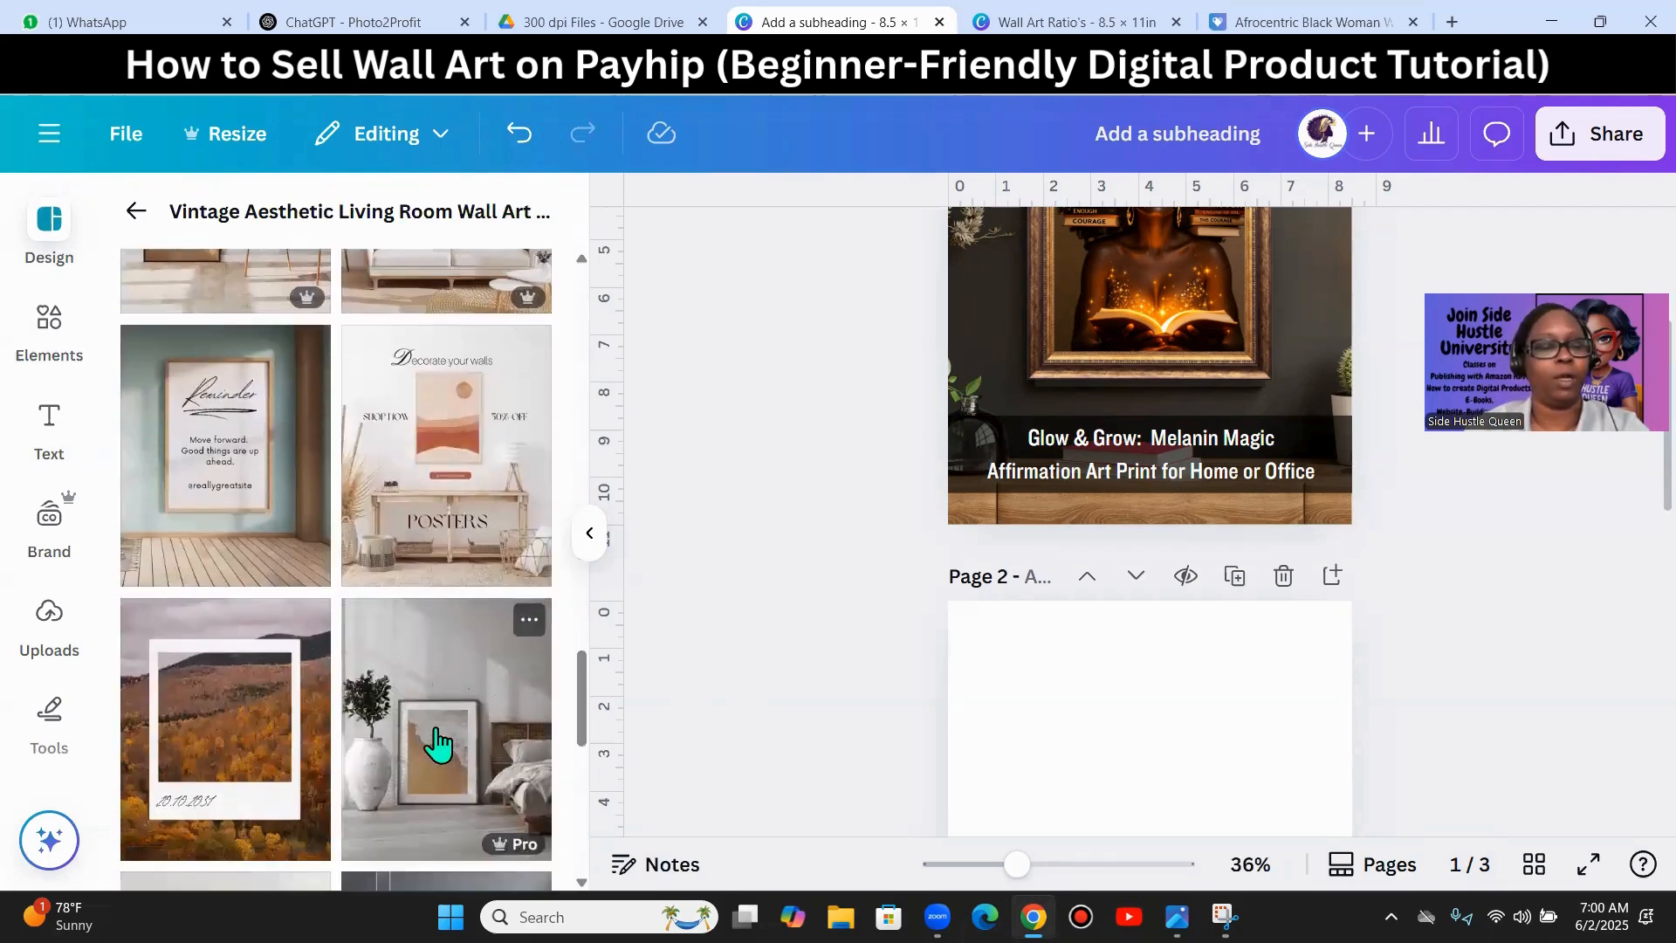
{"action": "scroll", "coordinate": [441, 739], "scroll_direction": "down", "scroll_amount": 2}
{"action": "scroll", "coordinate": [463, 769], "scroll_direction": "down", "scroll_amount": 4}
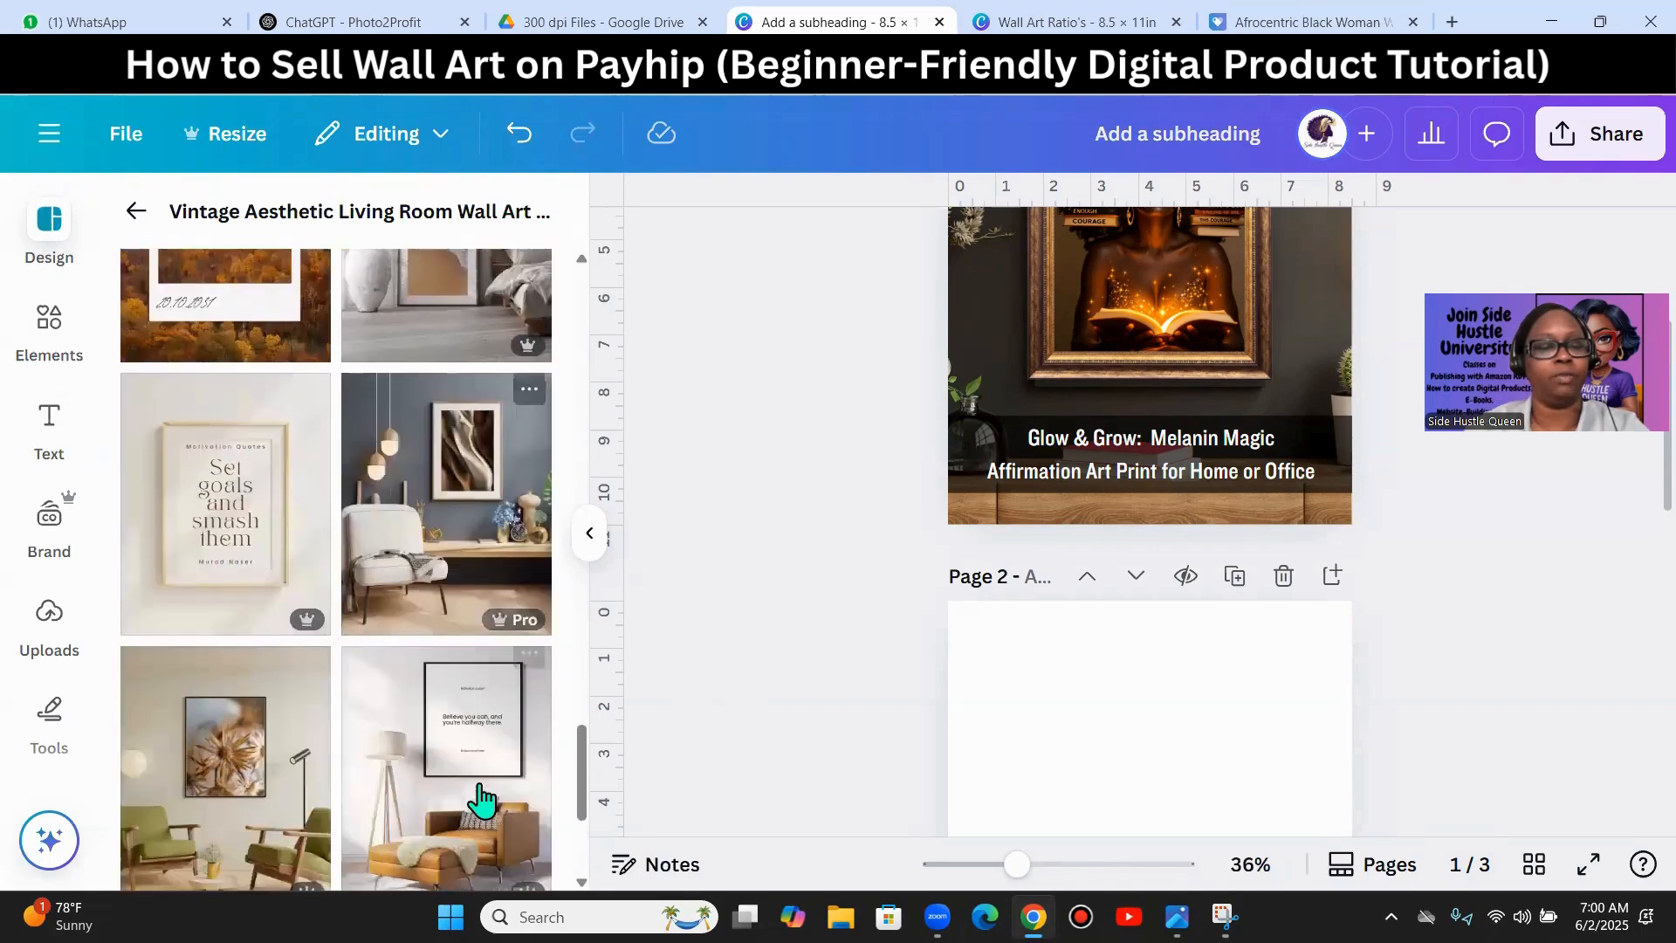
{"action": "scroll", "coordinate": [489, 777], "scroll_direction": "down", "scroll_amount": 12}
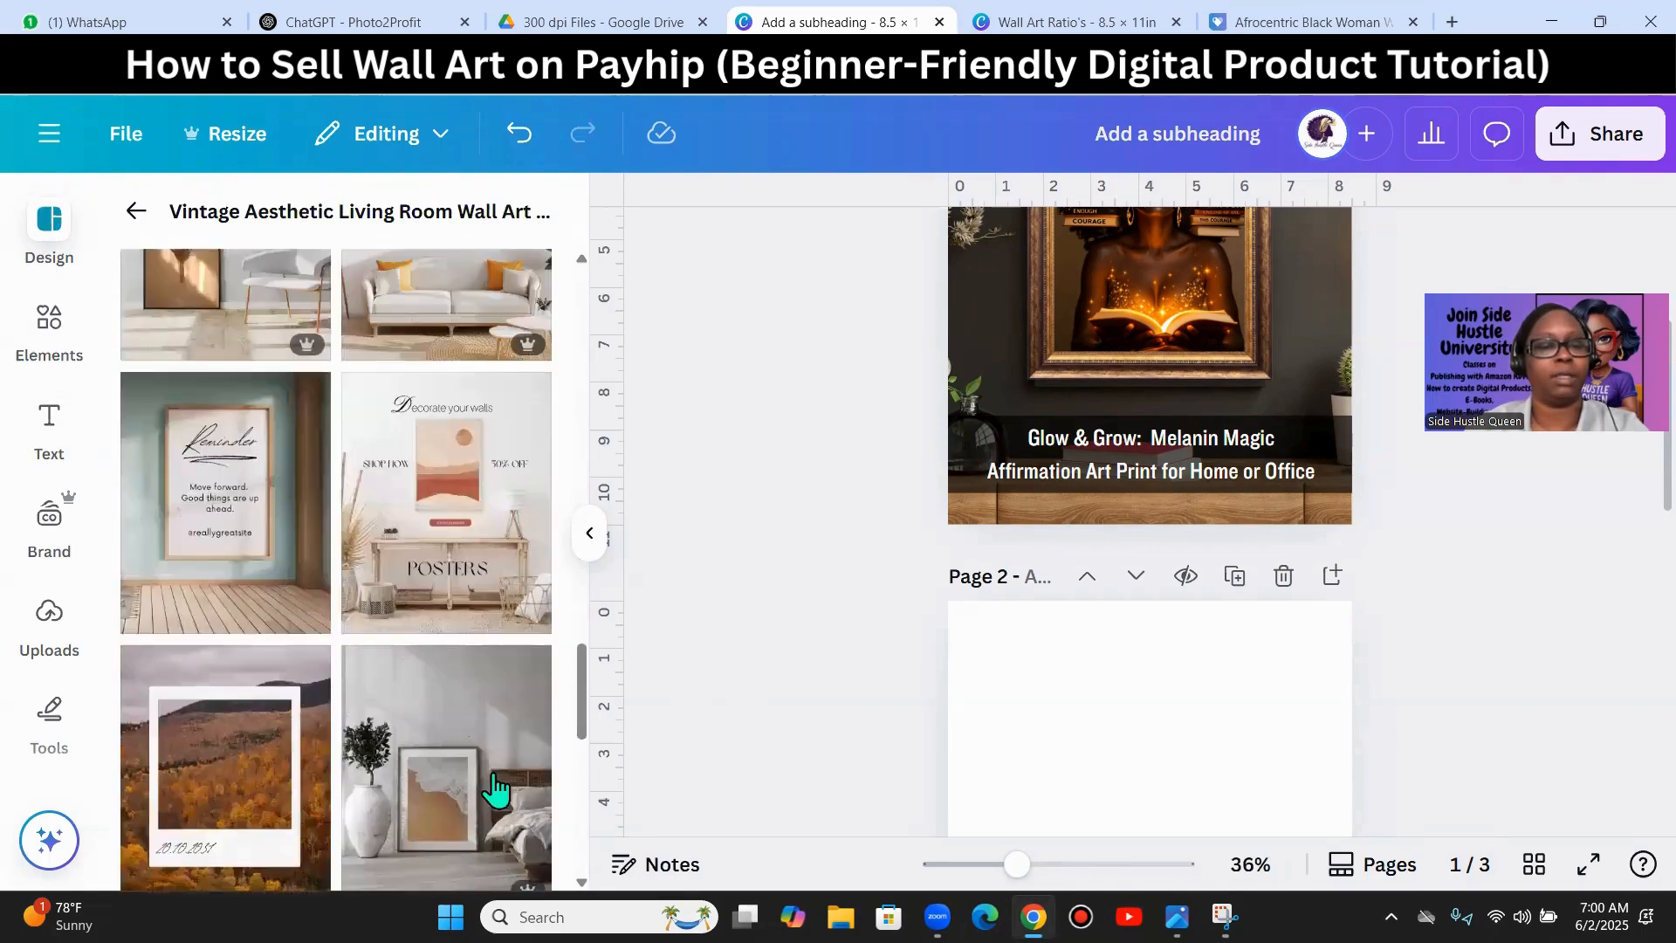
{"action": "scroll", "coordinate": [472, 768], "scroll_direction": "up", "scroll_amount": 15}
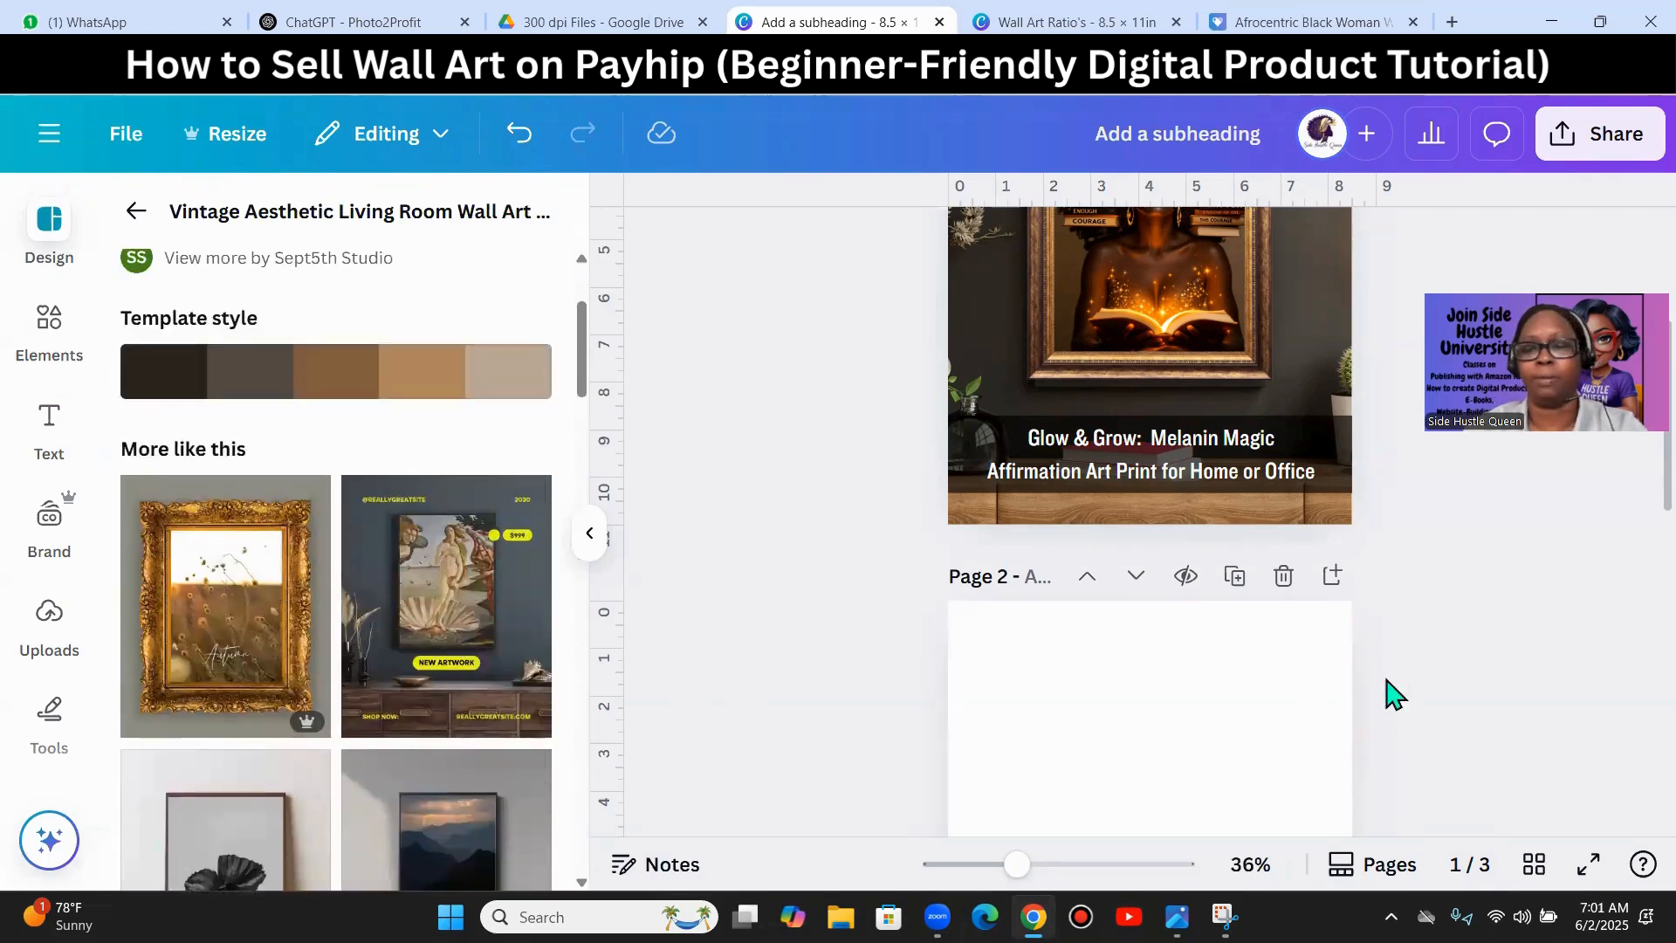
{"action": "scroll", "coordinate": [1293, 663], "scroll_direction": "down", "scroll_amount": 5}
{"action": "left_click", "coordinate": [1192, 629]}
{"action": "left_click", "coordinate": [517, 650]}
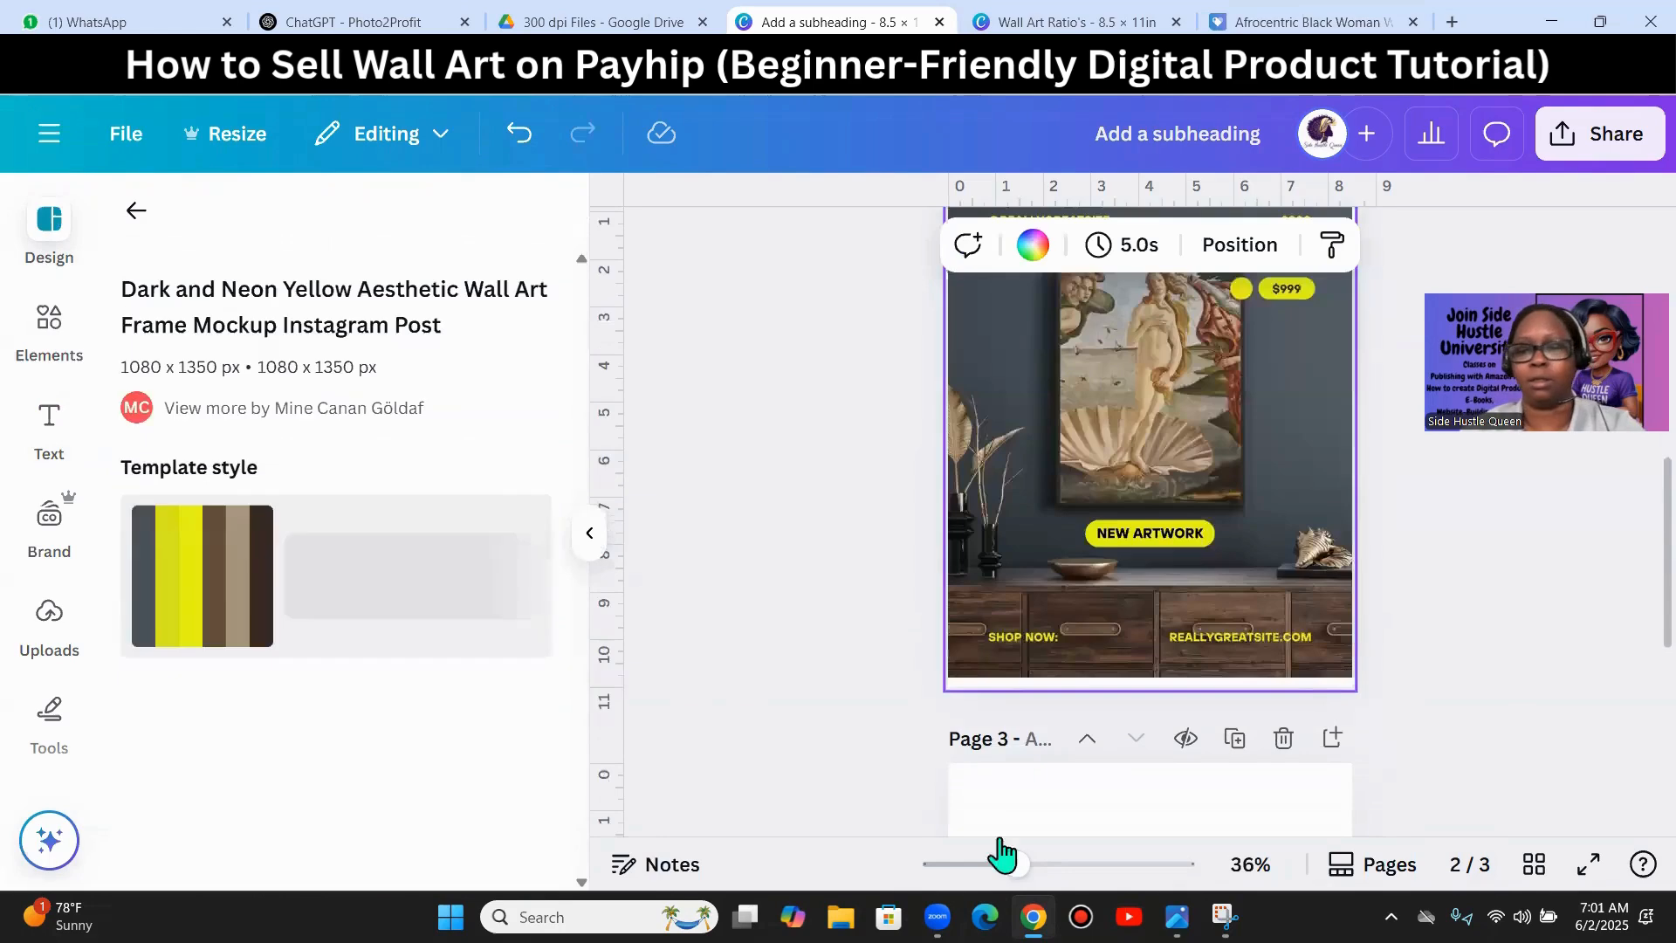
- Delete the website address, the "SHOP NOW:" text and the "NEW ARTWORK" label from the page 2 mockup
{"action": "left_click_drag", "start_coordinate": [1030, 875], "coordinate": [1006, 862]}
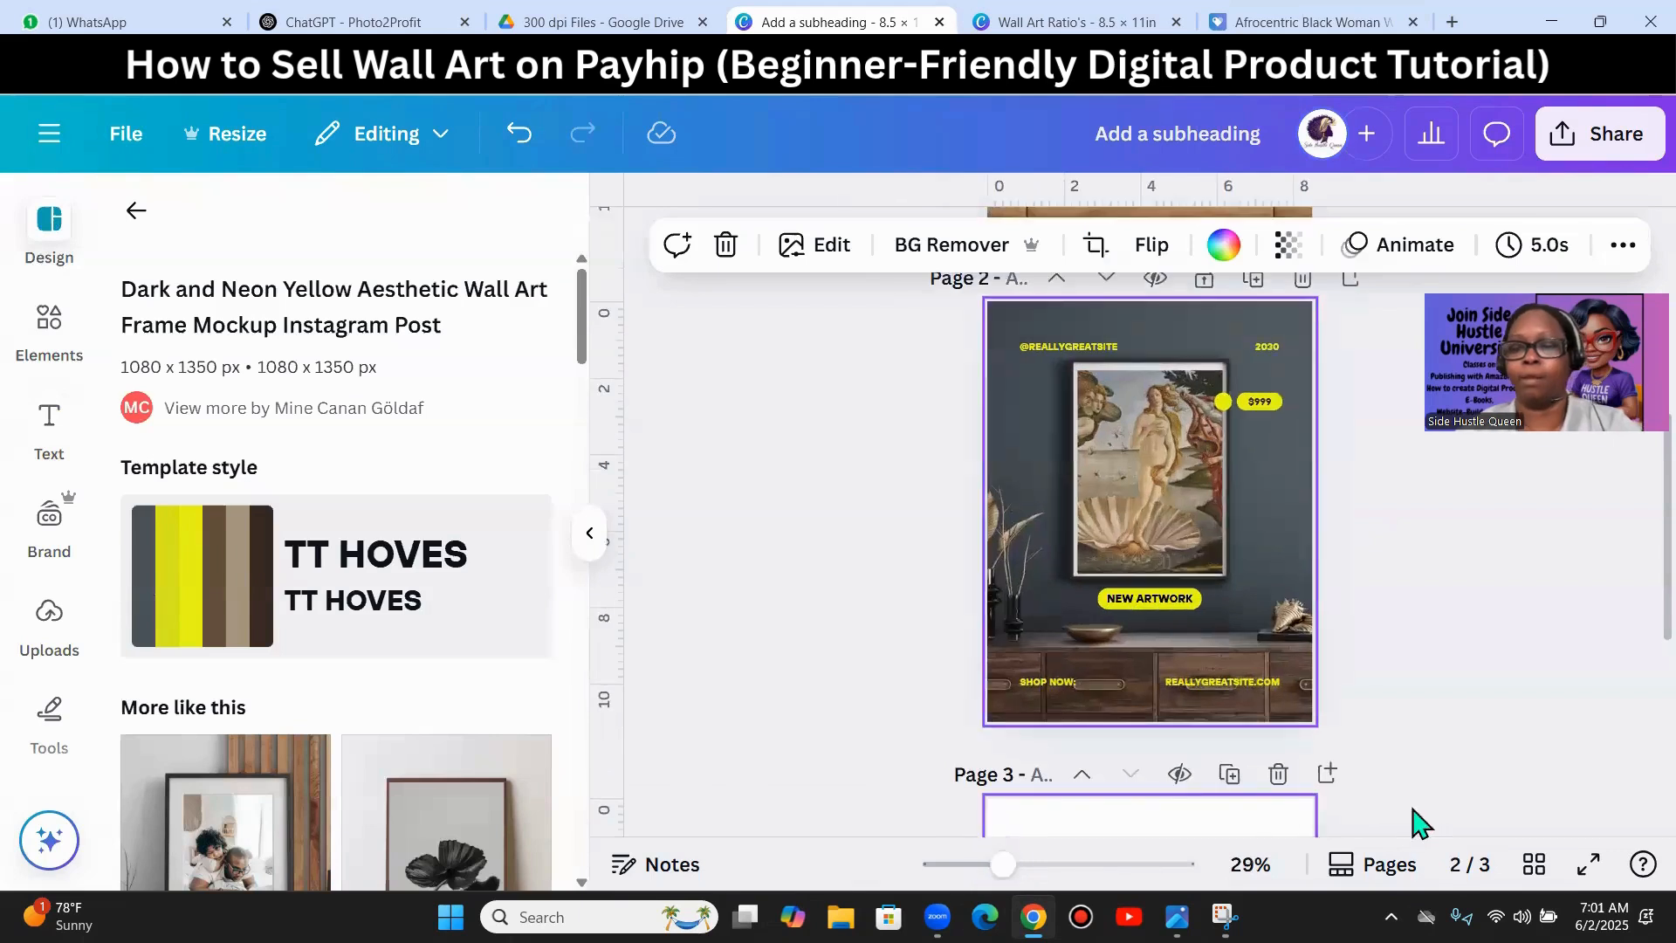
{"action": "left_click", "coordinate": [1412, 810]}
{"action": "left_click", "coordinate": [1205, 688]}
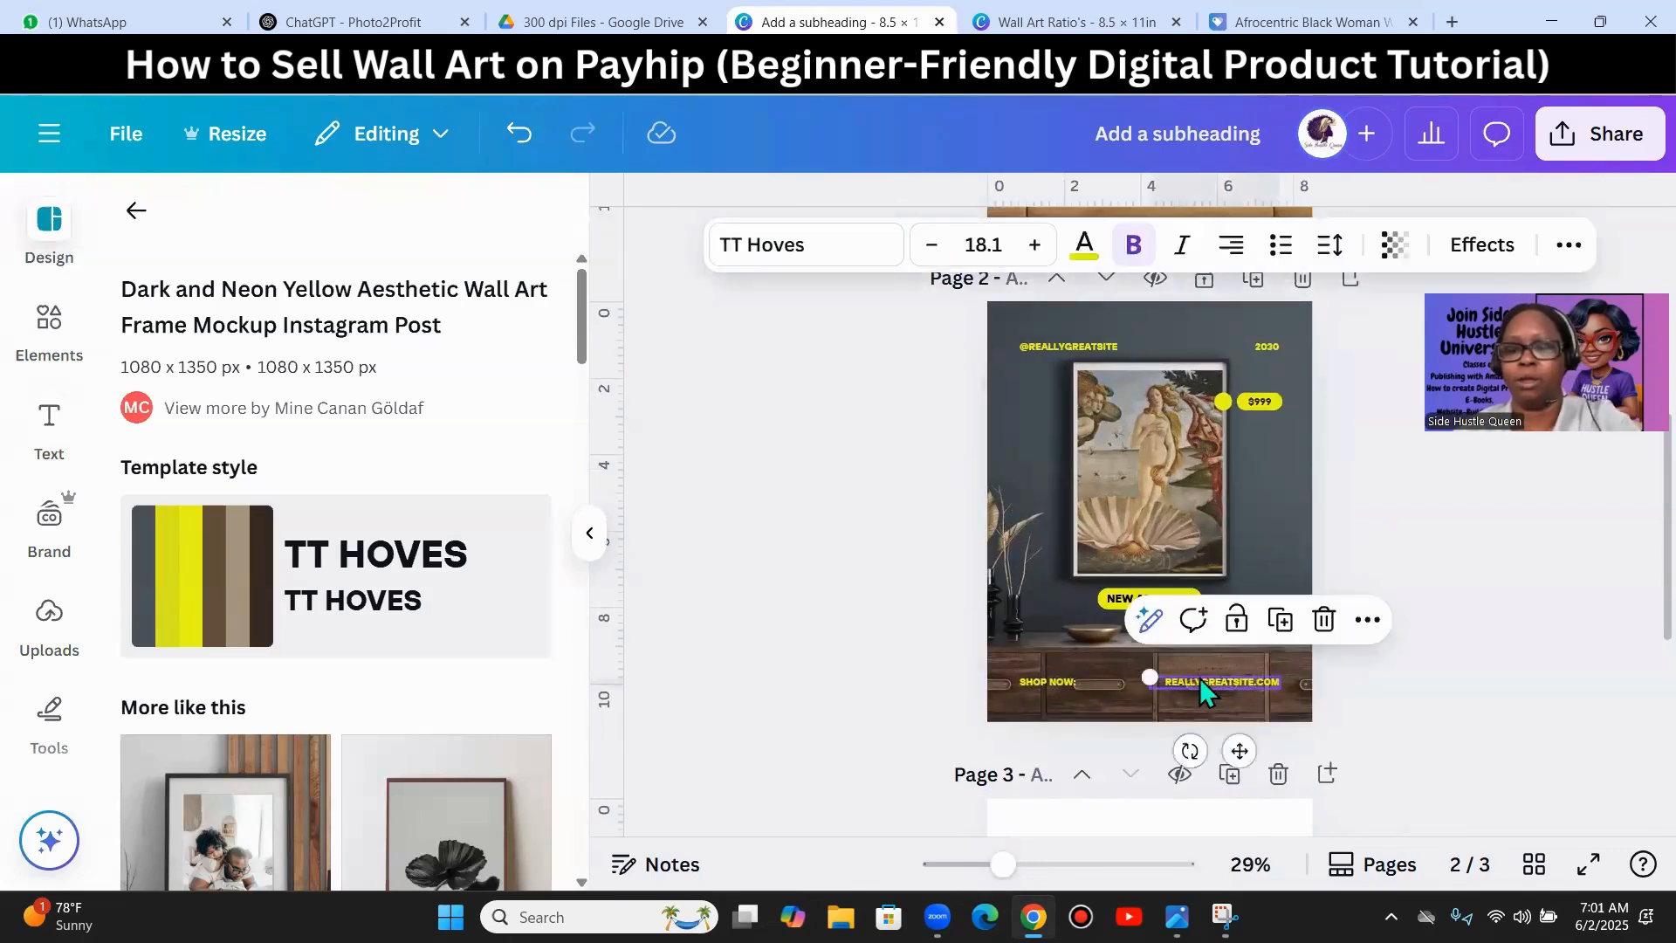
{"action": "key", "text": "Delete"}
{"action": "left_click", "coordinate": [1061, 686]}
{"action": "key", "text": "Delete"}
{"action": "left_click", "coordinate": [1157, 602]}
{"action": "key", "text": "Delete"}
- Delete the $999 price tag and the yellow dot beside the picture frame on page 2
{"action": "left_click", "coordinate": [1269, 410]}
{"action": "left_click", "coordinate": [1261, 402]}
{"action": "key", "text": "Delete"}
{"action": "left_click", "coordinate": [1261, 402]}
{"action": "key", "text": "Delete"}
{"action": "left_click", "coordinate": [1222, 402]}
{"action": "key", "text": "Delete"}
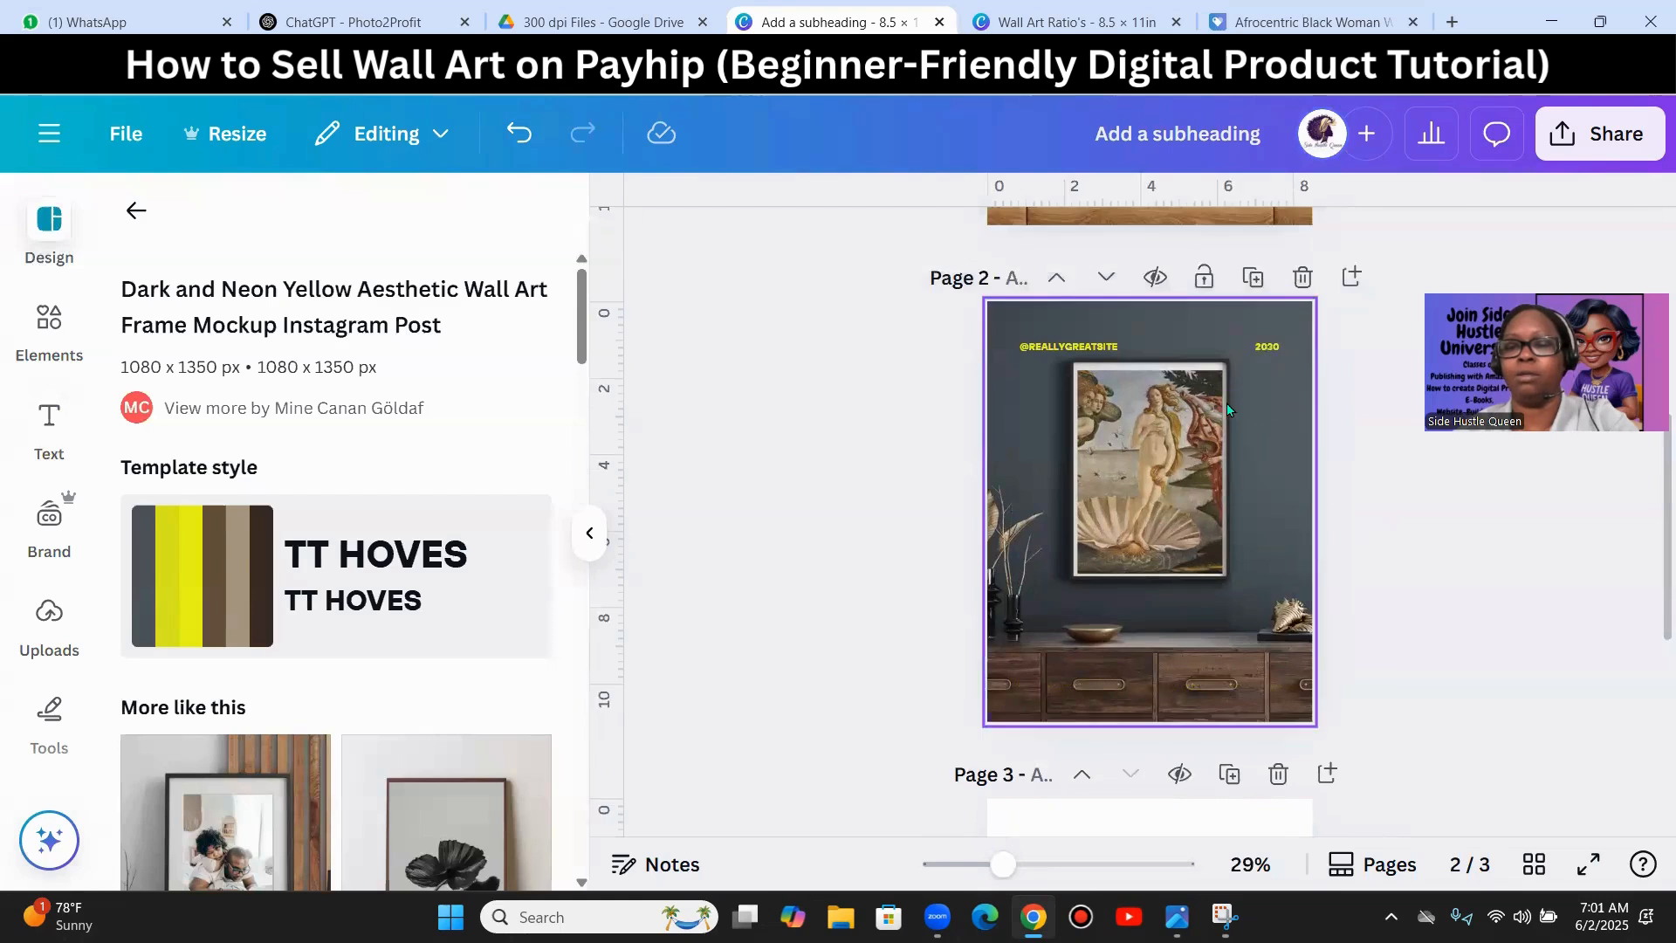
{"action": "left_click", "coordinate": [1268, 349]}
{"action": "key", "text": "Delete"}
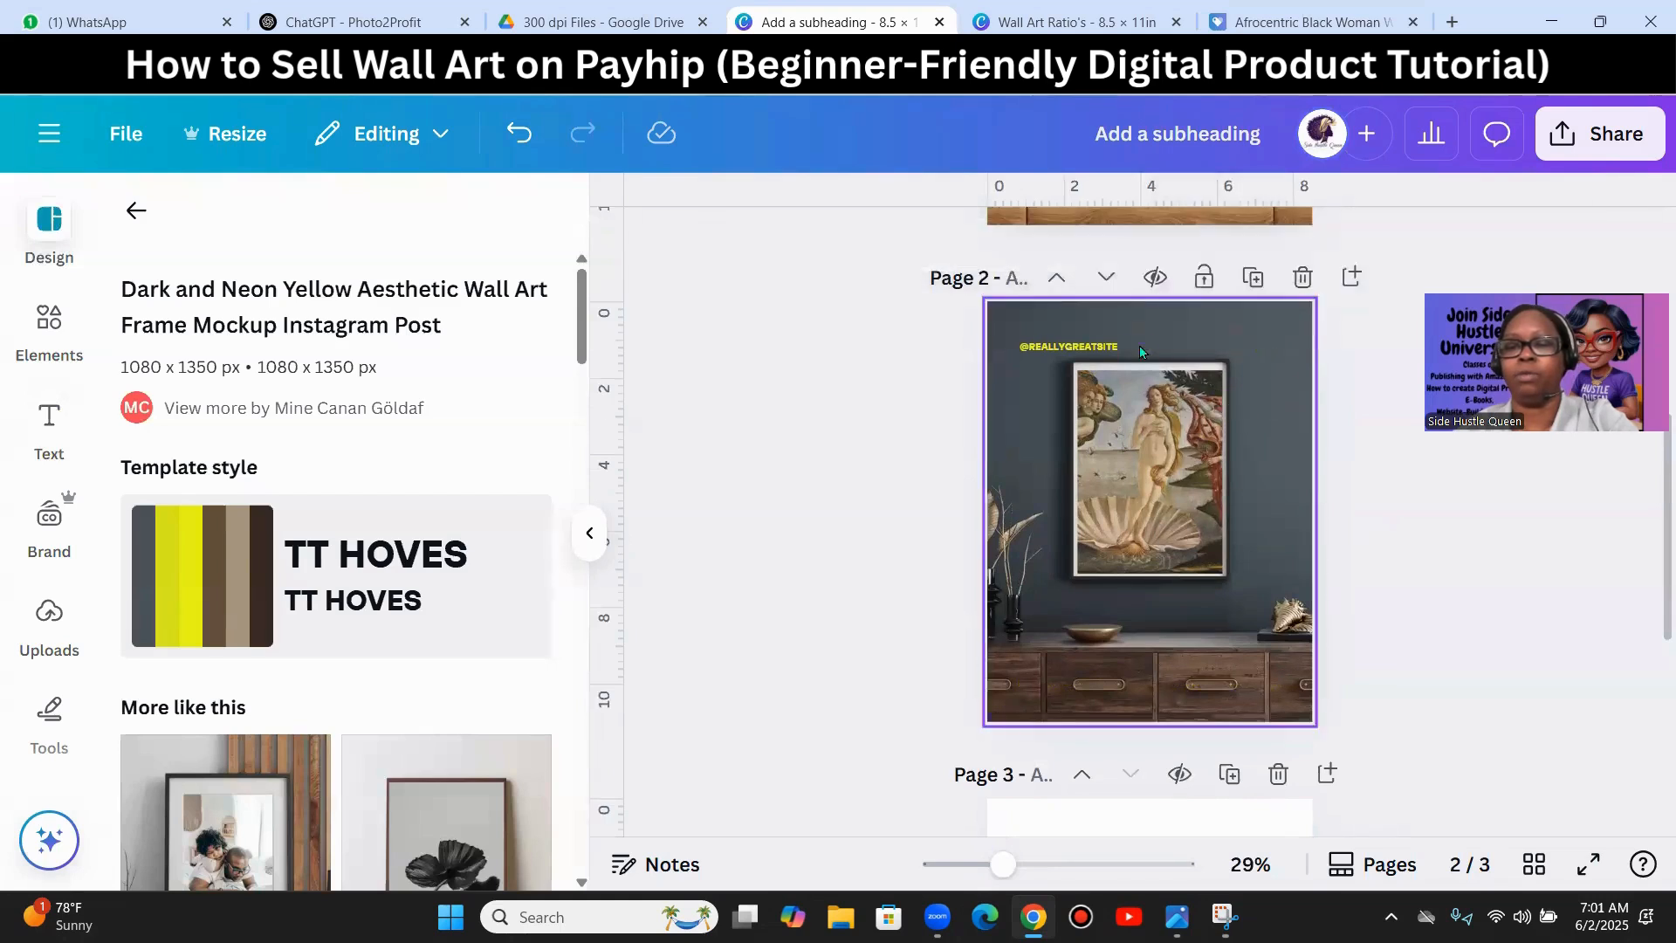
{"action": "left_click", "coordinate": [1054, 343]}
{"action": "key", "text": "Delete"}
{"action": "left_click", "coordinate": [519, 133]}
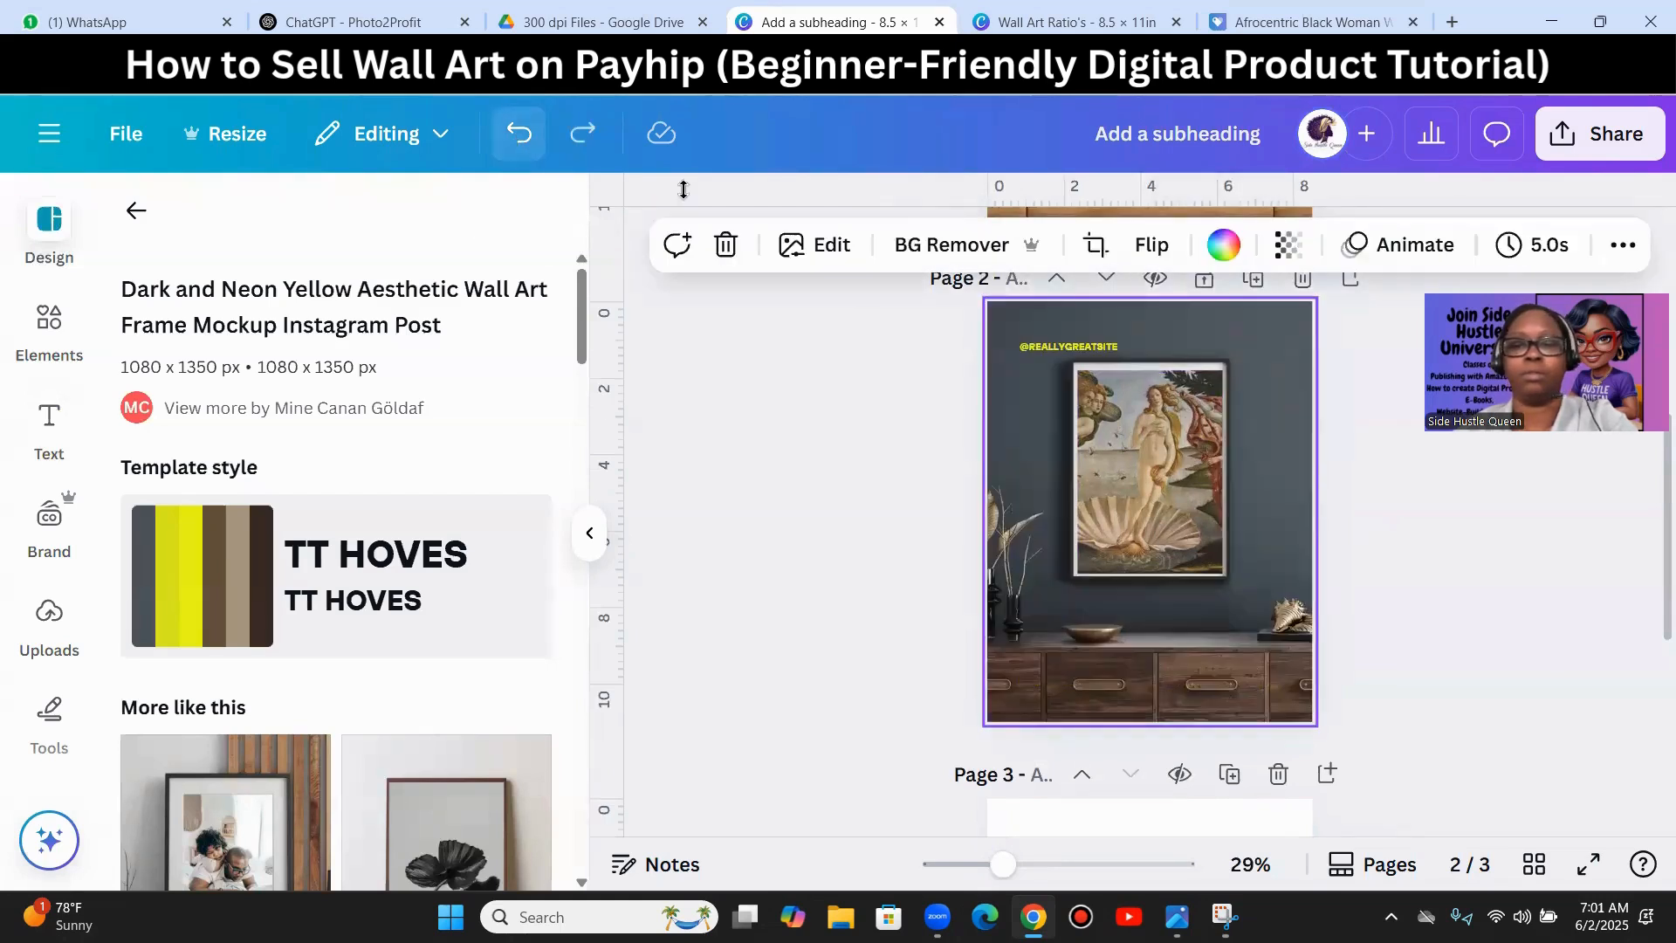
{"action": "left_click", "coordinate": [1078, 347]}
{"action": "key", "text": "Delete"}
- Replace the sample painting in the page 2 frame with the uploaded artwork of the woman holding a glowing book
{"action": "left_click", "coordinate": [1074, 384]}
{"action": "key", "text": "Delete"}
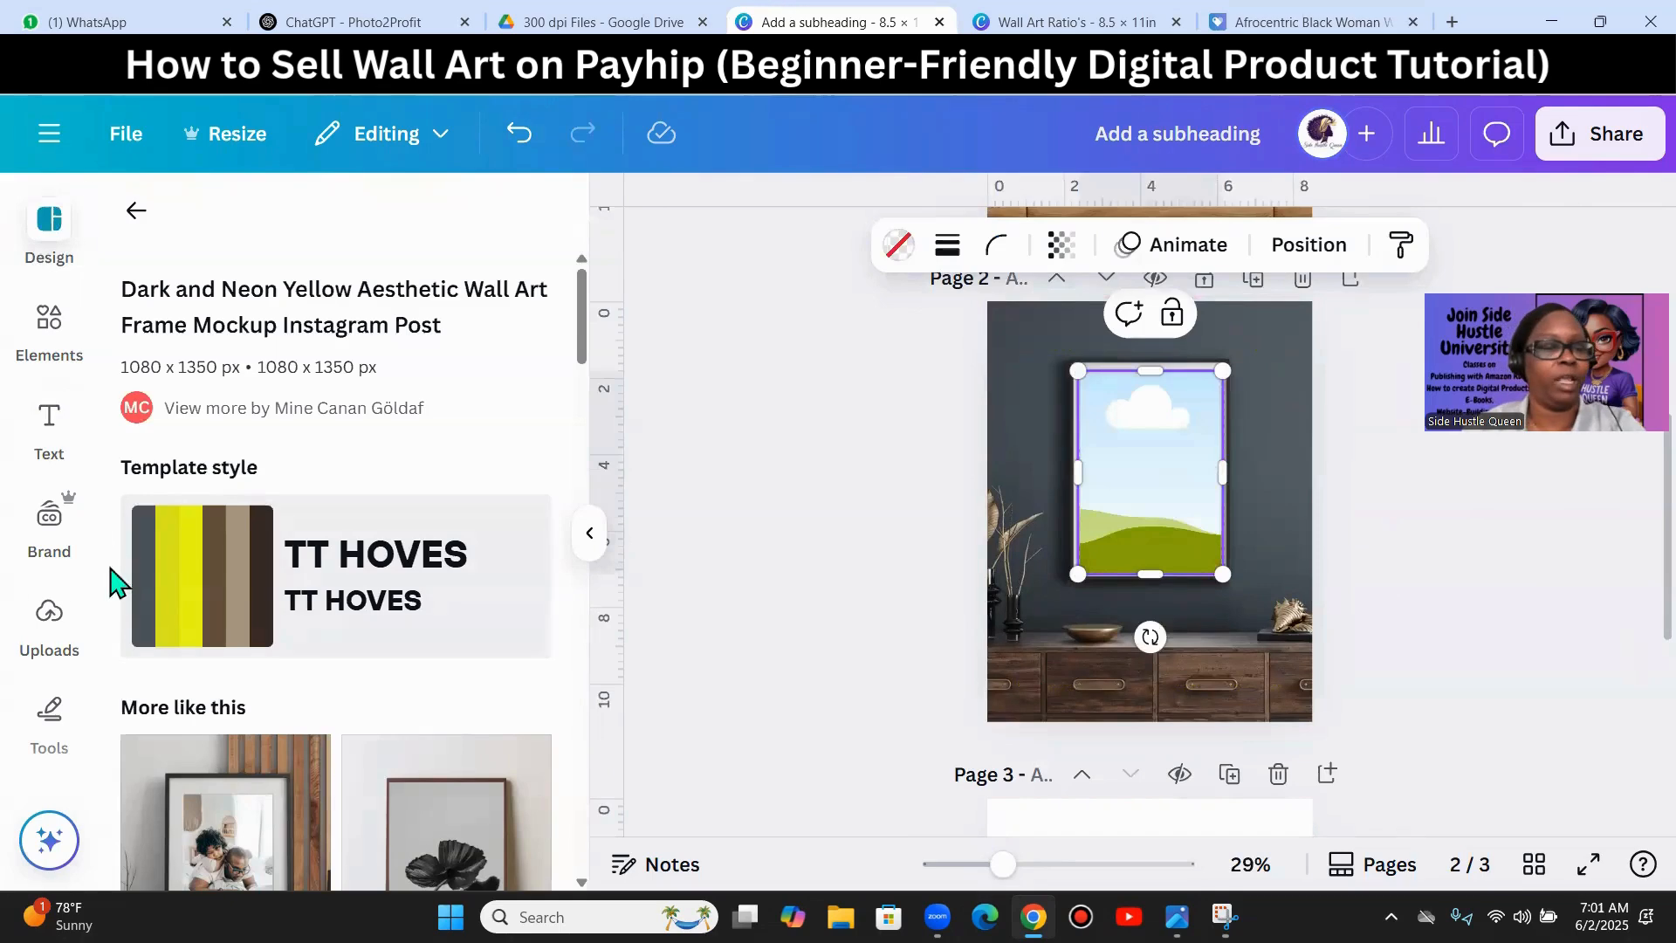
{"action": "left_click", "coordinate": [49, 611]}
{"action": "left_click_drag", "start_coordinate": [202, 548], "coordinate": [1092, 442]}
{"action": "left_click", "coordinate": [1598, 601]}
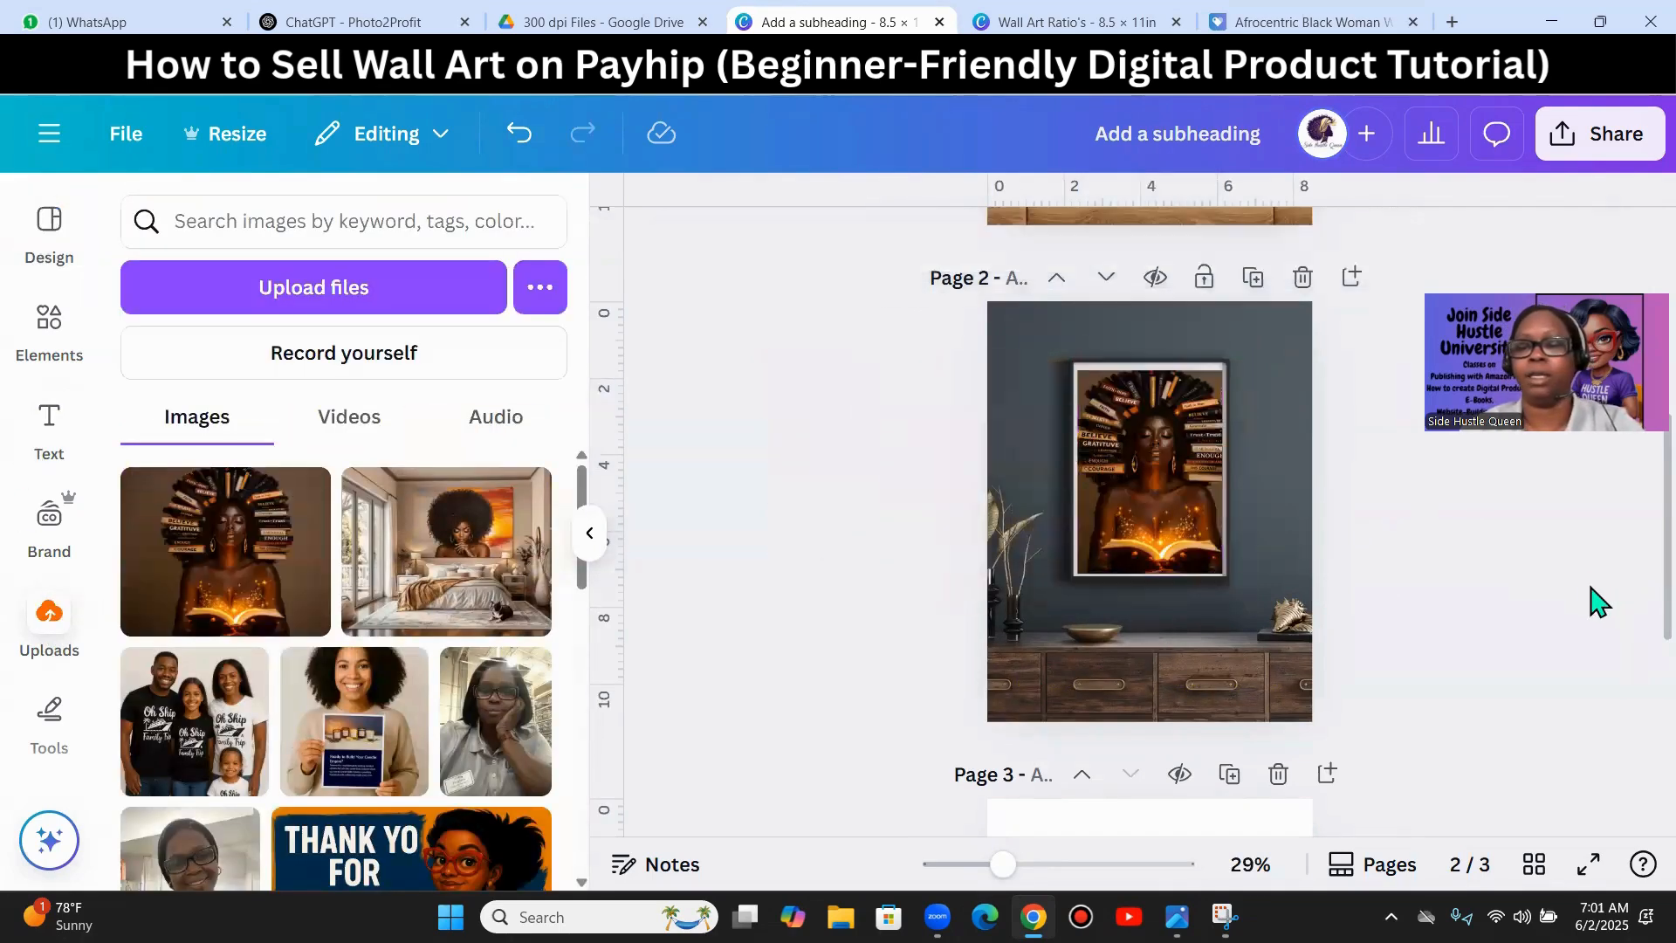
- Compare the page 1 and page 2 mockups with the watermark notice image in the example Payhip listing
{"action": "scroll", "coordinate": [1545, 658], "scroll_direction": "up", "scroll_amount": 5}
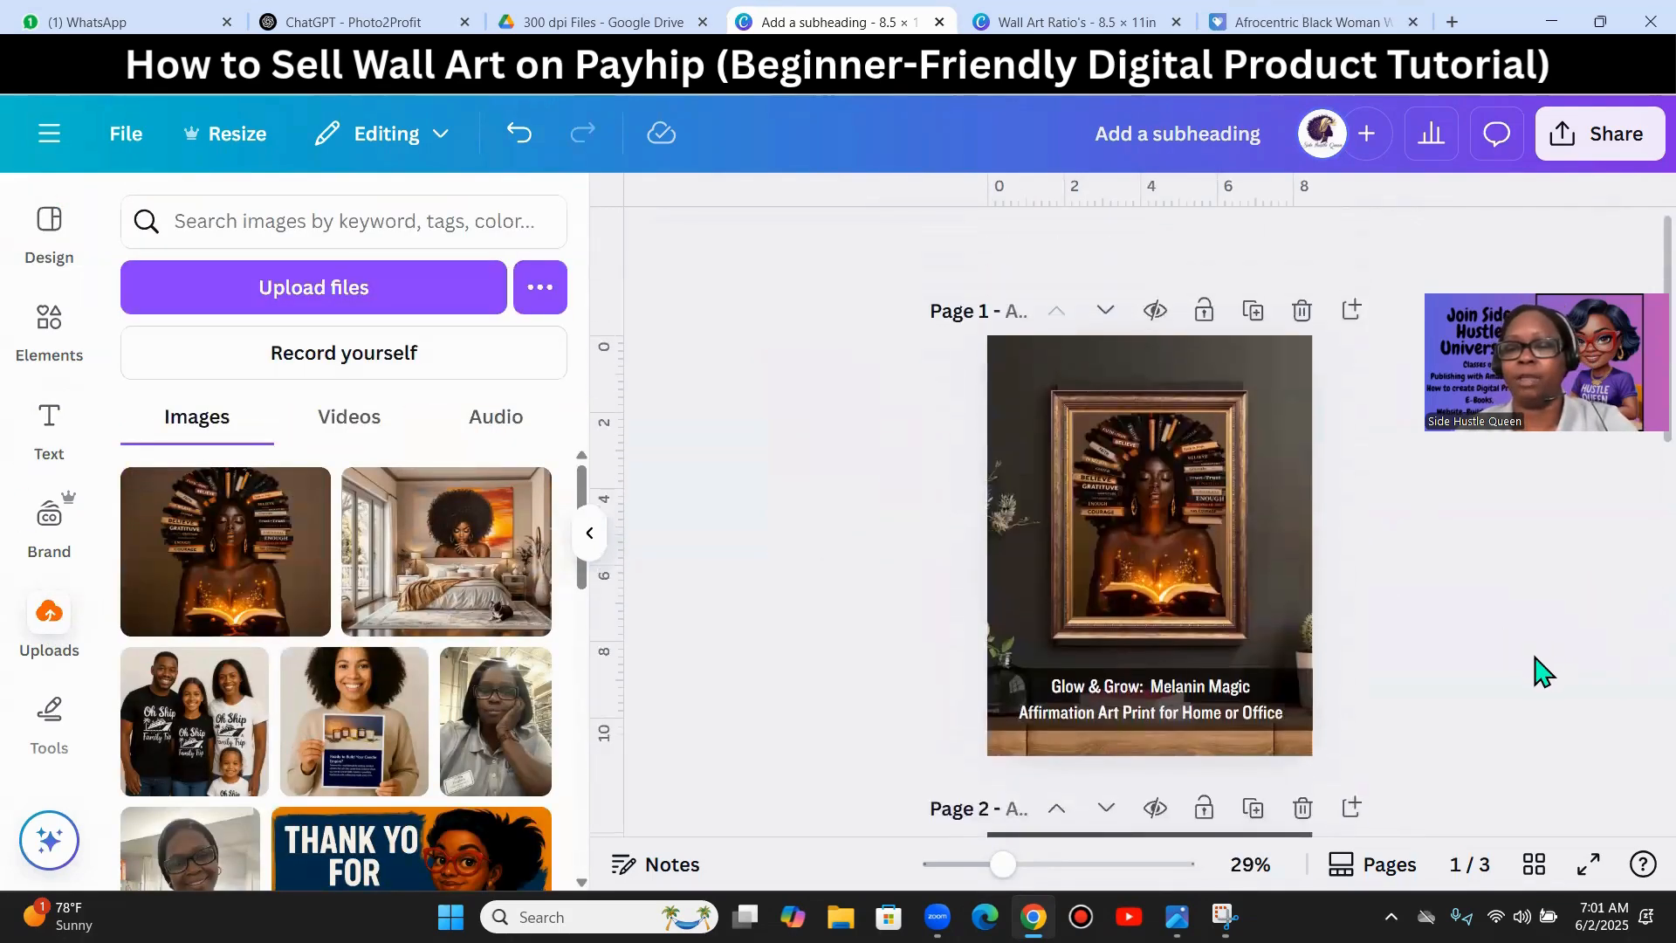
{"action": "scroll", "coordinate": [1541, 672], "scroll_direction": "down", "scroll_amount": 5}
{"action": "scroll", "coordinate": [1541, 673], "scroll_direction": "down", "scroll_amount": 3}
{"action": "scroll", "coordinate": [1541, 672], "scroll_direction": "up", "scroll_amount": 4}
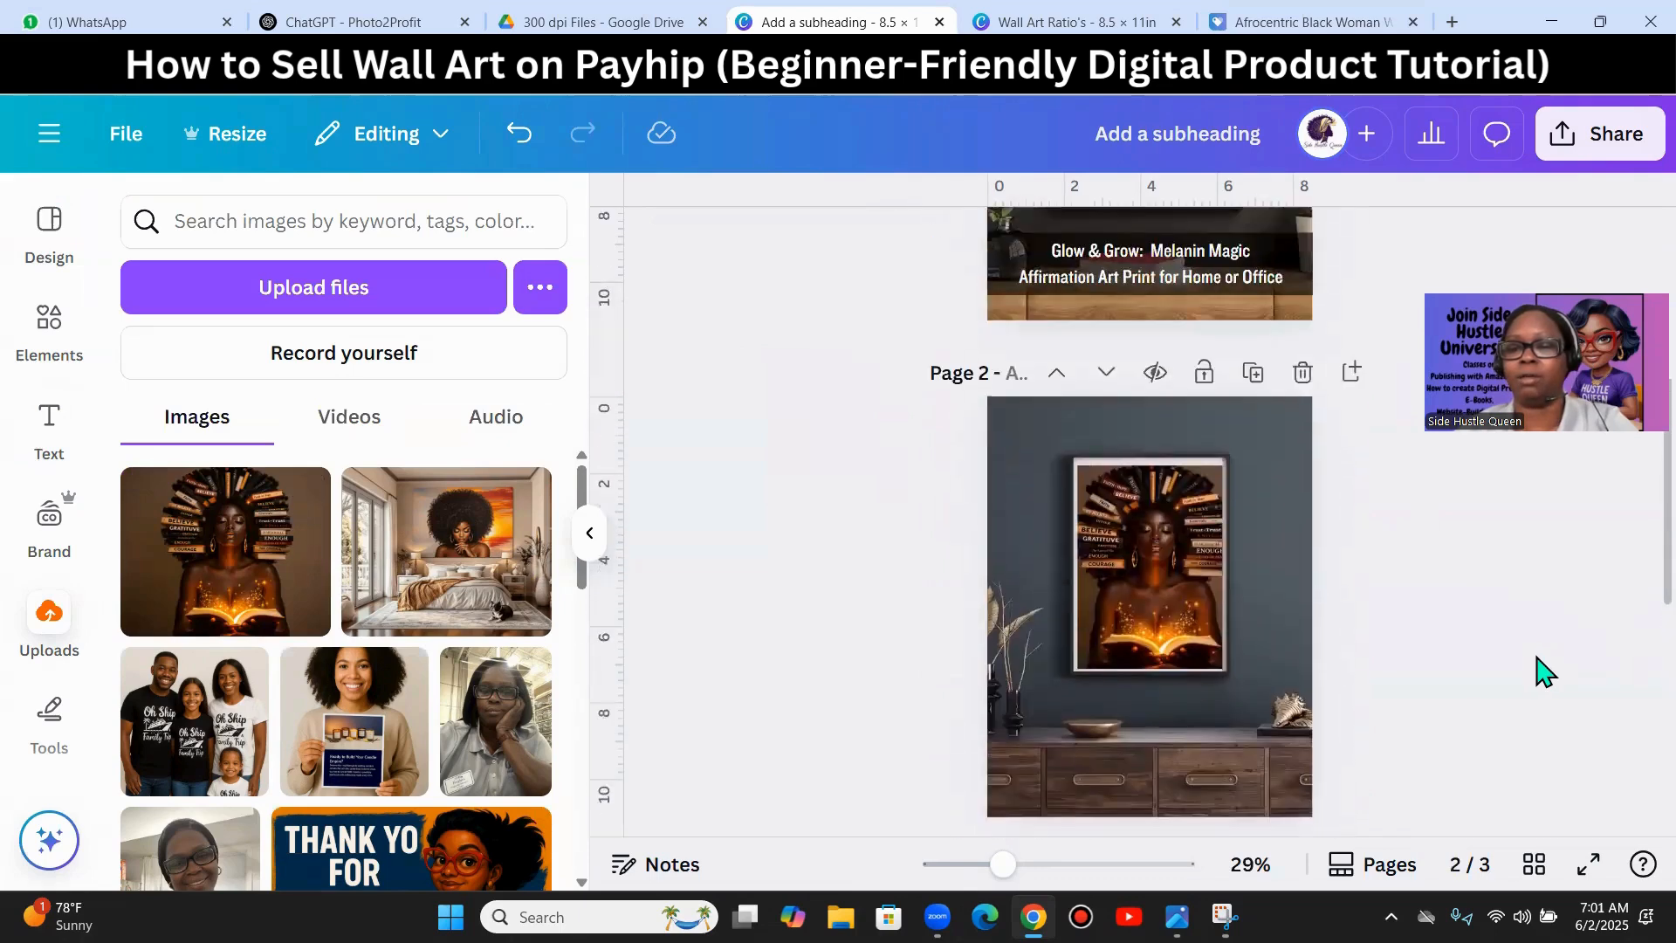
{"action": "scroll", "coordinate": [1537, 674], "scroll_direction": "up", "scroll_amount": 4}
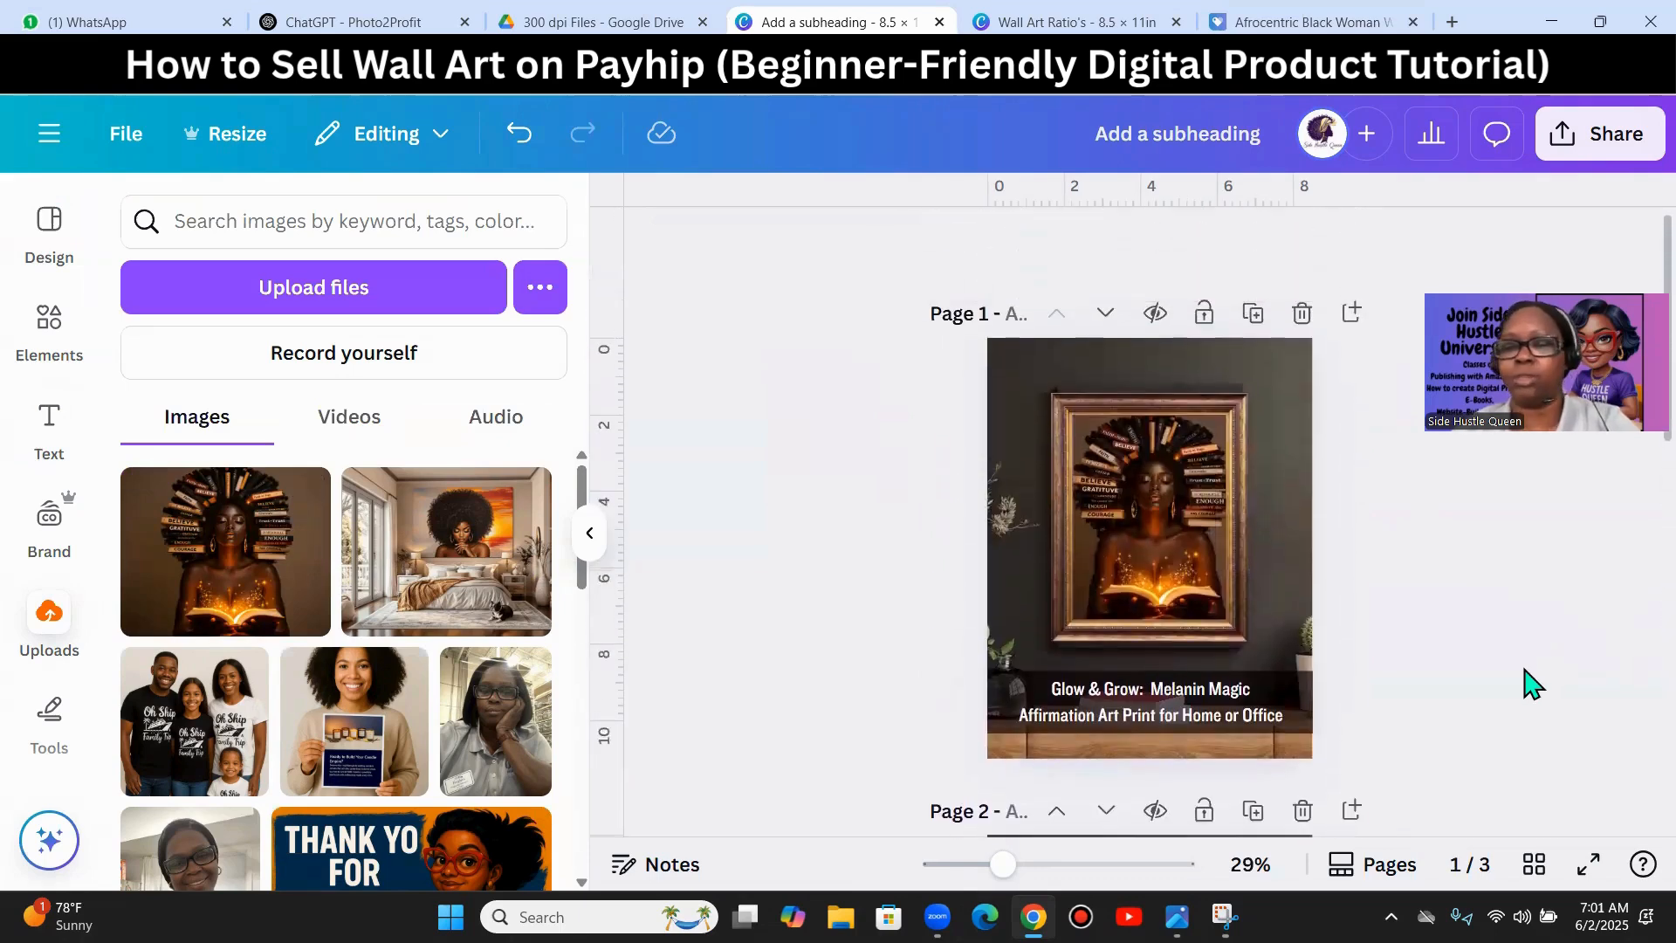
{"action": "scroll", "coordinate": [1519, 672], "scroll_direction": "down", "scroll_amount": 3}
{"action": "scroll", "coordinate": [1515, 663], "scroll_direction": "down", "scroll_amount": 3}
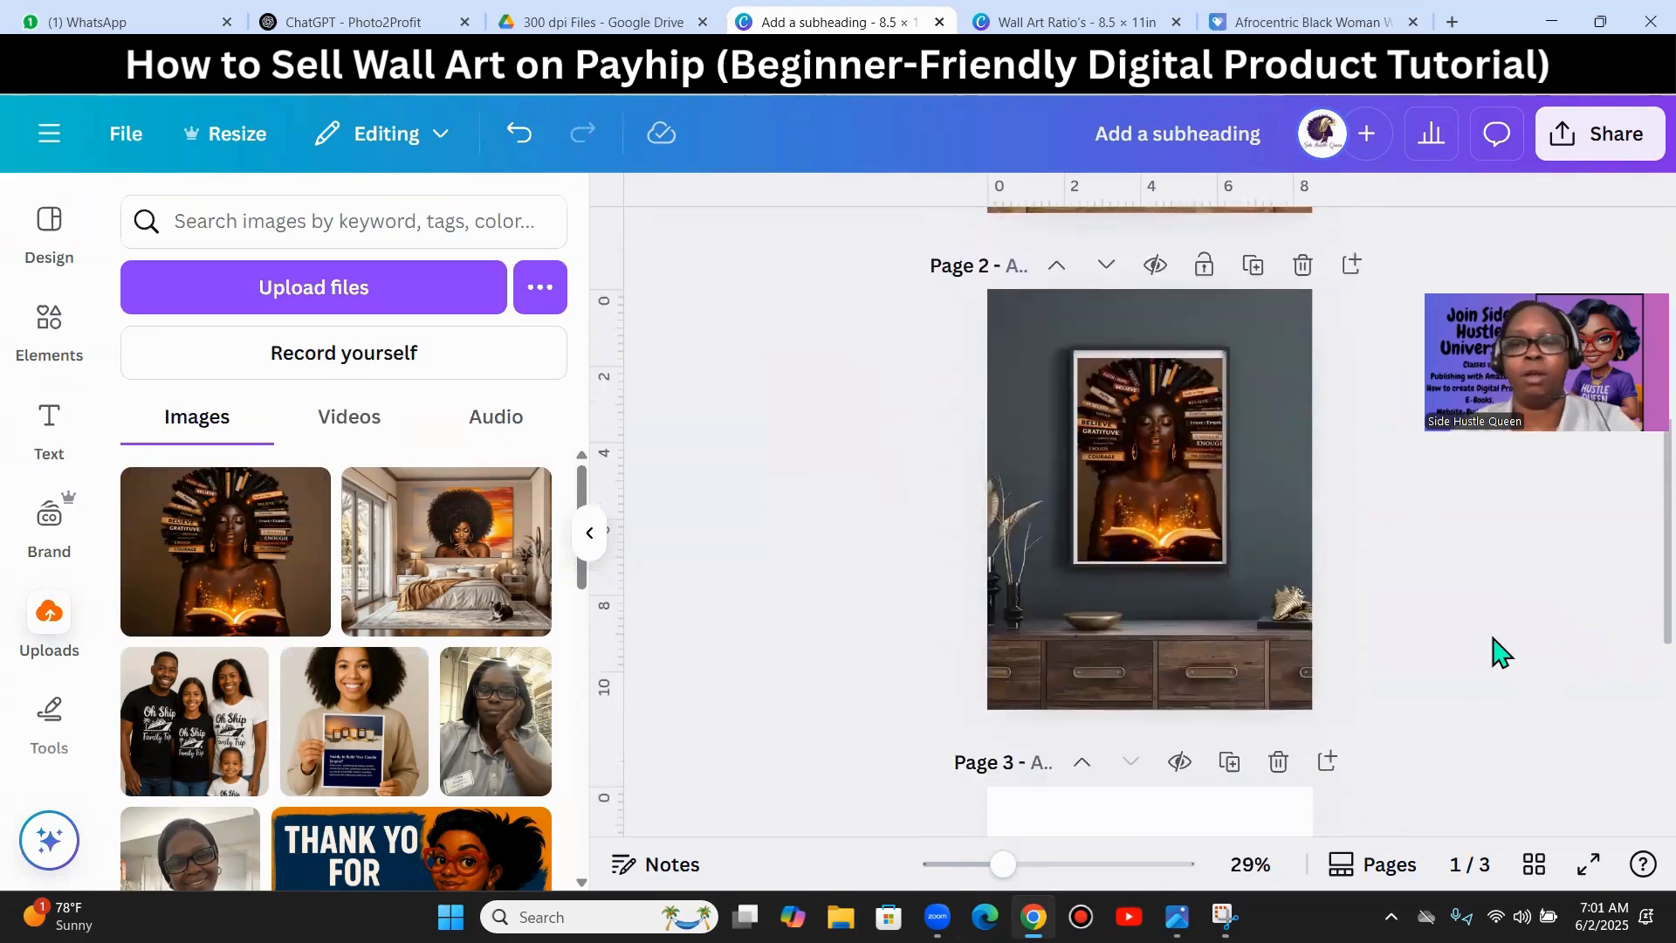
{"action": "left_click", "coordinate": [1209, 23]}
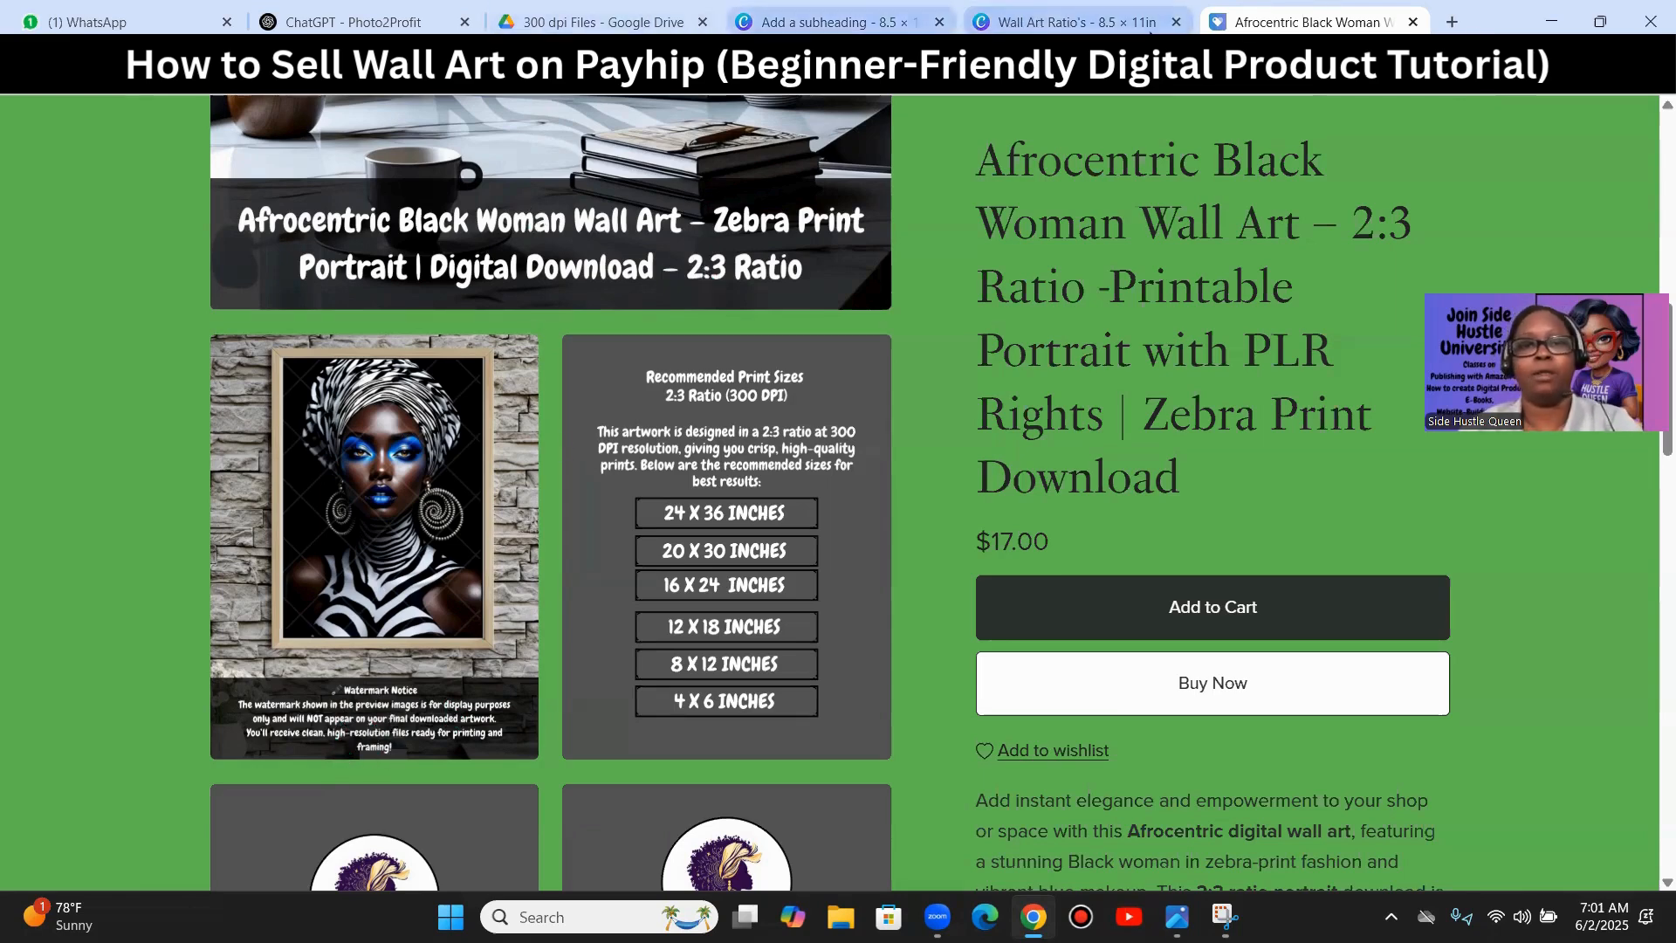
{"action": "left_click", "coordinate": [825, 22]}
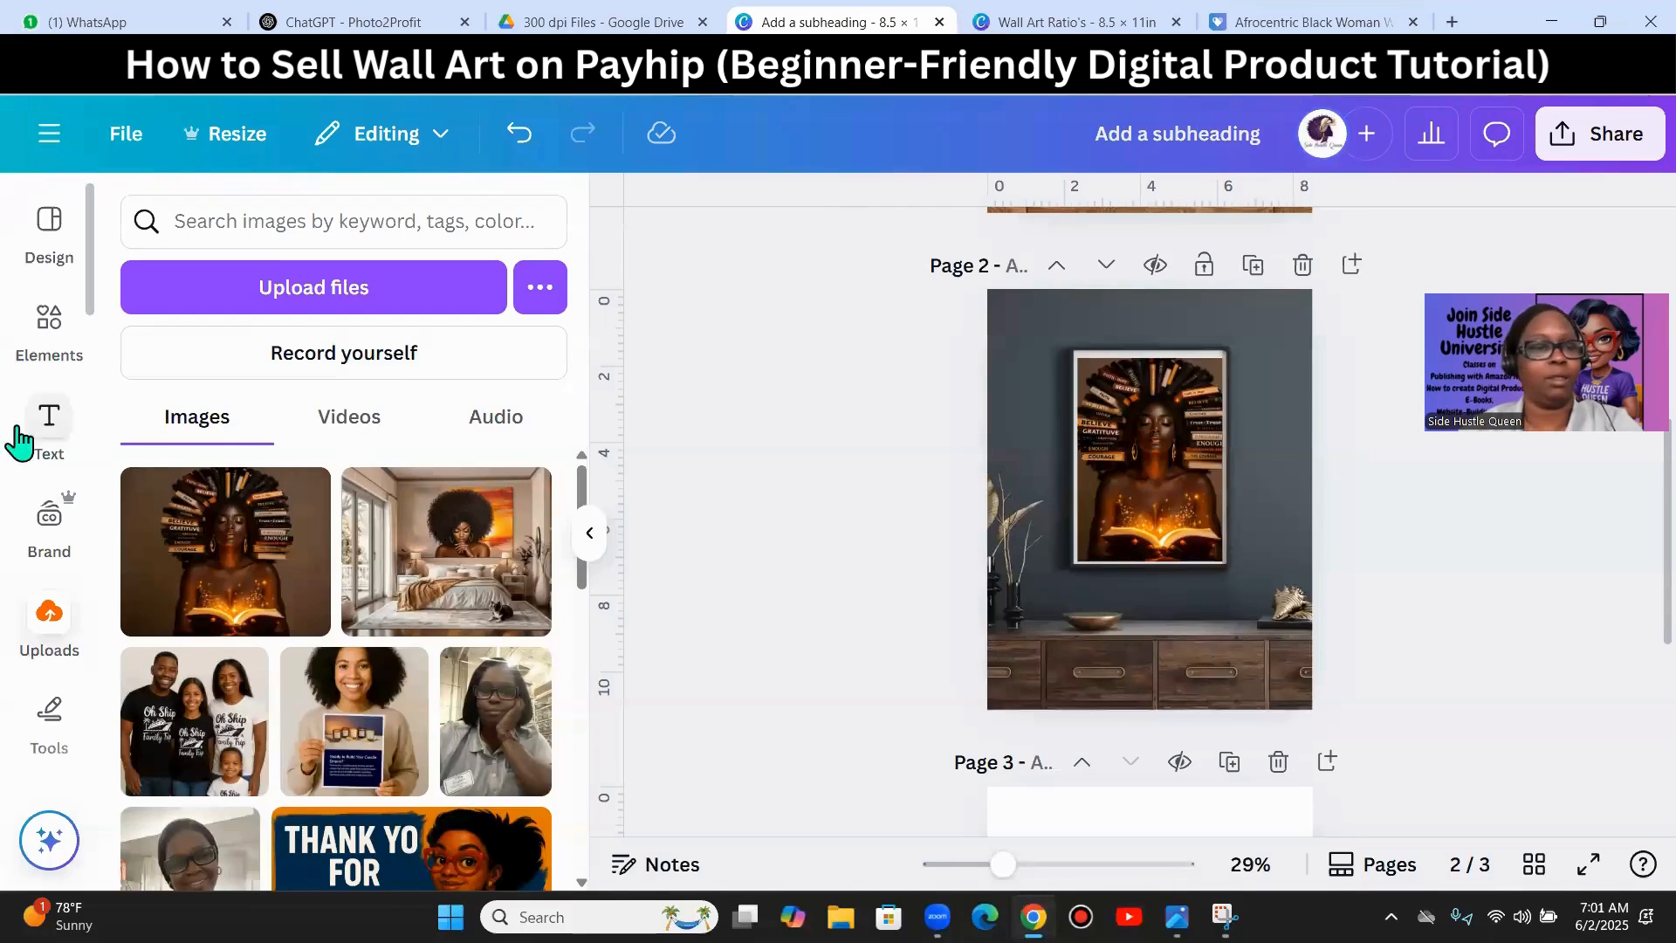
- Add a square shape to page 2 and stretch it into a full-width band across the cabinet drawers
{"action": "left_click", "coordinate": [51, 328]}
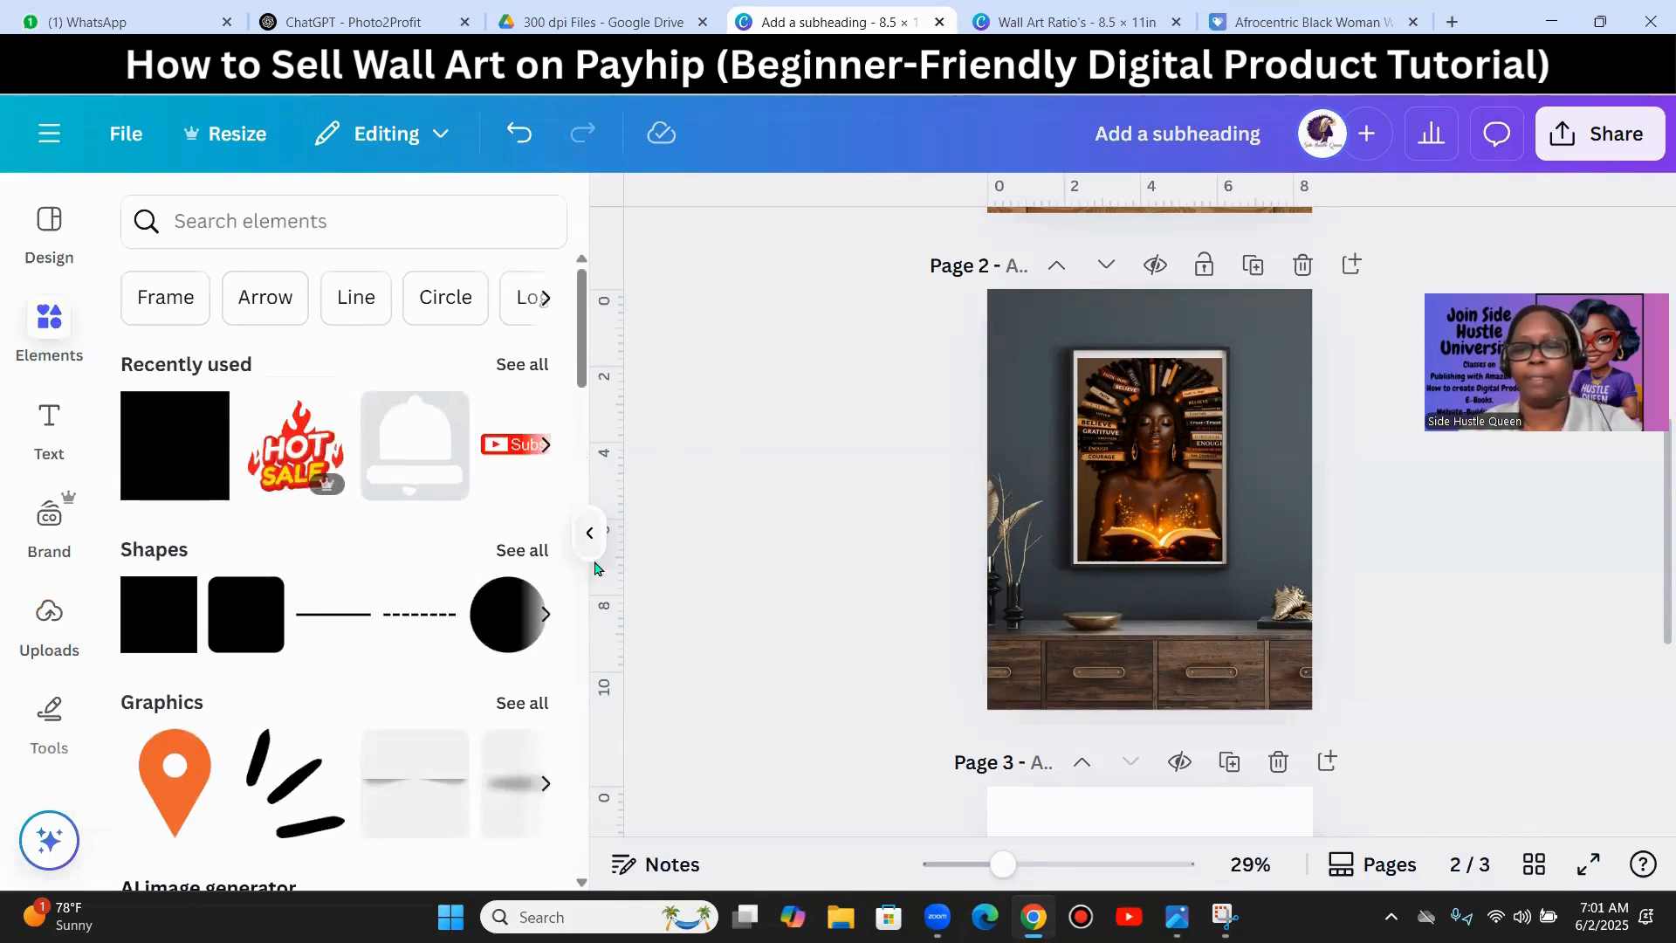
{"action": "left_click", "coordinate": [169, 489]}
{"action": "left_click_drag", "start_coordinate": [1149, 528], "coordinate": [1302, 690]}
{"action": "left_click_drag", "start_coordinate": [1150, 613], "coordinate": [1197, 678]}
{"action": "left_click", "coordinate": [1512, 692]}
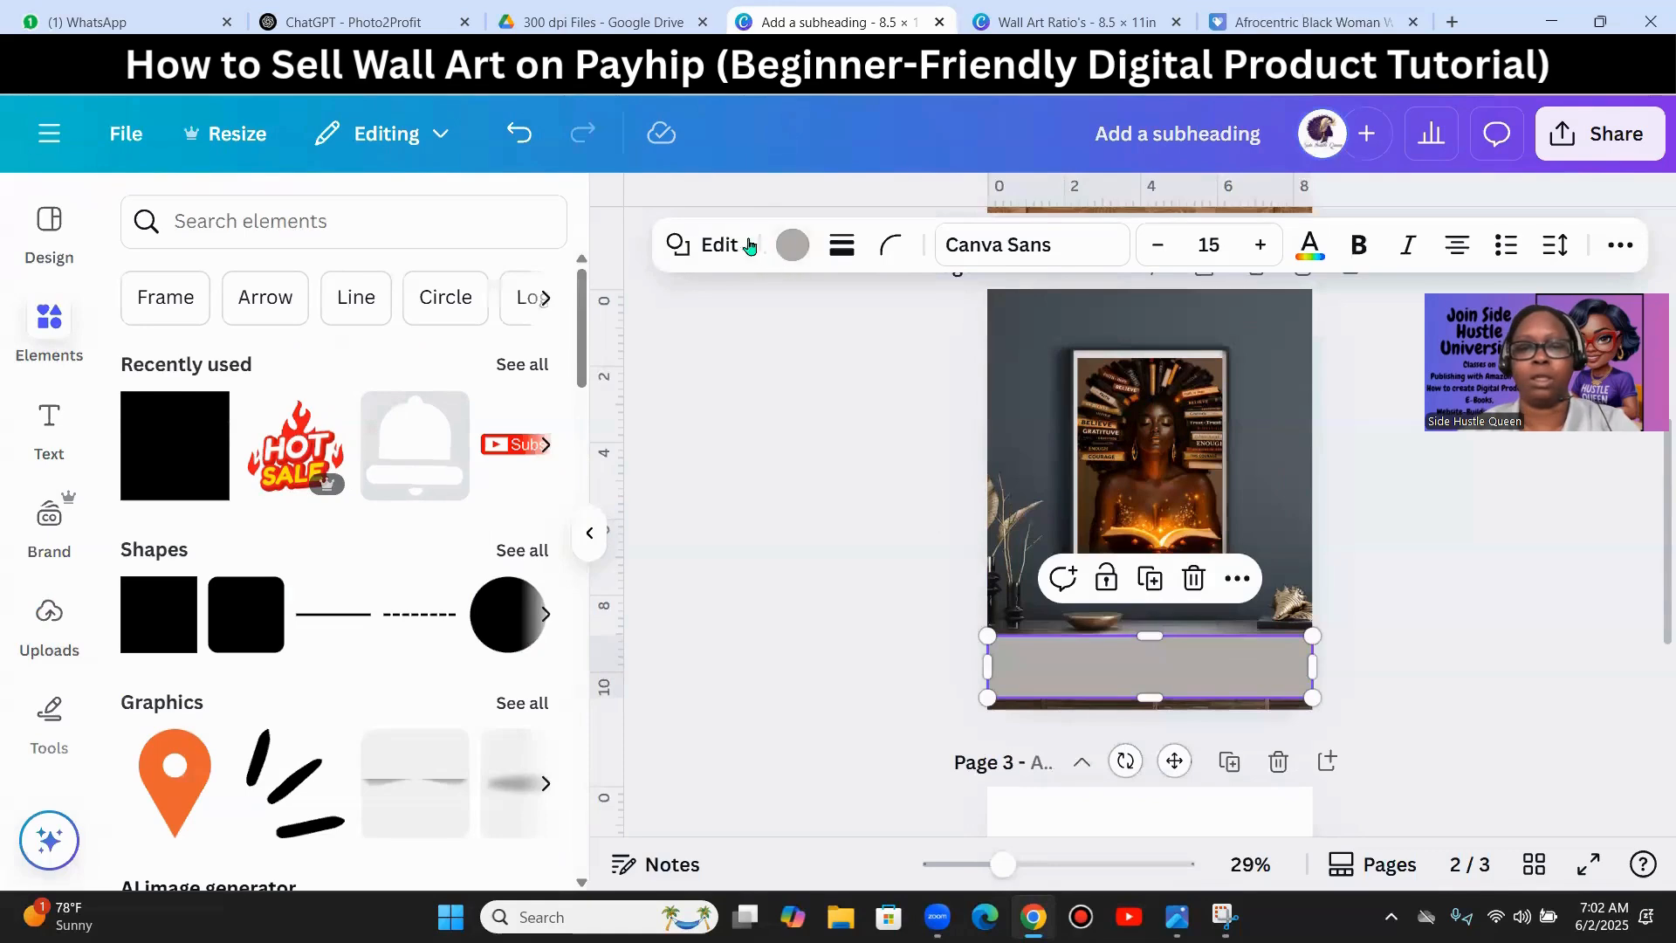
- Fill the band on page 2 with black and lower its opacity so the drawers show through
{"action": "left_click", "coordinate": [793, 247]}
{"action": "left_click", "coordinate": [299, 415]}
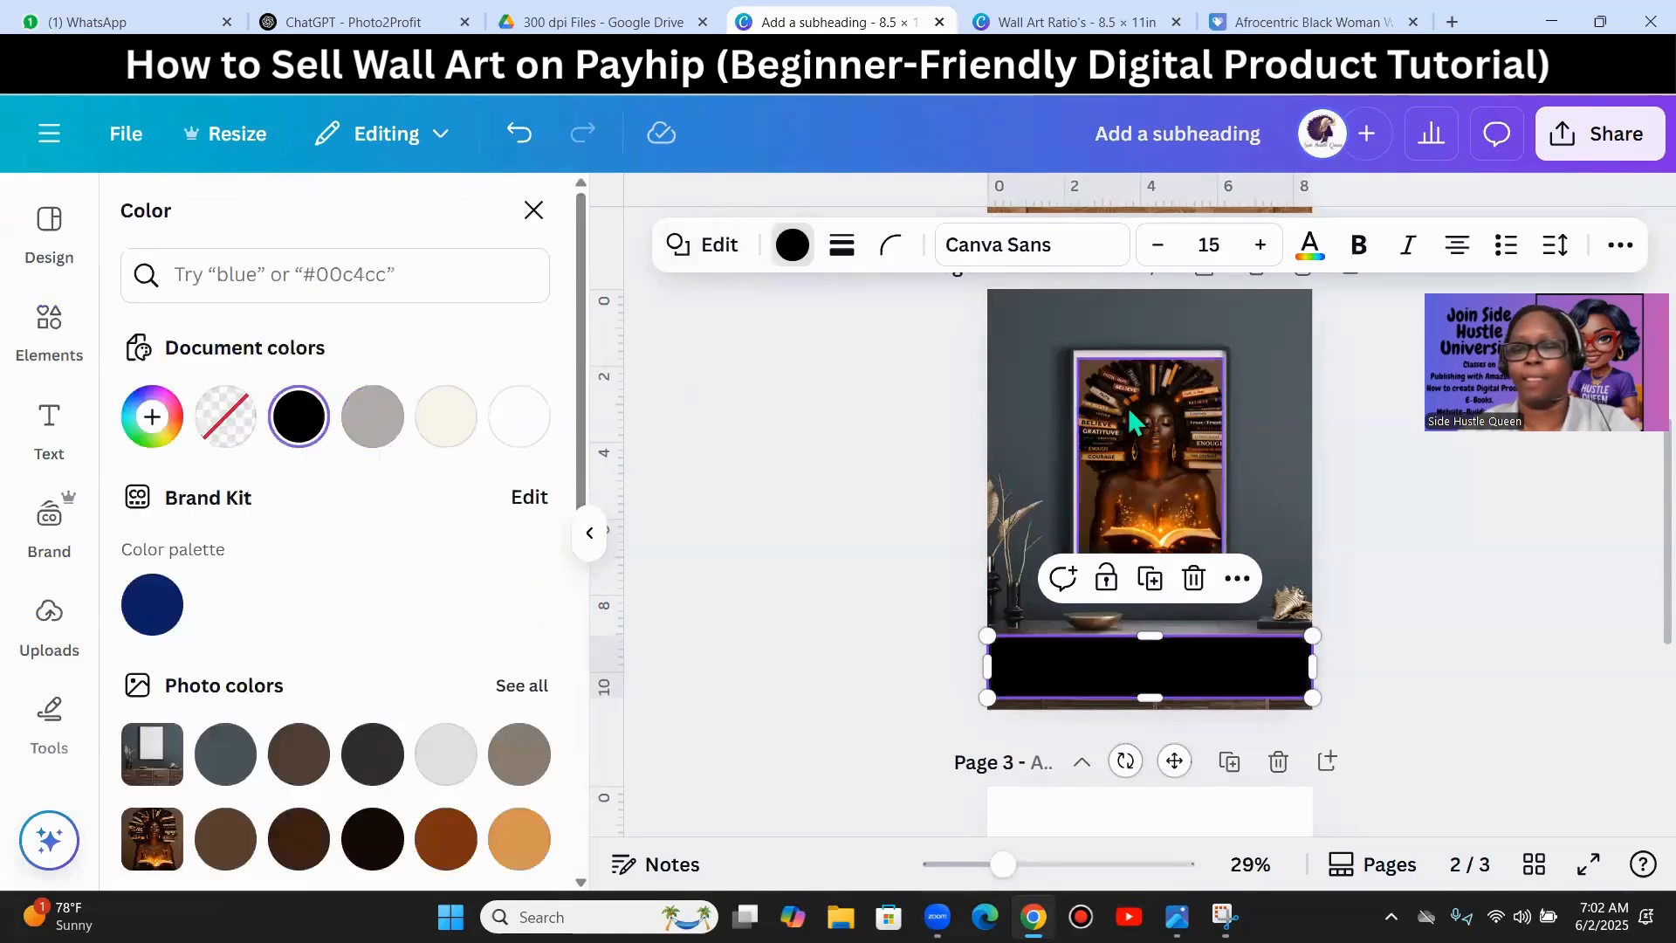
{"action": "left_click", "coordinate": [1621, 245]}
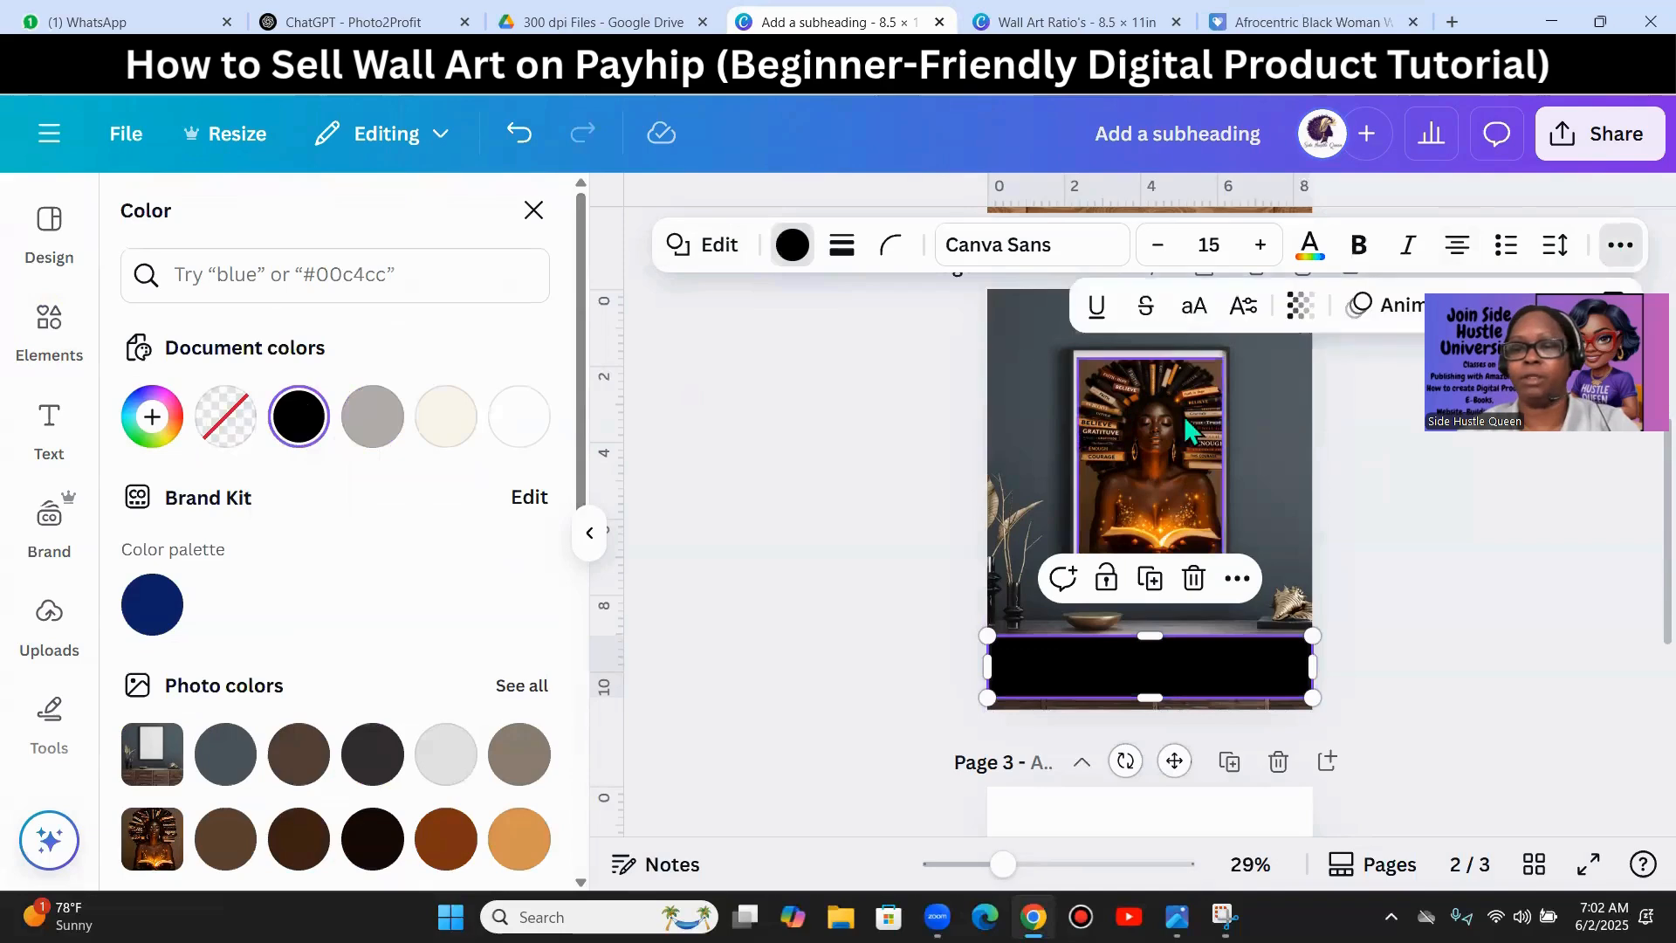
{"action": "left_click", "coordinate": [1300, 305]}
{"action": "left_click_drag", "start_coordinate": [1368, 434], "coordinate": [1273, 445]}
{"action": "left_click", "coordinate": [671, 514]}
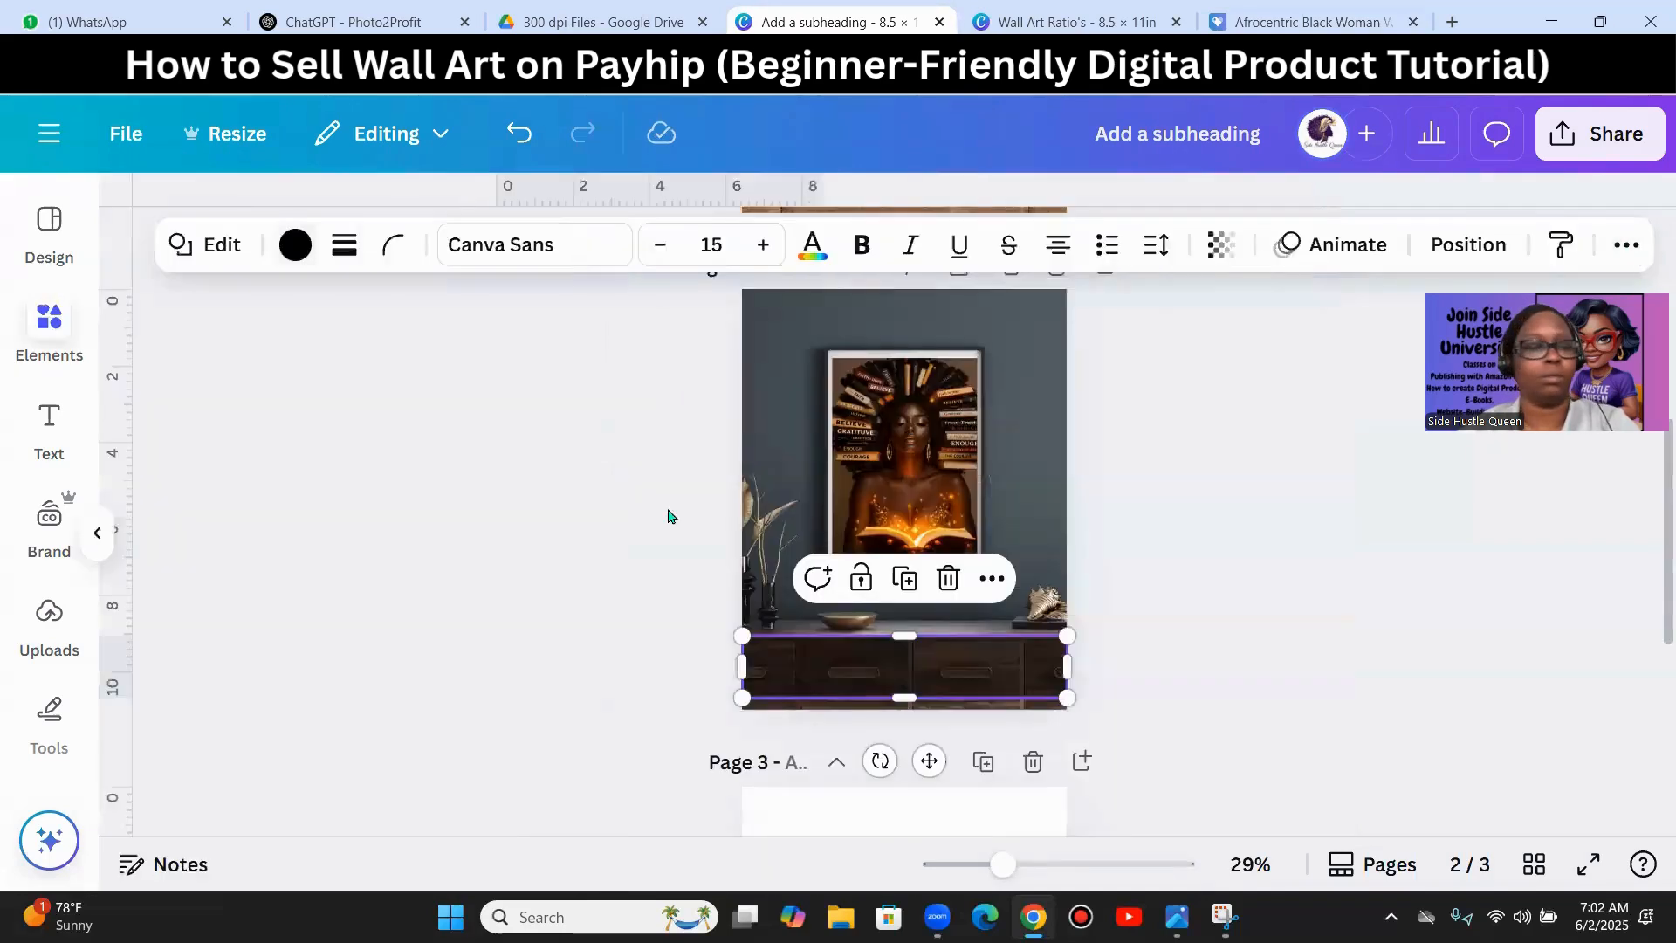
- Add a subheading text box to page 2 and place it over the dark band beneath the picture frame
{"action": "left_click", "coordinate": [39, 441]}
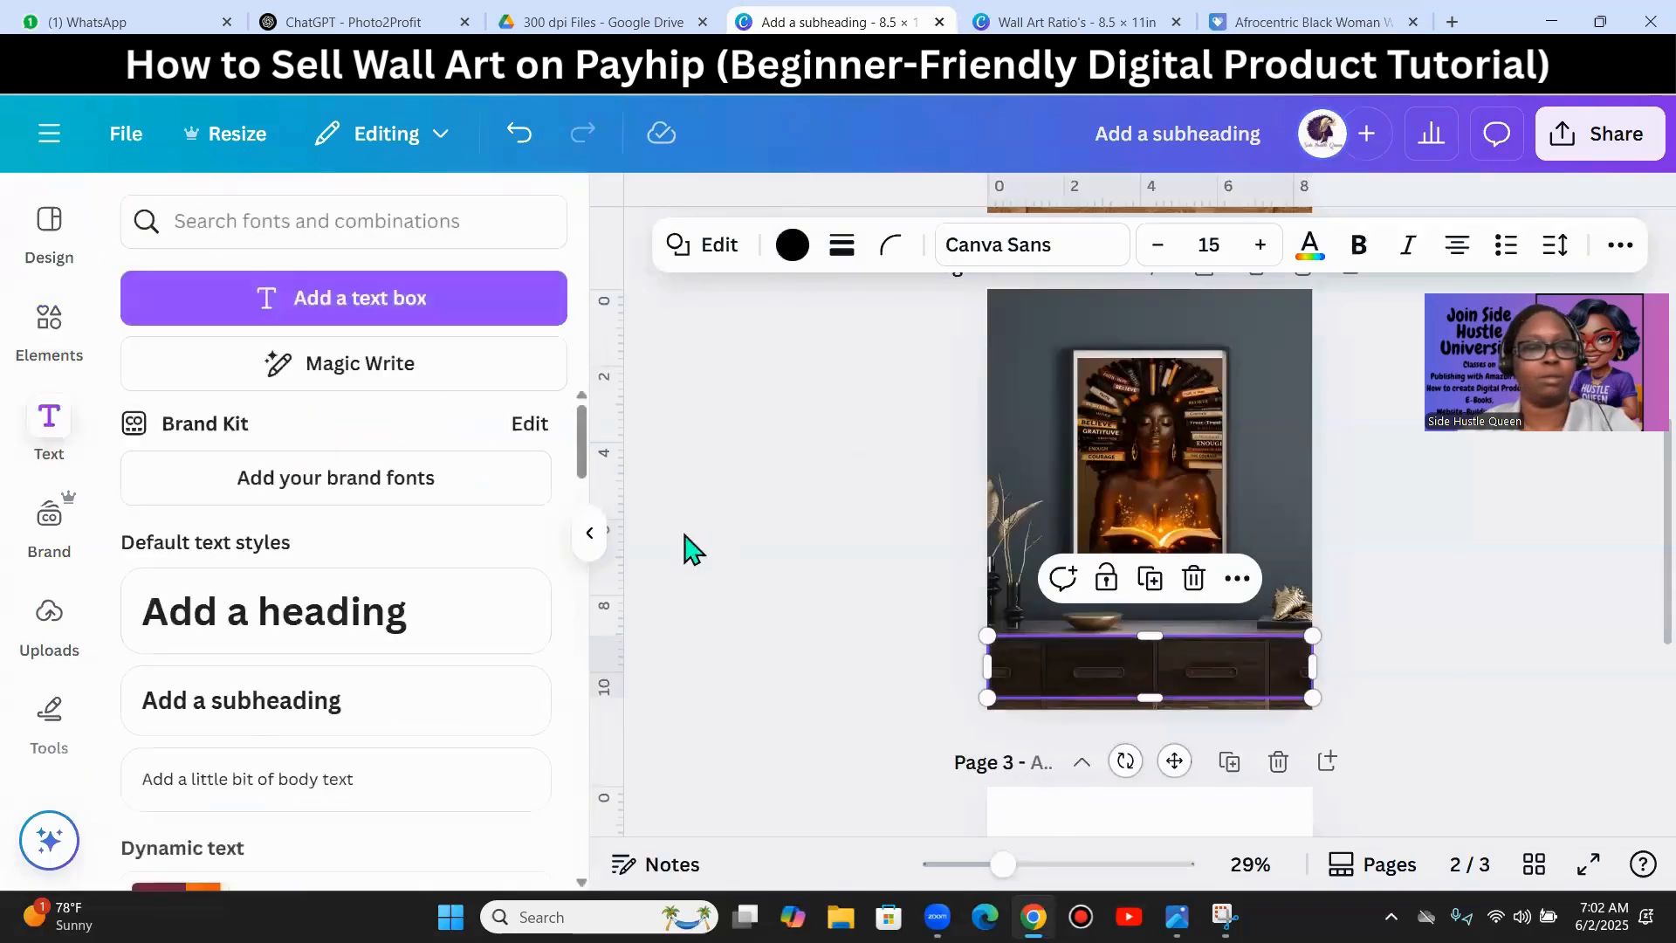
{"action": "left_click", "coordinate": [232, 699]}
{"action": "left_click", "coordinate": [1459, 599]}
{"action": "left_click", "coordinate": [1150, 499]}
{"action": "left_click_drag", "start_coordinate": [1151, 499], "coordinate": [1320, 687]}
{"action": "left_click", "coordinate": [1430, 647]}
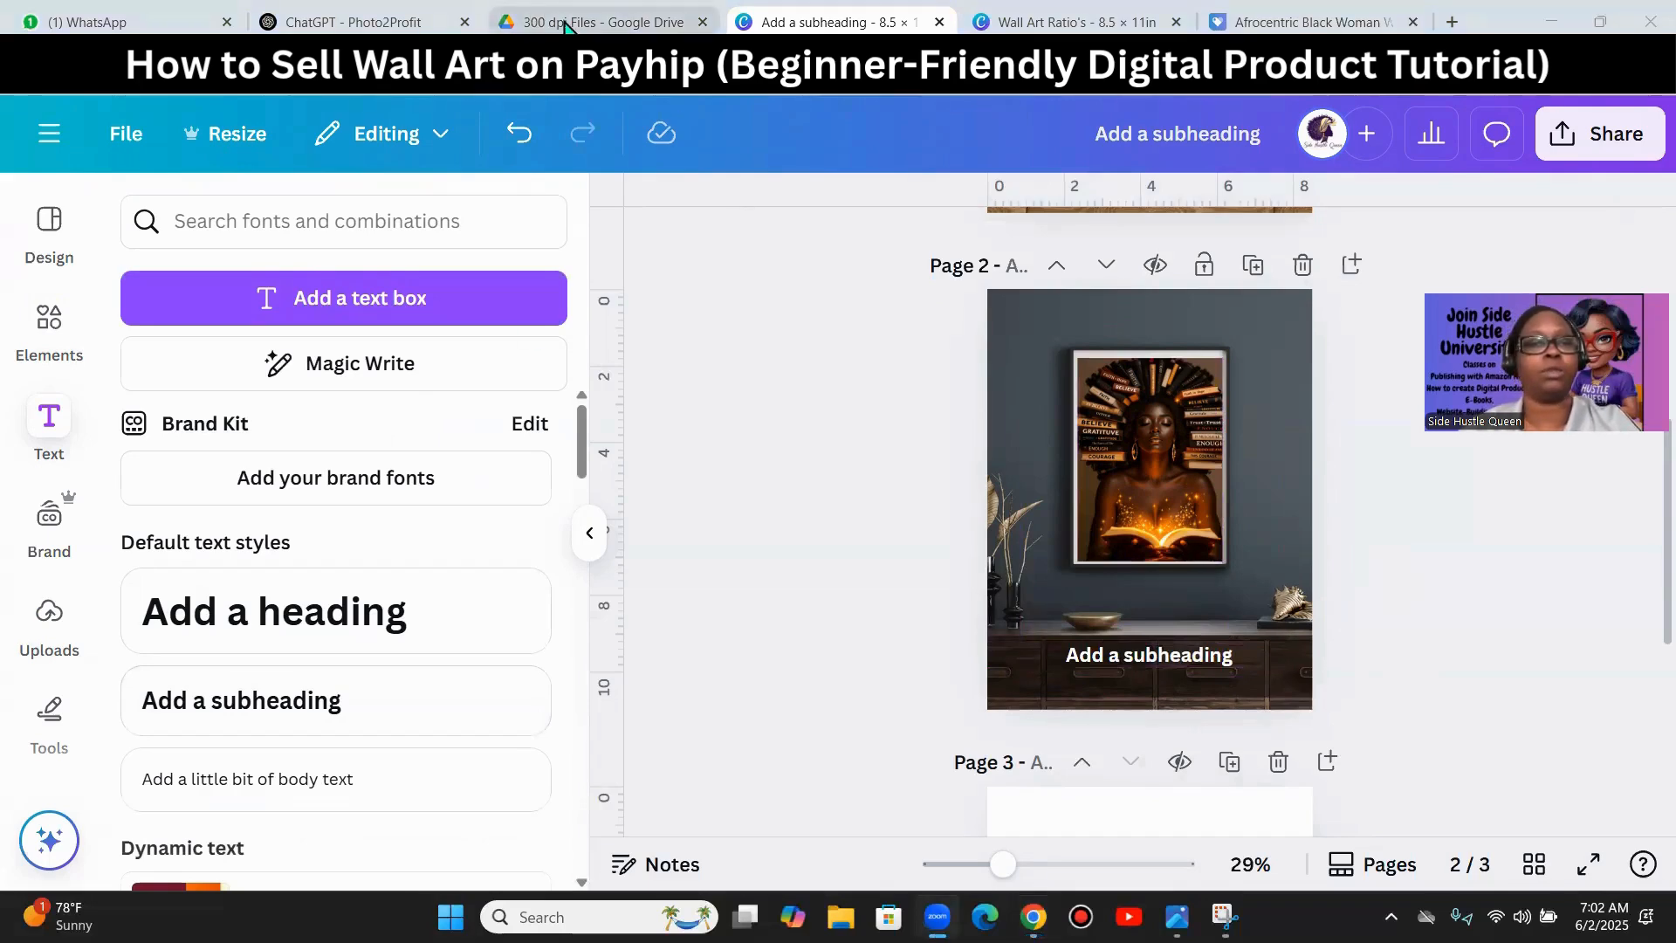
- Ask ChatGPT for "a short caption thats say the water show in the picture will not be on the product"
{"action": "left_click", "coordinate": [324, 22]}
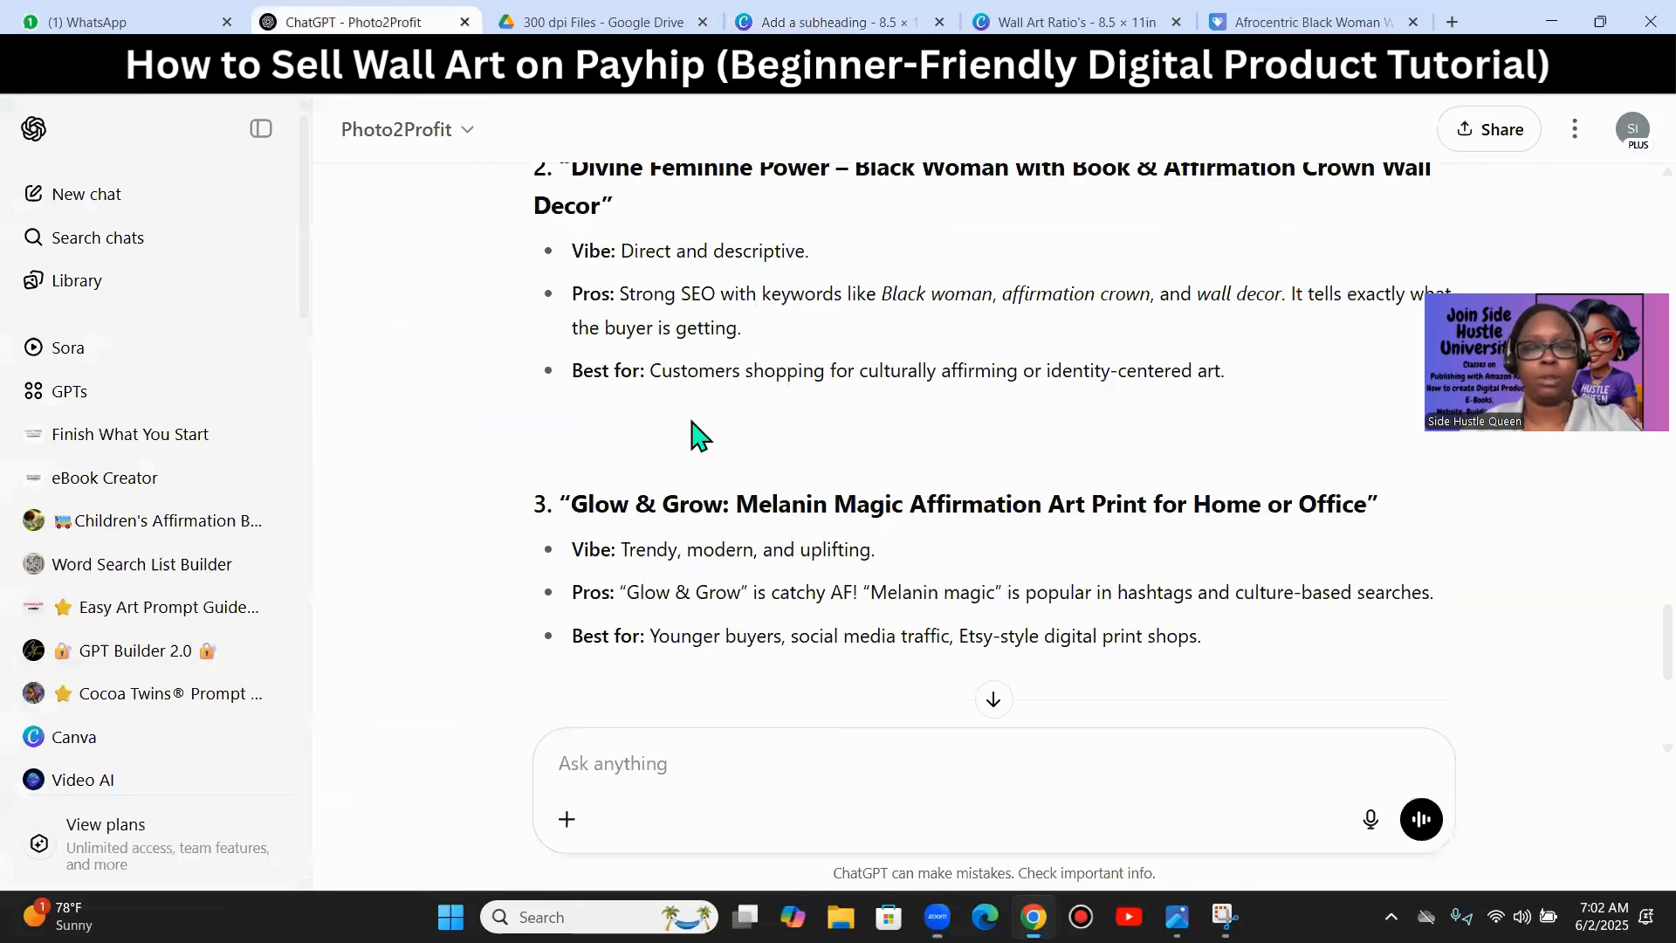
{"action": "scroll", "coordinate": [692, 437], "scroll_direction": "down", "scroll_amount": 5}
{"action": "left_click", "coordinate": [606, 761]}
{"action": "type", "text": "canyou create me a short ca"}
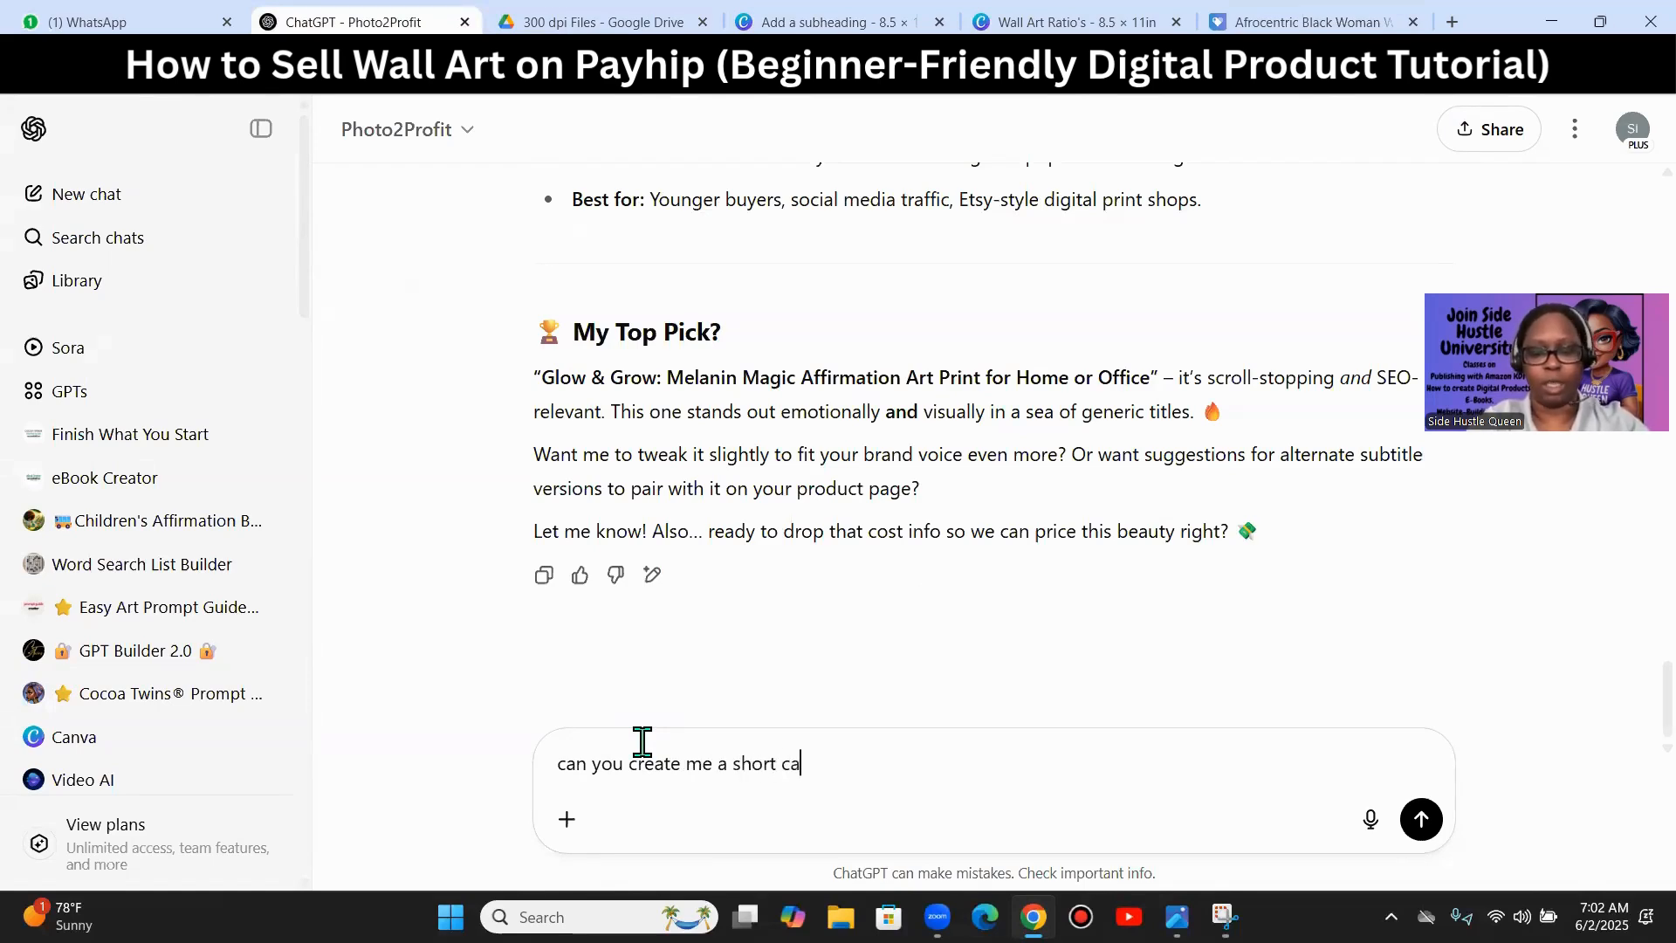
{"action": "type", "text": "hat"}
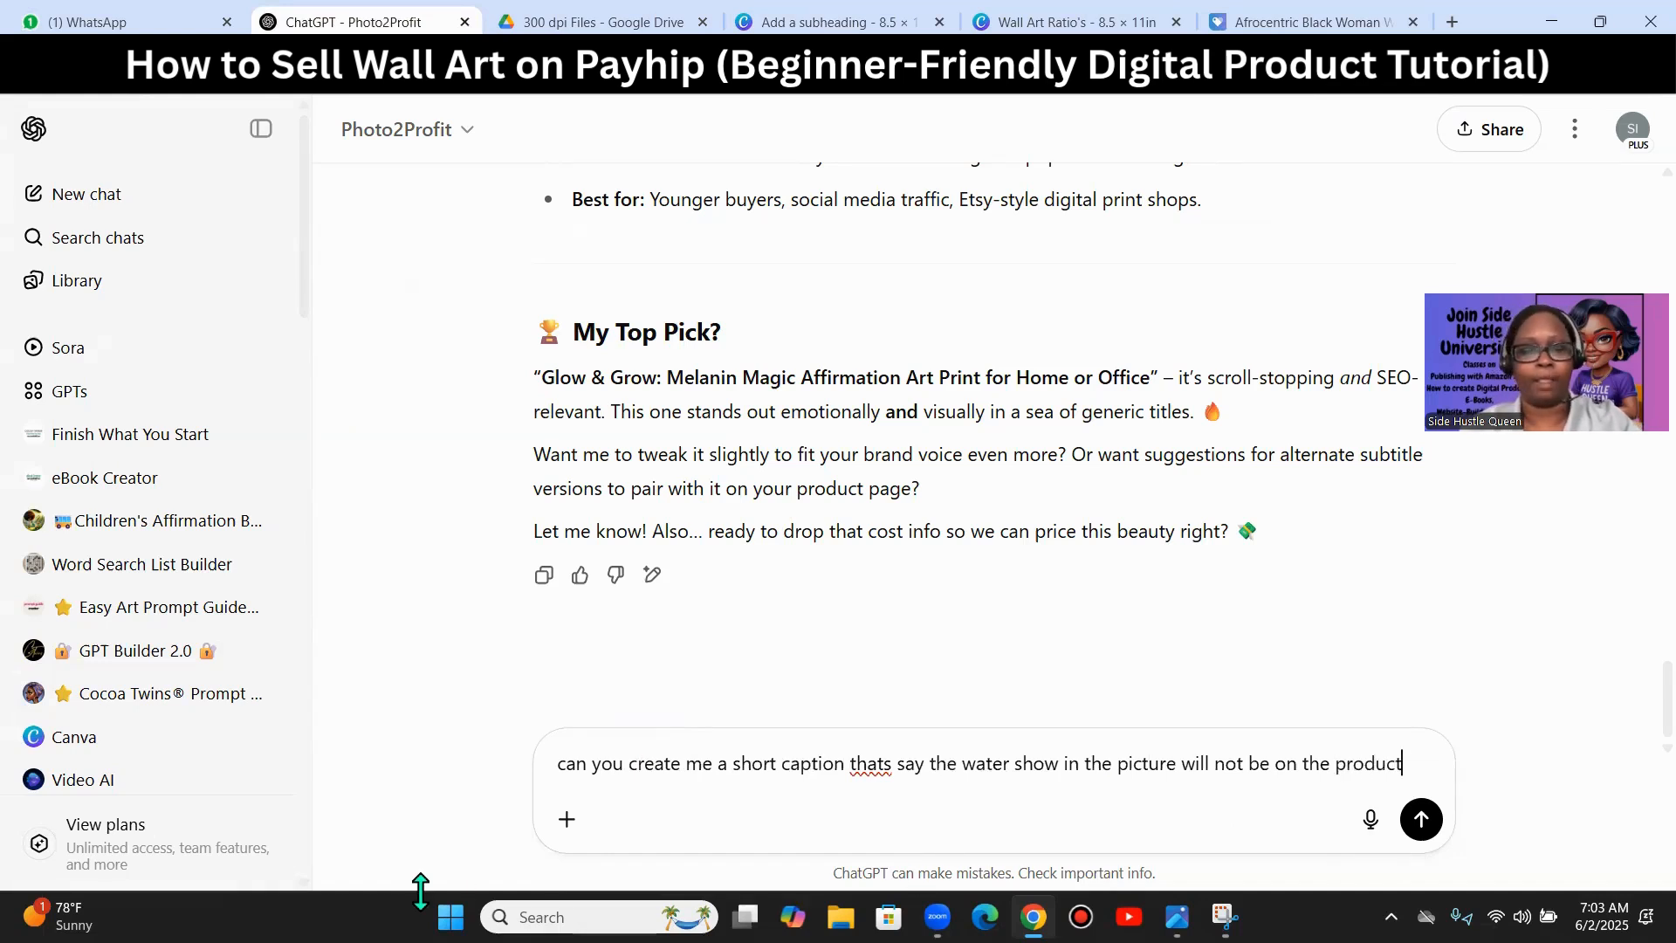
{"action": "left_click", "coordinate": [1422, 819]}
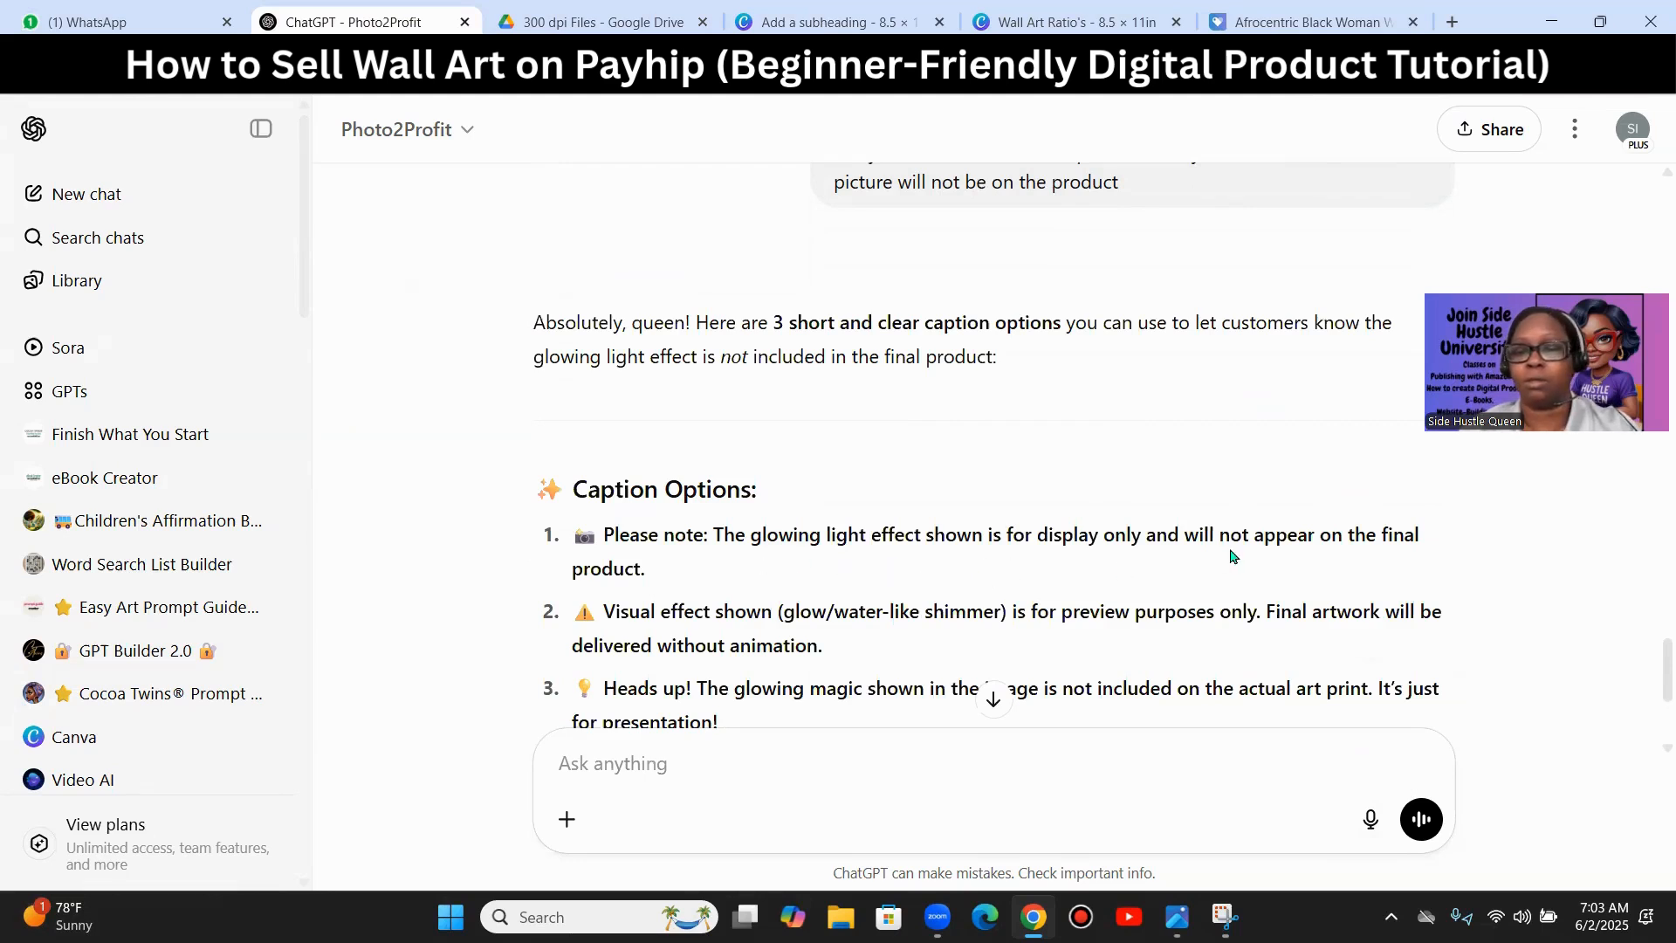
- Review the suggested captions and send ChatGPT the correction "can you please say that its a water mark will not show"
{"action": "scroll", "coordinate": [1006, 585], "scroll_direction": "down", "scroll_amount": 1}
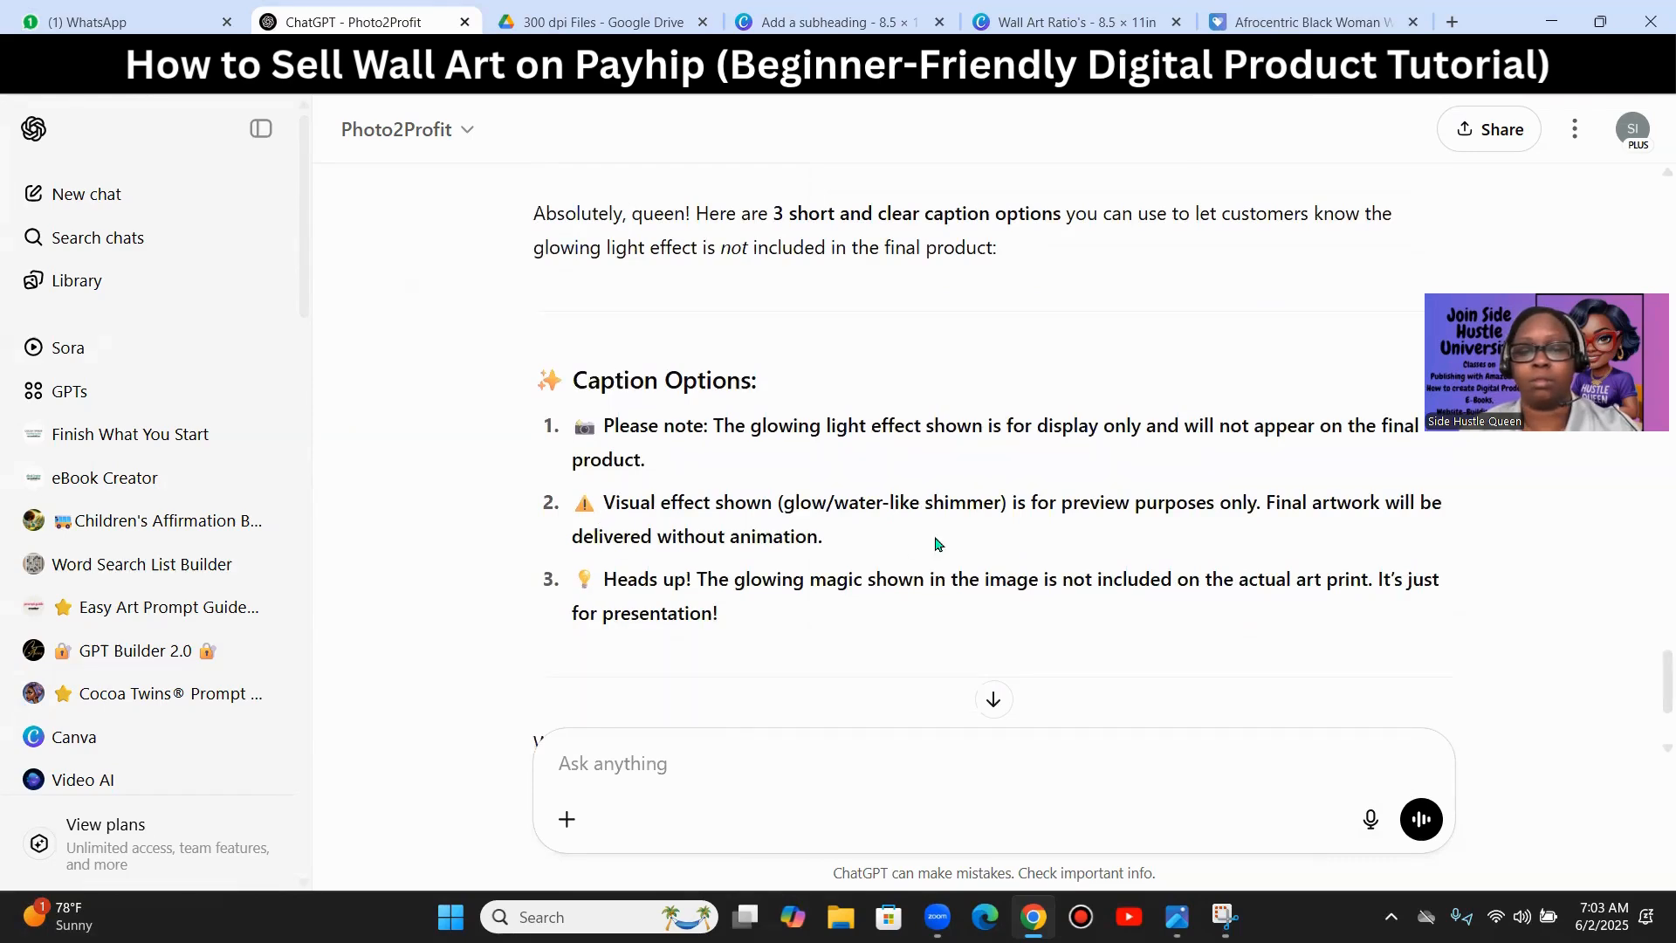
{"action": "scroll", "coordinate": [689, 599], "scroll_direction": "down", "scroll_amount": 3}
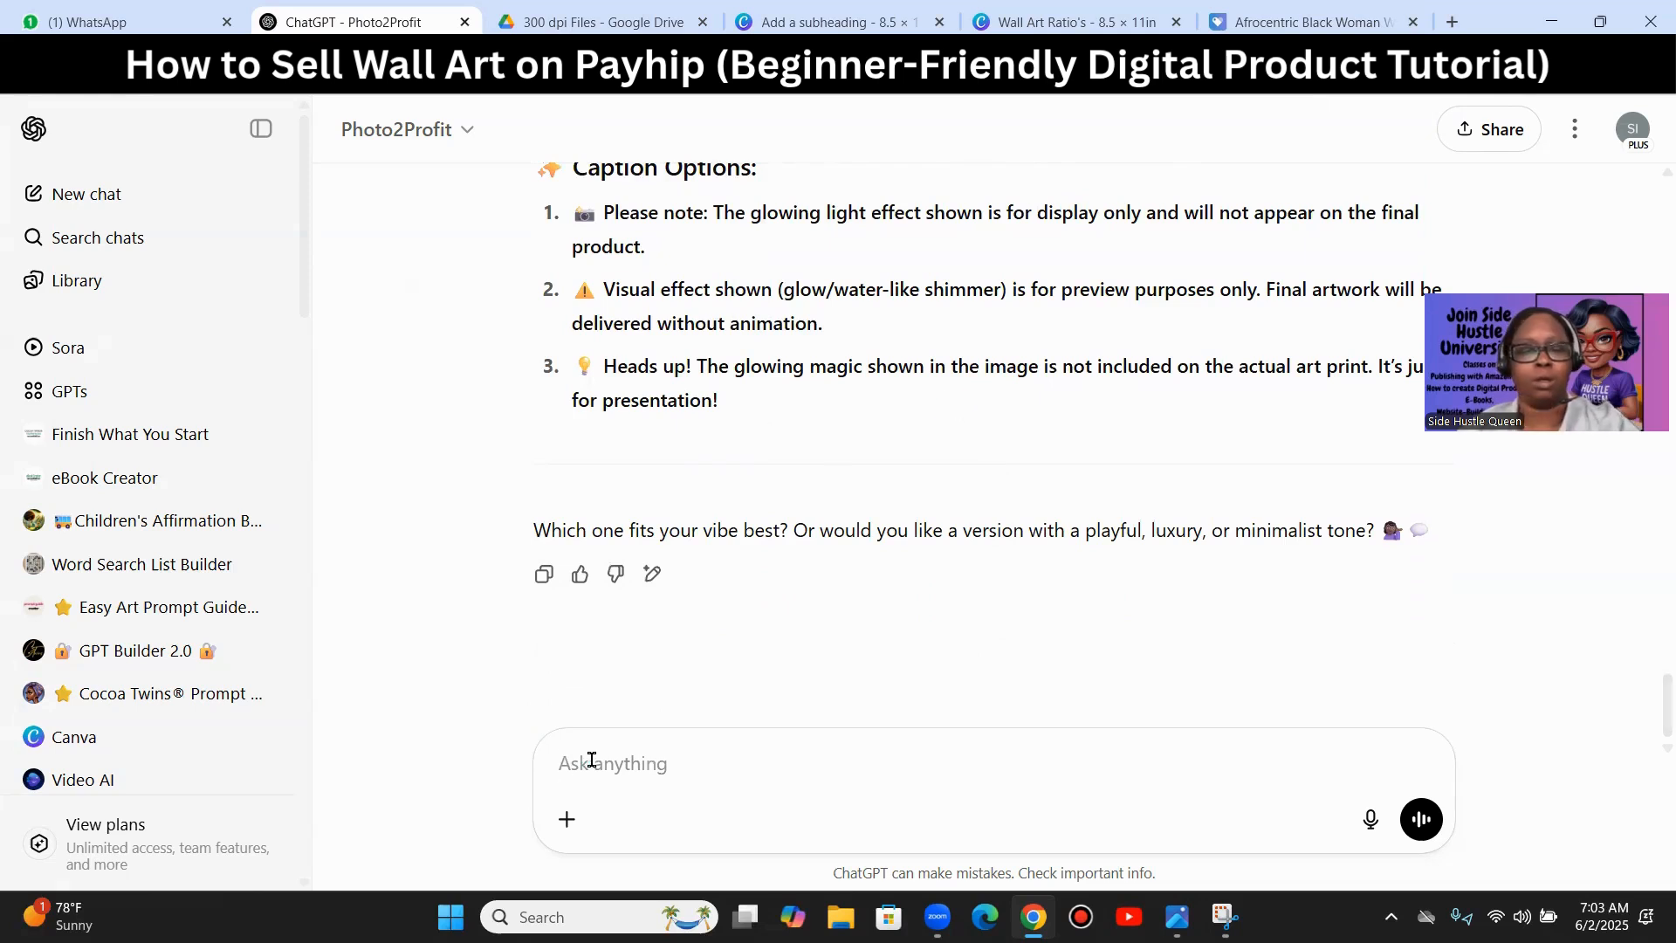
{"action": "type", "text": "c"}
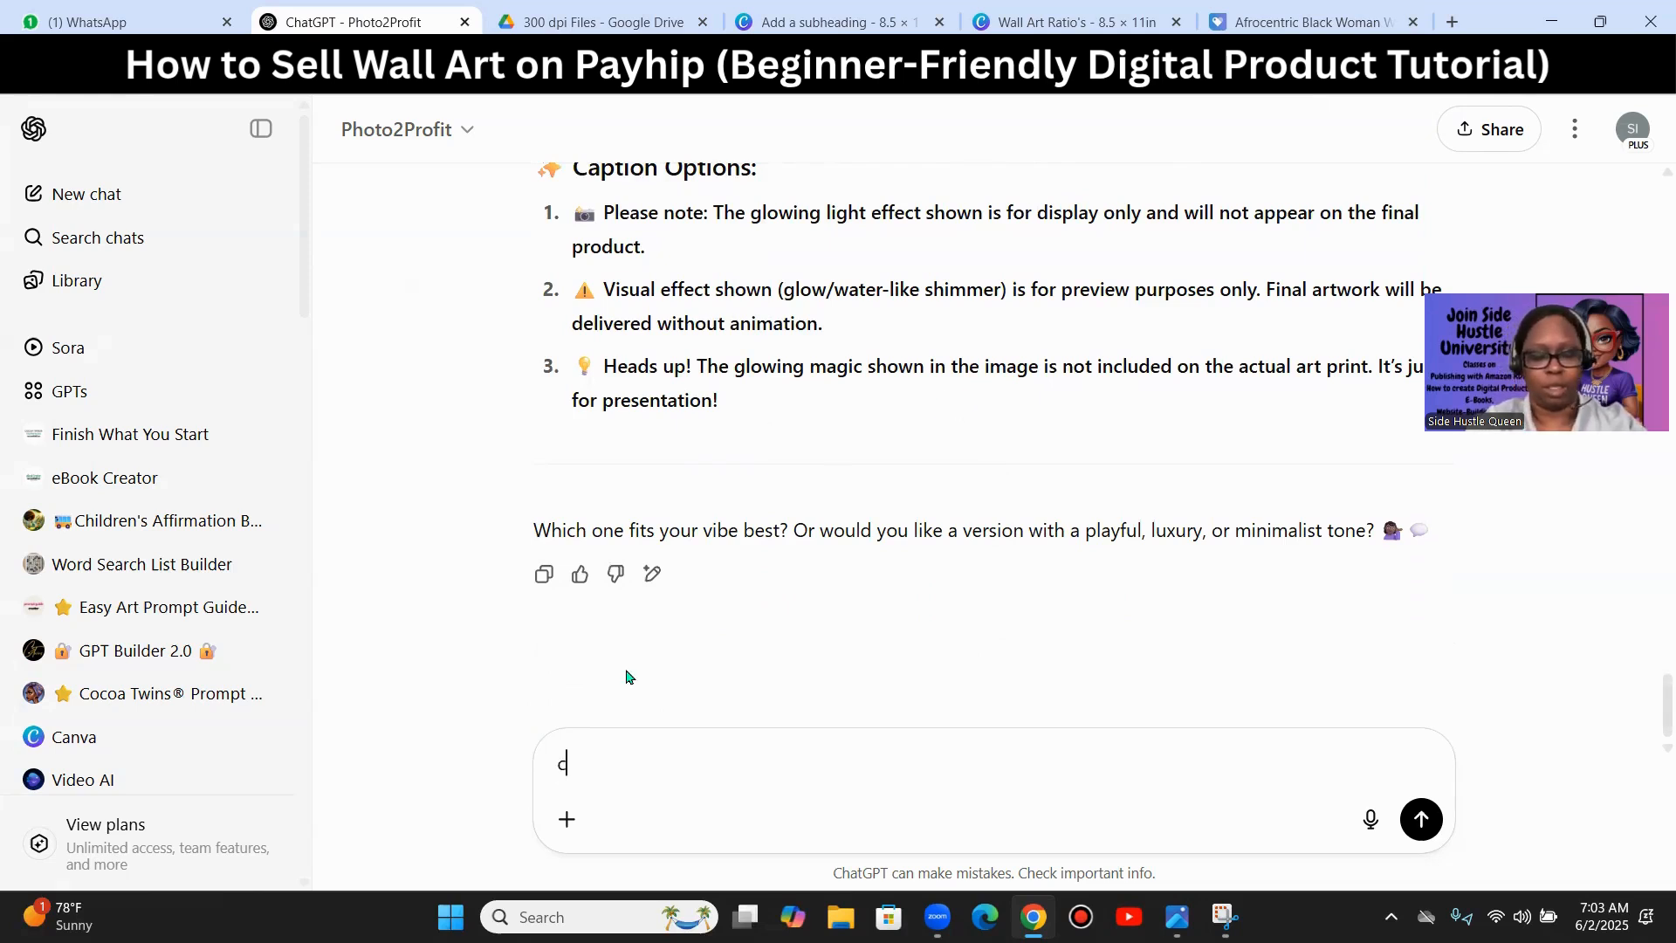
{"action": "type", "text": "an you plese s"}
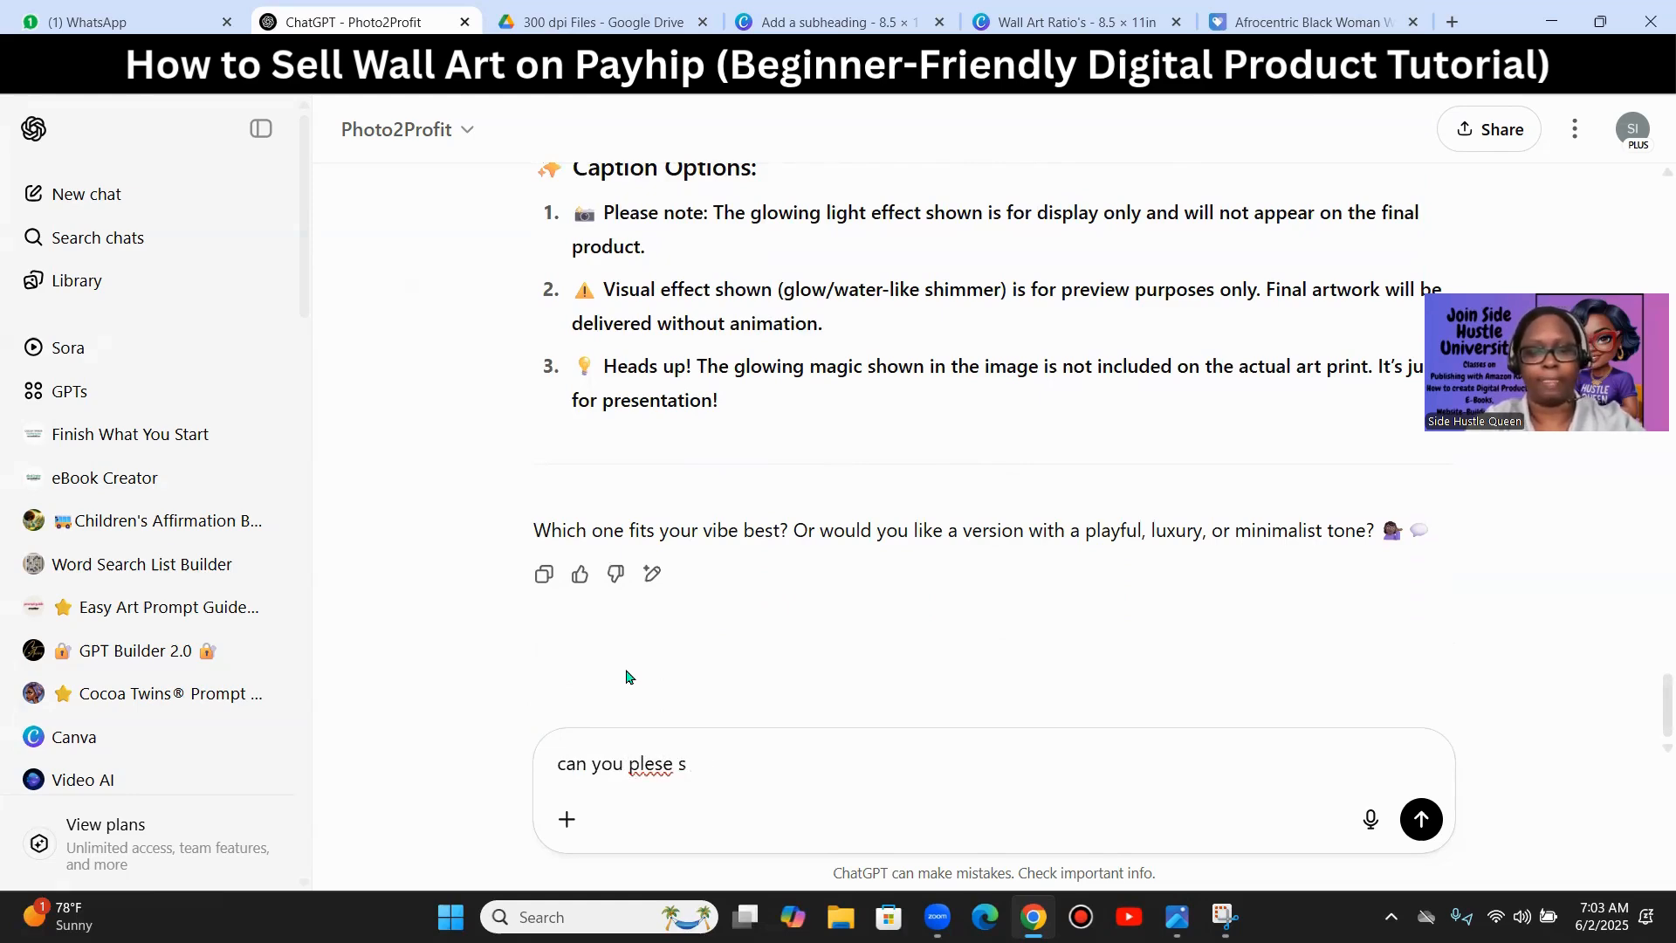
{"action": "key", "text": "BackSpace"}
{"action": "key", "text": "BackSpace"}
{"action": "key", "text": "BackSpace"}
{"action": "type", "text": "ase"}
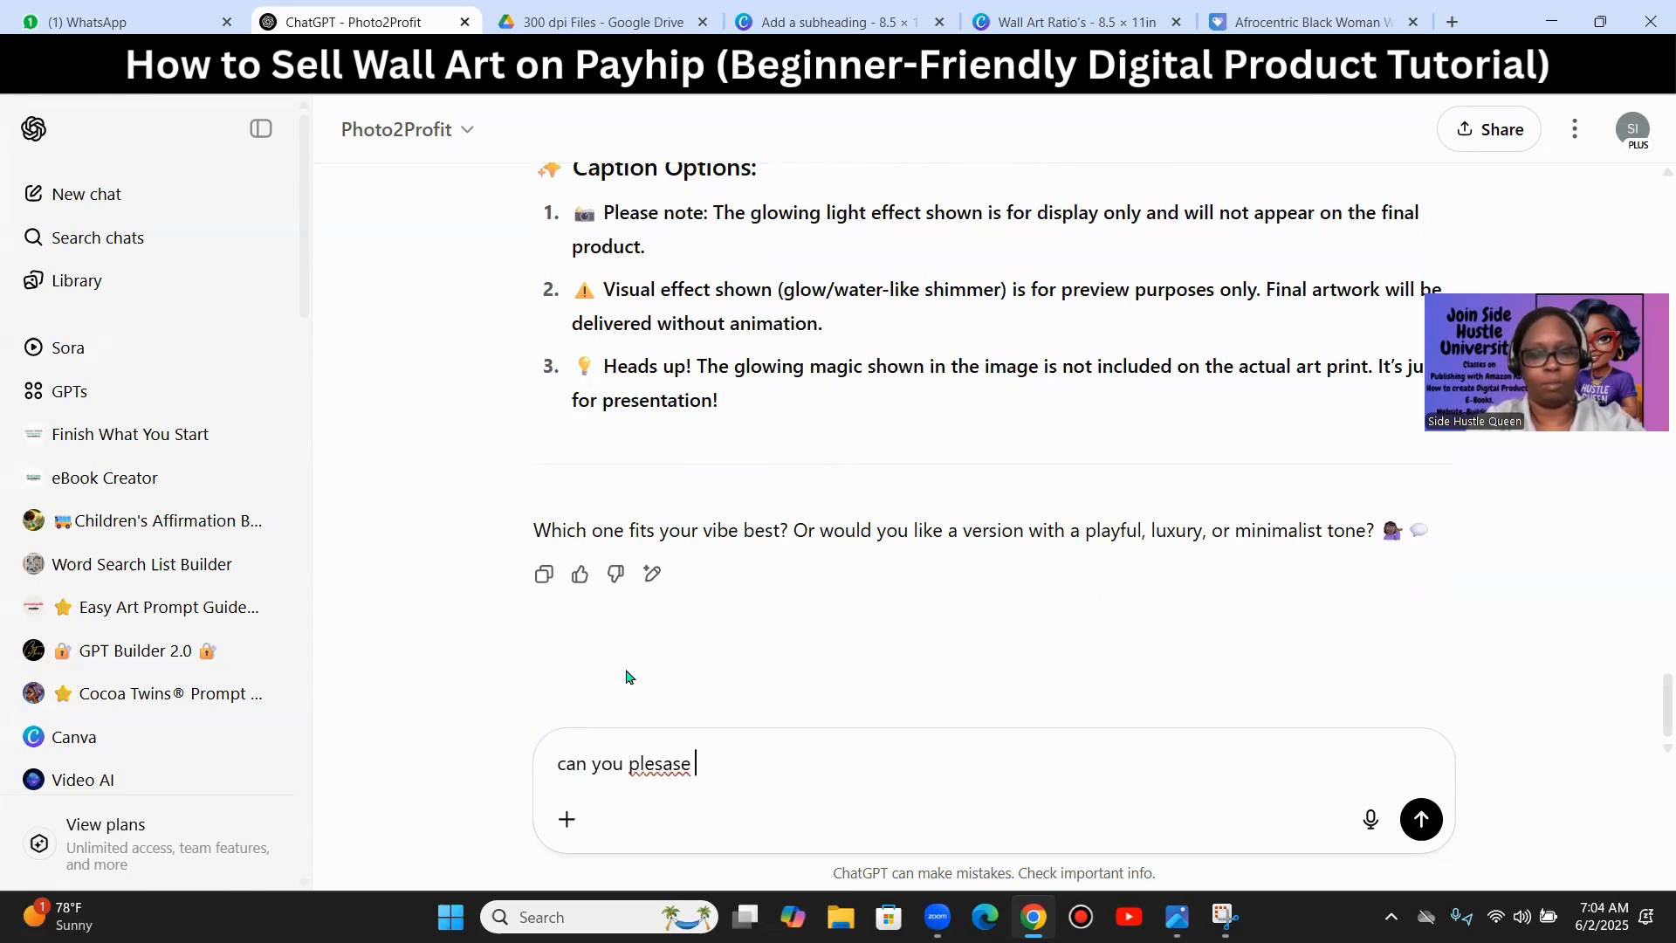
{"action": "key", "text": "BackSpace"}
{"action": "key", "text": "BackSpace"}
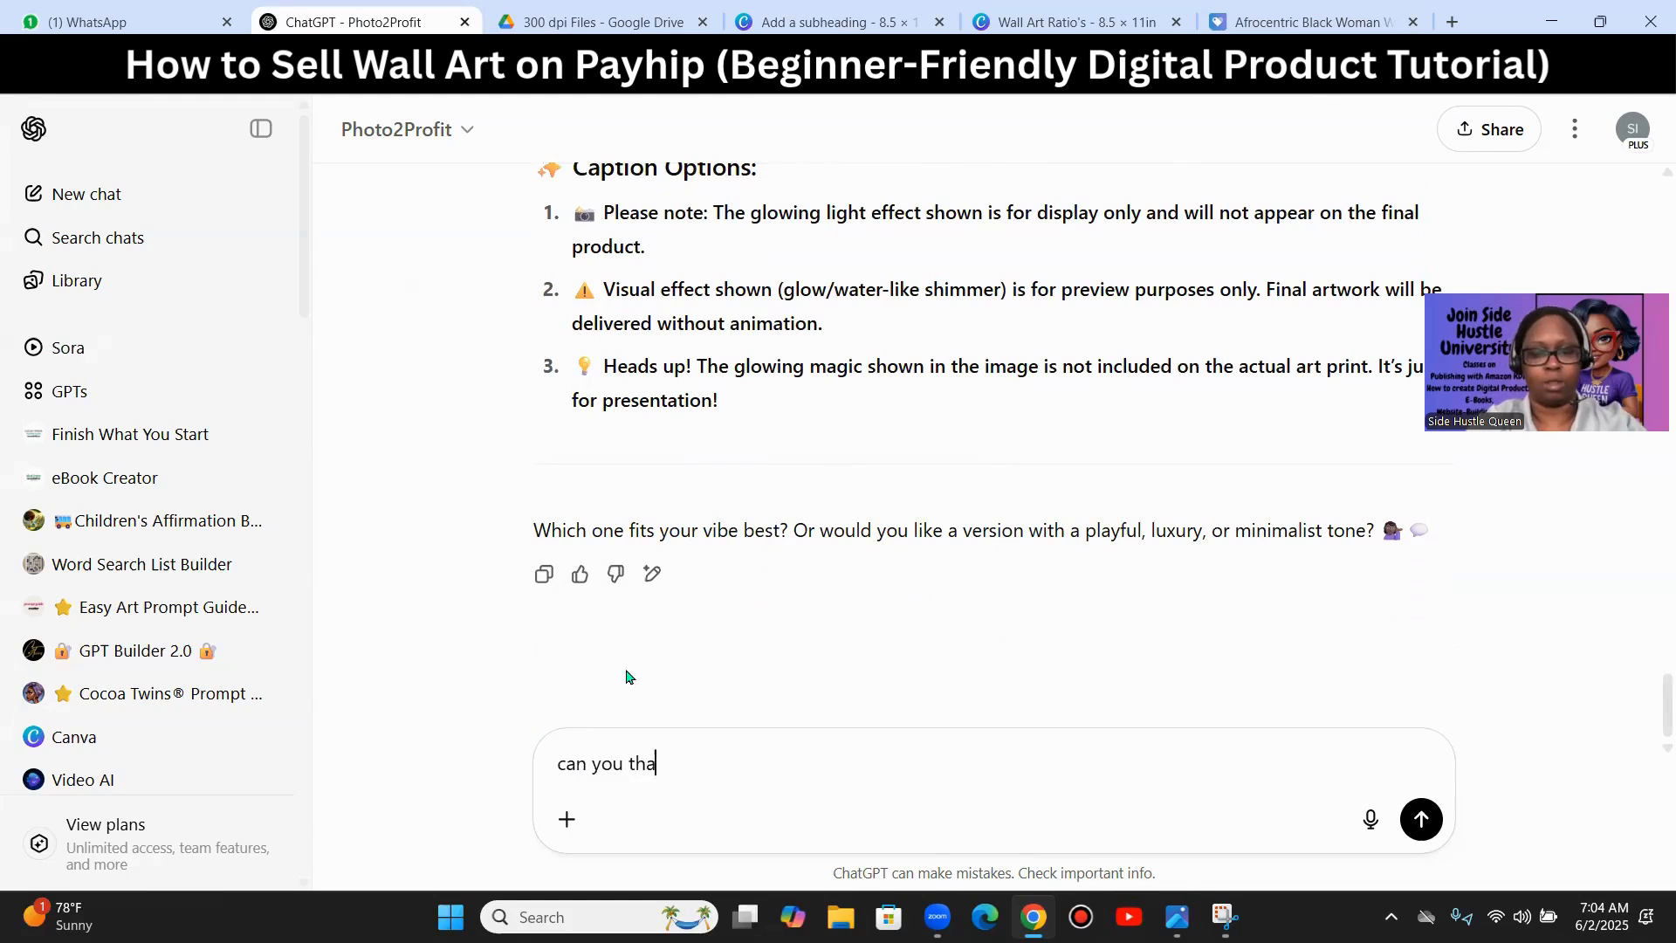
{"action": "type", "text": "please say"}
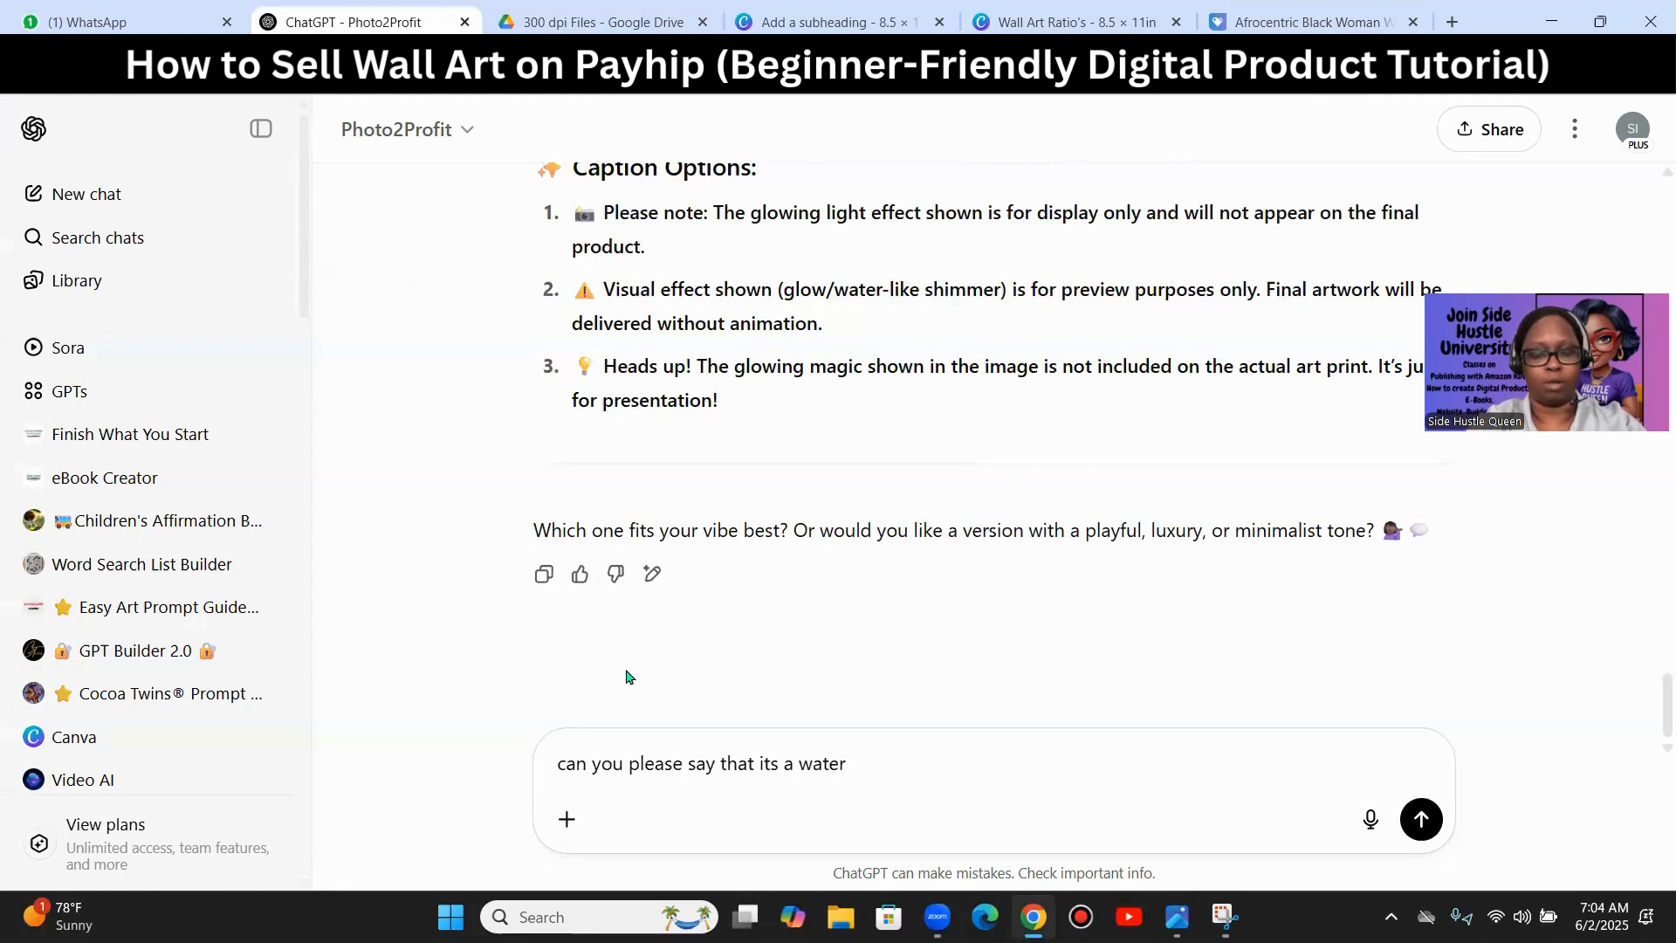
{"action": "type", "text": "t"}
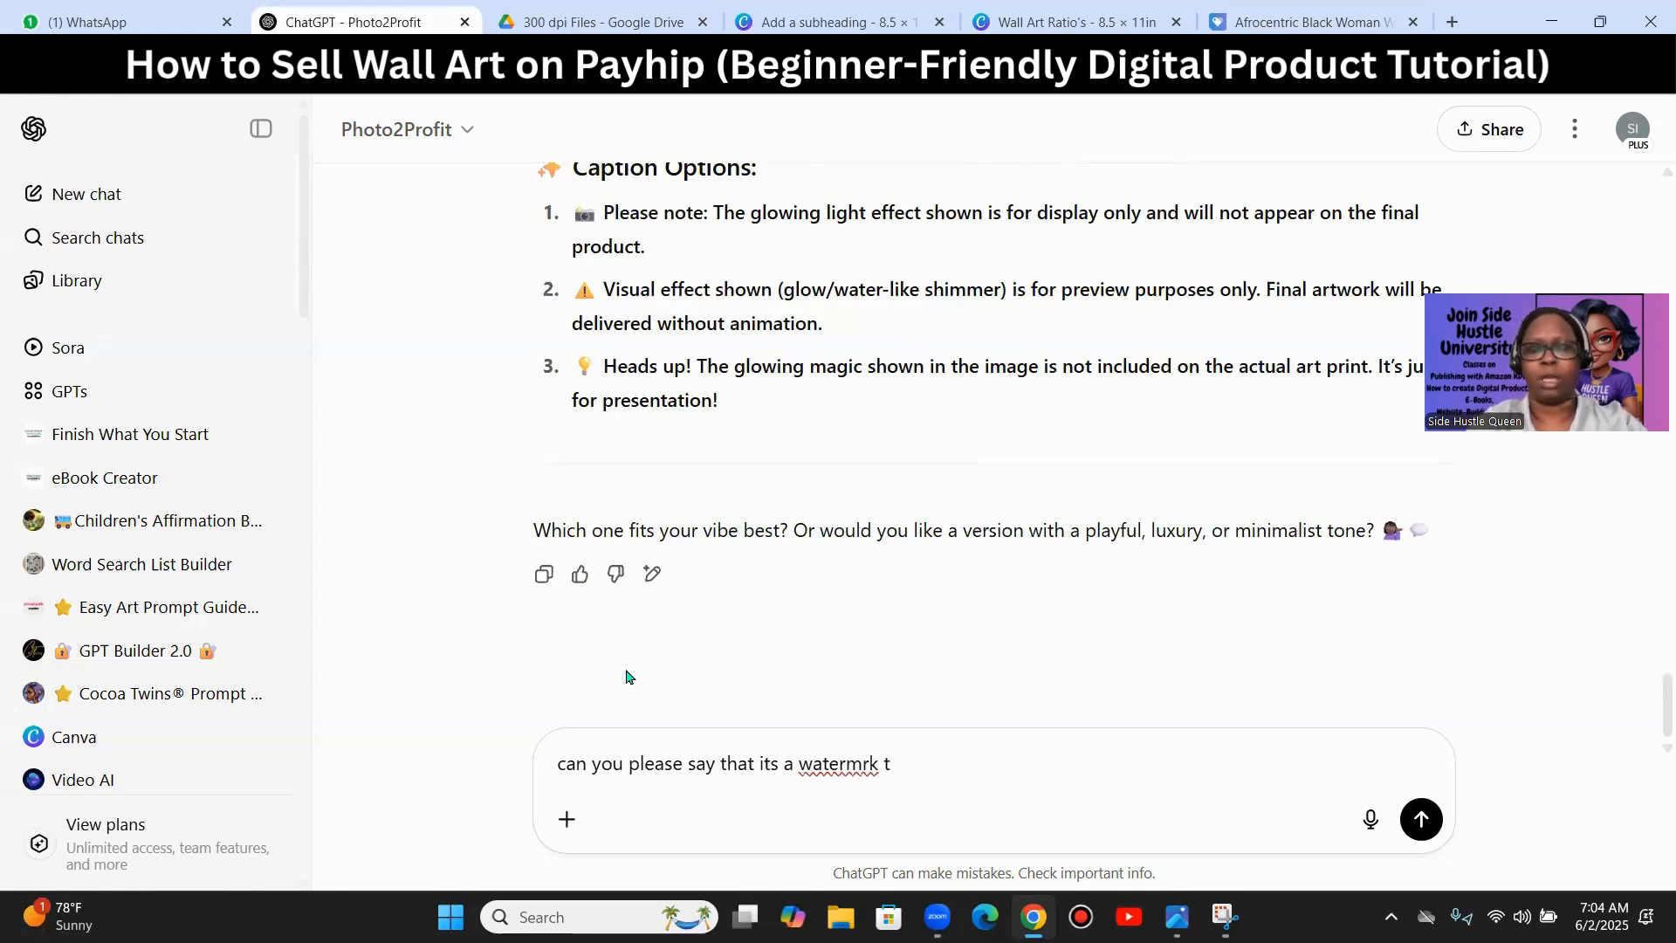
{"action": "key", "text": "BackSpace"}
{"action": "key", "text": "BackSpace"}
{"action": "key", "text": "BackSpace"}
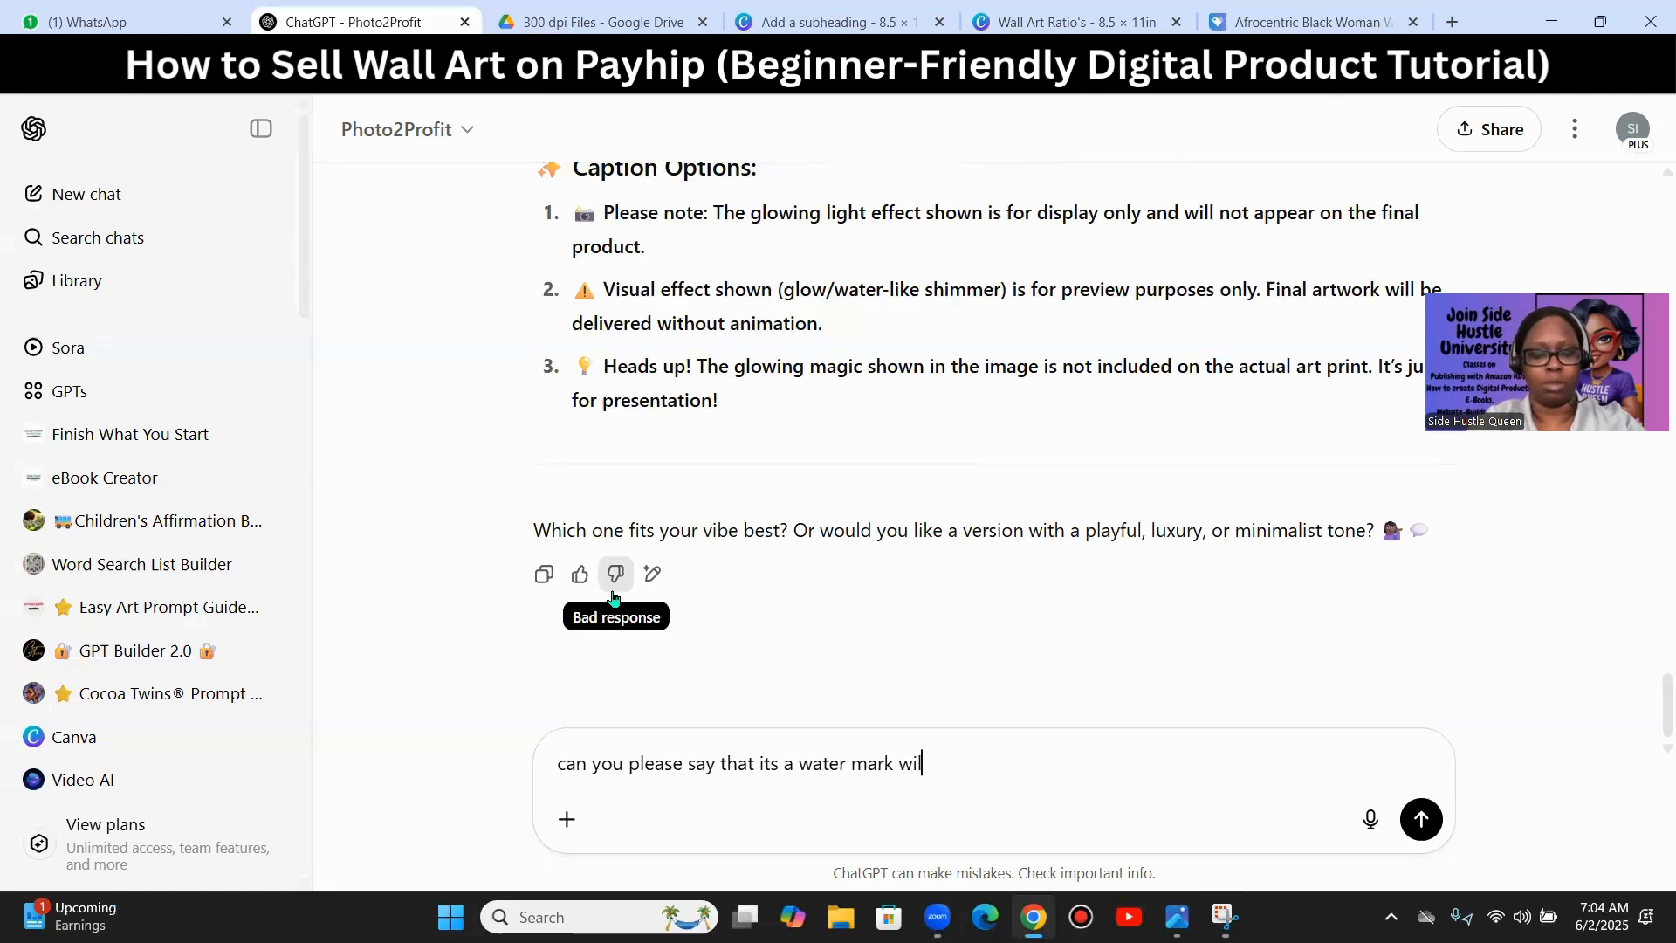
{"action": "type", "text": "show"}
{"action": "key", "text": "Return"}
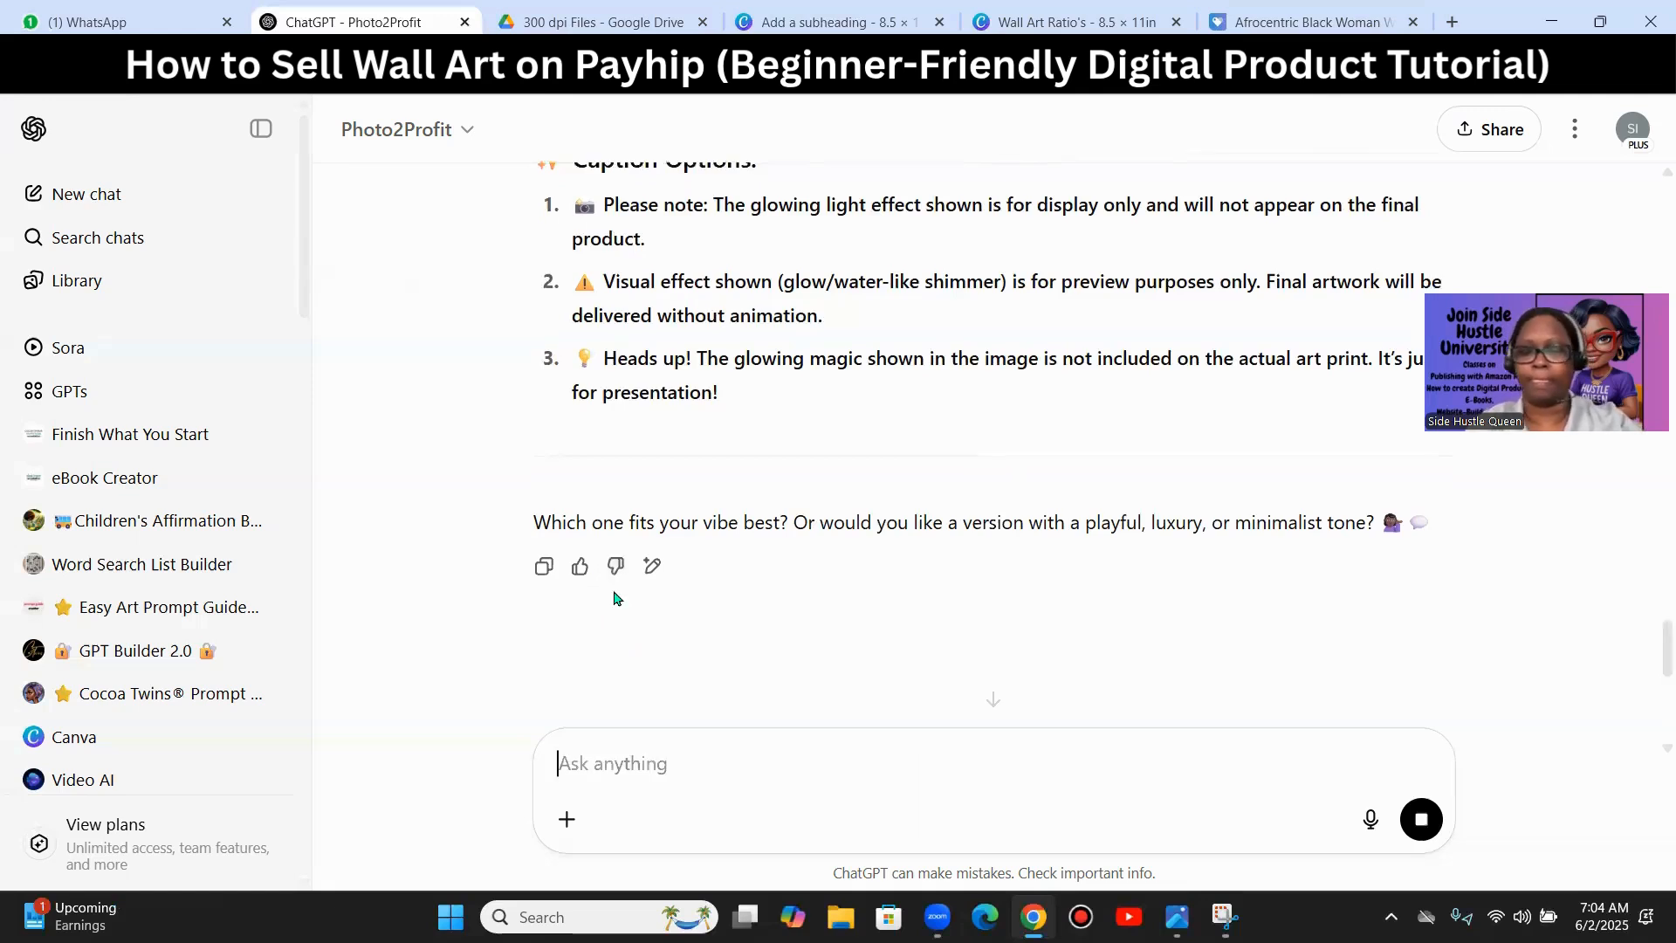
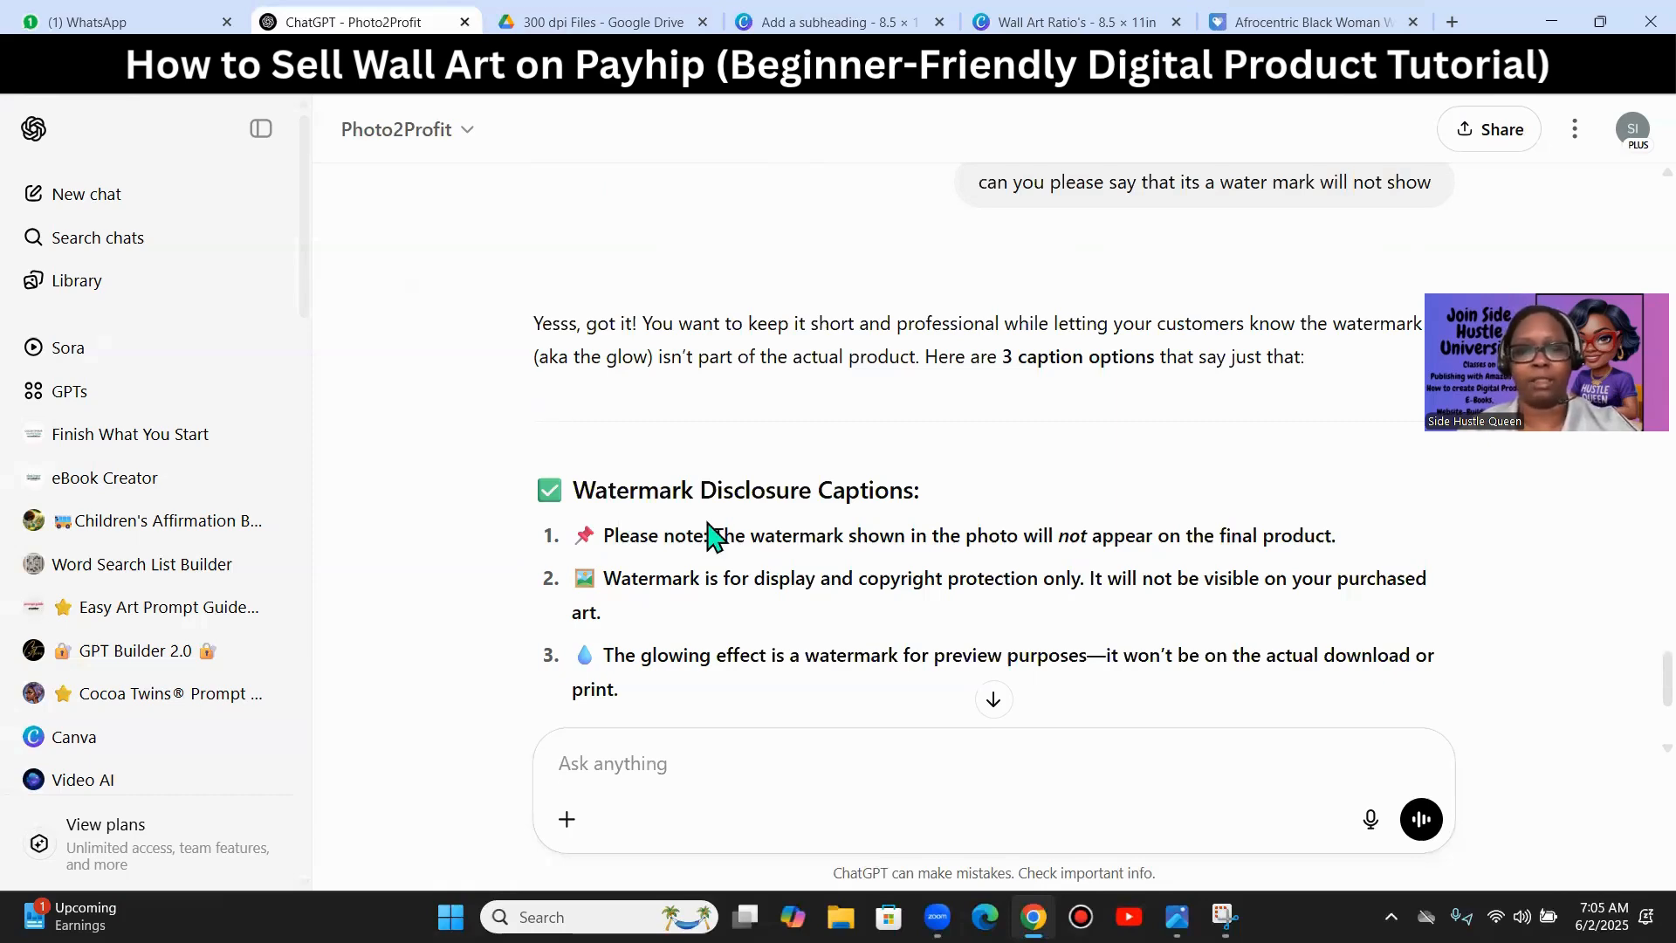
- Replace the page 2 subheading in Canva with ChatGPT's caption "Please note: The watermark shown in the photo will not appear on the final product."
{"action": "scroll", "coordinate": [712, 534], "scroll_direction": "down", "scroll_amount": 1}
{"action": "scroll", "coordinate": [890, 606], "scroll_direction": "up", "scroll_amount": 1}
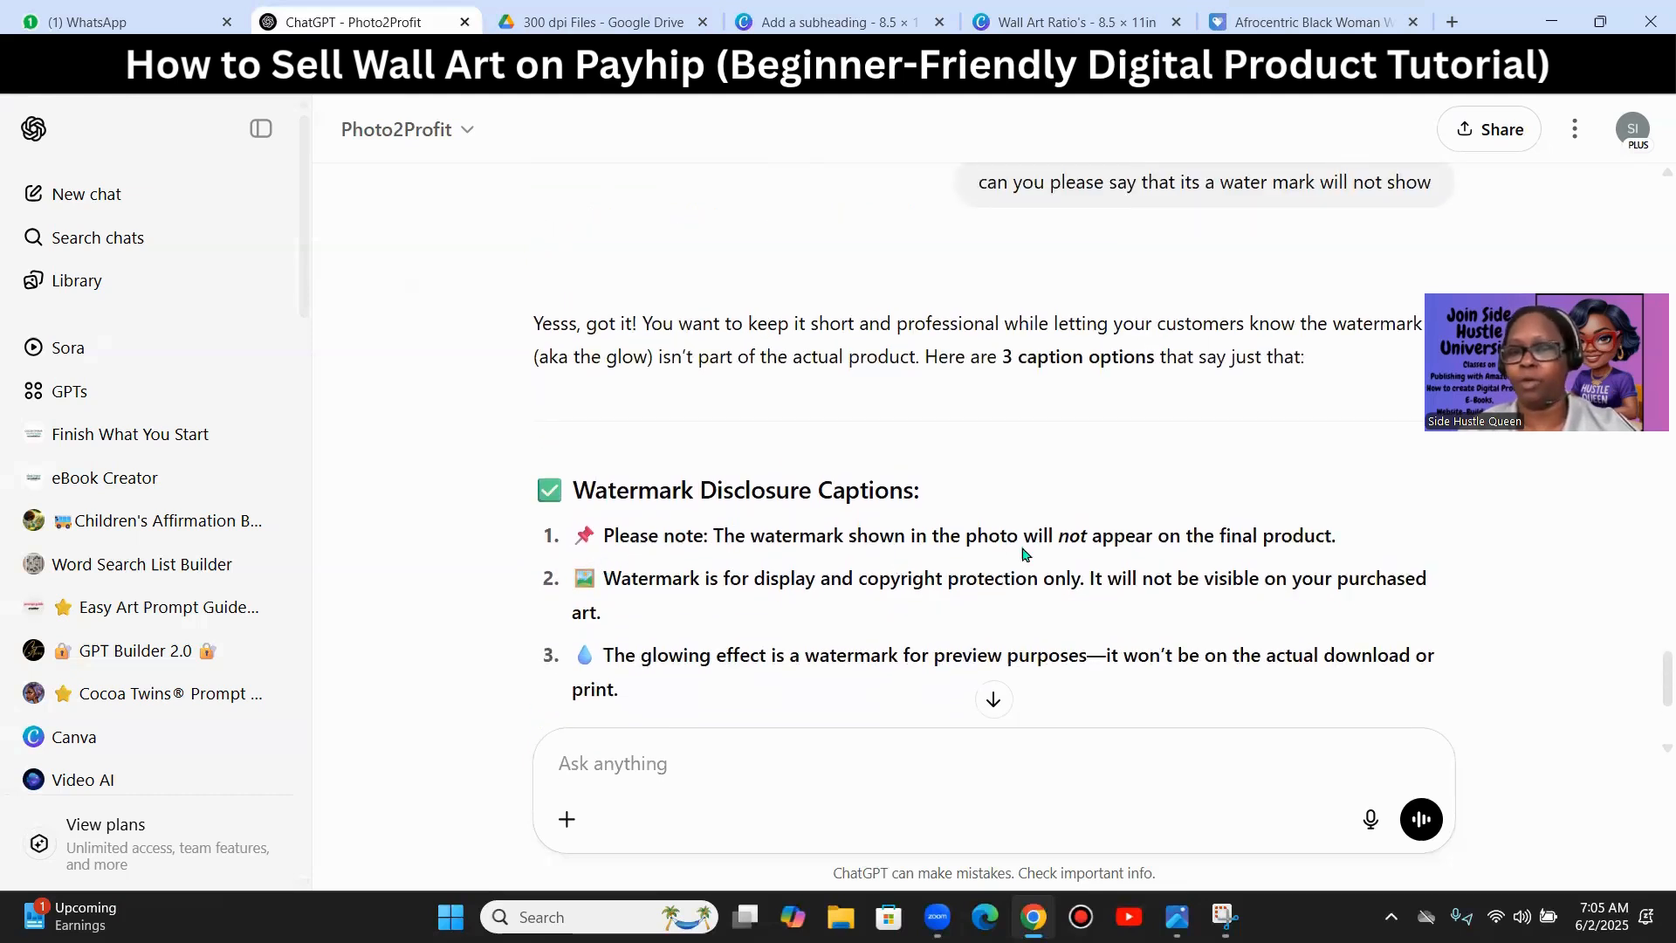
{"action": "left_click_drag", "start_coordinate": [1349, 536], "coordinate": [820, 535]}
{"action": "left_click", "coordinate": [608, 564]}
{"action": "triple_click", "coordinate": [609, 564]}
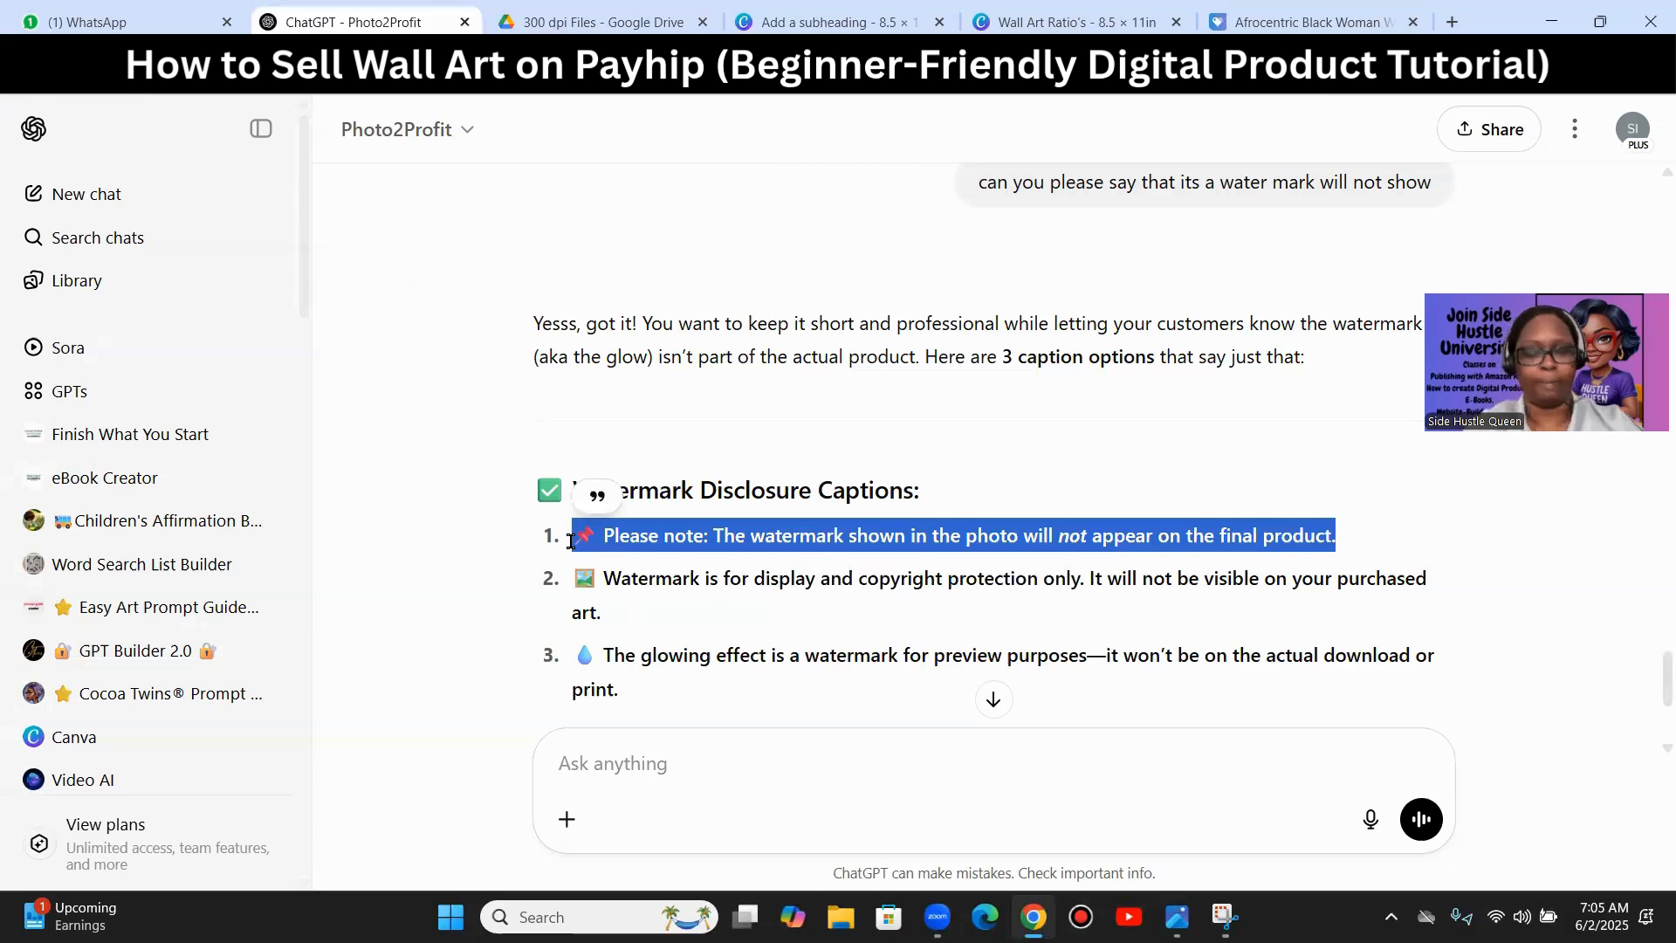
{"action": "left_click", "coordinate": [786, 23]}
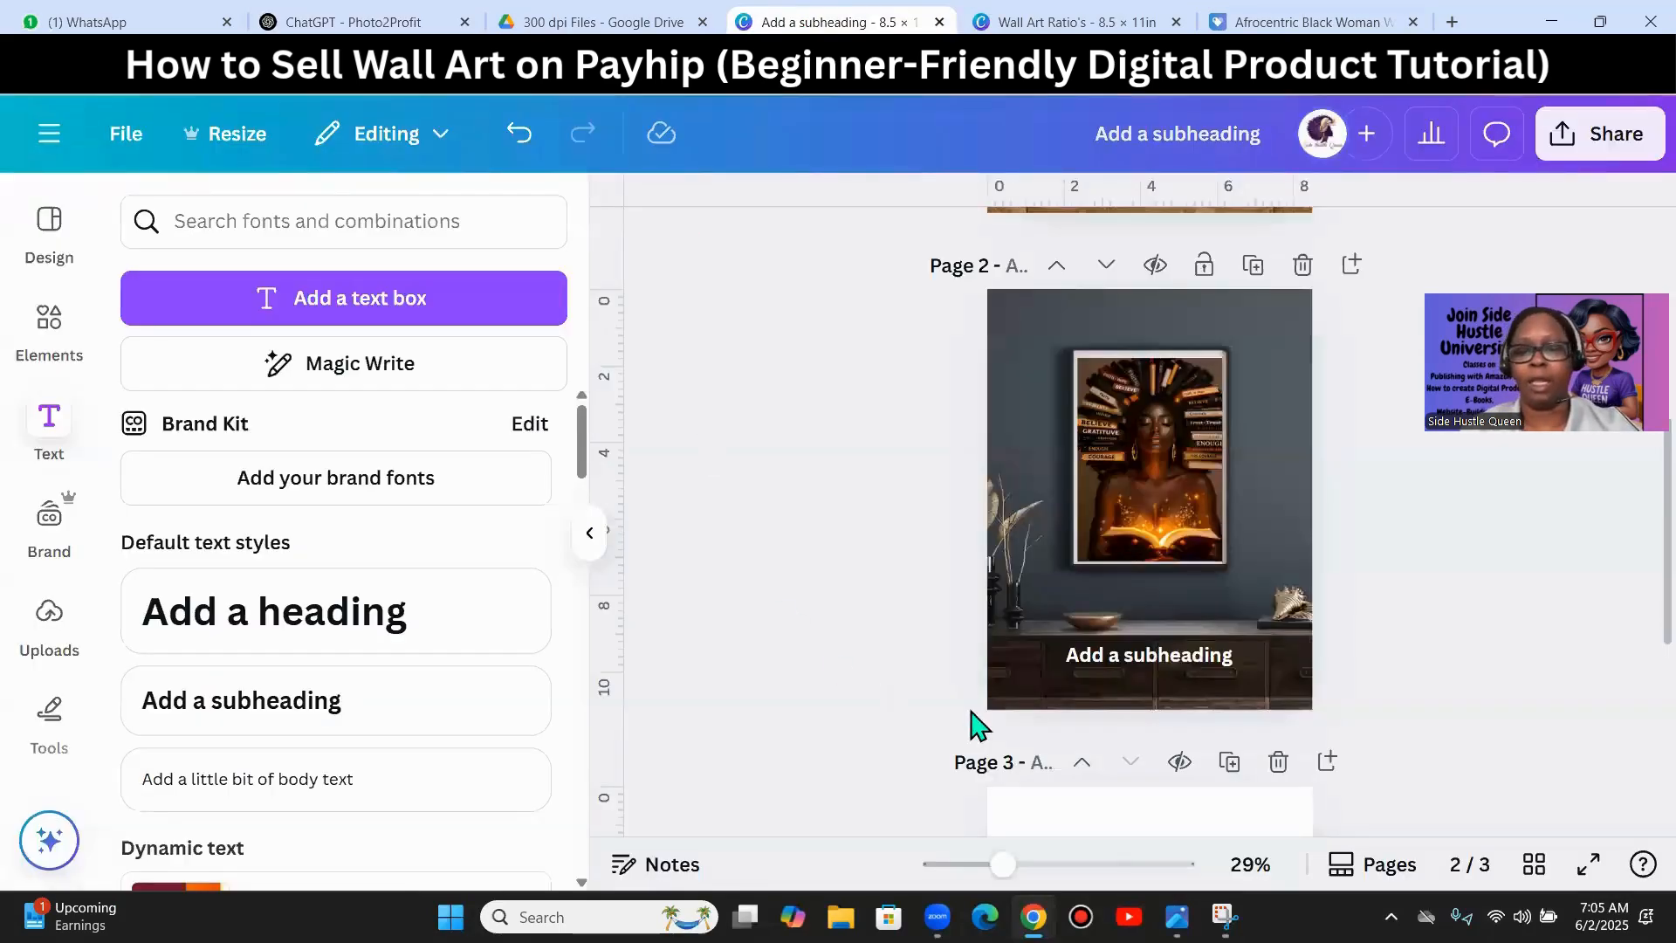
{"action": "double_click", "coordinate": [1148, 653]}
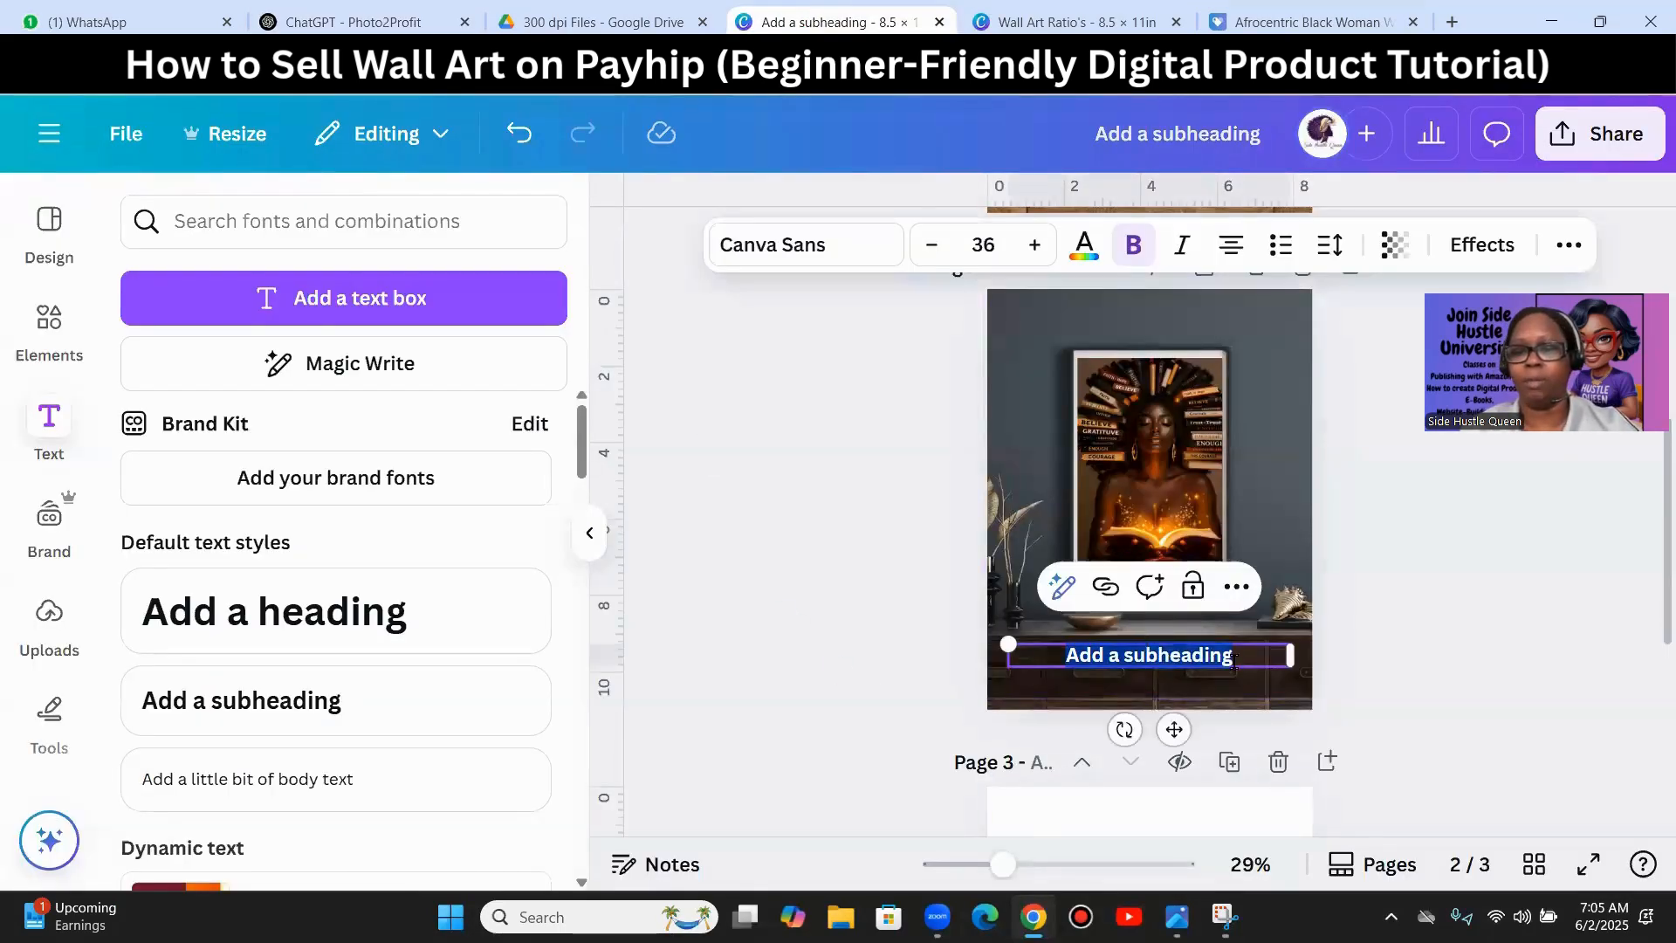
{"action": "key", "text": "ctrl+v"}
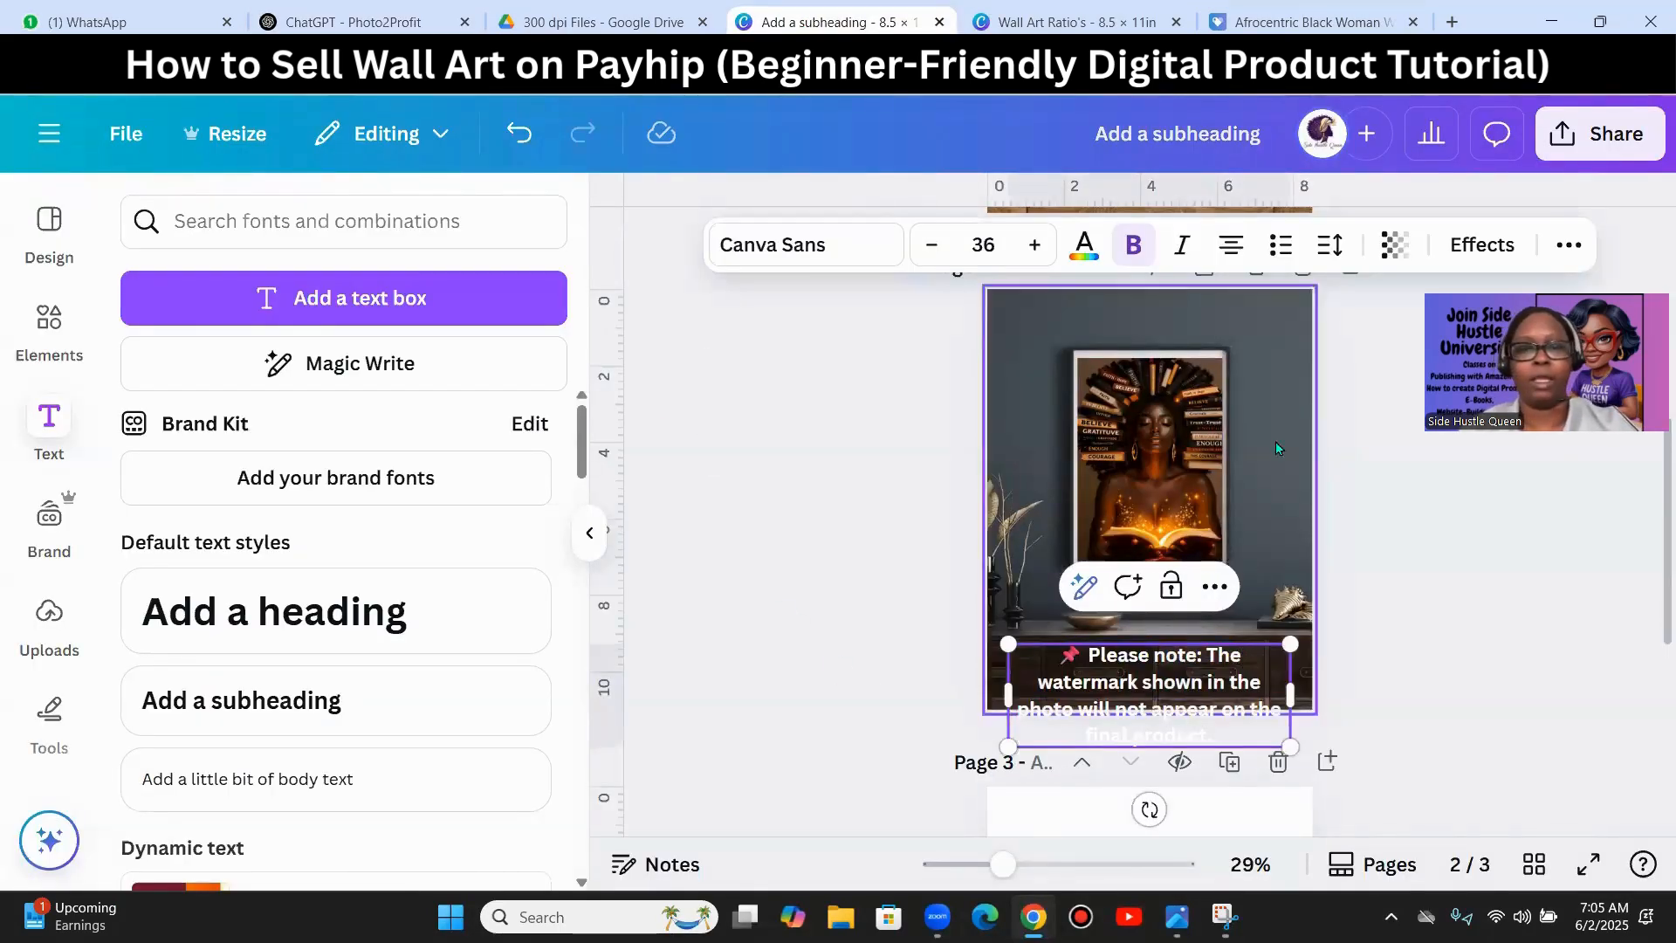
- Set the page 2 watermark notice in Knockout Welterweight at size 32, matching the title font used on page 1
{"action": "scroll", "coordinate": [1176, 500], "scroll_direction": "up", "scroll_amount": 4}
{"action": "left_click", "coordinate": [1176, 500]}
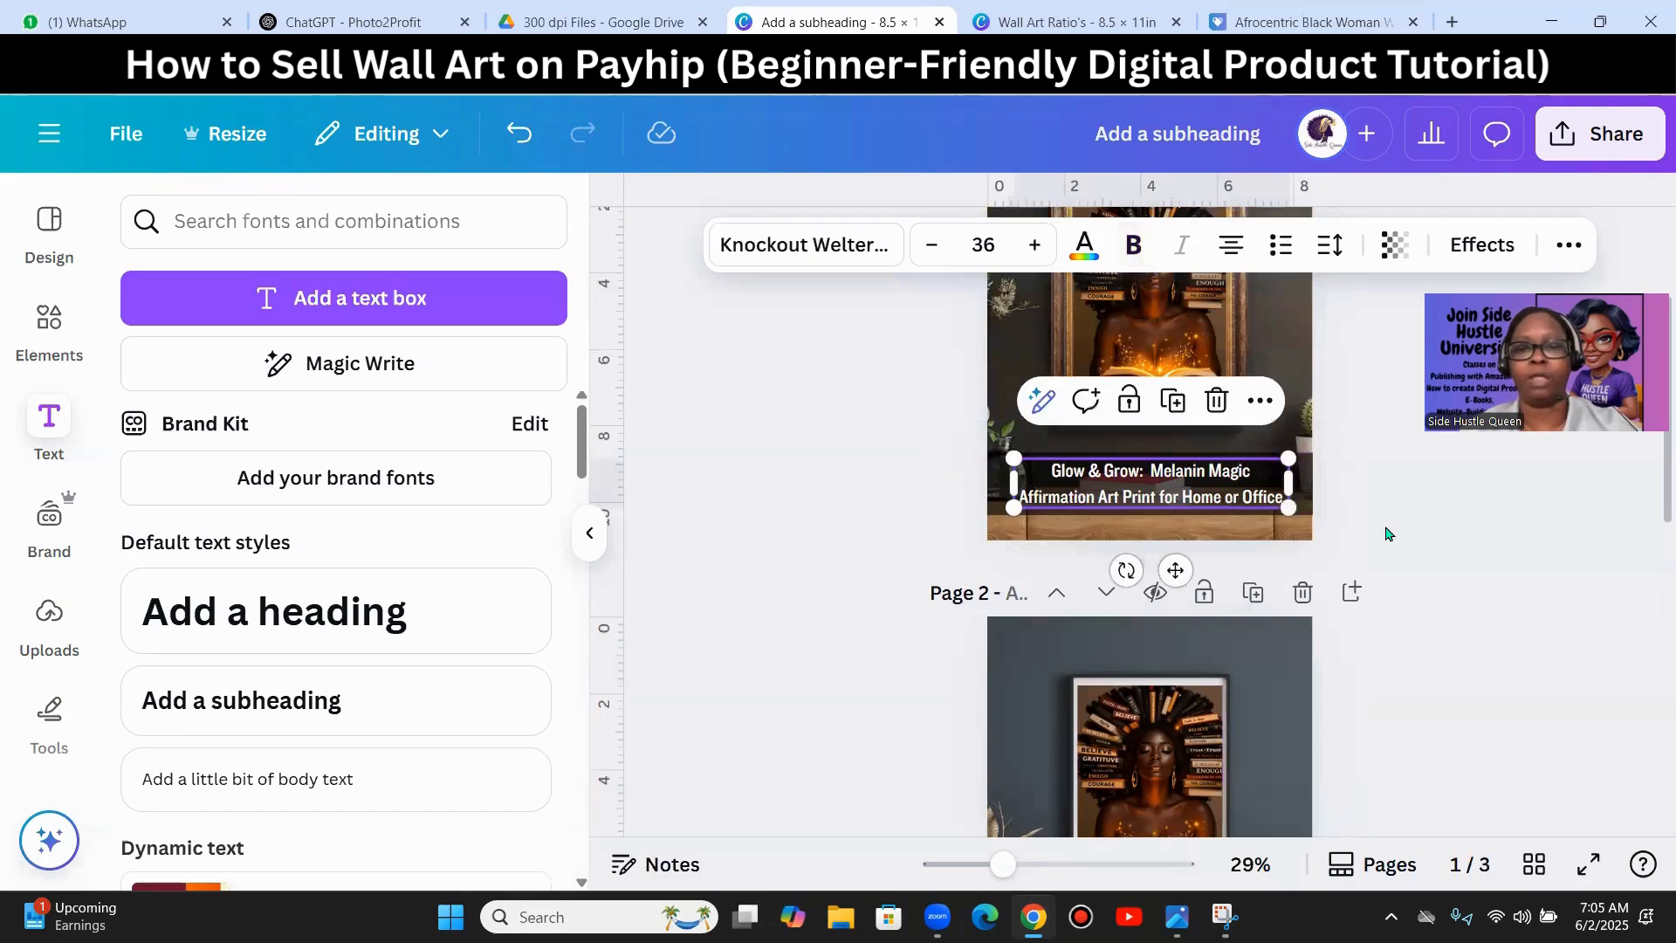
{"action": "scroll", "coordinate": [1436, 638], "scroll_direction": "down", "scroll_amount": 3}
{"action": "left_click", "coordinate": [1217, 694]}
{"action": "left_click", "coordinate": [804, 245]}
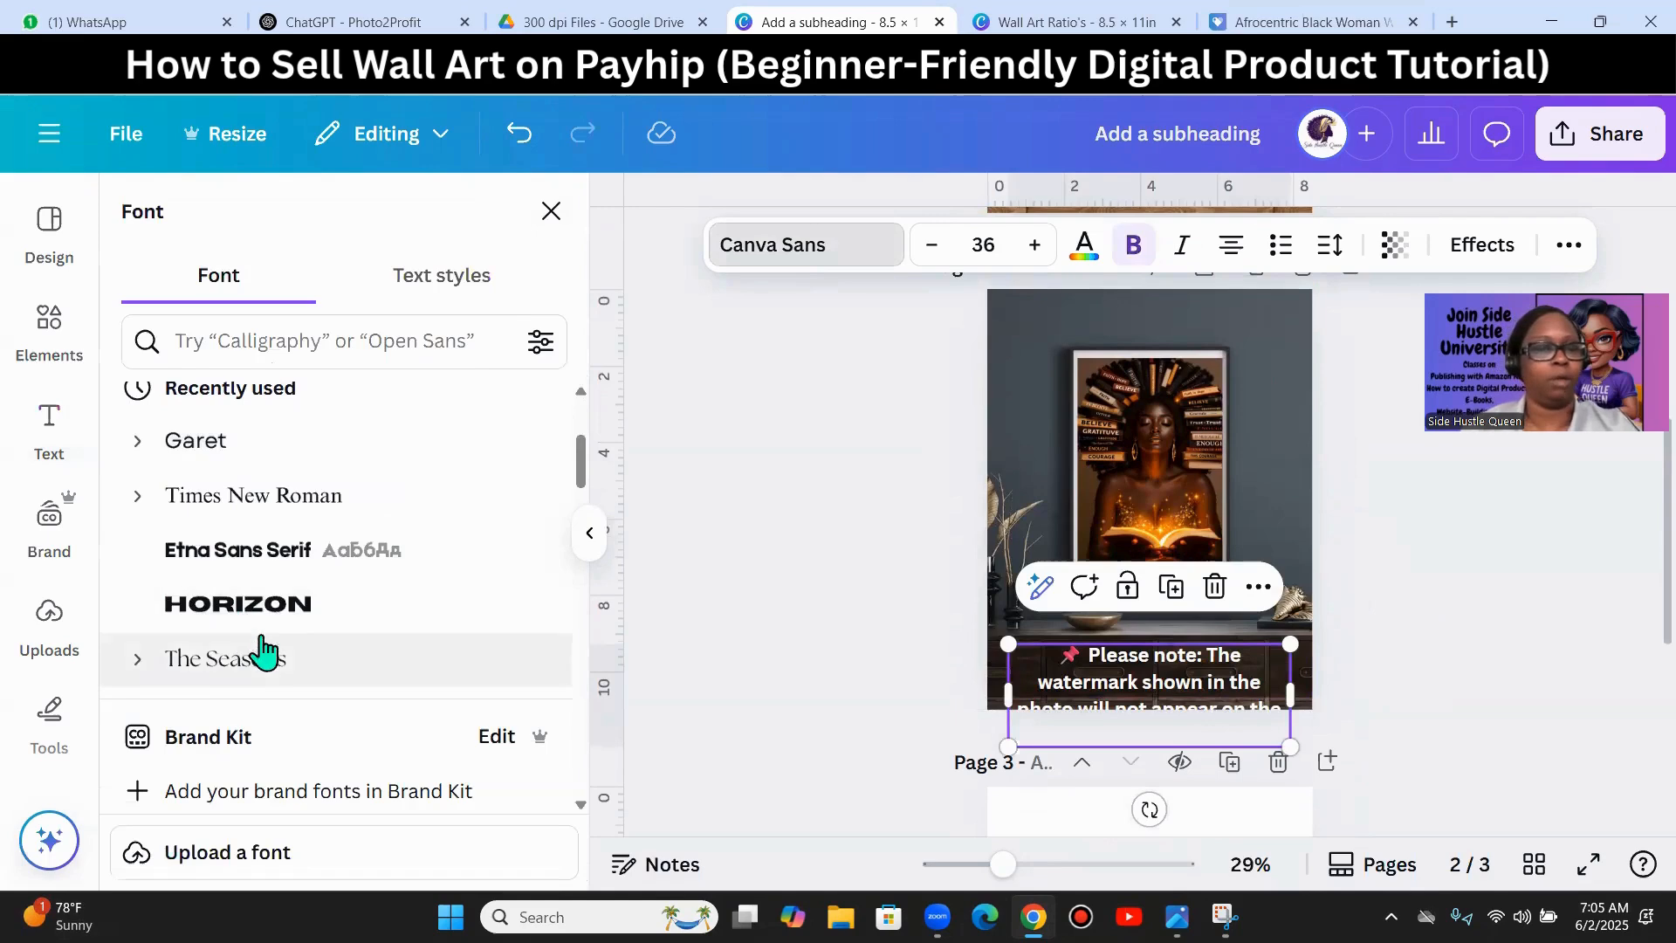
{"action": "scroll", "coordinate": [393, 620], "scroll_direction": "up", "scroll_amount": 3}
{"action": "left_click", "coordinate": [345, 585]}
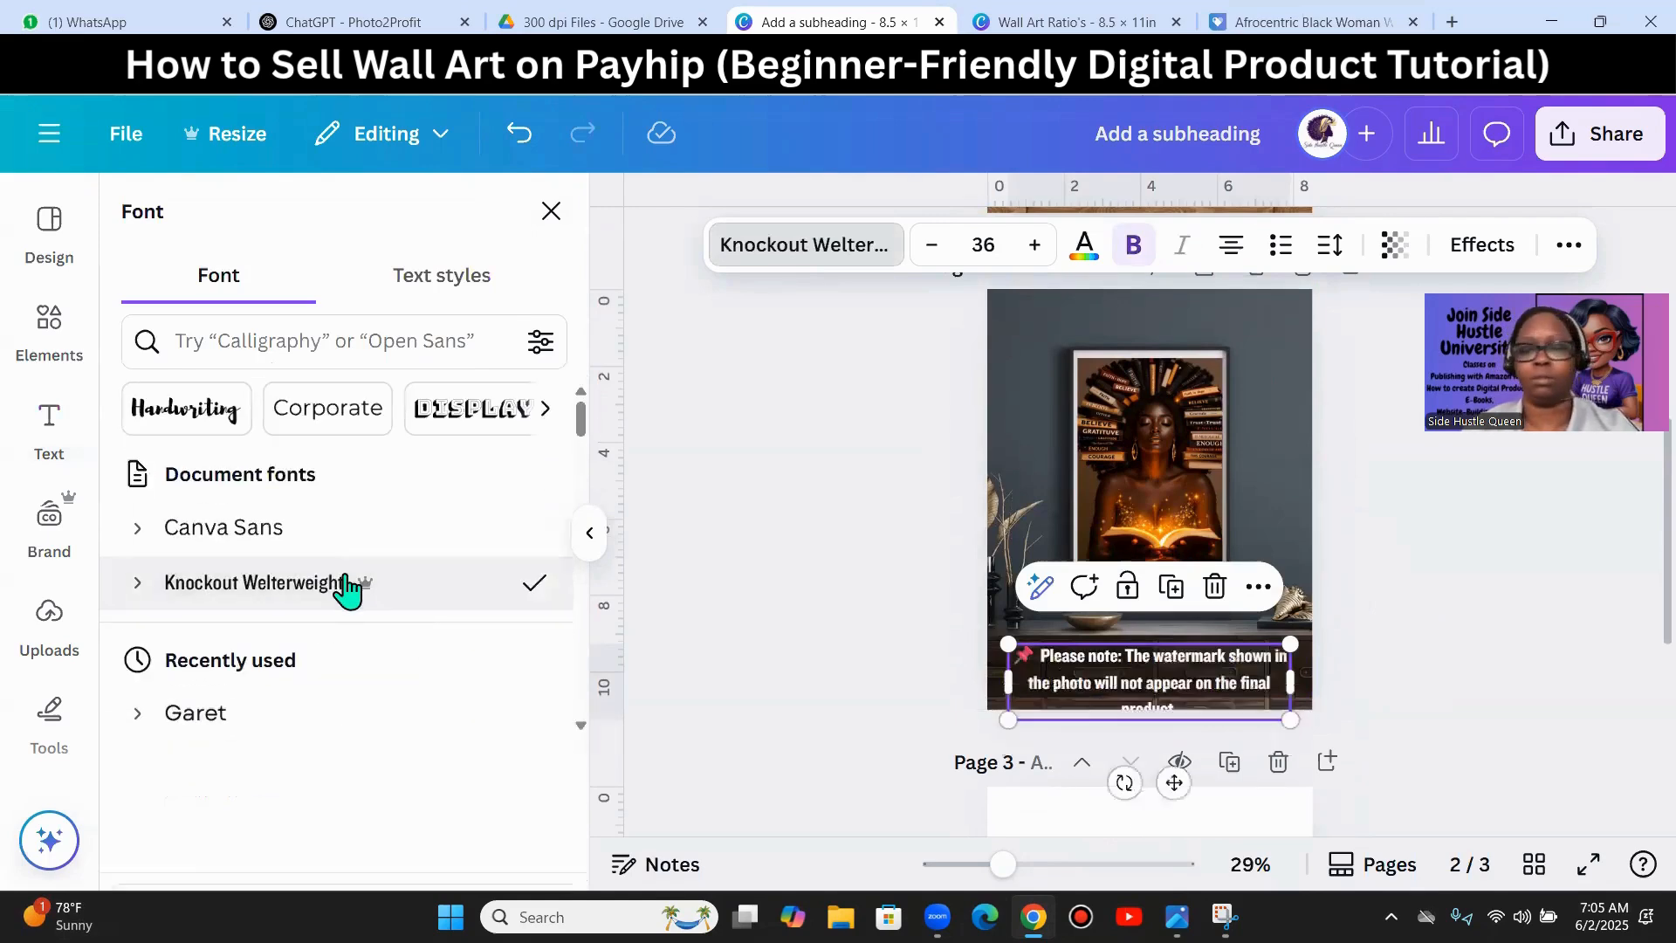
{"action": "left_click", "coordinate": [931, 247]}
{"action": "left_click", "coordinate": [931, 246]}
{"action": "left_click", "coordinate": [931, 246]}
{"action": "left_click", "coordinate": [930, 246]}
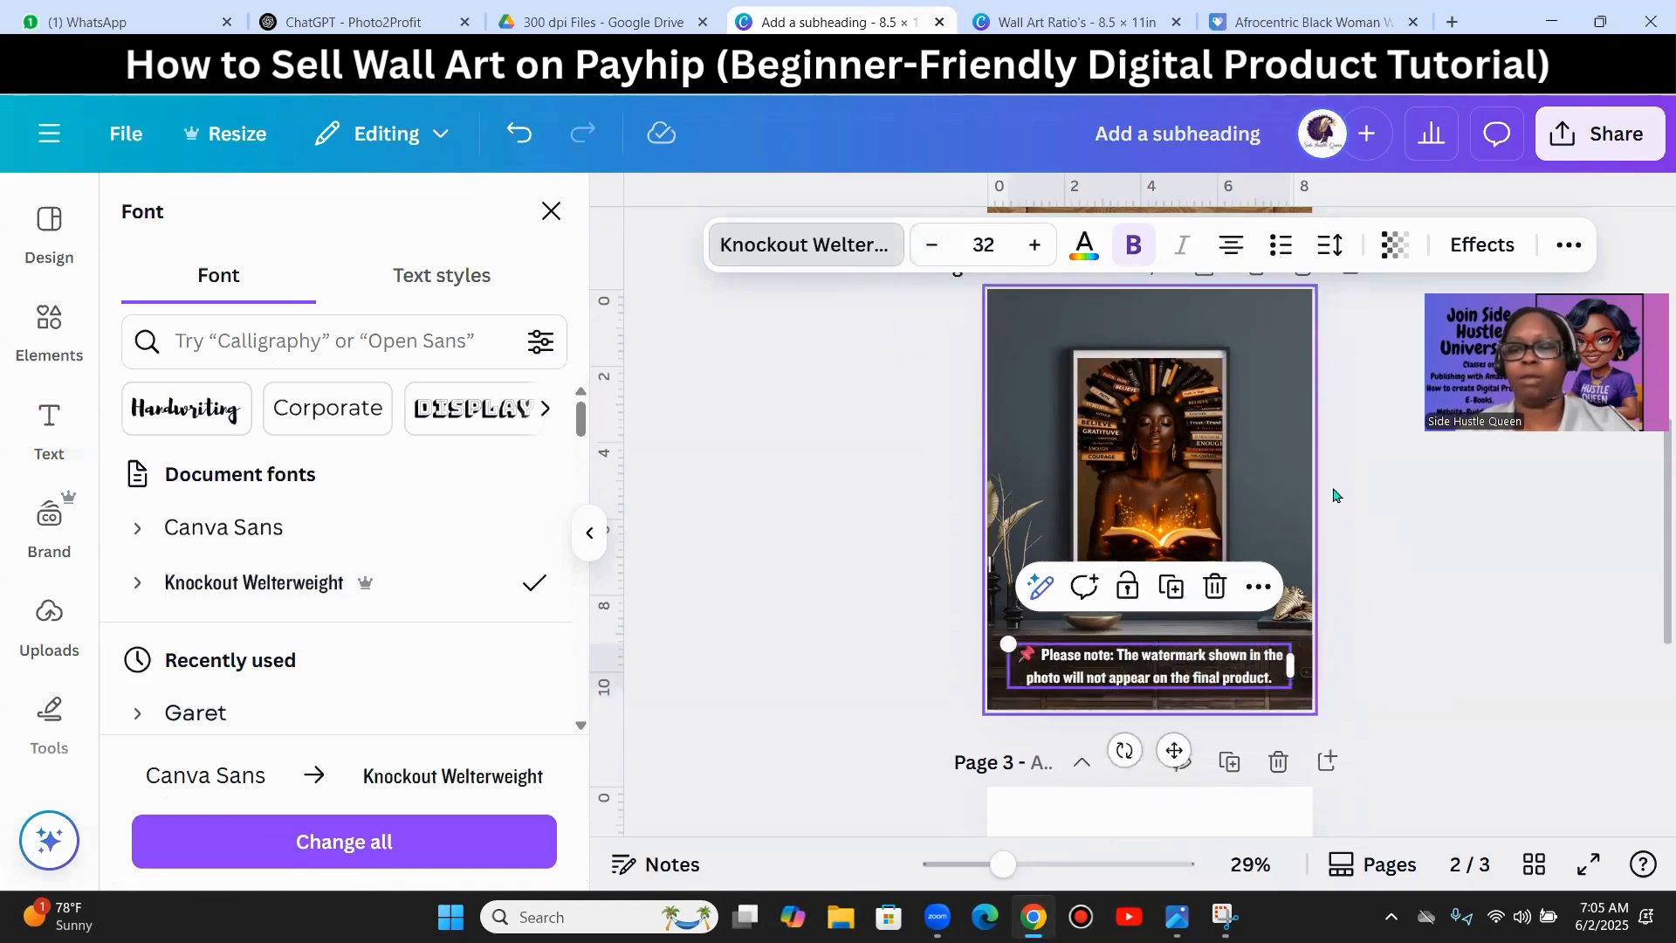
{"action": "left_click", "coordinate": [1458, 648]}
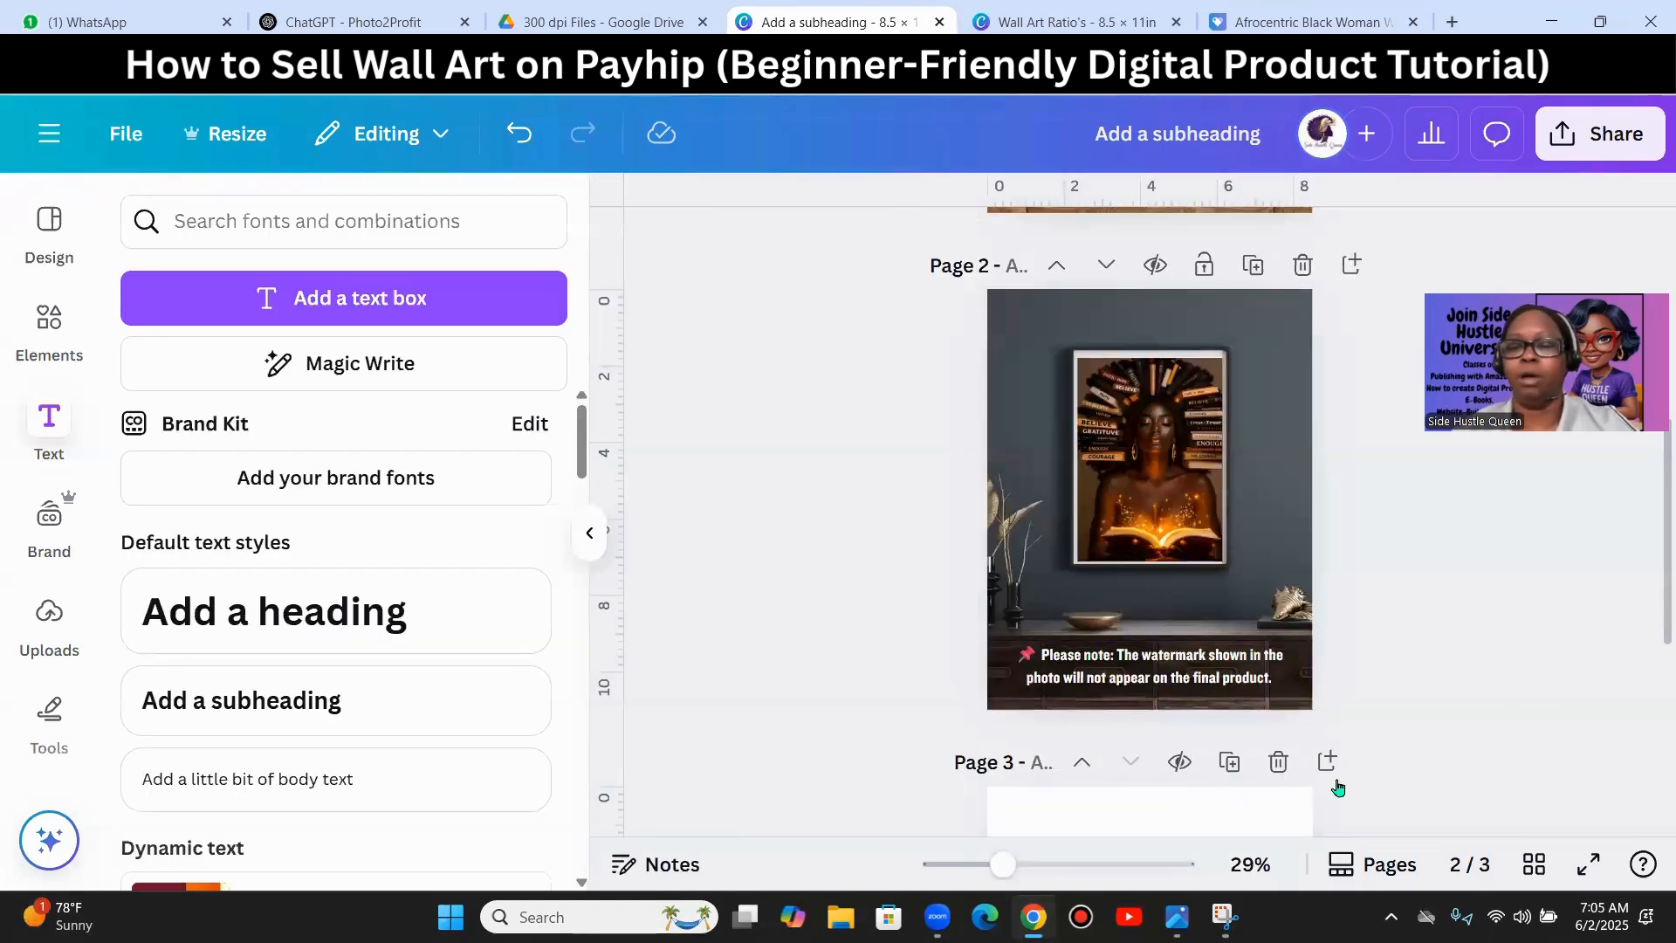
- Search the elements for "watermark grid" and add the diagonal crisscross line graphic to page 2
{"action": "left_click", "coordinate": [49, 325]}
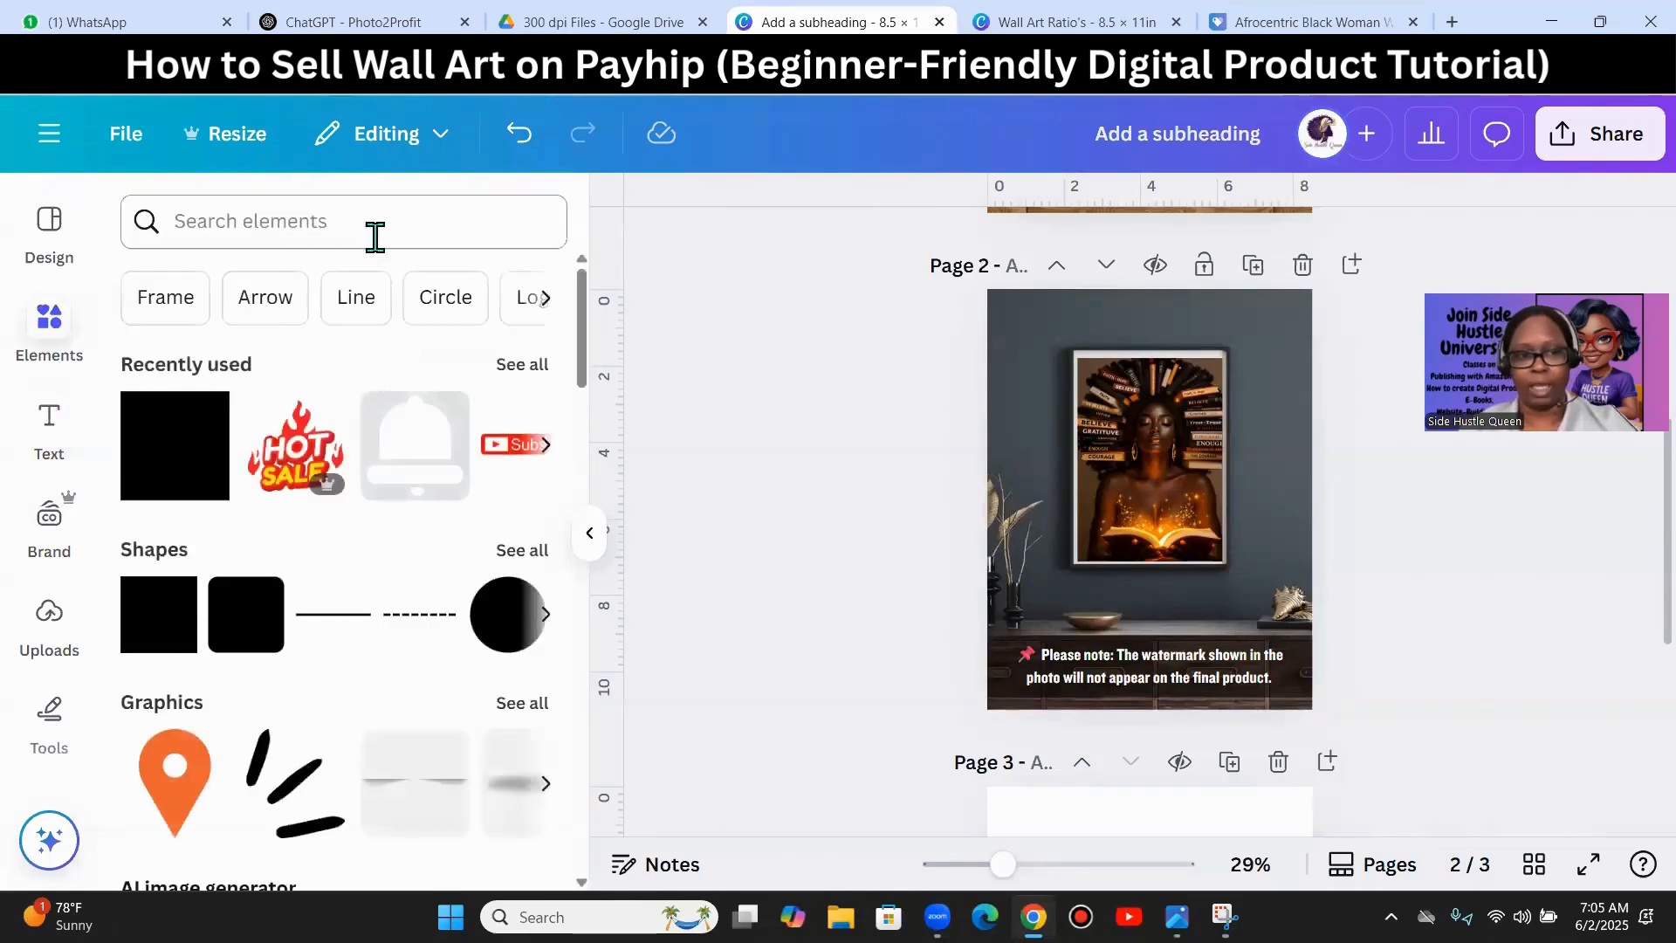
{"action": "left_click", "coordinate": [224, 229]}
{"action": "type", "text": "gr"}
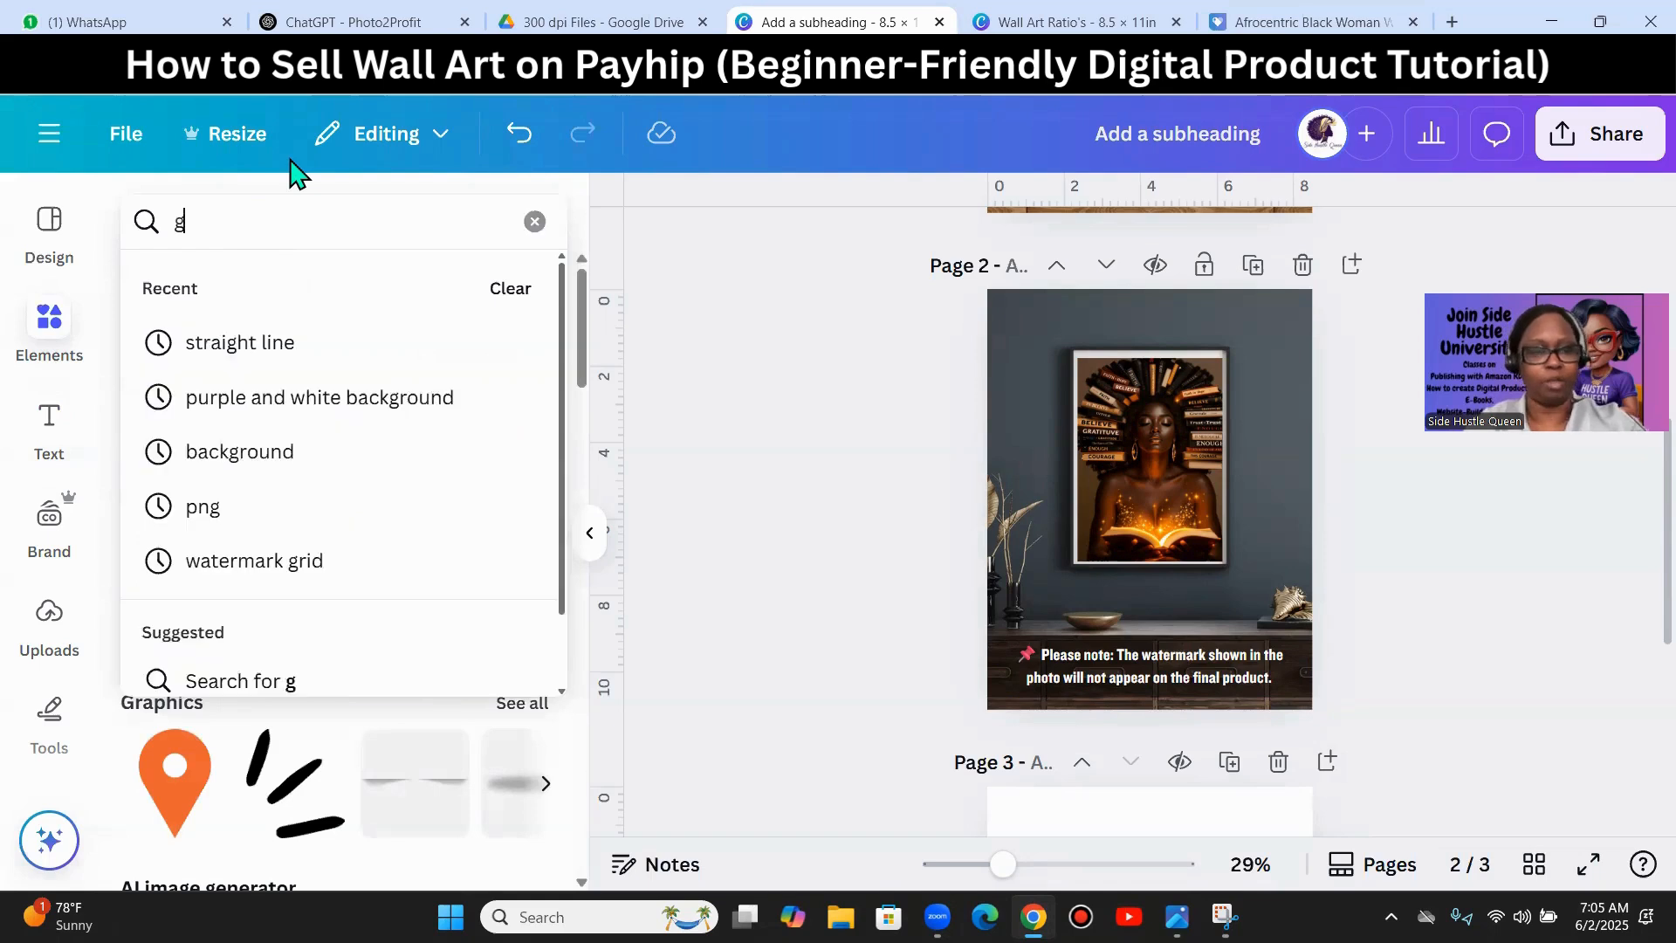
{"action": "key", "text": "BackSpace"}
{"action": "key", "text": "BackSpace"}
{"action": "type", "text": "water"}
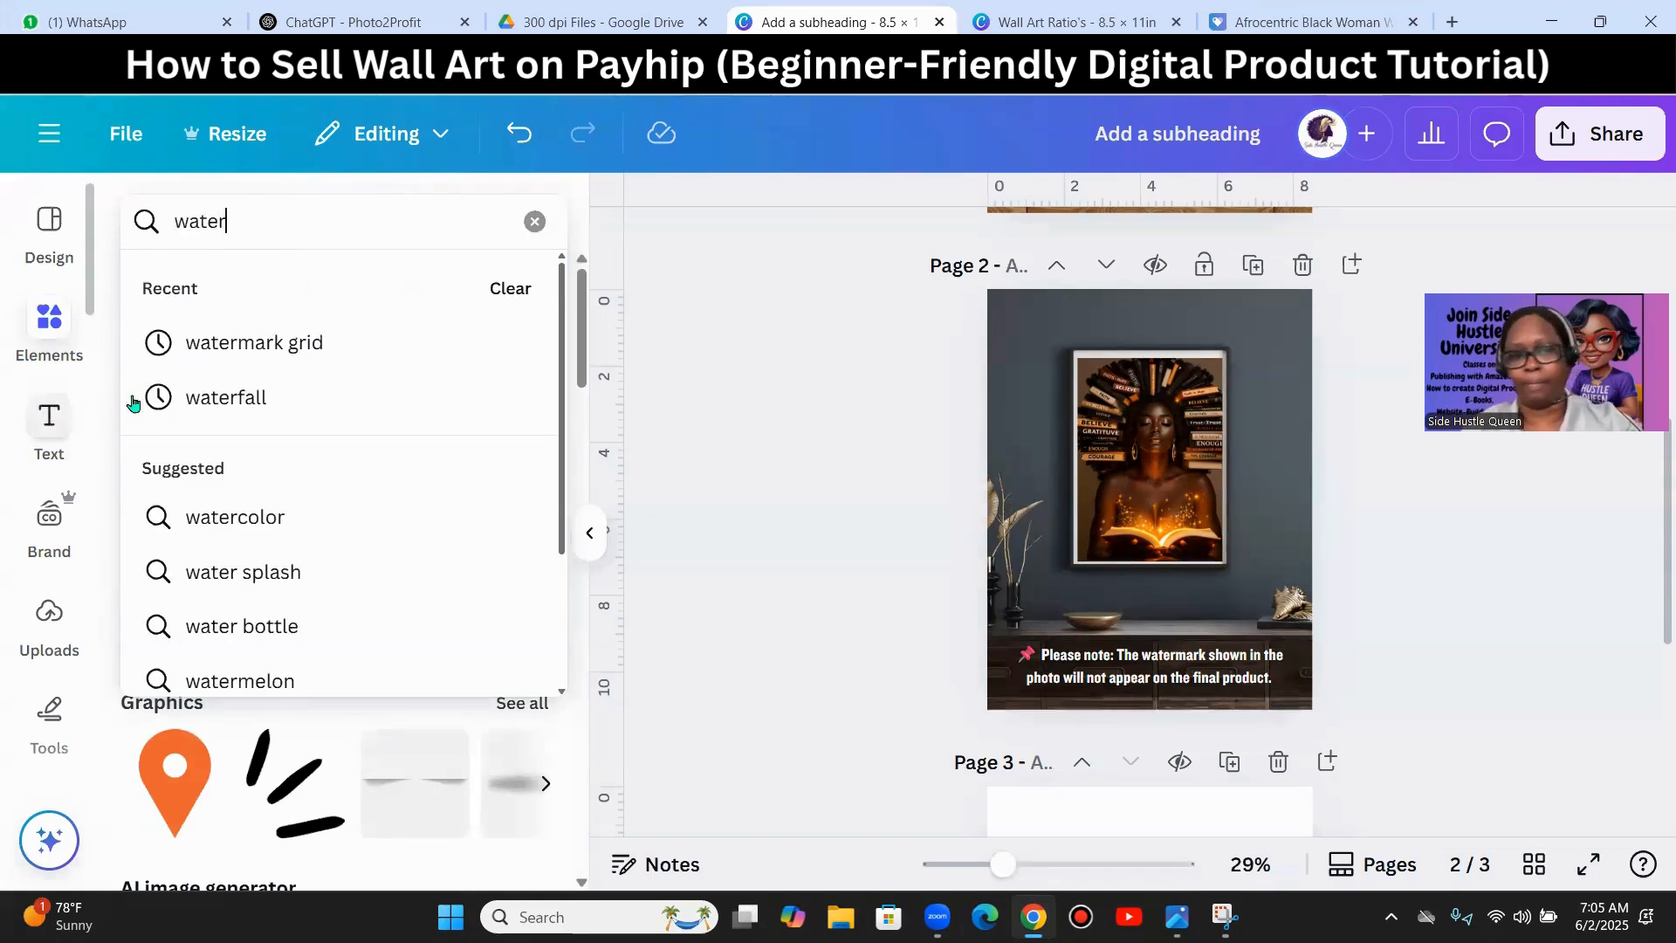
{"action": "left_click", "coordinate": [229, 348]}
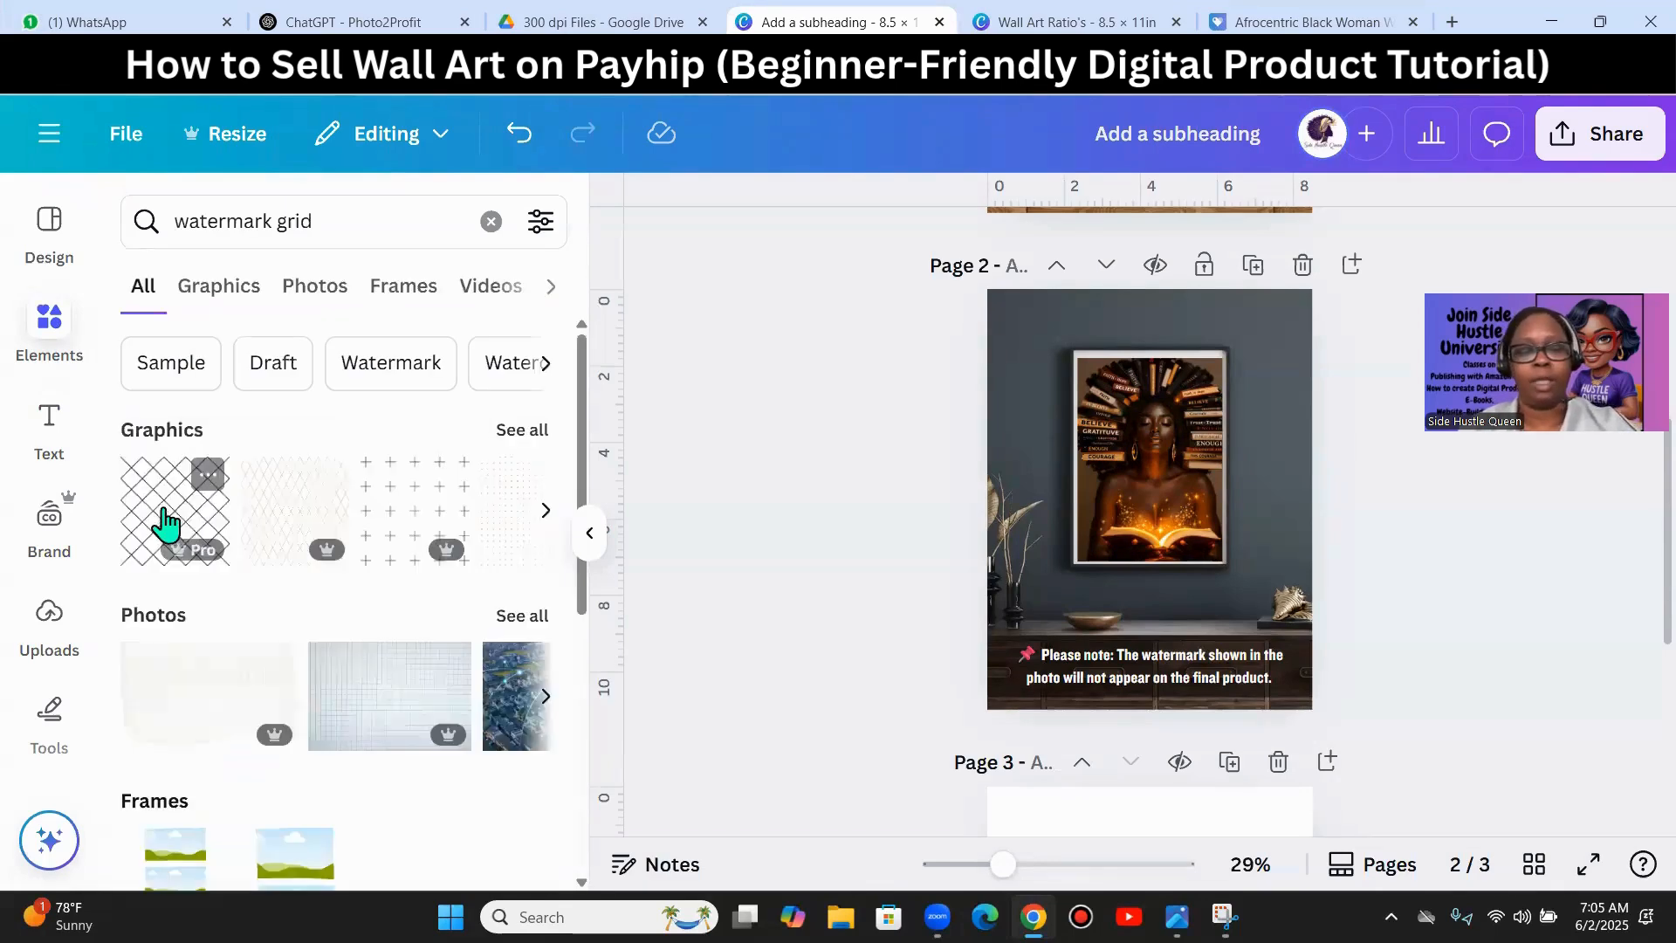
{"action": "left_click", "coordinate": [169, 524]}
- Position the watermark grid over the framed artwork on page 2 and crop its excess width to fit the frame
{"action": "left_click_drag", "start_coordinate": [1214, 436], "coordinate": [1199, 270]}
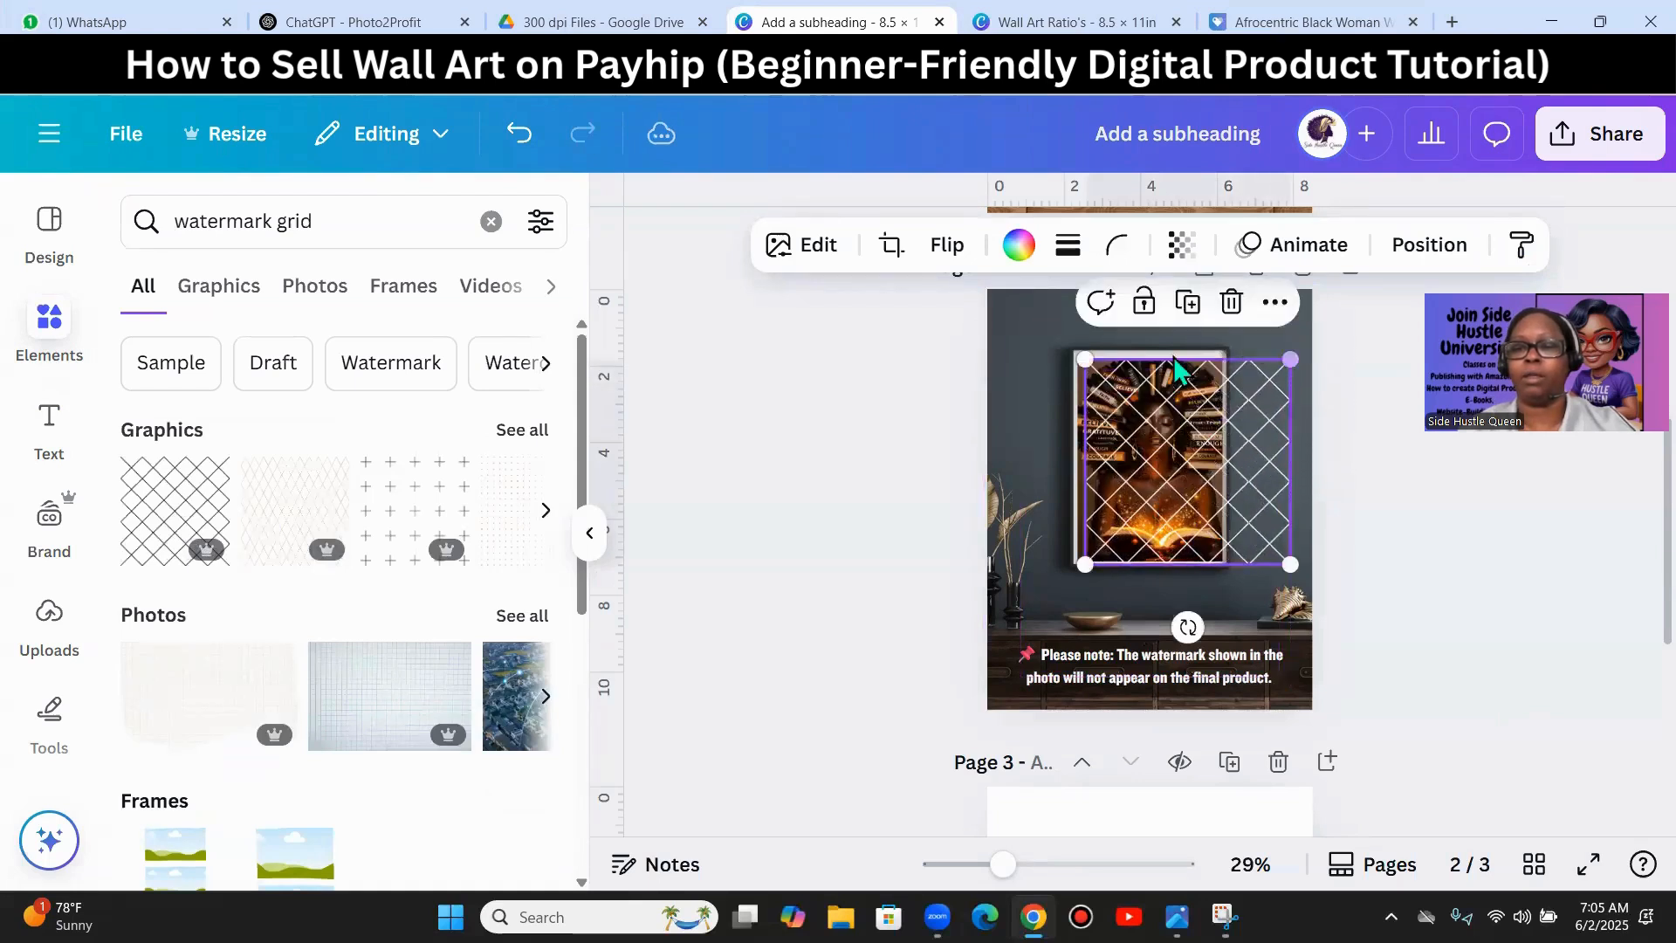
{"action": "left_click_drag", "start_coordinate": [1166, 446], "coordinate": [1158, 445]}
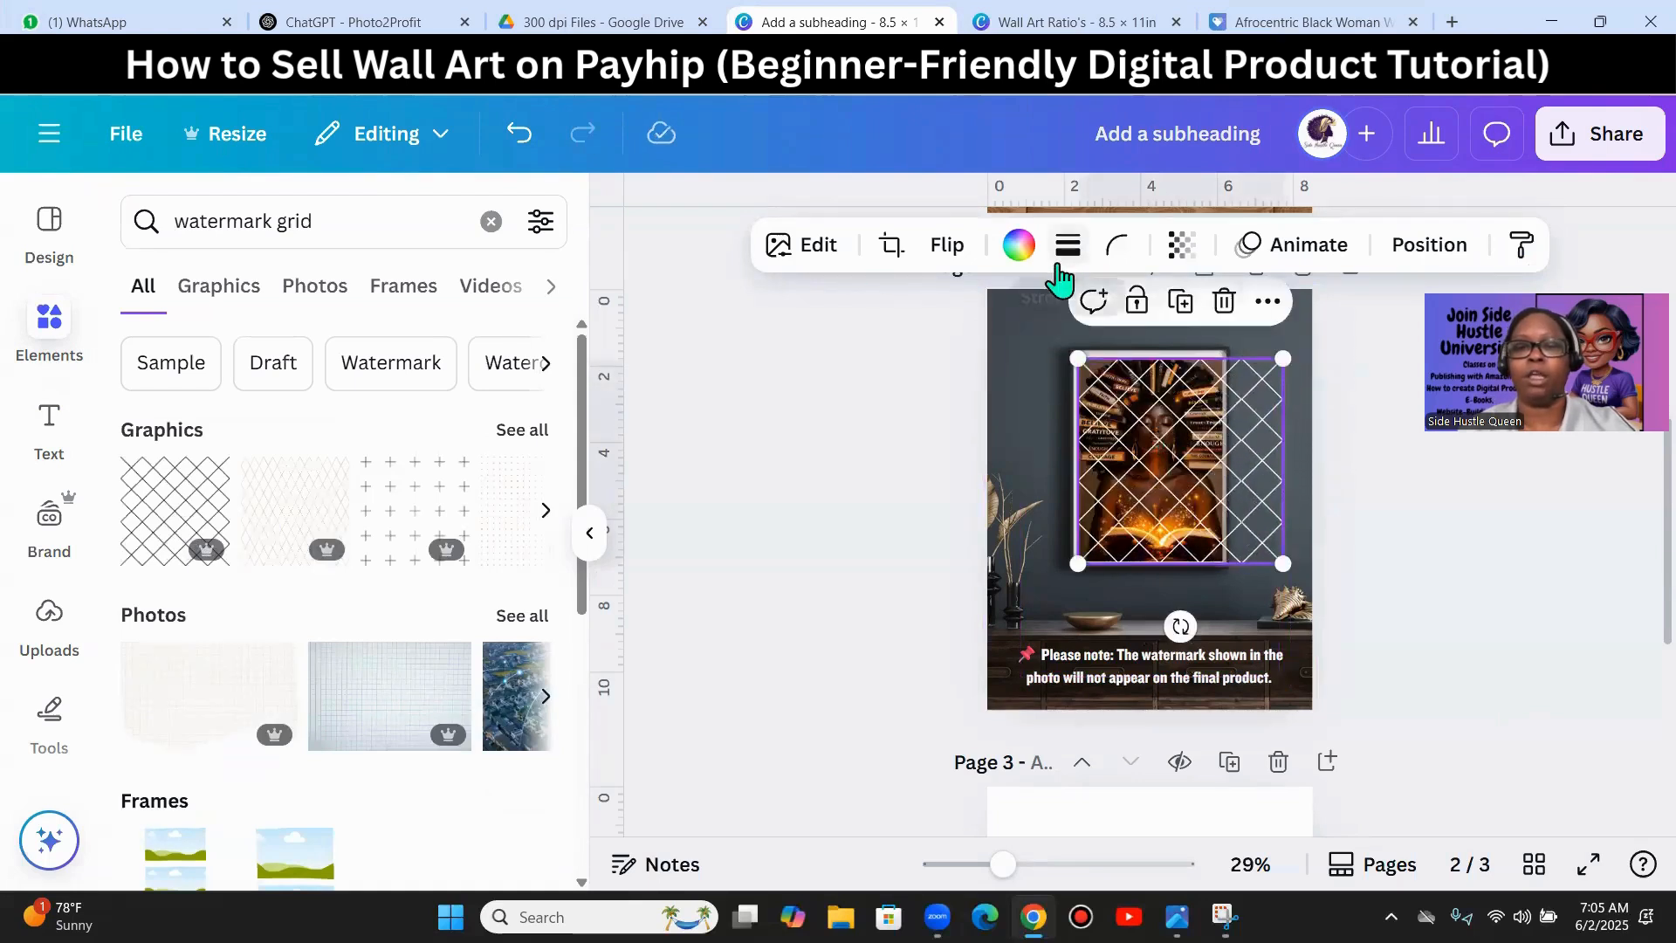
{"action": "left_click", "coordinate": [891, 245]}
{"action": "left_click_drag", "start_coordinate": [1280, 359], "coordinate": [1220, 363]}
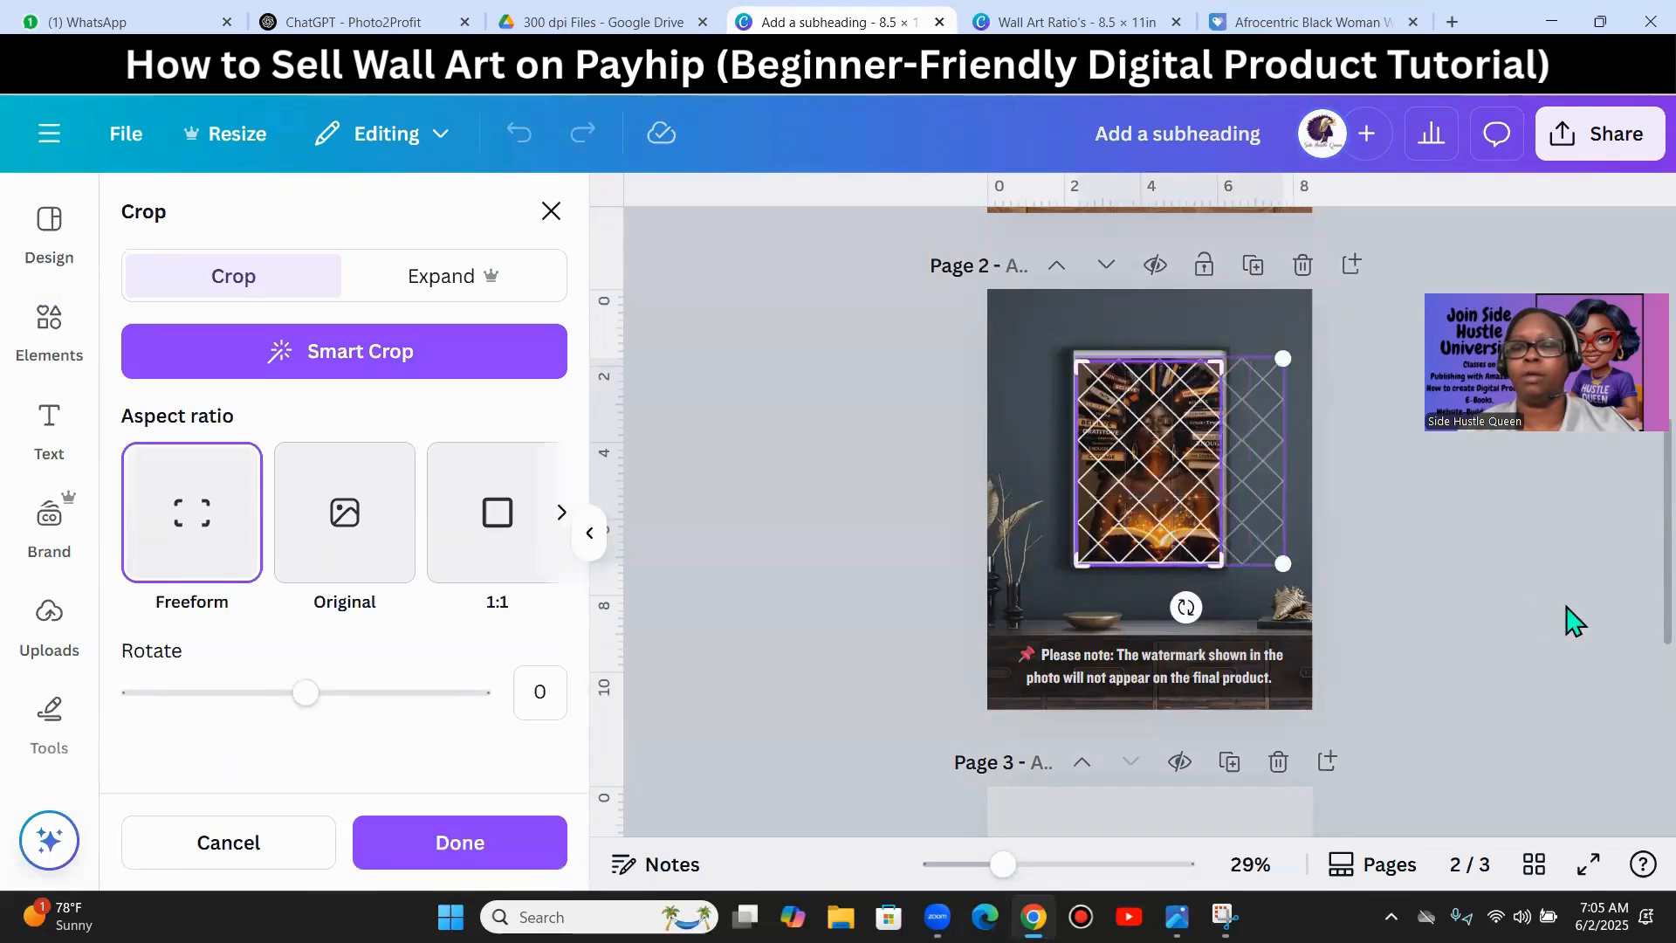
{"action": "left_click", "coordinate": [1568, 609]}
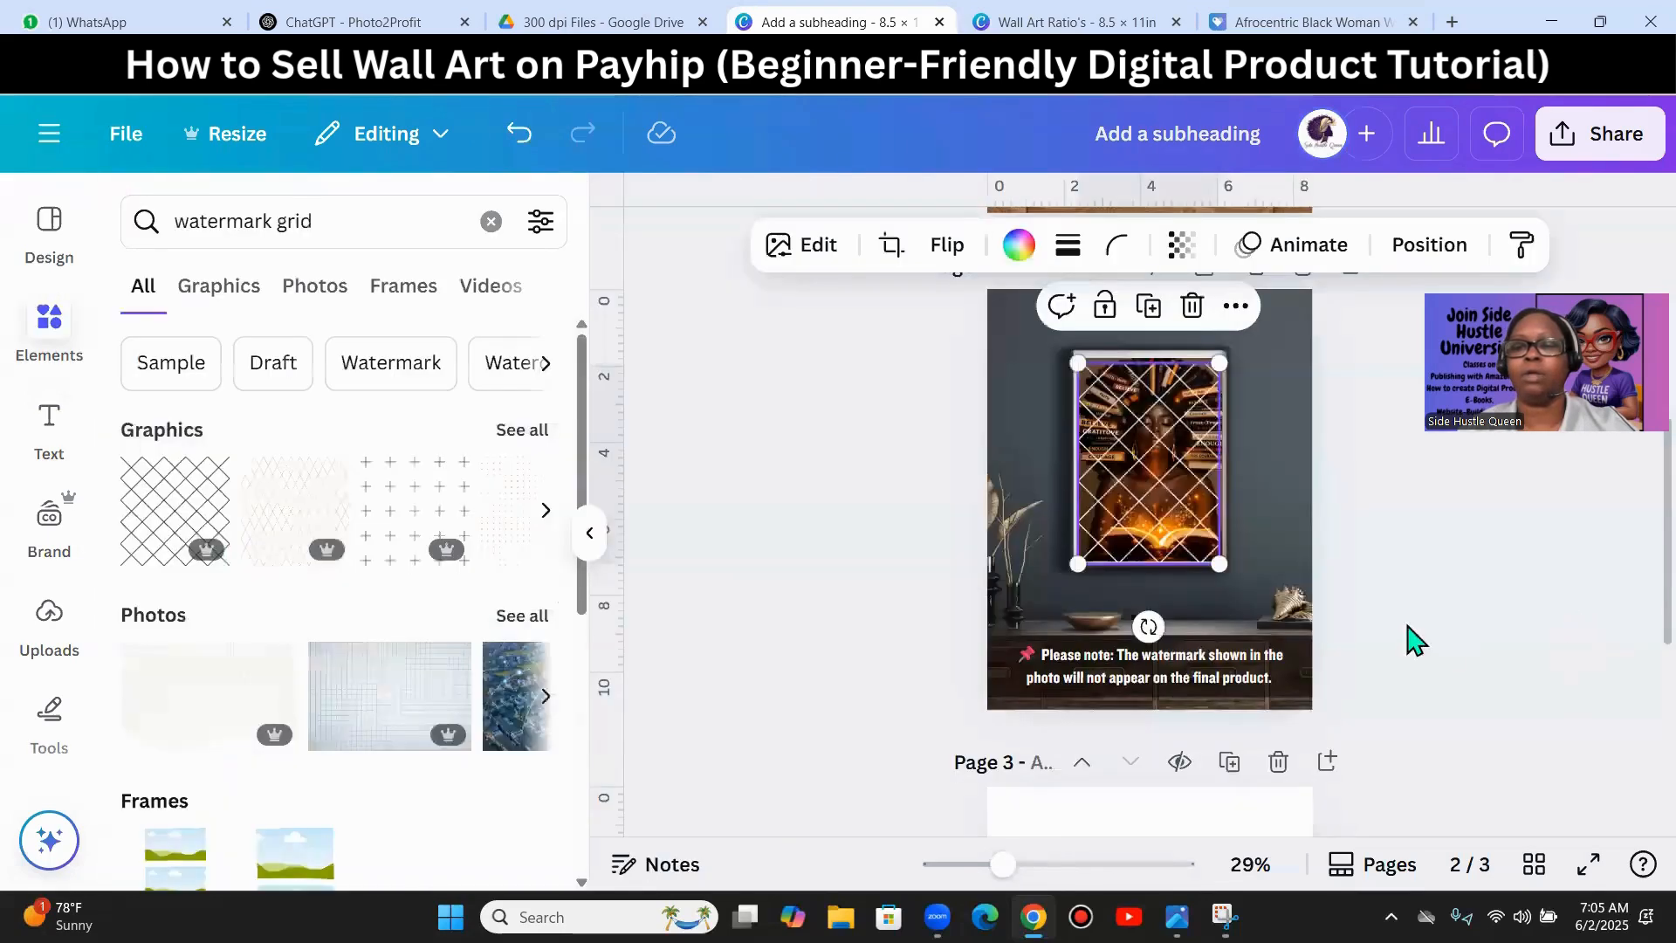
- Reduce the page 2 watermark grid's opacity until its lines are faint, and check the page in full-screen view
{"action": "left_click", "coordinate": [1181, 245]}
{"action": "left_click_drag", "start_coordinate": [1256, 357], "coordinate": [1066, 397]}
{"action": "left_click", "coordinate": [1457, 599]}
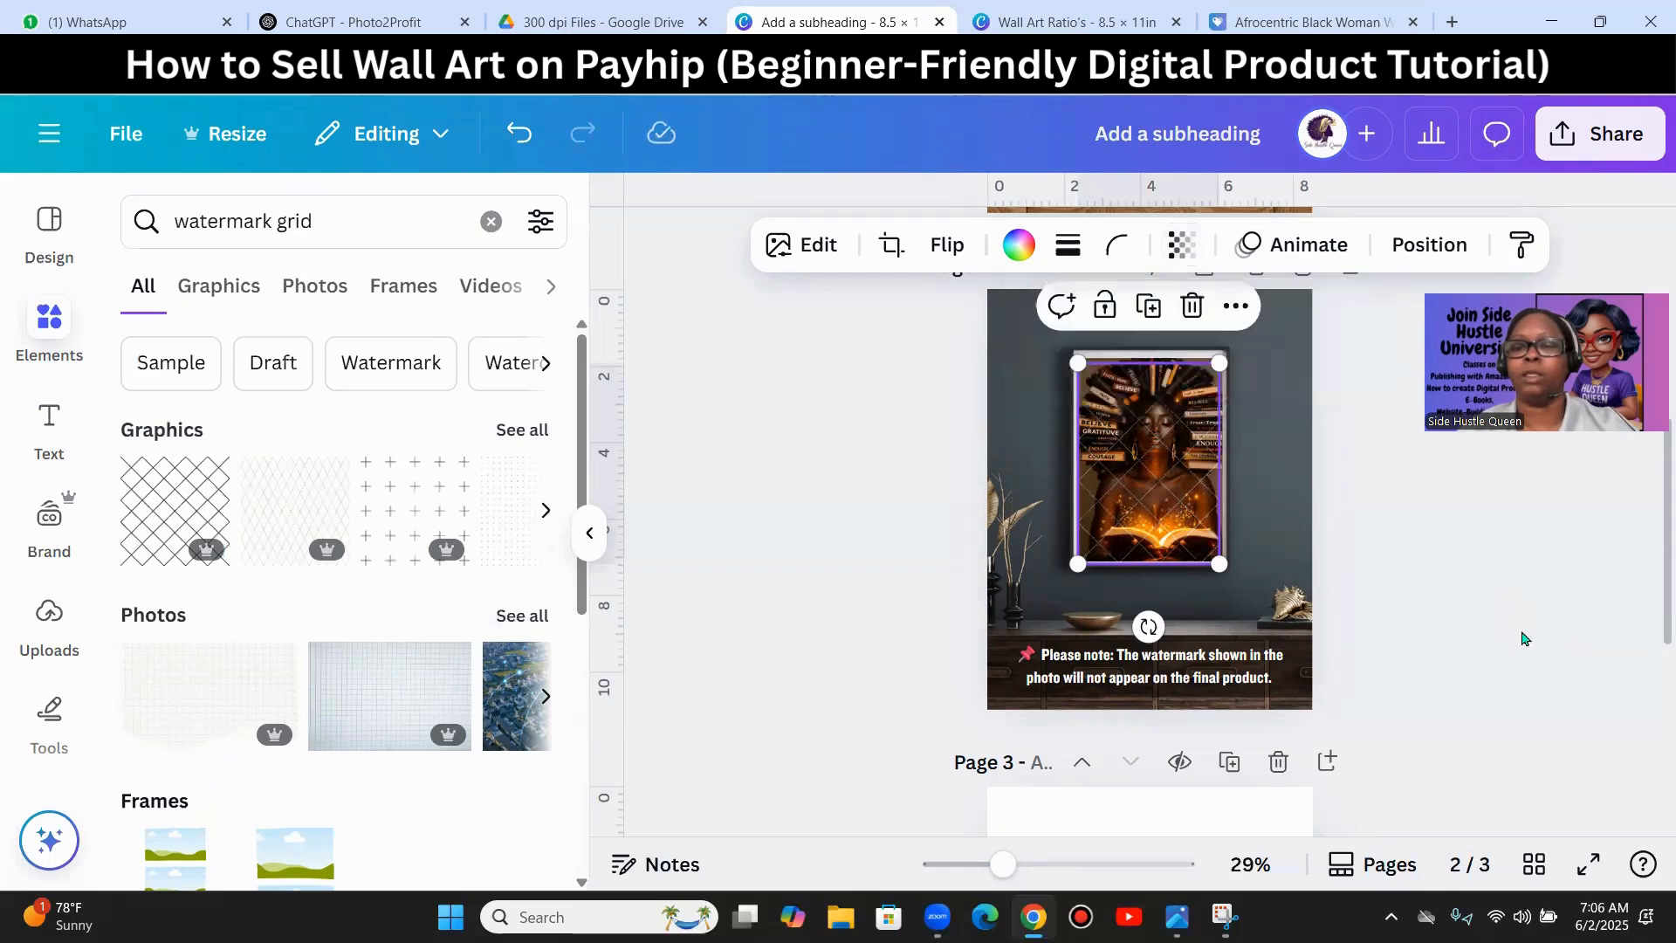
{"action": "left_click", "coordinate": [1527, 642]}
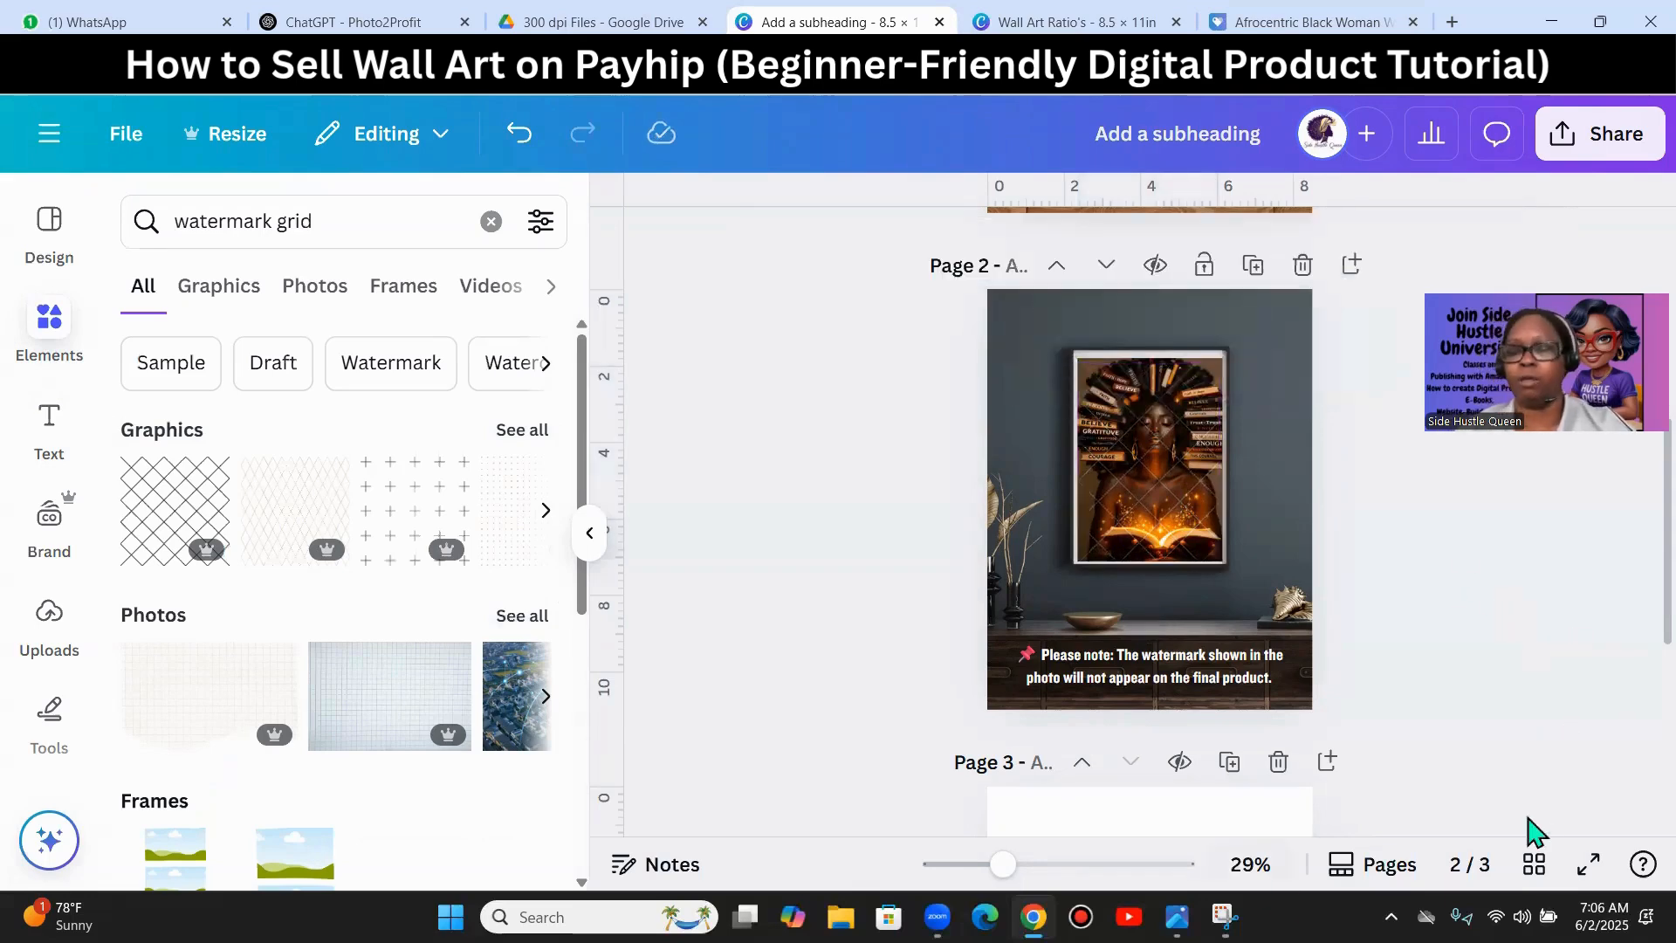
{"action": "left_click", "coordinate": [1589, 864]}
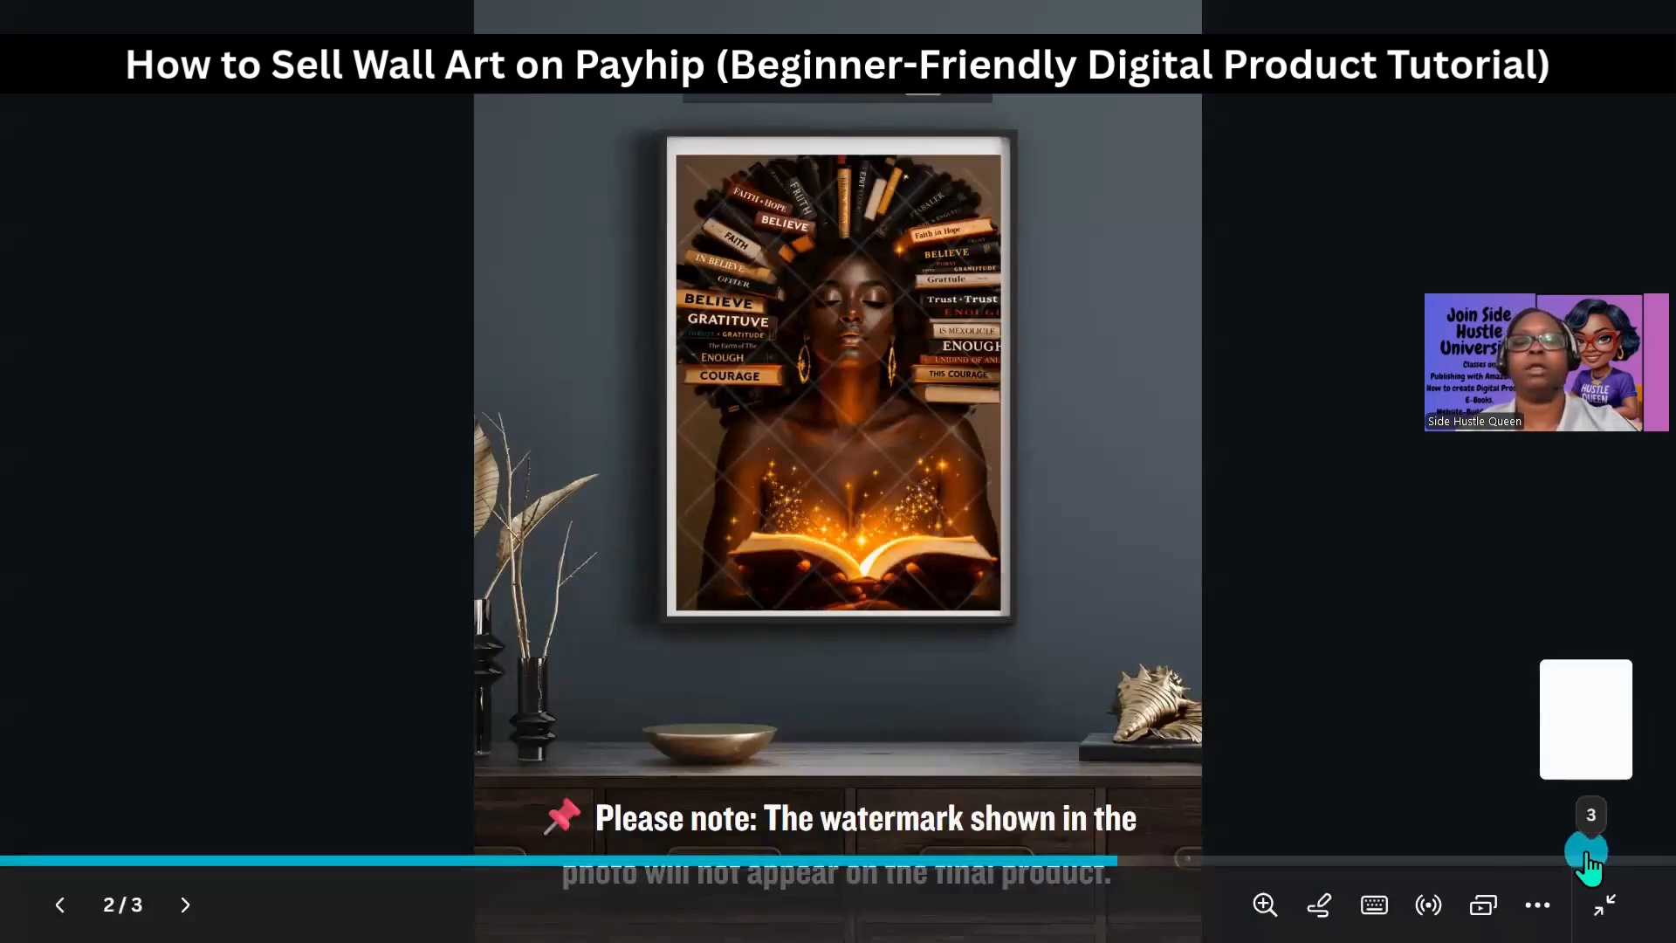
{"action": "key", "text": "Escape"}
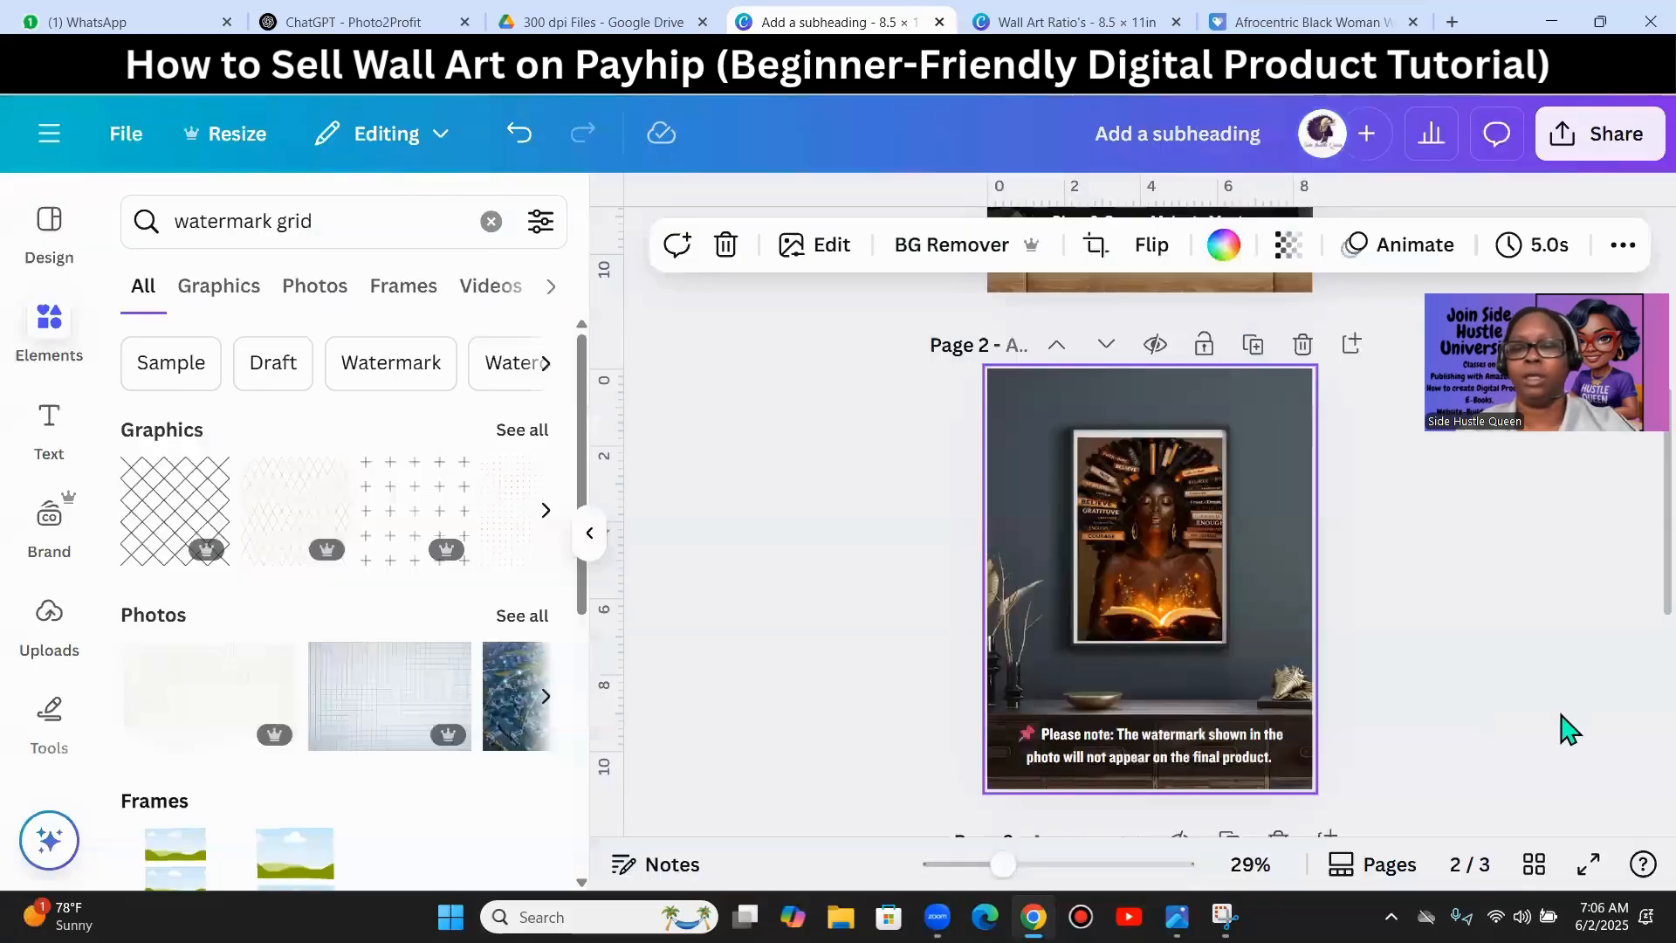
- Copy the faint watermark grid from page 2 to page 1 and fit it inside the gold frame over the artwork
{"action": "left_click", "coordinate": [1174, 567]}
{"action": "left_click", "coordinate": [1151, 387]}
{"action": "scroll", "coordinate": [1617, 640], "scroll_direction": "up", "scroll_amount": 3}
{"action": "left_click_drag", "start_coordinate": [1169, 796], "coordinate": [1170, 297]}
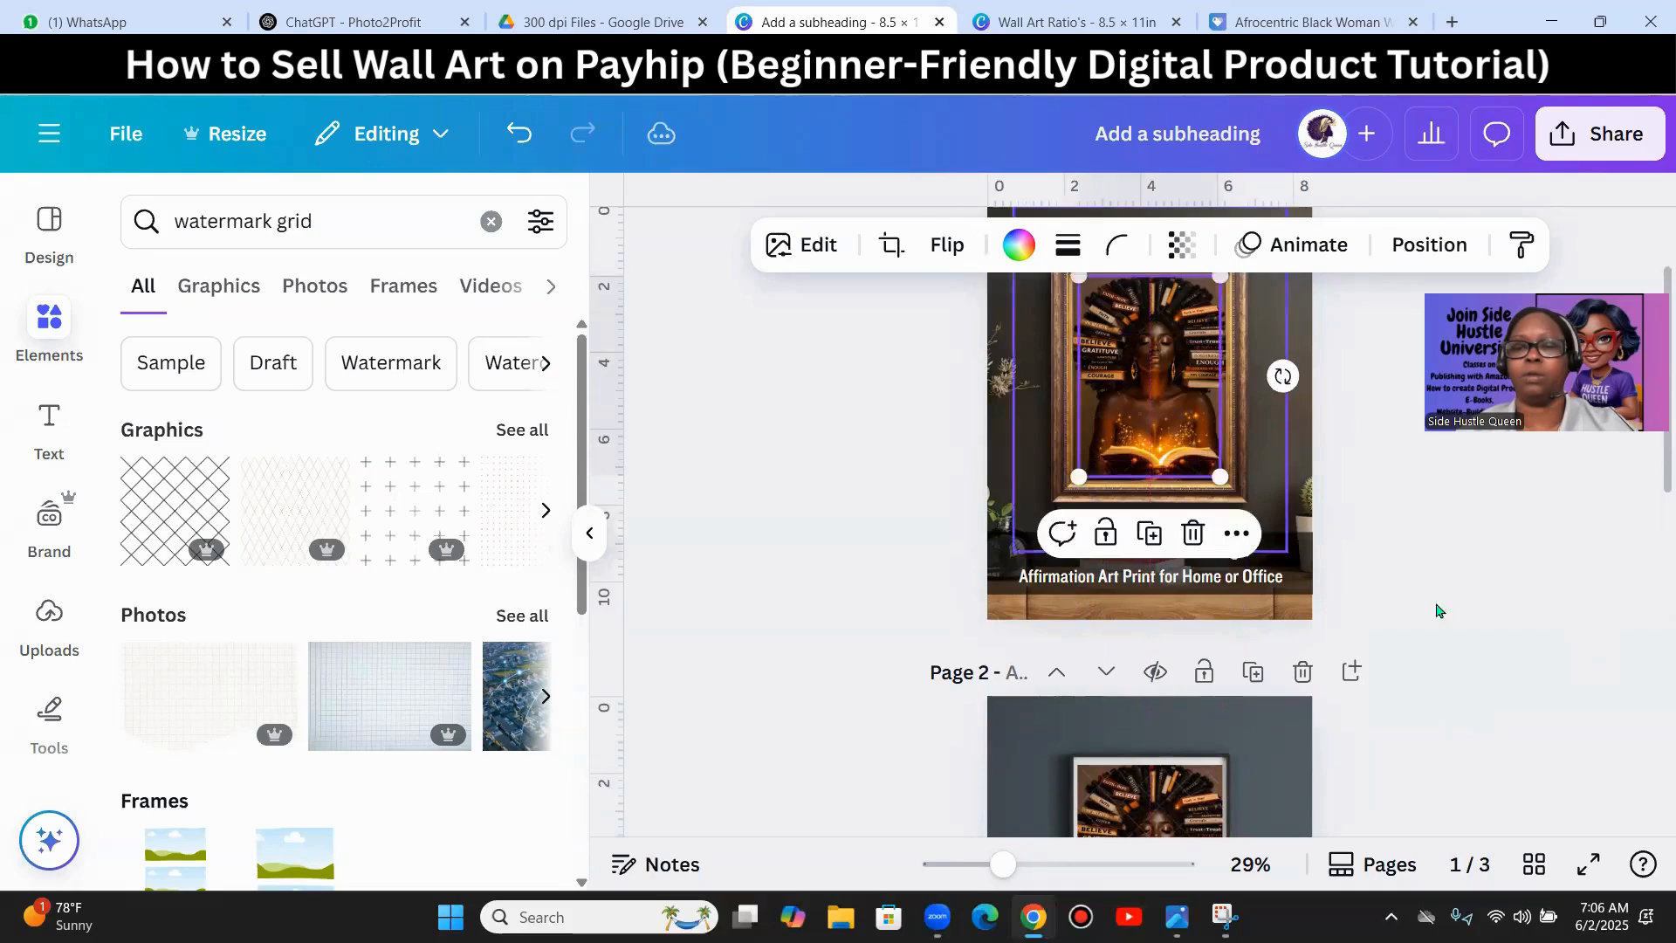
{"action": "scroll", "coordinate": [1534, 677], "scroll_direction": "up", "scroll_amount": 1}
{"action": "left_click_drag", "start_coordinate": [1223, 376], "coordinate": [1220, 385]}
{"action": "left_click_drag", "start_coordinate": [1146, 492], "coordinate": [1149, 490]}
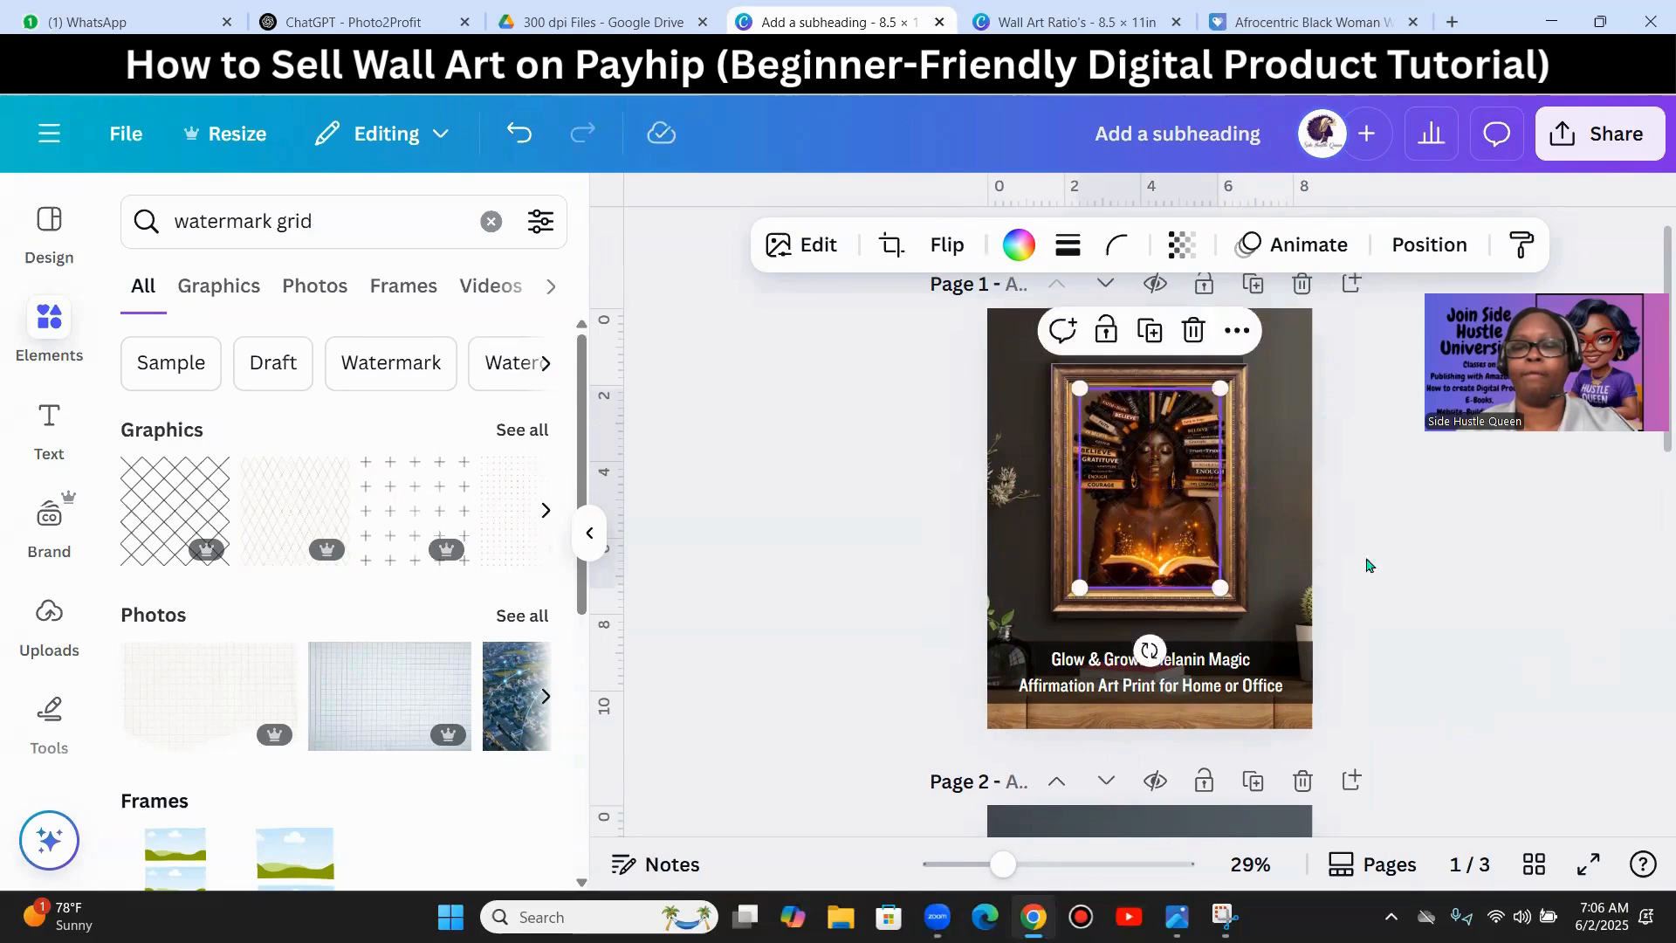
{"action": "left_click", "coordinate": [1528, 666]}
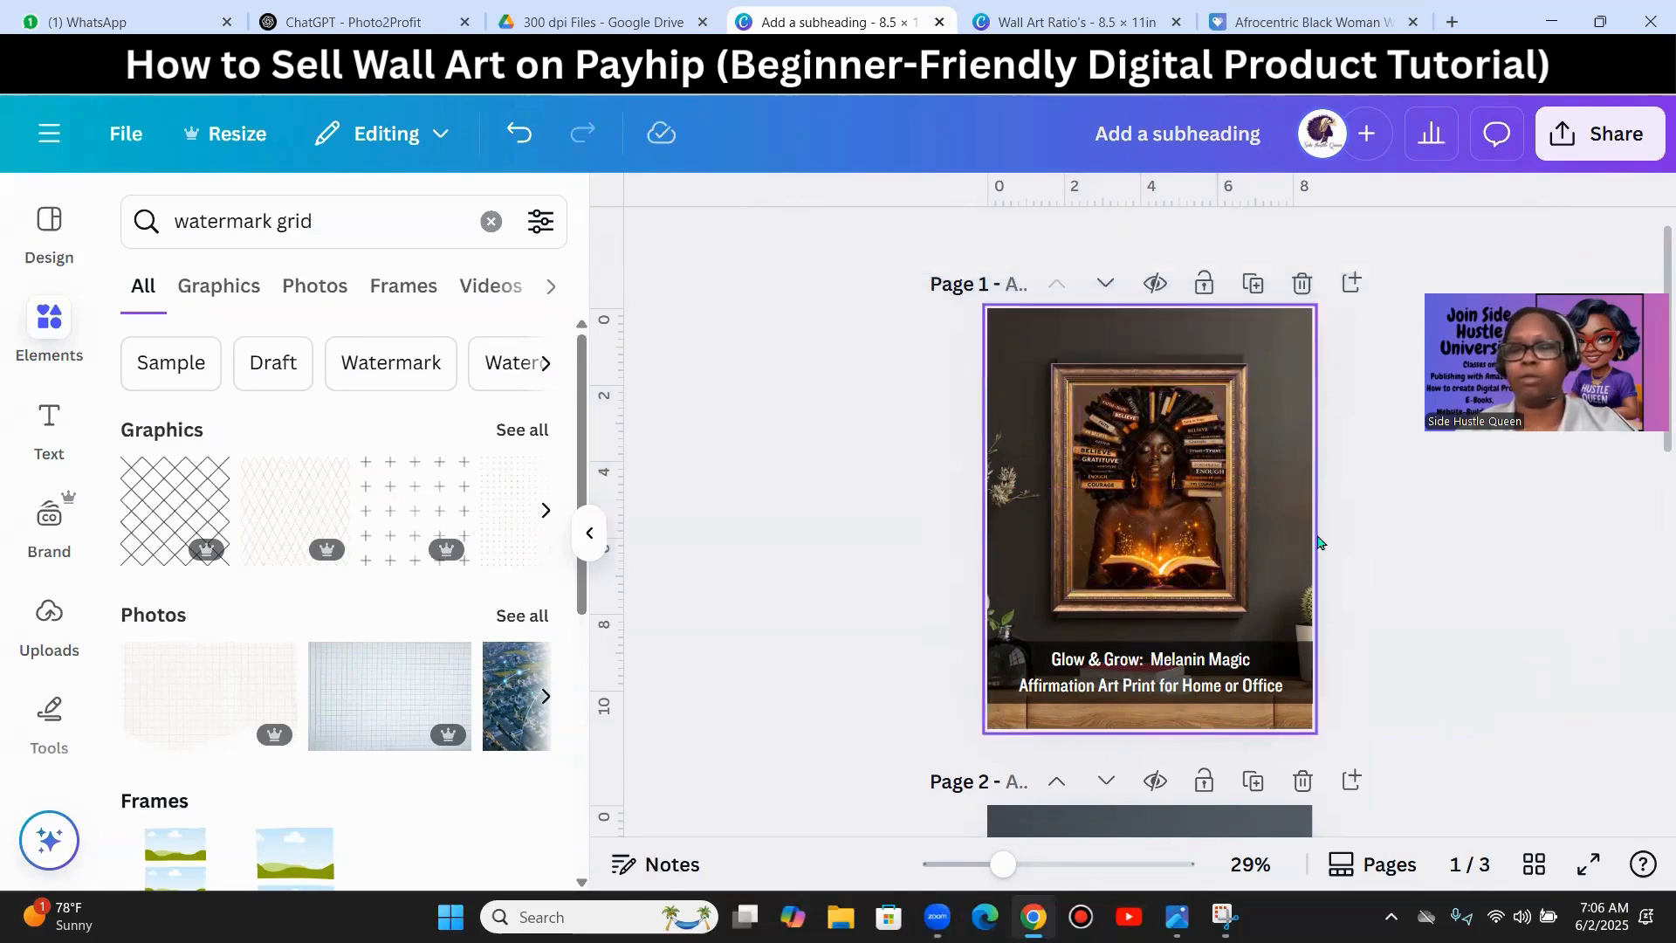
- Preview pages 1 and 2 in full-screen view to check the watermark on both mockups
{"action": "left_click", "coordinate": [1279, 725]}
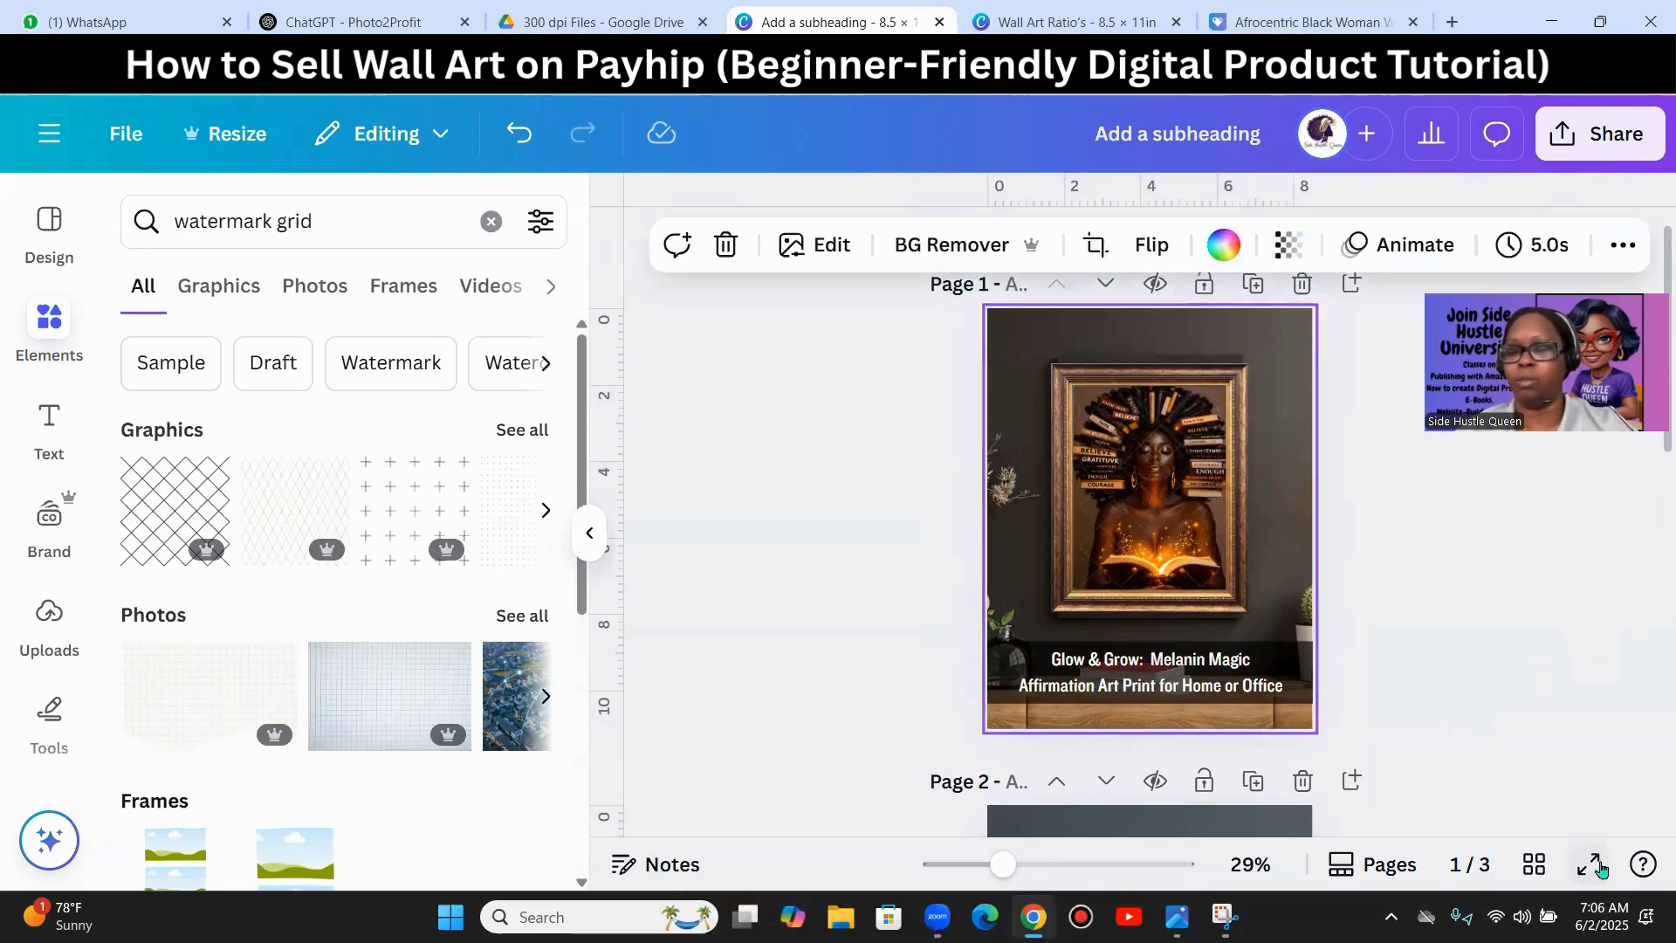
{"action": "left_click", "coordinate": [1589, 864]}
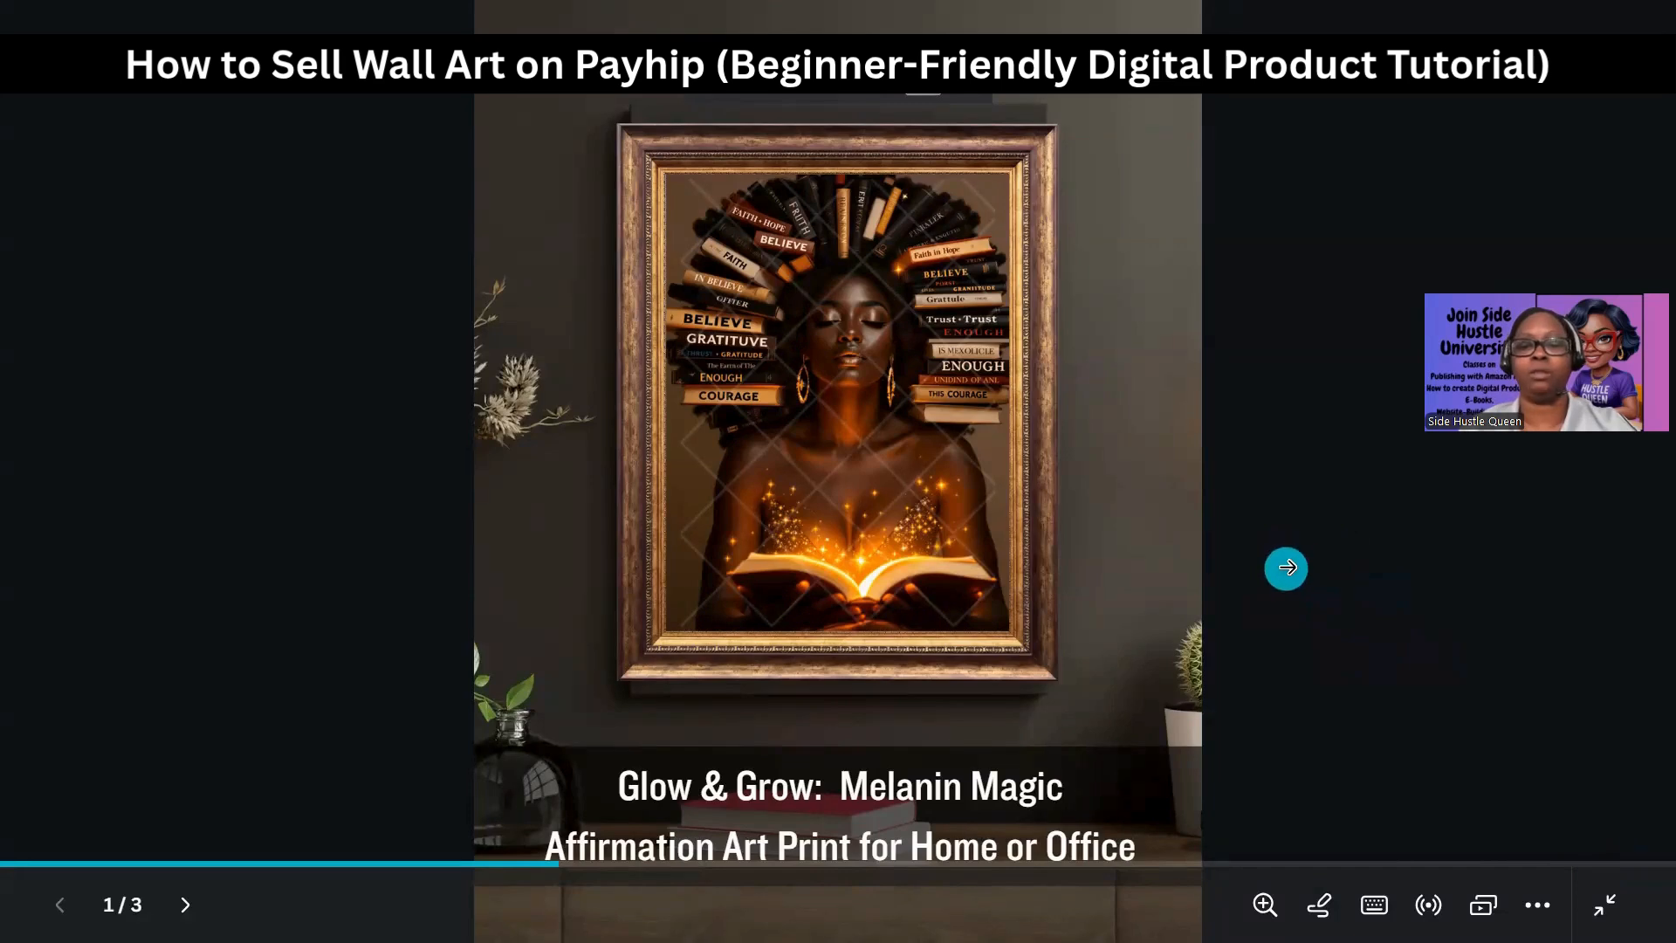
{"action": "left_click", "coordinate": [1290, 569]}
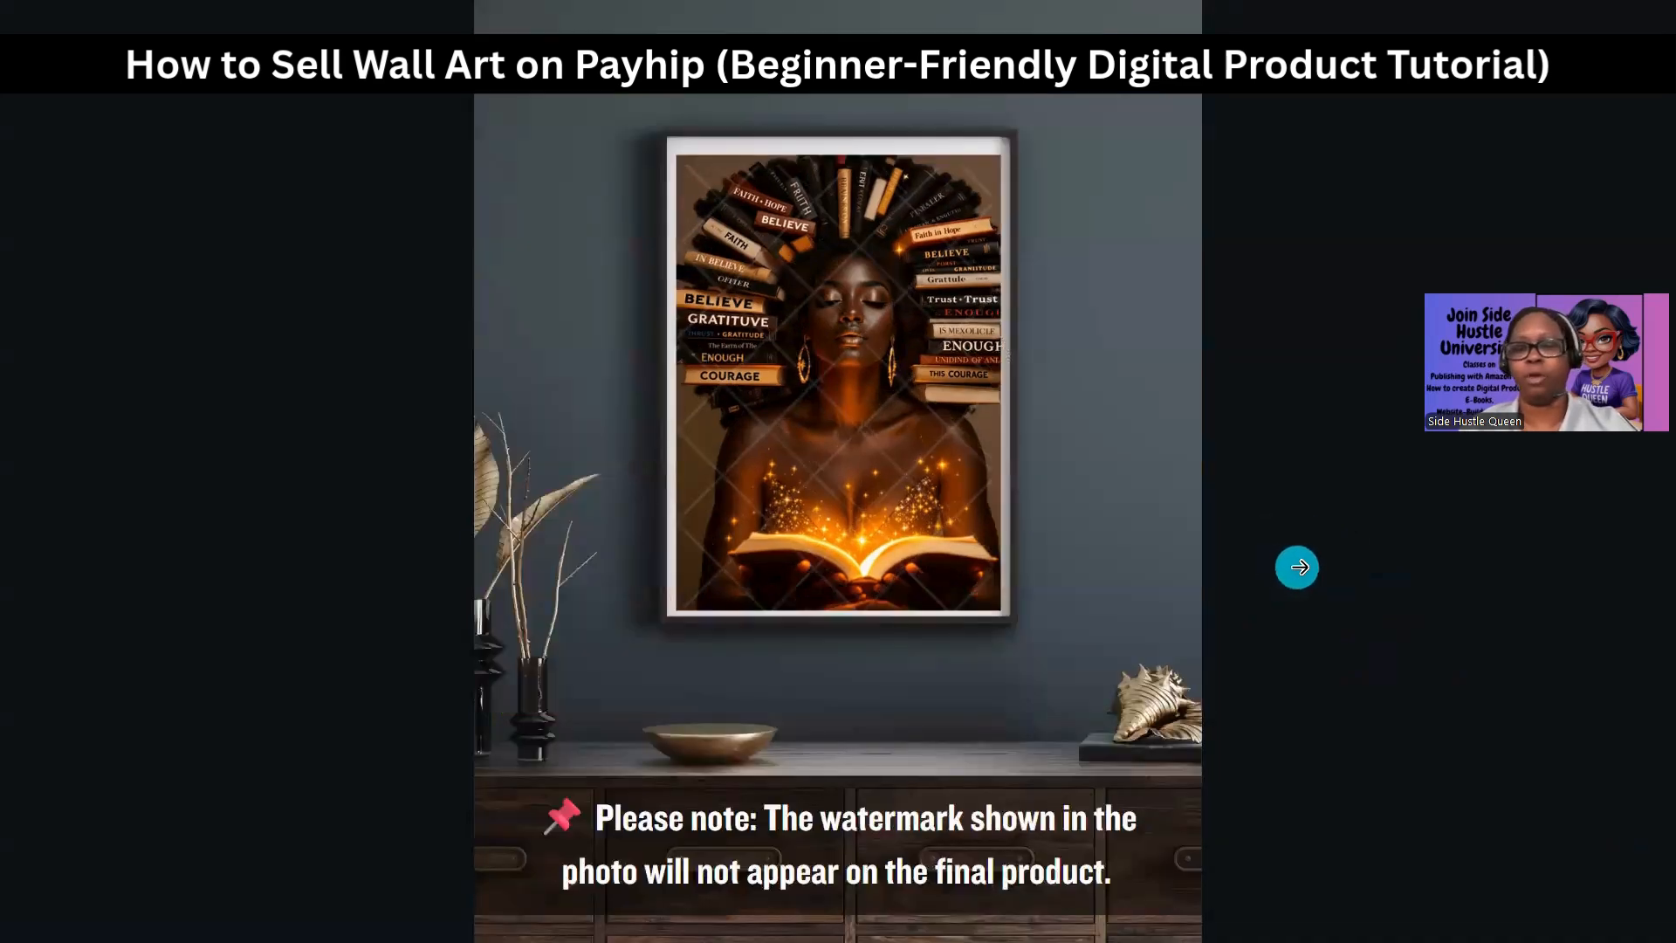
{"action": "left_click", "coordinate": [217, 446]}
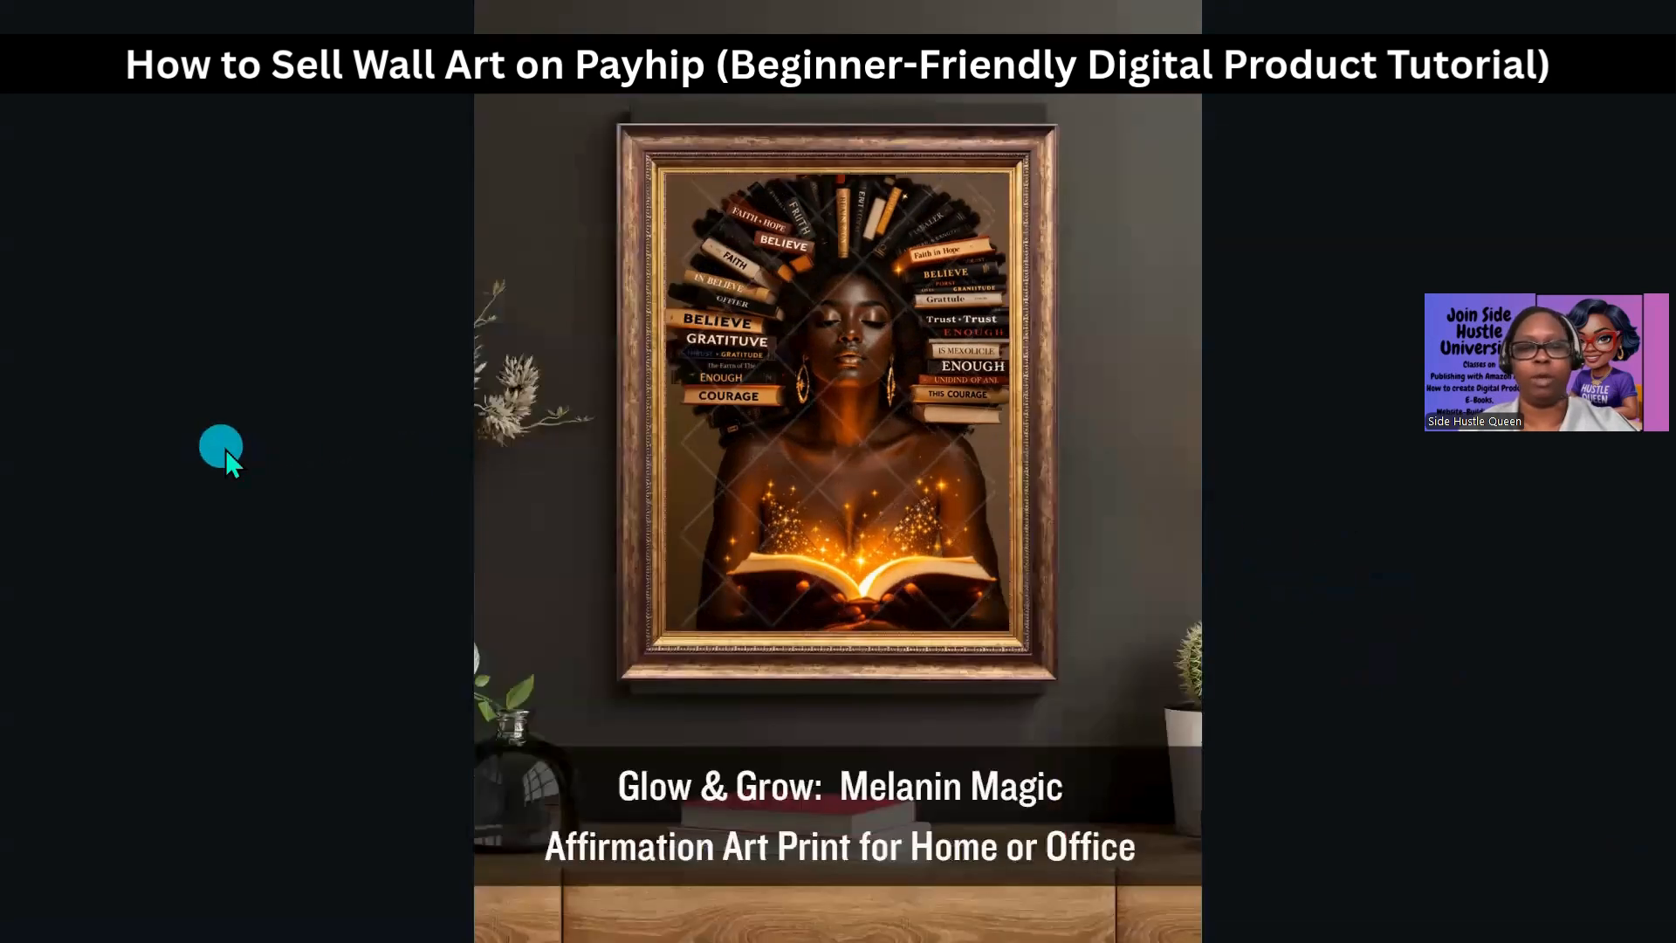
{"action": "key", "text": "Escape"}
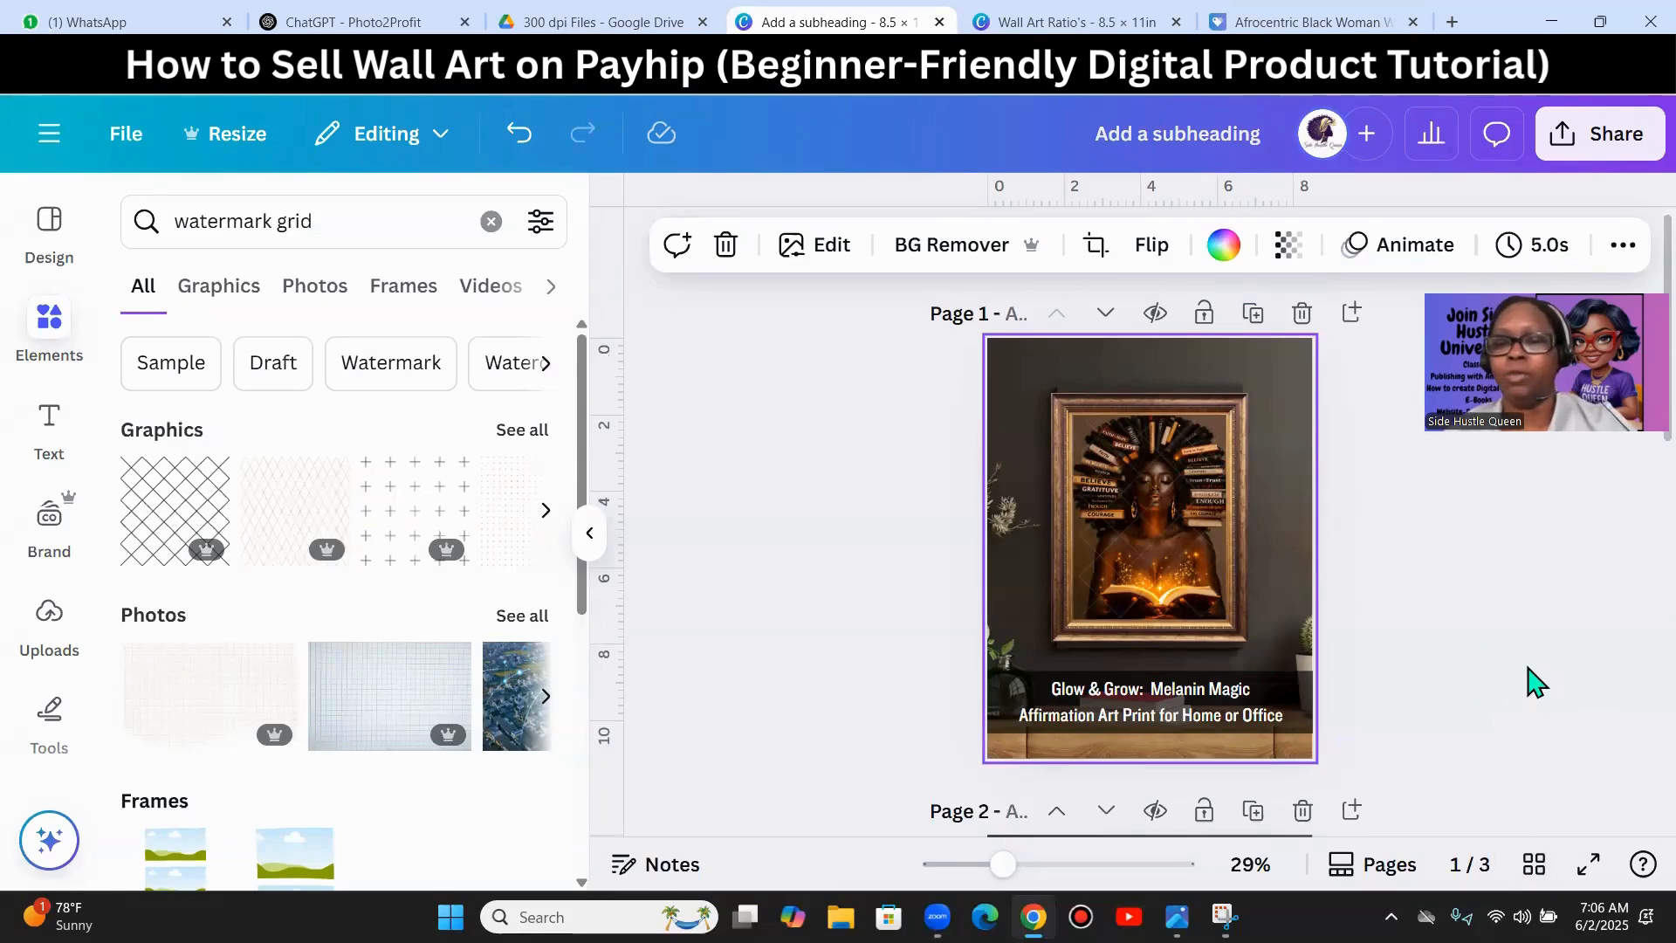
- Review the mockup pages and compare them with the example listing's title image, watermark notice and recommended print sizes
{"action": "scroll", "coordinate": [1532, 664], "scroll_direction": "down", "scroll_amount": 2}
{"action": "scroll", "coordinate": [1532, 664], "scroll_direction": "down", "scroll_amount": 6}
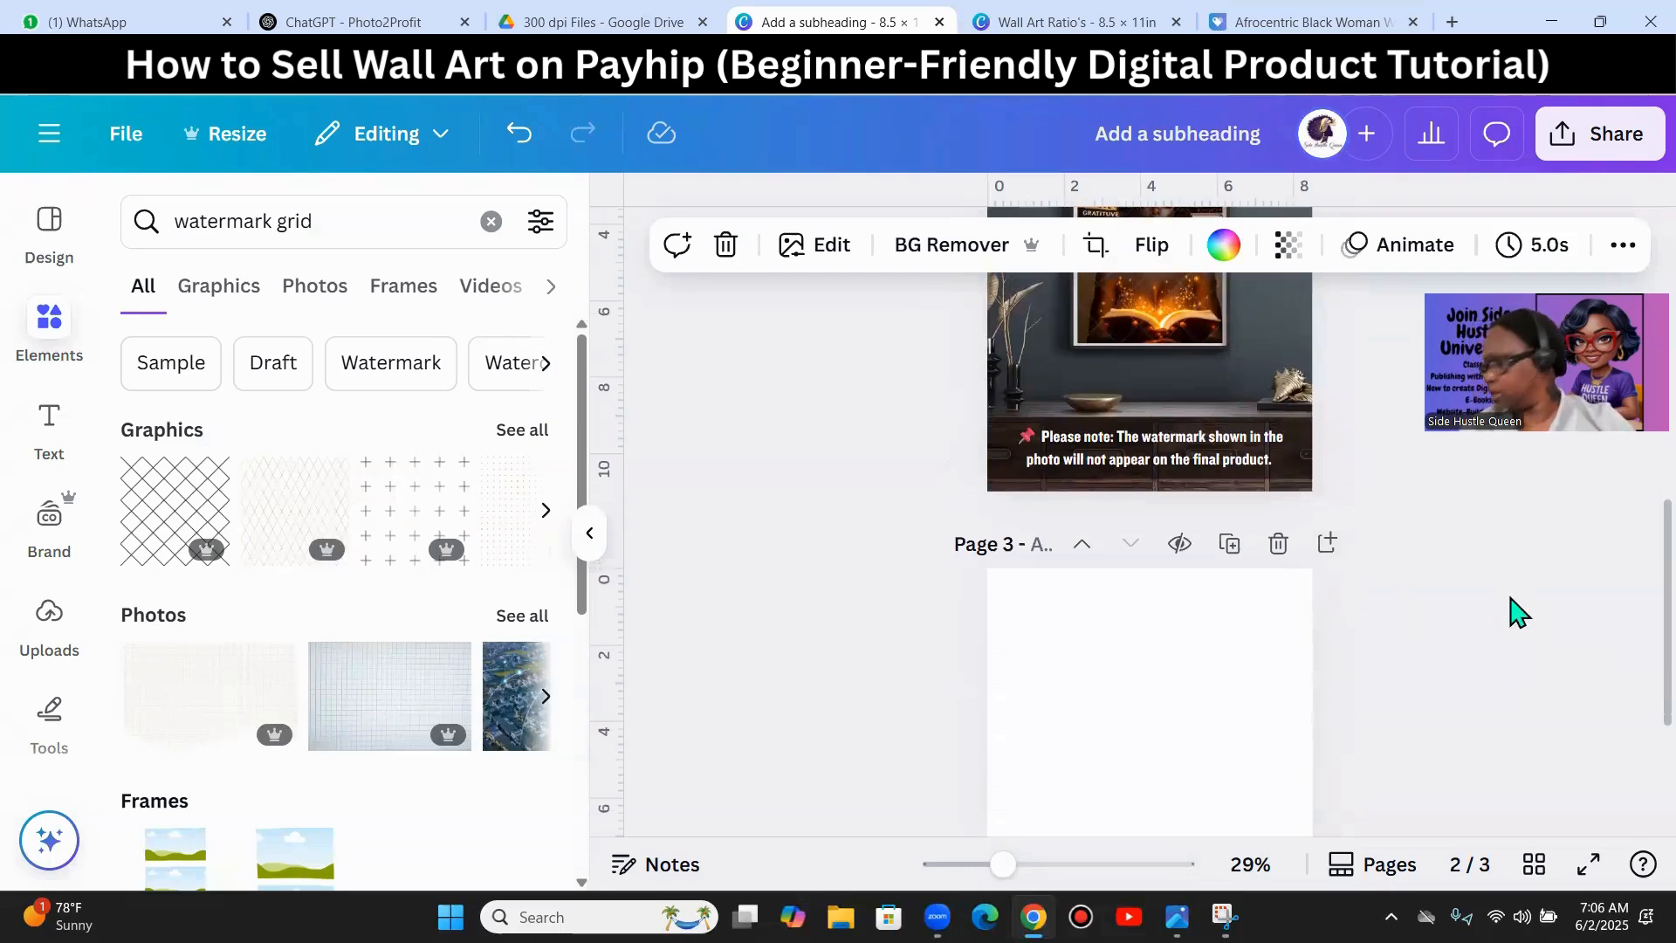
{"action": "left_click", "coordinate": [1189, 723]}
{"action": "scroll", "coordinate": [1501, 699], "scroll_direction": "down", "scroll_amount": 2}
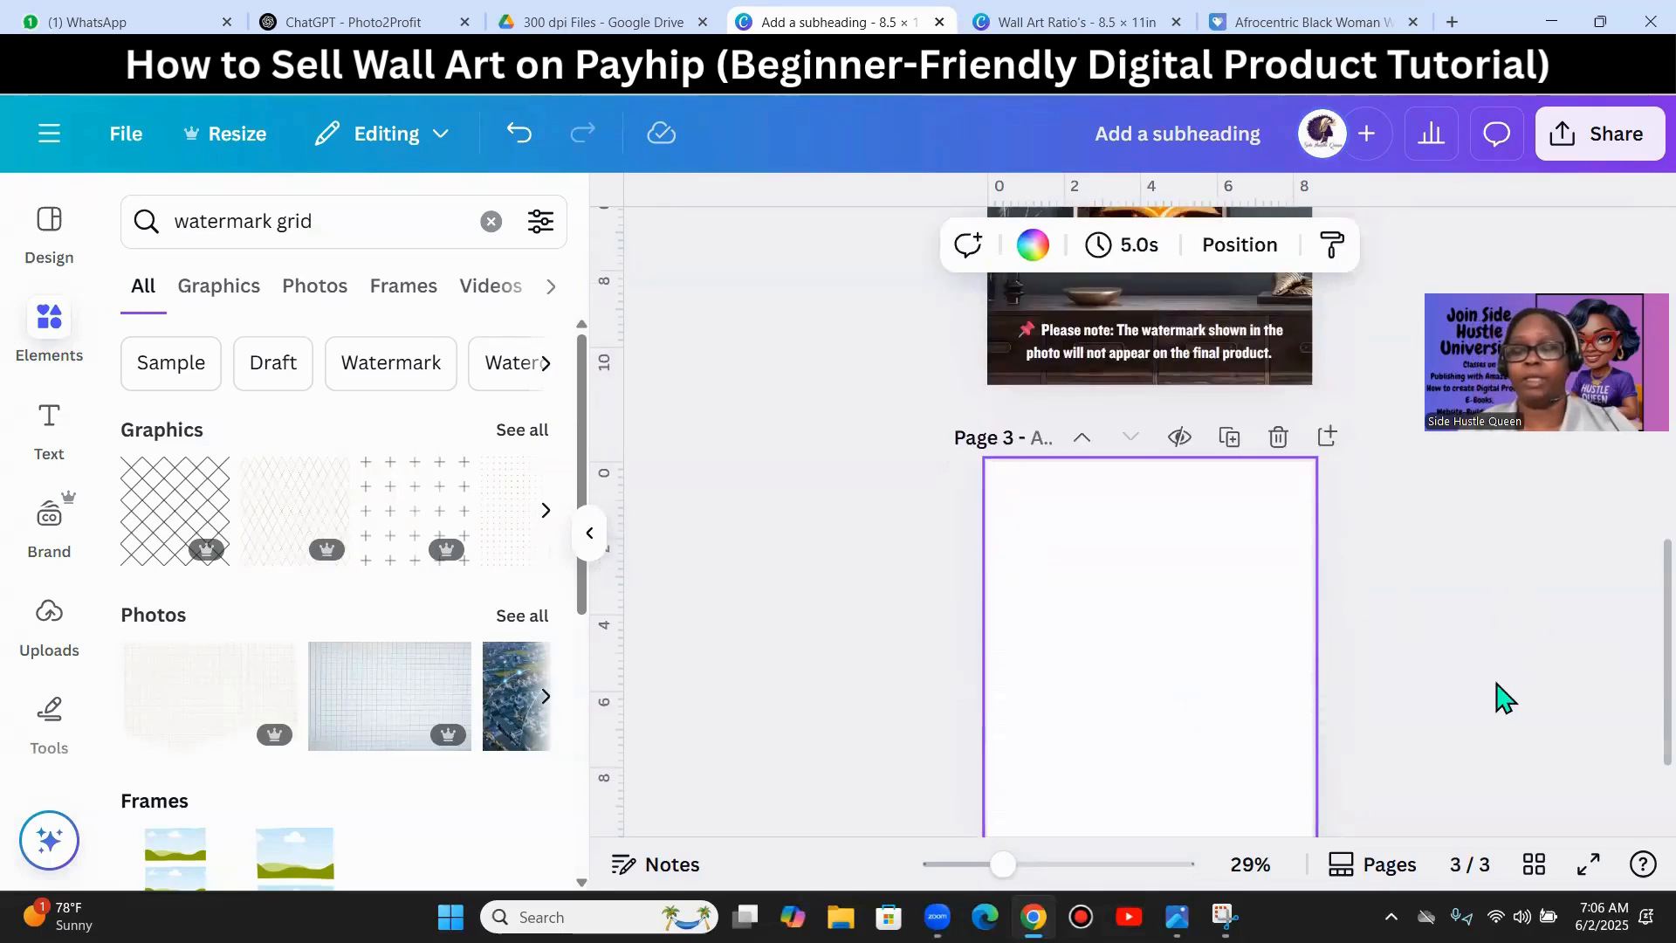
{"action": "scroll", "coordinate": [1501, 699], "scroll_direction": "up", "scroll_amount": 8}
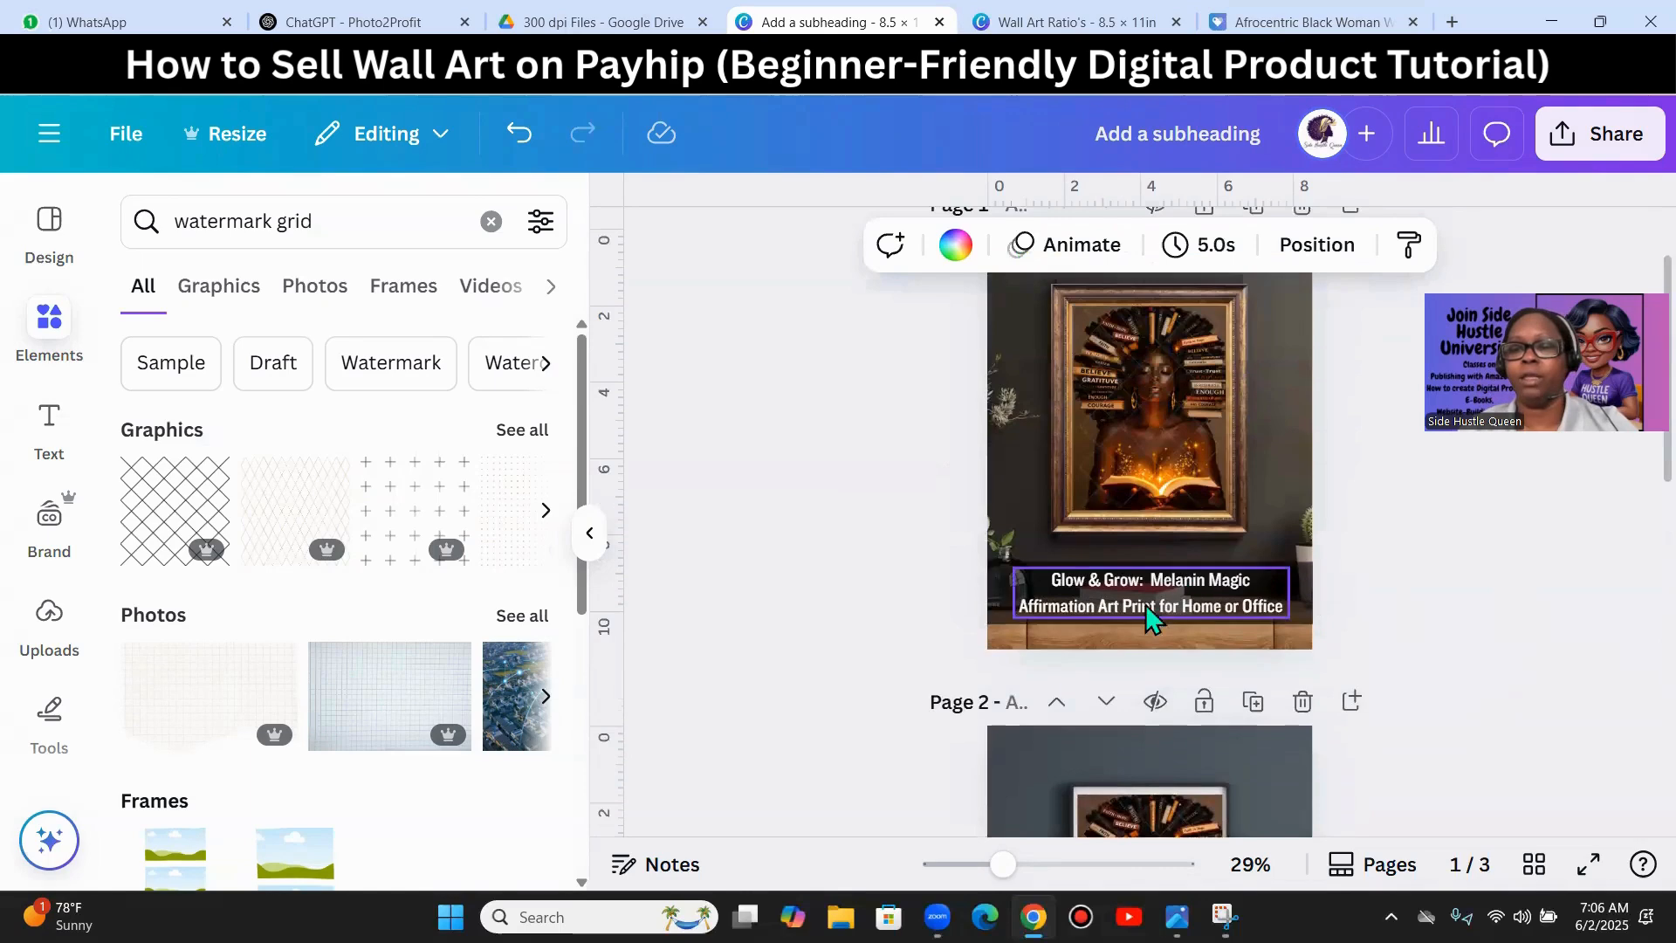
{"action": "left_click", "coordinate": [1276, 19]}
{"action": "scroll", "coordinate": [517, 410], "scroll_direction": "up", "scroll_amount": 1}
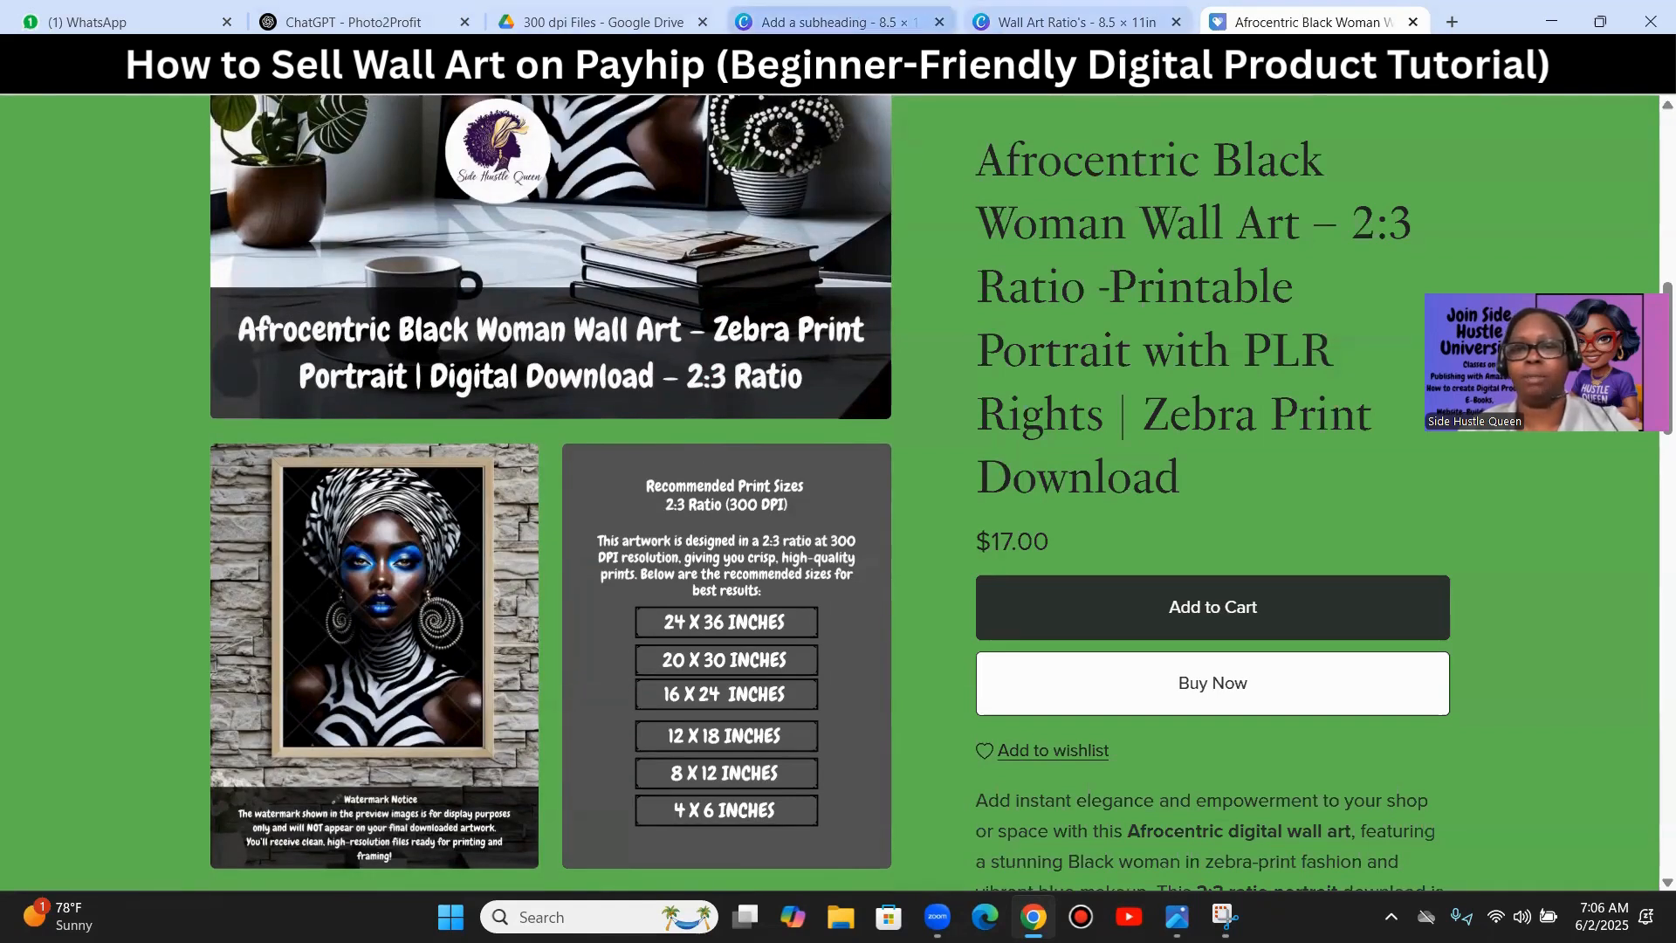
{"action": "left_click", "coordinate": [839, 22]}
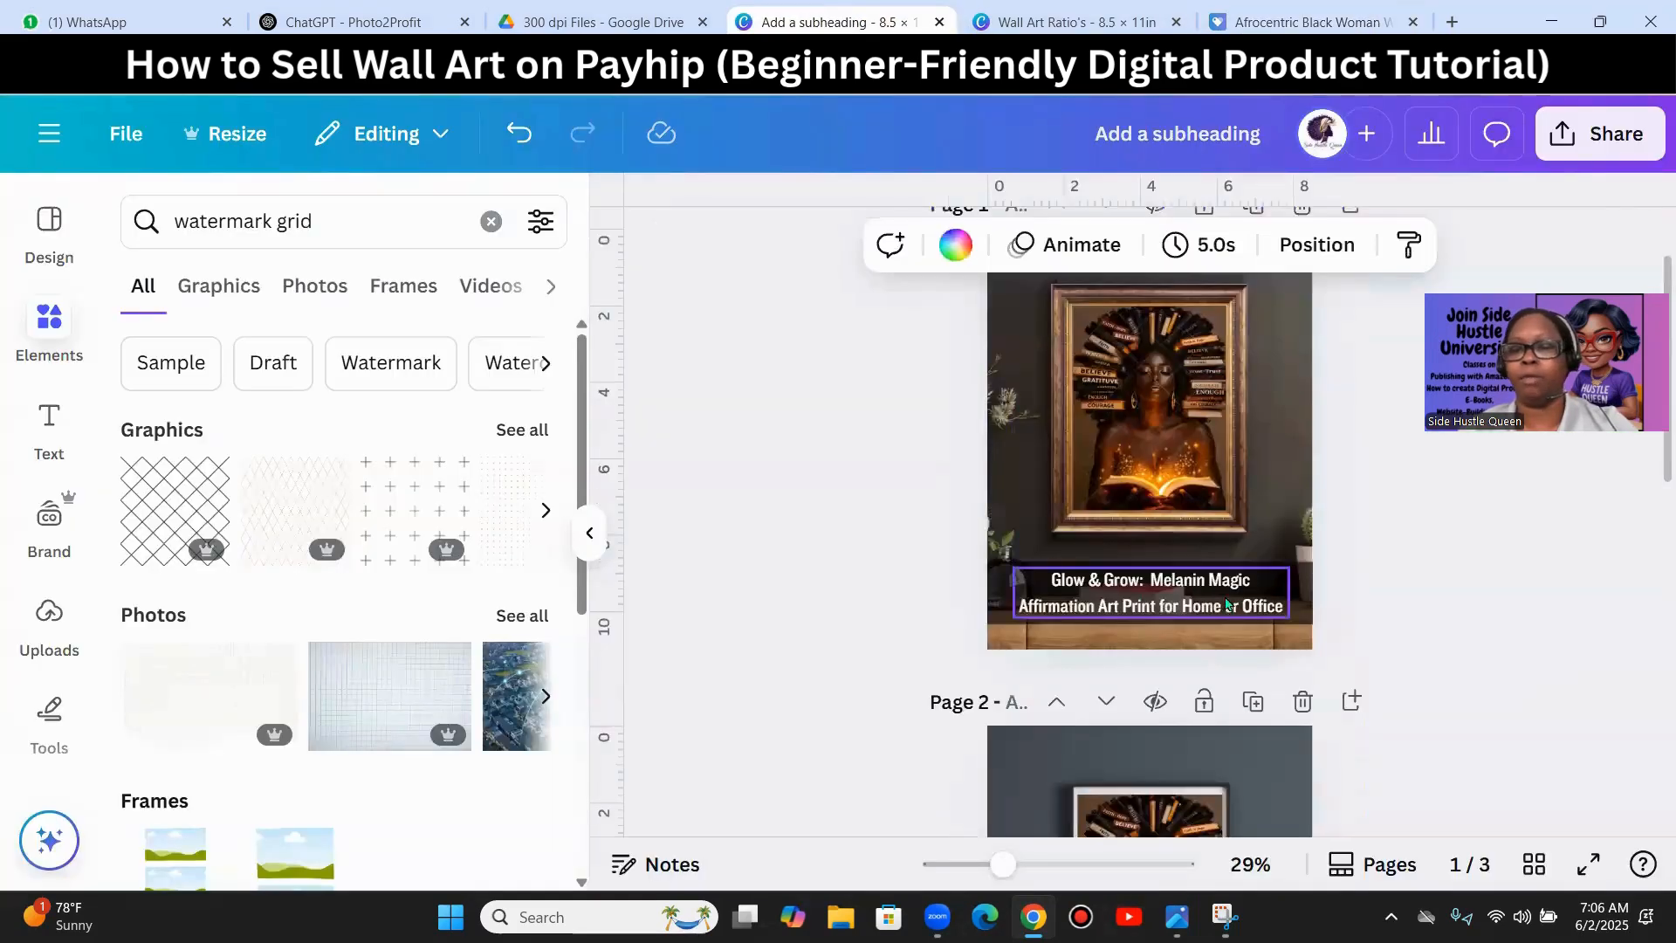
- Switch to the ChatGPT chat and copy the top-pick title "Glow & Grow: Melanin Magic Affirmation Art Print for Home or Office"
{"action": "left_click", "coordinate": [1266, 608]}
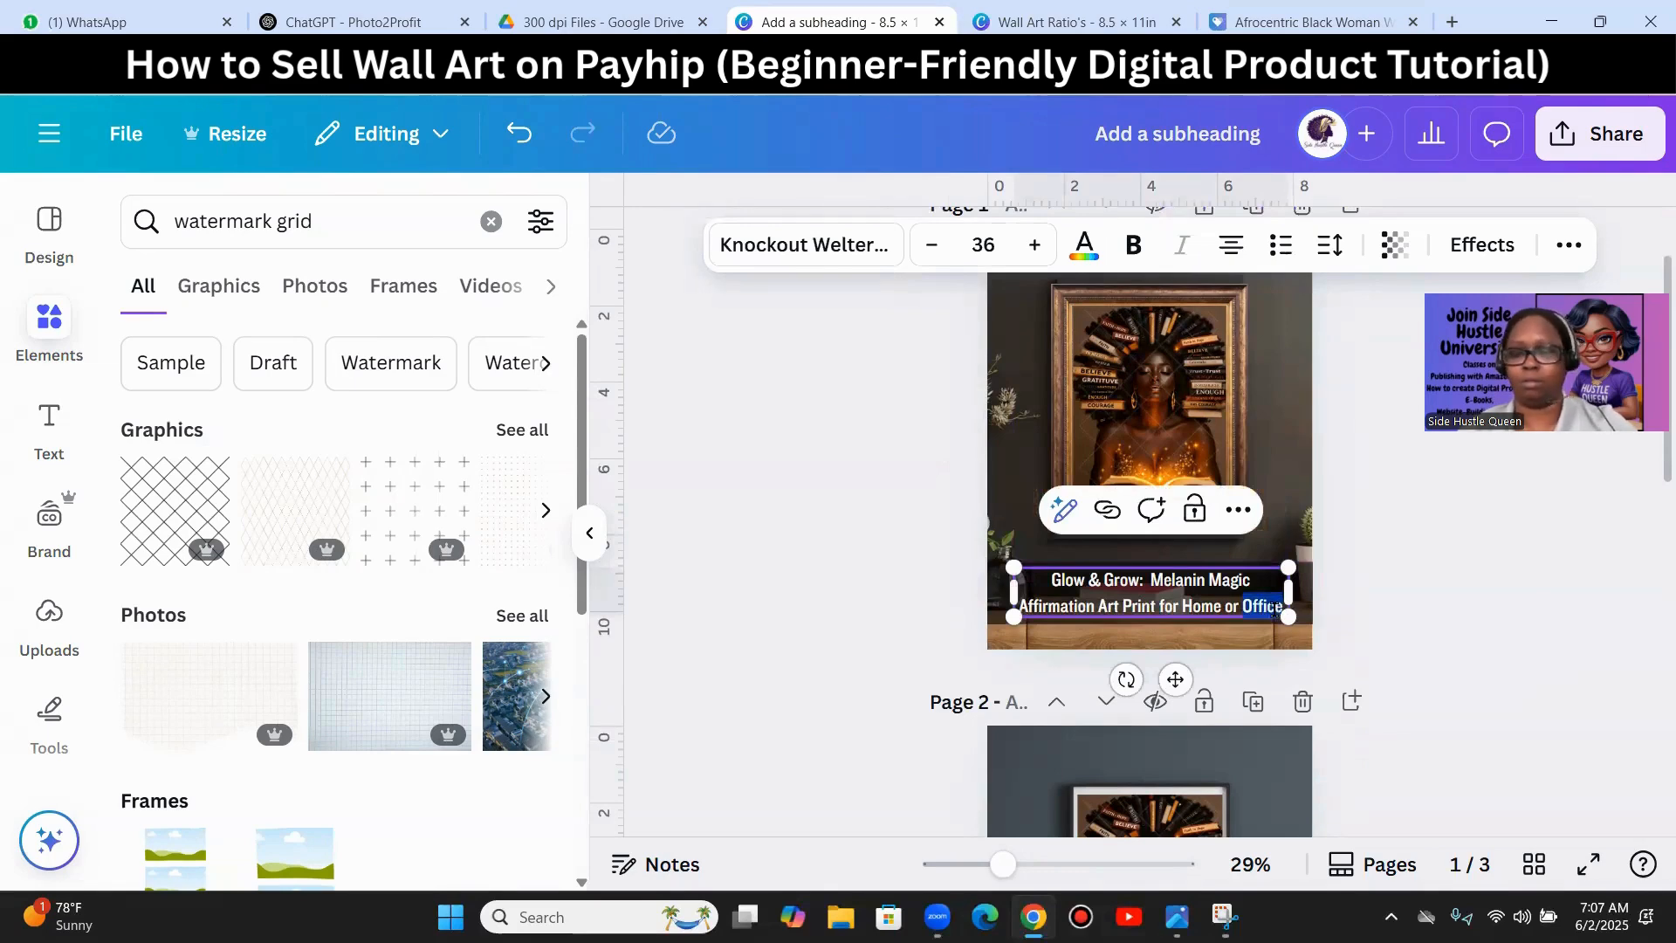
{"action": "left_click", "coordinate": [1275, 611]}
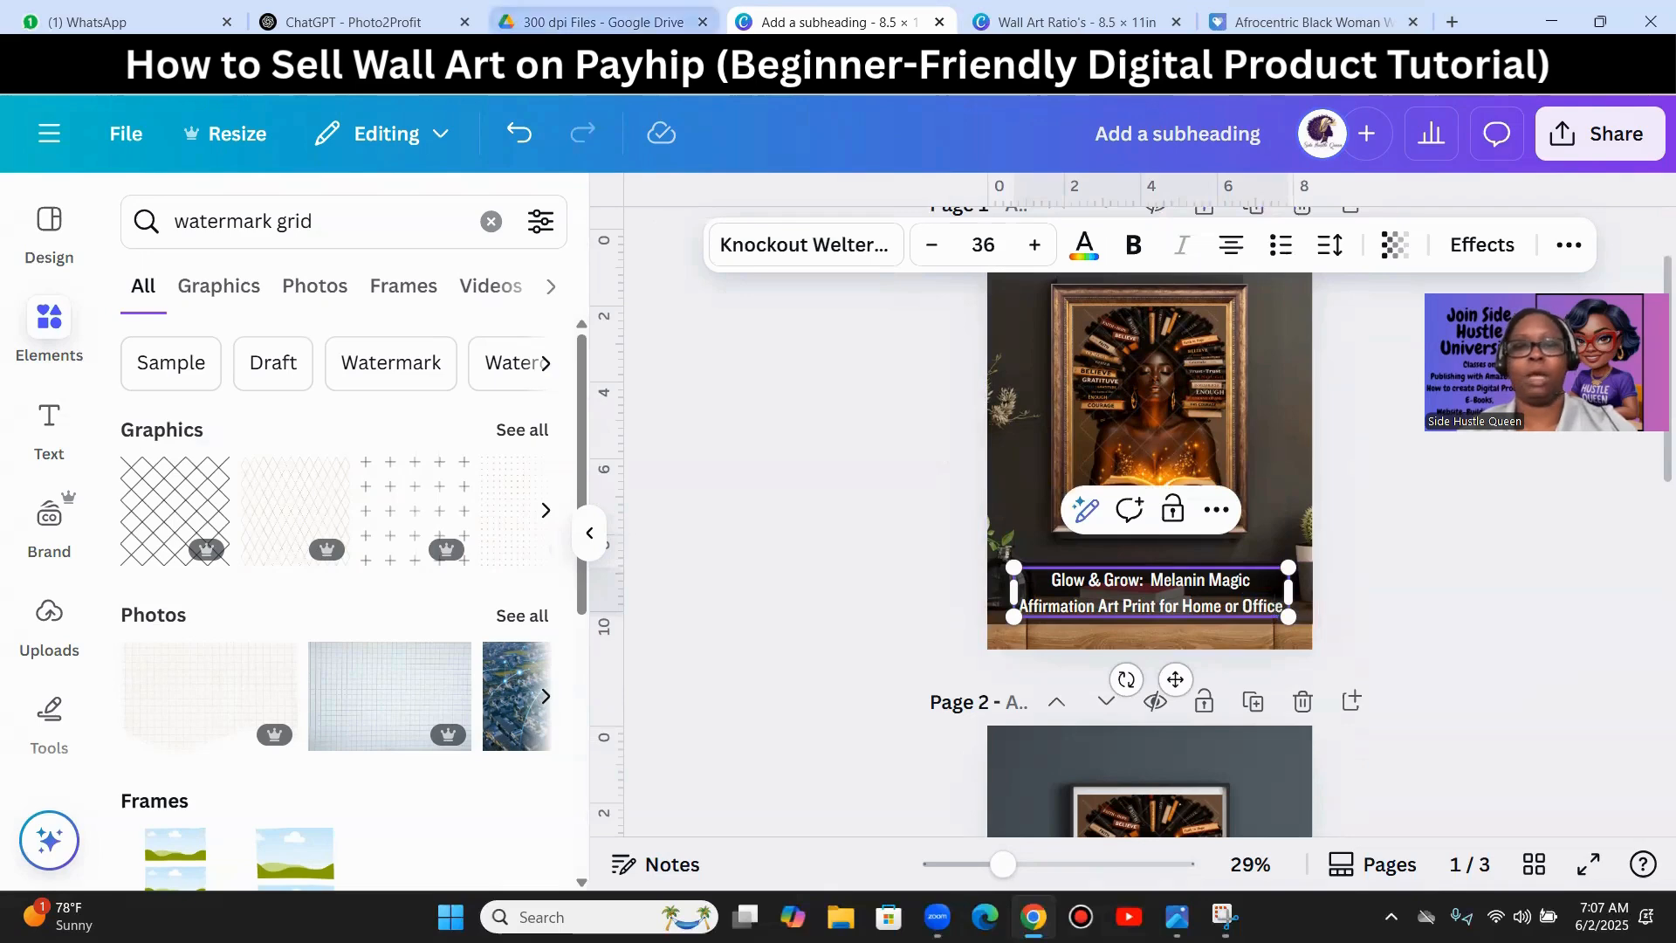
{"action": "left_click", "coordinate": [340, 23]}
{"action": "scroll", "coordinate": [1039, 410], "scroll_direction": "up", "scroll_amount": 15}
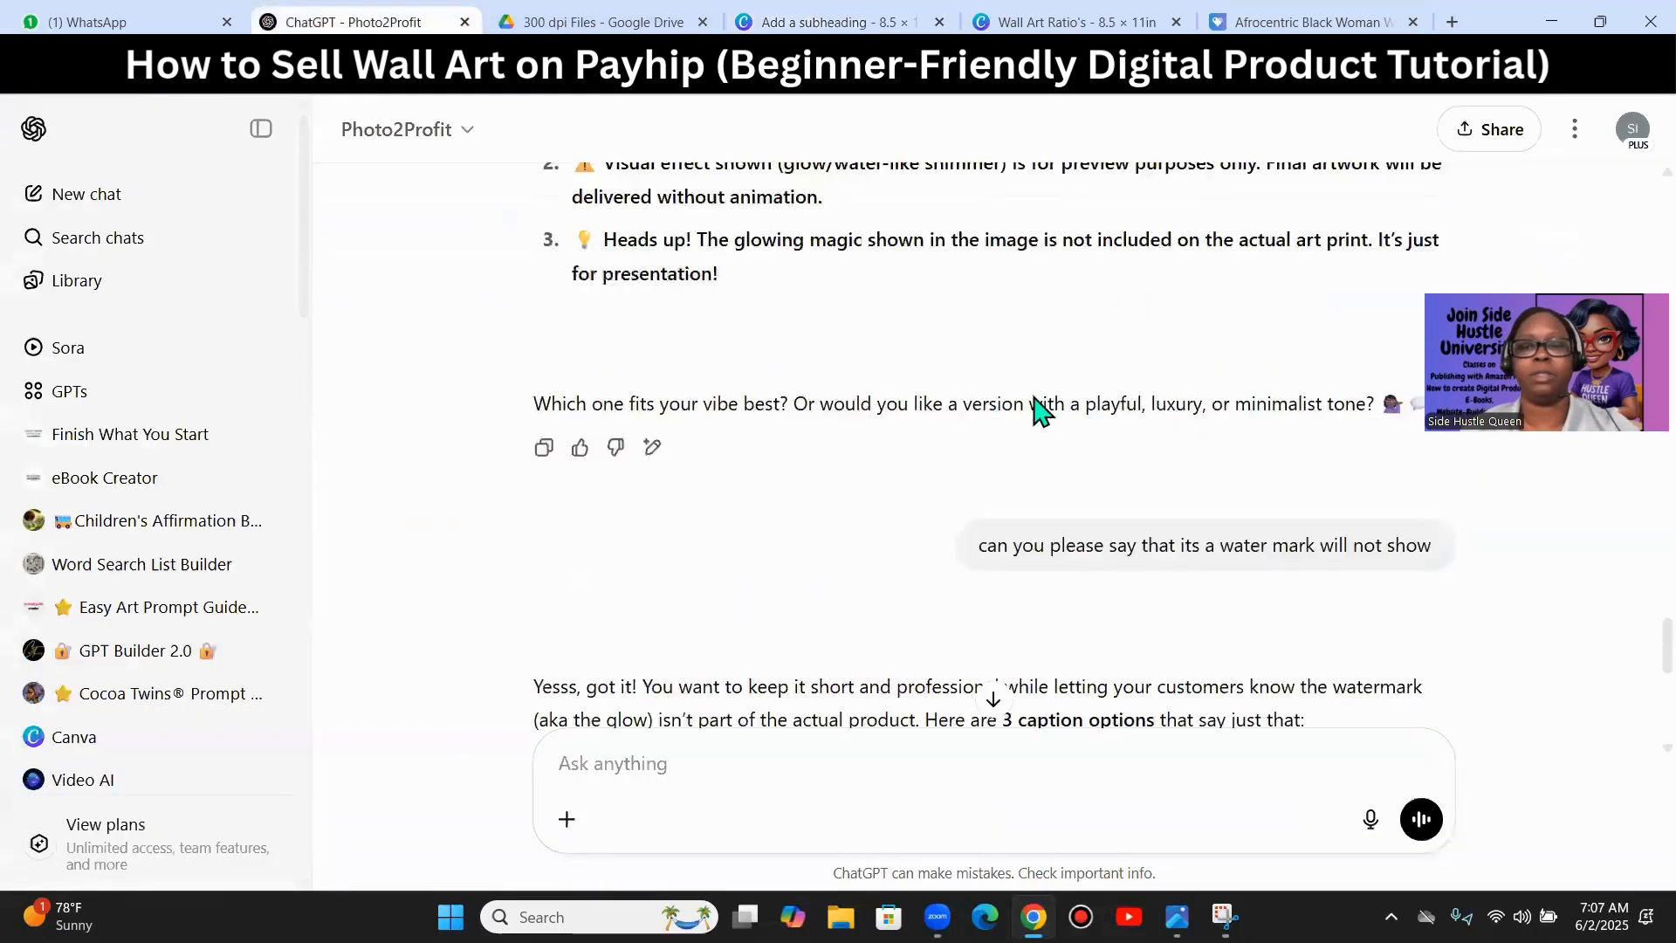
{"action": "scroll", "coordinate": [1042, 405], "scroll_direction": "down", "scroll_amount": 2}
{"action": "scroll", "coordinate": [1044, 409], "scroll_direction": "down", "scroll_amount": 1}
{"action": "scroll", "coordinate": [1044, 412], "scroll_direction": "up", "scroll_amount": 12}
{"action": "scroll", "coordinate": [1039, 417], "scroll_direction": "up", "scroll_amount": 1}
{"action": "scroll", "coordinate": [961, 437], "scroll_direction": "down", "scroll_amount": 4}
{"action": "left_click_drag", "start_coordinate": [1146, 463], "coordinate": [548, 467]}
{"action": "key", "text": "ctrl+c"}
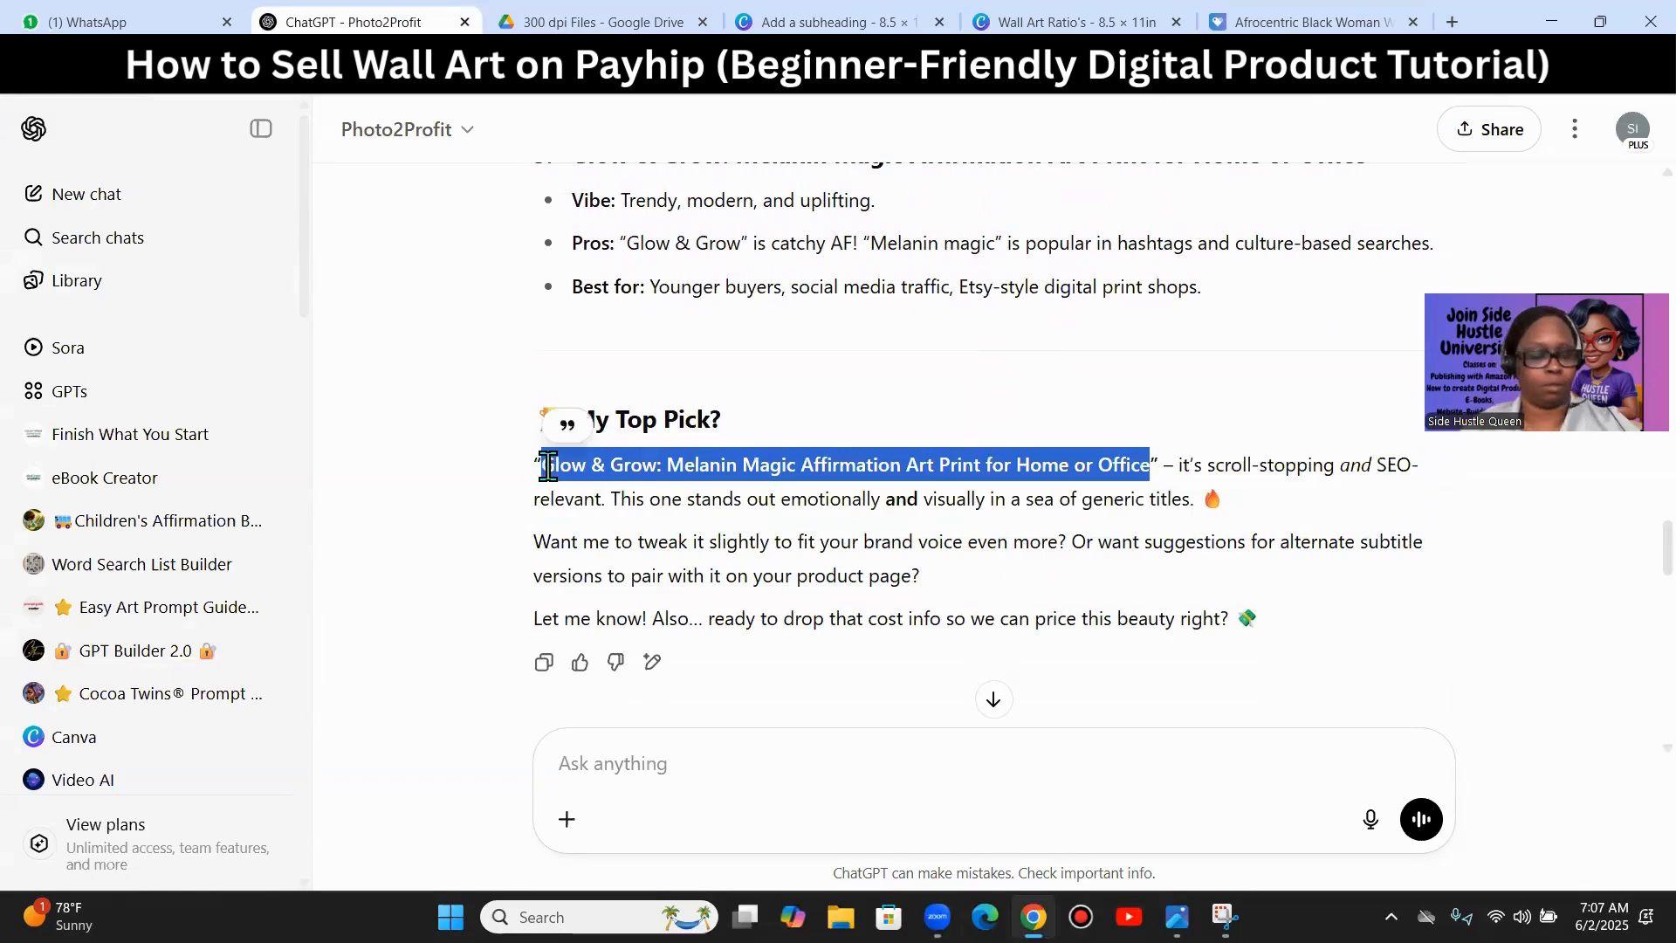
- Ask ChatGPT to add to the pasted Glow & Grow title that it's a digital download and the ratio is 2:3
{"action": "scroll", "coordinate": [598, 696], "scroll_direction": "down", "scroll_amount": 5}
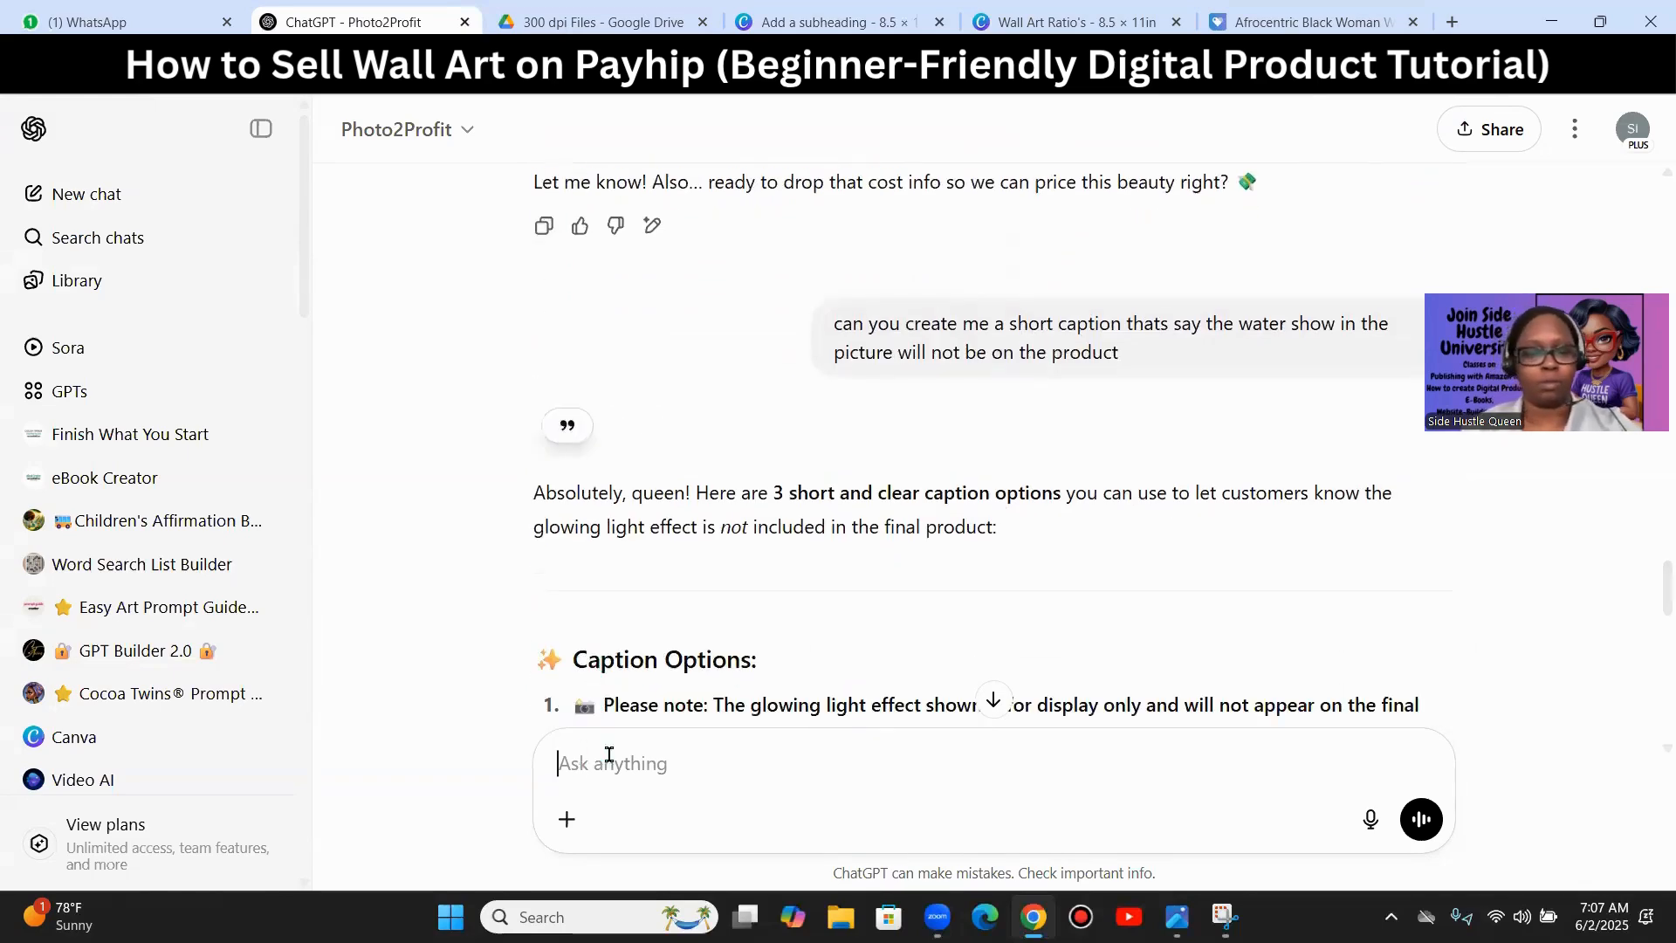
{"action": "type", "text": "in"}
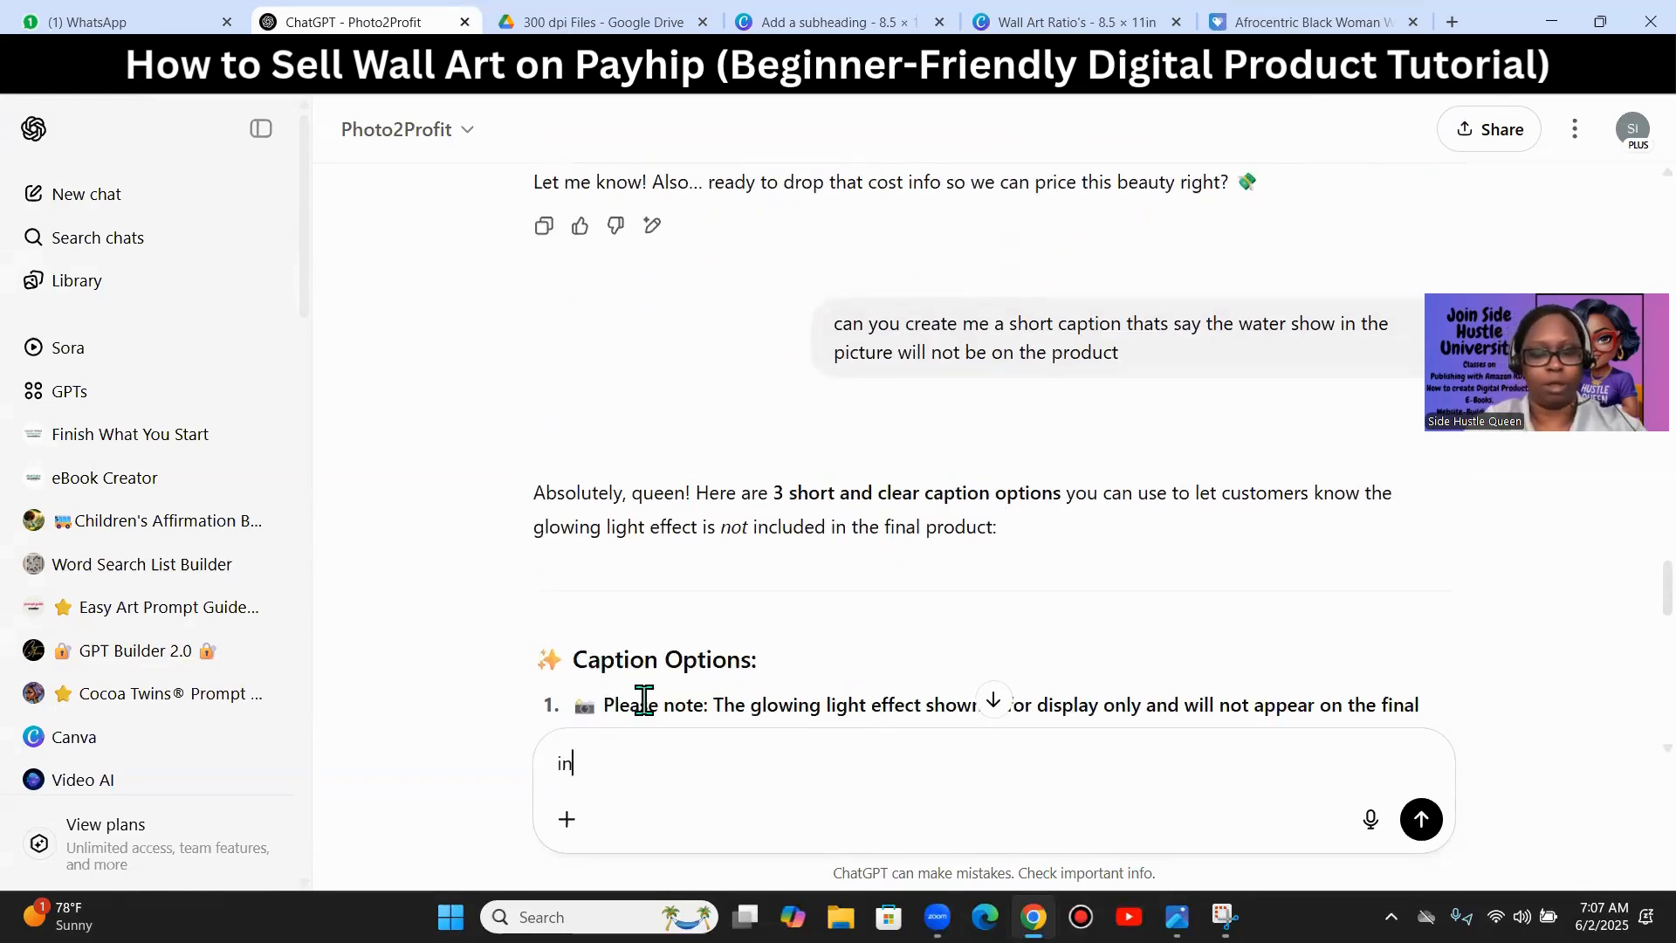
{"action": "key", "text": "BackSpace"}
{"action": "key", "text": "BackSpace"}
{"action": "type", "text": "for"}
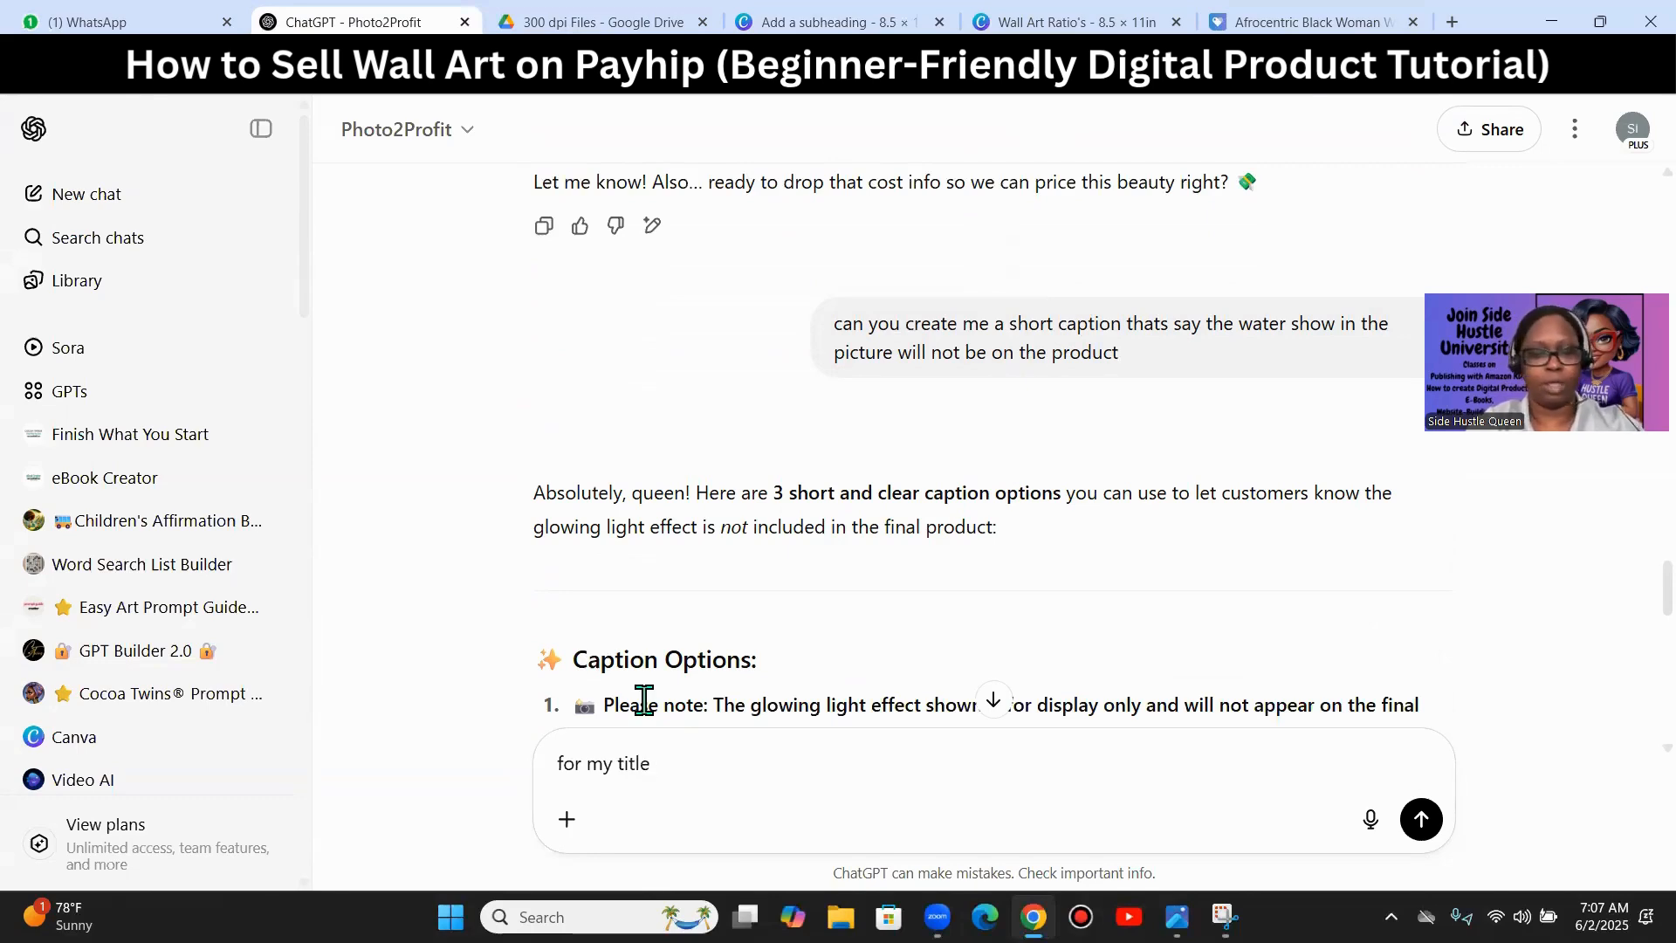
{"action": "type", "text": "my title '"}
{"action": "key", "text": "ctrl+v"}
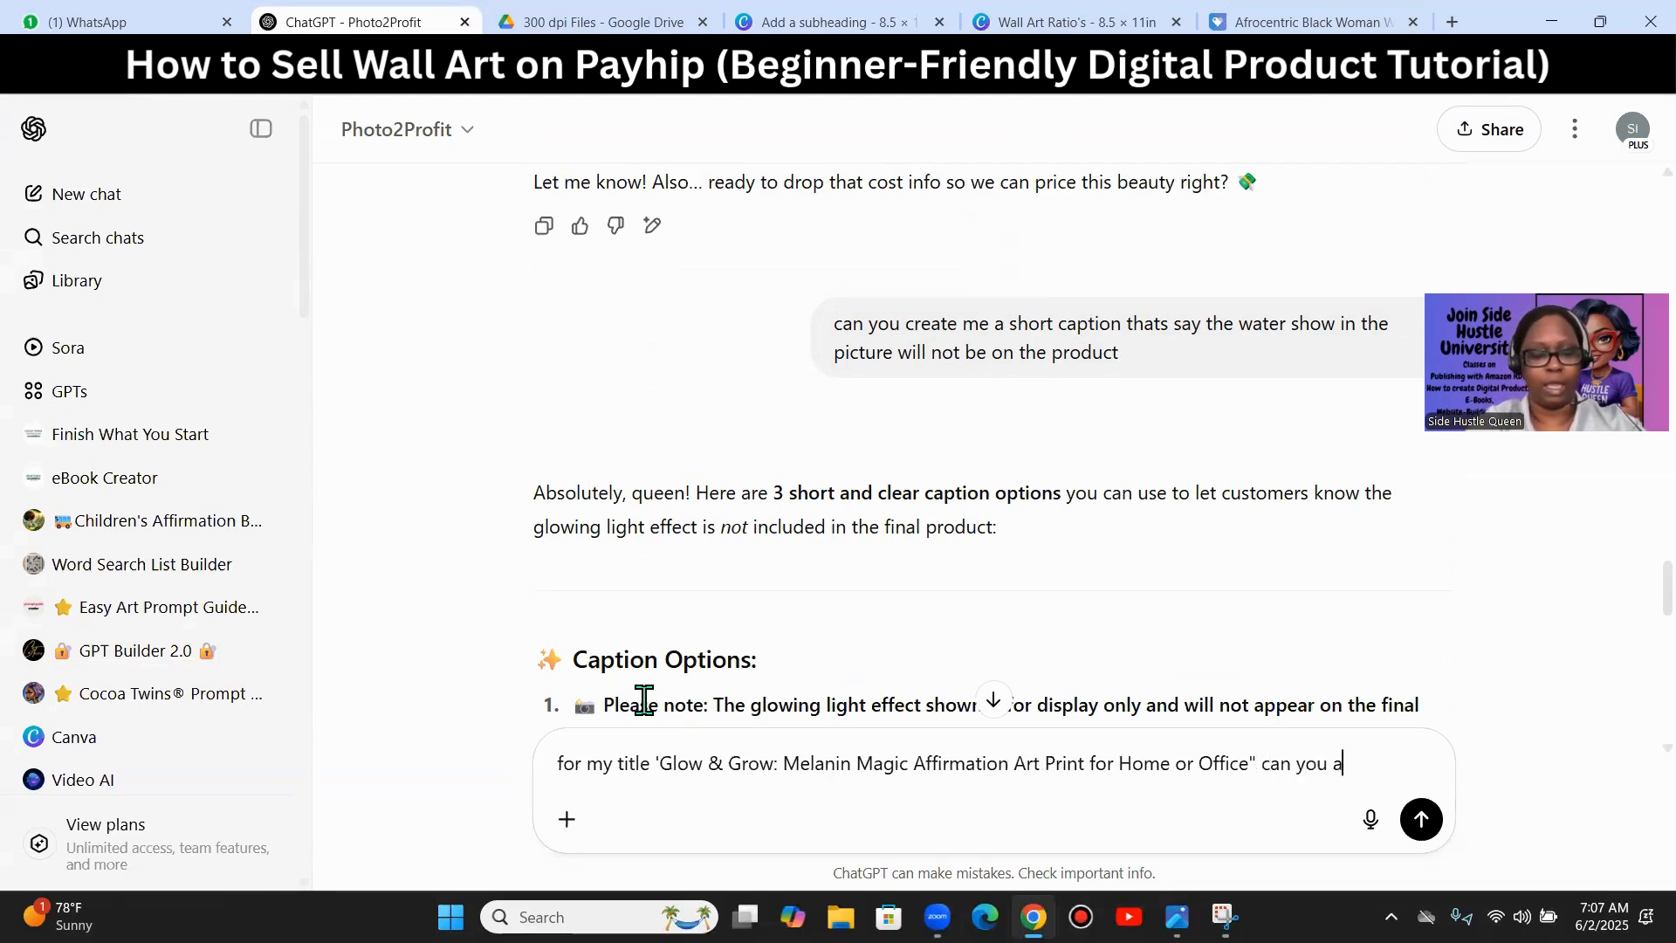
{"action": "type", "text": "hat its a digital download and the ratio is 2:3"}
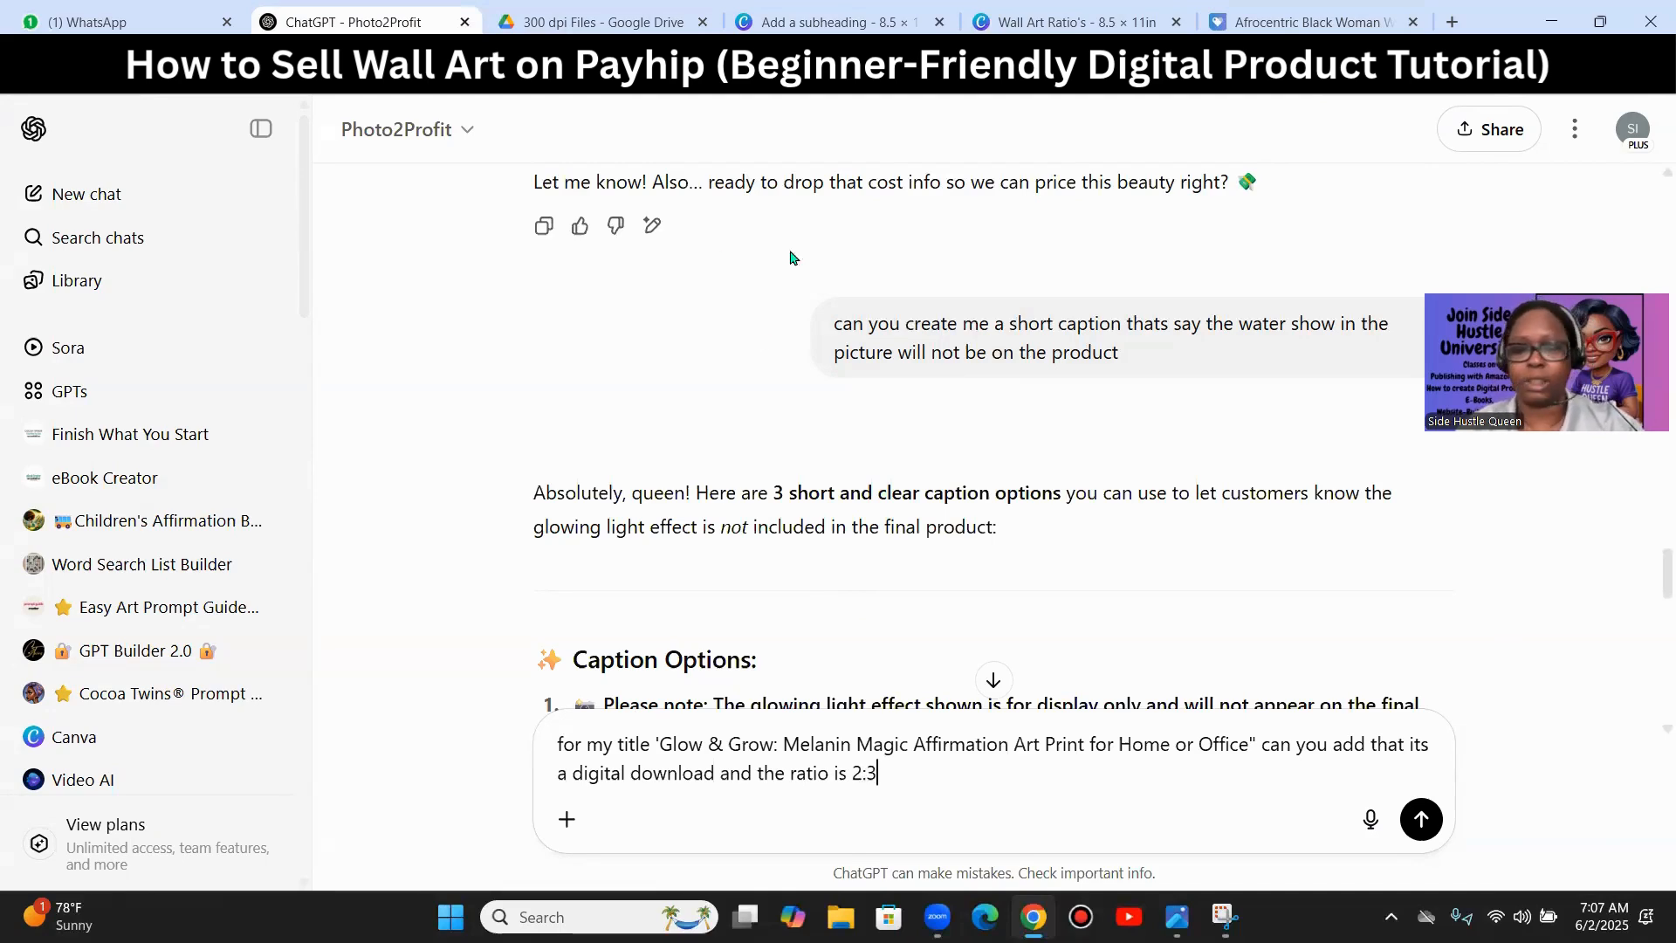
{"action": "left_click", "coordinate": [1421, 820]}
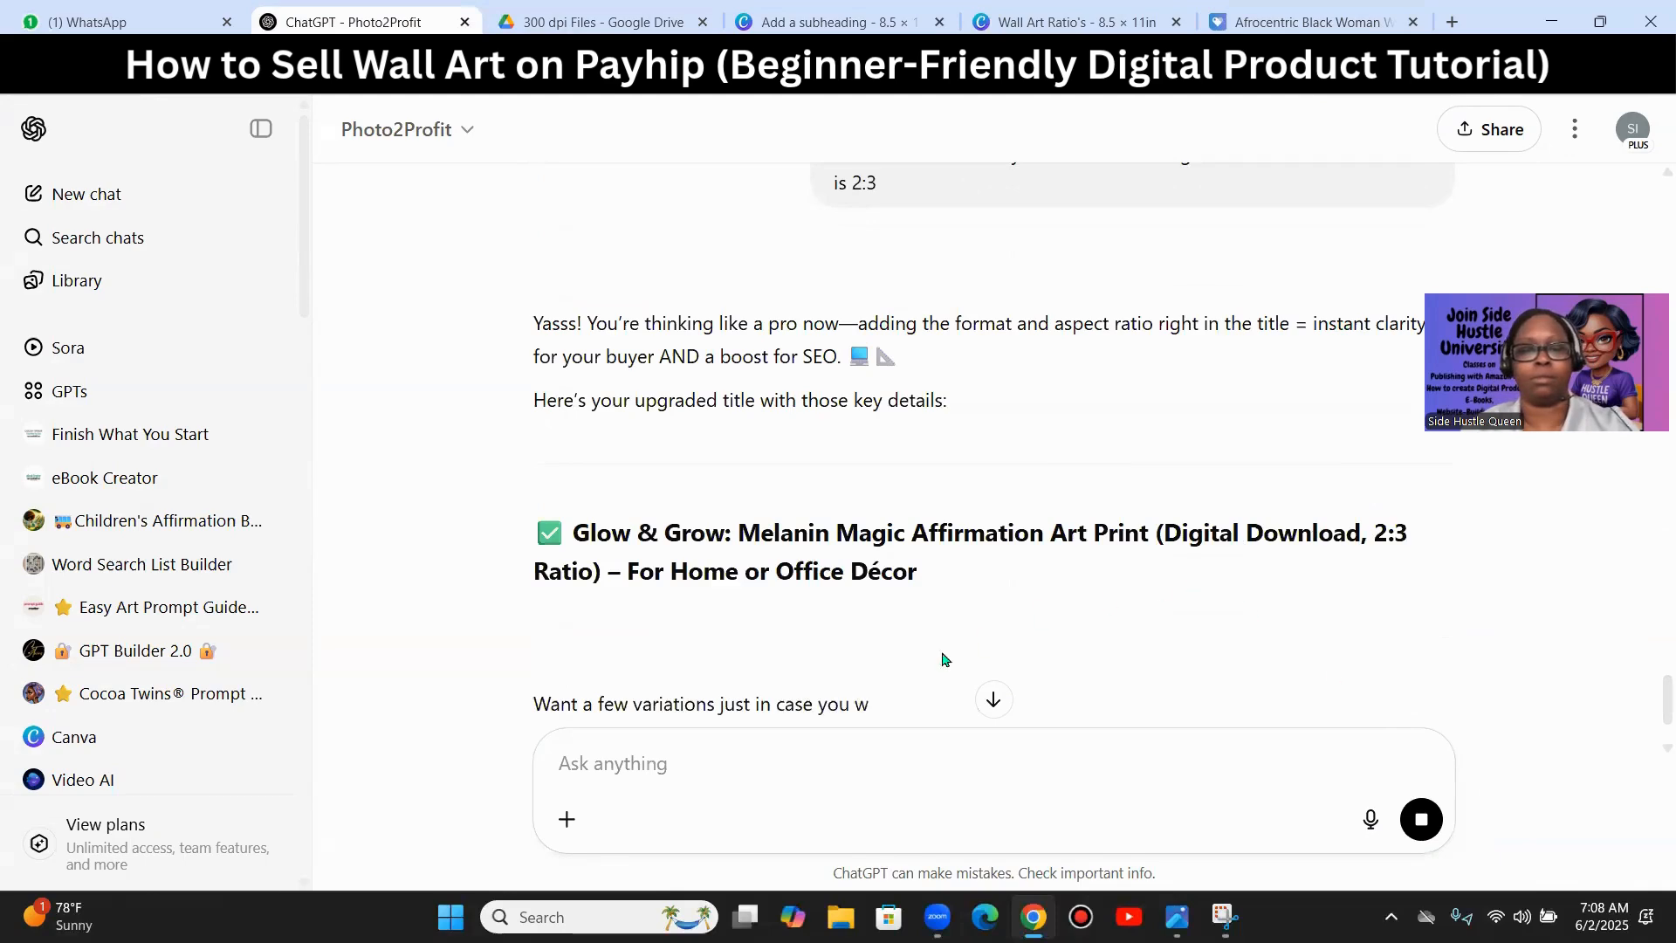
- Read through the suggested title variations and ask ChatGPT "which one do you think is the best"
{"action": "scroll", "coordinate": [1052, 581], "scroll_direction": "down", "scroll_amount": 3}
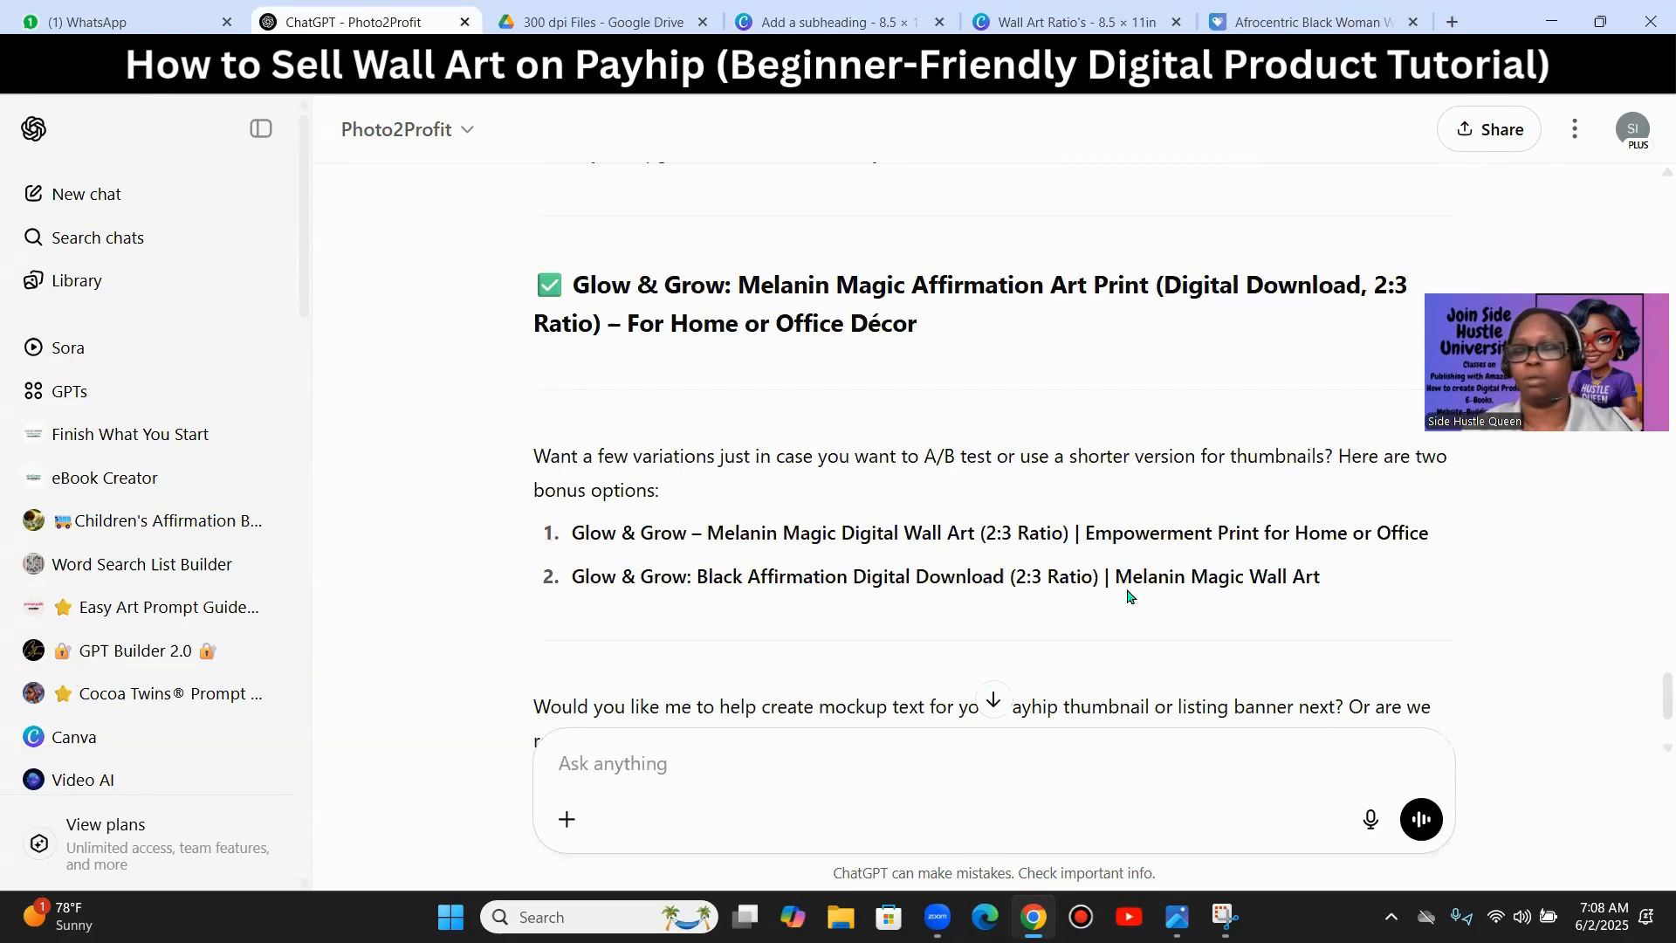
{"action": "left_click_drag", "start_coordinate": [1320, 578], "coordinate": [567, 591]}
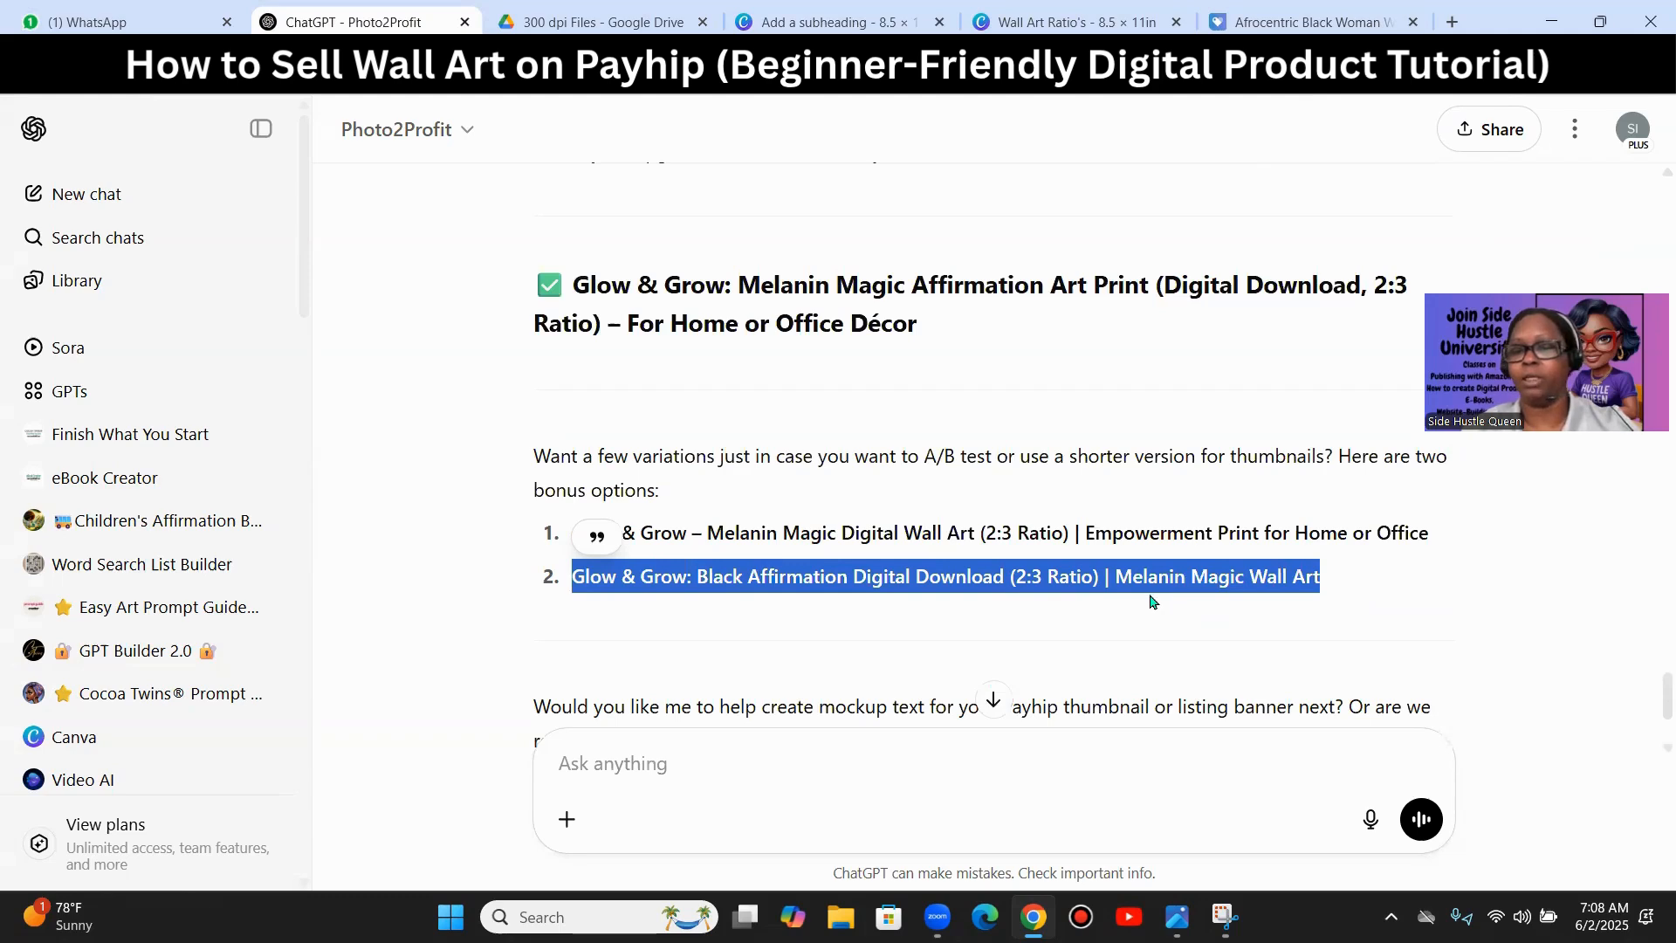
{"action": "scroll", "coordinate": [1000, 572], "scroll_direction": "down", "scroll_amount": 3}
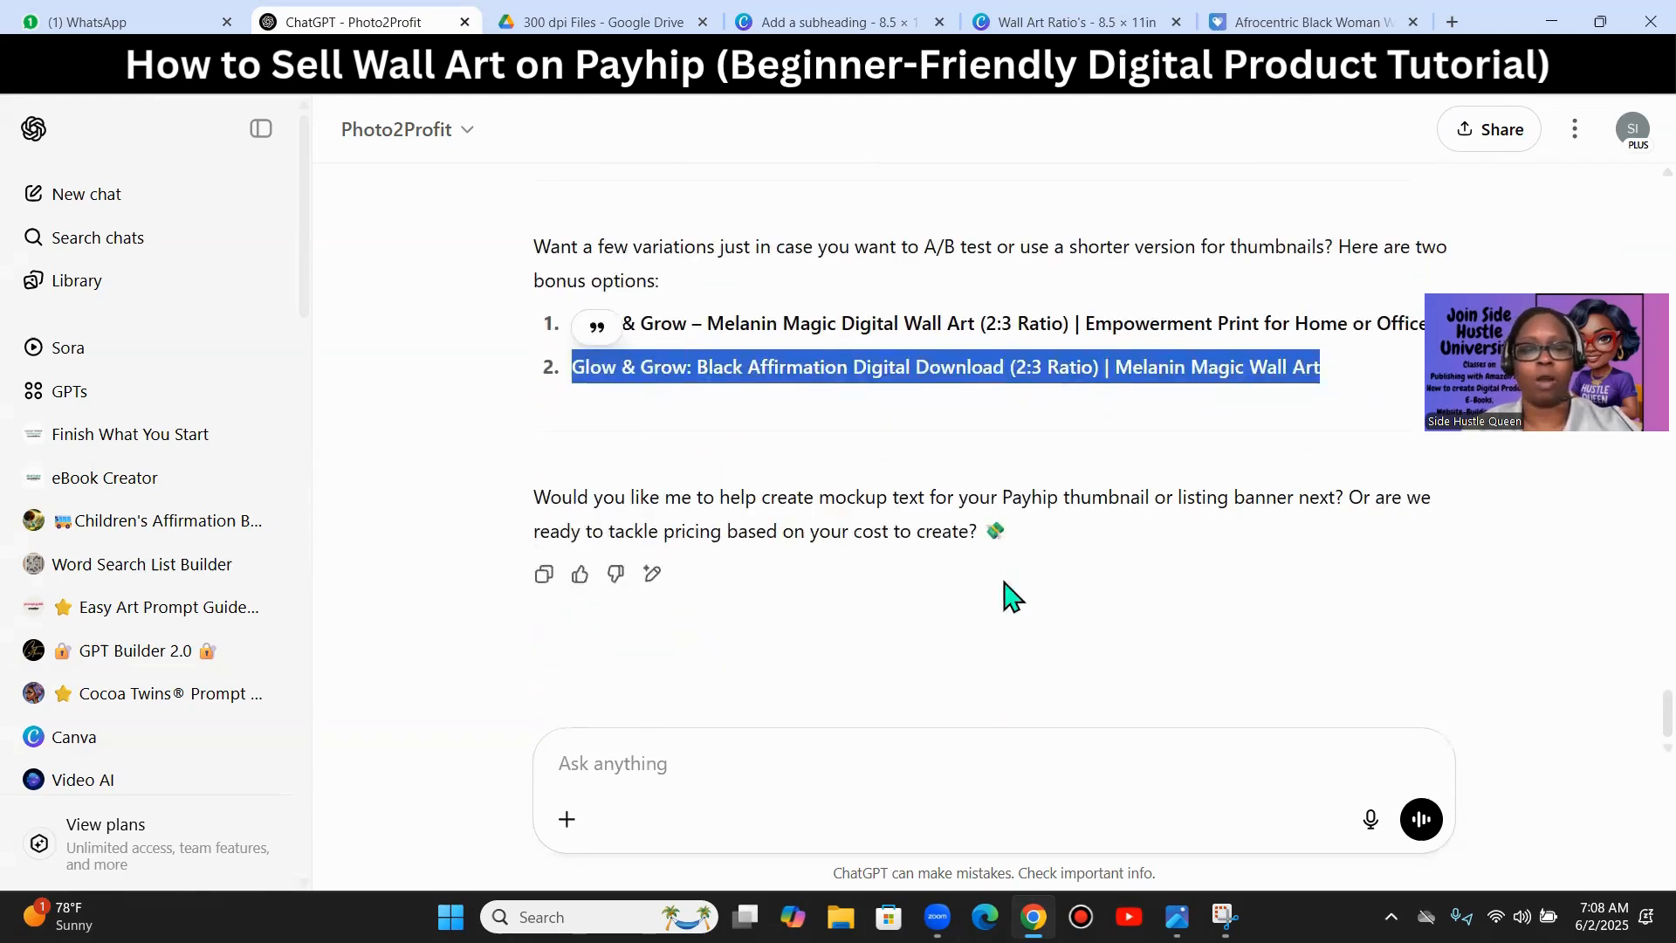
{"action": "left_click", "coordinate": [570, 766]}
{"action": "type", "text": "which one "}
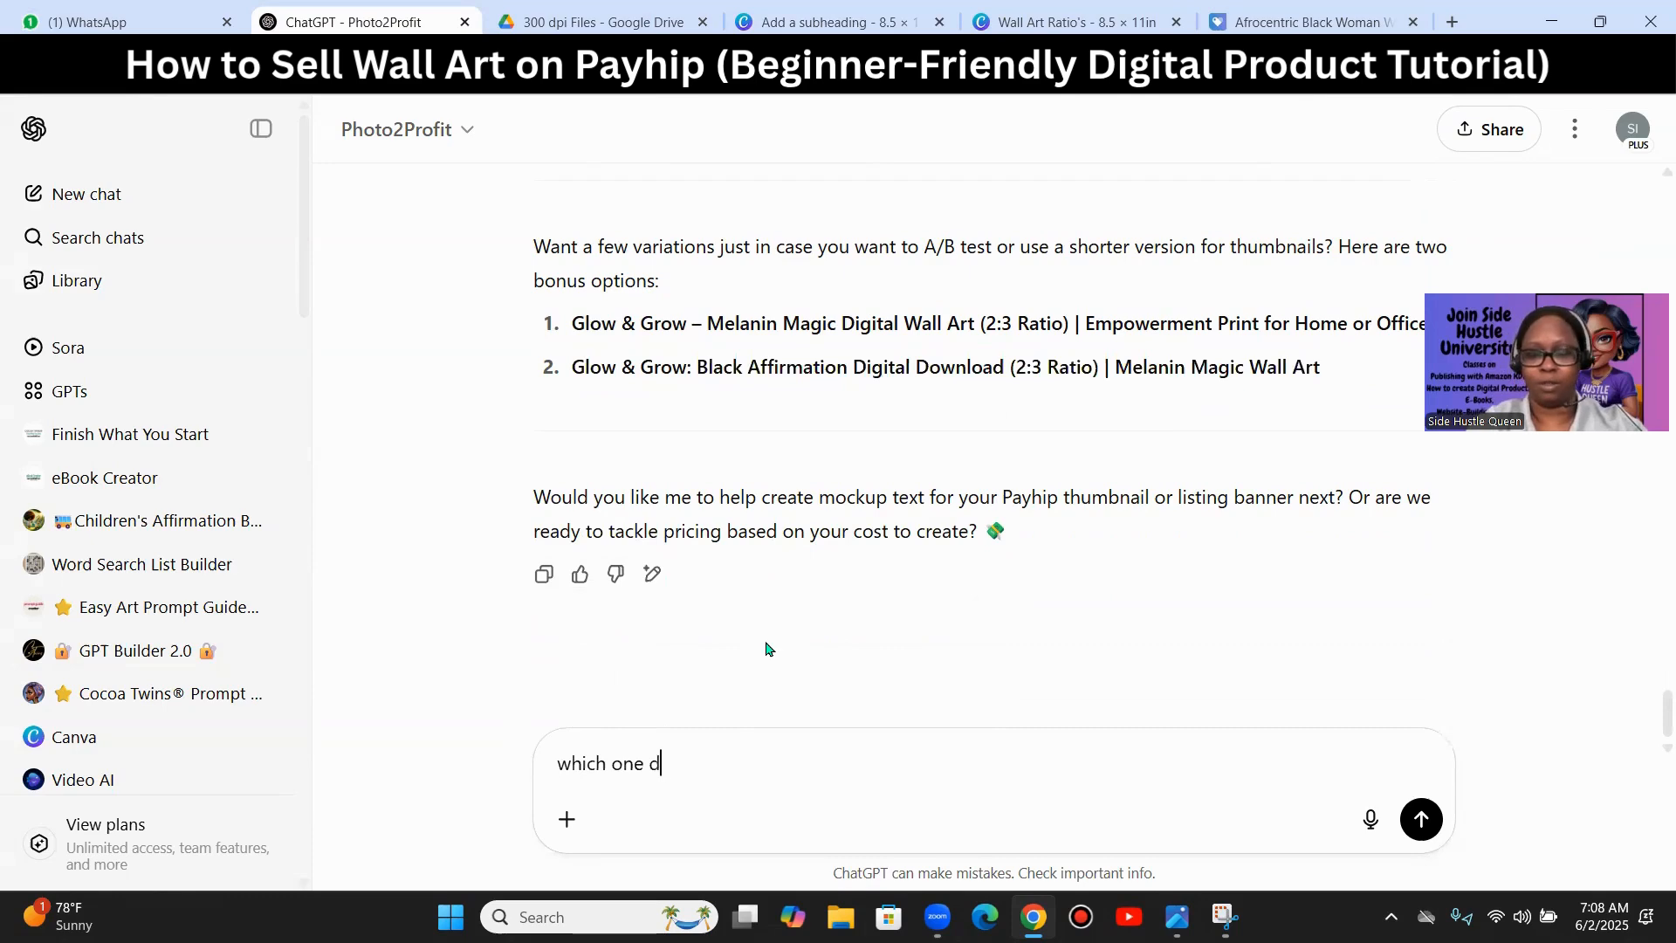
{"action": "type", "text": "do you think is the be"}
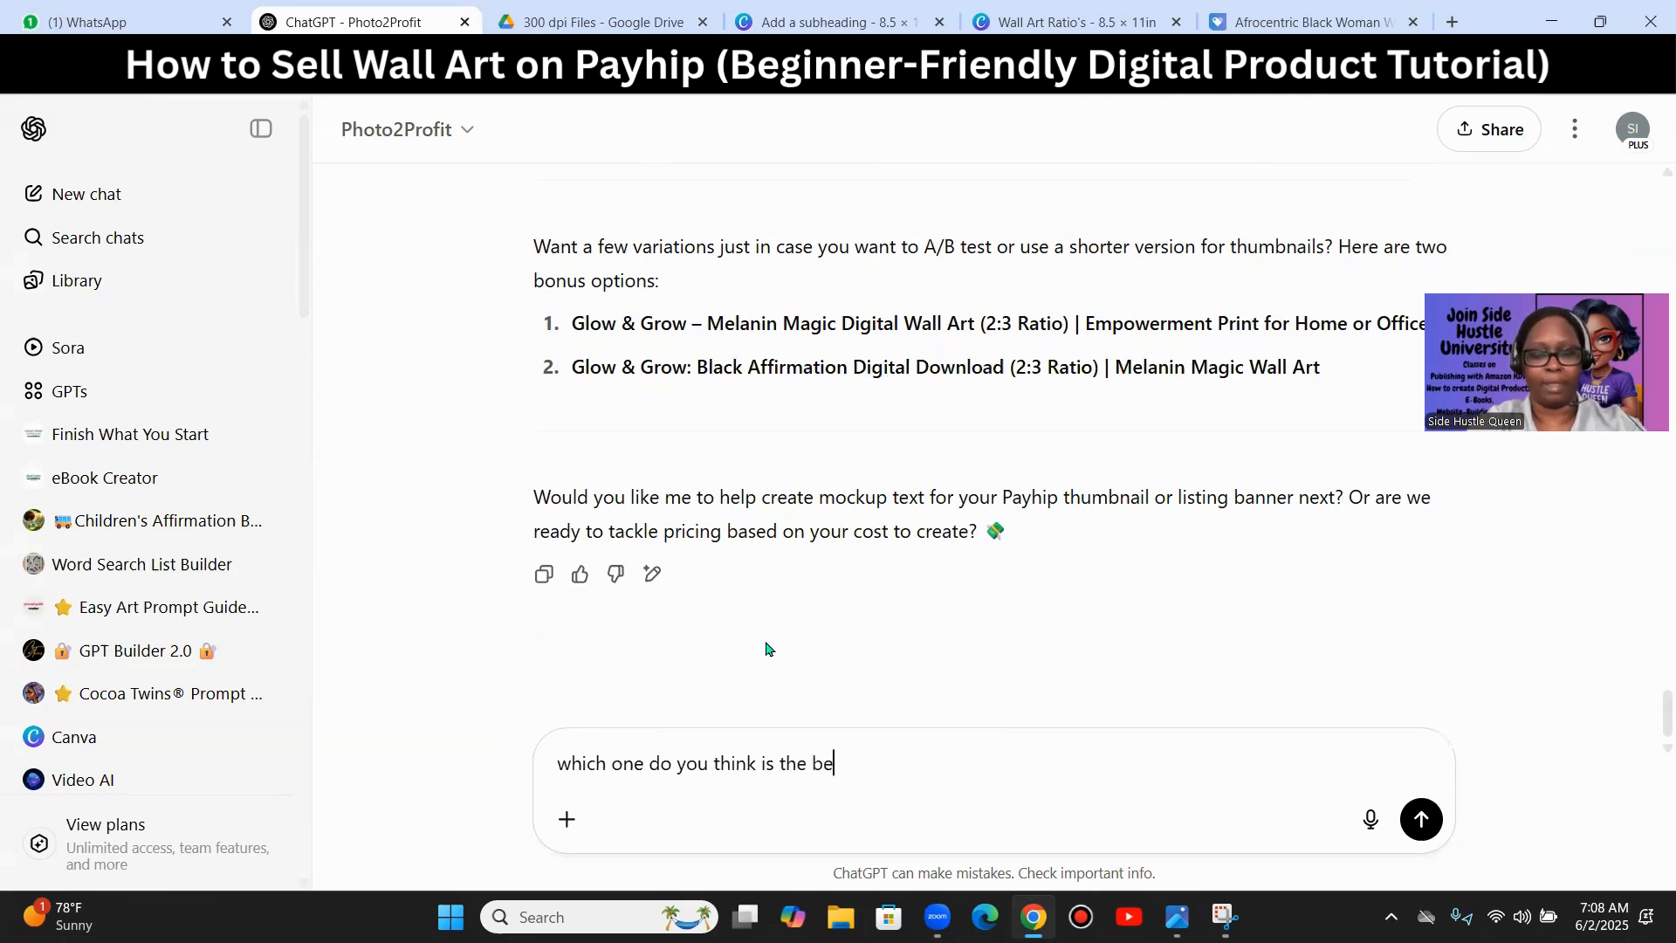
{"action": "type", "text": "st"}
{"action": "key", "text": "Return"}
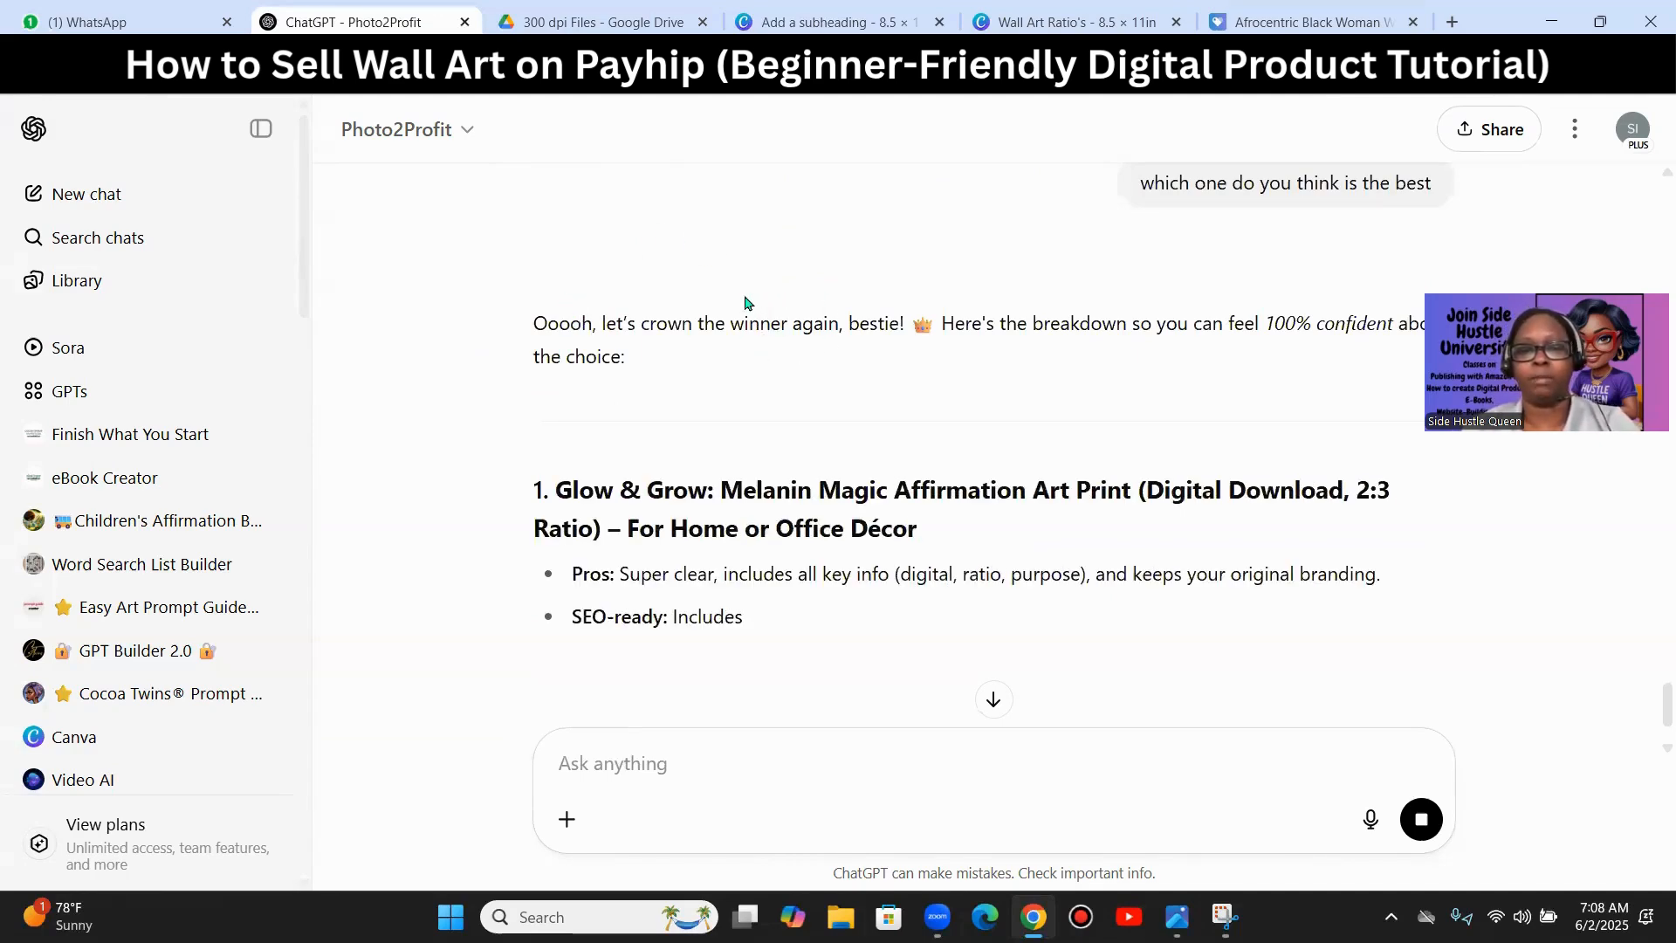
- Review ChatGPT's comparison and copy option 1, "Glow & Grow: Melanin Magic Affirmation Art Print (Digital Download, 2:3 Ratio) – For Home or Office Décor"
{"action": "scroll", "coordinate": [757, 306], "scroll_direction": "down", "scroll_amount": 1}
{"action": "scroll", "coordinate": [757, 306], "scroll_direction": "down", "scroll_amount": 3}
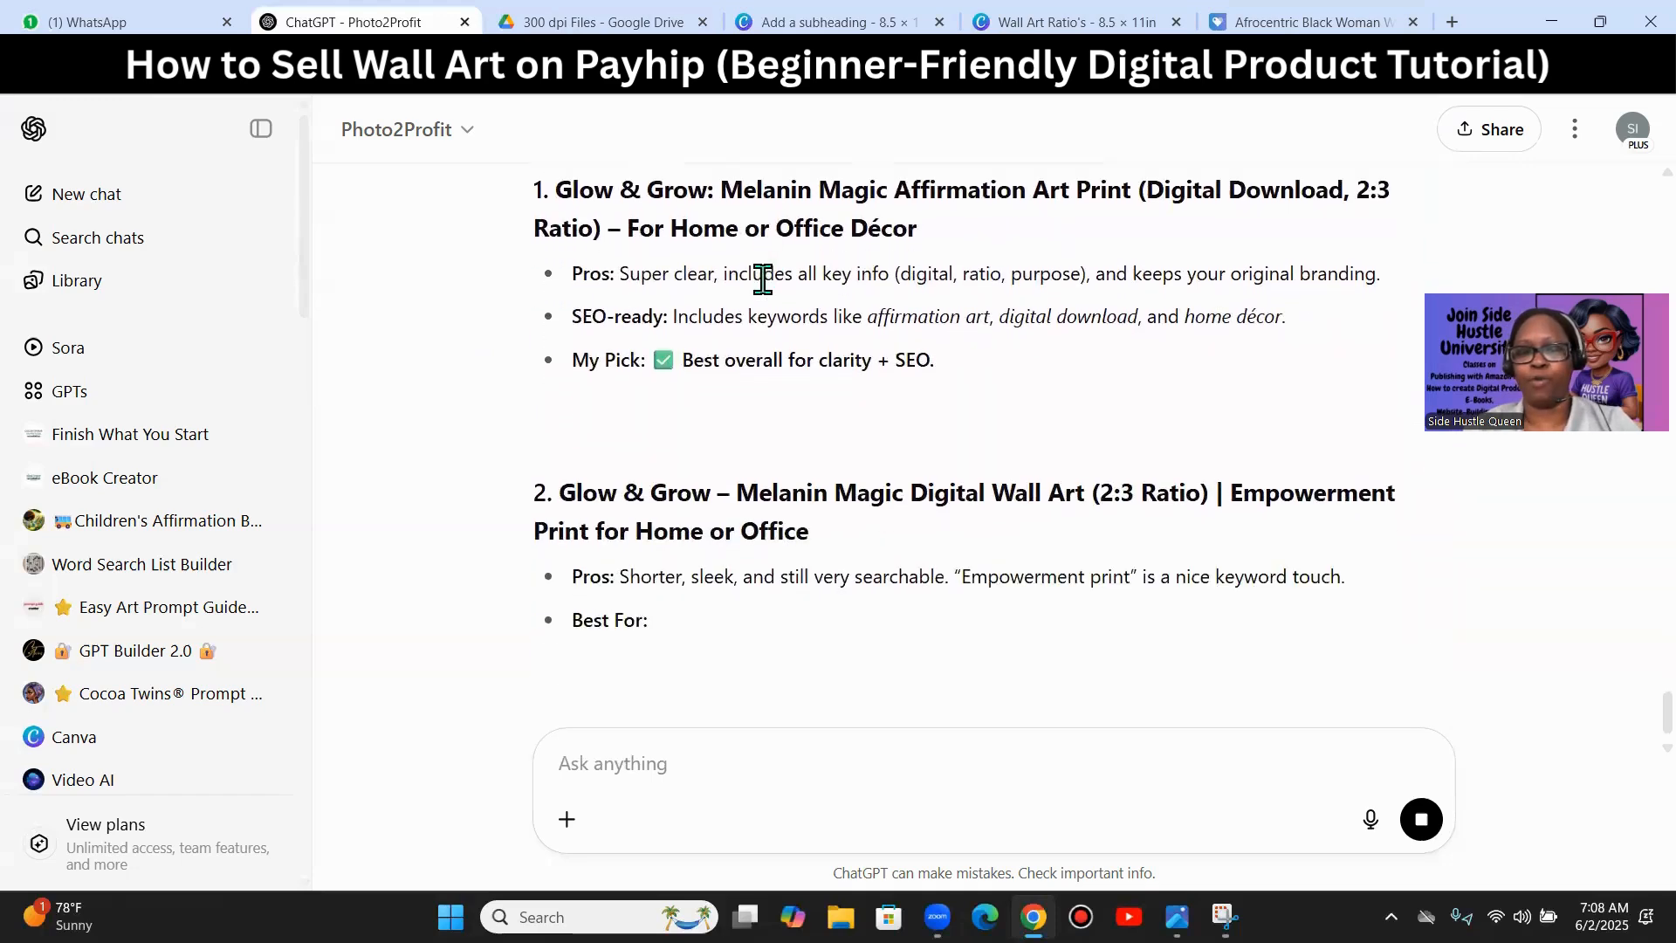
{"action": "scroll", "coordinate": [755, 297], "scroll_direction": "down", "scroll_amount": 5}
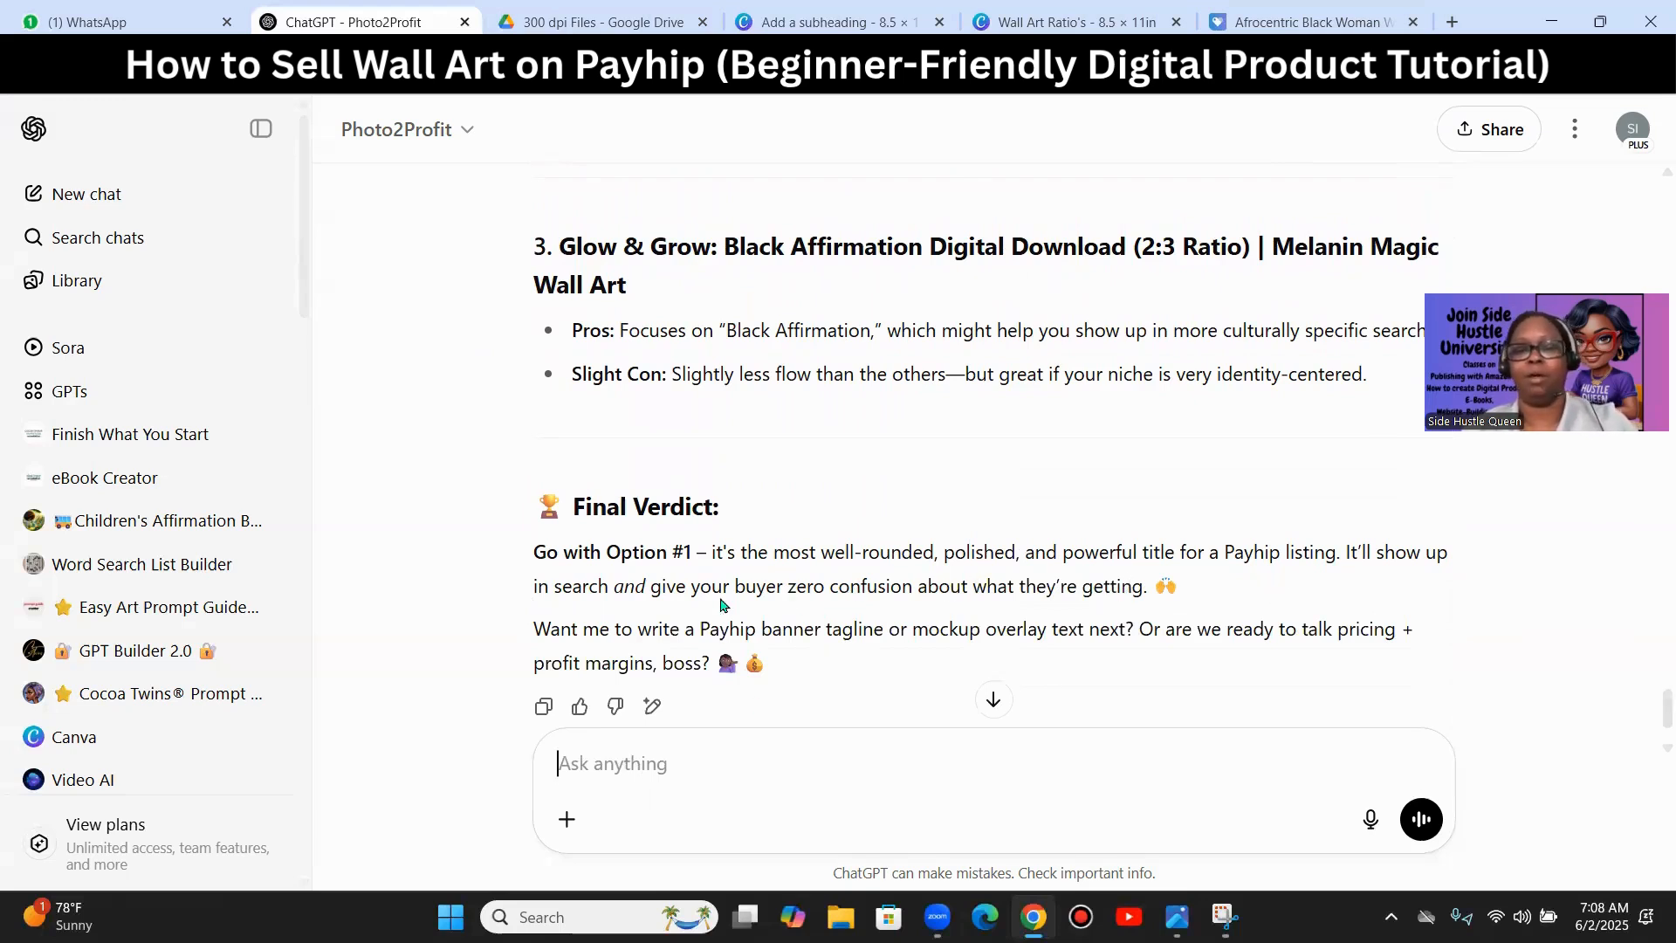
{"action": "scroll", "coordinate": [870, 615], "scroll_direction": "up", "scroll_amount": 10}
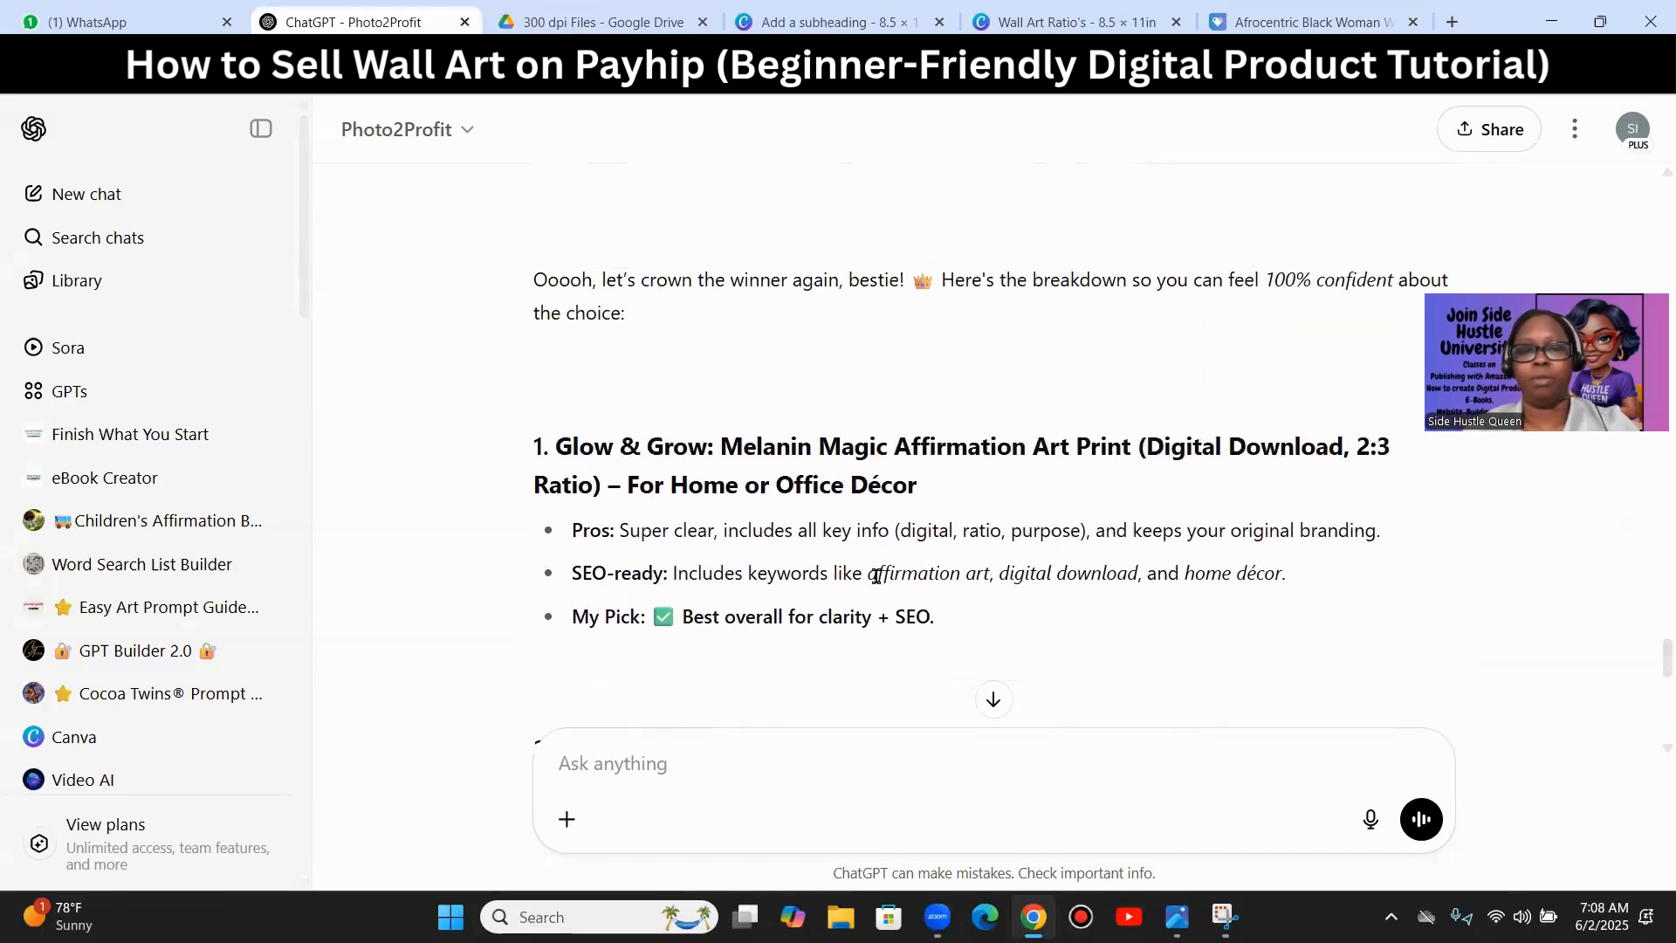
{"action": "left_click_drag", "start_coordinate": [919, 494], "coordinate": [539, 439]}
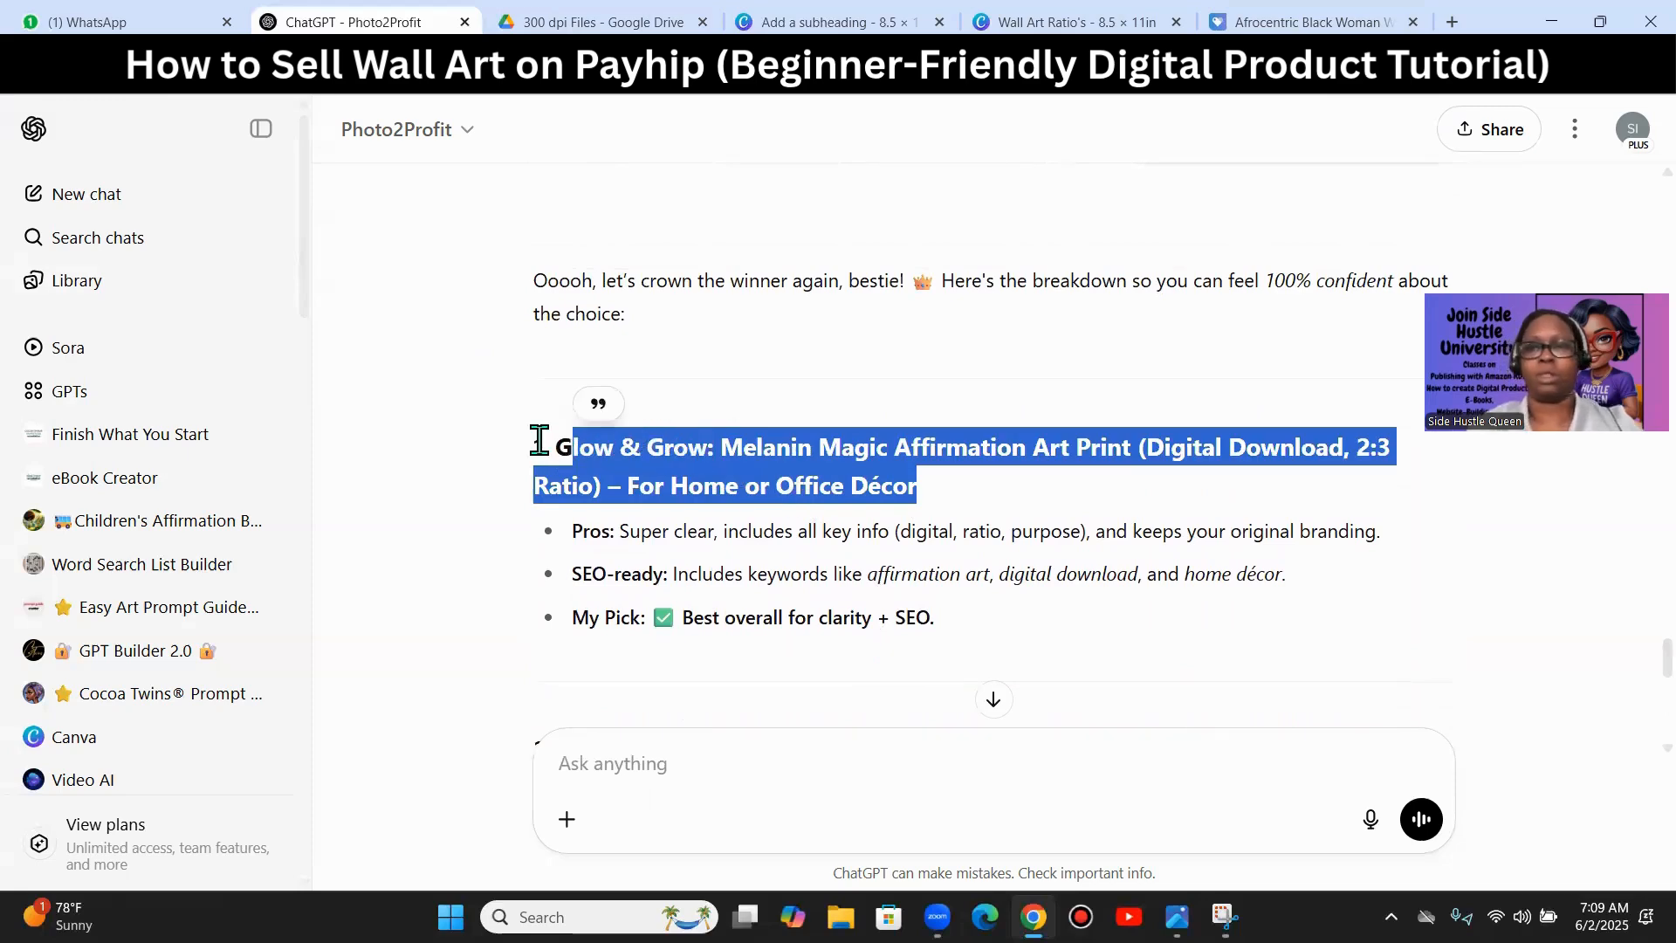
{"action": "left_click", "coordinate": [830, 21]}
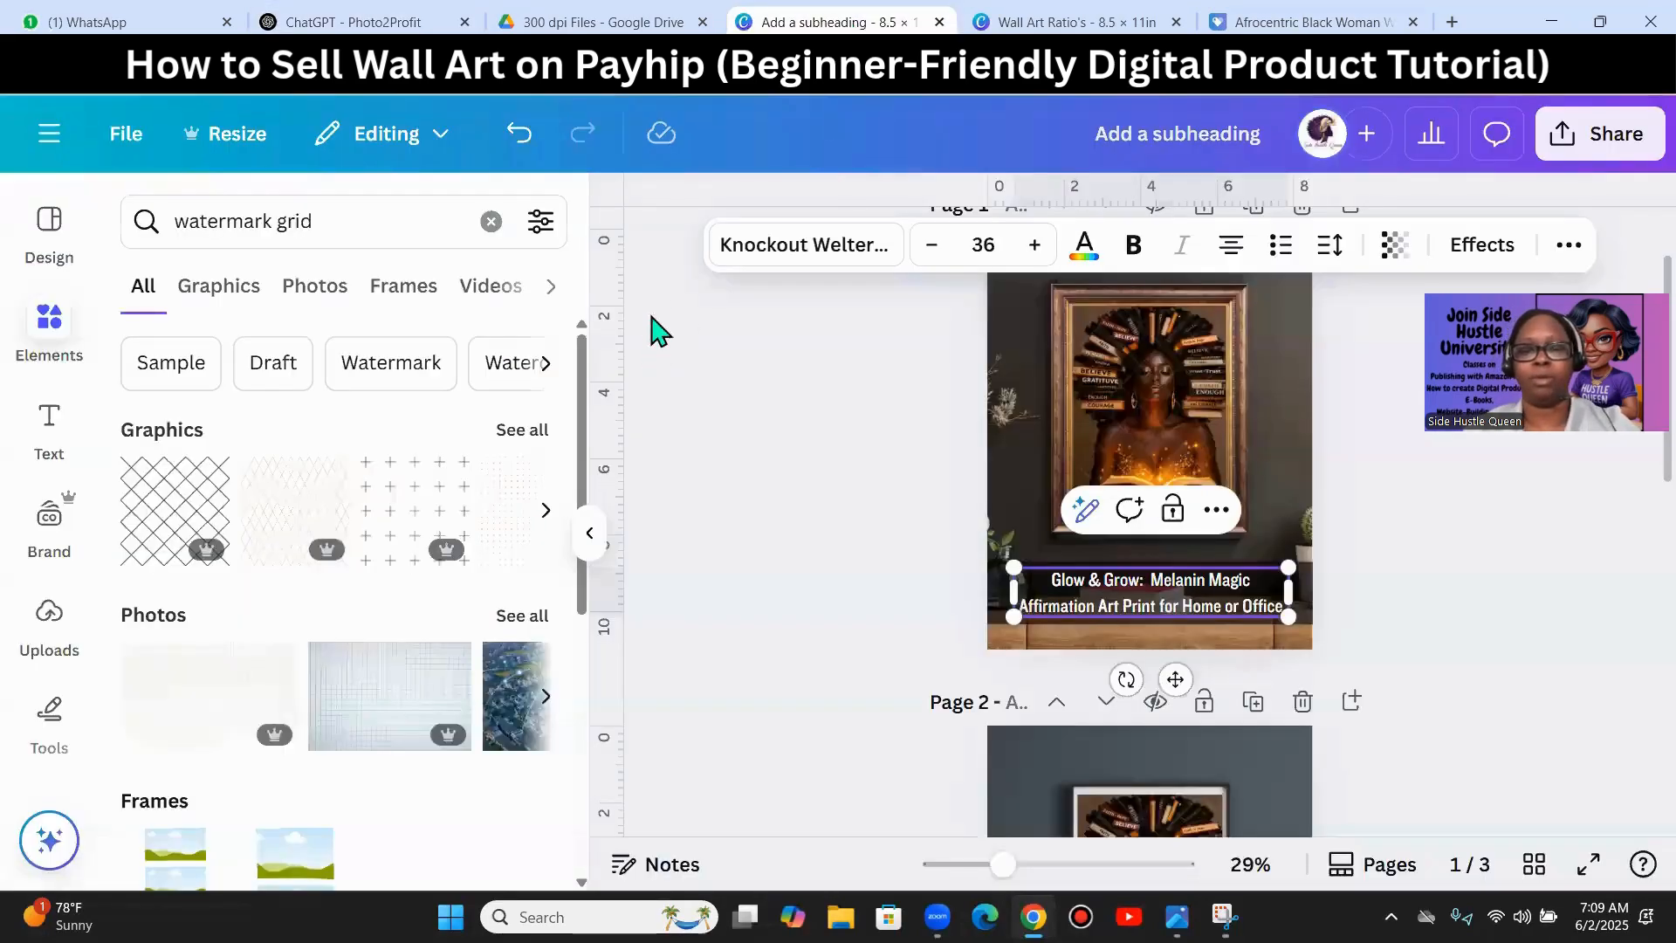
{"action": "left_click", "coordinate": [349, 22]}
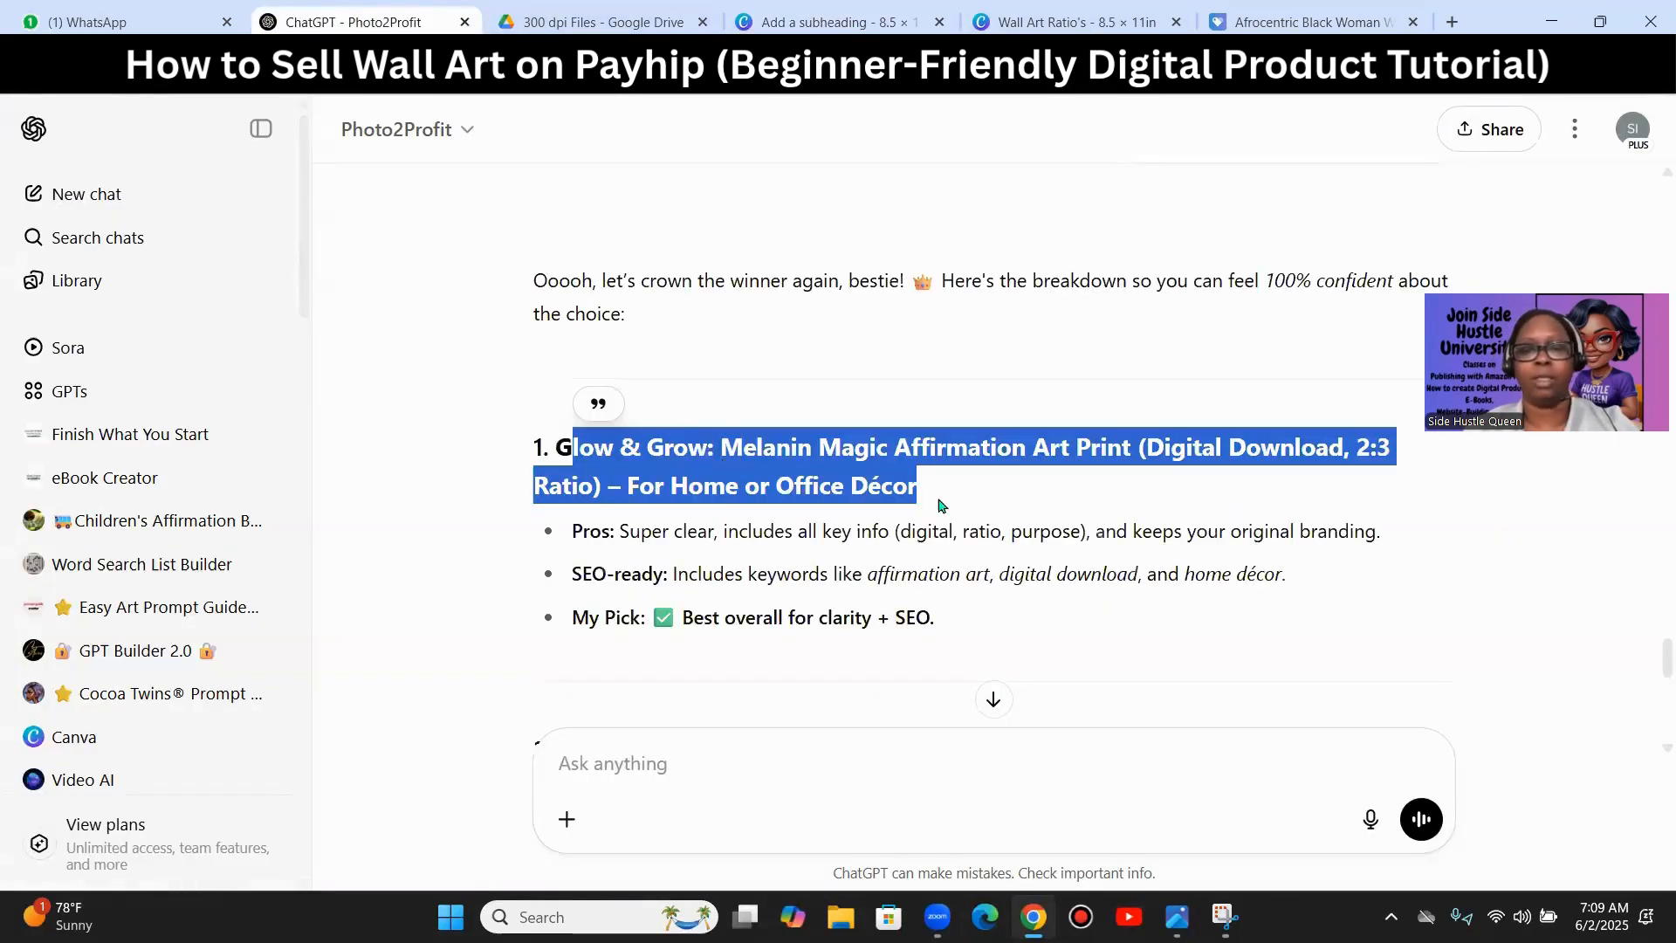
{"action": "left_click_drag", "start_coordinate": [945, 500], "coordinate": [554, 455]}
{"action": "key", "text": "ctrl+c"}
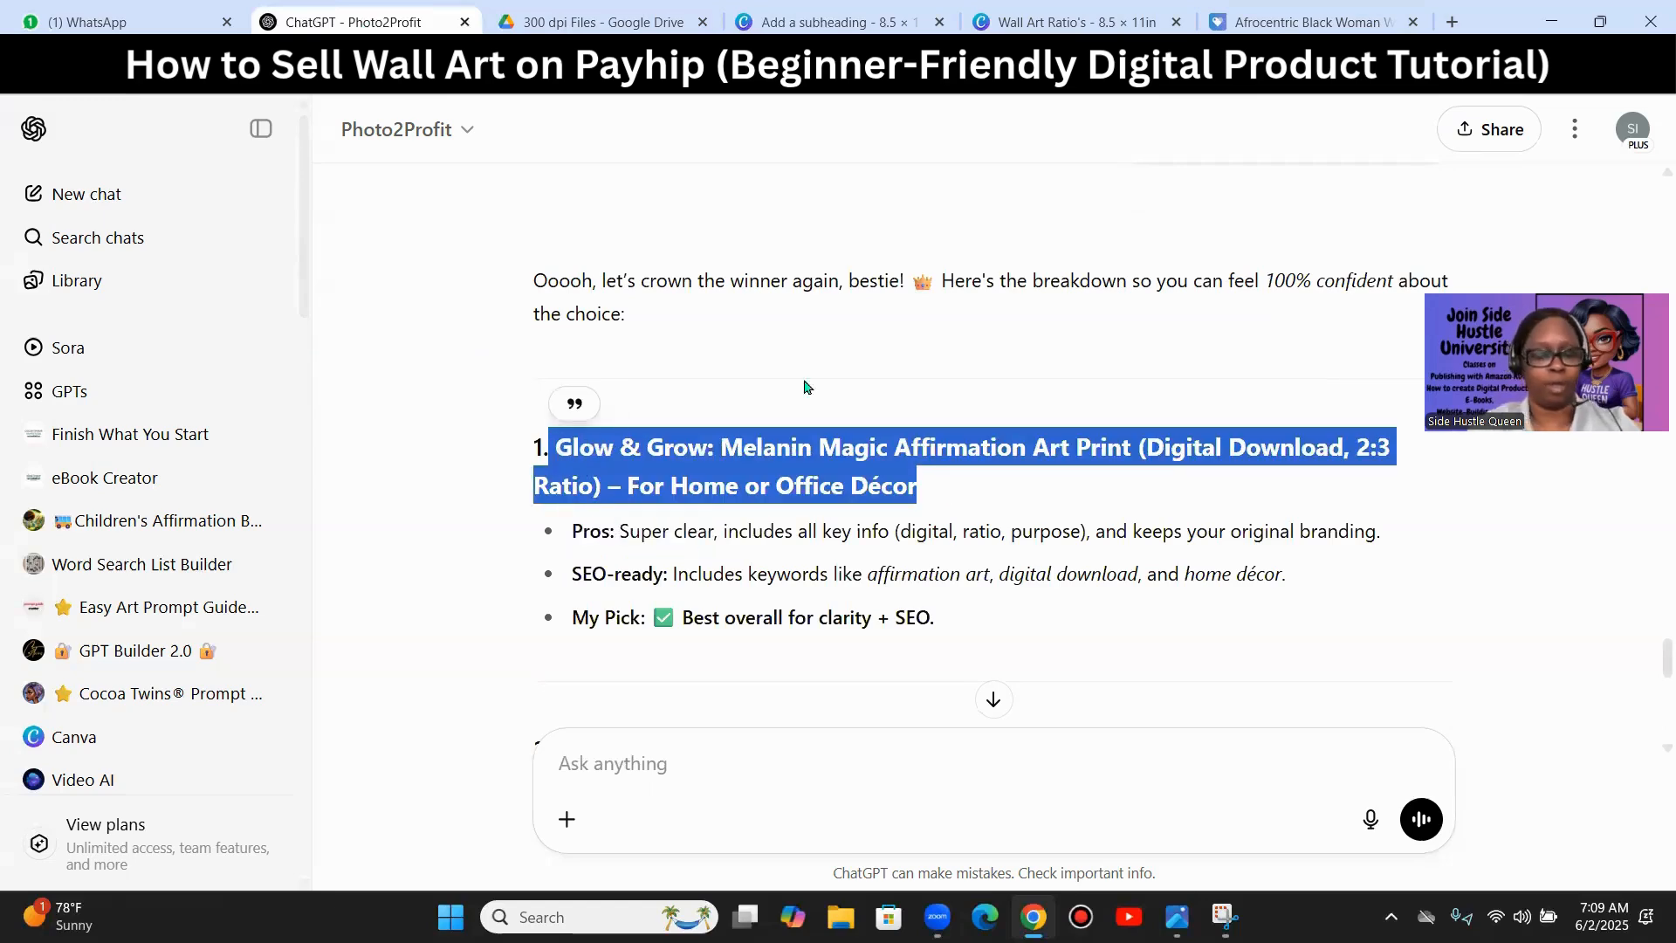
- Switch to the Canva mockup design and replace the page 1 title text with the copied digital download title
{"action": "left_click", "coordinate": [825, 22]}
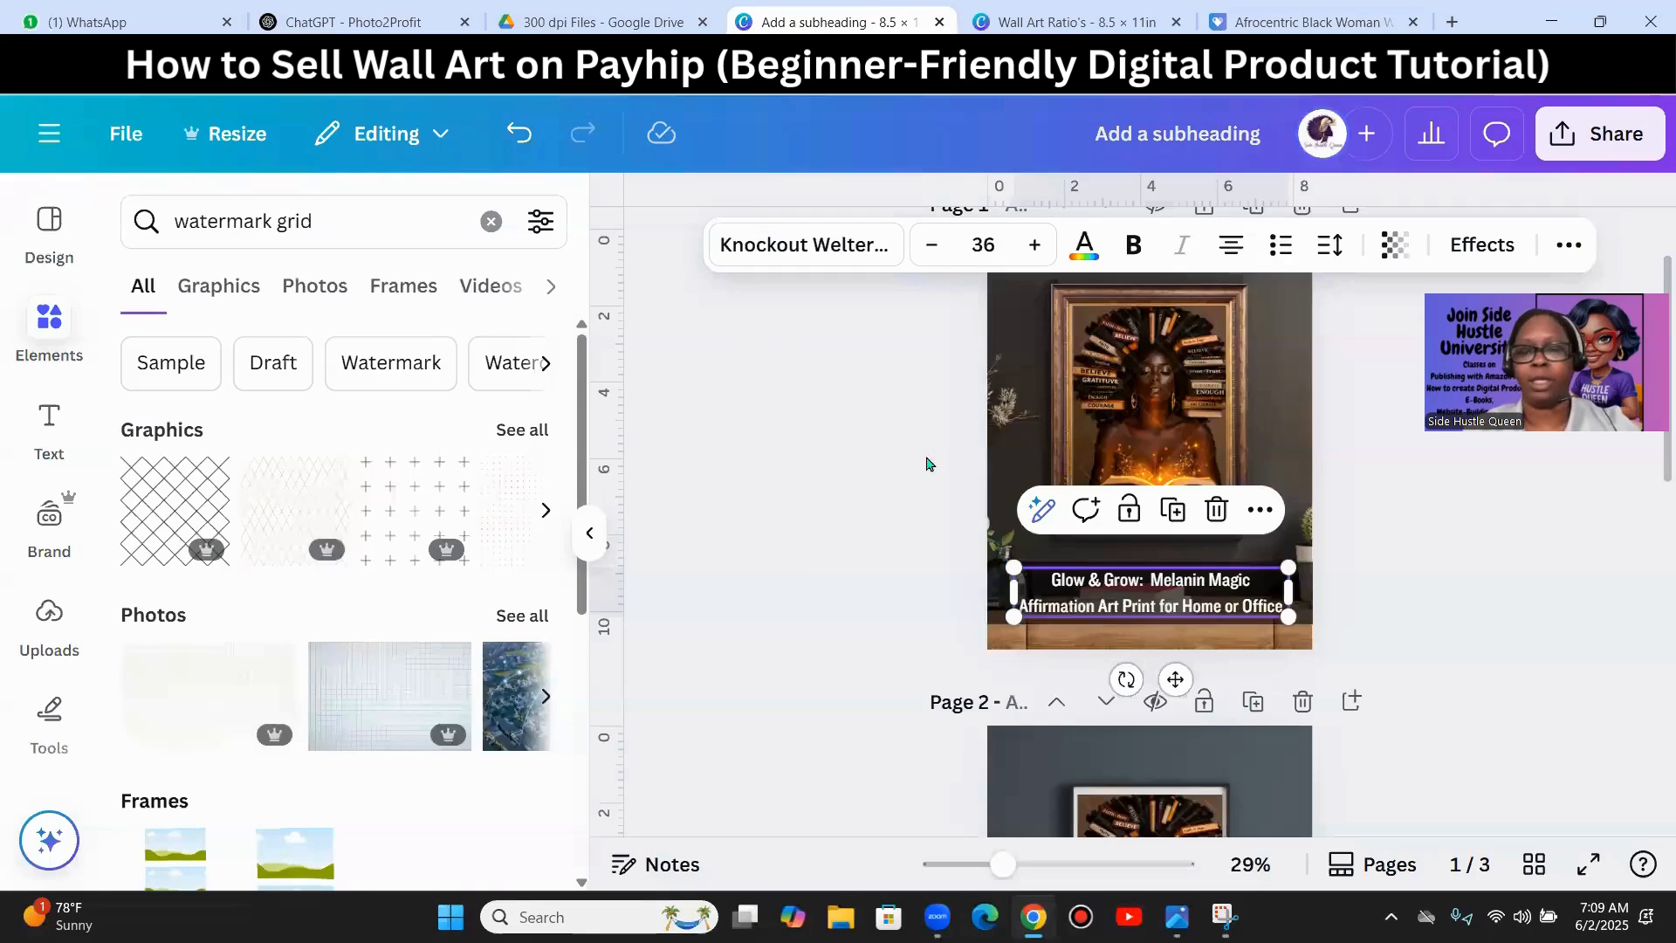
{"action": "double_click", "coordinate": [1202, 604]}
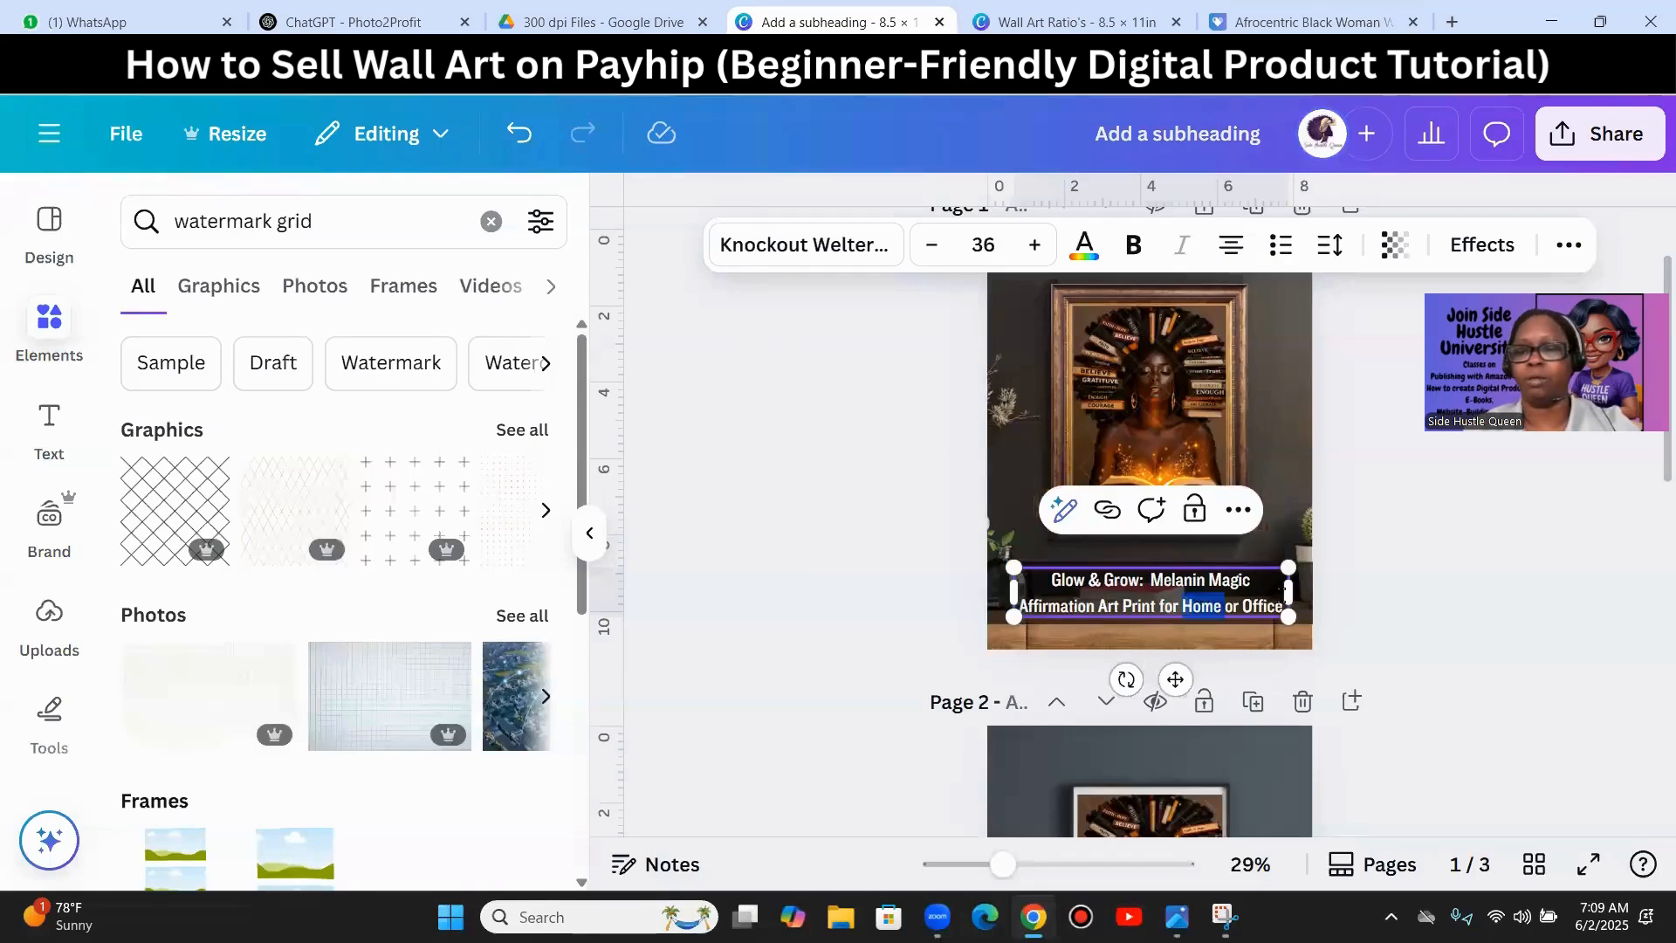
{"action": "left_click_drag", "start_coordinate": [1283, 595], "coordinate": [968, 550]}
{"action": "key", "text": "ctrl+v"}
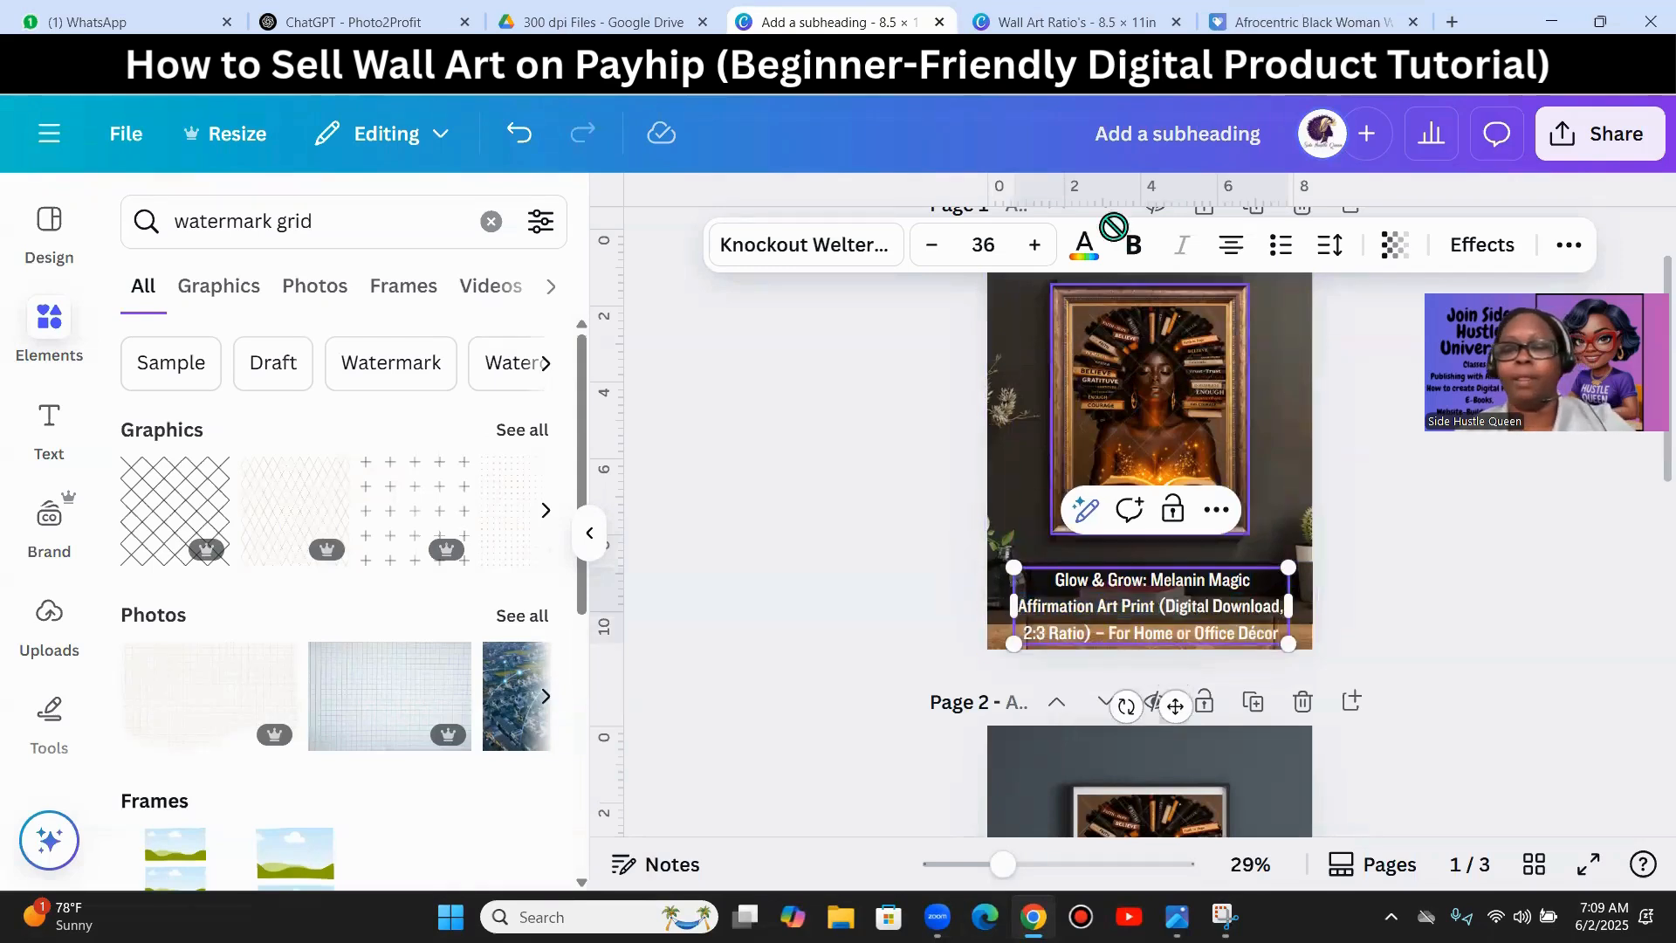
- Set the page 1 title's font size to 30 and widen its text box on both sides to nearly the page width
{"action": "left_click", "coordinate": [984, 244]}
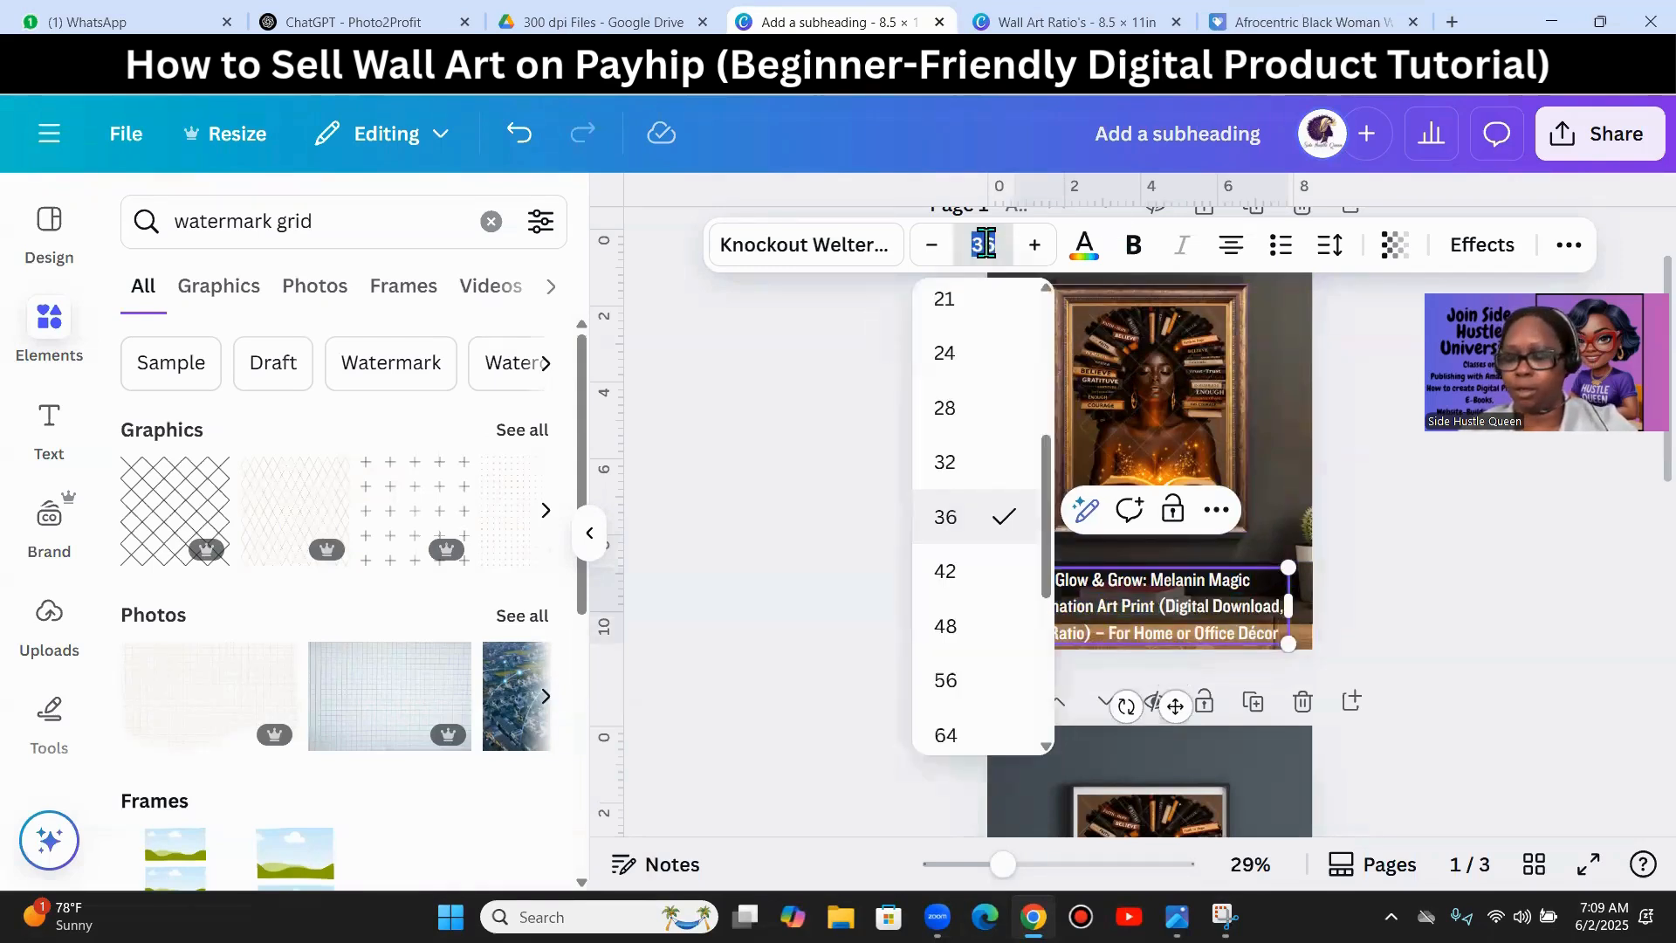
{"action": "type", "text": "30"}
{"action": "key", "text": "Return"}
{"action": "left_click", "coordinate": [1394, 616]}
{"action": "left_click", "coordinate": [1245, 596]}
{"action": "left_click_drag", "start_coordinate": [1295, 600], "coordinate": [1310, 599]}
{"action": "left_click_drag", "start_coordinate": [1013, 599], "coordinate": [993, 590]}
{"action": "left_click", "coordinate": [1399, 559]}
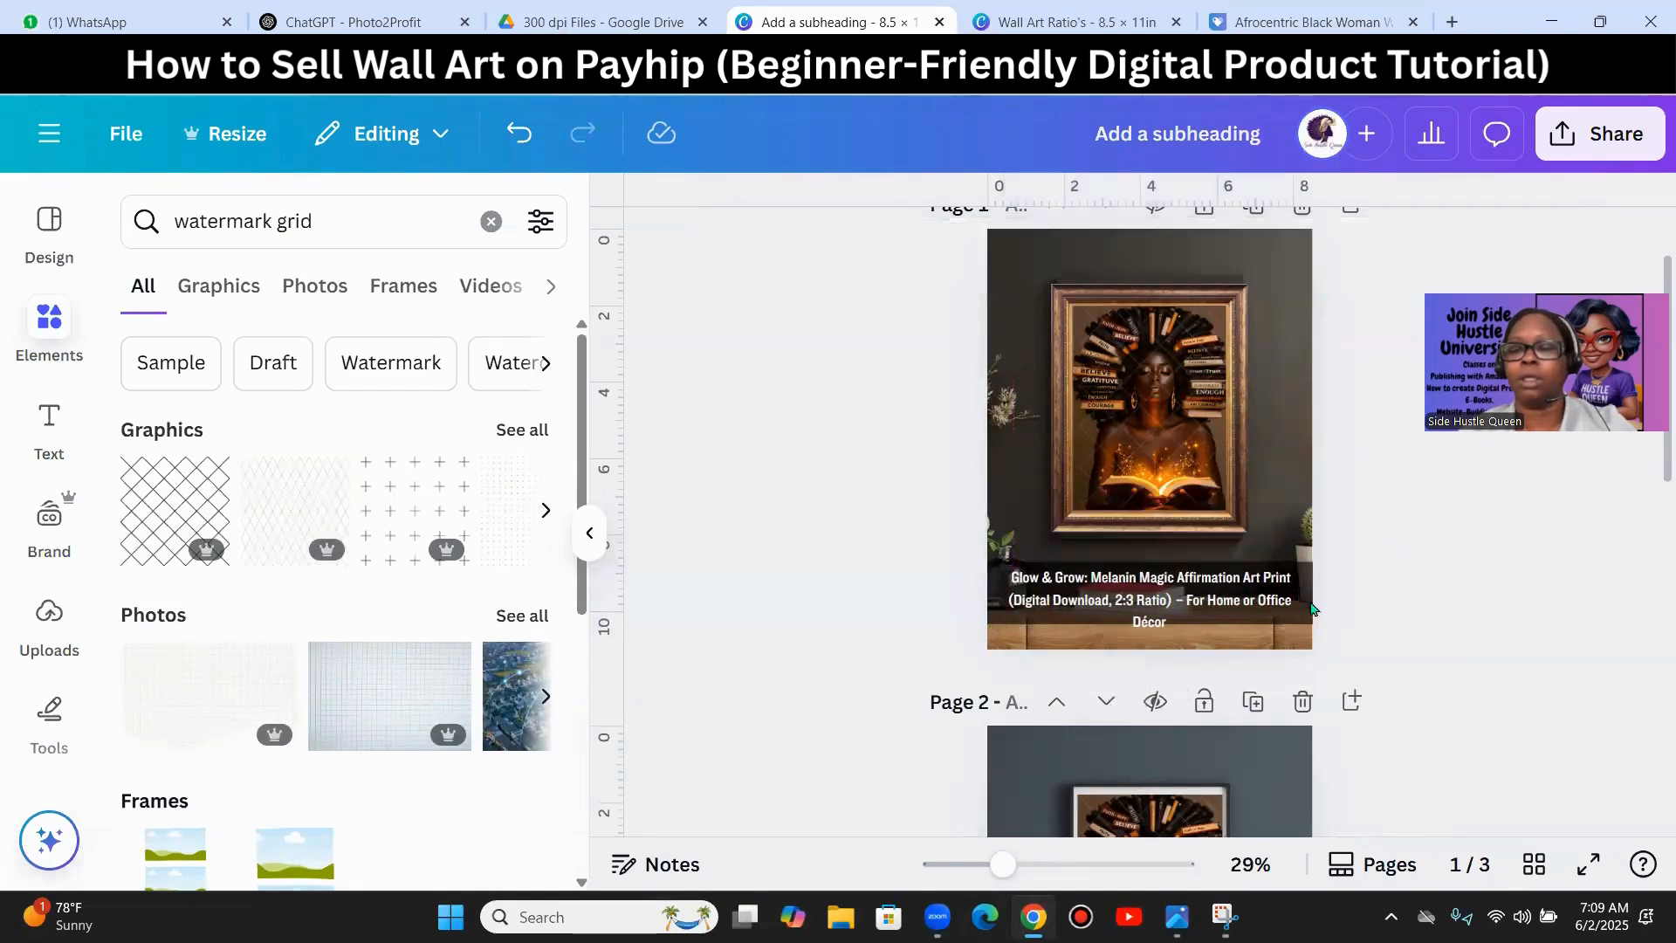
- Extend the dark band behind the page 1 title downward to cover its last line, and nudge the title up slightly
{"action": "left_click", "coordinate": [1153, 621]}
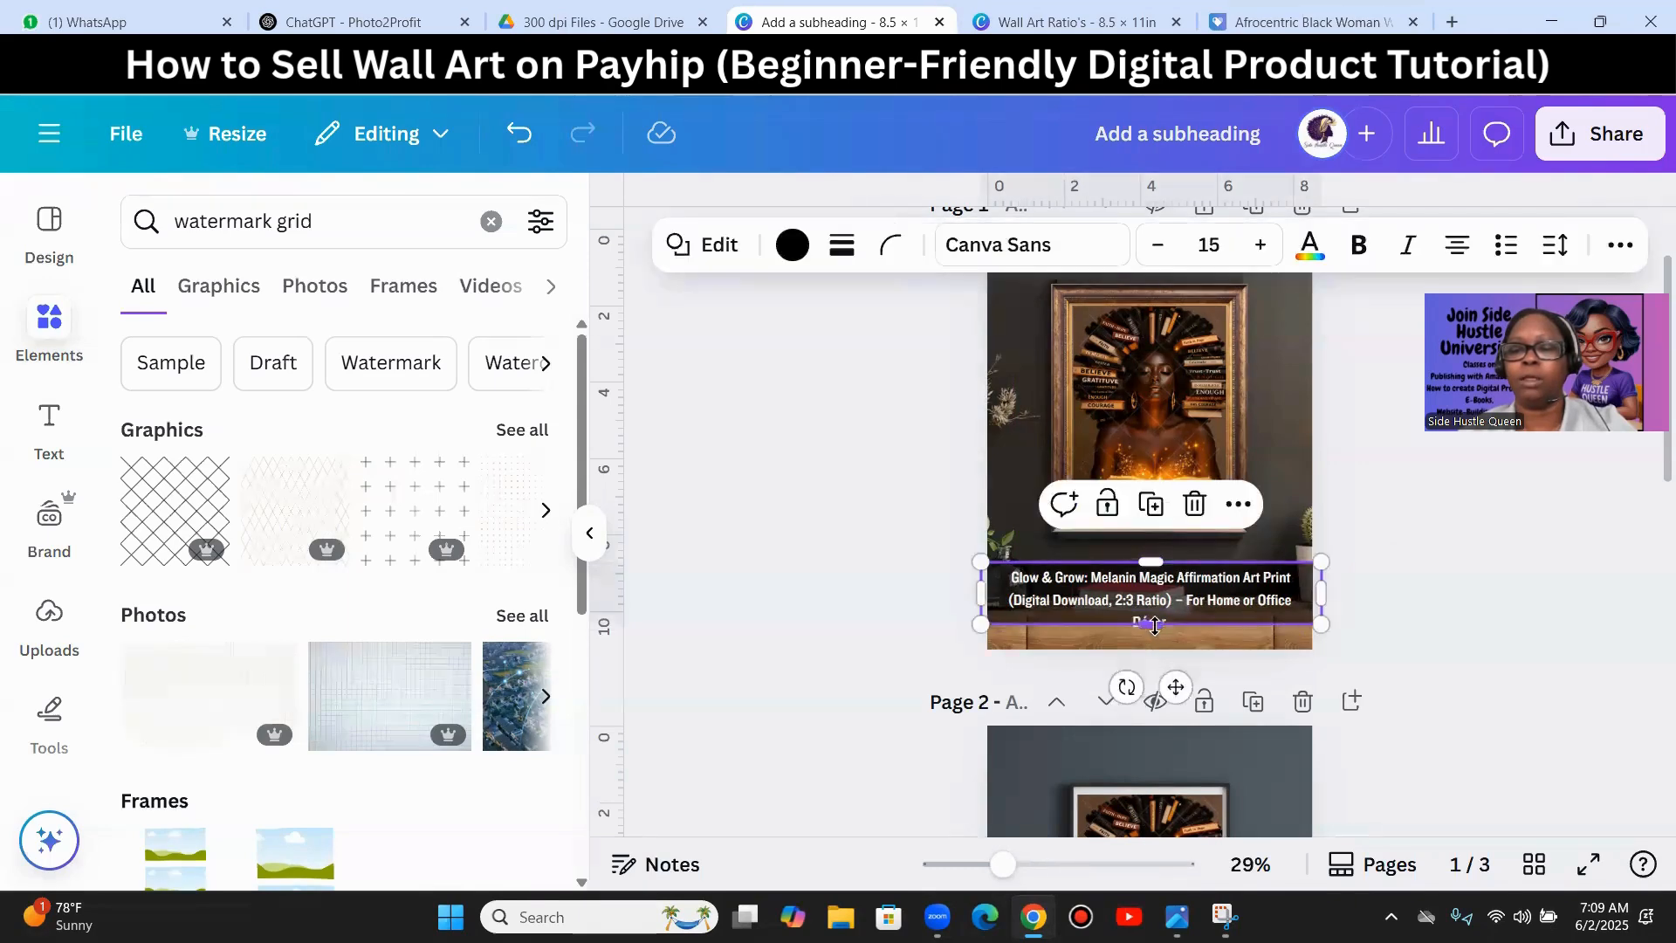
{"action": "left_click_drag", "start_coordinate": [1153, 624], "coordinate": [1150, 642]}
{"action": "left_click", "coordinate": [1478, 618]}
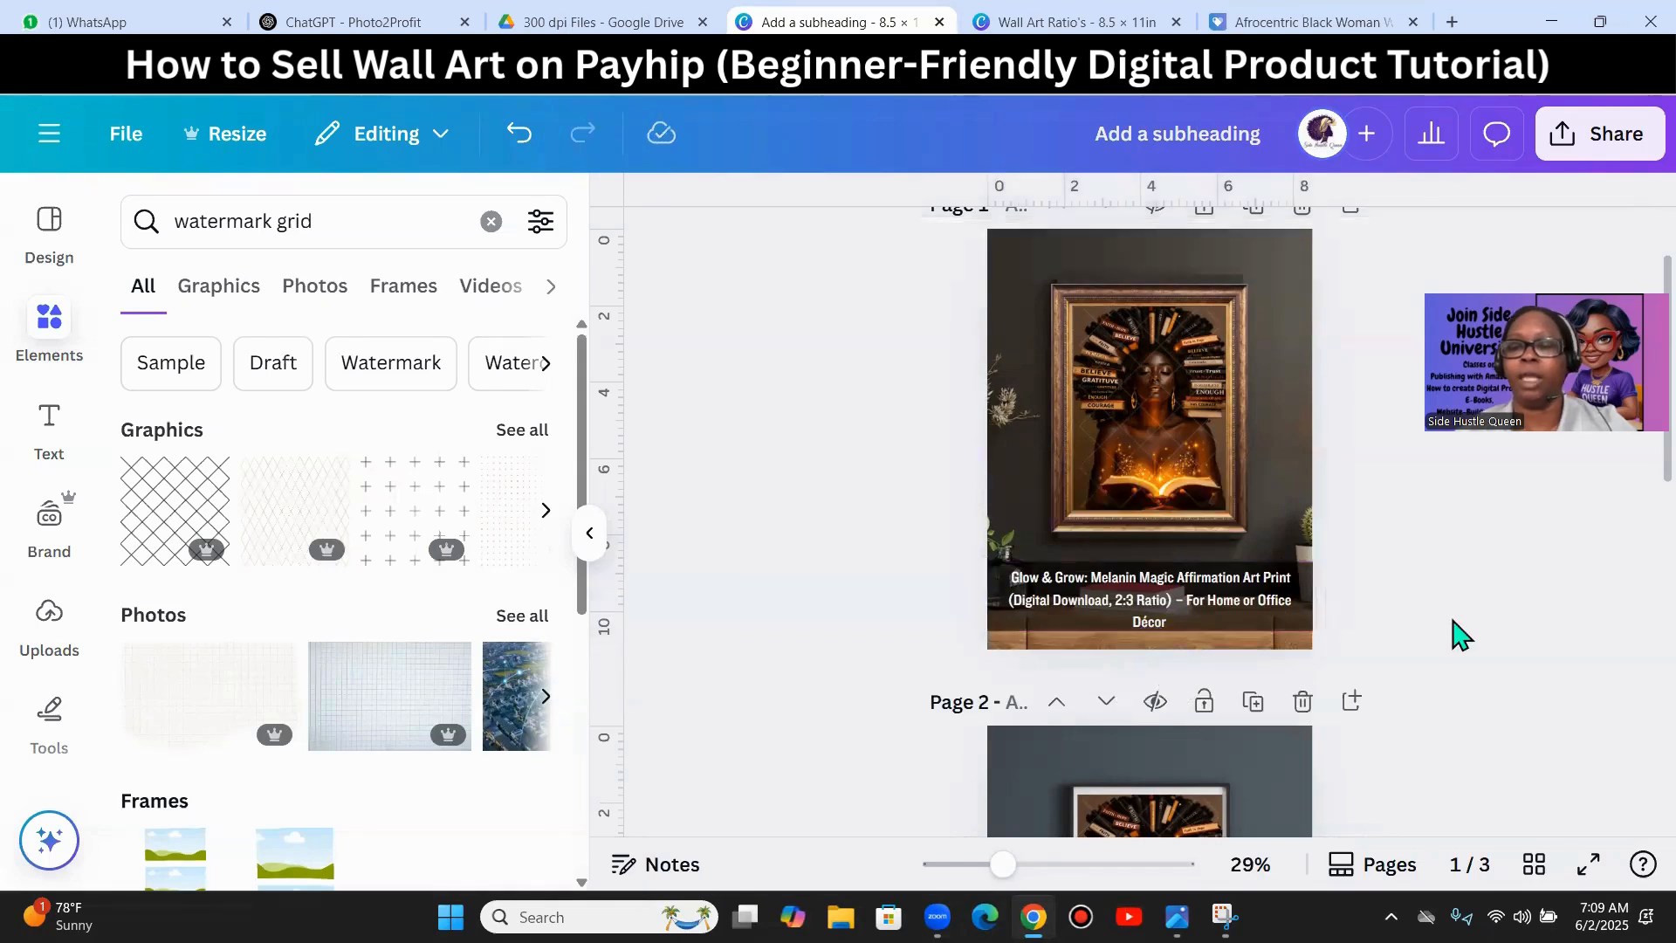
{"action": "left_click", "coordinate": [1180, 595]}
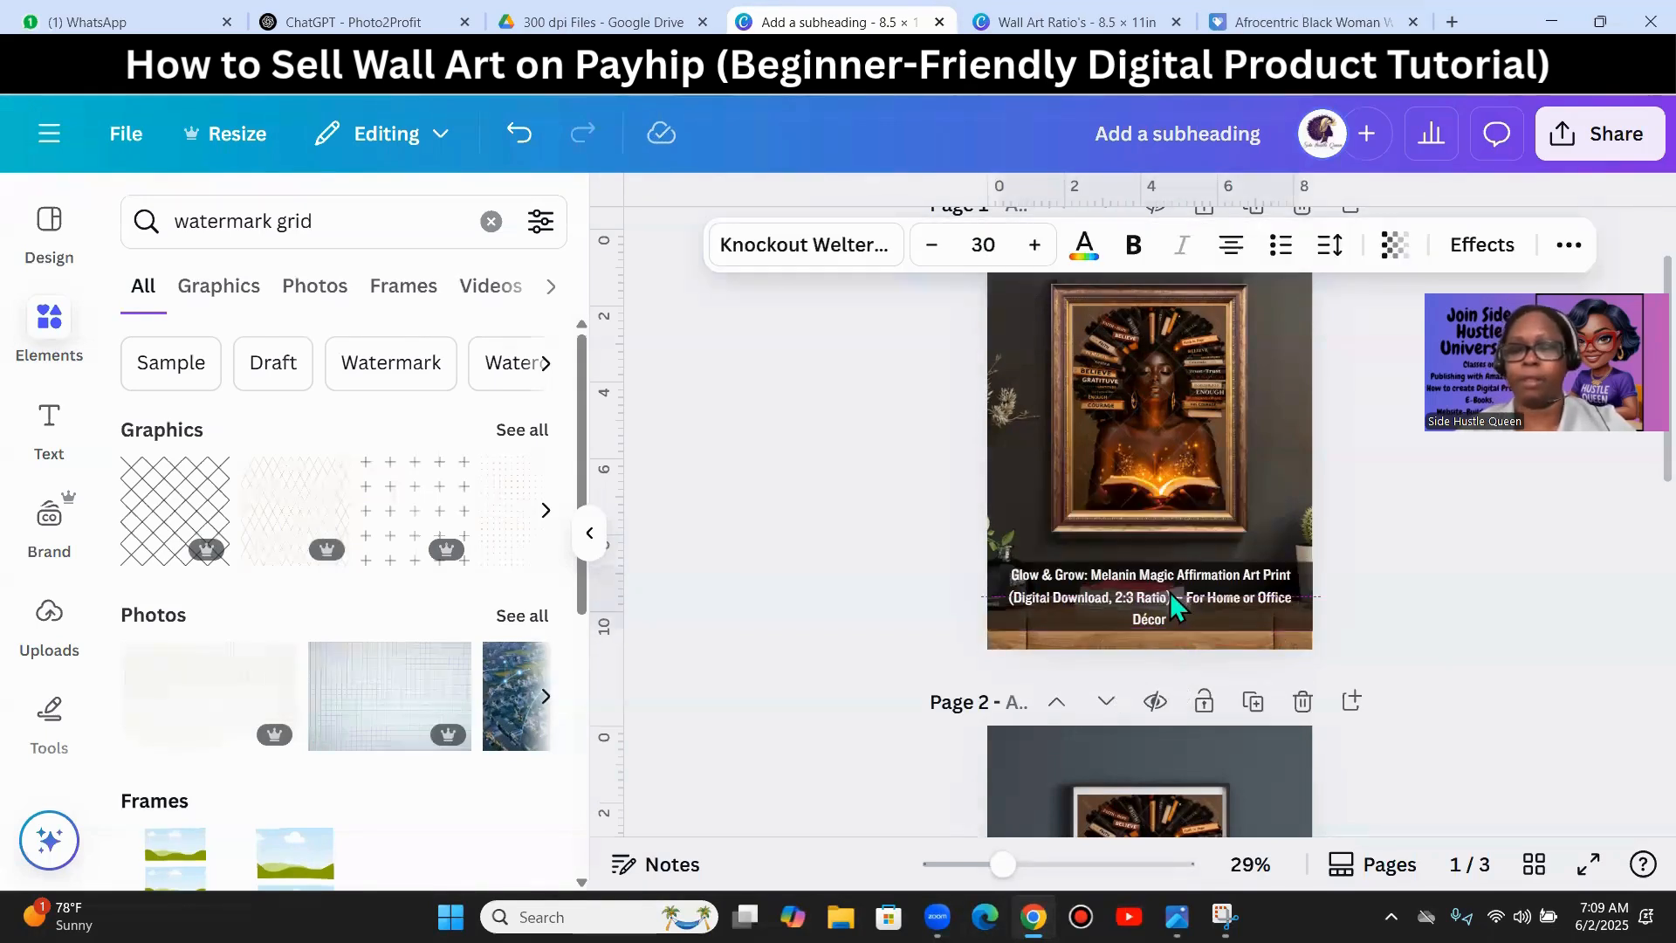
{"action": "left_click", "coordinate": [1466, 668]}
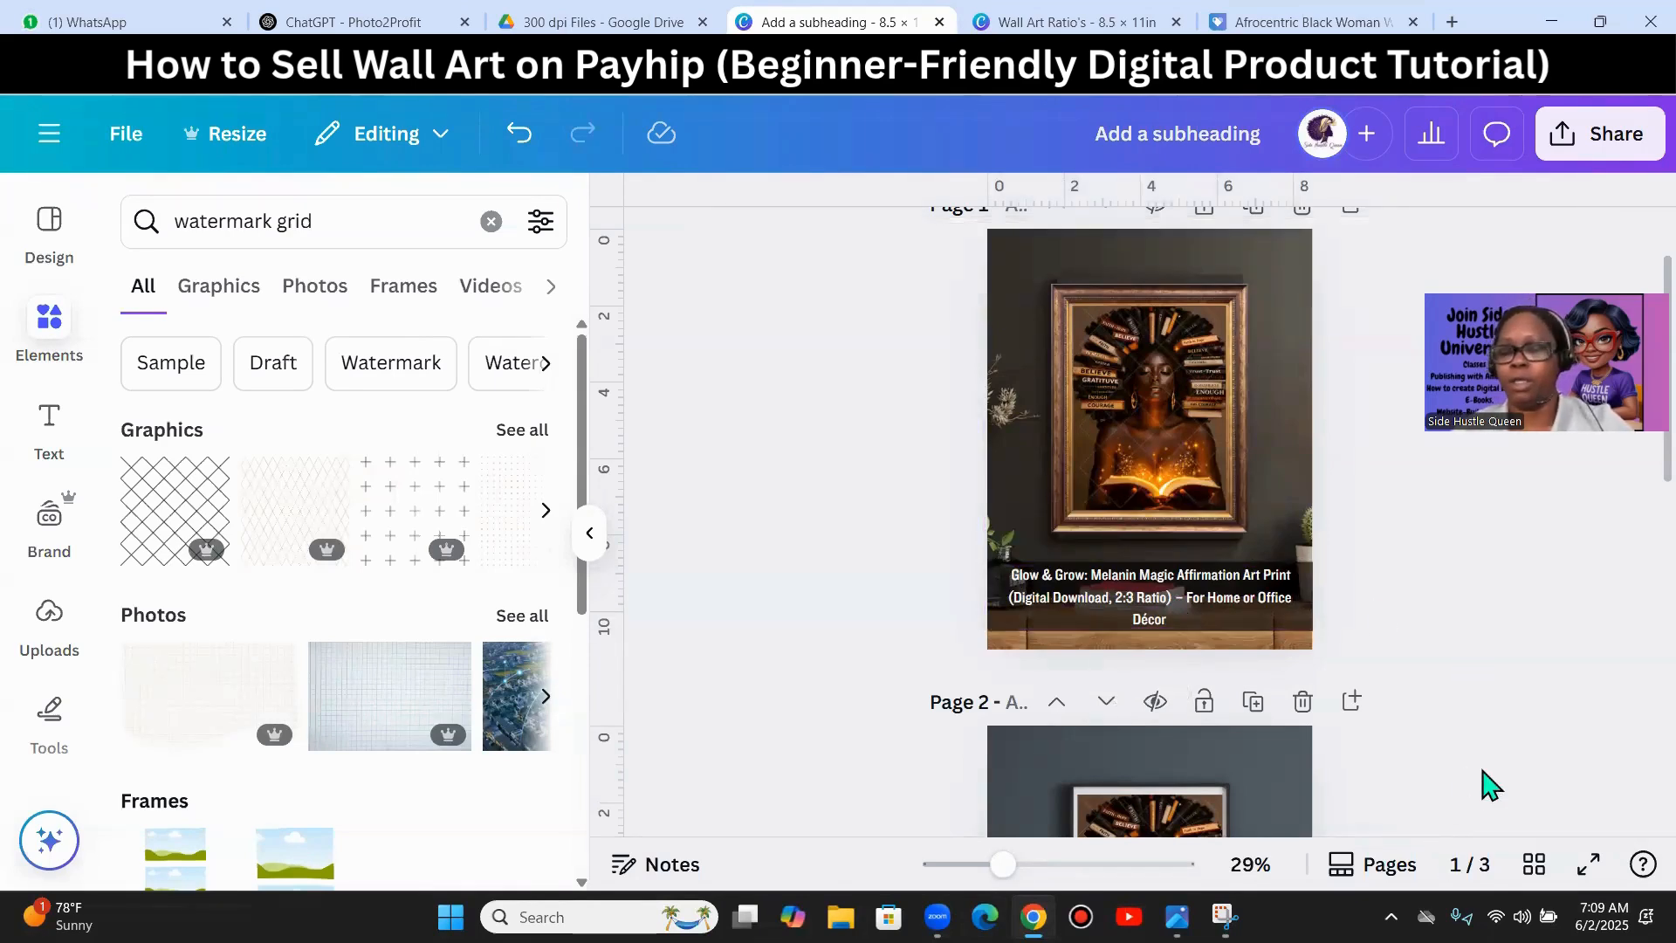
- Preview page 1 in full-screen view to check the new title, and return to the editor to look at page 2
{"action": "left_click", "coordinate": [1589, 864]}
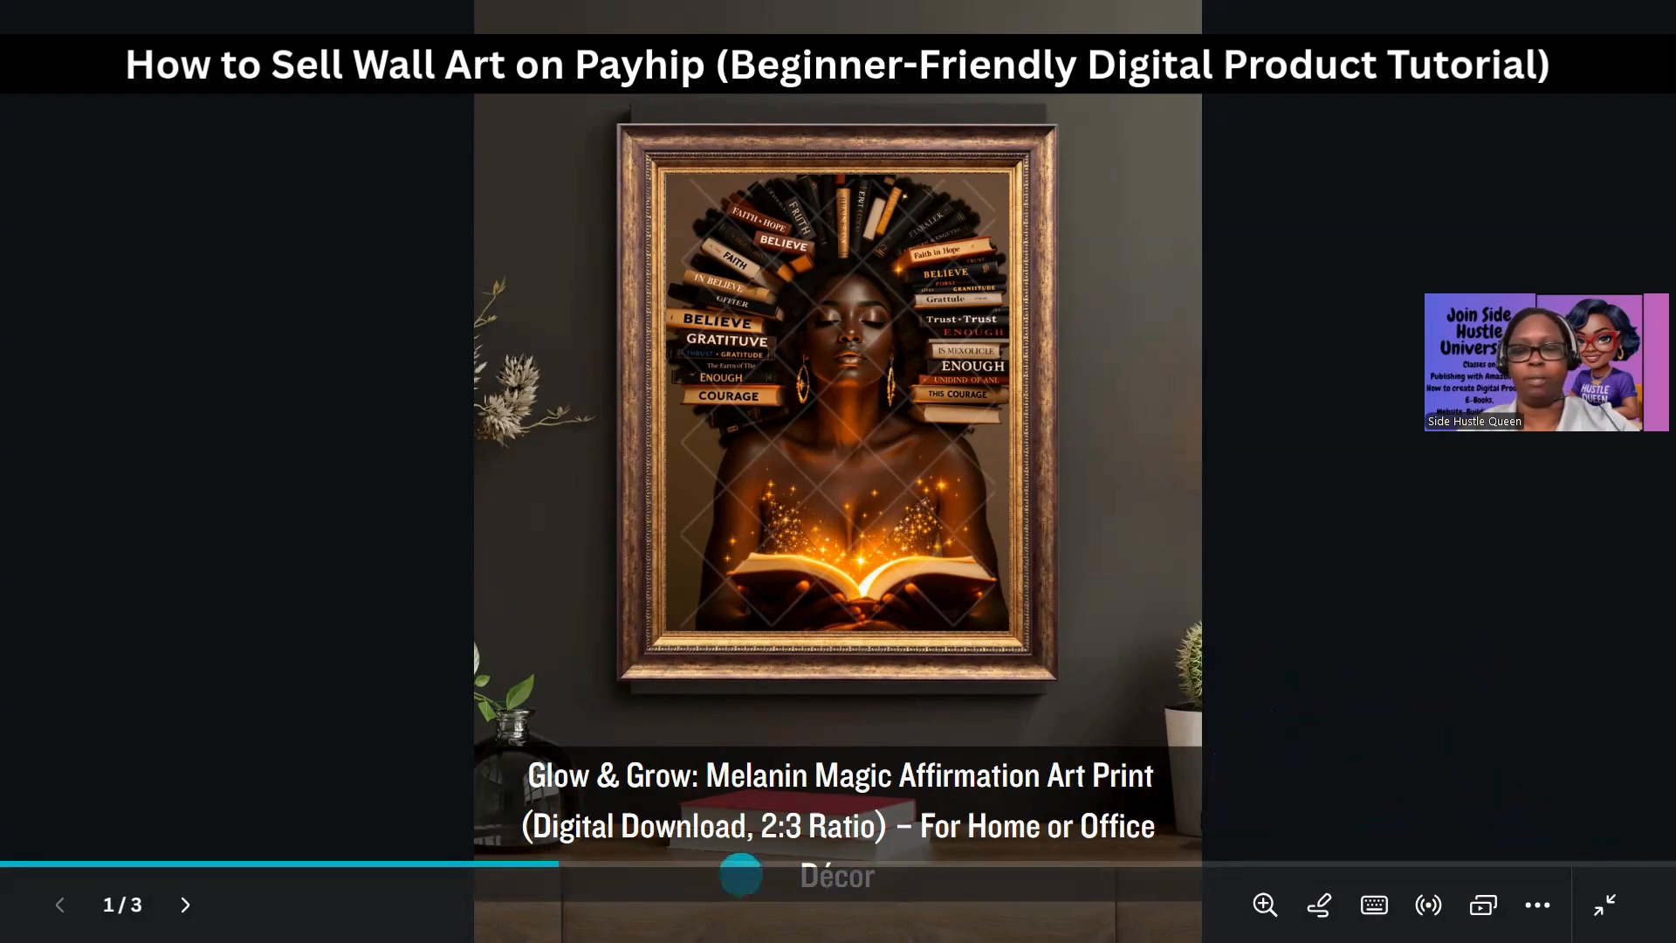
{"action": "key", "text": "Escape"}
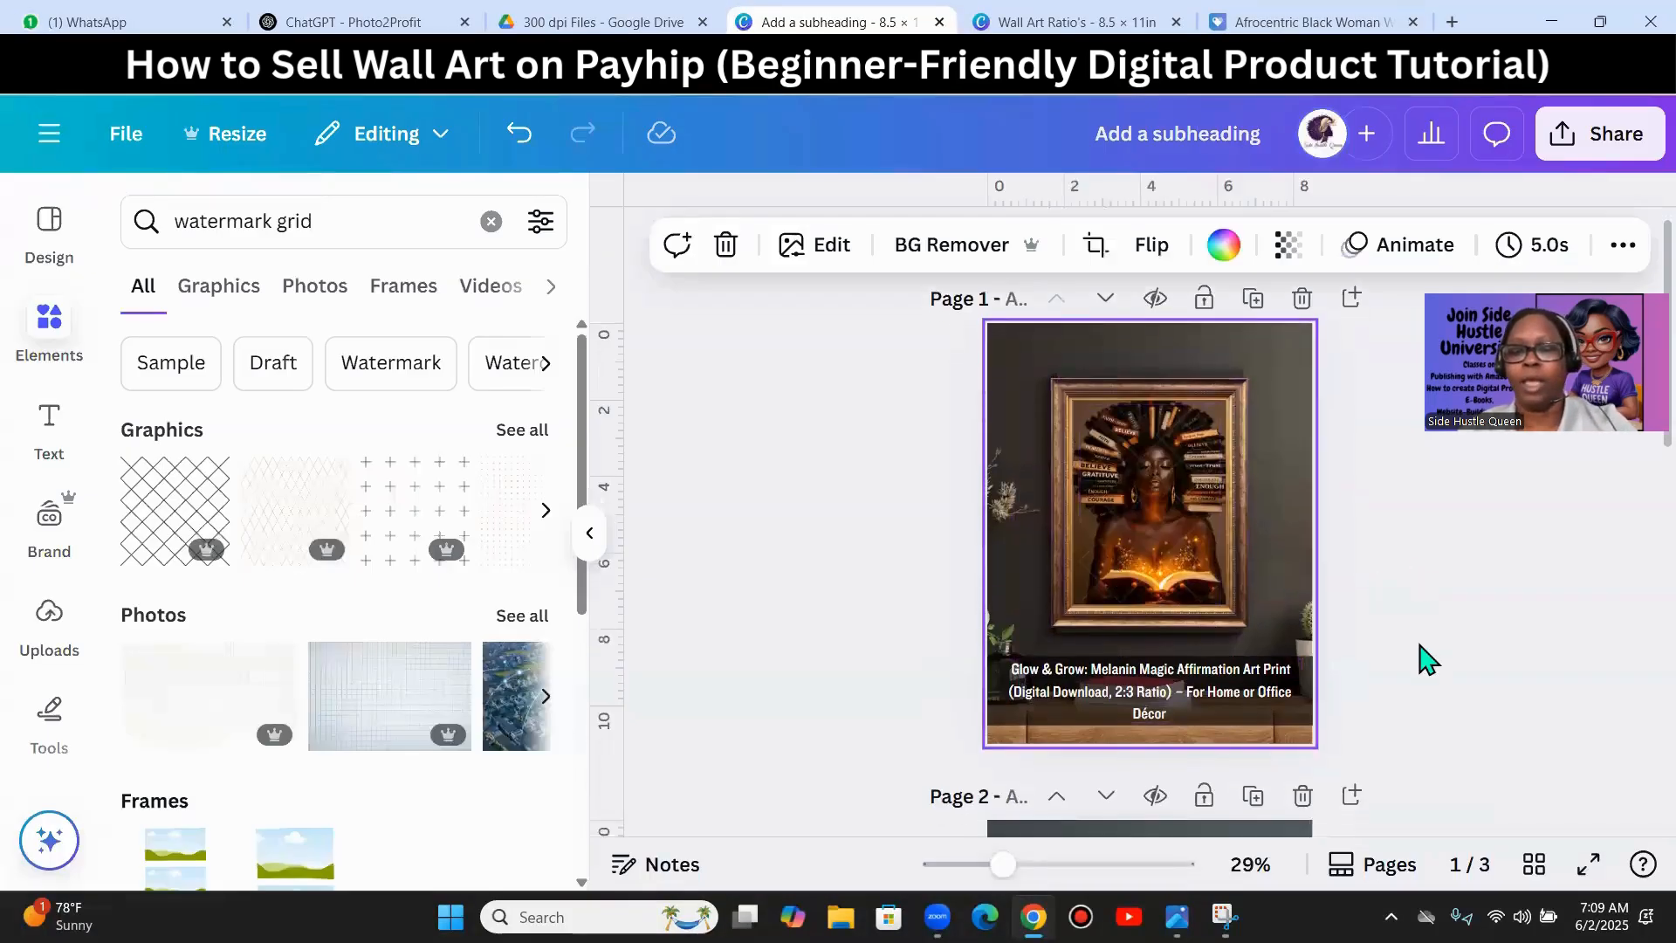
{"action": "scroll", "coordinate": [1415, 666], "scroll_direction": "down", "scroll_amount": 10}
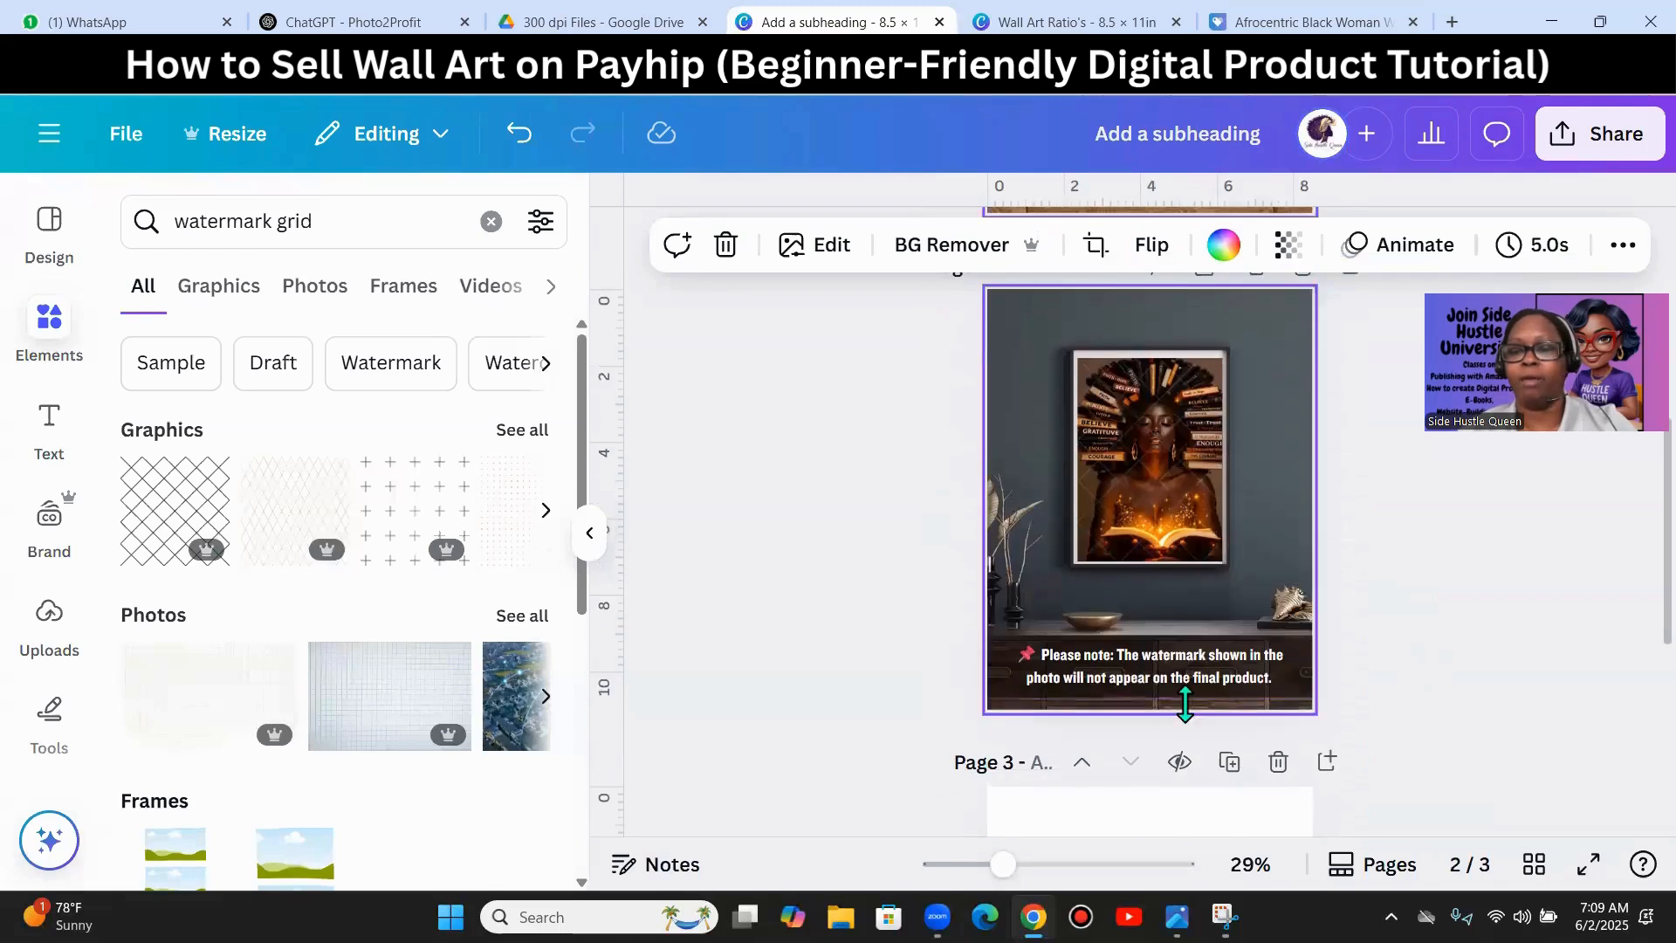
- Look at the blank page 3 and compare it with the recommended print sizes image in the example listing
{"action": "scroll", "coordinate": [1384, 650], "scroll_direction": "down", "scroll_amount": 4}
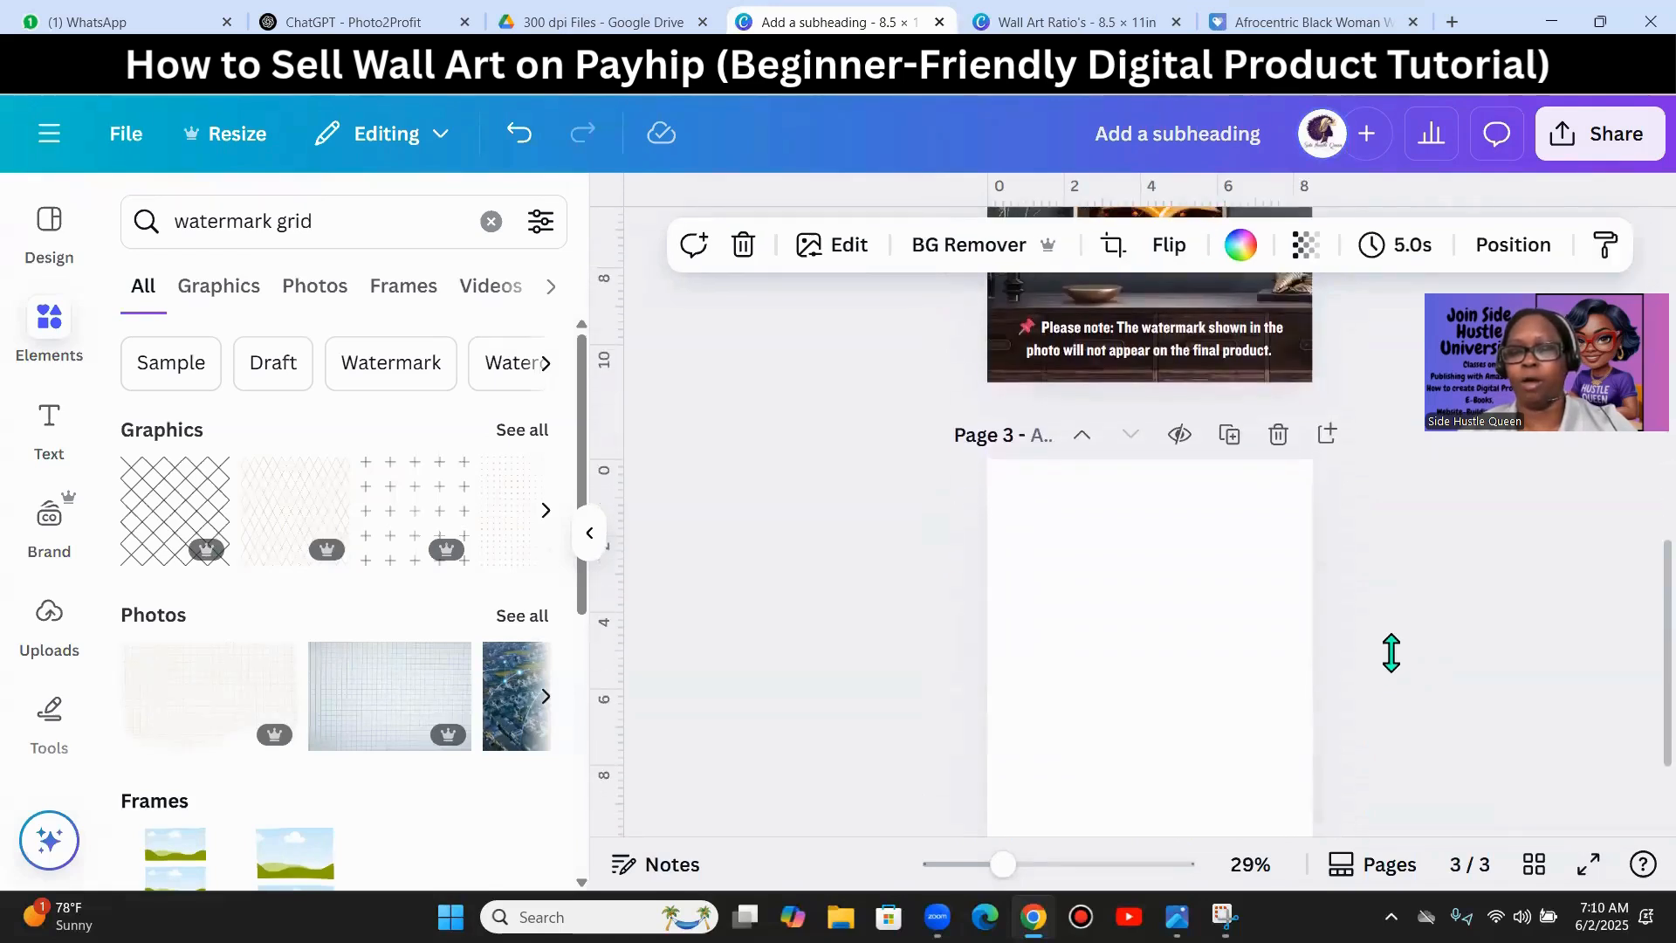
{"action": "scroll", "coordinate": [1392, 653], "scroll_direction": "down", "scroll_amount": 2}
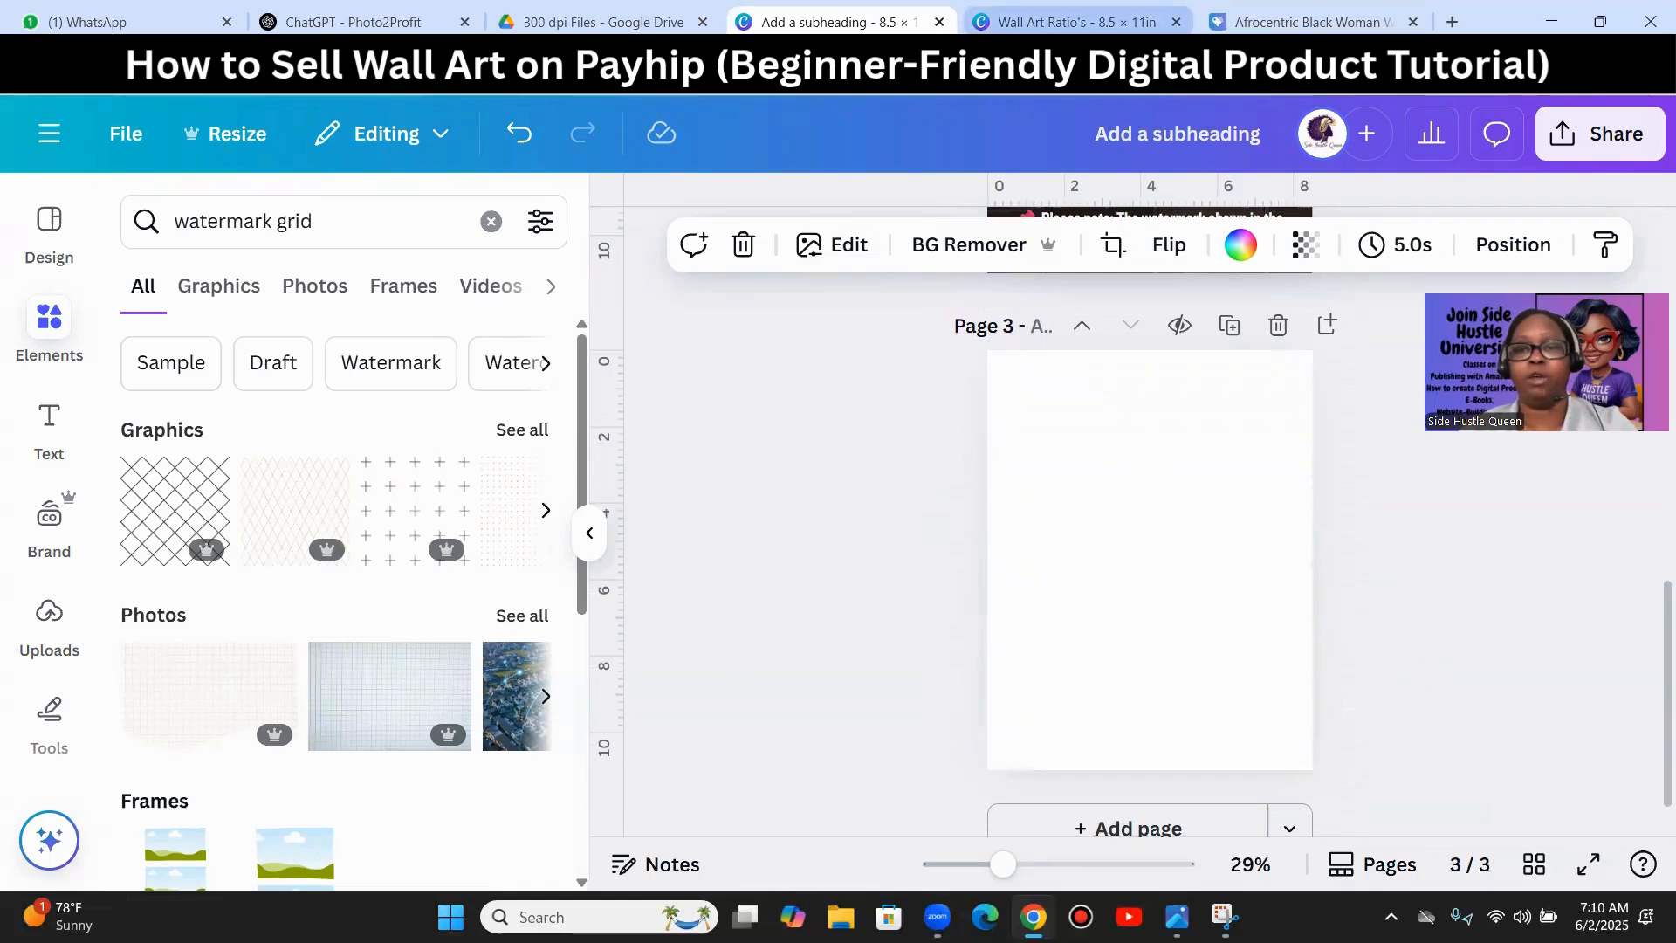
{"action": "left_click", "coordinate": [1240, 22]}
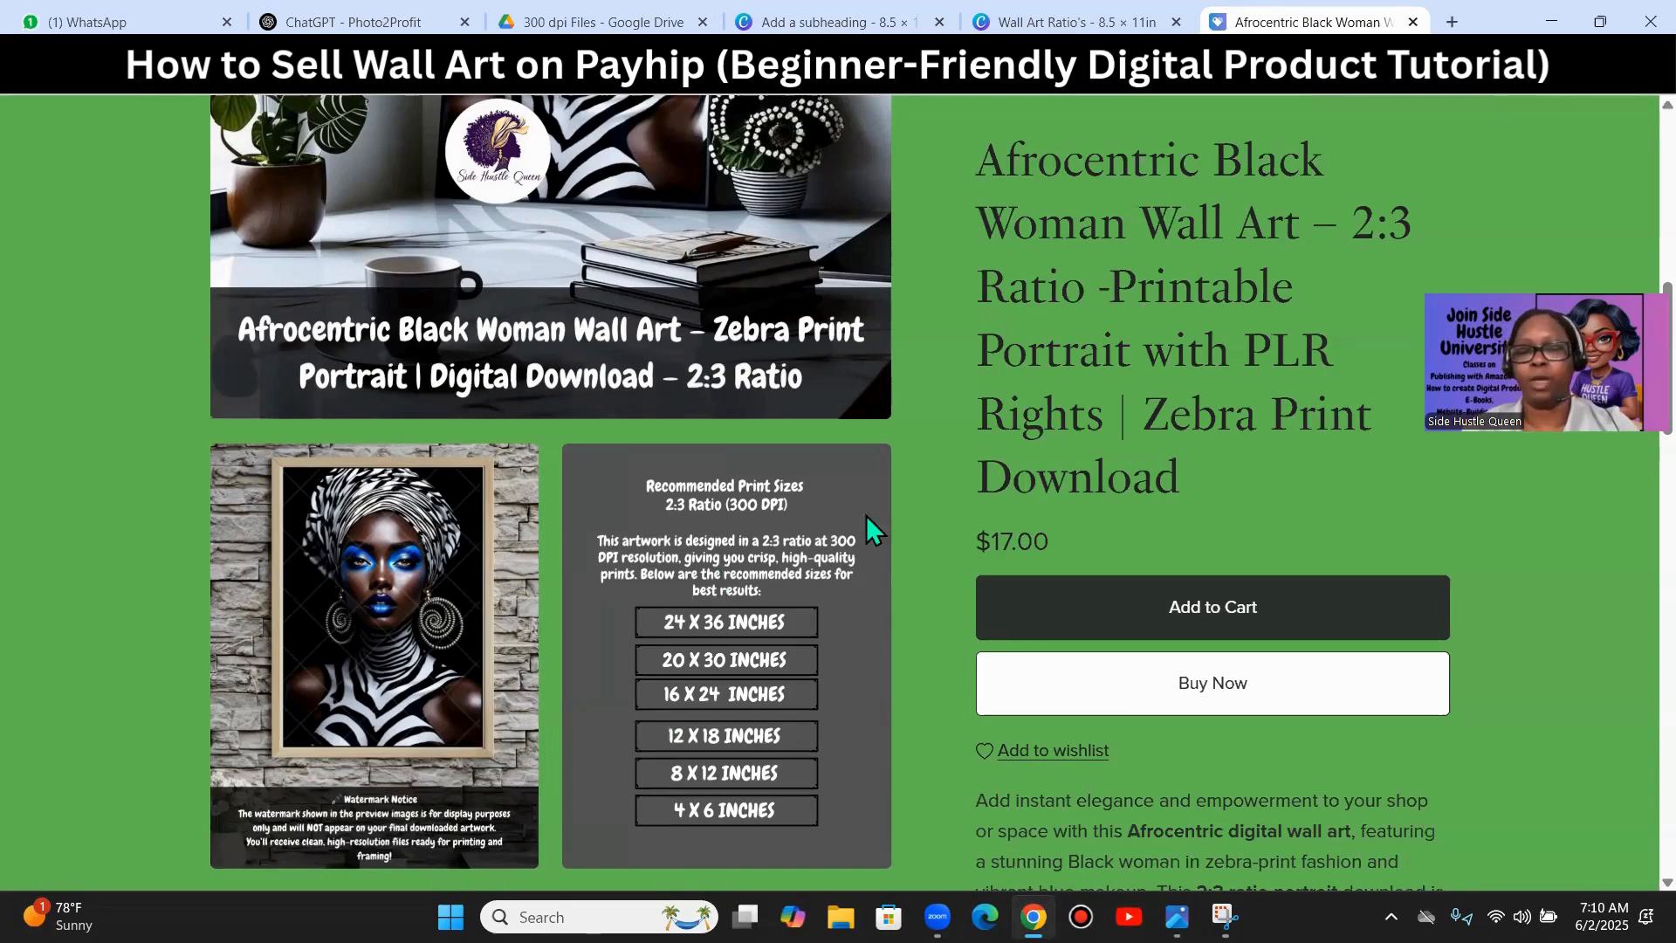
- In the Wall Art Ratio's design, copy the title and six size boxes of the popular 2:3 ratio page, and return to the mockup design
{"action": "left_click", "coordinate": [1076, 22]}
{"action": "scroll", "coordinate": [943, 516], "scroll_direction": "down", "scroll_amount": 3}
{"action": "scroll", "coordinate": [971, 517], "scroll_direction": "down", "scroll_amount": 12}
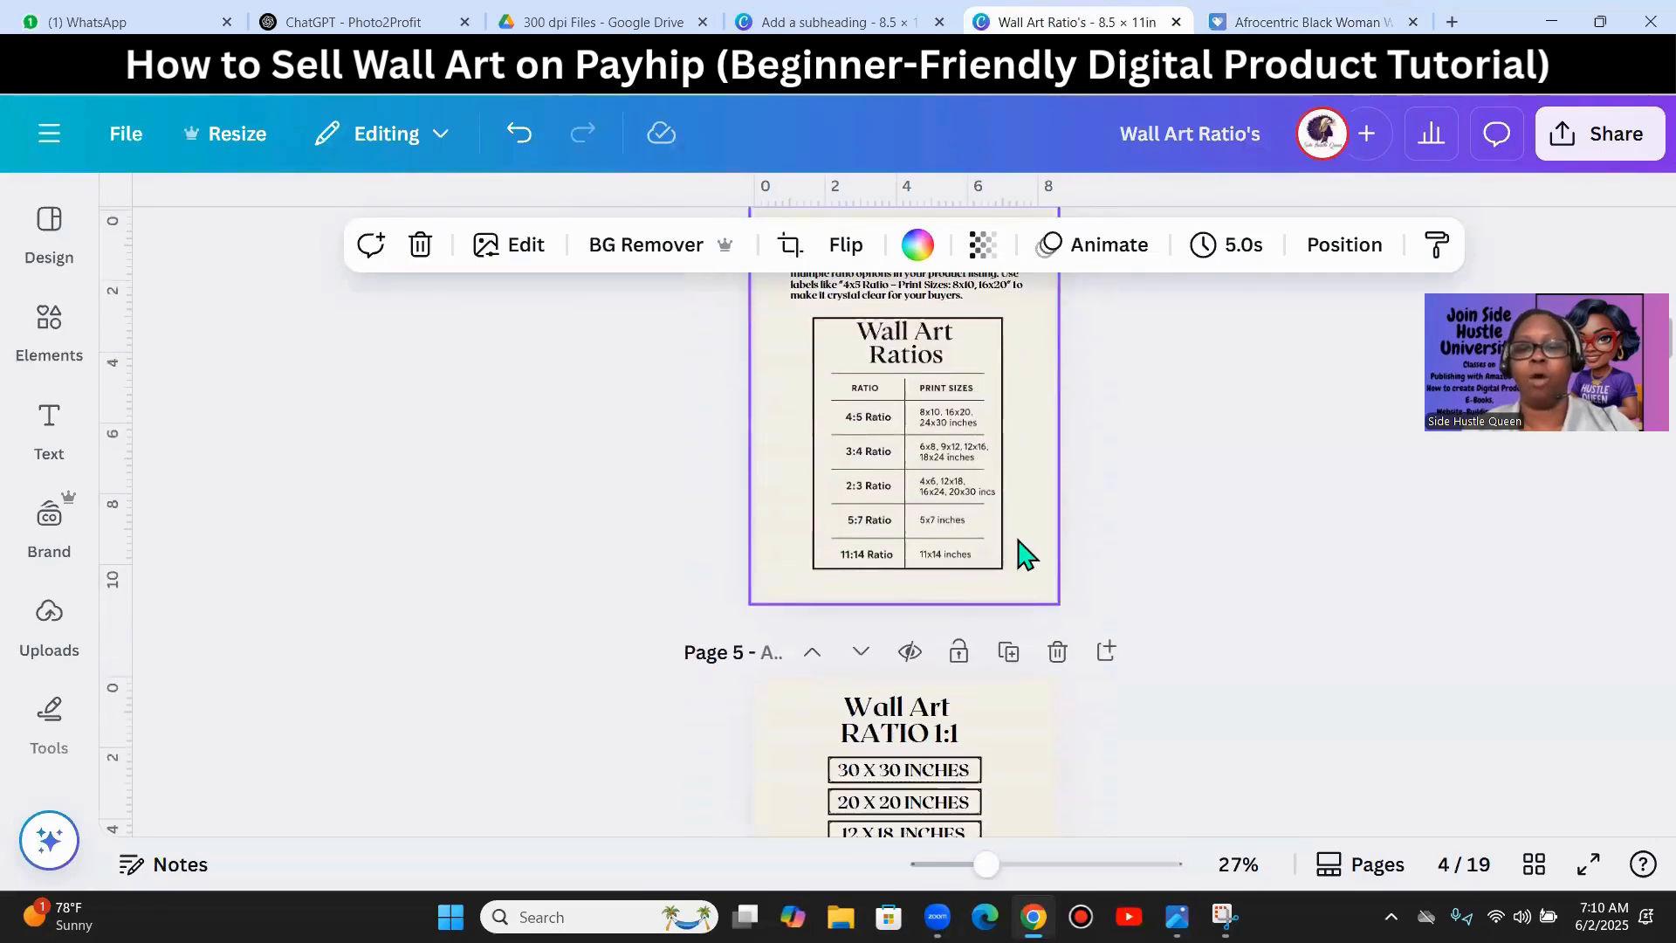
{"action": "scroll", "coordinate": [1138, 568], "scroll_direction": "down", "scroll_amount": 8}
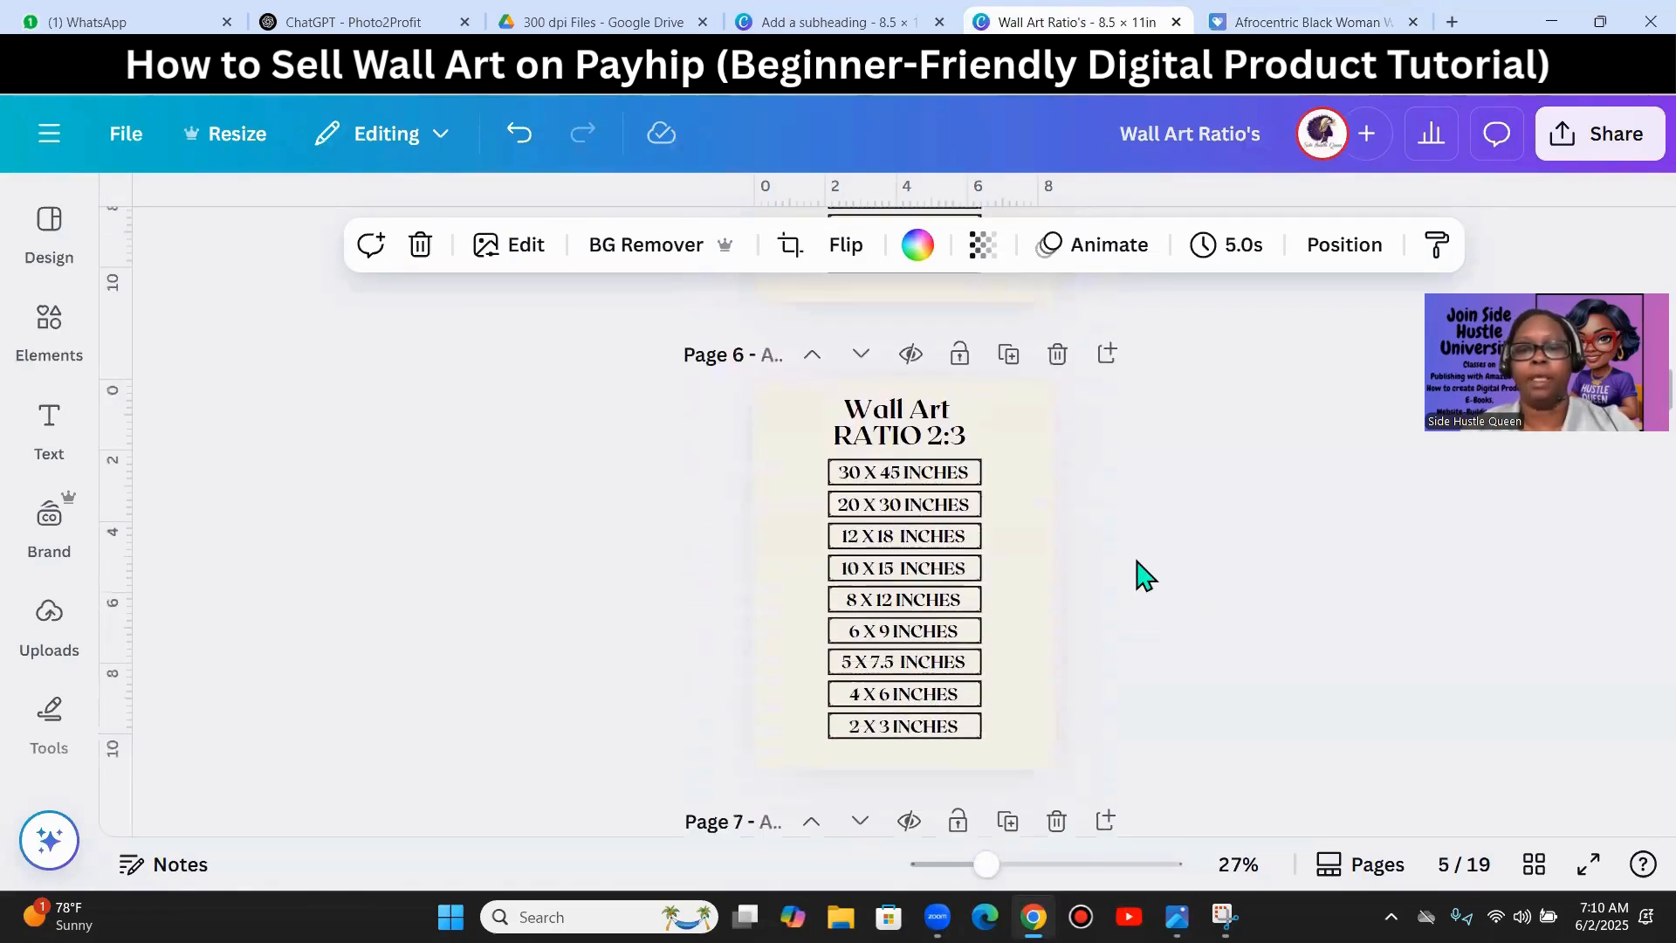
{"action": "scroll", "coordinate": [1138, 569], "scroll_direction": "down", "scroll_amount": 3}
{"action": "scroll", "coordinate": [1149, 585], "scroll_direction": "up", "scroll_amount": 1}
{"action": "scroll", "coordinate": [1151, 578], "scroll_direction": "down", "scroll_amount": 4}
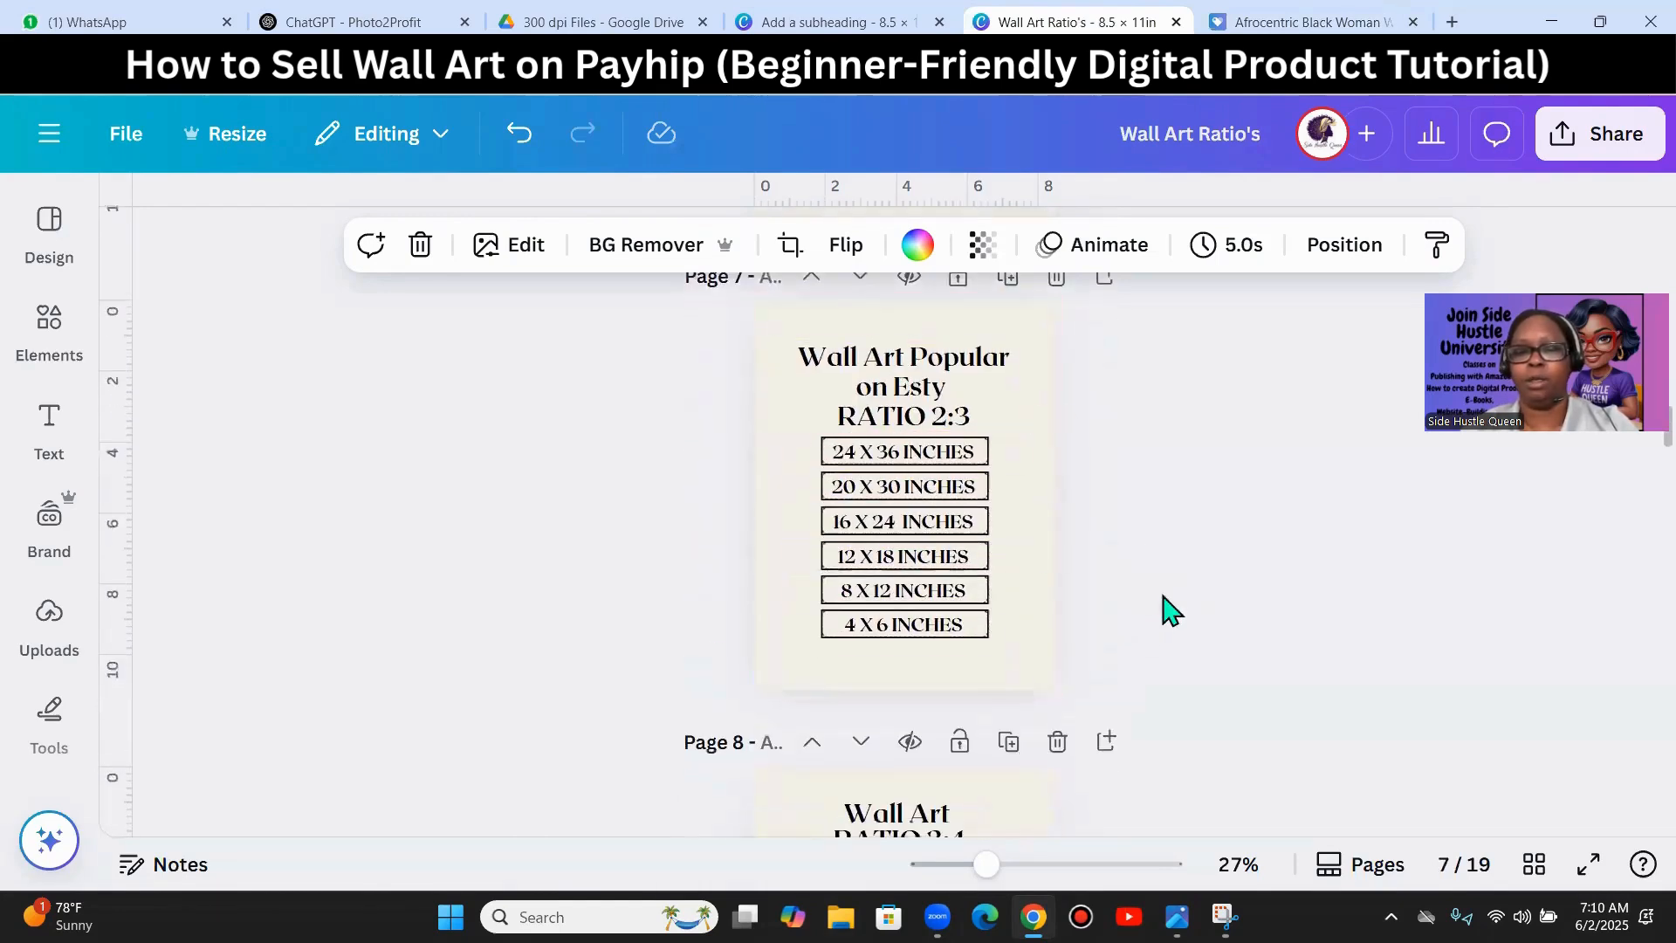
{"action": "scroll", "coordinate": [1189, 594], "scroll_direction": "up", "scroll_amount": 3}
{"action": "scroll", "coordinate": [1183, 596], "scroll_direction": "down", "scroll_amount": 6}
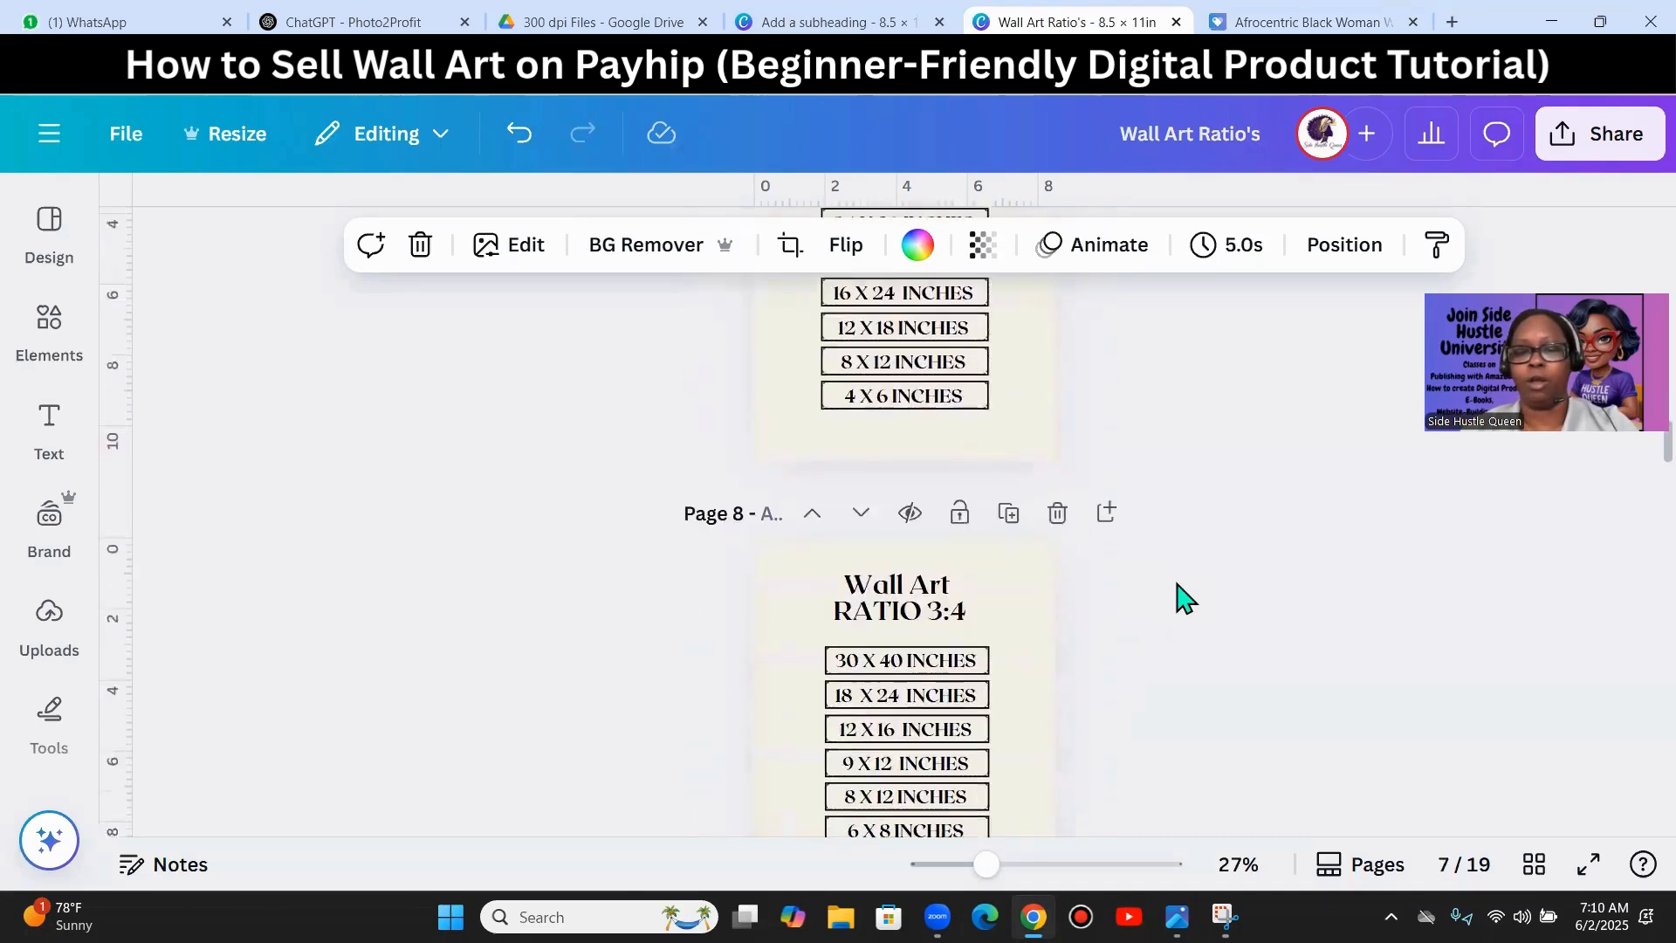
{"action": "scroll", "coordinate": [1180, 592], "scroll_direction": "up", "scroll_amount": 5}
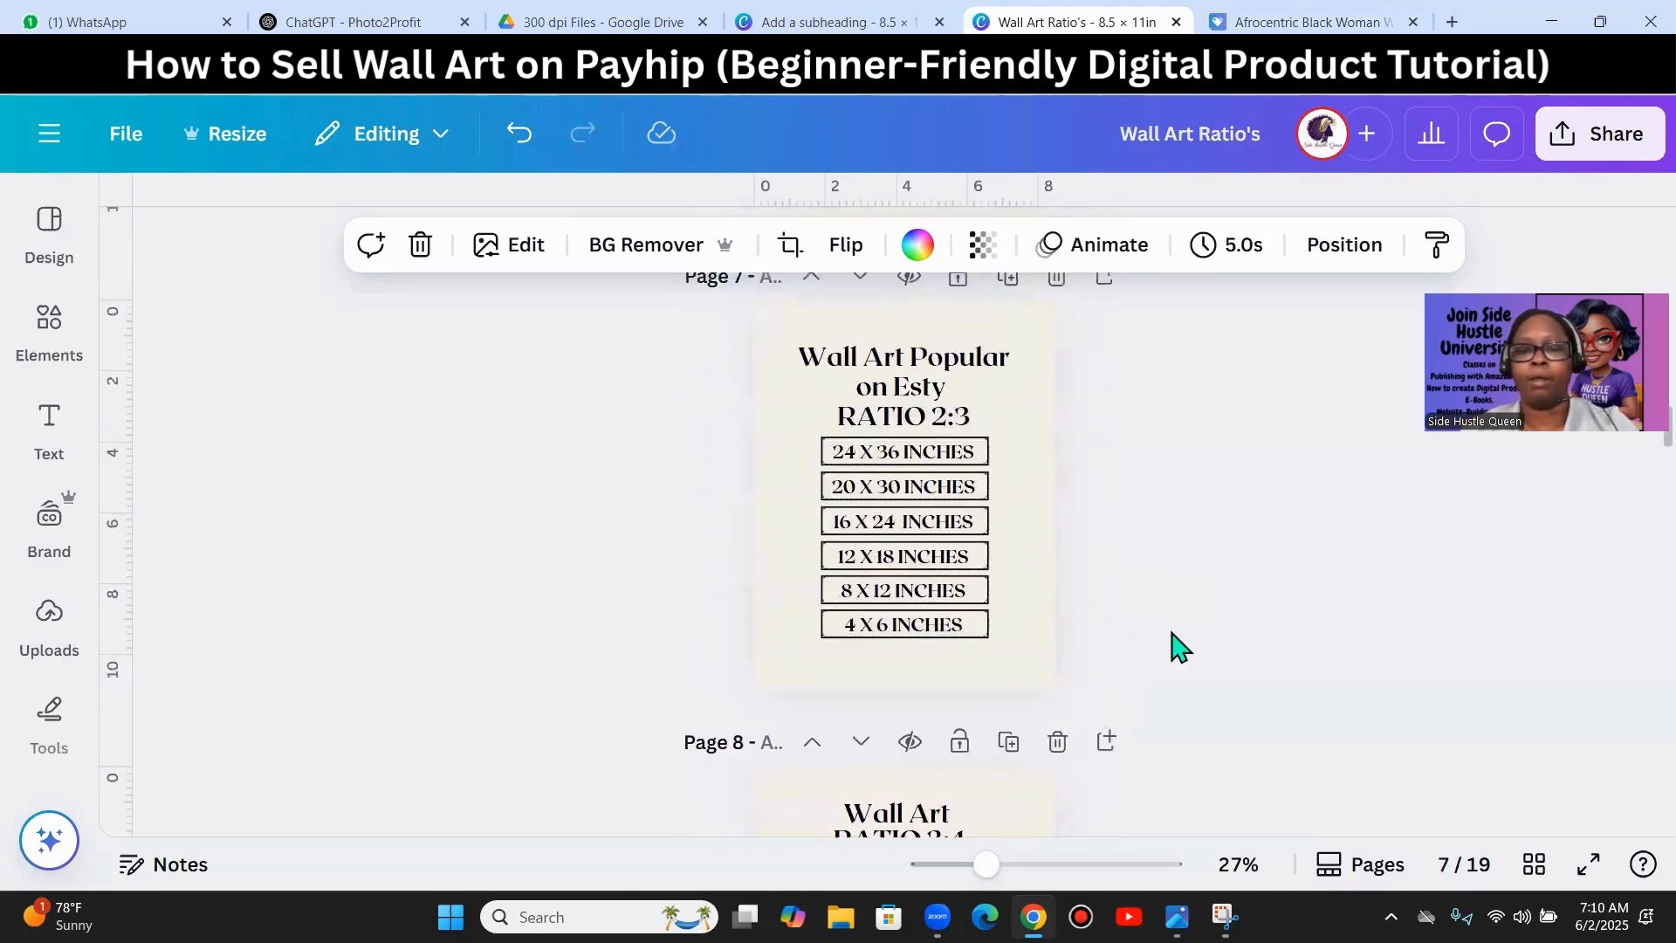
{"action": "left_click_drag", "start_coordinate": [1216, 661], "coordinate": [751, 337]}
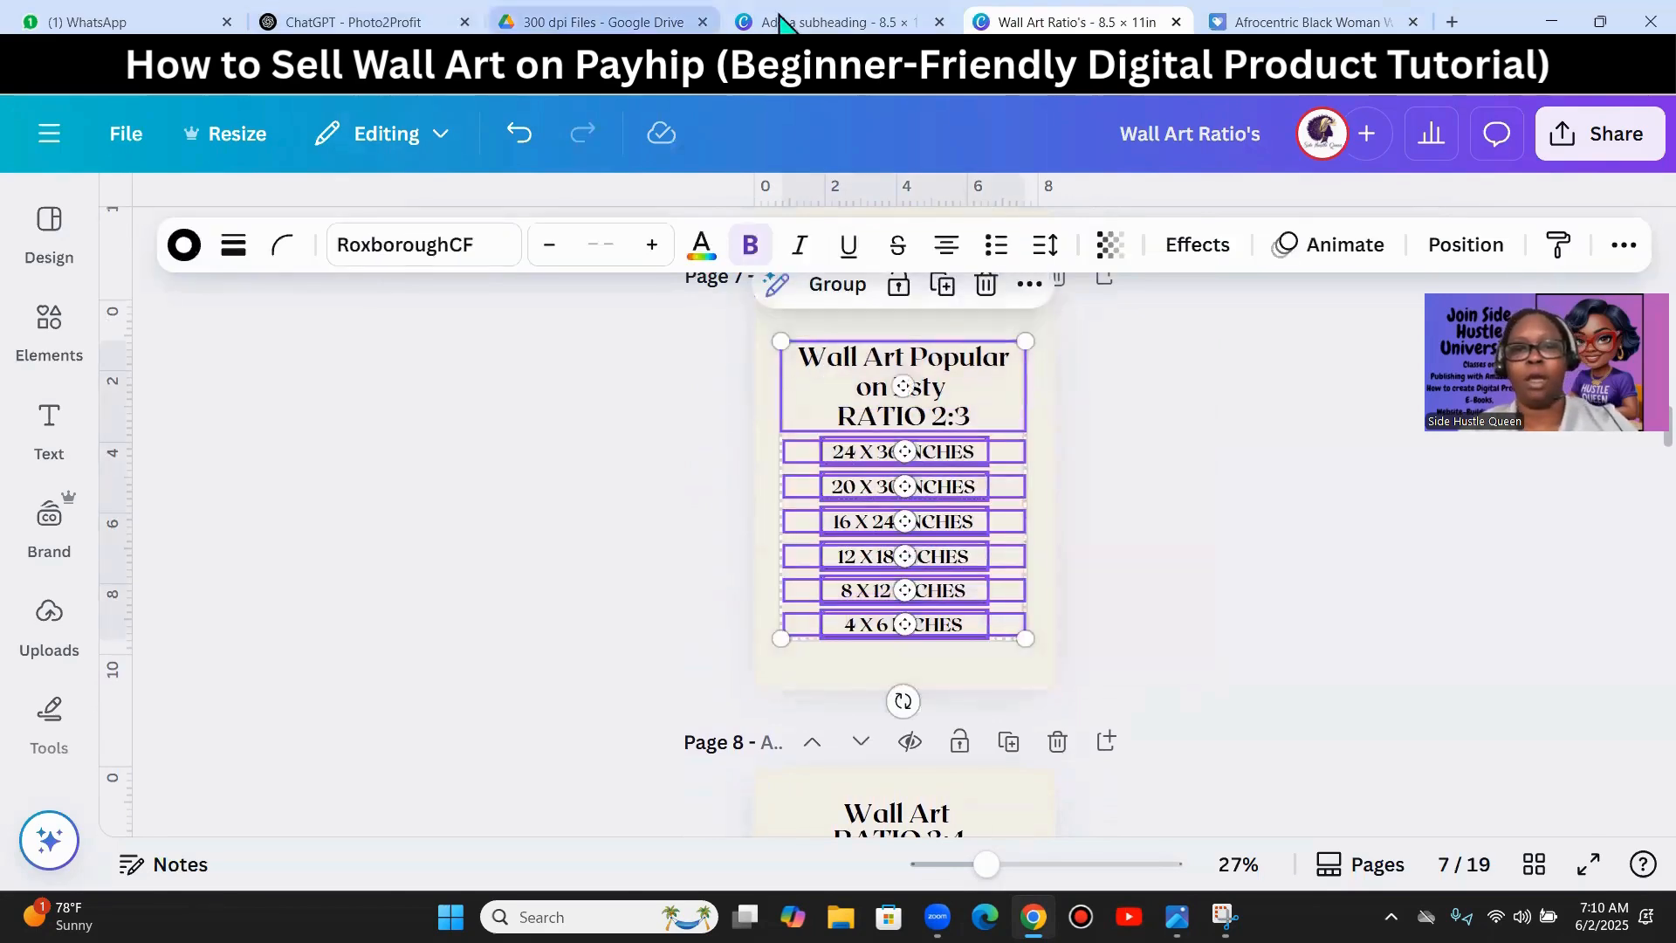
{"action": "left_click", "coordinate": [825, 22]}
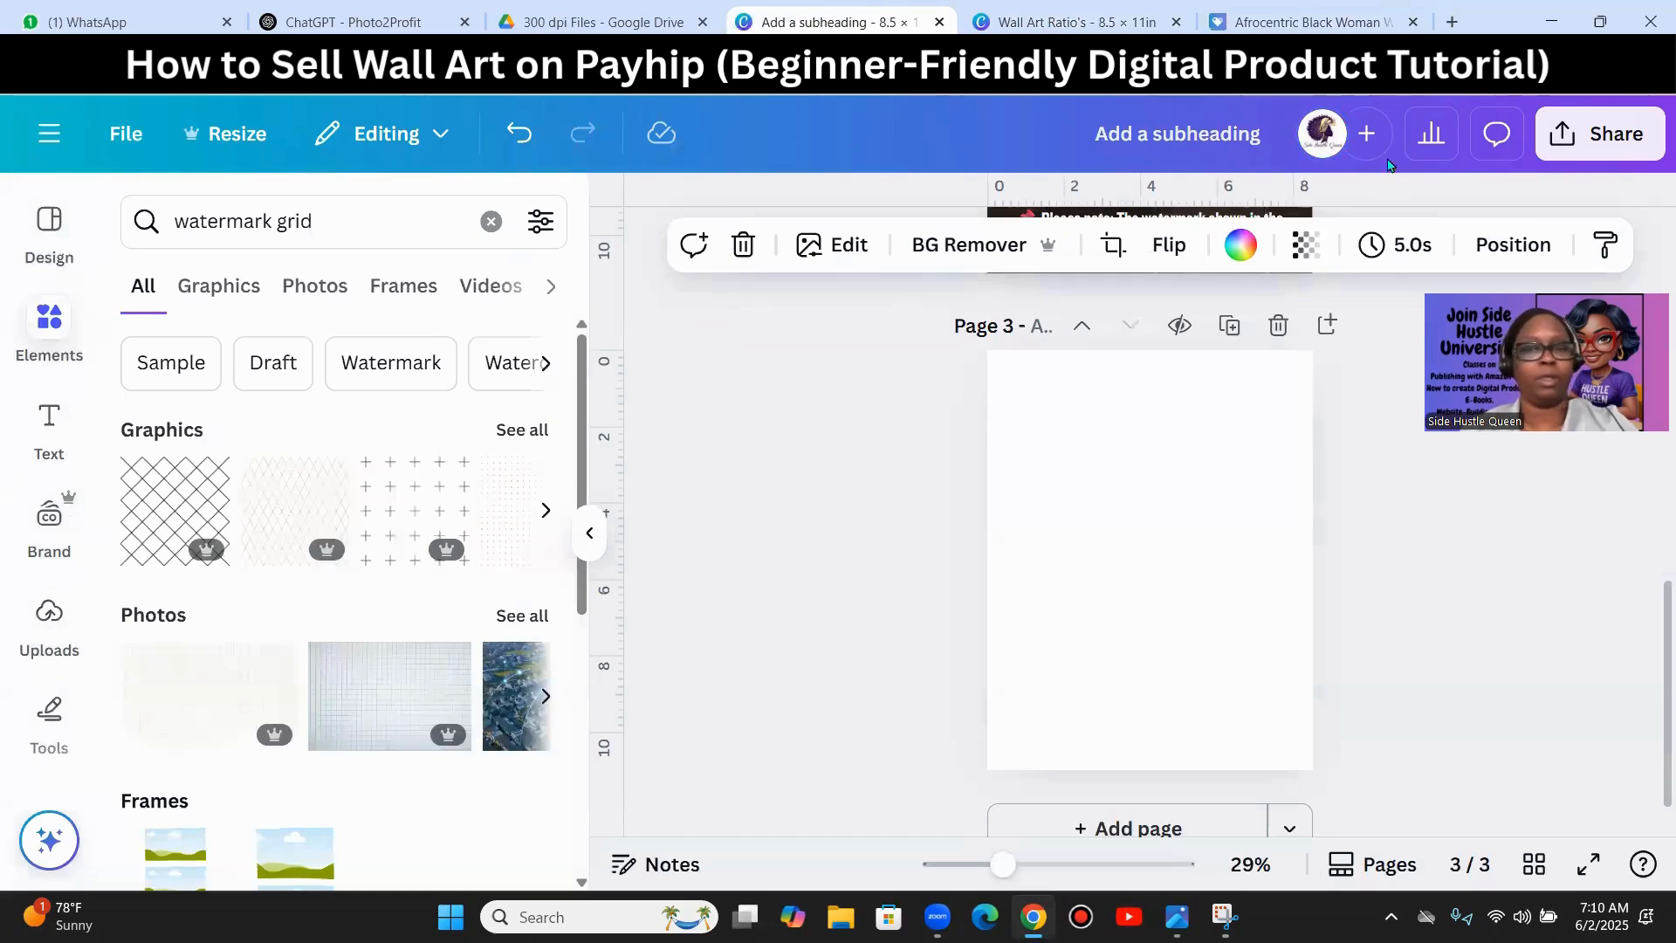
- Go back to the Wall Art Ratio's design and examine the ratio explanation and the print size pages for each ratio
{"action": "left_click", "coordinate": [1137, 24]}
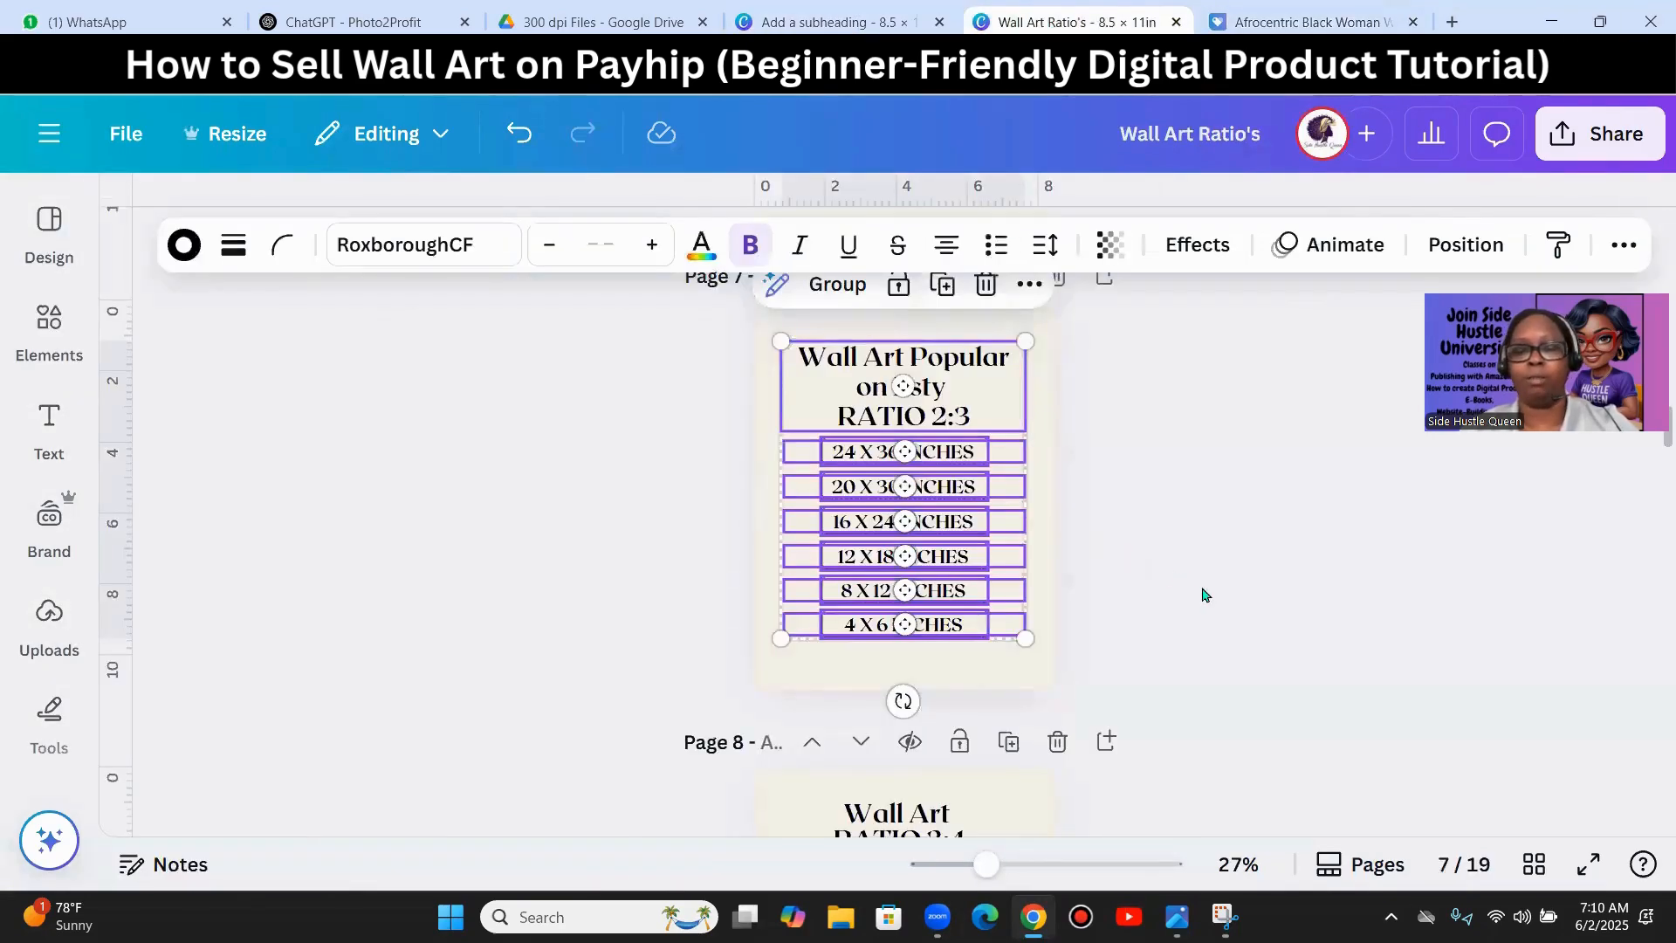
{"action": "scroll", "coordinate": [1211, 597], "scroll_direction": "up", "scroll_amount": 10}
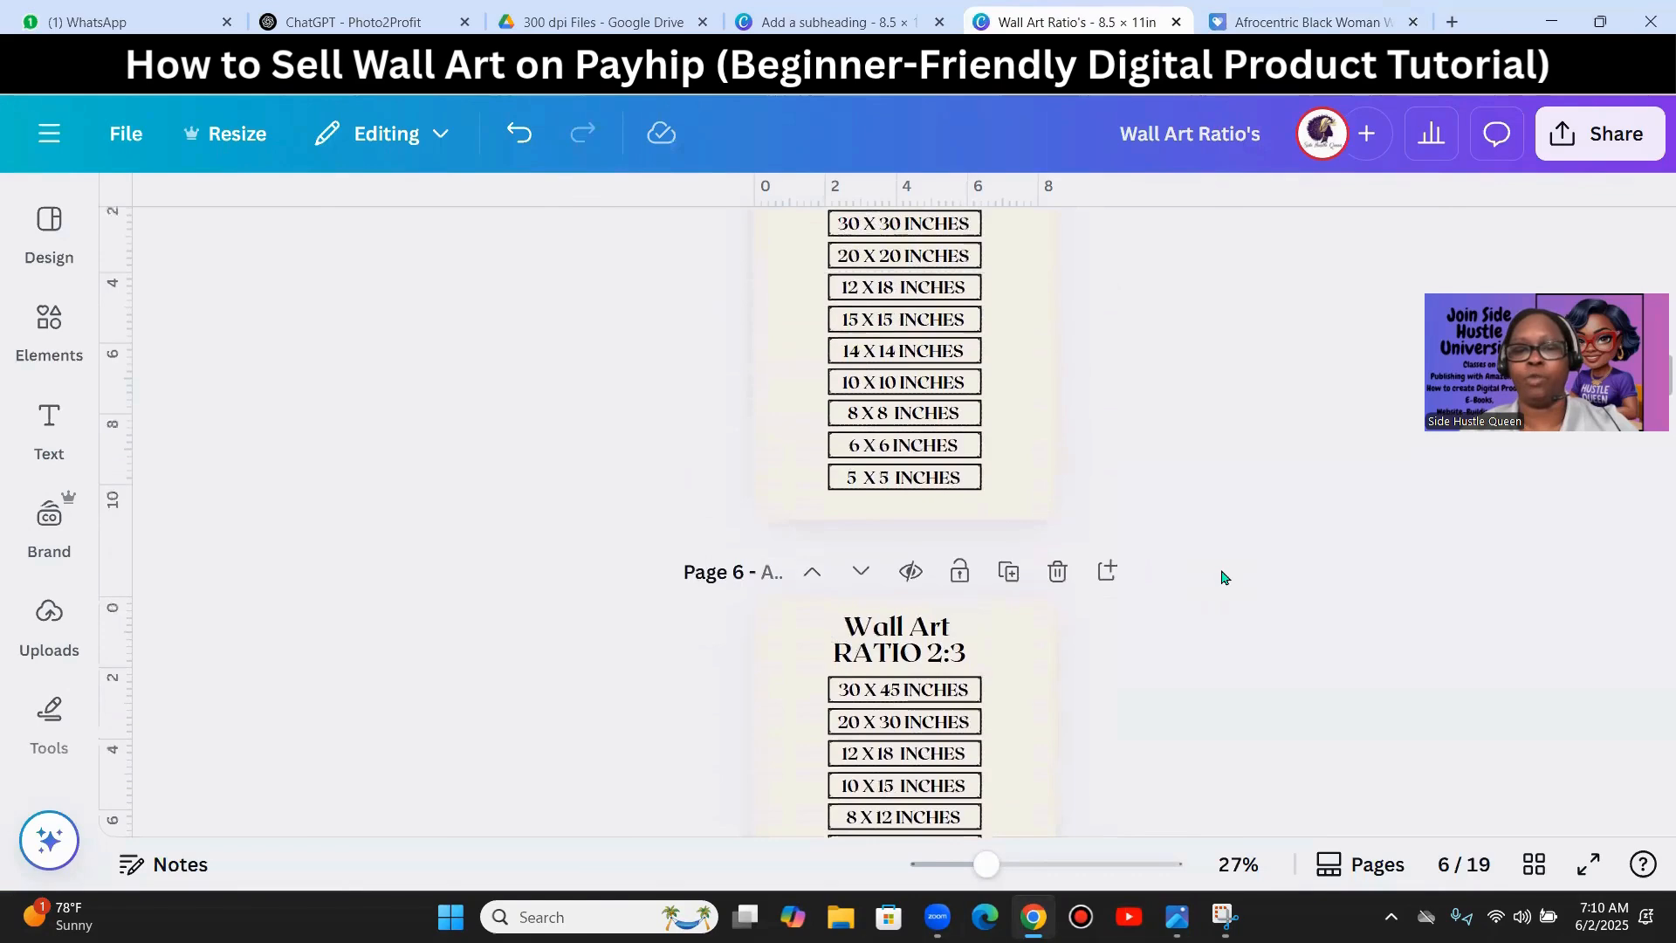
{"action": "scroll", "coordinate": [1222, 589], "scroll_direction": "up", "scroll_amount": 10}
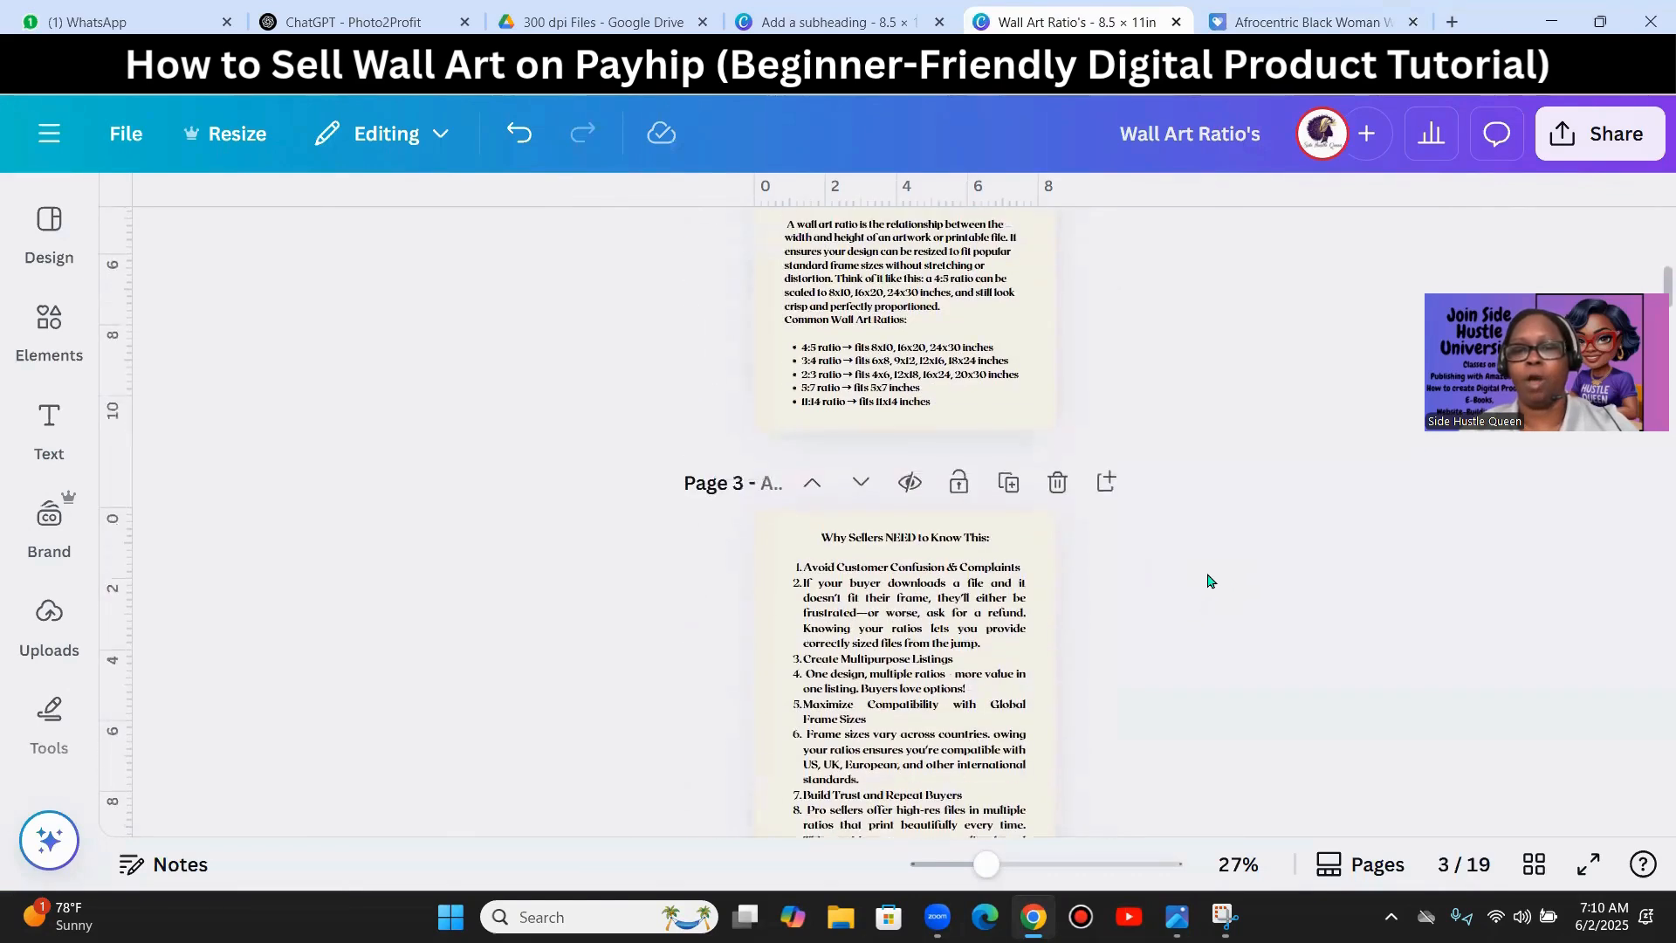
{"action": "scroll", "coordinate": [1208, 569], "scroll_direction": "up", "scroll_amount": 3}
{"action": "scroll", "coordinate": [1223, 576], "scroll_direction": "down", "scroll_amount": 18}
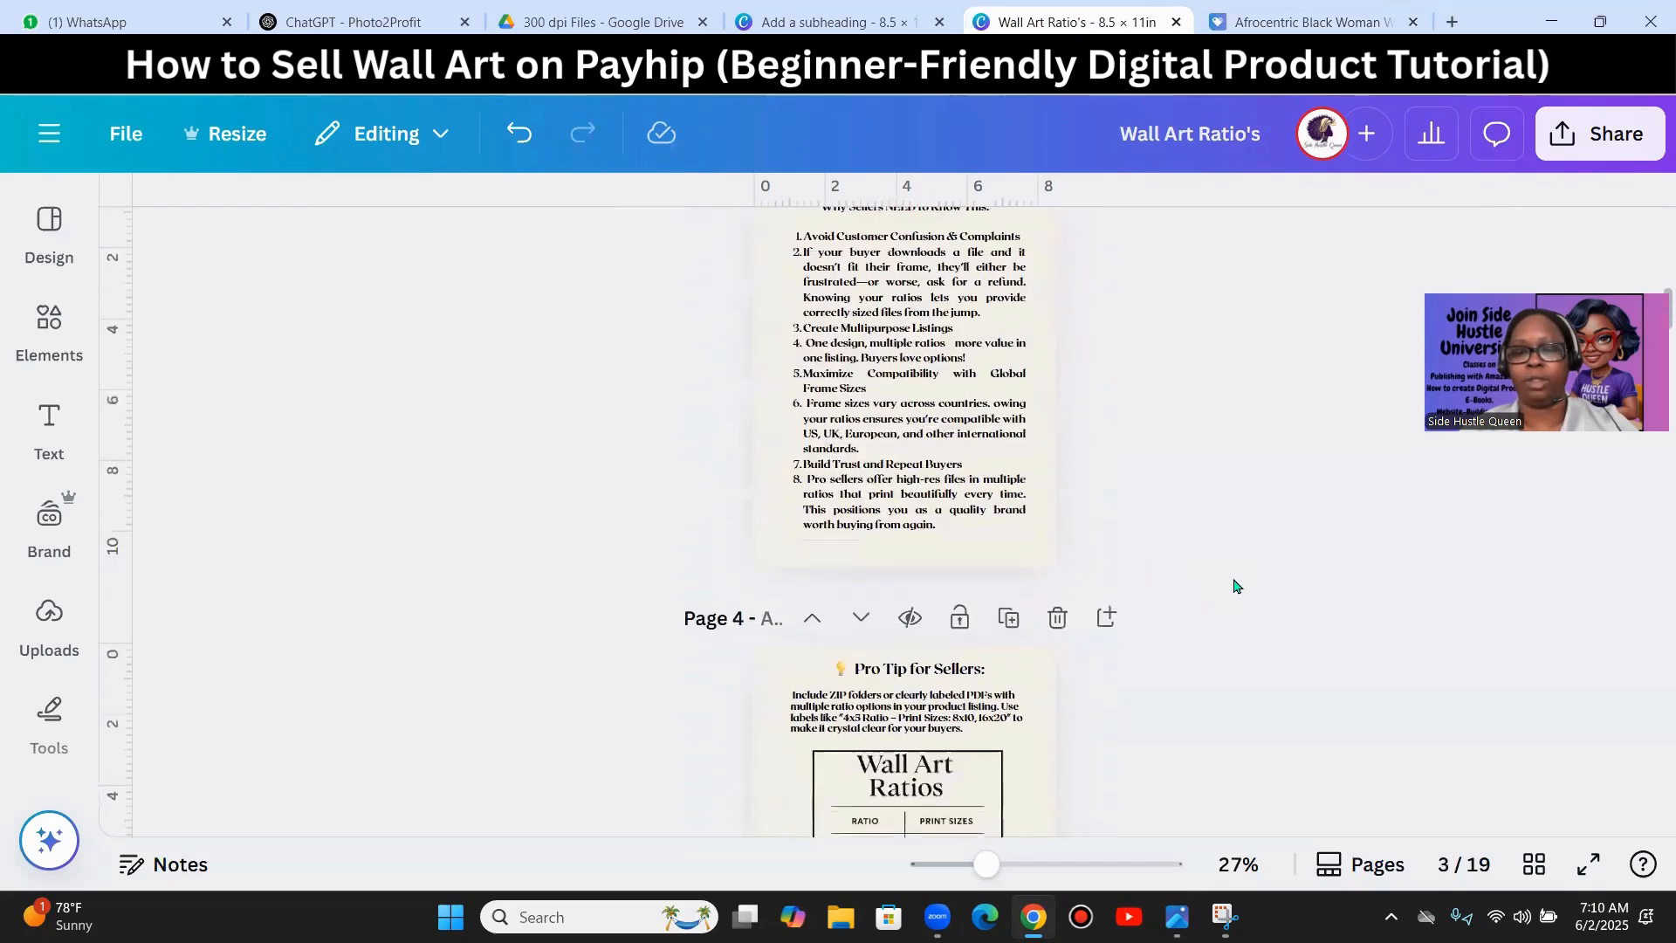
{"action": "scroll", "coordinate": [1234, 579], "scroll_direction": "down", "scroll_amount": 15}
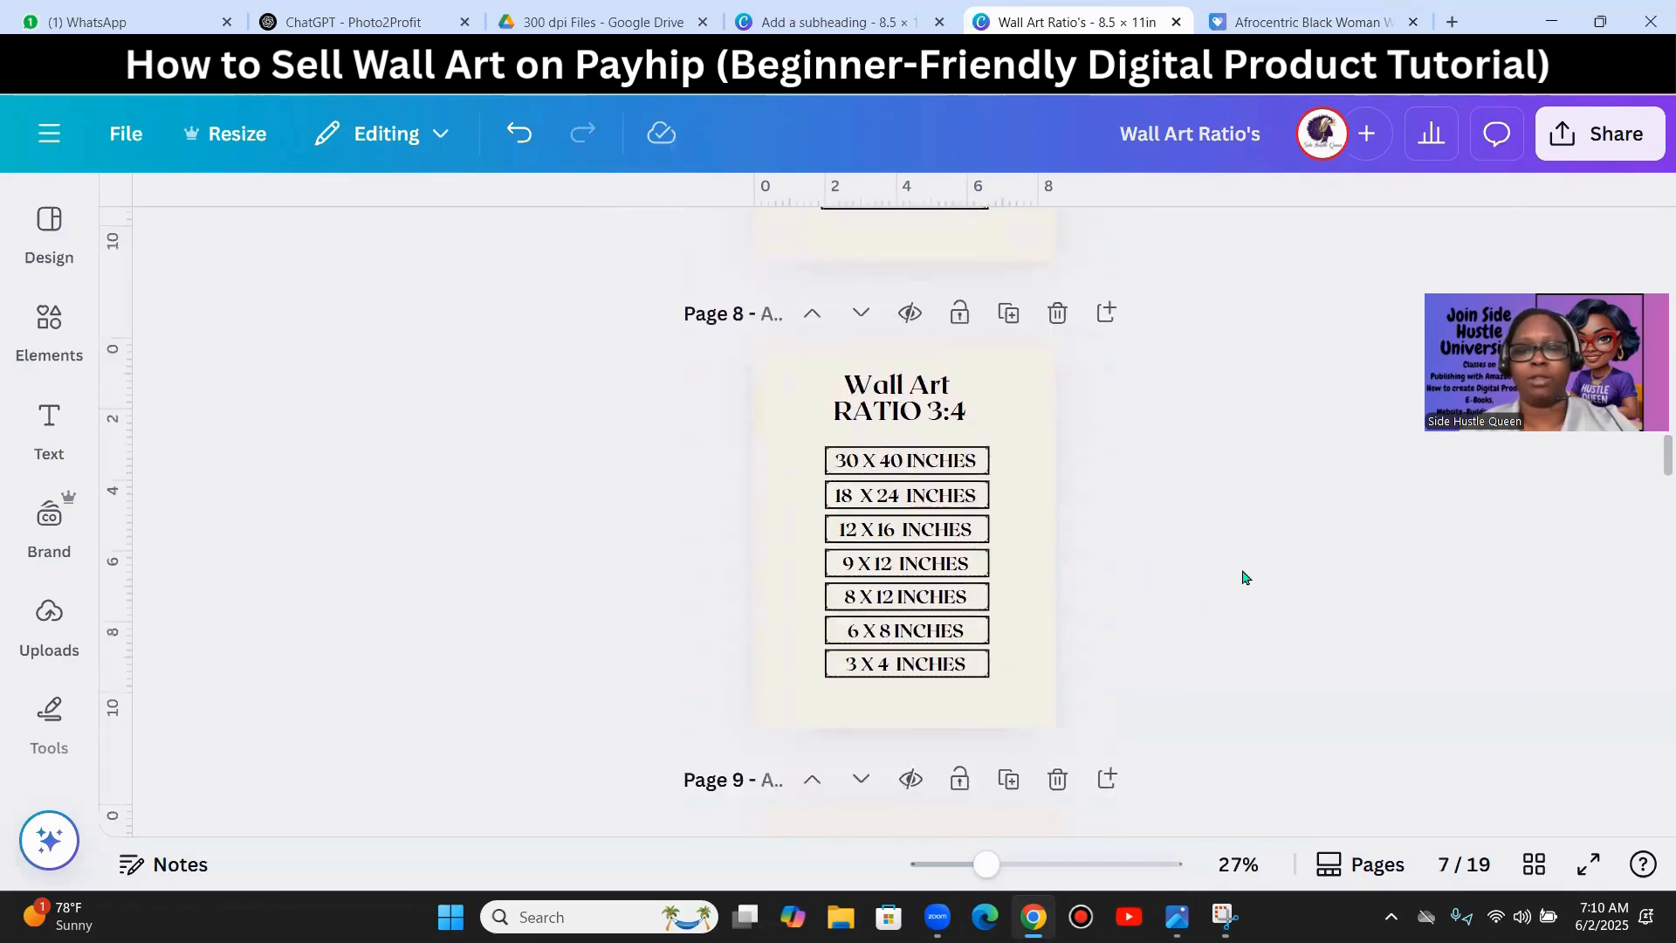
{"action": "scroll", "coordinate": [1246, 578], "scroll_direction": "down", "scroll_amount": 12}
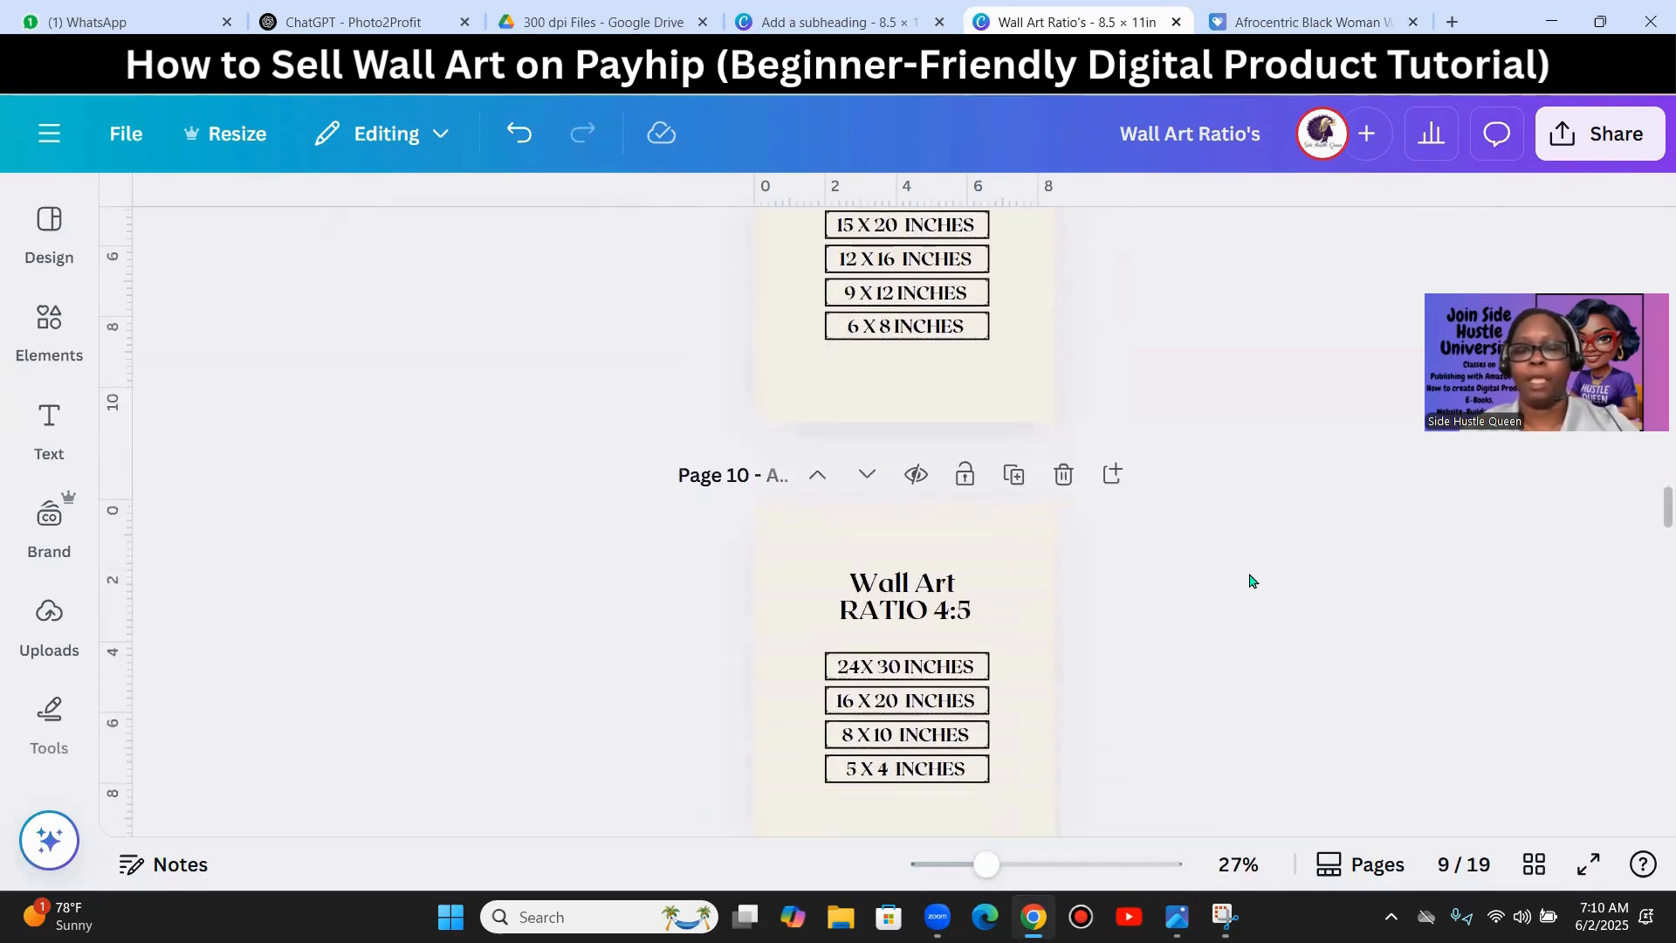
{"action": "scroll", "coordinate": [1253, 572], "scroll_direction": "down", "scroll_amount": 7}
{"action": "scroll", "coordinate": [1258, 583], "scroll_direction": "up", "scroll_amount": 3}
{"action": "scroll", "coordinate": [1266, 593], "scroll_direction": "down", "scroll_amount": 5}
{"action": "scroll", "coordinate": [1257, 568], "scroll_direction": "down", "scroll_amount": 8}
{"action": "scroll", "coordinate": [1231, 559], "scroll_direction": "up", "scroll_amount": 10}
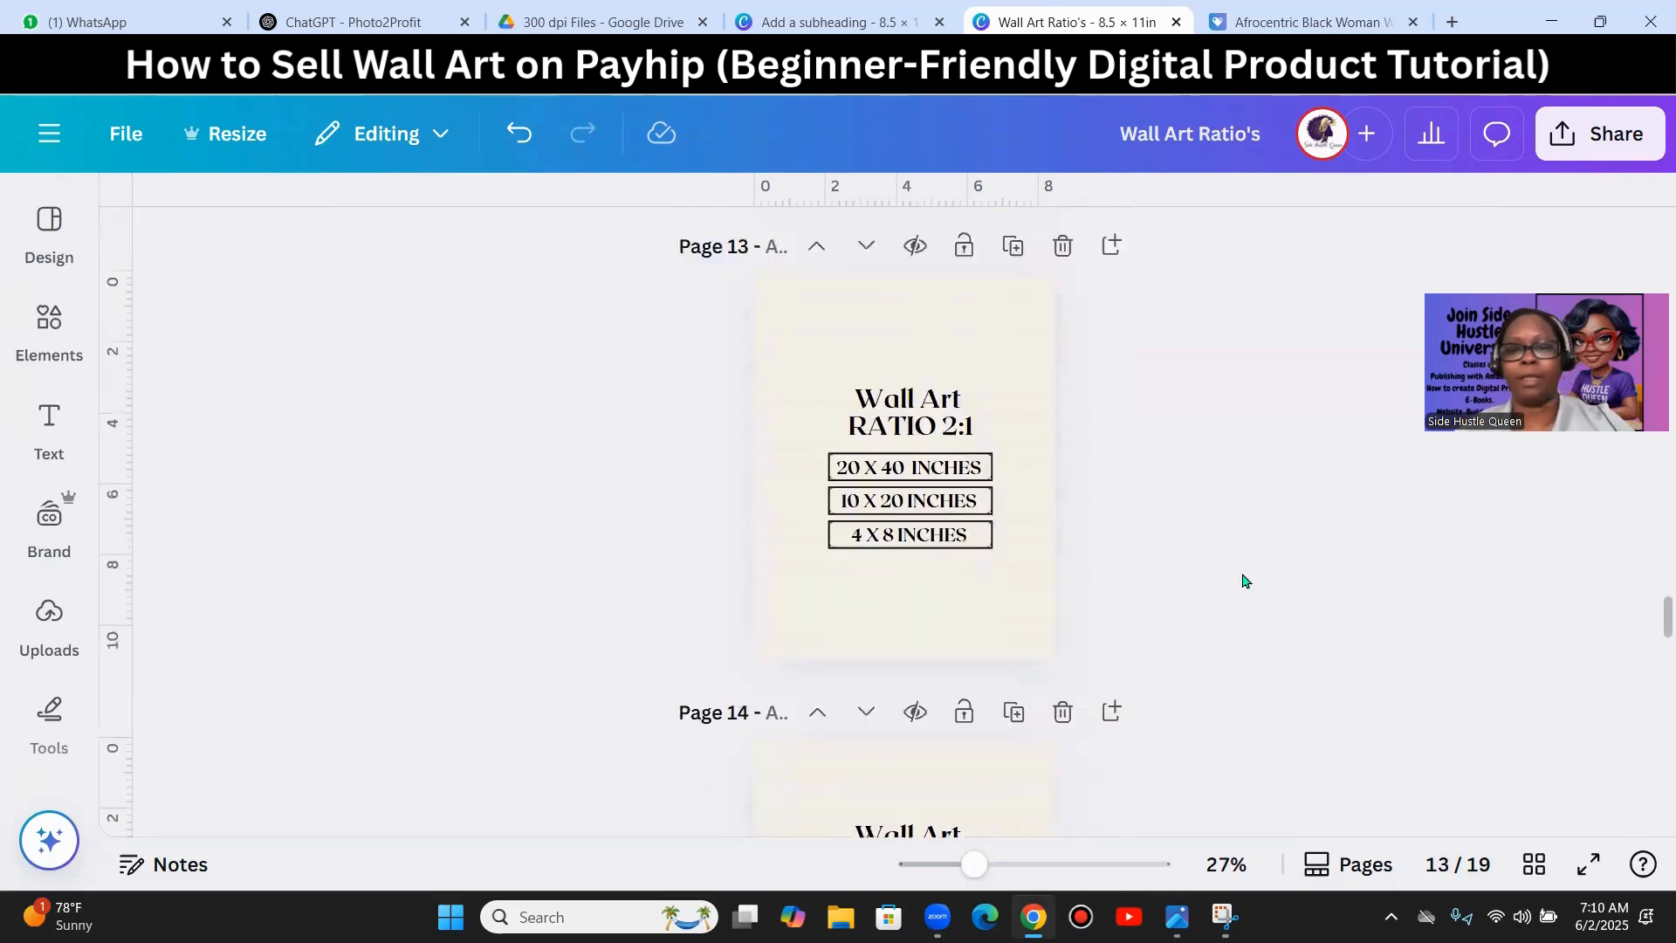
{"action": "scroll", "coordinate": [1233, 504], "scroll_direction": "up", "scroll_amount": 3}
- Check the example listing's print sizes image again and review the Wall Art Ratio's pages from the cover through the ISO and 11:14 ratios
{"action": "left_click", "coordinate": [1262, 22]}
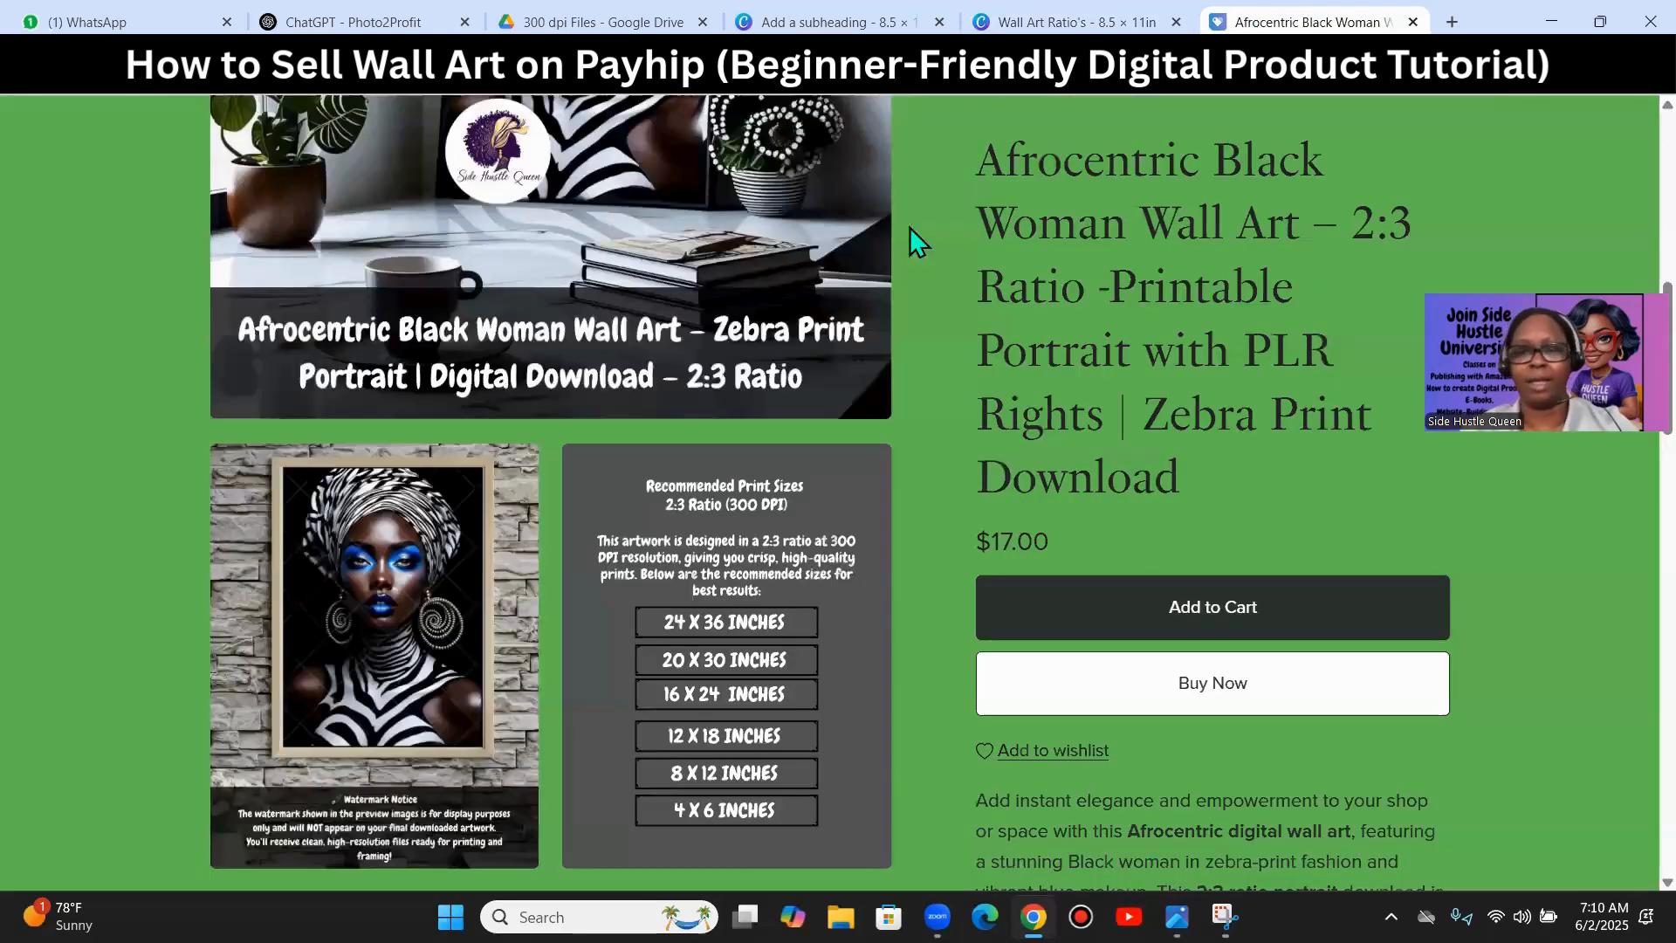
{"action": "left_click", "coordinate": [1132, 22]}
{"action": "scroll", "coordinate": [1183, 740], "scroll_direction": "up", "scroll_amount": 4}
{"action": "scroll", "coordinate": [1178, 738], "scroll_direction": "up", "scroll_amount": 8}
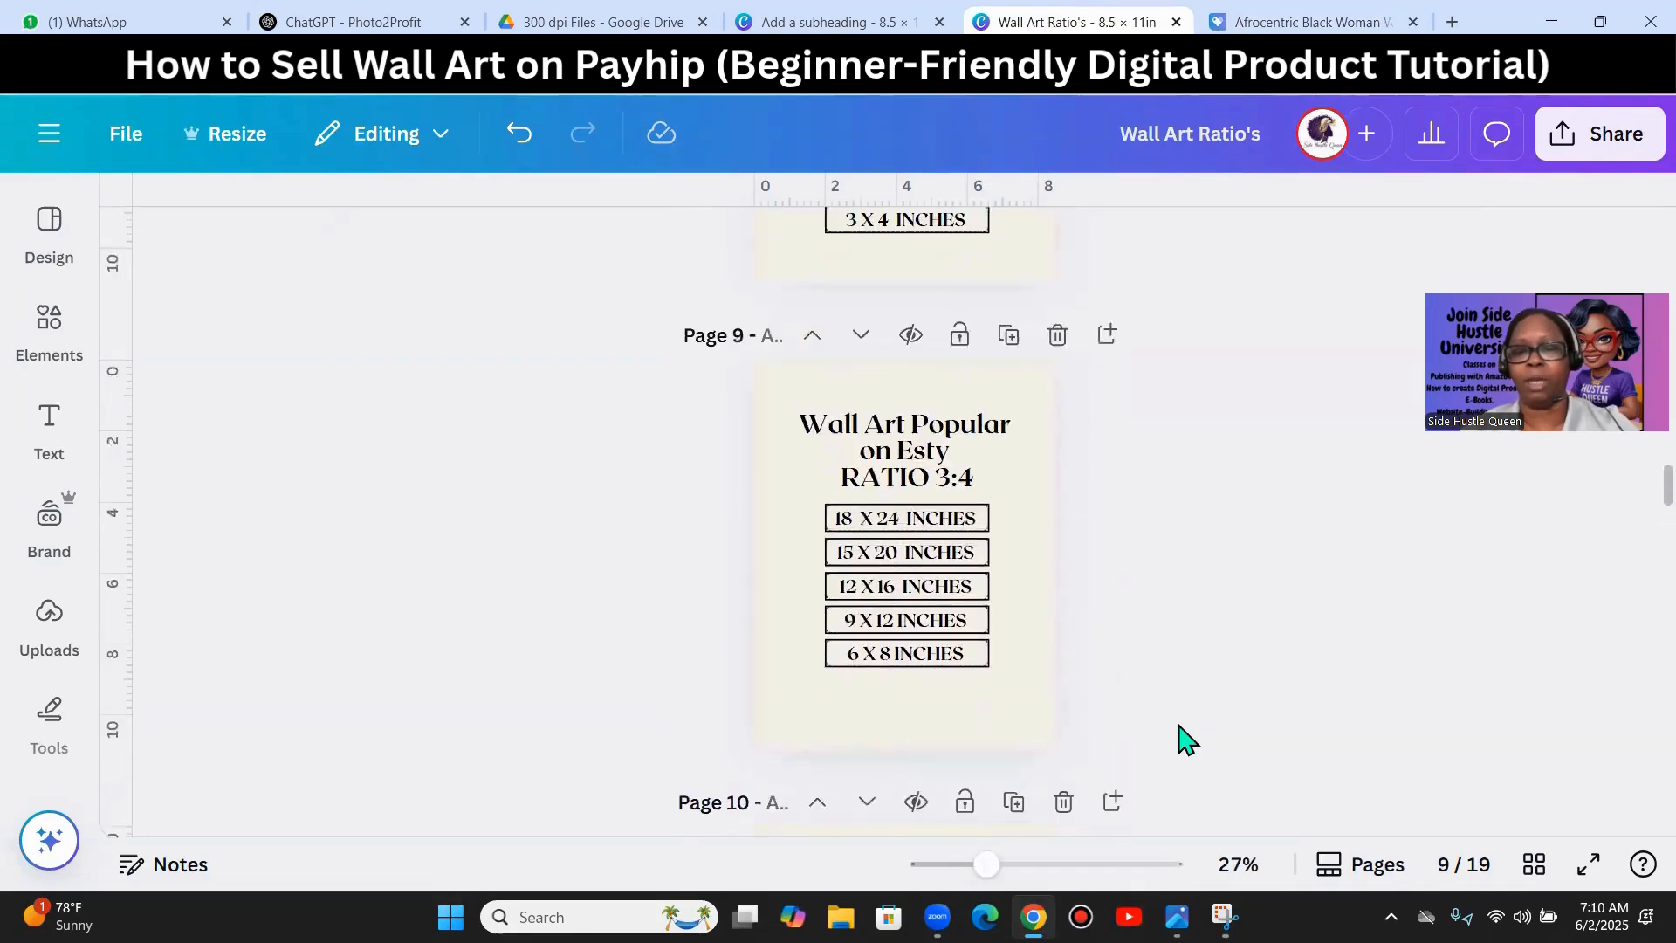
{"action": "scroll", "coordinate": [1132, 732], "scroll_direction": "up", "scroll_amount": 15}
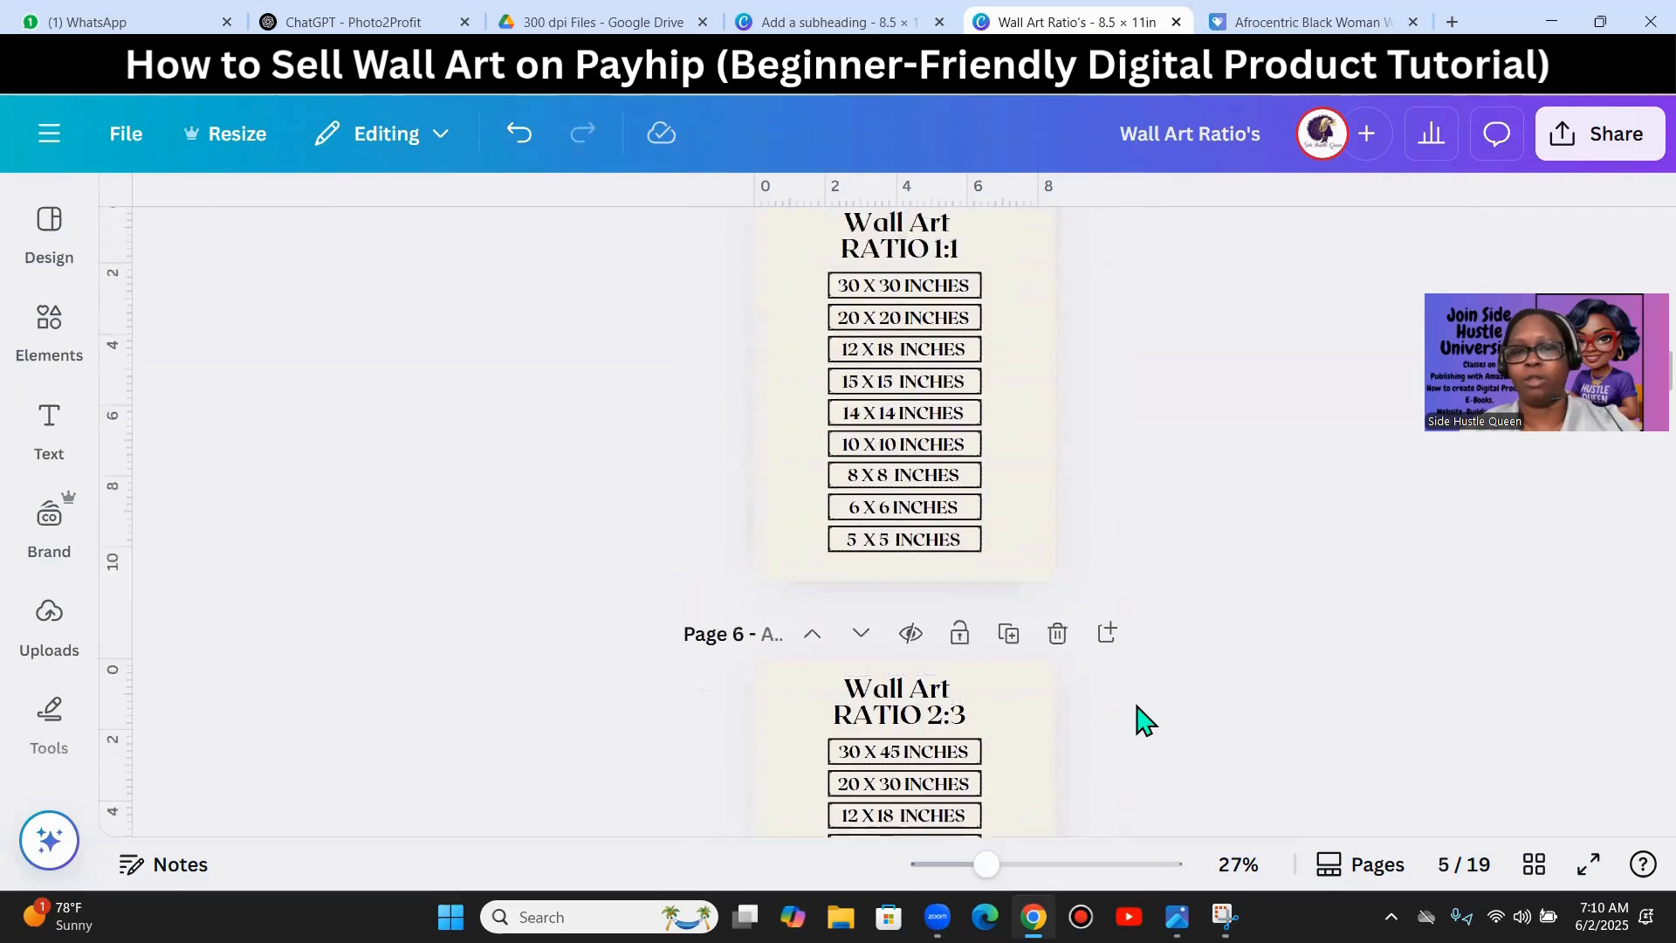
{"action": "scroll", "coordinate": [1155, 720], "scroll_direction": "up", "scroll_amount": 5}
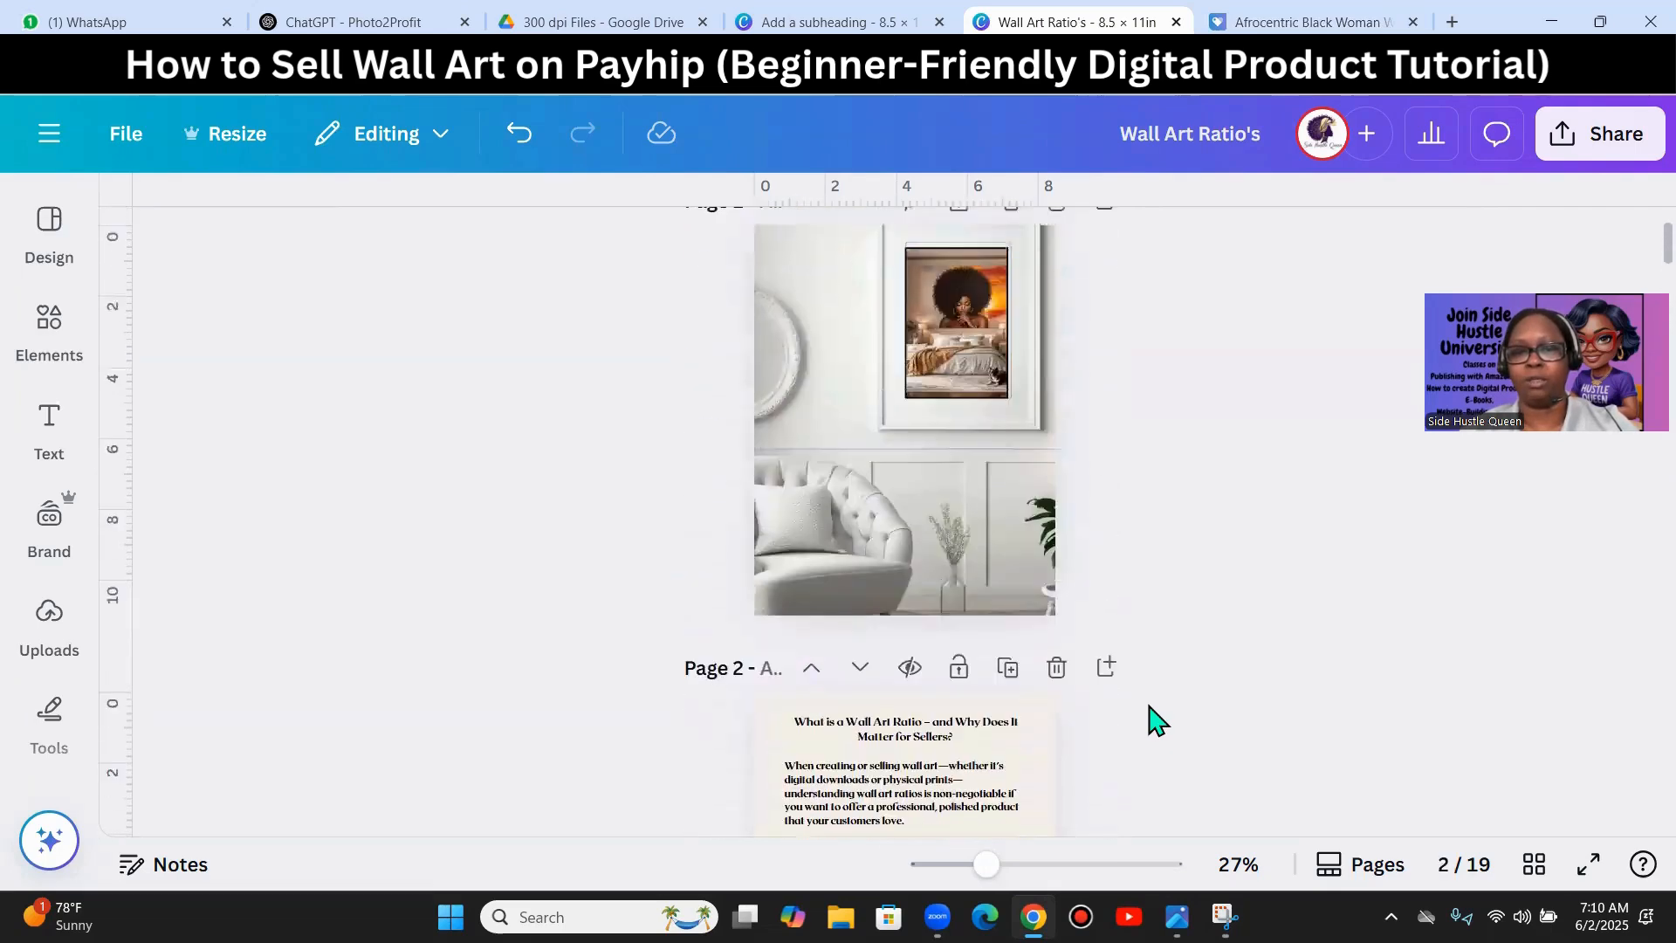
{"action": "scroll", "coordinate": [1161, 722], "scroll_direction": "down", "scroll_amount": 9}
{"action": "scroll", "coordinate": [1192, 712], "scroll_direction": "down", "scroll_amount": 15}
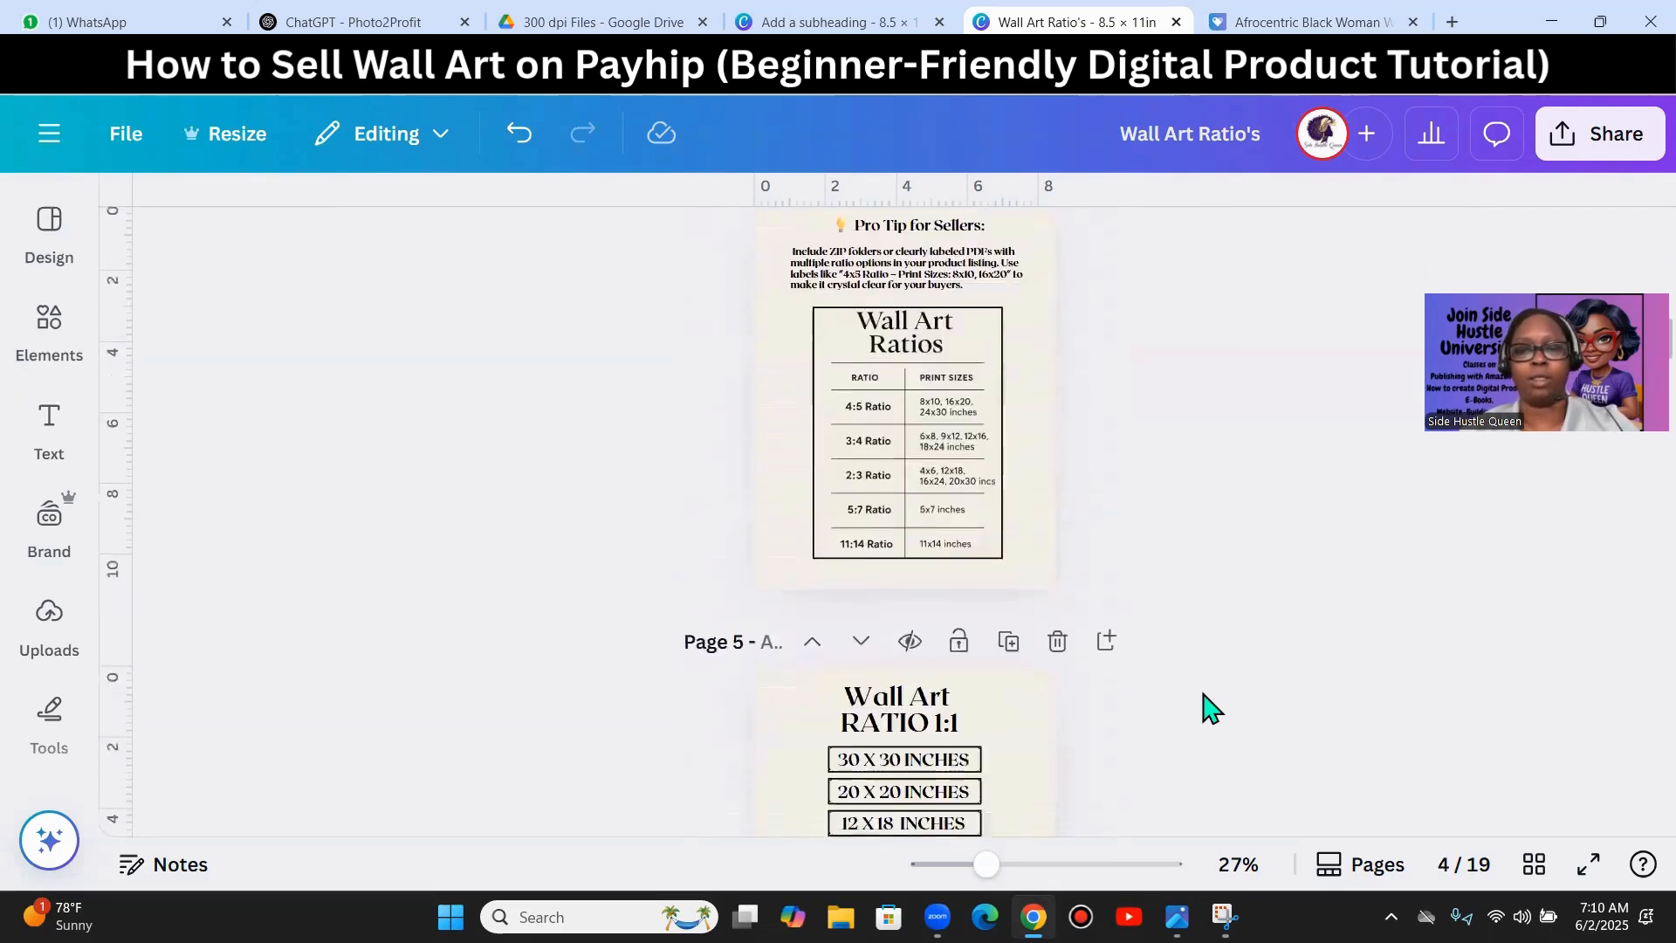
{"action": "scroll", "coordinate": [1250, 679], "scroll_direction": "down", "scroll_amount": 15}
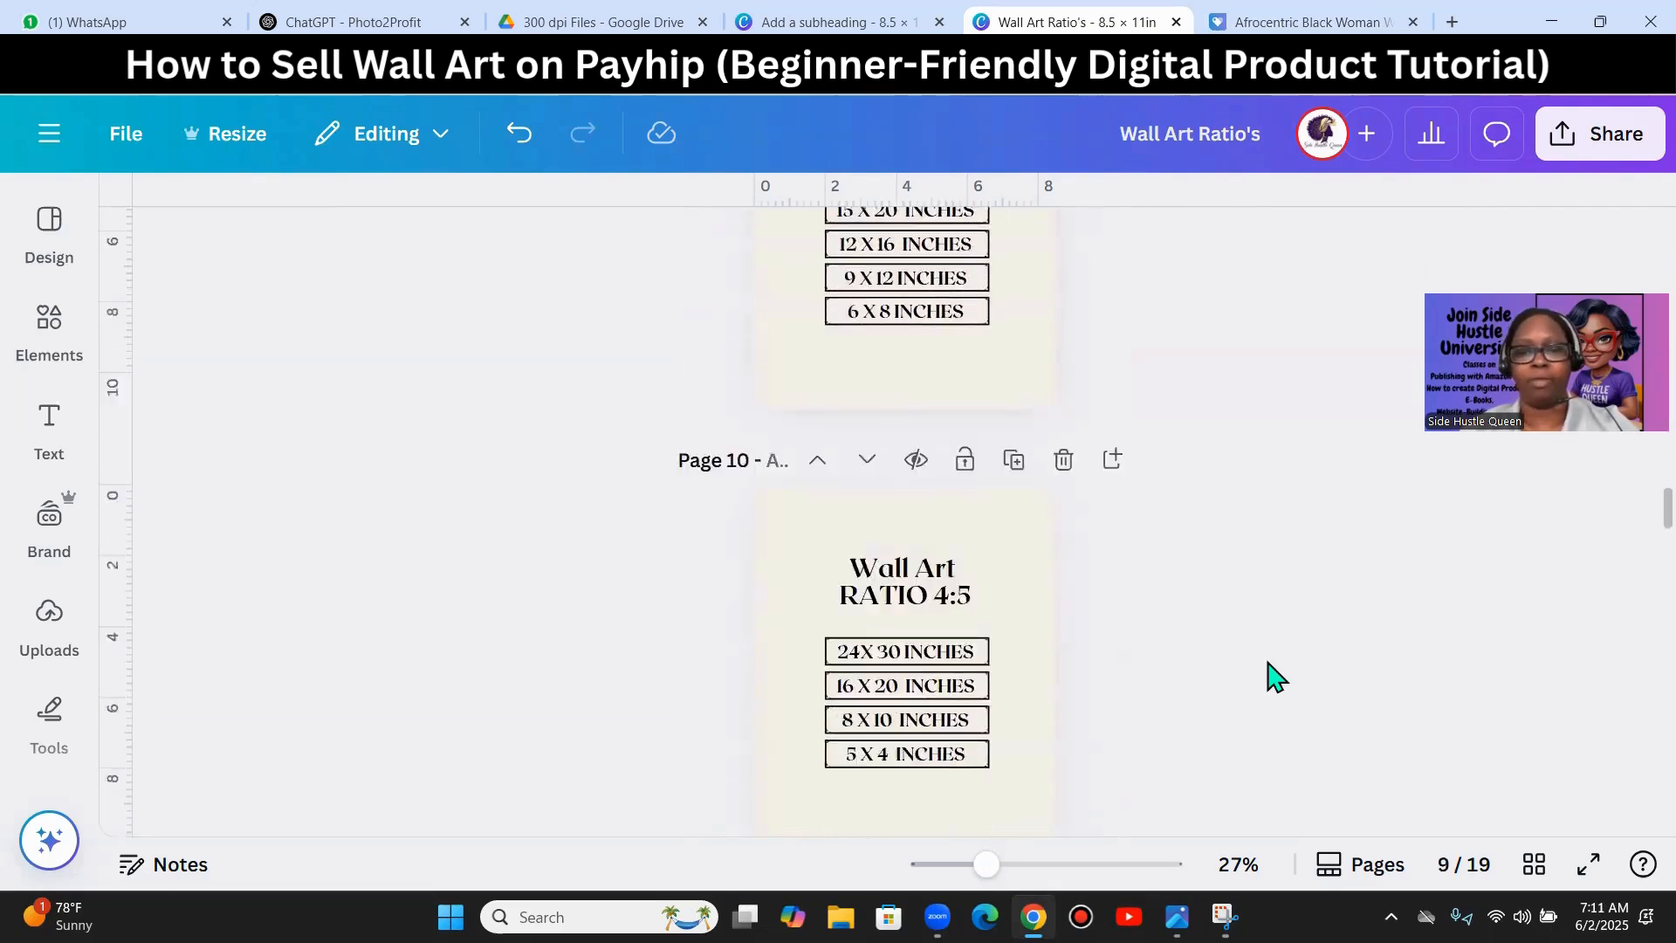
{"action": "scroll", "coordinate": [1257, 681], "scroll_direction": "down", "scroll_amount": 15}
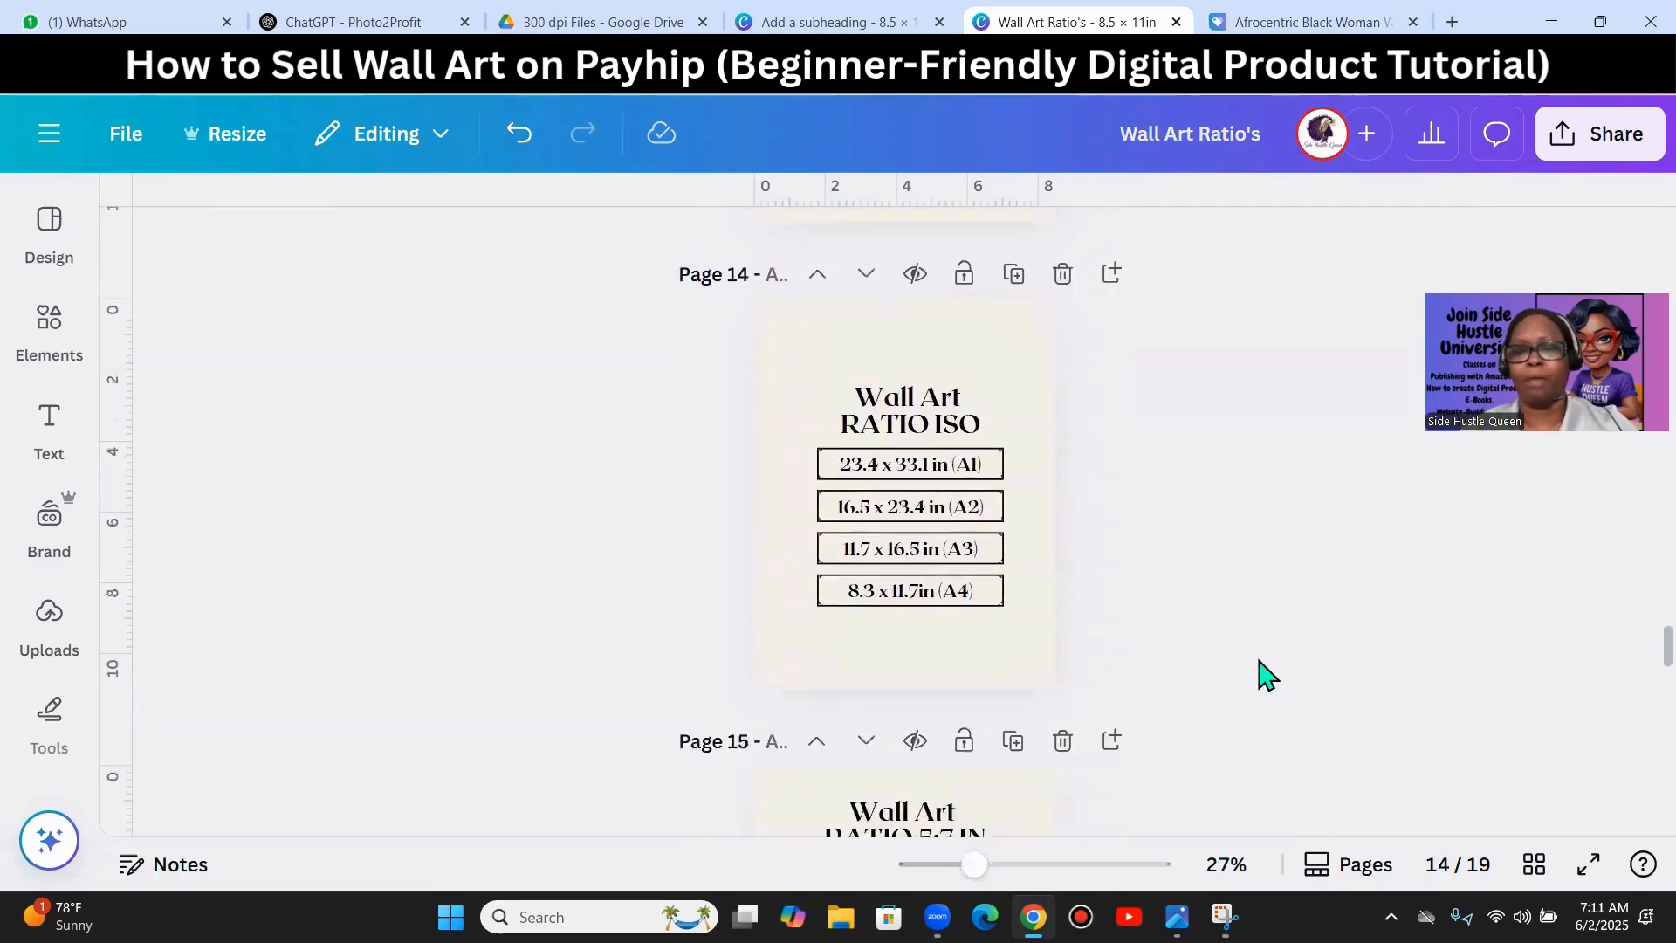
{"action": "scroll", "coordinate": [1278, 689], "scroll_direction": "down", "scroll_amount": 7}
{"action": "scroll", "coordinate": [1279, 689], "scroll_direction": "up", "scroll_amount": 10}
{"action": "scroll", "coordinate": [1228, 458], "scroll_direction": "up", "scroll_amount": 2}
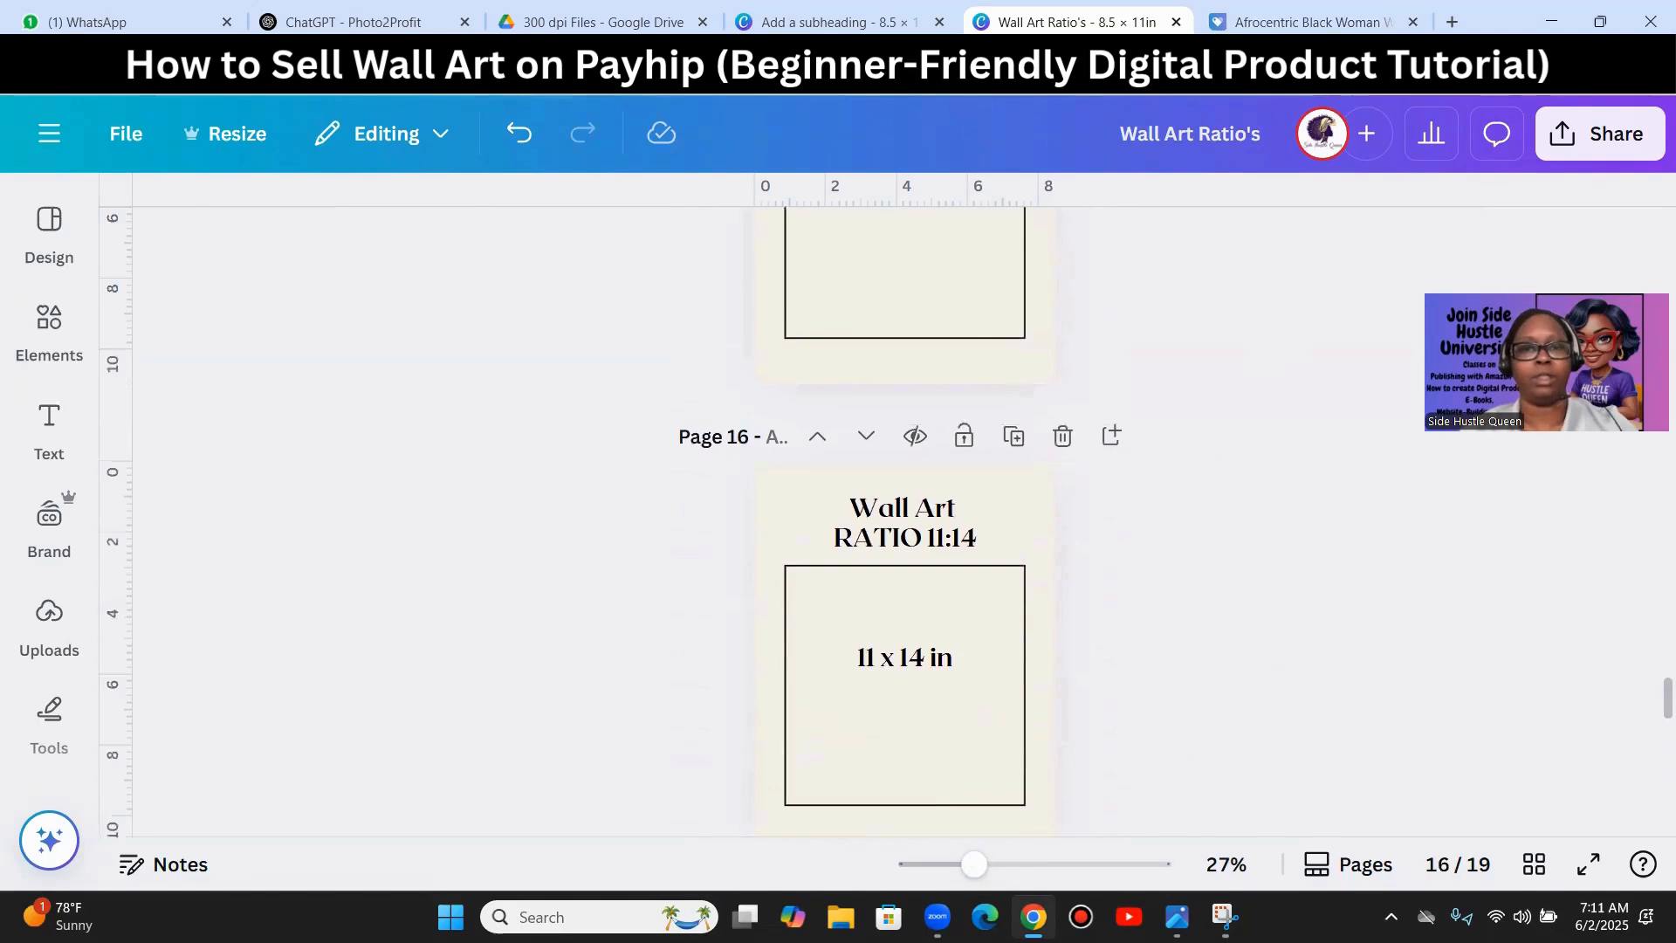
- Switch to the mockup design and set the blank page 3's background to the grey-blue photo color
{"action": "left_click", "coordinate": [830, 22]}
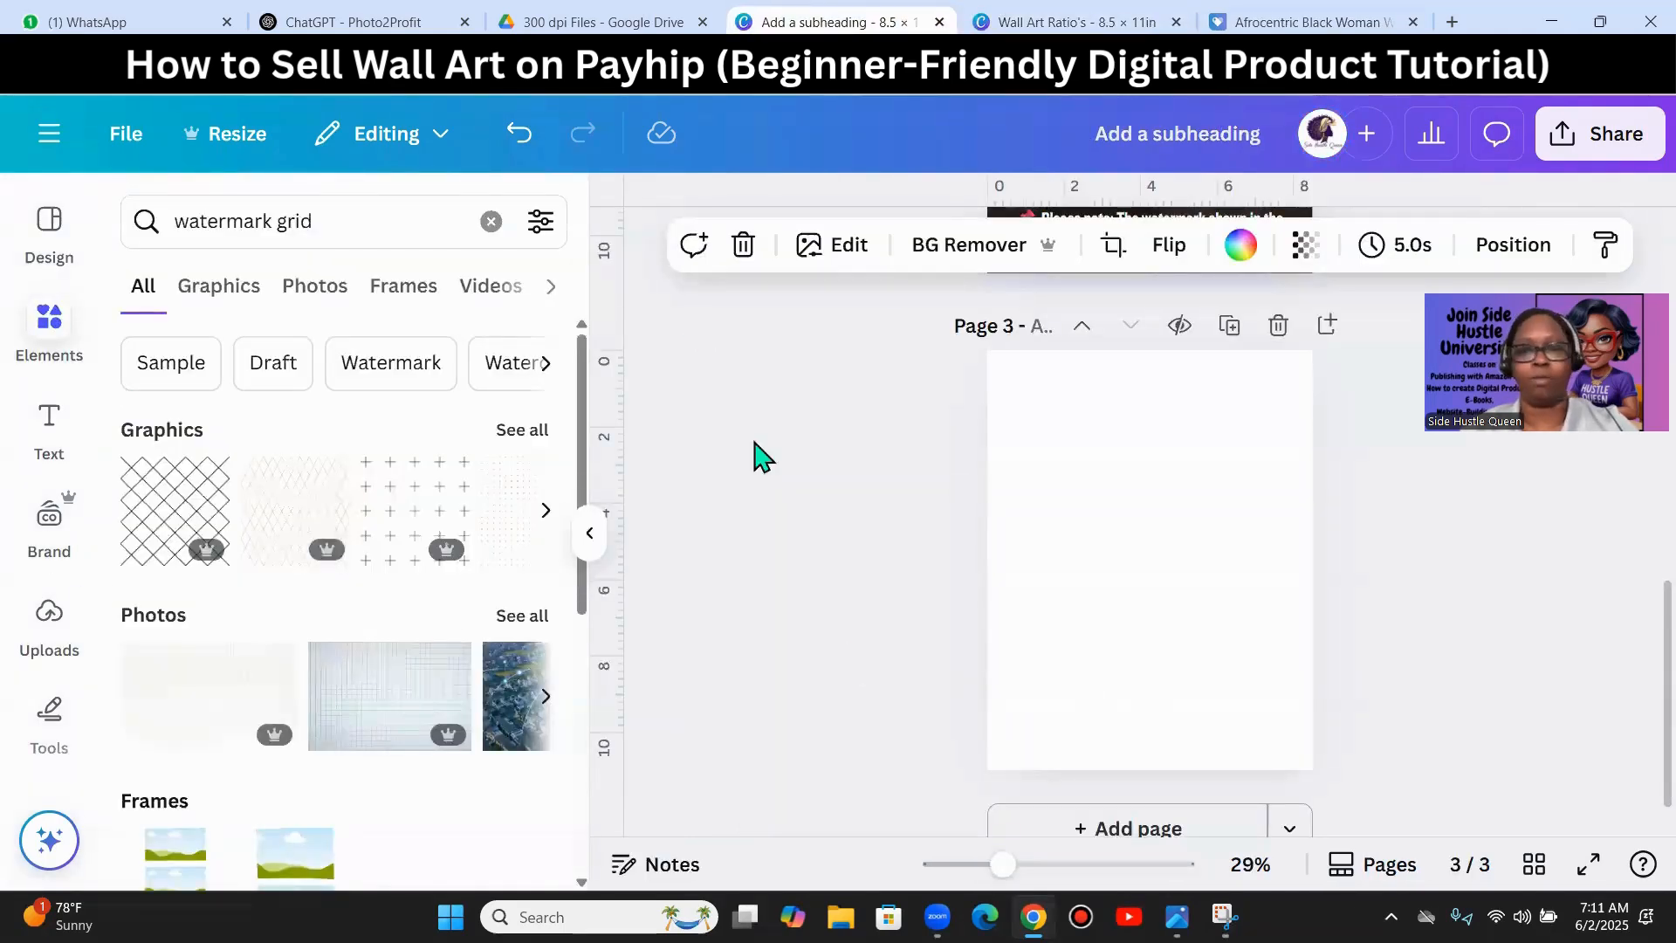
{"action": "scroll", "coordinate": [1226, 672], "scroll_direction": "up", "scroll_amount": 4}
{"action": "scroll", "coordinate": [1223, 666], "scroll_direction": "down", "scroll_amount": 4}
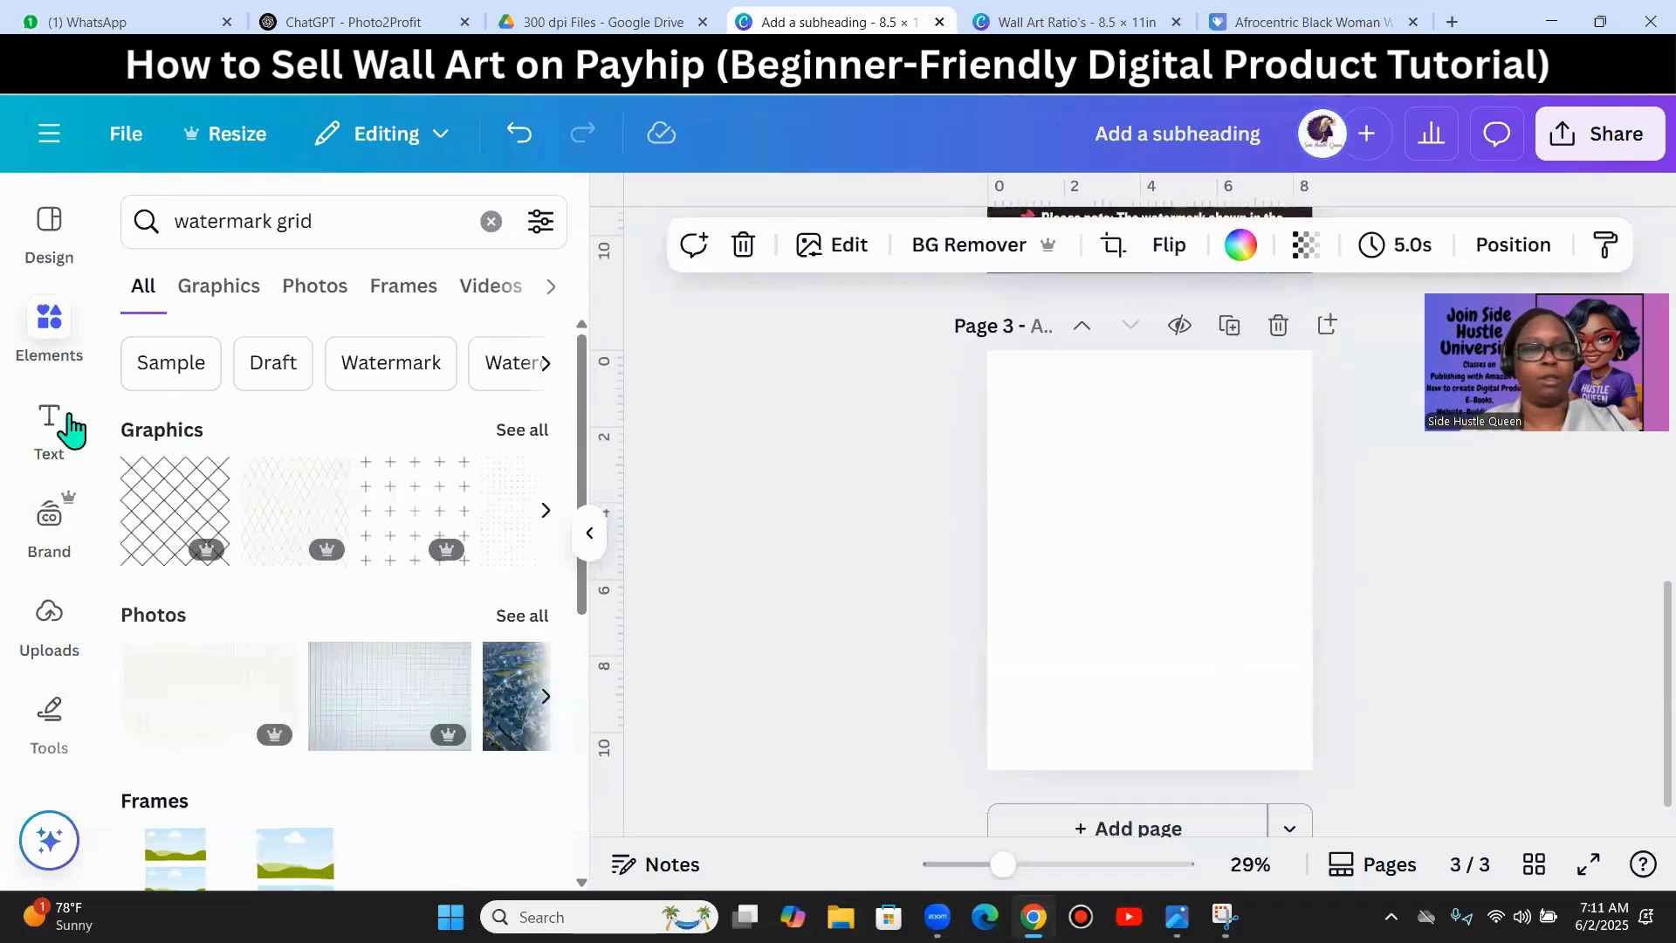
{"action": "scroll", "coordinate": [1141, 768], "scroll_direction": "up", "scroll_amount": 4}
{"action": "left_click", "coordinate": [1135, 795]}
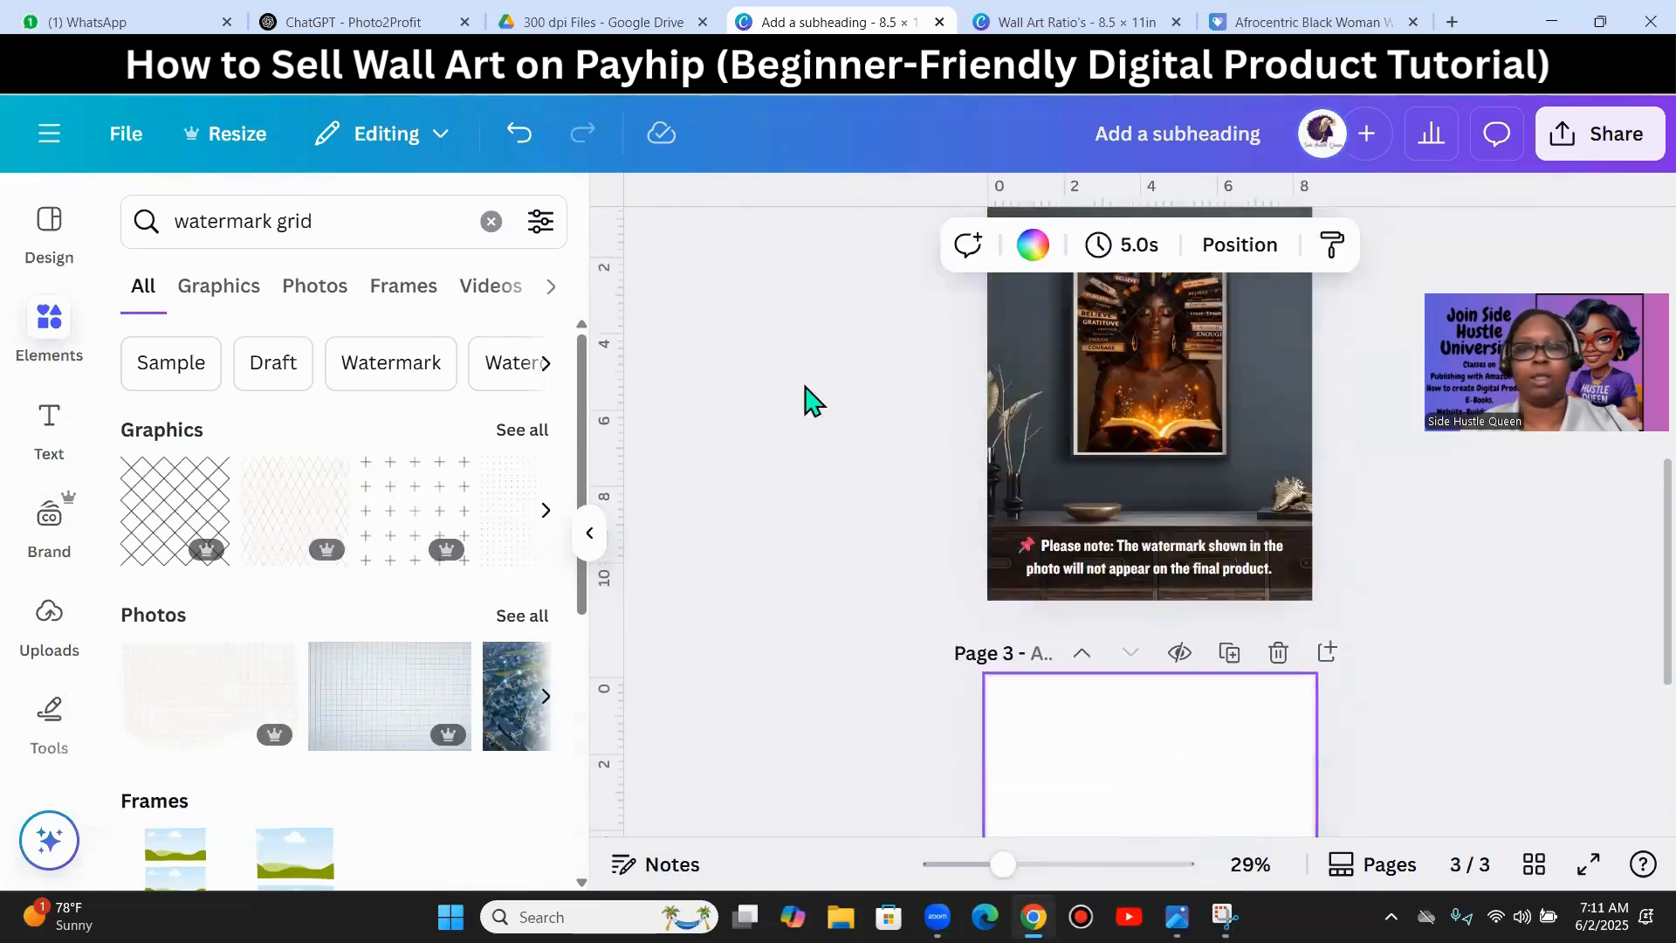
{"action": "left_click", "coordinate": [1033, 244]}
{"action": "scroll", "coordinate": [535, 547], "scroll_direction": "down", "scroll_amount": 3}
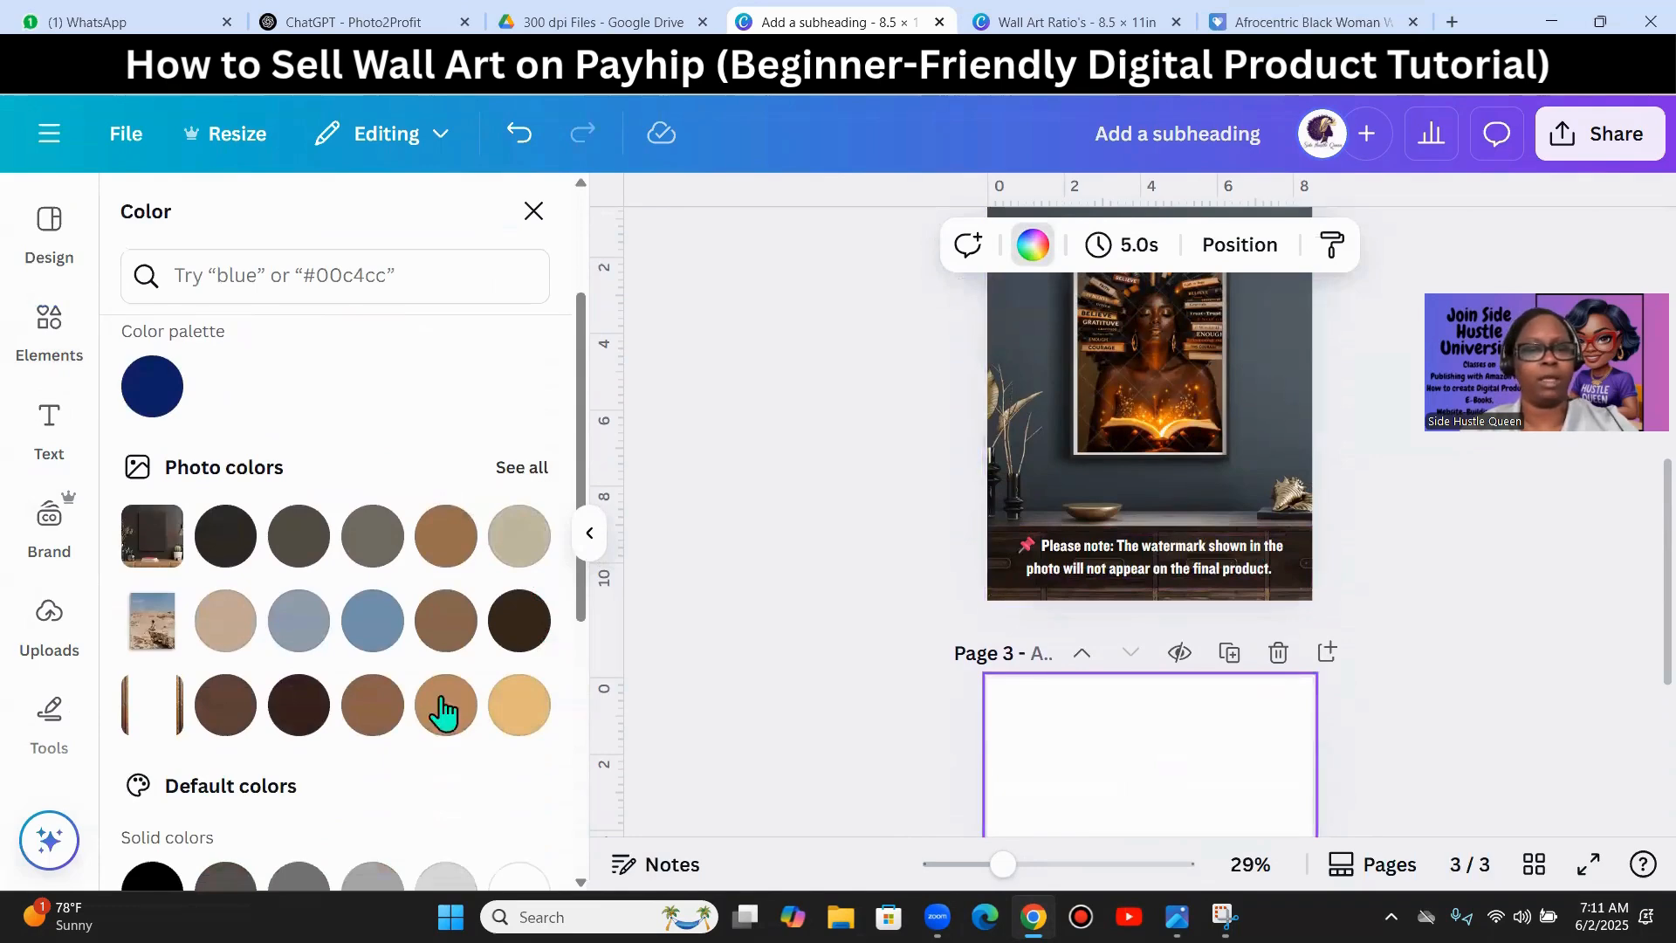
{"action": "left_click", "coordinate": [298, 617]}
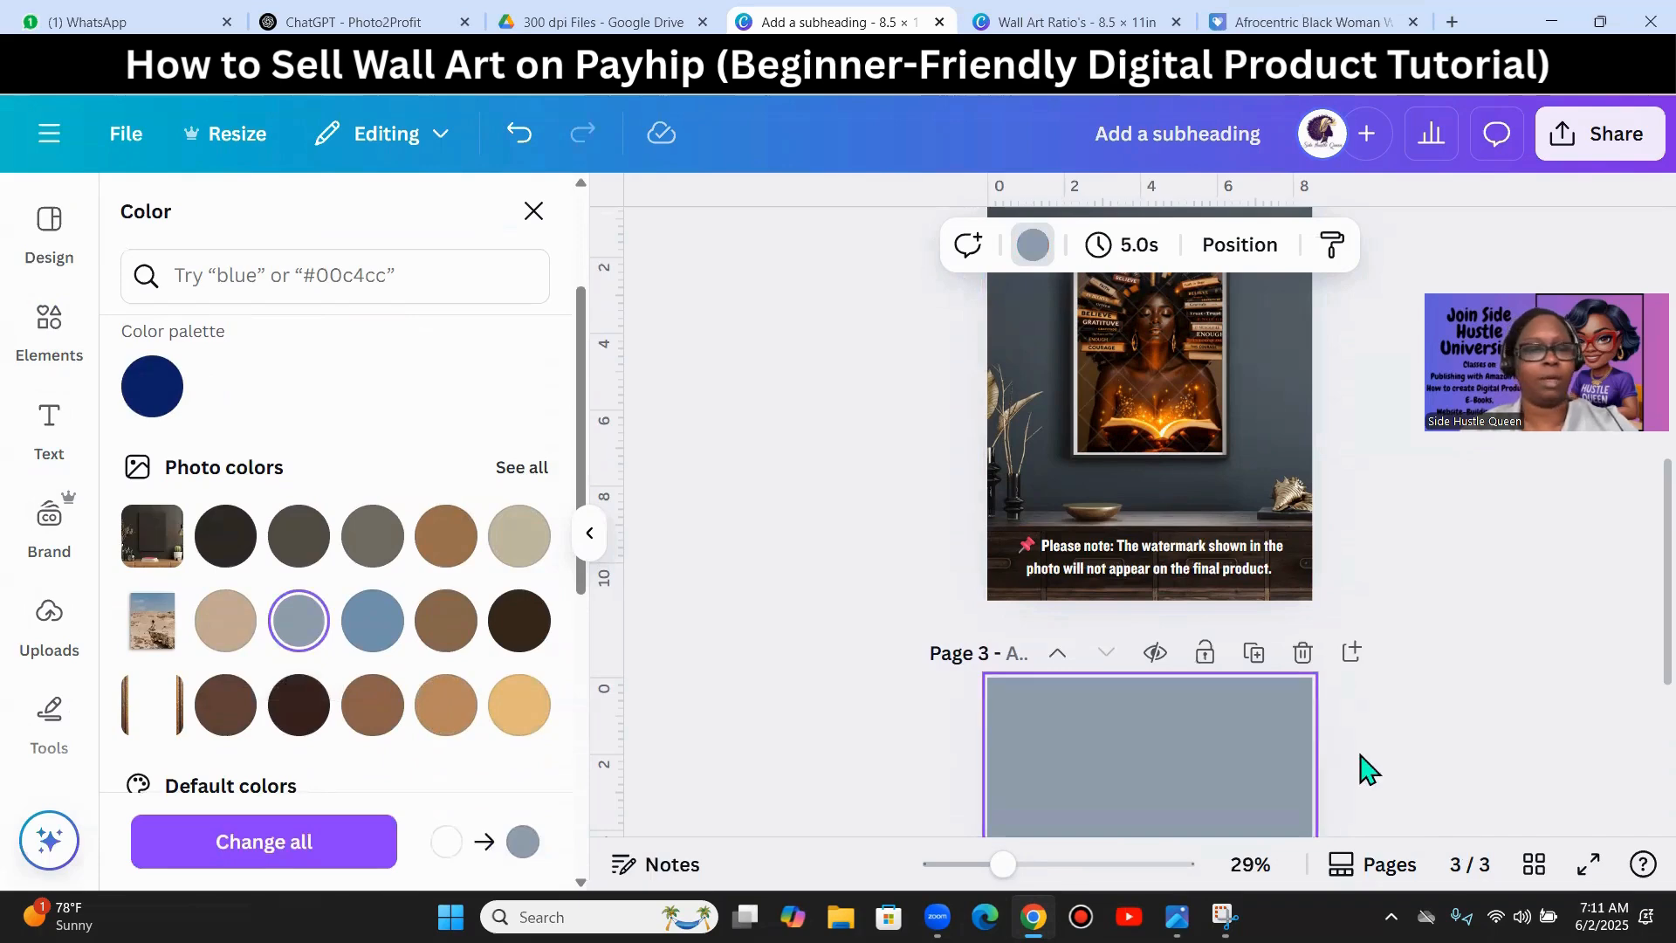
{"action": "scroll", "coordinate": [1426, 789], "scroll_direction": "down", "scroll_amount": 3}
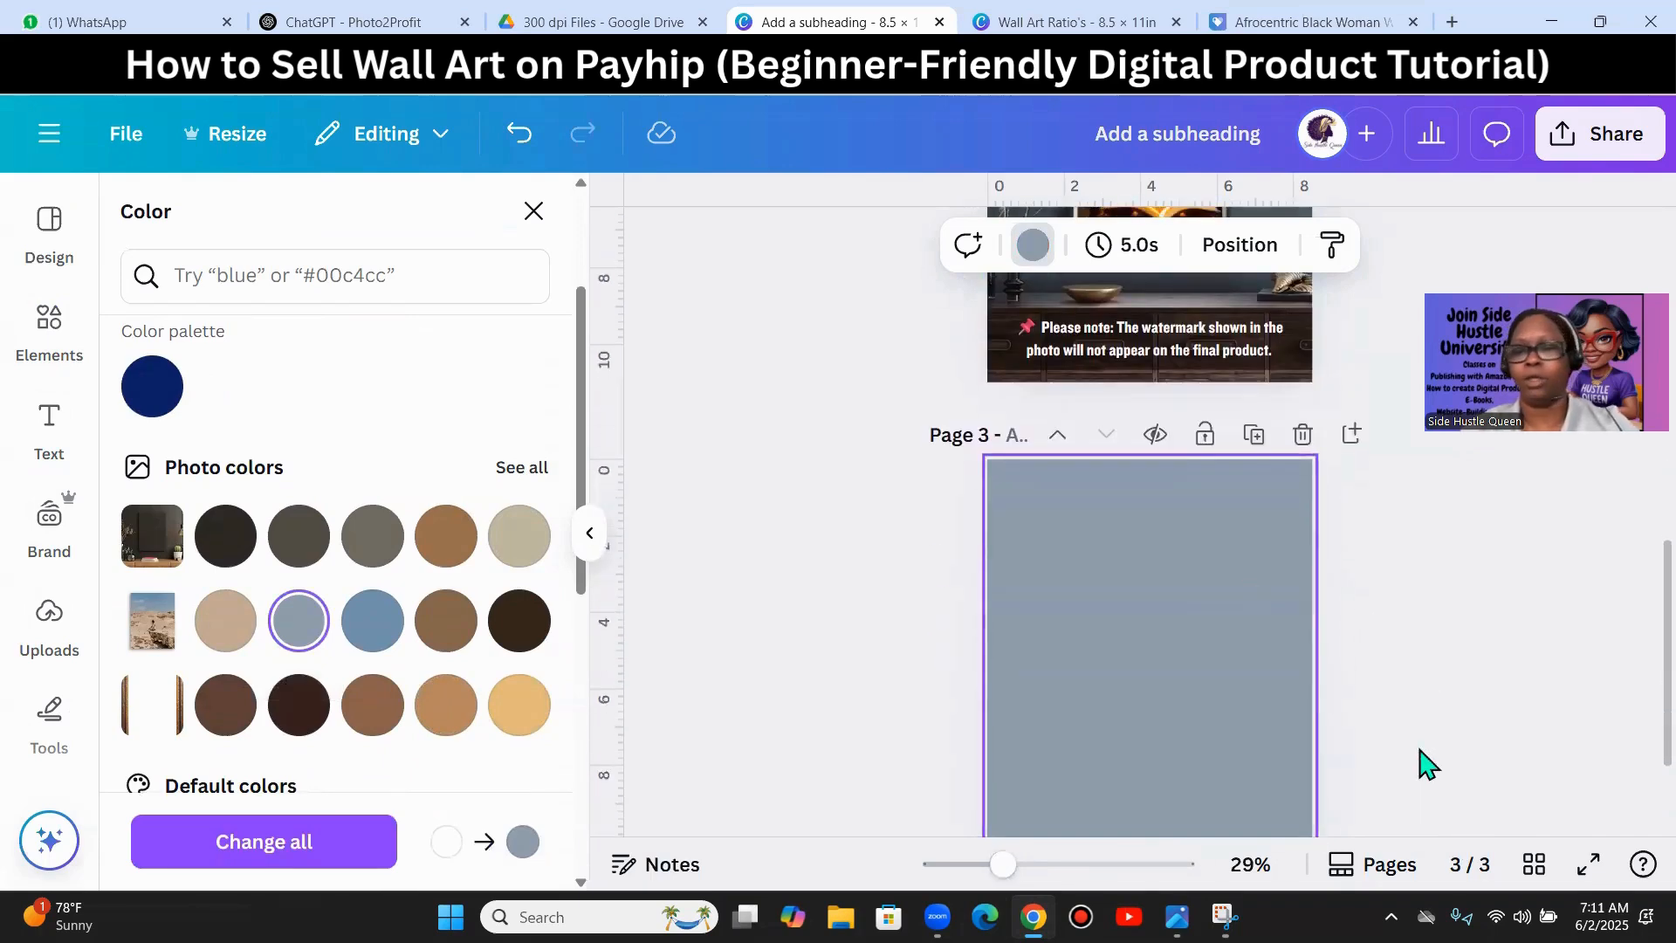
{"action": "scroll", "coordinate": [1422, 768], "scroll_direction": "up", "scroll_amount": 4}
{"action": "scroll", "coordinate": [1423, 759], "scroll_direction": "down", "scroll_amount": 2}
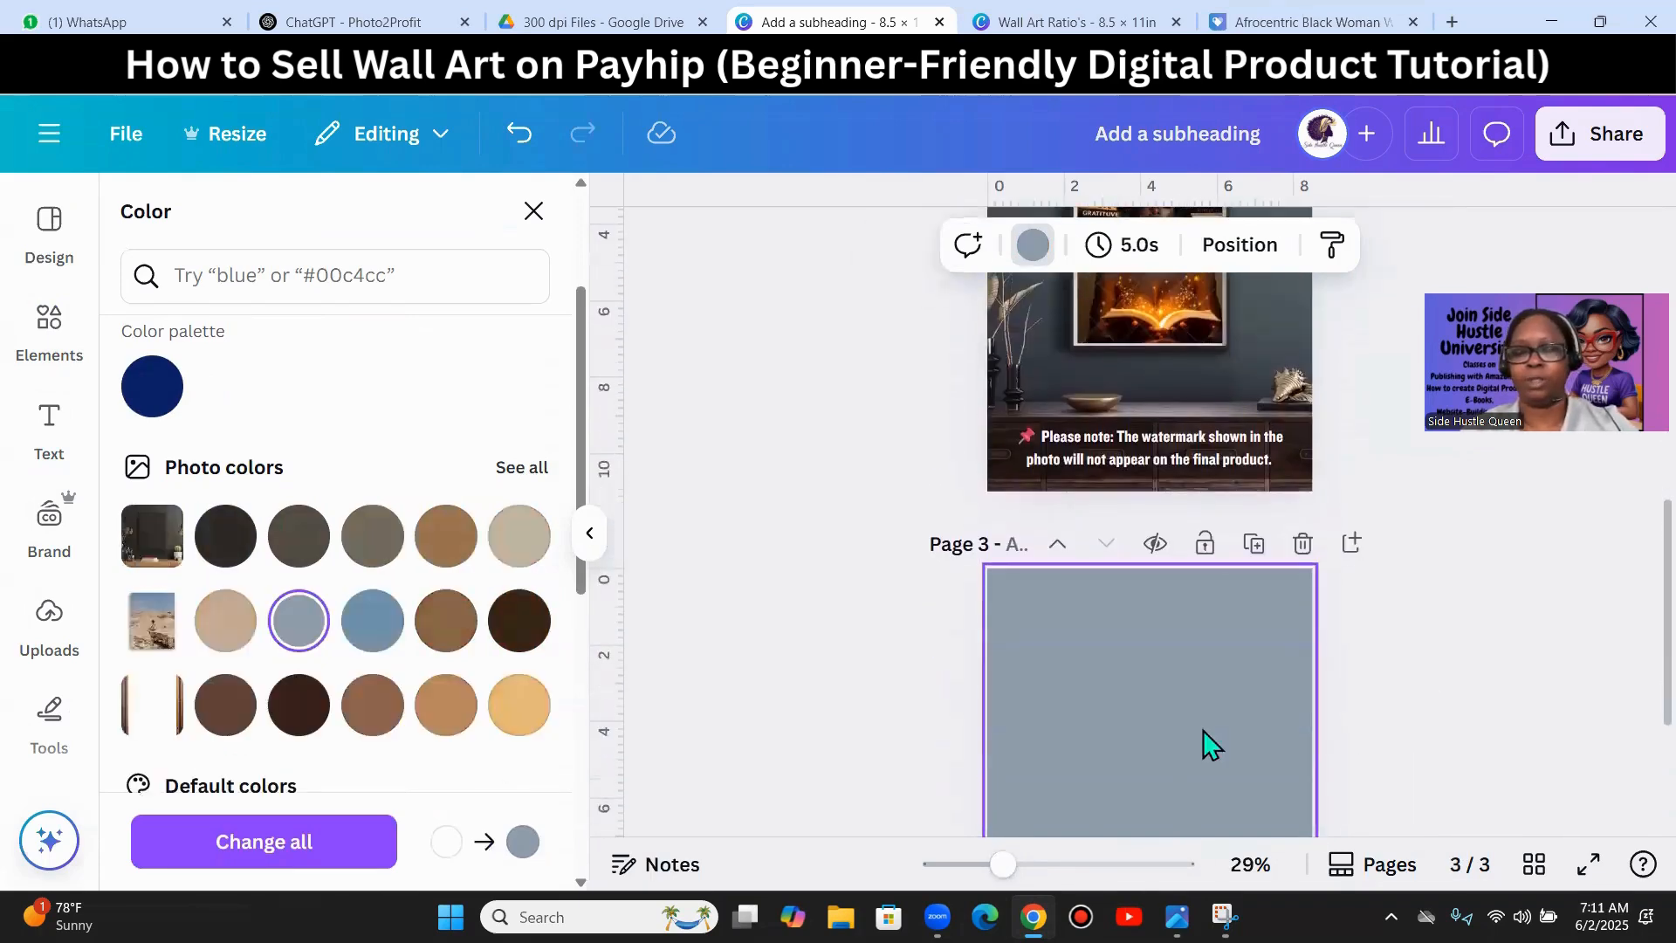
- Add a subheading near the top of page 3 and replace its text with the copied "Wall Art Popular on Esty RATIO 2:3" size list
{"action": "left_click", "coordinate": [50, 427]}
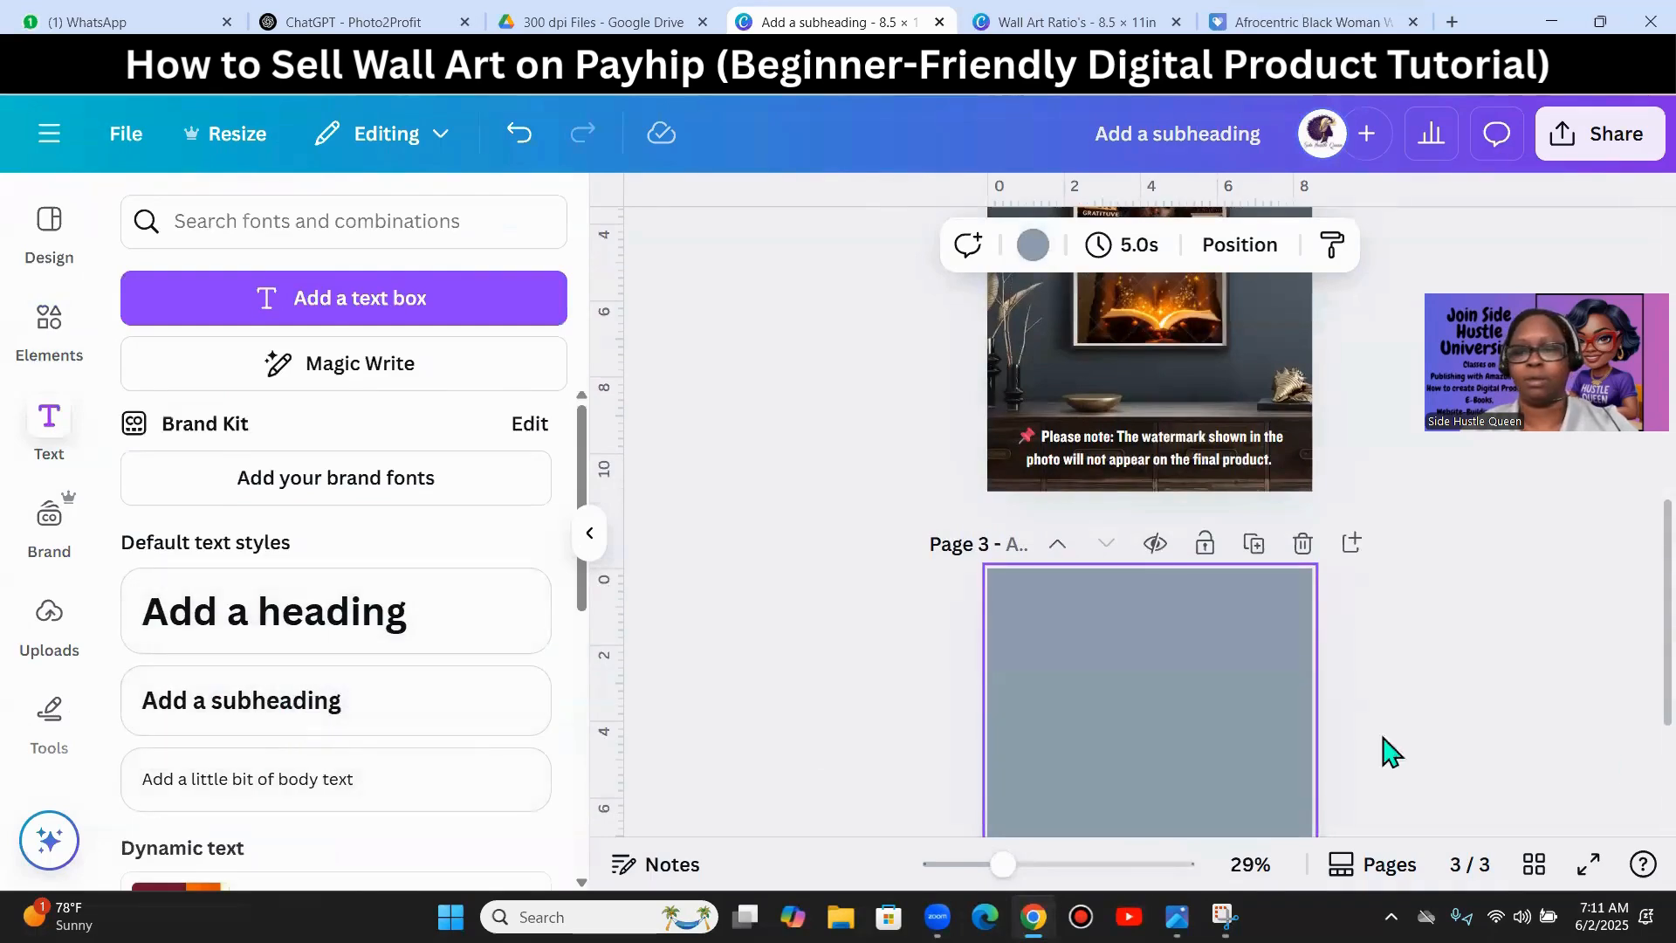
{"action": "left_click", "coordinate": [364, 699]}
{"action": "left_click", "coordinate": [1467, 695]}
{"action": "left_click_drag", "start_coordinate": [1175, 717], "coordinate": [1279, 612]}
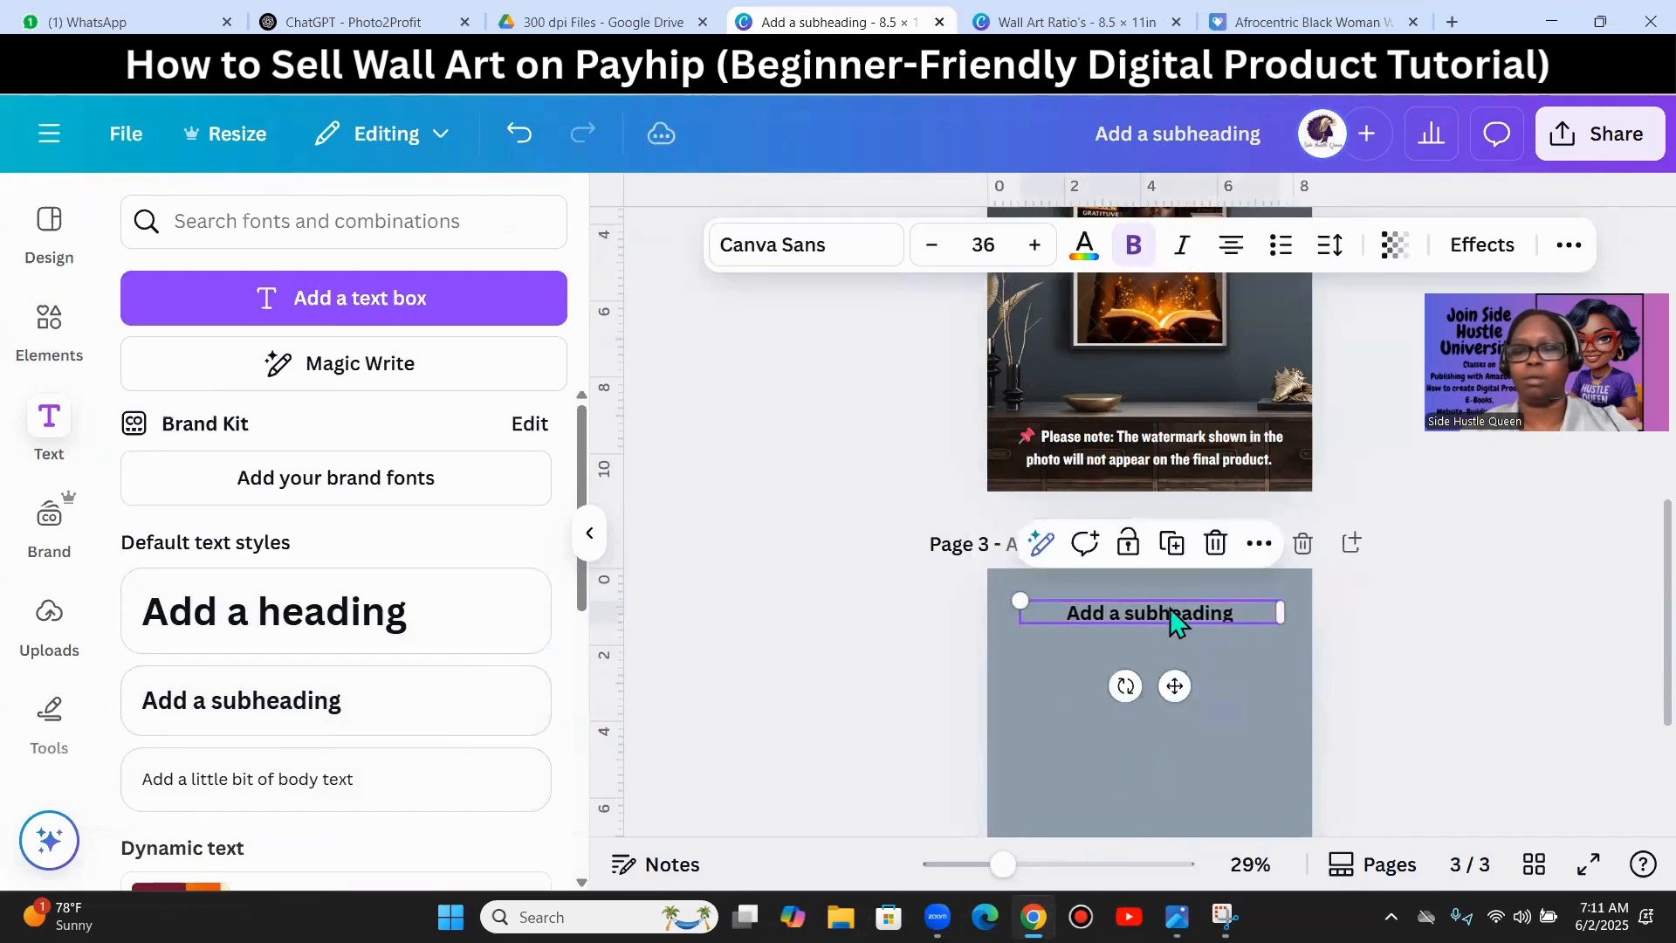
{"action": "double_click", "coordinate": [1171, 625]}
{"action": "type", "text": "Wall Art Popular on Esty RATIO 2:3 24 X 36 INCHES 20 X 30 INCHES 16 X 24 INCHES 12 X 18 INCHES 8 X 12 INCHES 4 X 6 INCHES"}
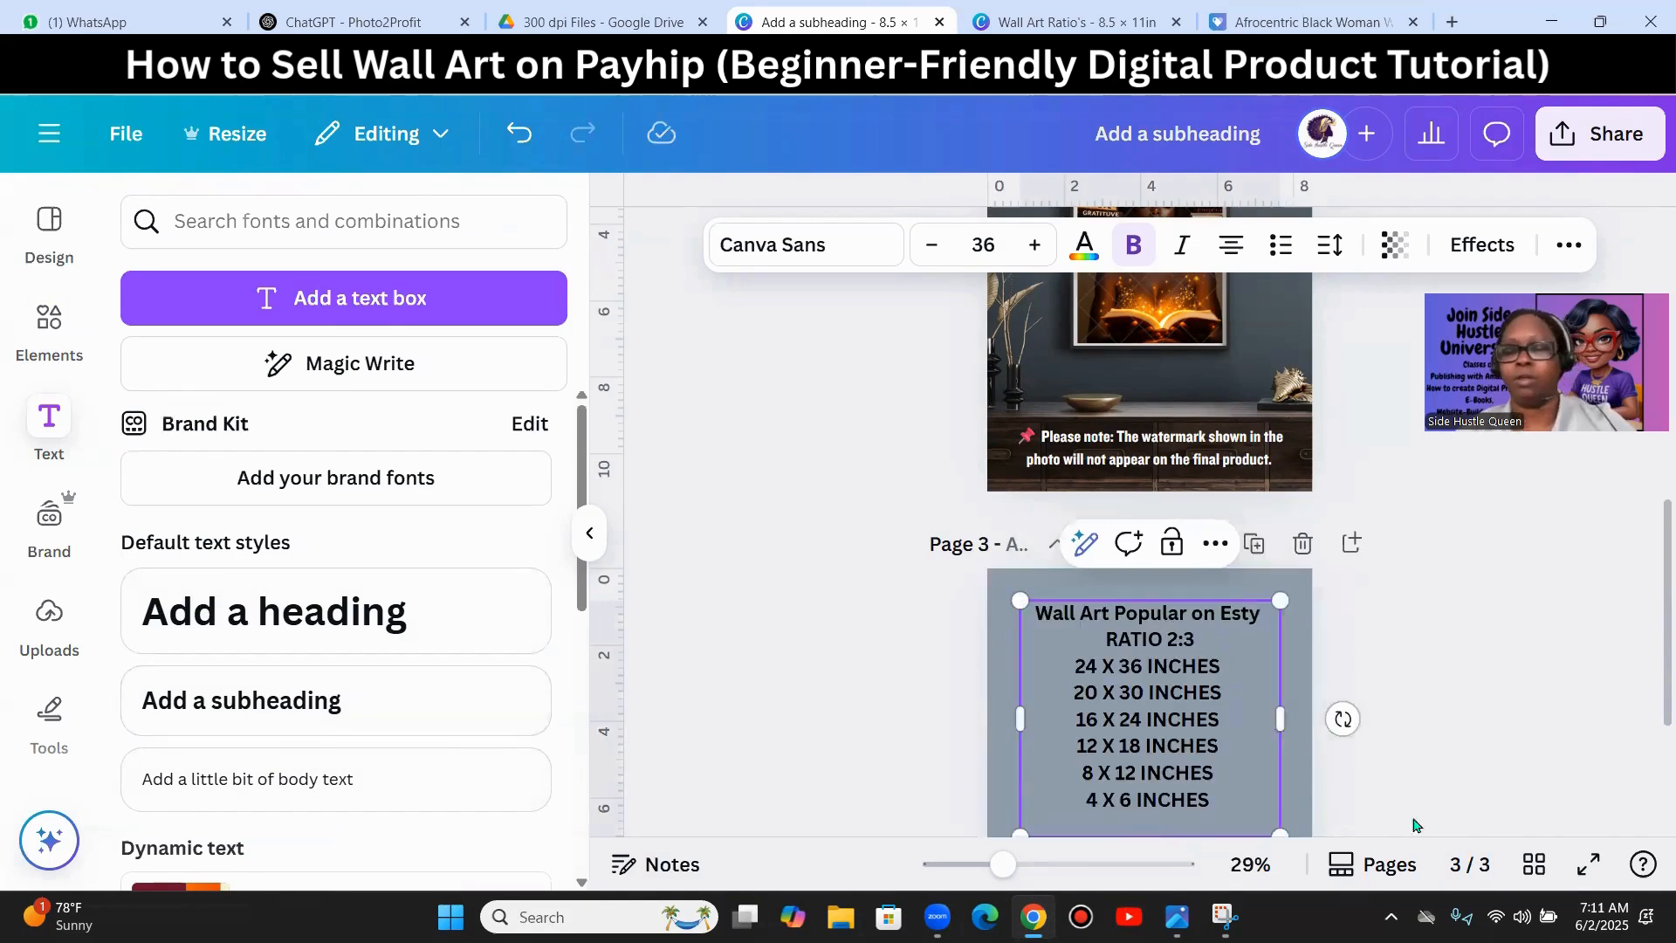
- Delete the "Wall Art Popular on Esty" line from the size list on page 3
{"action": "scroll", "coordinate": [1458, 789], "scroll_direction": "up", "scroll_amount": 2}
{"action": "scroll", "coordinate": [1467, 760], "scroll_direction": "down", "scroll_amount": 3}
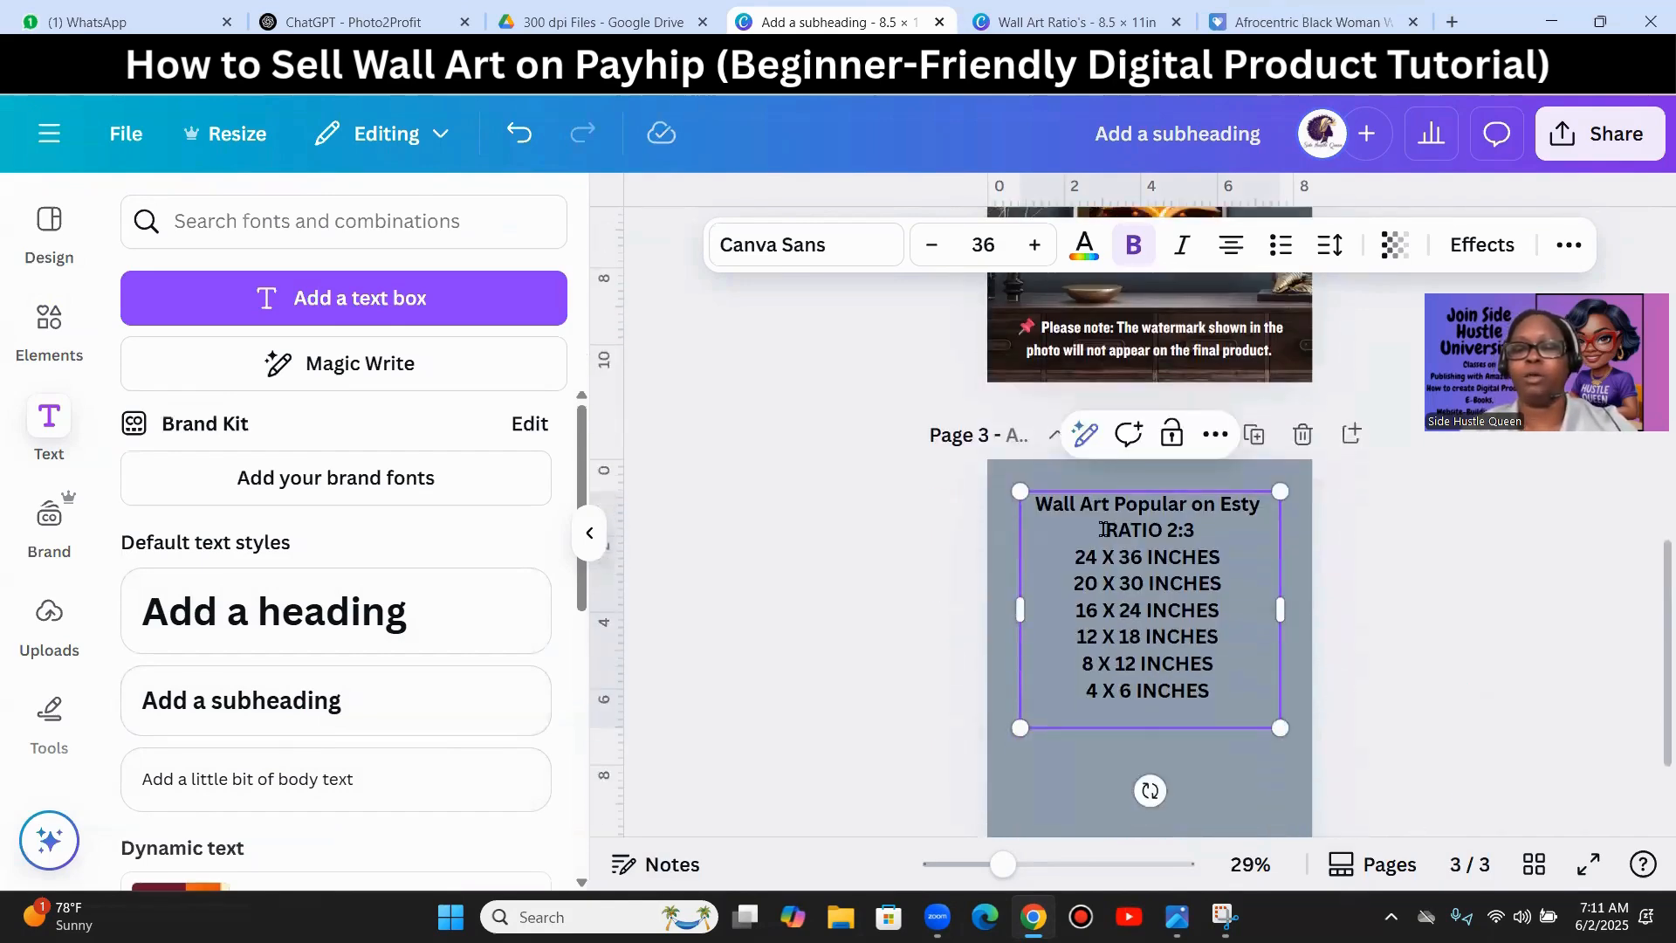
{"action": "left_click_drag", "start_coordinate": [1260, 503], "coordinate": [1004, 480]}
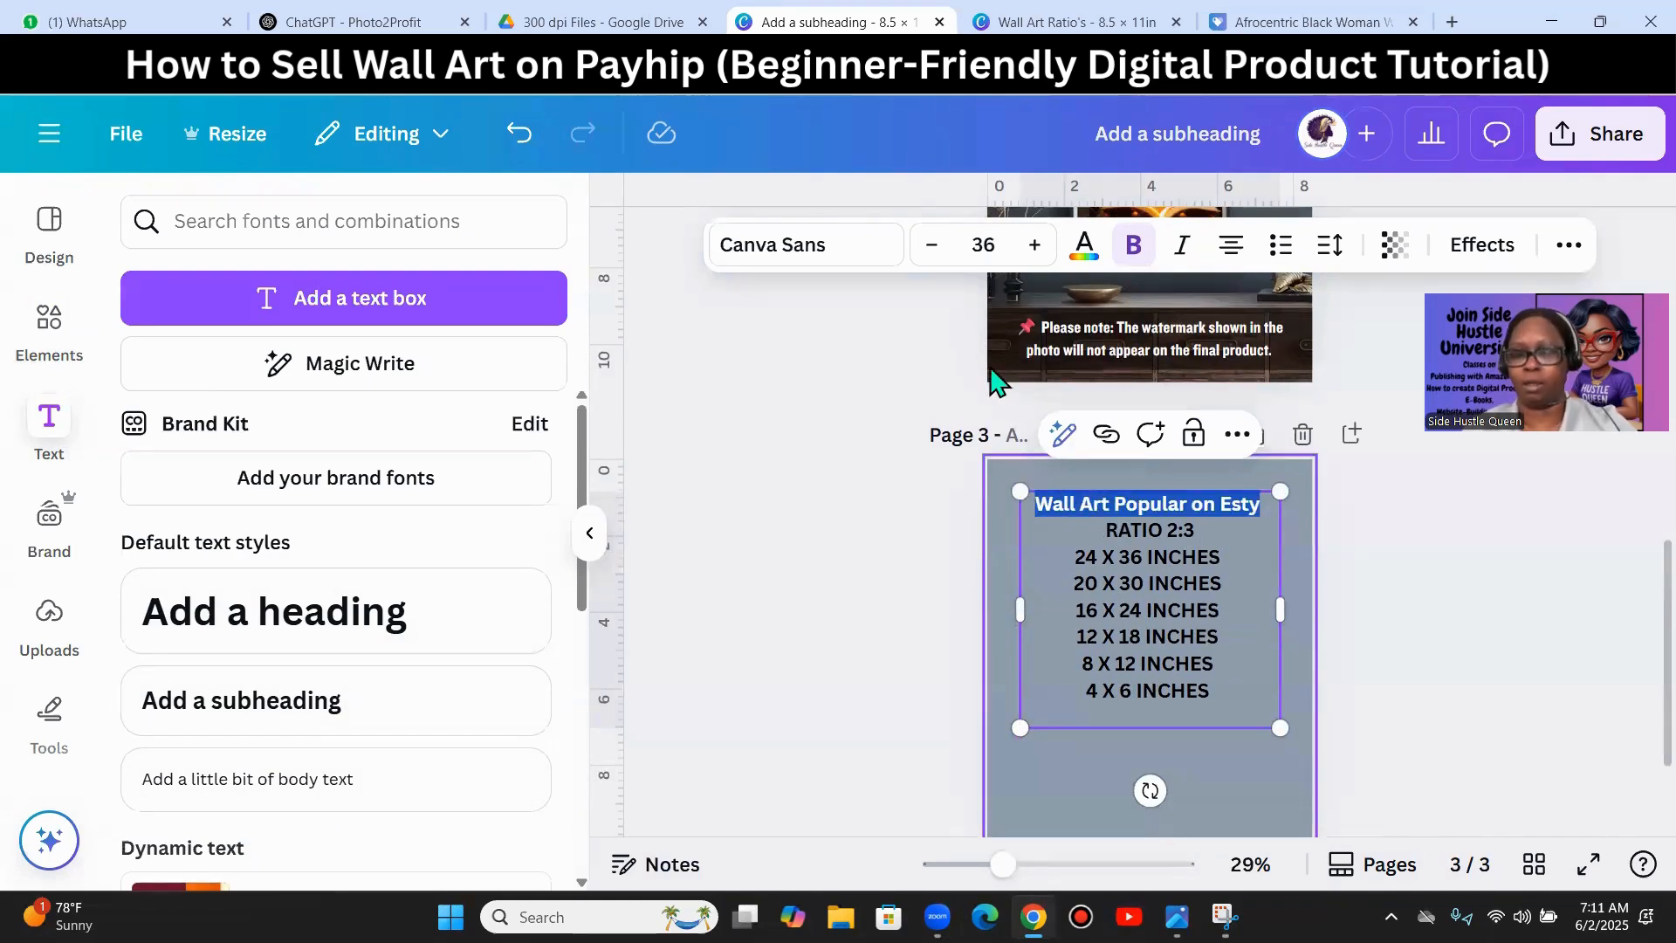
{"action": "key", "text": "BackSpace"}
{"action": "left_click", "coordinate": [1500, 699]}
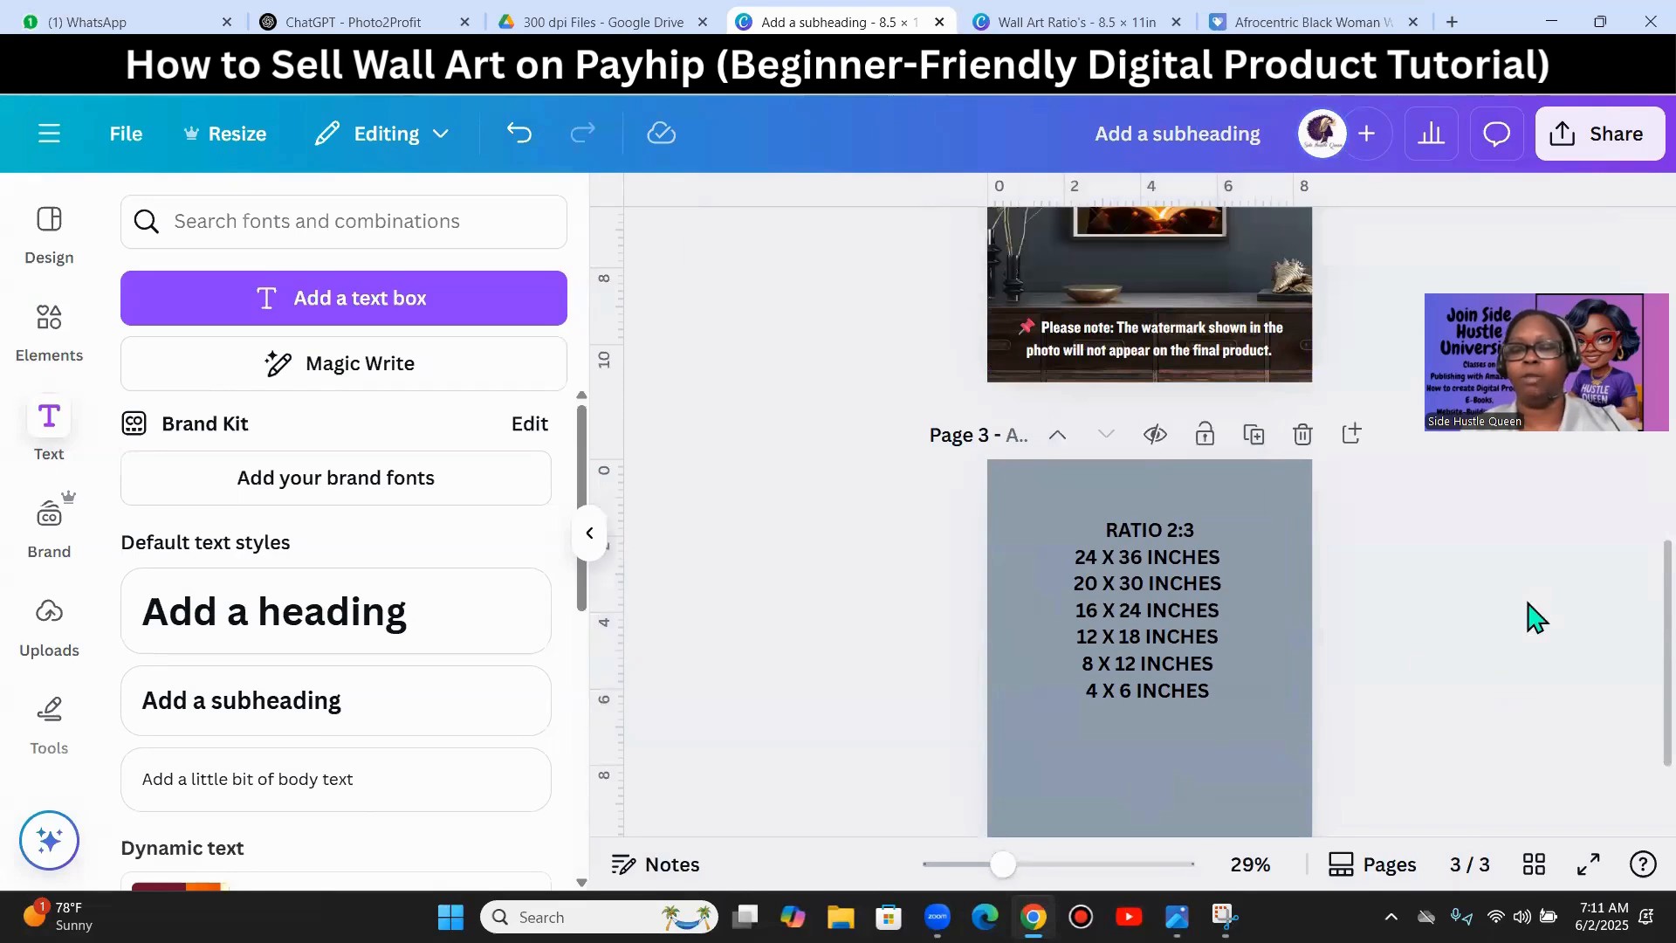
- Check the example listing's print sizes image again and move page 3's size list slightly down and to the right
{"action": "left_click", "coordinate": [1332, 25]}
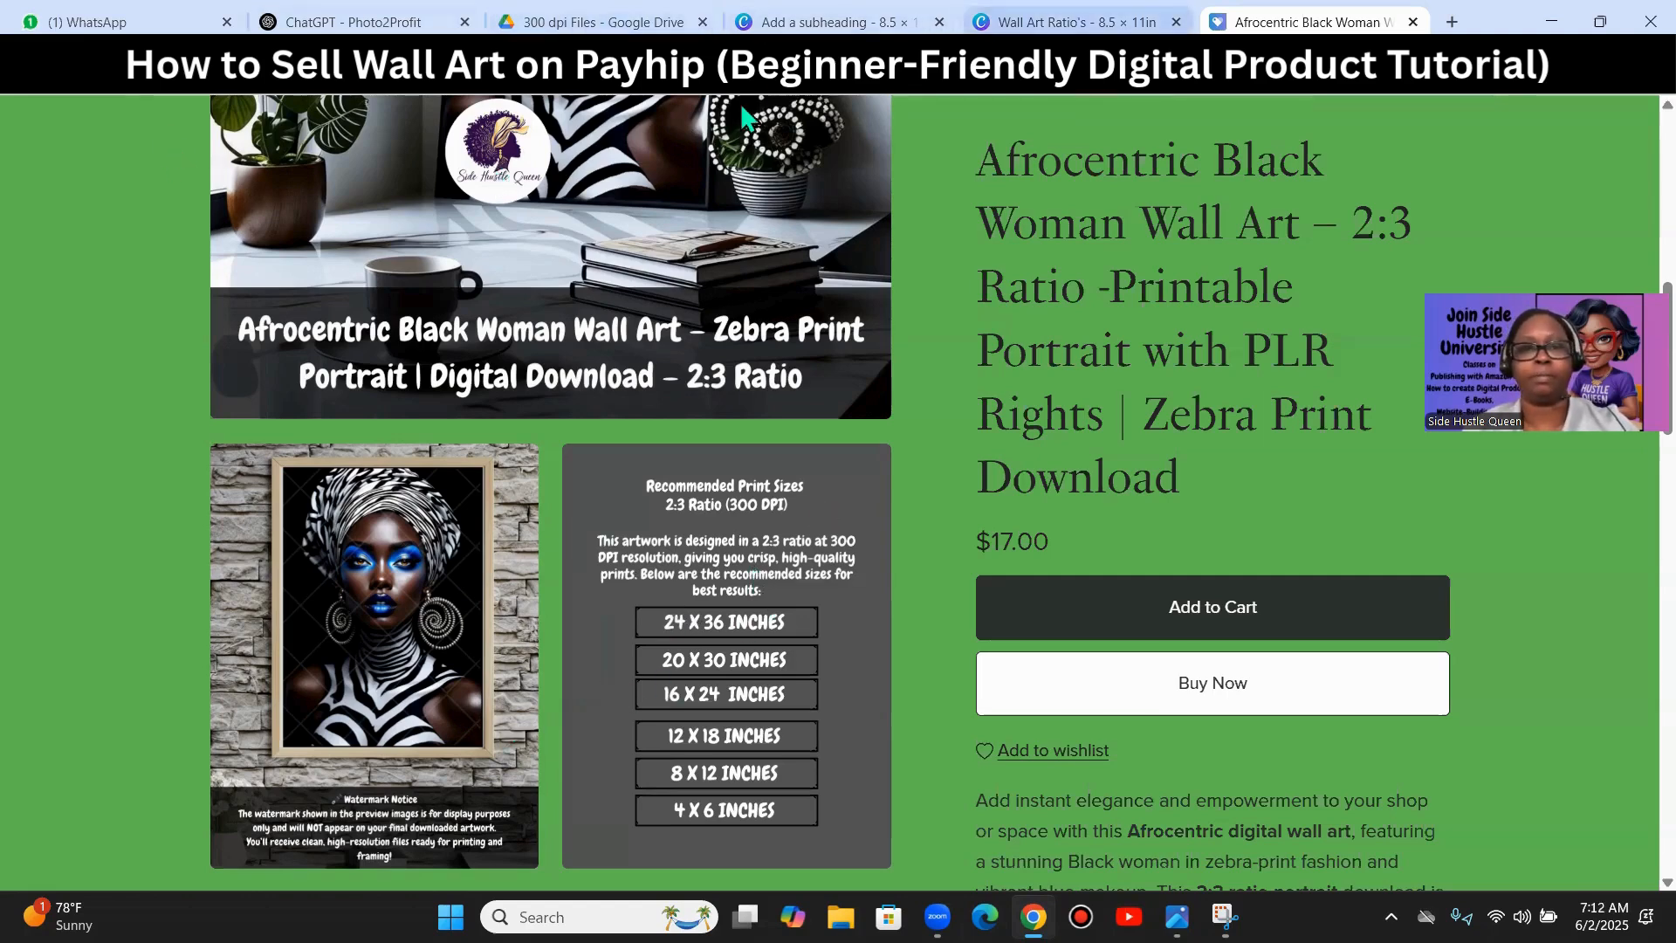
{"action": "left_click", "coordinate": [812, 22]}
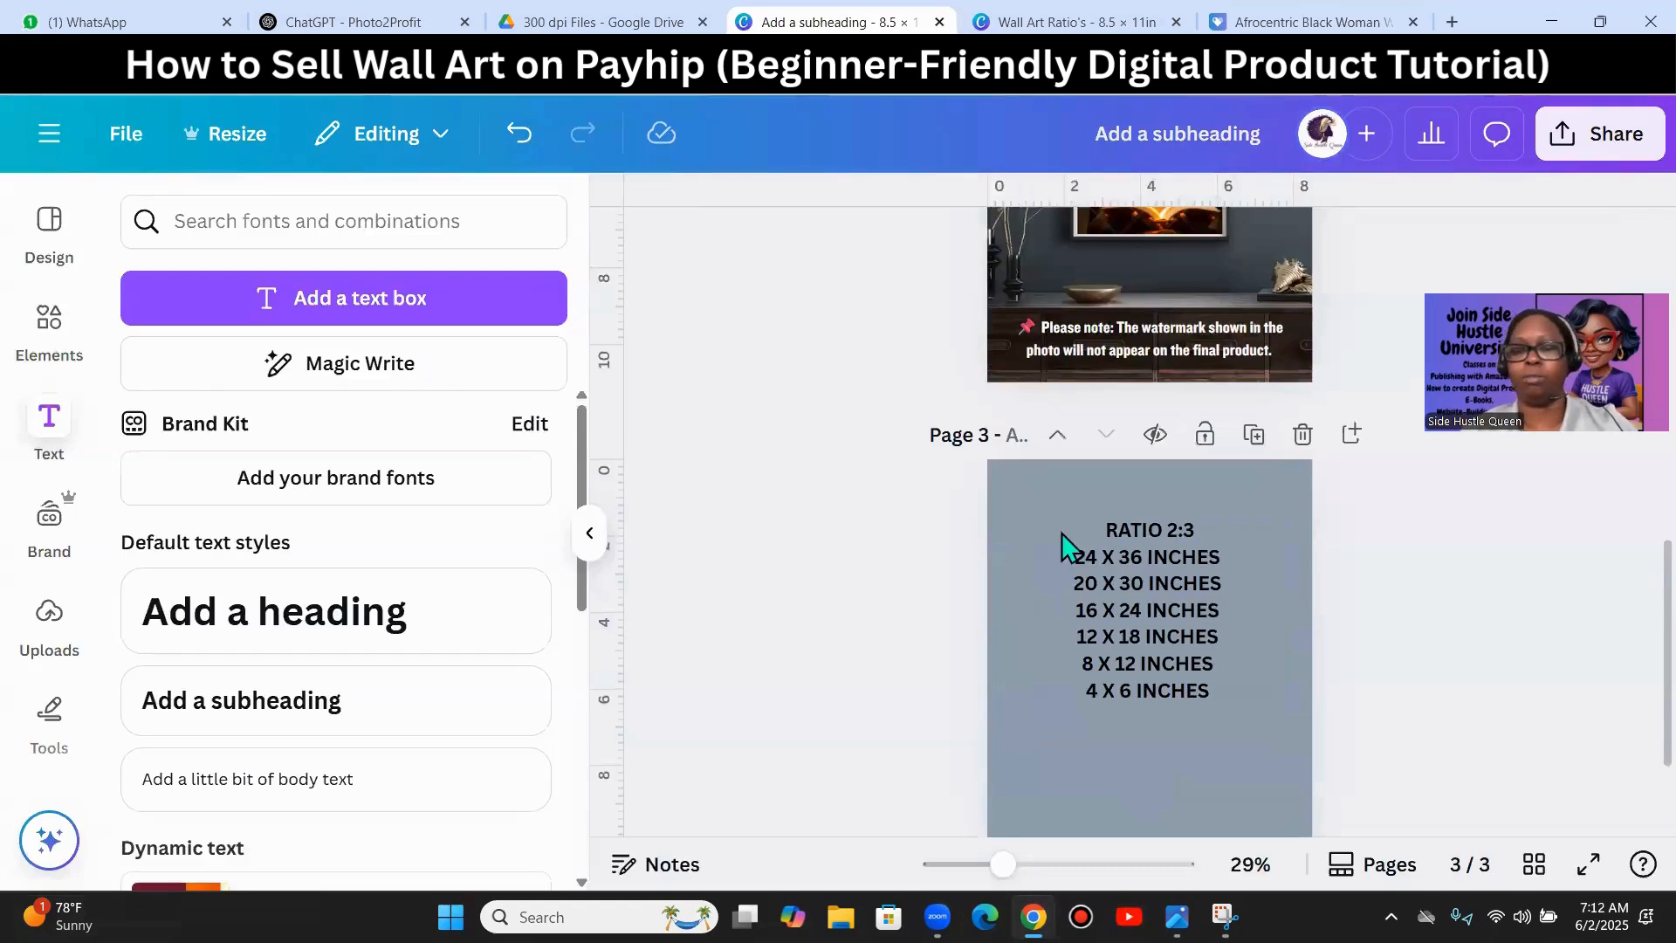
{"action": "mouse_move", "coordinate": [1118, 602]}
{"action": "left_mouse_down"}
{"action": "mouse_move", "coordinate": [1141, 575]}
{"action": "mouse_move", "coordinate": [1127, 579]}
{"action": "left_mouse_up"}
{"action": "left_click_drag", "start_coordinate": [1199, 514], "coordinate": [1203, 572]}
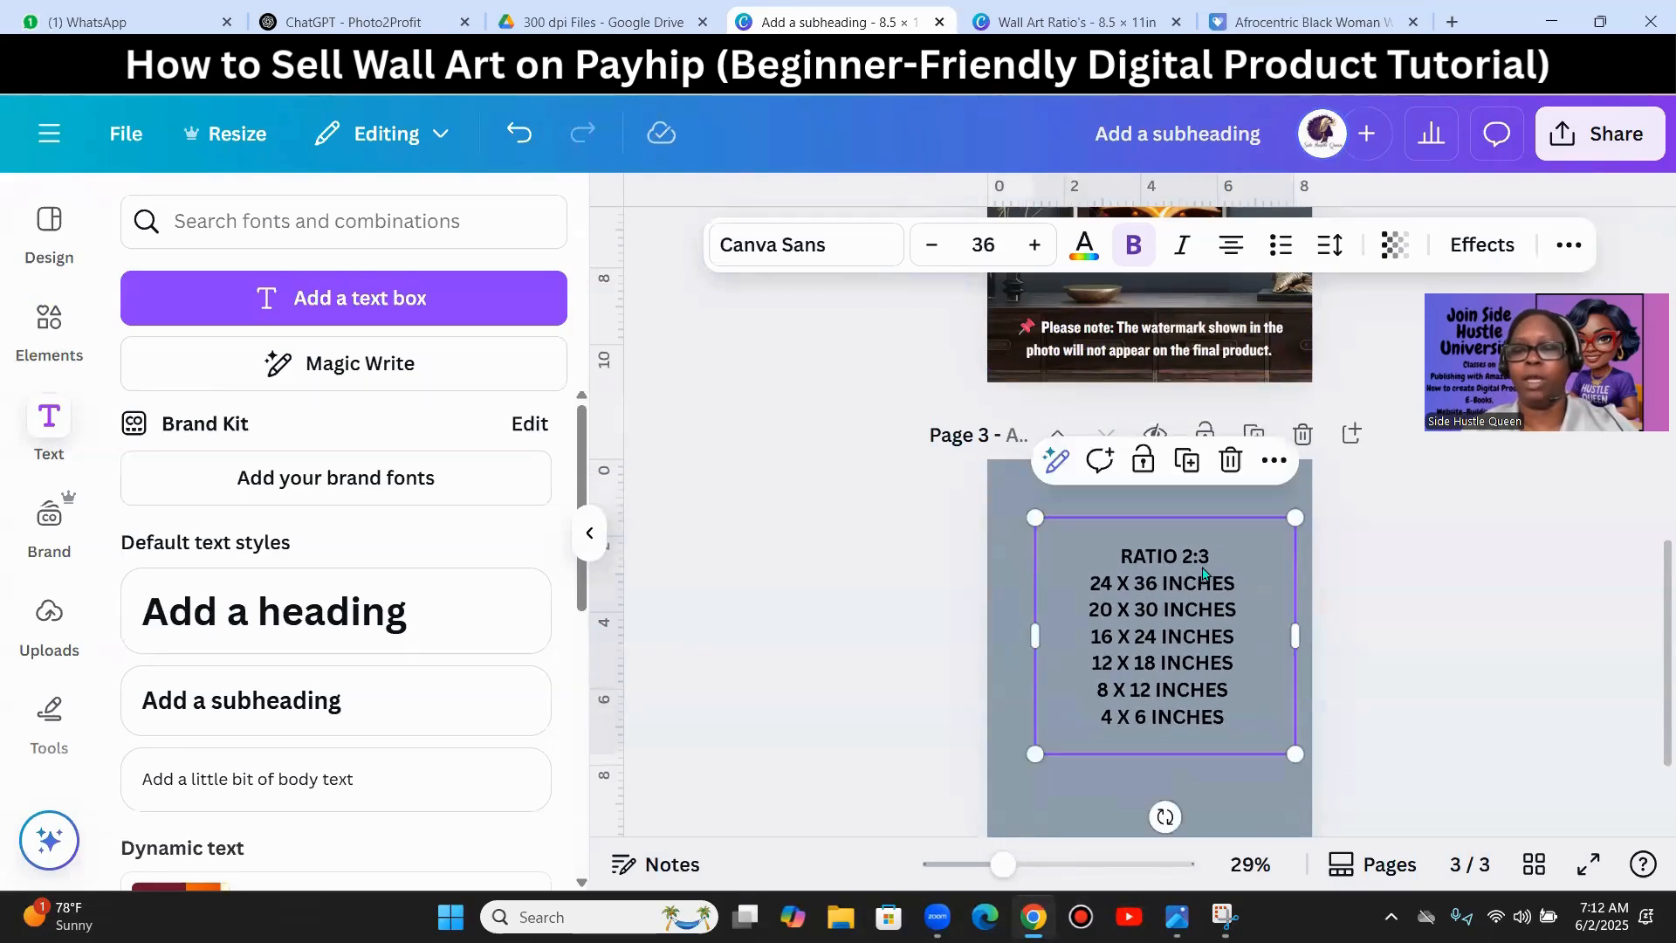
- Duplicate page 3 and delete the size list from the original page, leaving only its background
{"action": "left_click", "coordinate": [1254, 433]}
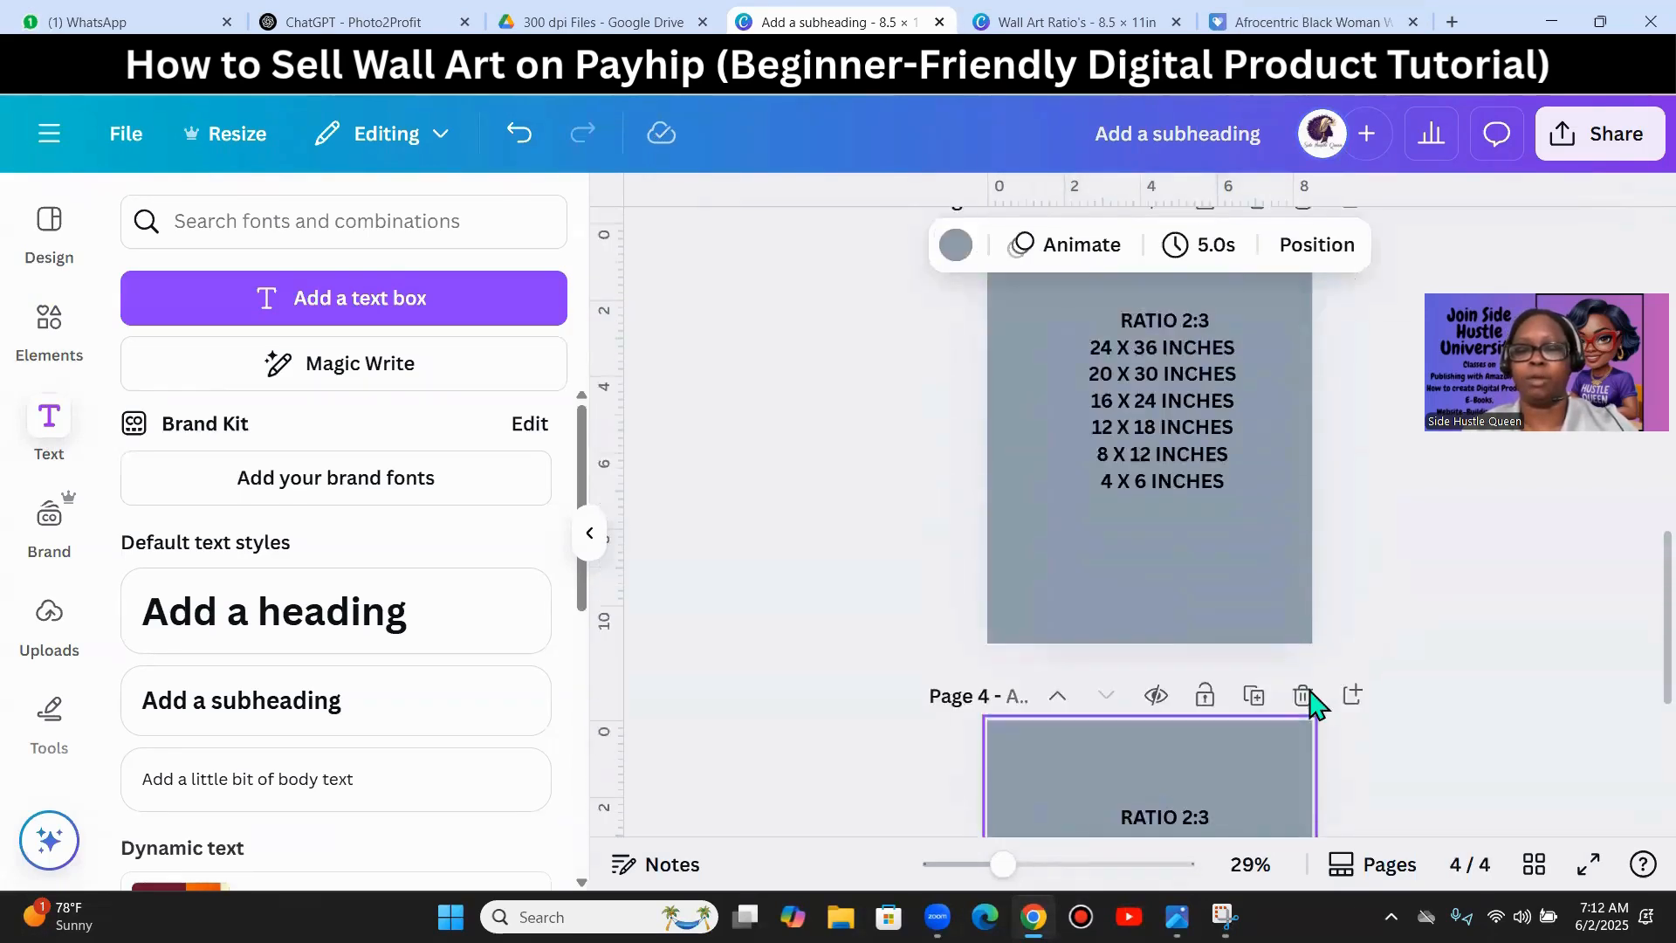
{"action": "scroll", "coordinate": [1177, 513], "scroll_direction": "up", "scroll_amount": 1}
{"action": "left_click", "coordinate": [1175, 506]}
{"action": "key", "text": "Delete"}
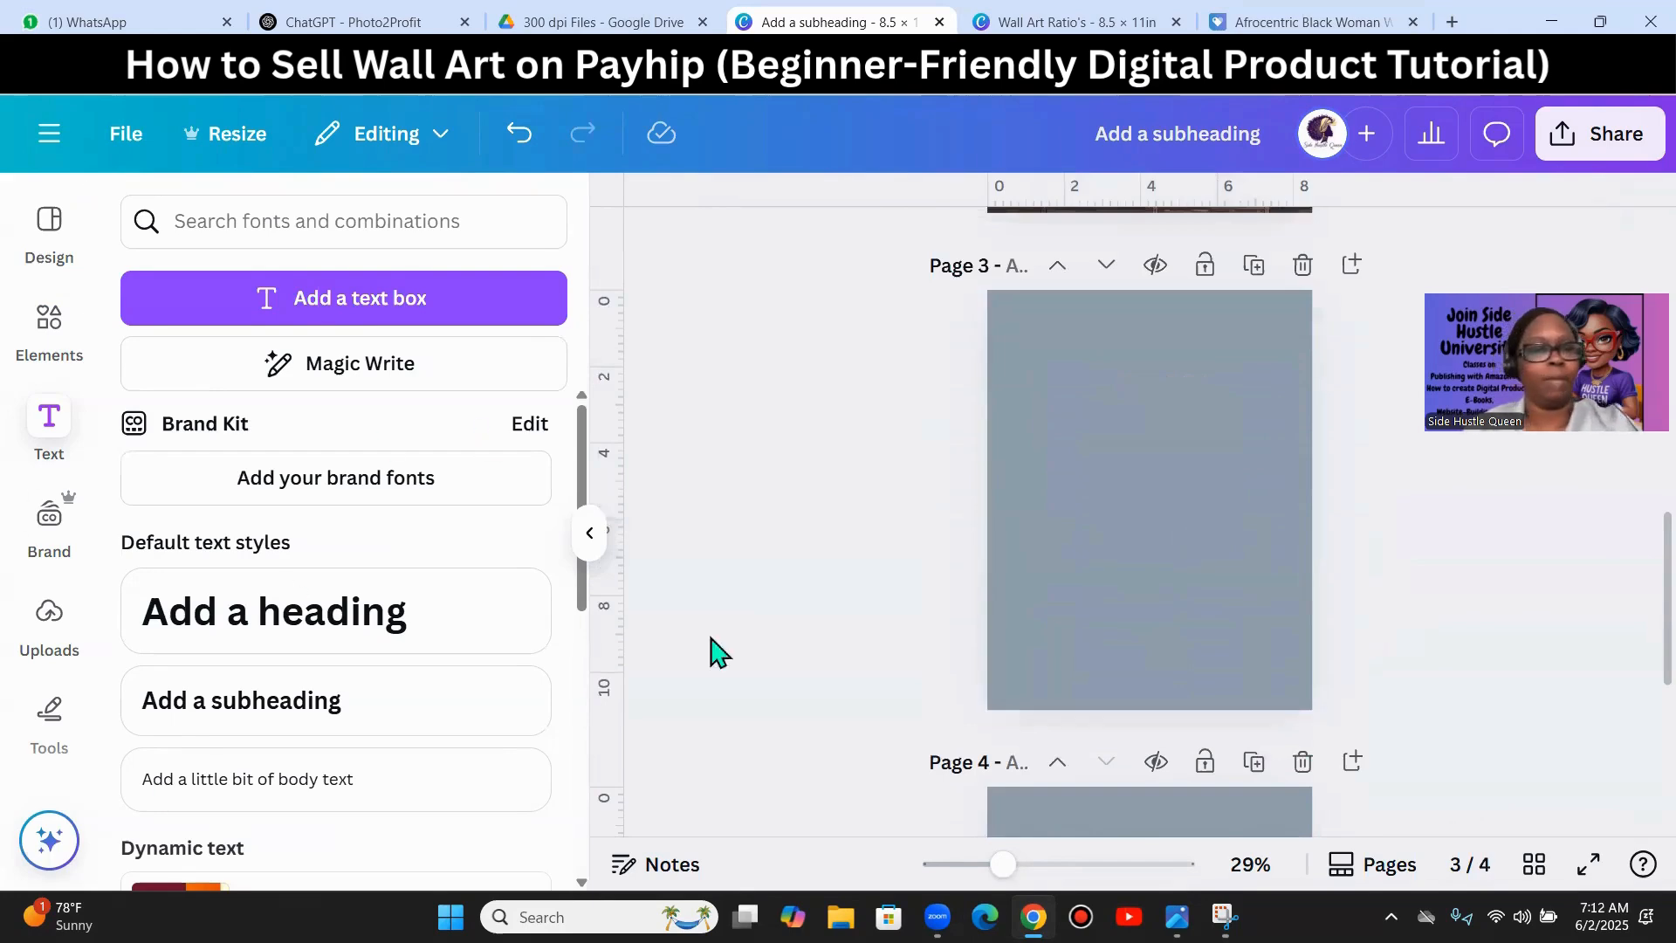
- Look back at the Wall Art Ratio's design and open the Canva home page in a new browser tab
{"action": "left_click", "coordinate": [1058, 17]}
{"action": "scroll", "coordinate": [1106, 323], "scroll_direction": "up", "scroll_amount": 1}
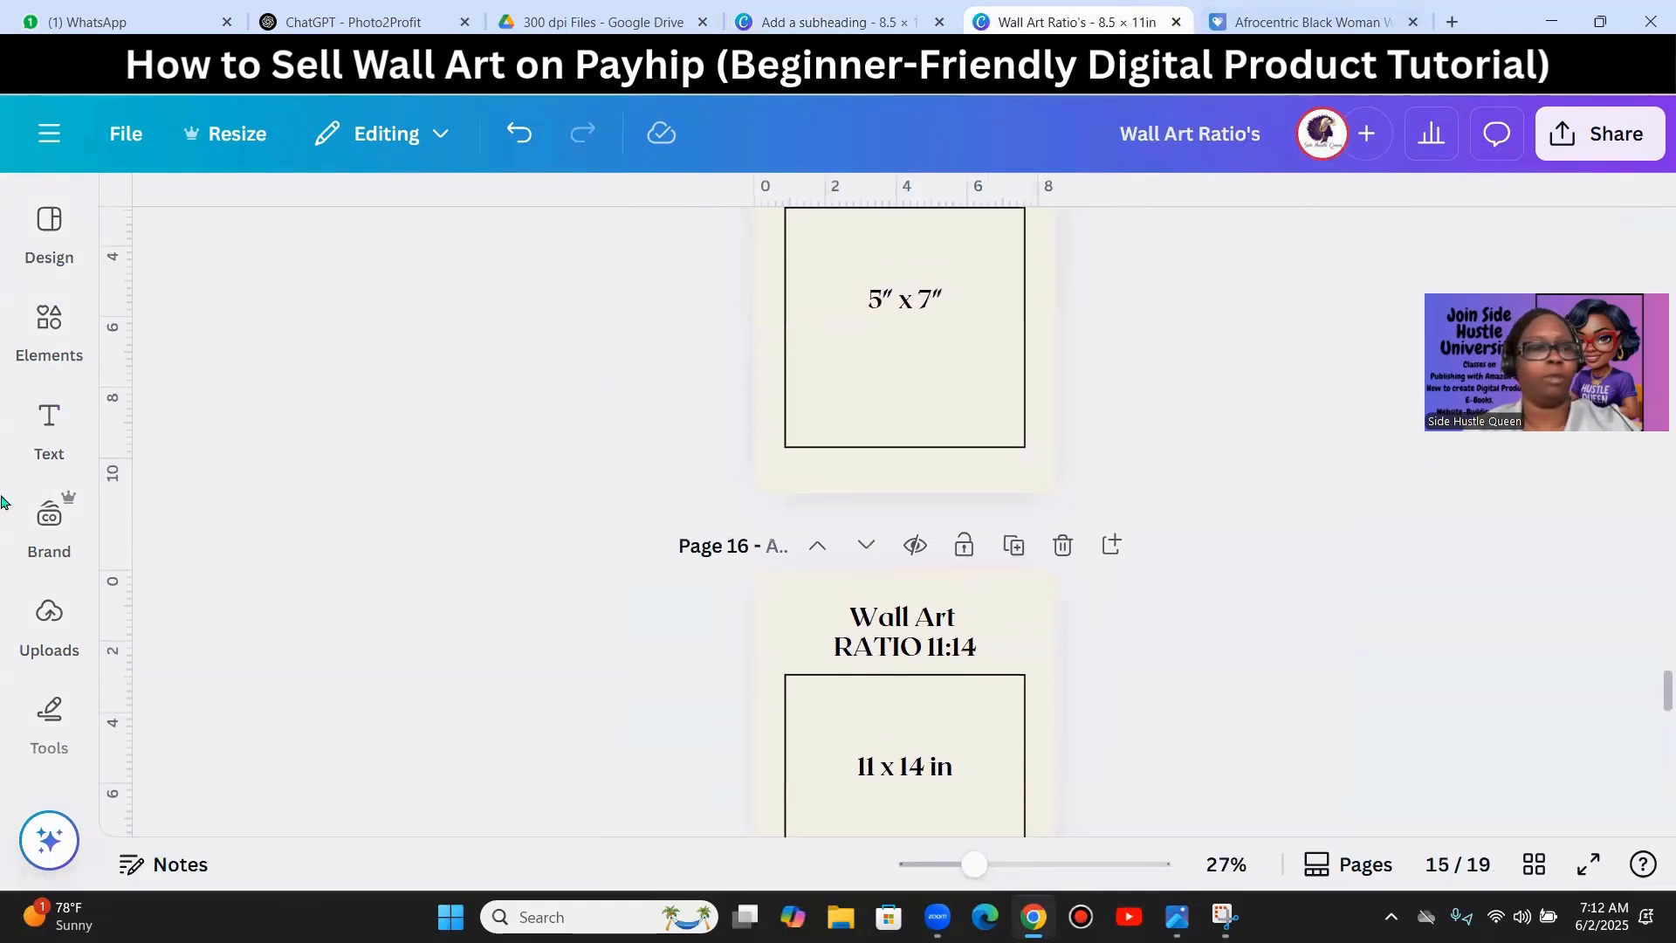
{"action": "left_click", "coordinate": [1453, 22]}
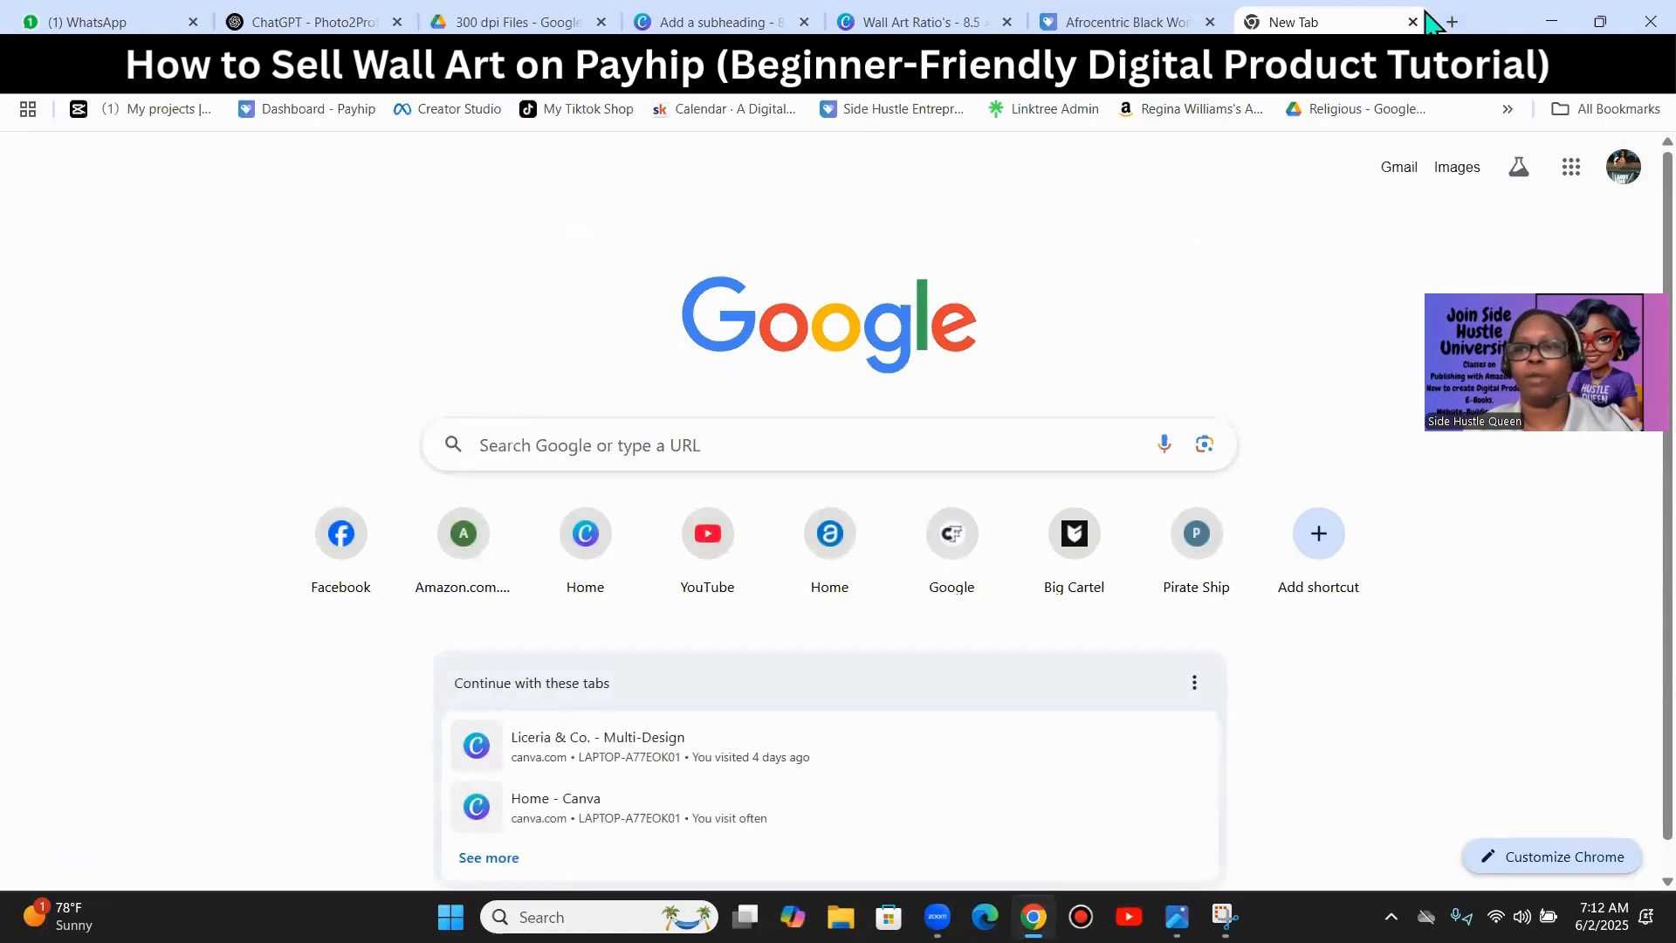
{"action": "type", "text": "canva"}
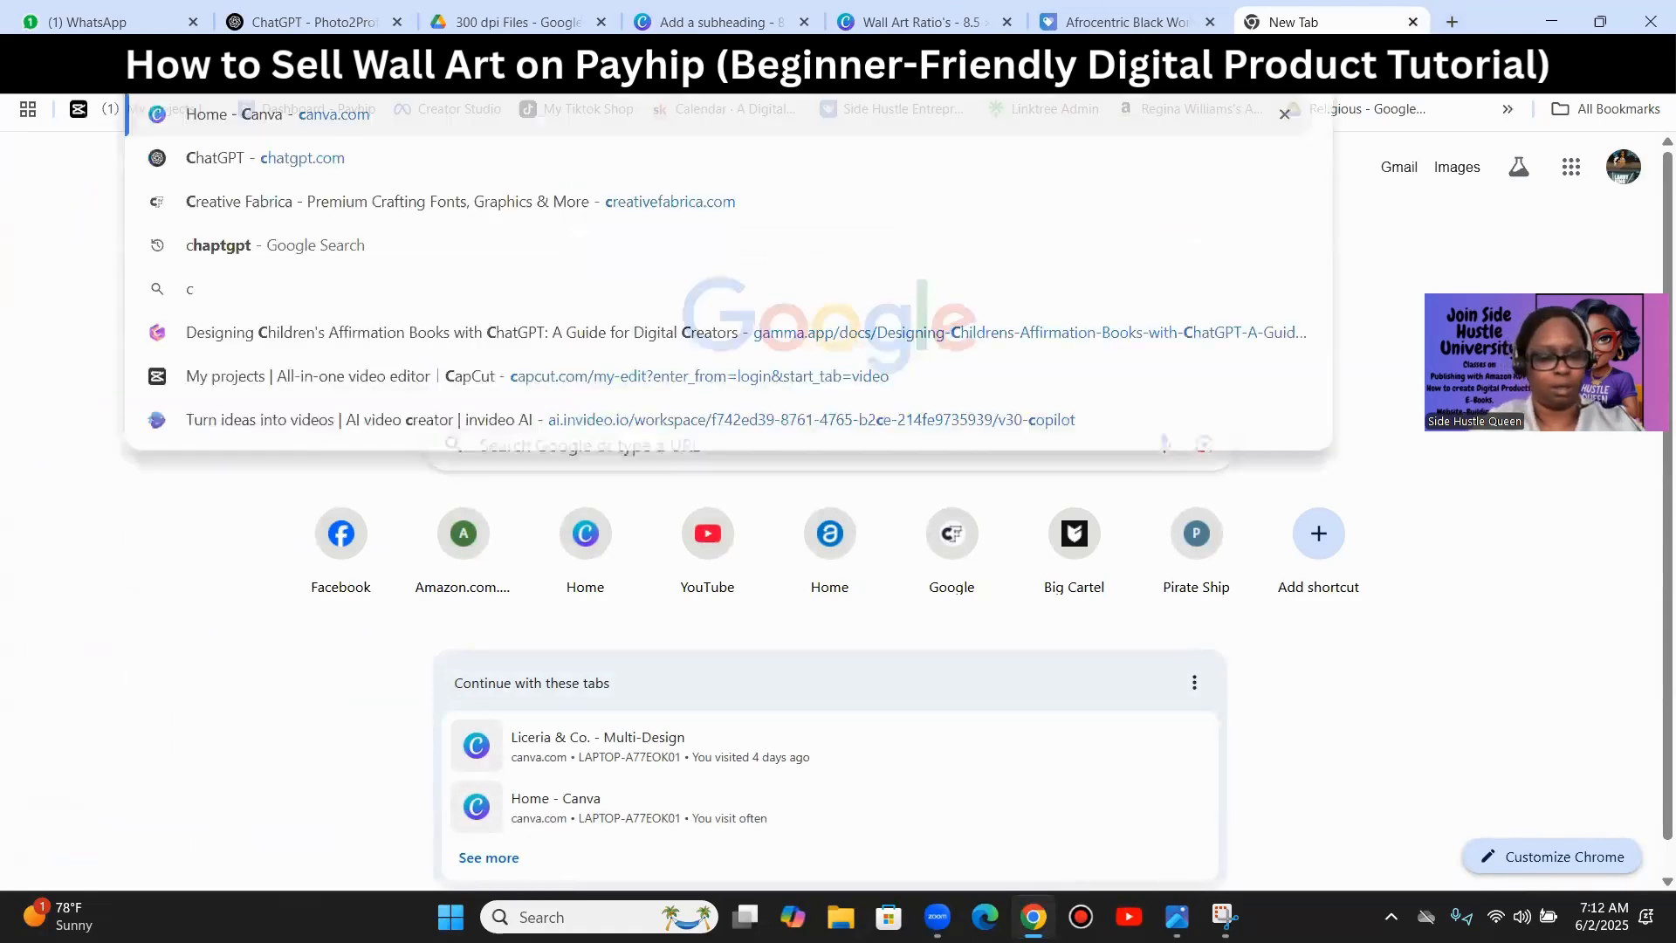
{"action": "key", "text": "Return"}
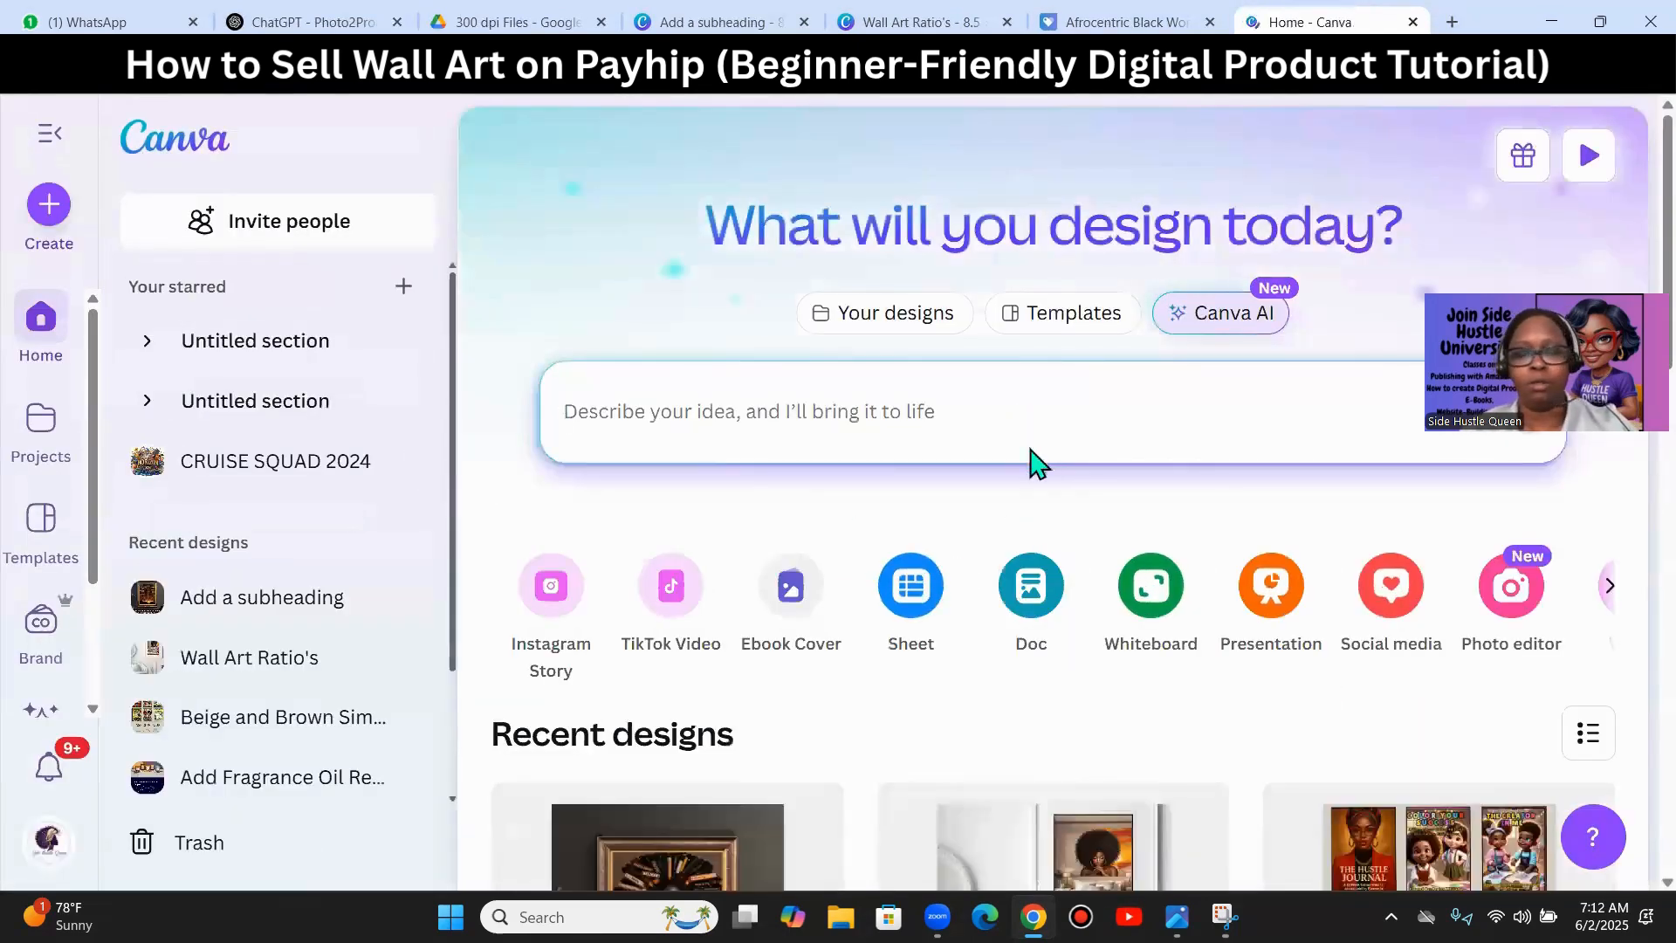
- Find the Side Hustle University Wall Art Ratio design among the recent designs and open it
{"action": "scroll", "coordinate": [969, 490], "scroll_direction": "down", "scroll_amount": 5}
{"action": "scroll", "coordinate": [902, 482], "scroll_direction": "down", "scroll_amount": 8}
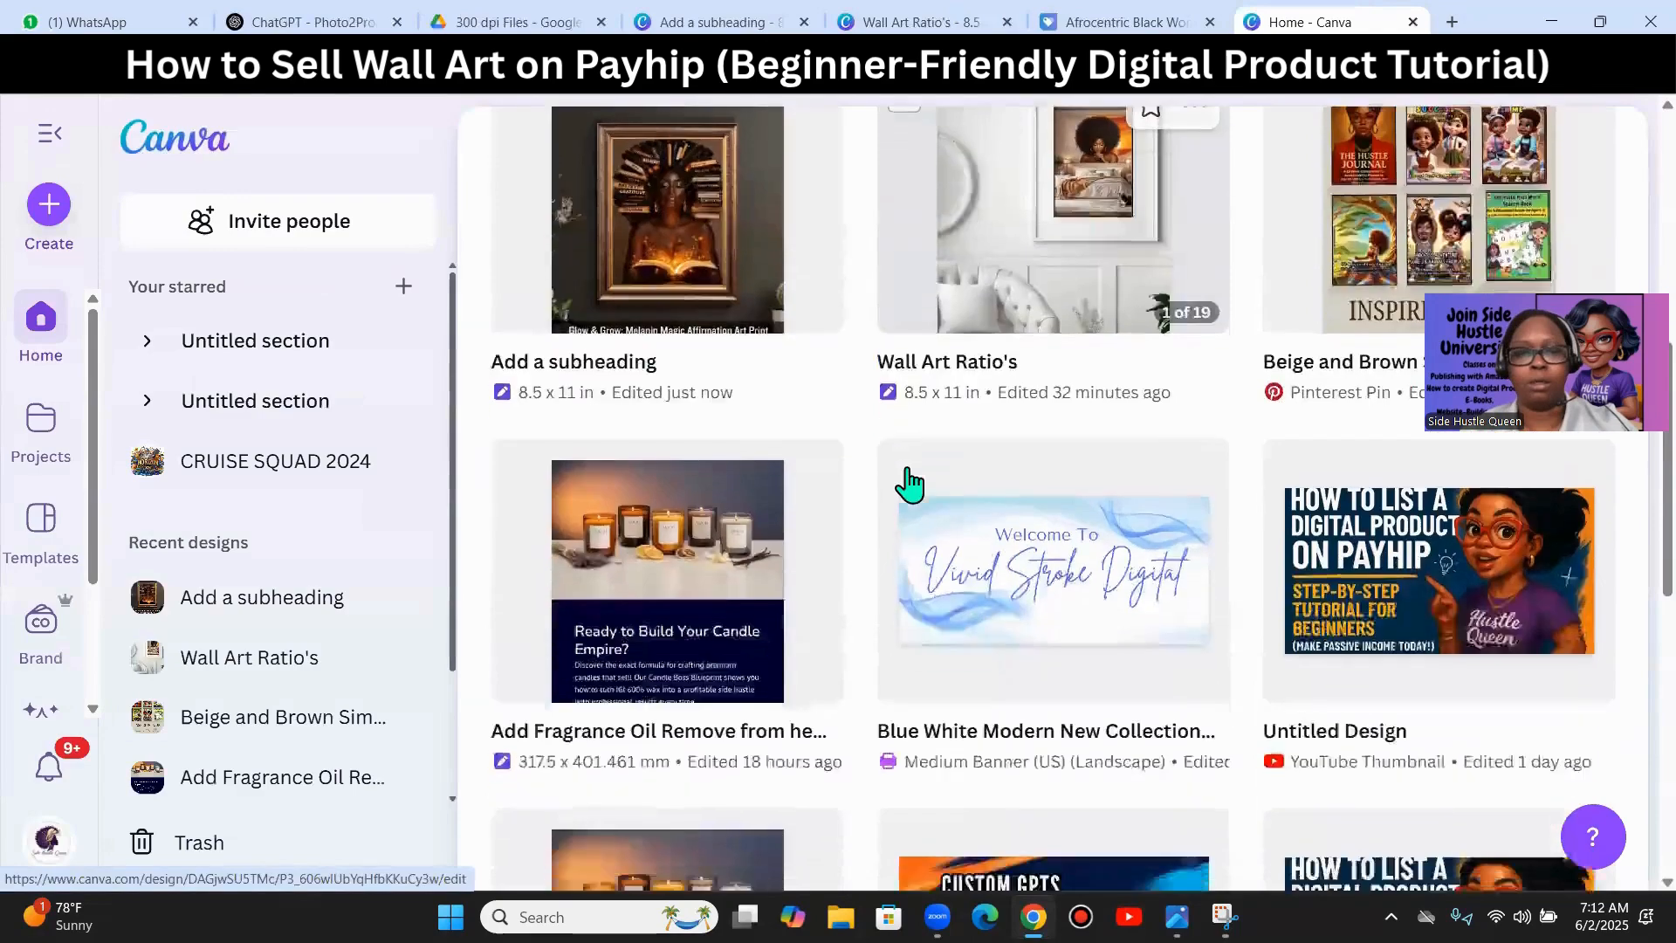
{"action": "scroll", "coordinate": [966, 454], "scroll_direction": "down", "scroll_amount": 9}
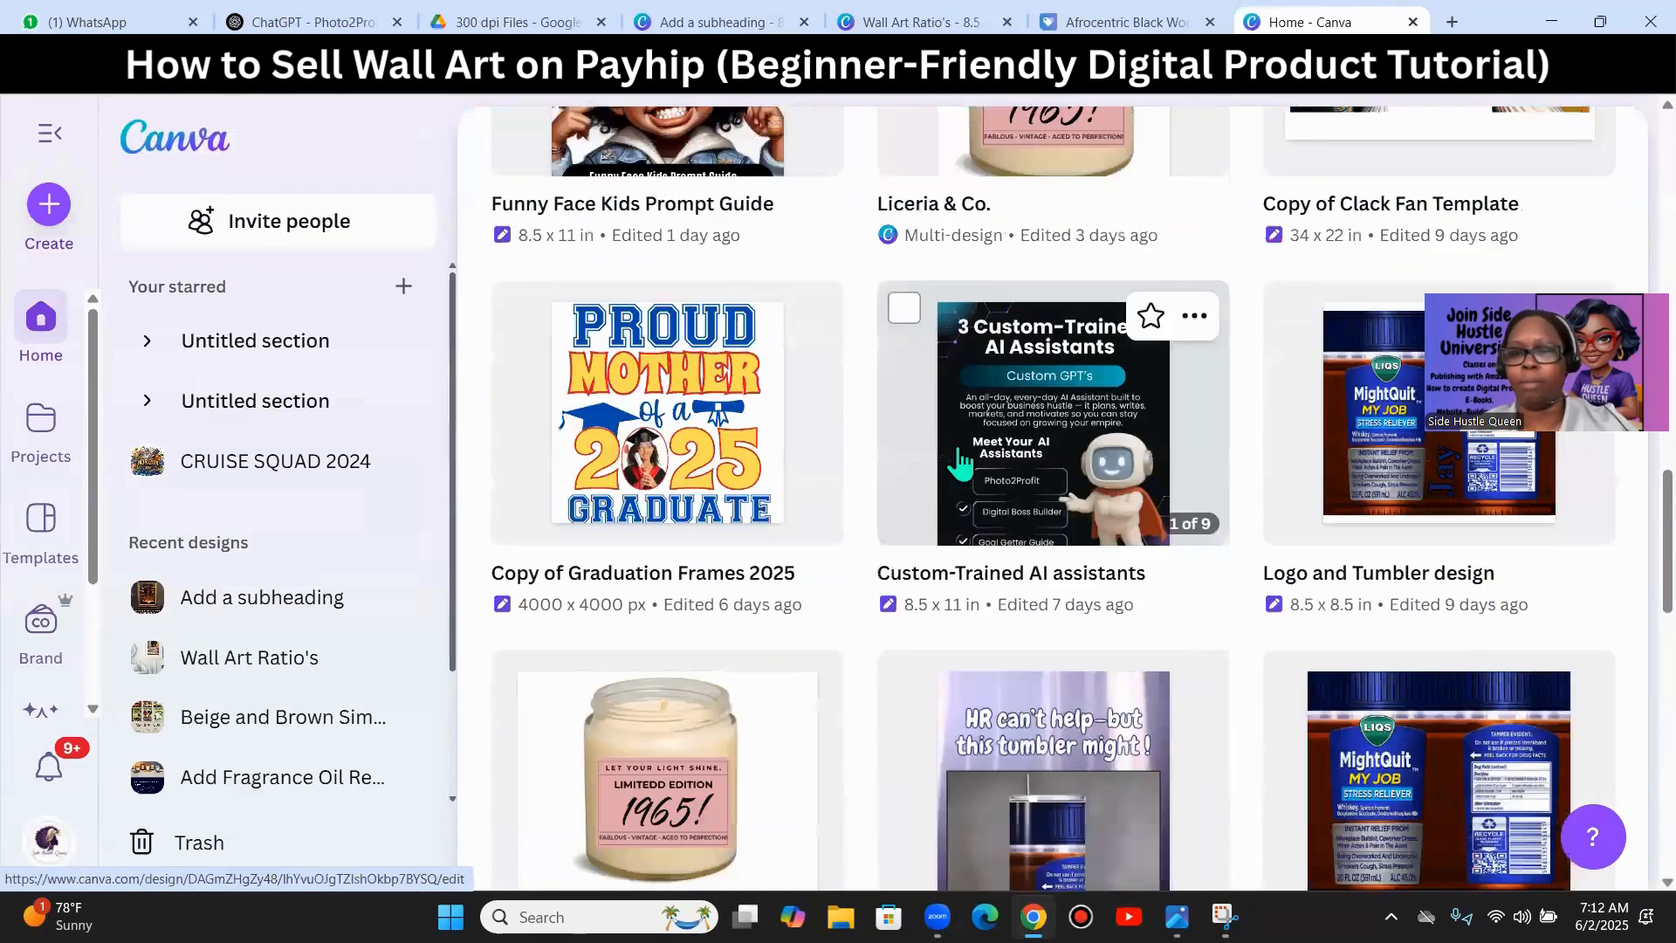
{"action": "scroll", "coordinate": [940, 443], "scroll_direction": "down", "scroll_amount": 9}
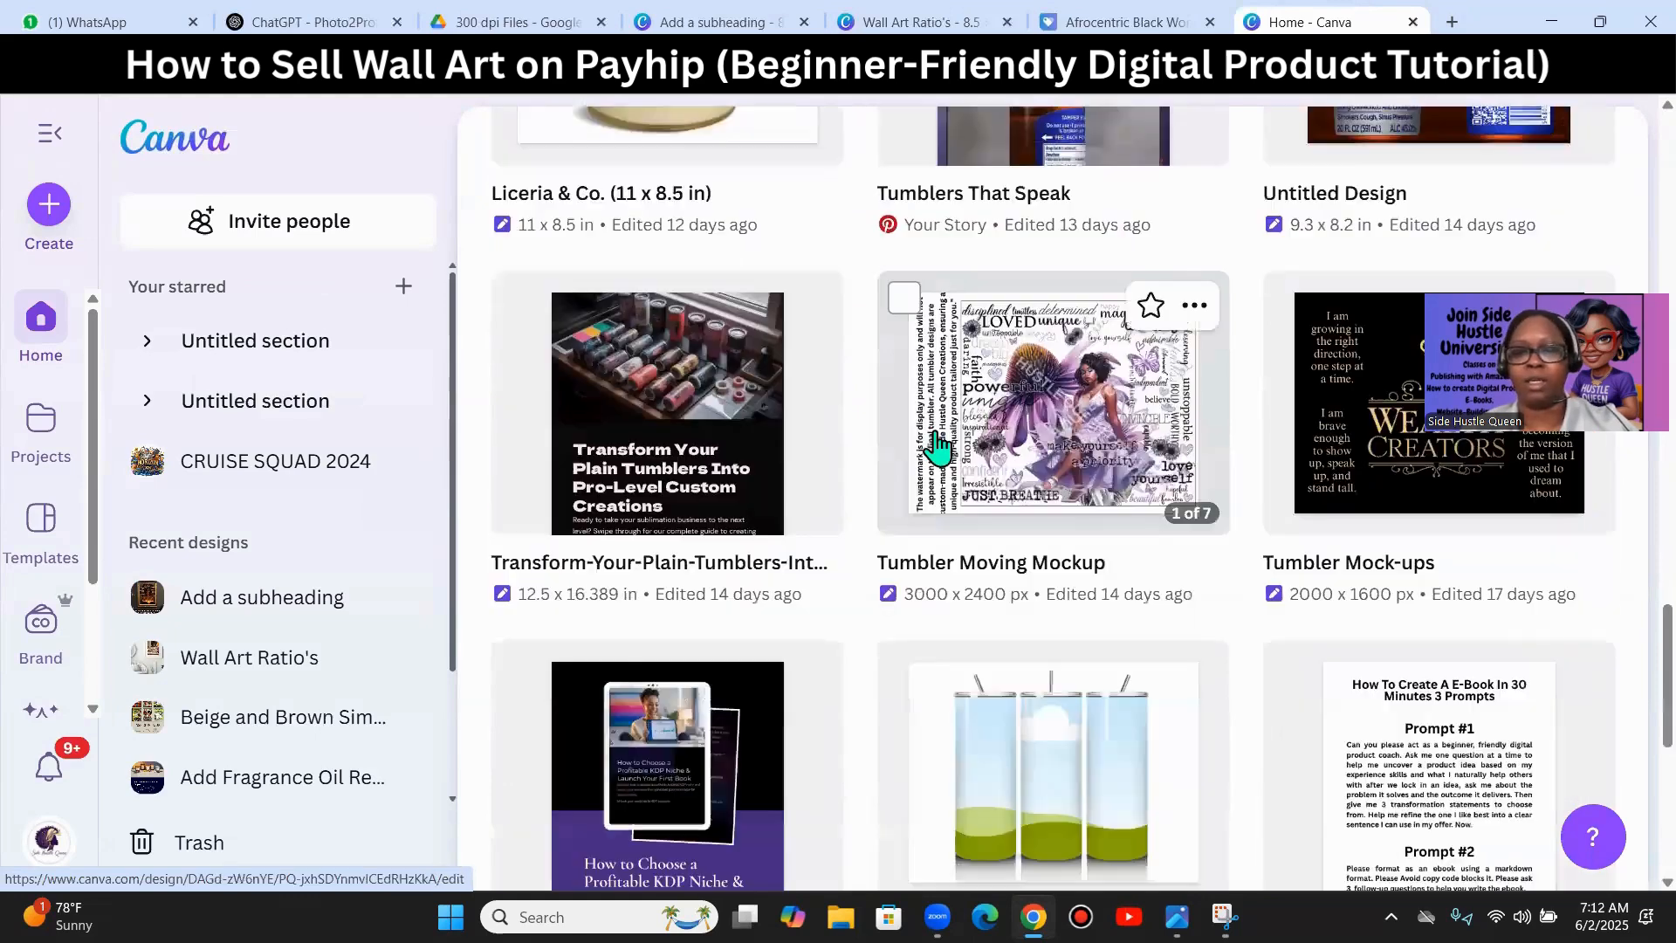
{"action": "scroll", "coordinate": [942, 441], "scroll_direction": "down", "scroll_amount": 1}
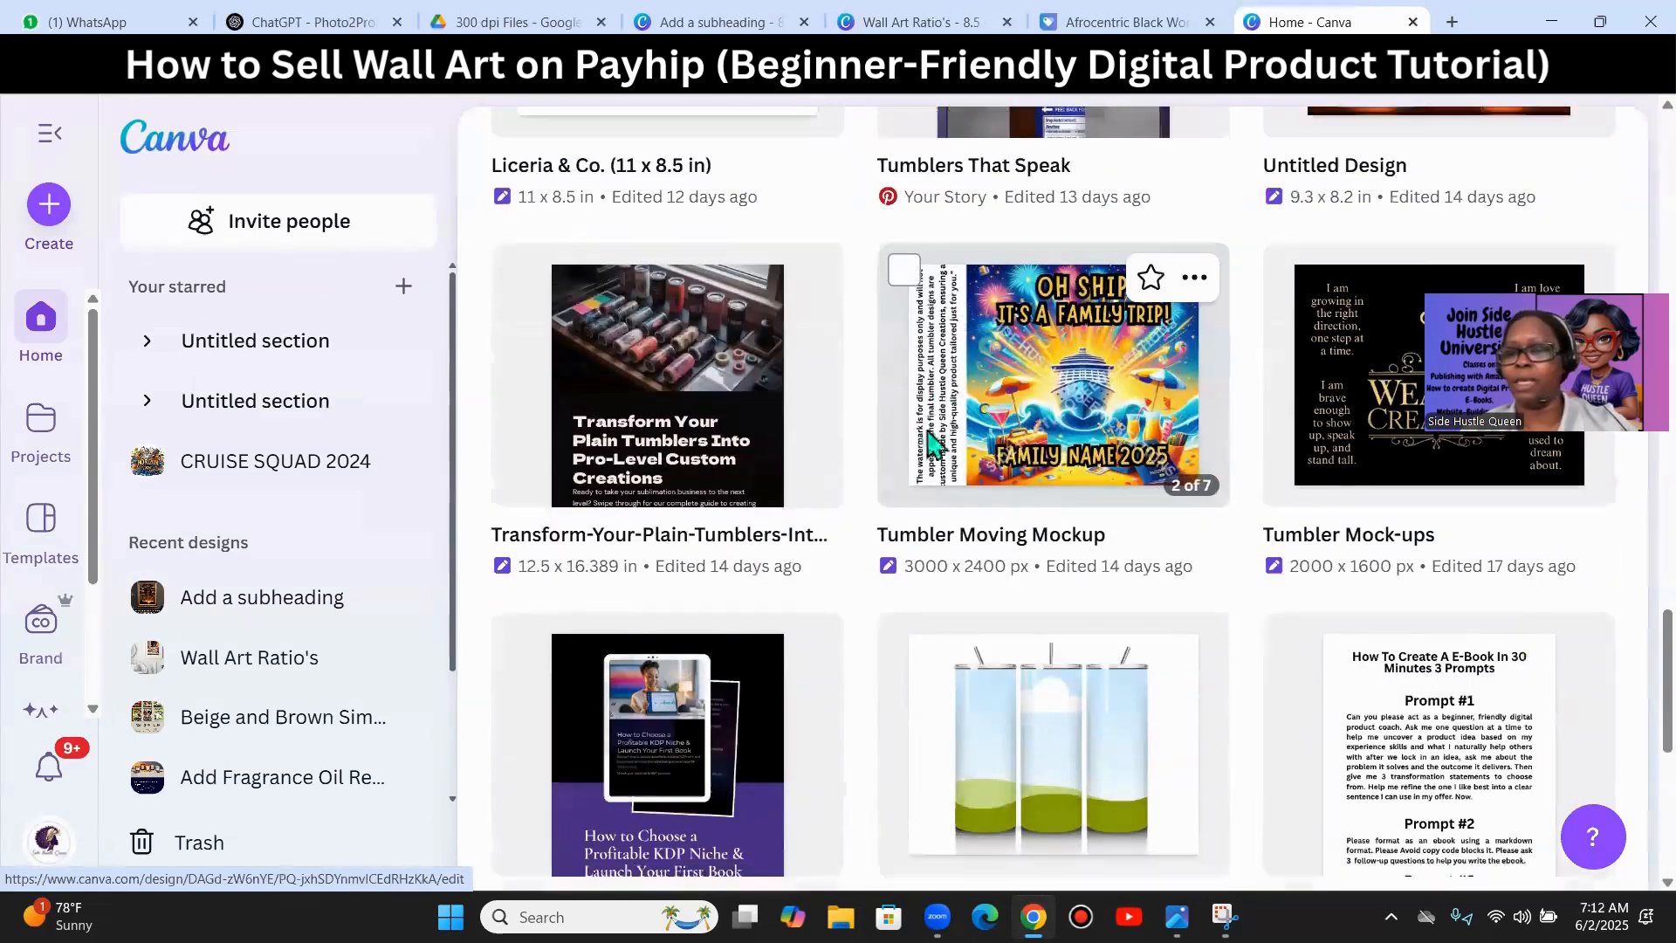
{"action": "scroll", "coordinate": [1394, 609], "scroll_direction": "down", "scroll_amount": 2}
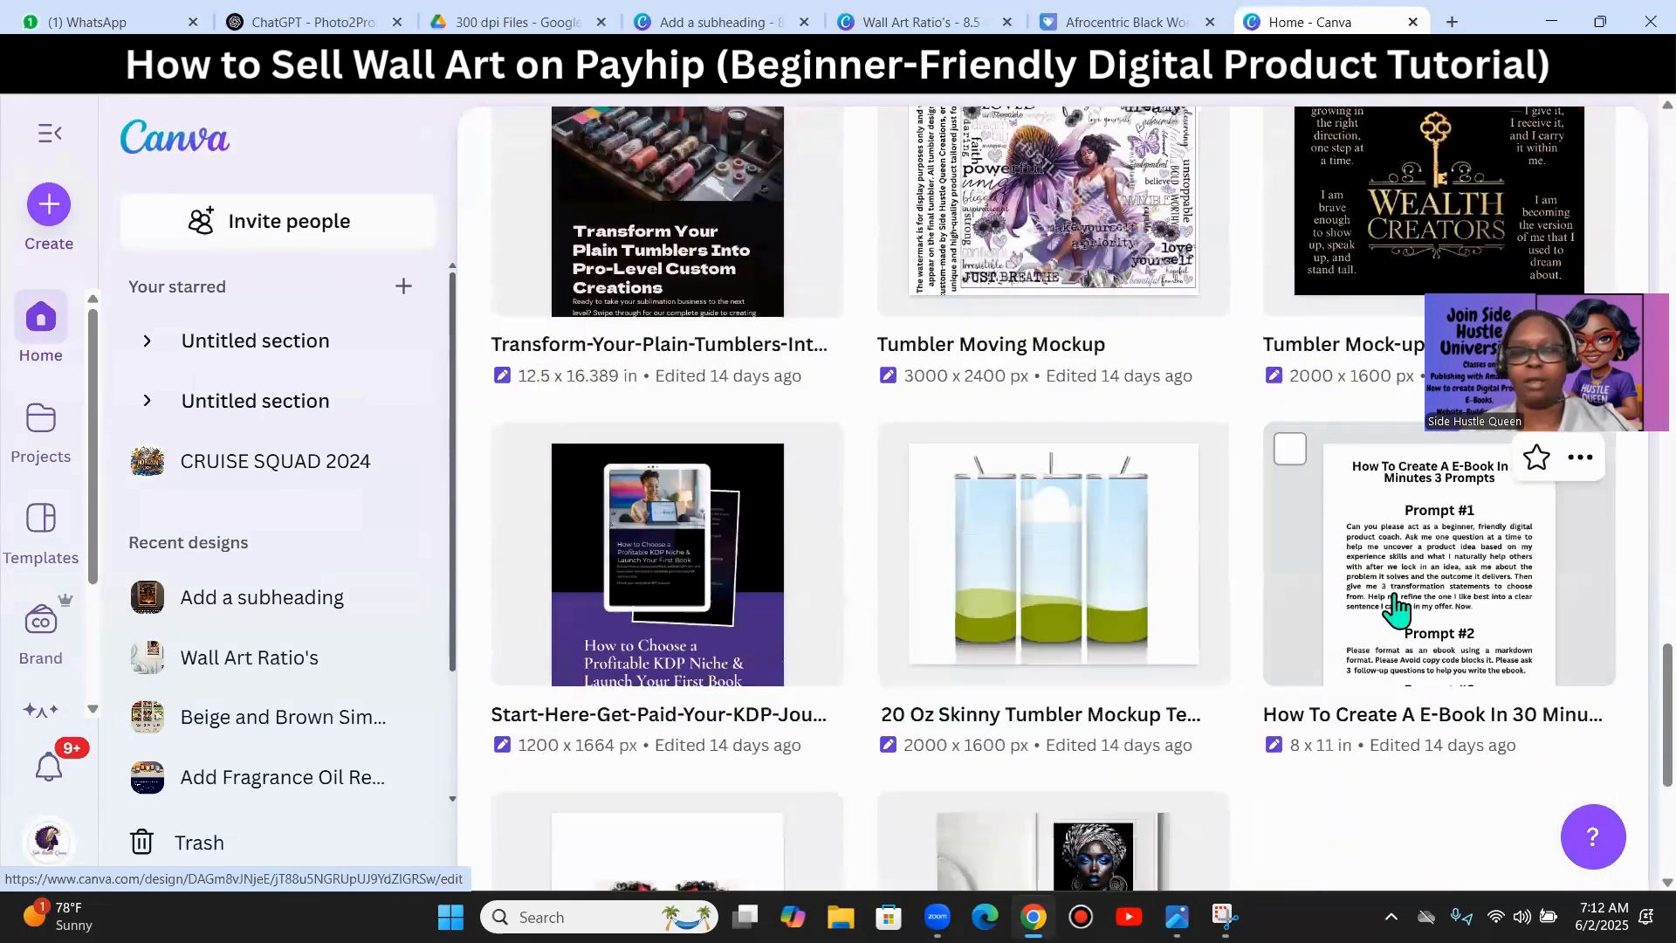
{"action": "scroll", "coordinate": [1321, 599], "scroll_direction": "down", "scroll_amount": 1}
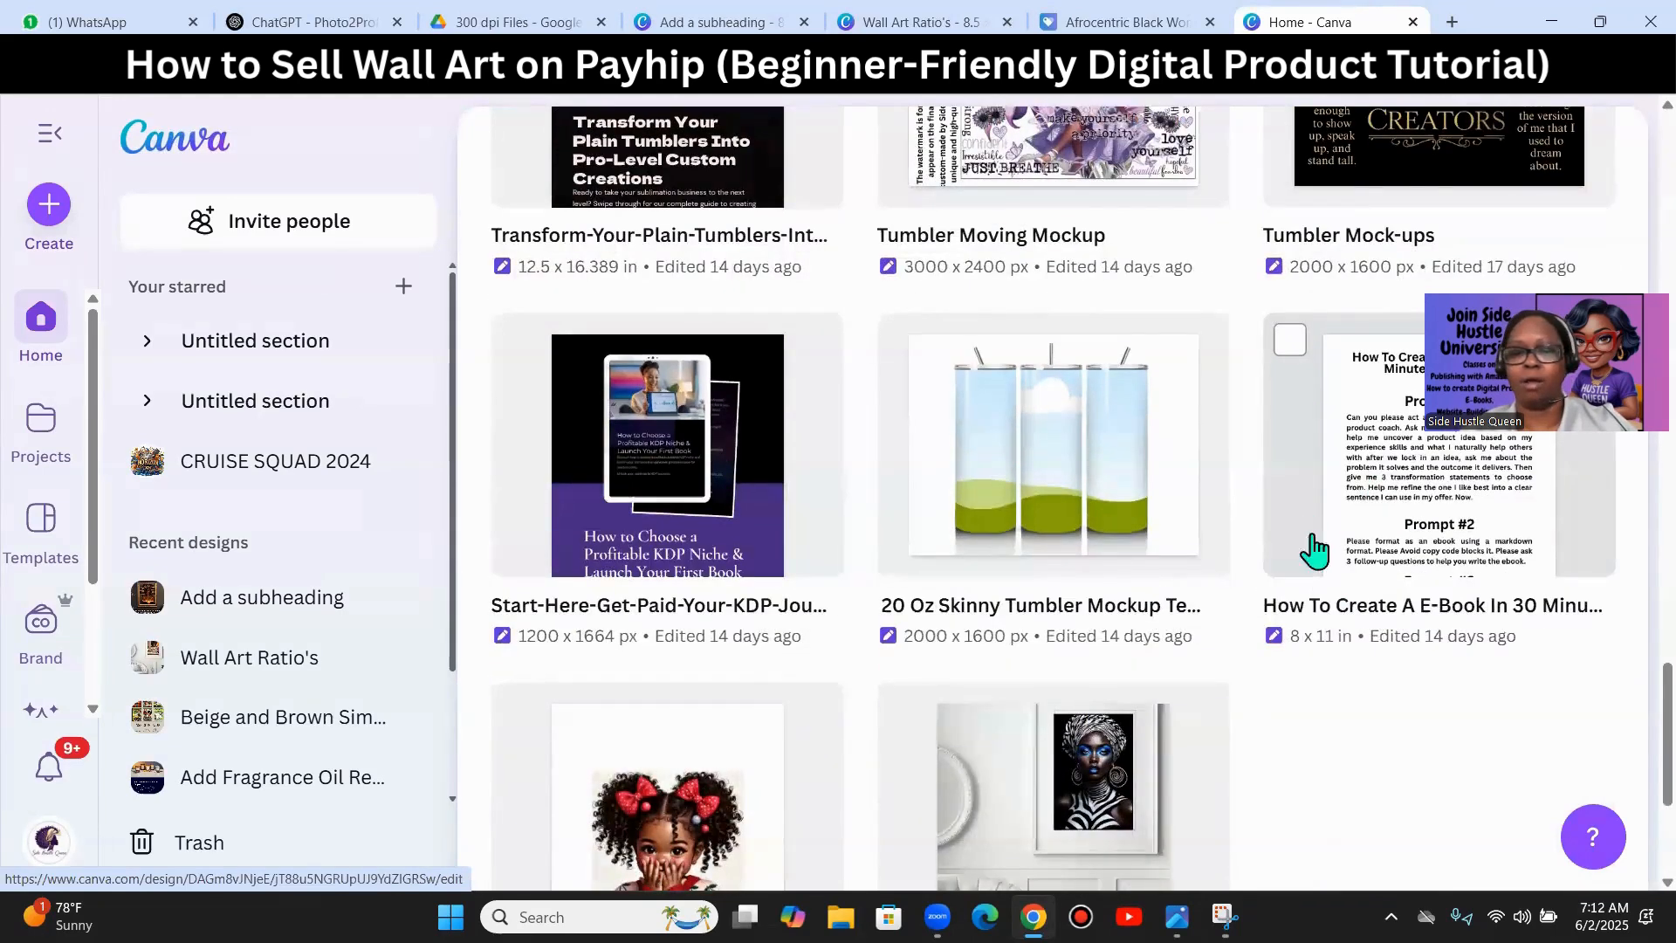
{"action": "scroll", "coordinate": [1231, 612], "scroll_direction": "down", "scroll_amount": 3}
{"action": "left_click", "coordinate": [1089, 528]}
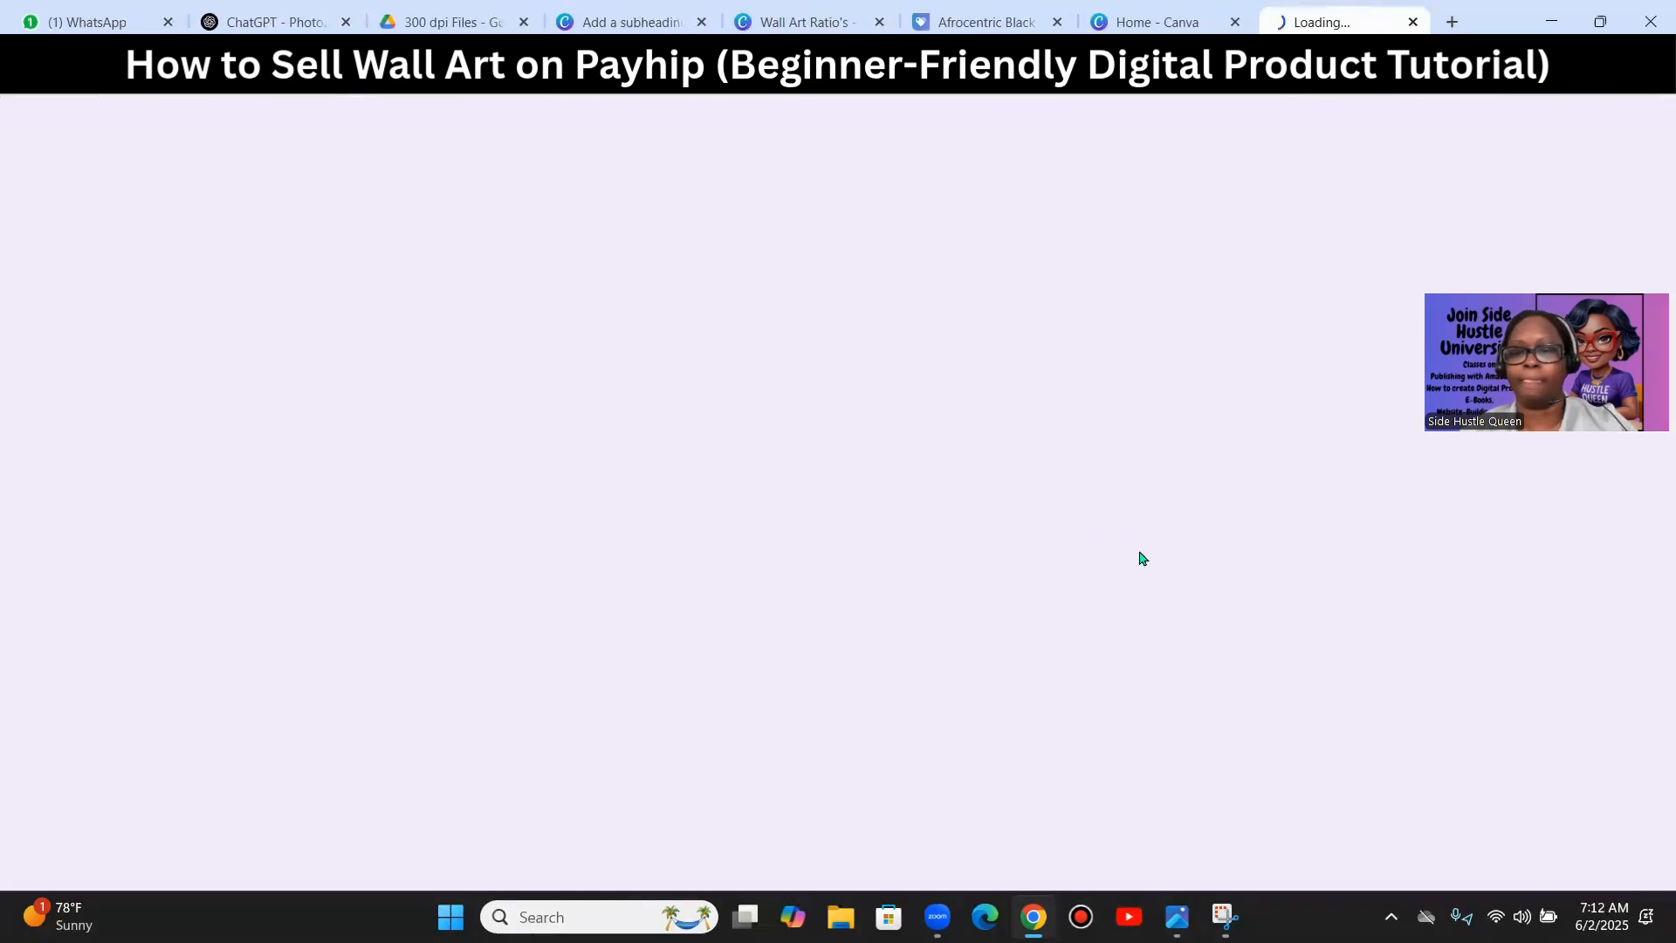
- Look through the ratio pages of the Wall Art Ratio design for print-size text, then close the design
{"action": "scroll", "coordinate": [1010, 580], "scroll_direction": "down", "scroll_amount": 5}
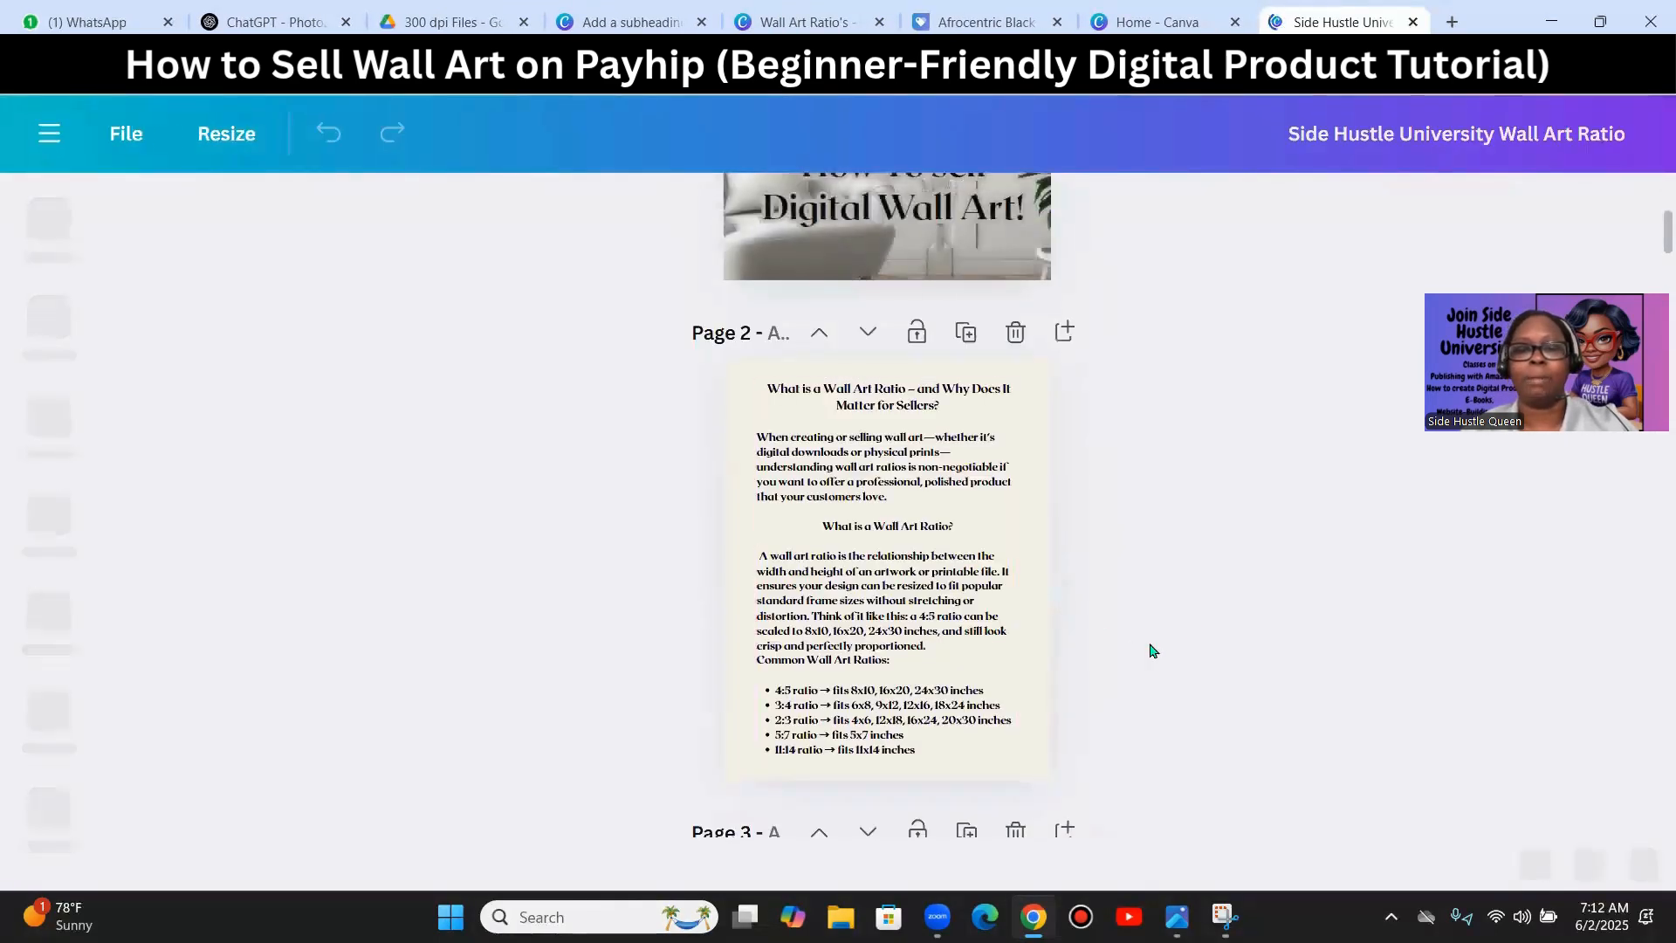
{"action": "scroll", "coordinate": [1147, 664], "scroll_direction": "down", "scroll_amount": 10}
{"action": "scroll", "coordinate": [1147, 677], "scroll_direction": "down", "scroll_amount": 20}
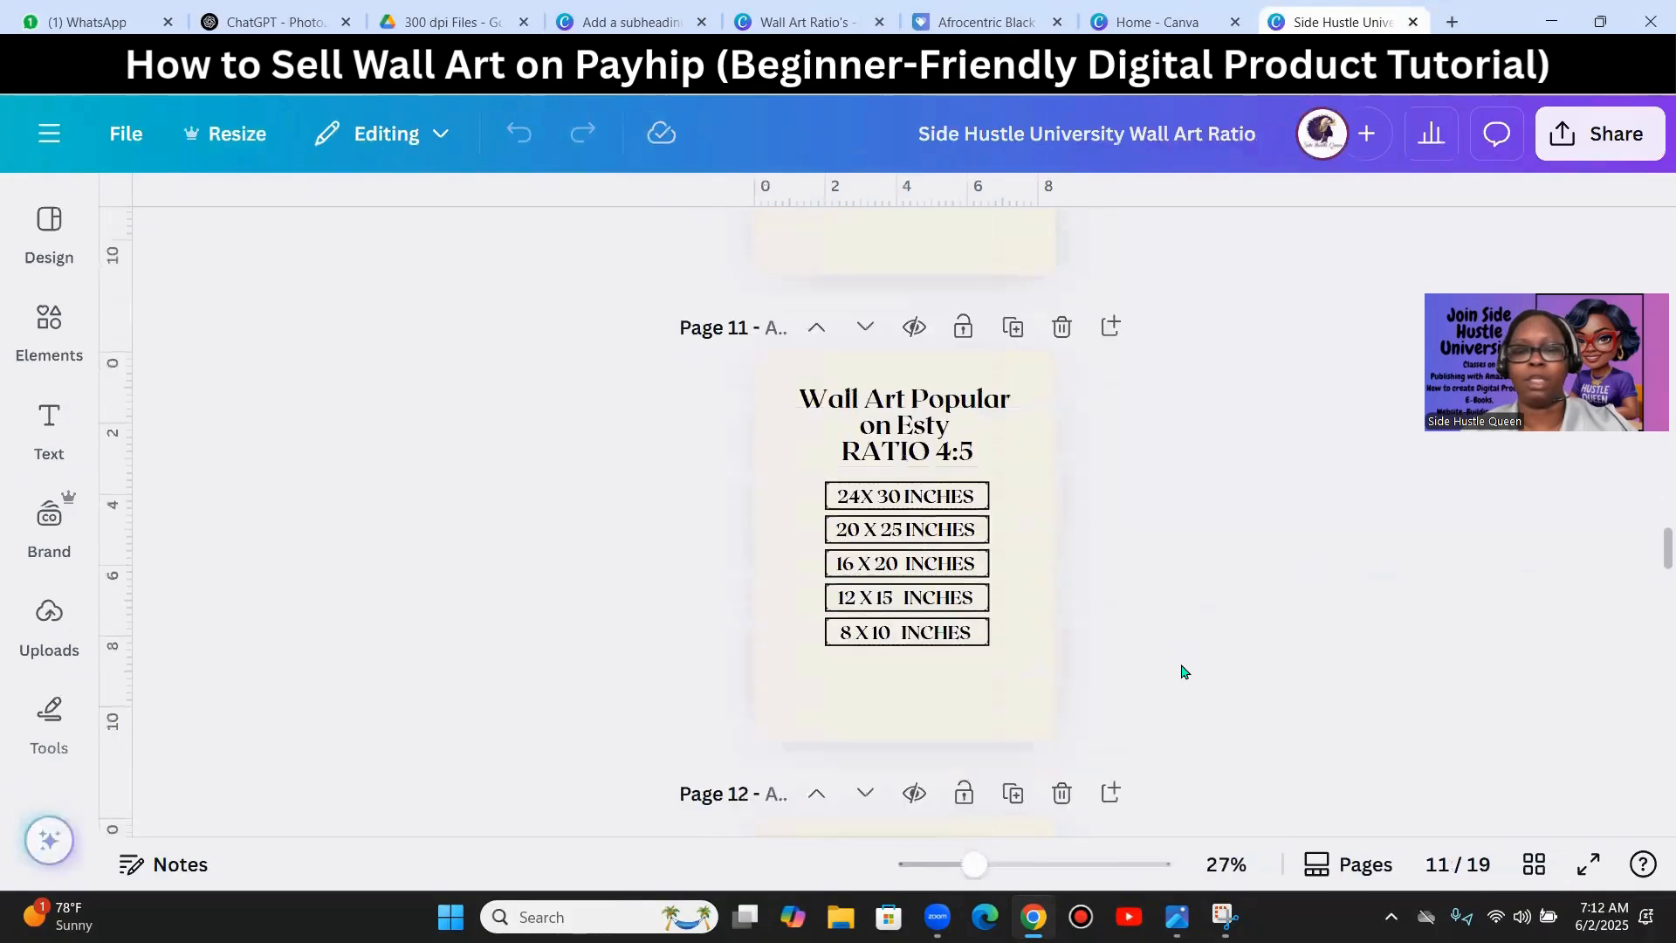
{"action": "scroll", "coordinate": [1182, 671], "scroll_direction": "down", "scroll_amount": 10}
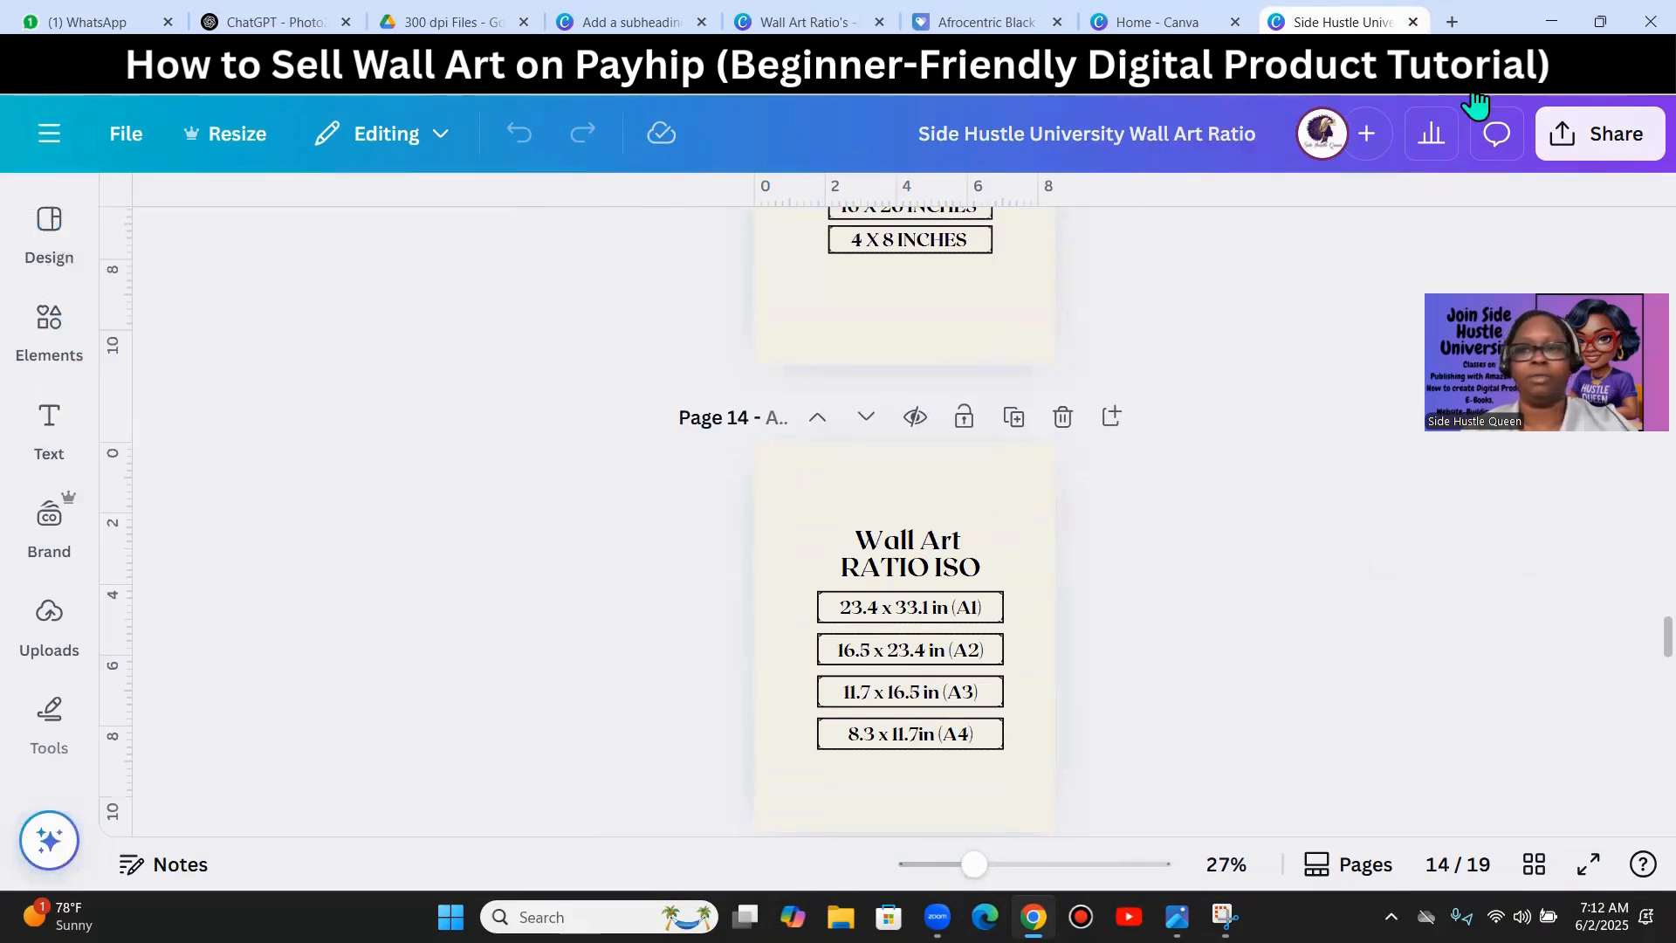
{"action": "left_click", "coordinate": [1413, 21]}
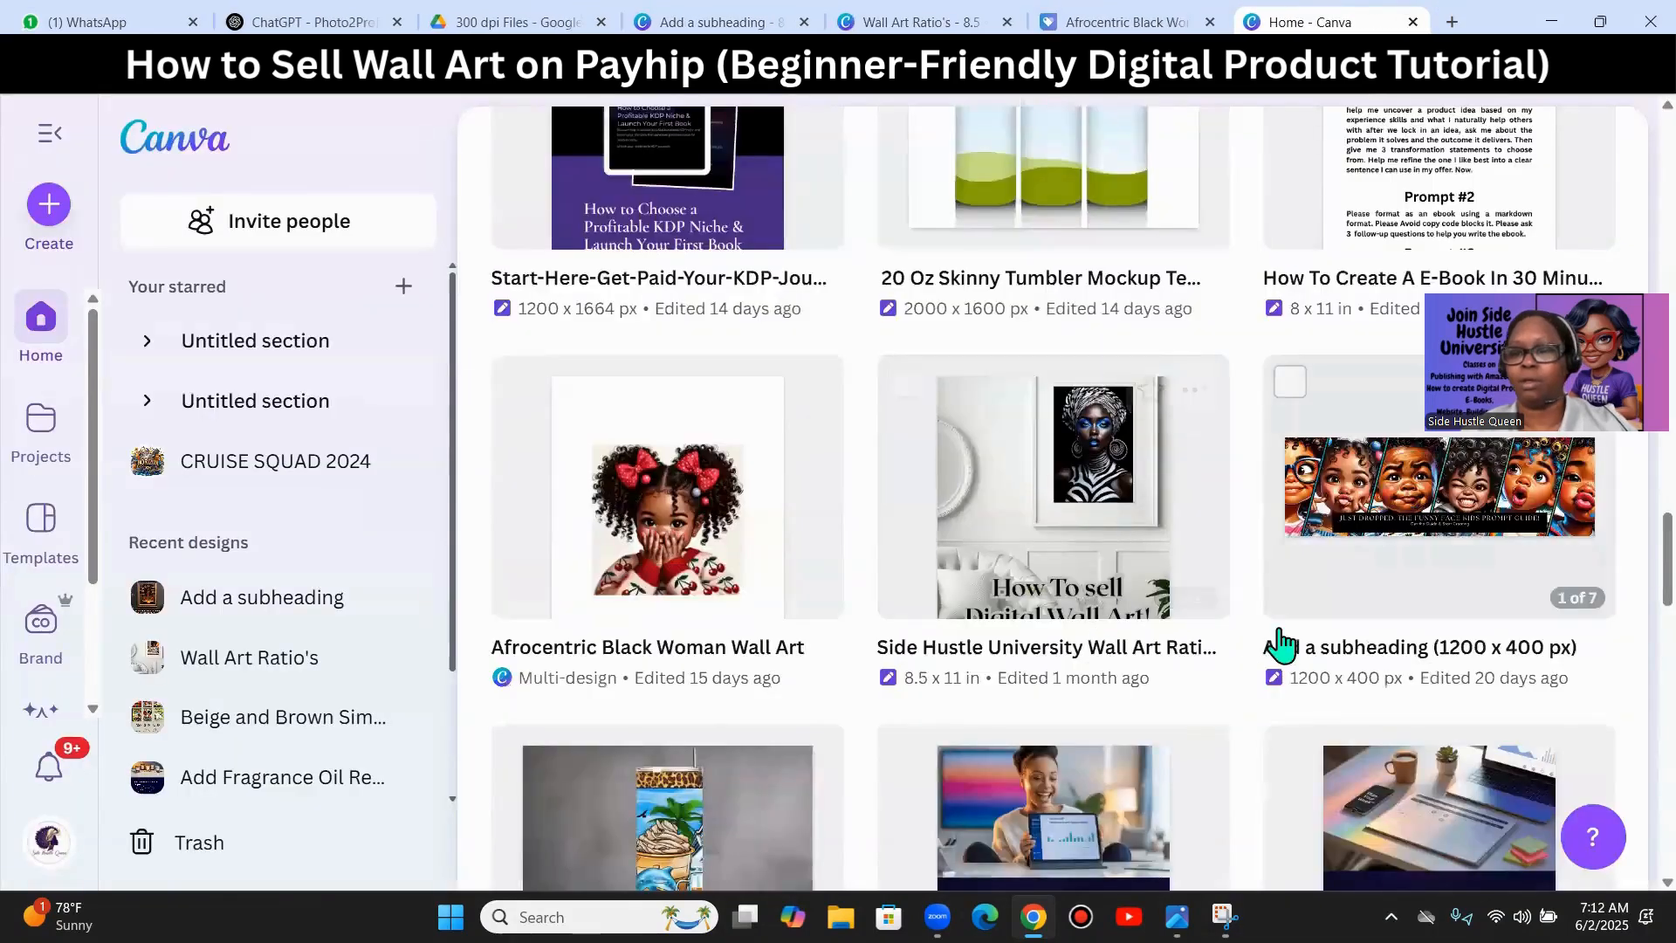
- Open the Copy of Side Hustle University Wall Art Template design from the recent designs
{"action": "scroll", "coordinate": [1270, 615], "scroll_direction": "down", "scroll_amount": 5}
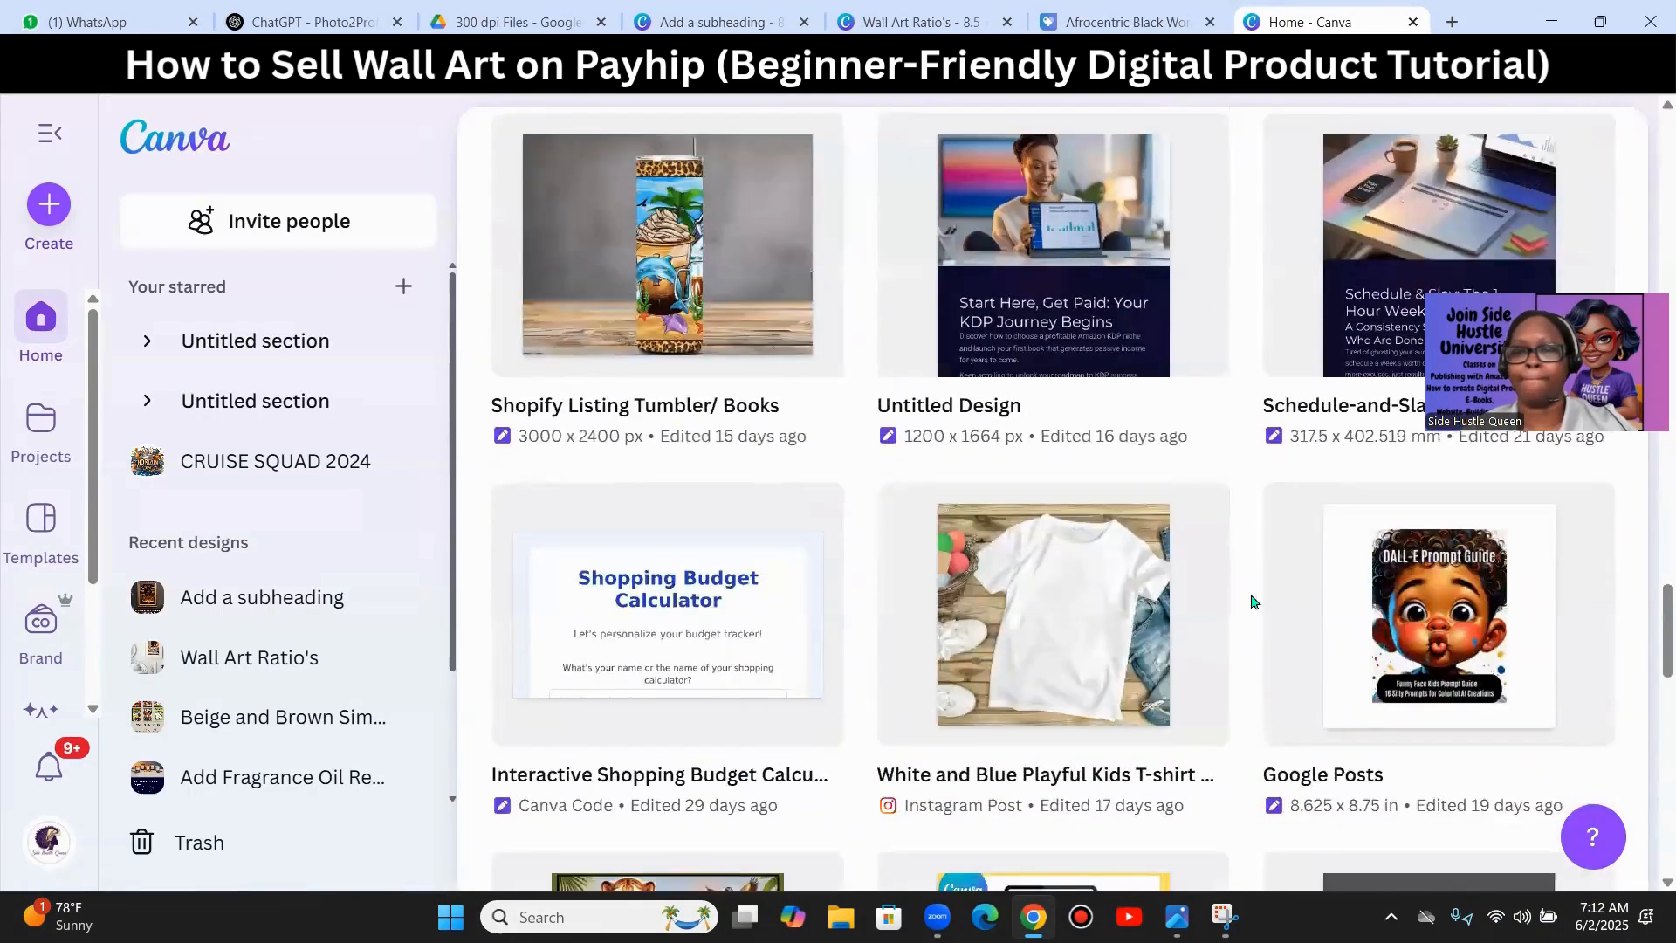
{"action": "scroll", "coordinate": [1251, 601], "scroll_direction": "down", "scroll_amount": 6}
{"action": "mouse_move", "coordinate": [1333, 439]}
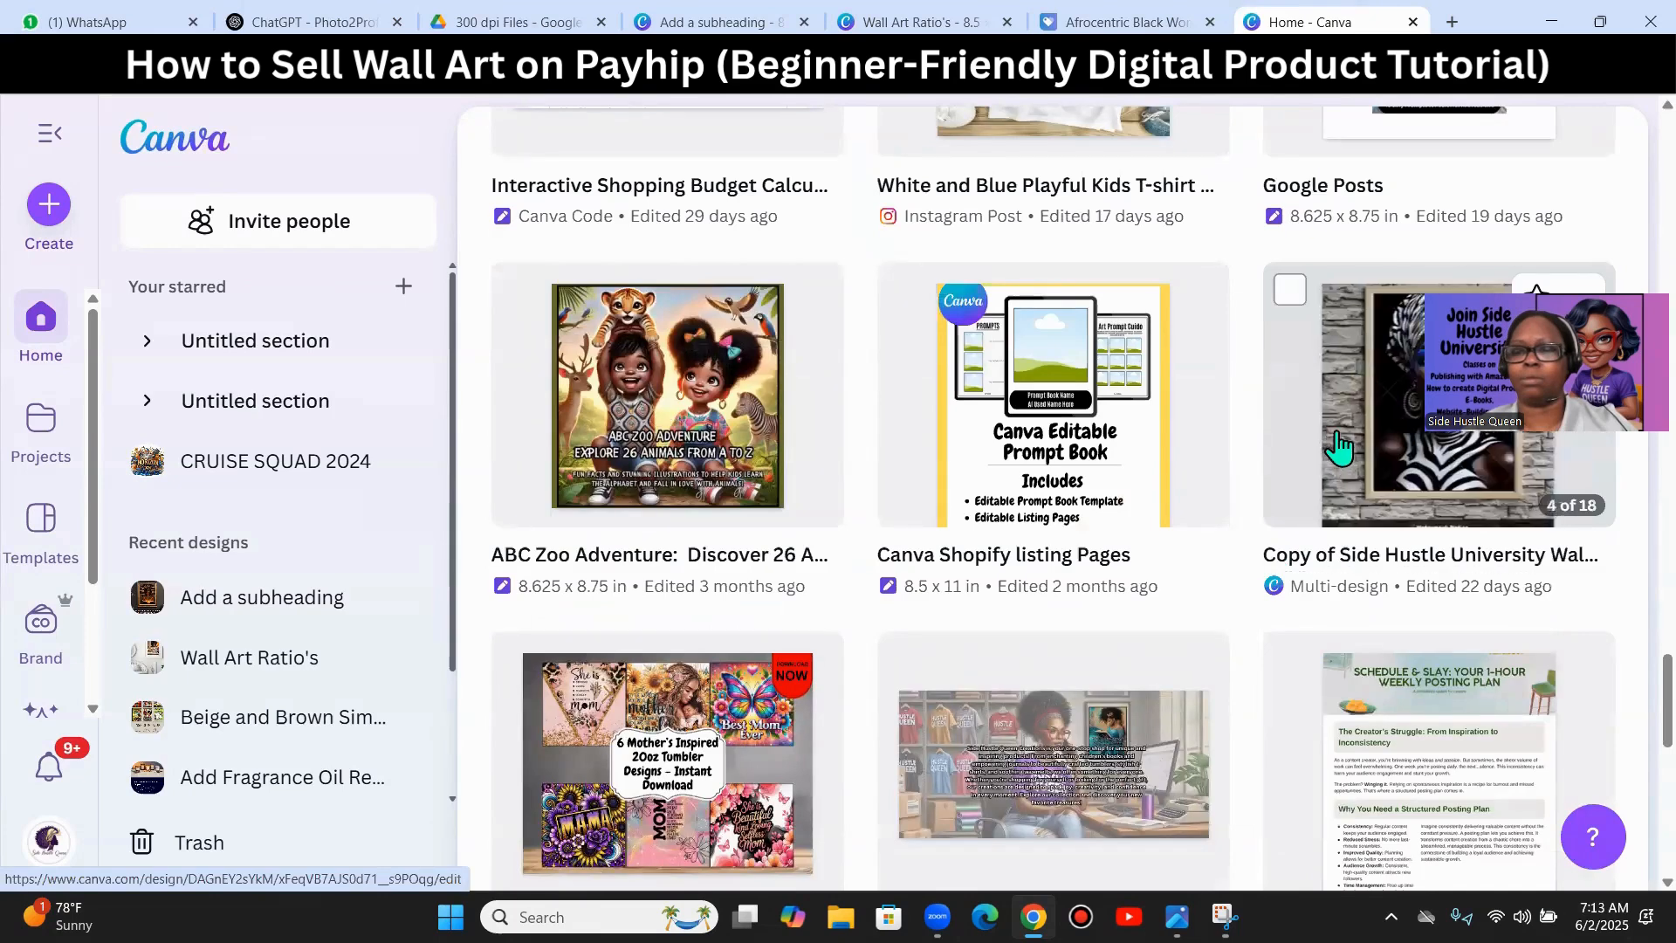
{"action": "left_click", "coordinate": [1338, 448]}
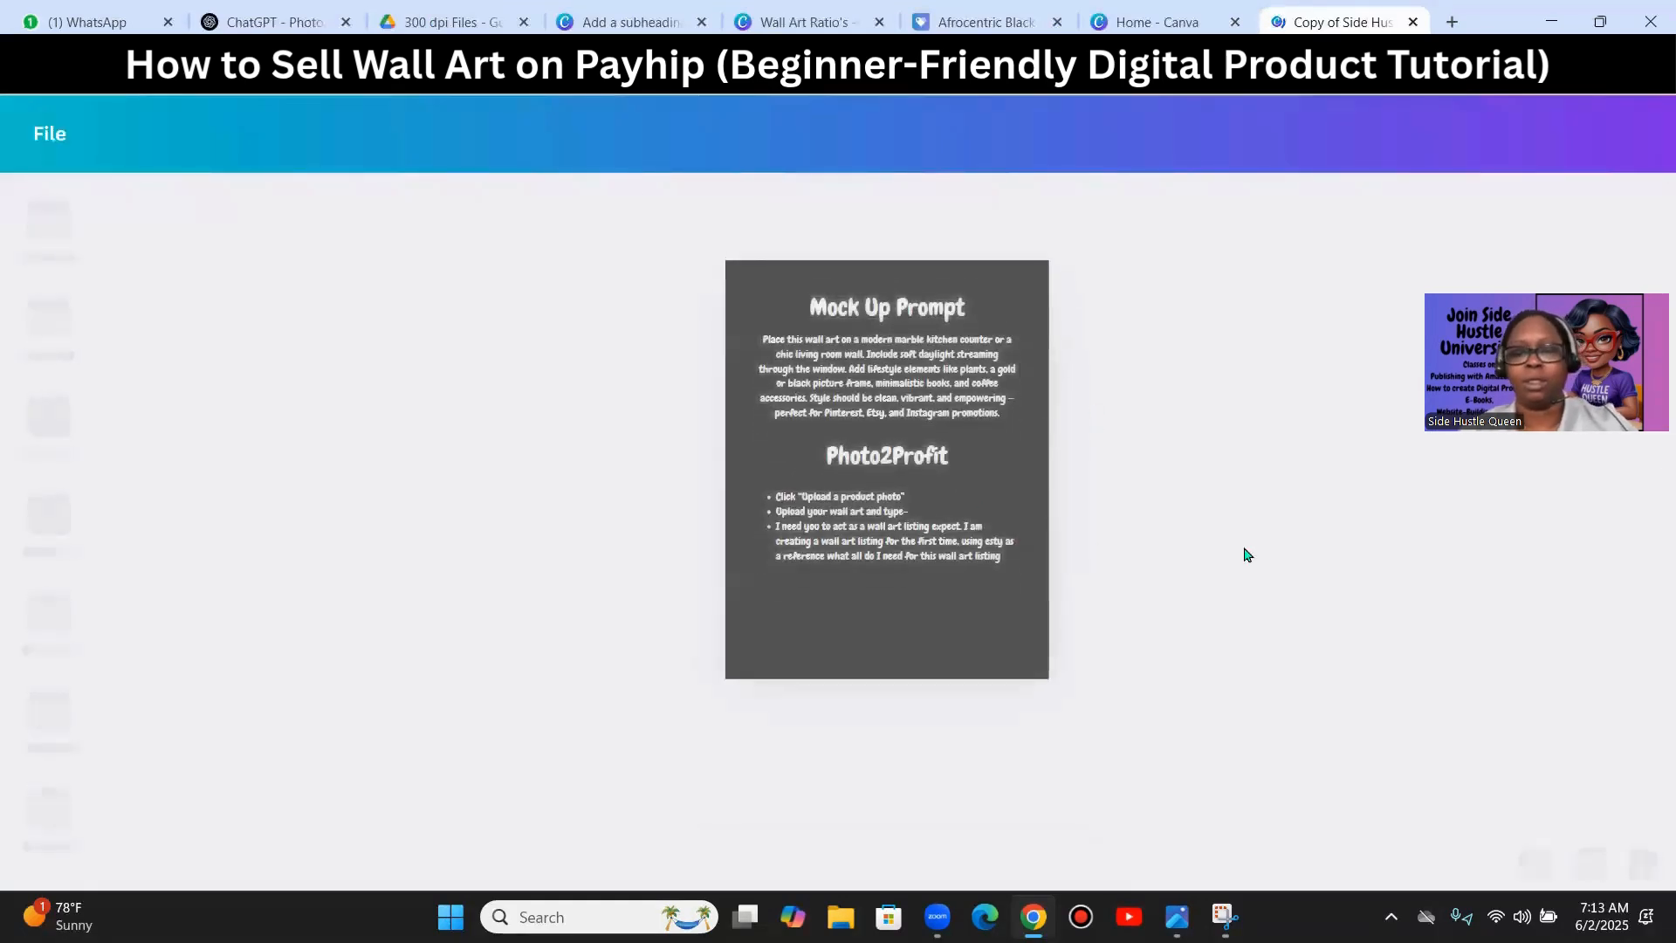
- Copy the full "Recommended Print Sizes 2:3 Ratio (300 DPI)" text block from page 10 of the template
{"action": "scroll", "coordinate": [1246, 561], "scroll_direction": "down", "scroll_amount": 1}
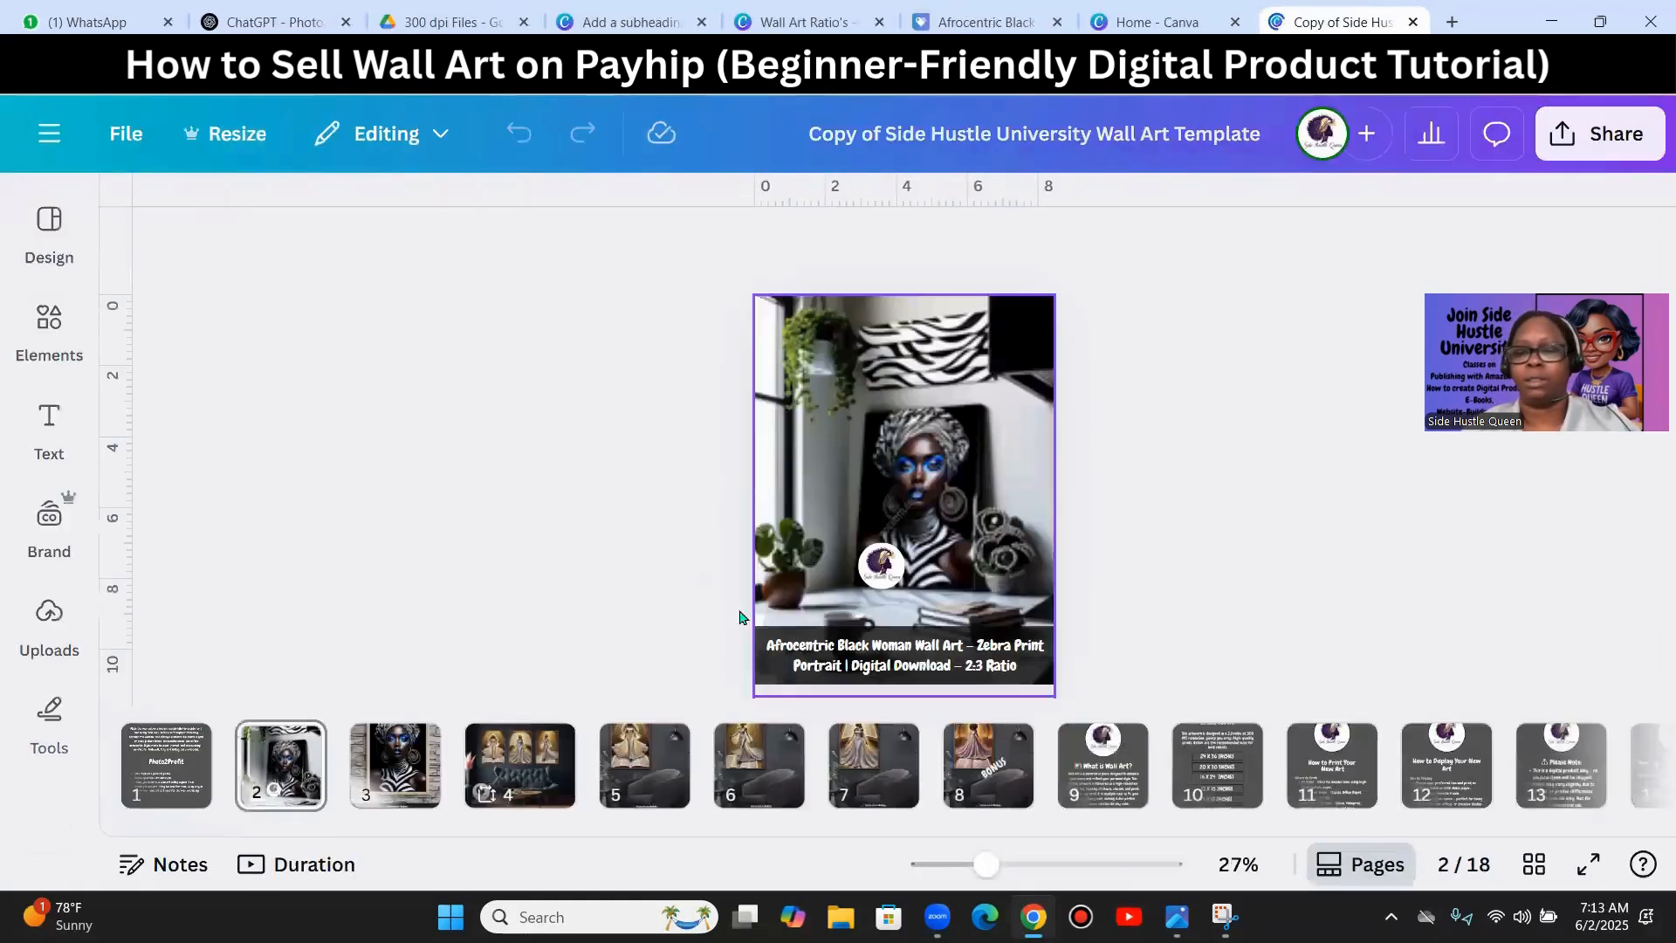
{"action": "left_click", "coordinate": [1216, 761]}
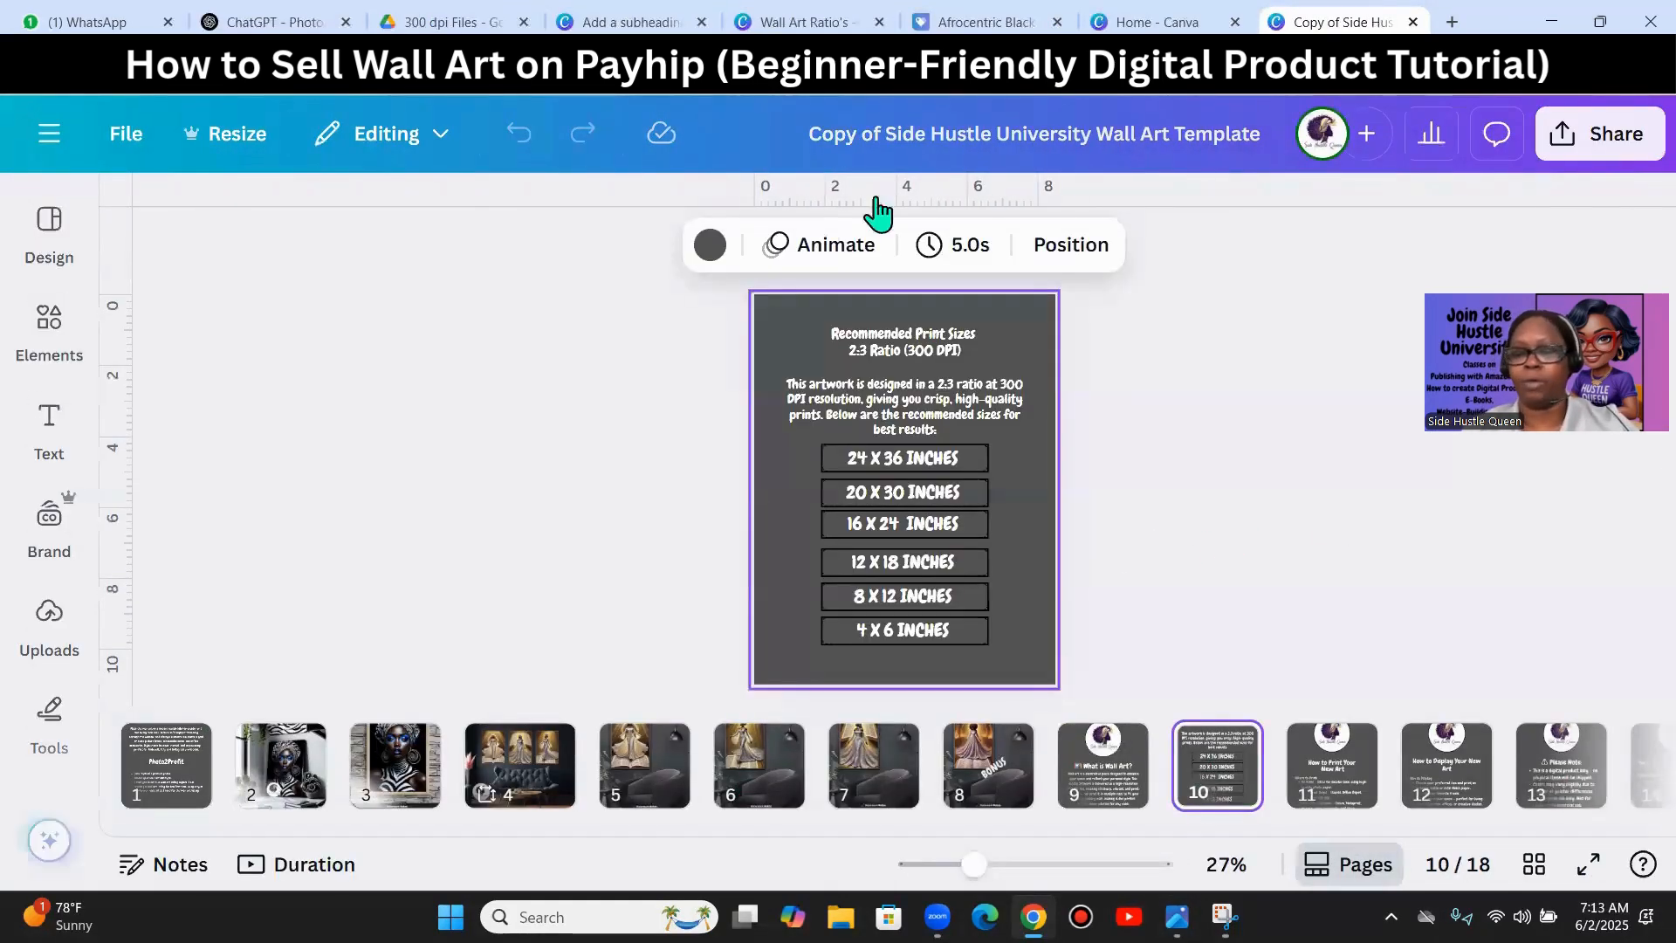
{"action": "left_click", "coordinate": [976, 435]}
{"action": "triple_click", "coordinate": [848, 398]}
{"action": "left_click_drag", "start_coordinate": [797, 387], "coordinate": [782, 293]}
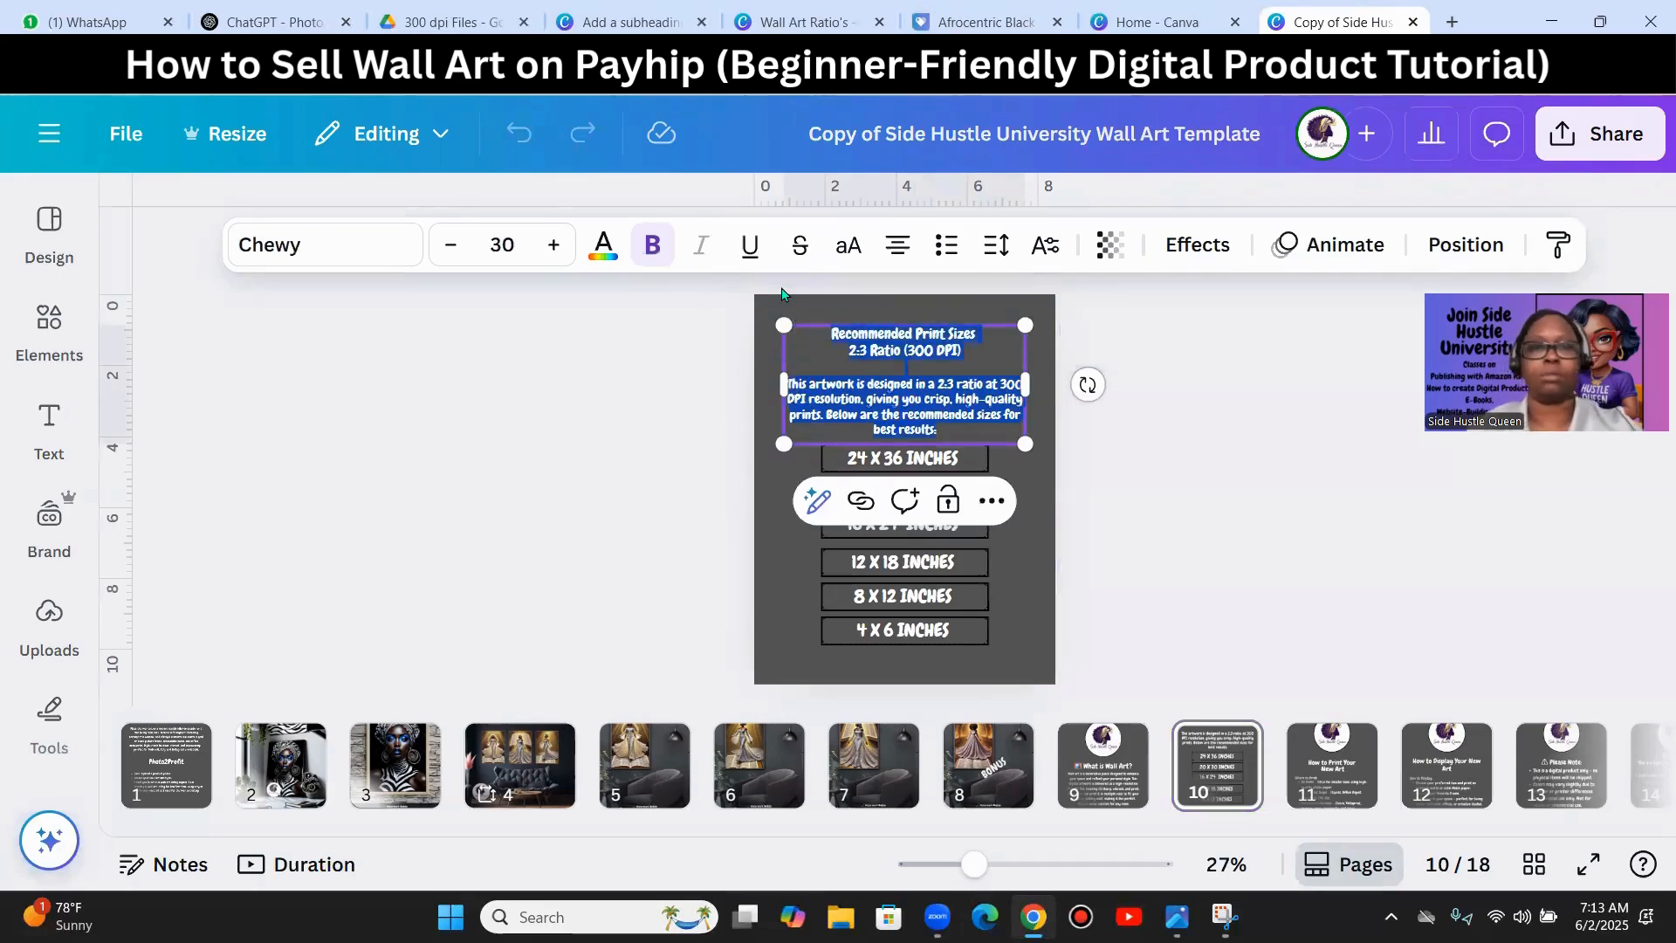
- Return to the "Add a subheading" design and place a new subheading text near the upper edge of page 3
{"action": "left_click", "coordinate": [636, 21]}
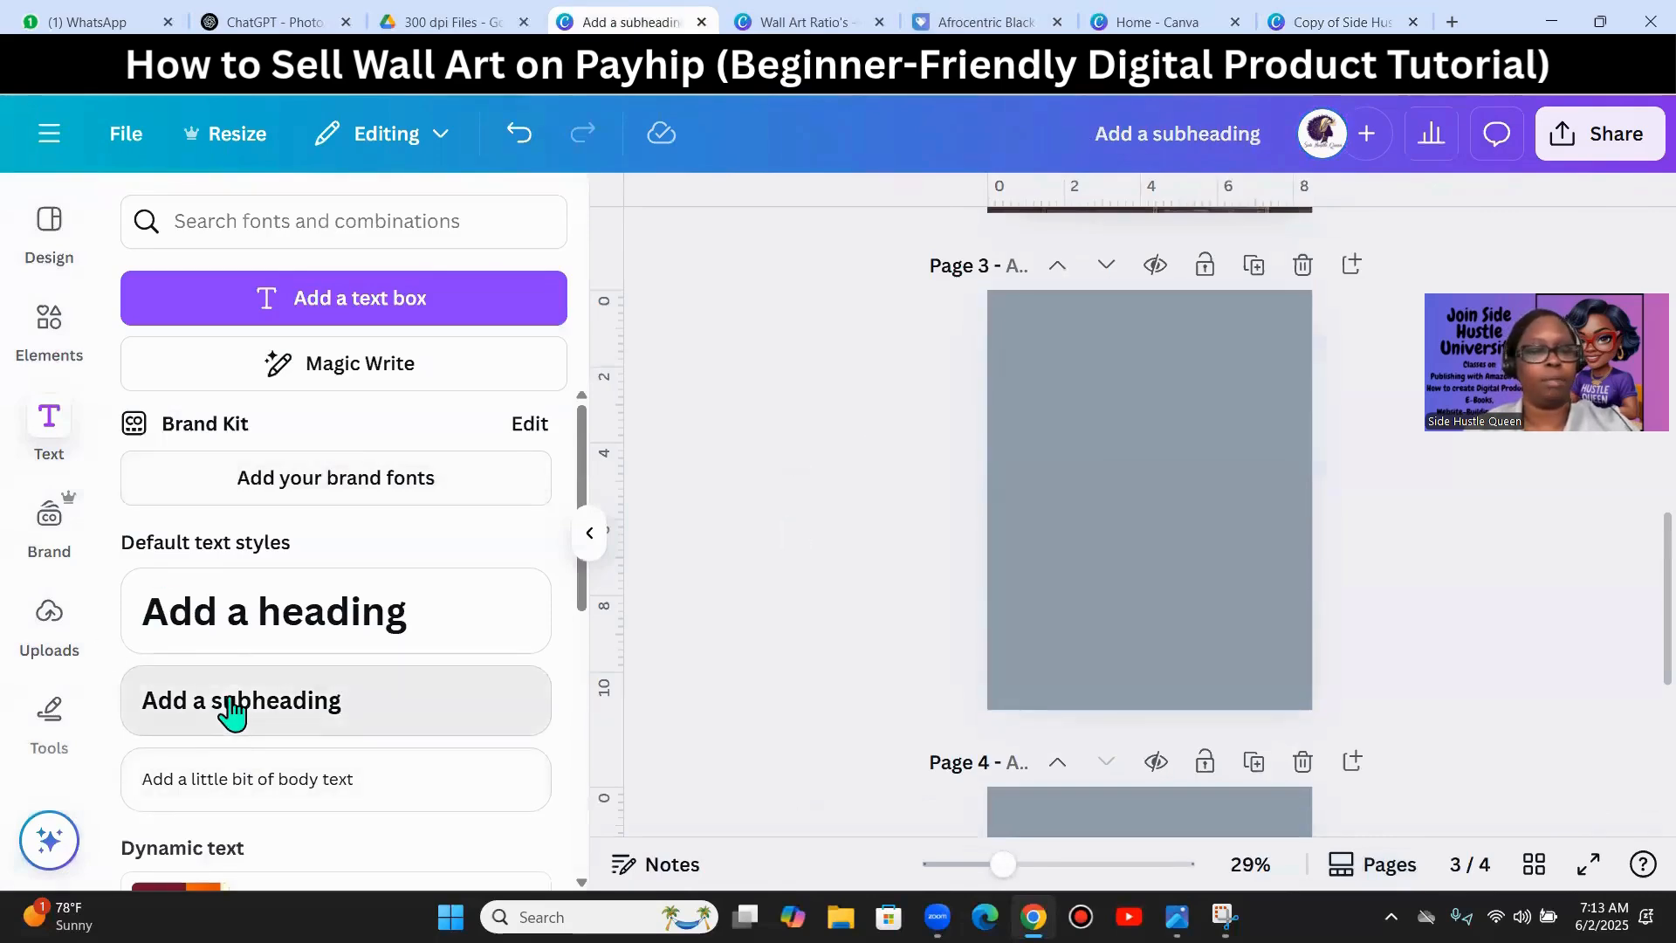
{"action": "left_click", "coordinate": [287, 709]}
{"action": "left_click", "coordinate": [1502, 692]}
{"action": "left_click_drag", "start_coordinate": [1182, 519], "coordinate": [1284, 333]}
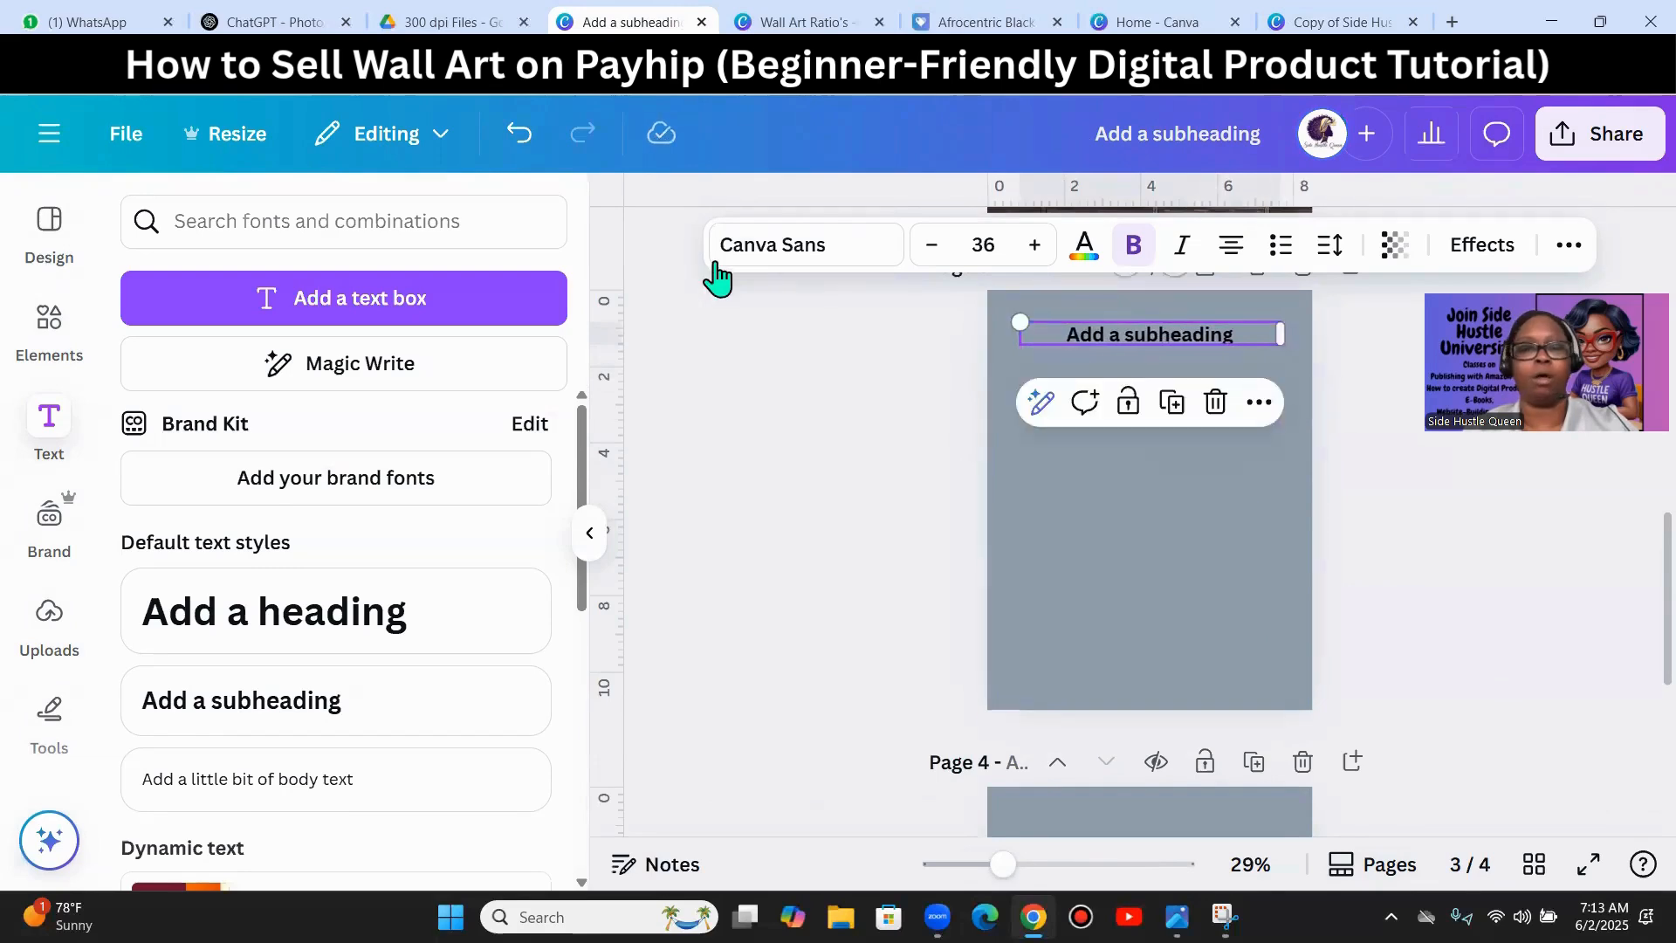
- Set the font of the new subheading on page 3 to Knockout Welterweight
{"action": "left_click", "coordinate": [845, 248]}
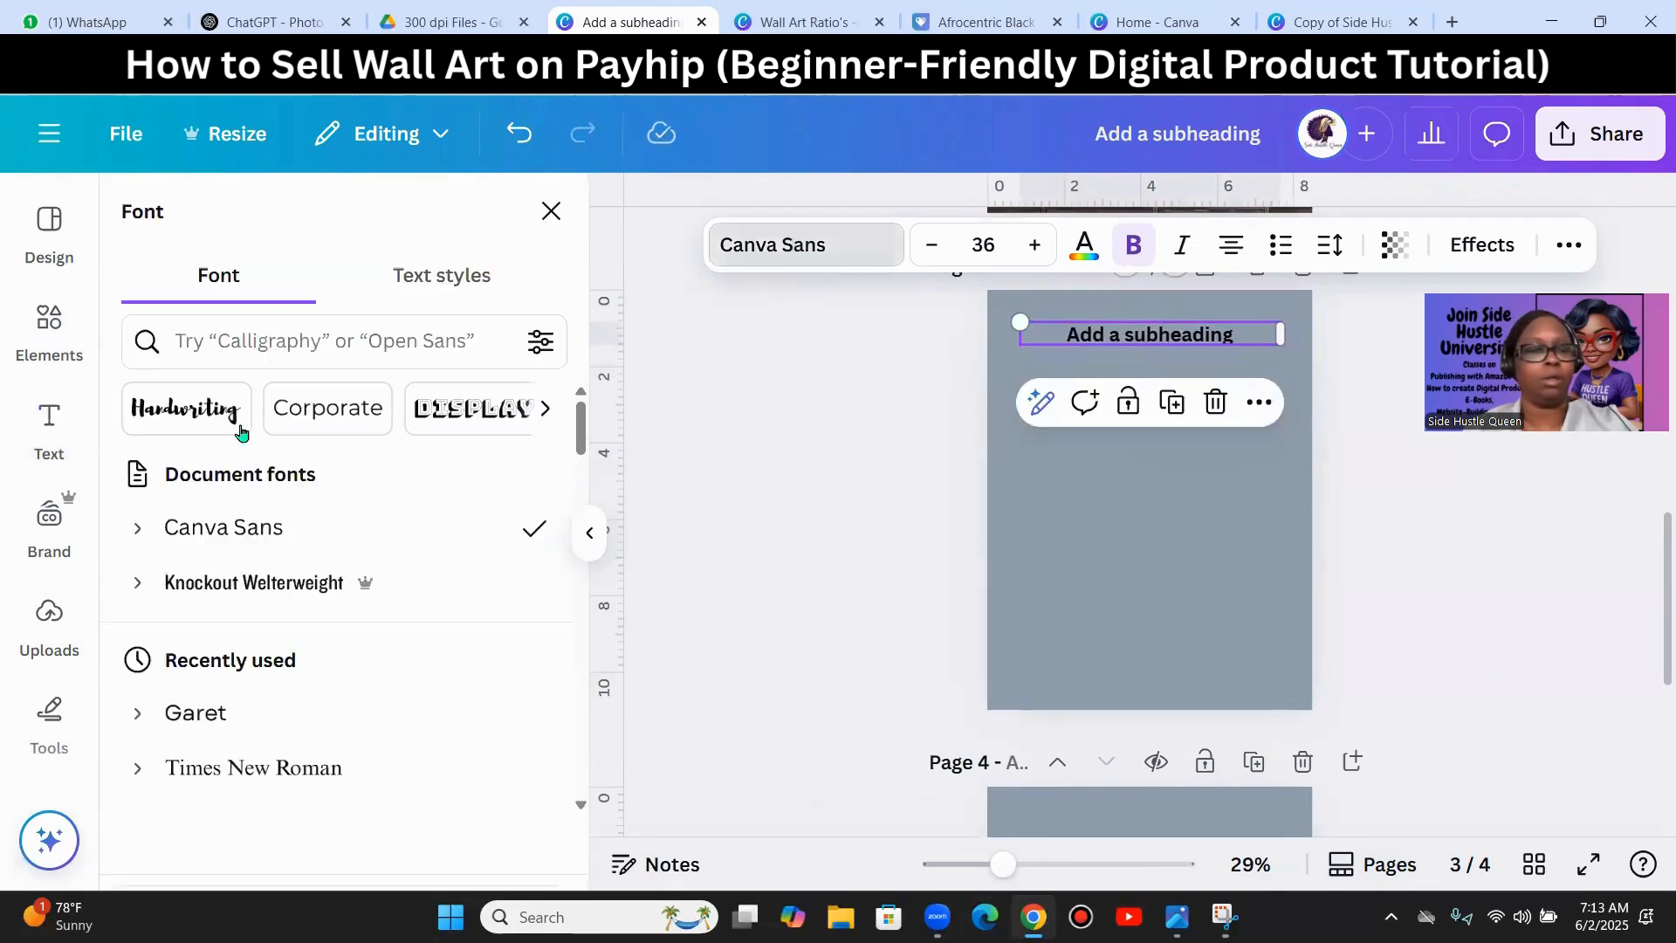
{"action": "left_click", "coordinate": [273, 583]}
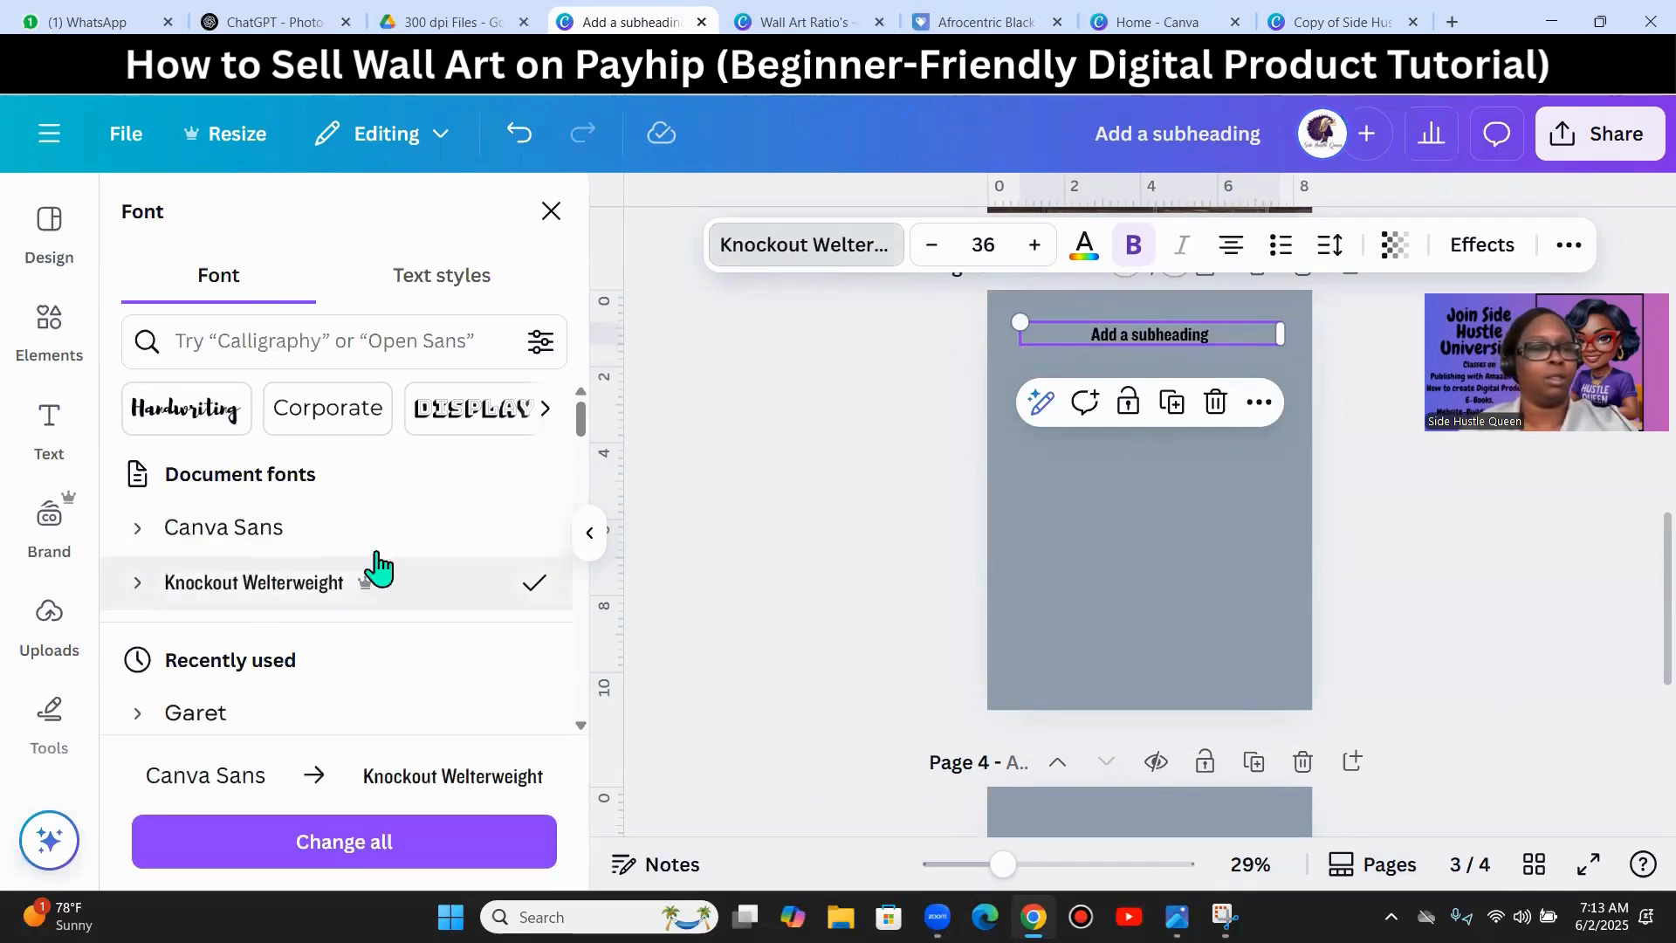
{"action": "left_click", "coordinate": [653, 506]}
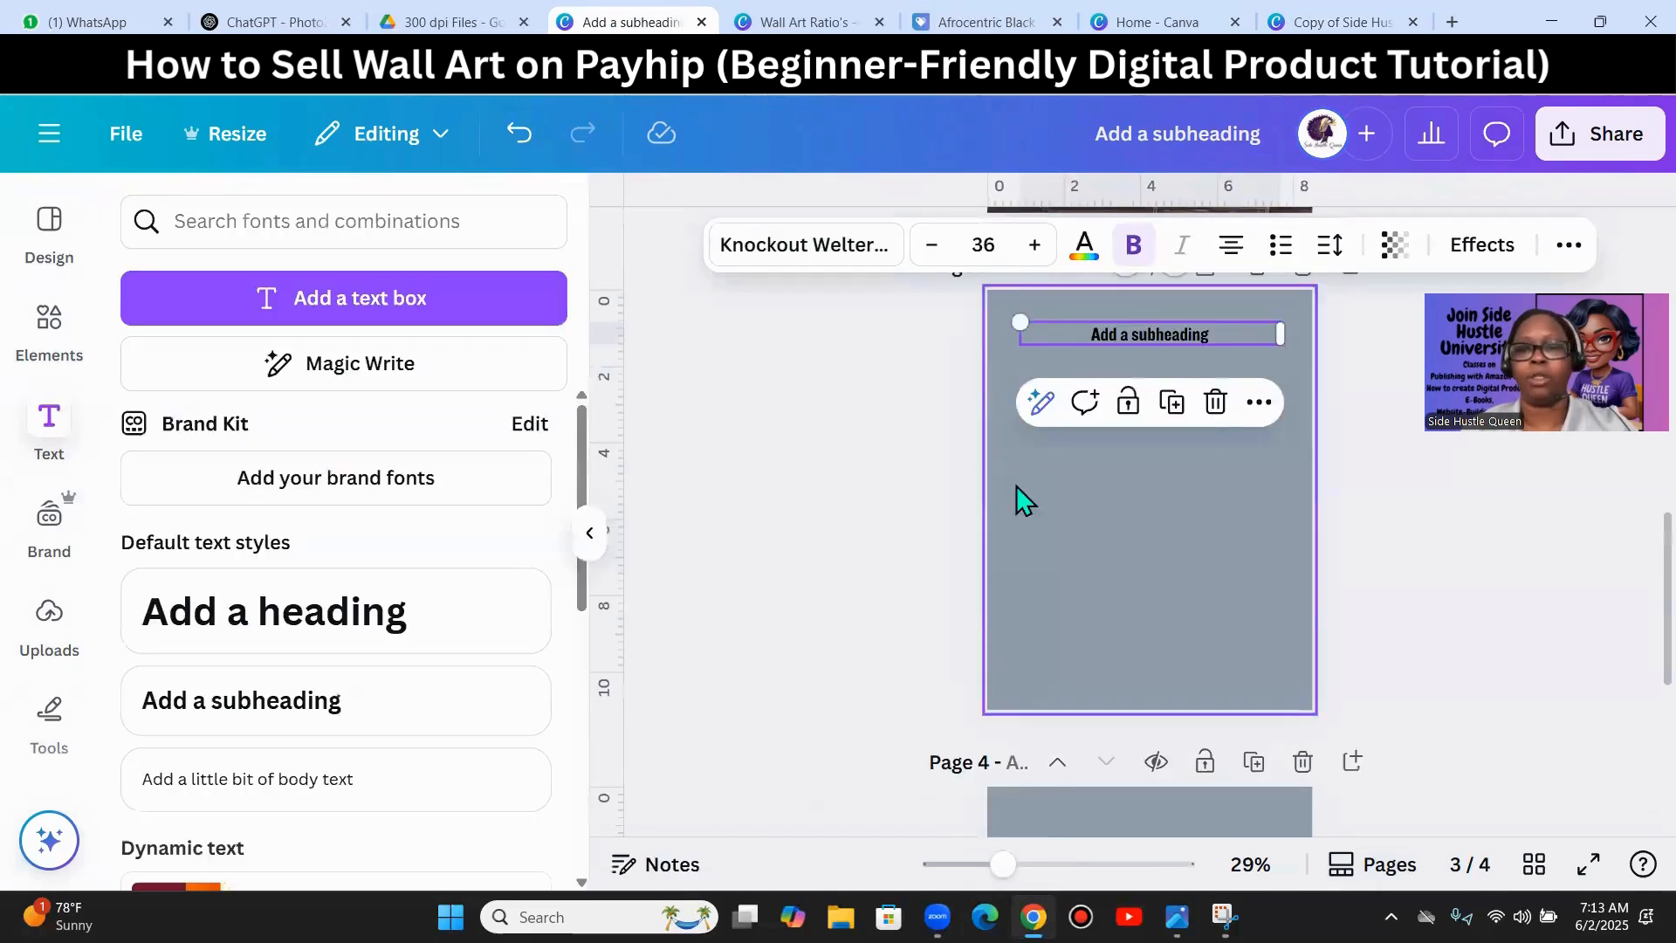
- Change the text color of the page 3 subheading to white (#ffffff)
{"action": "scroll", "coordinate": [1397, 577], "scroll_direction": "up", "scroll_amount": 4}
{"action": "scroll", "coordinate": [1384, 580], "scroll_direction": "down", "scroll_amount": 4}
{"action": "double_click", "coordinate": [1170, 445]}
{"action": "left_click", "coordinate": [1085, 252]}
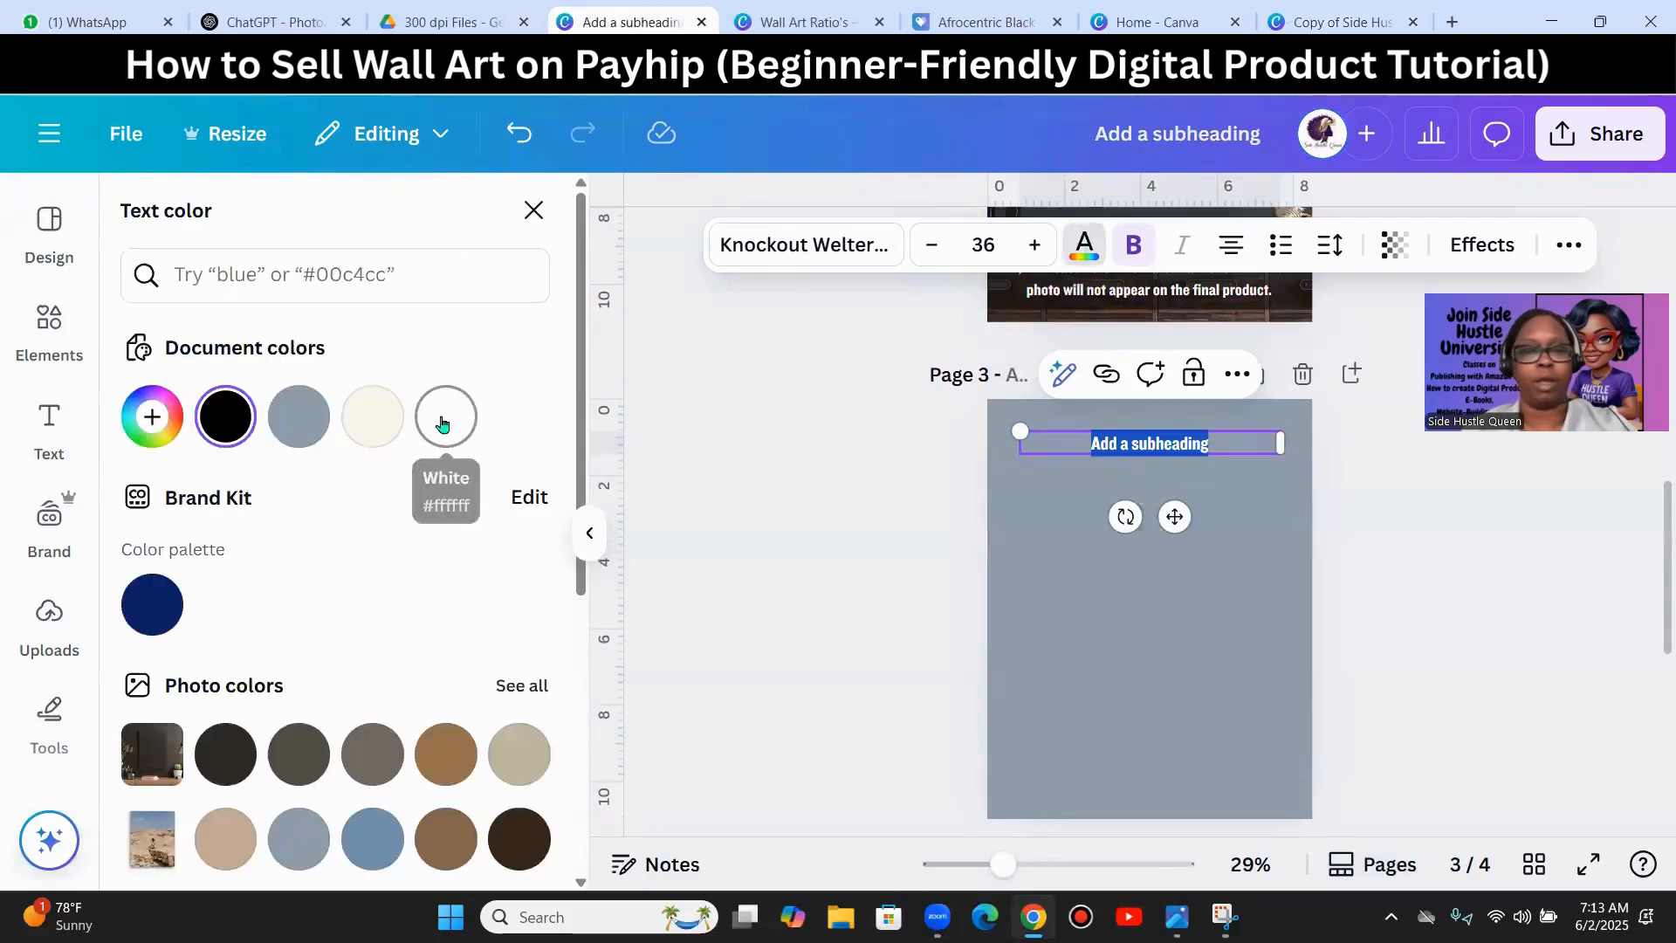
{"action": "left_click", "coordinate": [445, 417]}
{"action": "left_click", "coordinate": [1362, 543]}
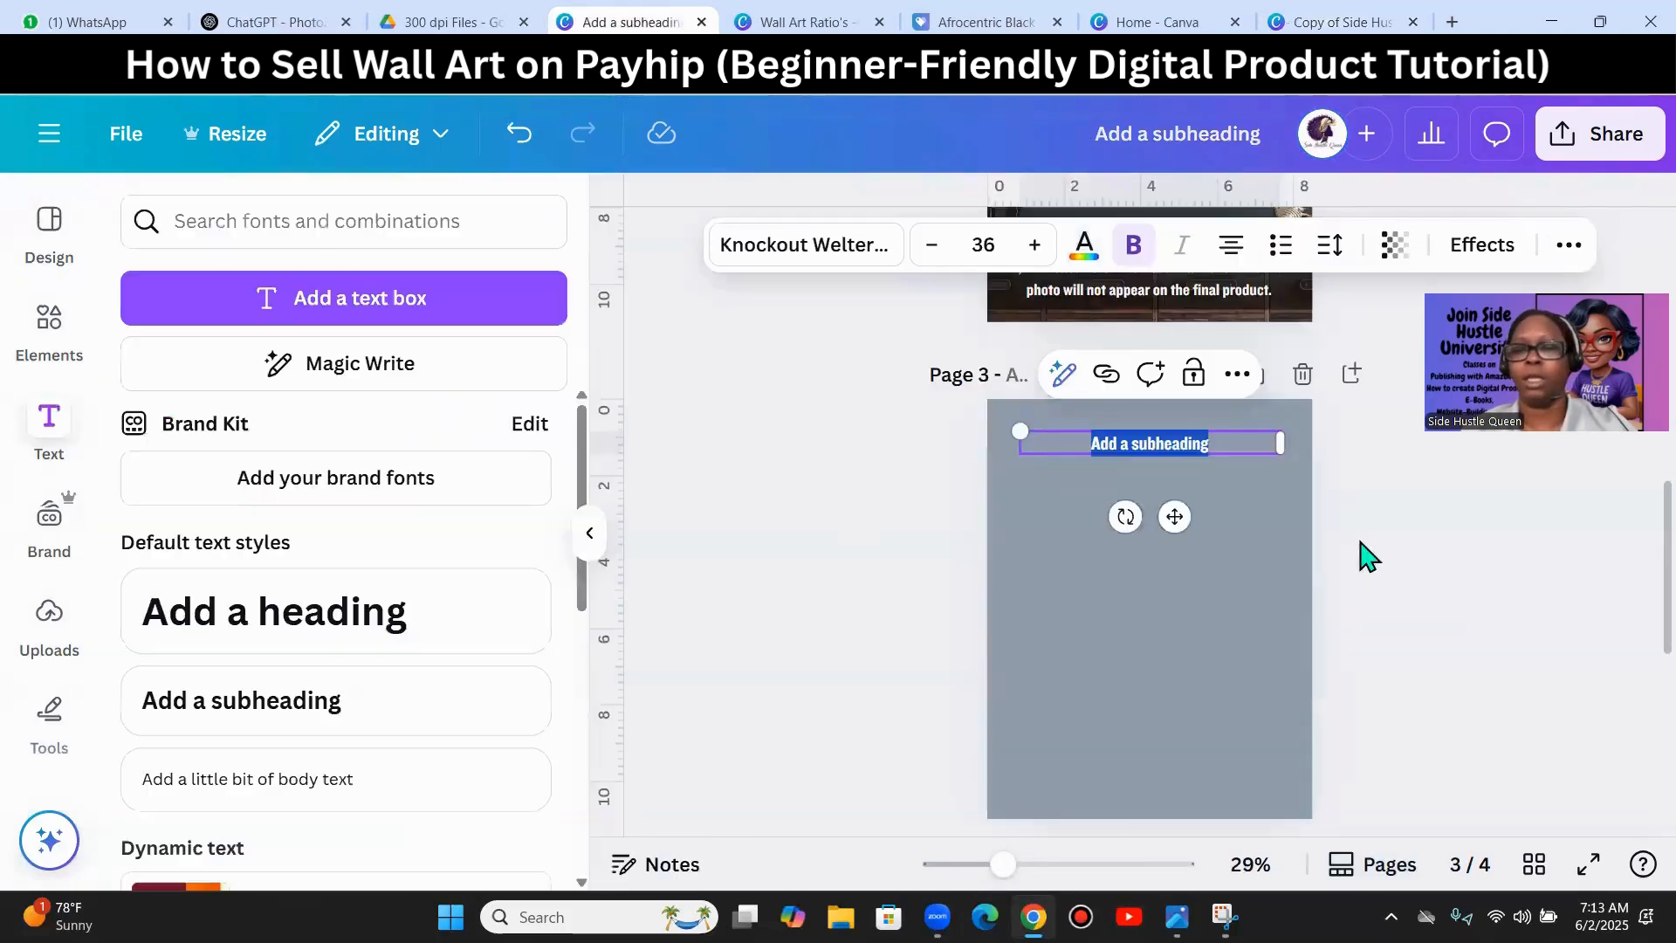
- Replace the placeholder subheading on page 3 with the copied recommended print sizes text
{"action": "left_click", "coordinate": [1609, 630]}
{"action": "double_click", "coordinate": [1149, 447]}
{"action": "key", "text": "ctrl+v"}
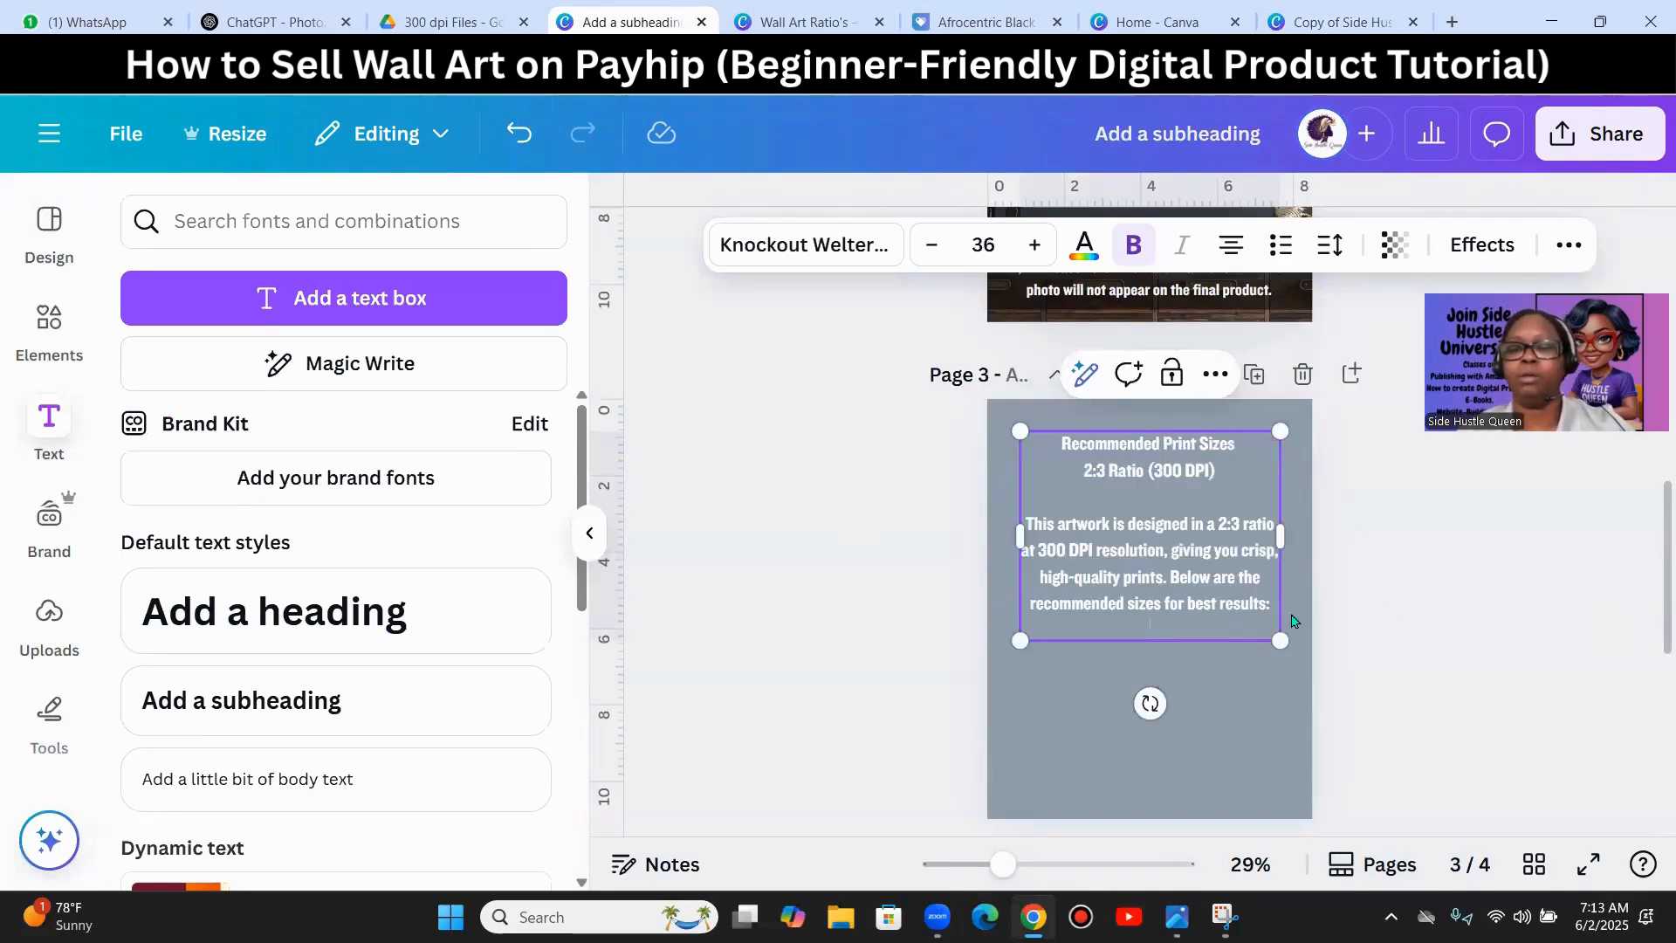
{"action": "left_click", "coordinate": [1454, 555]}
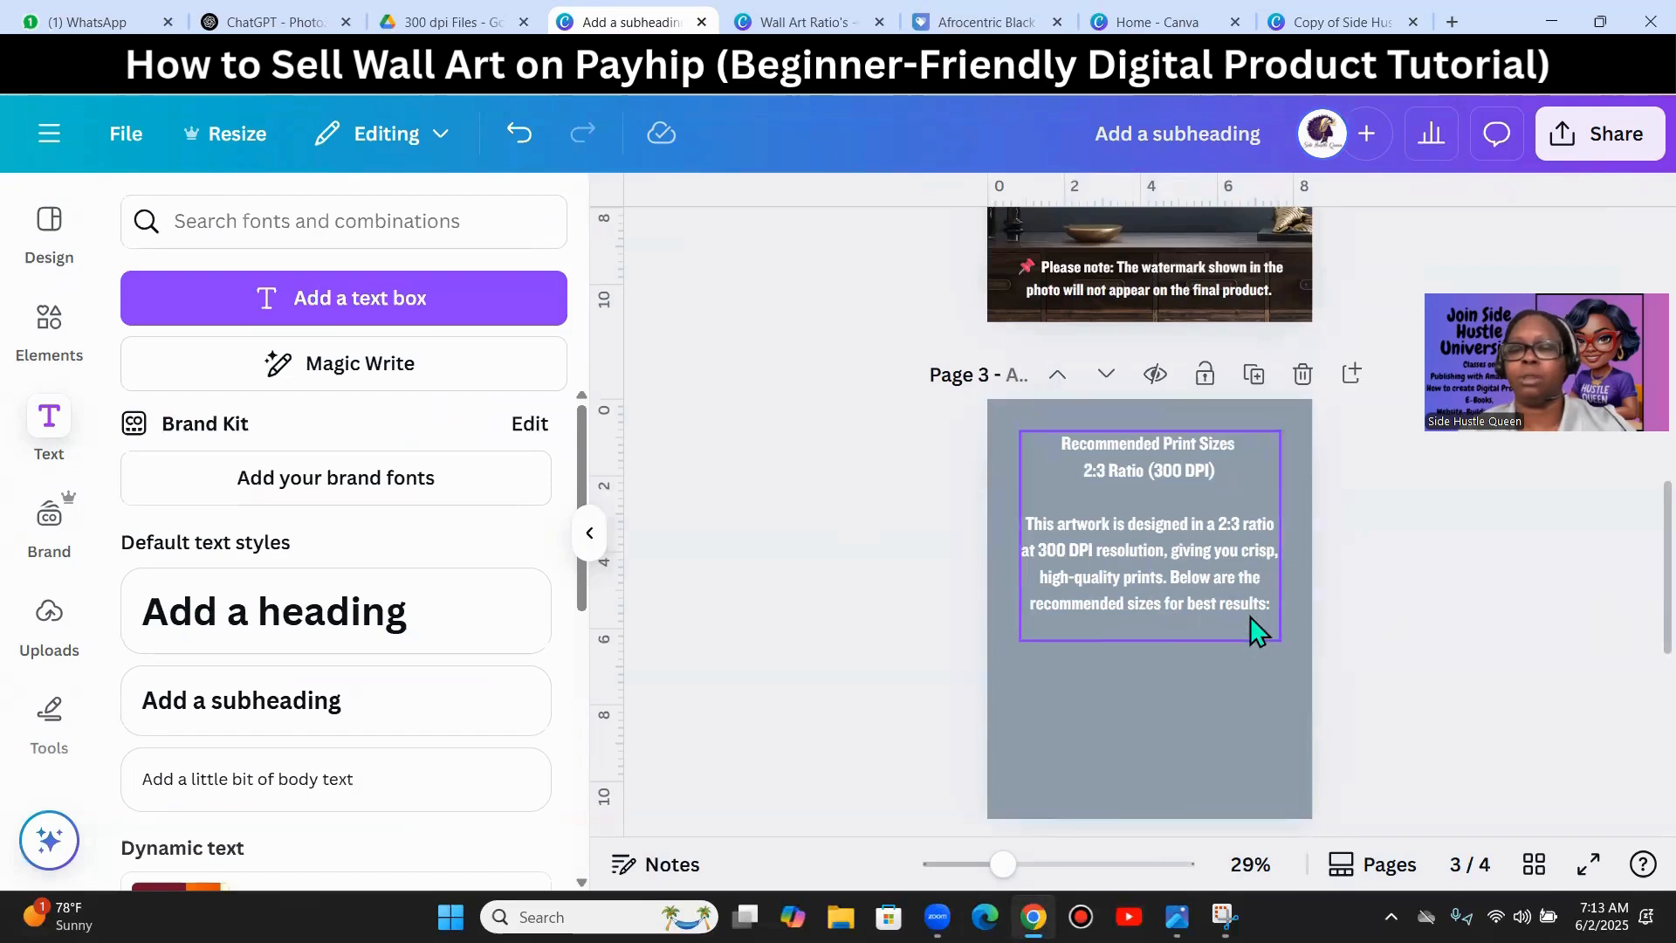
- Reduce the font size of the paragraph from "This artwork is designed" to "best results:" to 28
{"action": "left_click", "coordinate": [1240, 583]}
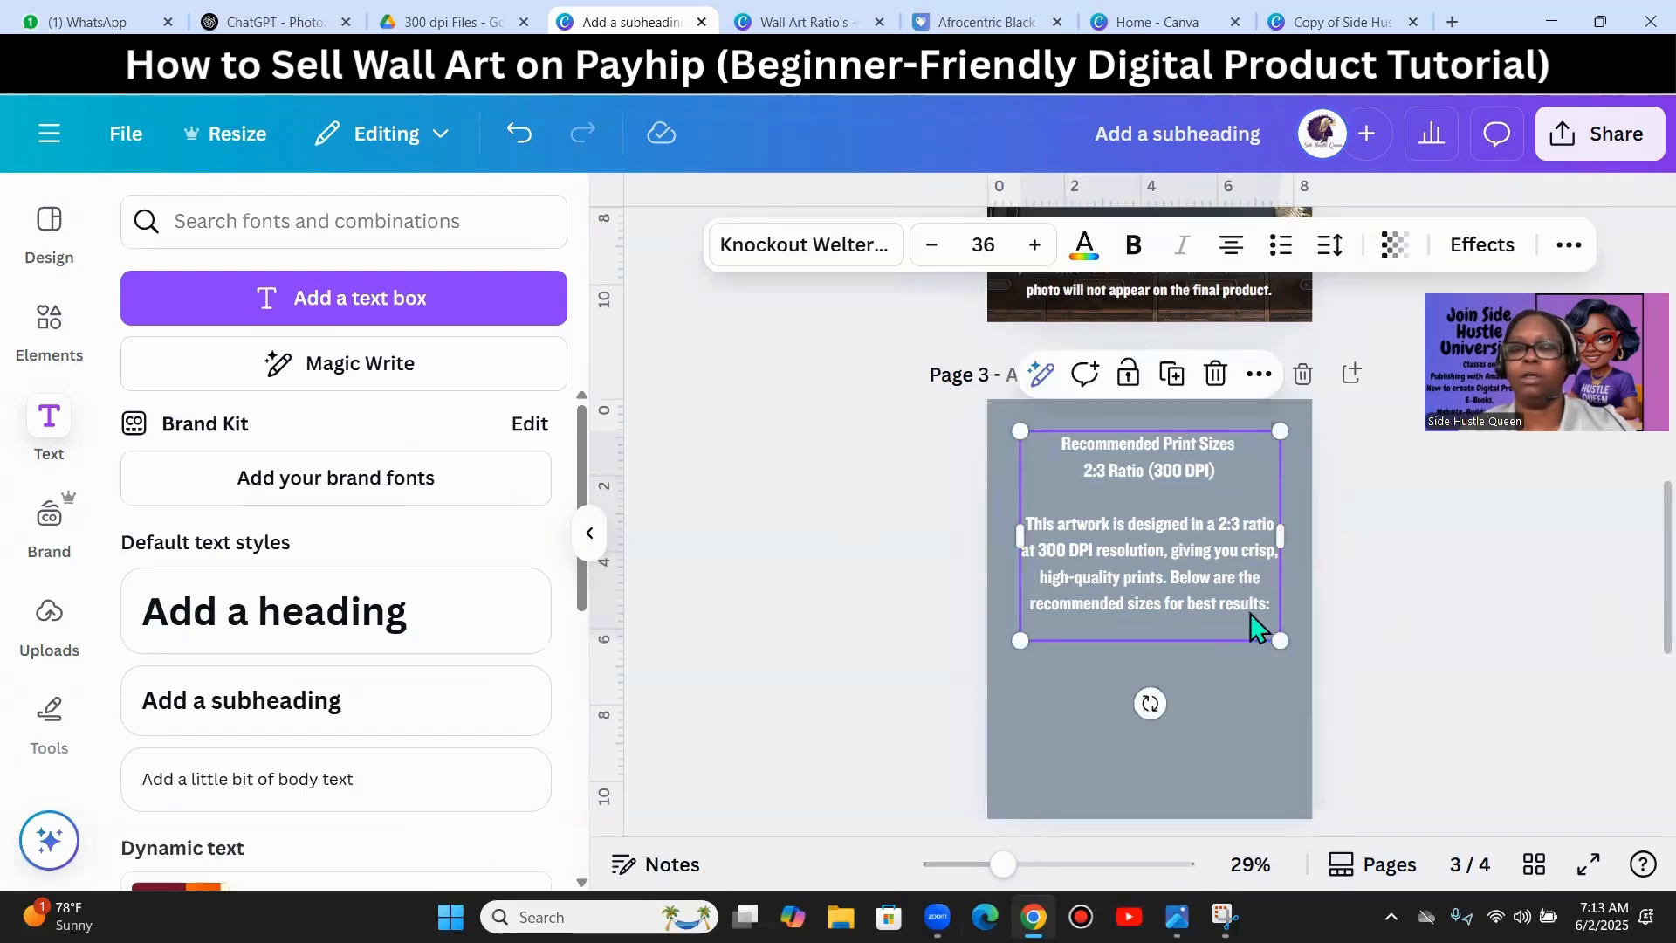
{"action": "double_click", "coordinate": [1271, 603]}
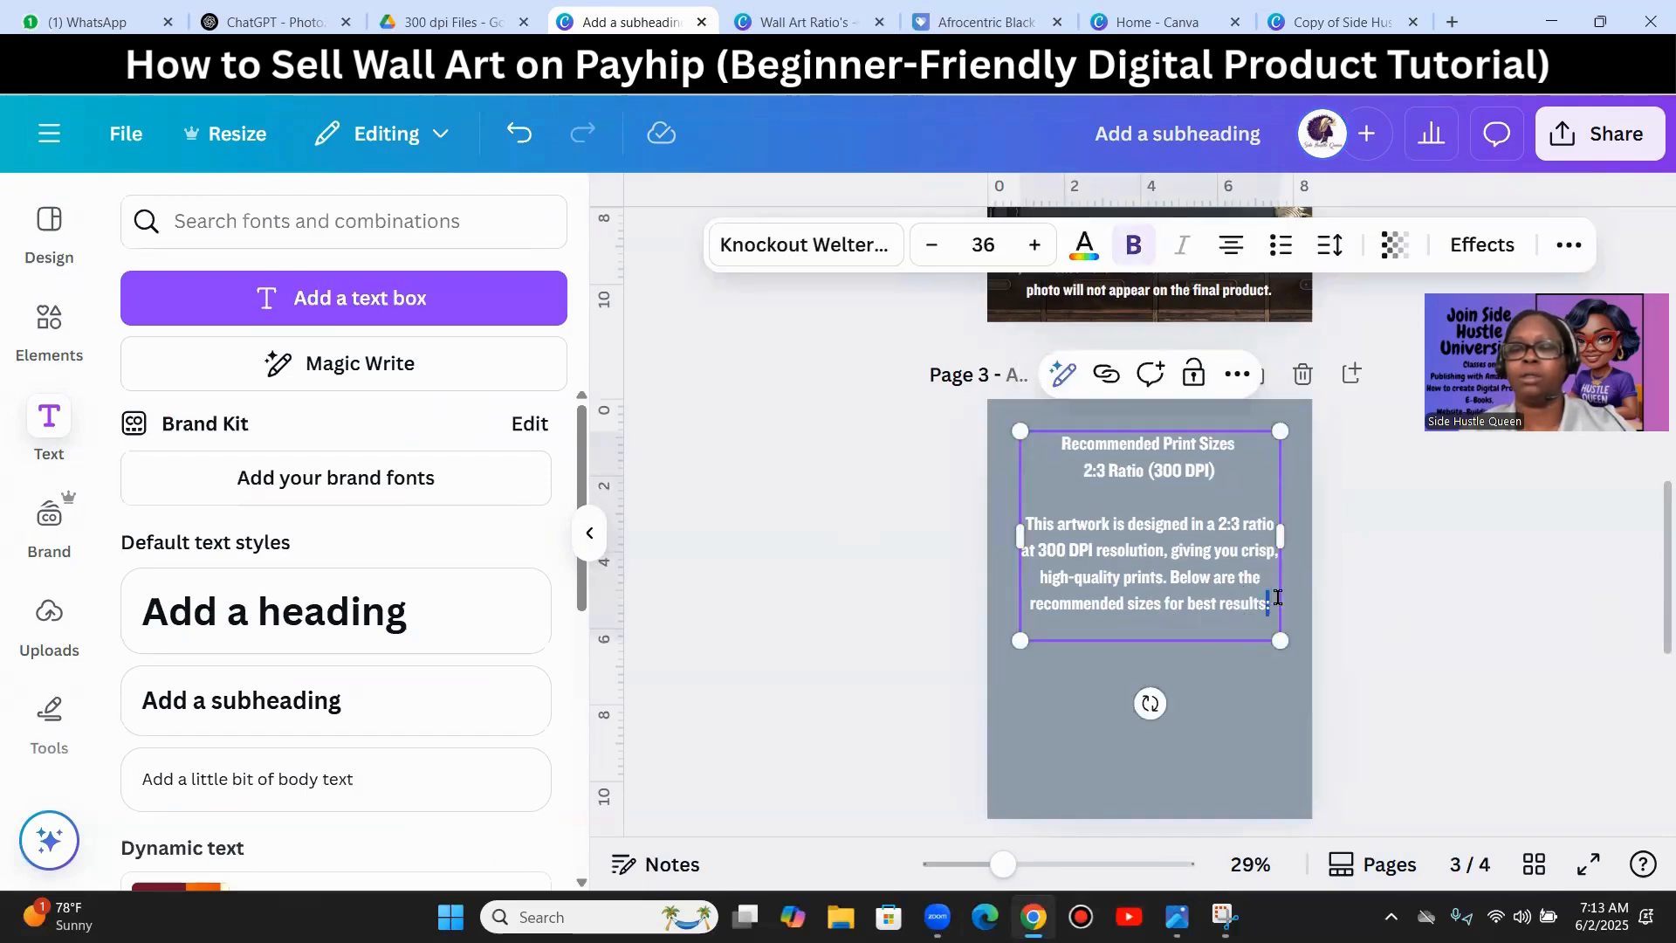
{"action": "left_click_drag", "start_coordinate": [1279, 601], "coordinate": [1031, 519]}
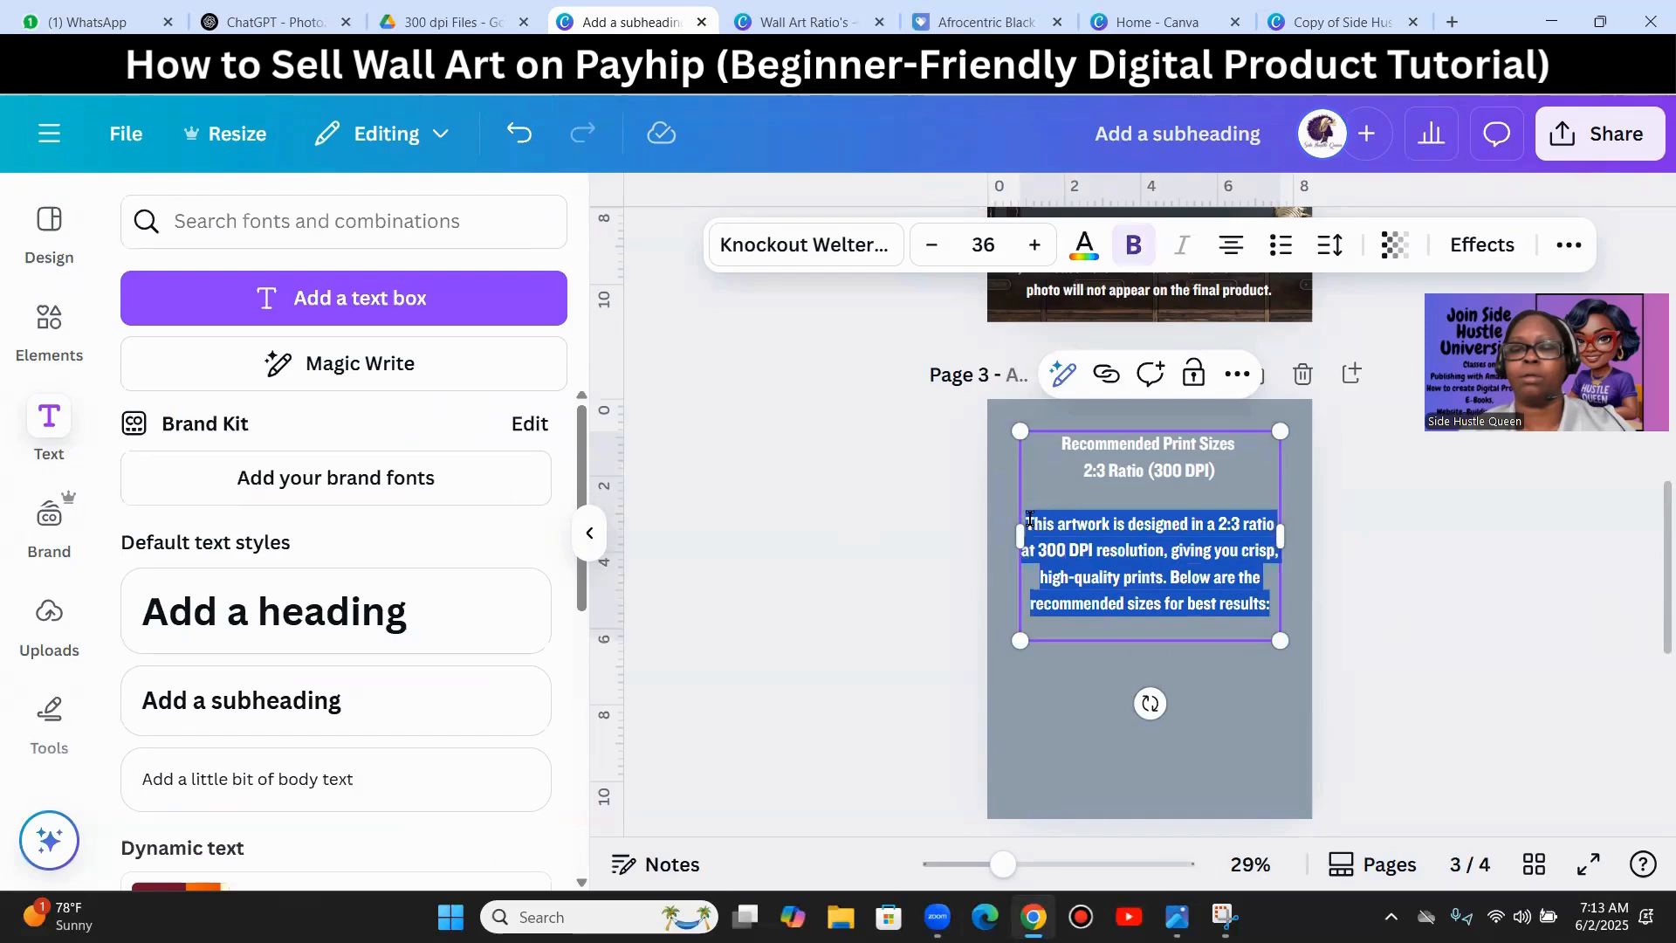
{"action": "left_click", "coordinate": [932, 246]}
{"action": "left_click", "coordinate": [931, 245]}
{"action": "left_click", "coordinate": [932, 246]}
{"action": "left_click", "coordinate": [932, 245]}
{"action": "left_click", "coordinate": [932, 246]}
{"action": "left_click", "coordinate": [932, 245]}
{"action": "left_click", "coordinate": [933, 248]}
{"action": "left_click", "coordinate": [933, 248]}
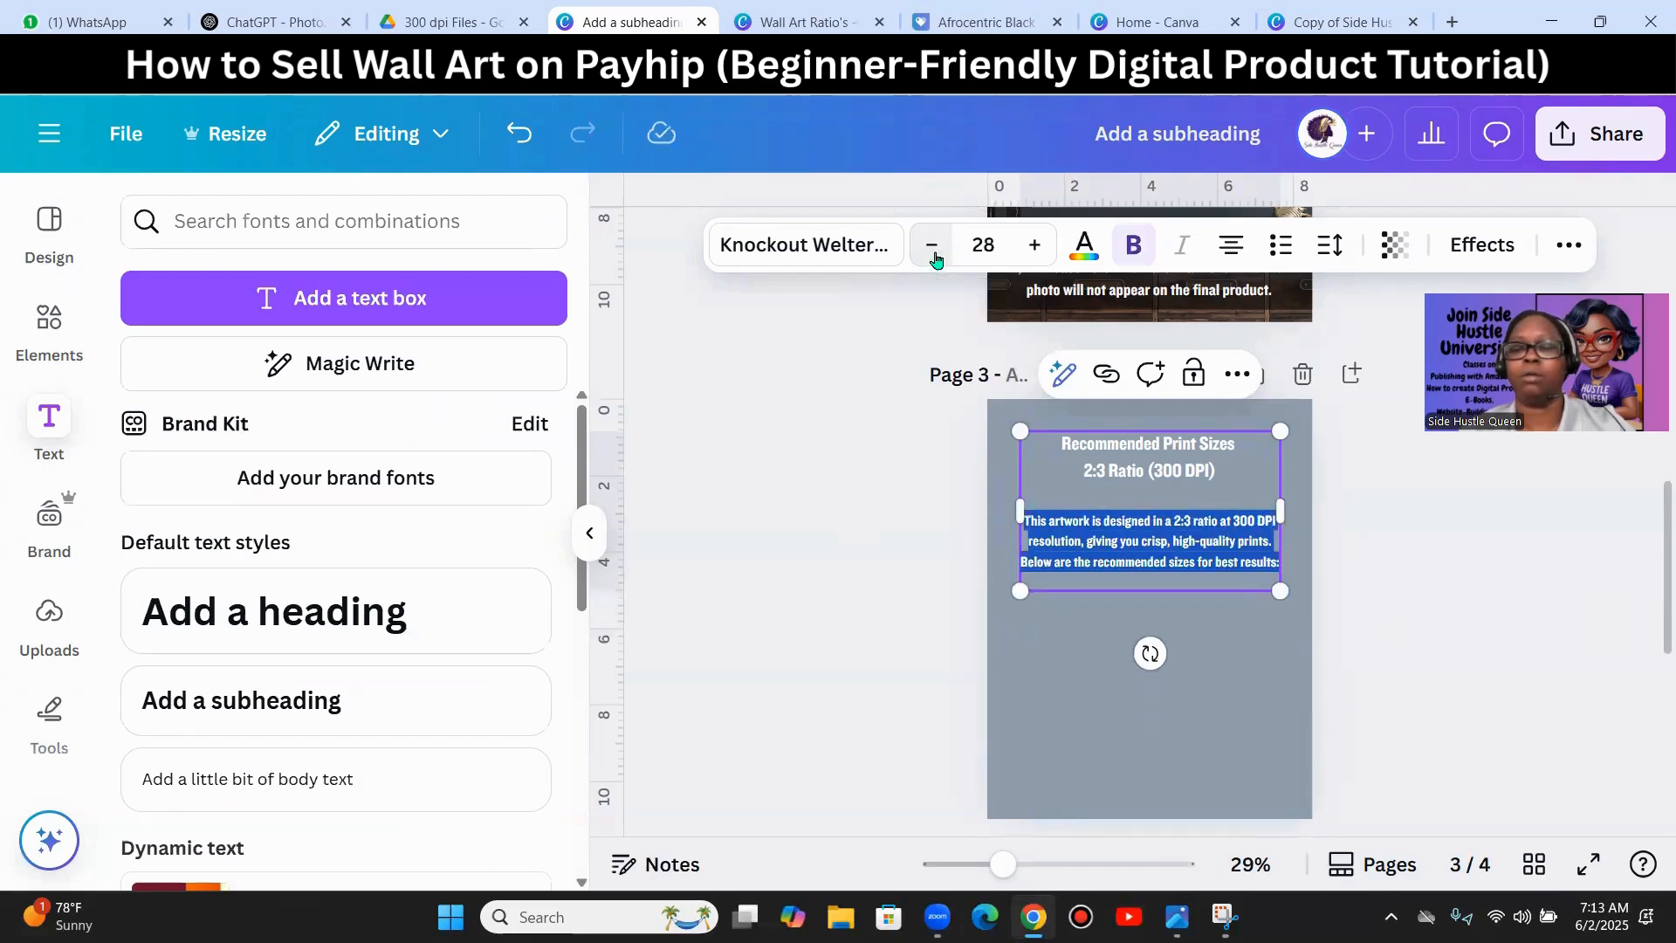
{"action": "left_click", "coordinate": [1552, 714]}
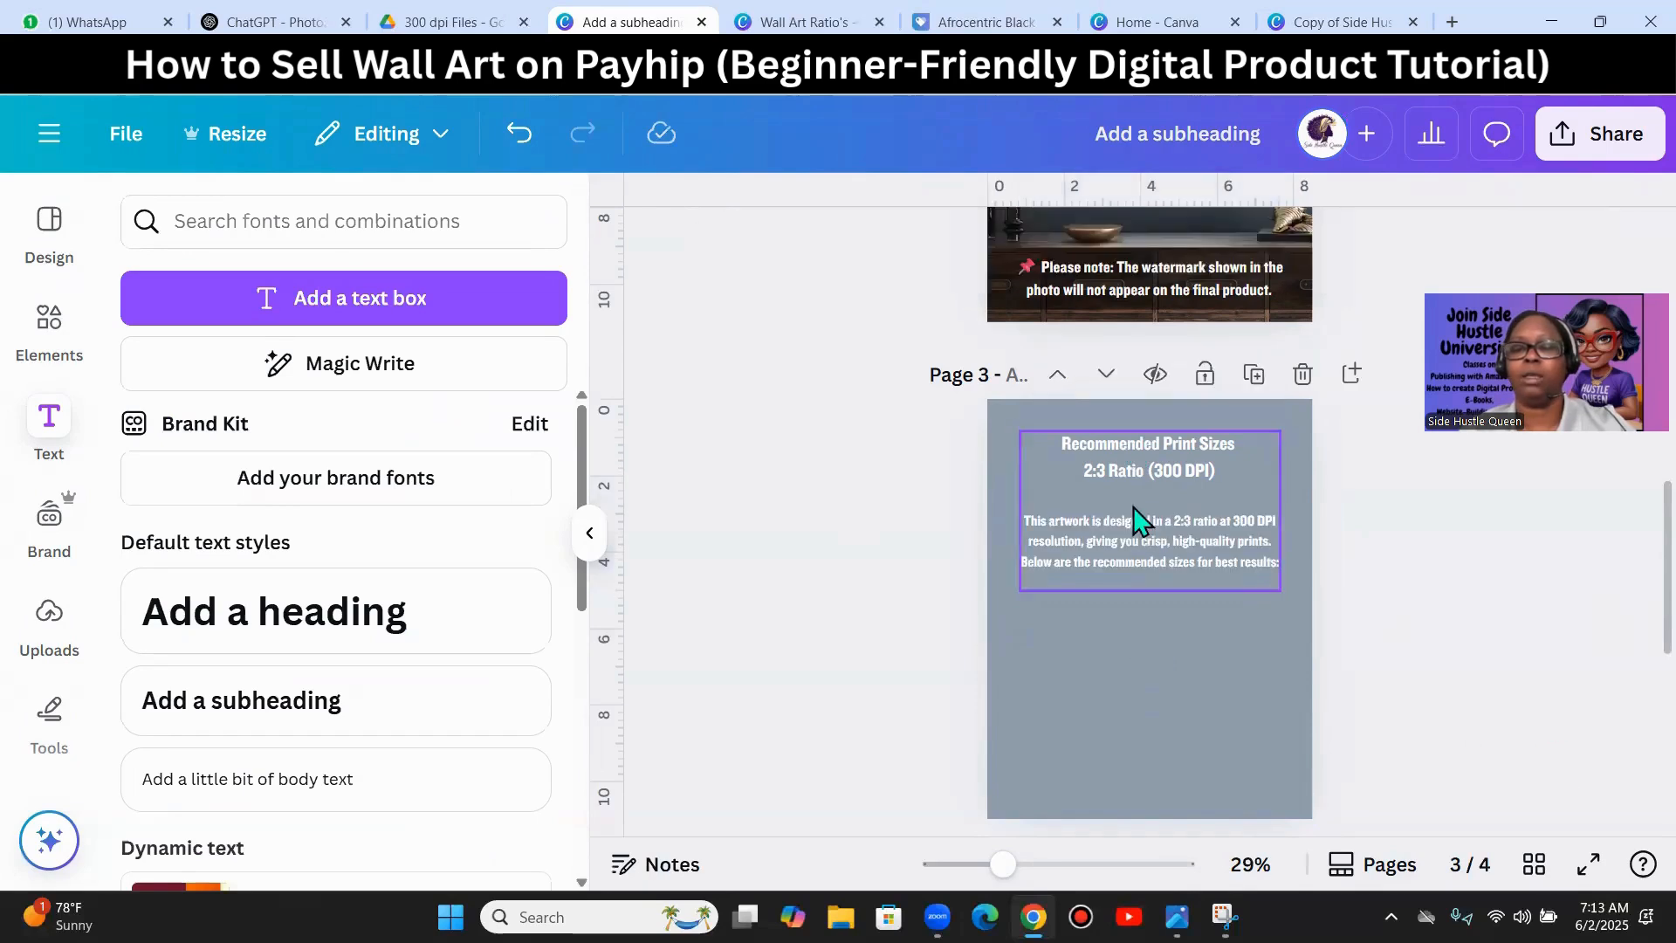
- Remove the blank line between the "2:3 Ratio (300 DPI)" heading and the paragraph on page 3
{"action": "scroll", "coordinate": [1484, 742], "scroll_direction": "down", "scroll_amount": 5}
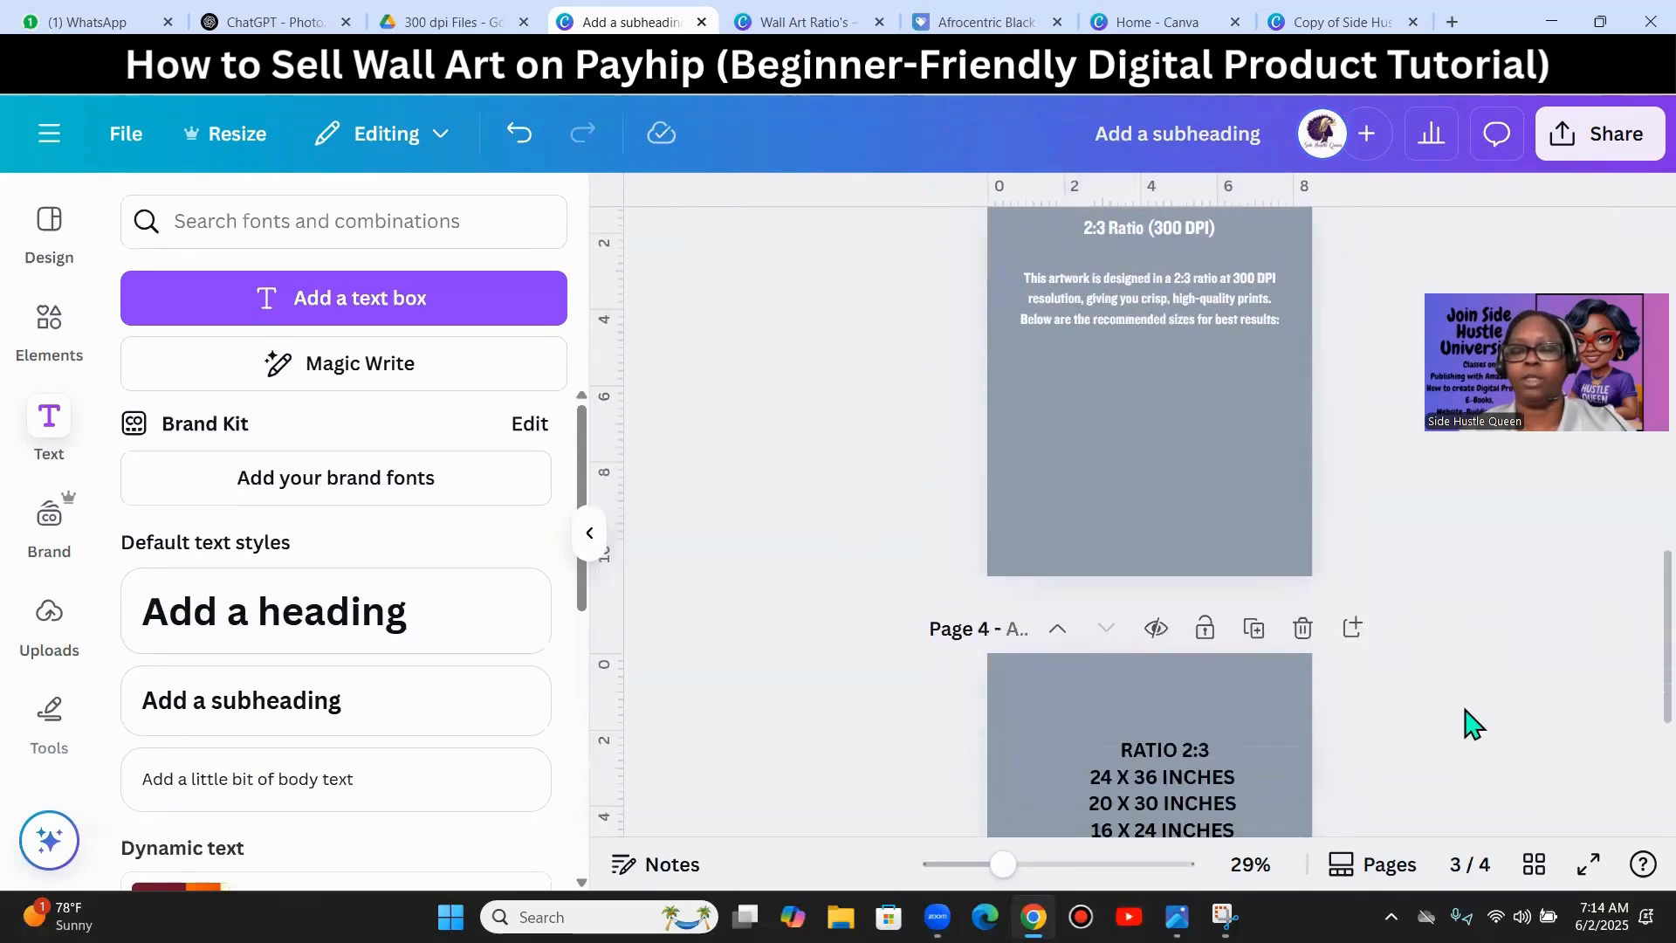
{"action": "scroll", "coordinate": [1396, 610], "scroll_direction": "up", "scroll_amount": 5}
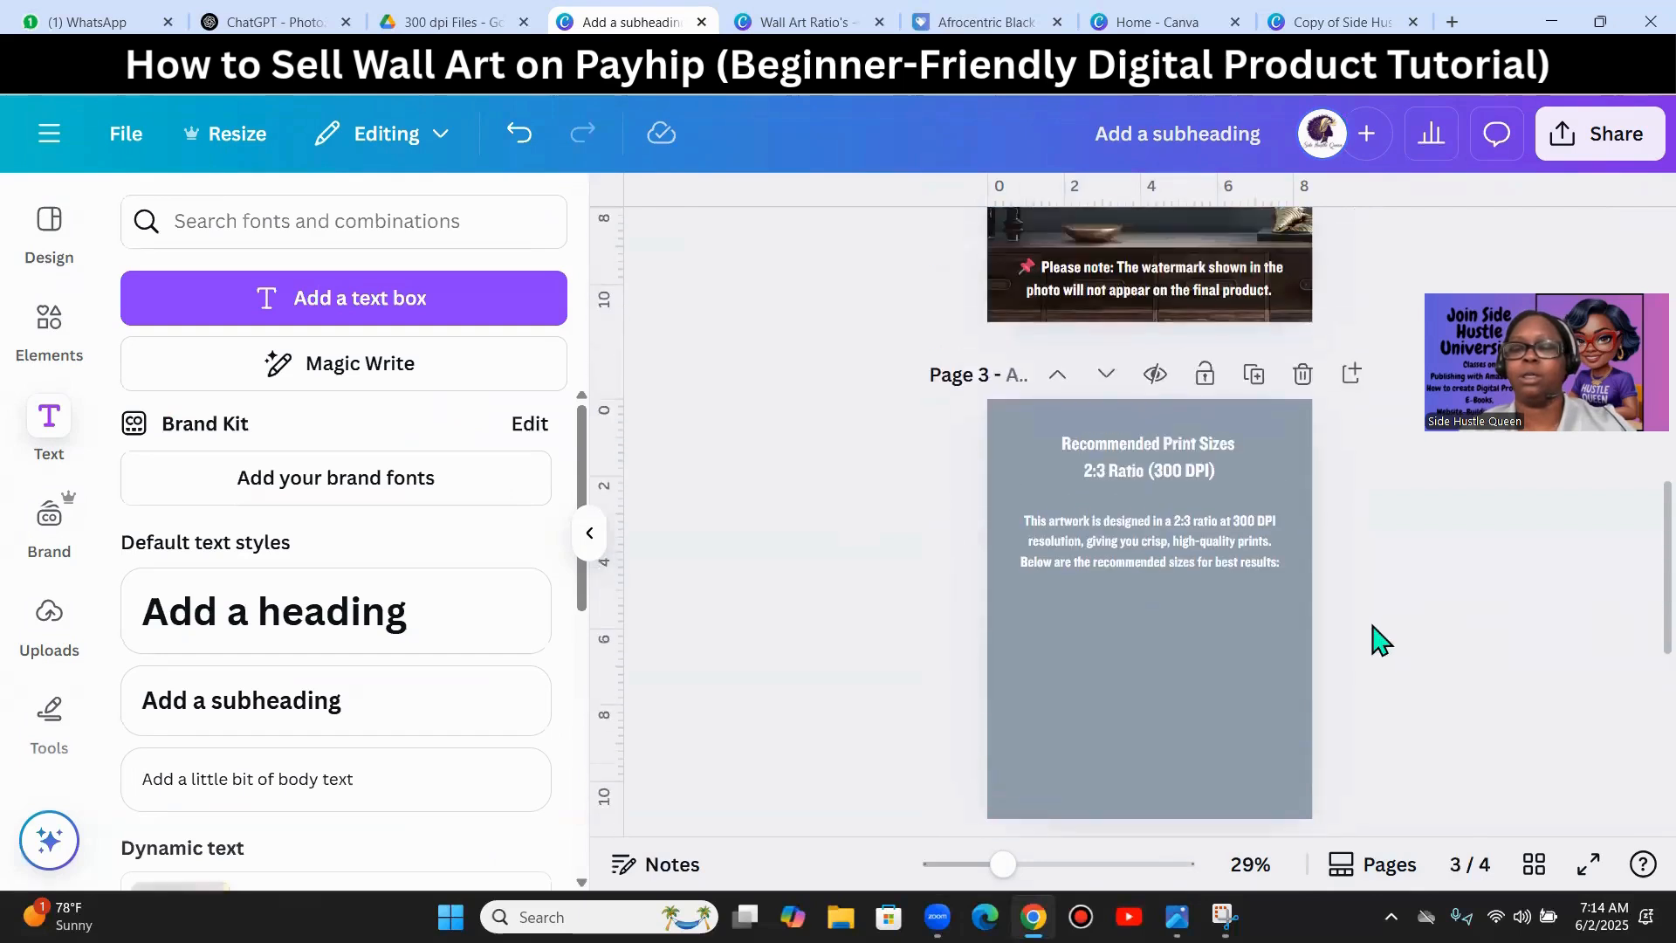
{"action": "left_click", "coordinate": [1109, 487]}
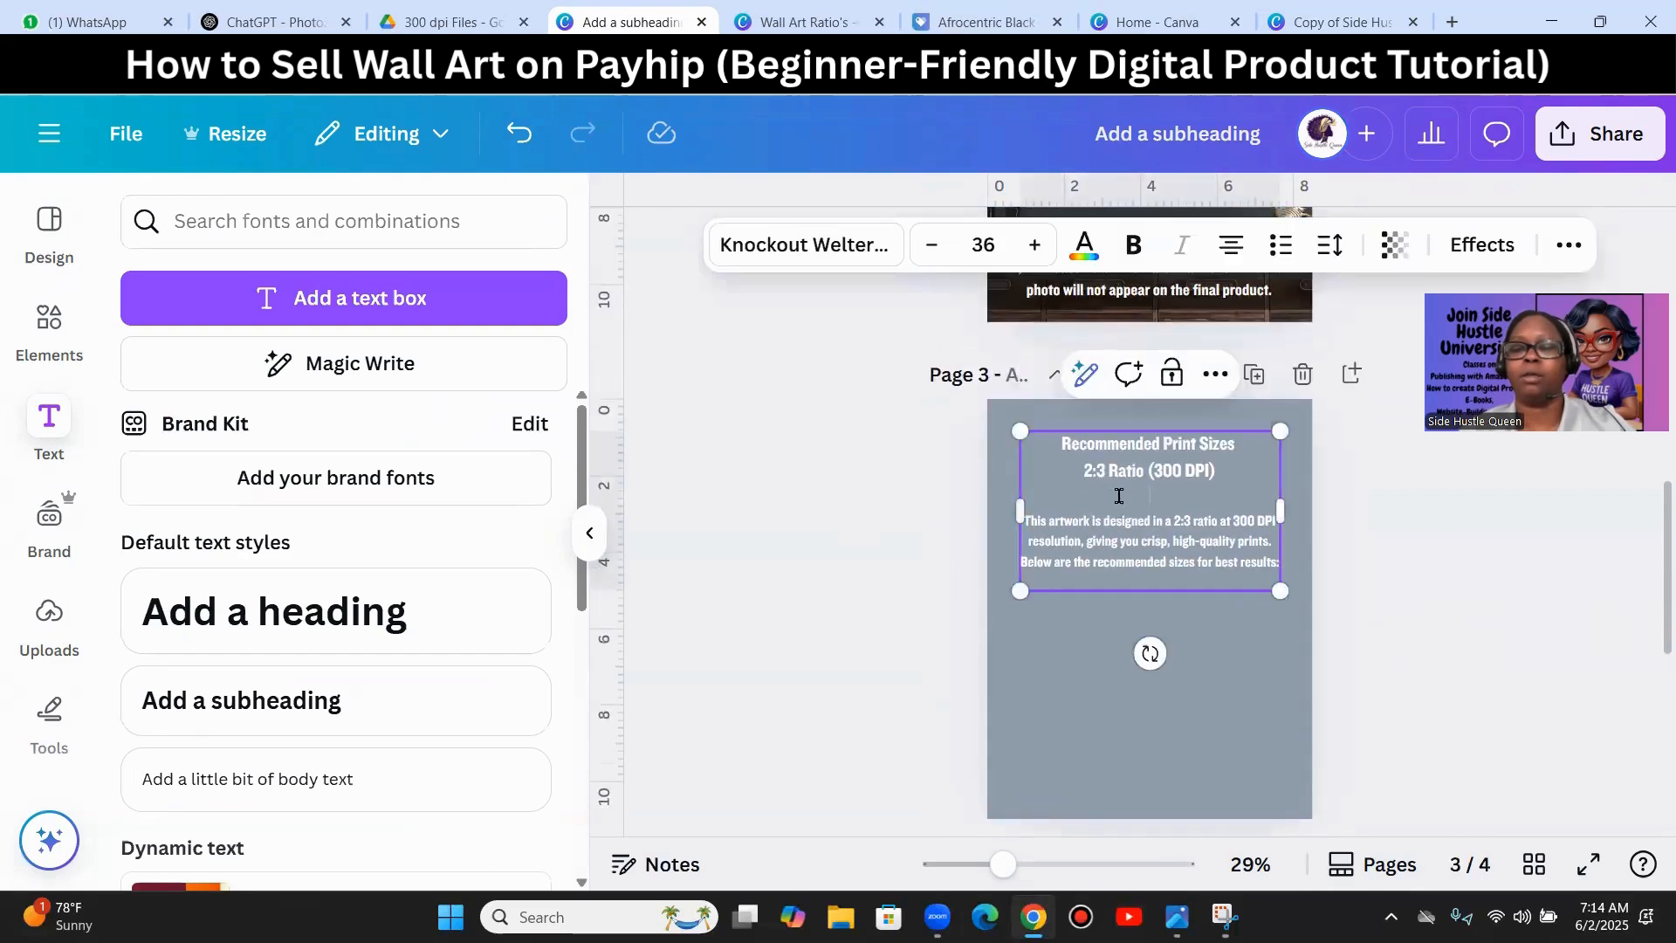
{"action": "key", "text": "BackSpace"}
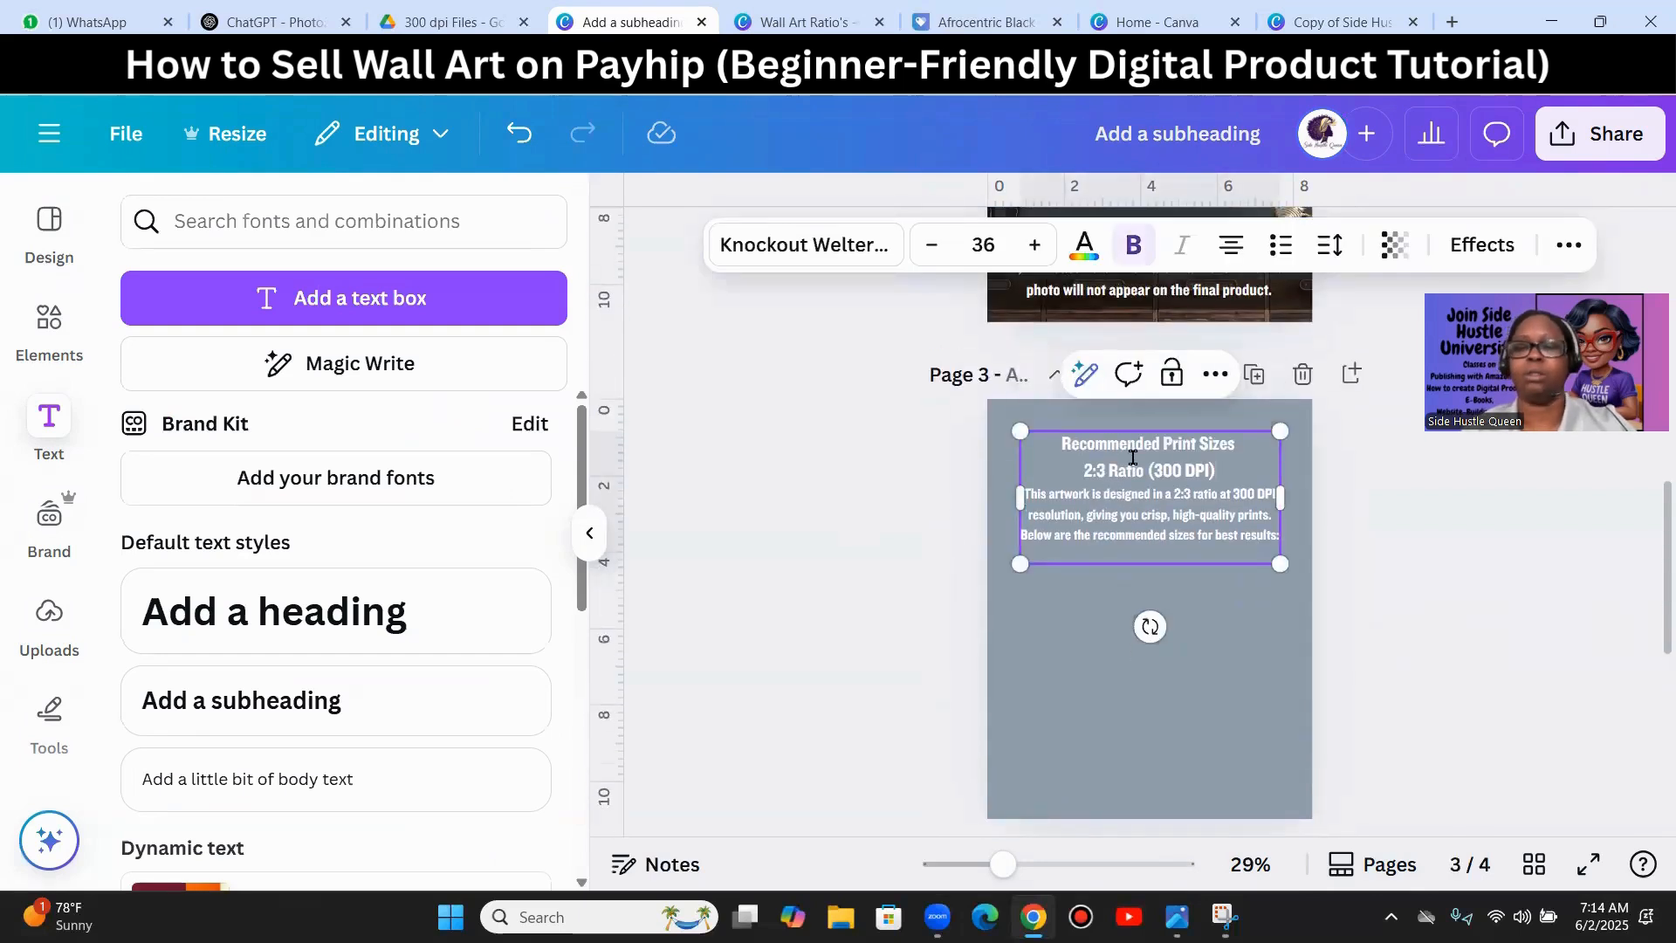
- Reduce the line spacing of the "Recommended Print Sizes 2:3 Ratio (300 DPI)" heading on page 3 to about 1.06
{"action": "left_click", "coordinate": [1528, 714]}
{"action": "left_click", "coordinate": [1203, 468]}
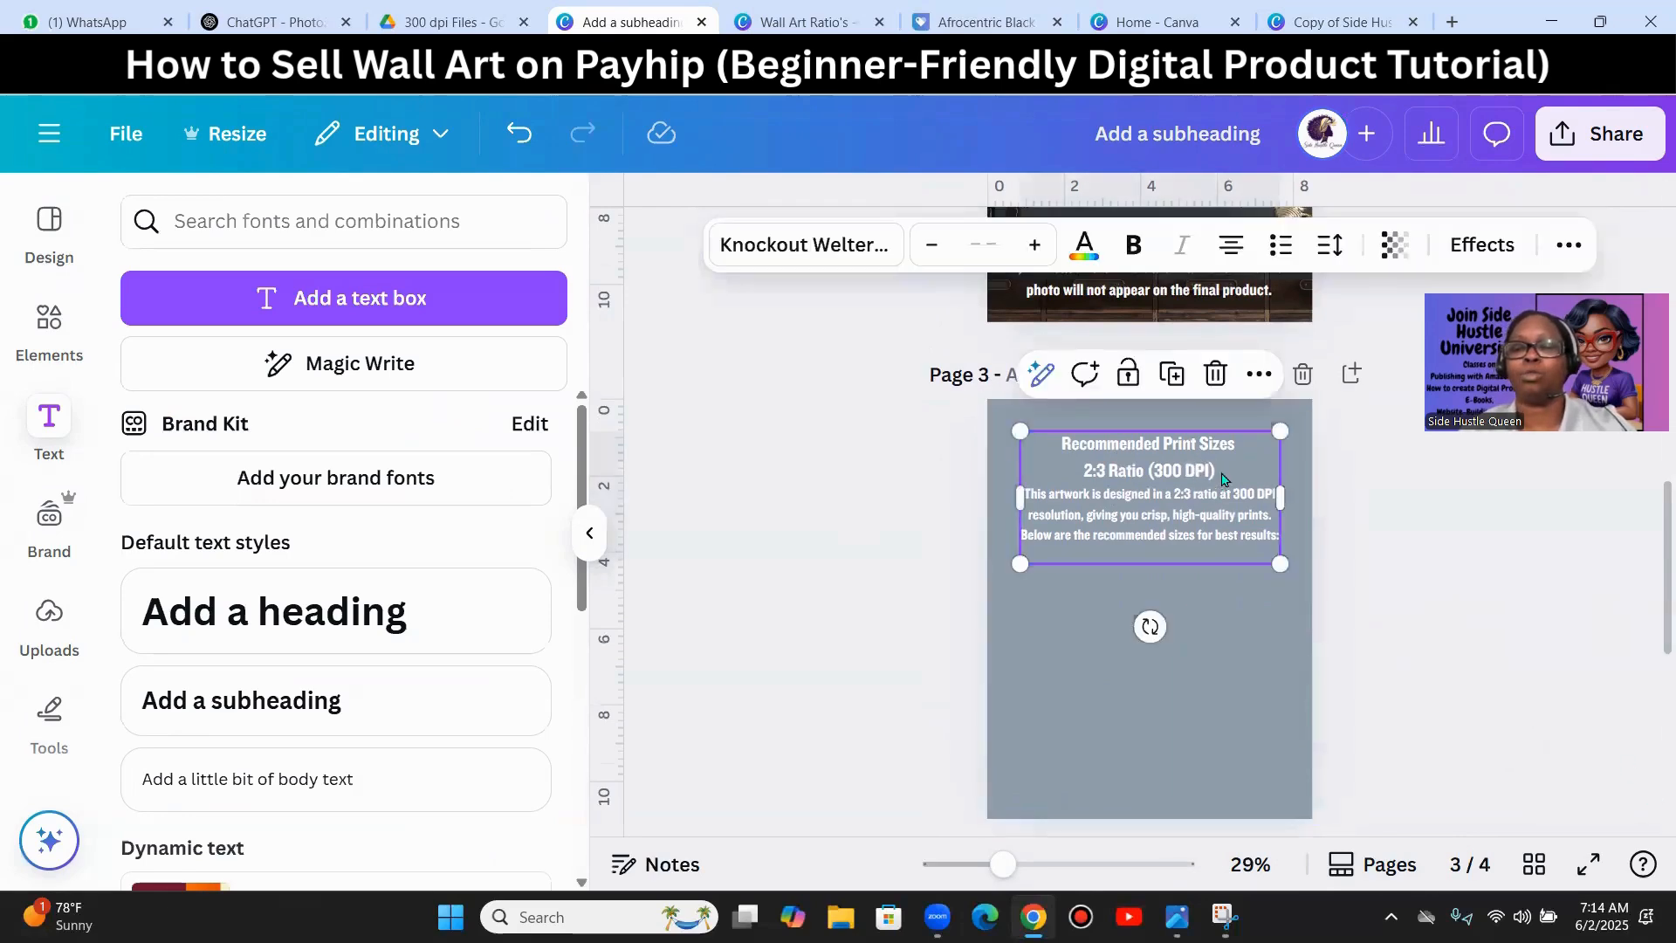
{"action": "left_click", "coordinate": [1222, 479]}
{"action": "left_click_drag", "start_coordinate": [1223, 479], "coordinate": [1062, 442]}
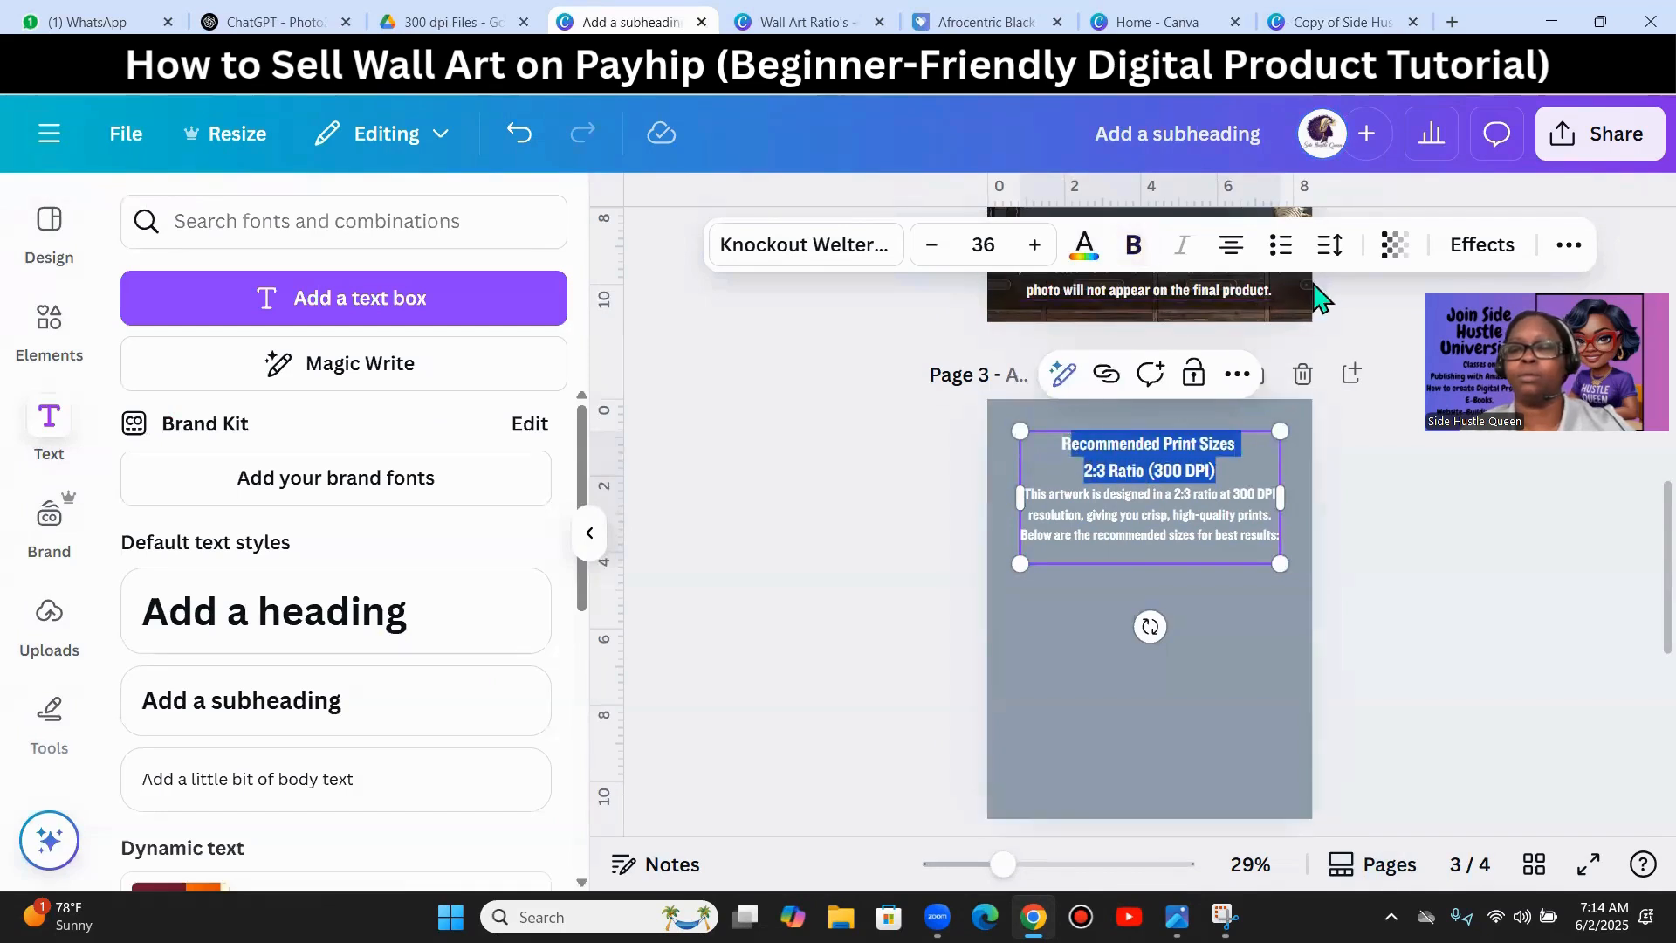
{"action": "left_click", "coordinate": [1331, 260]}
{"action": "left_click_drag", "start_coordinate": [1282, 451], "coordinate": [1247, 459]}
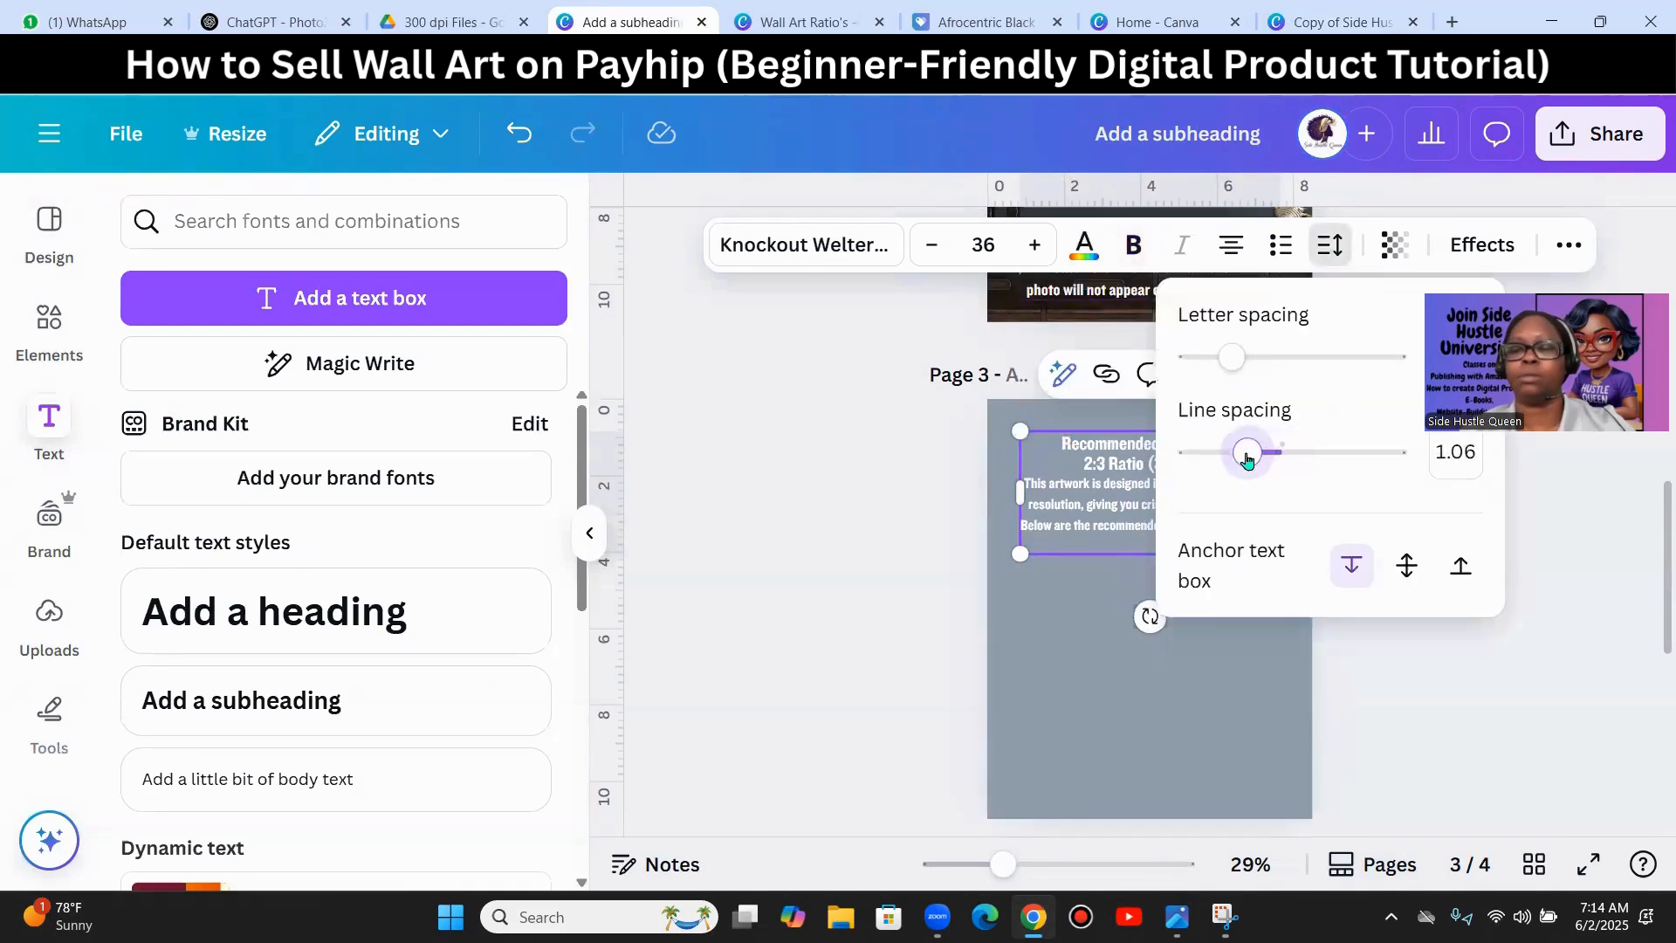
- Insert a blank line between the "2:3 Ratio (300 DPI)" heading and the paragraph on page 3
{"action": "left_click", "coordinate": [1240, 469]}
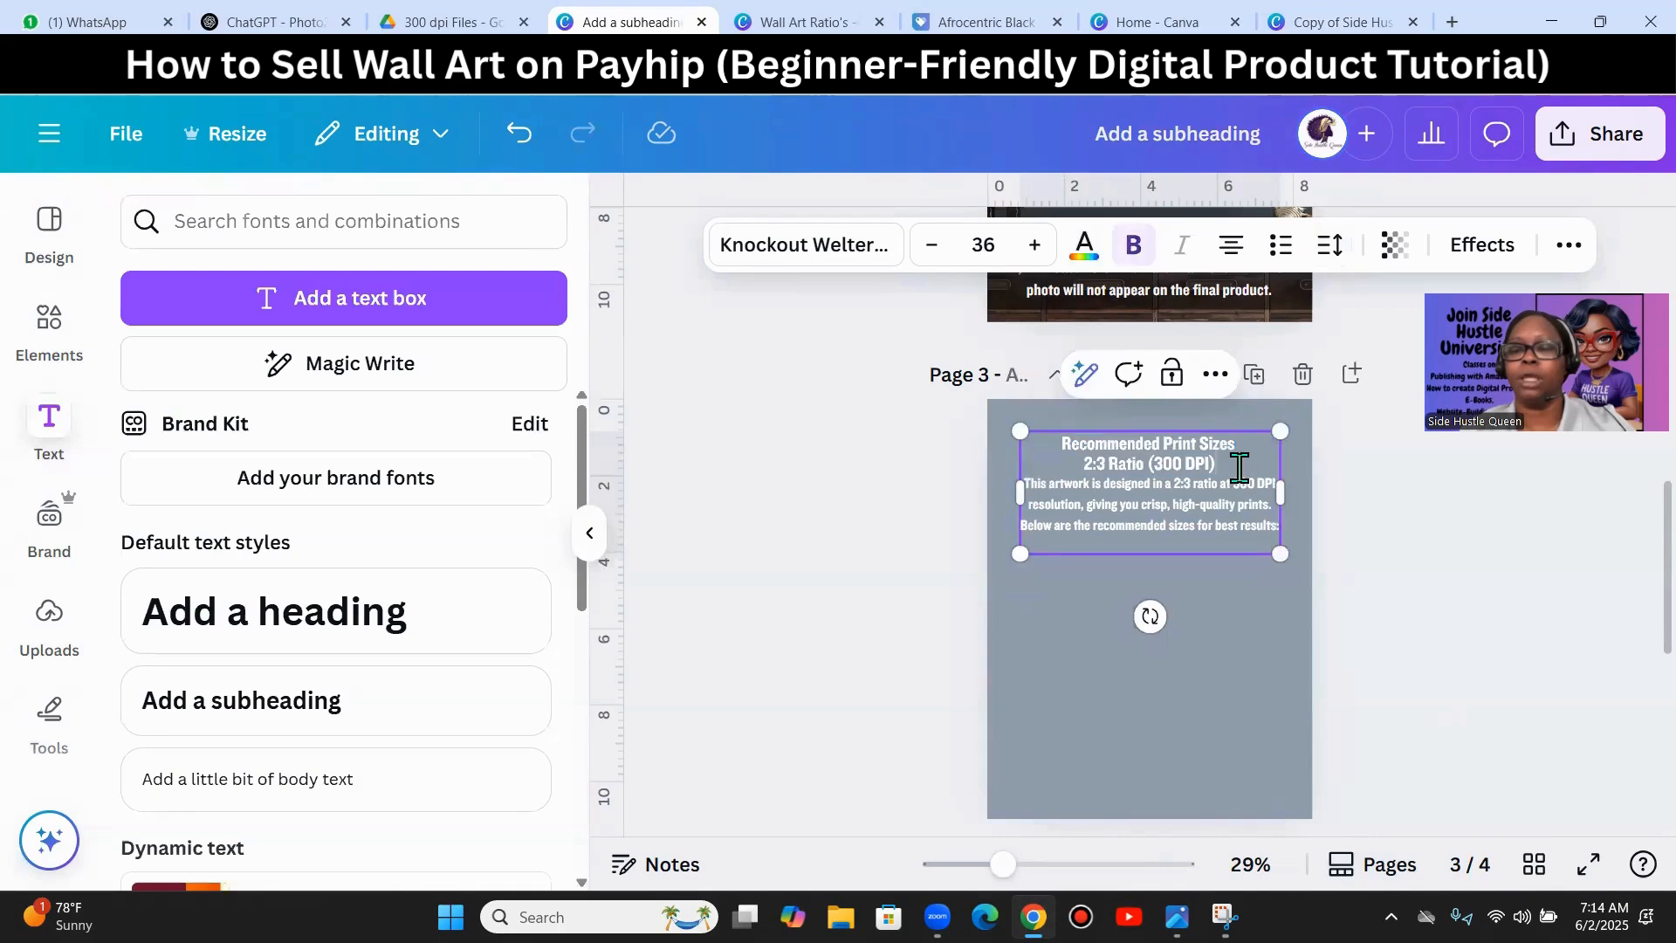
{"action": "key", "text": "Return"}
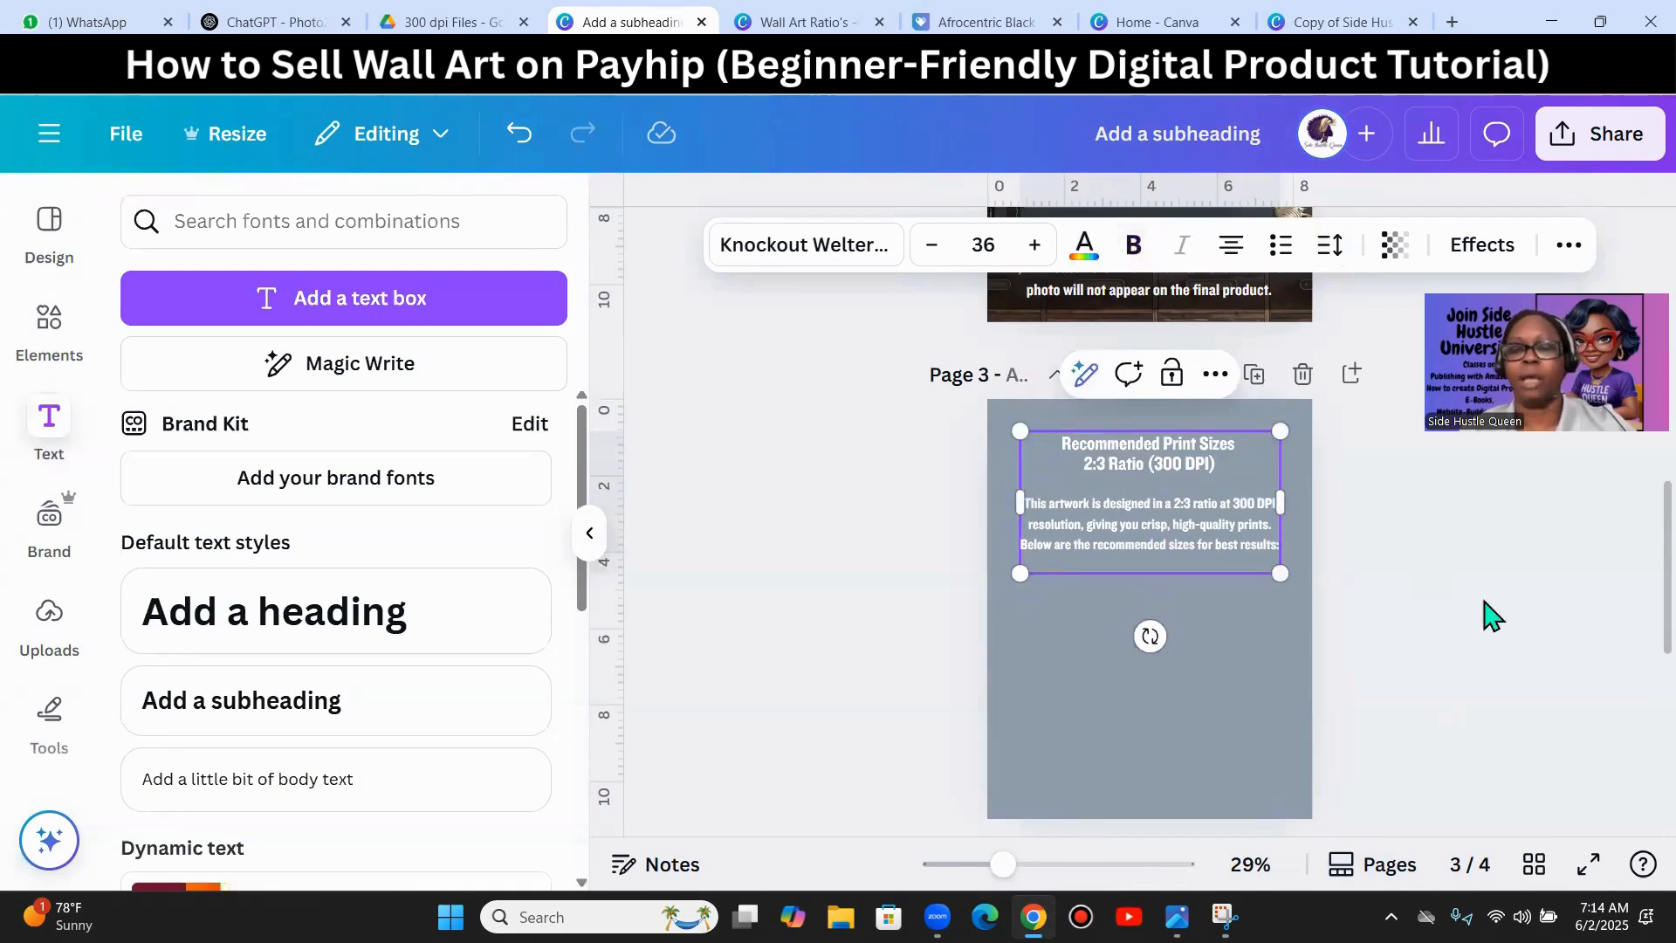
{"action": "left_click", "coordinate": [1495, 657]}
{"action": "scroll", "coordinate": [1434, 639], "scroll_direction": "down", "scroll_amount": 5}
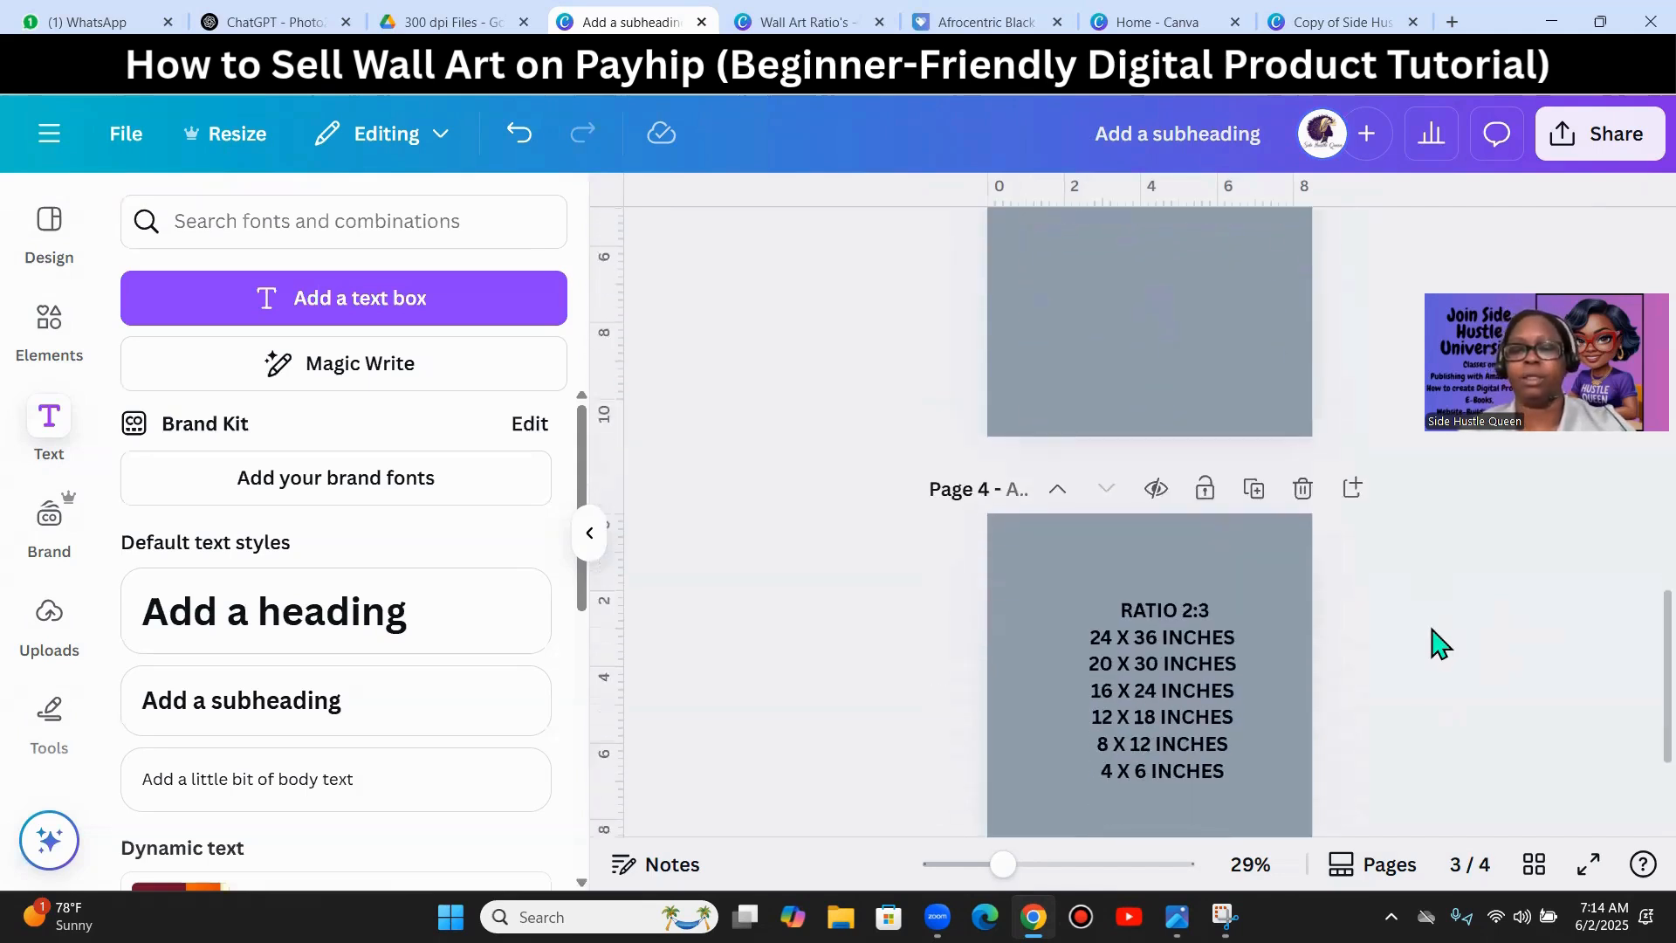
{"action": "left_click", "coordinate": [1163, 557]}
{"action": "double_click", "coordinate": [1188, 557]}
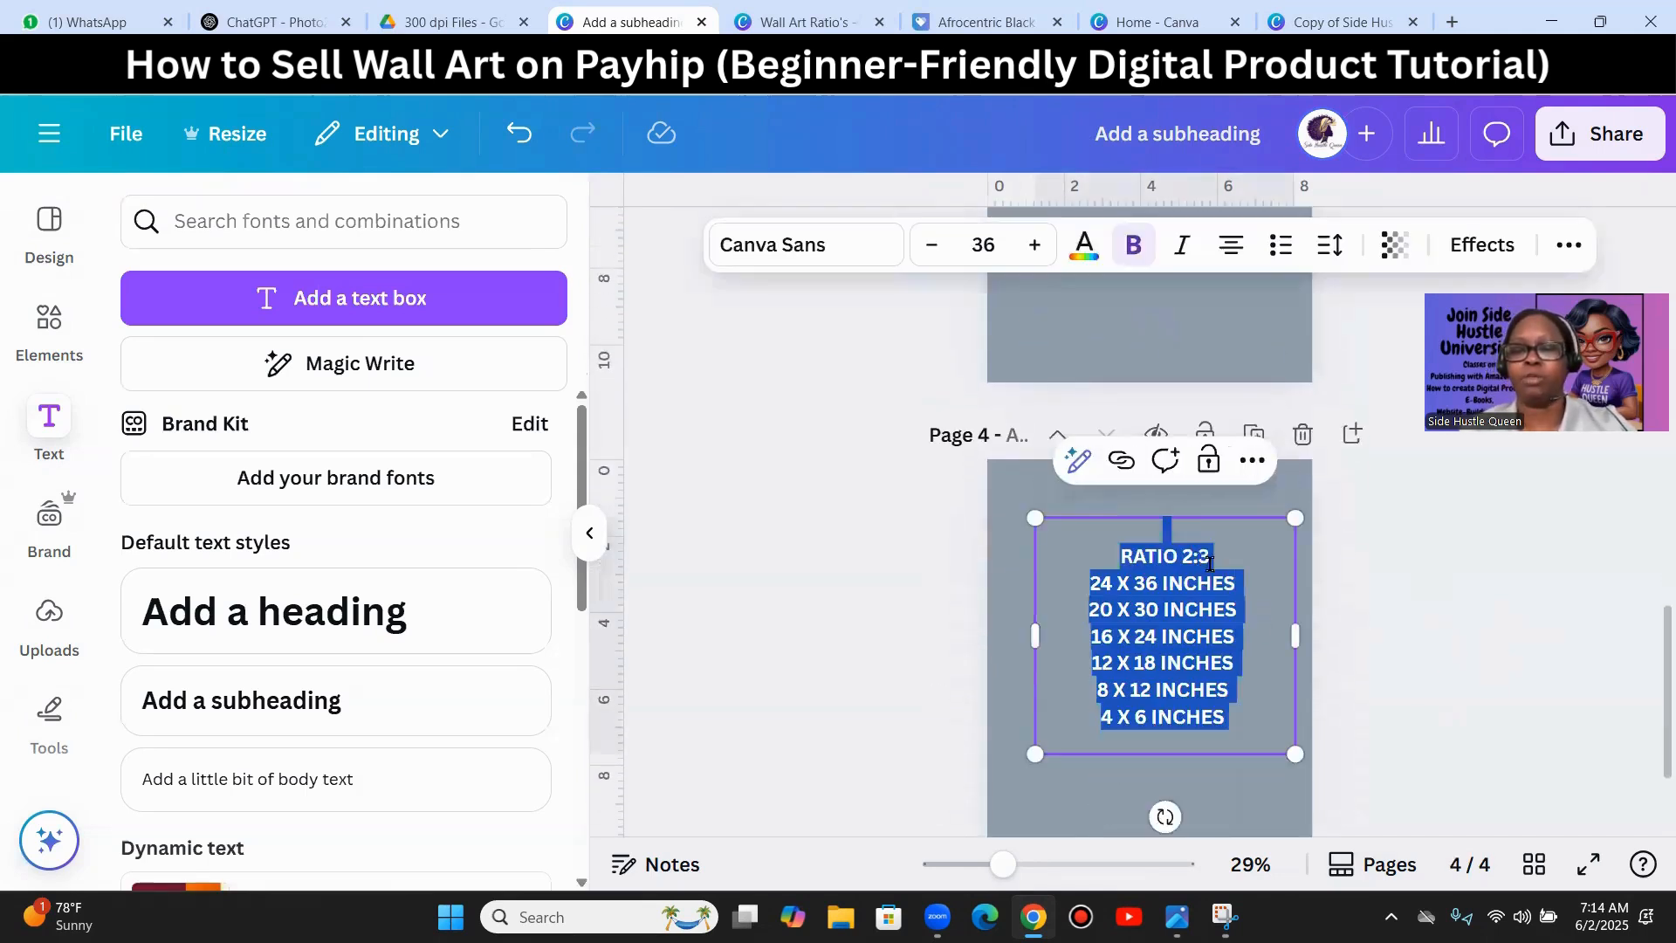
{"action": "left_click", "coordinate": [1475, 671]}
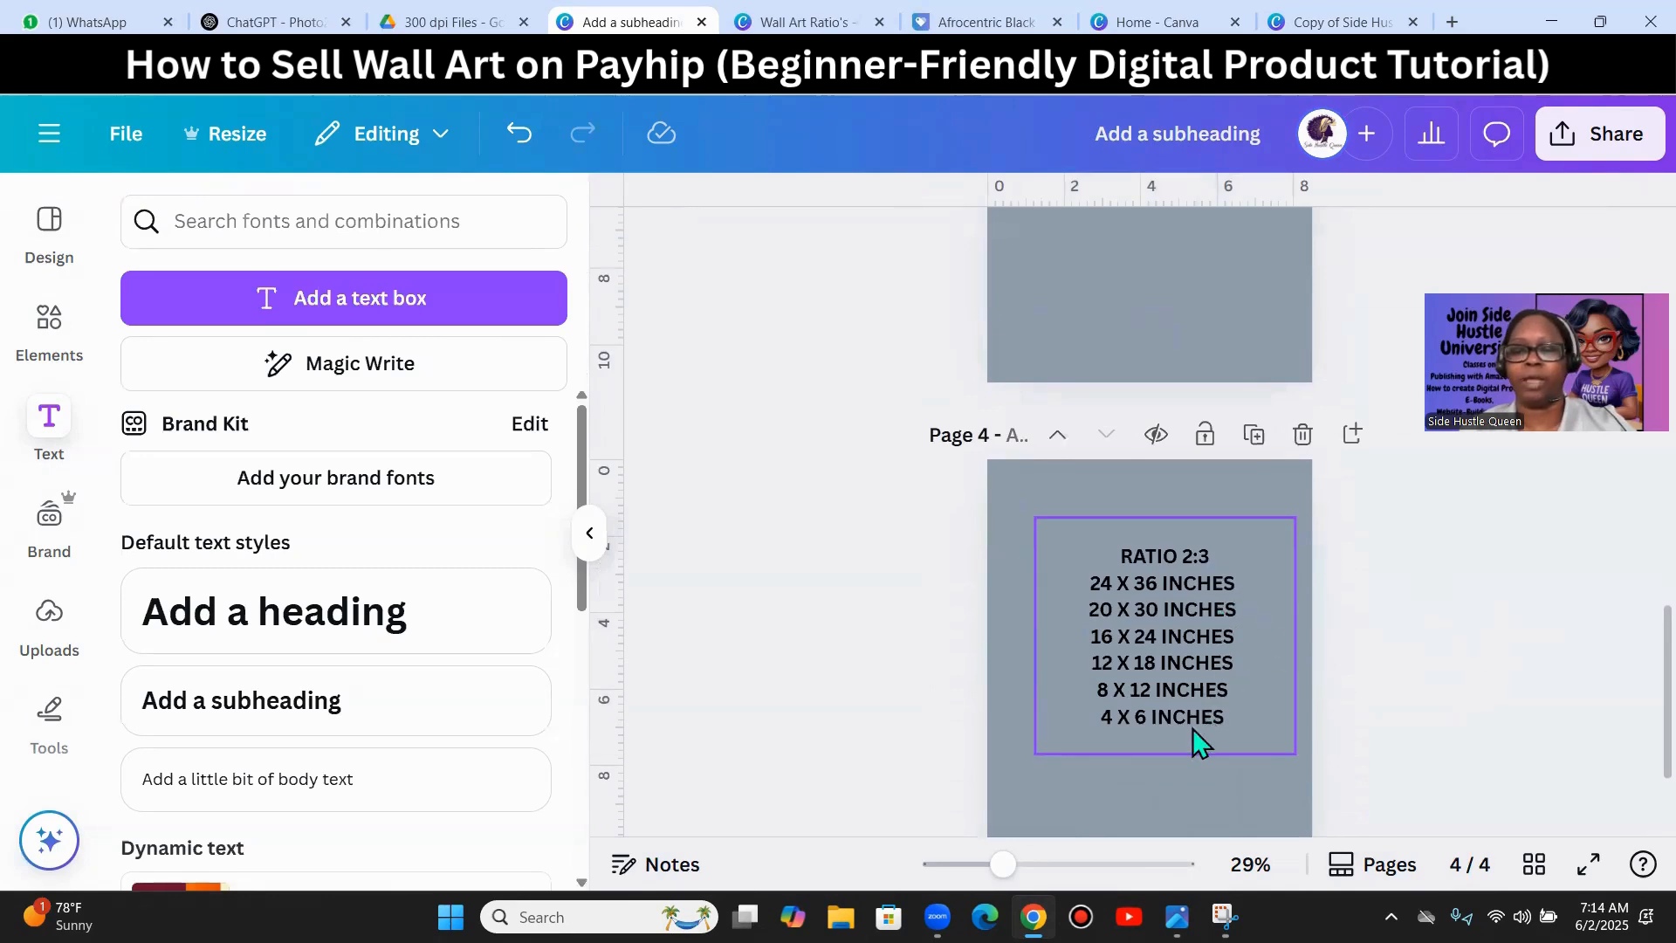
{"action": "left_click", "coordinate": [49, 323]}
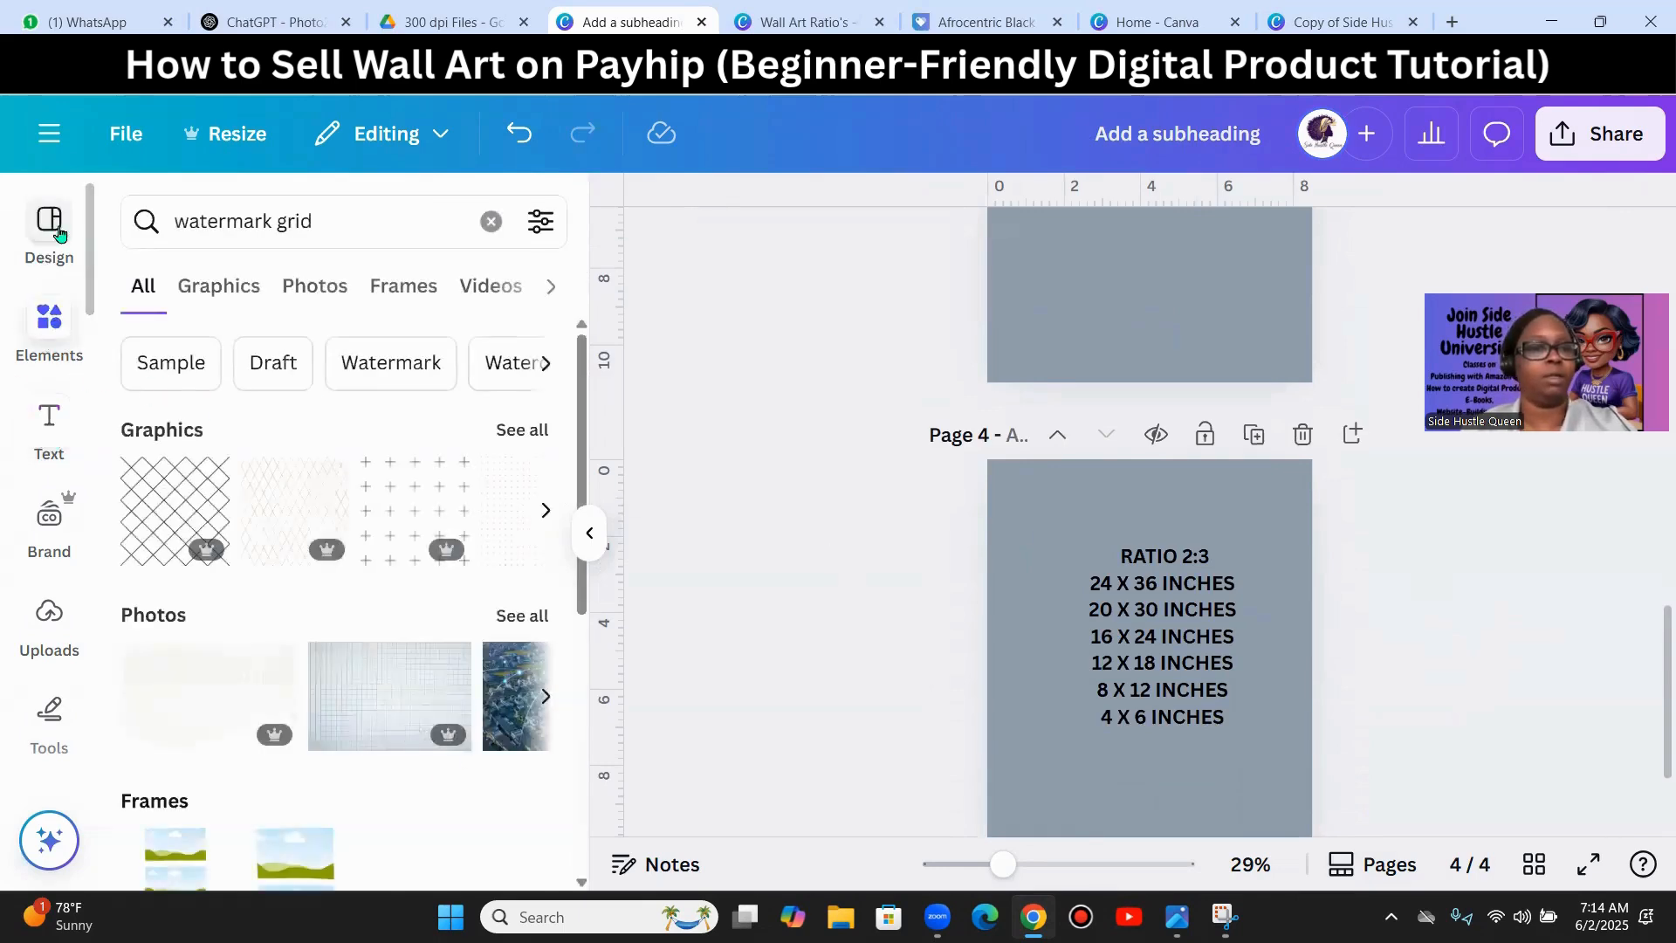
{"action": "left_click", "coordinate": [51, 325]}
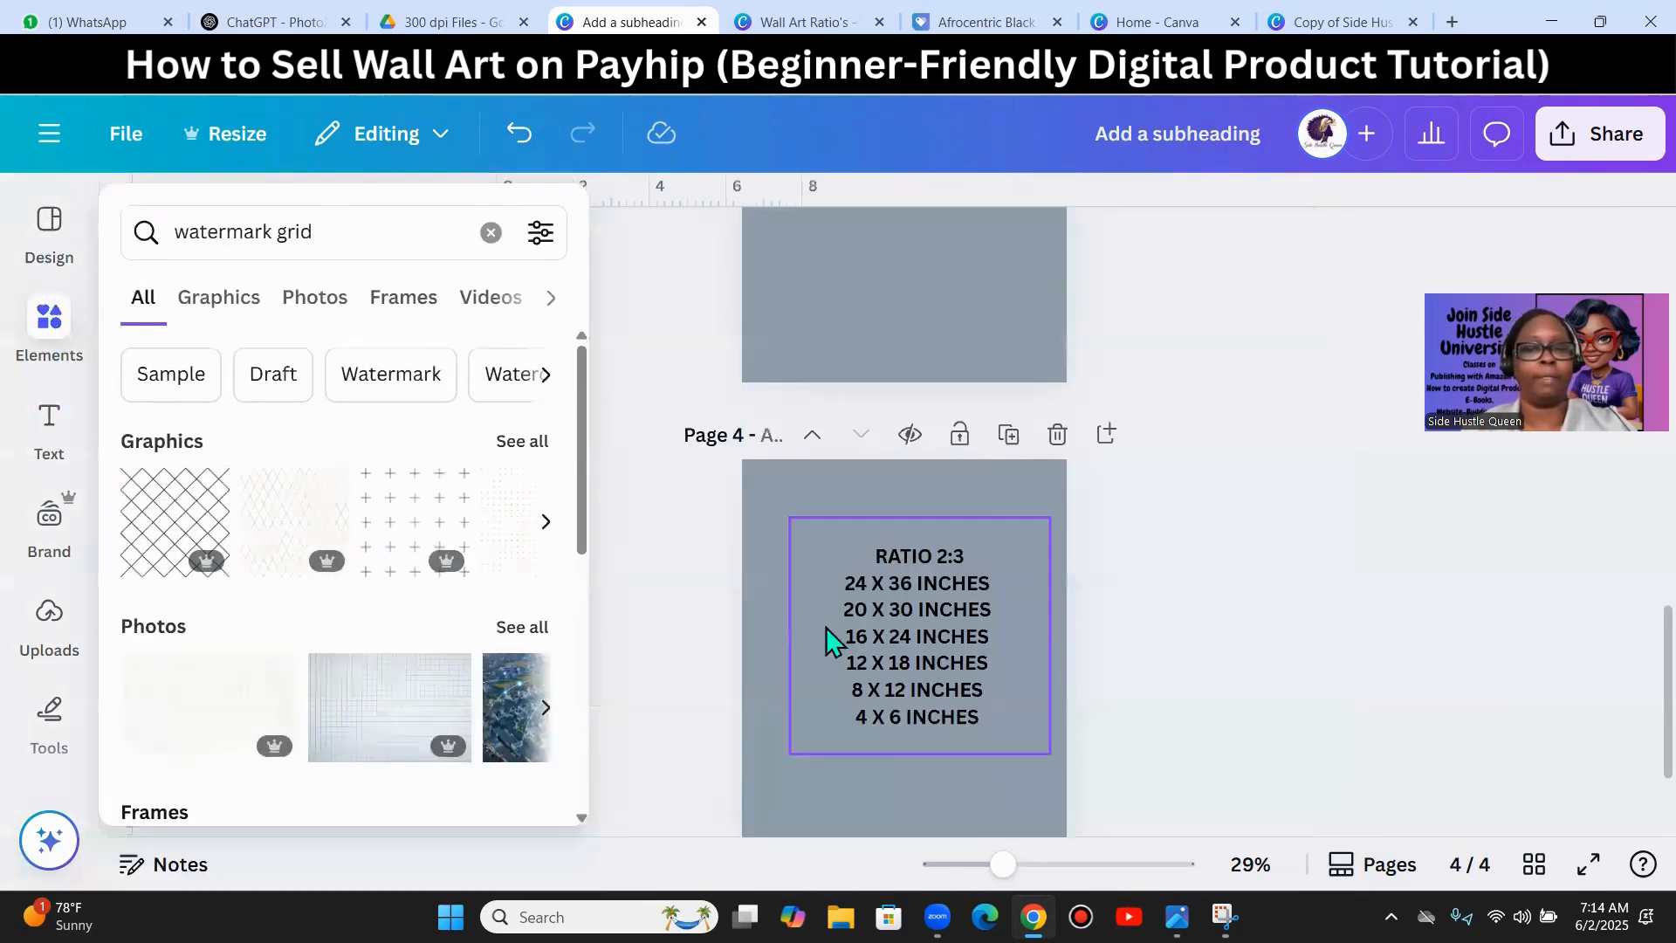
- Search the elements for a rectangle and add the shape to page 3 below the paragraph
{"action": "scroll", "coordinate": [1004, 568], "scroll_direction": "up", "scroll_amount": 4}
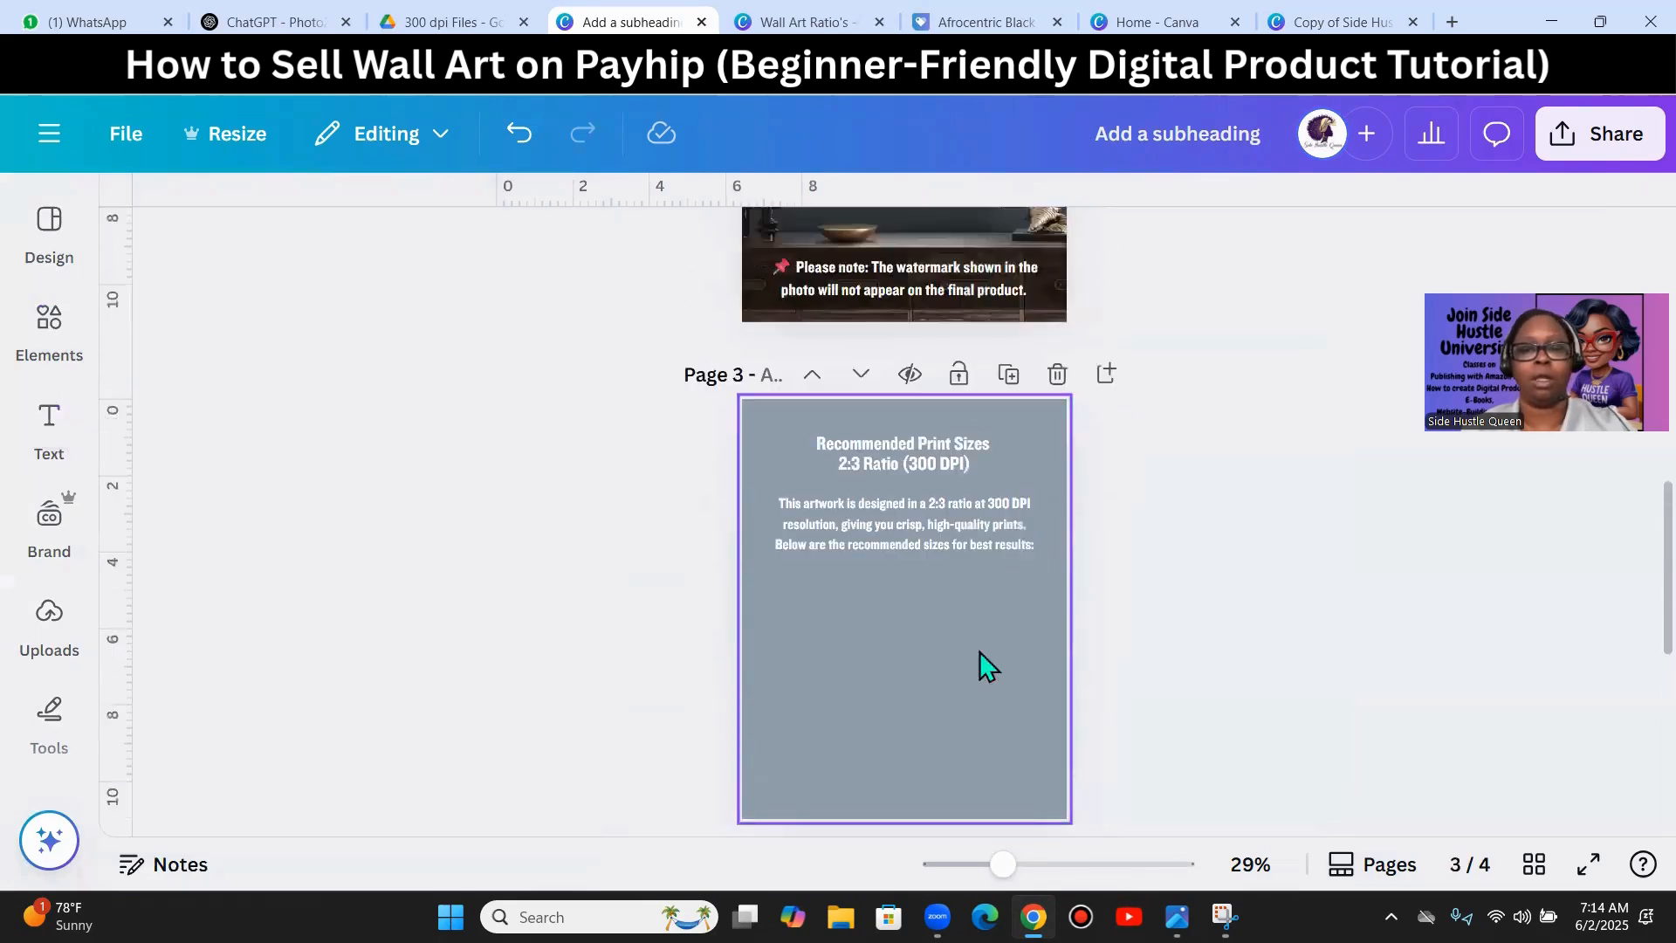
{"action": "left_click", "coordinate": [955, 685]}
{"action": "left_click", "coordinate": [39, 330]}
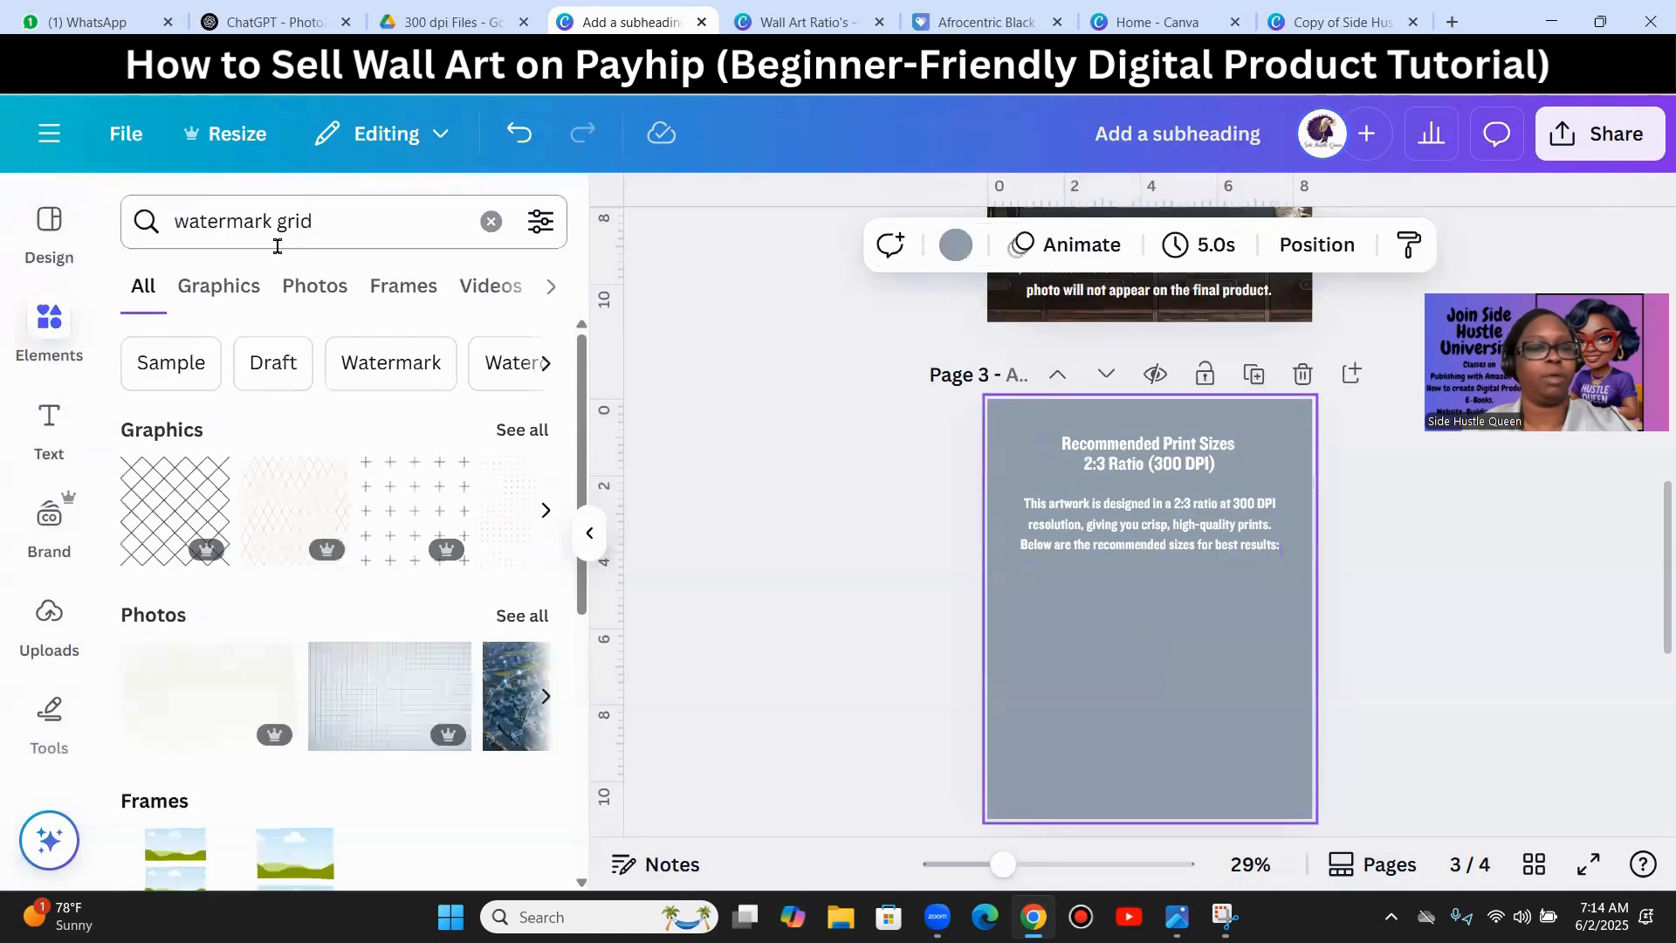
{"action": "left_click", "coordinate": [334, 234]}
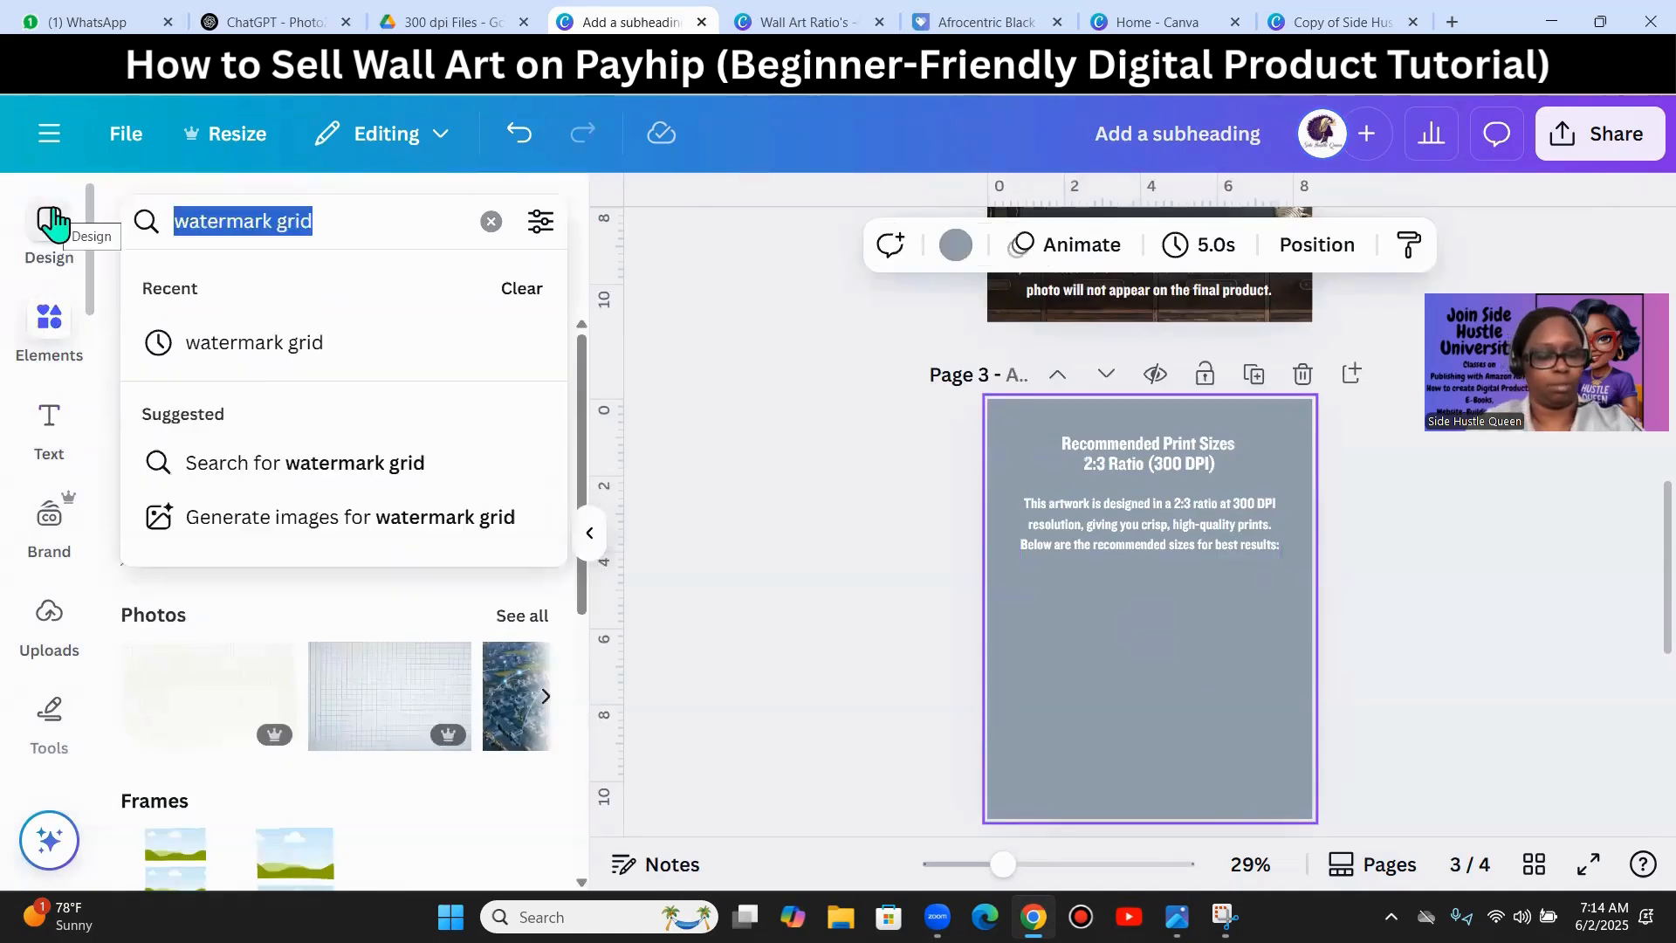
{"action": "type", "text": "re"}
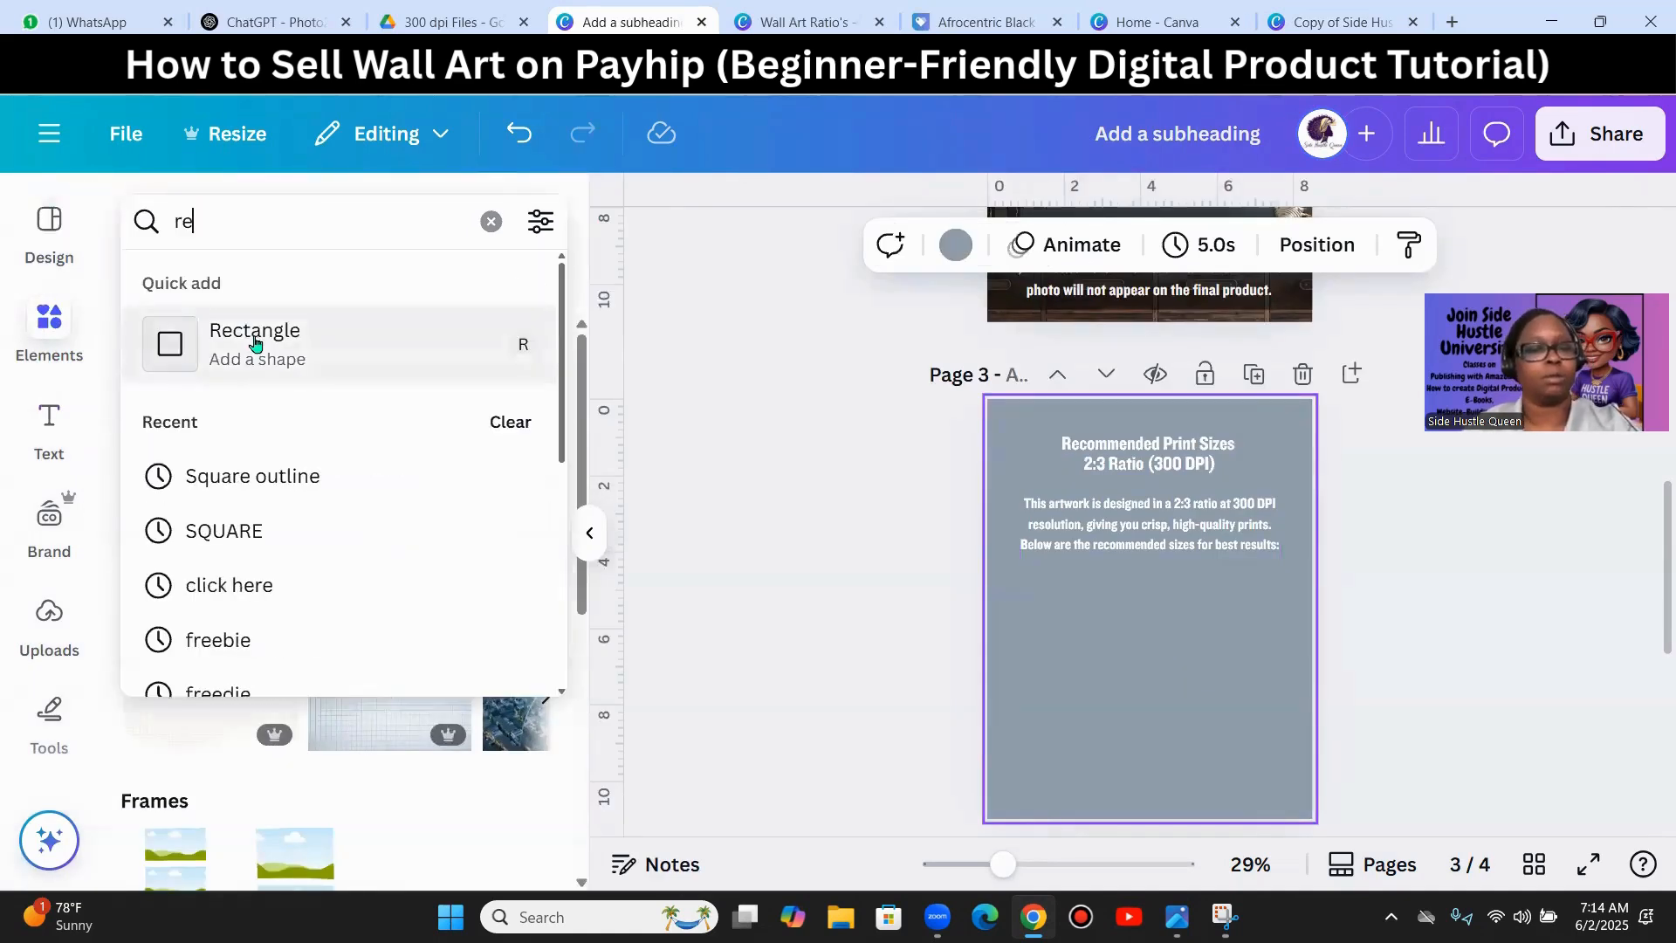
{"action": "left_click", "coordinate": [206, 344]}
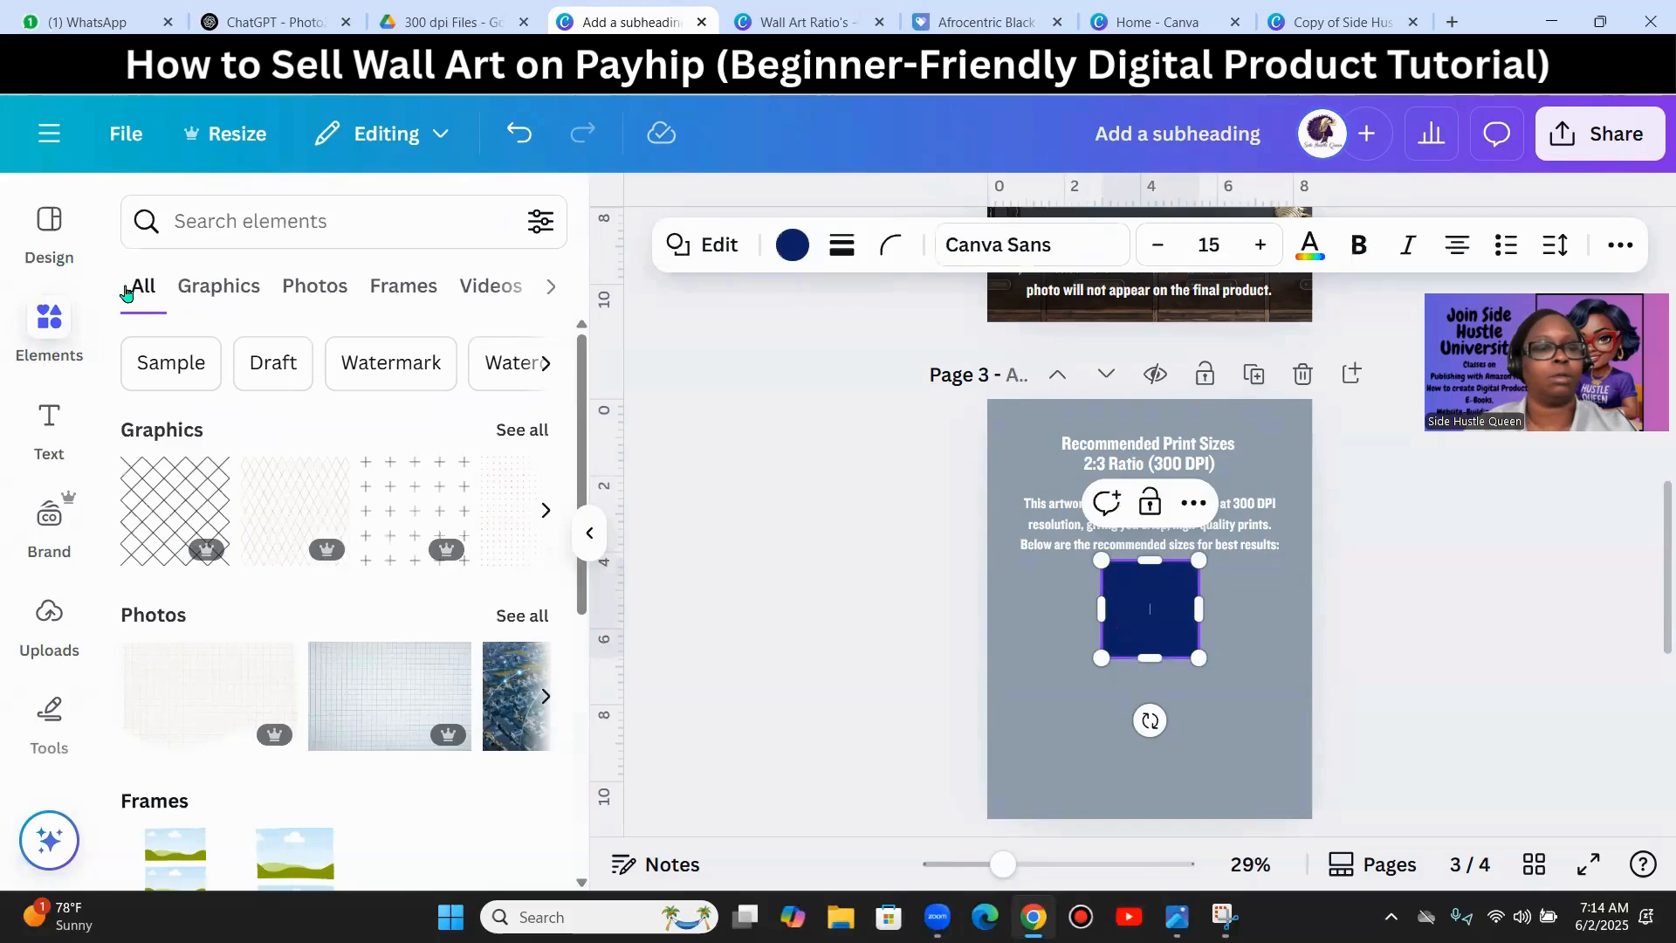
- Search the elements again and add a second rectangle shape to page 3
{"action": "scroll", "coordinate": [345, 447], "scroll_direction": "down", "scroll_amount": 4}
{"action": "scroll", "coordinate": [348, 449], "scroll_direction": "up", "scroll_amount": 4}
{"action": "left_click", "coordinate": [340, 221]}
{"action": "key", "text": "BackSpace"}
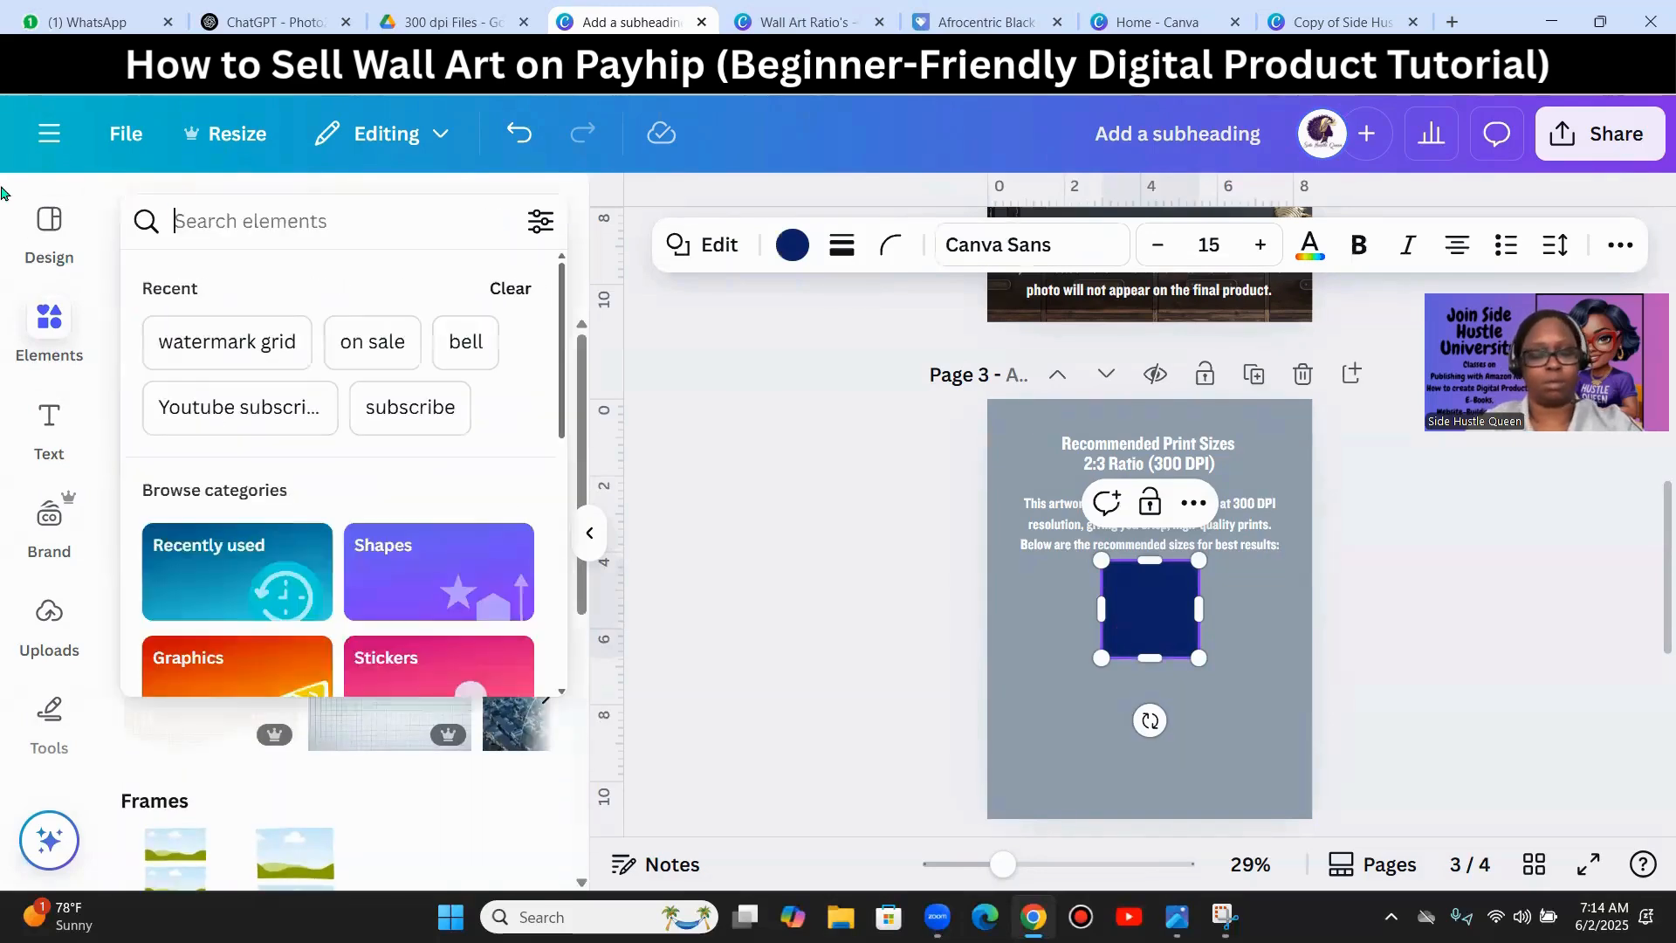
{"action": "type", "text": "re"}
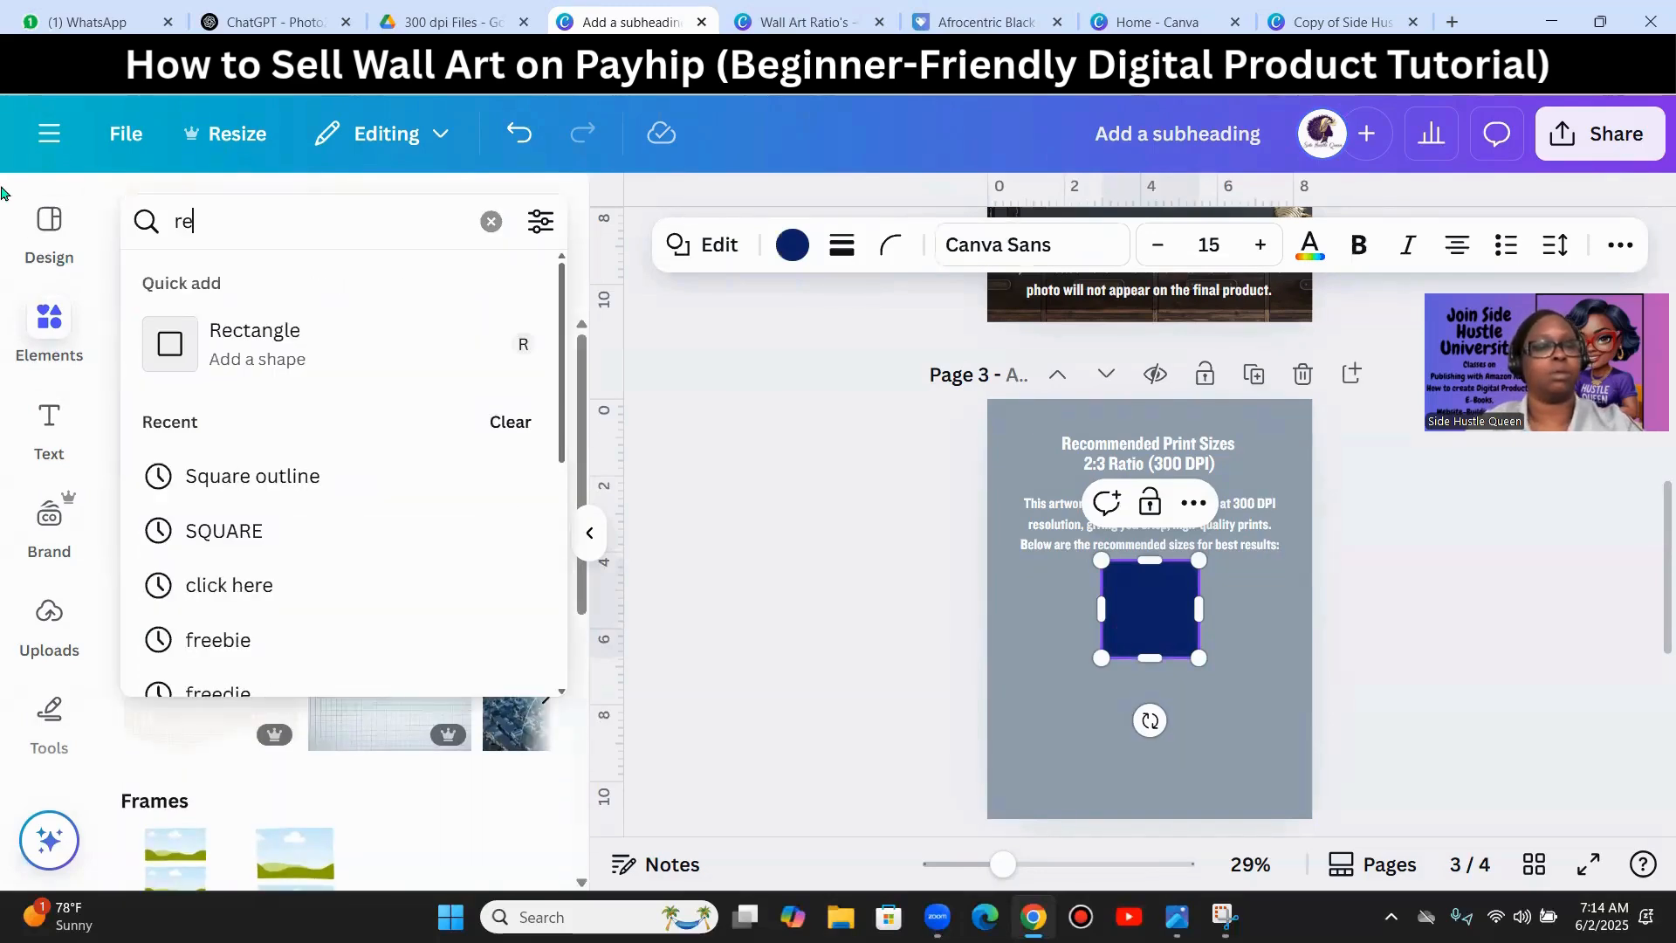
{"action": "left_click", "coordinate": [261, 345]}
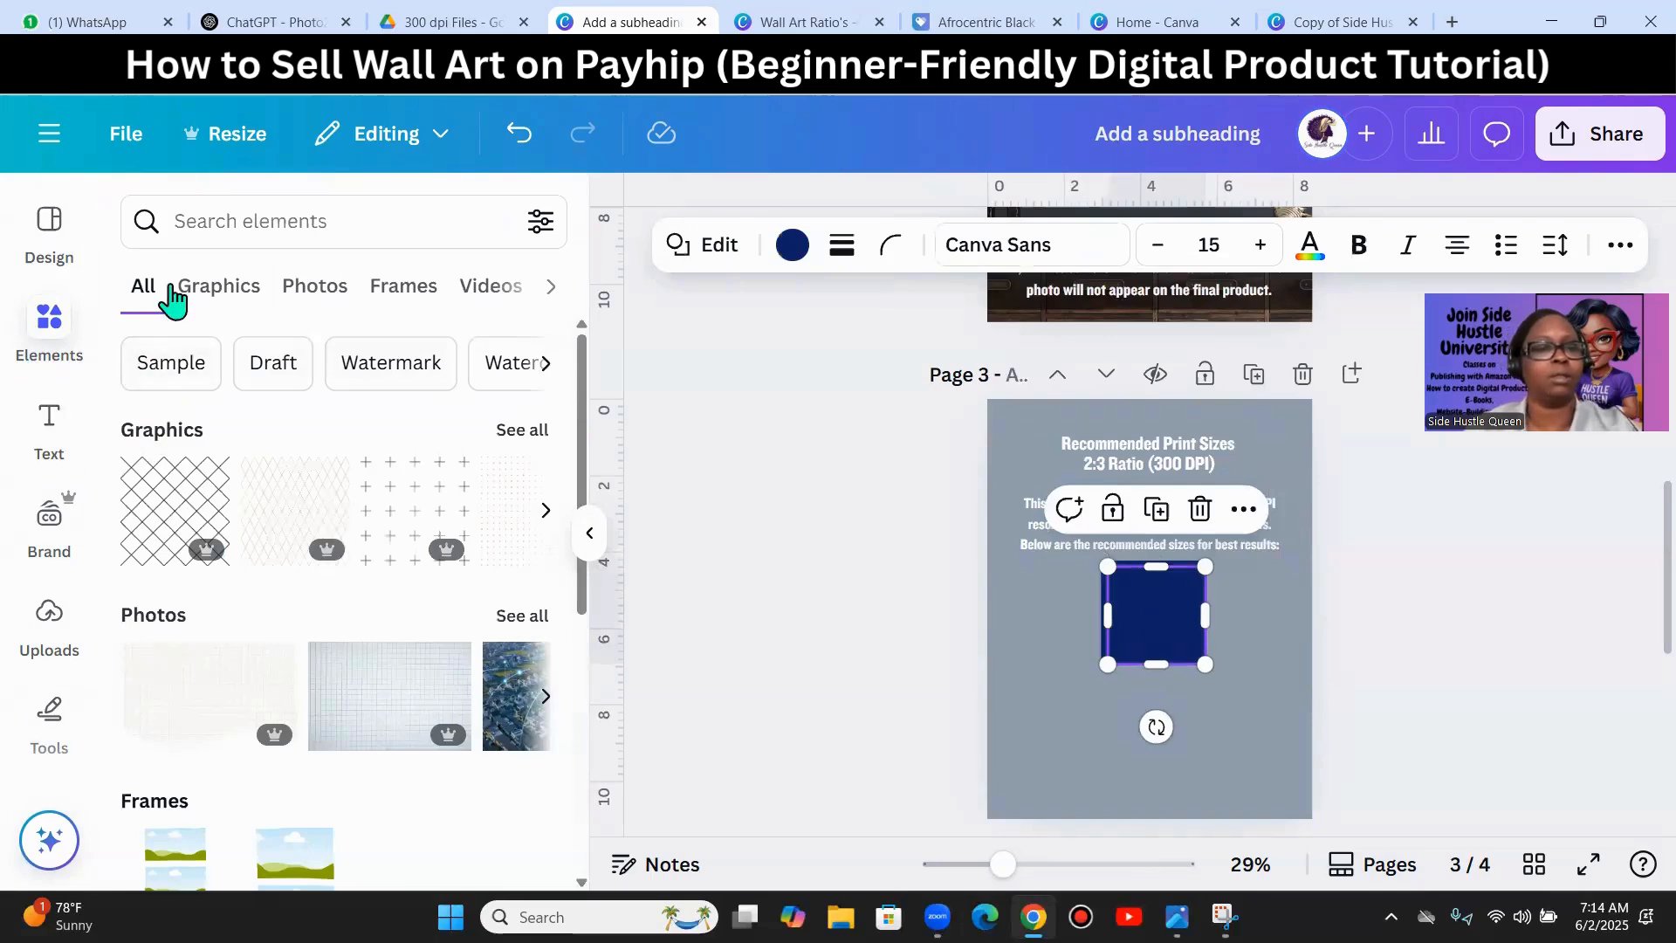
- Delete both navy rectangles from page 3
{"action": "left_click", "coordinate": [206, 290]}
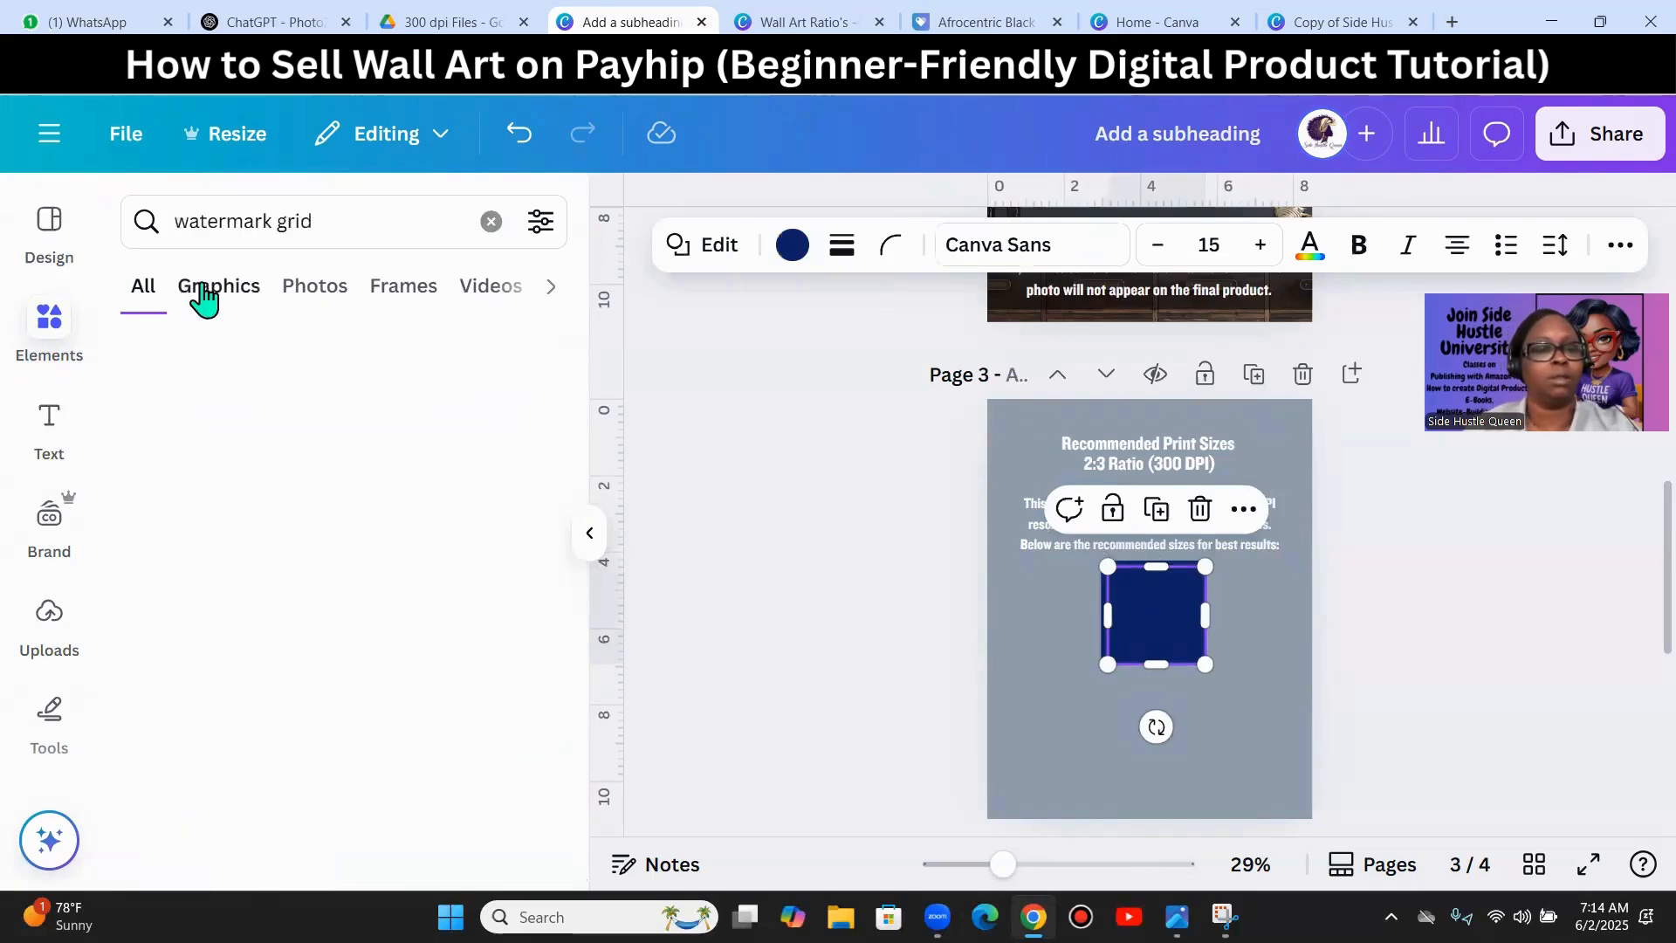
{"action": "left_click", "coordinate": [48, 325]}
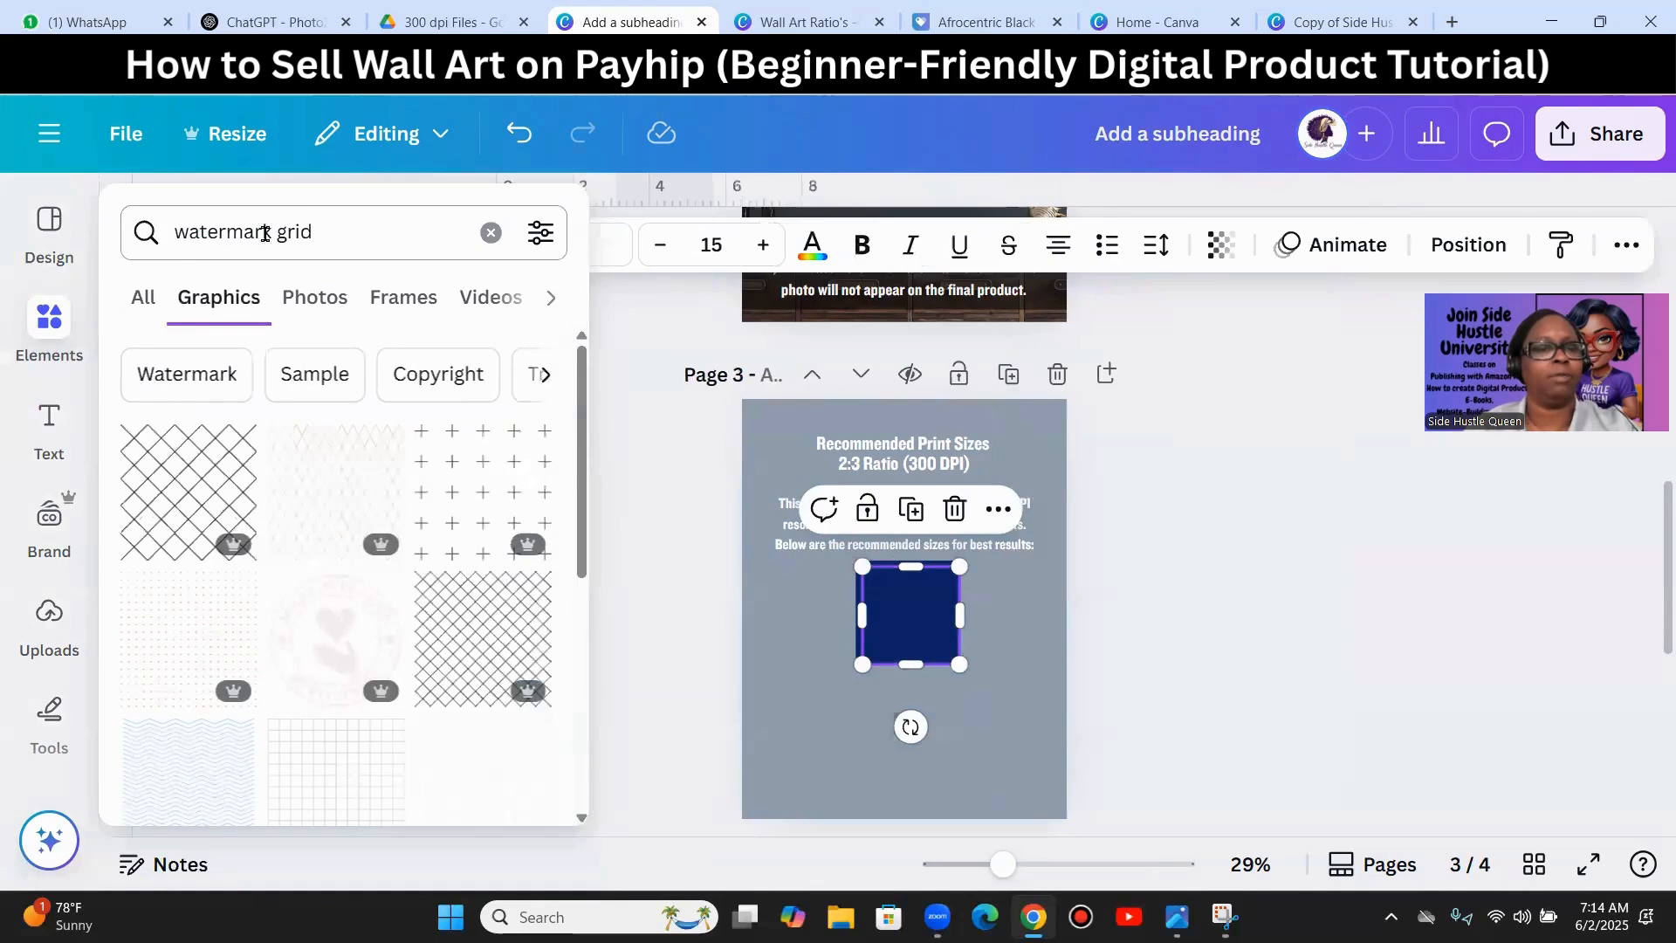
{"action": "left_click", "coordinate": [320, 238]}
{"action": "key", "text": "BackSpace"}
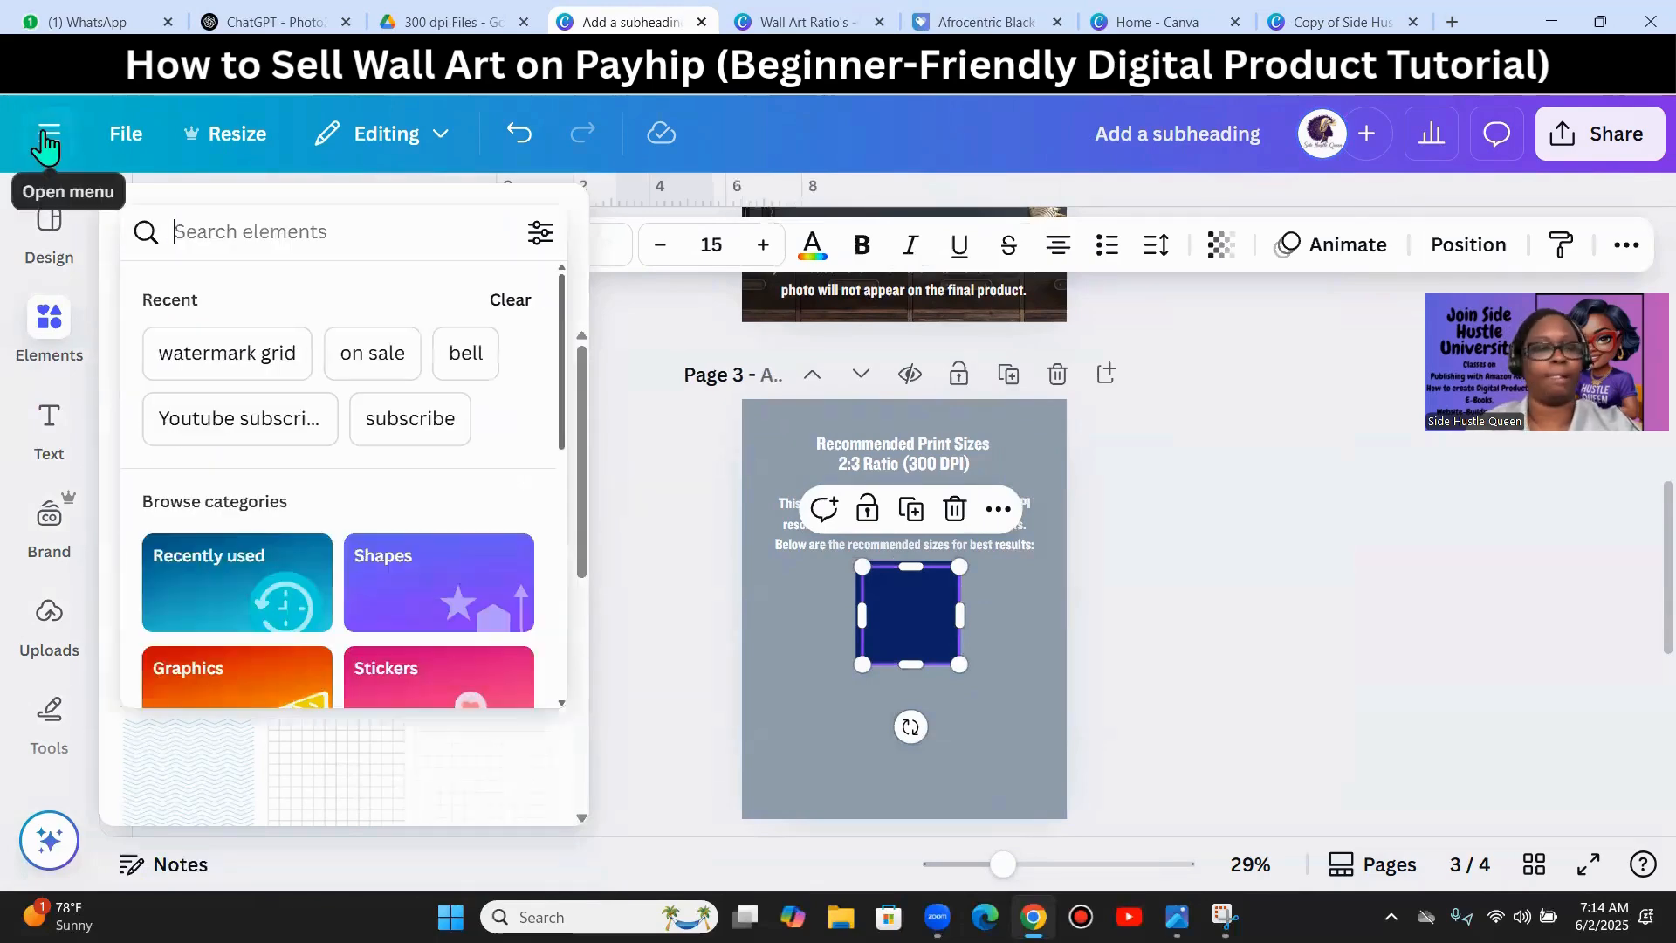
{"action": "left_click", "coordinate": [897, 629]}
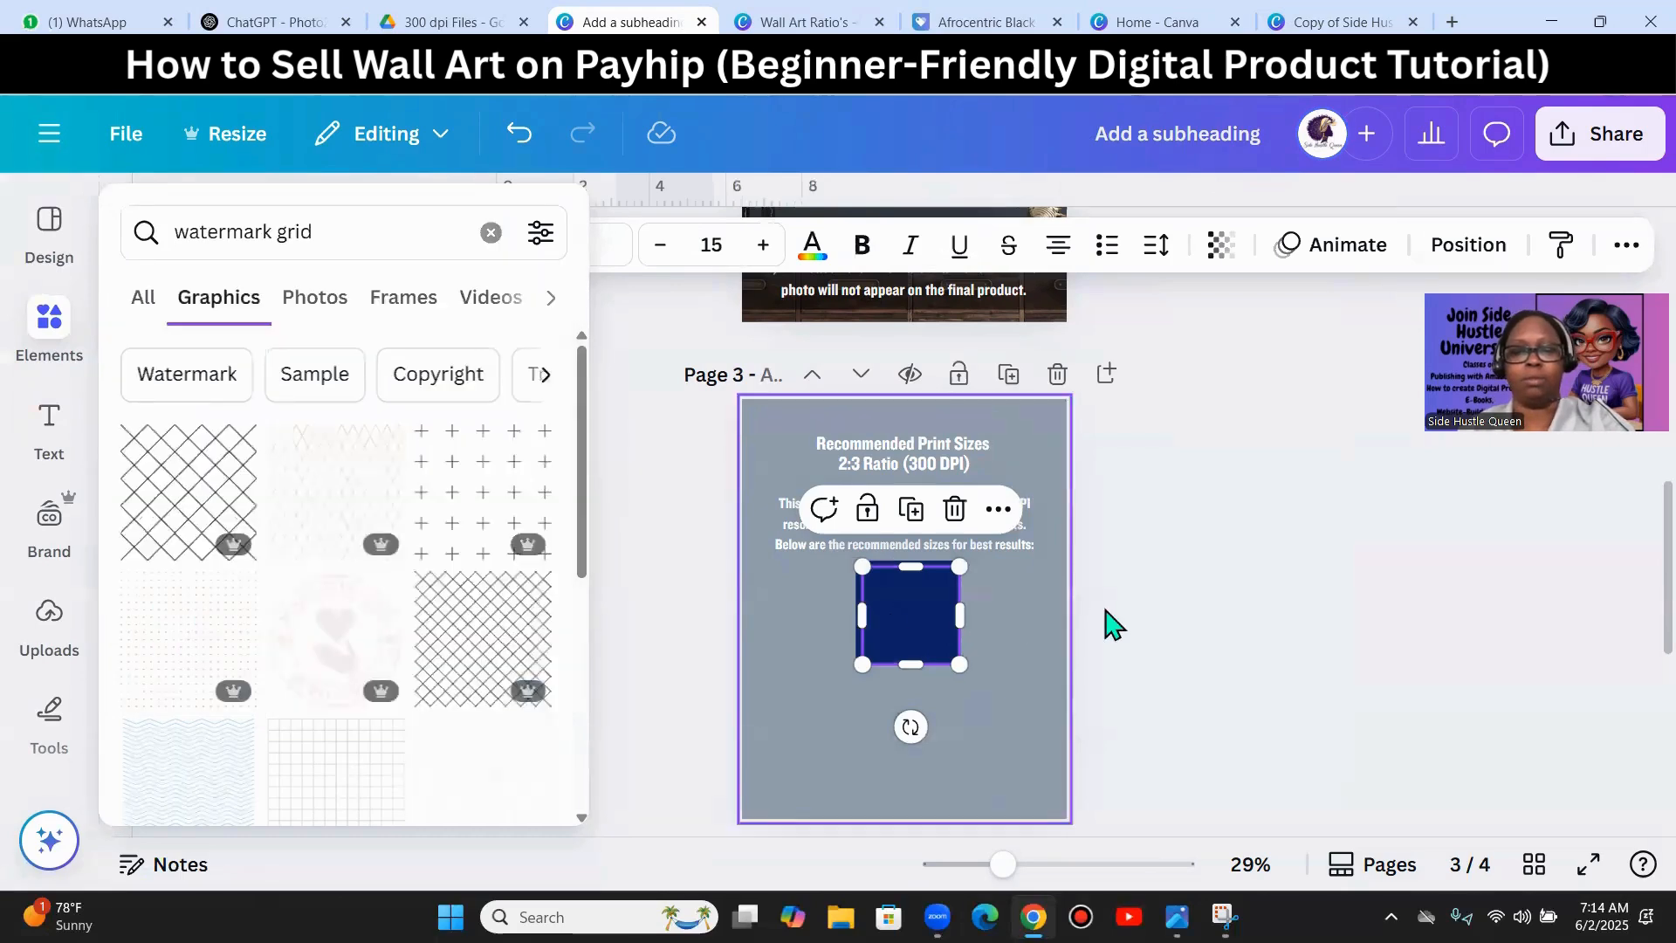
{"action": "left_click", "coordinate": [1249, 622]}
{"action": "left_click", "coordinate": [910, 643]}
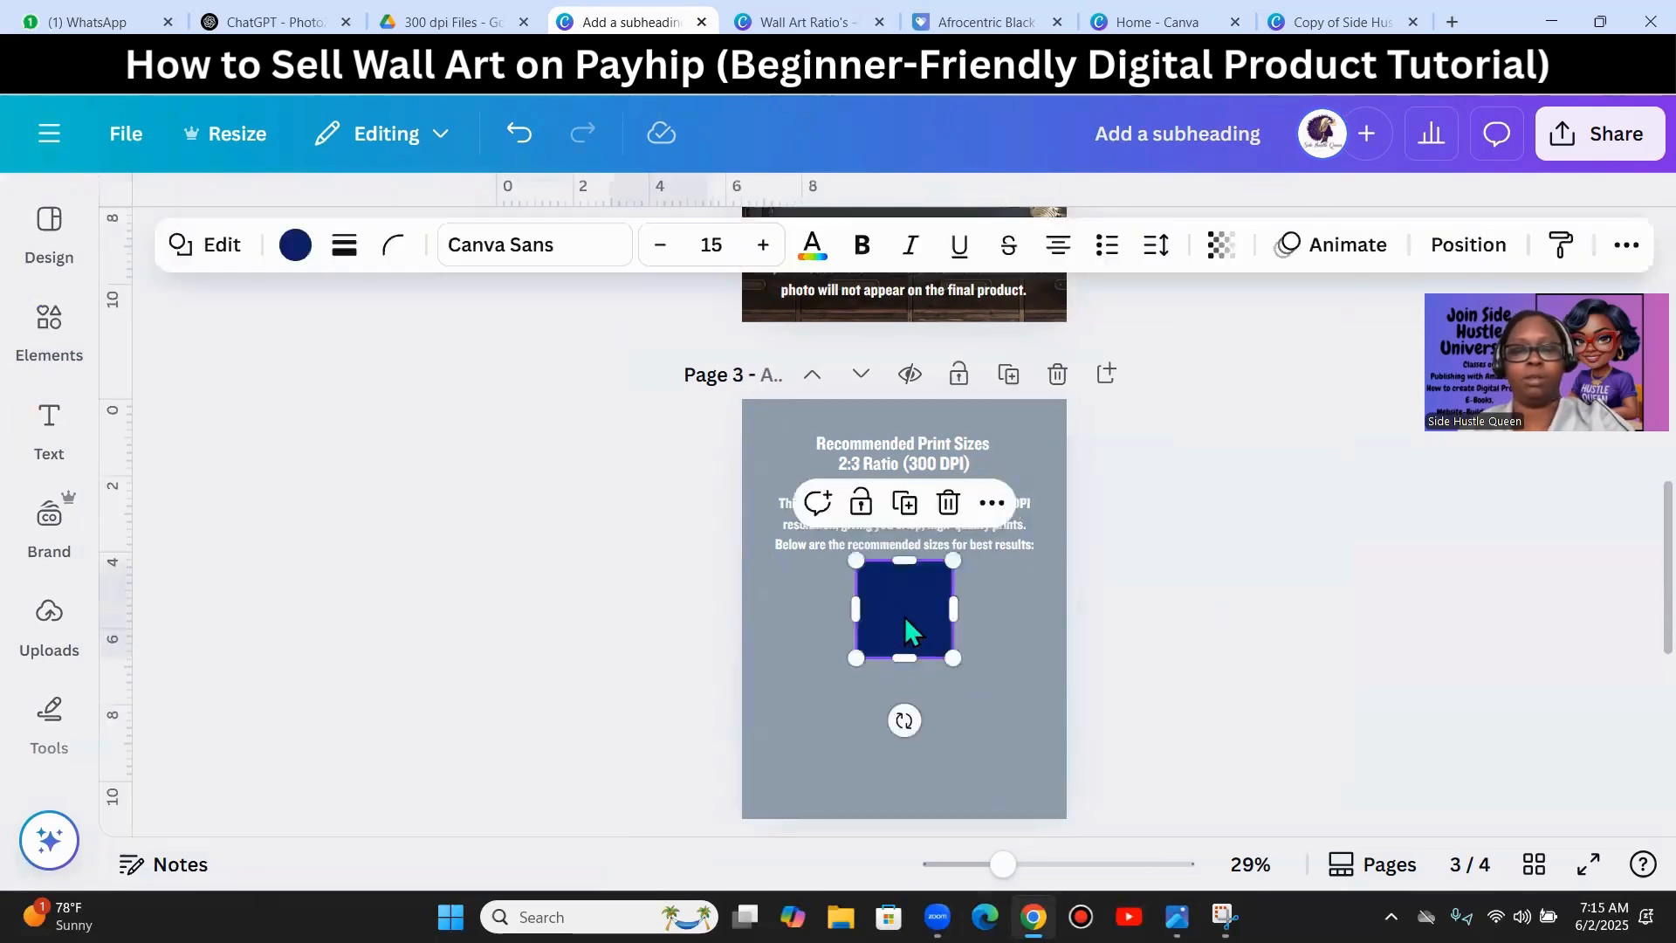
{"action": "key", "text": "Delete"}
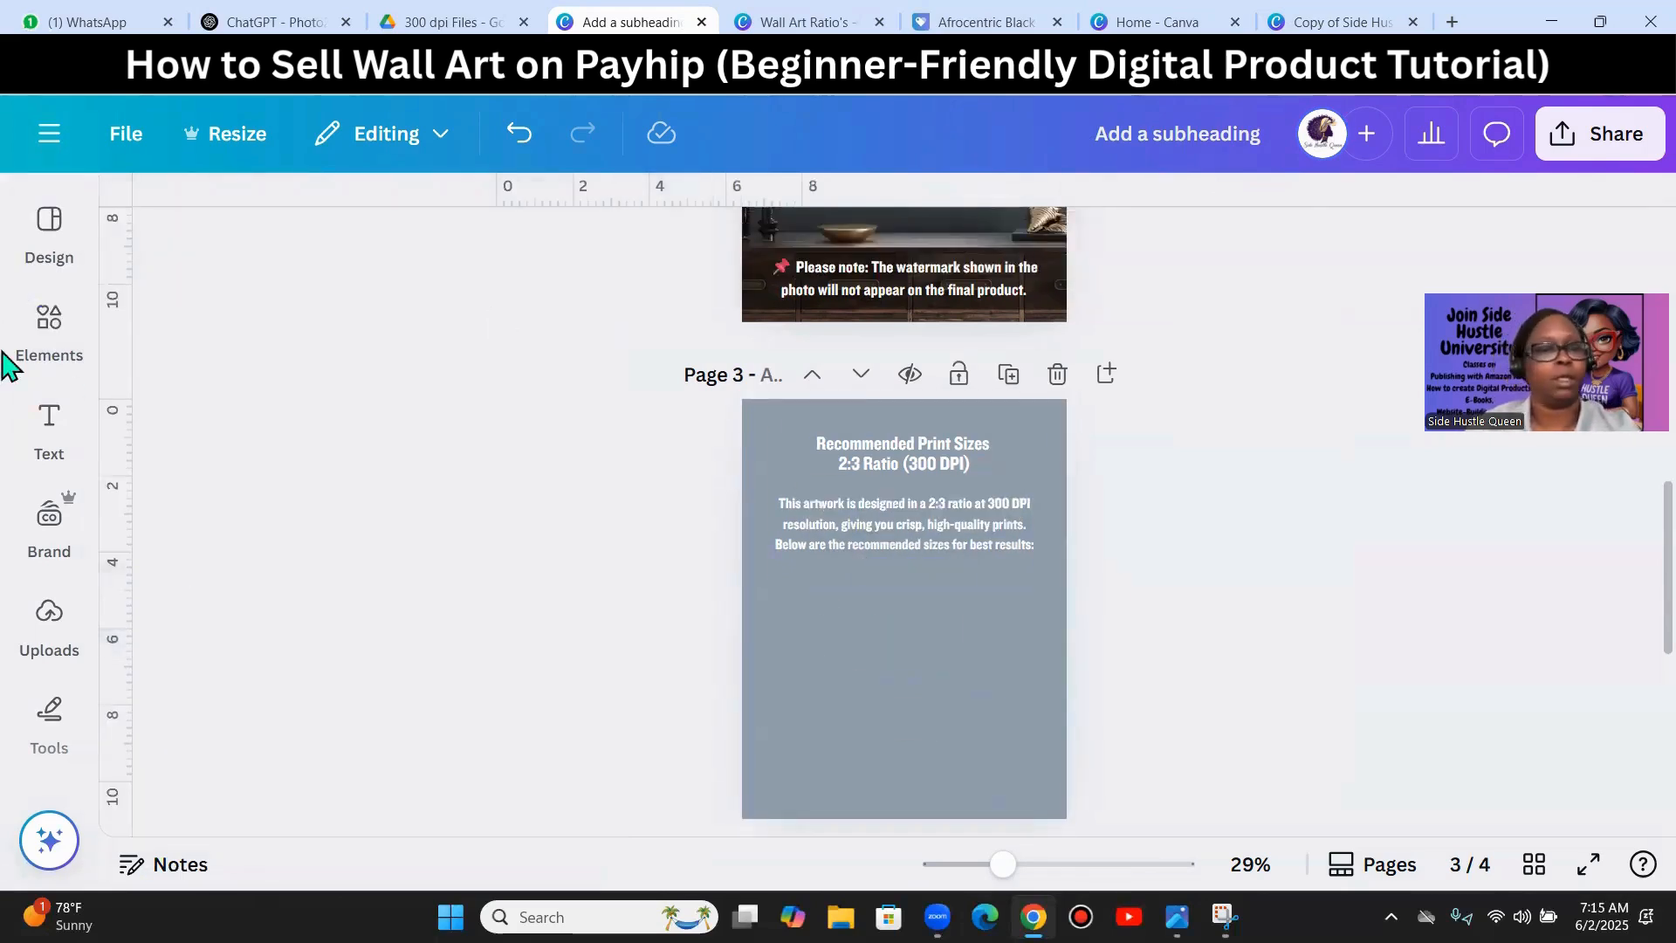
- Close the Canva home and Wall Art Ratio's browser tabs and return to the "Add a subheading" design
{"action": "left_click", "coordinate": [65, 339]}
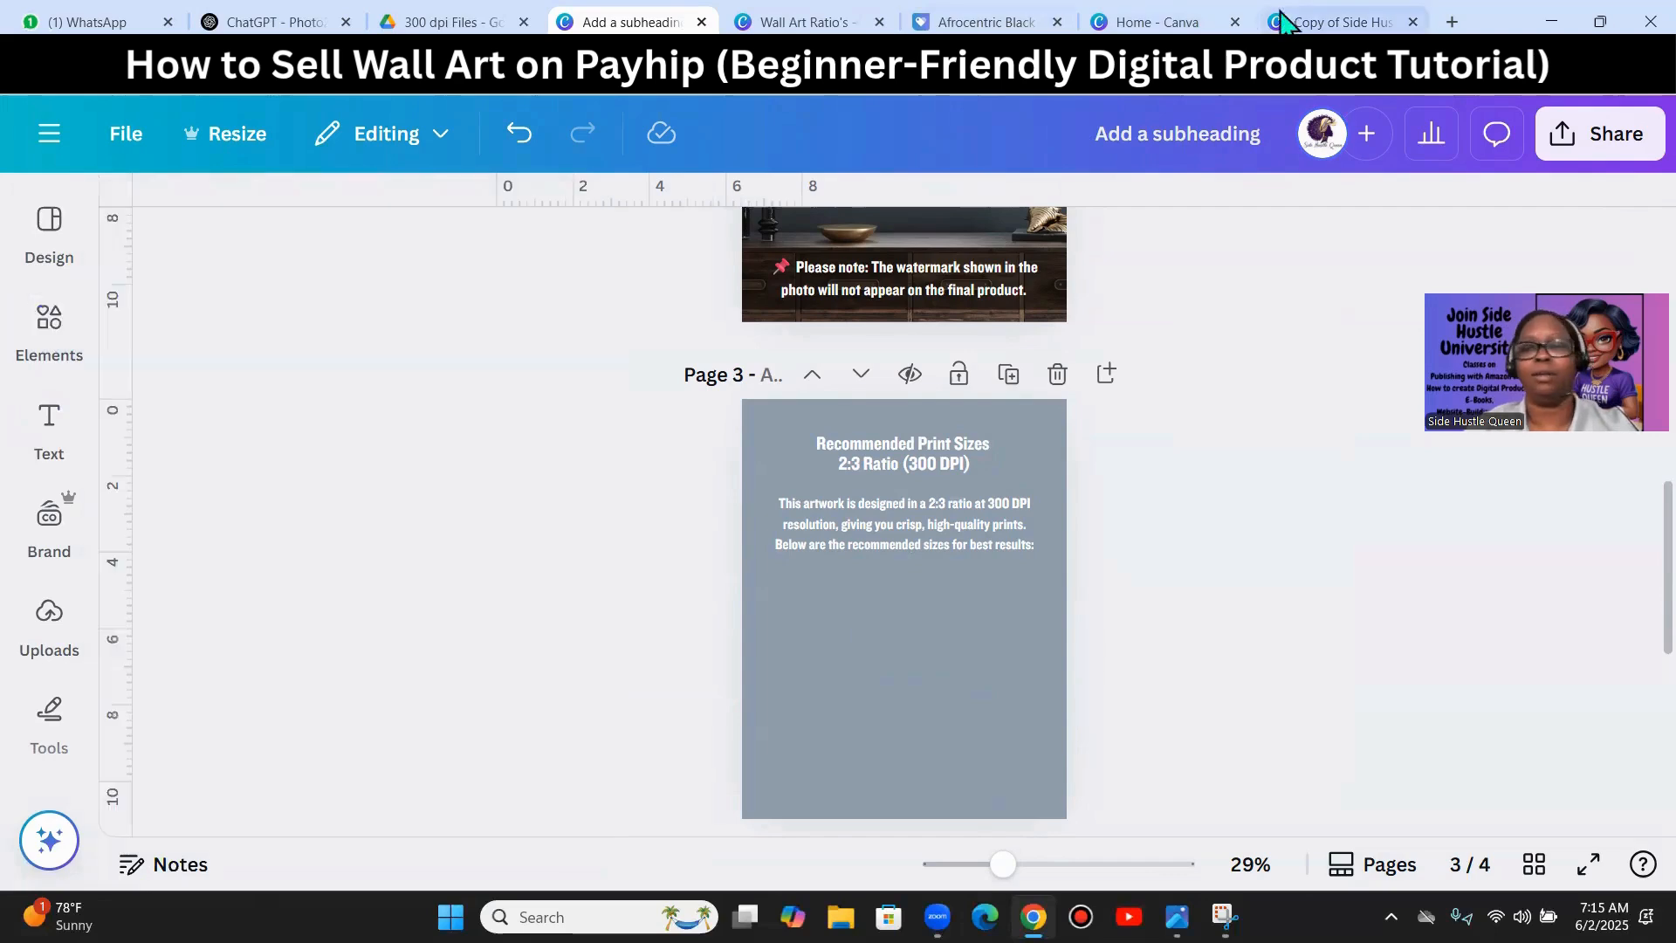
{"action": "left_click", "coordinate": [1234, 22]}
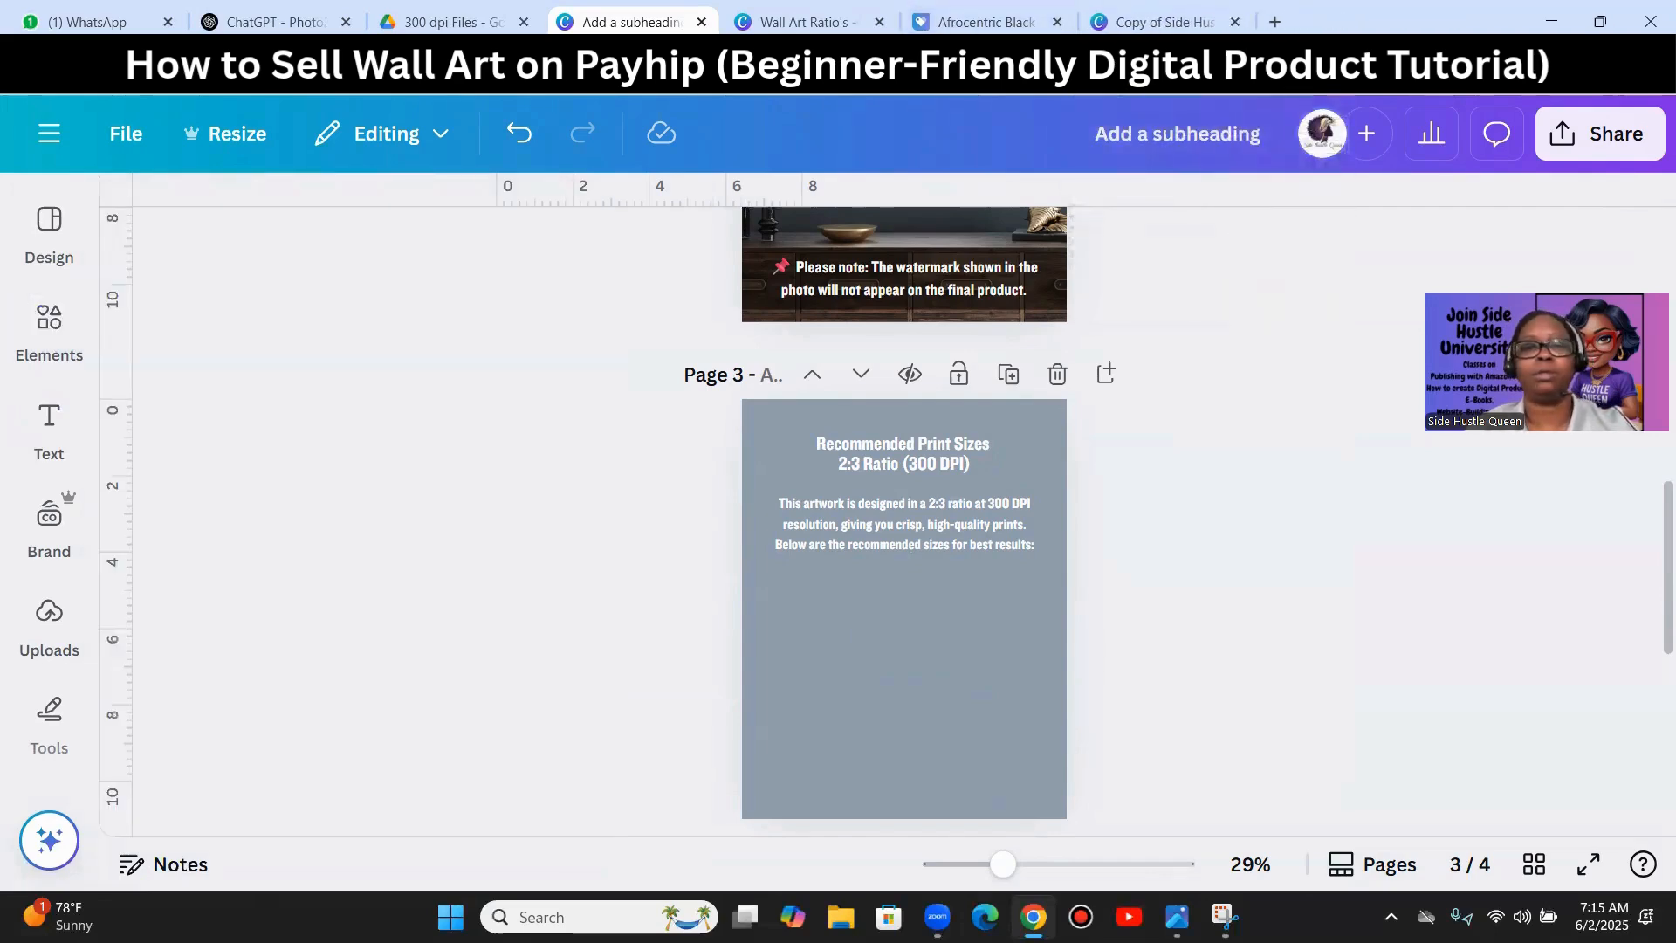
{"action": "left_click", "coordinate": [817, 21]}
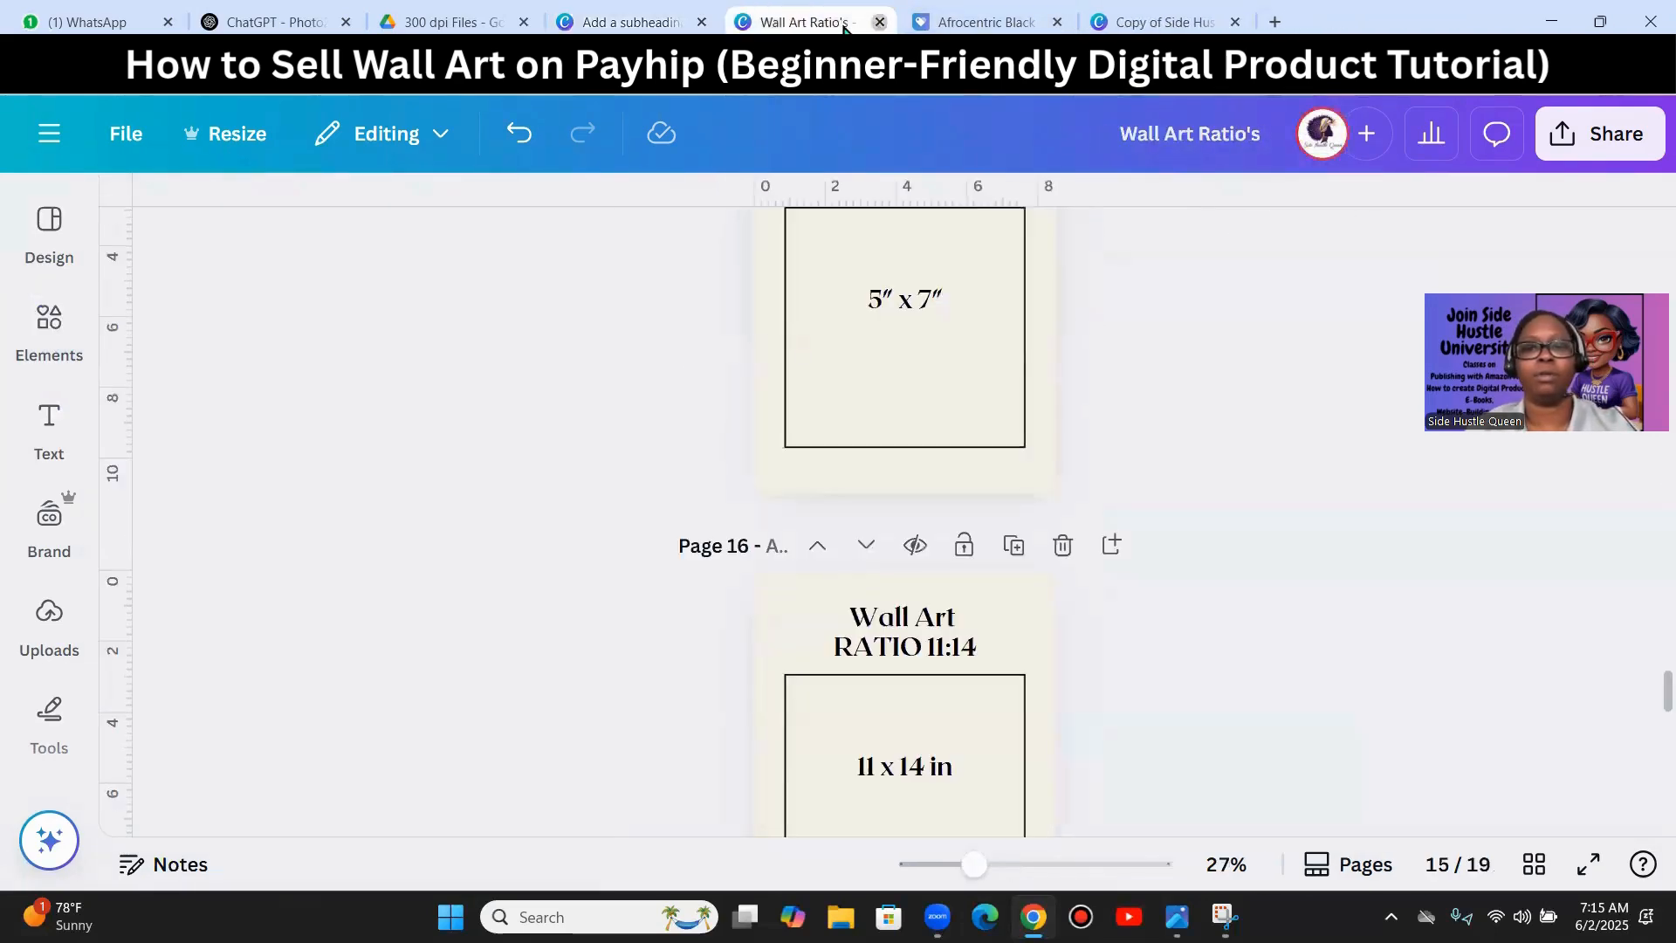
{"action": "key", "text": "ctrl+Tab"}
{"action": "left_click", "coordinate": [630, 22]}
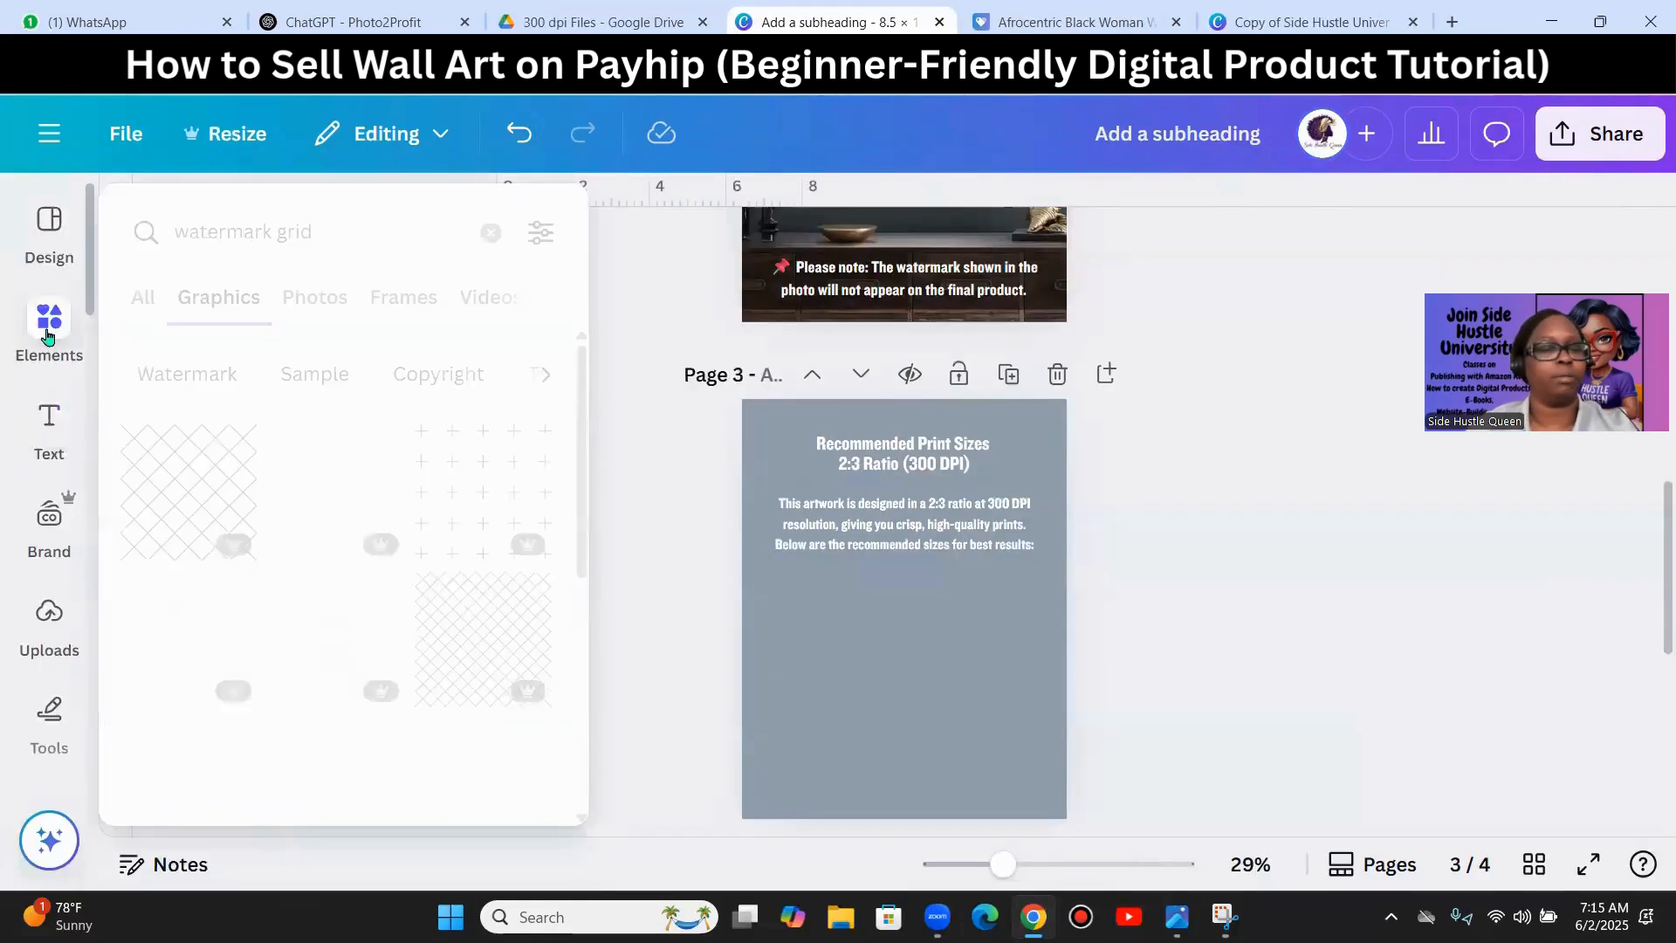
- Try placing a rectangle shape from the elements below the page 3 paragraph, and delete it
{"action": "left_click", "coordinate": [47, 335]}
{"action": "left_click", "coordinate": [352, 232]}
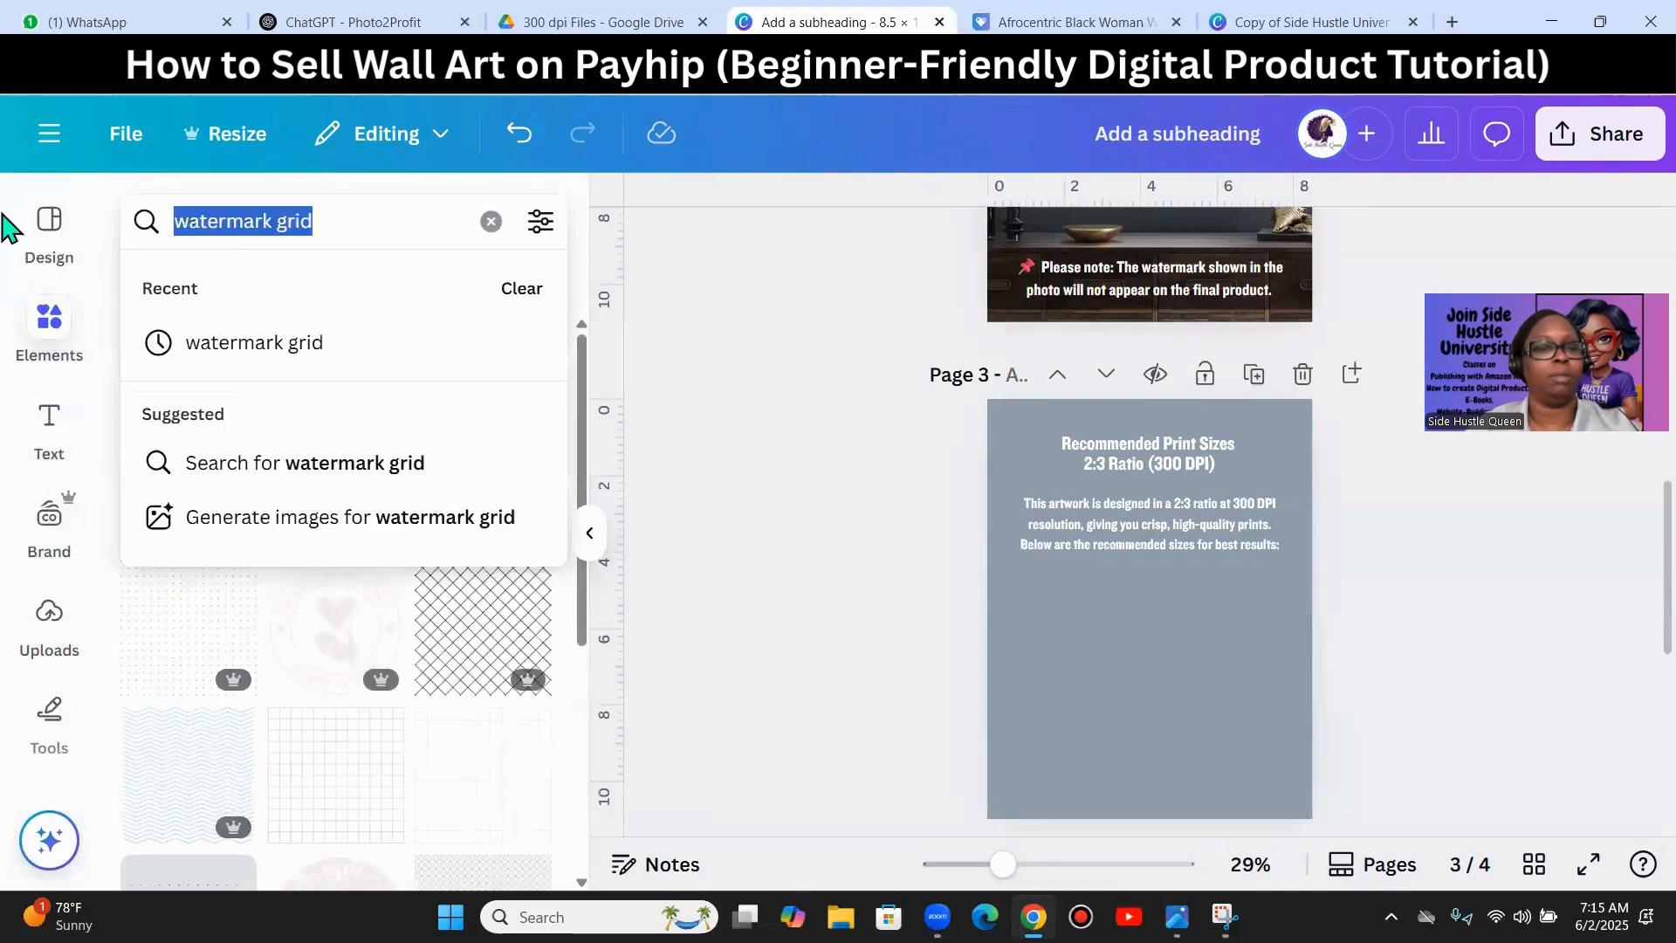
{"action": "key", "text": "BackSpace"}
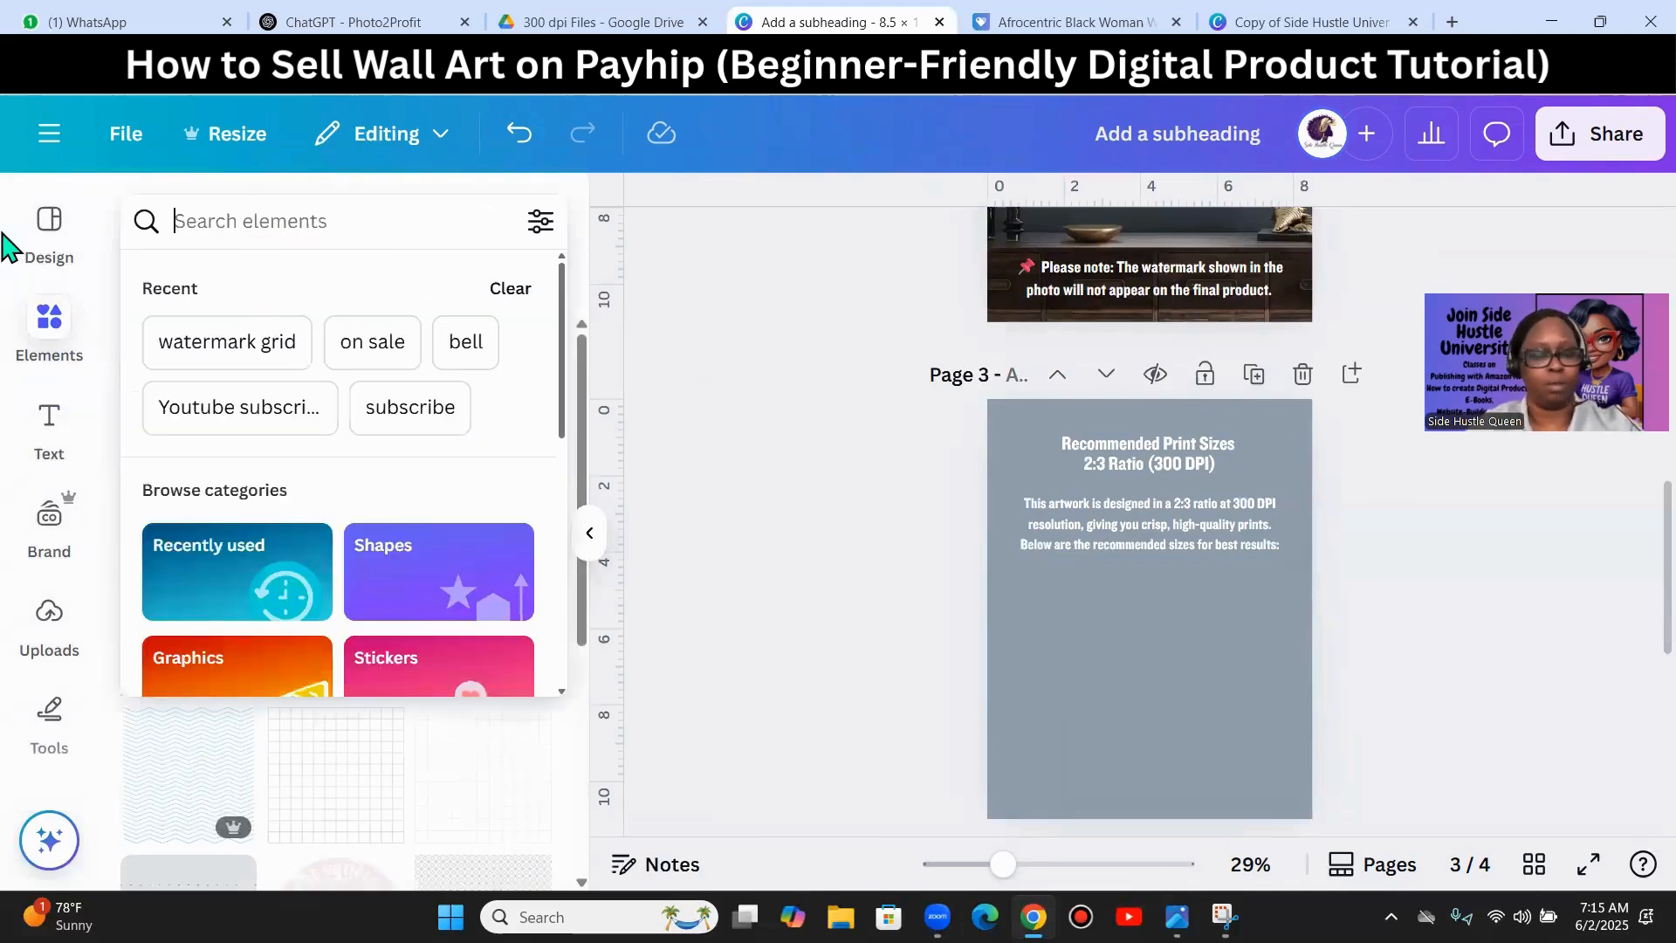
{"action": "type", "text": "re"}
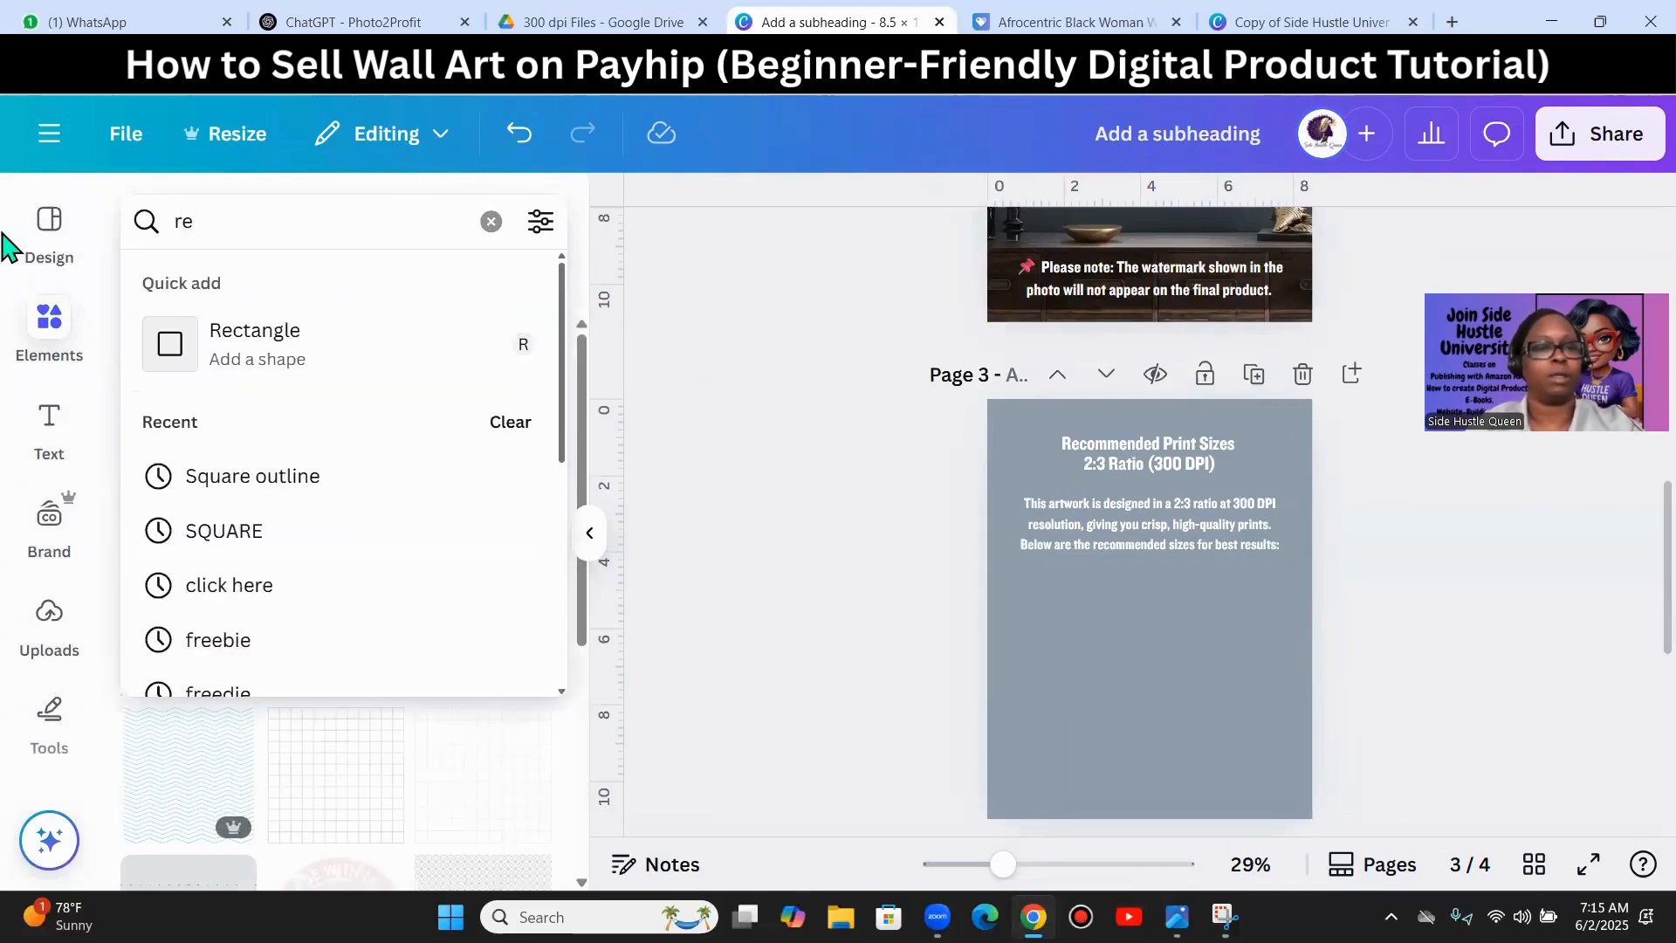
{"action": "left_click", "coordinate": [189, 363]}
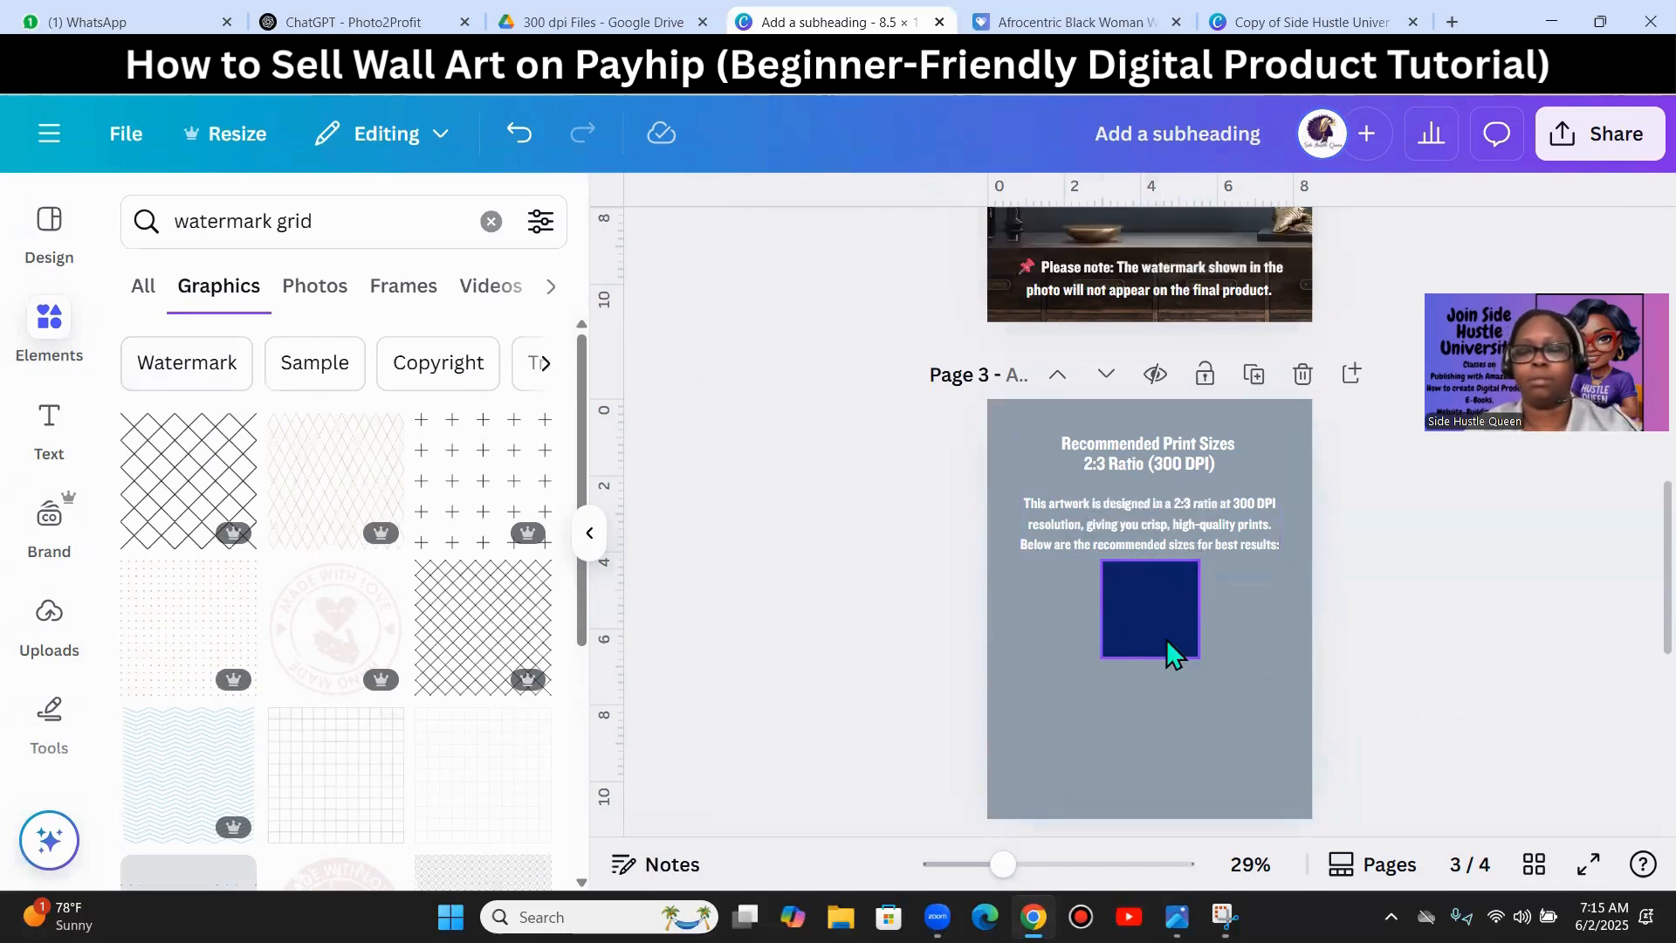
{"action": "left_click", "coordinate": [1238, 504]}
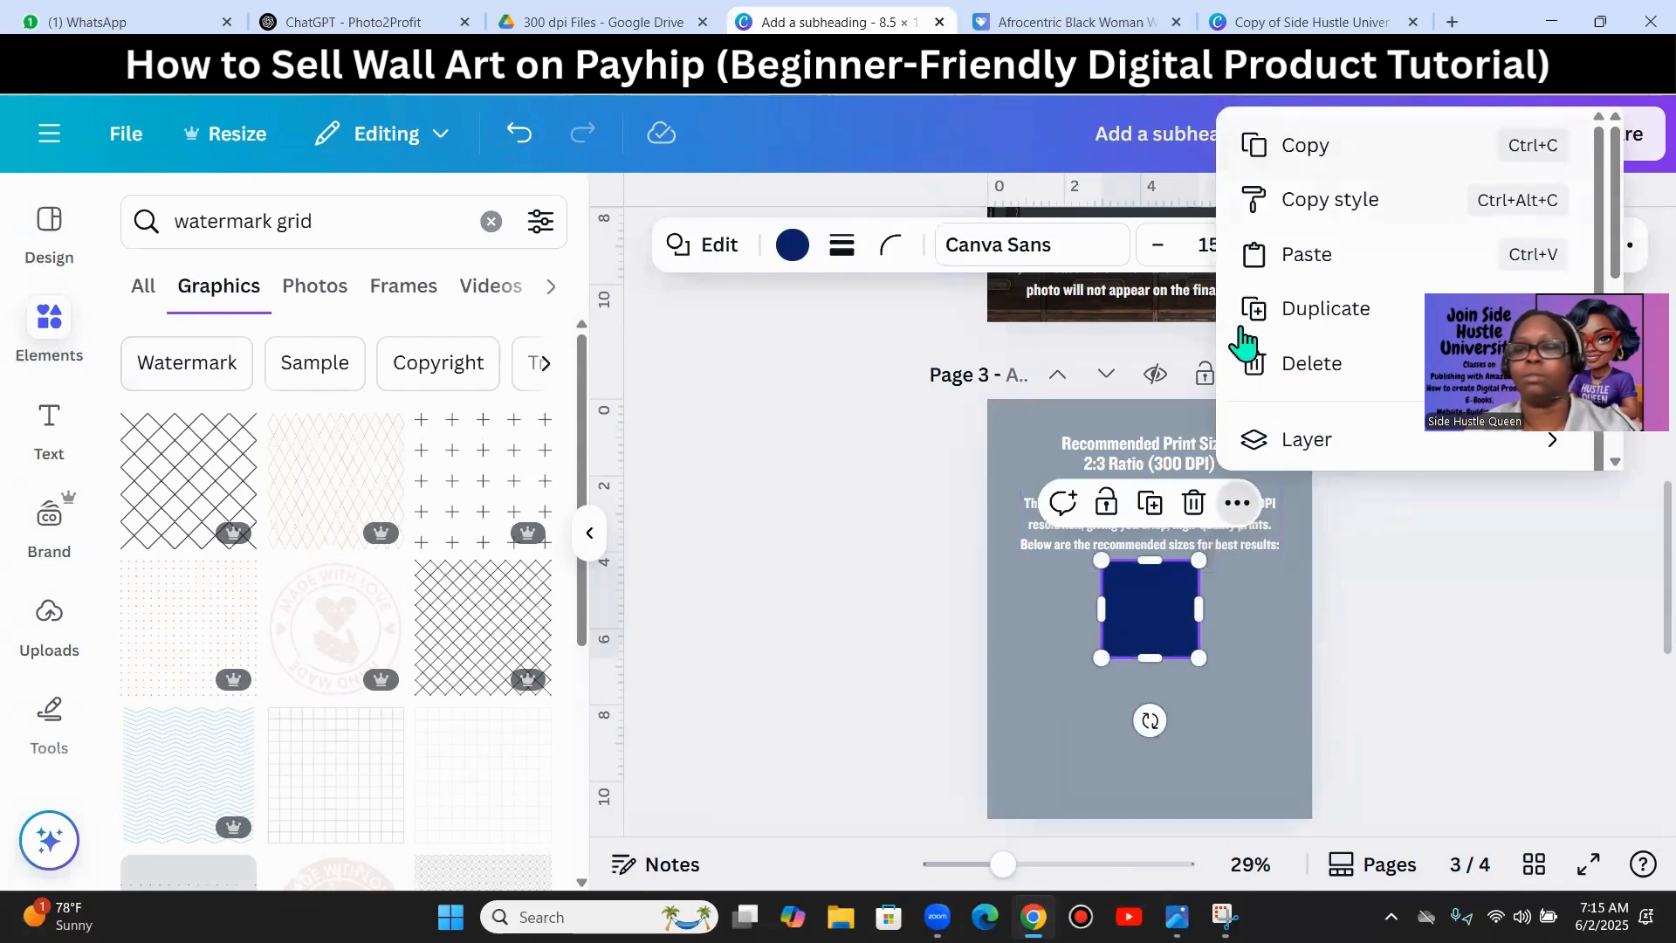
{"action": "left_click", "coordinate": [1325, 365]}
{"action": "left_click", "coordinate": [69, 354]}
{"action": "left_click", "coordinate": [48, 260]}
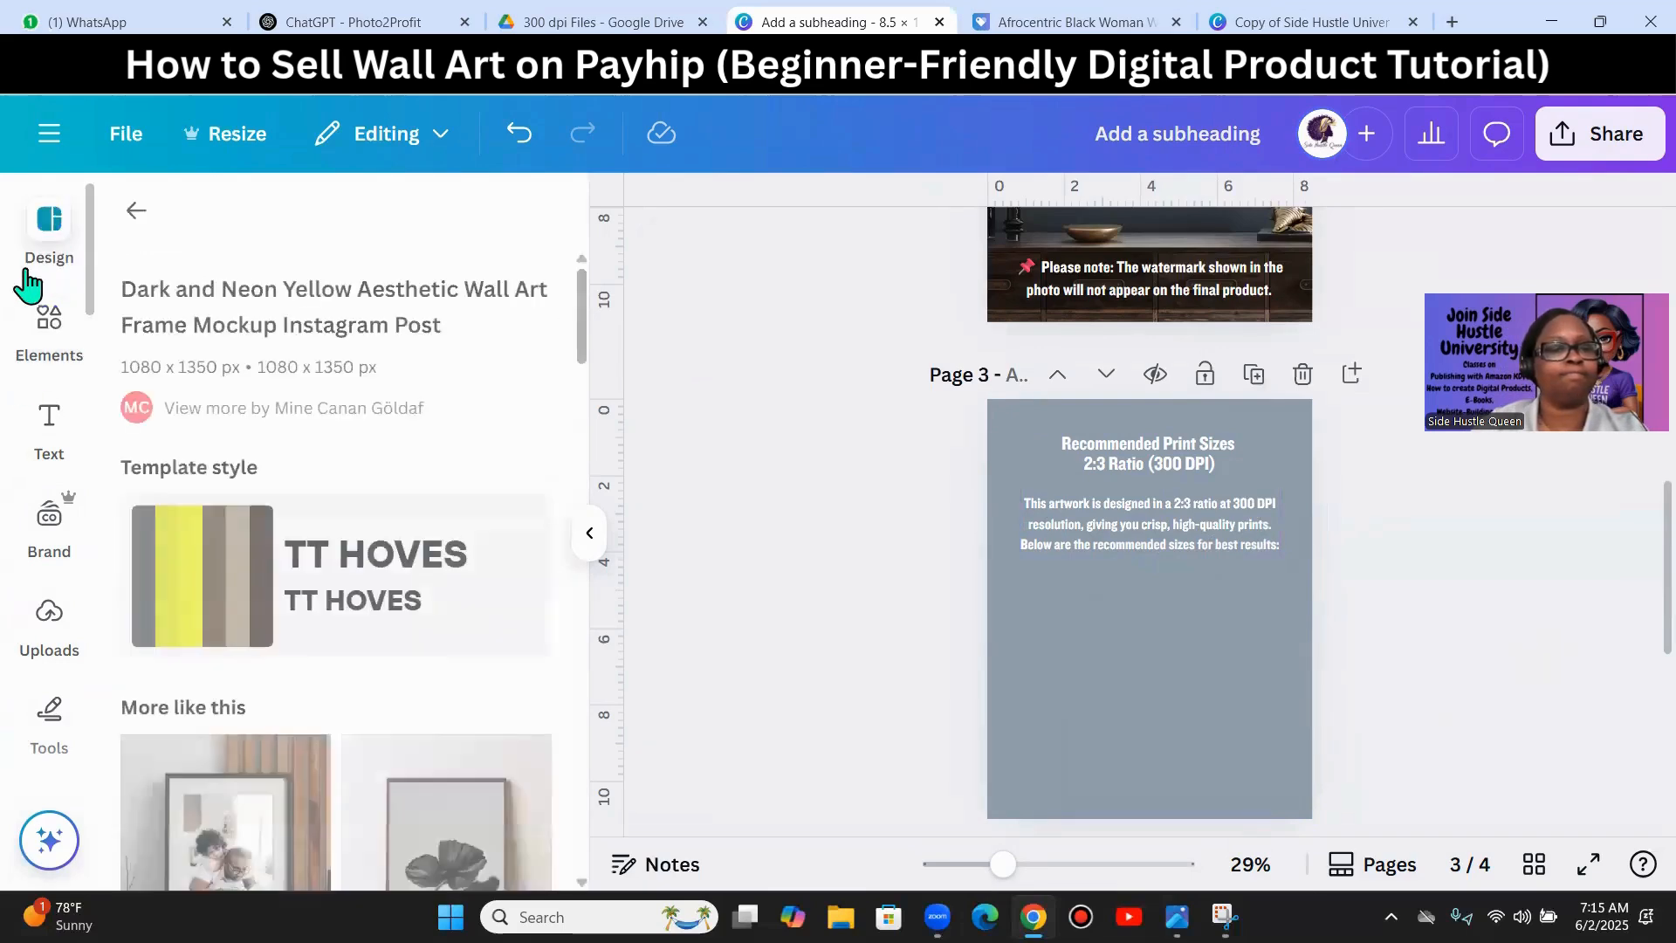
{"action": "left_click", "coordinate": [136, 210]}
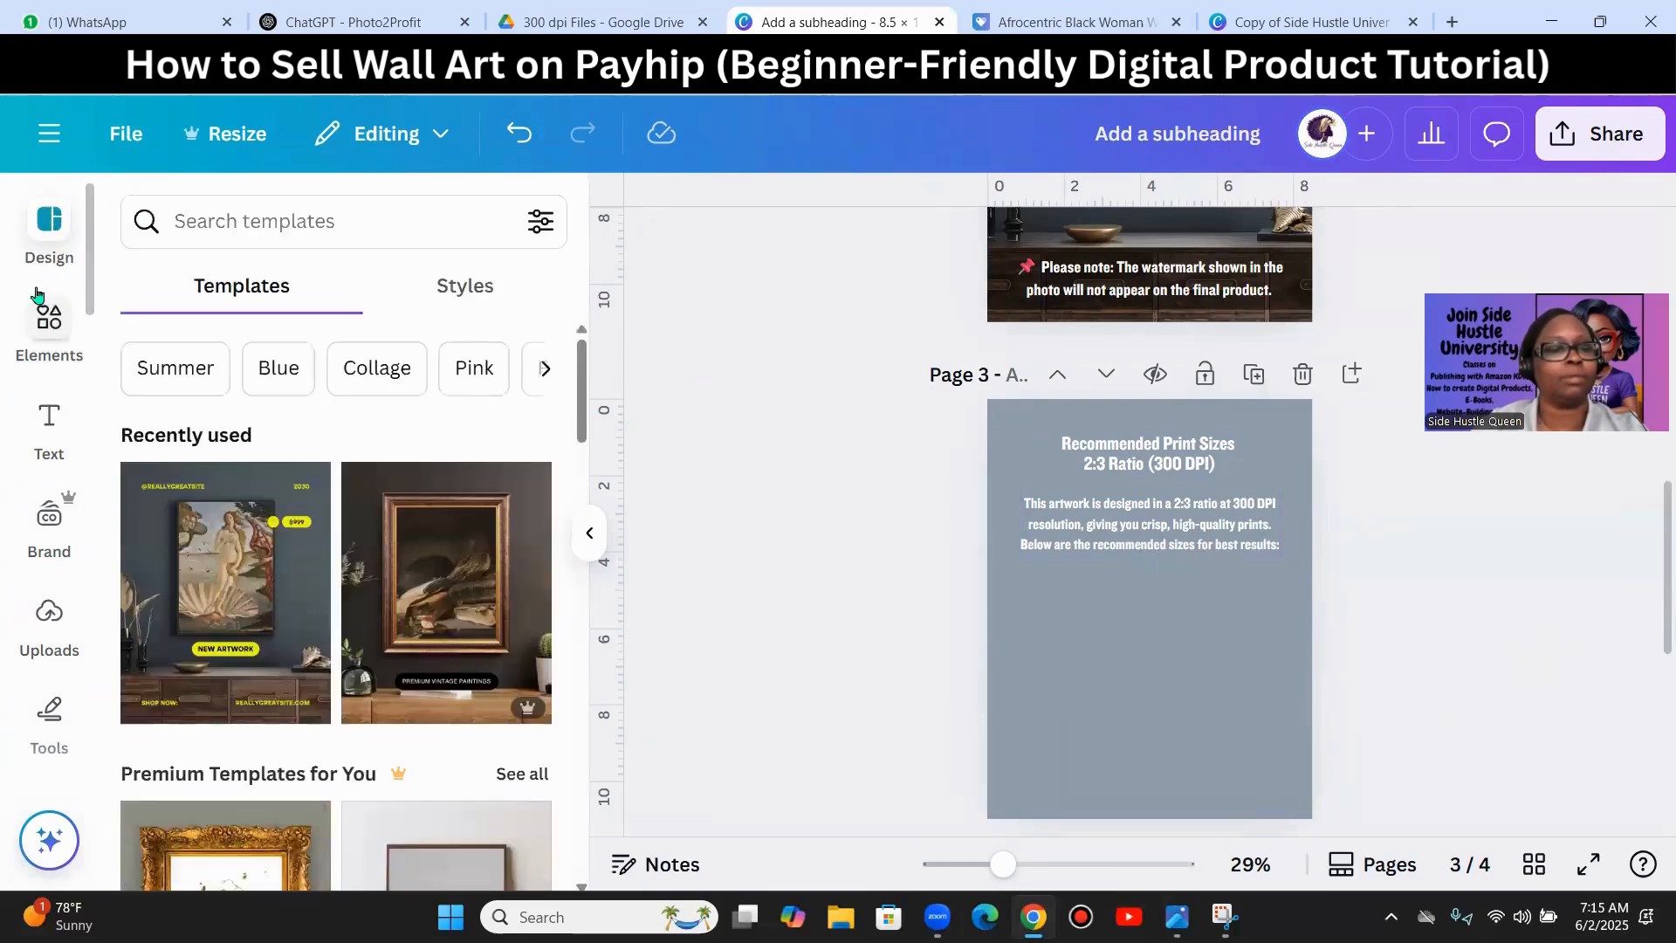
- Replace the "watermark grid" elements search with "outline" and show all matching graphics
{"action": "left_click", "coordinate": [46, 323]}
{"action": "scroll", "coordinate": [262, 385], "scroll_direction": "down", "scroll_amount": 2}
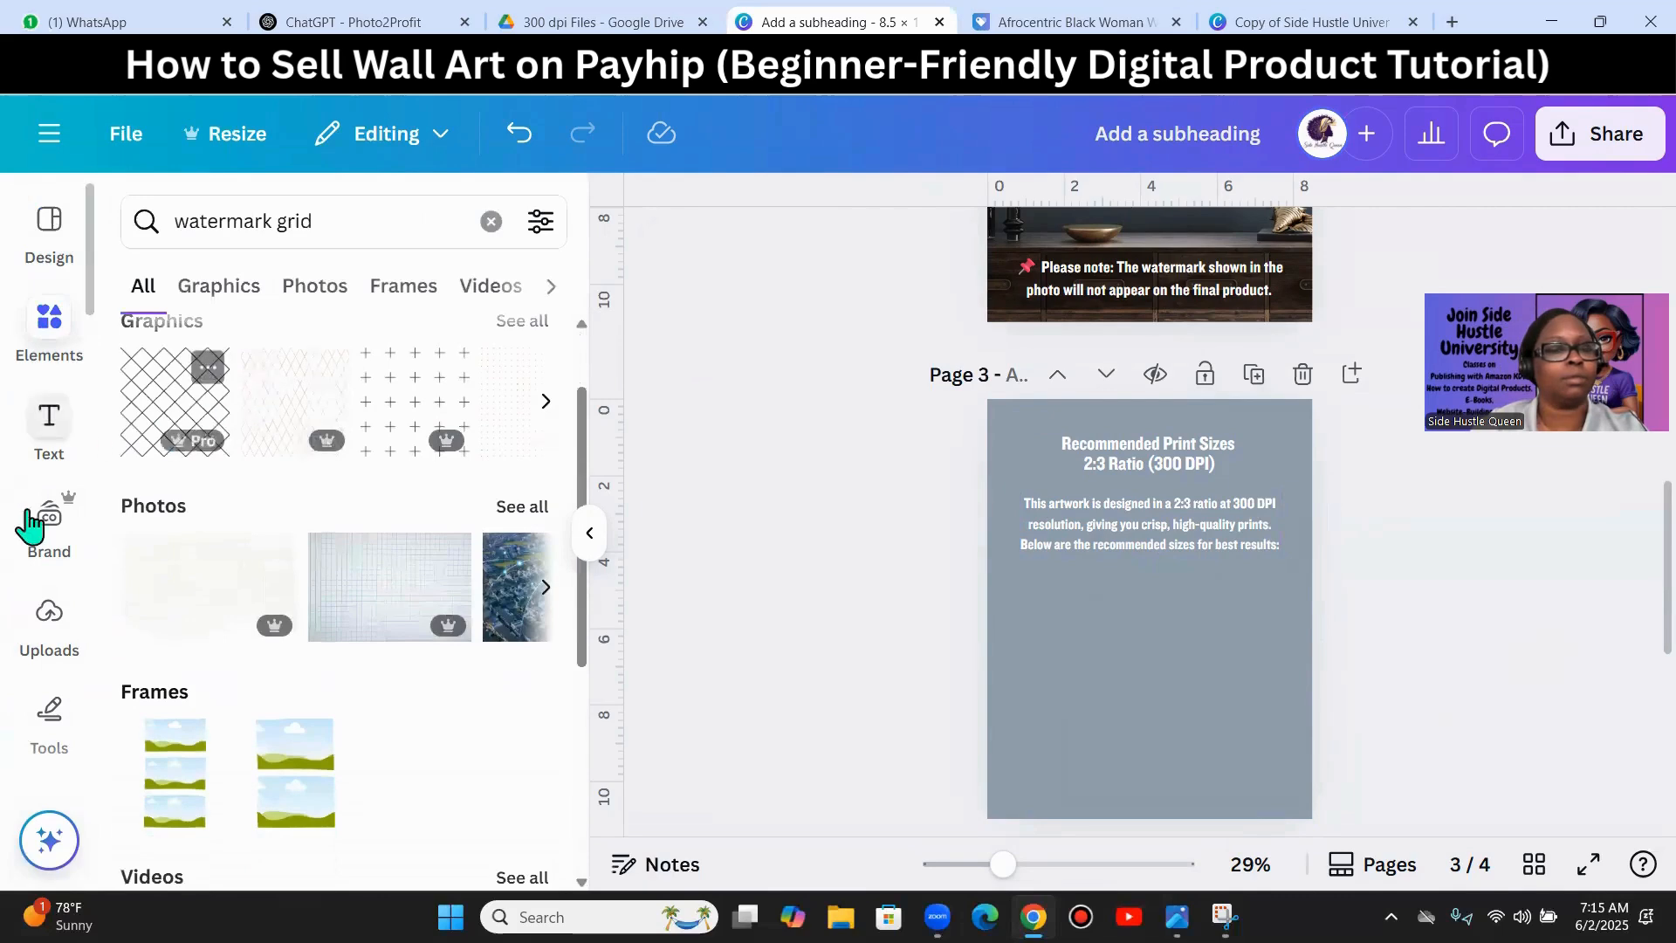
{"action": "left_click", "coordinate": [48, 349]}
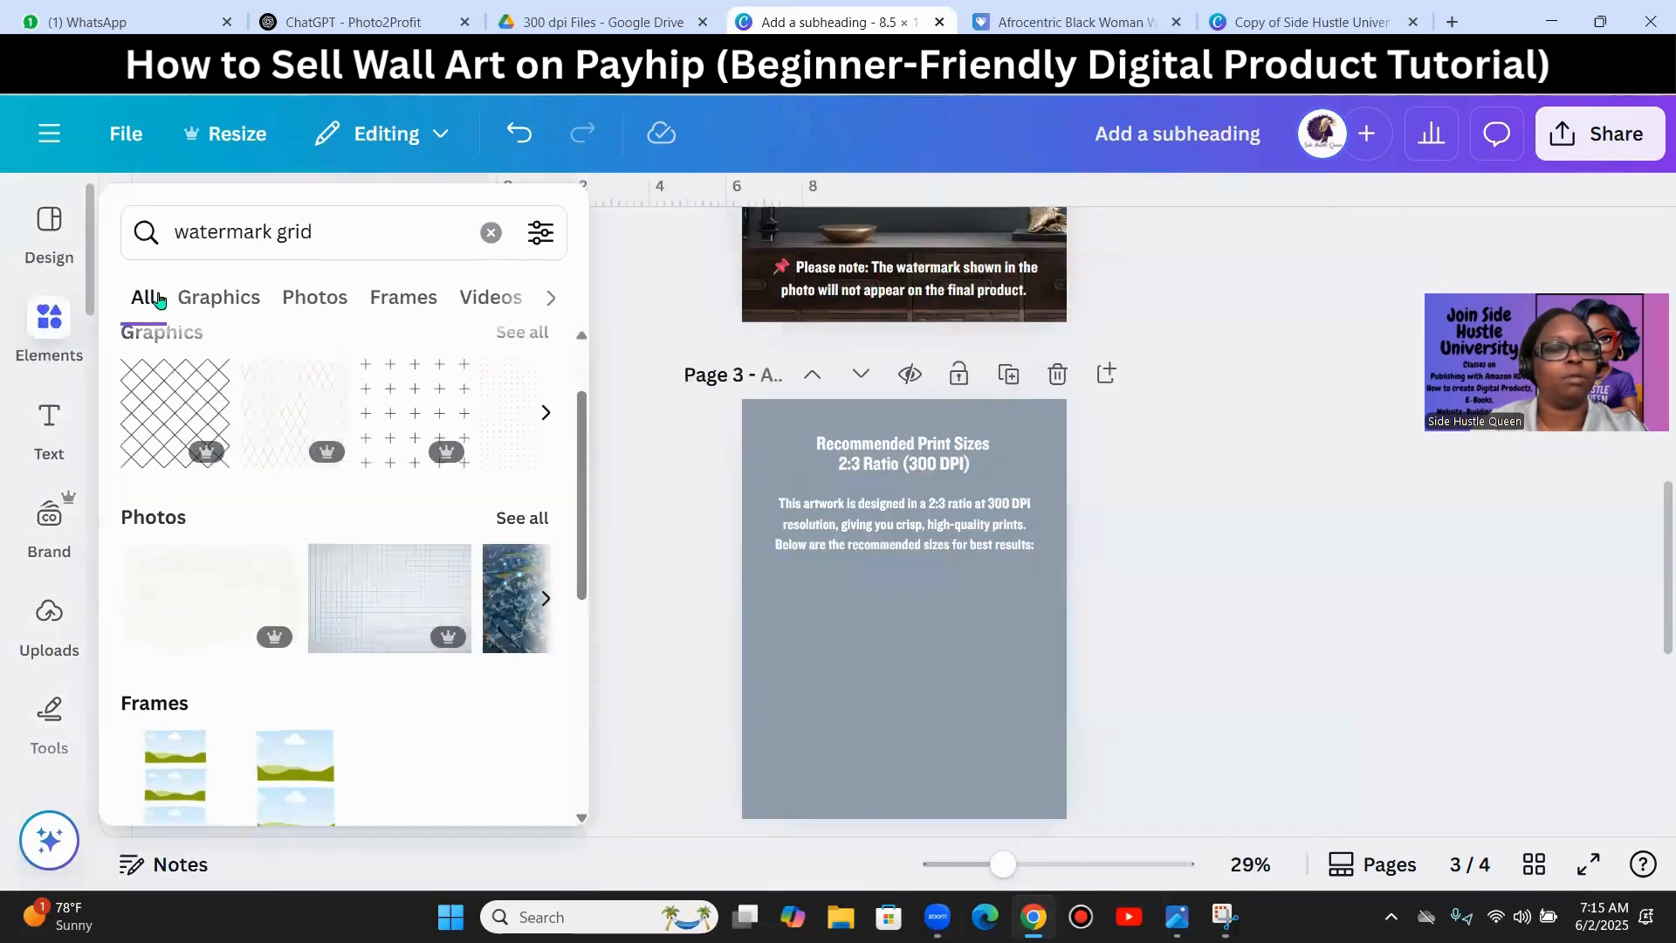
{"action": "left_click", "coordinate": [339, 234]}
{"action": "left_click_drag", "start_coordinate": [341, 234], "coordinate": [2, 197]}
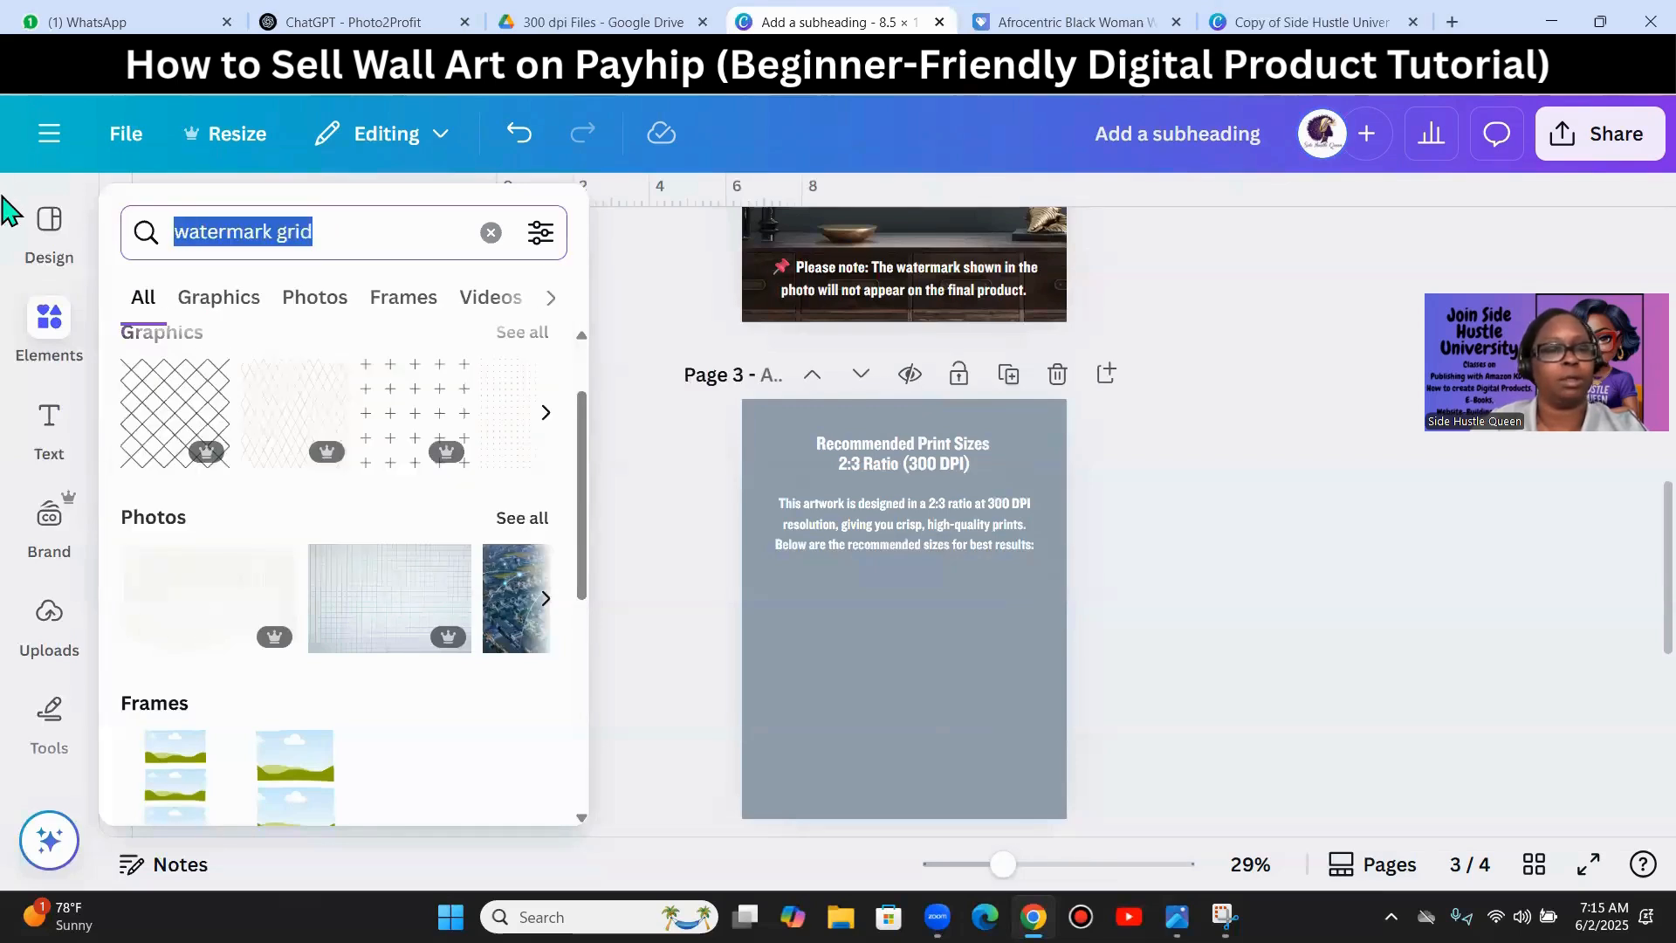
{"action": "key", "text": "BackSpace"}
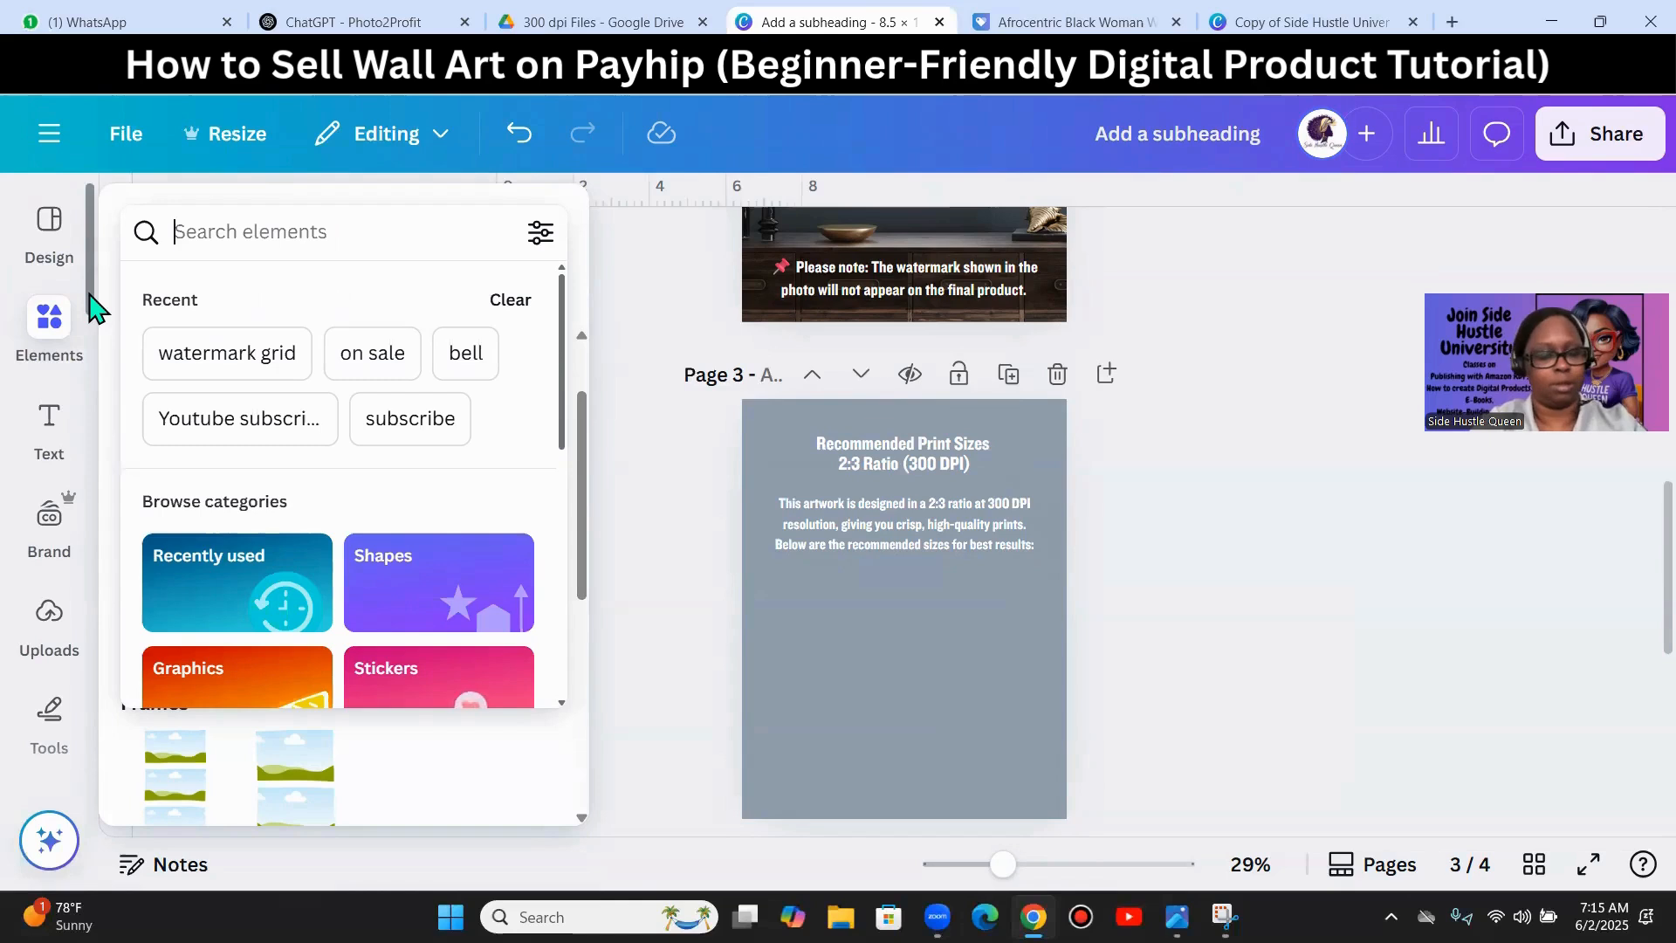
{"action": "type", "text": "outline"}
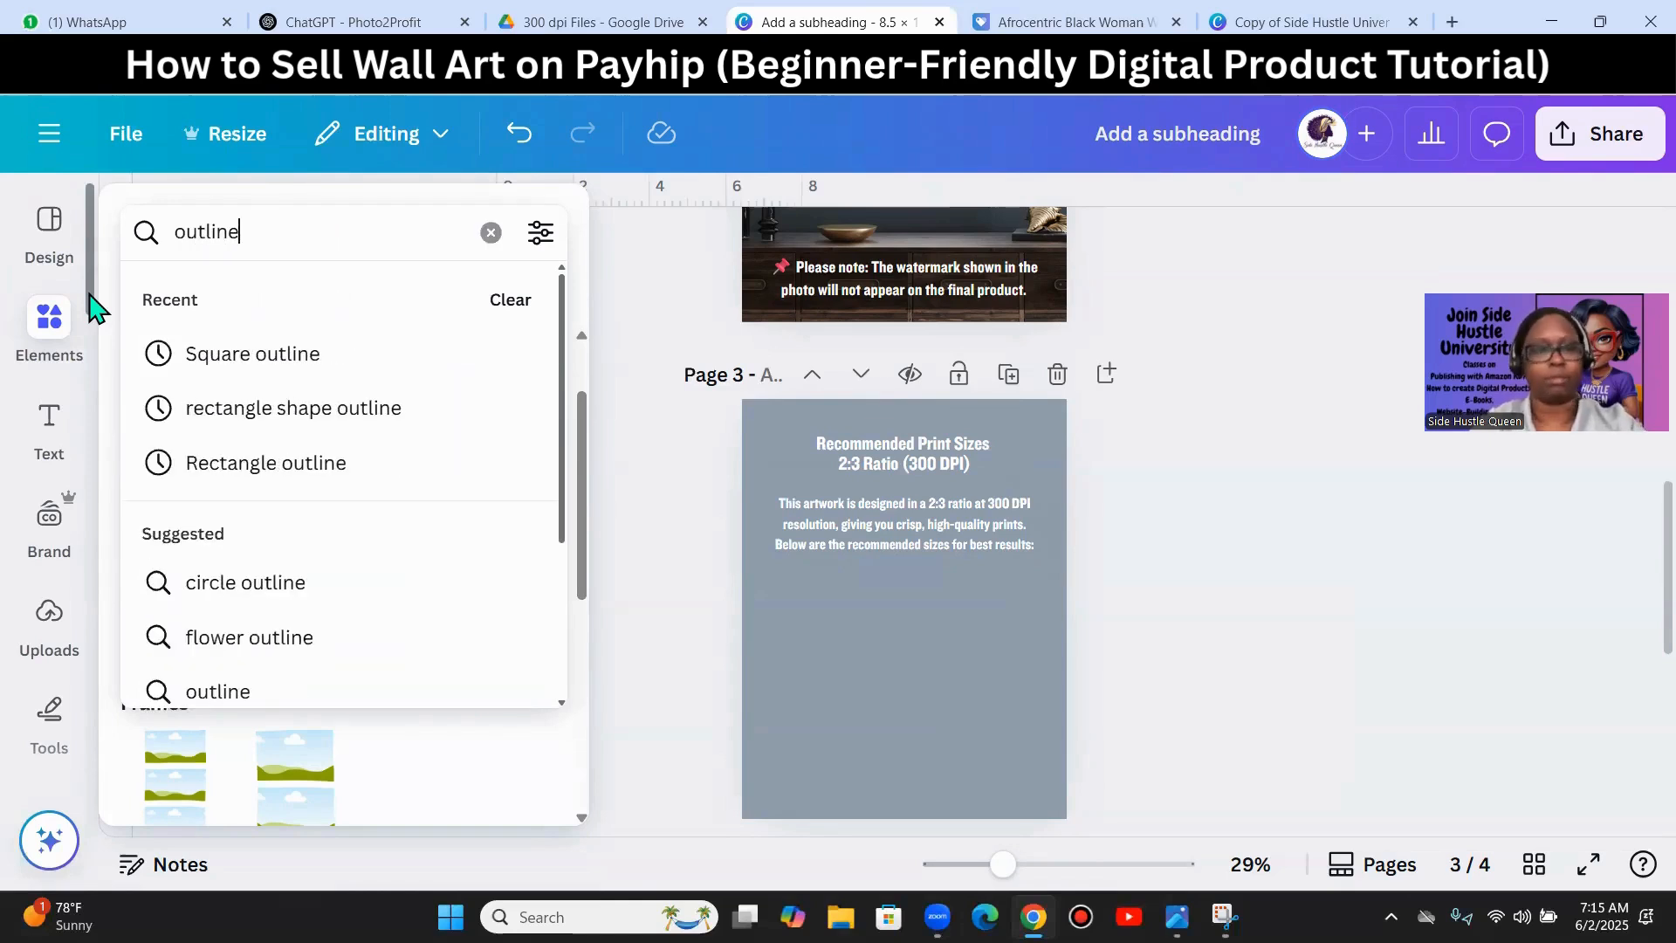
{"action": "key", "text": "Return"}
{"action": "left_click", "coordinate": [219, 652]}
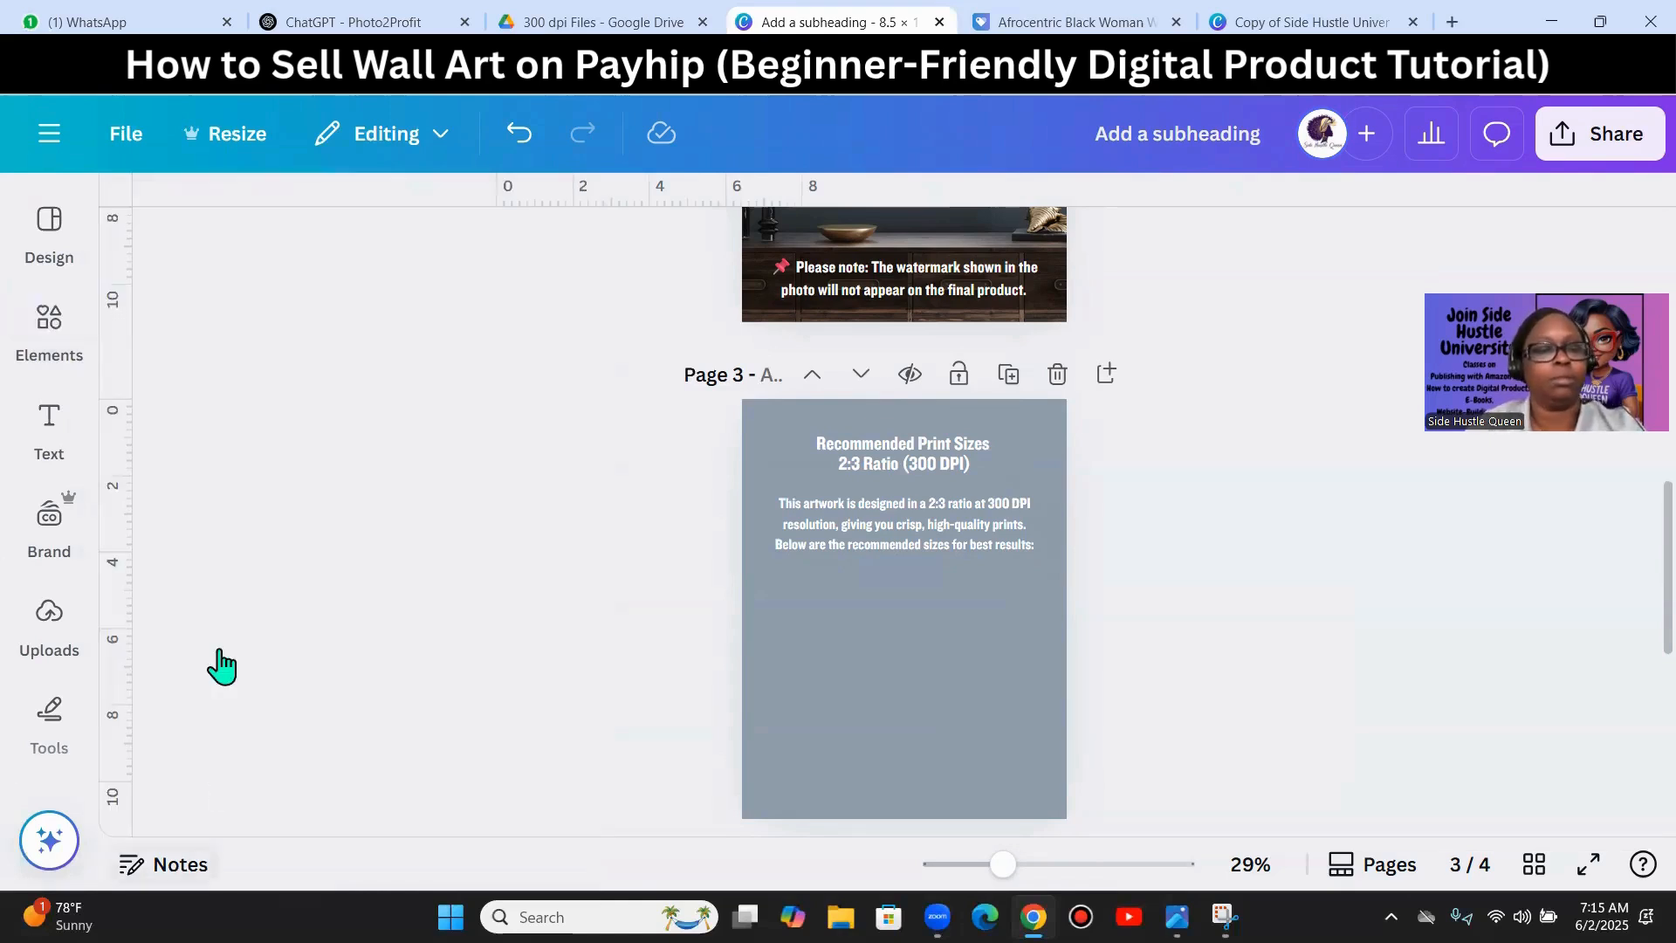
{"action": "left_click", "coordinate": [49, 332]}
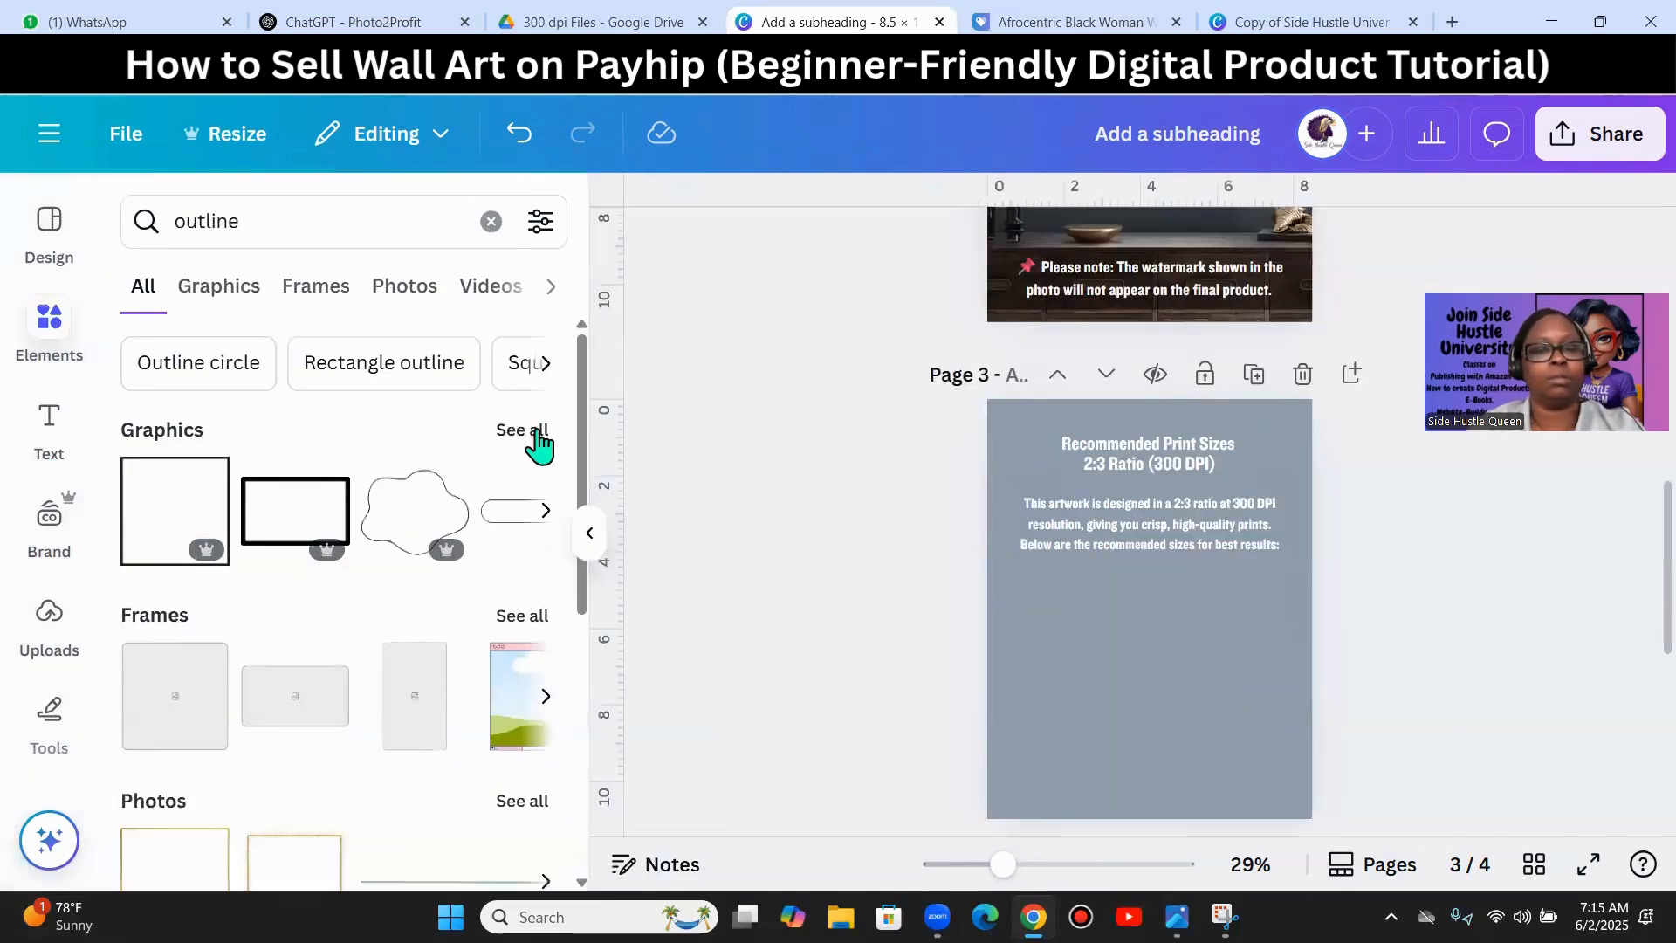
{"action": "scroll", "coordinate": [180, 573], "scroll_direction": "down", "scroll_amount": 2}
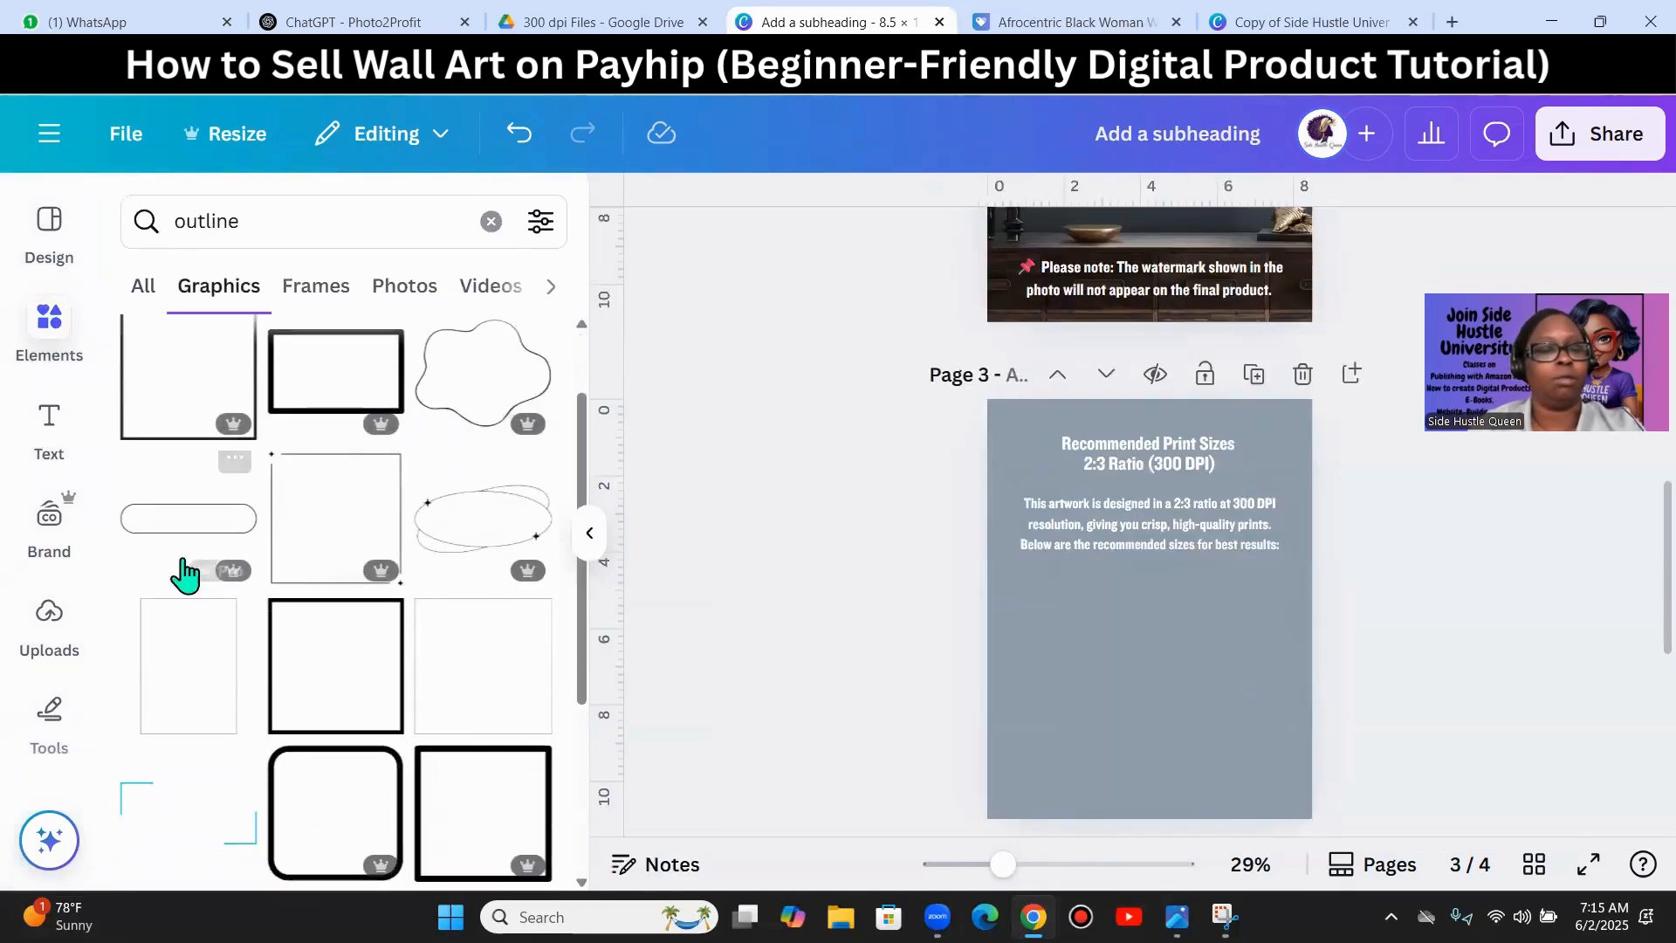
- Add the rounded pill outline graphic to page 3, enlarge it and centre it below the paragraph
{"action": "left_click", "coordinate": [201, 524]}
{"action": "left_click_drag", "start_coordinate": [1156, 621], "coordinate": [1224, 557]}
{"action": "left_click_drag", "start_coordinate": [1119, 596], "coordinate": [1156, 595]}
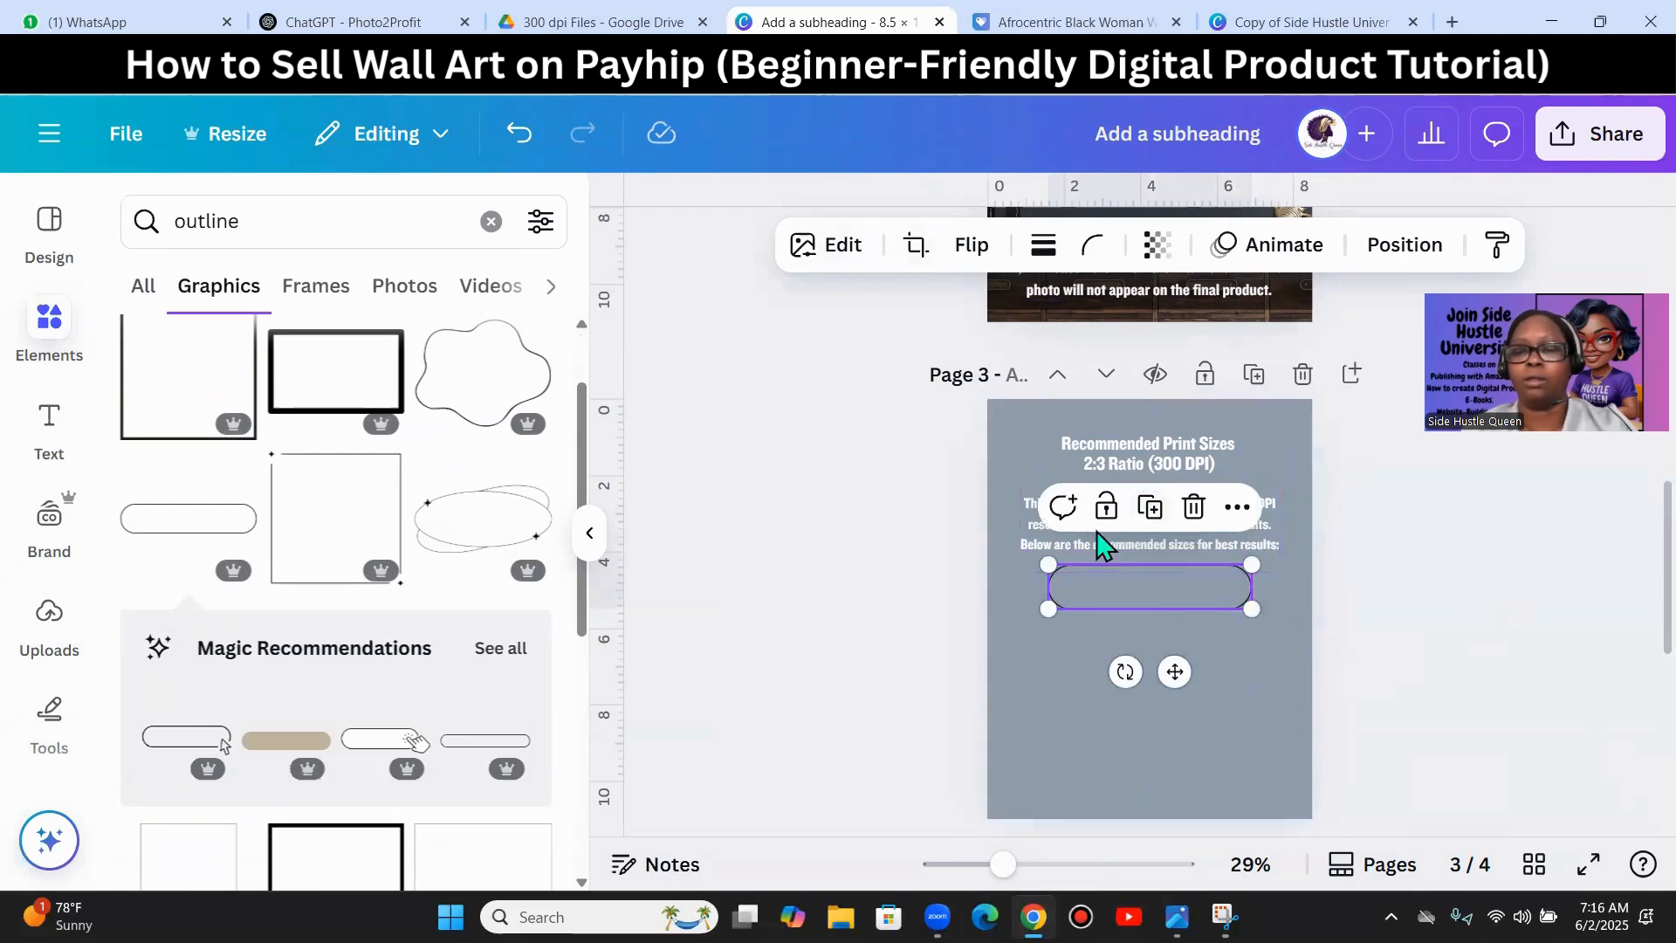
{"action": "left_click", "coordinate": [1159, 586]}
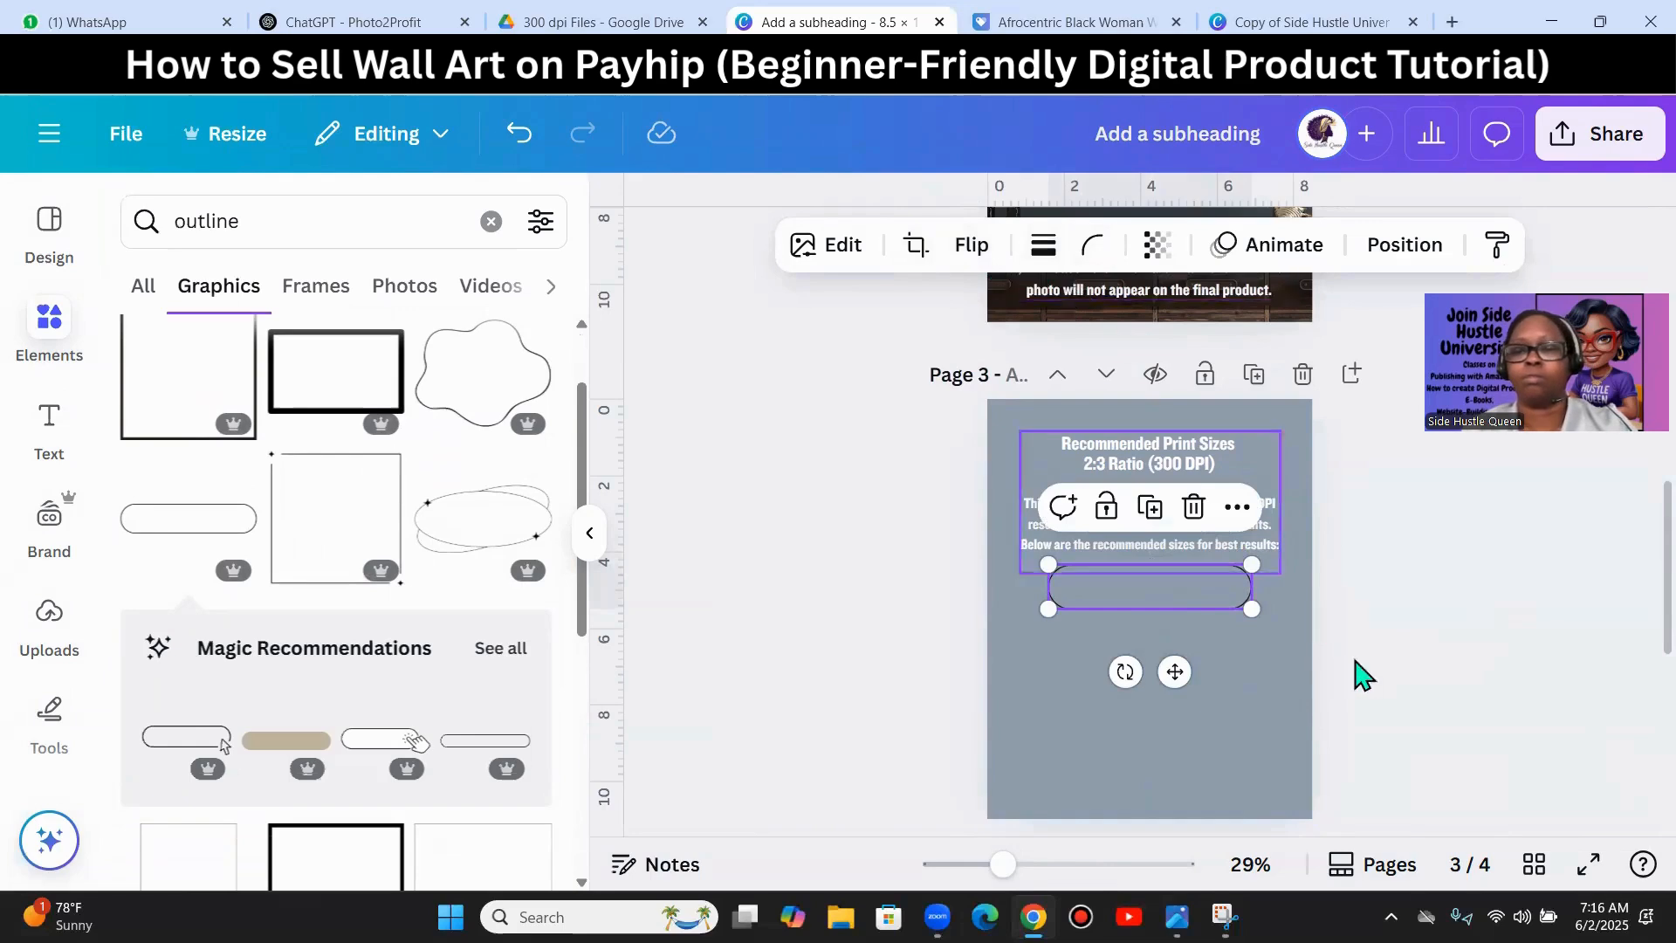
{"action": "left_click", "coordinate": [1476, 676]}
- Change the colour of the heading and paragraph text on page 3 to black
{"action": "scroll", "coordinate": [1432, 625], "scroll_direction": "down", "scroll_amount": 2}
{"action": "left_click", "coordinate": [1174, 409]}
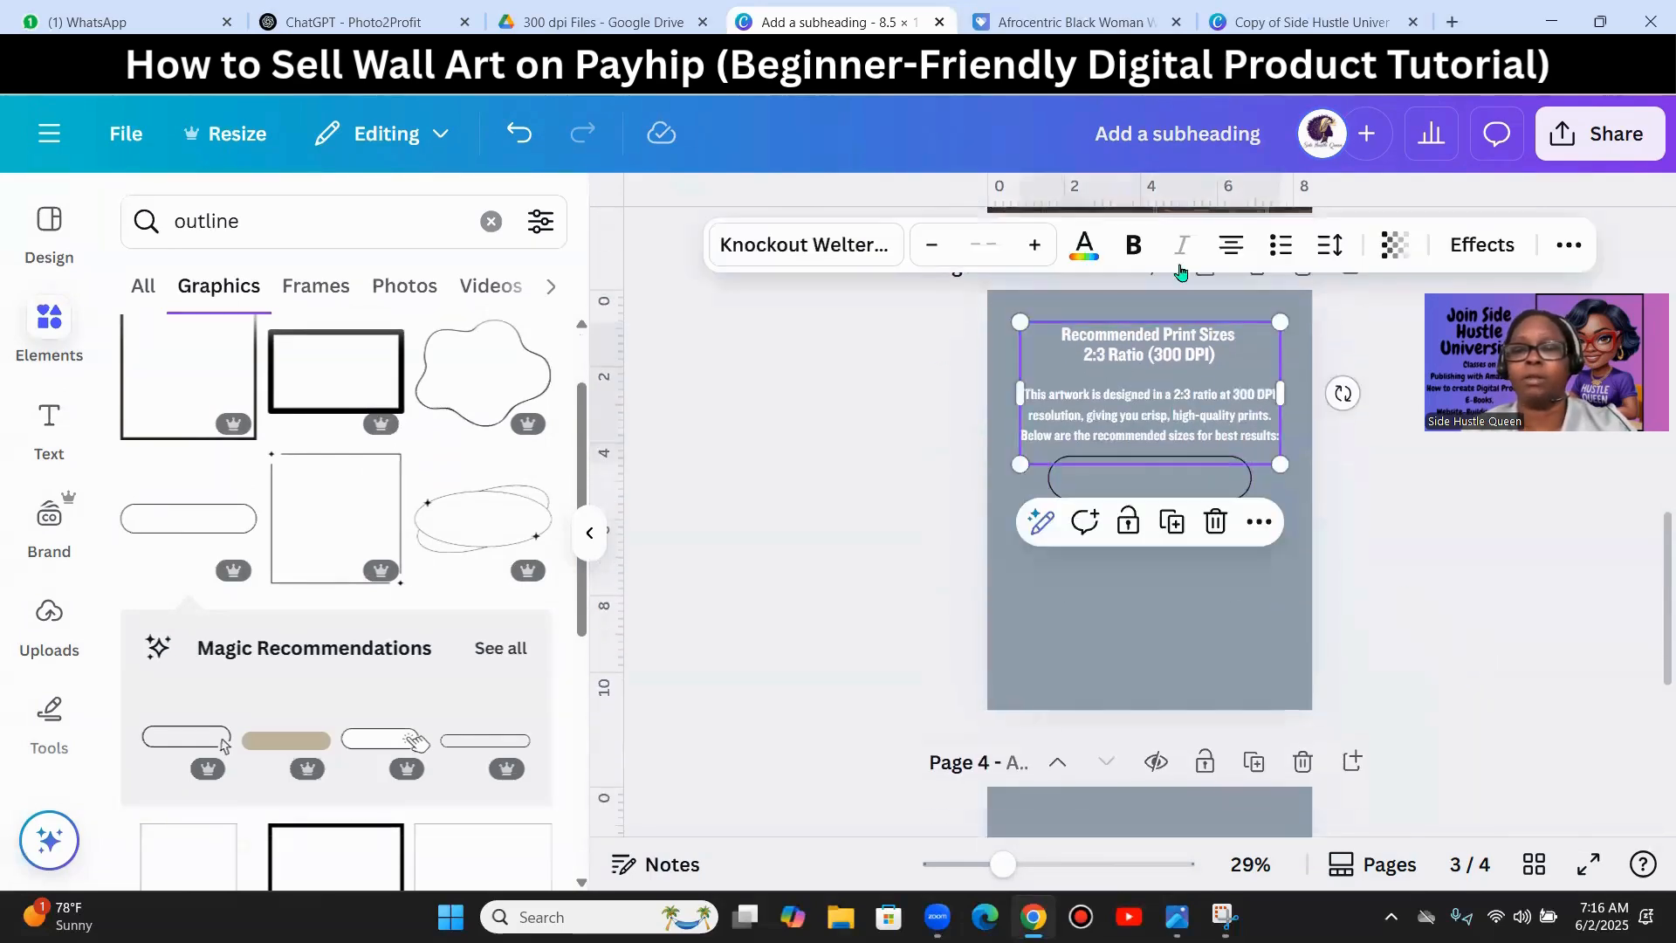
{"action": "left_click", "coordinate": [1098, 260]}
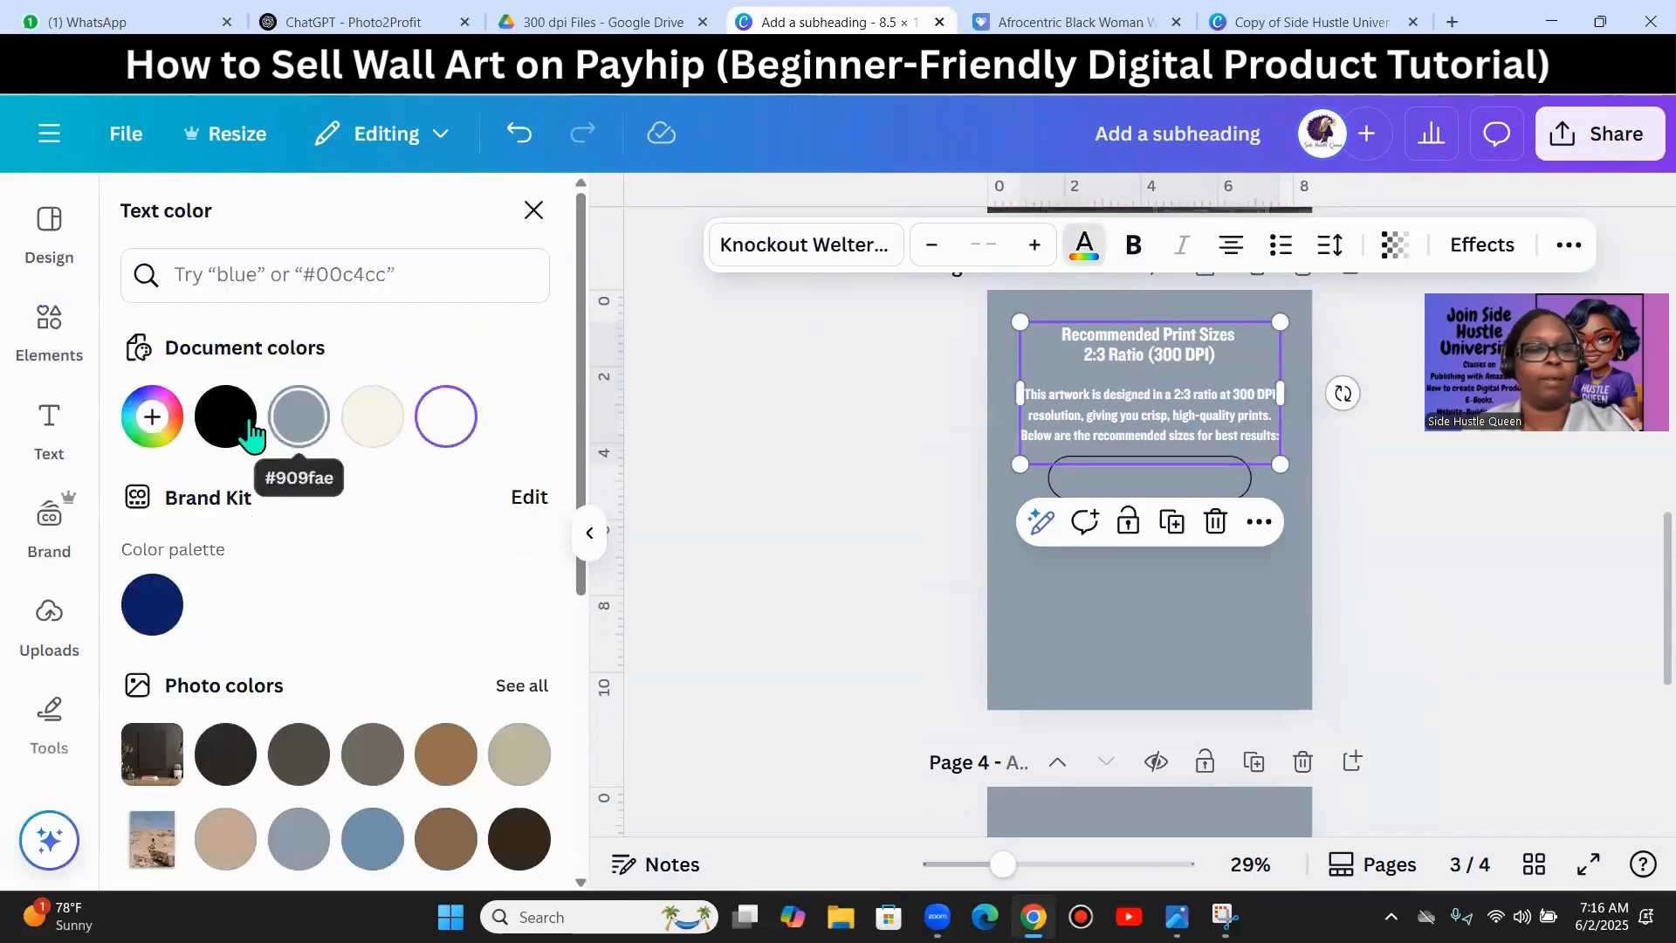
{"action": "left_click", "coordinate": [229, 419]}
{"action": "left_click", "coordinate": [1452, 685]}
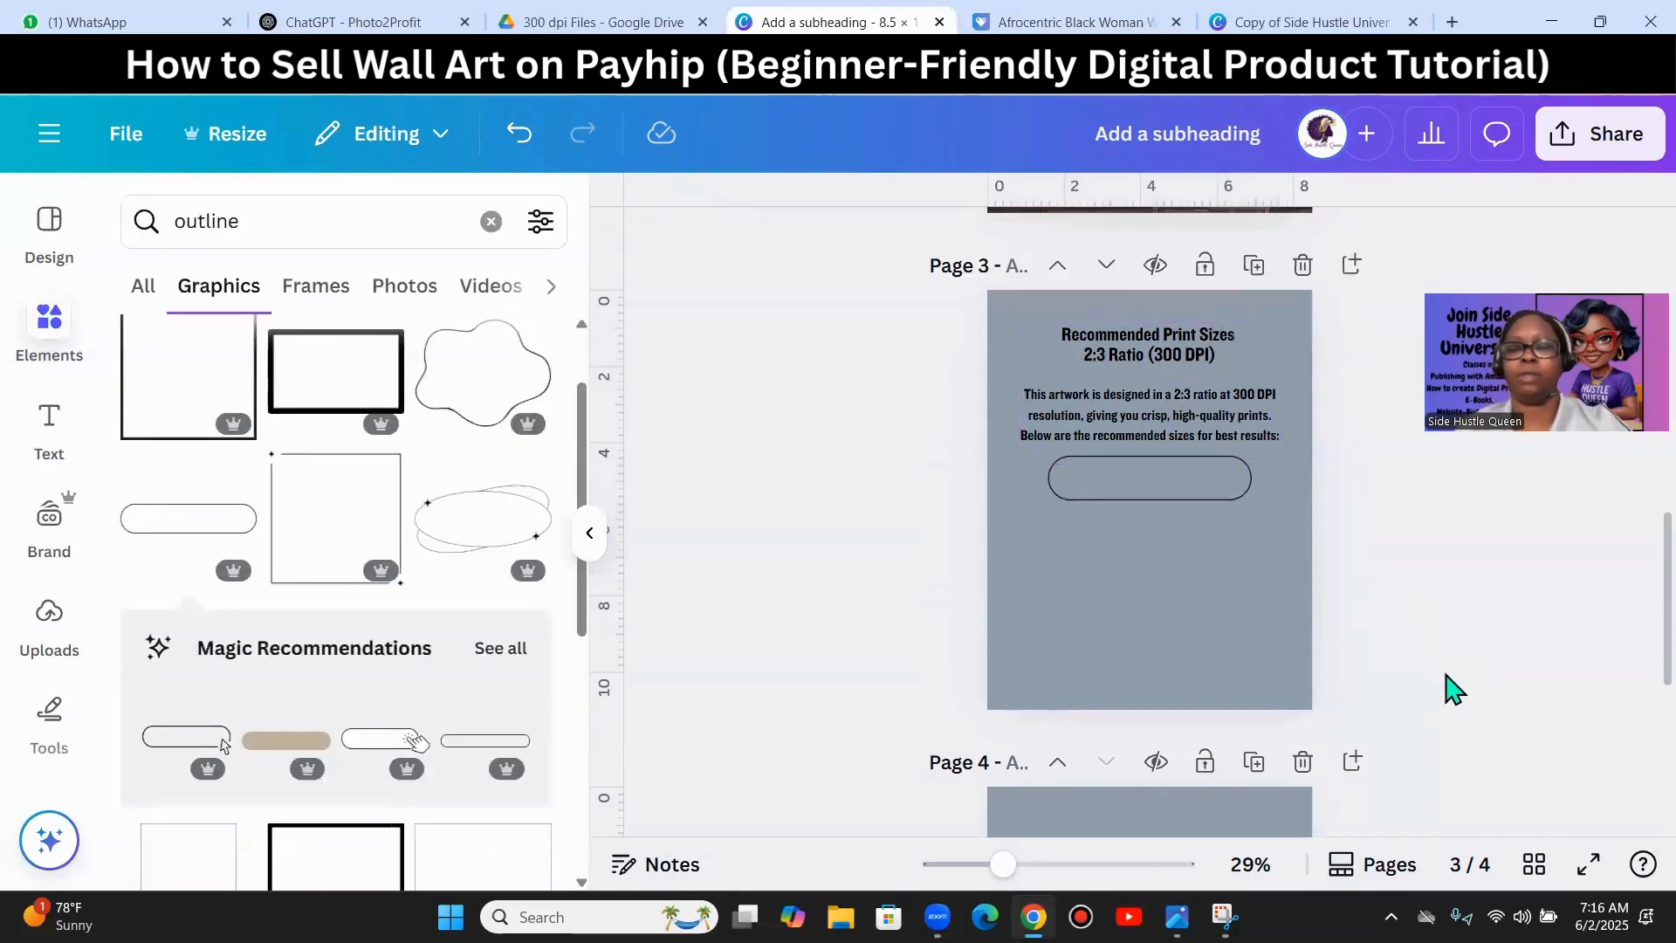
- Check the size list on page 4 and duplicate the pill outline into a stack of four on page 3
{"action": "scroll", "coordinate": [1467, 655], "scroll_direction": "down", "scroll_amount": 4}
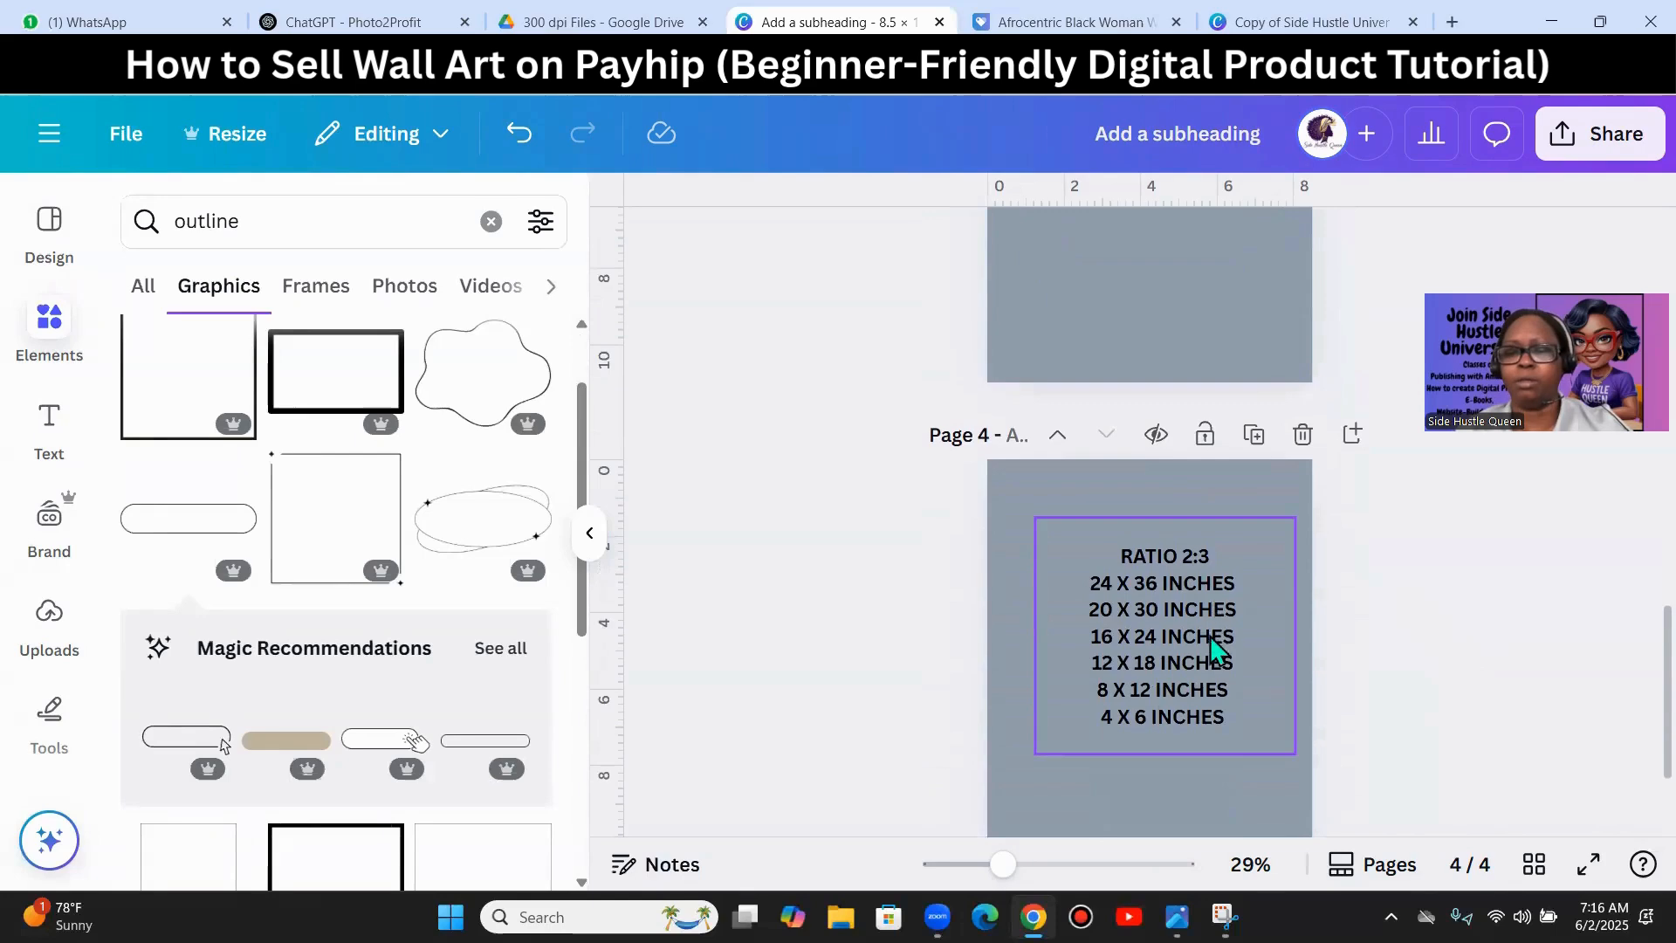
{"action": "scroll", "coordinate": [1399, 647], "scroll_direction": "up", "scroll_amount": 3}
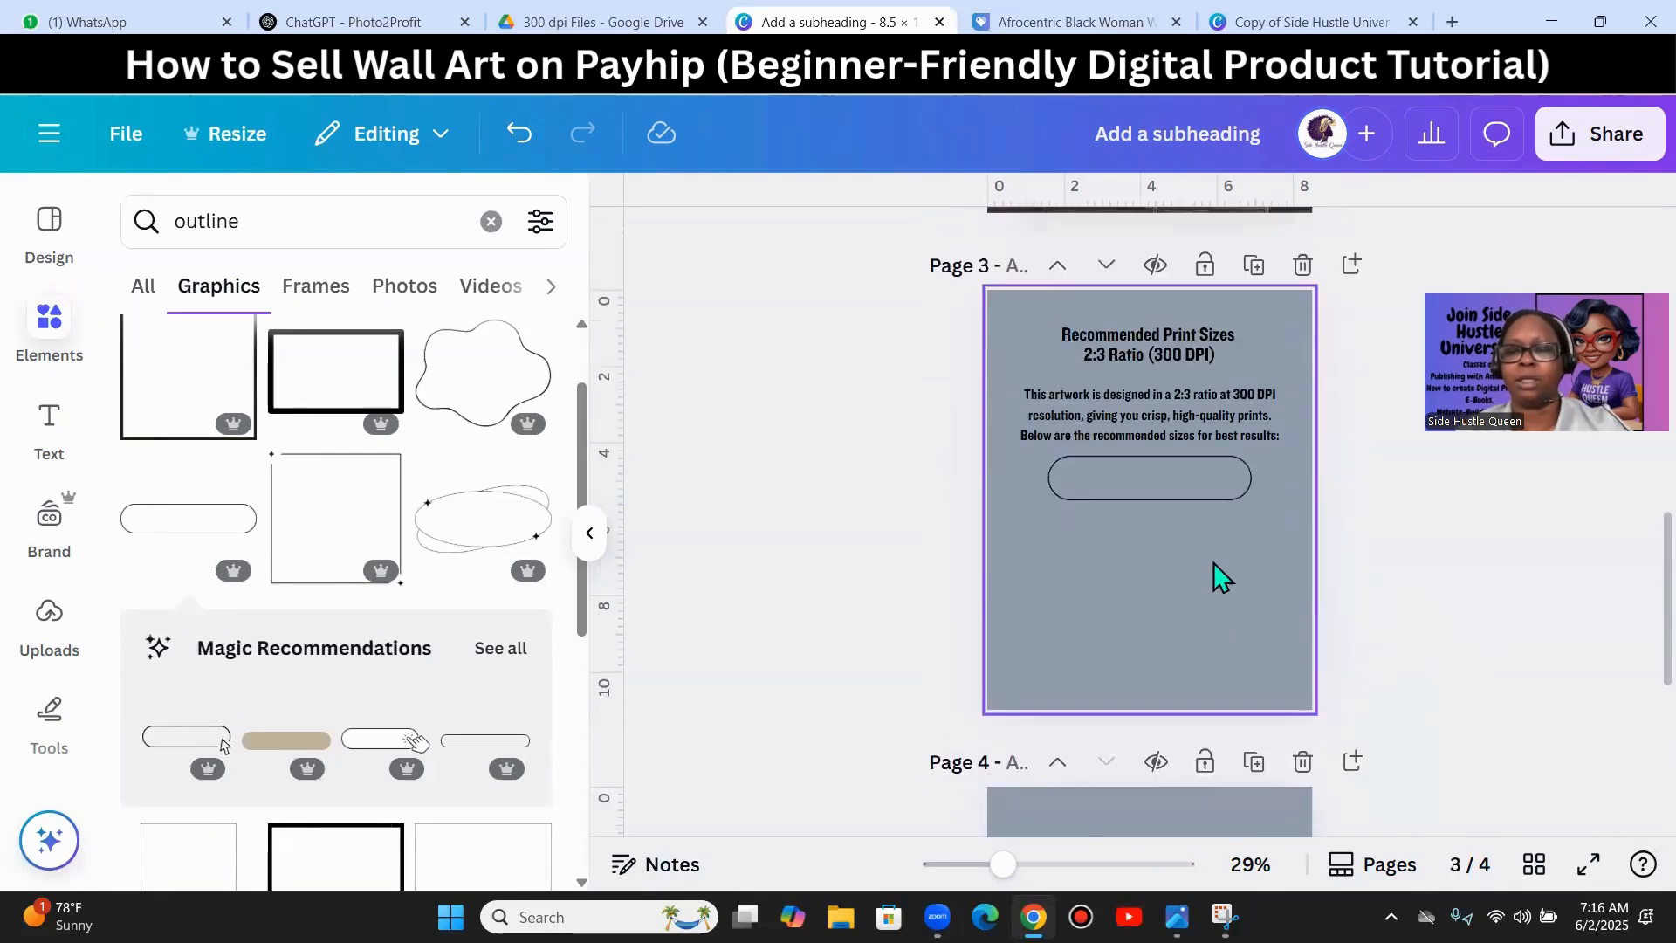
{"action": "left_click", "coordinate": [1170, 482]}
{"action": "left_click", "coordinate": [1158, 405]}
{"action": "left_click_drag", "start_coordinate": [1163, 493], "coordinate": [1151, 524]}
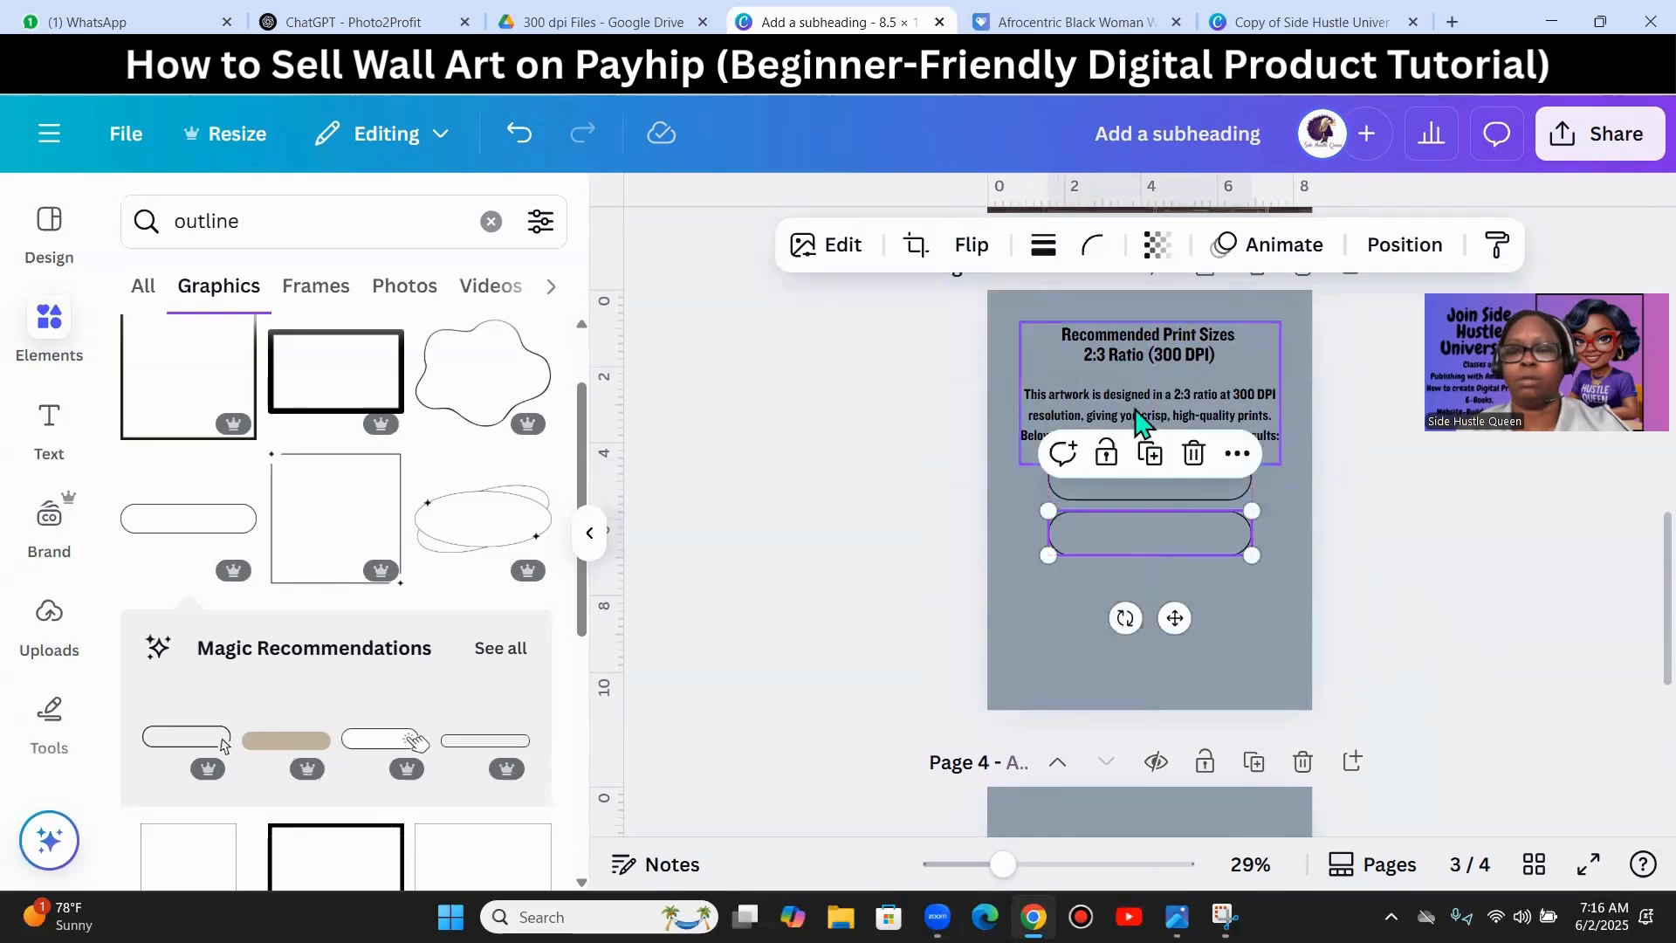
{"action": "left_click", "coordinate": [1149, 453]}
{"action": "left_click", "coordinate": [1152, 509]}
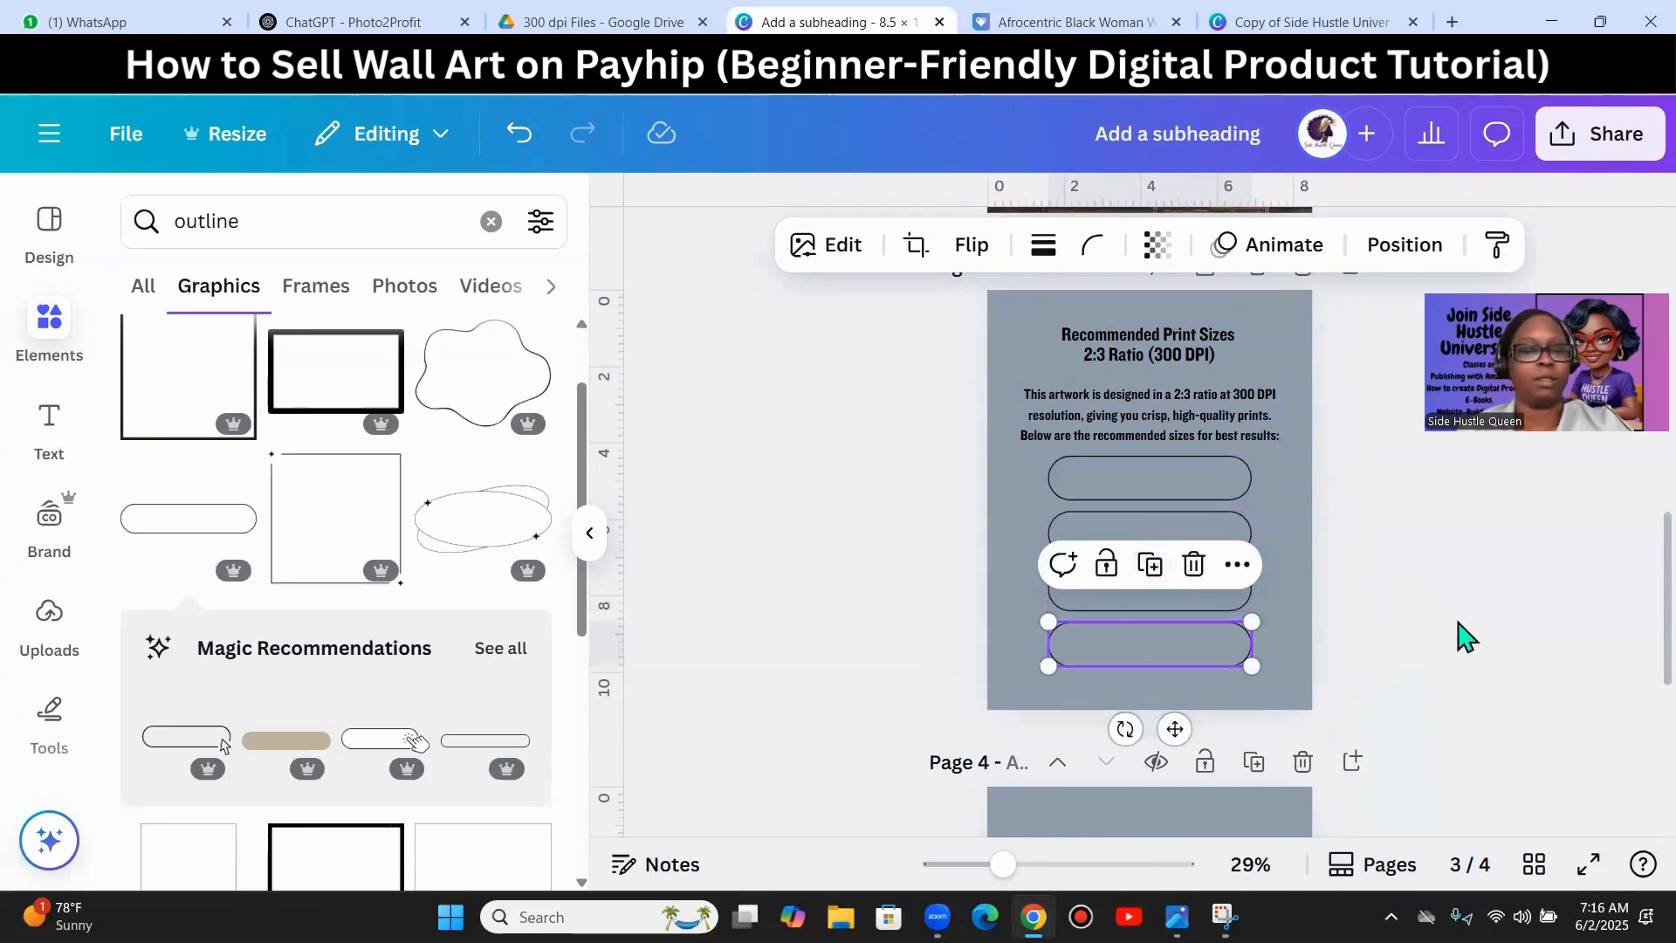
- Delete all four pill outlines from page 3
{"action": "key", "text": "Delete"}
{"action": "left_click", "coordinate": [1164, 602]}
{"action": "key", "text": "Delete"}
{"action": "left_click", "coordinate": [1162, 533]}
{"action": "key", "text": "Delete"}
{"action": "left_click", "coordinate": [1160, 479]}
{"action": "key", "text": "Delete"}
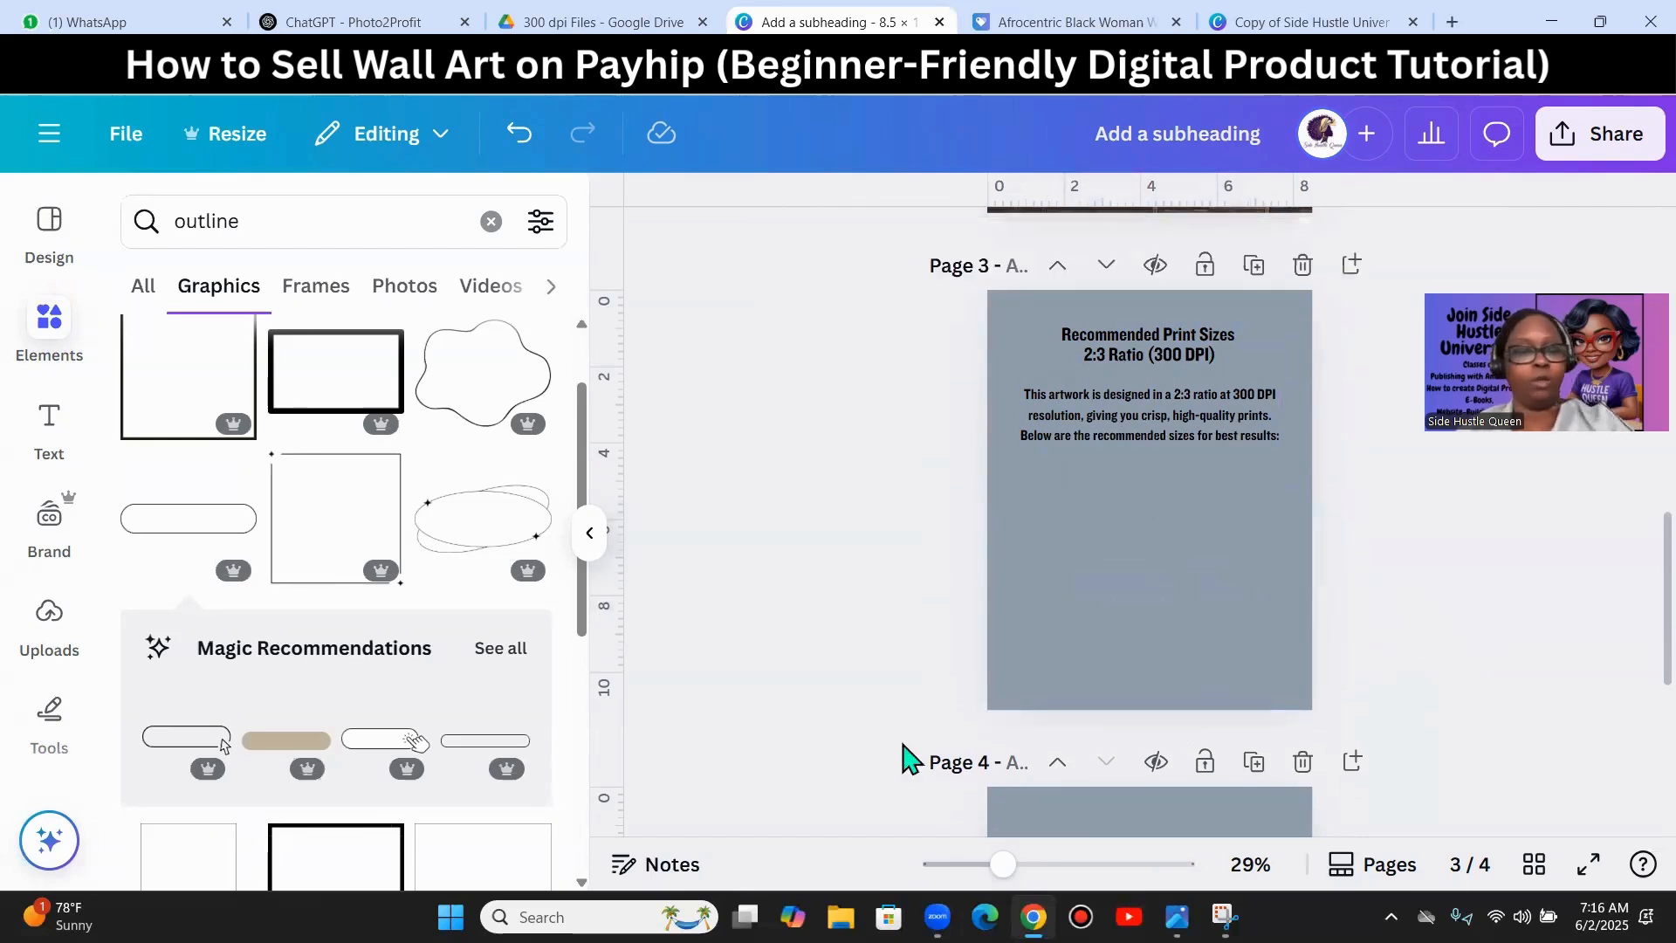
- Add the slim pill outline from the magic recommendations below the page 3 paragraph, sized about 6.8 wide by 1 high to match the text width
{"action": "left_click", "coordinate": [504, 650]}
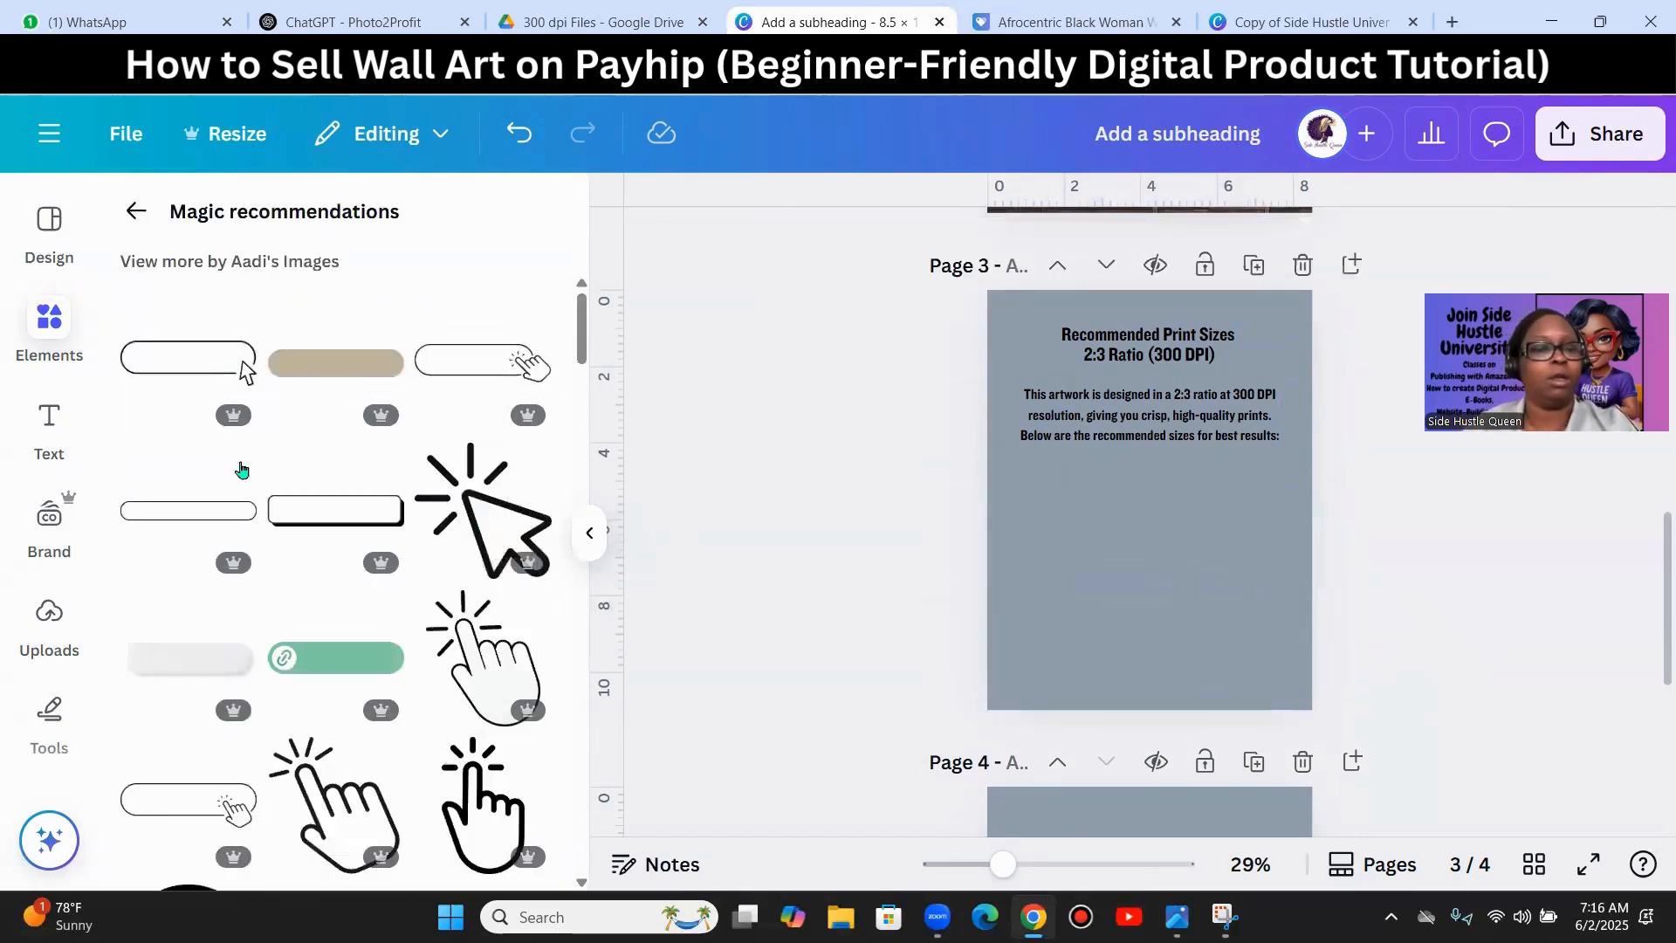
{"action": "left_click", "coordinate": [194, 533]}
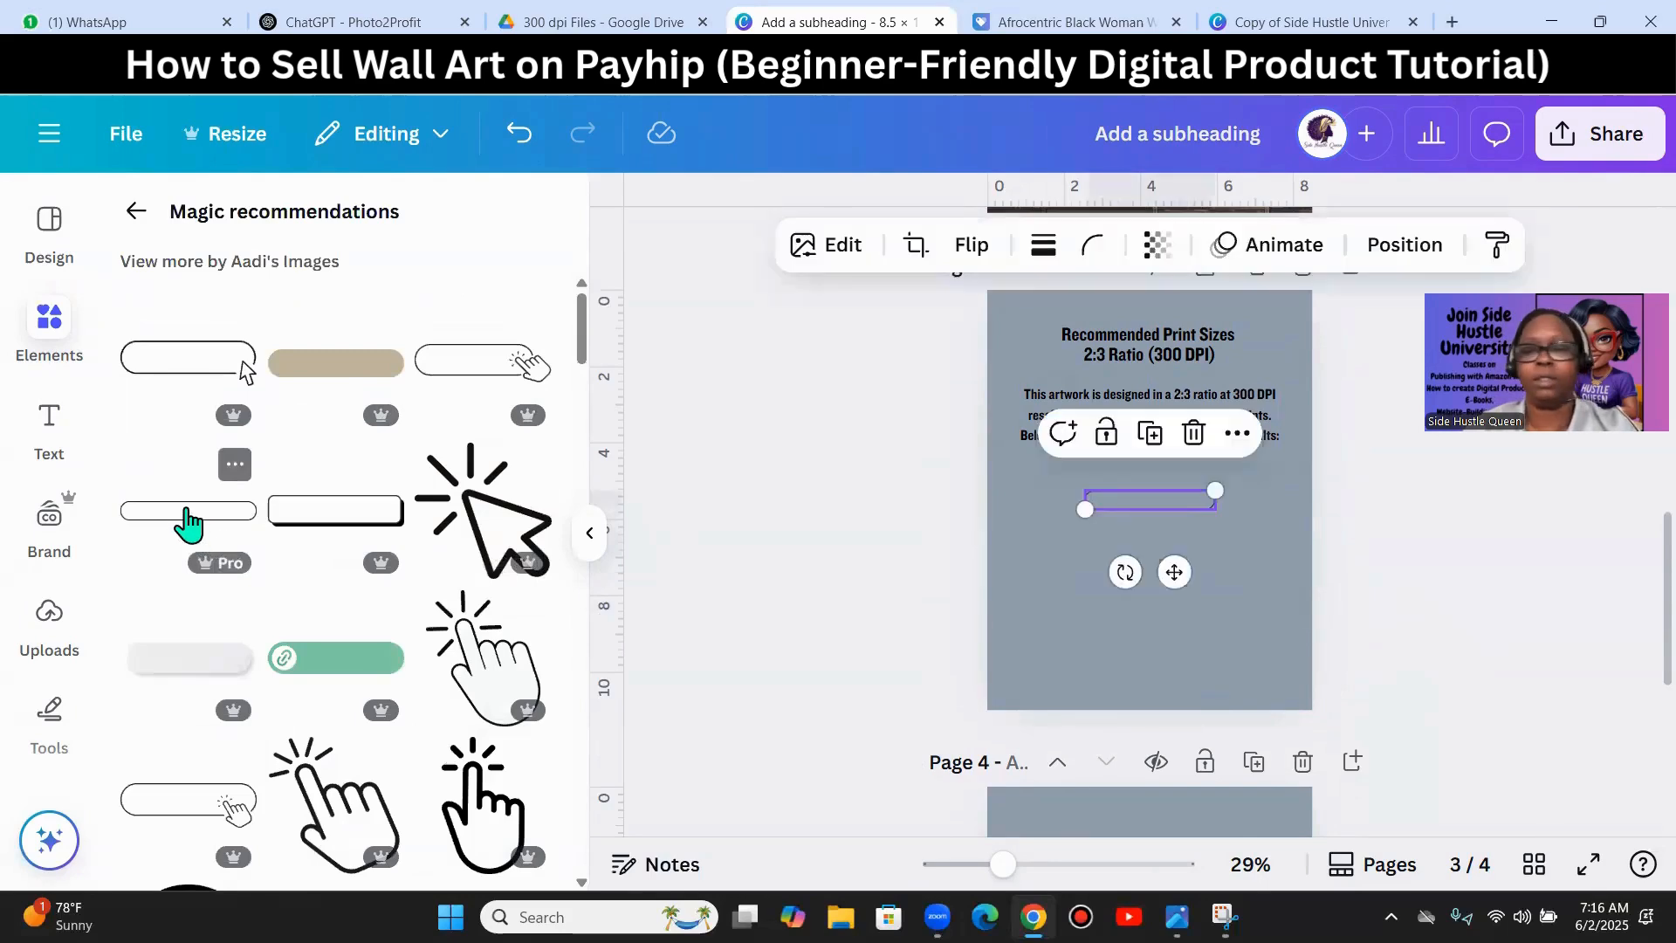
{"action": "left_click_drag", "start_coordinate": [1232, 483], "coordinate": [1281, 480]}
{"action": "left_click", "coordinate": [1423, 561]}
{"action": "left_click_drag", "start_coordinate": [1141, 506], "coordinate": [1089, 468]}
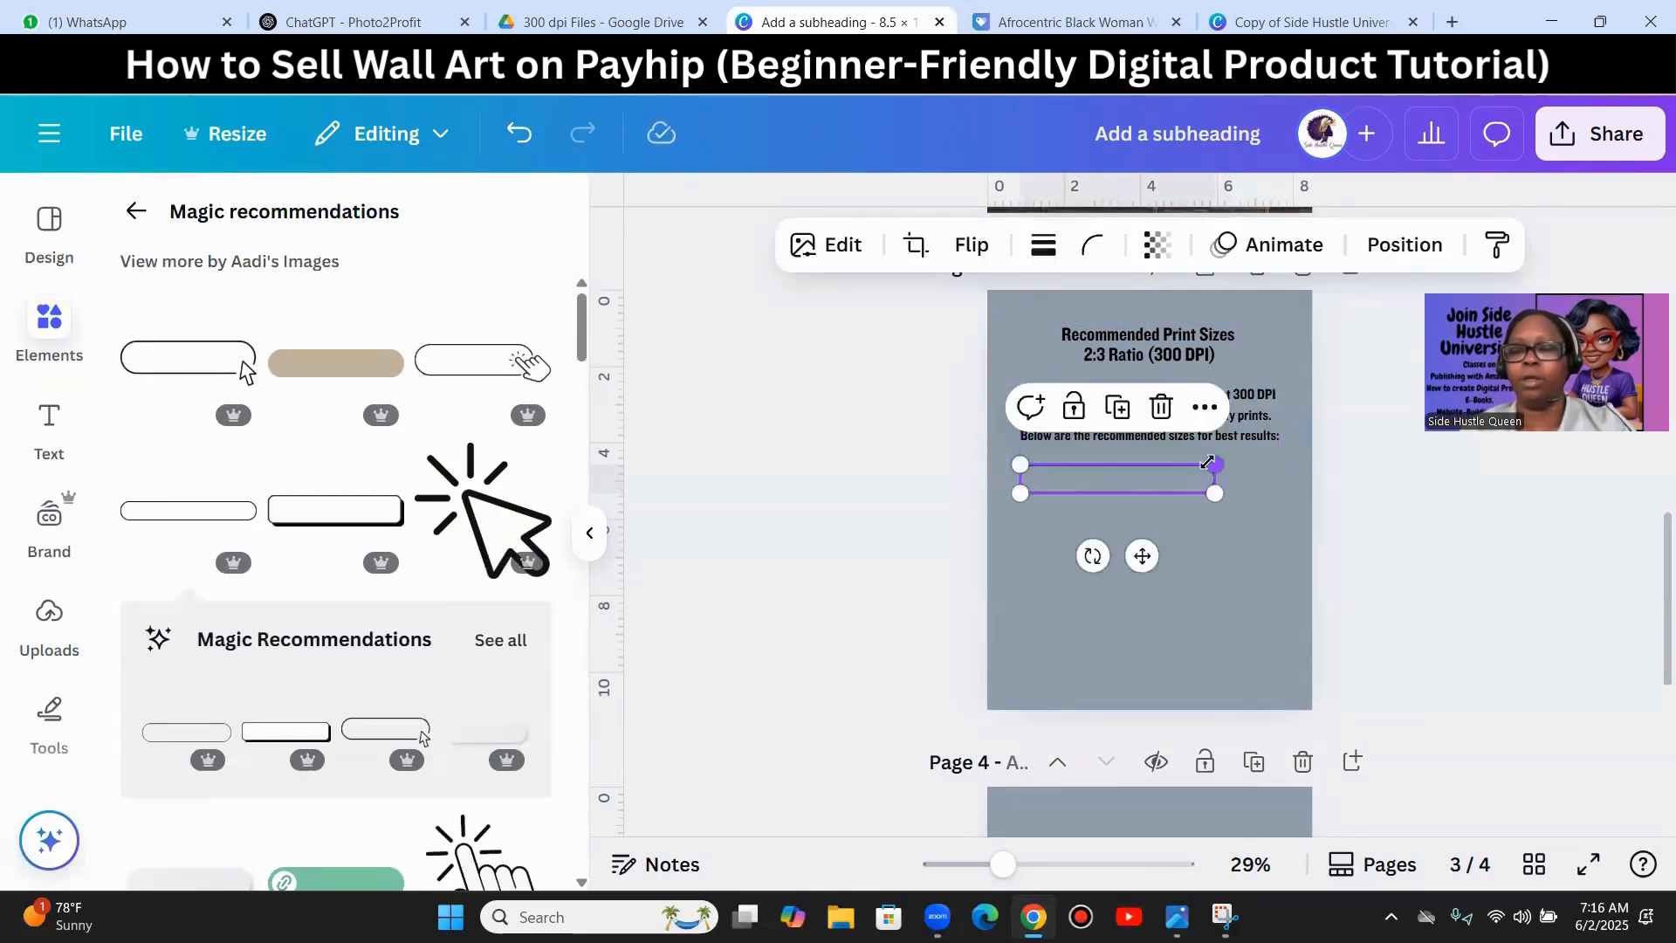
{"action": "left_click_drag", "start_coordinate": [1215, 464], "coordinate": [1280, 457]}
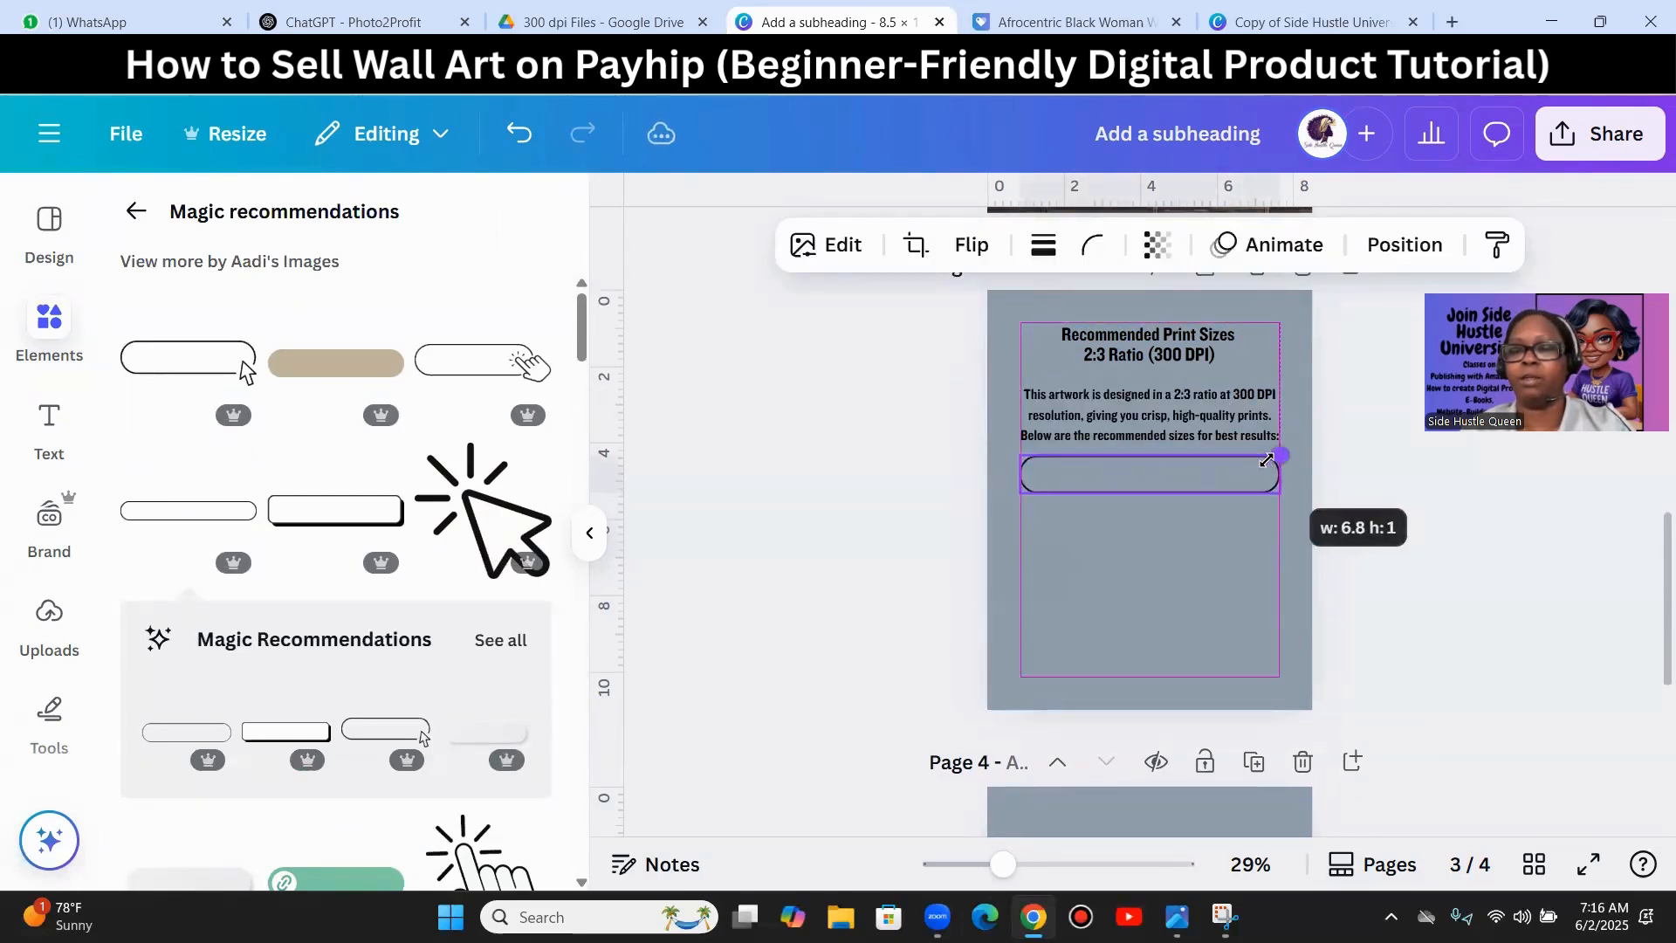
{"action": "left_click", "coordinate": [1338, 513]}
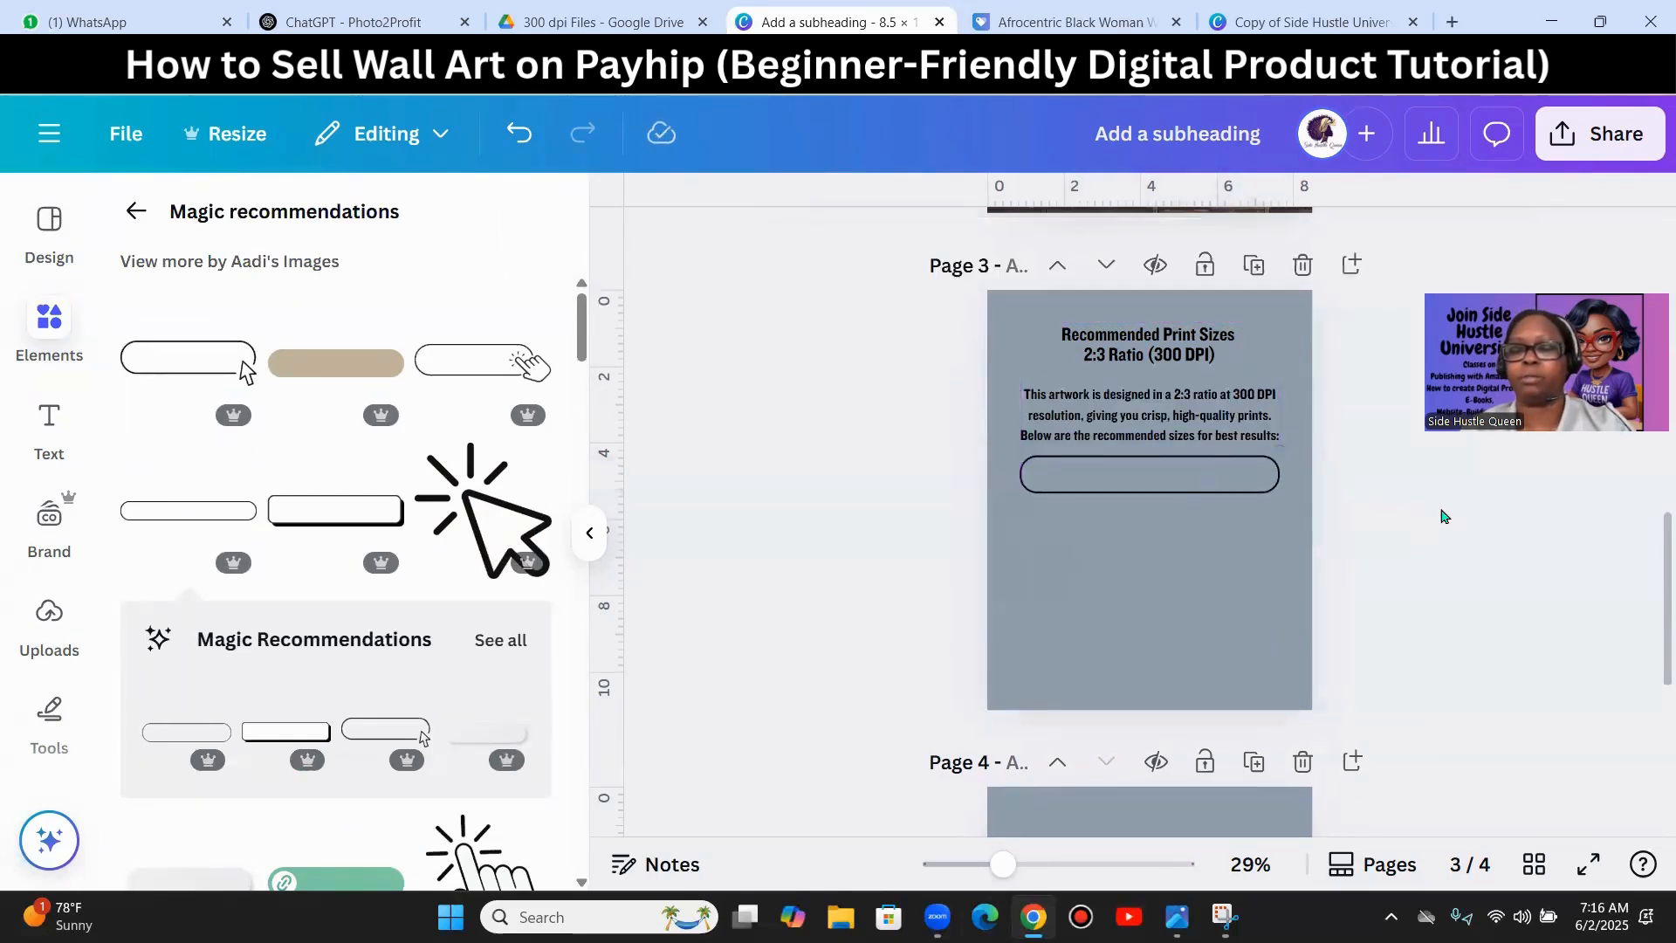
- Duplicate the slim pill outline into an evenly spaced vertical stack of six on page 3
{"action": "left_click", "coordinate": [1192, 487]}
{"action": "left_click_drag", "start_coordinate": [1192, 487], "coordinate": [1139, 524]}
{"action": "left_click", "coordinate": [1366, 582]}
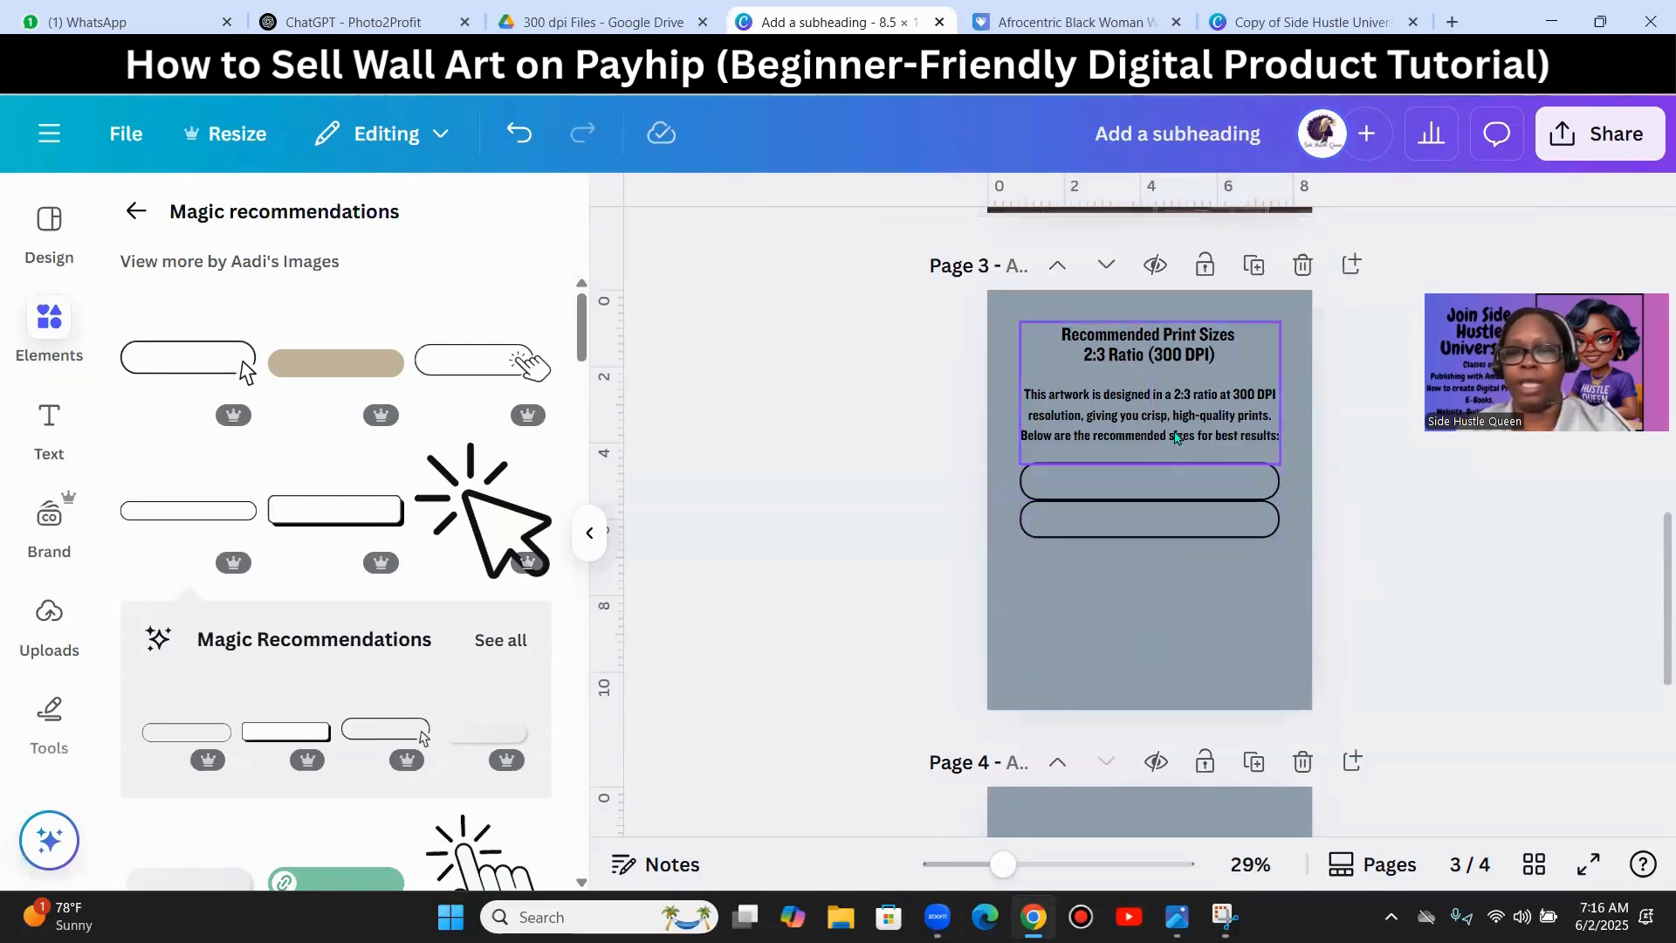
{"action": "left_click", "coordinate": [1193, 524]}
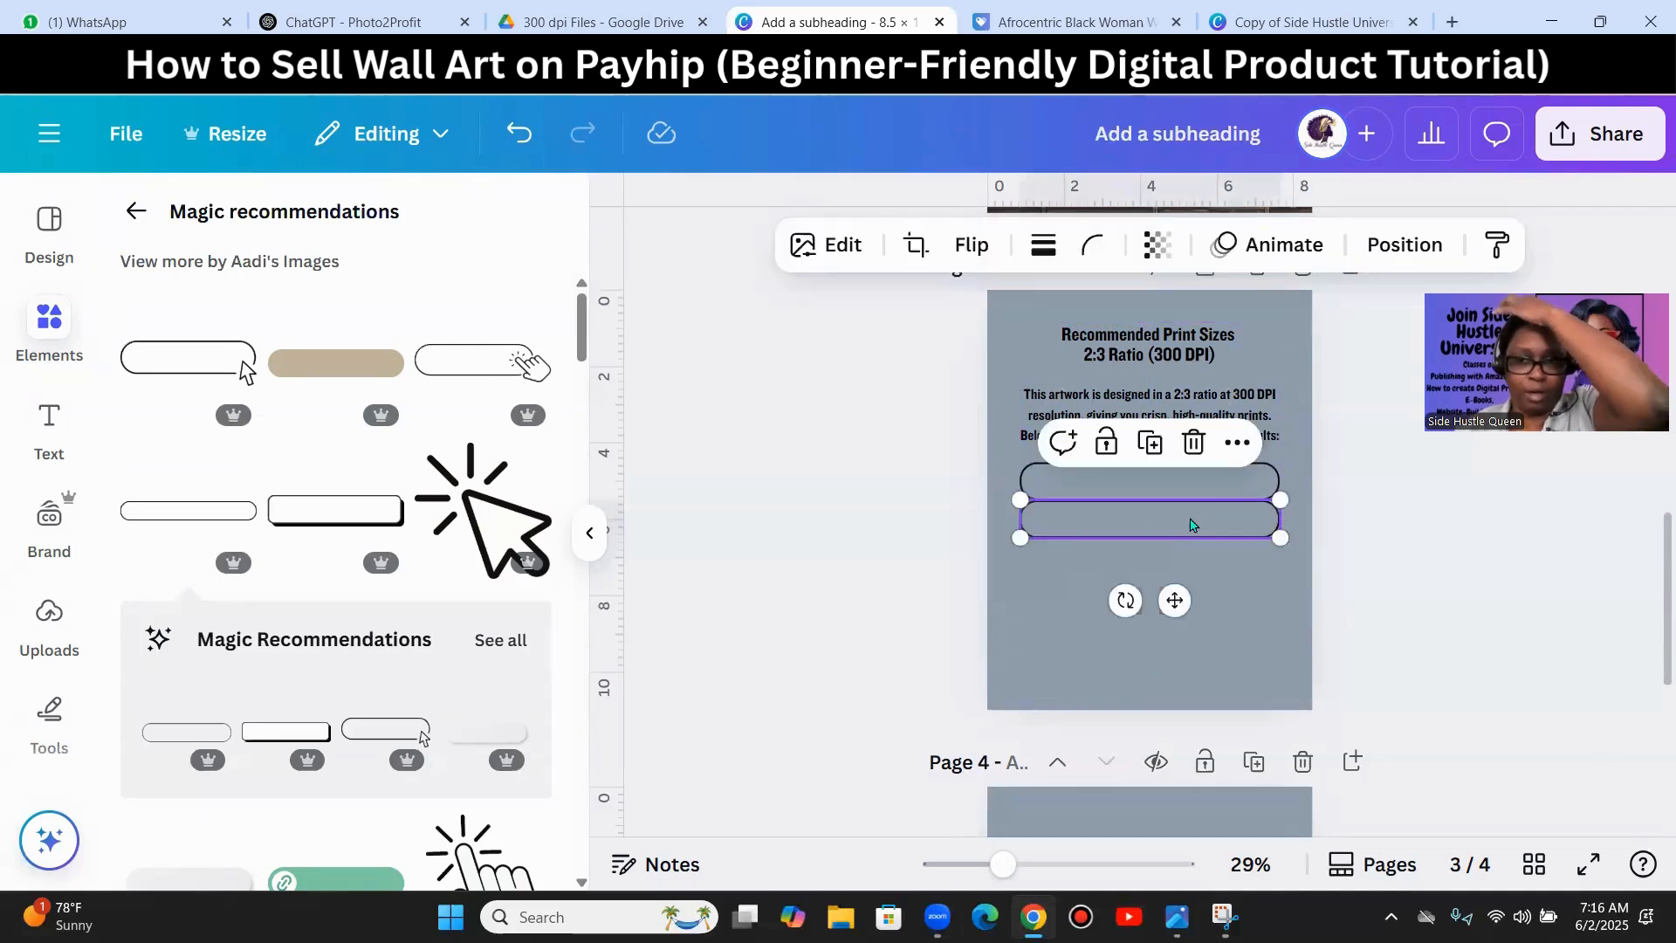
{"action": "left_click_drag", "start_coordinate": [1180, 539], "coordinate": [1145, 543]}
{"action": "left_click", "coordinate": [1151, 448]}
{"action": "left_click", "coordinate": [1146, 494]}
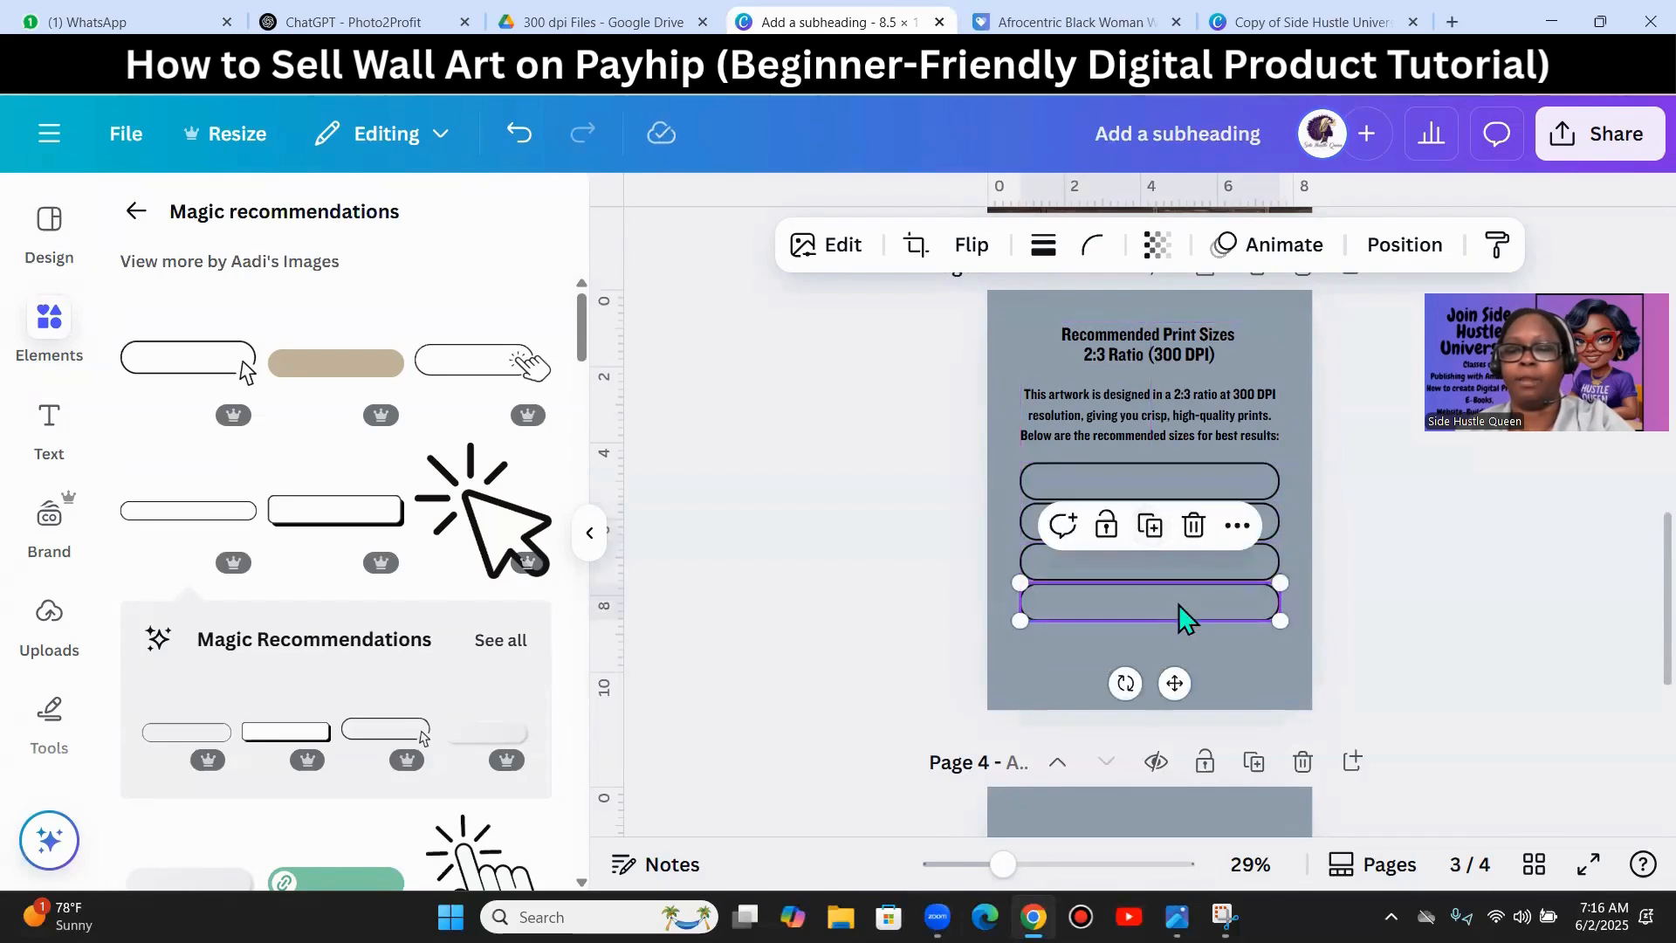
{"action": "left_click", "coordinate": [1150, 526]}
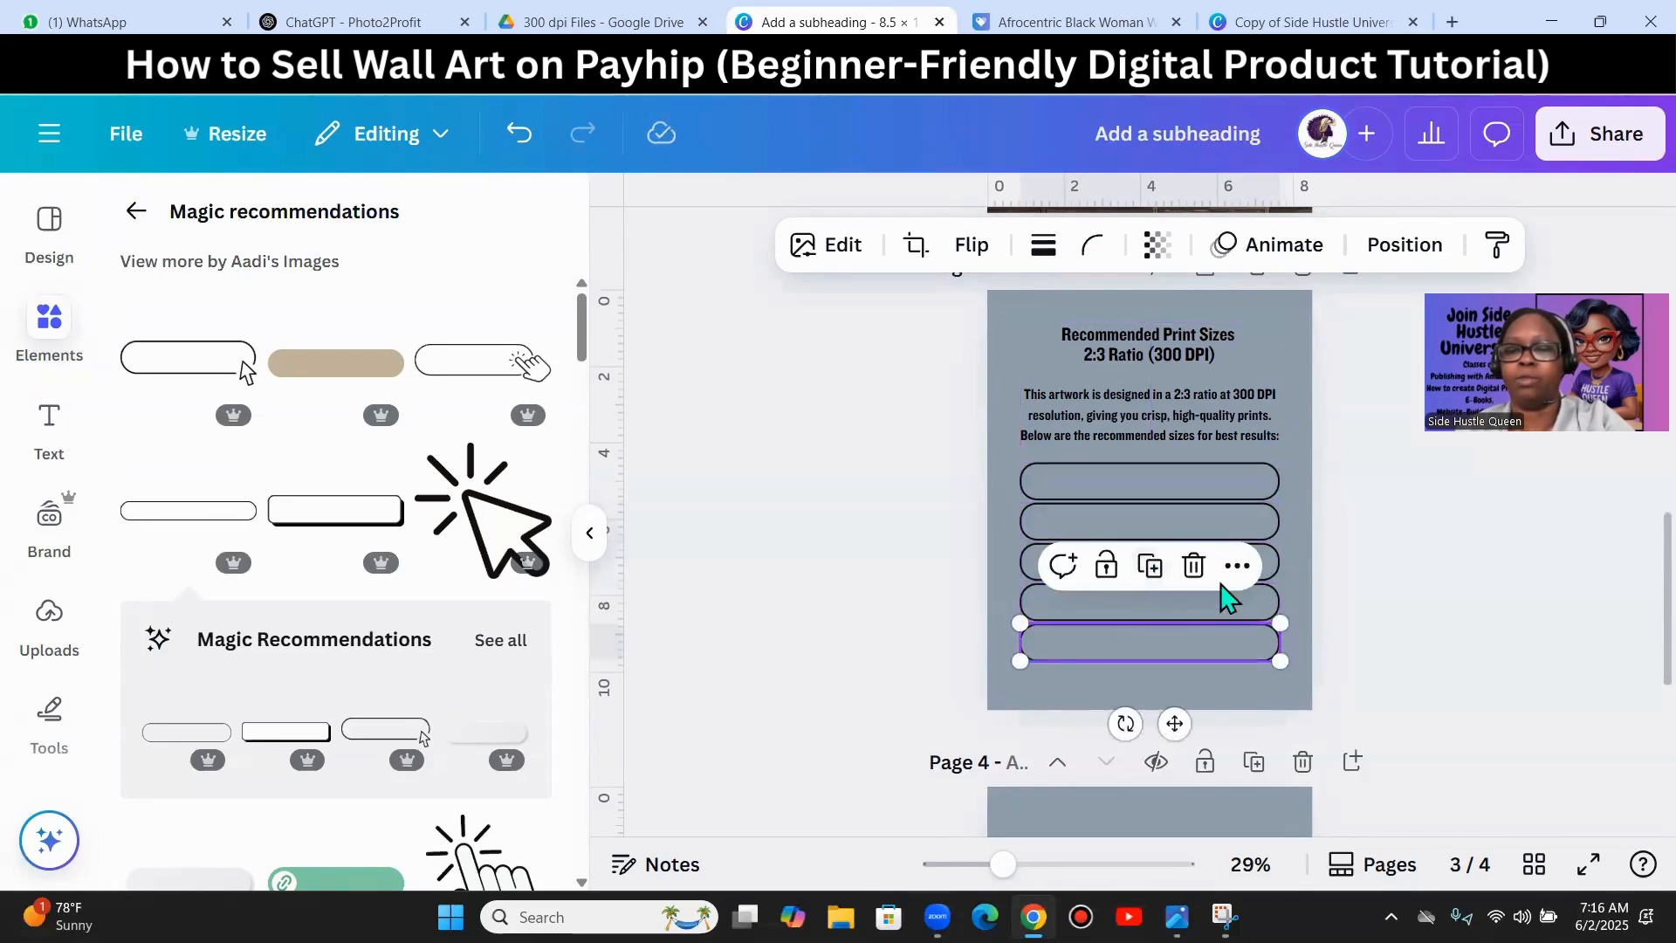
{"action": "left_click", "coordinate": [1150, 565]}
{"action": "left_click", "coordinate": [1436, 670]}
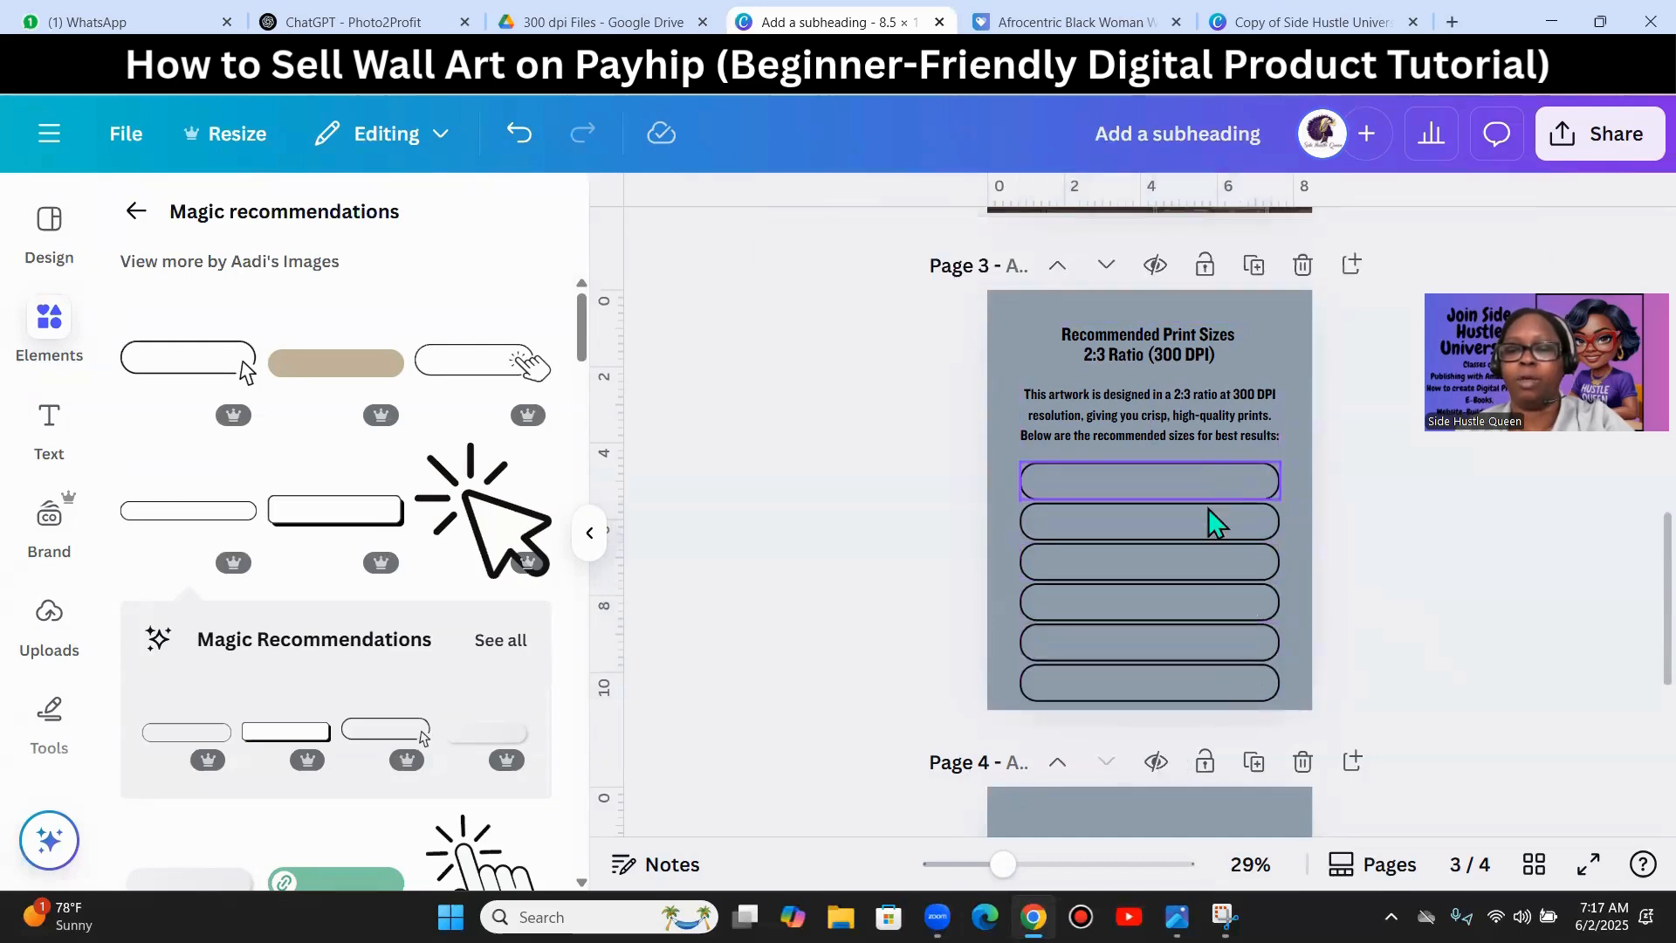
- Scale down all six pill outlines together and centre the stack below the page 3 paragraph
{"action": "left_click_drag", "start_coordinate": [1442, 720], "coordinate": [985, 477]}
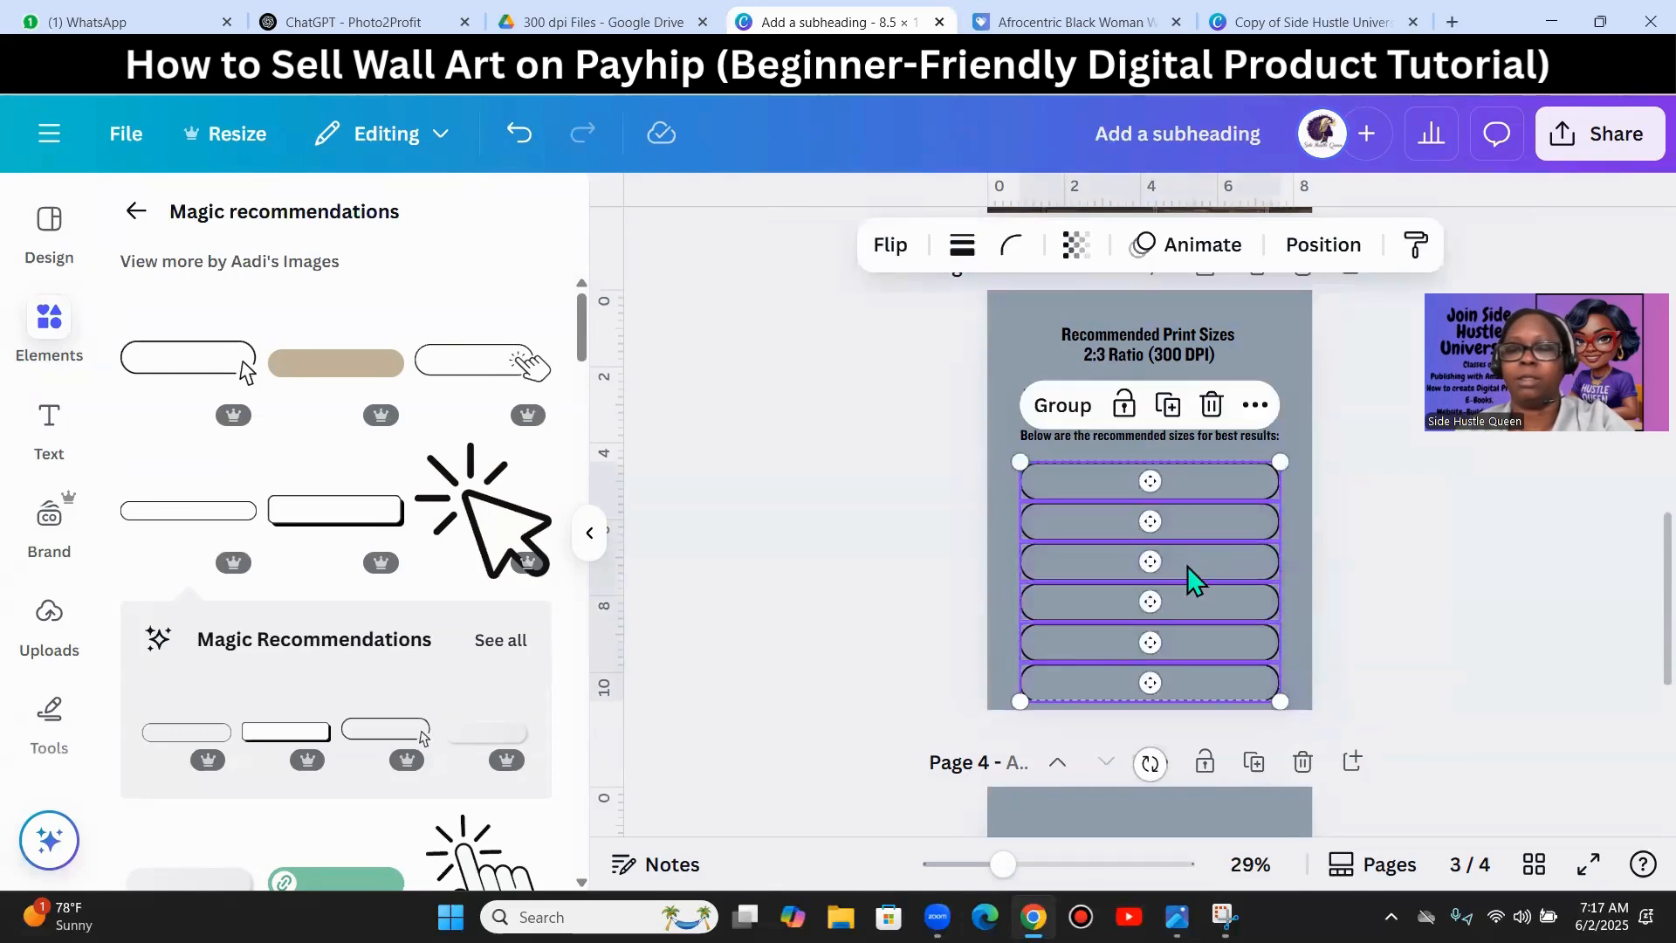
{"action": "left_click_drag", "start_coordinate": [1281, 462], "coordinate": [1258, 482]}
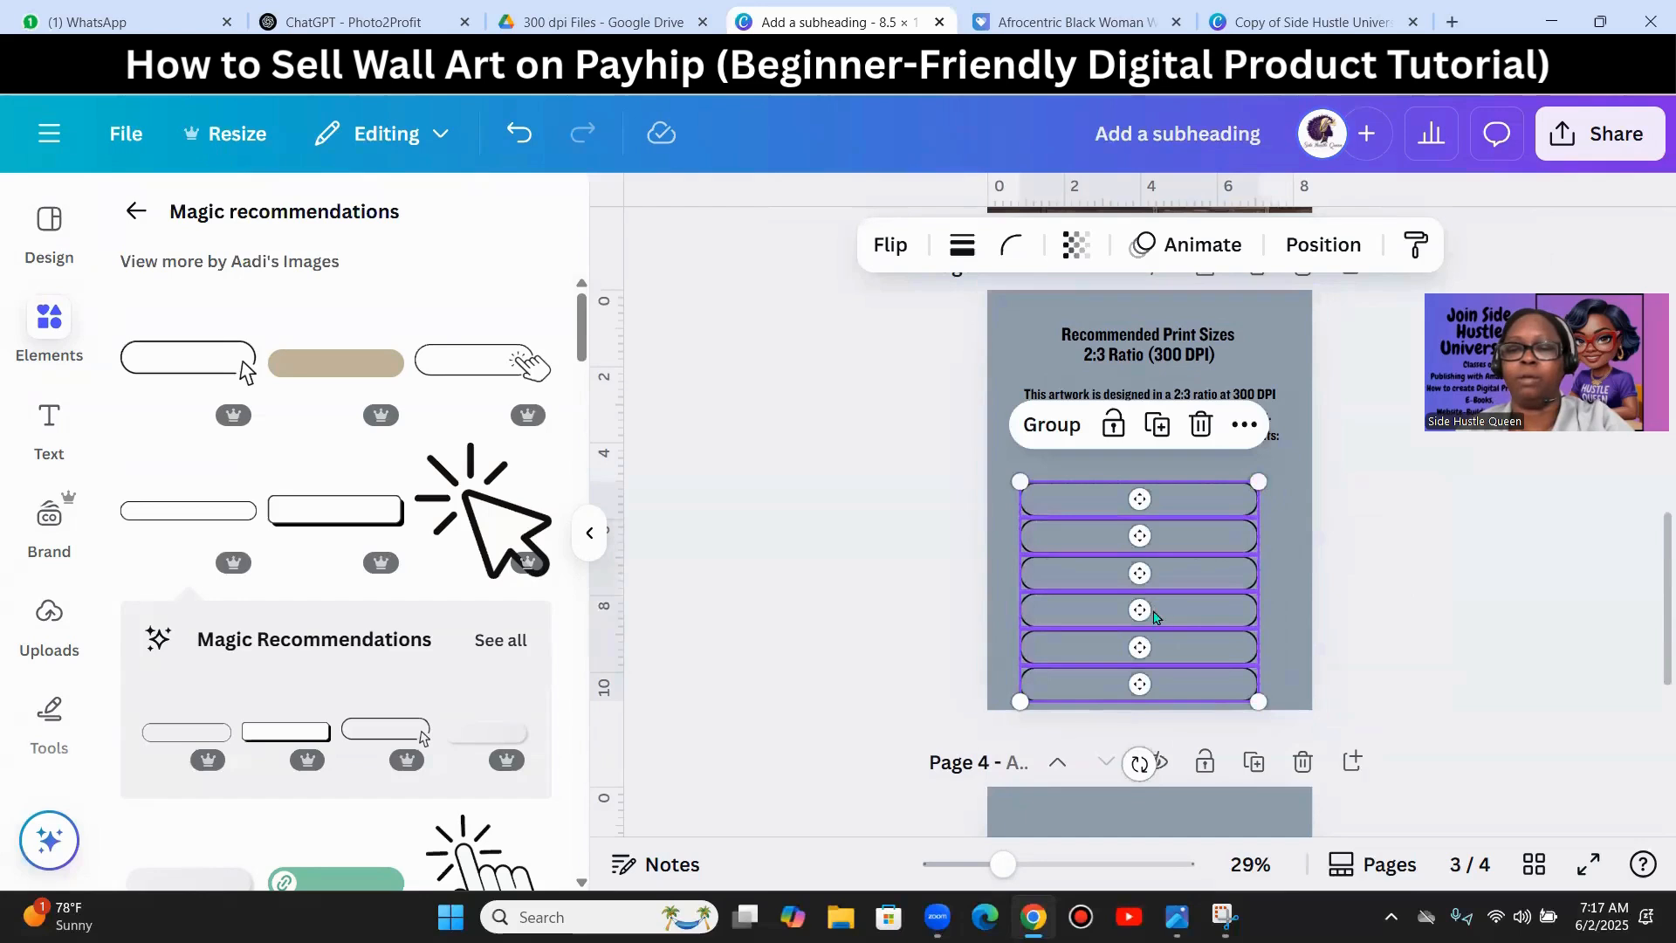
{"action": "left_click", "coordinate": [1476, 640]}
{"action": "left_click_drag", "start_coordinate": [1463, 710], "coordinate": [985, 489]}
{"action": "left_click_drag", "start_coordinate": [1115, 554], "coordinate": [1123, 529]}
{"action": "left_click", "coordinate": [1472, 654]}
- Copy the "24 X 36 INCHES" line from the size list on page 4
{"action": "scroll", "coordinate": [1426, 659], "scroll_direction": "down", "scroll_amount": 3}
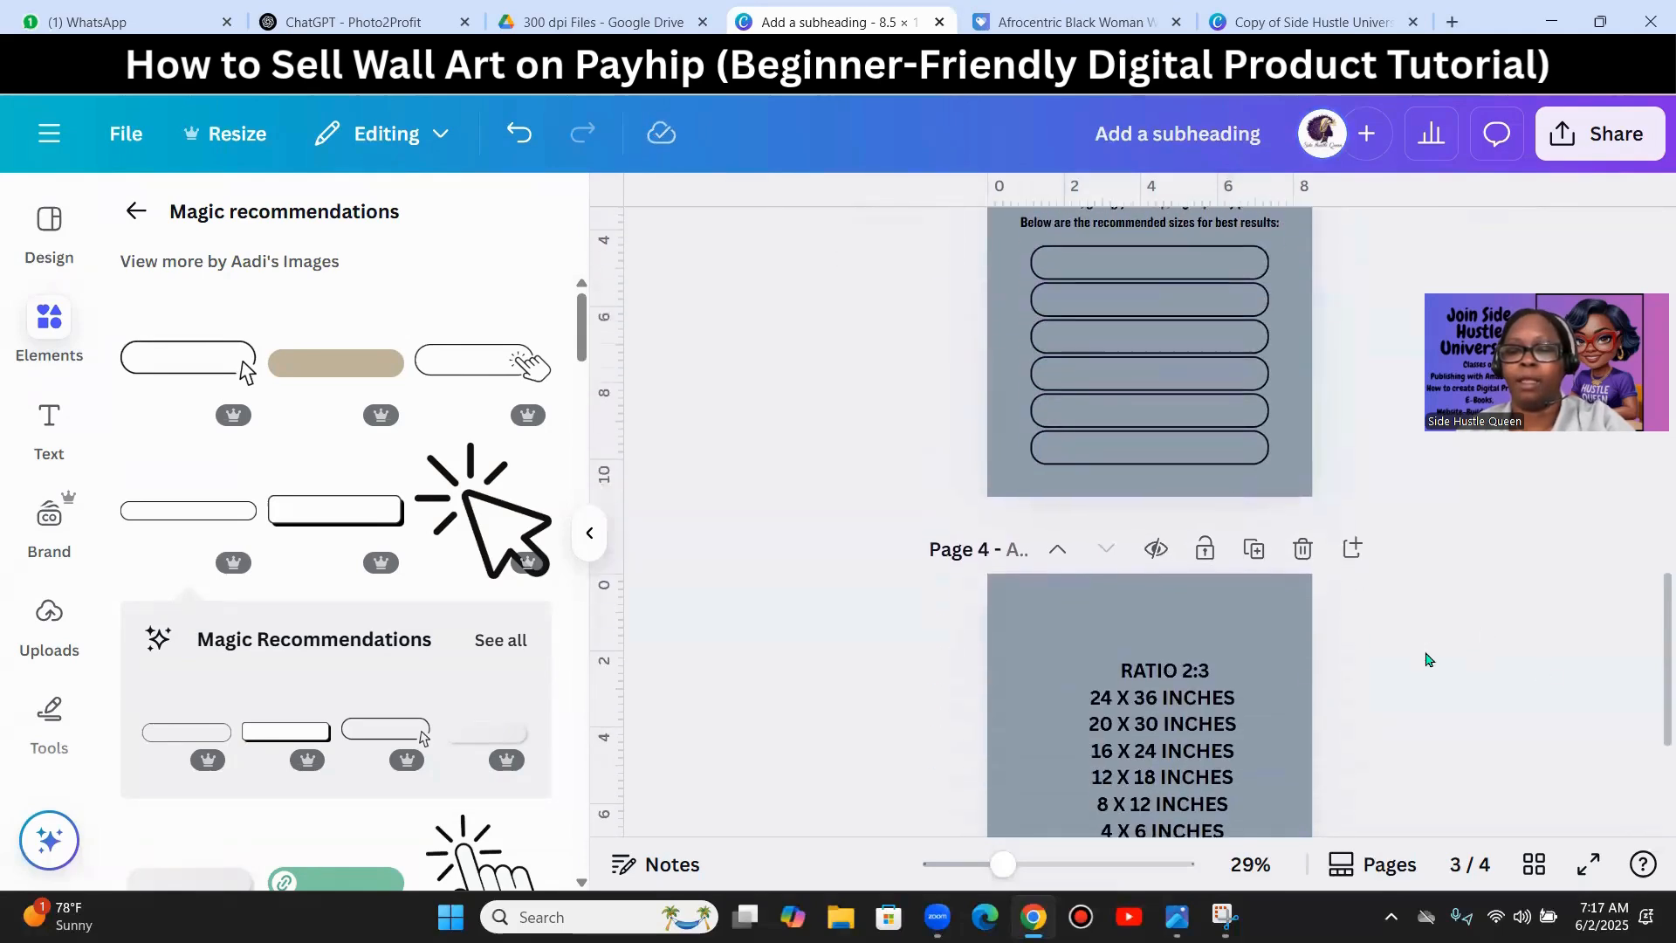
{"action": "left_click", "coordinate": [1195, 690]}
{"action": "double_click", "coordinate": [1239, 693]}
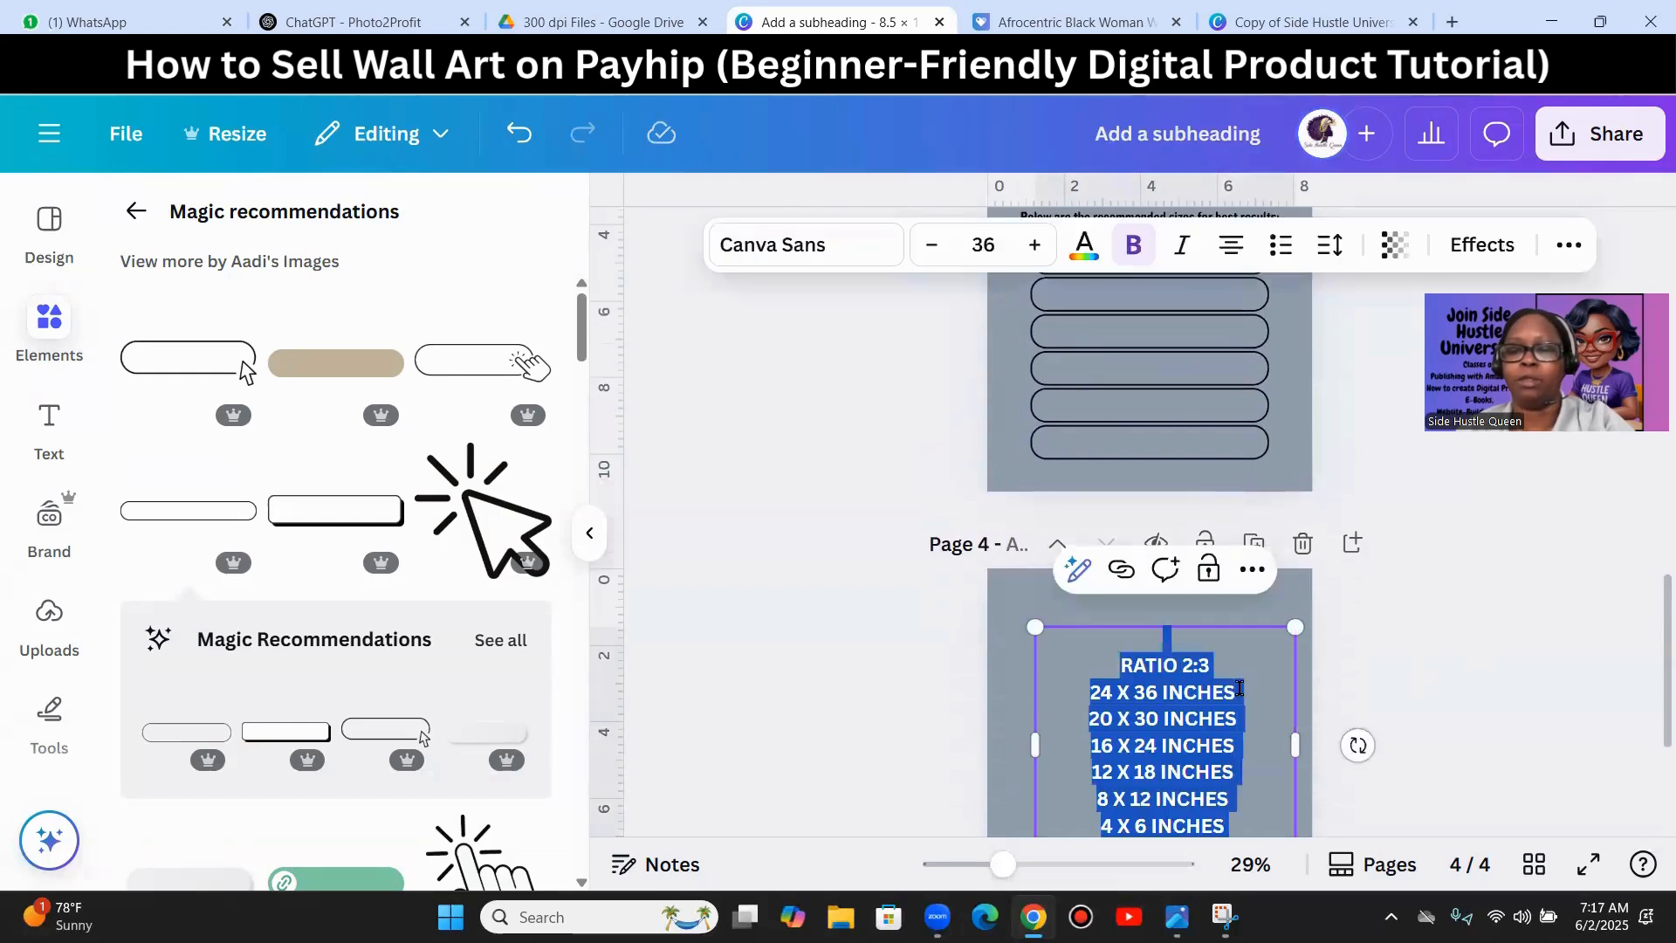
{"action": "left_click", "coordinate": [1459, 709]}
{"action": "double_click", "coordinate": [1240, 690]}
{"action": "left_click", "coordinate": [1099, 667]}
{"action": "left_click_drag", "start_coordinate": [1094, 691], "coordinate": [1233, 696]}
{"action": "key", "text": "ctrl+c"}
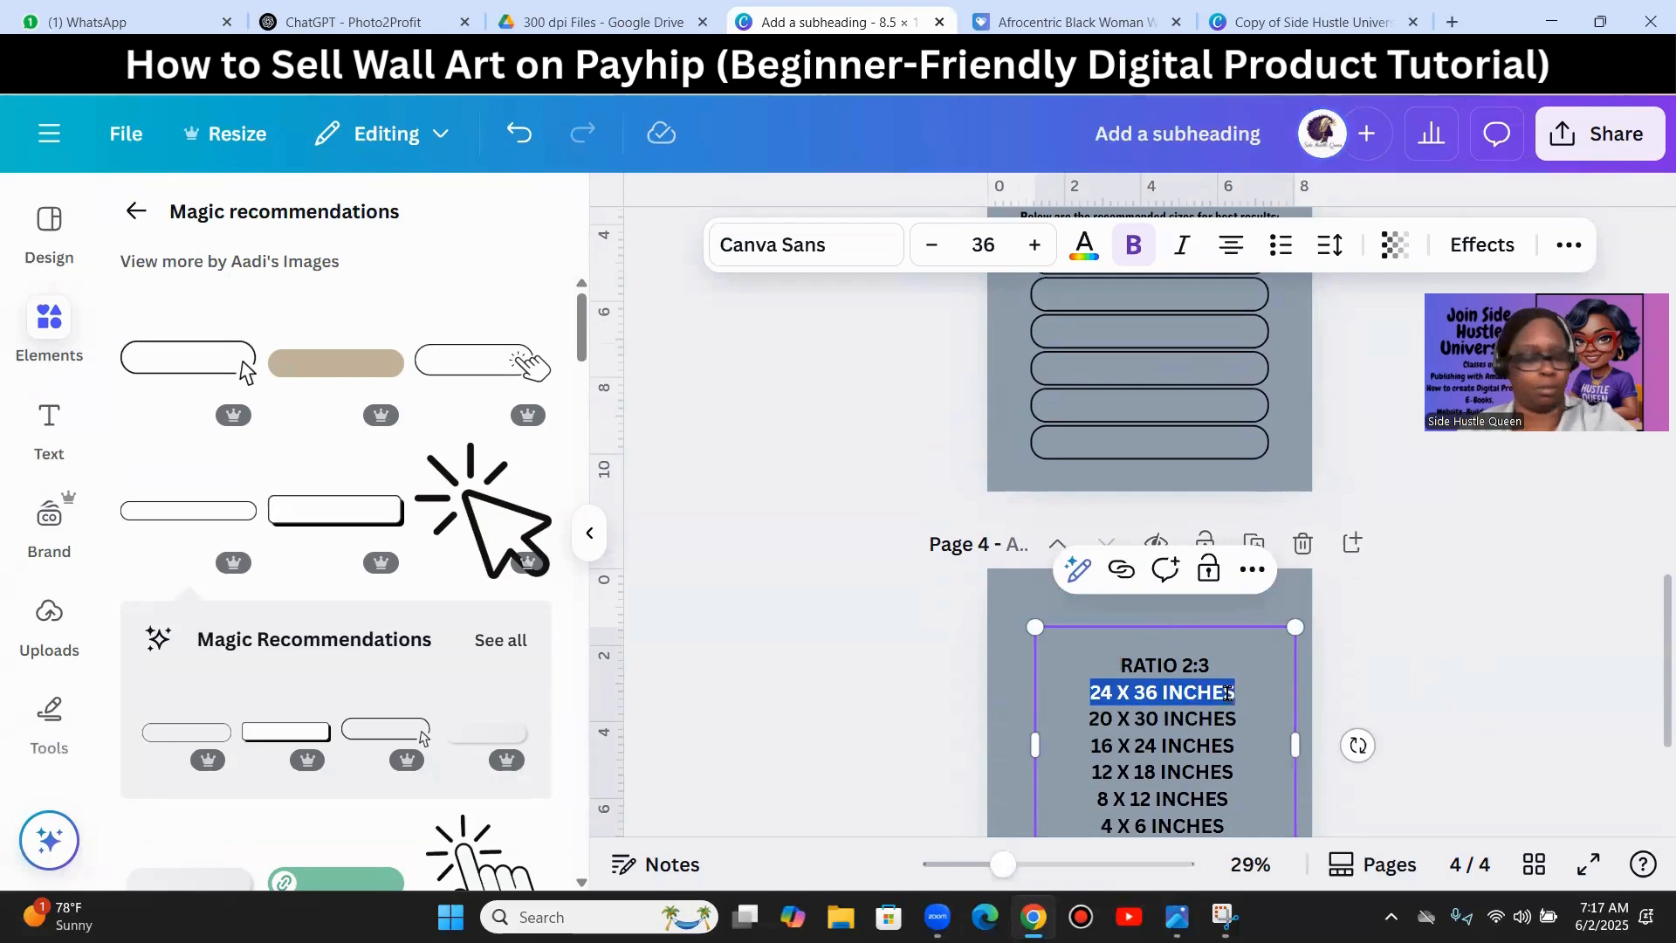
- Add a subheading text box, place it inside the first pill outline on page 3, and replace its text with the copied "24 X 36 INCHES"
{"action": "left_click", "coordinate": [49, 428]}
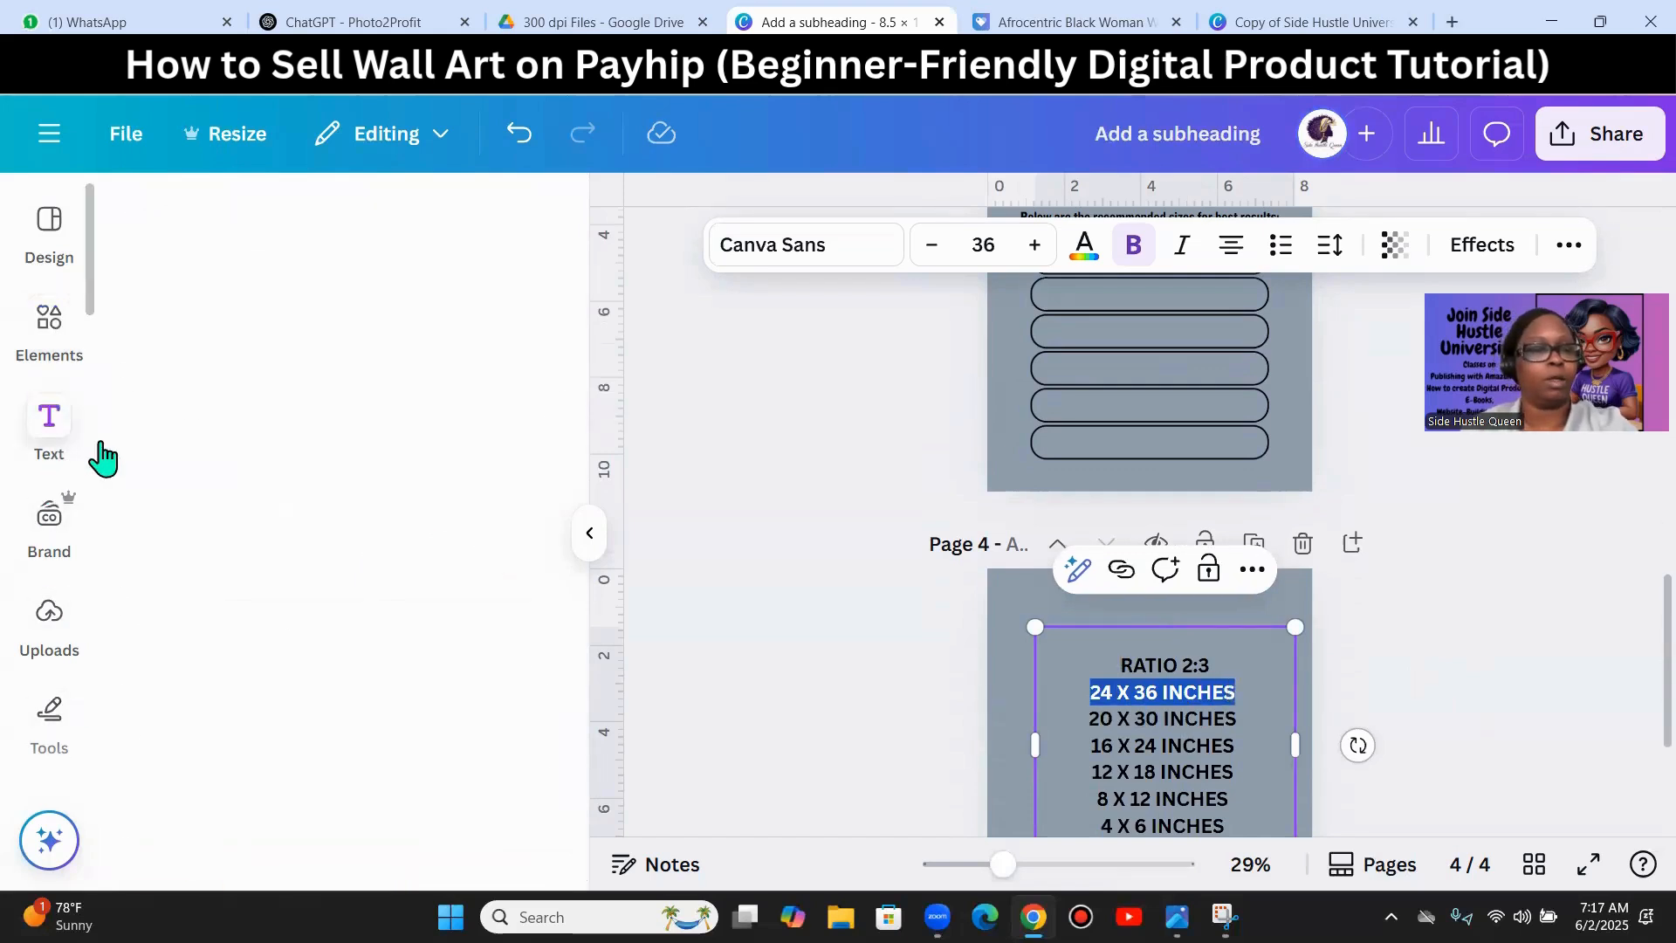
{"action": "left_click", "coordinate": [280, 701]}
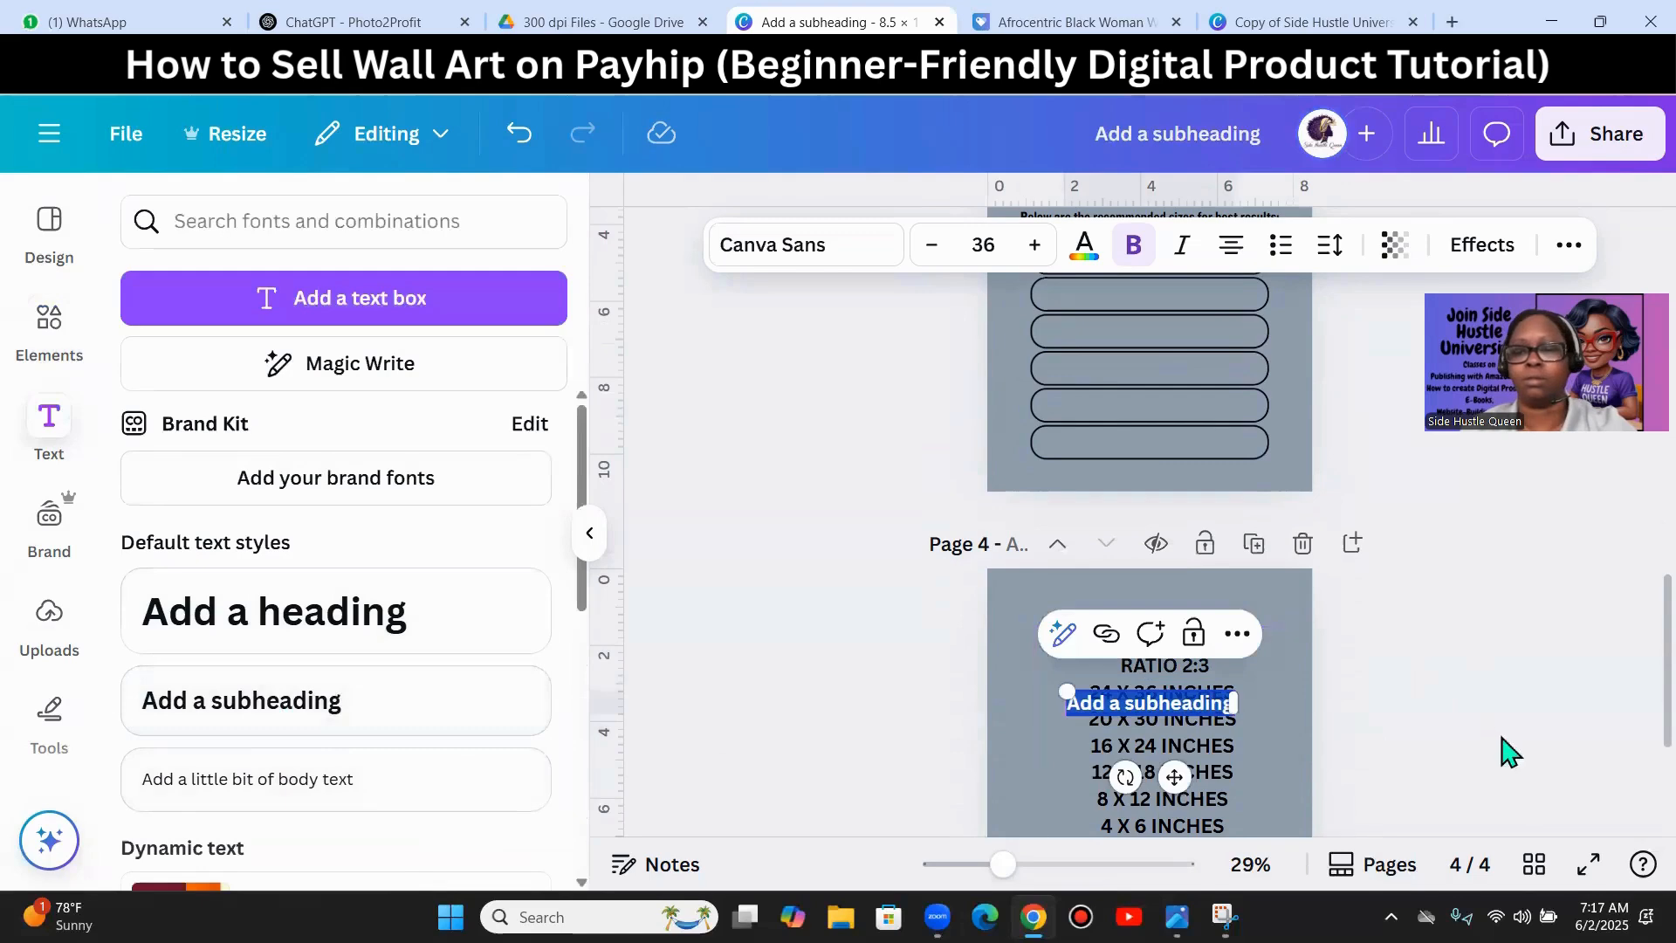
{"action": "left_click_drag", "start_coordinate": [1167, 707], "coordinate": [1140, 273]}
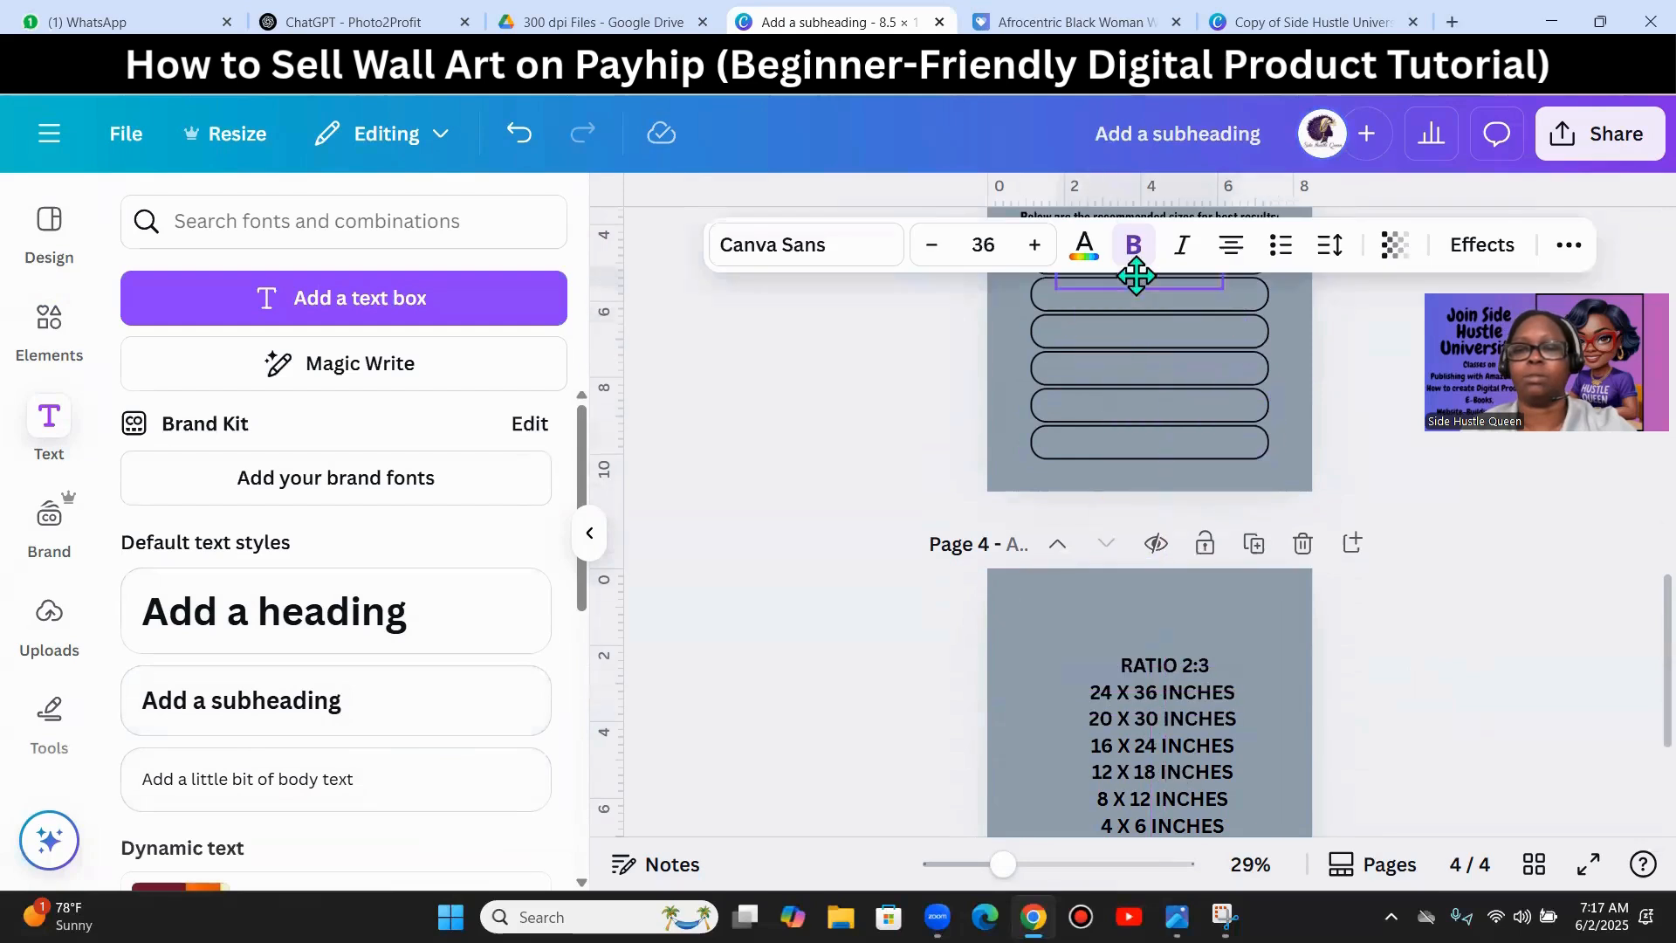
{"action": "scroll", "coordinate": [1401, 493], "scroll_direction": "up", "scroll_amount": 3}
{"action": "left_click_drag", "start_coordinate": [1151, 489], "coordinate": [1154, 477]}
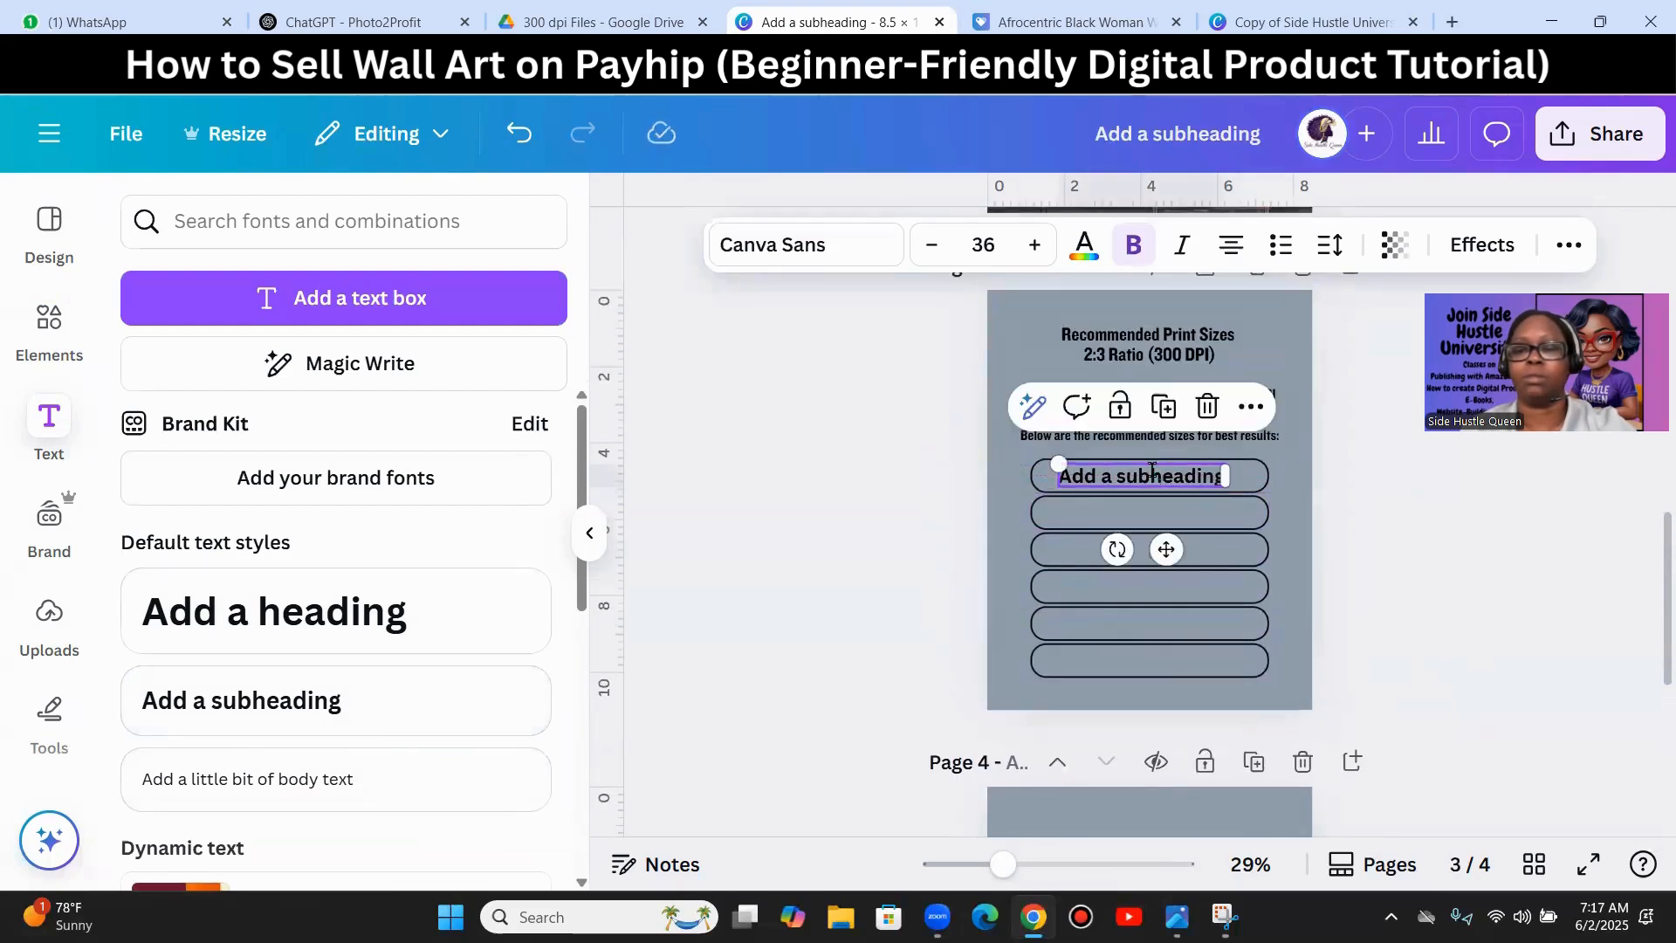
{"action": "double_click", "coordinate": [1170, 476]}
{"action": "key", "text": "ctrl+v"}
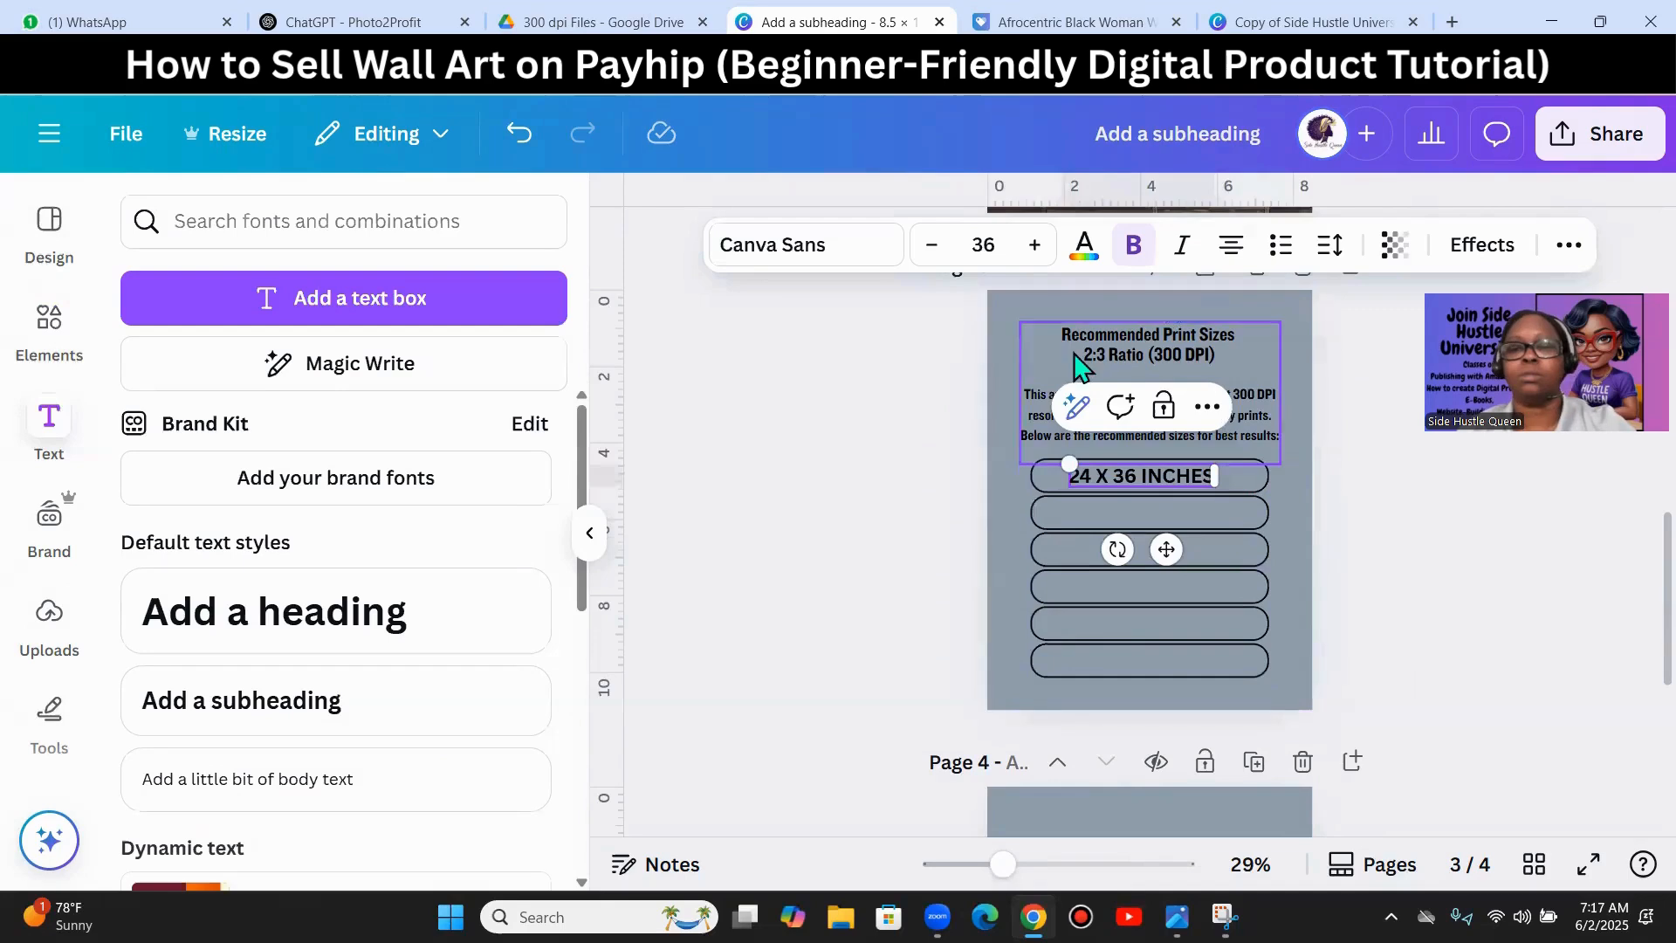
{"action": "left_click", "coordinate": [1084, 244]}
{"action": "left_click", "coordinate": [441, 426]}
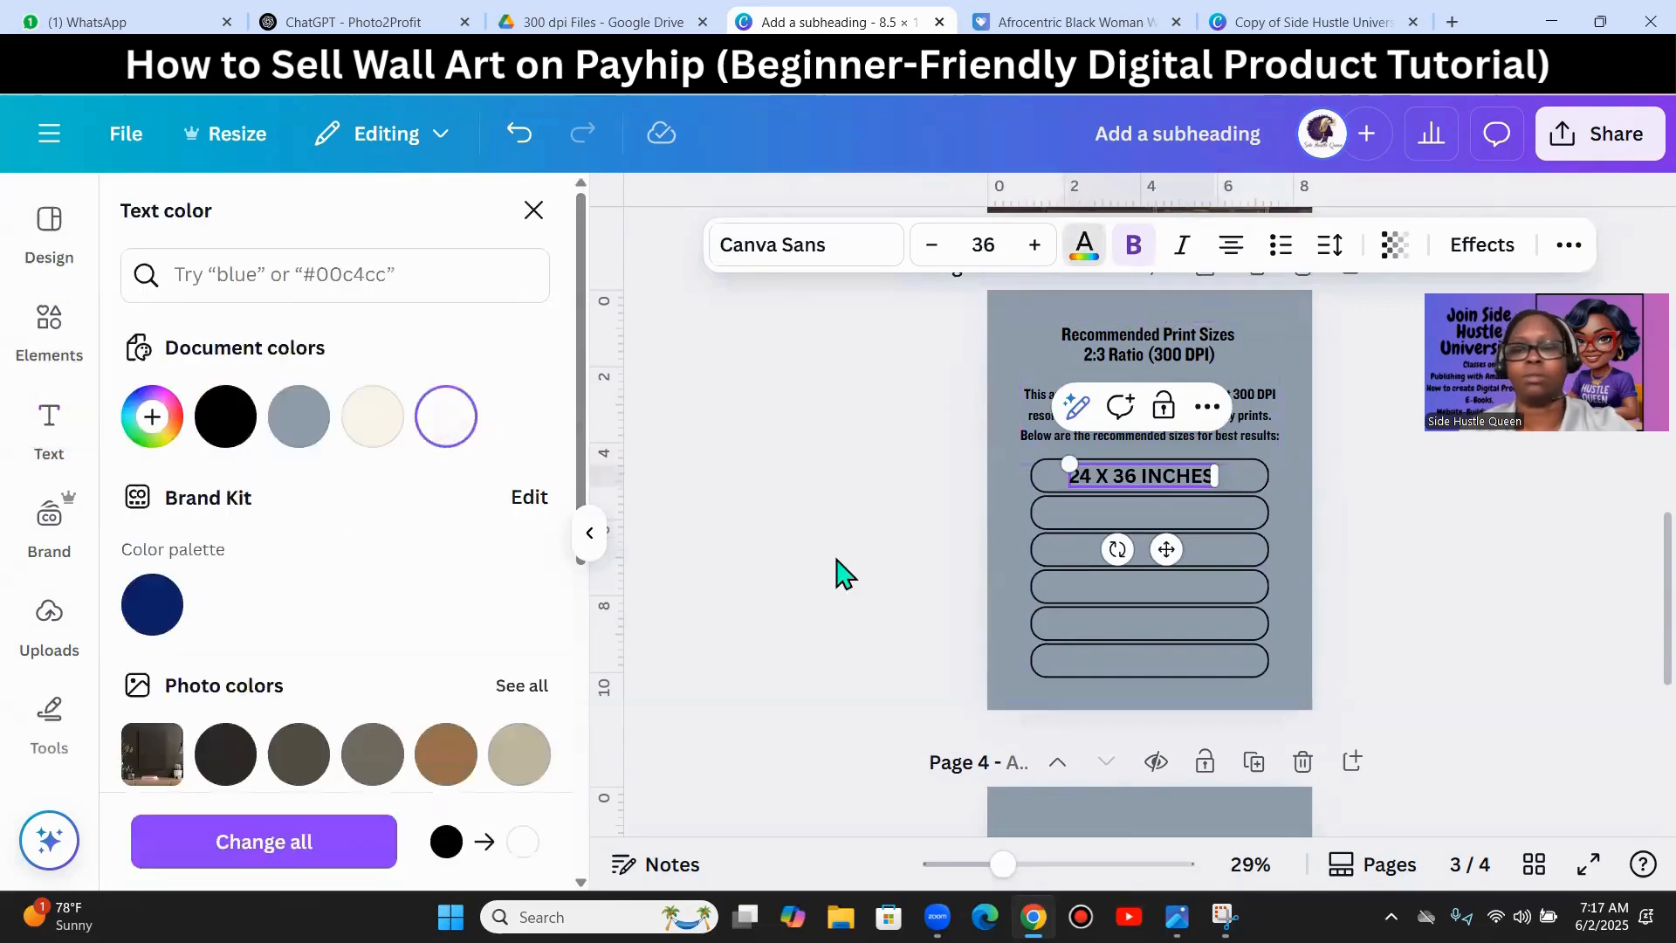
{"action": "left_click", "coordinate": [749, 503]}
{"action": "left_click", "coordinate": [1452, 562]}
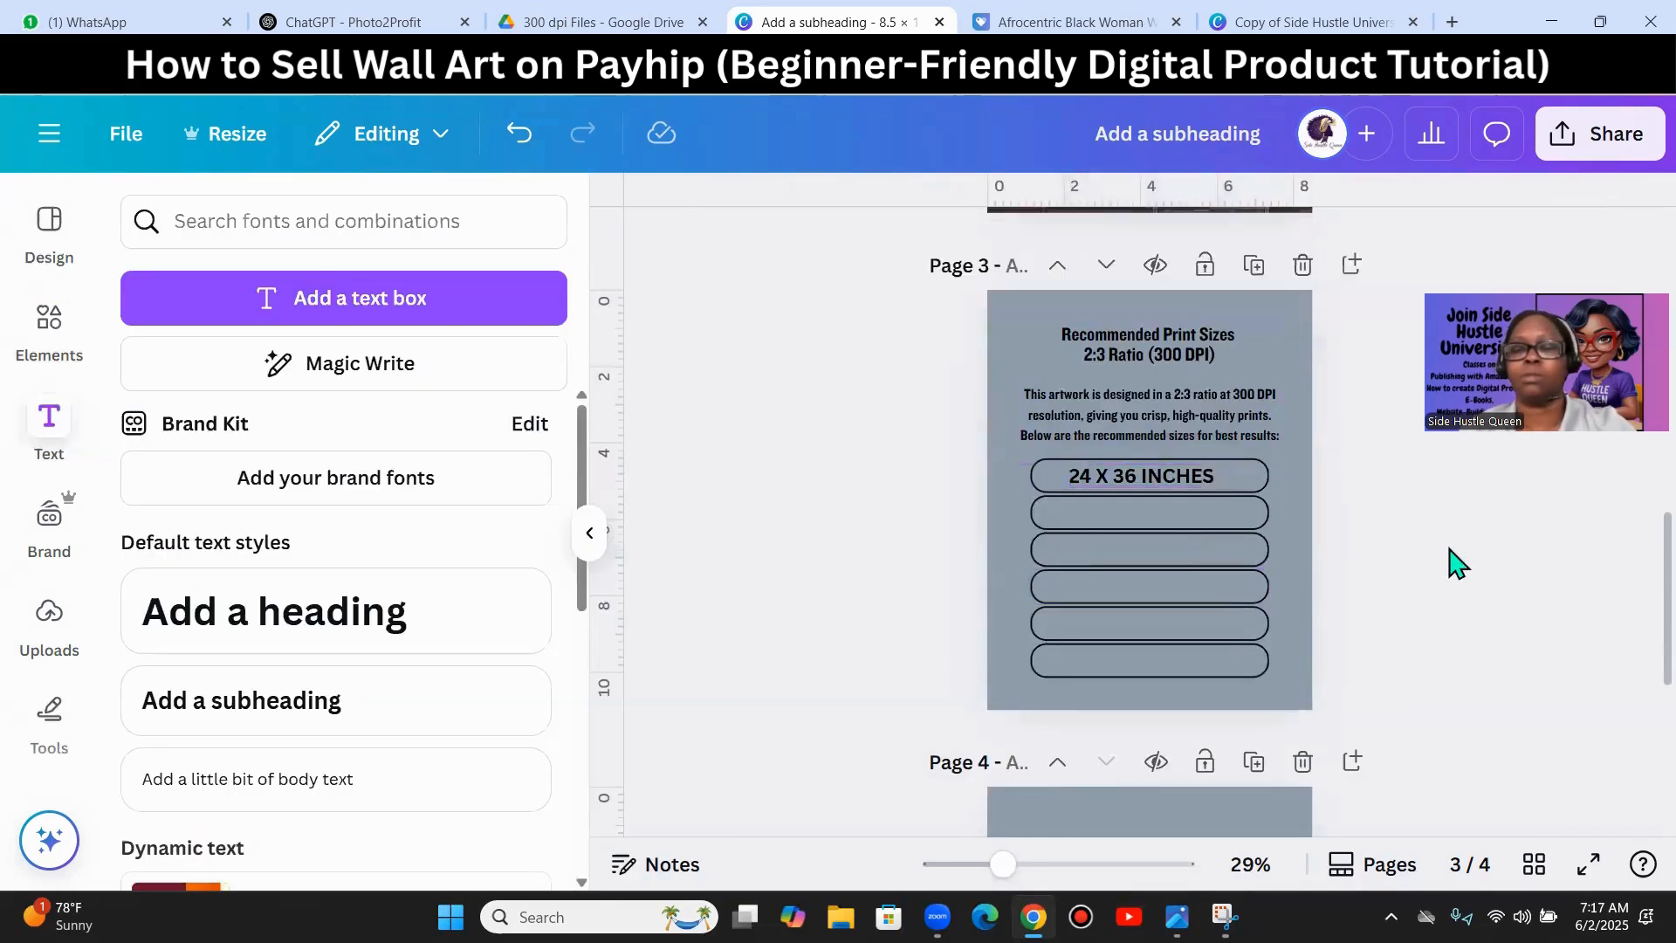
{"action": "scroll", "coordinate": [1467, 621], "scroll_direction": "up", "scroll_amount": 1}
{"action": "scroll", "coordinate": [1458, 637], "scroll_direction": "down", "scroll_amount": 2}
{"action": "scroll", "coordinate": [1463, 642], "scroll_direction": "down", "scroll_amount": 2}
{"action": "left_click", "coordinate": [1222, 718]}
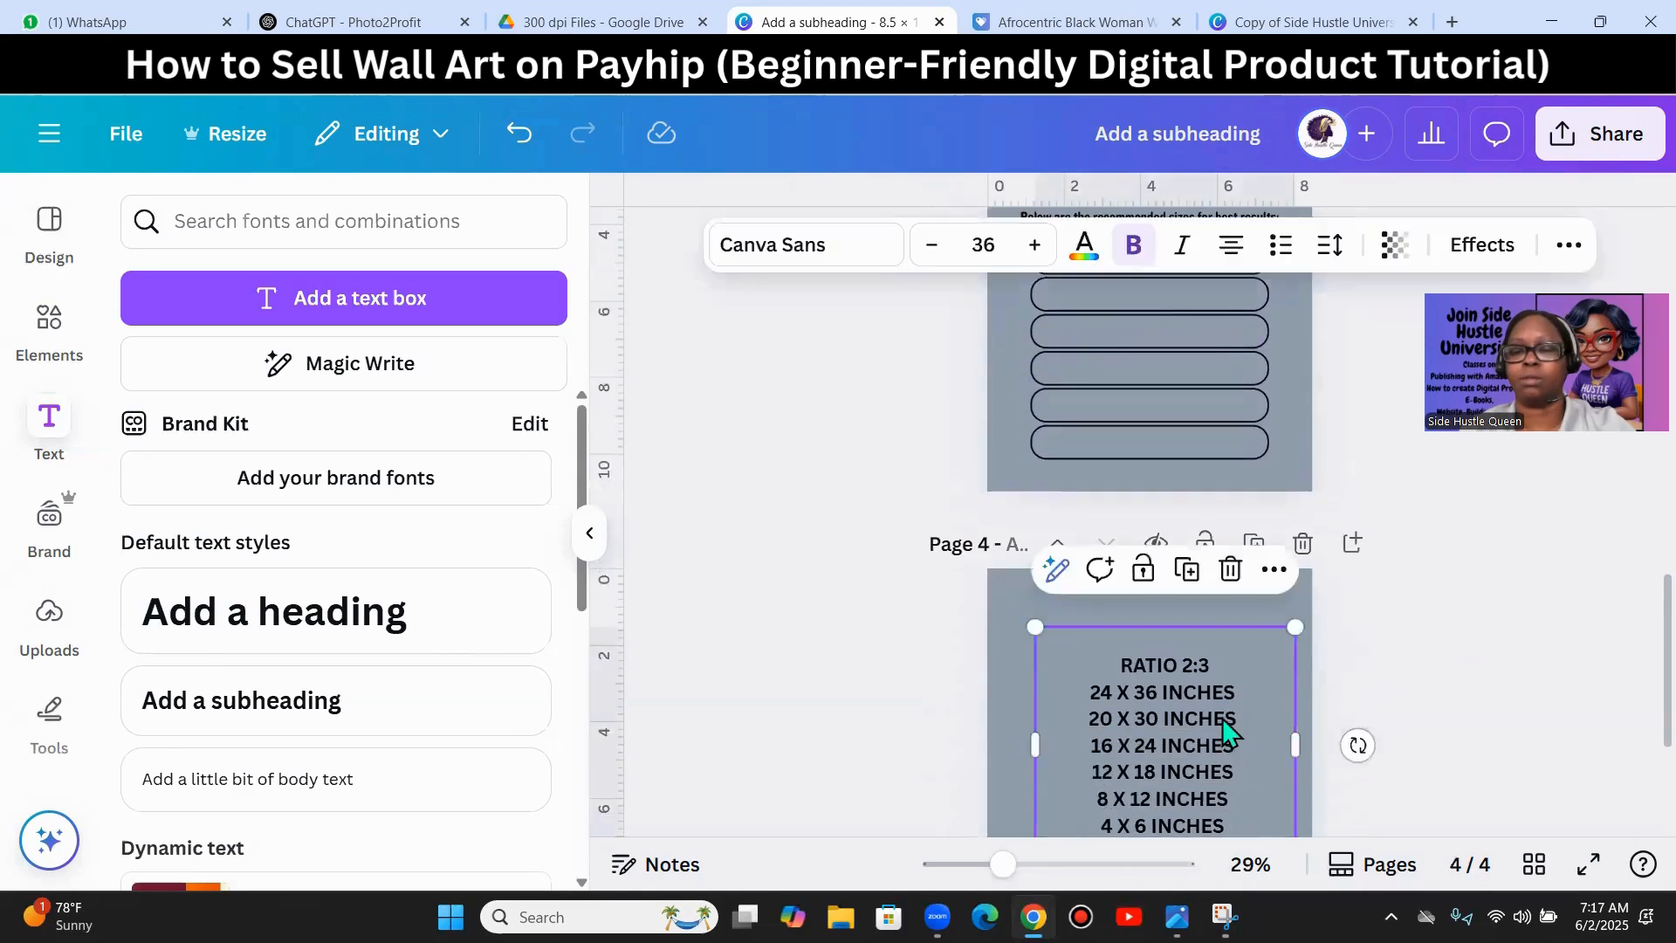
{"action": "left_click", "coordinate": [1238, 715]}
{"action": "left_click", "coordinate": [1236, 712]}
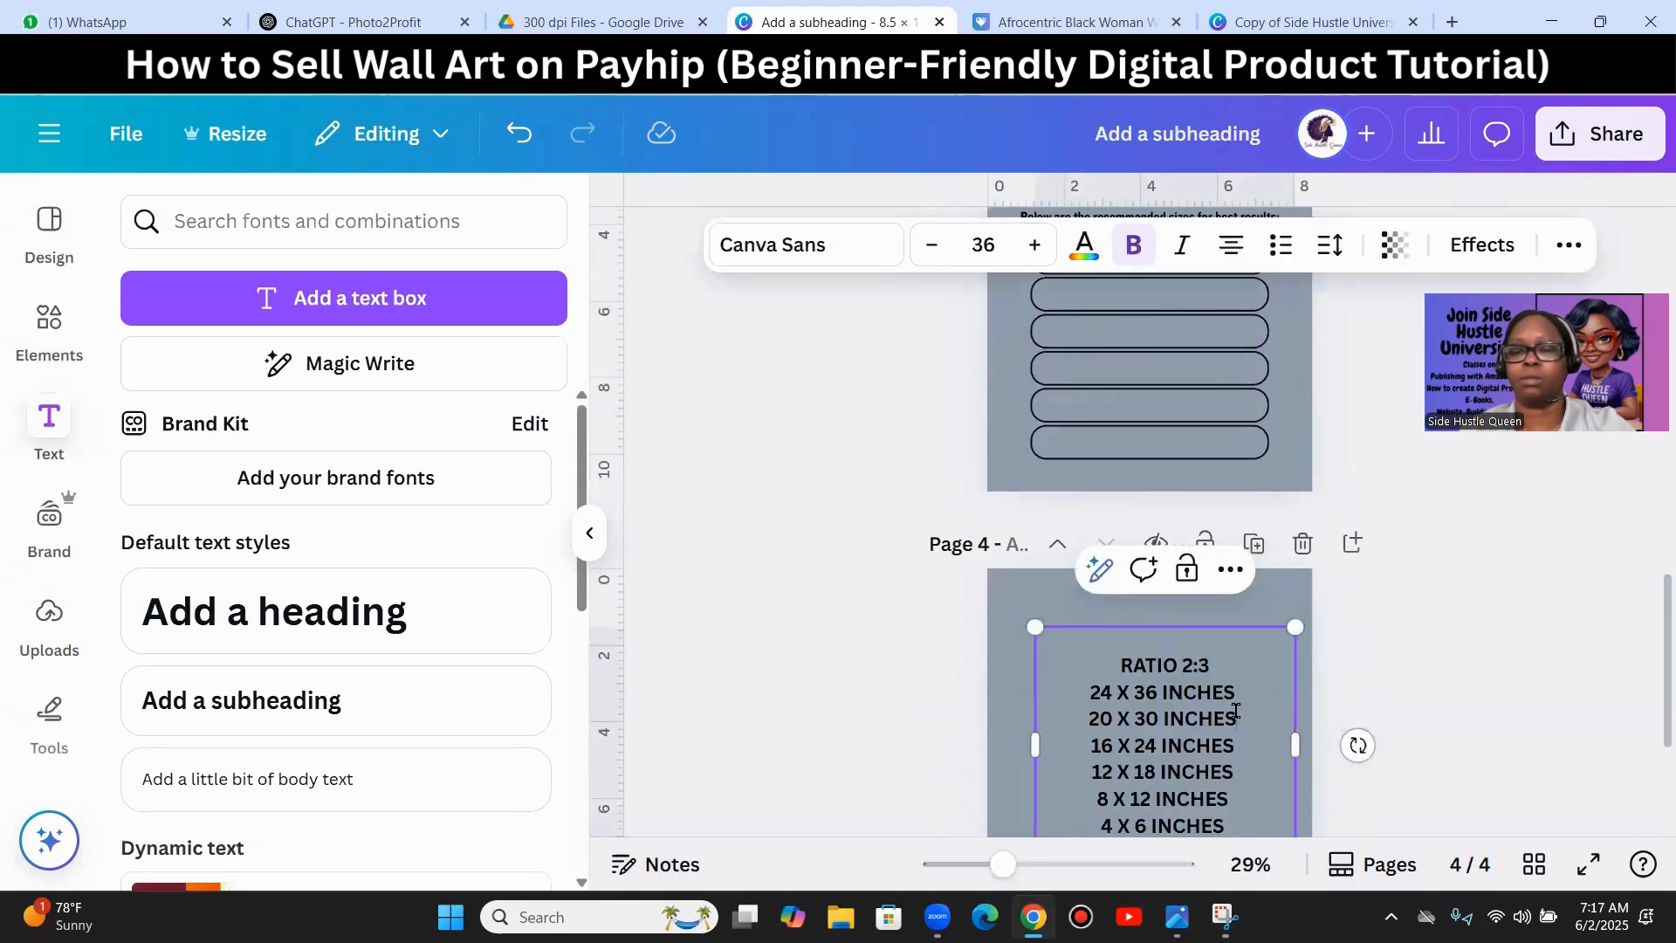
{"action": "left_click_drag", "start_coordinate": [1236, 711], "coordinate": [1100, 719]}
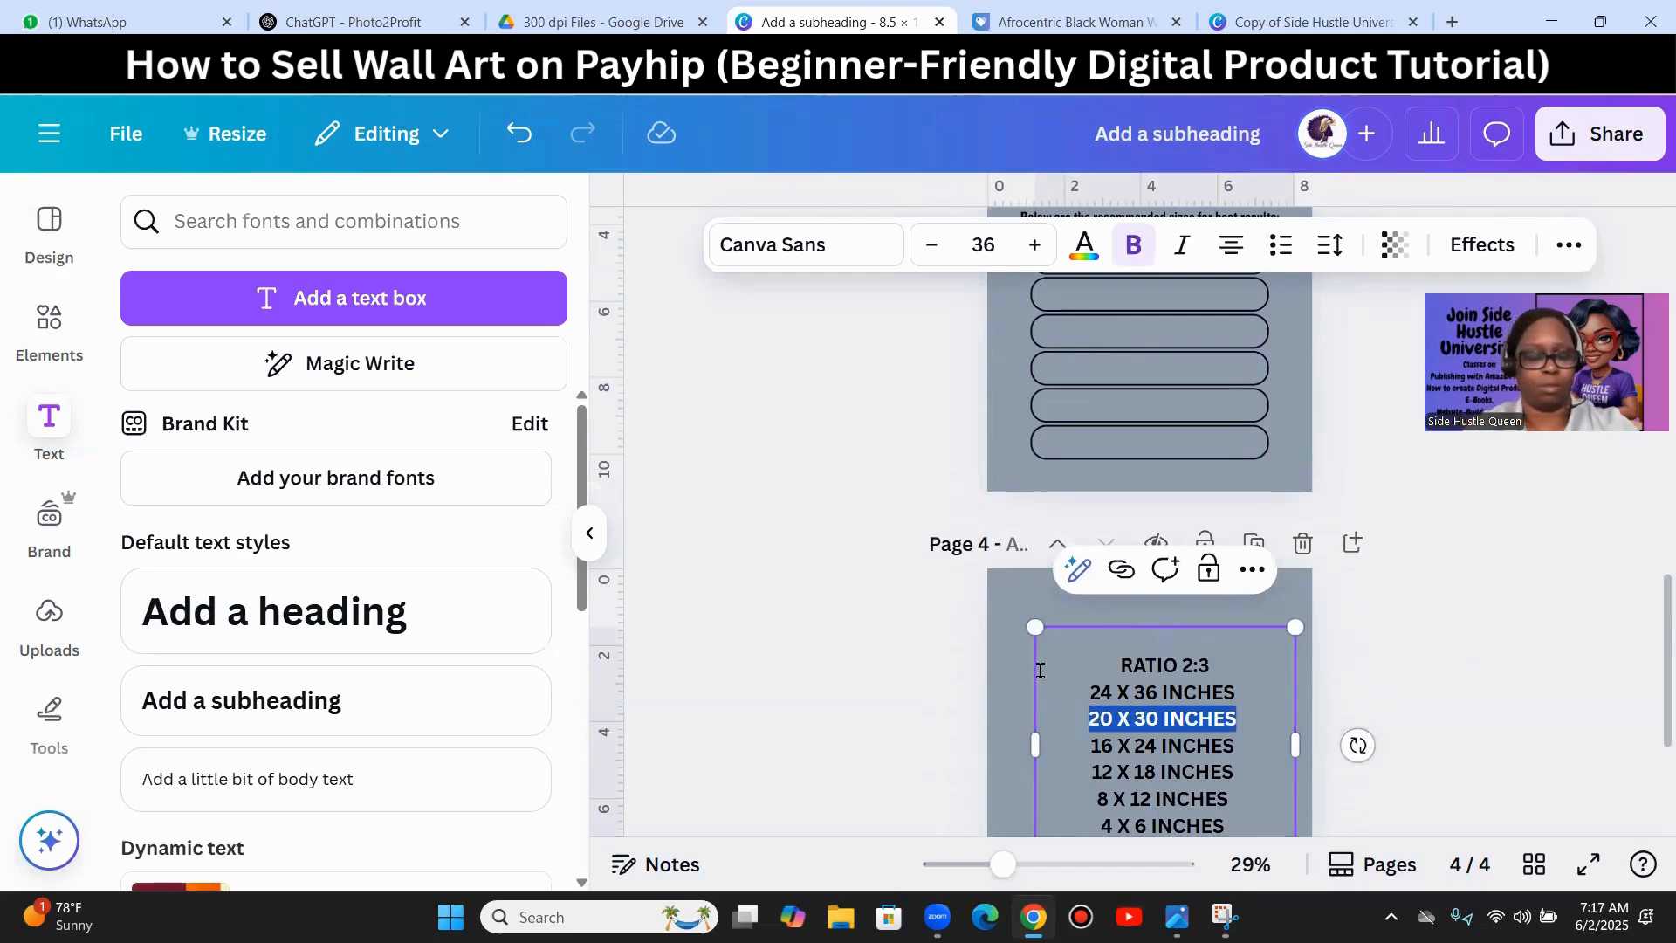
{"action": "key", "text": "ctrl+v"}
{"action": "left_click", "coordinate": [517, 140]}
- Duplicate the "24 X 36 INCHES" text box on page 3 and place the copy inside the second pill outline
{"action": "scroll", "coordinate": [1452, 573], "scroll_direction": "up", "scroll_amount": 3}
{"action": "double_click", "coordinate": [1187, 478]}
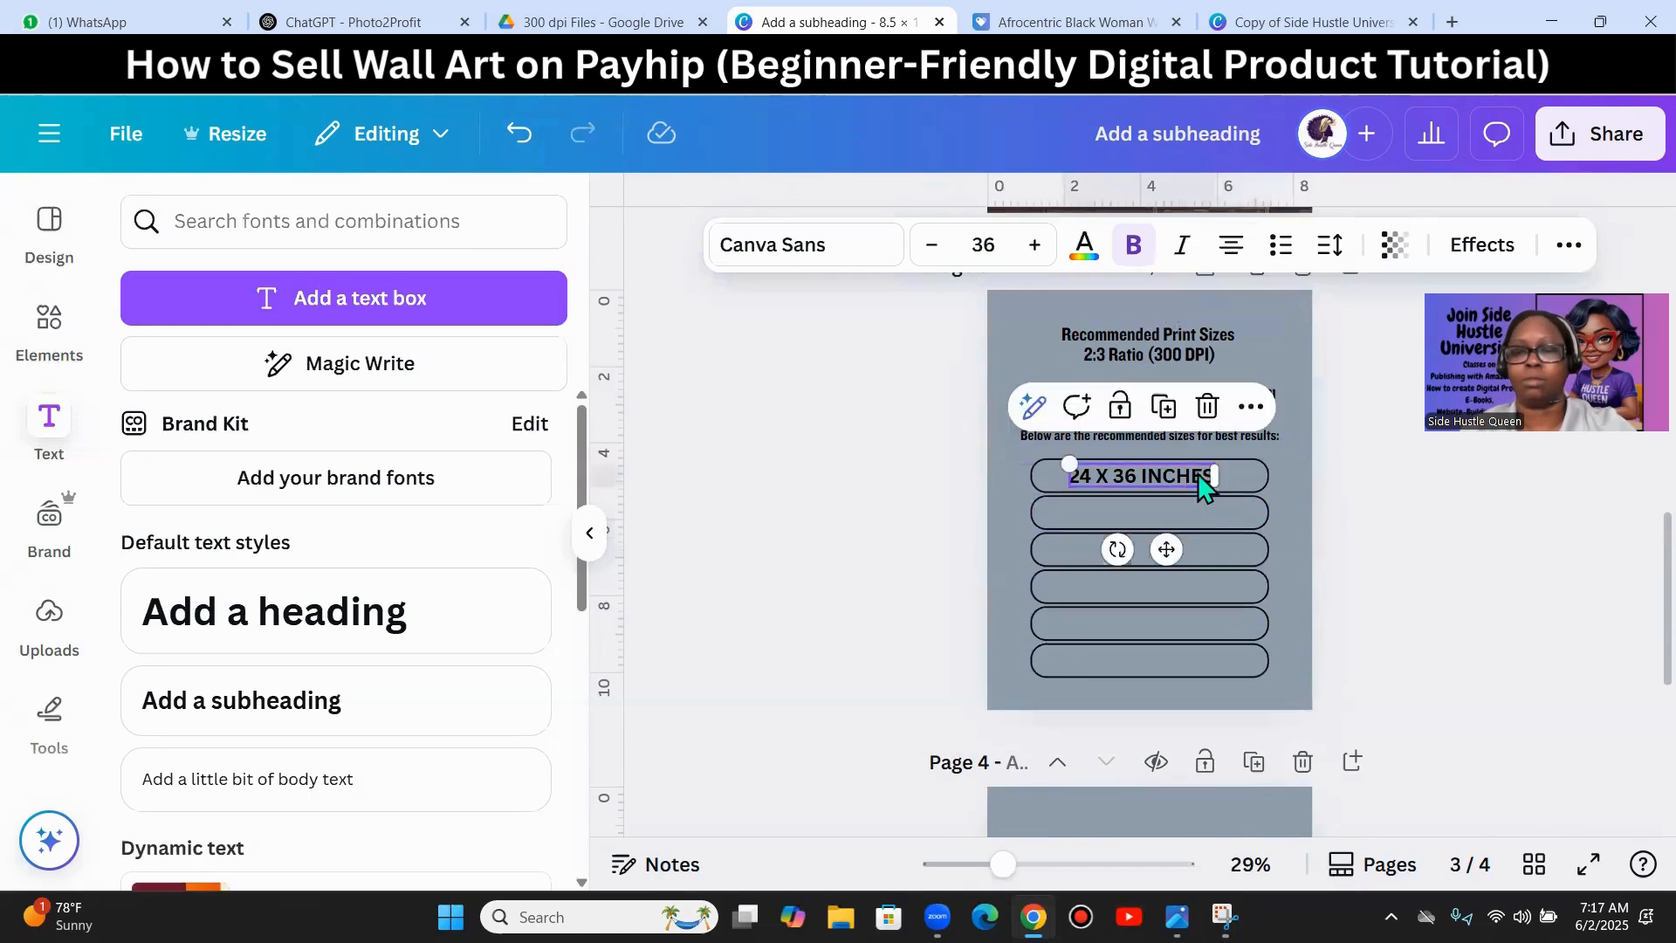
{"action": "left_click", "coordinate": [1163, 406]}
{"action": "left_click_drag", "start_coordinate": [1165, 485], "coordinate": [1161, 515]}
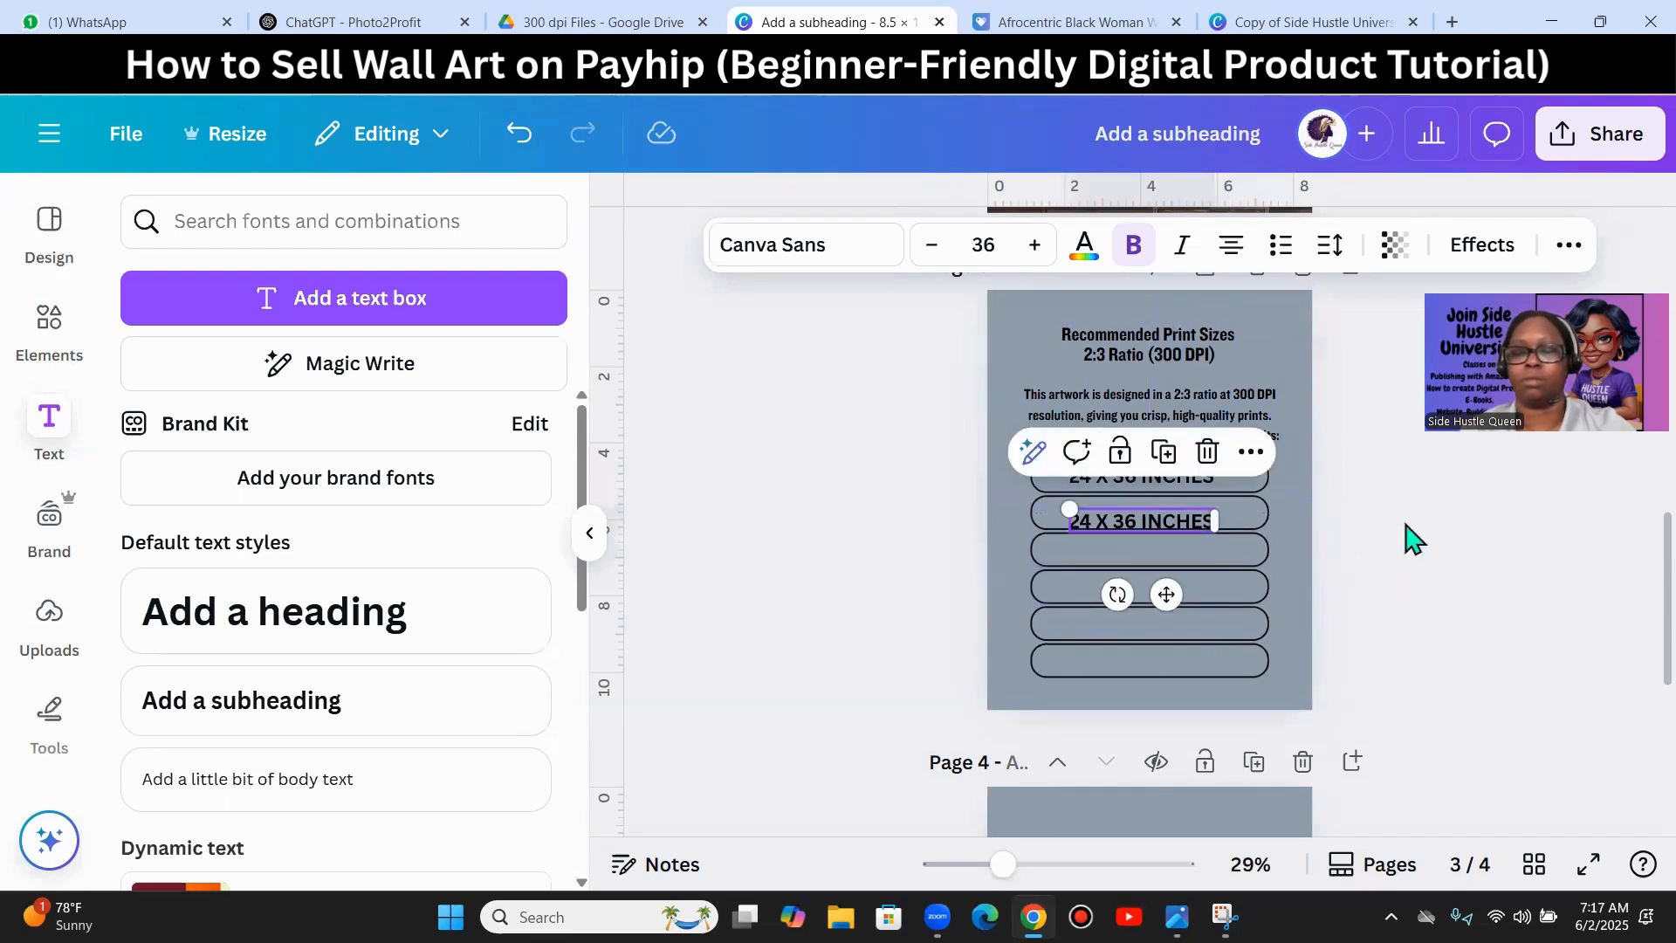
{"action": "left_click", "coordinate": [1461, 540]}
{"action": "left_click", "coordinate": [1159, 519]}
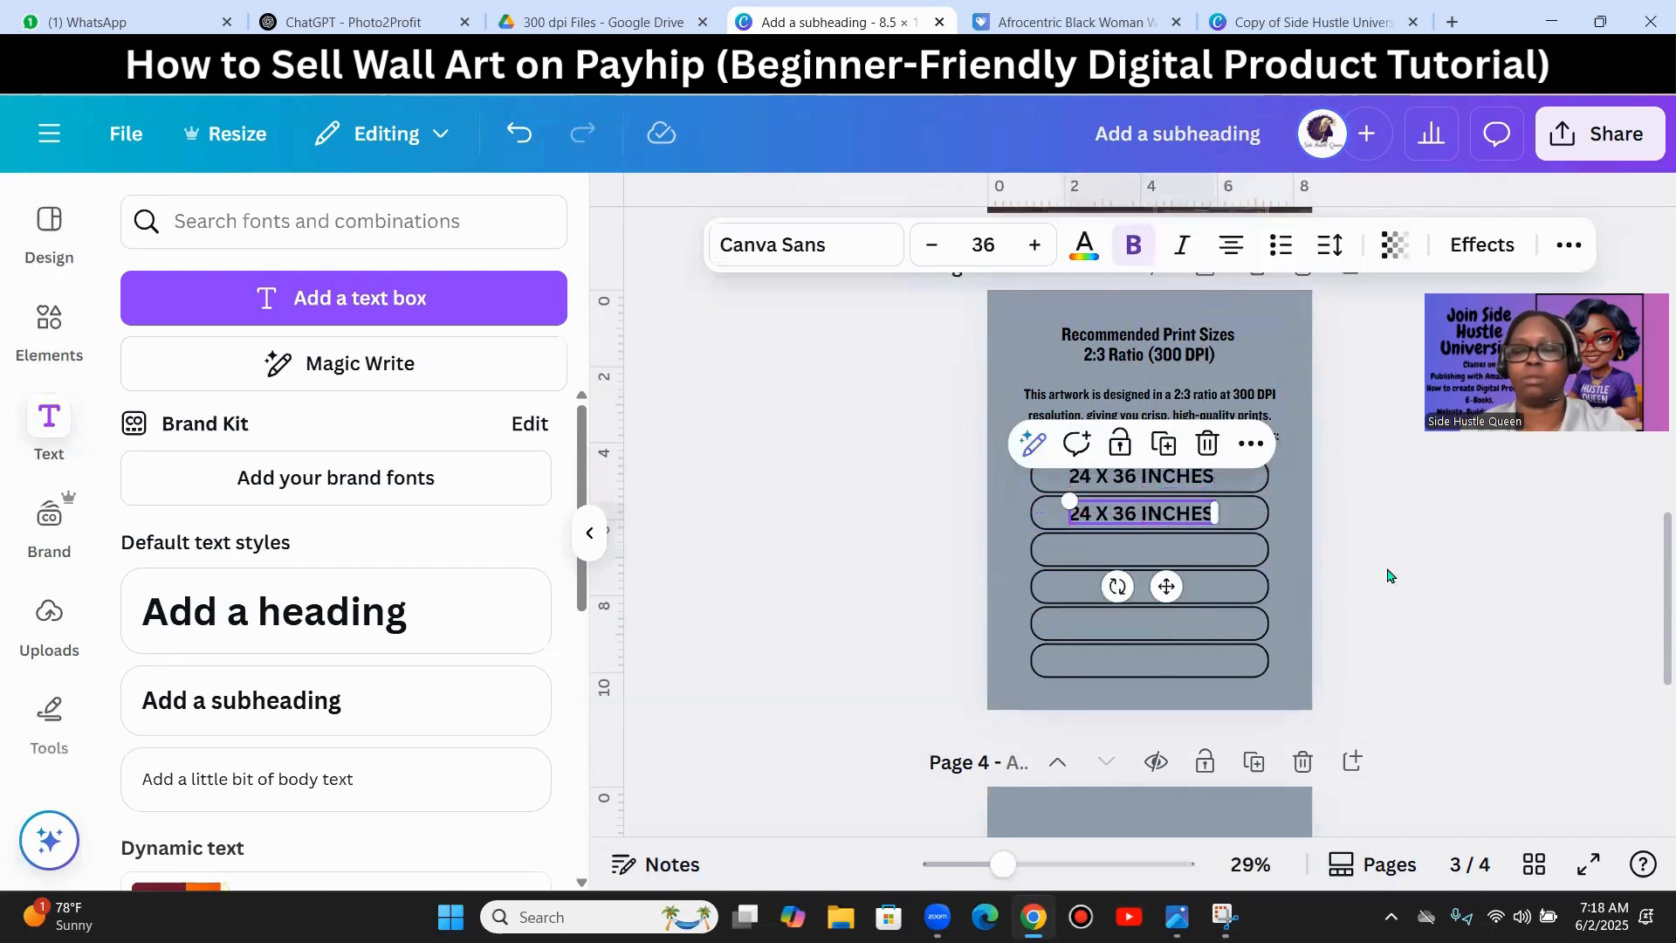
- Copy the "20 X 30 INCHES" line from the size list on page 4
{"action": "scroll", "coordinate": [1388, 577], "scroll_direction": "down", "scroll_amount": 3}
{"action": "left_click", "coordinate": [1213, 622]}
{"action": "left_click", "coordinate": [1227, 611]}
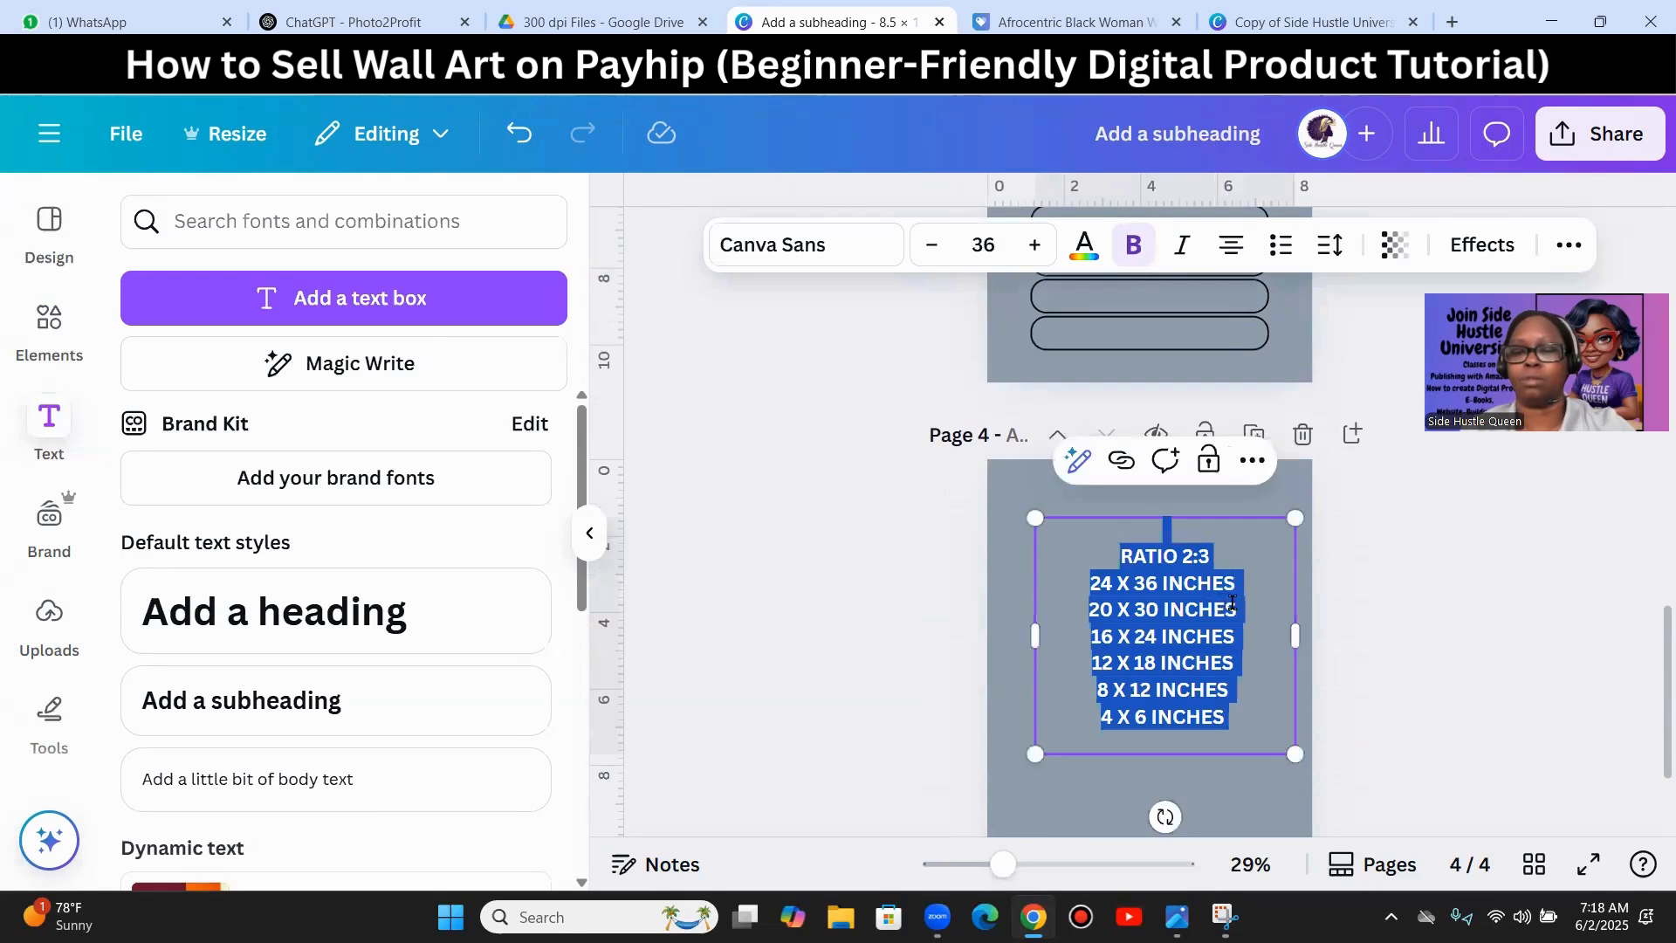
{"action": "left_click_drag", "start_coordinate": [1240, 608], "coordinate": [1086, 609]}
{"action": "key", "text": "ctrl+c"}
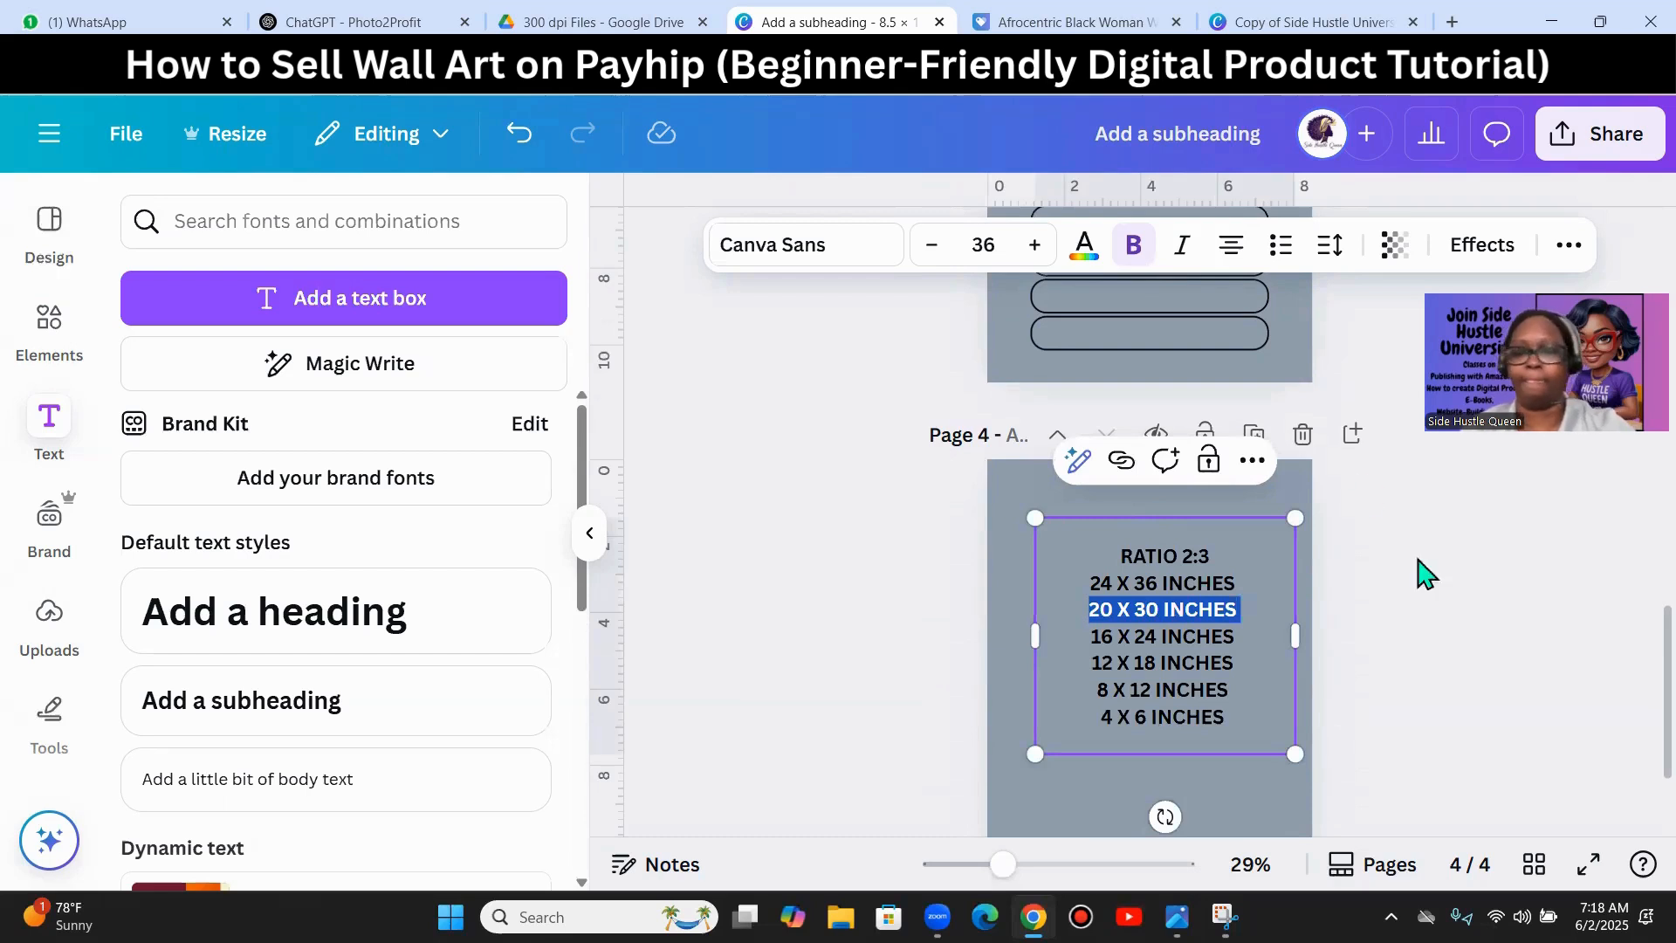
- Replace the text in the second pill outline on page 3 with the copied "20 X 30 INCHES"
{"action": "left_click", "coordinate": [1490, 700]}
{"action": "scroll", "coordinate": [1283, 598], "scroll_direction": "up", "scroll_amount": 3}
{"action": "left_click", "coordinate": [1175, 408]}
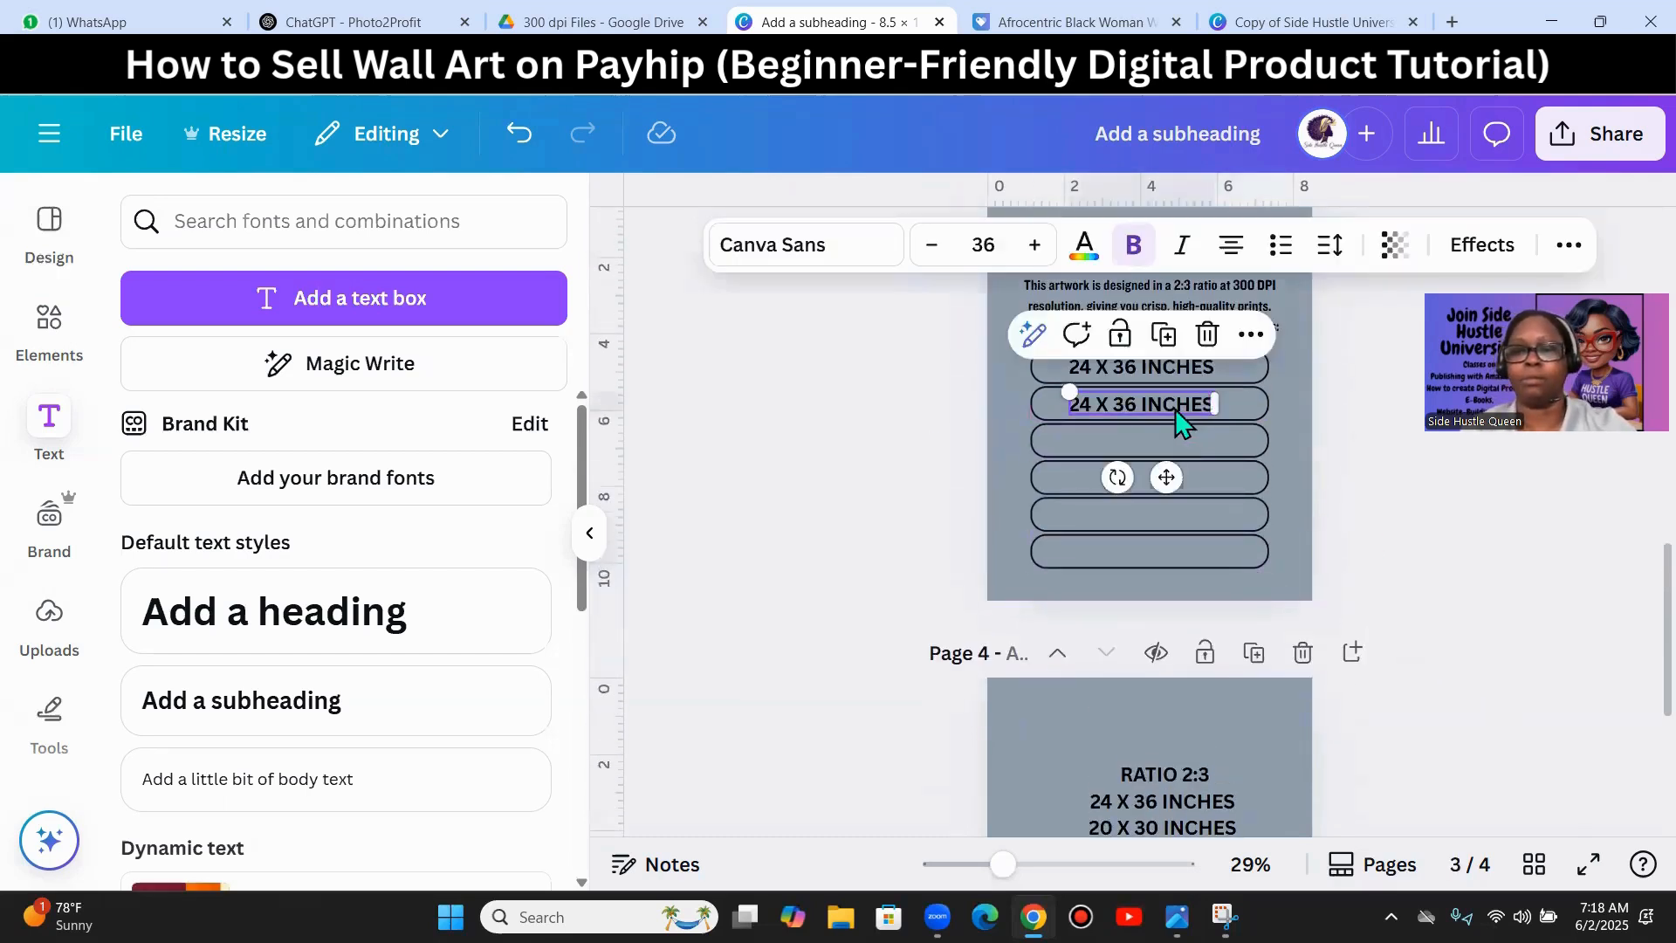
{"action": "left_click", "coordinate": [1175, 409]}
{"action": "key", "text": "ctrl+v"}
- Copy the "16 X 24 INCHES" line from the size list on page 4
{"action": "scroll", "coordinate": [1210, 658], "scroll_direction": "down", "scroll_amount": 3}
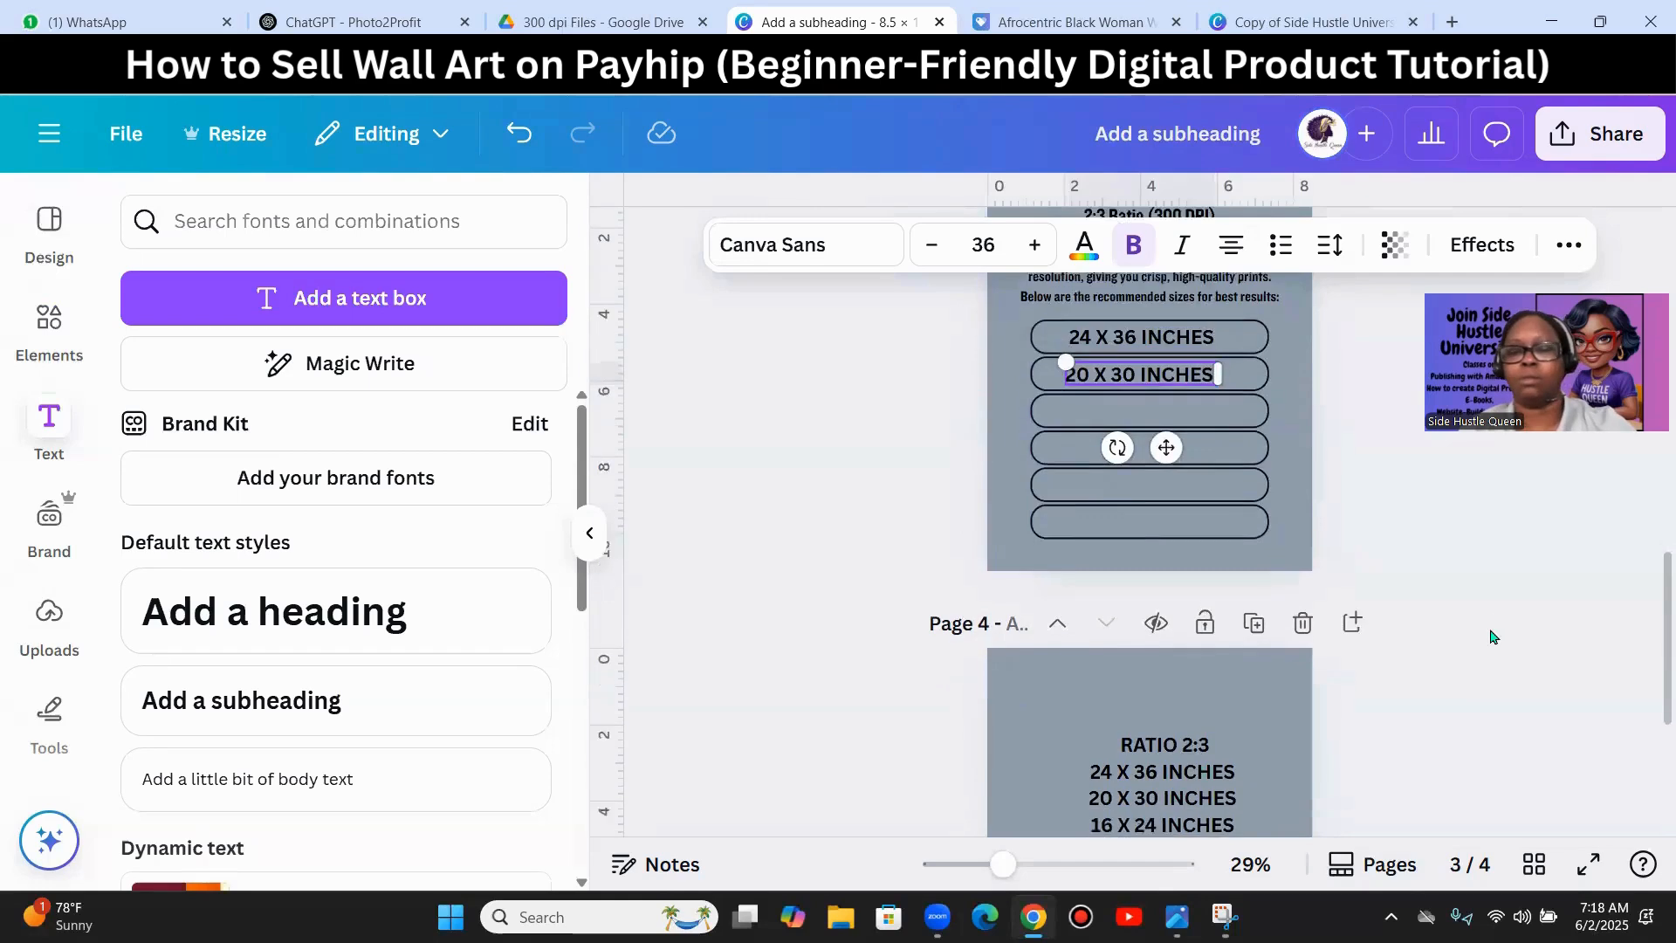
{"action": "left_click", "coordinate": [1226, 643]}
{"action": "left_click", "coordinate": [1226, 644]}
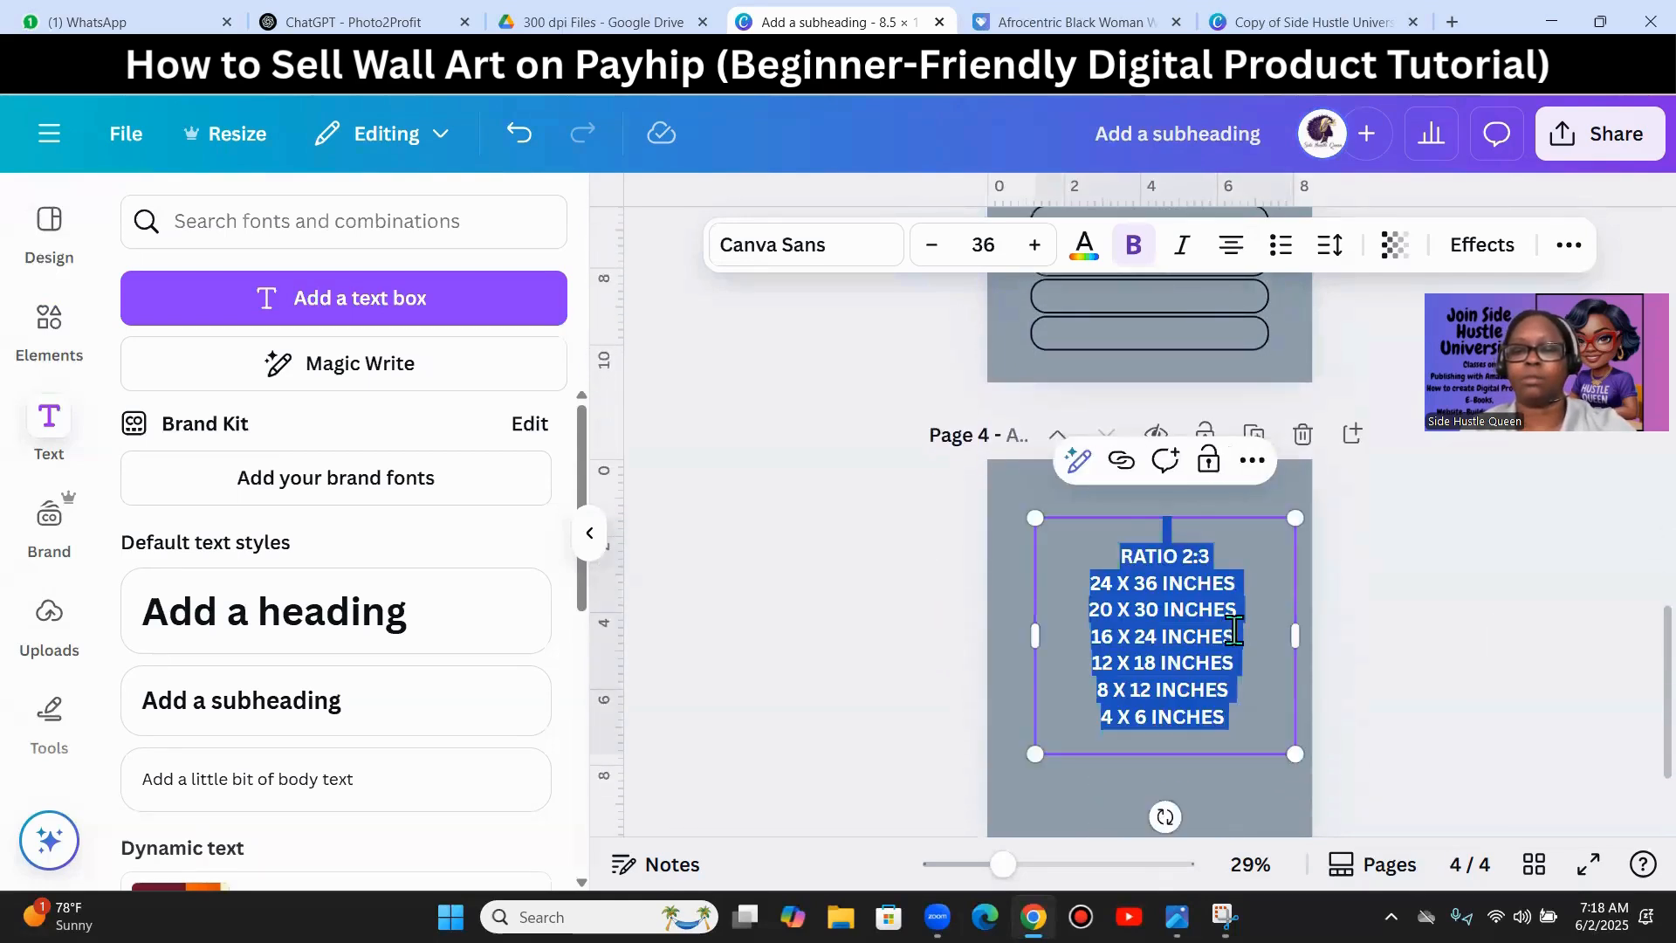
{"action": "left_click", "coordinate": [1234, 634]}
{"action": "left_click_drag", "start_coordinate": [1233, 635], "coordinate": [1042, 623]}
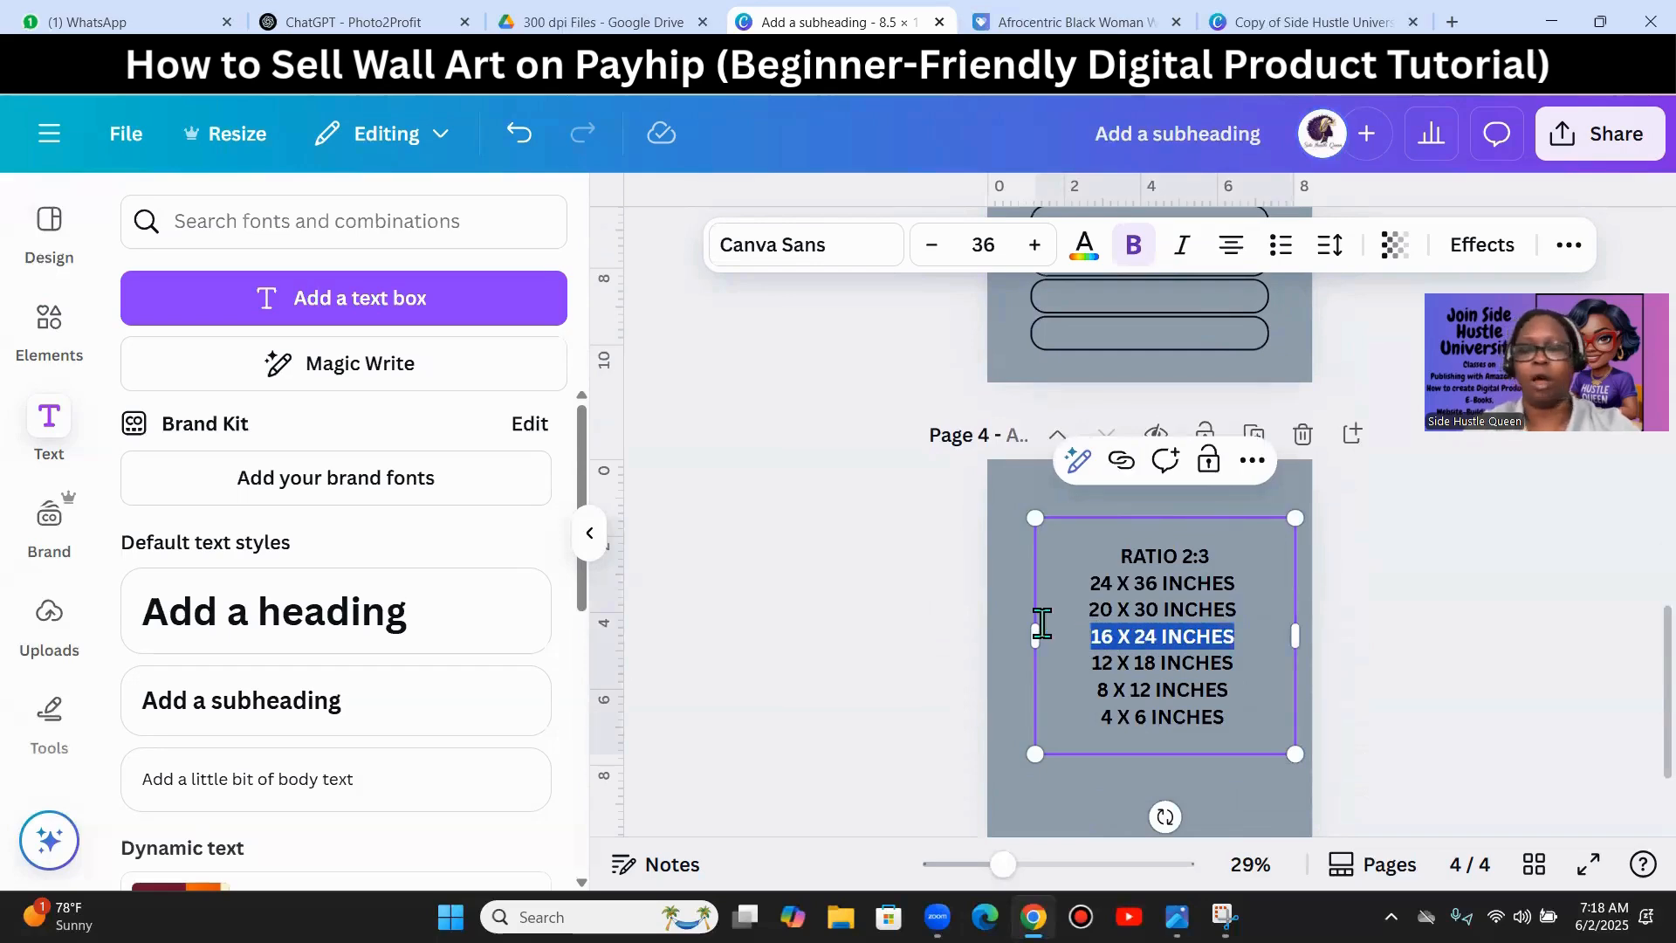
- Duplicate the "20 X 30 INCHES" text box into the third pill outline and change the copy's text to "16 X 24 INCHES"
{"action": "scroll", "coordinate": [1478, 666], "scroll_direction": "up", "scroll_amount": 4}
{"action": "left_click", "coordinate": [1182, 515]}
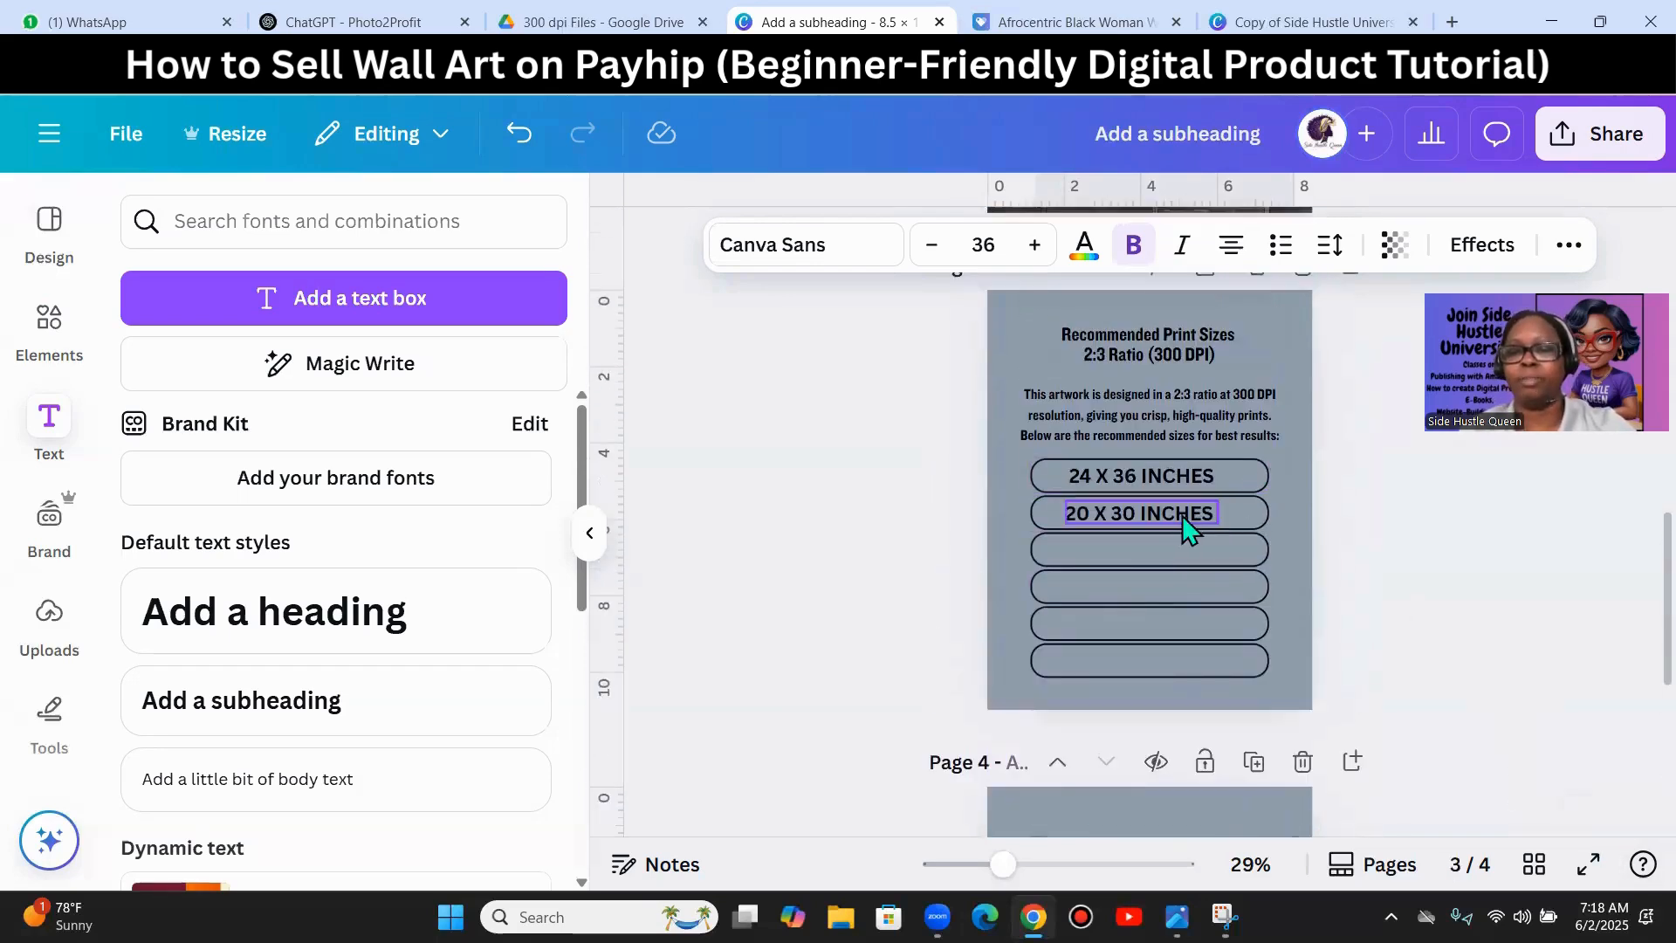
{"action": "left_click", "coordinate": [1164, 444]}
{"action": "left_click_drag", "start_coordinate": [1161, 530], "coordinate": [1140, 549]}
{"action": "double_click", "coordinate": [1135, 550]}
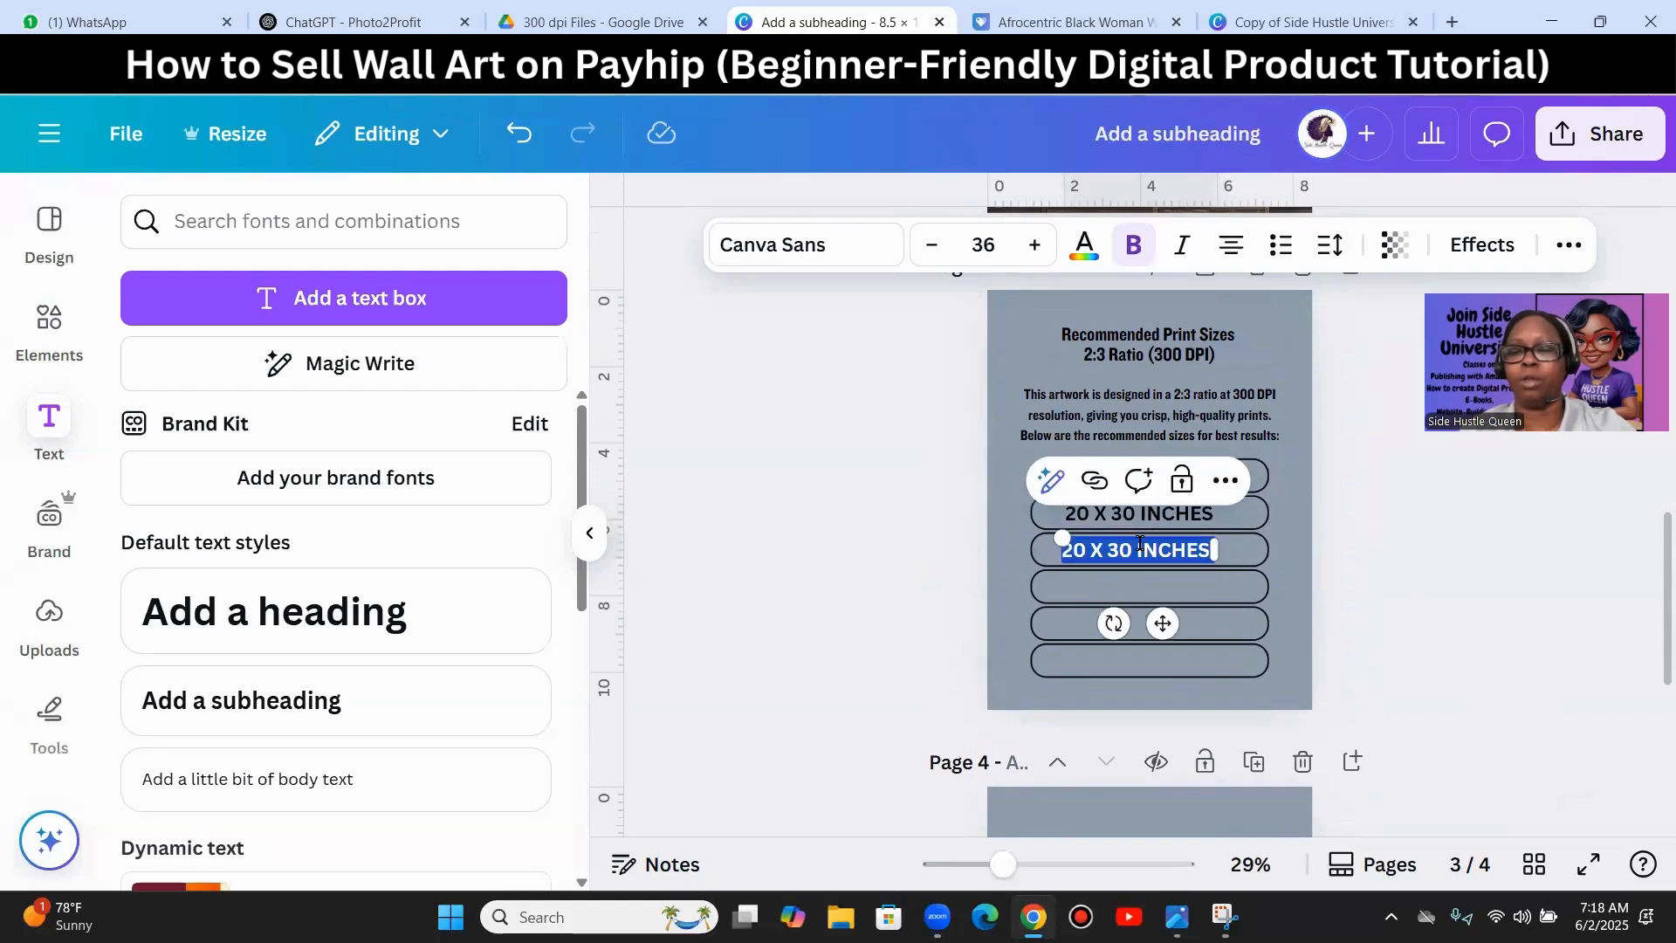
{"action": "type", "text": "16 X 24 INCHES"}
- Copy the "12 X 18 INCHES" line from the size list on page 4
{"action": "scroll", "coordinate": [1336, 696], "scroll_direction": "down", "scroll_amount": 5}
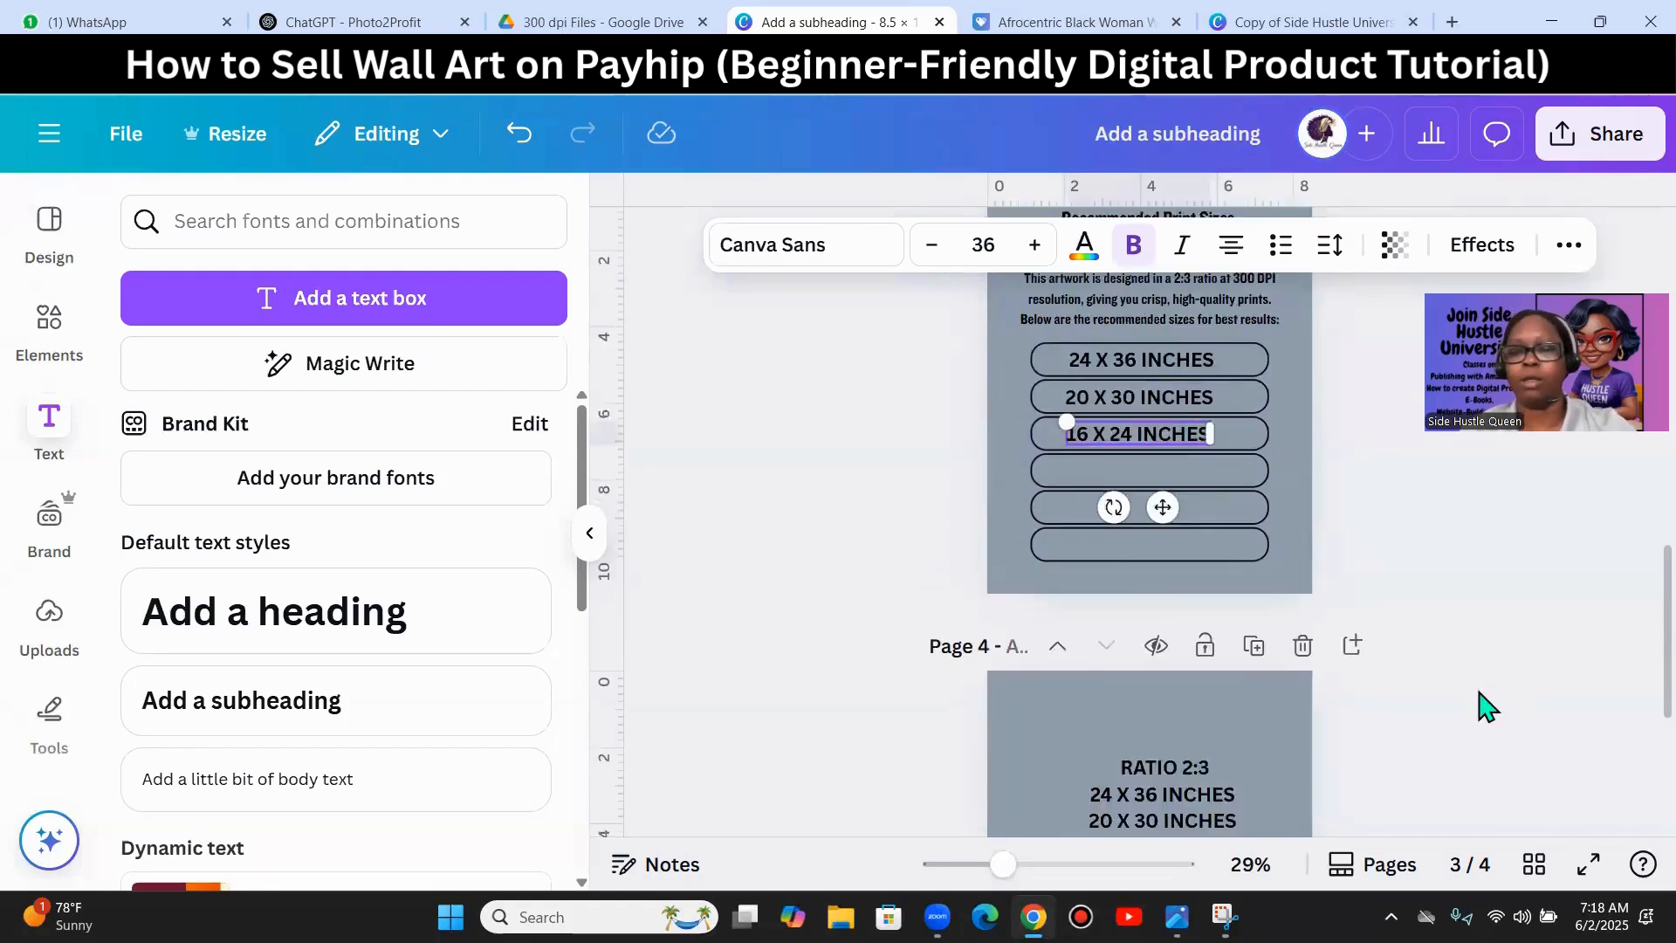
{"action": "left_click", "coordinate": [1199, 561]}
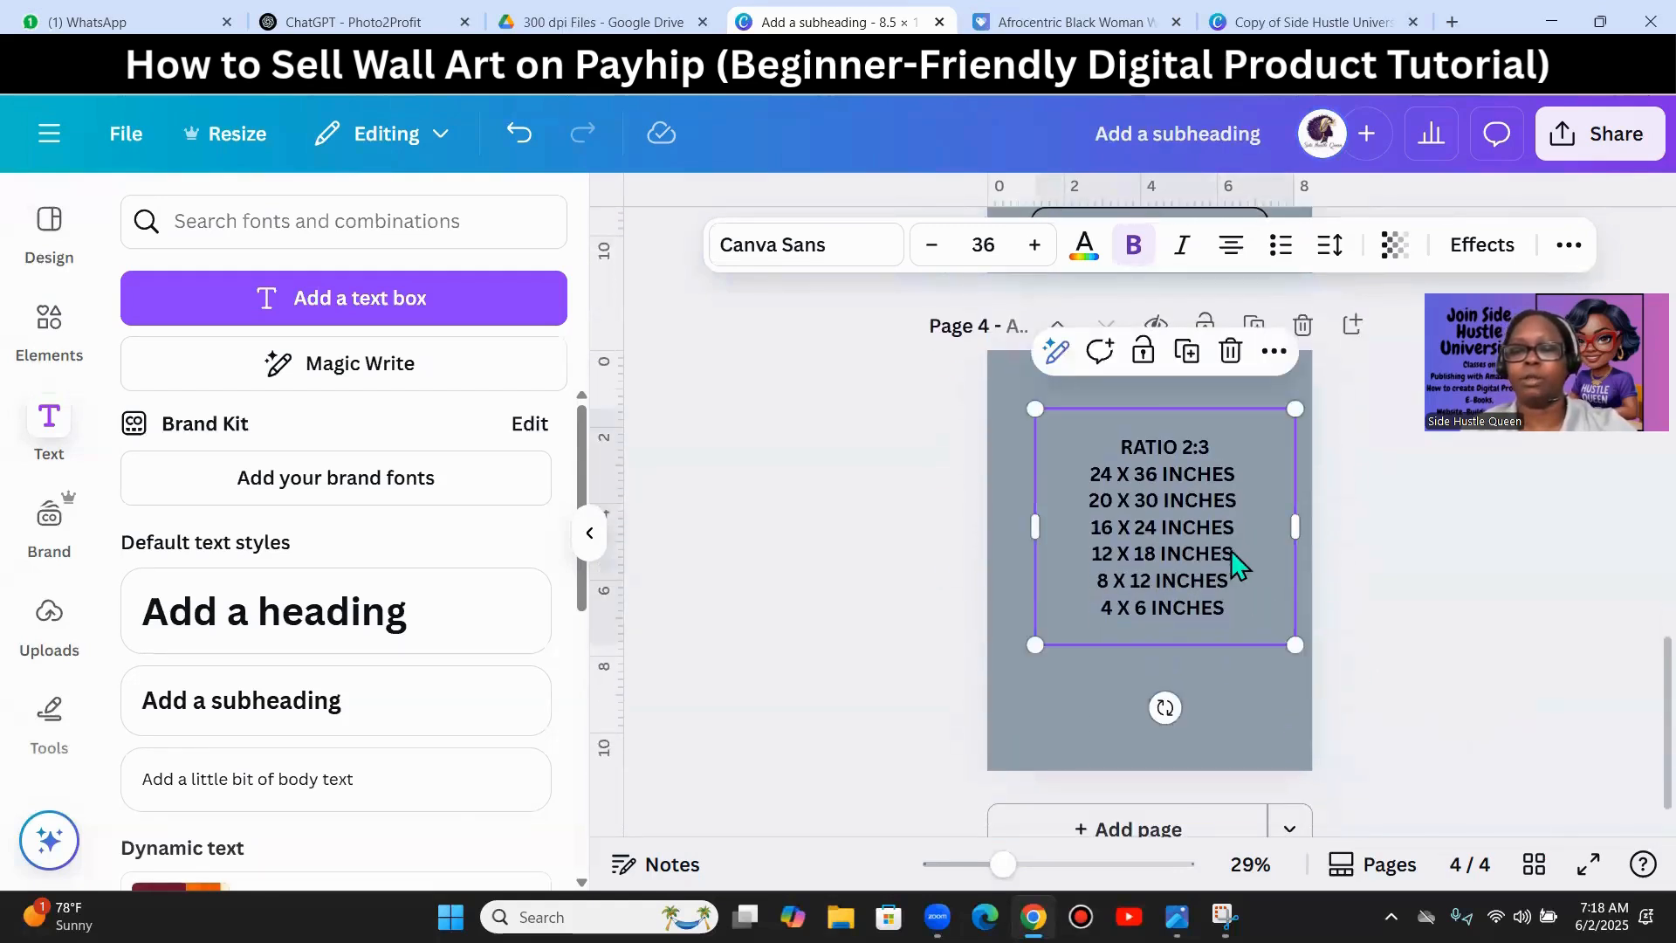
{"action": "double_click", "coordinate": [1231, 553]}
{"action": "left_click", "coordinate": [1233, 551]}
{"action": "left_click_drag", "start_coordinate": [1238, 551], "coordinate": [1081, 561]}
{"action": "key", "text": "ctrl+c"}
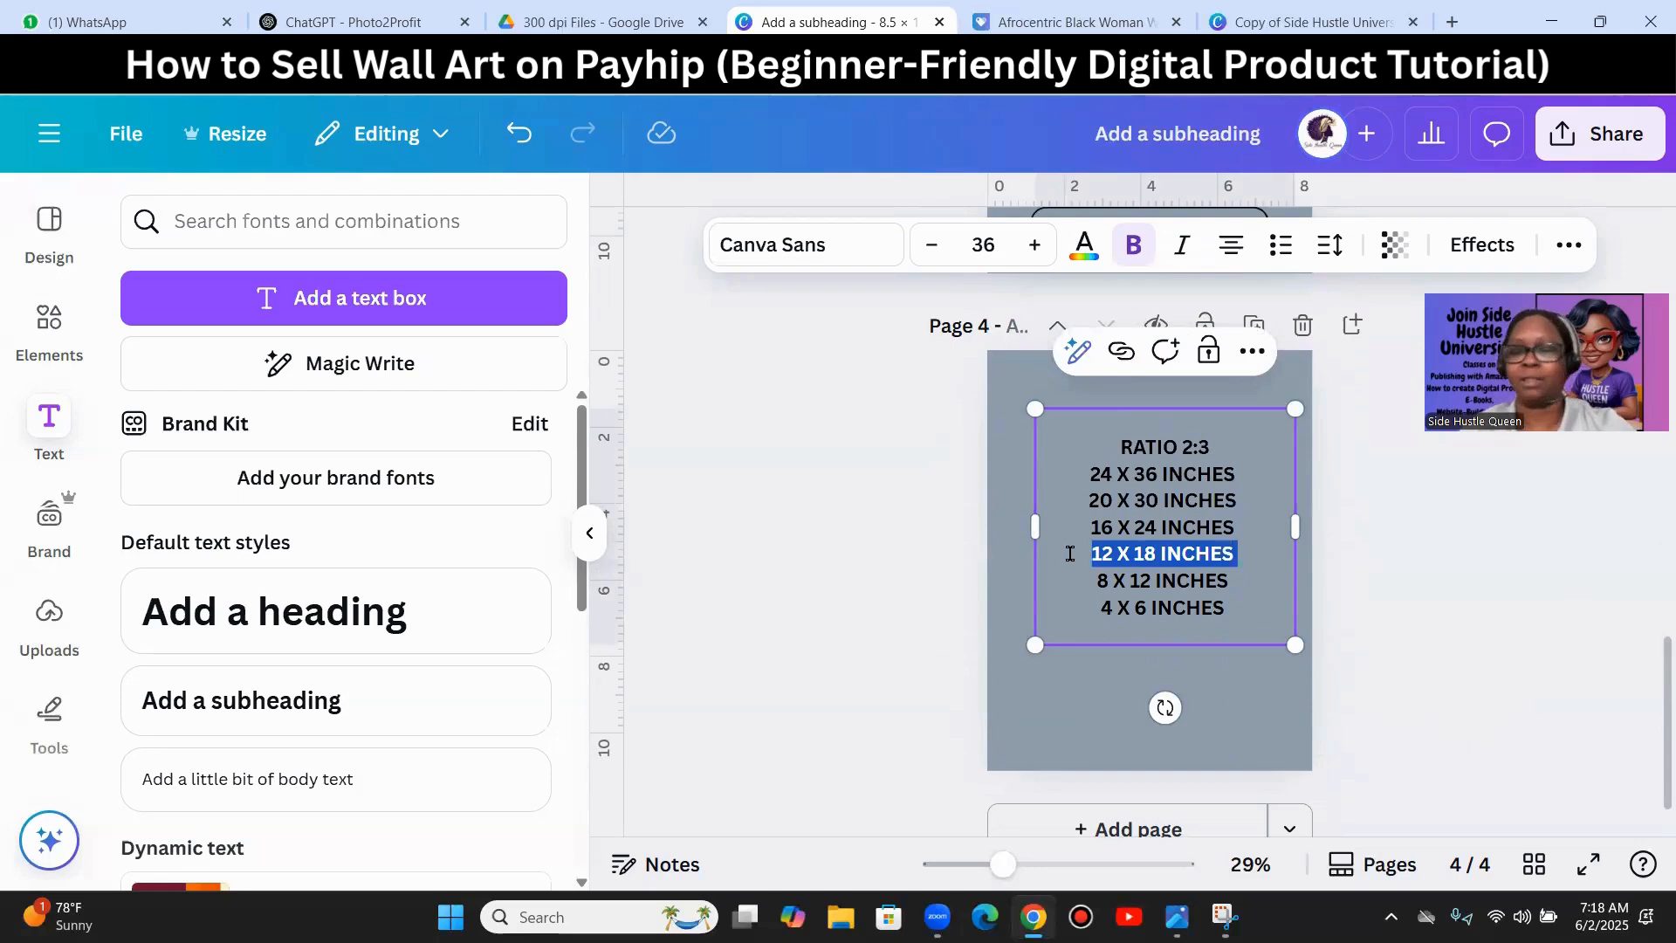
- Duplicate the "16 X 24 INCHES" text box into the fourth pill outline and change the copy's text to "12 X 18 INCHES"
{"action": "scroll", "coordinate": [1384, 685], "scroll_direction": "up", "scroll_amount": 5}
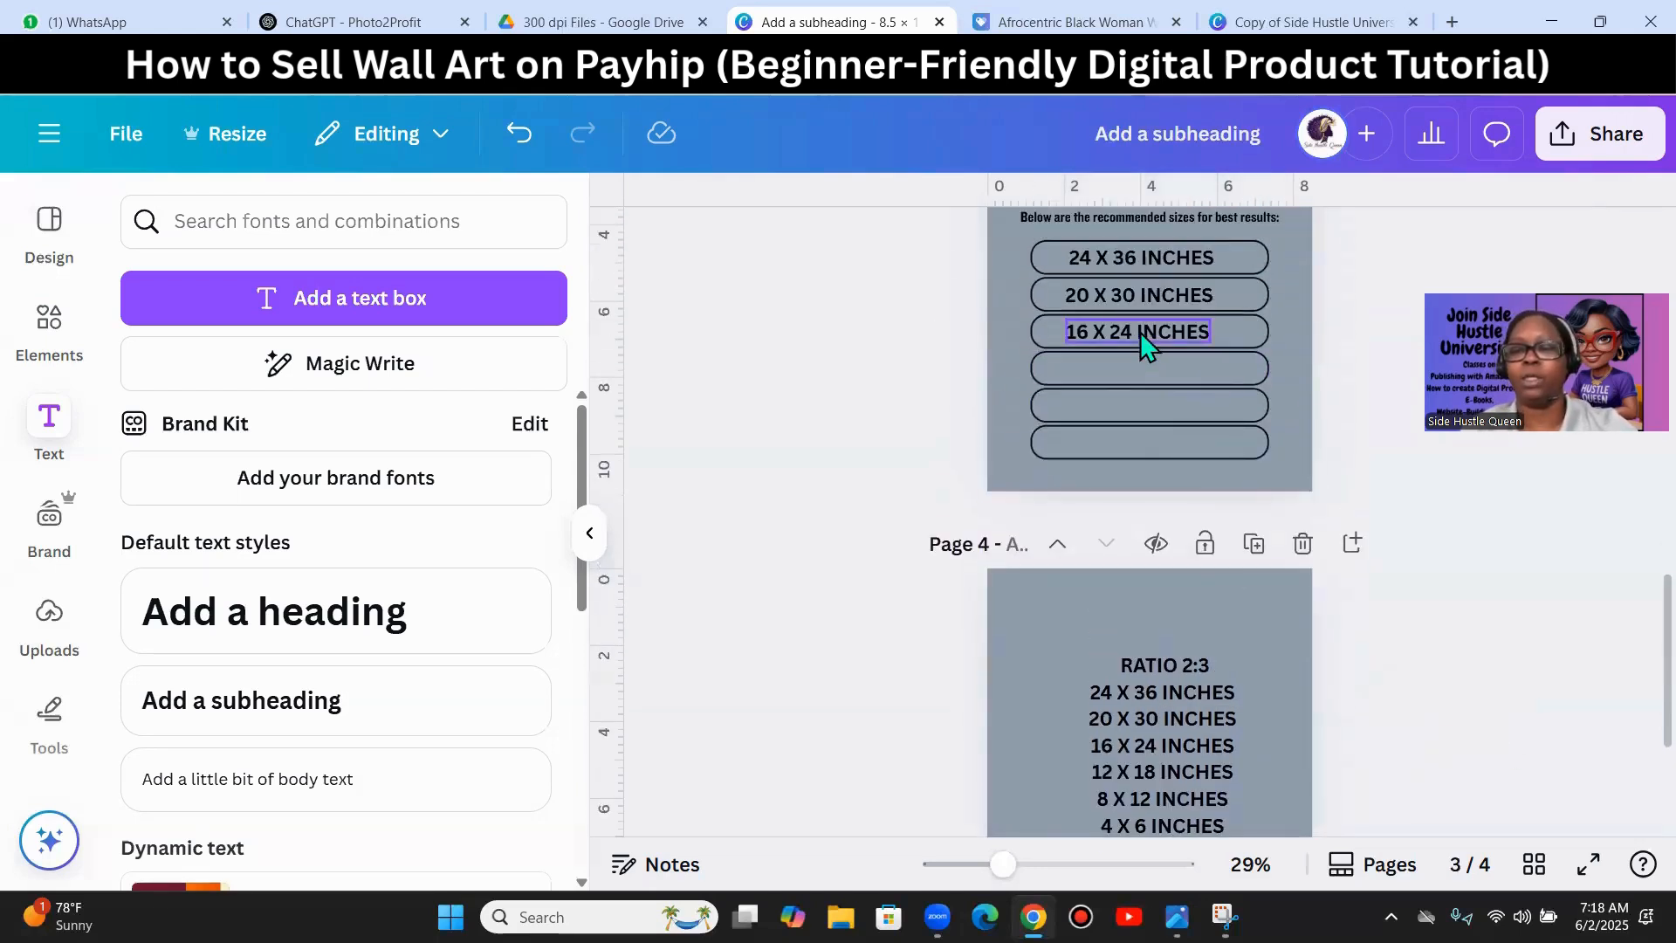
{"action": "double_click", "coordinate": [1140, 332]}
{"action": "left_click", "coordinate": [1160, 400]}
{"action": "left_click_drag", "start_coordinate": [1154, 335], "coordinate": [1147, 361]}
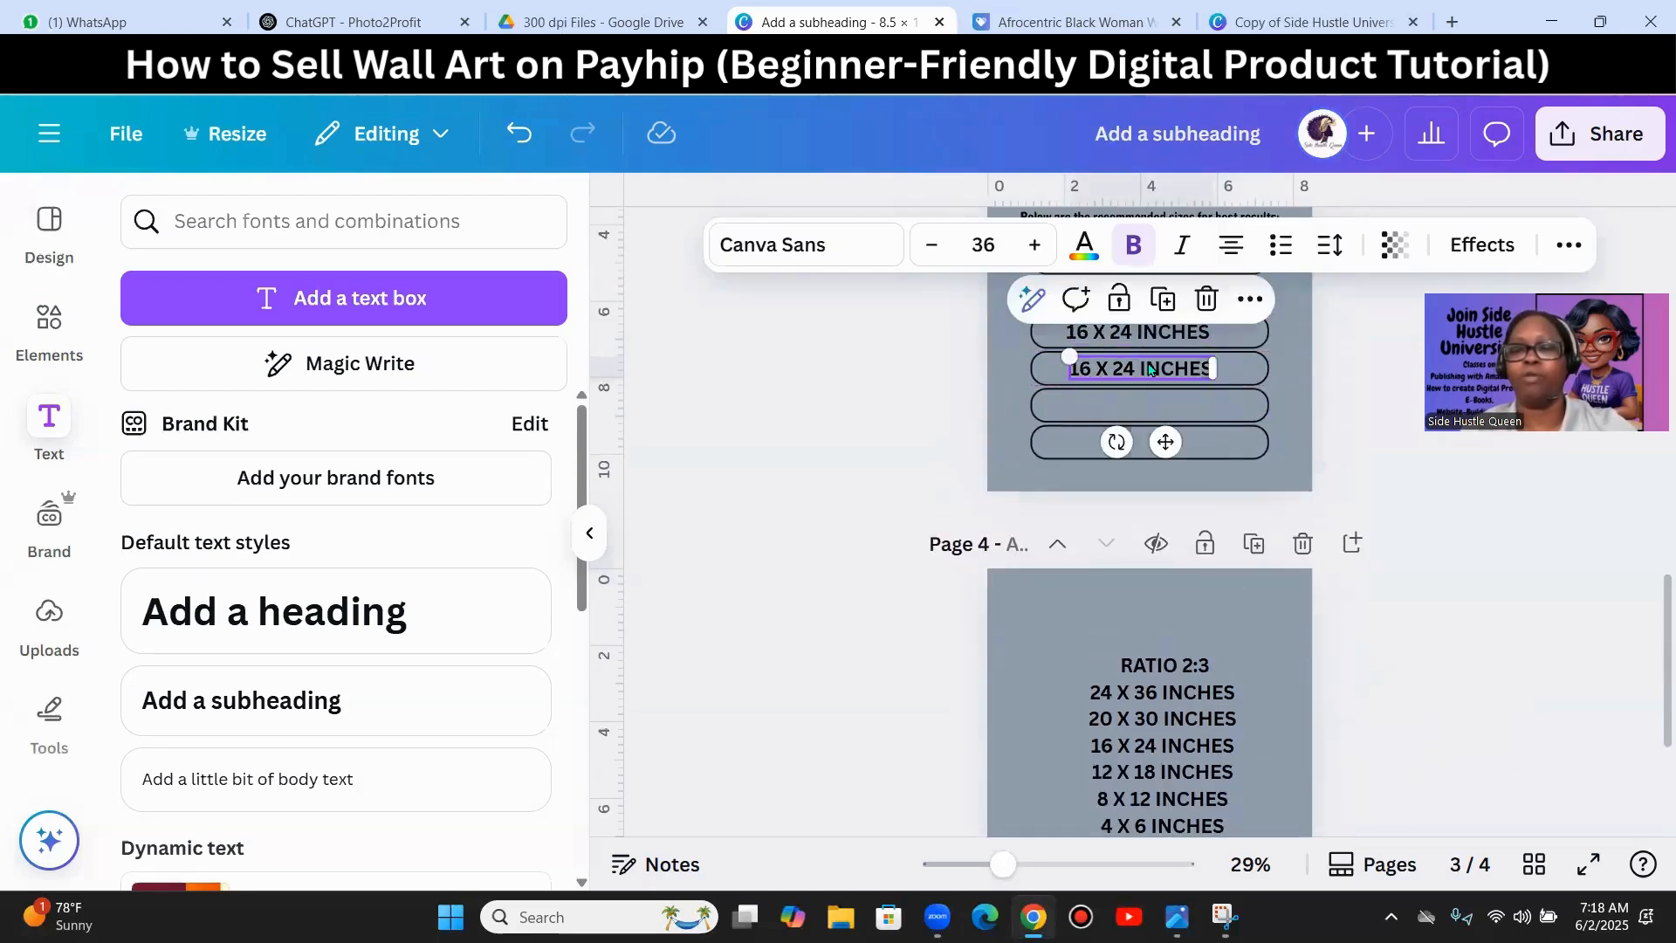
{"action": "double_click", "coordinate": [1147, 360]}
{"action": "key", "text": "ctrl+v"}
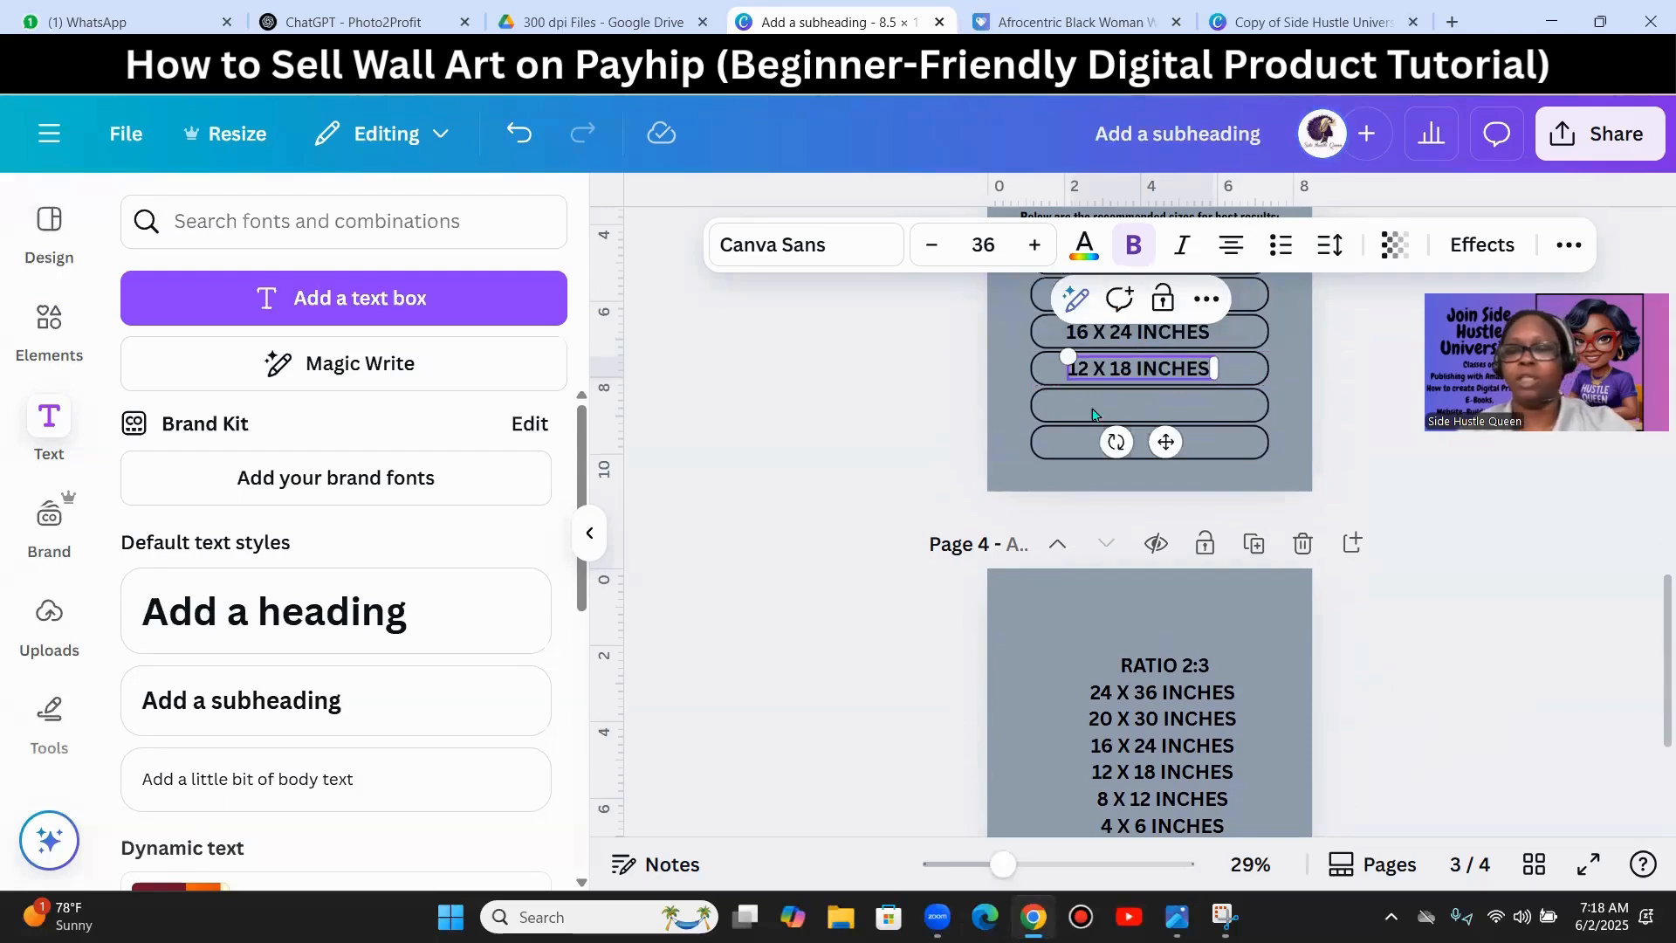
- Copy the "8 X 12 INCHES" line from the size list on page 4
{"action": "scroll", "coordinate": [1370, 620], "scroll_direction": "down", "scroll_amount": 3}
{"action": "left_click", "coordinate": [1234, 586]}
{"action": "left_click", "coordinate": [1229, 583]}
{"action": "left_click", "coordinate": [1235, 580]}
{"action": "left_click_drag", "start_coordinate": [1092, 611], "coordinate": [1096, 580]}
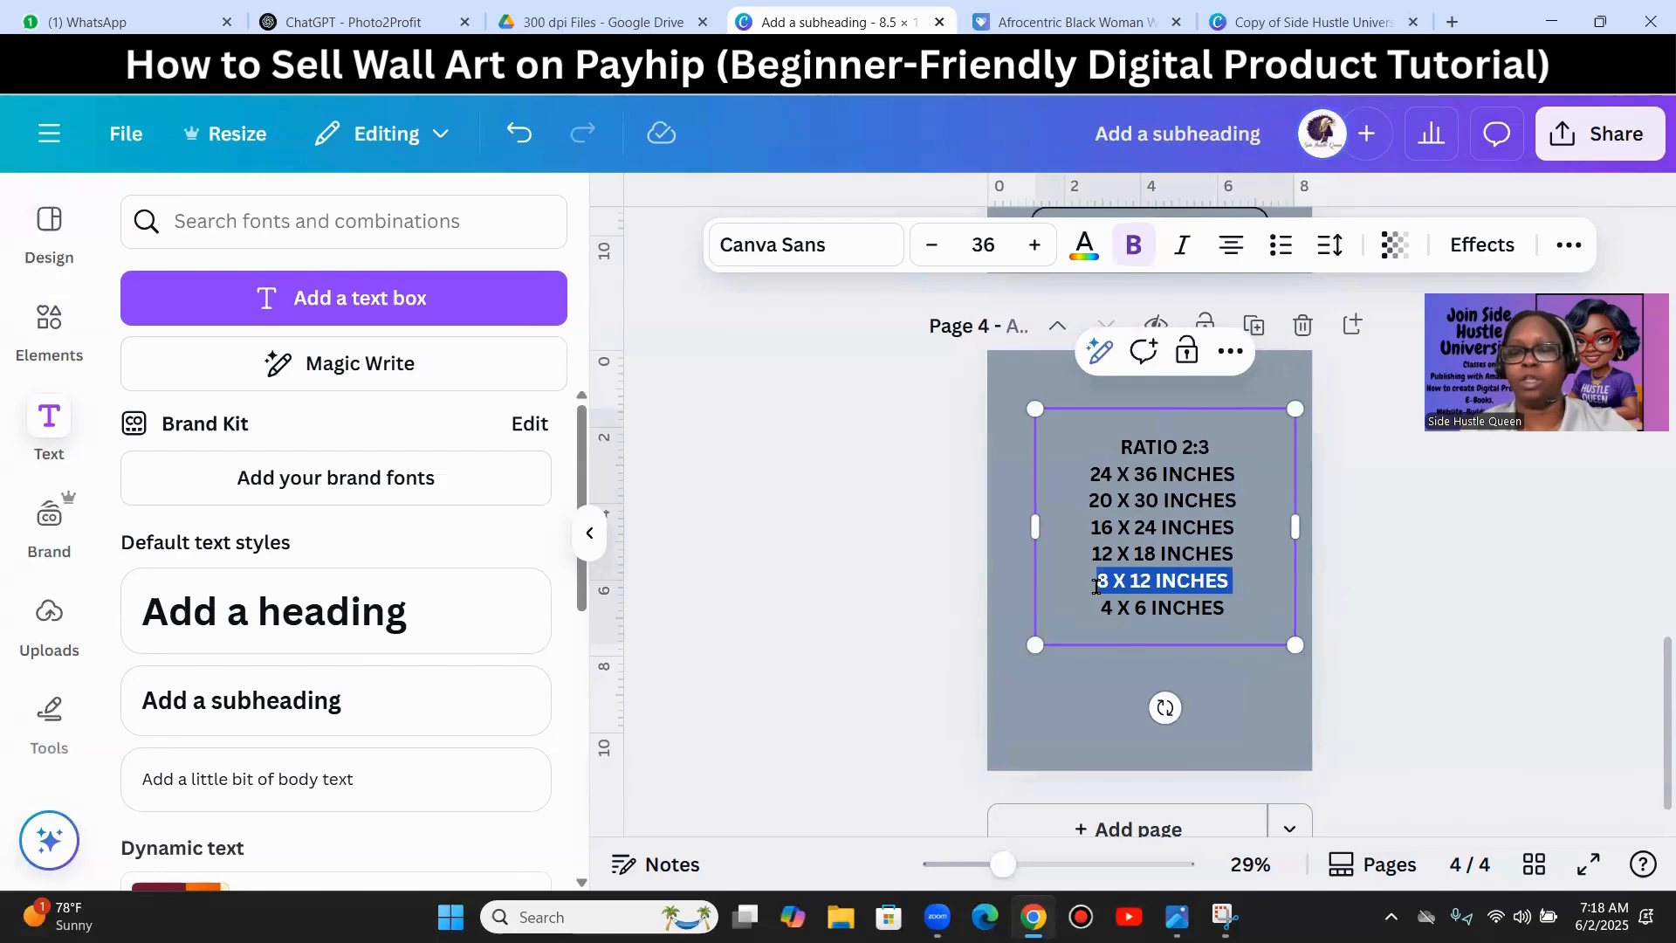
{"action": "left_click", "coordinate": [1553, 670]}
- Duplicate the "12 X 18 INCHES" text box into the fifth pill outline and change the copy's text to "8 X 12 INCHES"
{"action": "scroll", "coordinate": [1411, 550], "scroll_direction": "up", "scroll_amount": 3}
{"action": "double_click", "coordinate": [1176, 369]}
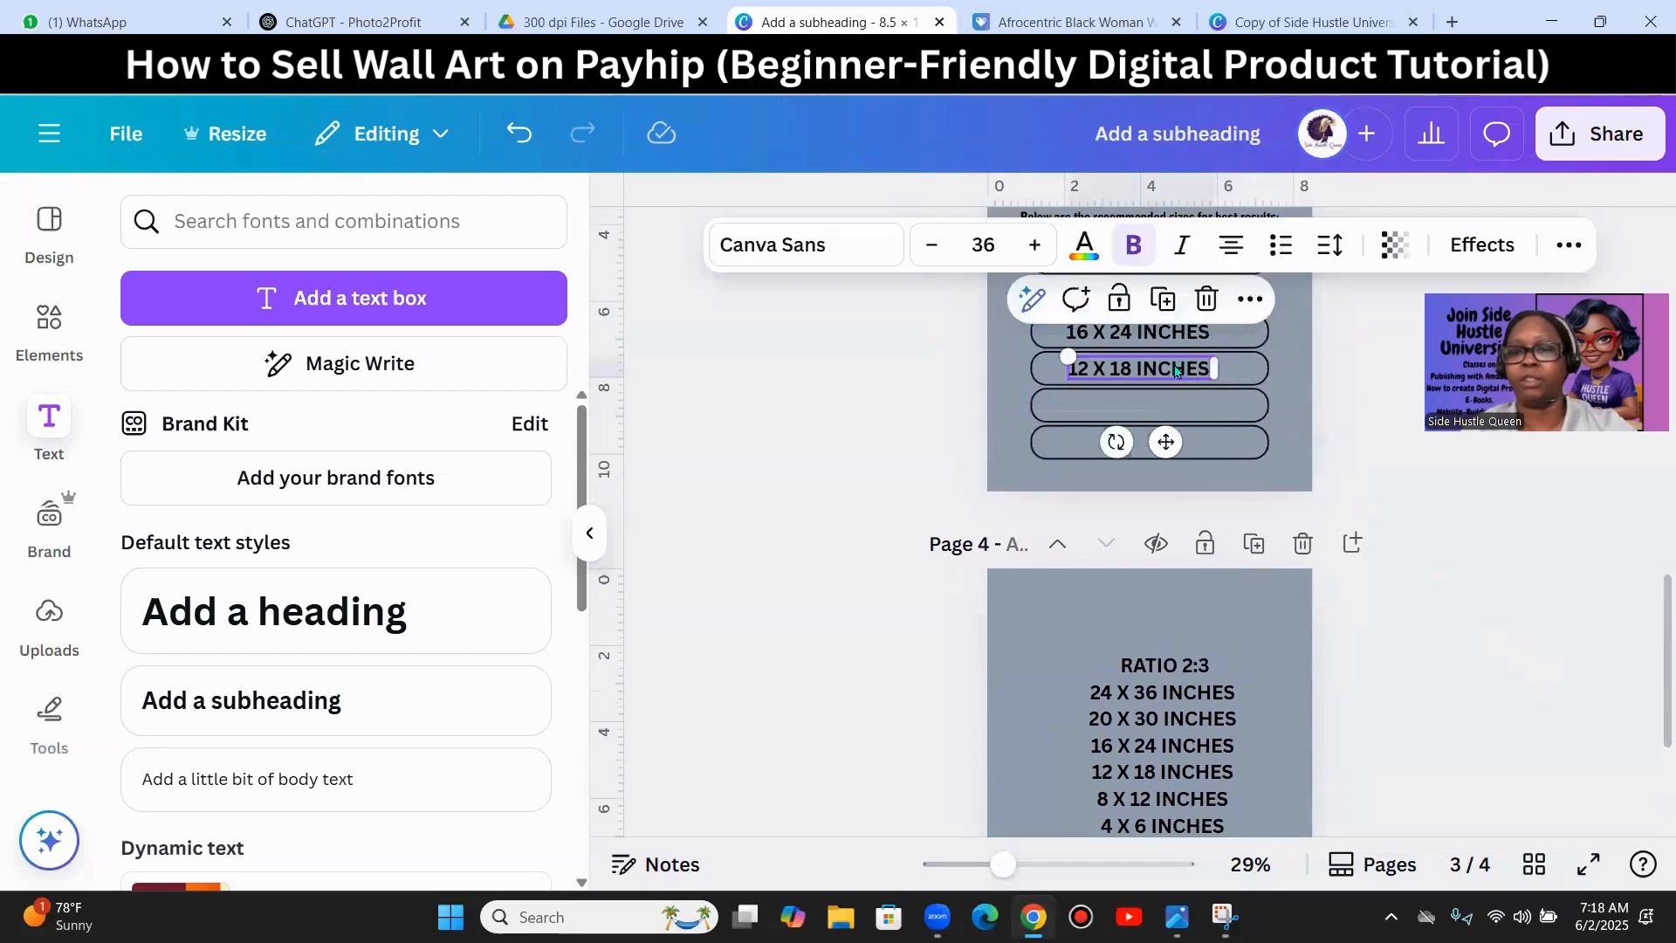
{"action": "left_click", "coordinate": [1163, 300]}
{"action": "left_click_drag", "start_coordinate": [1140, 371], "coordinate": [1137, 405]}
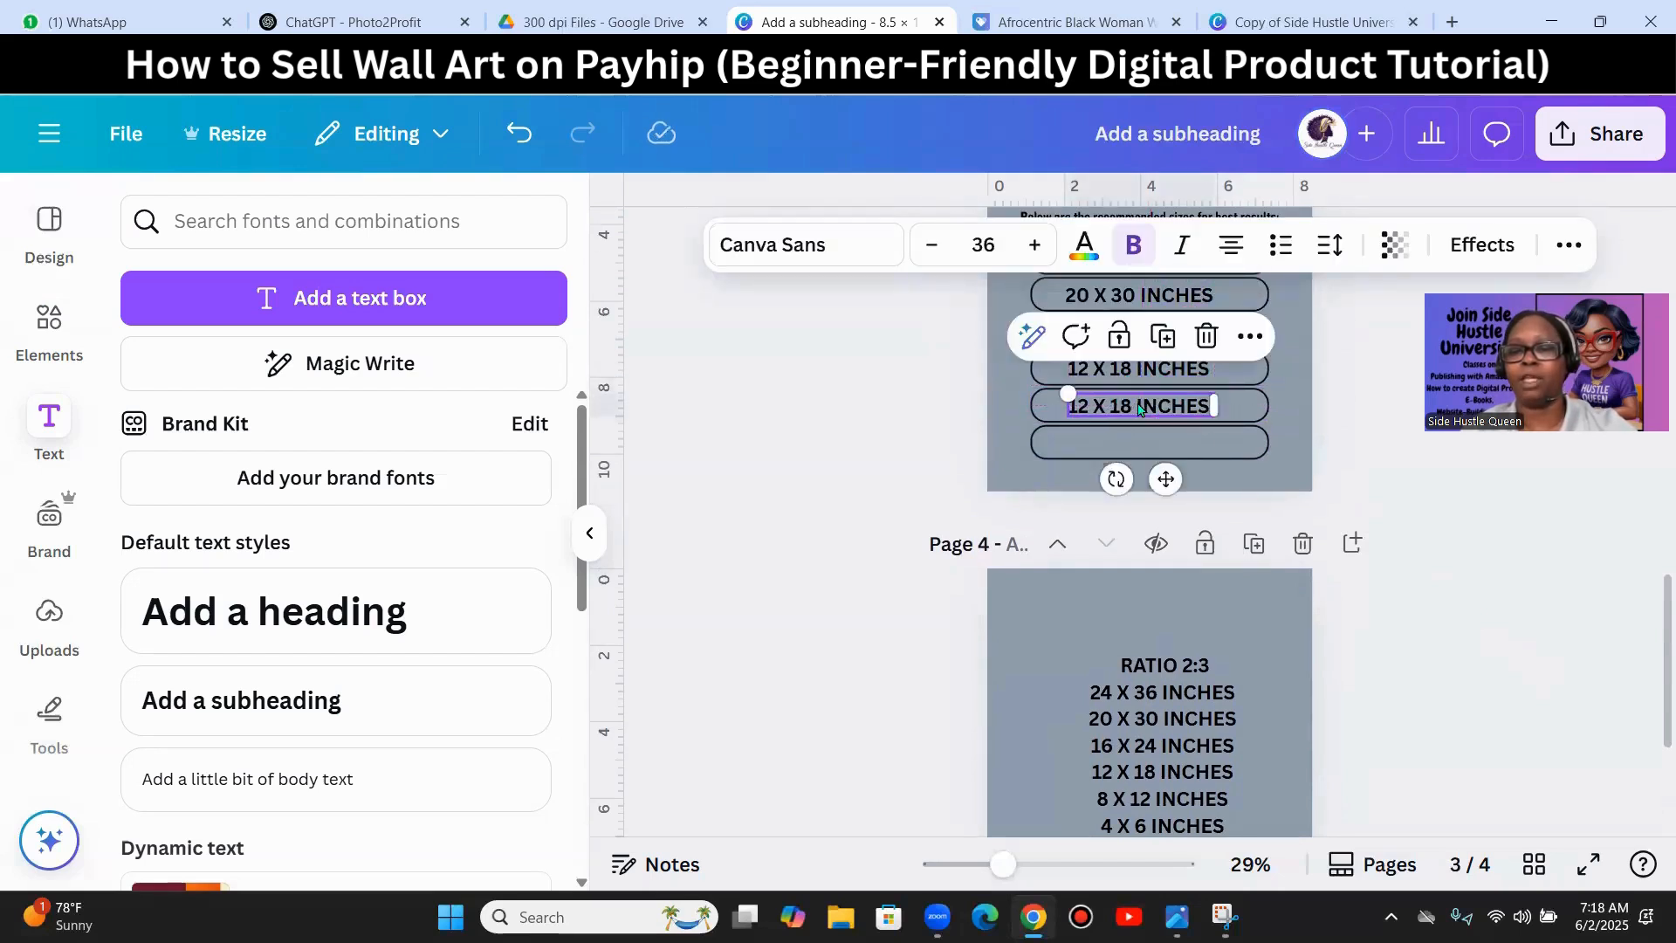
{"action": "double_click", "coordinate": [1135, 407]}
{"action": "type", "text": "8 X 12 INCHES"}
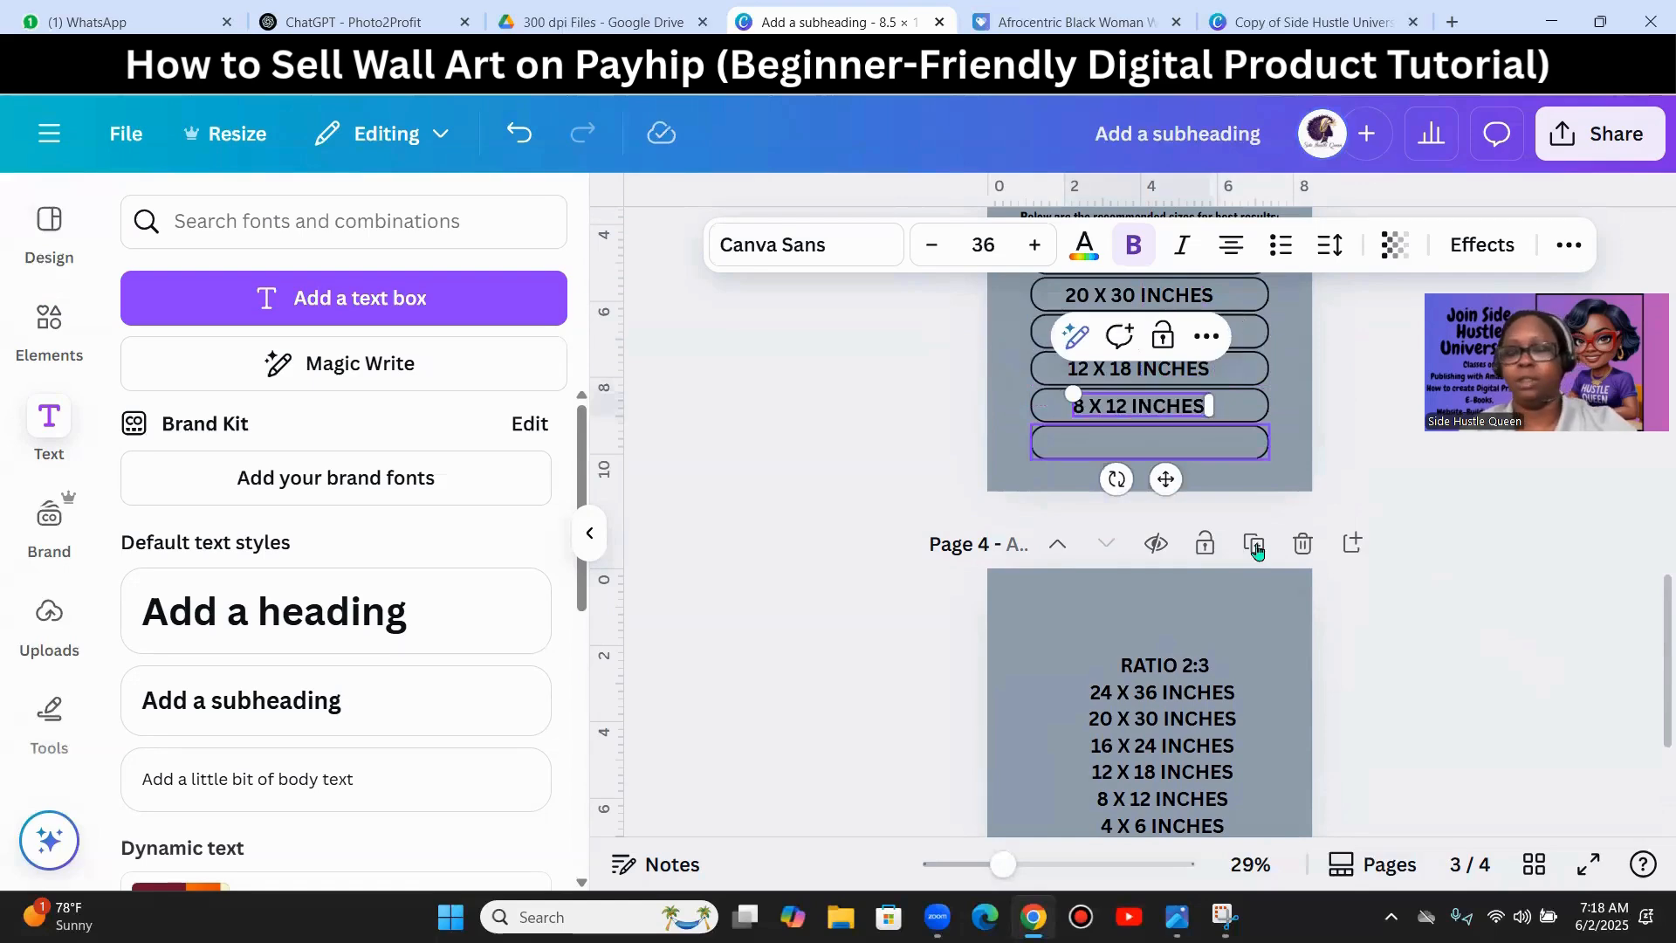
- Copy the "4 X 6 INCHES" line from the size list on page 4
{"action": "left_click", "coordinate": [1539, 634]}
{"action": "scroll", "coordinate": [1541, 637], "scroll_direction": "down", "scroll_amount": 2}
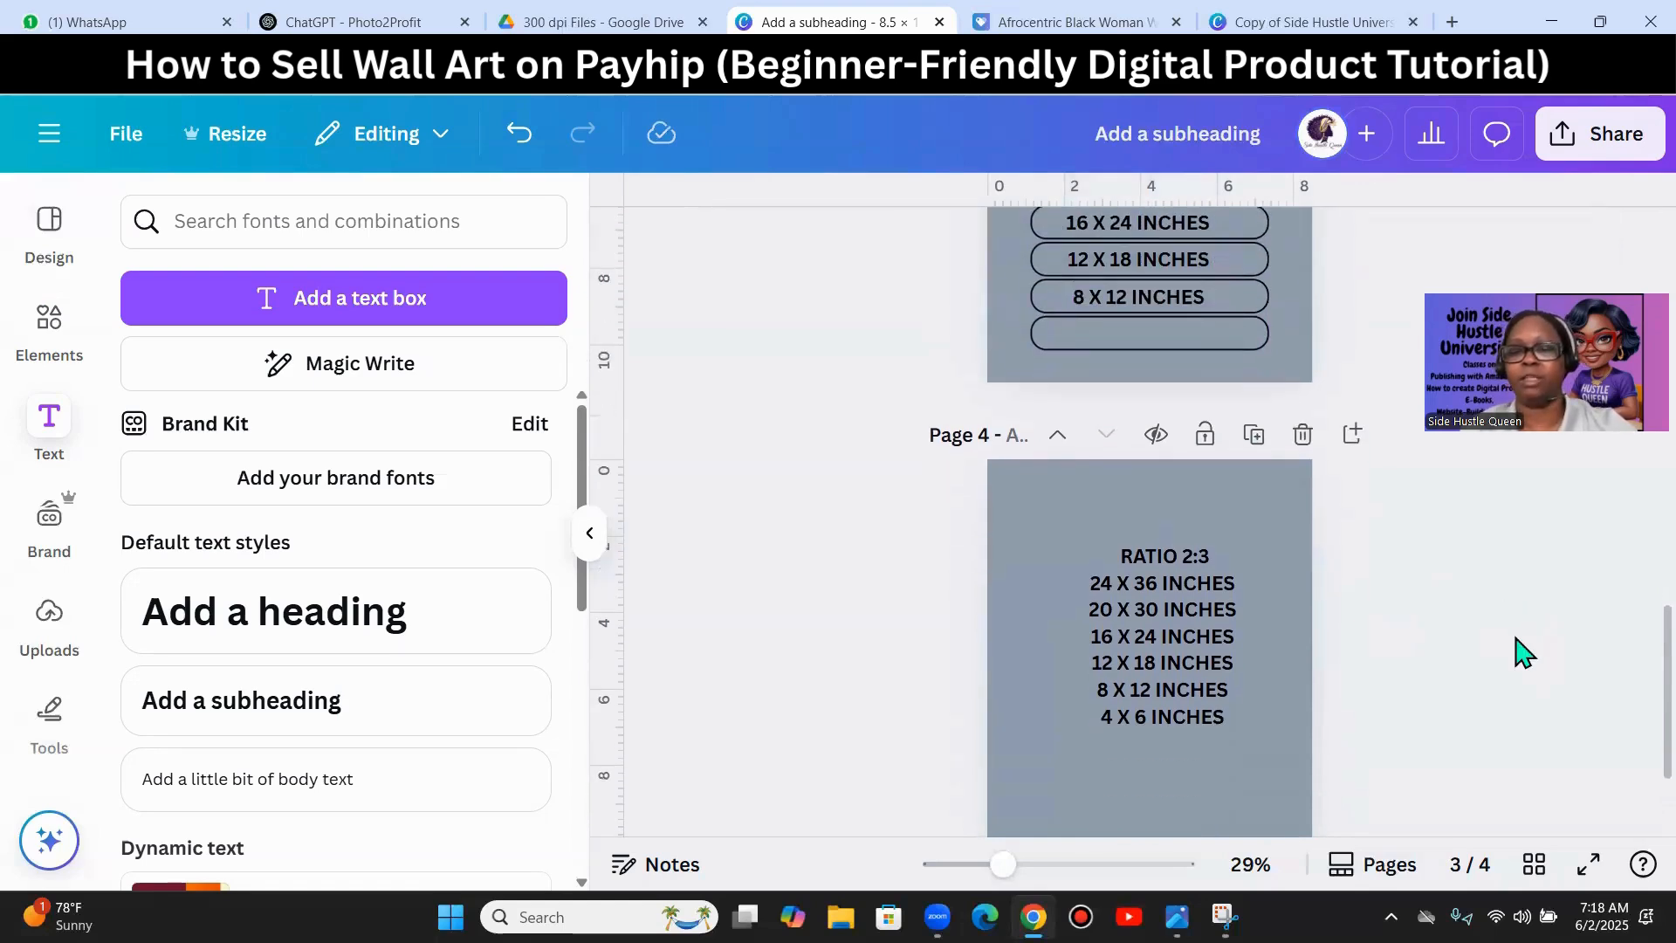
{"action": "double_click", "coordinate": [1237, 719]}
{"action": "left_click_drag", "start_coordinate": [1236, 718], "coordinate": [1103, 718]}
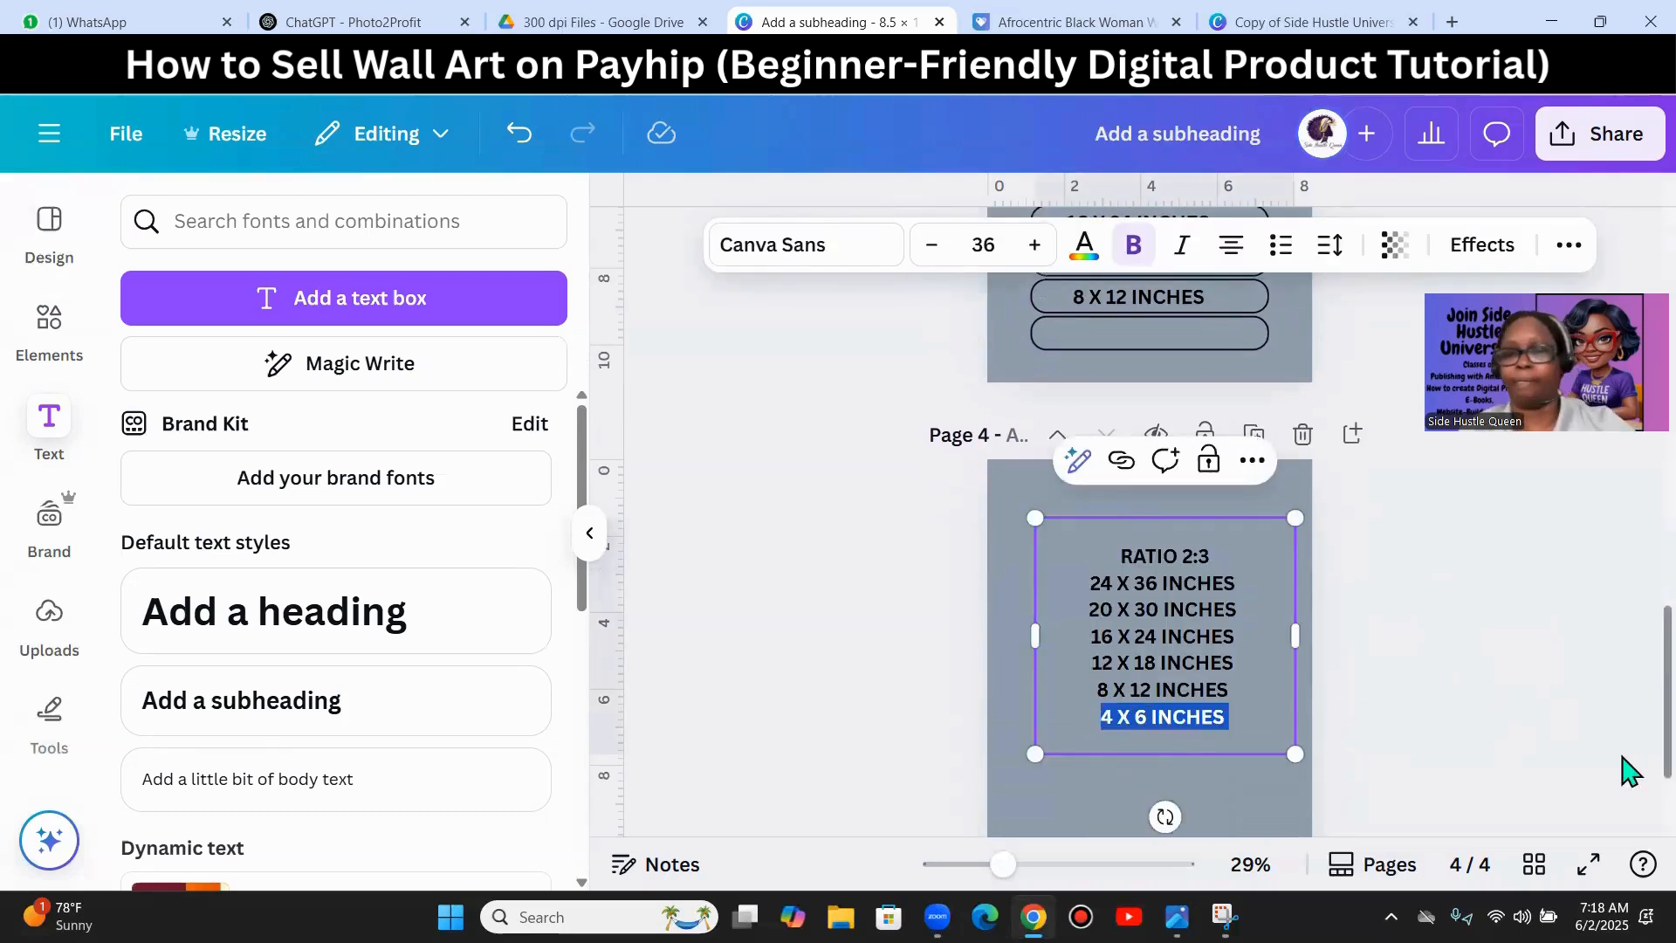
{"action": "left_click", "coordinate": [1467, 611]}
- Duplicate the "8 X 12 INCHES" text box into the sixth pill outline and change the copy's text to "4 X 6 INCHES"
{"action": "scroll", "coordinate": [1347, 568], "scroll_direction": "up", "scroll_amount": 3}
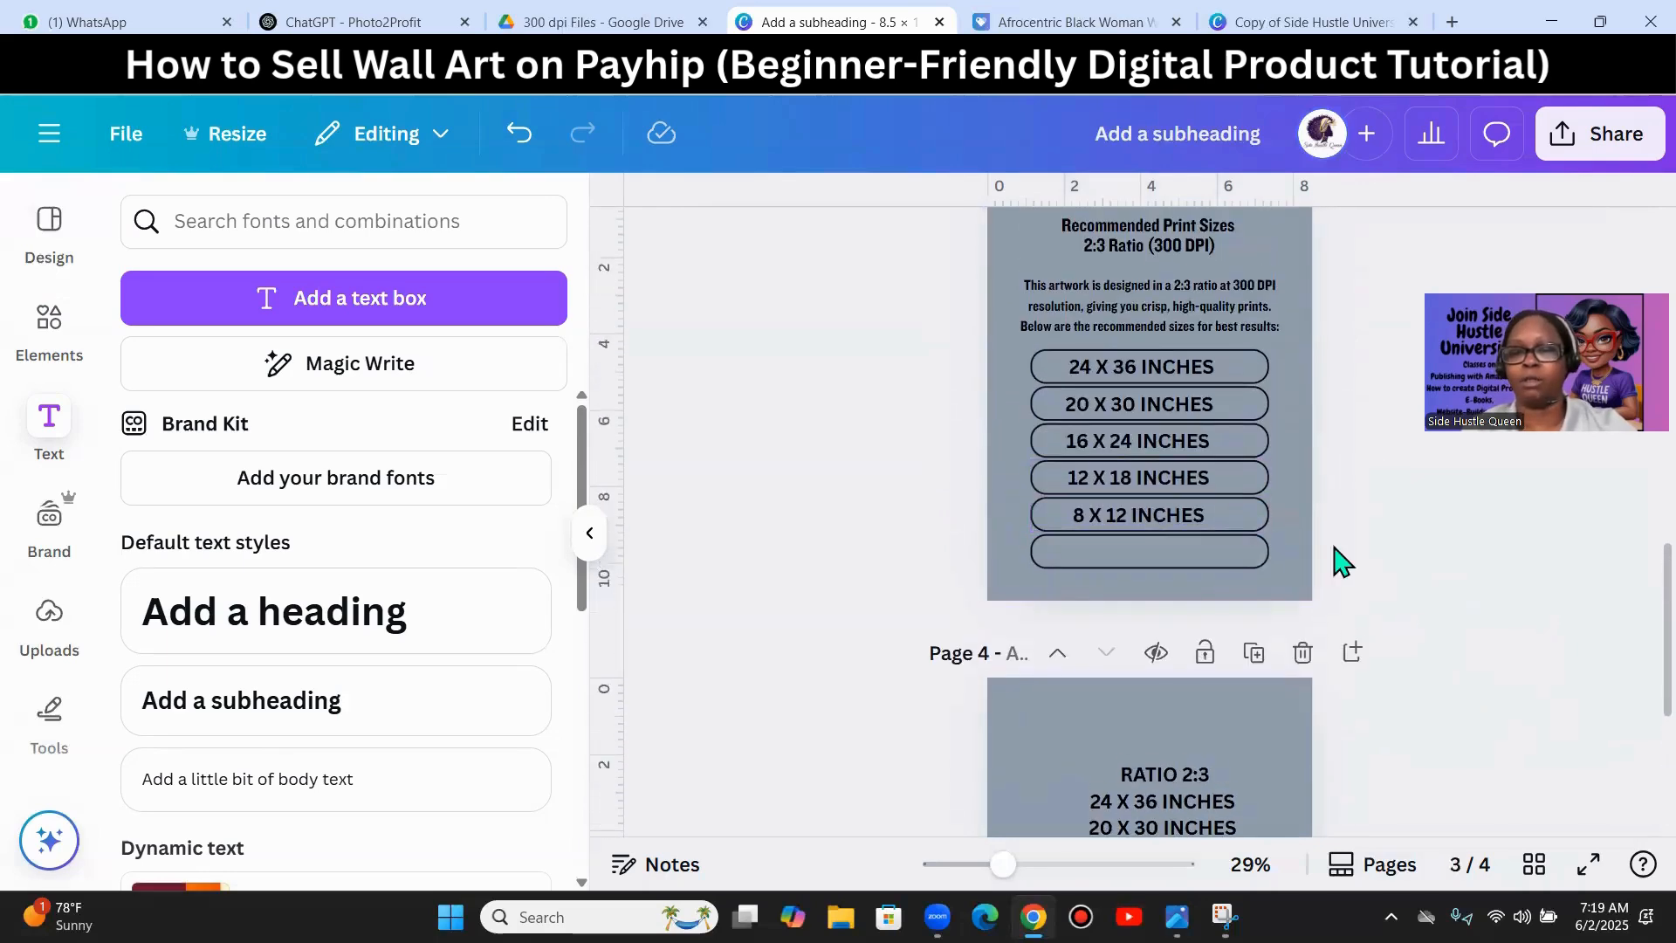
{"action": "left_click", "coordinate": [1136, 517]}
{"action": "double_click", "coordinate": [1163, 520]}
{"action": "left_click_drag", "start_coordinate": [1164, 519], "coordinate": [1149, 552]}
{"action": "double_click", "coordinate": [1148, 550]}
{"action": "left_click", "coordinate": [1145, 549]}
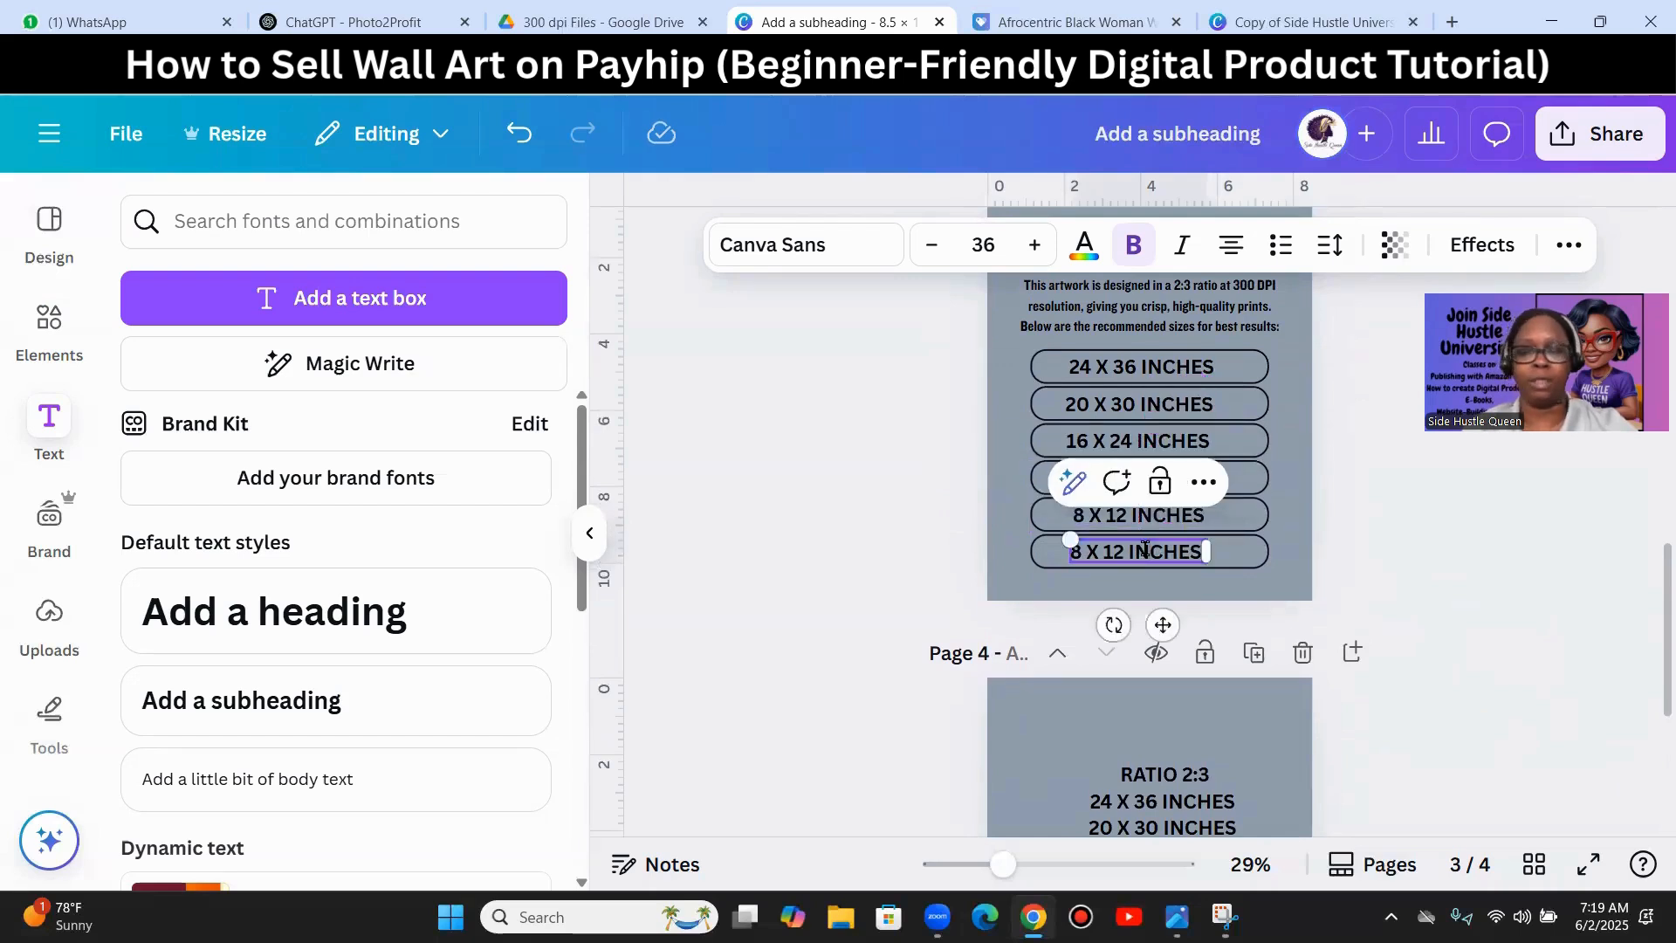
{"action": "left_click", "coordinate": [1489, 623]}
{"action": "left_click", "coordinate": [1142, 556]}
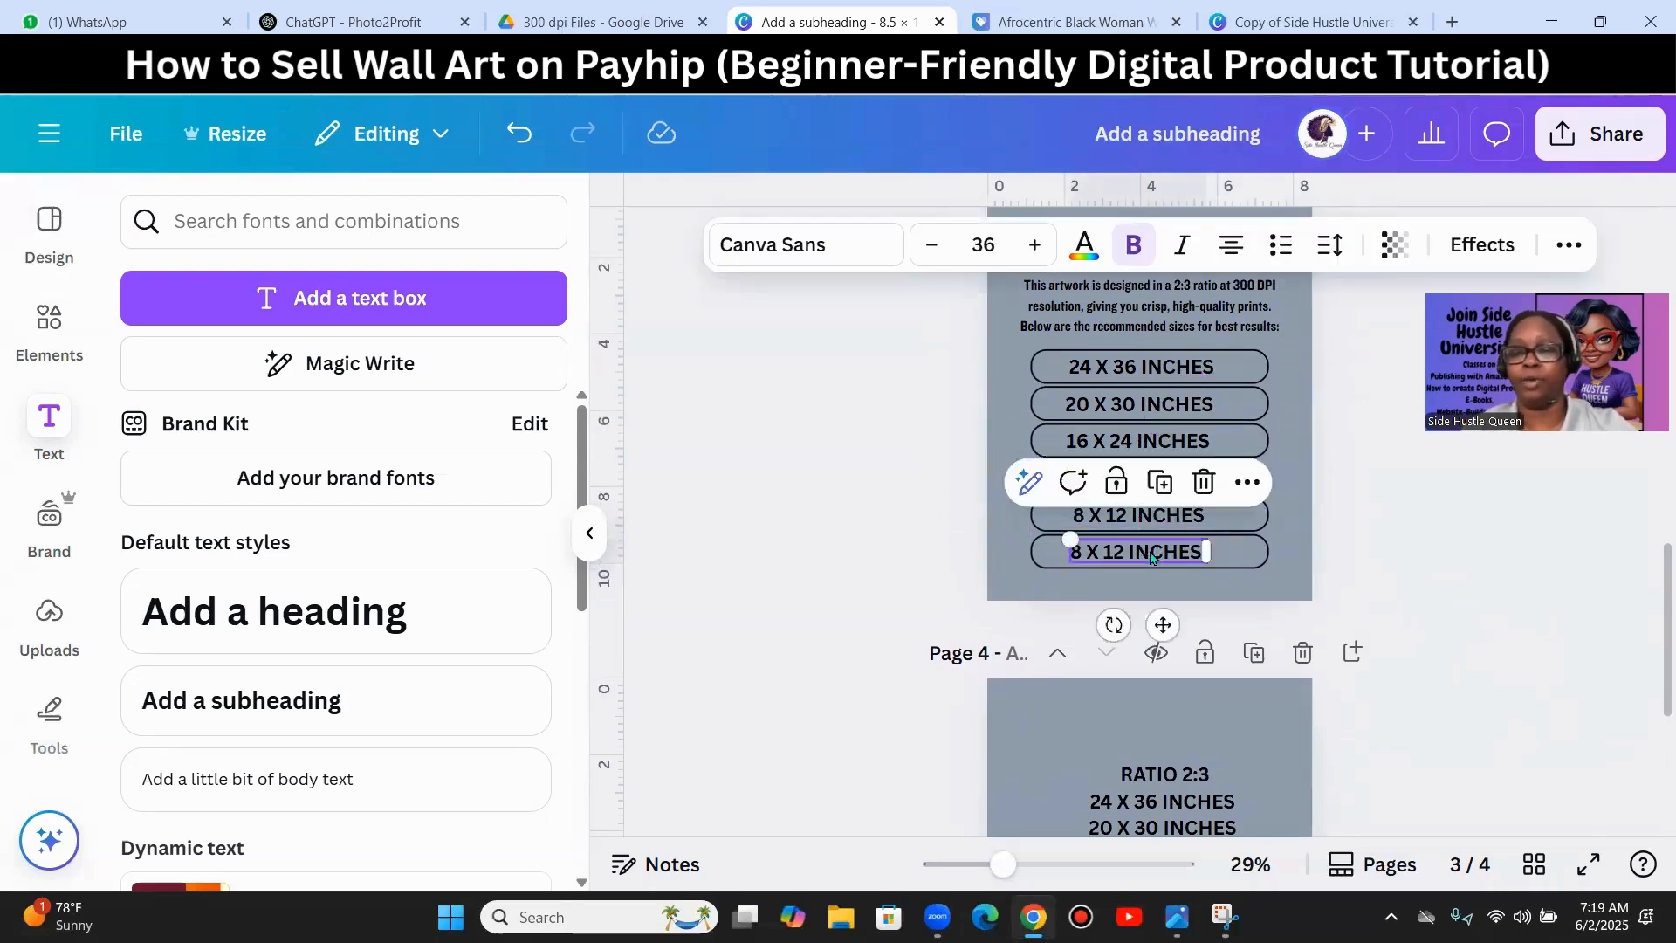
{"action": "double_click", "coordinate": [1142, 559]}
{"action": "type", "text": "4 X 6 INCHES"}
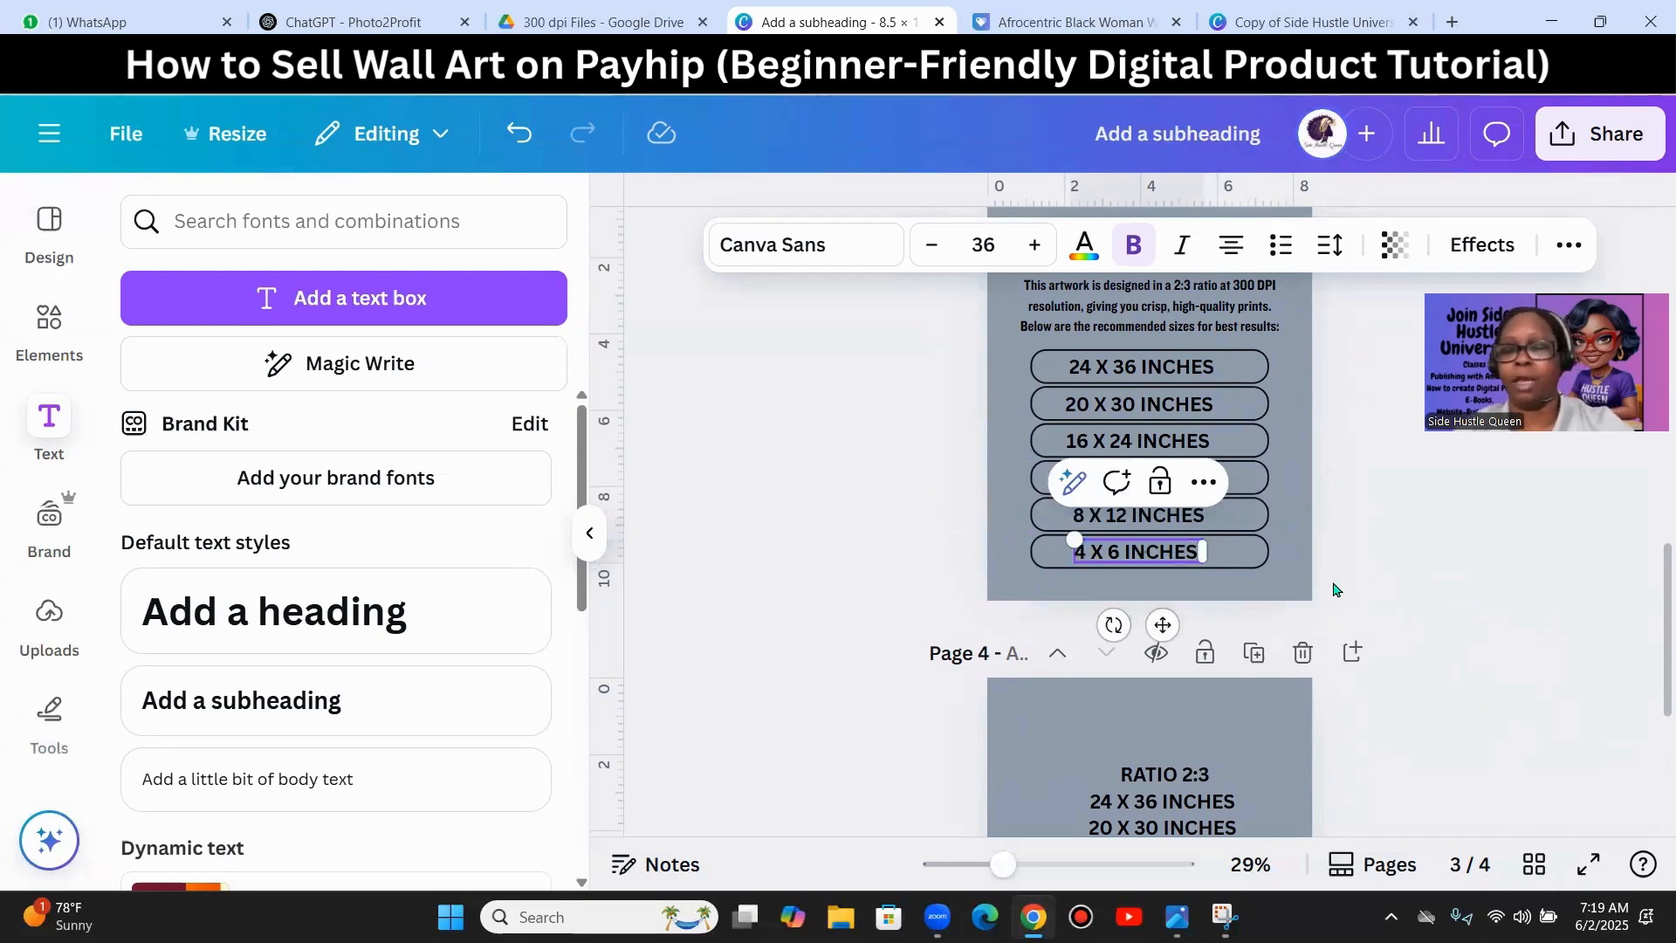
{"action": "scroll", "coordinate": [1479, 657], "scroll_direction": "down", "scroll_amount": 2}
{"action": "left_click", "coordinate": [1489, 674]}
{"action": "scroll", "coordinate": [1506, 654], "scroll_direction": "up", "scroll_amount": 5}
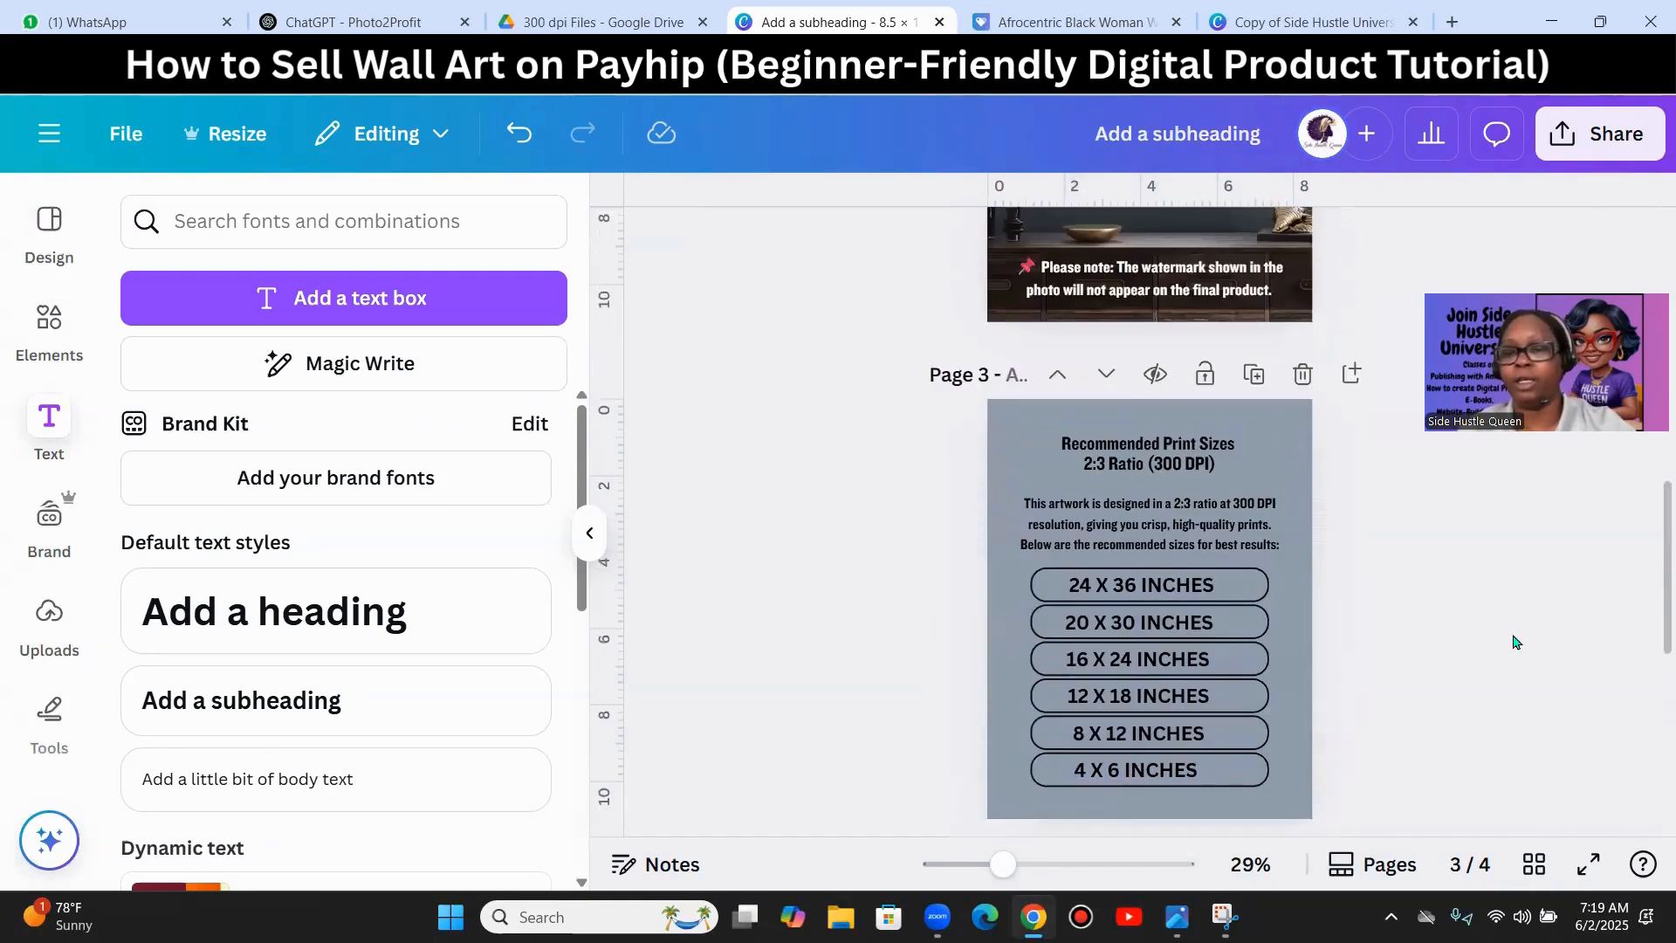
- Delete the print size list text box from page 4, keeping the page's plain background
{"action": "scroll", "coordinate": [1198, 399], "scroll_direction": "up", "scroll_amount": 4}
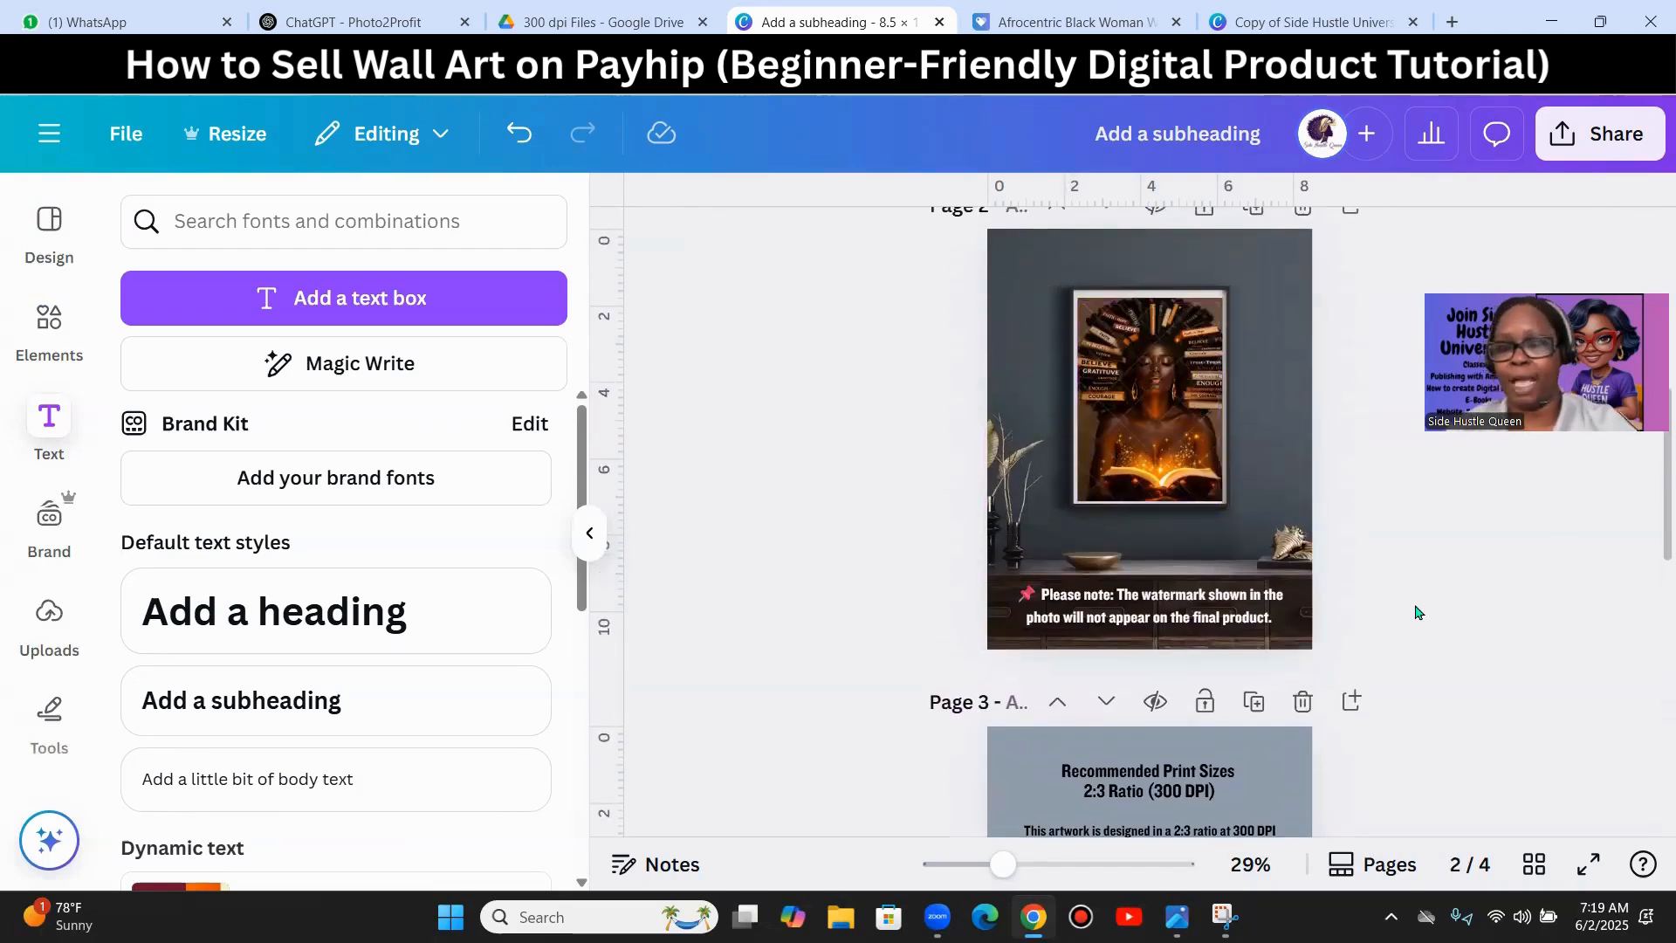
{"action": "scroll", "coordinate": [1449, 584], "scroll_direction": "down", "scroll_amount": 4}
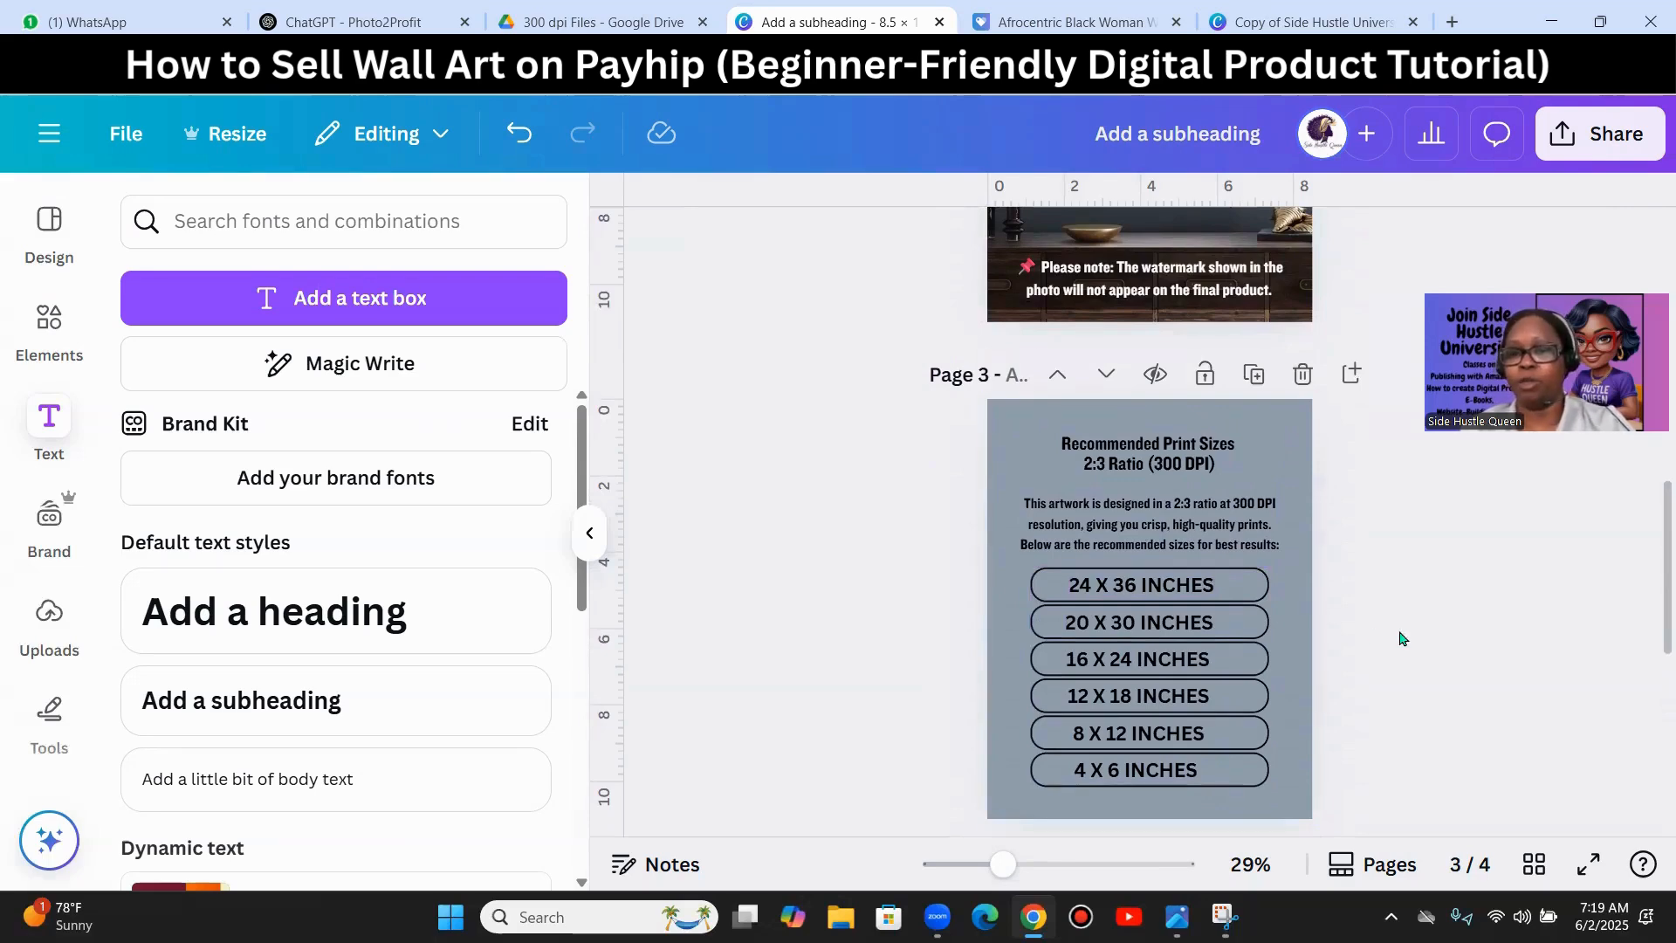
{"action": "scroll", "coordinate": [1441, 591], "scroll_direction": "down", "scroll_amount": 5}
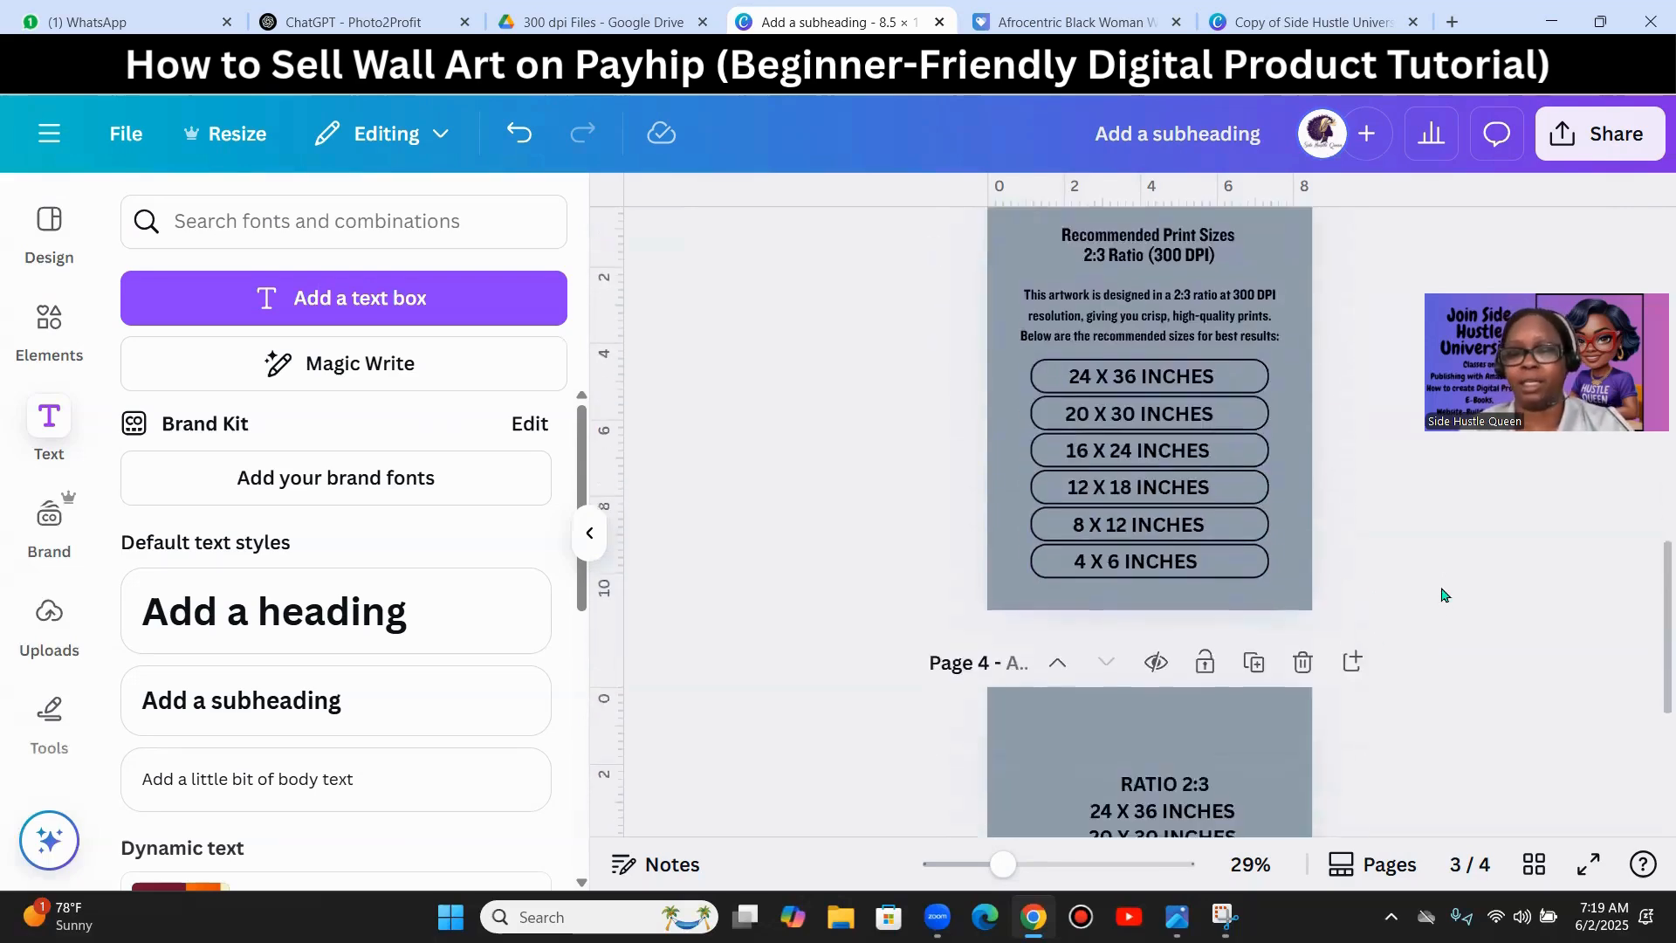
{"action": "left_click", "coordinate": [1139, 672]}
{"action": "key", "text": "Delete"}
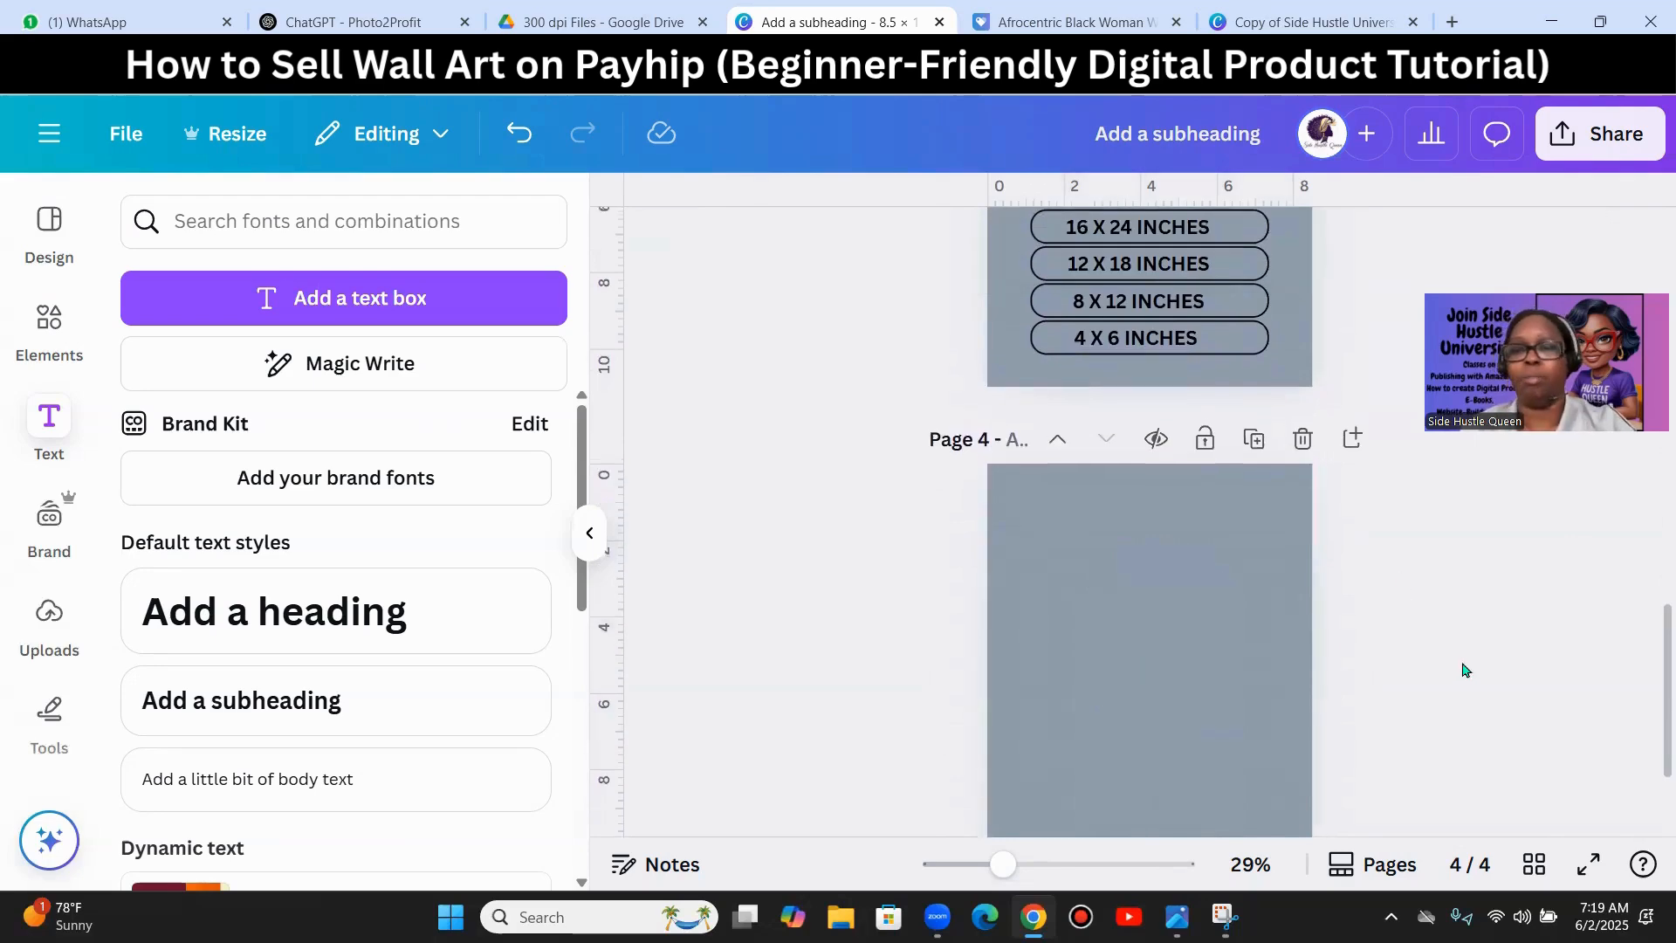
- Move the "Recommended Print Sizes" text block on page 3 slightly upward, keeping it centred above the pill outlines
{"action": "scroll", "coordinate": [1467, 667], "scroll_direction": "up", "scroll_amount": 5}
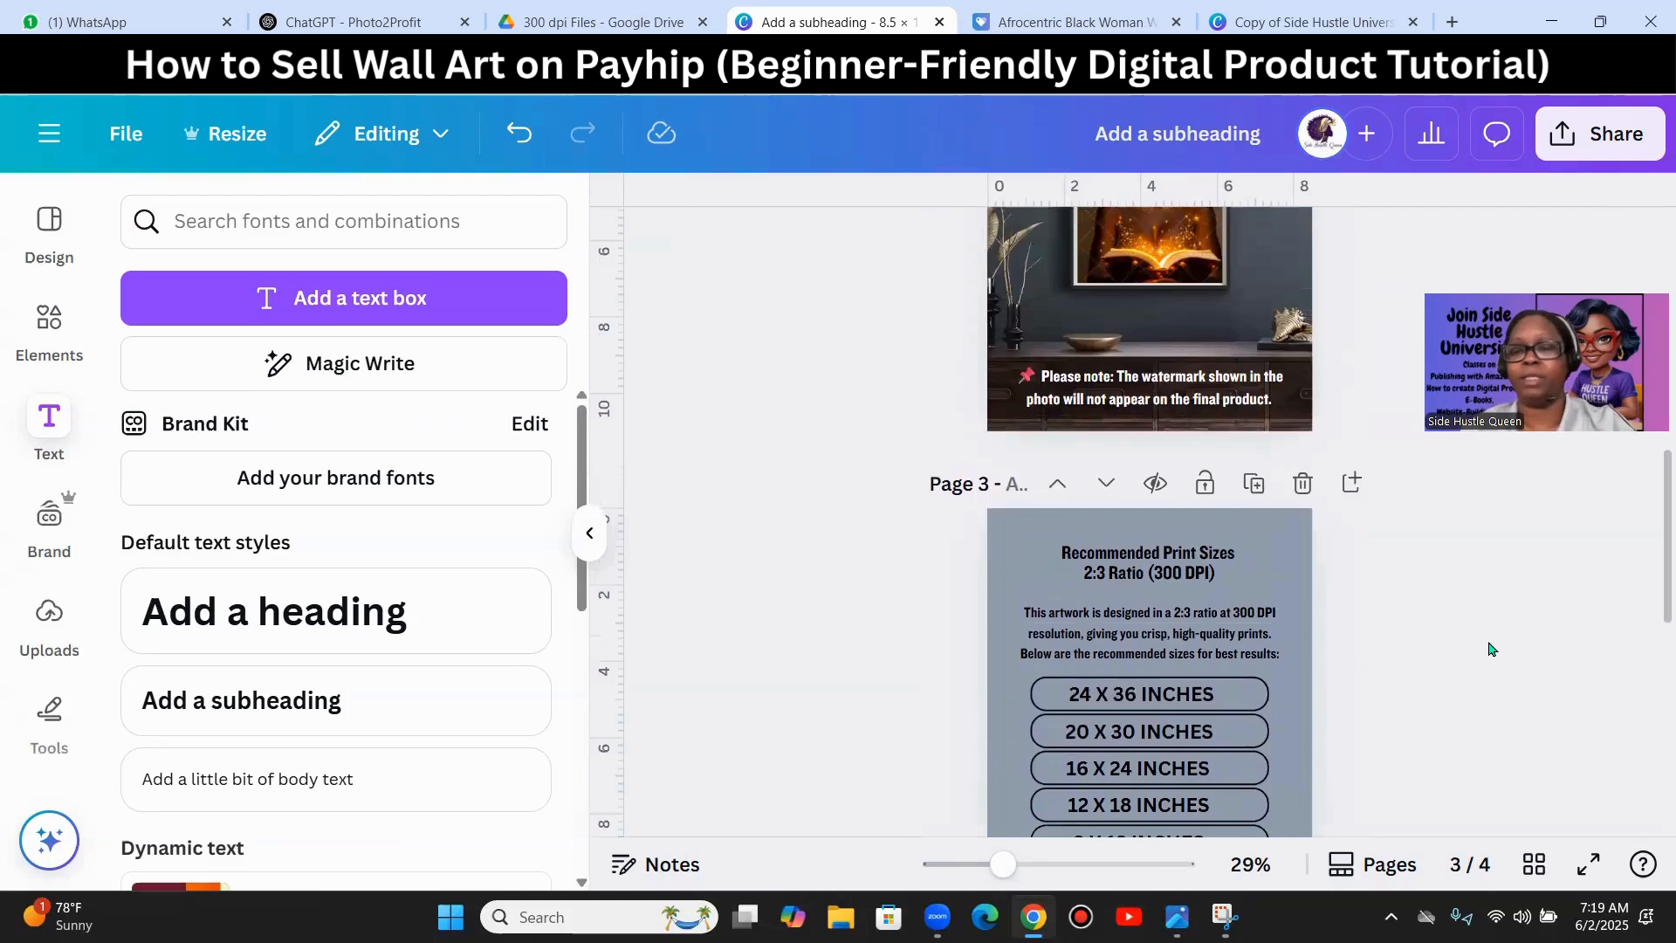
{"action": "scroll", "coordinate": [1488, 647], "scroll_direction": "down", "scroll_amount": 1}
{"action": "left_click", "coordinate": [1195, 494]}
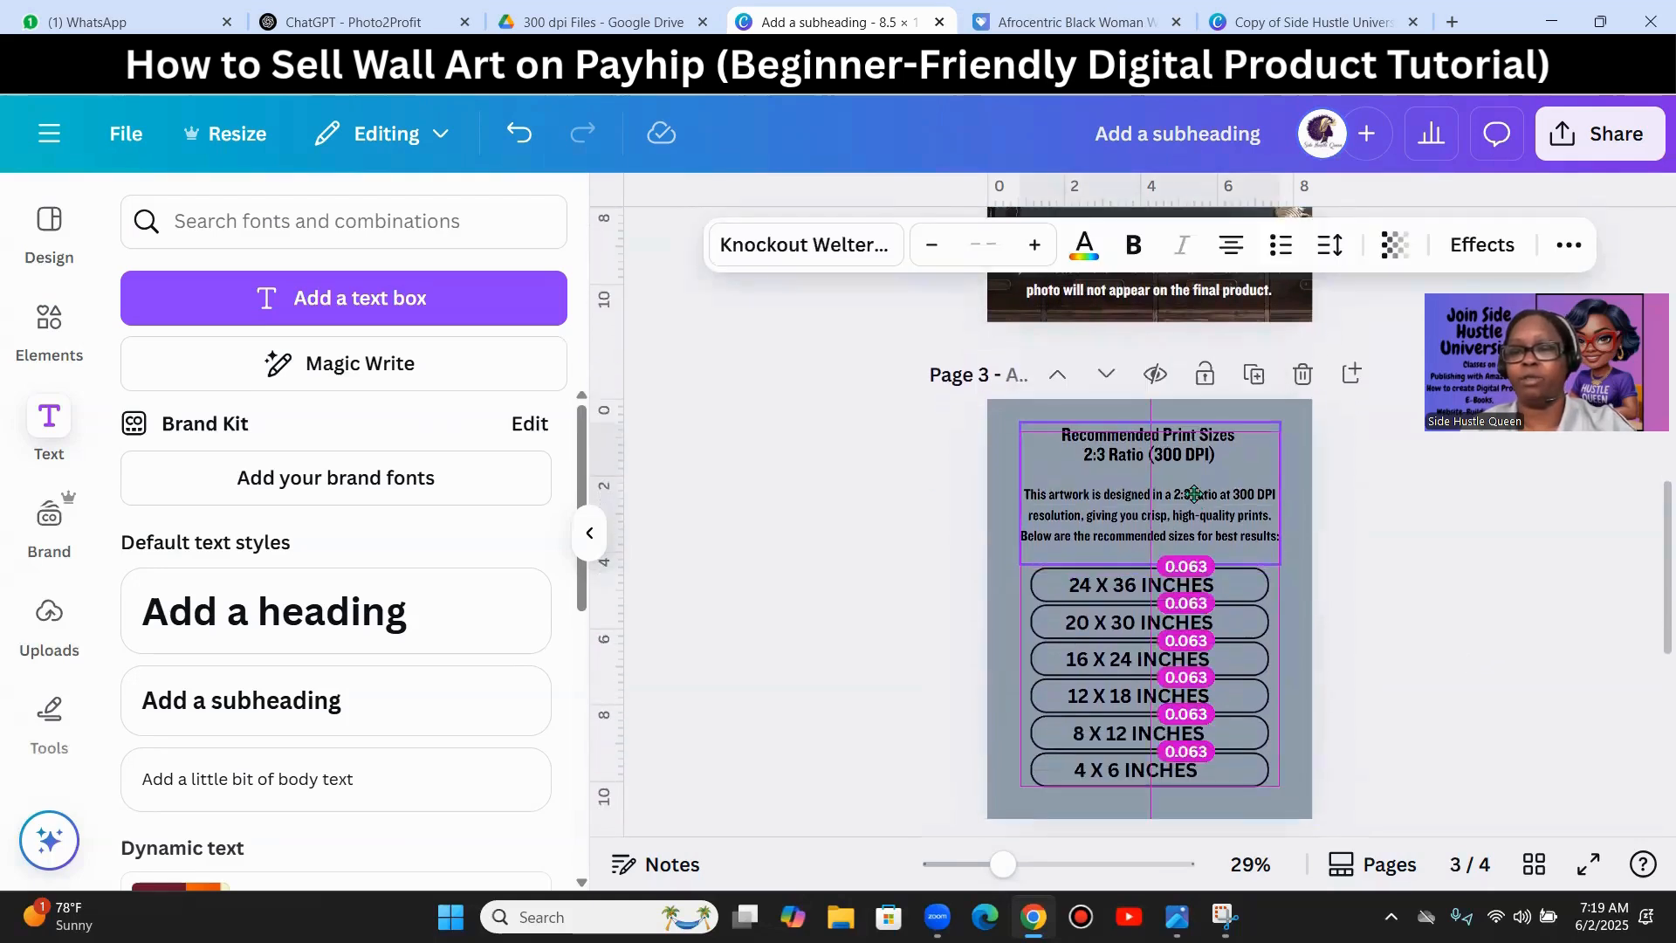
{"action": "left_click", "coordinate": [1431, 599]}
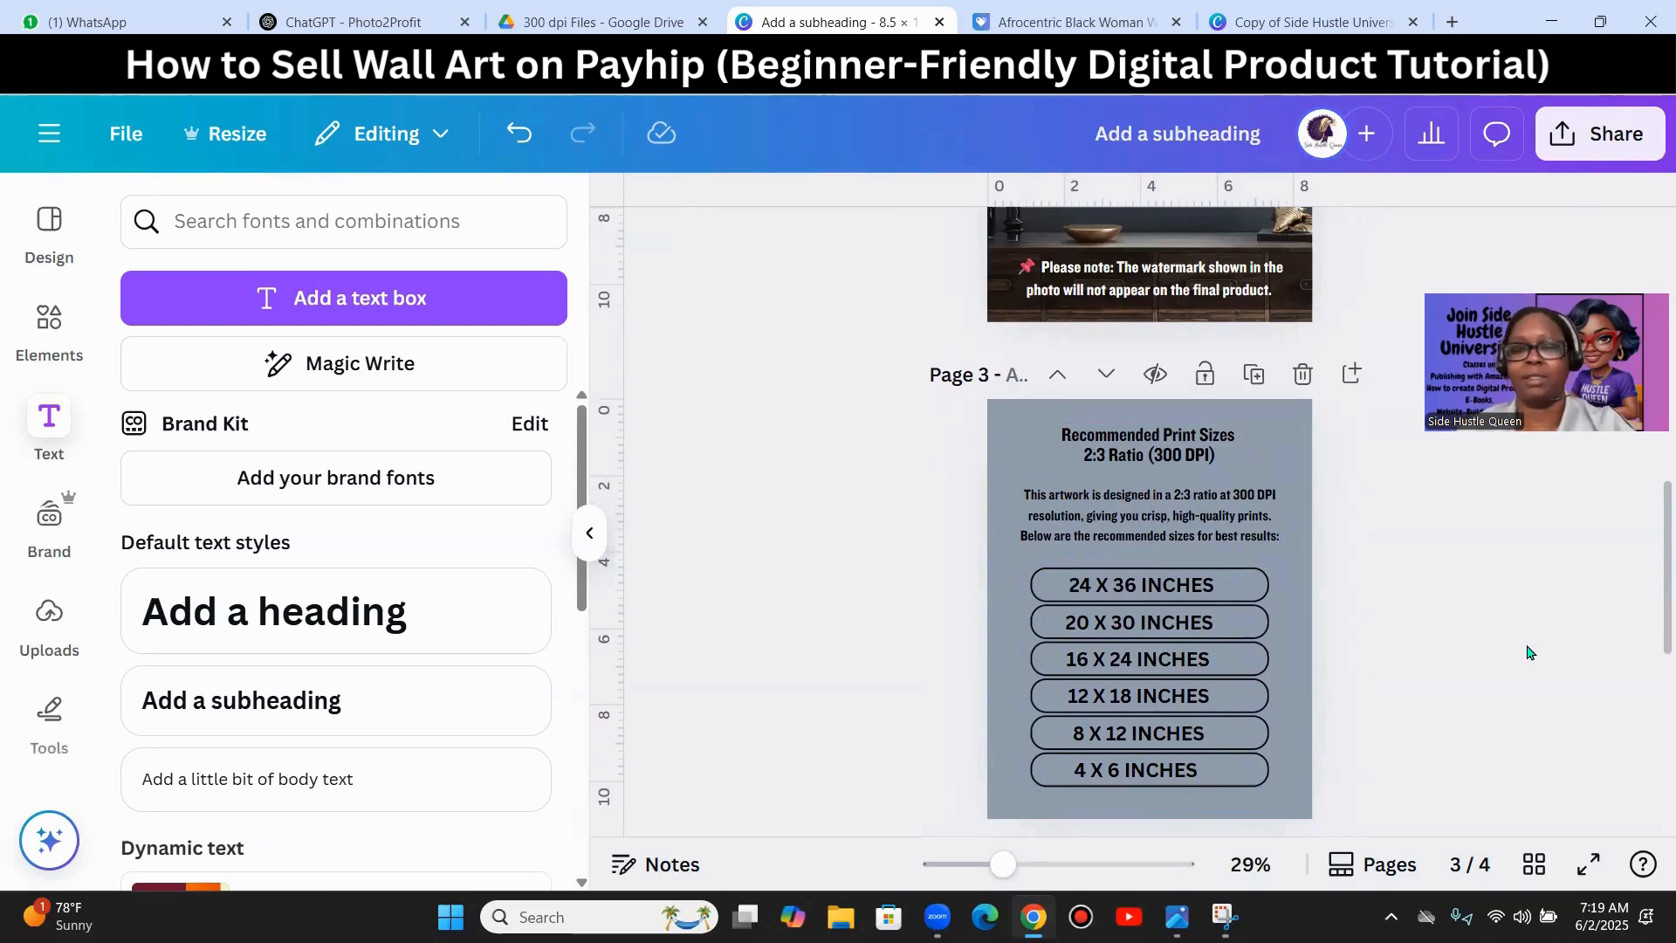
- Switch to the published zebra print wall art listing and examine its "What is Wall Art?" and "Please Note" images
{"action": "left_click", "coordinate": [1275, 22]}
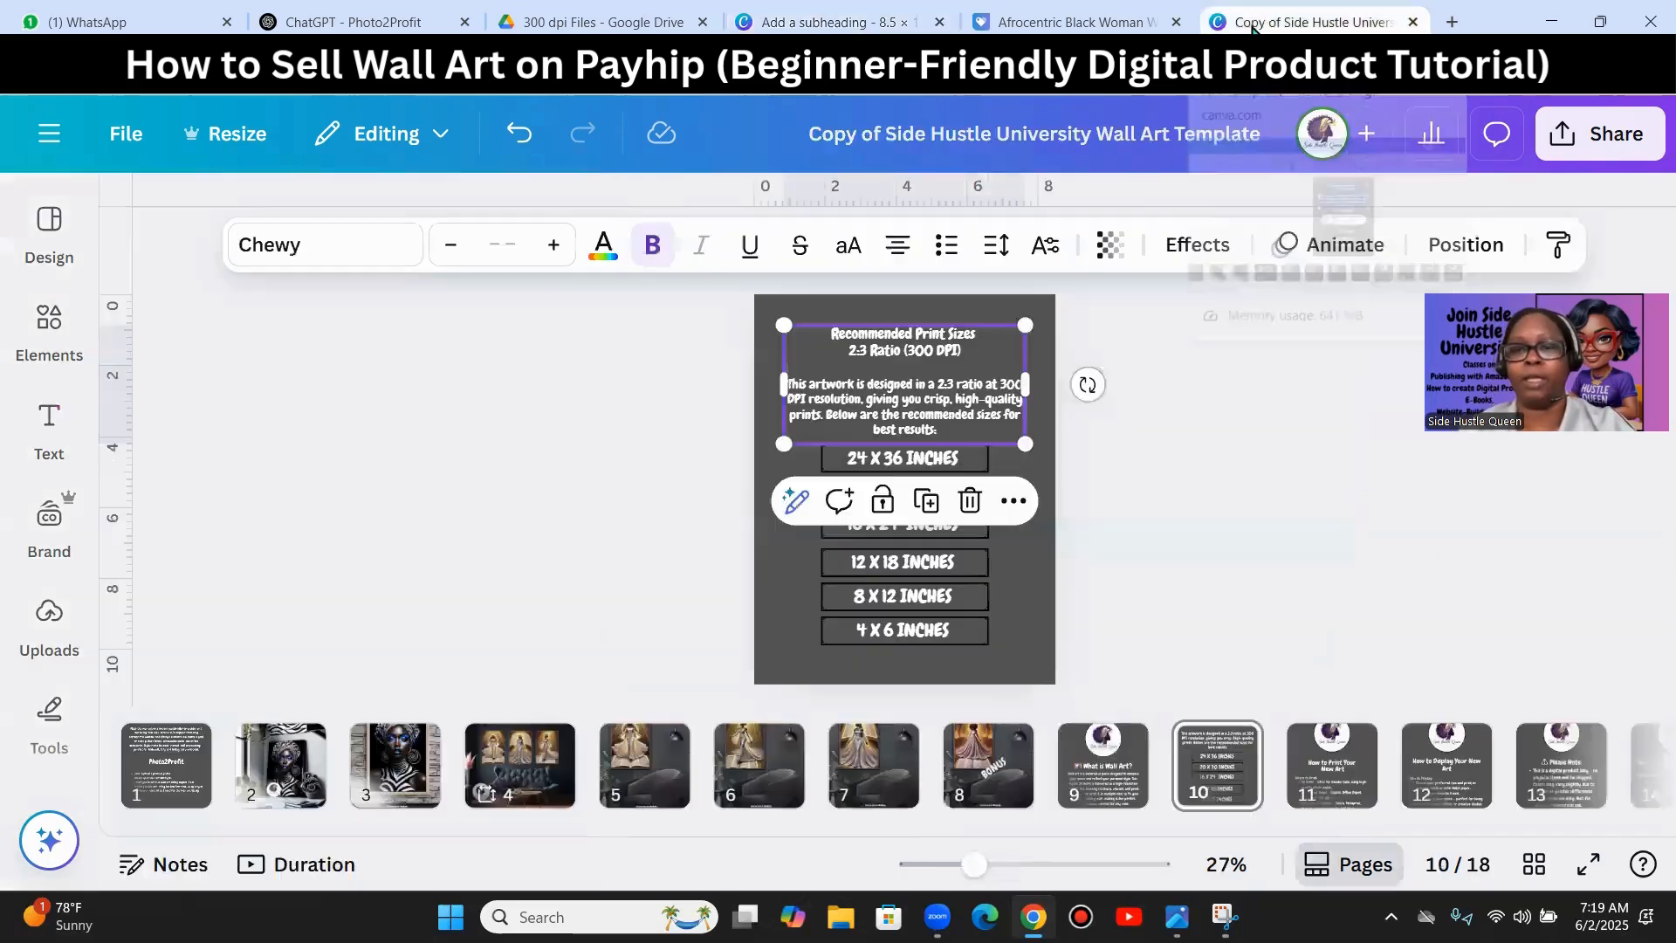
{"action": "left_click", "coordinate": [1131, 19]}
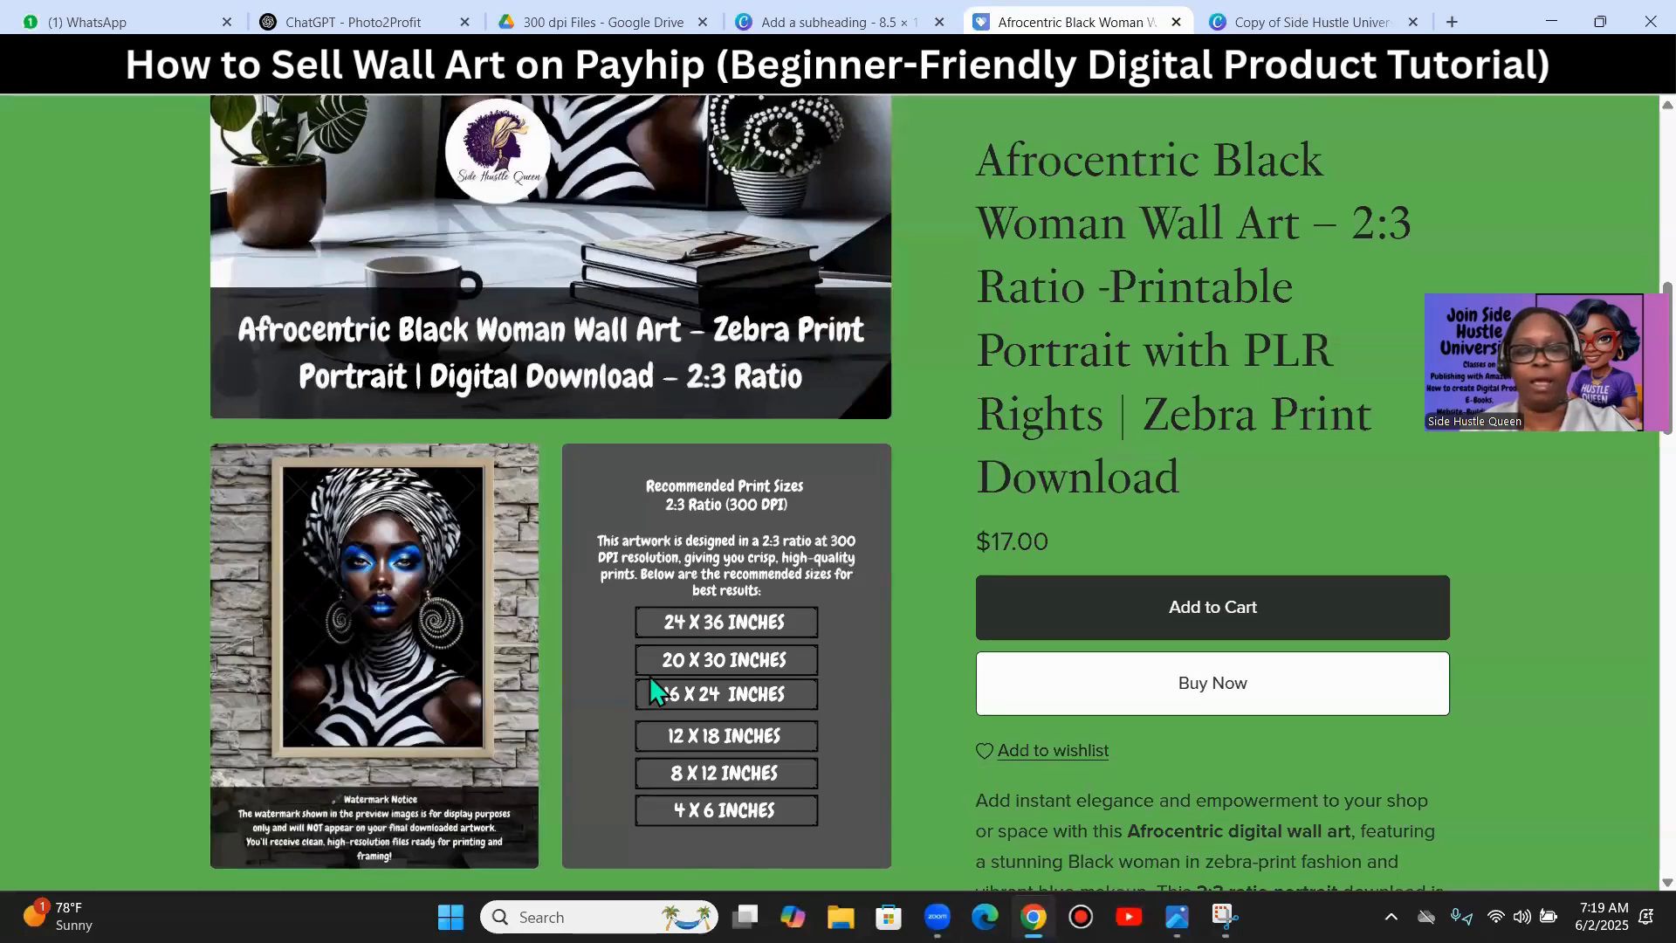
{"action": "scroll", "coordinate": [650, 678], "scroll_direction": "down", "scroll_amount": 5}
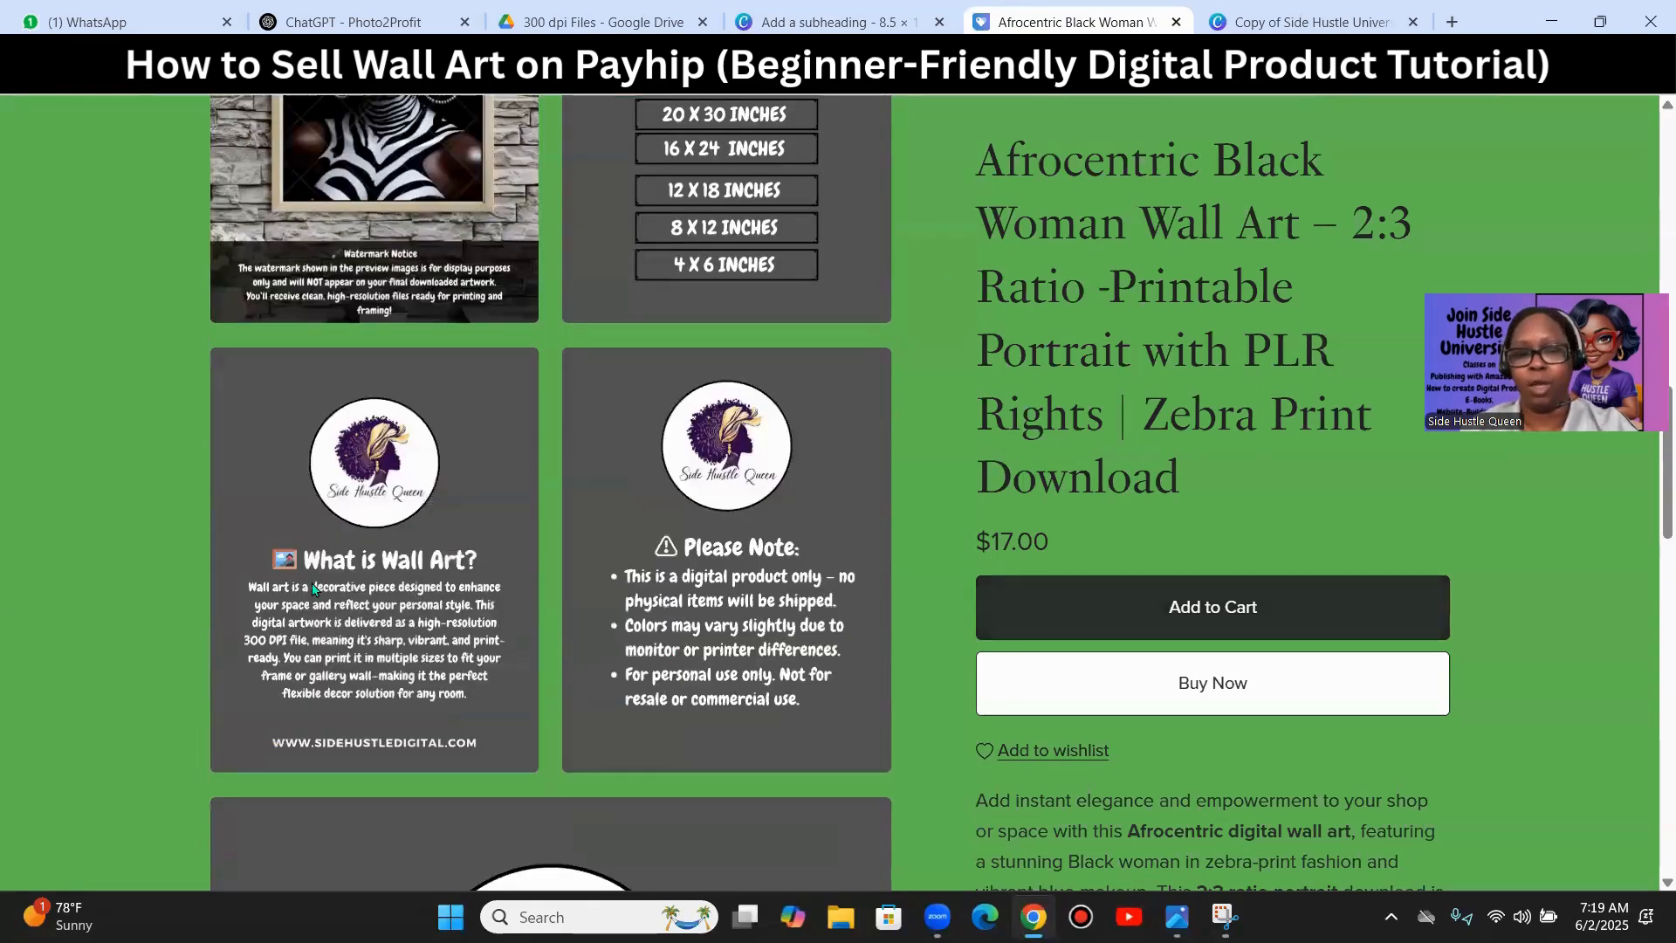
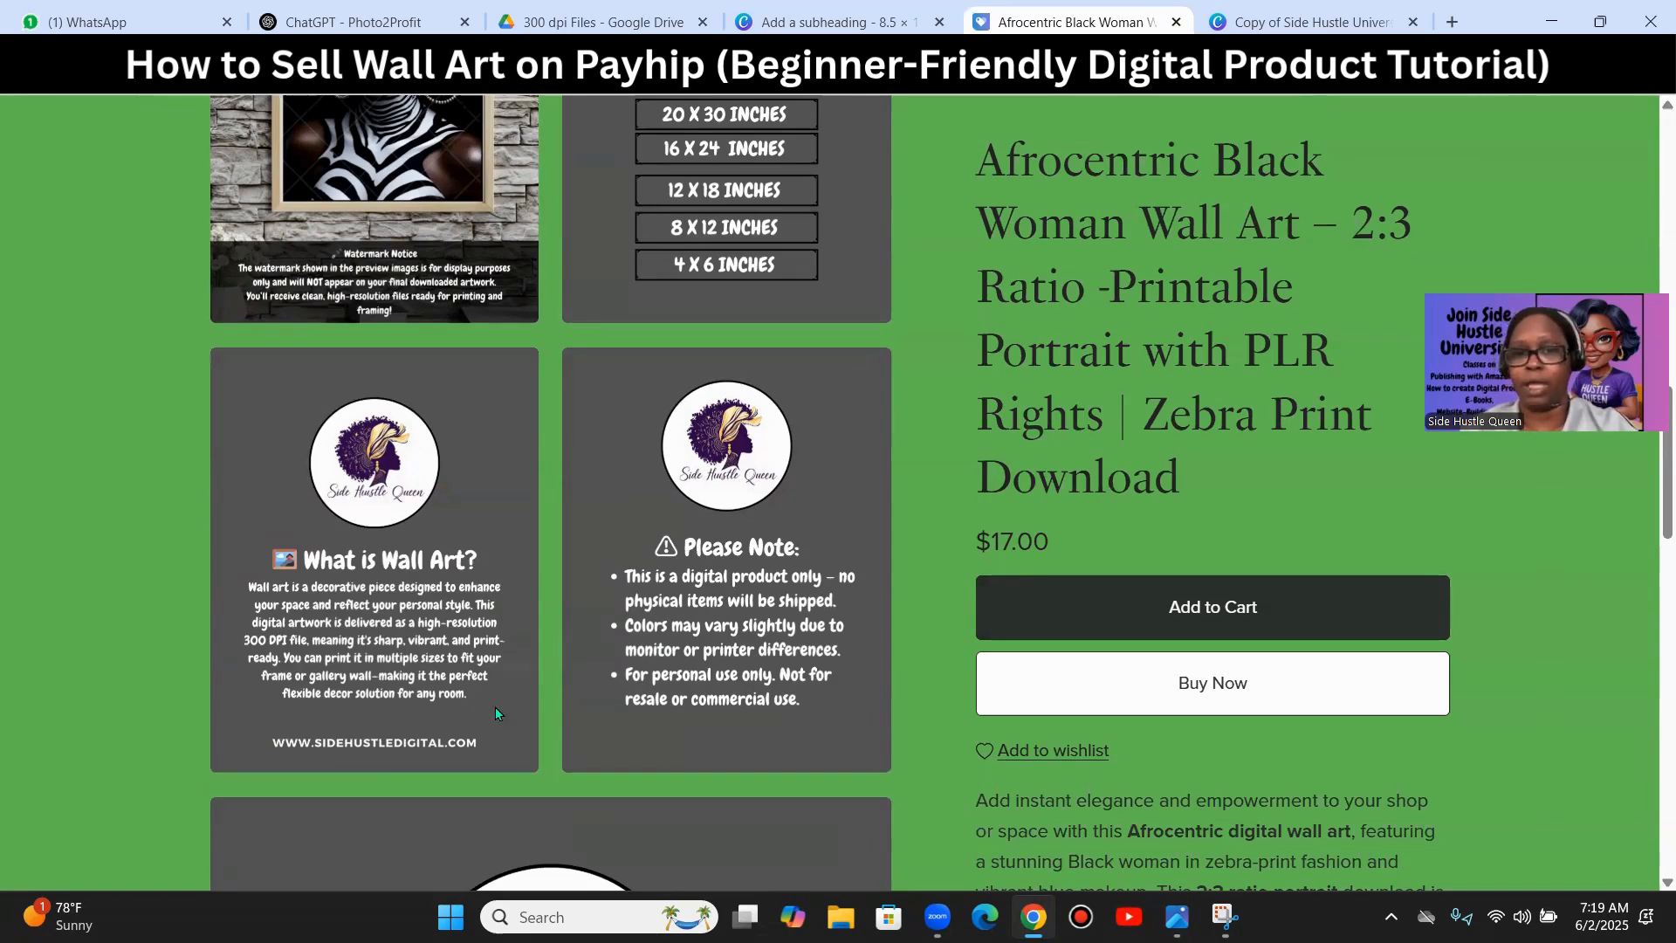
{"action": "scroll", "coordinate": [522, 667], "scroll_direction": "up", "scroll_amount": 3}
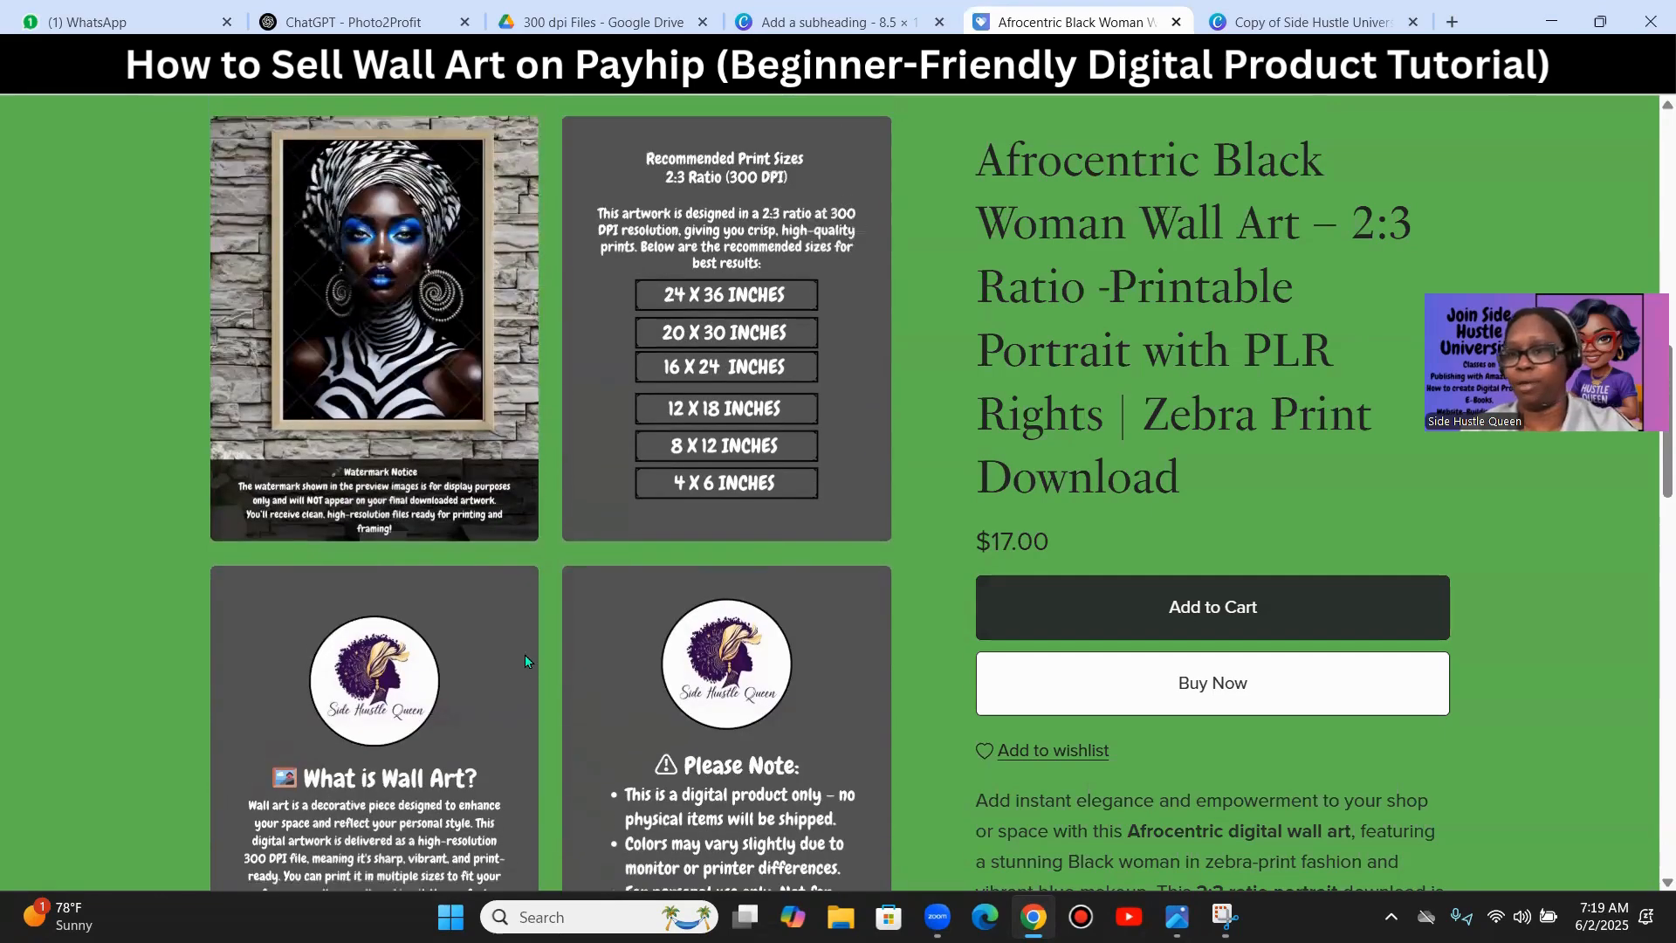
{"action": "scroll", "coordinate": [526, 659], "scroll_direction": "down", "scroll_amount": 1}
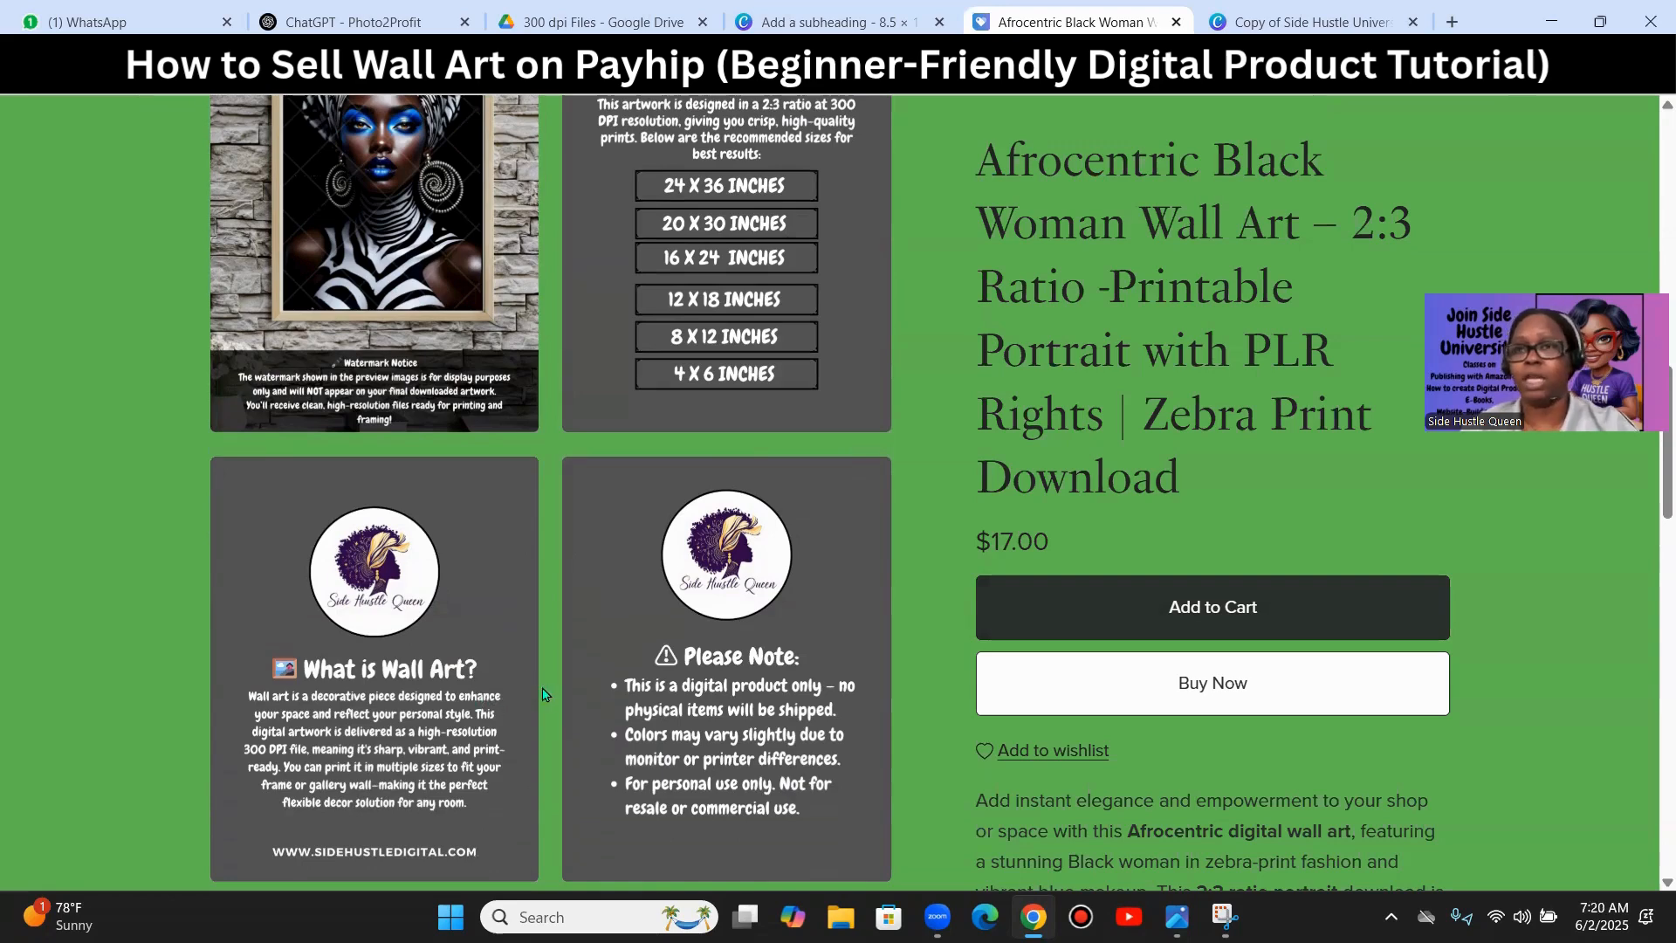
{"action": "scroll", "coordinate": [514, 695], "scroll_direction": "down", "scroll_amount": 1}
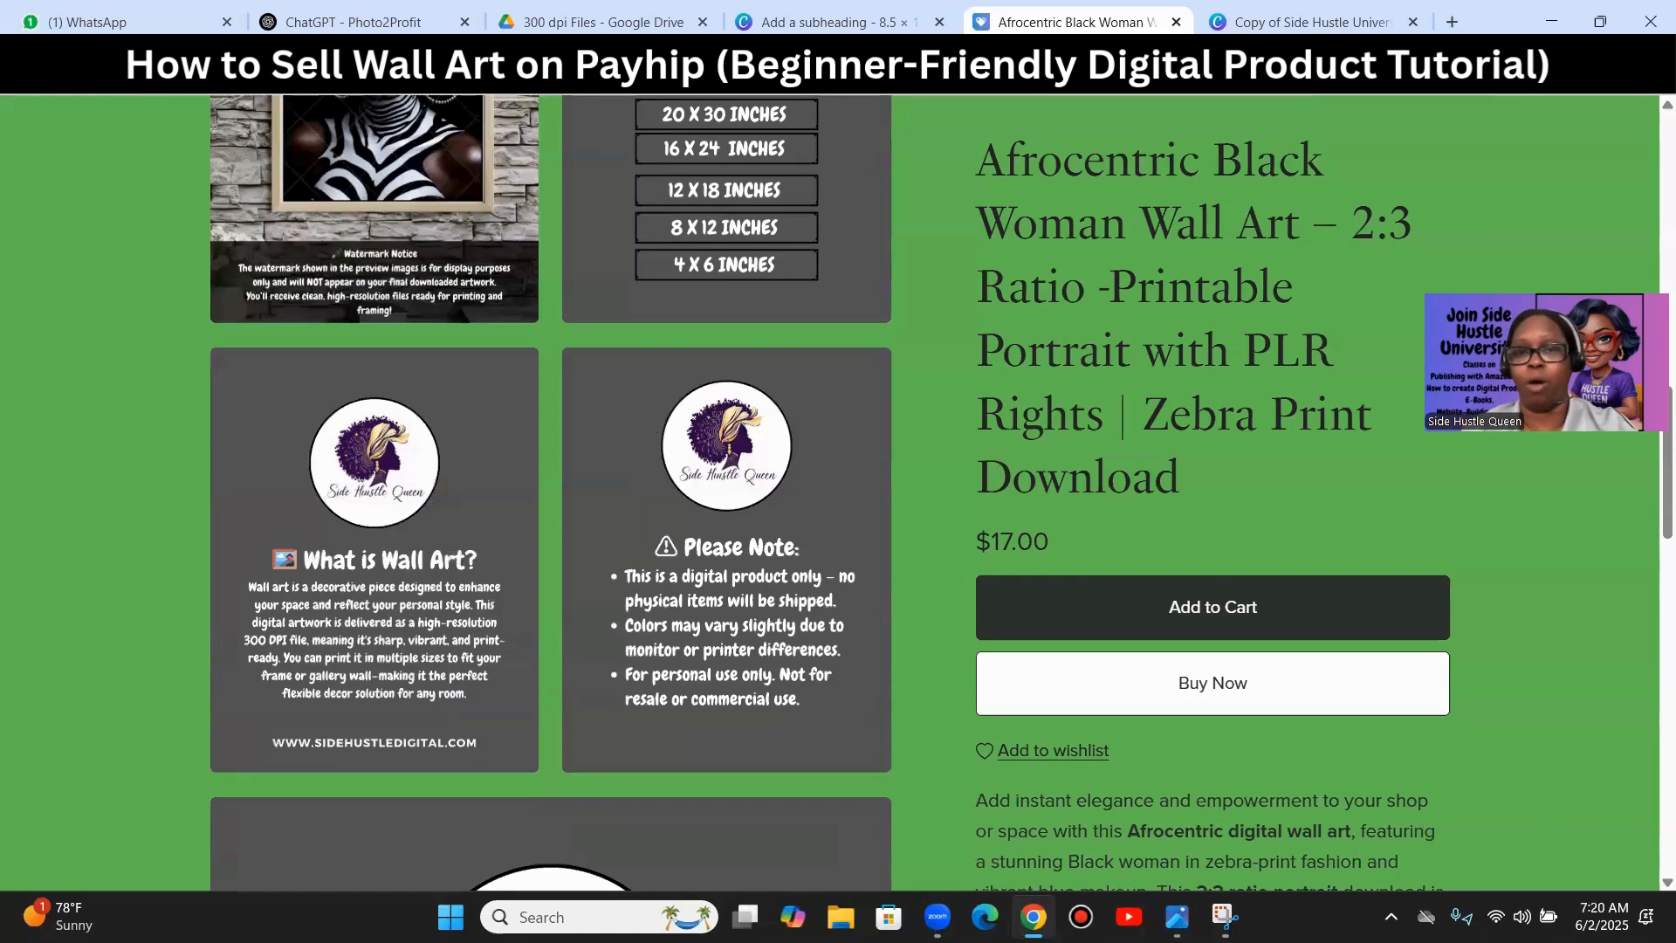
- Return to the 8.5-inch-wide listing design in Canva and search the elements for "circle"
{"action": "left_click", "coordinate": [777, 24]}
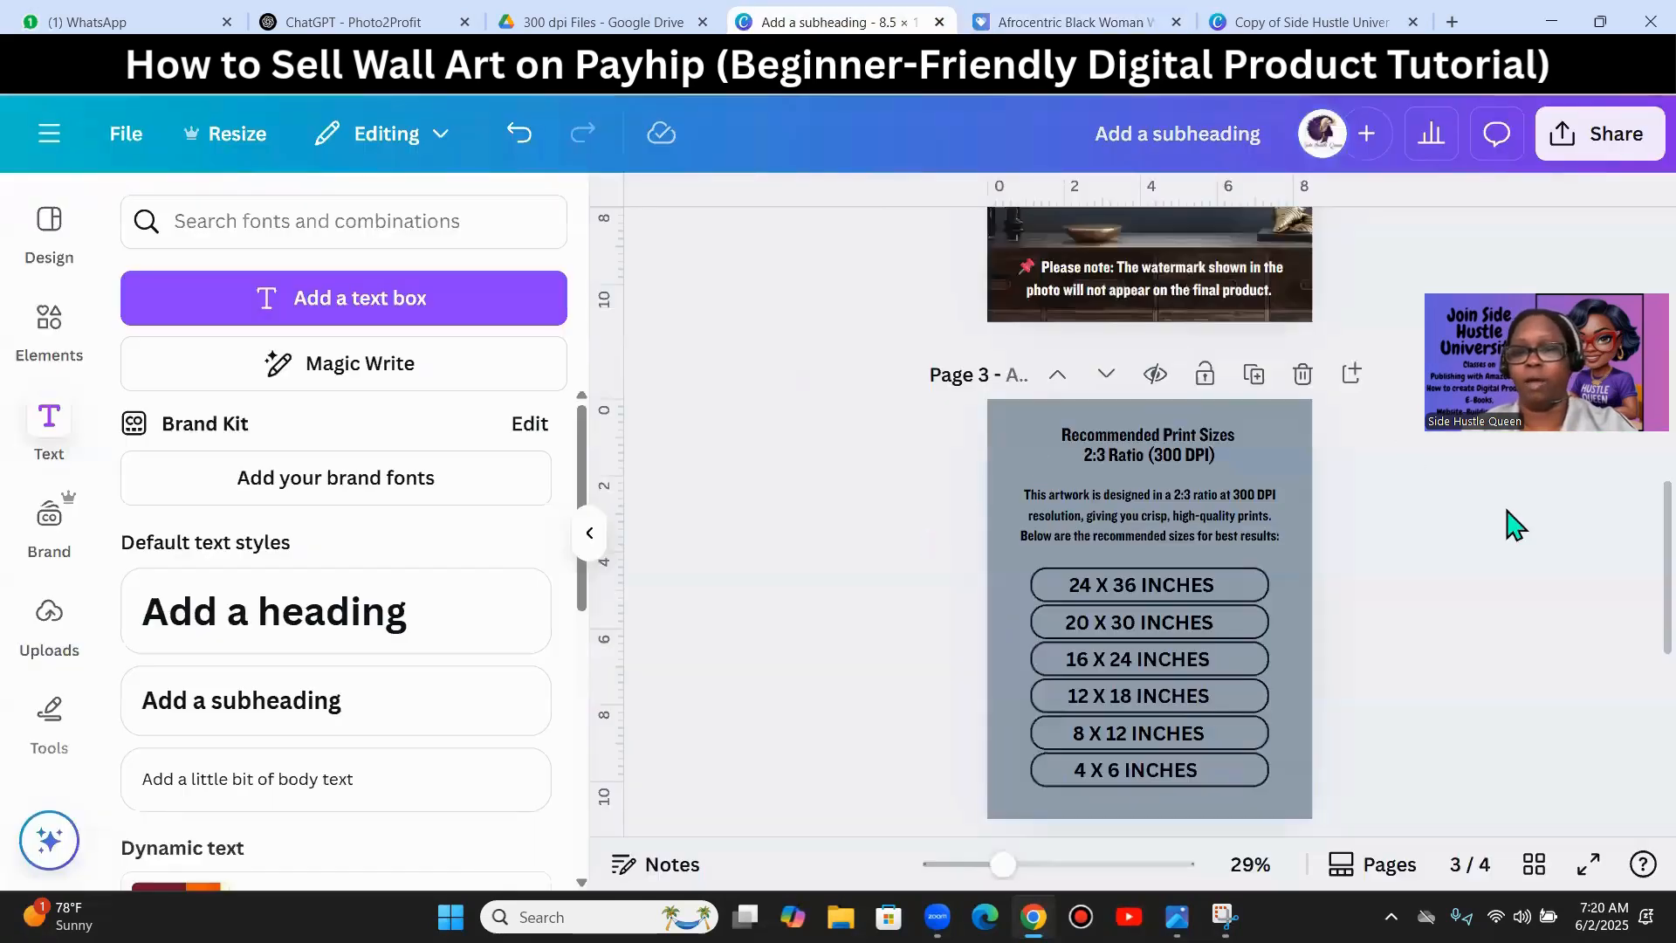
{"action": "scroll", "coordinate": [1415, 637], "scroll_direction": "down", "scroll_amount": 5}
{"action": "left_click", "coordinate": [49, 325]}
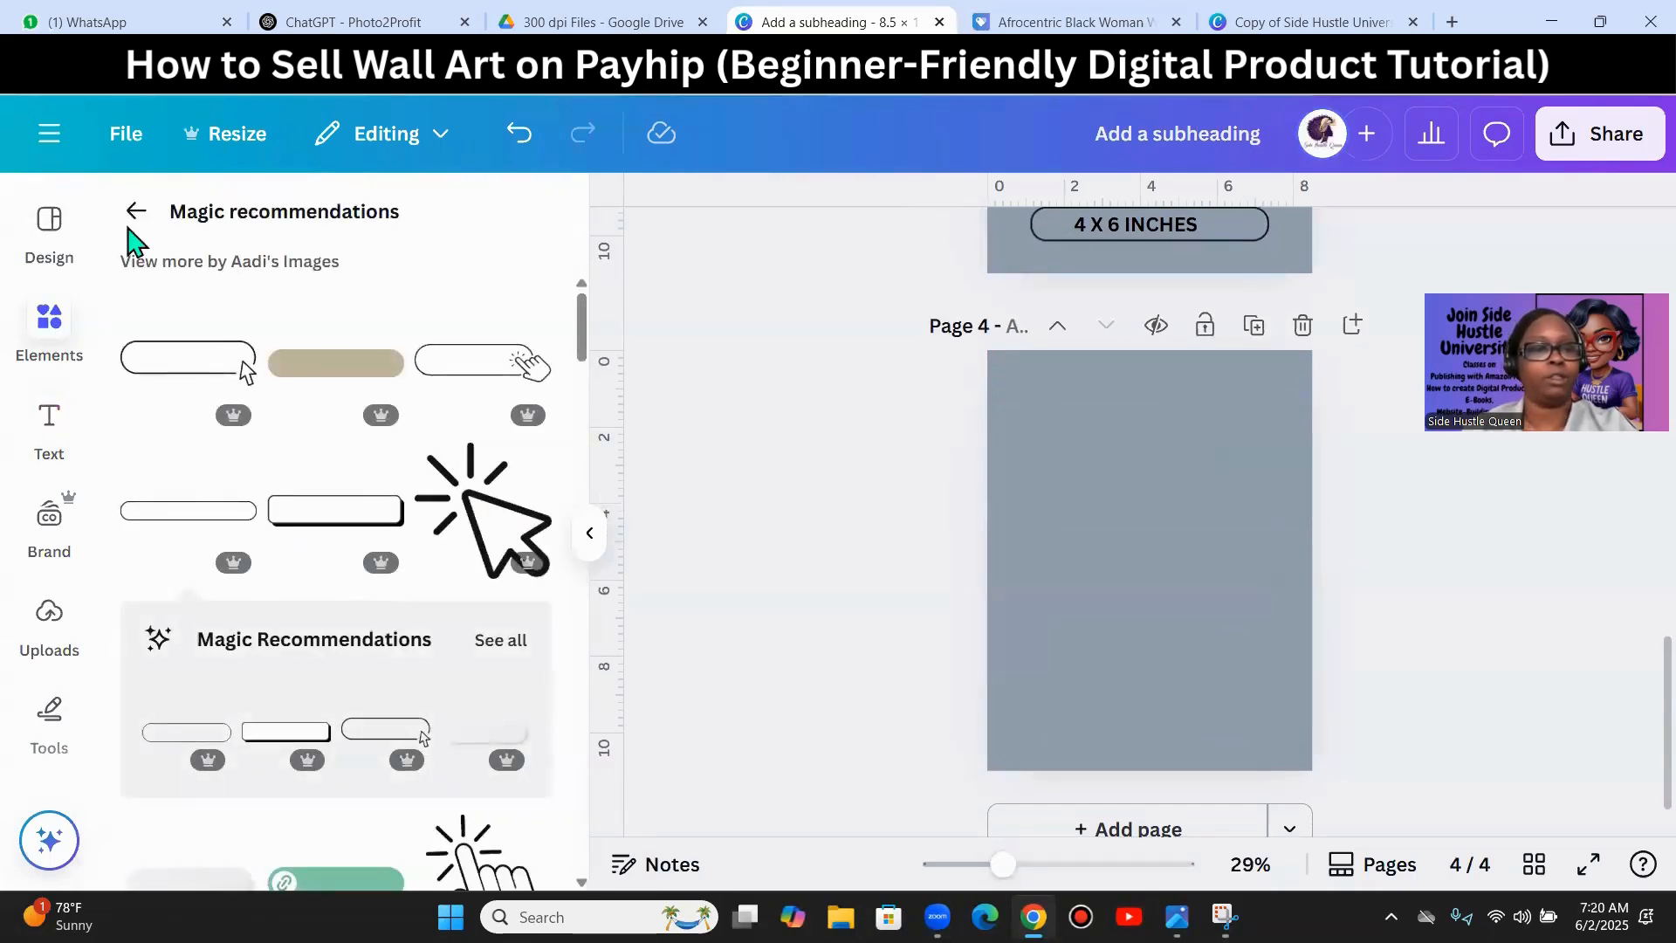
{"action": "left_click", "coordinate": [135, 211]}
{"action": "left_click", "coordinate": [210, 221]}
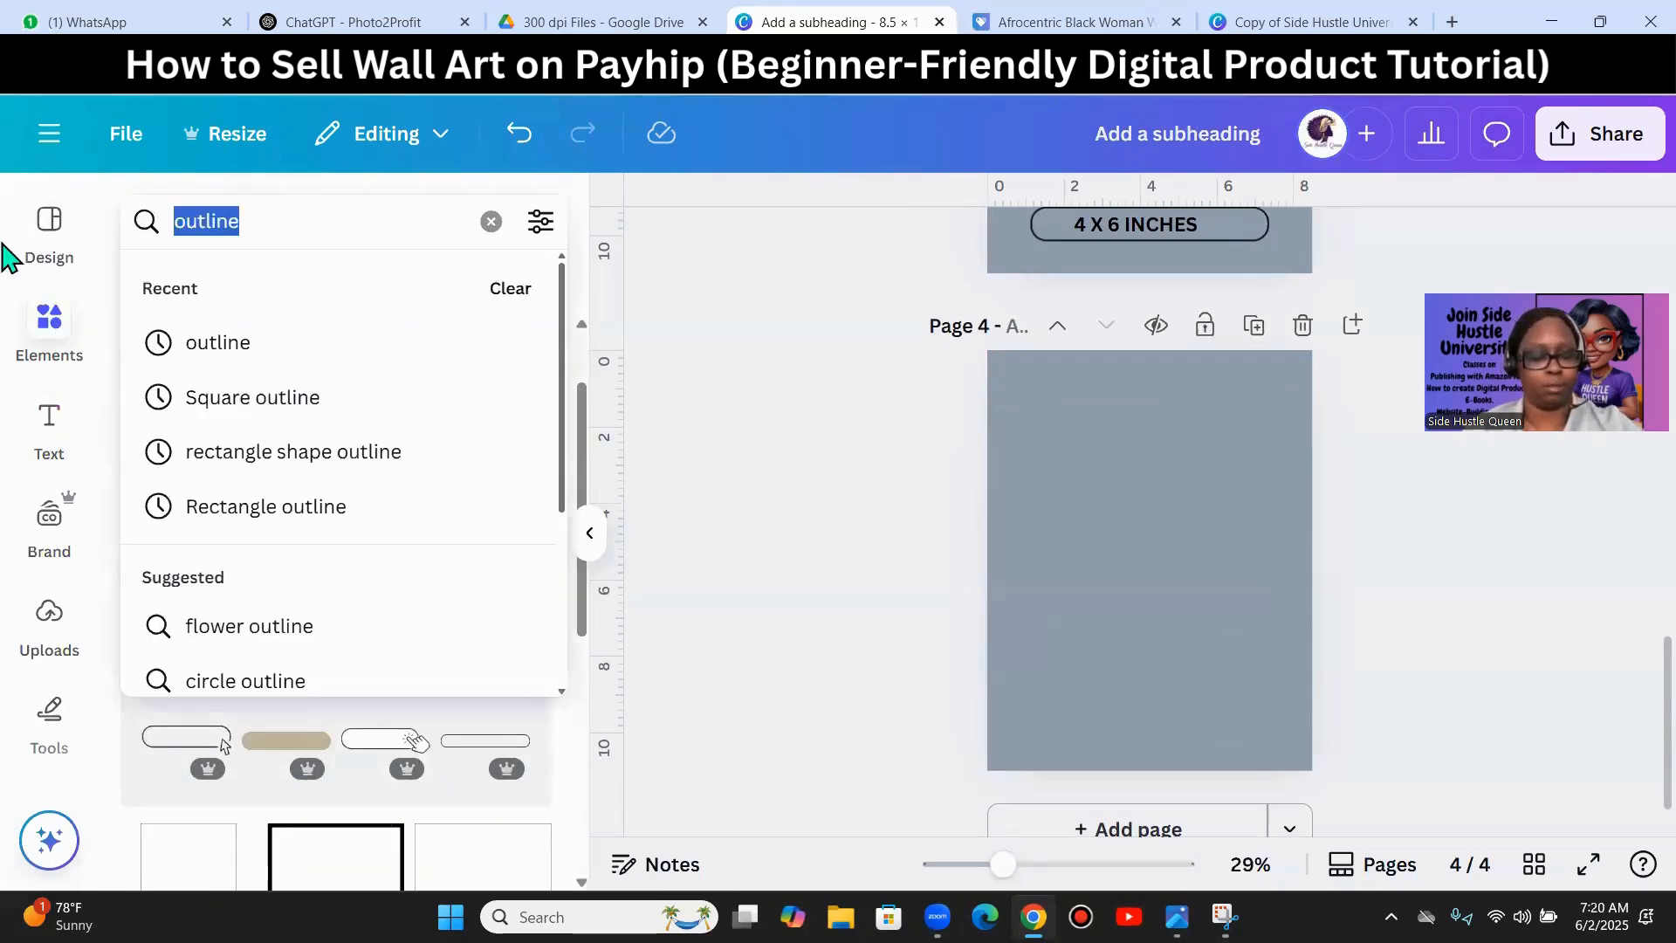
{"action": "type", "text": "ci"}
{"action": "key", "text": "BackSpace"}
{"action": "key", "text": "BackSpace"}
{"action": "type", "text": "circle"}
{"action": "key", "text": "BackSpace"}
{"action": "type", "text": "e"}
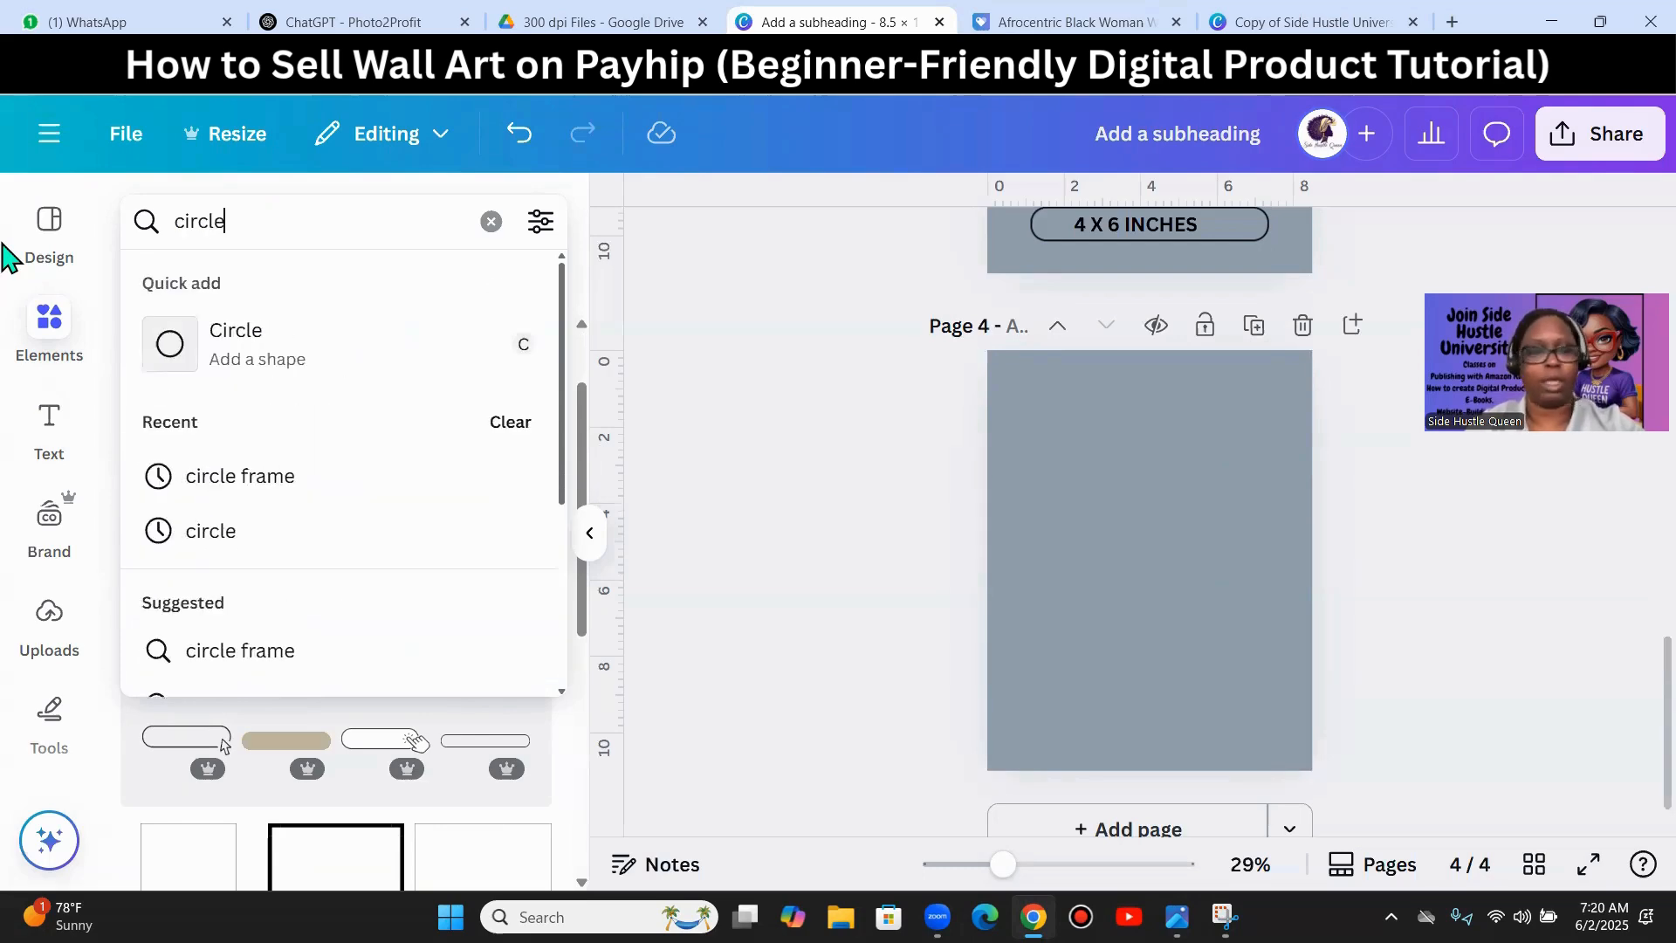
{"action": "key", "text": "Return"}
{"action": "scroll", "coordinate": [390, 572], "scroll_direction": "down", "scroll_amount": 3}
{"action": "scroll", "coordinate": [390, 572], "scroll_direction": "up", "scroll_amount": 3}
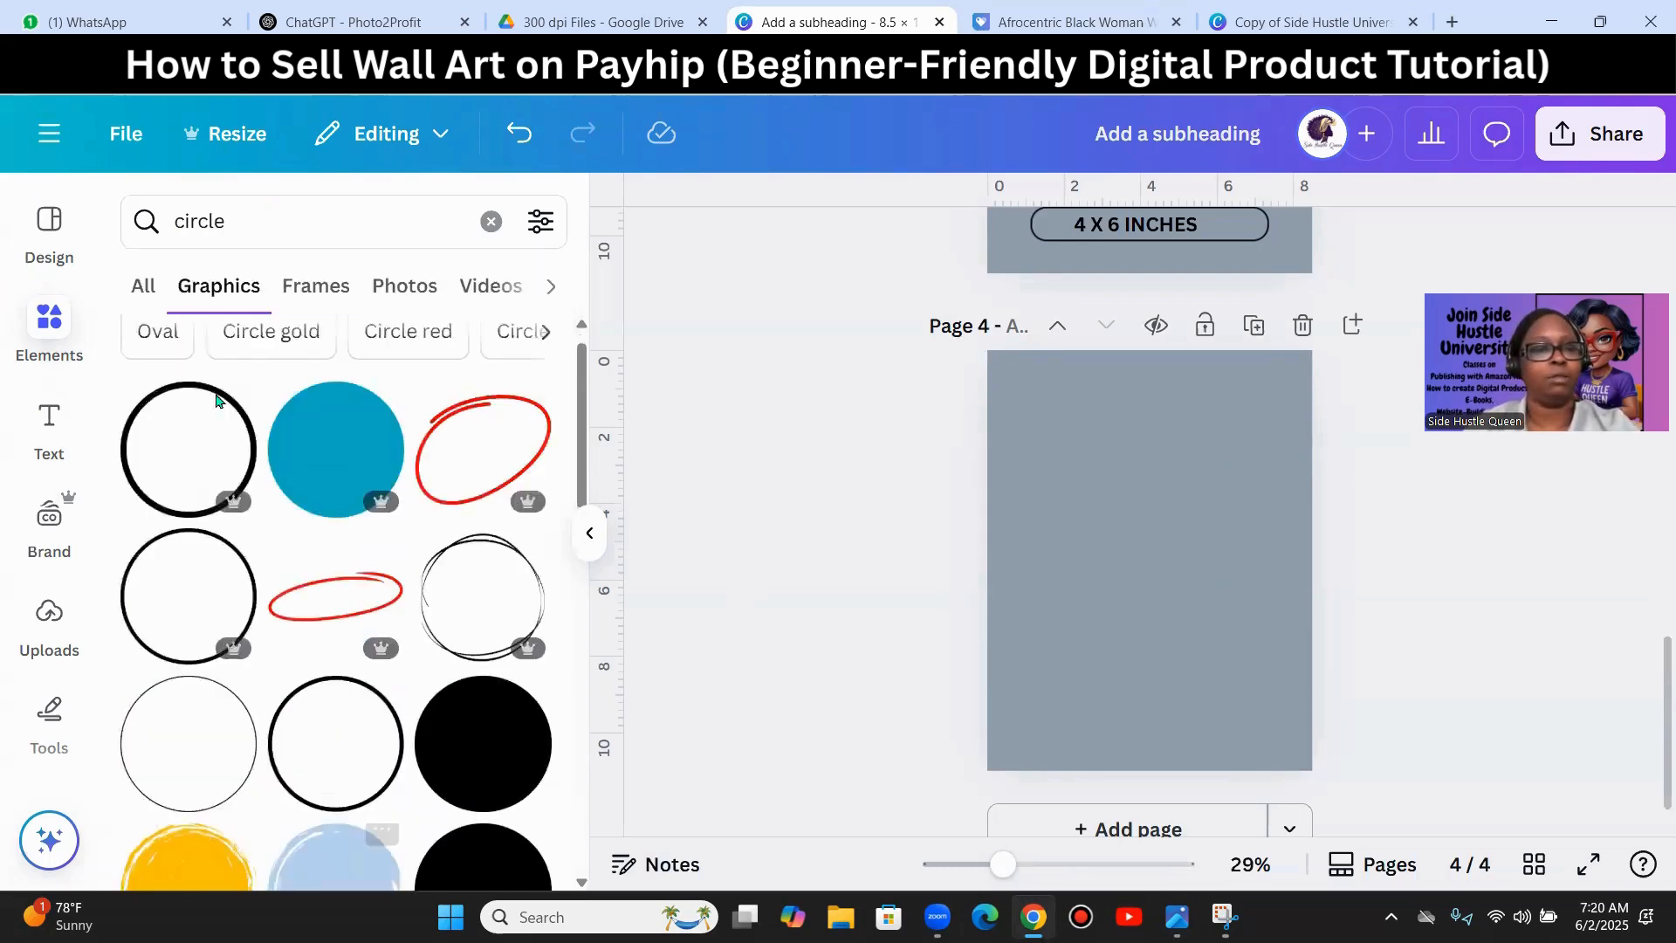
- Search all elements for "circle frame", add the green-and-white bordered circle frame to page 4, and place it smaller near the page's top centre
{"action": "left_click", "coordinate": [252, 224]}
{"action": "type", "text": "frame"}
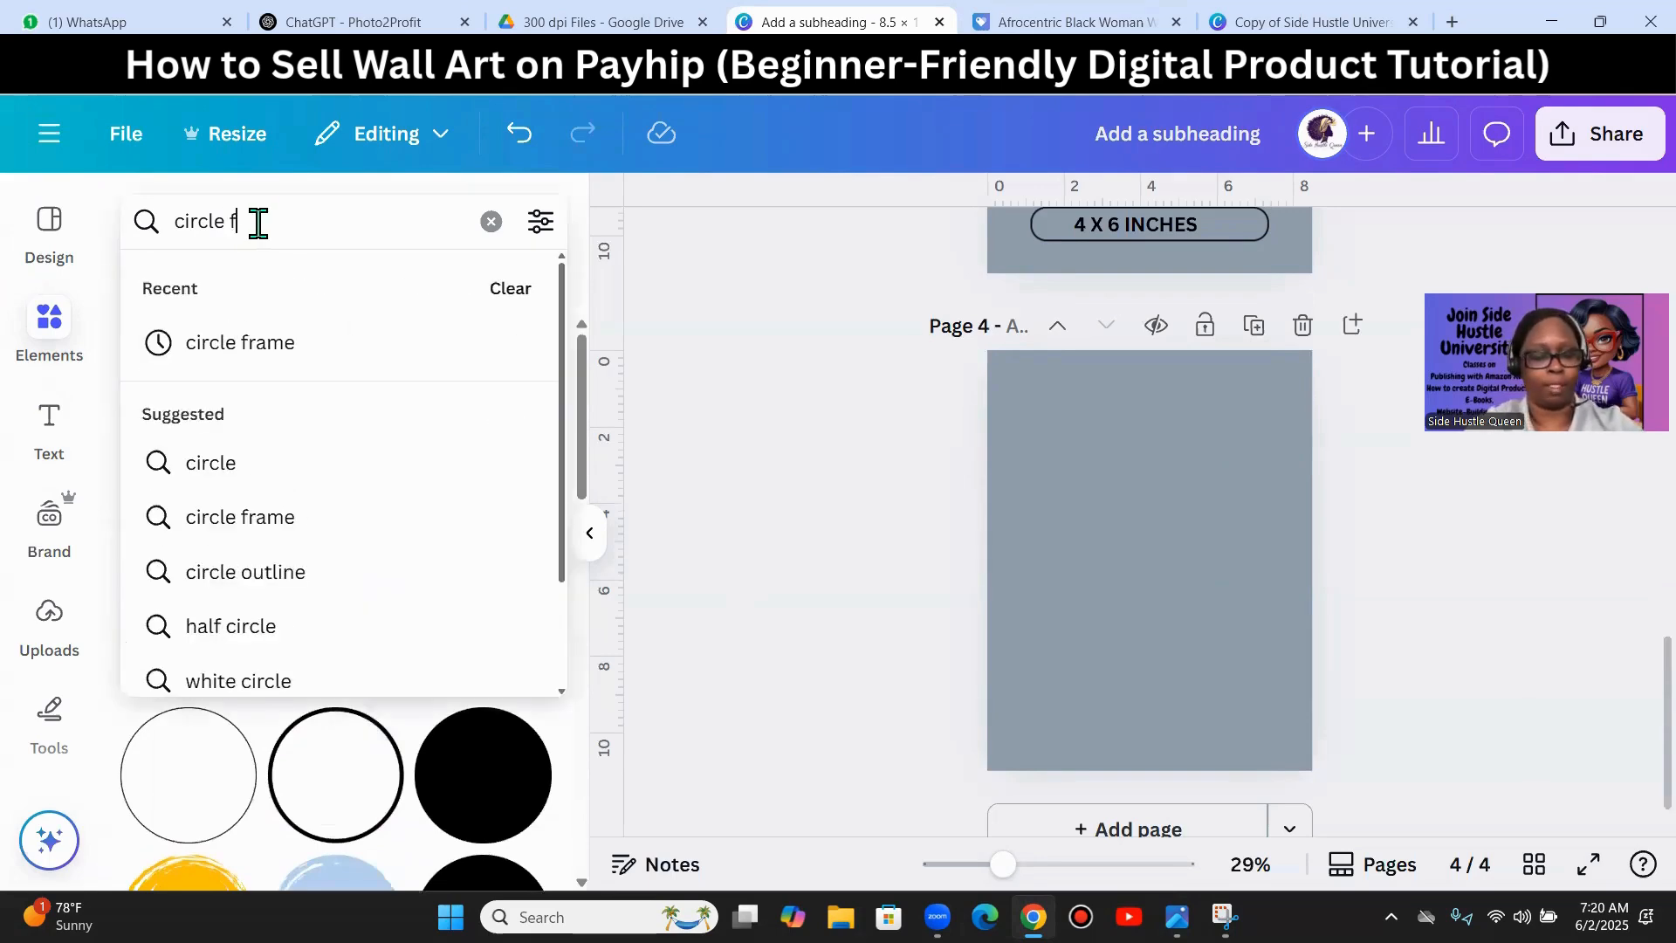
{"action": "key", "text": "Return"}
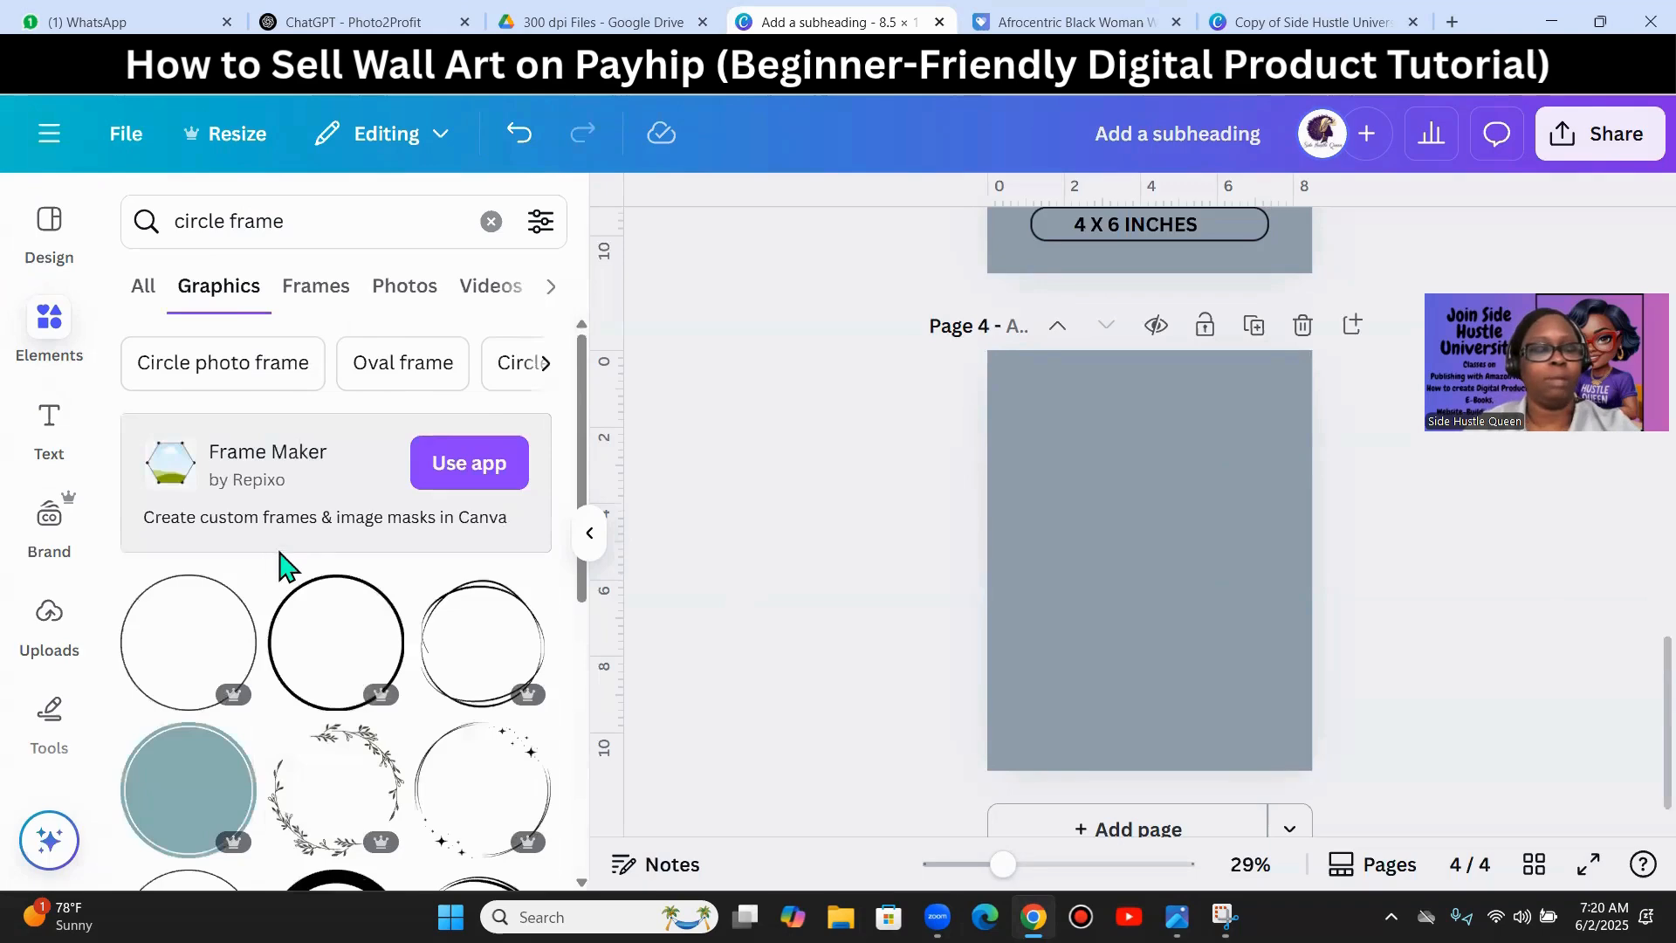
{"action": "scroll", "coordinate": [280, 562], "scroll_direction": "down", "scroll_amount": 3}
{"action": "scroll", "coordinate": [232, 521], "scroll_direction": "up", "scroll_amount": 3}
{"action": "left_click", "coordinate": [144, 290]}
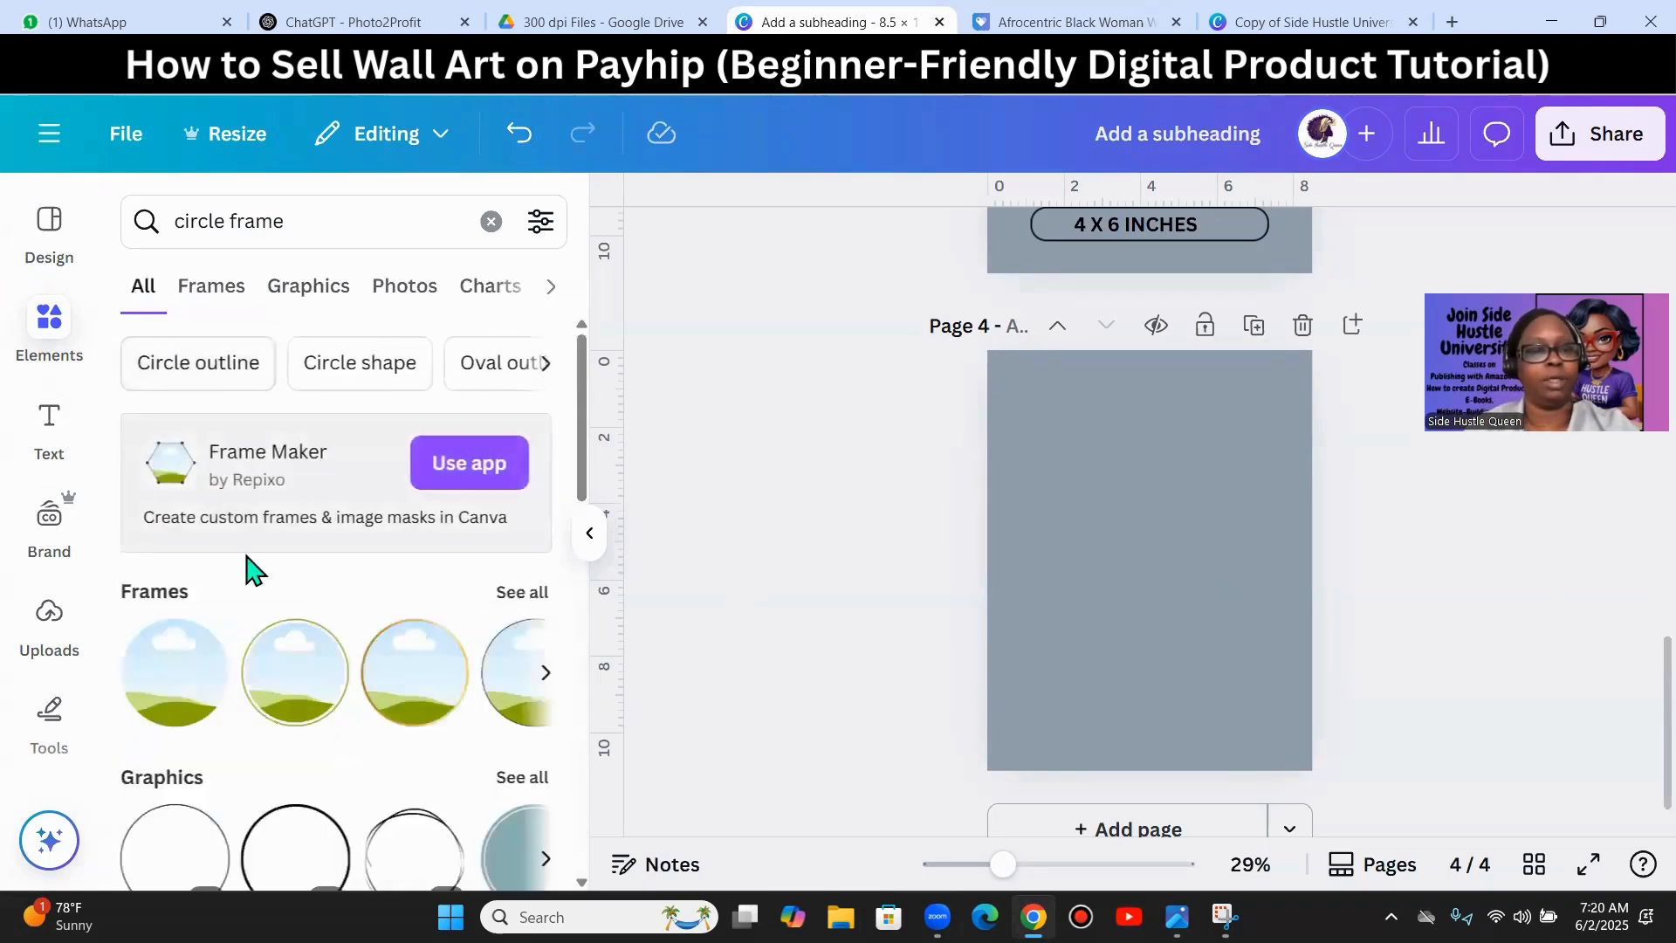
{"action": "scroll", "coordinate": [247, 611], "scroll_direction": "down", "scroll_amount": 3}
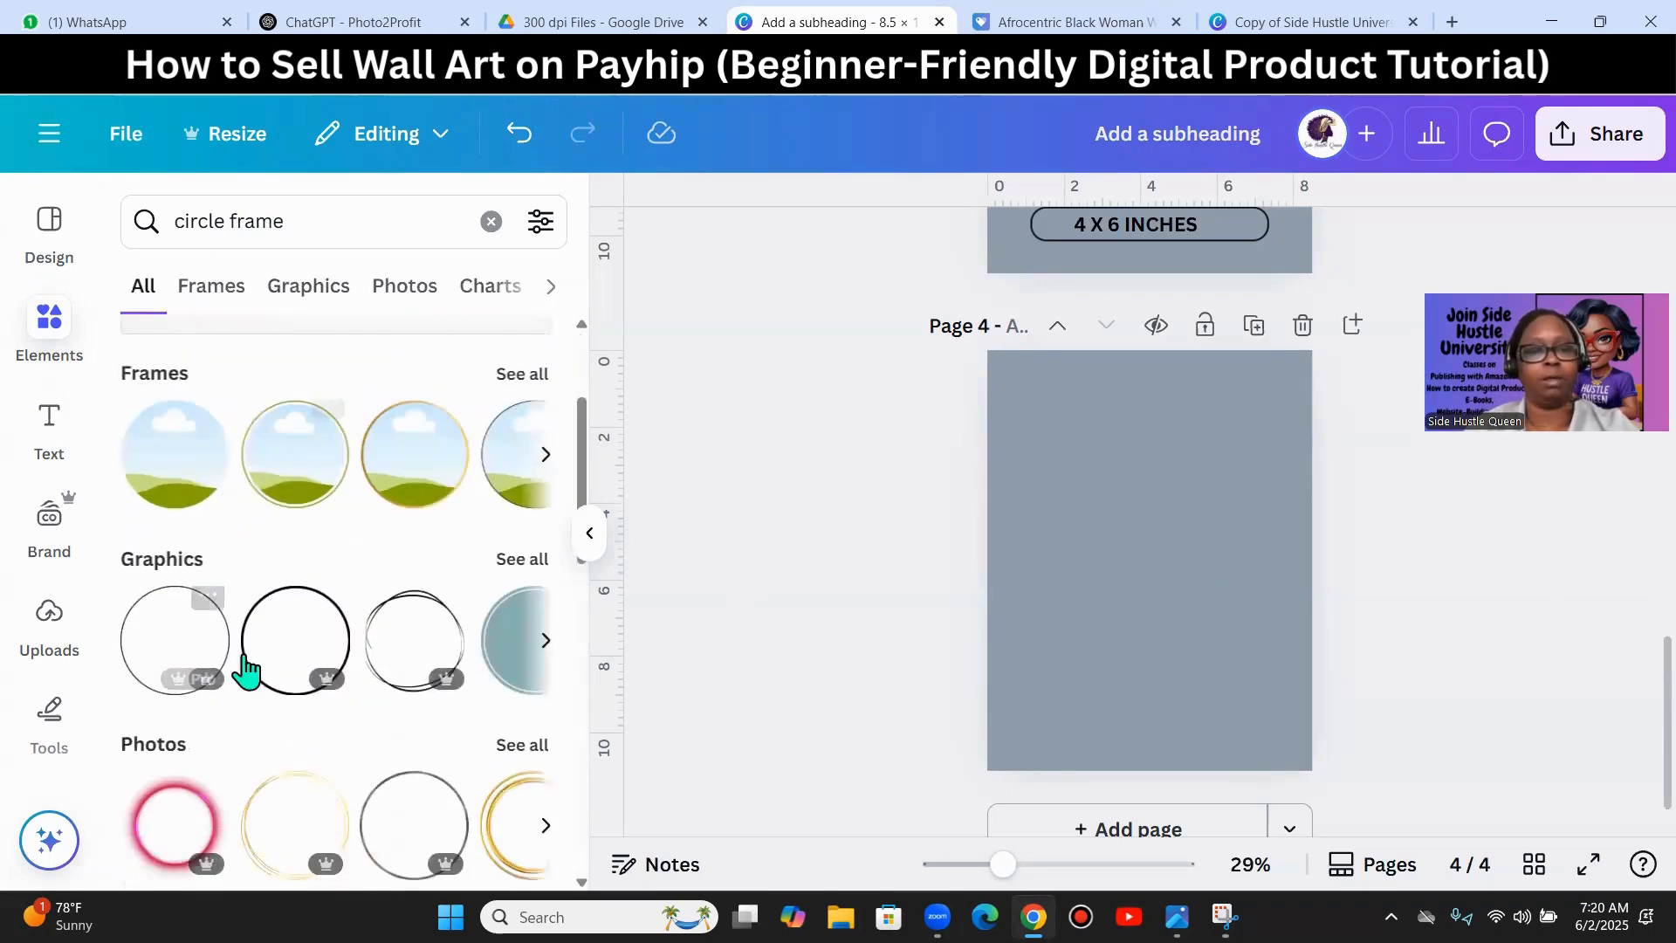
{"action": "left_click", "coordinate": [297, 474]}
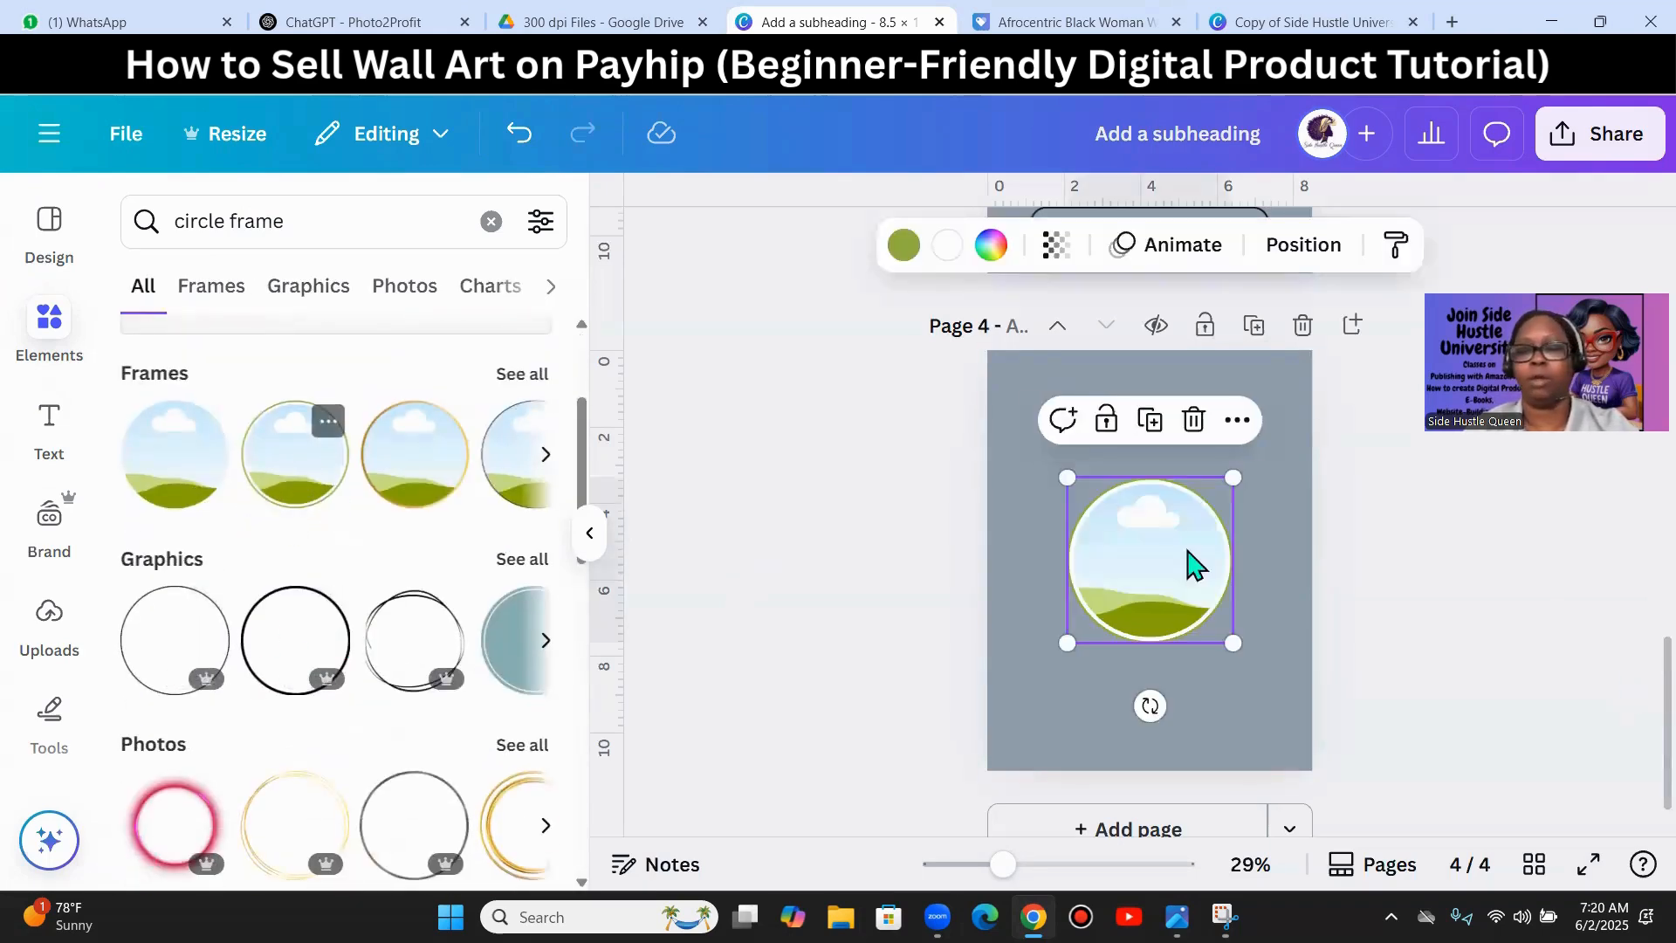
{"action": "left_click_drag", "start_coordinate": [1233, 643], "coordinate": [1154, 449]}
- Copy the "What is Wall Art?" heading and paragraph from page 9 of the Side Hustle University Wall Art Template copy
{"action": "left_click", "coordinate": [1055, 26]}
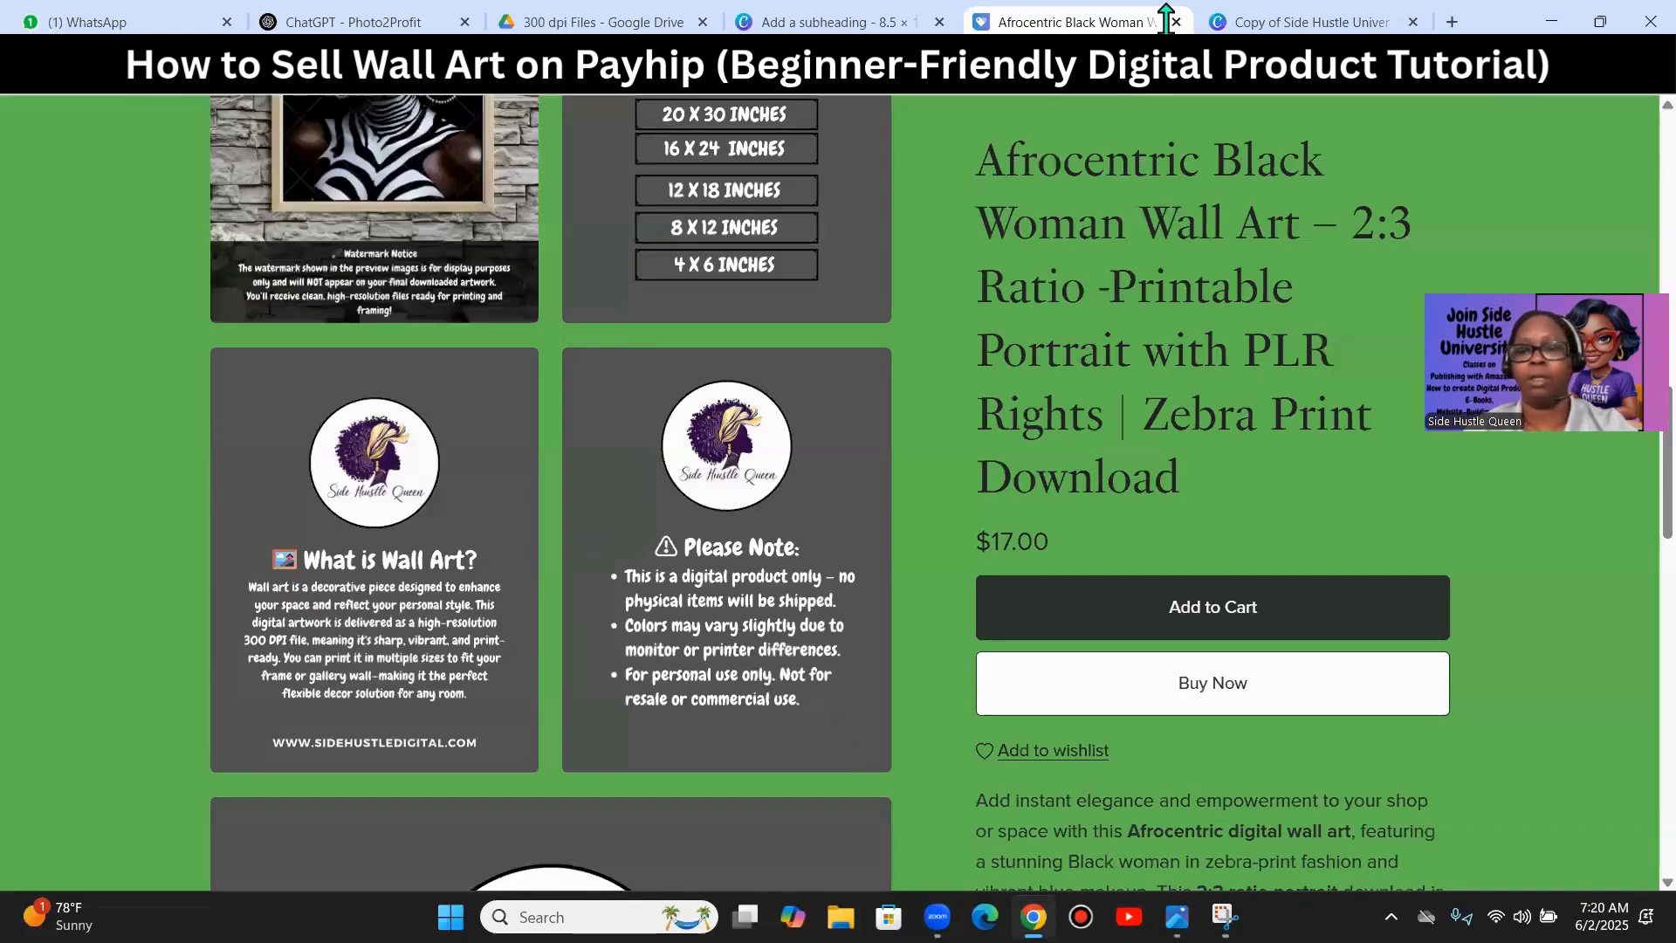
{"action": "left_click", "coordinate": [1285, 22]}
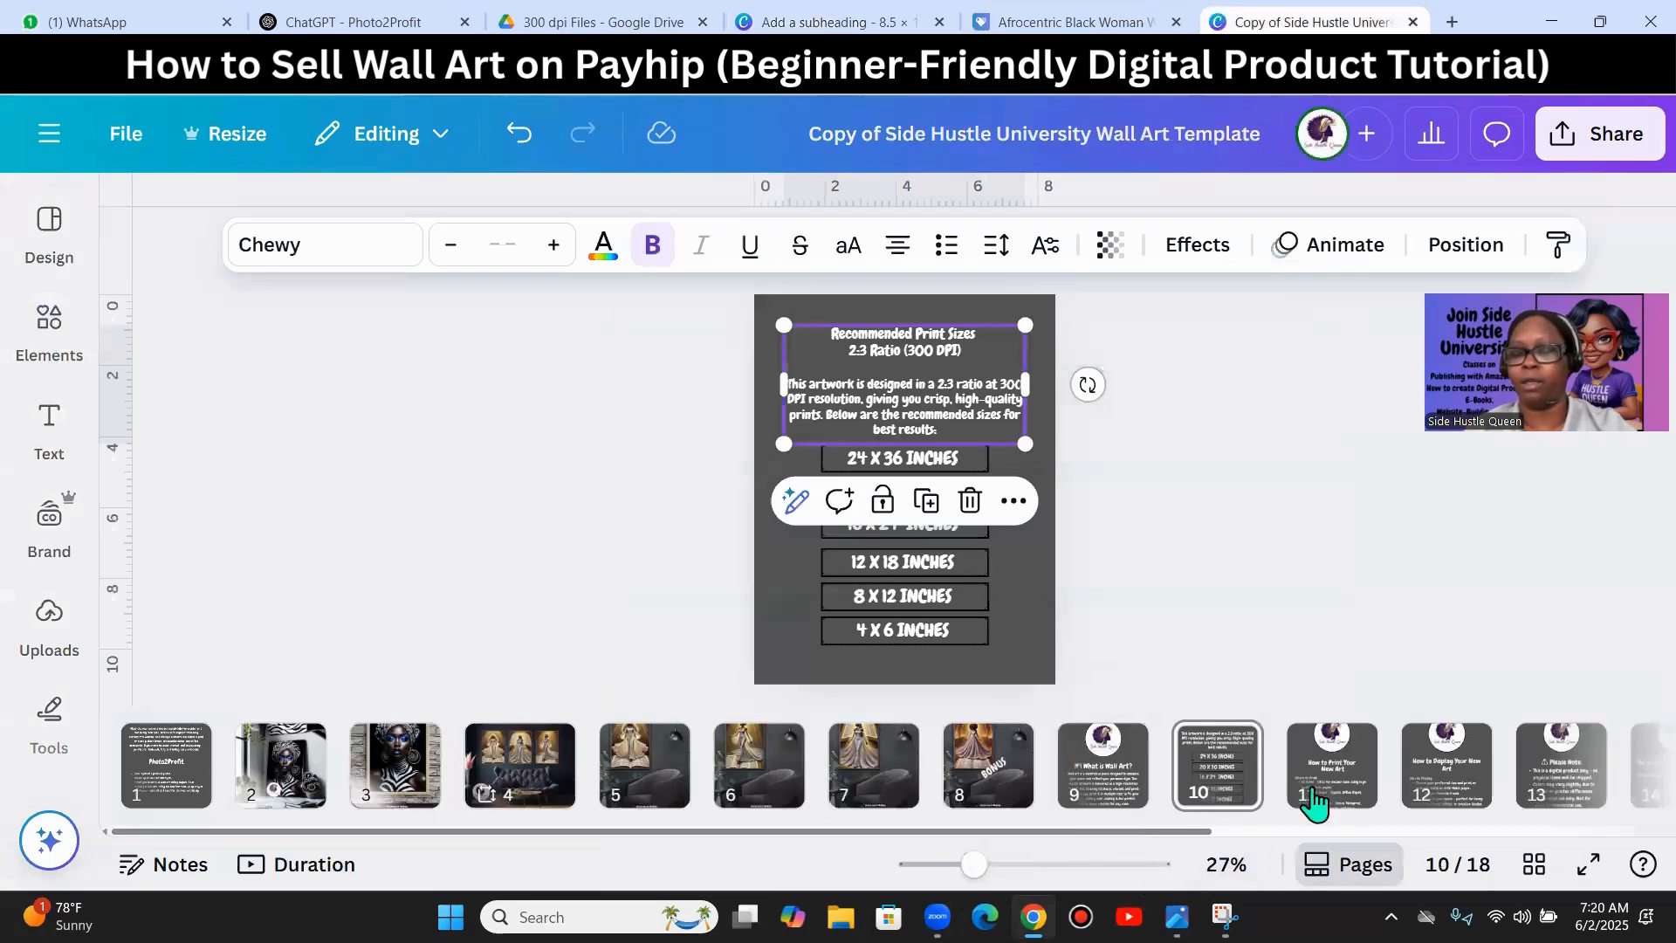
{"action": "left_click", "coordinate": [1109, 786]}
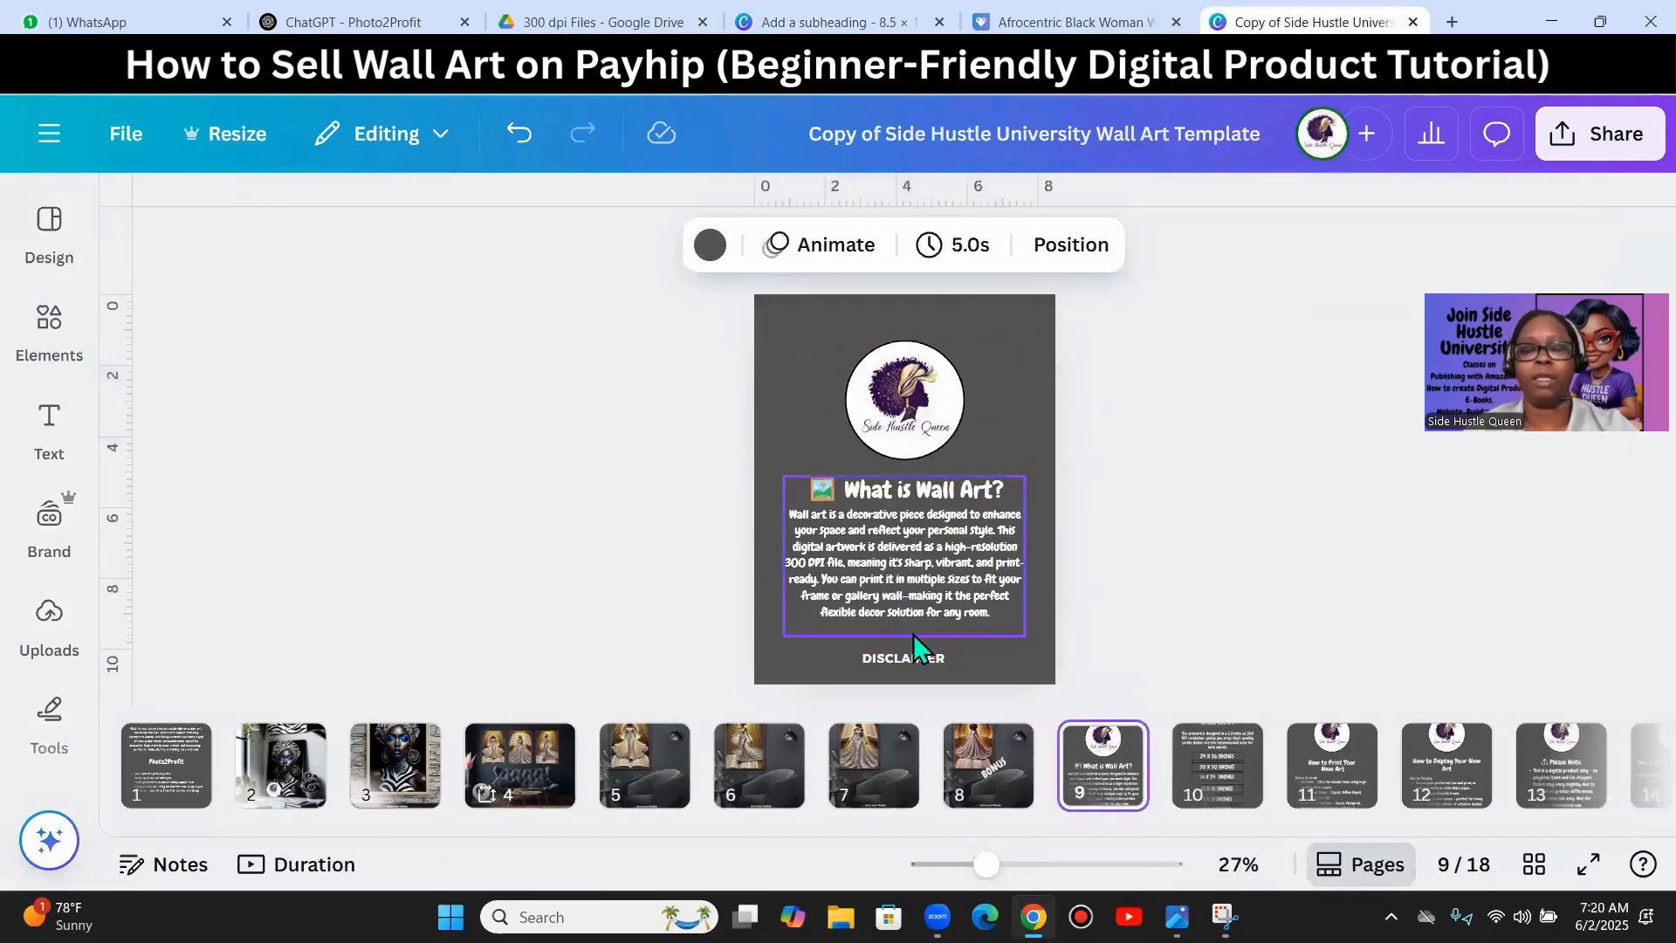
{"action": "left_click", "coordinate": [995, 617]}
{"action": "left_click_drag", "start_coordinate": [1002, 617], "coordinate": [756, 485]}
{"action": "key", "text": "ctrl+c"}
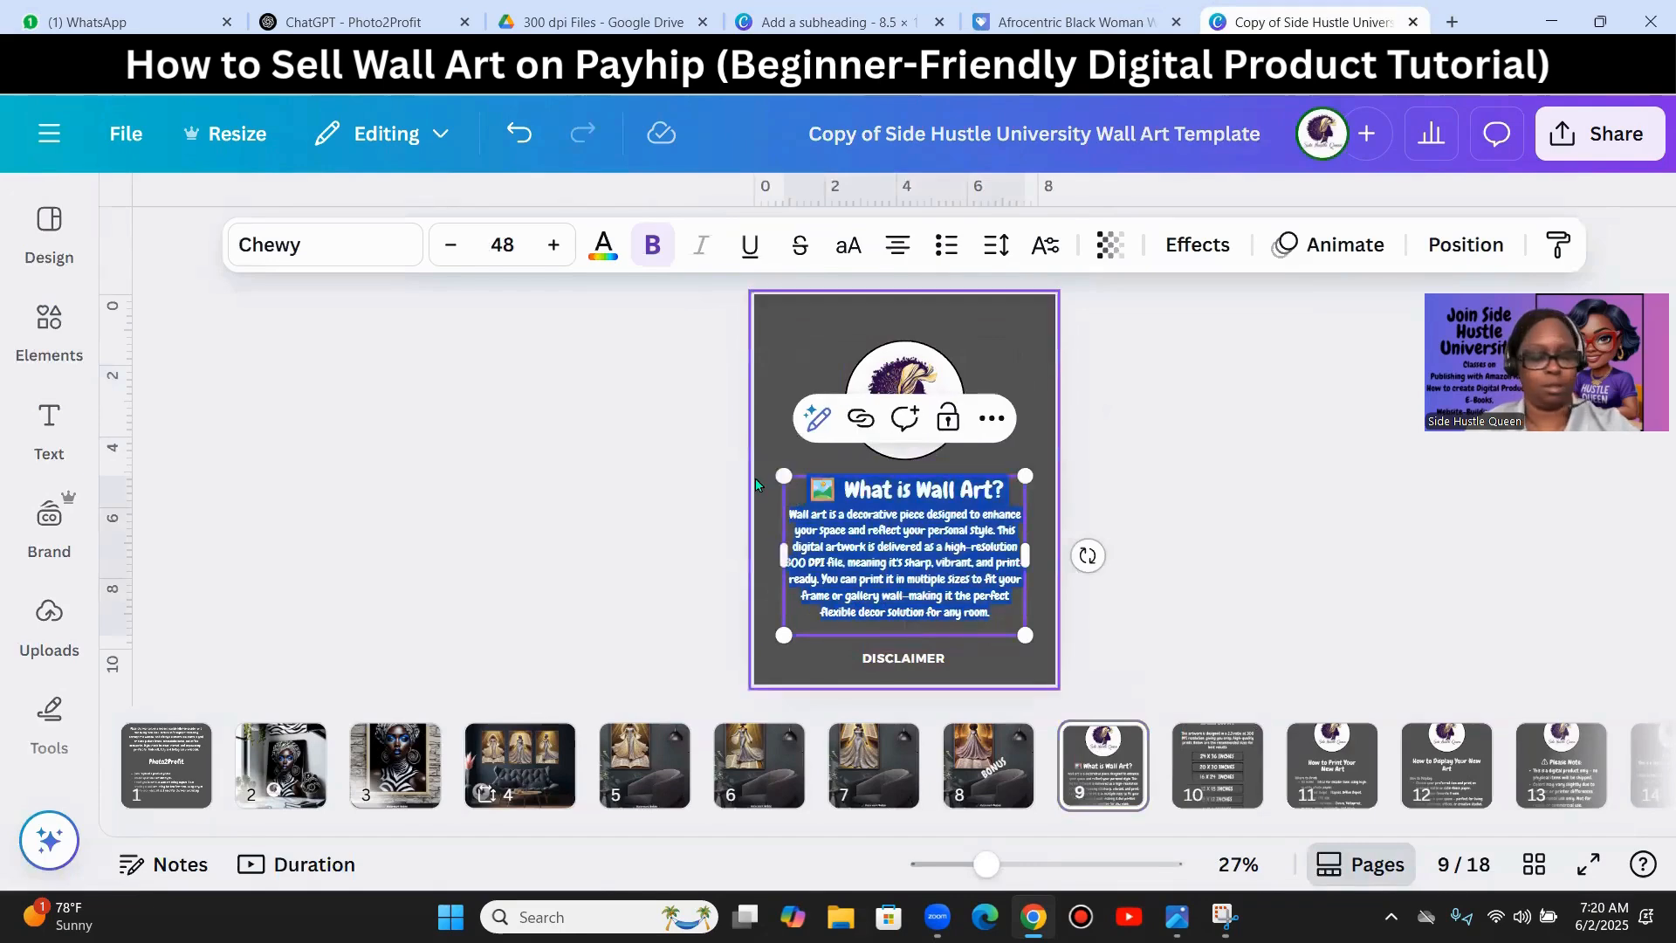
- Return to the 8.5-inch-wide listing design, add a widened subheading text box below the circle frame on page 4, and paste the copied "What is Wall Art?" text
{"action": "left_click", "coordinate": [829, 22]}
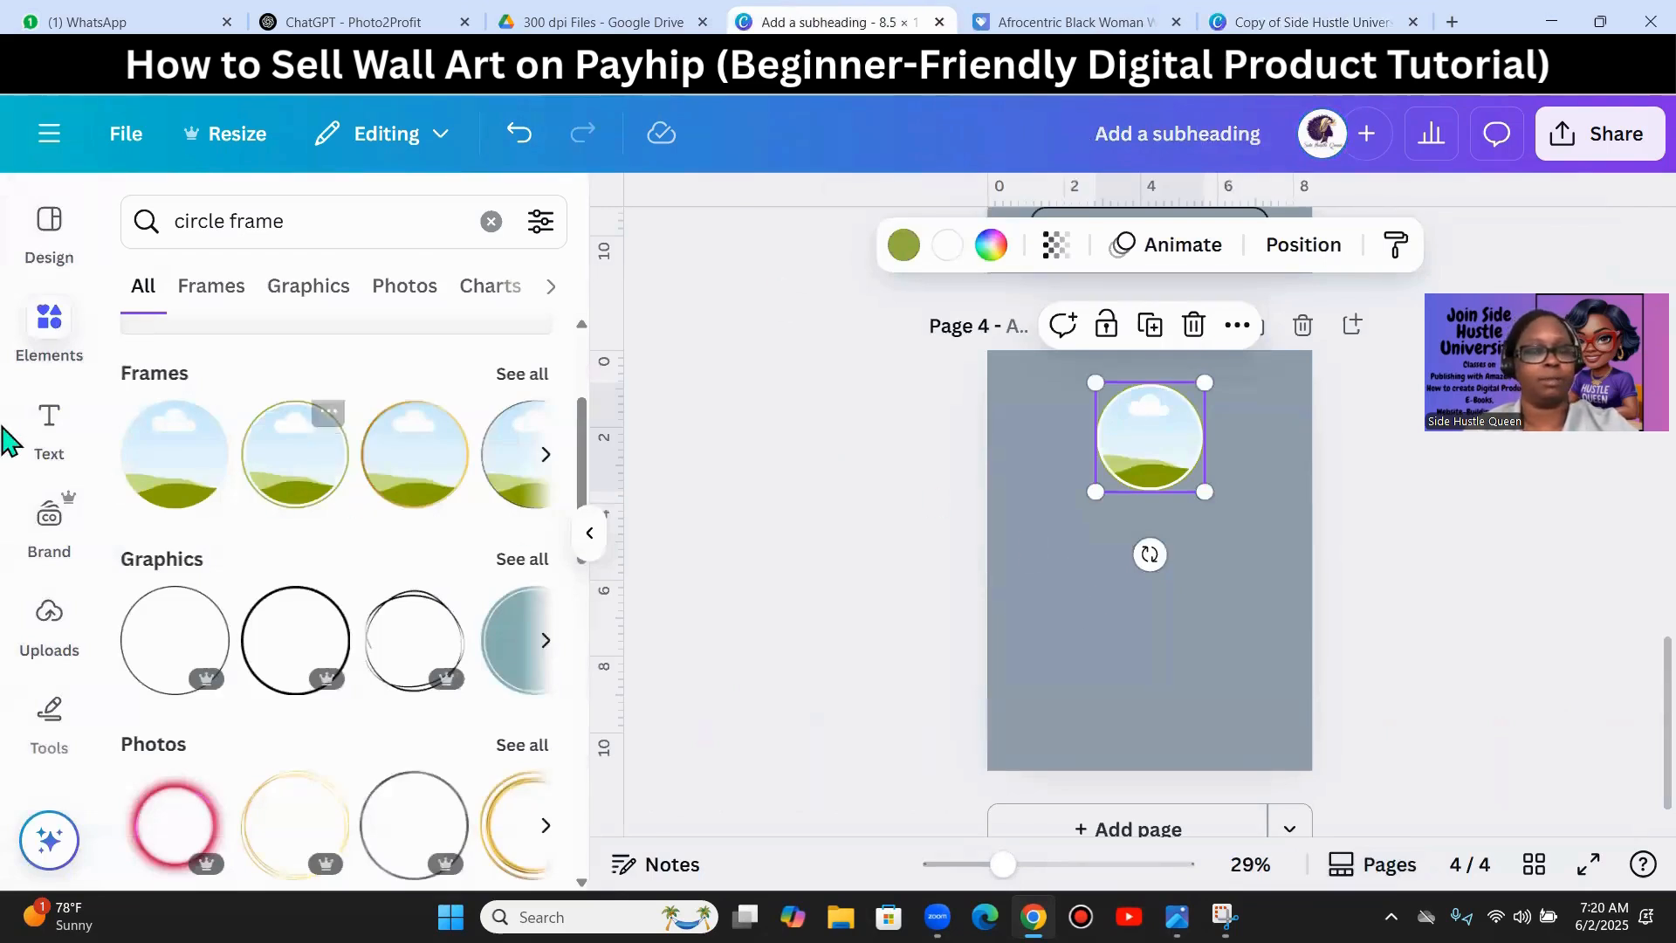
{"action": "left_click", "coordinate": [48, 433]}
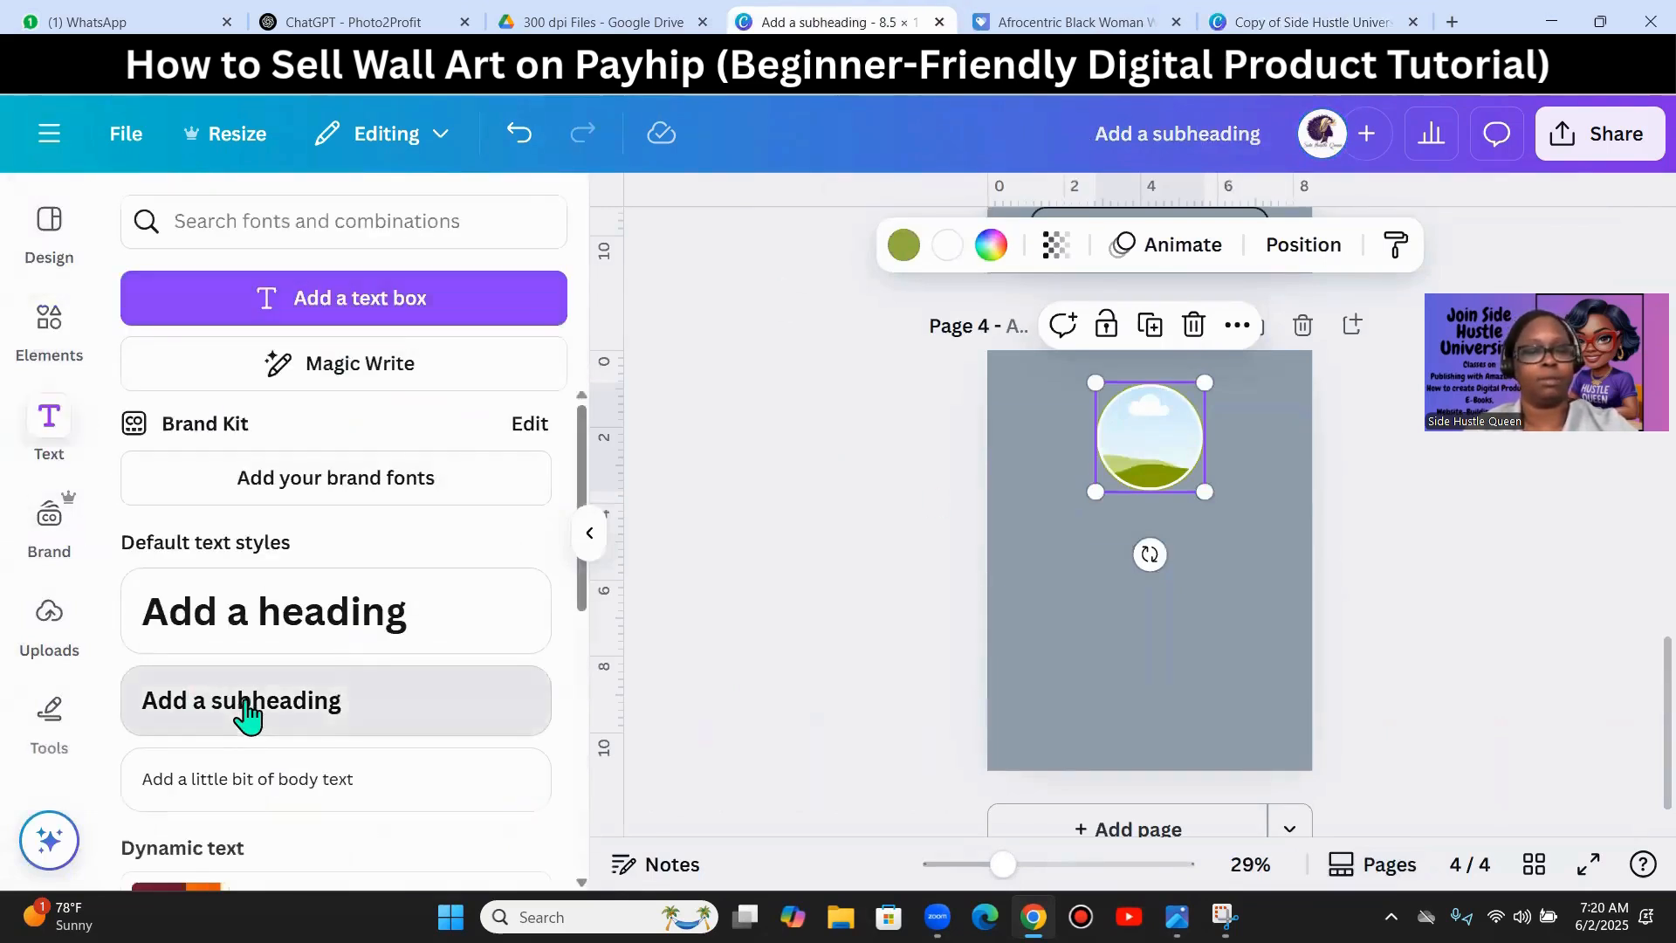
{"action": "left_click", "coordinate": [370, 690]}
{"action": "left_click", "coordinate": [1362, 467]}
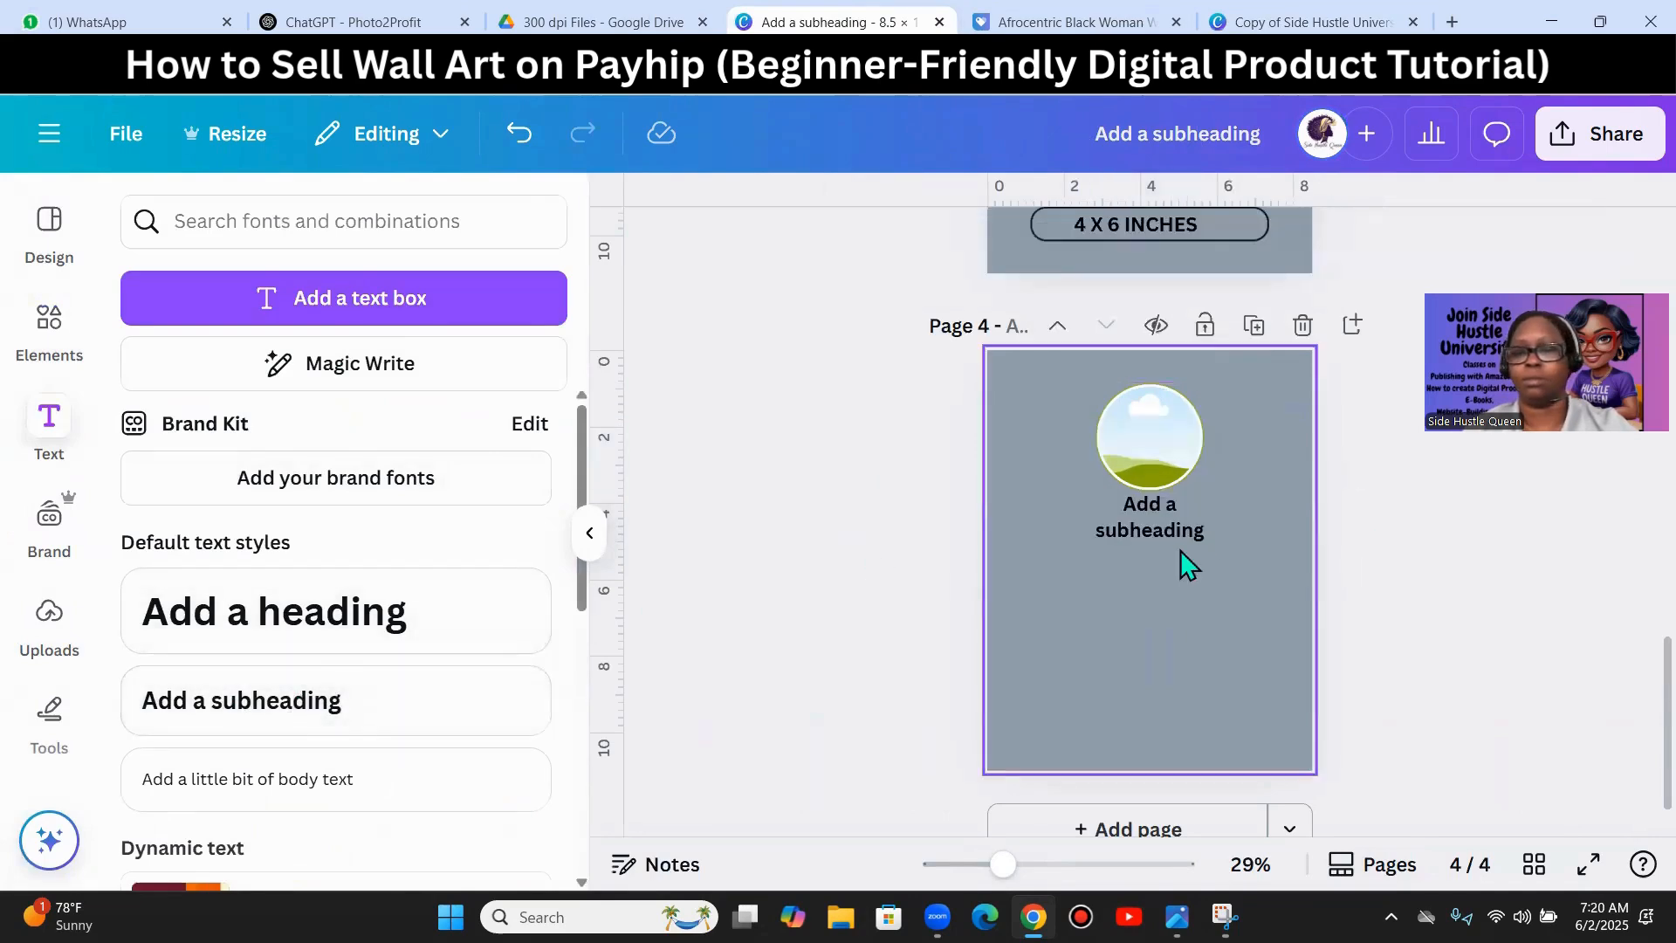
{"action": "left_click_drag", "start_coordinate": [1152, 531], "coordinate": [1282, 509]}
{"action": "double_click", "coordinate": [1256, 524]}
{"action": "key", "text": "ctrl+v"}
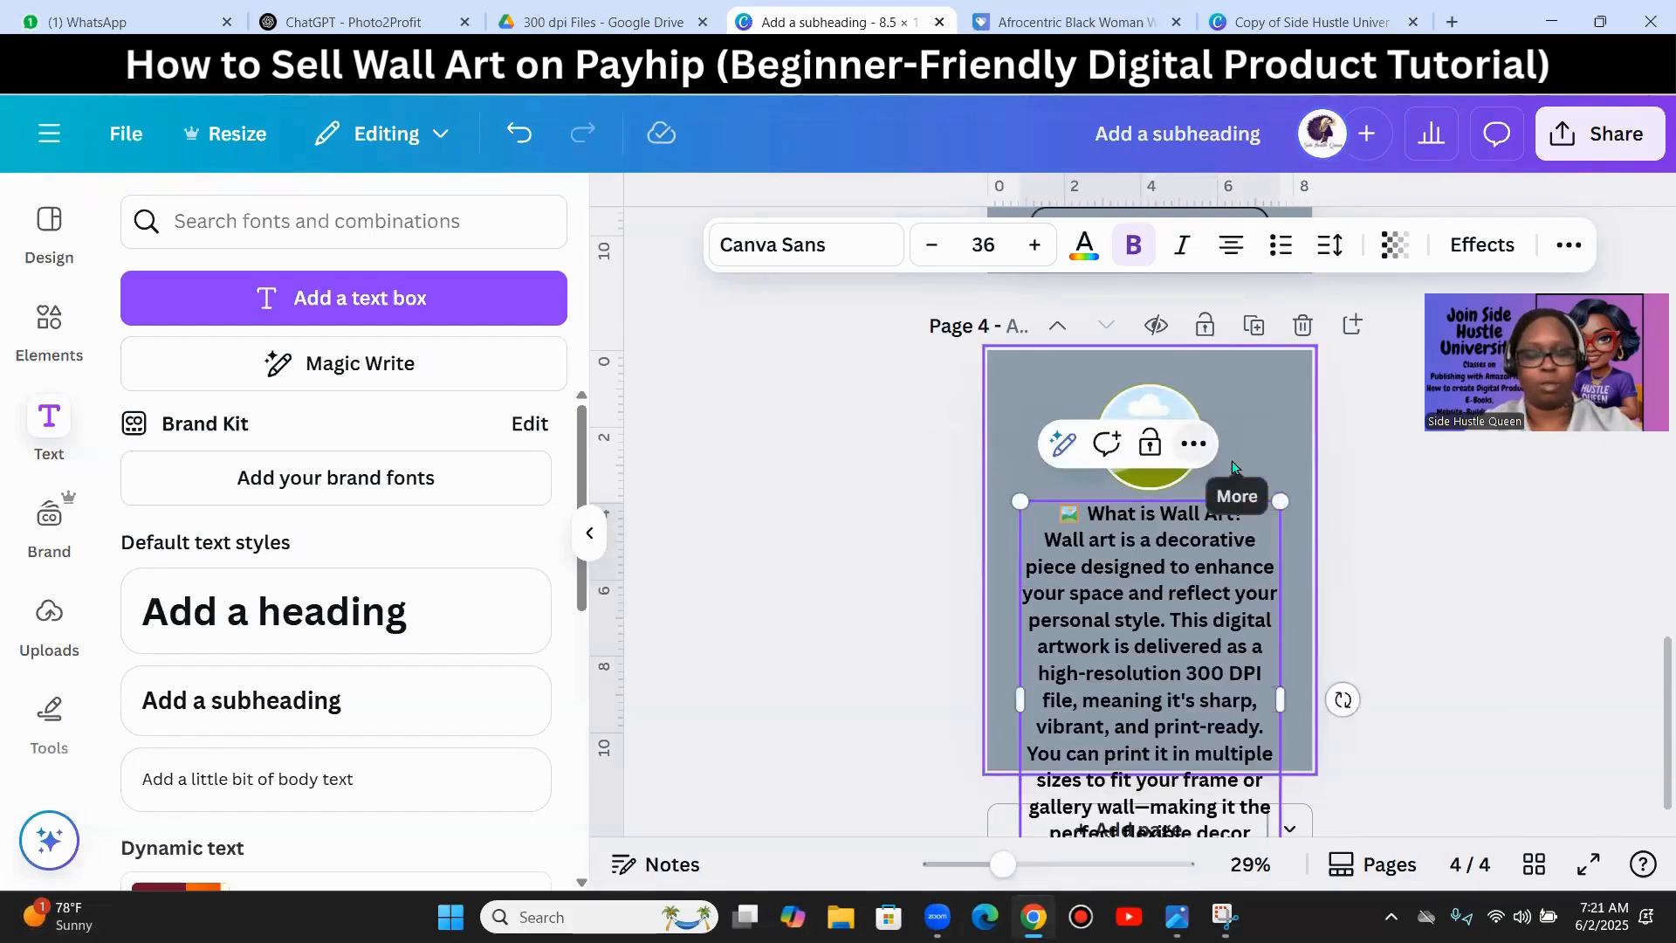
- Set the font size of the whole pasted "What is Wall Art?" text to 25
{"action": "scroll", "coordinate": [1367, 554], "scroll_direction": "down", "scroll_amount": 1}
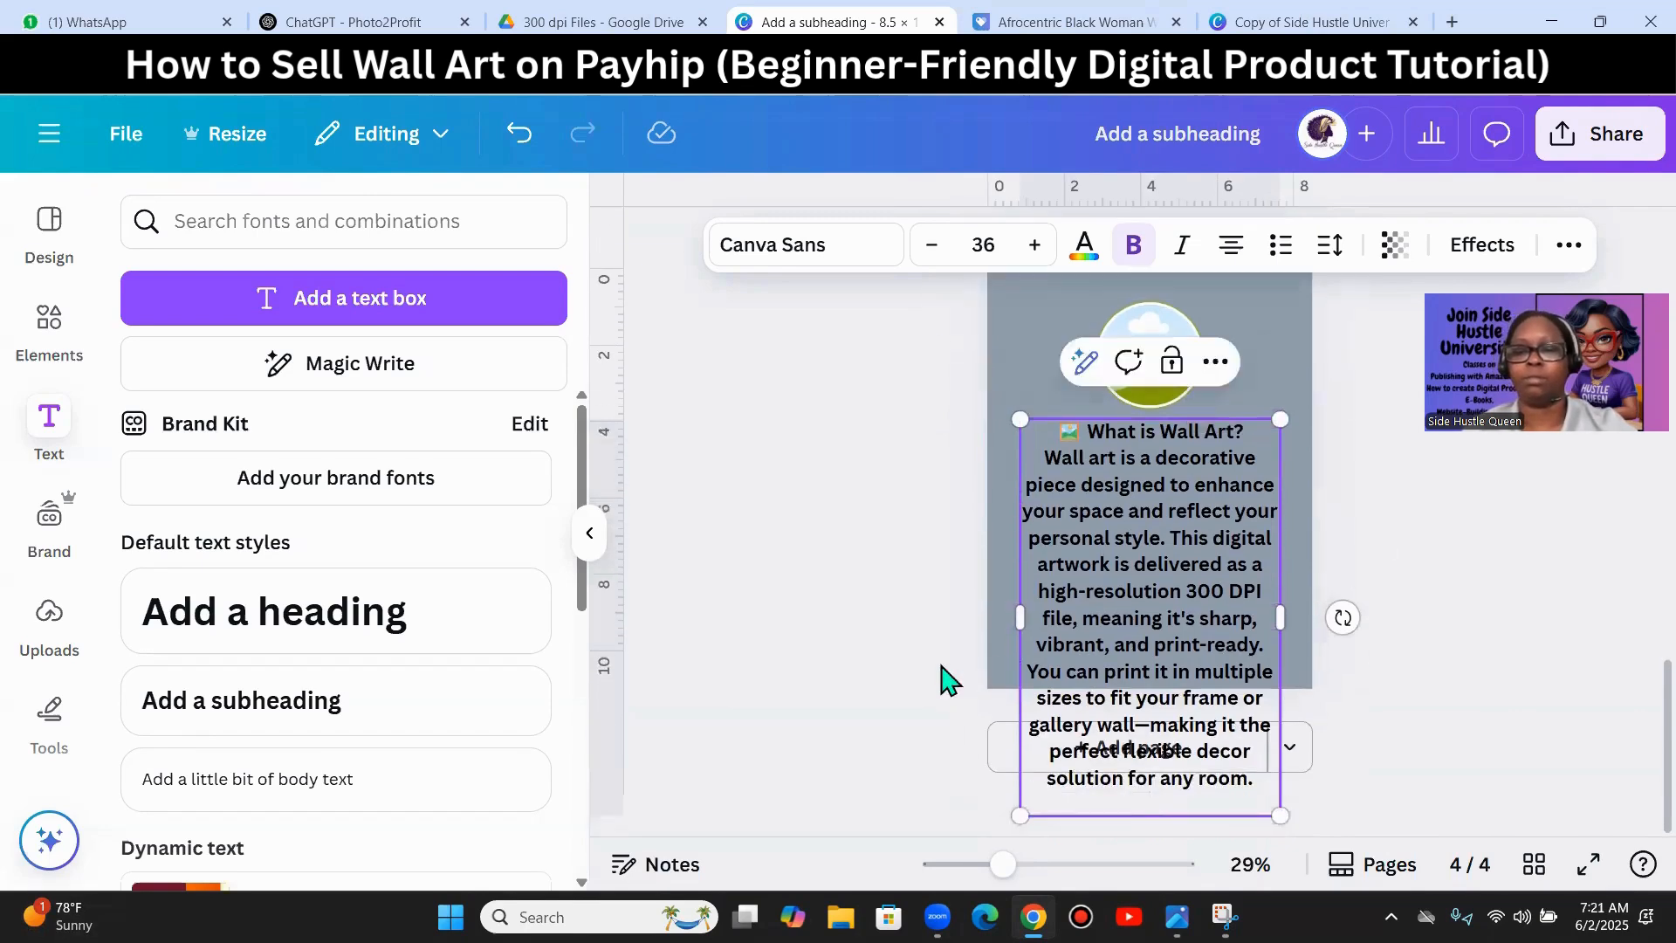
{"action": "left_click", "coordinate": [1010, 245]}
{"action": "type", "text": "25"}
{"action": "key", "text": "Return"}
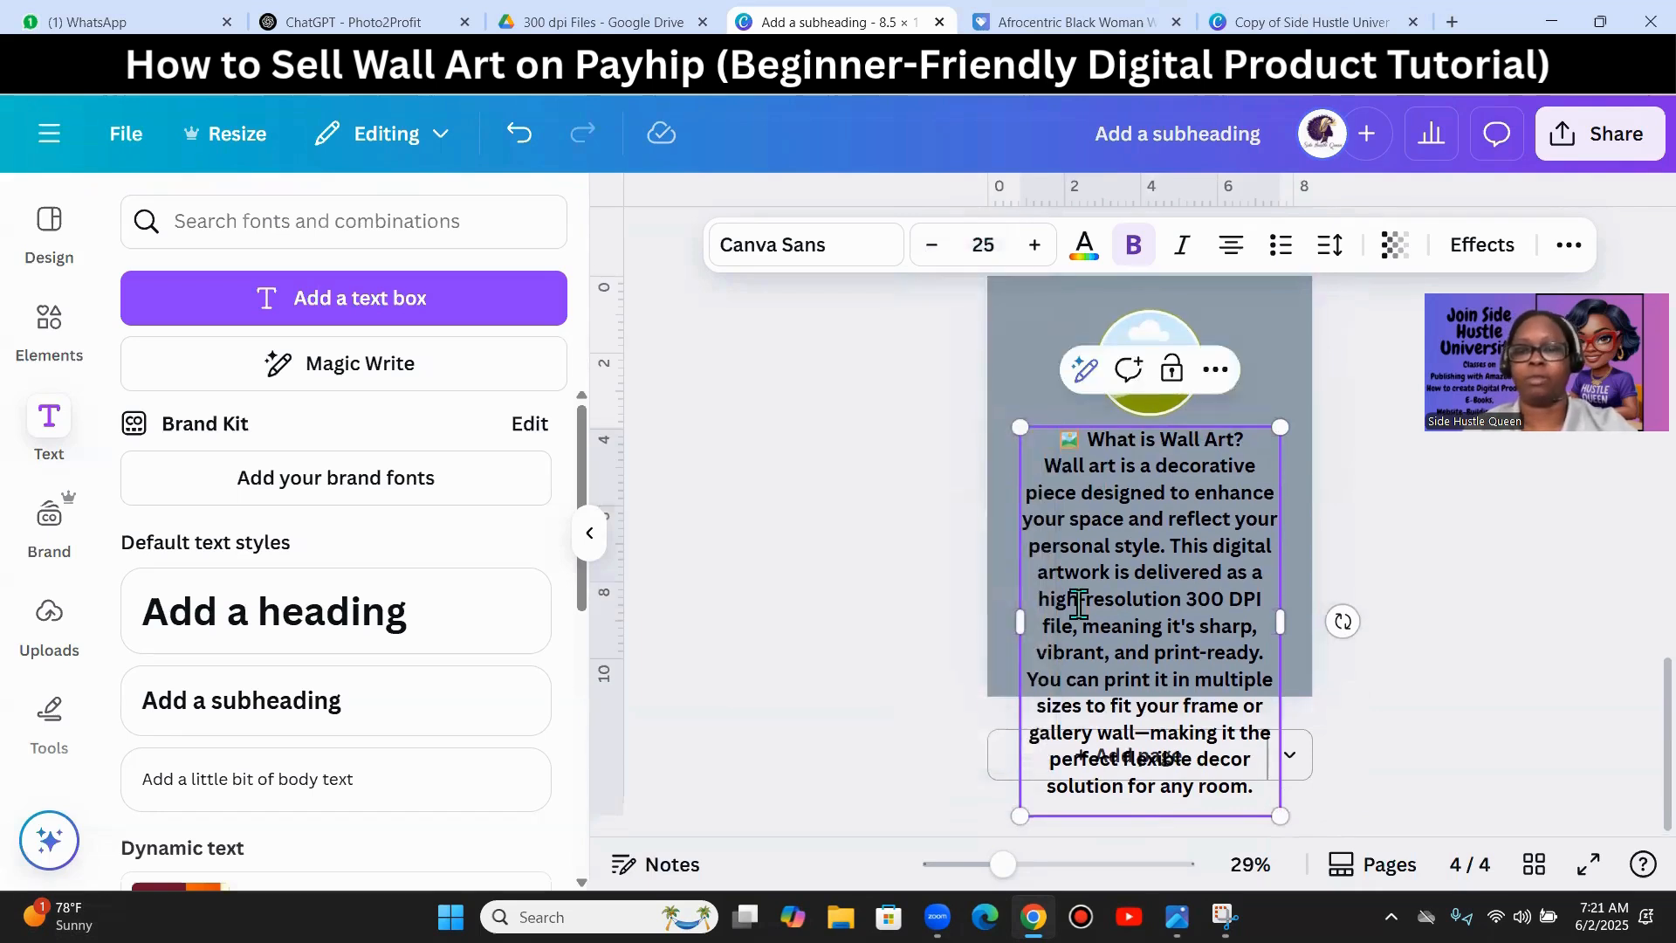
{"action": "left_click_drag", "start_coordinate": [1255, 803], "coordinate": [1059, 437]}
{"action": "left_click", "coordinate": [989, 257]}
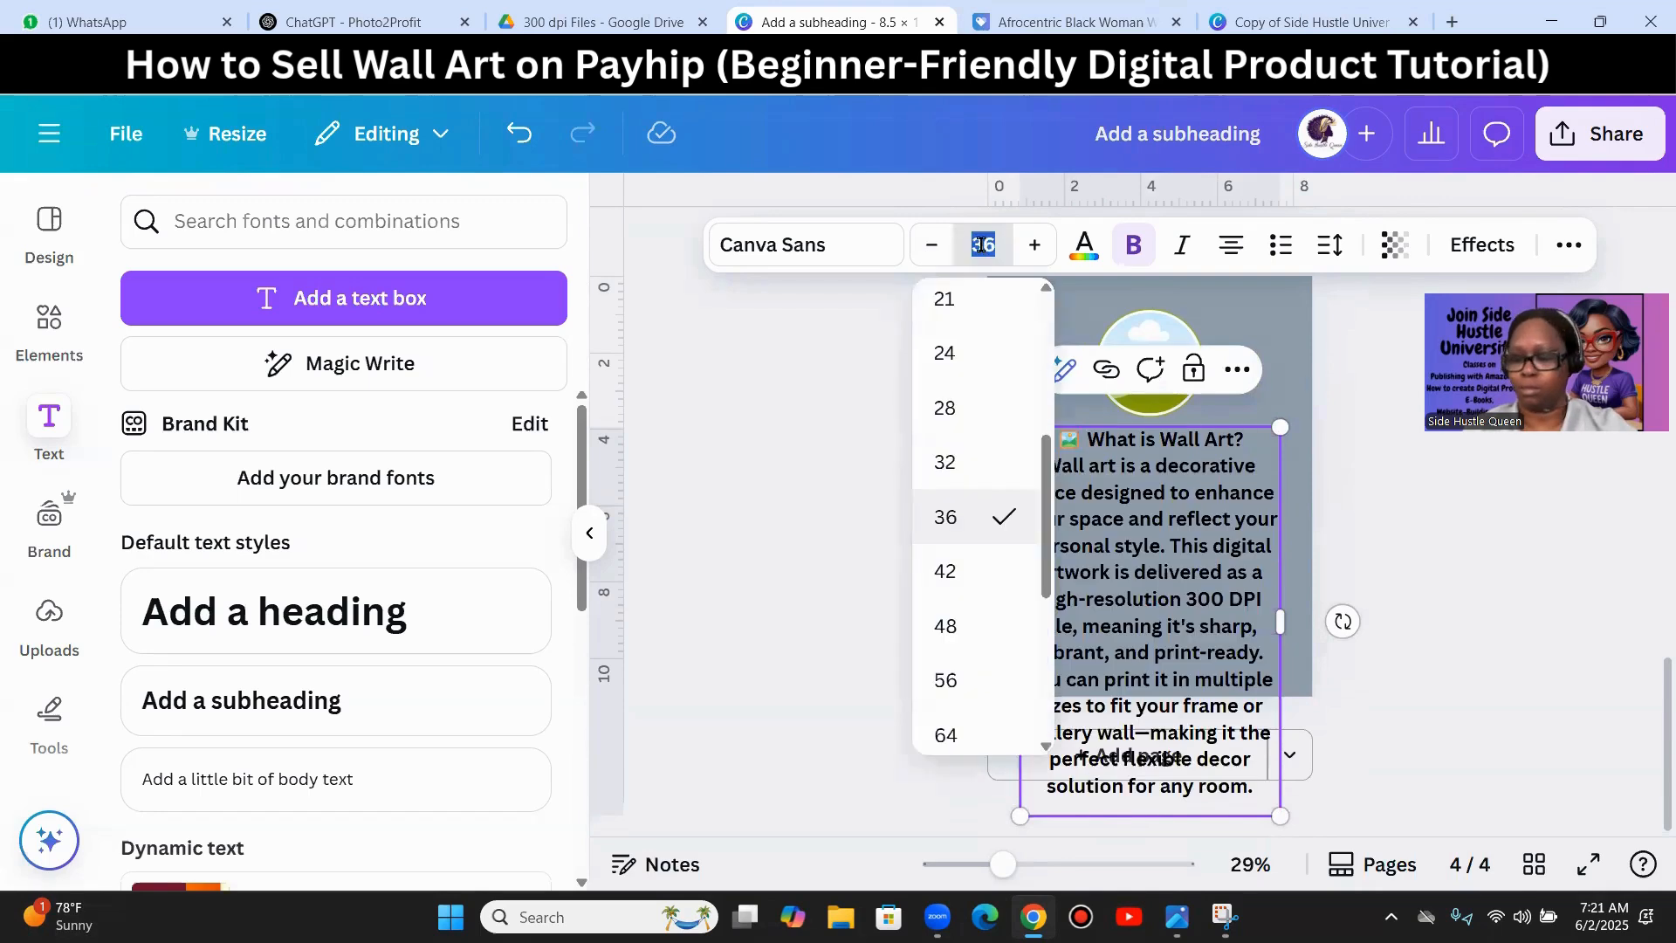
{"action": "type", "text": "25"}
{"action": "key", "text": "Return"}
- Centre the text block beneath the circle frame and increase its font size by two points
{"action": "mouse_move", "coordinate": [1168, 601]}
{"action": "left_mouse_down"}
{"action": "mouse_move", "coordinate": [1166, 641]}
{"action": "mouse_move", "coordinate": [1147, 625]}
{"action": "left_mouse_up"}
{"action": "left_click", "coordinate": [1037, 248]}
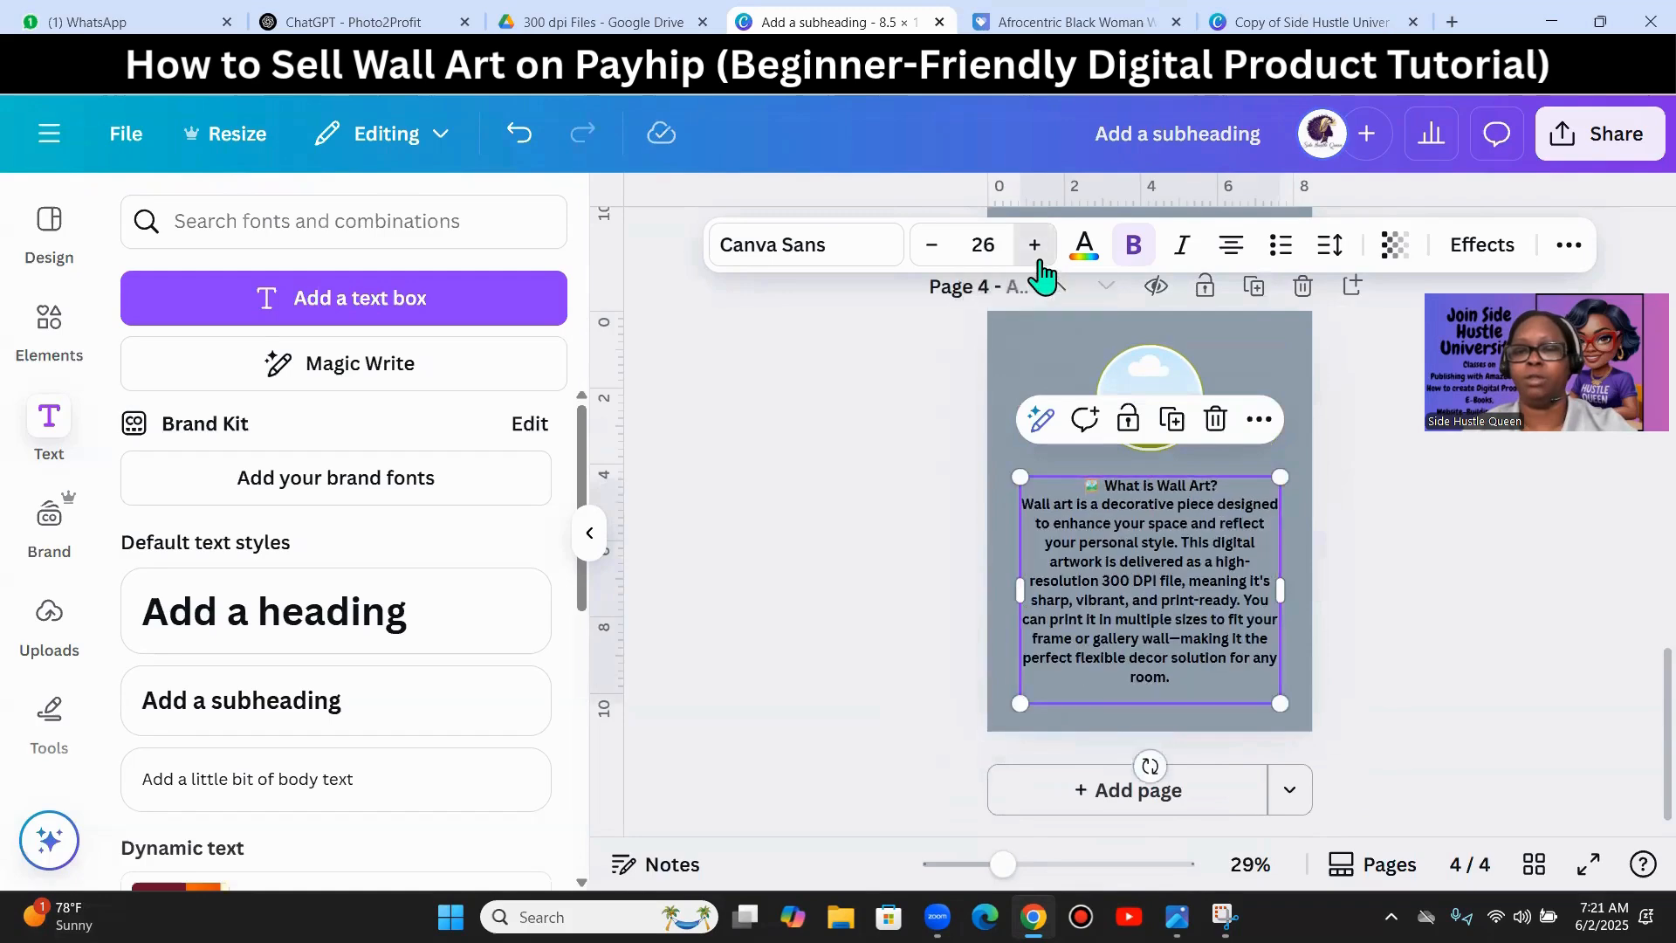
{"action": "left_click", "coordinate": [1037, 248]}
{"action": "left_click", "coordinate": [1362, 561]}
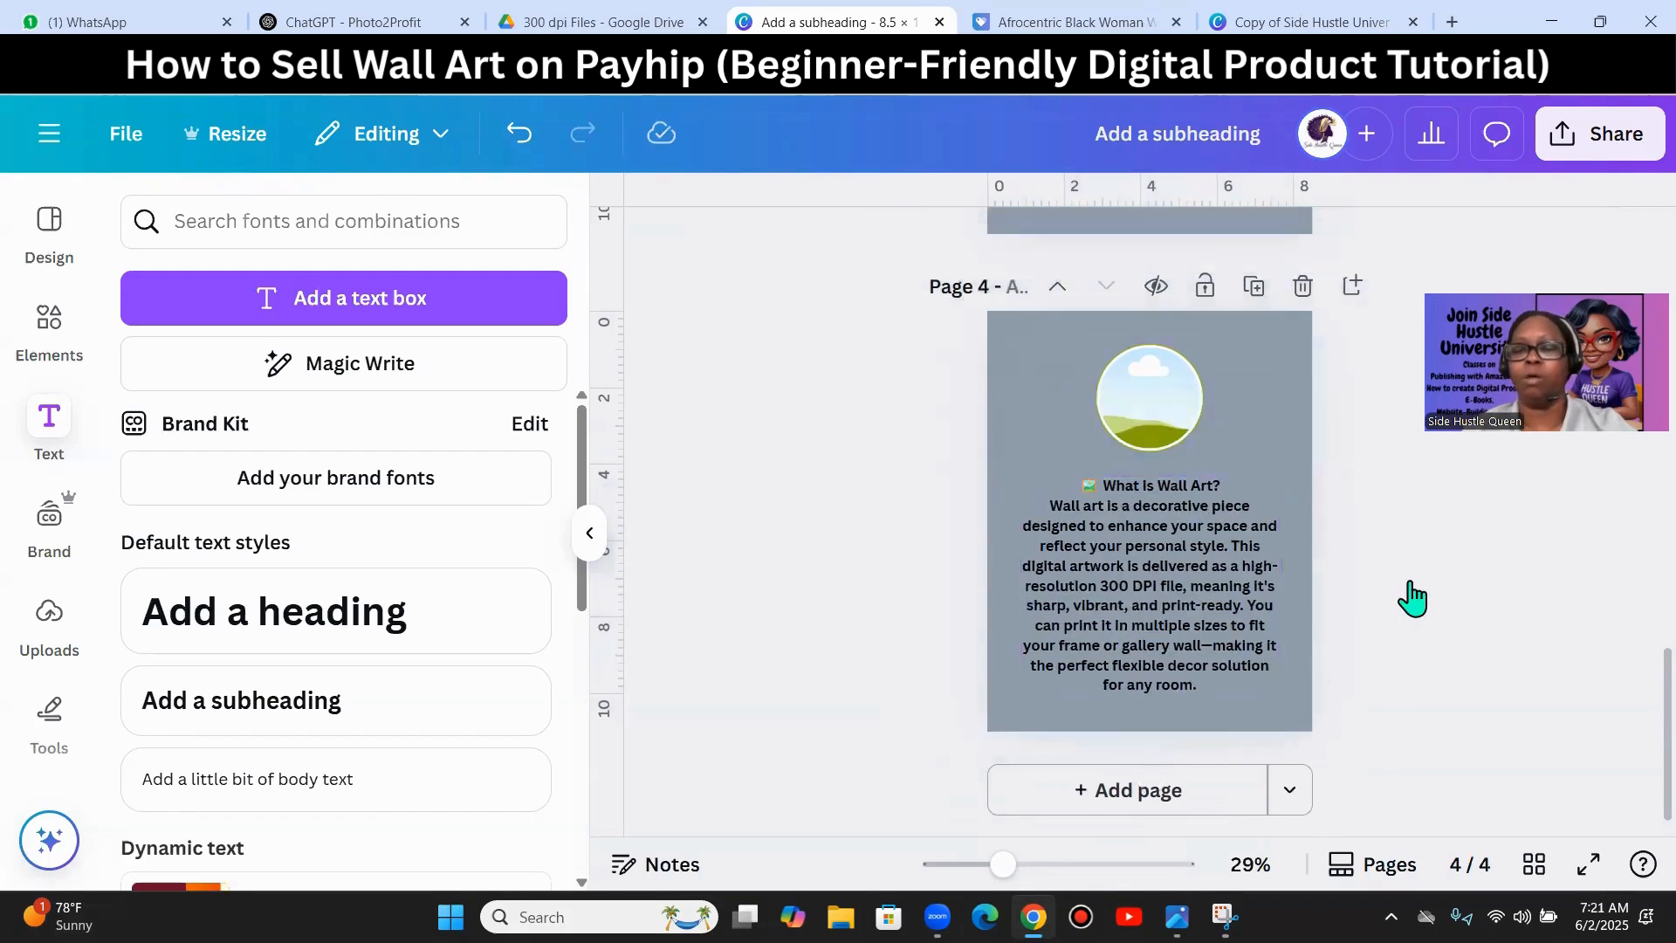
- Enlarge the circle frame and recentre it above the text on page 4, then duplicate the page
{"action": "left_click", "coordinate": [1170, 408]}
{"action": "left_click_drag", "start_coordinate": [1158, 404], "coordinate": [1144, 391]}
{"action": "left_click_drag", "start_coordinate": [1205, 452], "coordinate": [1216, 464]}
{"action": "left_click", "coordinate": [1397, 559]}
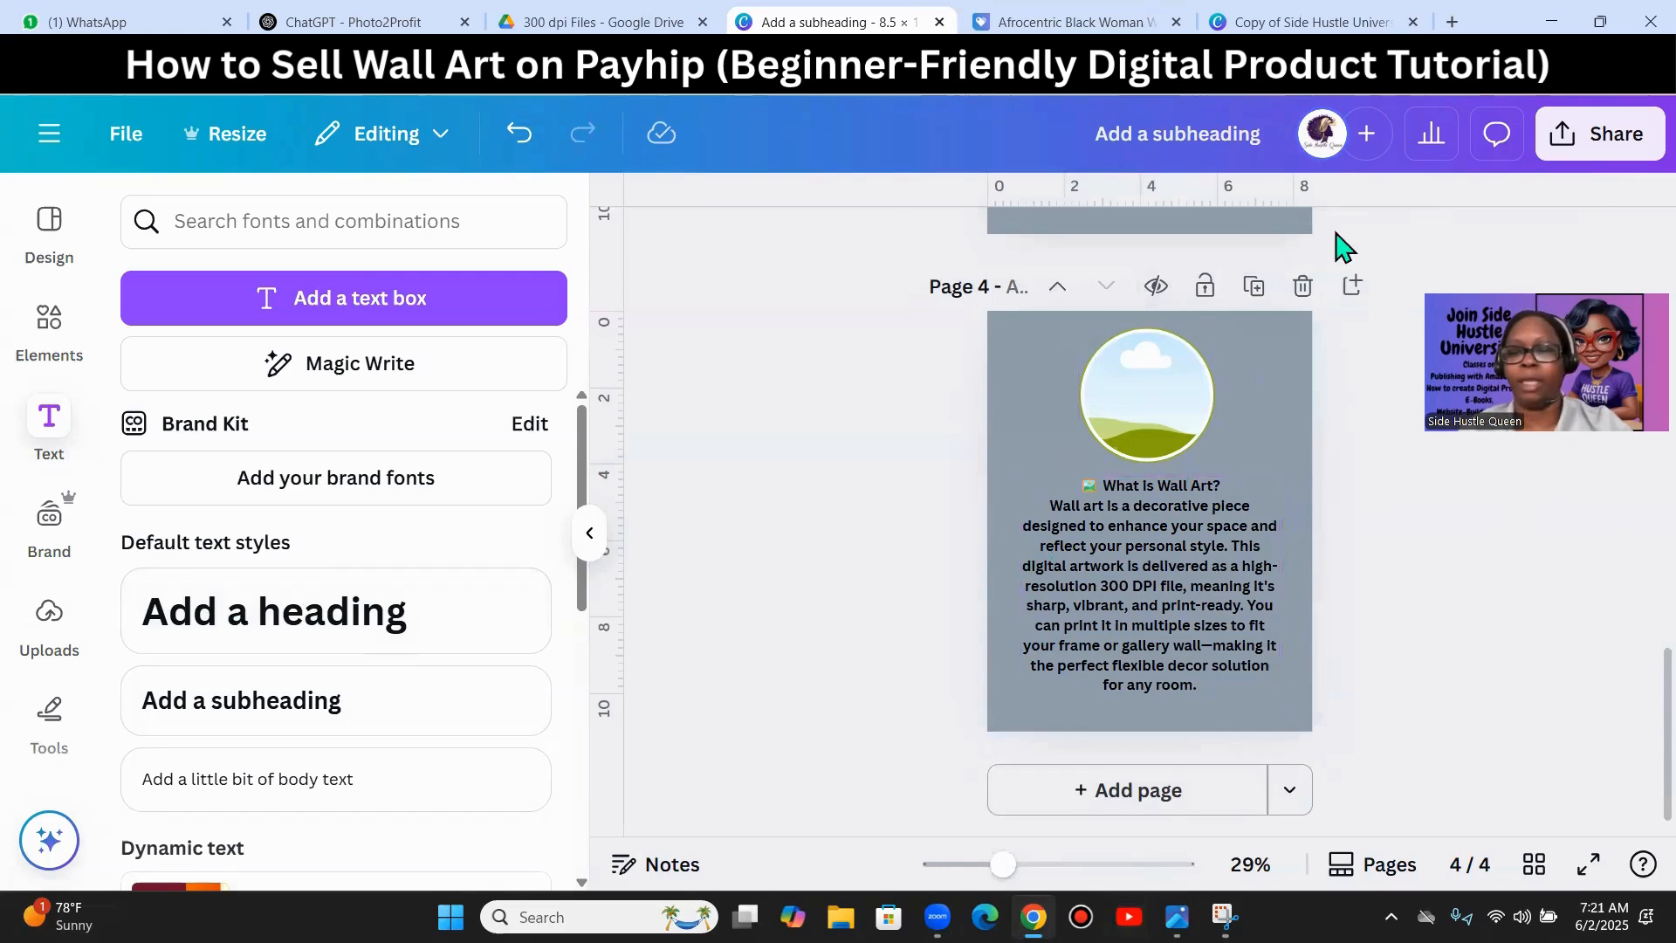
{"action": "left_click", "coordinate": [1255, 296]}
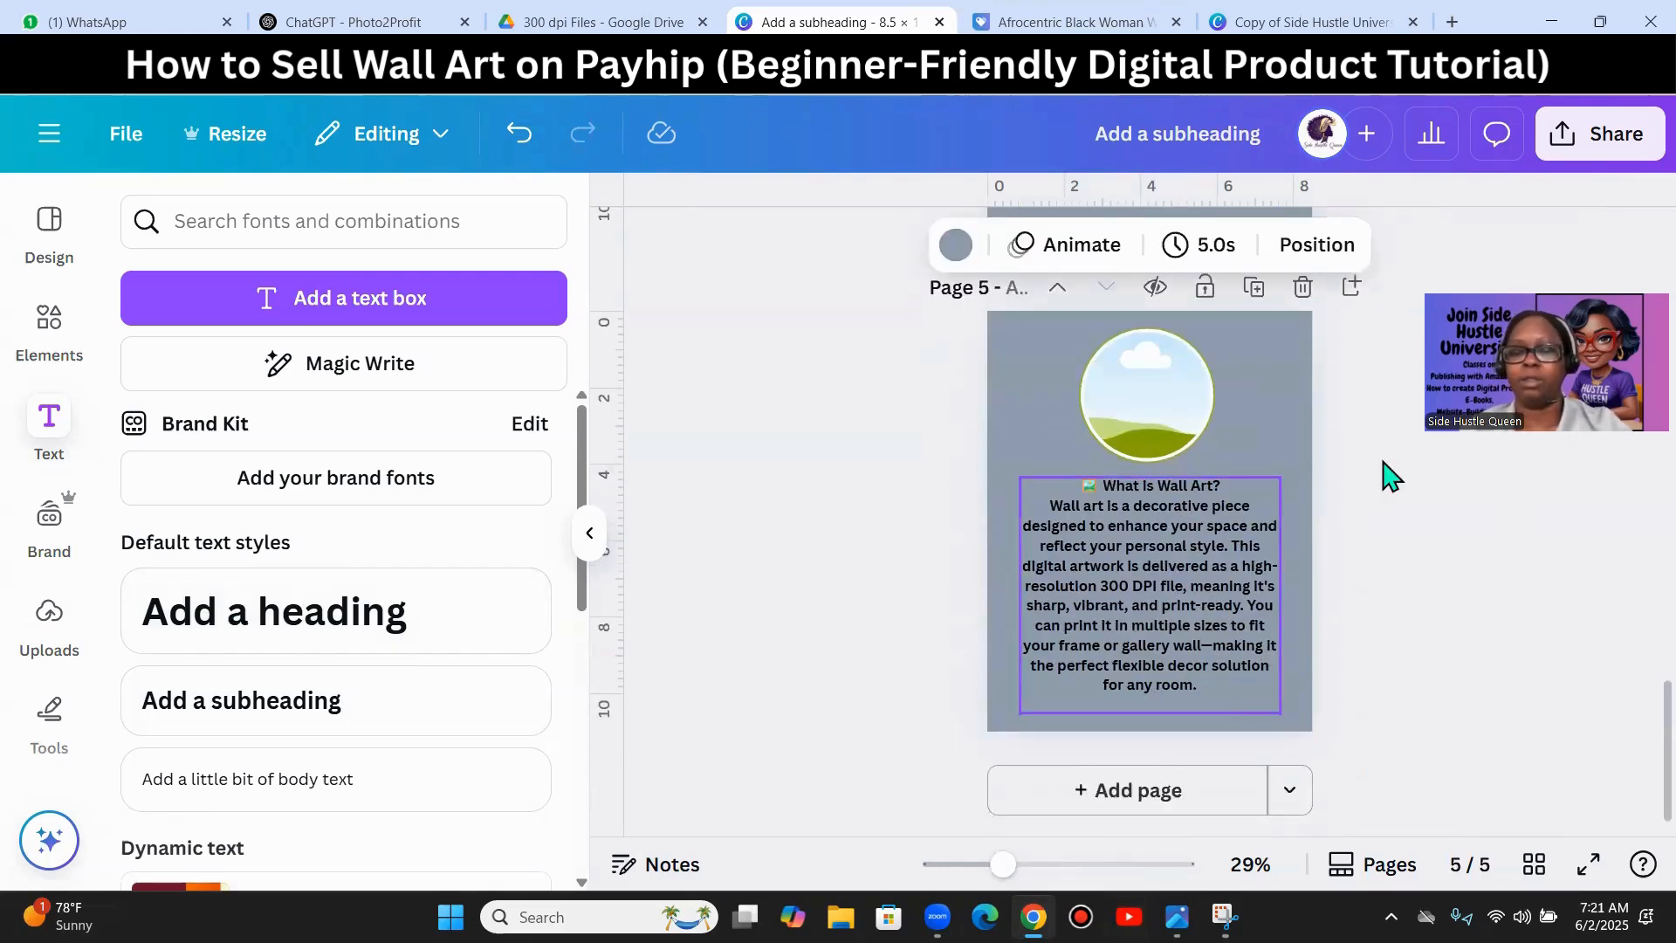
- Switch to the published zebra print wall art listing and examine the wording of its "Please Note" image
{"action": "left_click", "coordinate": [1047, 25]}
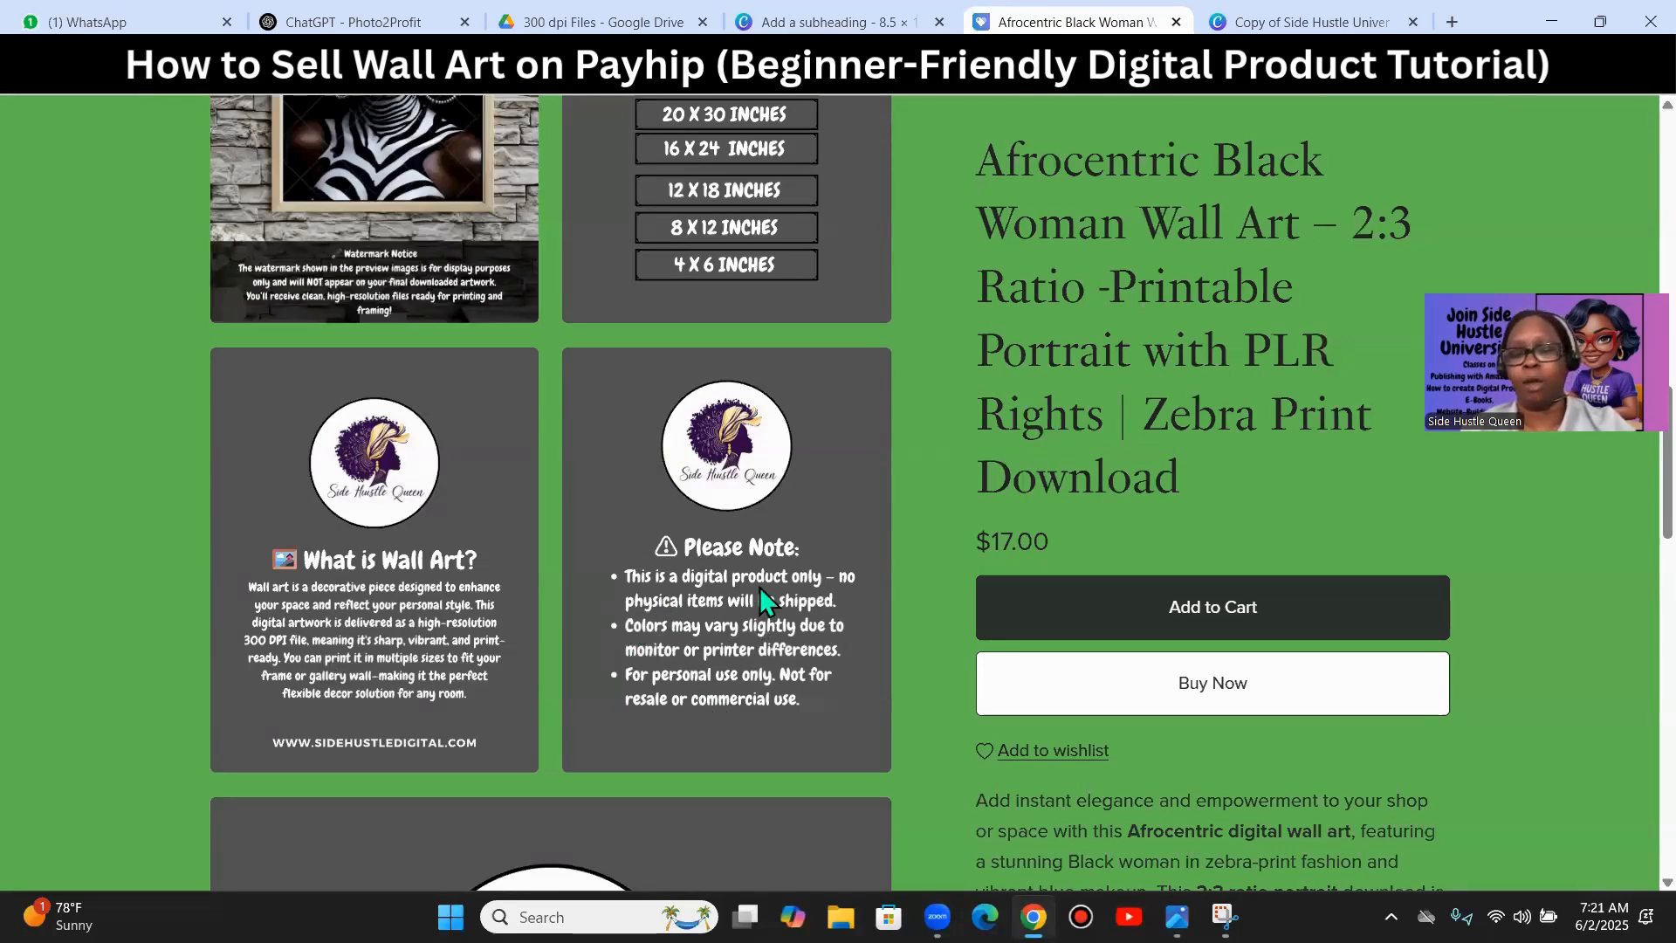
{"action": "scroll", "coordinate": [734, 572], "scroll_direction": "down", "scroll_amount": 2}
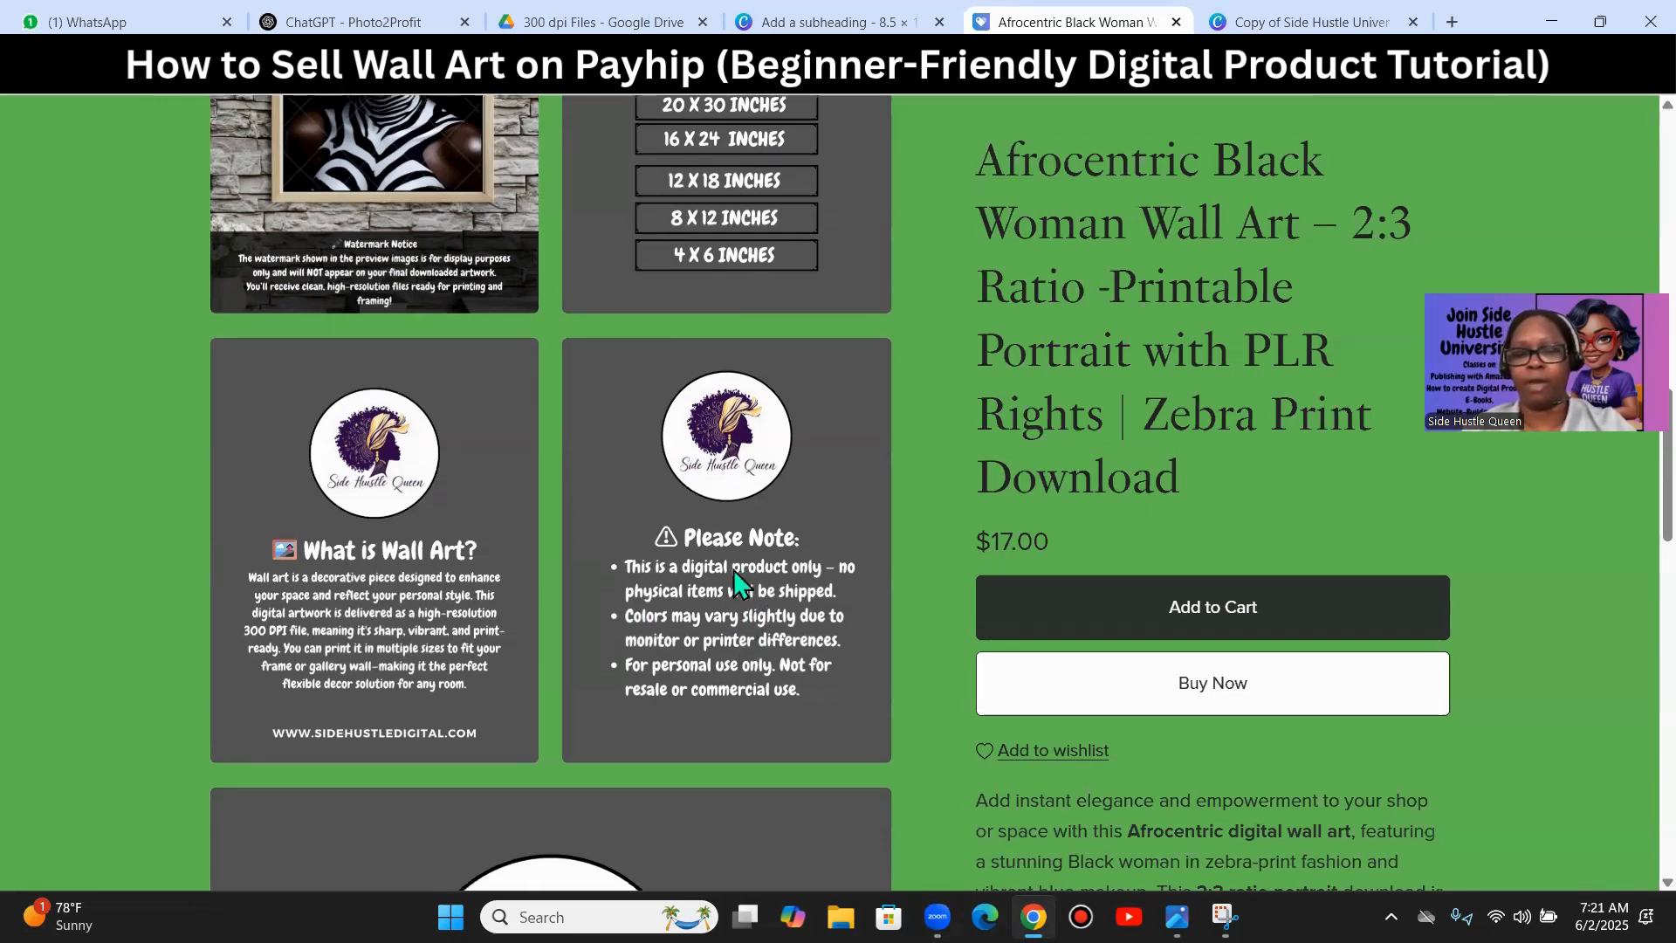
{"action": "scroll", "coordinate": [714, 491], "scroll_direction": "up", "scroll_amount": 1}
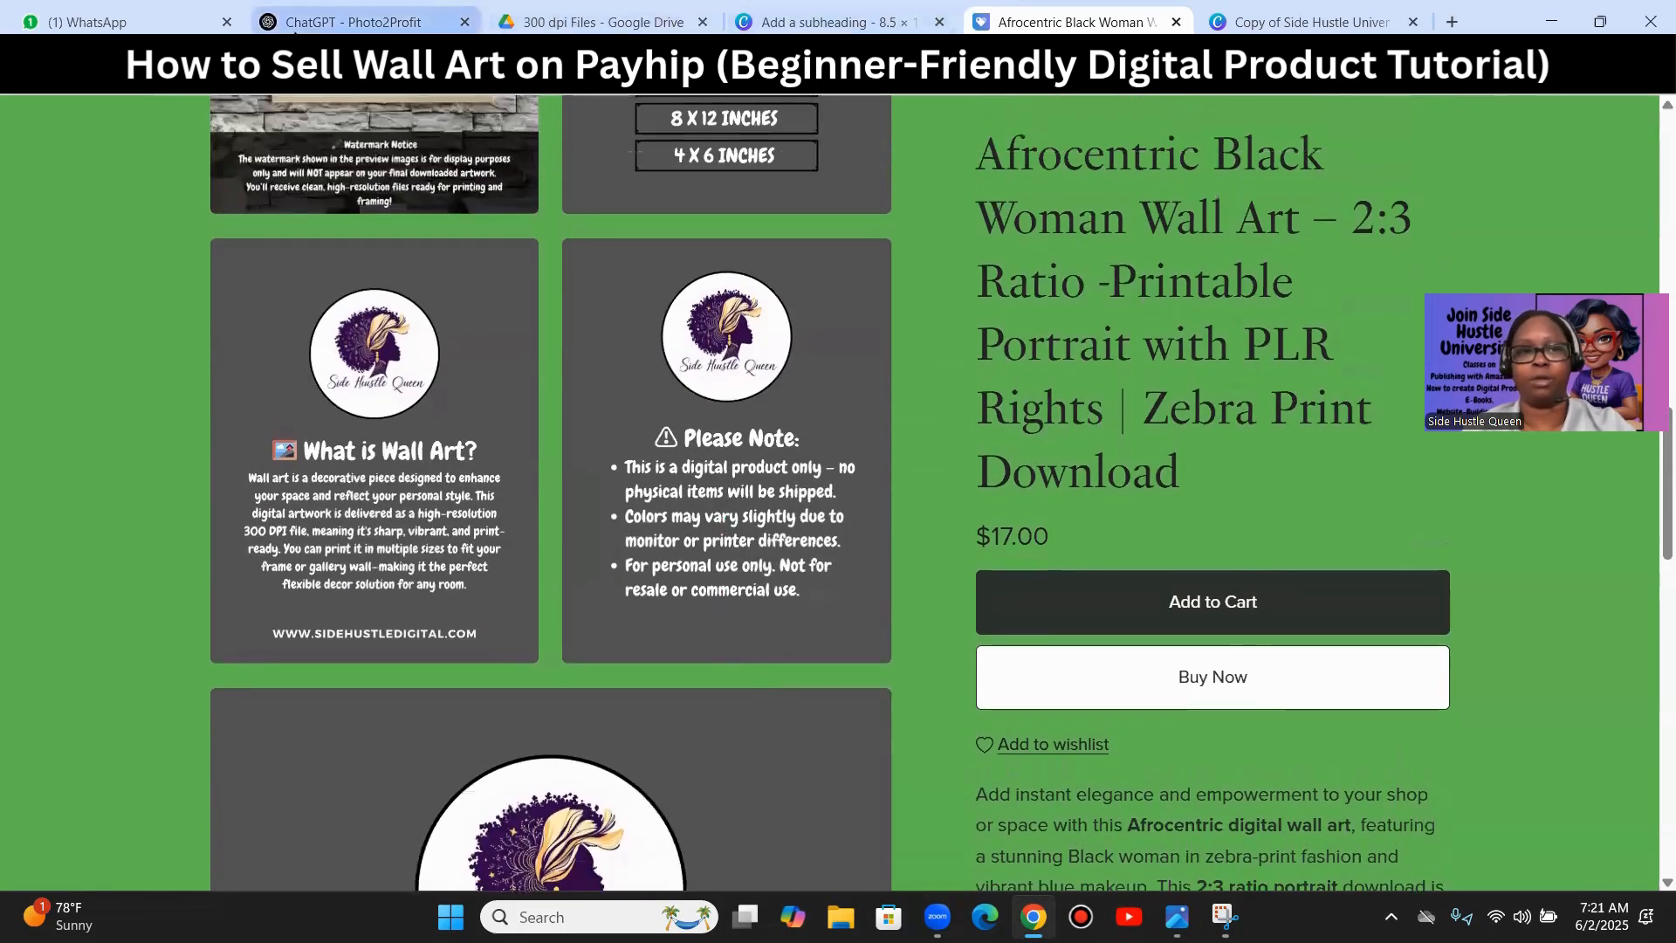
- Switch to ChatGPT and ask "can you please create me a short desciption letting customers know that this wall art is a digital download"
{"action": "left_click", "coordinate": [327, 20]}
{"action": "scroll", "coordinate": [777, 356], "scroll_direction": "down", "scroll_amount": 6}
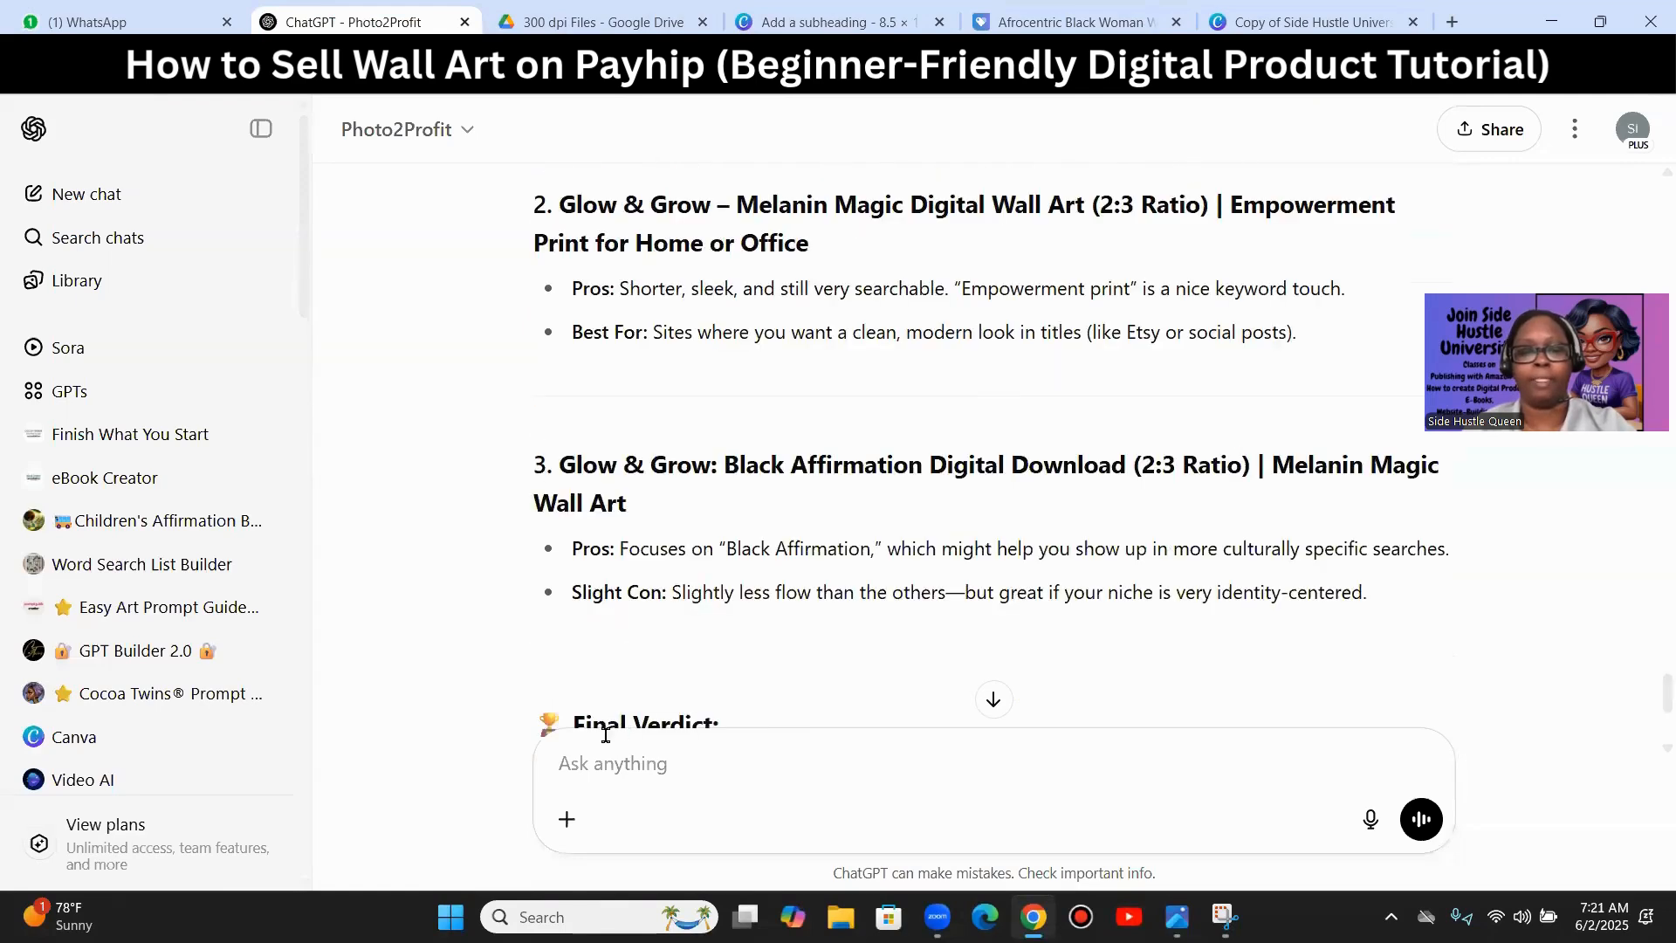
{"action": "left_click", "coordinate": [622, 752]}
{"action": "type", "text": "can you please "}
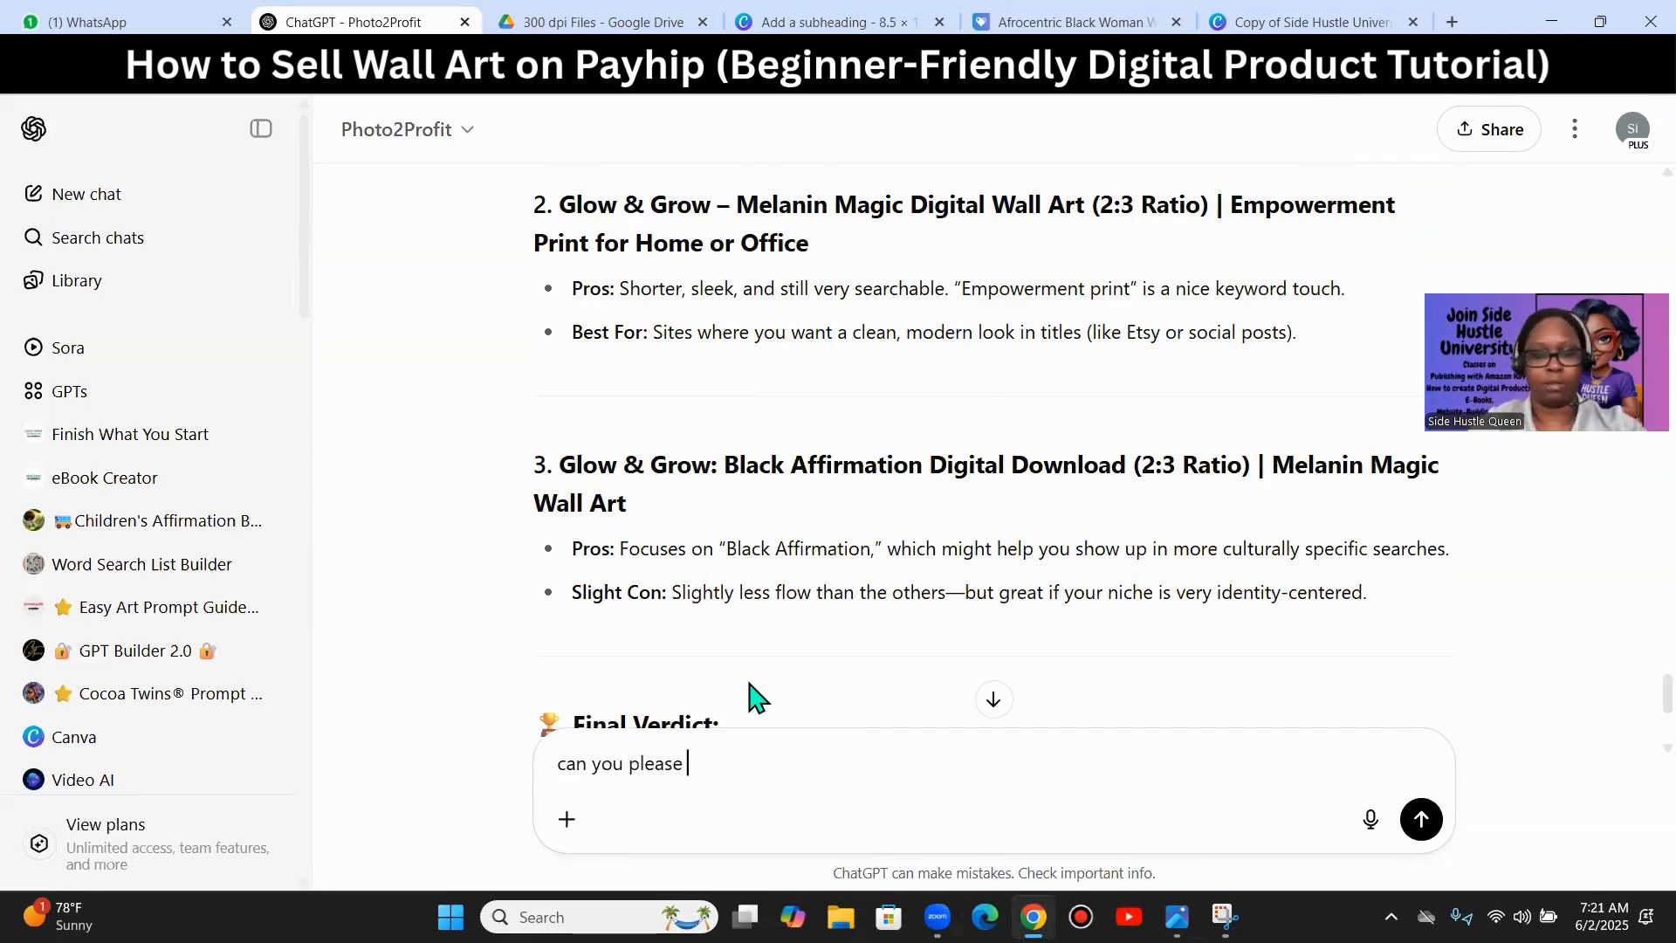
{"action": "type", "text": "create"}
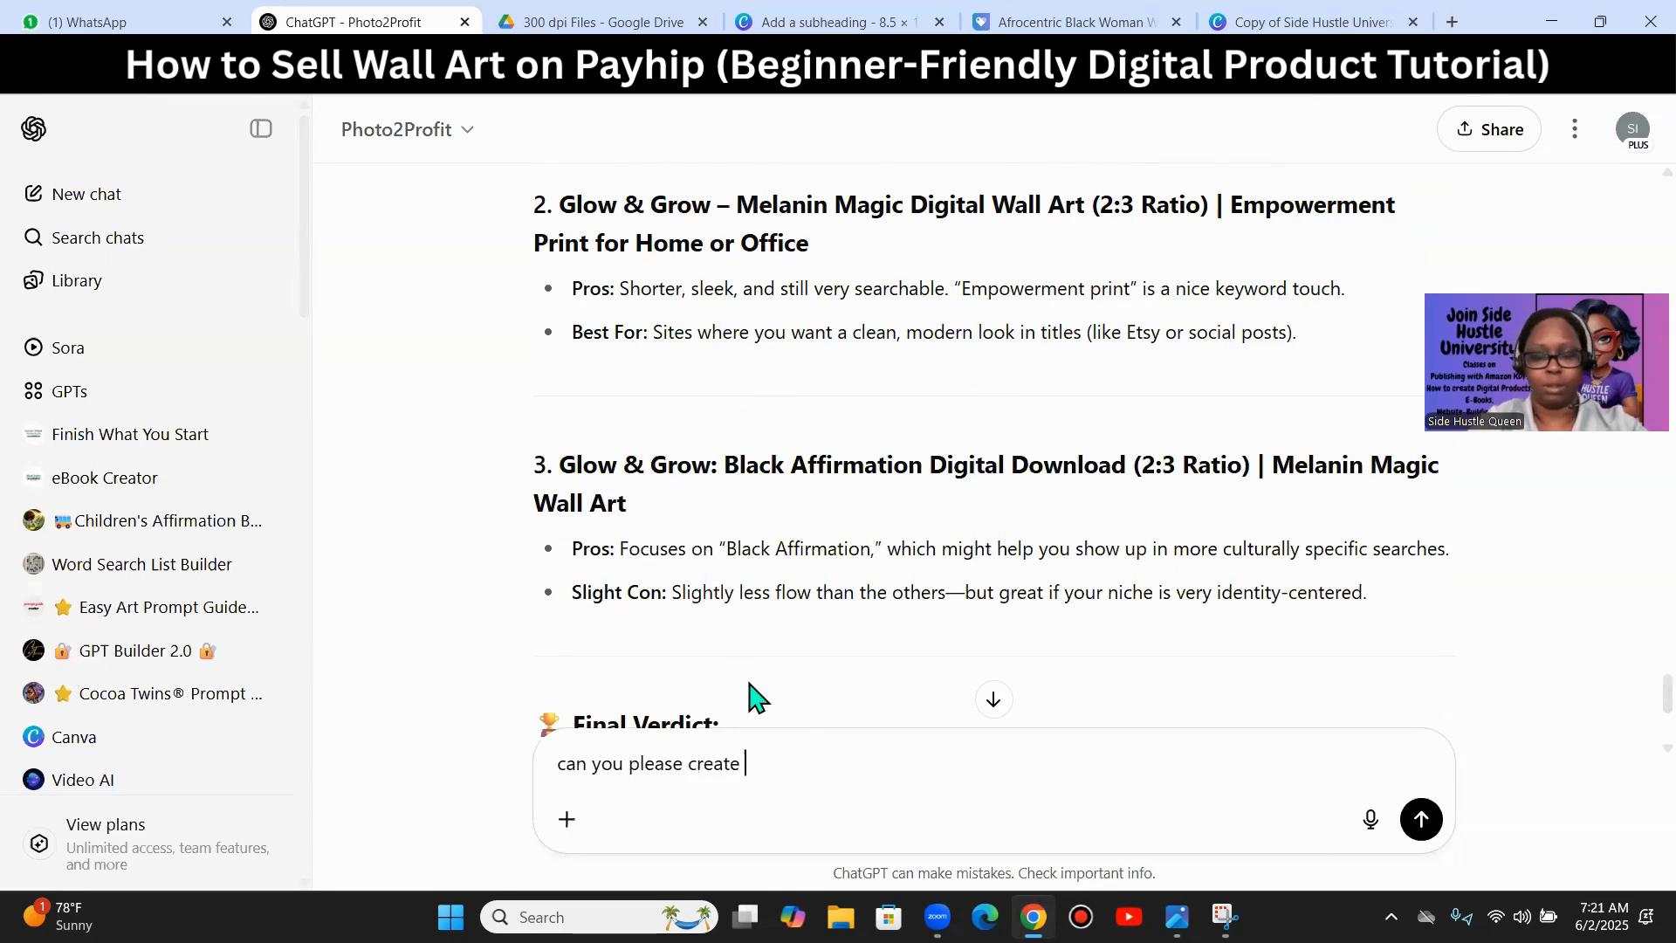
{"action": "type", "text": " me a short "}
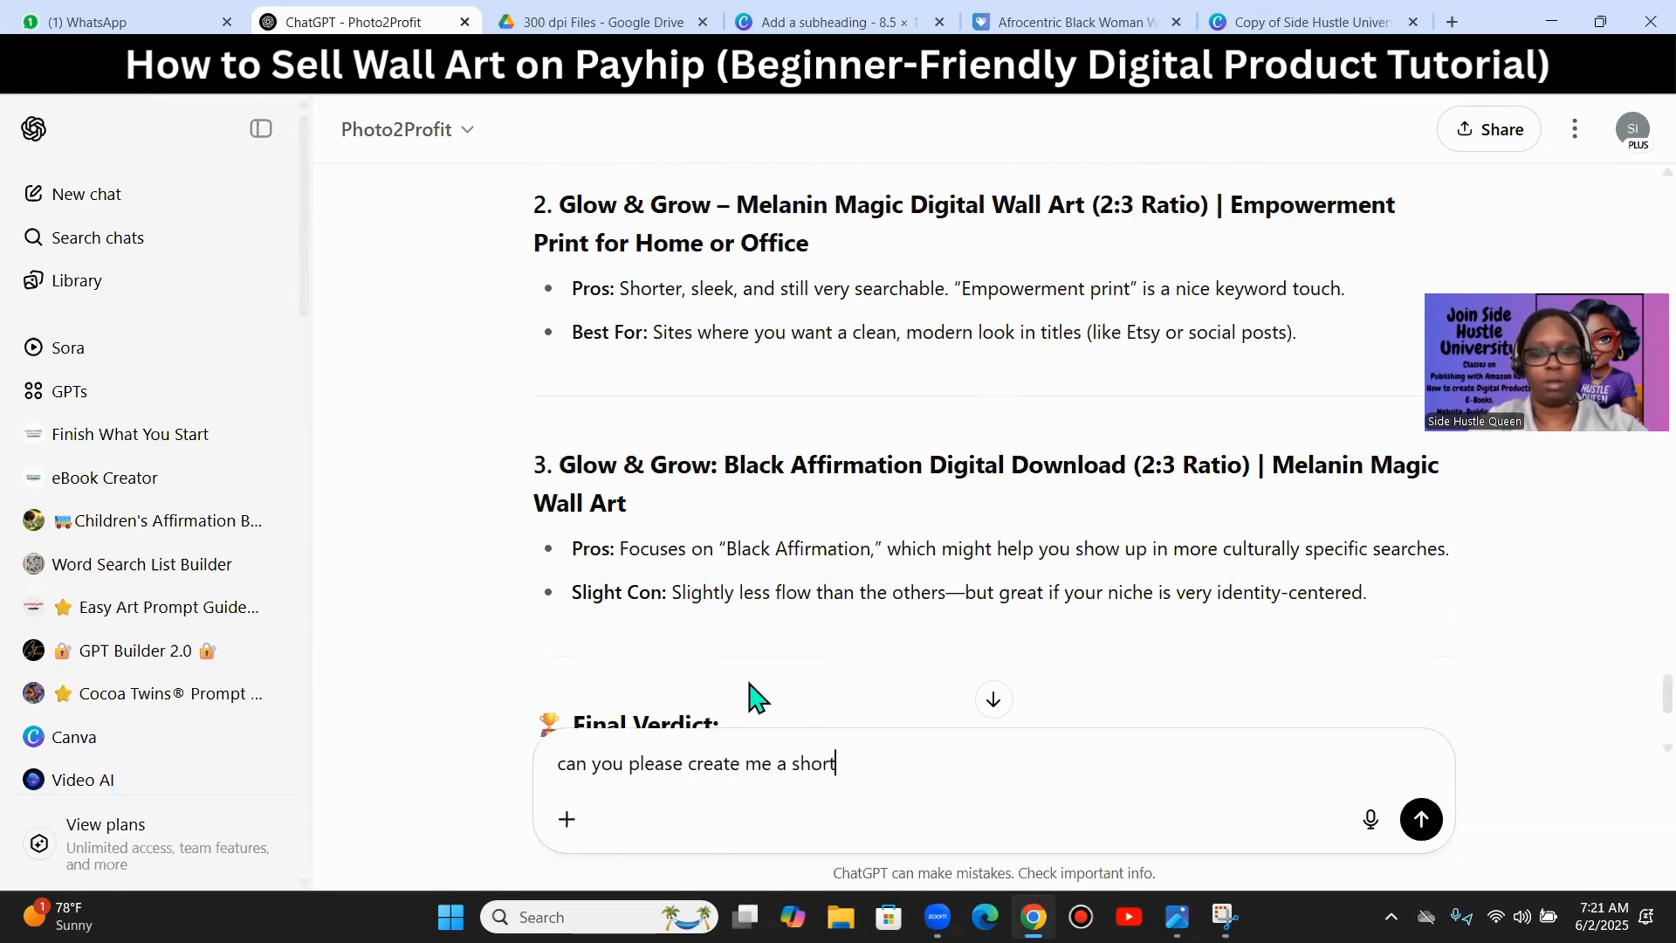
{"action": "type", "text": "desciption letting c"}
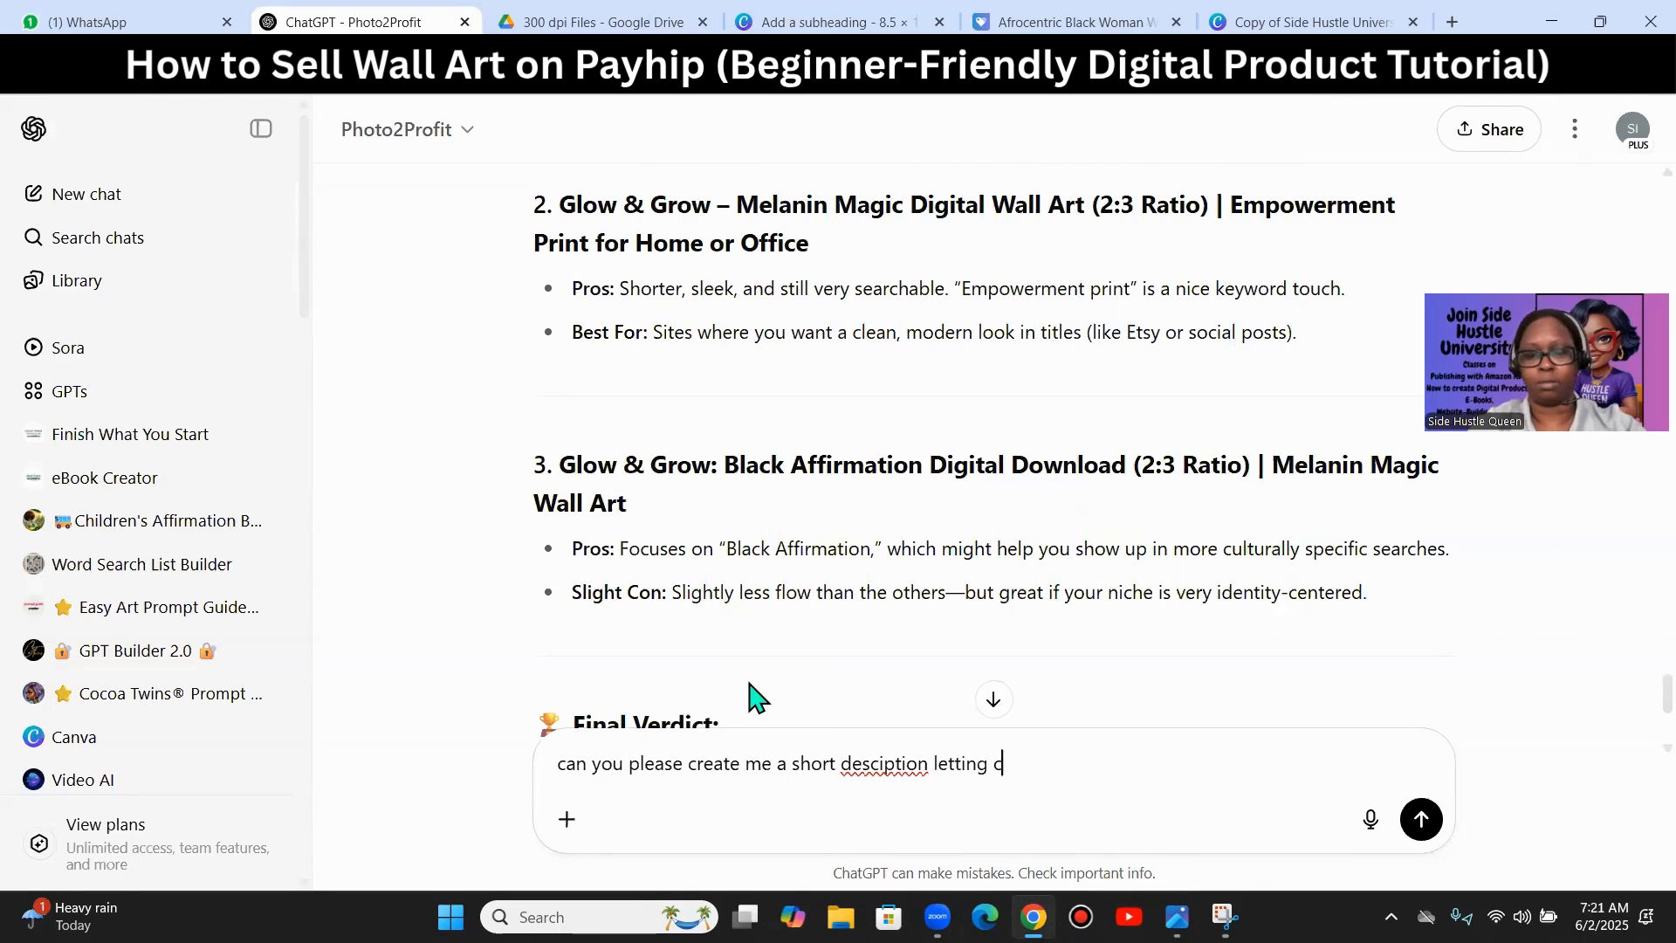
{"action": "type", "text": "uustomer"}
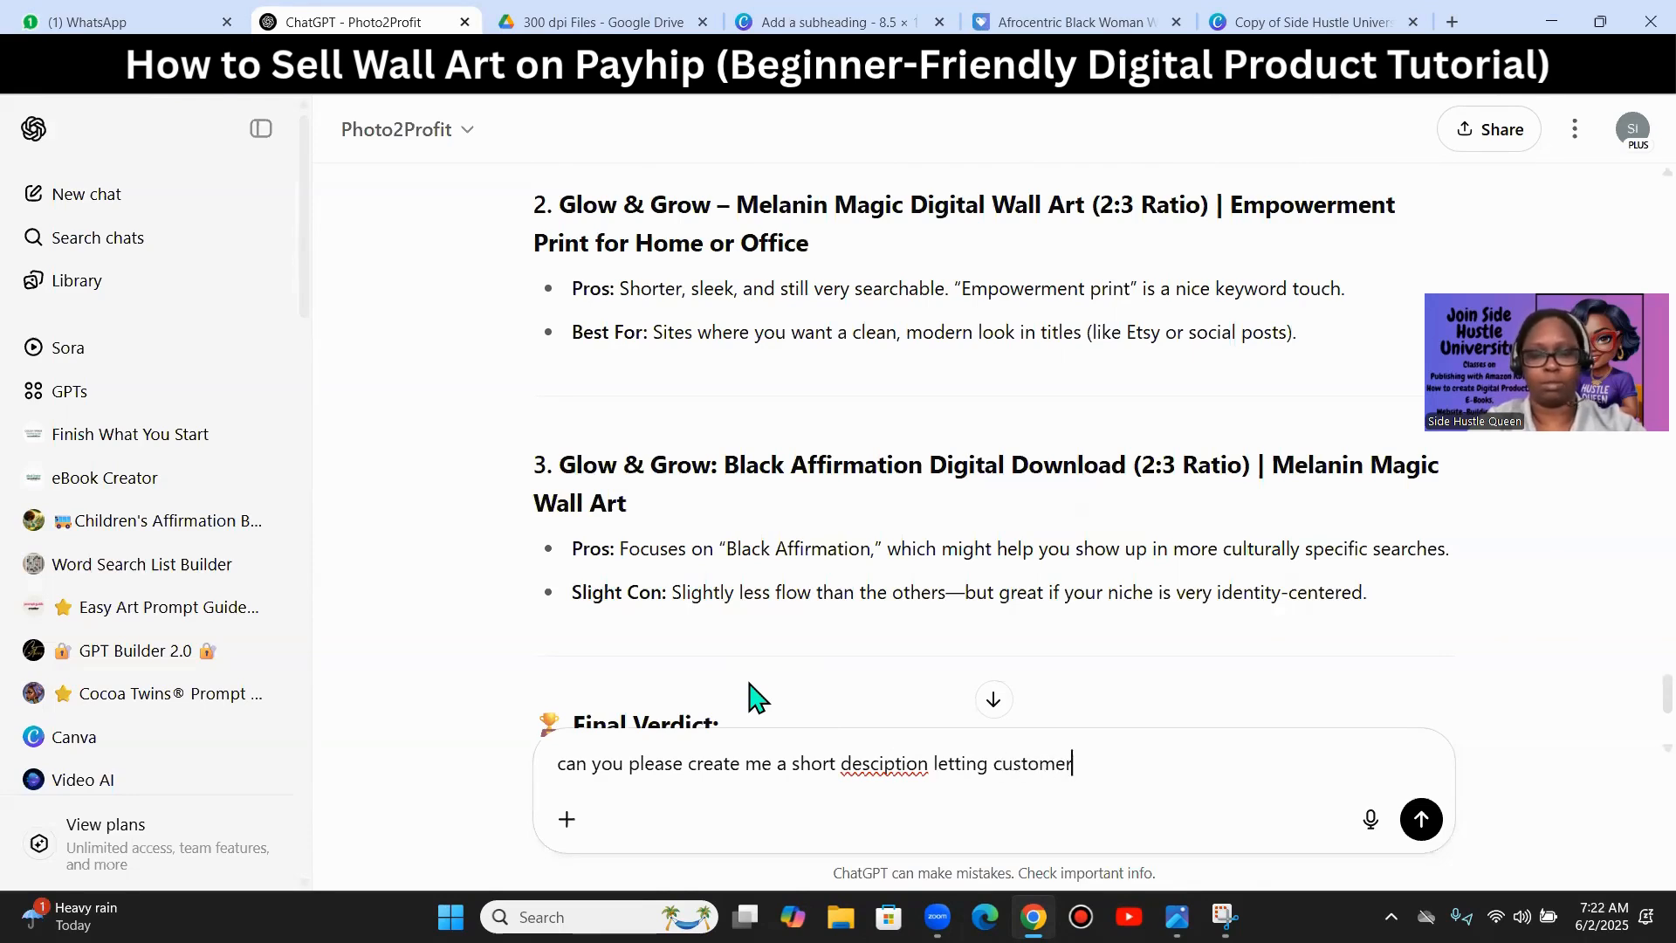
{"action": "type", "text": "s know that "}
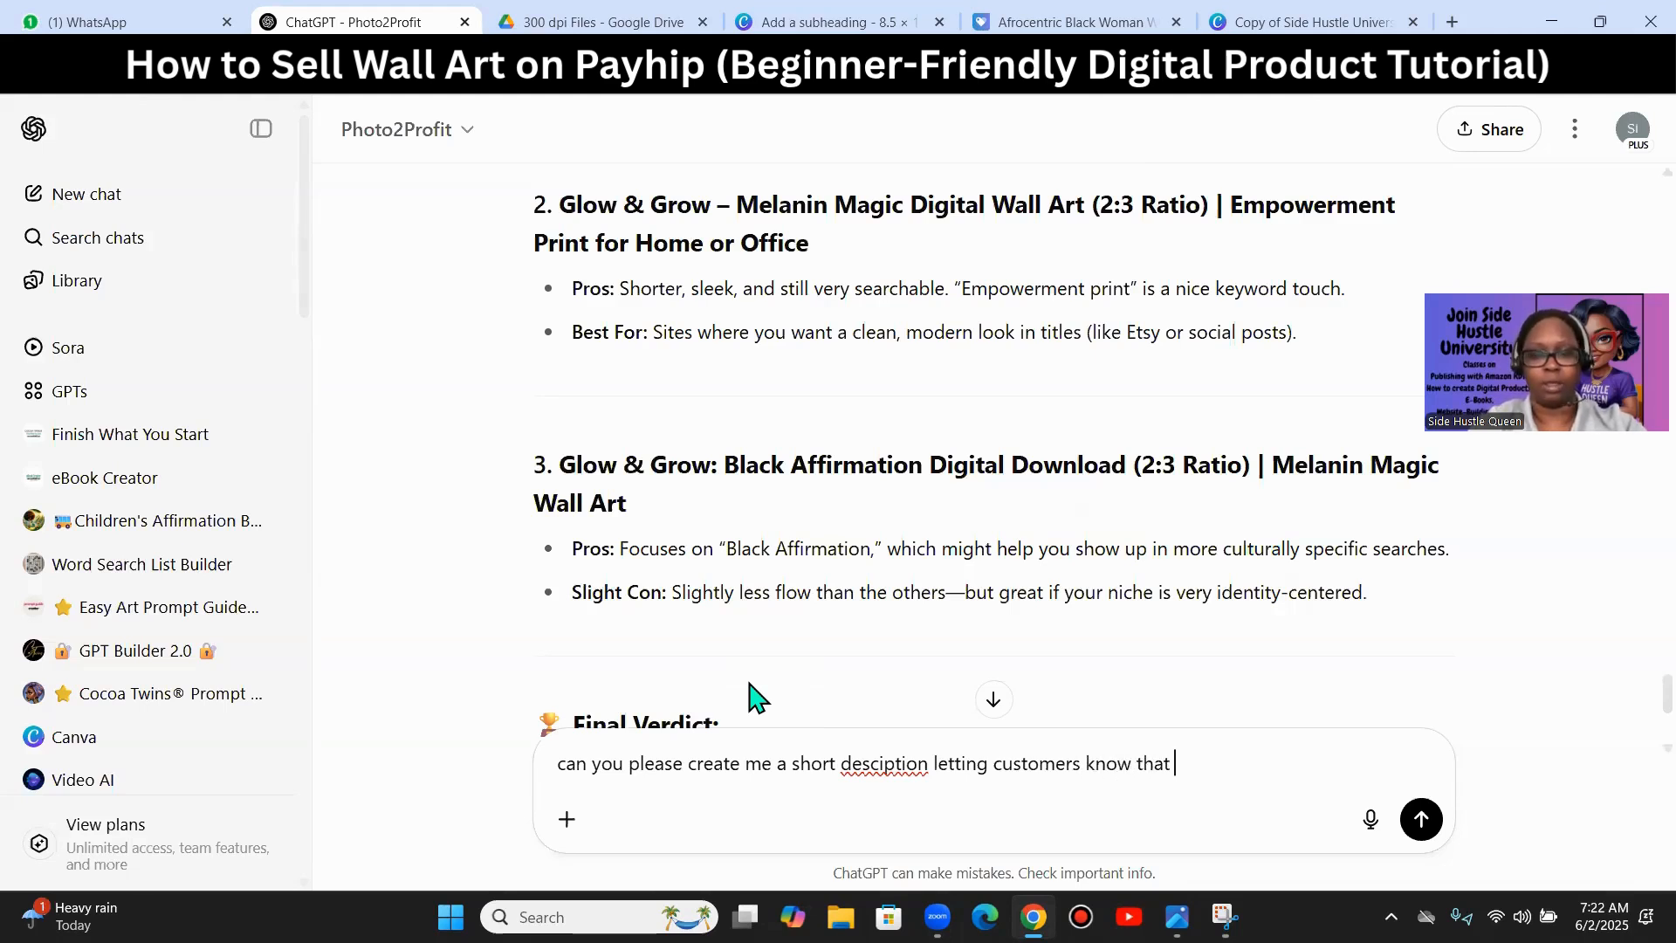
{"action": "type", "text": "this wall "}
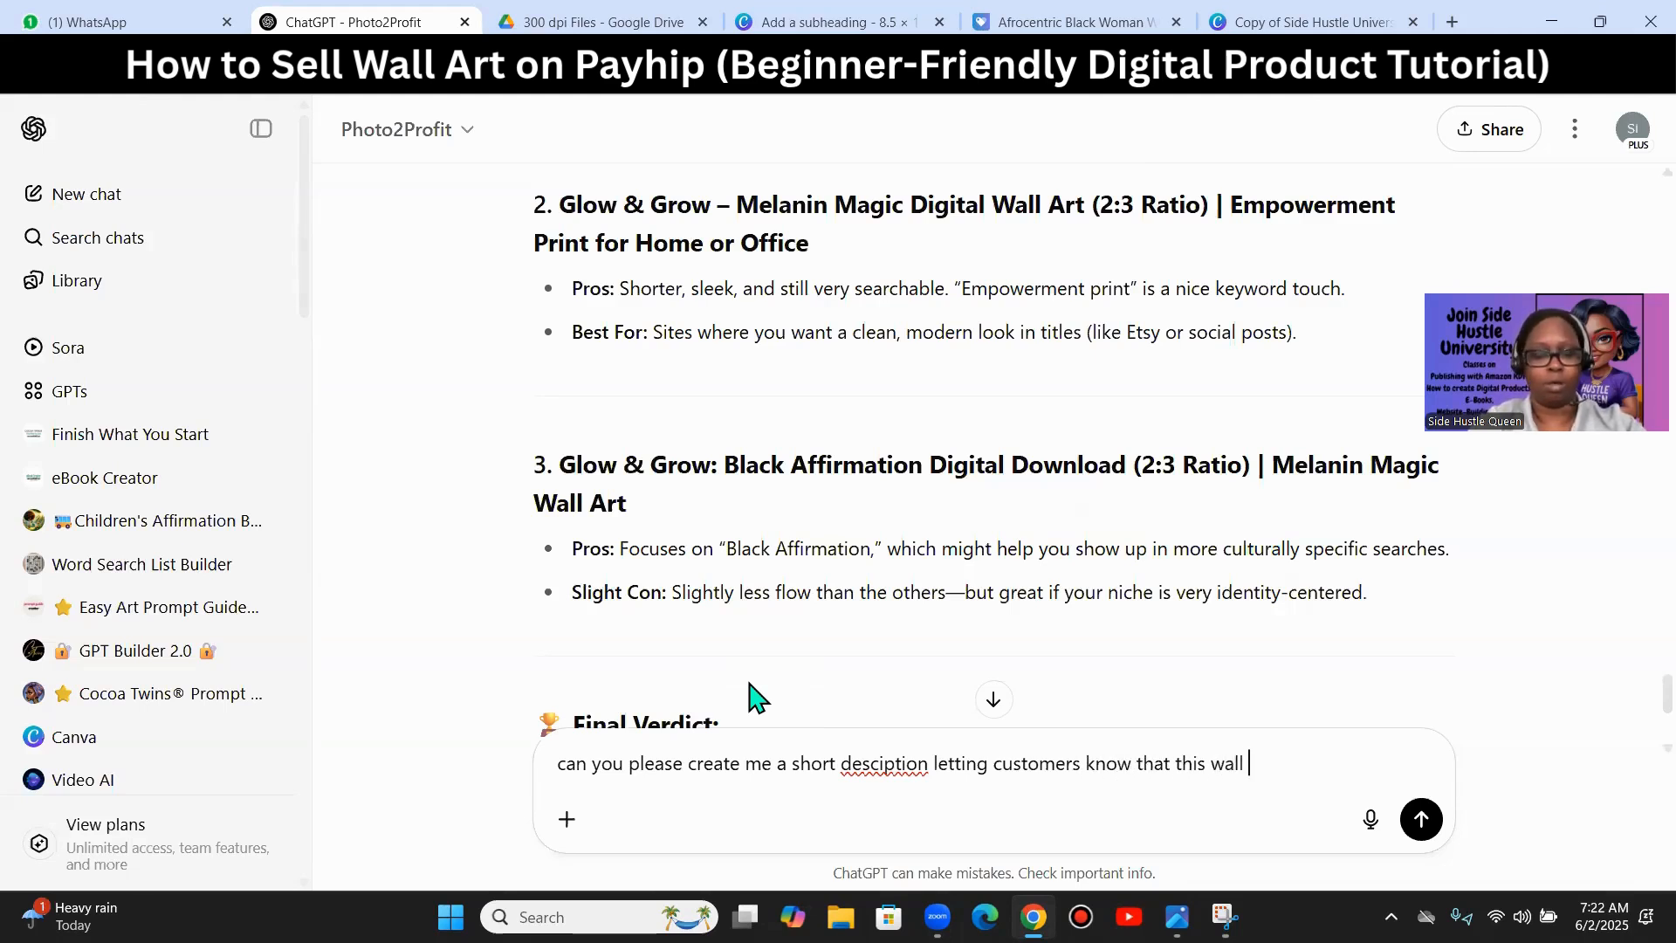
{"action": "type", "text": "art is a digit"}
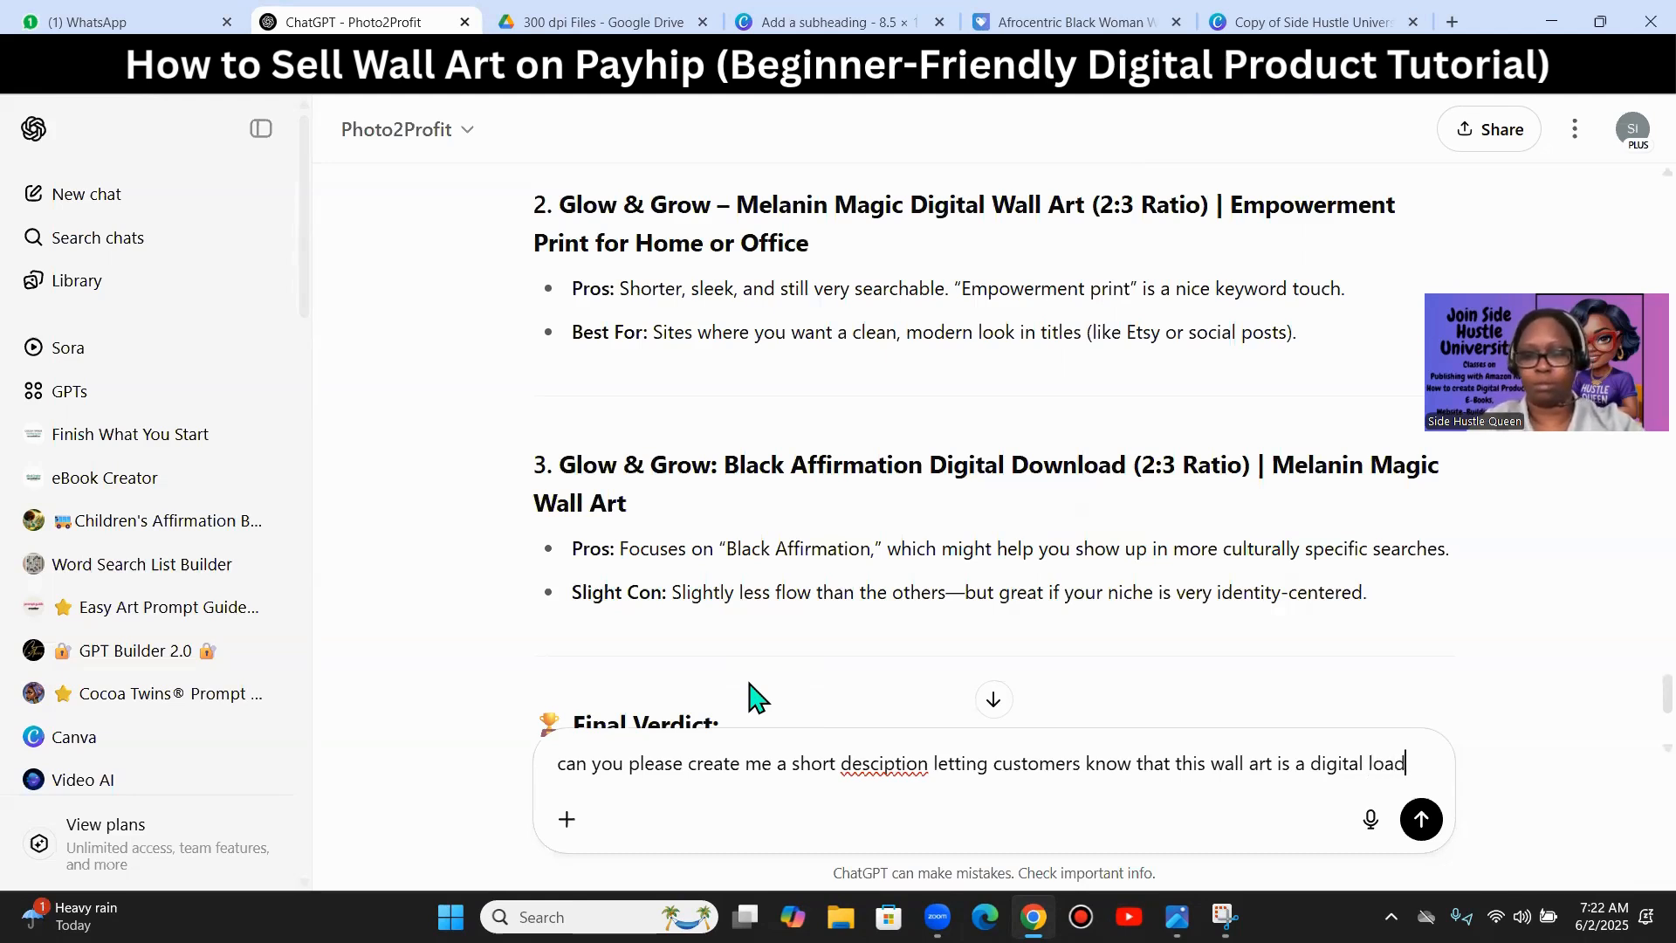
{"action": "type", "text": "al dow"}
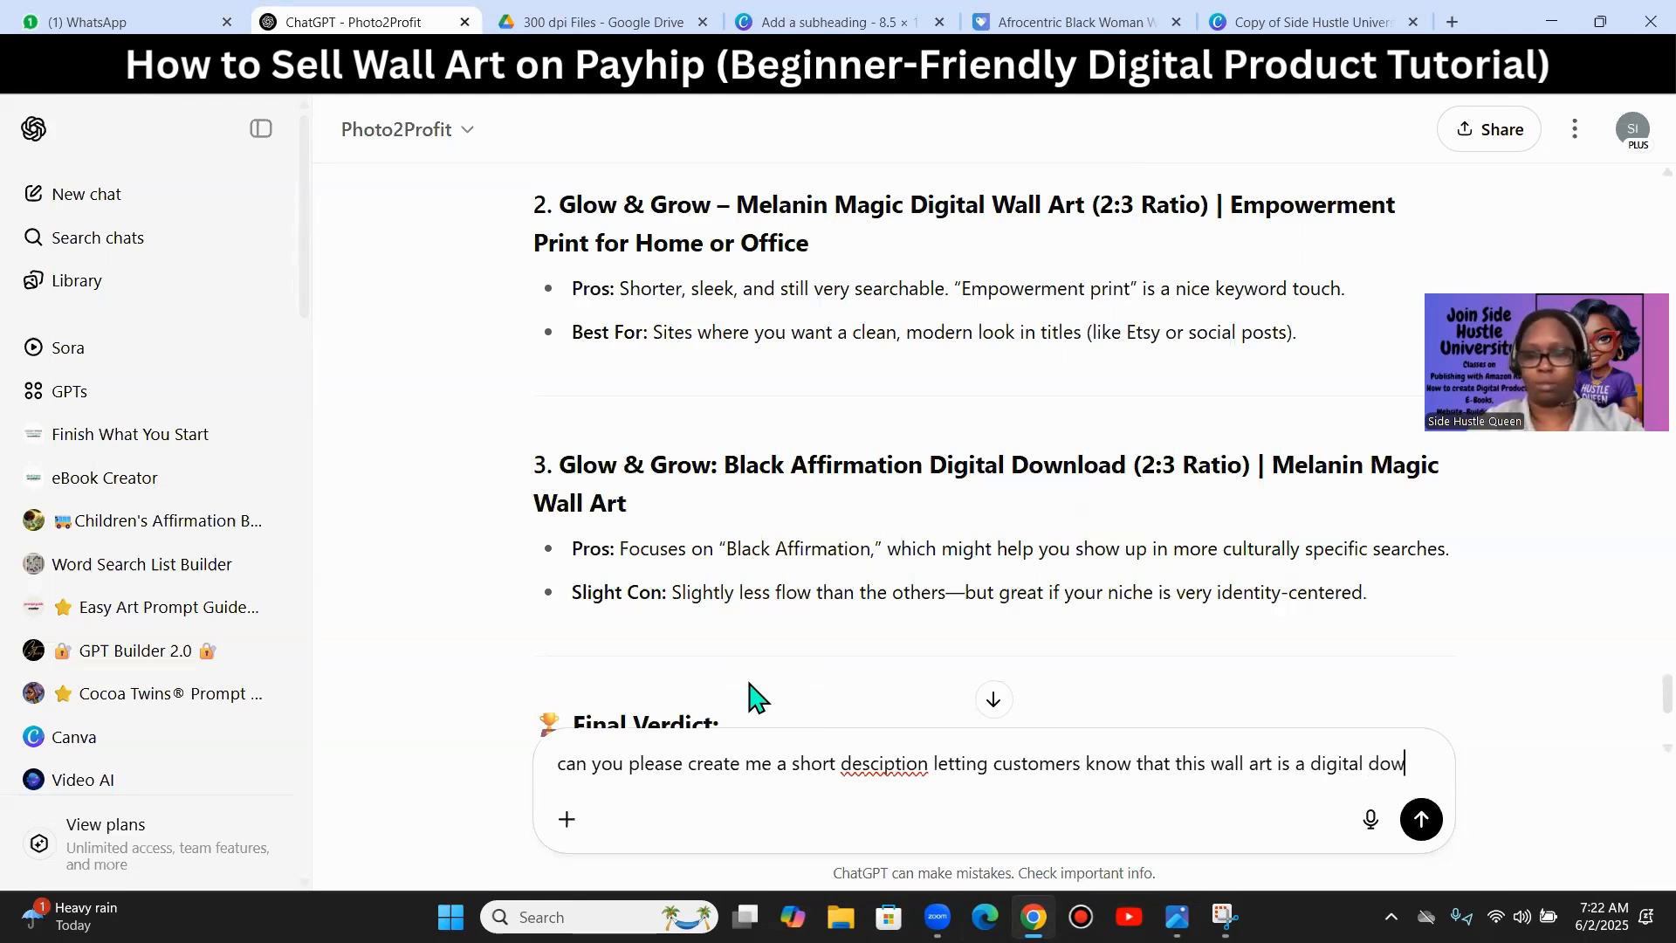
{"action": "type", "text": "nload"}
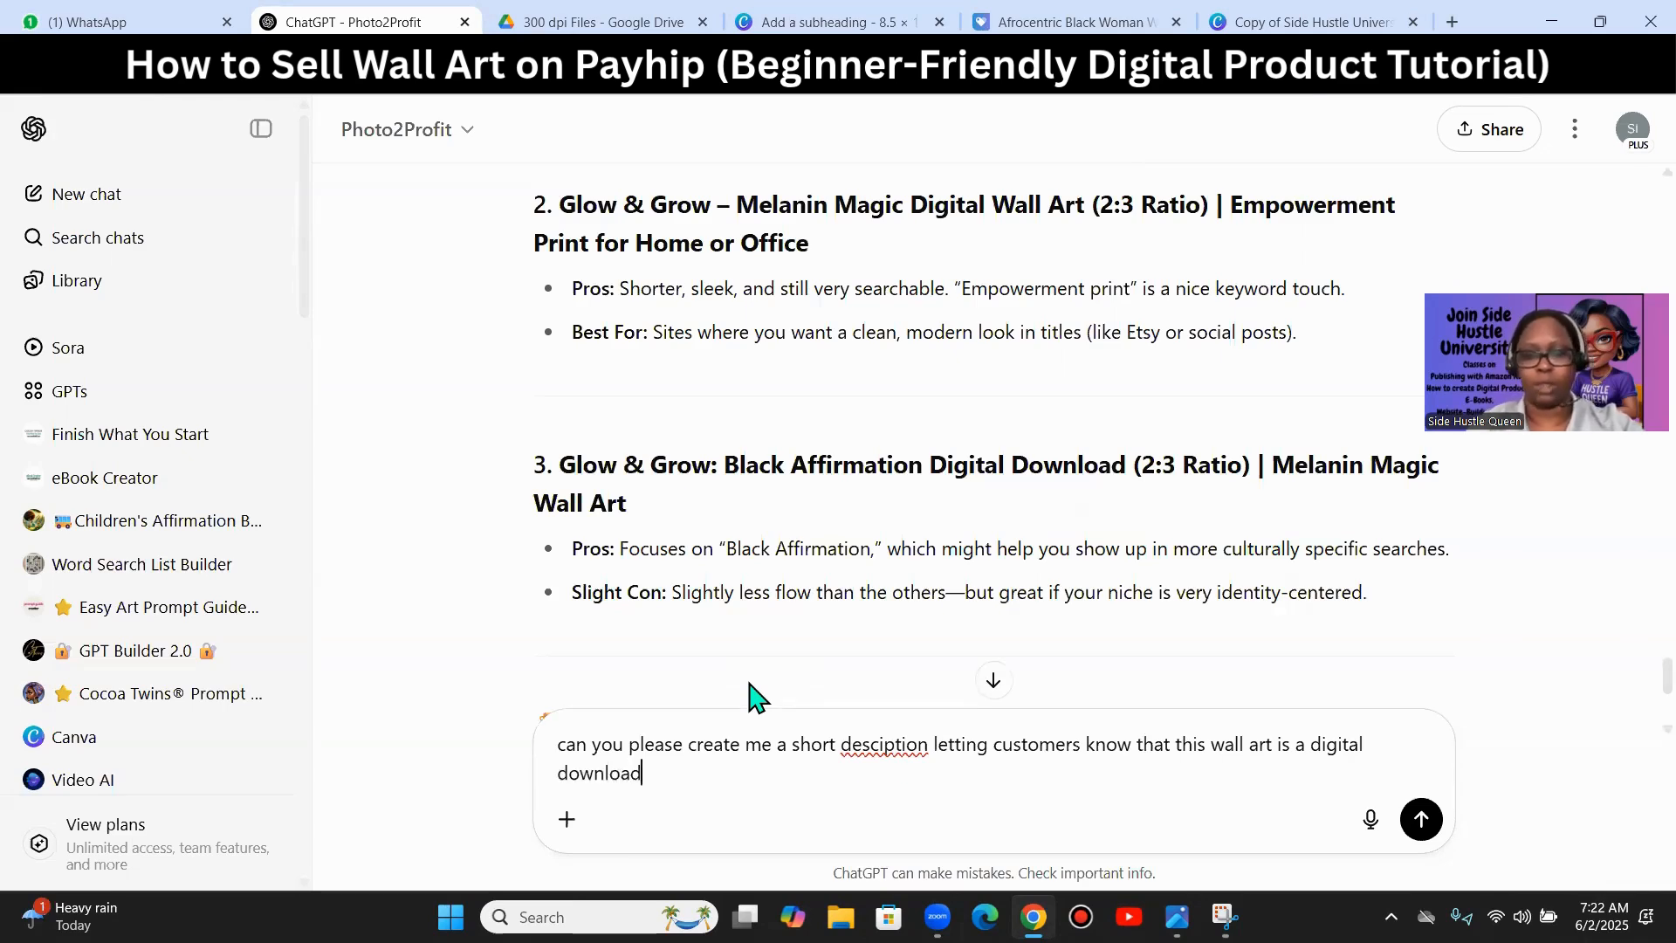
{"action": "key", "text": "Return"}
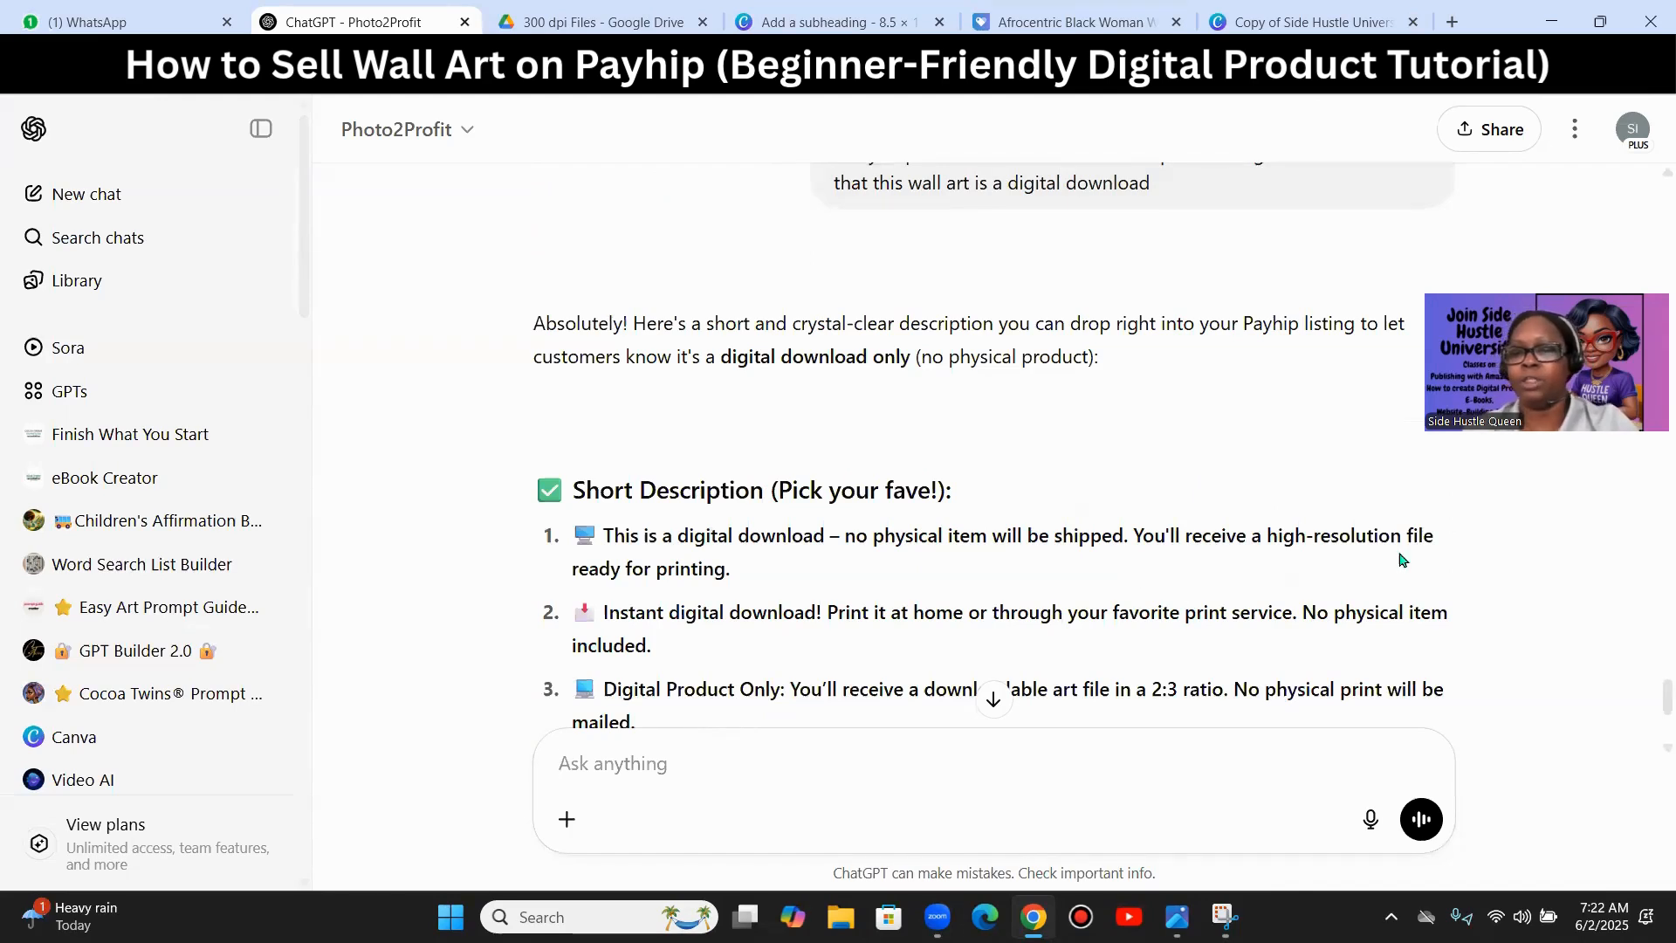
- Review the suggested short descriptions, reply "I like #3 but can you please go into detail", and read the expanded version
{"action": "scroll", "coordinate": [739, 611], "scroll_direction": "down", "scroll_amount": 1}
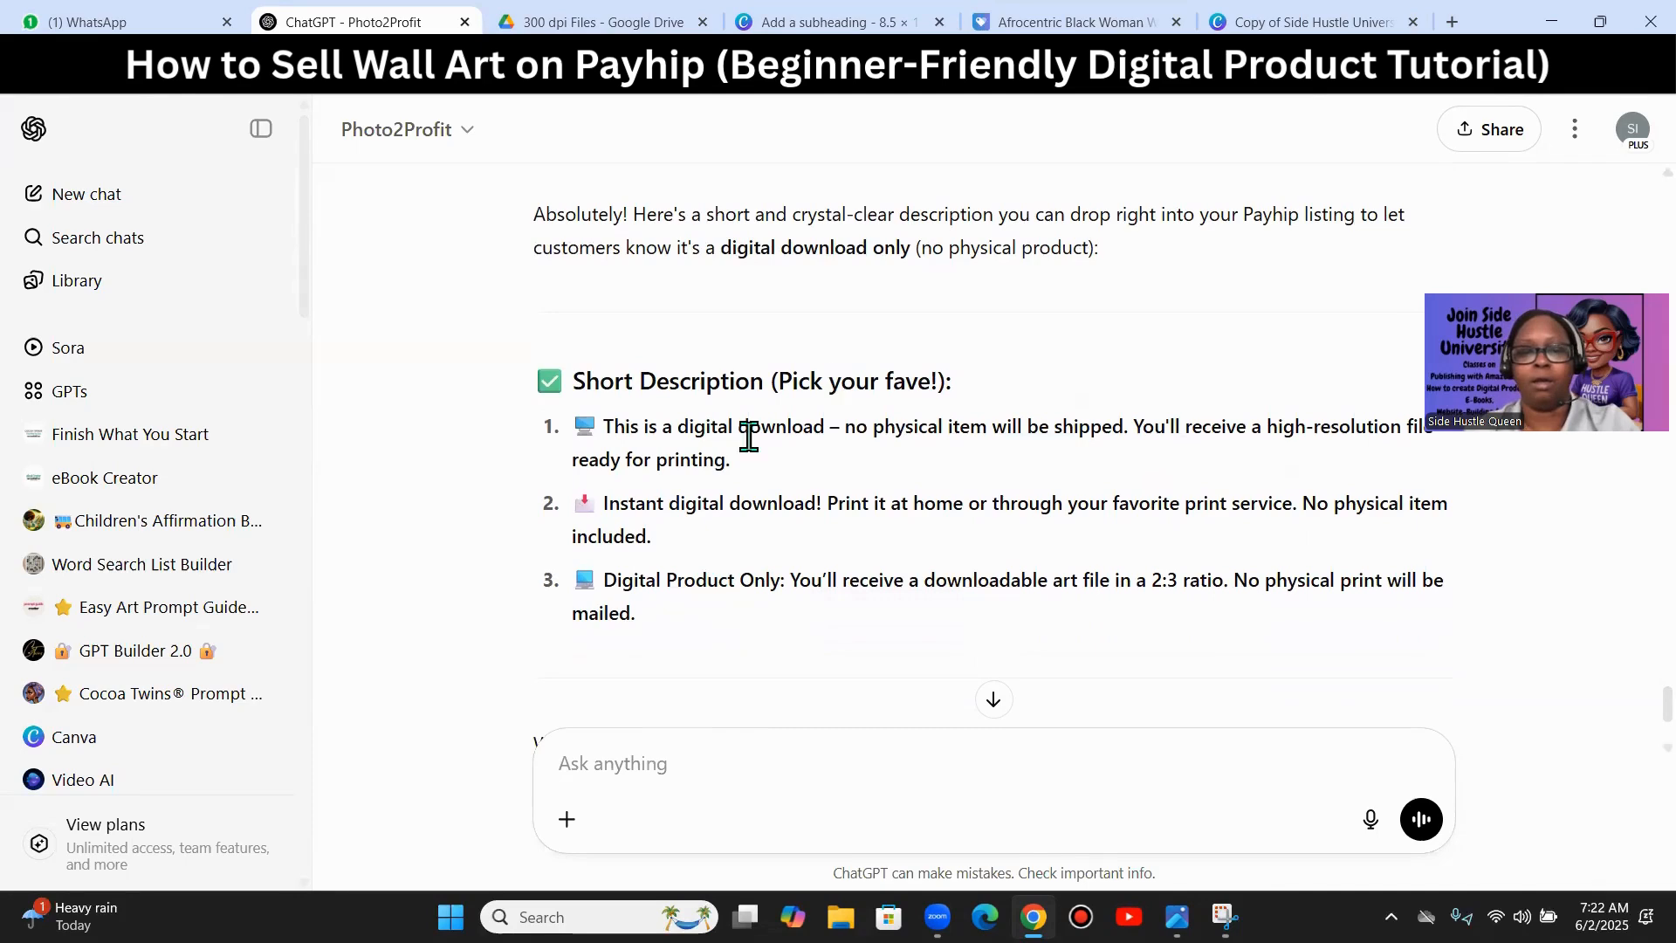
{"action": "scroll", "coordinate": [695, 479], "scroll_direction": "down", "scroll_amount": 1}
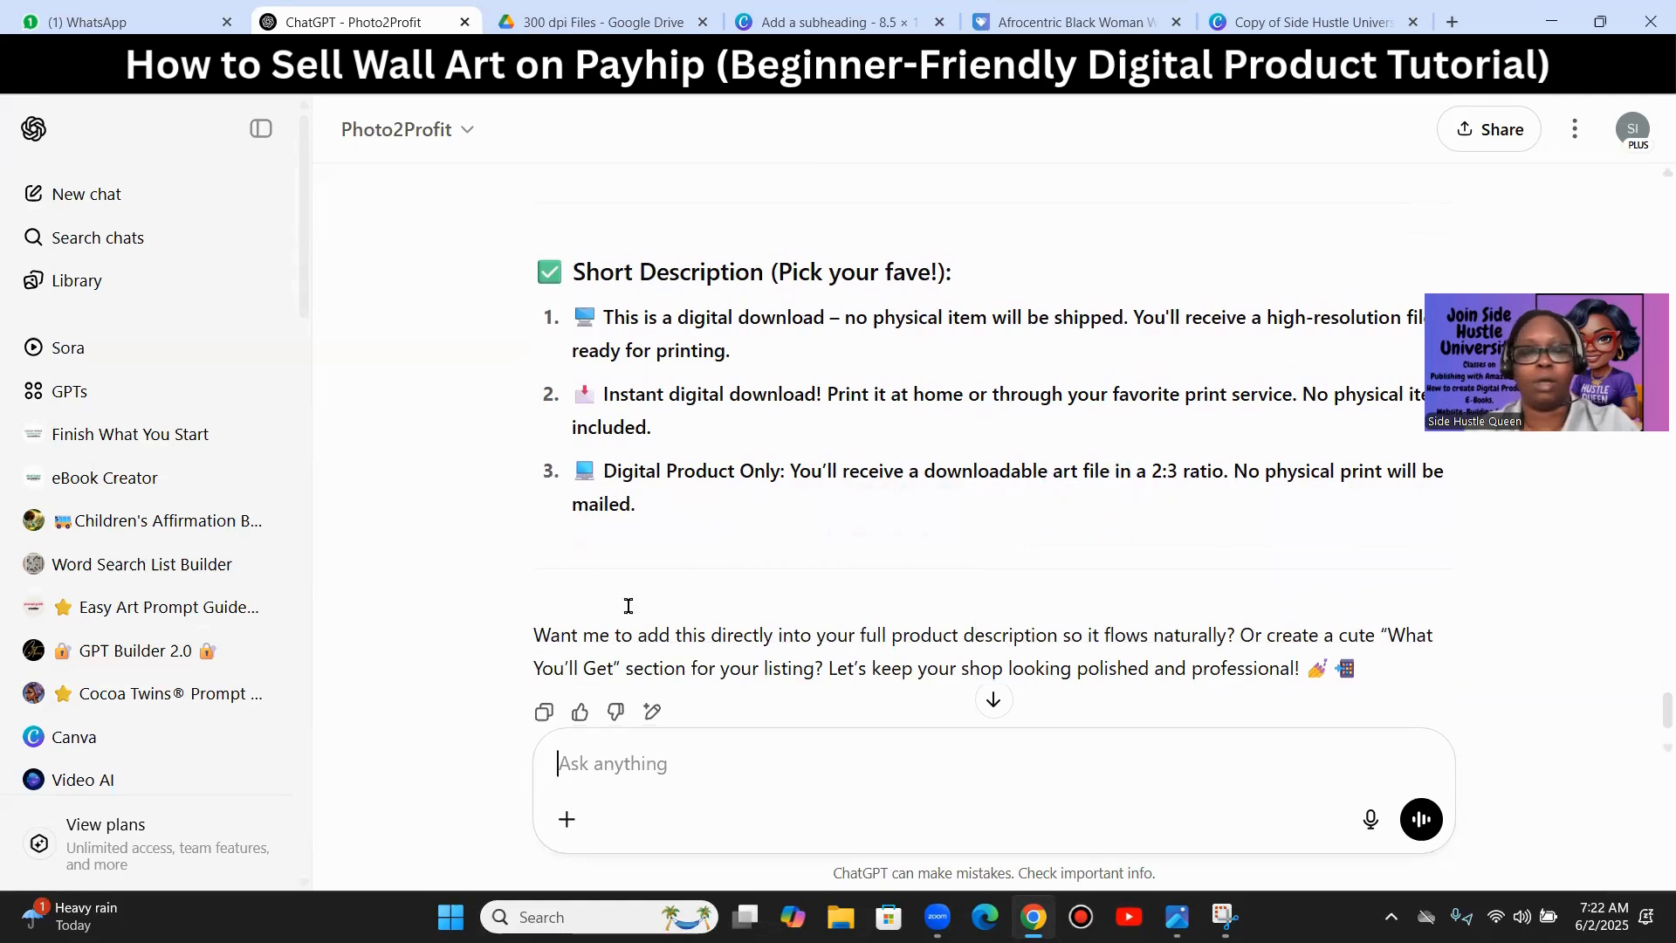
{"action": "scroll", "coordinate": [621, 629], "scroll_direction": "down", "scroll_amount": 1}
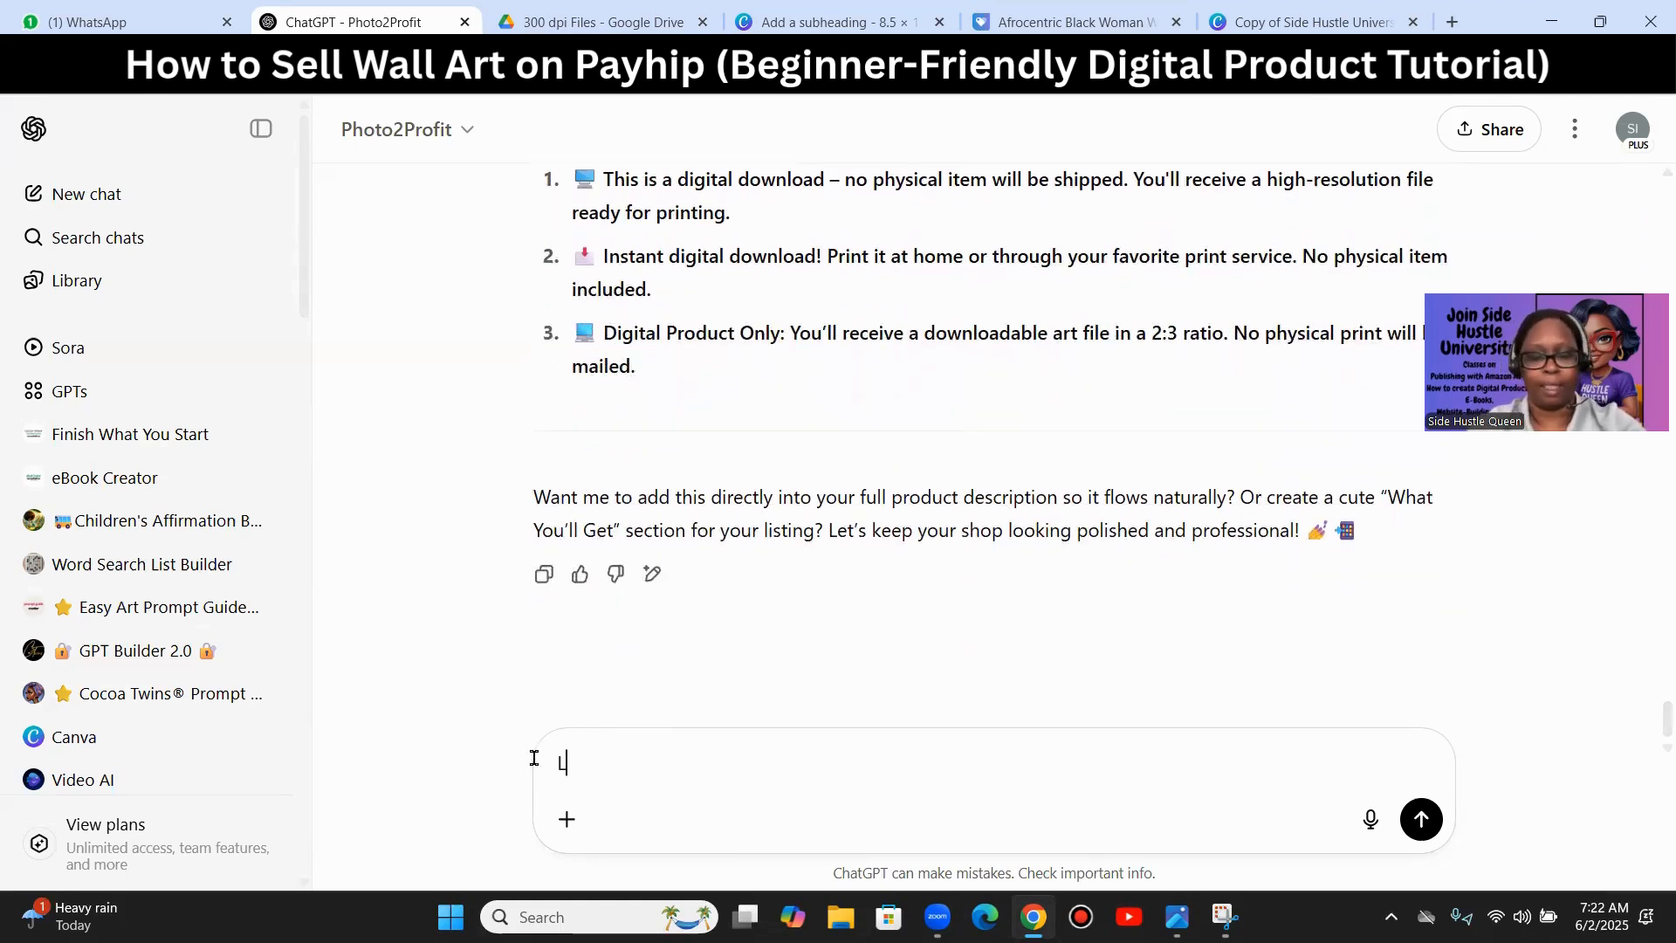
{"action": "type", "text": "like #3"}
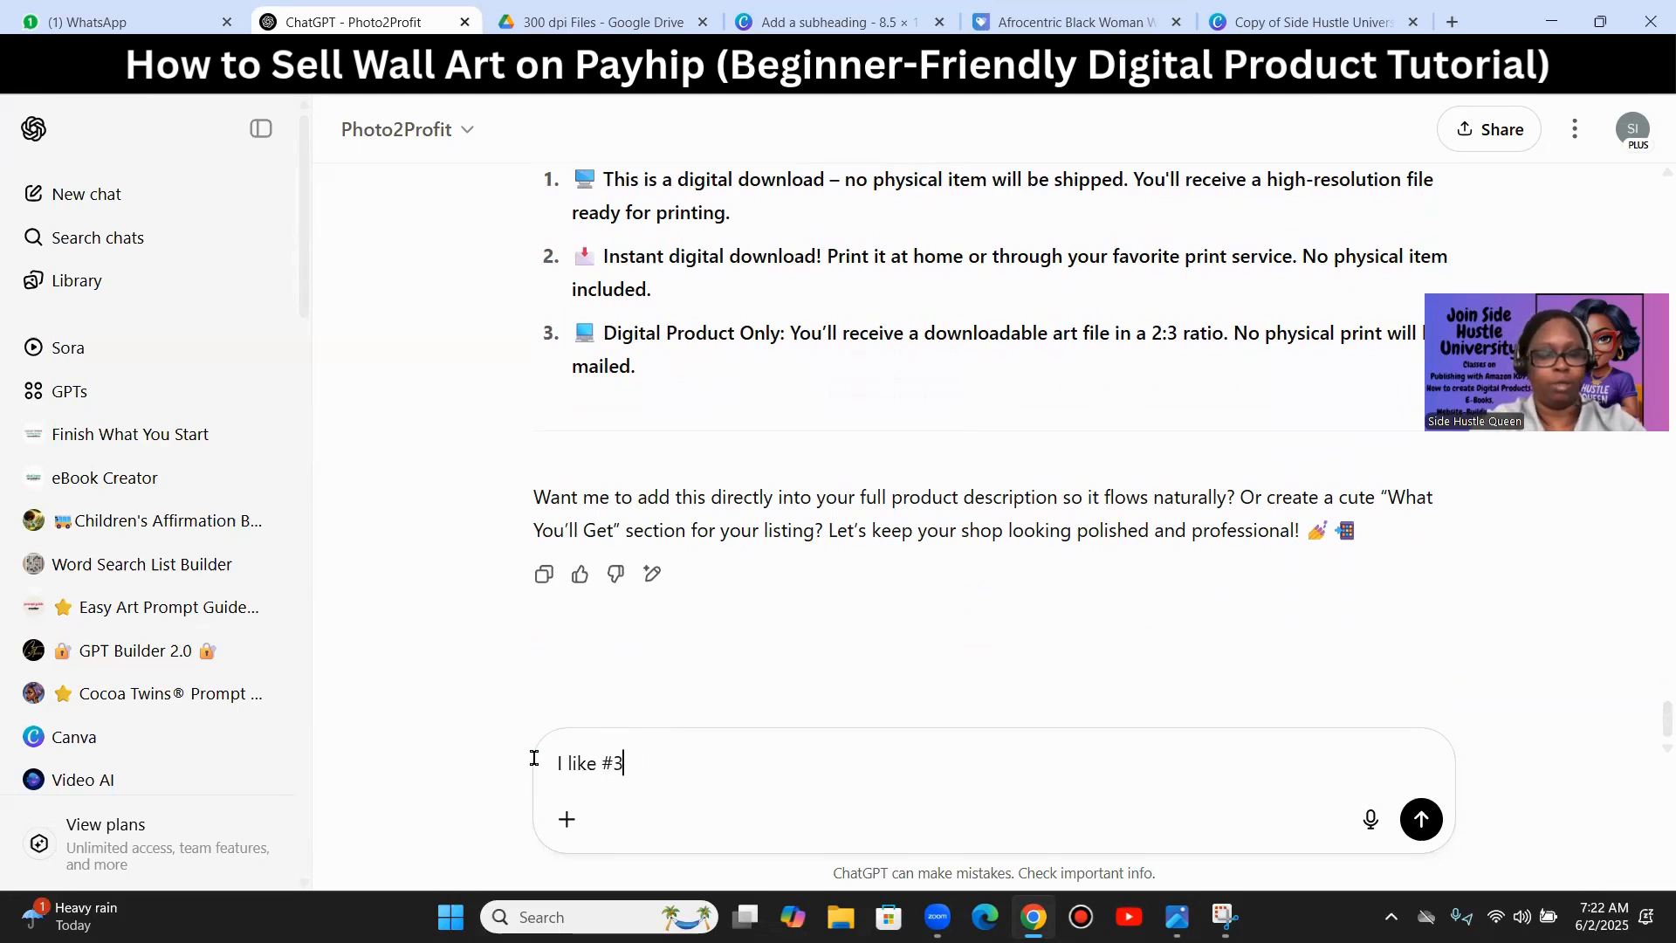
{"action": "type", "text": " but can you please go in"}
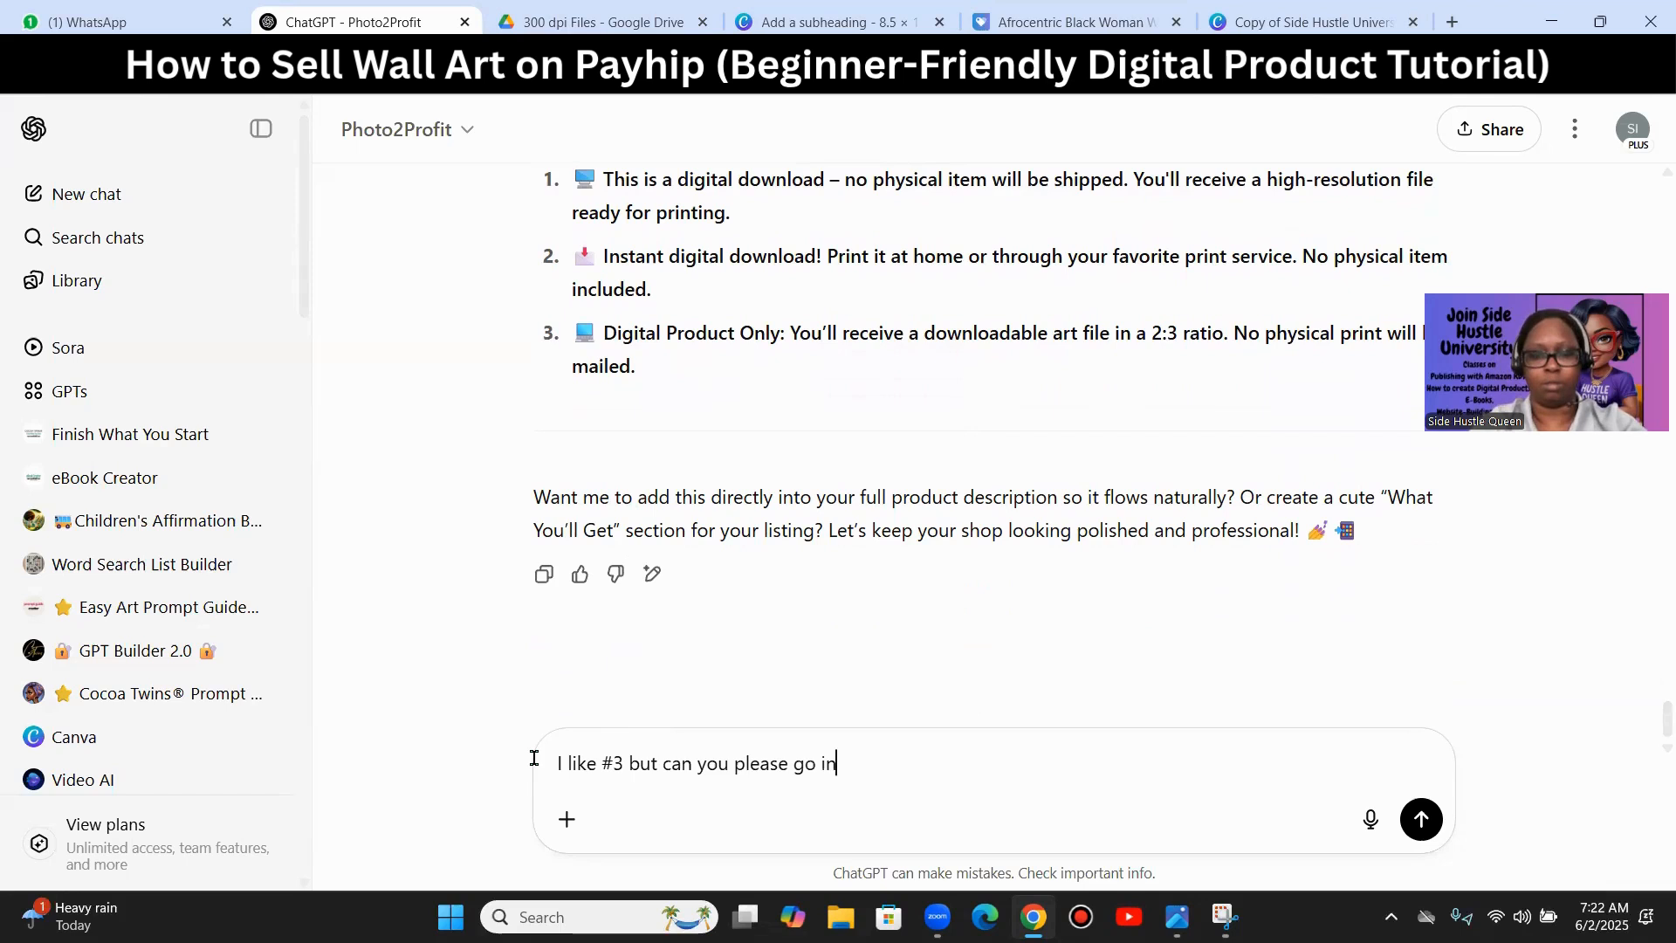
{"action": "type", "text": " to detail"}
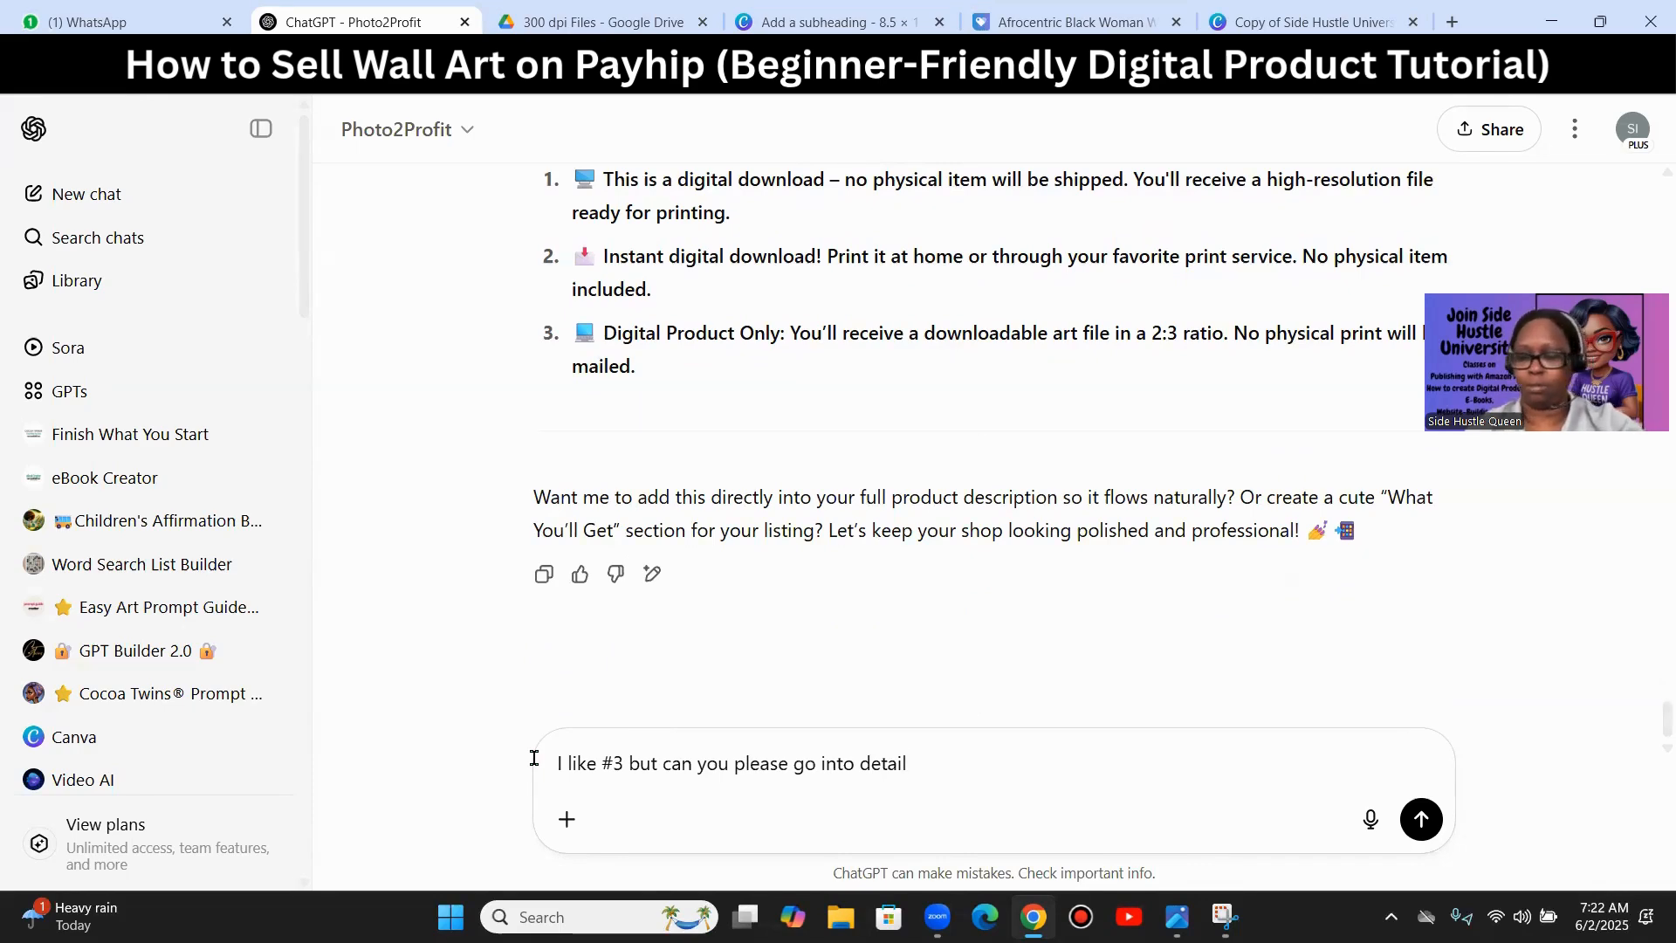
{"action": "left_click", "coordinate": [1421, 819]}
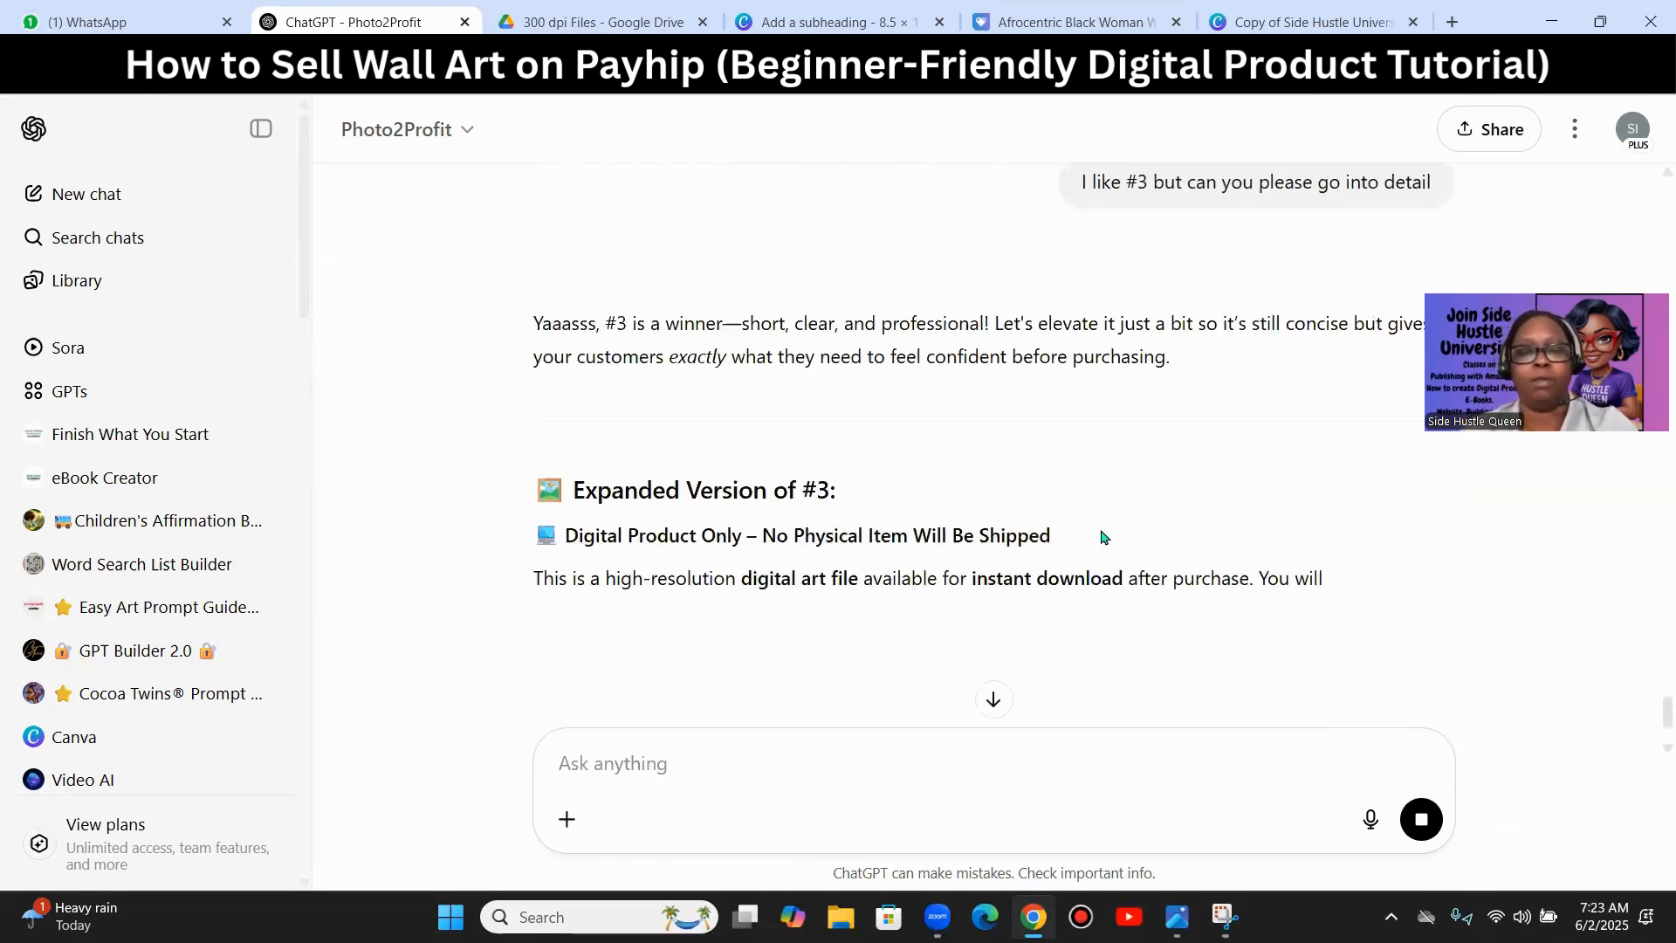
{"action": "scroll", "coordinate": [1111, 524], "scroll_direction": "down", "scroll_amount": 1}
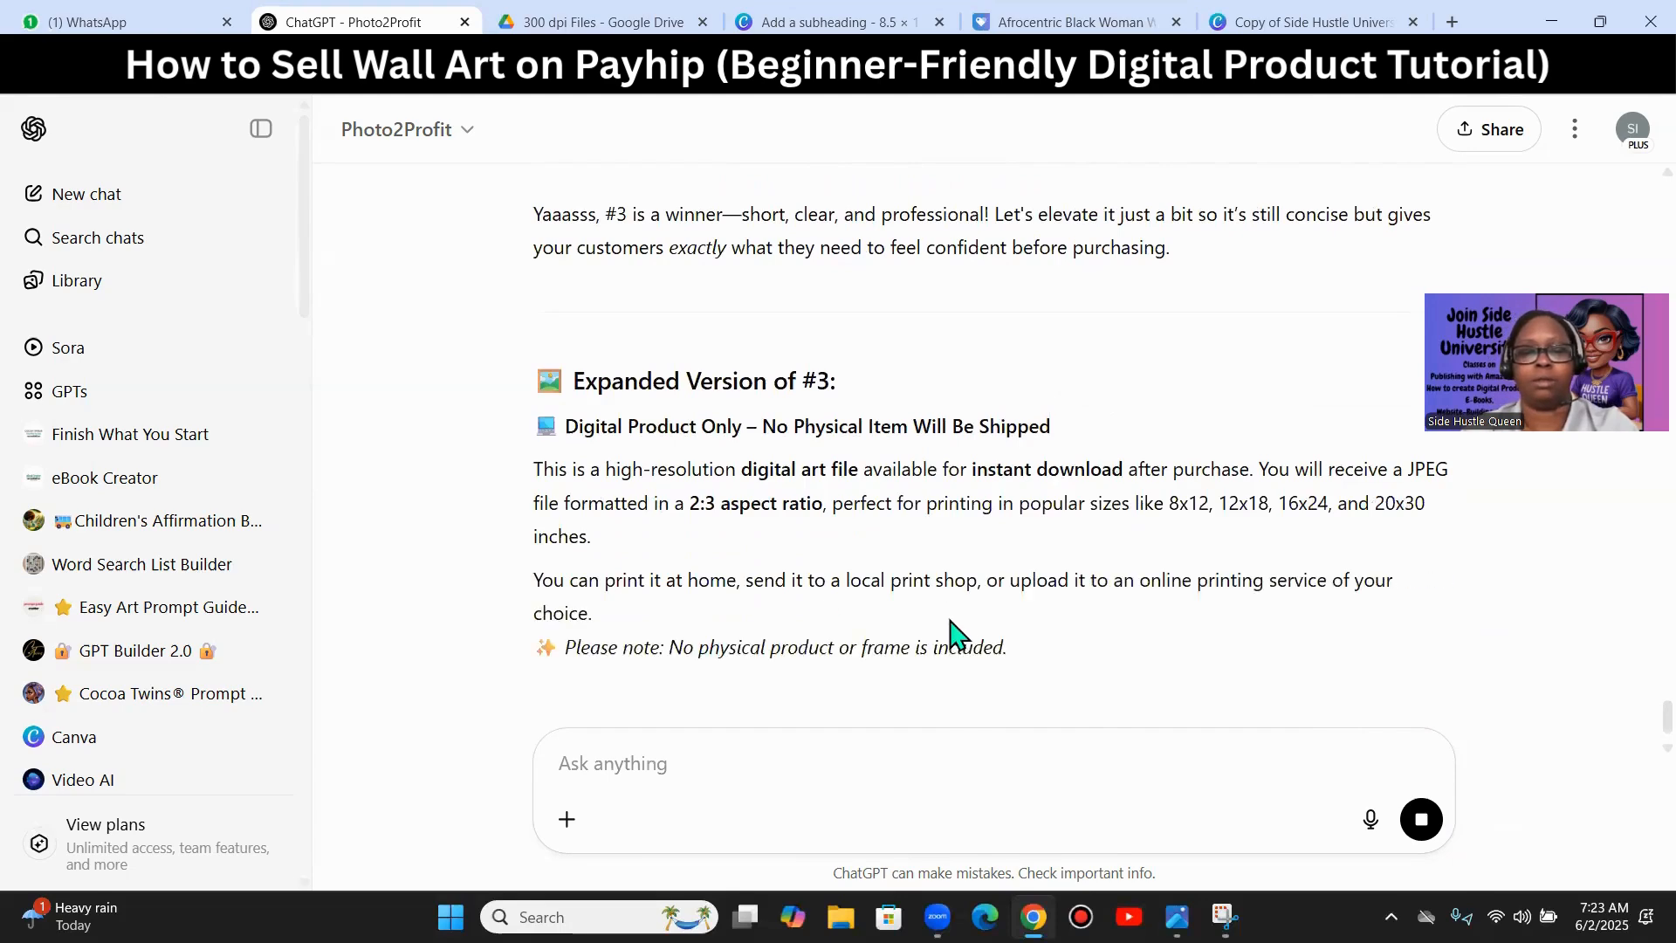
{"action": "scroll", "coordinate": [939, 589], "scroll_direction": "down", "scroll_amount": 1}
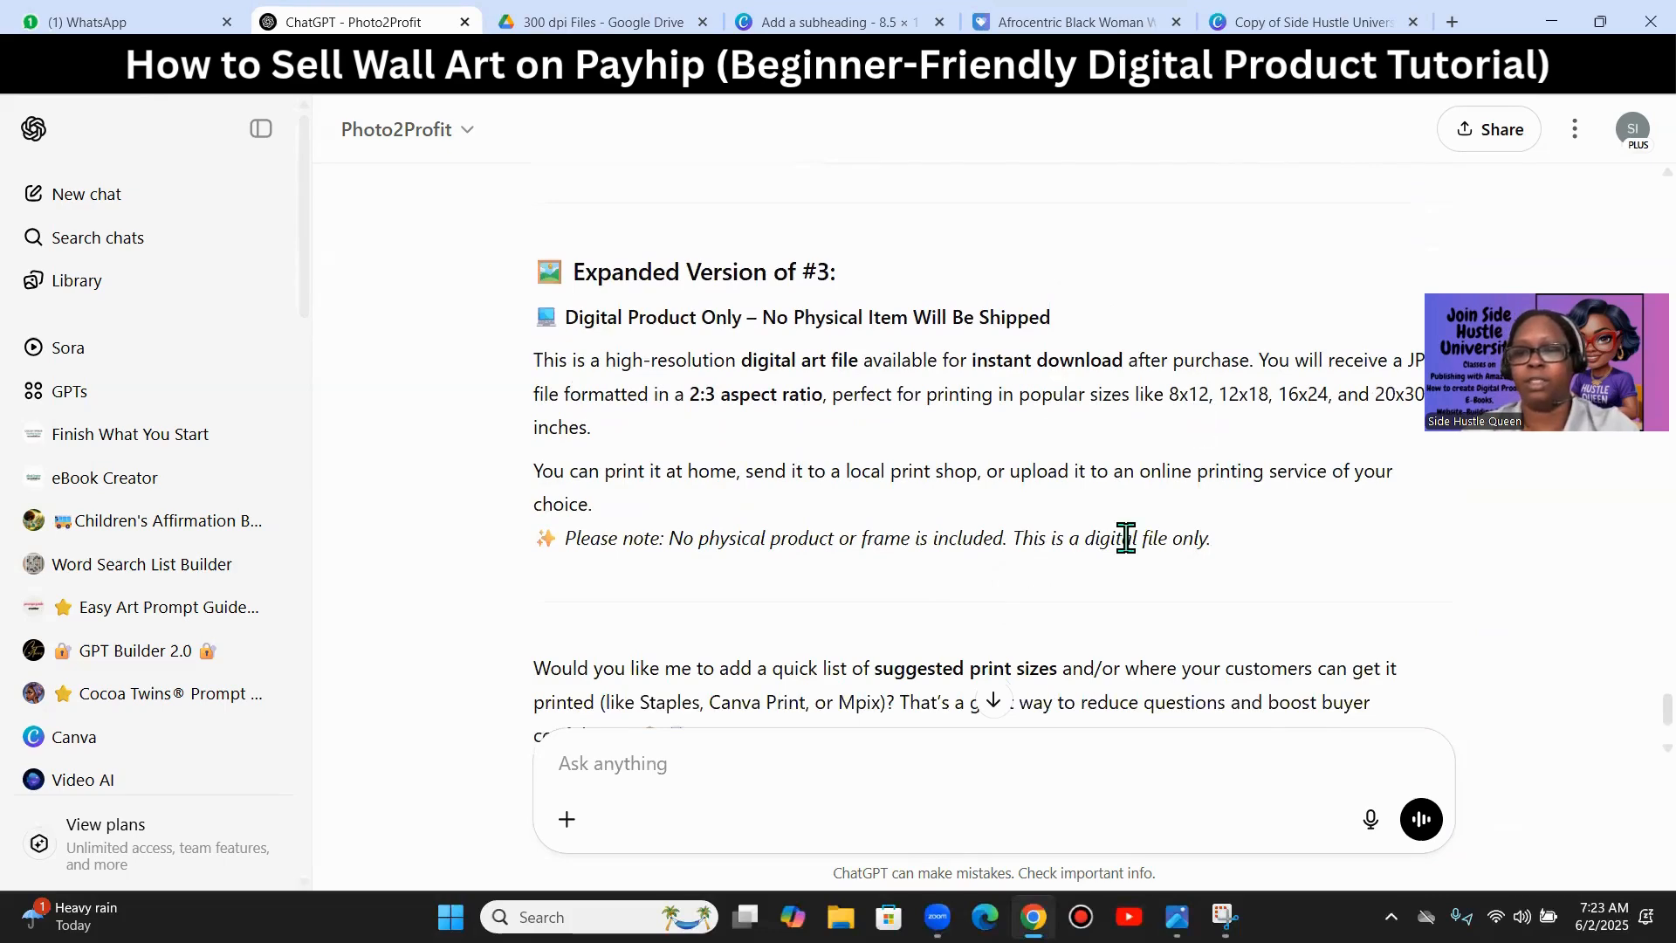
- Compare the expanded ChatGPT description with the "Please Note" image on the published zebra print wall art listing
{"action": "scroll", "coordinate": [585, 463], "scroll_direction": "up", "scroll_amount": 1}
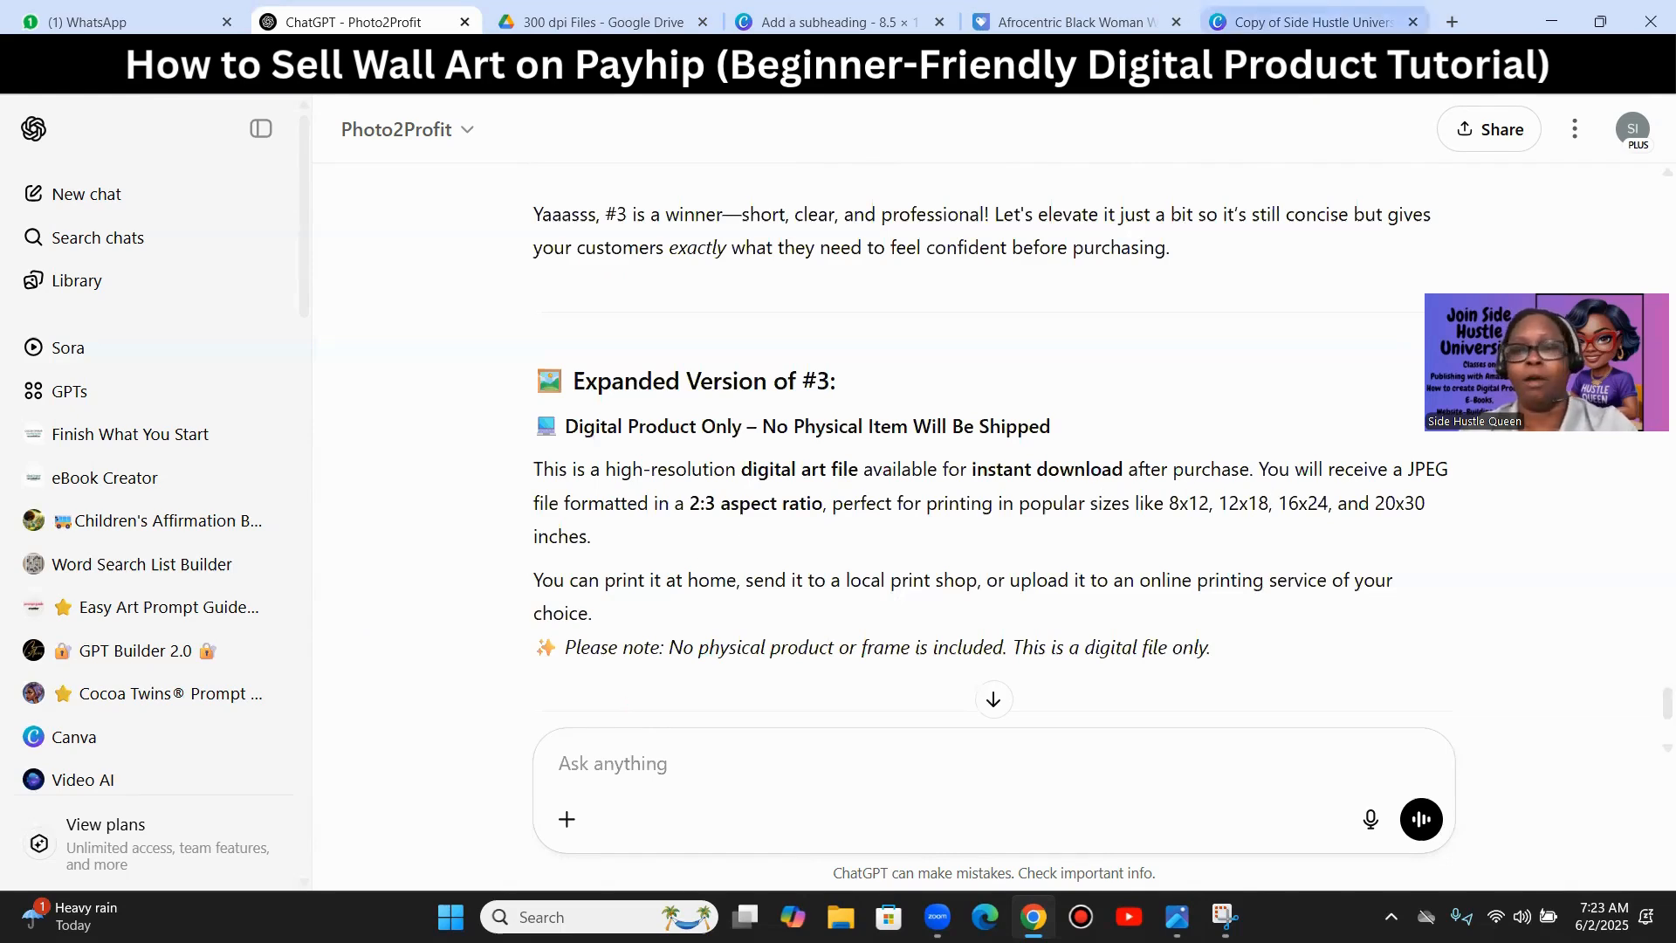
{"action": "left_click", "coordinate": [1069, 22]}
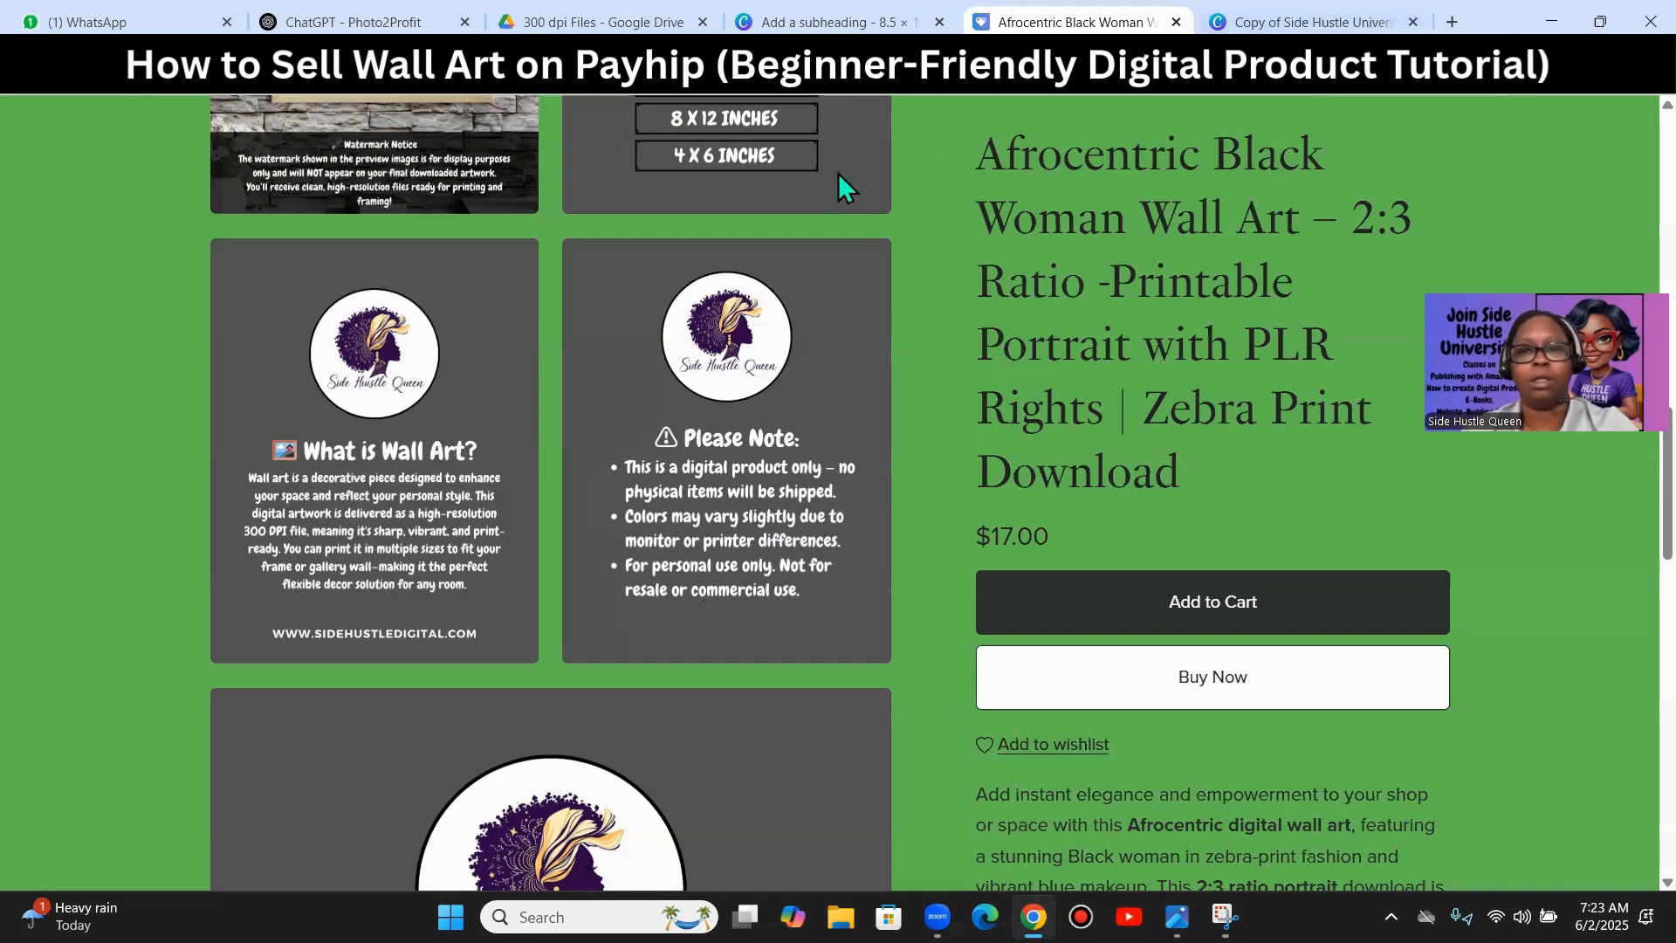
{"action": "left_click", "coordinate": [354, 22]}
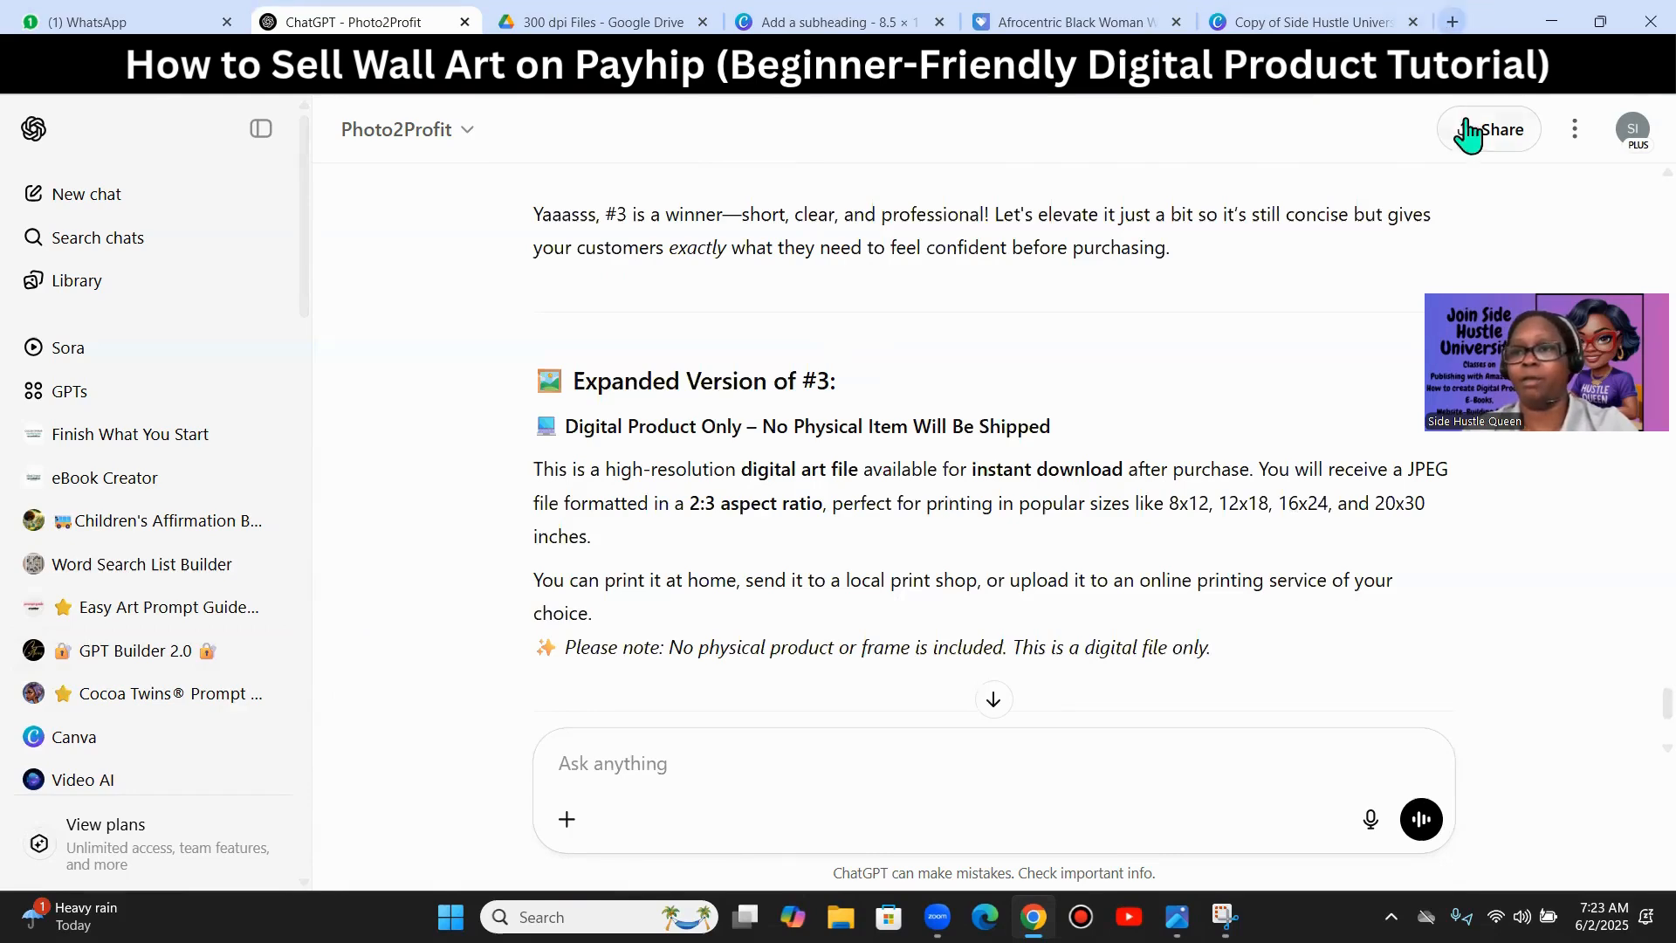
- Open the "300 dpi Files" folder of Google Drive in a new browser tab and check the wall art's file format
{"action": "left_click", "coordinate": [1452, 22]}
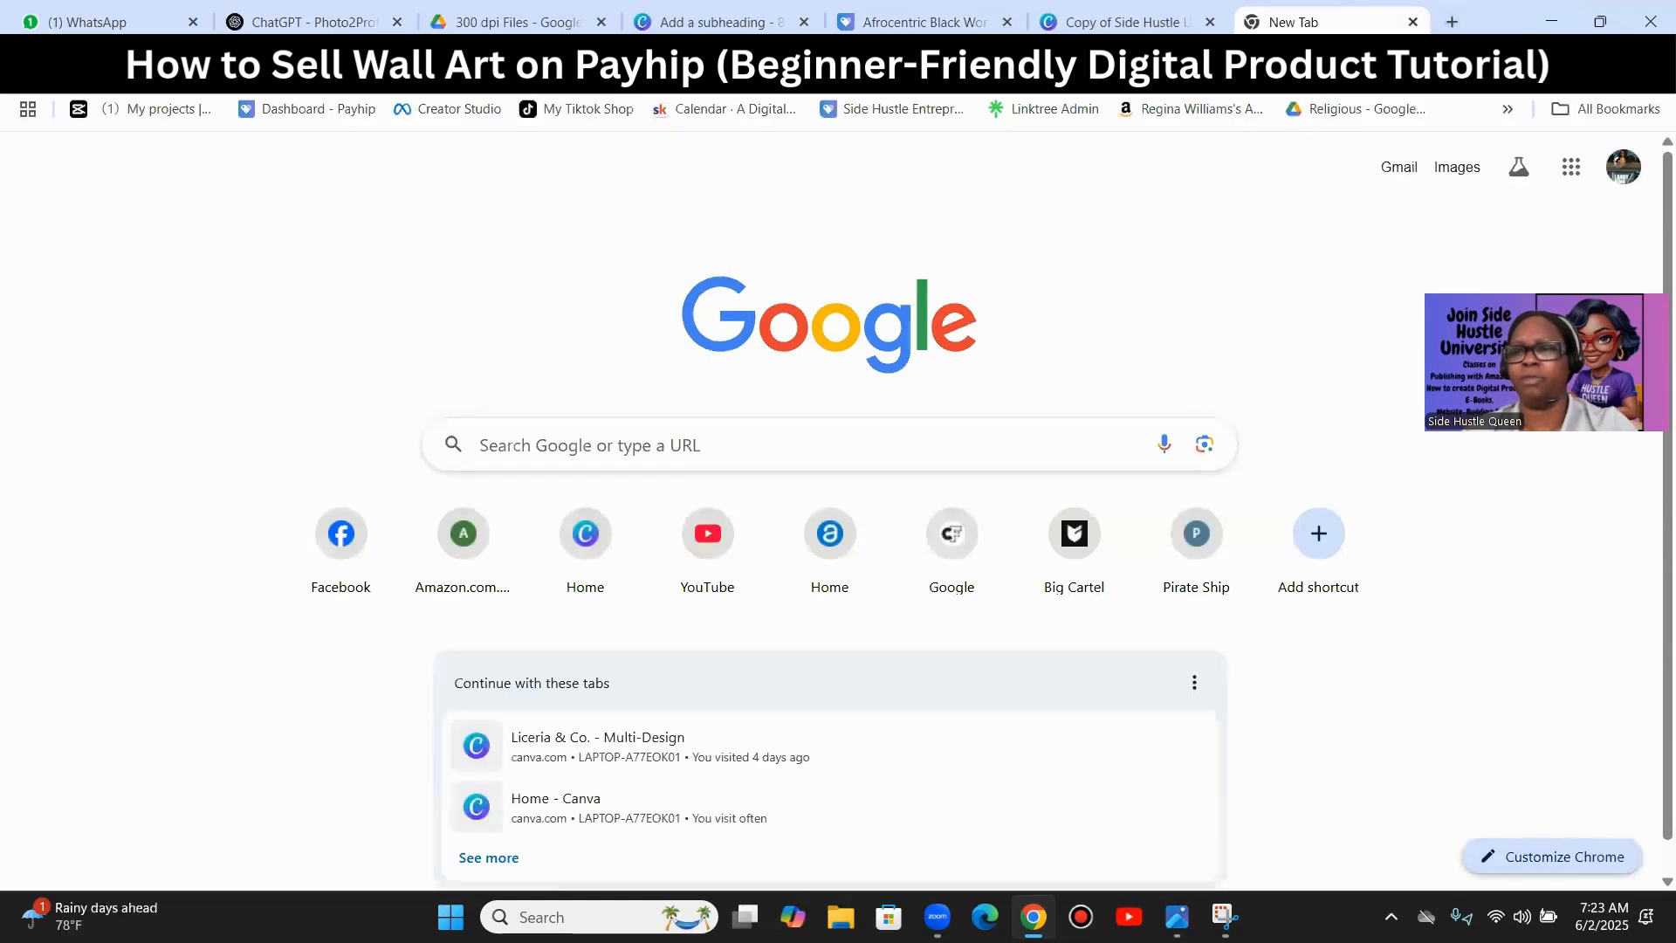
{"action": "left_click", "coordinate": [1573, 168]}
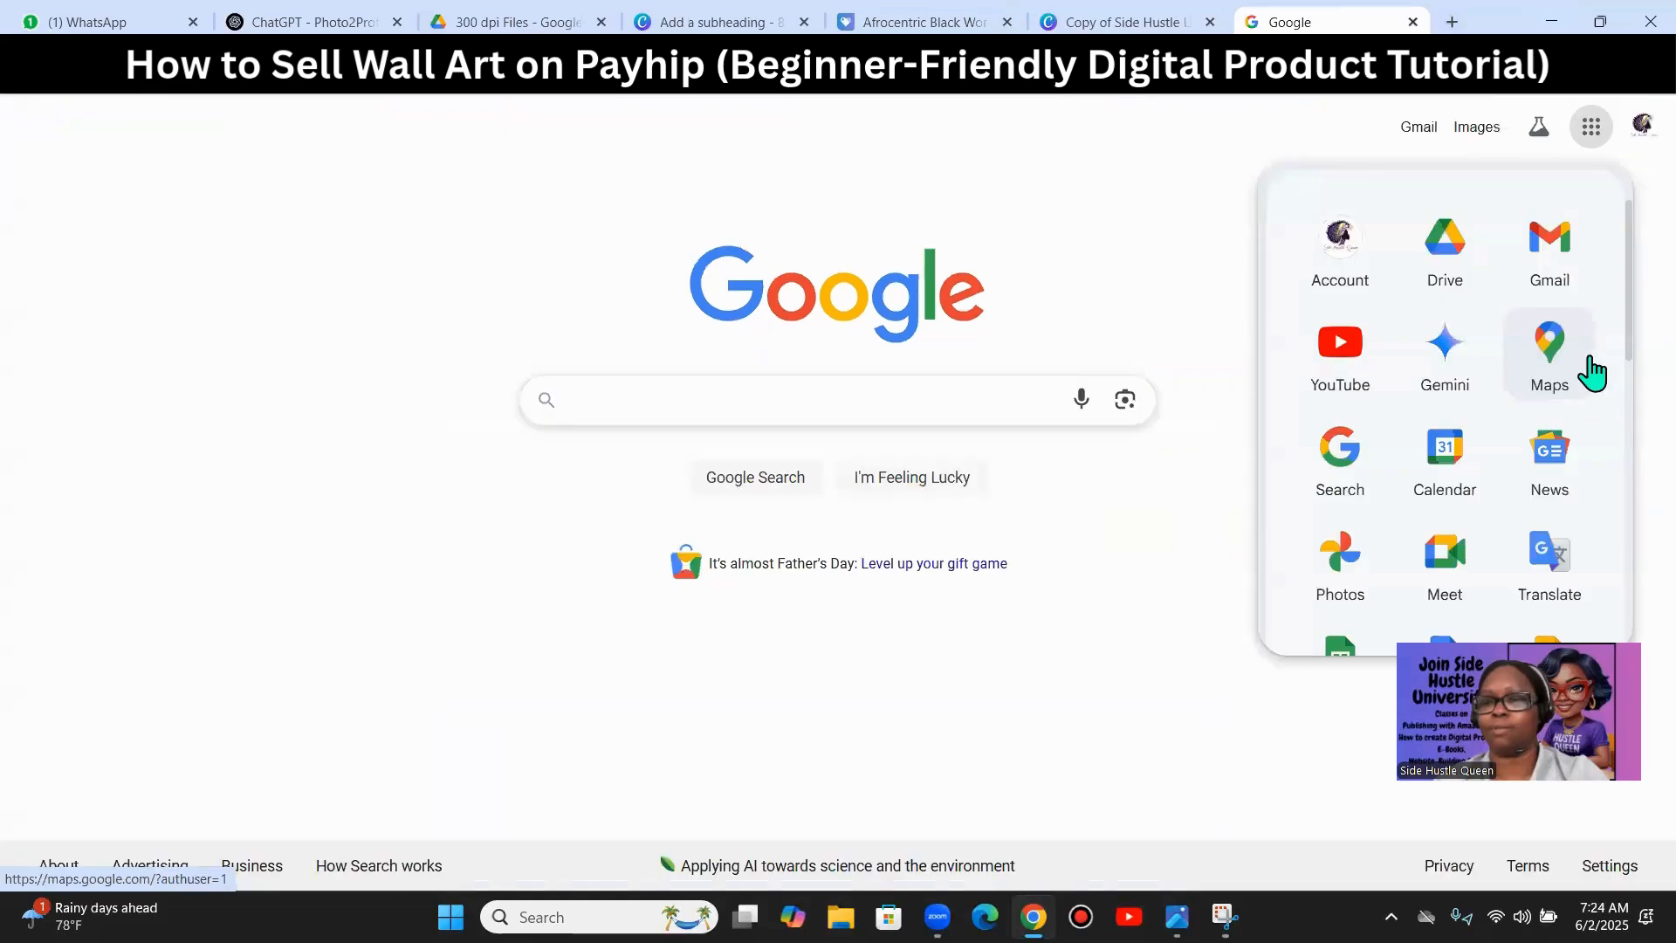
{"action": "left_click", "coordinate": [1445, 252]}
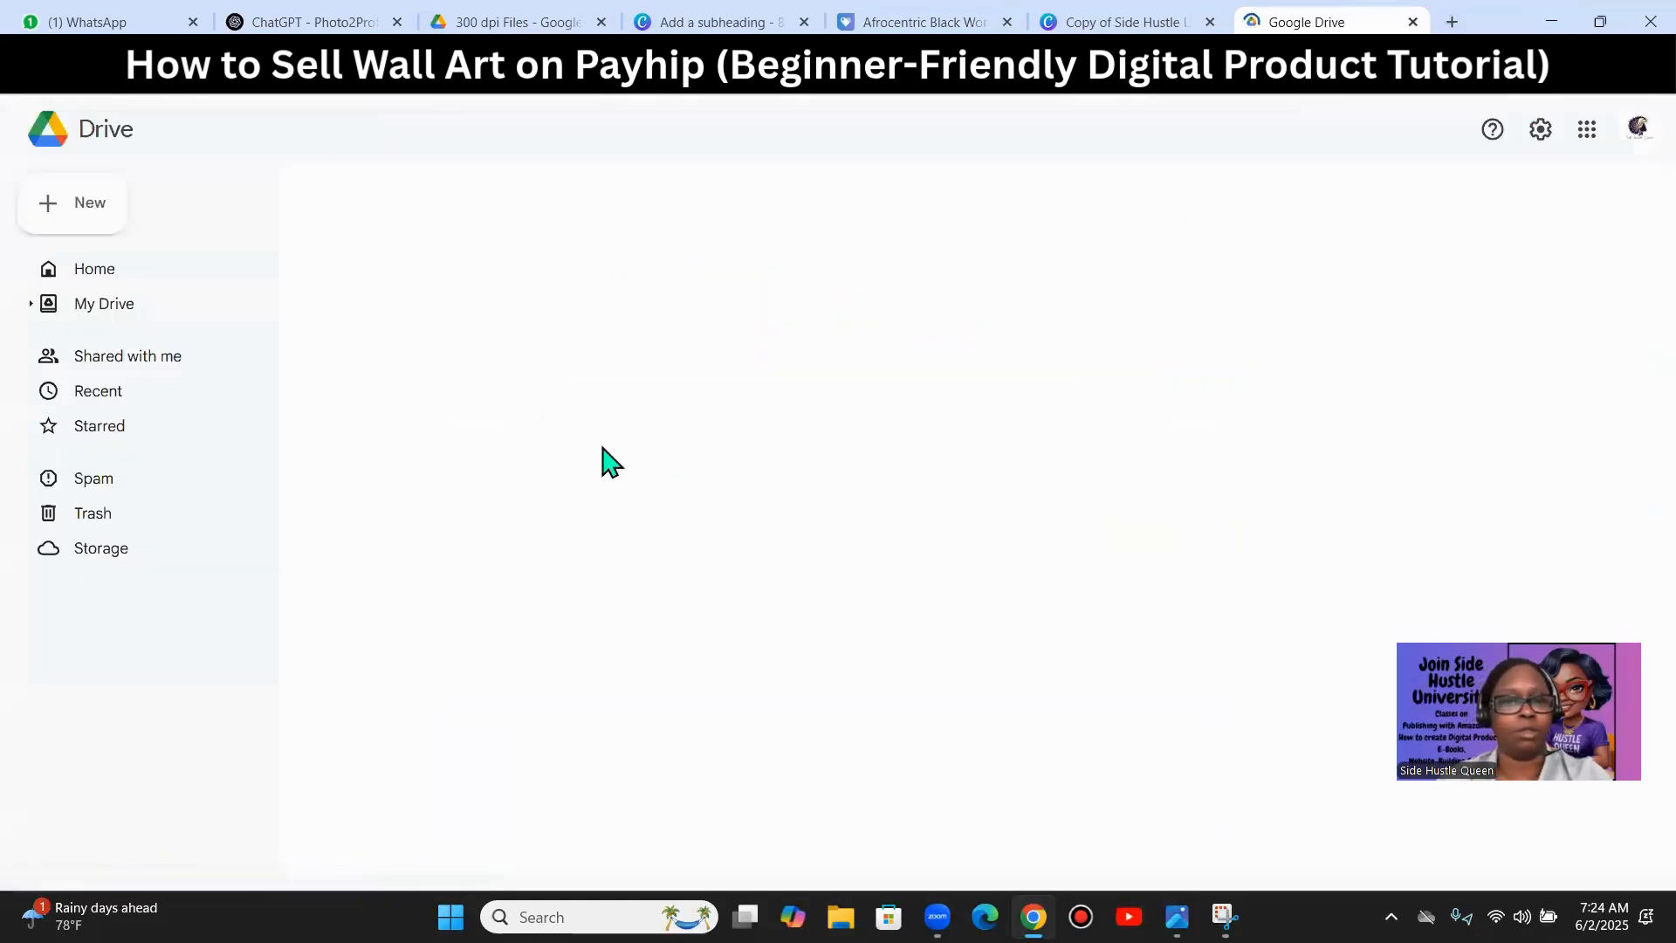
{"action": "left_click", "coordinate": [441, 318]}
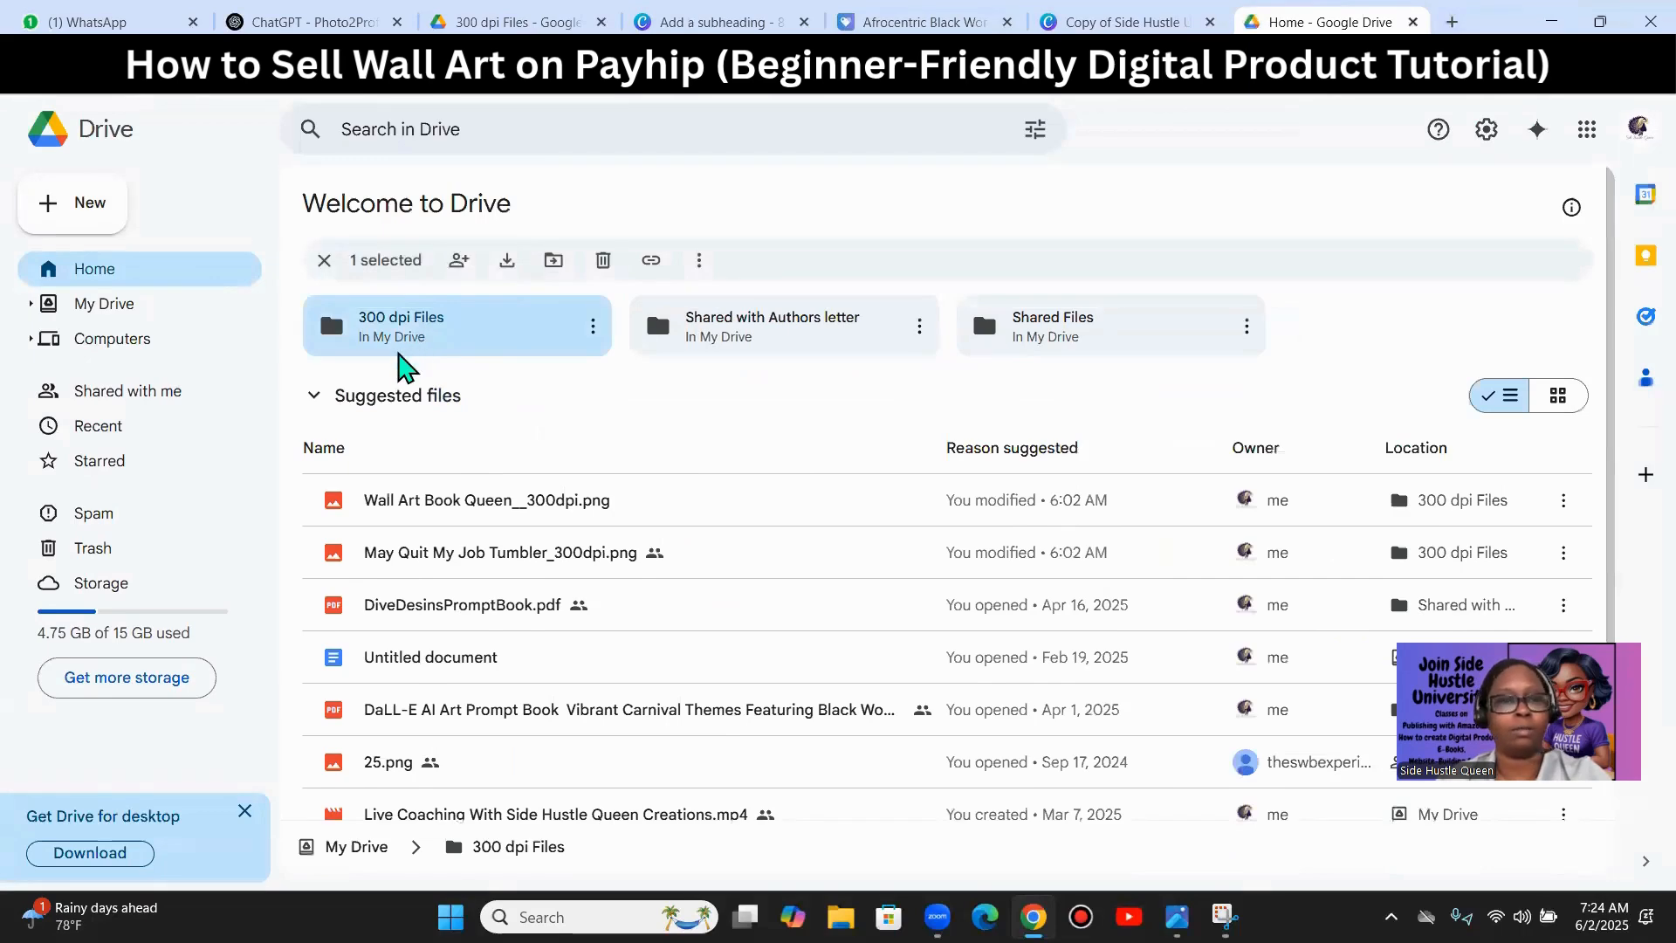
{"action": "double_click", "coordinate": [404, 344]}
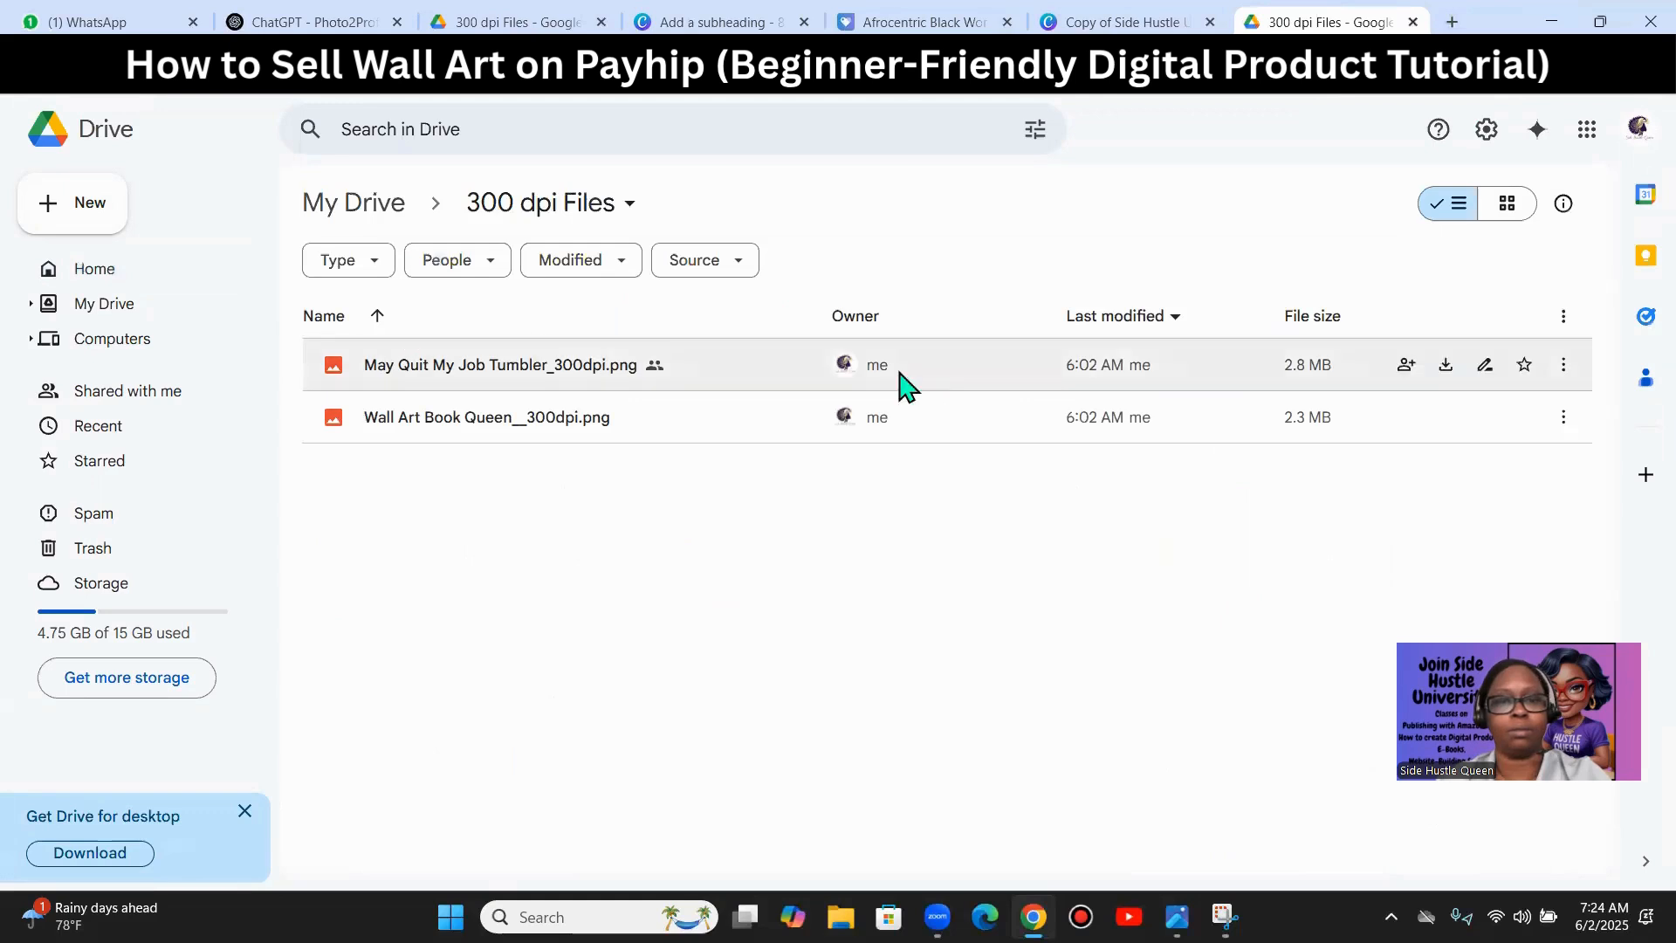
{"action": "mouse_move", "coordinate": [339, 429]}
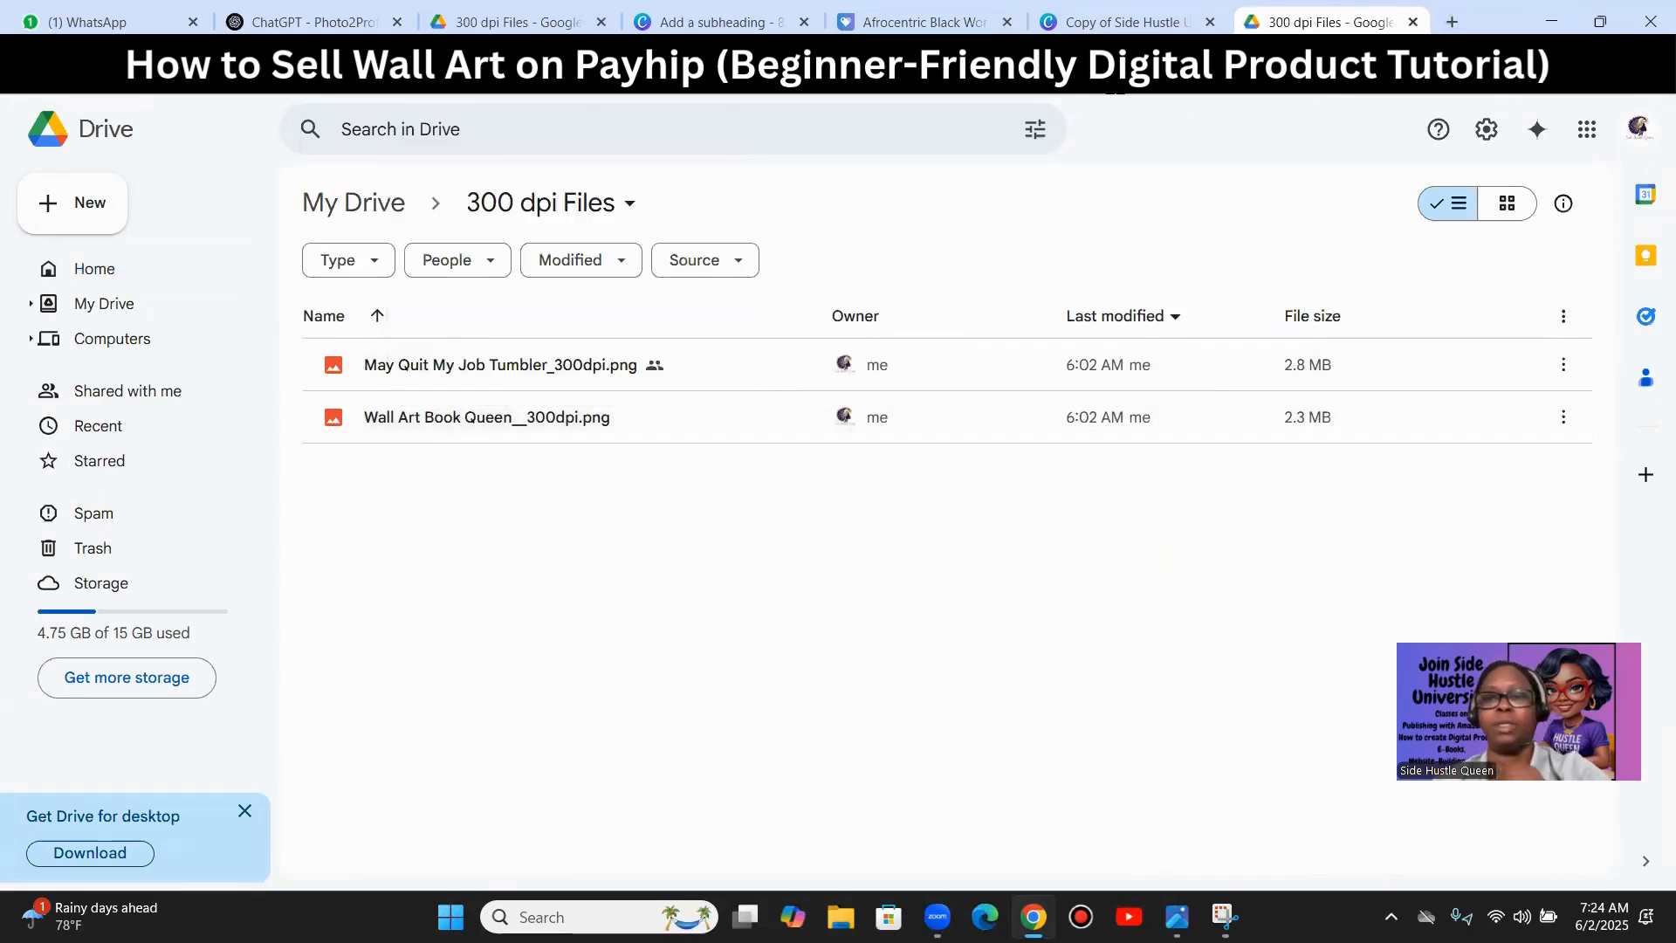
- Return to ChatGPT and begin the reply "the file is a png also do not put the ratio sizes in the description and also"
{"action": "left_click", "coordinate": [301, 22]}
{"action": "scroll", "coordinate": [694, 668], "scroll_direction": "down", "scroll_amount": 5}
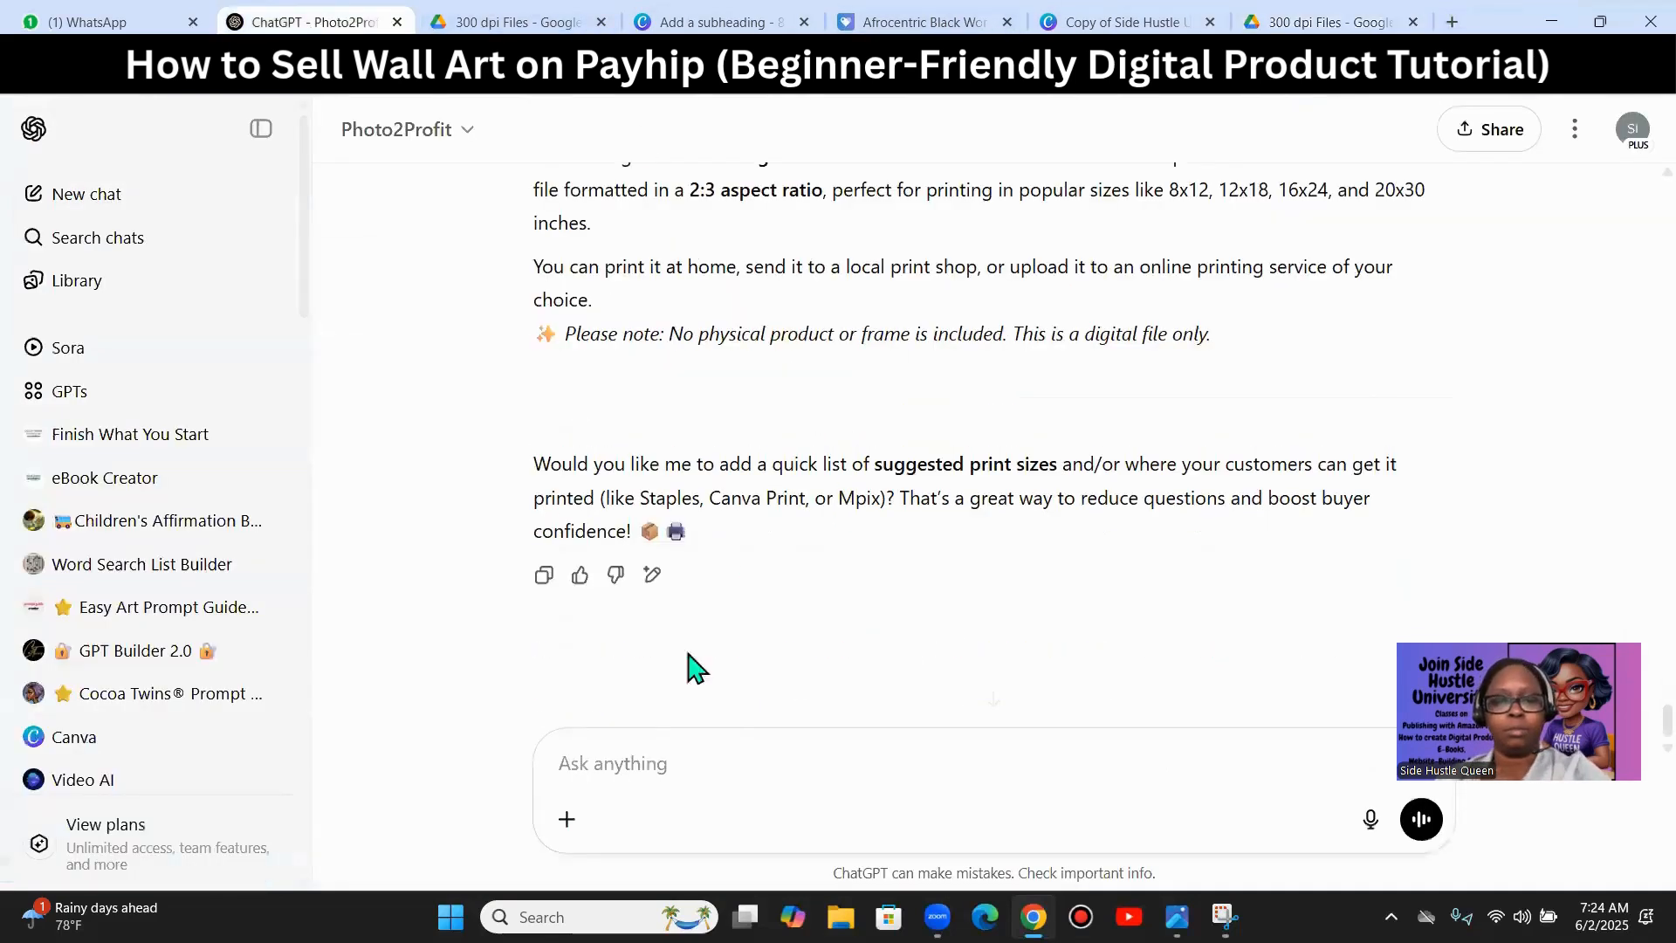
{"action": "left_click", "coordinate": [617, 763]}
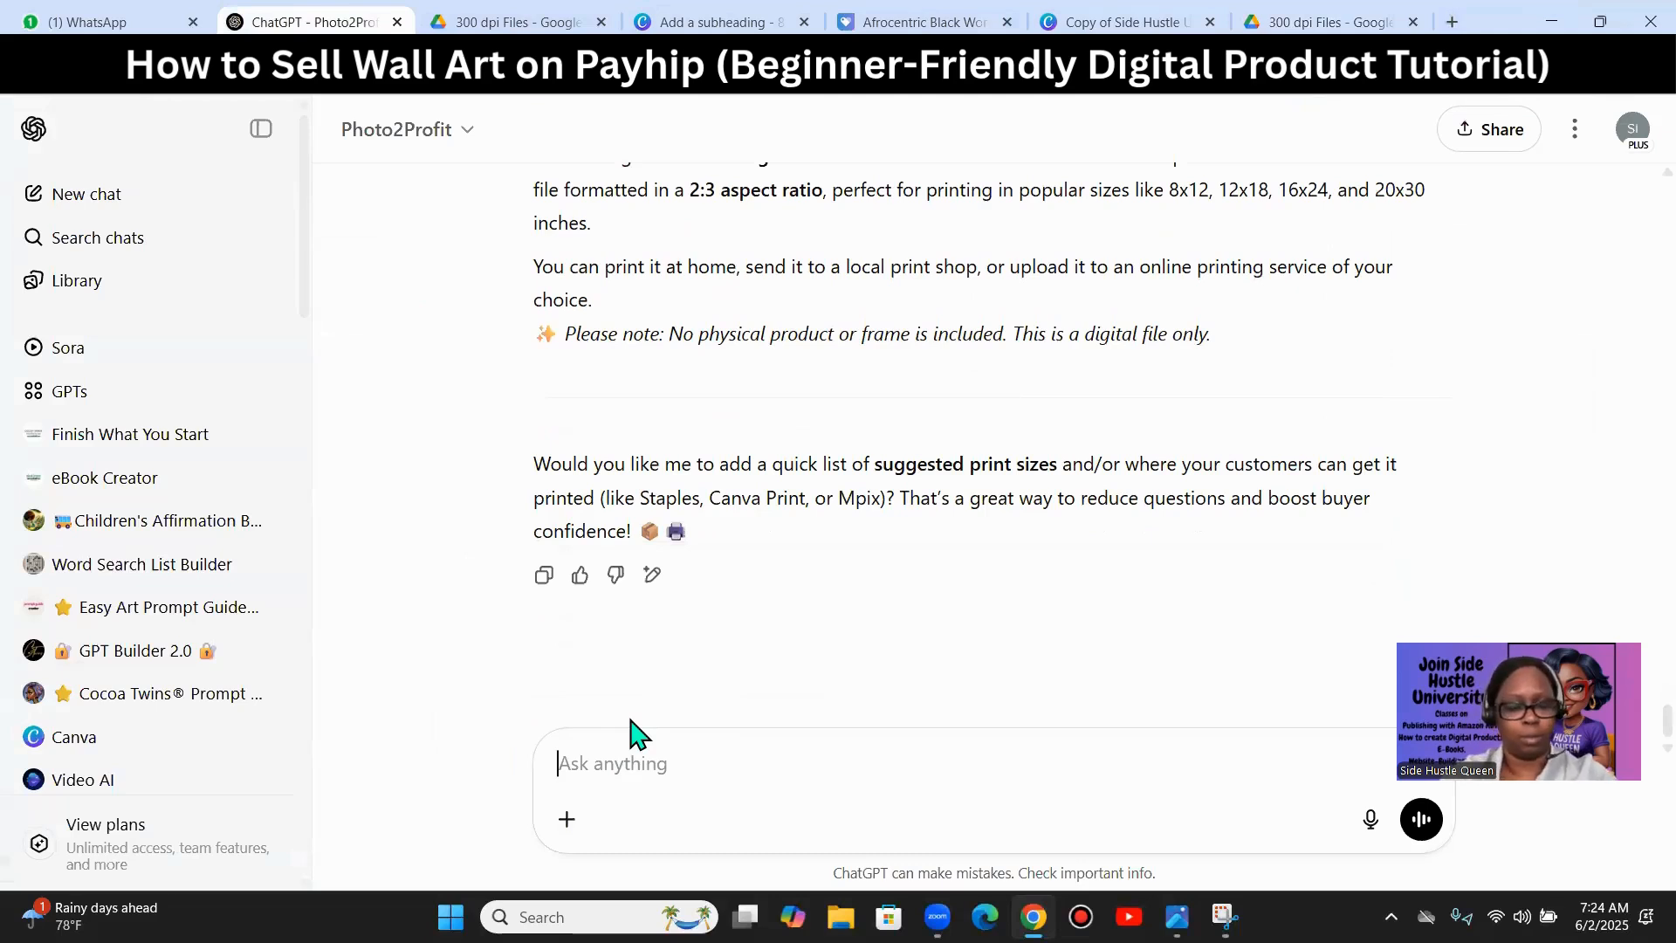
{"action": "type", "text": "the"}
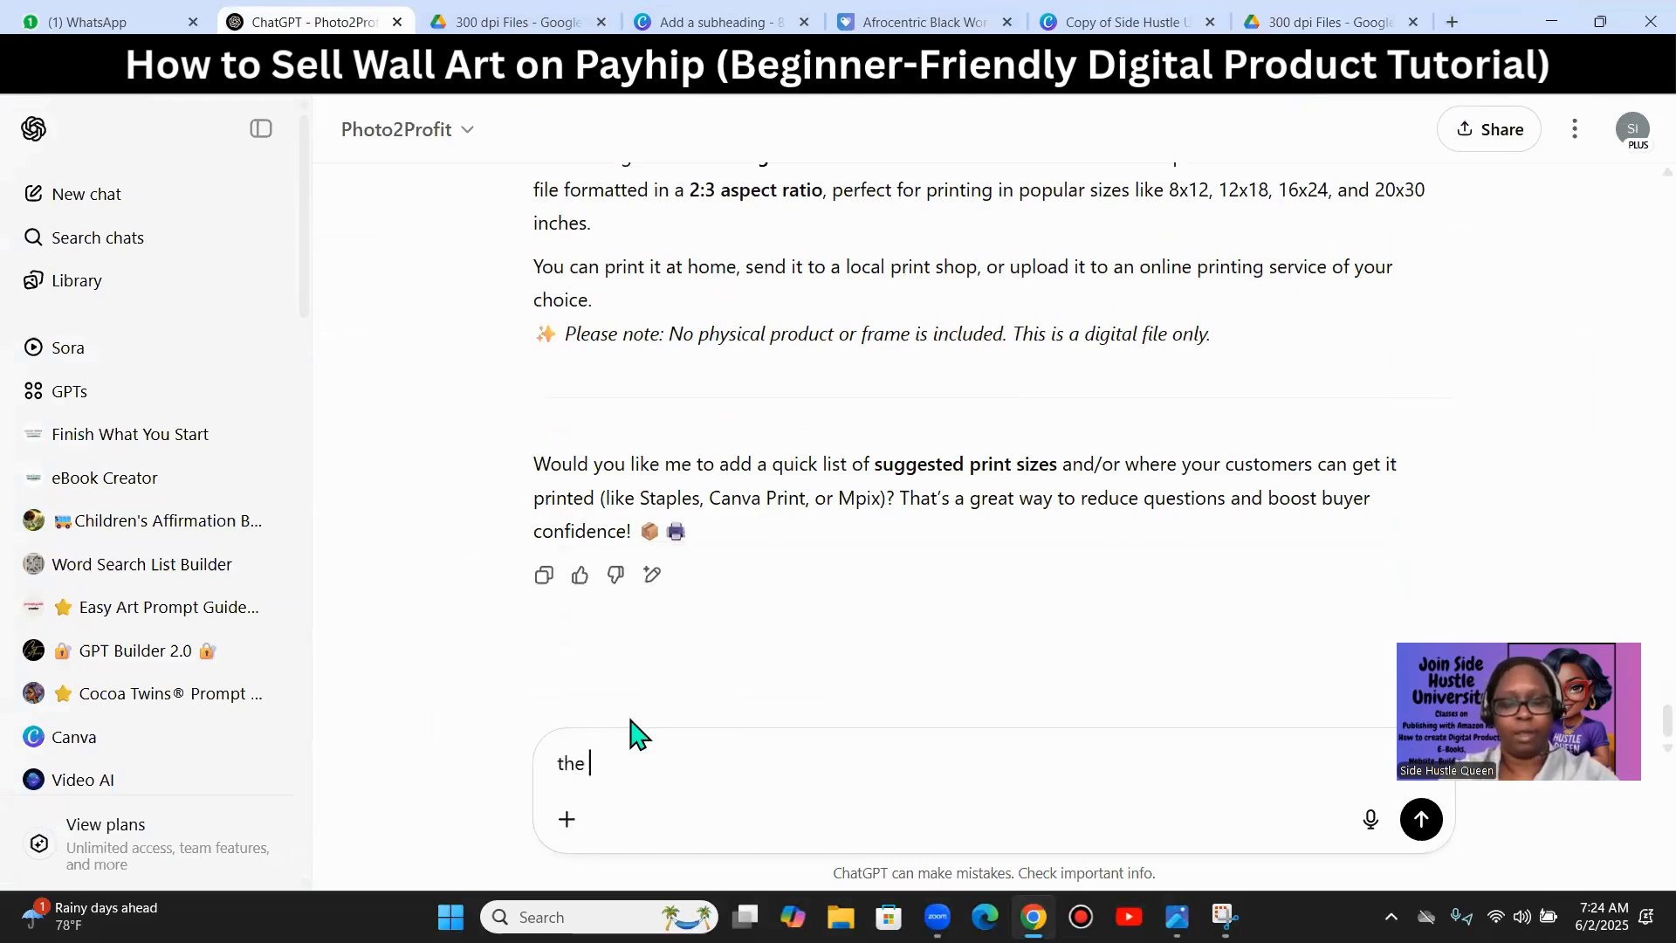
{"action": "type", "text": " file is a "}
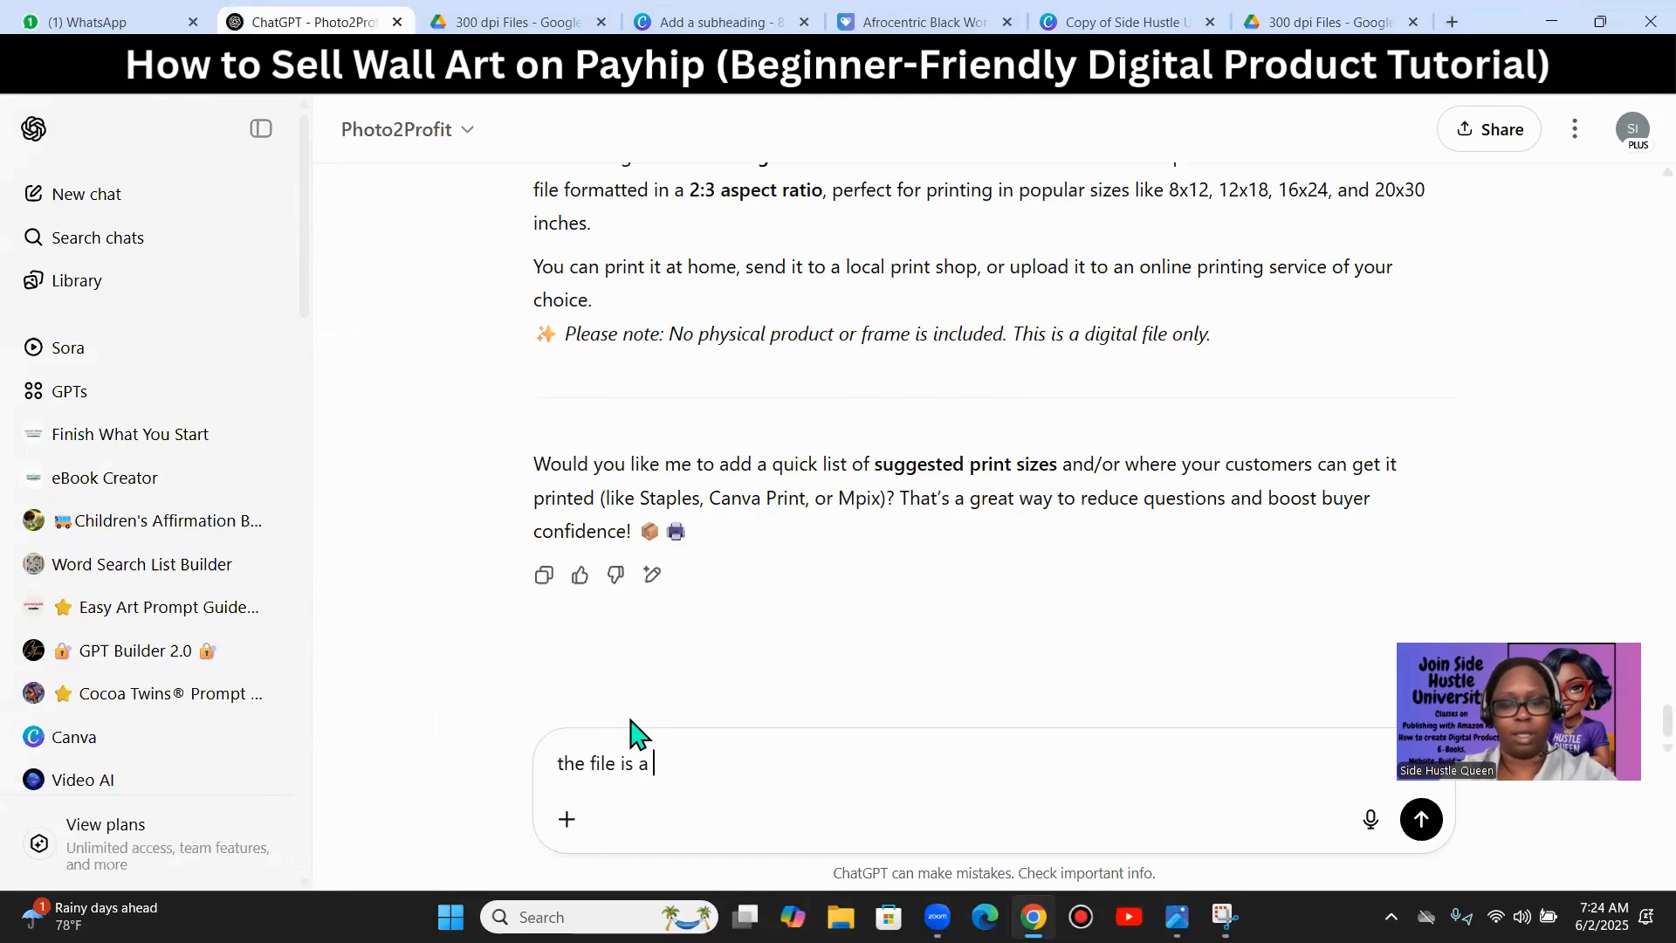
{"action": "type", "text": "png"}
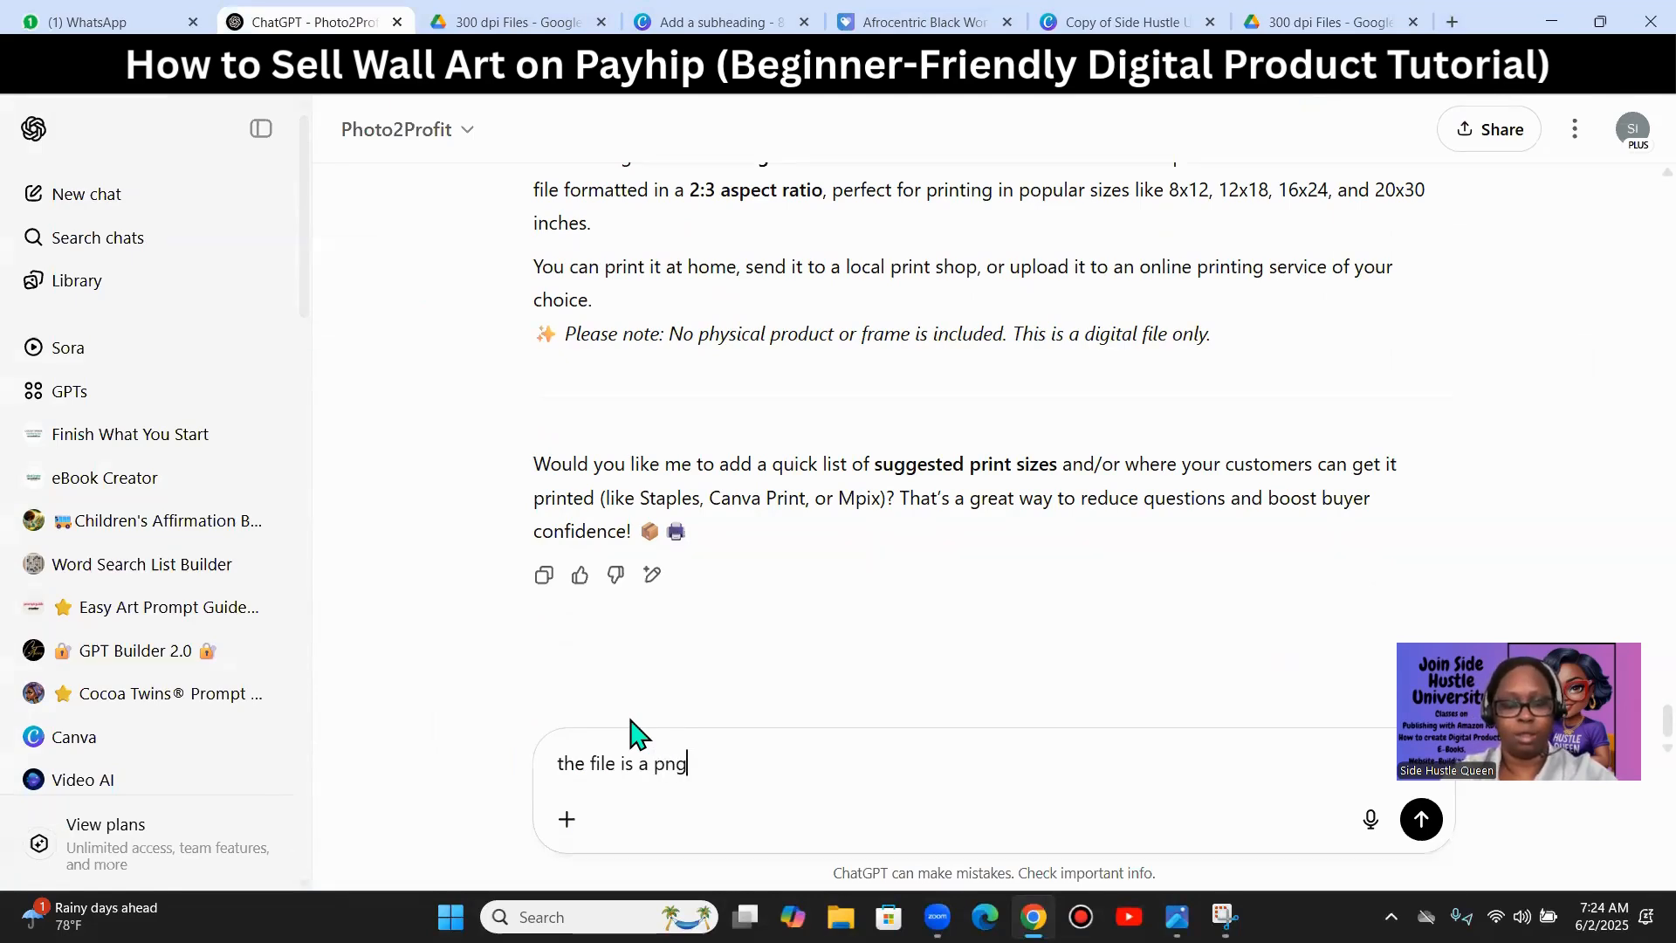
{"action": "type", "text": " also"}
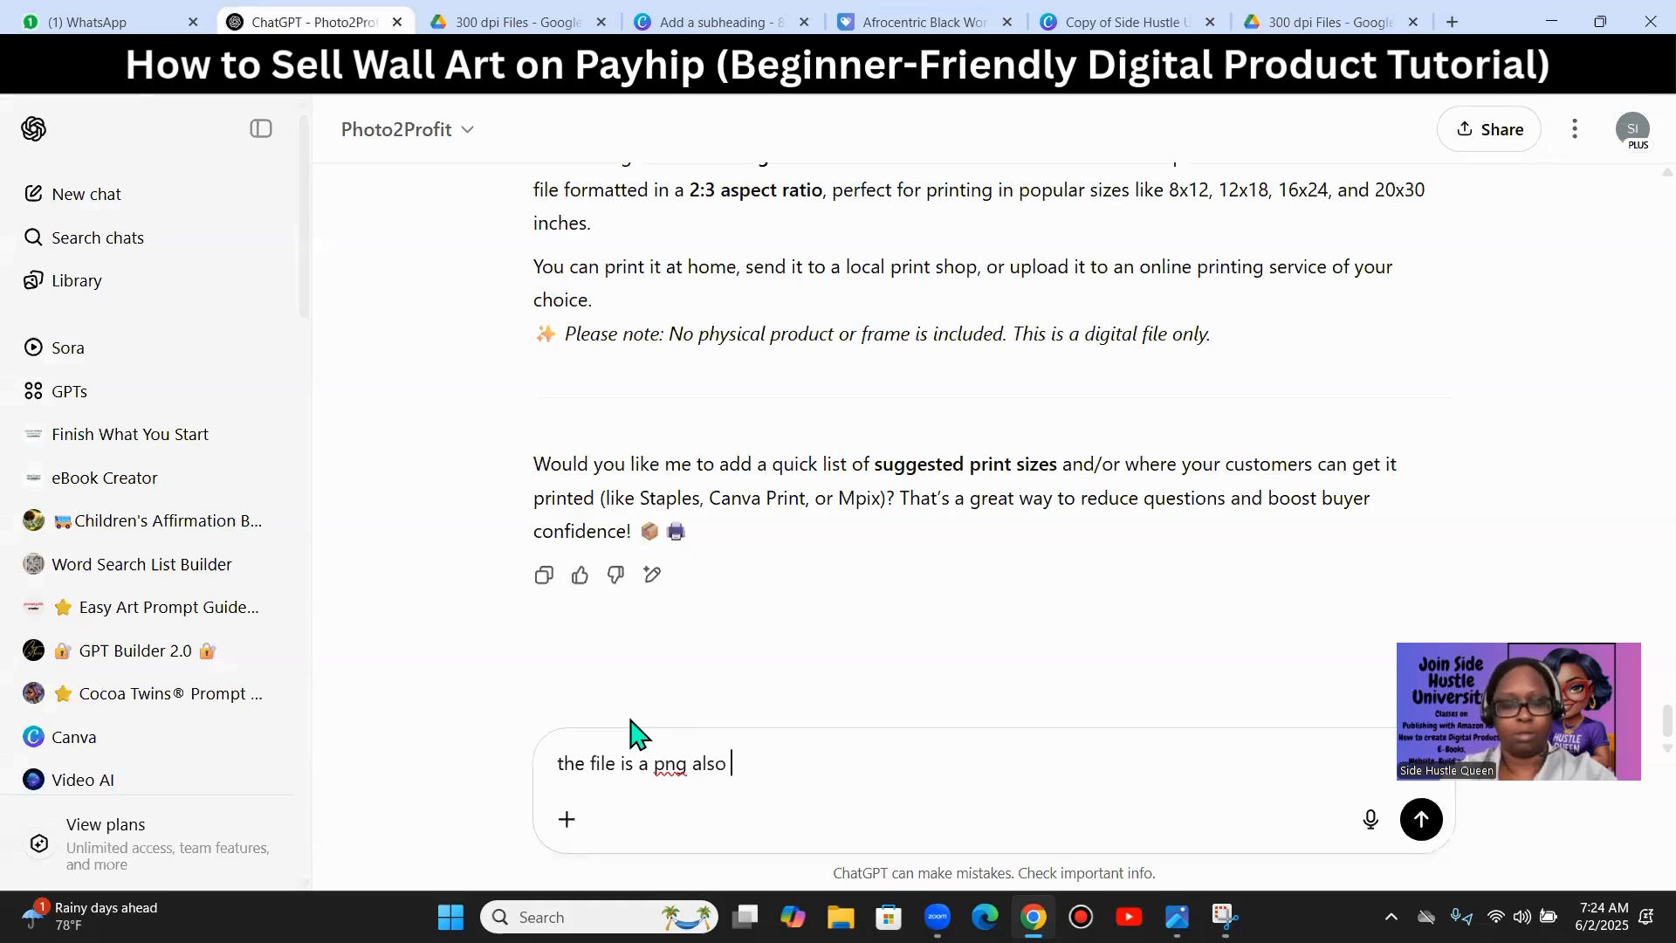
{"action": "type", "text": " do not "}
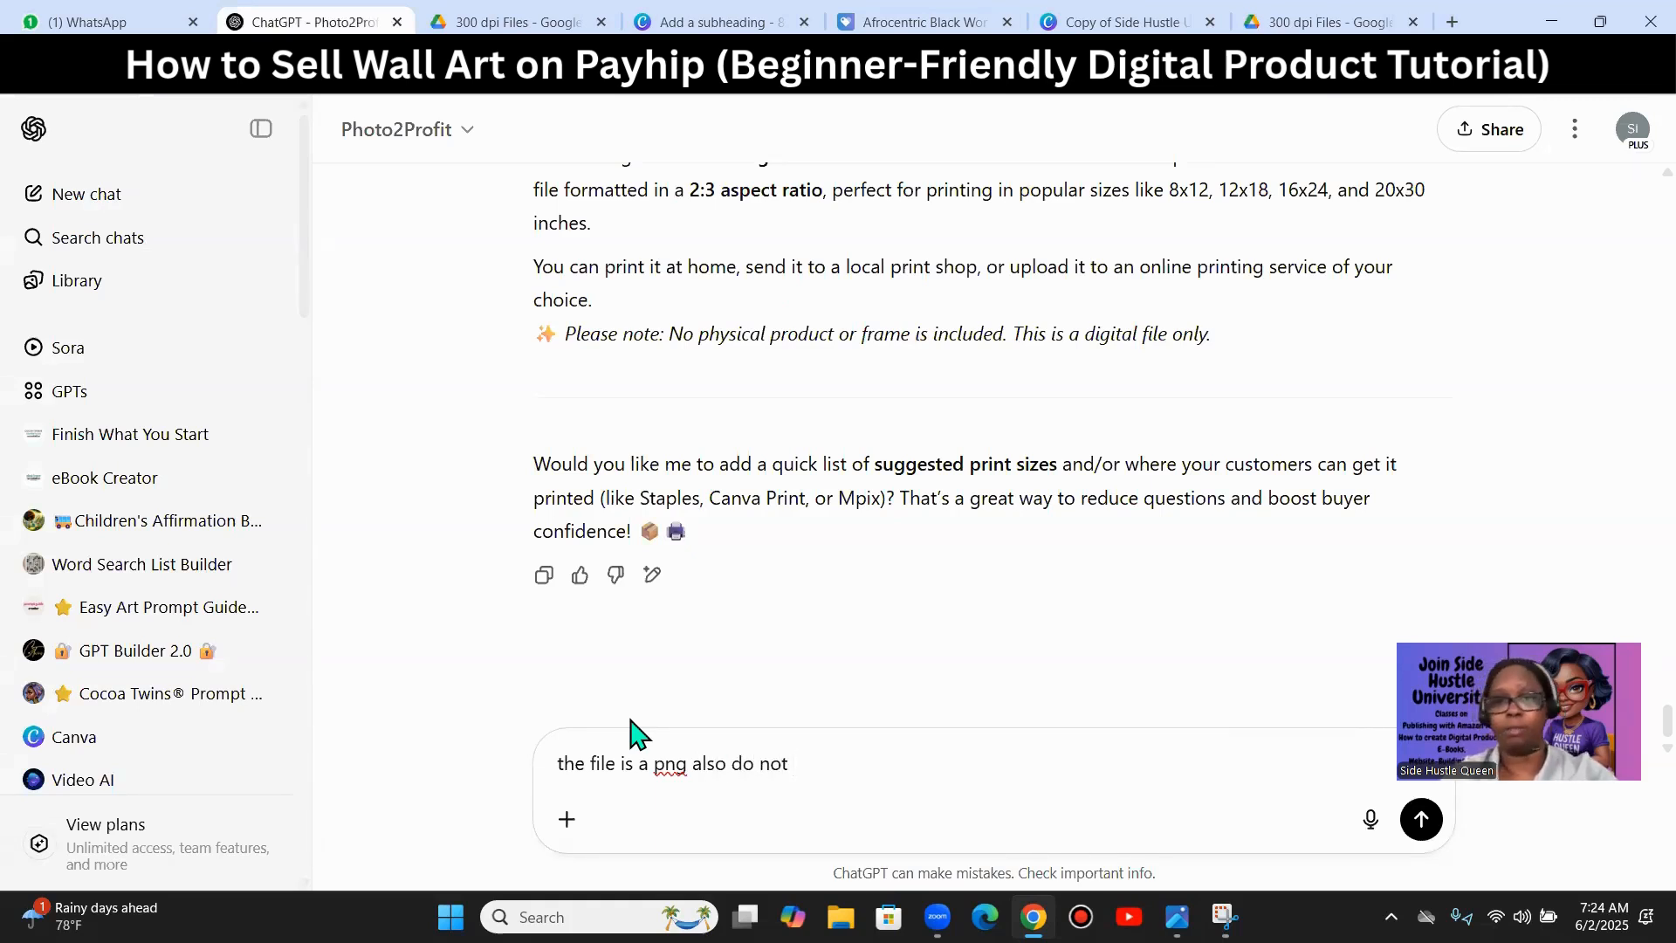
{"action": "type", "text": "put the rtio"}
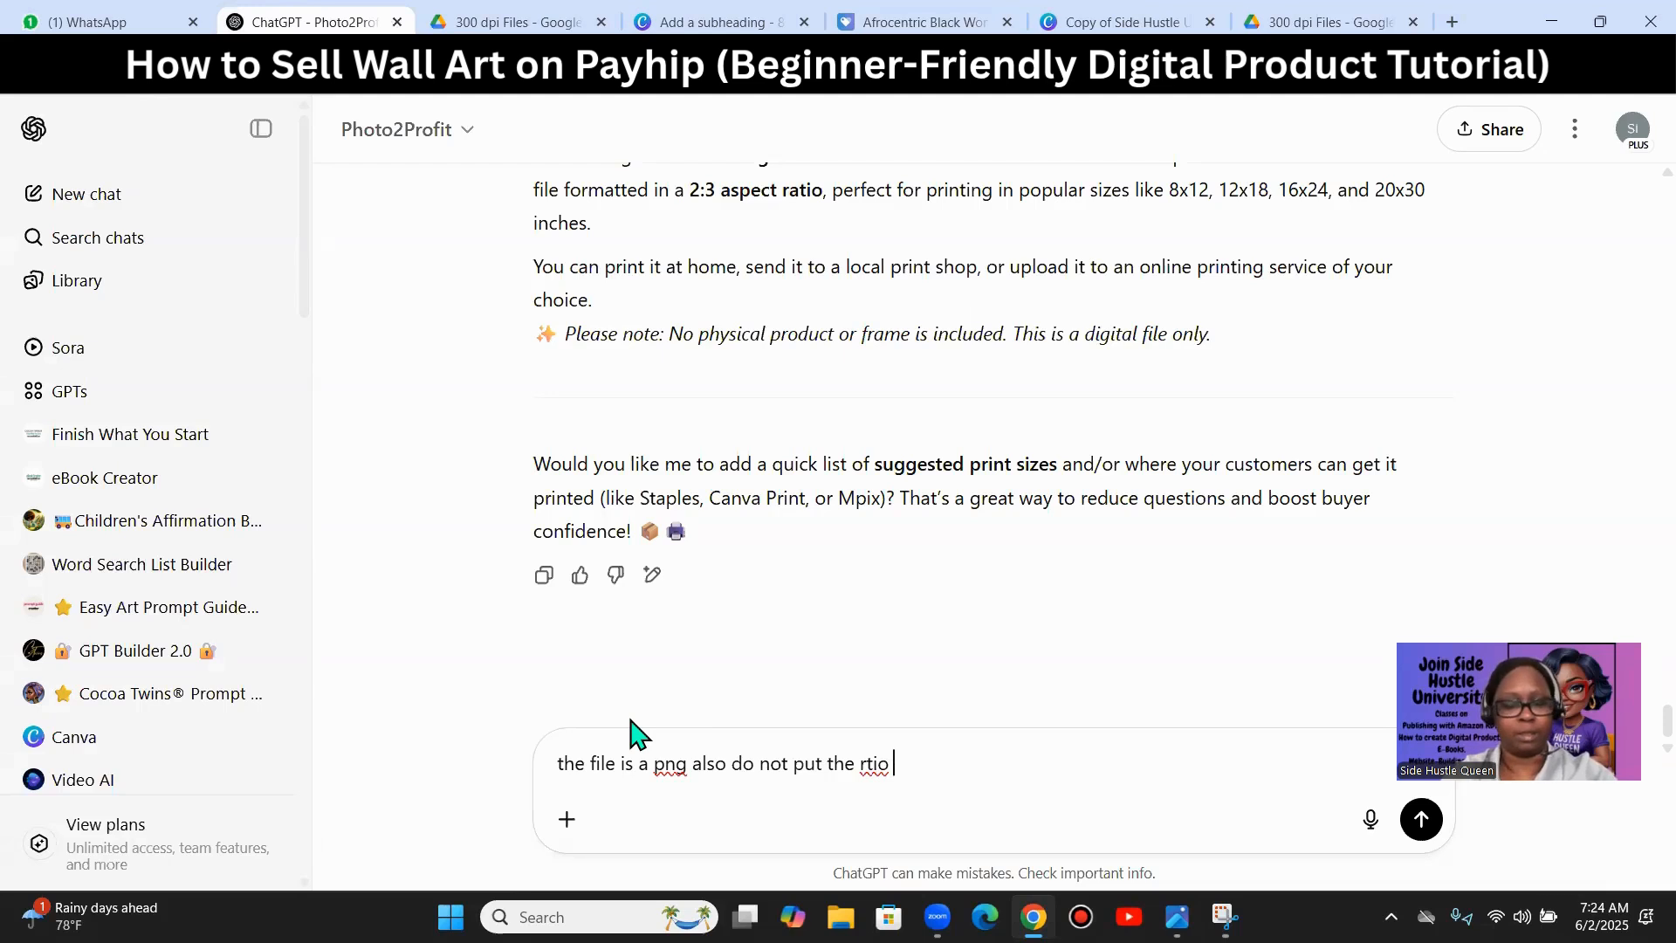
{"action": "key", "text": "BackSpace"}
{"action": "type", "text": "atio s"}
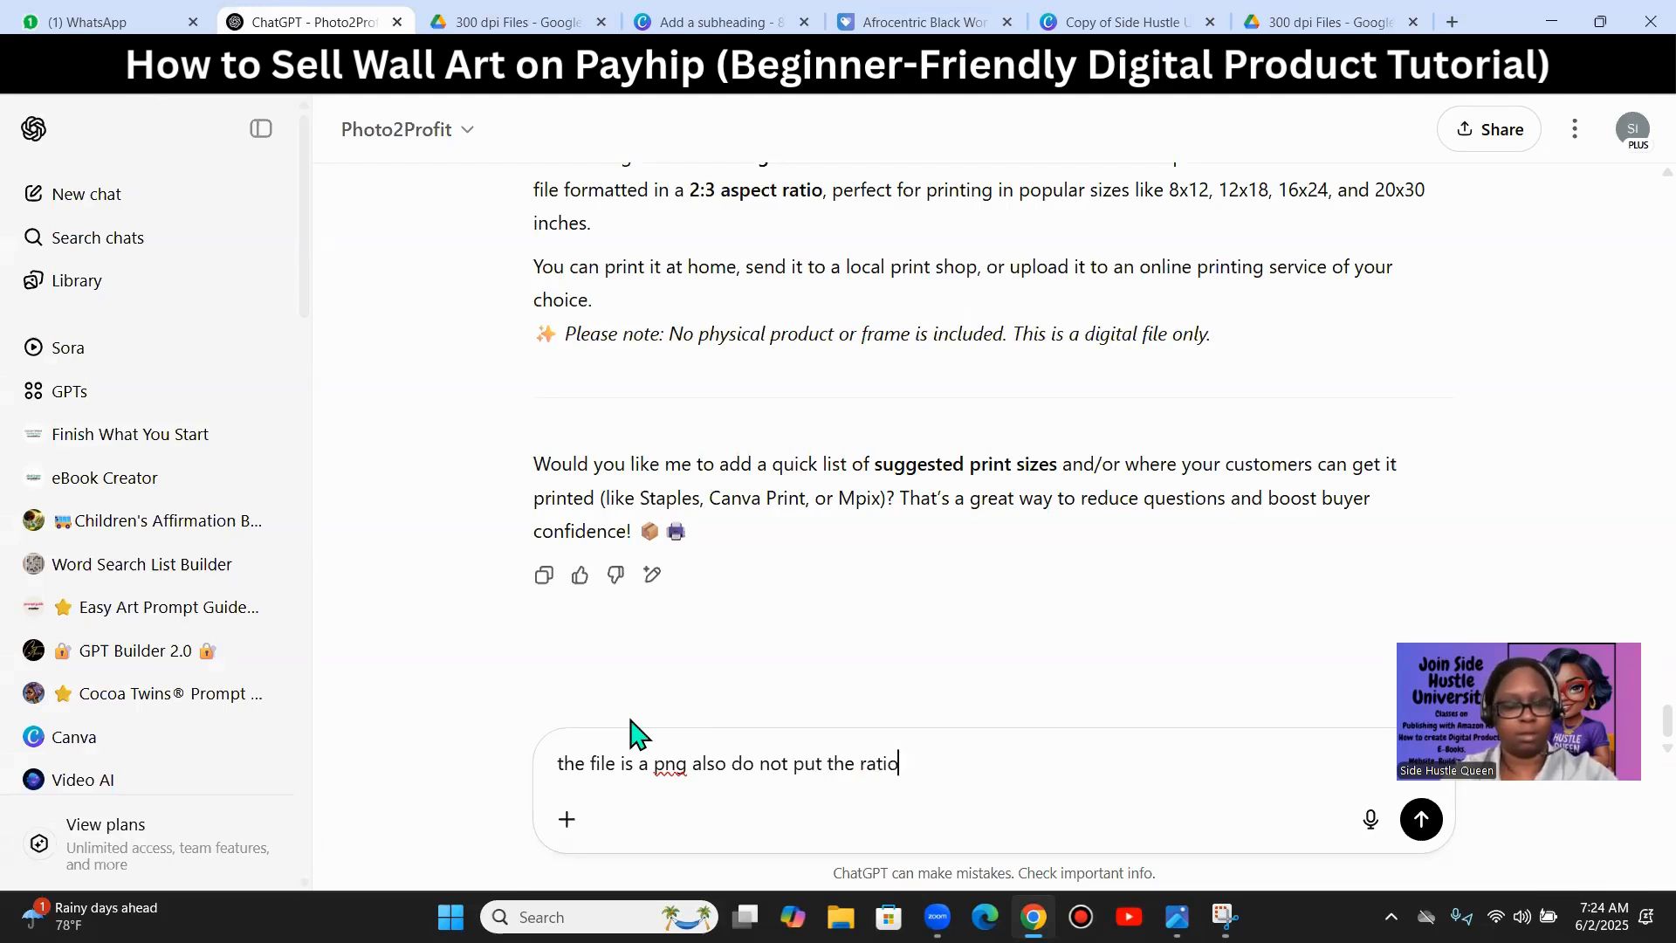
{"action": "type", "text": "izes in the de"}
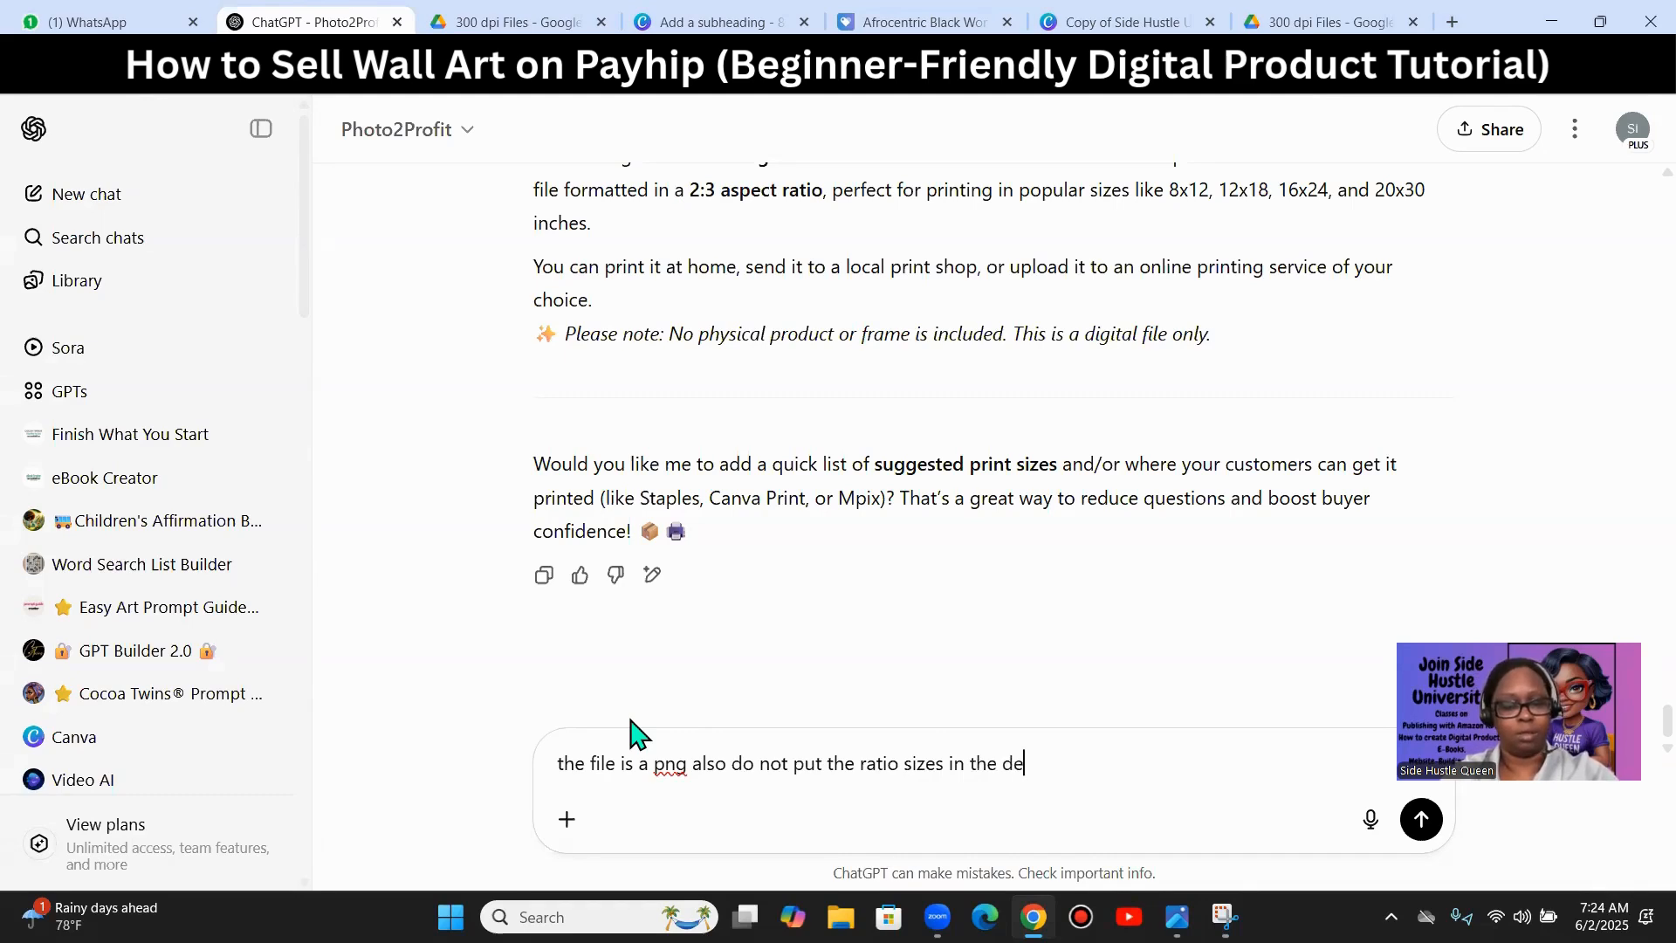
{"action": "type", "text": "scrip"}
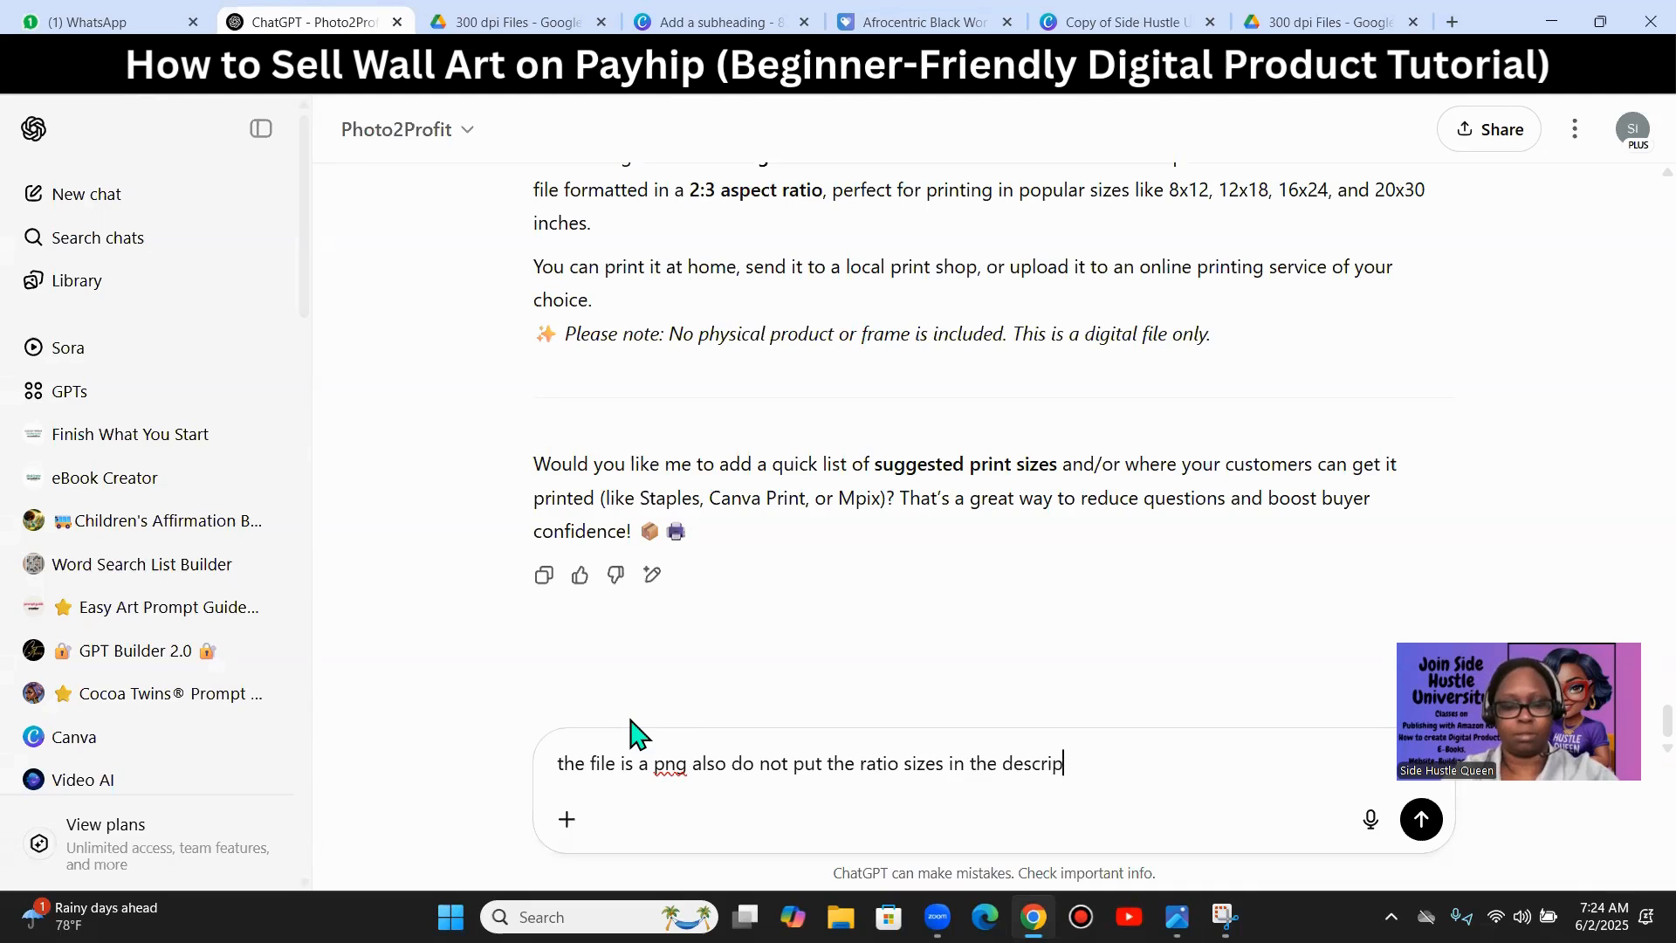
{"action": "type", "text": "tion and also "}
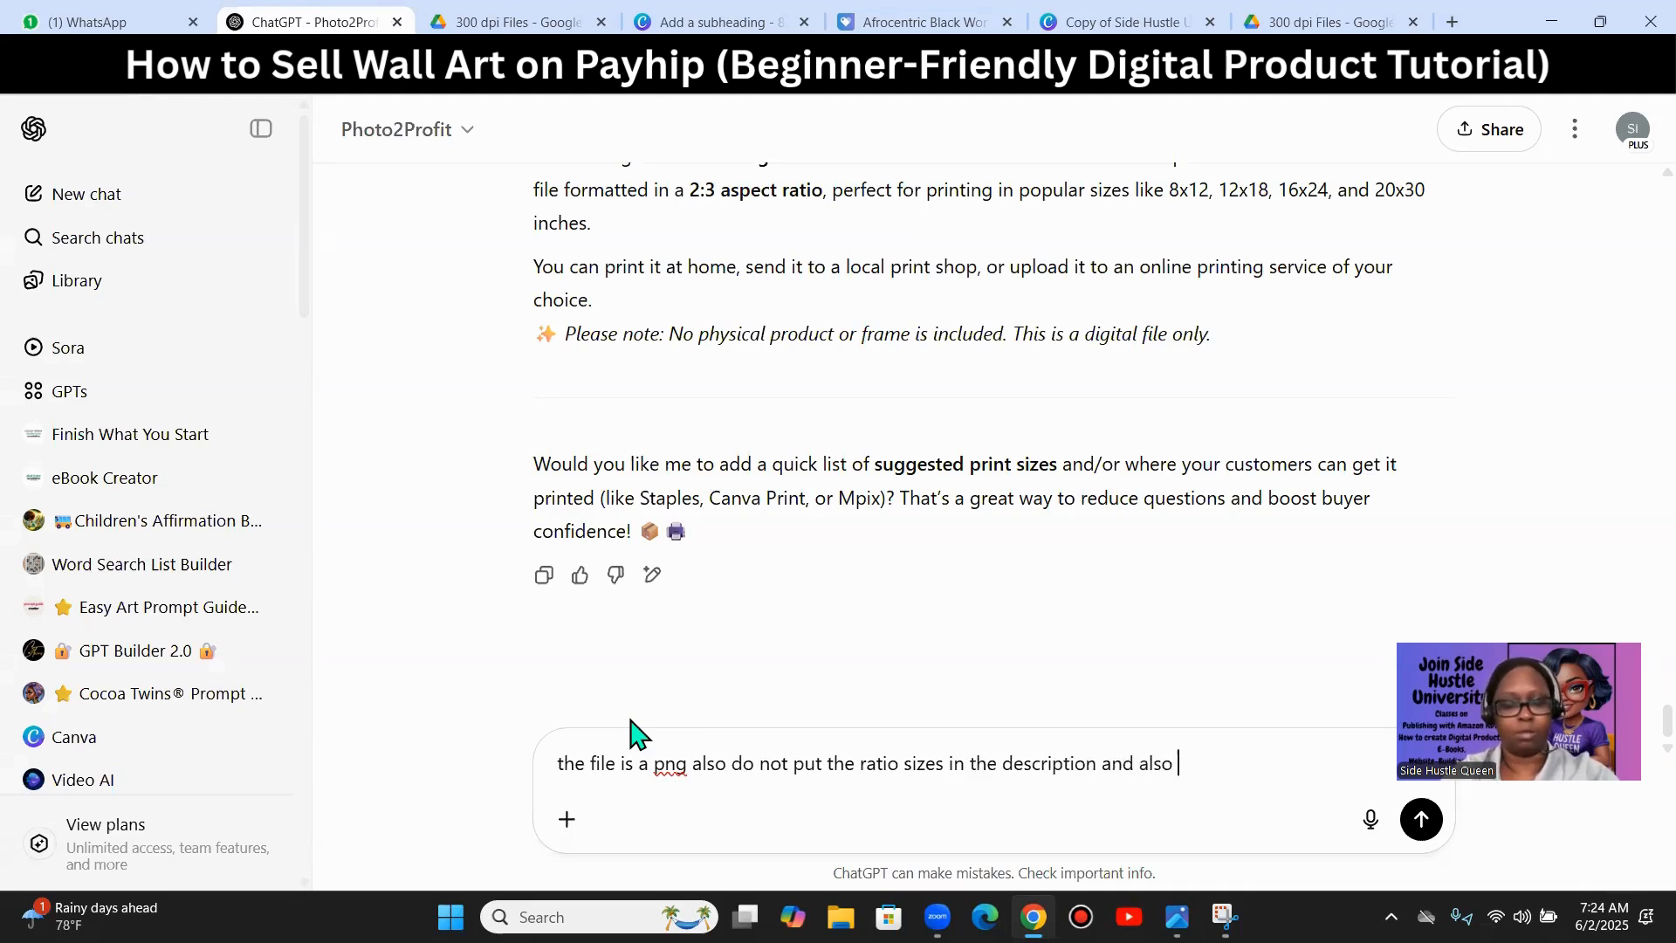
- Finish the reply with "can you add that the color my vary best on printer and ink used" and send it
{"action": "type", "text": "can you add the at the co"}
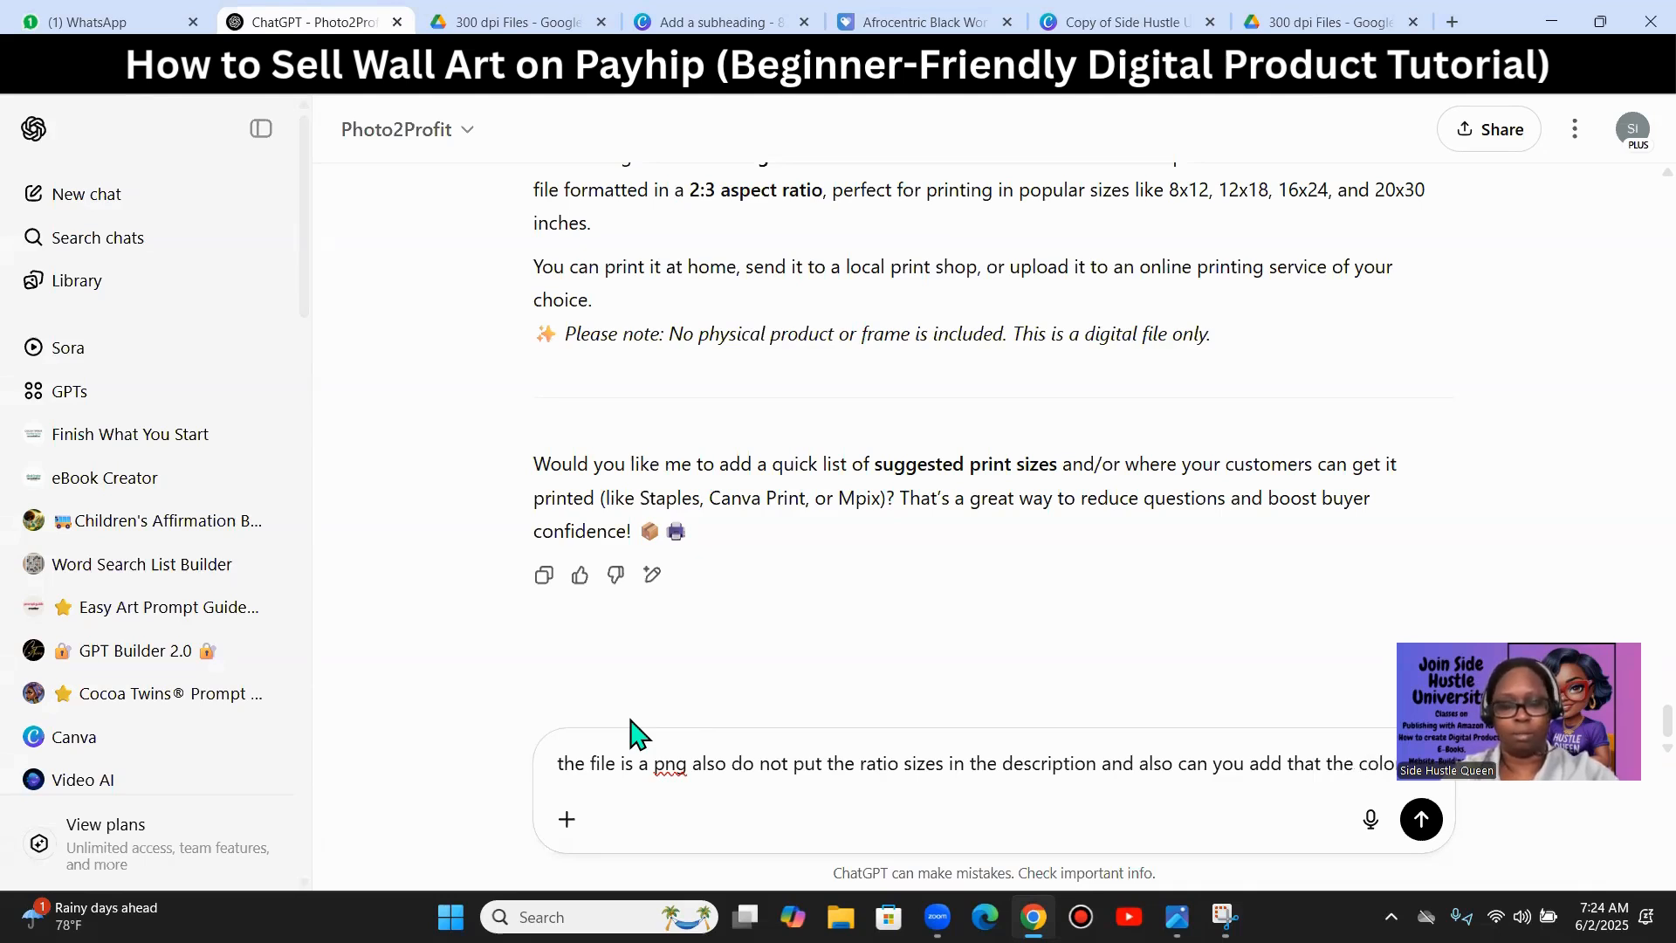
{"action": "type", "text": "lo"}
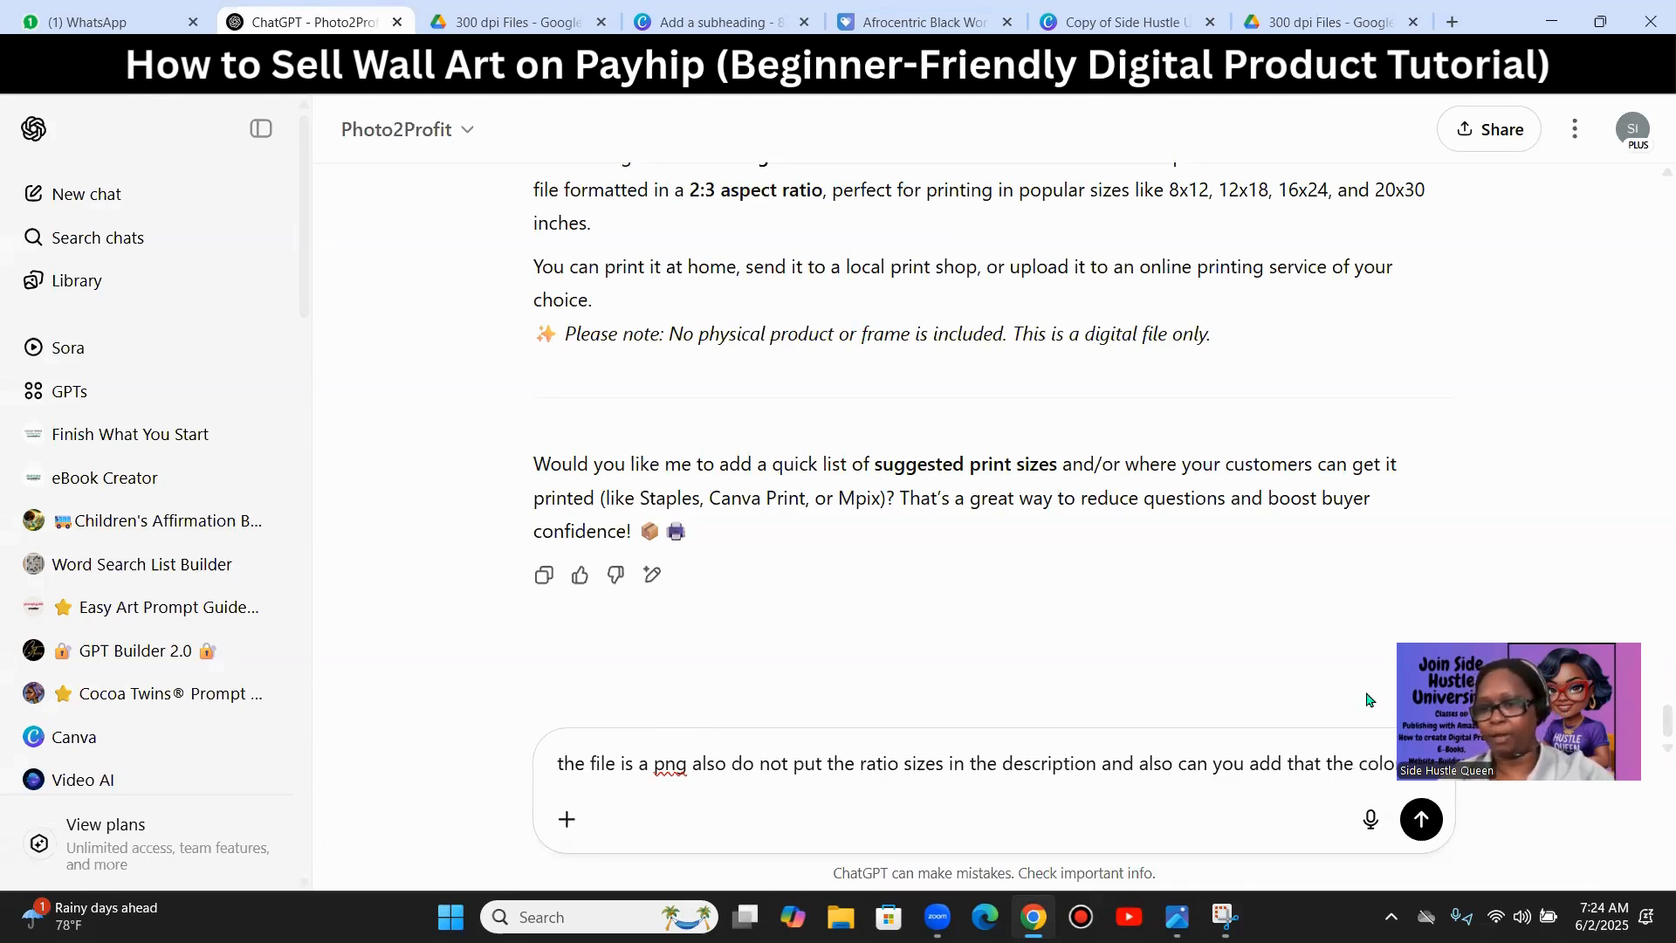
{"action": "type", "text": "r mn"}
{"action": "type", "text": "y va"}
{"action": "key", "text": "BackSpace"}
{"action": "key", "text": "BackSpace"}
{"action": "key", "text": "BackSpace"}
{"action": "type", "text": "y vary "}
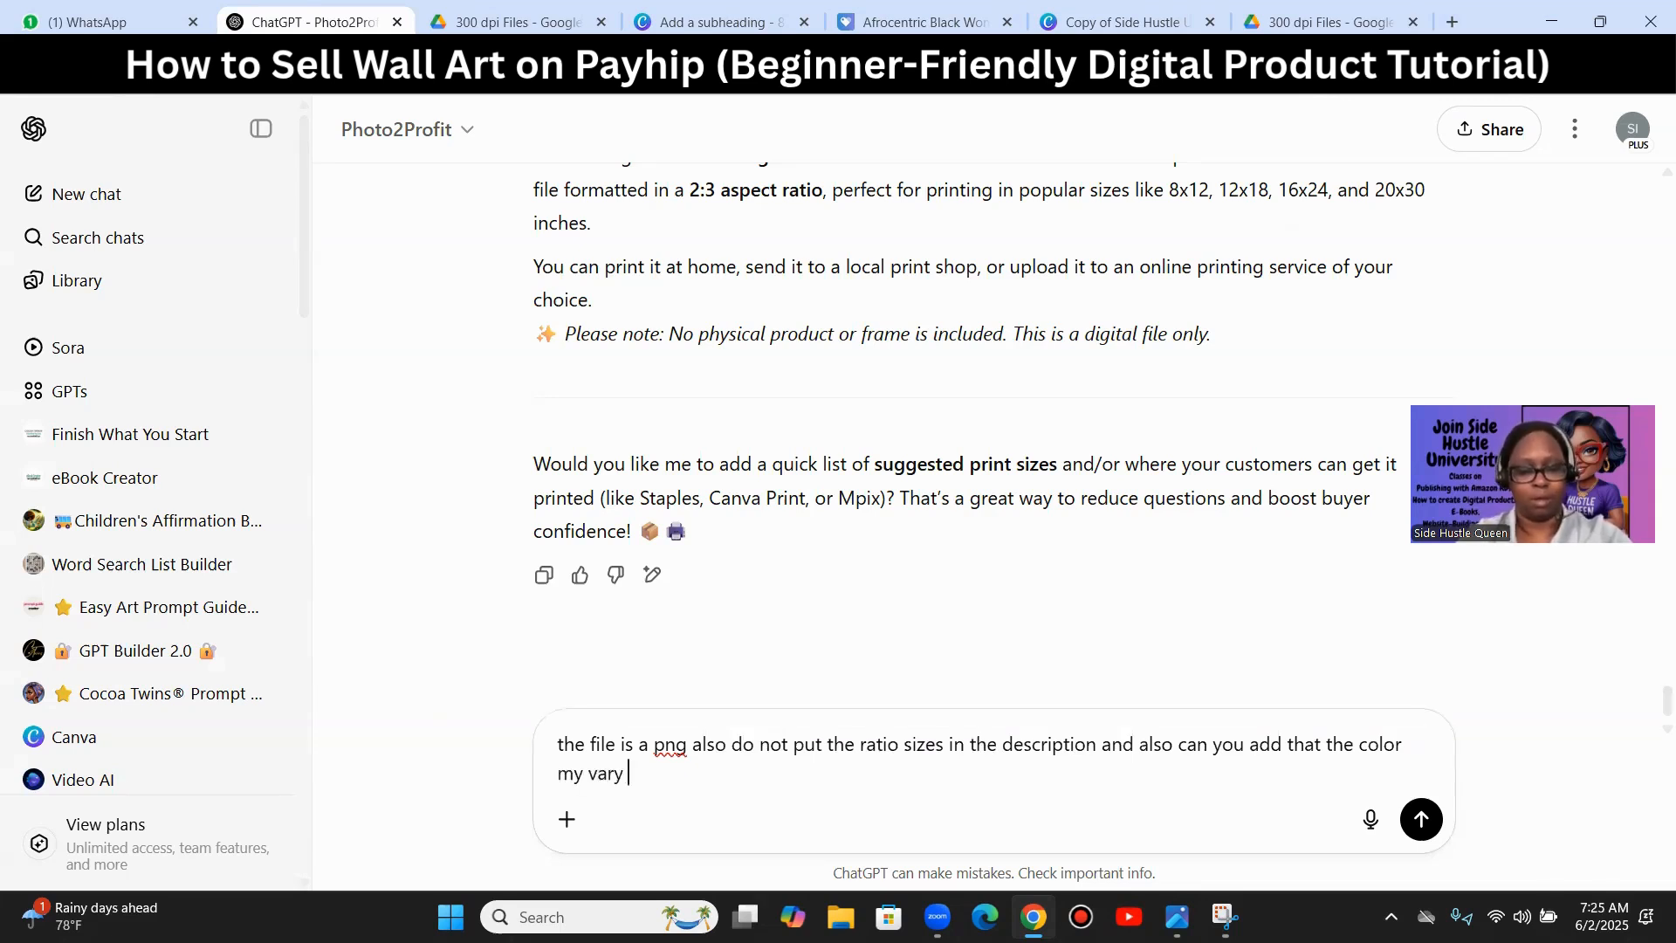
{"action": "type", "text": "bast"}
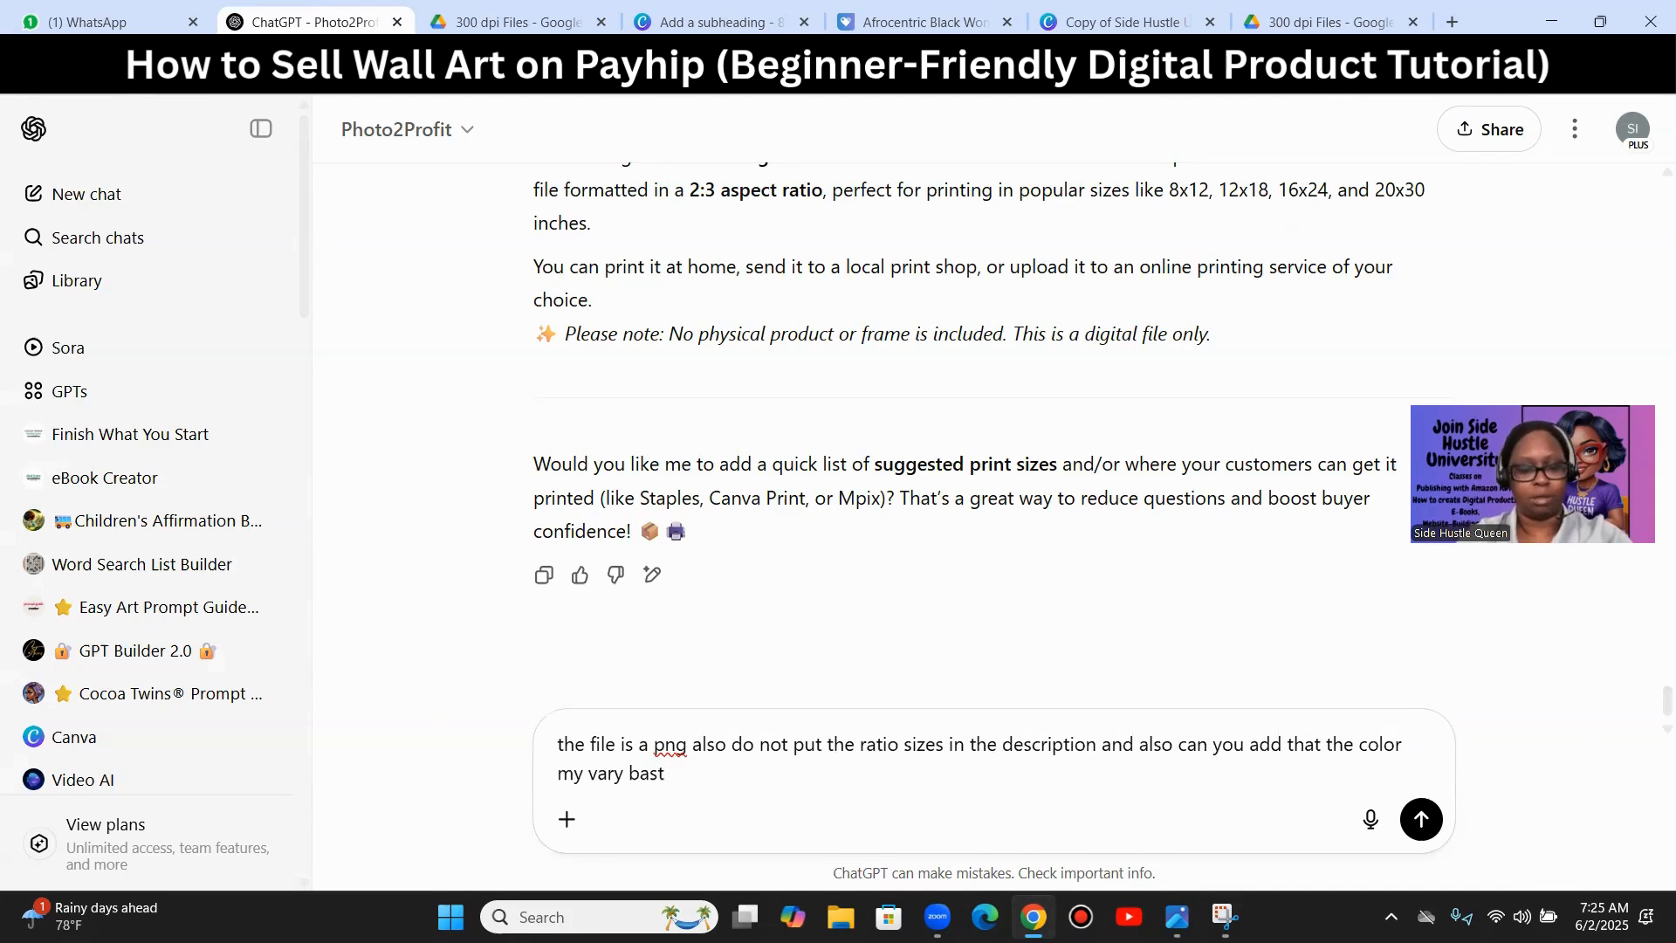
{"action": "key", "text": "BackSpace"}
{"action": "key", "text": "BackSpace"}
{"action": "key", "text": "BackSpace"}
{"action": "type", "text": "est on prin"}
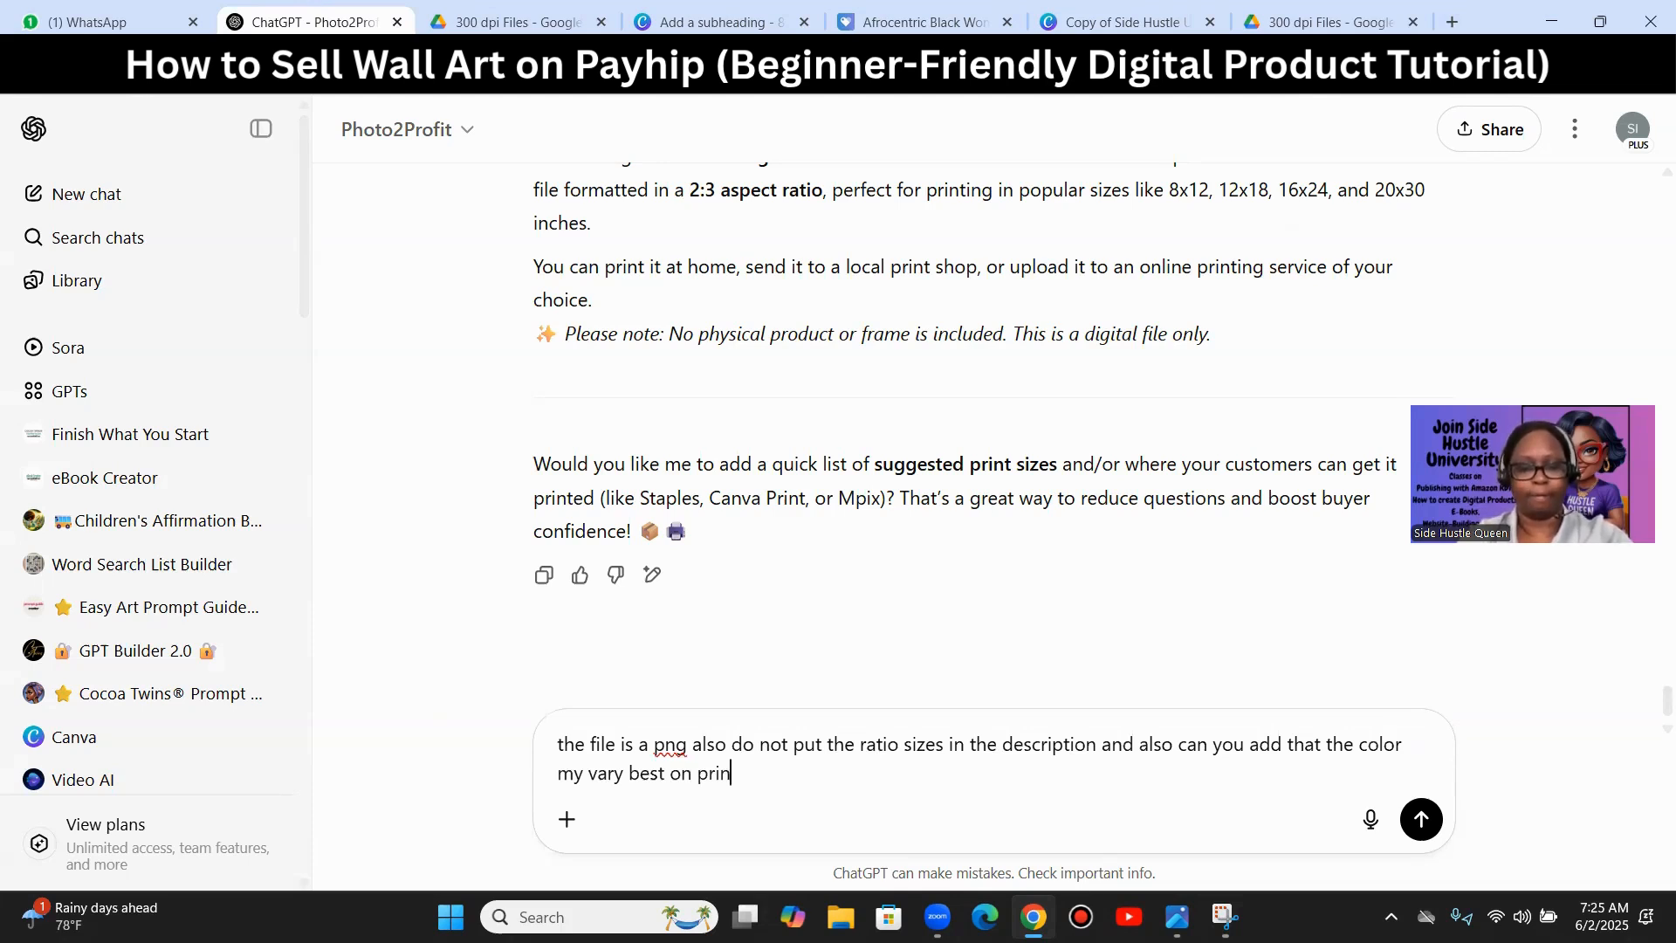
{"action": "type", "text": "ter and ink used"}
{"action": "key", "text": "Return"}
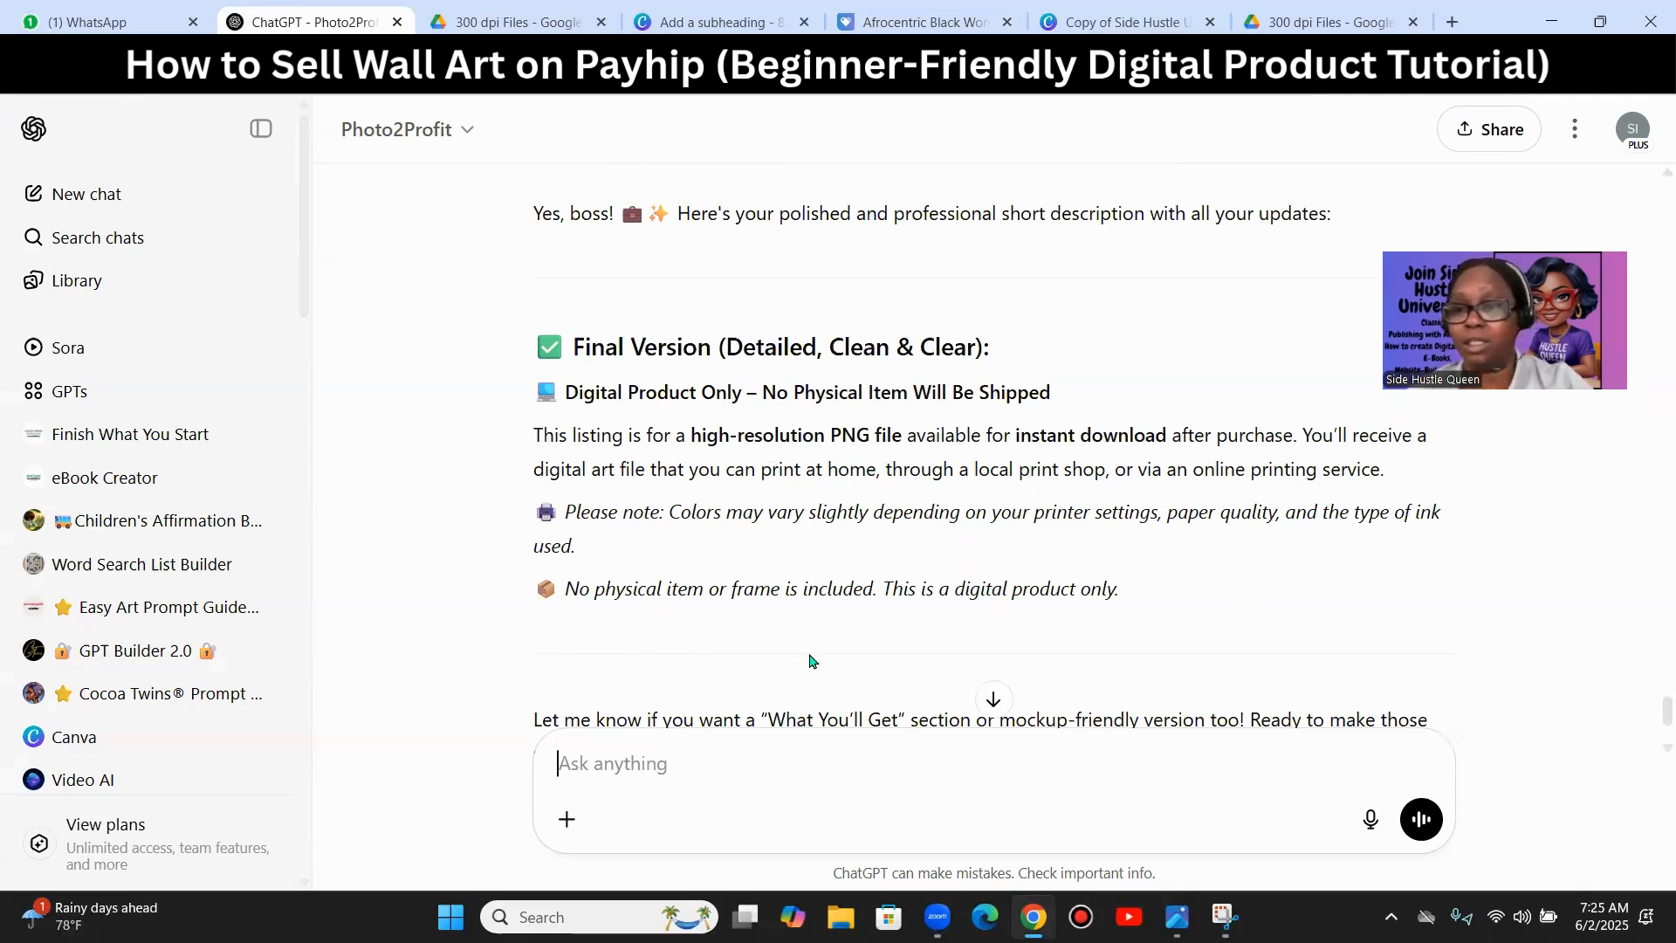
- Select the final description from the "Digital Product Only" heading through the "This is a digital product only" line
{"action": "left_click_drag", "start_coordinate": [1126, 590], "coordinate": [535, 416]}
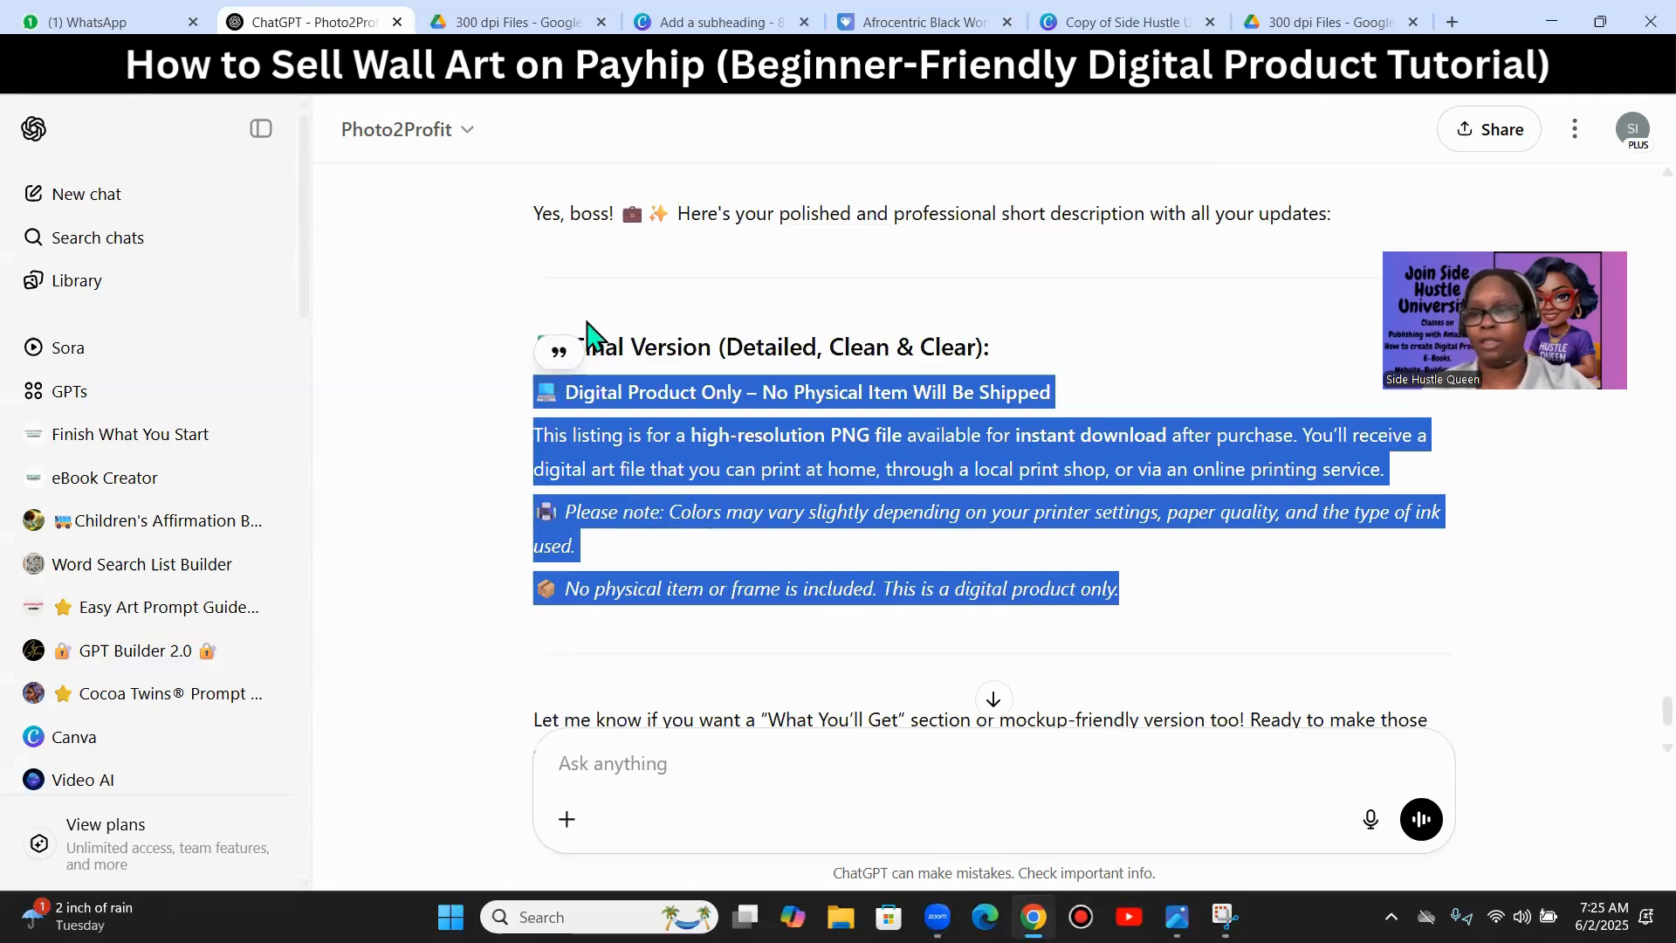
{"action": "left_click", "coordinate": [1168, 21]}
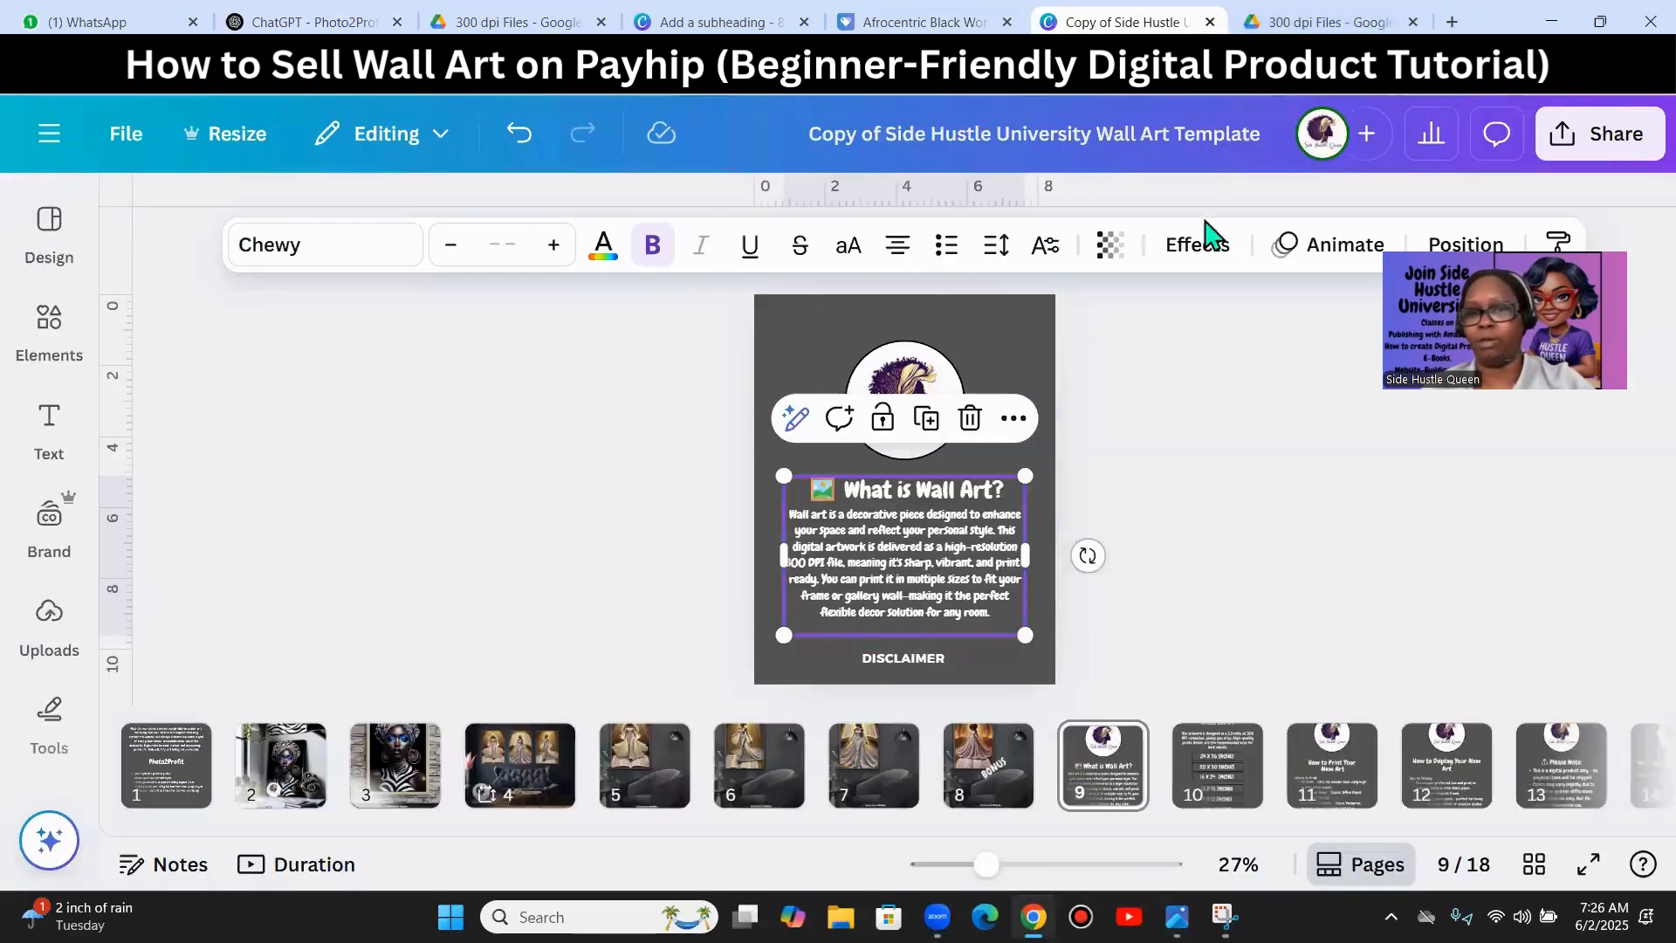
{"action": "left_click", "coordinate": [1314, 17]}
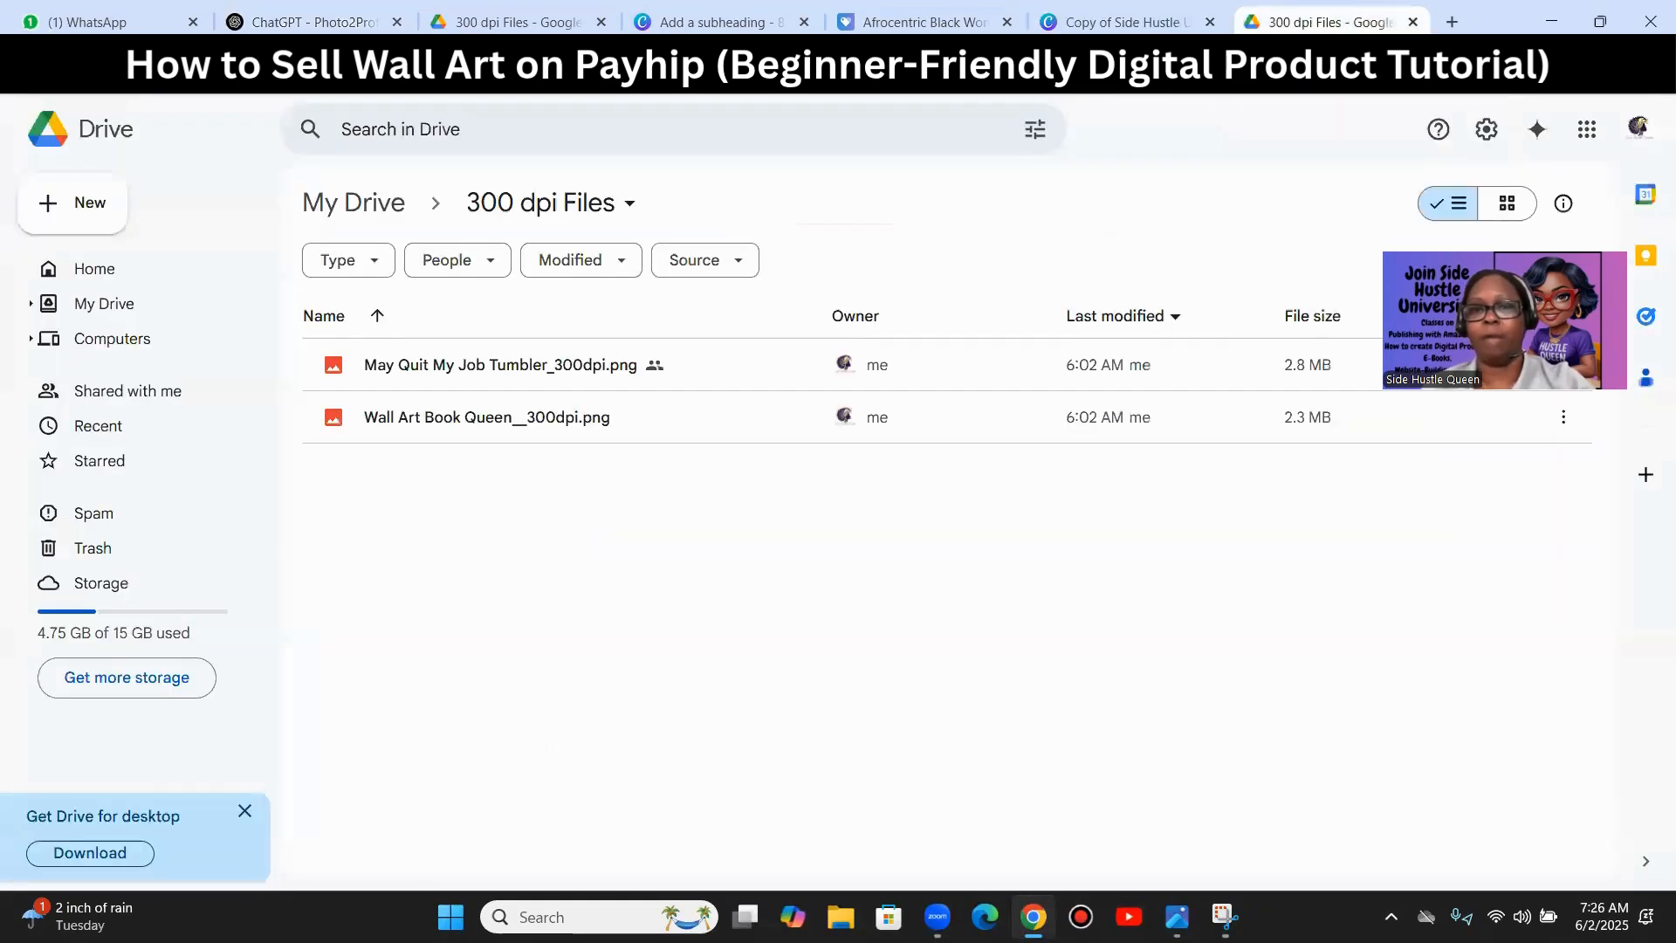
- Switch to the published zebra print listing and examine the wording of its "Please Note" and "Disclaimer" images
{"action": "left_click", "coordinate": [943, 26]}
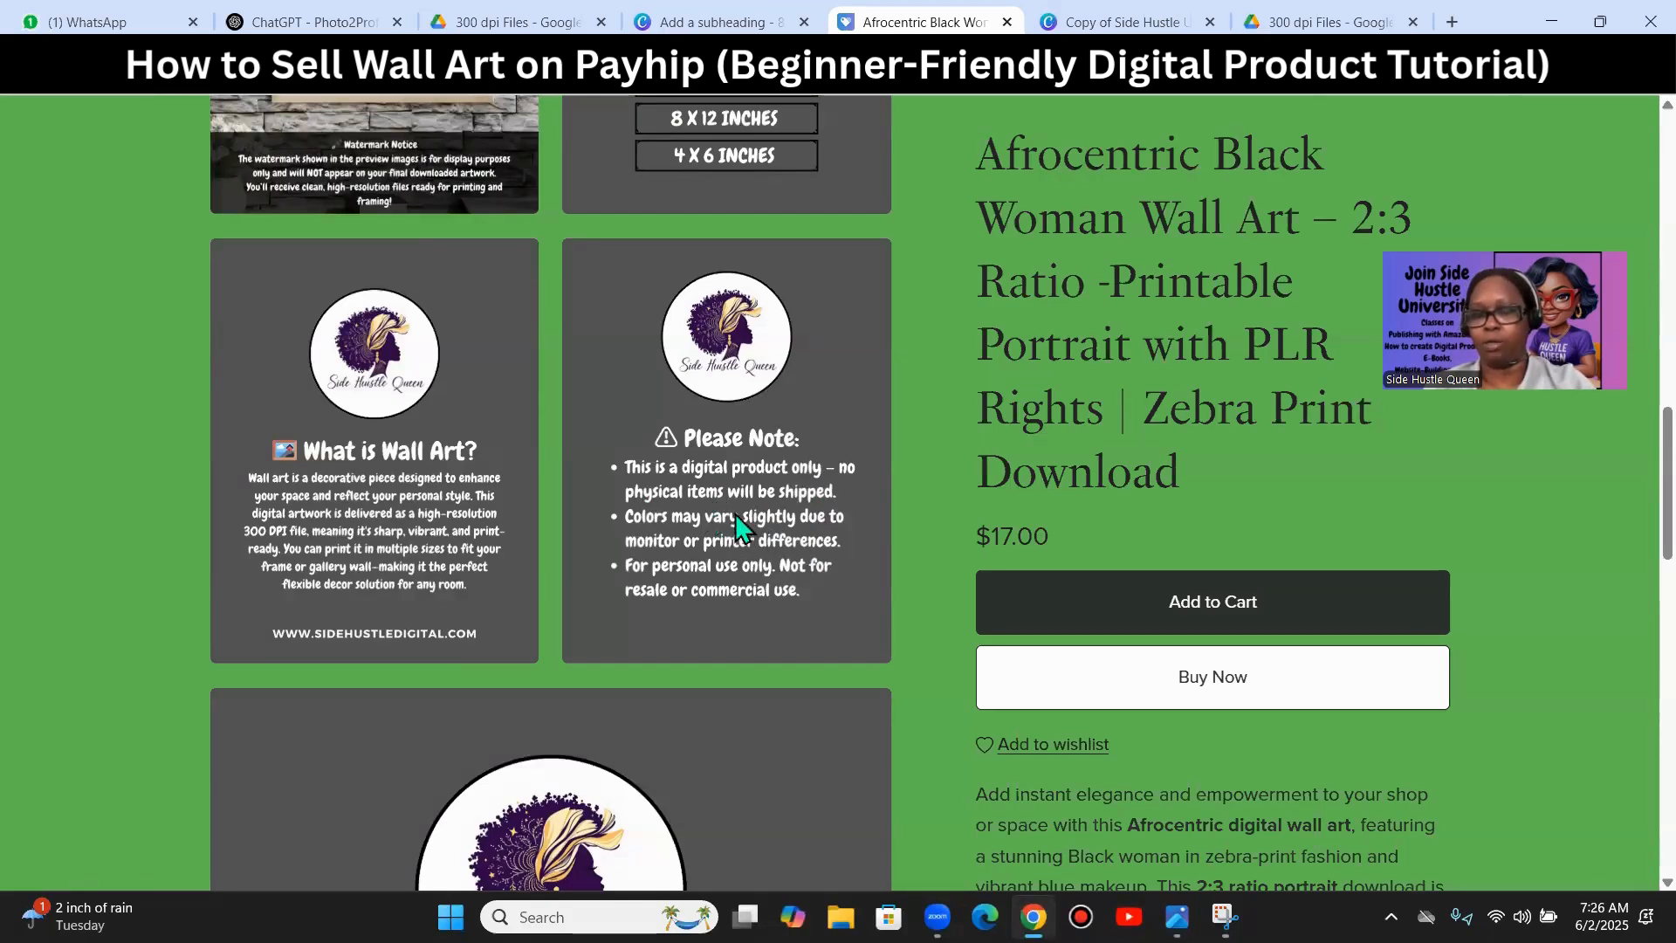
{"action": "scroll", "coordinate": [772, 525], "scroll_direction": "down", "scroll_amount": 4}
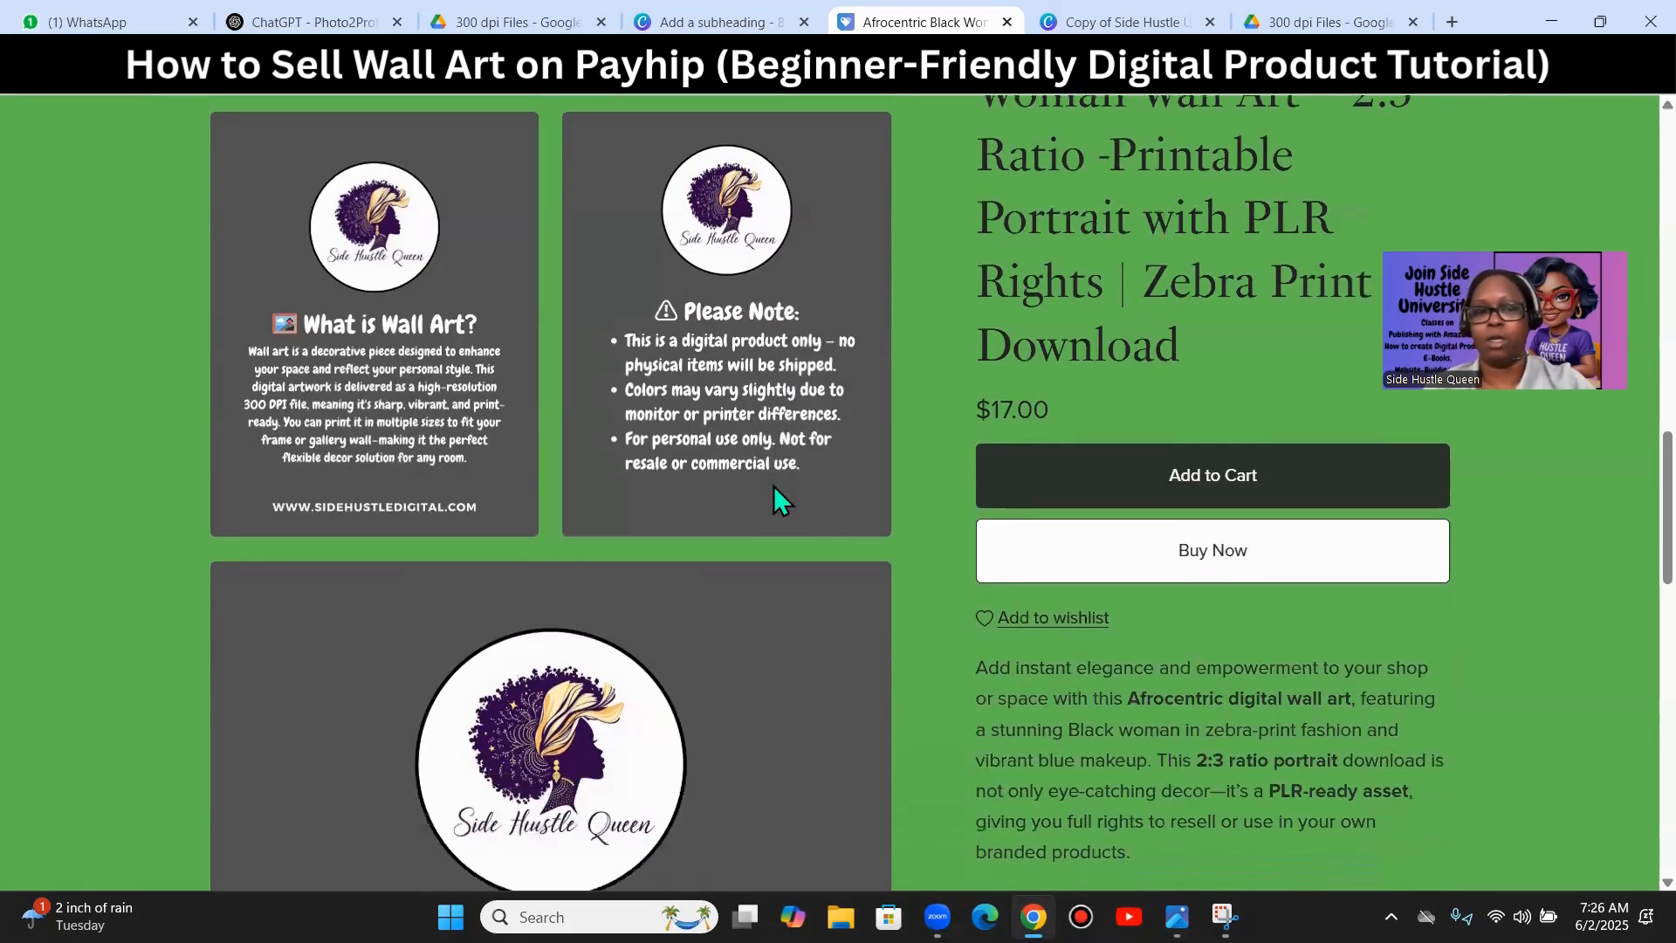
{"action": "scroll", "coordinate": [764, 467], "scroll_direction": "down", "scroll_amount": 2}
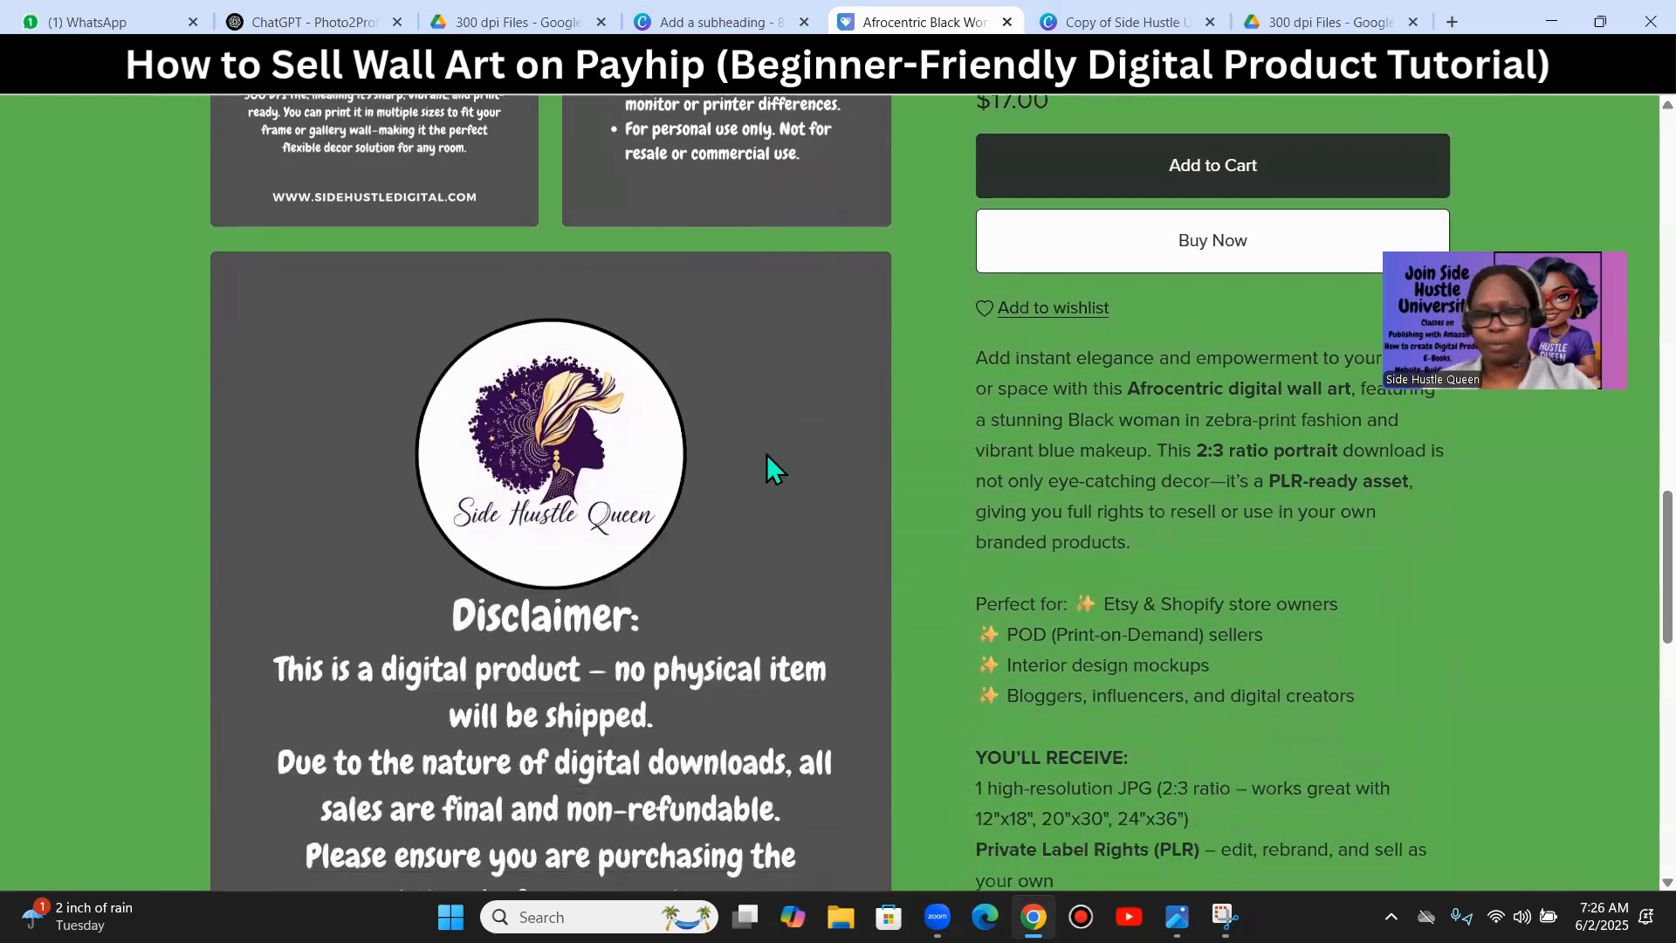
{"action": "scroll", "coordinate": [767, 454], "scroll_direction": "down", "scroll_amount": 1}
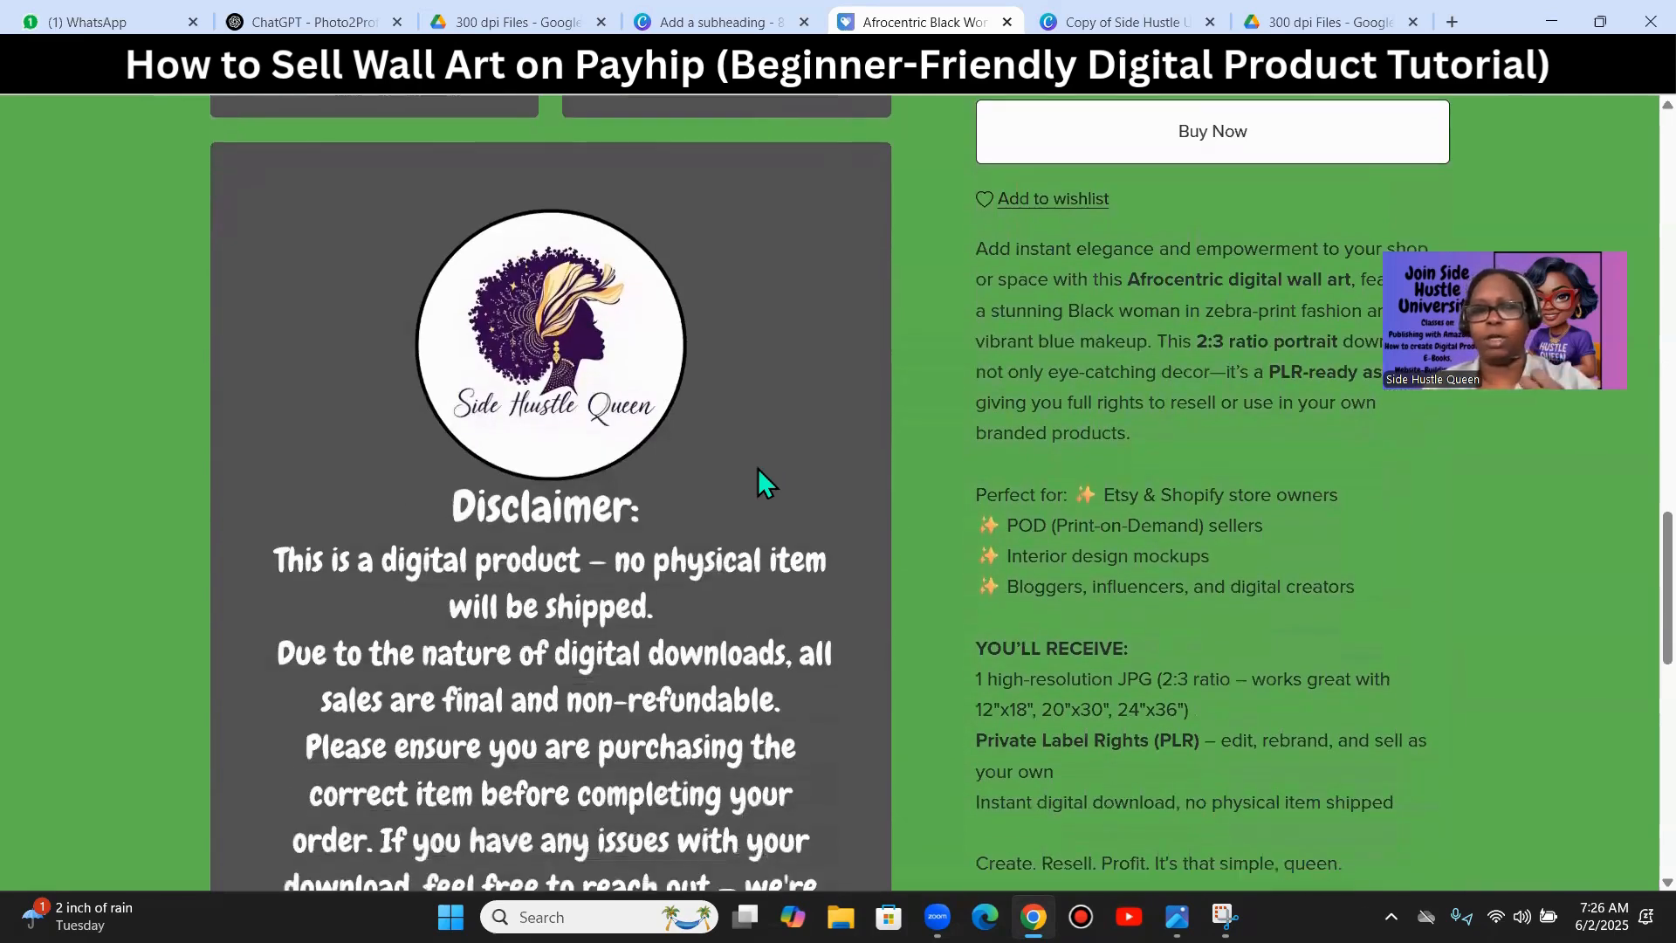
{"action": "scroll", "coordinate": [758, 468], "scroll_direction": "up", "scroll_amount": 3}
{"action": "scroll", "coordinate": [758, 468], "scroll_direction": "up", "scroll_amount": 1}
{"action": "scroll", "coordinate": [759, 470], "scroll_direction": "down", "scroll_amount": 8}
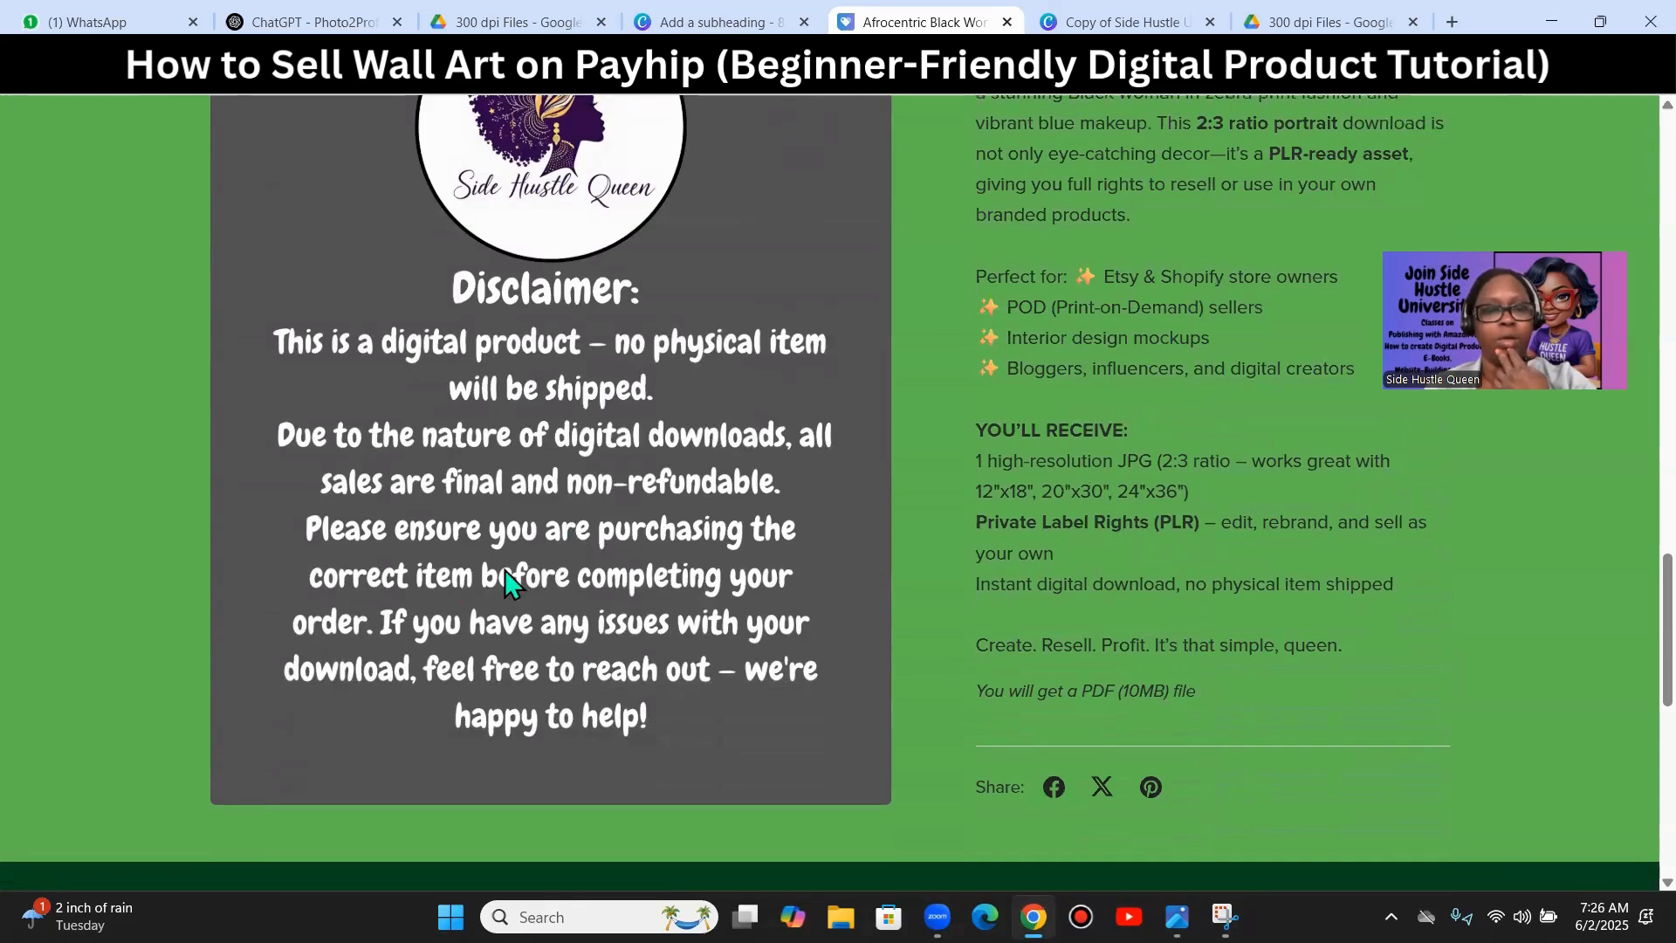
- Return from the published listing to the Canva design and replace page 5's "What is Wall Art?" text with the copied "Digital Product Only" description
{"action": "scroll", "coordinate": [635, 578], "scroll_direction": "up", "scroll_amount": 1}
{"action": "scroll", "coordinate": [635, 578], "scroll_direction": "up", "scroll_amount": 8}
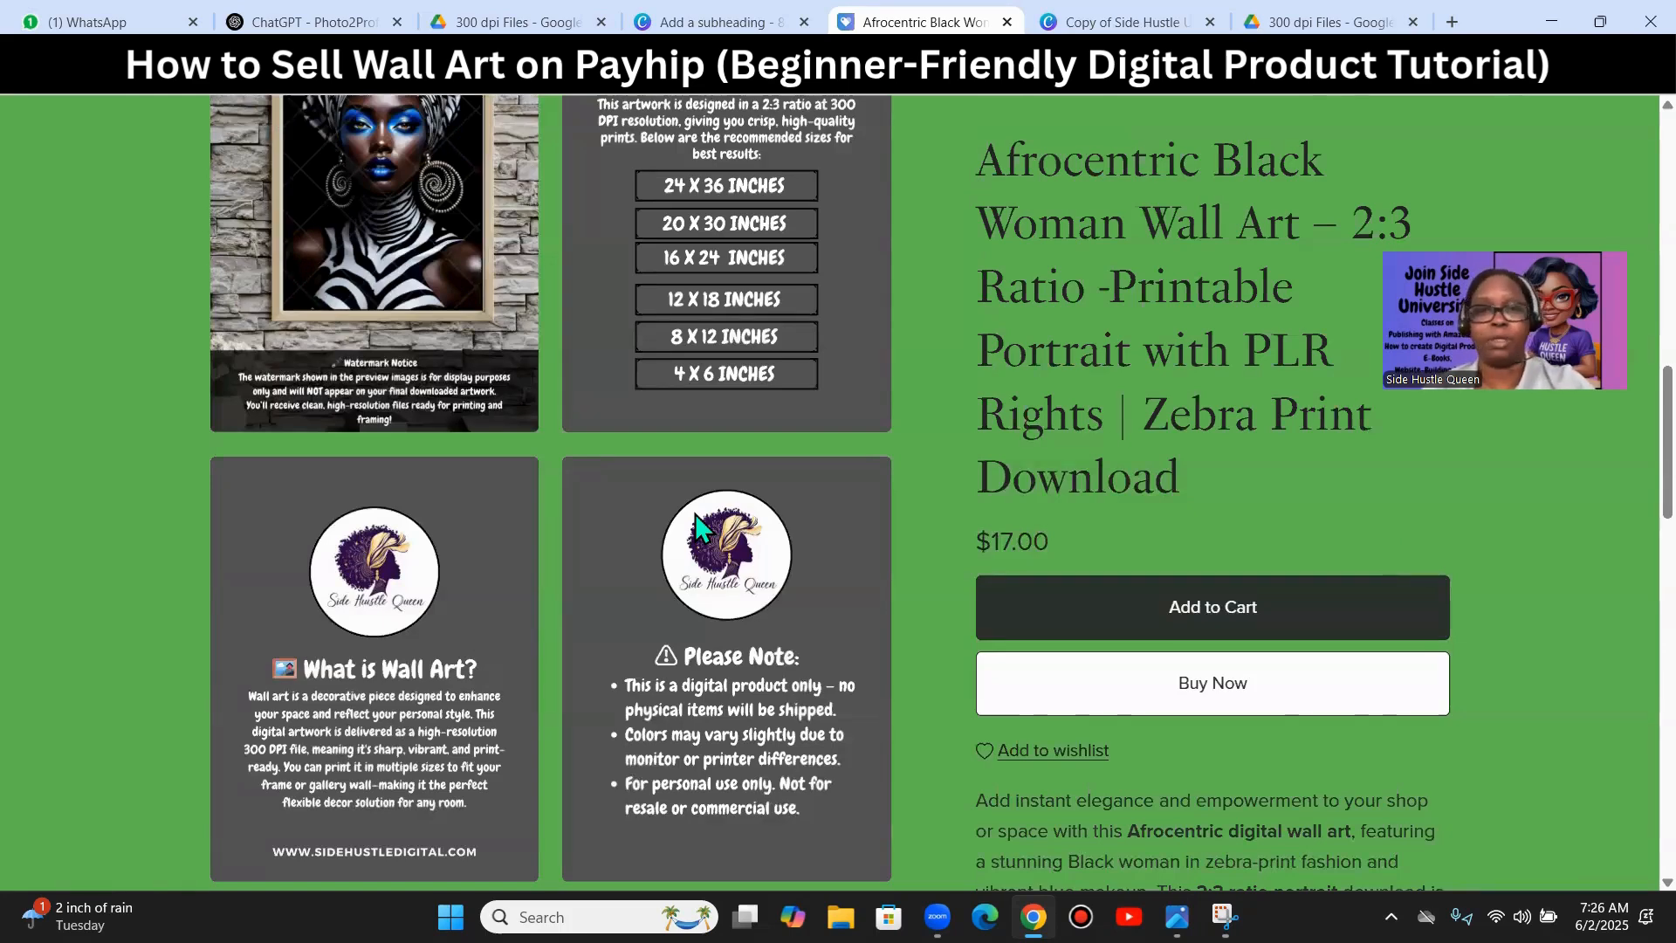
{"action": "left_click", "coordinate": [690, 22]}
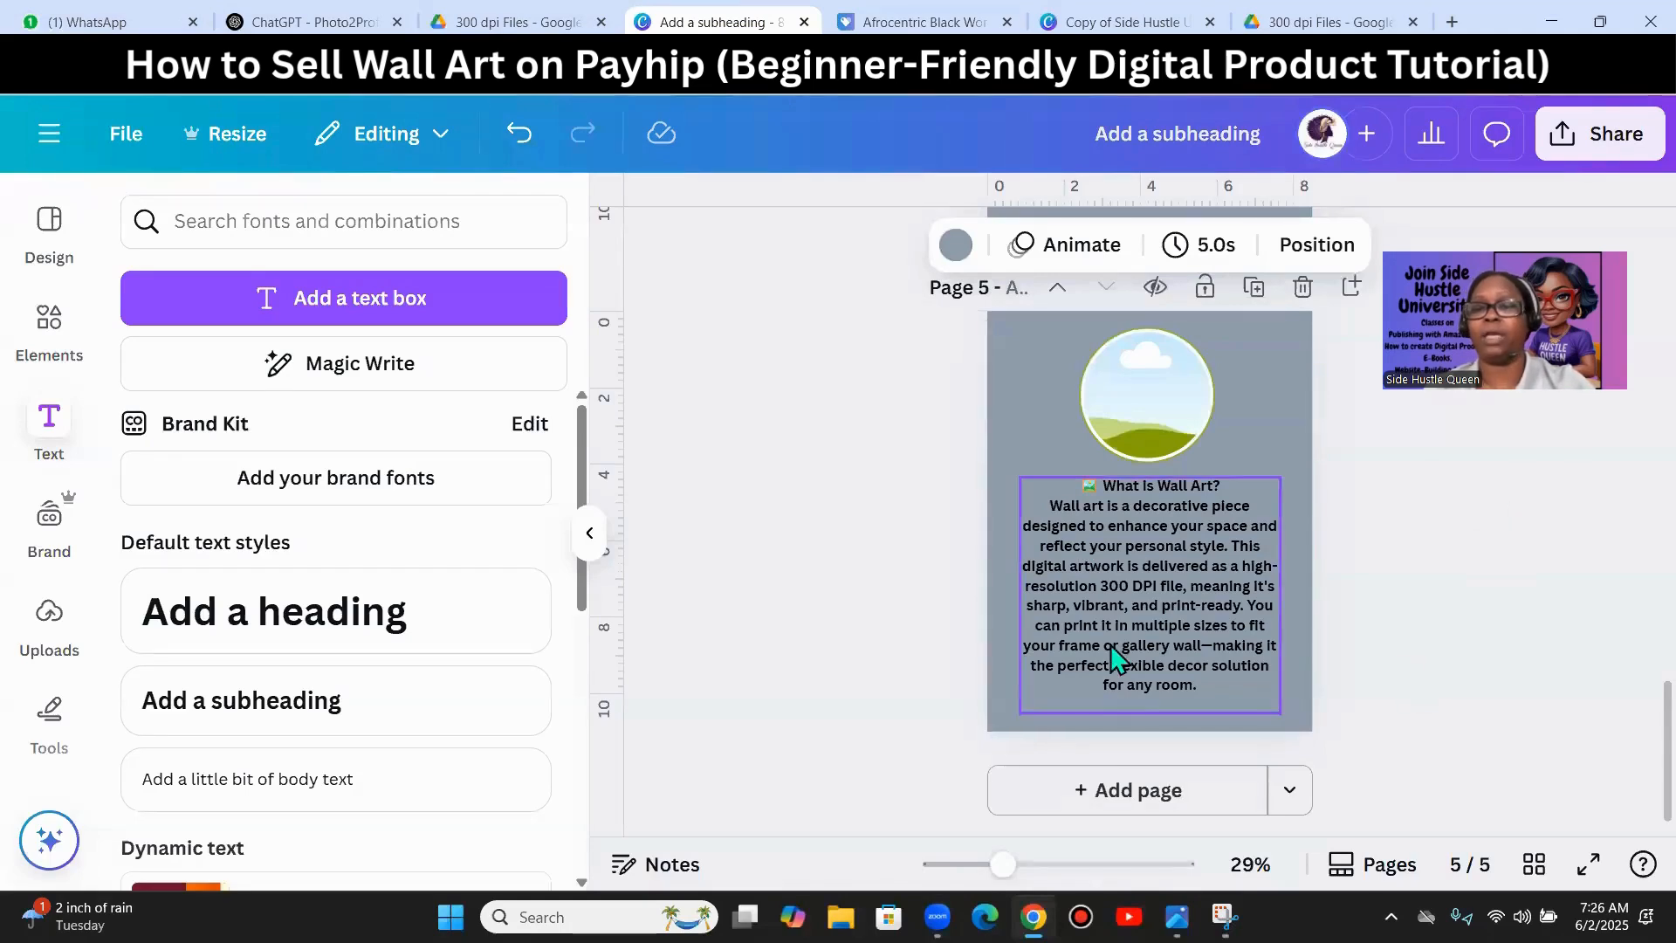
{"action": "scroll", "coordinate": [1374, 685], "scroll_direction": "up", "scroll_amount": 3}
{"action": "scroll", "coordinate": [1366, 685], "scroll_direction": "up", "scroll_amount": 1}
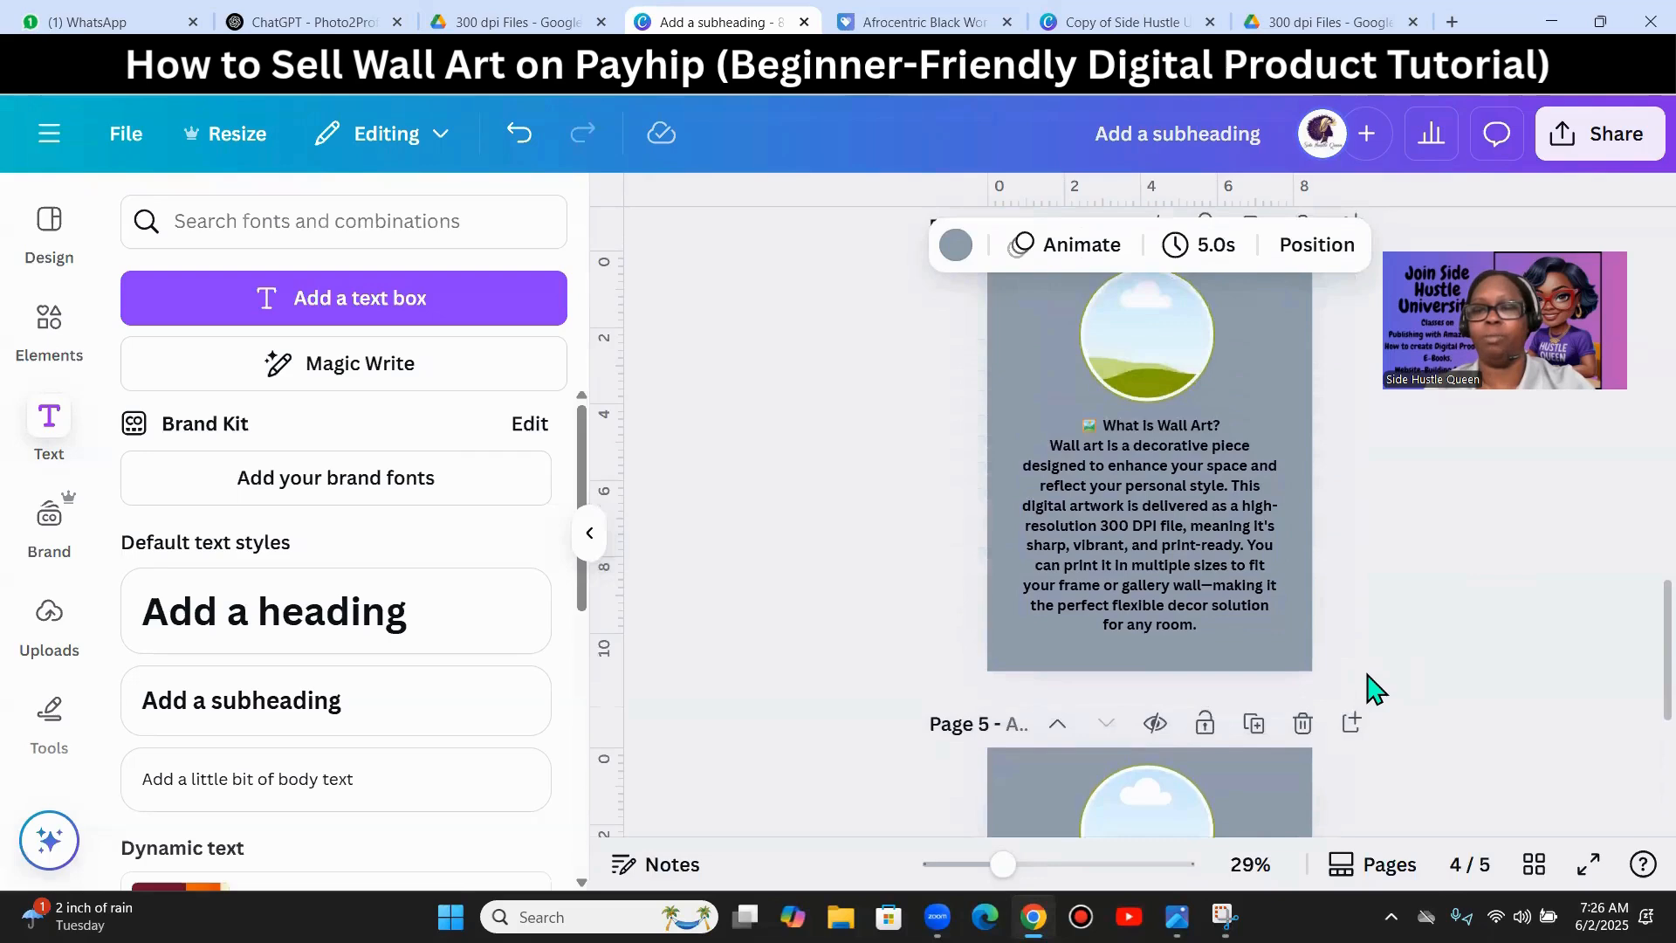
{"action": "scroll", "coordinate": [1368, 687], "scroll_direction": "down", "scroll_amount": 4}
{"action": "left_click", "coordinate": [1169, 620]}
{"action": "left_click", "coordinate": [1170, 624]}
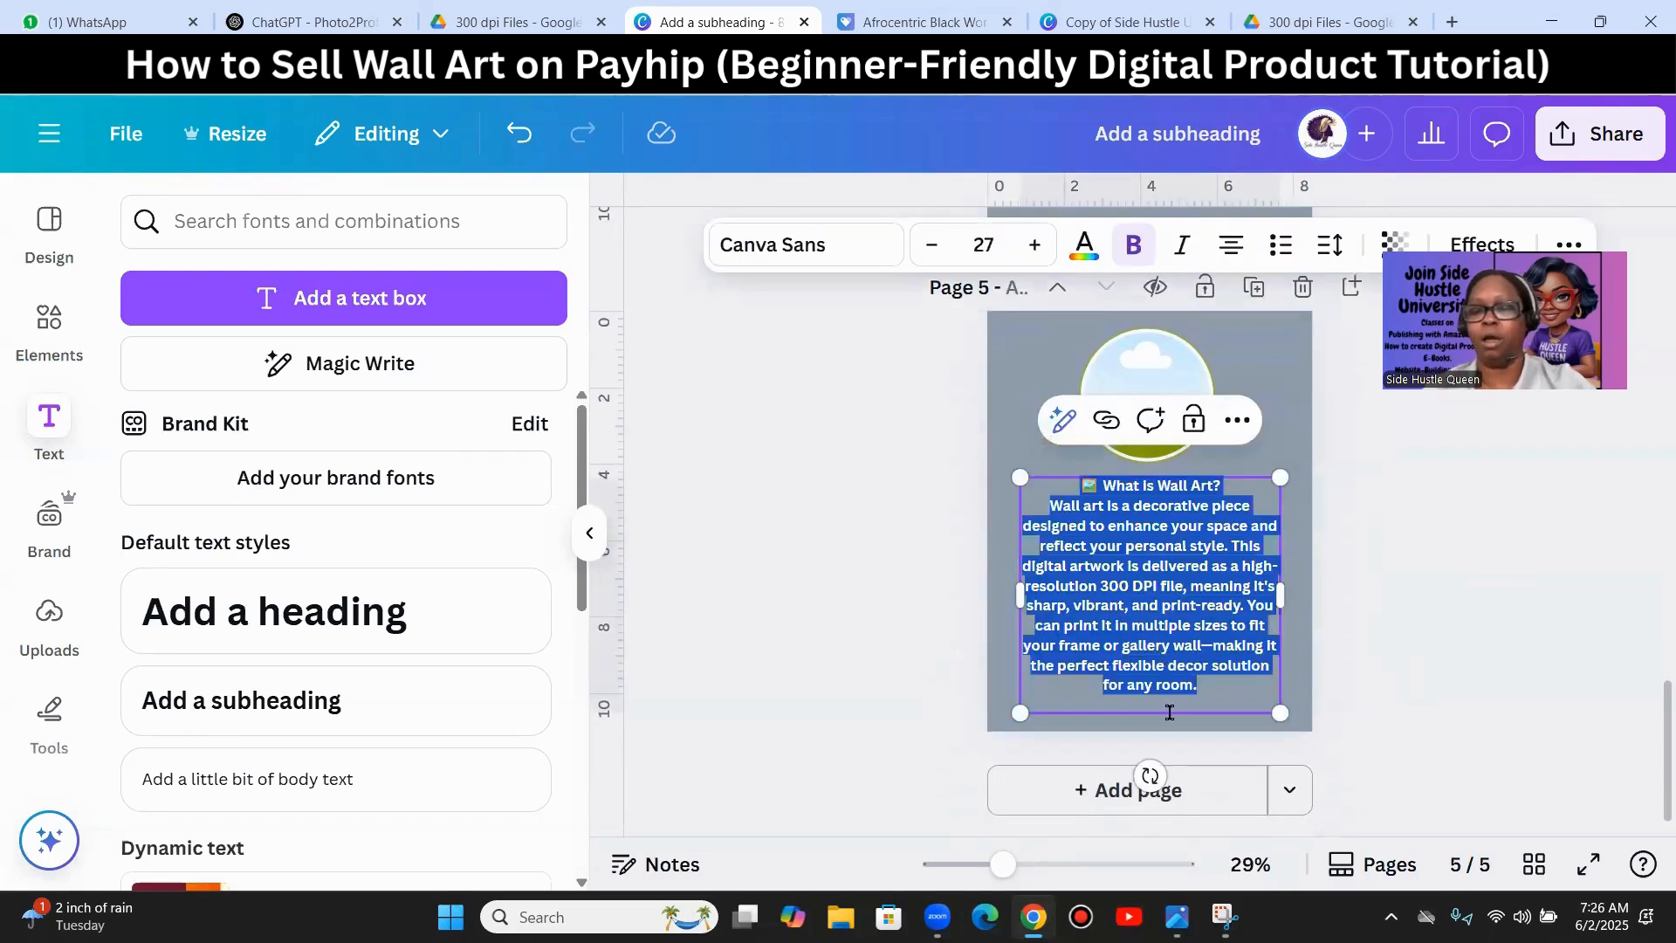
{"action": "type", "text": "💻 Digital Product Only – No Physical Item Will Be Shipped This listing is for a high-resolution PNG file available for instant download after purchase. You'll receive a digital art file that you can print at home, through a local print shop, or via an online printing service. 🖨 Please note: Colors may vary slightly depending on your printer settings, paper quality, and the type of ink used. 📦 No physical item or frame is included. This is a digital product only."}
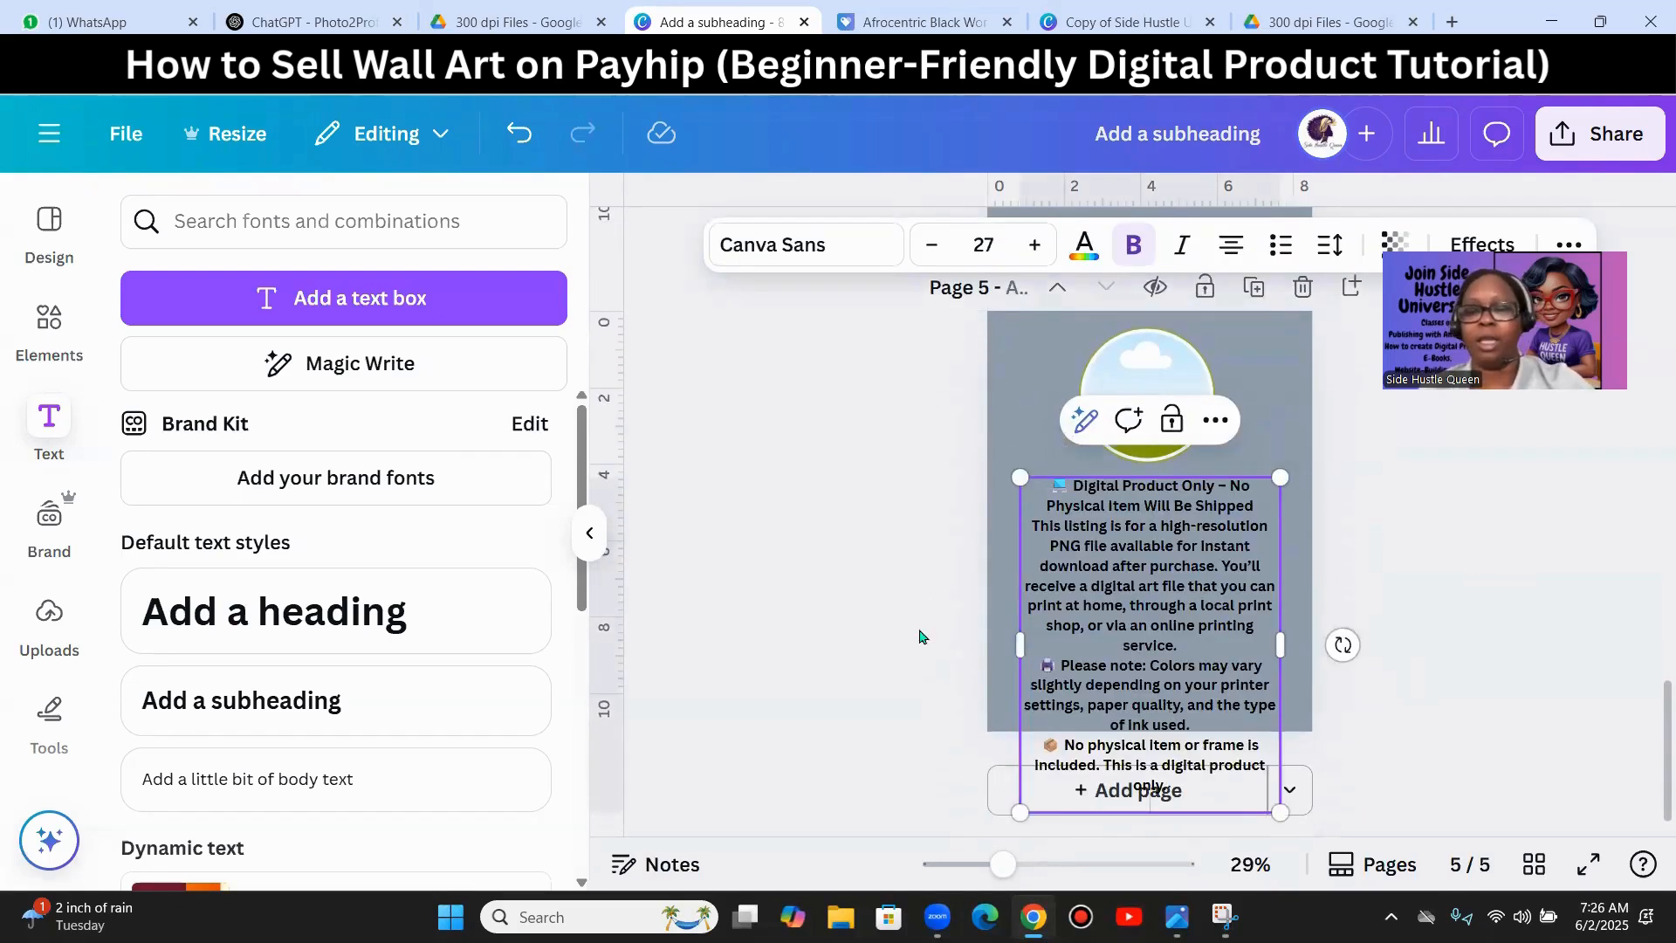
- Set all of the pasted digital product text on page 5 to font size 25
{"action": "left_click_drag", "start_coordinate": [1245, 797], "coordinate": [938, 288]}
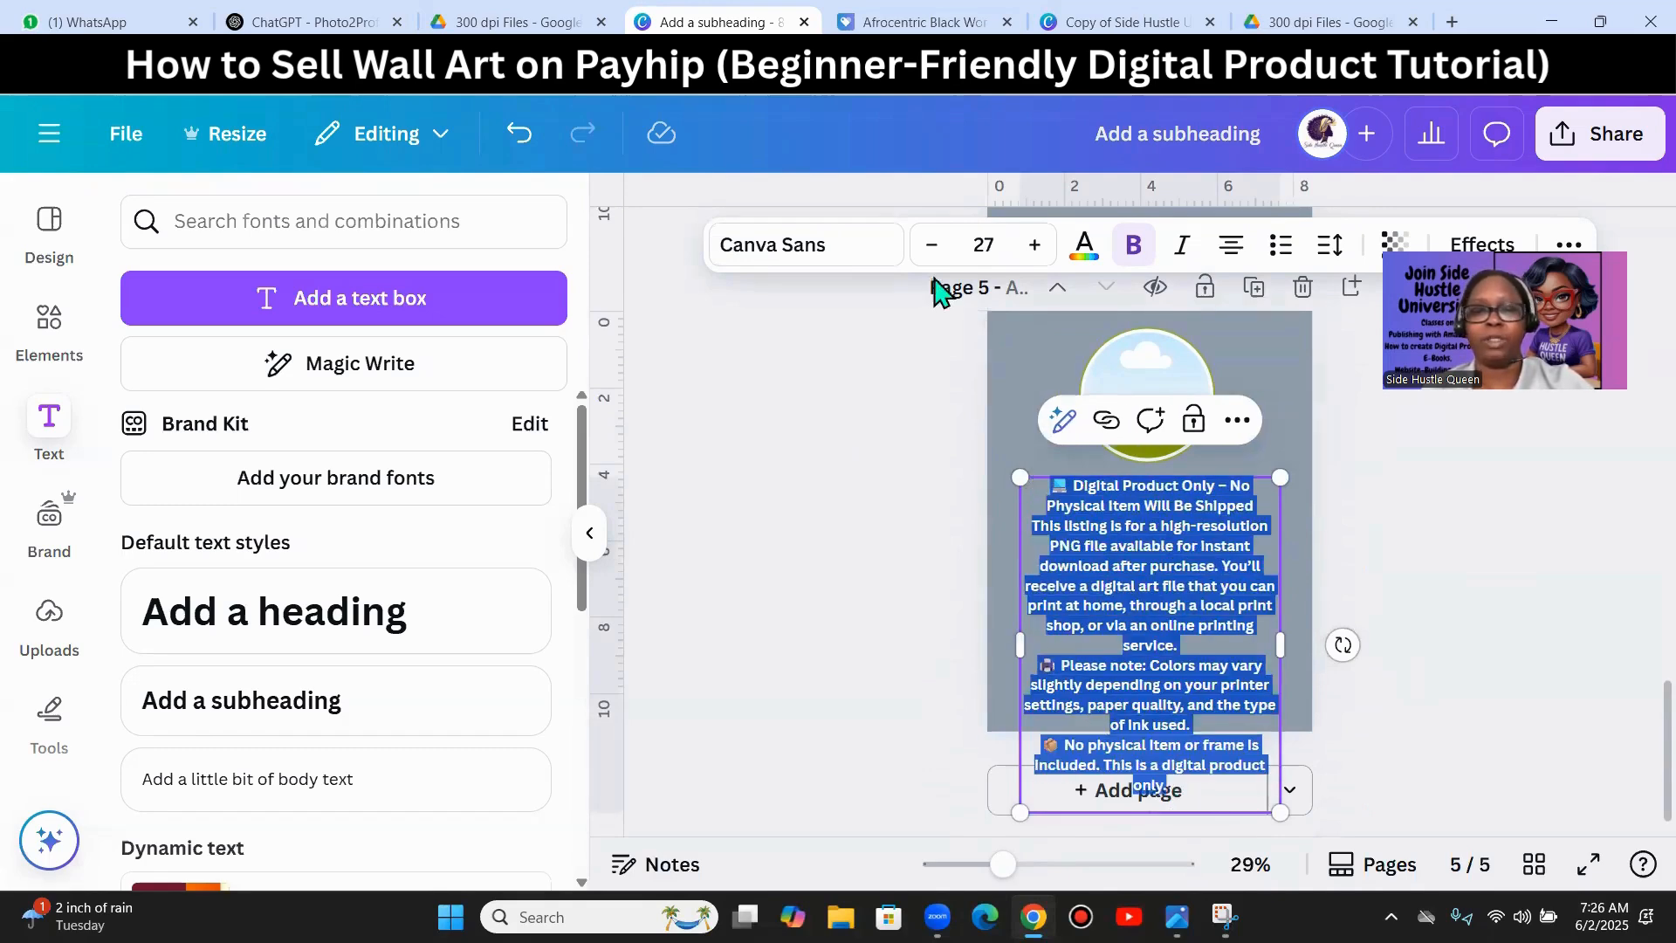
{"action": "left_click", "coordinate": [987, 249]}
{"action": "type", "text": "25"}
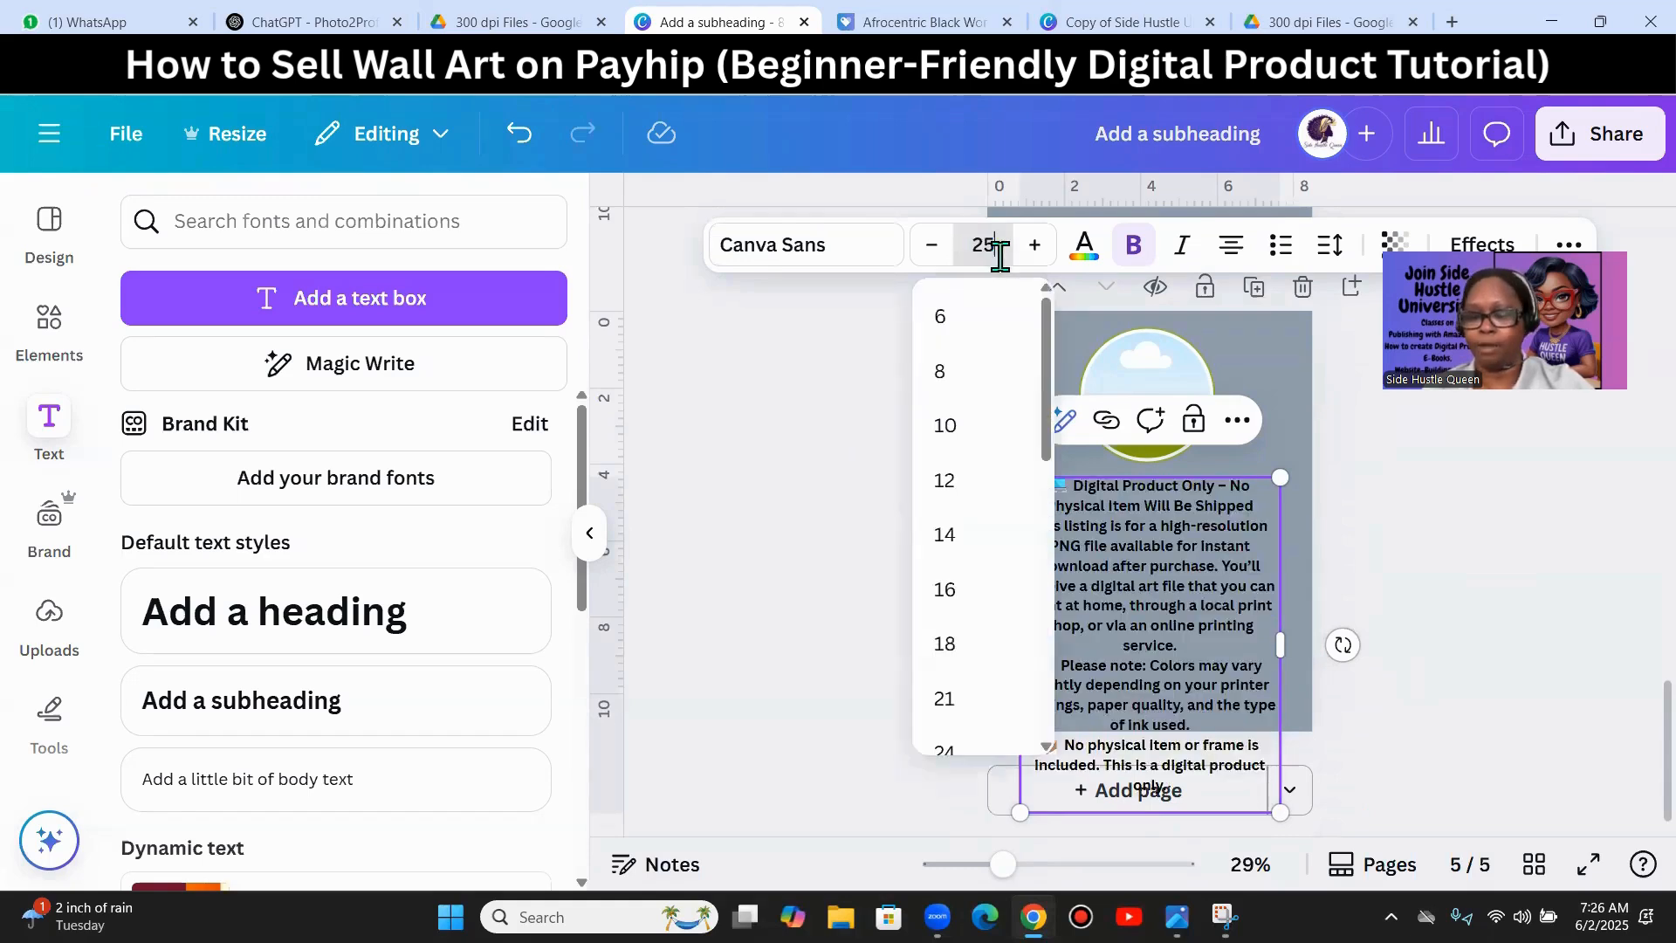
{"action": "key", "text": "Return"}
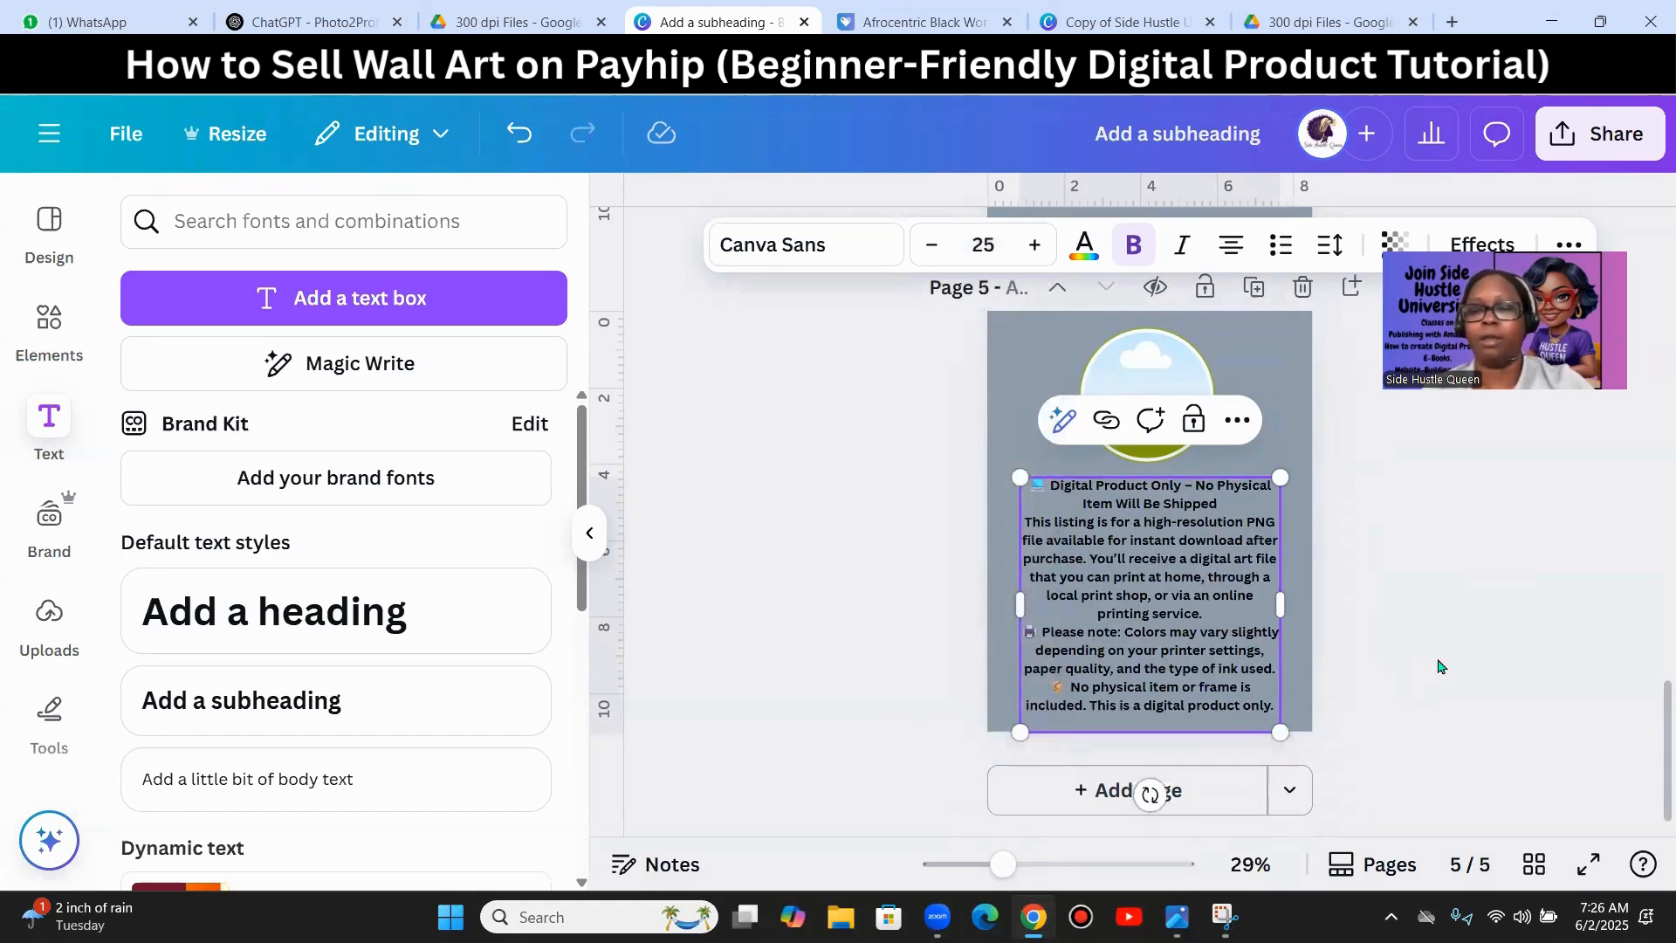
{"action": "left_click", "coordinate": [1441, 667]}
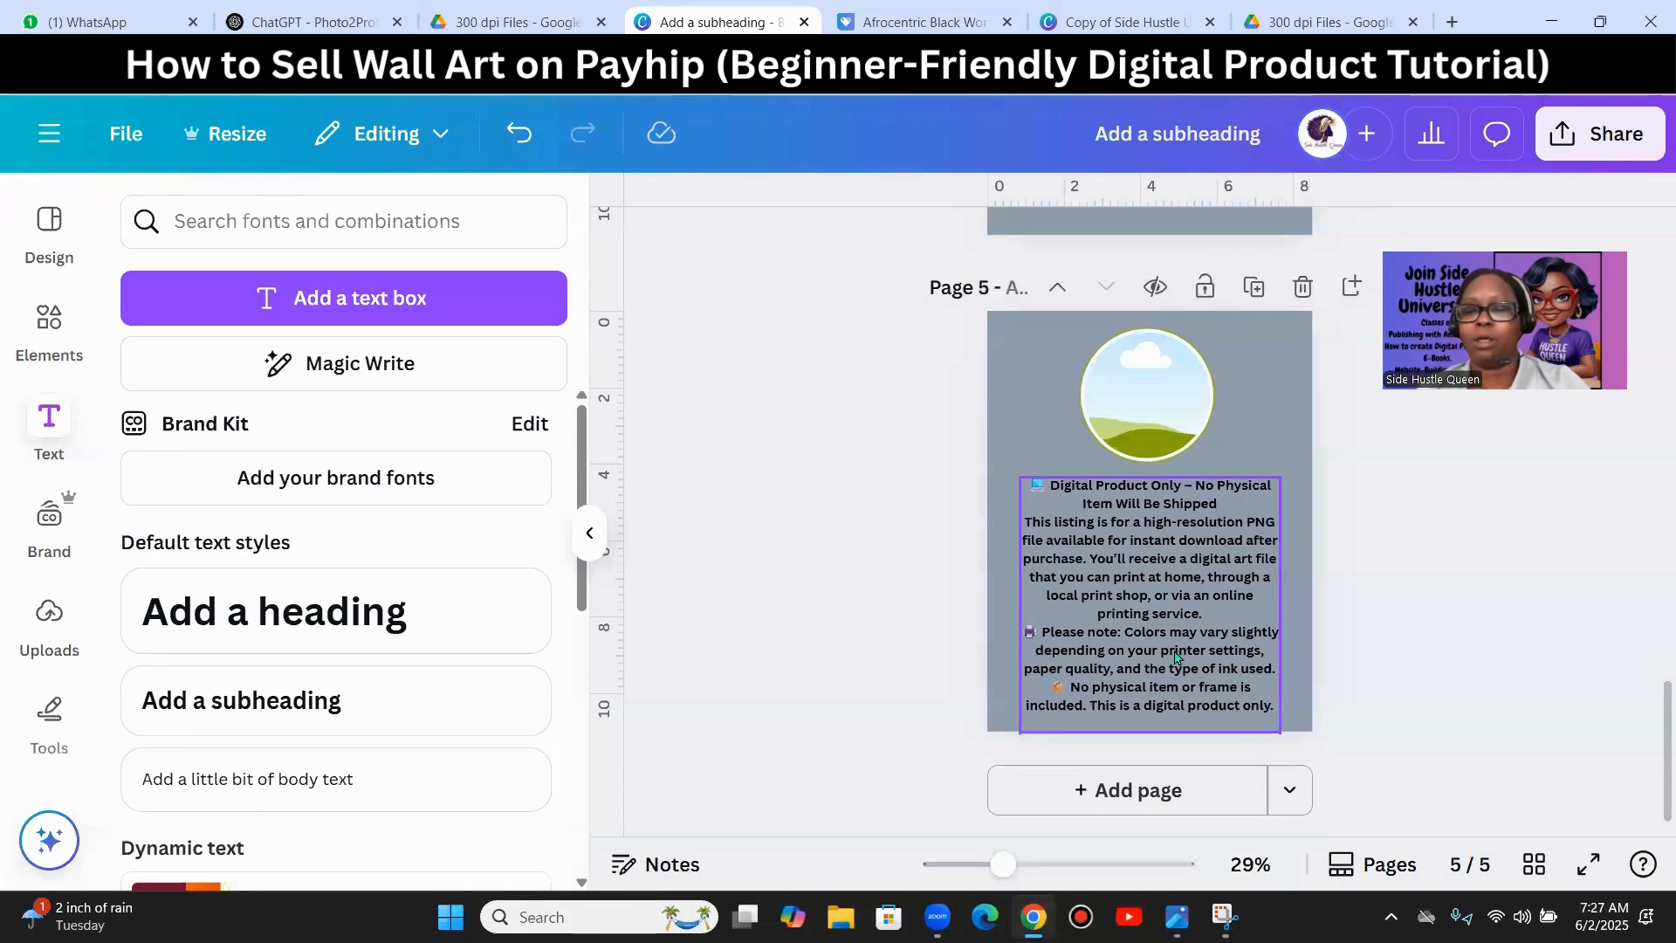
- Reduce the whole digital product note on page 5 to font size 20
{"action": "left_click", "coordinate": [1270, 709]}
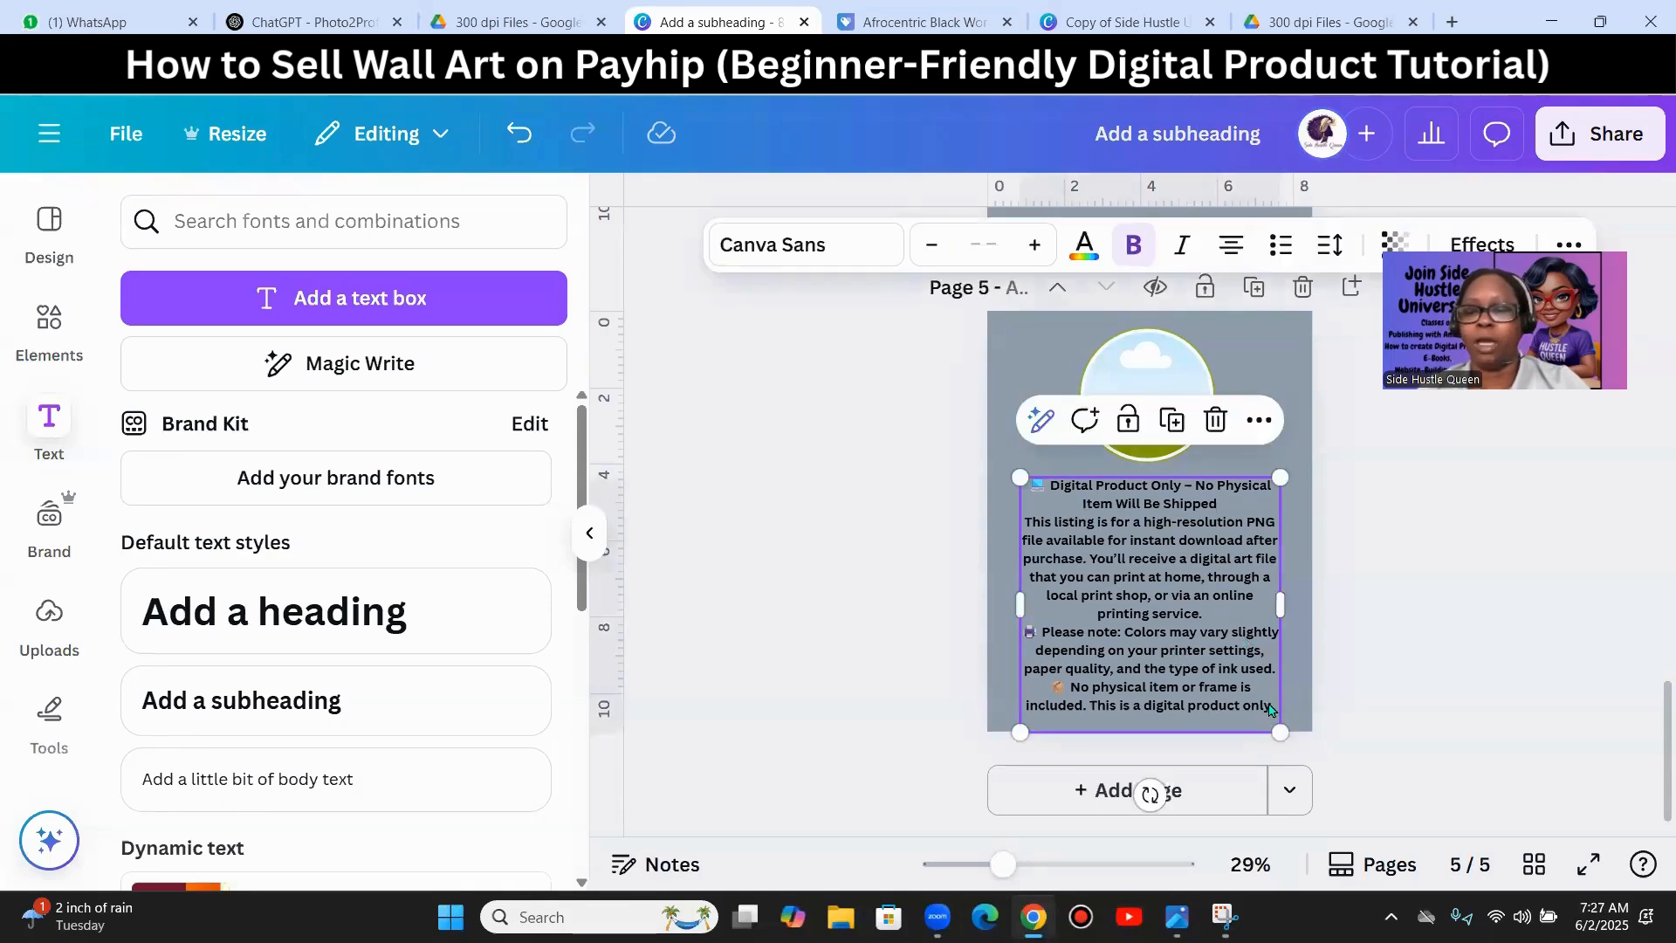
{"action": "left_click_drag", "start_coordinate": [1273, 705], "coordinate": [1032, 487]}
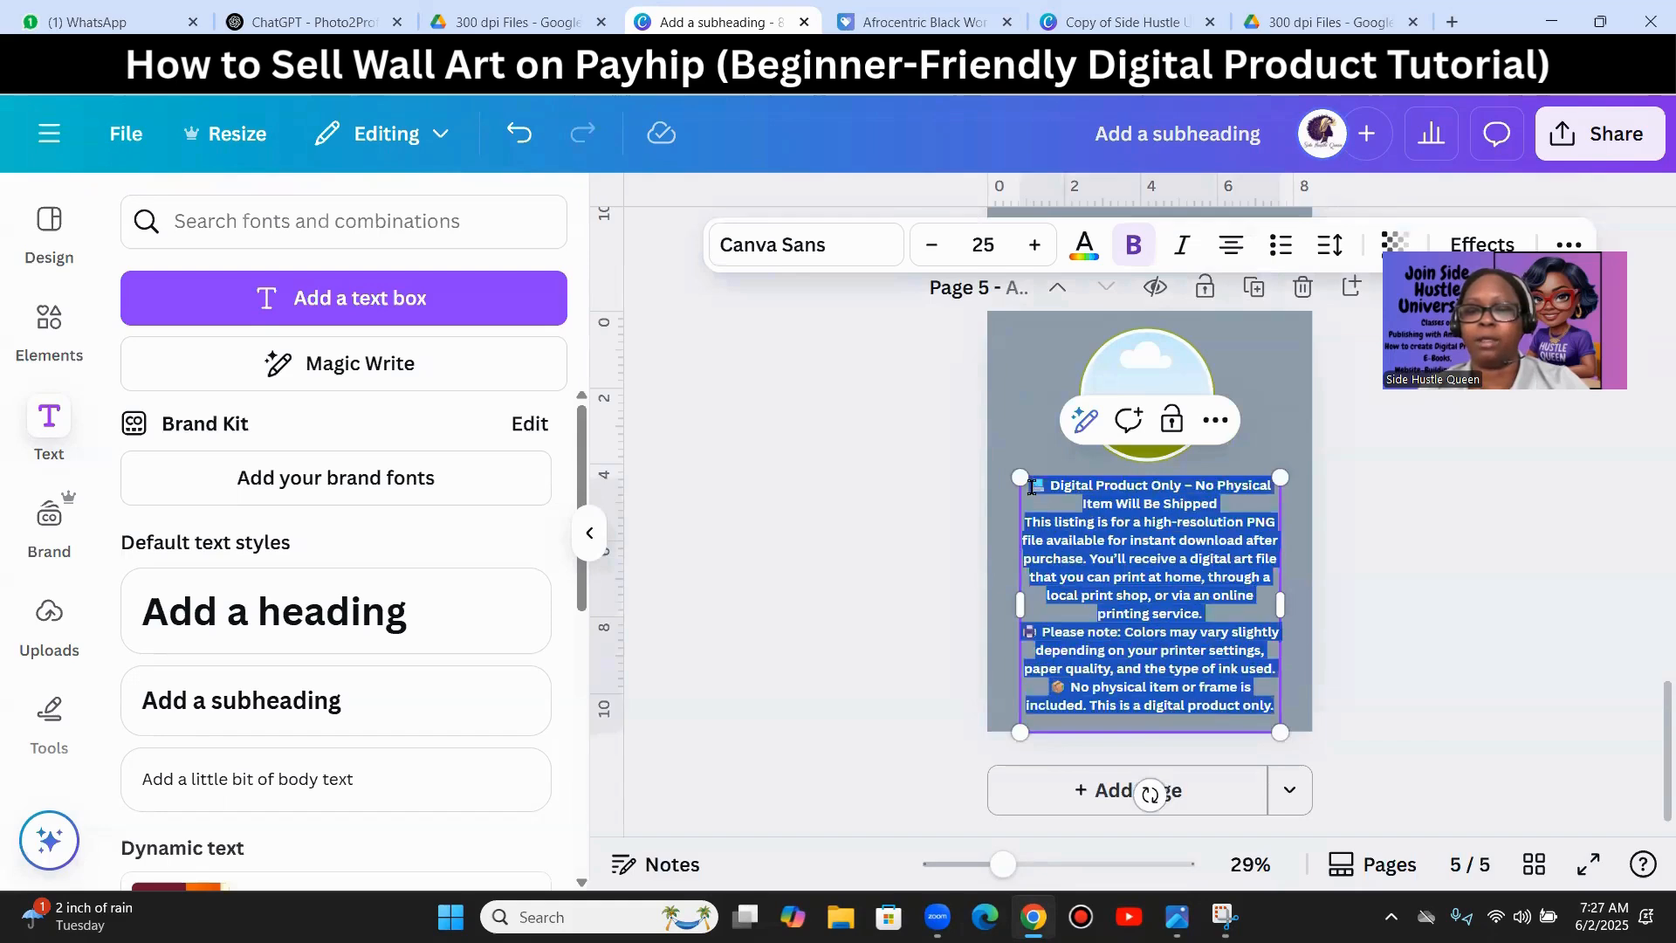
{"action": "left_click", "coordinate": [987, 246]}
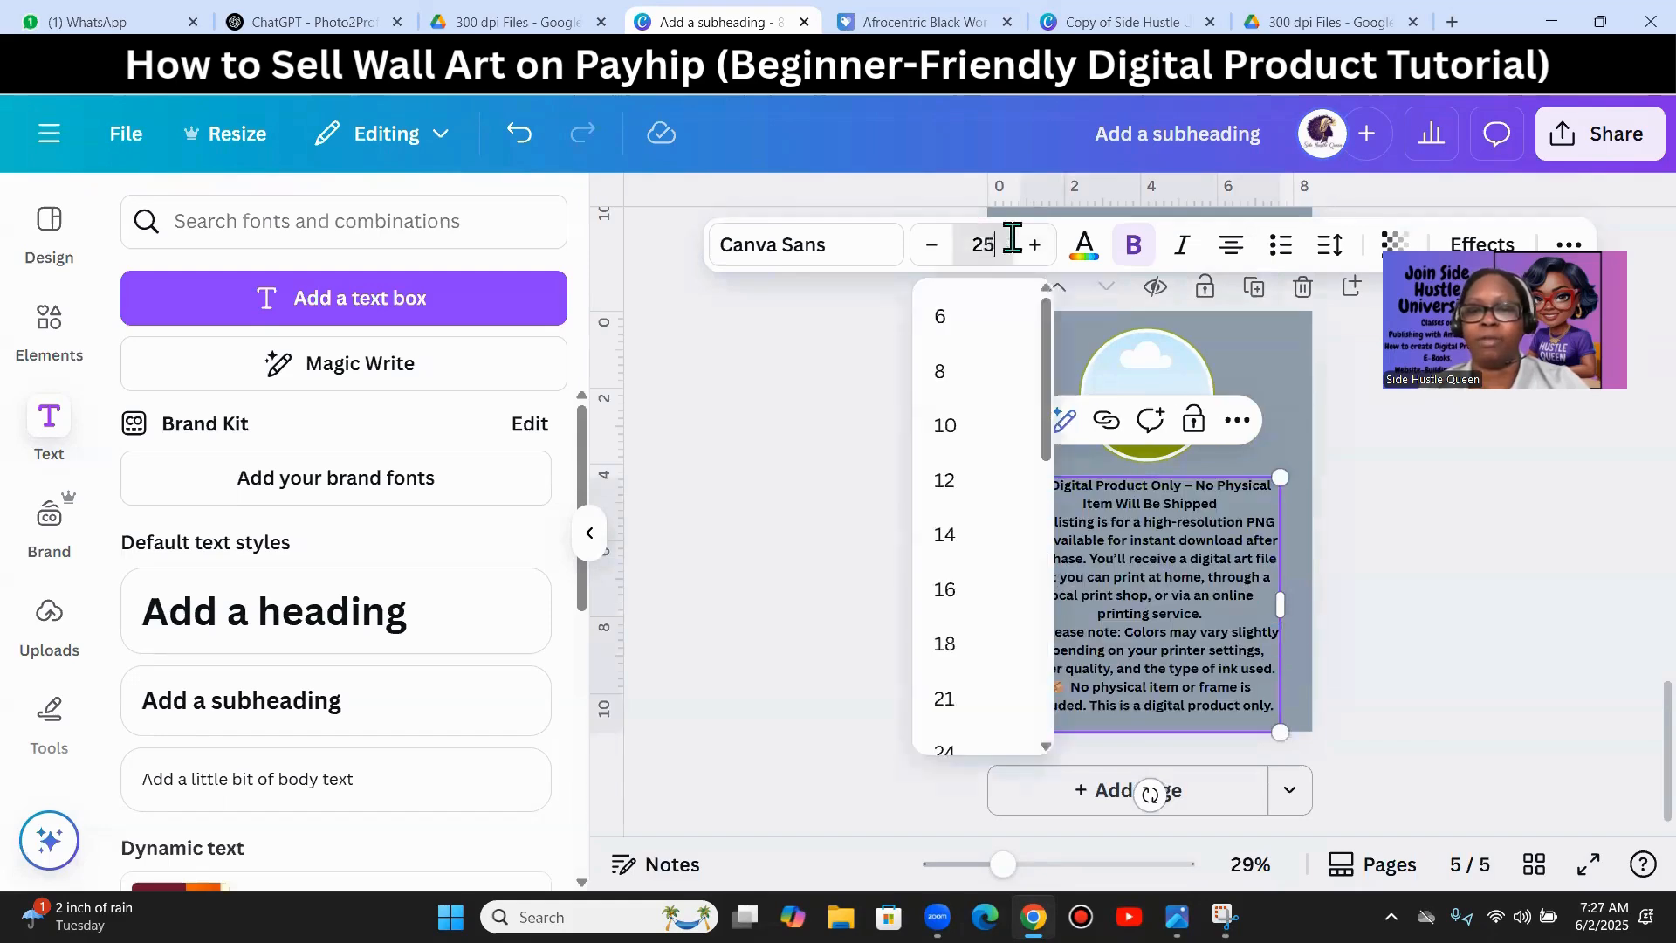
{"action": "type", "text": "20"}
{"action": "key", "text": "Return"}
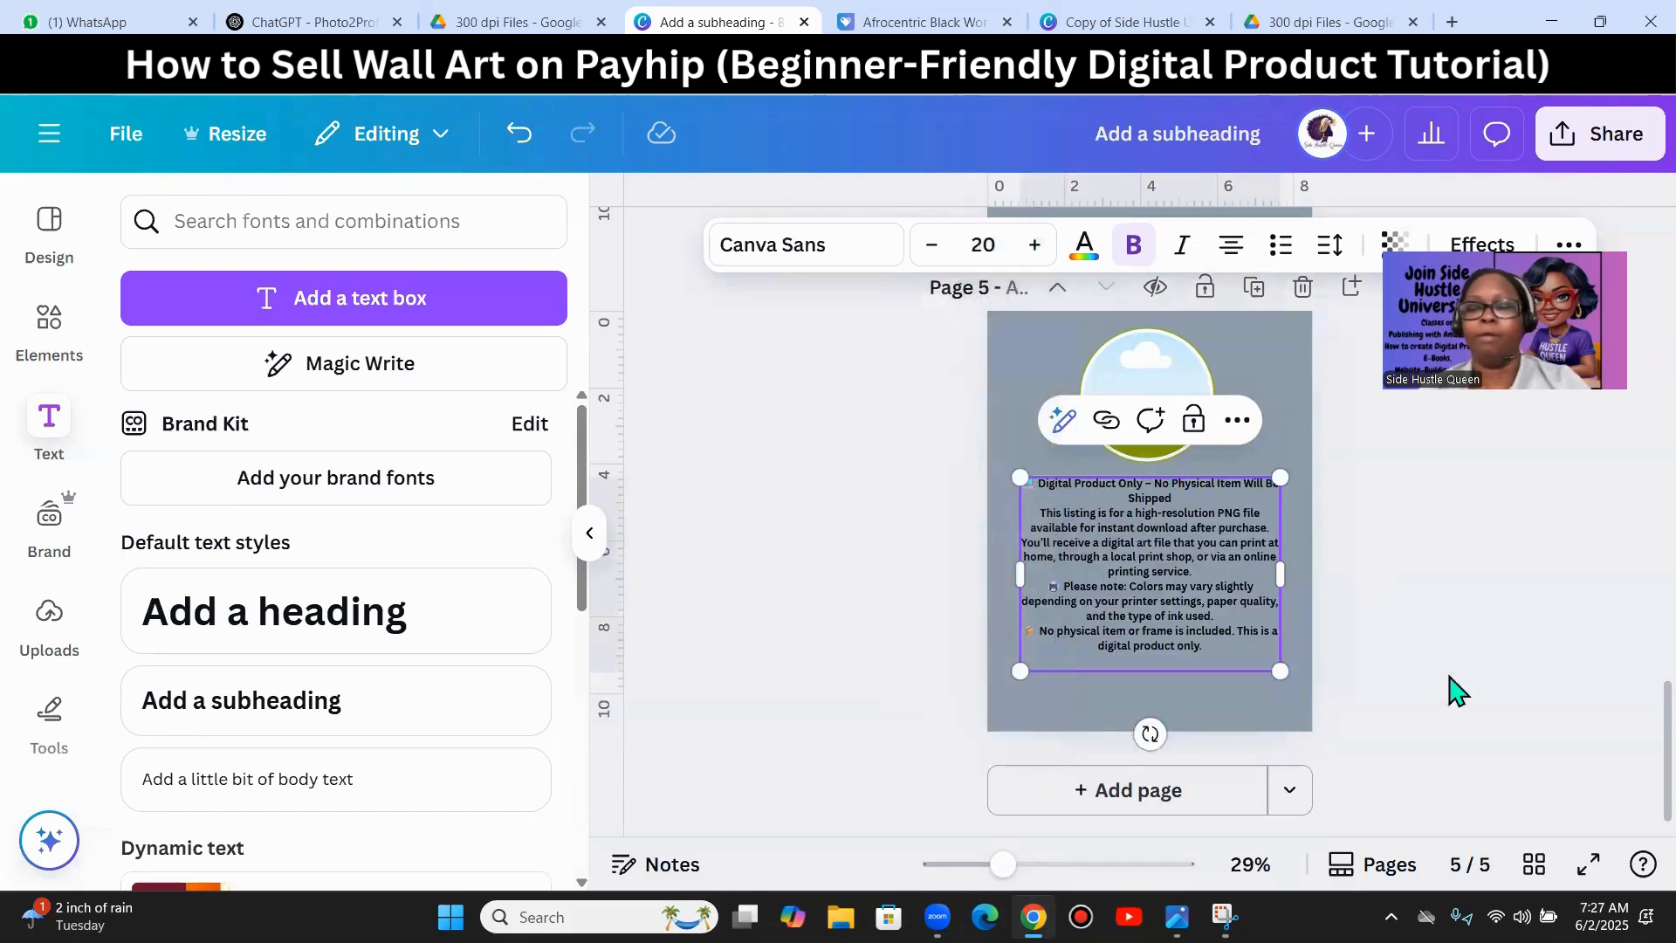
{"action": "left_click", "coordinate": [1356, 631]}
- Check the font size of page 4's wall art text and set page 5's entire note to 27 to match
{"action": "scroll", "coordinate": [1355, 631], "scroll_direction": "up", "scroll_amount": 5}
{"action": "left_click", "coordinate": [1184, 544]}
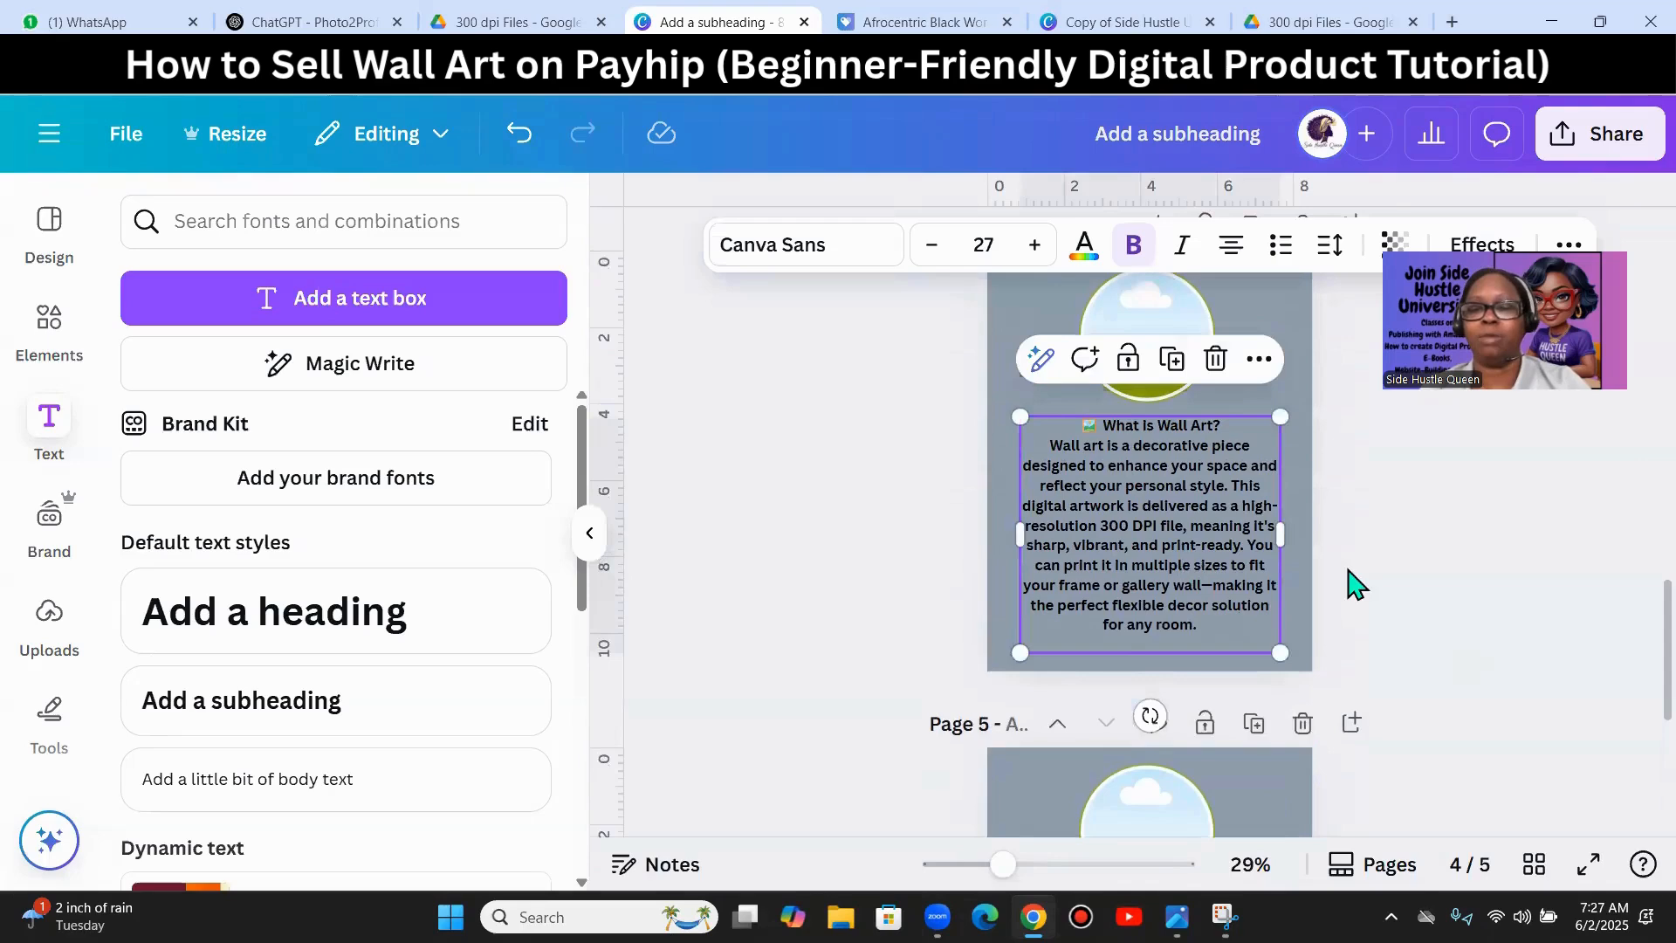
{"action": "scroll", "coordinate": [1354, 583], "scroll_direction": "down", "scroll_amount": 5}
{"action": "left_click", "coordinate": [1159, 608]}
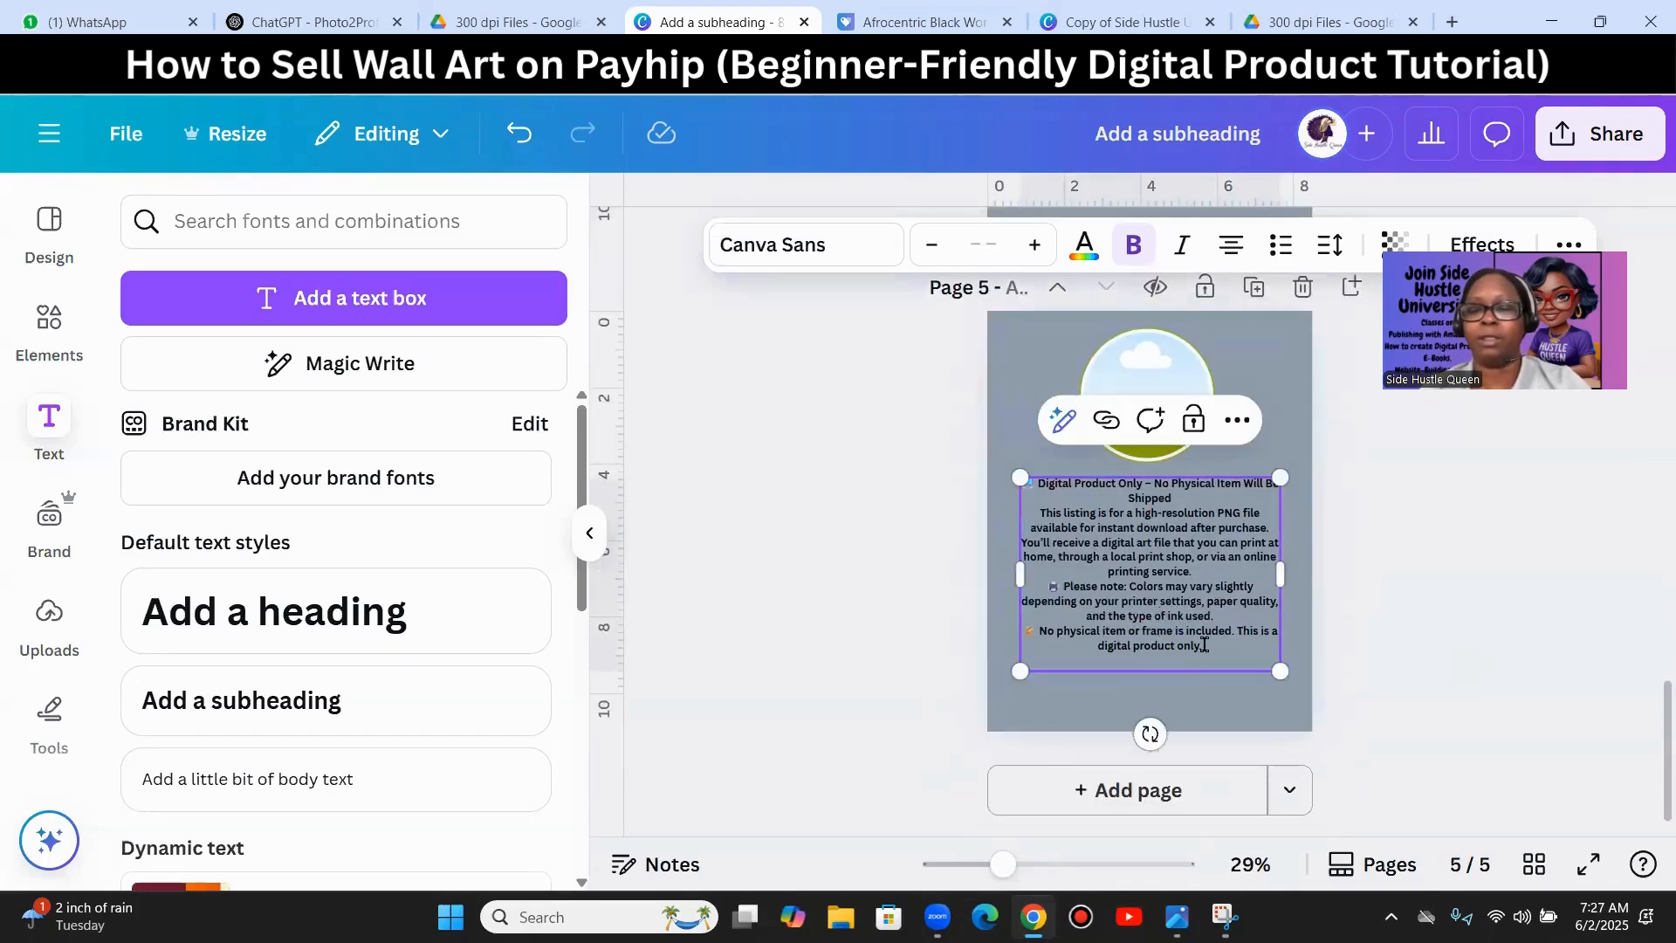
{"action": "left_click_drag", "start_coordinate": [1222, 651], "coordinate": [1037, 482]}
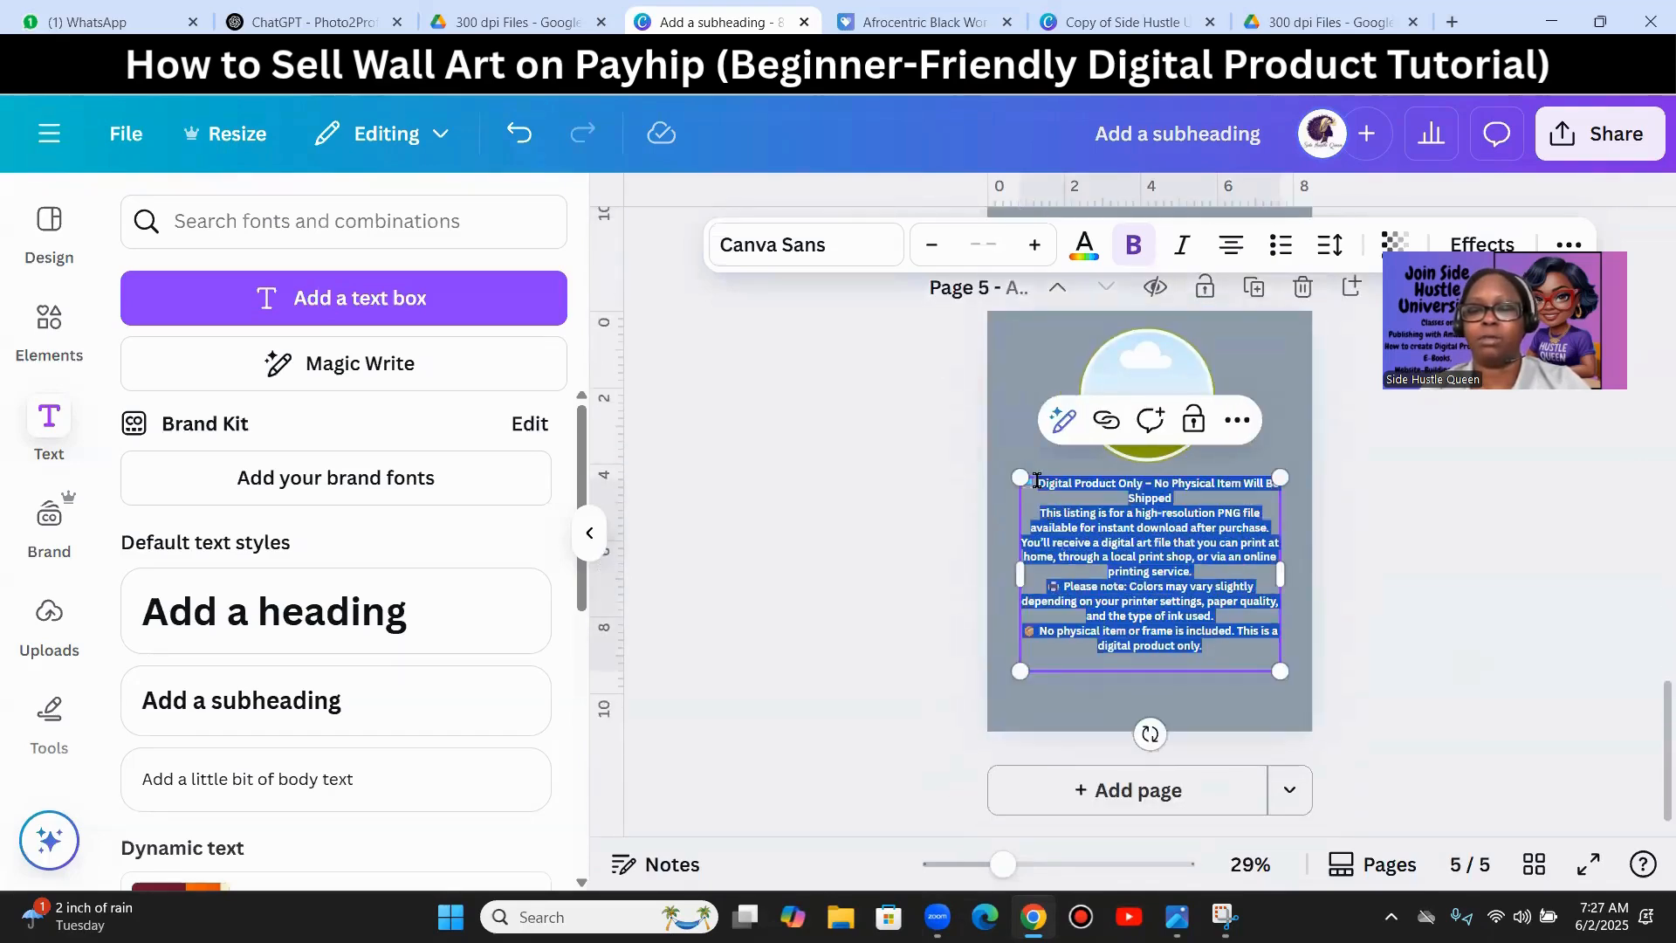
{"action": "left_click", "coordinate": [971, 252]}
{"action": "type", "text": "27"}
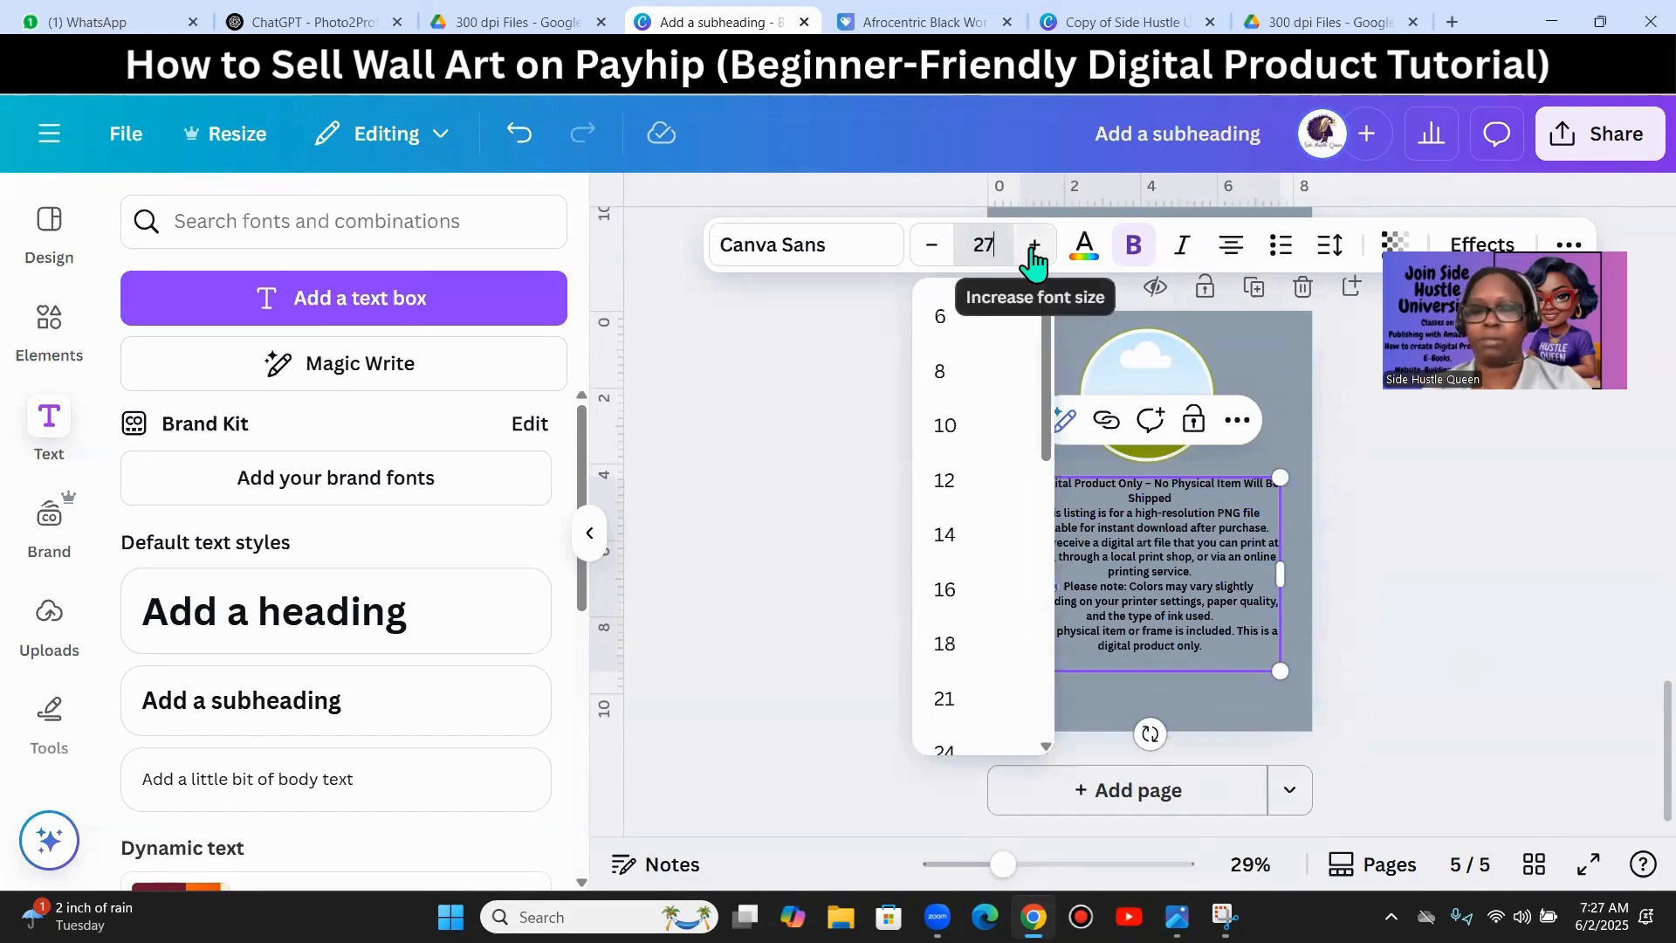
{"action": "key", "text": "Return"}
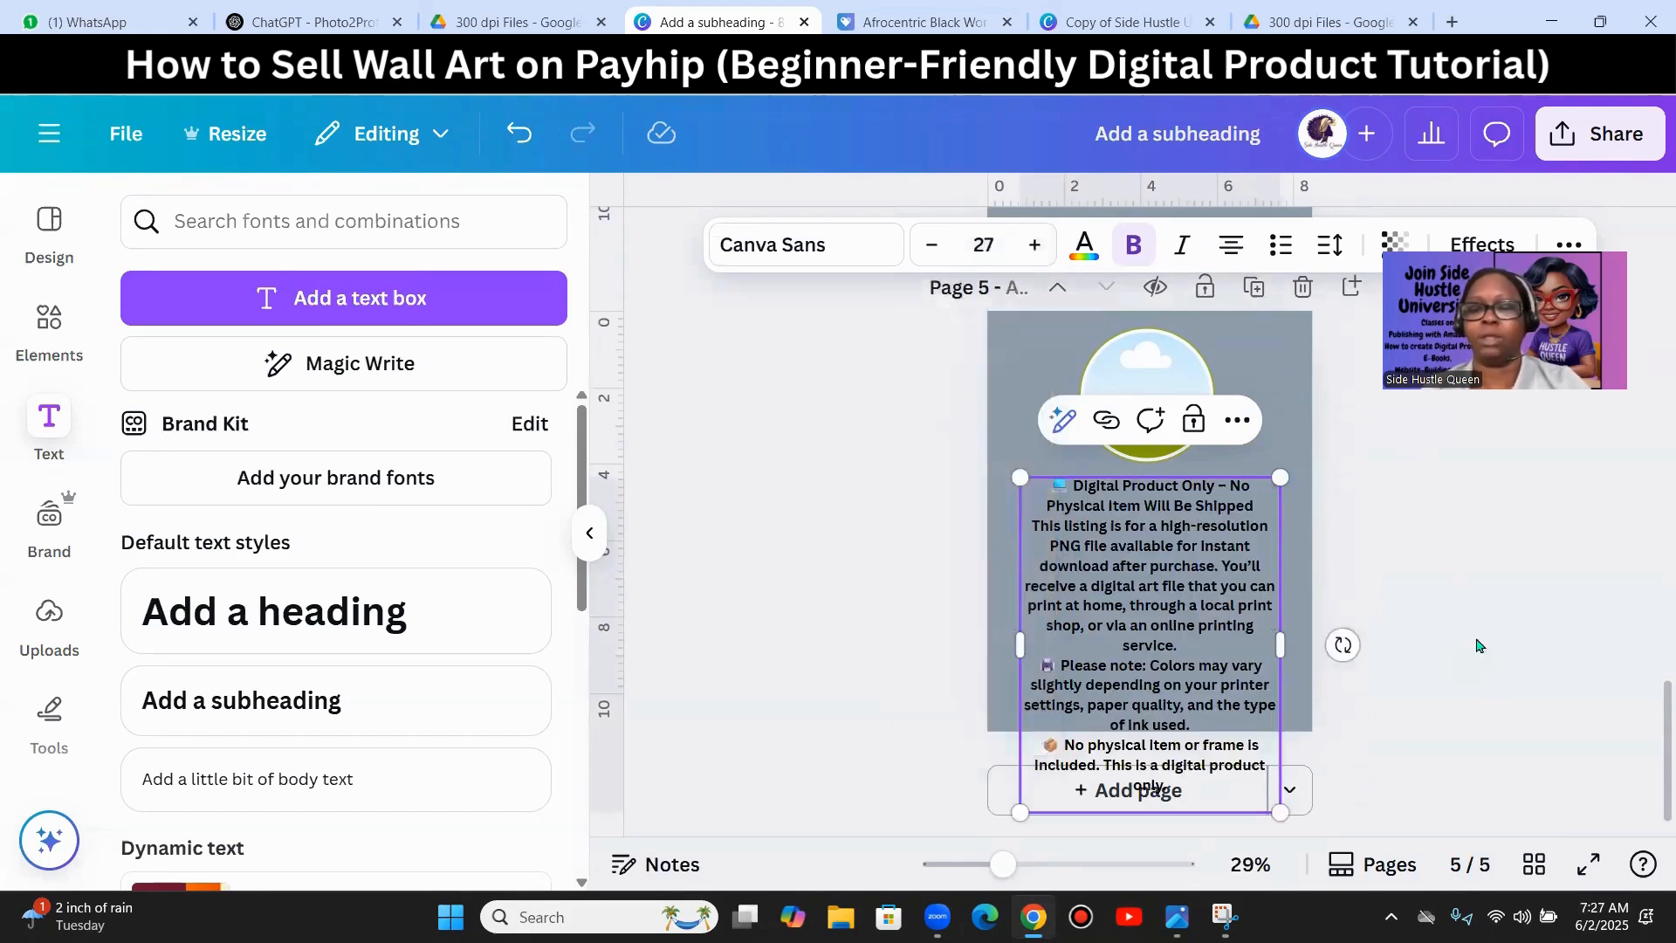
- Widen page 5's note text box slightly and move it up, centred just below the circular frame
{"action": "left_click_drag", "start_coordinate": [1287, 645], "coordinate": [1306, 645]}
{"action": "left_click", "coordinate": [1480, 670]}
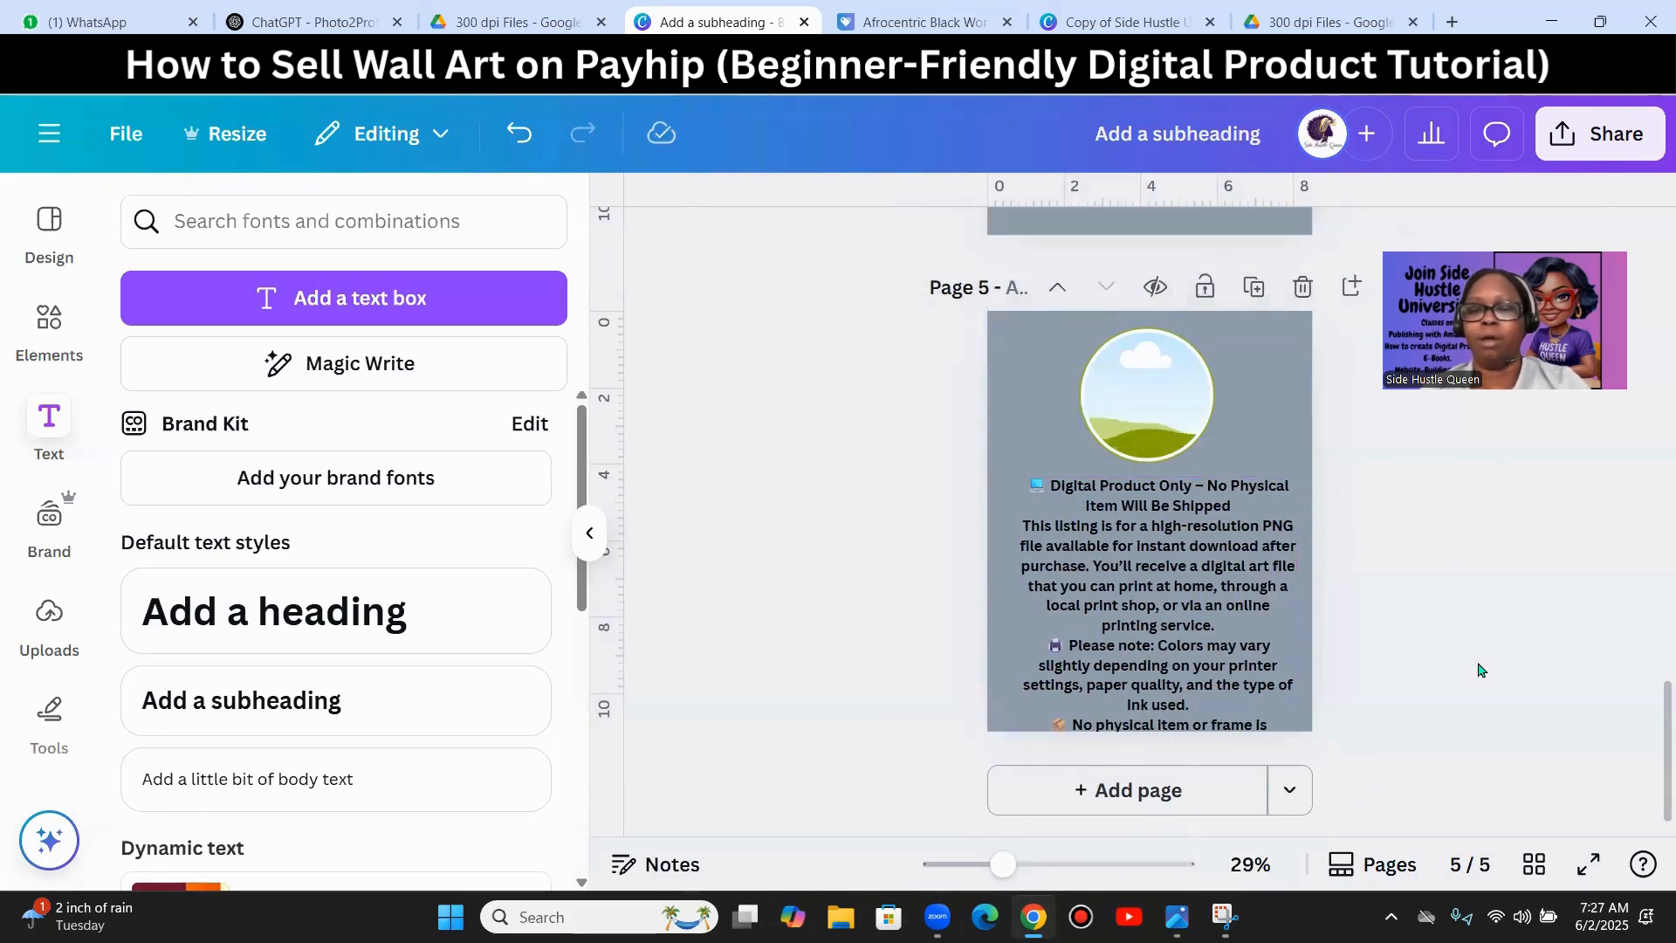
{"action": "left_click_drag", "start_coordinate": [1121, 656], "coordinate": [1109, 642]}
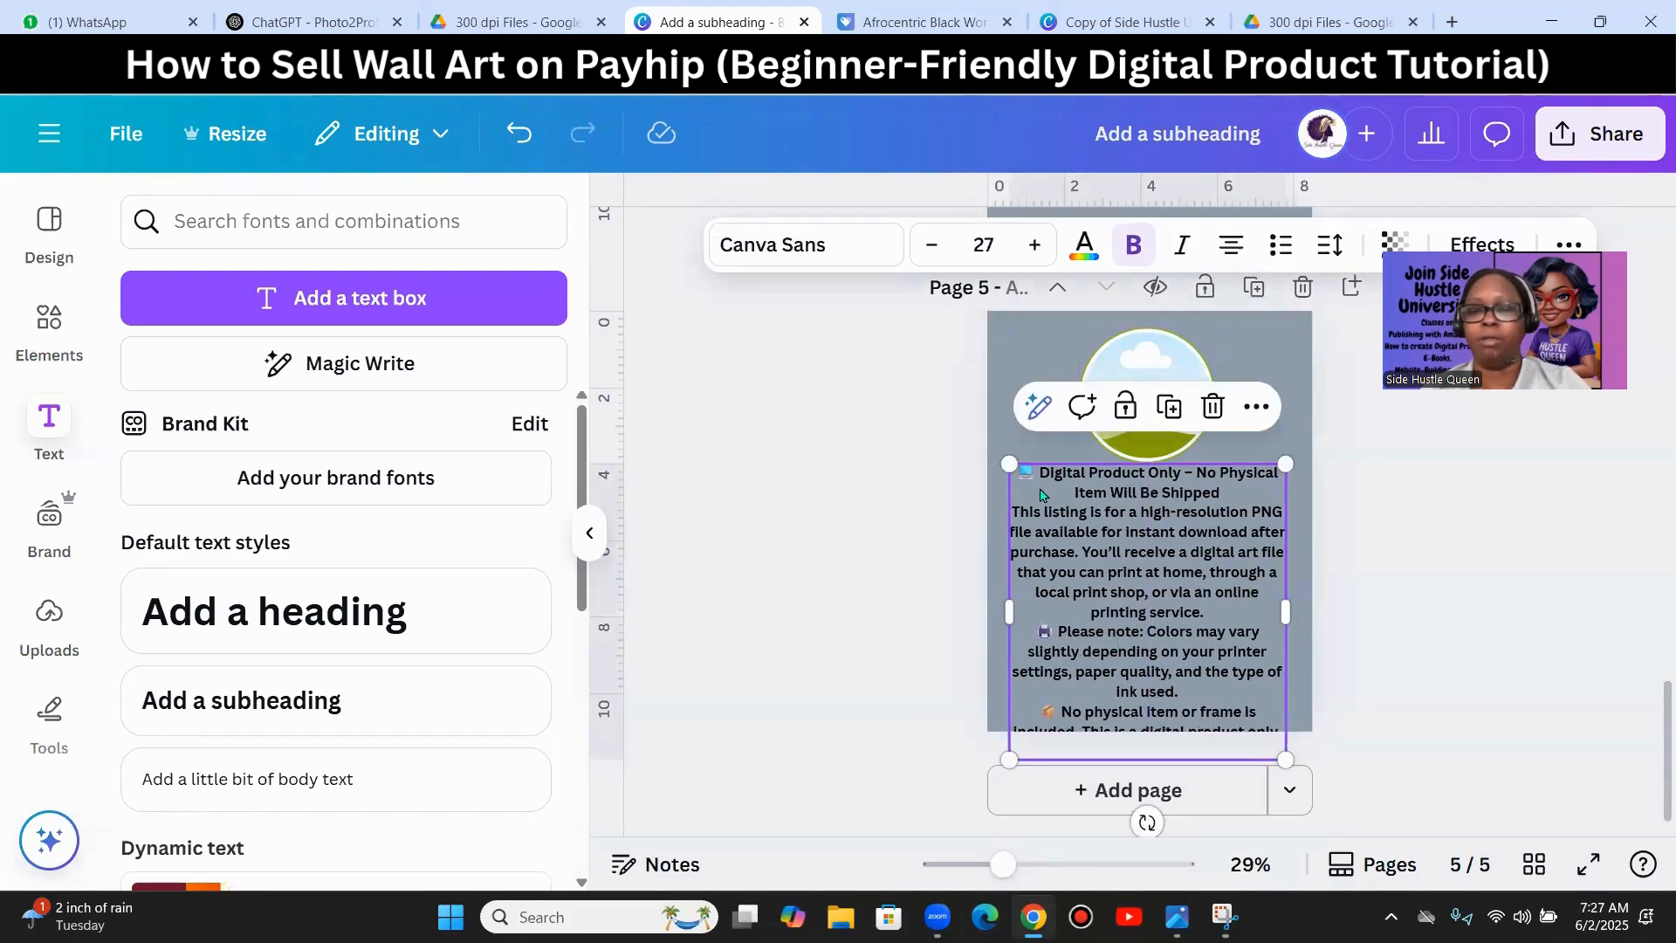
- Remove the laptop emoji from the start of the "Digital Product Only – No Physical Item Will Be Shipped" heading
{"action": "double_click", "coordinate": [1041, 494]}
{"action": "left_click", "coordinate": [1040, 475]}
{"action": "key", "text": "BackSpace"}
{"action": "key", "text": "BackSpace"}
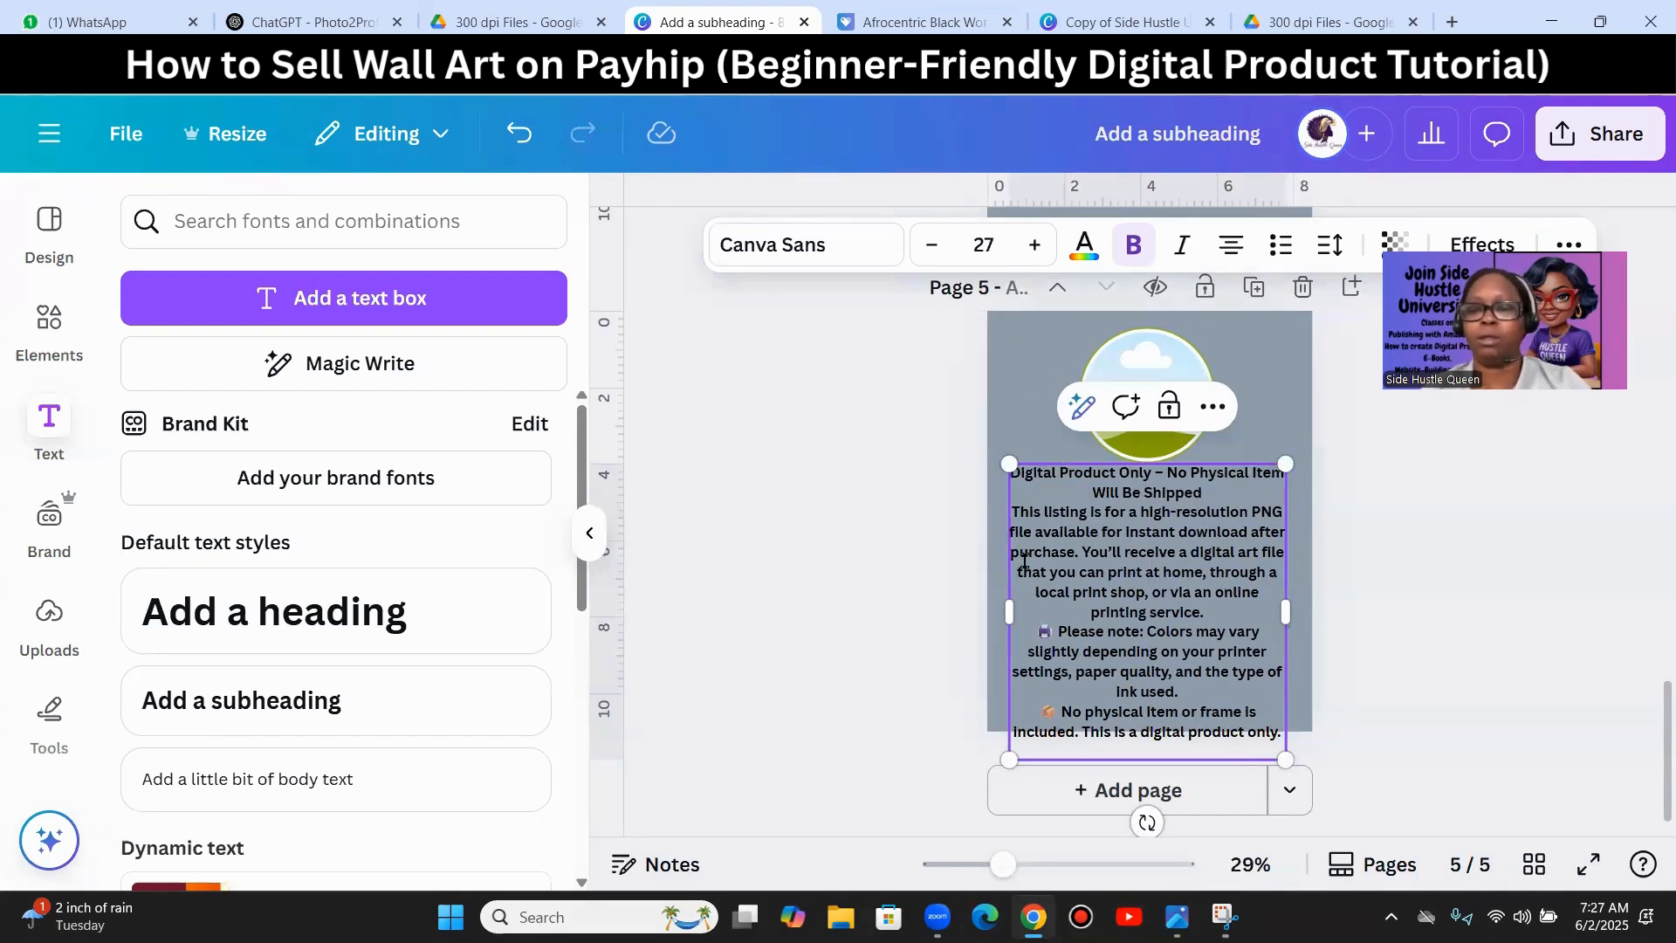
{"action": "left_click_drag", "start_coordinate": [1214, 491], "coordinate": [1006, 470]}
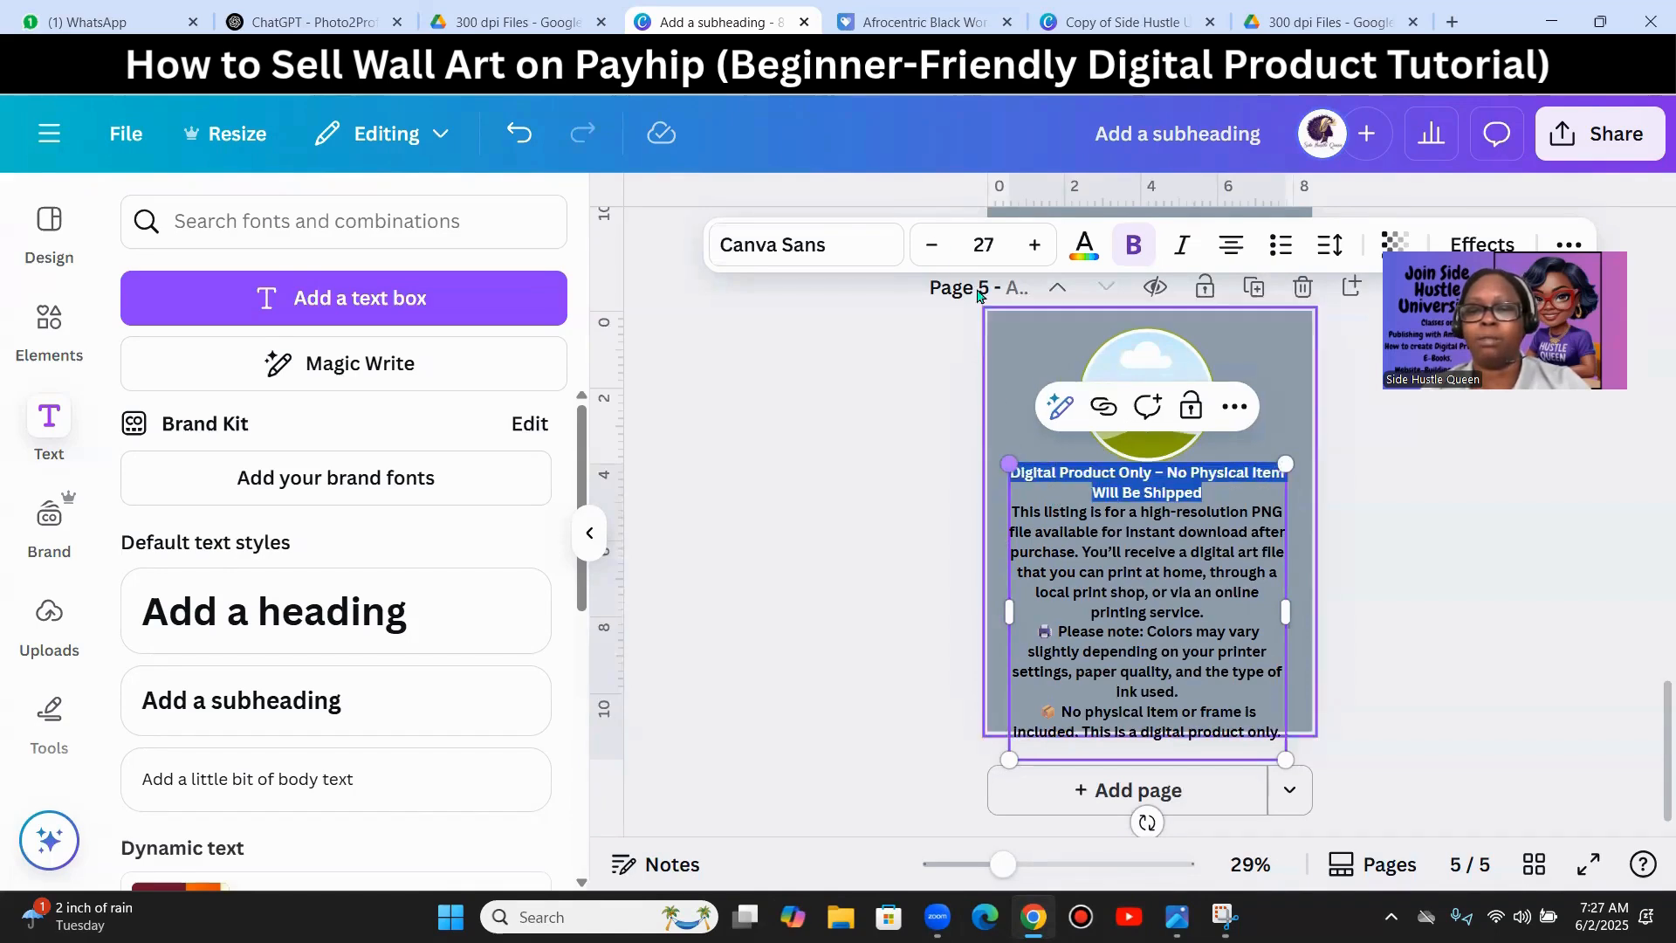
{"action": "left_click", "coordinate": [1508, 565]}
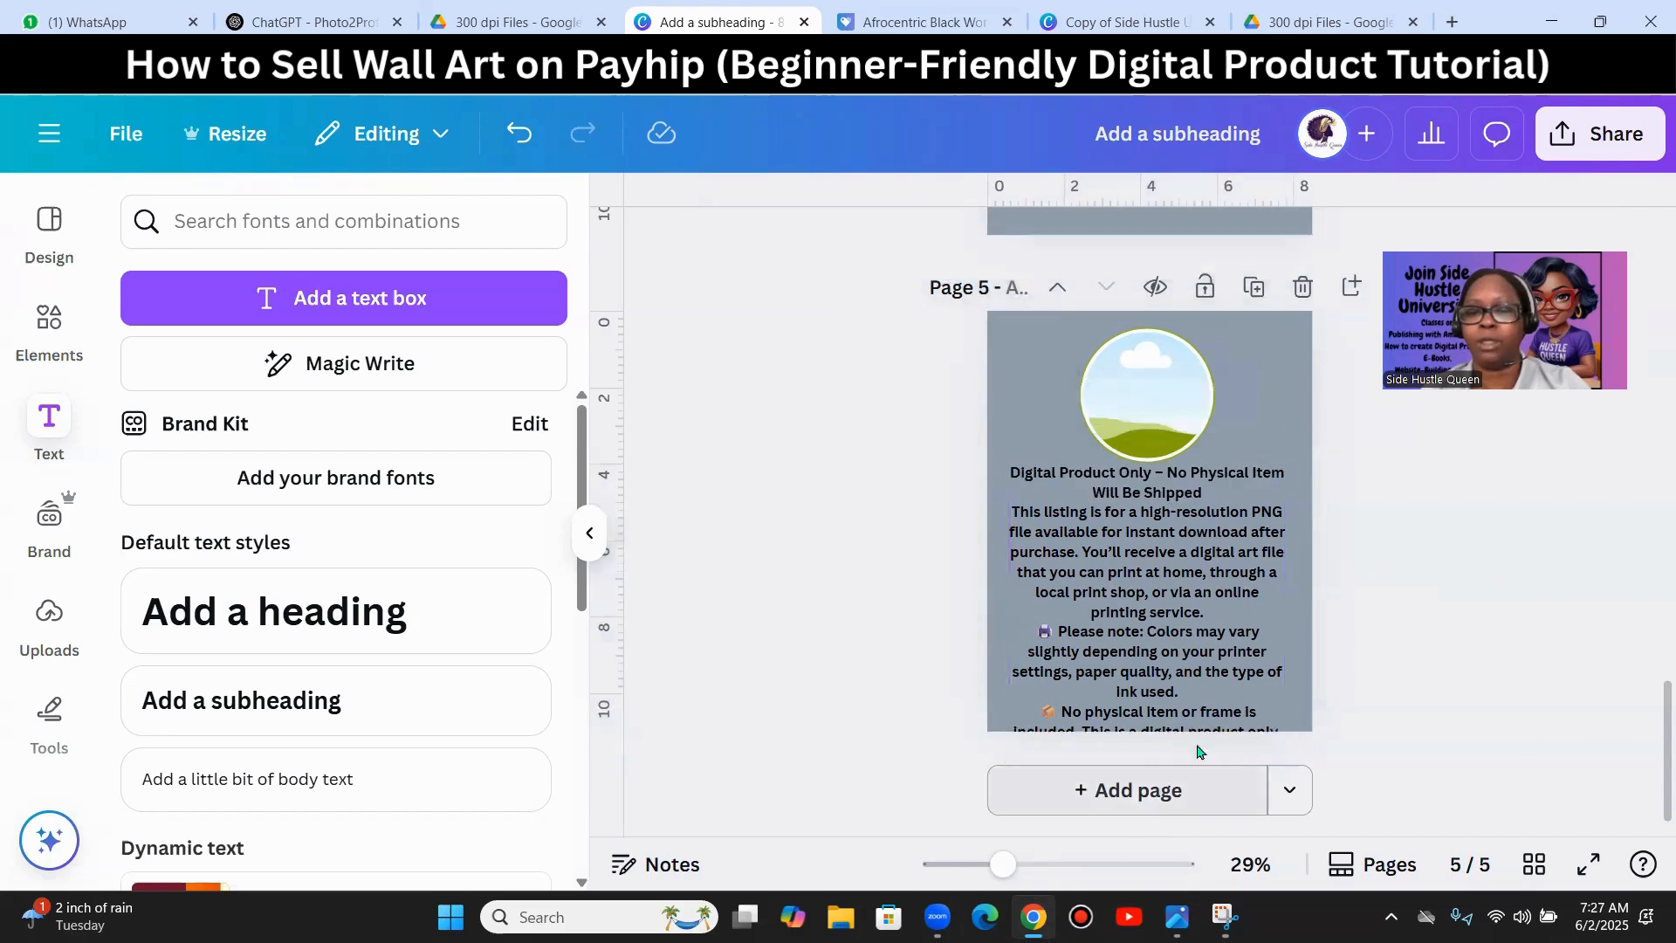
- Shrink the paragraphs below the note's heading to font size 20 and raise them to 24, leaving the heading out of the selection
{"action": "left_click", "coordinate": [1176, 626]}
{"action": "left_click", "coordinate": [1019, 516]}
{"action": "left_click_drag", "start_coordinate": [1013, 515], "coordinate": [1275, 745]}
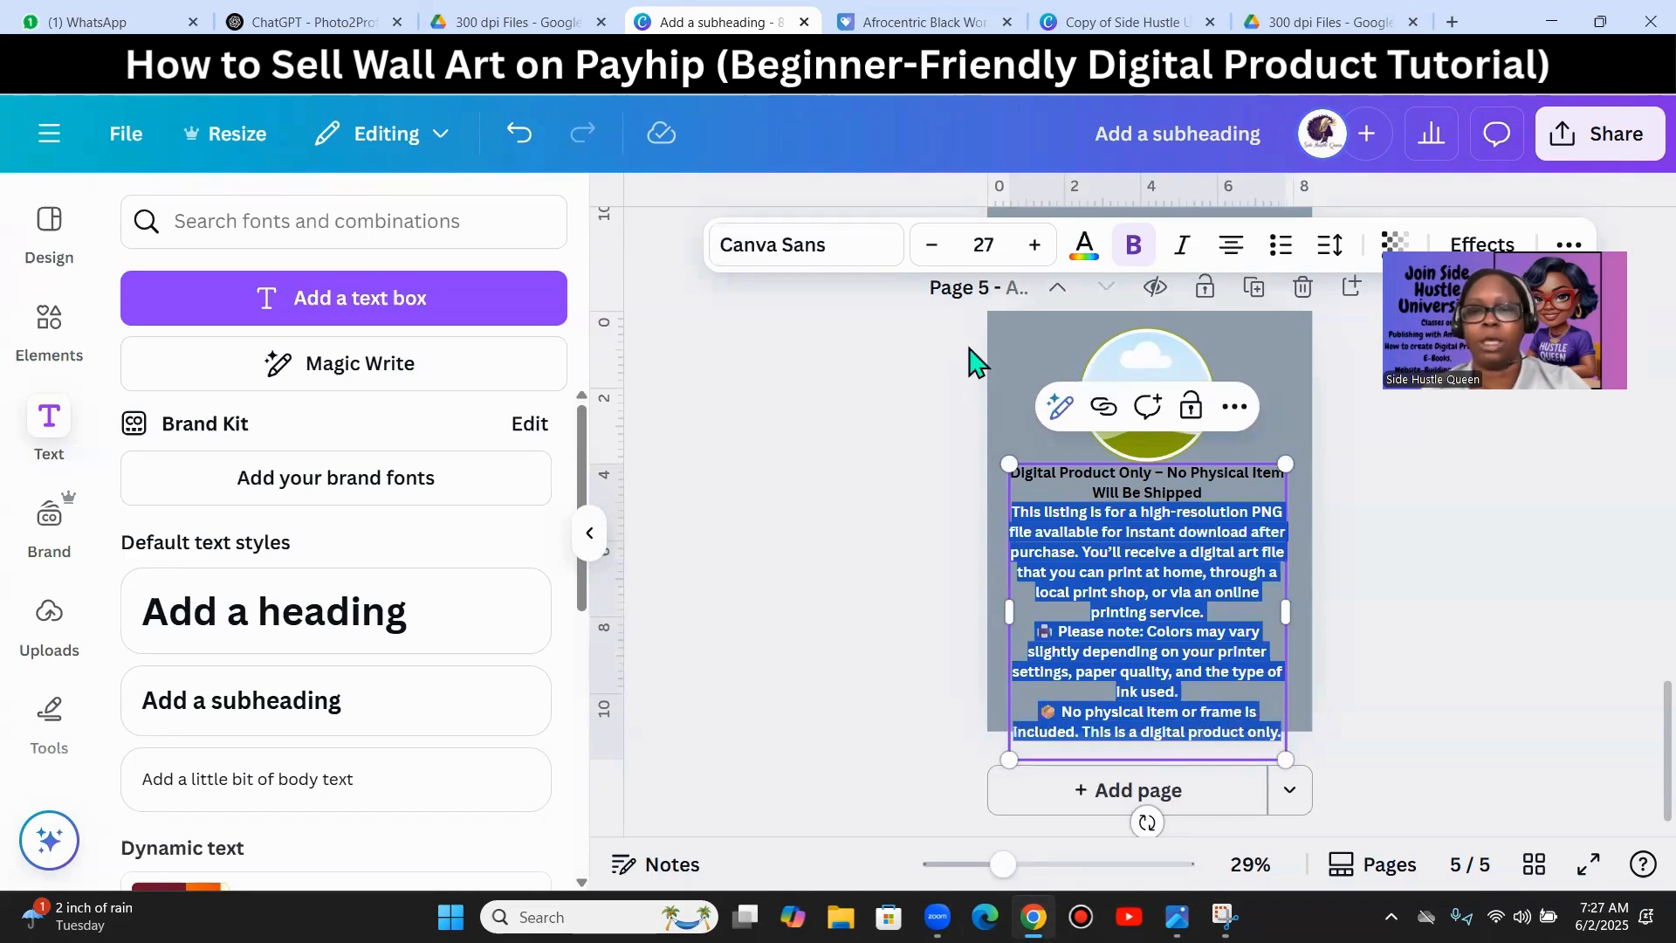
{"action": "left_click", "coordinate": [983, 245]}
{"action": "type", "text": "20"}
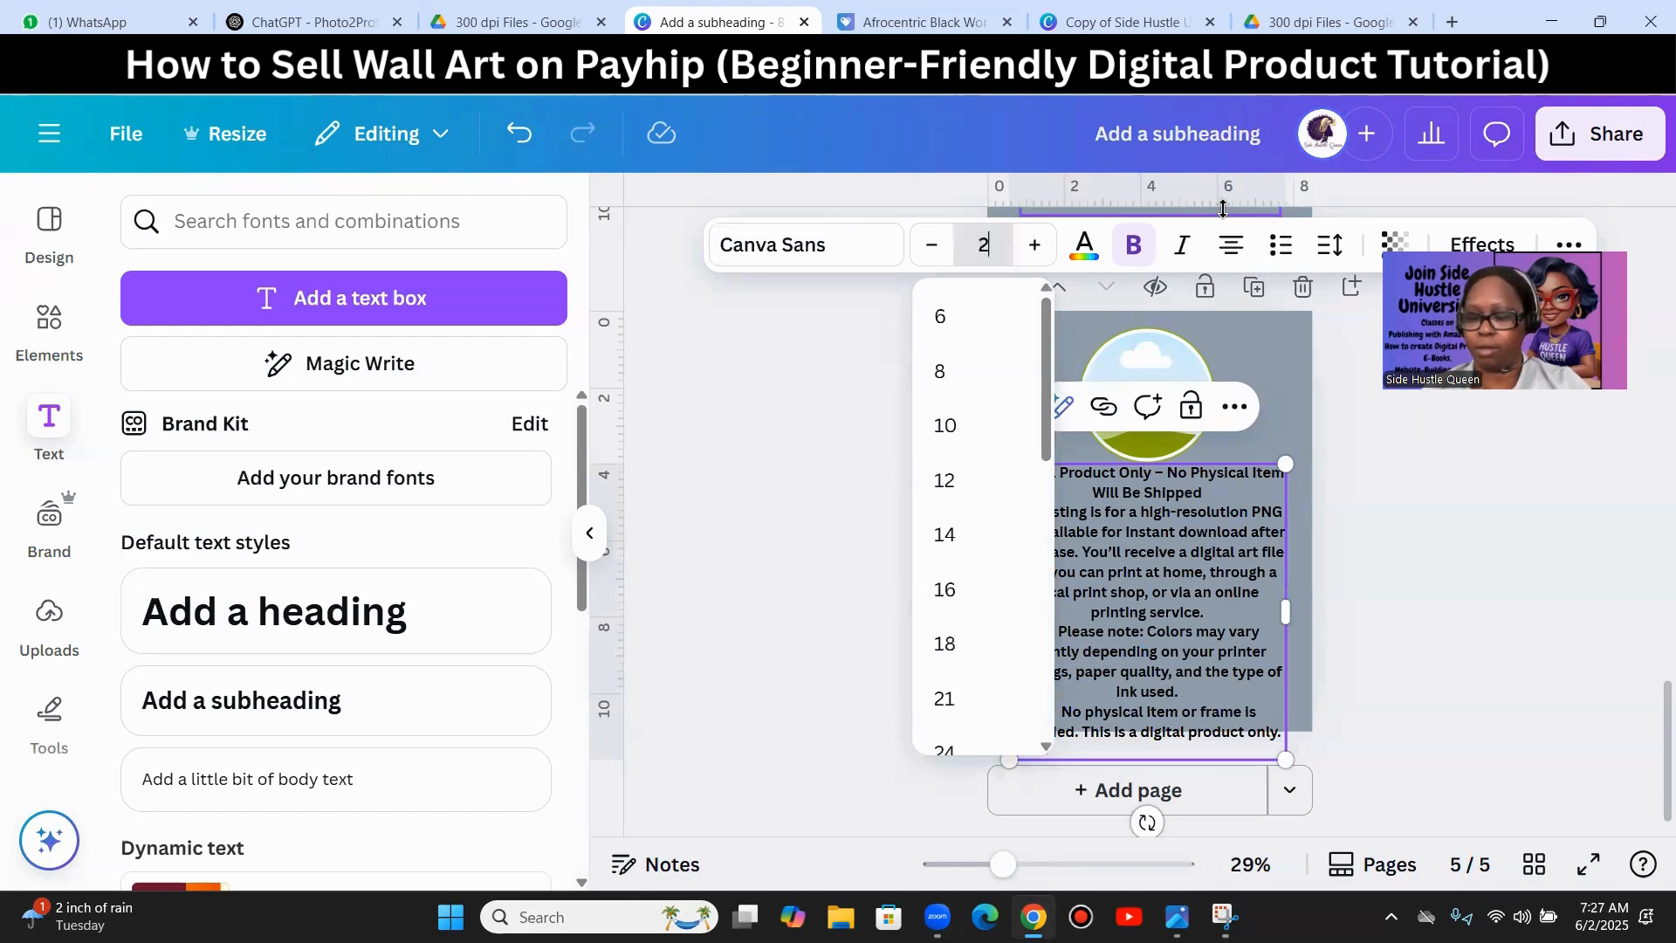
{"action": "key", "text": "Return"}
{"action": "left_click", "coordinate": [1206, 625]}
{"action": "left_click_drag", "start_coordinate": [1201, 627], "coordinate": [1011, 508]}
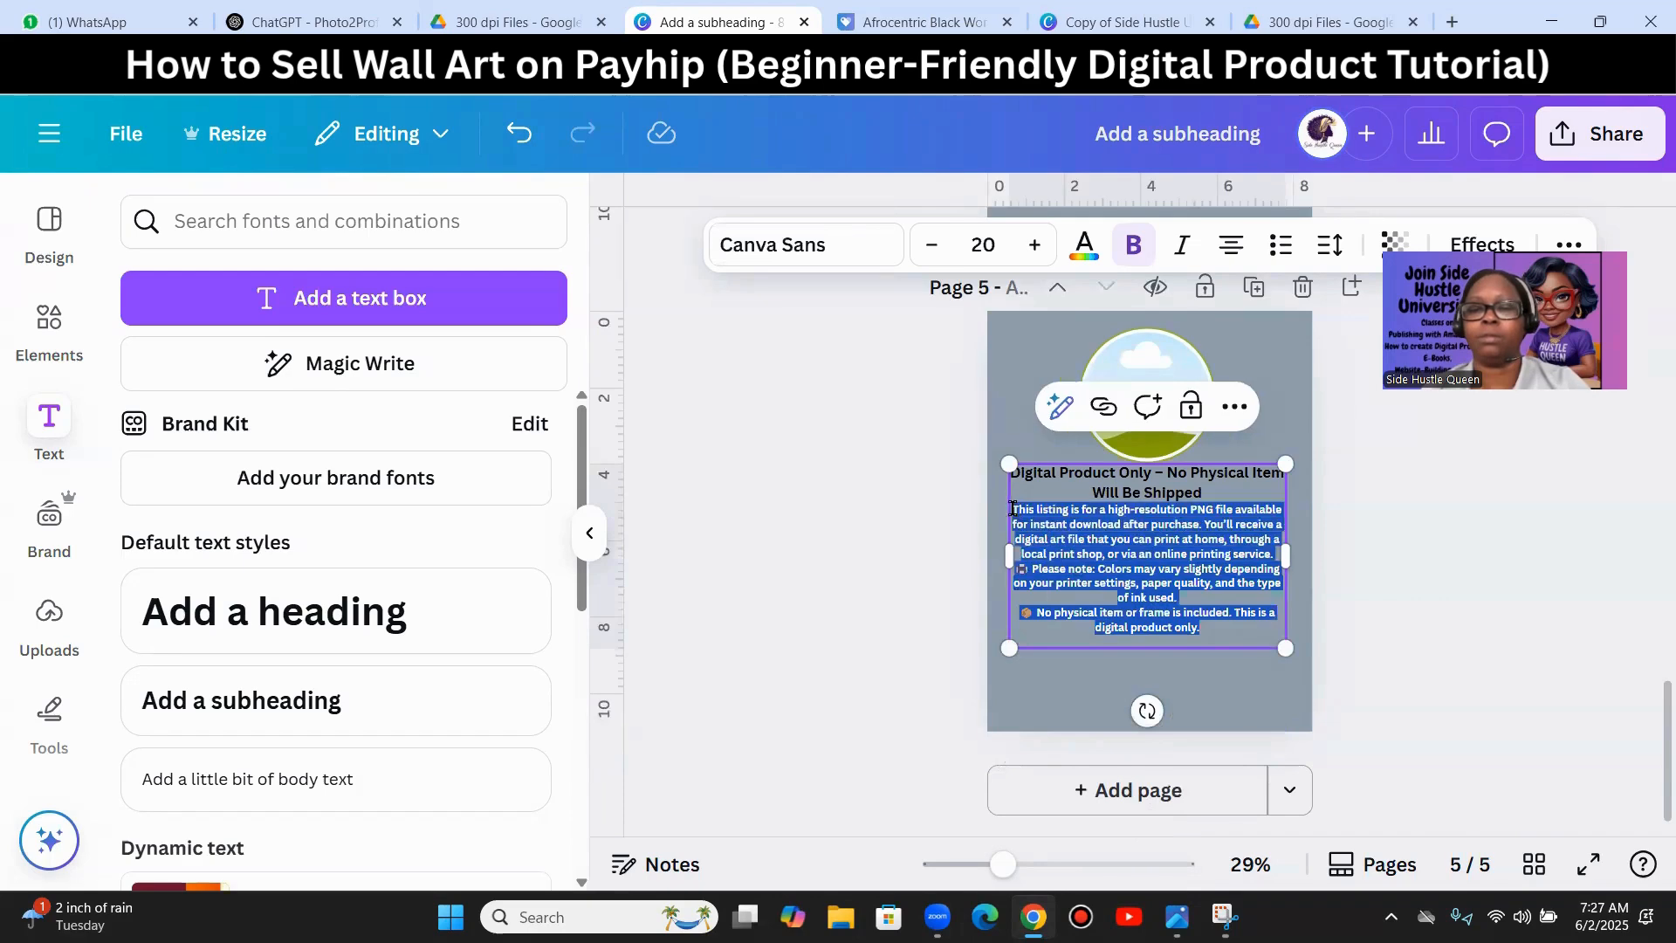
{"action": "left_click", "coordinate": [1039, 248]}
{"action": "left_click", "coordinate": [1039, 248]}
{"action": "left_click", "coordinate": [1039, 248]}
{"action": "left_click", "coordinate": [1039, 248]}
{"action": "left_click", "coordinate": [1227, 493]}
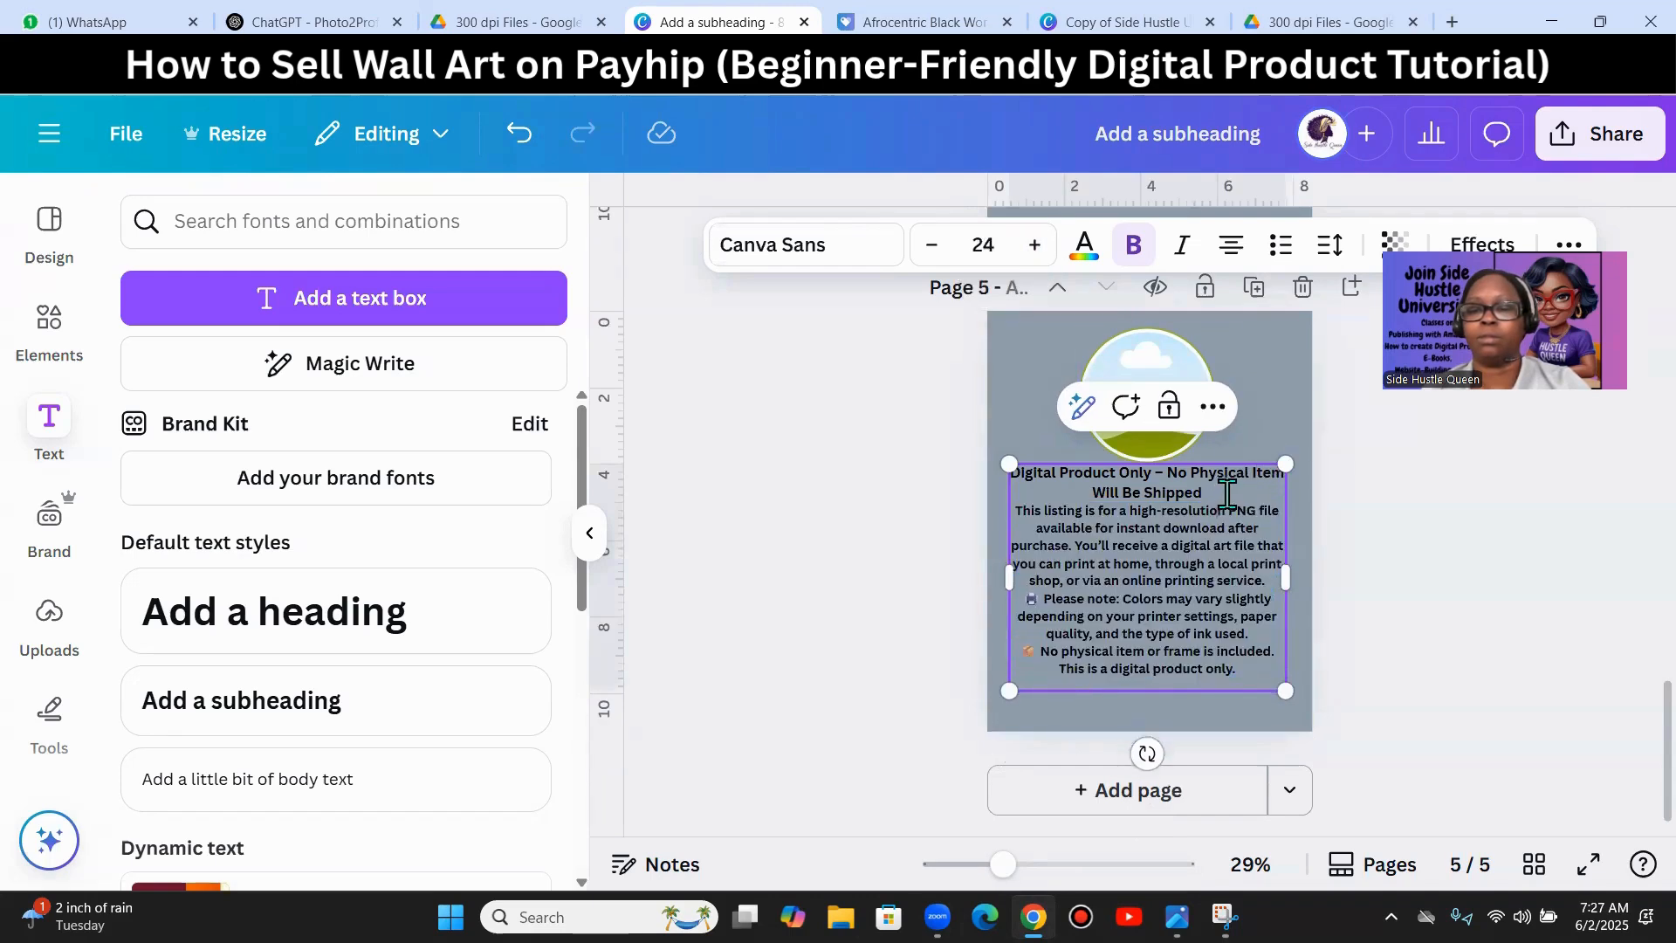
{"action": "key", "text": "Return"}
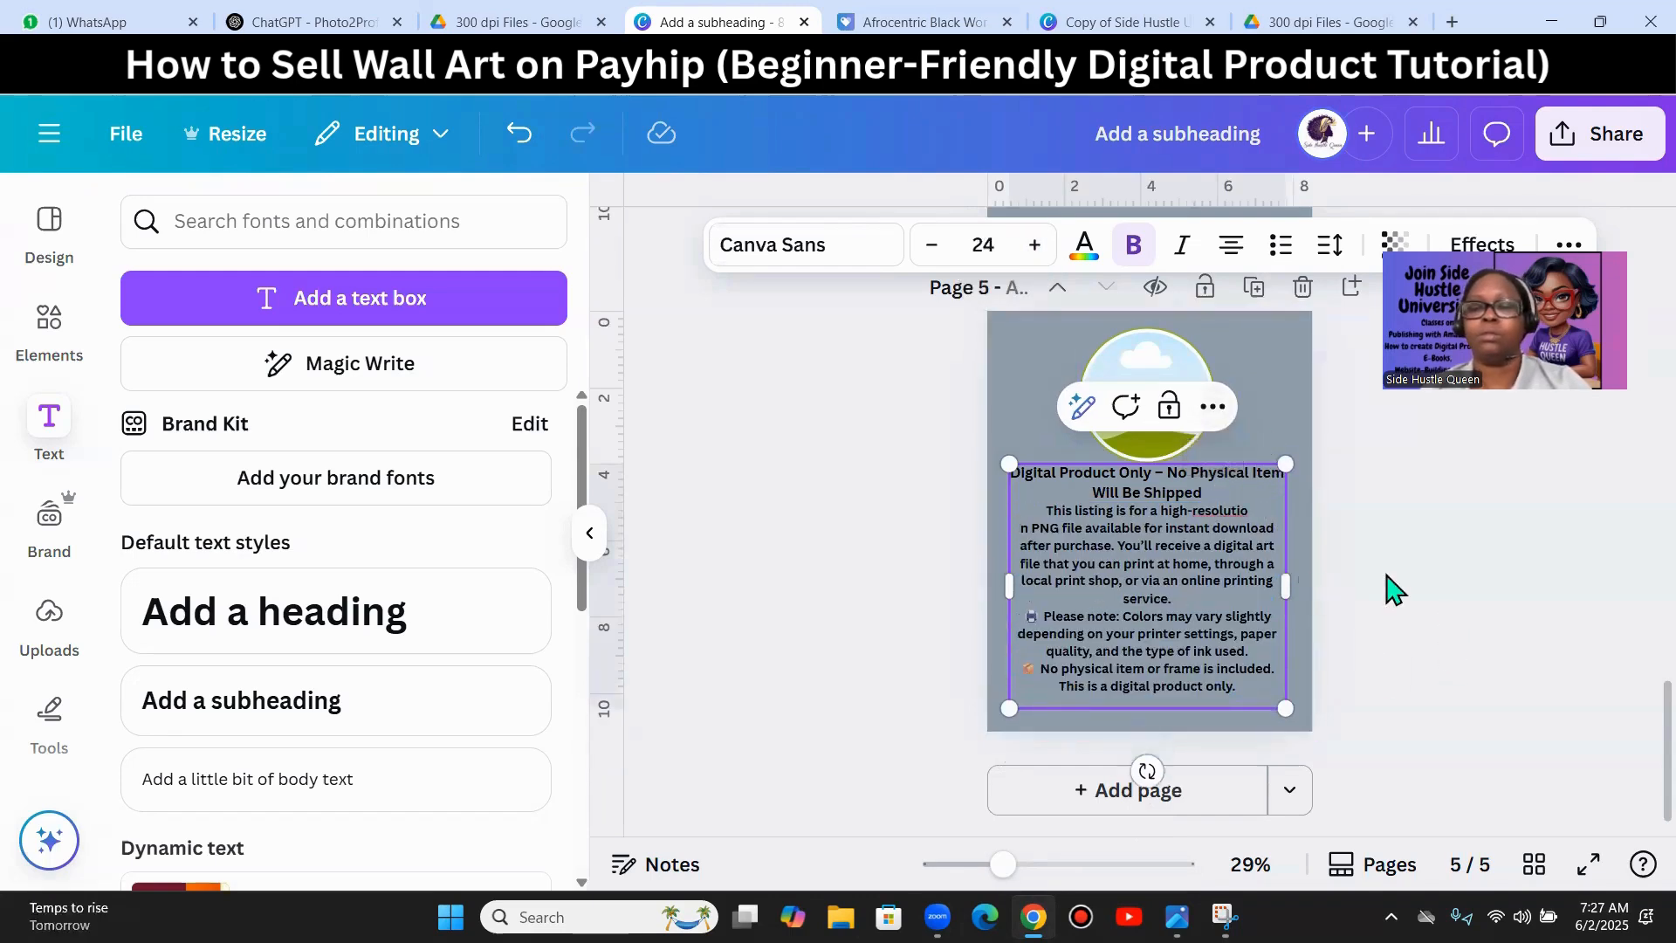
{"action": "left_click", "coordinate": [520, 133]}
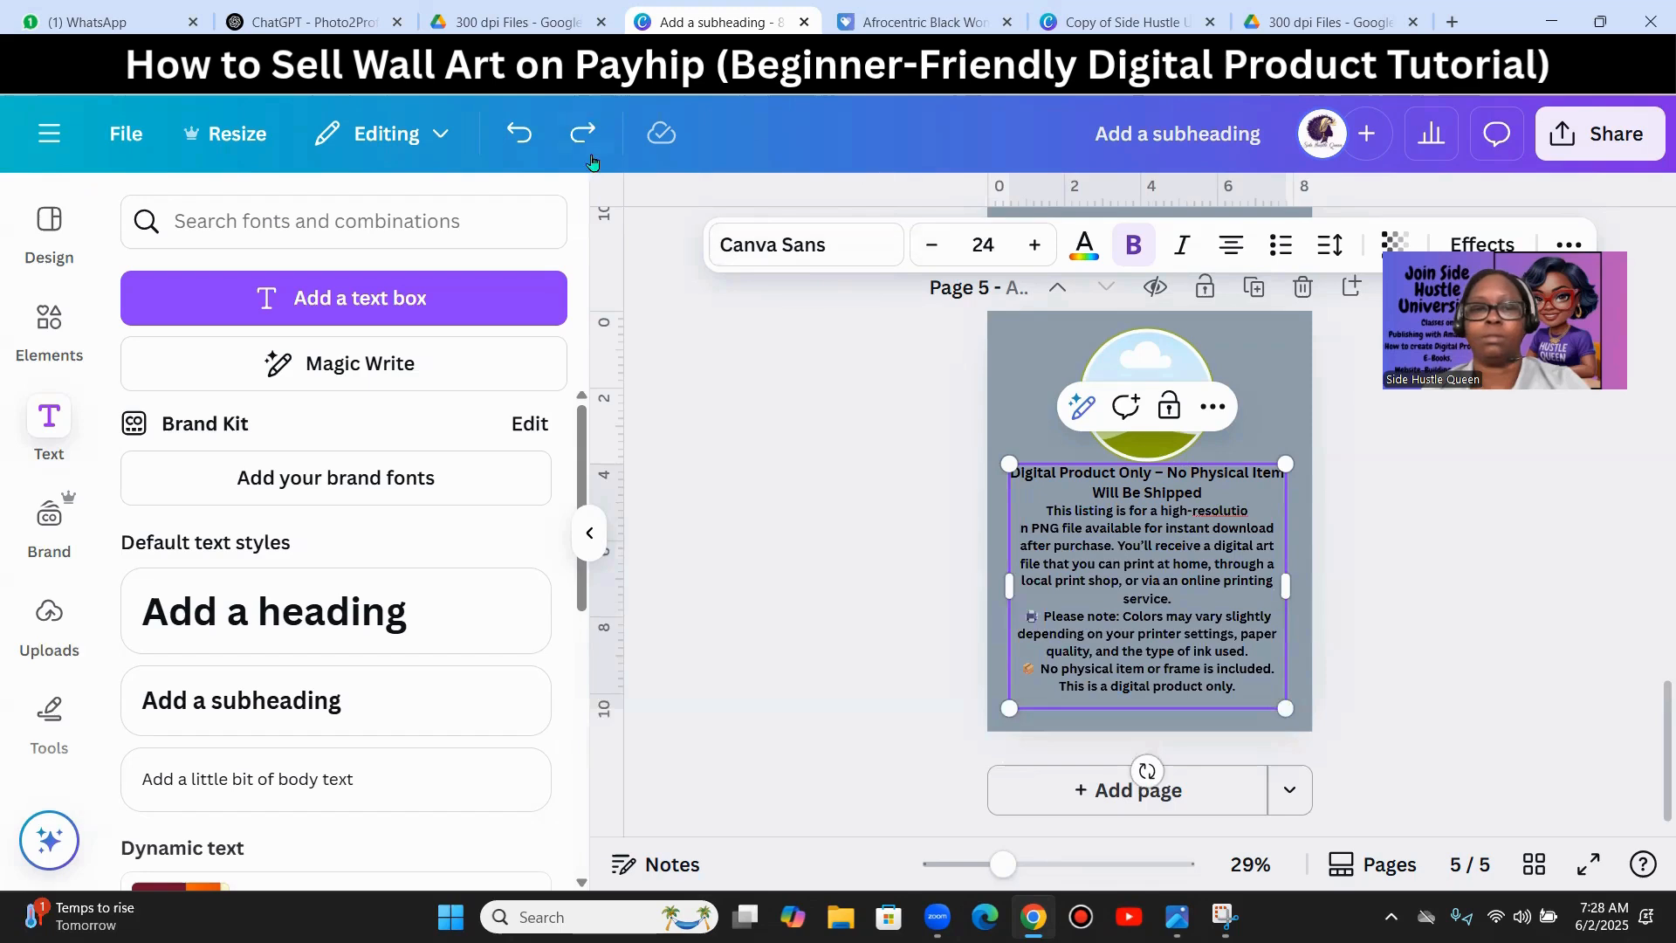
{"action": "left_click", "coordinate": [528, 136]}
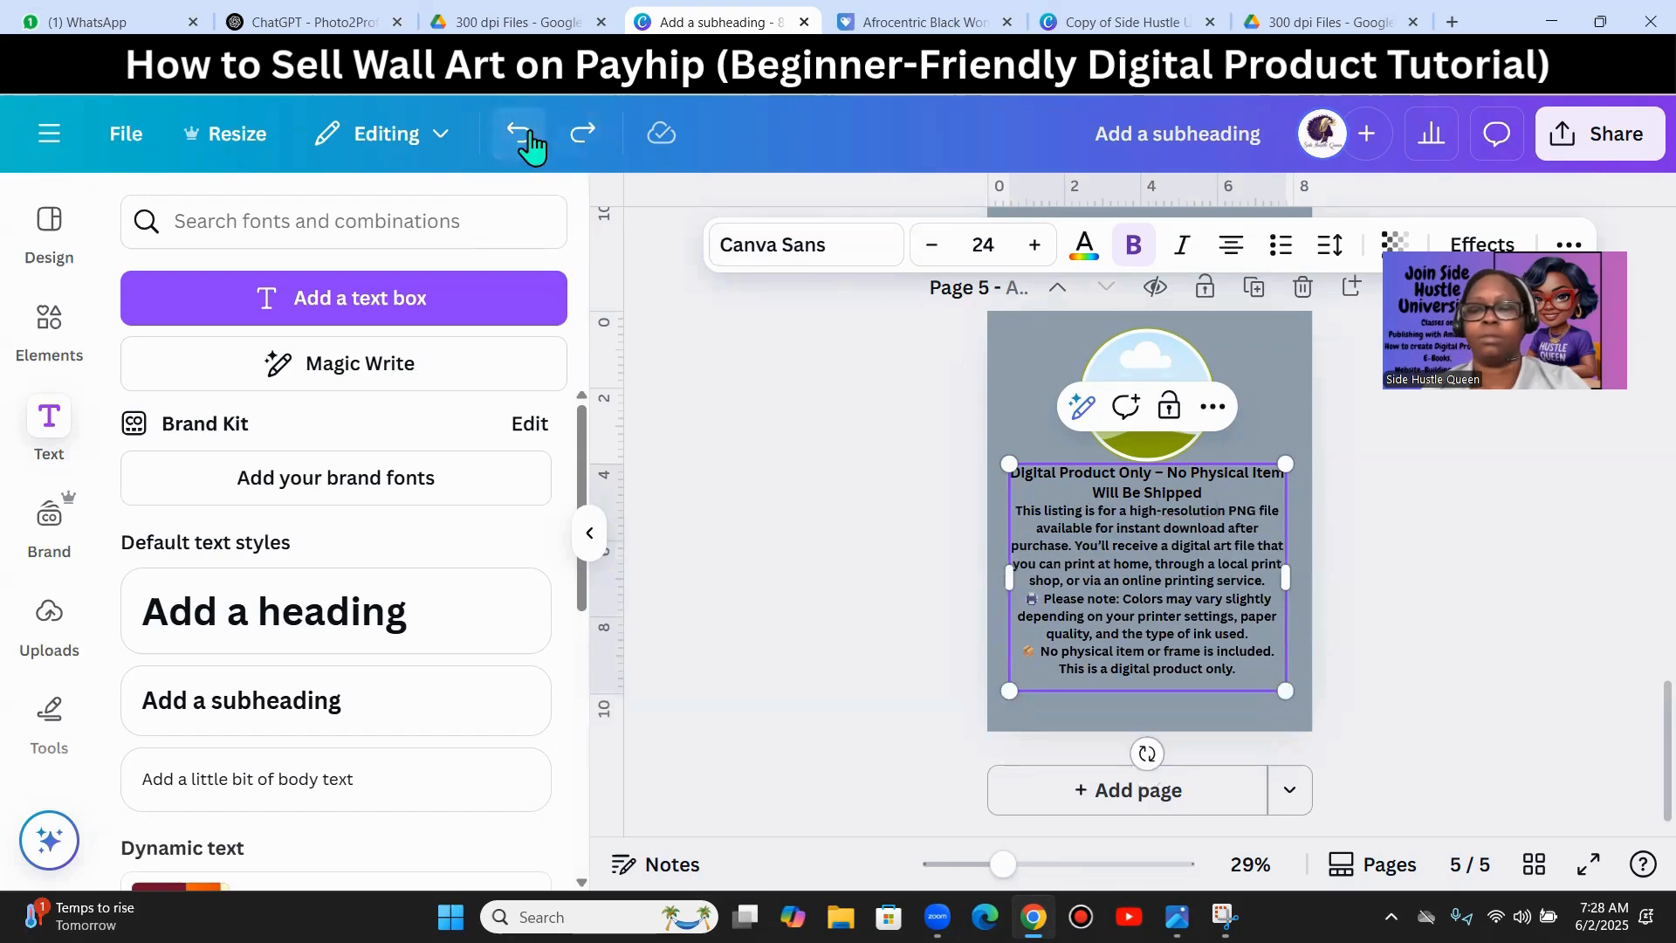
- Insert a blank line between the note's heading and its first paragraph, and move the text box slightly down from the circular frame
{"action": "left_click", "coordinate": [1221, 489]}
{"action": "key", "text": "Return"}
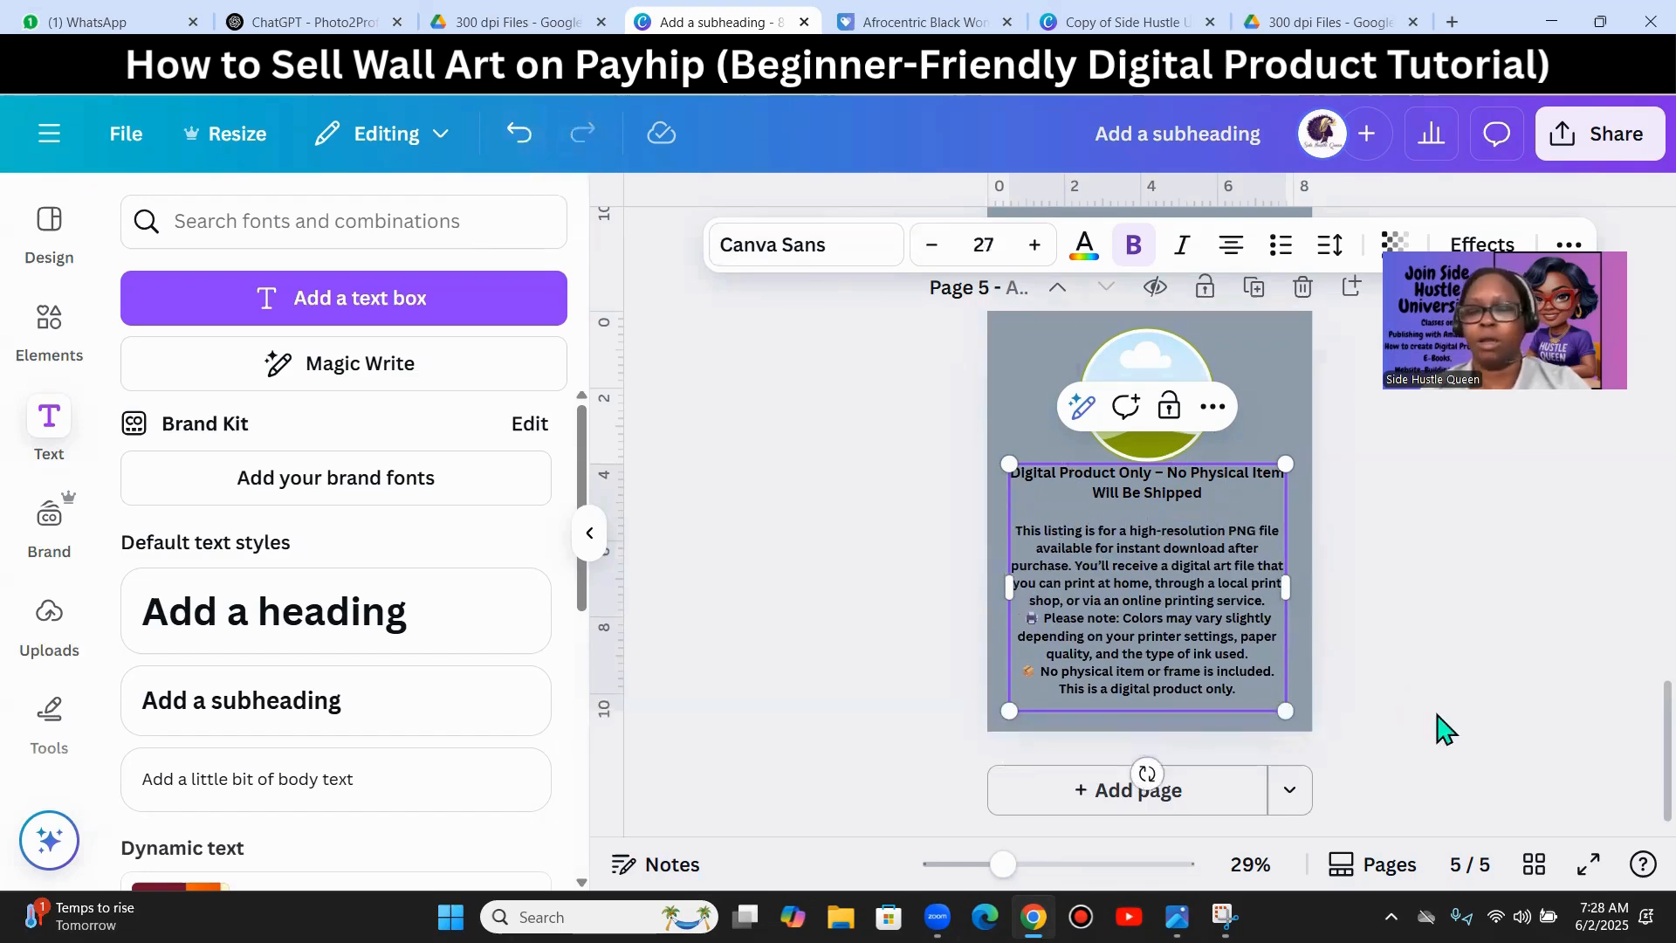
{"action": "left_click", "coordinate": [1494, 604]}
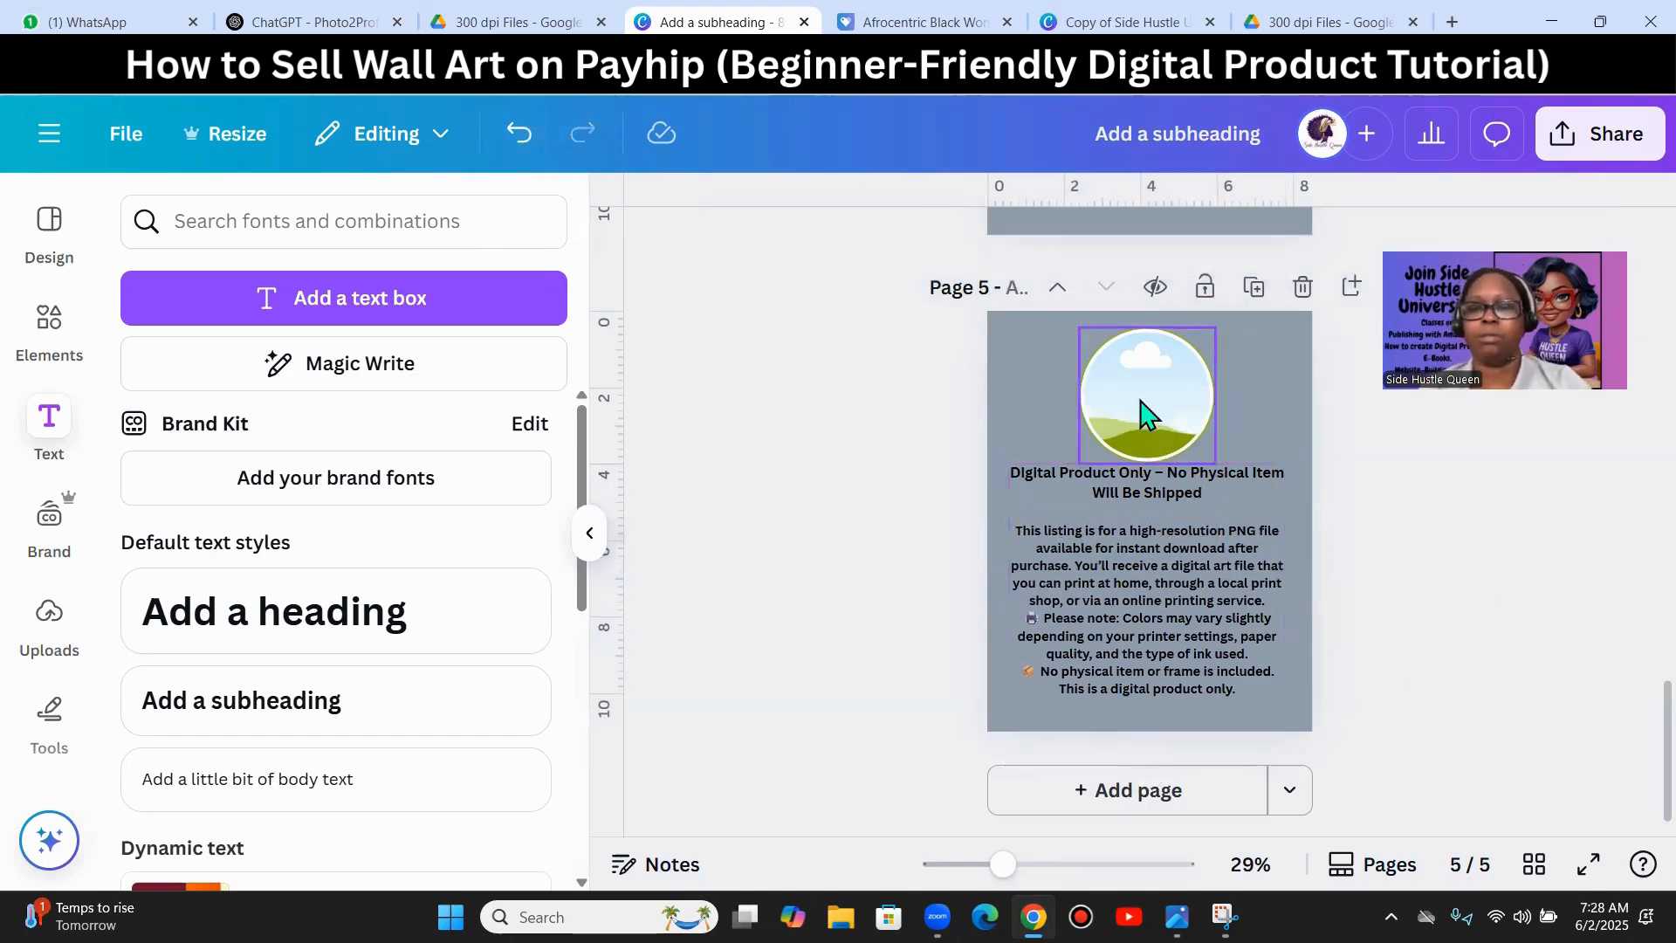
{"action": "left_click", "coordinate": [1162, 627]}
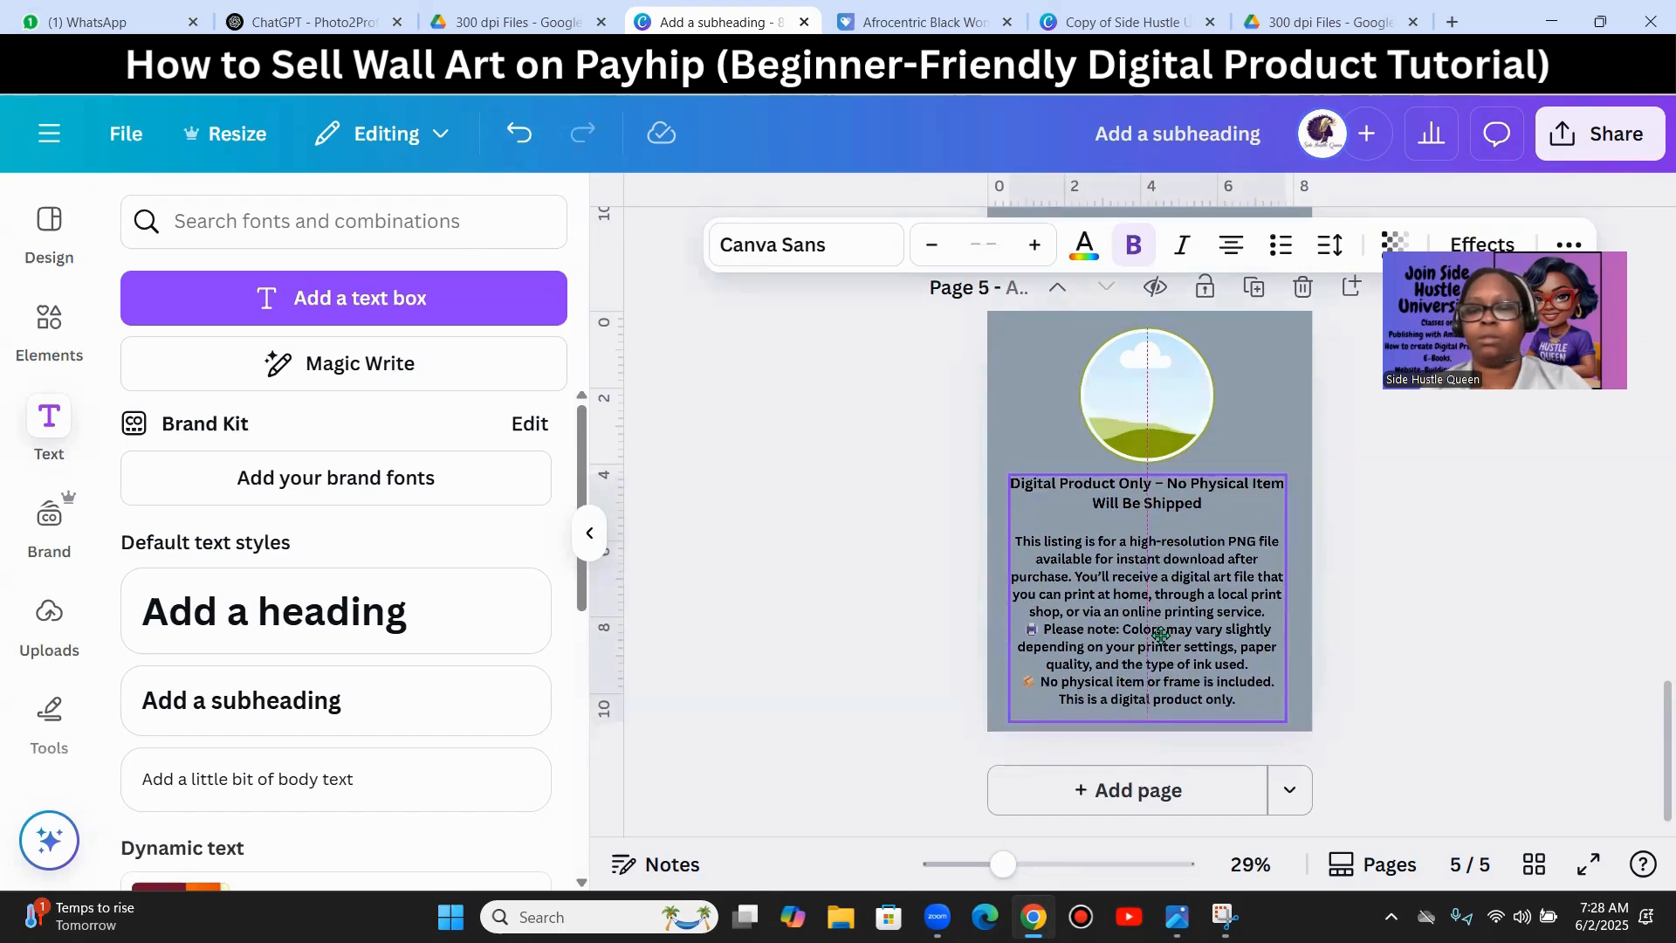
{"action": "left_click", "coordinate": [1432, 636]}
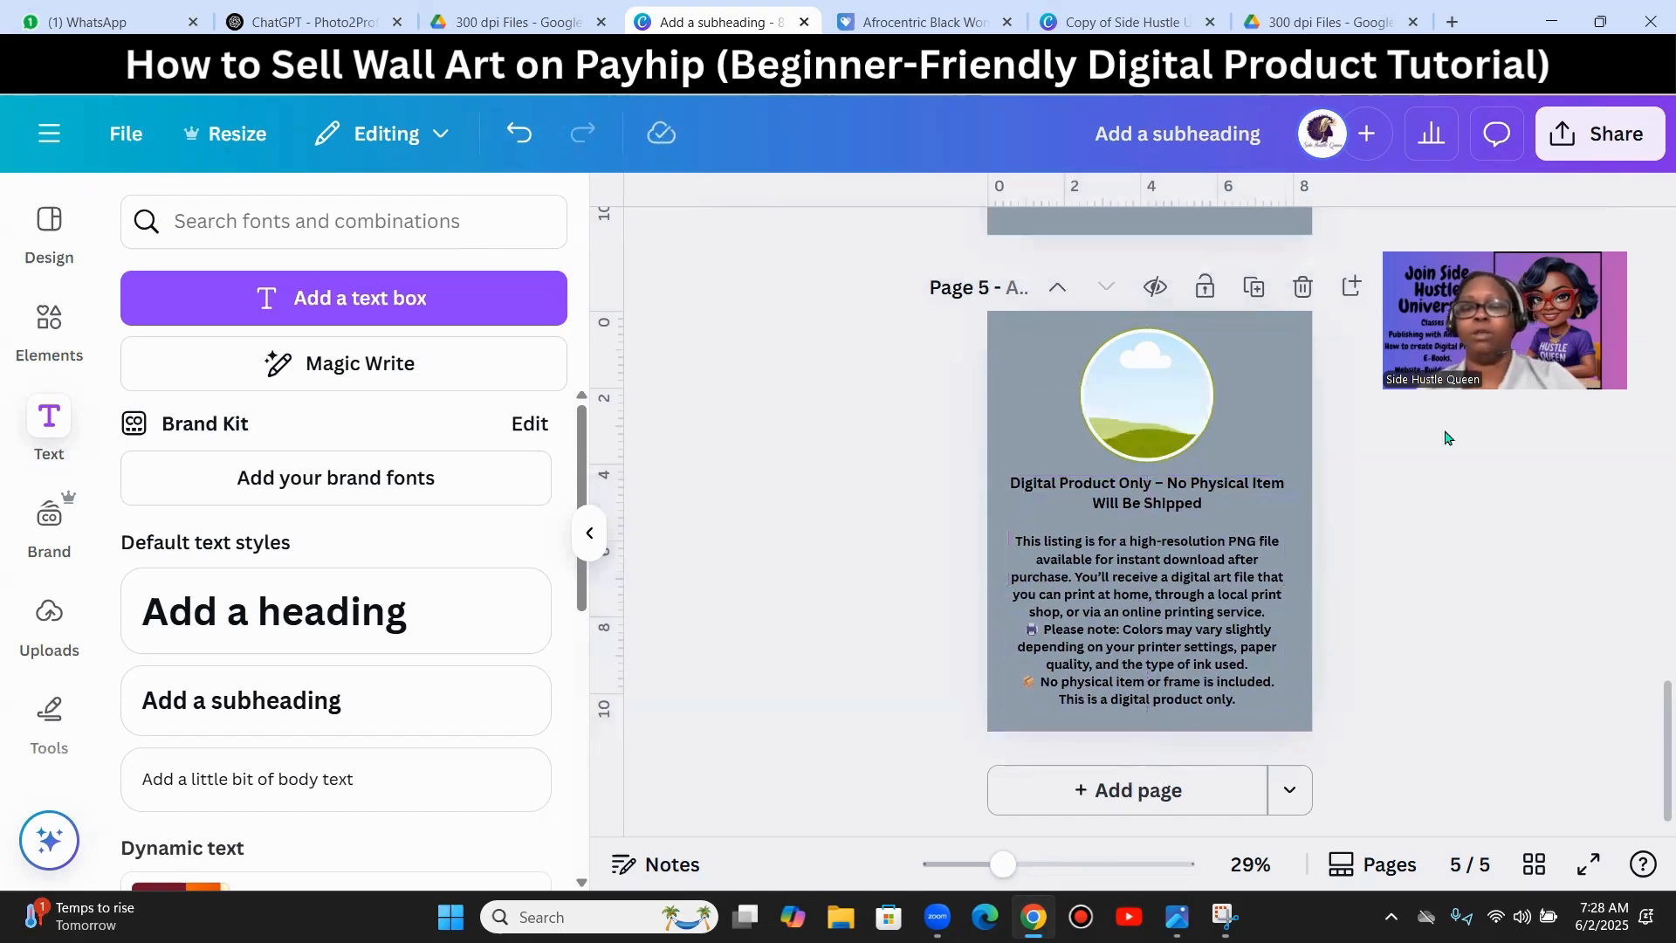
- Switch to the published Payhip listing and review the wording of its Disclaimer image
{"action": "left_click", "coordinate": [1126, 22]}
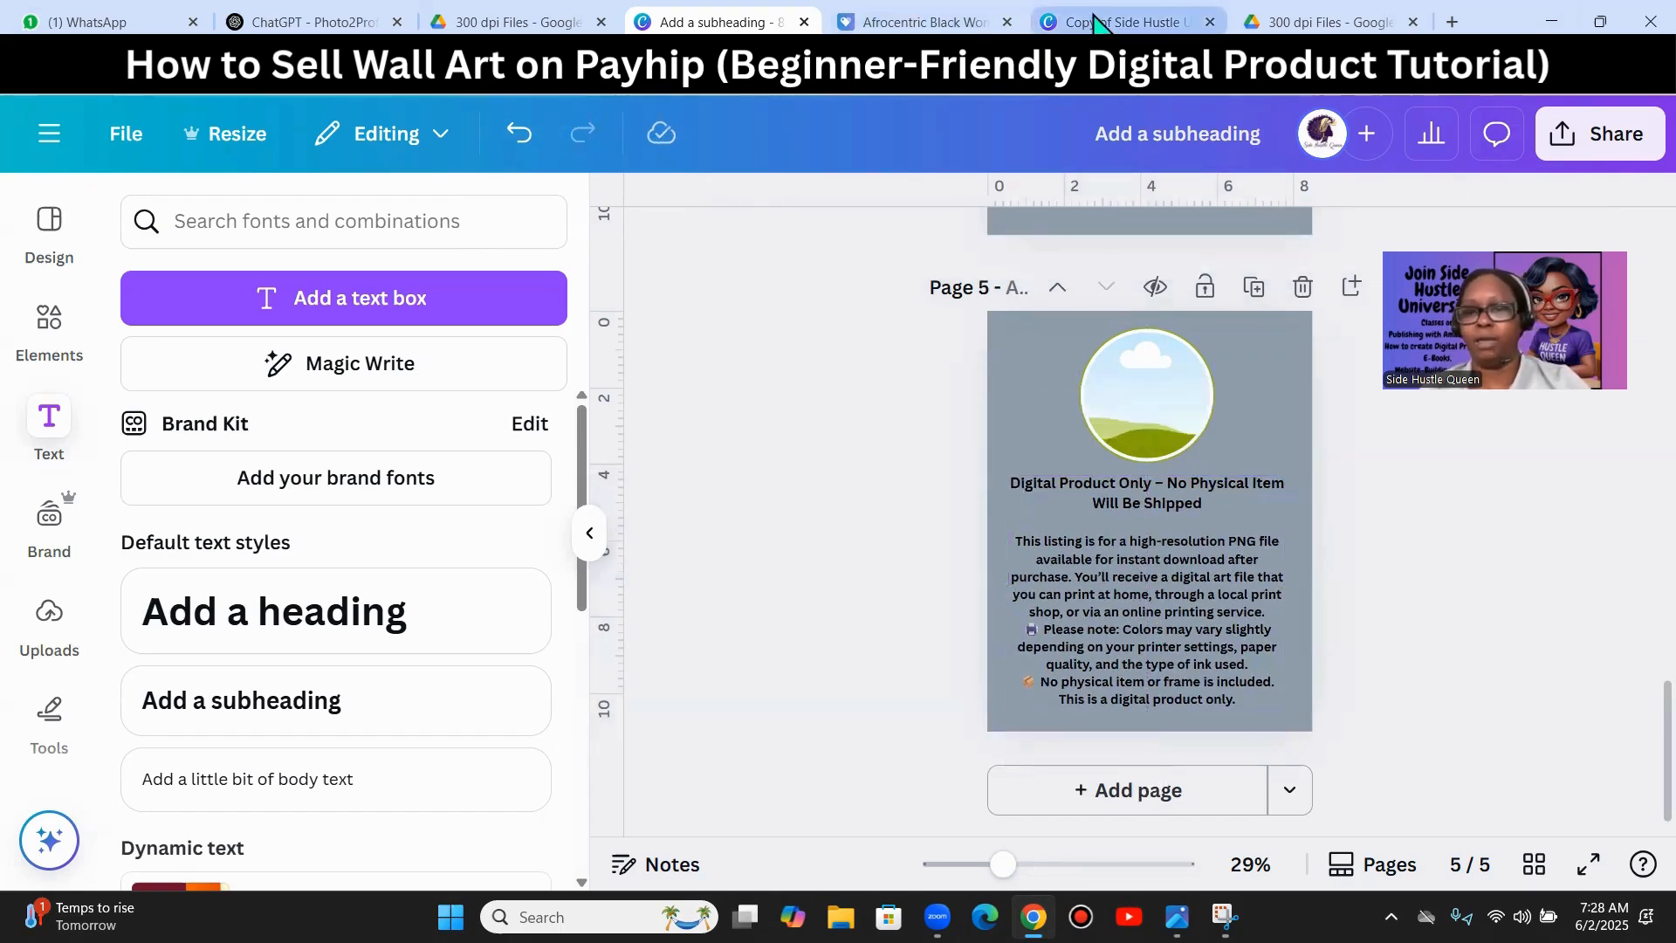
{"action": "left_click", "coordinate": [917, 22]}
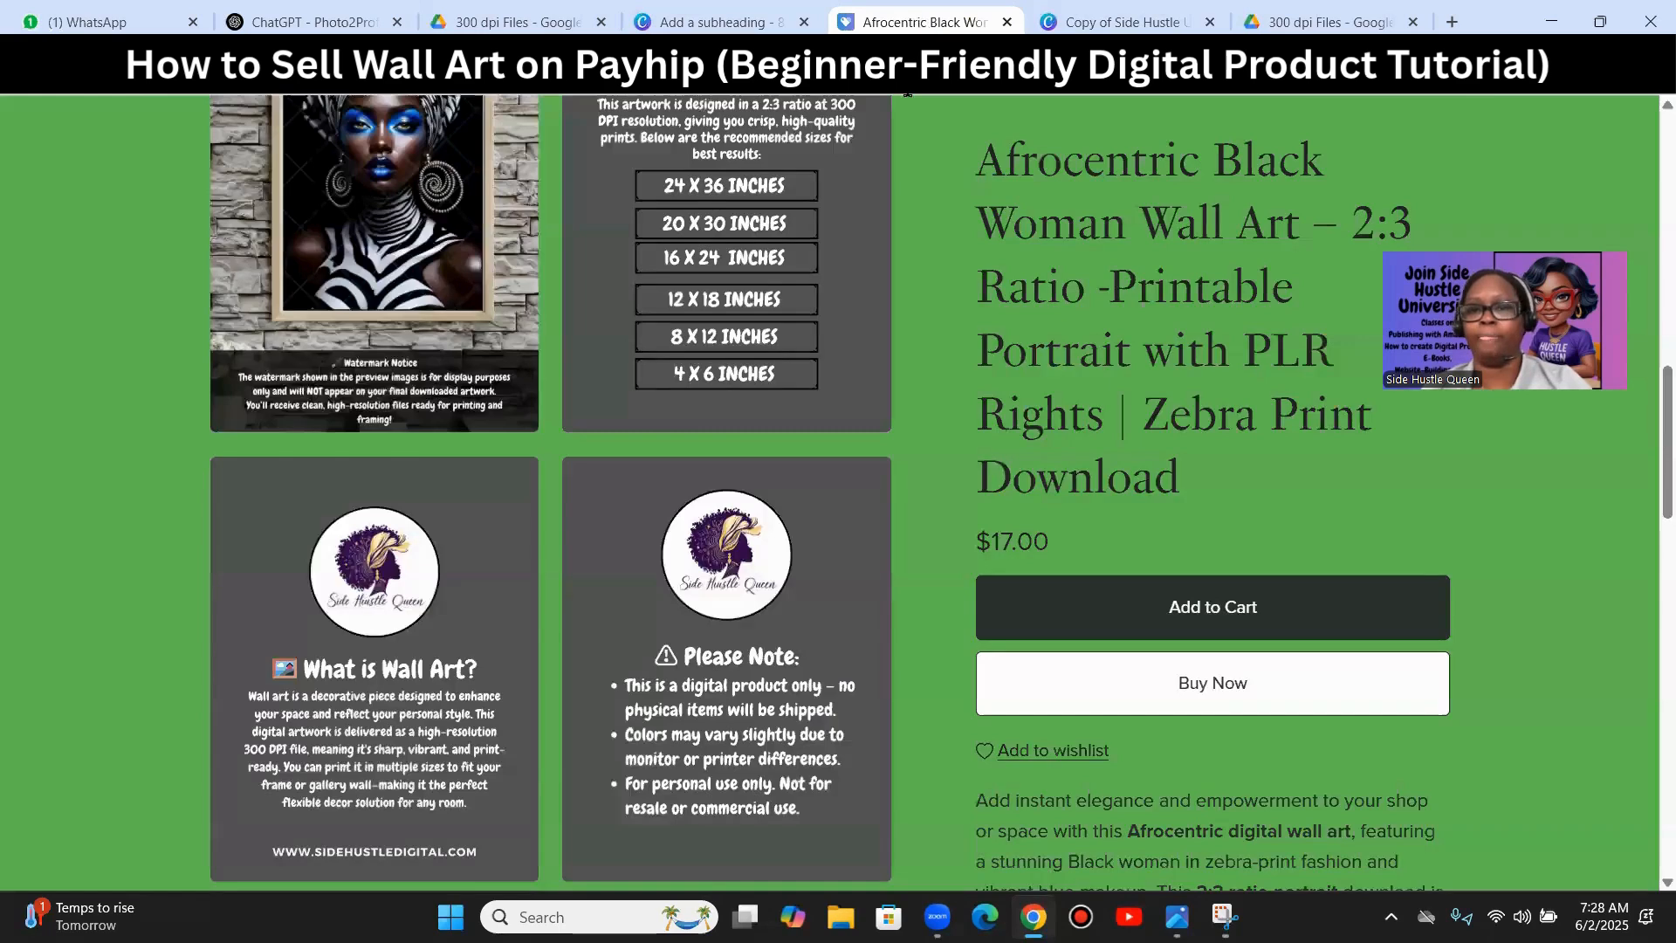
{"action": "scroll", "coordinate": [768, 520], "scroll_direction": "down", "scroll_amount": 8}
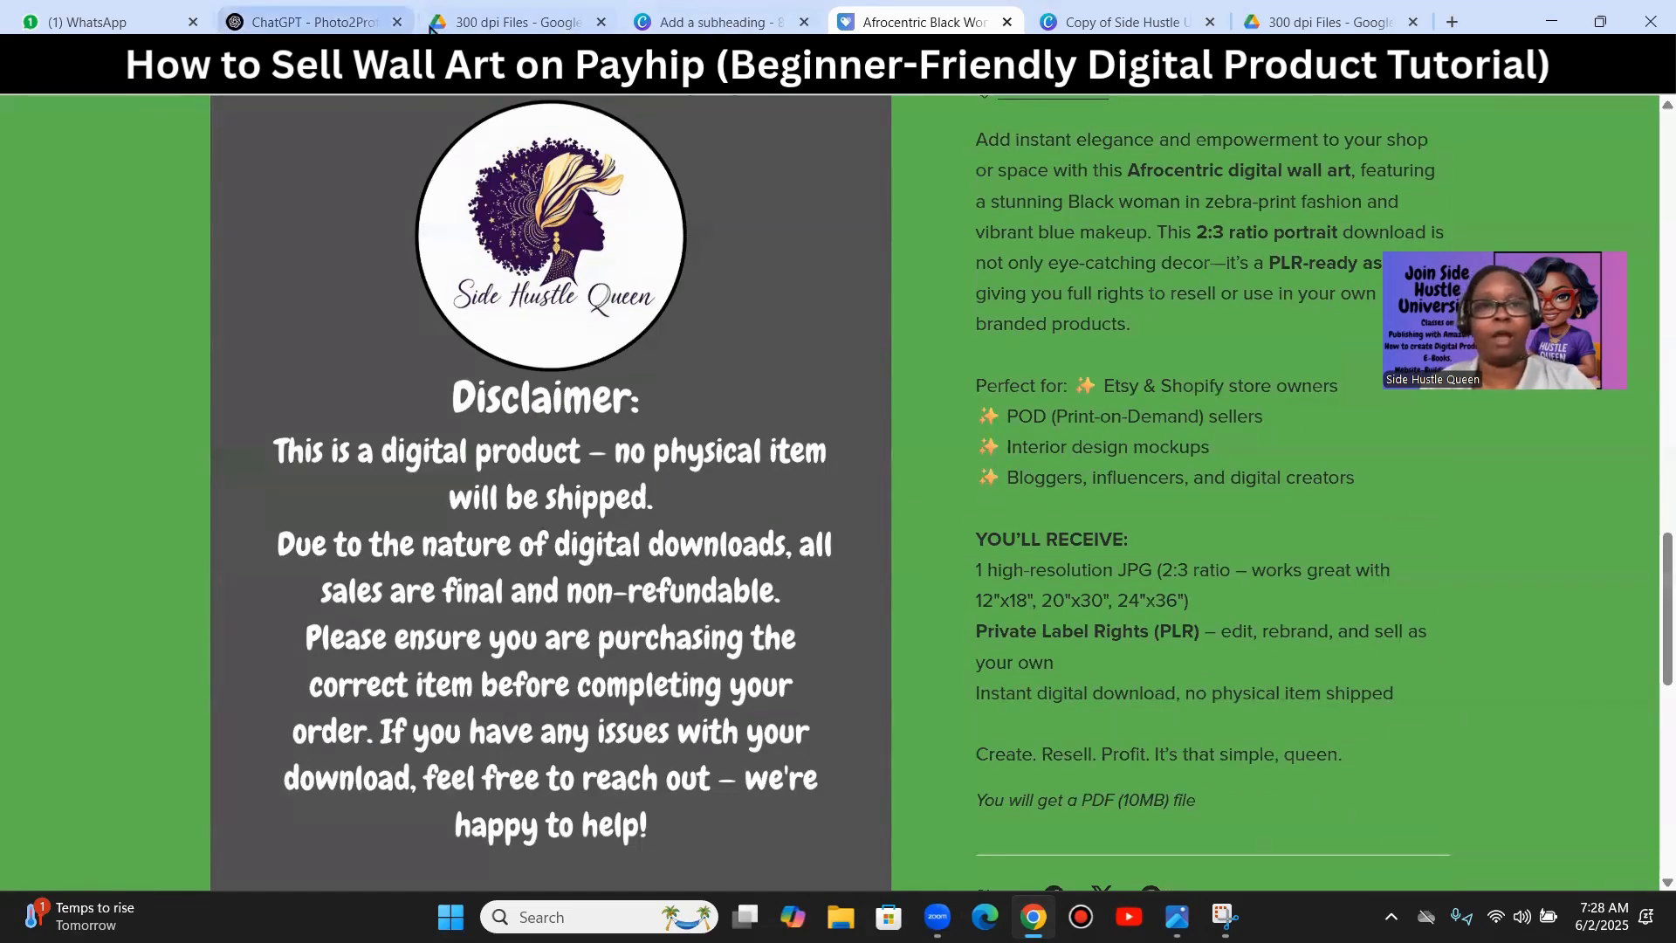
- Ask ChatGPT to create a disclaimer saying this is a digital product, all sales are final and, for any help, contact Side Hustle Digital
{"action": "left_click", "coordinate": [316, 22]}
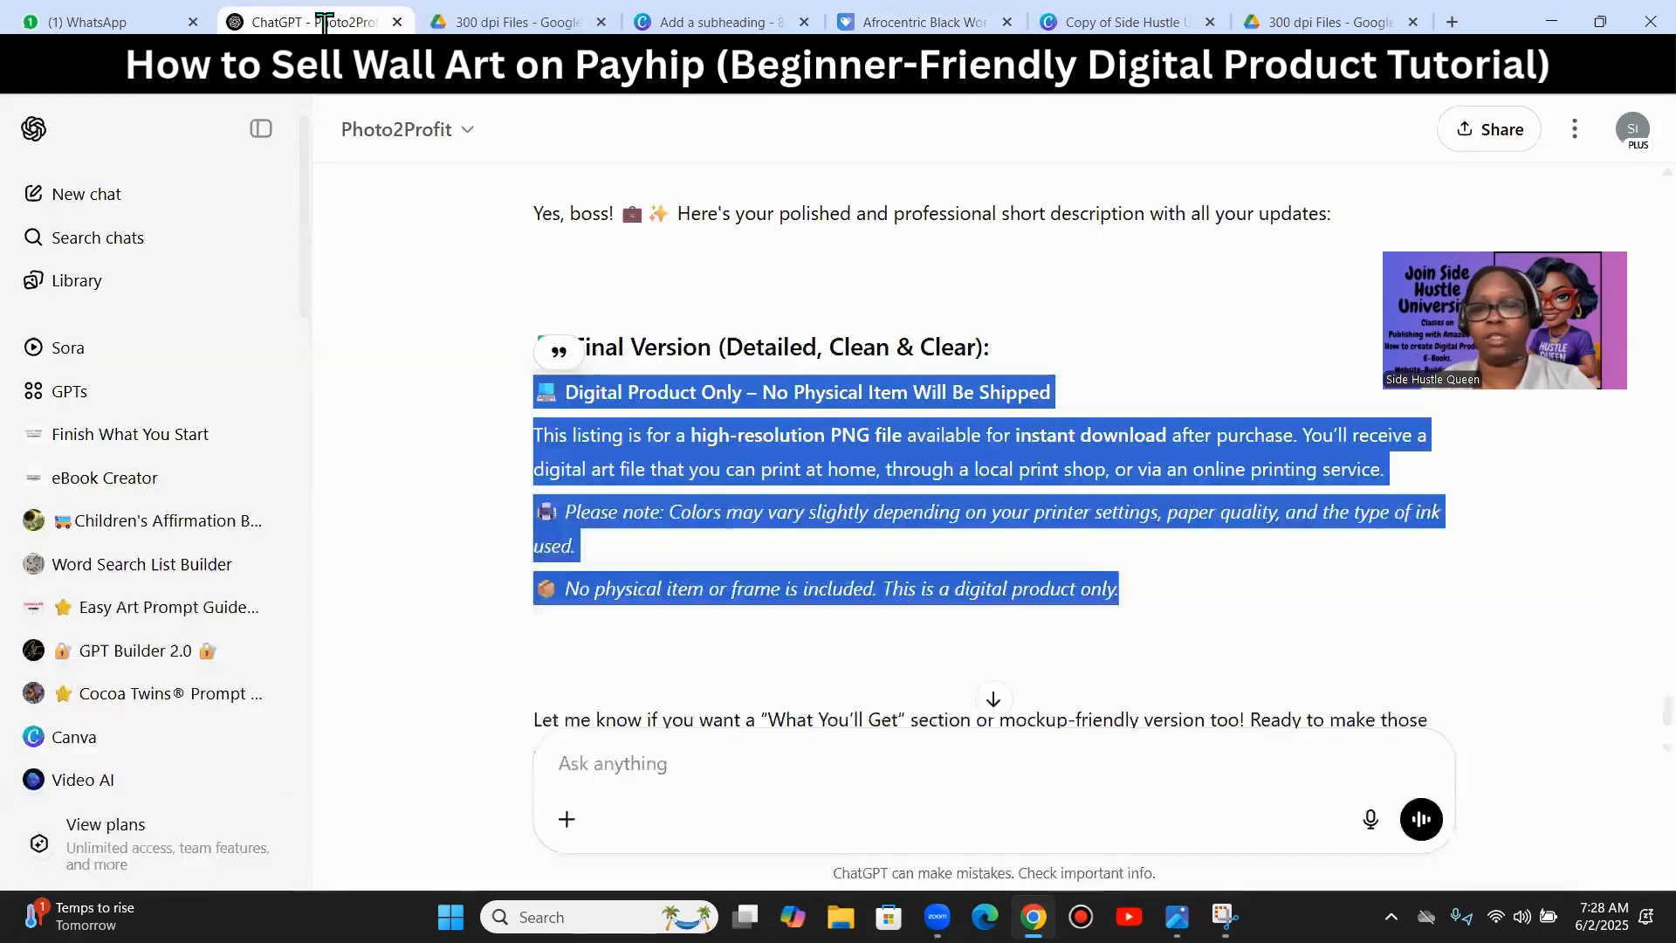
{"action": "scroll", "coordinate": [663, 437], "scroll_direction": "down", "scroll_amount": 3}
{"action": "left_click", "coordinate": [884, 602]}
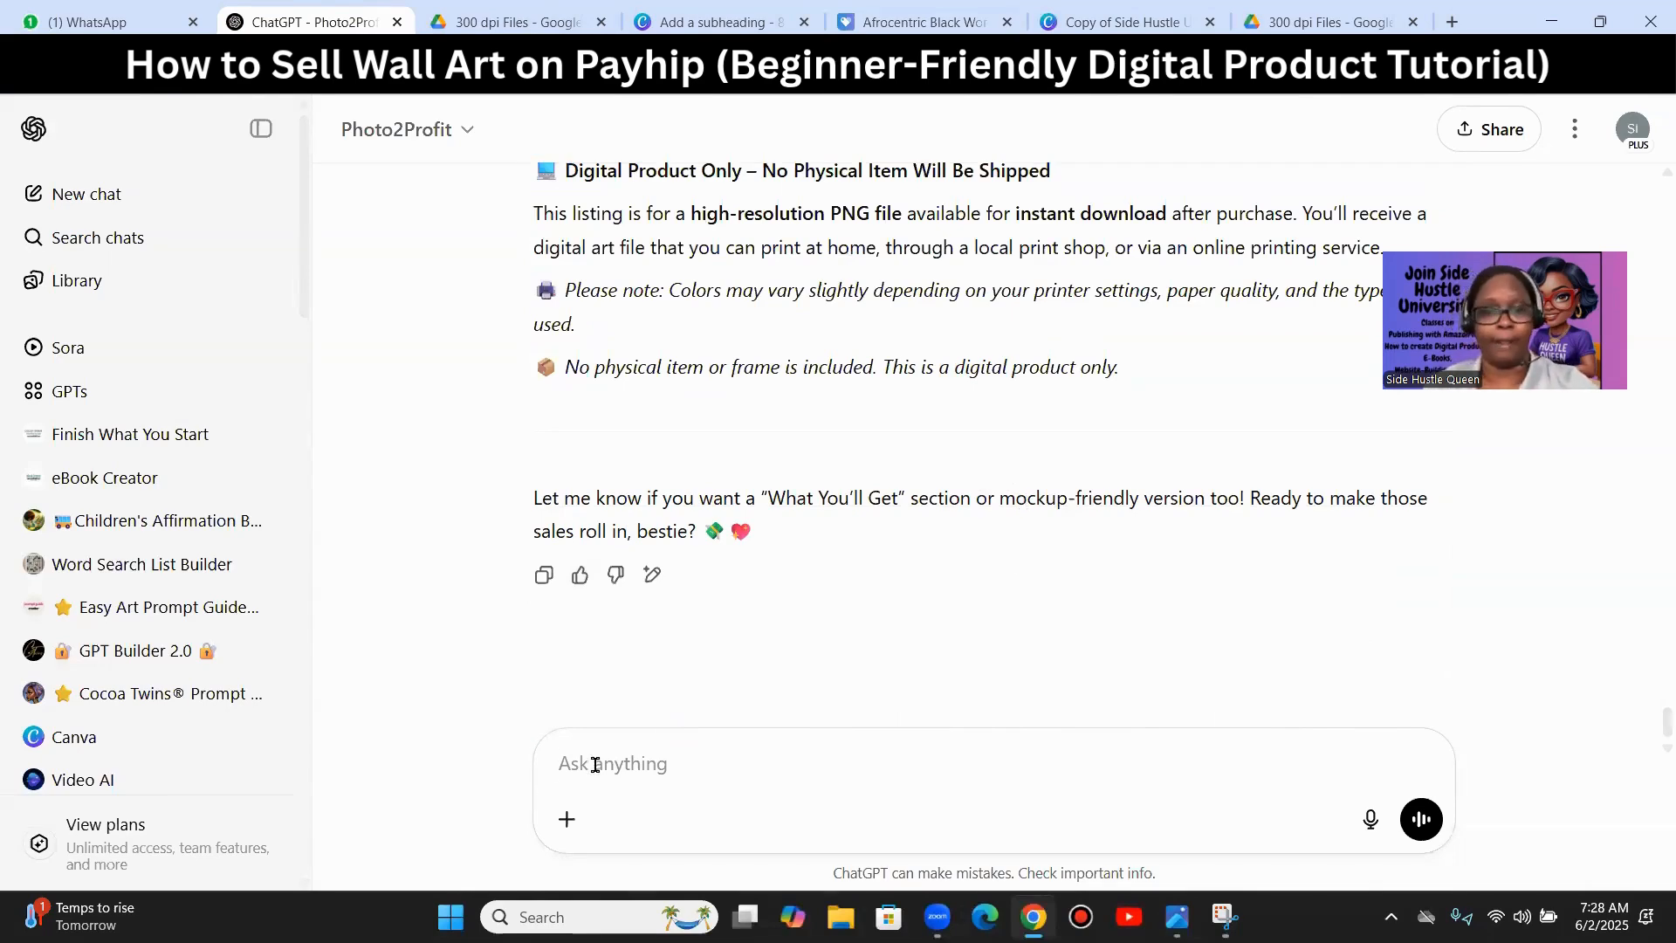
{"action": "type", "text": "can you "}
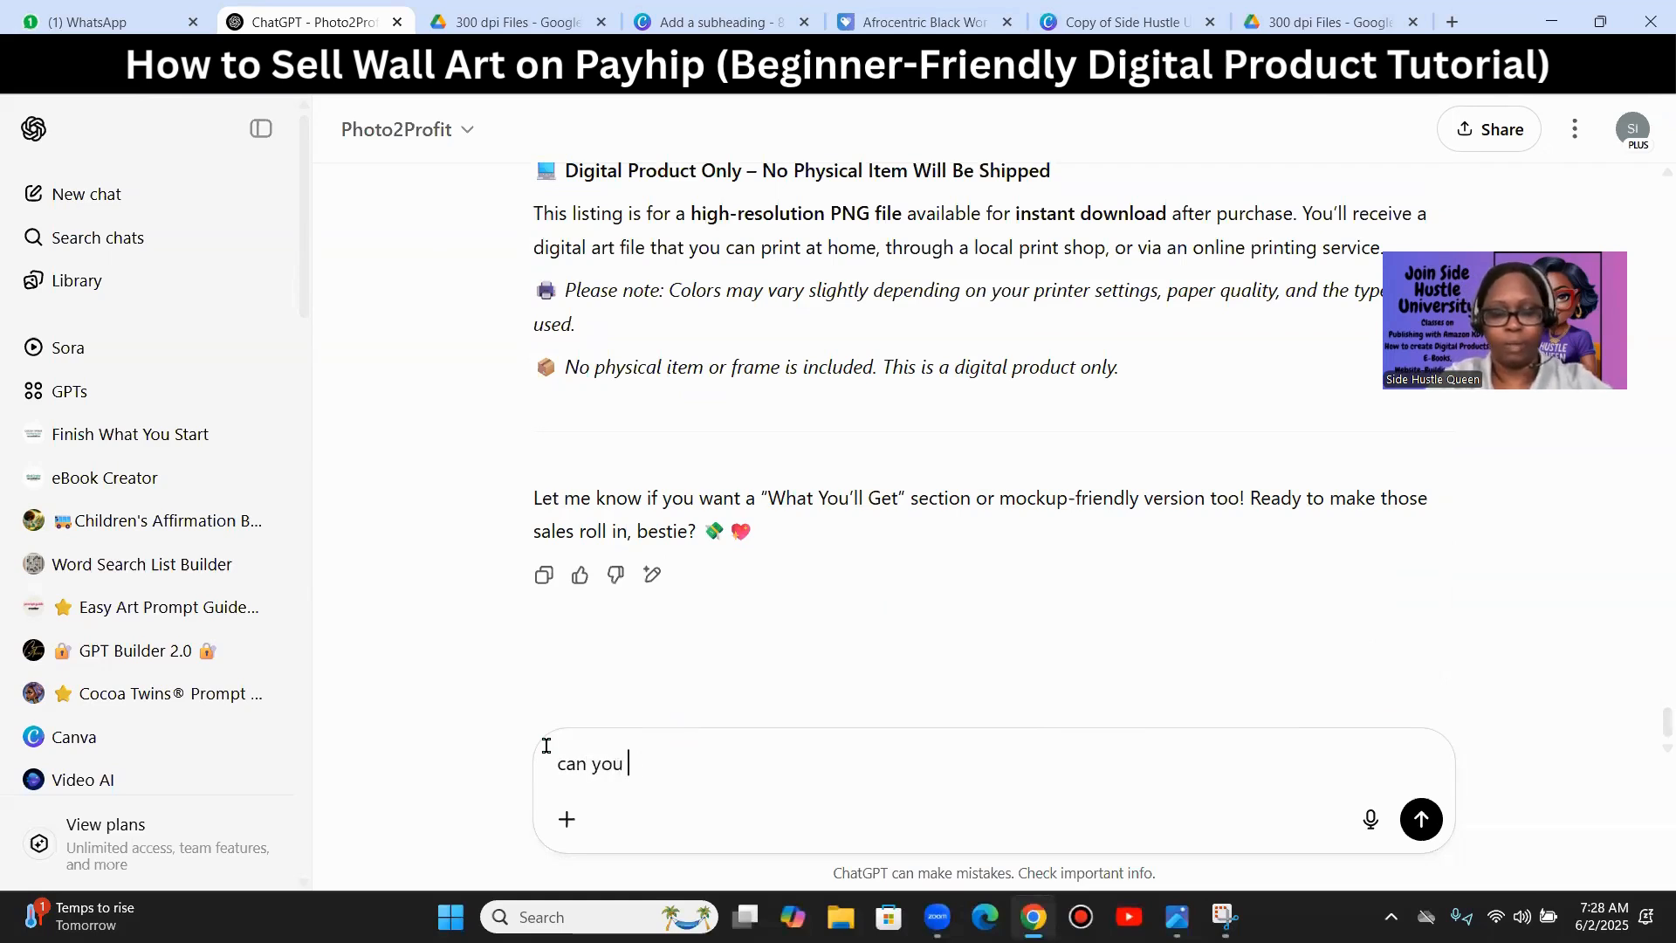
{"action": "type", "text": "pleas"}
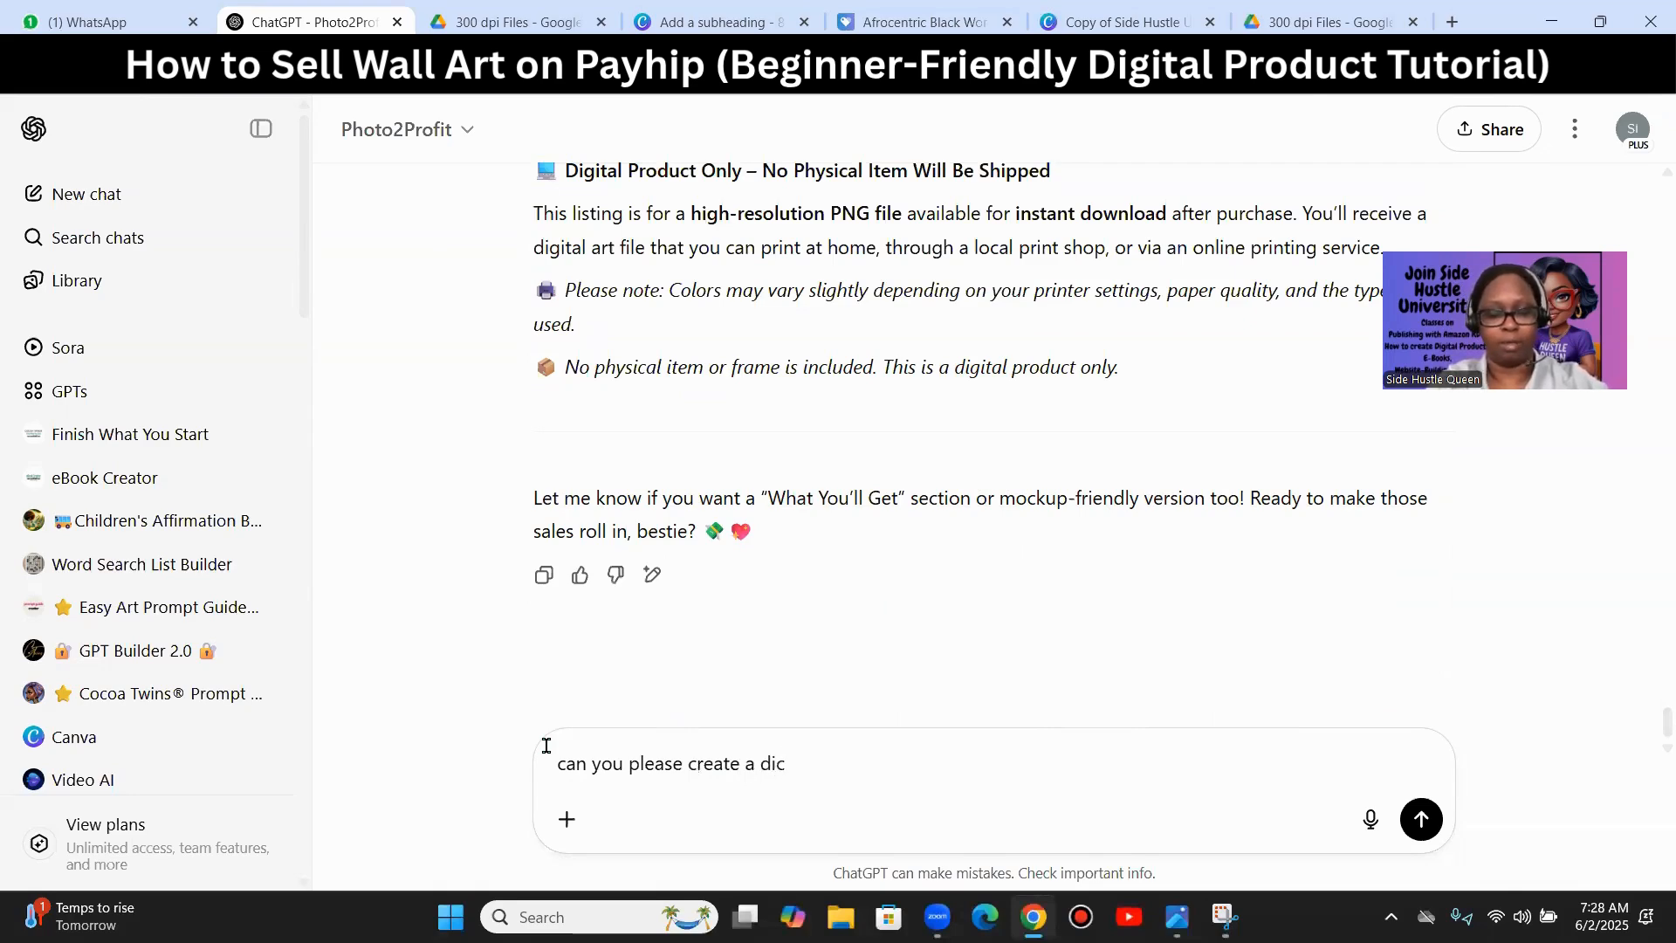
{"action": "type", "text": "e create a disclaim"}
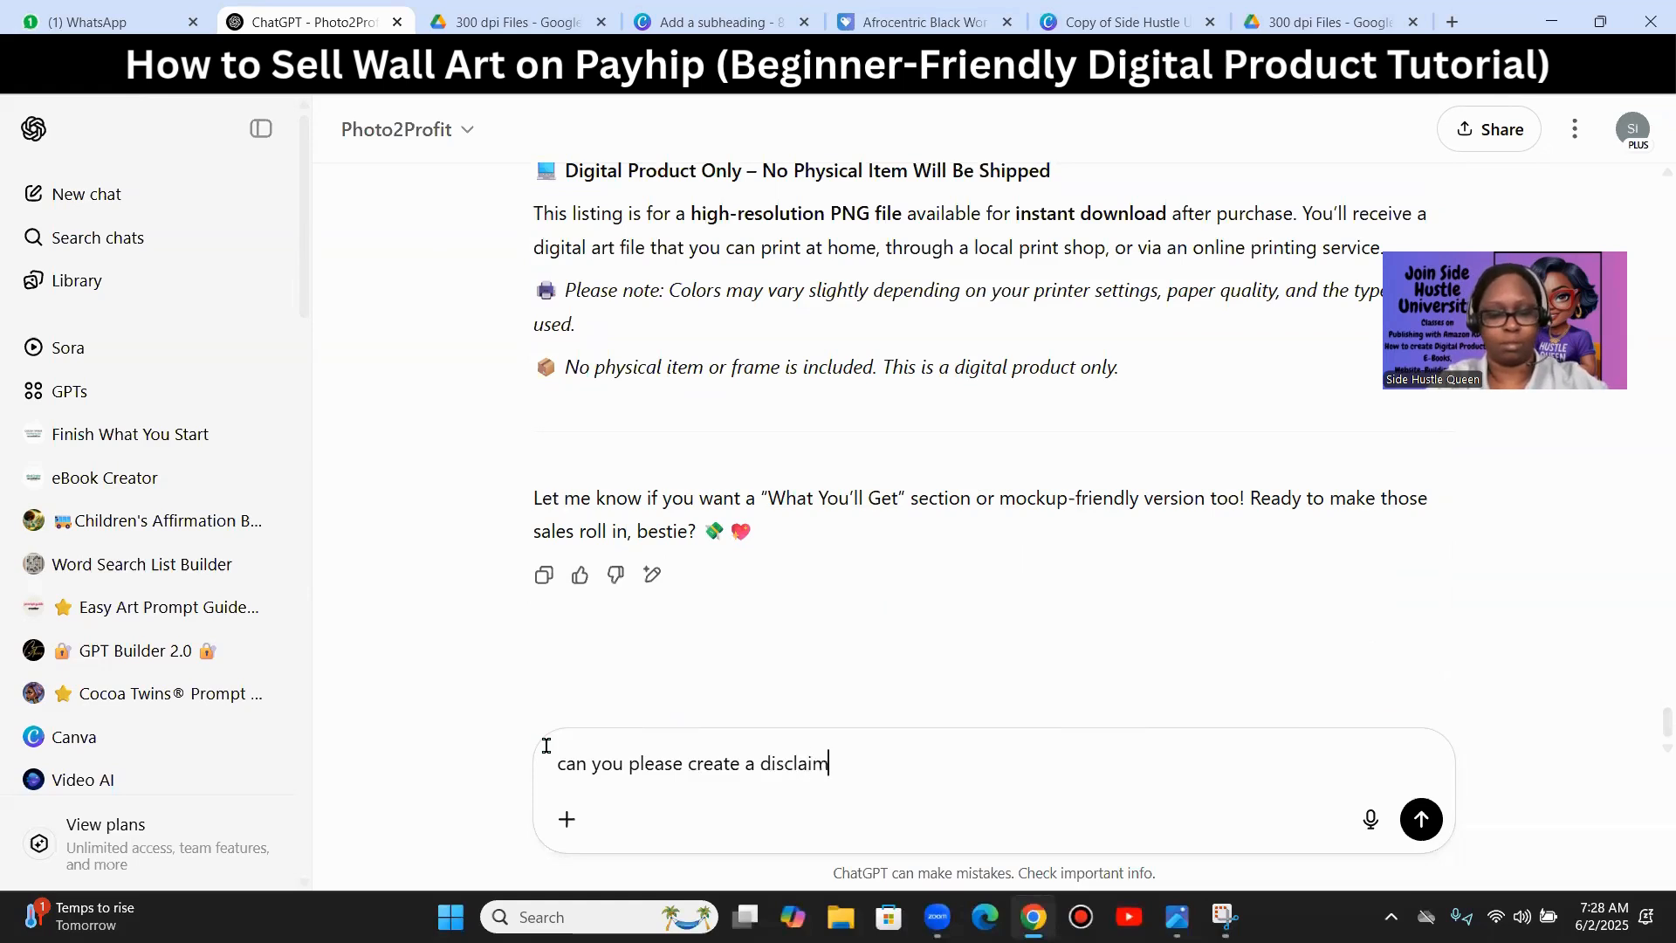
{"action": "type", "text": "er that "}
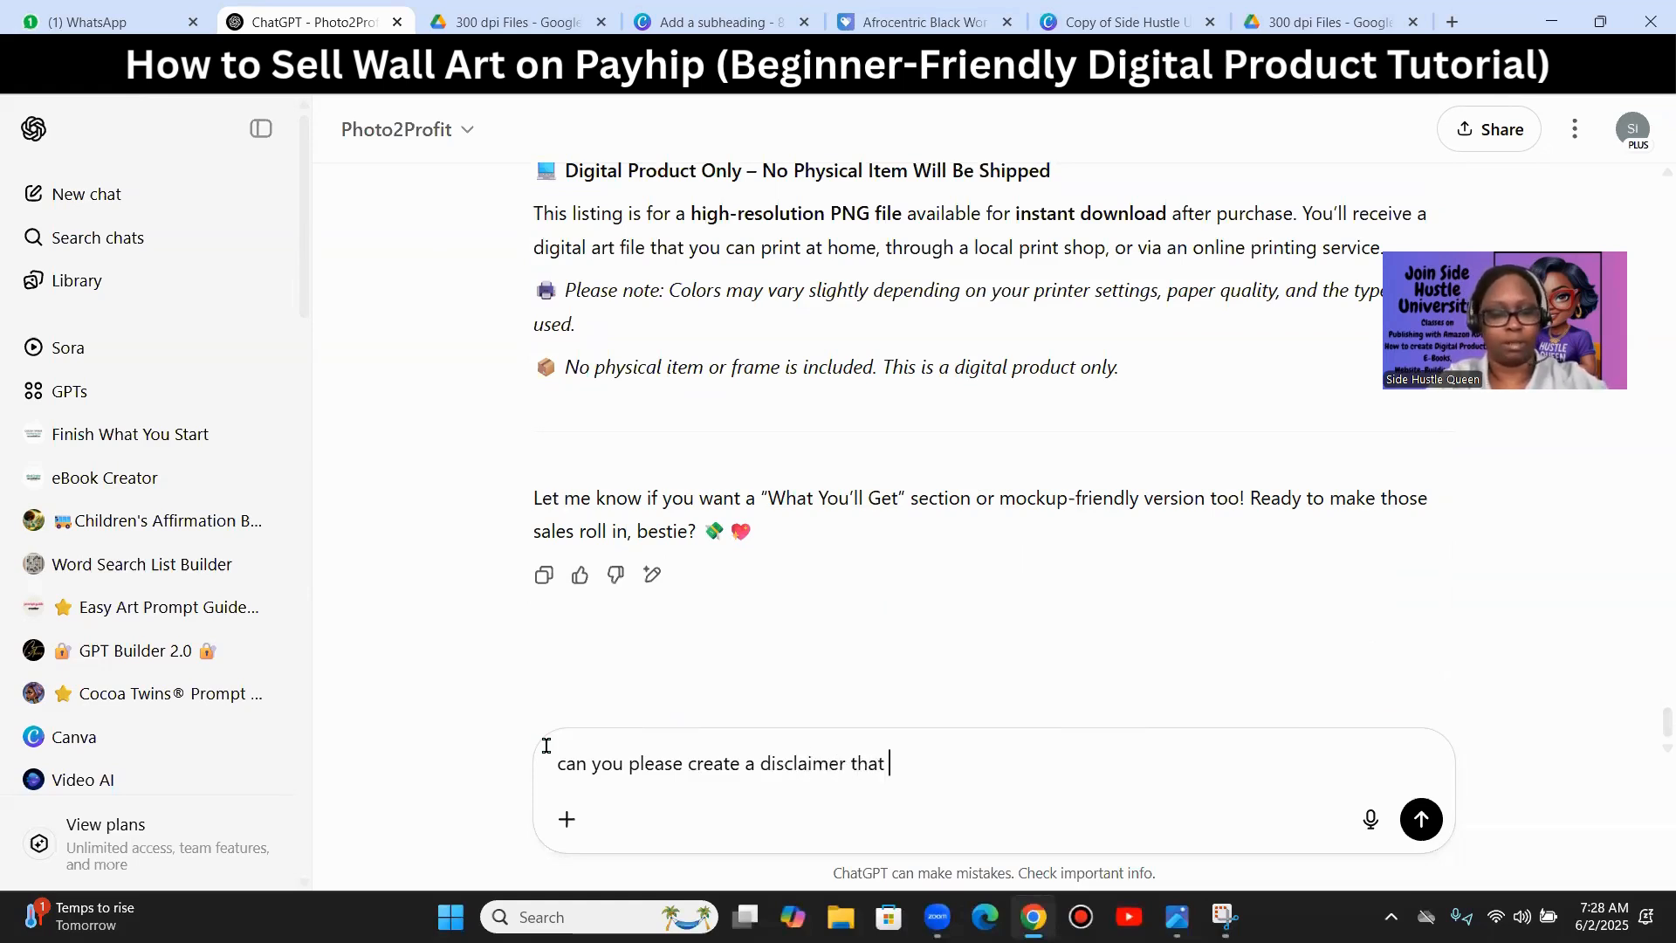
{"action": "type", "text": "say s this is a f"}
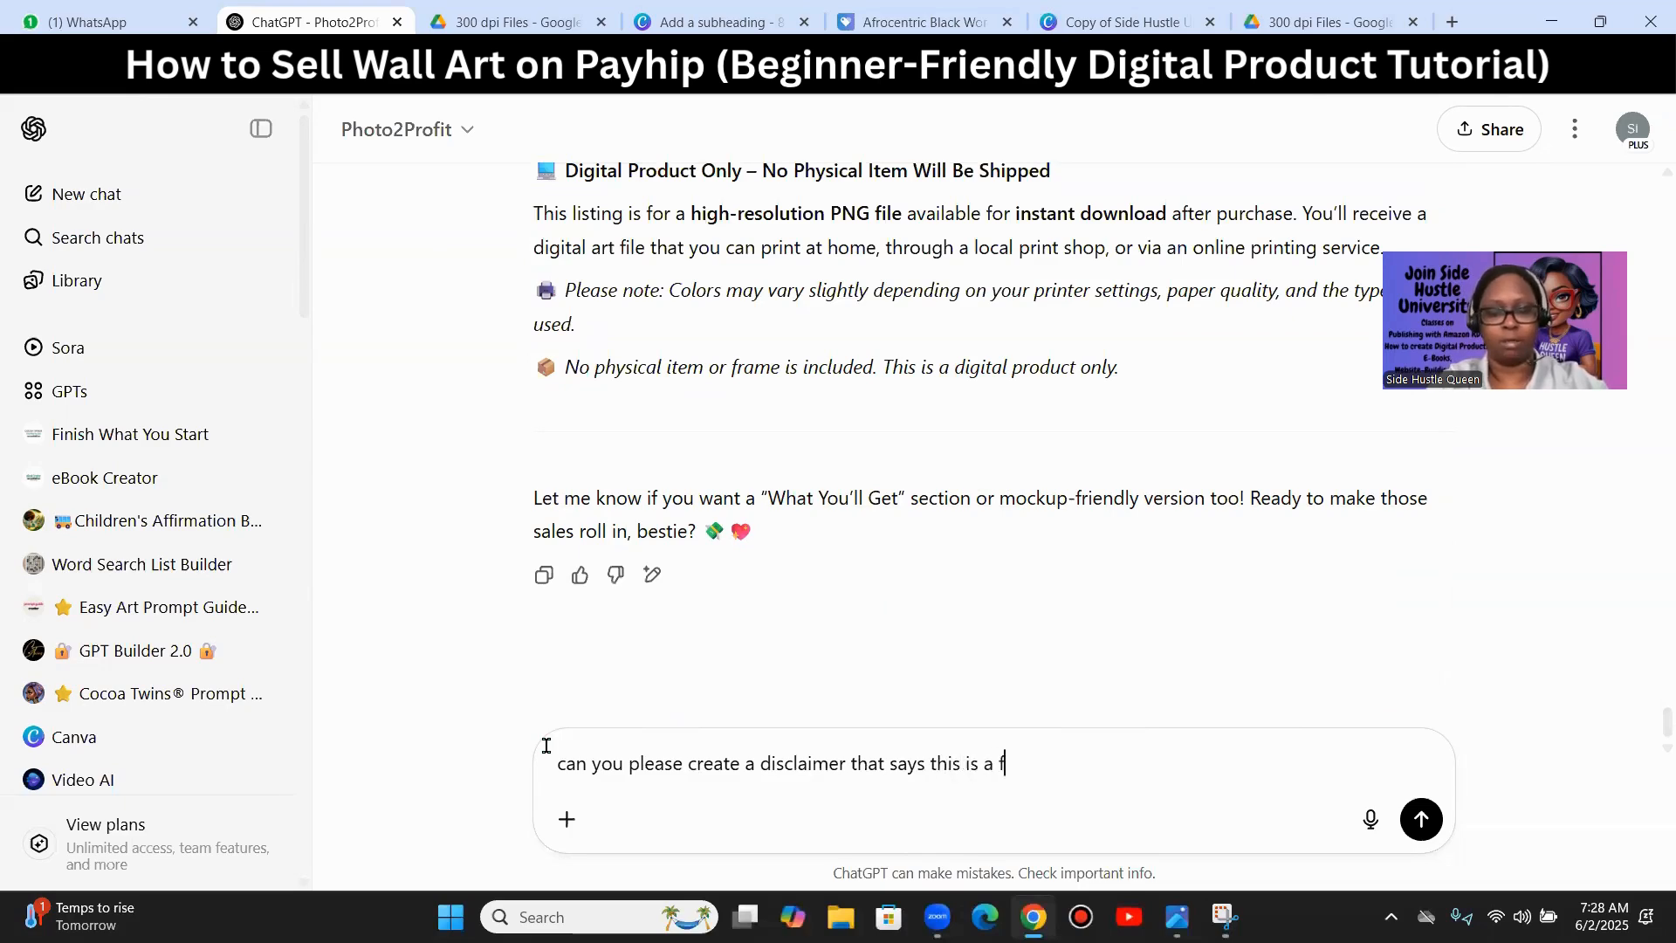
{"action": "key", "text": "BackSpace"}
{"action": "type", "text": "digit"}
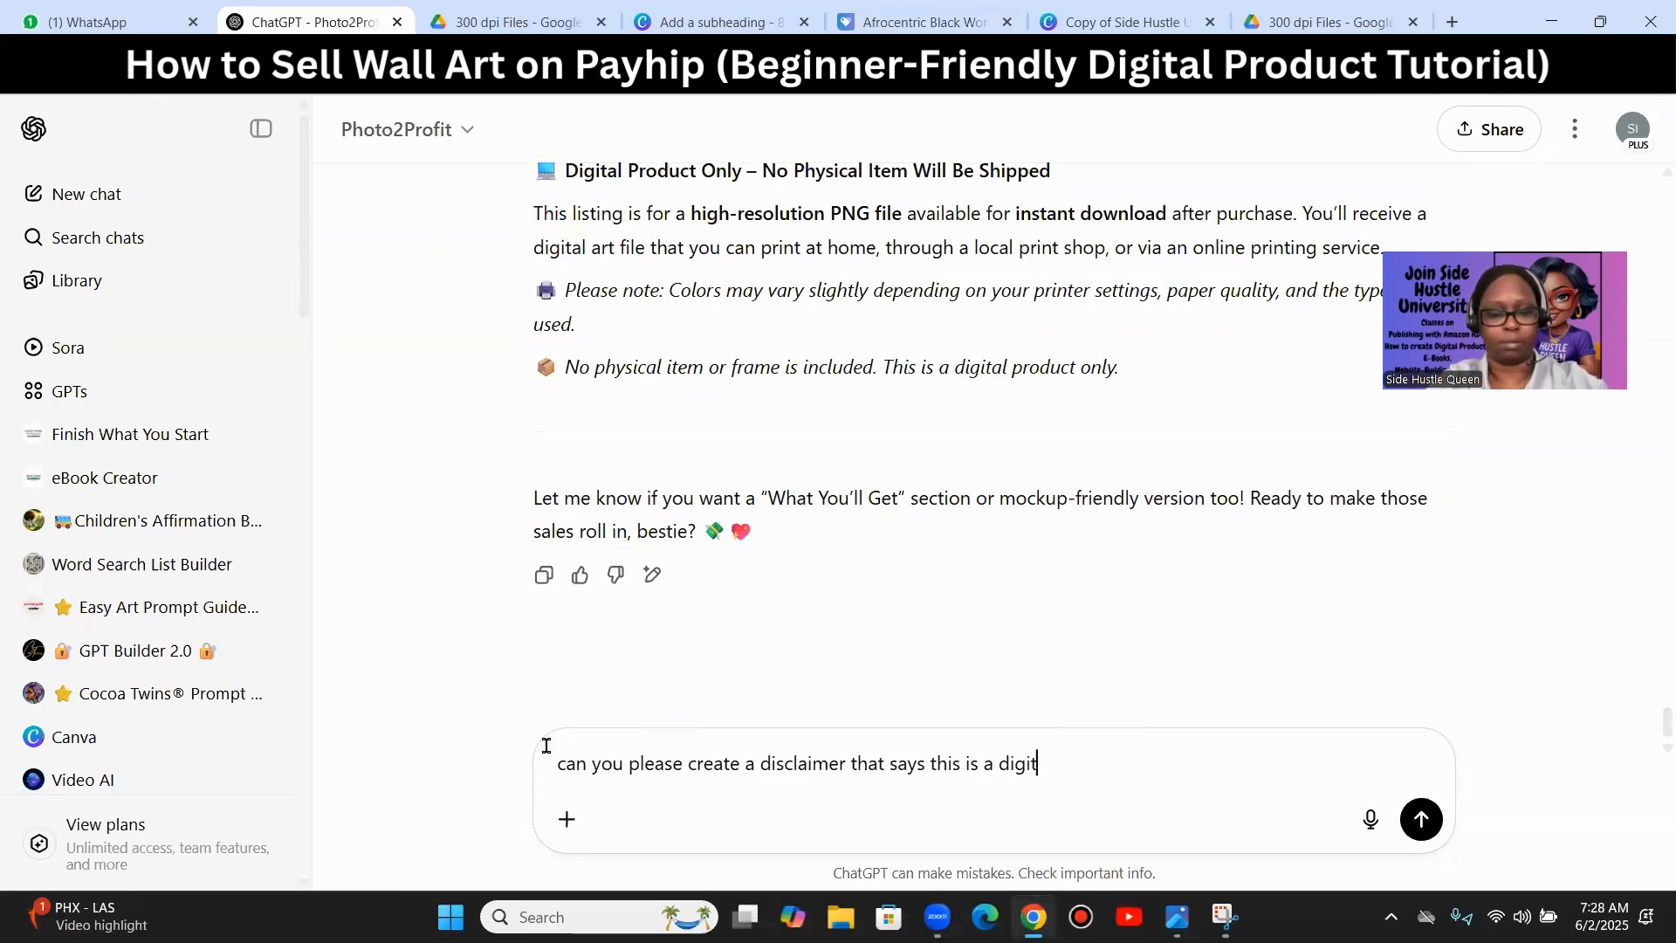
{"action": "type", "text": "al product,"}
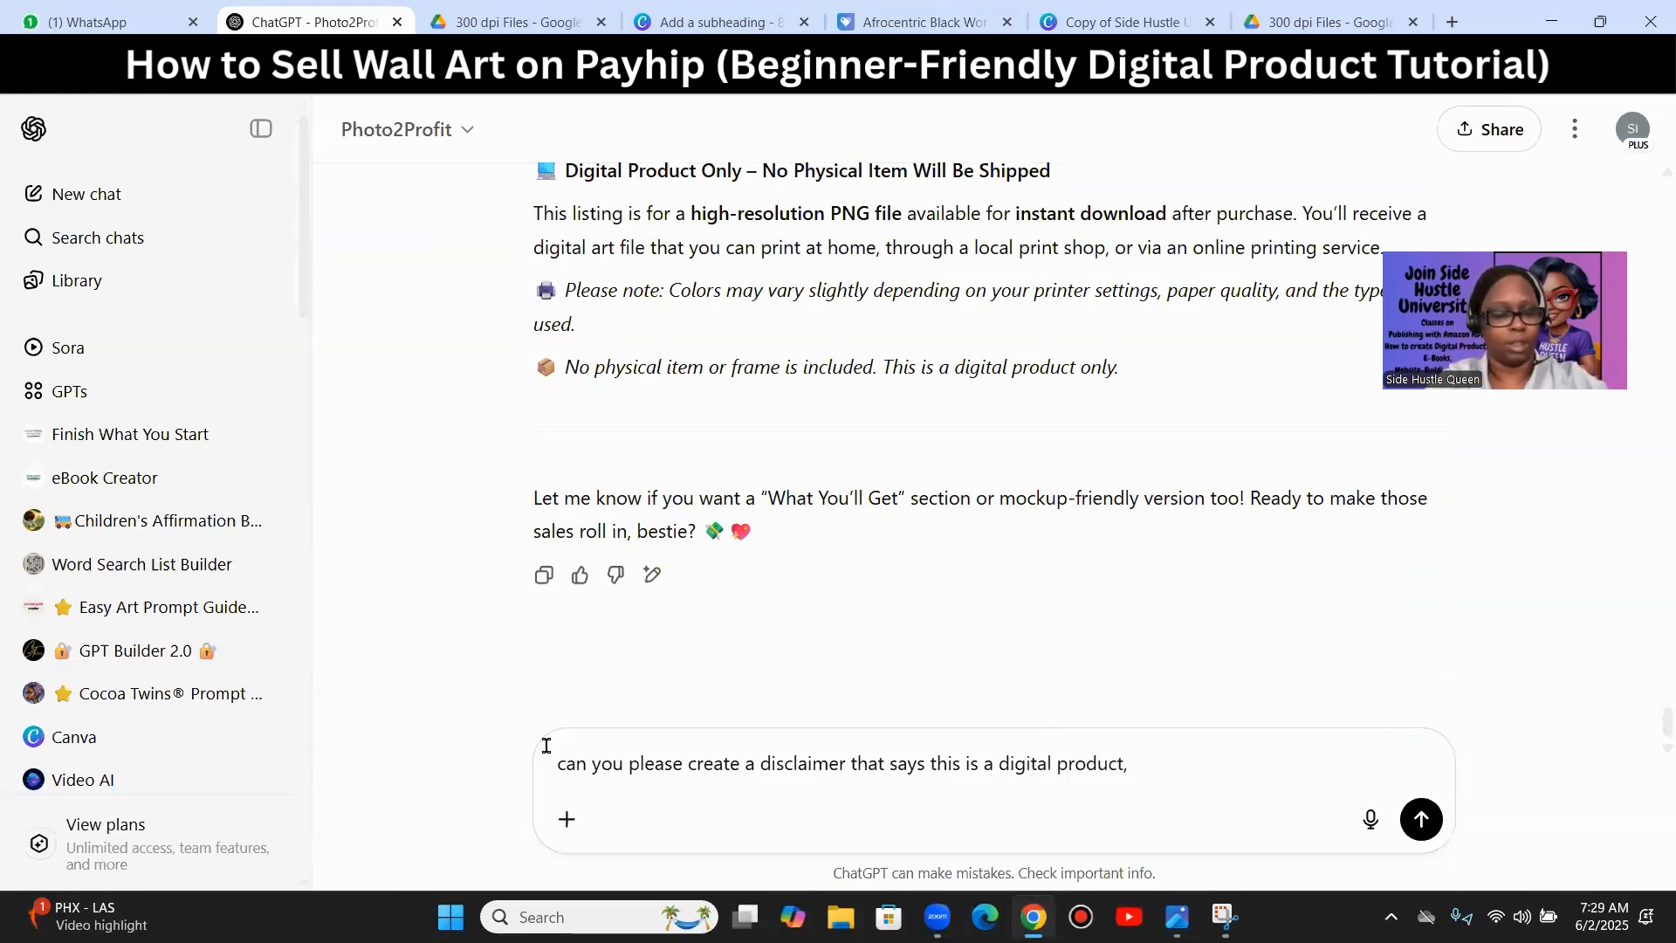
{"action": "type", "text": " all sale"}
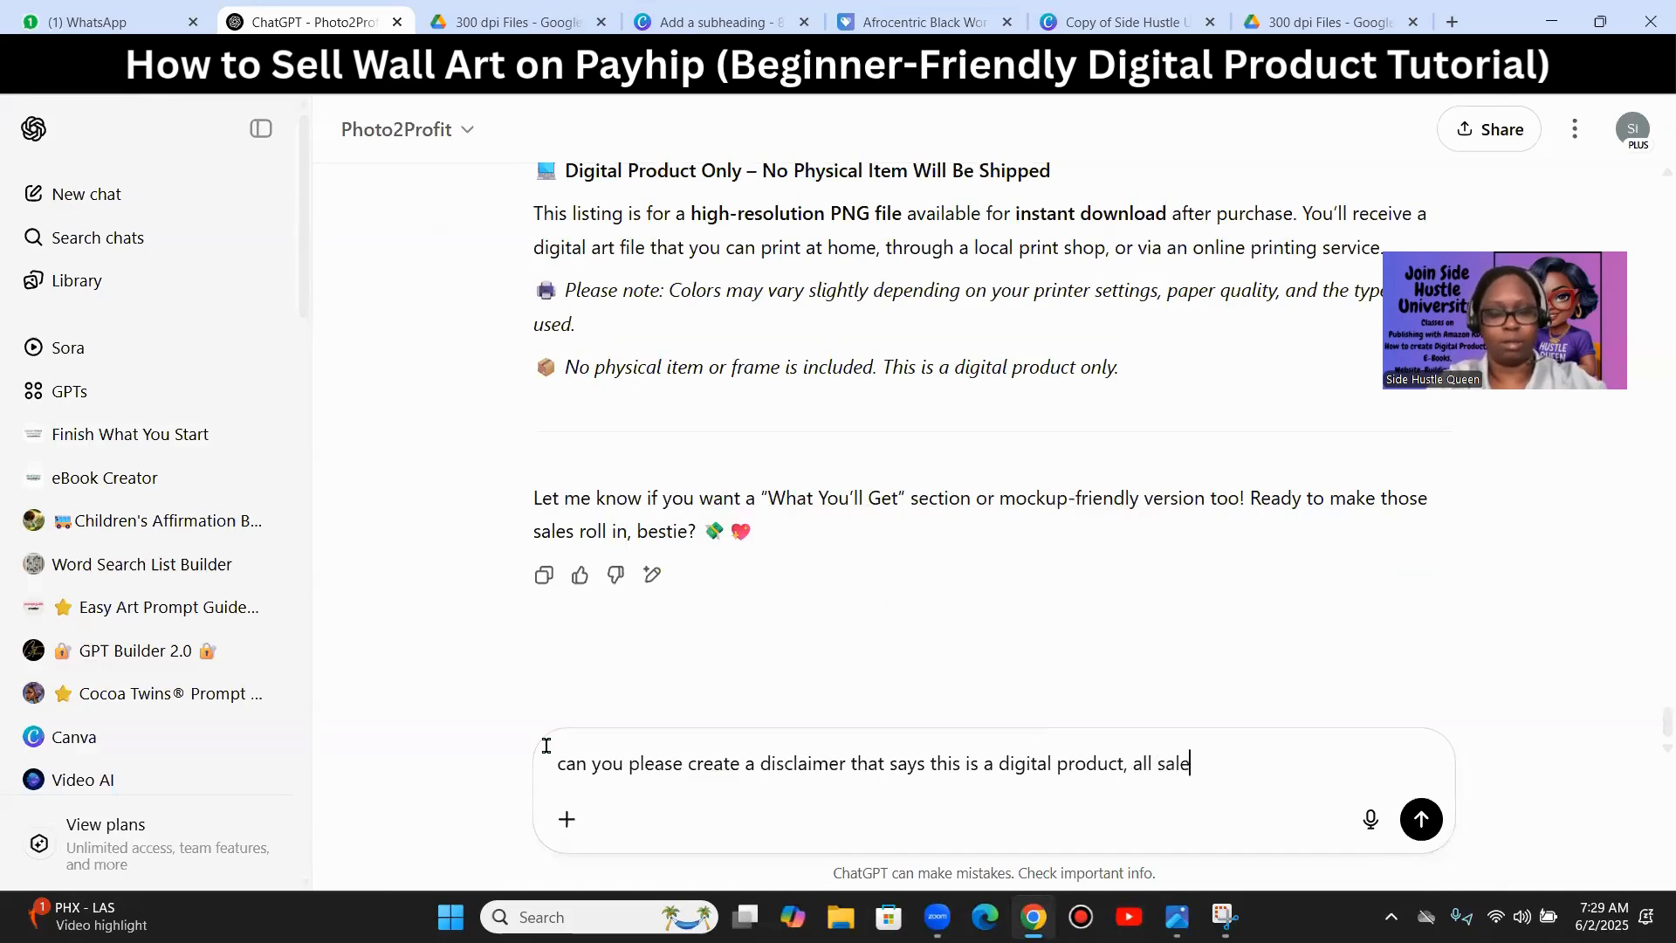
{"action": "type", "text": "s are final"}
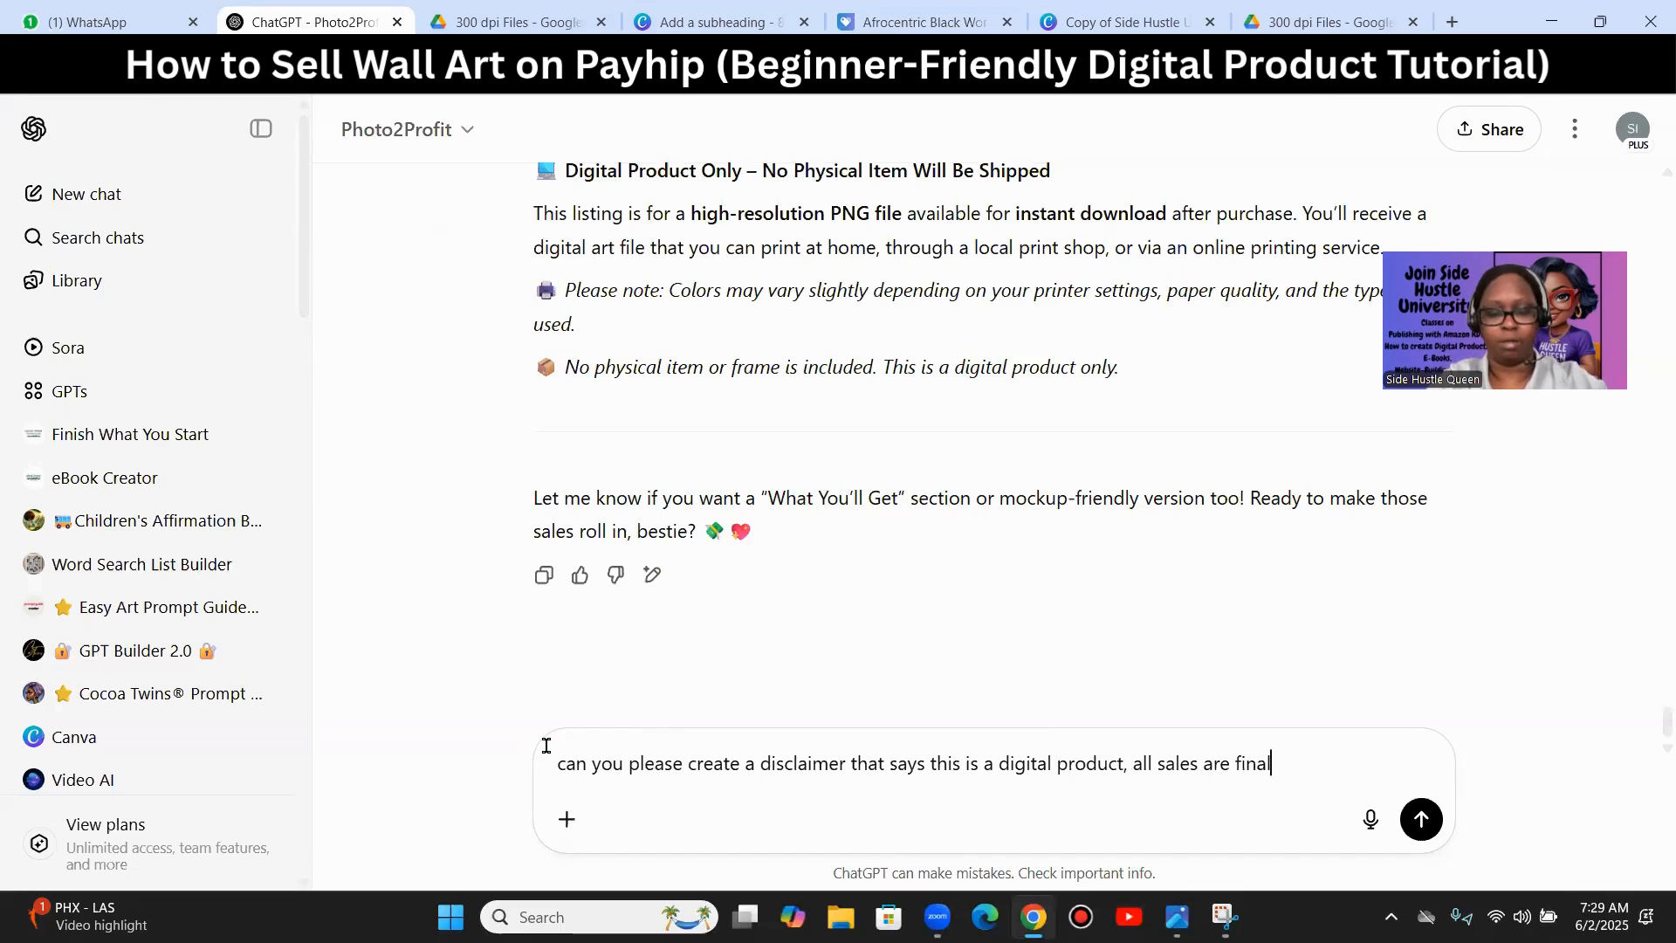
{"action": "type", "text": " and if you need an"}
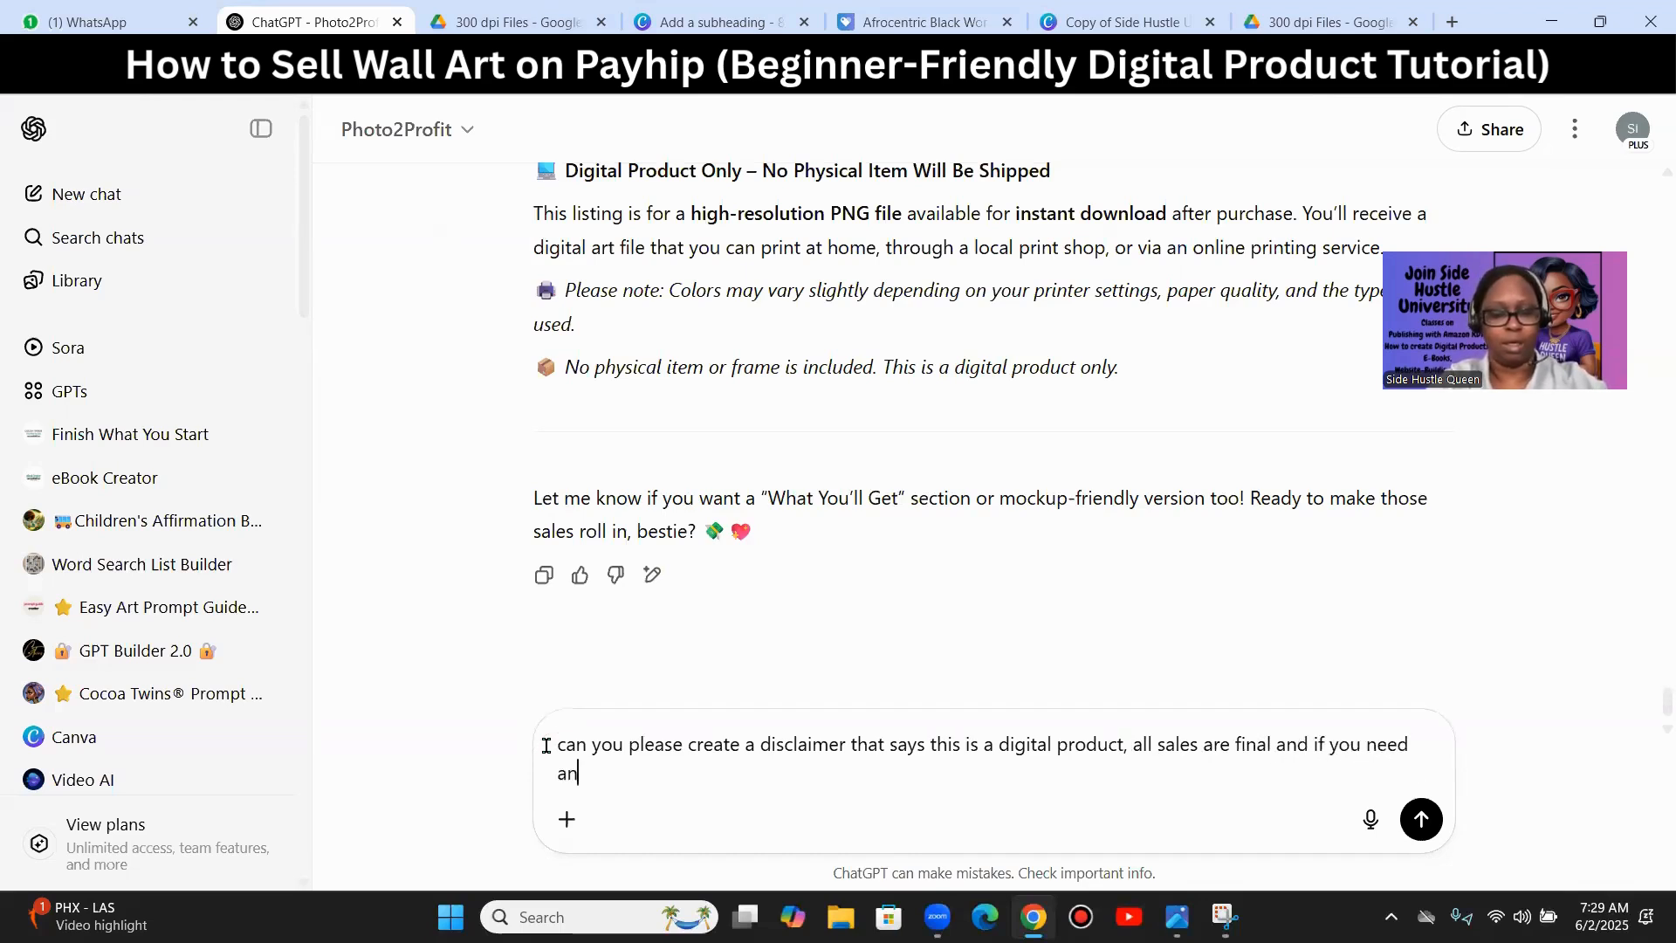
{"action": "type", "text": "y help comta"}
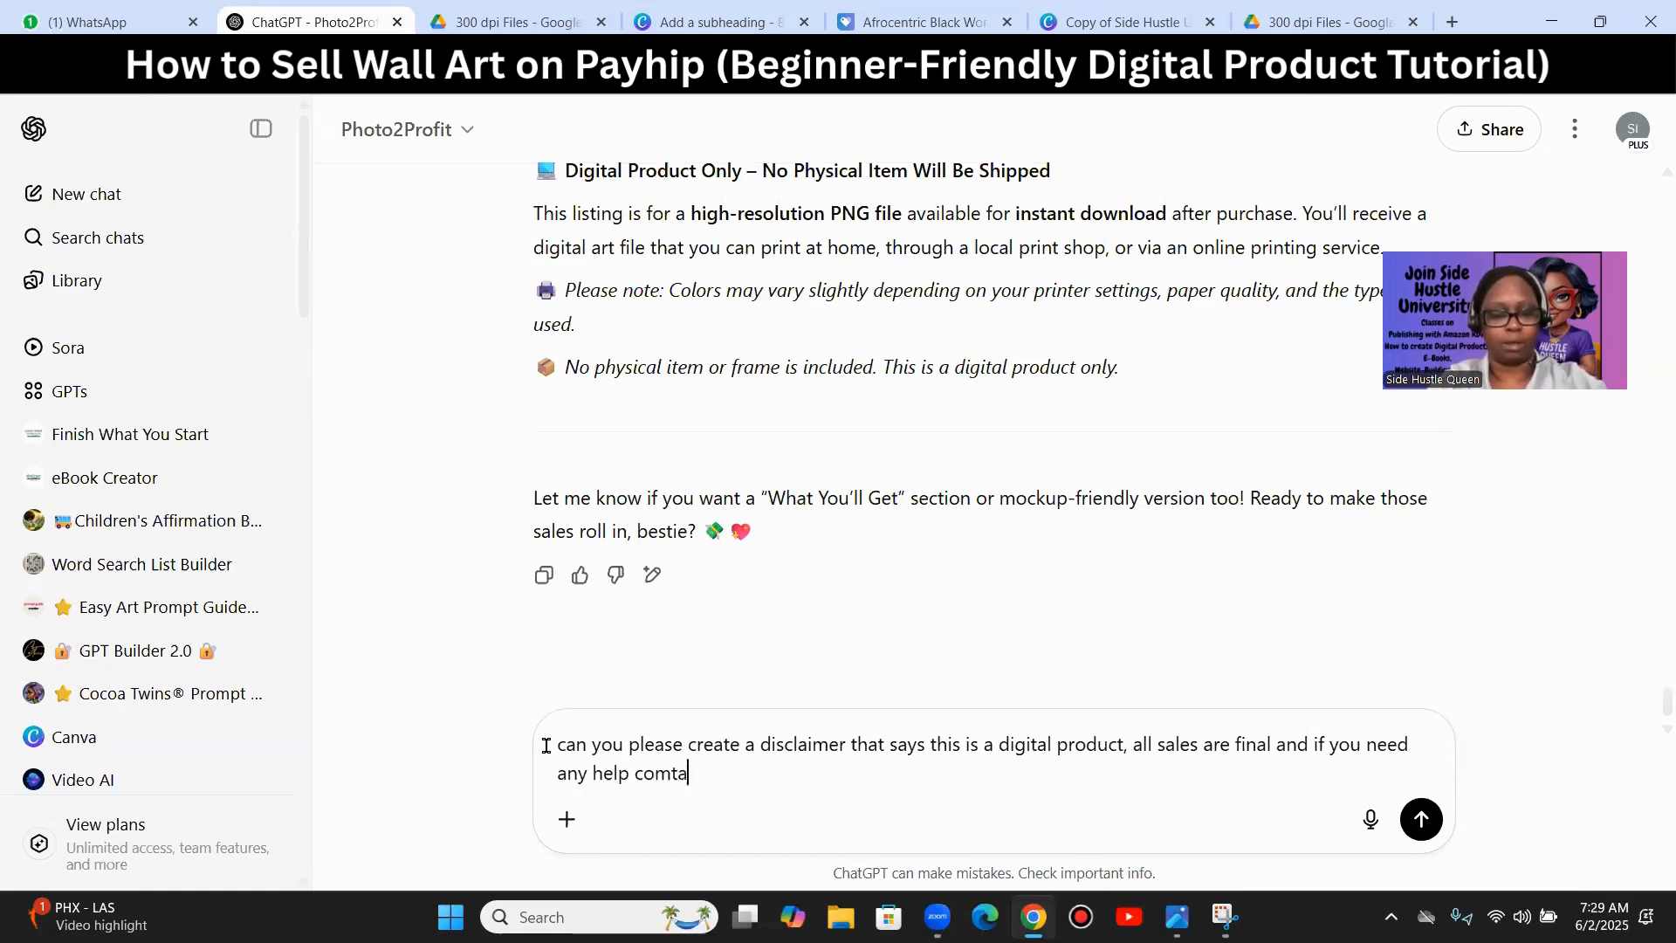
{"action": "type", "text": "ct "}
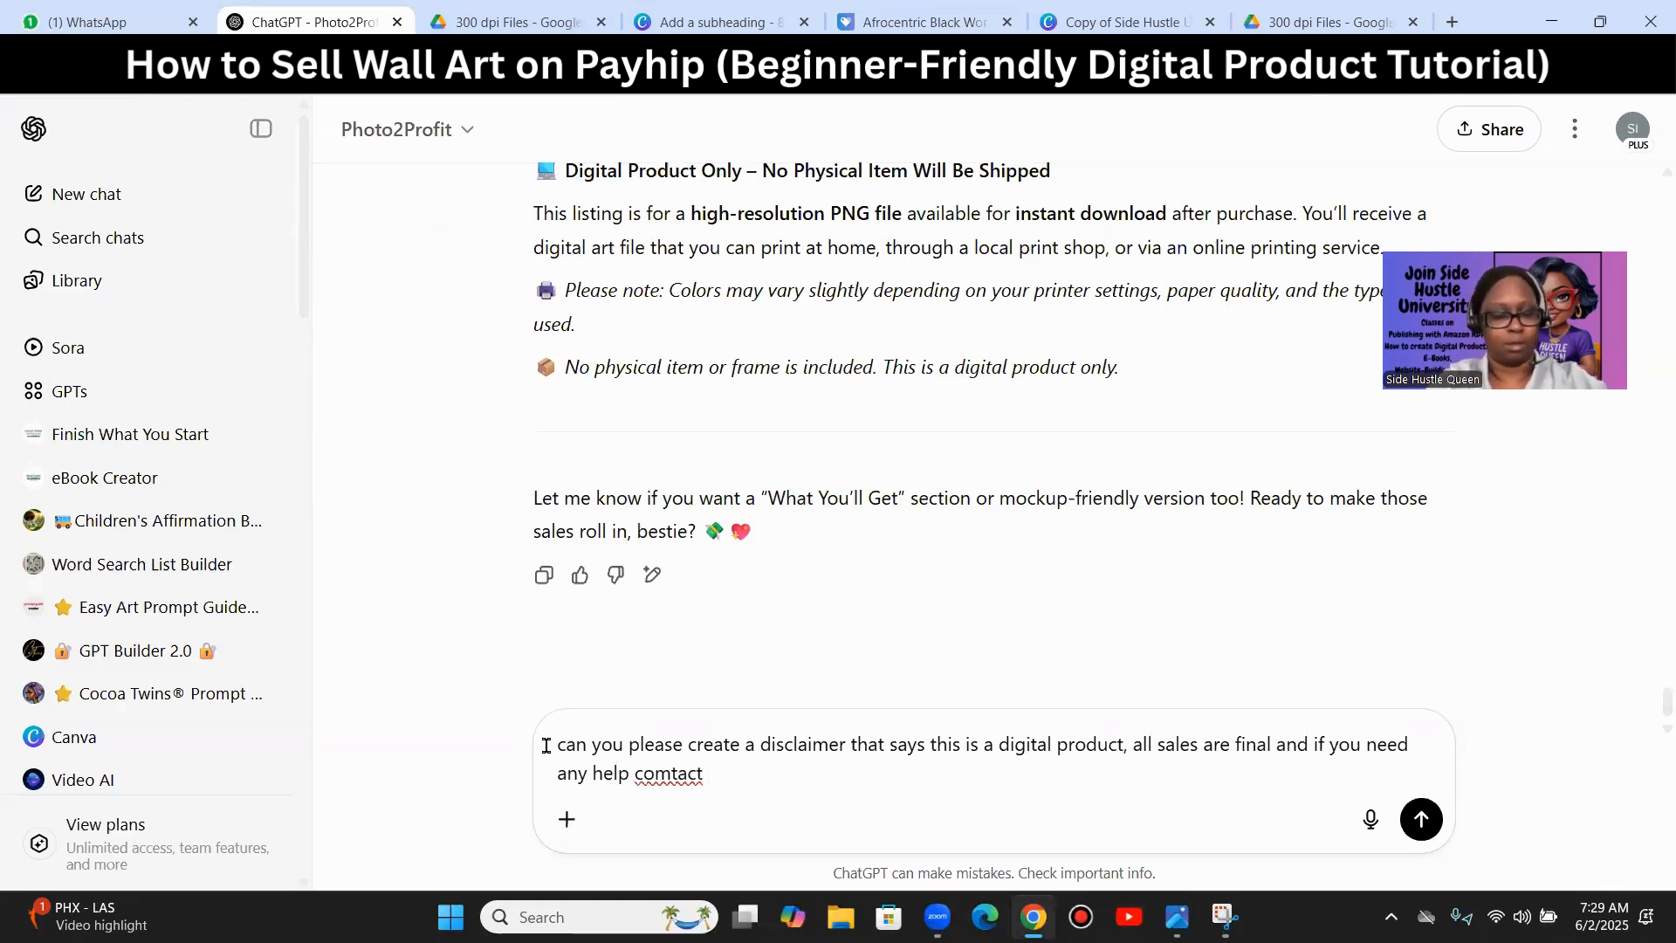
{"action": "type", "text": "Sde"}
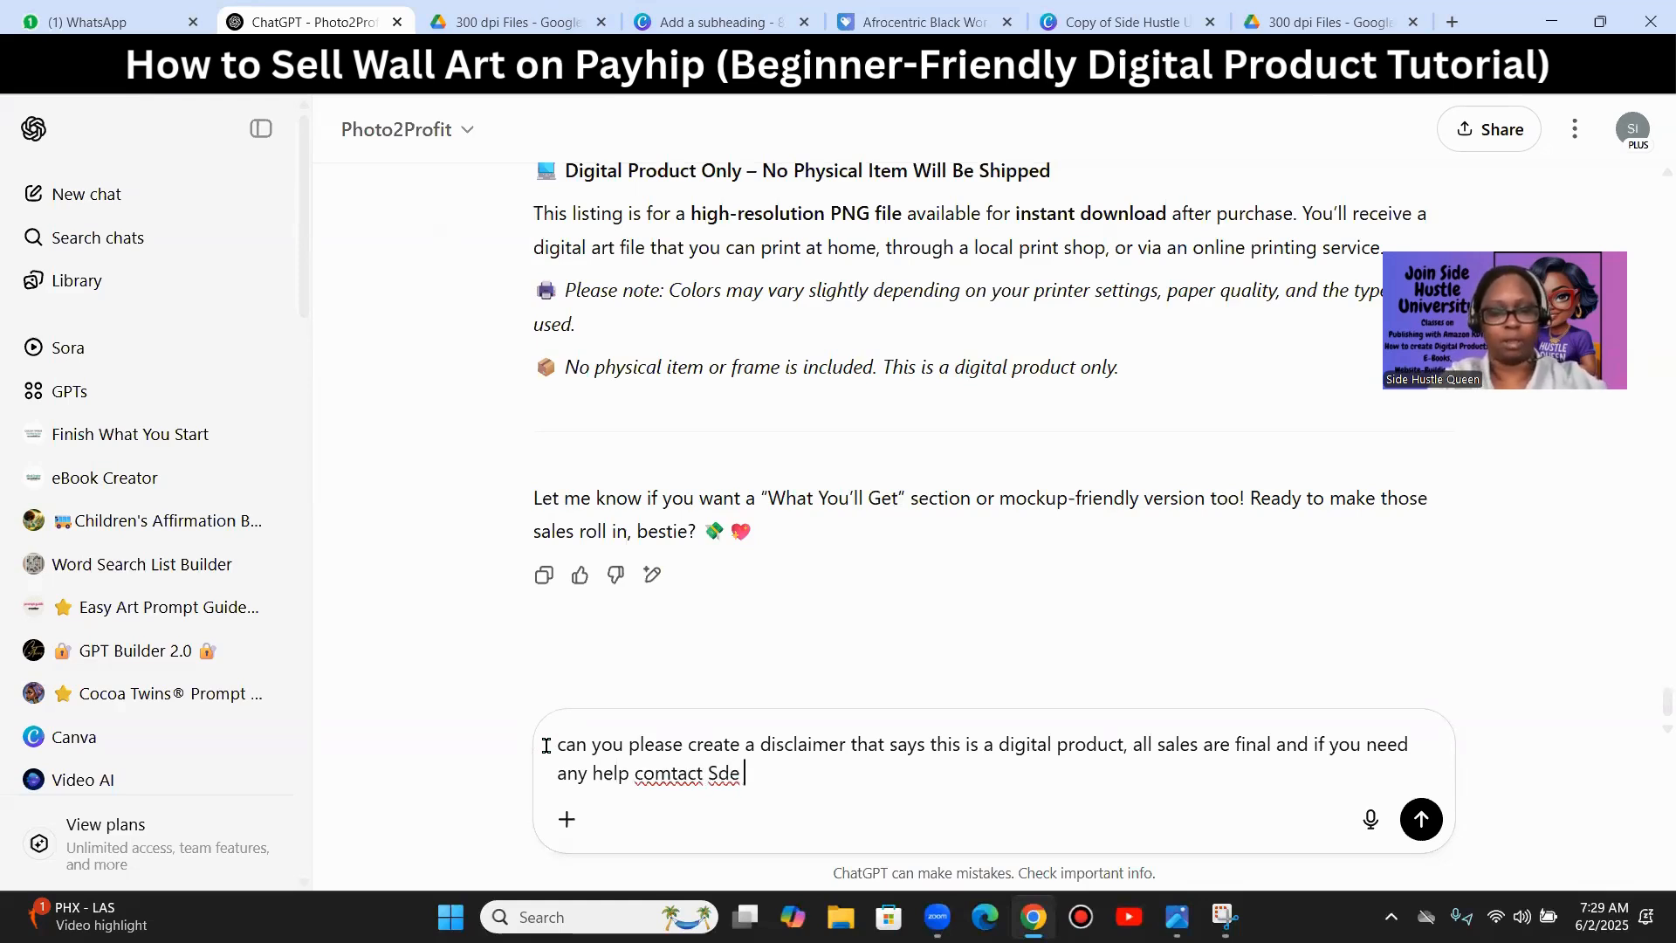
{"action": "key", "text": "BackSpace"}
{"action": "key", "text": "BackSpace"}
{"action": "key", "text": "BackSpace"}
{"action": "key", "text": "BackSpace"}
{"action": "key", "text": "BackSpace"}
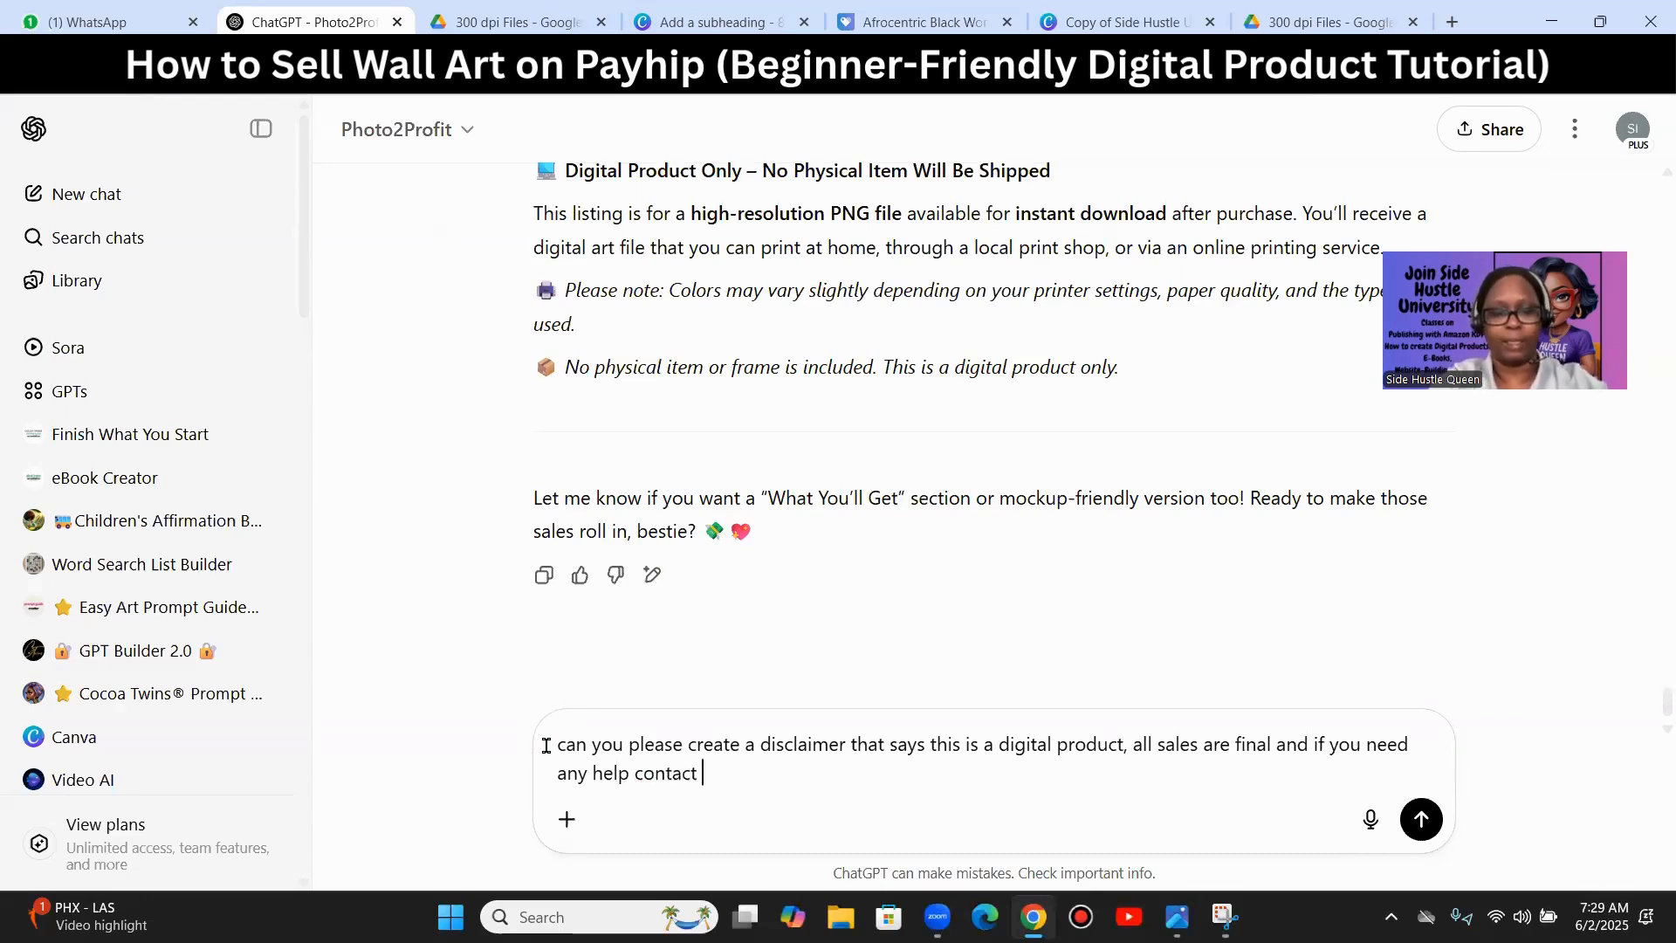
{"action": "type", "text": "S"}
{"action": "key", "text": "BackSpace"}
{"action": "type", "text": "Side"}
{"action": "key", "text": "BackSpace"}
{"action": "type", "text": "de Hustle Digital"}
{"action": "key", "text": "Return"}
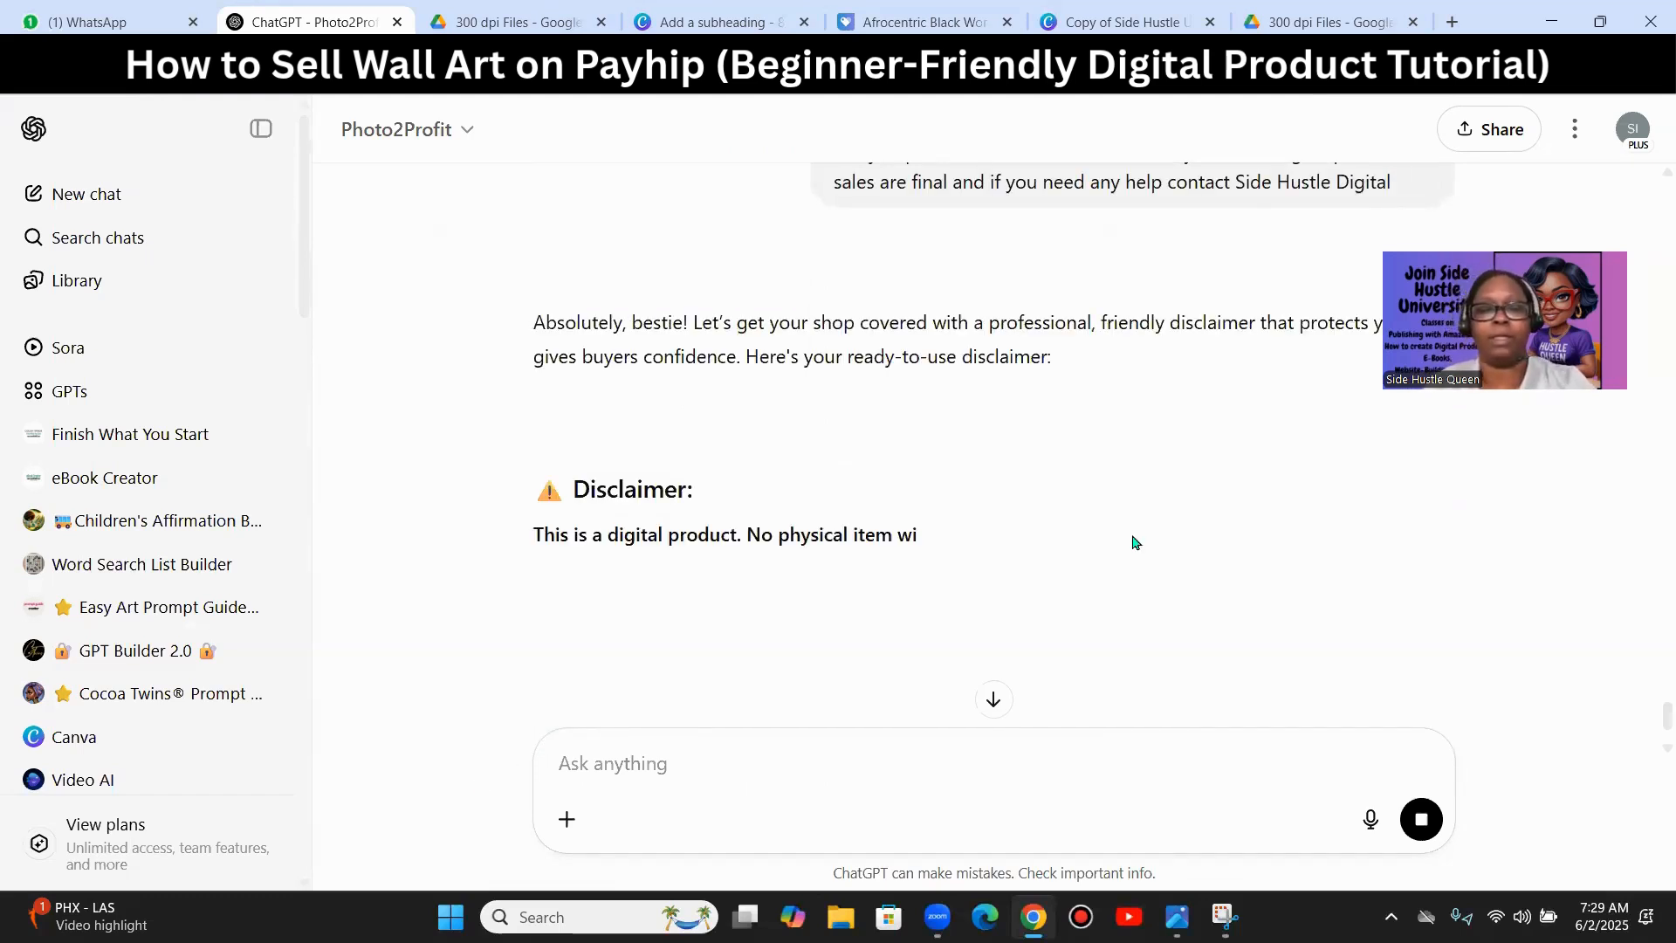
- Copy only the "Disclaimer:" heading with its warning emoji from ChatGPT's reply
{"action": "scroll", "coordinate": [1162, 589], "scroll_direction": "down", "scroll_amount": 1}
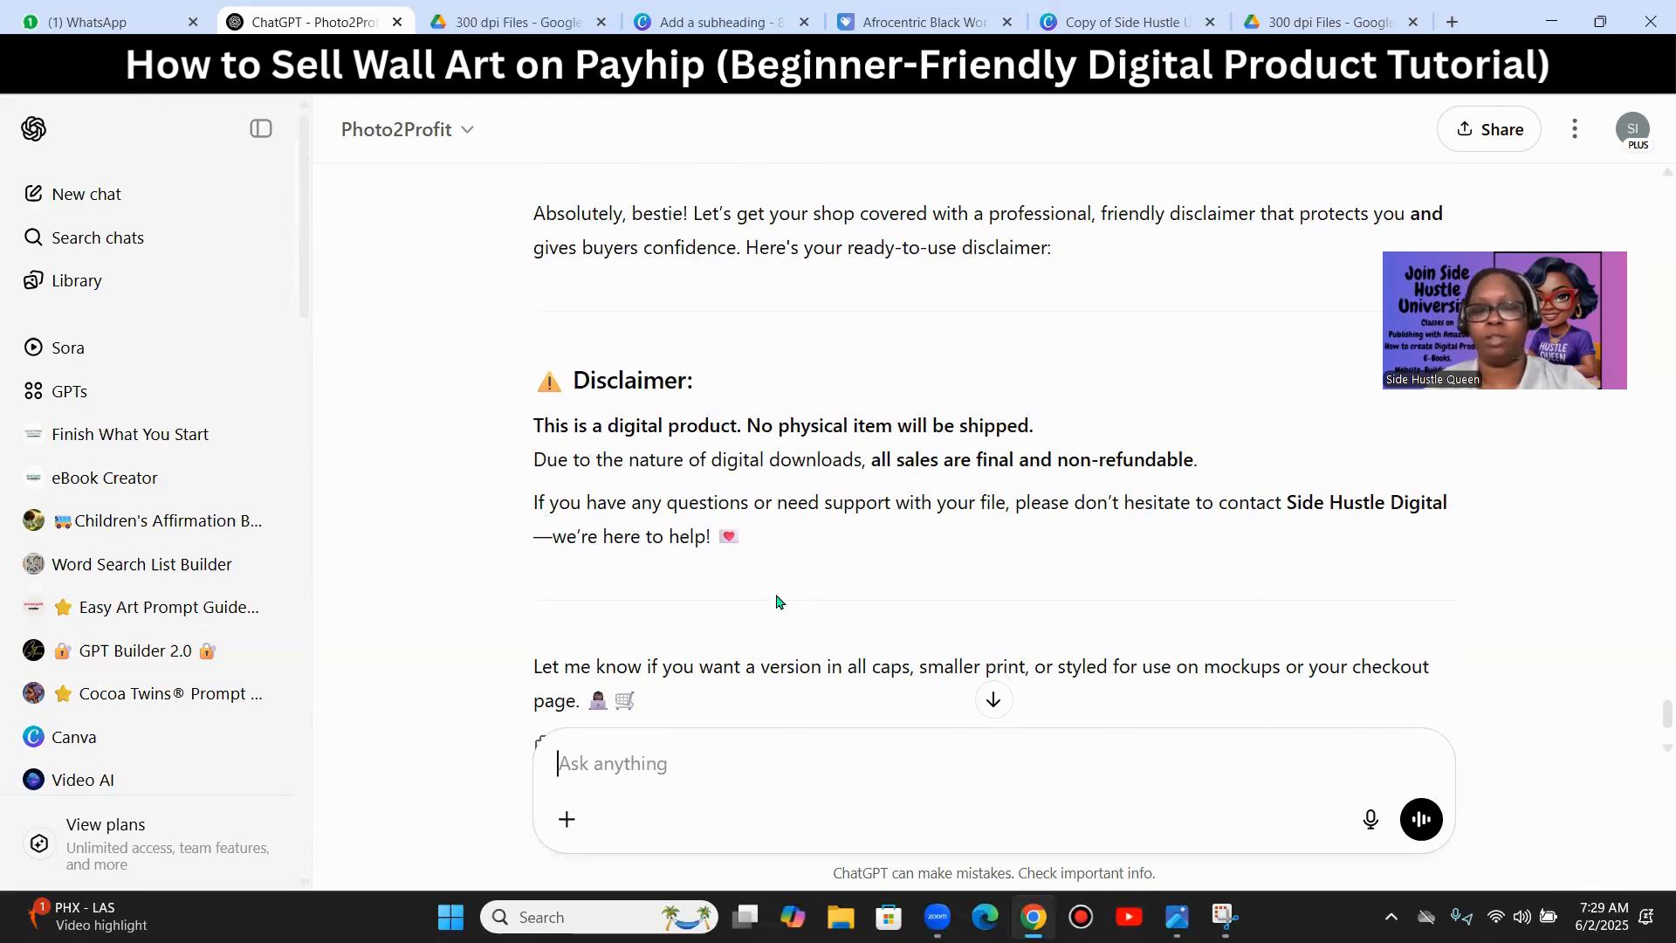
{"action": "left_click_drag", "start_coordinate": [794, 534], "coordinate": [608, 502]}
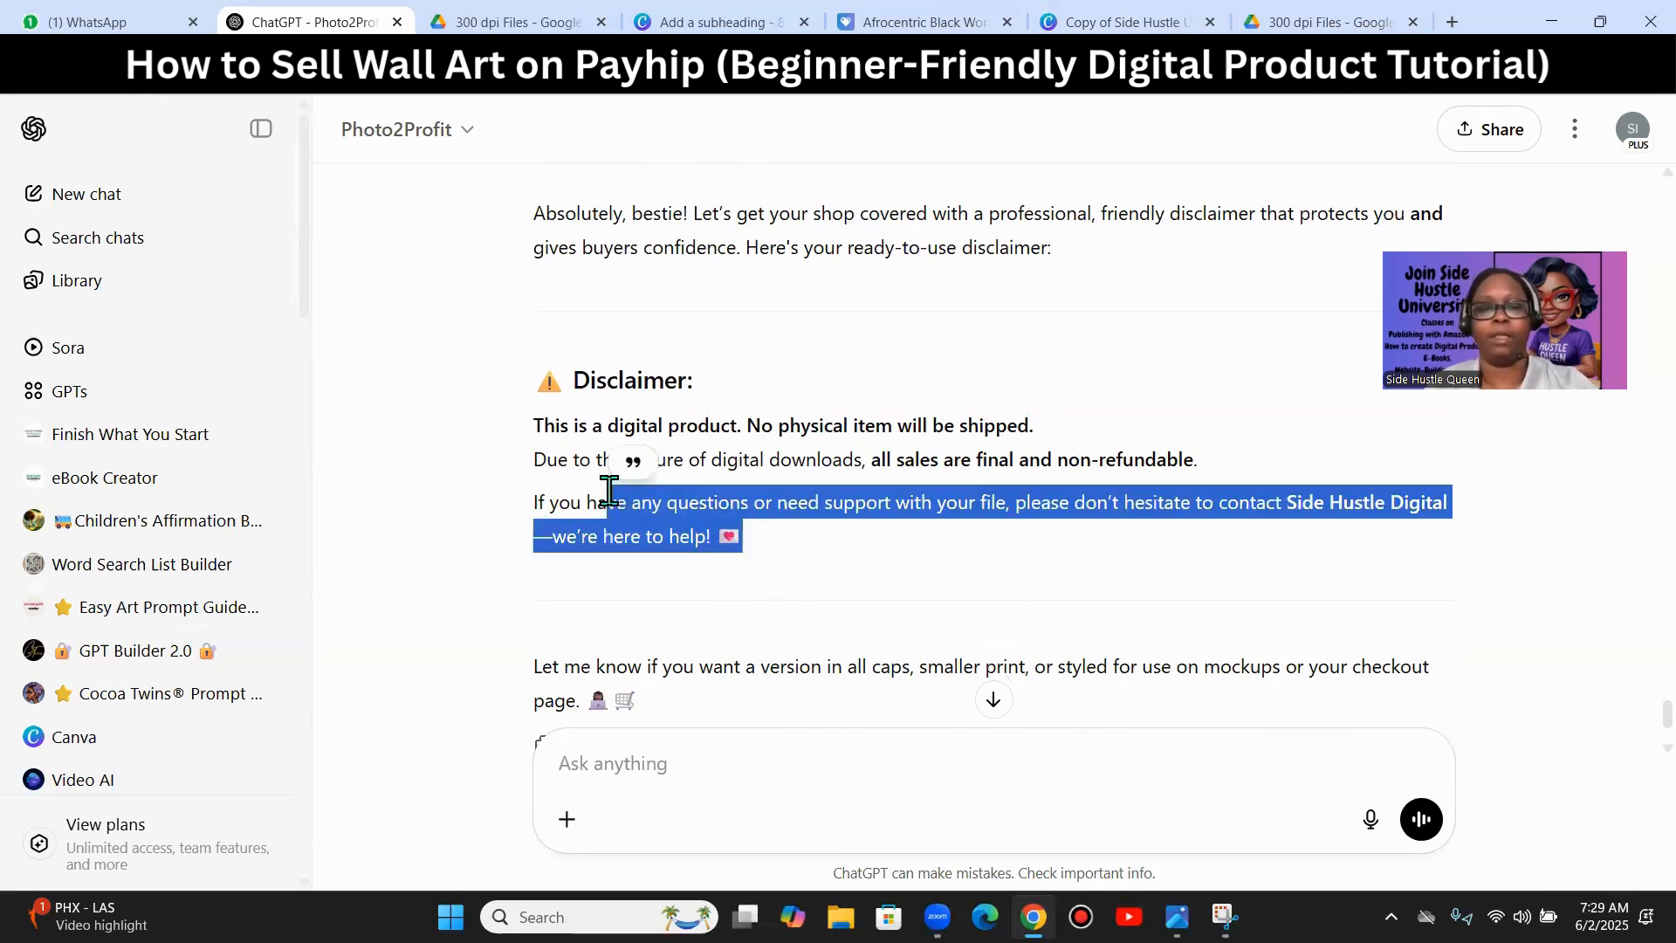
{"action": "left_click", "coordinate": [757, 587]}
{"action": "left_click_drag", "start_coordinate": [718, 384], "coordinate": [510, 400]}
{"action": "key", "text": "ctrl+c"}
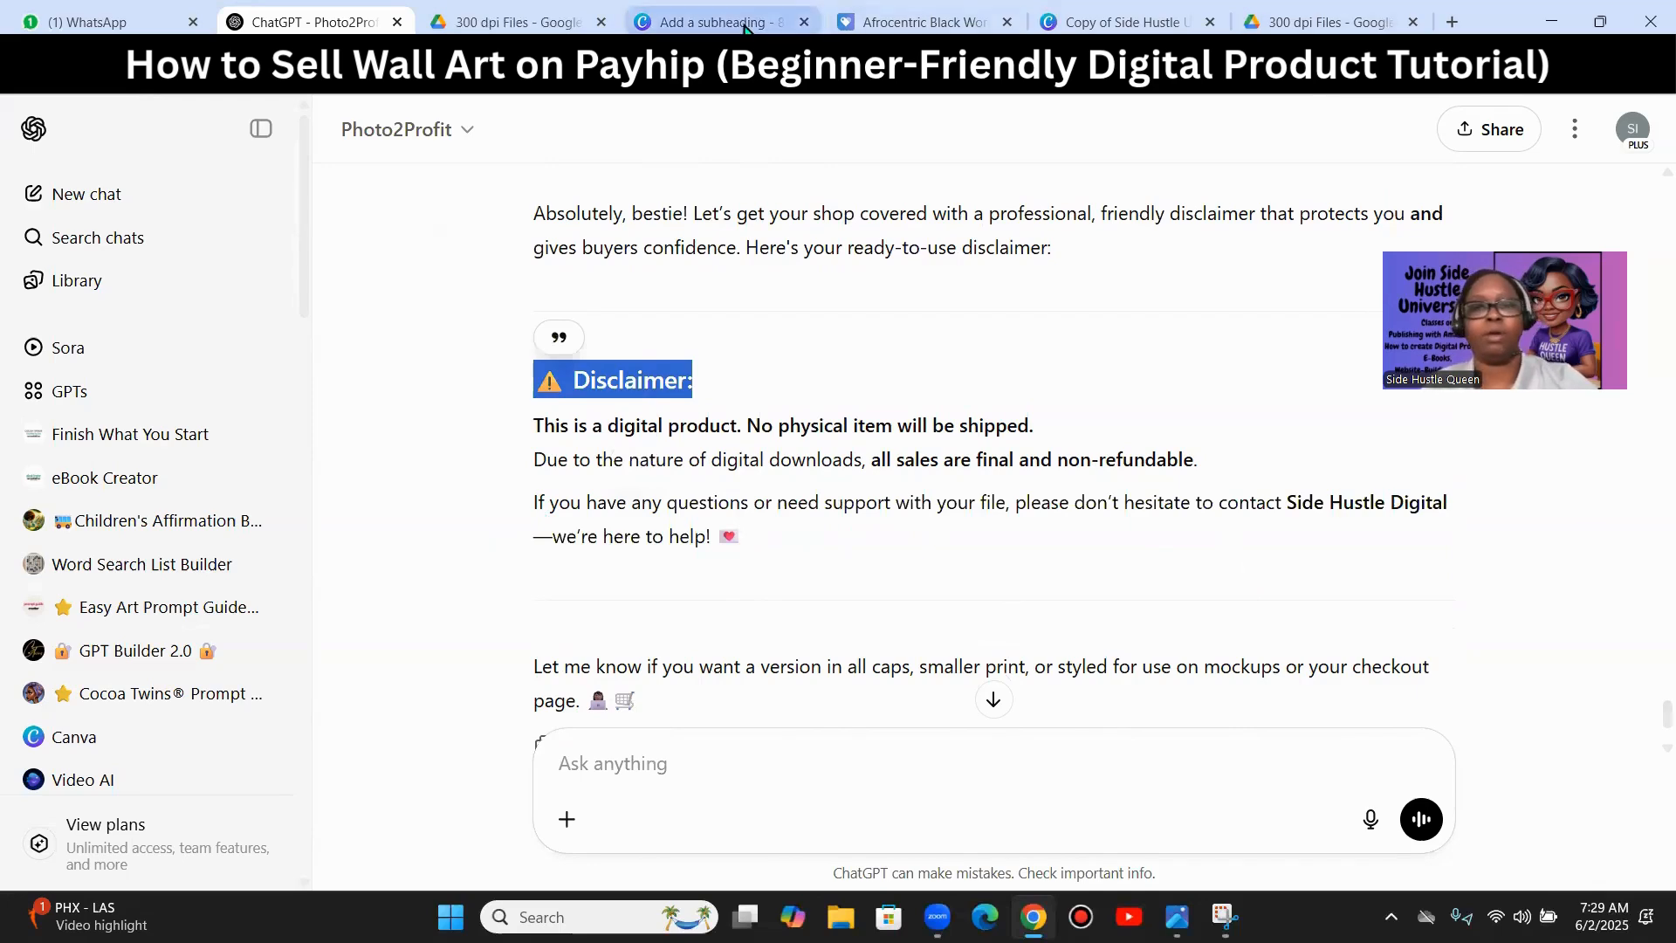
- Switch to the Canva listing design and duplicate page 5, the digital-download note page
{"action": "left_click", "coordinate": [664, 23]}
{"action": "scroll", "coordinate": [1328, 568], "scroll_direction": "up", "scroll_amount": 2}
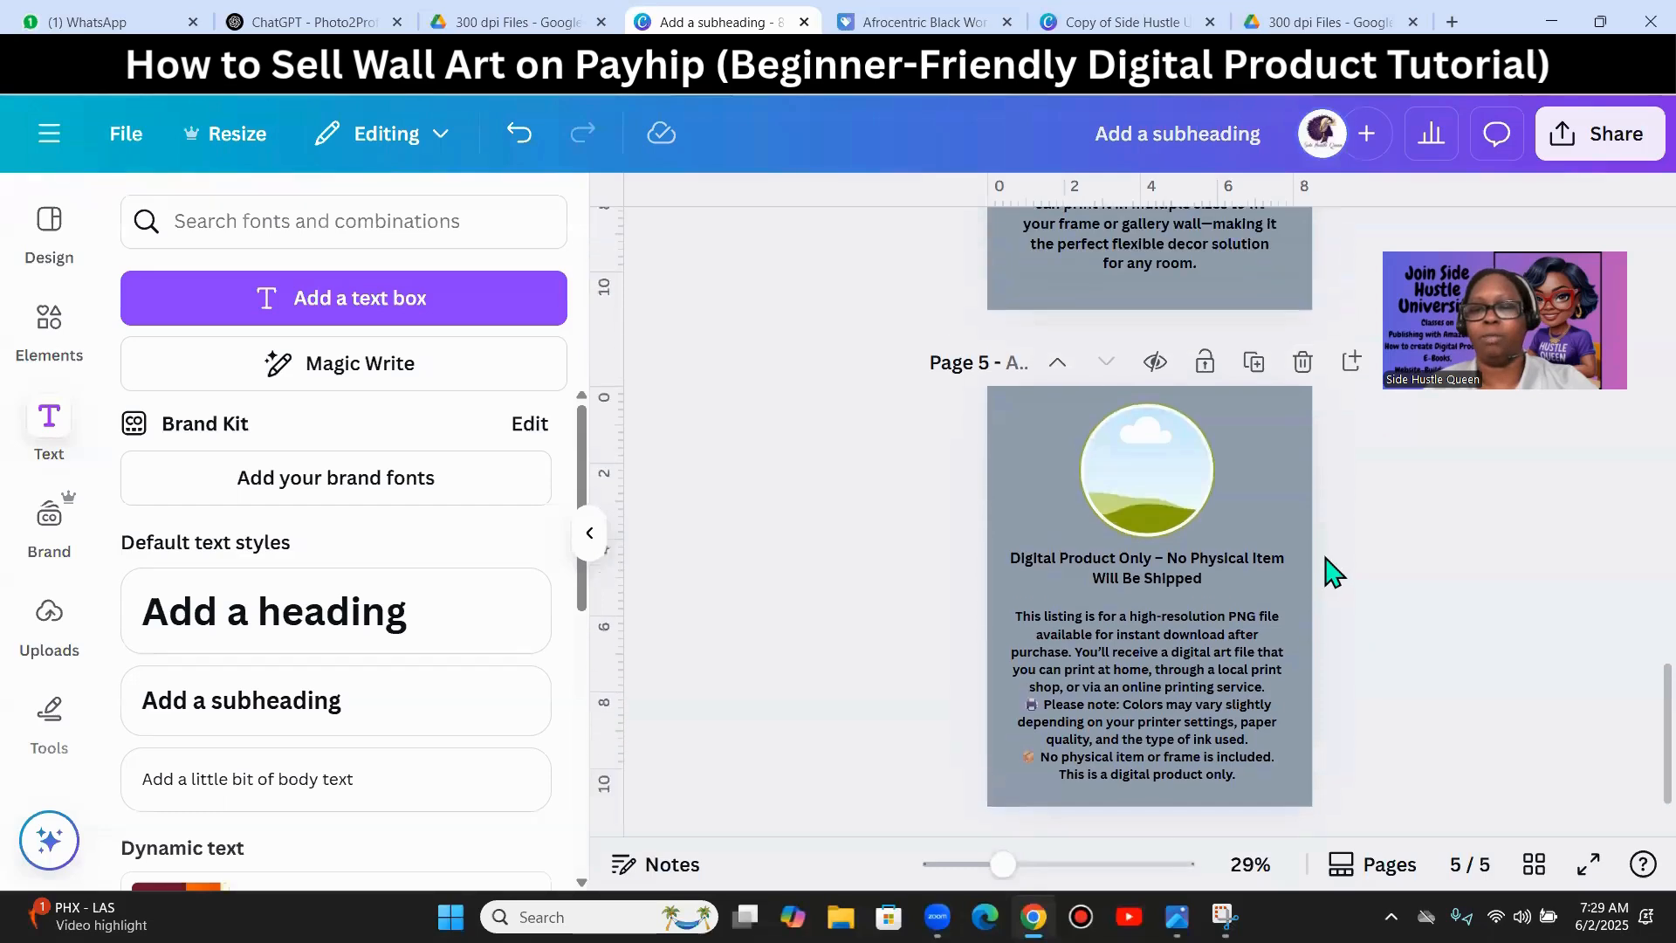
{"action": "left_click", "coordinate": [1254, 395]}
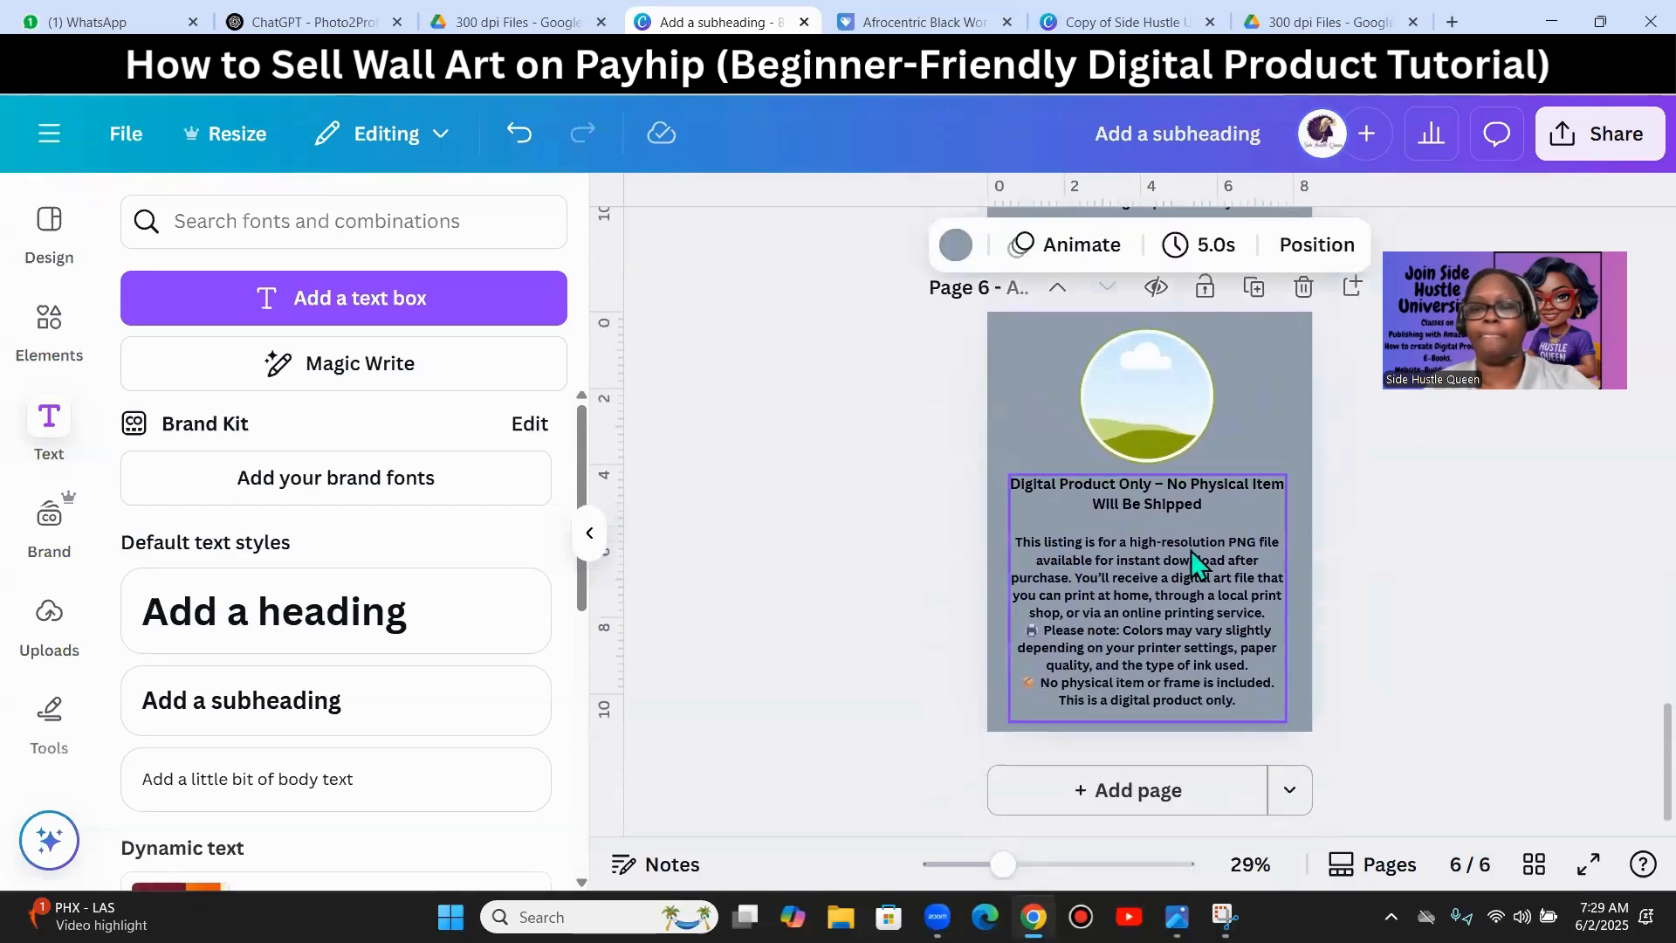
- Replace the "Digital Product Only – No Physical Item Will Be Shipped" heading on page 6 with the copied "⚠️ Disclaimer:" heading
{"action": "double_click", "coordinate": [1175, 504]}
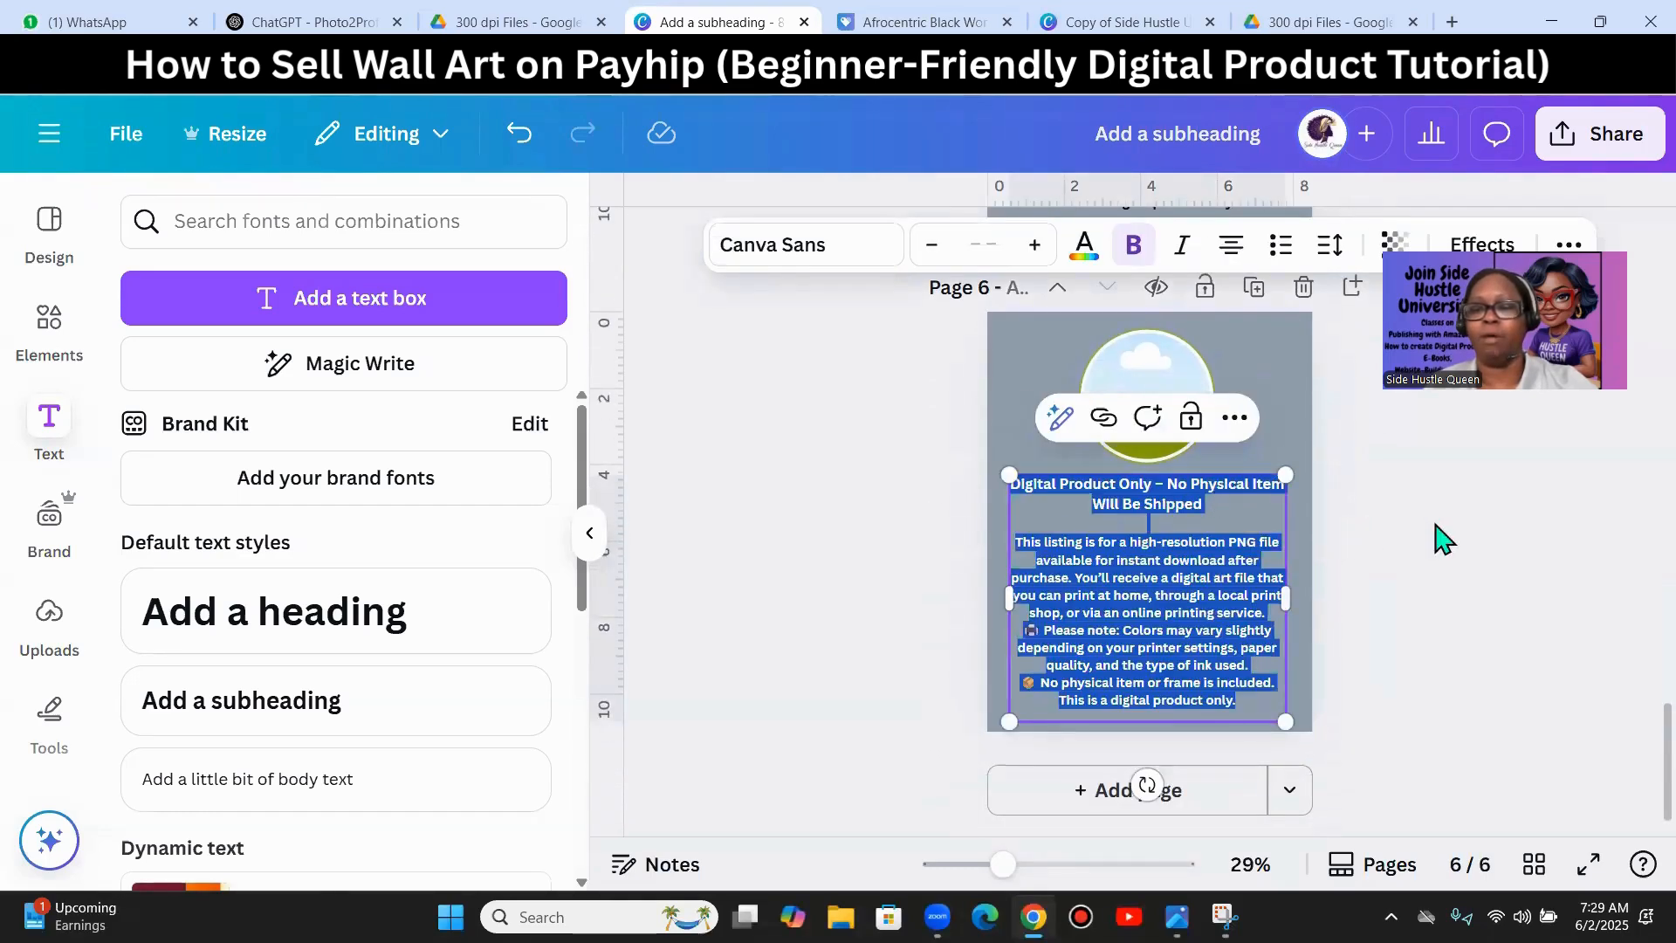
{"action": "left_click", "coordinate": [1436, 526]}
{"action": "left_click", "coordinate": [1208, 500]}
{"action": "left_click", "coordinate": [1208, 499]}
{"action": "left_click_drag", "start_coordinate": [1206, 505], "coordinate": [1003, 483]}
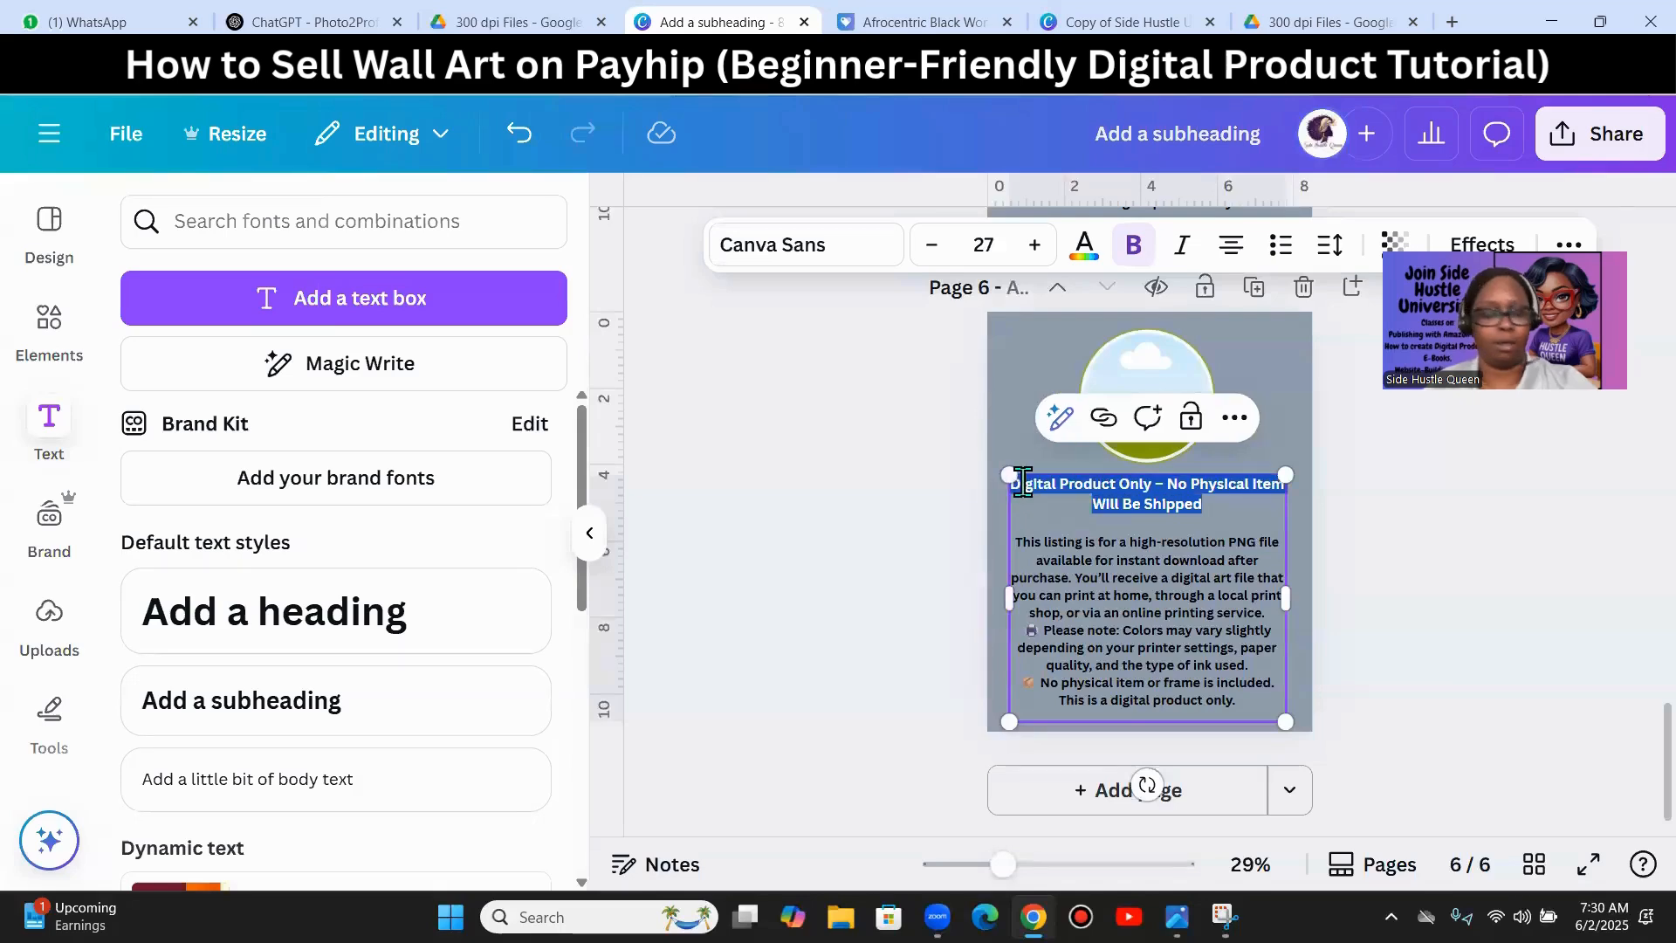
{"action": "key", "text": "ctrl+v"}
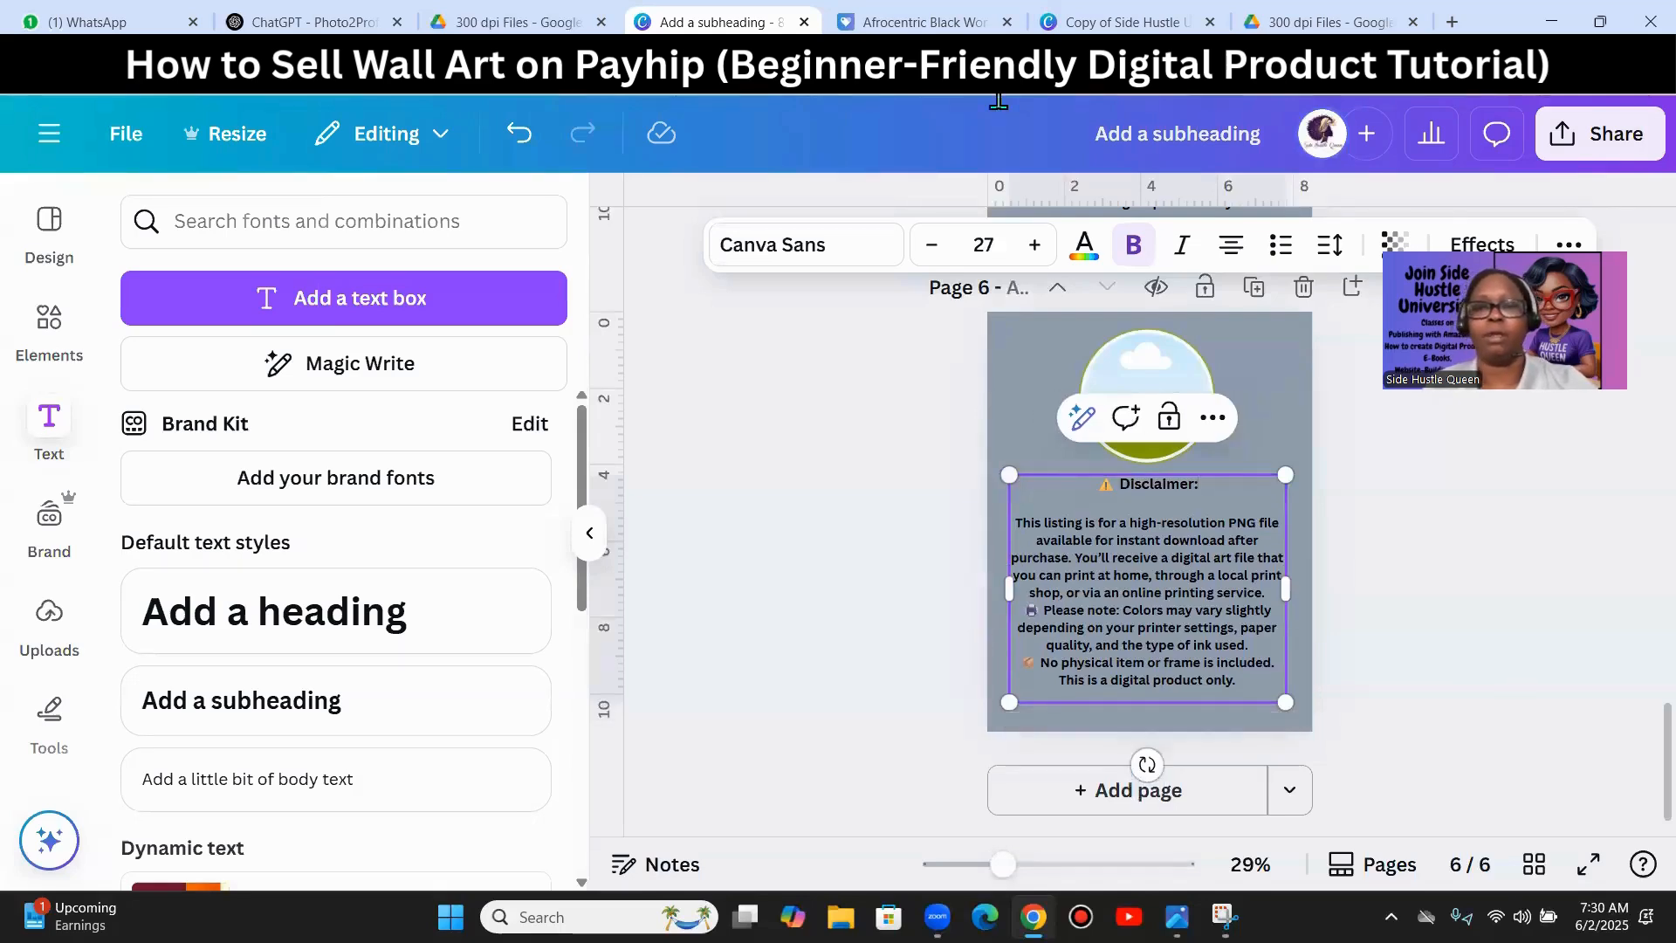
- Switch to ChatGPT and copy the disclaimer paragraphs from "This is a digital product" through "we're here to help!", without the closing emoji
{"action": "left_click", "coordinate": [314, 22]}
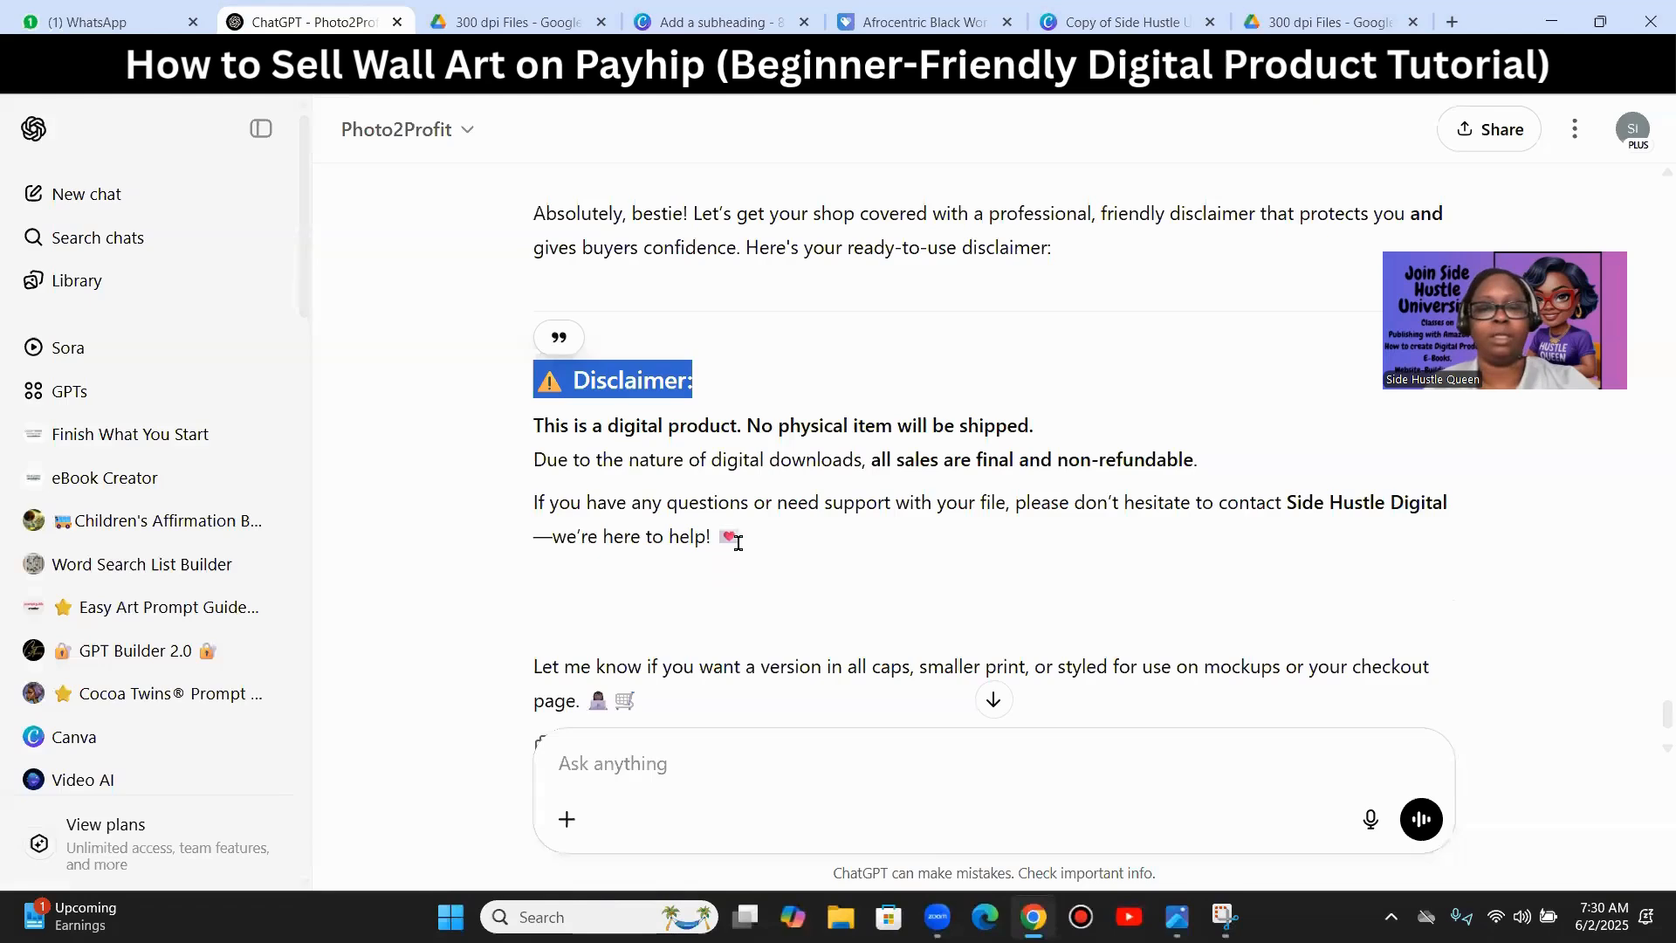
{"action": "left_click_drag", "start_coordinate": [709, 533], "coordinate": [513, 447]}
{"action": "key", "text": "ctrl+c"}
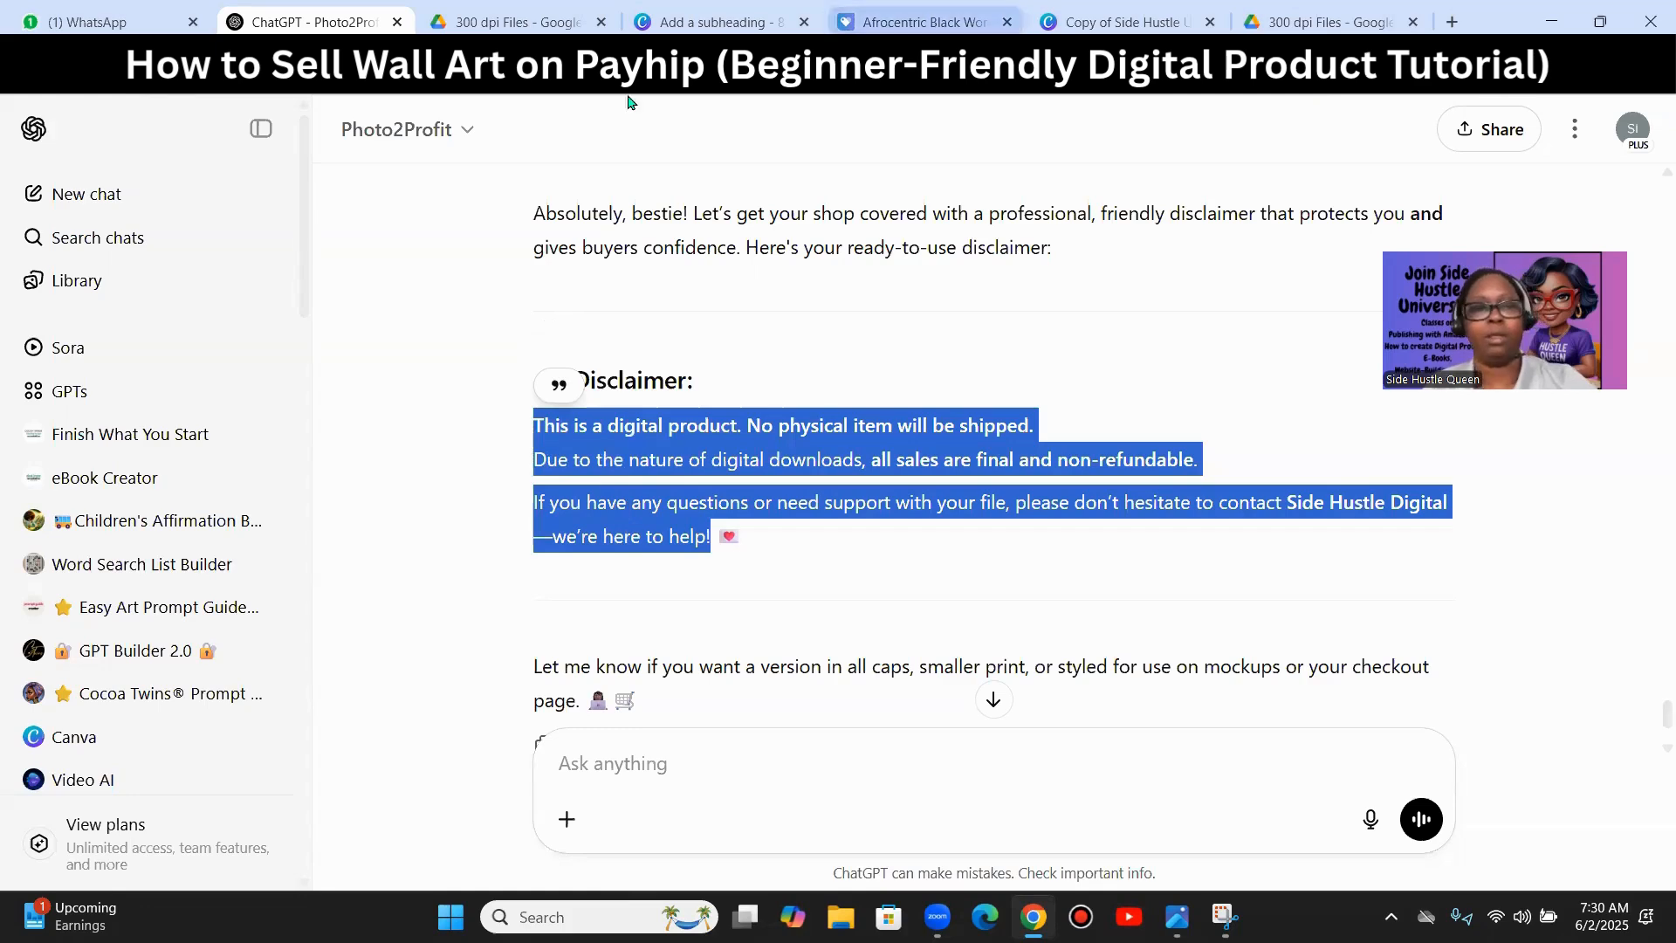
- Switch to the Canva design, try to replace page 6's paragraphs with the copied disclaimer text, and undo the replacement
{"action": "left_click", "coordinate": [716, 22]}
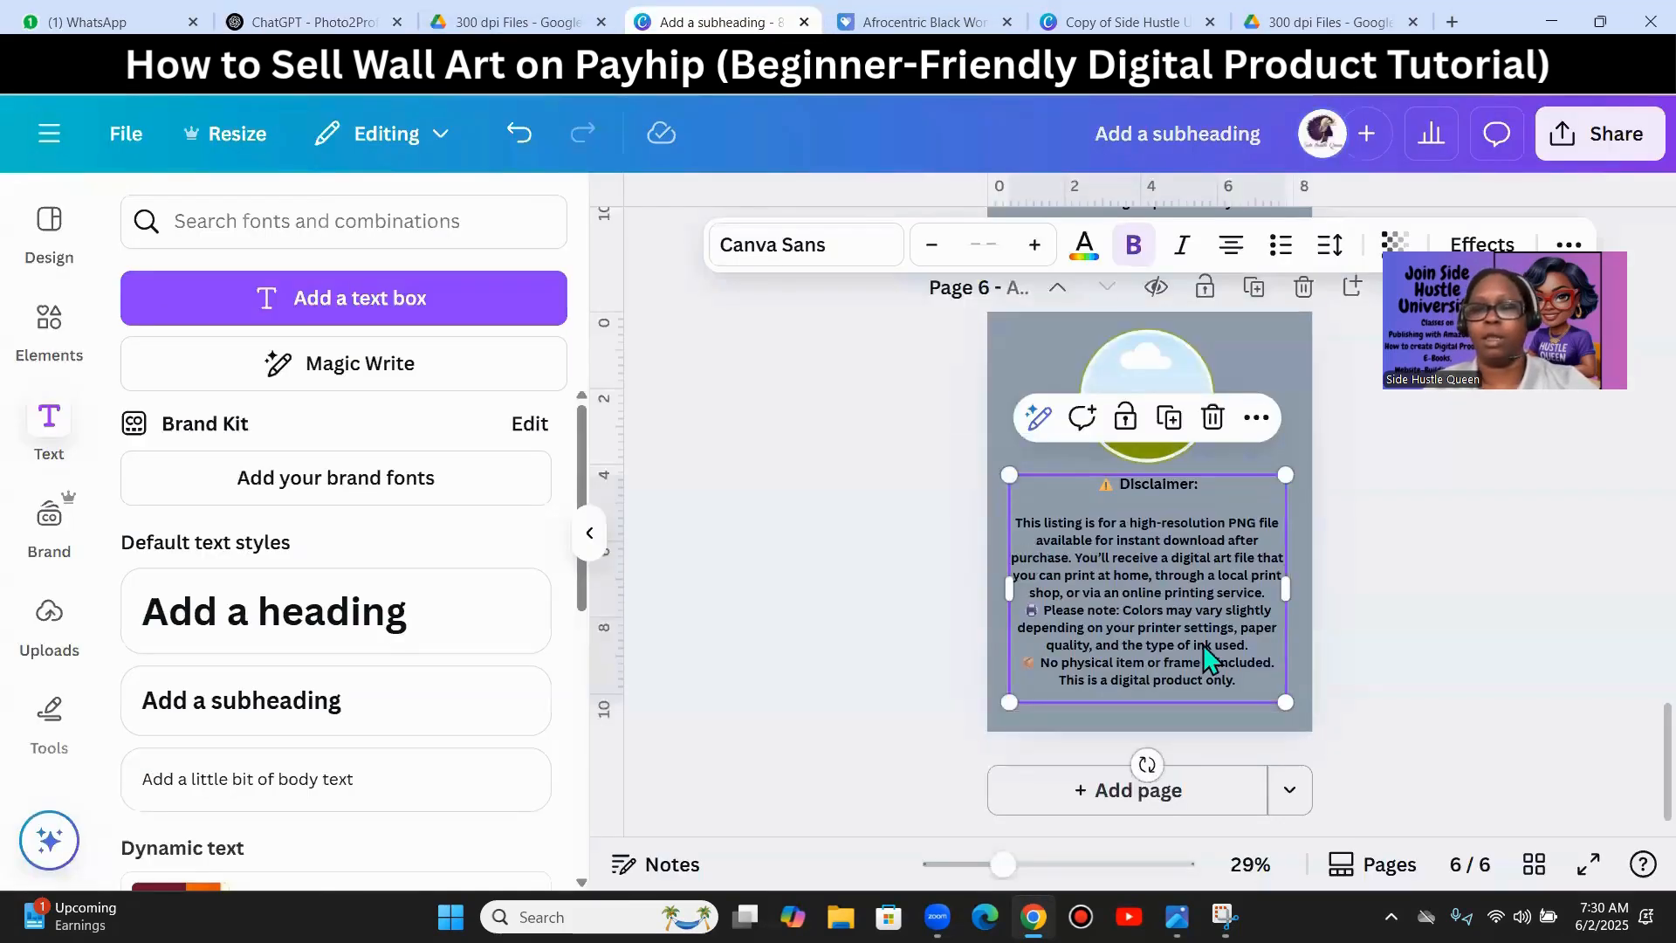
{"action": "left_click", "coordinate": [1241, 677]}
{"action": "left_click_drag", "start_coordinate": [1236, 681], "coordinate": [984, 511]}
{"action": "key", "text": "ctrl+v"}
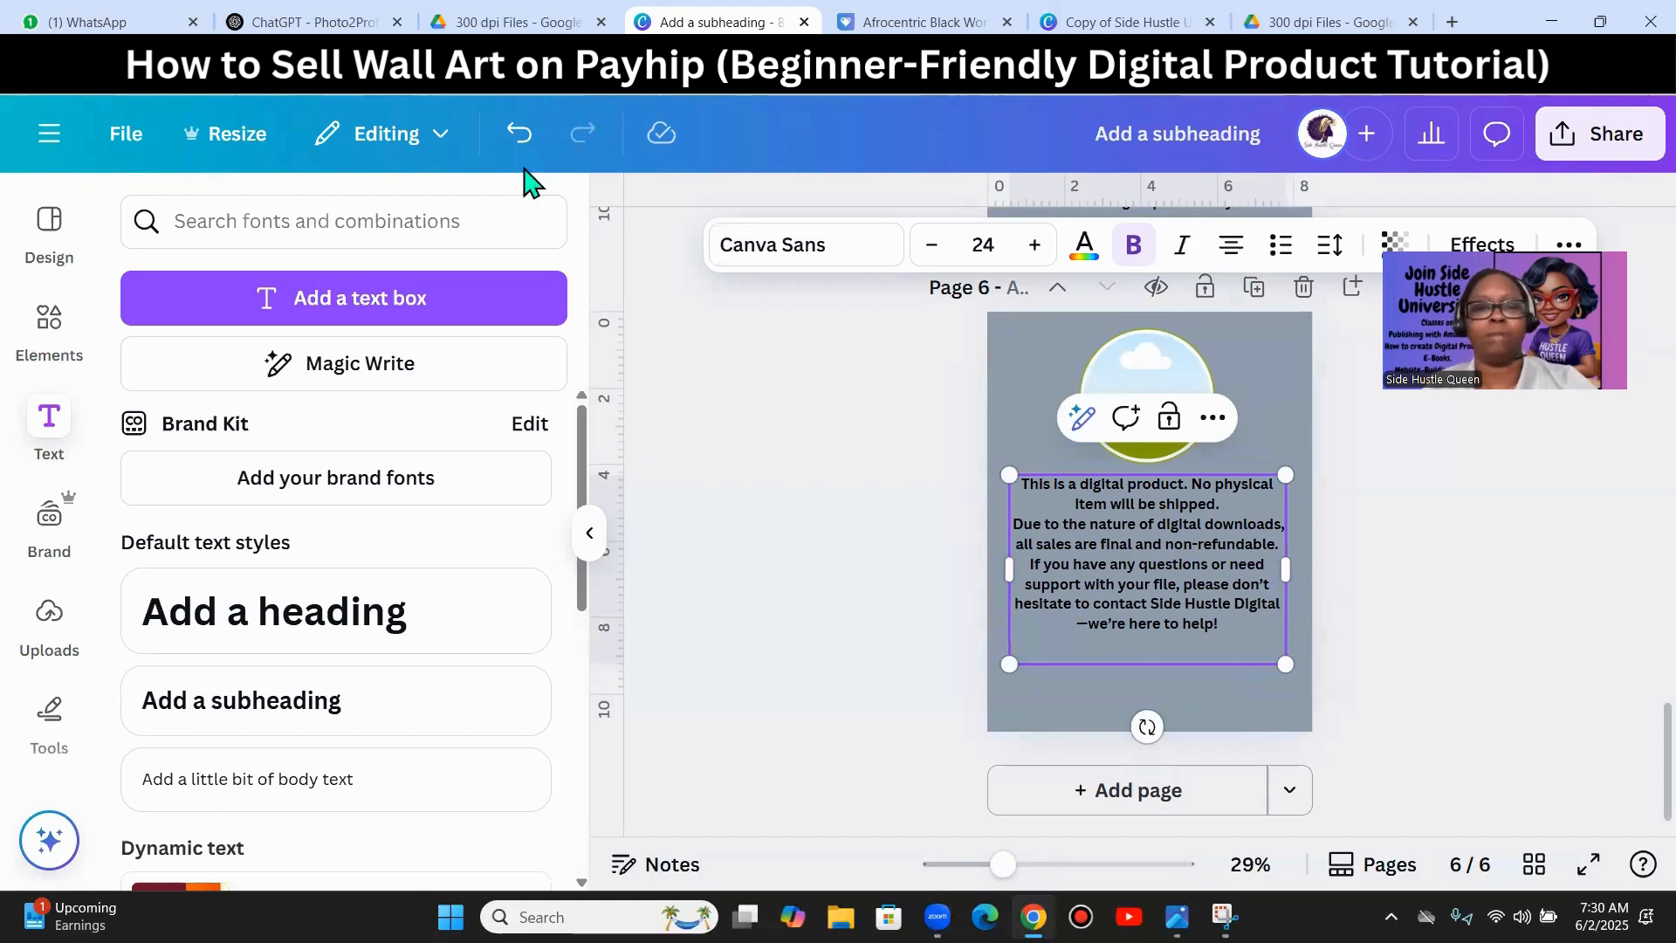
{"action": "left_click", "coordinate": [520, 133]}
{"action": "left_click", "coordinate": [1433, 605]}
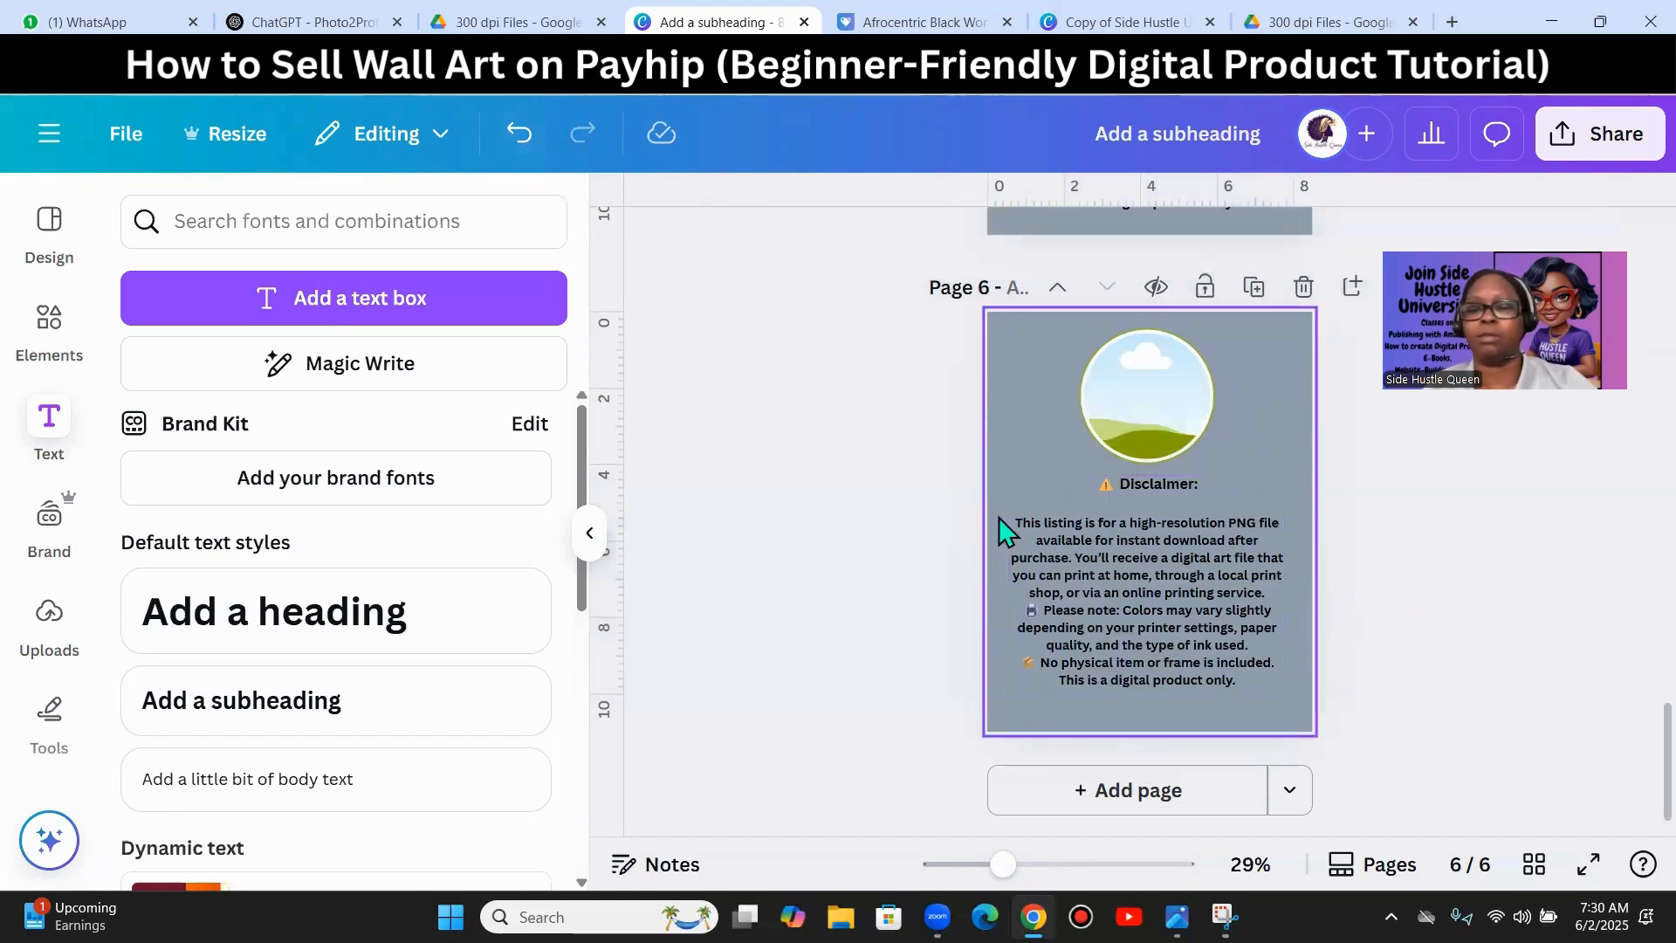
- Replace page 6's paragraphs below the disclaimer heading with the copied digital-product, non-refundable and support text
{"action": "left_click", "coordinate": [1021, 519]}
{"action": "left_click", "coordinate": [1257, 670]}
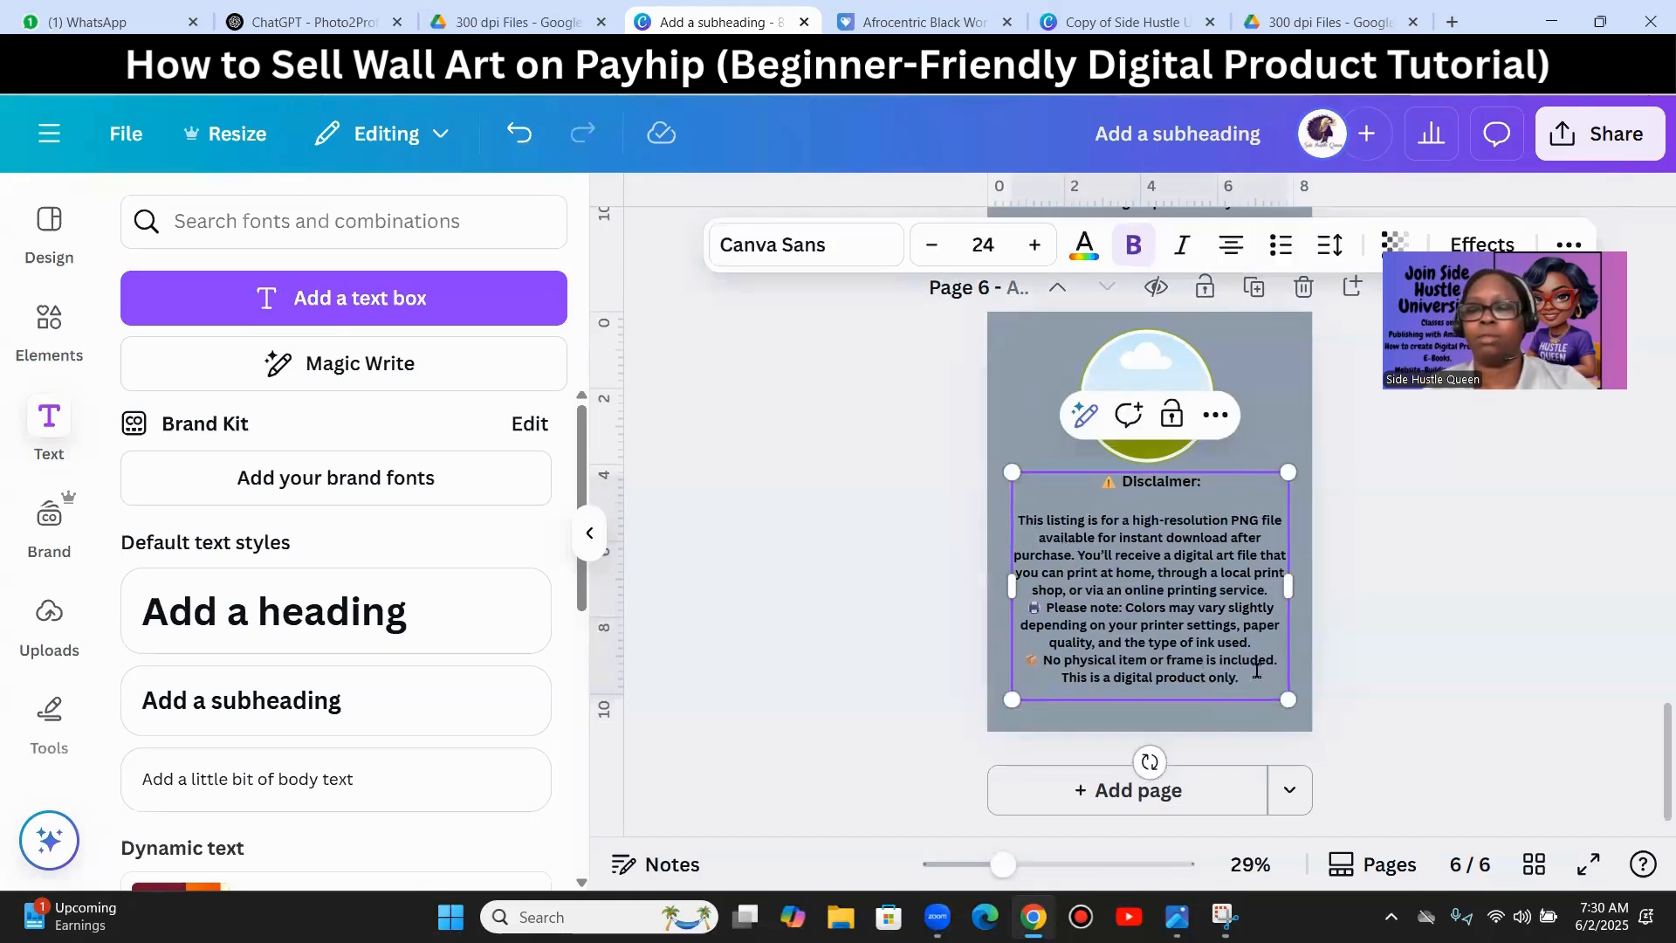
{"action": "left_click_drag", "start_coordinate": [1198, 682], "coordinate": [1020, 521]}
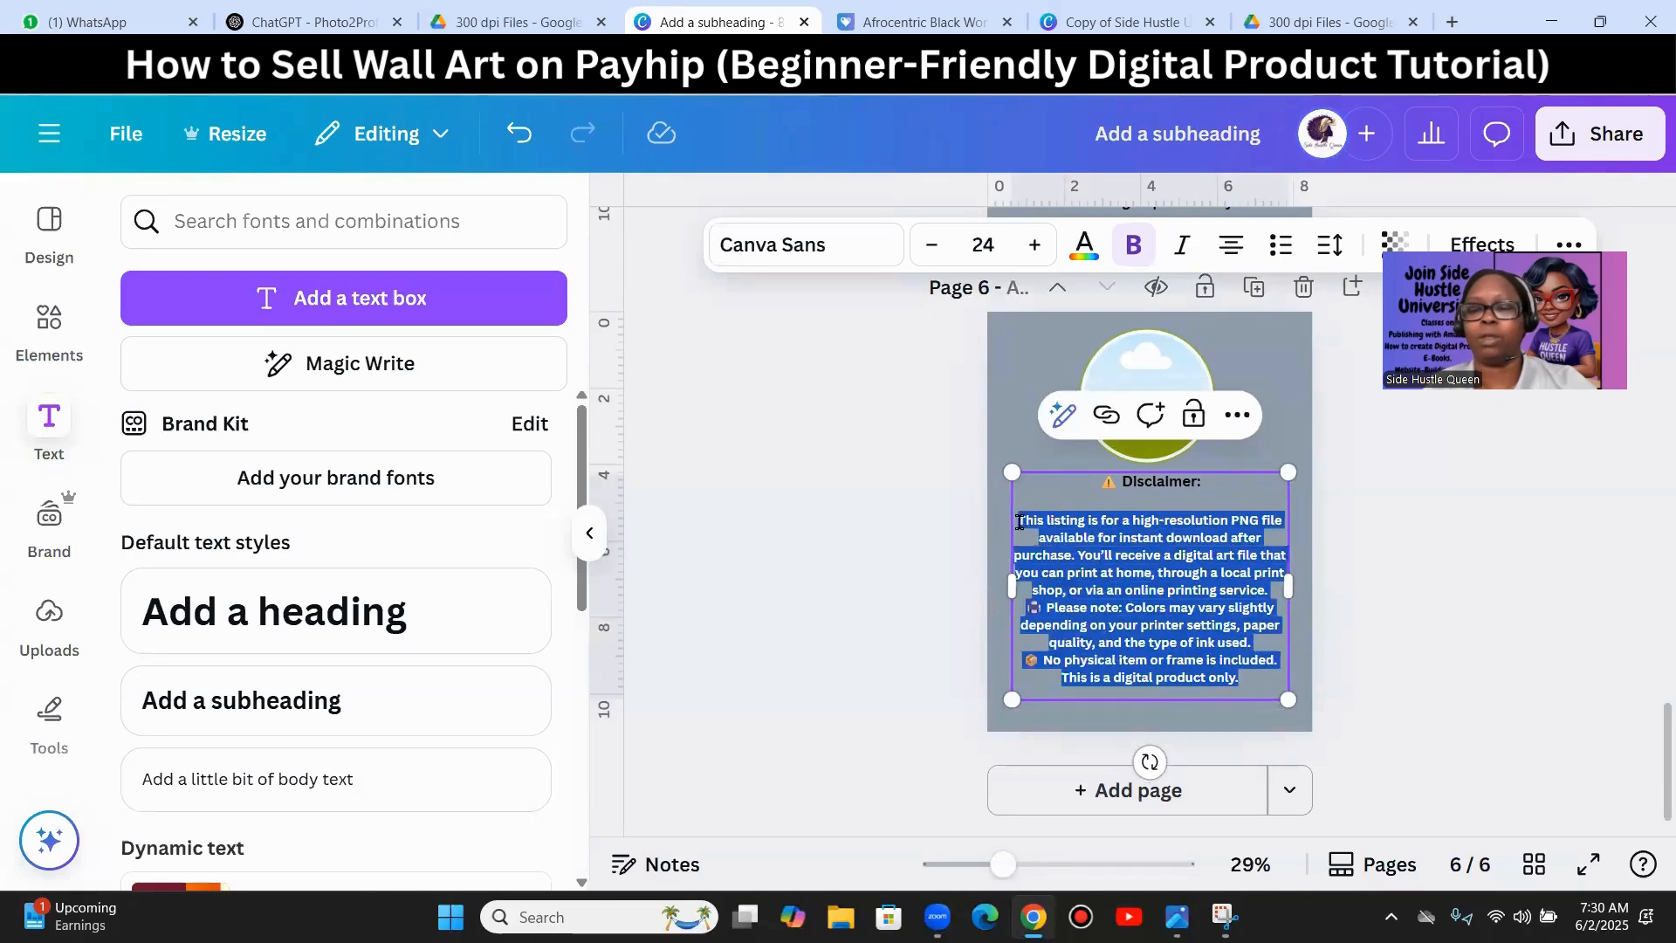
{"action": "key", "text": "ctrl+v"}
{"action": "left_click", "coordinate": [1456, 637]}
- Enlarge the "⚠️ Disclaimer:" heading on page 6 by about ten points
{"action": "left_click", "coordinate": [1208, 491]}
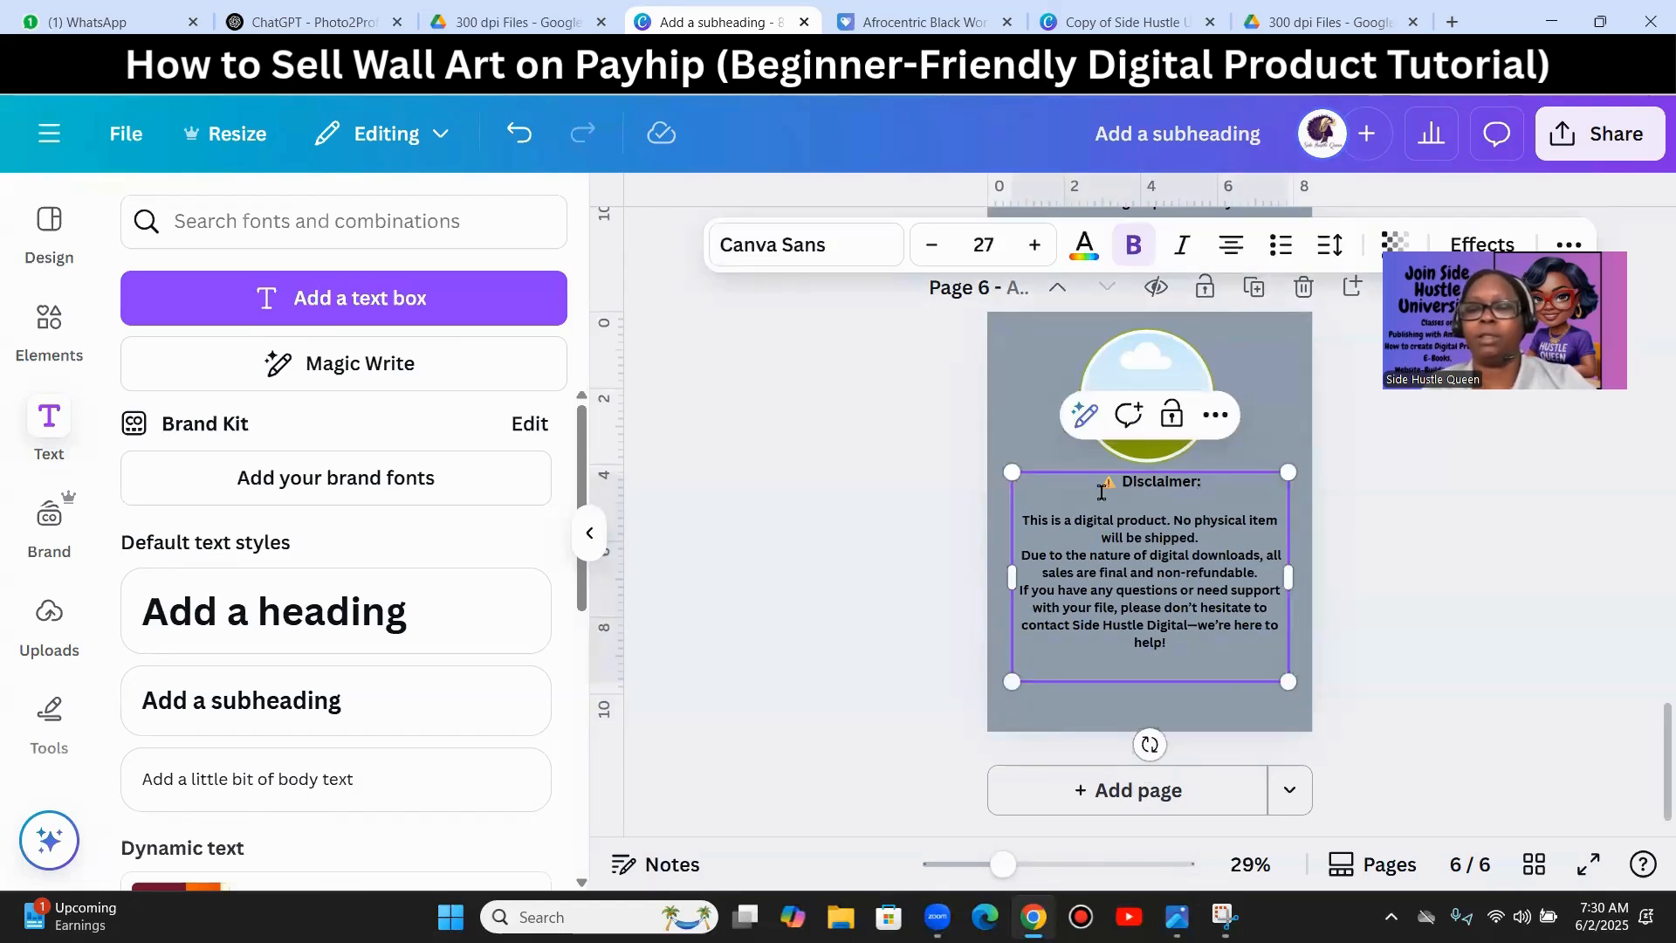
{"action": "left_click_drag", "start_coordinate": [1163, 482], "coordinate": [1094, 482]}
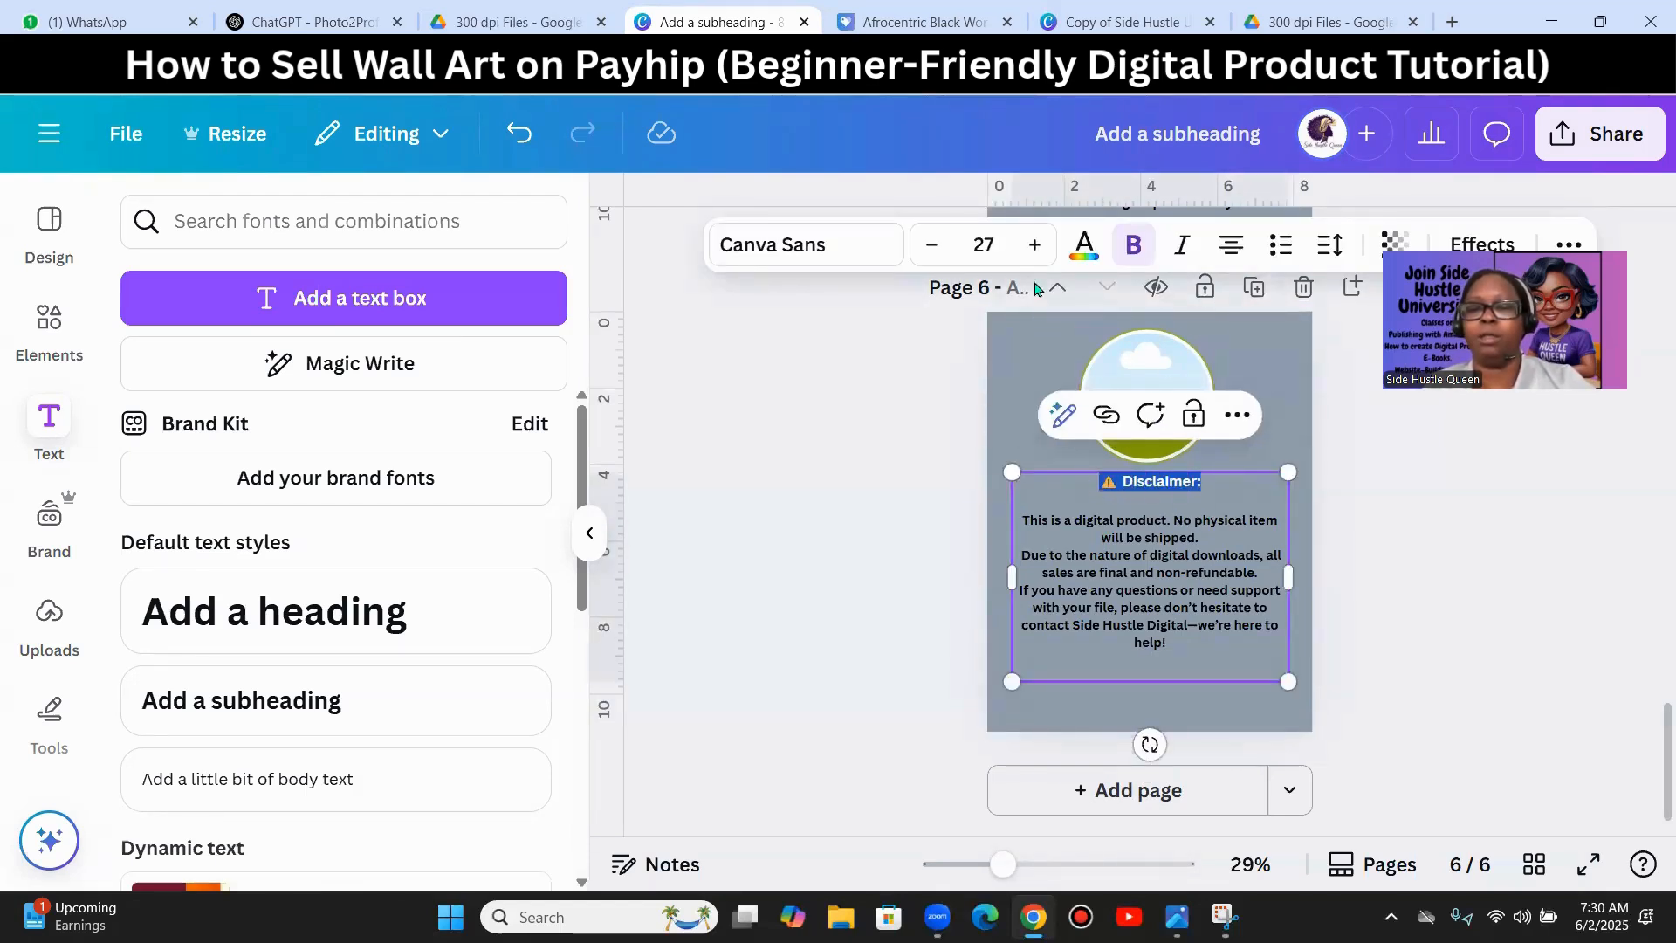
{"action": "left_click", "coordinate": [1035, 247]}
{"action": "left_click", "coordinate": [1035, 248]}
{"action": "left_click", "coordinate": [1036, 247]}
{"action": "left_click", "coordinate": [1036, 247]}
{"action": "left_click", "coordinate": [1036, 247]}
{"action": "left_click", "coordinate": [1035, 247]}
{"action": "left_click", "coordinate": [1036, 247]}
{"action": "left_click", "coordinate": [1035, 248]}
{"action": "left_click", "coordinate": [1035, 247]}
{"action": "left_click", "coordinate": [1036, 247]}
{"action": "left_click", "coordinate": [1511, 605]}
- Move page 6's disclaimer text box slightly down, clear of the circular image frame
{"action": "left_click", "coordinate": [1164, 602]}
{"action": "left_click_drag", "start_coordinate": [1163, 596], "coordinate": [1162, 615]}
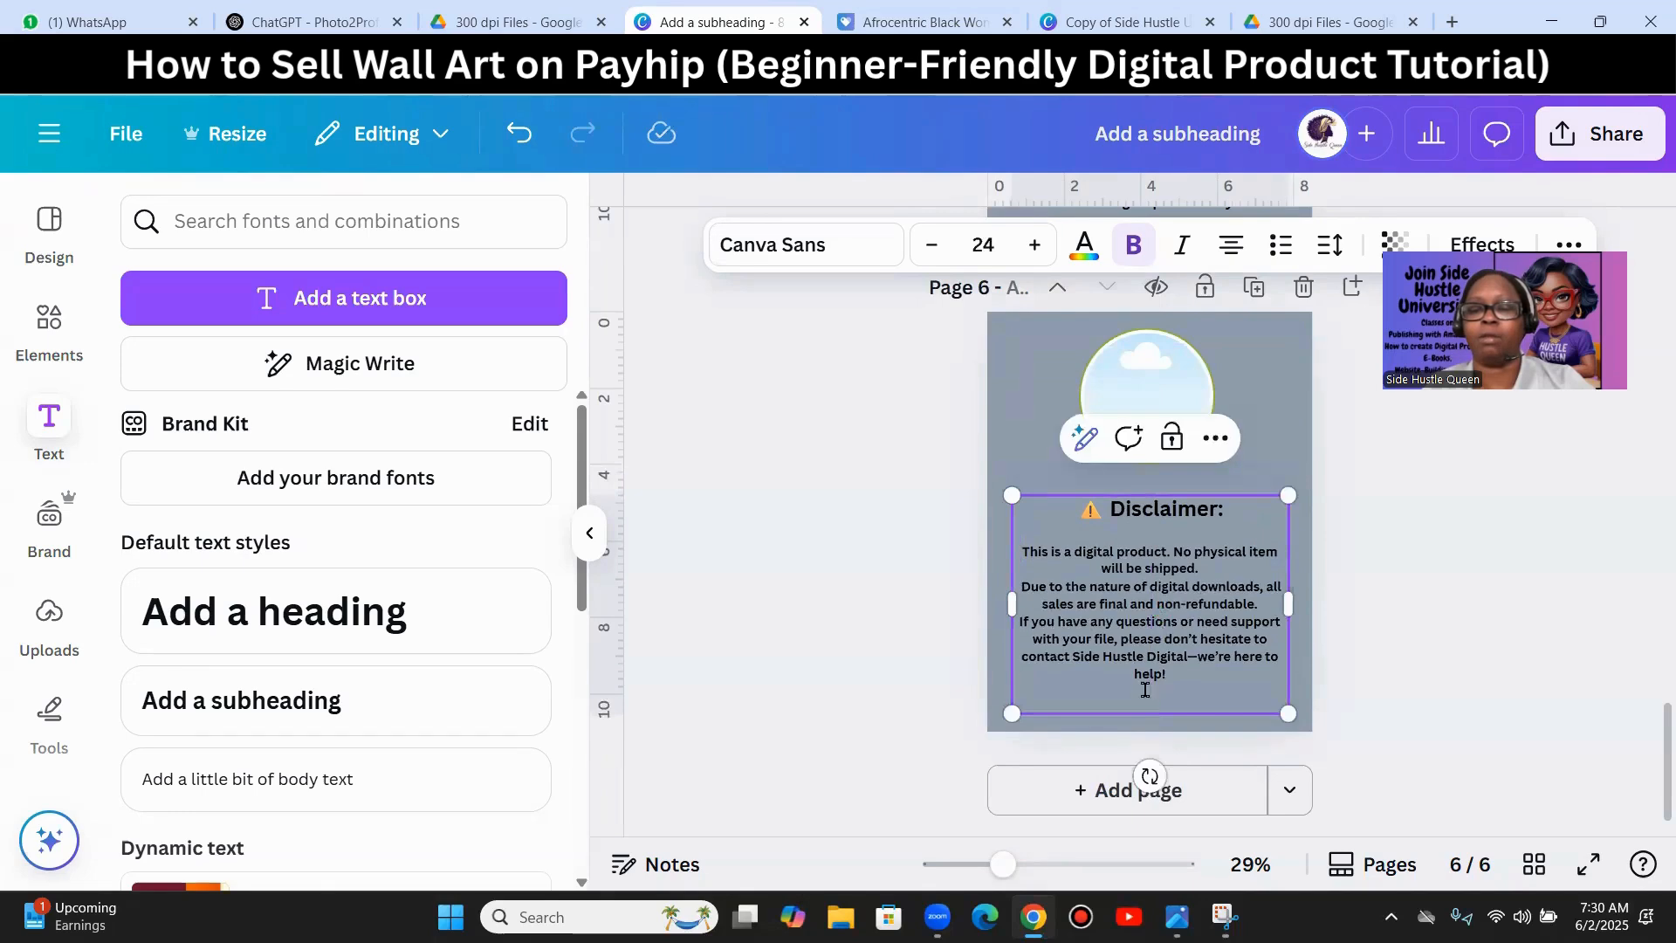
{"action": "left_click", "coordinate": [1604, 638]}
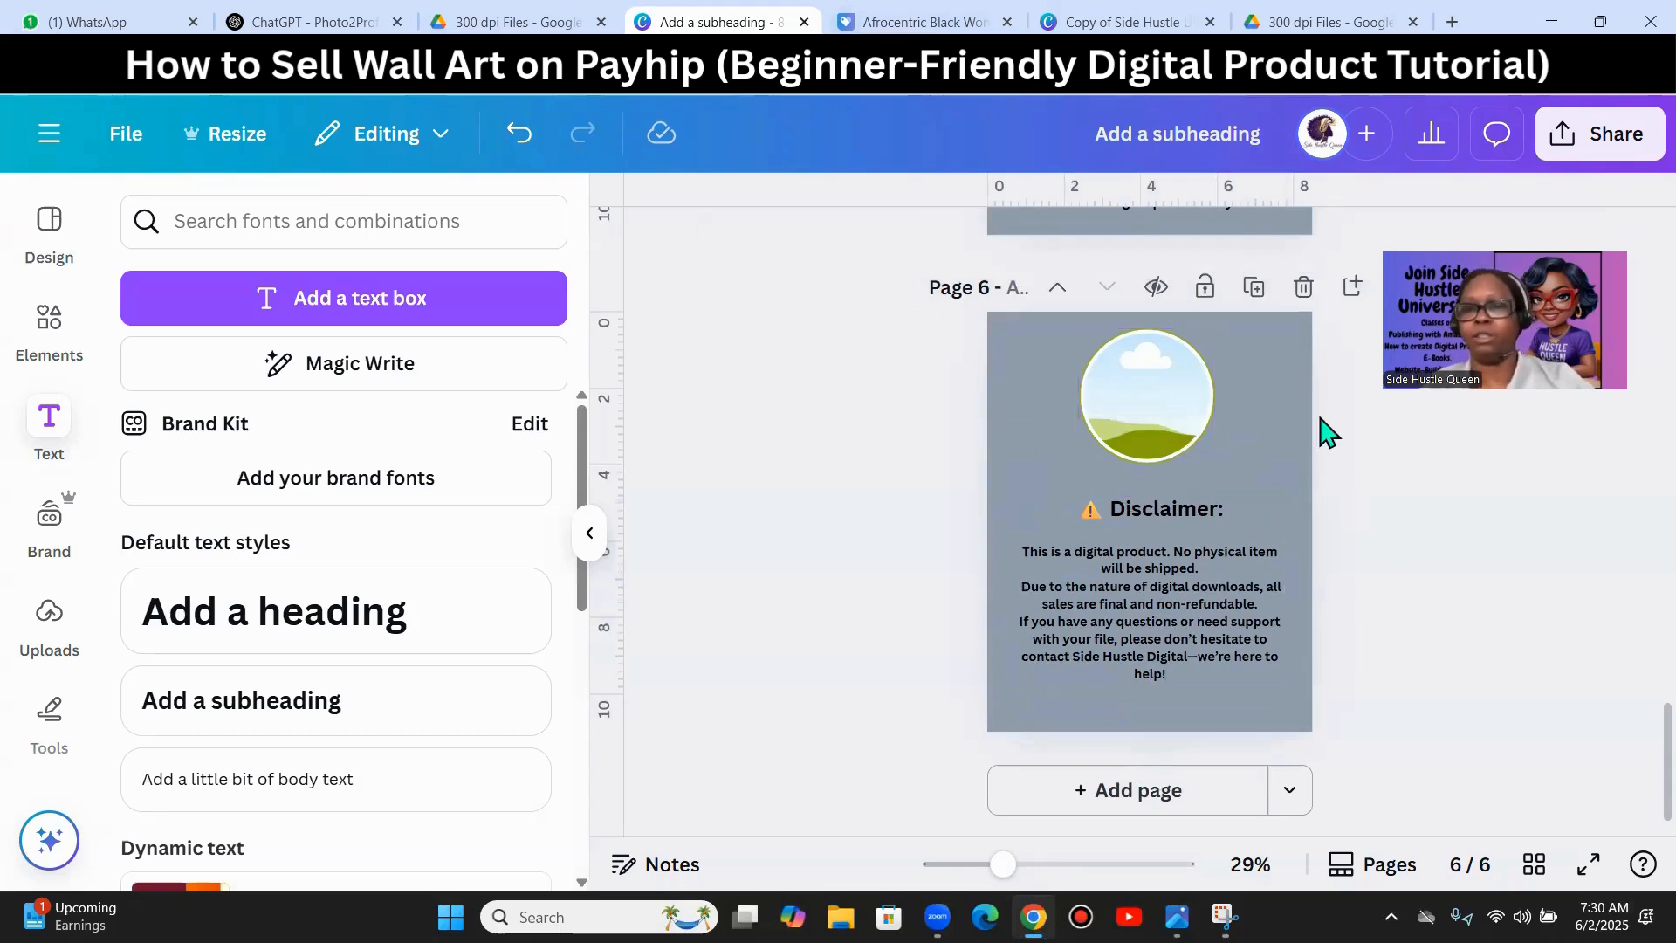
- Compare the published Payhip listing's image pages with the pages of the Canva listing design
{"action": "left_click", "coordinate": [1105, 21]}
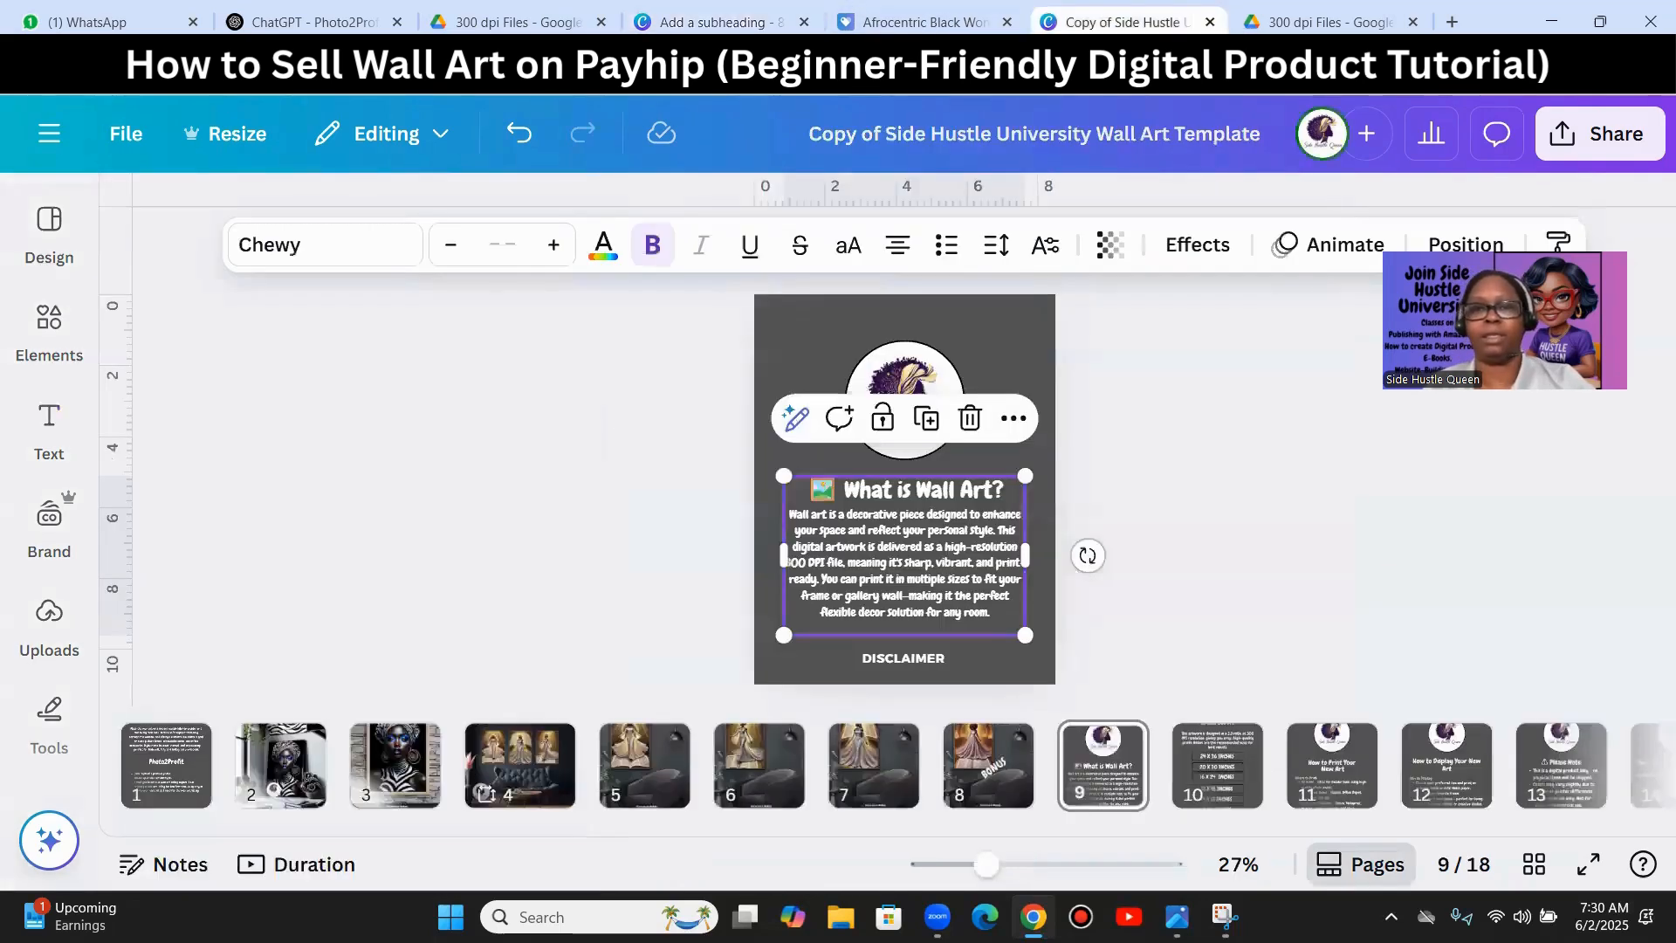
{"action": "left_click", "coordinate": [947, 18]}
{"action": "scroll", "coordinate": [699, 559], "scroll_direction": "up", "scroll_amount": 10}
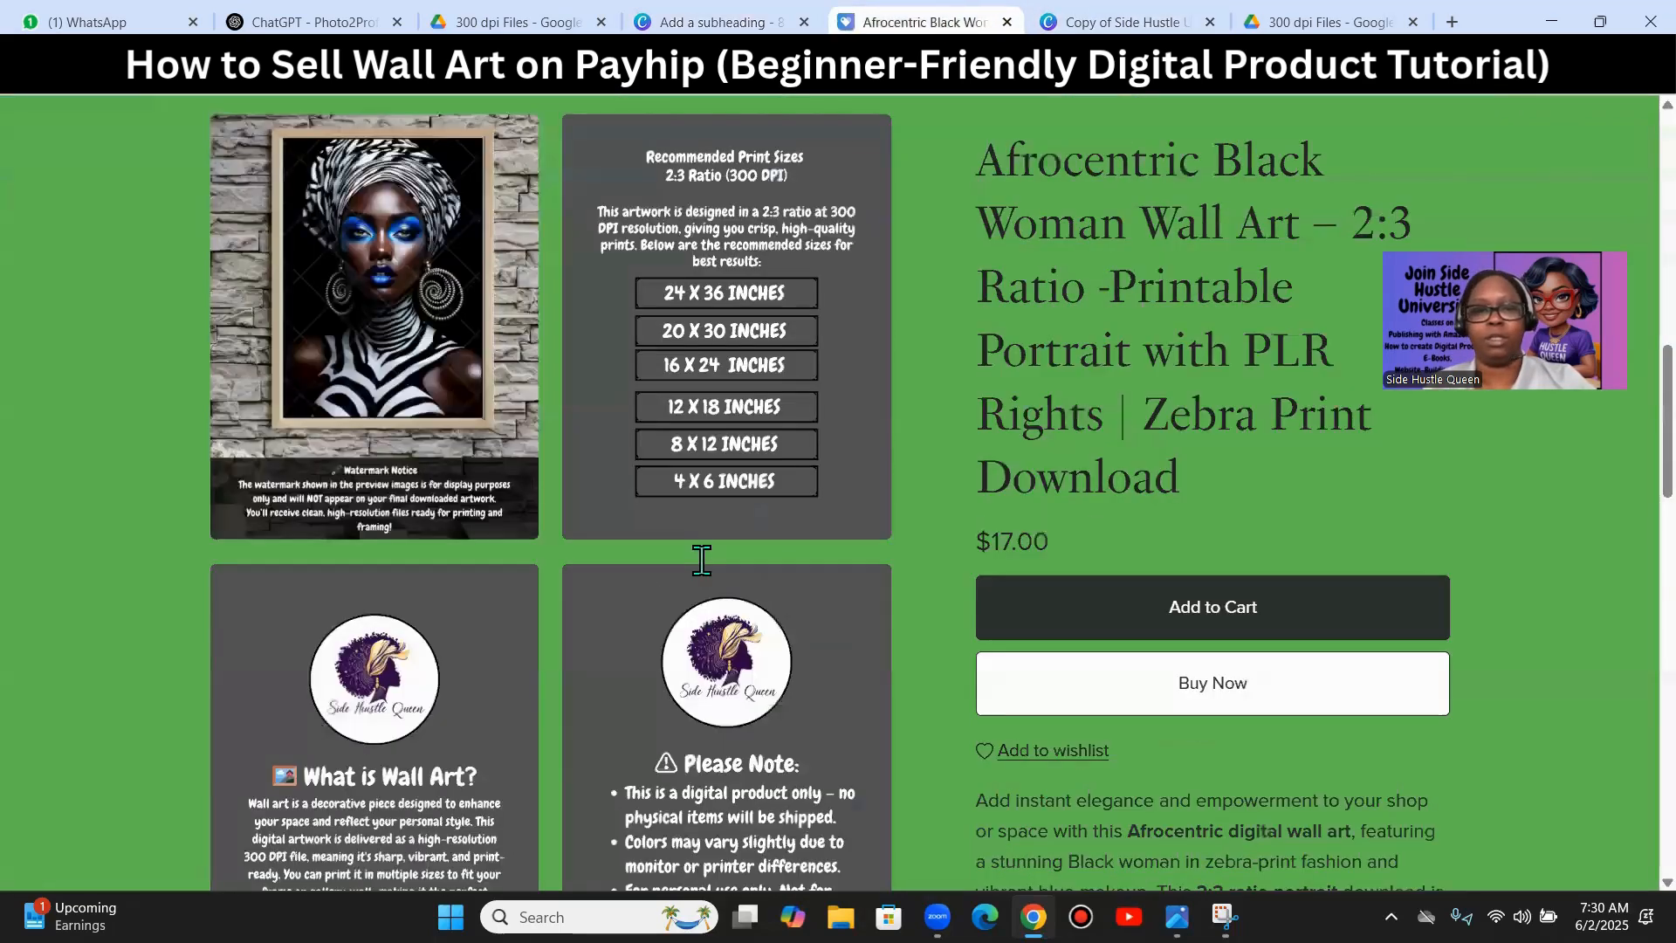
{"action": "scroll", "coordinate": [594, 563], "scroll_direction": "up", "scroll_amount": 3}
{"action": "scroll", "coordinate": [678, 703], "scroll_direction": "down", "scroll_amount": 10}
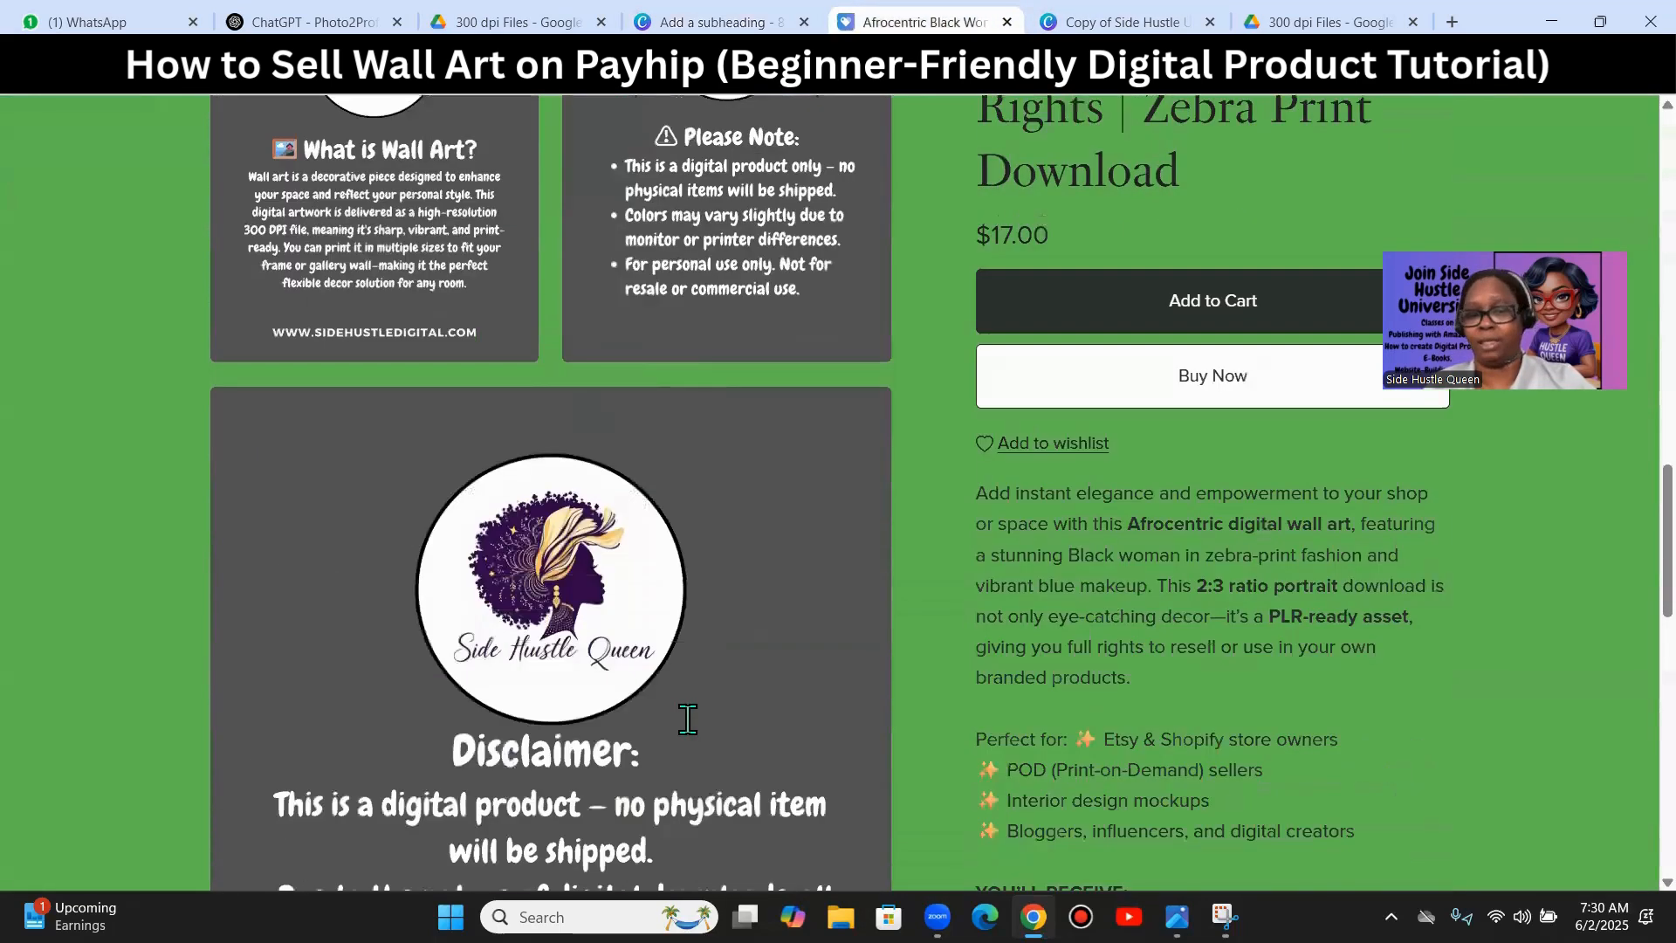
{"action": "scroll", "coordinate": [619, 211], "scroll_direction": "up", "scroll_amount": 3}
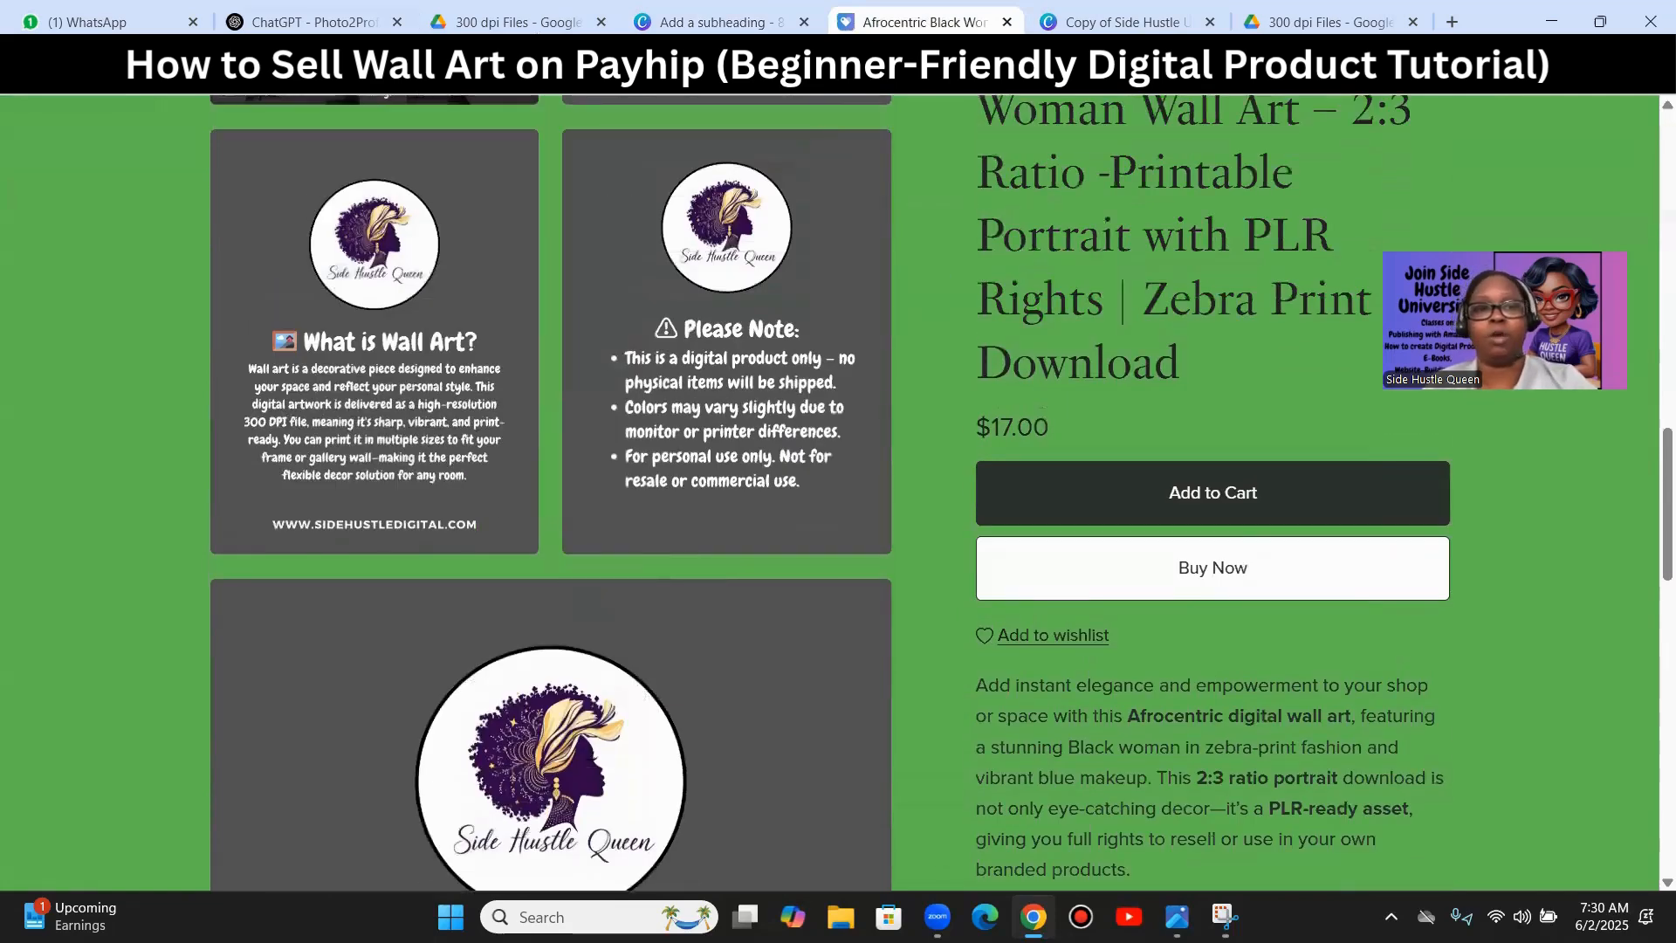
{"action": "left_click", "coordinate": [690, 17]}
{"action": "scroll", "coordinate": [1397, 642], "scroll_direction": "up", "scroll_amount": 5}
{"action": "scroll", "coordinate": [1462, 655], "scroll_direction": "up", "scroll_amount": 10}
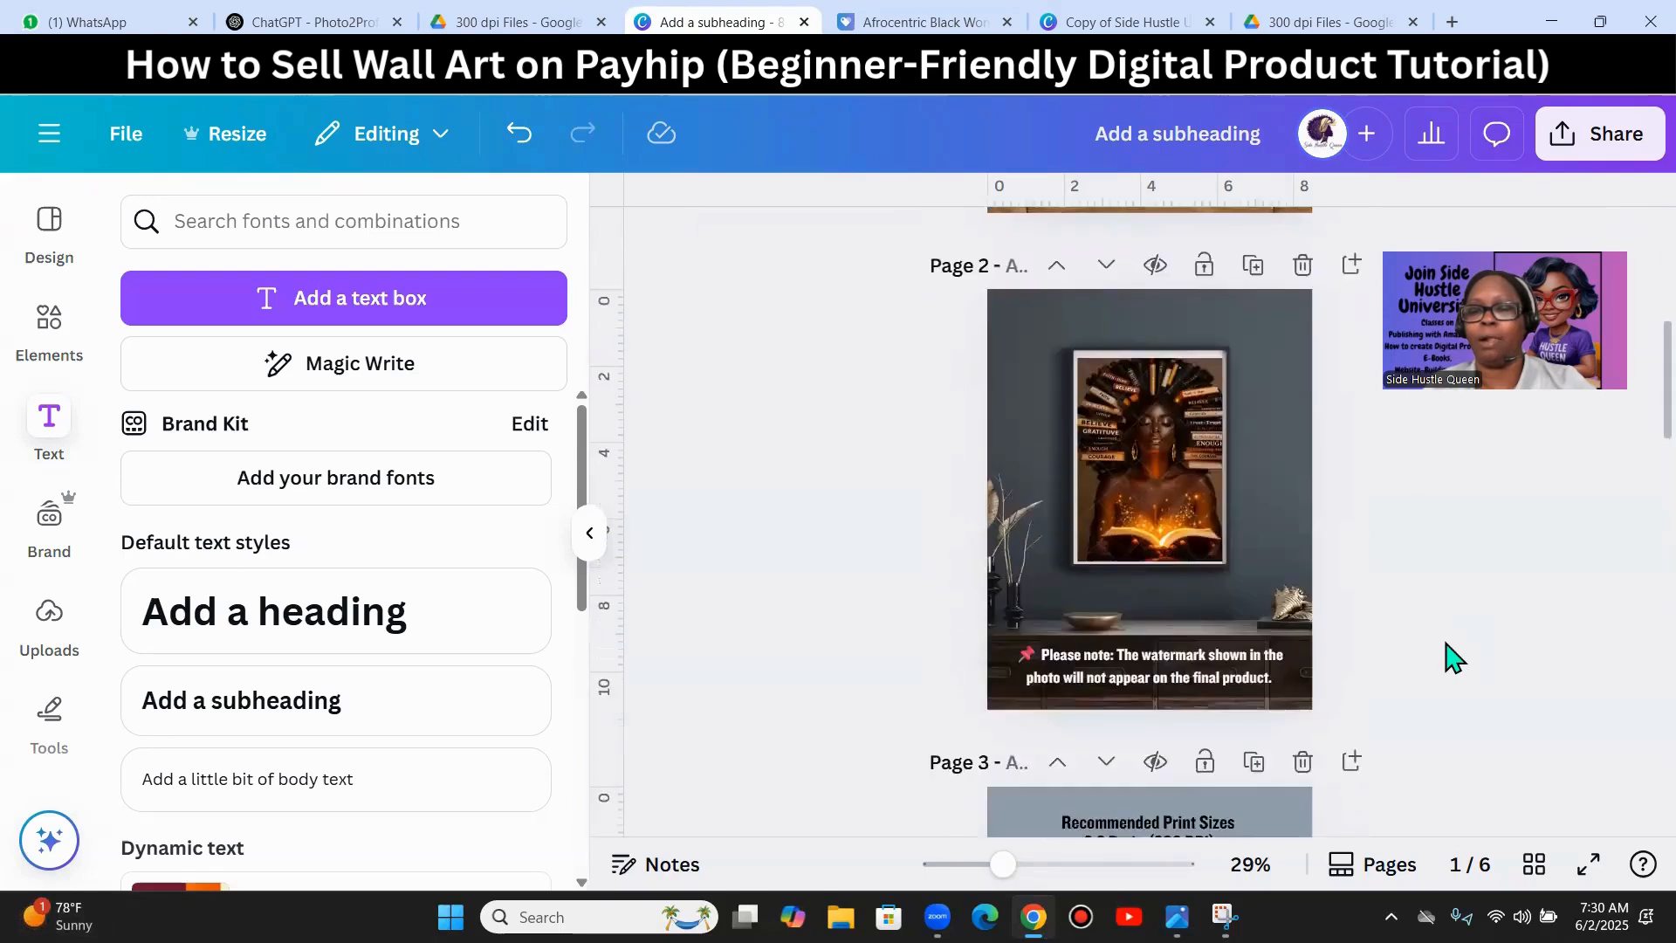
{"action": "scroll", "coordinate": [1453, 657], "scroll_direction": "down", "scroll_amount": 7}
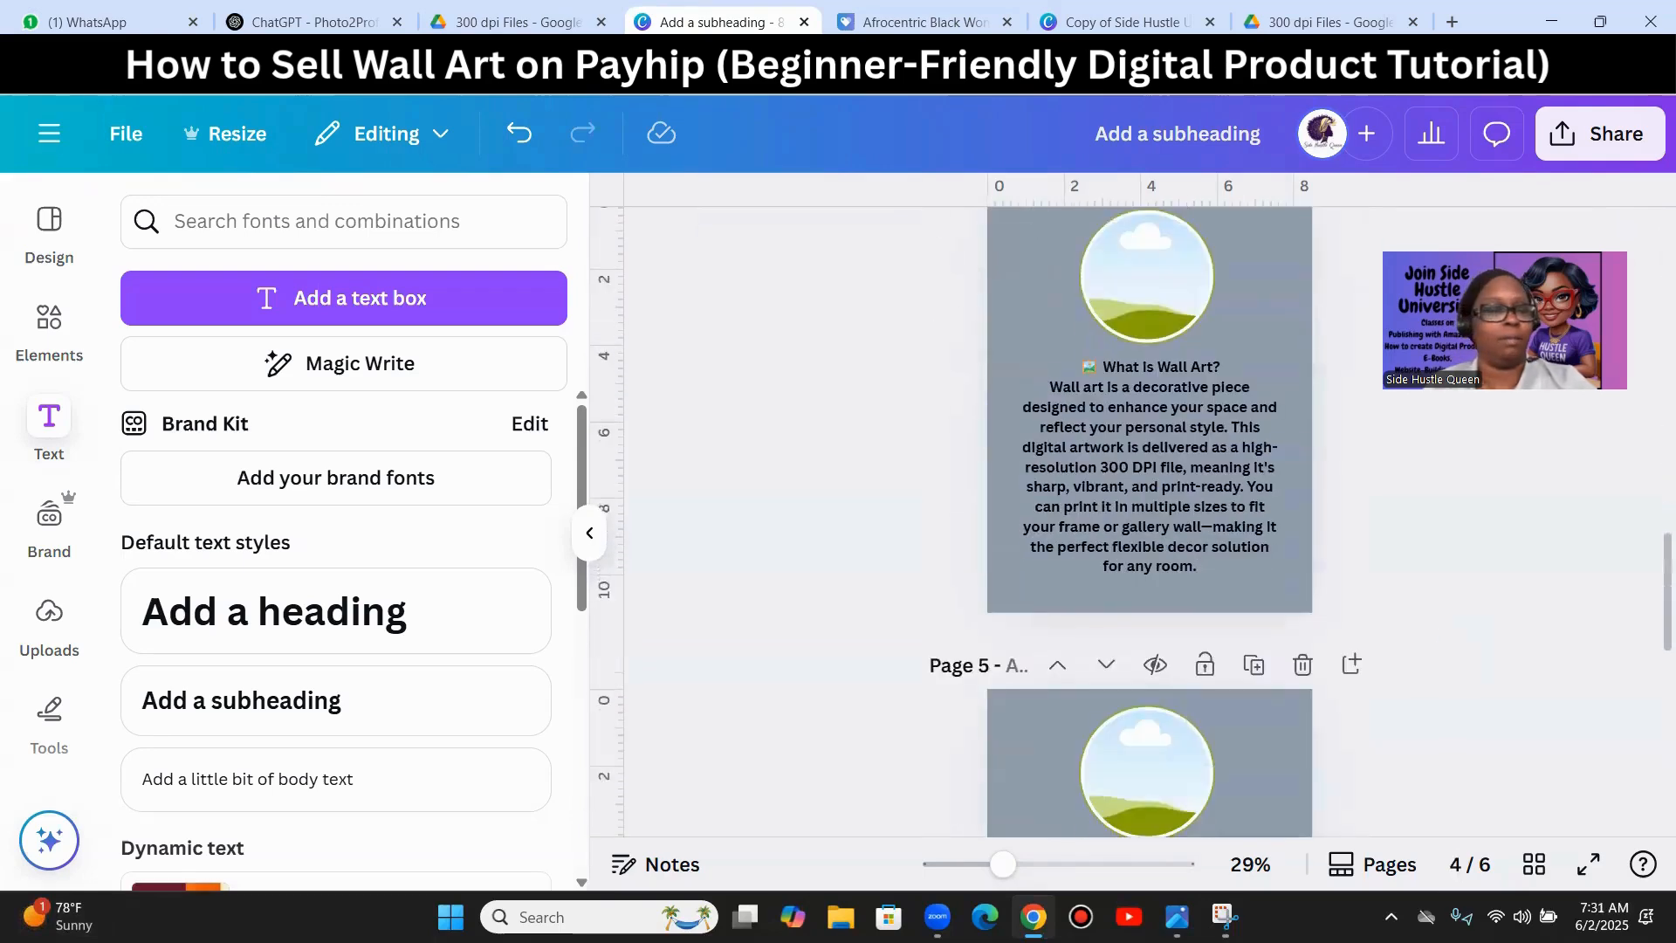
- Find the Side Hustle Queen logo among the uploaded images and place it in page 4's circular frame
{"action": "left_click", "coordinate": [45, 642]}
{"action": "scroll", "coordinate": [381, 762], "scroll_direction": "down", "scroll_amount": 15}
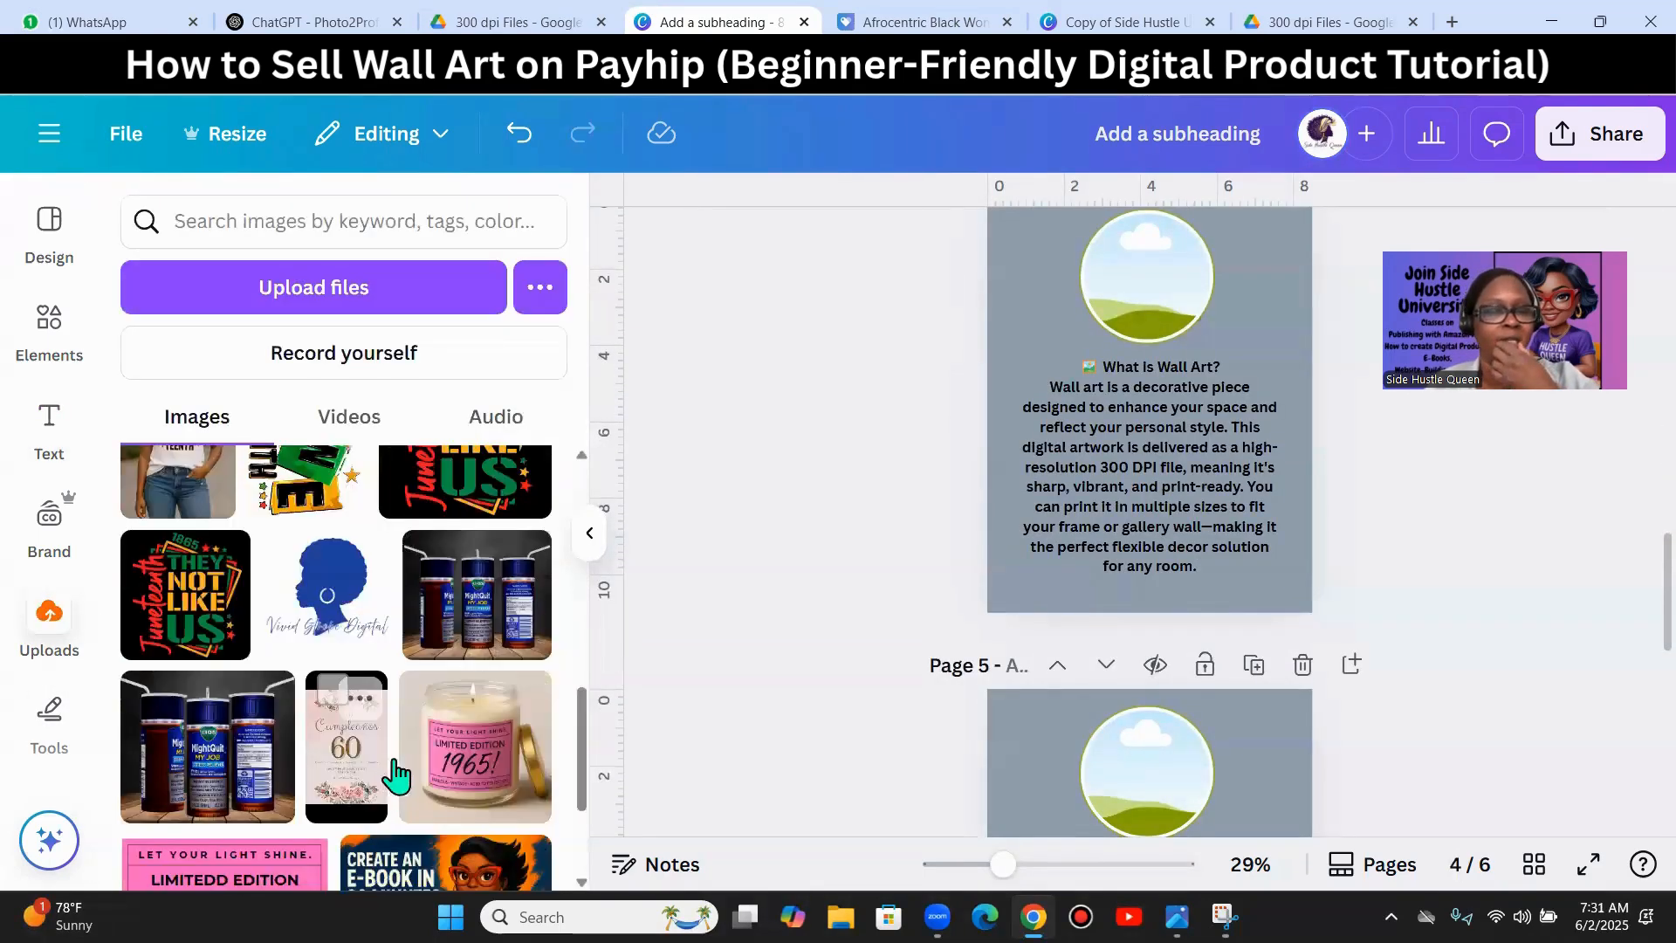
{"action": "scroll", "coordinate": [427, 735], "scroll_direction": "down", "scroll_amount": 3}
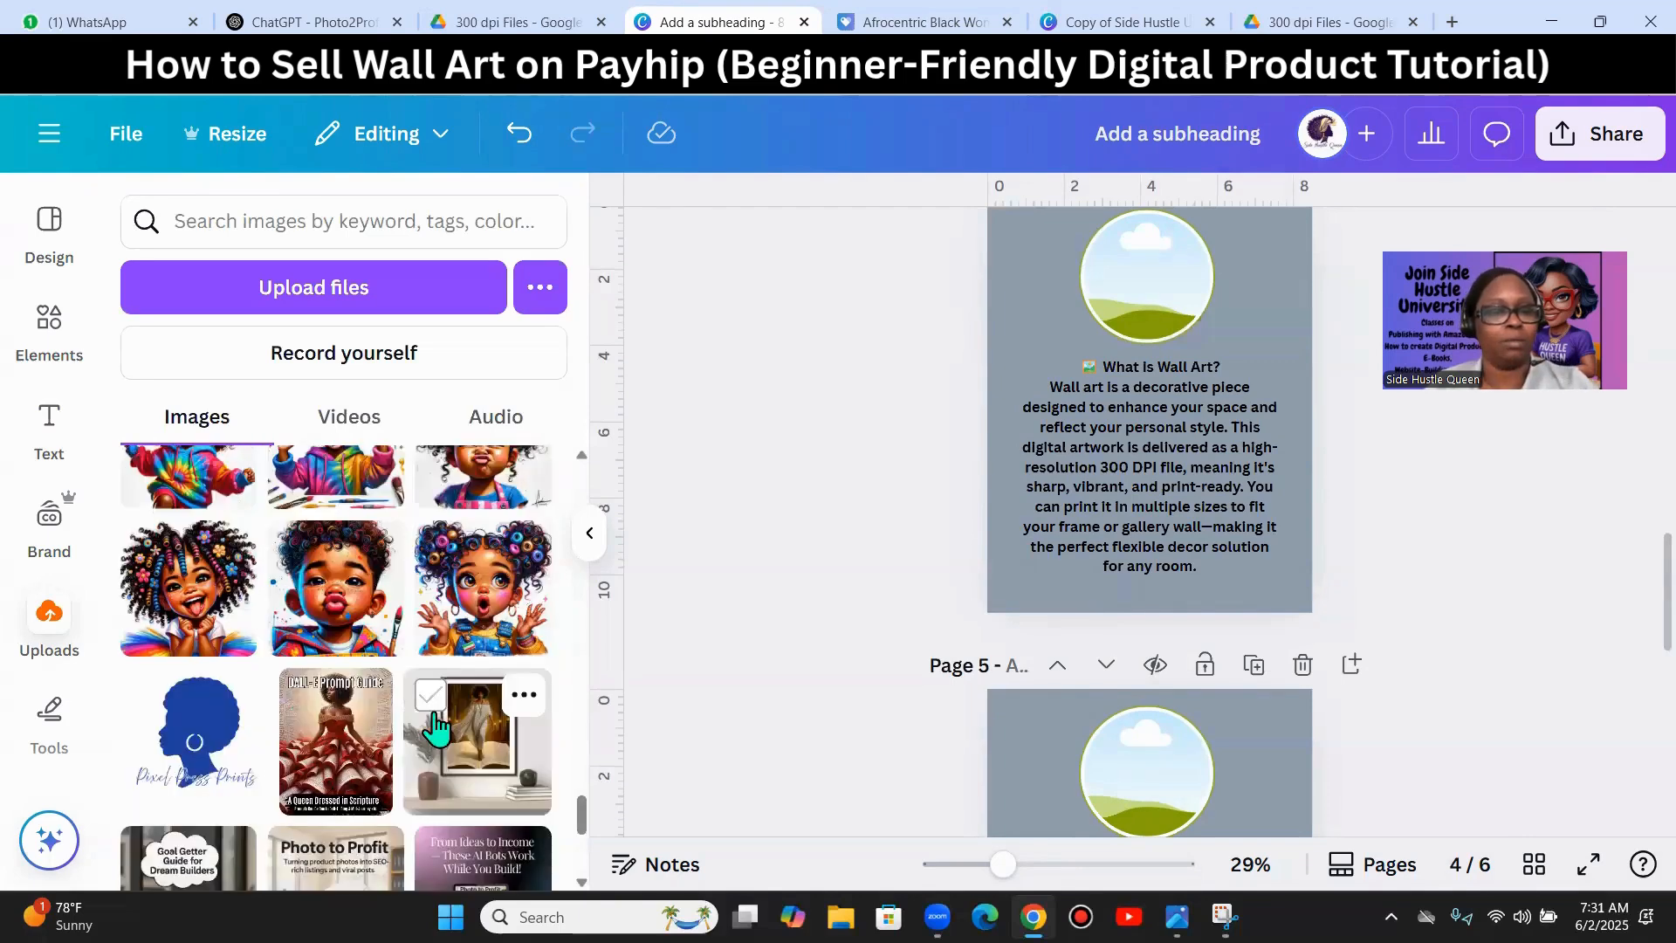
{"action": "scroll", "coordinate": [439, 737], "scroll_direction": "down", "scroll_amount": 15}
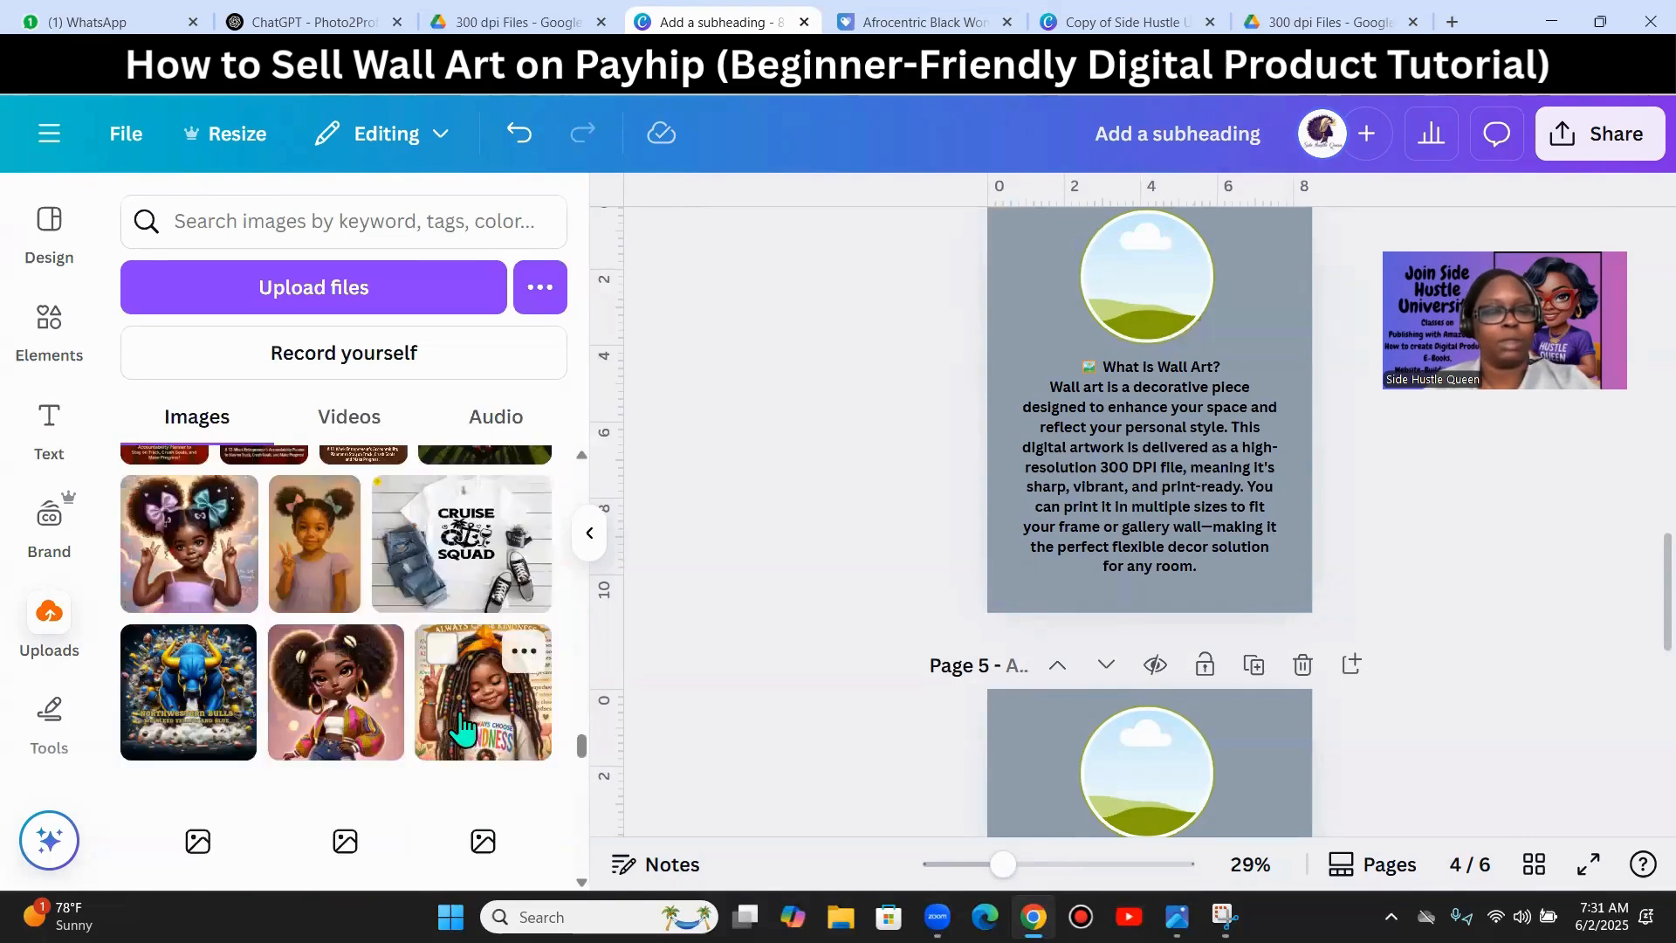
{"action": "scroll", "coordinate": [462, 729], "scroll_direction": "down", "scroll_amount": 15}
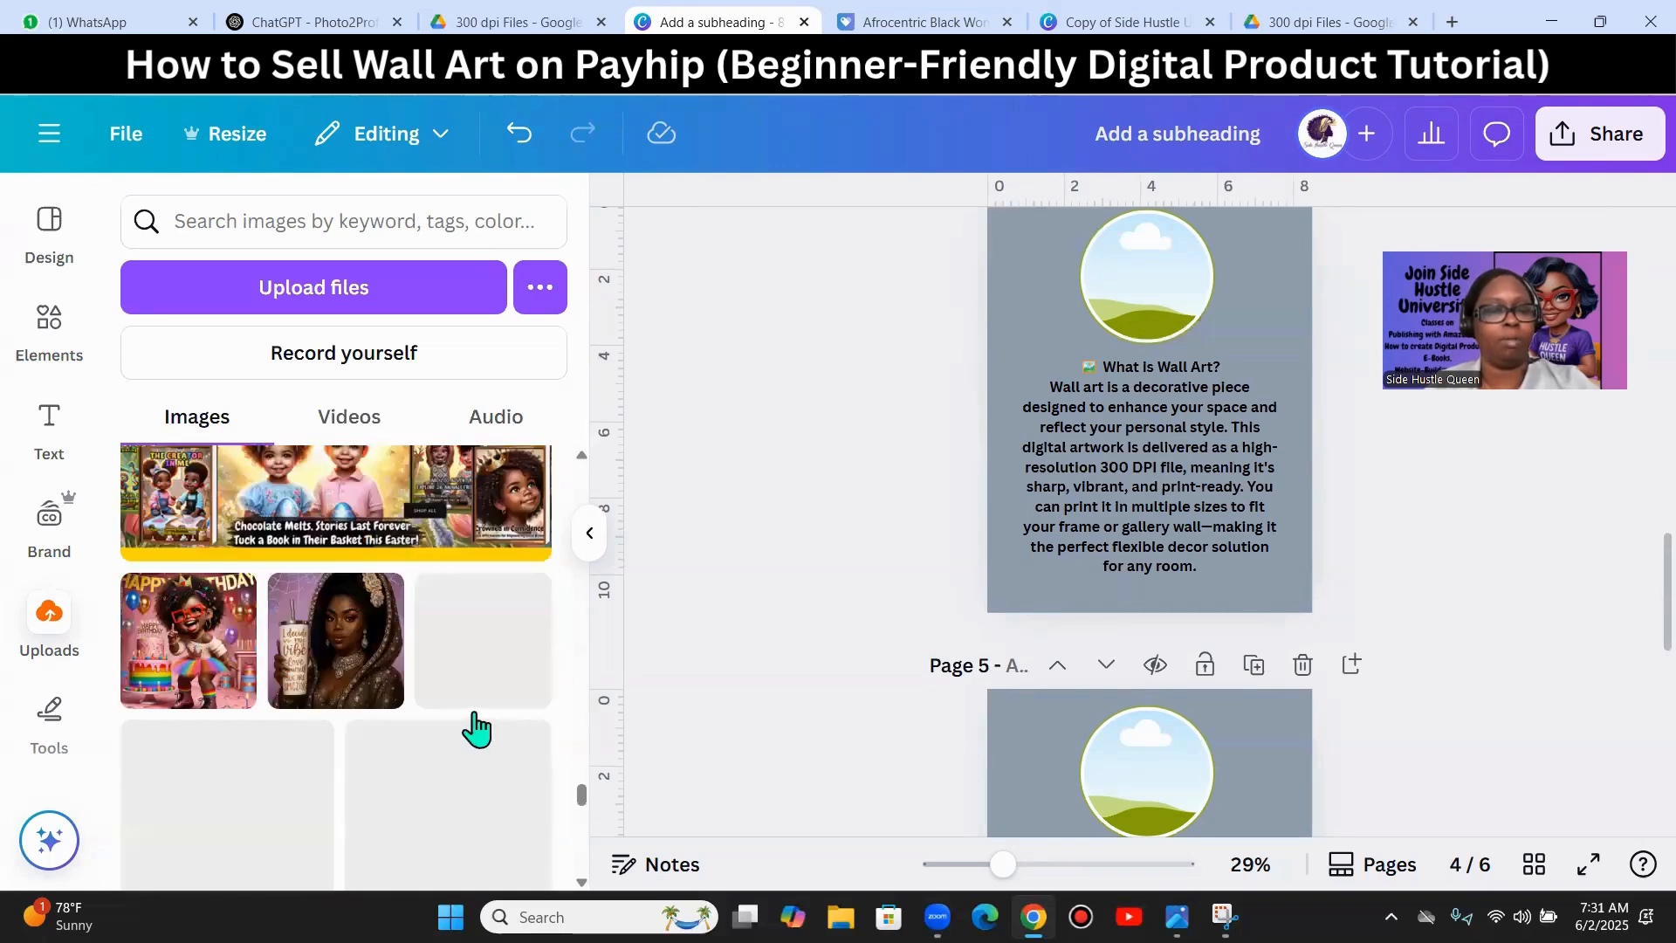
{"action": "scroll", "coordinate": [471, 738], "scroll_direction": "down", "scroll_amount": 10}
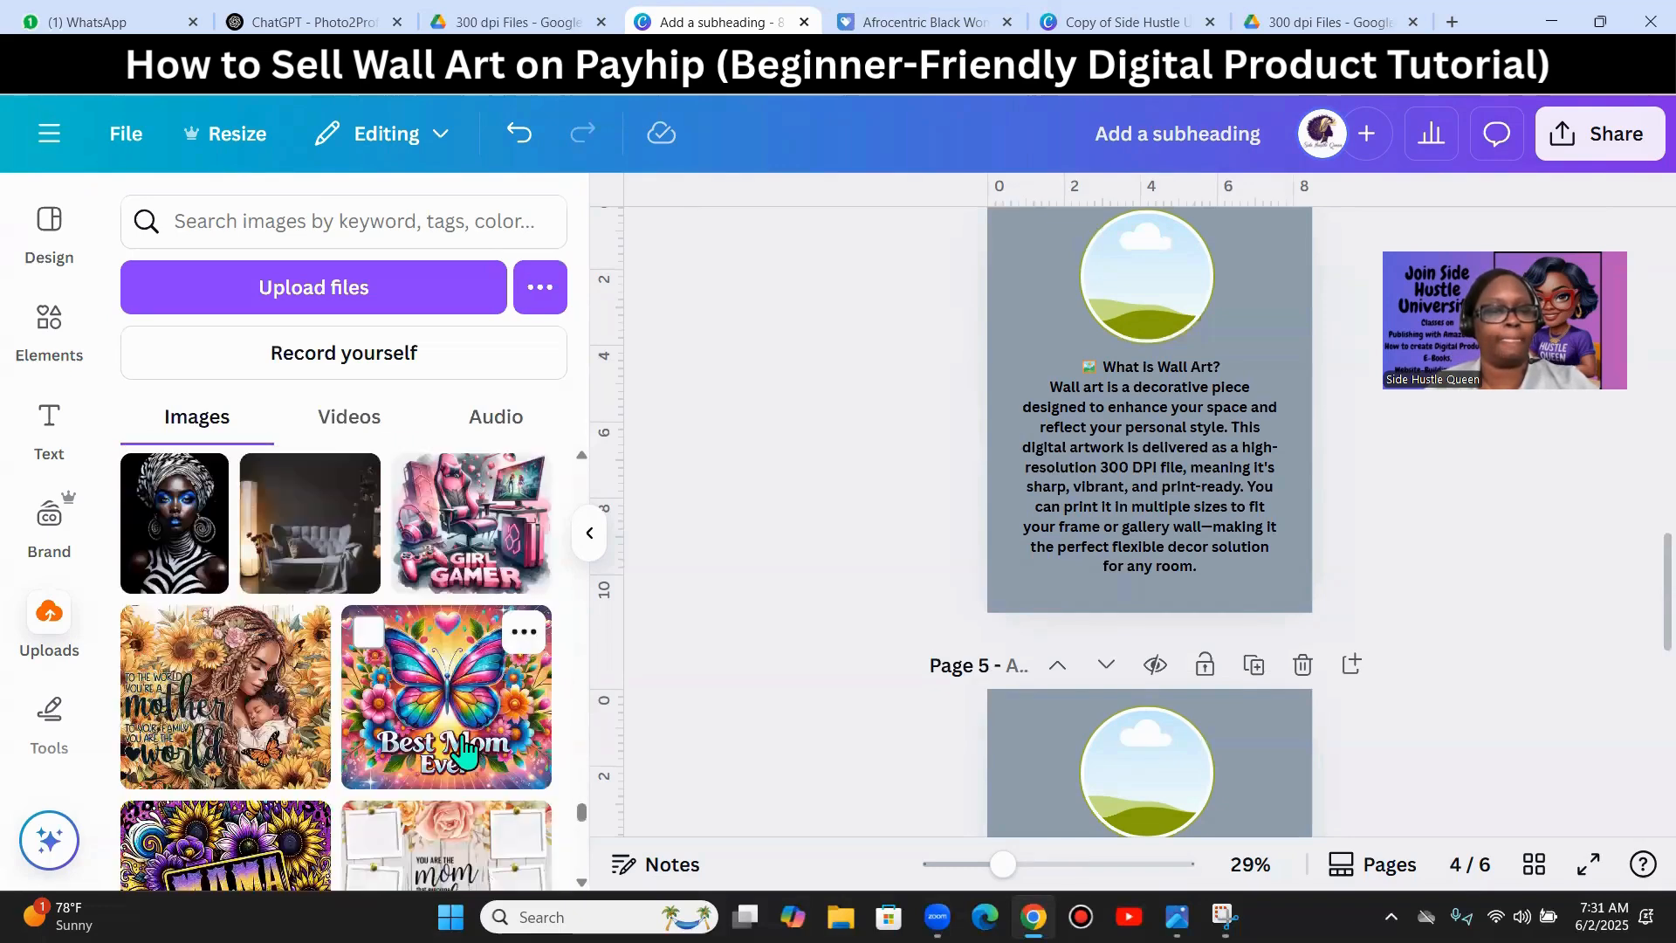
{"action": "scroll", "coordinate": [462, 753], "scroll_direction": "down", "scroll_amount": 4}
{"action": "scroll", "coordinate": [463, 760], "scroll_direction": "down", "scroll_amount": 4}
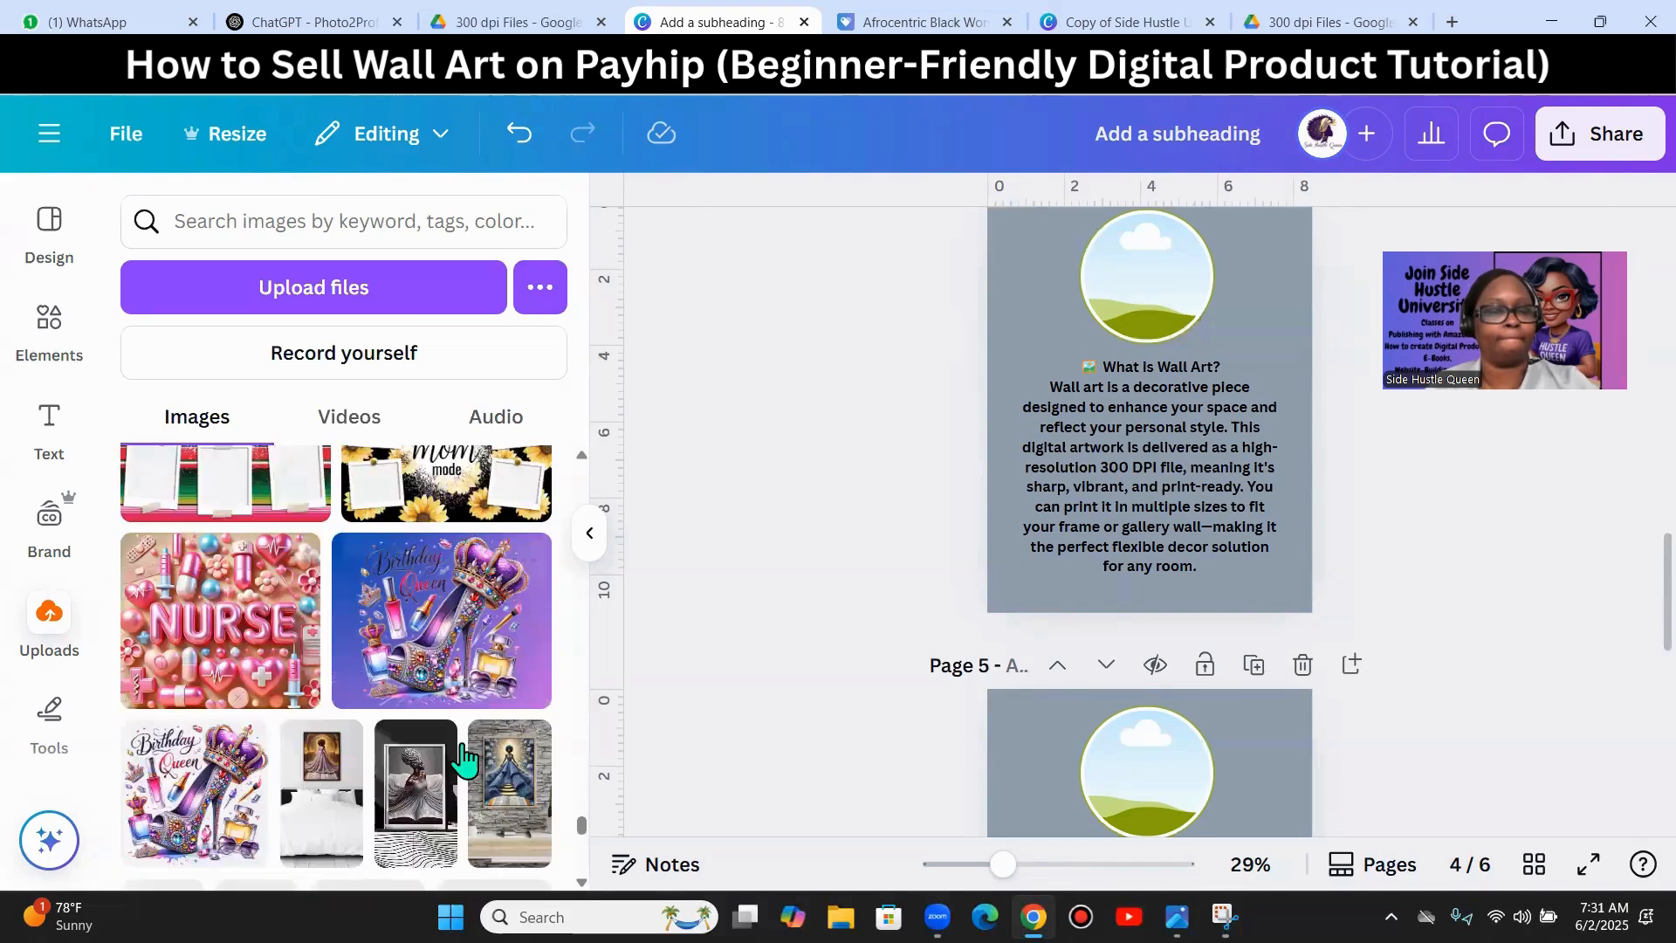
{"action": "scroll", "coordinate": [464, 762], "scroll_direction": "down", "scroll_amount": 10}
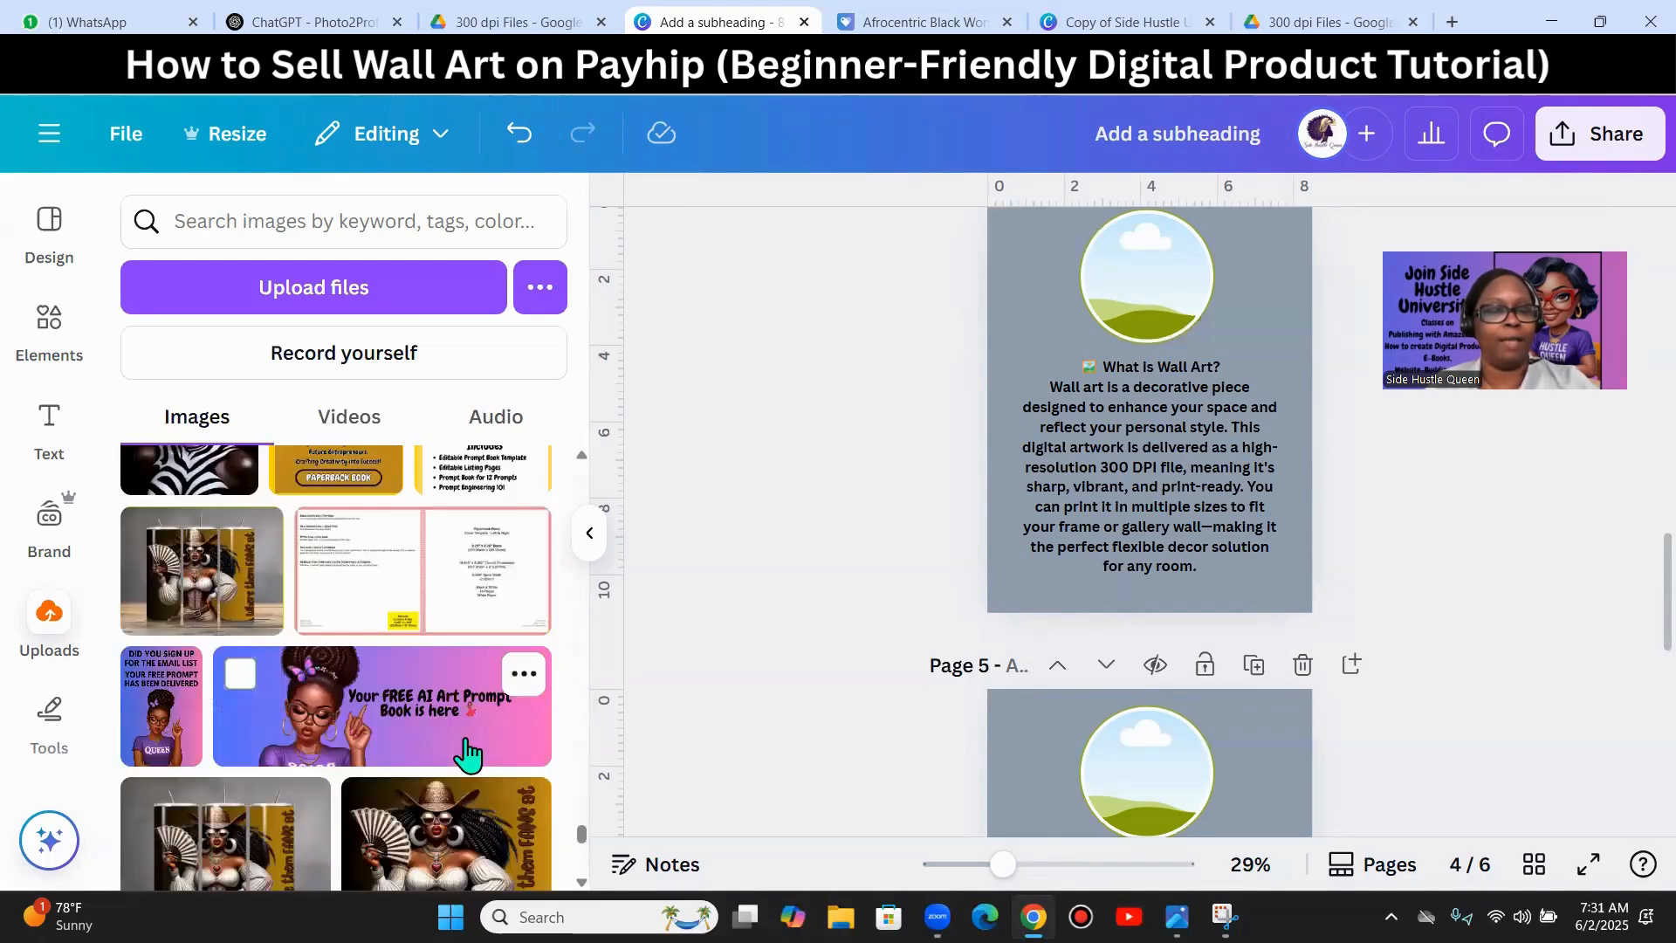
{"action": "scroll", "coordinate": [469, 759], "scroll_direction": "down", "scroll_amount": 10}
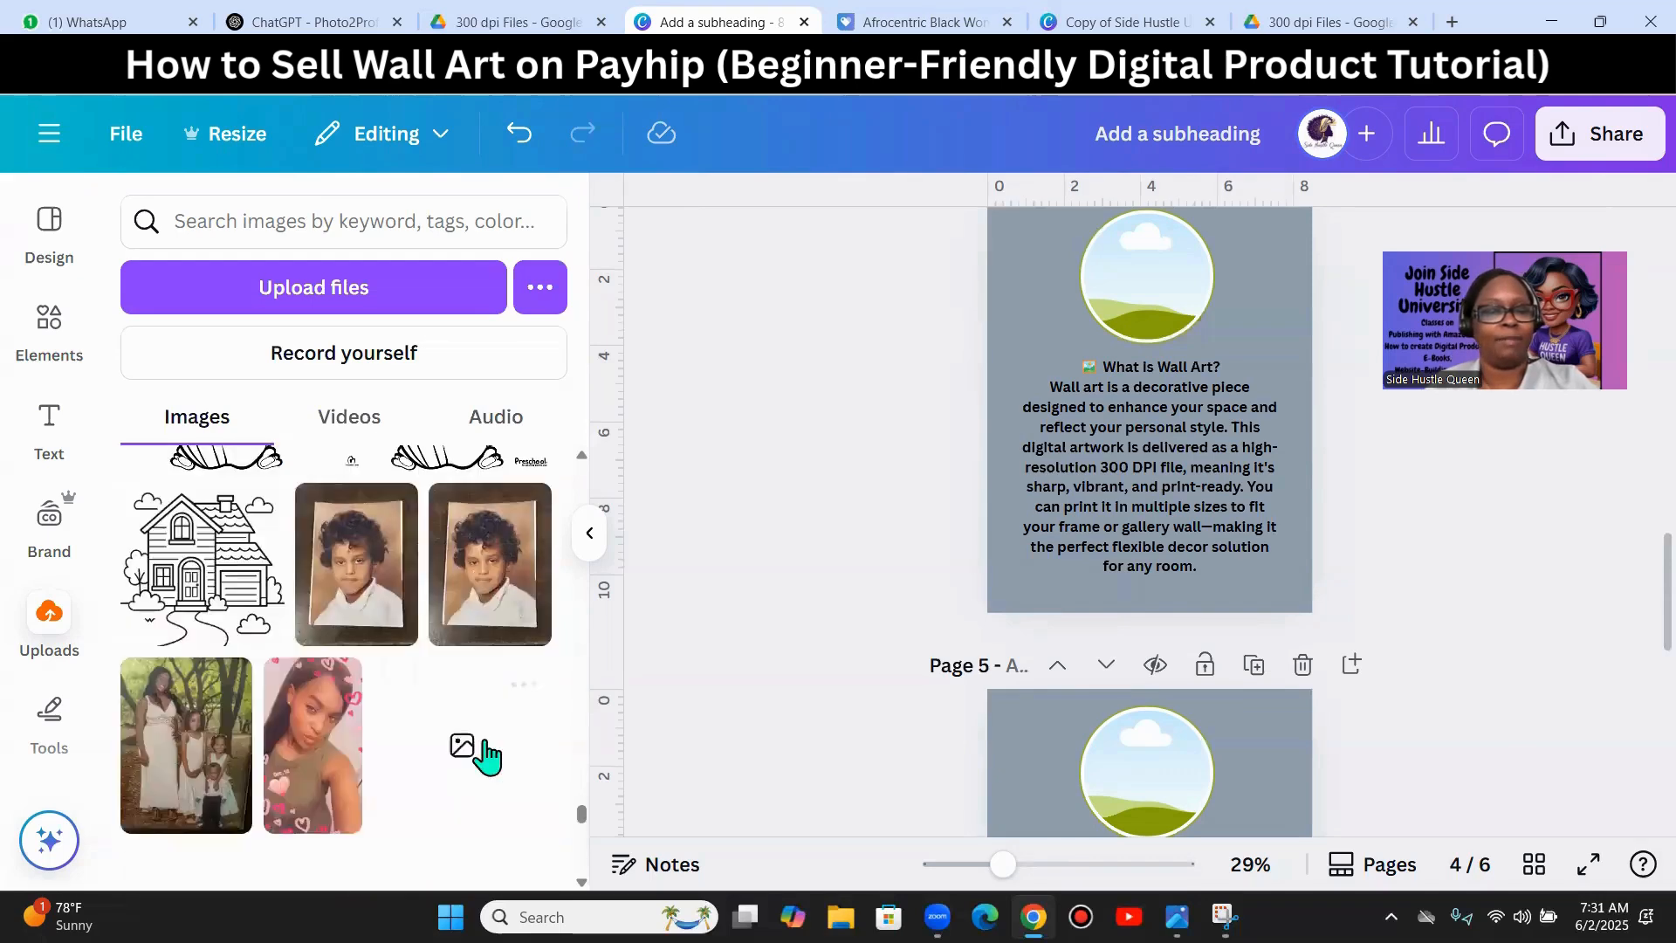
{"action": "scroll", "coordinate": [484, 756], "scroll_direction": "down", "scroll_amount": 10}
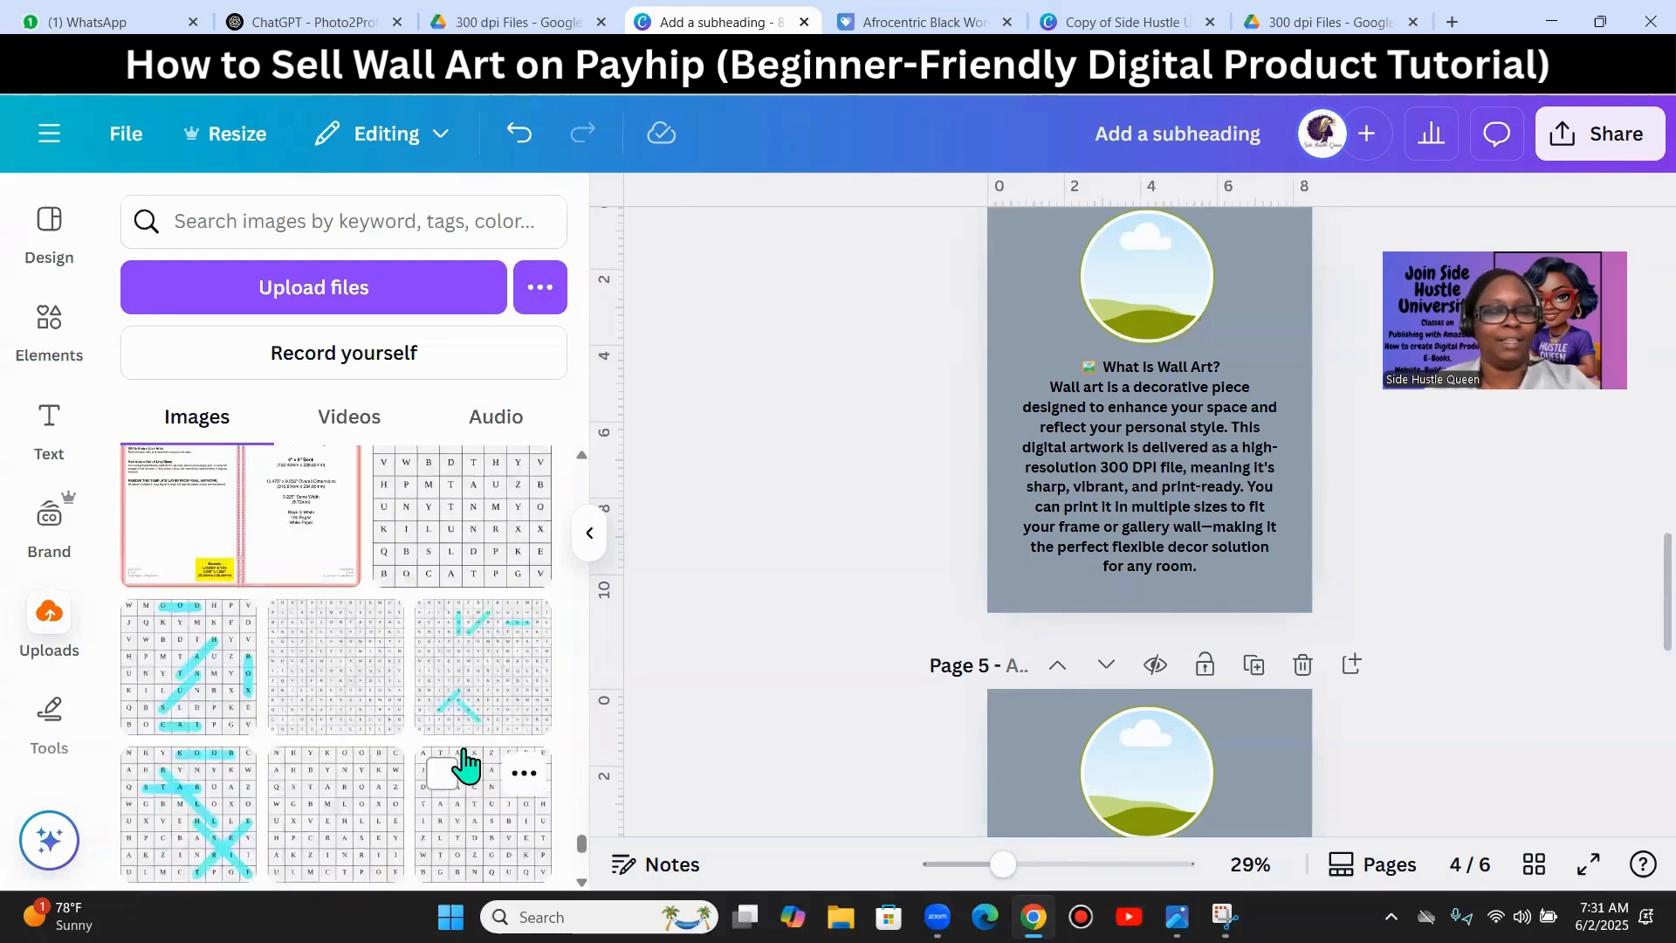
{"action": "scroll", "coordinate": [463, 771], "scroll_direction": "down", "scroll_amount": 10}
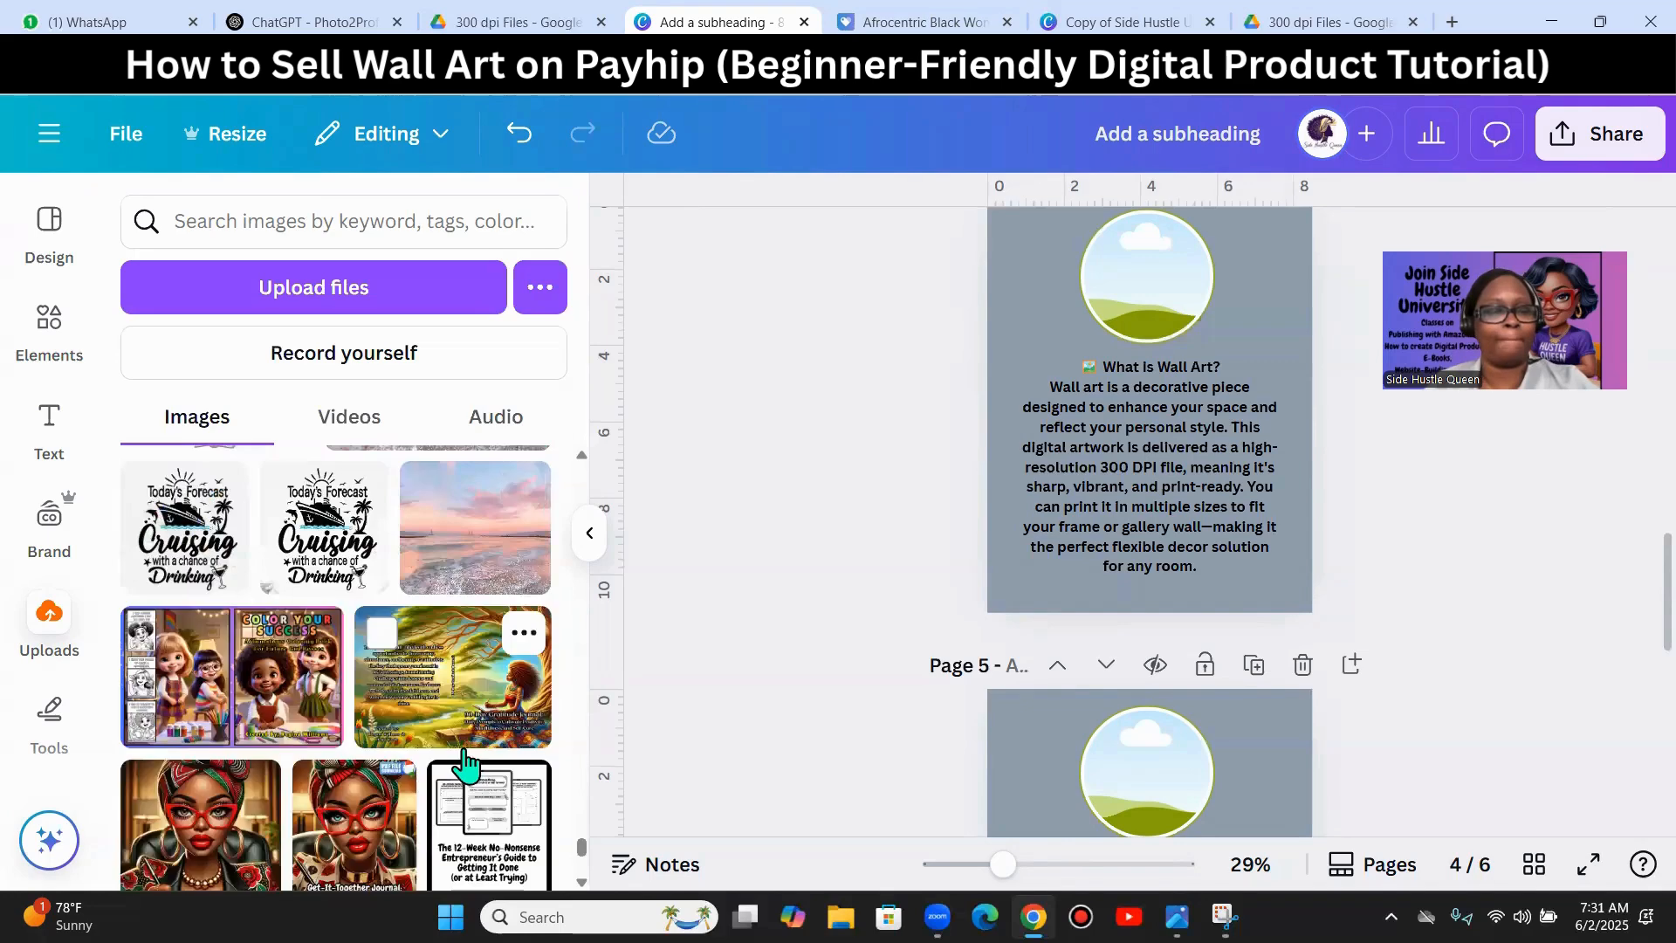
{"action": "scroll", "coordinate": [469, 758], "scroll_direction": "down", "scroll_amount": 10}
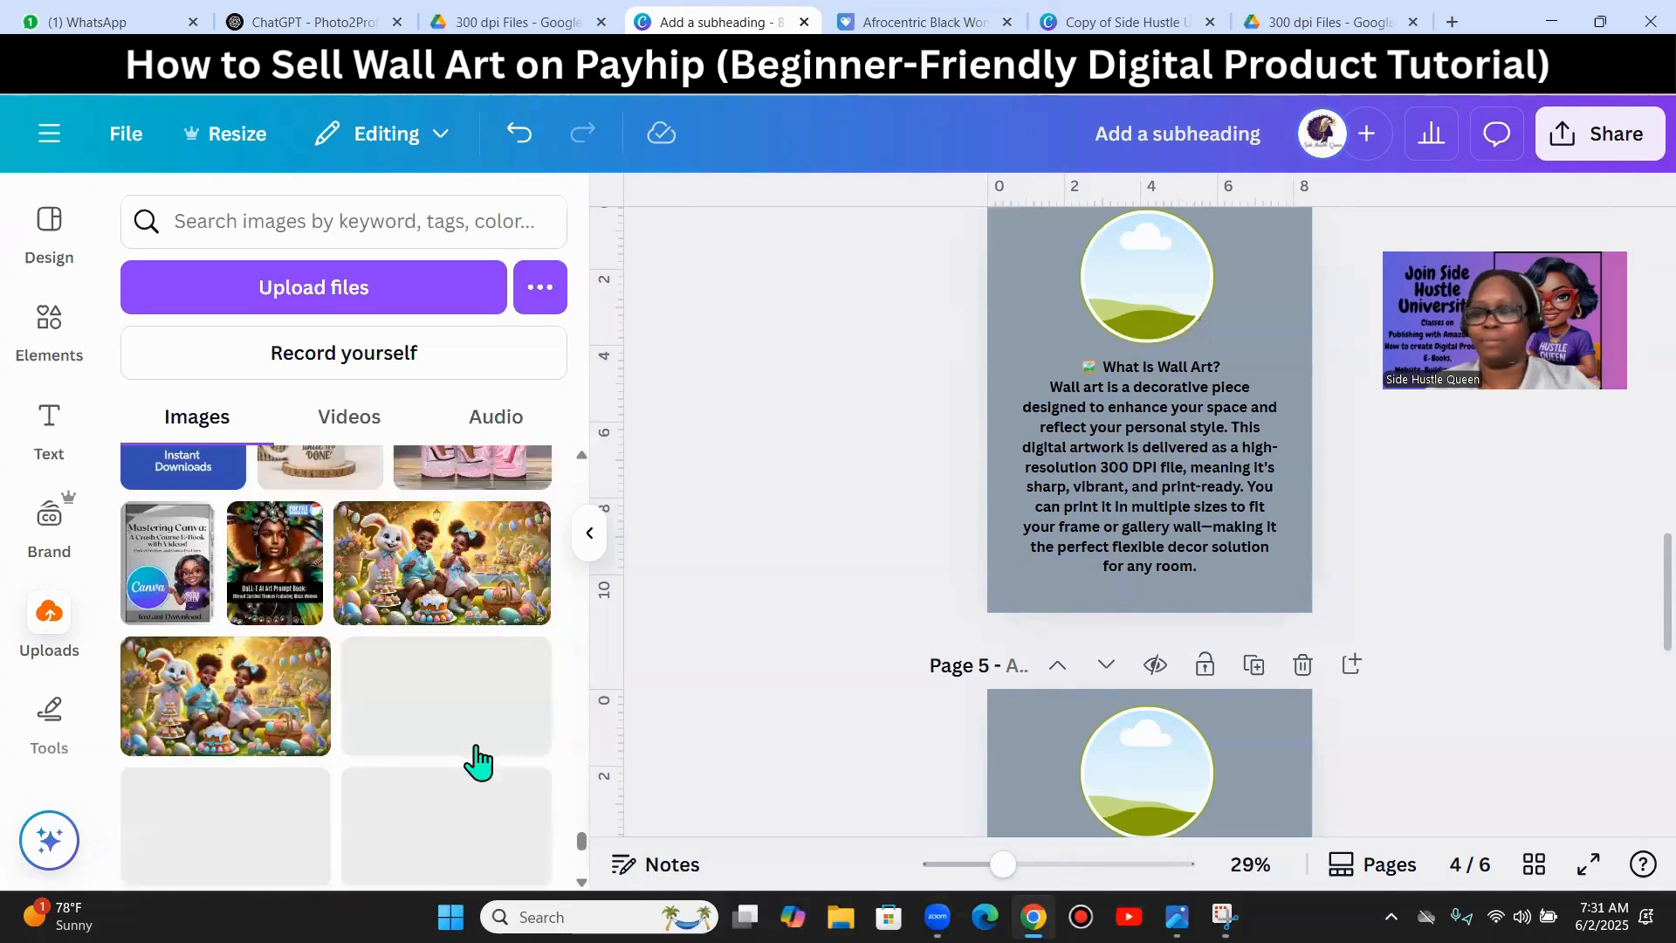
{"action": "scroll", "coordinate": [473, 758], "scroll_direction": "down", "scroll_amount": 8}
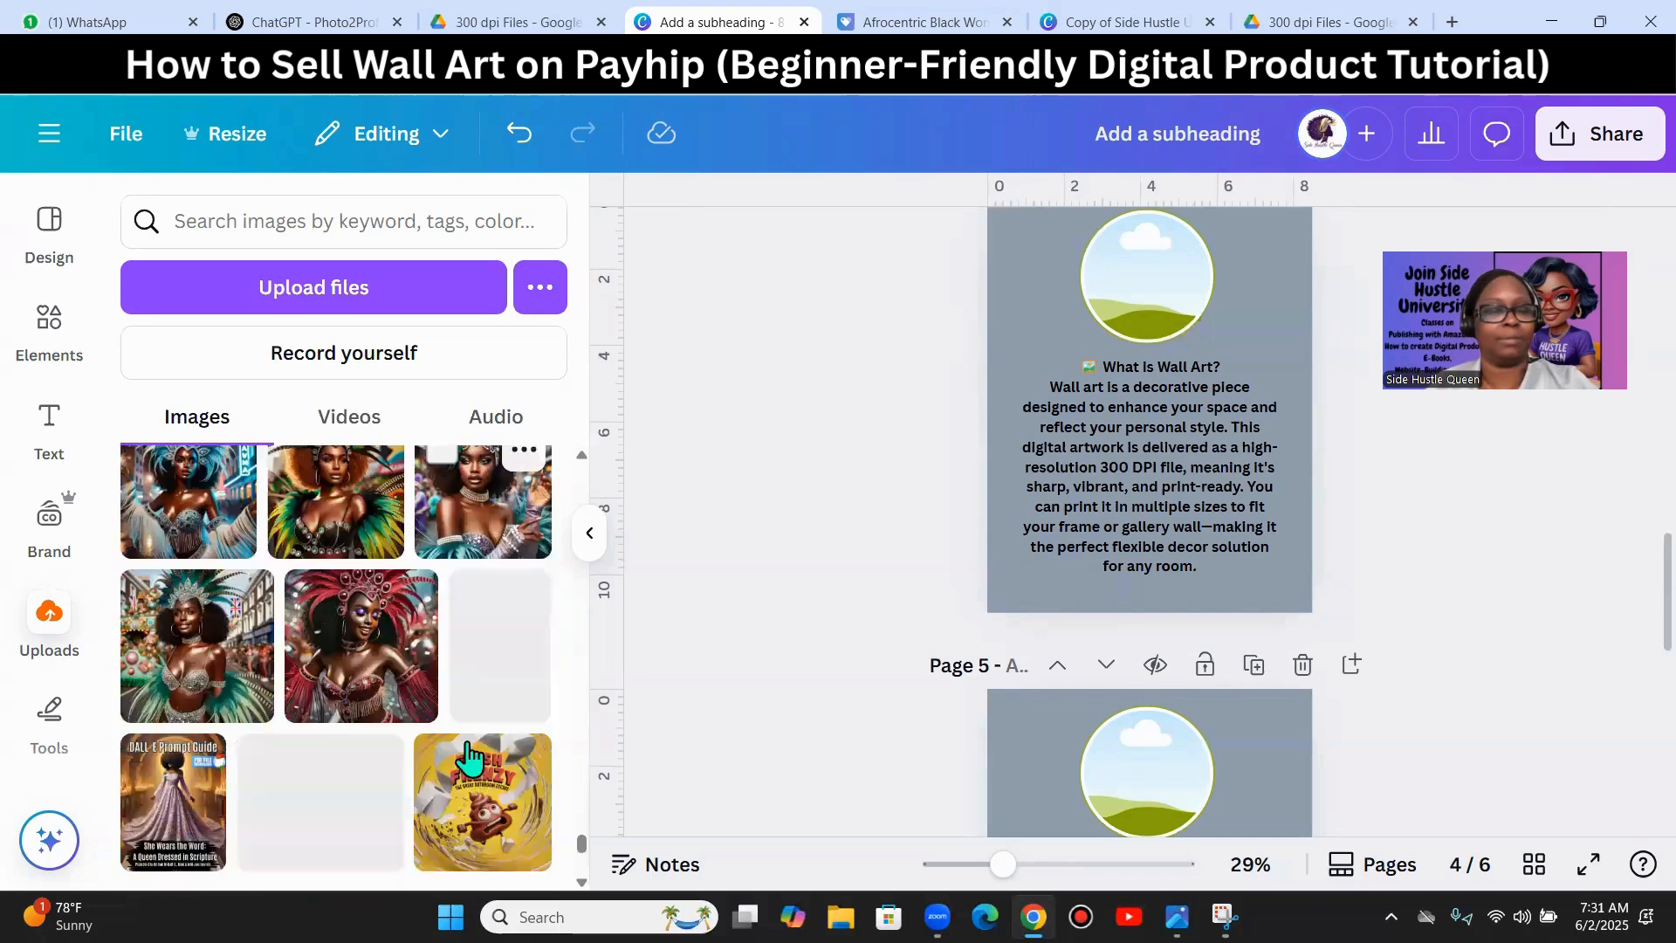
{"action": "scroll", "coordinate": [463, 760], "scroll_direction": "down", "scroll_amount": 10}
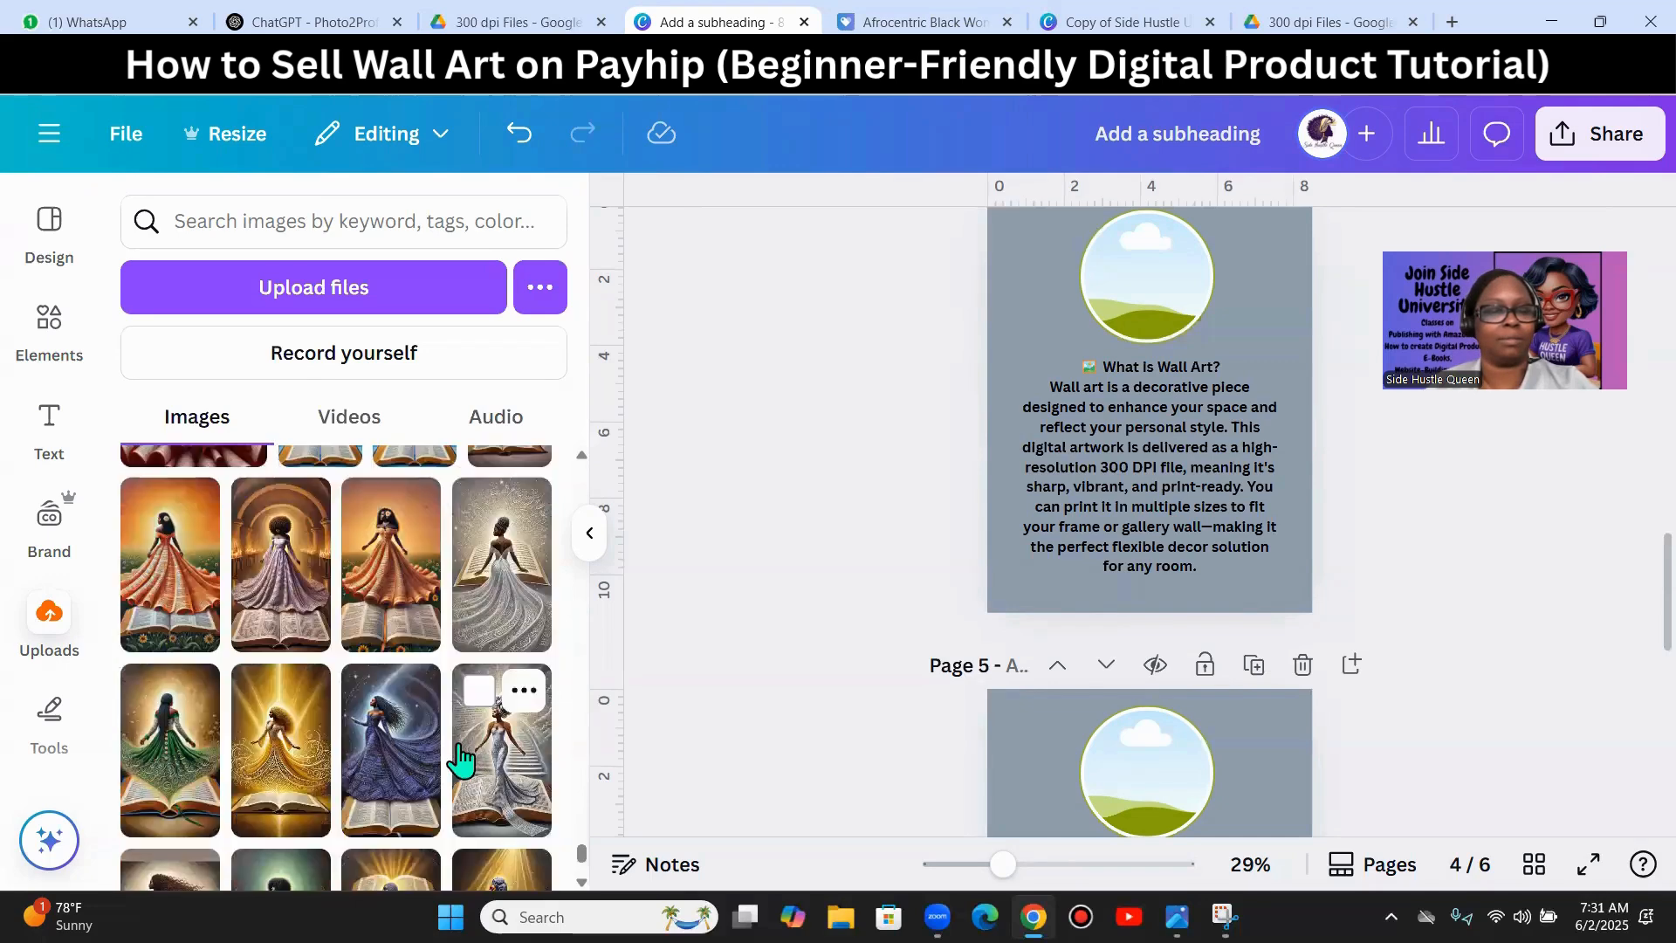
{"action": "scroll", "coordinate": [464, 756], "scroll_direction": "down", "scroll_amount": 10}
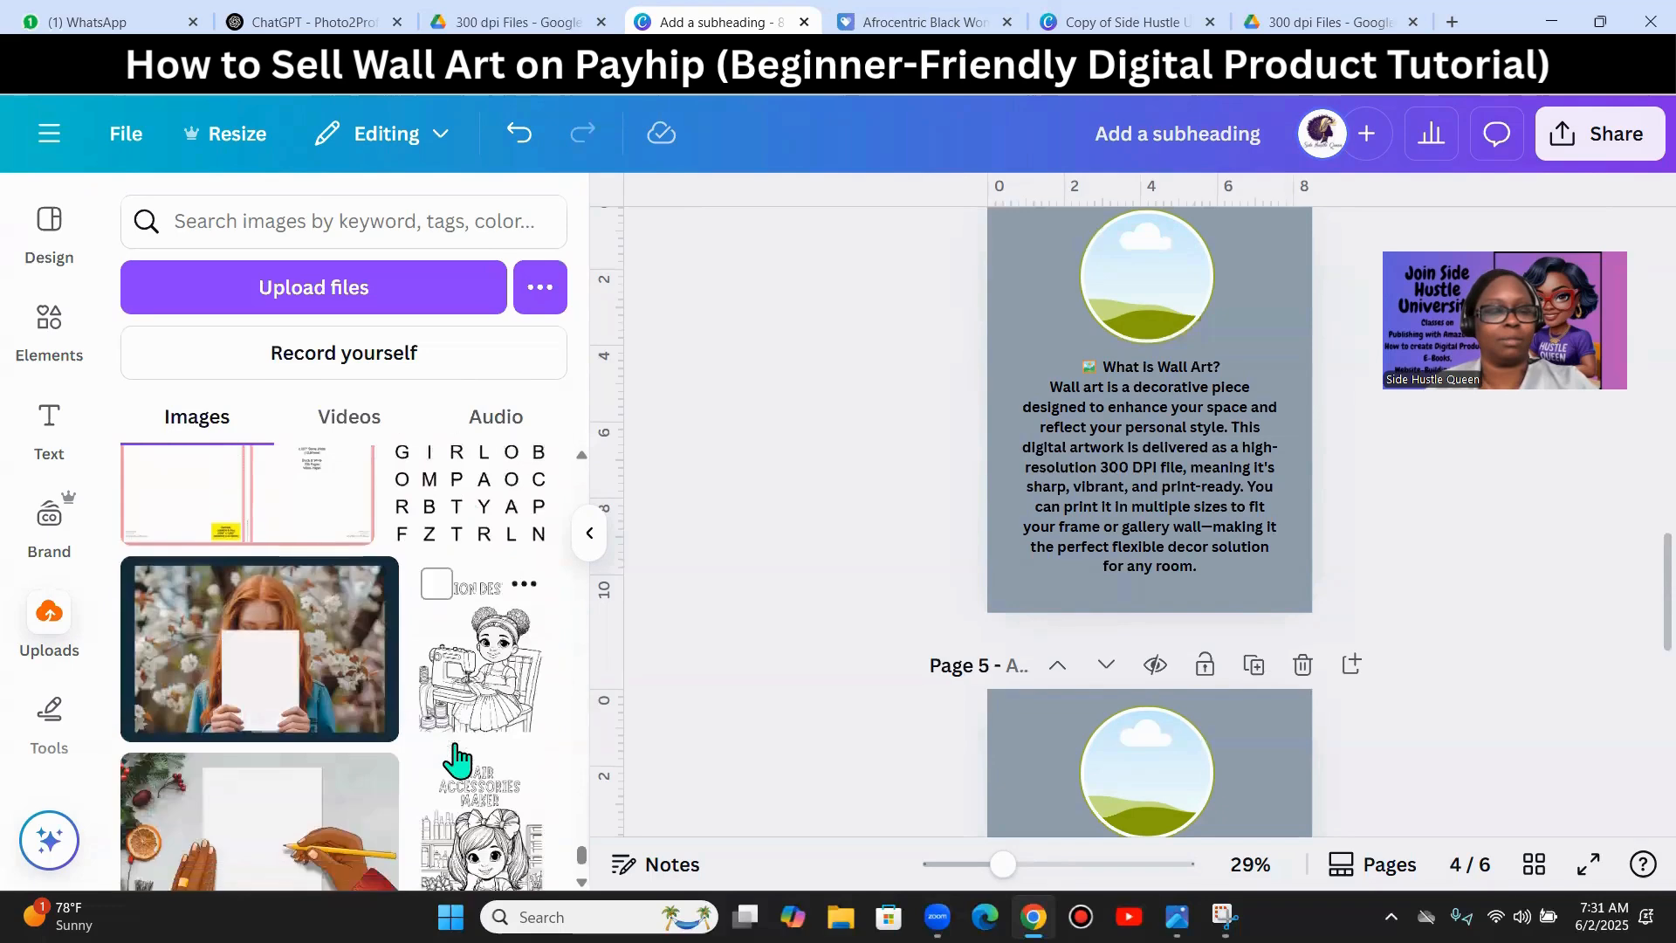
{"action": "scroll", "coordinate": [460, 756], "scroll_direction": "down", "scroll_amount": 12}
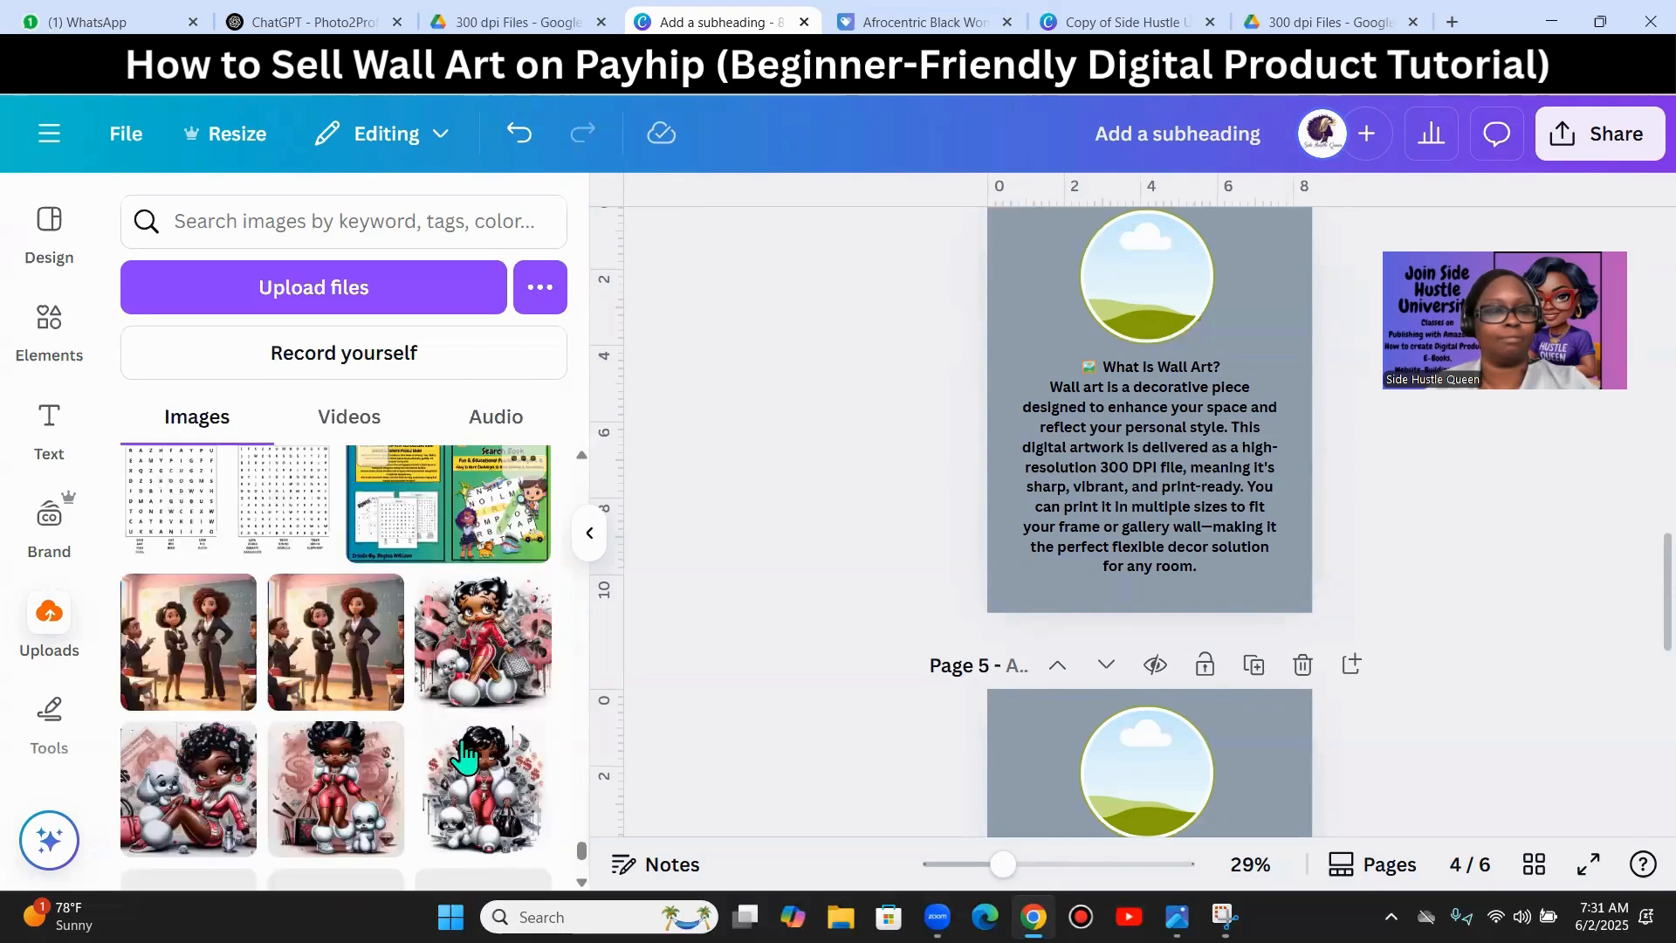
{"action": "scroll", "coordinate": [462, 749], "scroll_direction": "down", "scroll_amount": 5}
{"action": "scroll", "coordinate": [454, 751], "scroll_direction": "down", "scroll_amount": 15}
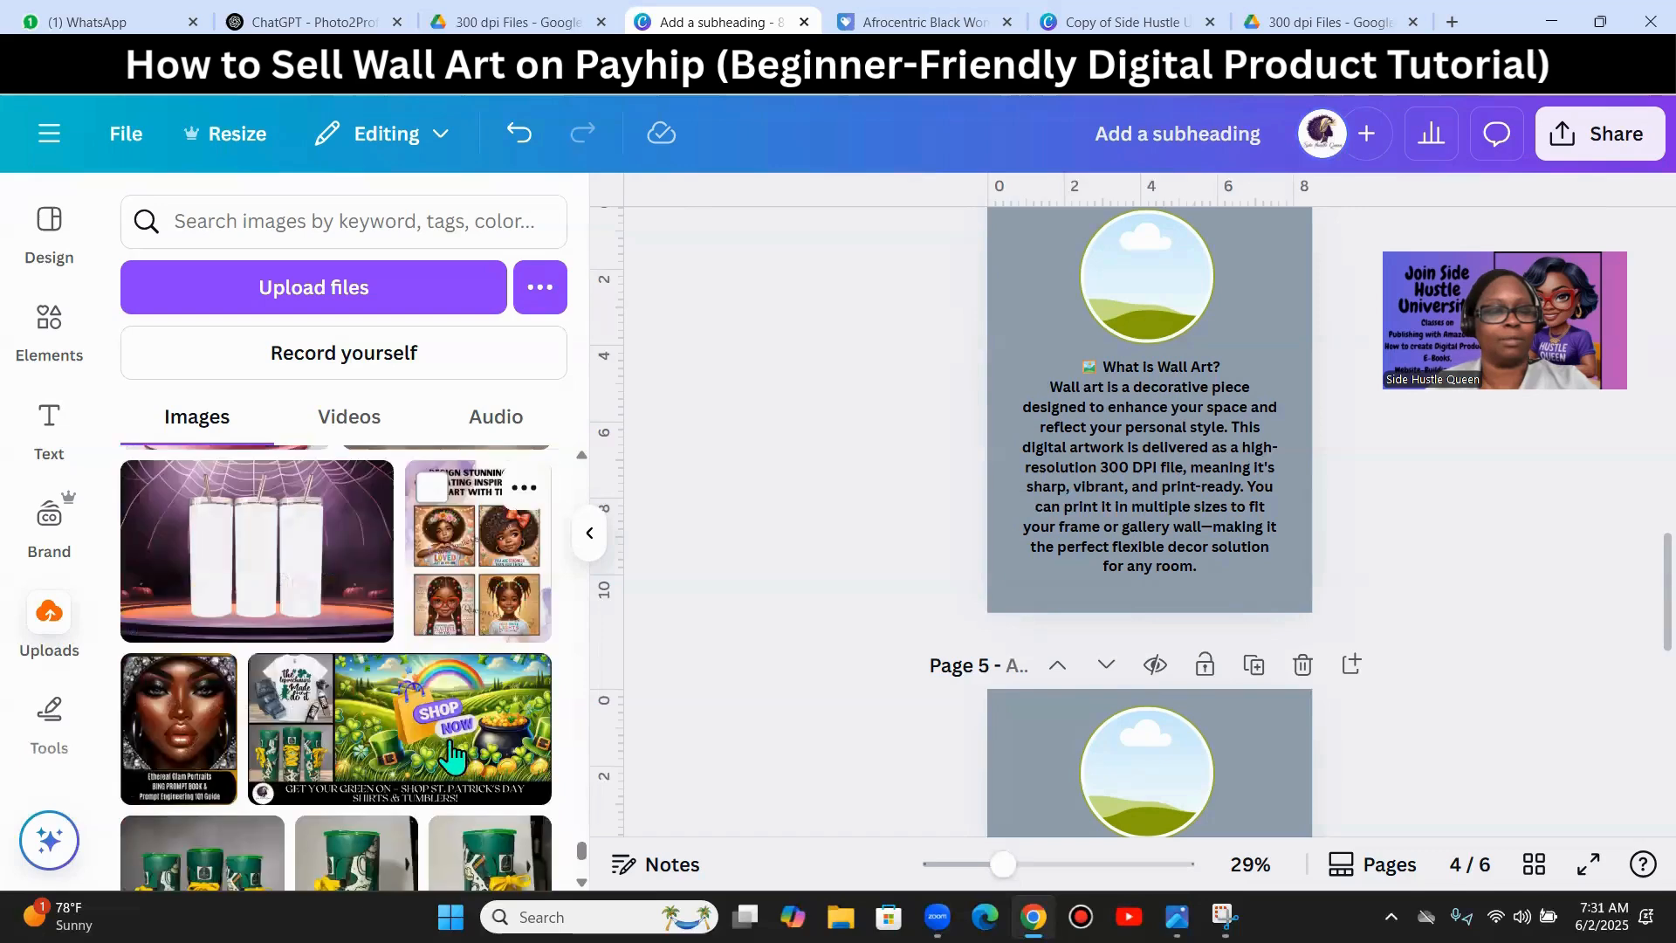
{"action": "scroll", "coordinate": [459, 755], "scroll_direction": "down", "scroll_amount": 6}
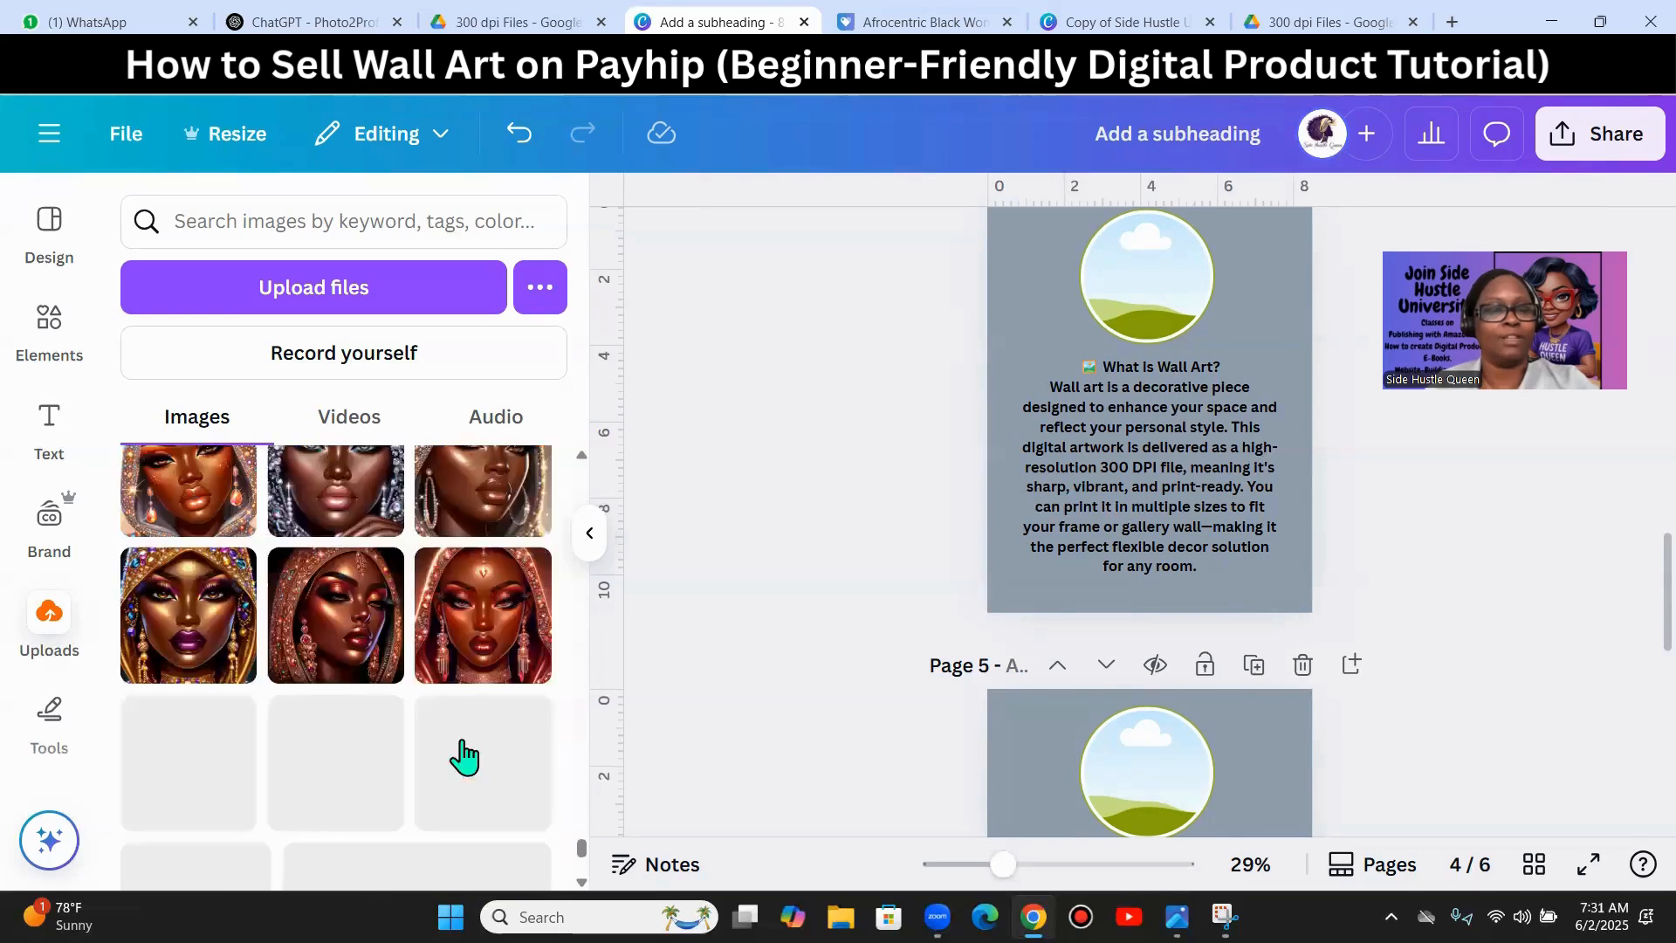
{"action": "scroll", "coordinate": [458, 756], "scroll_direction": "down", "scroll_amount": 15}
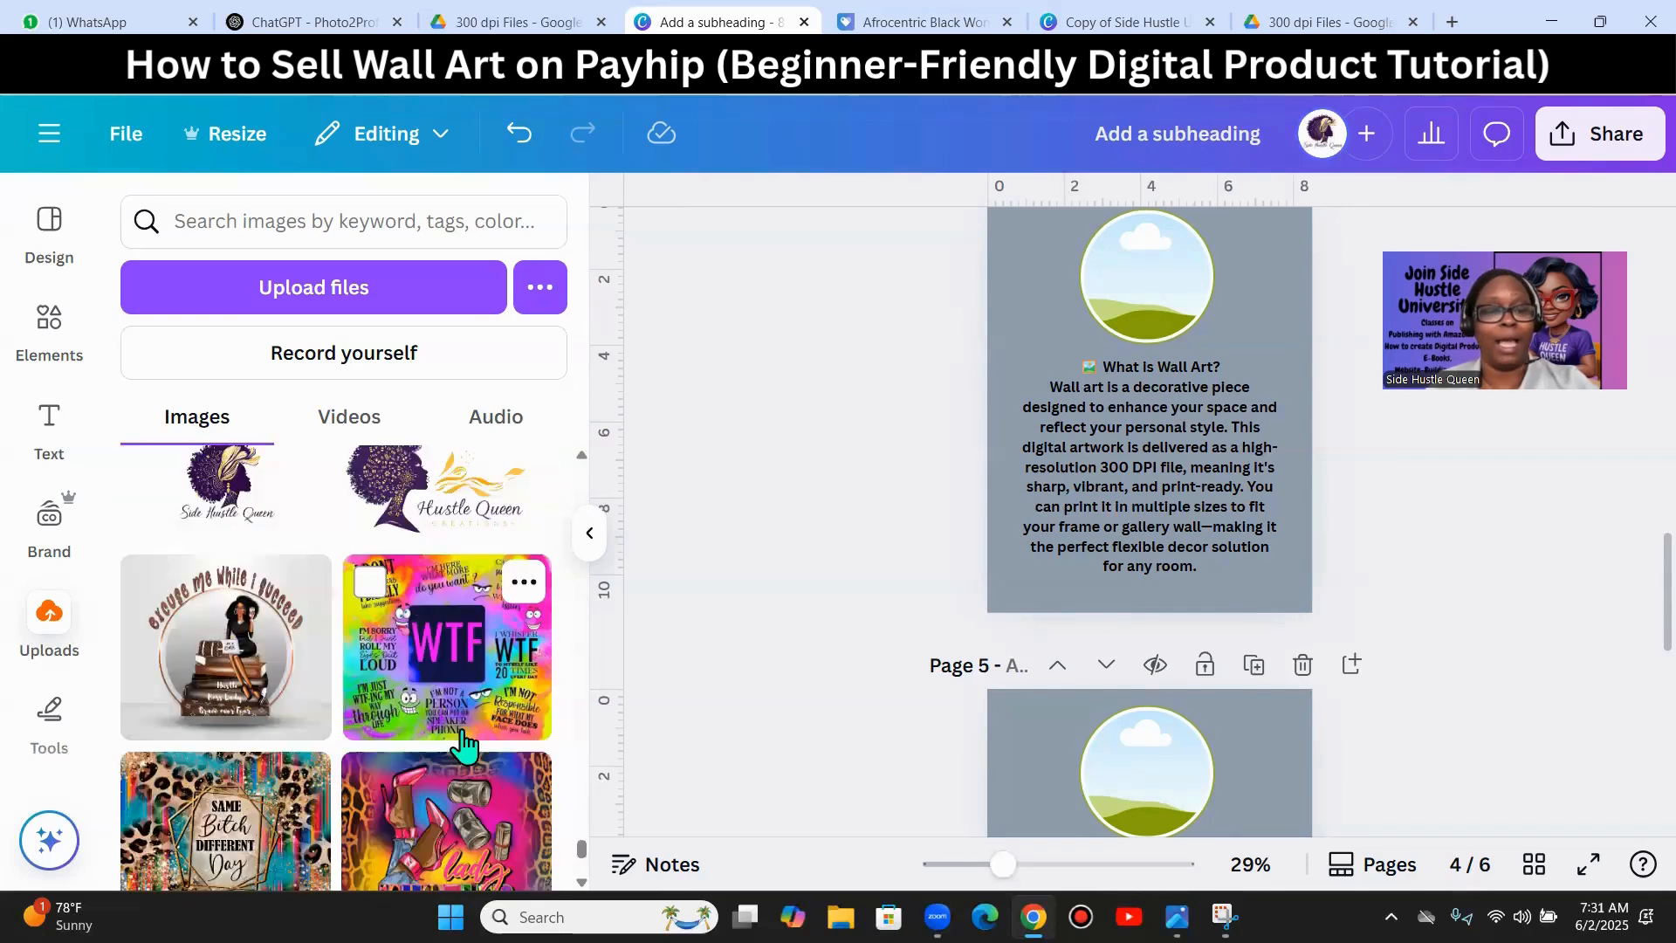
{"action": "scroll", "coordinate": [461, 744], "scroll_direction": "down", "scroll_amount": 5}
{"action": "left_click_drag", "start_coordinate": [224, 748], "coordinate": [1126, 297]}
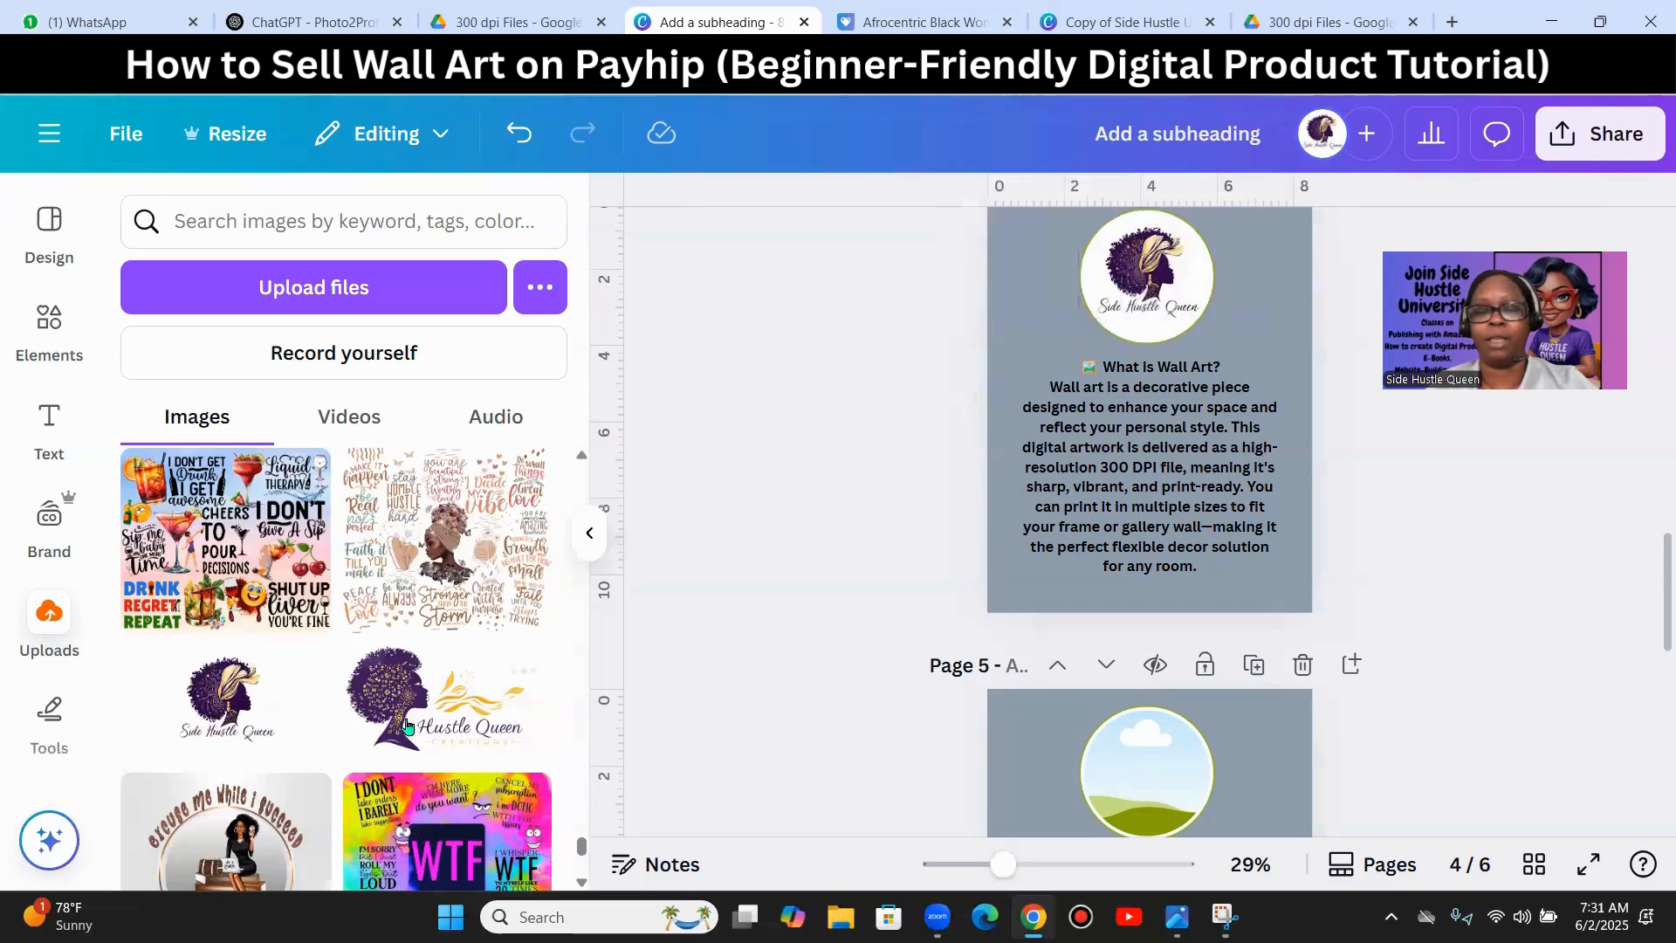
- Place the same Side Hustle Queen logo in the circular frames on pages 5 and 6
{"action": "left_click_drag", "start_coordinate": [224, 730], "coordinate": [1113, 755]}
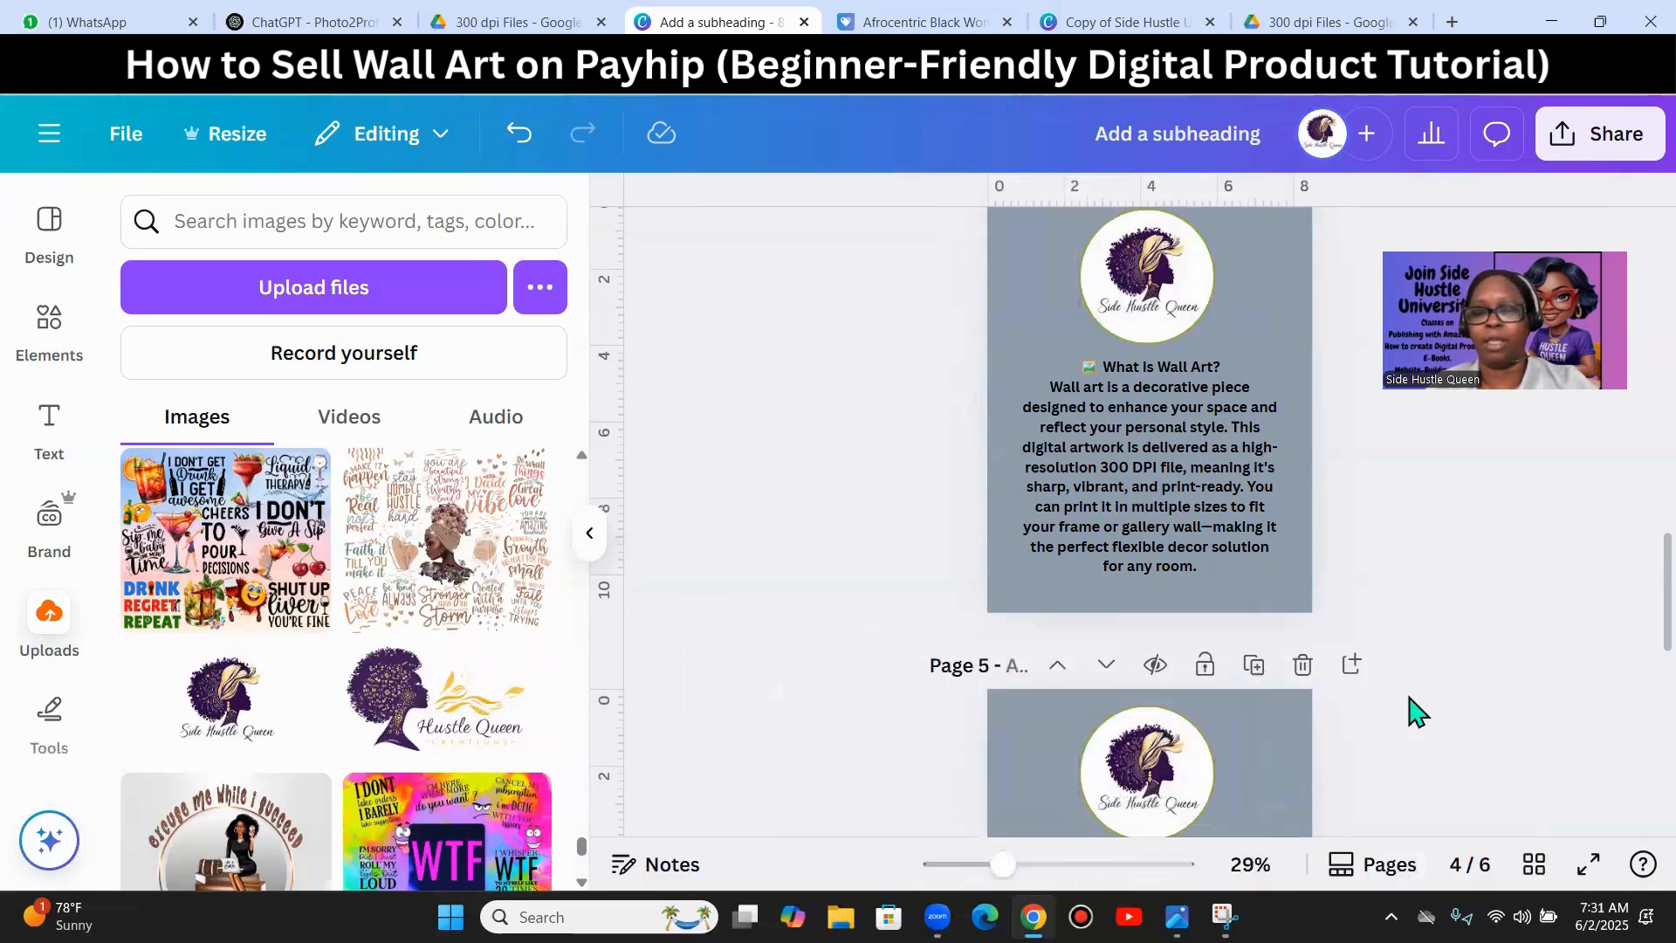
{"action": "scroll", "coordinate": [1406, 706], "scroll_direction": "up", "scroll_amount": 5}
{"action": "scroll", "coordinate": [1410, 699], "scroll_direction": "down", "scroll_amount": 10}
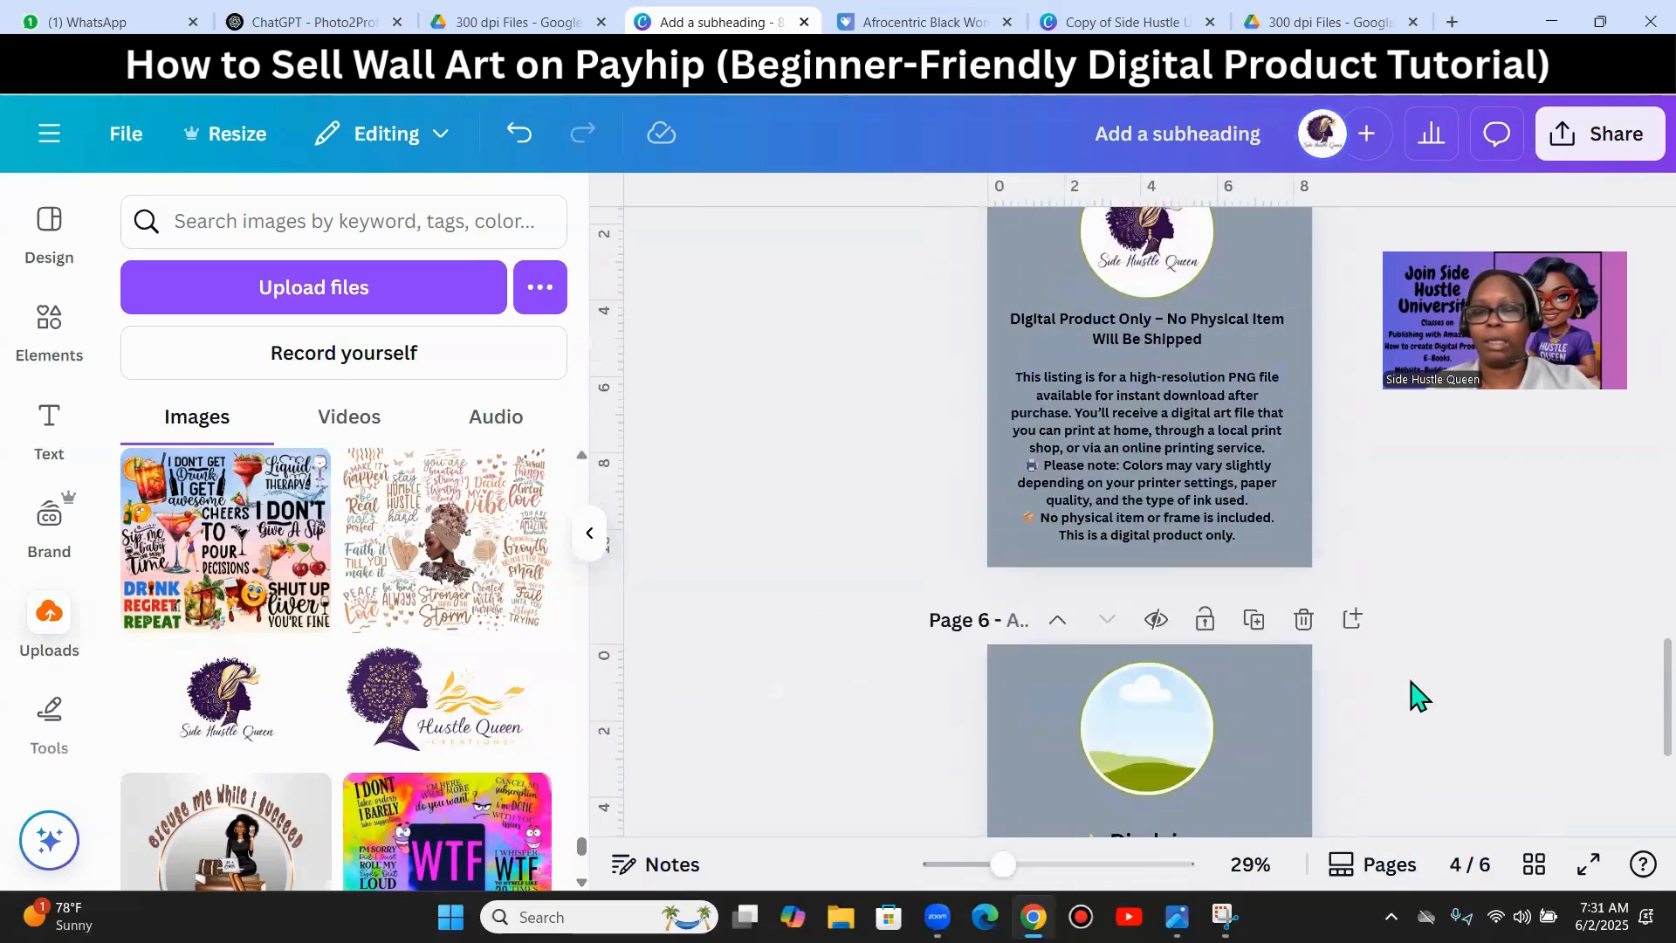
{"action": "left_click_drag", "start_coordinate": [209, 723], "coordinate": [1107, 391]}
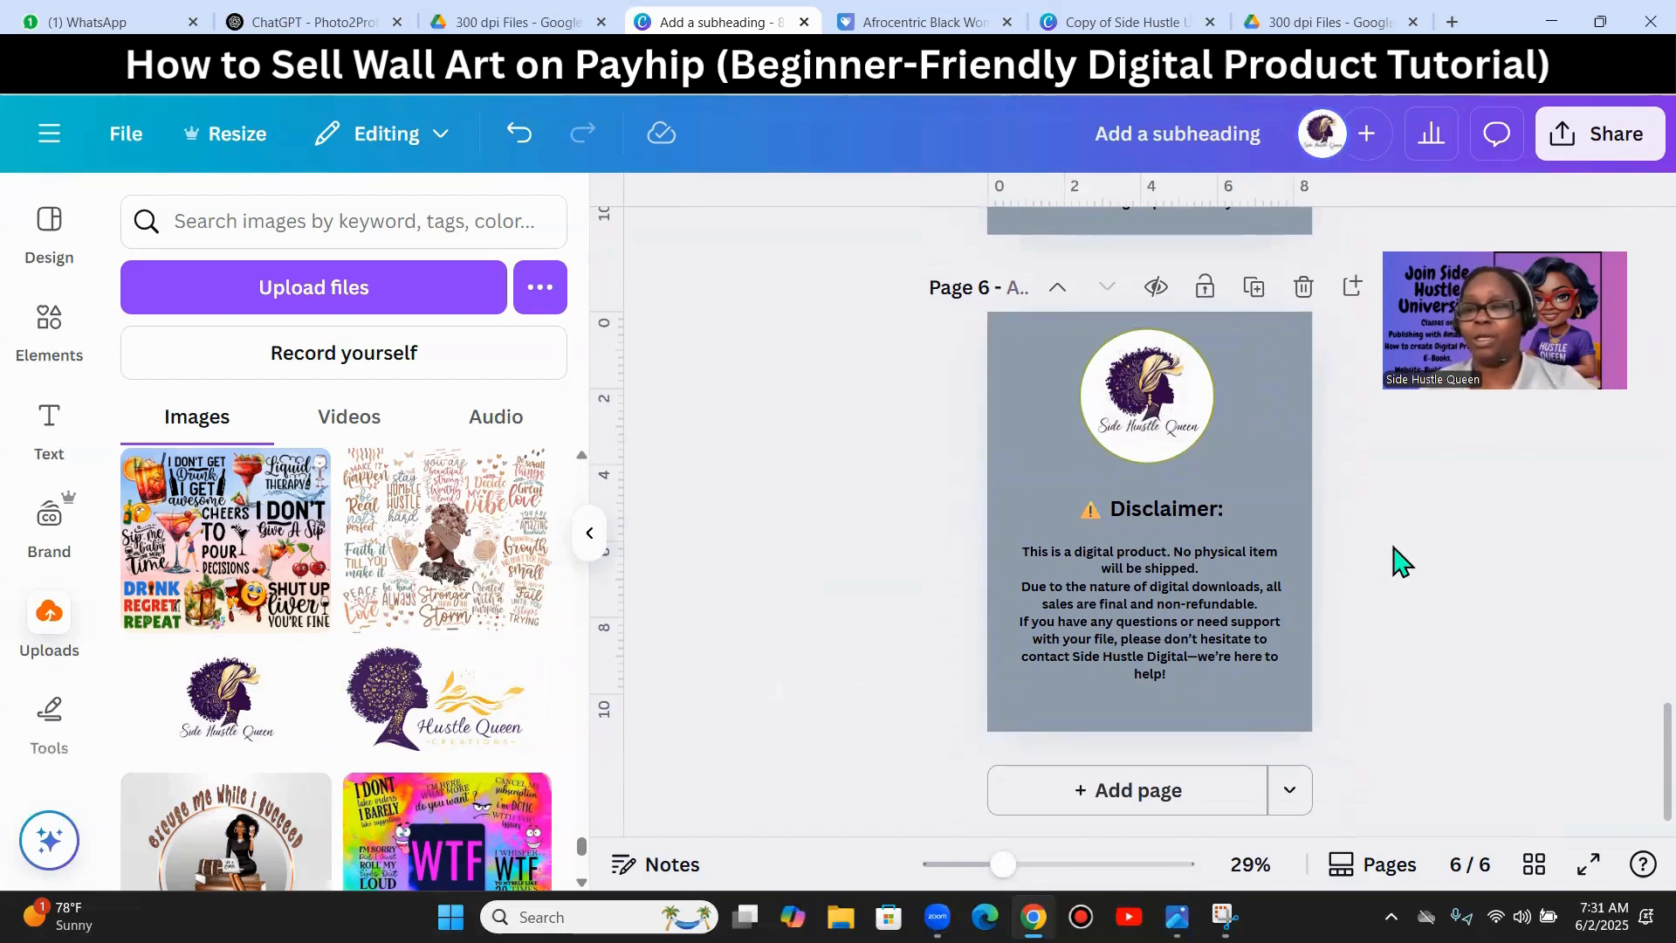
- Add two new pages after page 6 and return to the start of the design
{"action": "left_click", "coordinate": [1129, 801]}
{"action": "left_click", "coordinate": [1126, 811]}
{"action": "scroll", "coordinate": [1415, 764], "scroll_direction": "up", "scroll_amount": 10}
{"action": "scroll", "coordinate": [1415, 716], "scroll_direction": "up", "scroll_amount": 15}
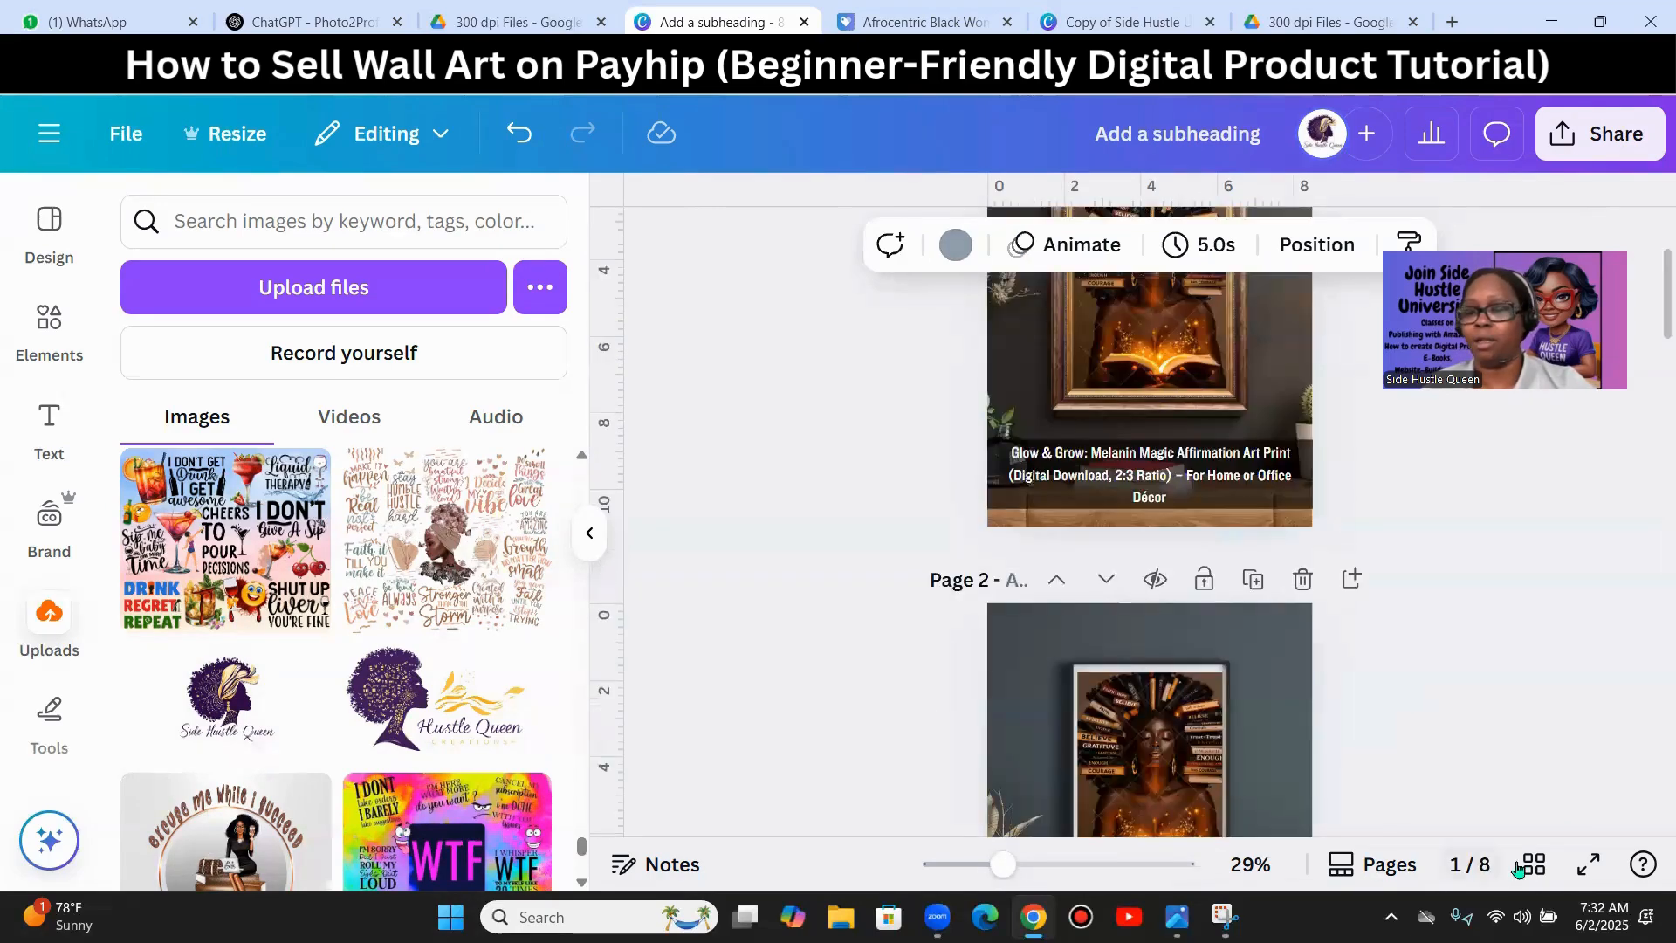
- Duplicate page 1 in the page grid and move one copy behind the Disclaimer page as page 7
{"action": "left_click", "coordinate": [1521, 866]}
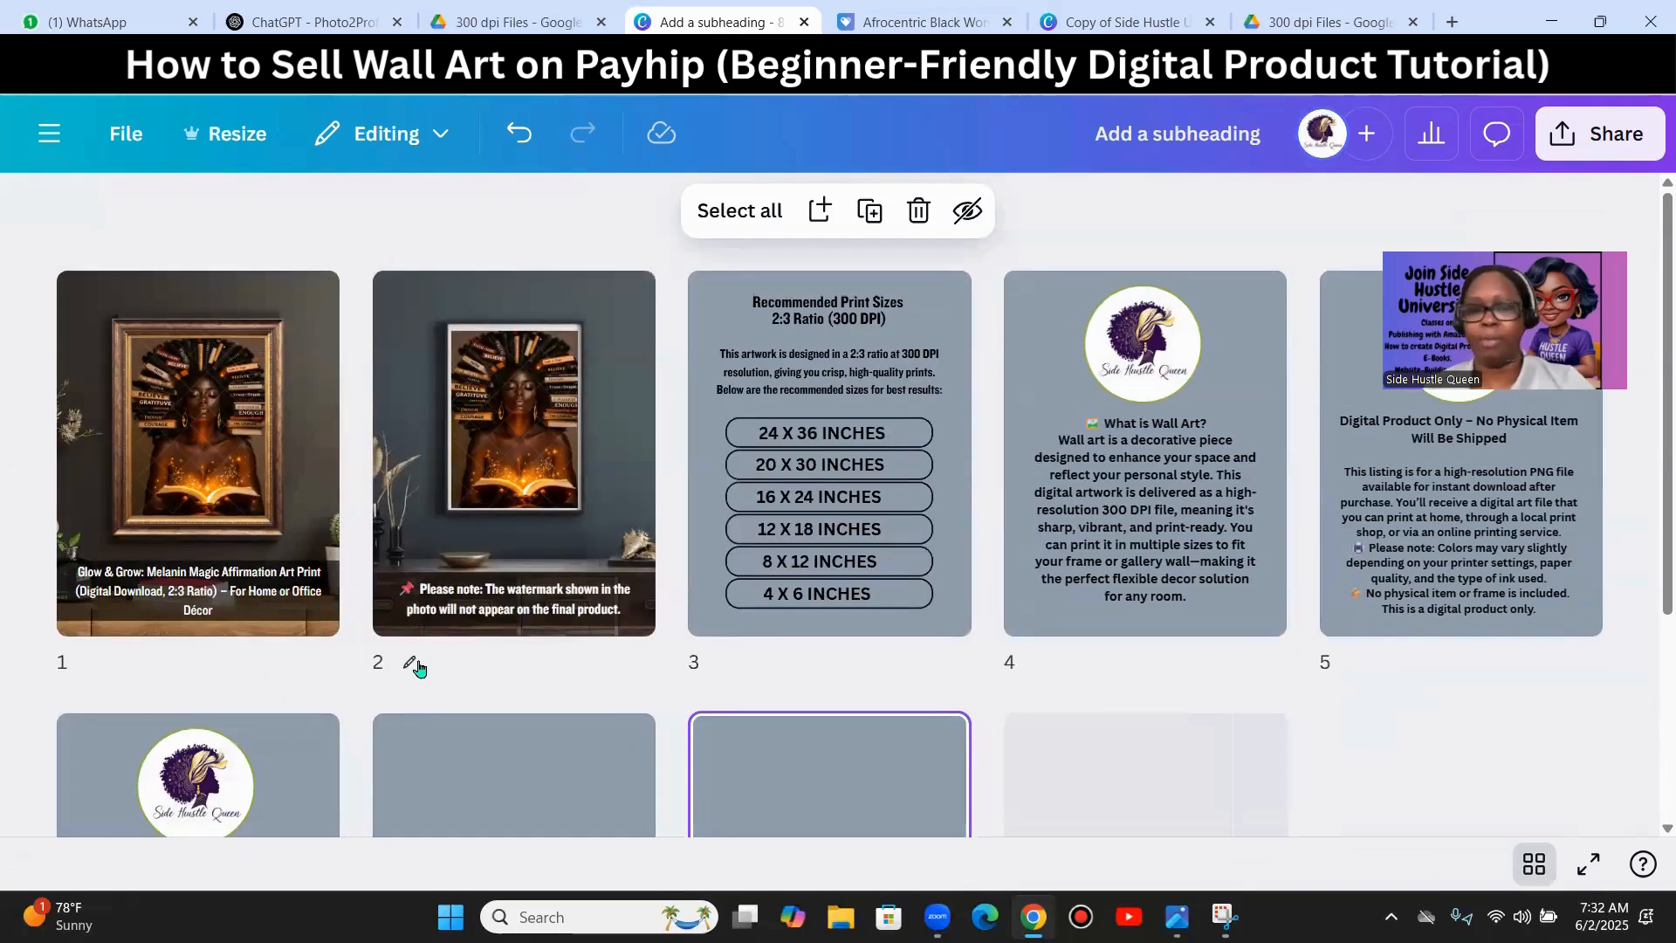
{"action": "scroll", "coordinate": [196, 484], "scroll_direction": "down", "scroll_amount": 1}
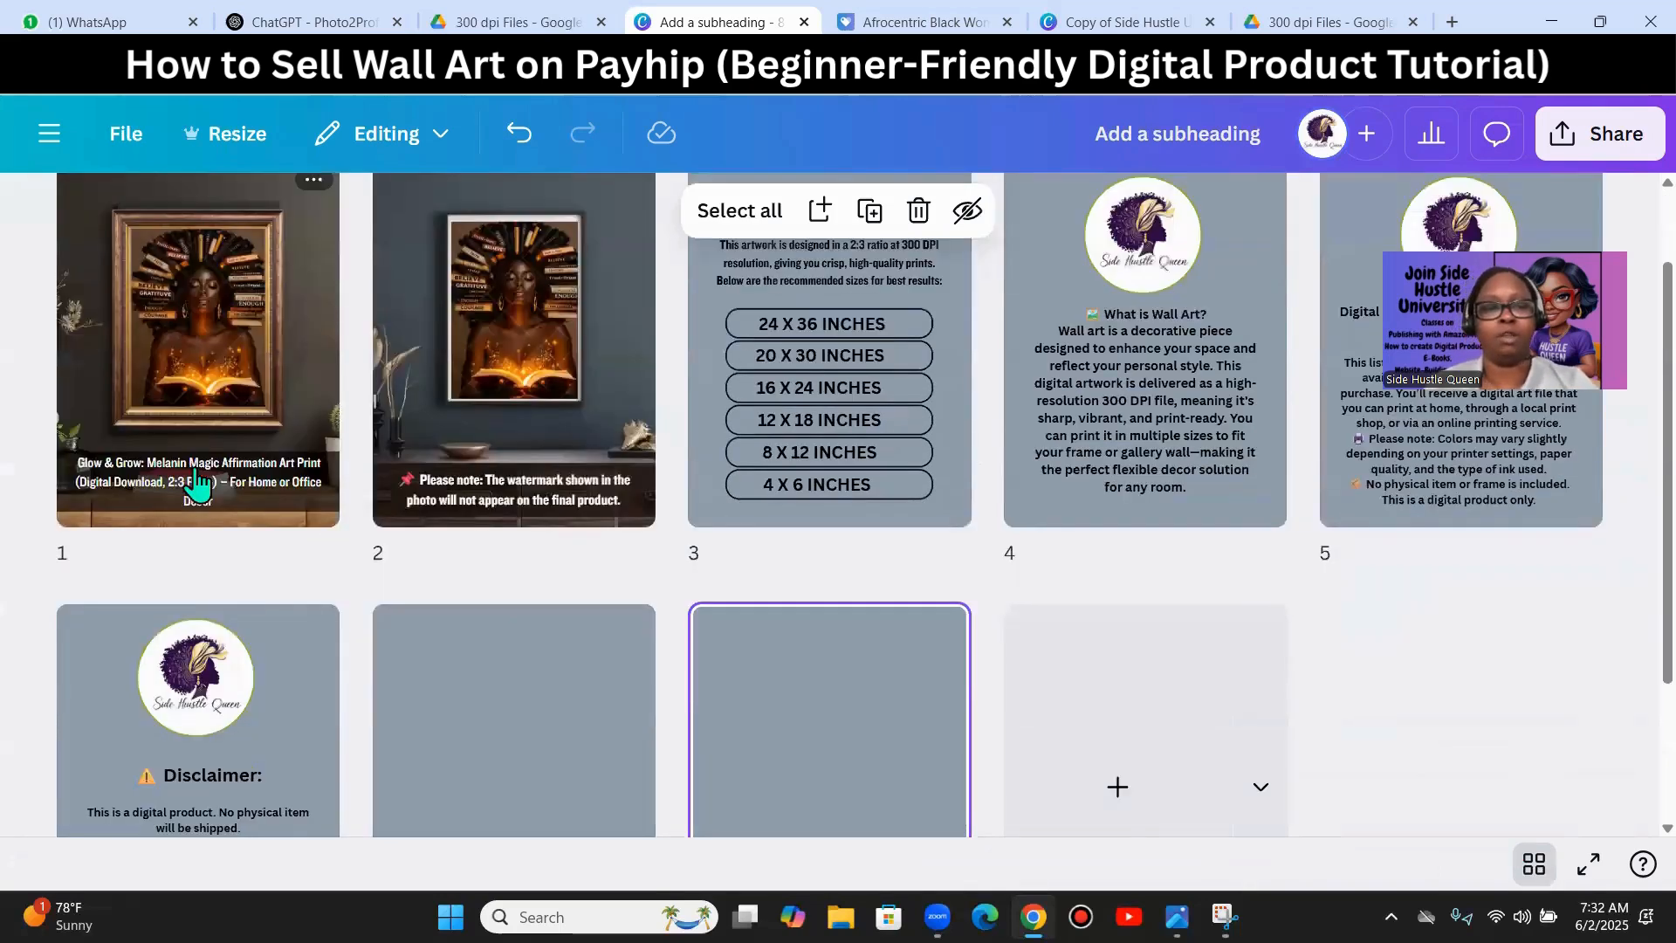
{"action": "scroll", "coordinate": [317, 387], "scroll_direction": "up", "scroll_amount": 1}
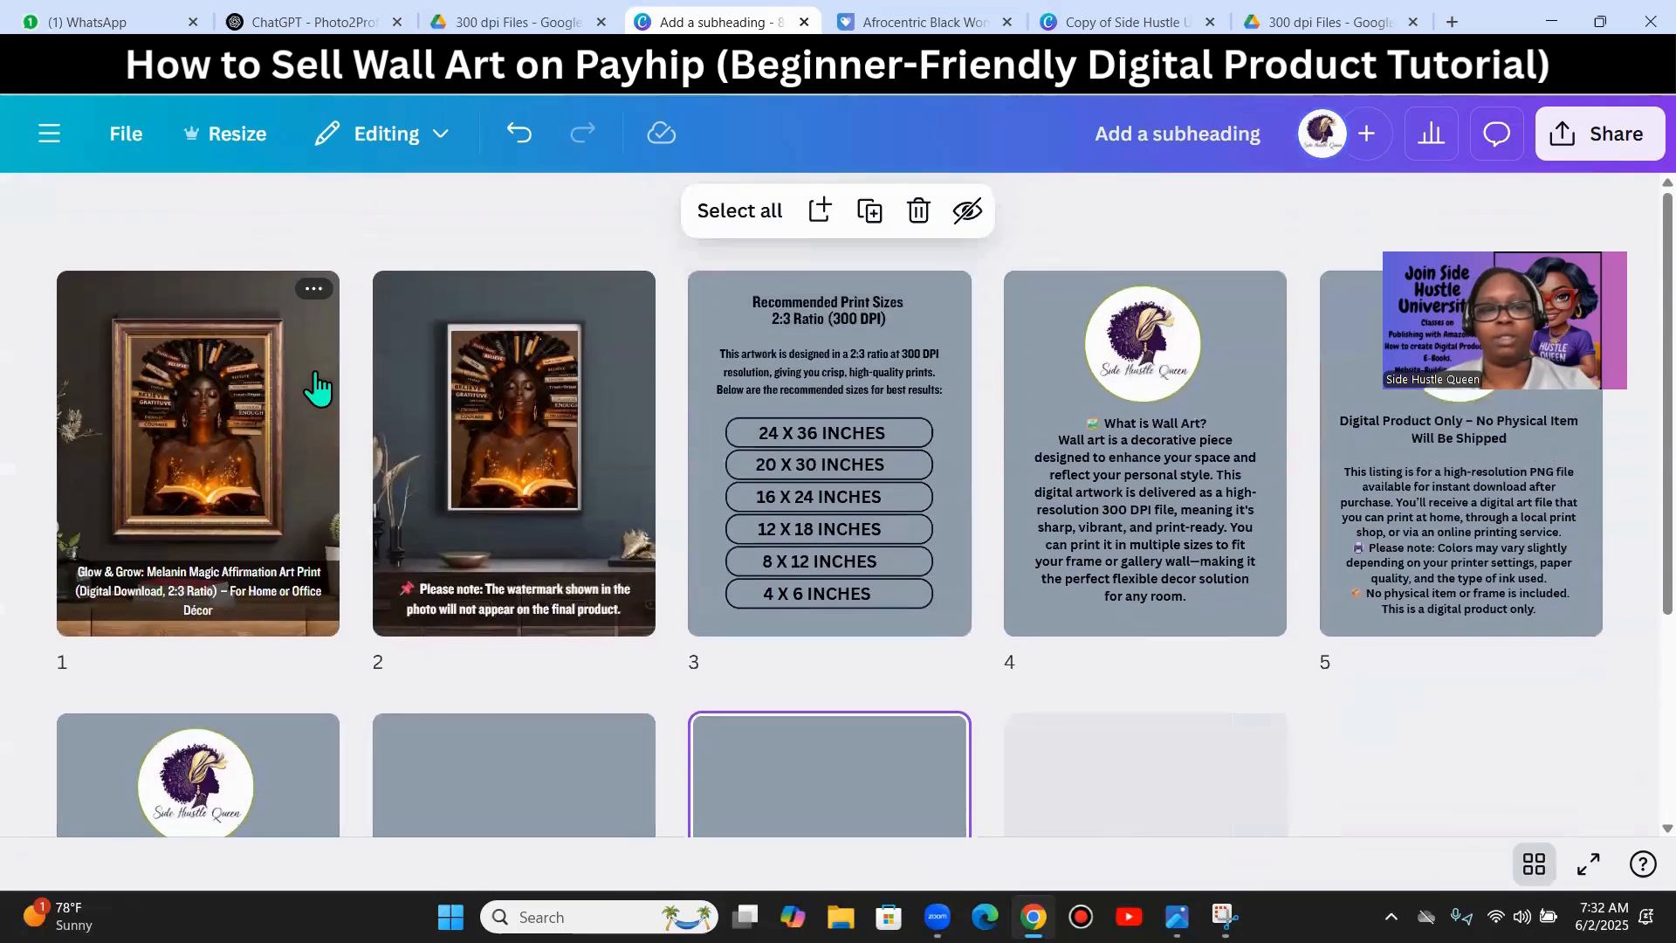
{"action": "left_click", "coordinate": [315, 291]}
{"action": "left_click", "coordinate": [524, 701]}
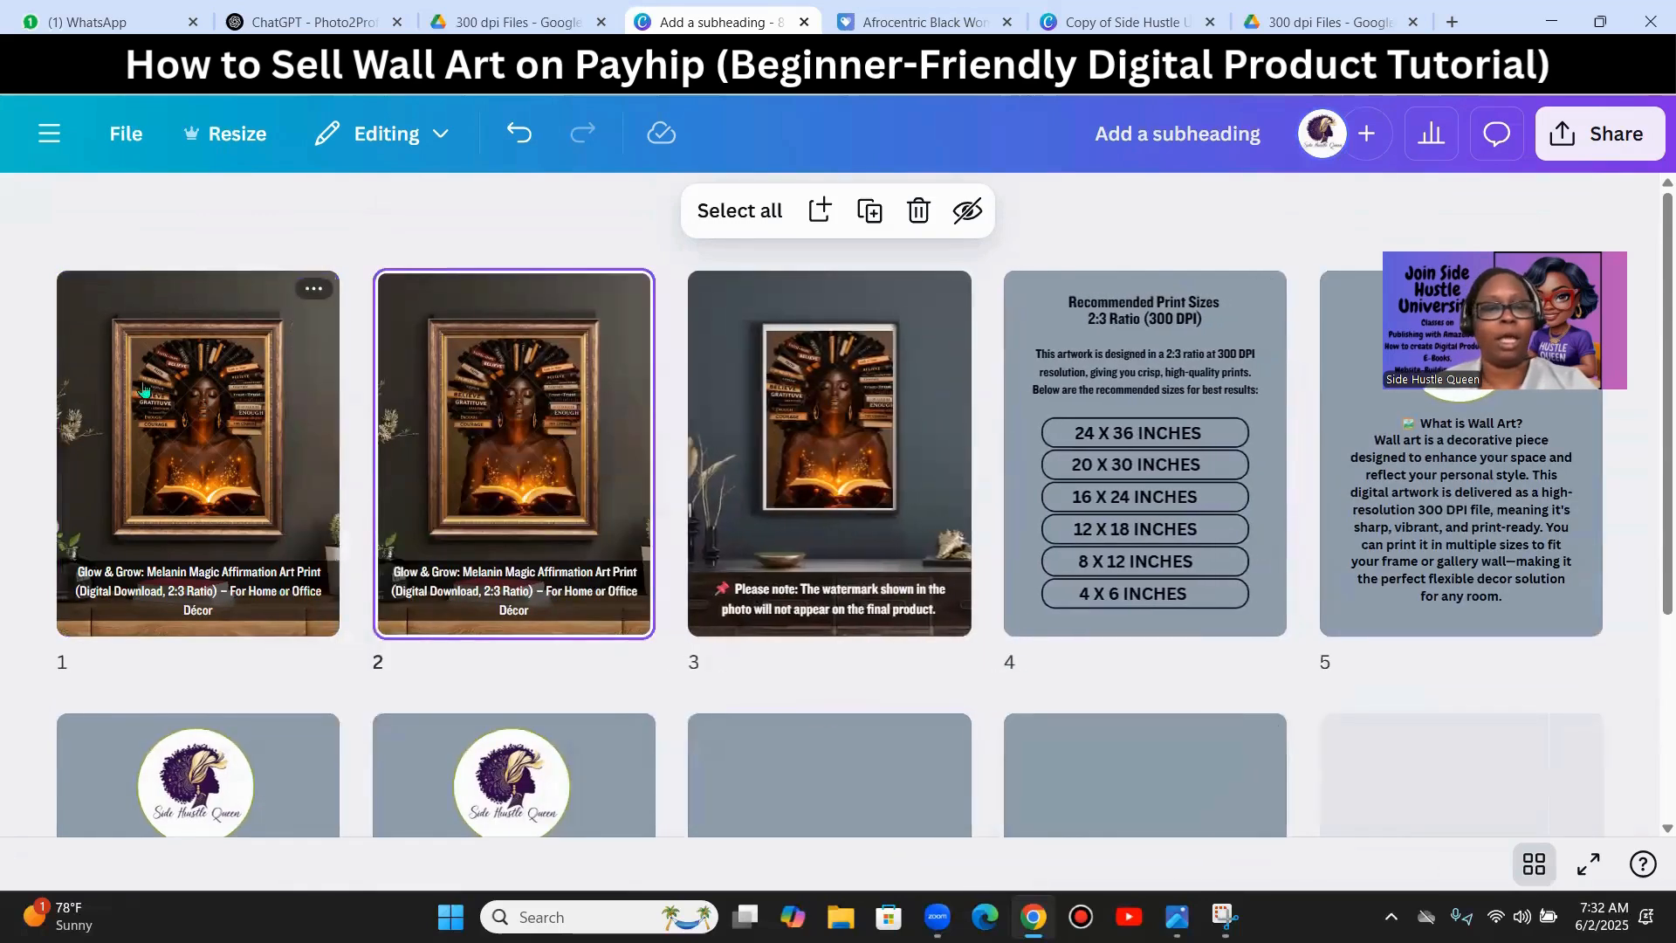
{"action": "left_click_drag", "start_coordinate": [171, 435], "coordinate": [684, 606]}
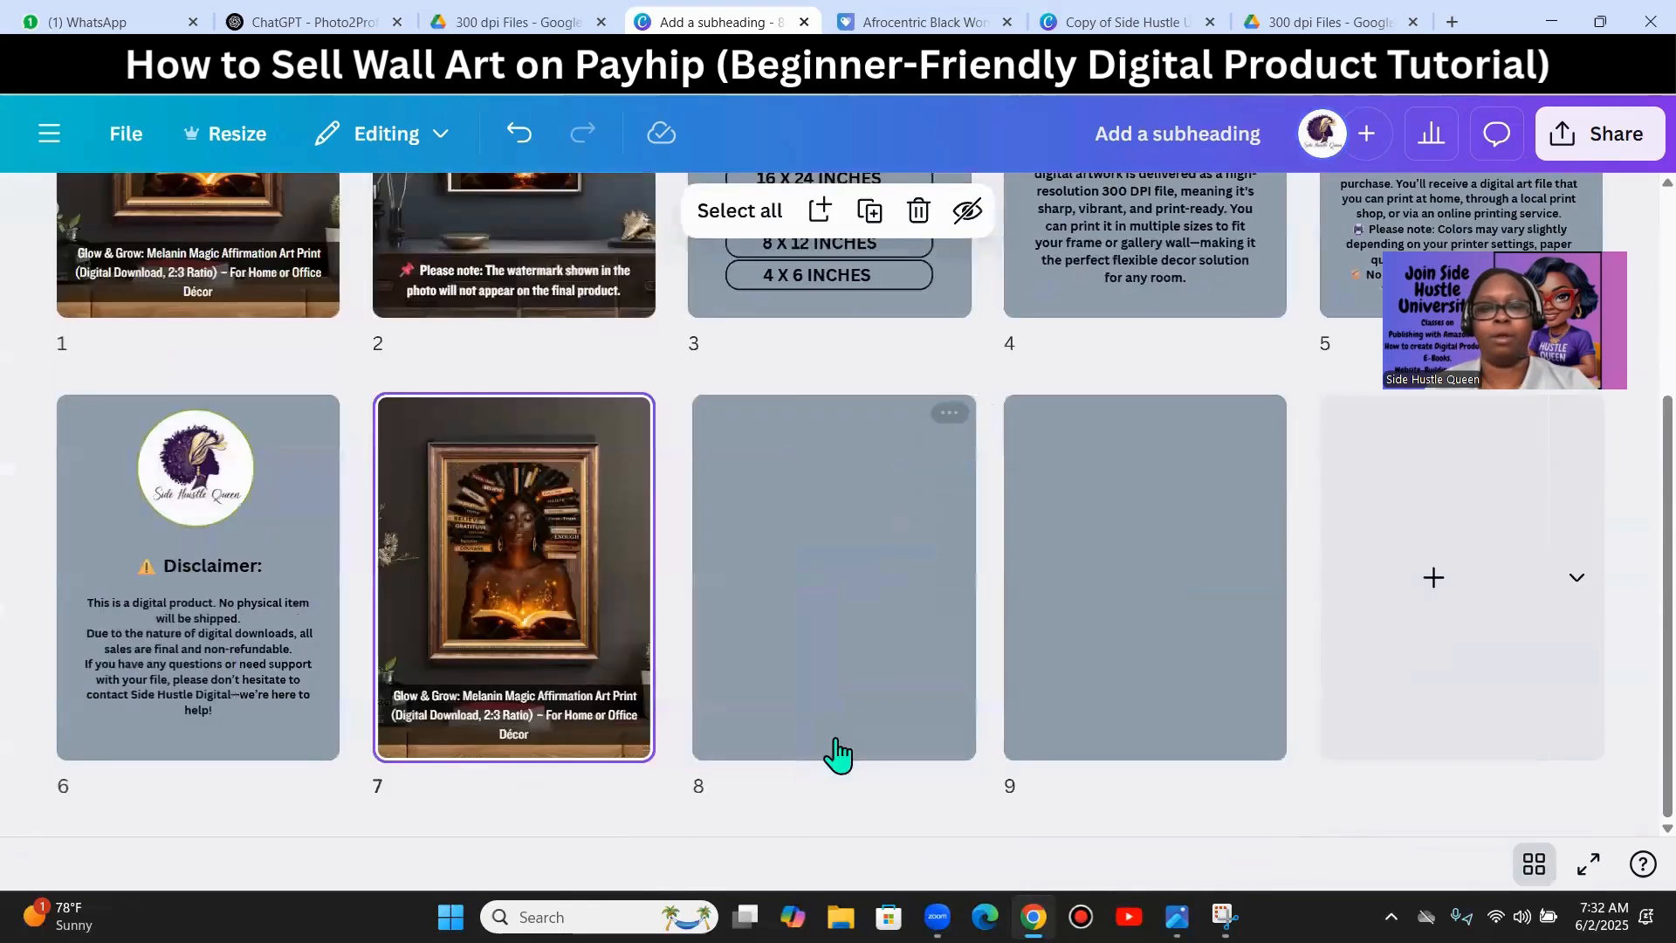
- Delete the blank page directly after the page 7 artwork copy and switch the design to full-screen view
{"action": "left_click", "coordinate": [947, 417]}
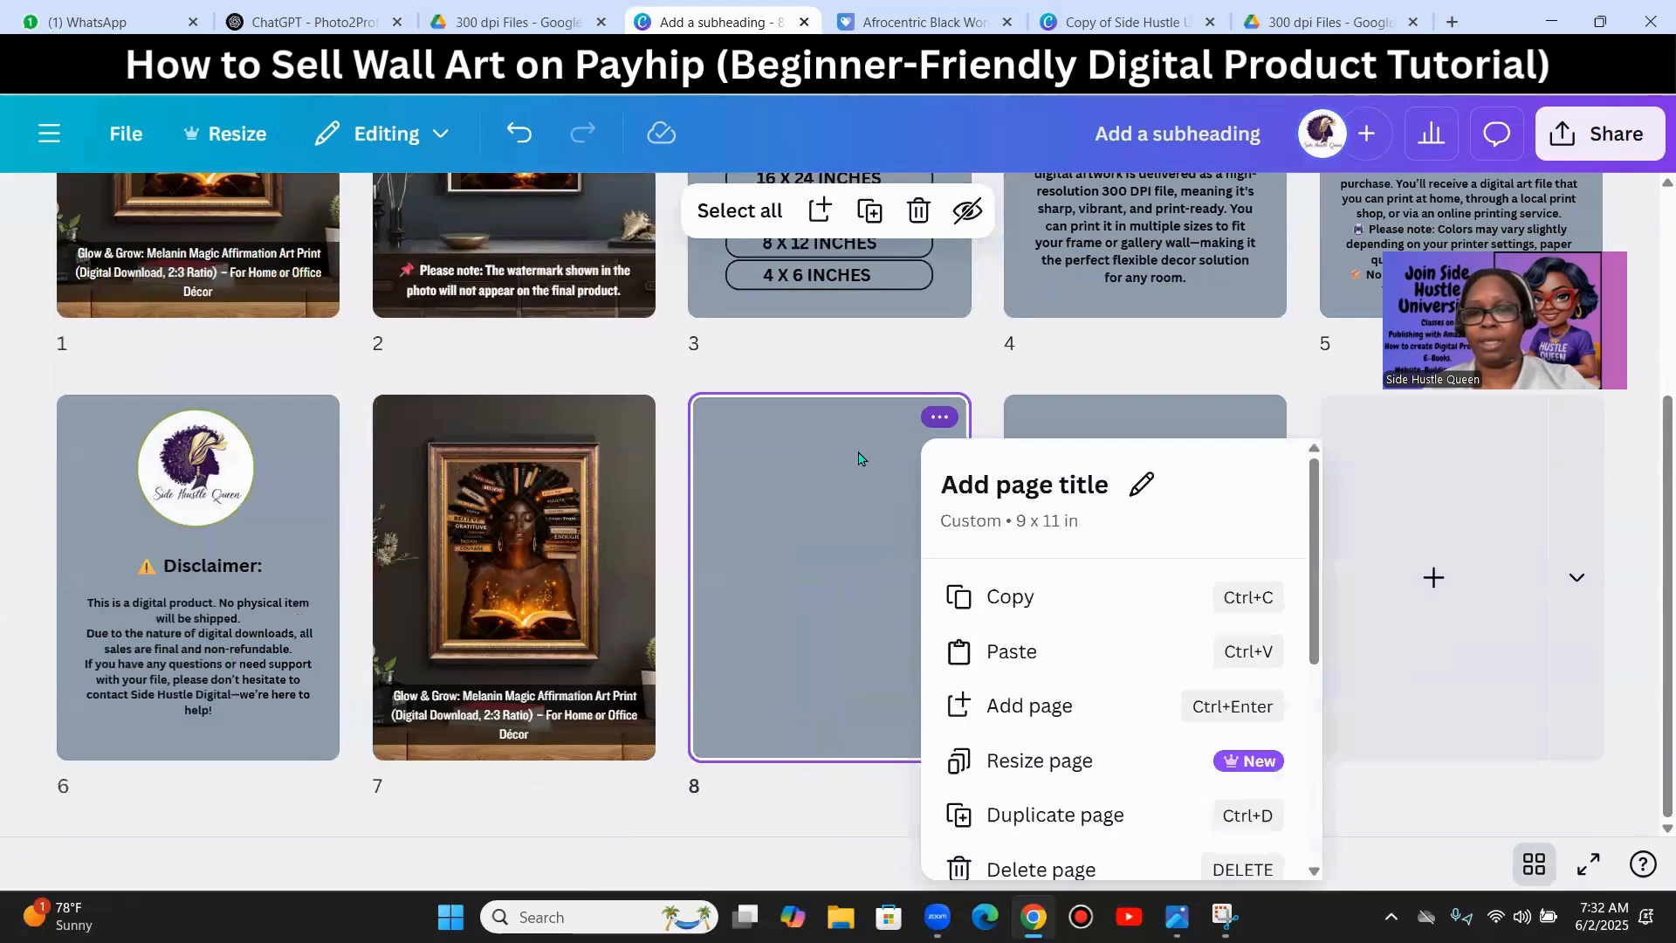
{"action": "scroll", "coordinate": [1118, 681], "scroll_direction": "down", "scroll_amount": 2}
{"action": "left_click", "coordinate": [1053, 653]}
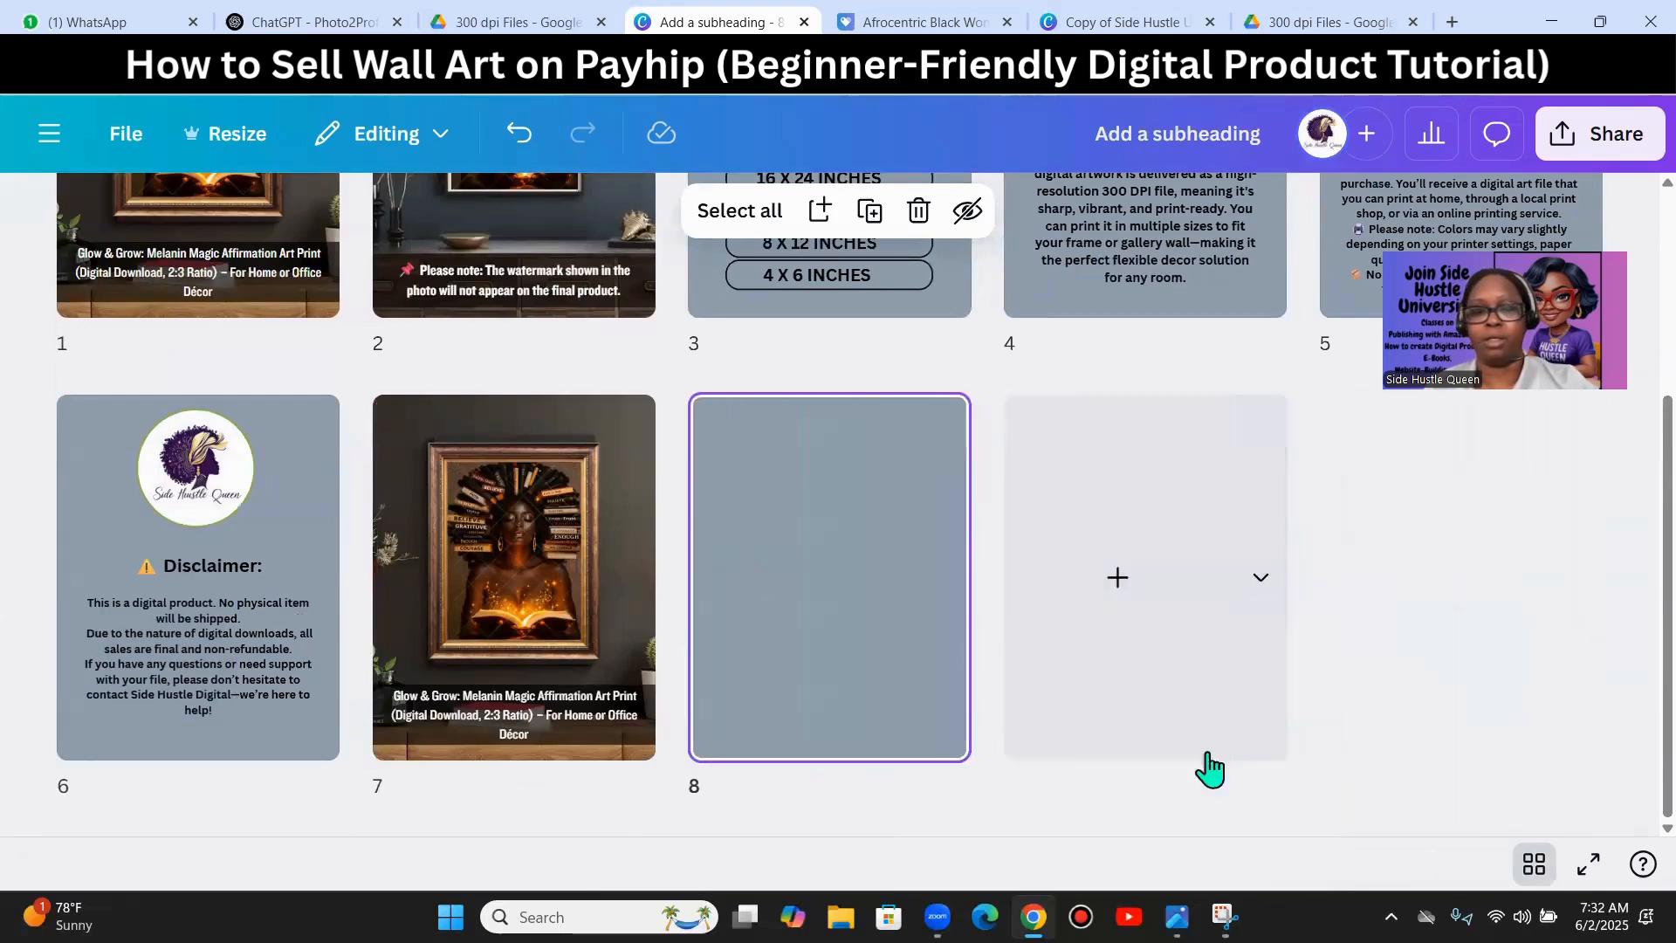
{"action": "left_click", "coordinate": [1589, 864]}
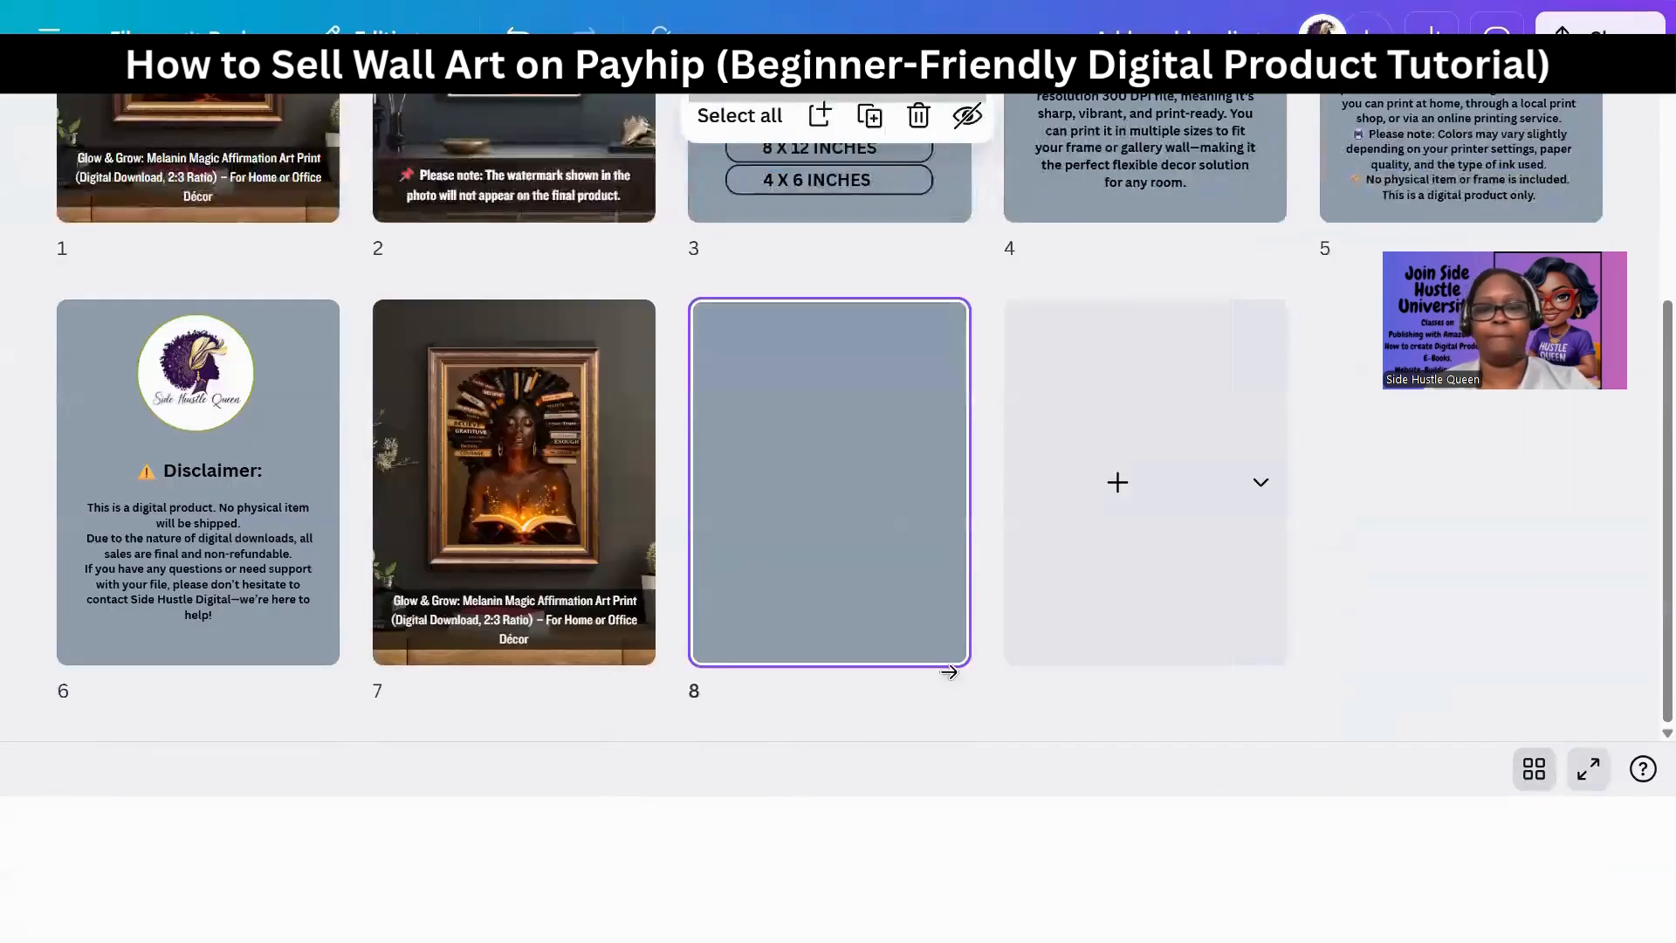
- Leave the page overview and examine the disclaimer page, the framed mockup on page 7 and the blank page 8
{"action": "key", "text": "Escape"}
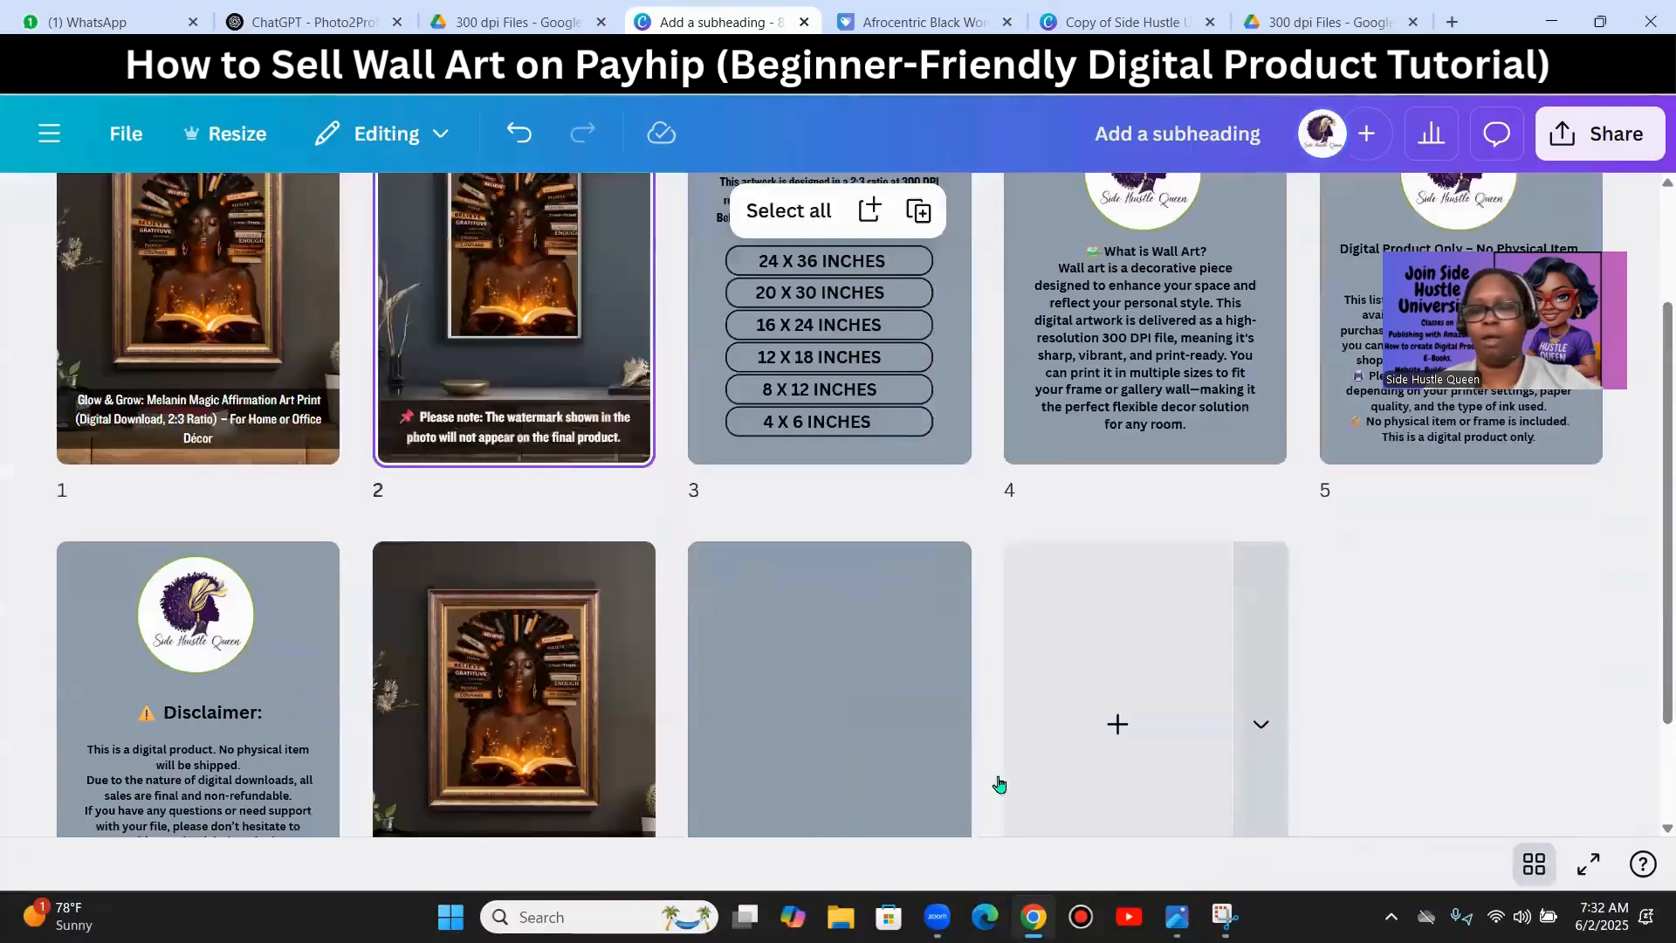
{"action": "left_click", "coordinate": [579, 603]}
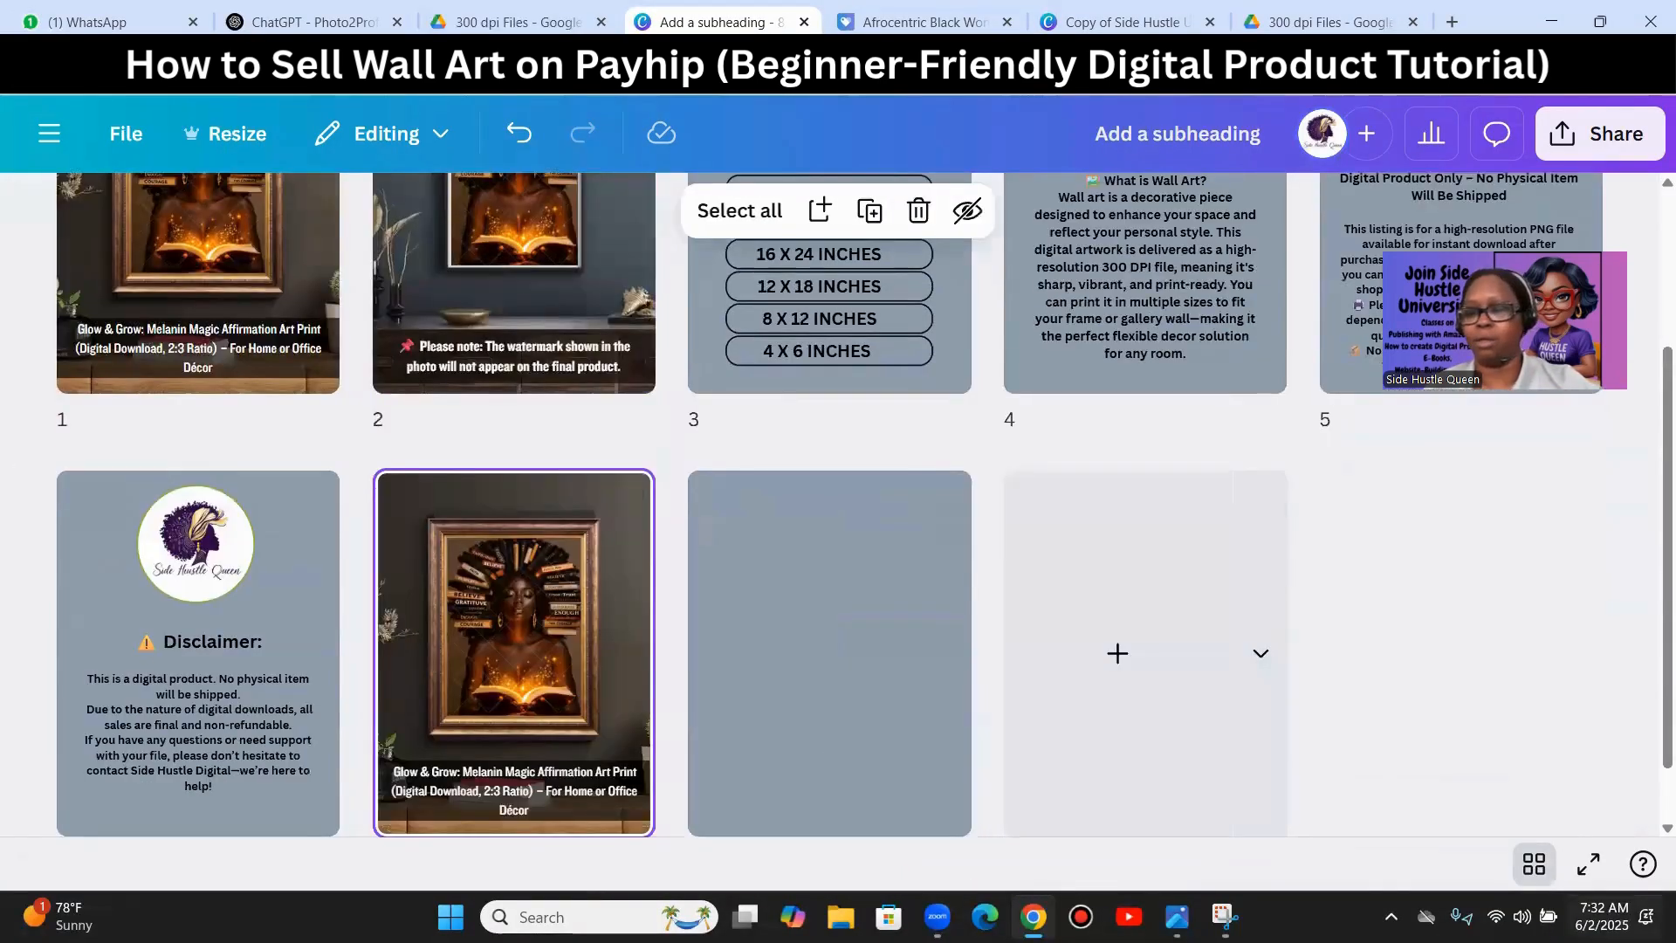
{"action": "left_click", "coordinate": [1536, 878]}
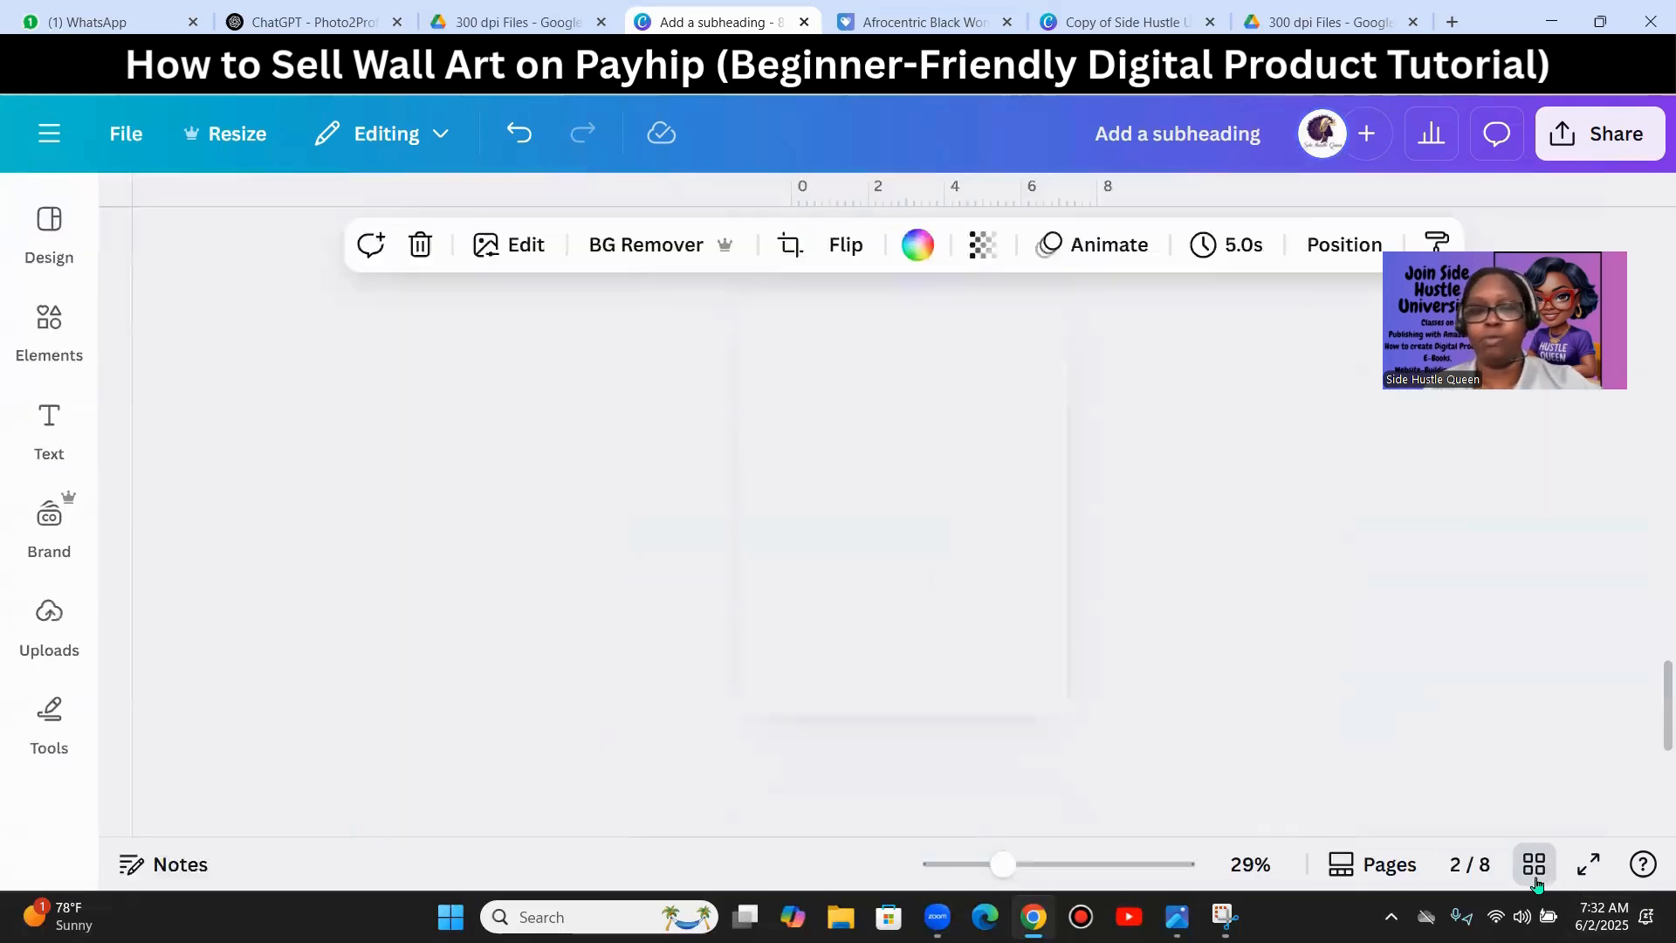
{"action": "left_click", "coordinate": [1166, 512]}
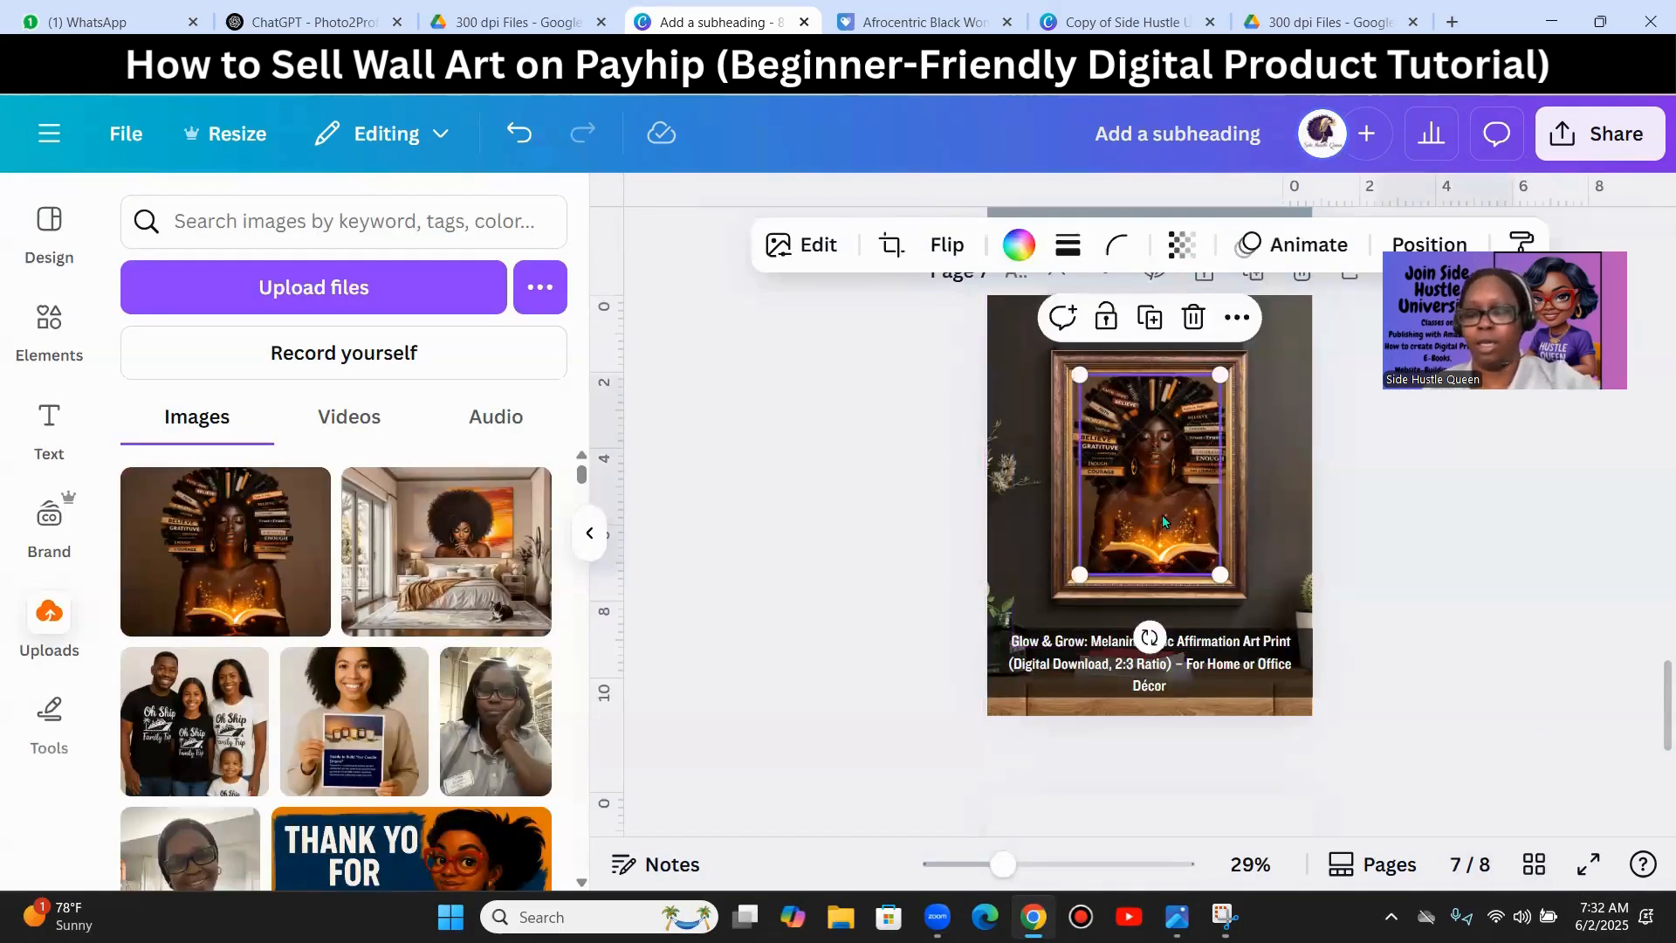
{"action": "key", "text": "Escape"}
{"action": "scroll", "coordinate": [1474, 654], "scroll_direction": "down", "scroll_amount": 5}
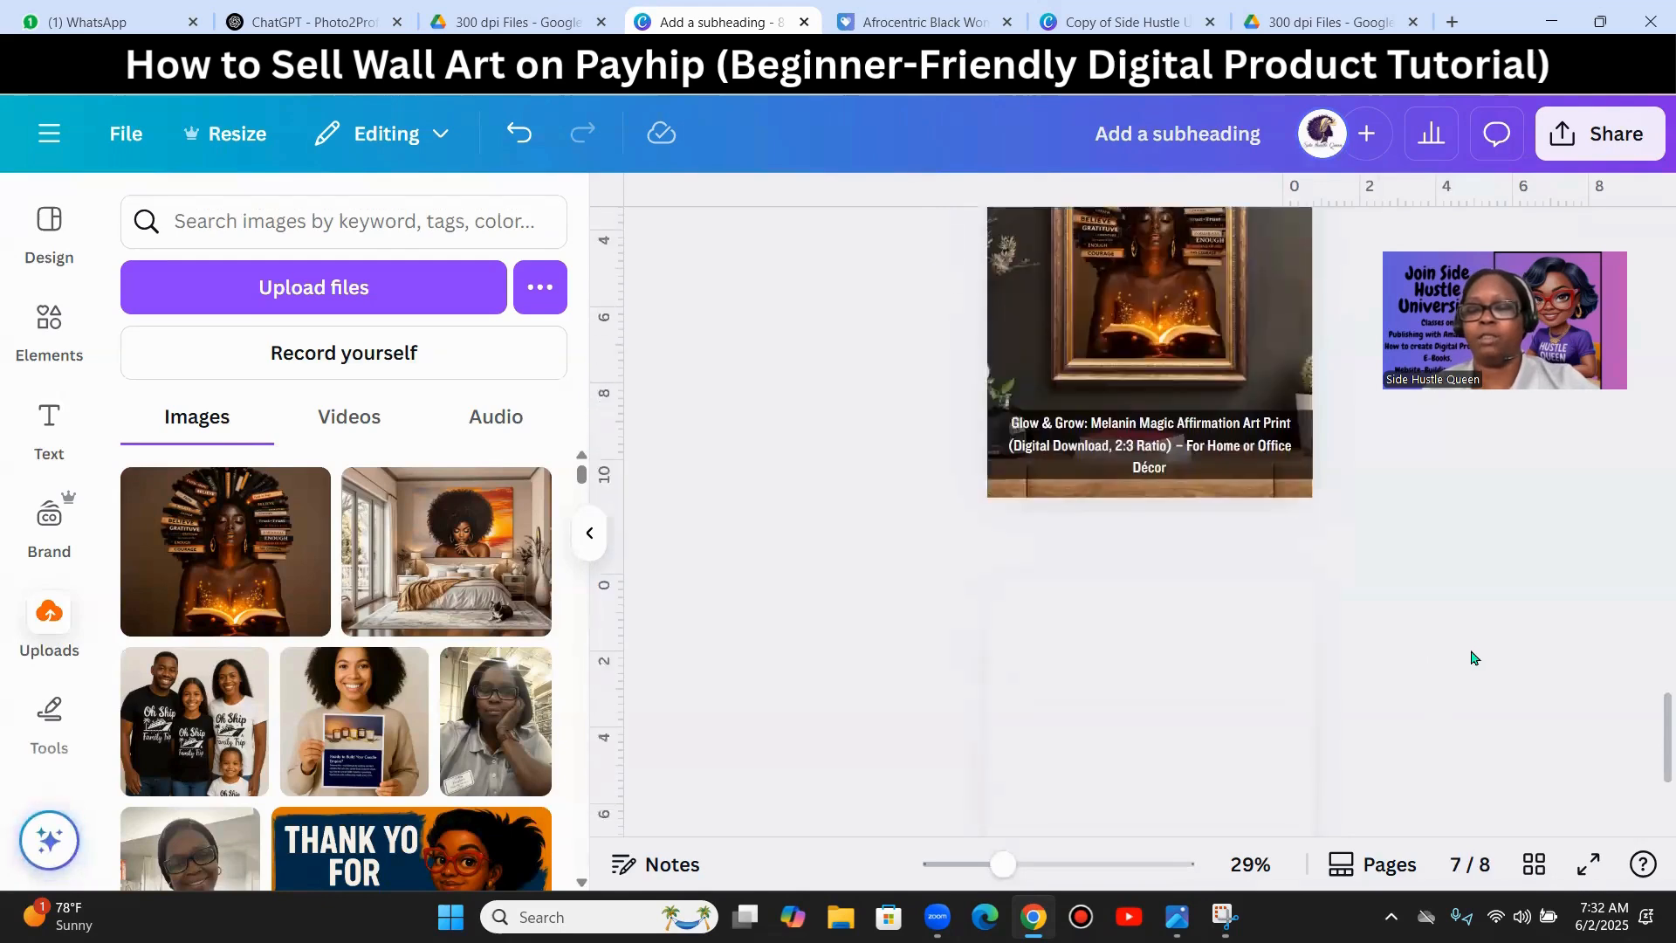
{"action": "left_click", "coordinate": [1181, 633]}
{"action": "key", "text": "Delete"}
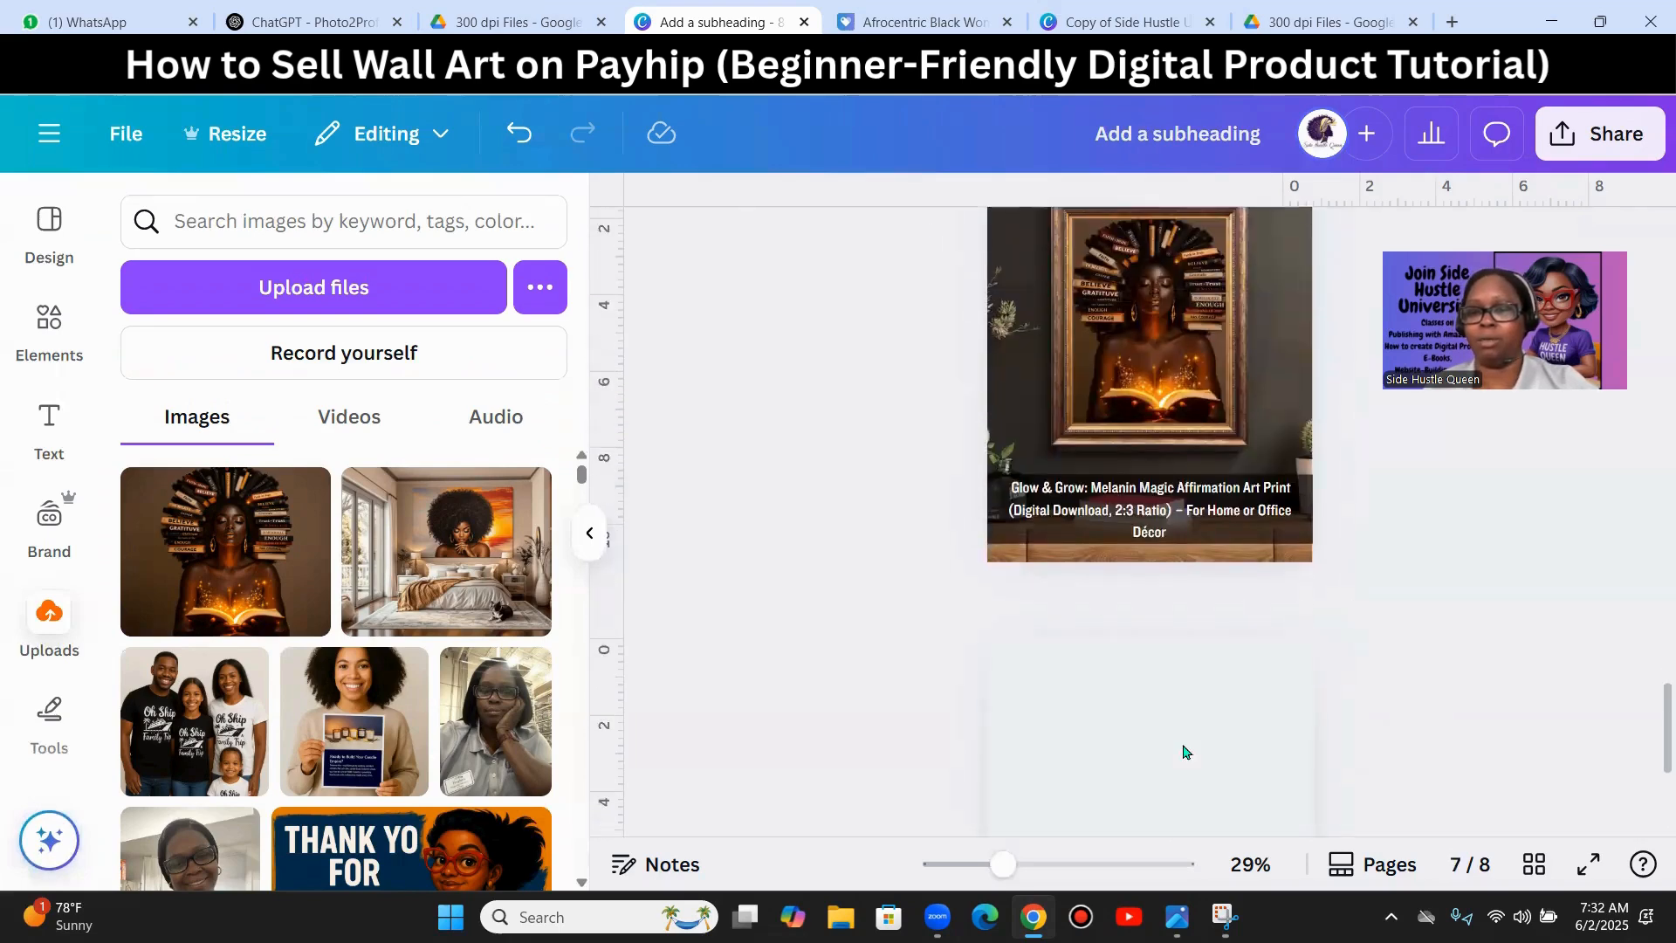
{"action": "scroll", "coordinate": [1445, 705], "scroll_direction": "up", "scroll_amount": 3}
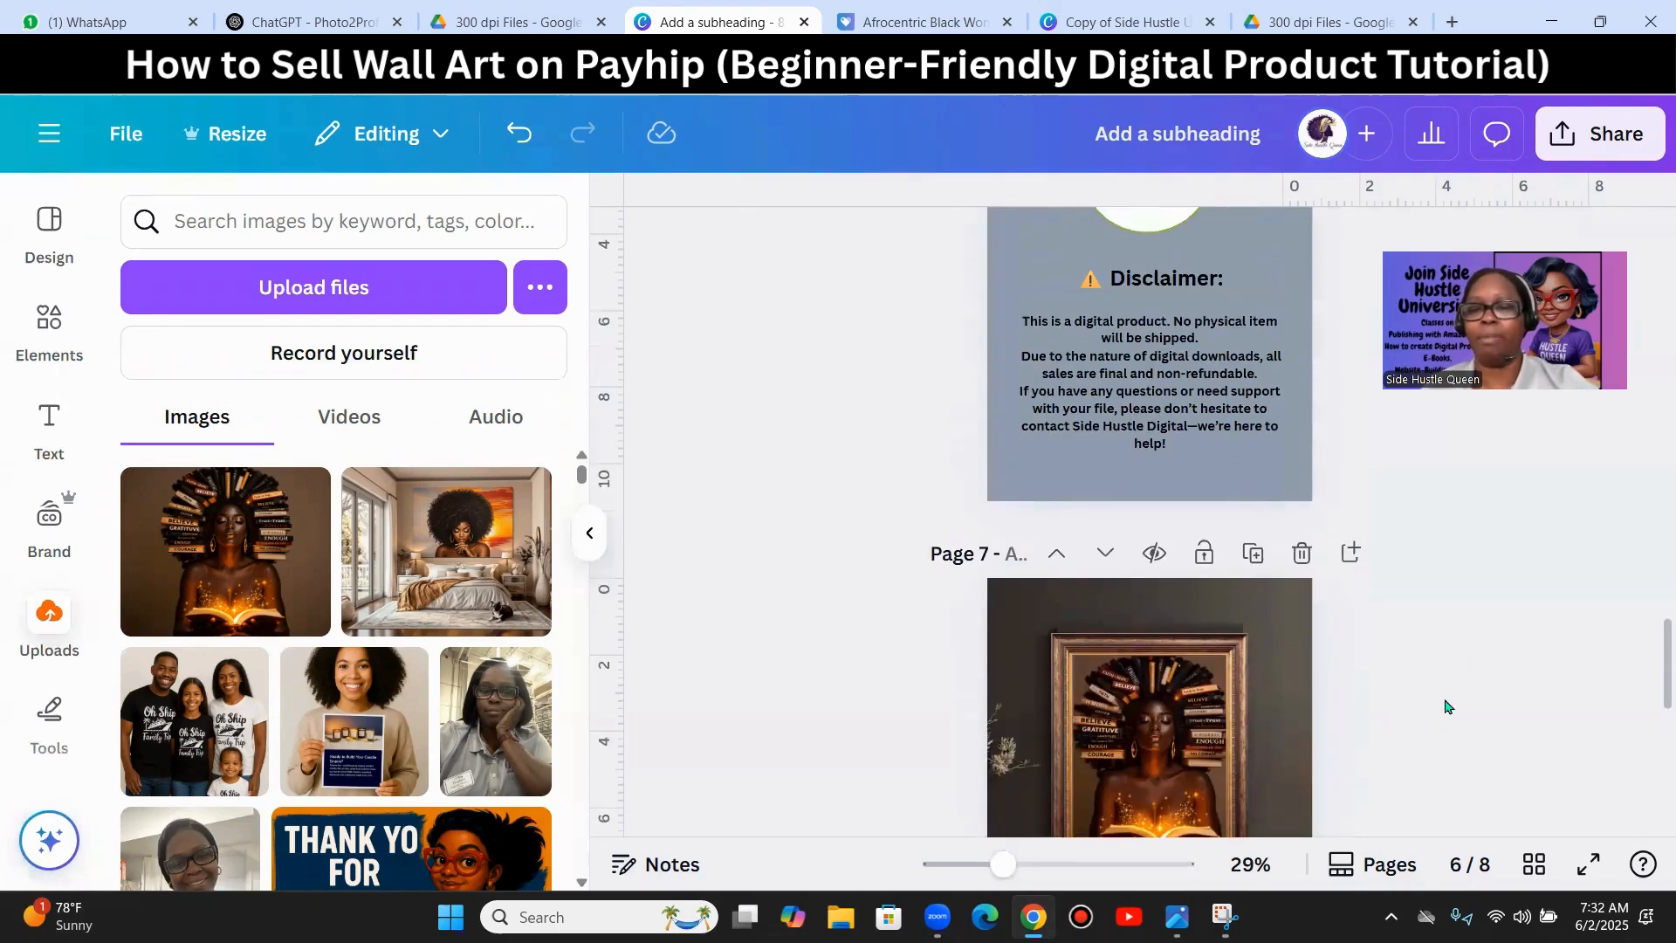
{"action": "scroll", "coordinate": [1454, 705], "scroll_direction": "down", "scroll_amount": 6}
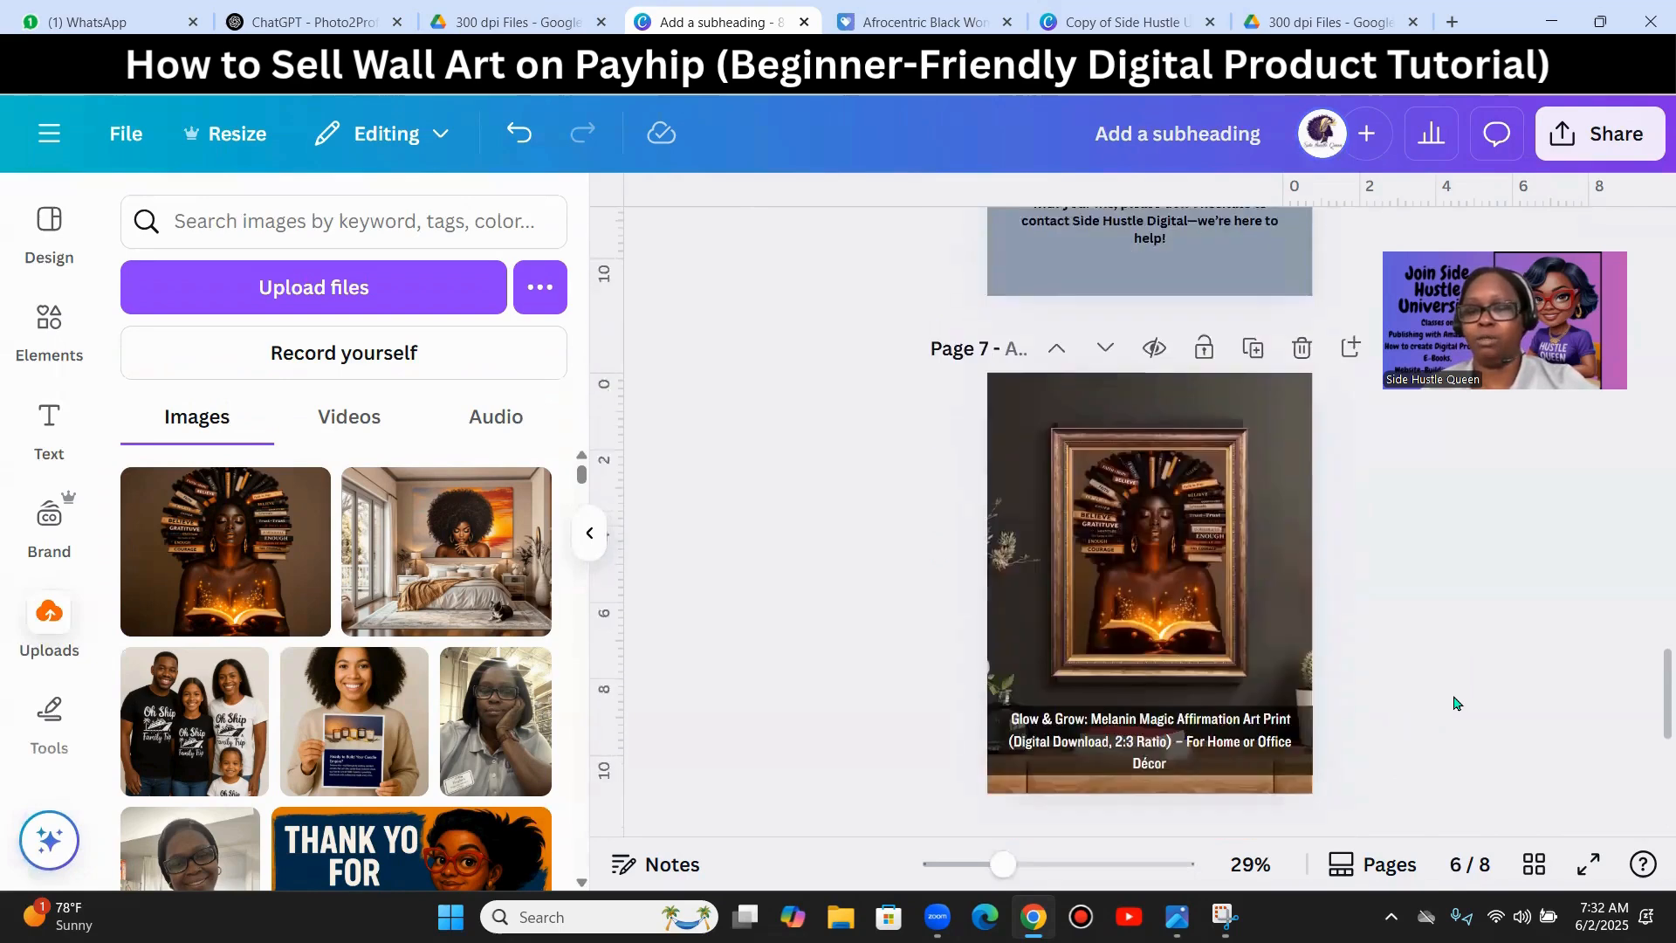
{"action": "scroll", "coordinate": [1350, 672], "scroll_direction": "up", "scroll_amount": 3}
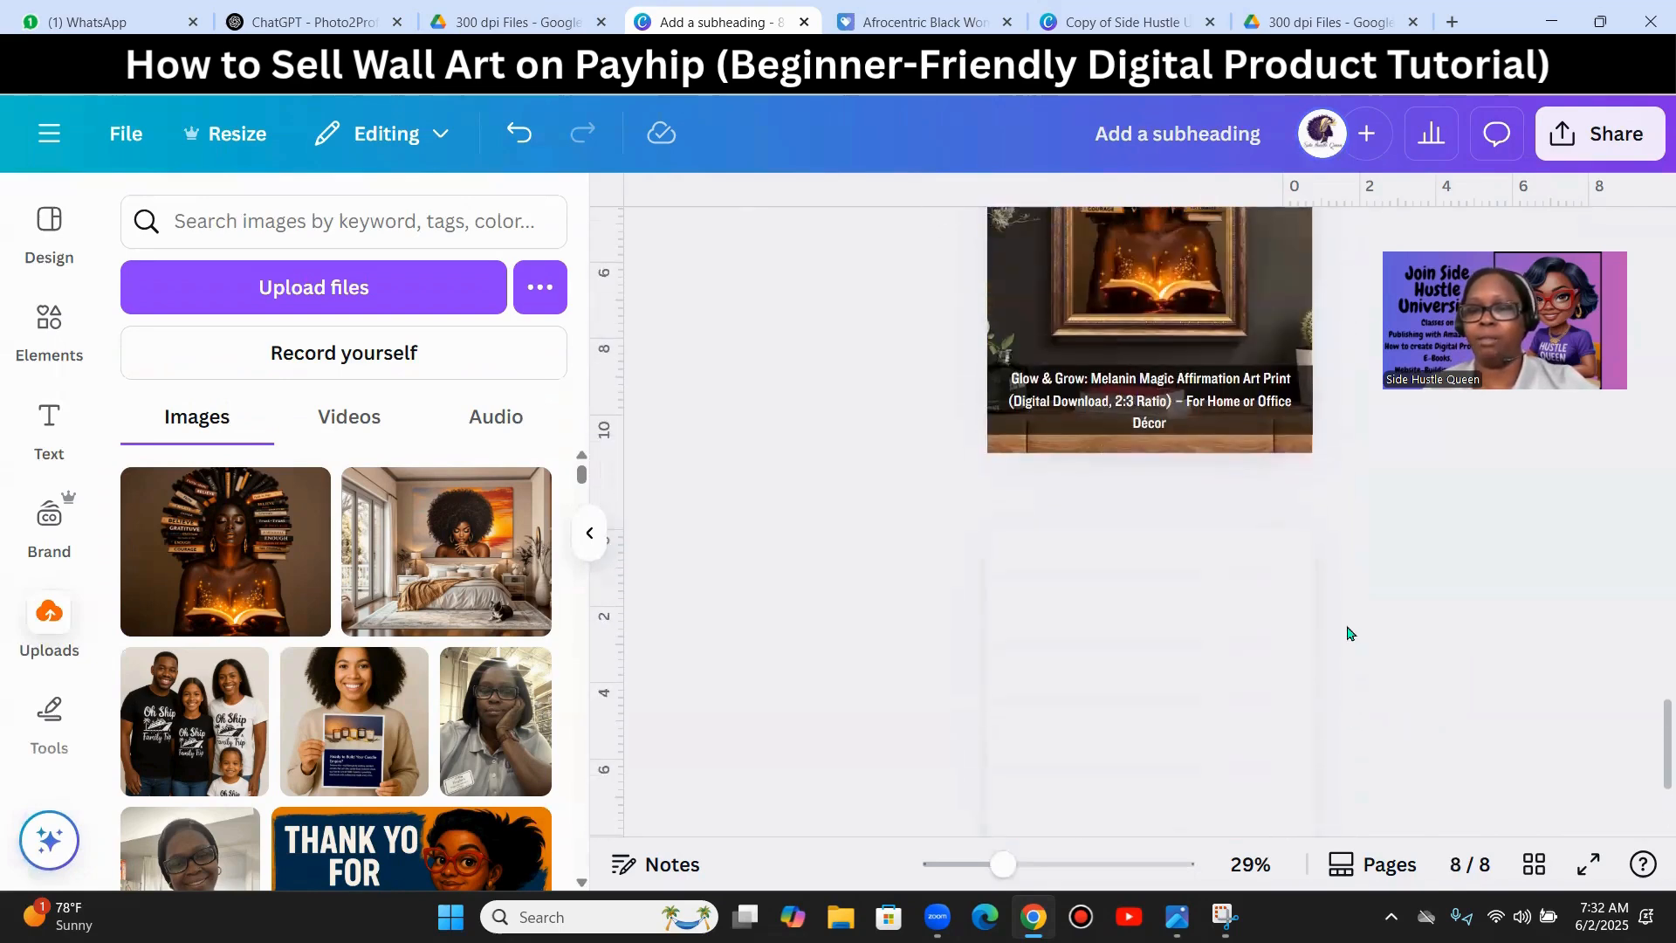
{"action": "scroll", "coordinate": [1263, 701], "scroll_direction": "up", "scroll_amount": 5}
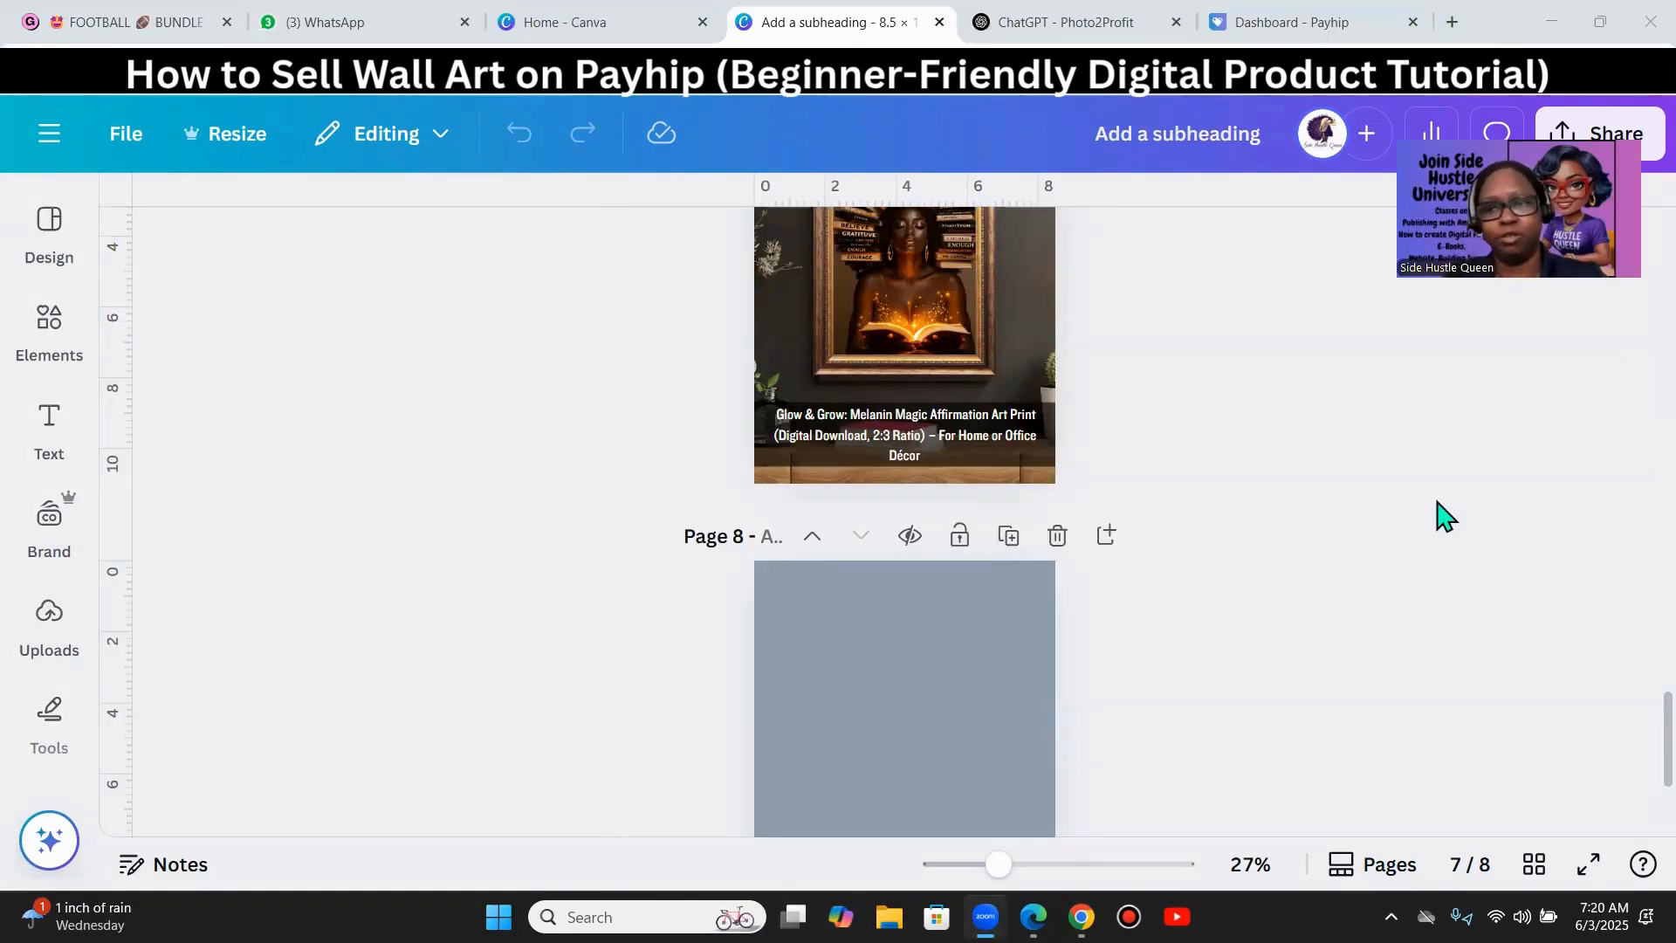
- Search the design templates for "wall art mock-ups" to fill the blank page 8
{"action": "scroll", "coordinate": [1403, 547], "scroll_direction": "down", "scroll_amount": 3}
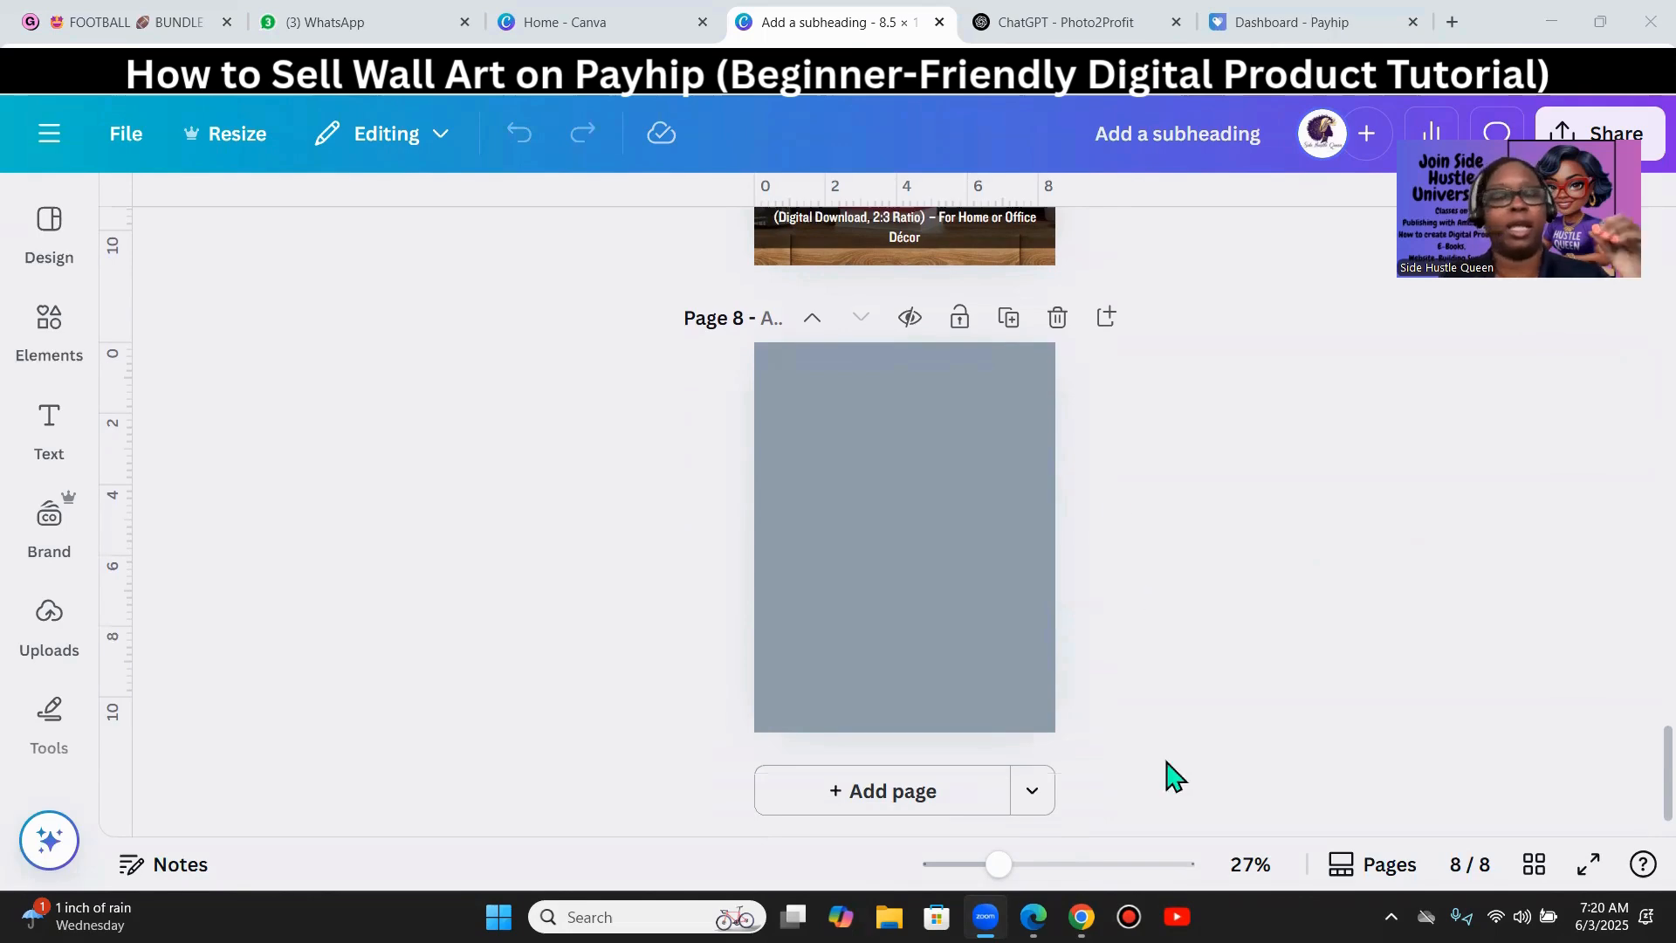
{"action": "left_click", "coordinate": [48, 332]}
{"action": "left_click", "coordinate": [495, 410]}
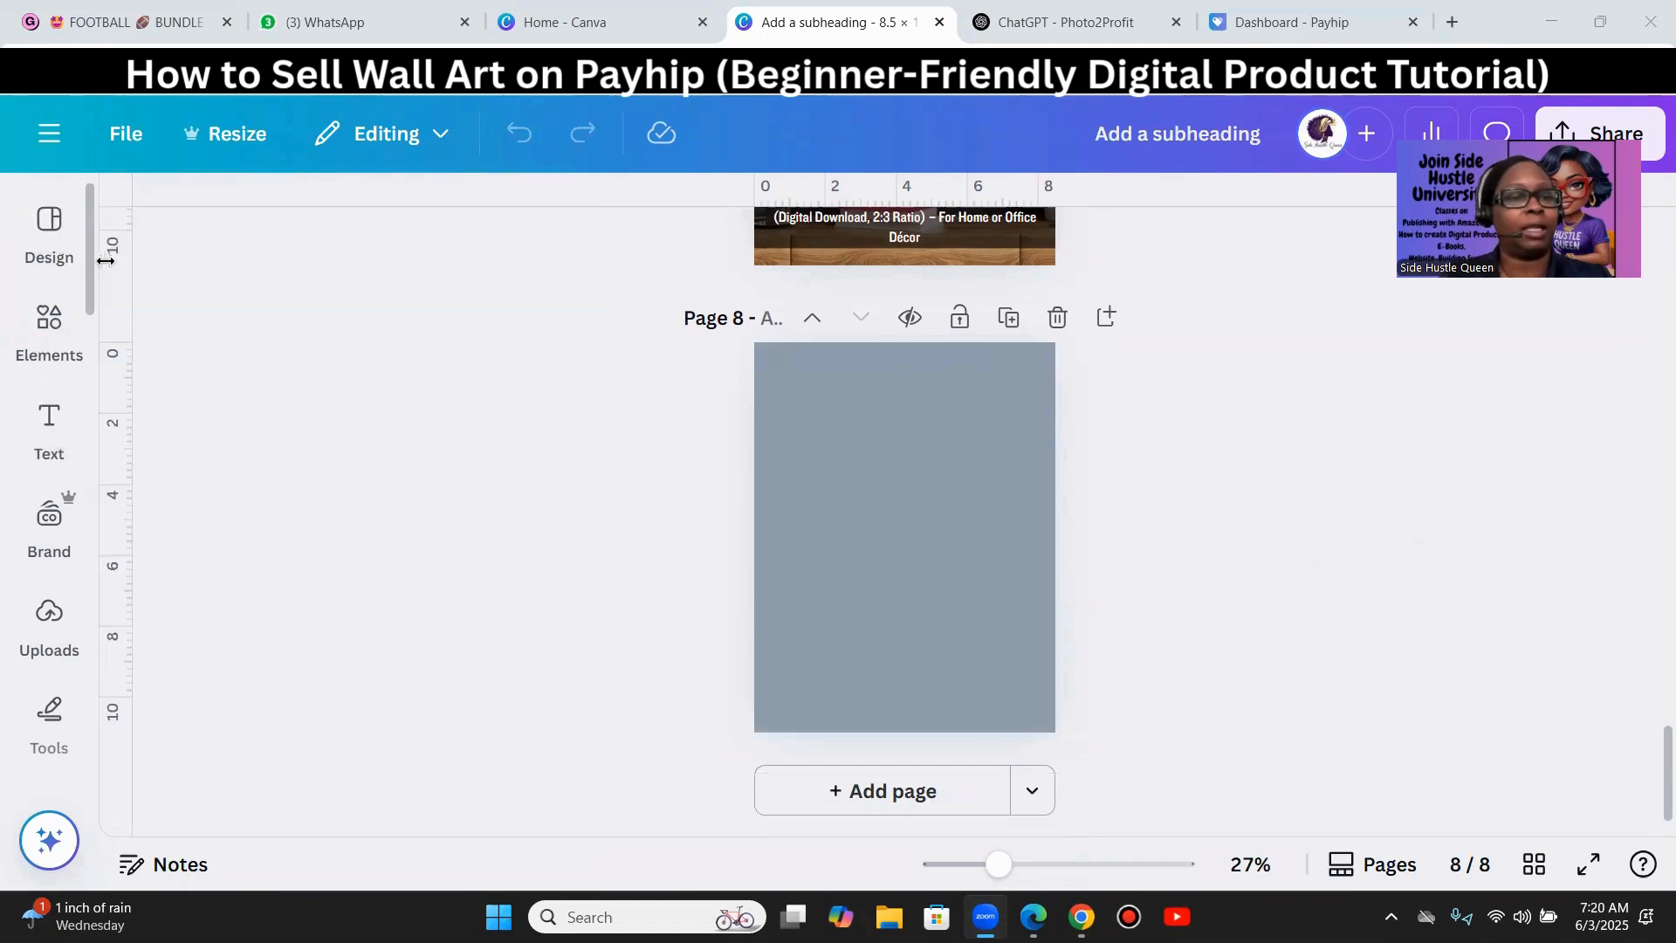
{"action": "left_click", "coordinate": [53, 224]}
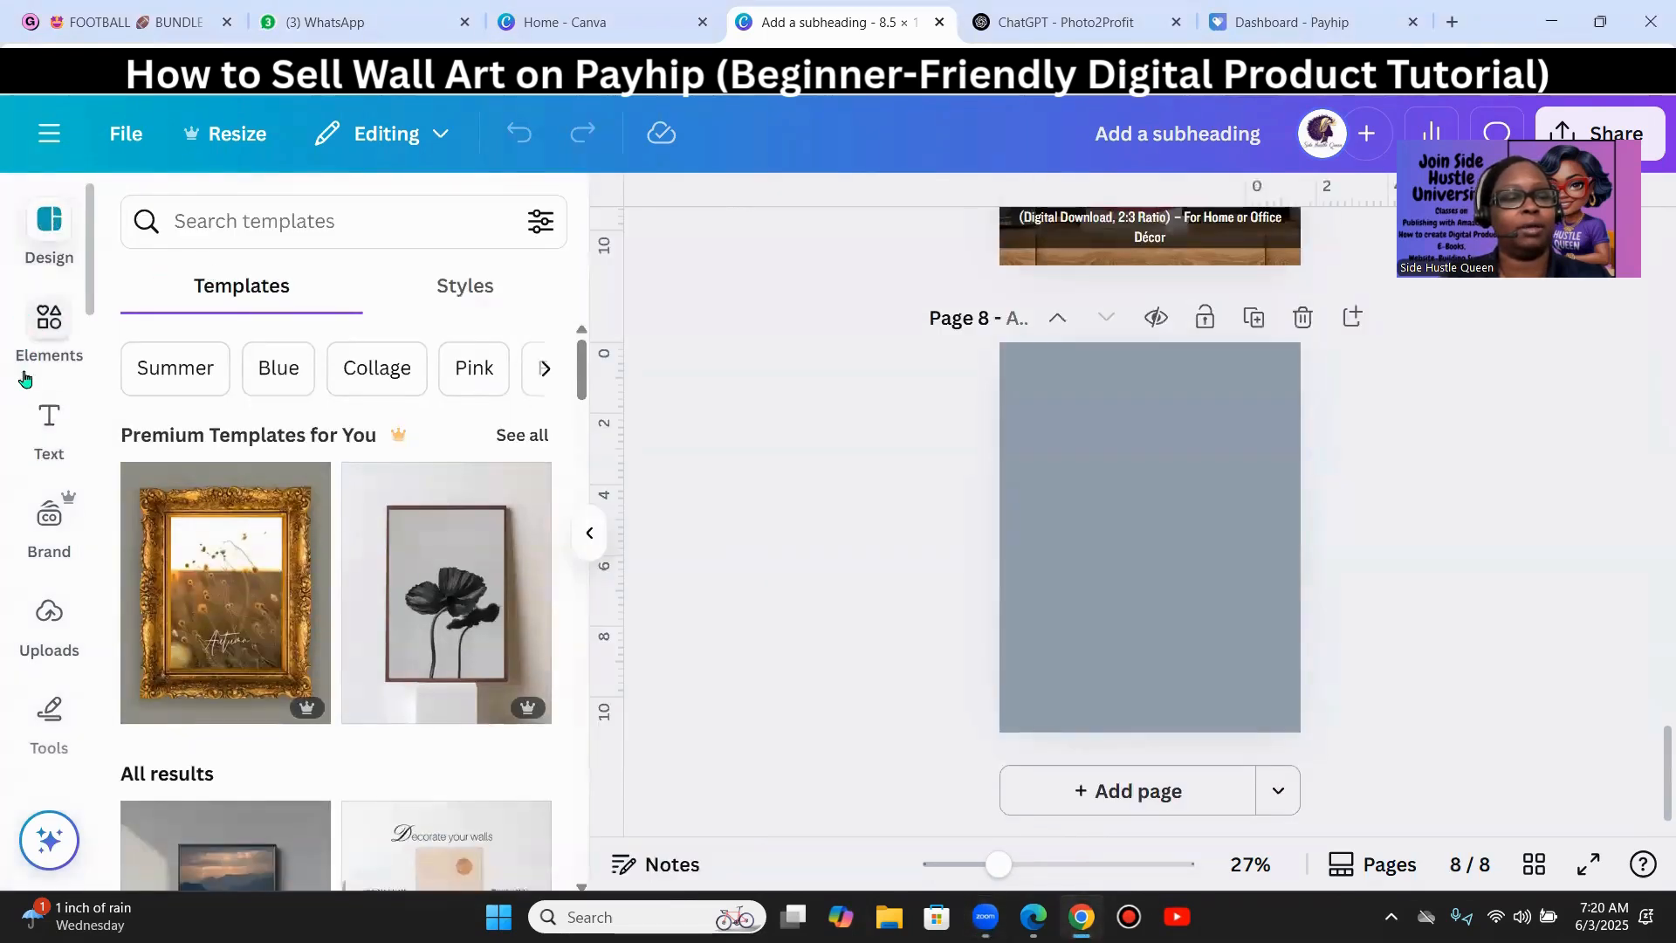
{"action": "left_click", "coordinate": [235, 230]}
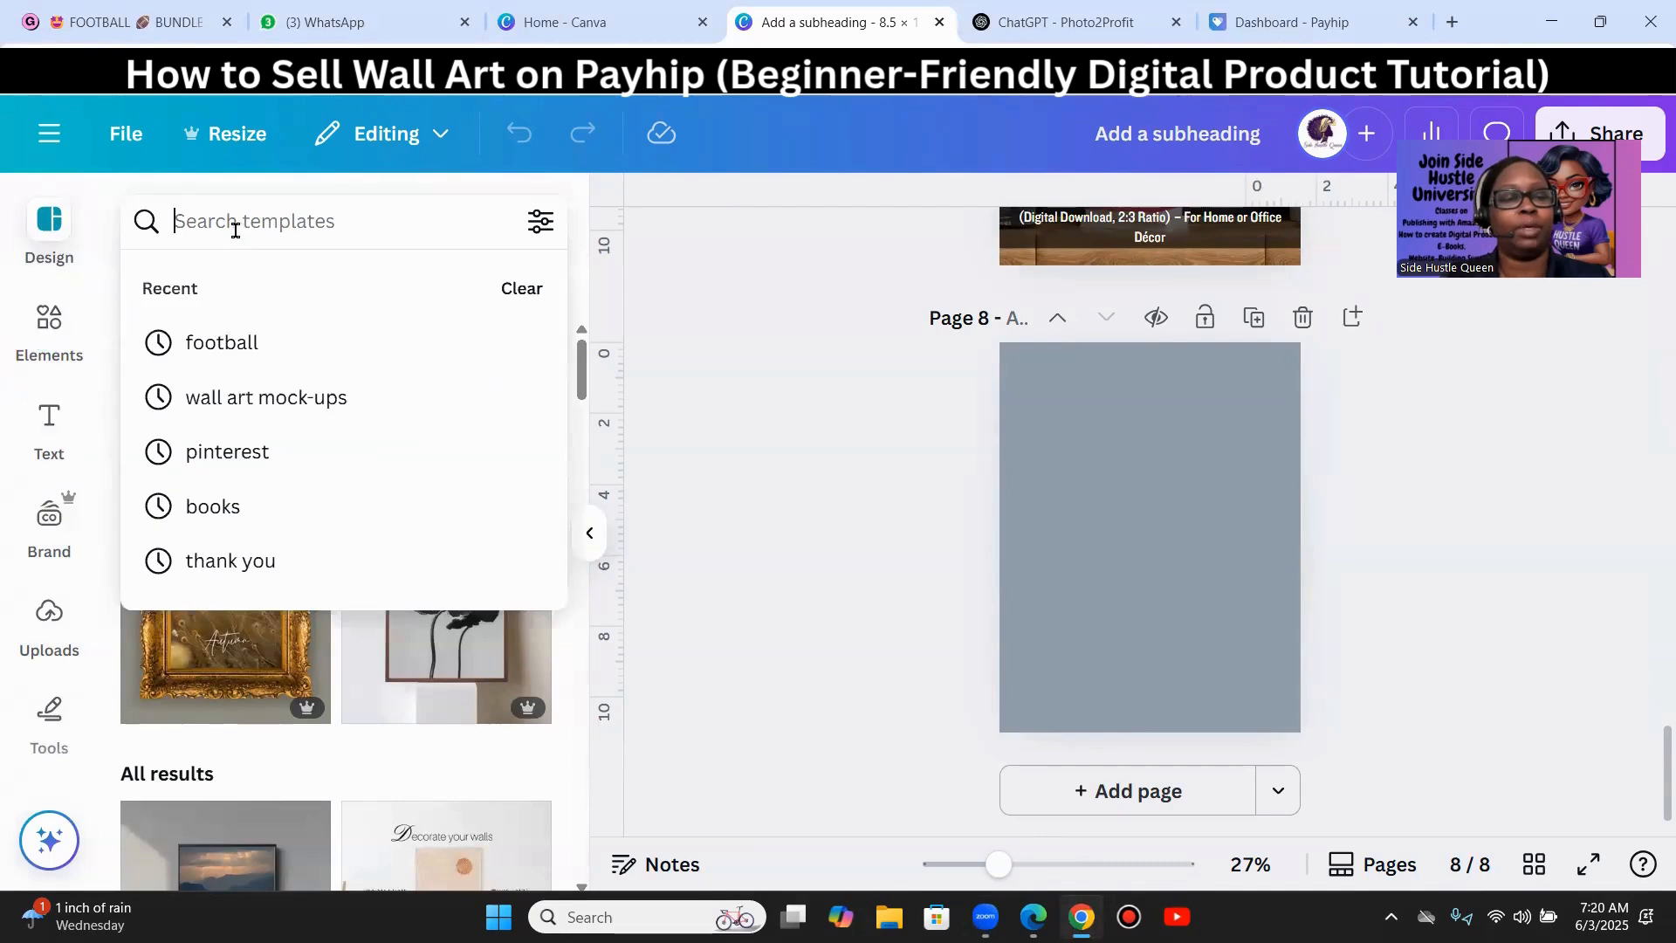
{"action": "left_click", "coordinate": [271, 403]}
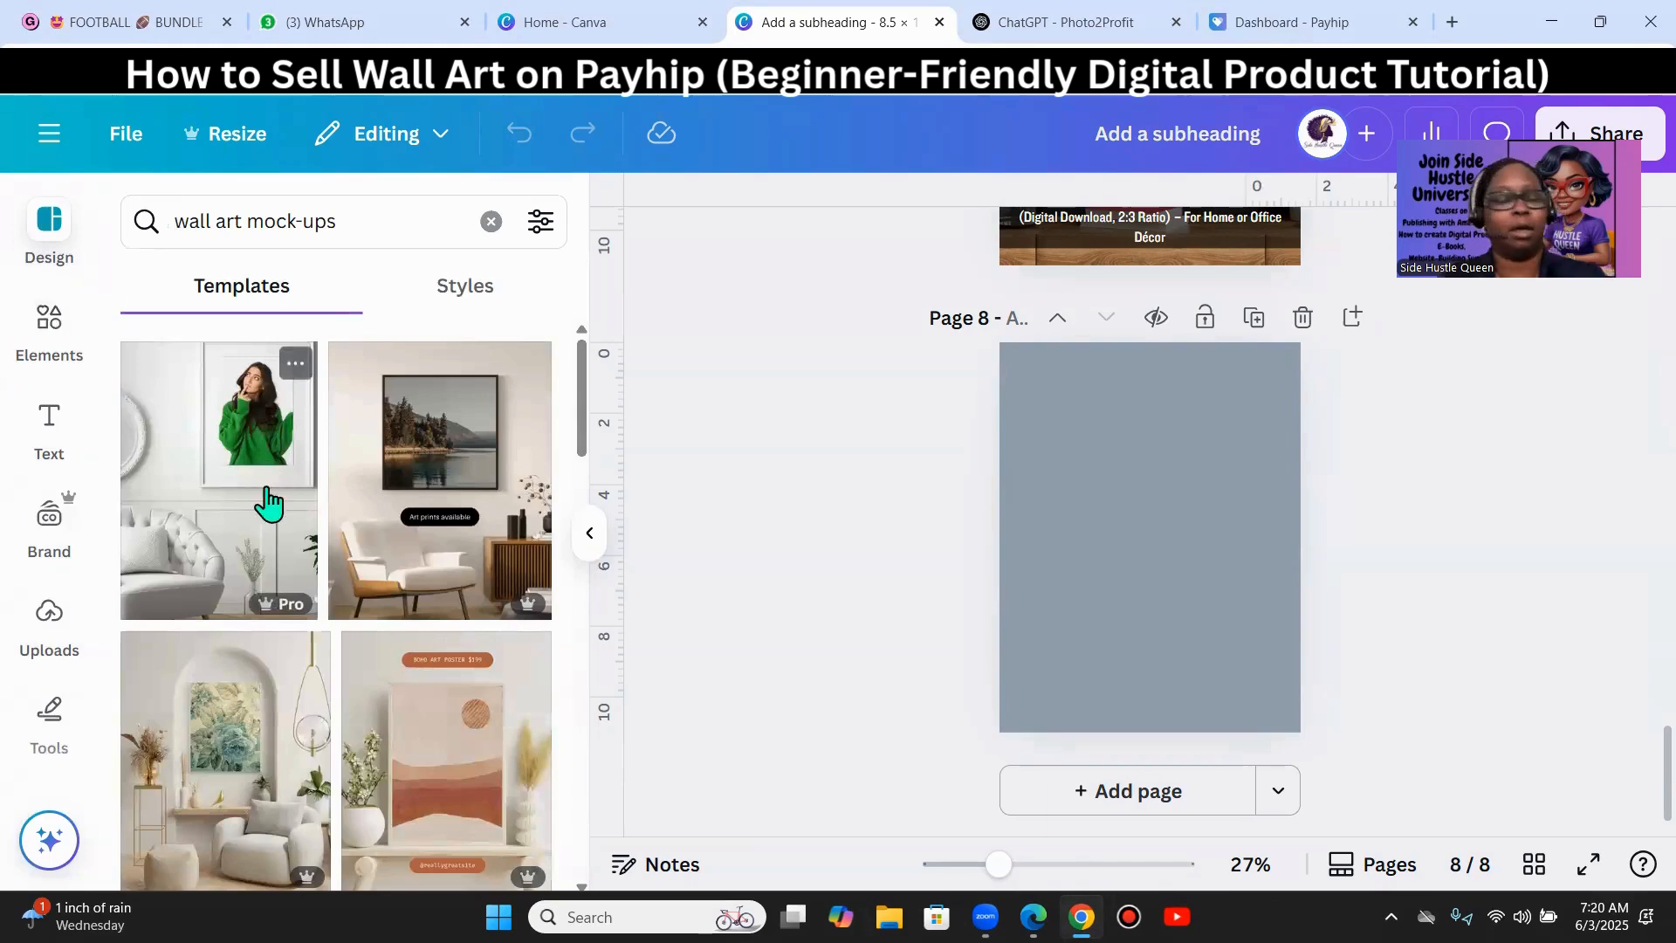
- Apply the Decoration Wall Art Frame Mockup template with the framed dandelion photo to page 8
{"action": "scroll", "coordinate": [352, 495], "scroll_direction": "down", "scroll_amount": 5}
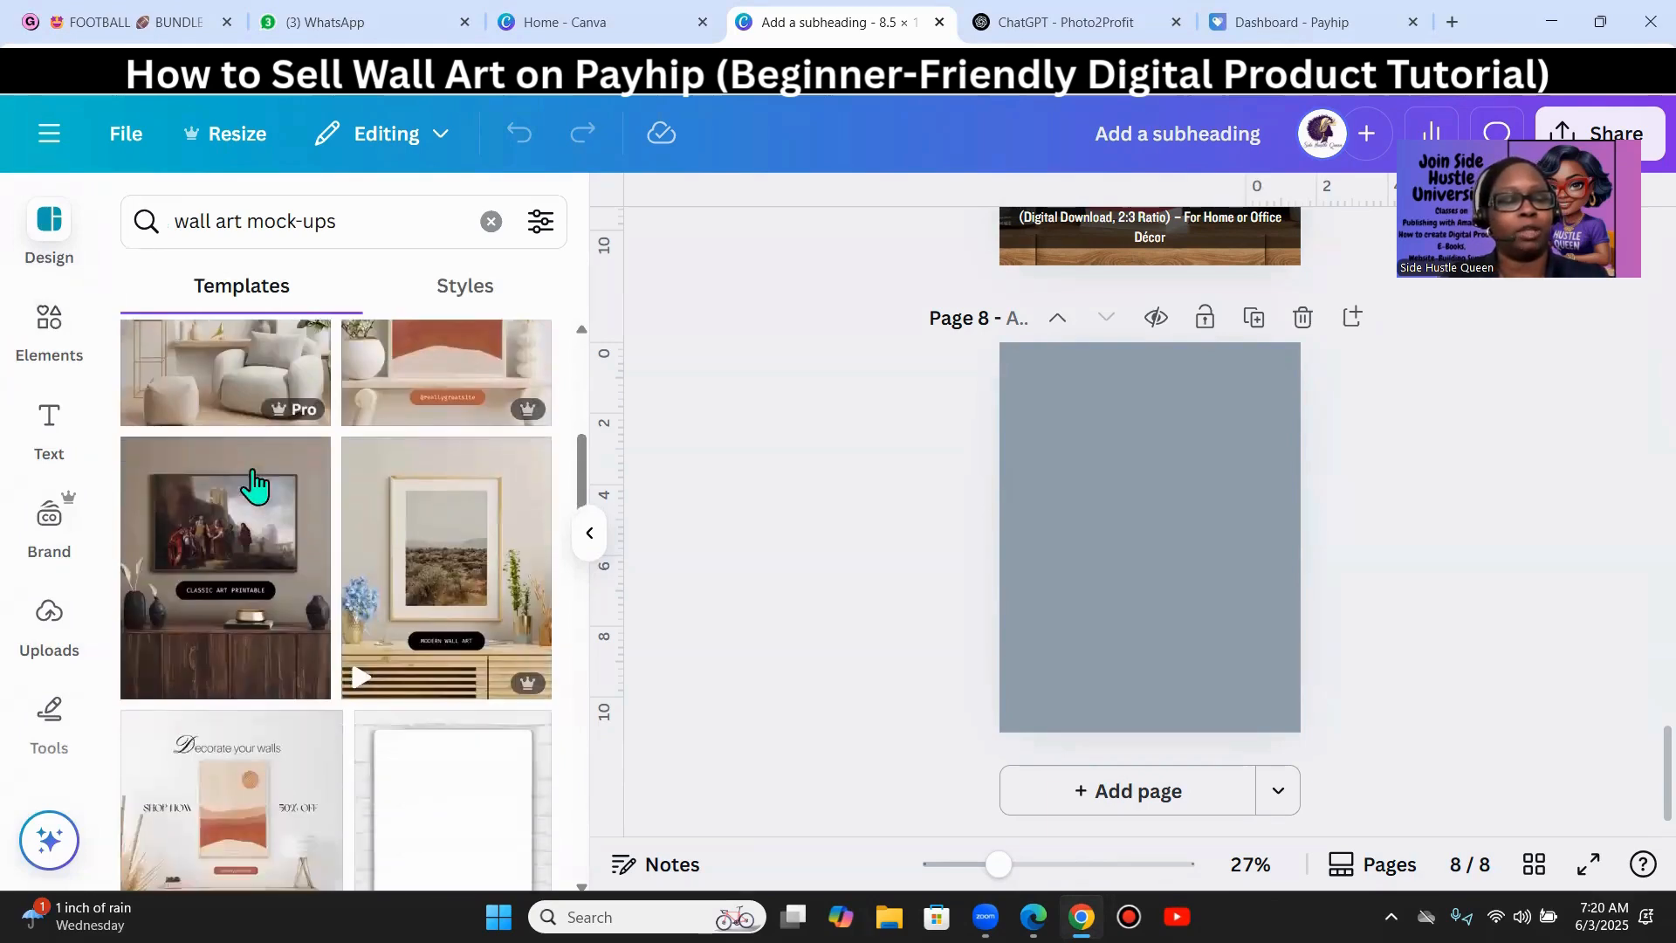
{"action": "scroll", "coordinate": [293, 485], "scroll_direction": "down", "scroll_amount": 10}
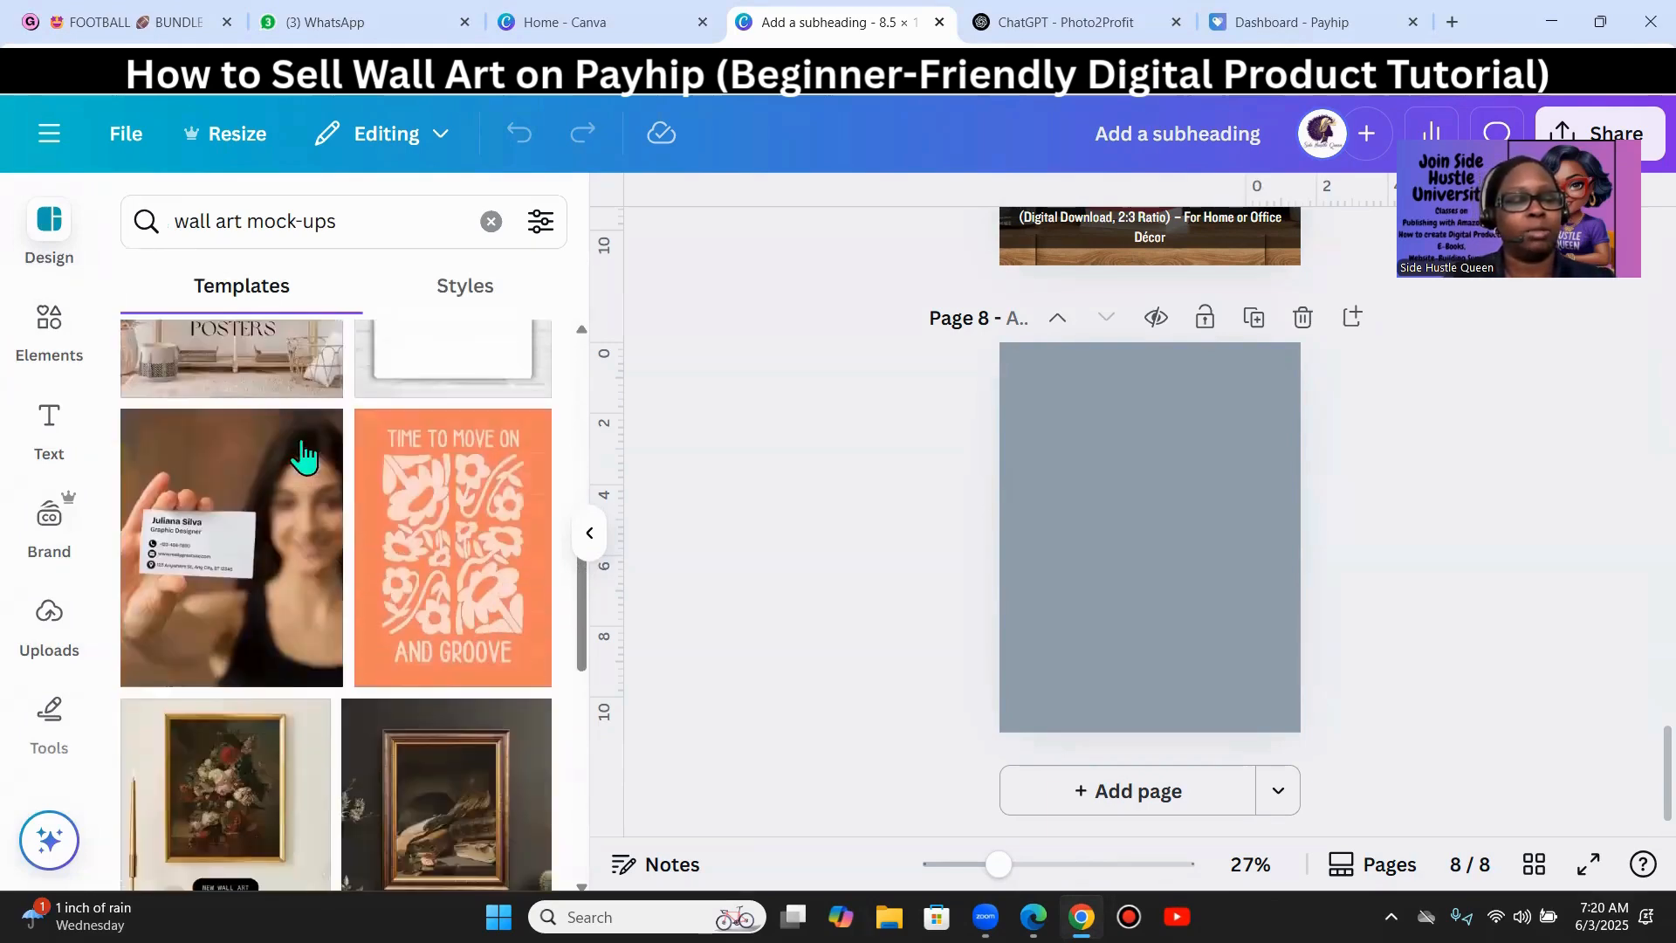
{"action": "scroll", "coordinate": [384, 502], "scroll_direction": "down", "scroll_amount": 4}
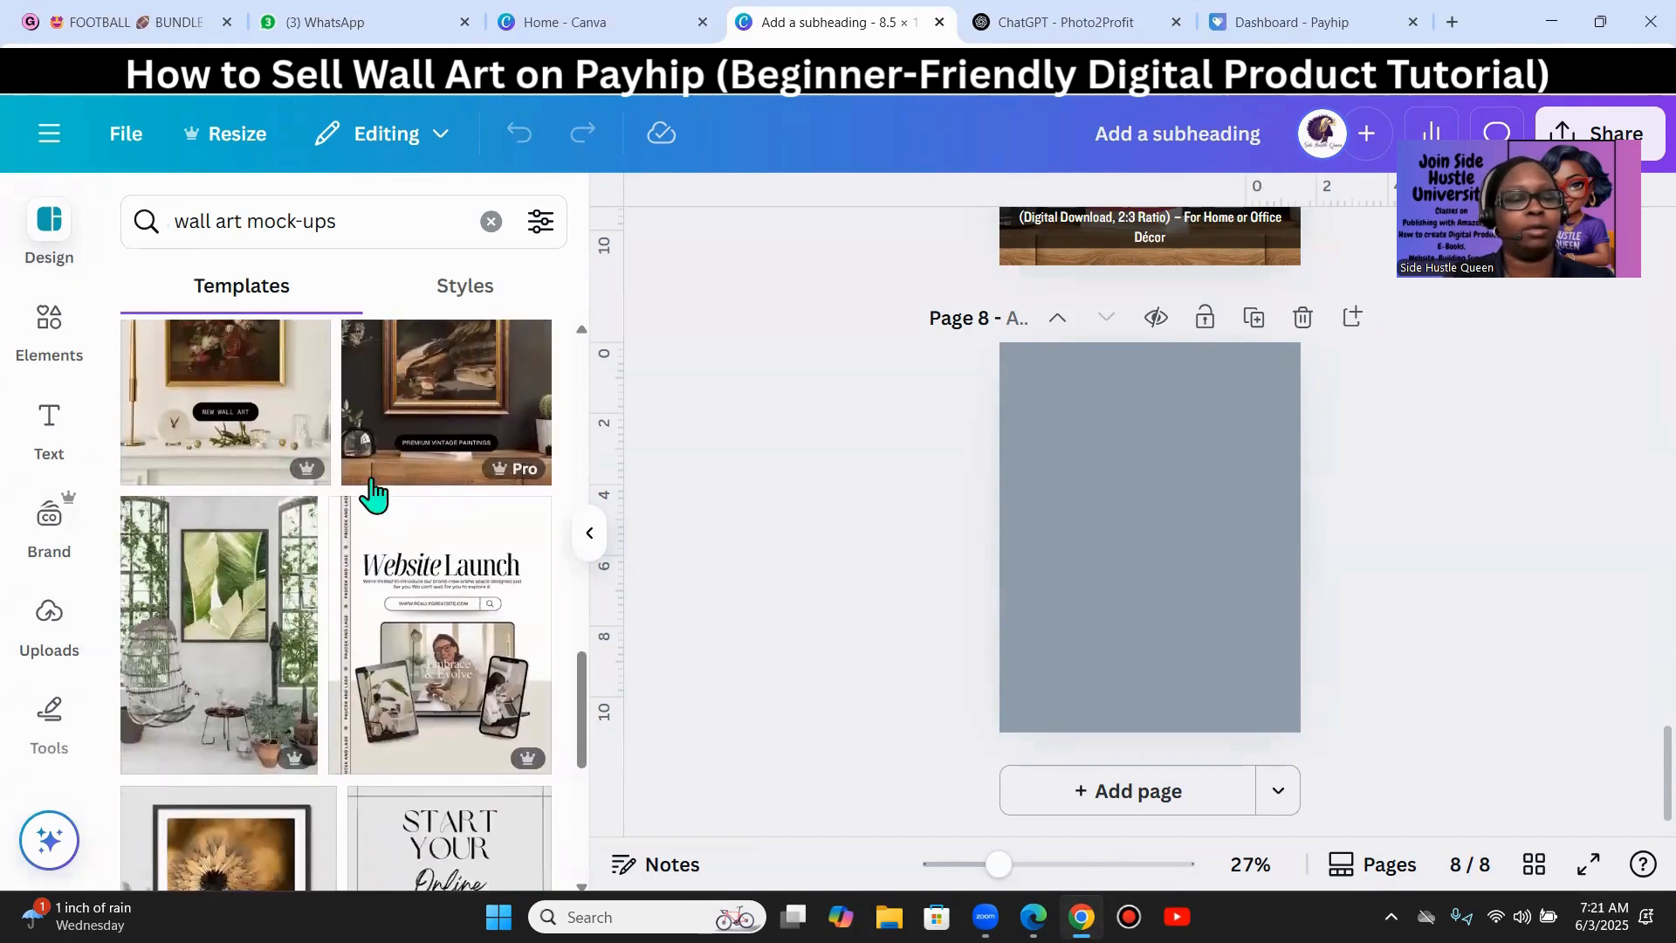
{"action": "scroll", "coordinate": [358, 477], "scroll_direction": "down", "scroll_amount": 4}
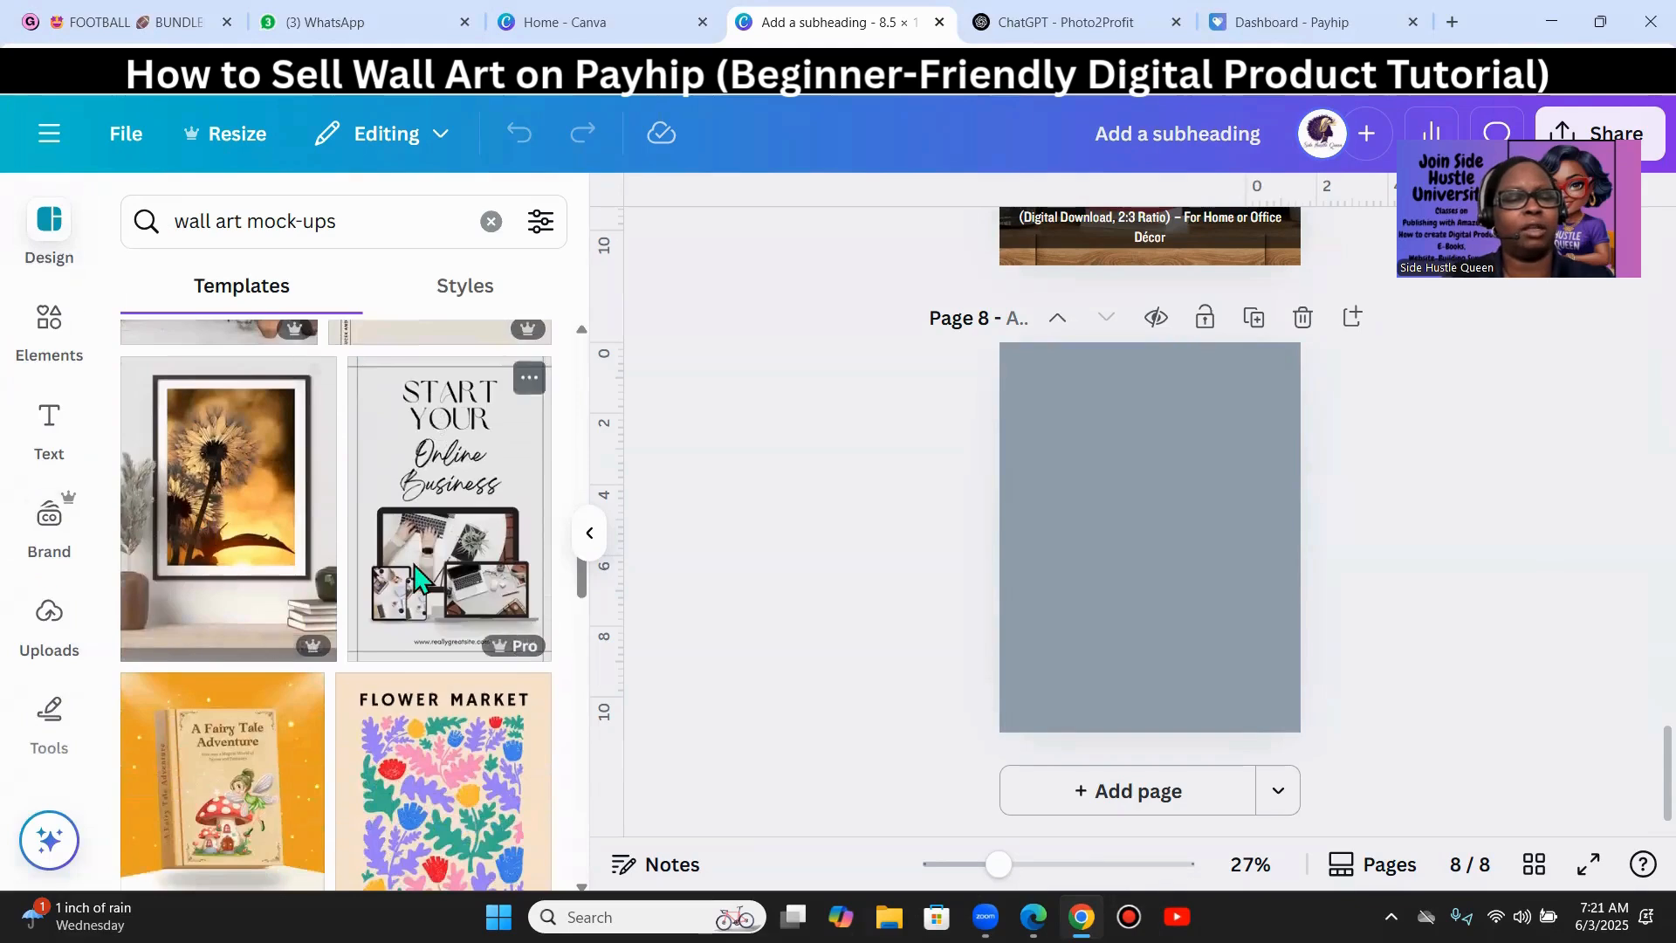
{"action": "left_click", "coordinate": [234, 510]}
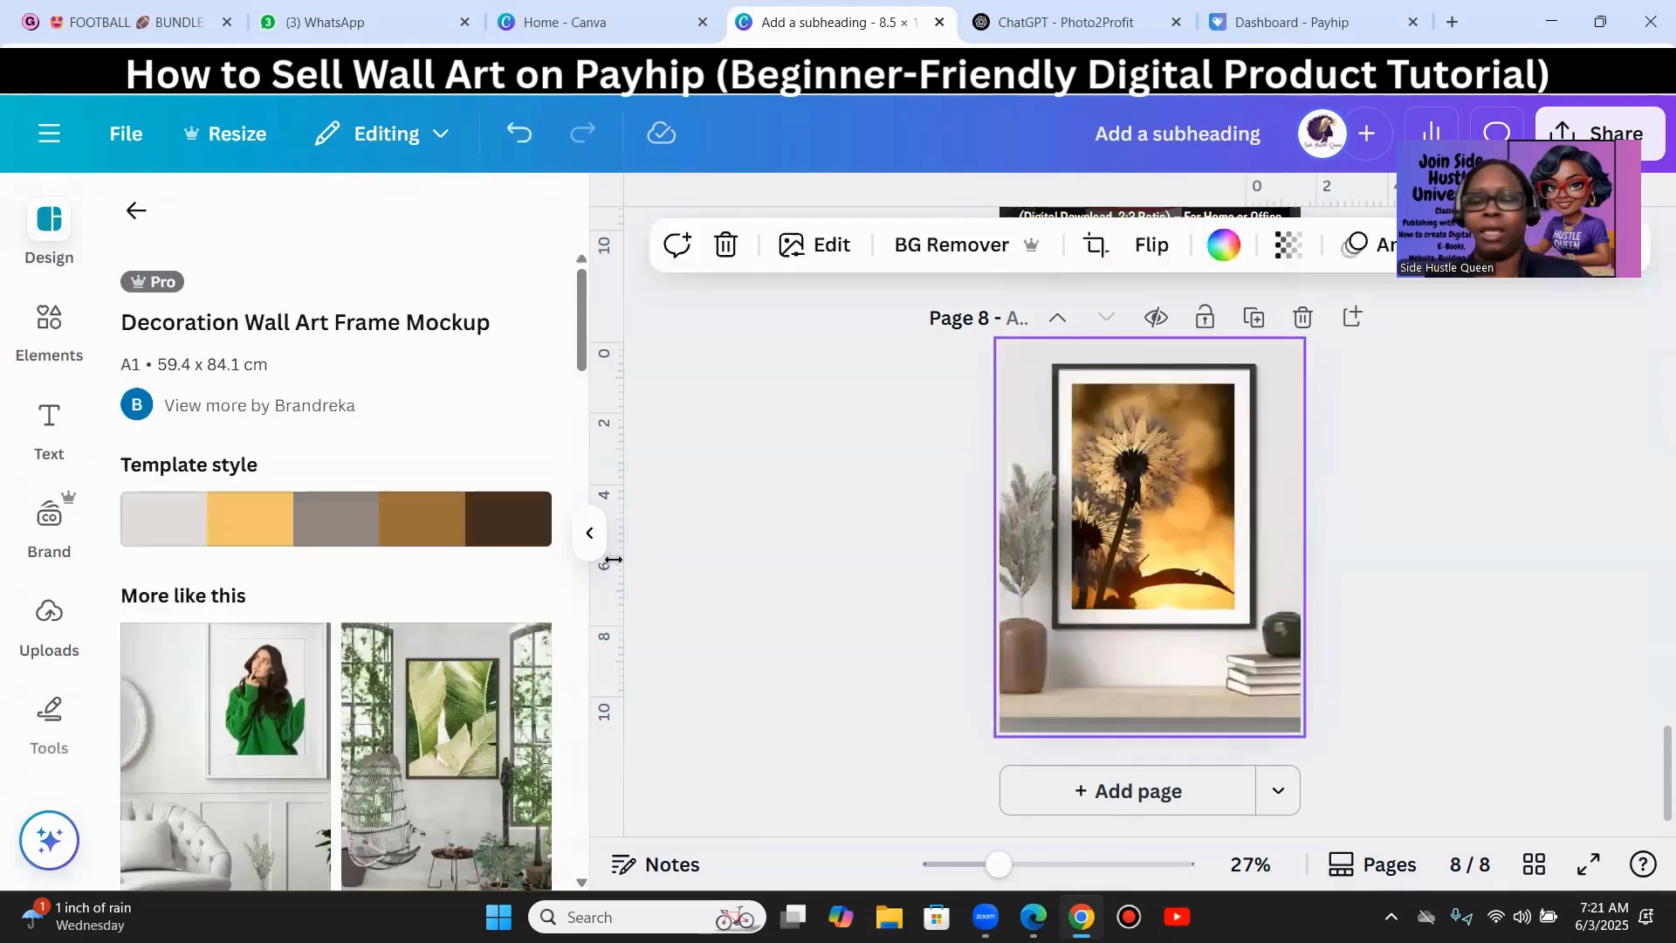
- Replace the dandelion photo in the mockup frame with the uploaded artwork of the woman holding a glowing book
{"action": "left_click", "coordinate": [1168, 552]}
{"action": "key", "text": "Delete"}
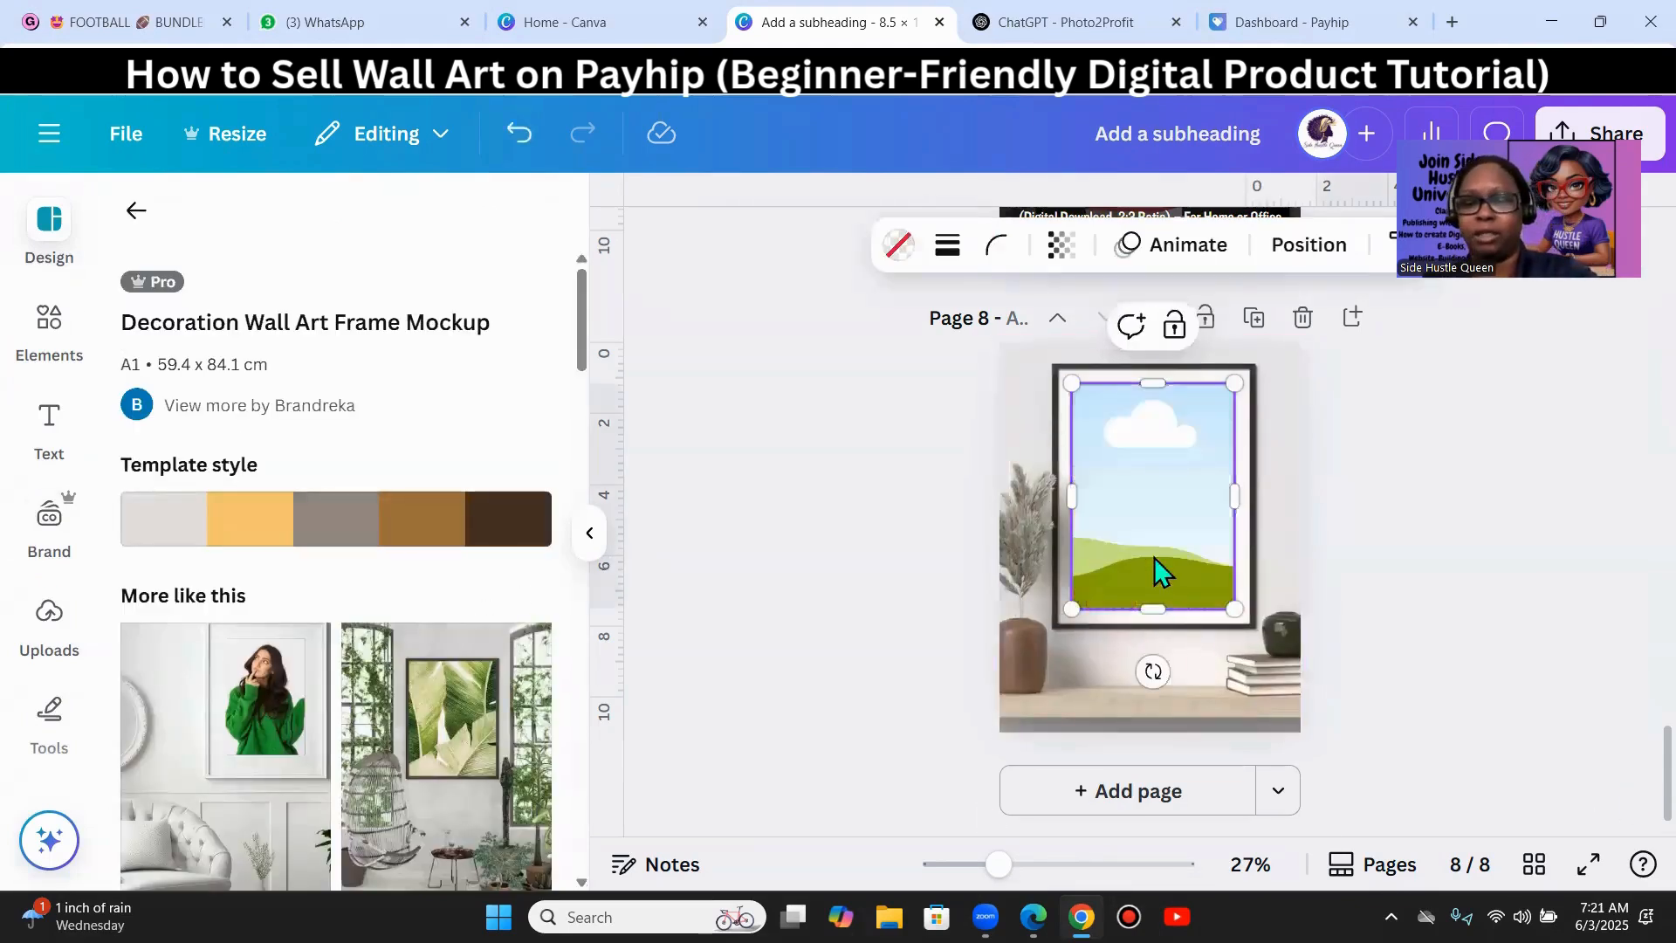
{"action": "left_click", "coordinate": [49, 622]}
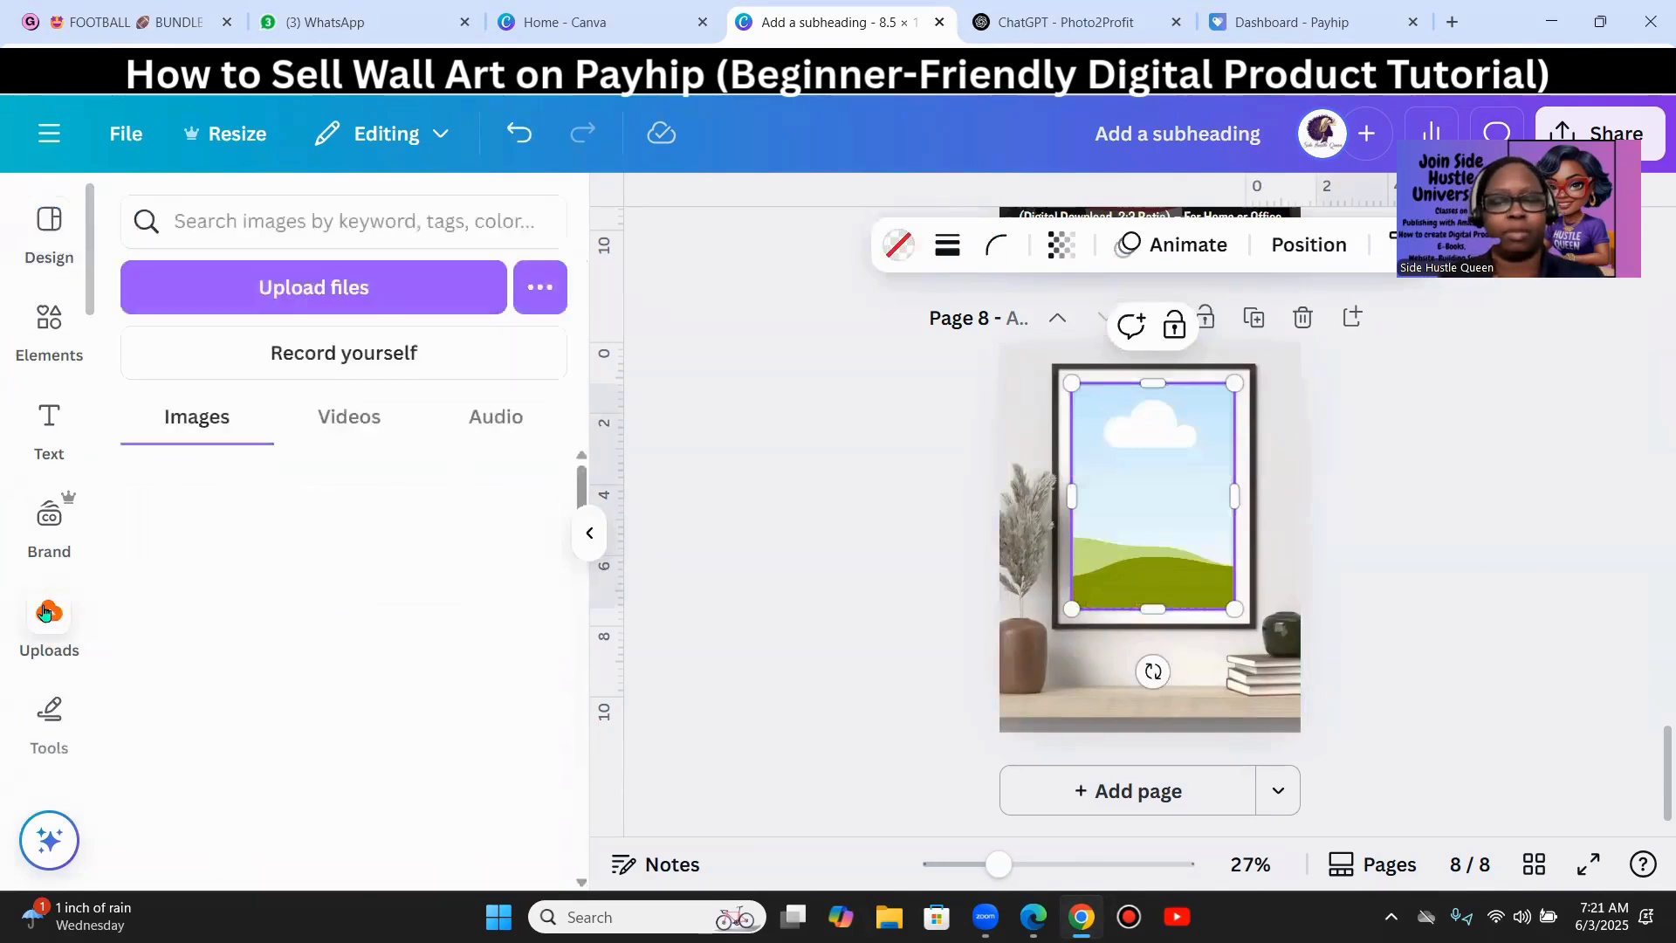
{"action": "scroll", "coordinate": [297, 611], "scroll_direction": "down", "scroll_amount": 1}
{"action": "scroll", "coordinate": [432, 574], "scroll_direction": "down", "scroll_amount": 5}
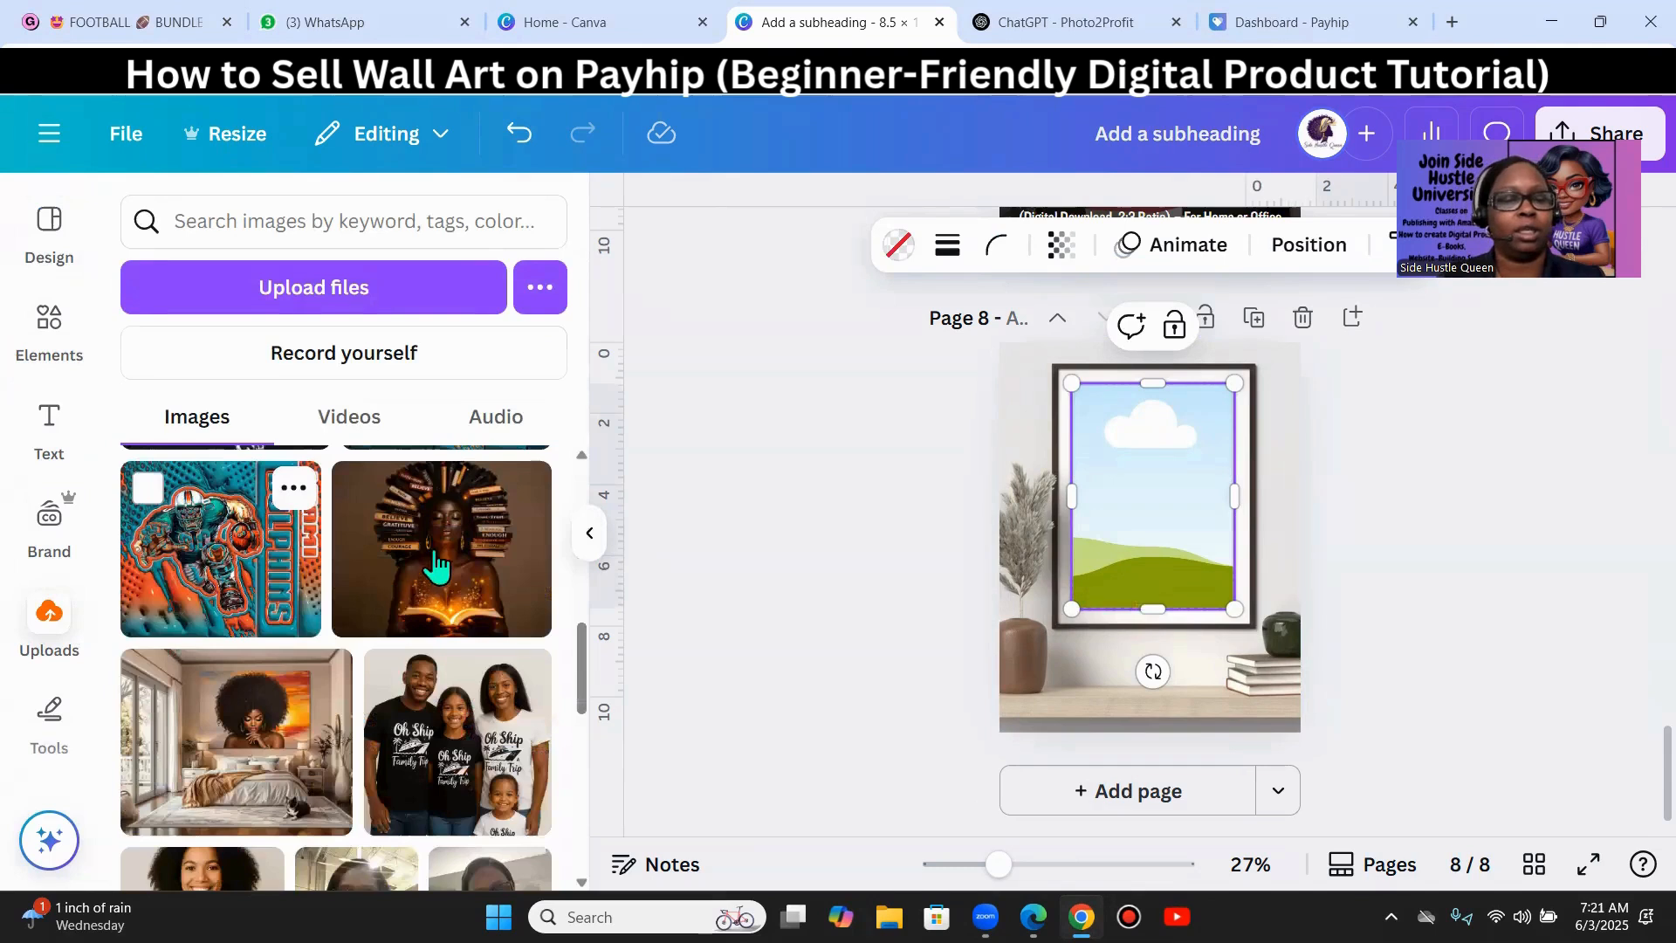
{"action": "left_click_drag", "start_coordinate": [679, 547], "coordinate": [1179, 567]}
{"action": "left_click", "coordinate": [1418, 629]}
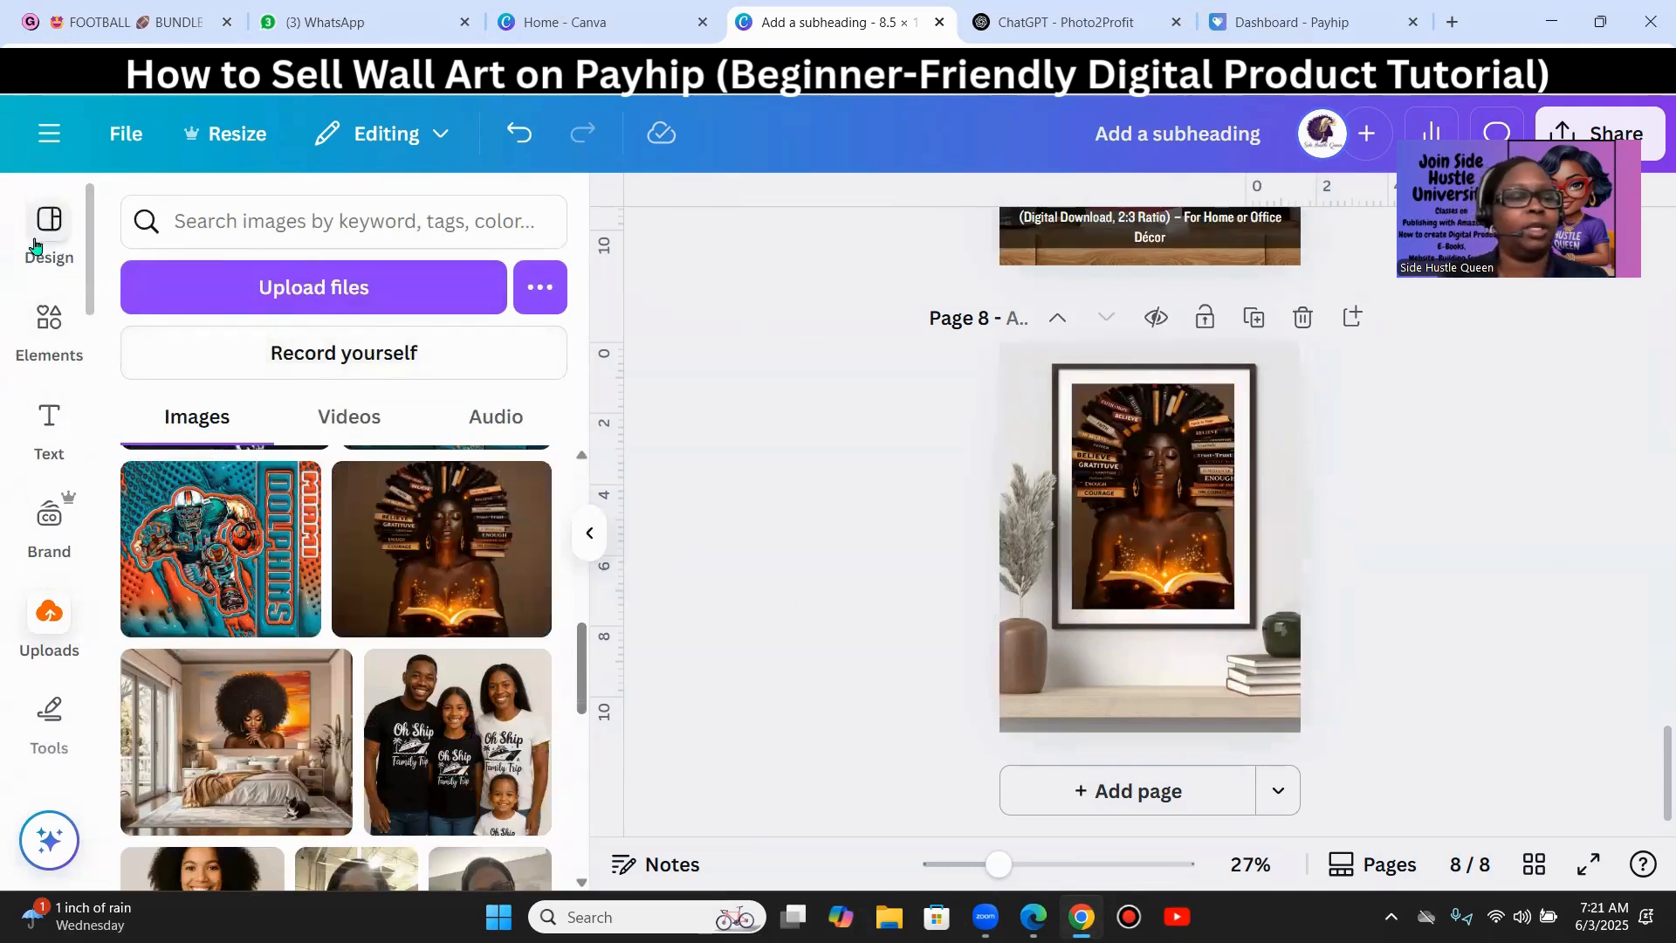
- Search the elements for "click here" and show all matching graphics
{"action": "left_click", "coordinate": [49, 324]}
{"action": "left_click", "coordinate": [320, 228]}
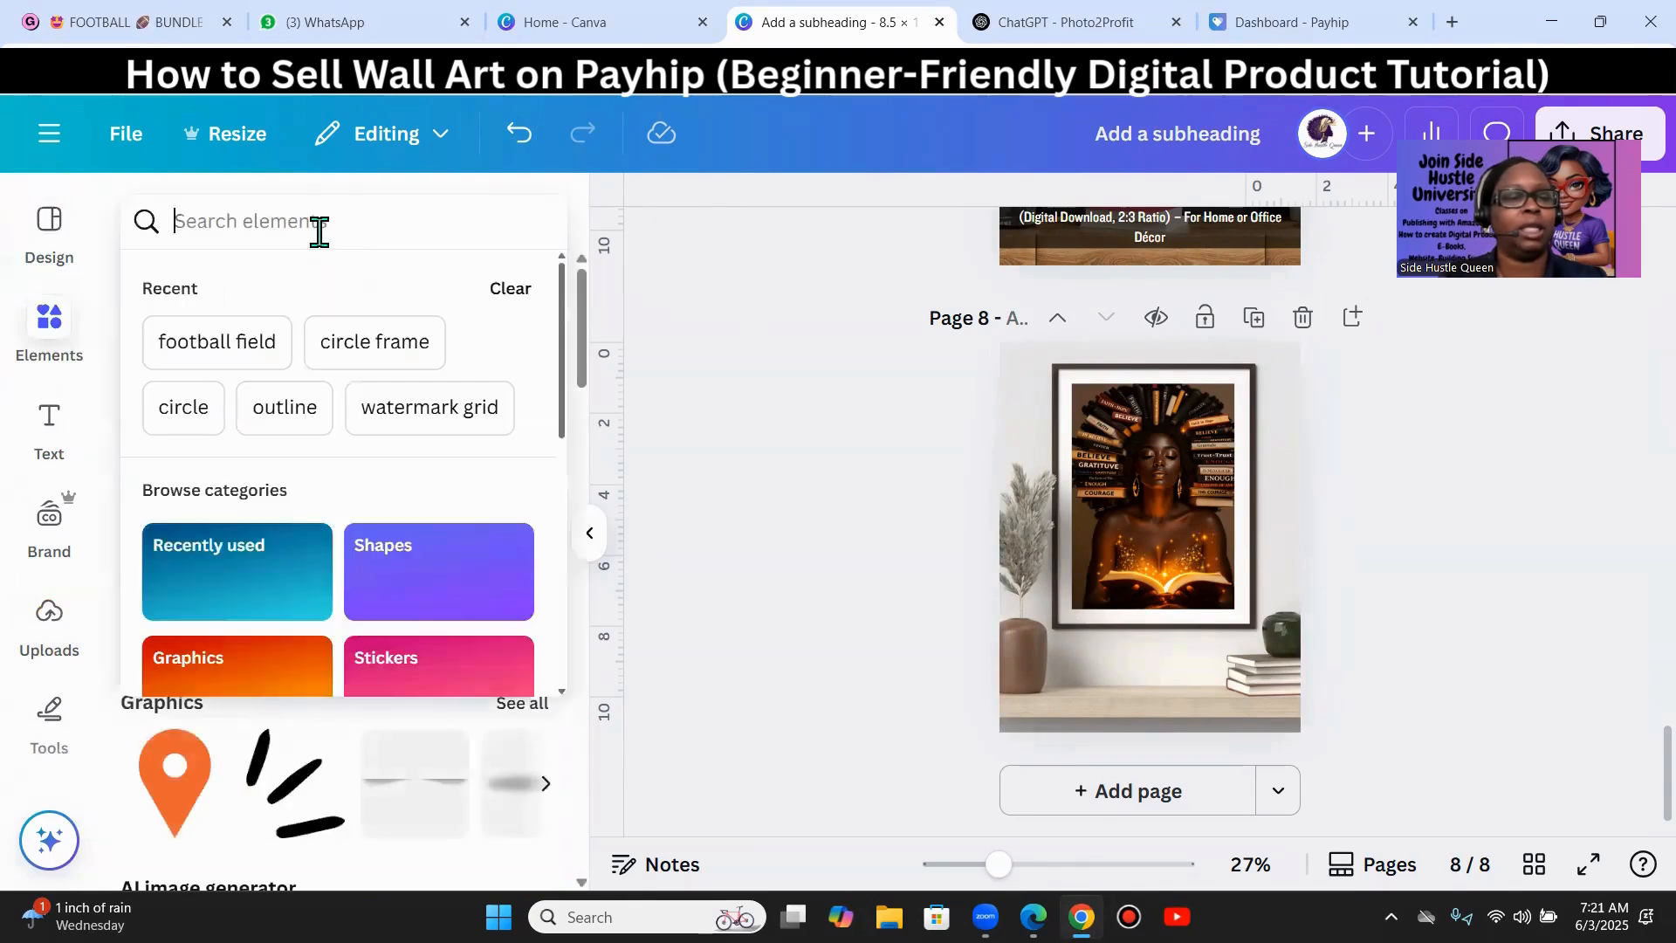
{"action": "type", "text": "clic"}
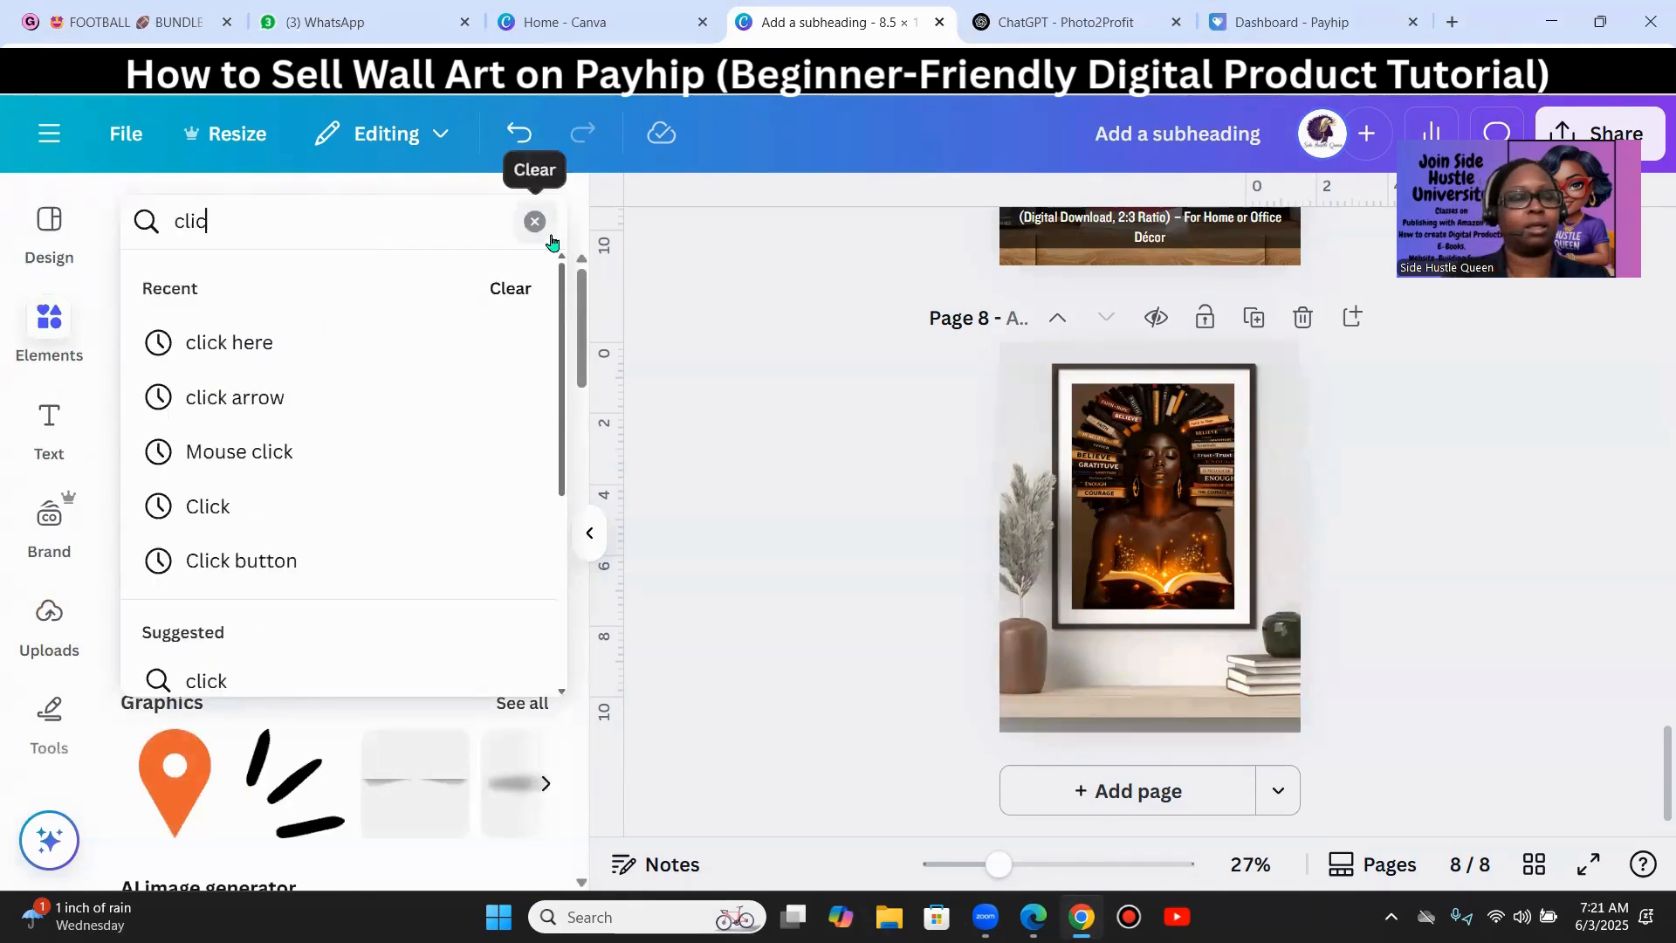
{"action": "type", "text": "k"}
{"action": "left_click", "coordinate": [262, 345]}
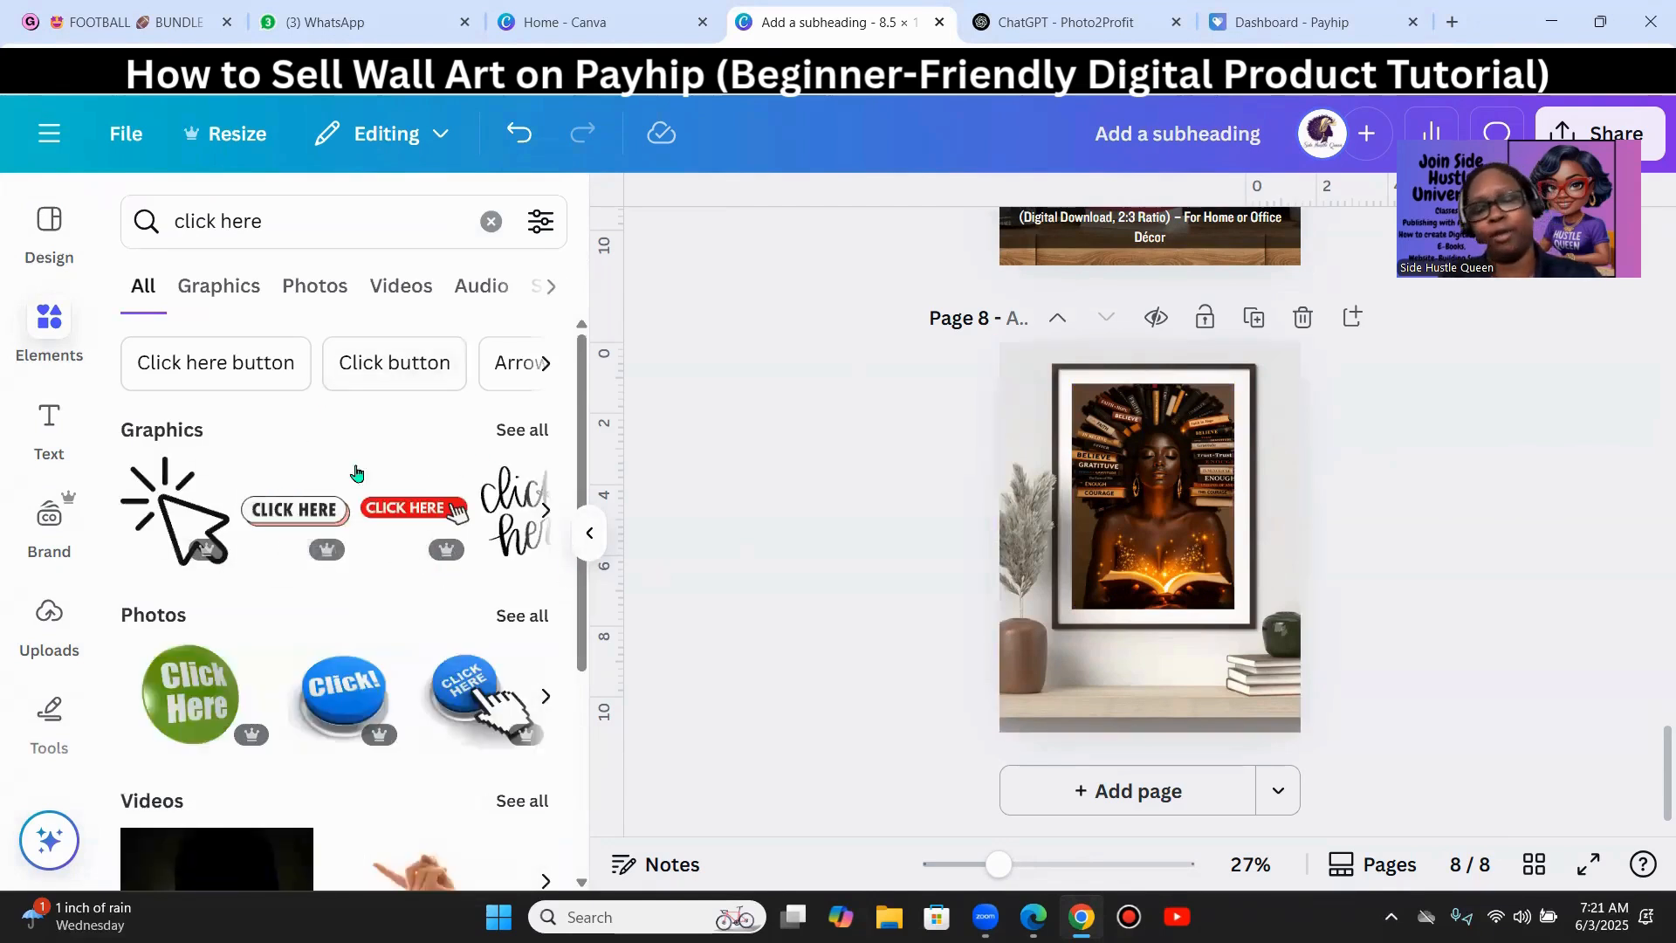
{"action": "left_click", "coordinate": [524, 430]}
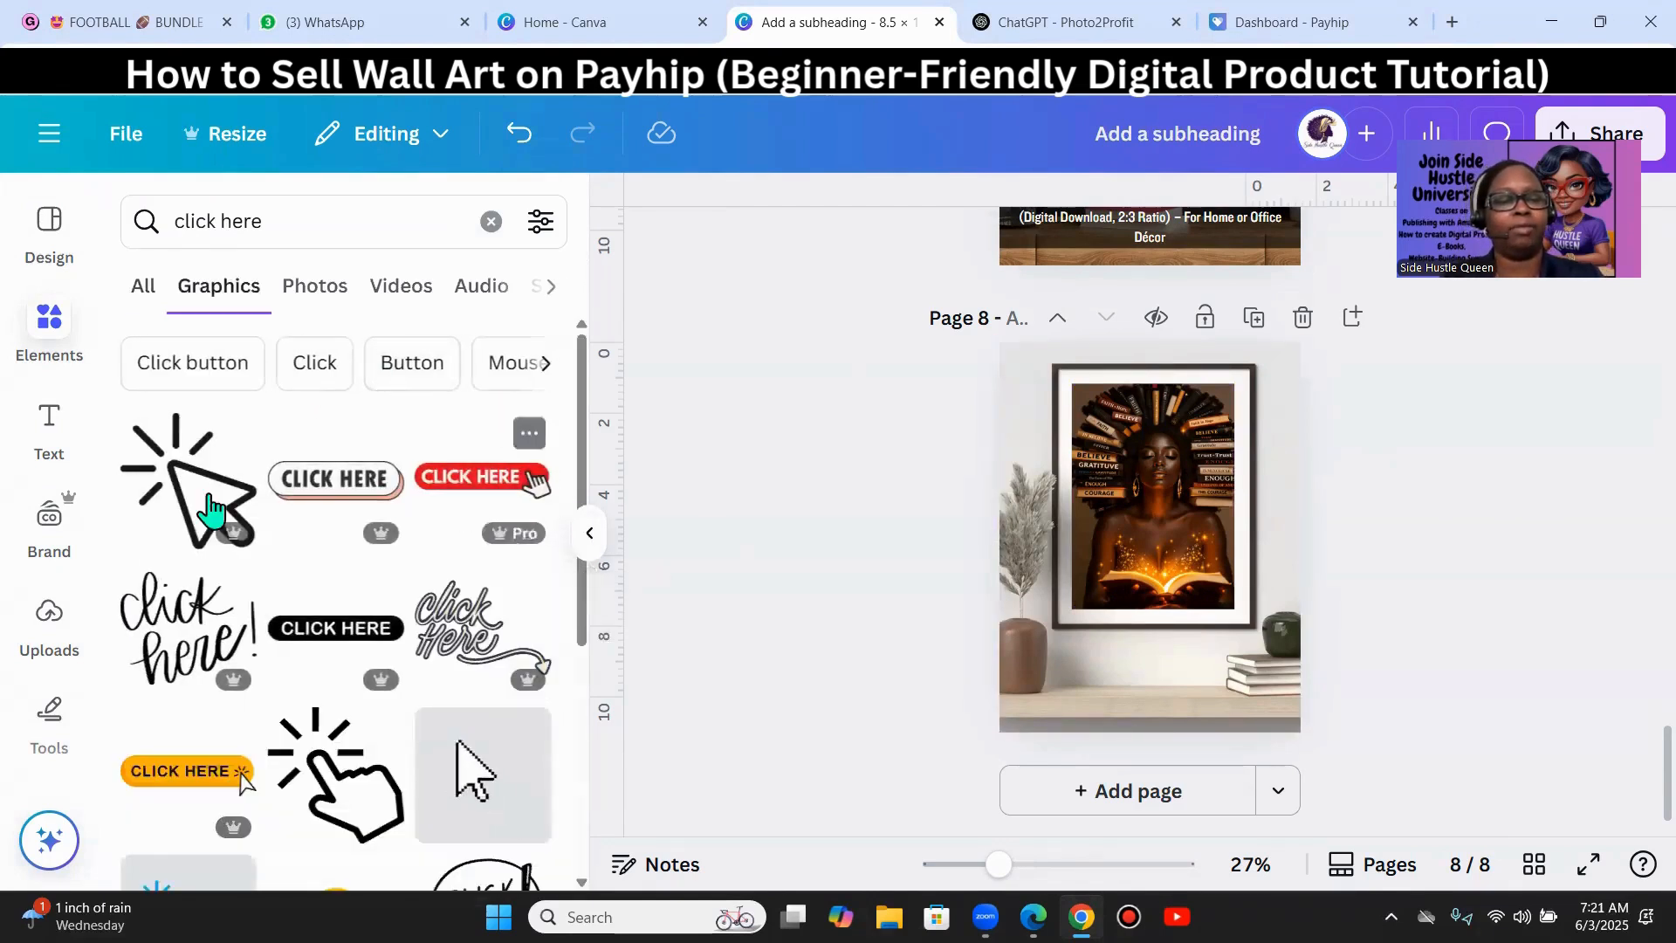
- Add the white rounded CLICK HERE button graphic to page 8, enlarged and placed over the picture frame's bottom edge
{"action": "scroll", "coordinate": [410, 572], "scroll_direction": "down", "scroll_amount": 2}
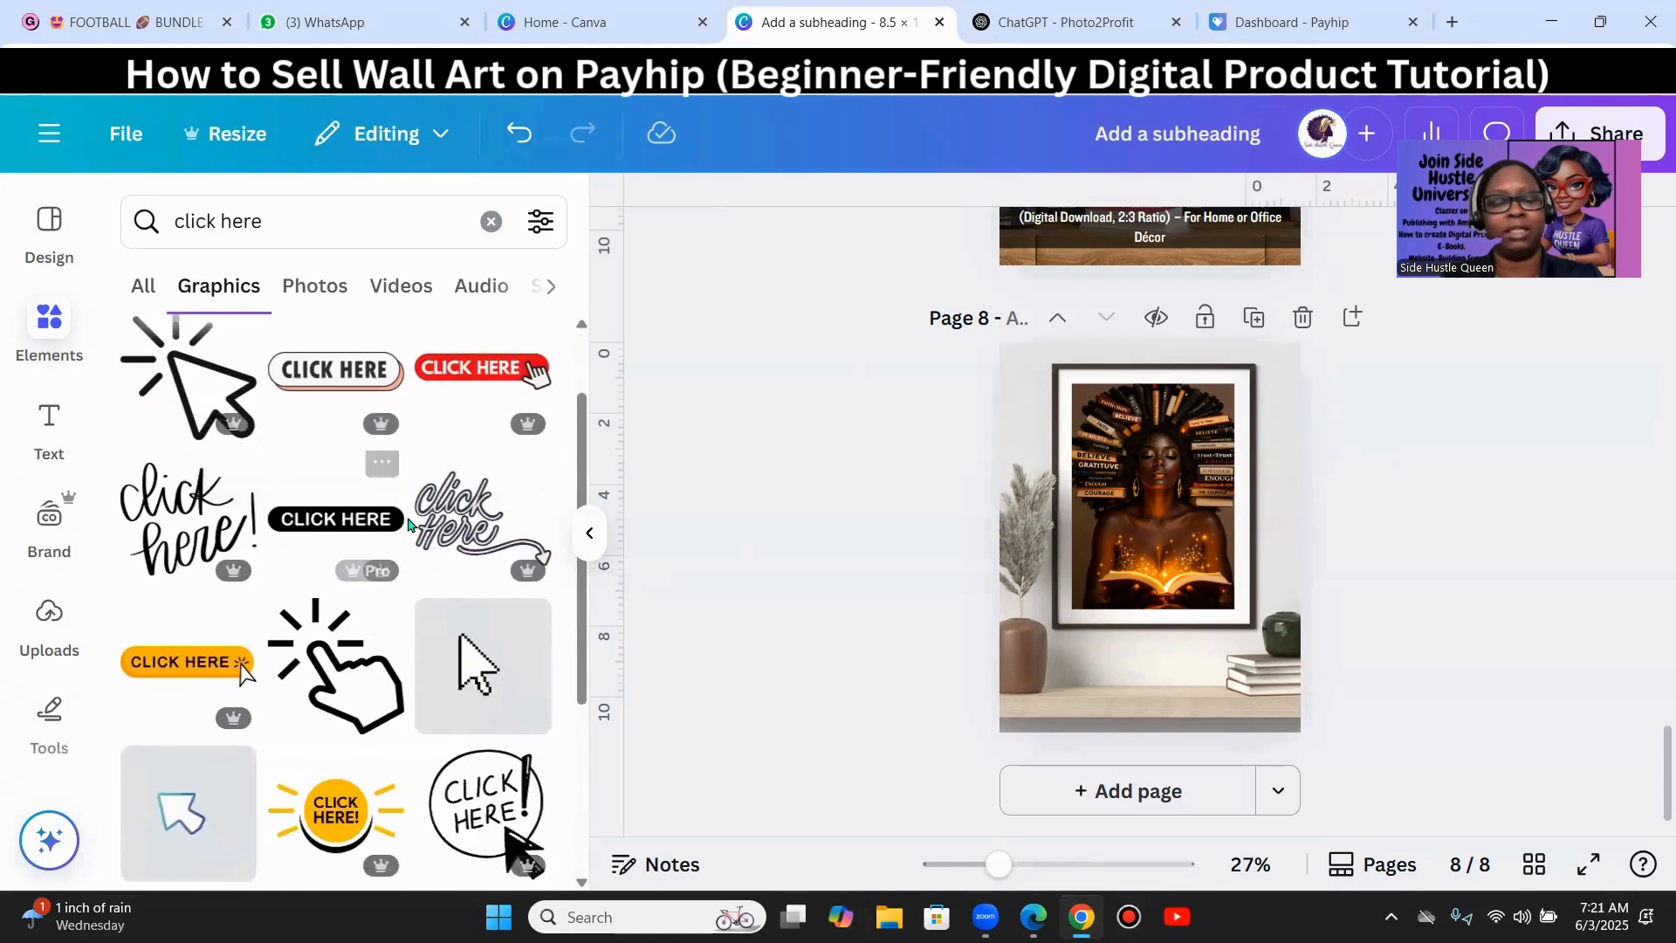
{"action": "scroll", "coordinate": [332, 498], "scroll_direction": "up", "scroll_amount": 2}
{"action": "left_click", "coordinate": [321, 487]}
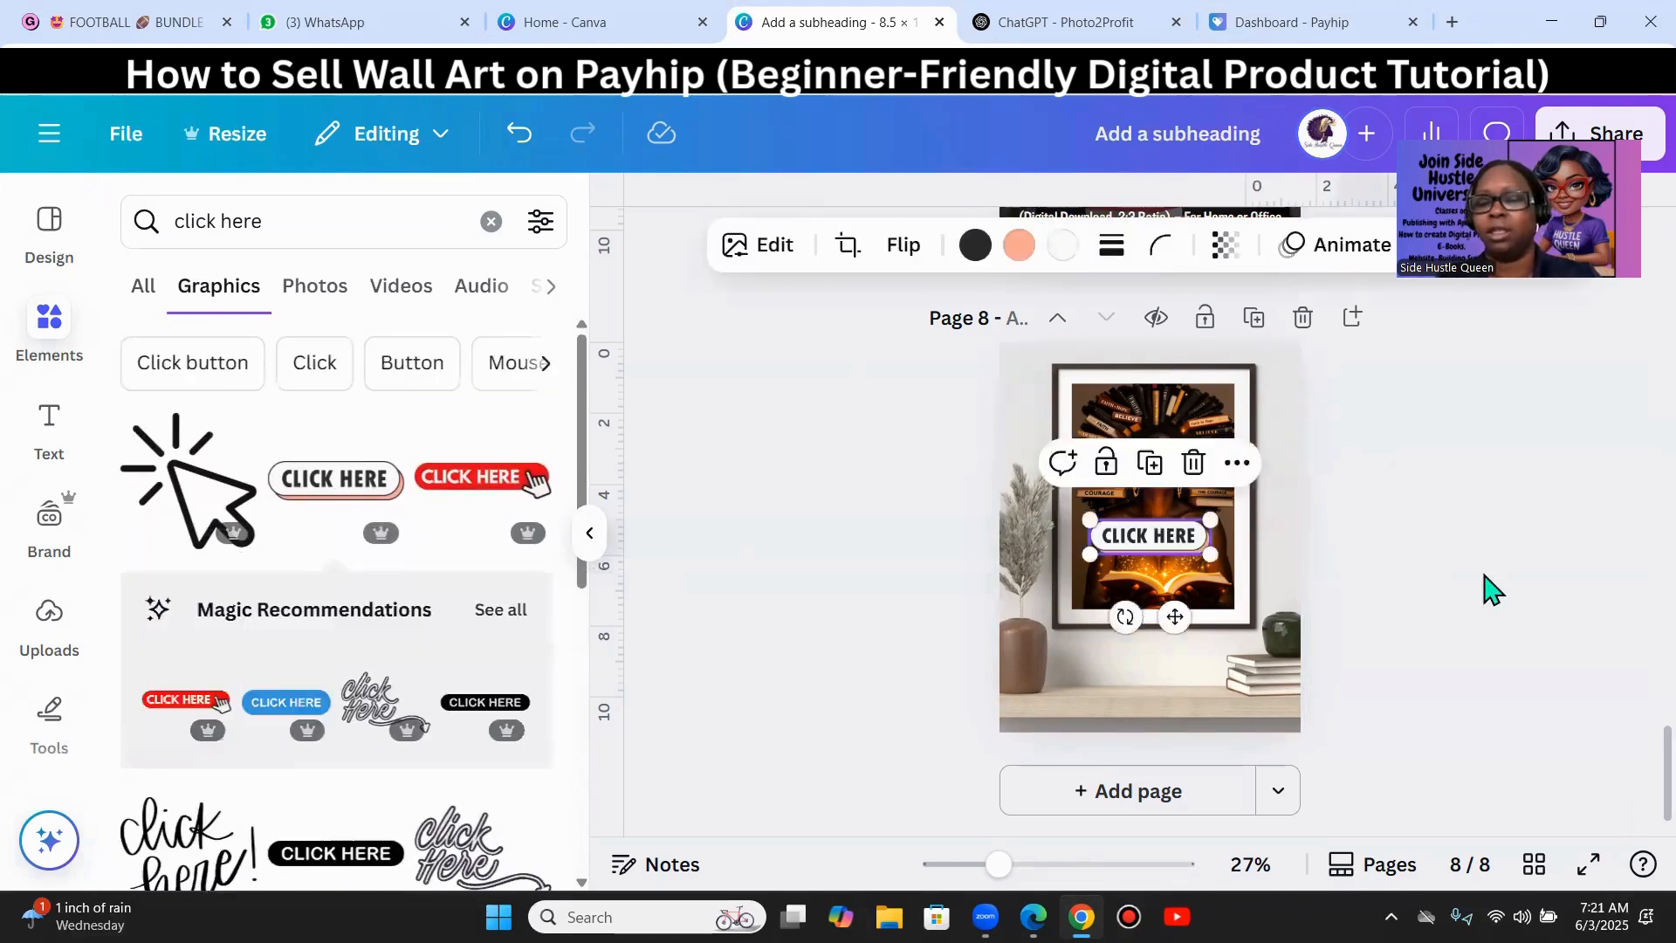
{"action": "left_click", "coordinate": [1485, 588]}
{"action": "left_click_drag", "start_coordinate": [1169, 549], "coordinate": [1203, 661]}
{"action": "left_click", "coordinate": [1328, 704]}
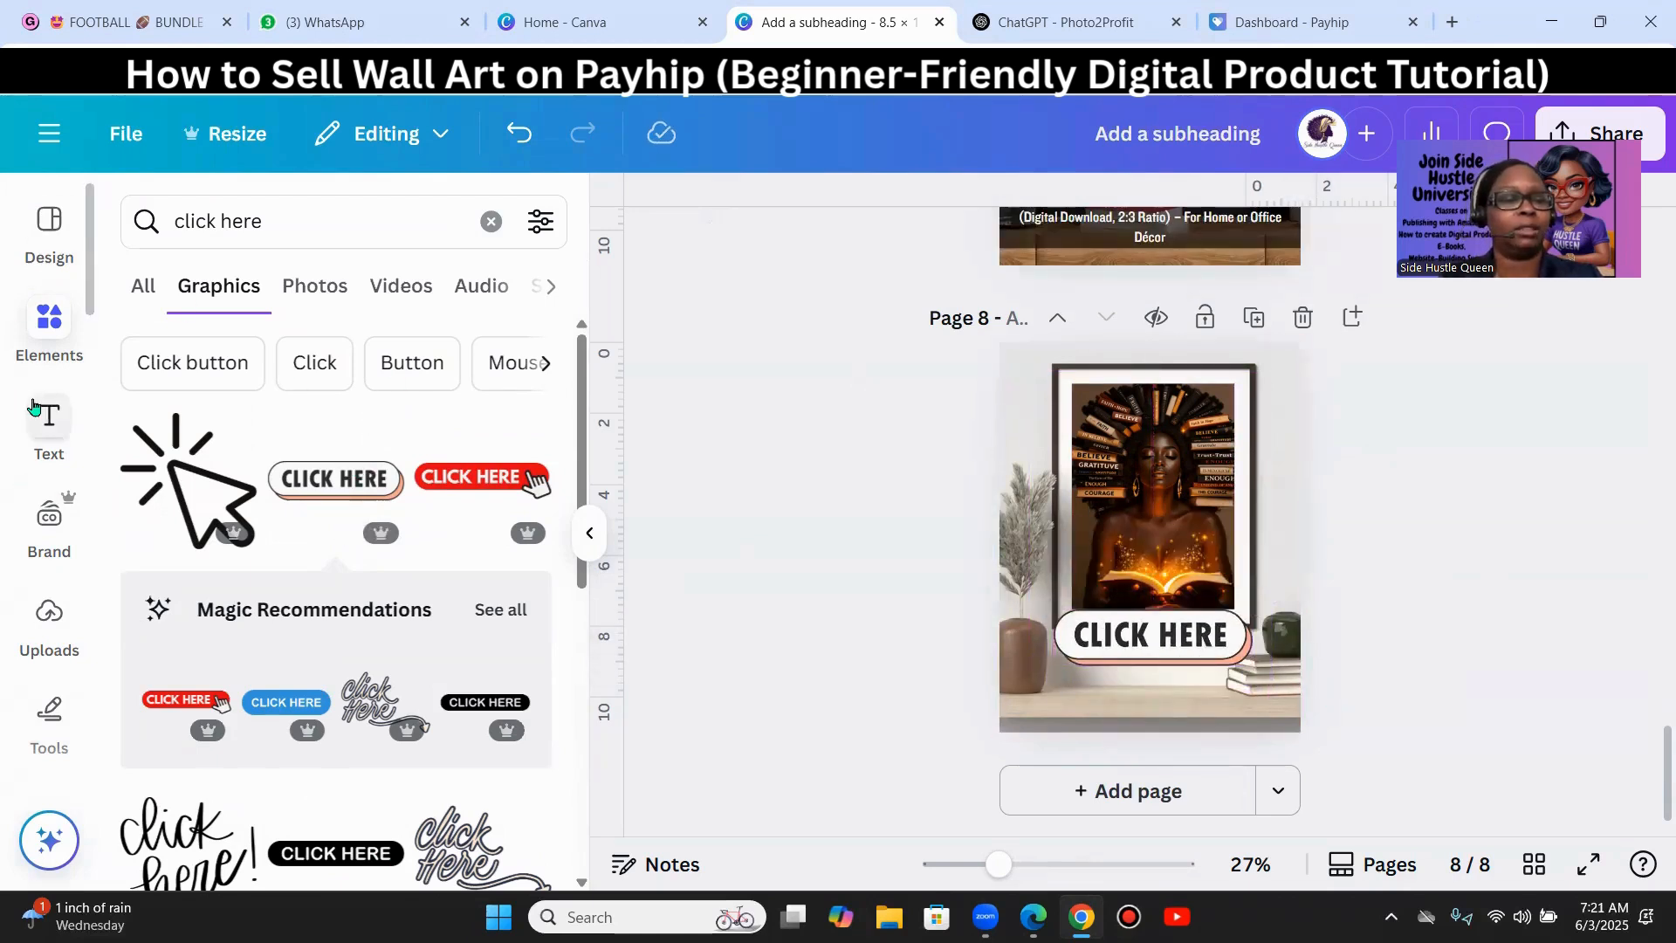
- Add a subheading beneath the CLICK HERE button on page 8 reading "For Your Wall Art"
{"action": "left_click", "coordinate": [48, 423]}
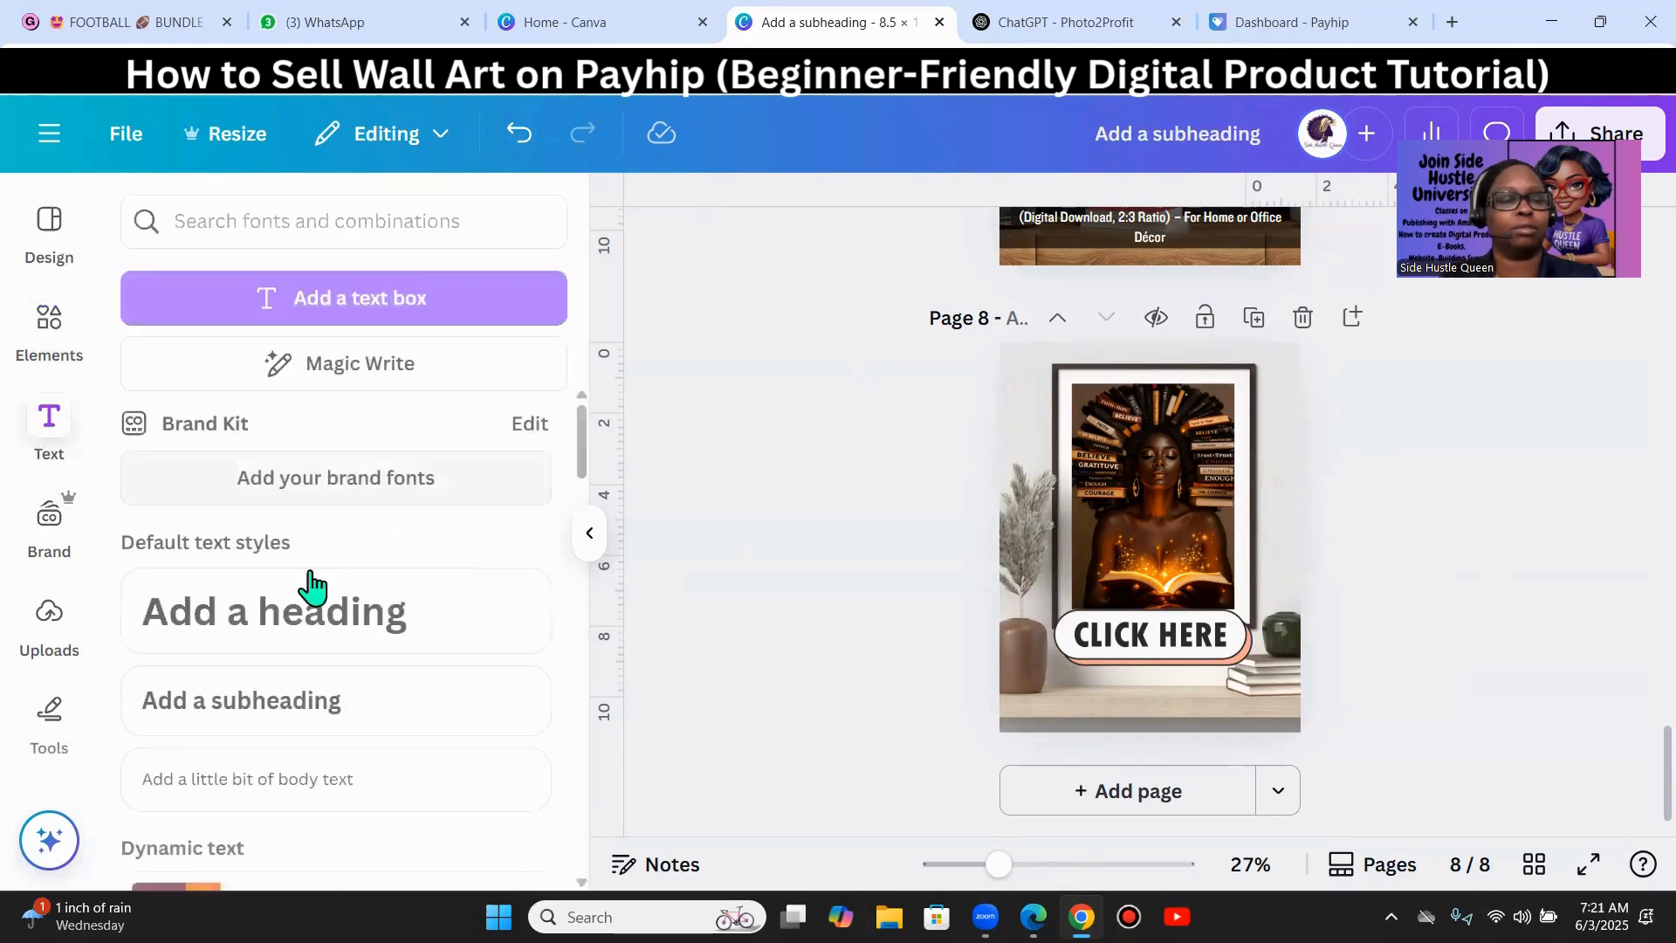
{"action": "left_click", "coordinate": [305, 699]}
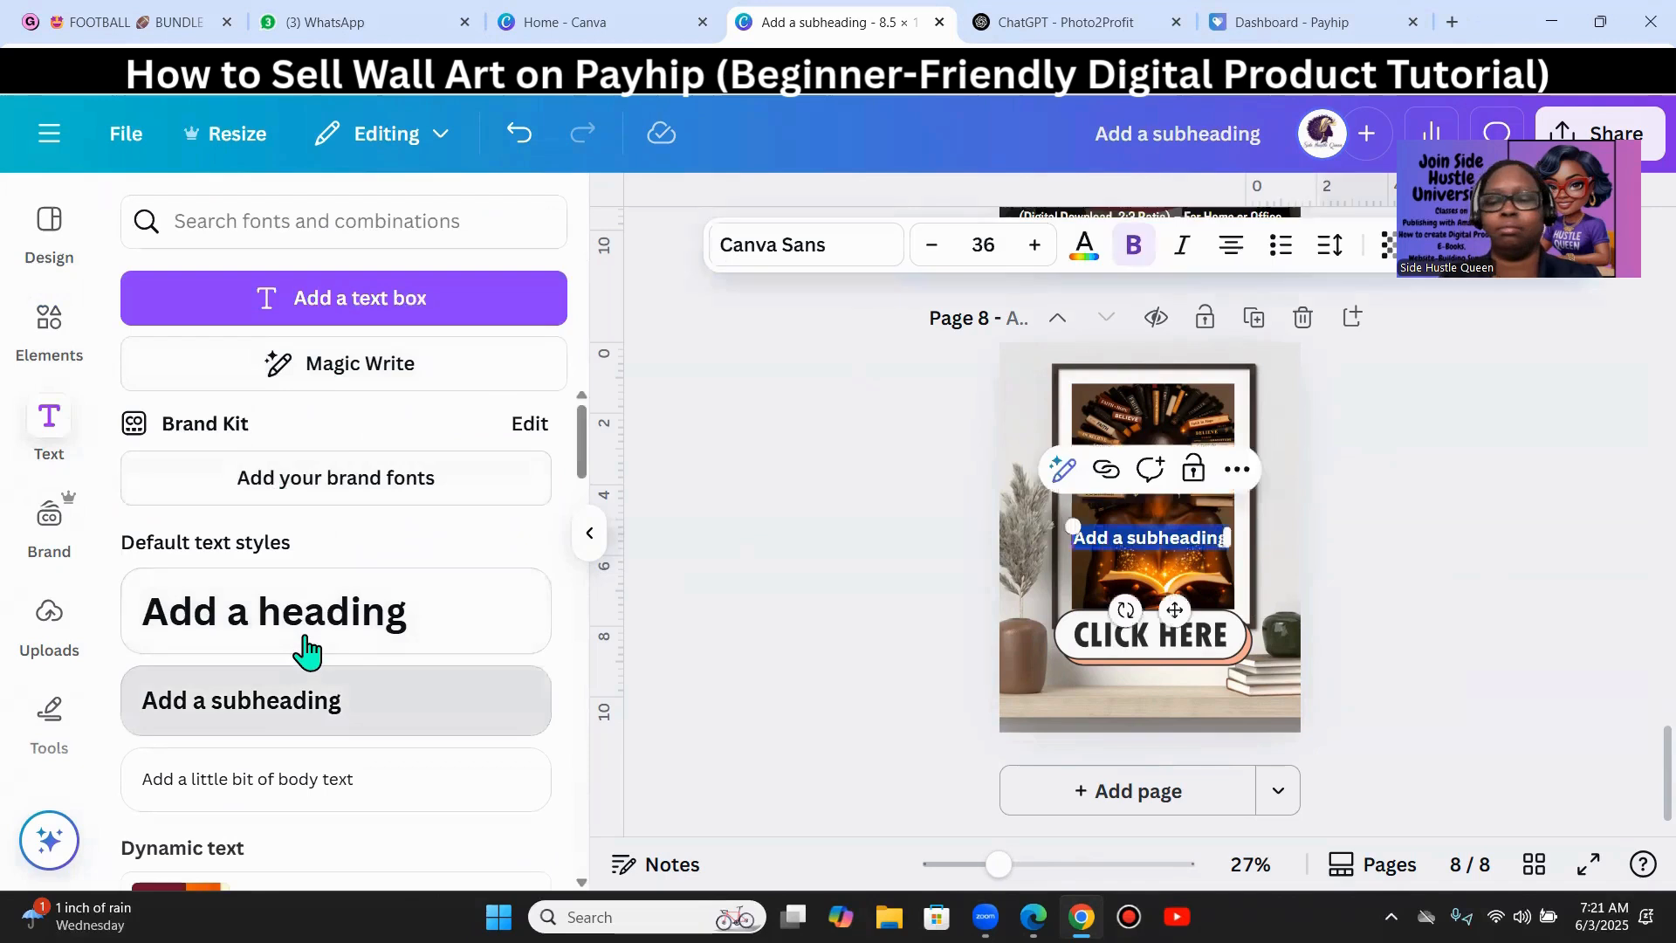
{"action": "left_click_drag", "start_coordinate": [1197, 538], "coordinate": [1177, 688]}
{"action": "double_click", "coordinate": [1175, 692]}
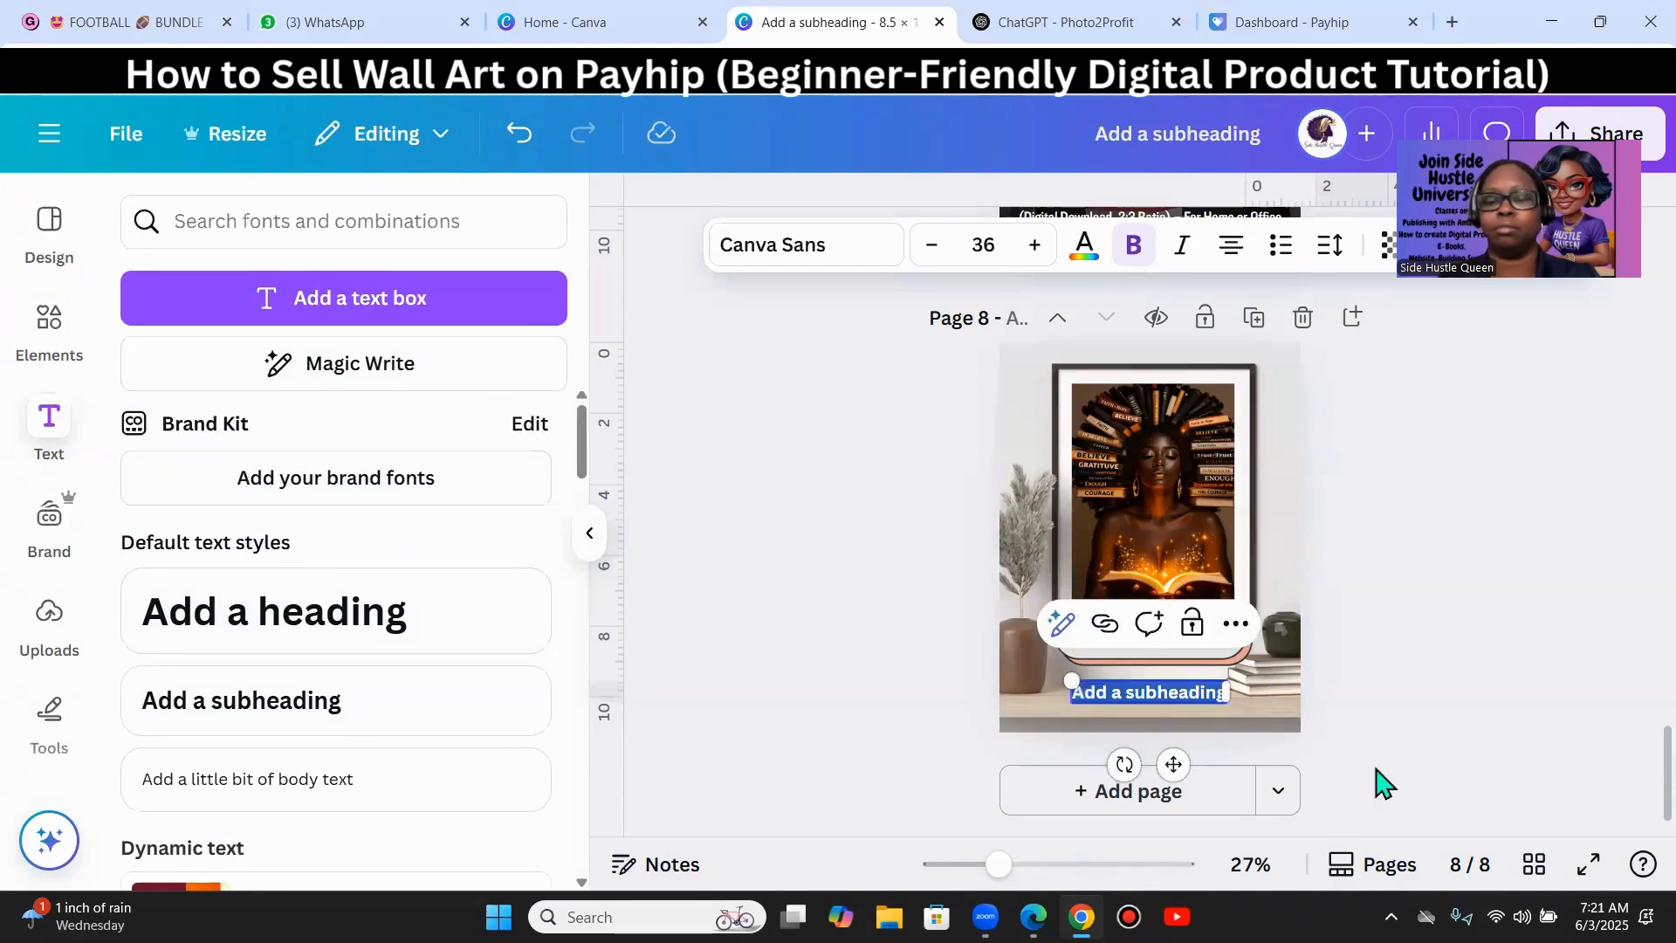
{"action": "key", "text": "BackSpace"}
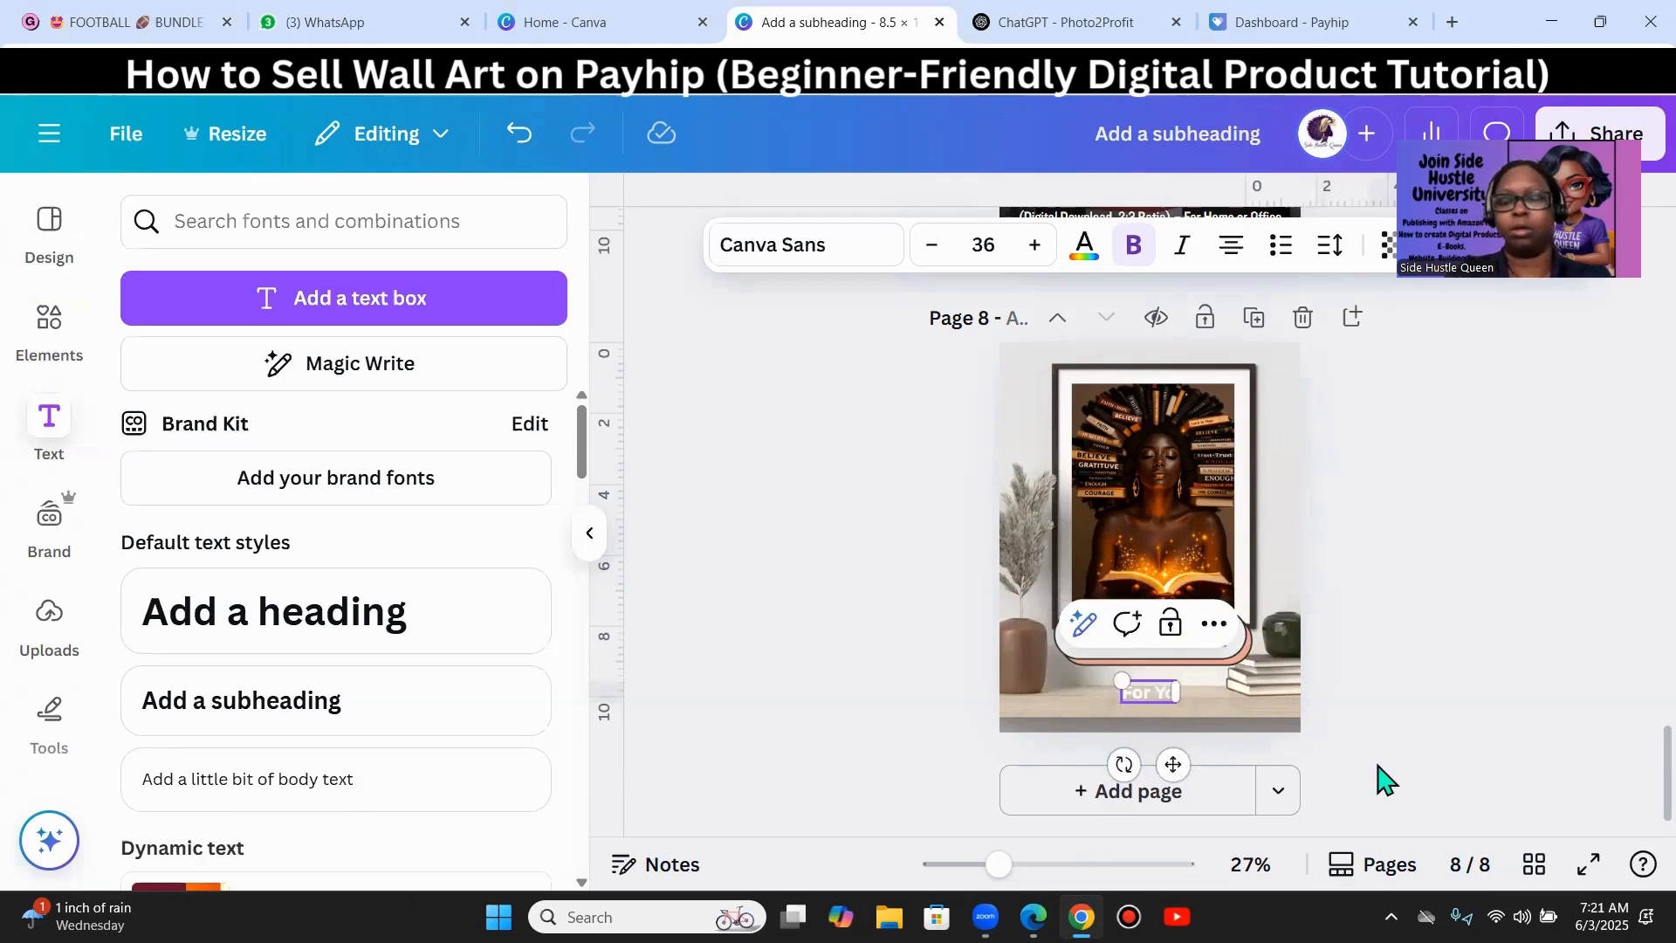
{"action": "type", "text": "For Your Wall Ar"}
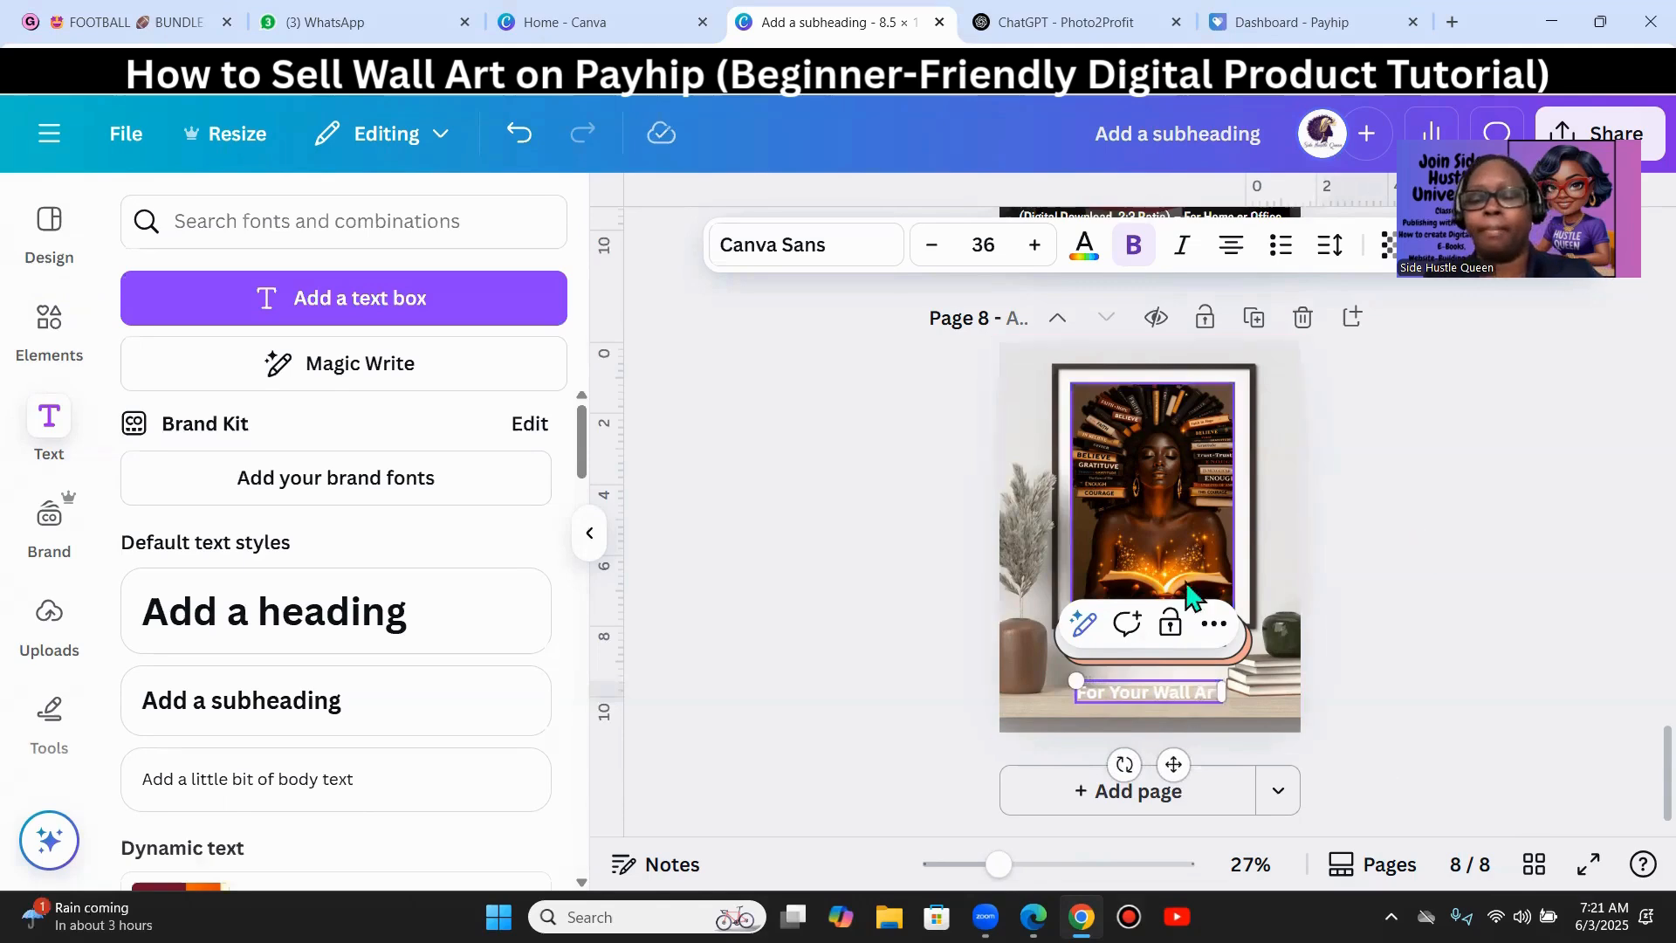
{"action": "key", "text": "BackSpace"}
{"action": "key", "text": "BackSpace"}
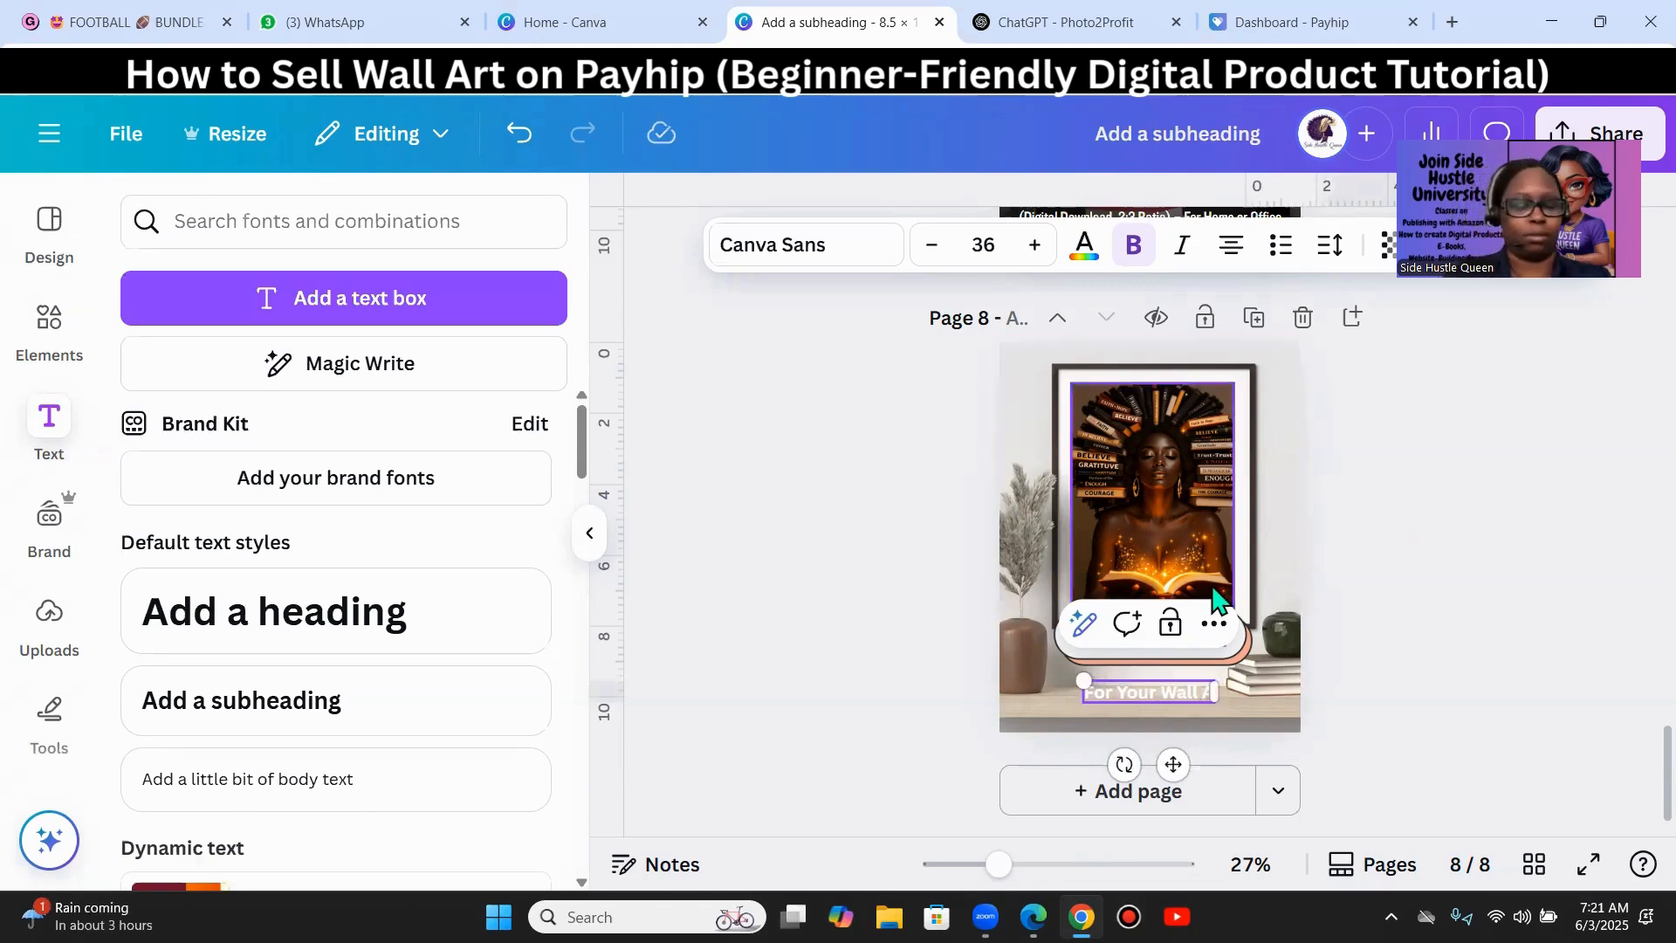
{"action": "key", "text": "BackSpace"}
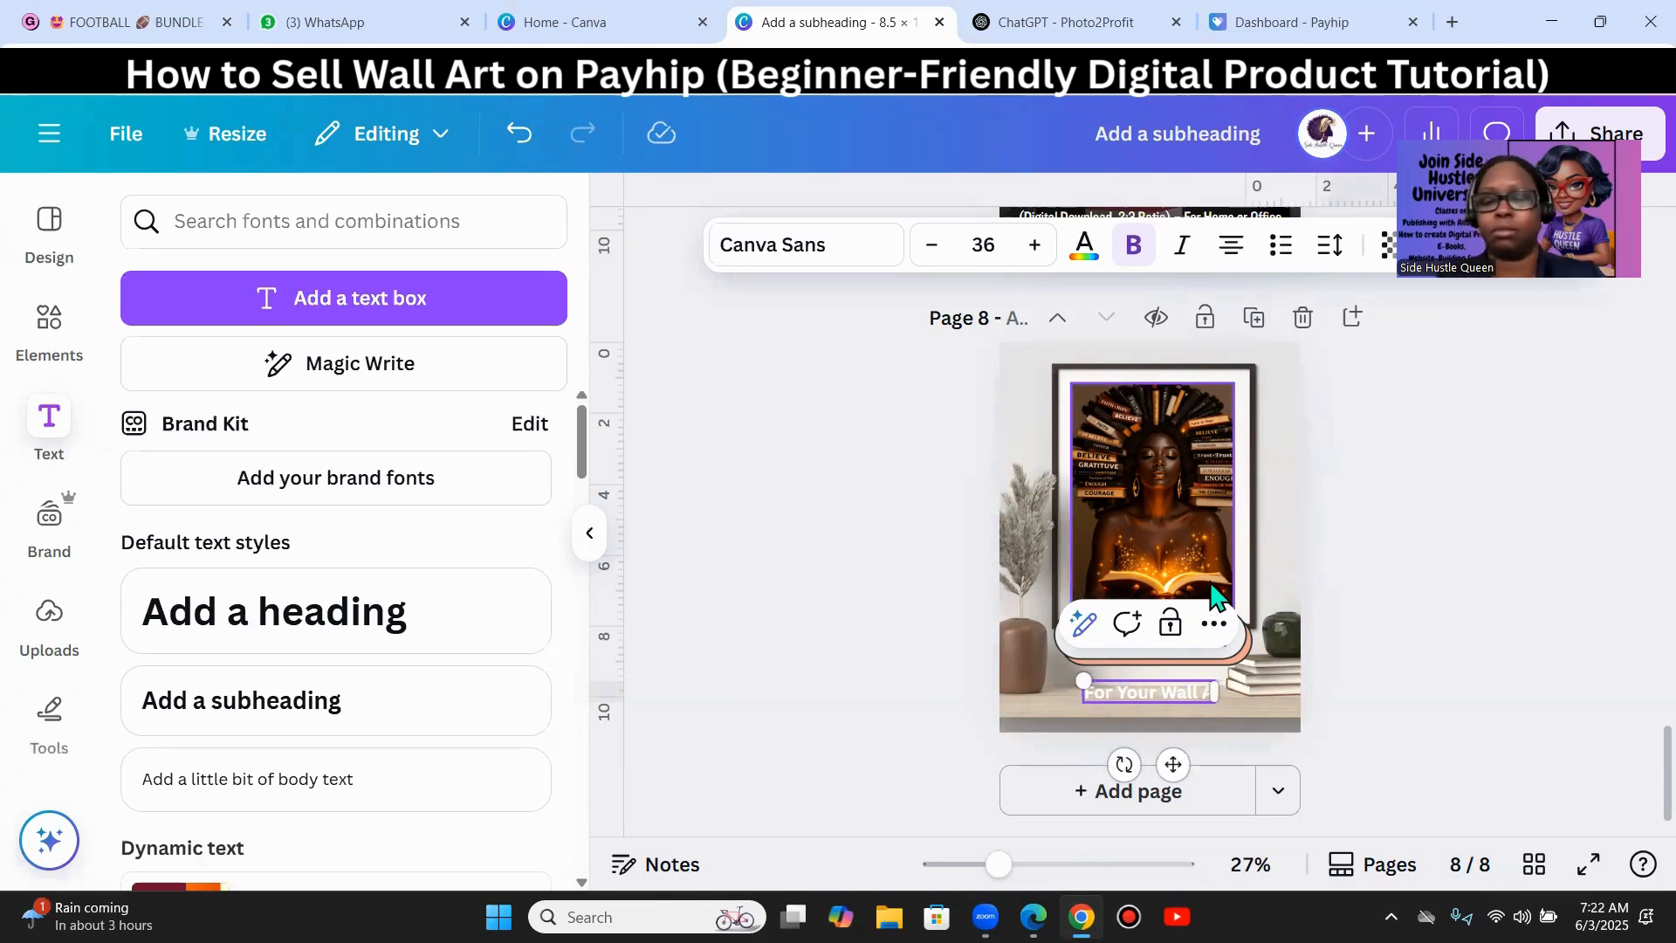
{"action": "type", "text": "r"}
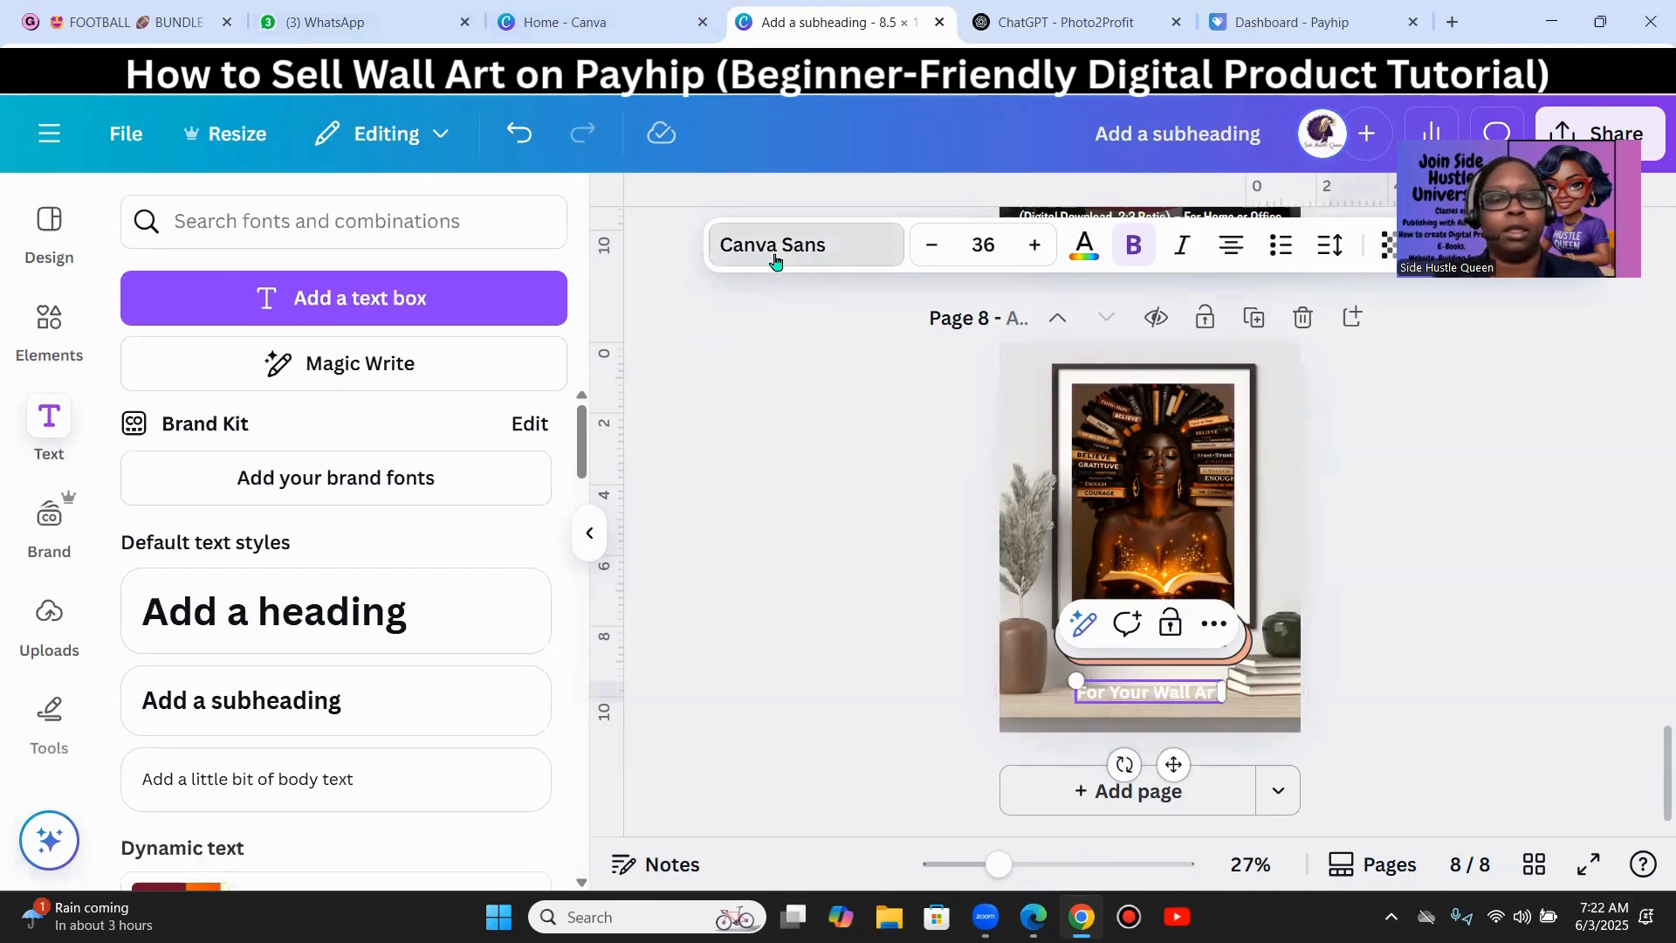
- Set the "For Your Wall Art" text to the Knockout Welterweight font at size 52
{"action": "left_click", "coordinate": [772, 251]}
{"action": "left_click", "coordinate": [229, 602]}
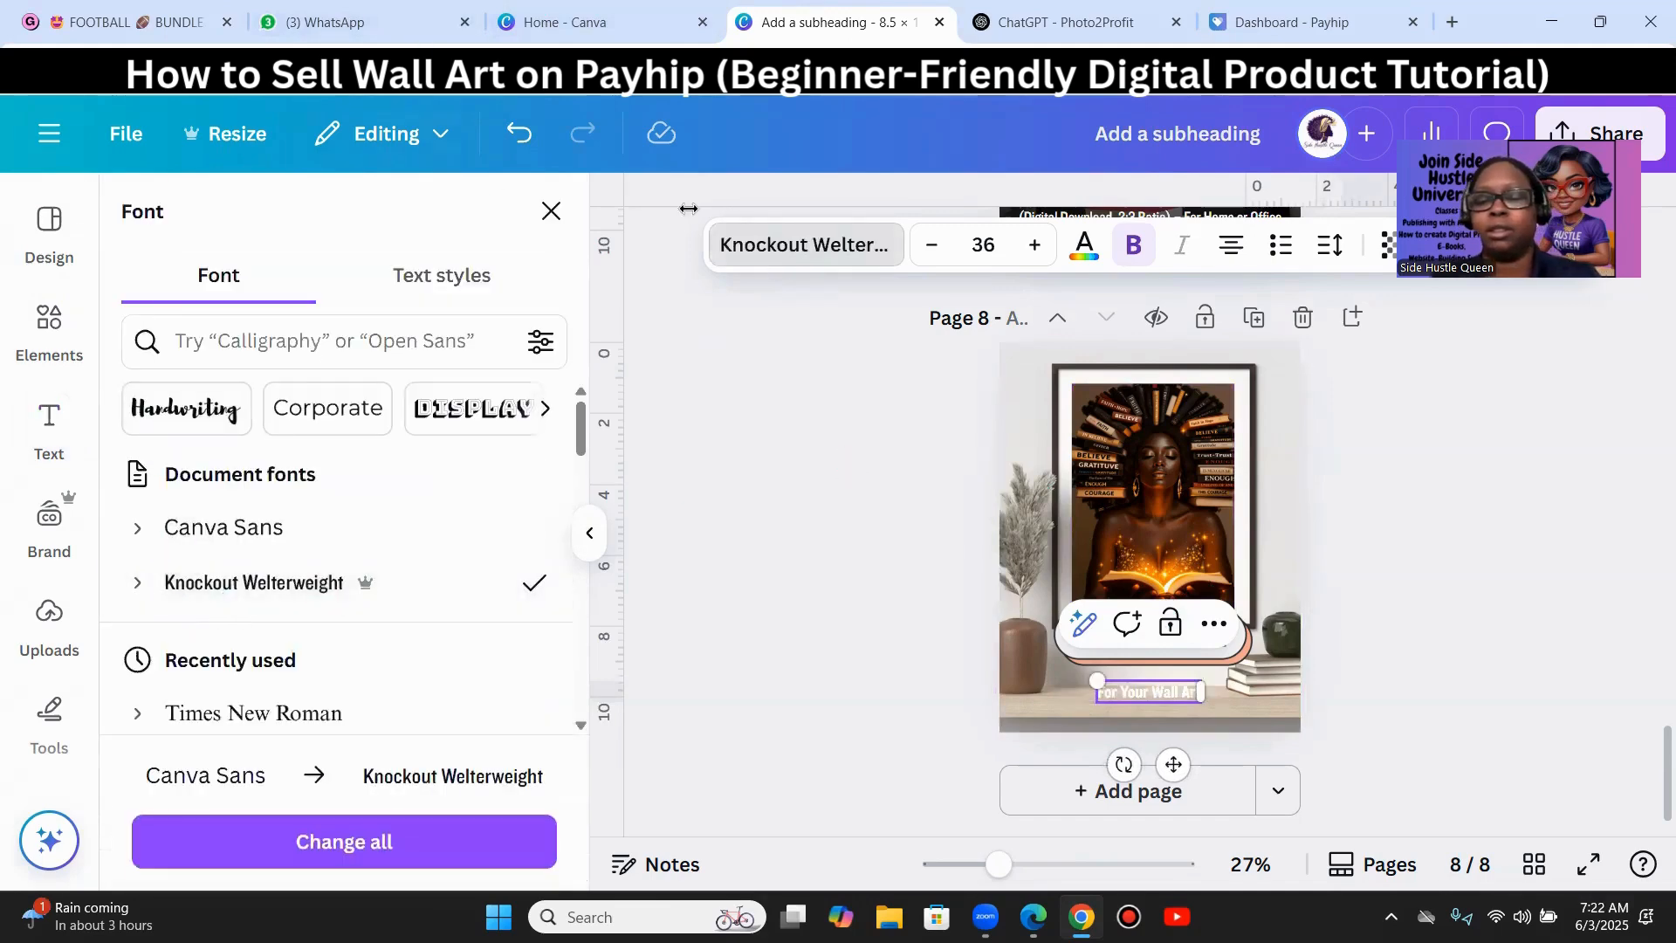
{"action": "left_click", "coordinate": [1036, 246]}
{"action": "left_click", "coordinate": [1037, 246]}
{"action": "left_click", "coordinate": [1036, 246]}
{"action": "left_click", "coordinate": [1036, 247]}
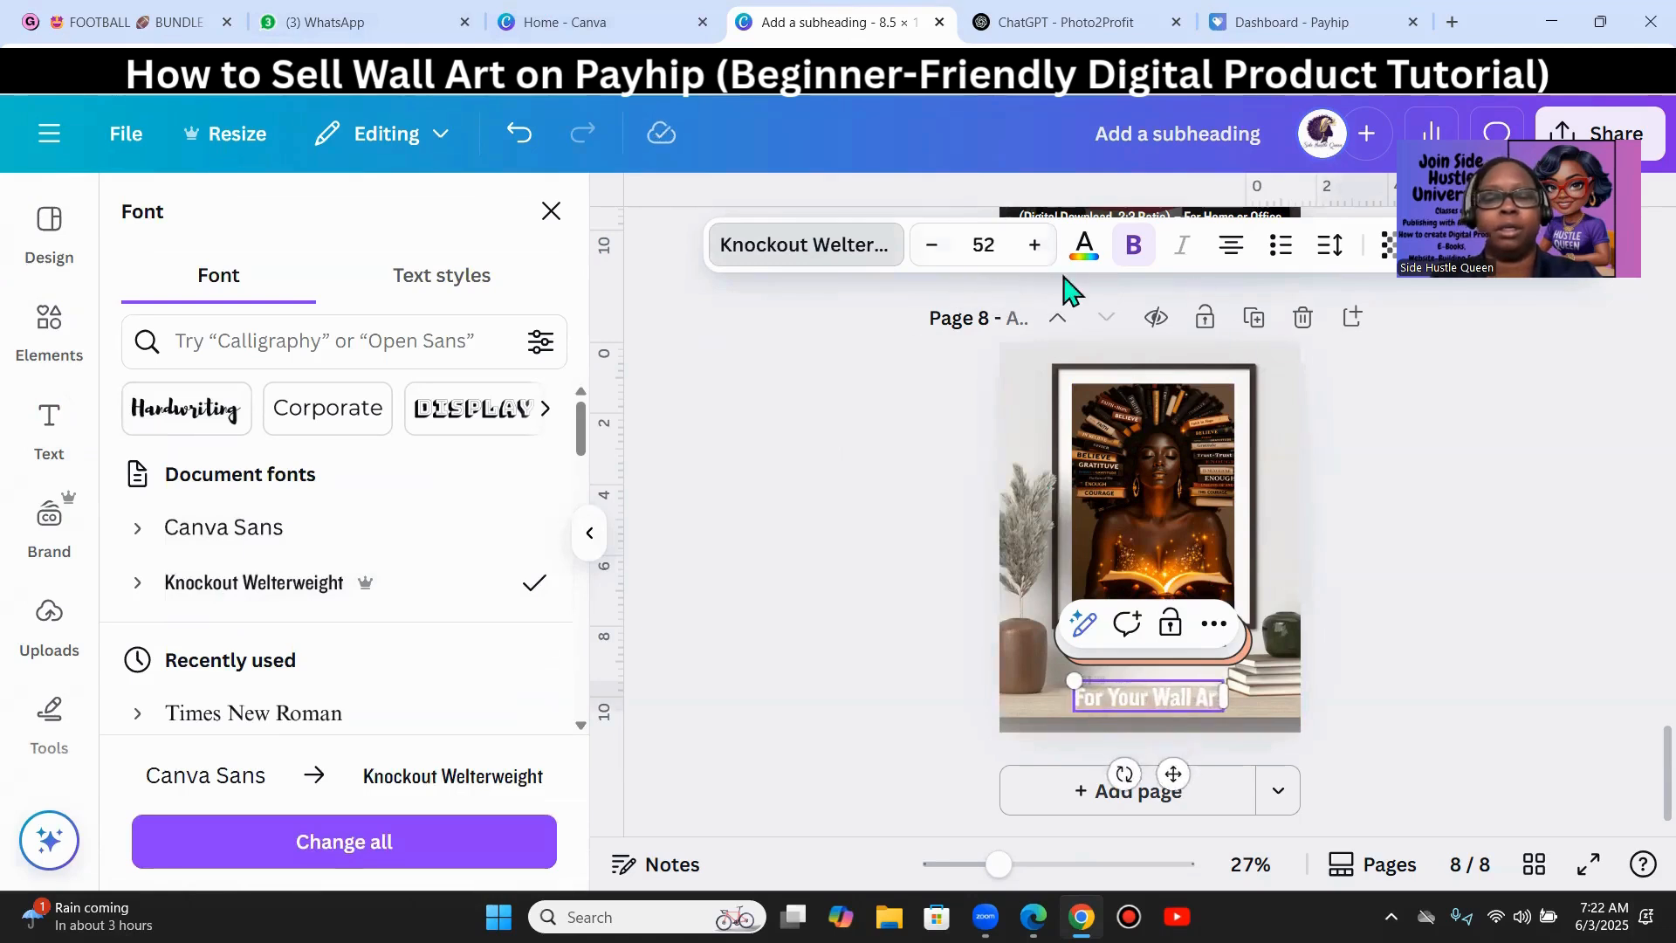
- Color the "For Your Wall Art" text black and move it up just below the CLICK HERE button
{"action": "left_click", "coordinate": [1086, 253]}
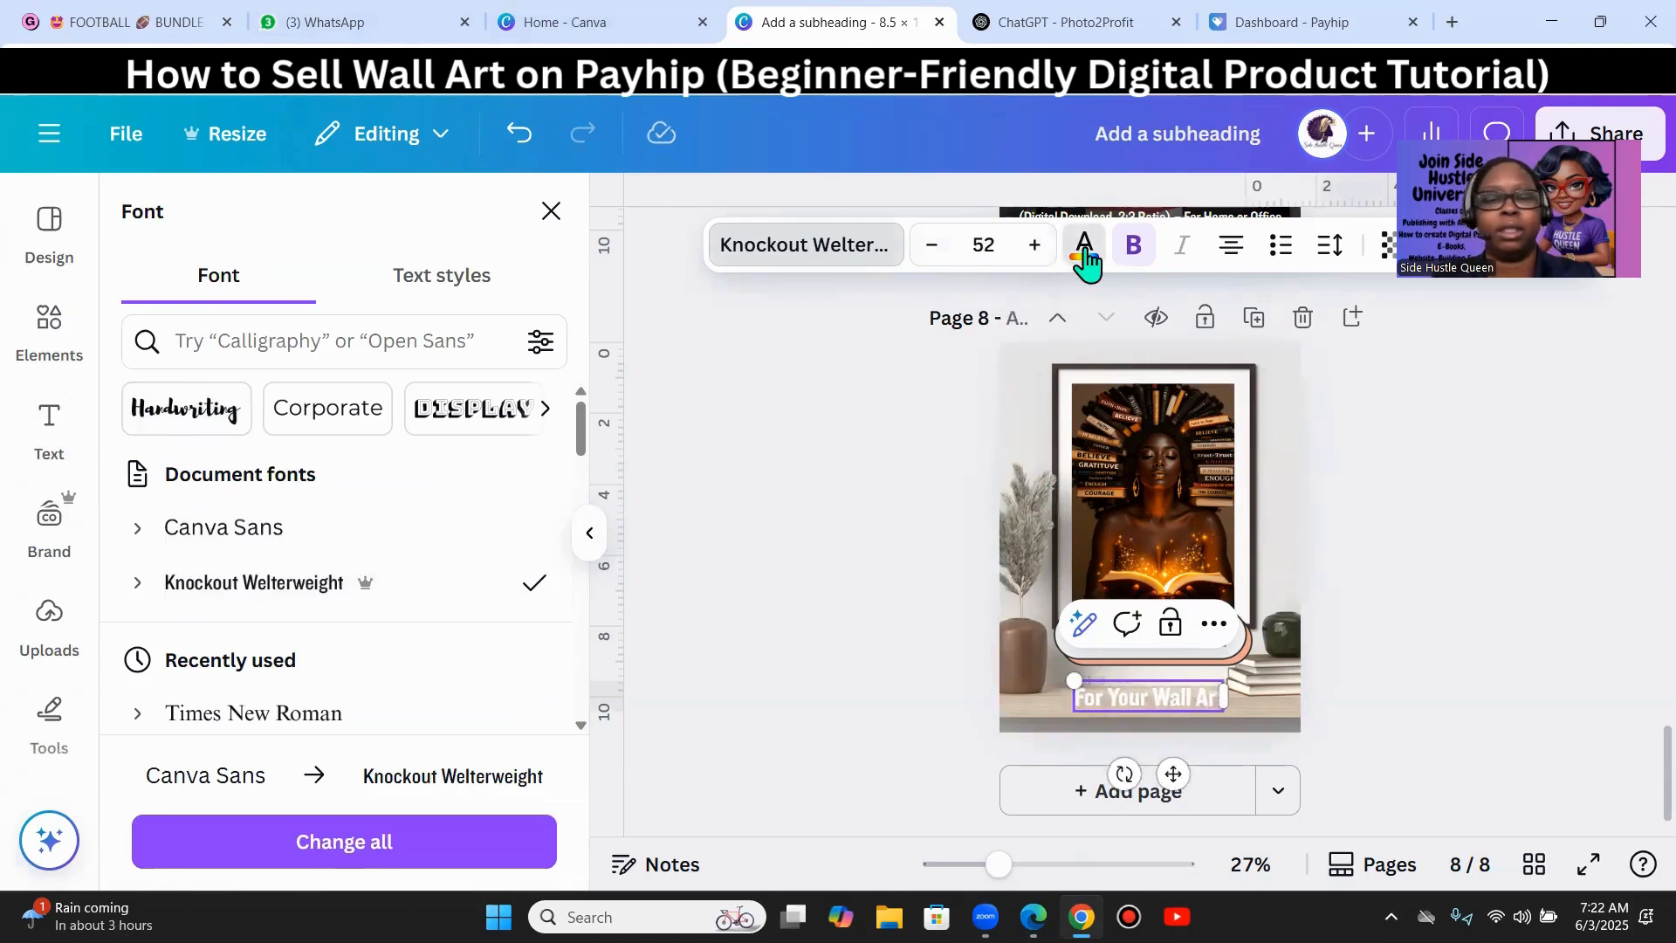
{"action": "left_click", "coordinate": [208, 410]}
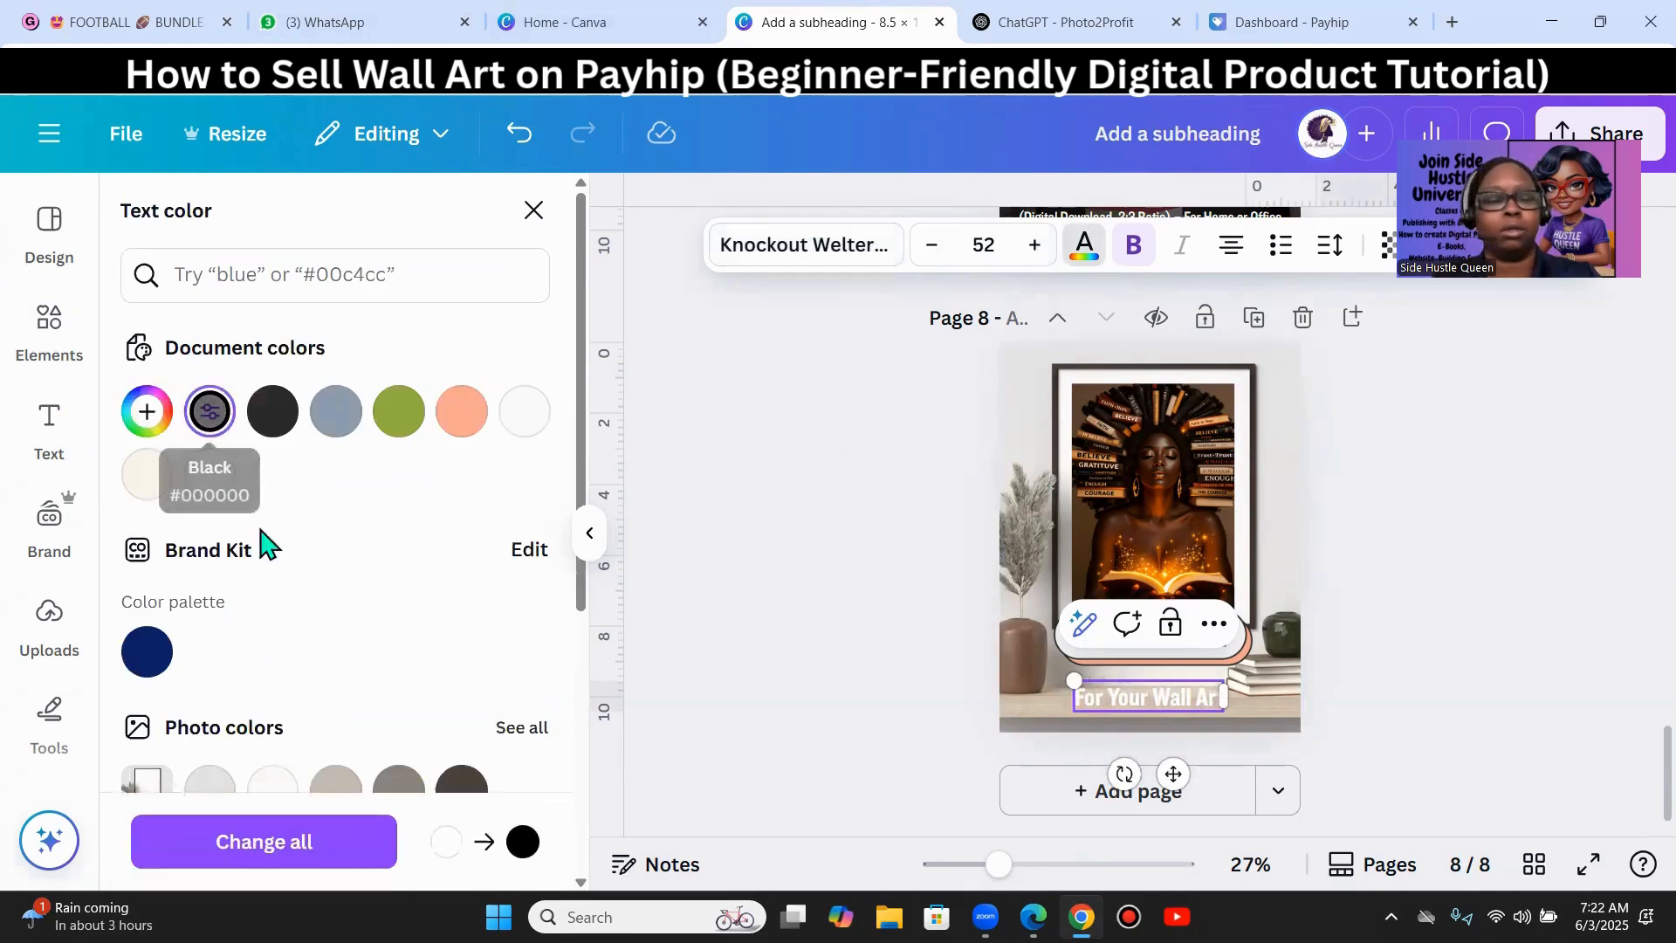
{"action": "left_click", "coordinate": [786, 594]}
{"action": "left_click", "coordinate": [1503, 622]}
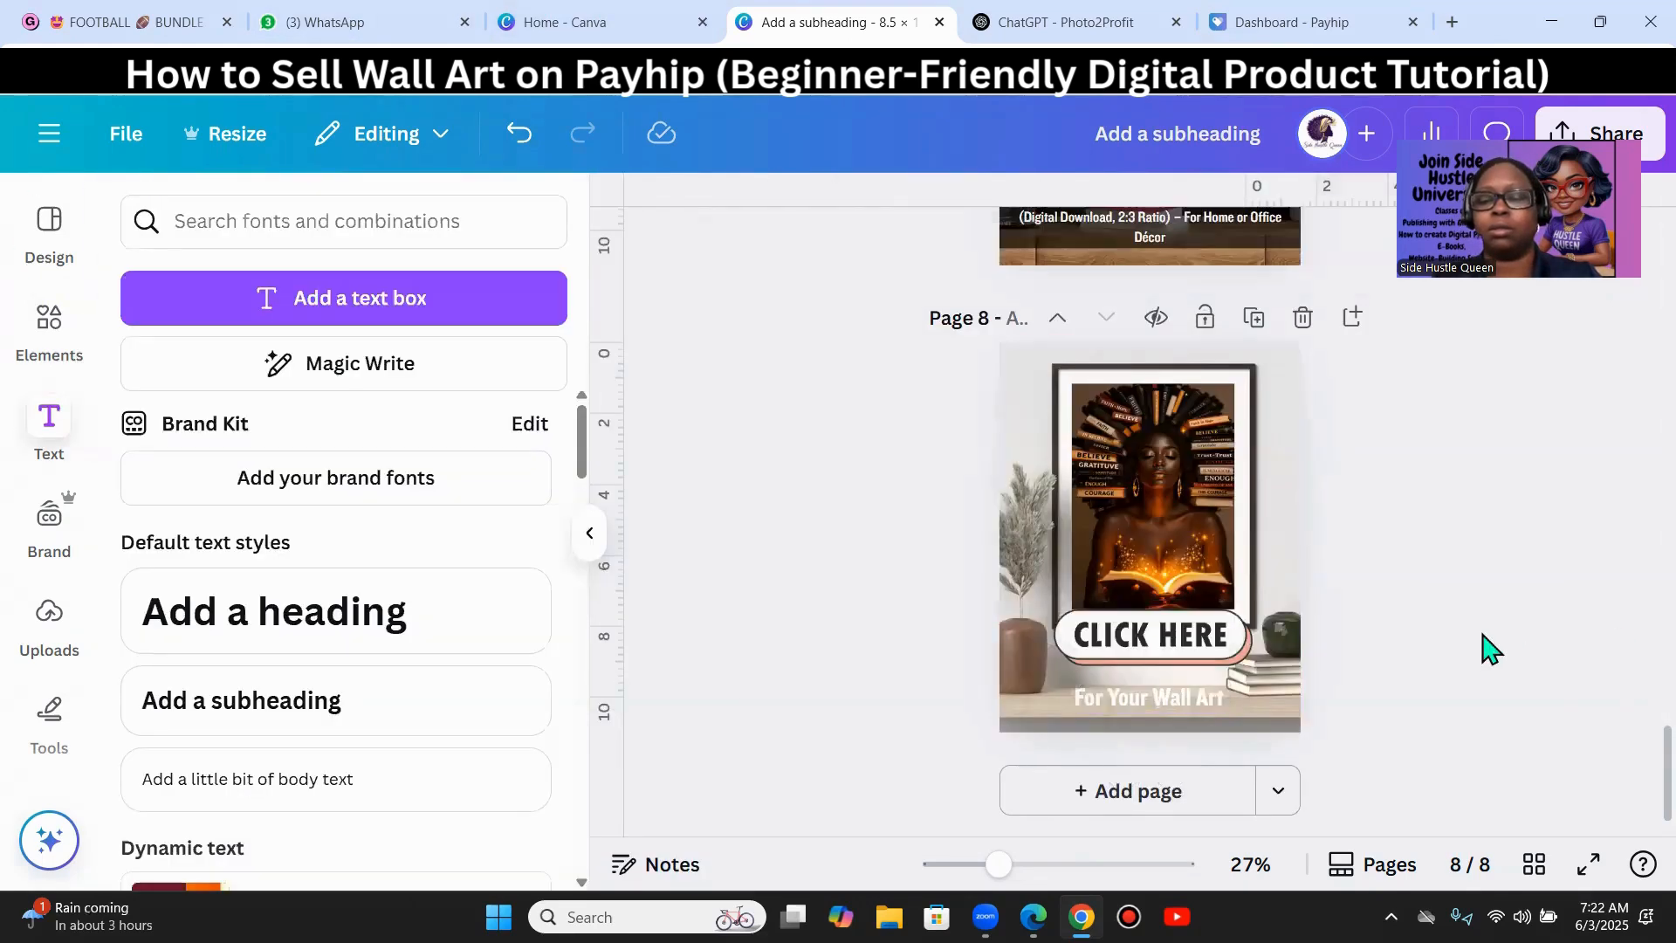
{"action": "left_click", "coordinate": [1187, 699]}
{"action": "left_click", "coordinate": [1085, 246]}
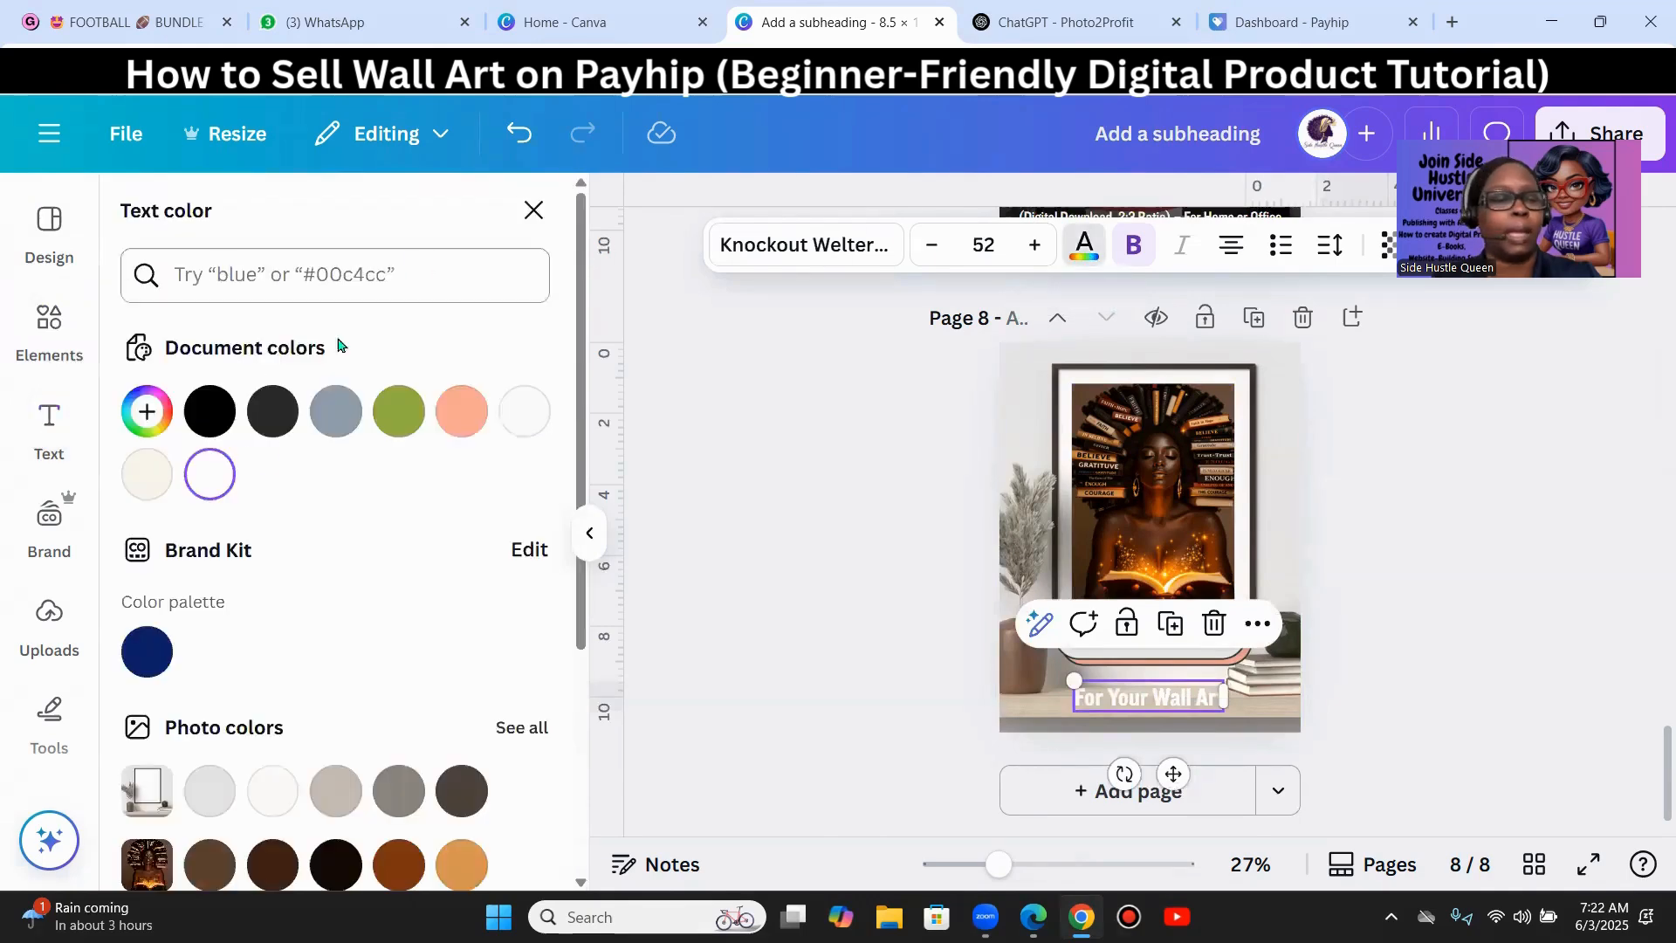
{"action": "left_click", "coordinate": [210, 411]}
{"action": "left_click", "coordinate": [1423, 656]}
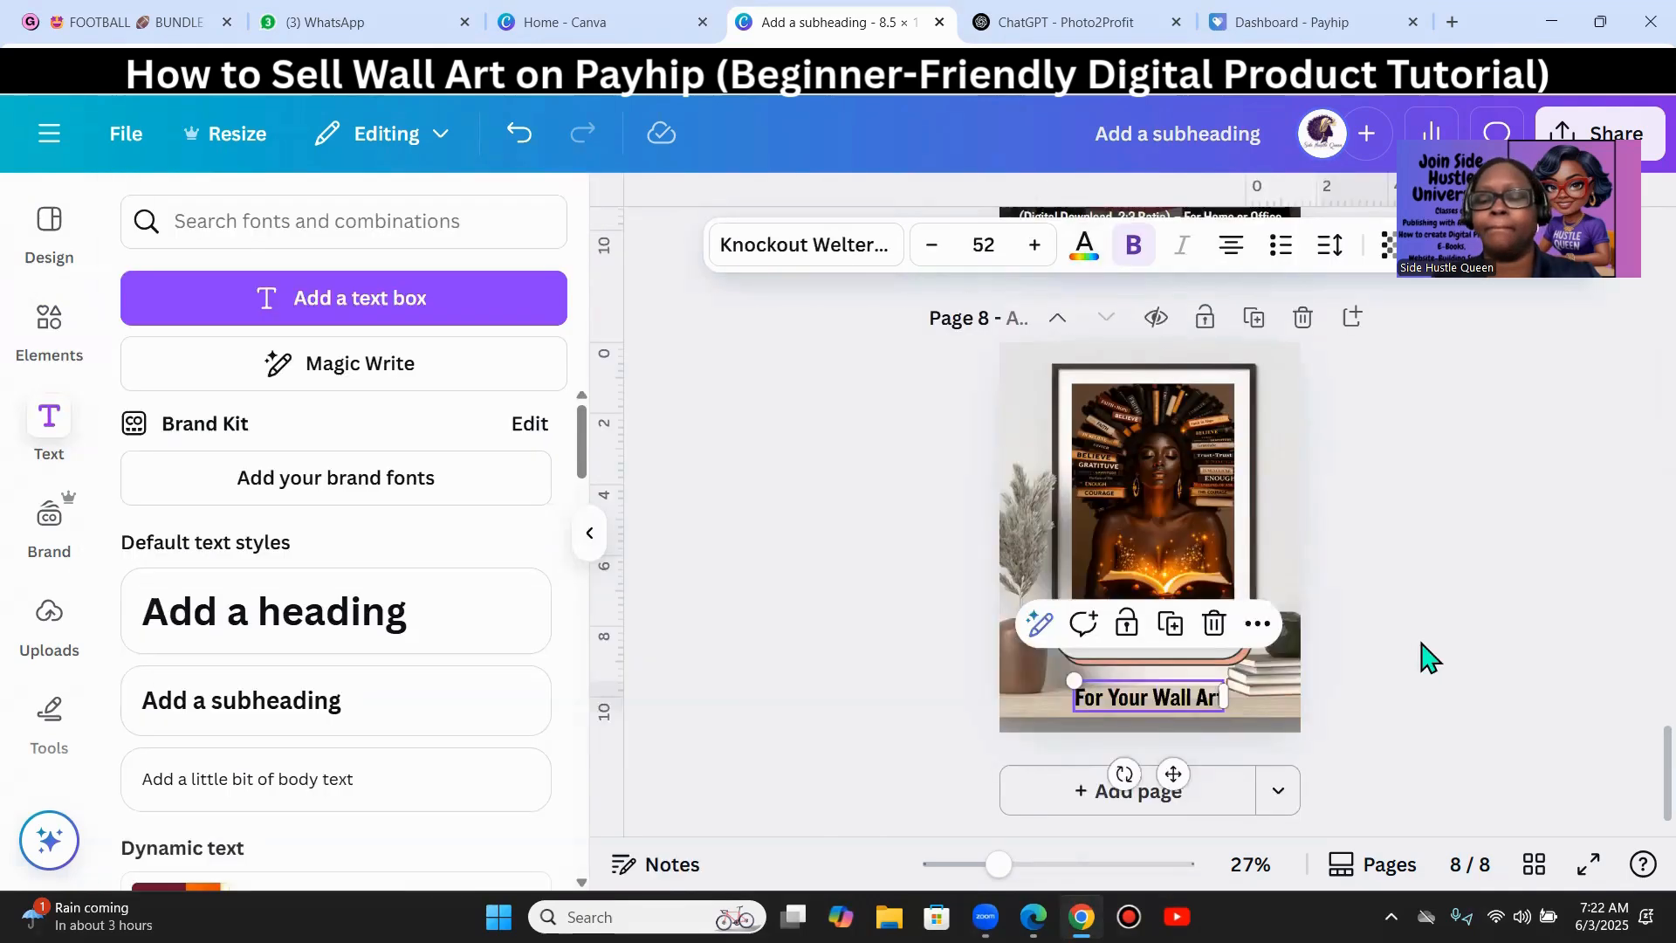
{"action": "left_click_drag", "start_coordinate": [1182, 700], "coordinate": [1182, 672]}
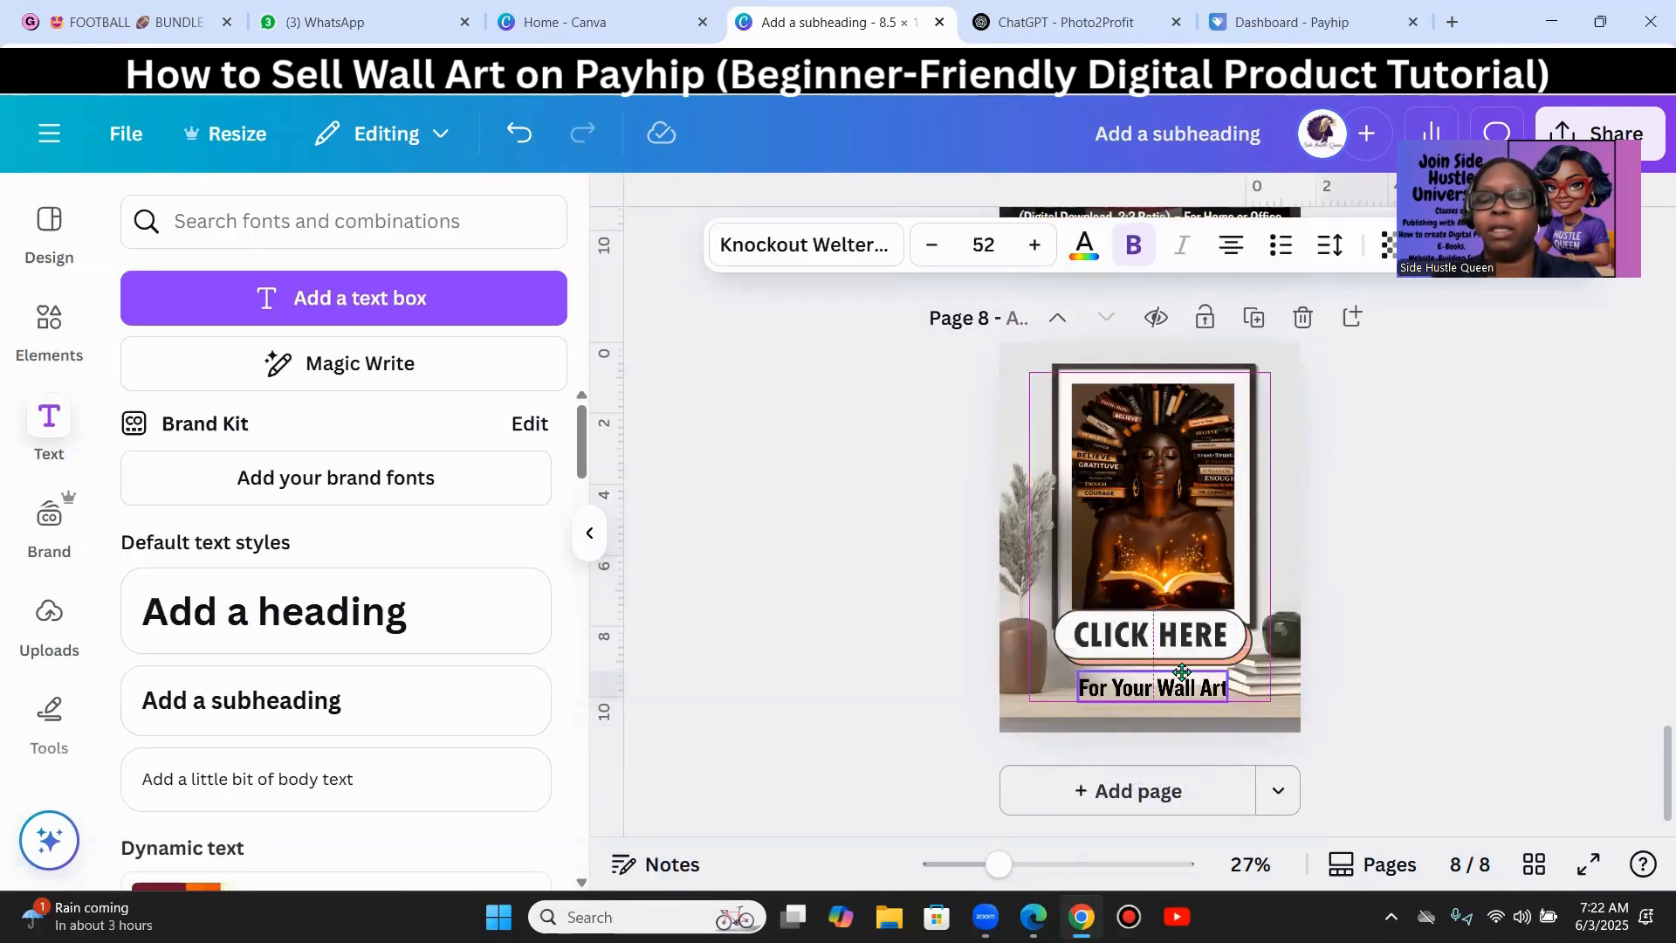
{"action": "left_click", "coordinate": [1485, 726]}
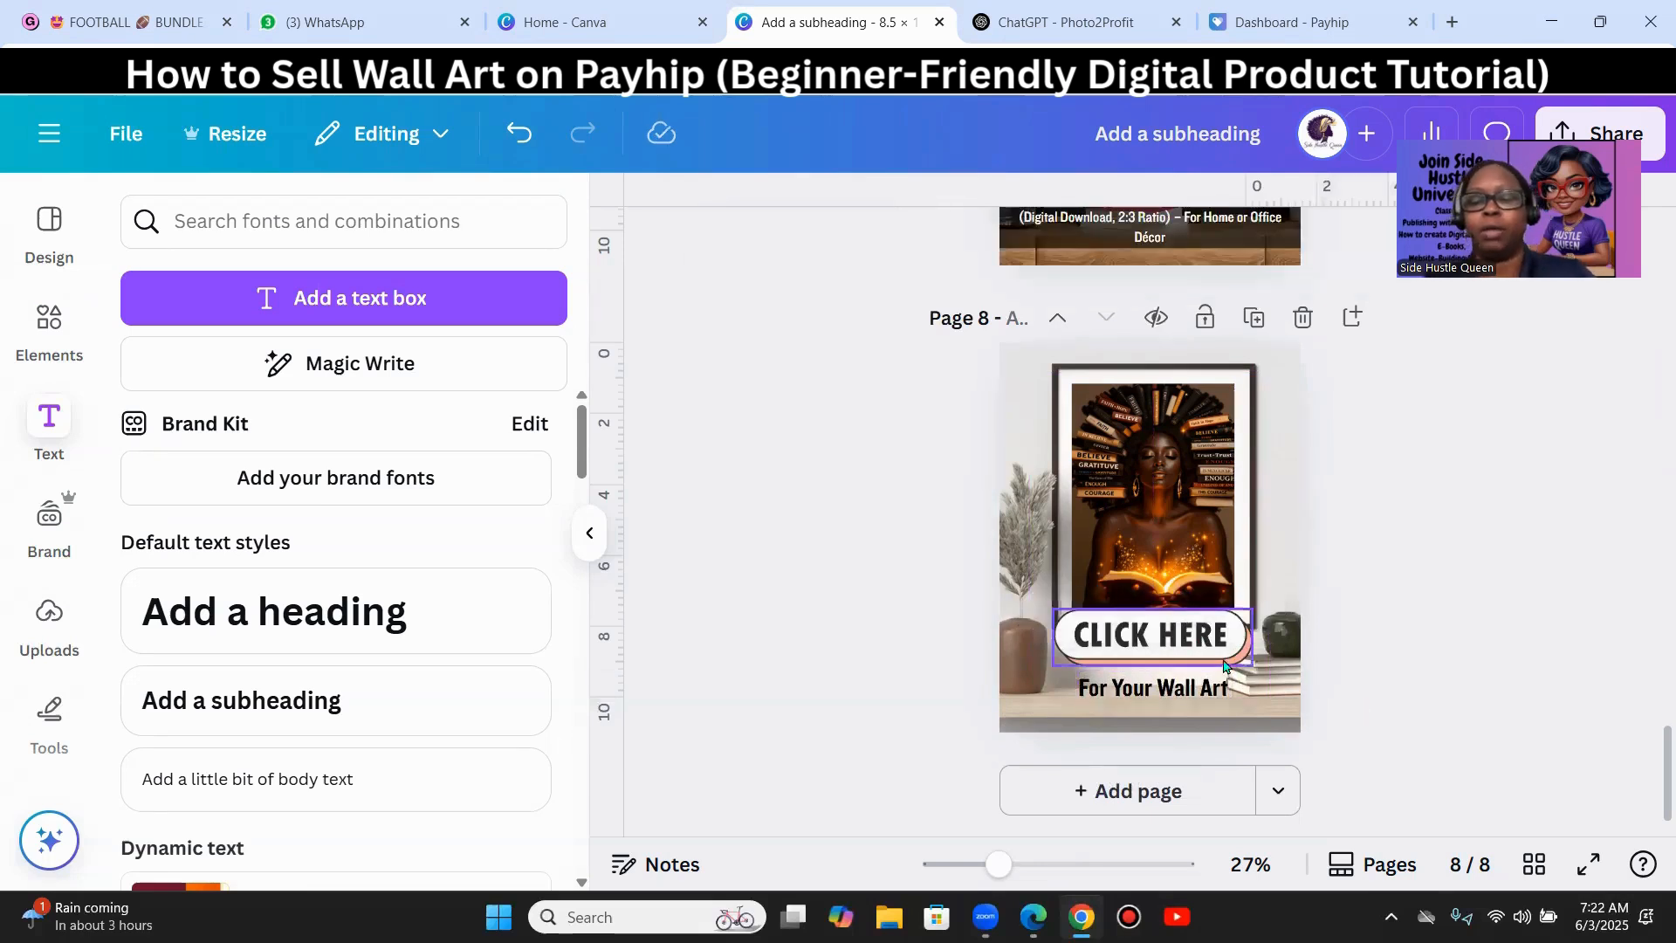
- Recolor the peach shadow of the CLICK HERE button with the dark brown #7d3611 from the artwork's photo colors
{"action": "left_click", "coordinate": [1287, 626]}
{"action": "left_click", "coordinate": [1019, 245]}
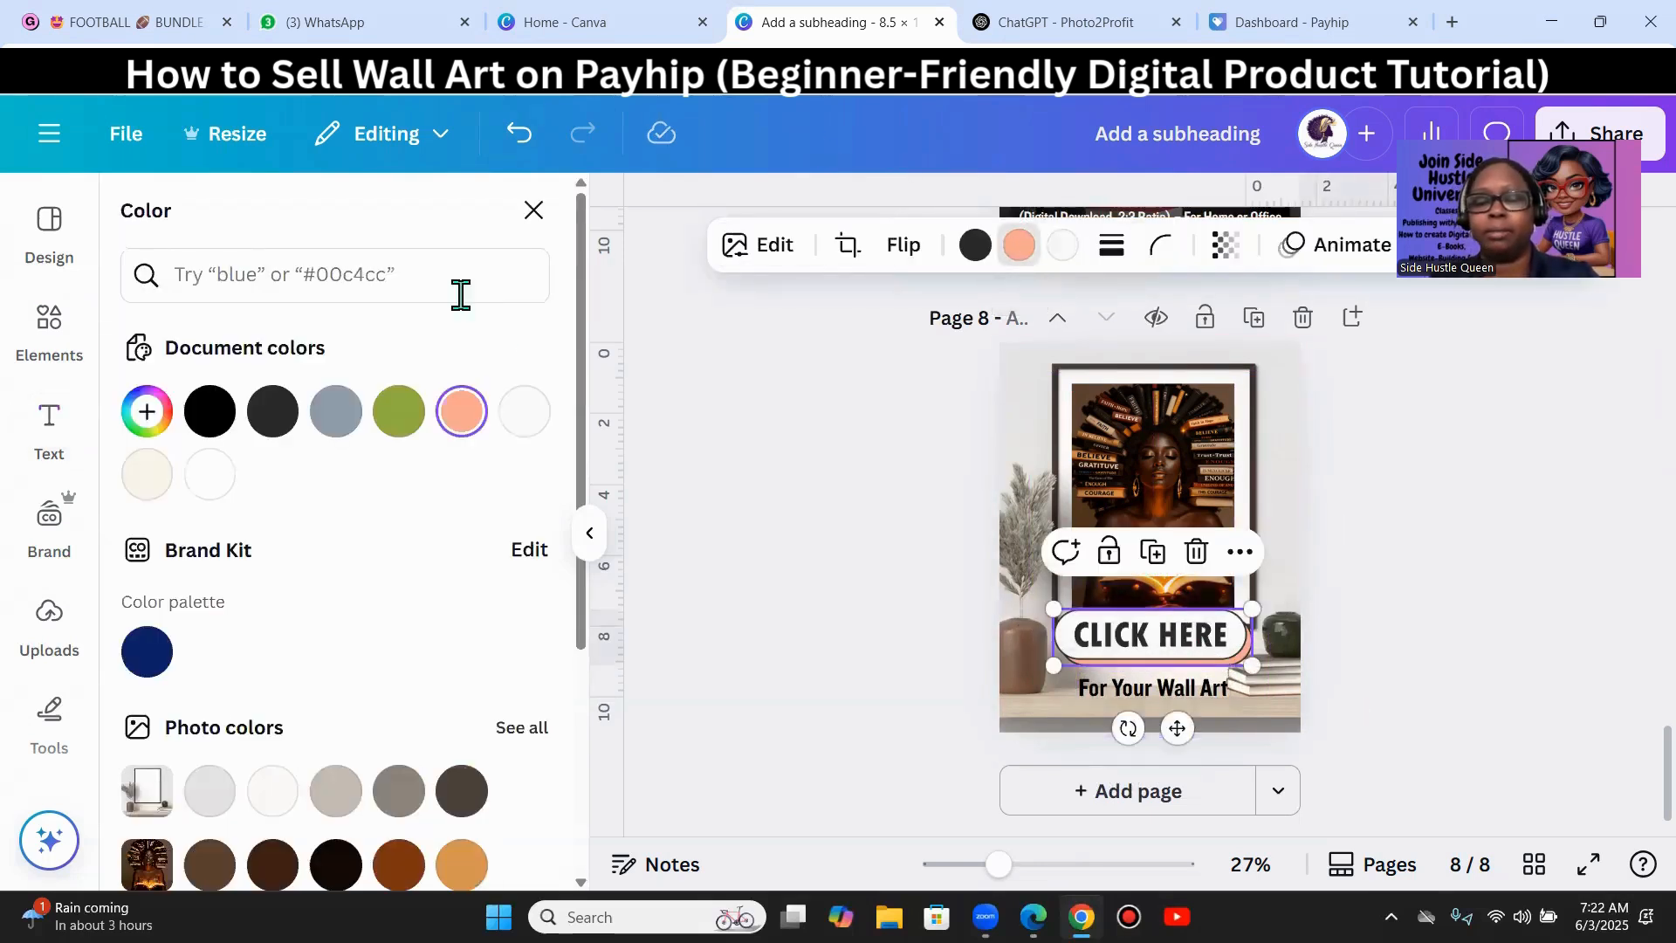
{"action": "scroll", "coordinate": [225, 611], "scroll_direction": "down", "scroll_amount": 2}
{"action": "left_click", "coordinate": [462, 647]}
{"action": "left_click", "coordinate": [399, 647]}
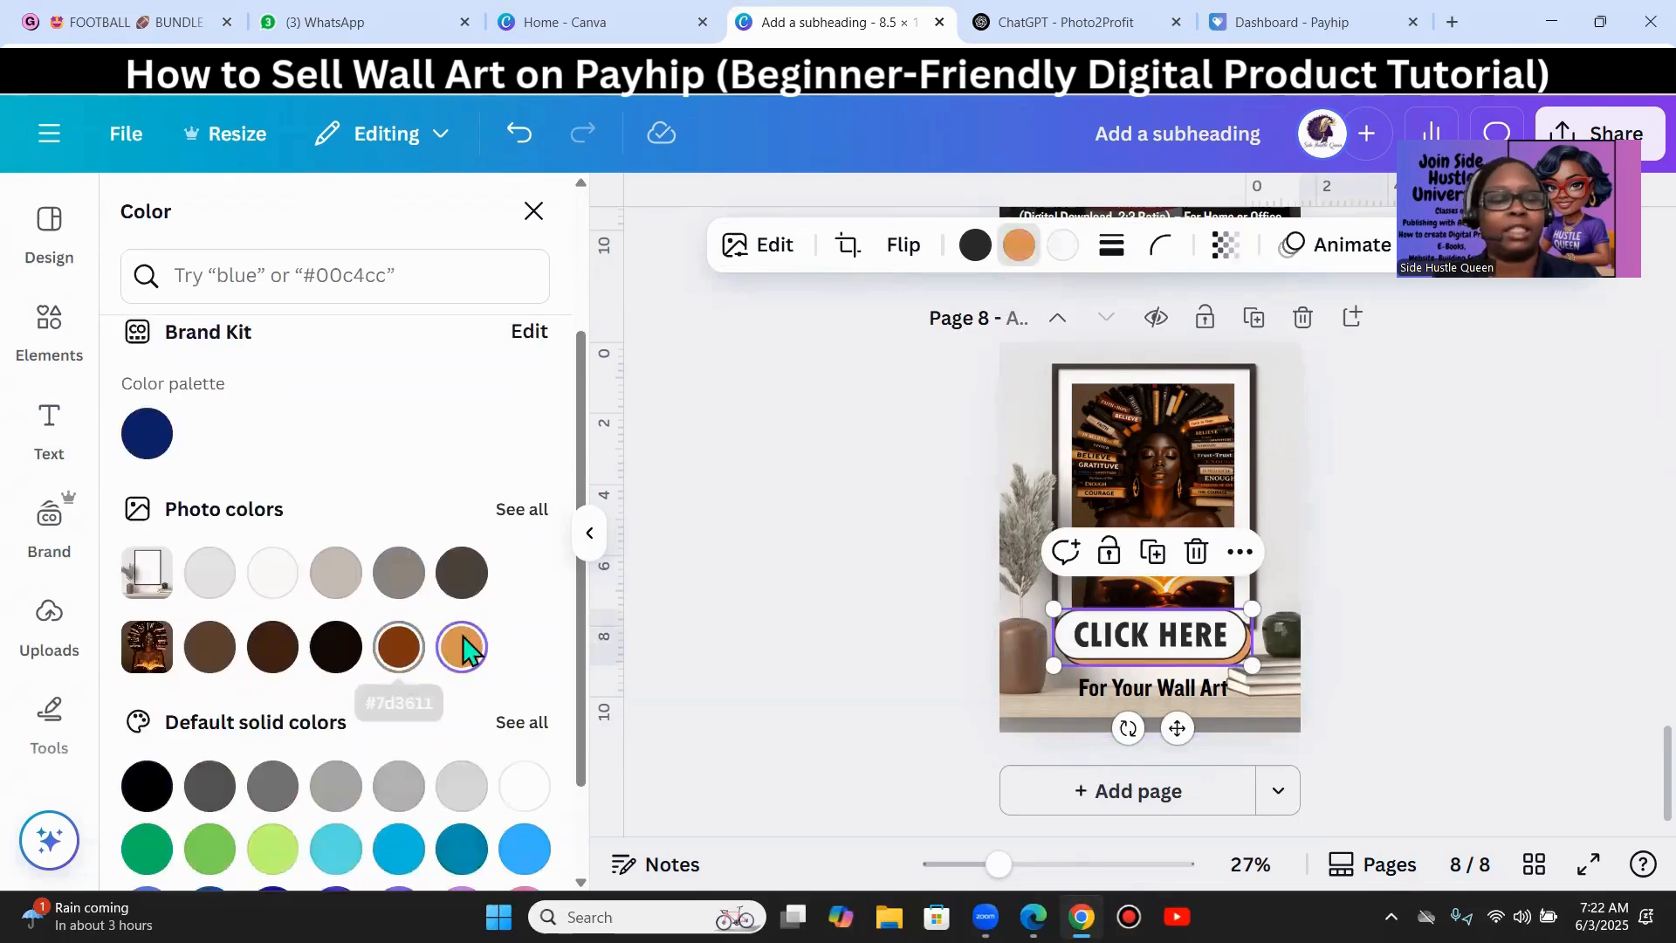
{"action": "left_click", "coordinate": [1320, 621]}
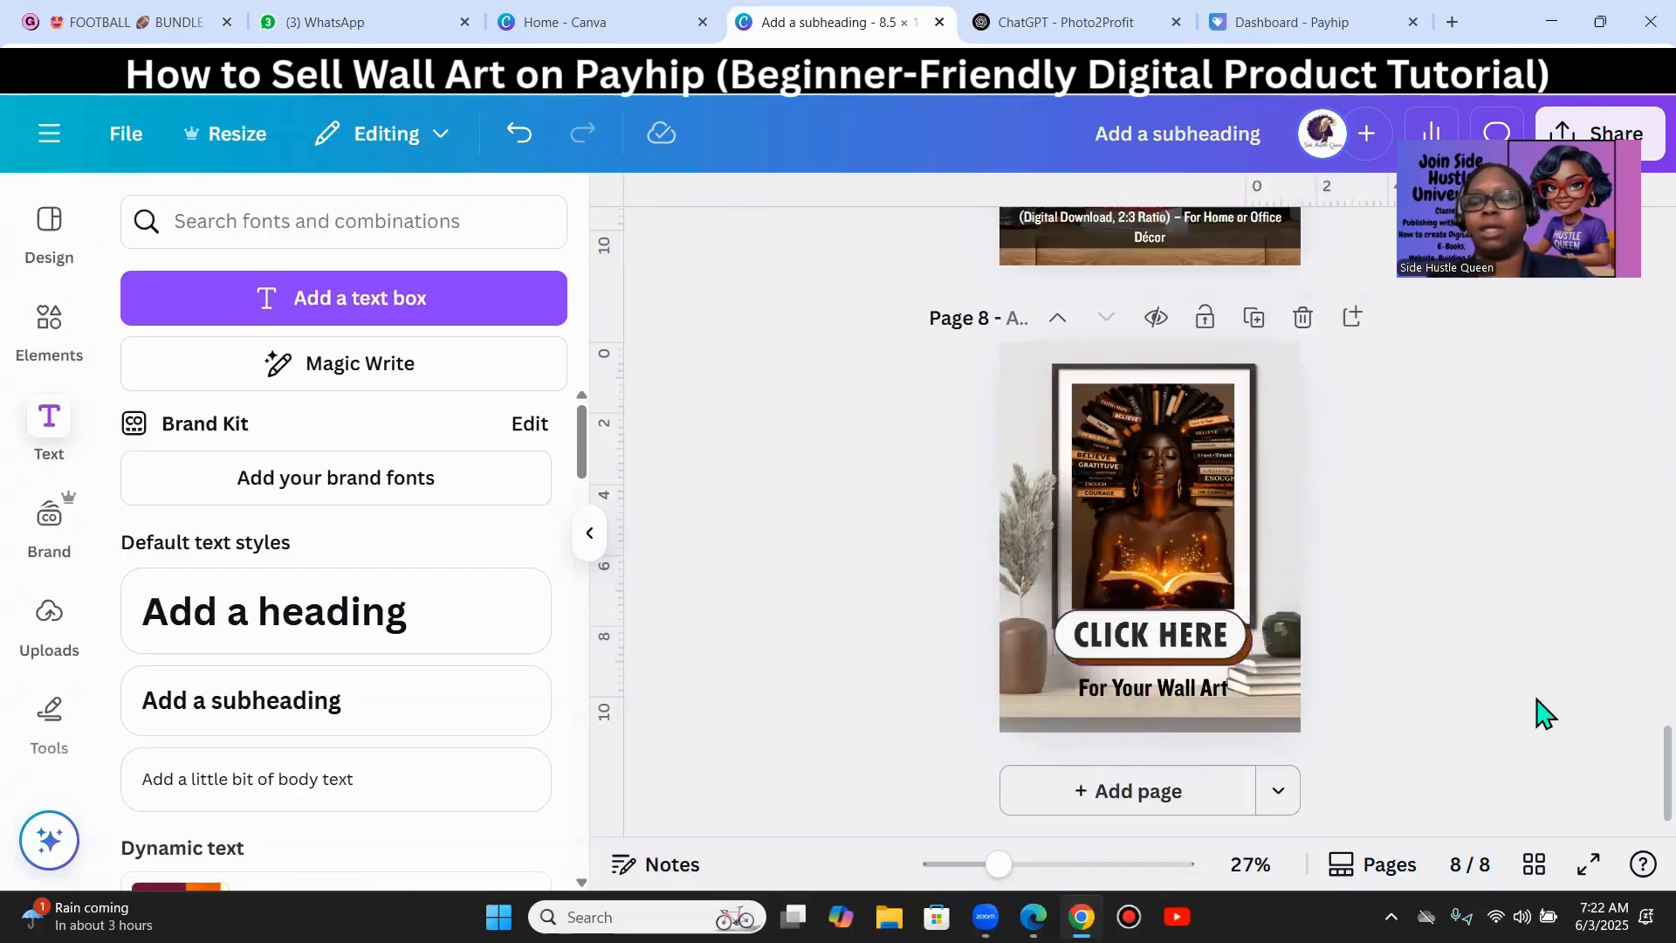
- Move the "For Your Wall Art" text up over the framed artwork and browse all element types for "click here"
{"action": "left_click", "coordinate": [1170, 696]}
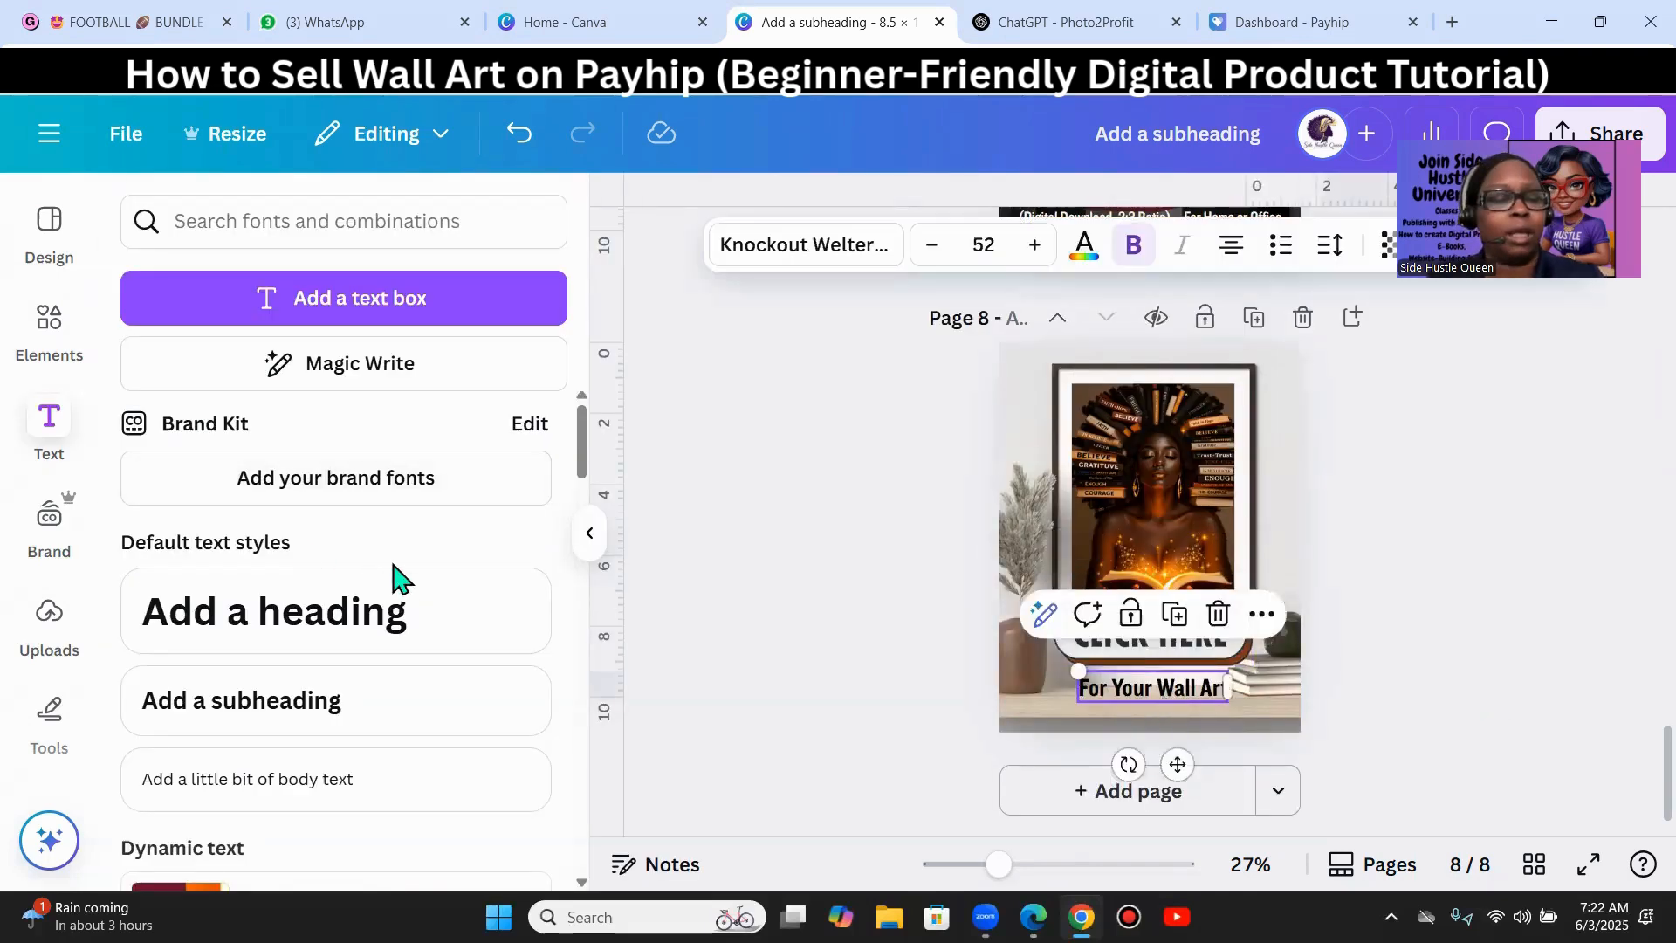
{"action": "left_click_drag", "start_coordinate": [1164, 700], "coordinate": [1162, 550]}
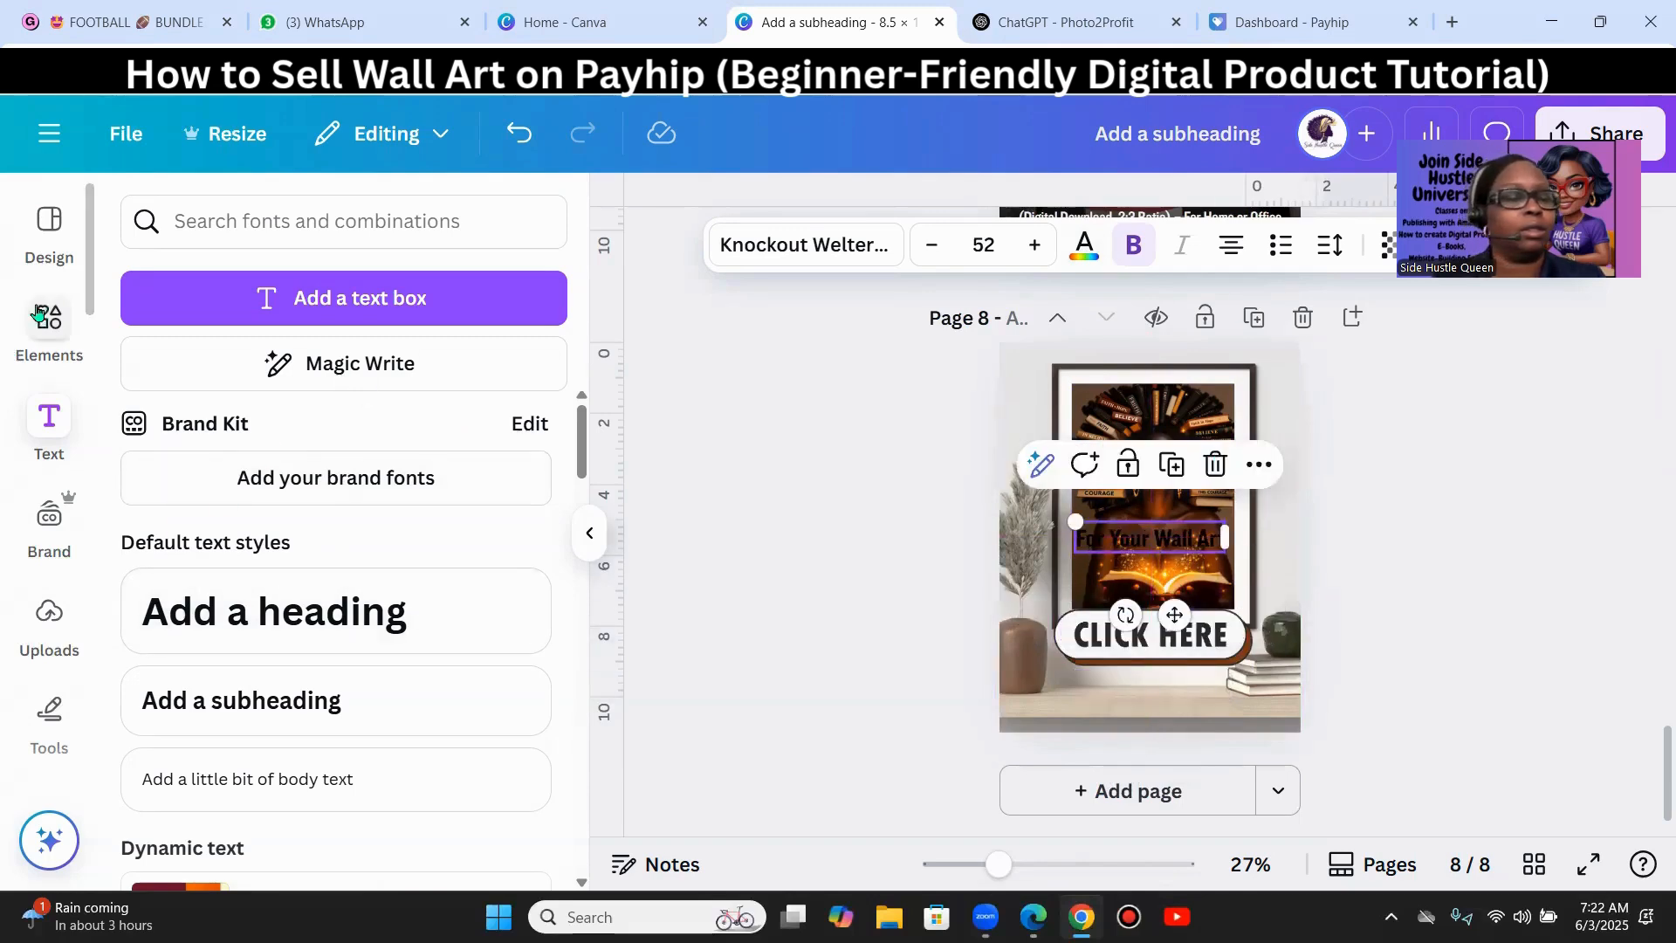
{"action": "left_click", "coordinate": [49, 323]}
{"action": "left_click", "coordinate": [210, 285]}
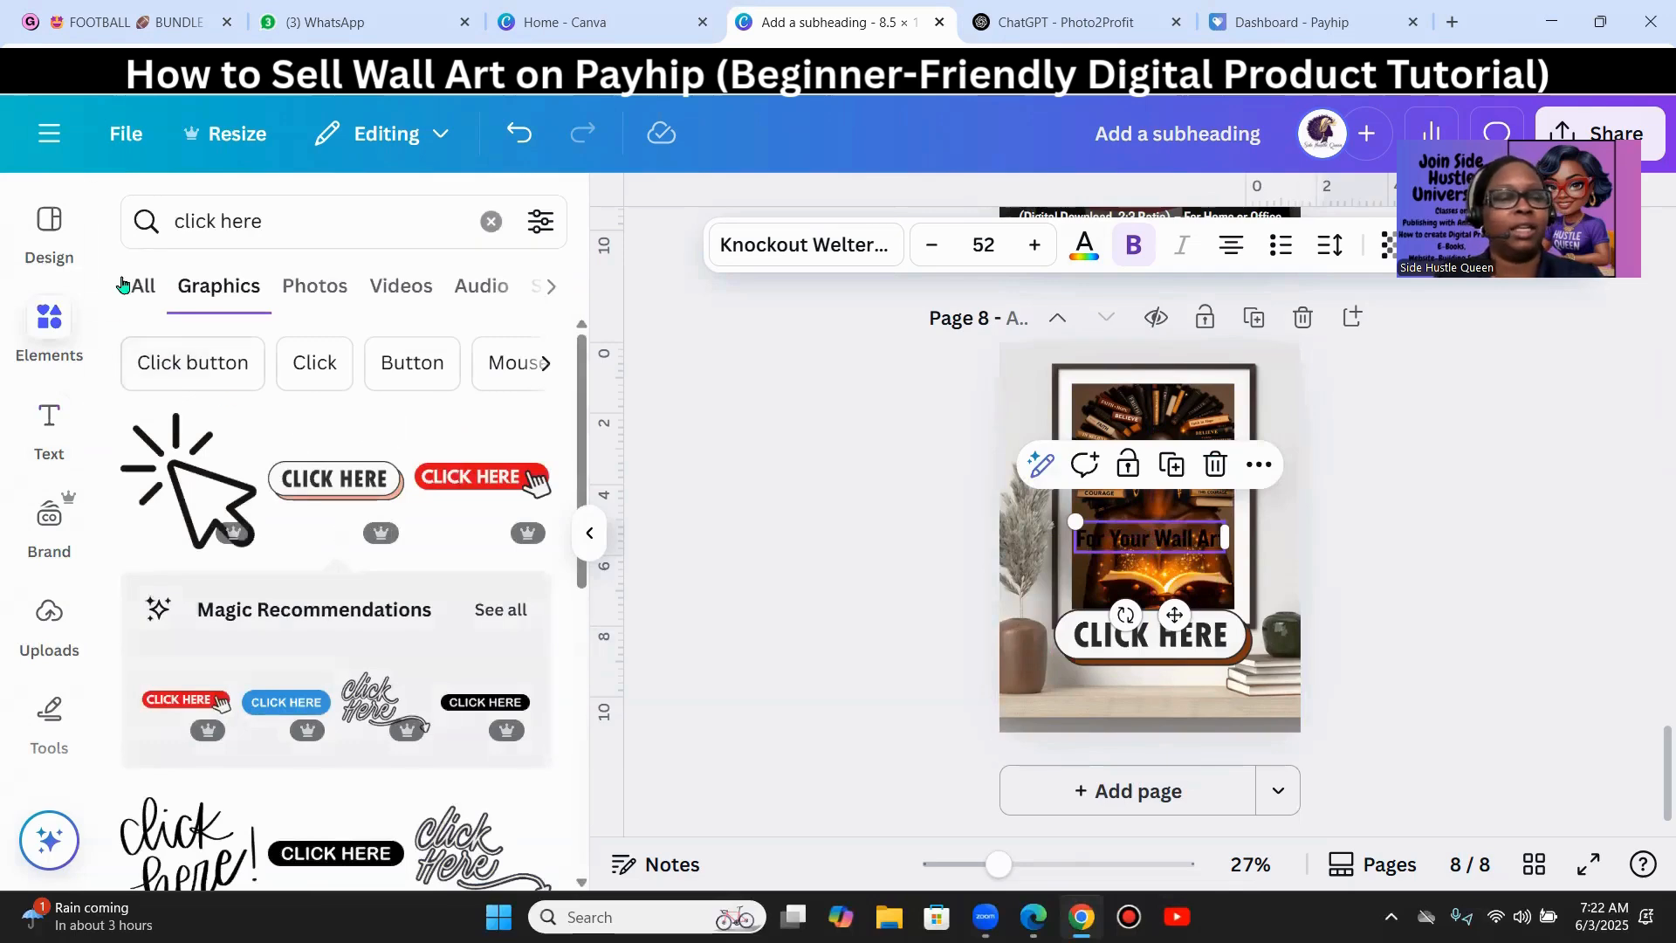
{"action": "left_click", "coordinate": [145, 289]}
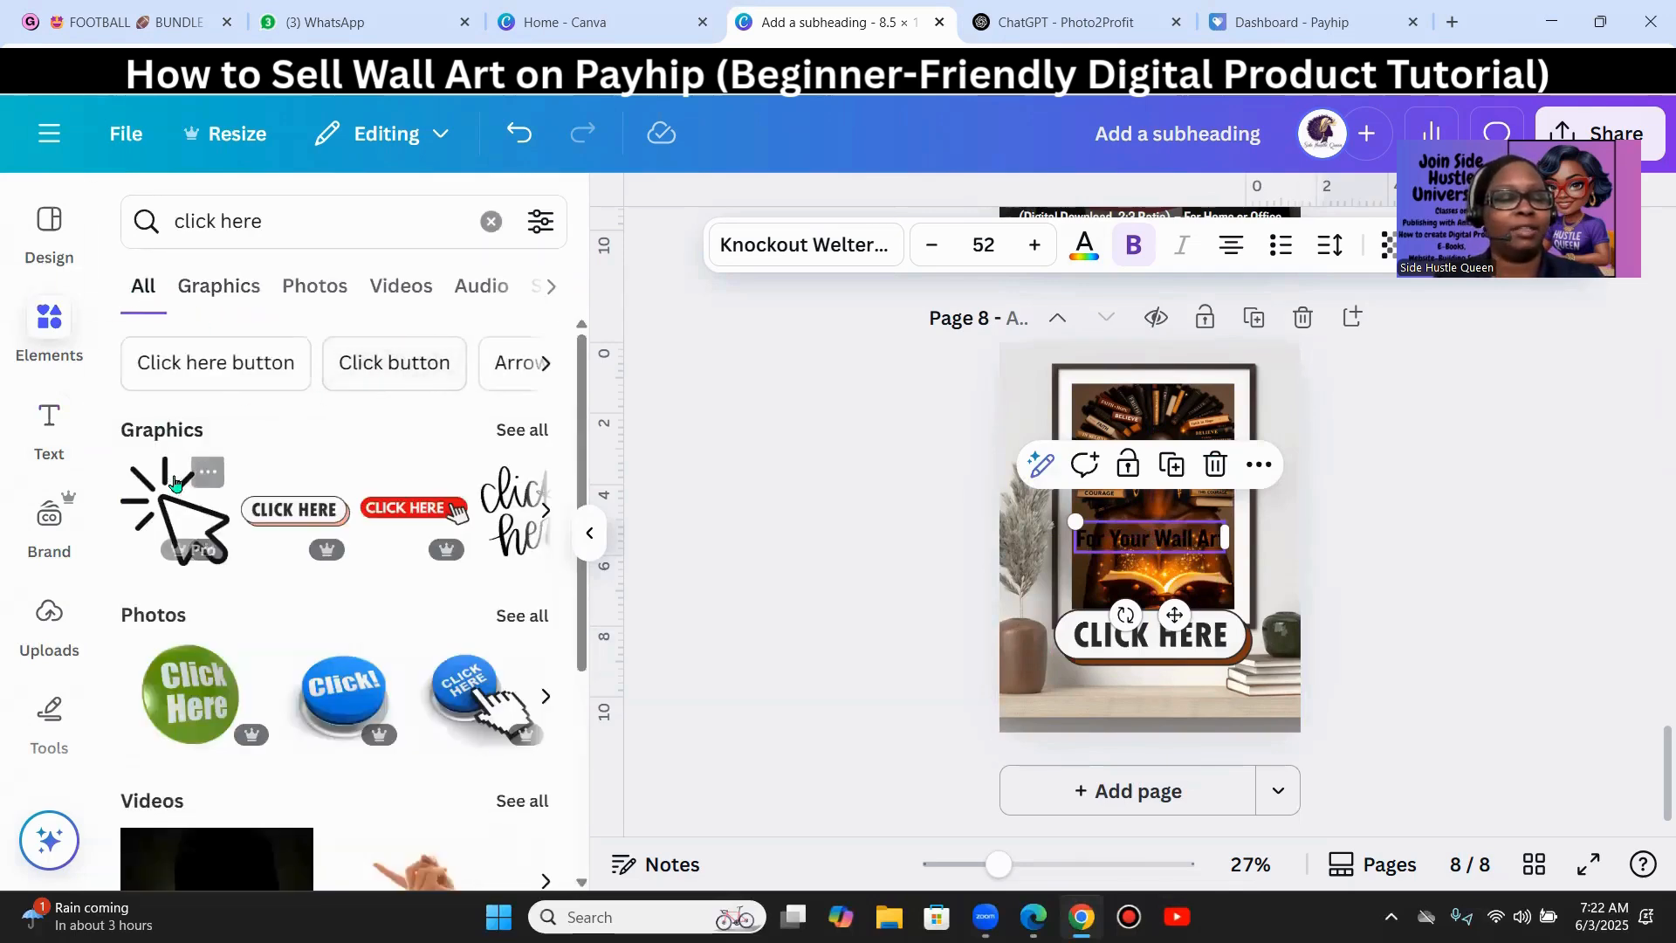
{"action": "scroll", "coordinate": [218, 533], "scroll_direction": "down", "scroll_amount": 3}
{"action": "scroll", "coordinate": [317, 557], "scroll_direction": "up", "scroll_amount": 2}
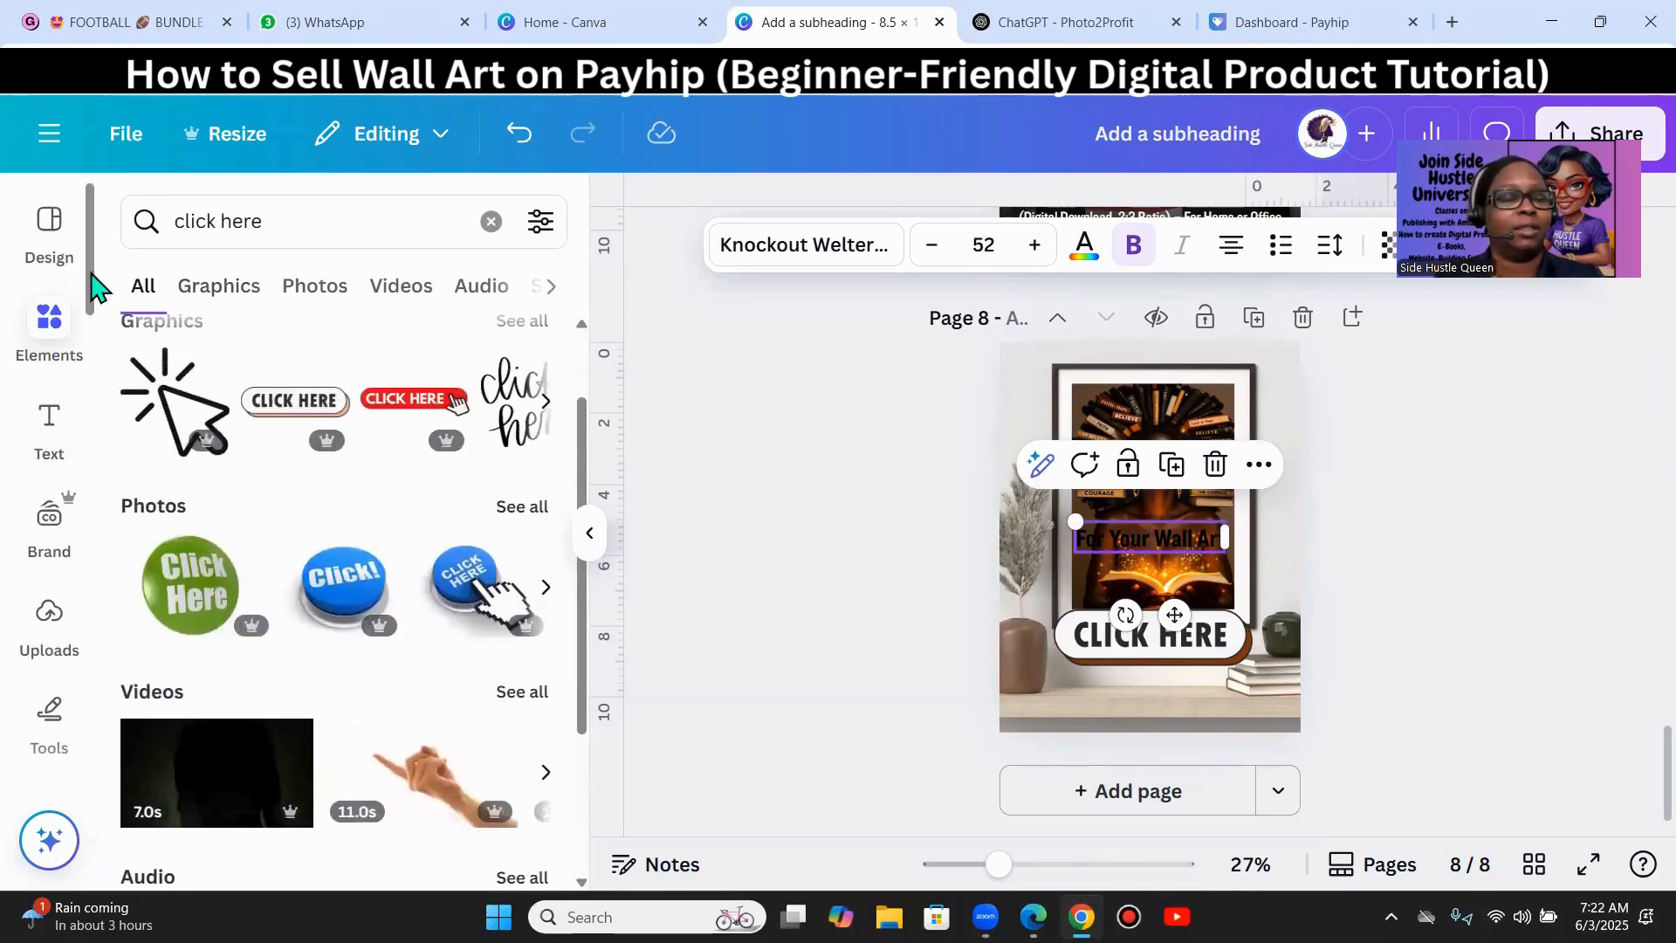
- Search the elements for "paint brush" and look through all results and the graphics
{"action": "left_click", "coordinate": [53, 360]}
{"action": "left_click_drag", "start_coordinate": [302, 234], "coordinate": [10, 218]}
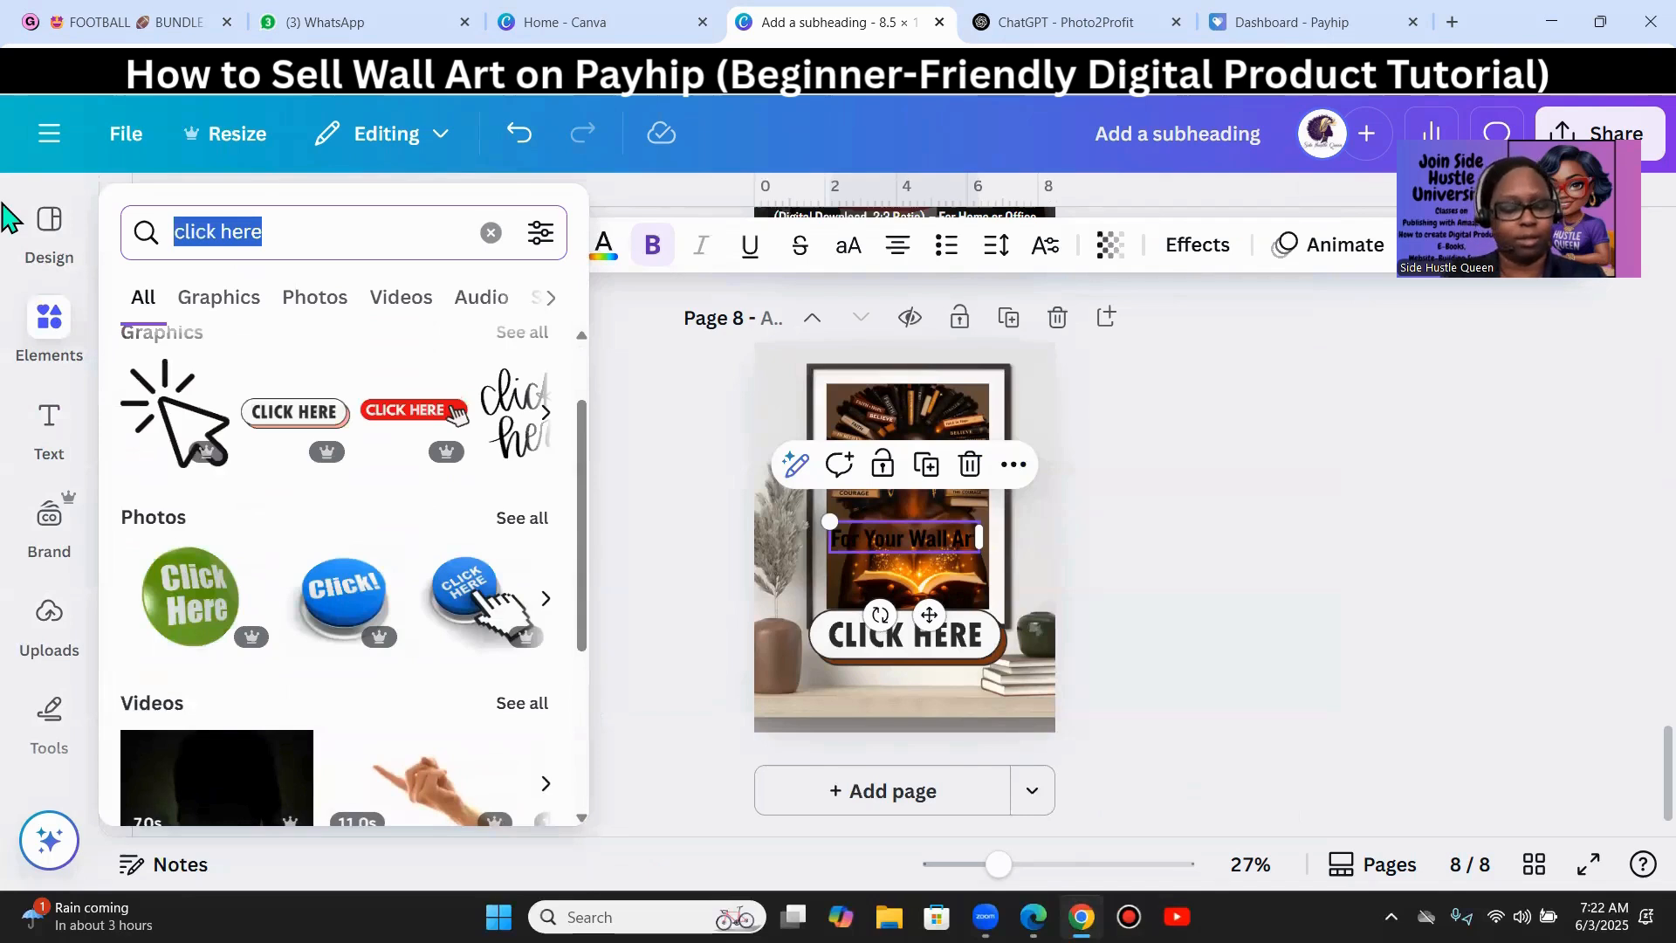
{"action": "type", "text": "paint"}
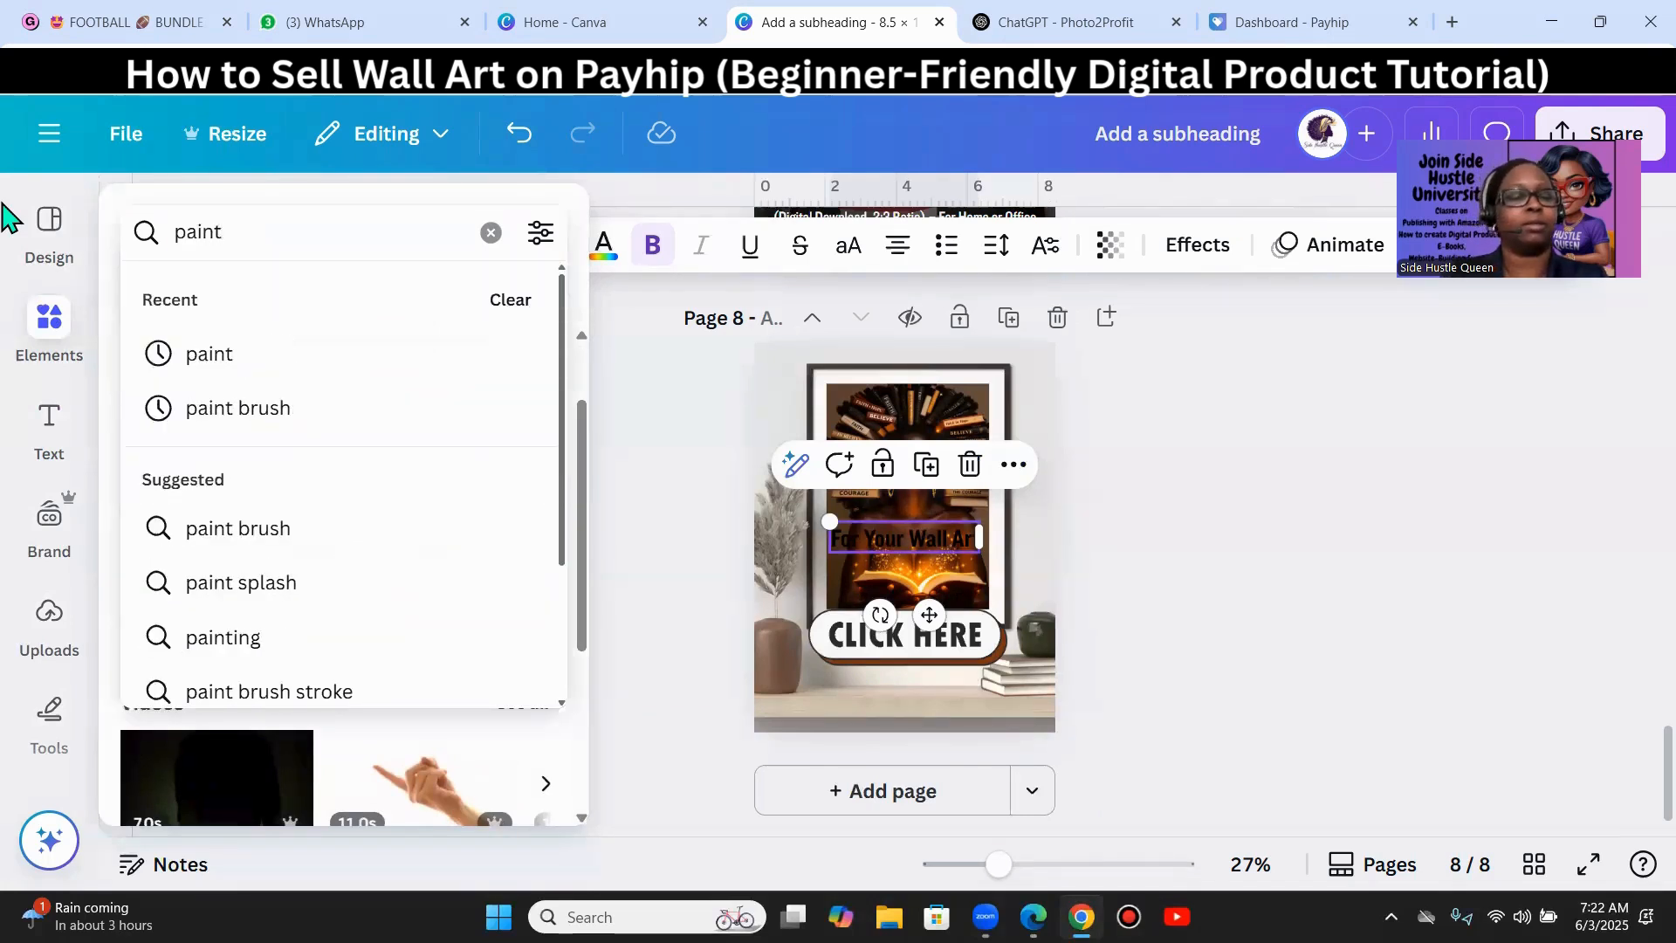
{"action": "left_click", "coordinate": [247, 407]}
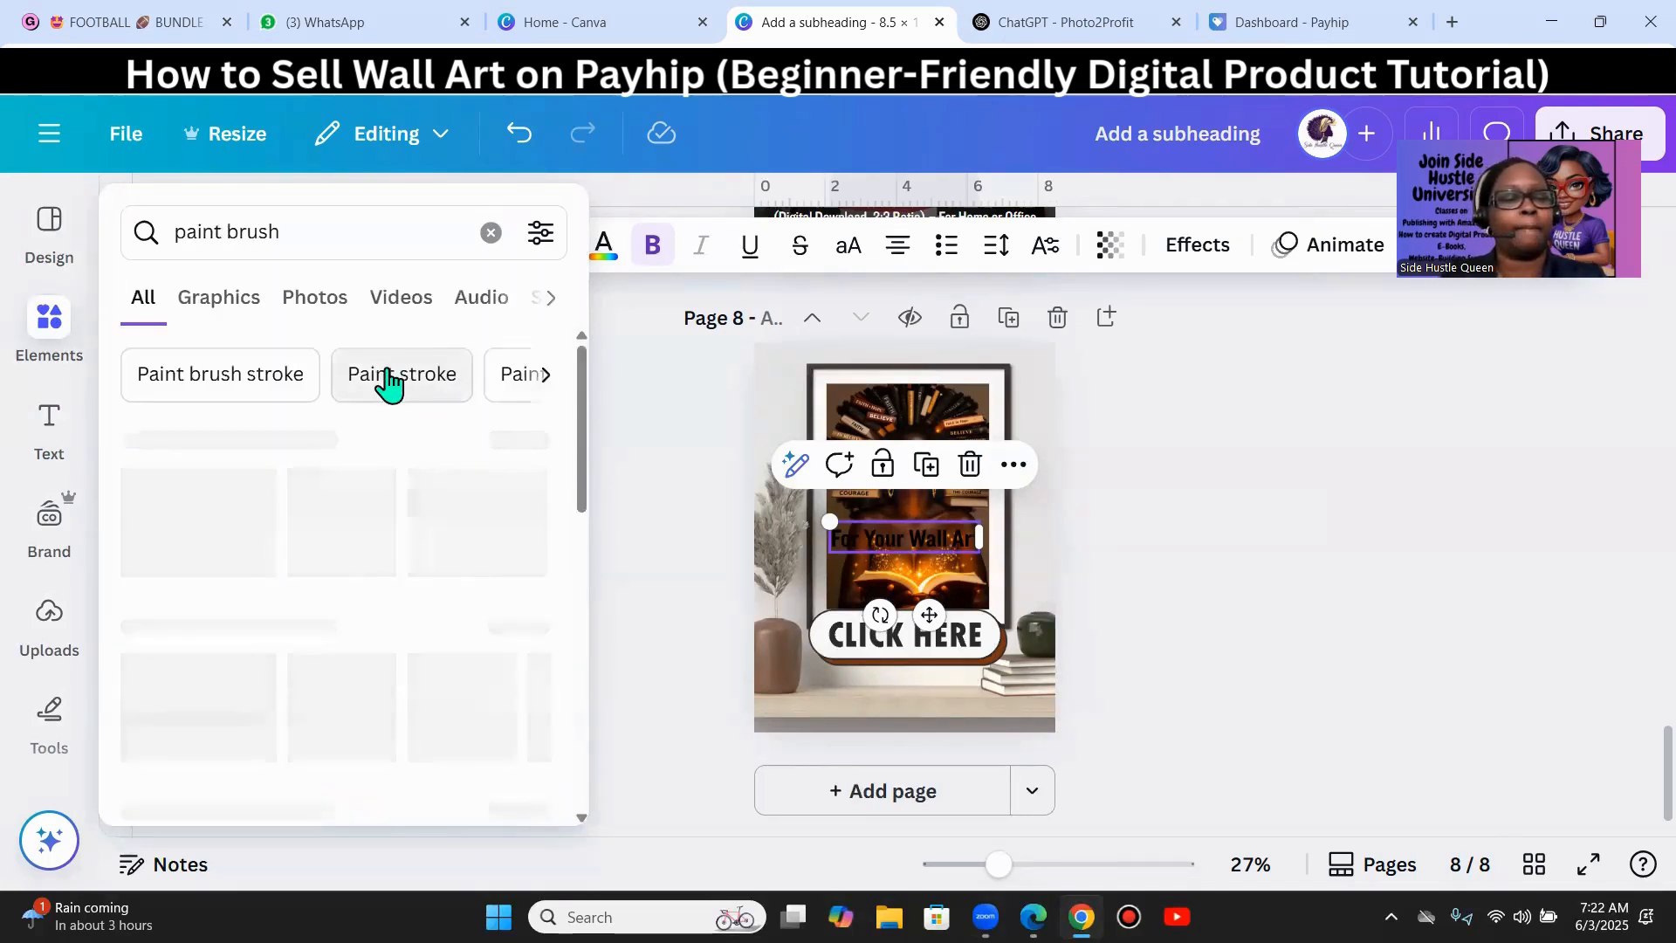
{"action": "scroll", "coordinate": [370, 483], "scroll_direction": "down", "scroll_amount": 3}
{"action": "scroll", "coordinate": [359, 502], "scroll_direction": "up", "scroll_amount": 5}
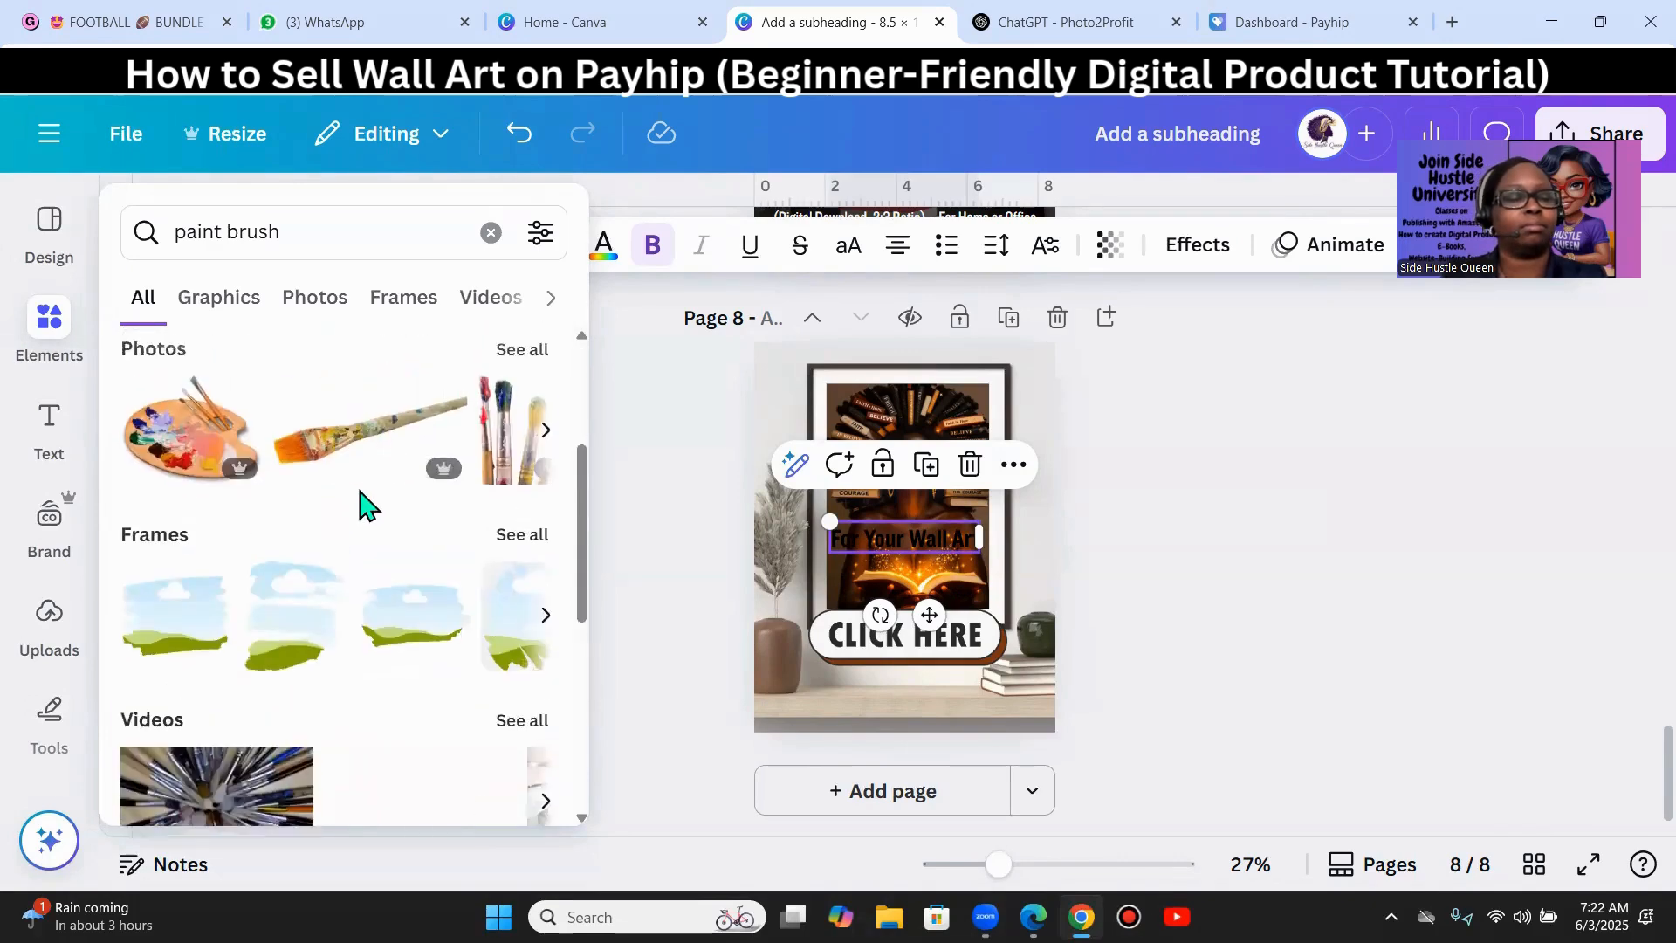
{"action": "left_click", "coordinate": [212, 305]}
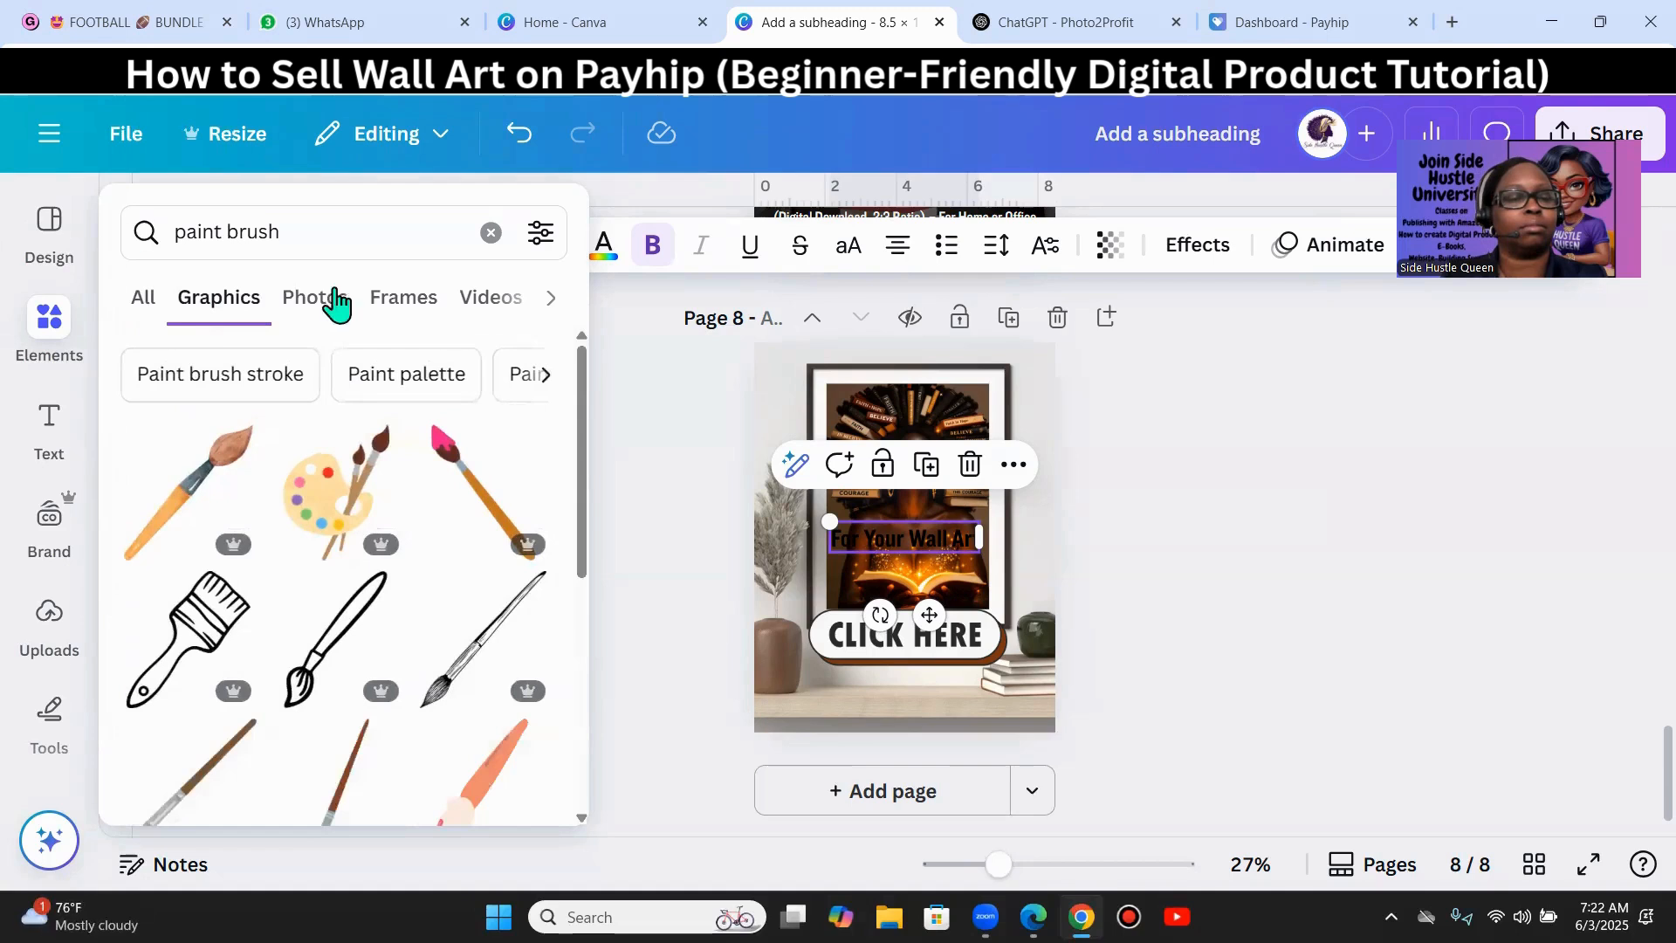
{"action": "left_click", "coordinate": [155, 302]}
- Search the elements for "paint" and look through the mixed results
{"action": "left_click", "coordinate": [324, 244]}
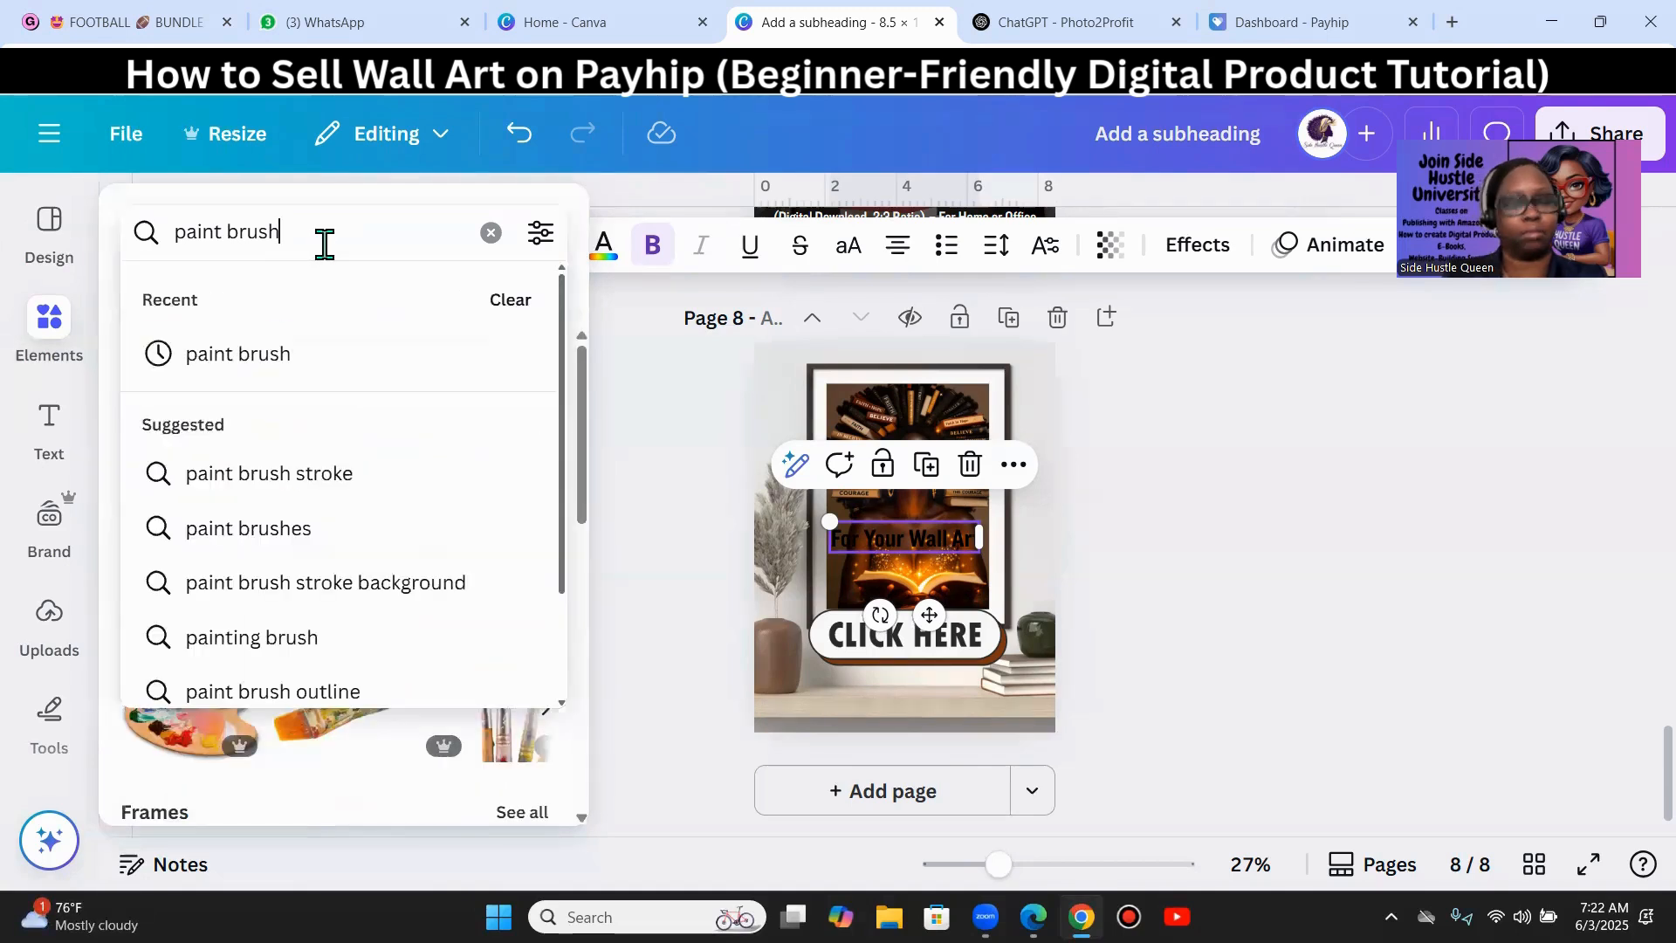
{"action": "key", "text": "BackSpace"}
{"action": "key", "text": "BackSpace"}
{"action": "key", "text": "BackSpace"}
{"action": "key", "text": "BackSpace"}
{"action": "key", "text": "BackSpace"}
{"action": "key", "text": "Return"}
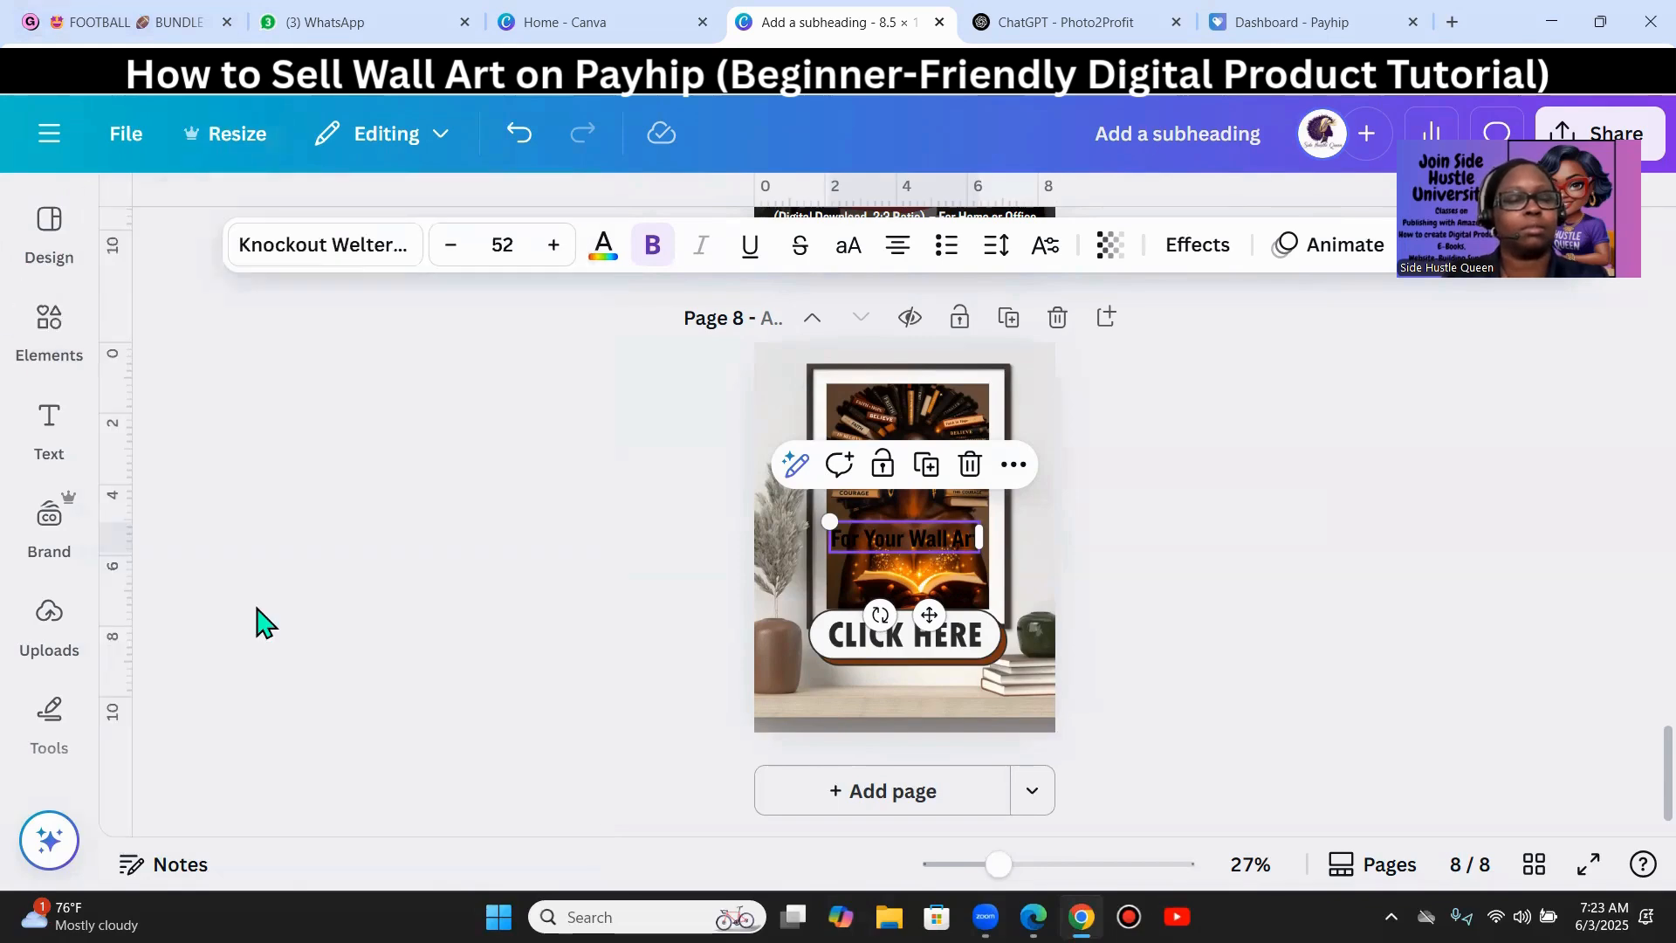
{"action": "left_click", "coordinate": [63, 330]}
{"action": "scroll", "coordinate": [306, 524], "scroll_direction": "down", "scroll_amount": 3}
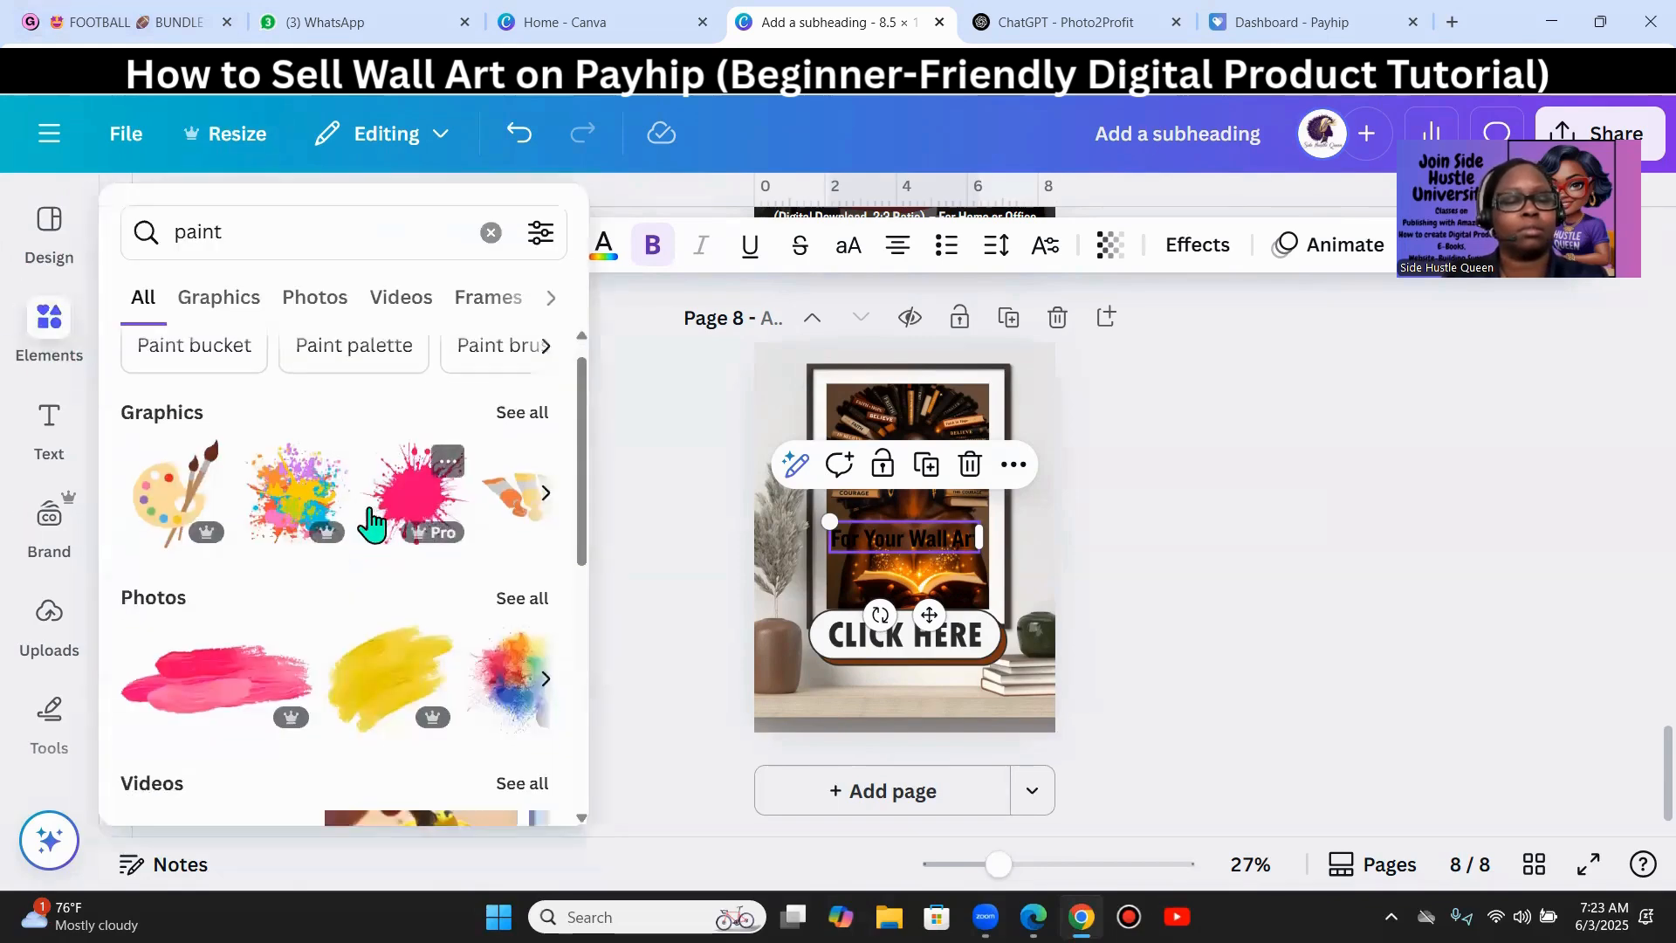
{"action": "scroll", "coordinate": [502, 557], "scroll_direction": "up", "scroll_amount": 2}
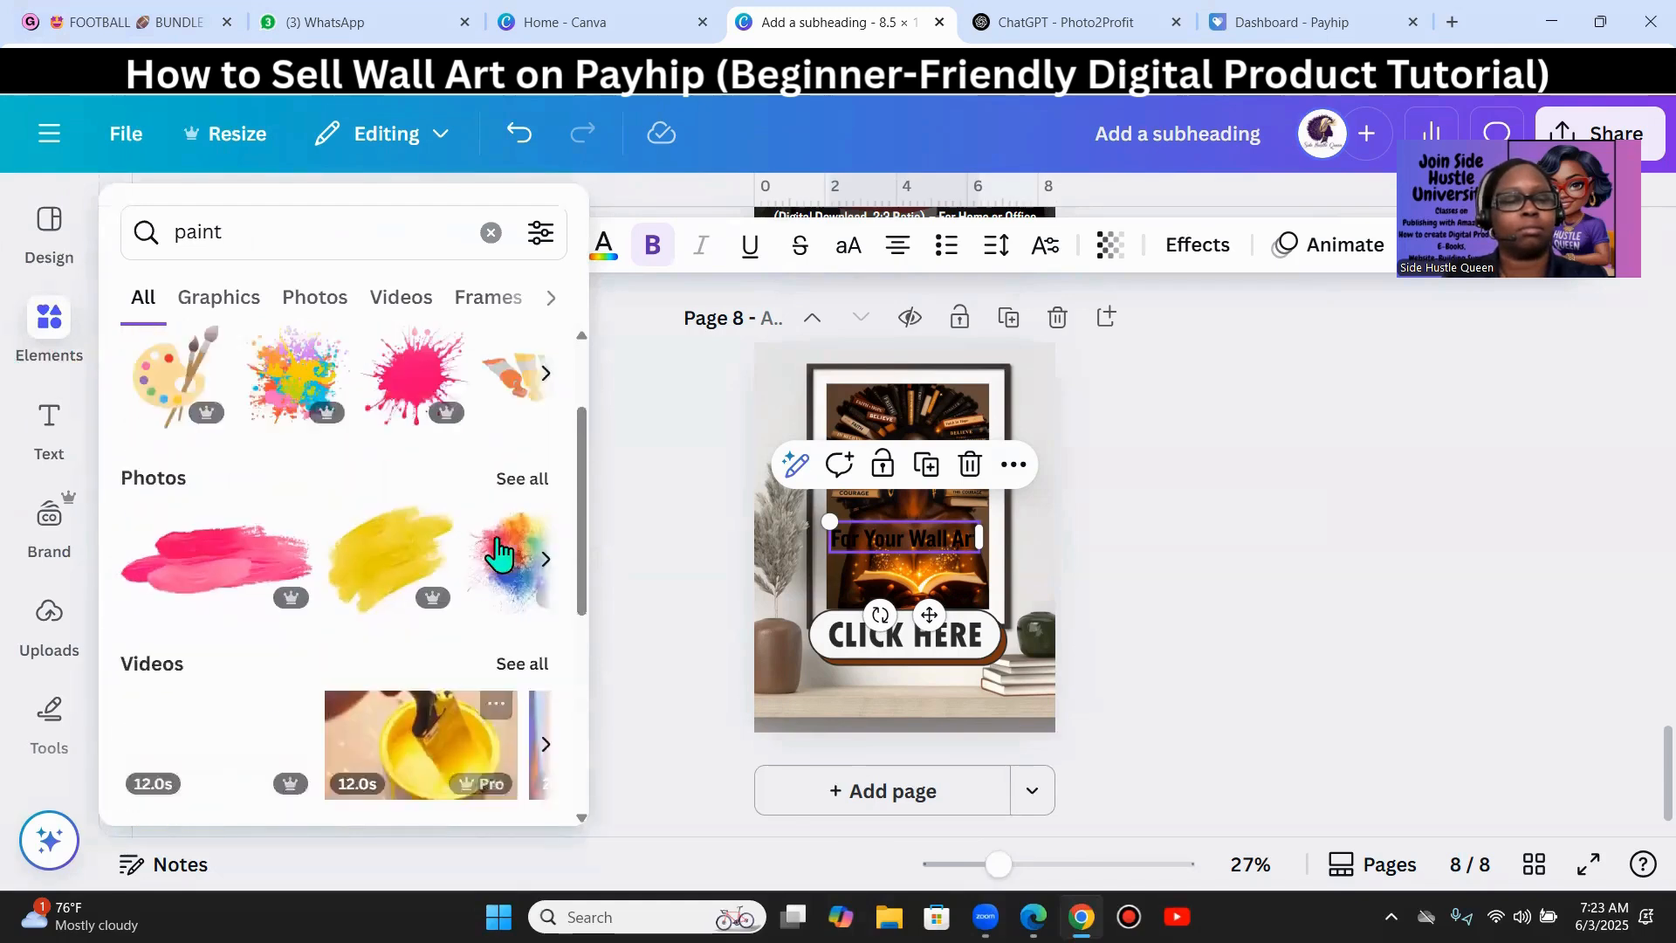
- Add an orange paint stroke from the "paint" photo results and place it just below the CLICK HERE button
{"action": "left_click", "coordinate": [521, 520]}
{"action": "scroll", "coordinate": [370, 533], "scroll_direction": "down", "scroll_amount": 5}
{"action": "scroll", "coordinate": [370, 537], "scroll_direction": "down", "scroll_amount": 3}
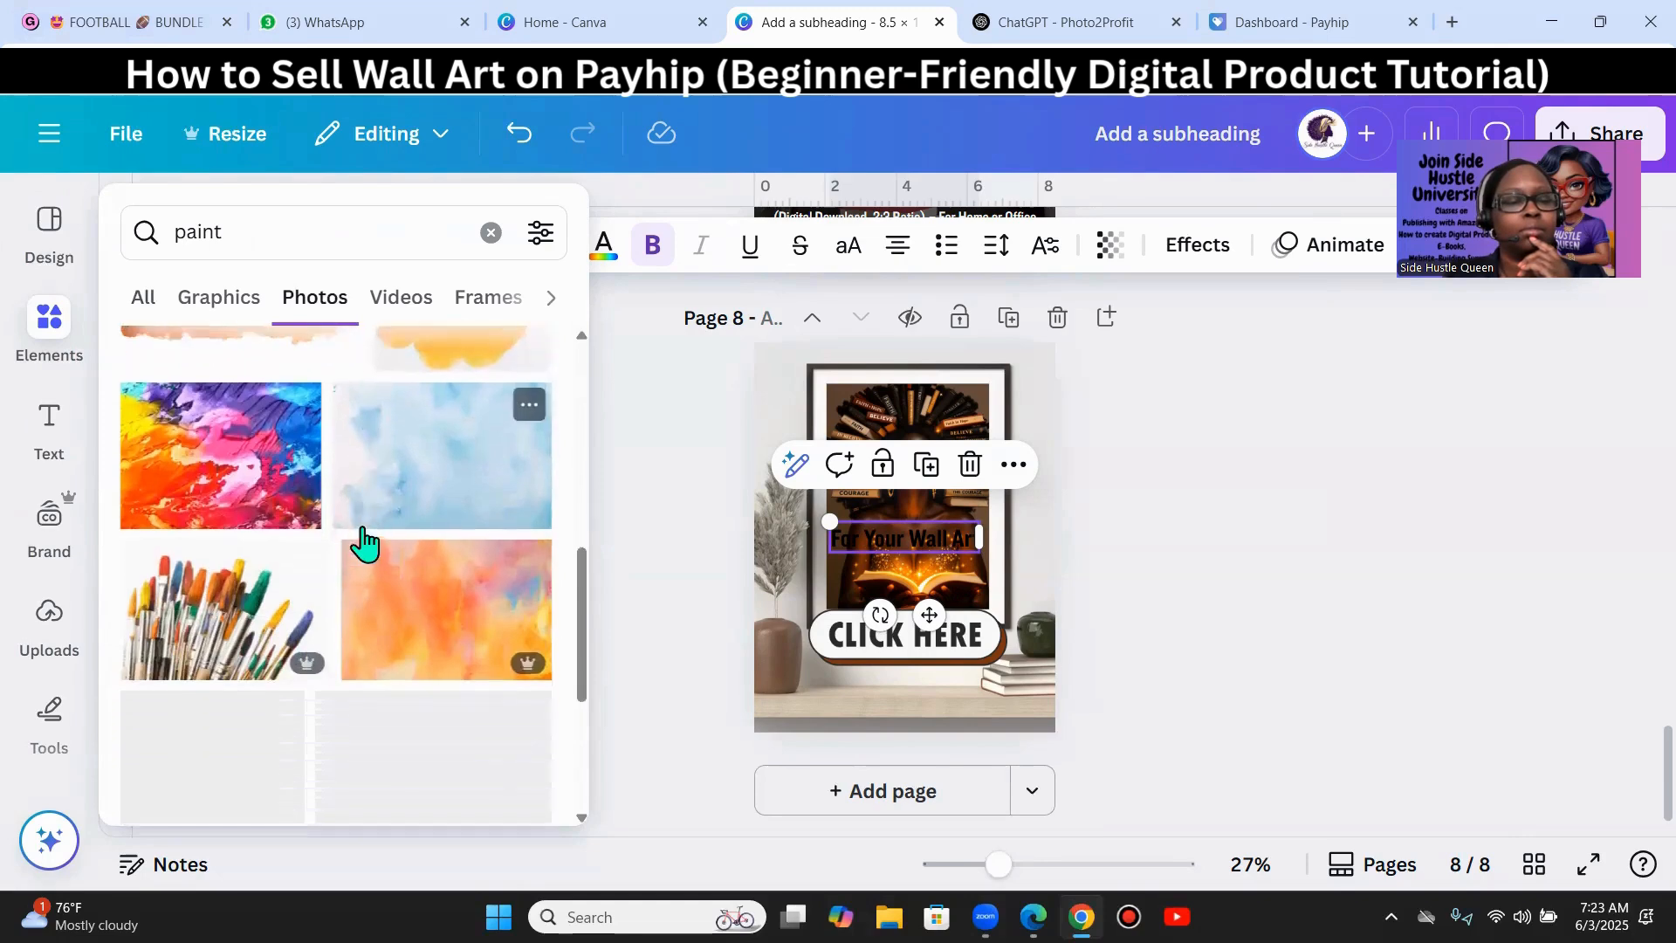
{"action": "scroll", "coordinate": [358, 537], "scroll_direction": "up", "scroll_amount": 3}
{"action": "left_click", "coordinate": [268, 546]}
{"action": "mouse_move", "coordinate": [1022, 517]}
{"action": "left_mouse_down"}
{"action": "mouse_move", "coordinate": [982, 611]}
{"action": "mouse_move", "coordinate": [978, 687]}
{"action": "mouse_move", "coordinate": [996, 647]}
{"action": "mouse_move", "coordinate": [925, 661]}
{"action": "mouse_move", "coordinate": [945, 665]}
{"action": "mouse_move", "coordinate": [940, 706]}
{"action": "mouse_move", "coordinate": [917, 702]}
{"action": "left_mouse_up"}
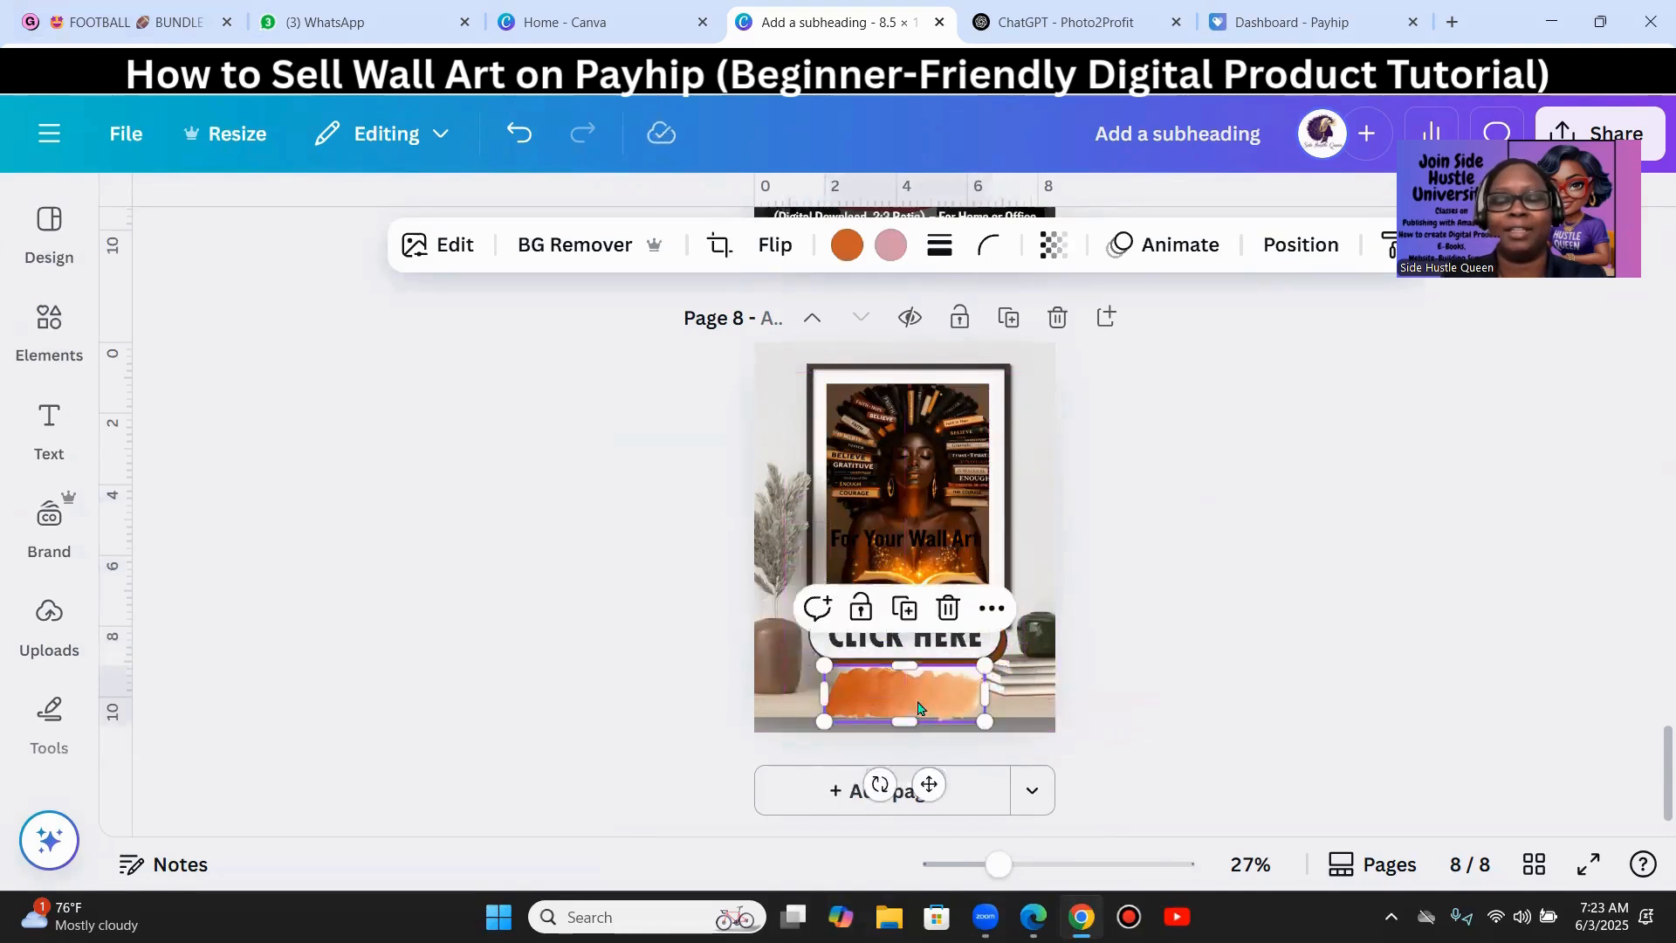
- Try to move the "For Your Wall Art" text onto the orange paint stroke and undo the move
{"action": "left_click", "coordinate": [1197, 553]}
{"action": "mouse_move", "coordinate": [897, 542]}
{"action": "left_mouse_down"}
{"action": "mouse_move", "coordinate": [927, 688]}
{"action": "mouse_move", "coordinate": [883, 688]}
{"action": "mouse_move", "coordinate": [904, 687]}
{"action": "left_mouse_up"}
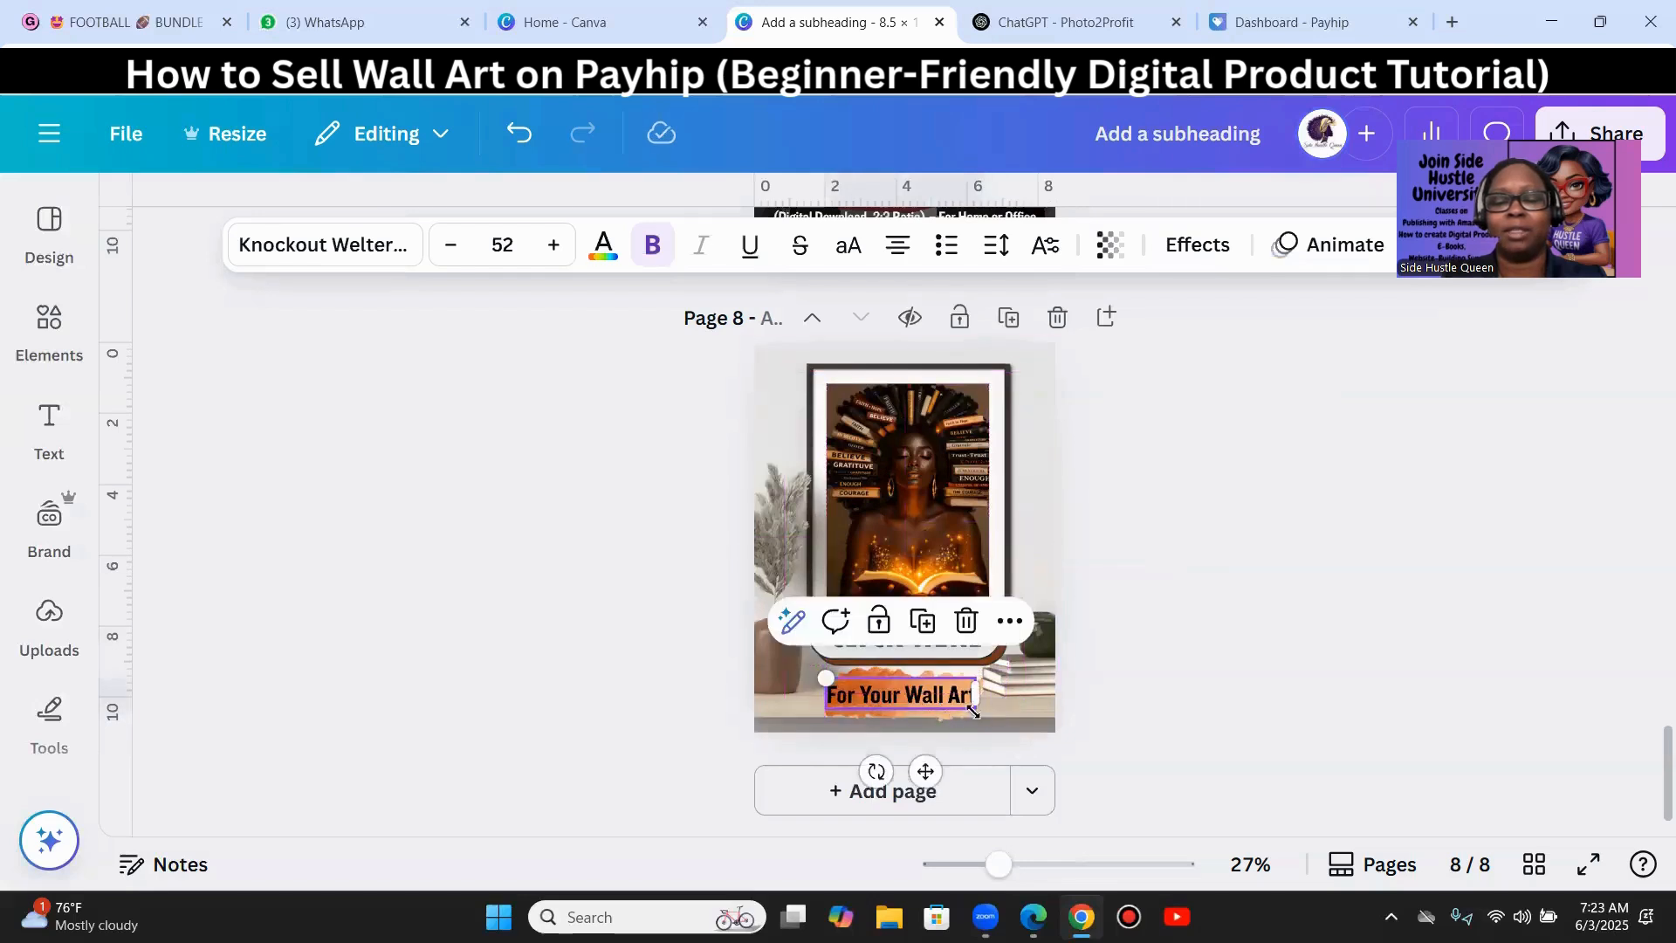
{"action": "left_click", "coordinate": [952, 711]}
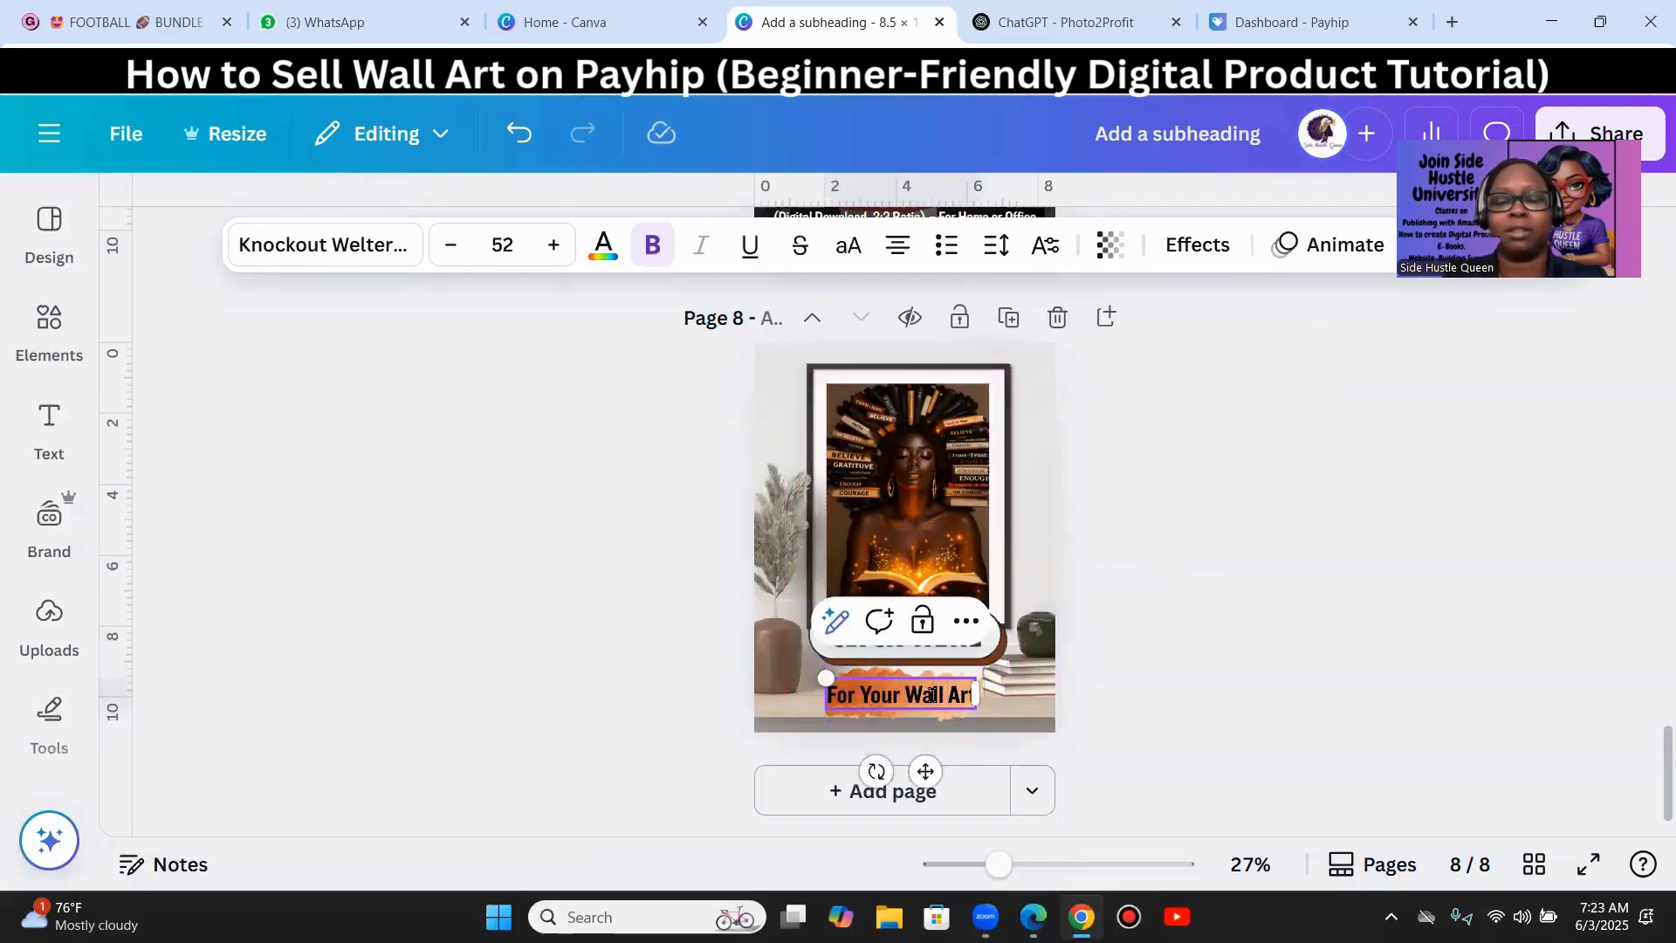
{"action": "left_click", "coordinate": [1175, 695]}
{"action": "key", "text": "ctrl+z"}
- Stretch the orange paint stroke wider than the CLICK HERE button and center it below the button
{"action": "left_click", "coordinate": [913, 686]}
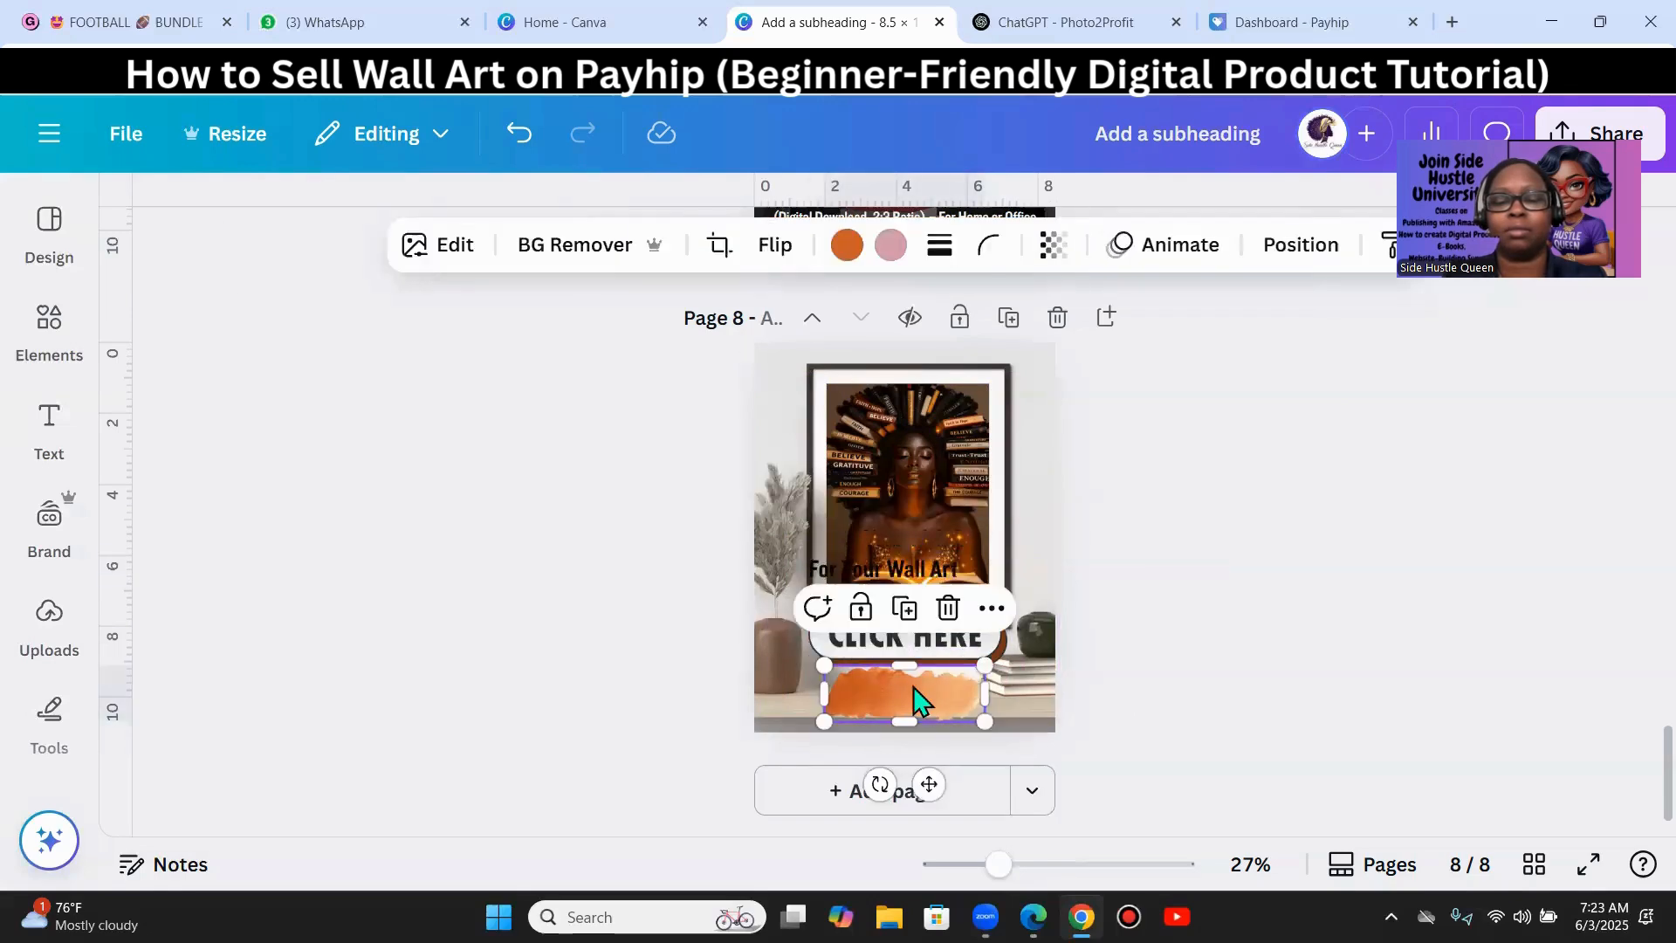
{"action": "left_click_drag", "start_coordinate": [986, 693], "coordinate": [1057, 693]}
{"action": "mouse_move", "coordinate": [916, 699]}
{"action": "left_mouse_down"}
{"action": "mouse_move", "coordinate": [765, 701]}
{"action": "mouse_move", "coordinate": [911, 714]}
{"action": "mouse_move", "coordinate": [912, 686]}
{"action": "left_mouse_up"}
- Move the "For Your Wall Art" text onto the orange paint stroke and enlarge its font size to 60
{"action": "left_click_drag", "start_coordinate": [898, 568], "coordinate": [924, 671]}
{"action": "left_click", "coordinate": [554, 253]}
{"action": "left_click", "coordinate": [555, 255]}
{"action": "left_click", "coordinate": [555, 255]}
{"action": "left_click", "coordinate": [555, 254]}
{"action": "left_click", "coordinate": [555, 254]}
{"action": "left_click", "coordinate": [555, 253]}
{"action": "left_click", "coordinate": [555, 253]}
{"action": "left_click", "coordinate": [555, 253]}
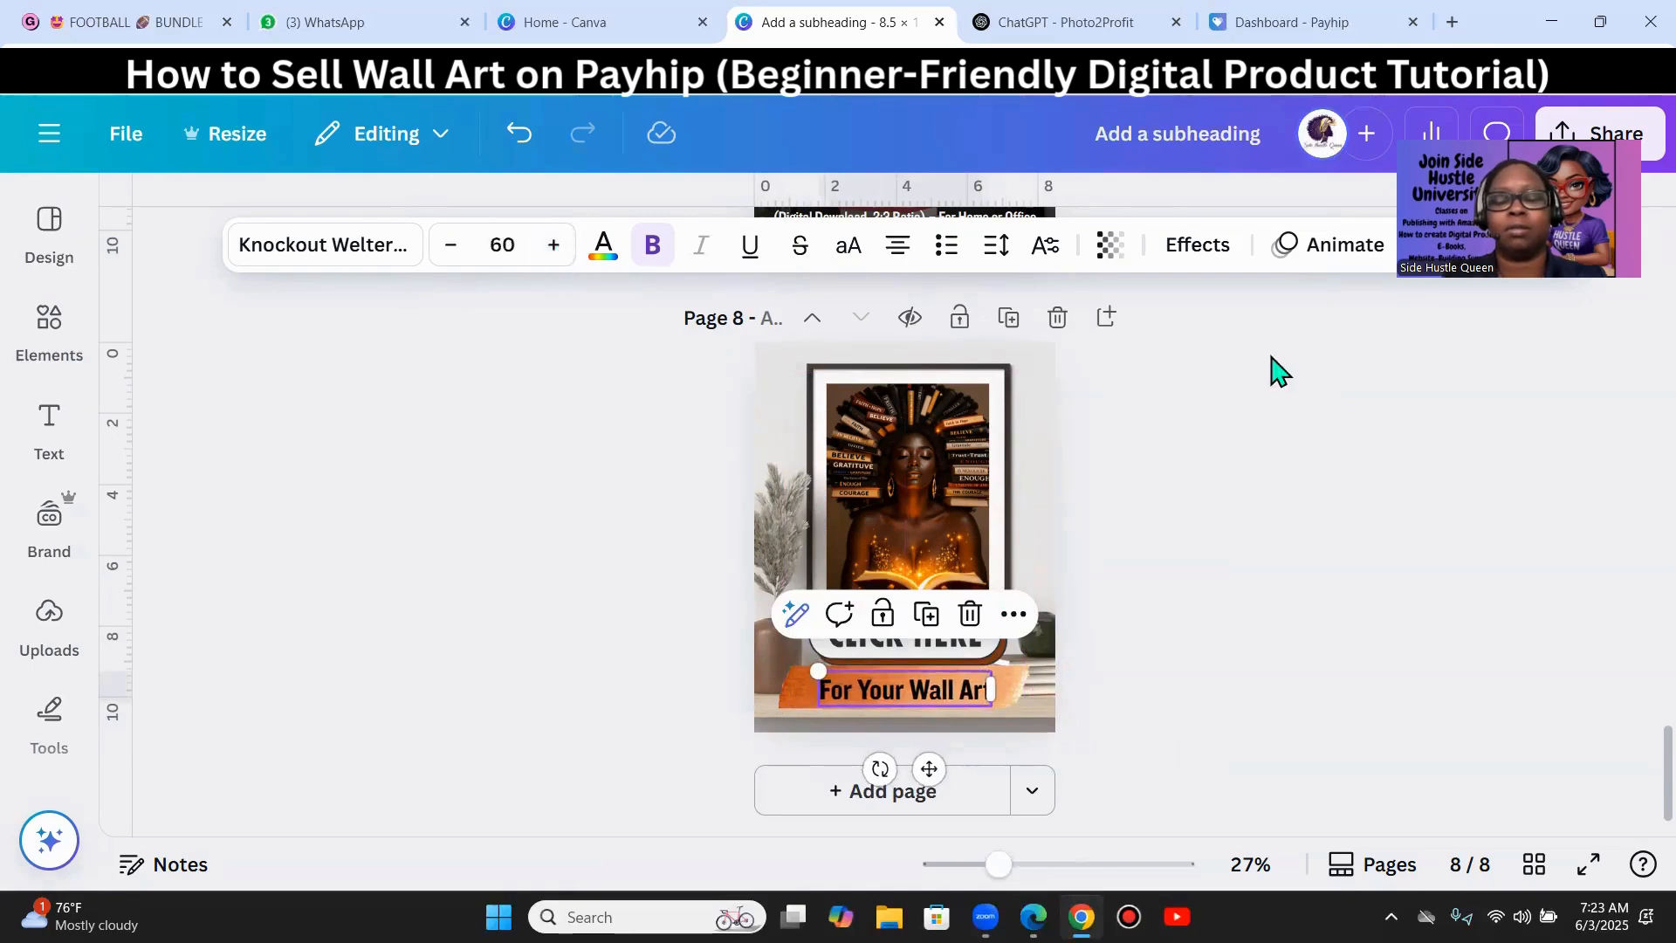
{"action": "left_click", "coordinate": [1180, 624]}
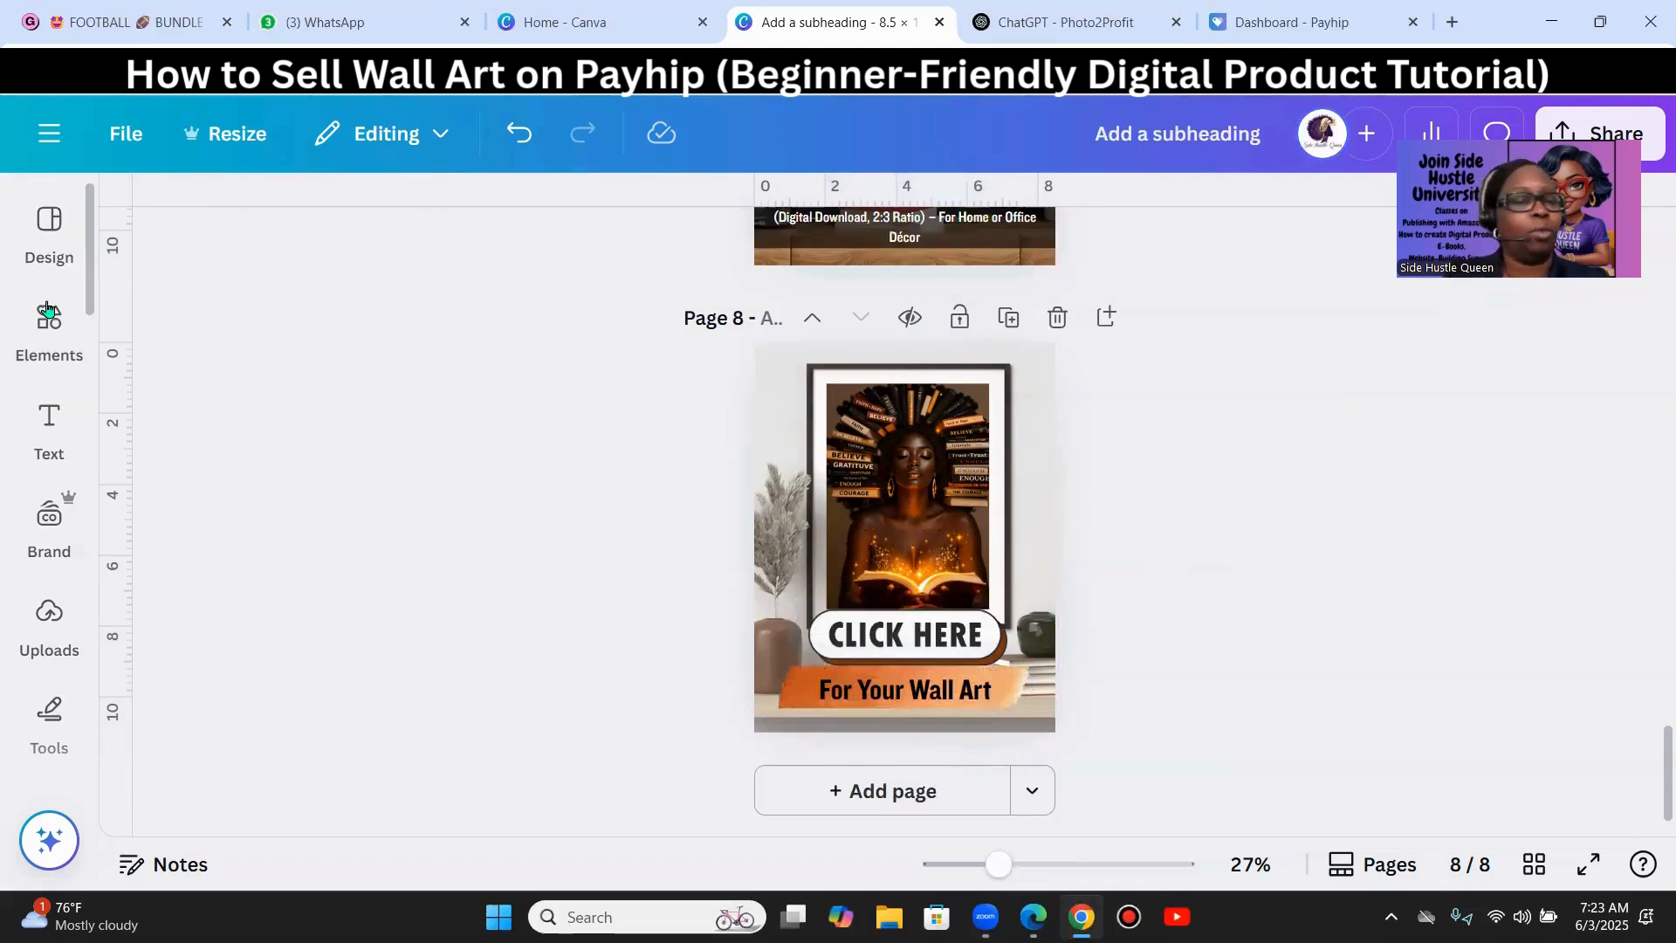
- Nudge the "For Your Wall Art" text and the CLICK HERE button slightly upward
{"action": "left_click", "coordinate": [930, 703]}
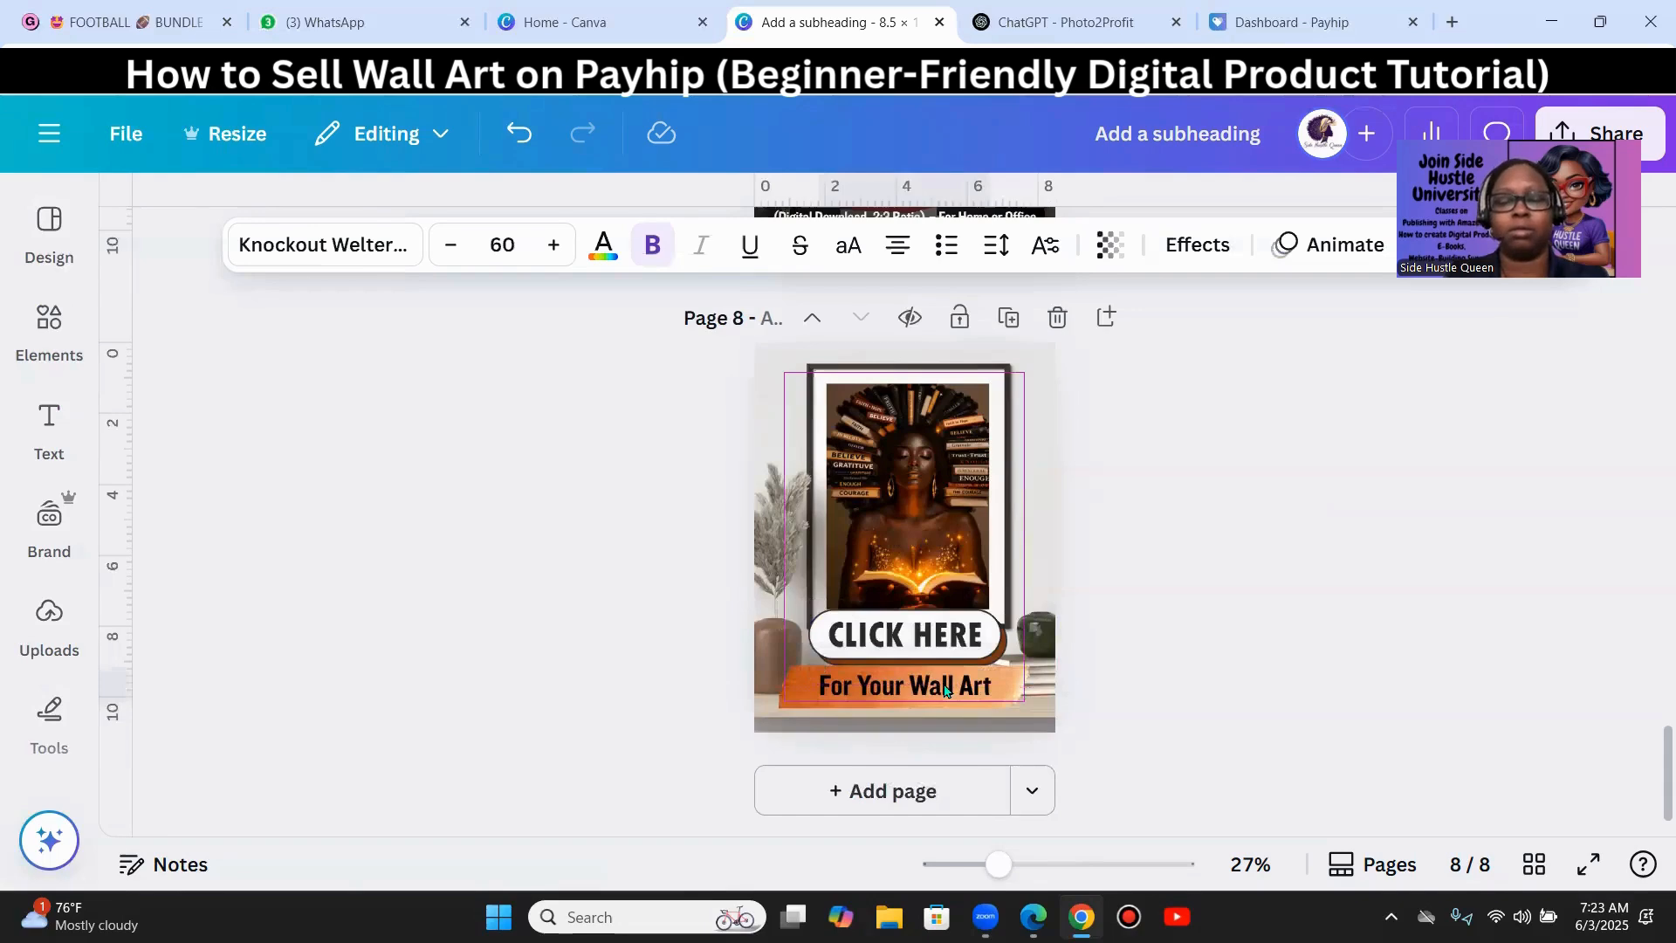
{"action": "left_click", "coordinate": [1420, 618]}
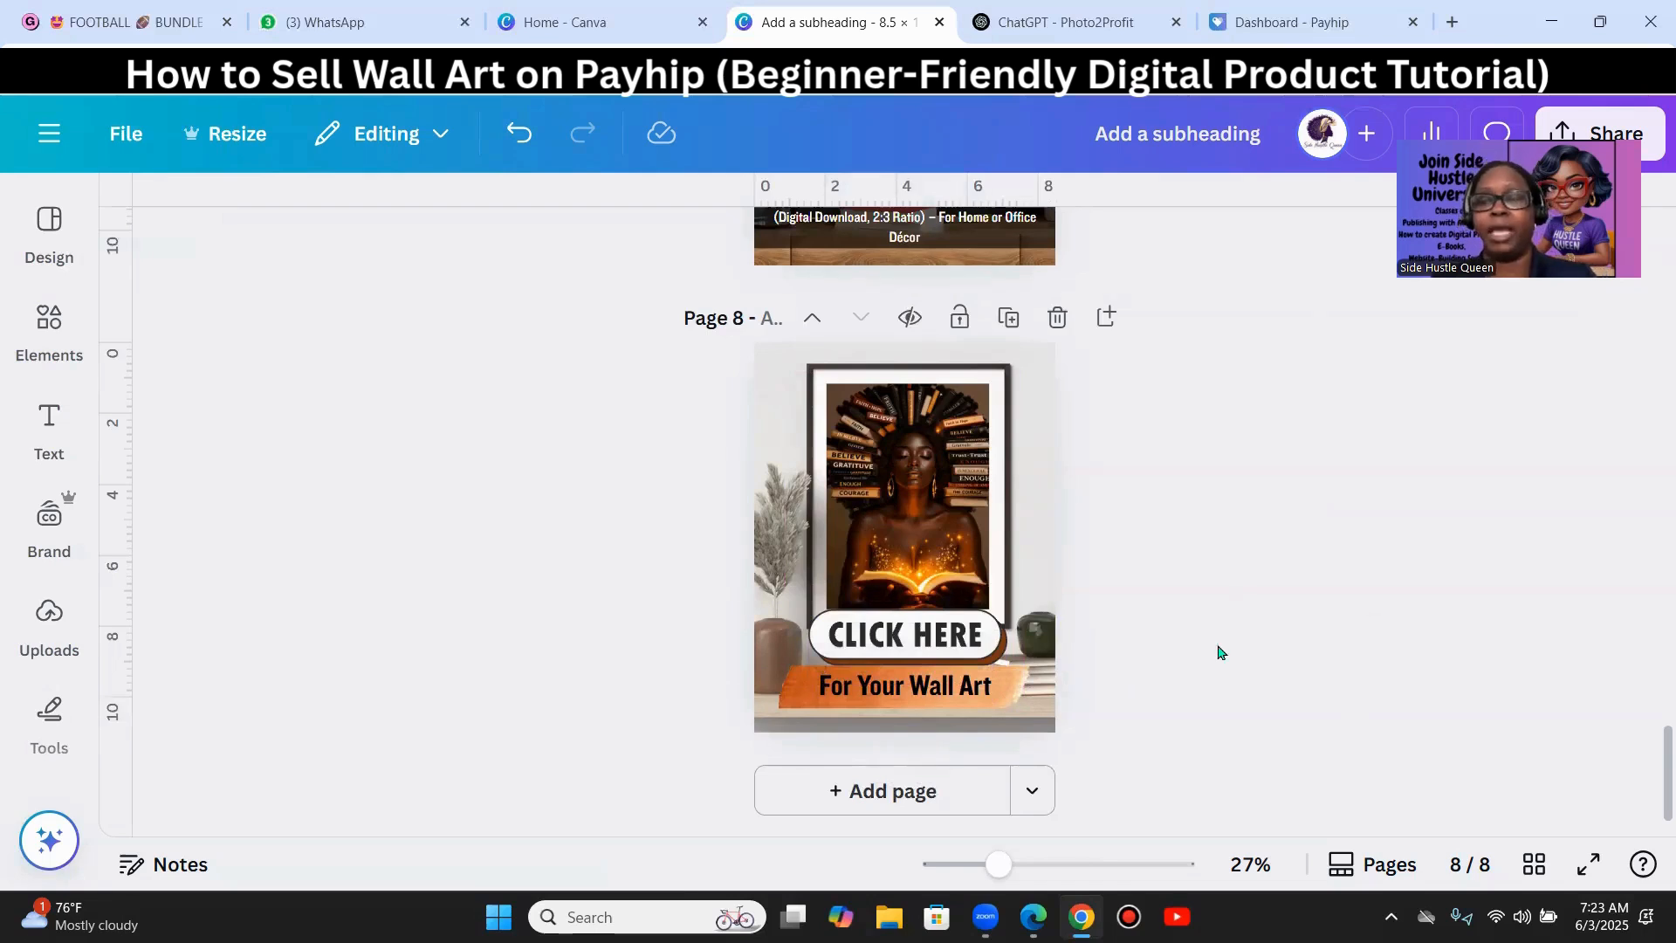
{"action": "left_click", "coordinate": [889, 637]}
{"action": "left_click_drag", "start_coordinate": [889, 638], "coordinate": [892, 678]}
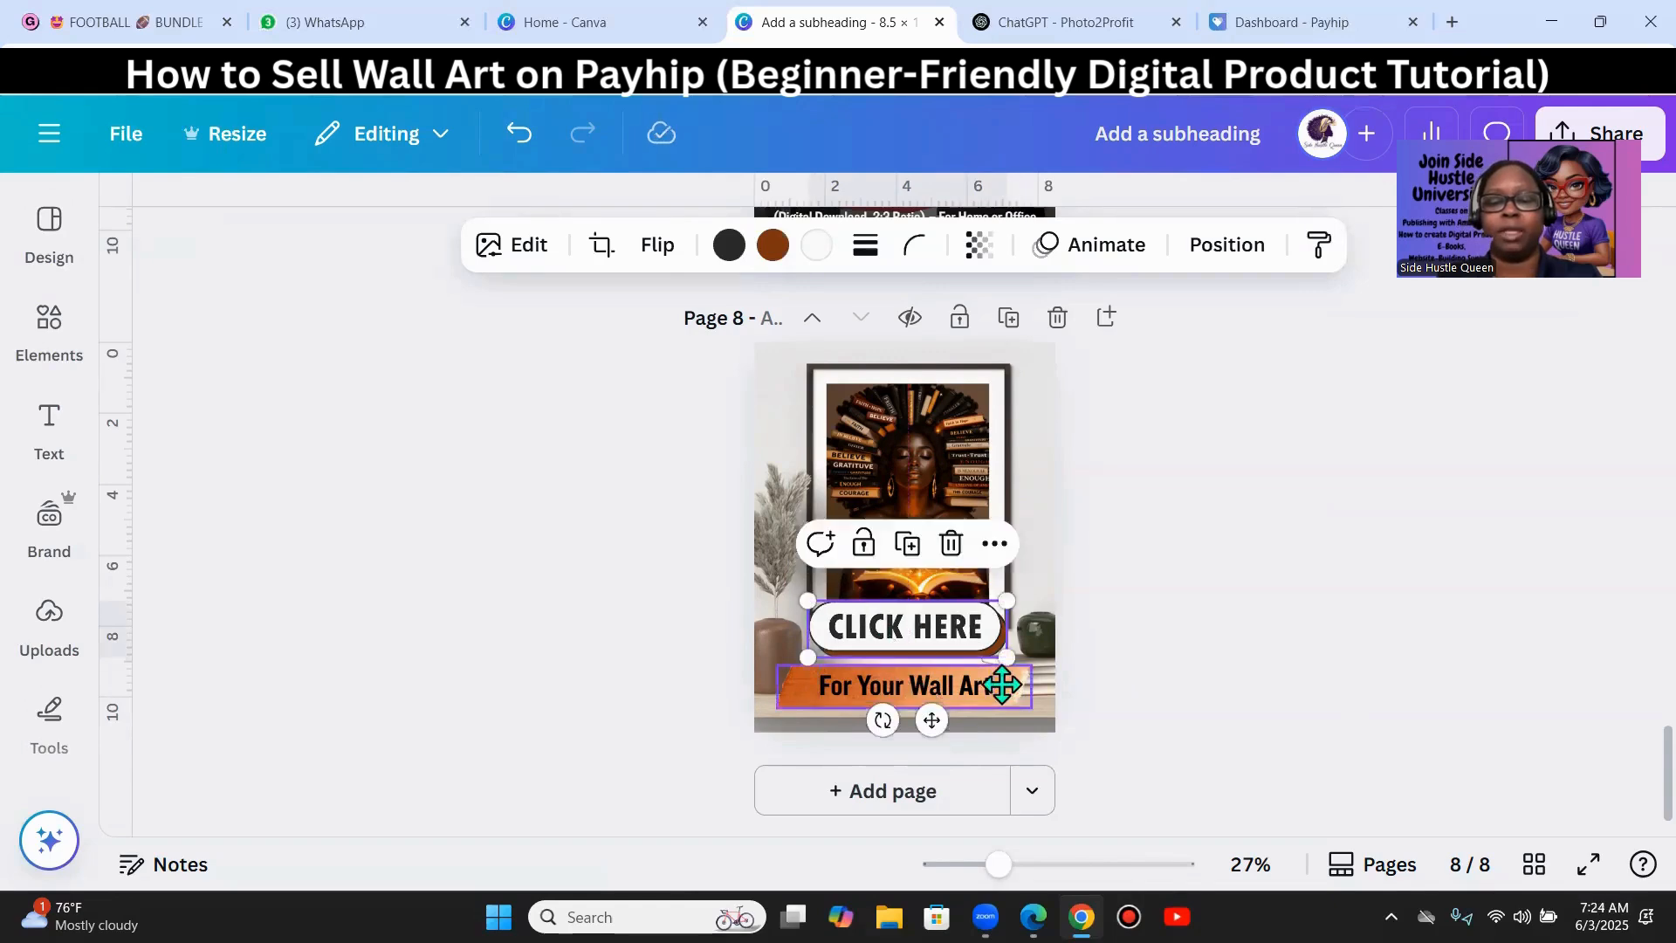
- Shift and slightly narrow the orange paint stroke, and center the "For Your Wall Art" text on it
{"action": "left_click", "coordinate": [1003, 685]}
{"action": "left_click", "coordinate": [1019, 684]}
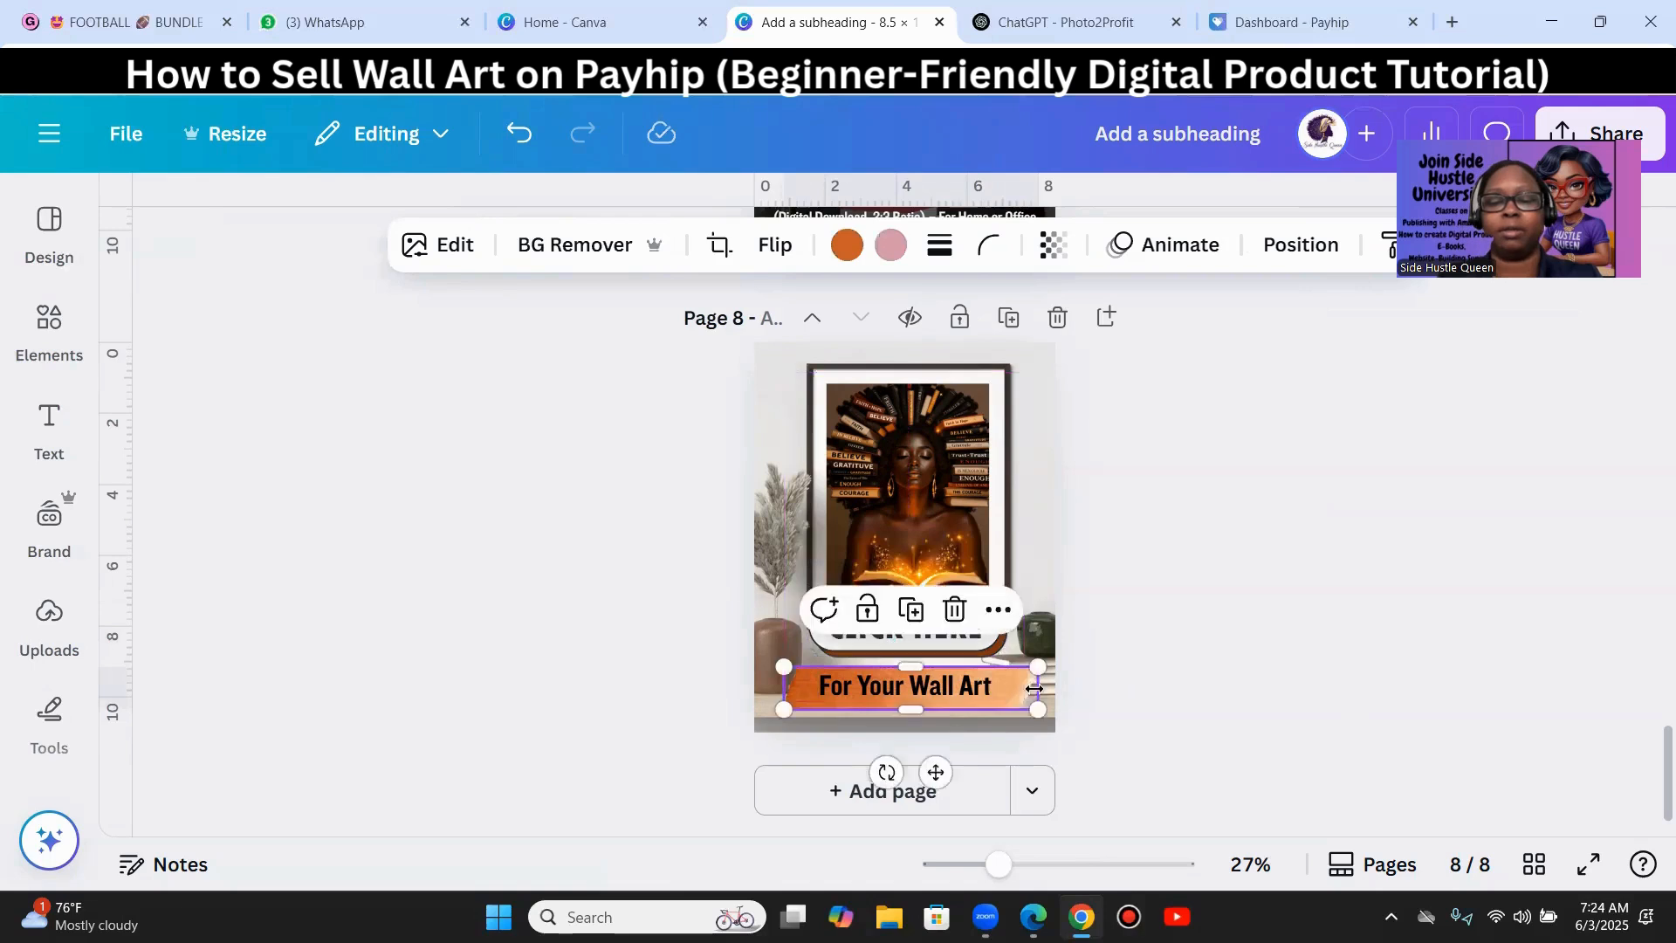
{"action": "left_click_drag", "start_coordinate": [1039, 690], "coordinate": [1027, 690]}
{"action": "double_click", "coordinate": [922, 691]}
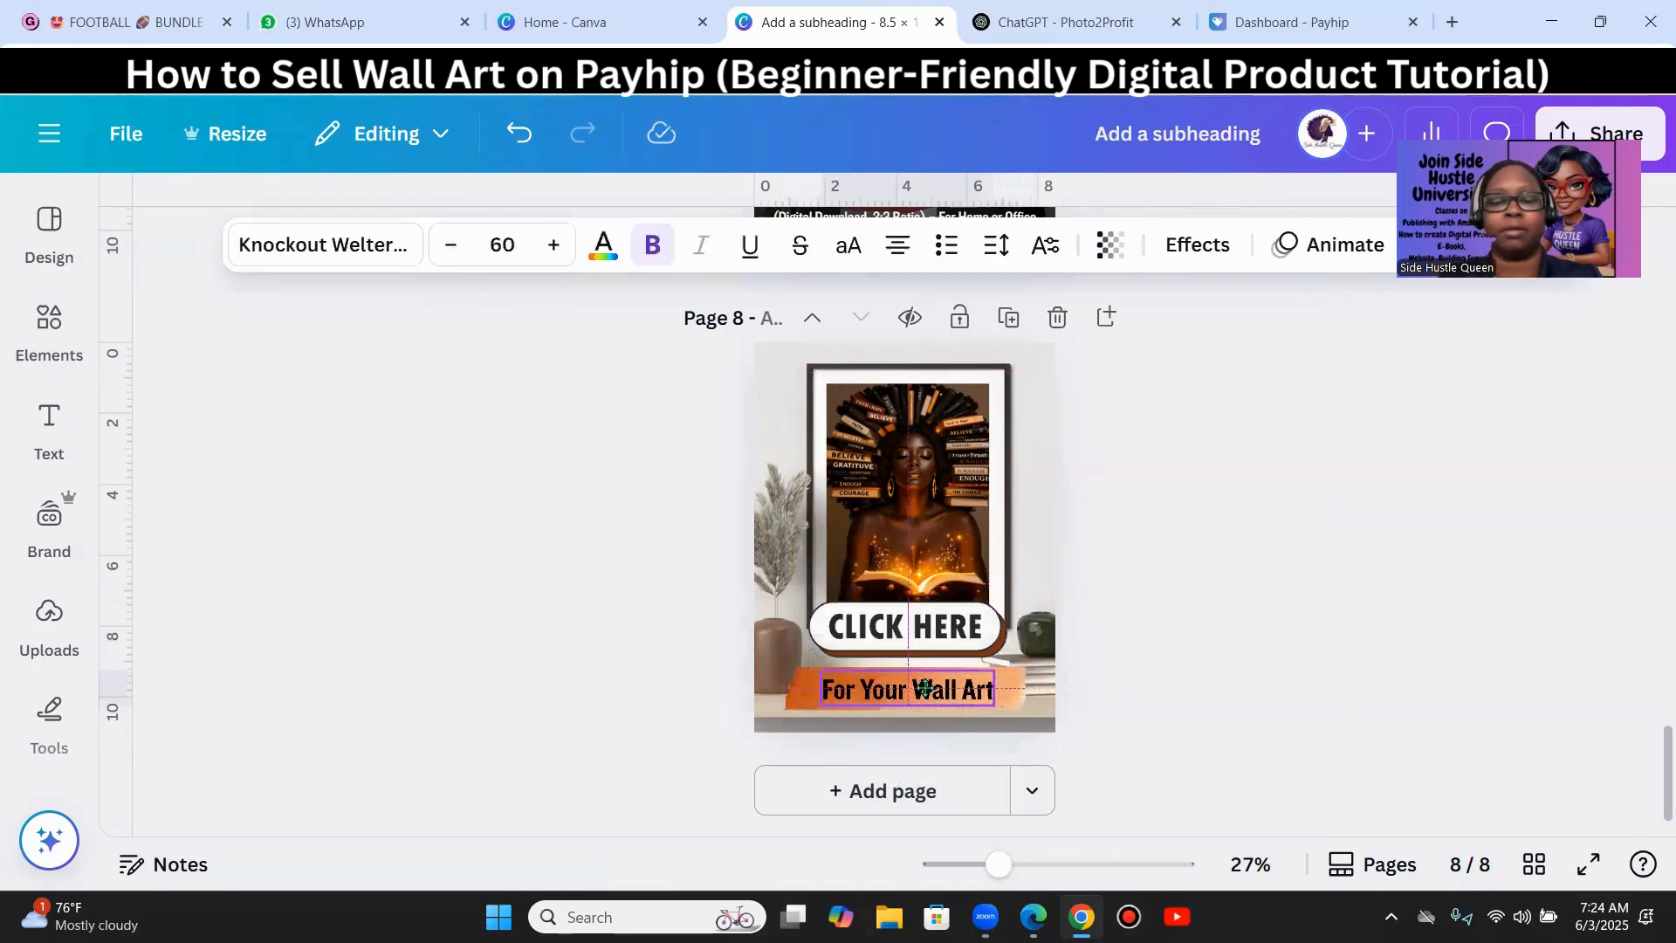
{"action": "left_click_drag", "start_coordinate": [1024, 705], "coordinate": [950, 688]}
{"action": "left_click", "coordinate": [953, 692]}
{"action": "left_click", "coordinate": [1276, 682]}
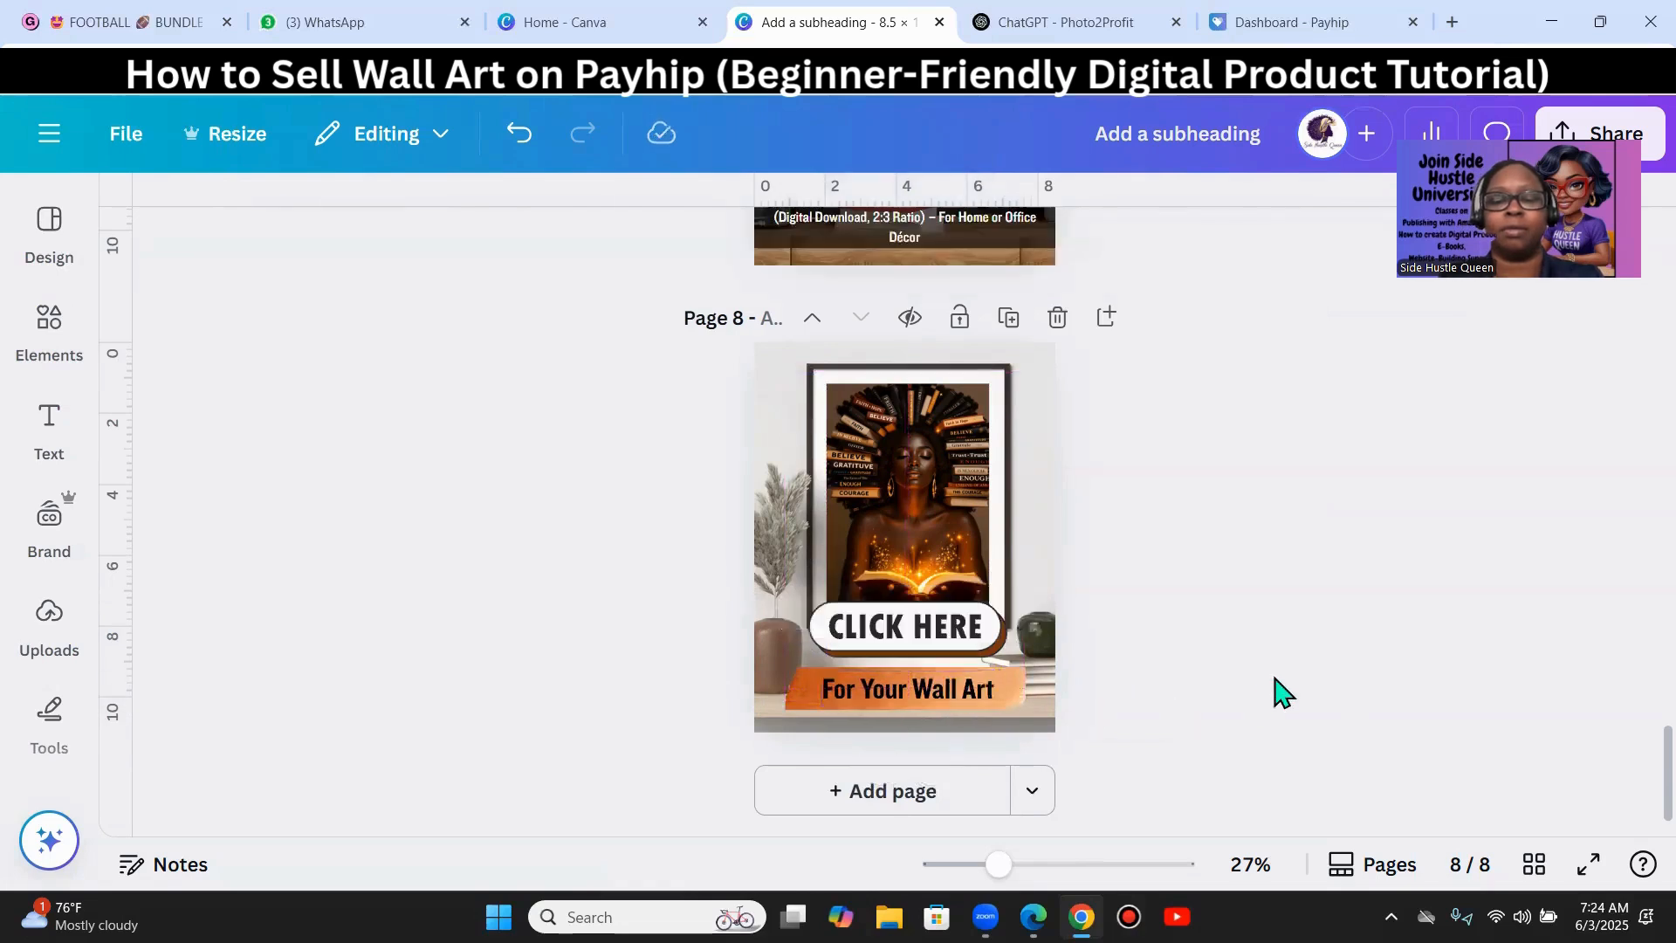
- In a new browser tab, switch to the other Google account and open Google Drive
{"action": "left_click", "coordinate": [1453, 26]}
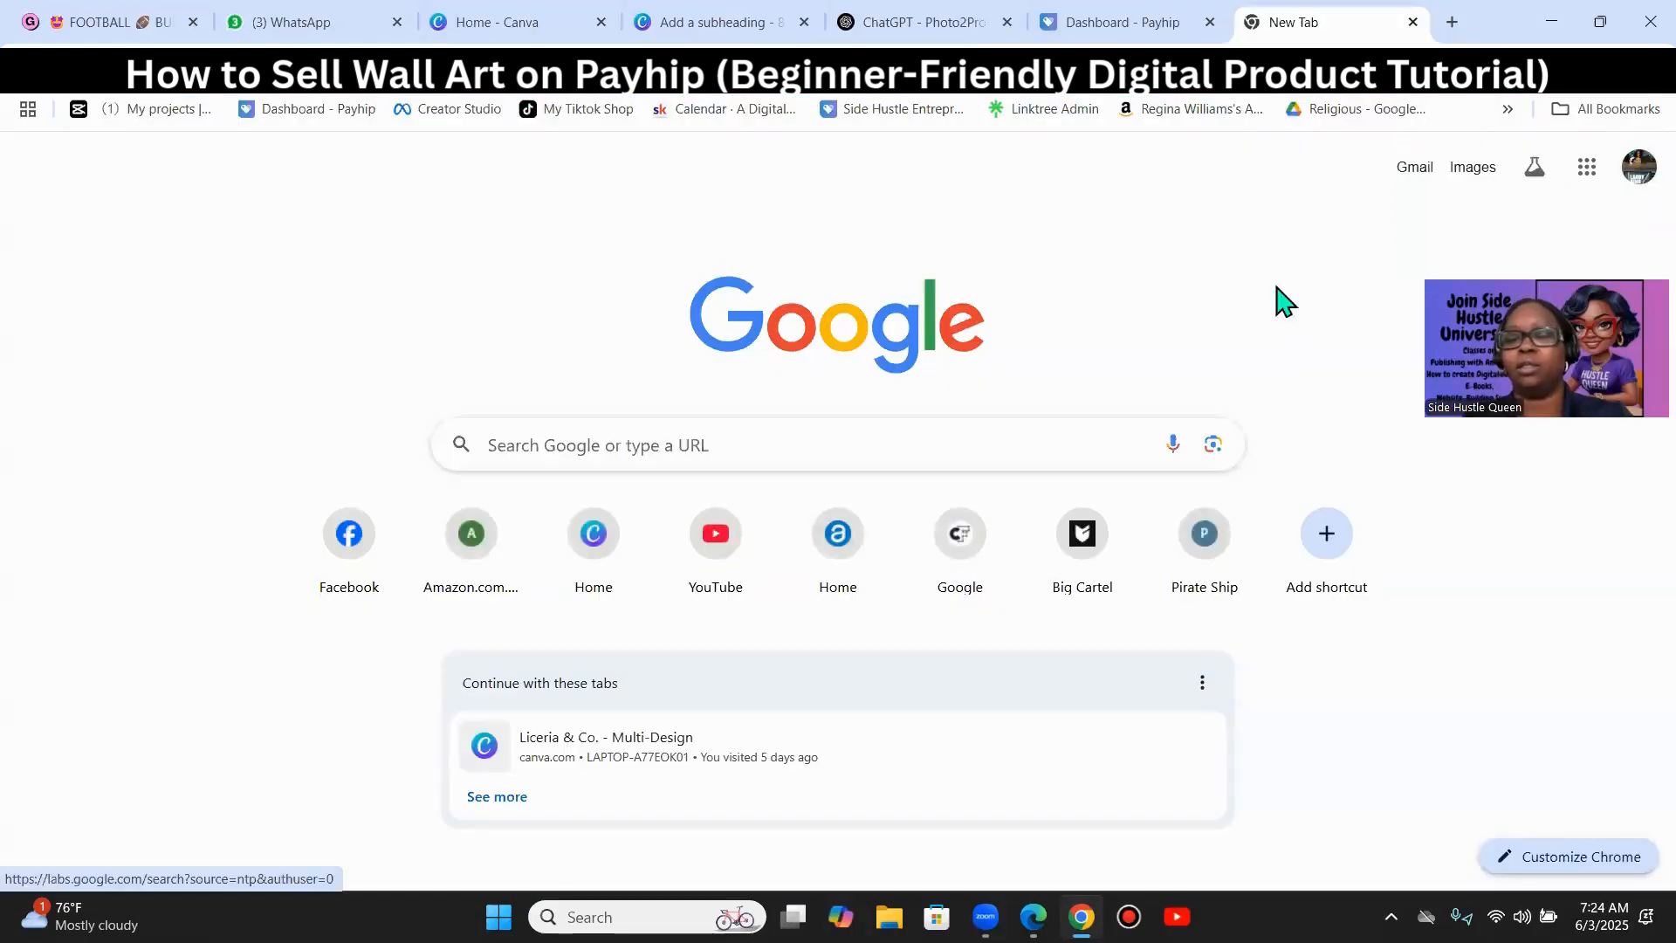
{"action": "left_click", "coordinate": [1639, 167]}
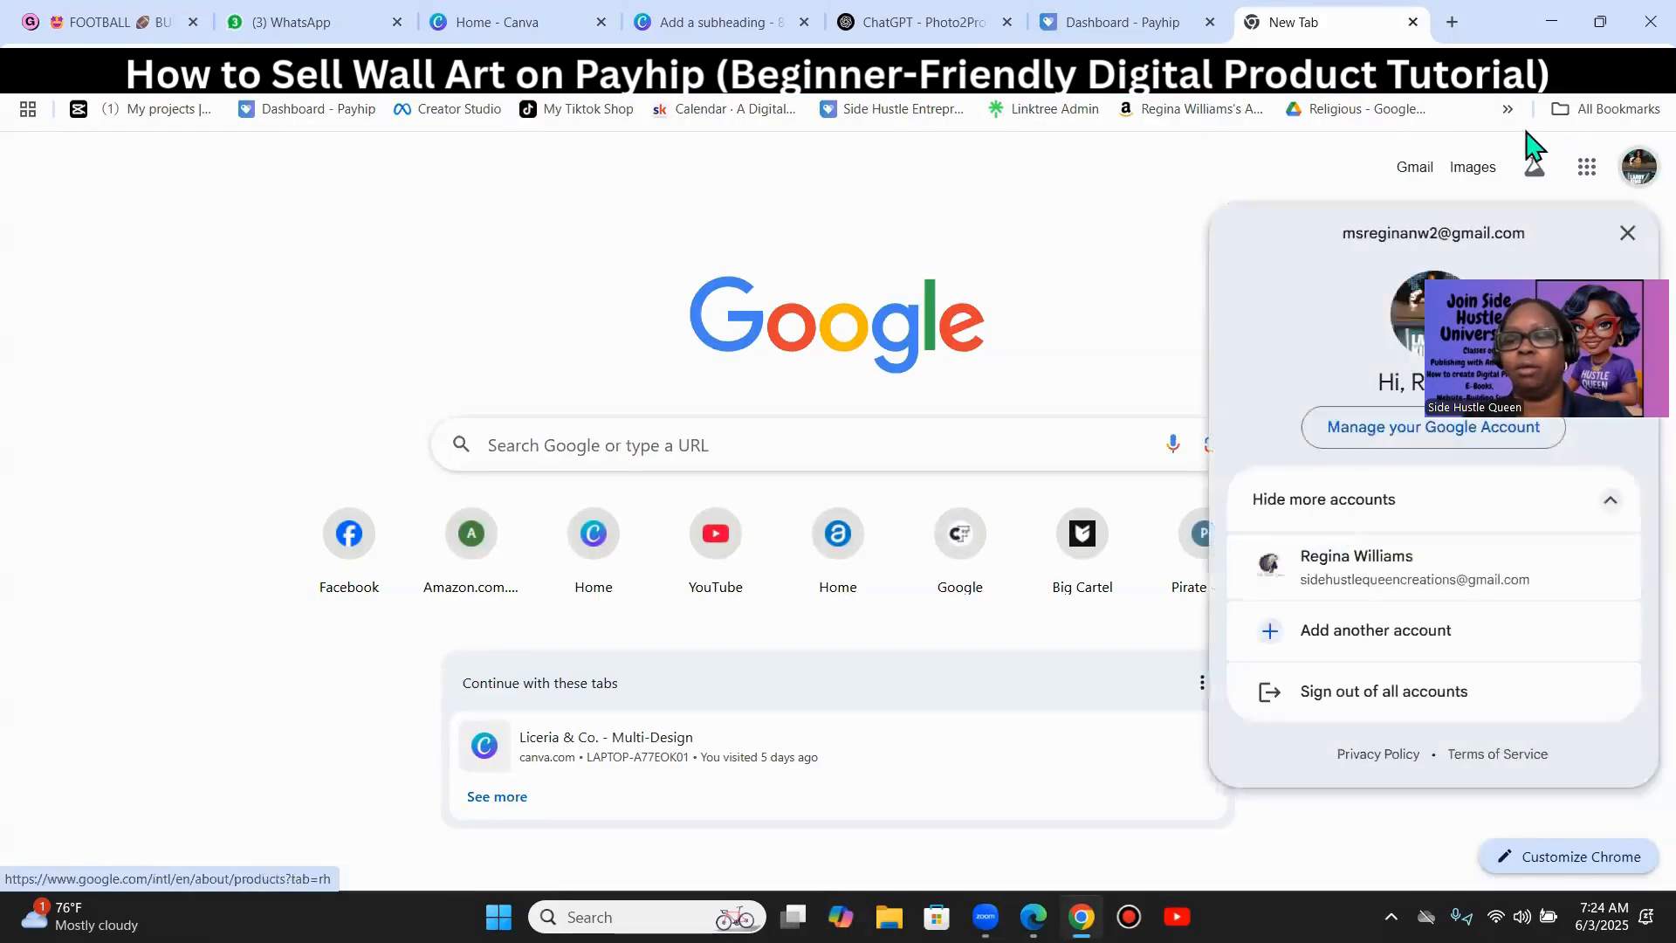
{"action": "left_click", "coordinate": [1403, 574]}
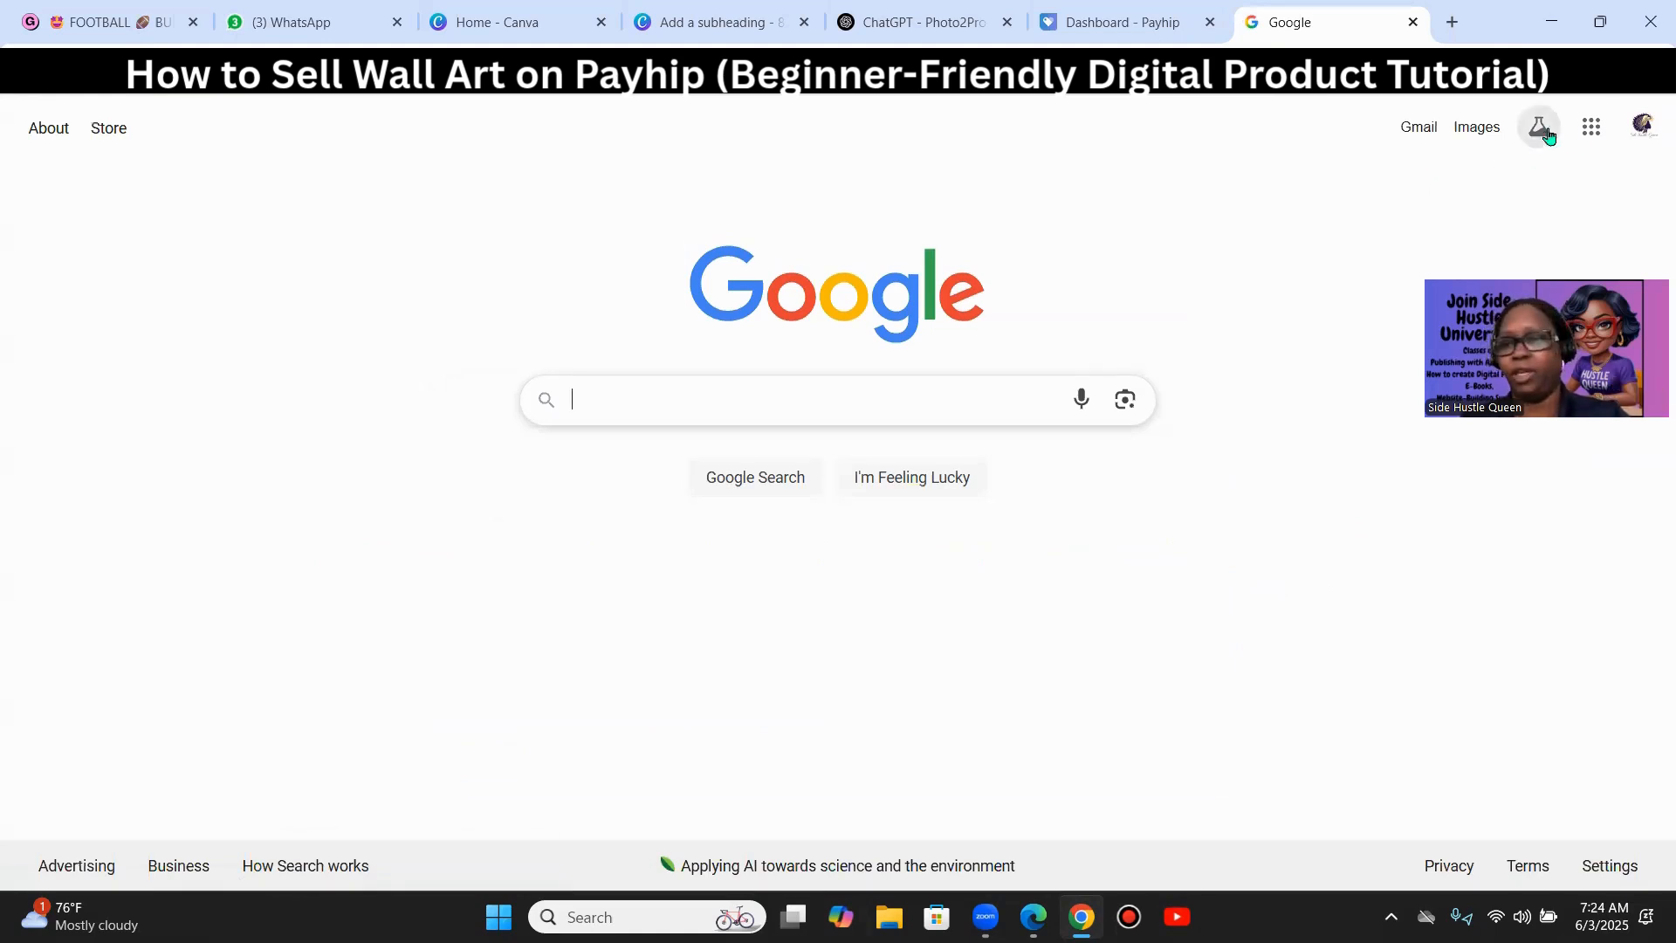
{"action": "left_click", "coordinate": [1590, 130]}
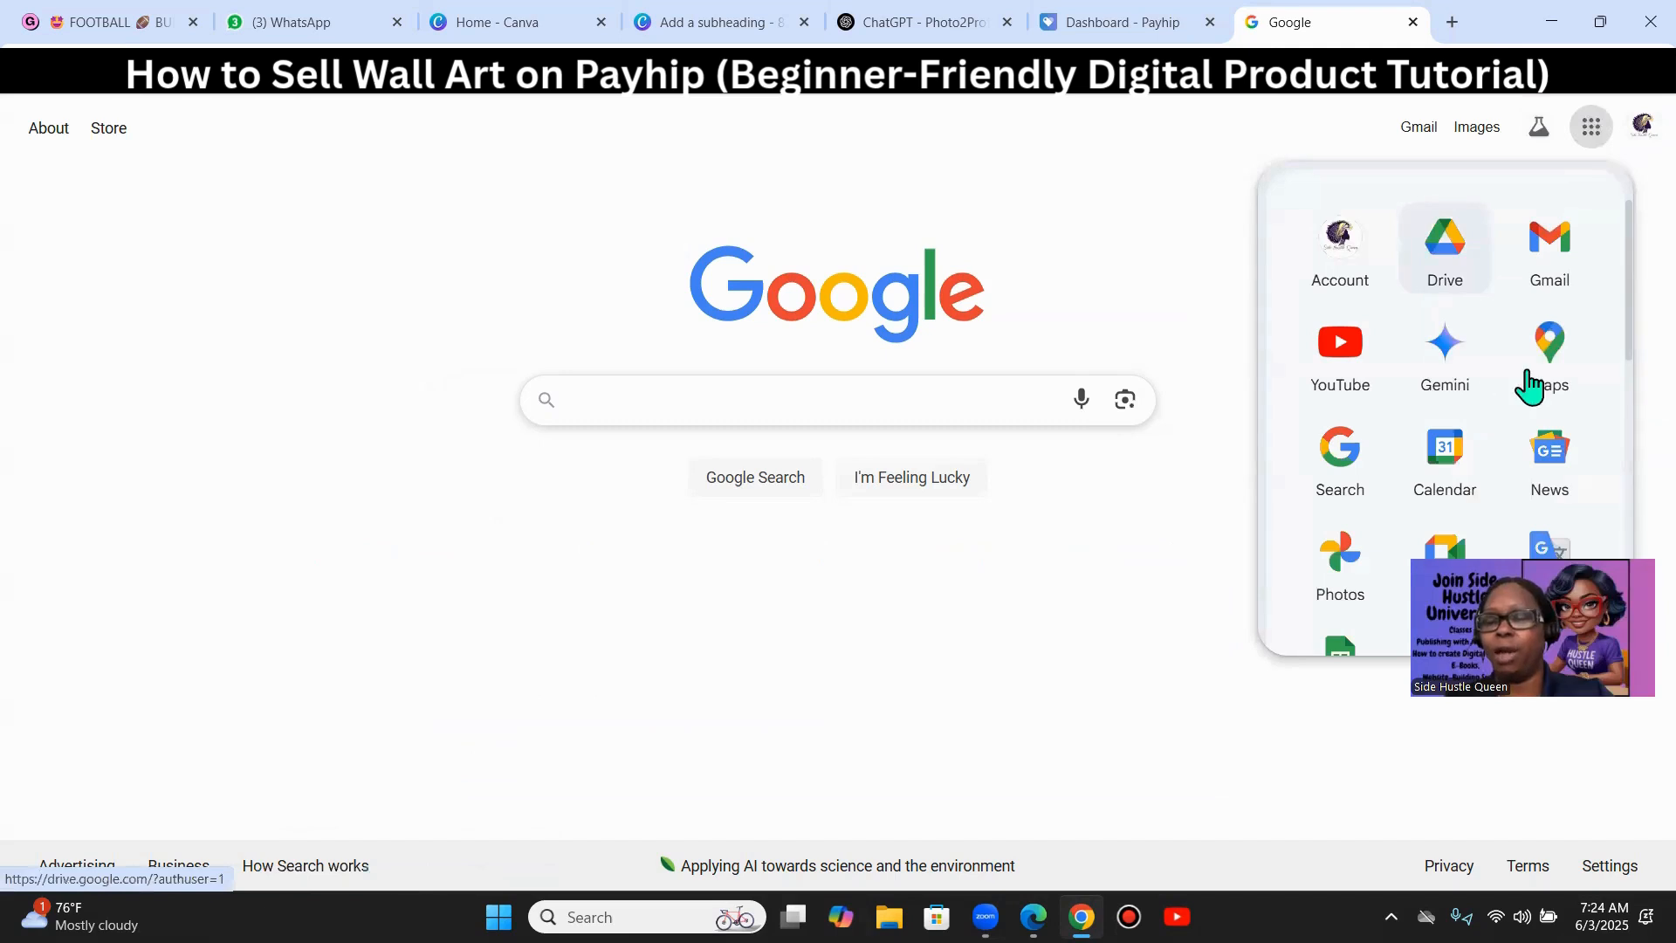
{"action": "left_click", "coordinate": [1441, 244]}
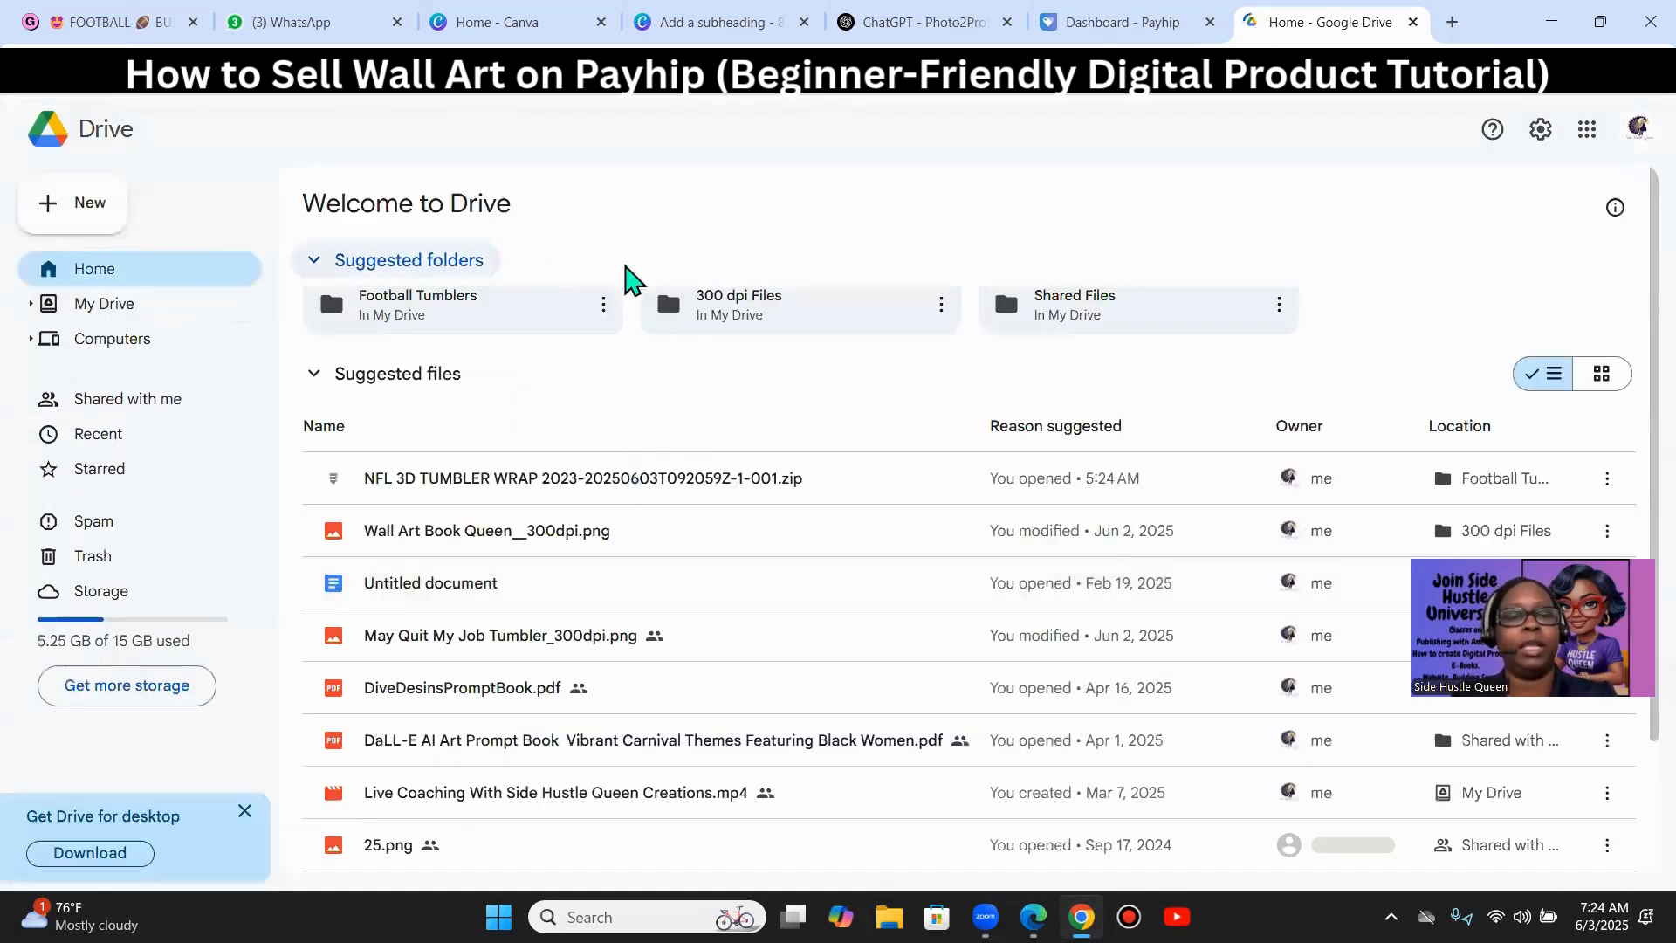
- Open the suggested "300 dpi Files" folder in Drive
{"action": "left_click", "coordinate": [749, 343]}
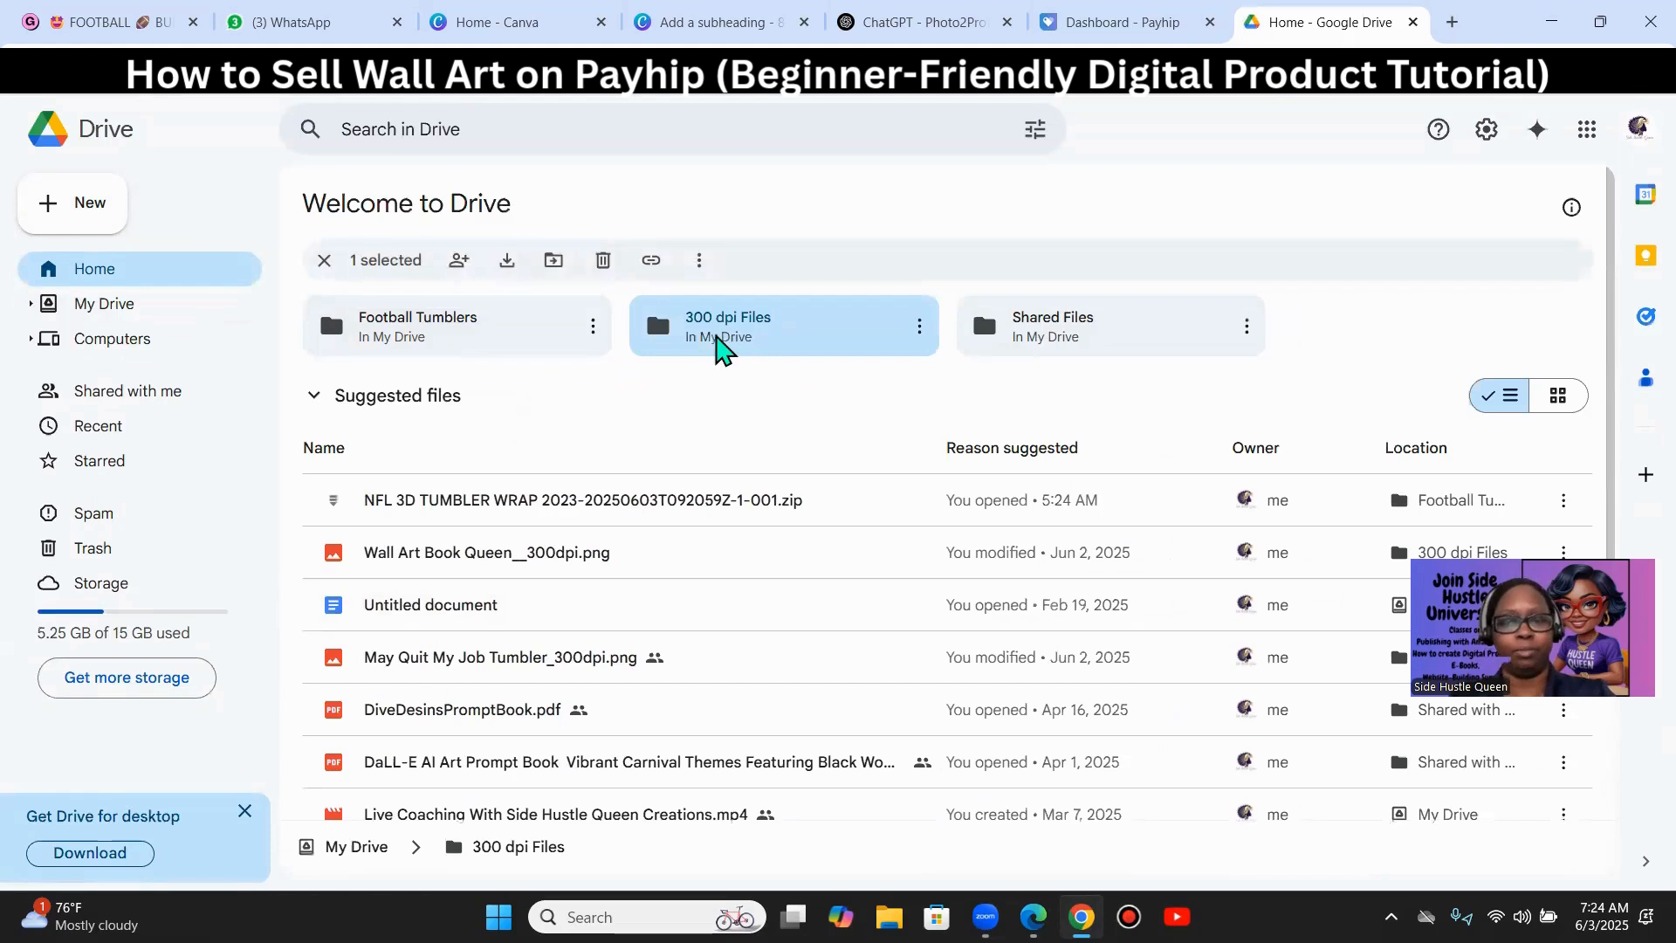
{"action": "double_click", "coordinate": [716, 349]}
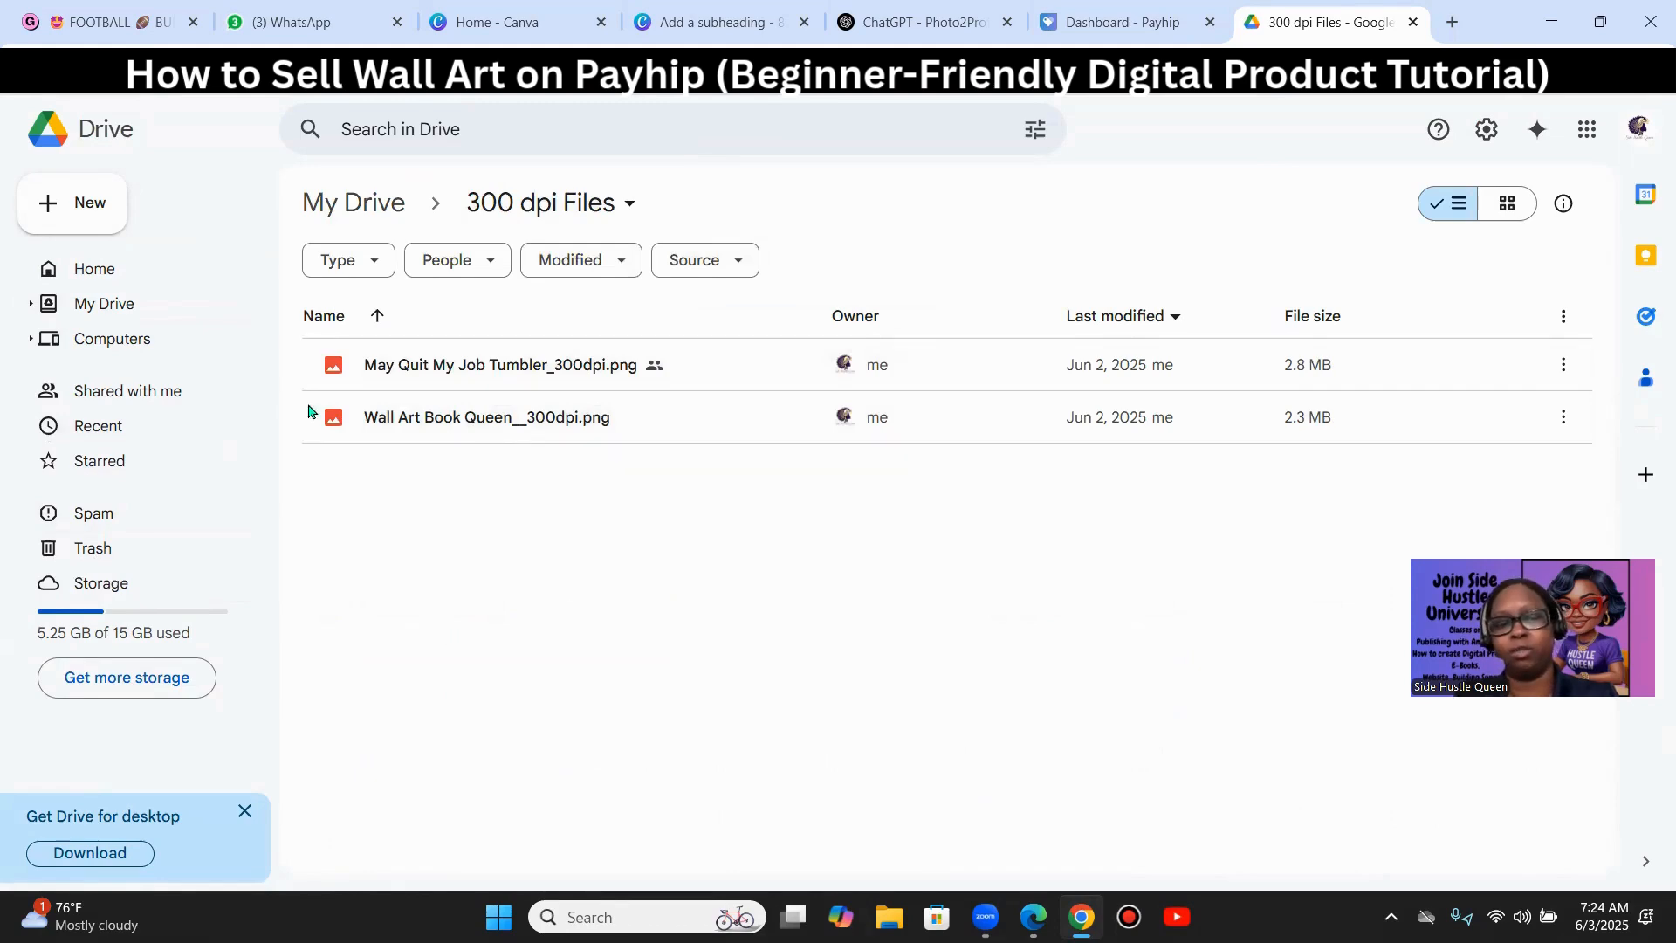
{"action": "mouse_move", "coordinate": [346, 369]}
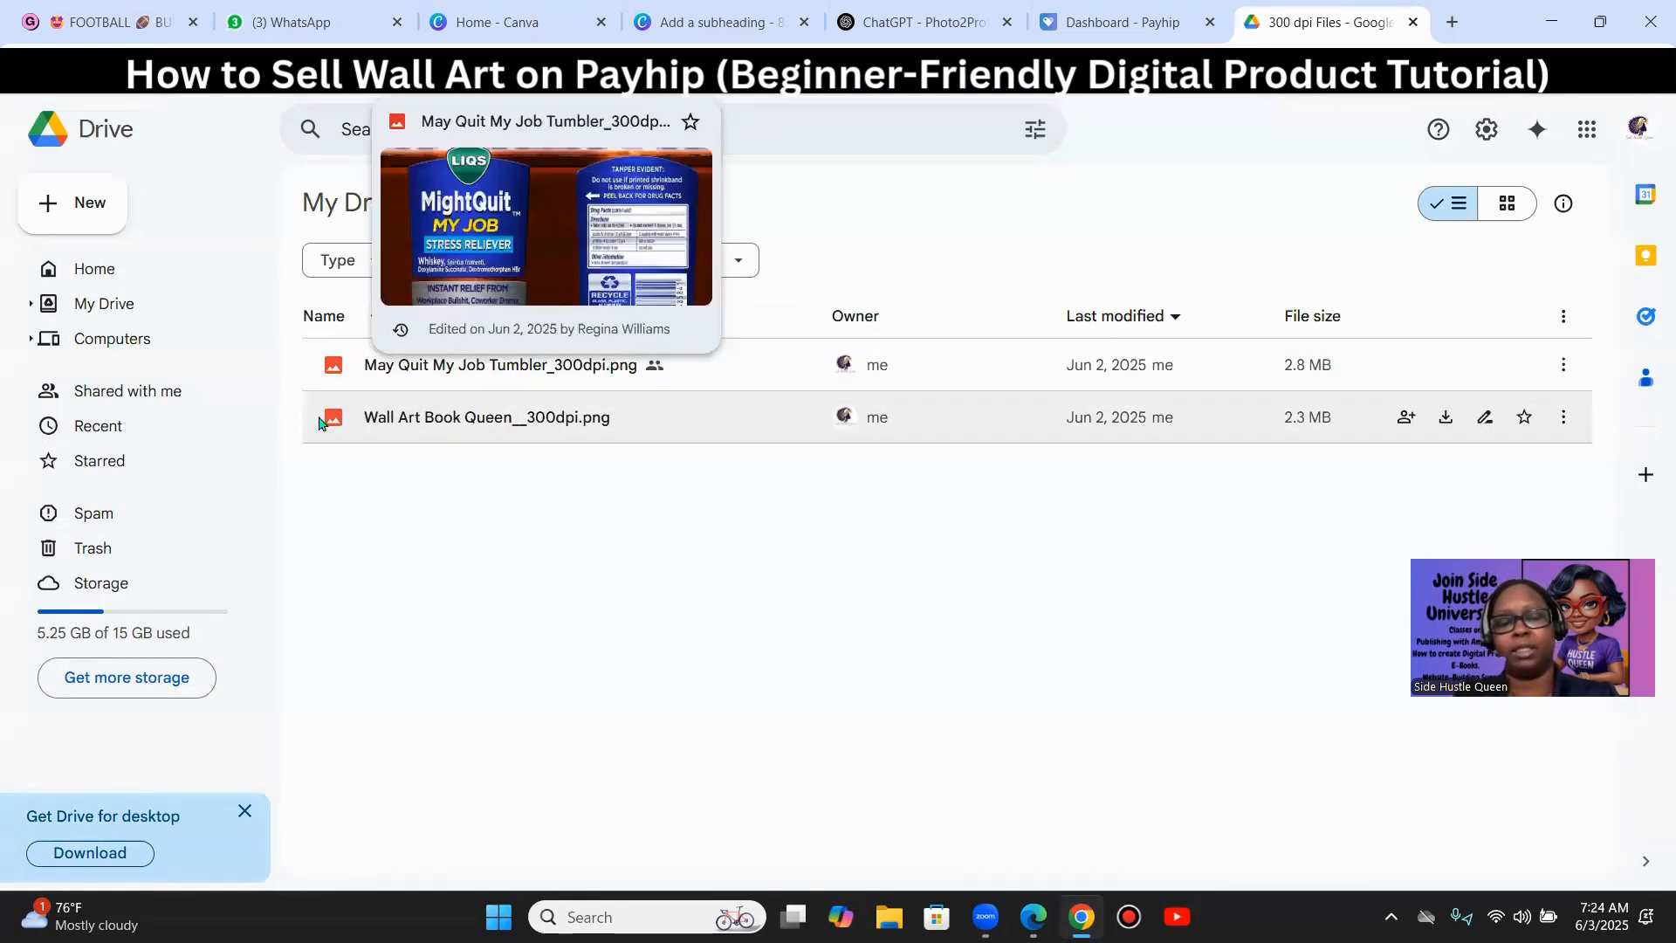
{"action": "mouse_move", "coordinate": [335, 418]}
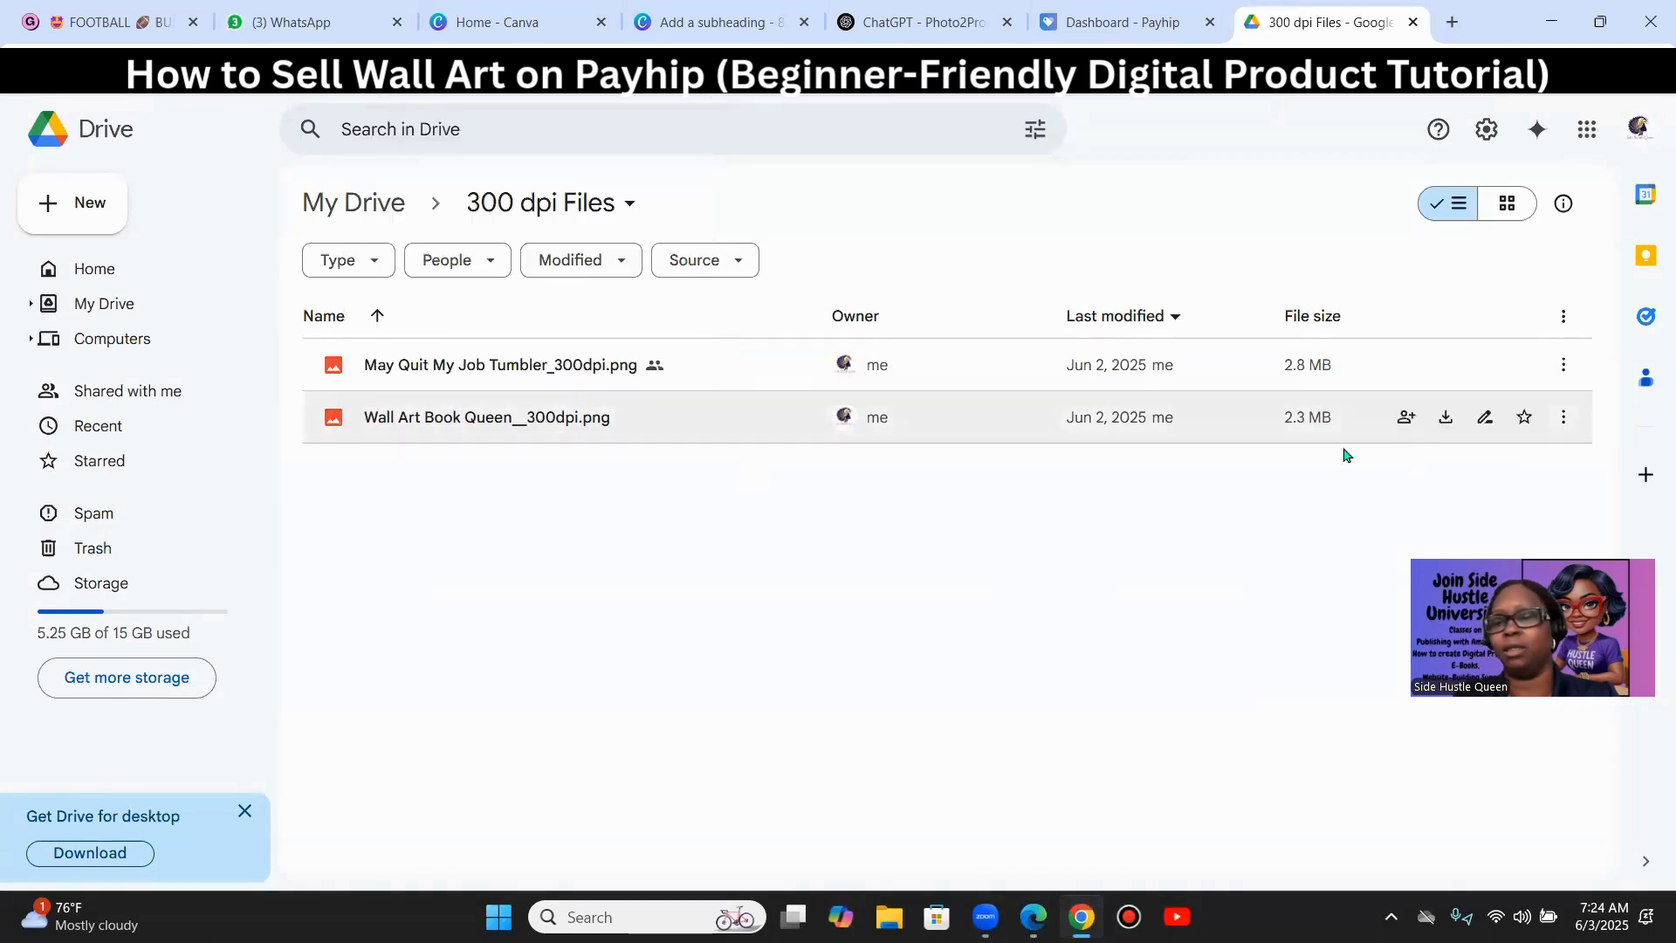
- Open the sharing settings of the file "Wall Art Book Queen__300dpi.png"
{"action": "left_click", "coordinate": [1565, 420]}
{"action": "left_click", "coordinate": [1566, 420]}
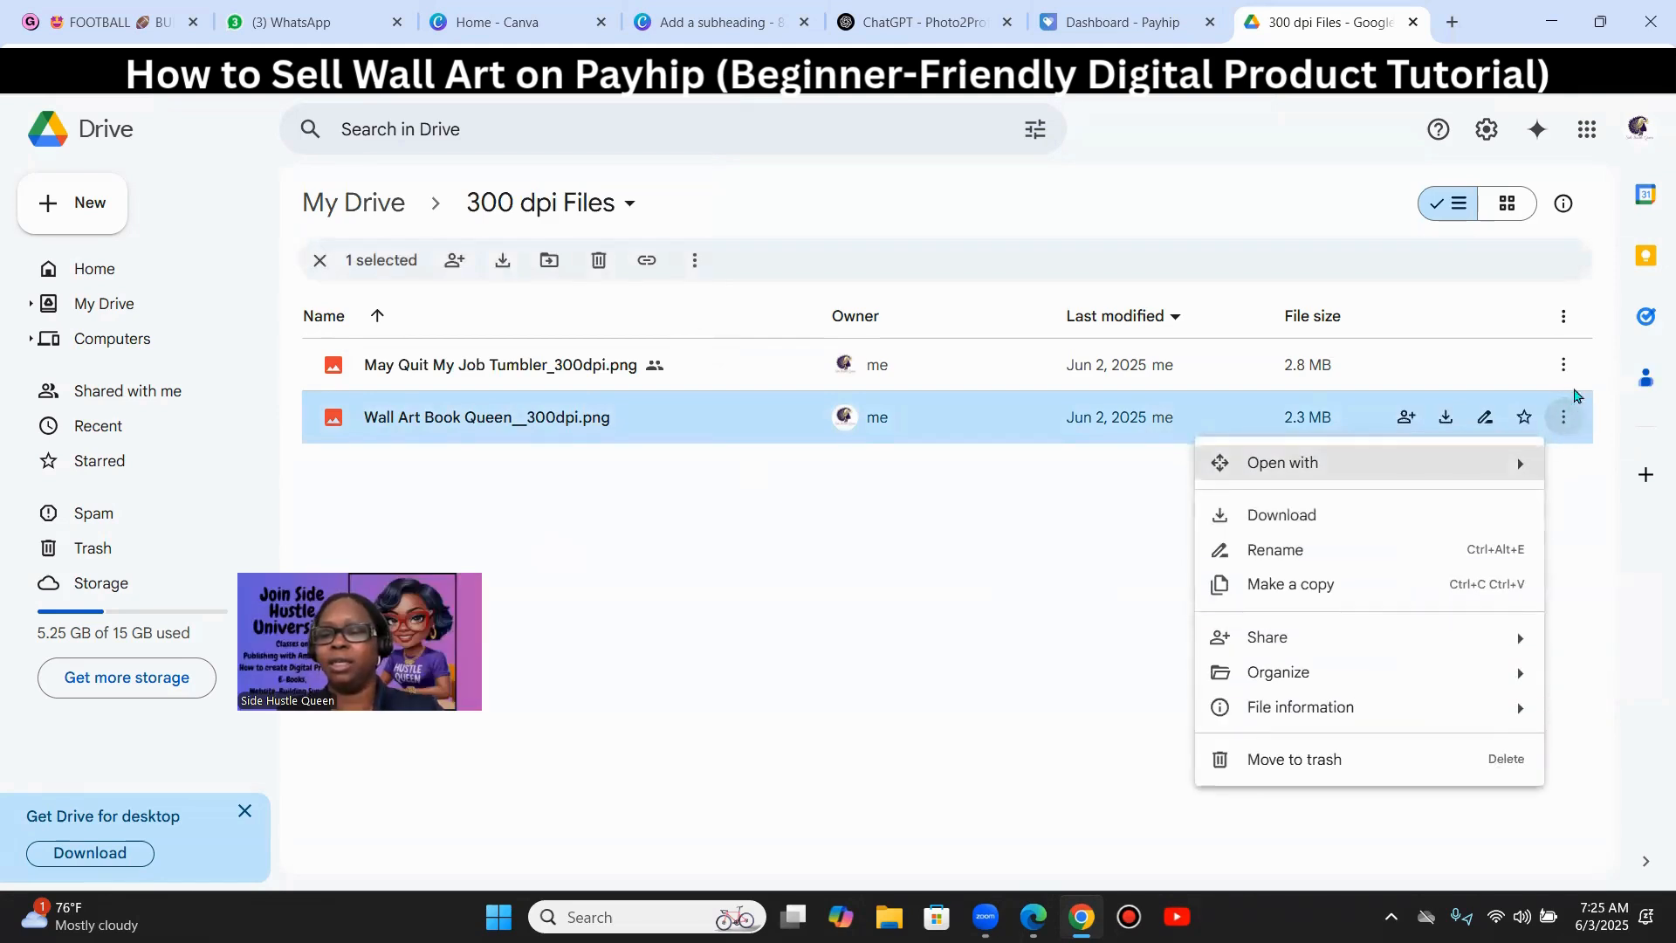
{"action": "mouse_move", "coordinate": [1364, 478]}
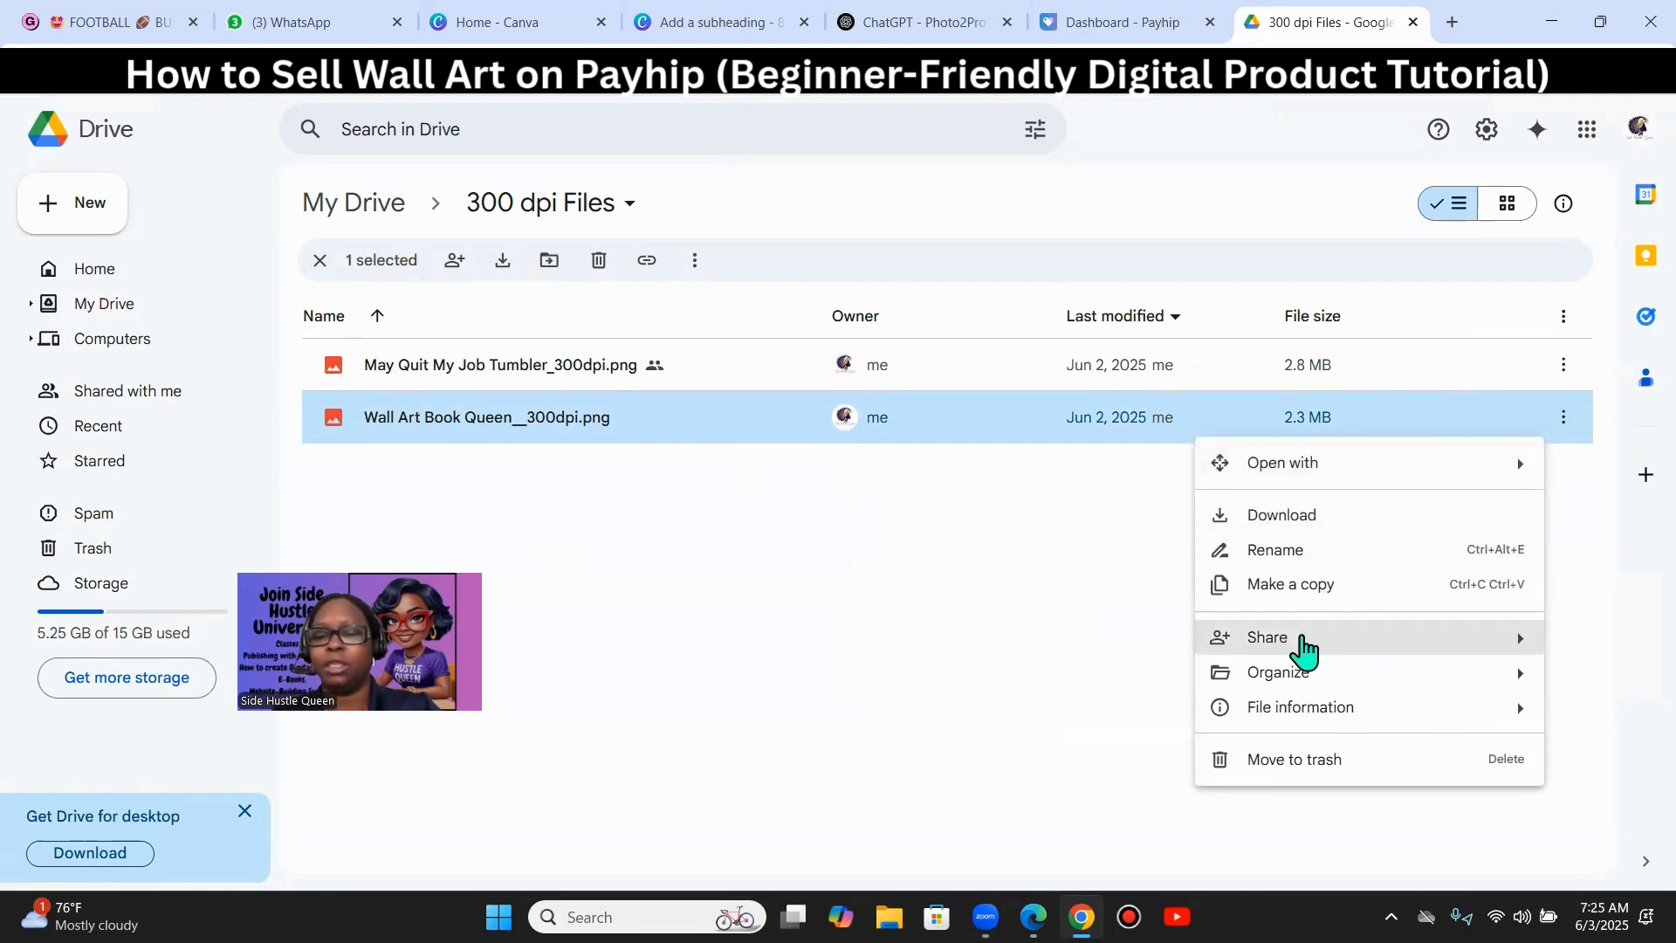
{"action": "mouse_move", "coordinate": [1304, 648]}
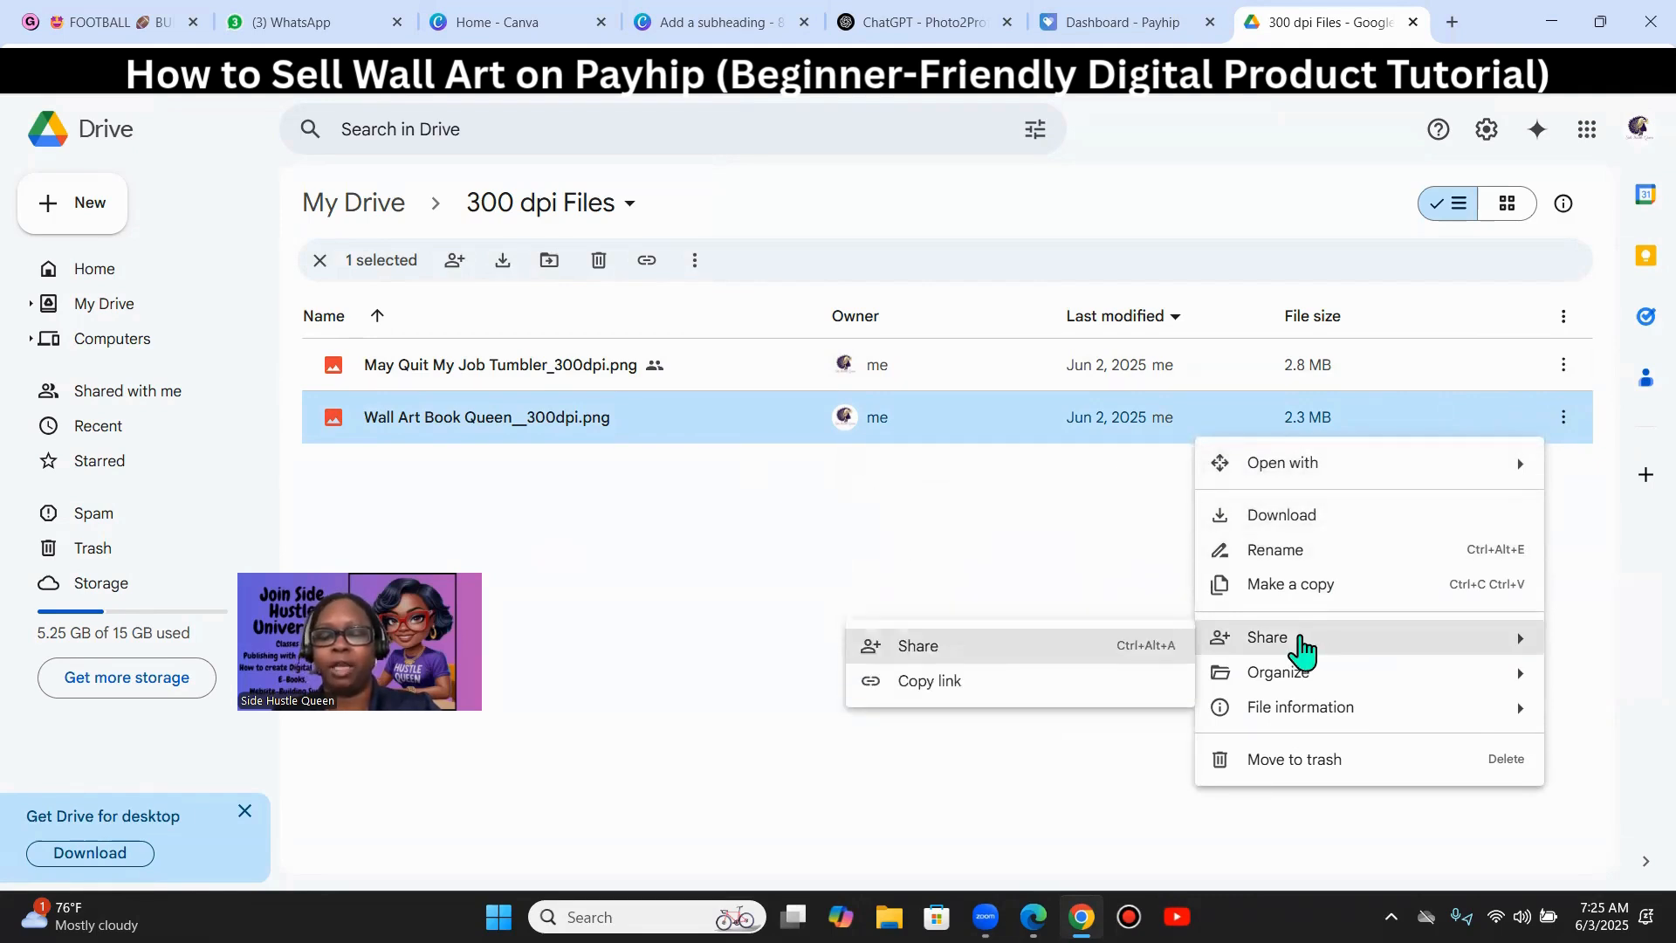
{"action": "left_click", "coordinate": [915, 660]}
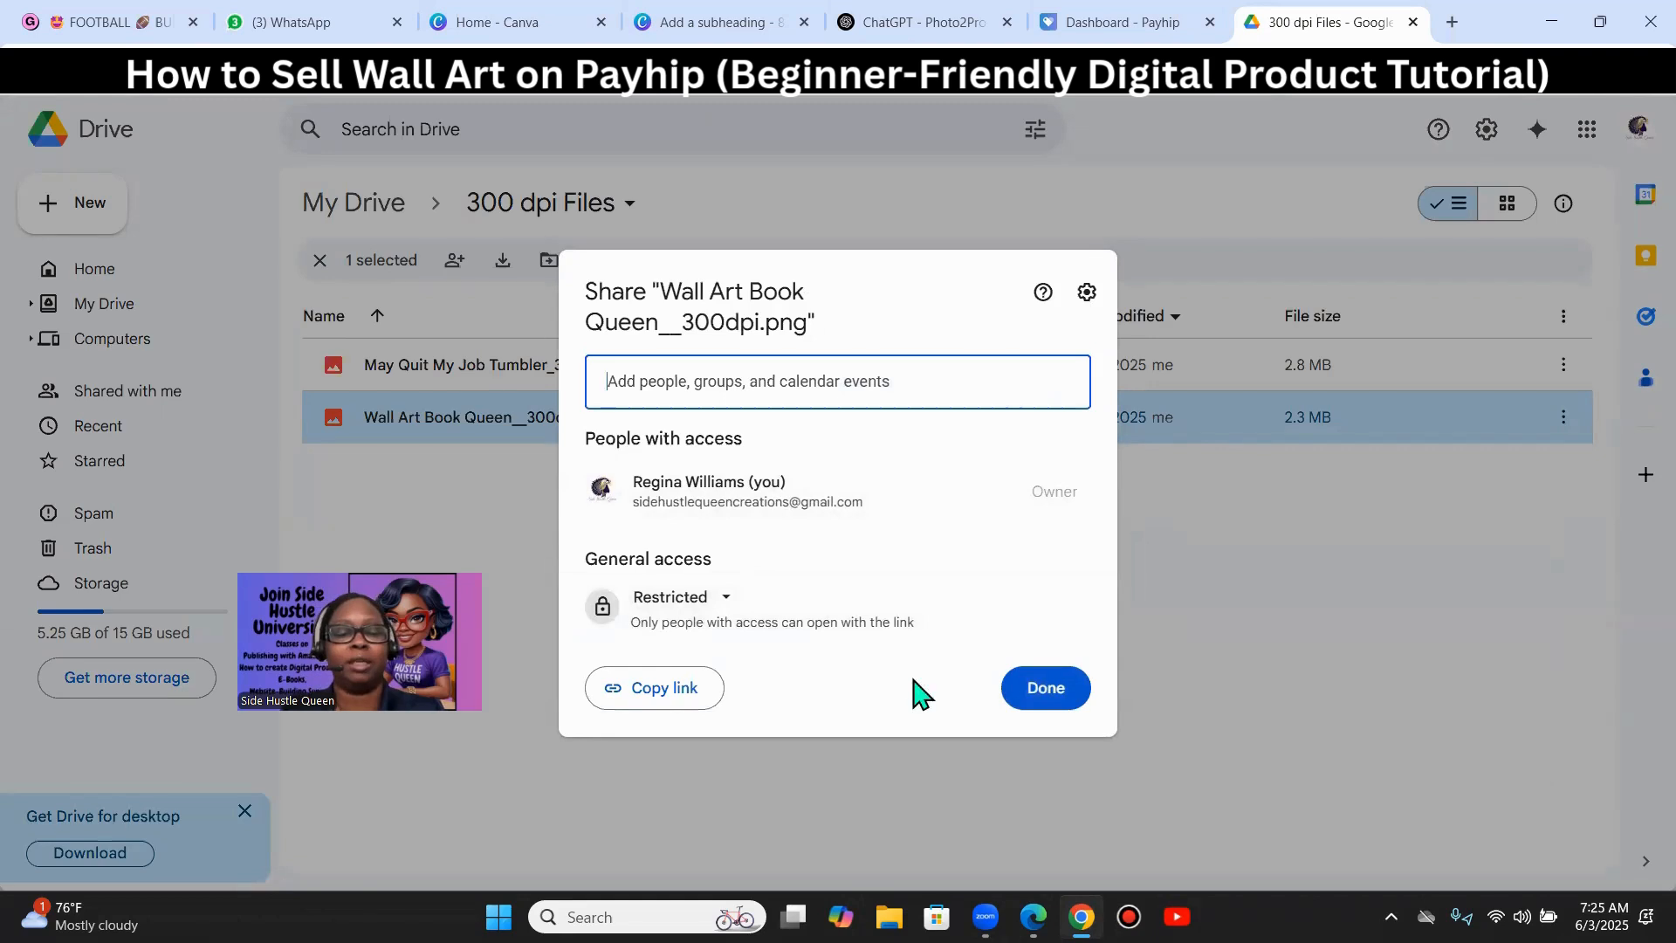
- Set the file's general access to Anyone with the link and check the role options, keeping Viewer
{"action": "left_click", "coordinate": [722, 598]}
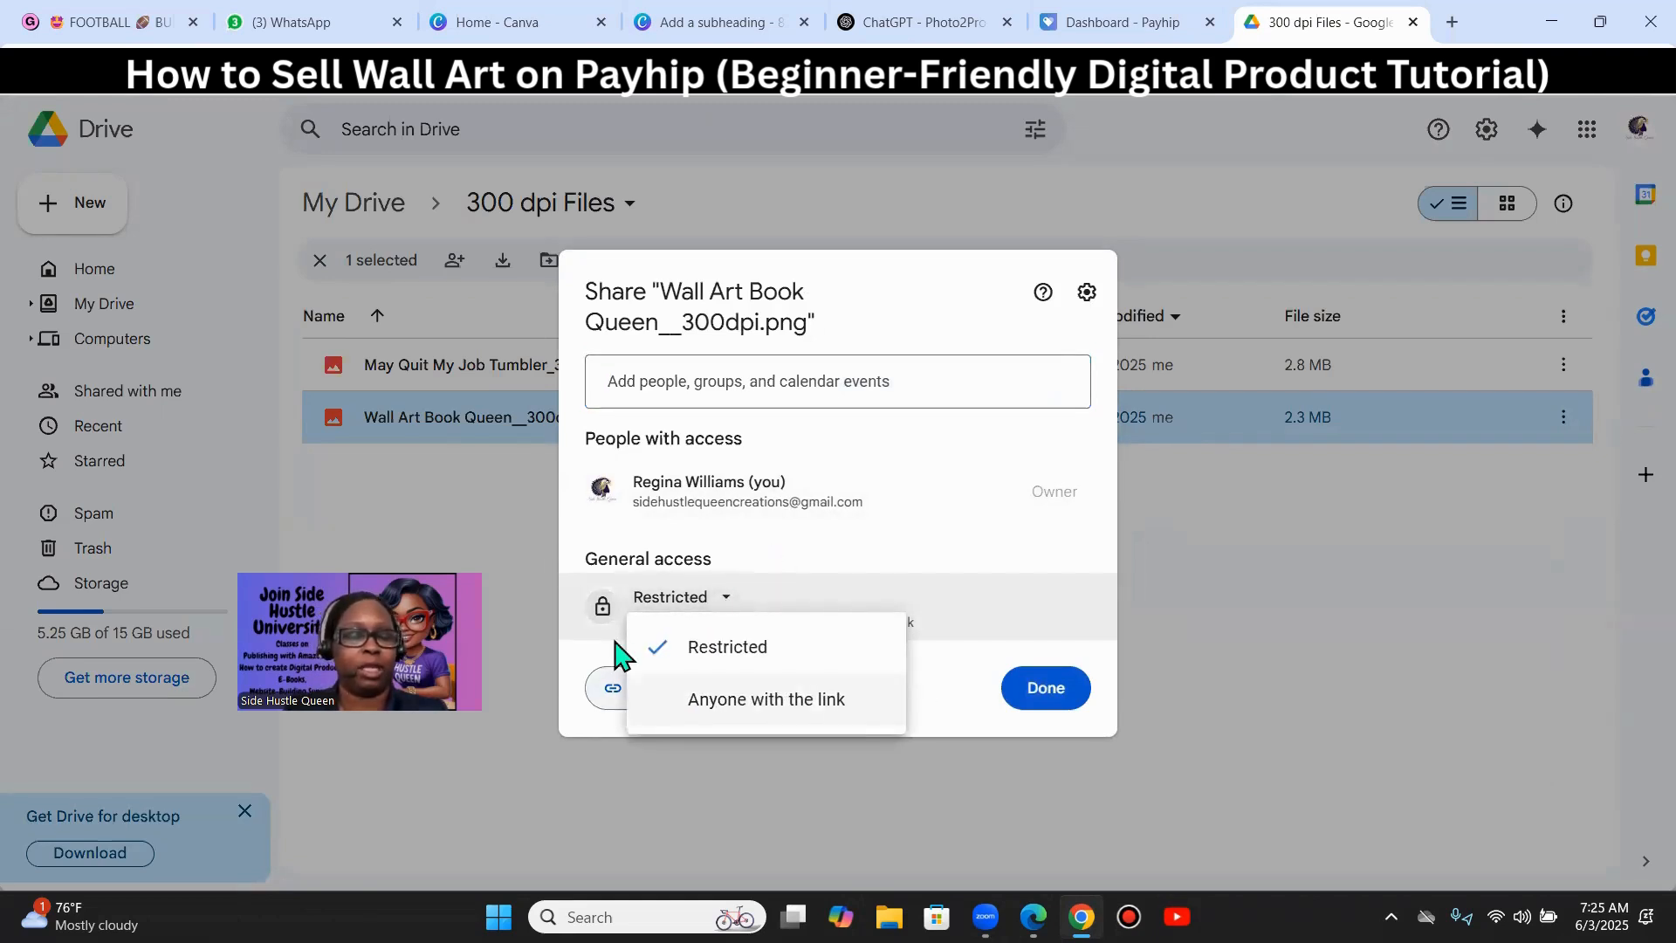
{"action": "left_click", "coordinate": [663, 697]}
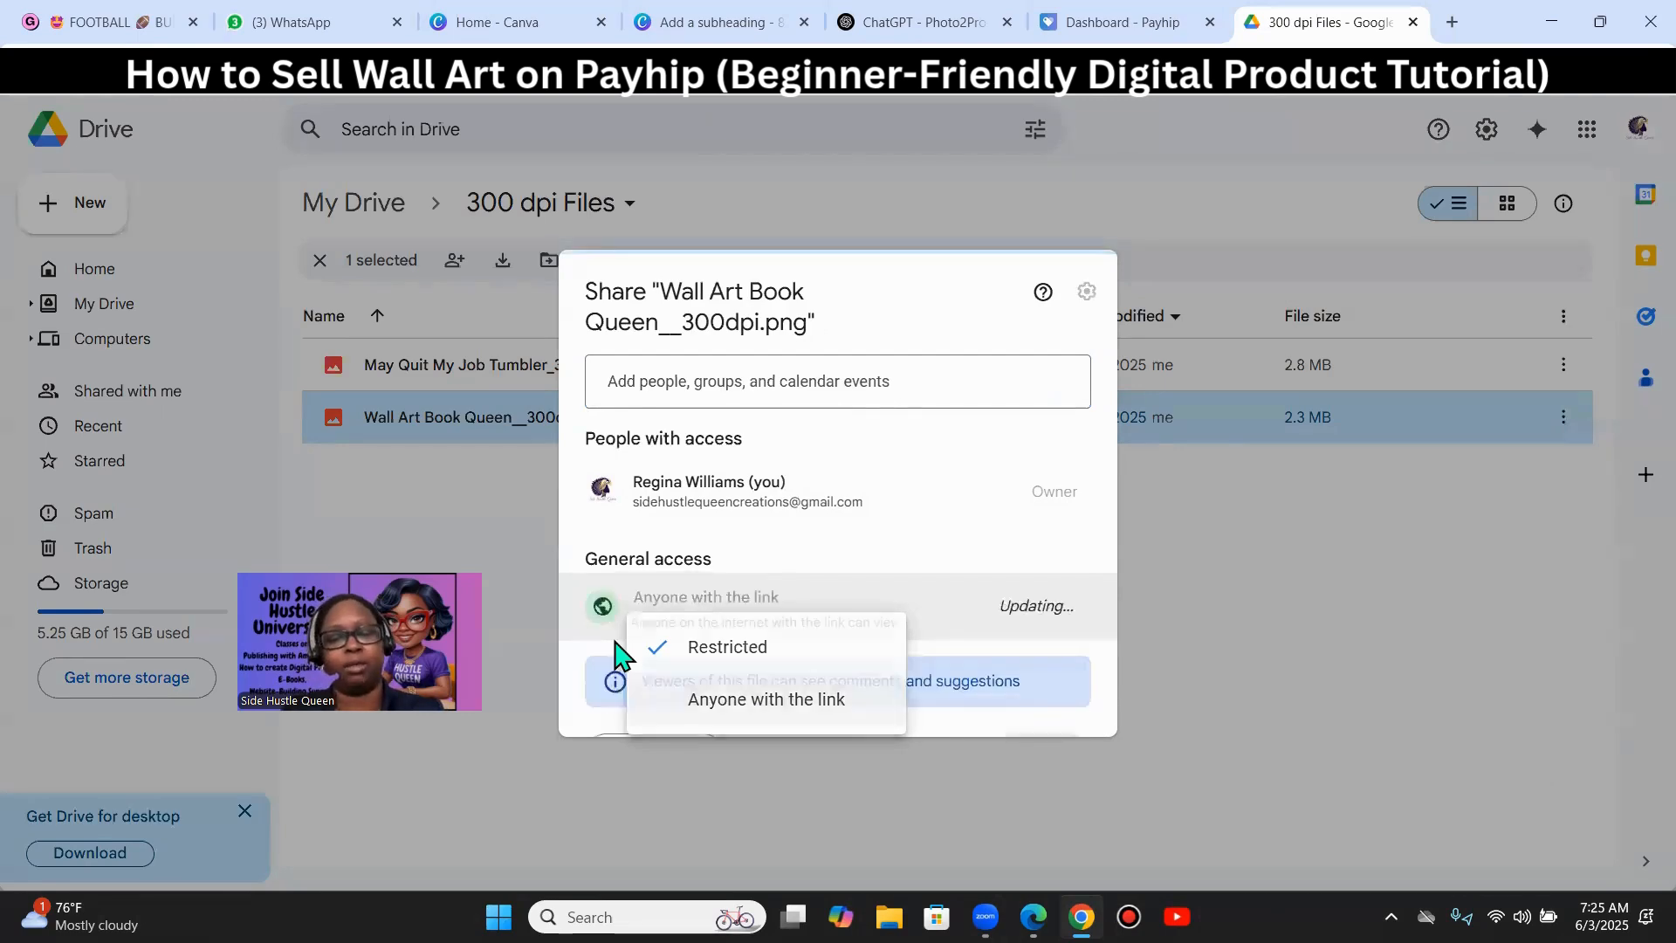
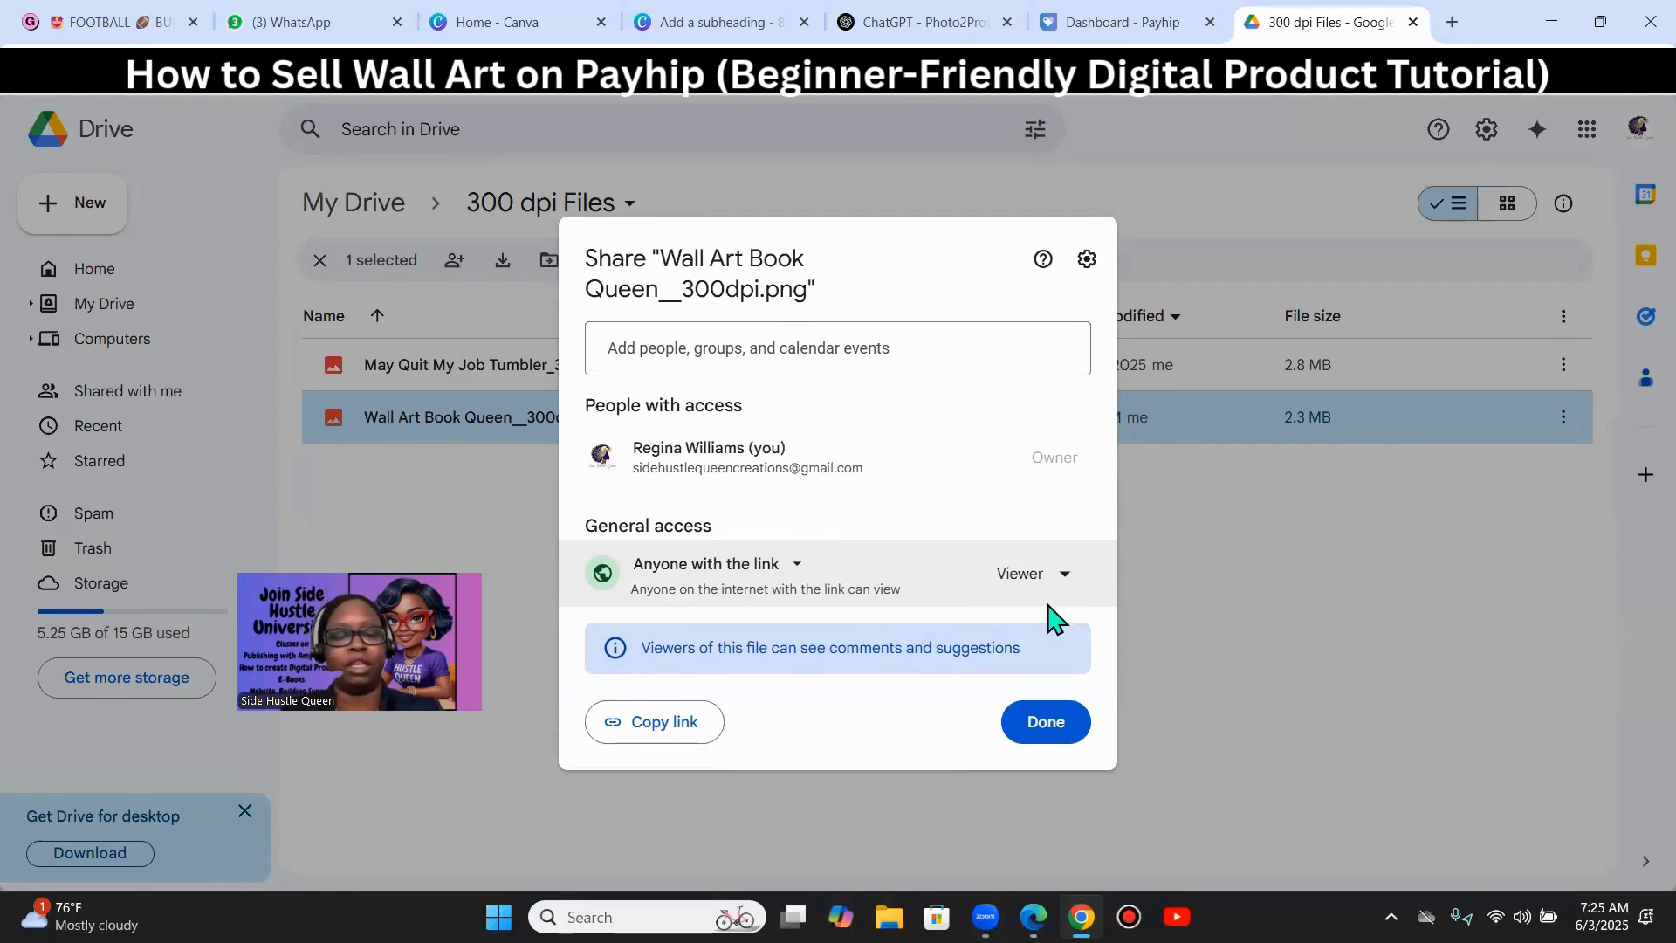
{"action": "left_click_drag", "start_coordinate": [684, 711], "coordinate": [763, 605]}
{"action": "left_click", "coordinate": [1065, 576]}
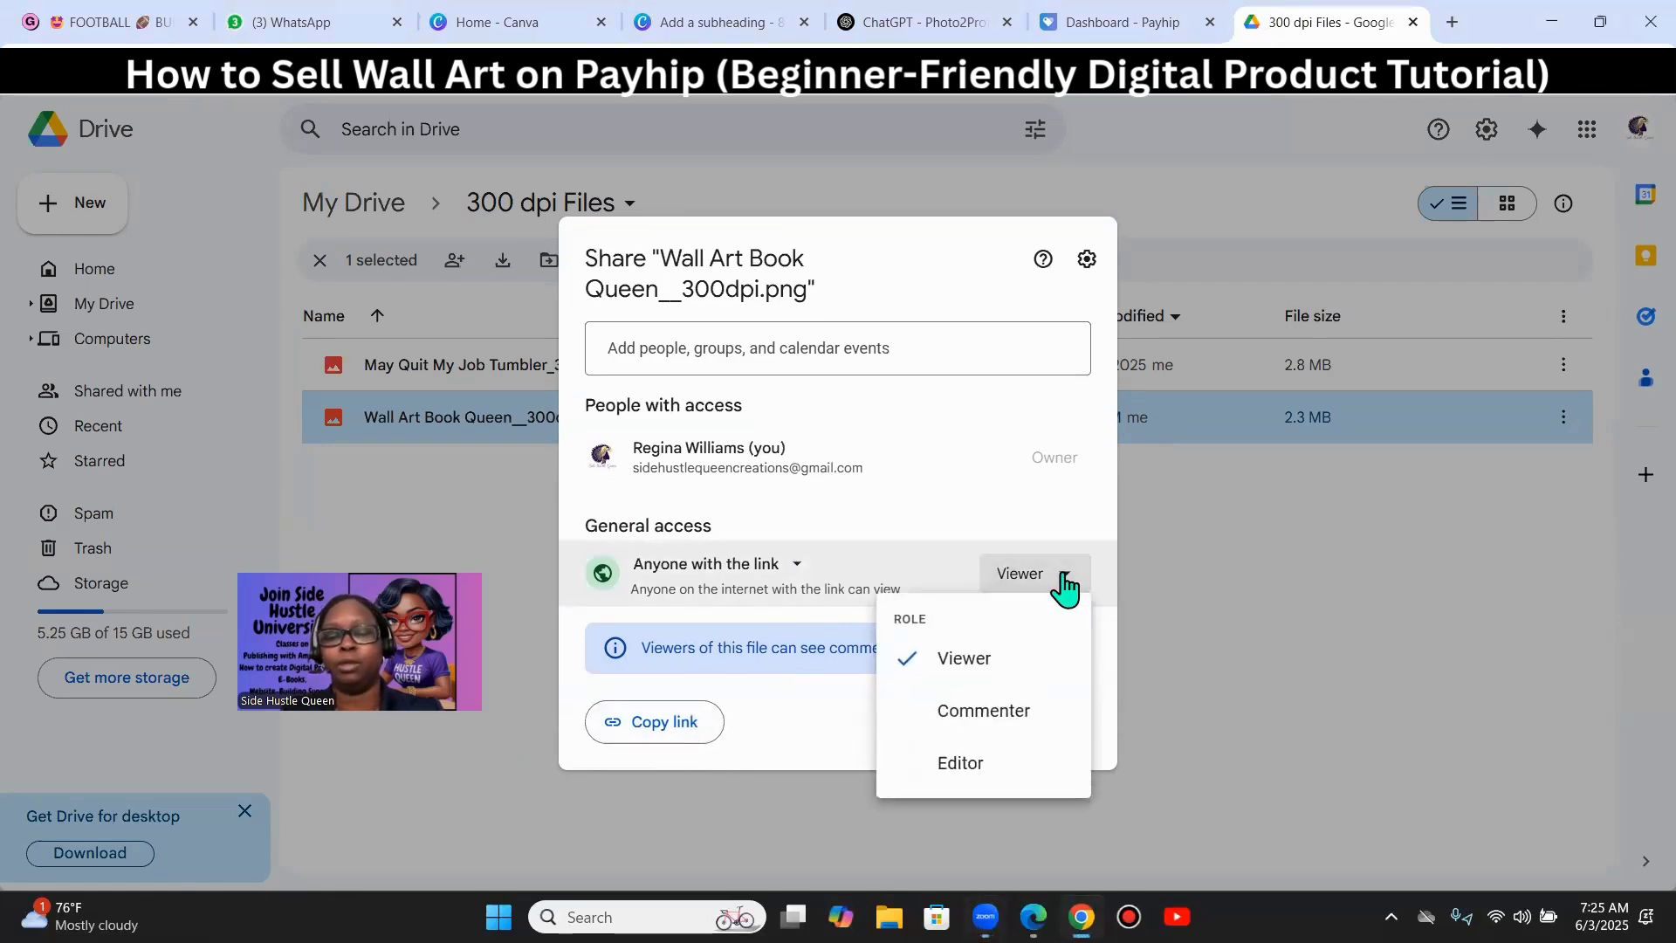
{"action": "left_click", "coordinate": [1064, 577]}
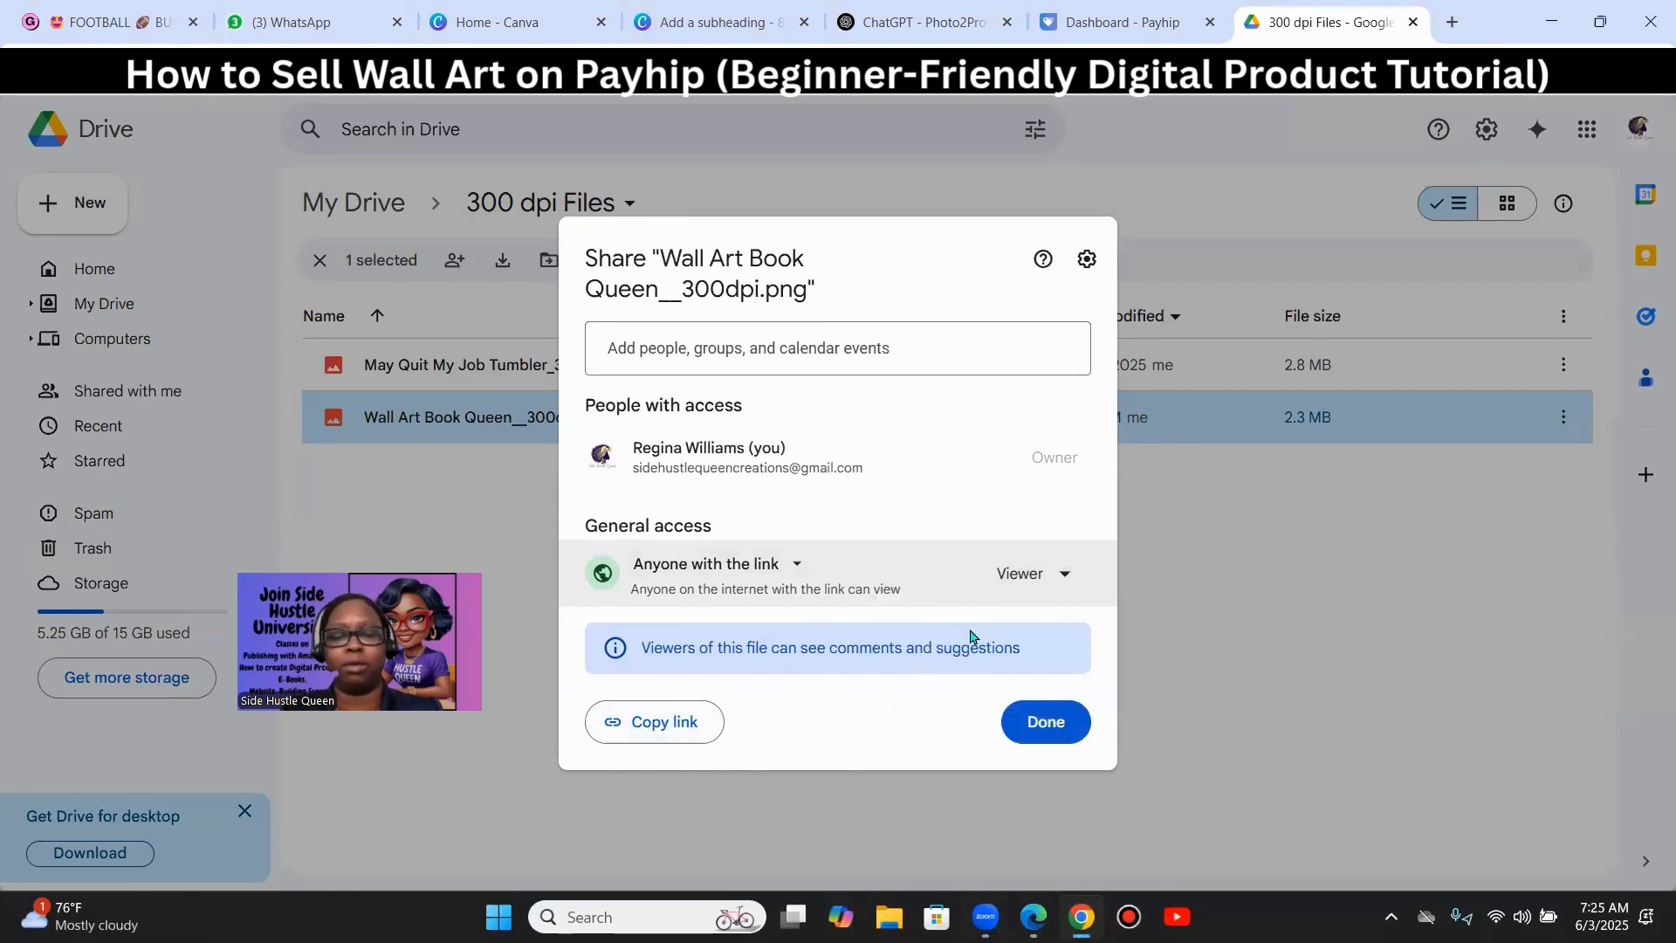
- Copy the file's sharing link with the Viewer role kept, and switch to the wall art design in Canva
{"action": "left_click", "coordinate": [1065, 578]}
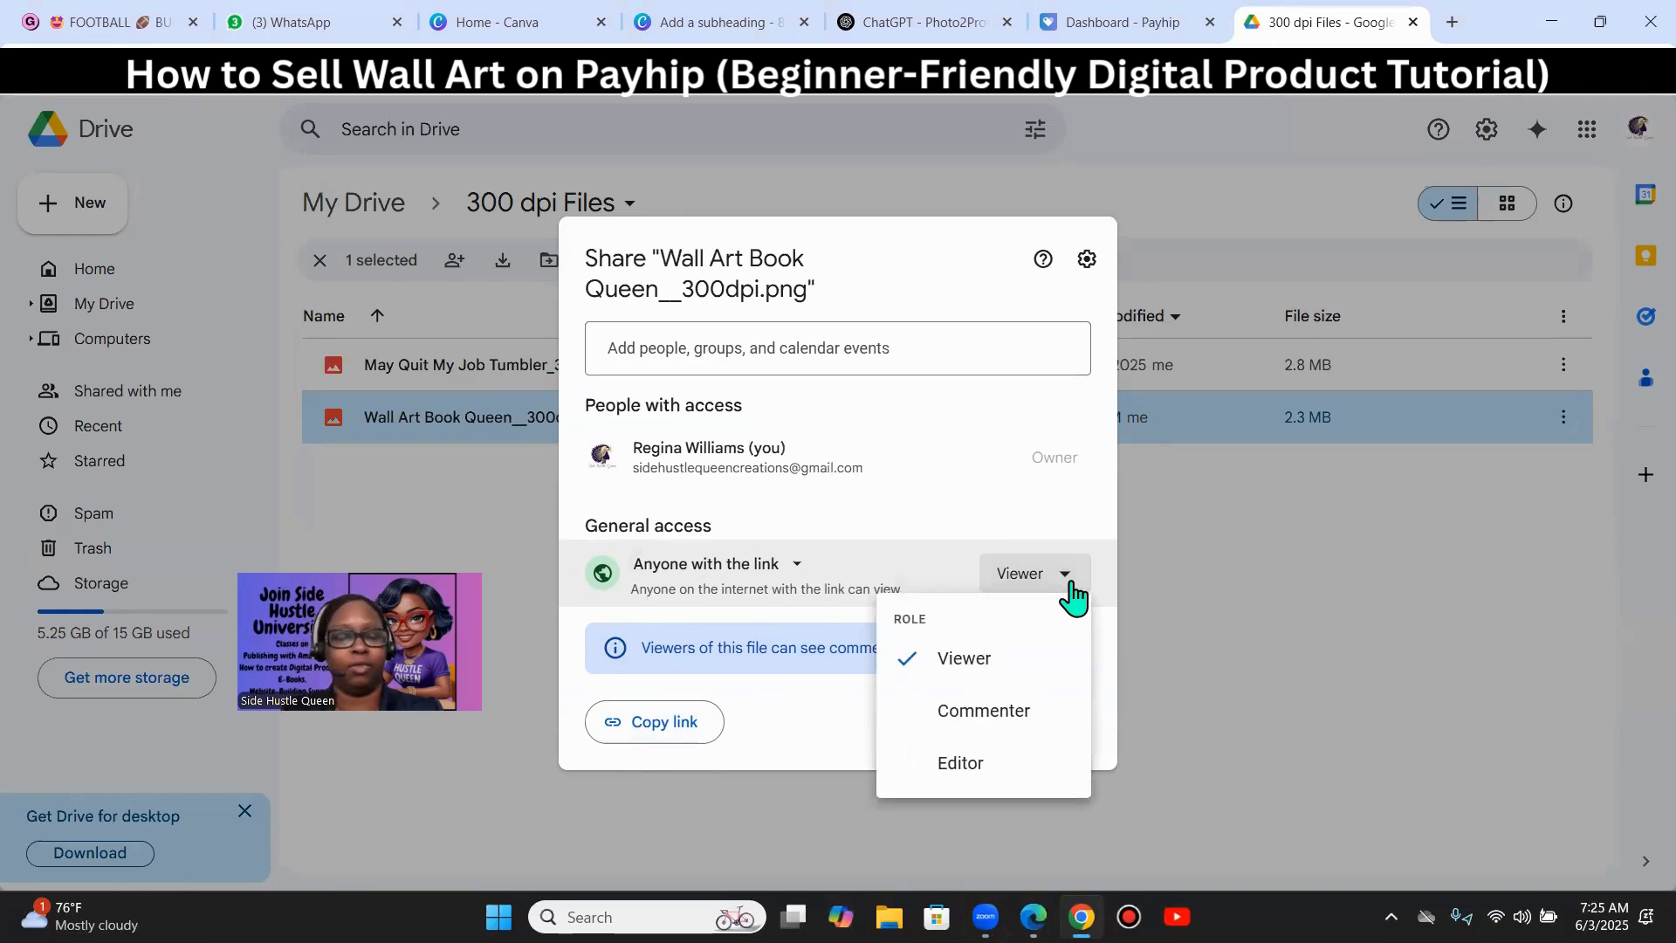
{"action": "left_click", "coordinate": [685, 733]}
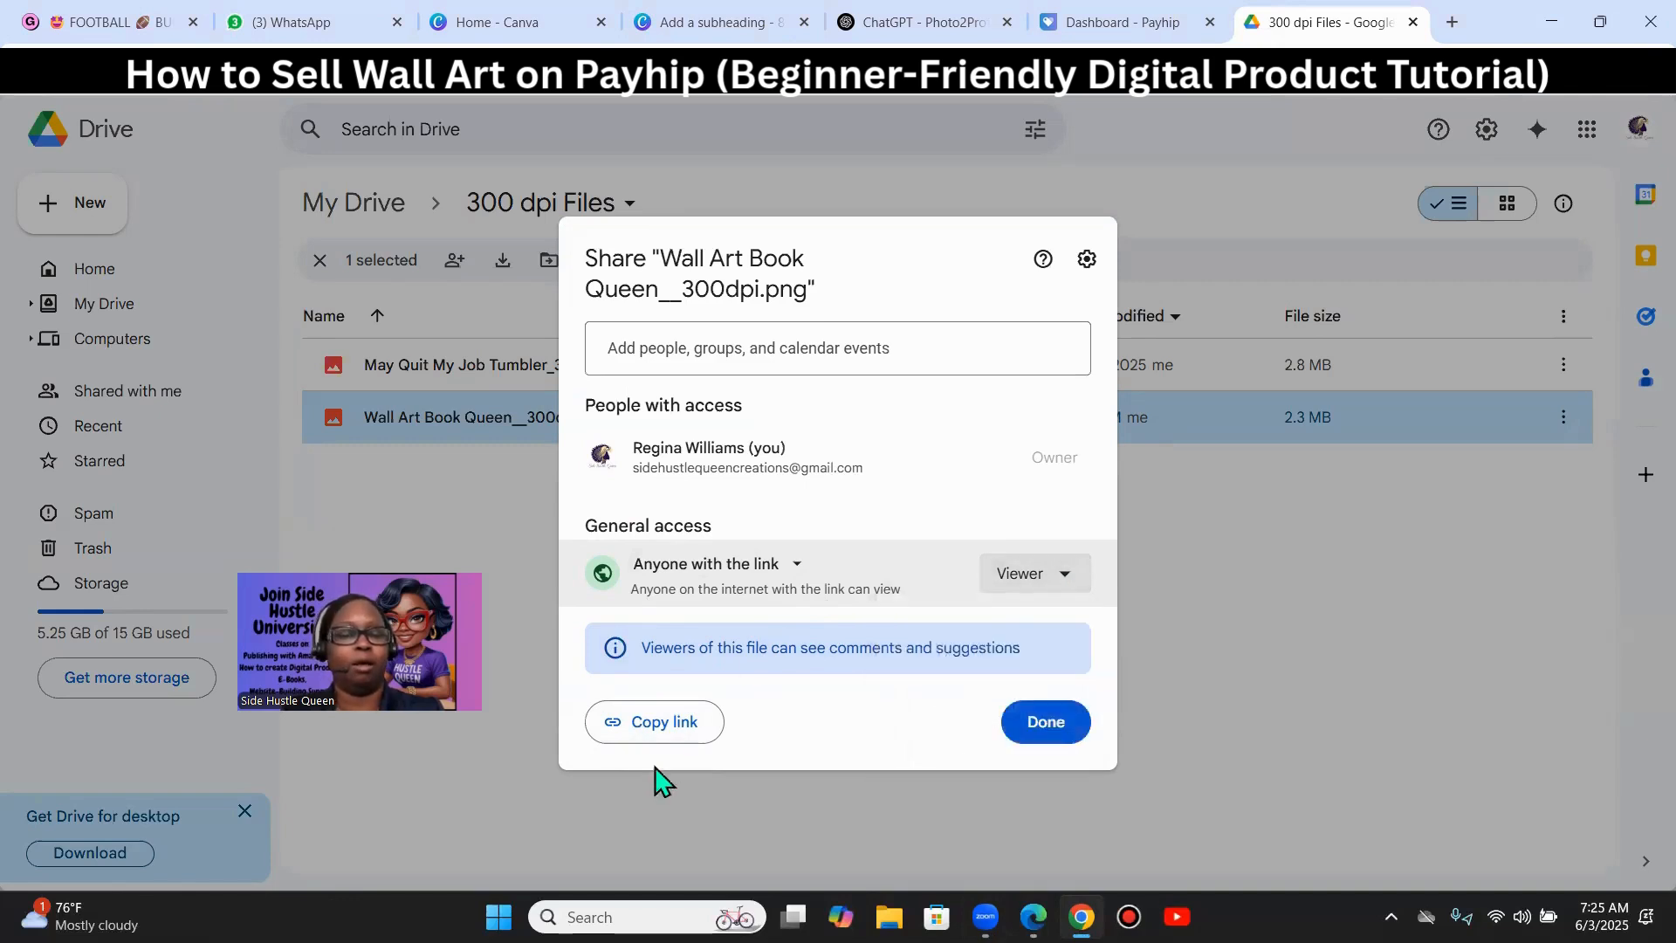
{"action": "left_click", "coordinate": [647, 733]}
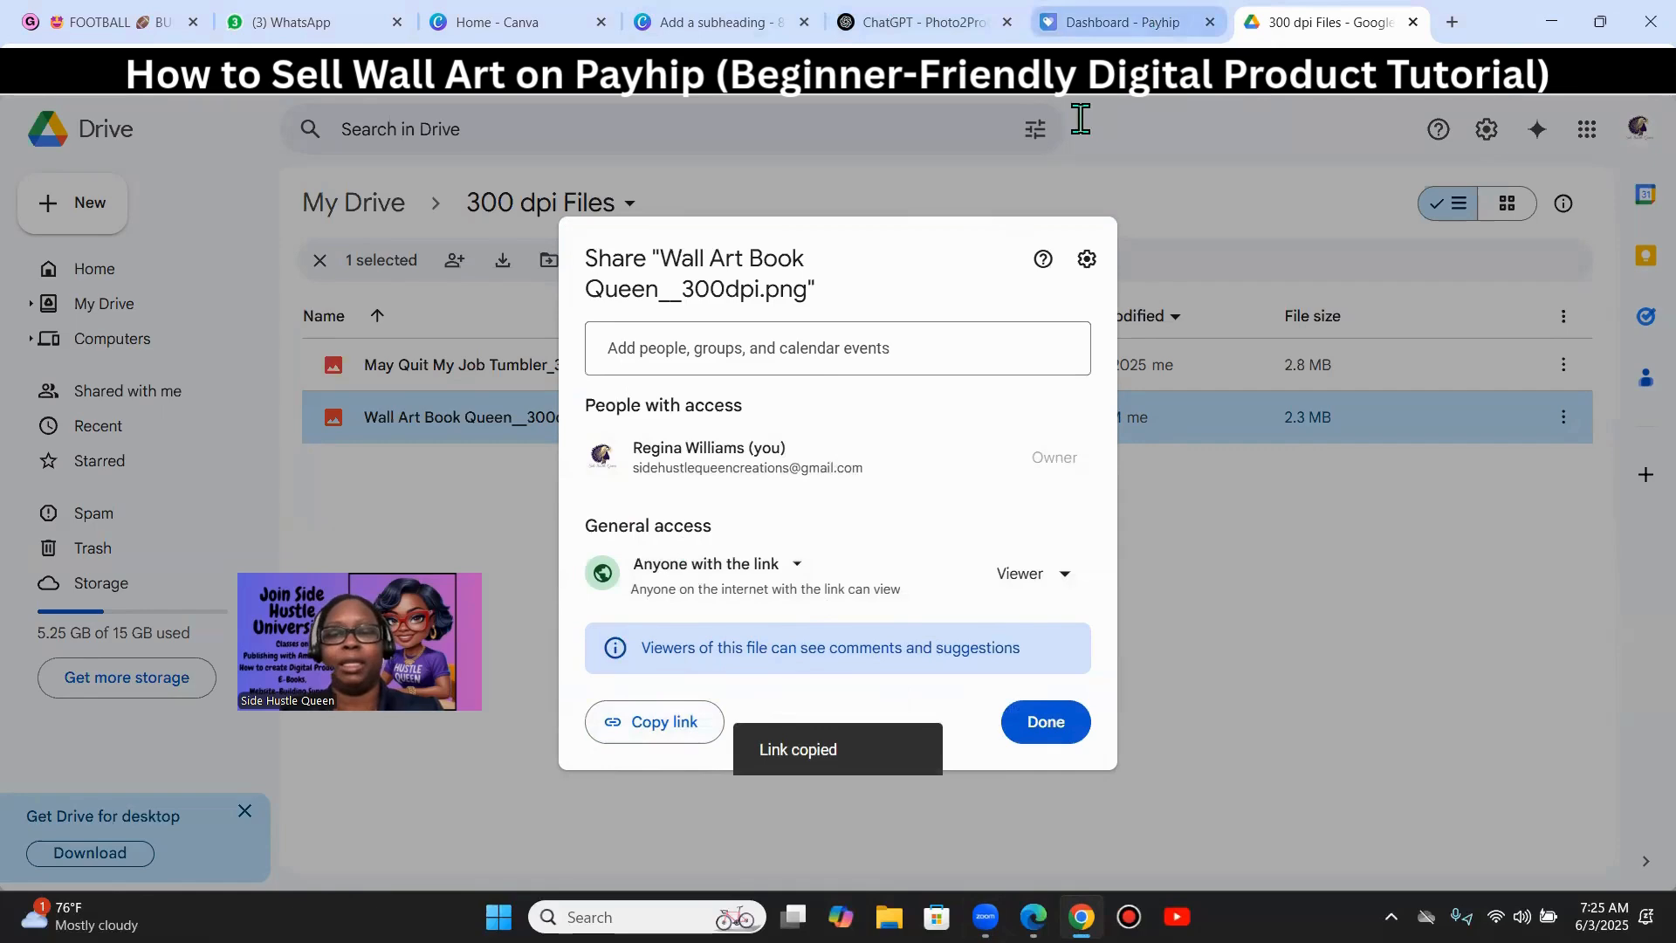
{"action": "left_click", "coordinate": [706, 22]}
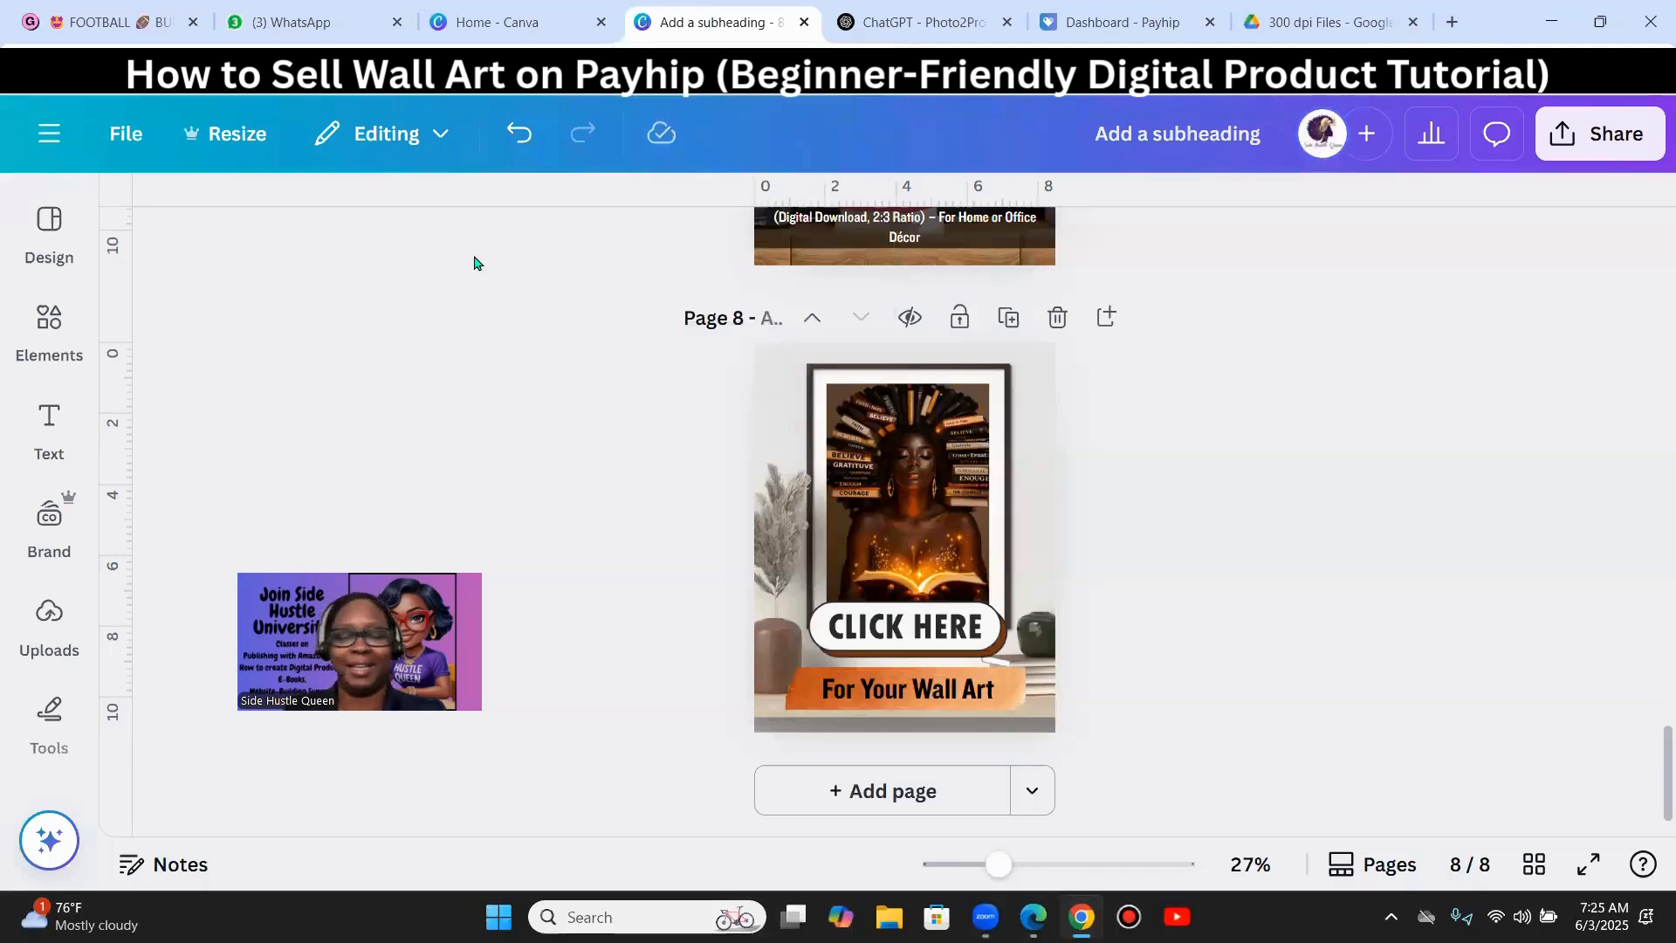
{"action": "left_click", "coordinate": [900, 626]}
{"action": "left_click", "coordinate": [995, 544]}
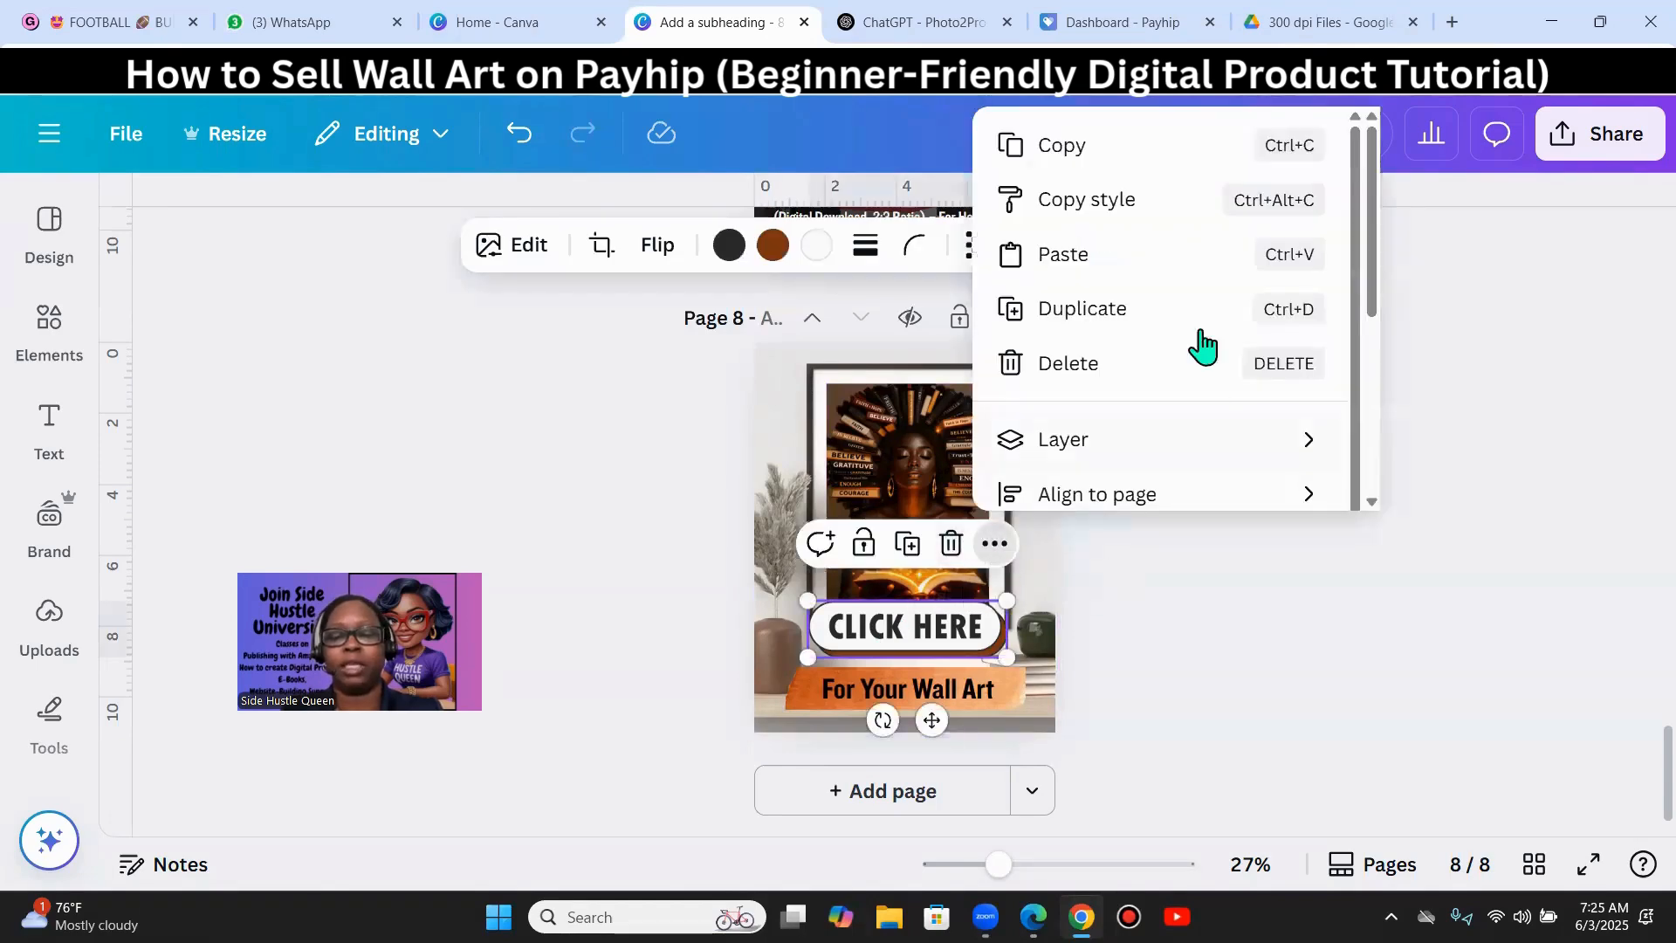
{"action": "scroll", "coordinate": [1307, 340], "scroll_direction": "down", "scroll_amount": 5}
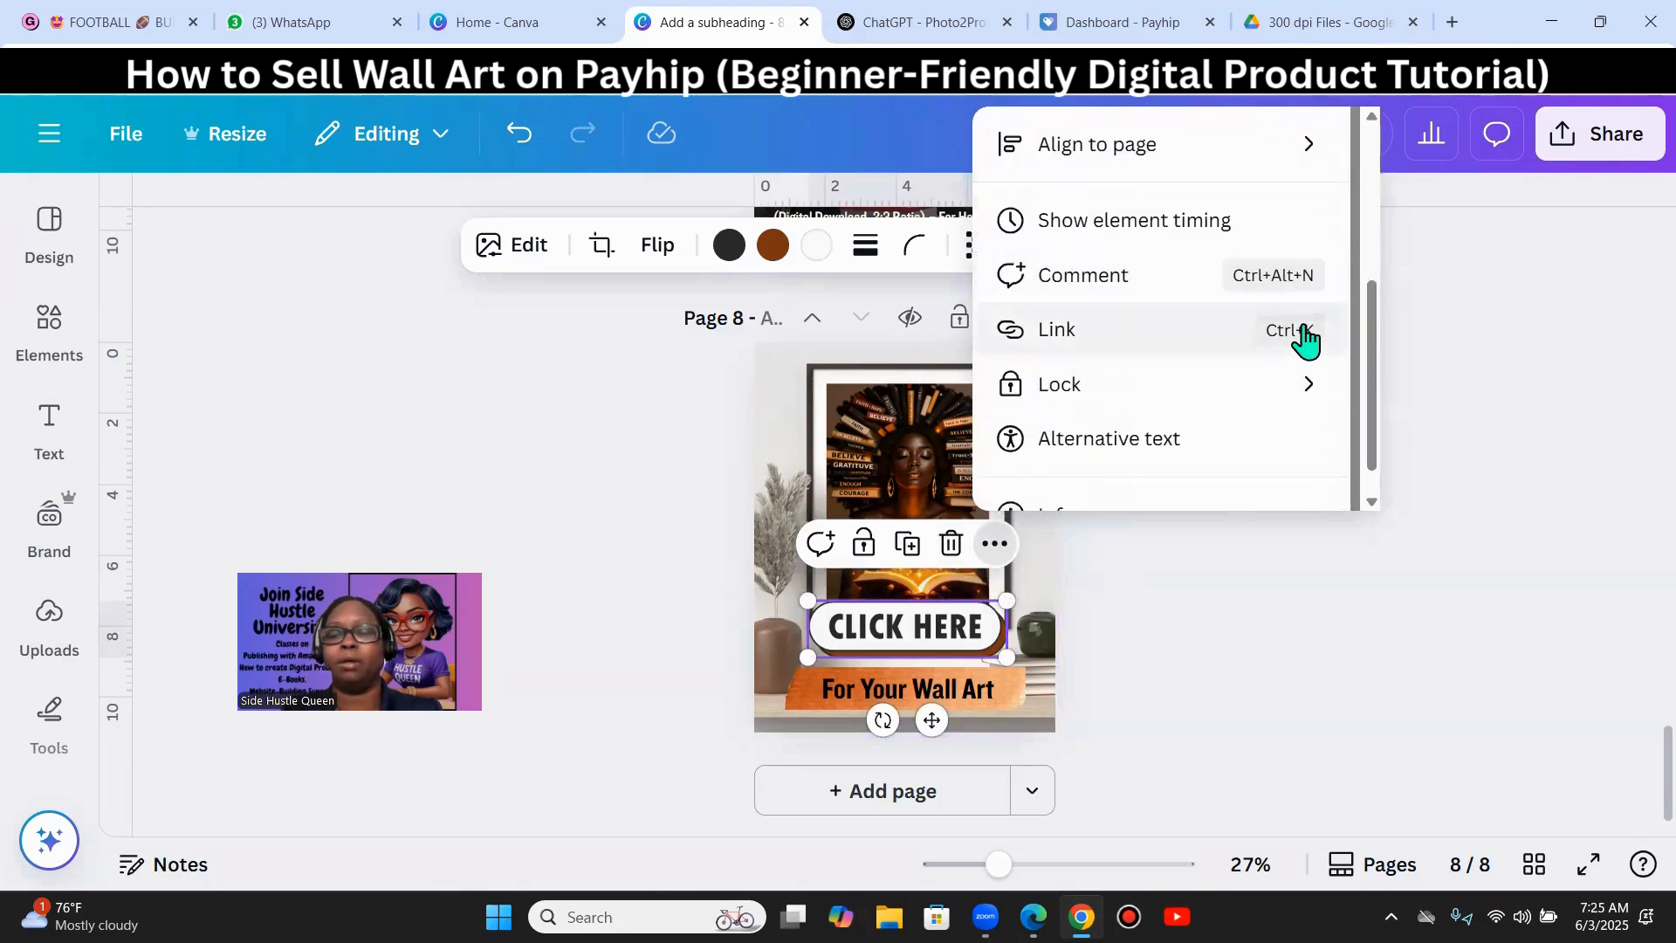
{"action": "left_click", "coordinate": [1295, 800]}
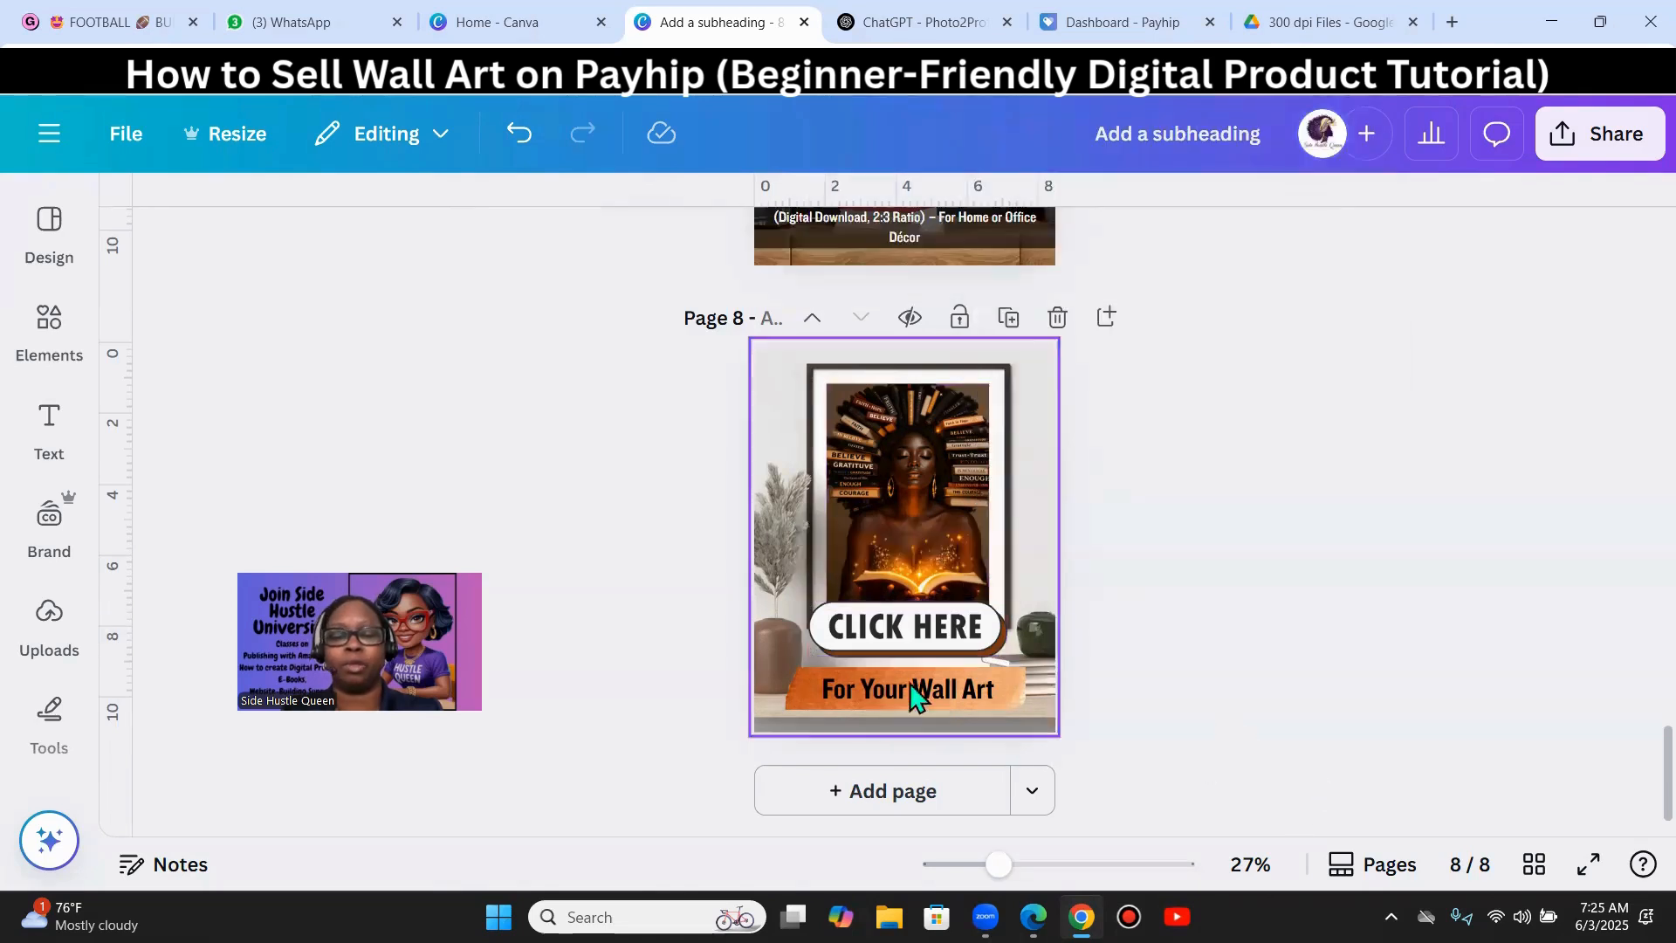
- Link the "CLICK HERE" button graphic on page 8 to the copied Drive file URL
{"action": "left_click", "coordinate": [920, 627]}
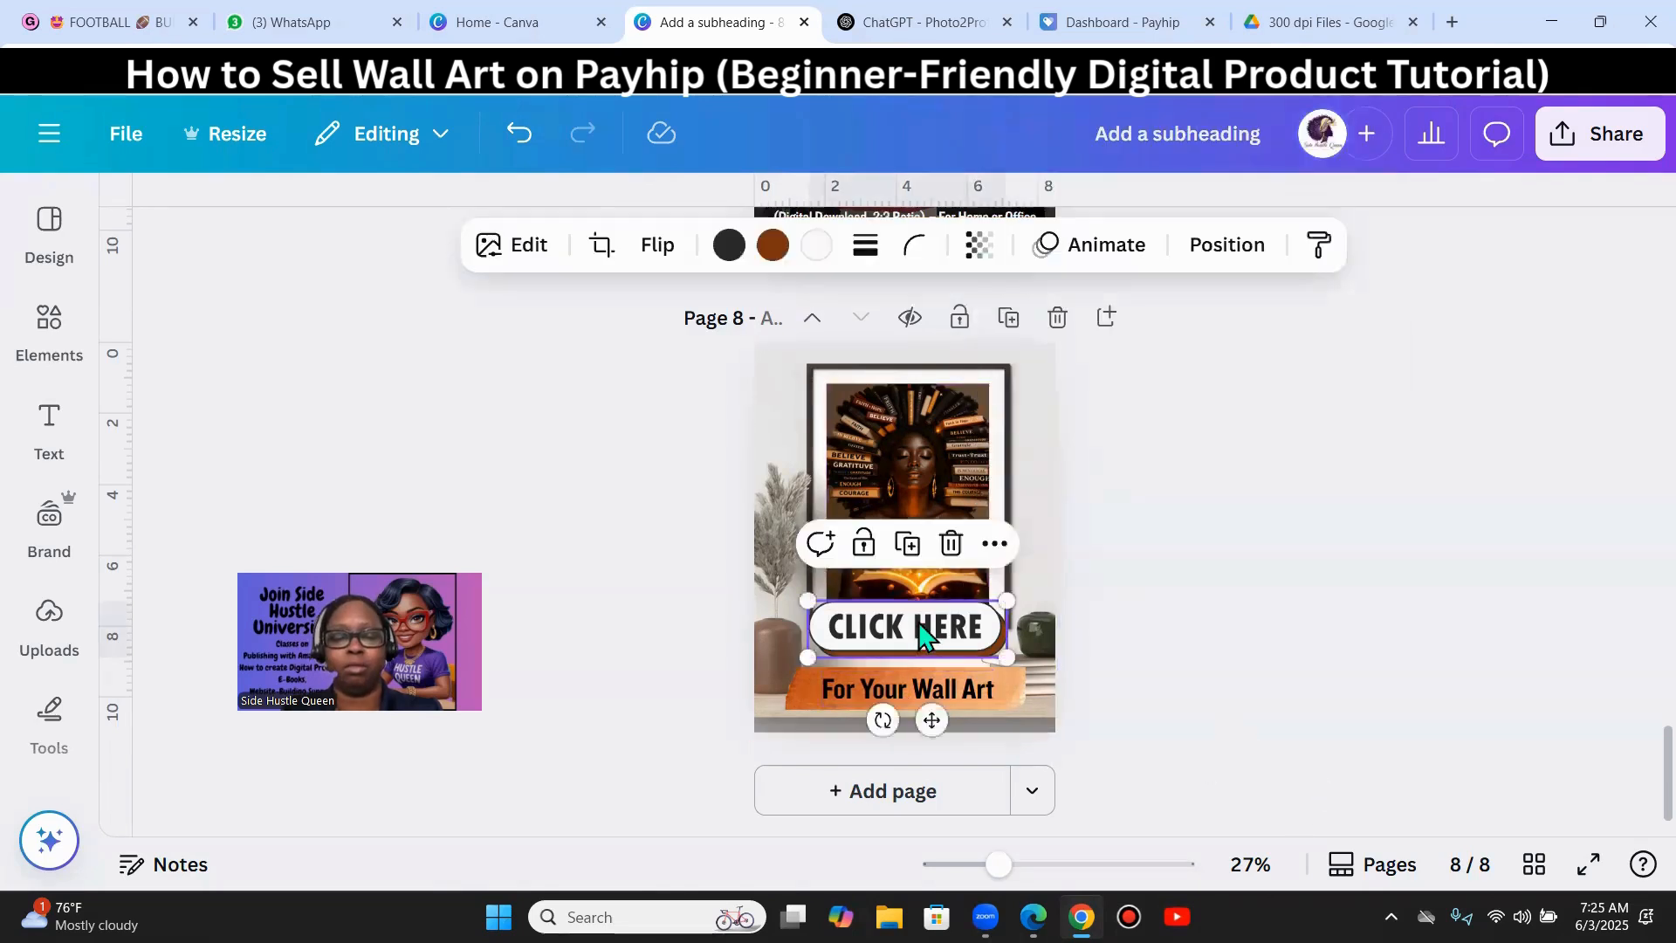
{"action": "left_click", "coordinate": [996, 545]}
{"action": "scroll", "coordinate": [1175, 378], "scroll_direction": "down", "scroll_amount": 3}
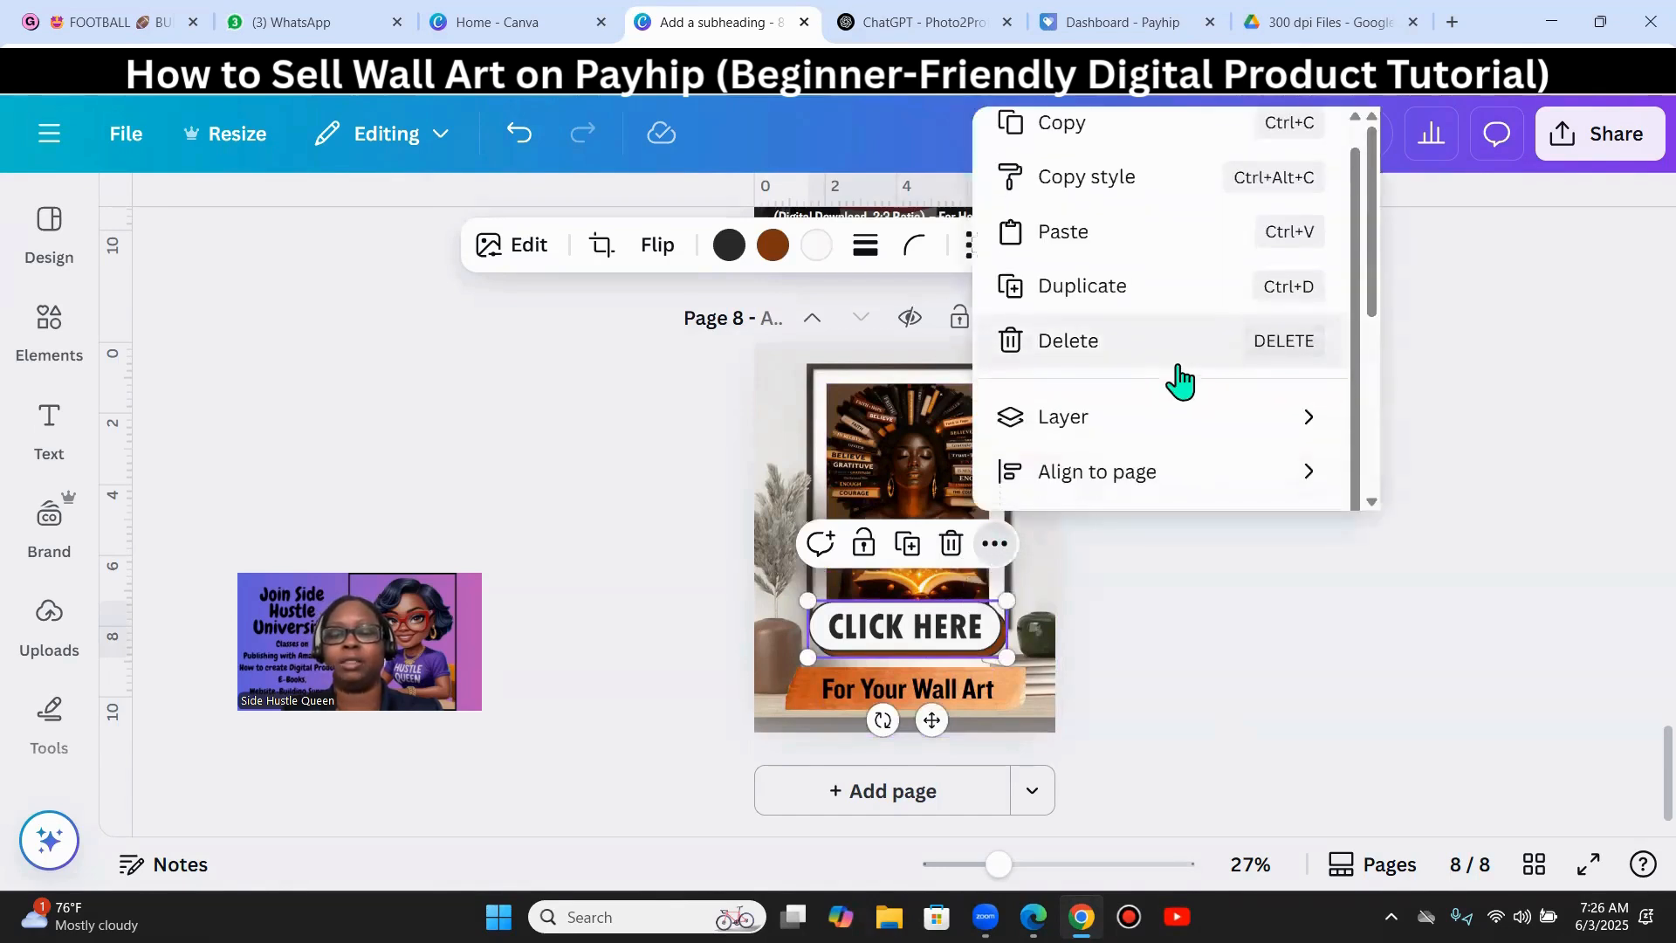
{"action": "scroll", "coordinate": [1235, 406], "scroll_direction": "down", "scroll_amount": 3}
{"action": "left_click", "coordinate": [1083, 336]}
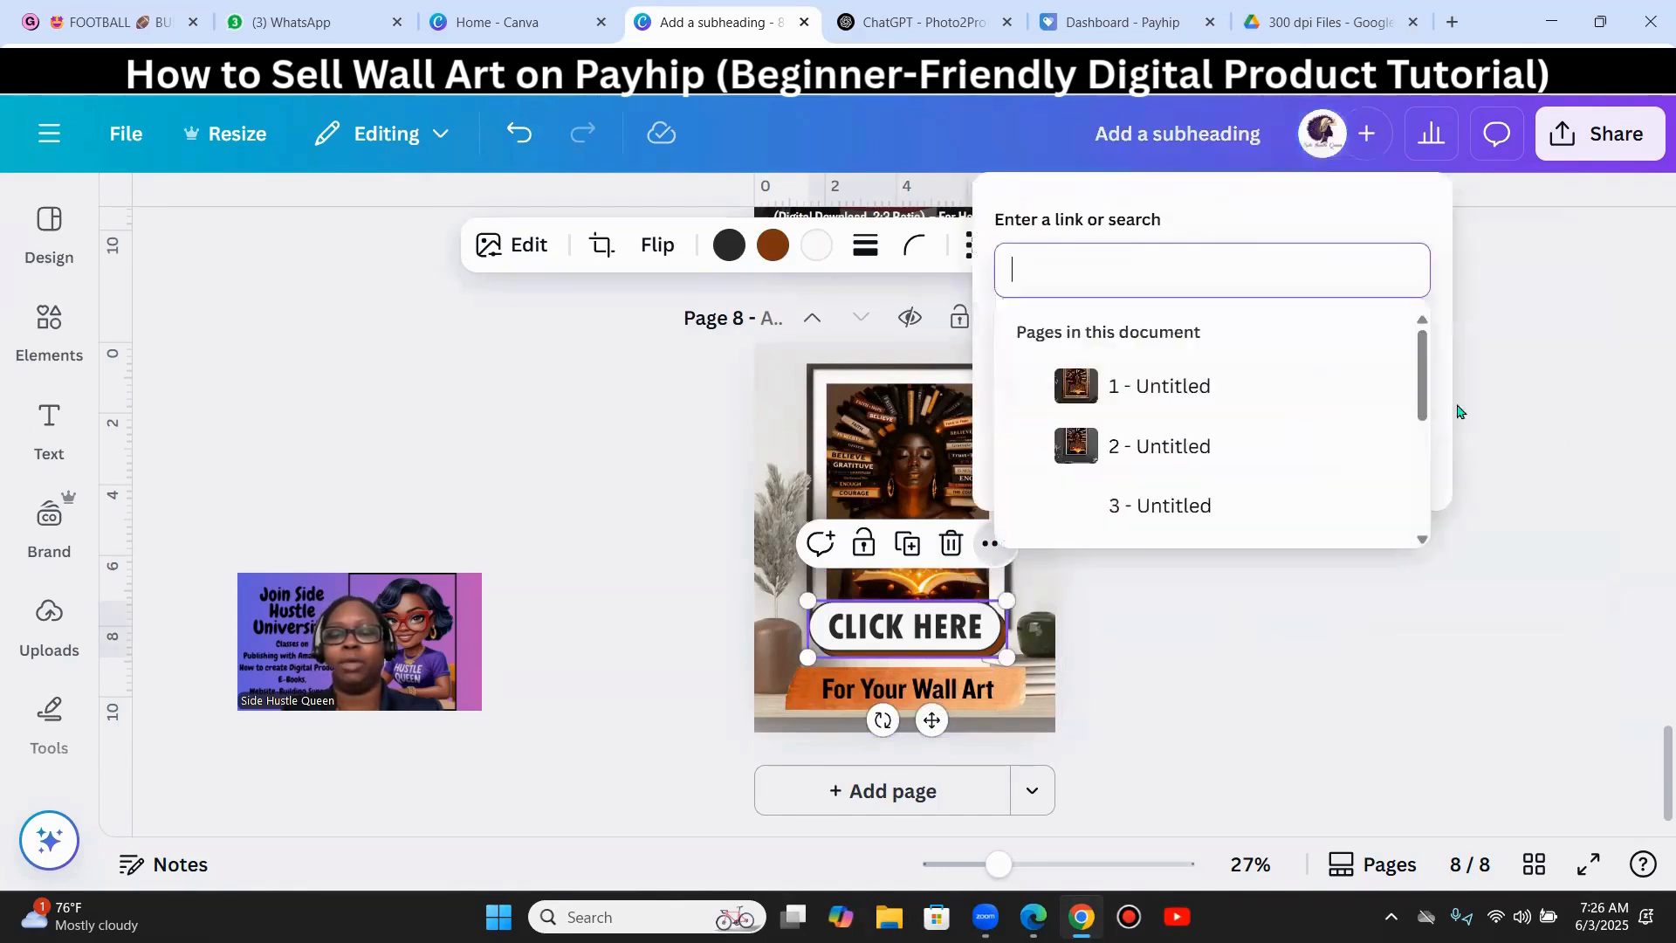
{"action": "key", "text": "ctrl+v"}
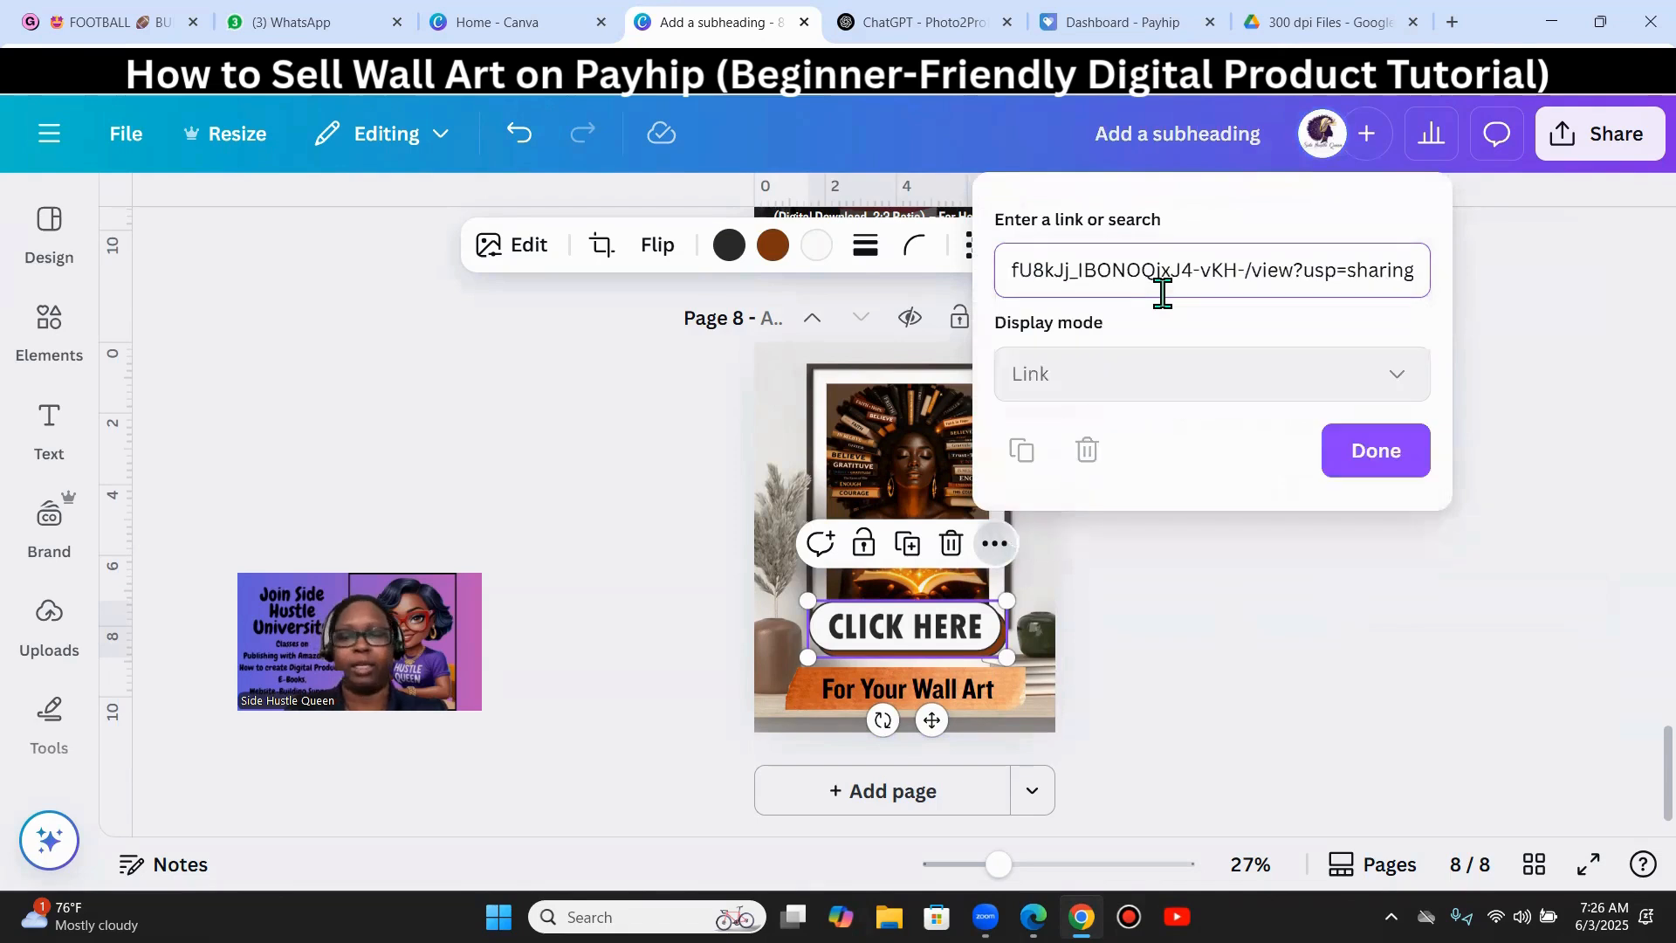
{"action": "left_click", "coordinate": [1340, 670]}
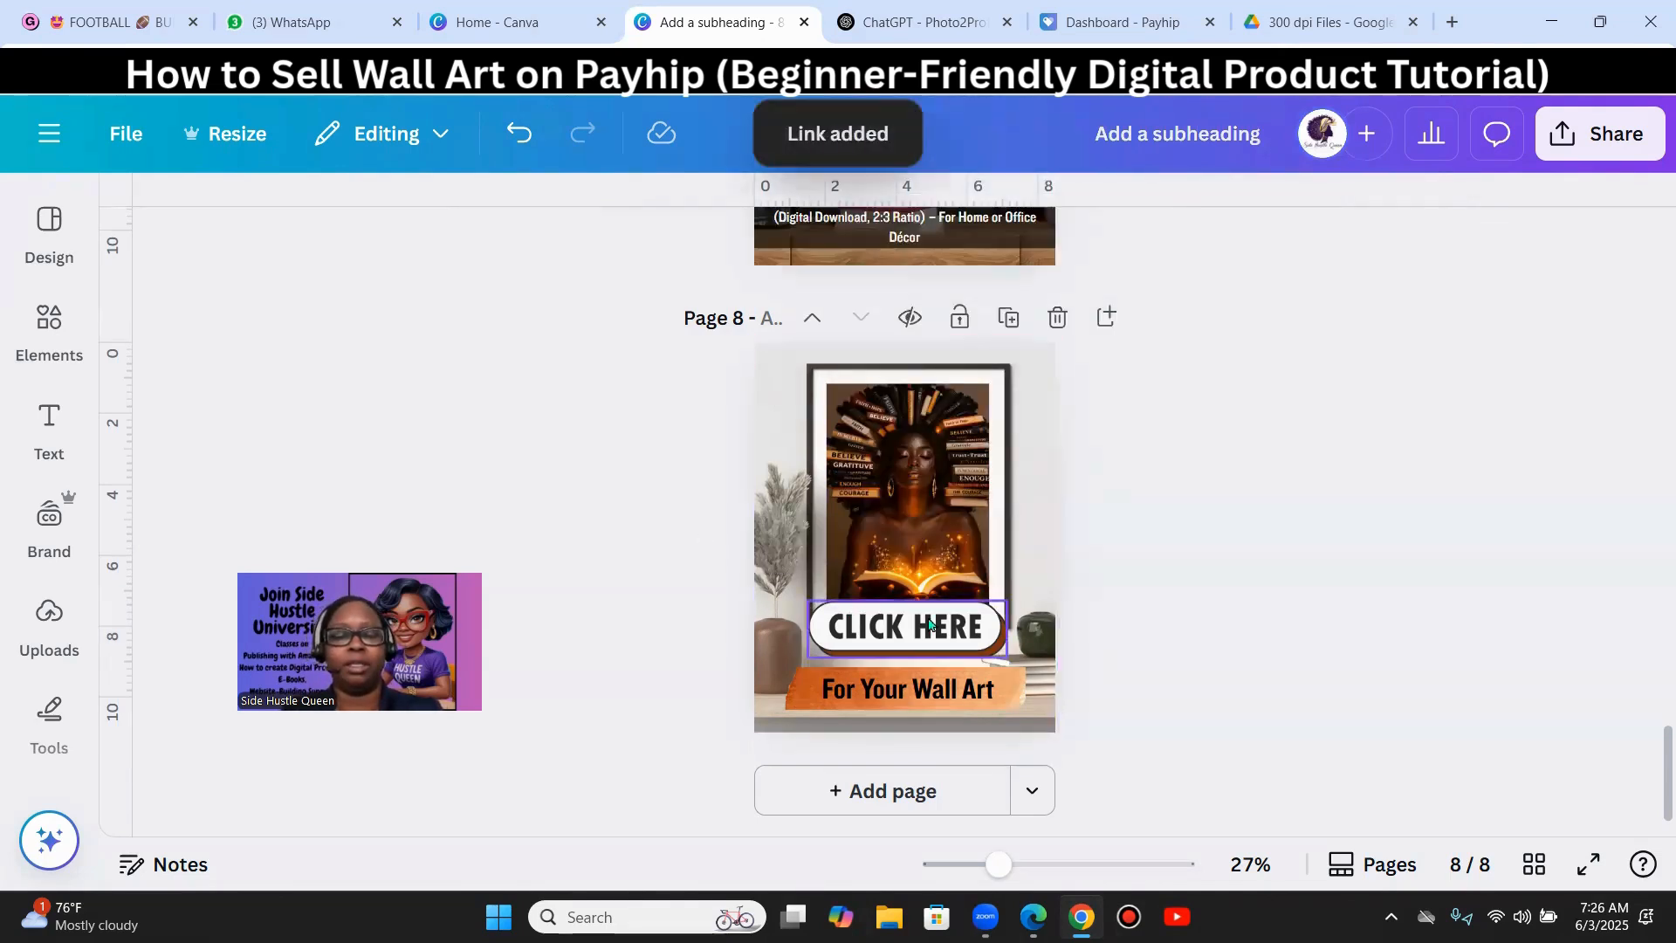
{"action": "left_click", "coordinate": [903, 455]}
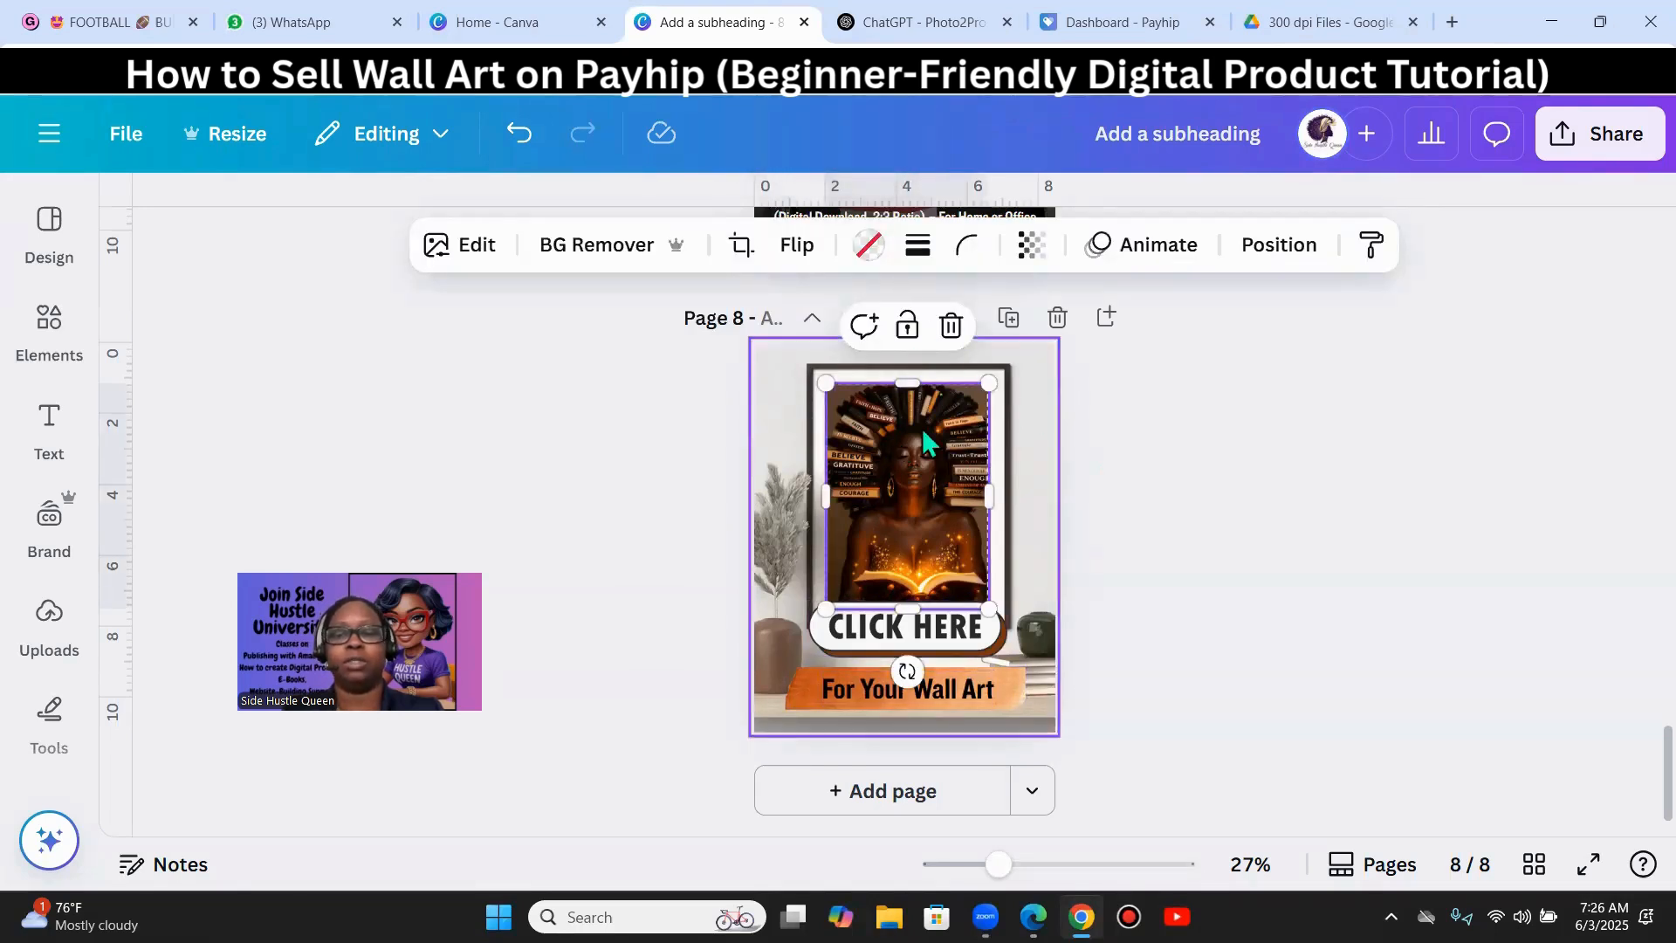
{"action": "right_click", "coordinate": [930, 447]}
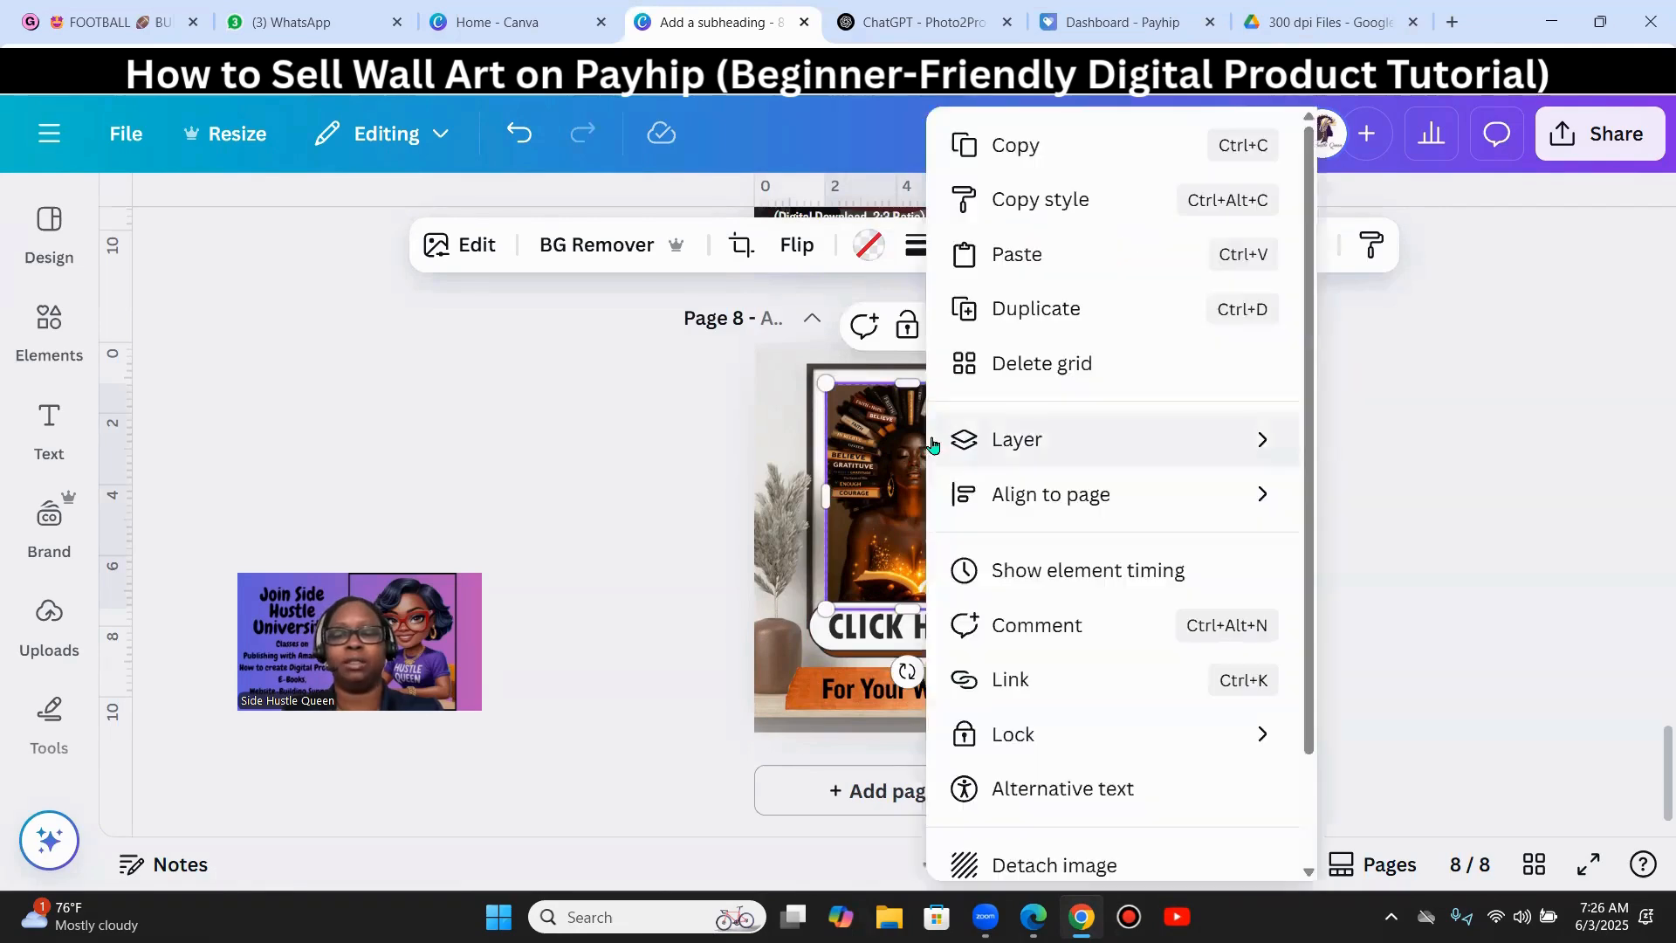
{"action": "left_click", "coordinate": [1497, 410]}
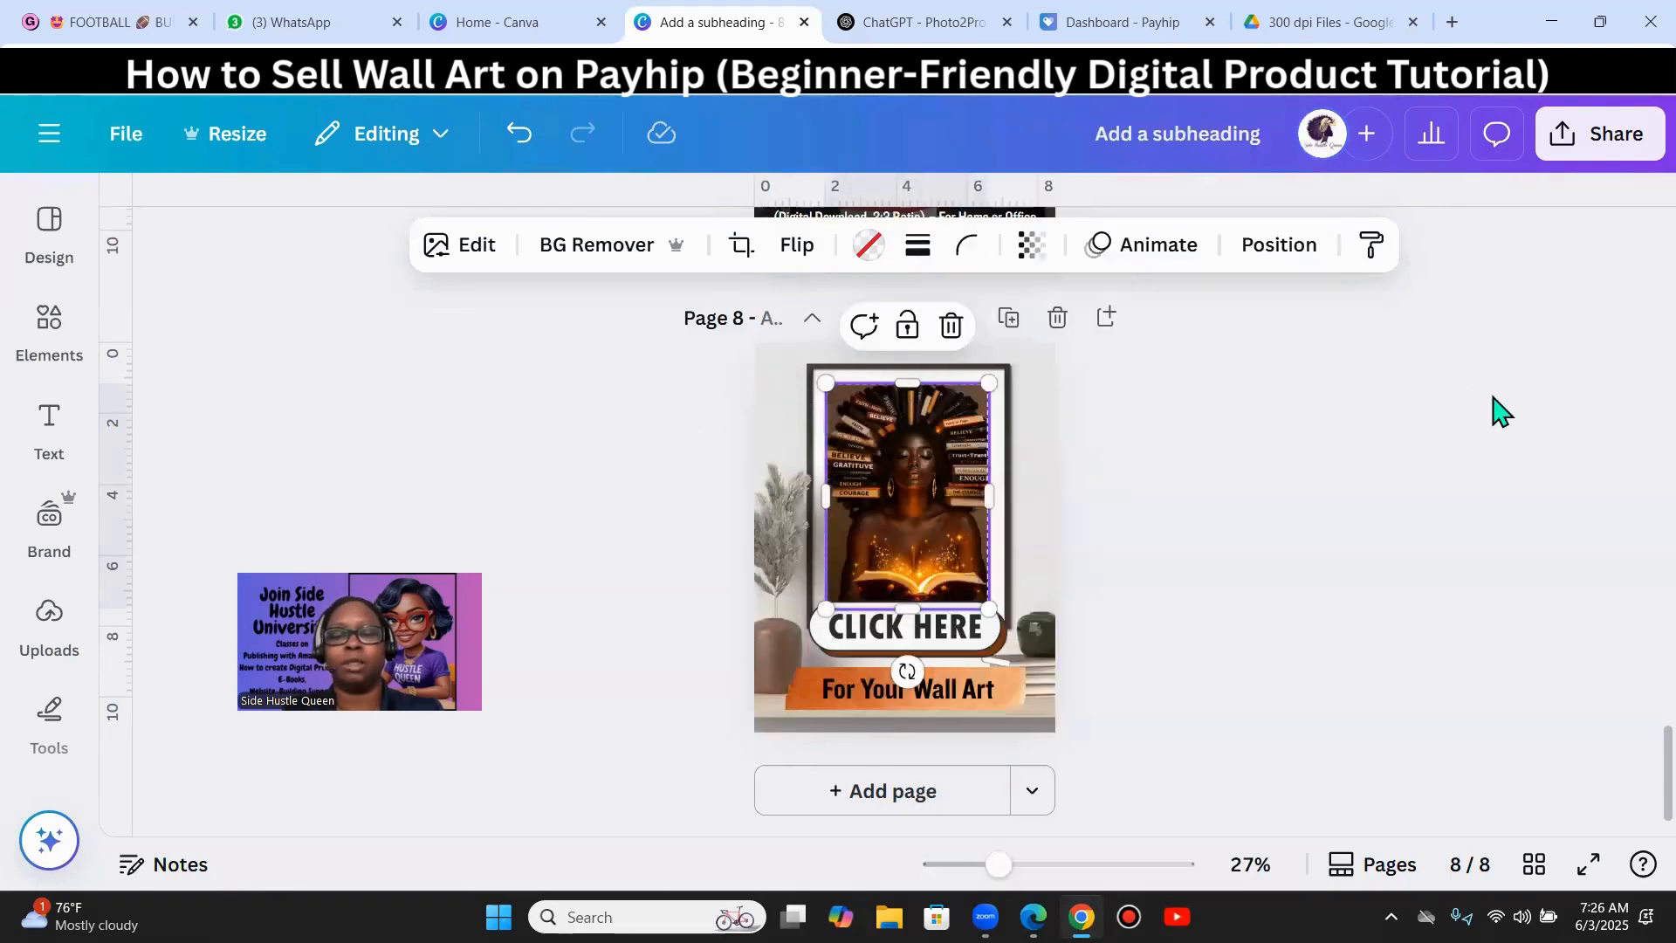
{"action": "left_click", "coordinate": [1000, 374]}
{"action": "left_click_drag", "start_coordinate": [950, 454], "coordinate": [945, 452]}
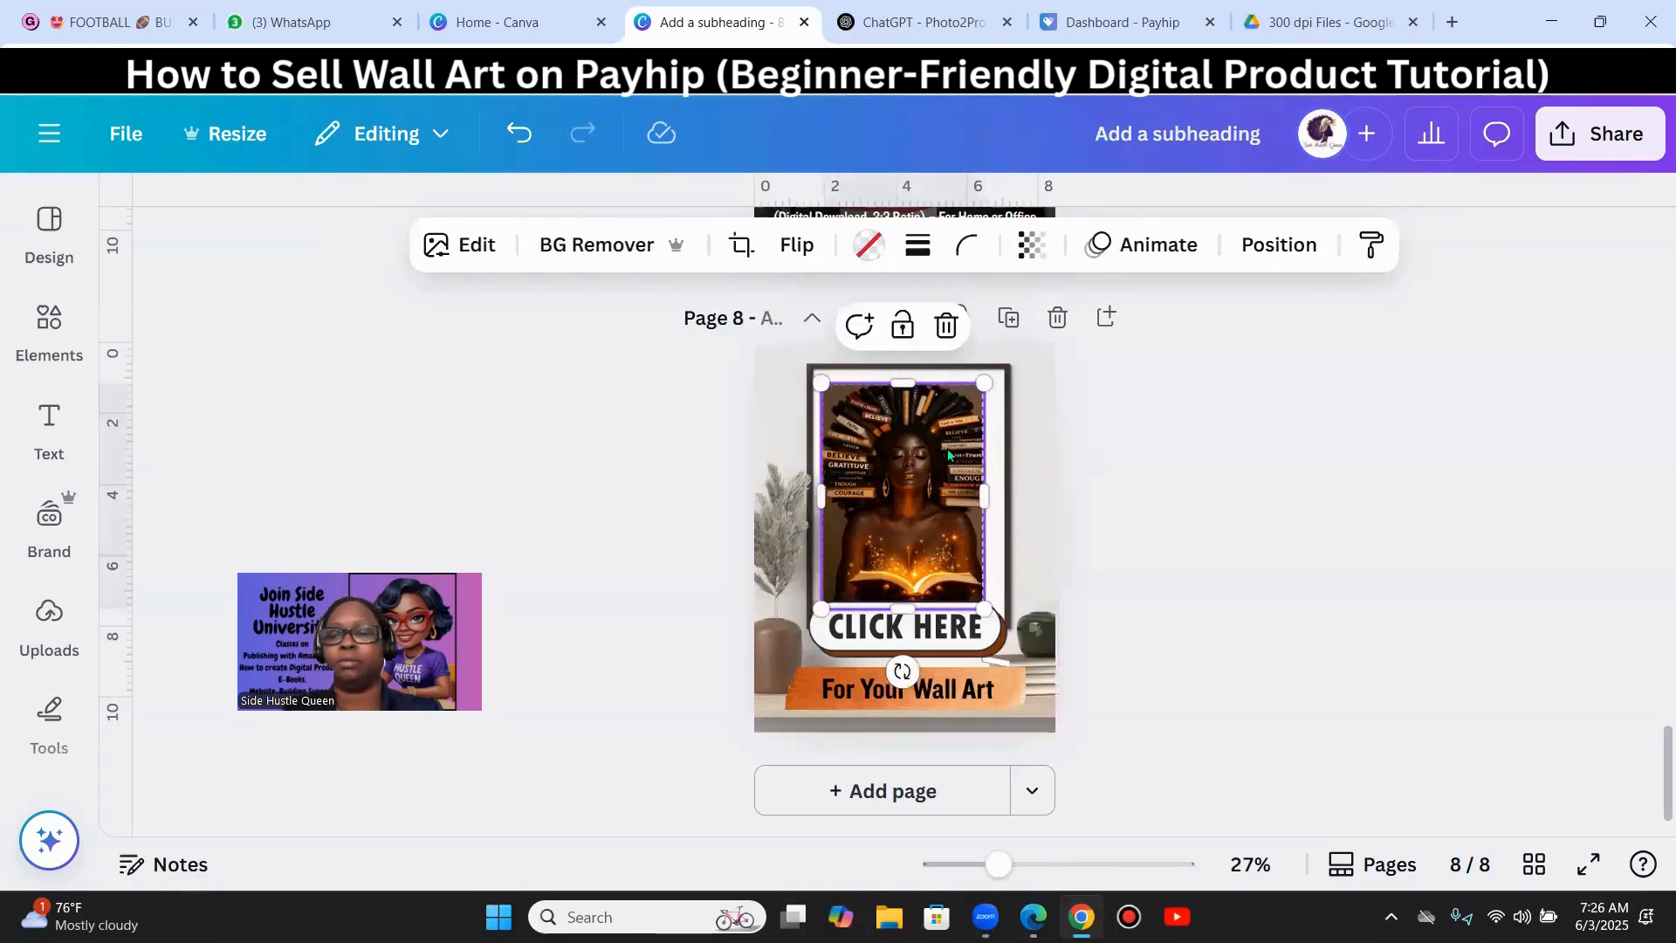
{"action": "left_click", "coordinate": [998, 371]}
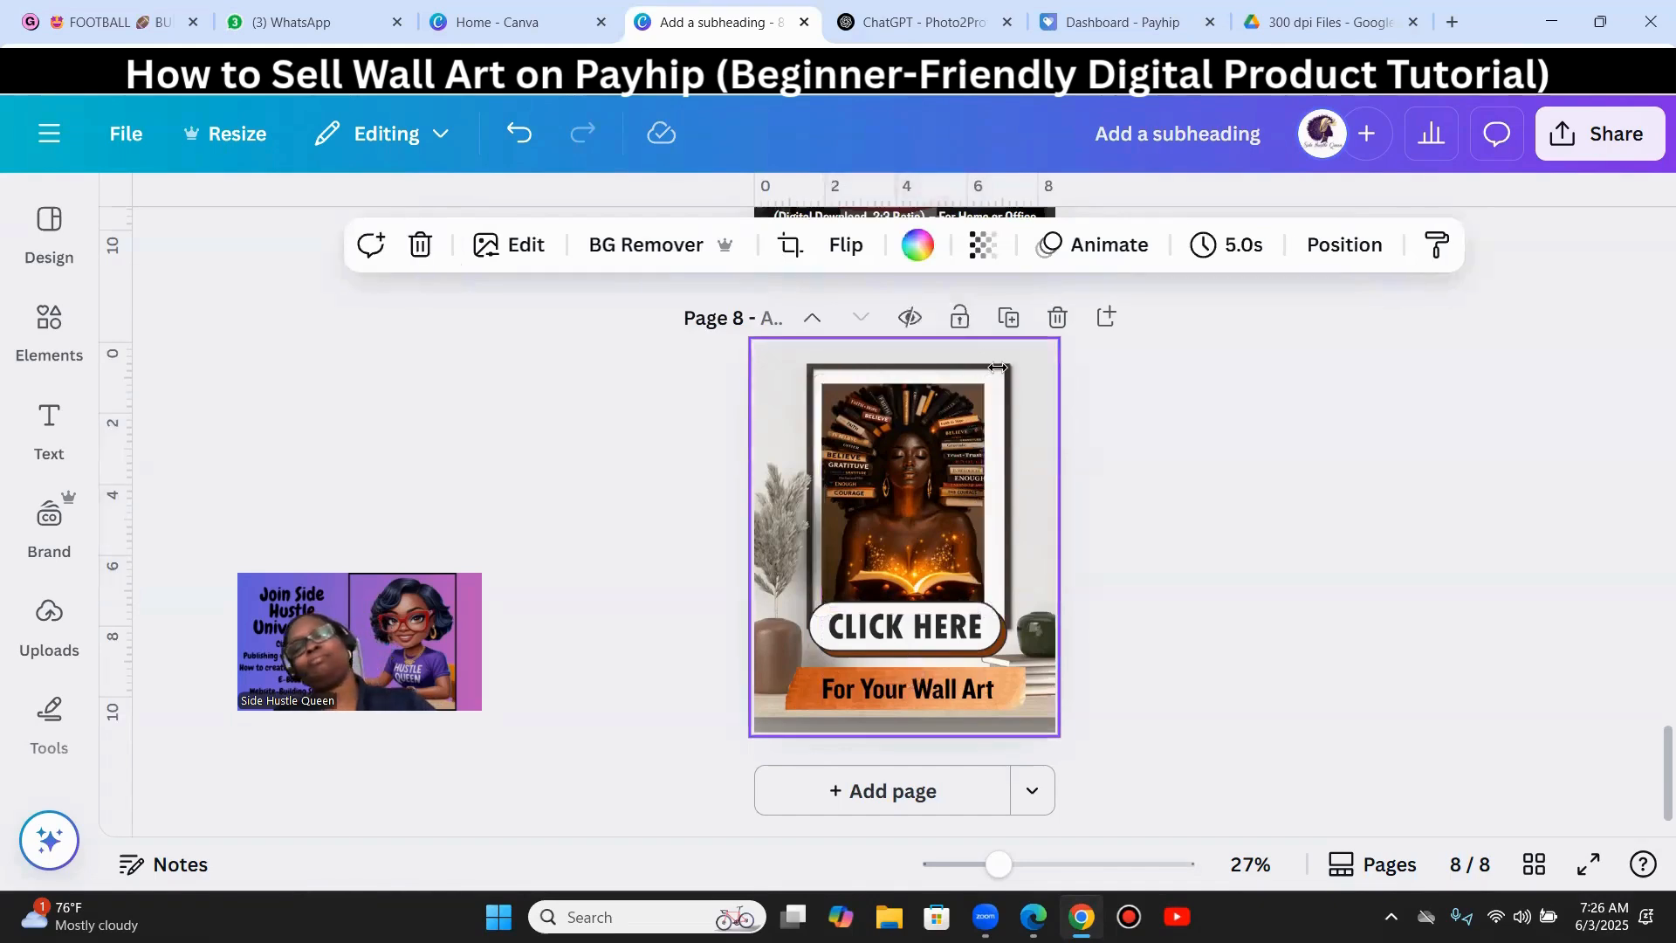
{"action": "double_click", "coordinate": [942, 413]}
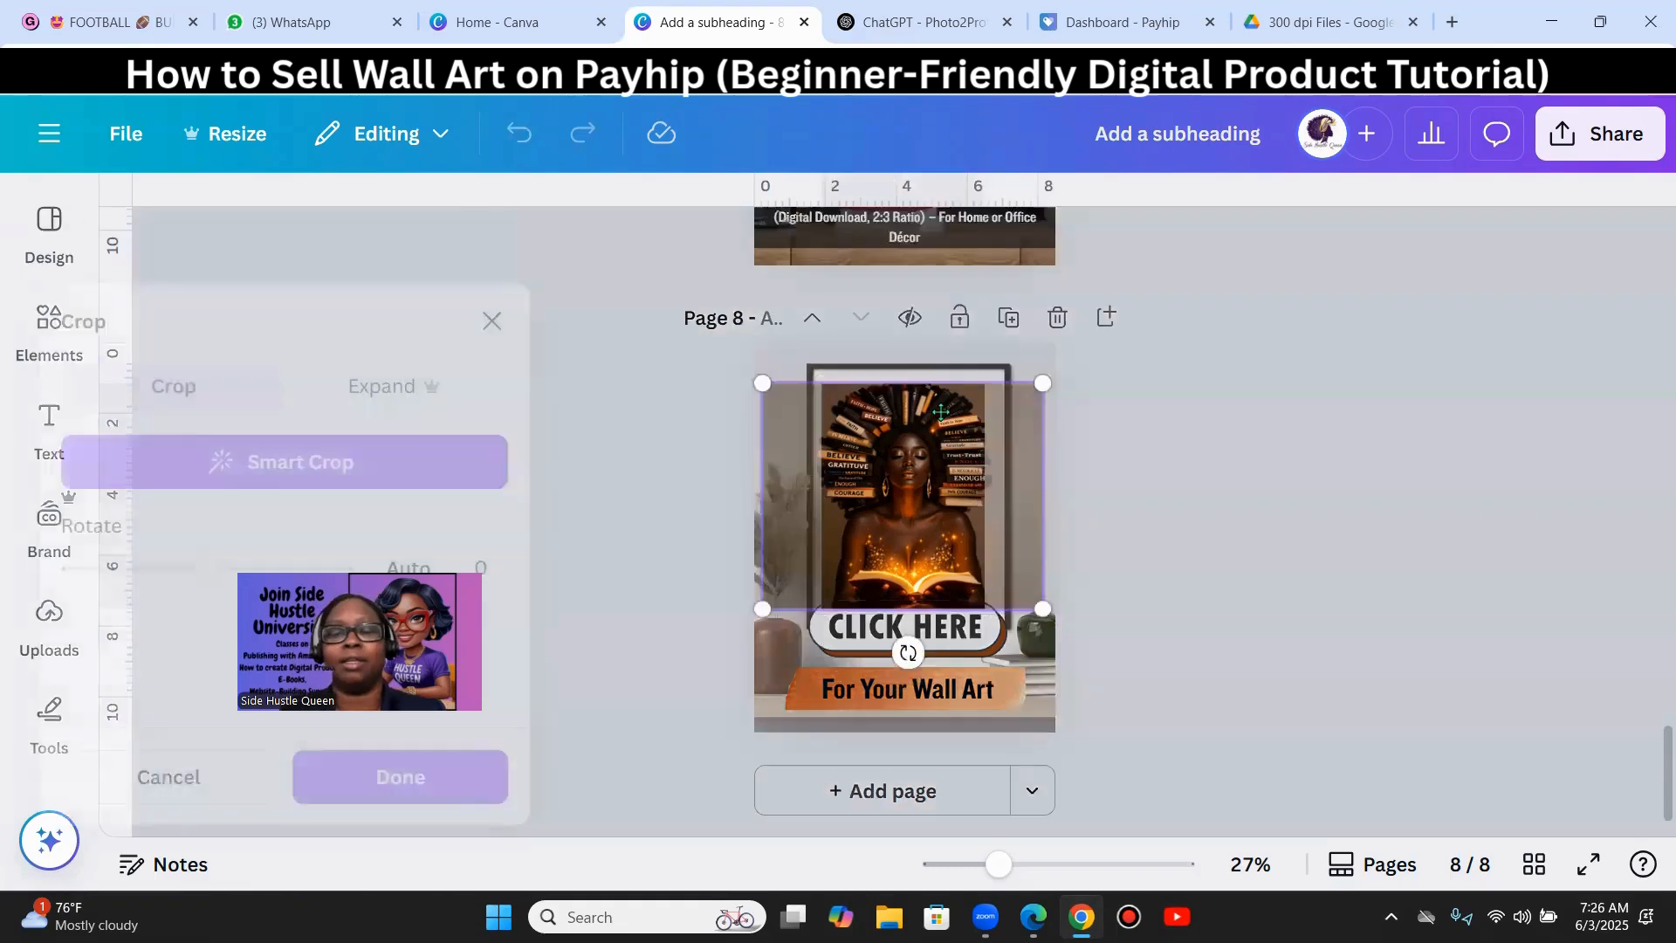
{"action": "left_click", "coordinate": [1277, 388]}
{"action": "left_click", "coordinate": [1171, 578]}
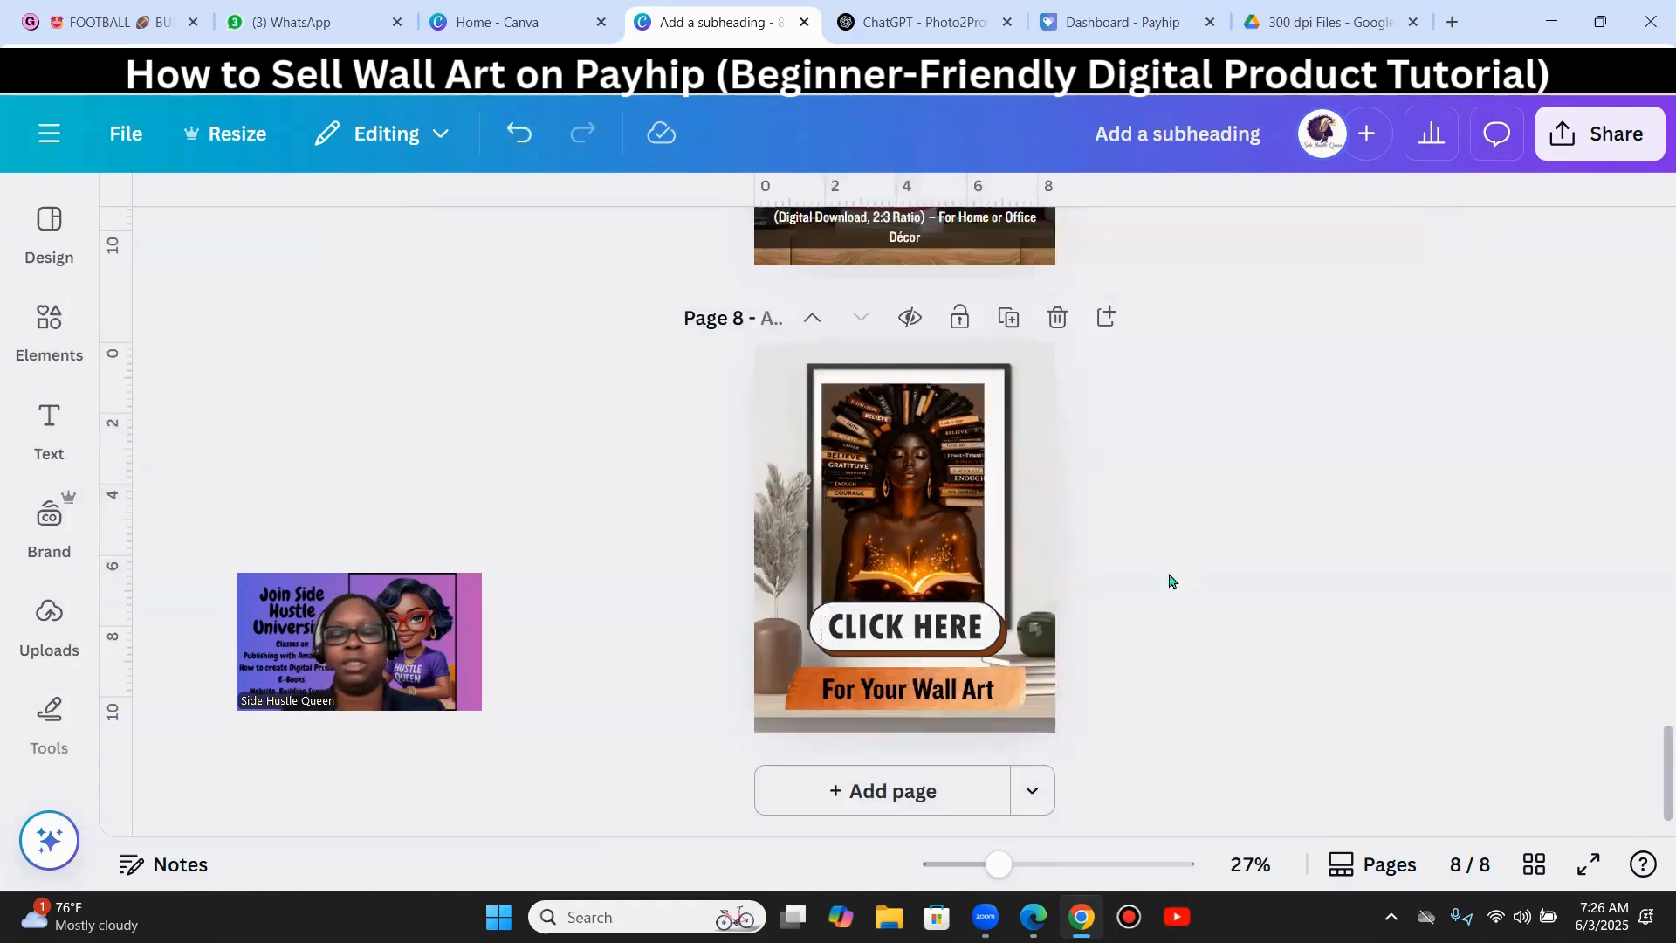
- Link the "For Your Wall Art" text on page 8 to the copied Drive file URL
{"action": "left_click", "coordinate": [961, 687]}
{"action": "left_click", "coordinate": [1017, 615]}
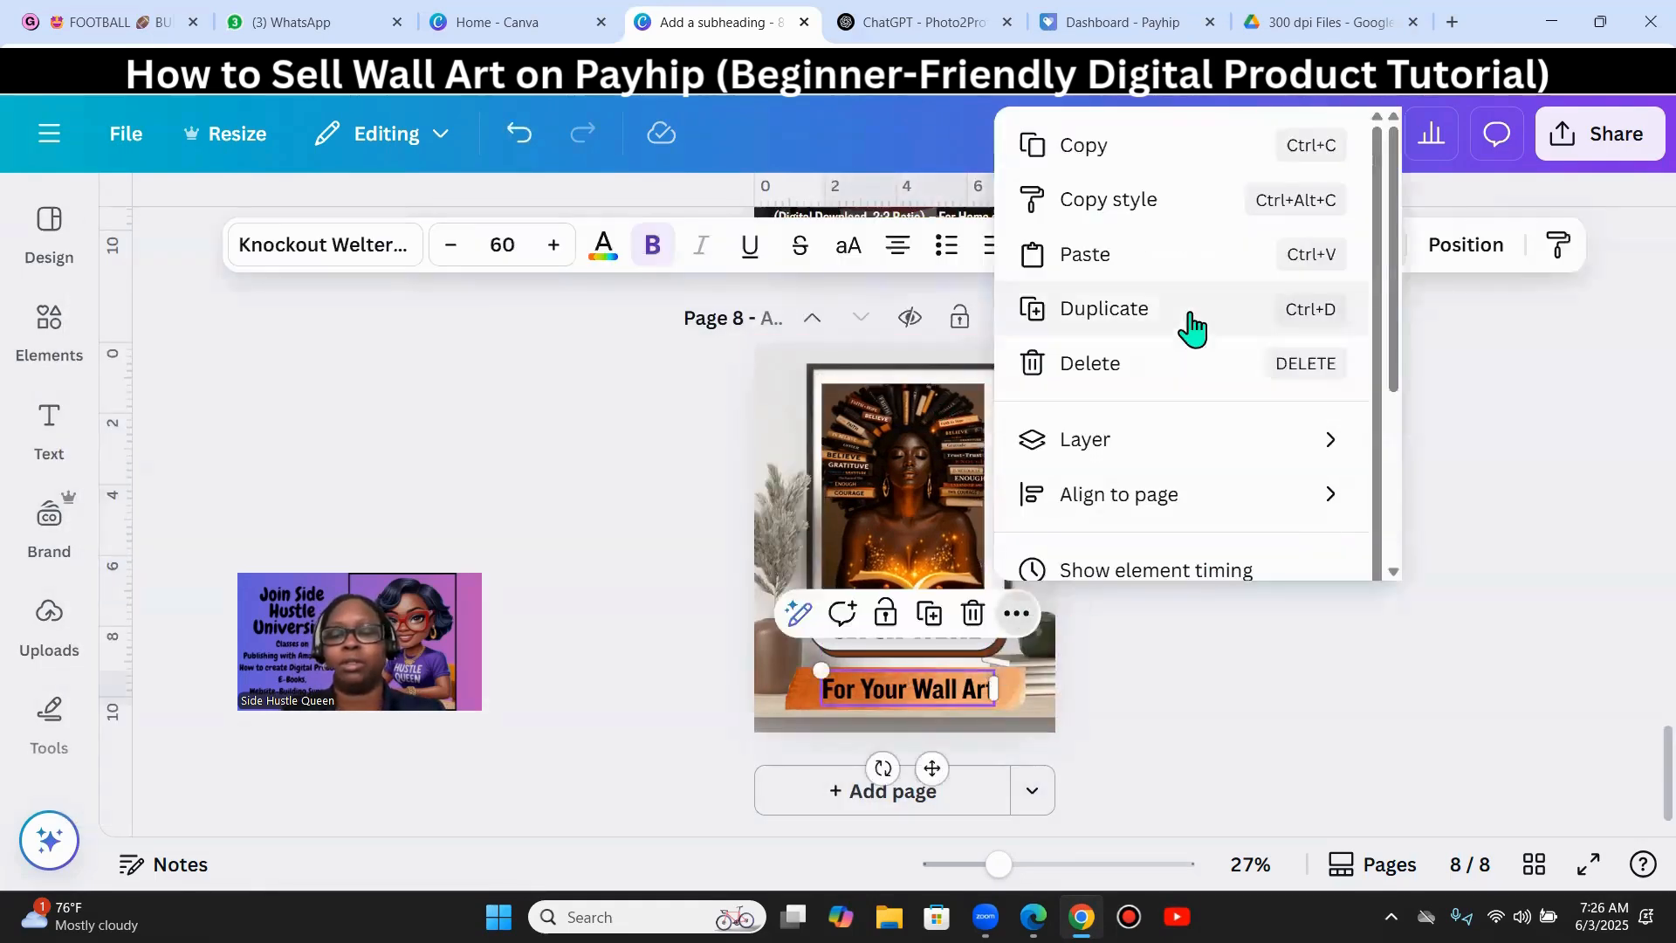
{"action": "scroll", "coordinate": [1400, 346], "scroll_direction": "down", "scroll_amount": 3}
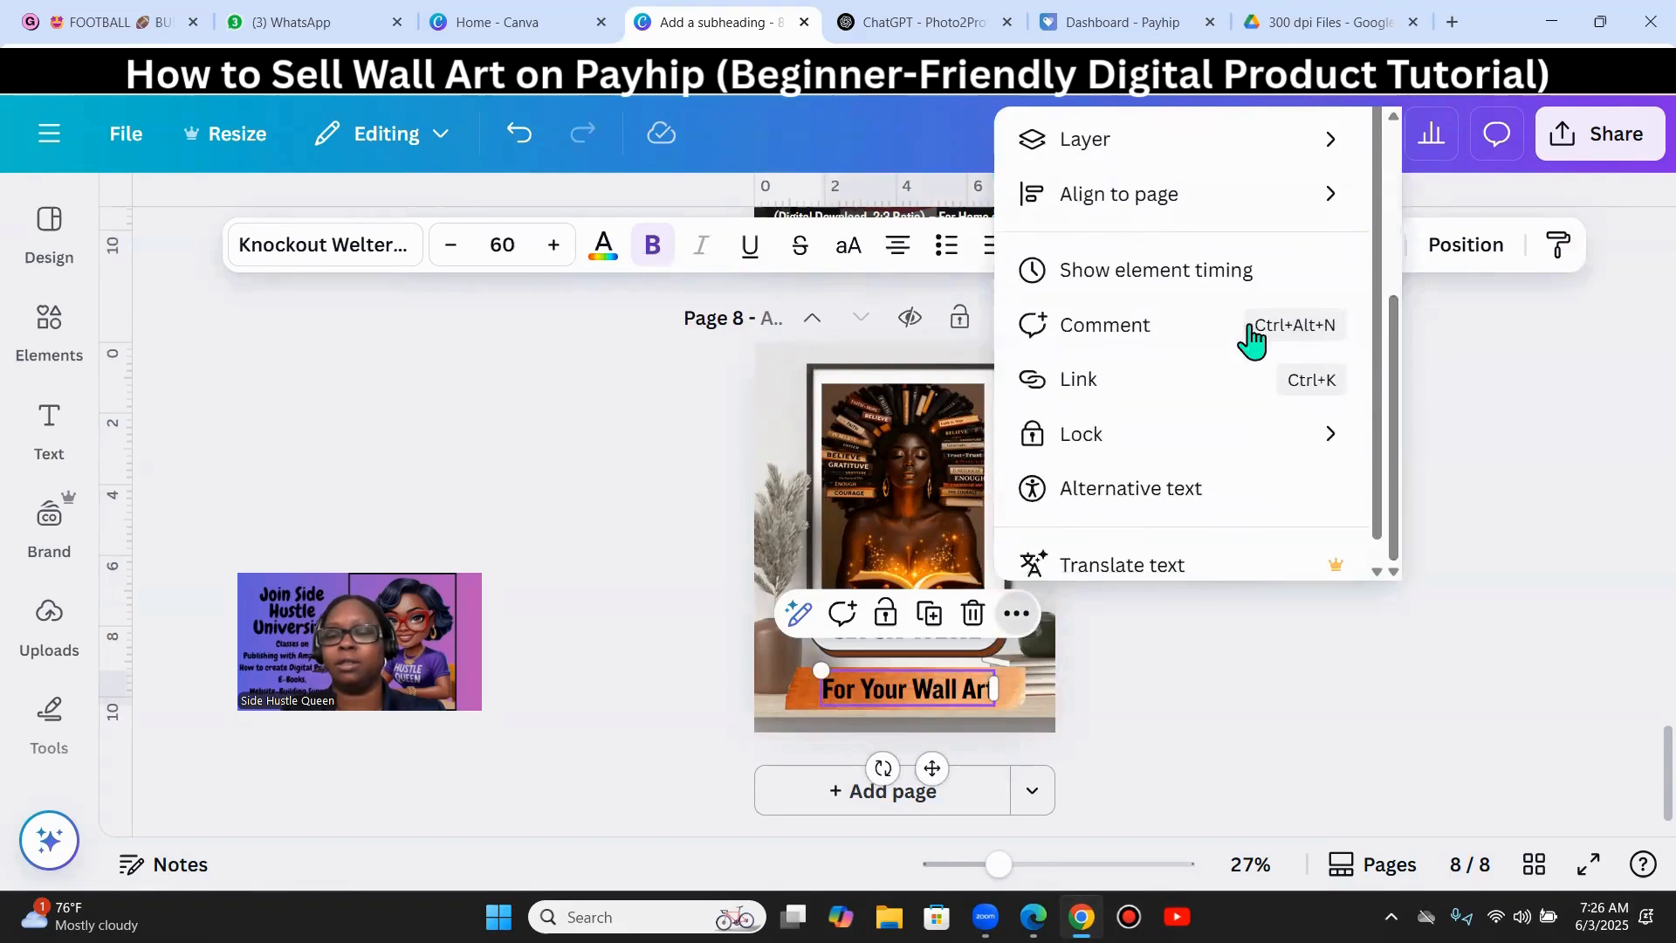
{"action": "left_click", "coordinate": [1108, 389]}
{"action": "key", "text": "ctrl+v"}
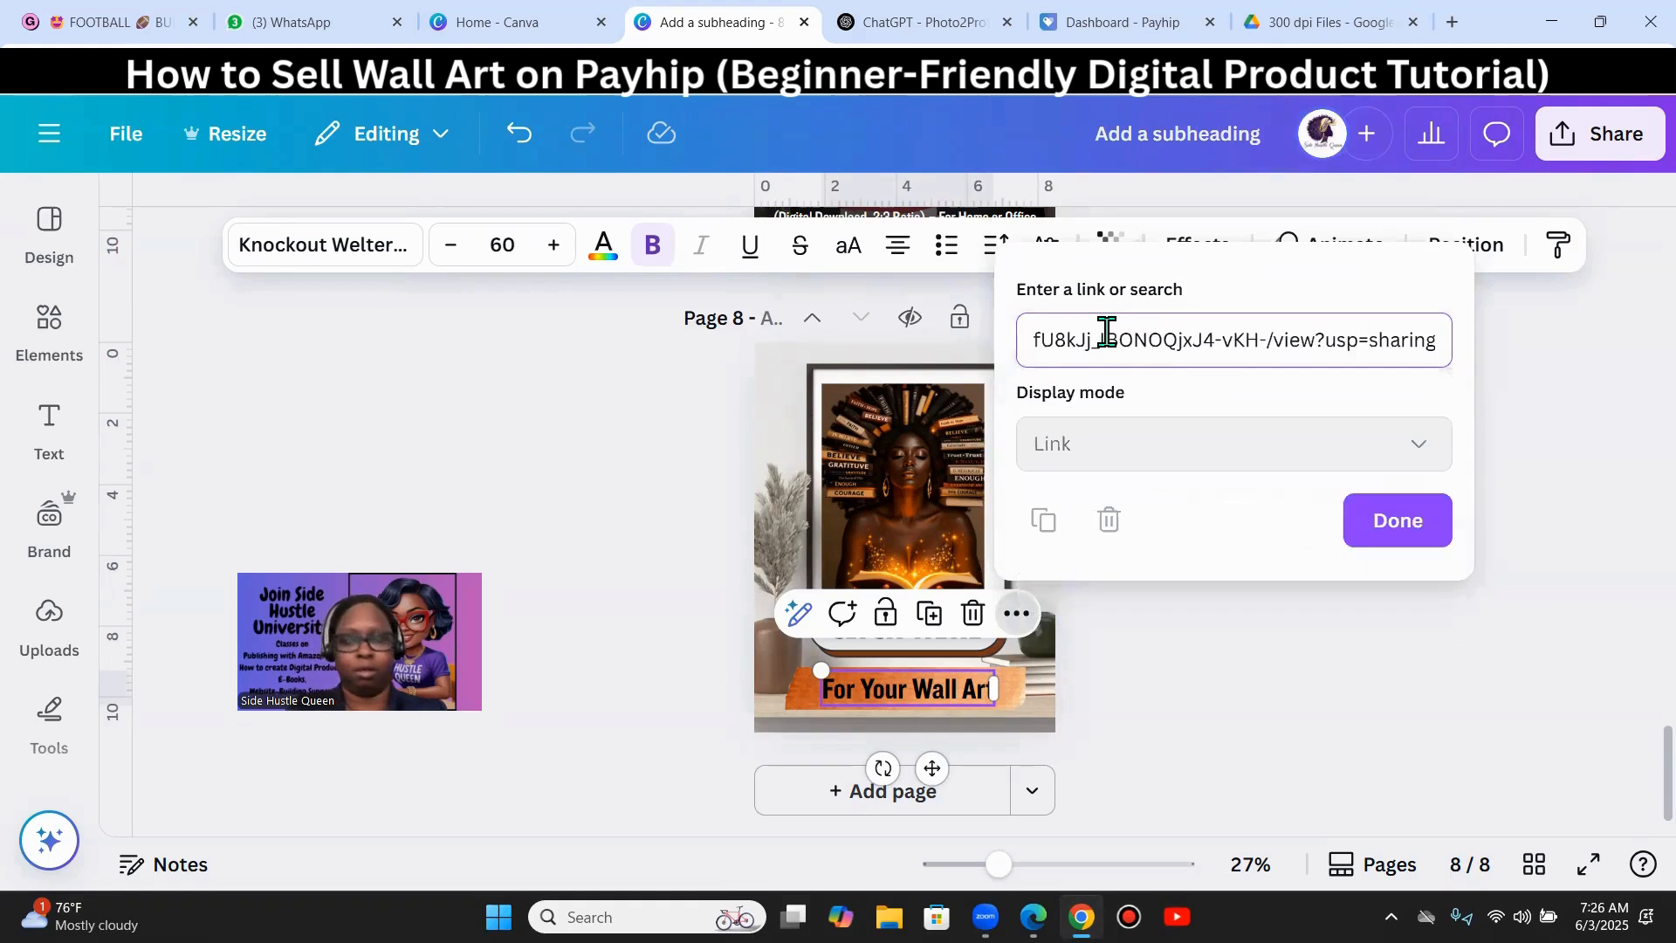
{"action": "left_click", "coordinate": [1387, 517]}
{"action": "left_click", "coordinate": [1254, 759]}
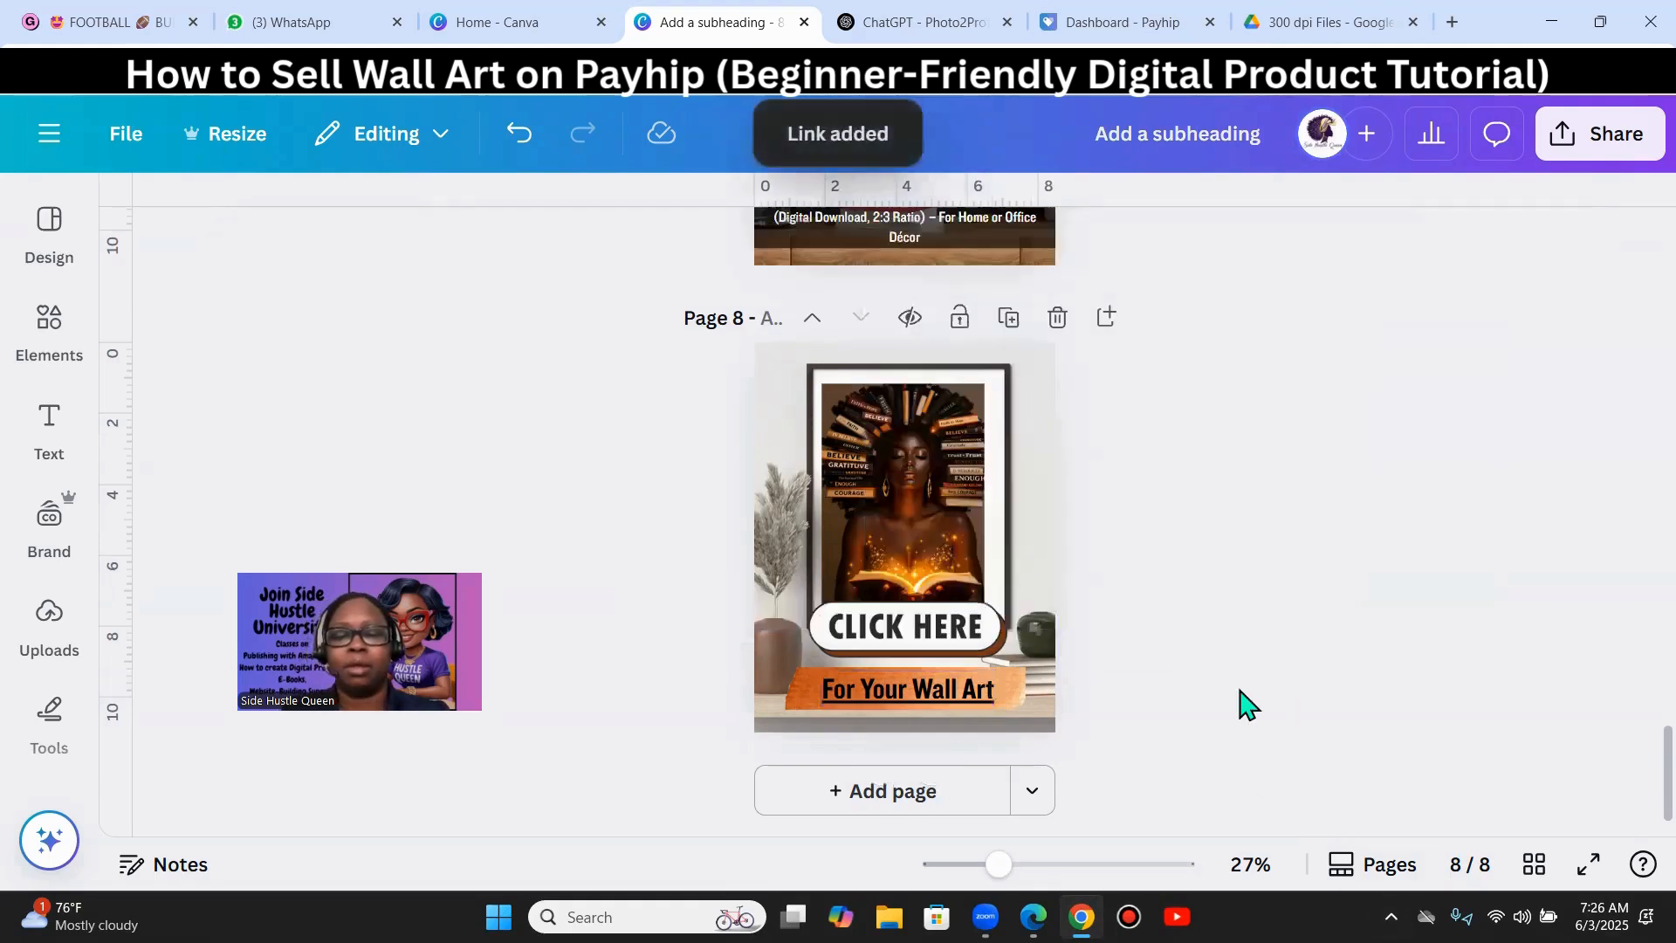
- Nudge the artwork image on page 8 so that it is centered inside the picture frame
{"action": "left_click", "coordinate": [961, 479]}
{"action": "left_click_drag", "start_coordinate": [964, 463], "coordinate": [968, 472]}
{"action": "left_click", "coordinate": [1011, 386]}
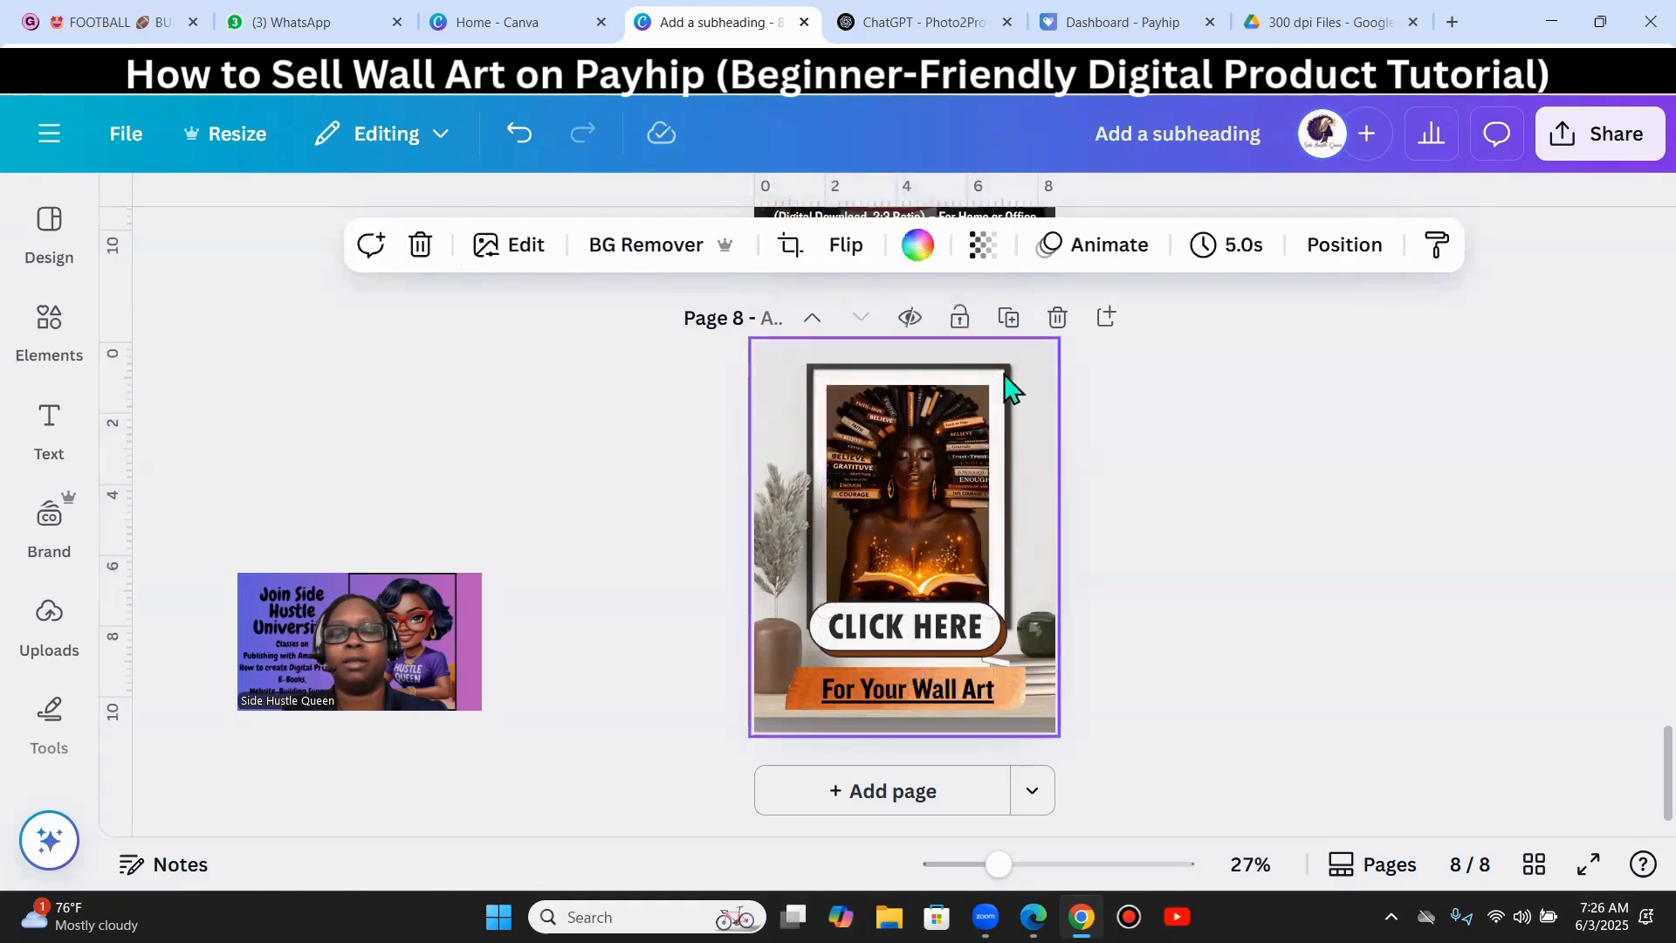
{"action": "left_click", "coordinate": [1208, 579]}
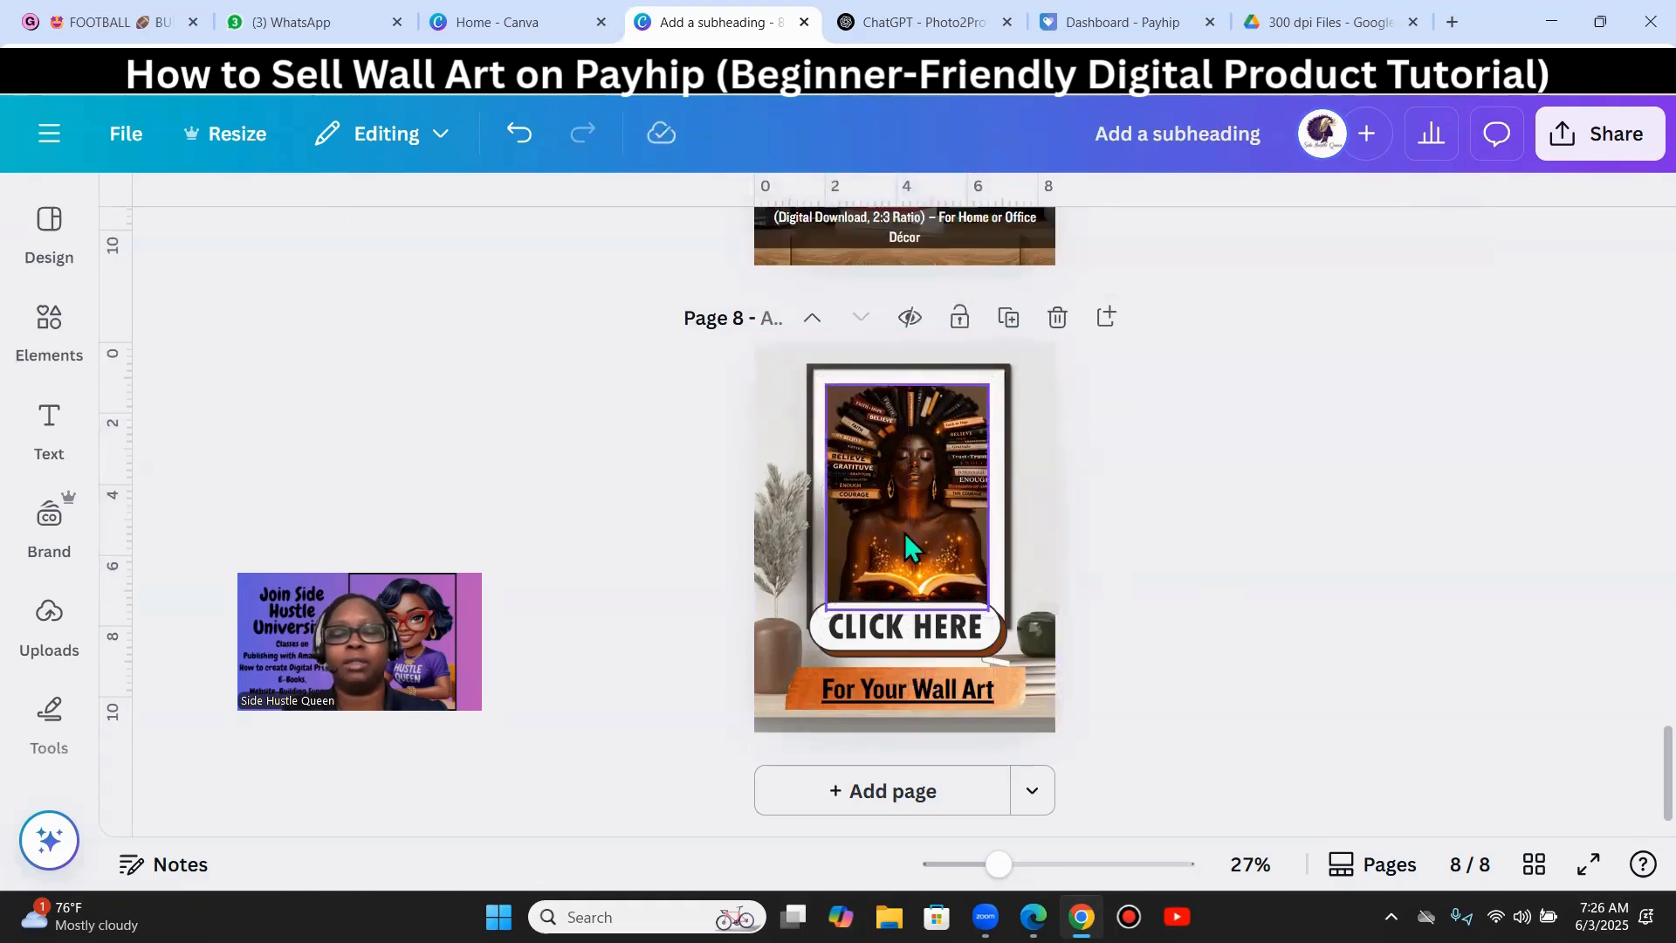
- Link the framed artwork image on page 8 to the copied Drive file URL
{"action": "left_click", "coordinate": [882, 690]}
{"action": "left_click", "coordinate": [899, 515]}
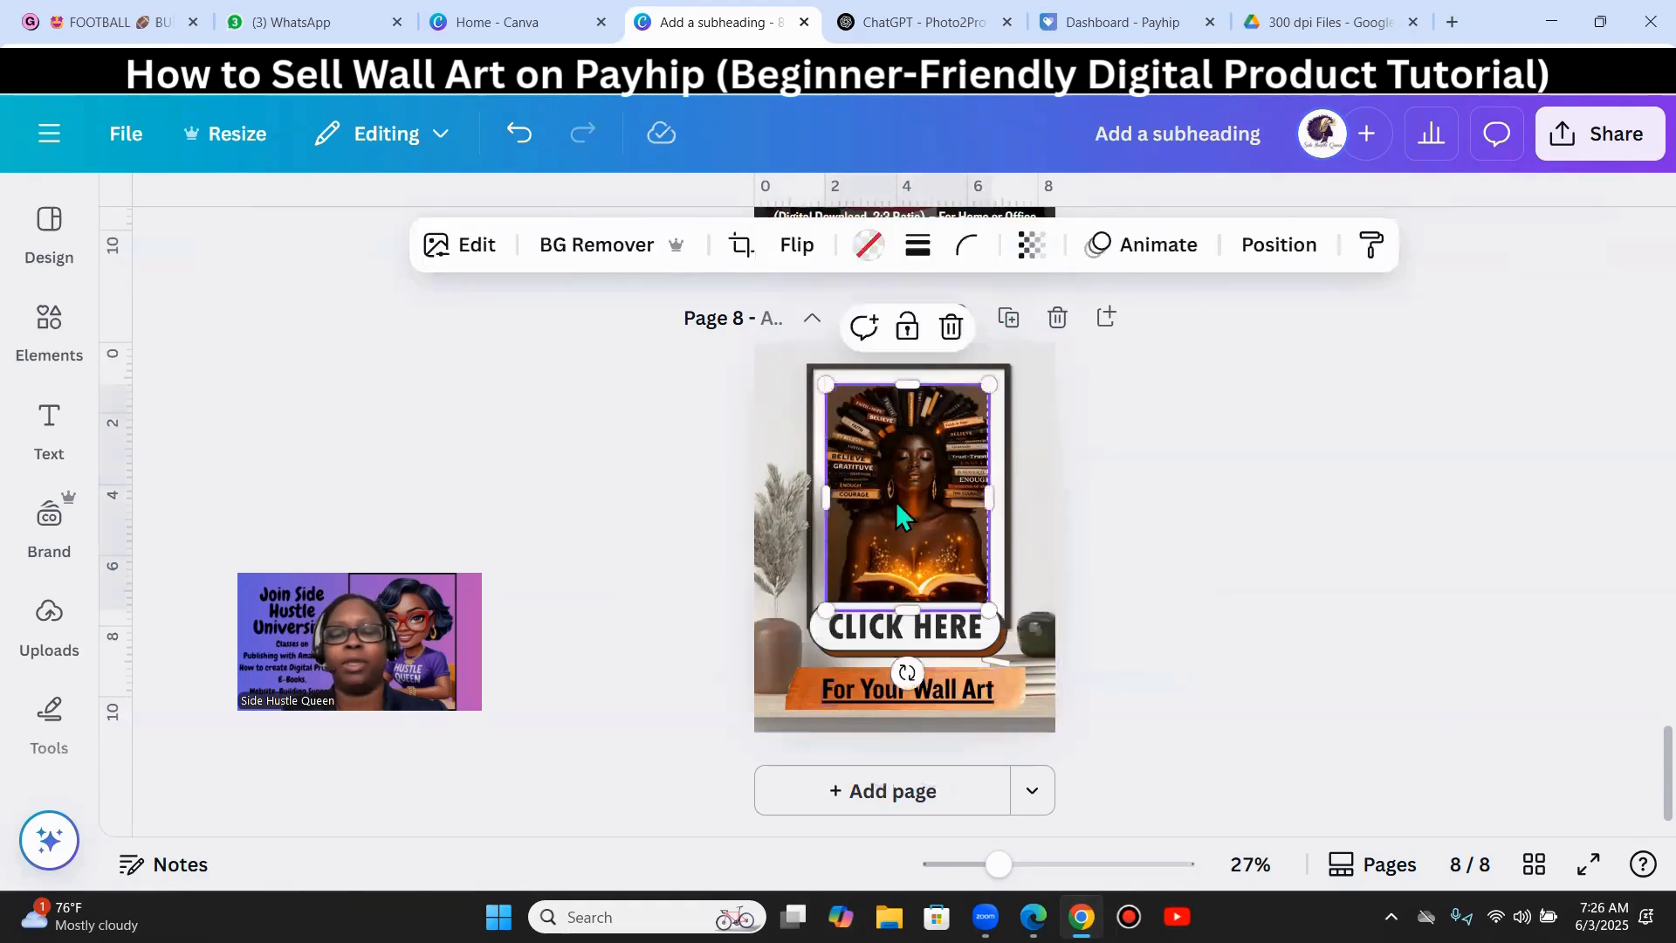
{"action": "right_click", "coordinate": [899, 515]}
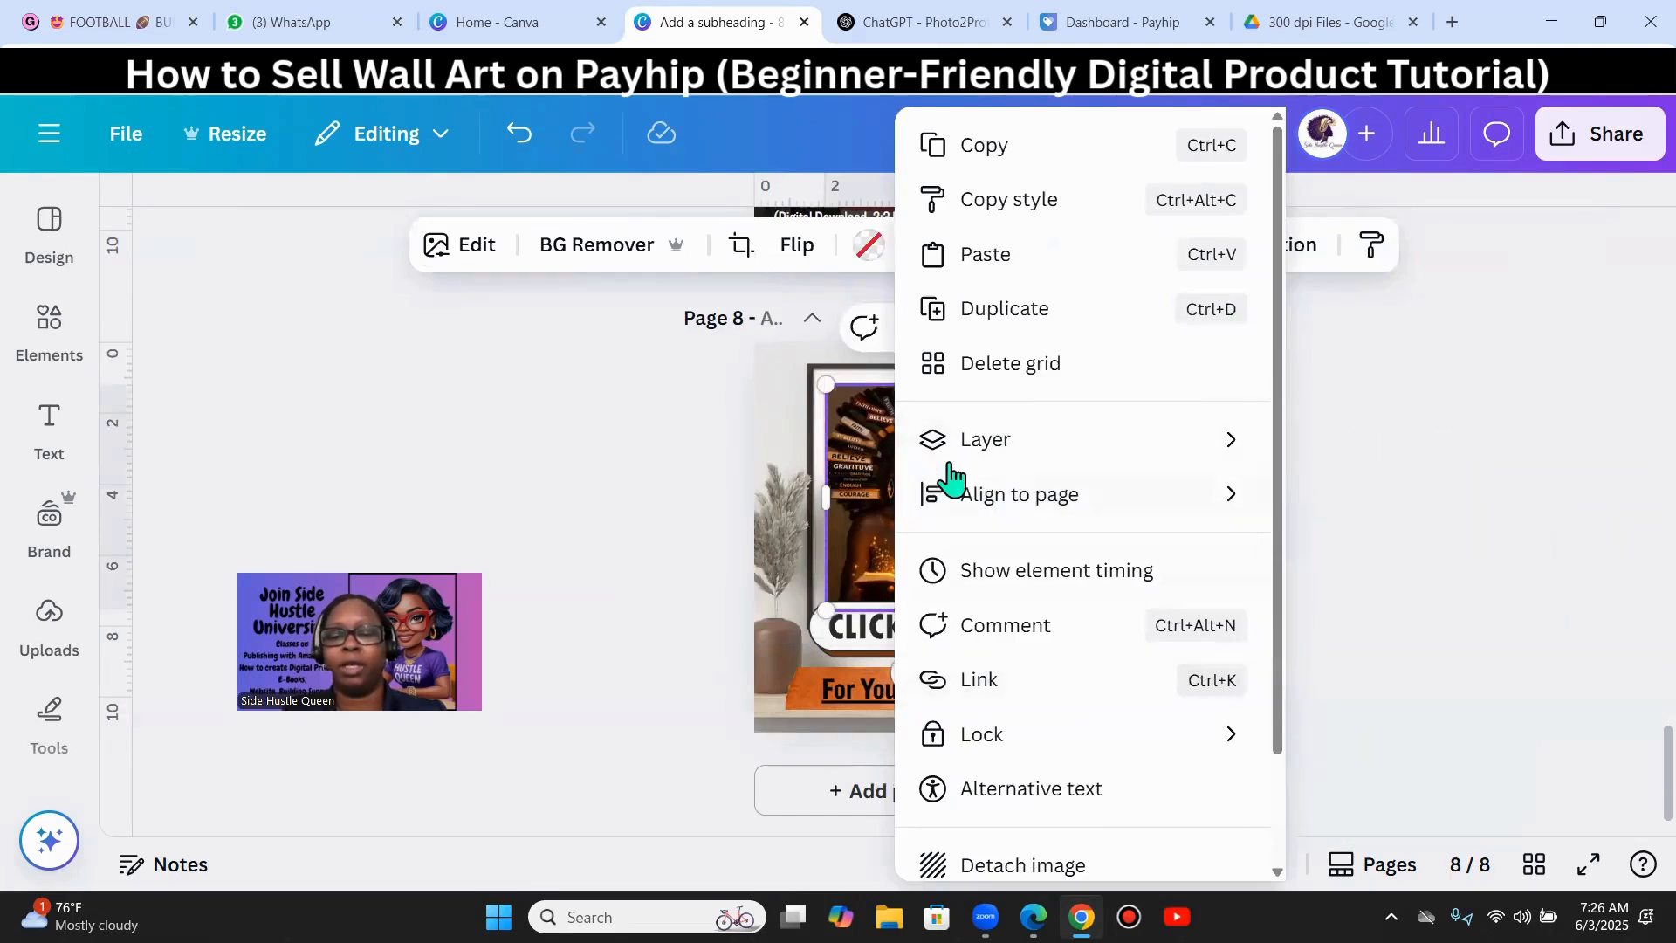
{"action": "left_click", "coordinate": [989, 683]}
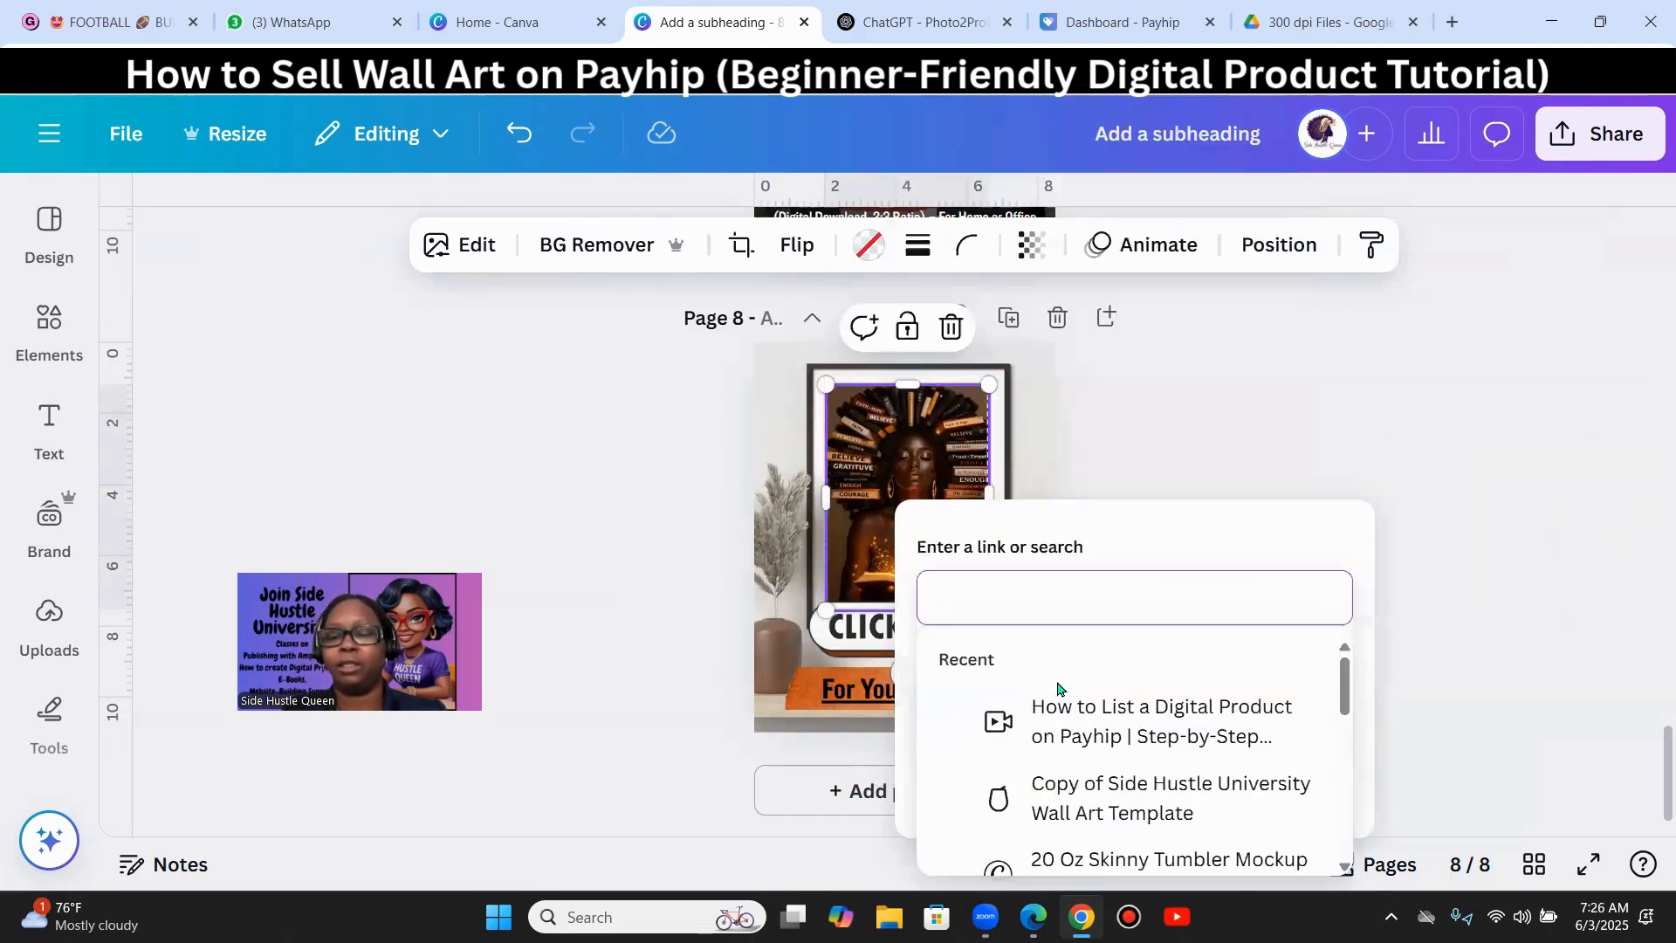
{"action": "key", "text": "ctrl+v"}
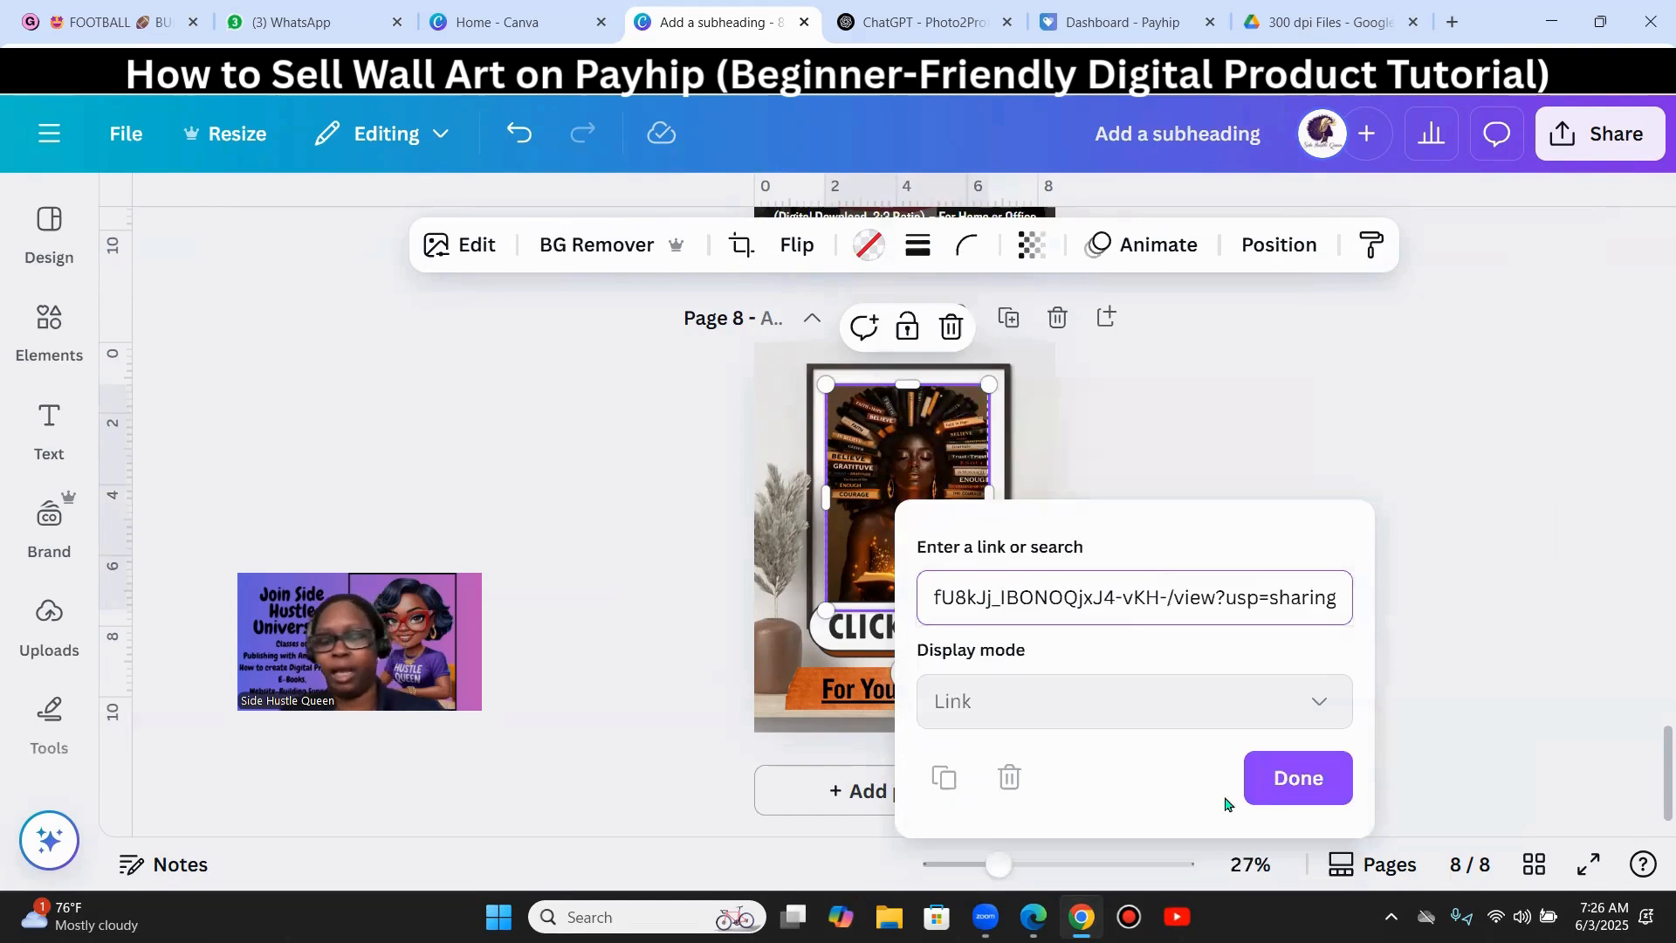
{"action": "left_click", "coordinate": [1284, 786]}
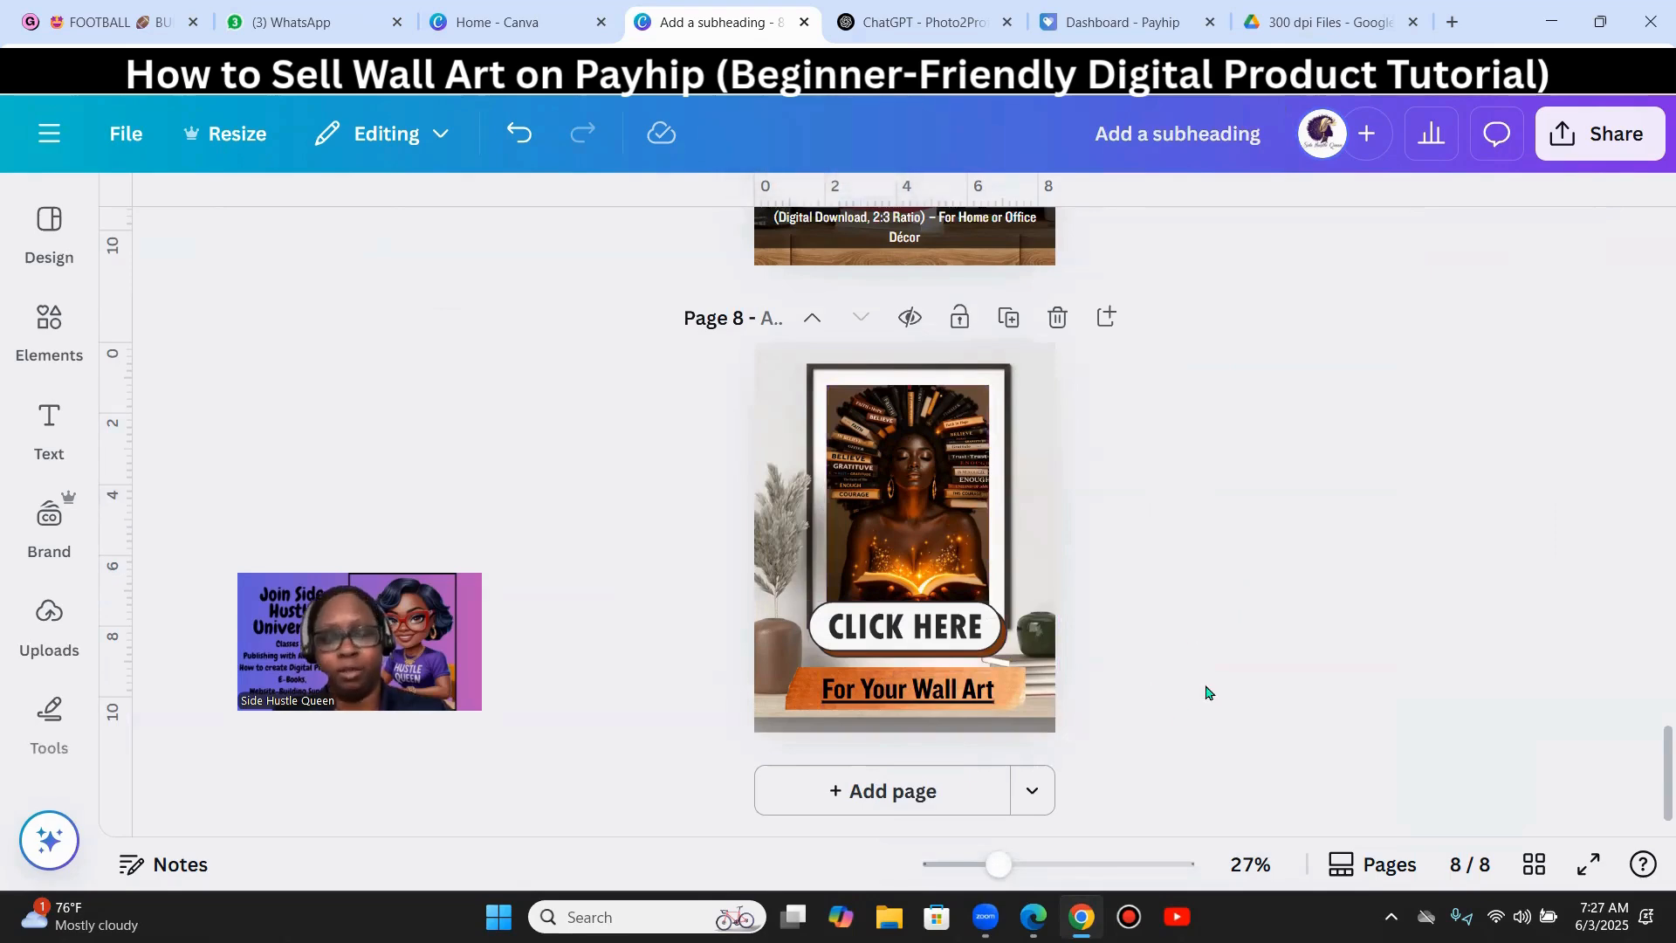
- Add a new blank page after page 8 of the design
{"action": "scroll", "coordinate": [1209, 681], "scroll_direction": "up", "scroll_amount": 3}
{"action": "scroll", "coordinate": [1196, 669], "scroll_direction": "up", "scroll_amount": 4}
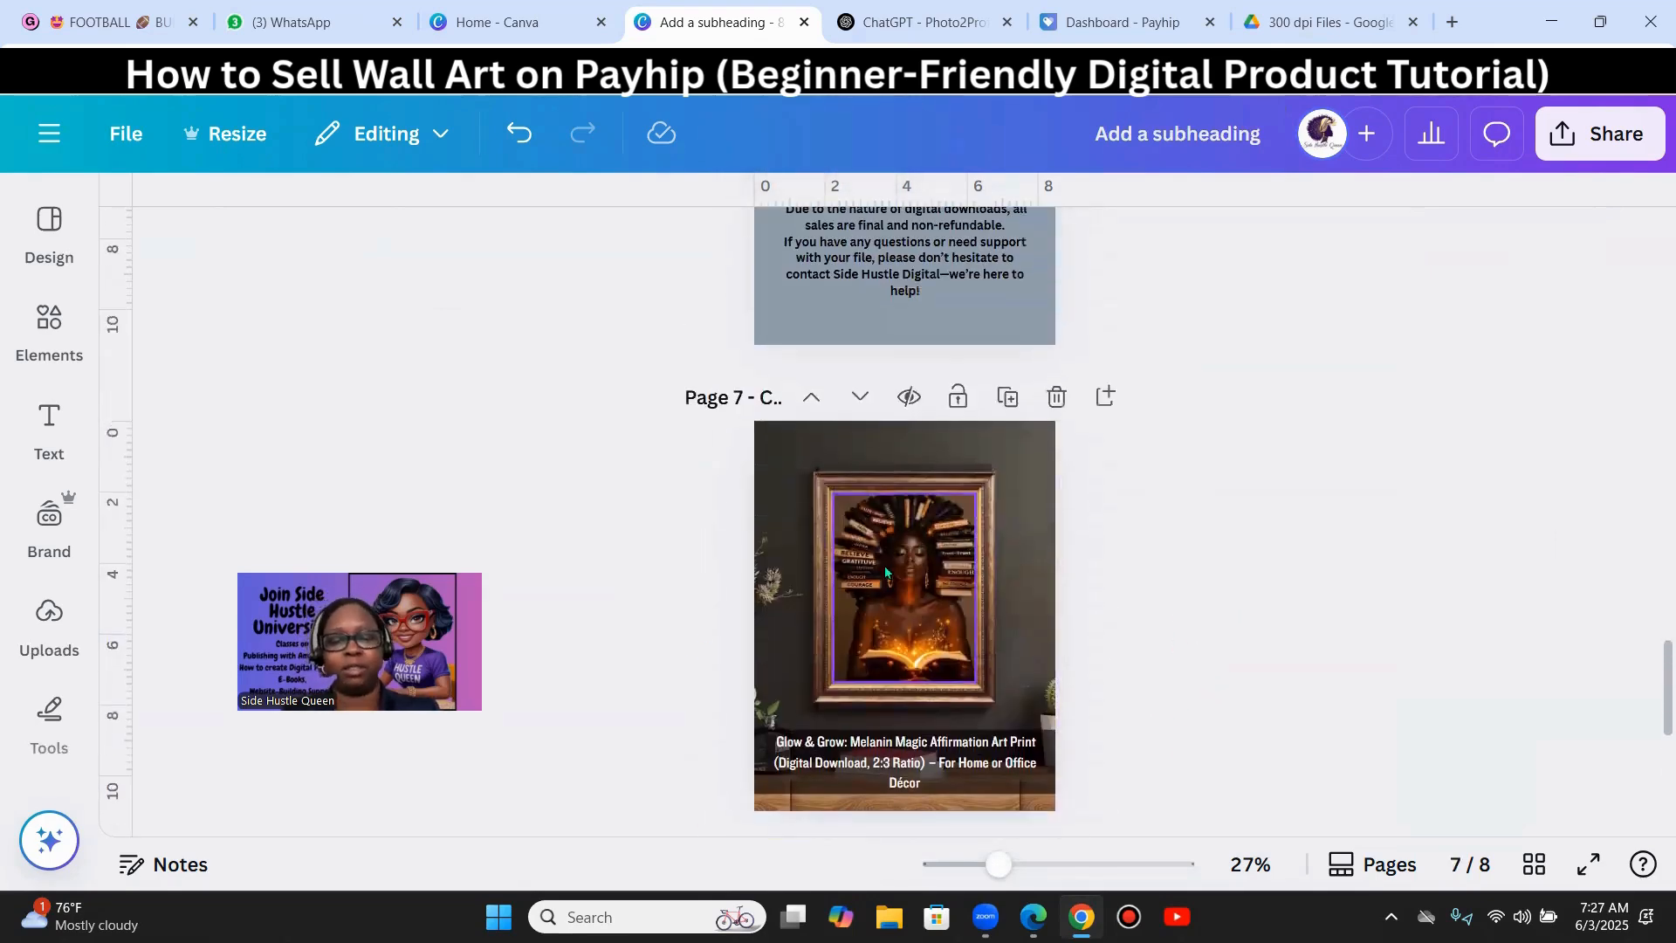
{"action": "scroll", "coordinate": [1109, 655], "scroll_direction": "down", "scroll_amount": 6}
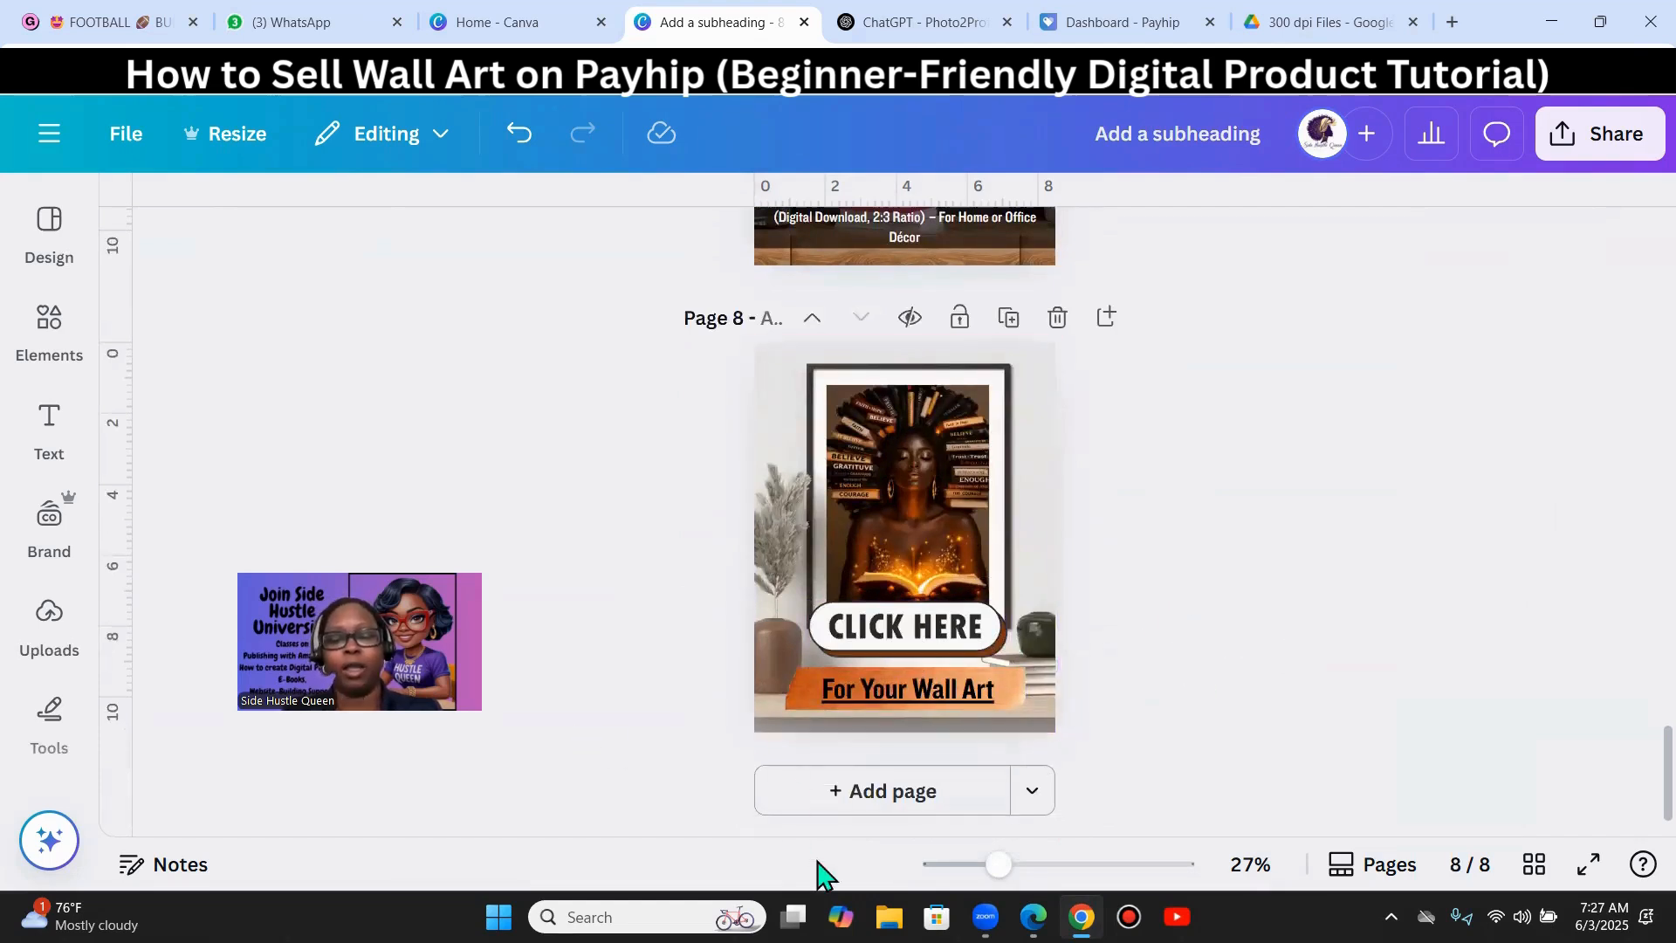
{"action": "left_click", "coordinate": [908, 794]}
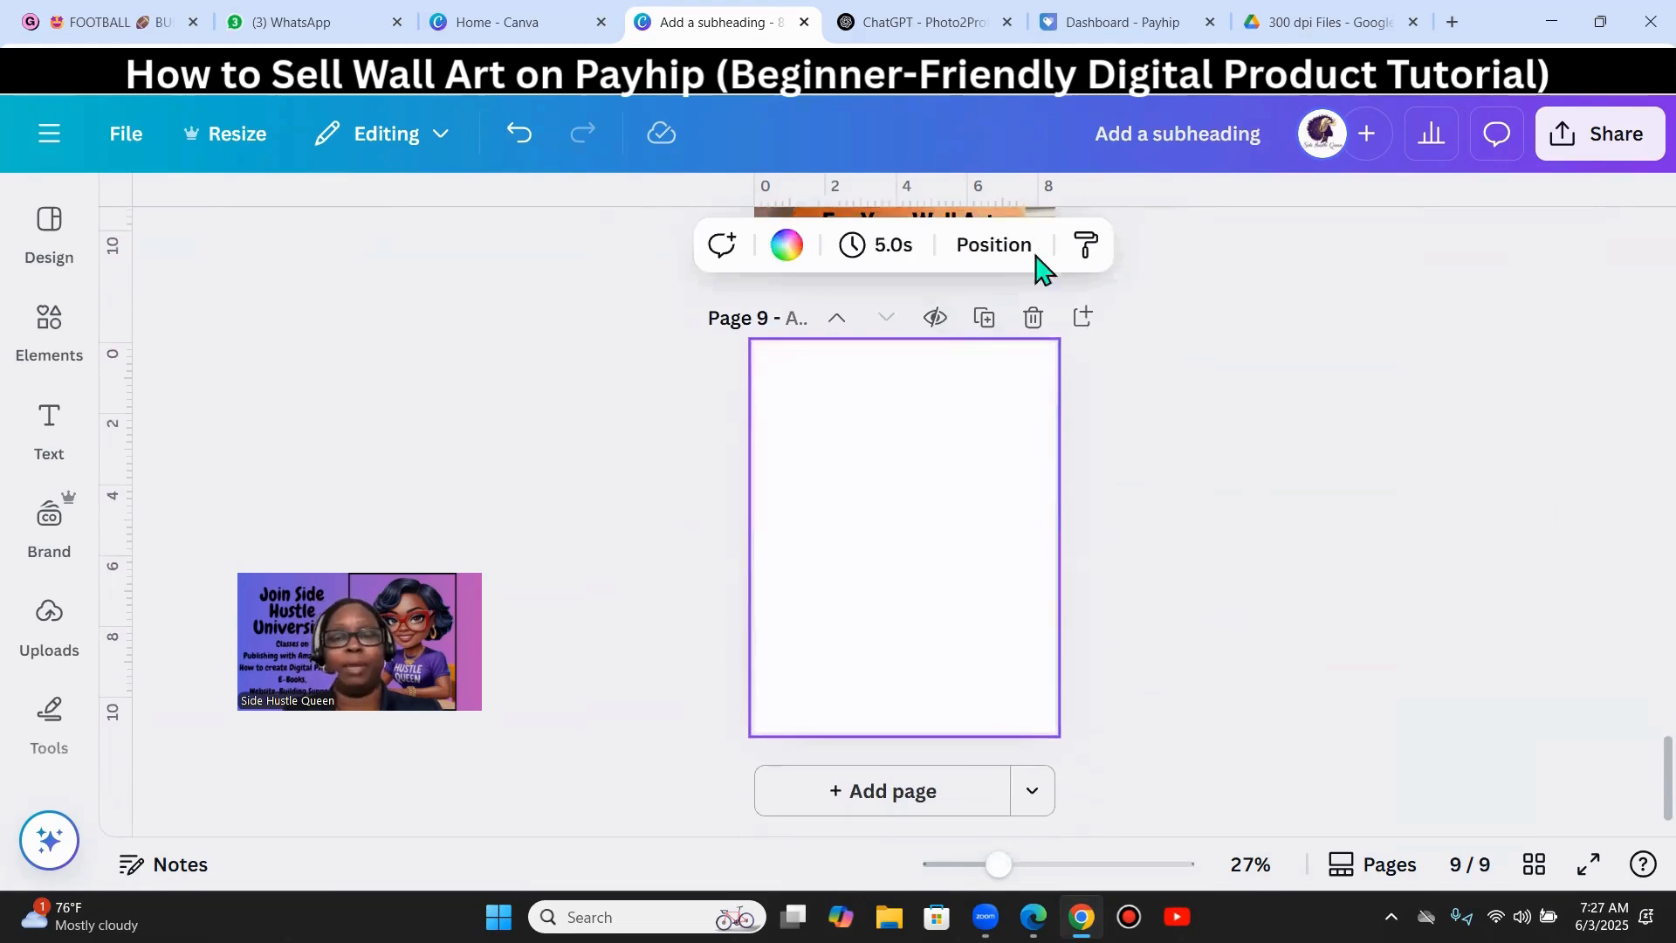
- Switch to ChatGPT and send the prompt "please create me a thank you description" in the Photo2Profit chat
{"action": "left_click", "coordinate": [908, 22]}
{"action": "scroll", "coordinate": [895, 559], "scroll_direction": "down", "scroll_amount": 4}
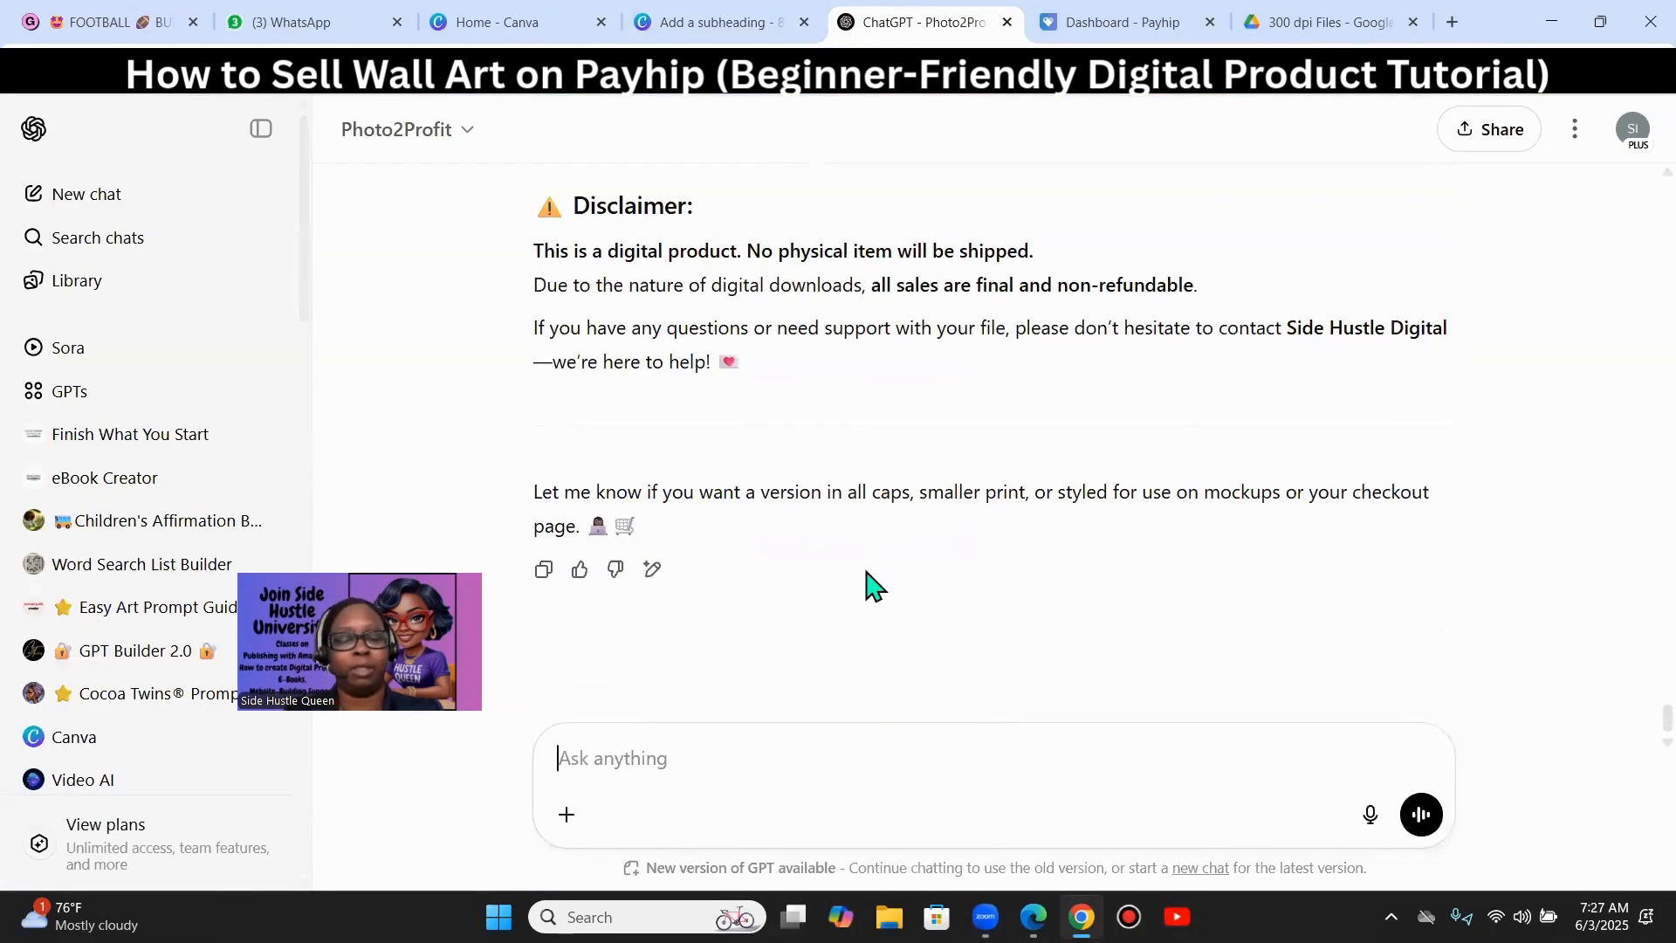
{"action": "type", "text": "ple"}
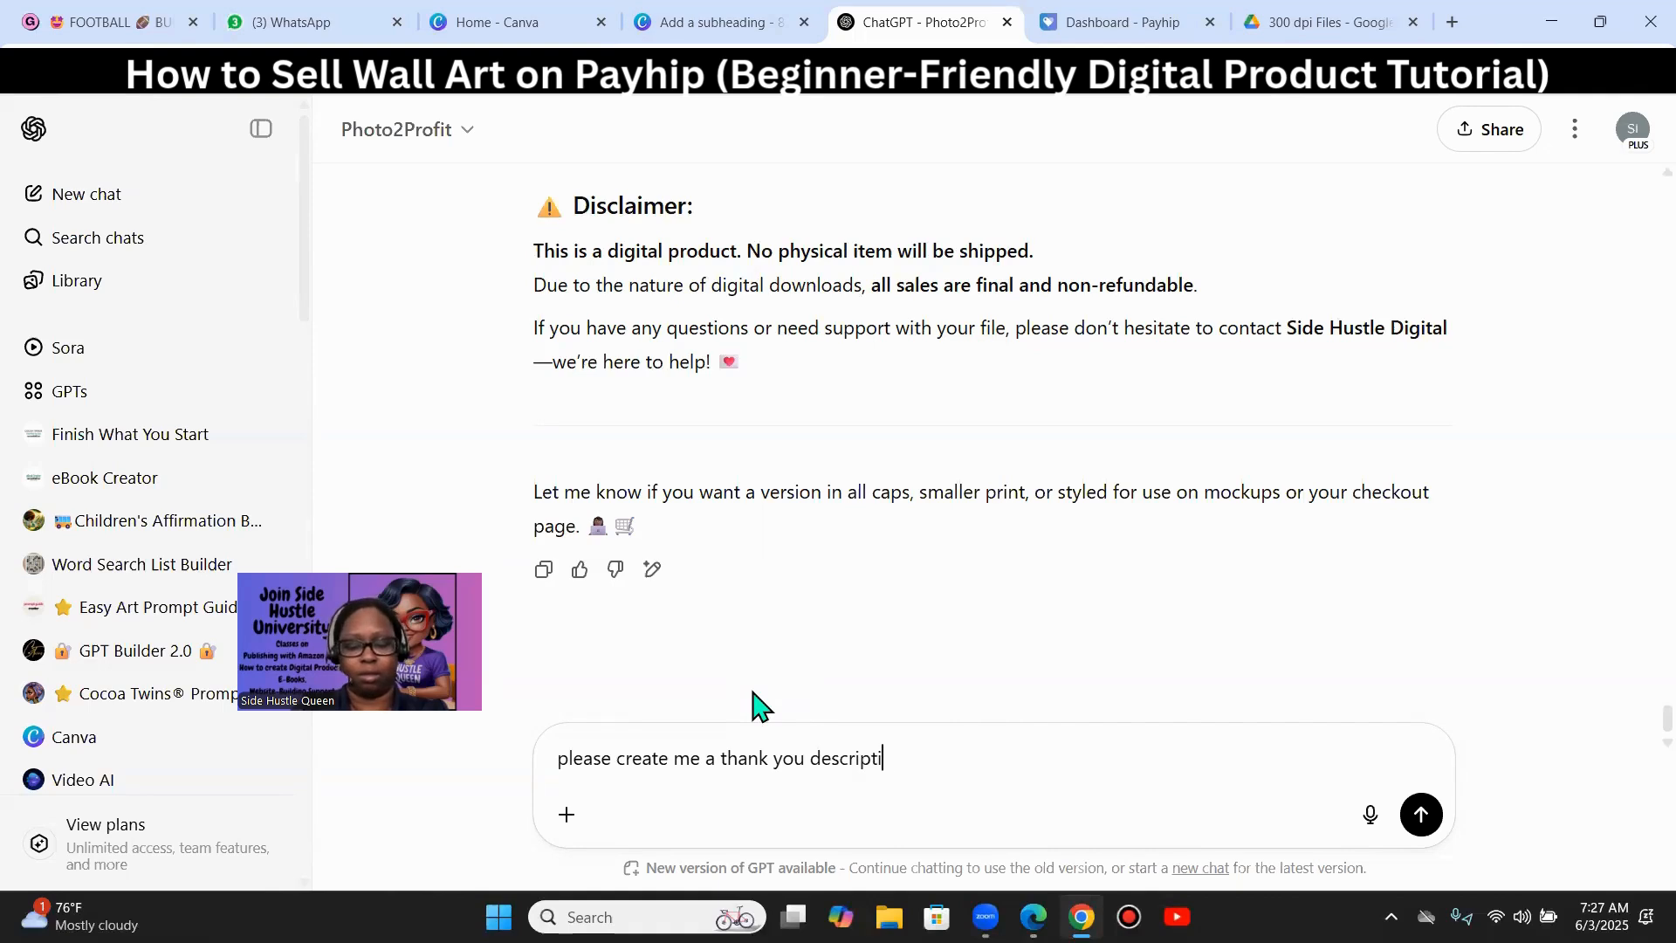
{"action": "key", "text": "Return"}
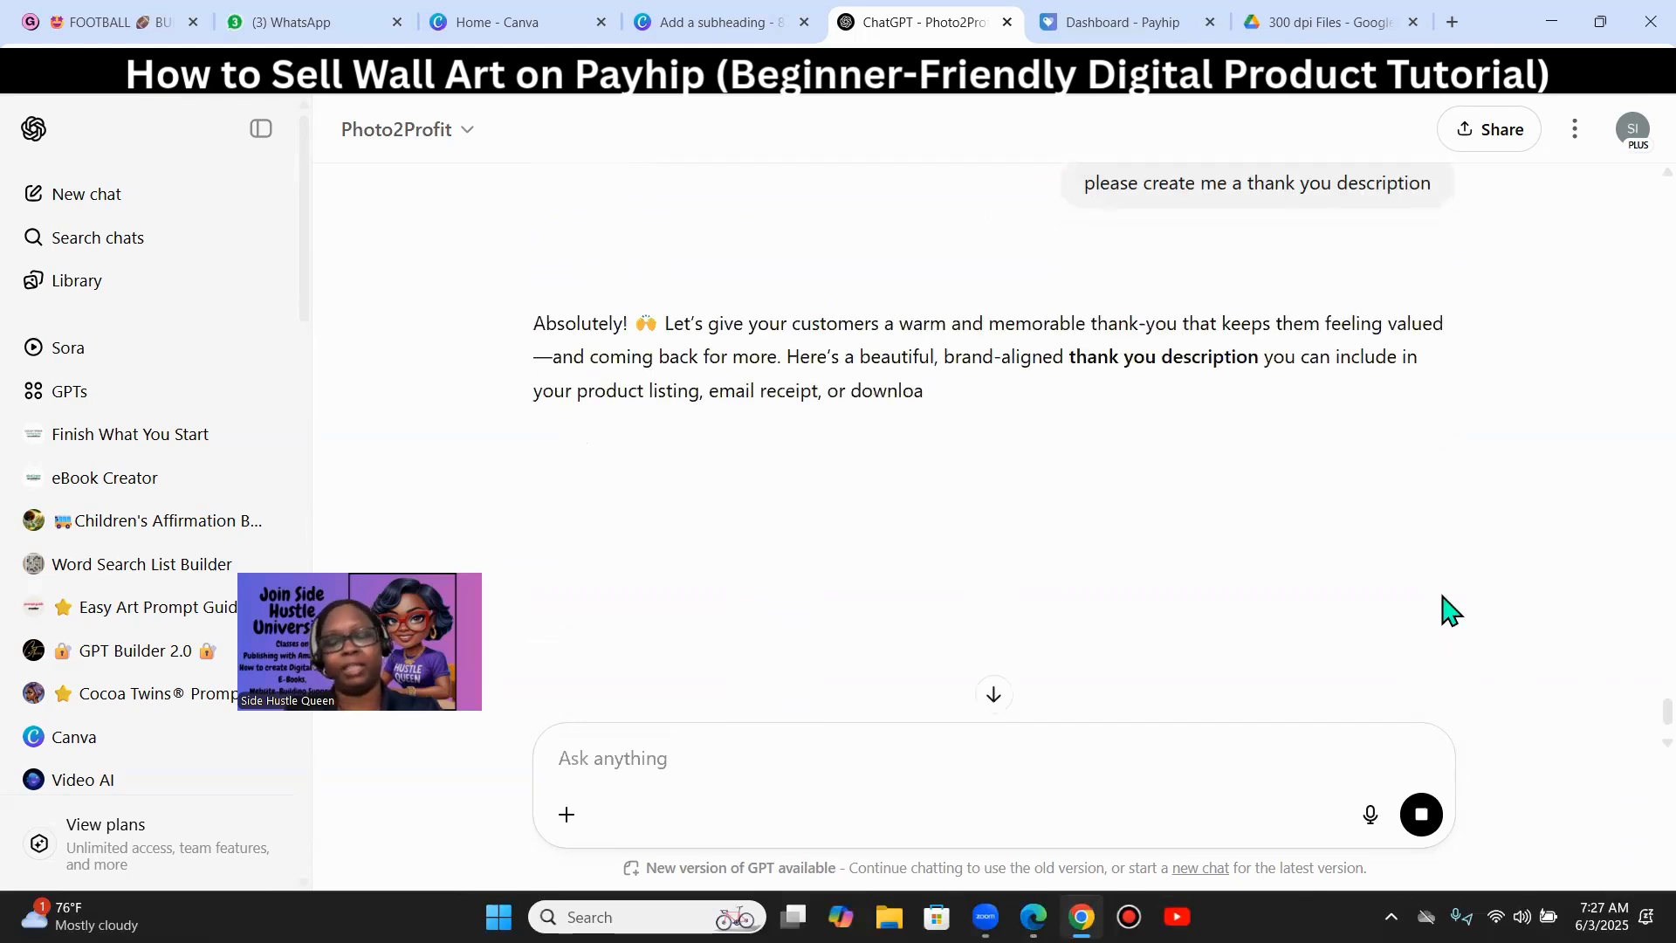
{"action": "scroll", "coordinate": [1104, 427], "scroll_direction": "down", "scroll_amount": 2}
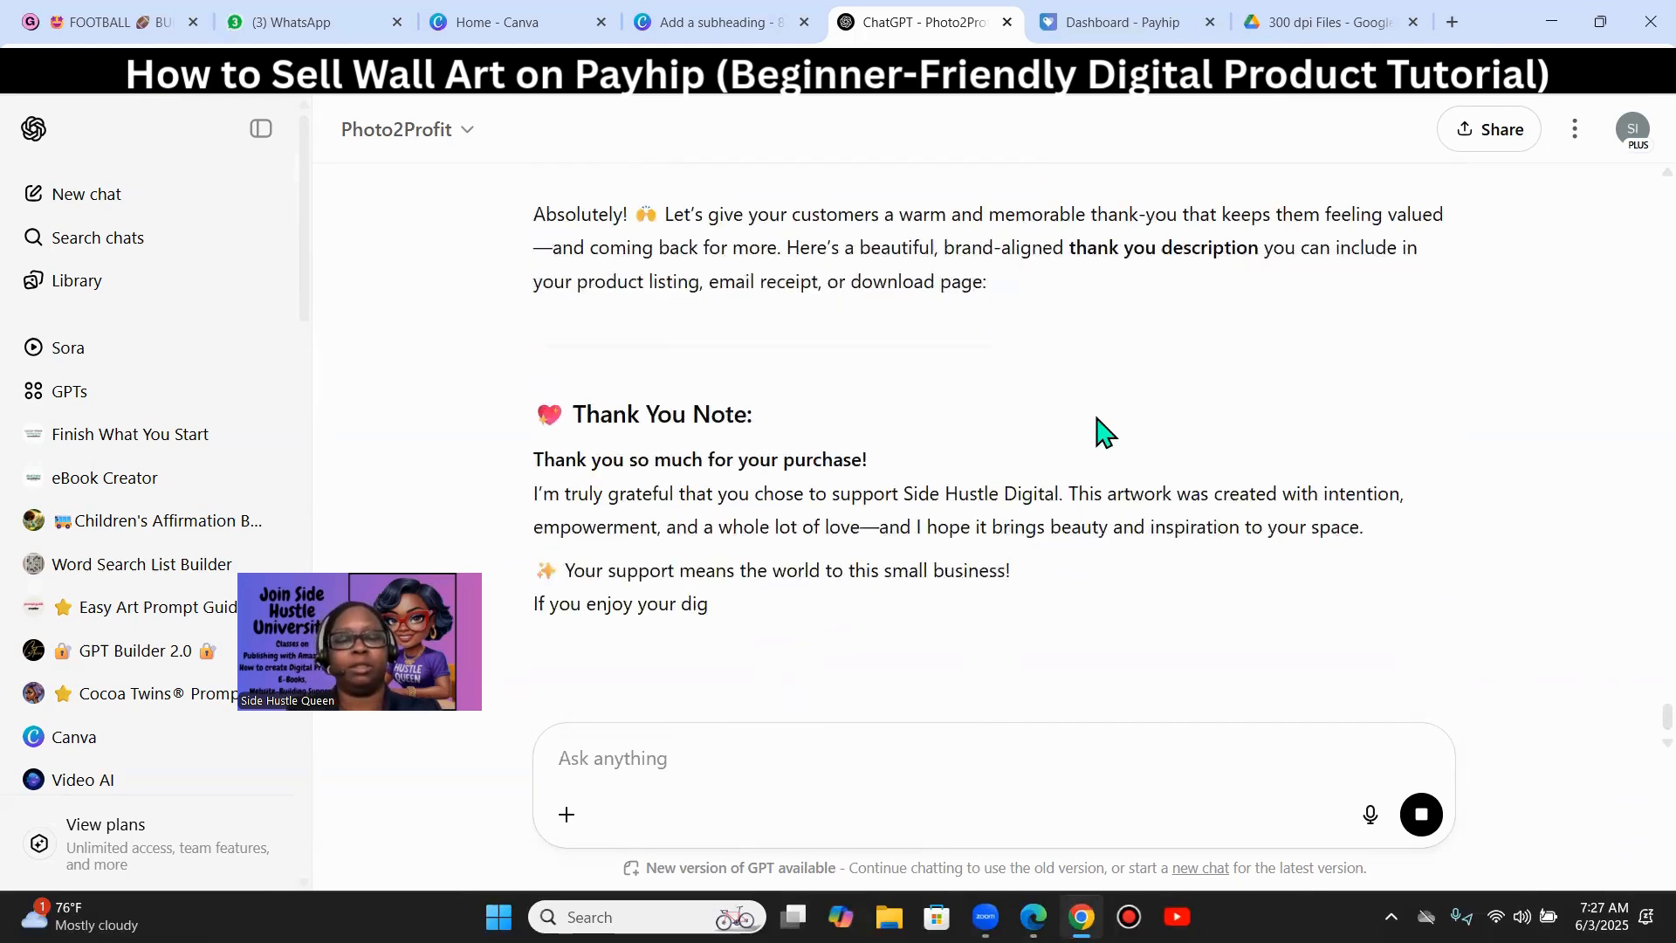
- Copy the generated thank-you note from "Thank you so much for your purchase!" through the Side Hustle Digital sign-off, and return to the Canva design
{"action": "scroll", "coordinate": [688, 561], "scroll_direction": "down", "scroll_amount": 1}
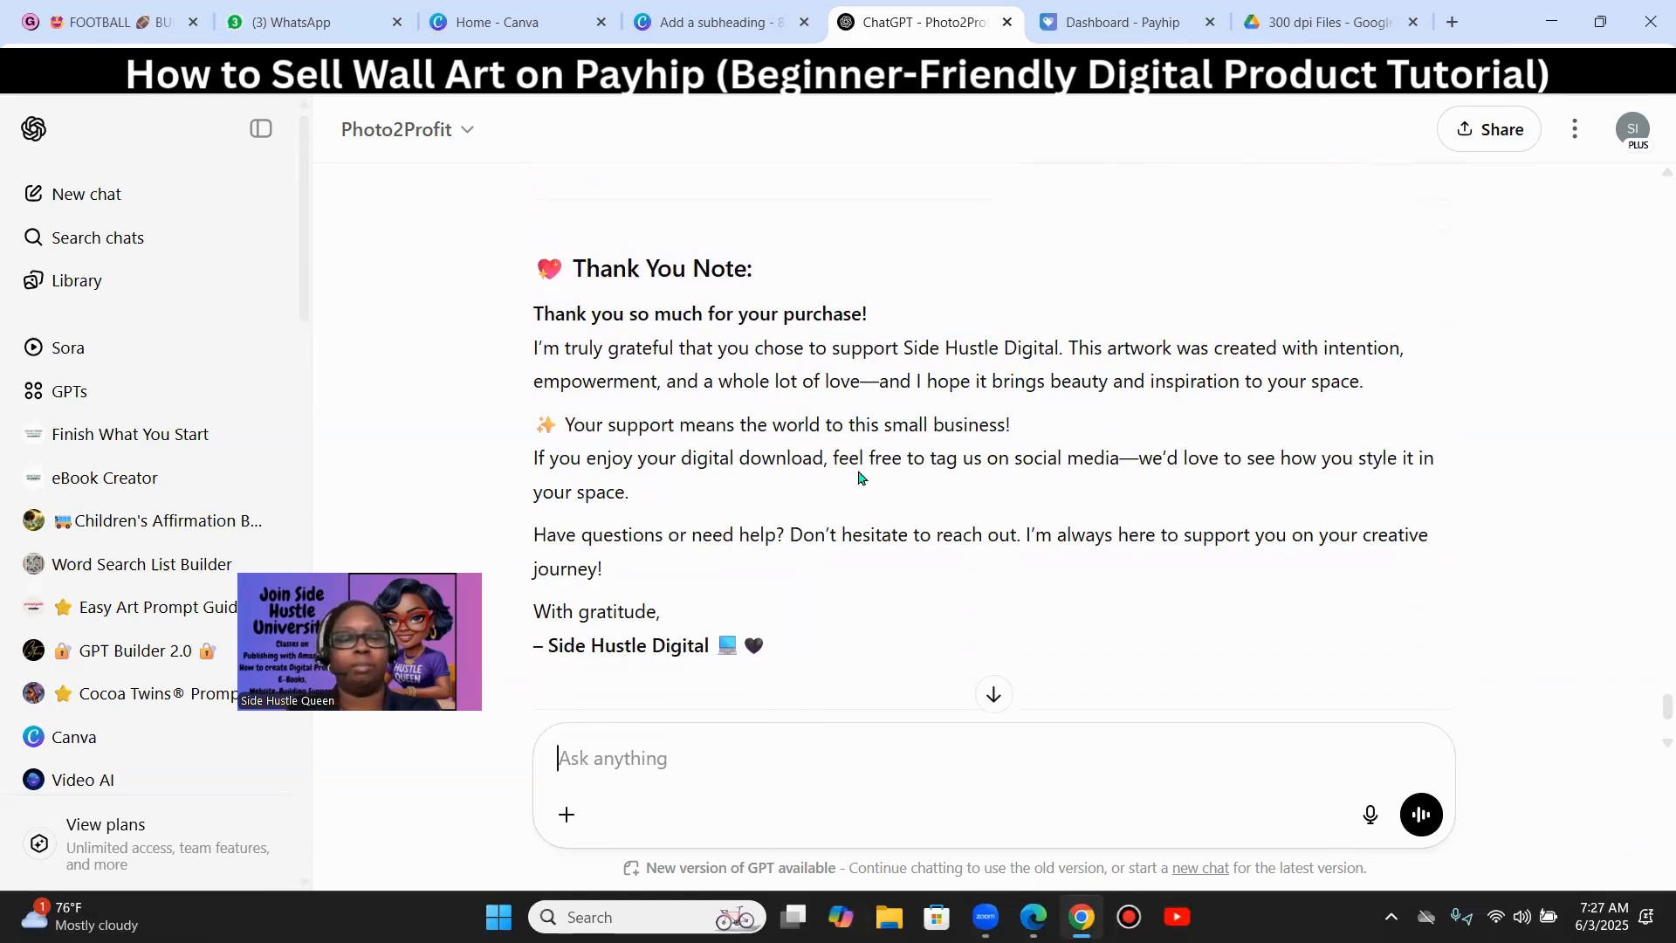
{"action": "scroll", "coordinate": [869, 477], "scroll_direction": "down", "scroll_amount": 1}
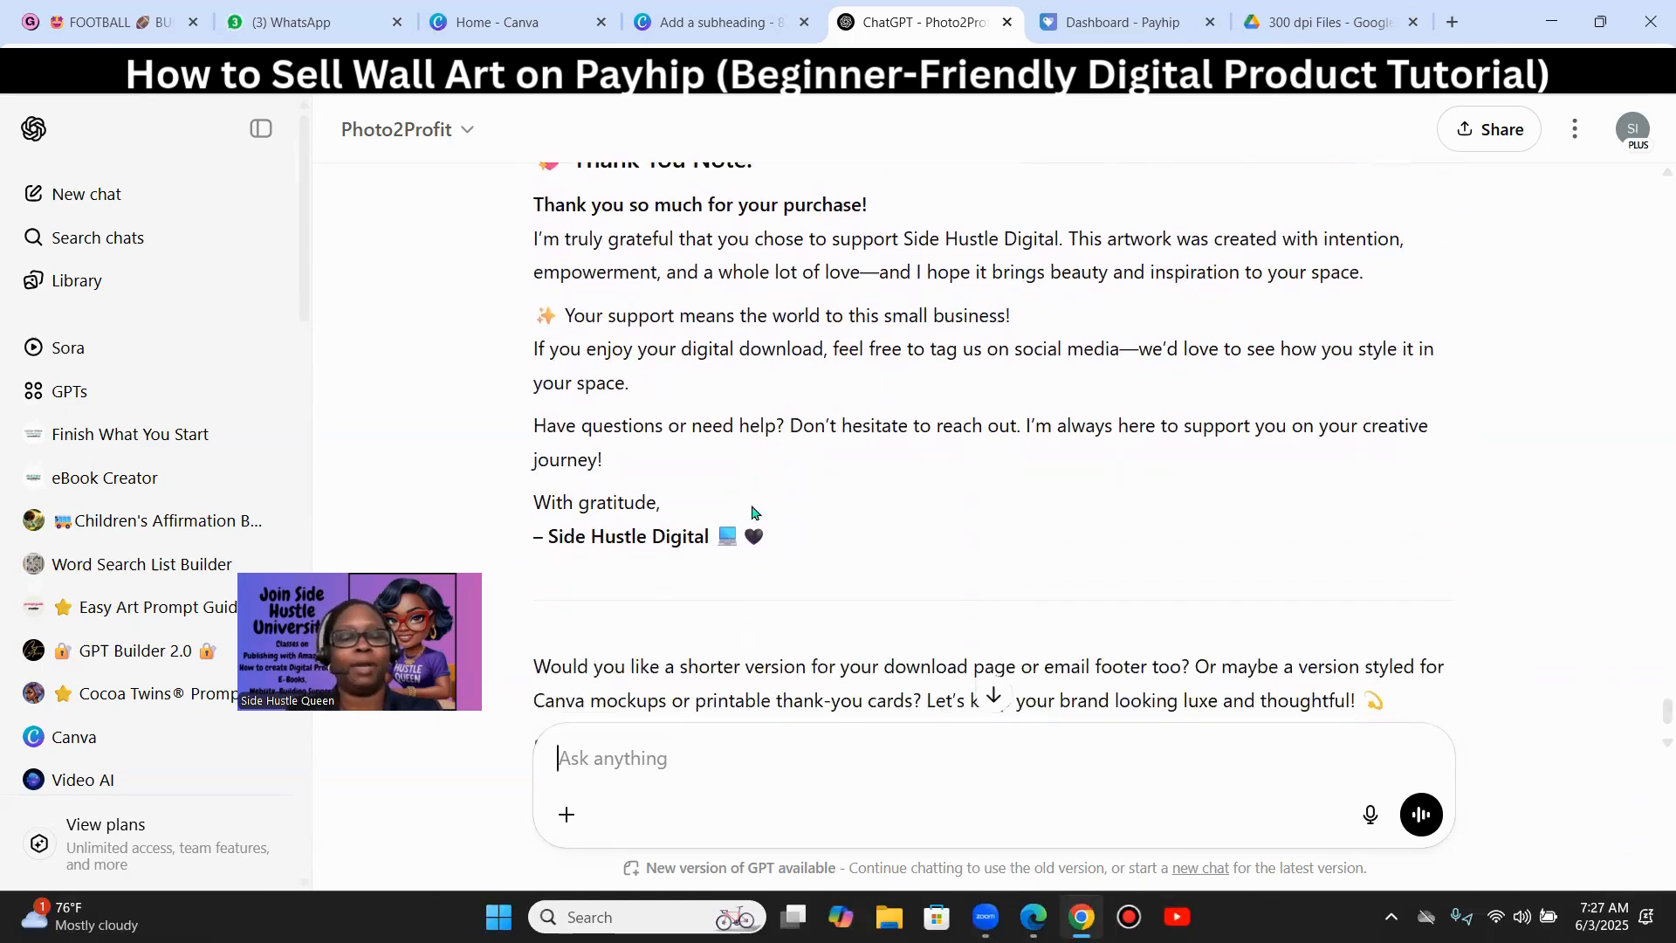
{"action": "left_click_drag", "start_coordinate": [812, 546], "coordinate": [511, 254]}
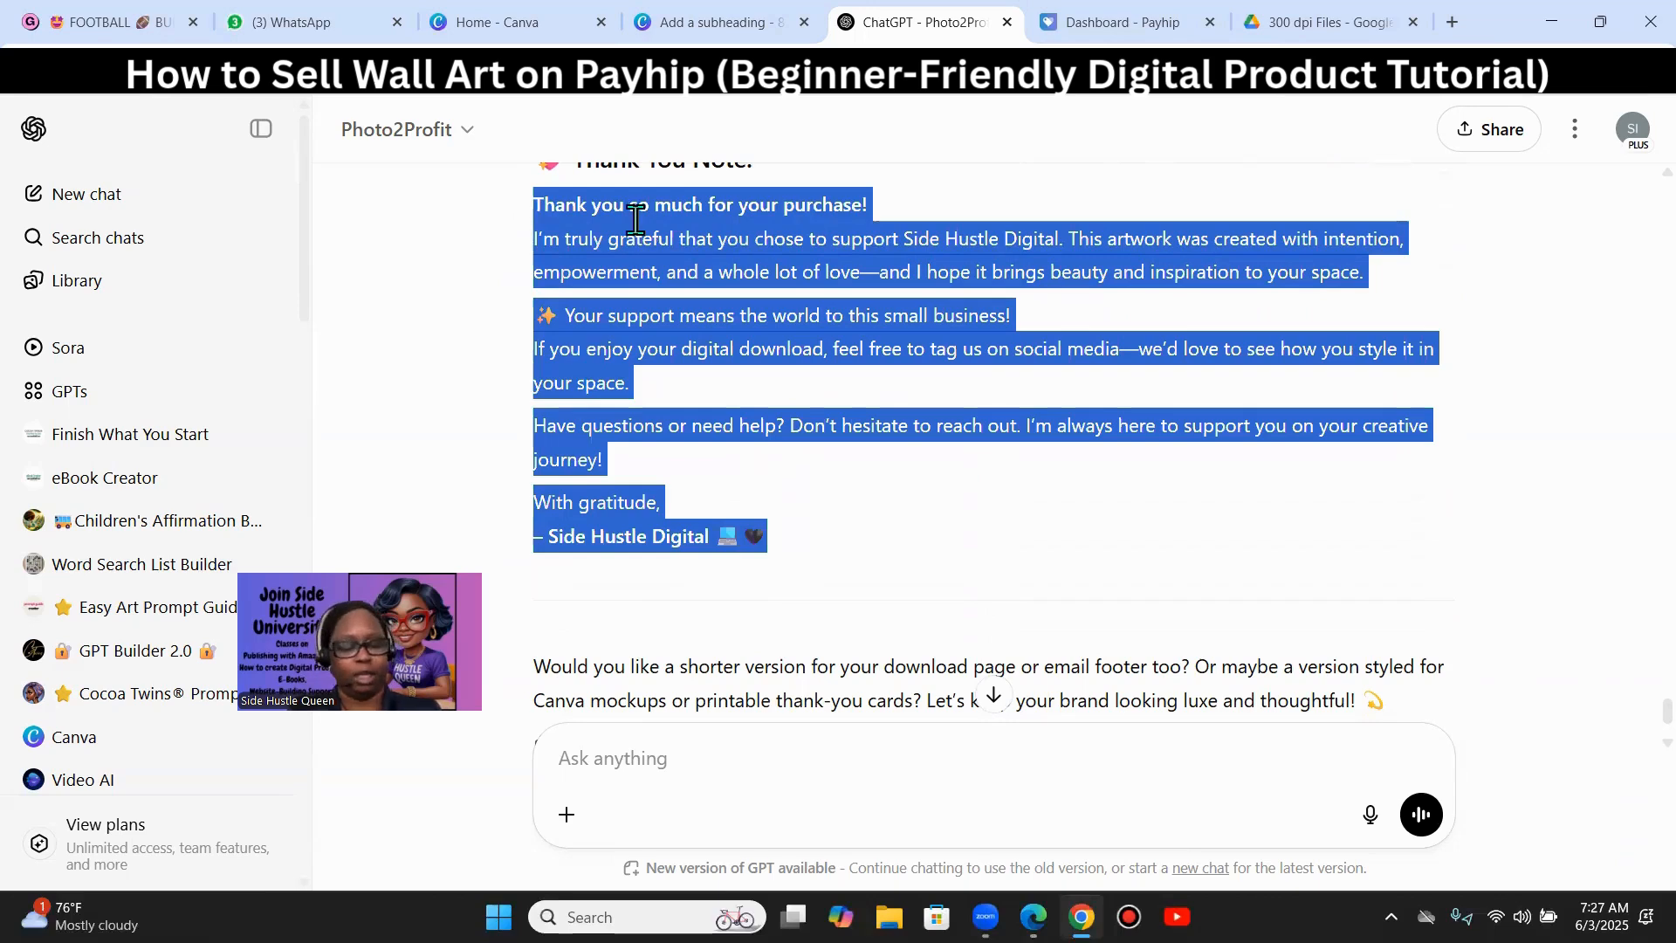
{"action": "left_click", "coordinate": [1127, 23]}
{"action": "left_click", "coordinate": [712, 22]}
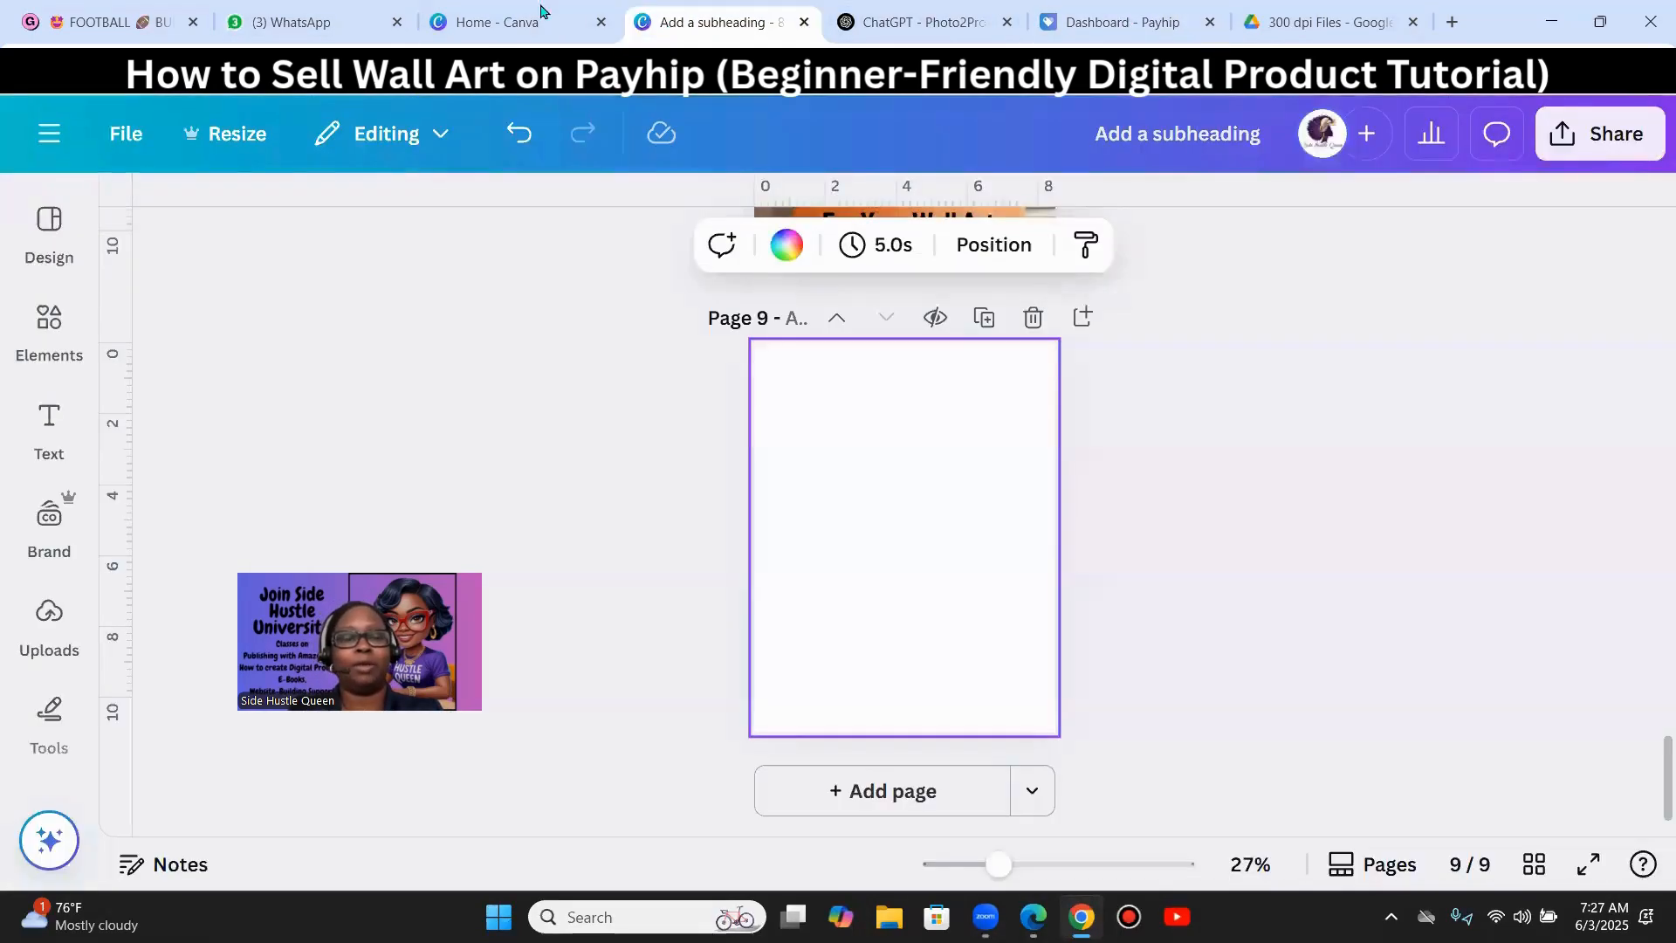
- Try the brown photo color as page 9's background, and settle on the light beige photo color
{"action": "scroll", "coordinate": [1107, 480], "scroll_direction": "up", "scroll_amount": 2}
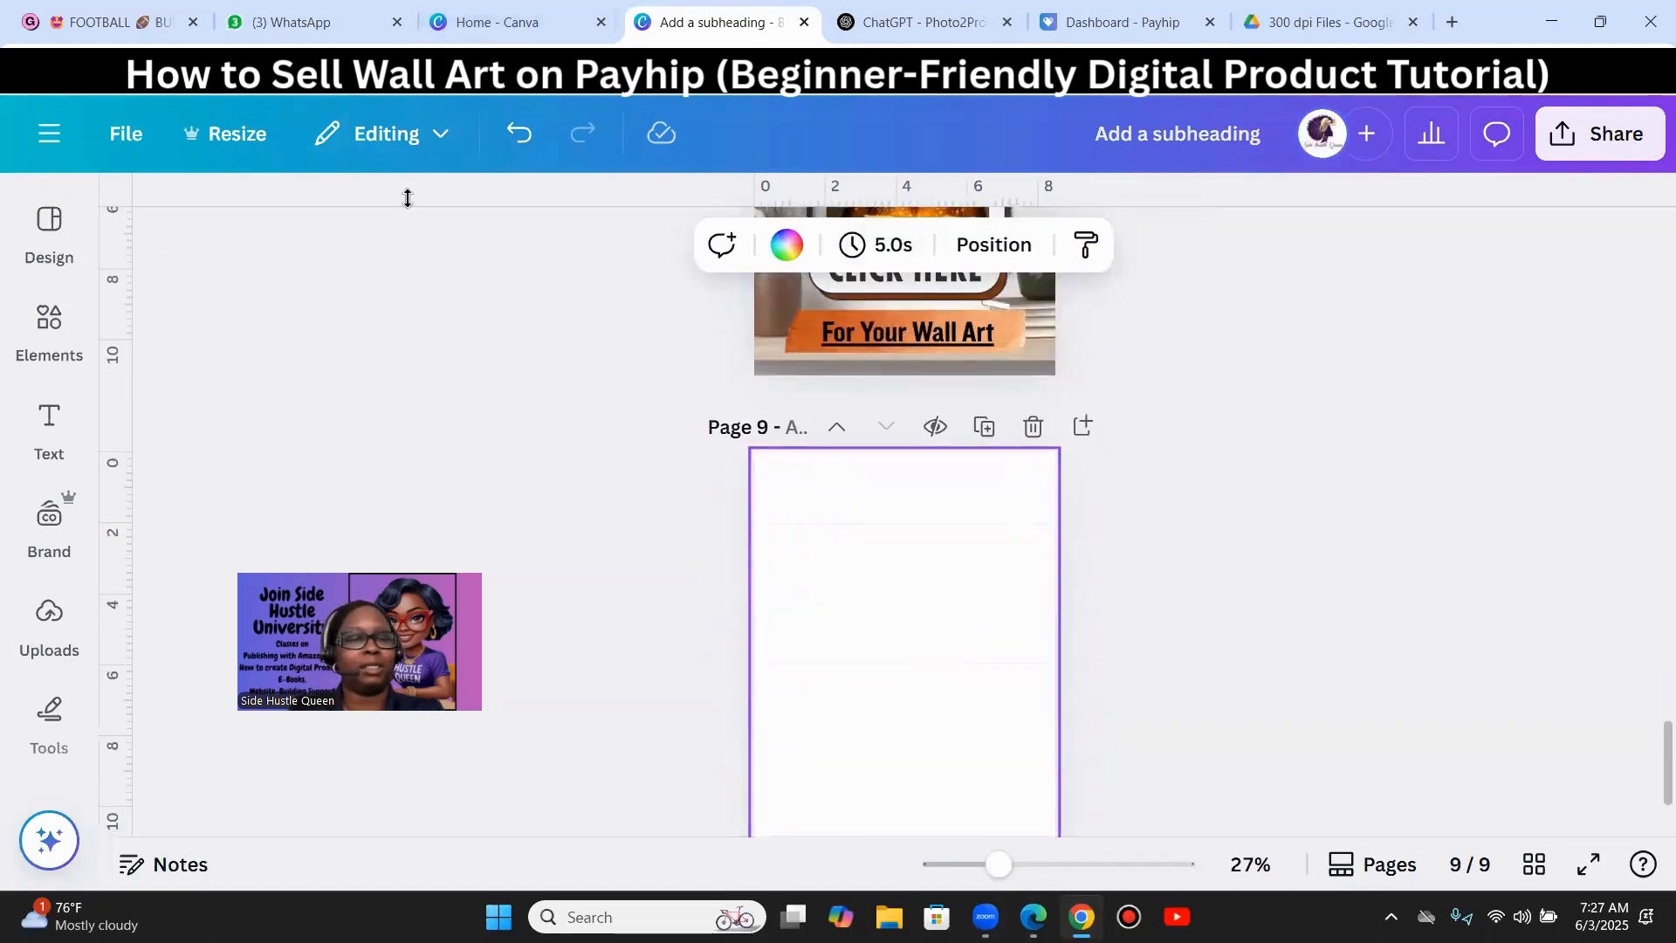
{"action": "left_click", "coordinate": [788, 248]}
{"action": "scroll", "coordinate": [400, 452], "scroll_direction": "down", "scroll_amount": 2}
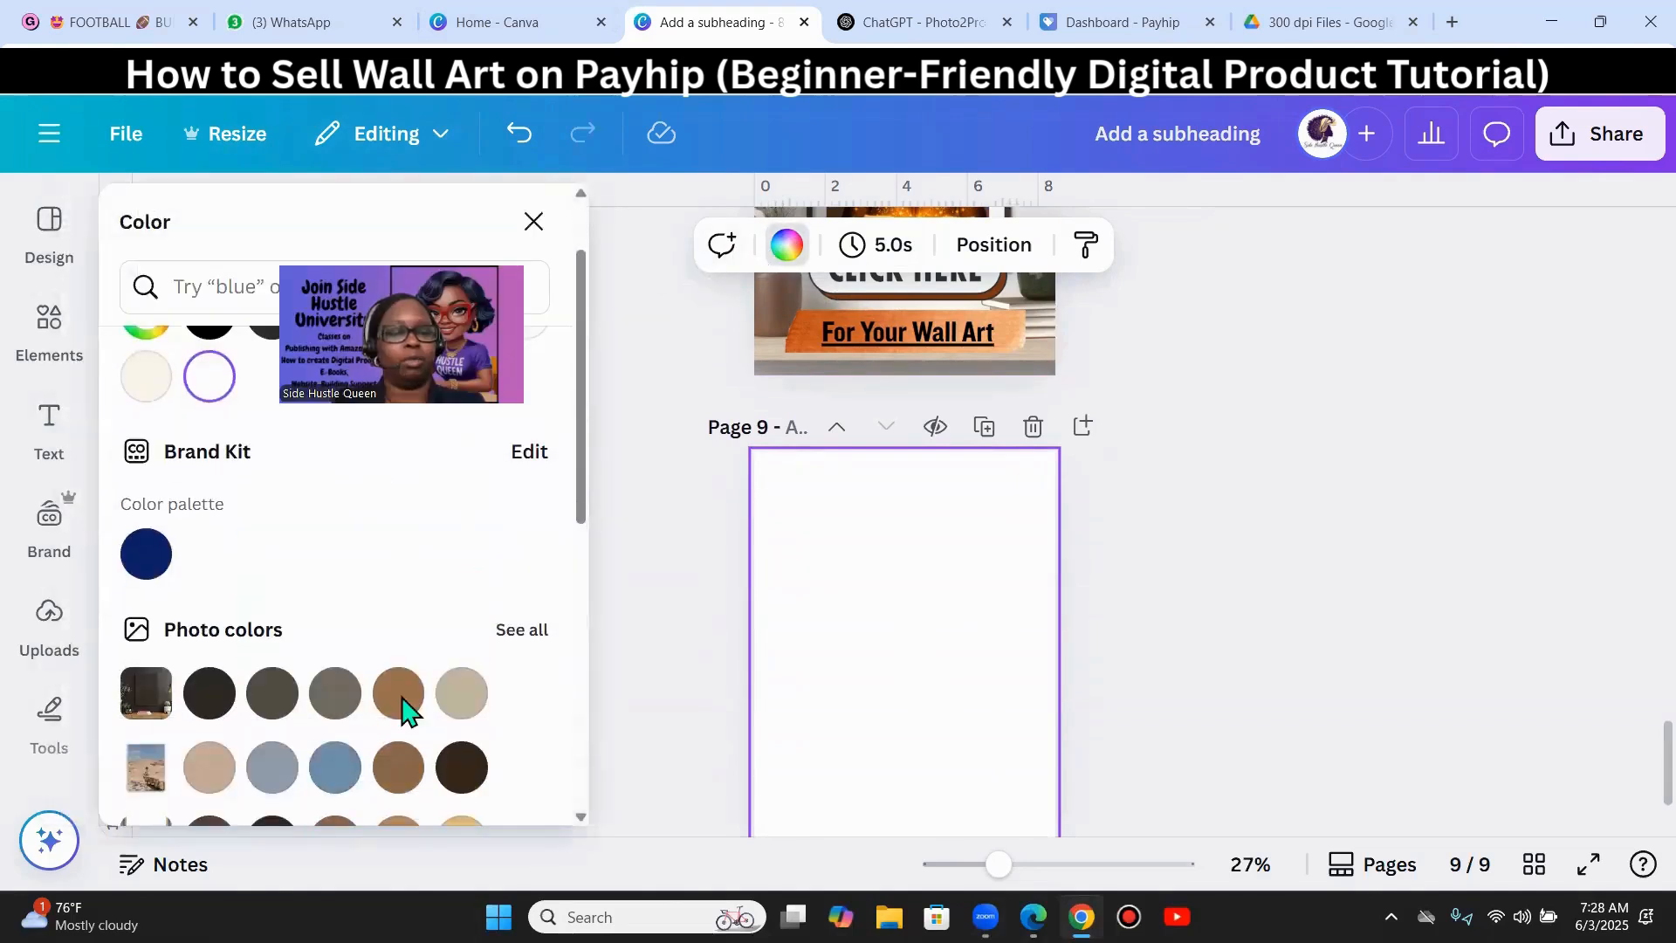
{"action": "left_click", "coordinate": [400, 695]}
{"action": "scroll", "coordinate": [1160, 610], "scroll_direction": "up", "scroll_amount": 6}
{"action": "scroll", "coordinate": [1160, 607], "scroll_direction": "up", "scroll_amount": 4}
{"action": "scroll", "coordinate": [1165, 625], "scroll_direction": "down", "scroll_amount": 9}
{"action": "scroll", "coordinate": [1170, 662], "scroll_direction": "down", "scroll_amount": 1}
{"action": "scroll", "coordinate": [463, 599], "scroll_direction": "down", "scroll_amount": 1}
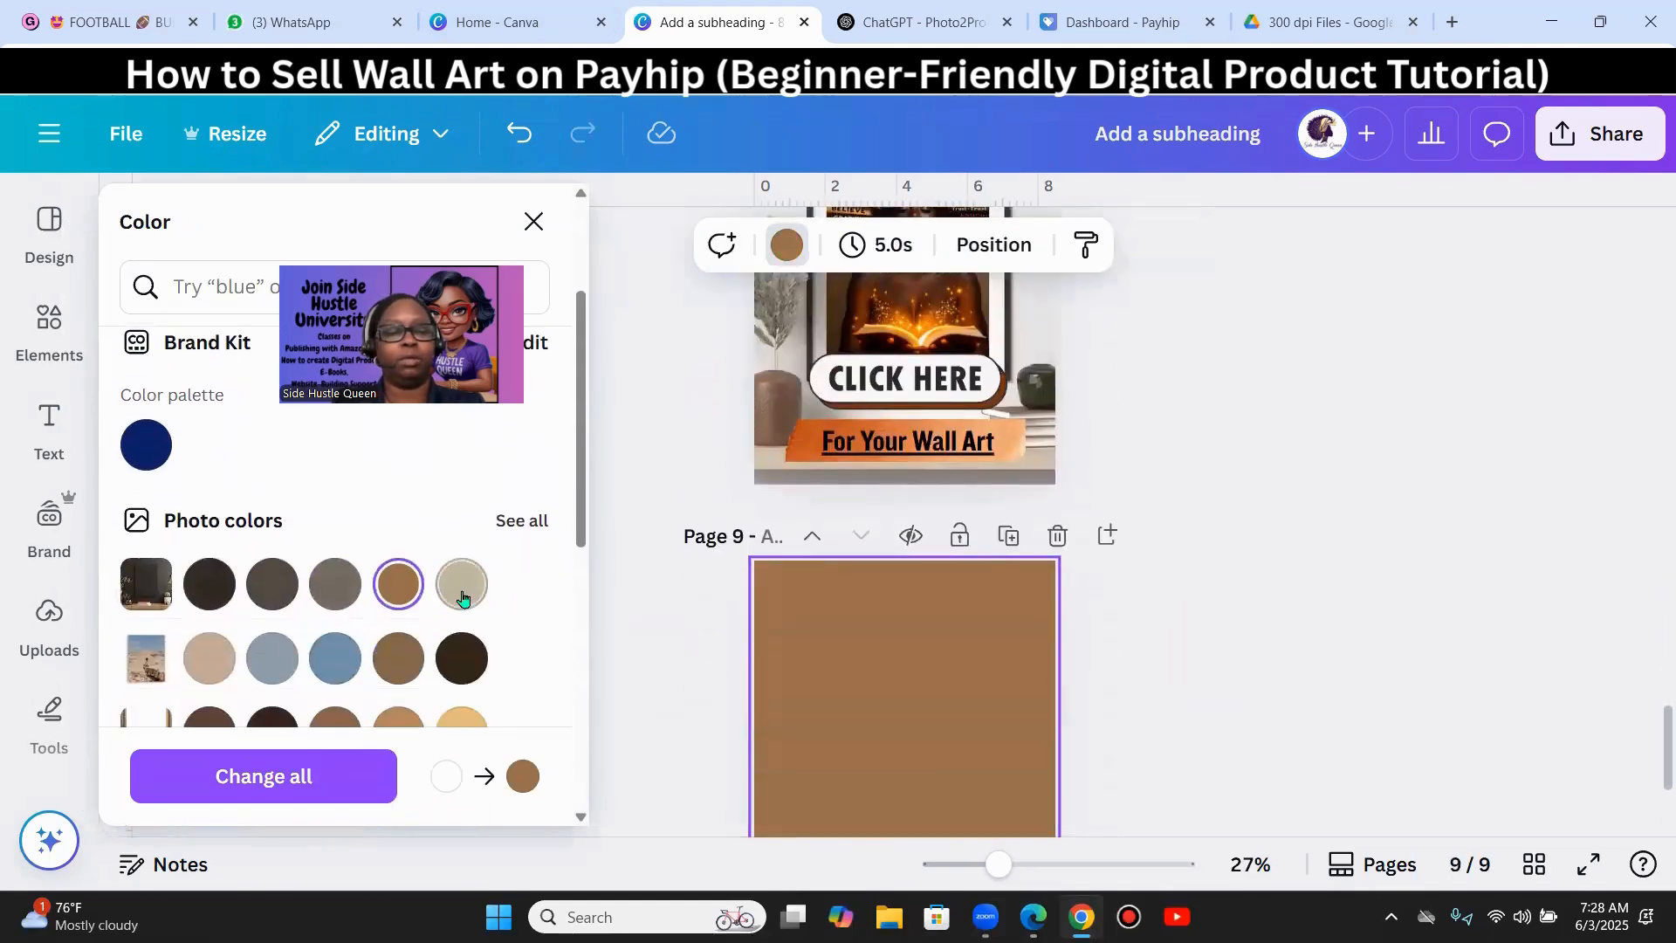
{"action": "left_click", "coordinate": [462, 584]}
- Search the design templates for "thank you page"
{"action": "scroll", "coordinate": [1239, 602], "scroll_direction": "up", "scroll_amount": 6}
{"action": "scroll", "coordinate": [1153, 556], "scroll_direction": "down", "scroll_amount": 1}
{"action": "scroll", "coordinate": [1151, 552], "scroll_direction": "down", "scroll_amount": 3}
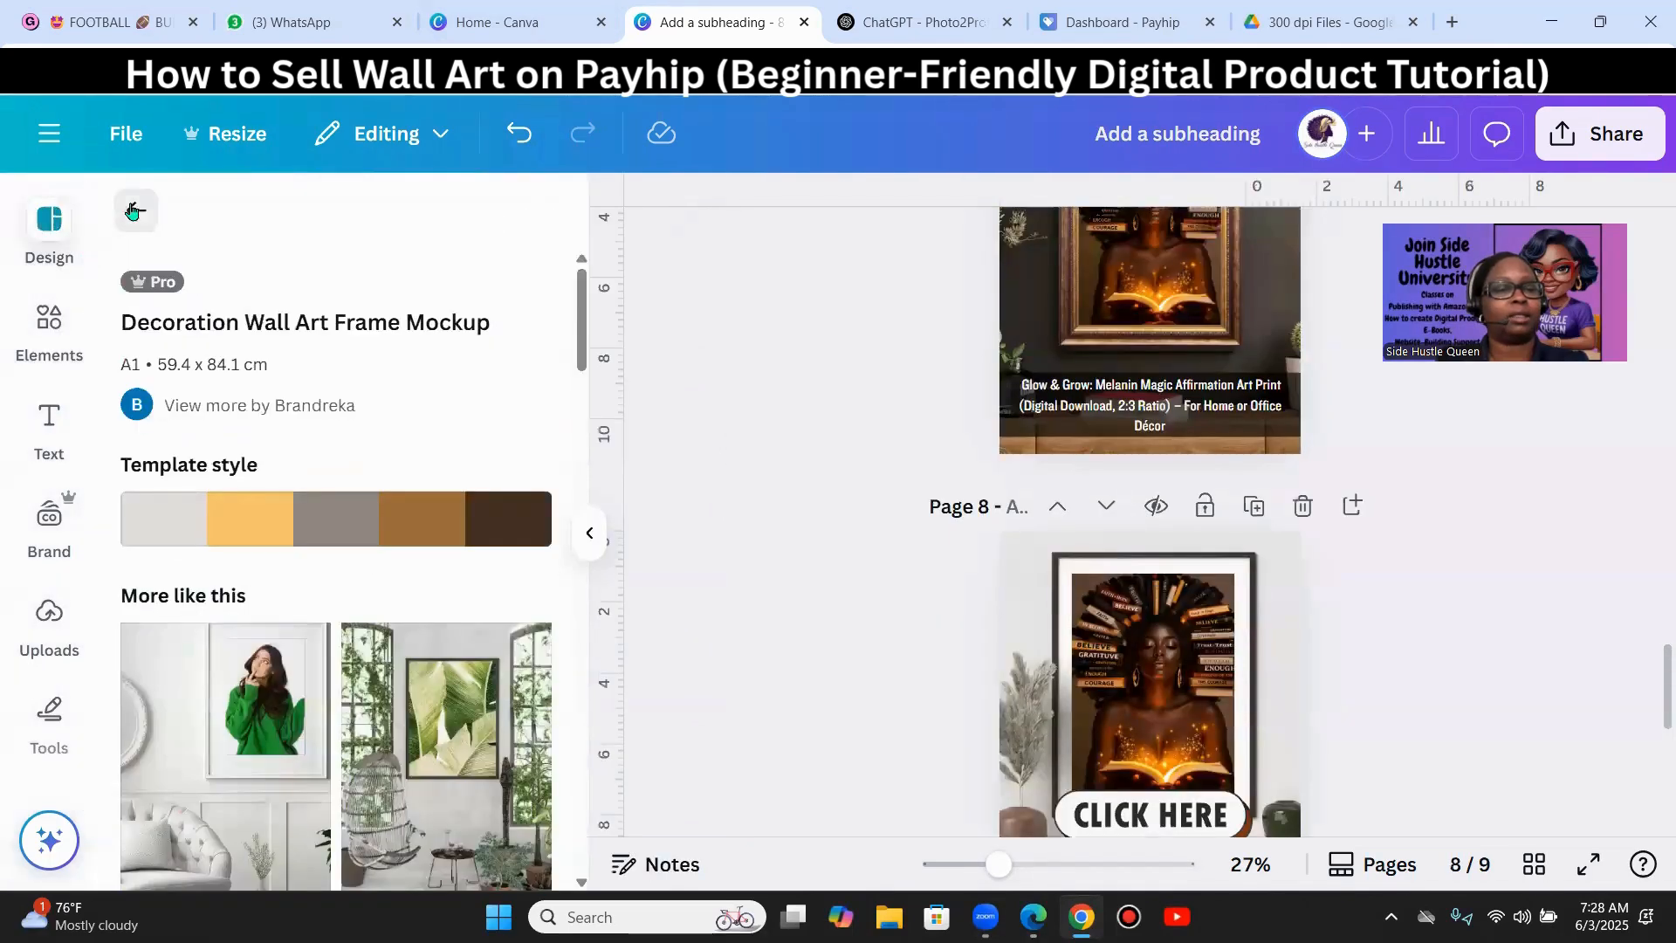
{"action": "left_click", "coordinate": [127, 221]}
{"action": "left_click", "coordinate": [359, 221]}
{"action": "type", "text": "tha"}
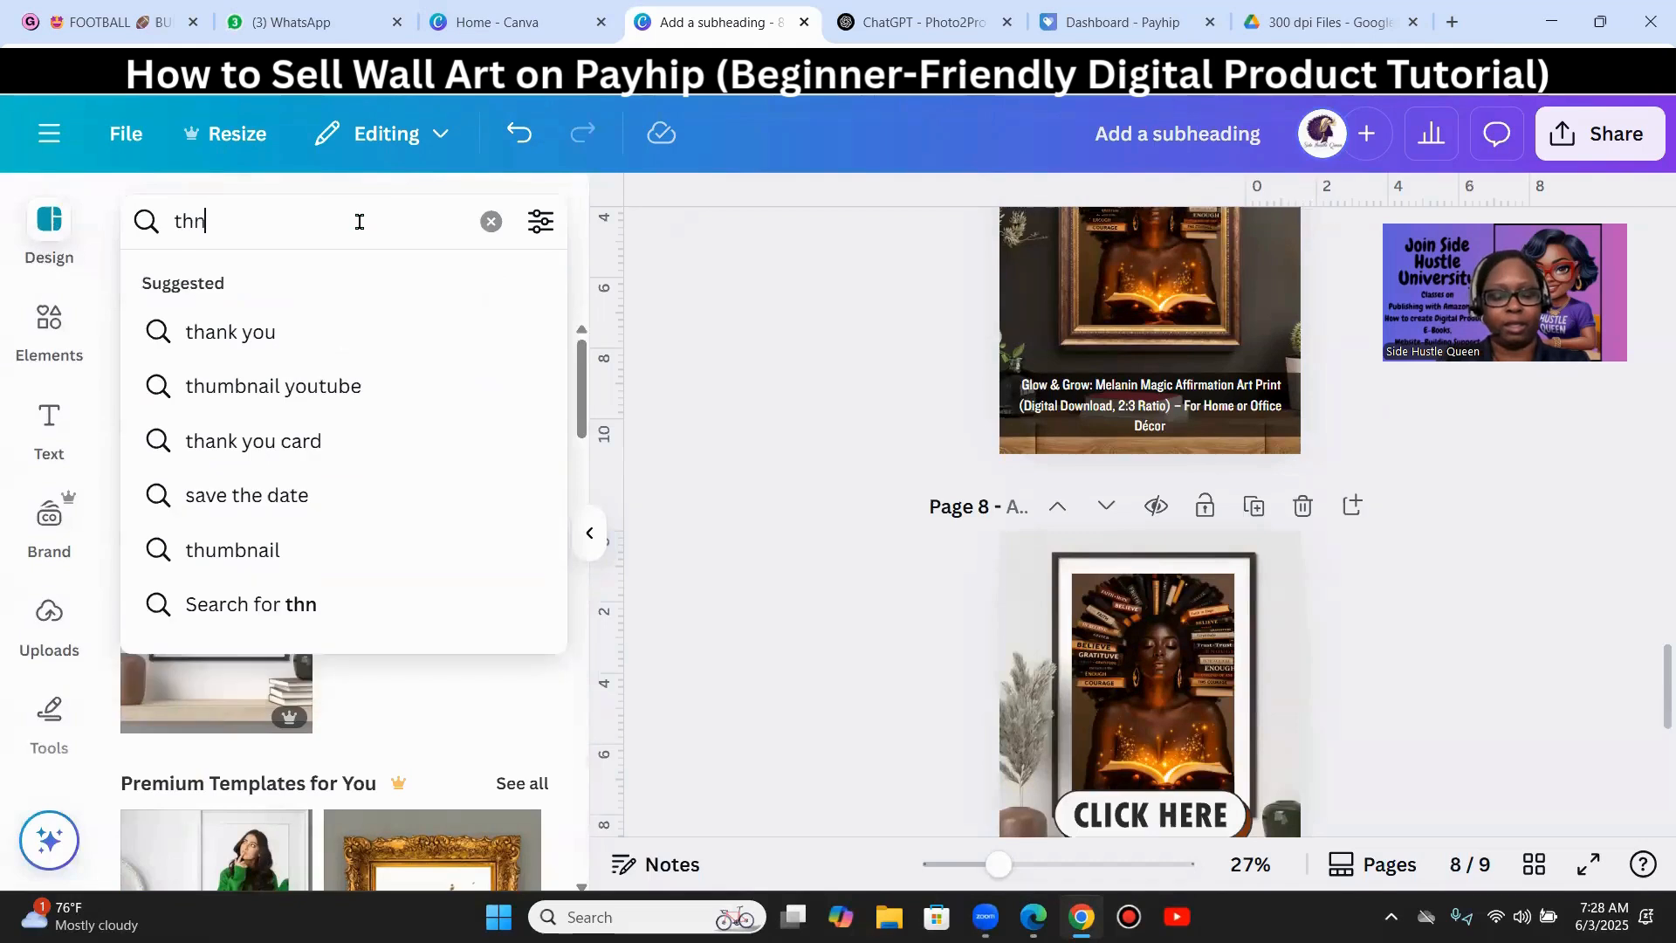
{"action": "type", "text": "nk you page"}
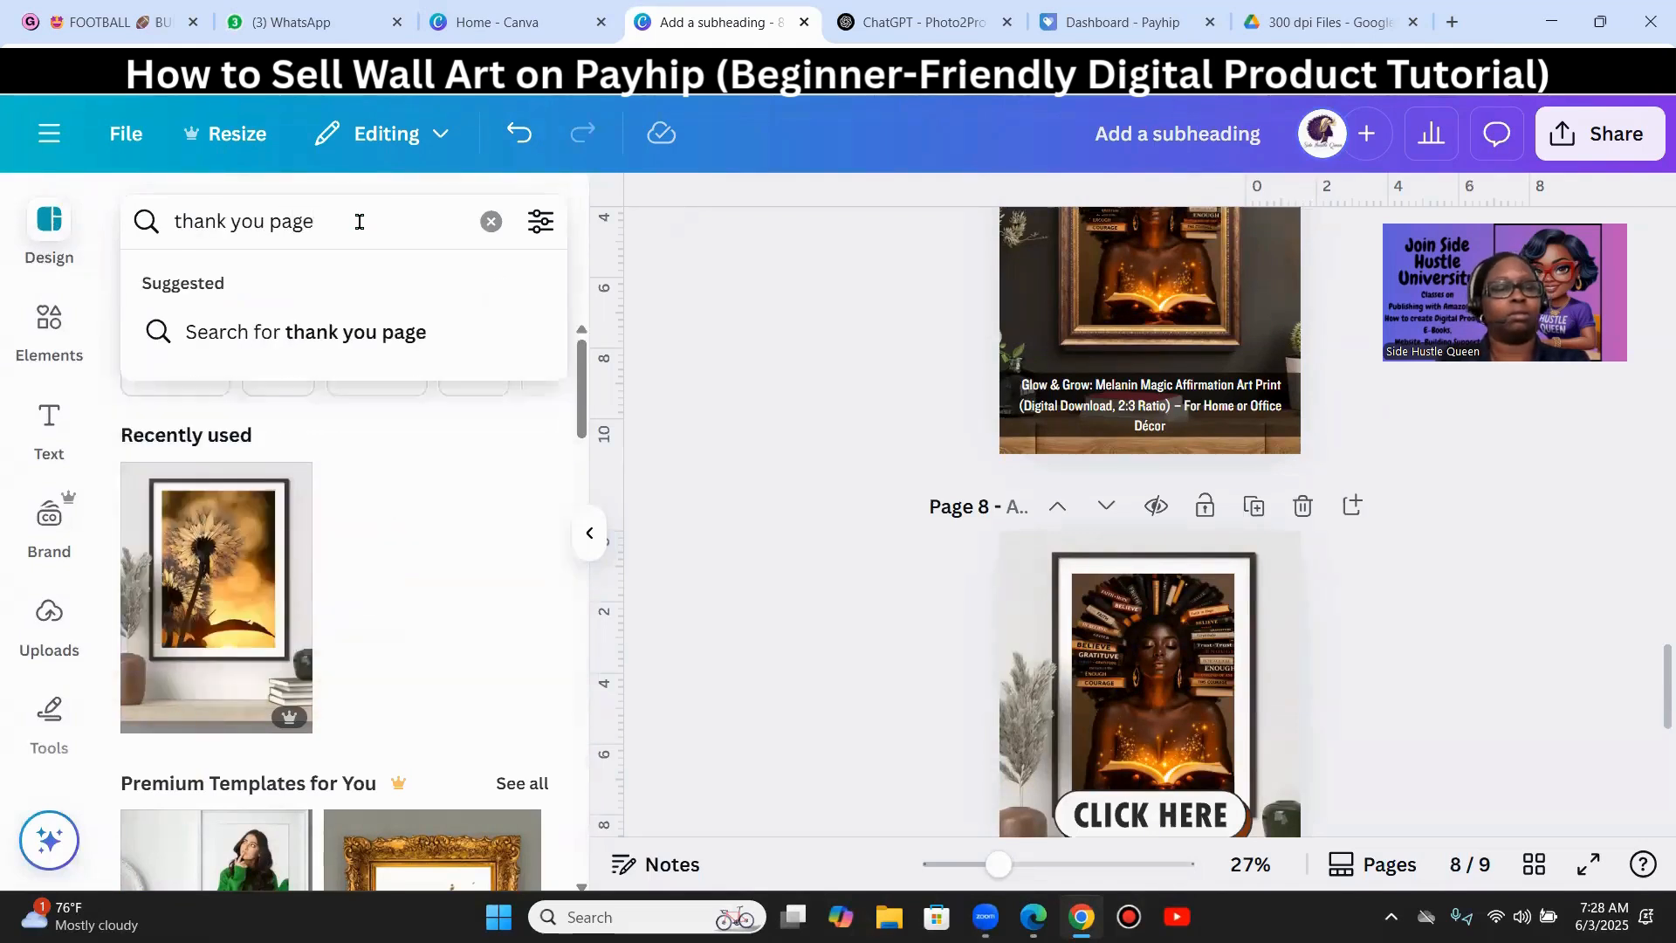
{"action": "key", "text": "Return"}
{"action": "scroll", "coordinate": [1484, 629], "scroll_direction": "down", "scroll_amount": 6}
{"action": "scroll", "coordinate": [1409, 707], "scroll_direction": "down", "scroll_amount": 1}
- Add a page after page 9 and bring up the recent "thank you page" template search for it
{"action": "left_click", "coordinate": [1152, 803]}
{"action": "left_click", "coordinate": [44, 240]}
{"action": "left_click", "coordinate": [266, 225]}
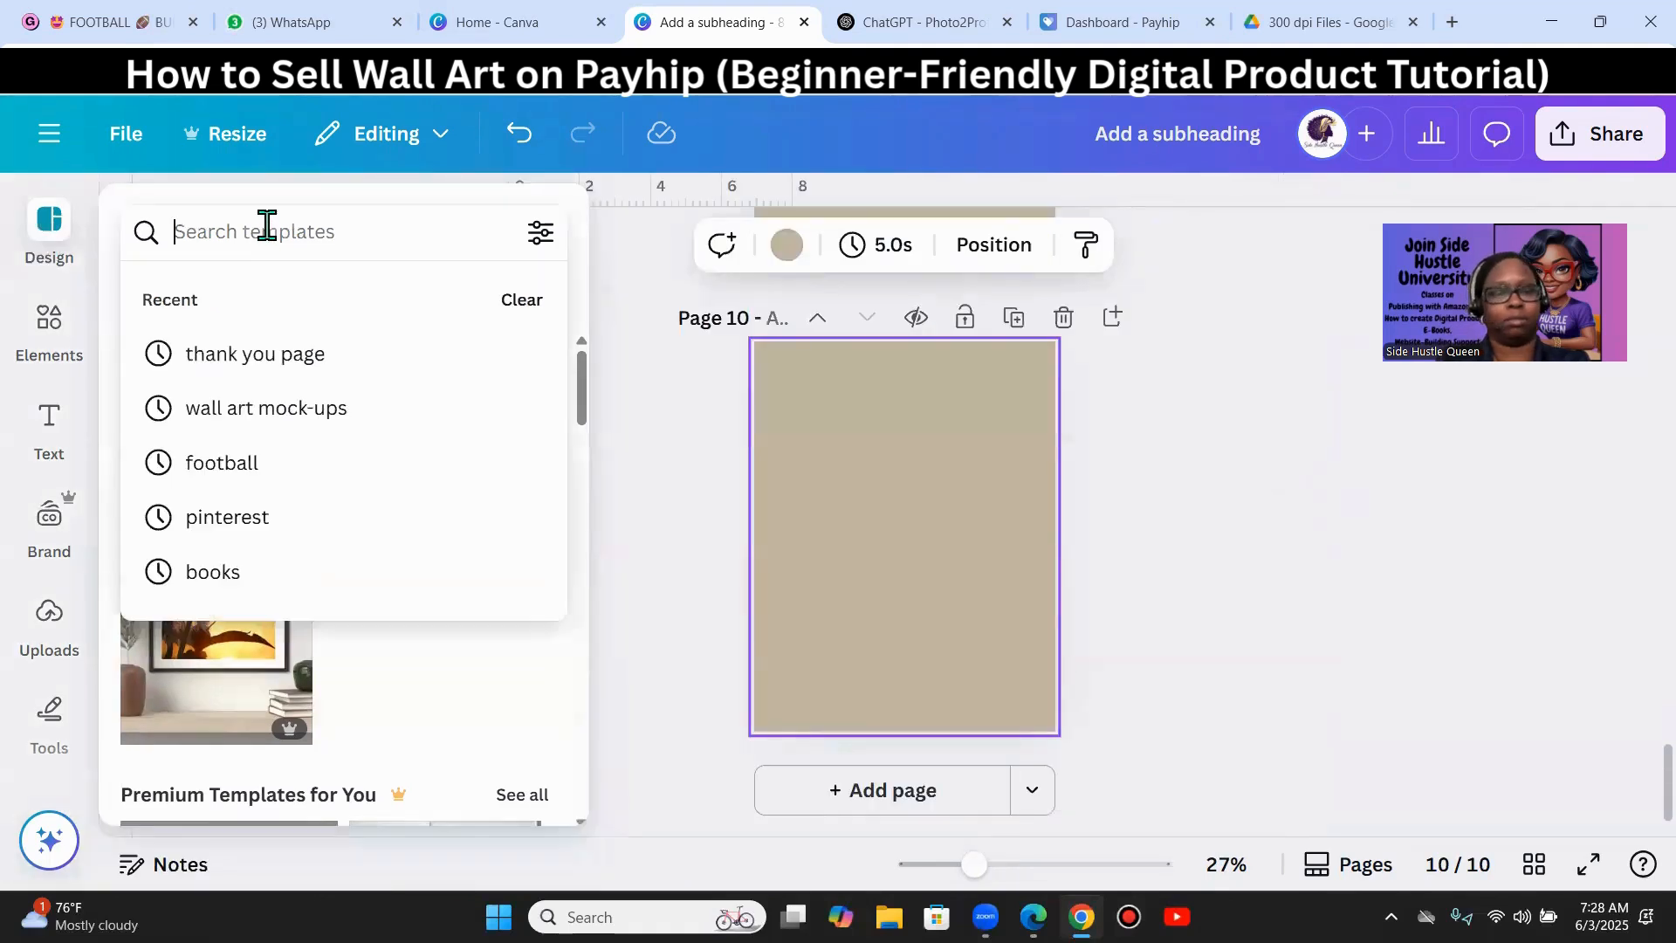
{"action": "left_click", "coordinate": [280, 366]}
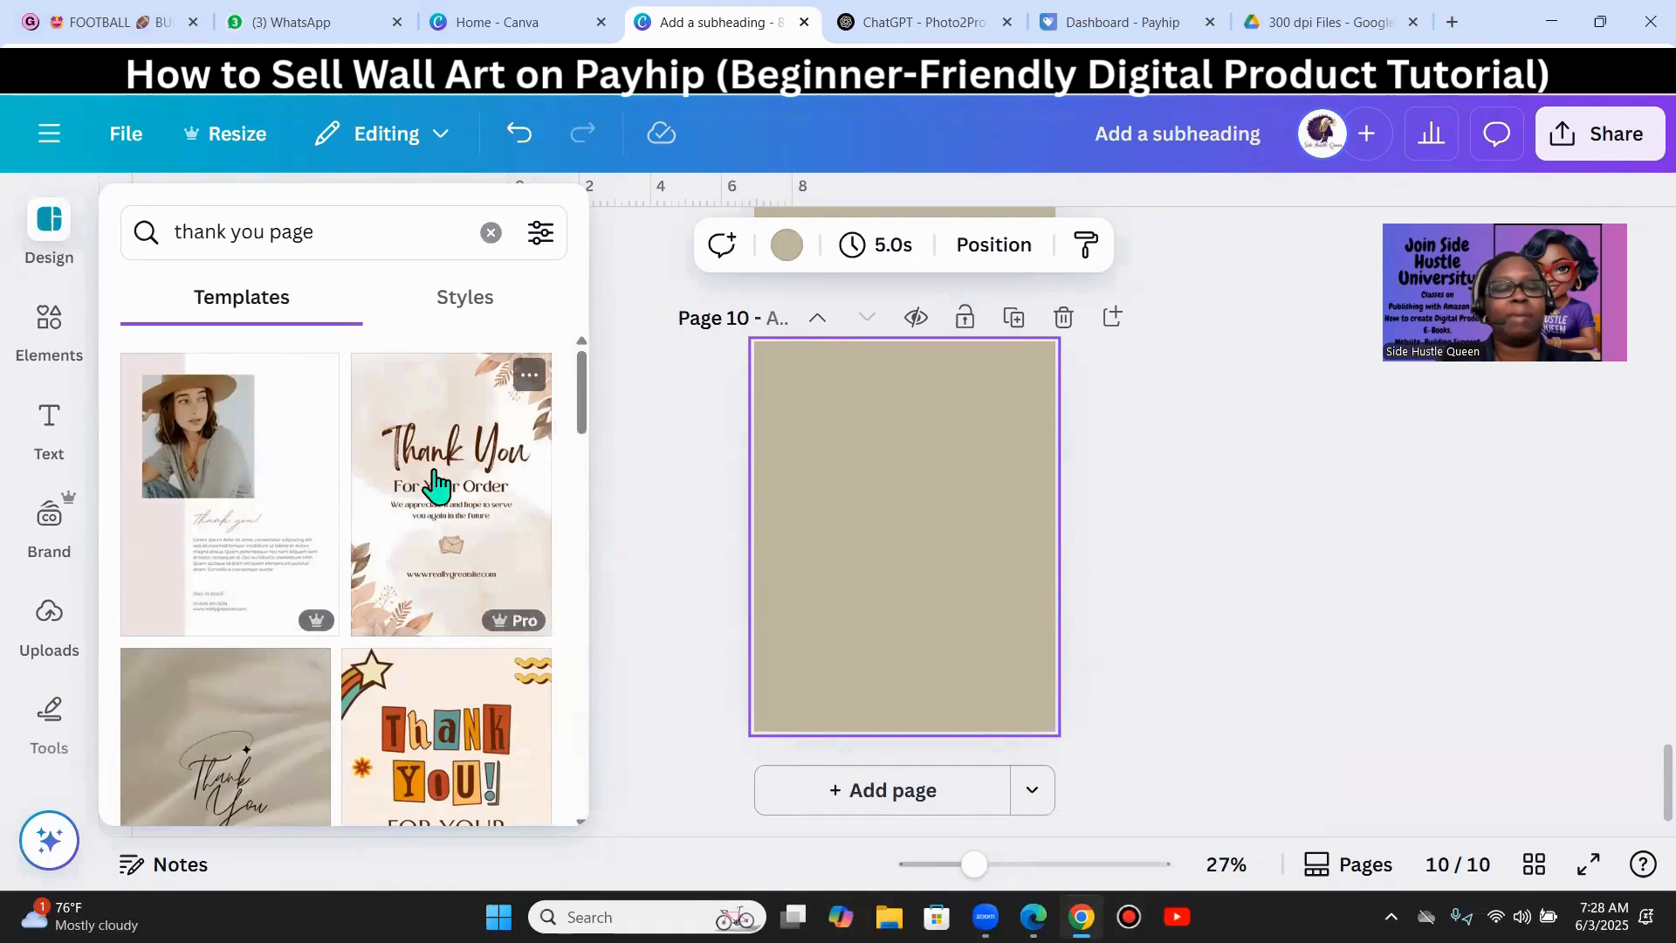
- Apply the "Brown Aesthetic Modern Thank You for Order A4 Document" template to page 10
{"action": "scroll", "coordinate": [411, 515], "scroll_direction": "down", "scroll_amount": 2}
{"action": "scroll", "coordinate": [427, 585], "scroll_direction": "up", "scroll_amount": 2}
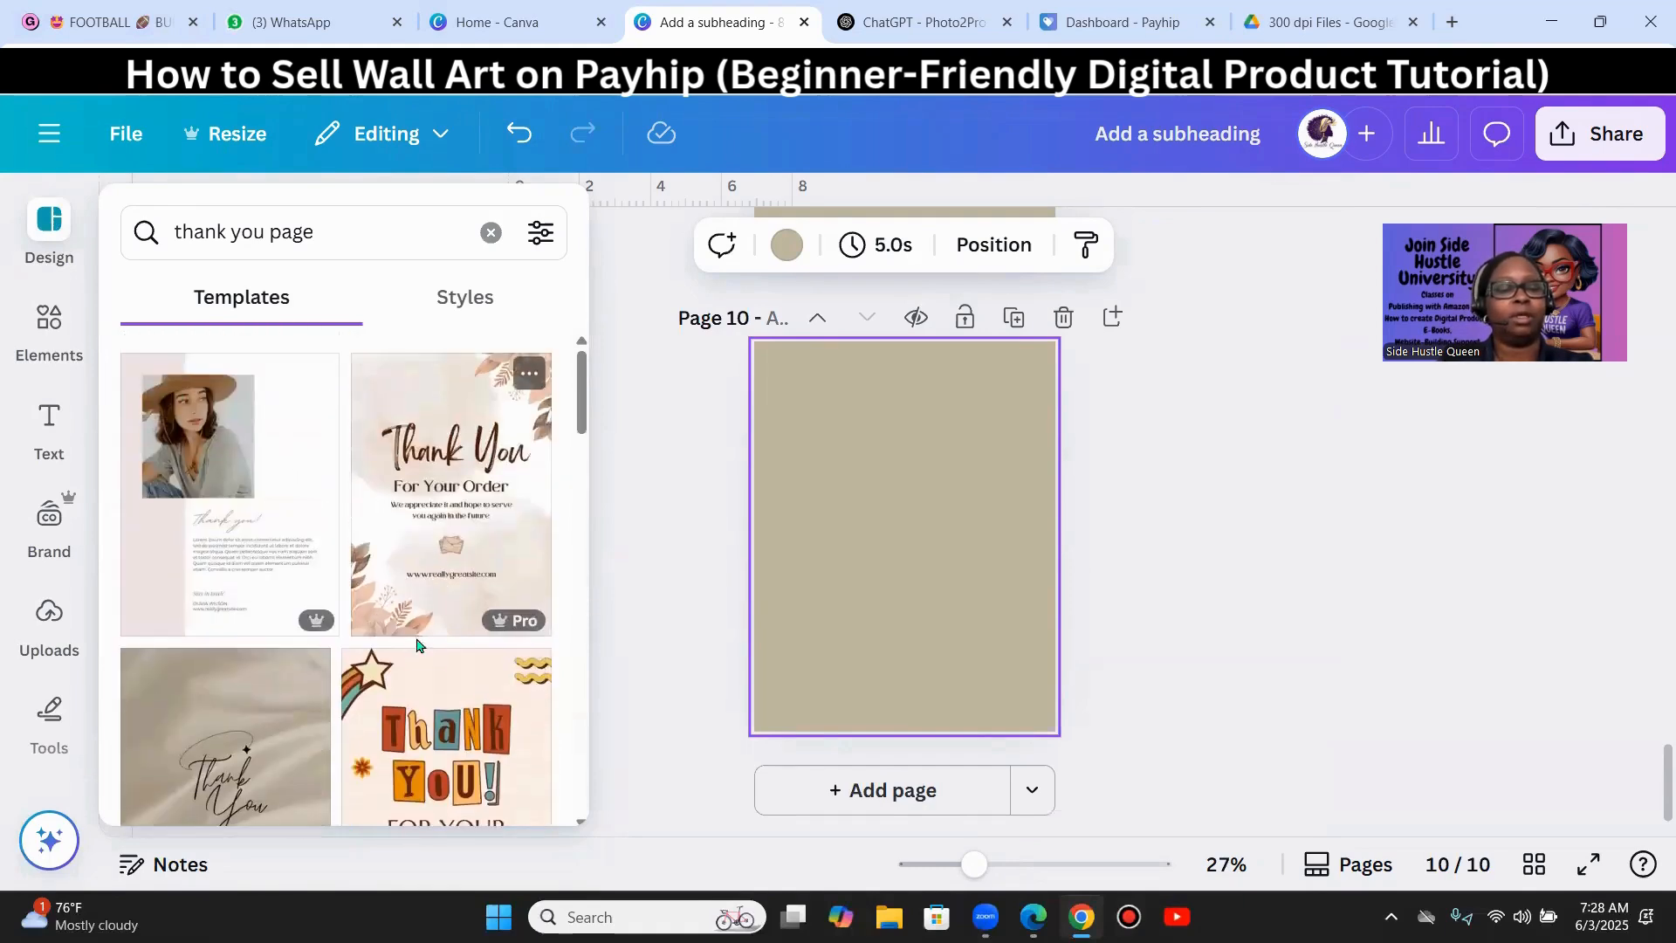
{"action": "scroll", "coordinate": [431, 611], "scroll_direction": "down", "scroll_amount": 3}
{"action": "scroll", "coordinate": [431, 621], "scroll_direction": "down", "scroll_amount": 5}
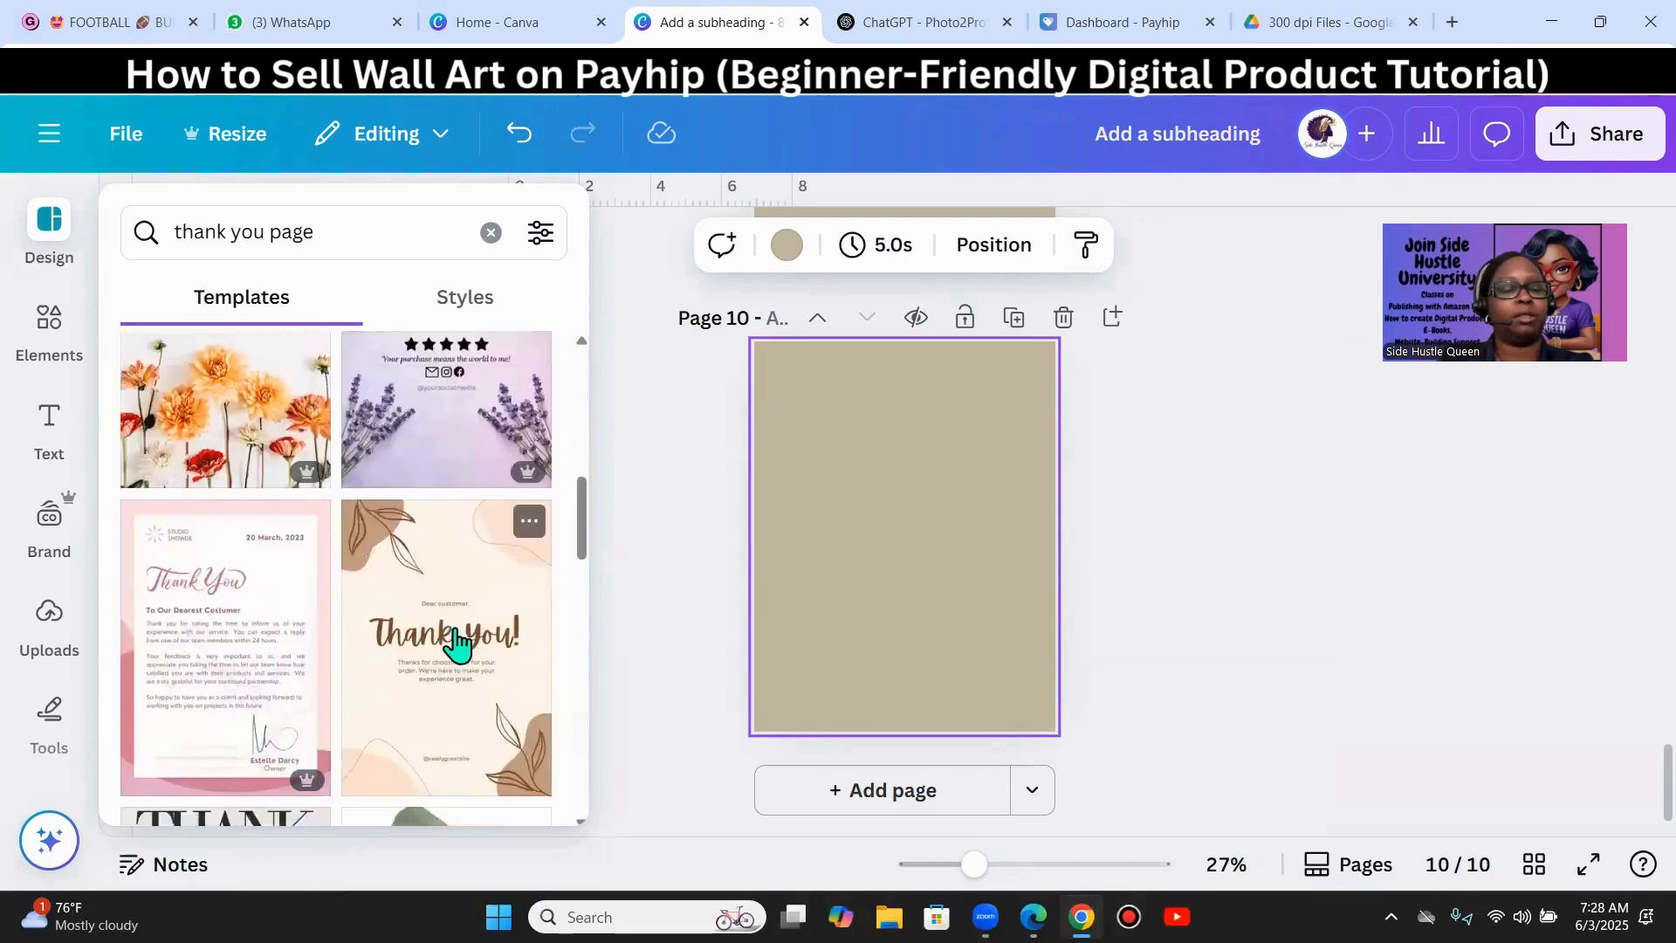
{"action": "scroll", "coordinate": [478, 642], "scroll_direction": "down", "scroll_amount": 3}
{"action": "scroll", "coordinate": [479, 633], "scroll_direction": "up", "scroll_amount": 7}
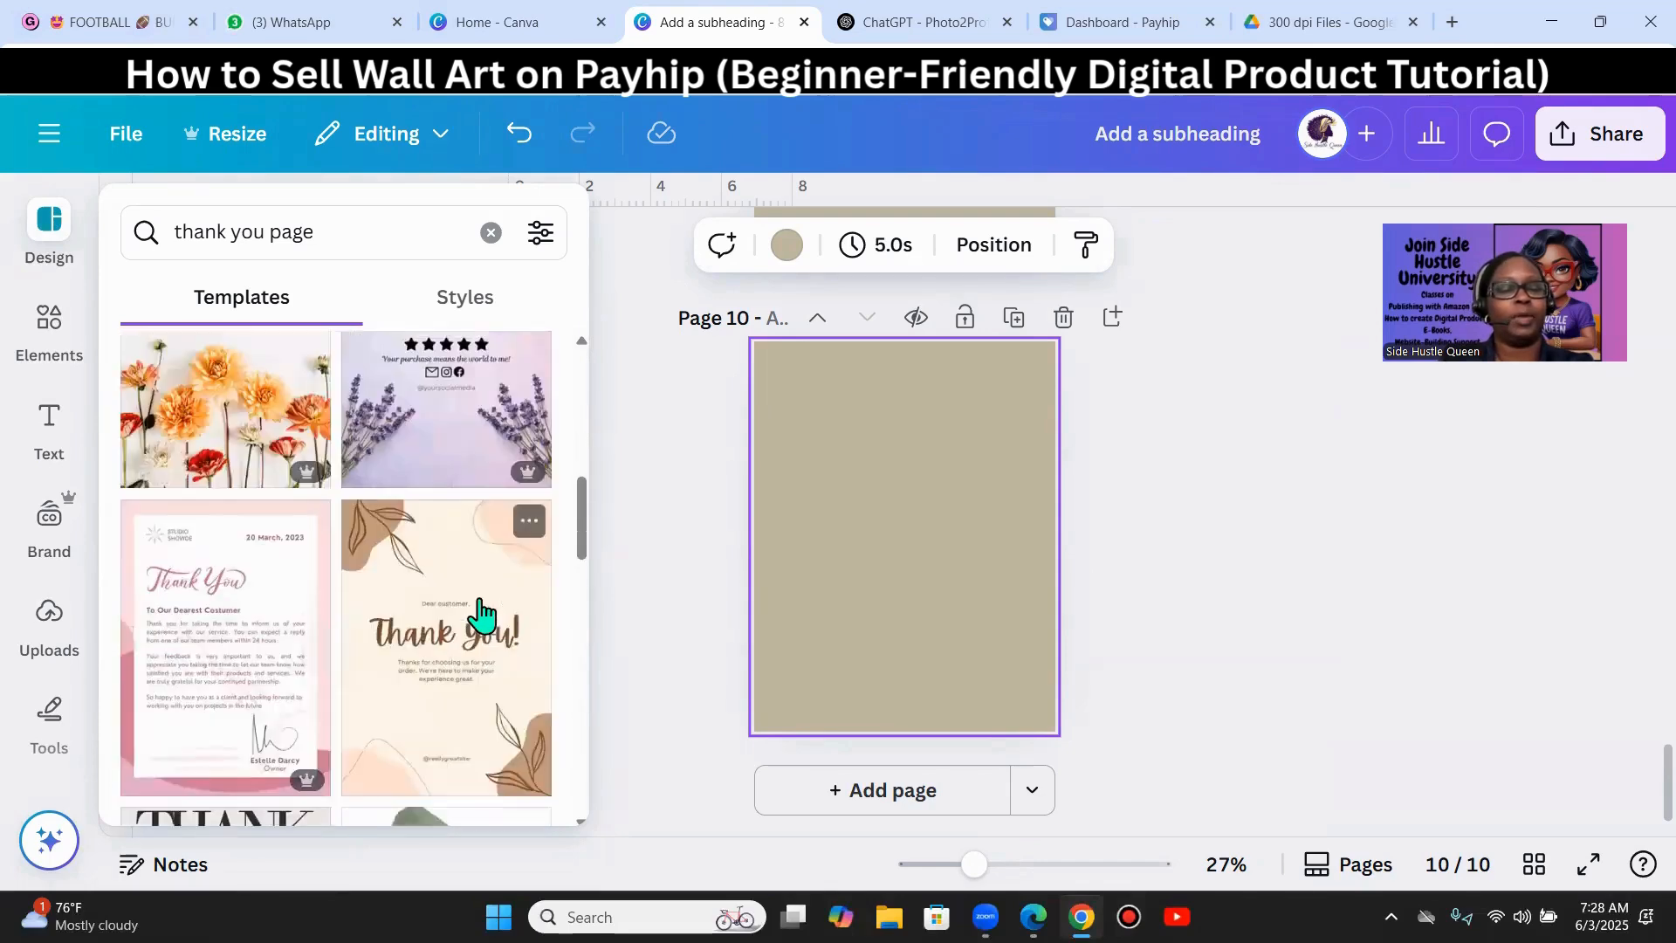
{"action": "scroll", "coordinate": [469, 594], "scroll_direction": "up", "scroll_amount": 4}
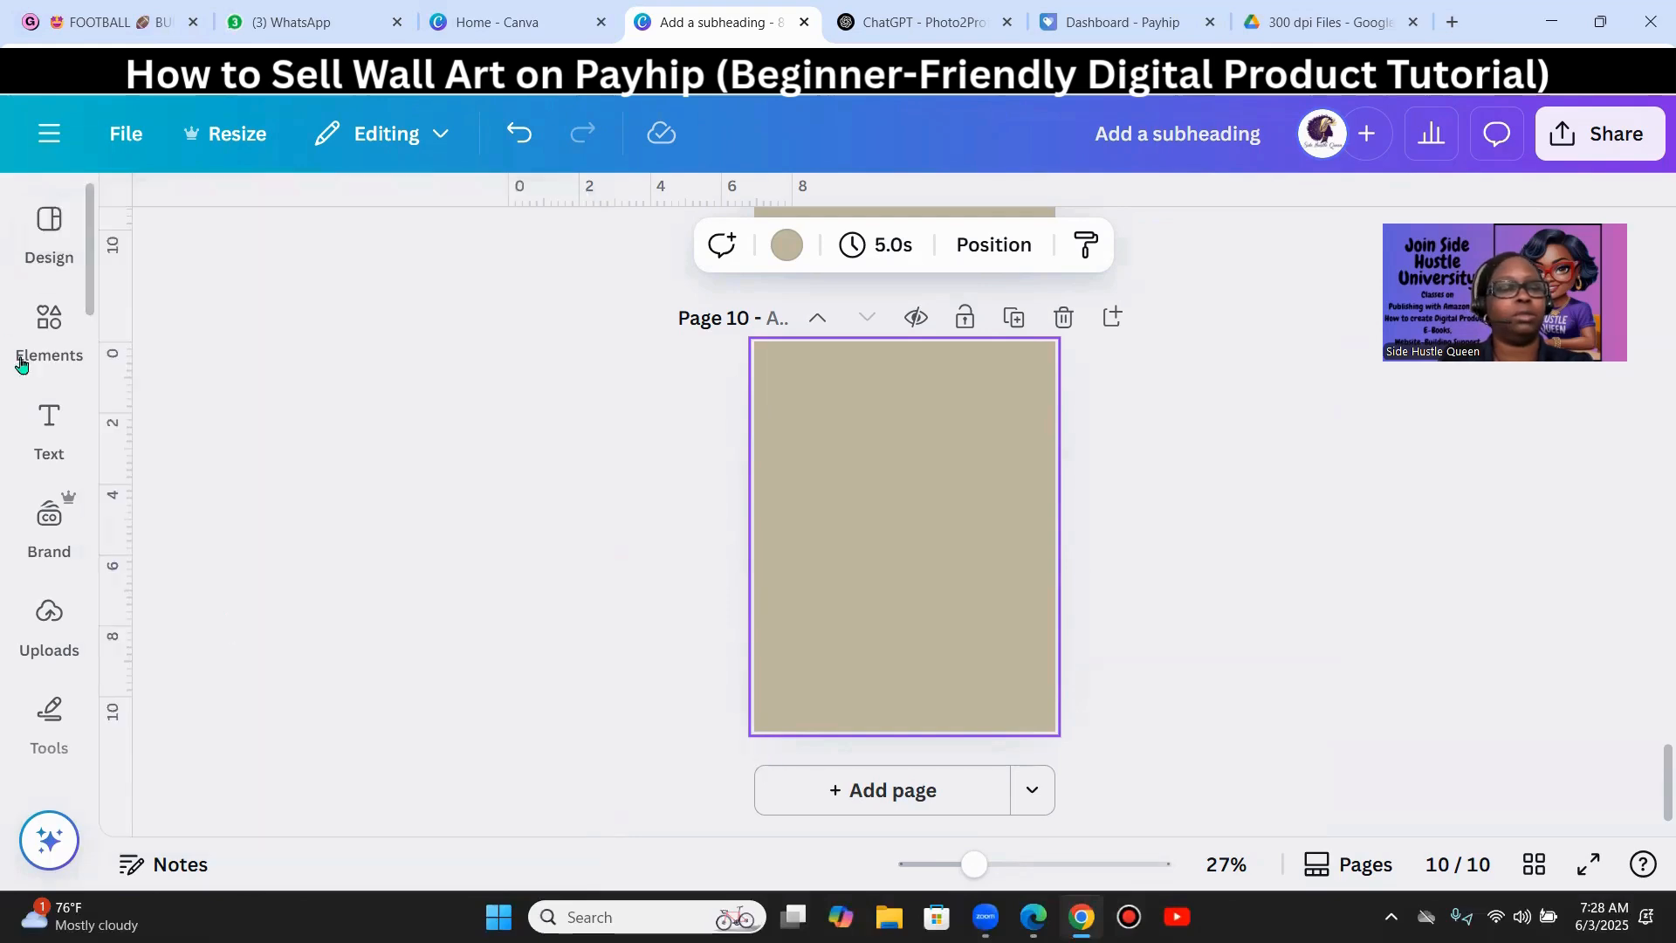
{"action": "left_click", "coordinate": [50, 327]}
{"action": "left_click", "coordinate": [52, 220]}
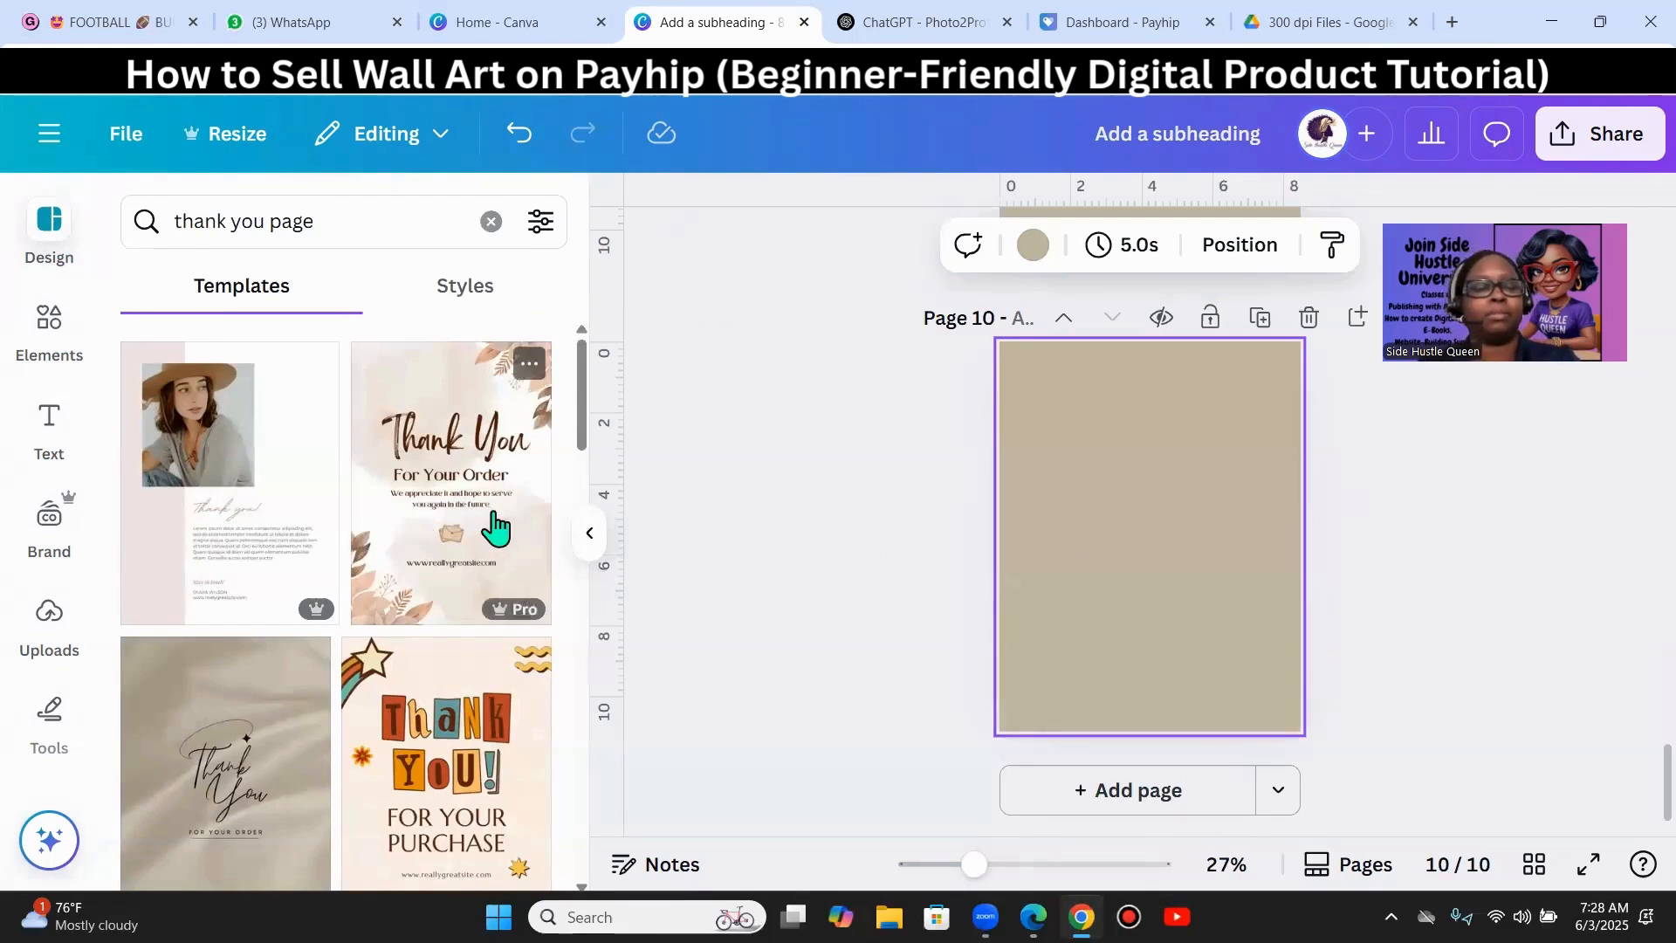
{"action": "left_click", "coordinate": [492, 519]}
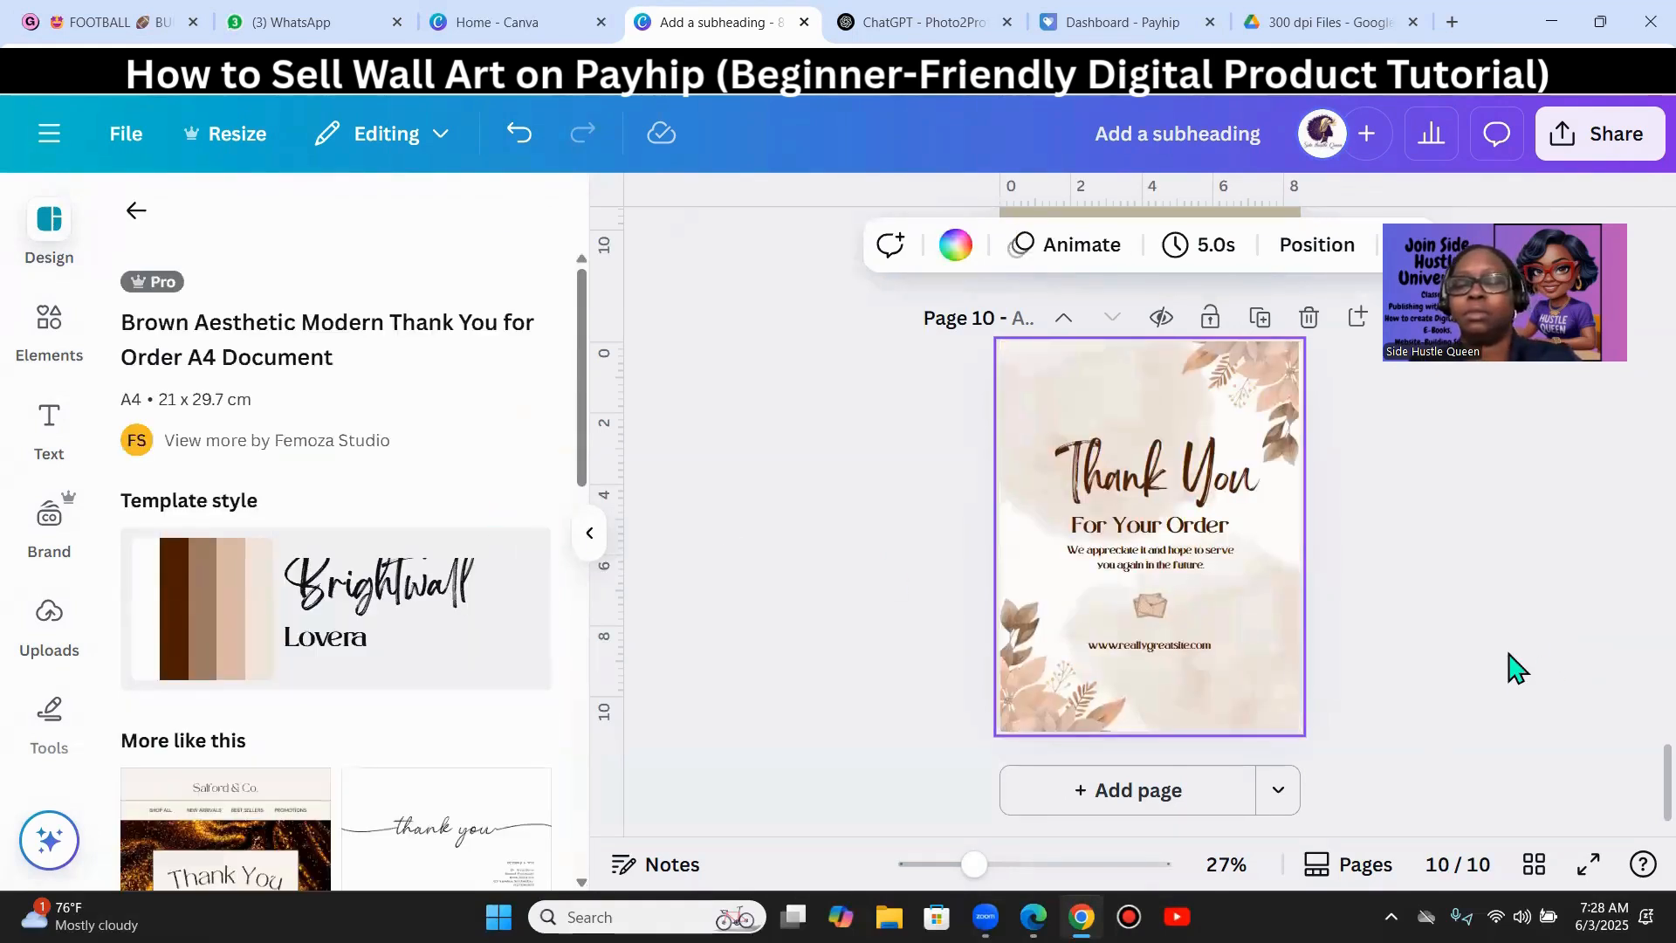
- Move the "Thank You" heading to the top of page 10 and place the "For Your Order" line just beneath it
{"action": "left_click_drag", "start_coordinate": [1216, 479], "coordinate": [1212, 406]}
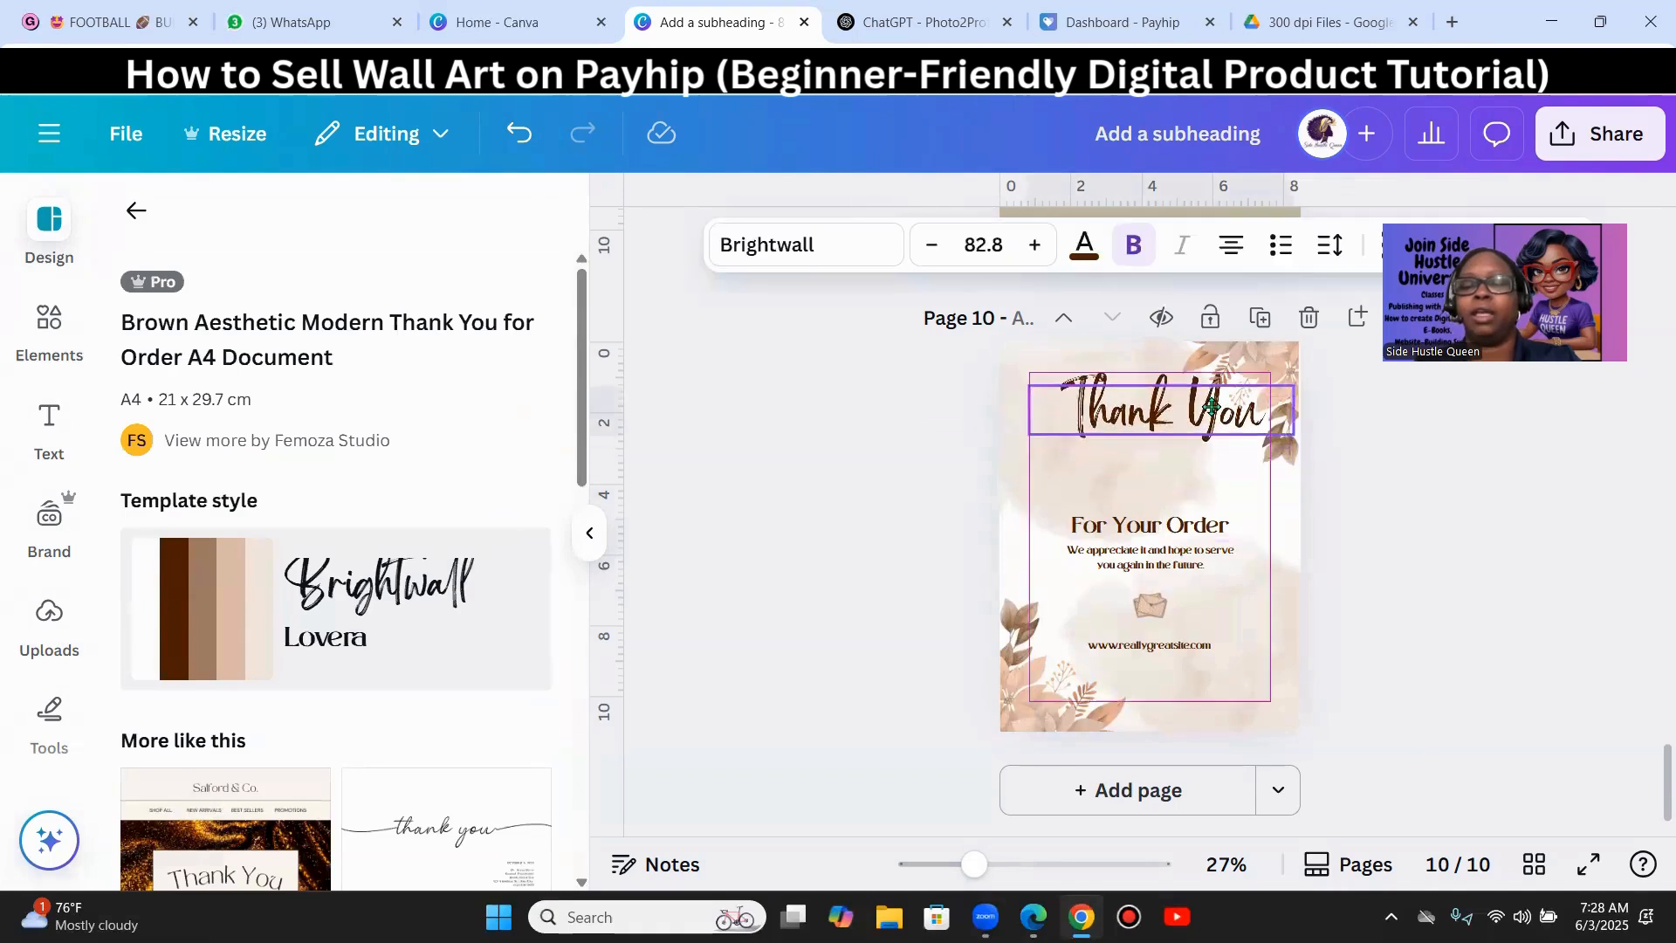
{"action": "left_click", "coordinate": [1482, 654]}
{"action": "left_click", "coordinate": [1201, 537]}
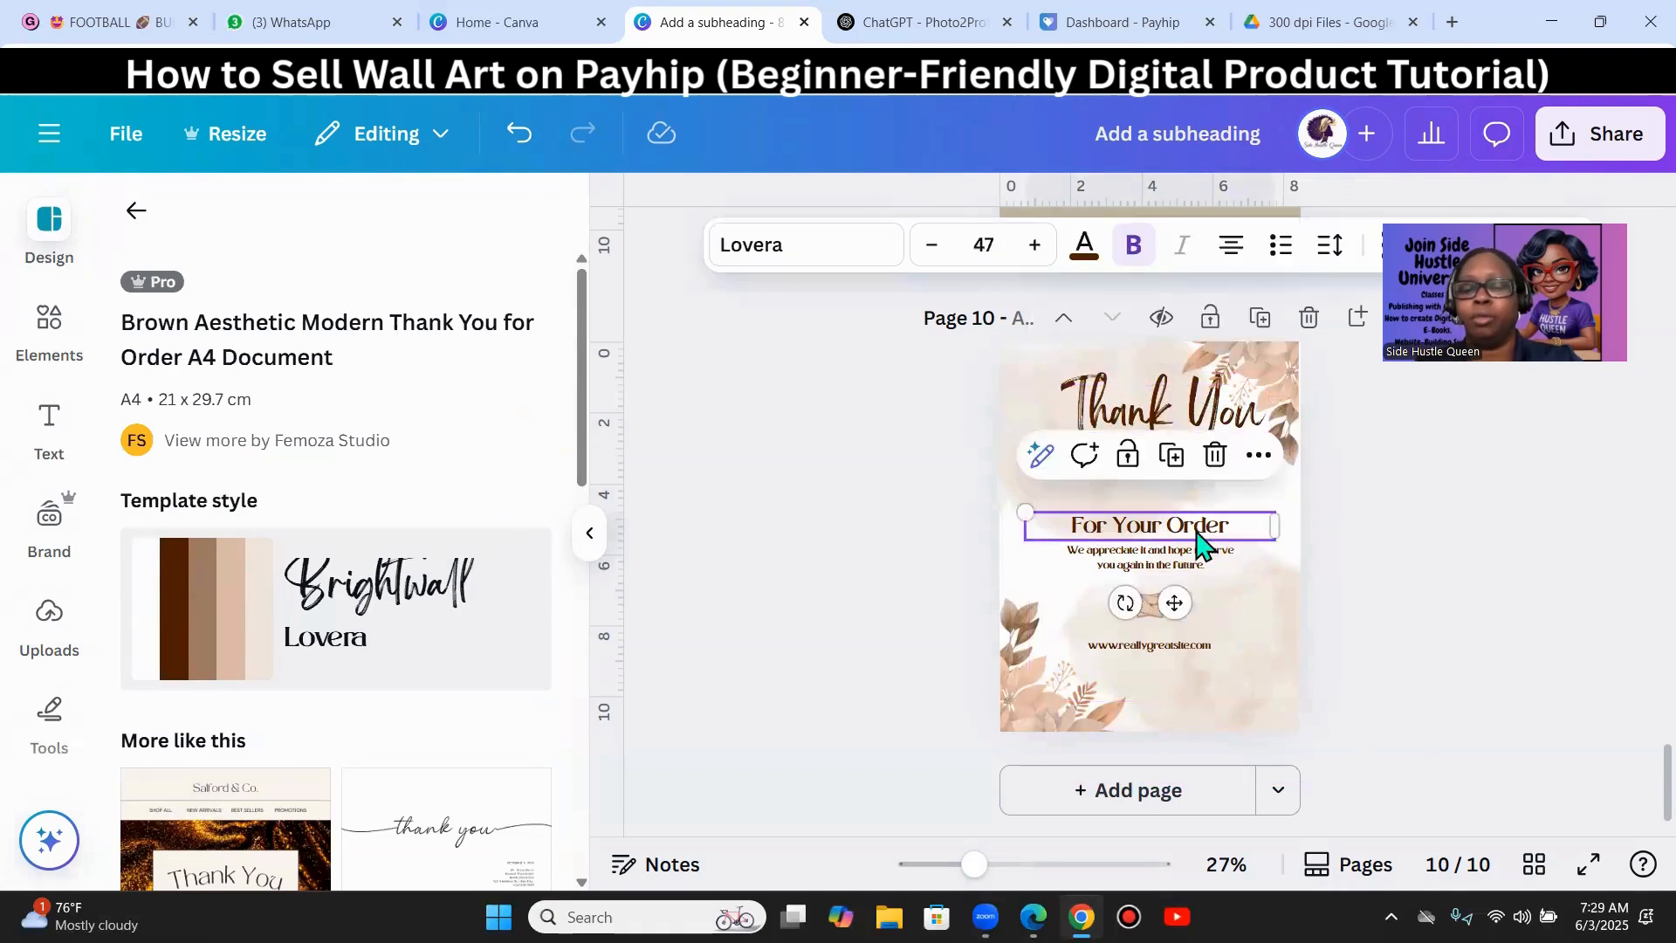
{"action": "double_click", "coordinate": [1201, 537]}
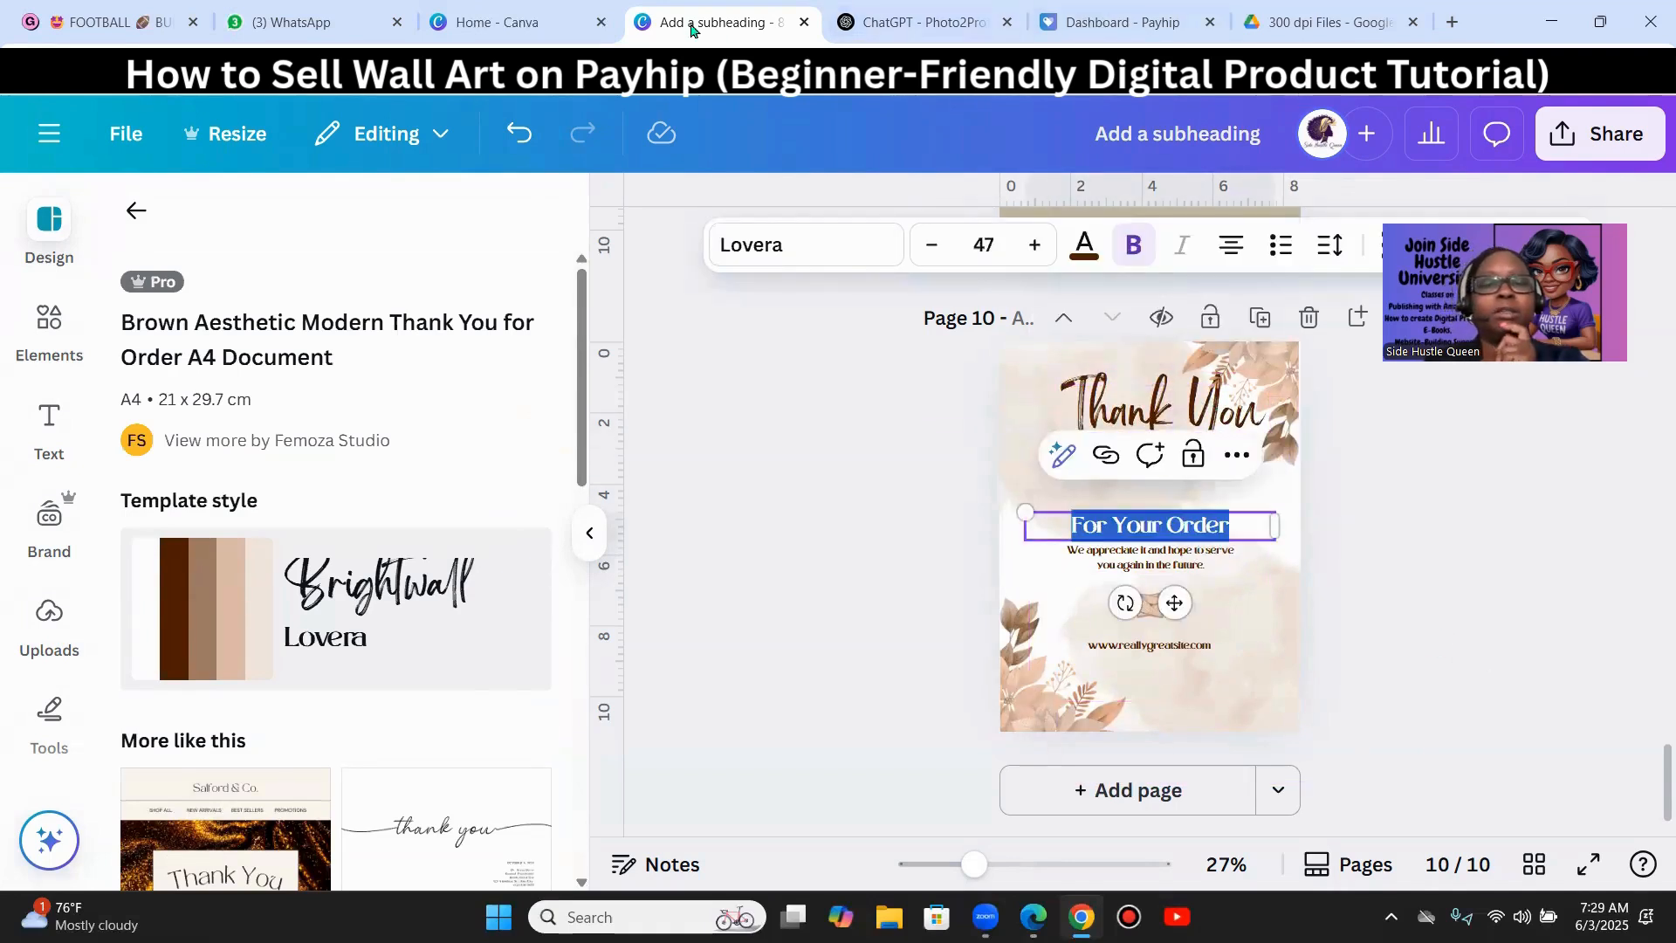
{"action": "left_click", "coordinate": [904, 38]}
{"action": "left_click", "coordinate": [1100, 26]}
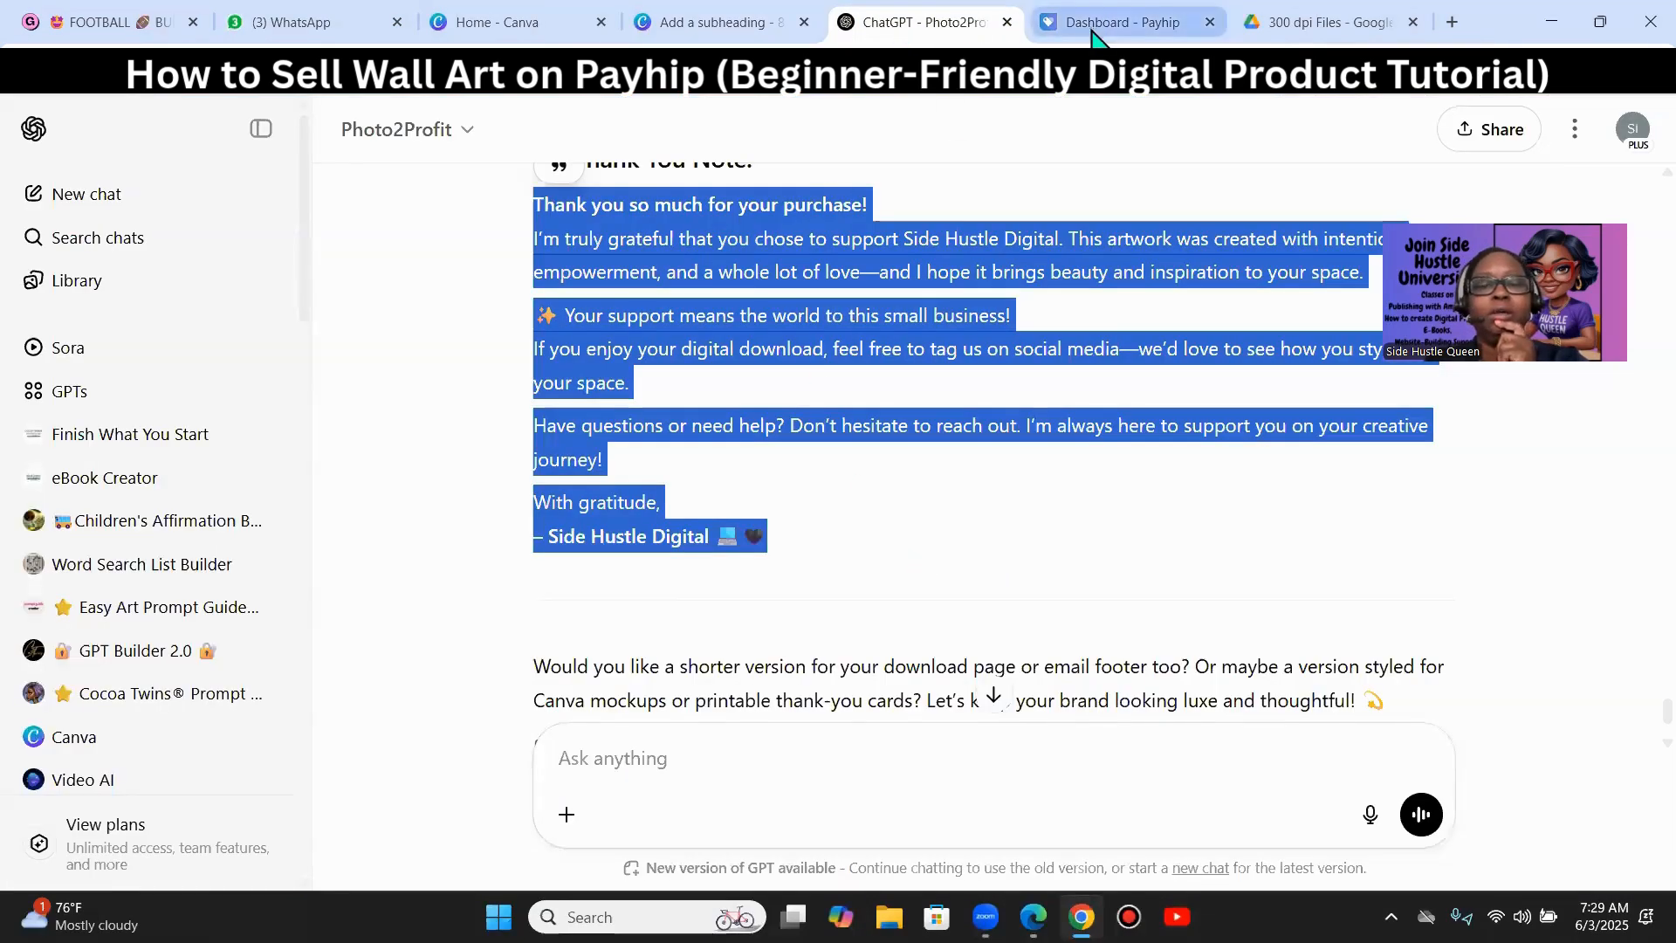
{"action": "left_click", "coordinate": [712, 22]}
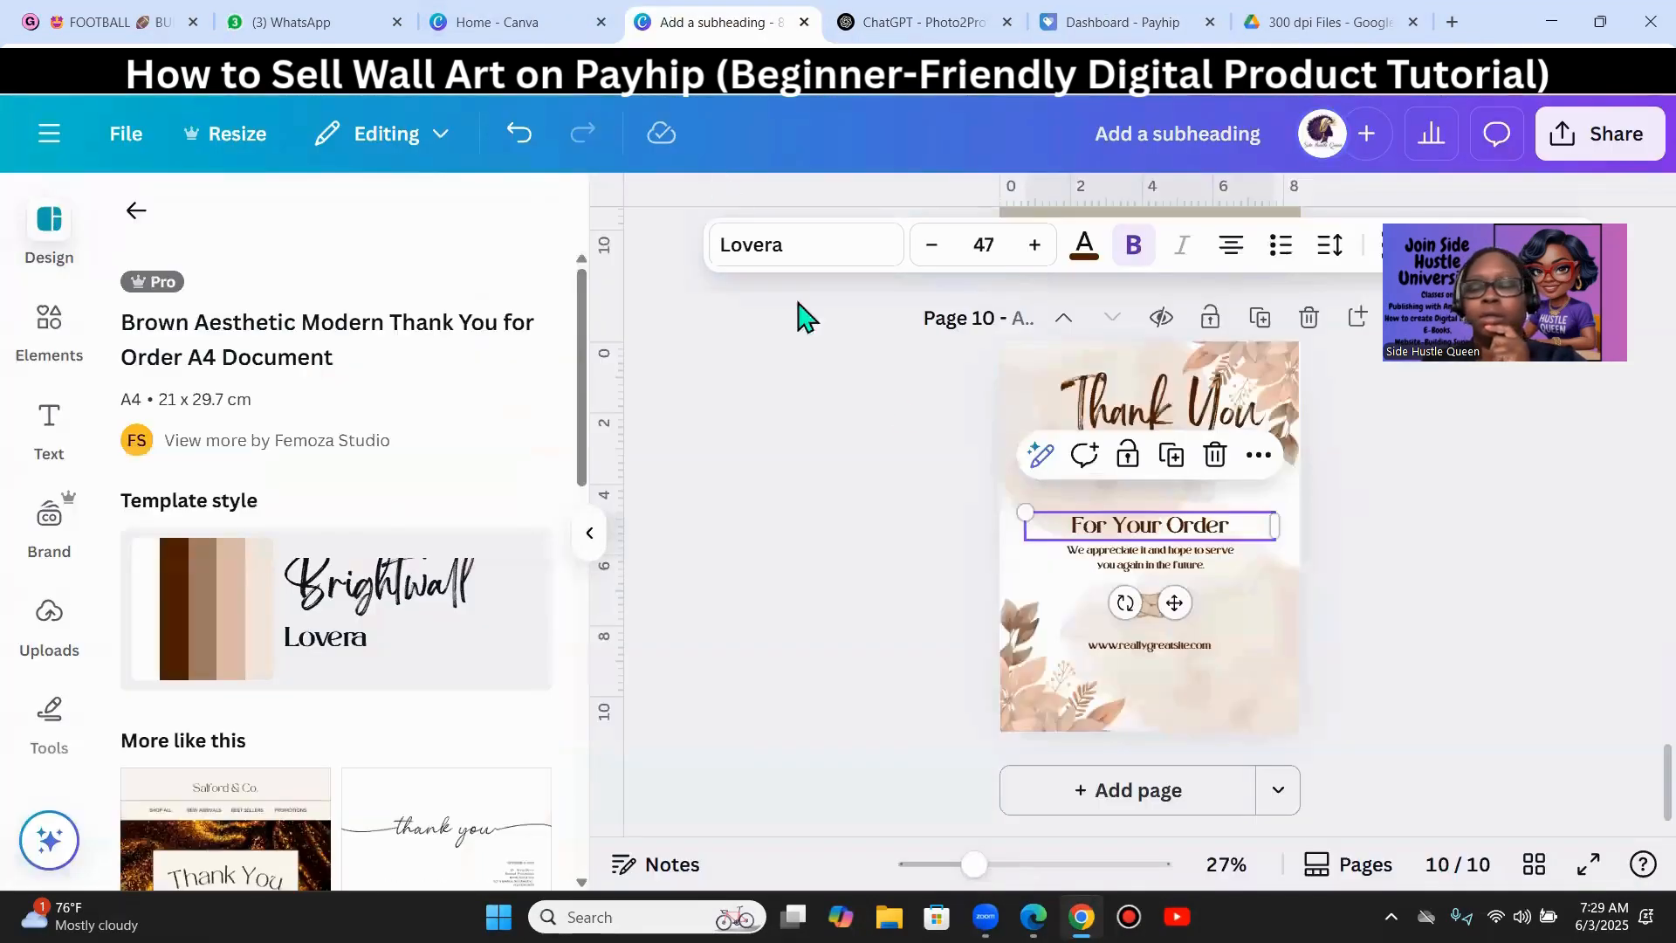
{"action": "left_click_drag", "start_coordinate": [1167, 537], "coordinate": [1167, 477]}
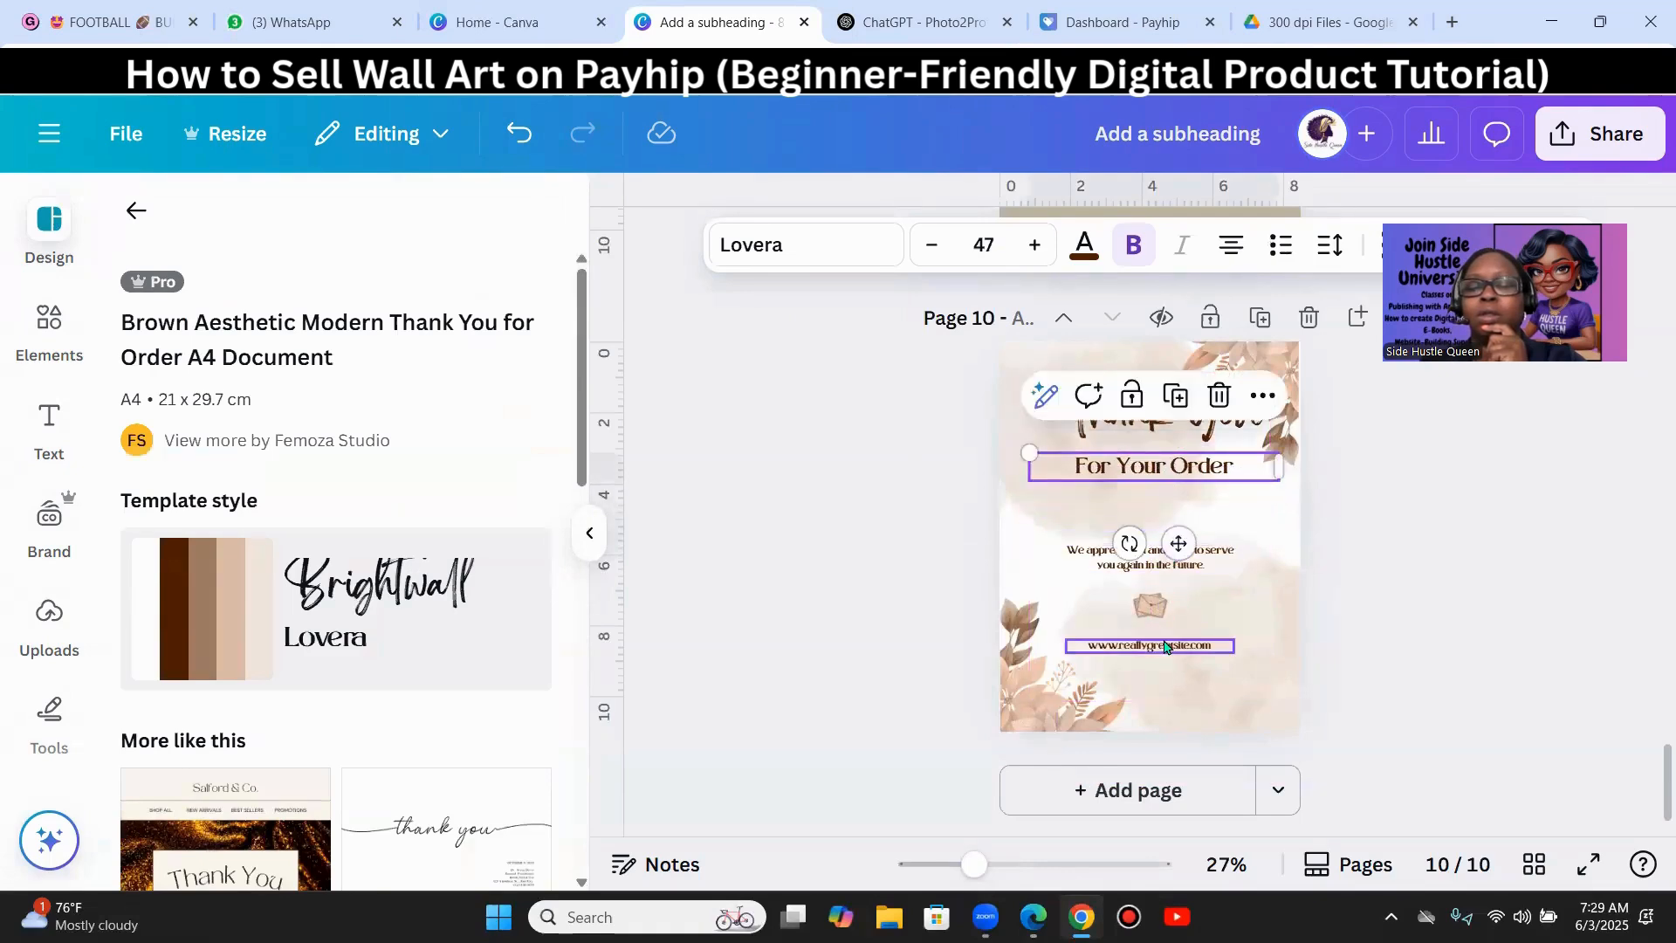
- Delete the website line on page 10 and replace the appreciation text with the copied thank-you note
{"action": "left_click", "coordinate": [1166, 647]}
{"action": "key", "text": "Delete"}
{"action": "left_click", "coordinate": [1141, 564]}
{"action": "left_click", "coordinate": [1139, 562]}
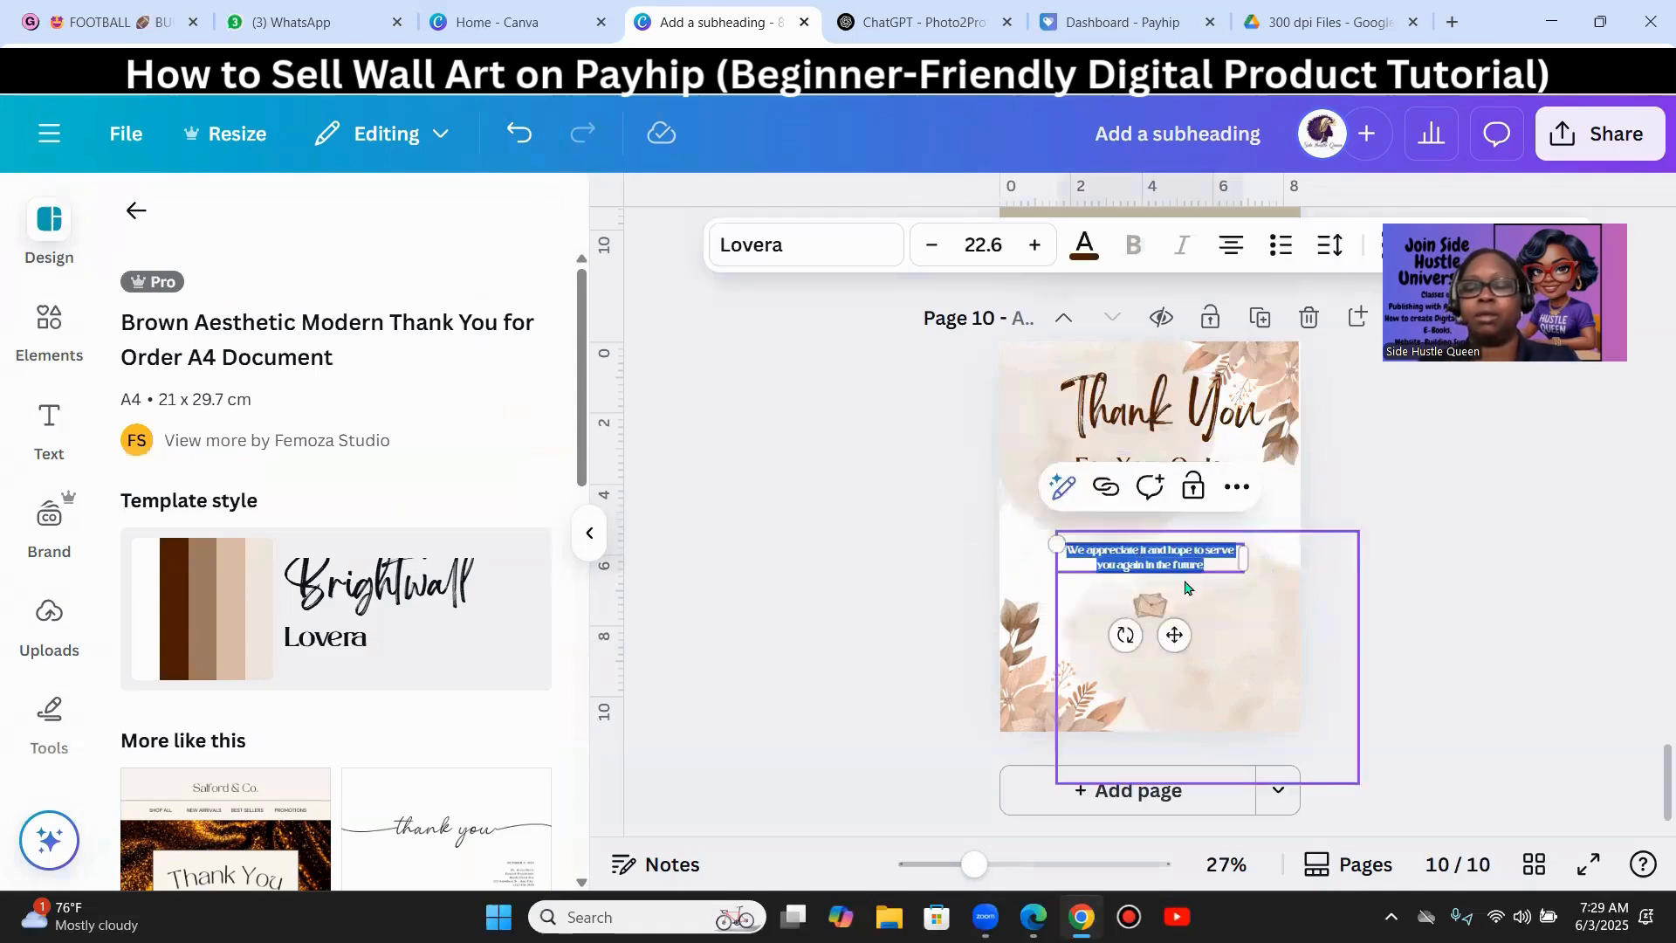
{"action": "key", "text": "ctrl+v"}
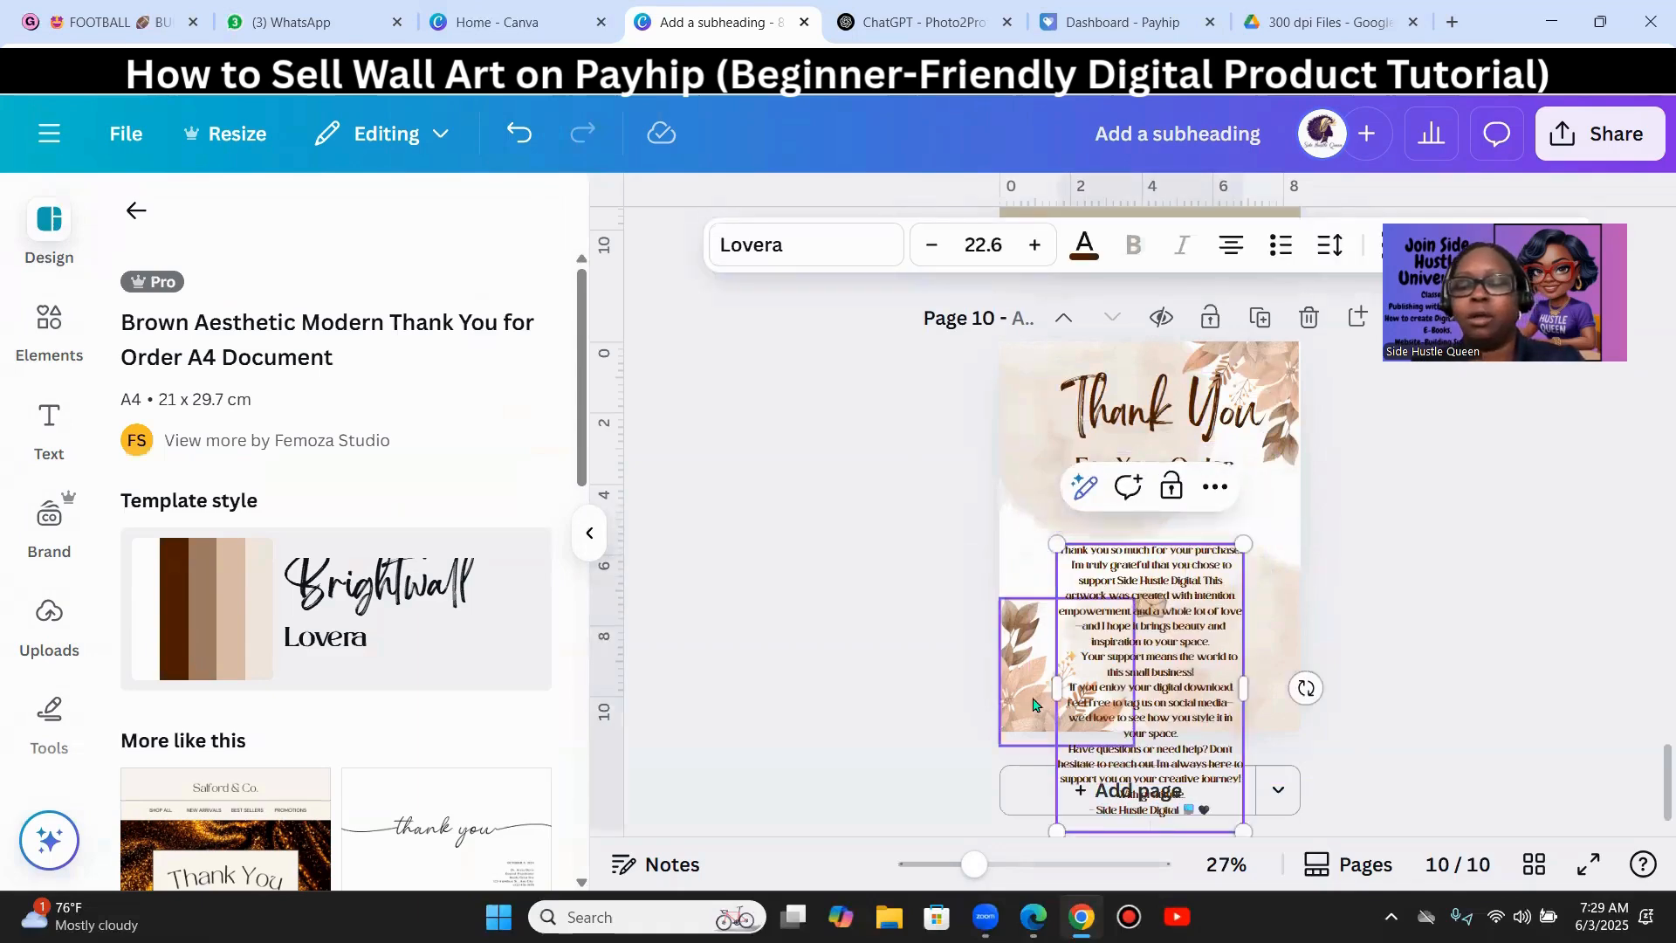
- Widen the thank-you note's text box and move it up below the "For Your Order" line so it fits page 10
{"action": "left_click_drag", "start_coordinate": [1055, 687], "coordinate": [990, 665]}
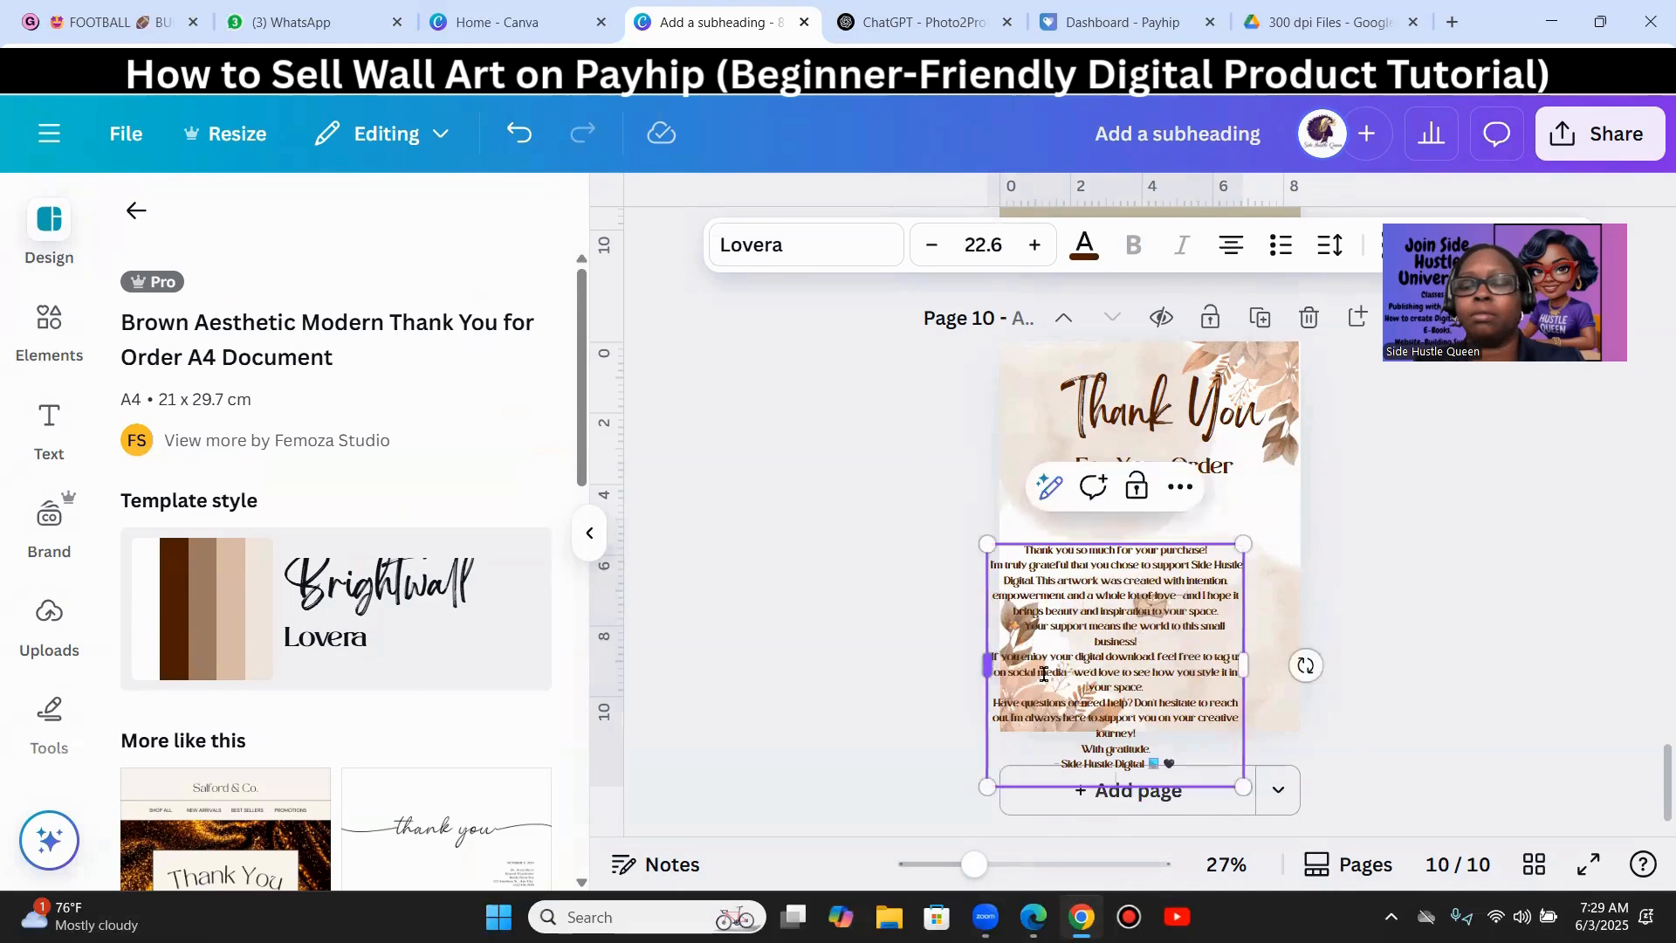
{"action": "left_click_drag", "start_coordinate": [1100, 702], "coordinate": [1170, 615]}
{"action": "left_click", "coordinate": [1452, 729]}
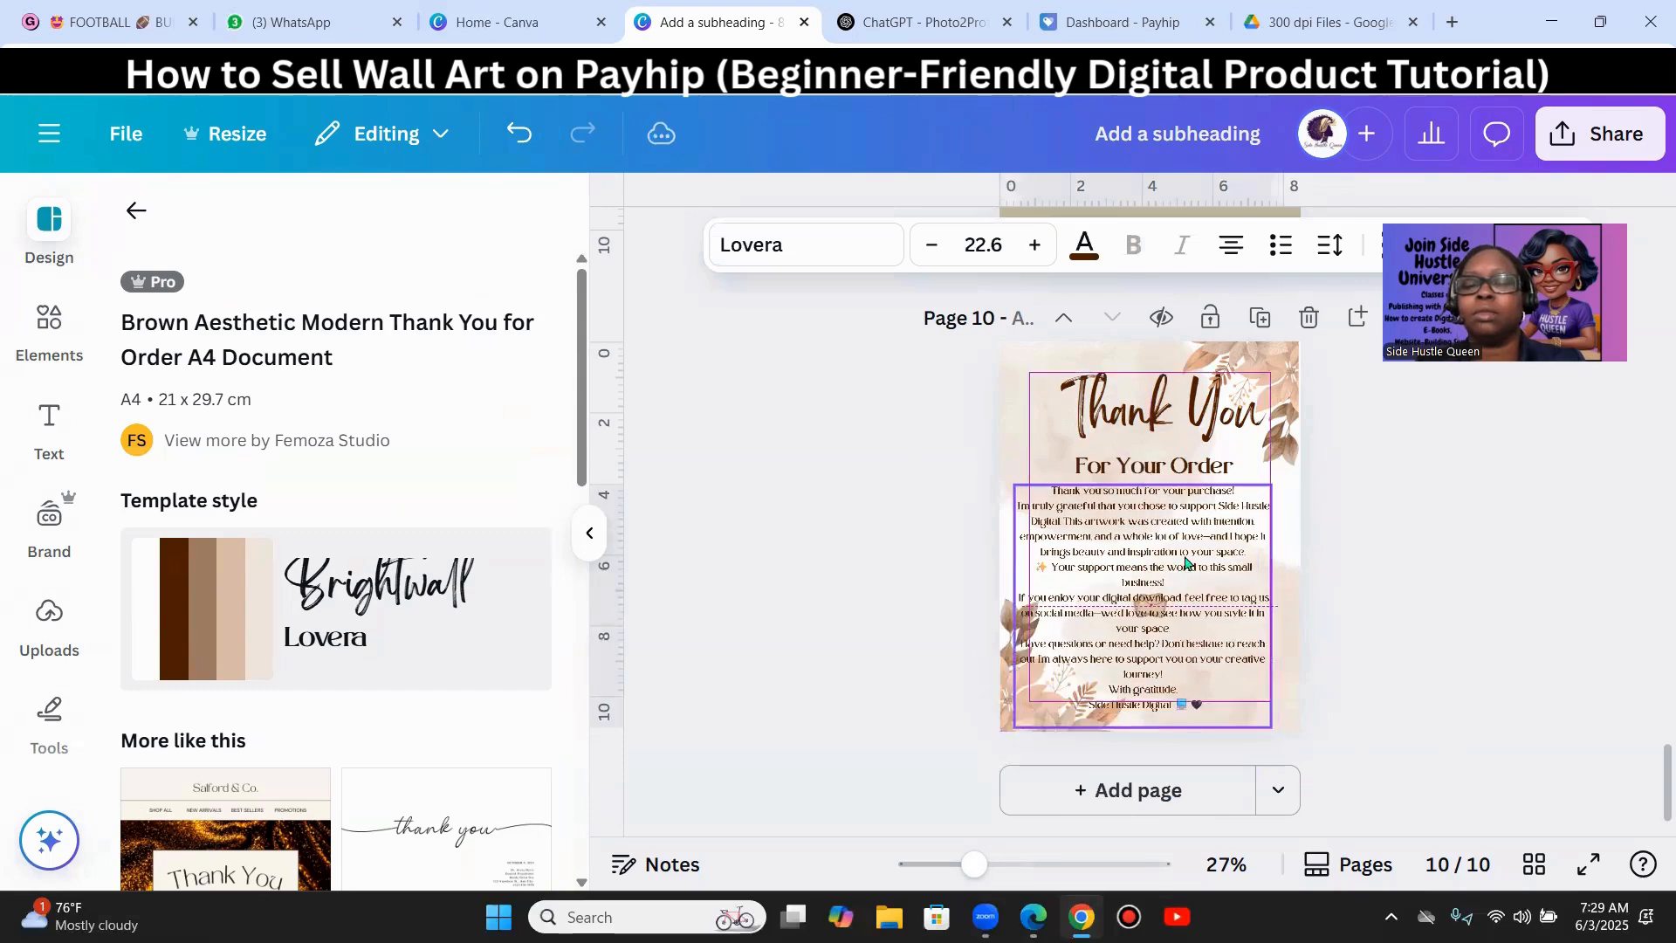
- Replace the "For Your Order" subheading with the note's opening line, "Thank you so much for your purchase!"
{"action": "left_click_drag", "start_coordinate": [1240, 489], "coordinate": [1053, 497]}
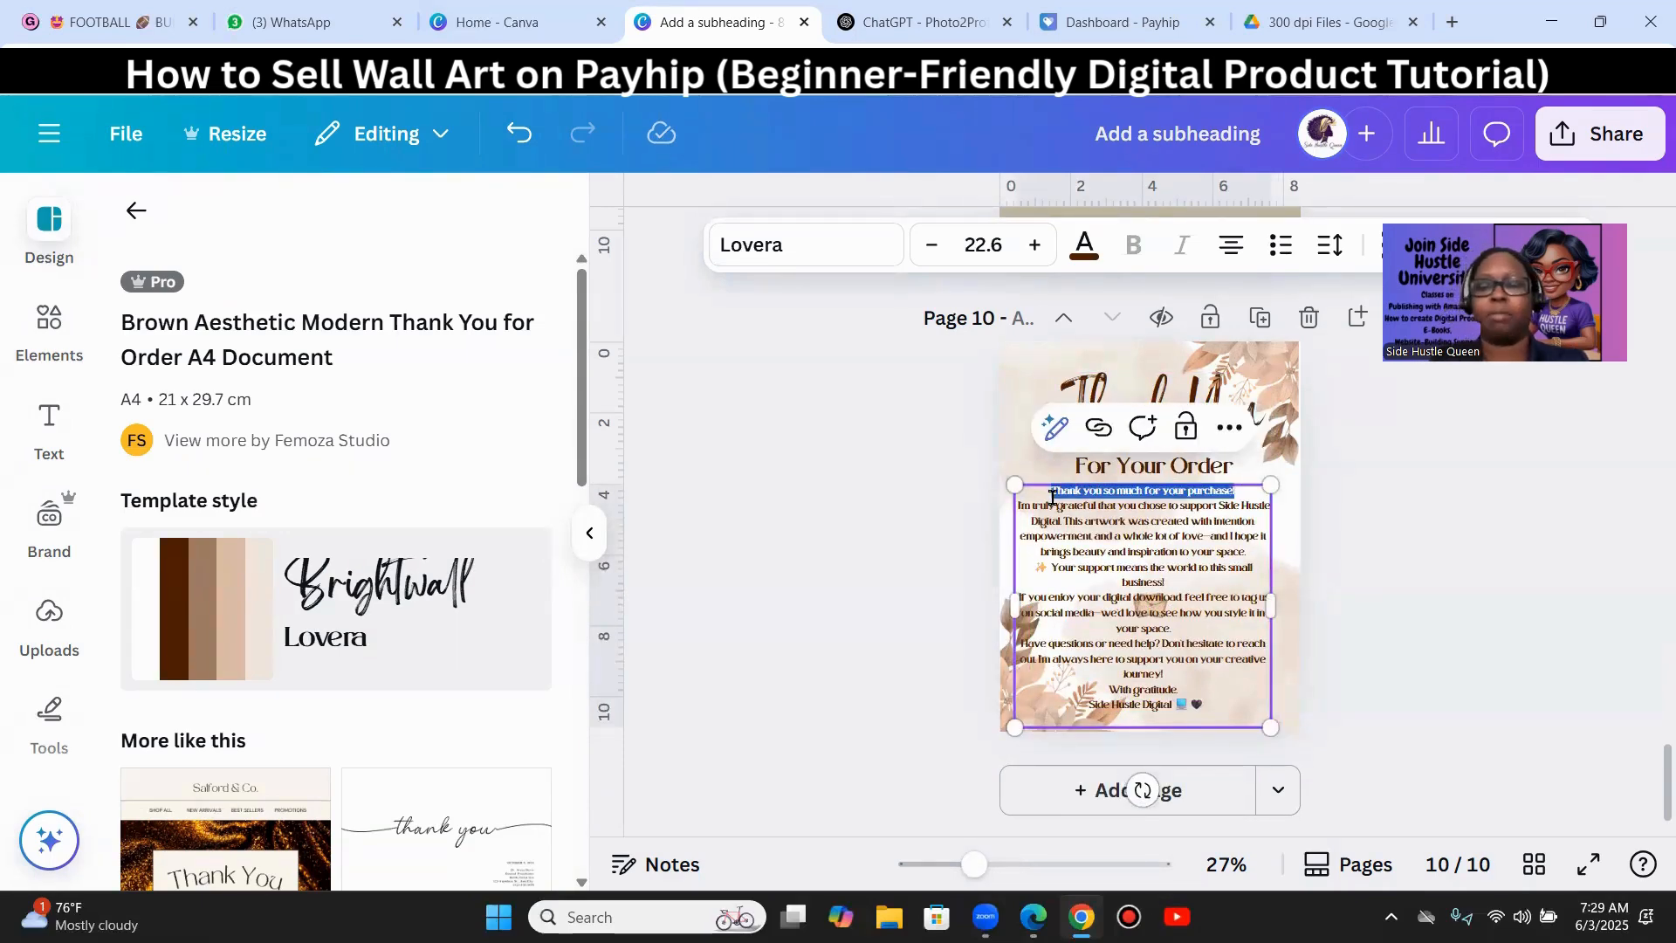
{"action": "double_click", "coordinate": [1116, 470]}
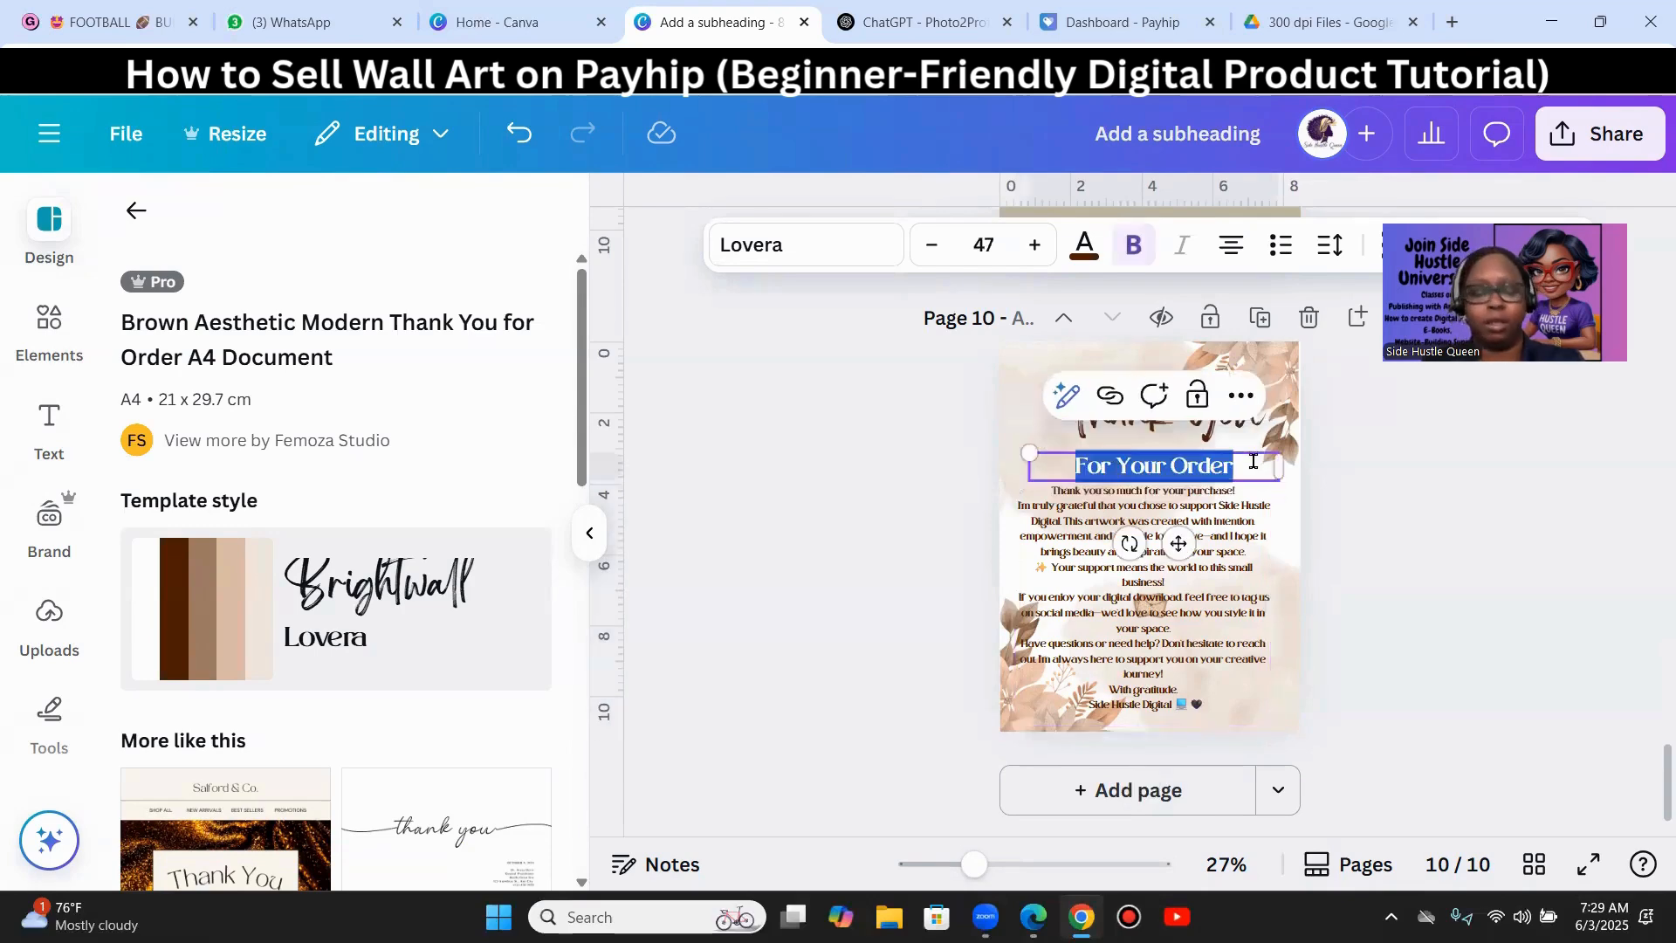
{"action": "type", "text": "Thank you so much for your purchase!"}
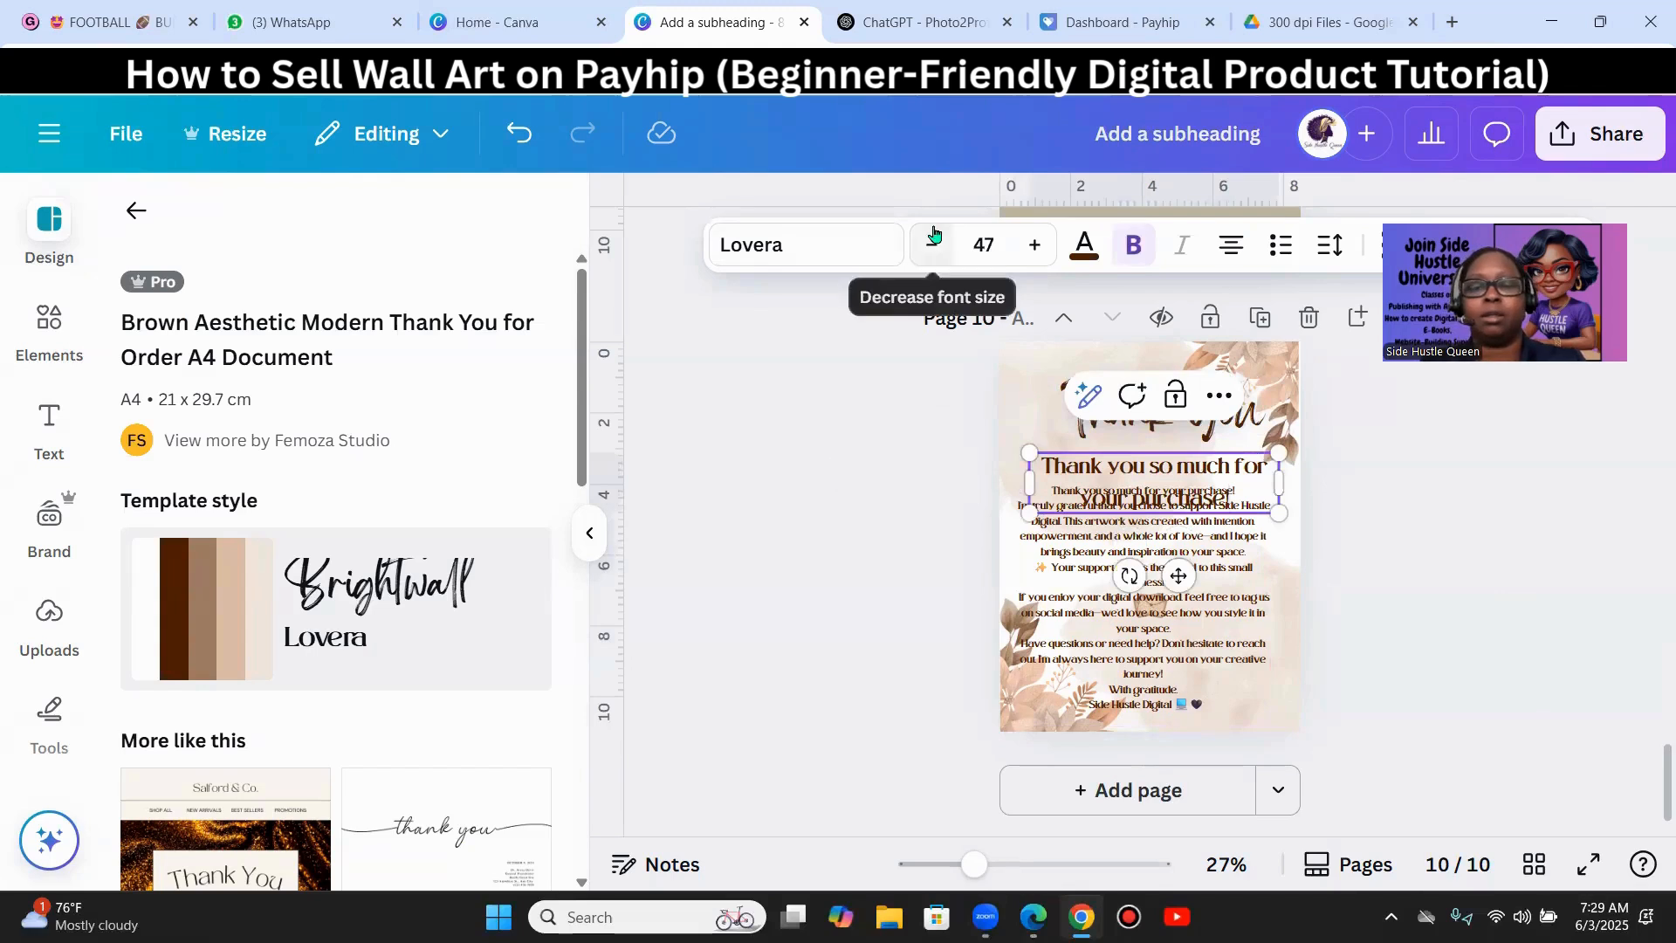
- Reduce the "Thank you so much for your purchase!" subheading on page 10 to font size 30 so it fits one line
{"action": "left_click", "coordinate": [931, 253]}
{"action": "left_click", "coordinate": [930, 253]}
{"action": "left_click", "coordinate": [928, 254]}
{"action": "left_click", "coordinate": [926, 254]}
{"action": "left_click", "coordinate": [1511, 555]}
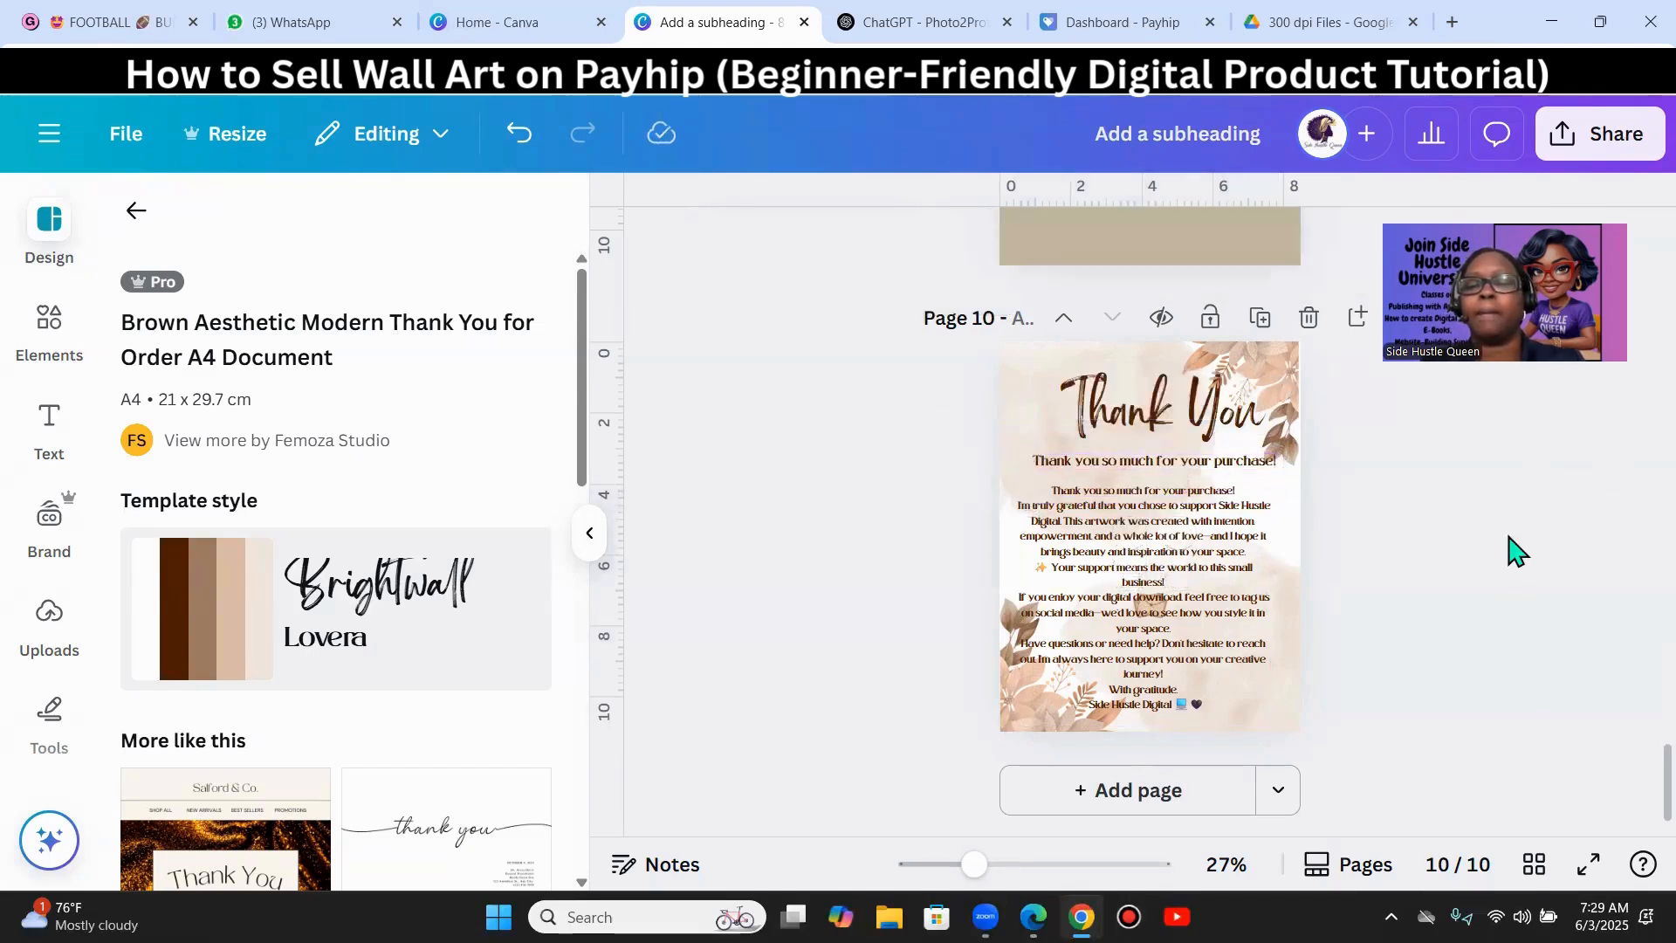
- Move the subheading on page 10 closer to the "Thank You" heading and bring the note's text box up beneath it
{"action": "left_click", "coordinate": [1156, 401]}
{"action": "left_click_drag", "start_coordinate": [1191, 452], "coordinate": [1183, 433]}
{"action": "left_click_drag", "start_coordinate": [1107, 603], "coordinate": [1154, 534]}
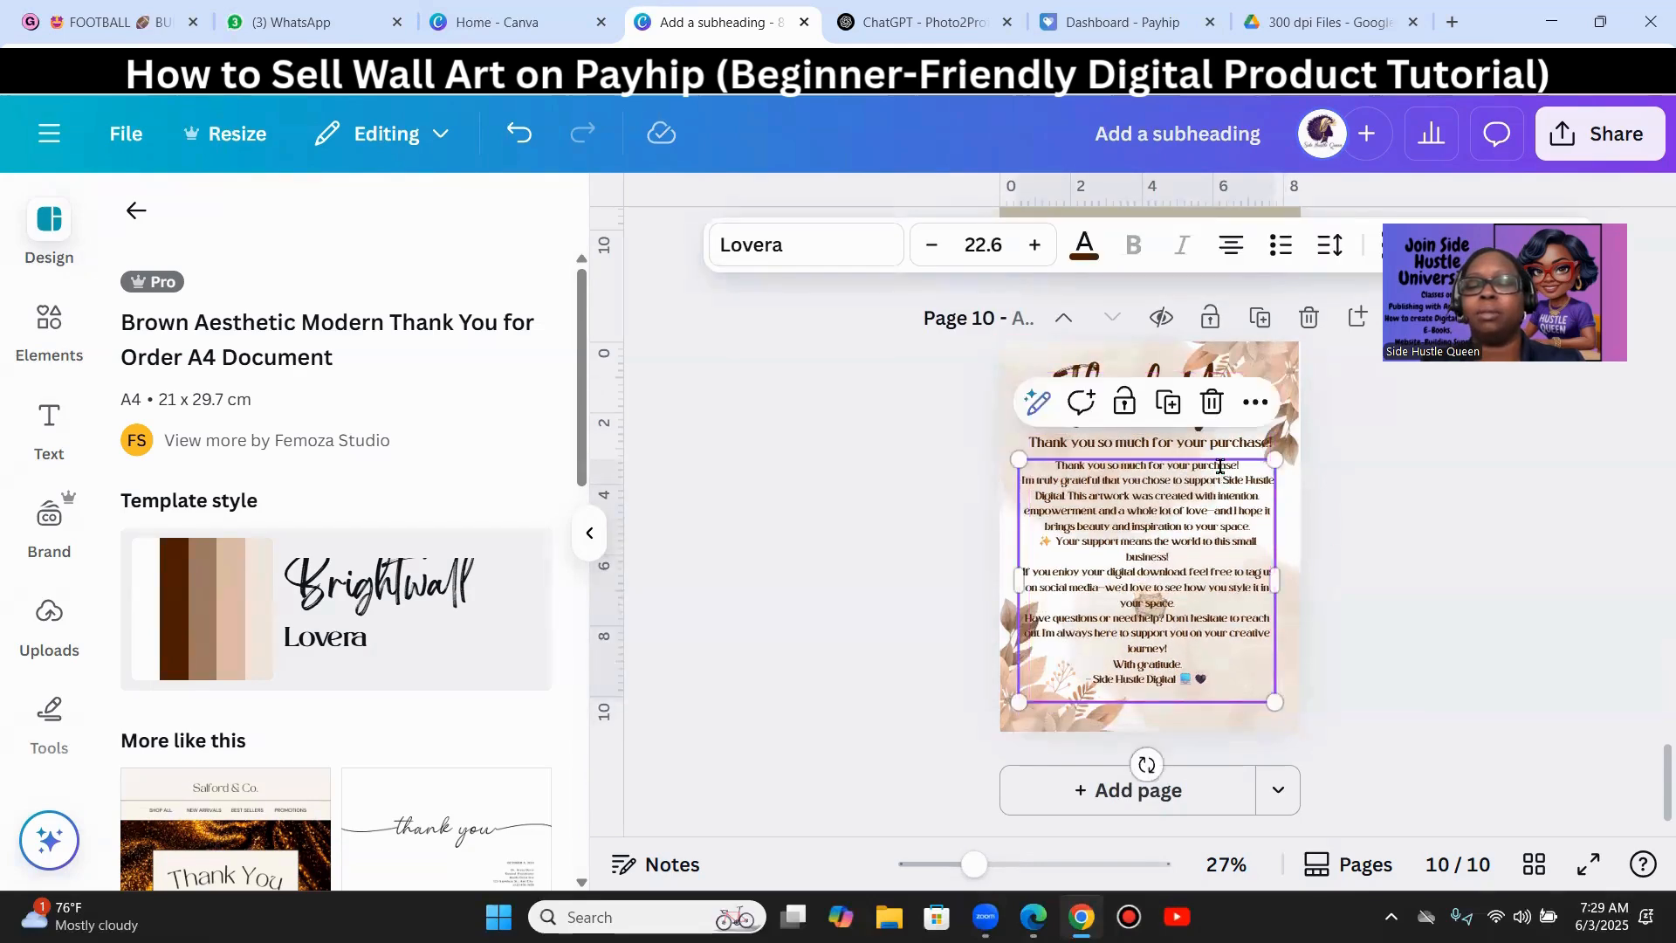
- Delete the duplicated "Thank you so much for your purchase!" line from the note's body and reposition the text under the subheading
{"action": "left_click_drag", "start_coordinate": [1240, 465], "coordinate": [1048, 465]}
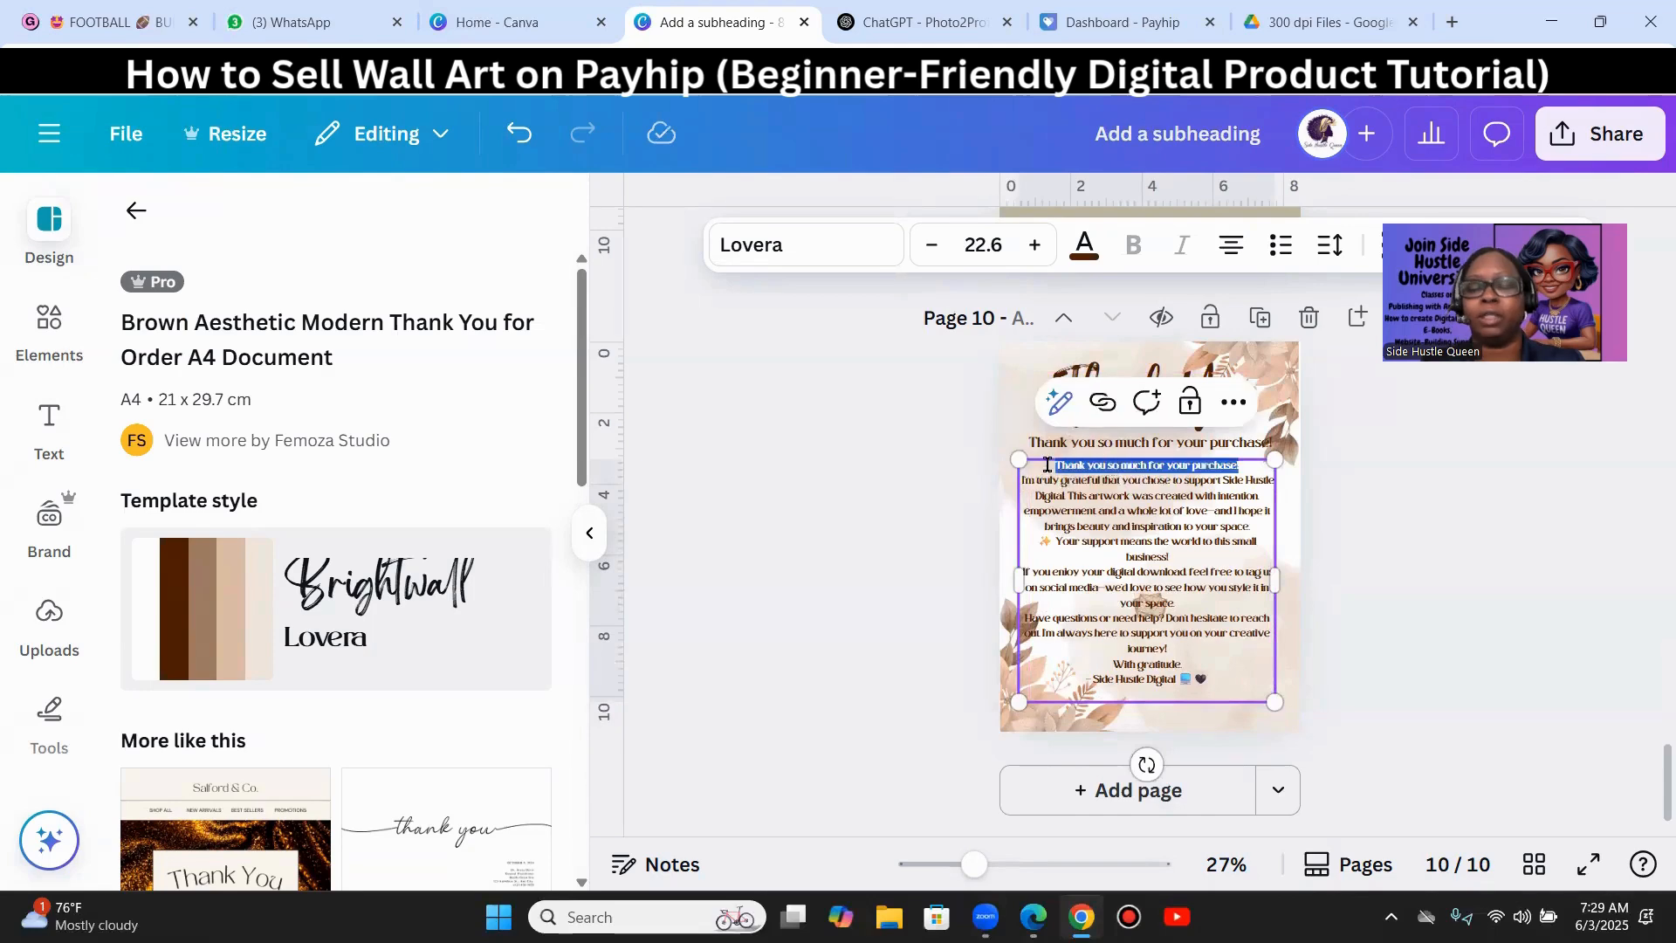
{"action": "key", "text": "BackSpace"}
{"action": "left_click", "coordinate": [1465, 626]}
{"action": "left_click_drag", "start_coordinate": [1172, 644], "coordinate": [1180, 611]}
{"action": "left_click", "coordinate": [1466, 651]}
- Delete the blank page 9 that precedes the thank-you page
{"action": "scroll", "coordinate": [1485, 711], "scroll_direction": "up", "scroll_amount": 3}
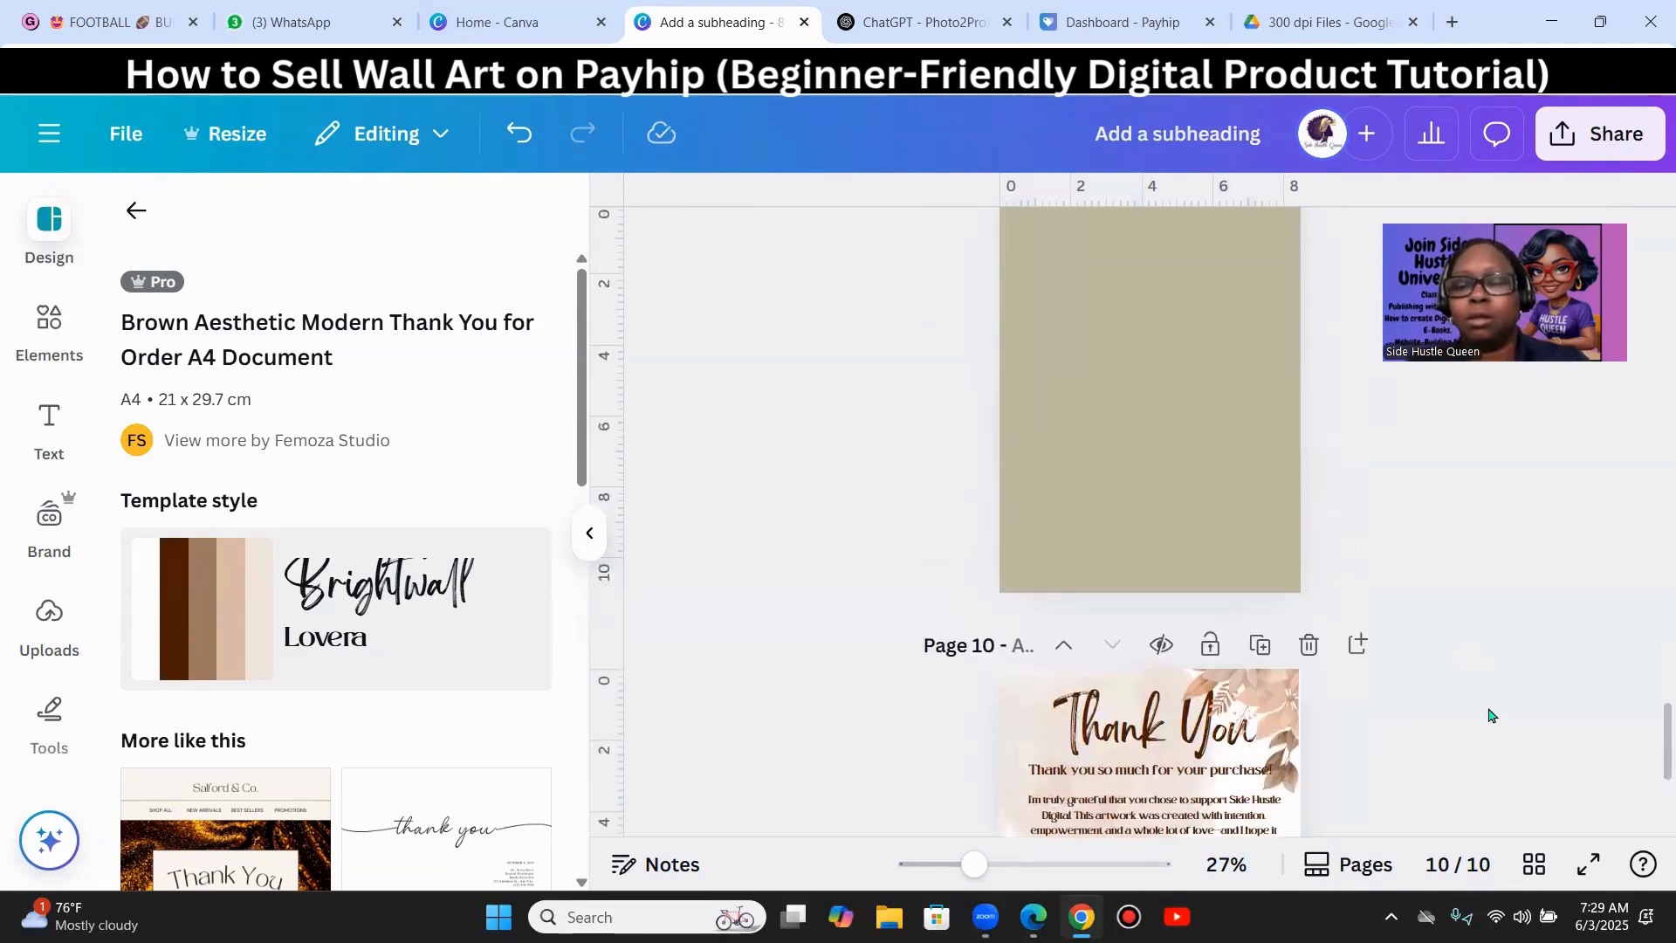
{"action": "scroll", "coordinate": [1489, 688], "scroll_direction": "up", "scroll_amount": 5}
{"action": "scroll", "coordinate": [1478, 658], "scroll_direction": "down", "scroll_amount": 5}
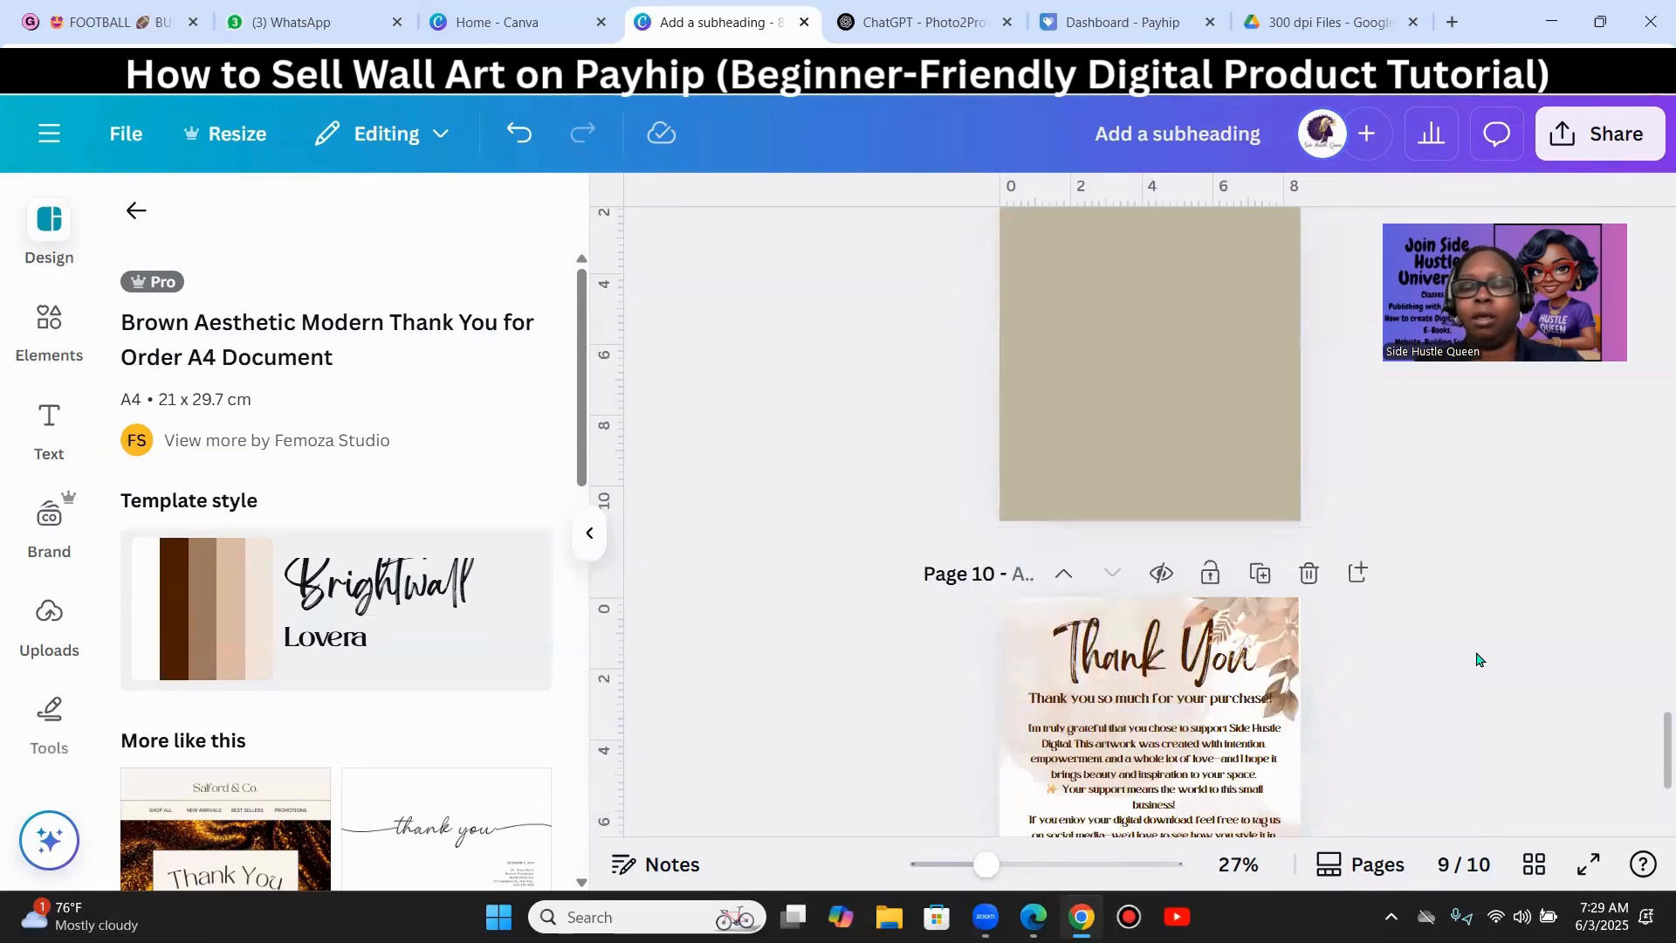
{"action": "left_click", "coordinate": [1151, 388]}
{"action": "scroll", "coordinate": [1339, 464], "scroll_direction": "up", "scroll_amount": 3}
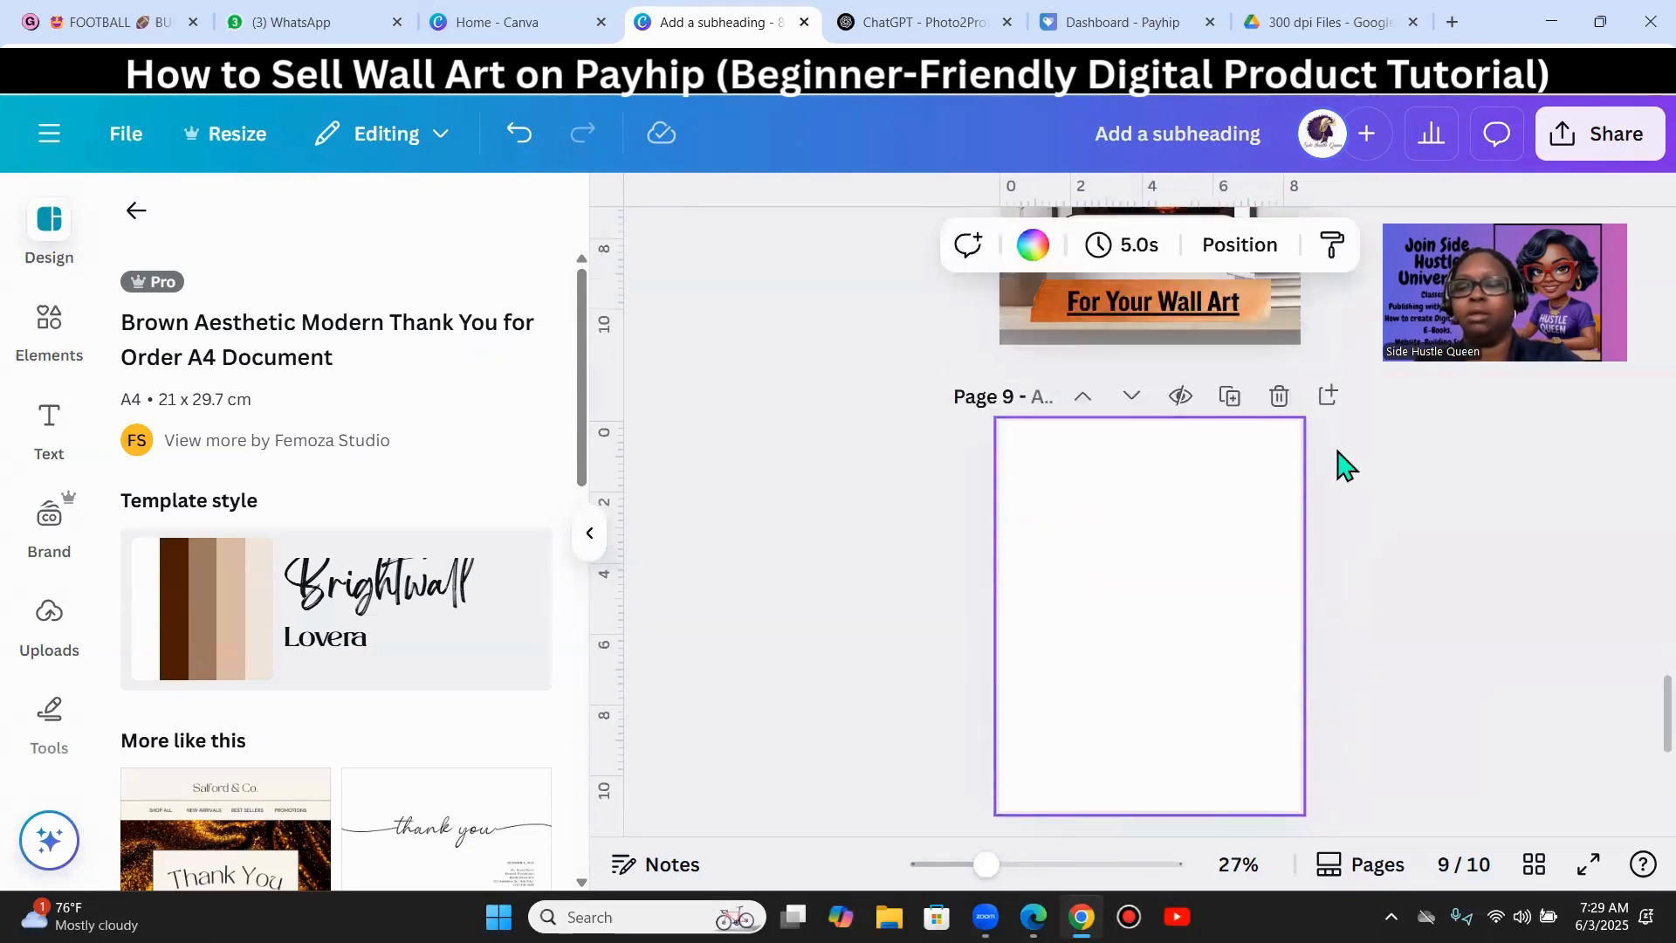
{"action": "left_click", "coordinate": [1278, 400]}
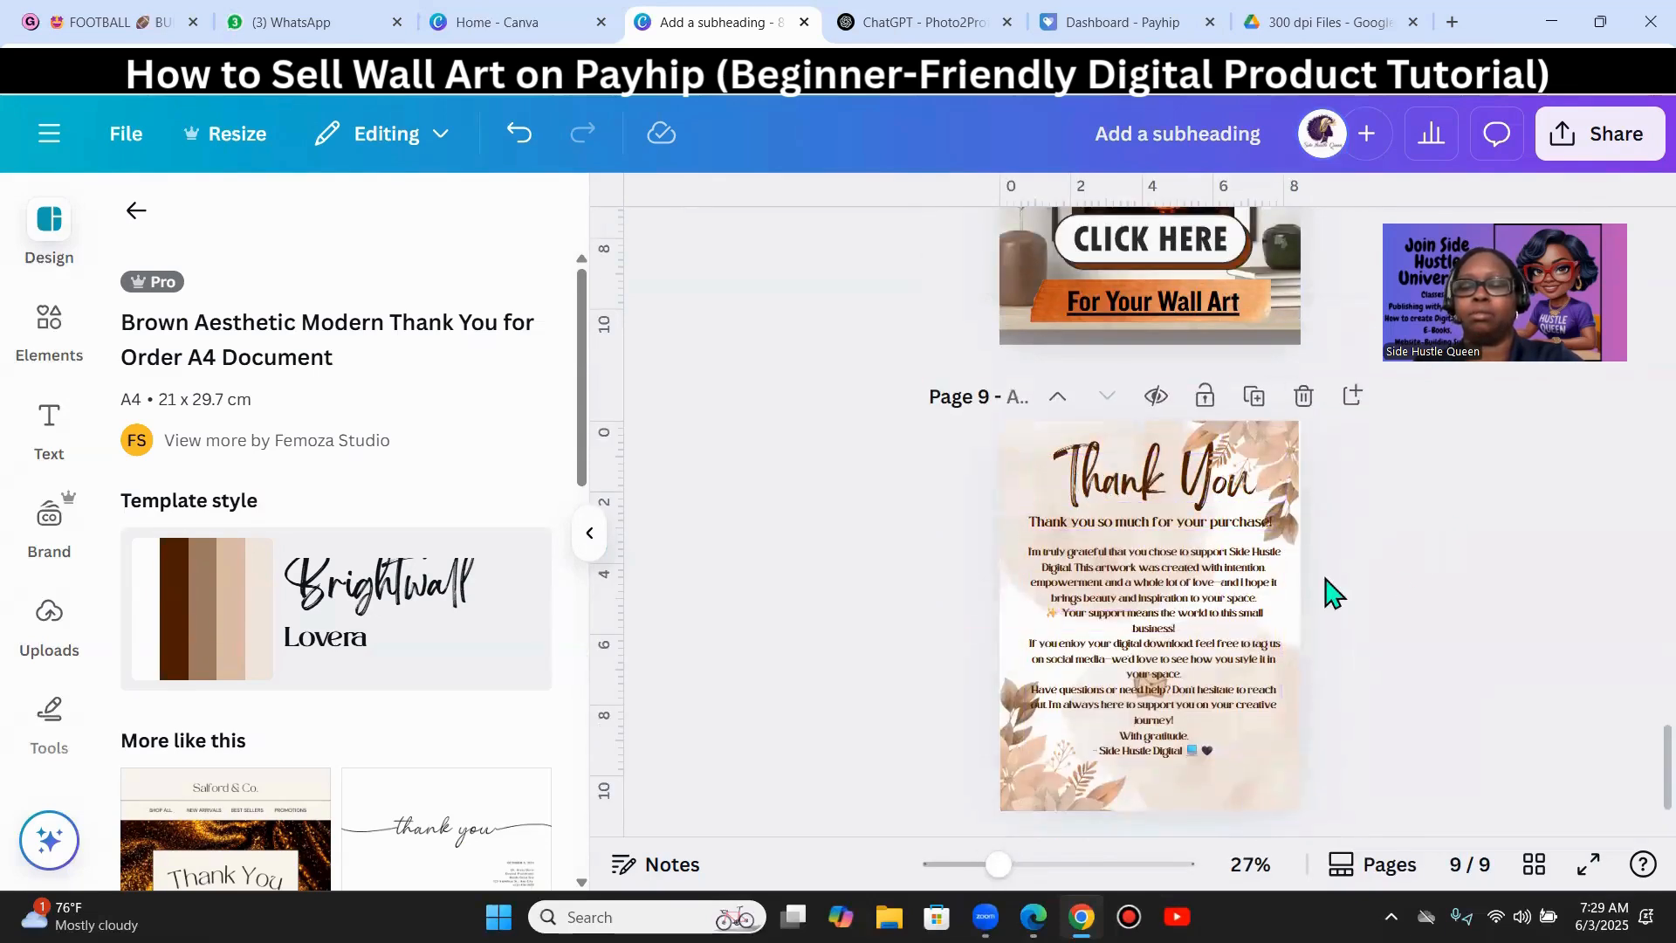
- Set the thank-you page's background color to the tan document color #c2977b
{"action": "left_click", "coordinate": [1301, 472]}
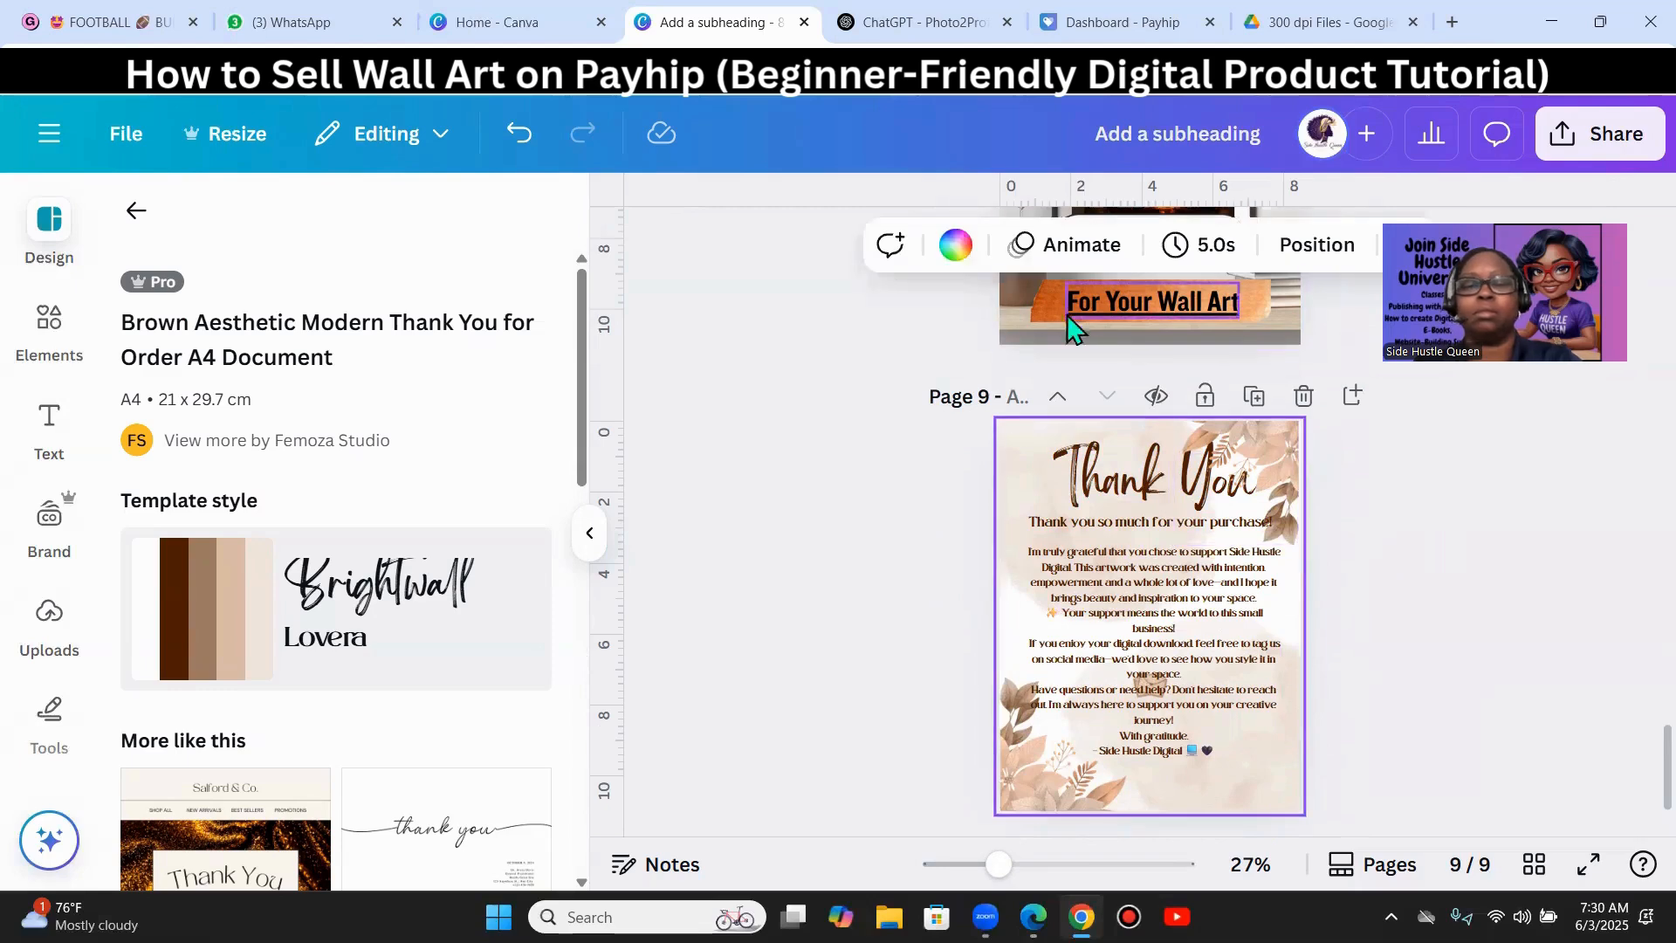
{"action": "left_click", "coordinate": [956, 244]}
{"action": "scroll", "coordinate": [402, 737], "scroll_direction": "down", "scroll_amount": 8}
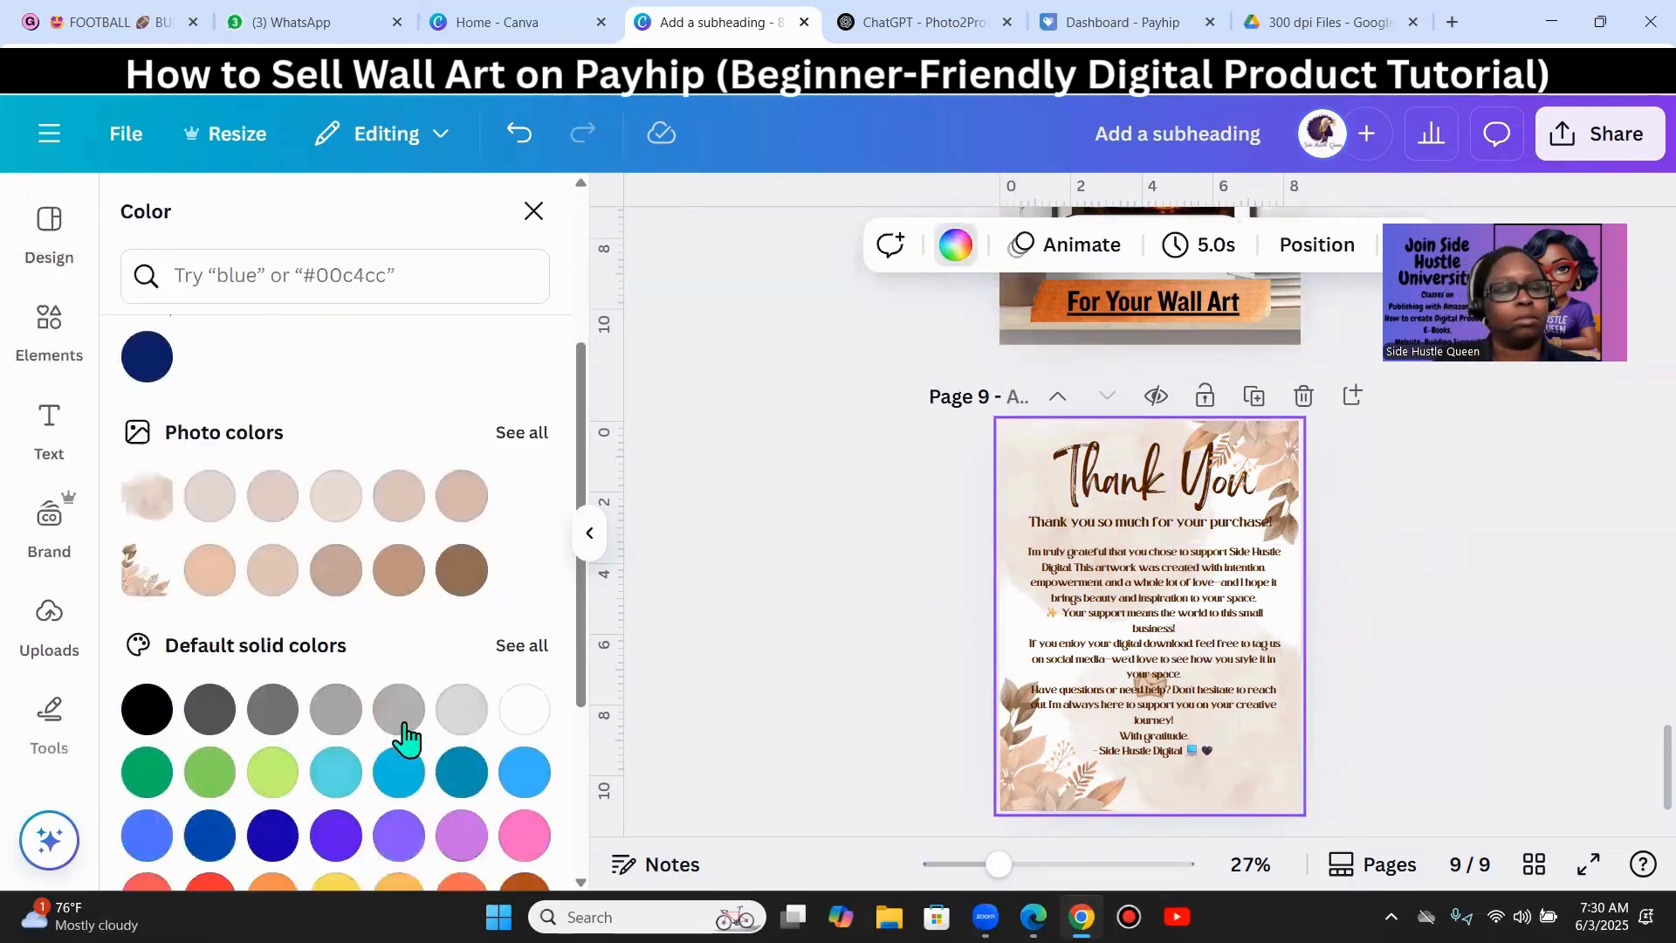
{"action": "scroll", "coordinate": [400, 736], "scroll_direction": "up", "scroll_amount": 8}
{"action": "scroll", "coordinate": [398, 733], "scroll_direction": "up", "scroll_amount": 1}
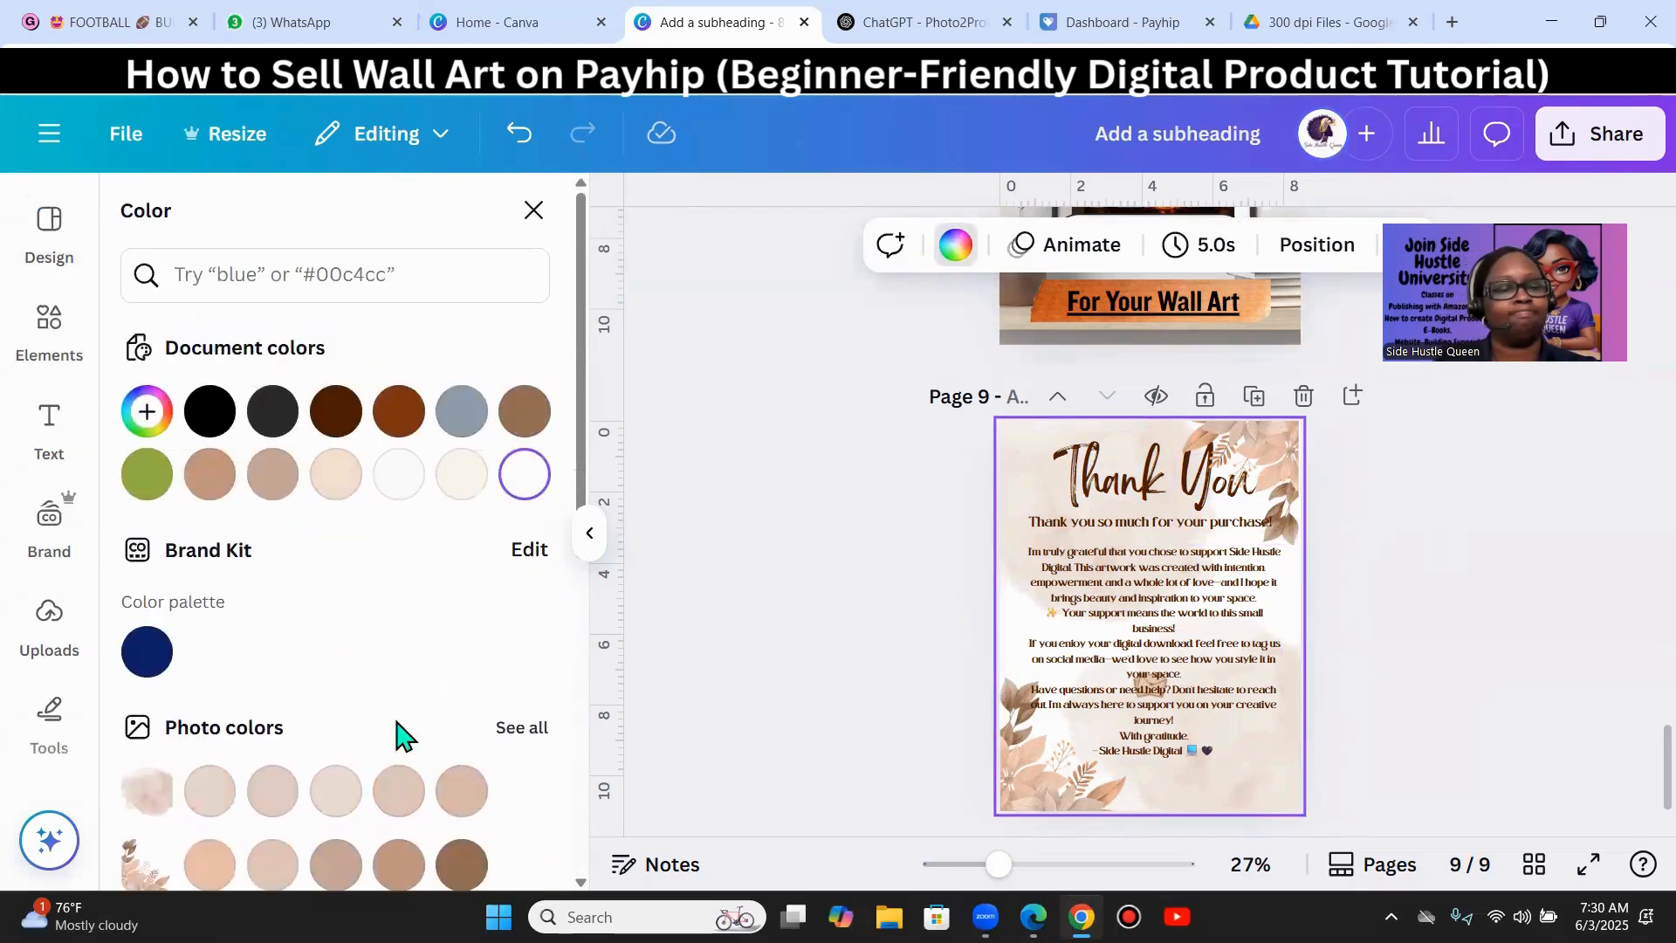
{"action": "left_click", "coordinate": [210, 476]}
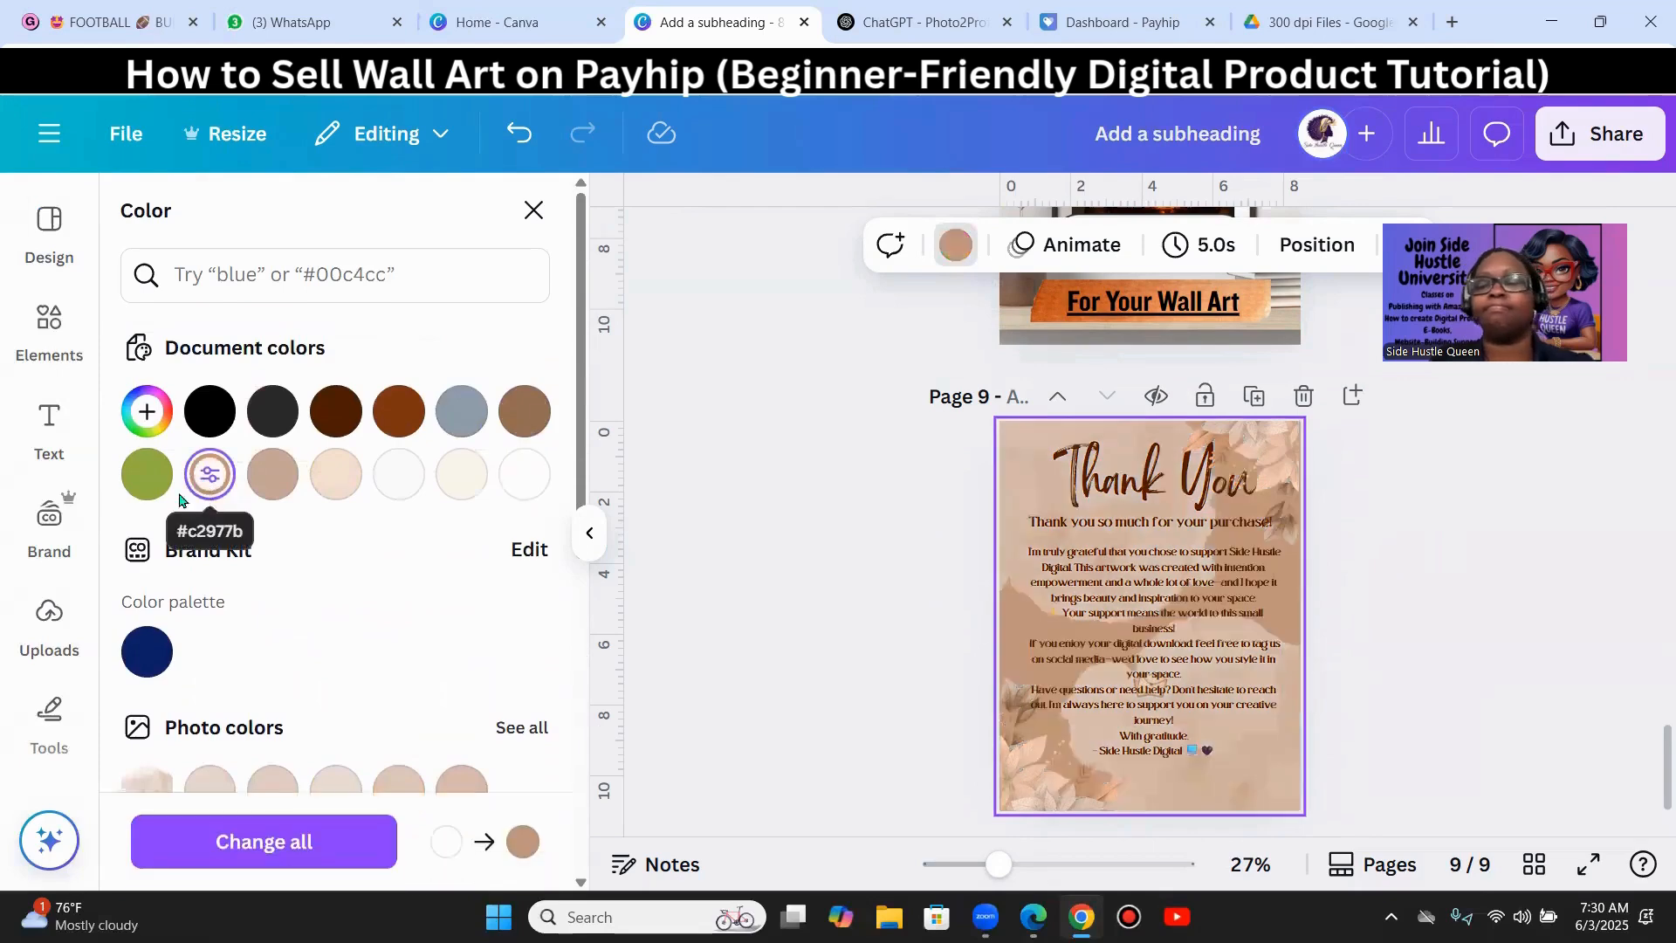
{"action": "left_click", "coordinate": [1441, 702]}
- Recolor the thank-you page's heading, subheading and note text to black (#000000)
{"action": "scroll", "coordinate": [1491, 694], "scroll_direction": "up", "scroll_amount": 2}
{"action": "scroll", "coordinate": [1493, 712], "scroll_direction": "down", "scroll_amount": 3}
{"action": "left_click", "coordinate": [1158, 393]}
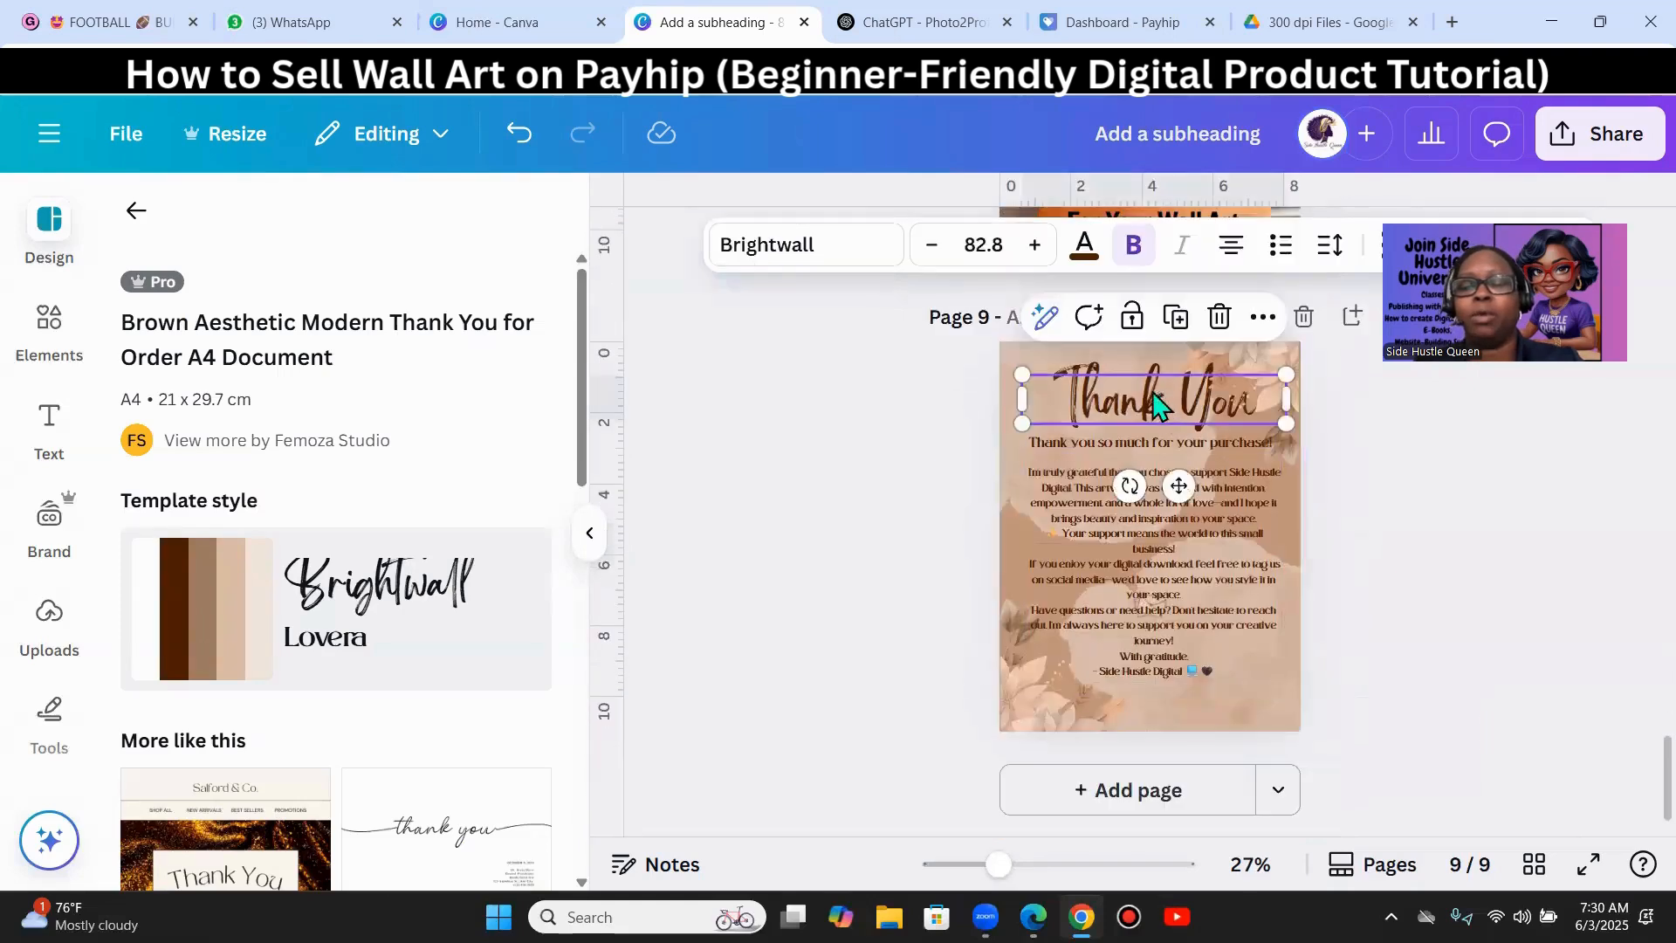
{"action": "left_click", "coordinate": [1085, 245]}
{"action": "left_click", "coordinate": [196, 416]}
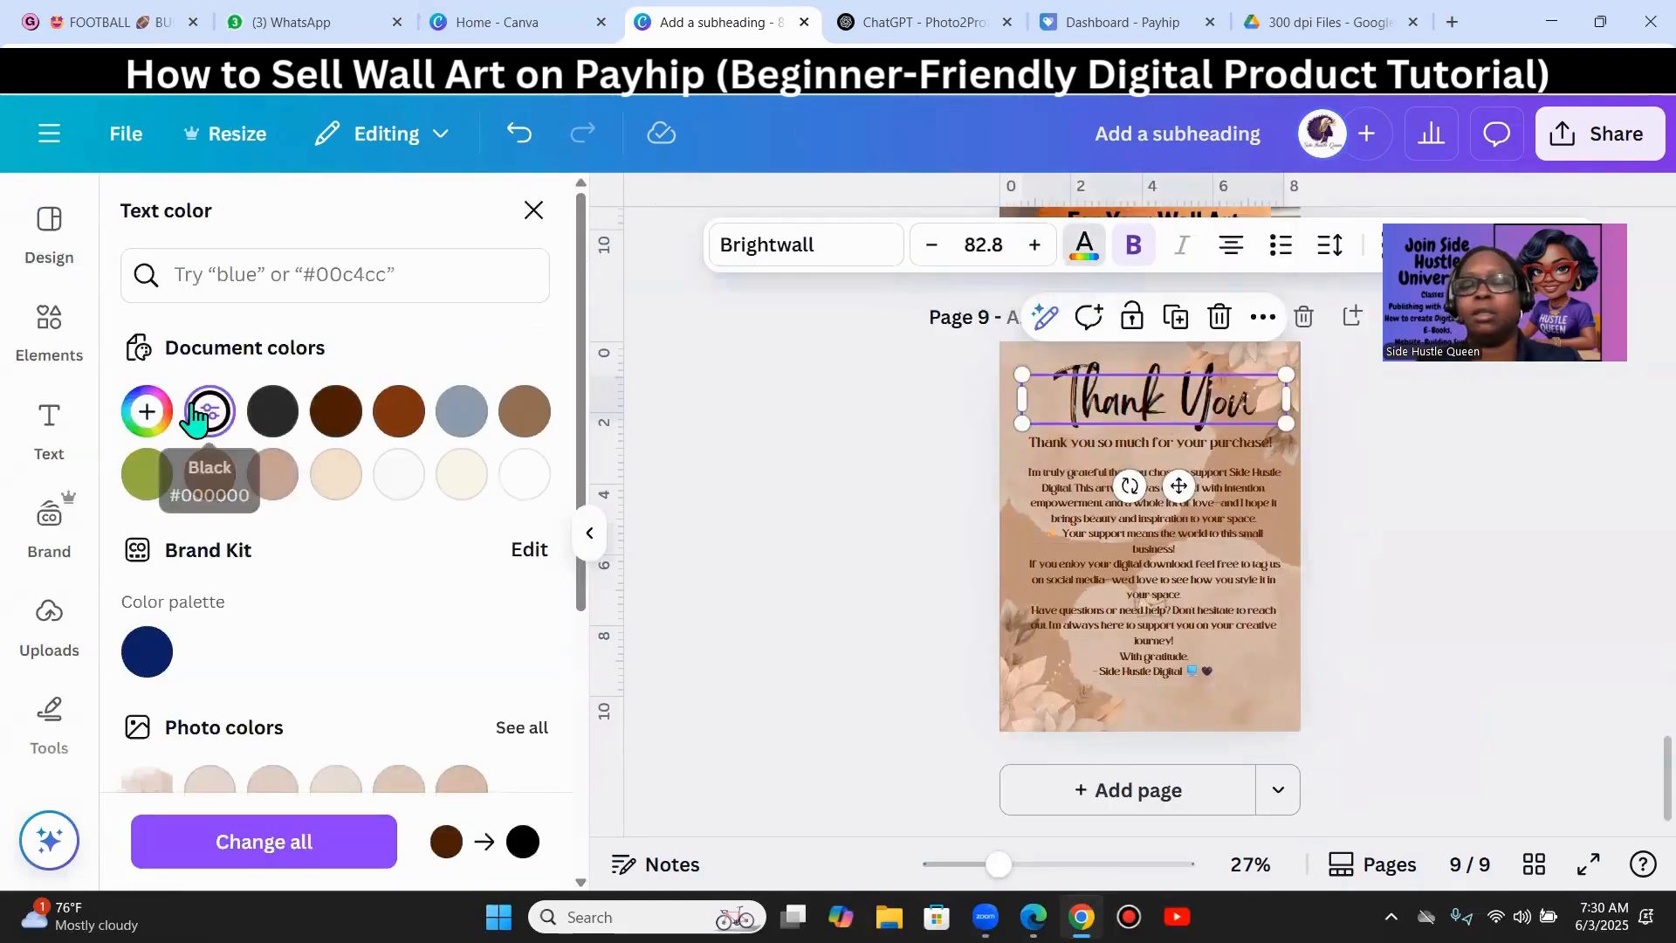
{"action": "left_click", "coordinate": [1144, 443]}
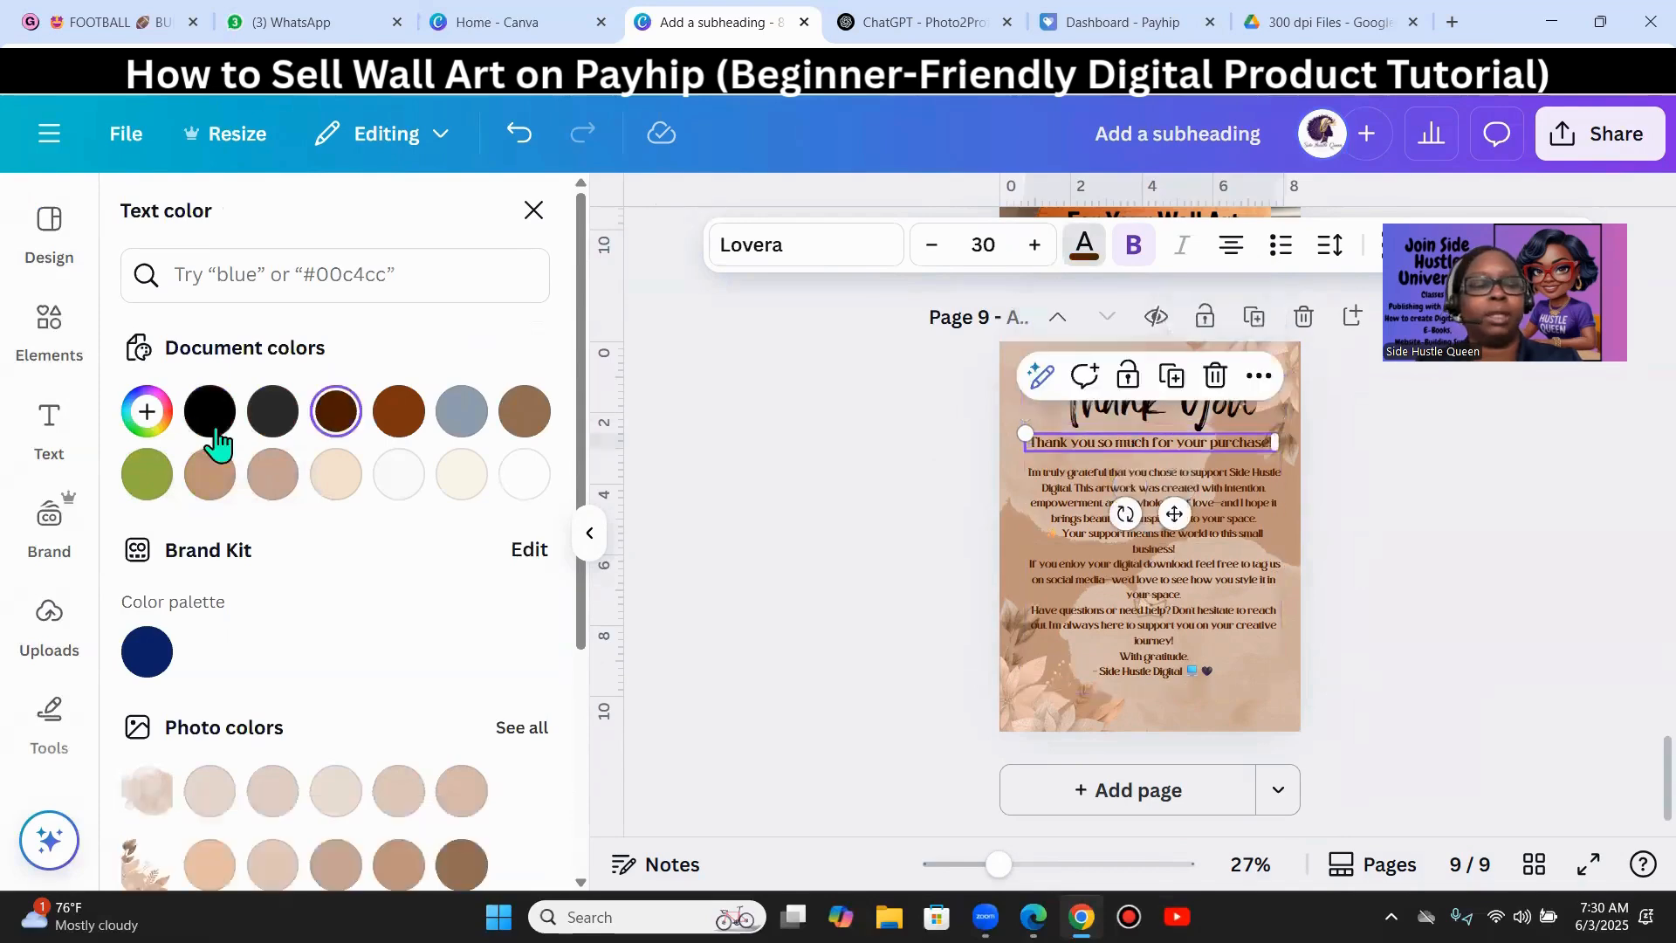
{"action": "left_click", "coordinate": [226, 420]}
{"action": "left_click", "coordinate": [1170, 581]}
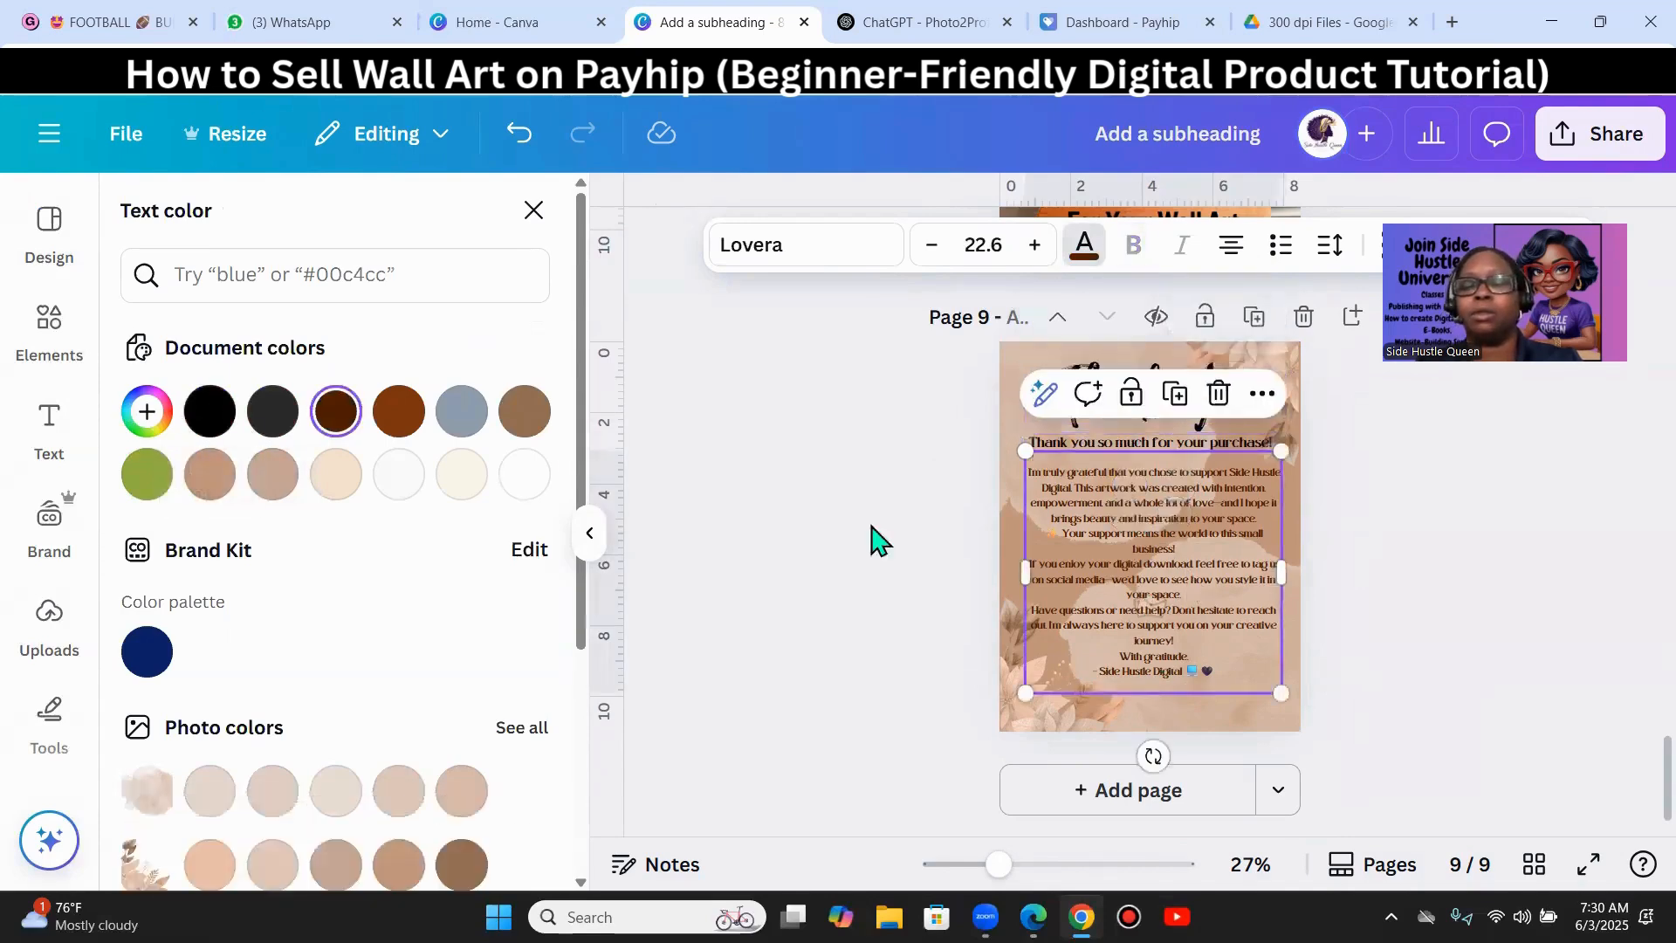
{"action": "left_click", "coordinate": [215, 421]}
{"action": "left_click", "coordinate": [1396, 649]}
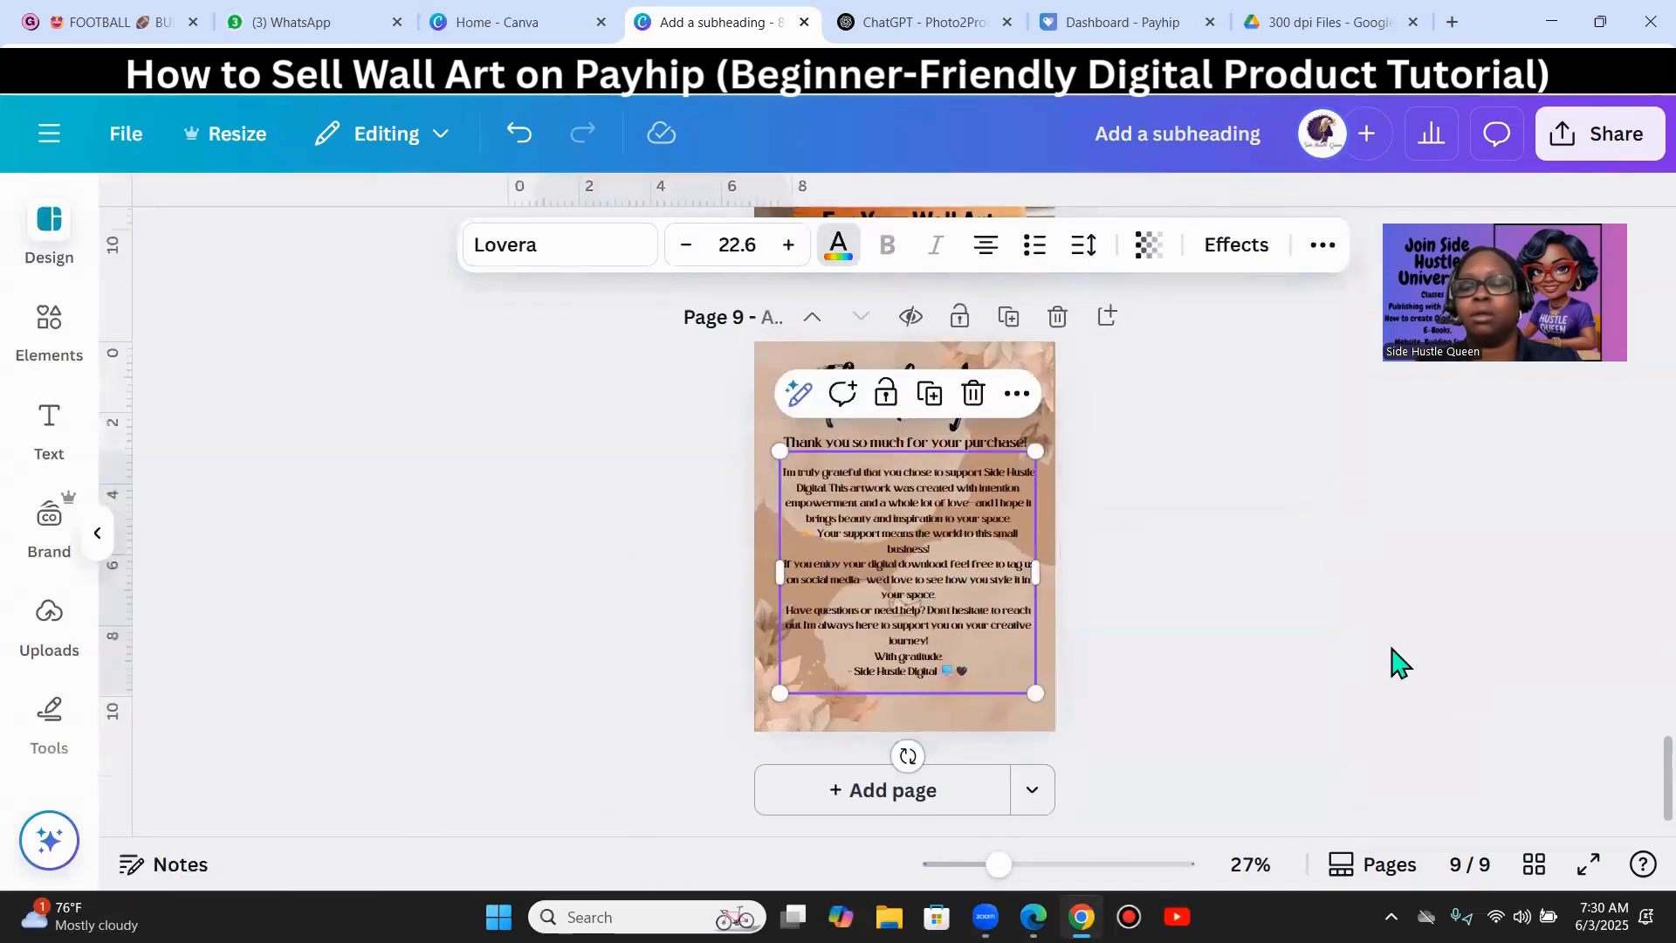
{"action": "left_click", "coordinate": [1396, 651]}
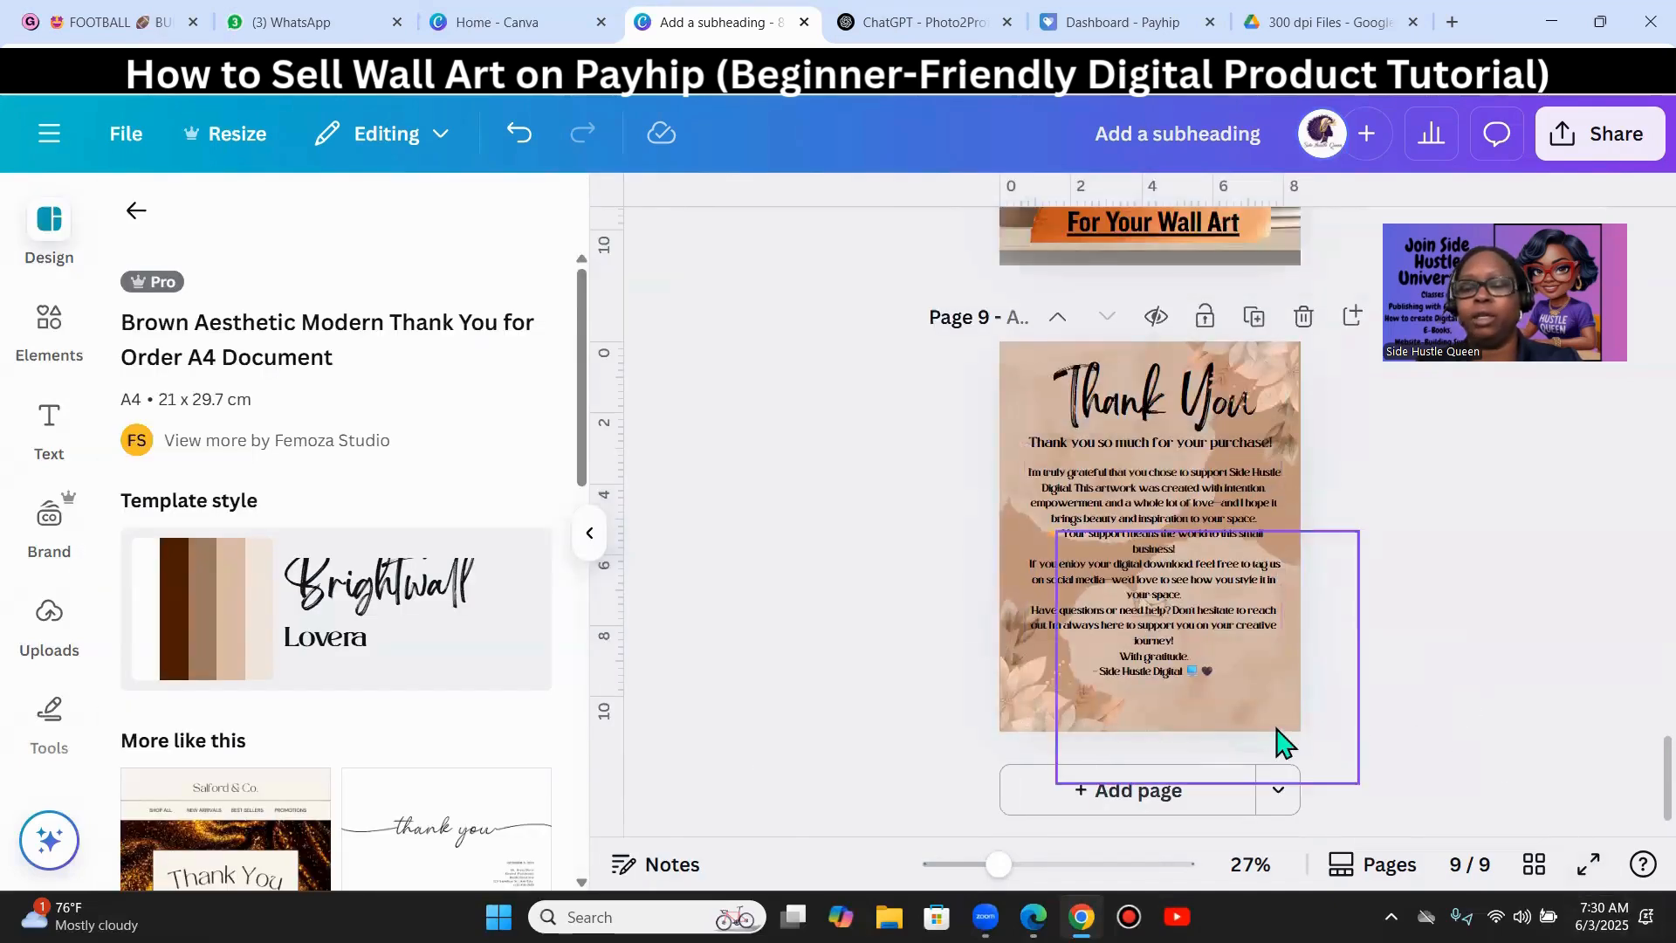
- Preview the thank-you page full screen and look over the buyer document pages 7 to 9
{"action": "left_click", "coordinate": [1587, 864]}
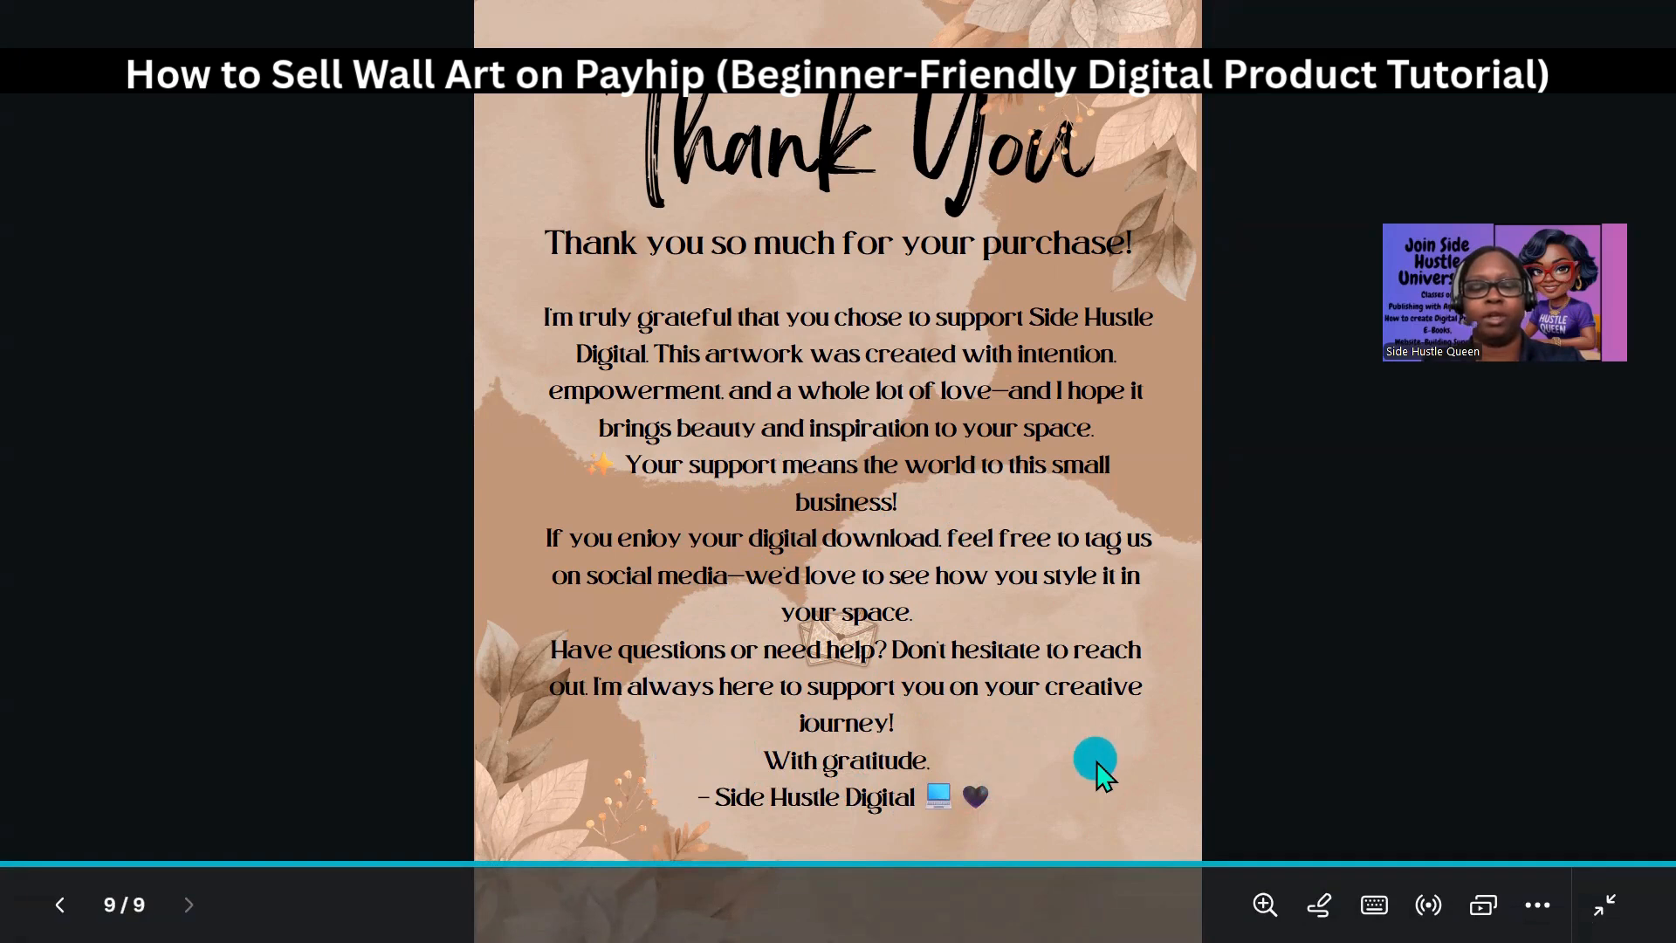
{"action": "key", "text": "Escape"}
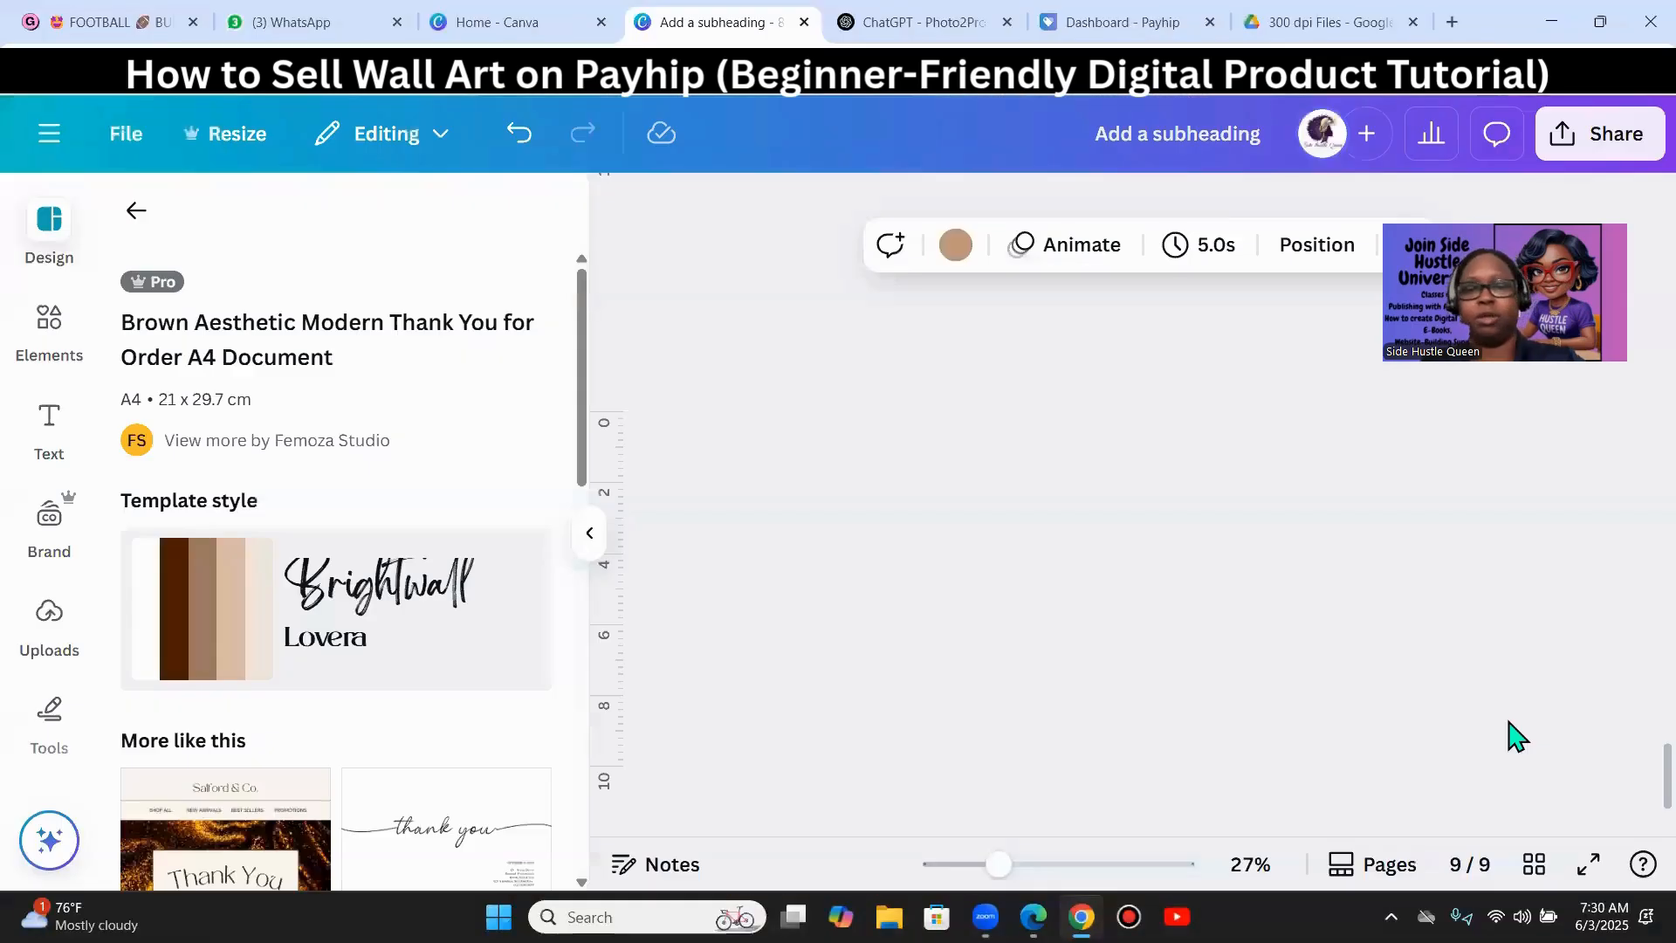
{"action": "scroll", "coordinate": [1528, 690], "scroll_direction": "up", "scroll_amount": 3}
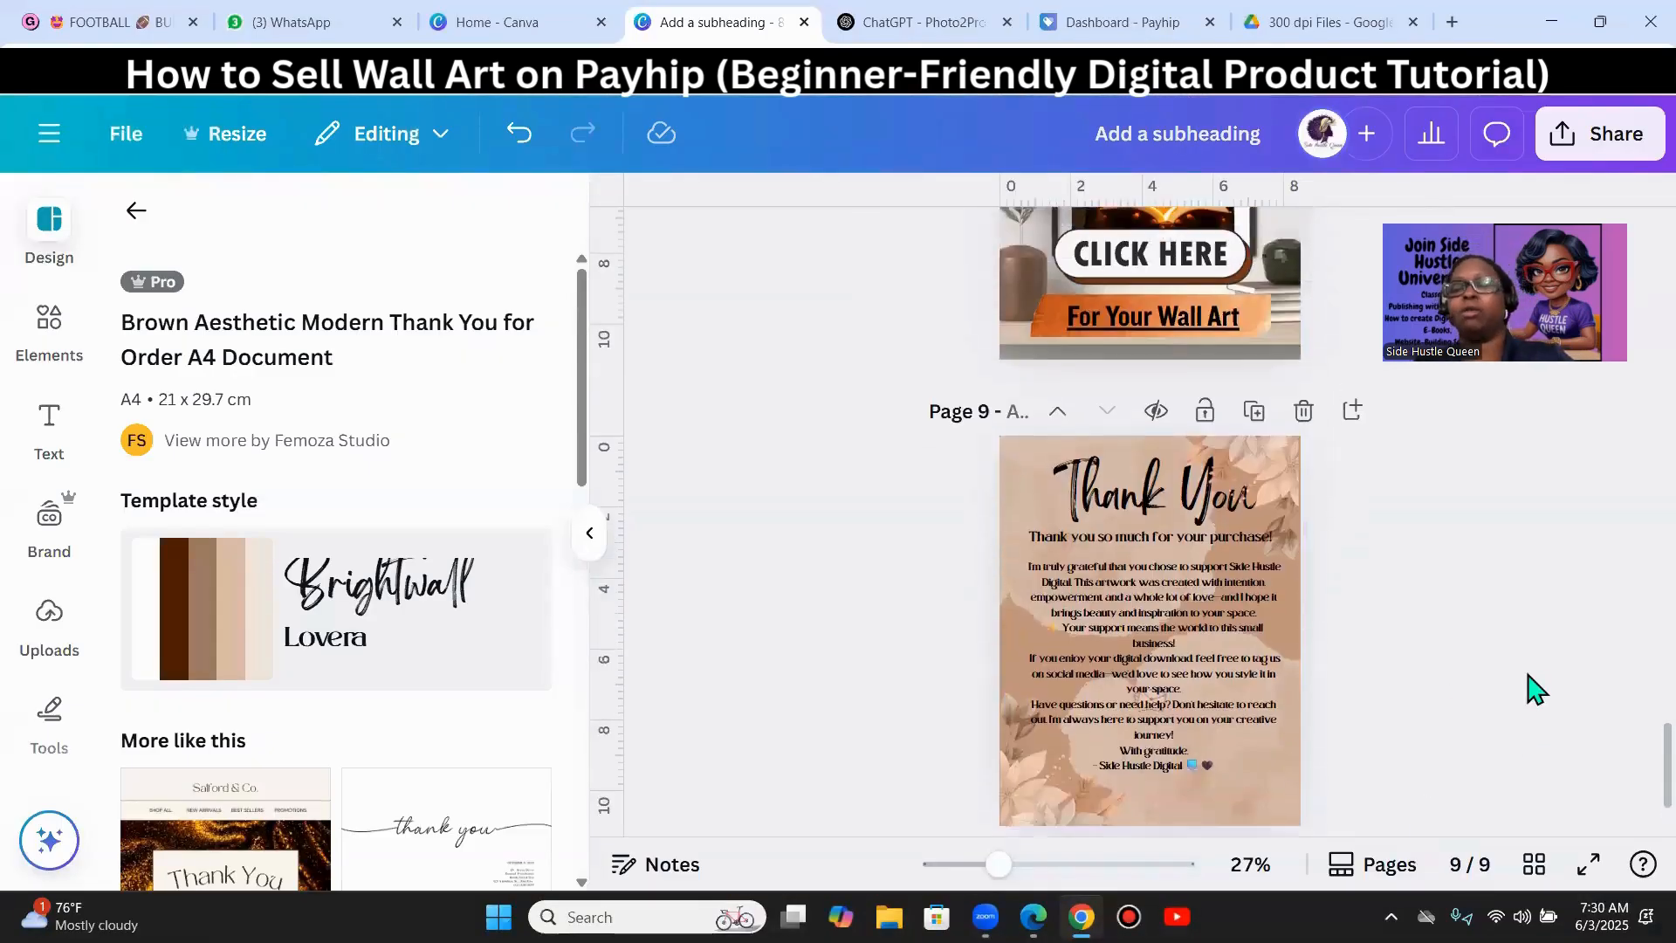
{"action": "scroll", "coordinate": [1427, 716], "scroll_direction": "up", "scroll_amount": 6}
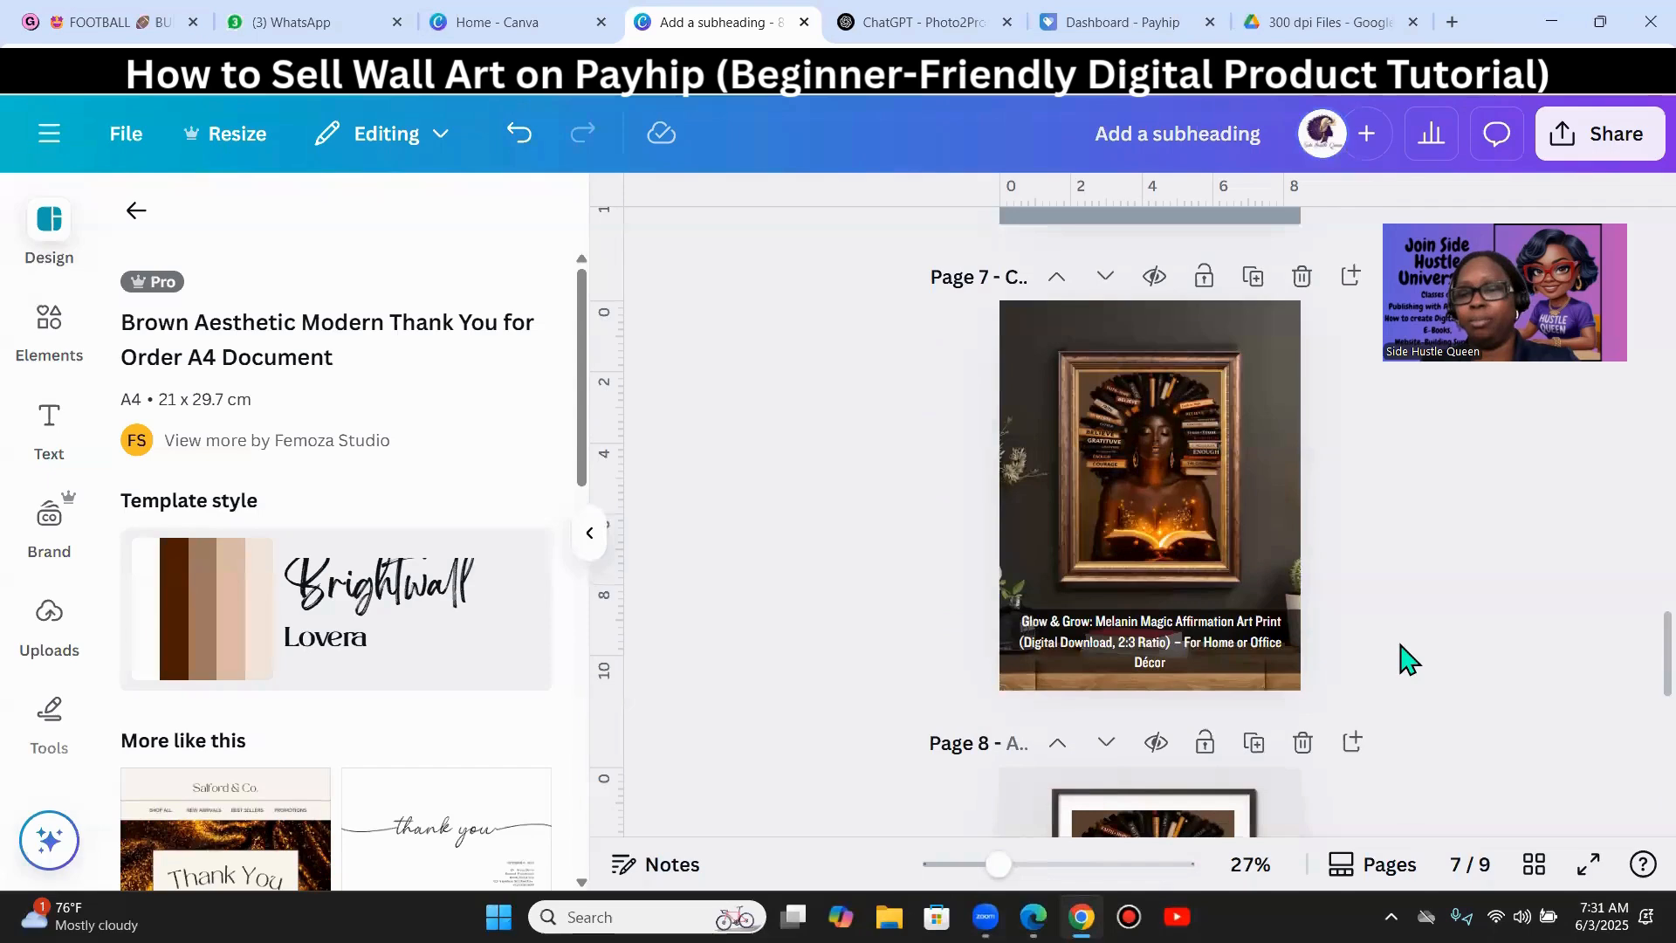
{"action": "scroll", "coordinate": [1401, 670], "scroll_direction": "down", "scroll_amount": 6}
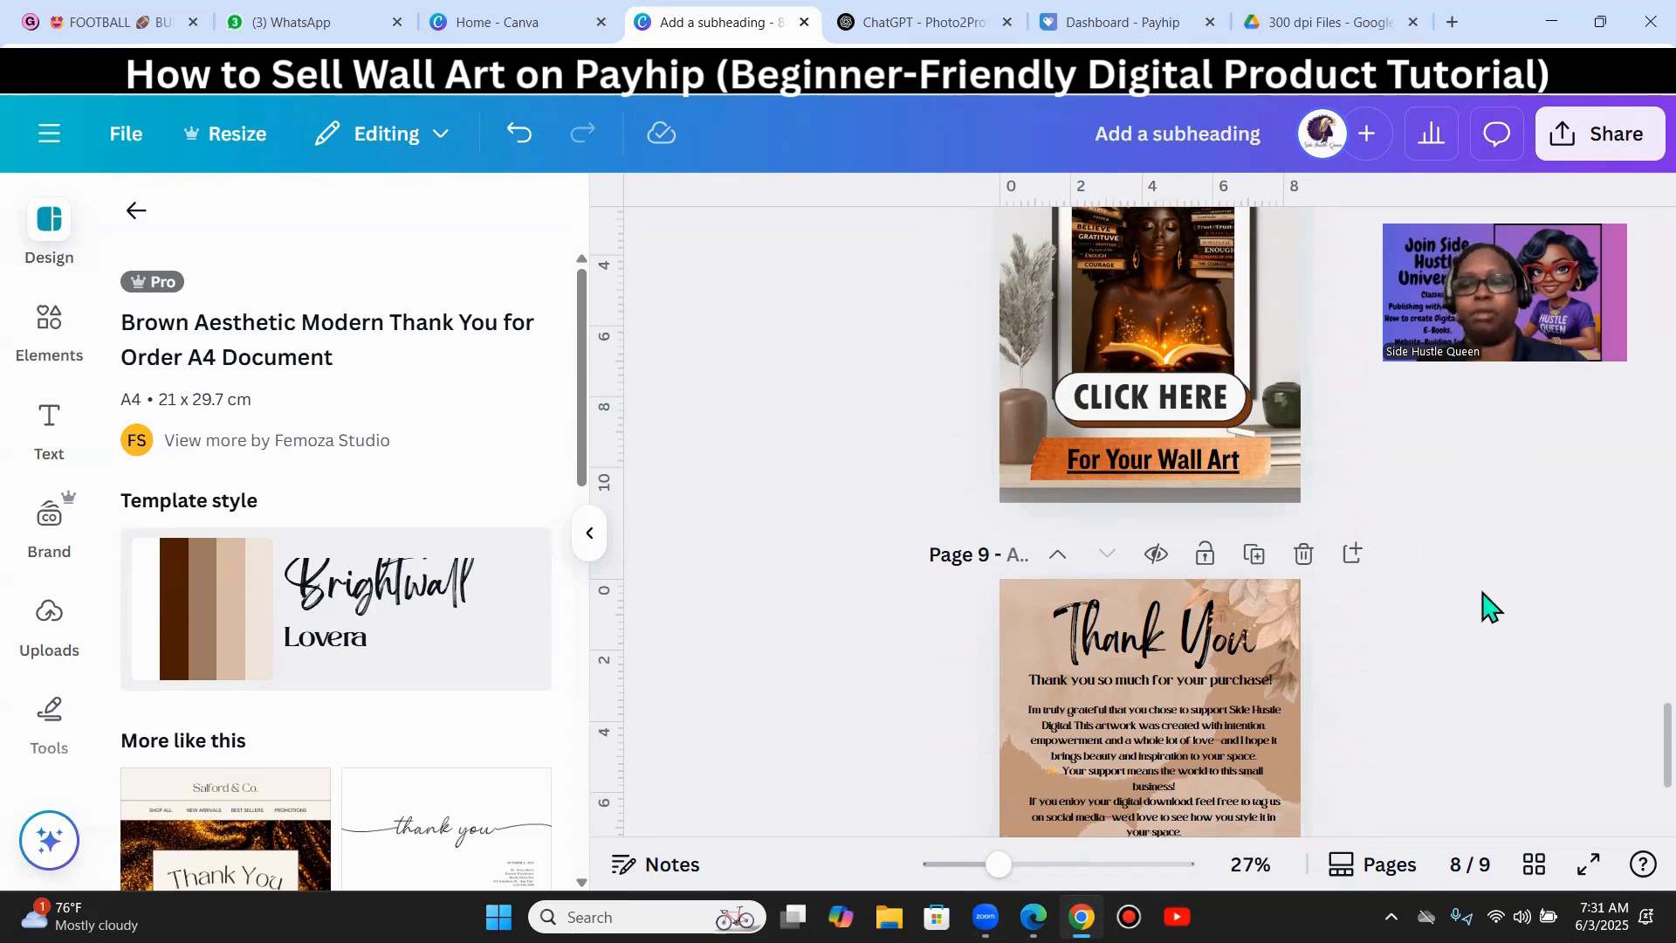
- Move the "For Your Wall Art" text on page 8 slightly up on its orange brush stroke
{"action": "scroll", "coordinate": [1506, 644], "scroll_direction": "up", "scroll_amount": 3}
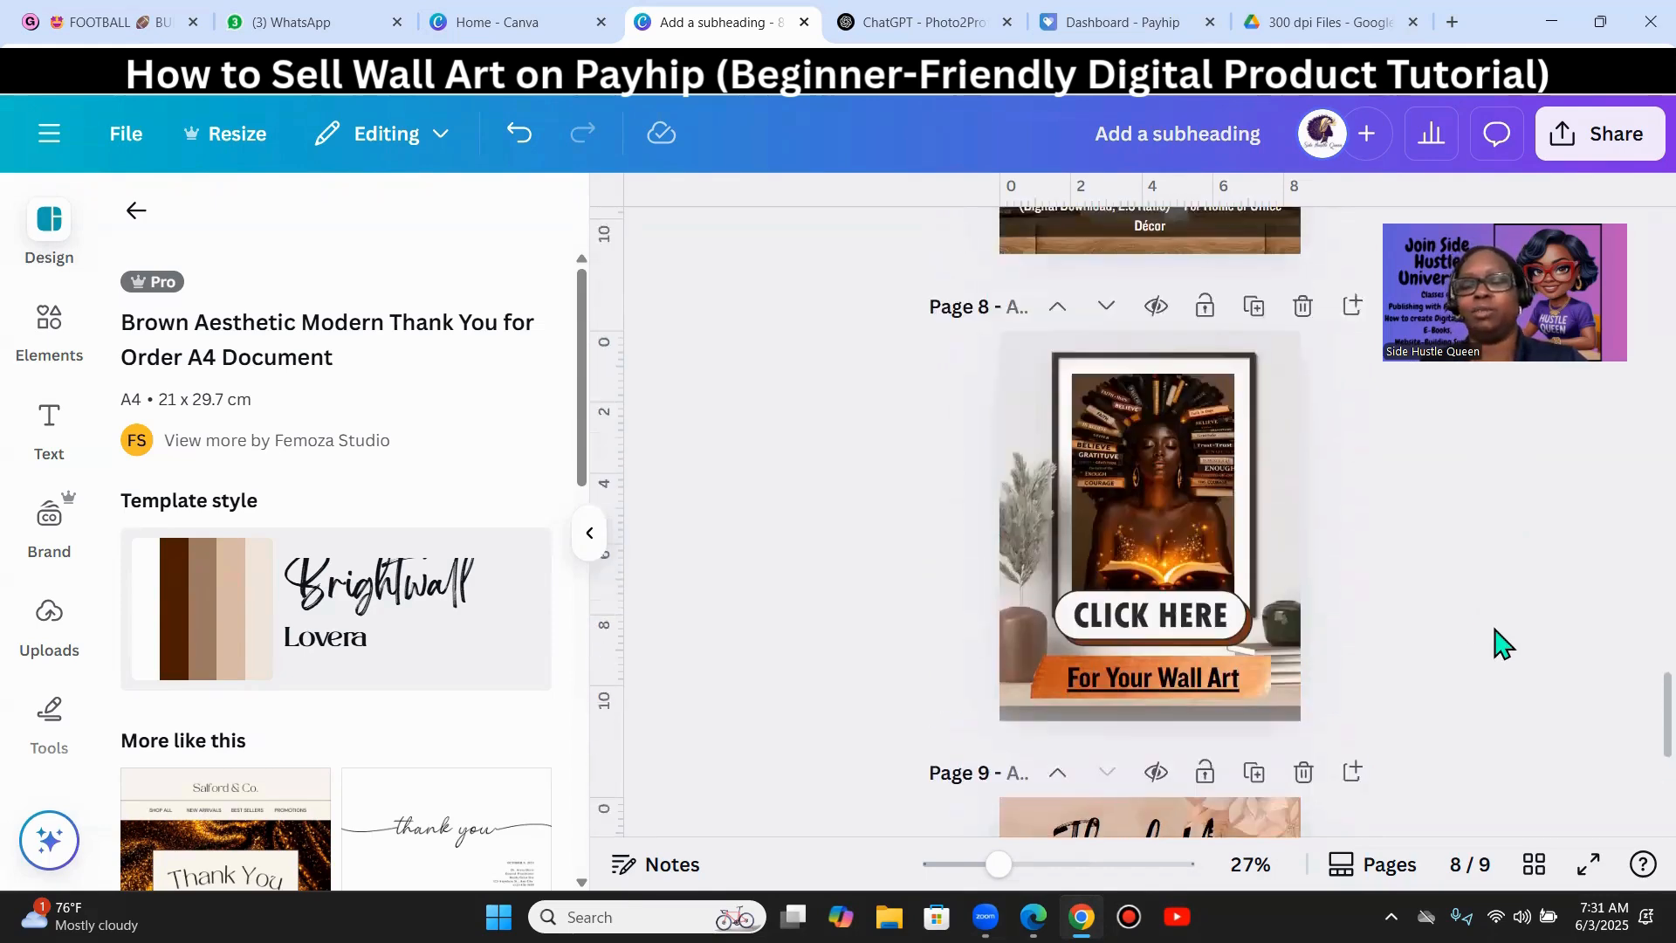
{"action": "left_click_drag", "start_coordinate": [1271, 688], "coordinate": [1171, 669]}
{"action": "left_click", "coordinate": [1443, 717]}
{"action": "left_click", "coordinate": [1551, 667]}
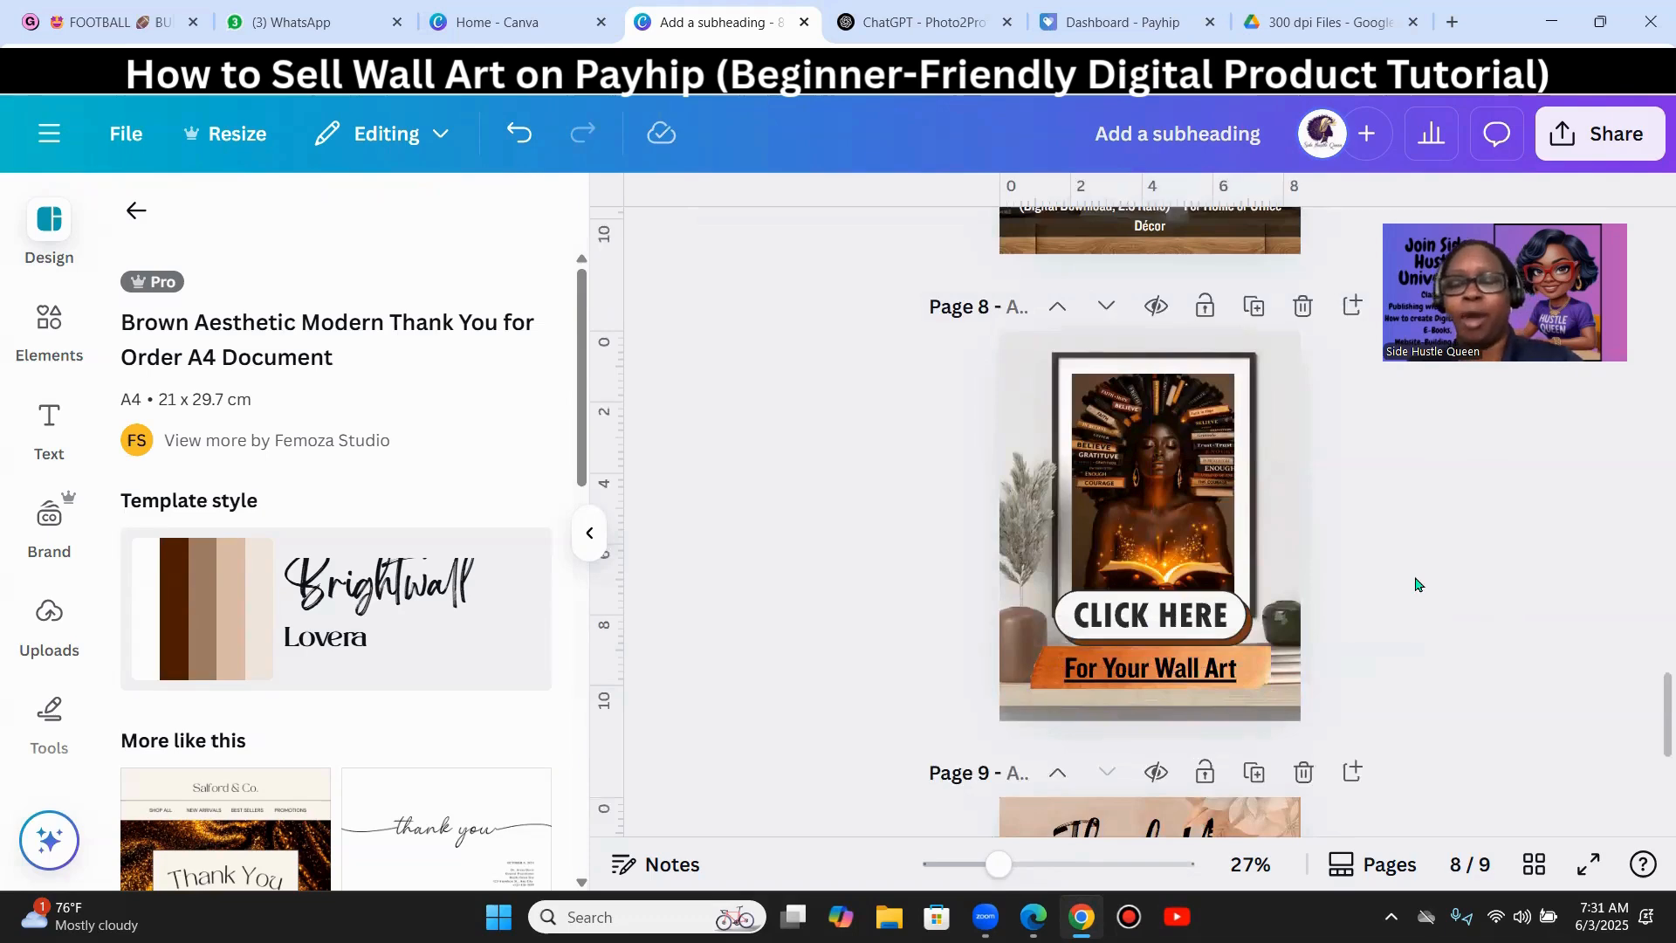
- Change the background of page 6, the Disclaimer page, to the tan document color used on the thank-you page
{"action": "scroll", "coordinate": [1496, 696], "scroll_direction": "up", "scroll_amount": 15}
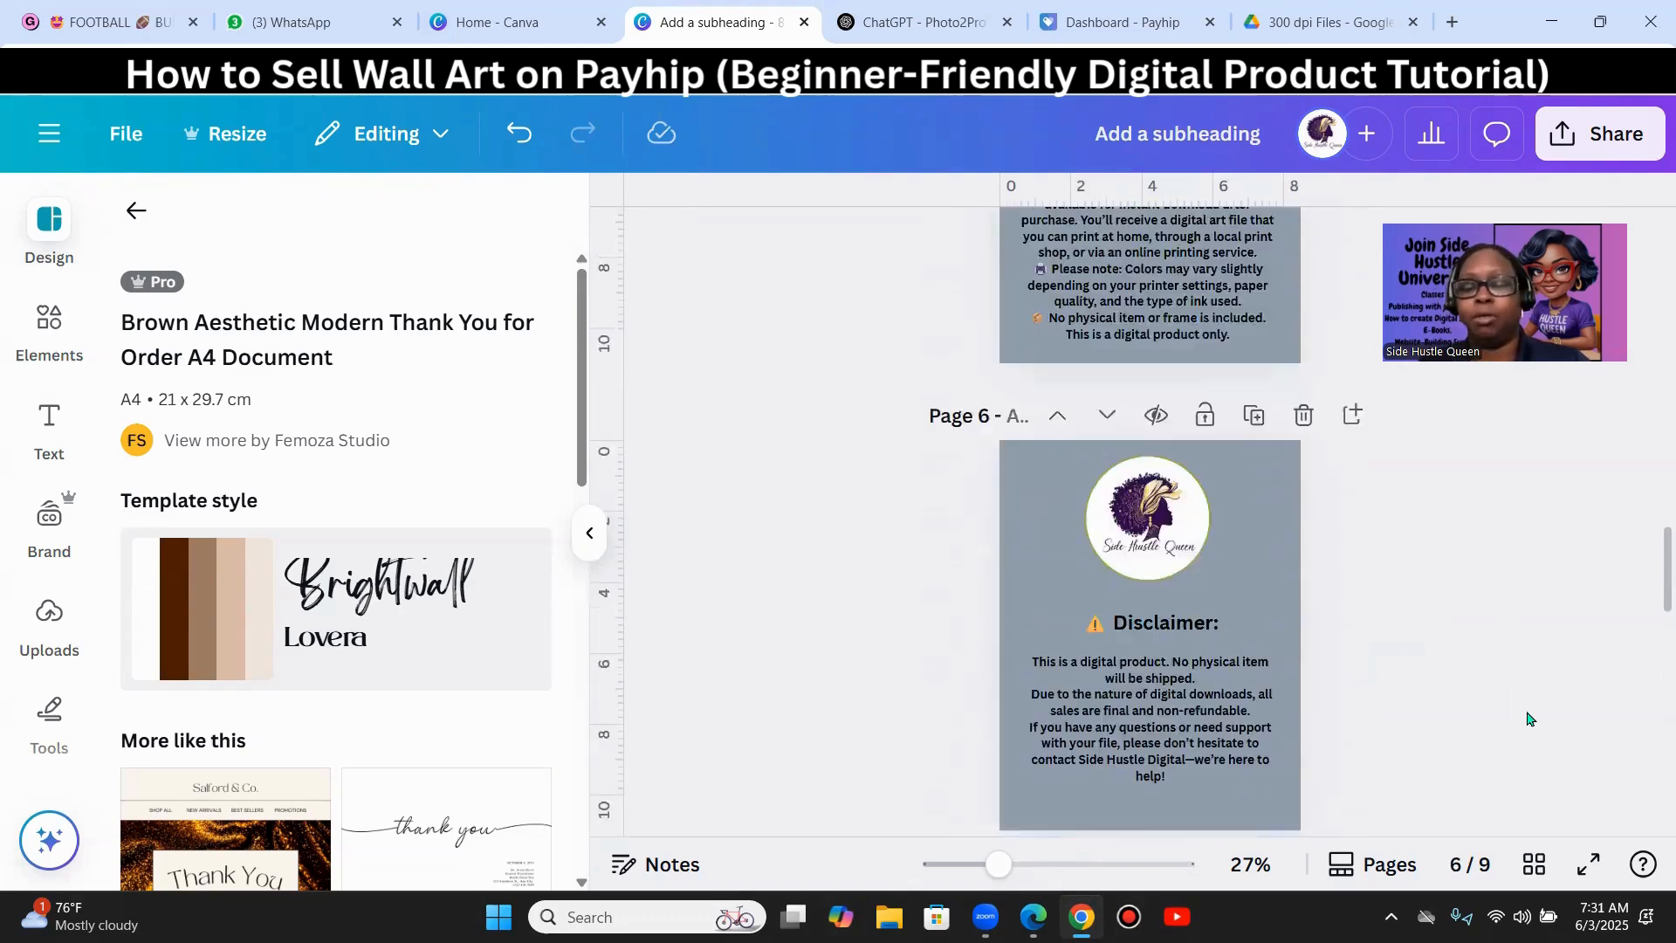
{"action": "scroll", "coordinate": [1523, 751], "scroll_direction": "up", "scroll_amount": 15}
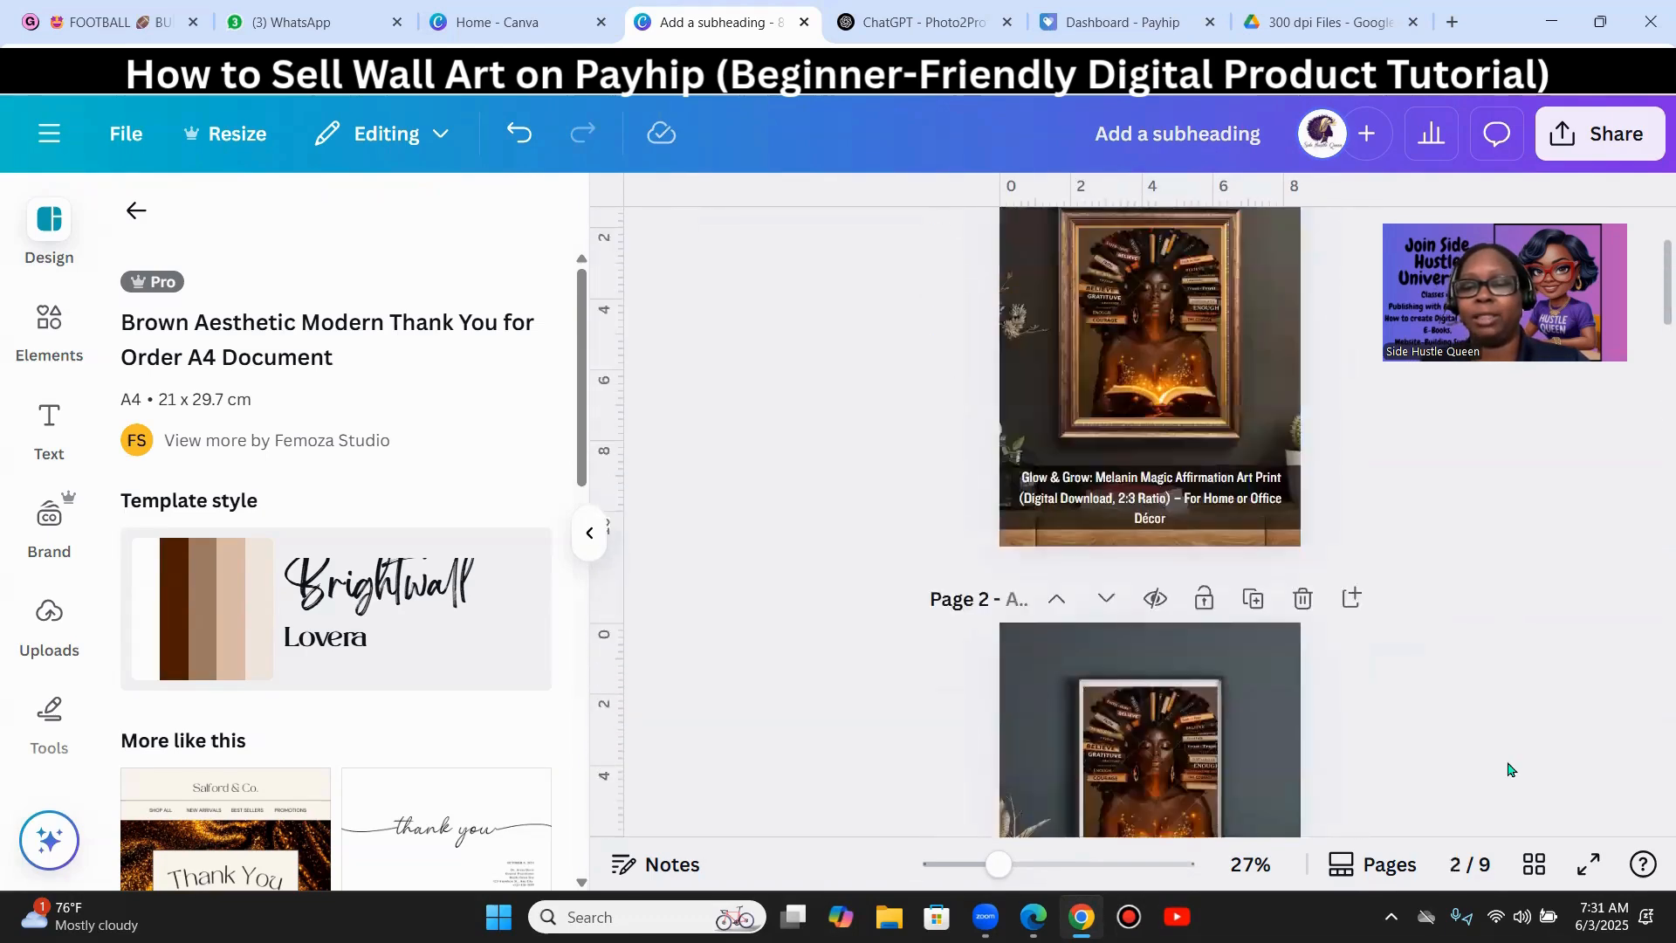
{"action": "scroll", "coordinate": [1505, 747], "scroll_direction": "down", "scroll_amount": 15}
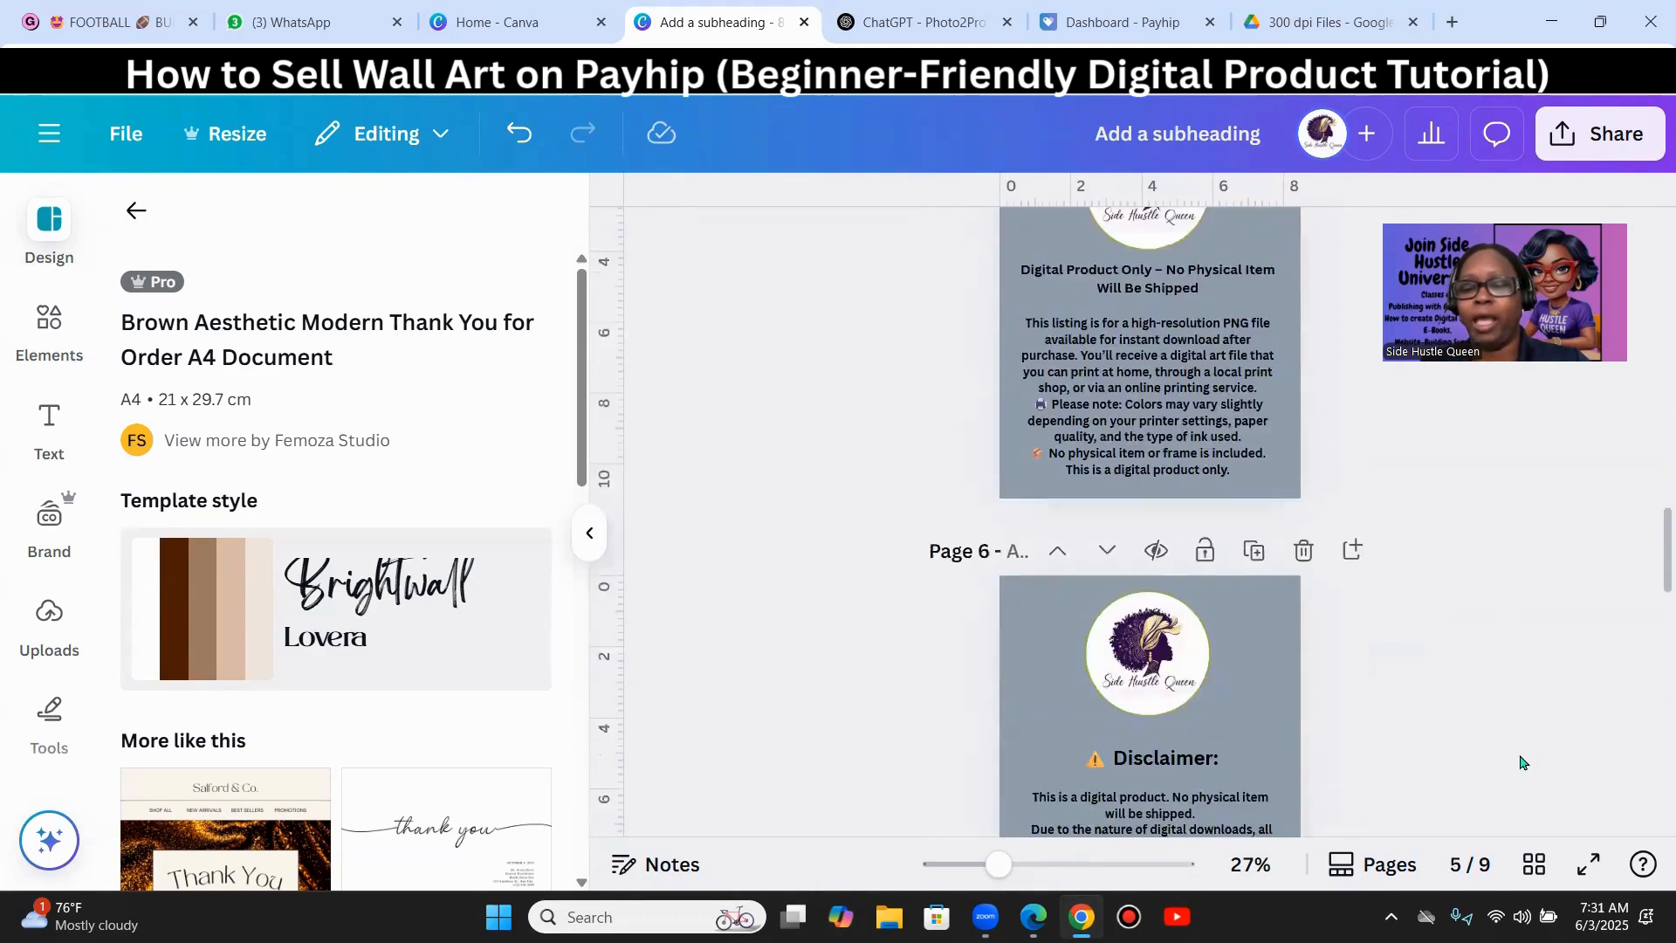
{"action": "scroll", "coordinate": [1533, 797], "scroll_direction": "down", "scroll_amount": 5}
{"action": "scroll", "coordinate": [1478, 567], "scroll_direction": "up", "scroll_amount": 6}
{"action": "scroll", "coordinate": [1459, 643], "scroll_direction": "up", "scroll_amount": 6}
{"action": "left_click", "coordinate": [1269, 438]}
{"action": "left_click", "coordinate": [956, 244]}
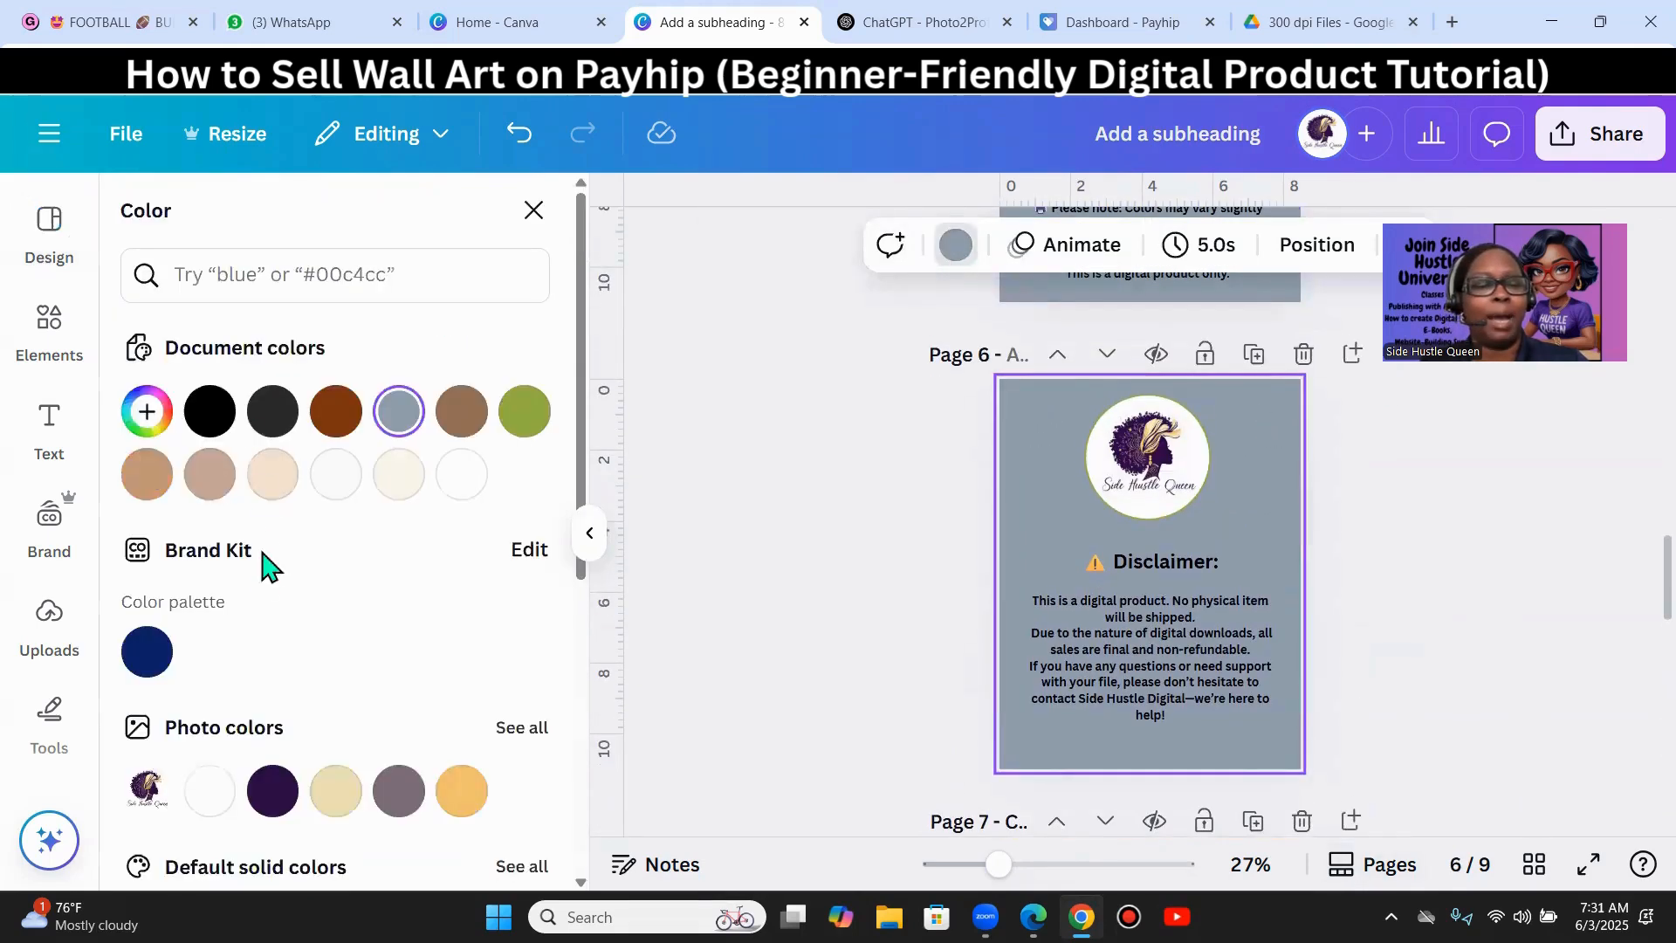
{"action": "left_click", "coordinate": [166, 480]}
- Change the background of page 5, the "Digital Product Only" page, to the same tan document color
{"action": "scroll", "coordinate": [1471, 719], "scroll_direction": "down", "scroll_amount": 6}
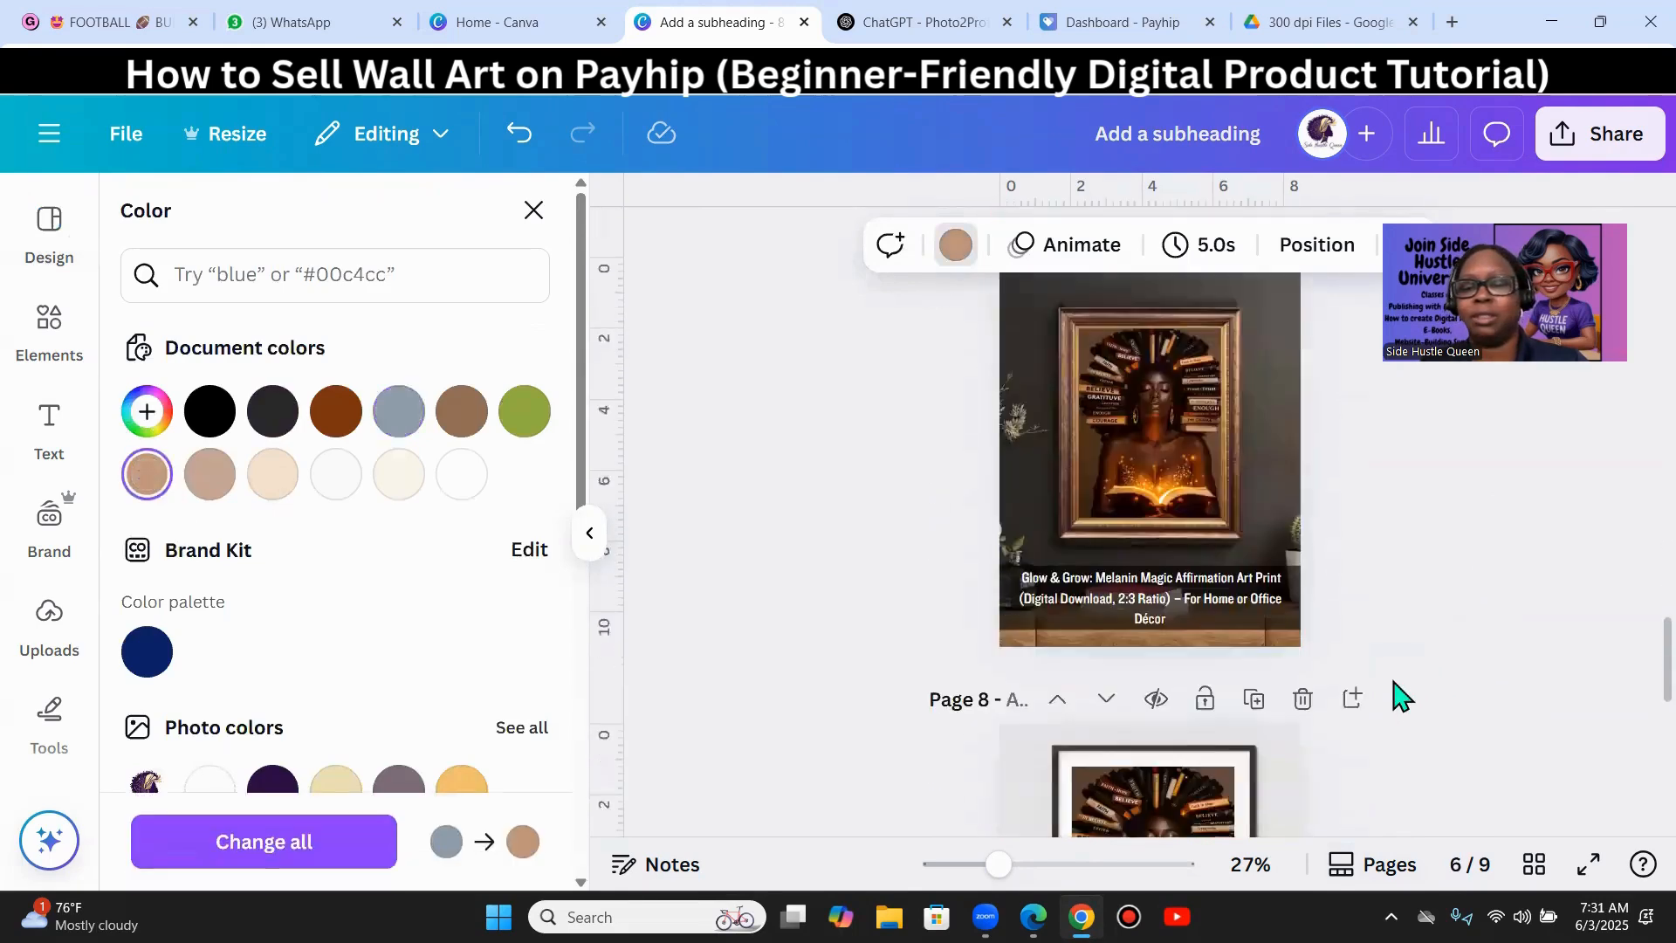
{"action": "scroll", "coordinate": [1426, 711], "scroll_direction": "up", "scroll_amount": 6}
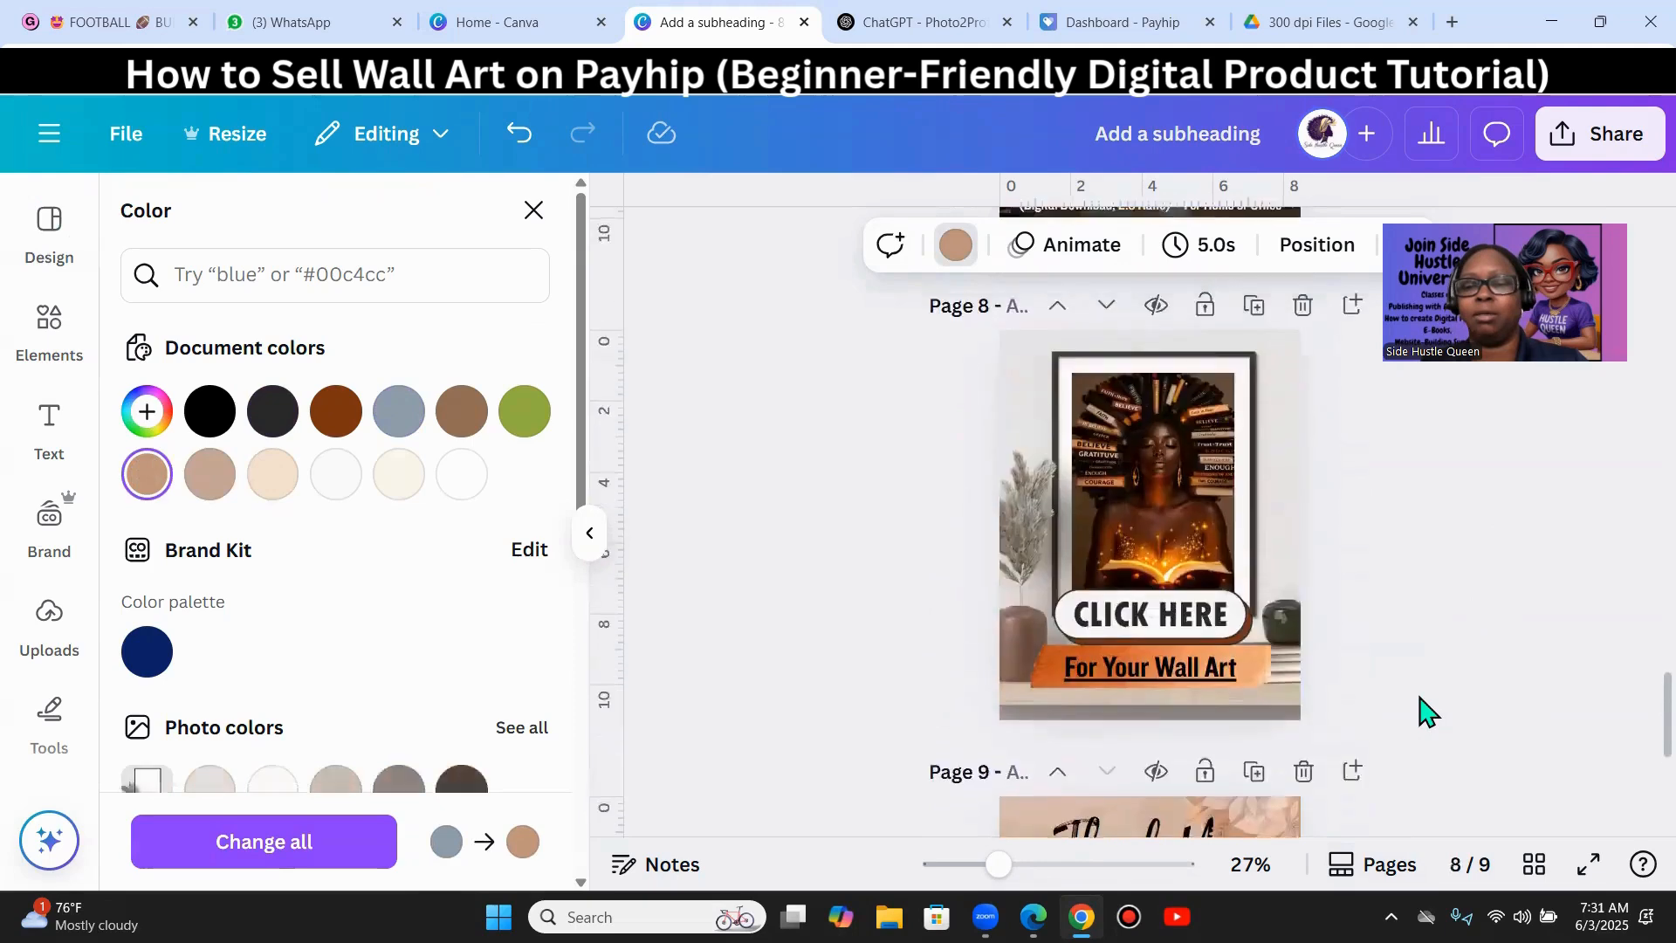
{"action": "scroll", "coordinate": [1396, 629], "scroll_direction": "up", "scroll_amount": 4}
{"action": "left_click", "coordinate": [1265, 516]}
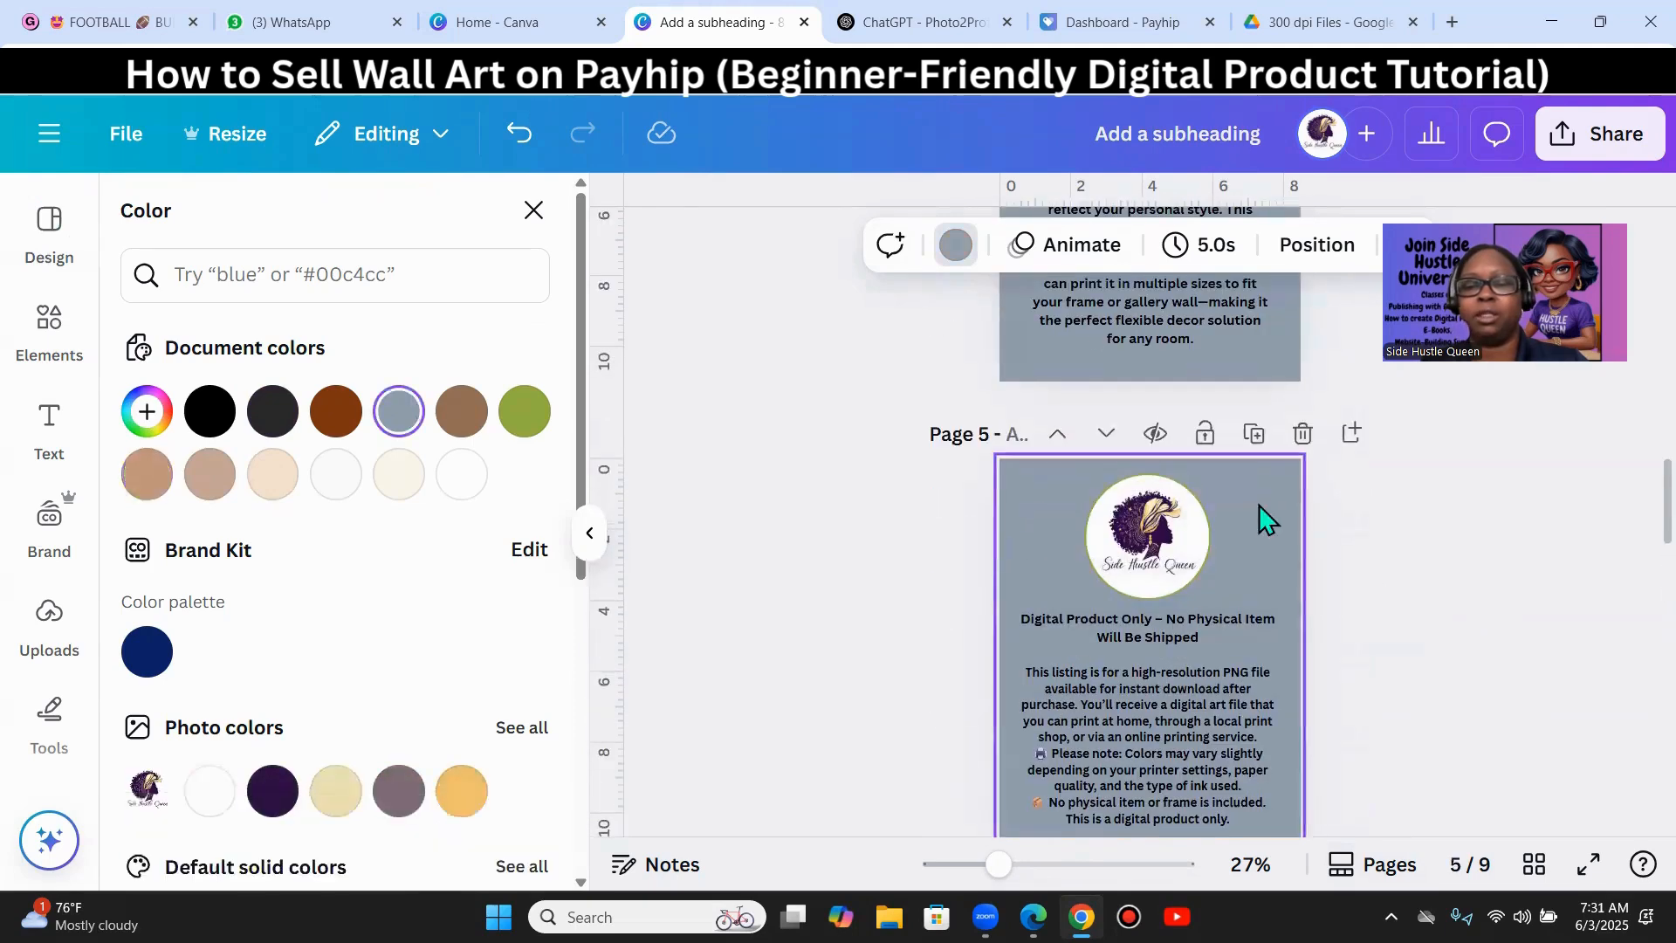
{"action": "left_click", "coordinate": [145, 474]}
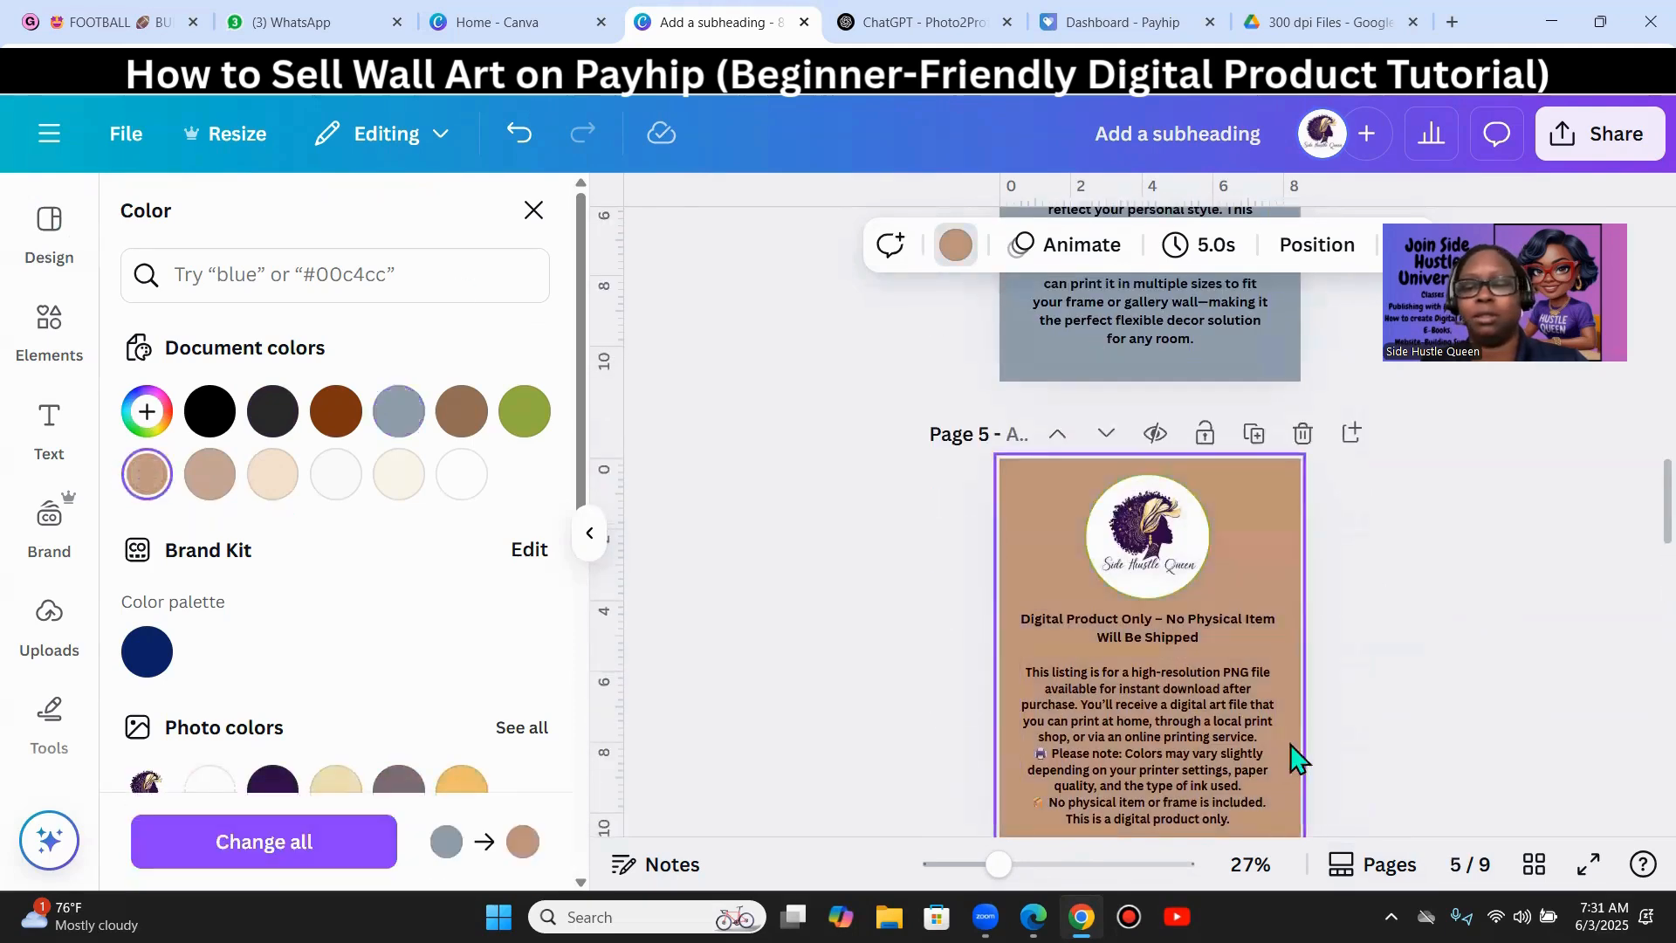
- Change the background of page 4, the "What is Wall Art?" page, to the same tan document color
{"action": "scroll", "coordinate": [1452, 778], "scroll_direction": "down", "scroll_amount": 2}
{"action": "scroll", "coordinate": [1414, 696], "scroll_direction": "up", "scroll_amount": 3}
{"action": "scroll", "coordinate": [1479, 711], "scroll_direction": "up", "scroll_amount": 3}
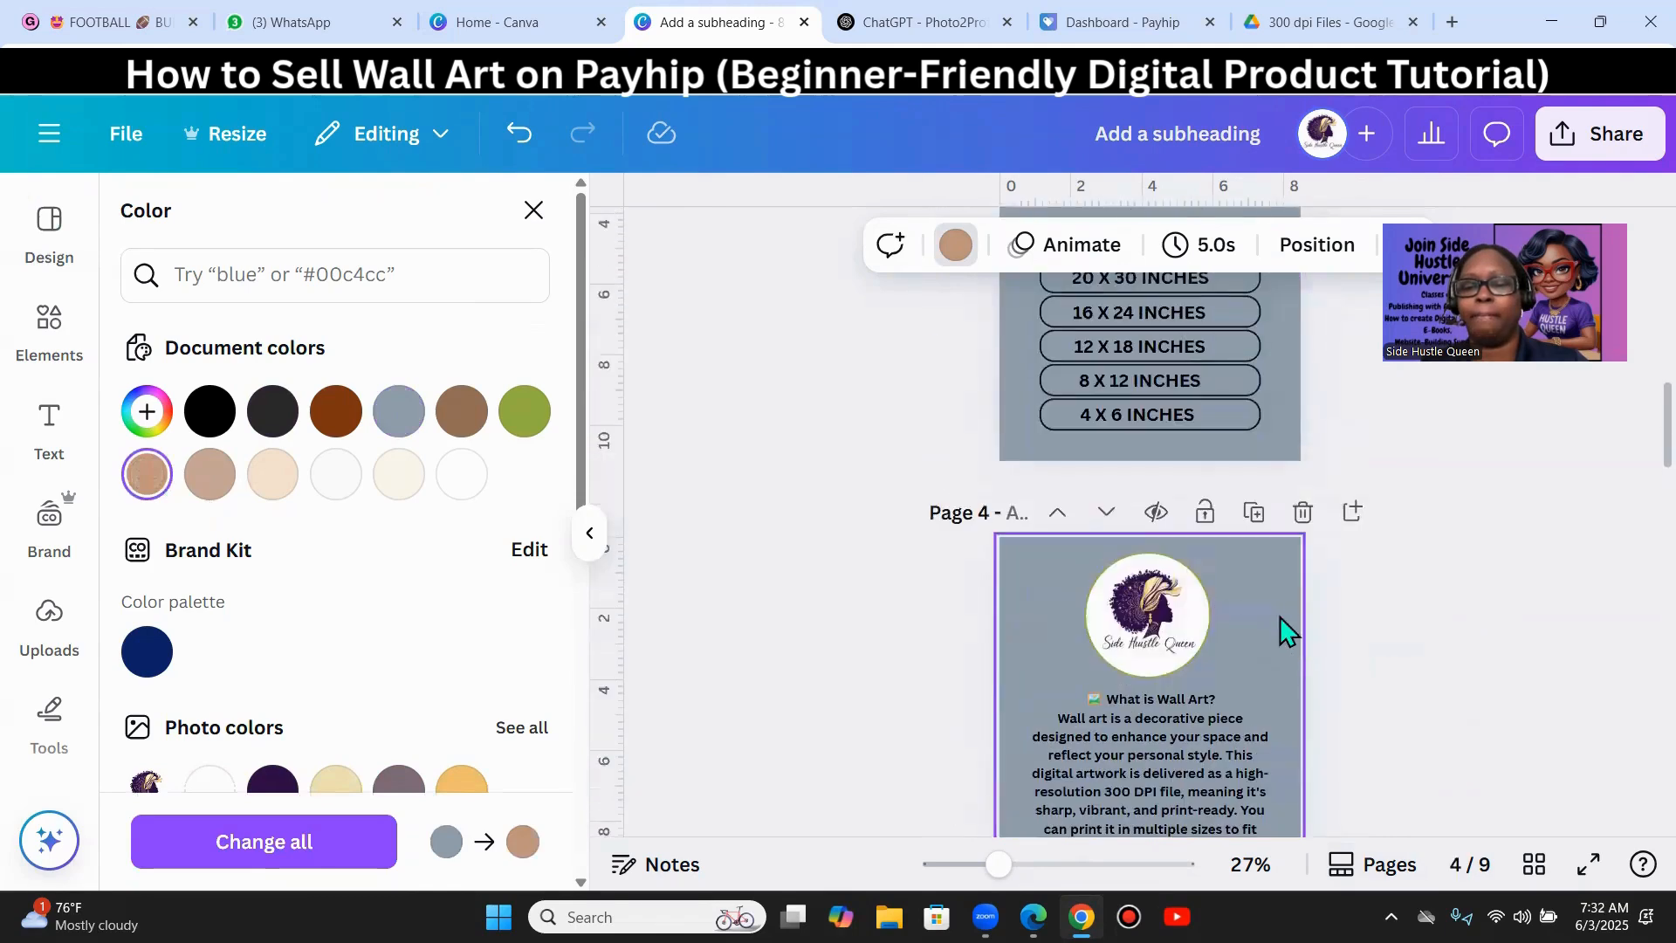
{"action": "left_click", "coordinate": [1283, 643]}
{"action": "left_click", "coordinate": [146, 474]}
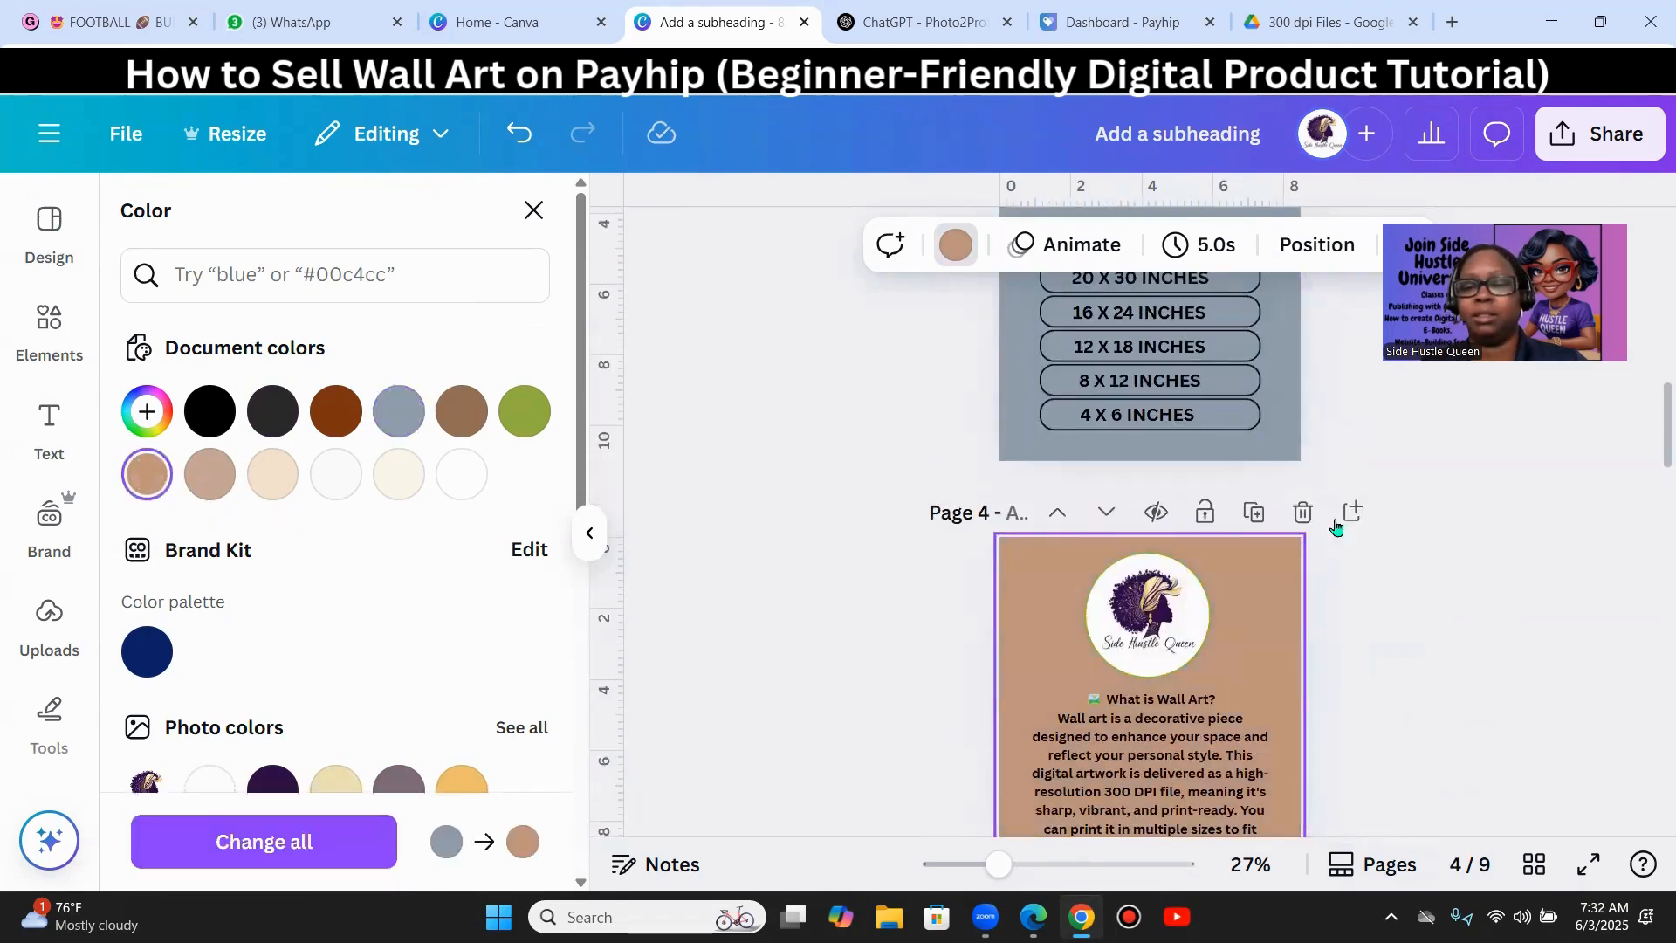
- Change the background of page 3, the "Recommended Print Sizes" page, to the same tan document color
{"action": "scroll", "coordinate": [1397, 679], "scroll_direction": "up", "scroll_amount": 3}
{"action": "left_click", "coordinate": [1366, 527]}
{"action": "left_click", "coordinate": [128, 472]}
{"action": "left_click", "coordinate": [1578, 790]}
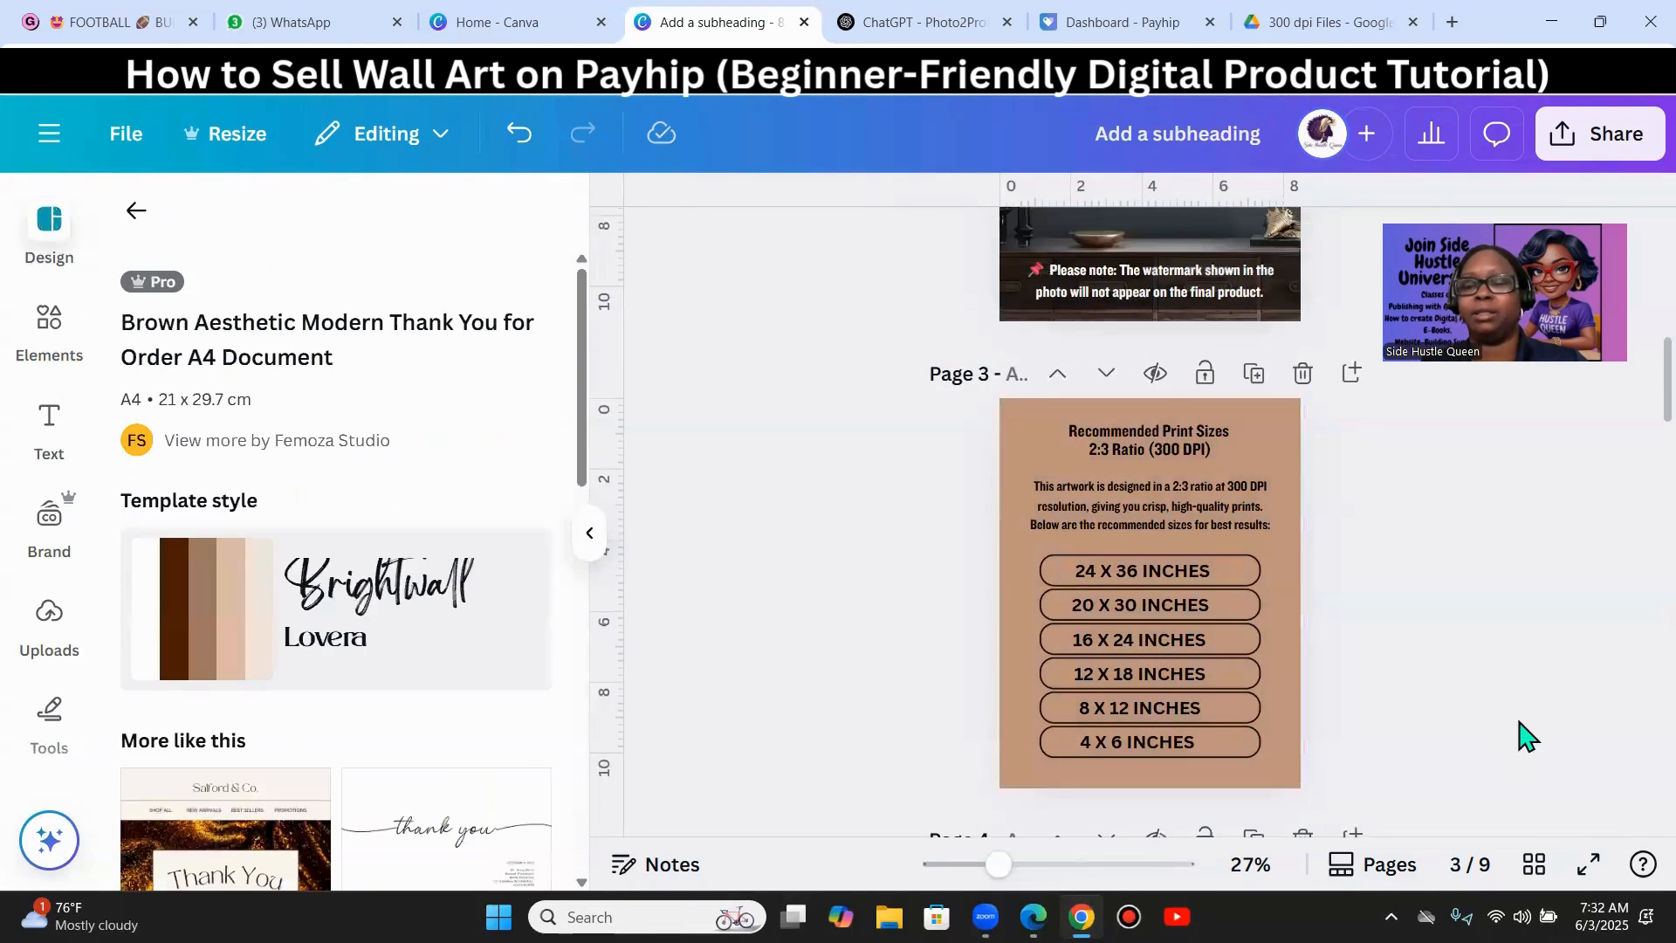
- Review all pages of the wall art design in the grid overview
{"action": "left_click", "coordinate": [1534, 865]}
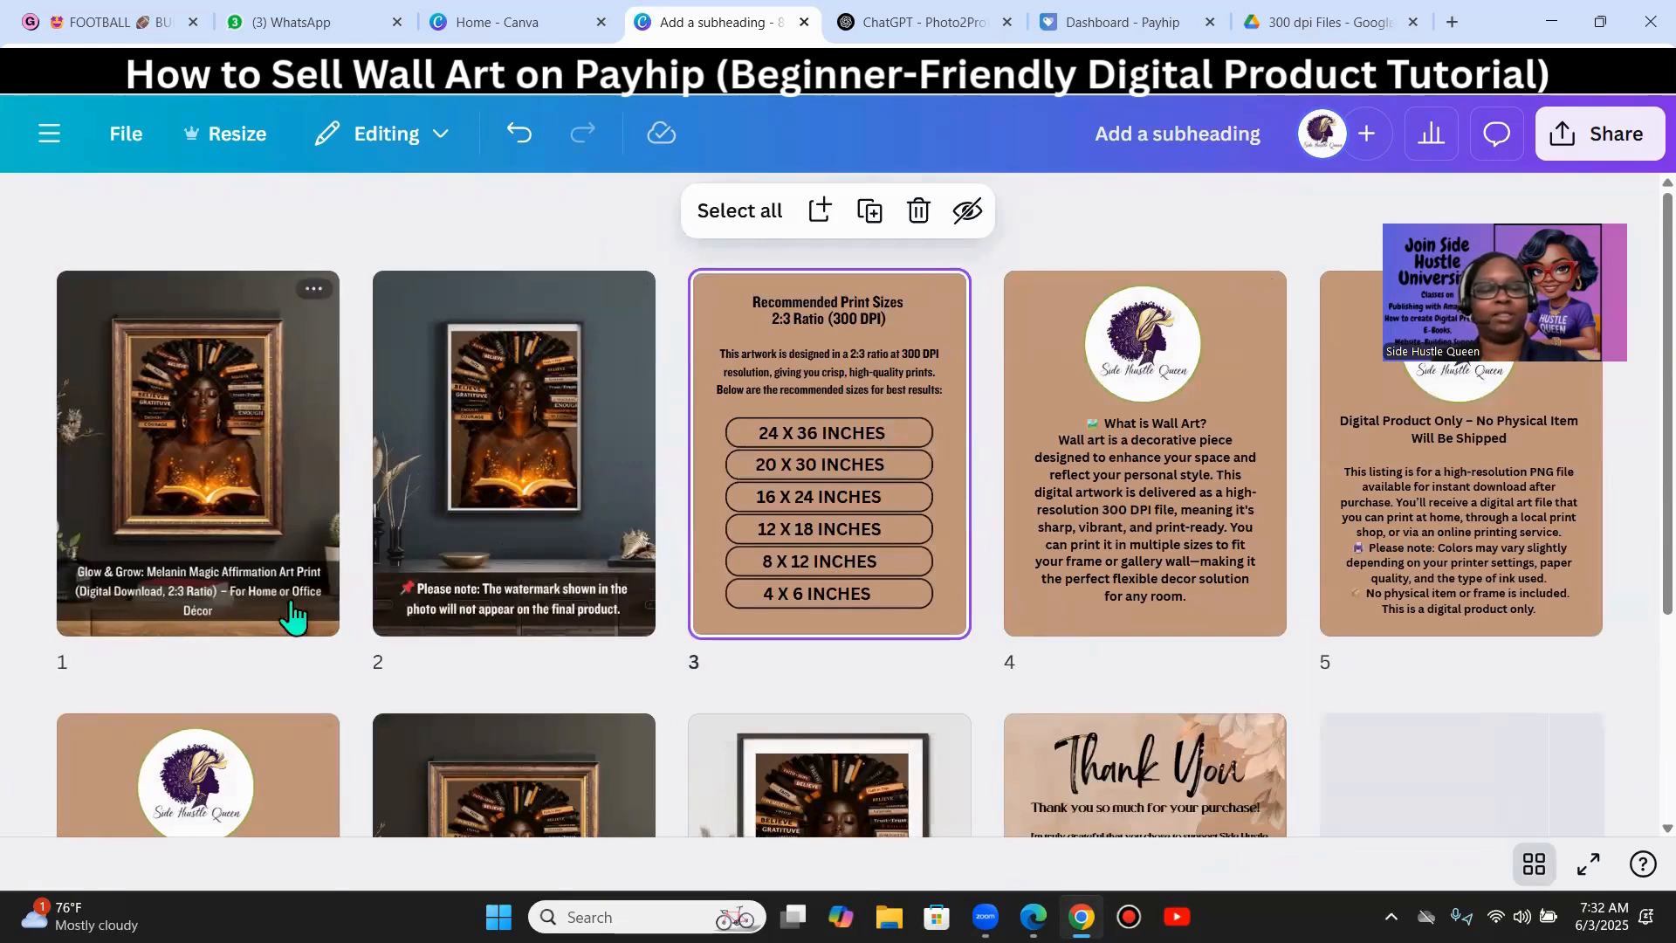
{"action": "scroll", "coordinate": [1336, 596], "scroll_direction": "down", "scroll_amount": 1}
{"action": "scroll", "coordinate": [1335, 596], "scroll_direction": "down", "scroll_amount": 2}
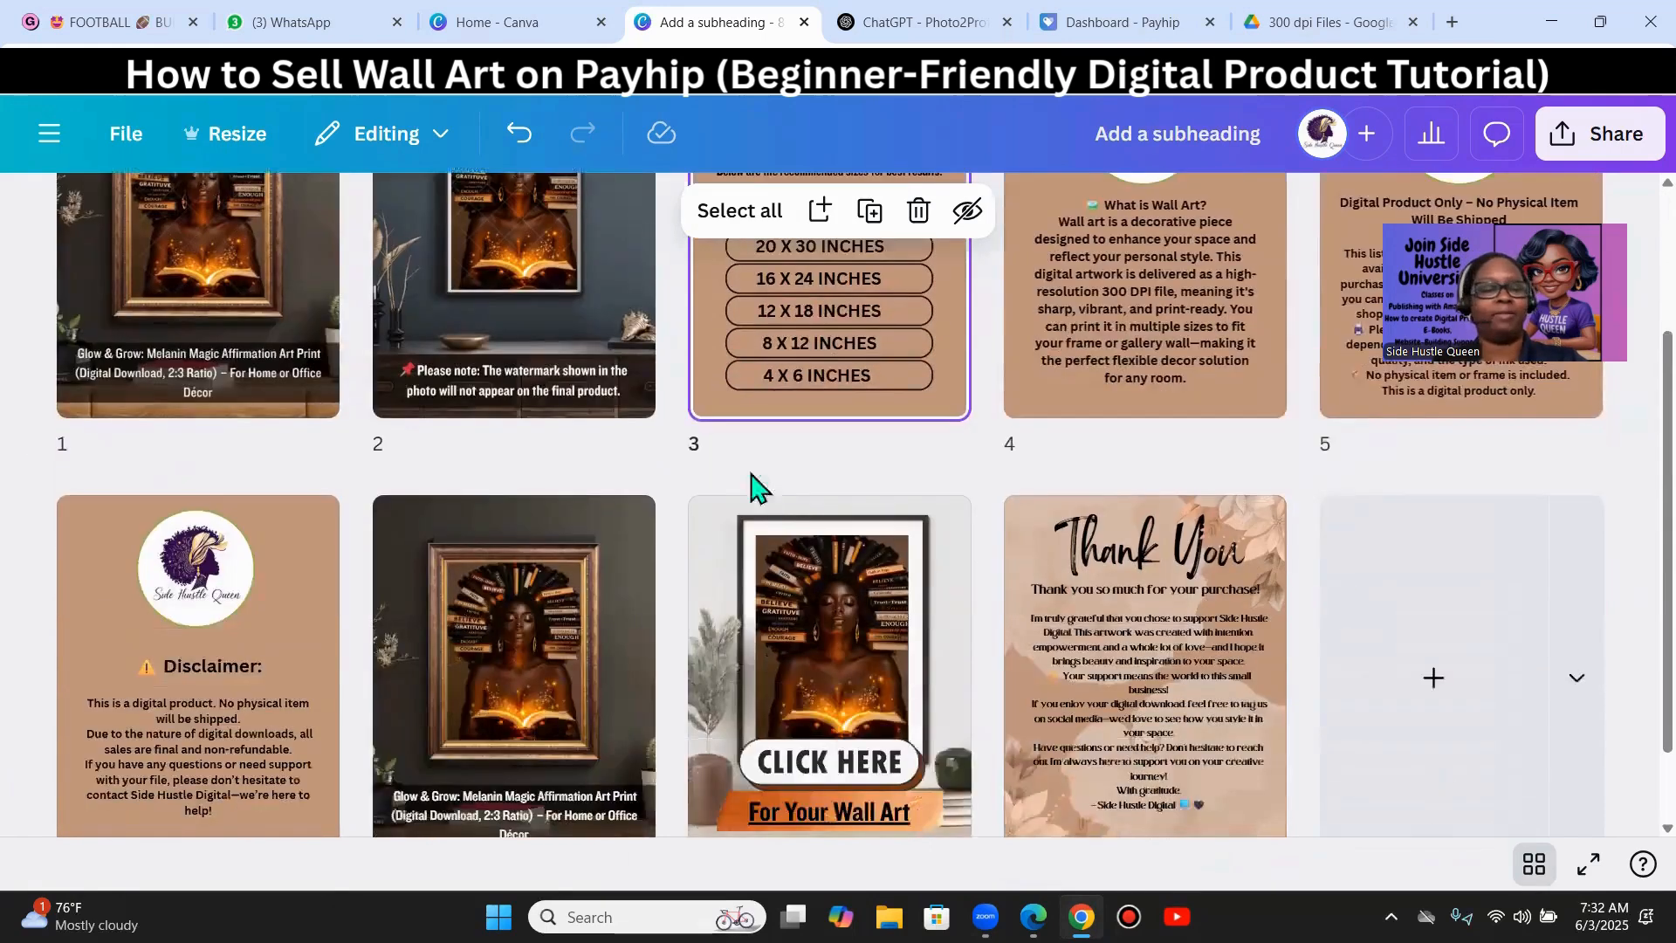
{"action": "scroll", "coordinate": [371, 800], "scroll_direction": "down", "scroll_amount": 1}
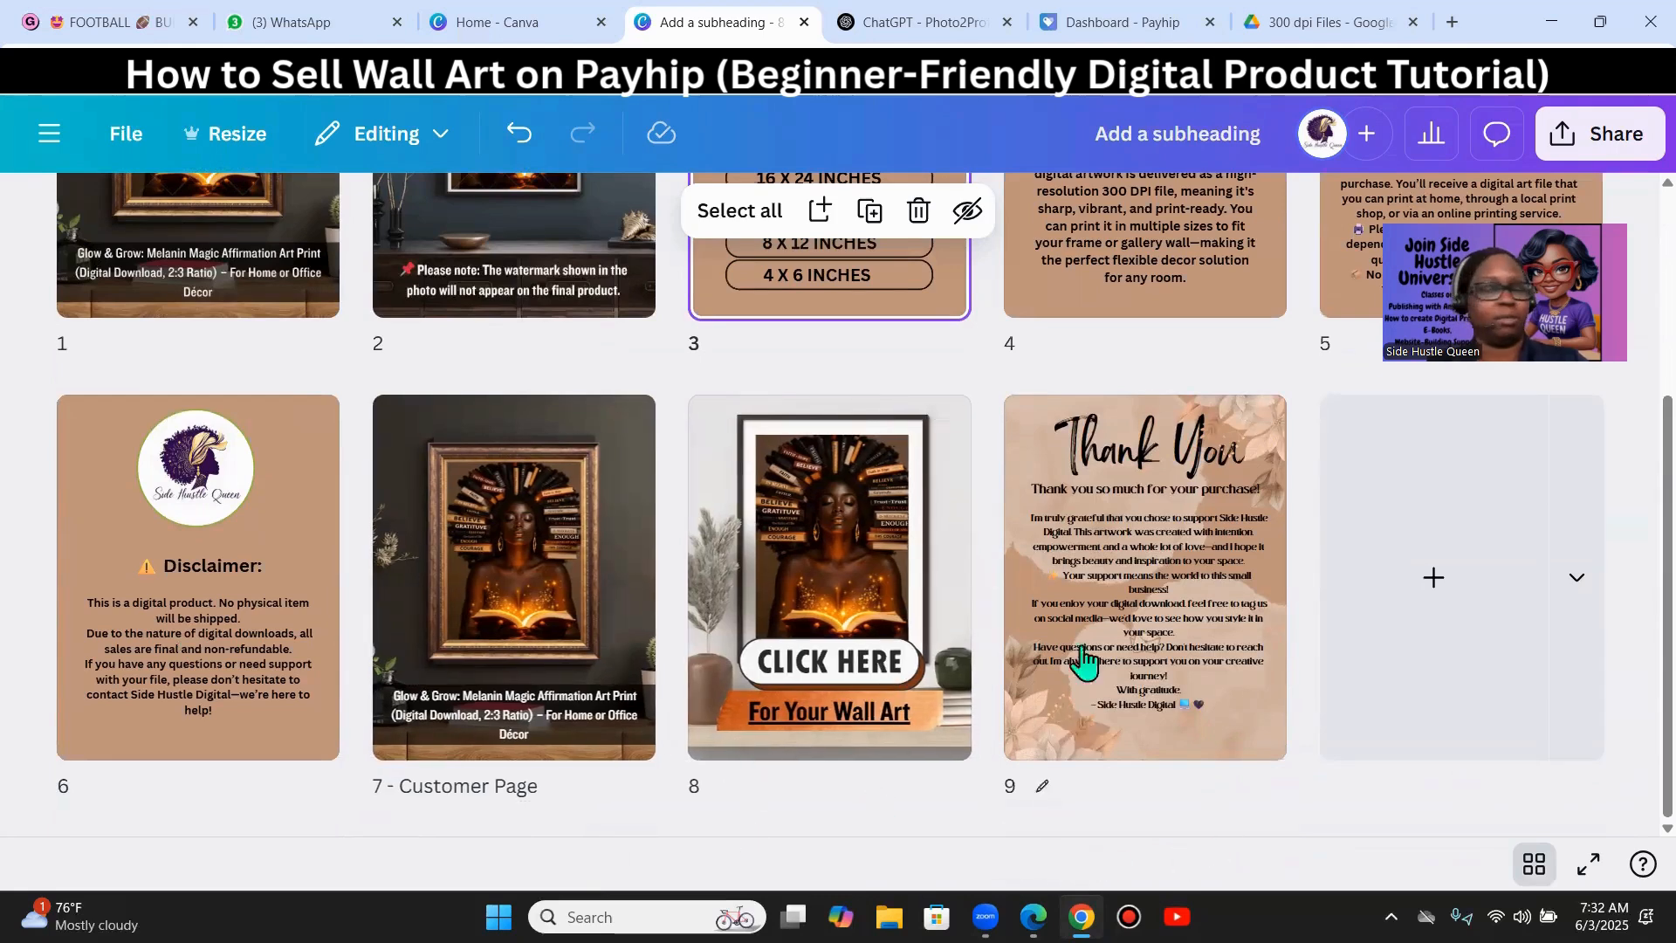
{"action": "scroll", "coordinate": [1257, 638], "scroll_direction": "up", "scroll_amount": 4}
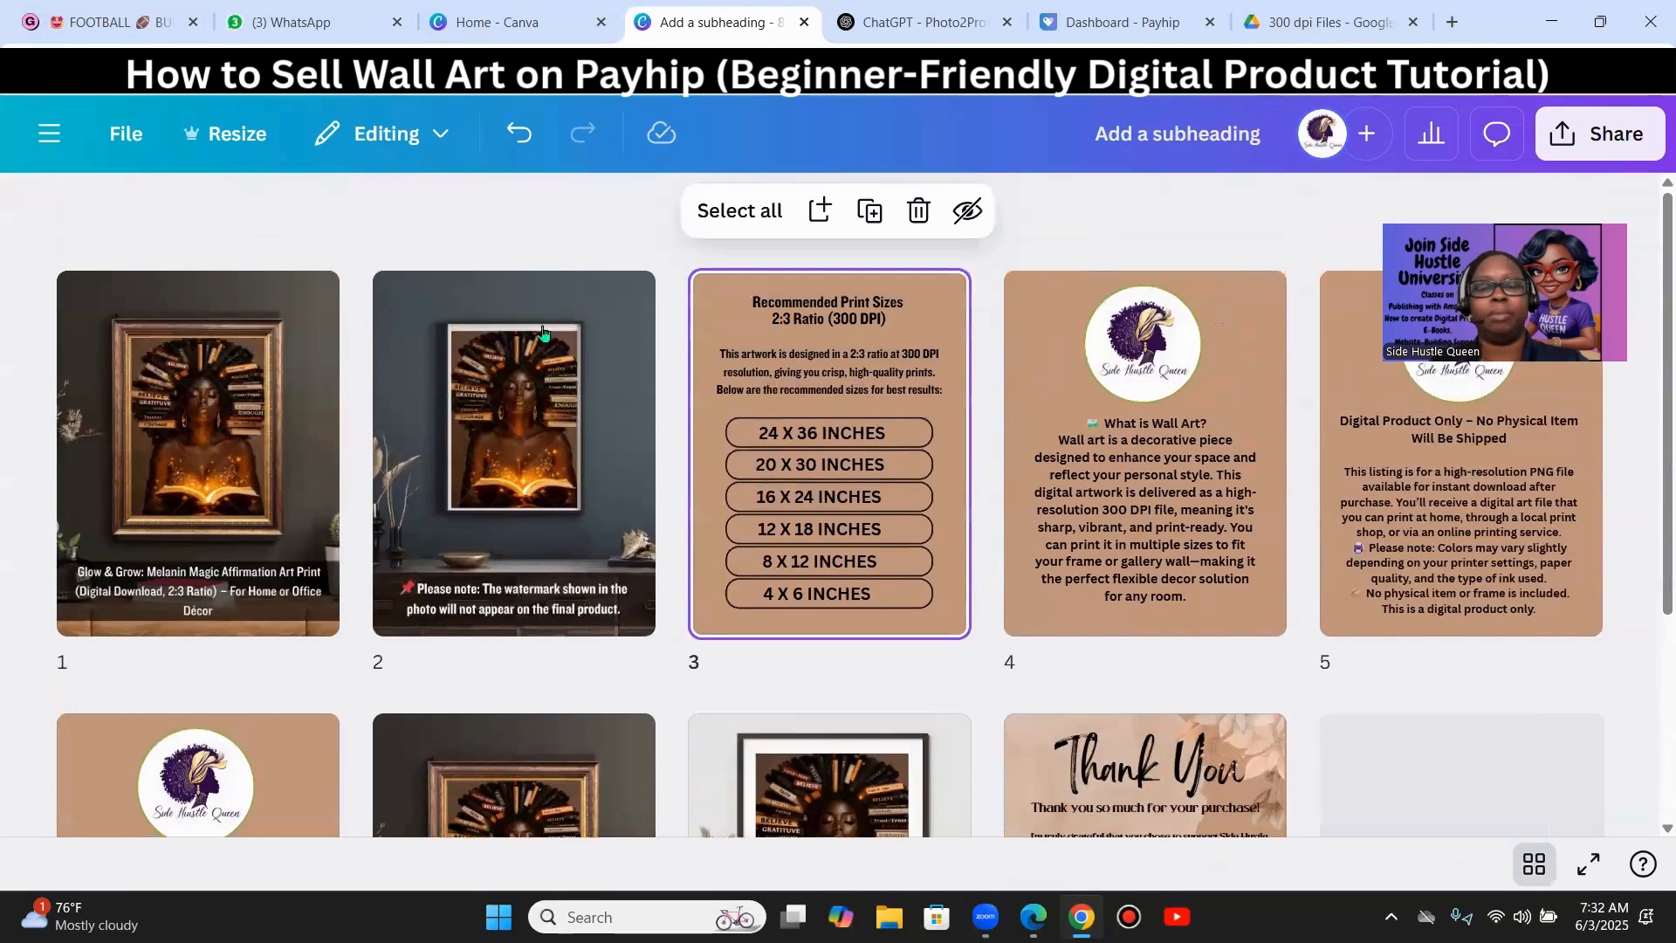
- Switch to Payhip and start adding a new product of the Digital Product type
{"action": "left_click", "coordinate": [1117, 22]}
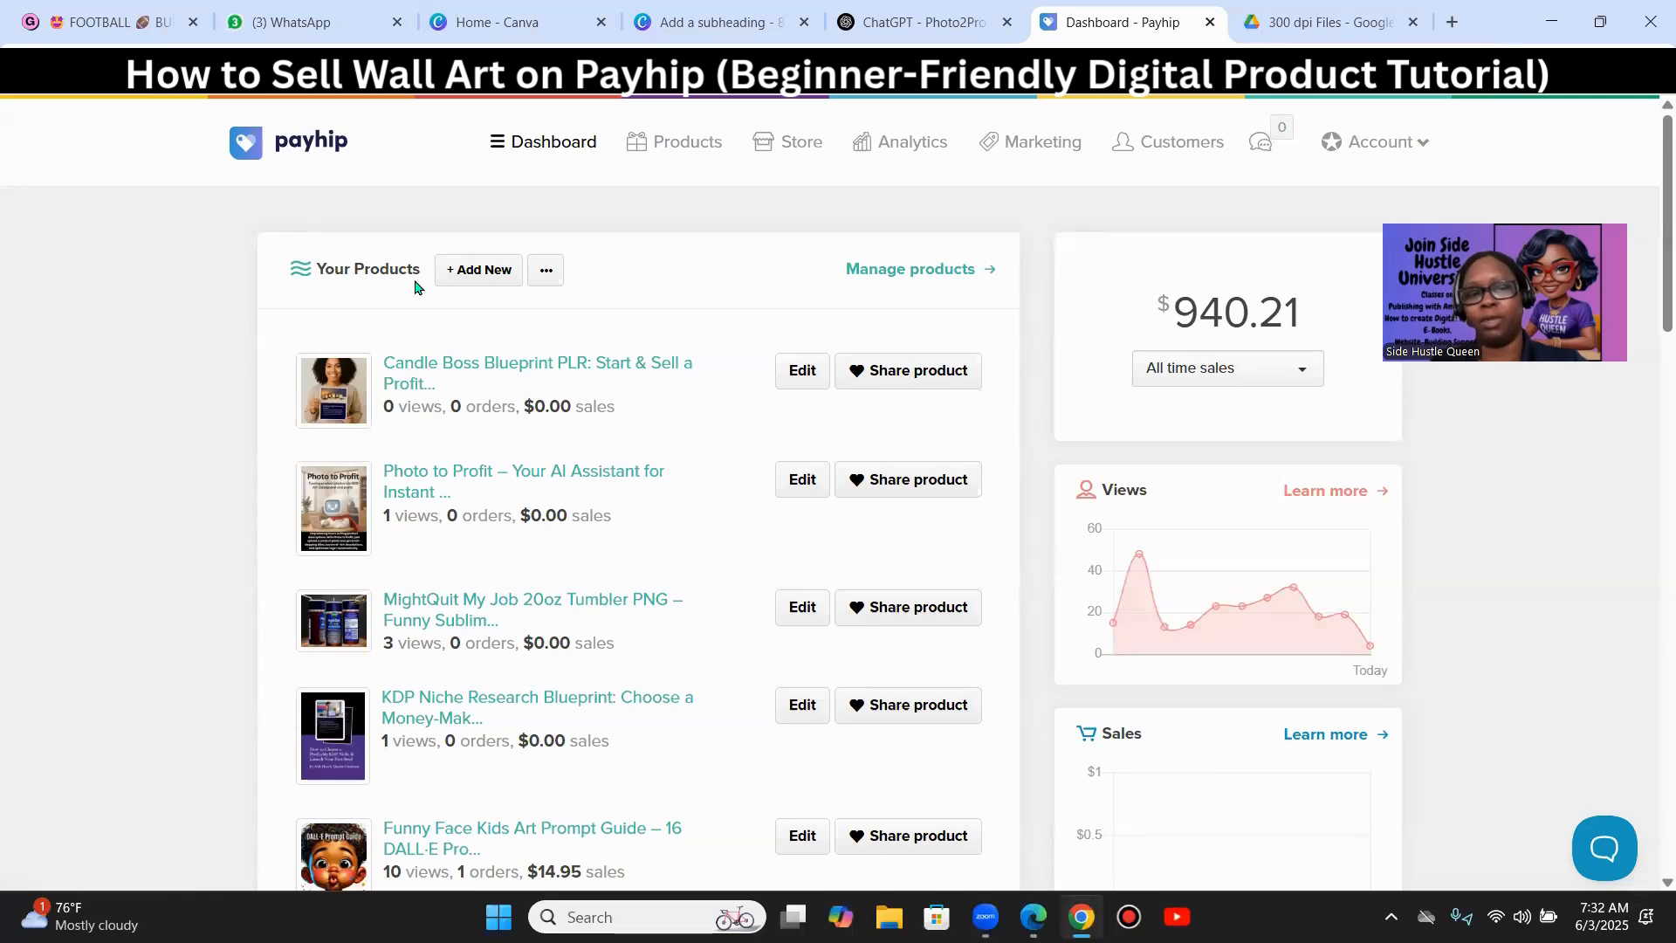
{"action": "left_click", "coordinate": [473, 280]}
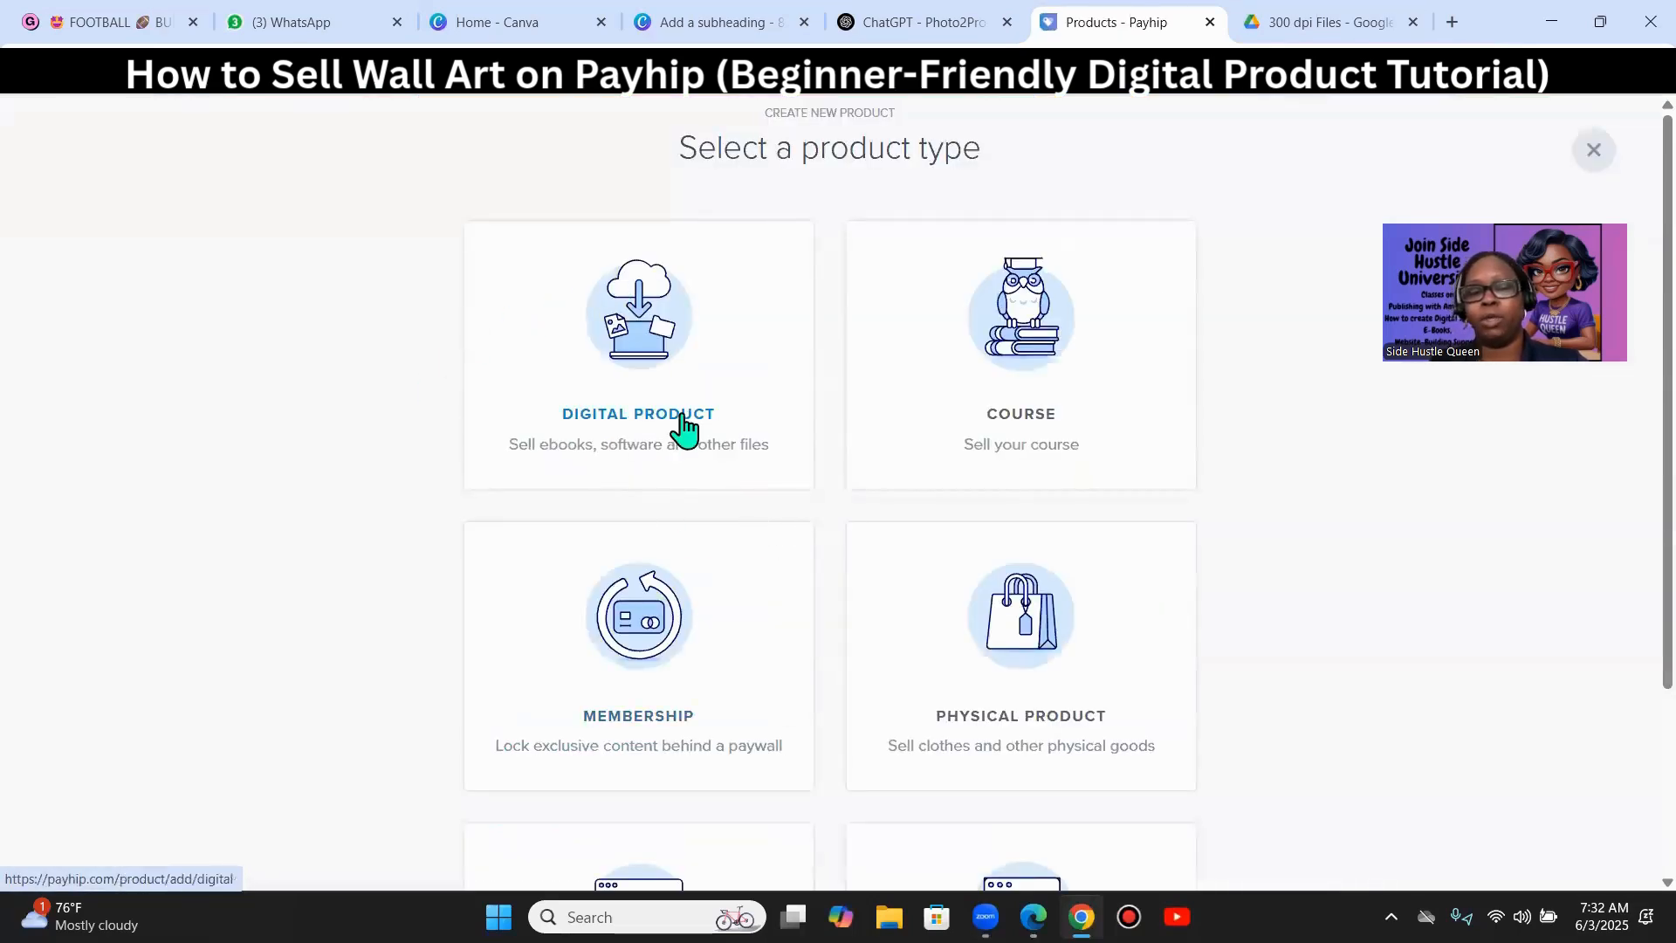
{"action": "left_click", "coordinate": [651, 413]}
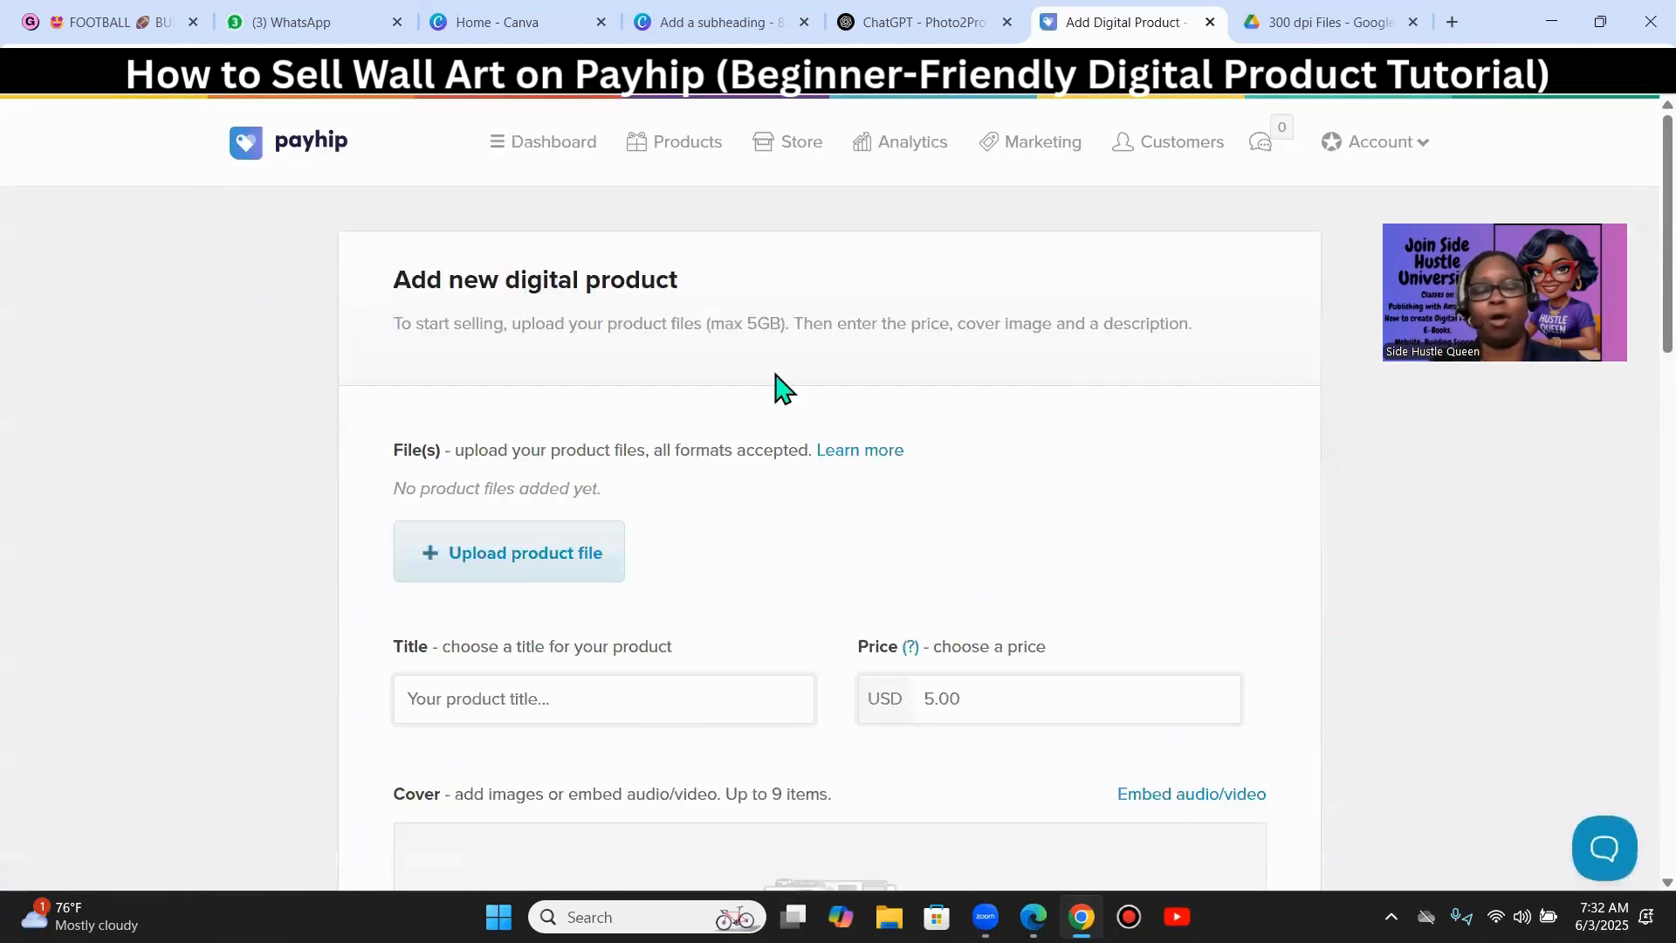
- Switch to the Photo2Profit chat in ChatGPT and look through the conversation for the listing text
{"action": "left_click", "coordinate": [852, 24]}
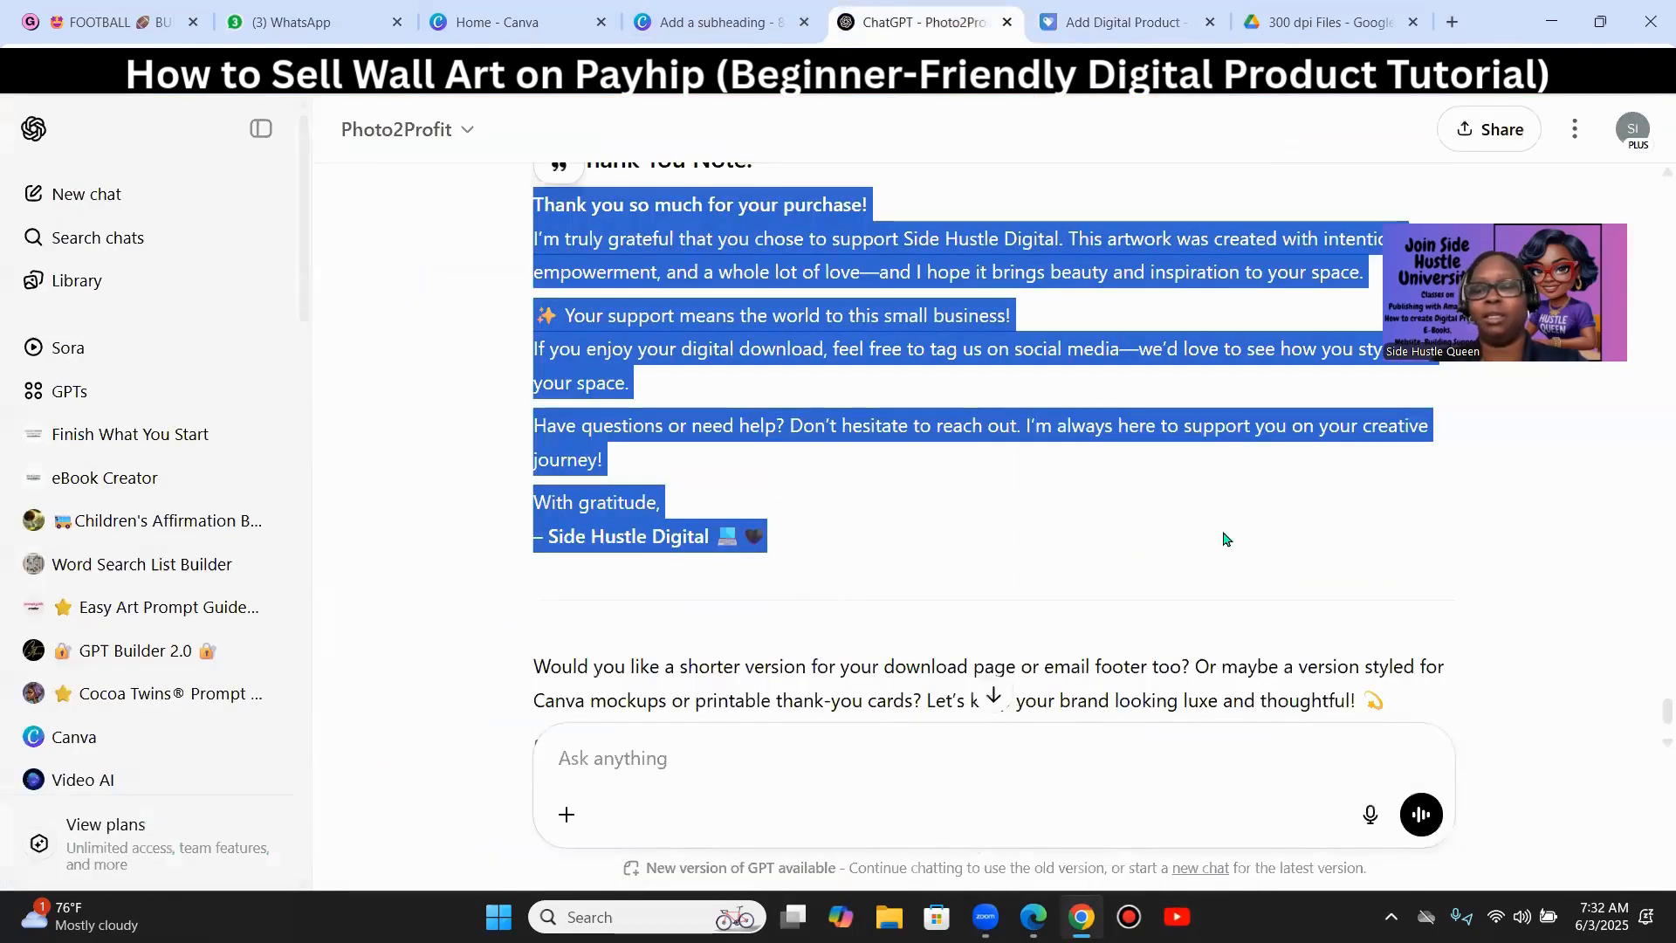
{"action": "left_click", "coordinate": [1629, 788]}
{"action": "scroll", "coordinate": [1085, 588], "scroll_direction": "down", "scroll_amount": 10}
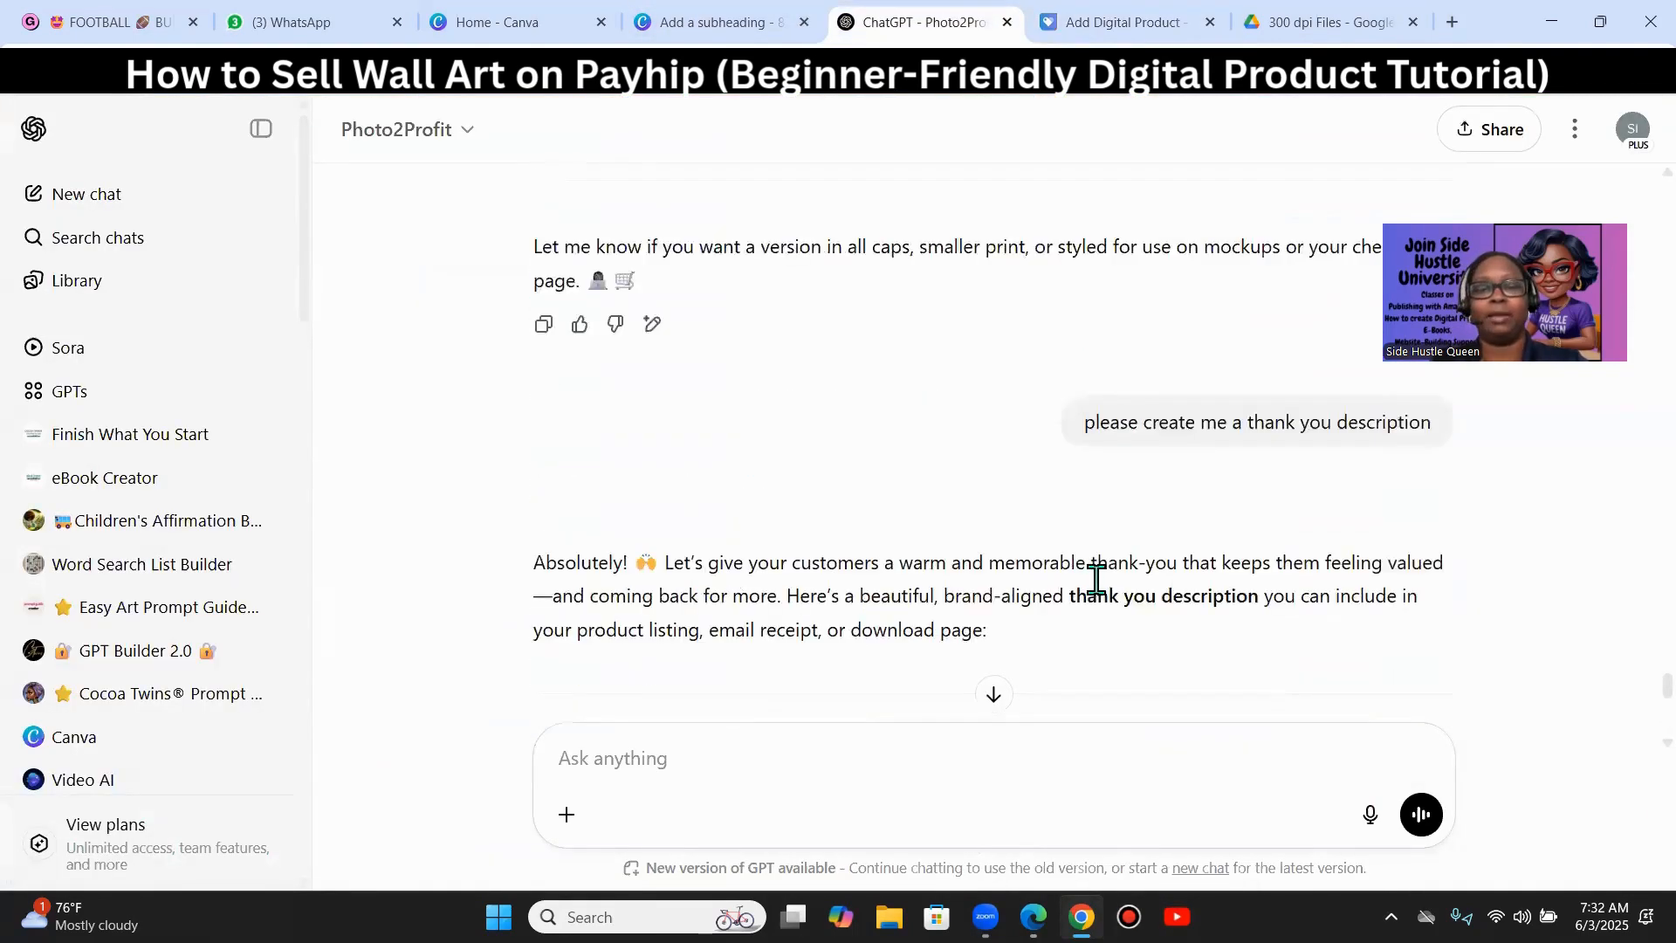
{"action": "scroll", "coordinate": [1002, 550], "scroll_direction": "up", "scroll_amount": 12}
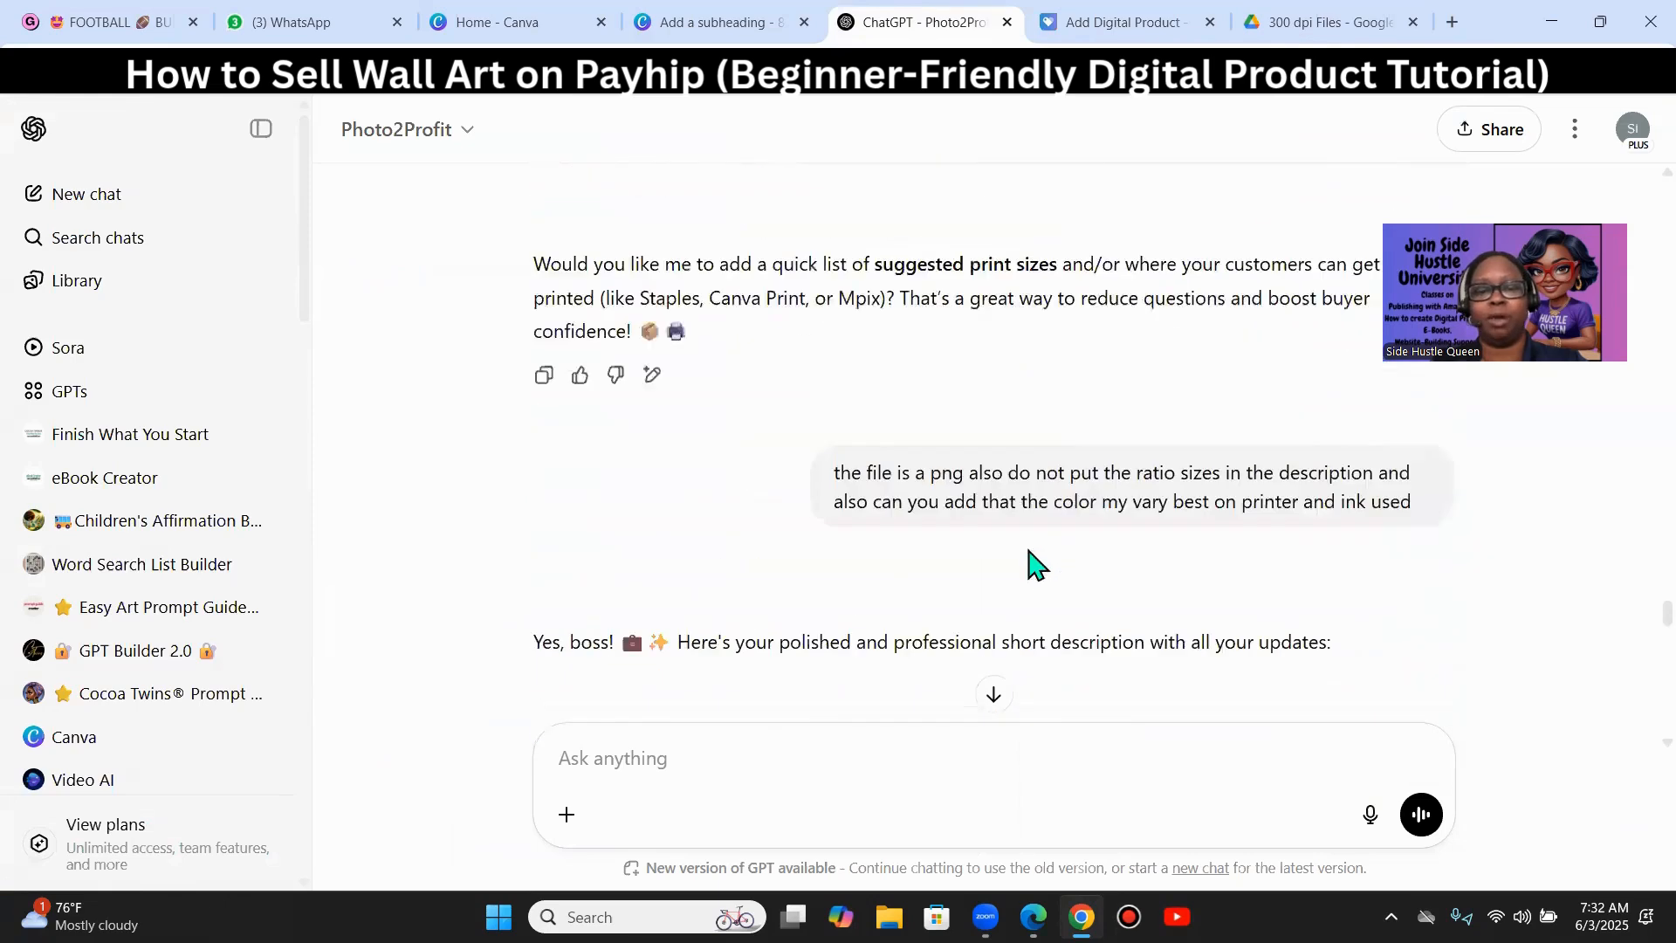
{"action": "scroll", "coordinate": [1039, 570], "scroll_direction": "down", "scroll_amount": 5}
{"action": "scroll", "coordinate": [1040, 569], "scroll_direction": "down", "scroll_amount": 1}
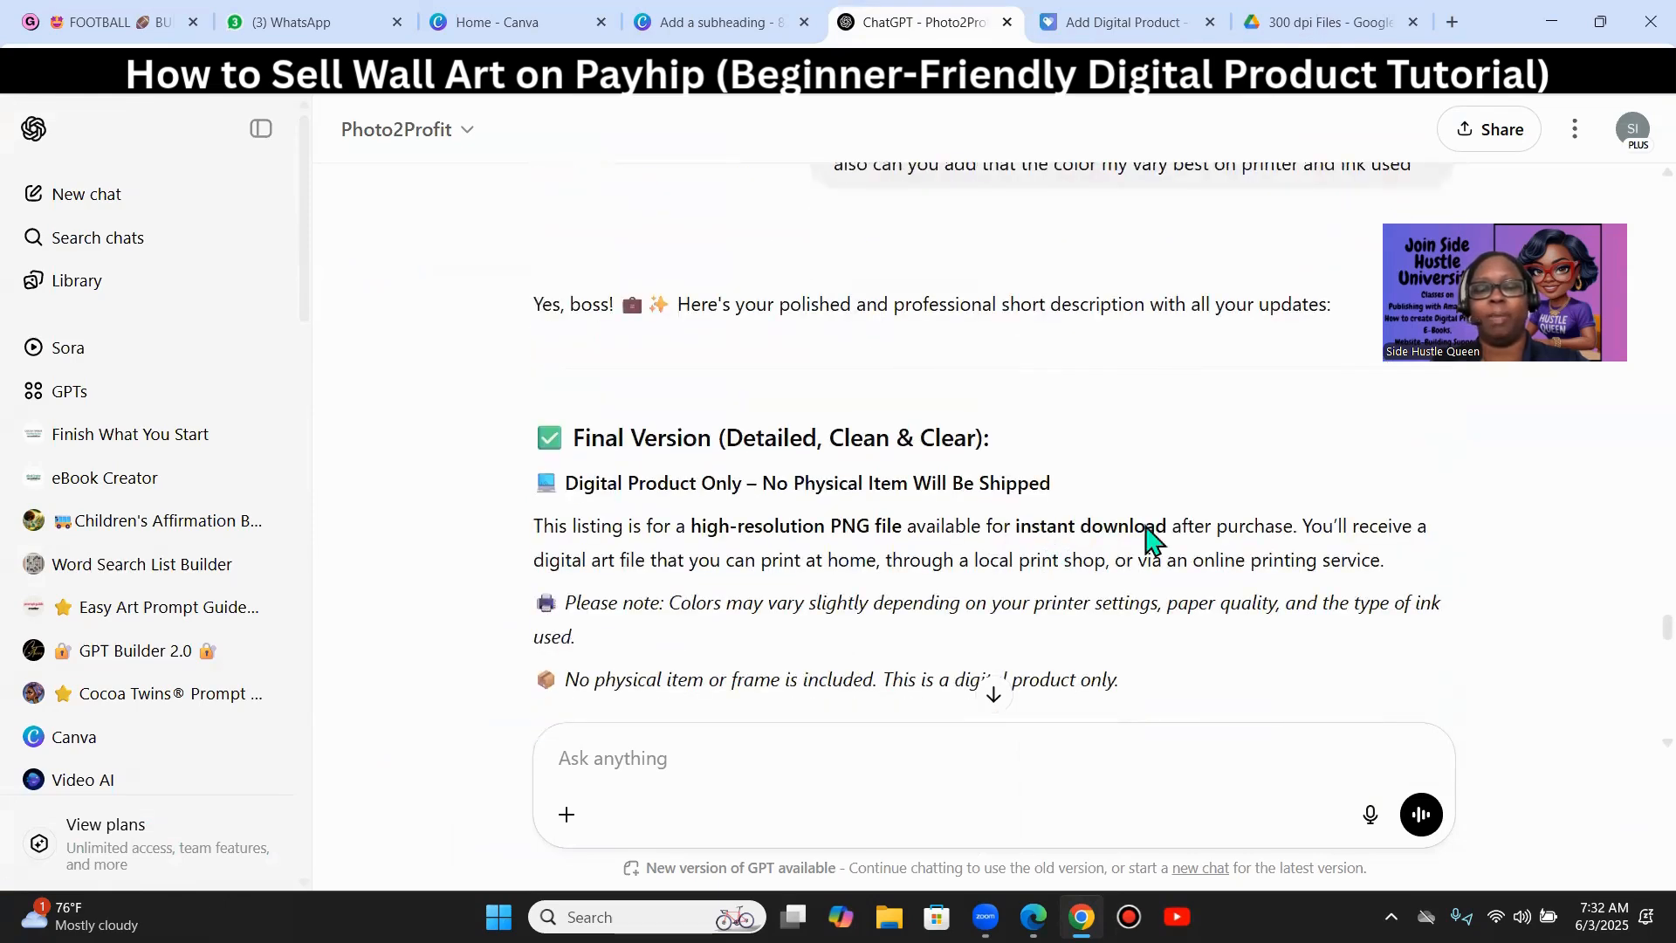
{"action": "scroll", "coordinate": [1152, 541], "scroll_direction": "up", "scroll_amount": 10}
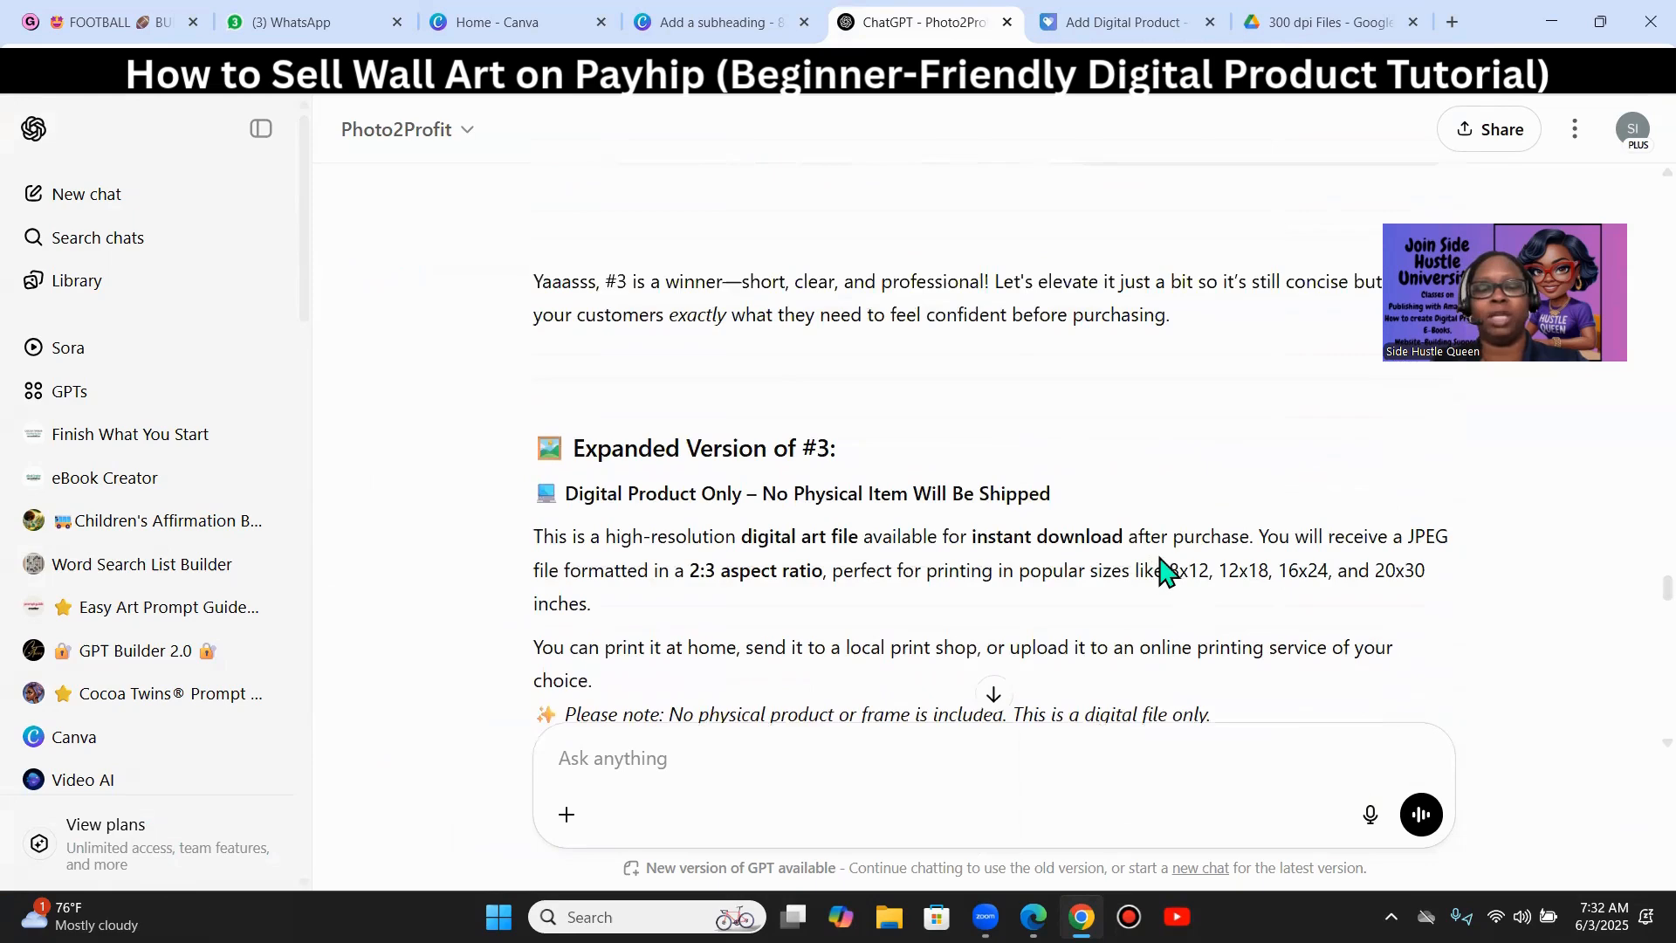
- Copy the "Glow & Grow: Melanin Magic Affirmation Art Print" title text from page 1 of the Canva design into the Payhip product title
{"action": "left_click", "coordinate": [697, 35]}
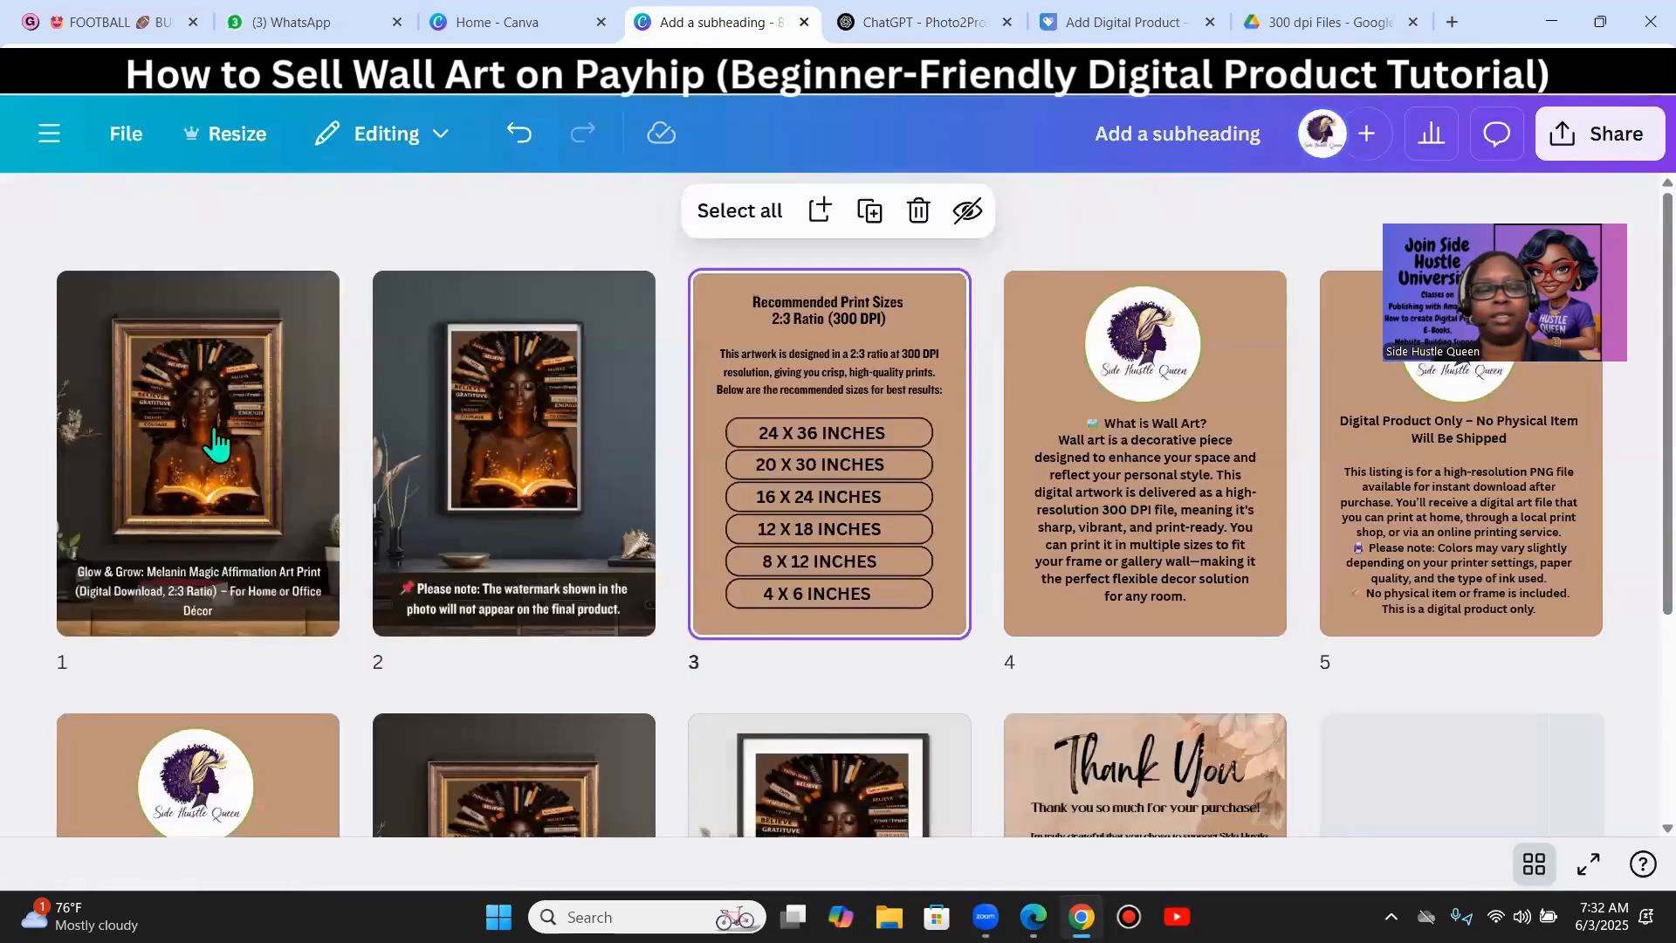
{"action": "left_click", "coordinate": [249, 358]}
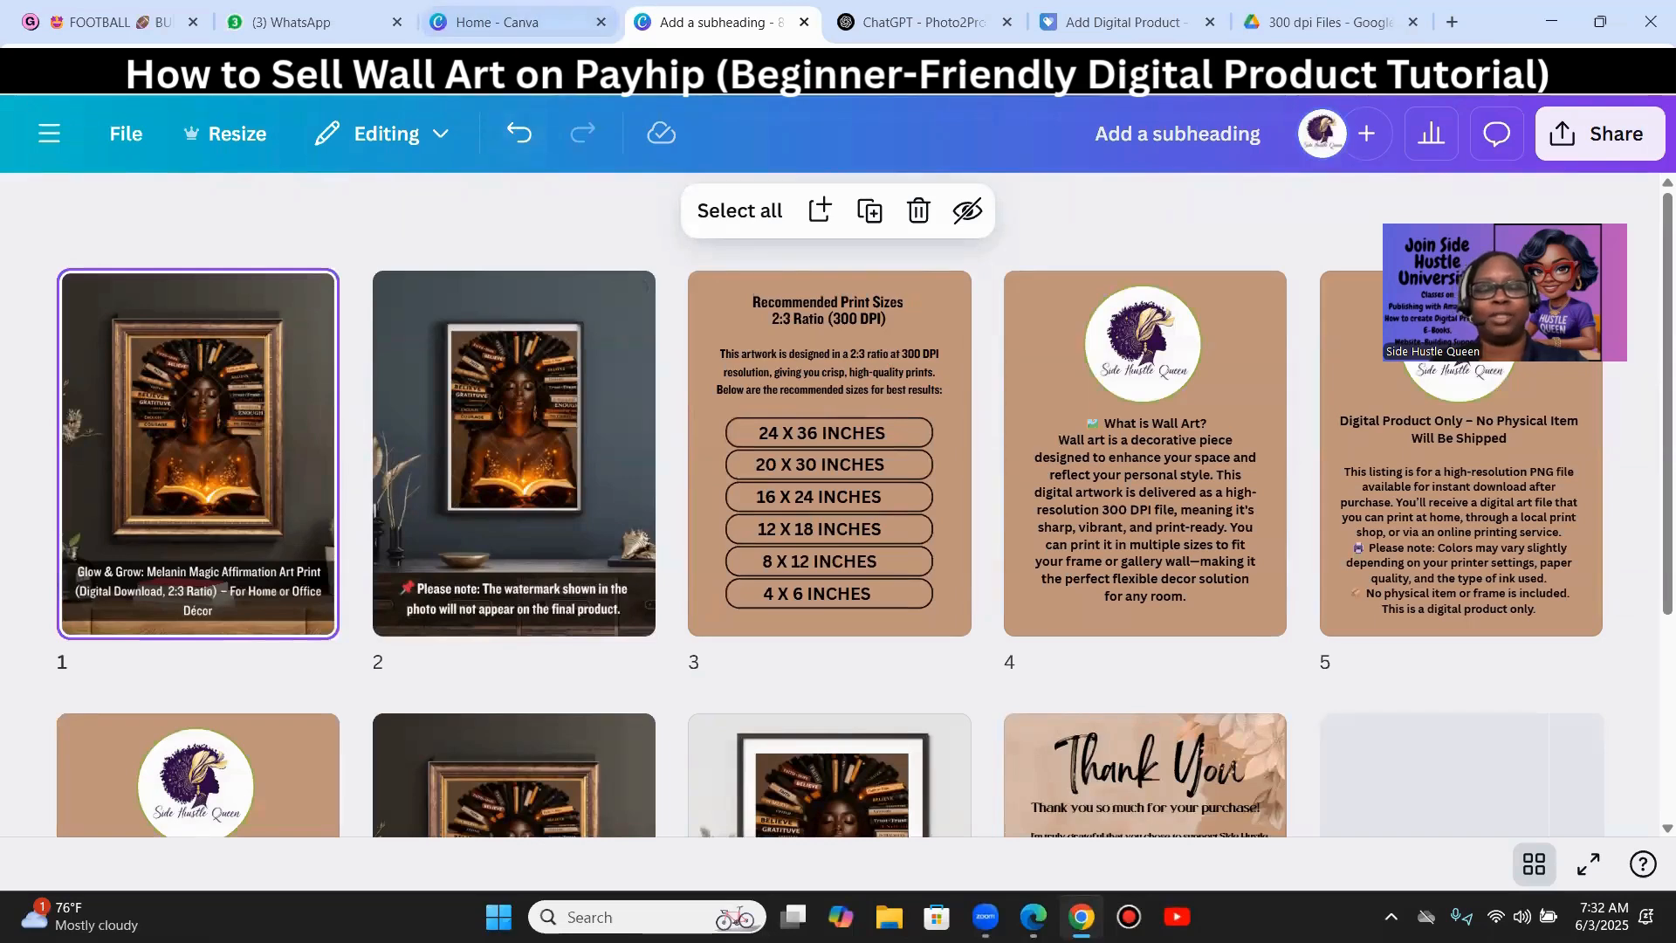
{"action": "left_click", "coordinate": [1533, 866]}
{"action": "left_click", "coordinate": [1401, 679]}
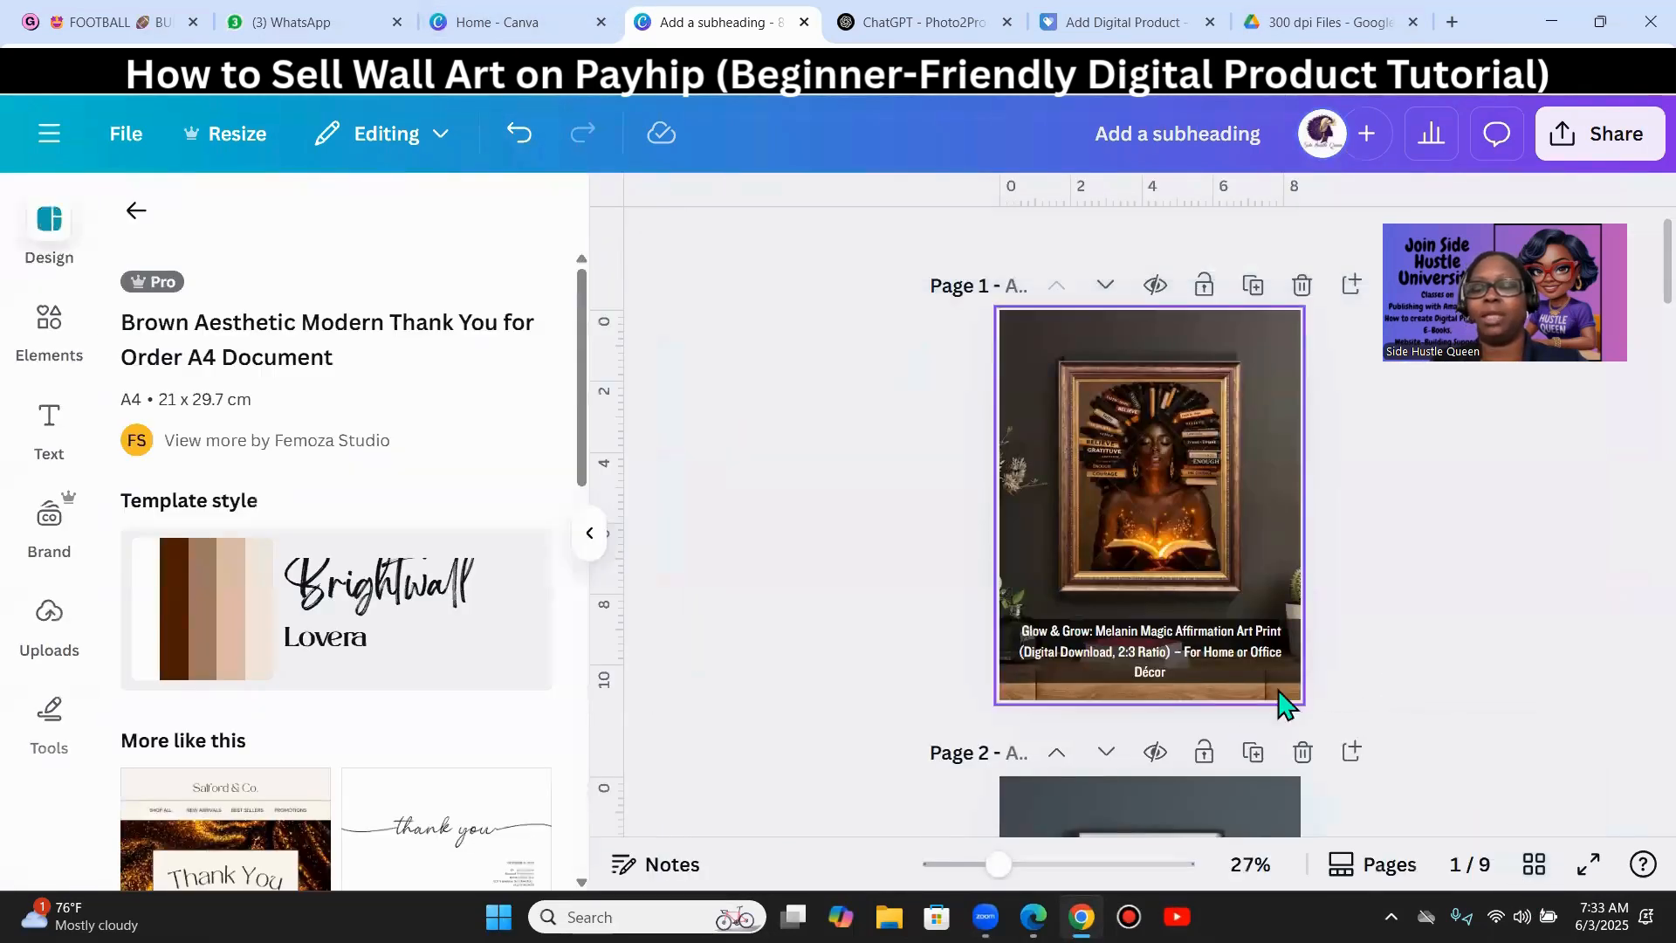
{"action": "double_click", "coordinate": [1195, 672]}
{"action": "key", "text": "ctrl+c"}
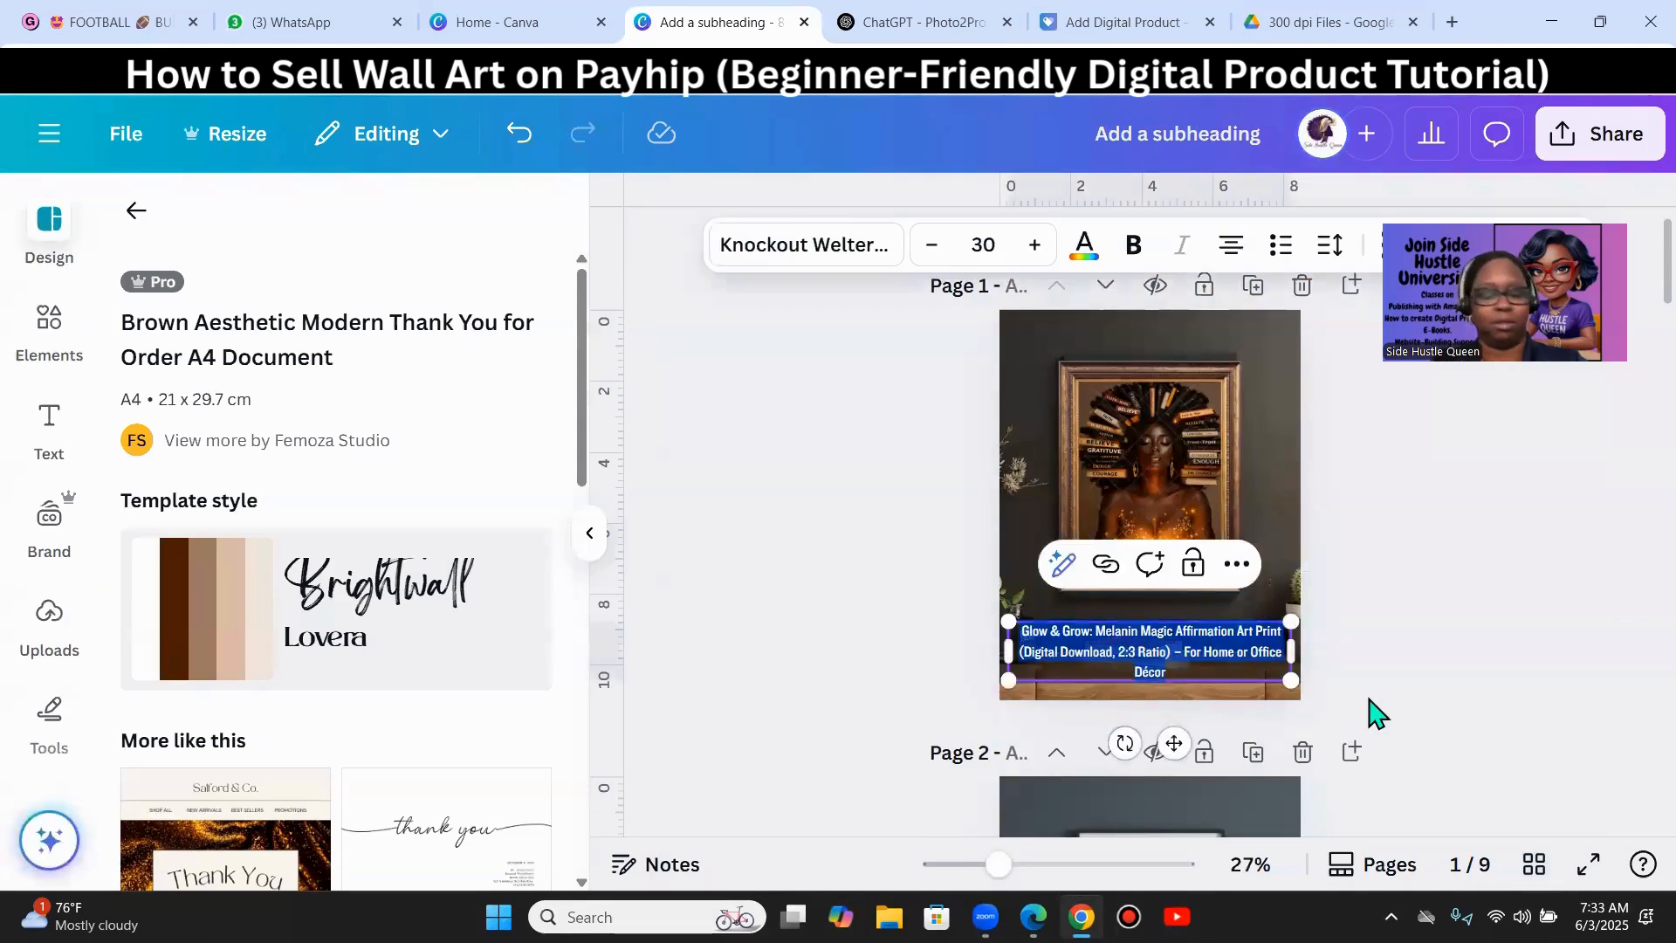
{"action": "left_click", "coordinate": [1071, 19]}
{"action": "left_click", "coordinate": [430, 696]}
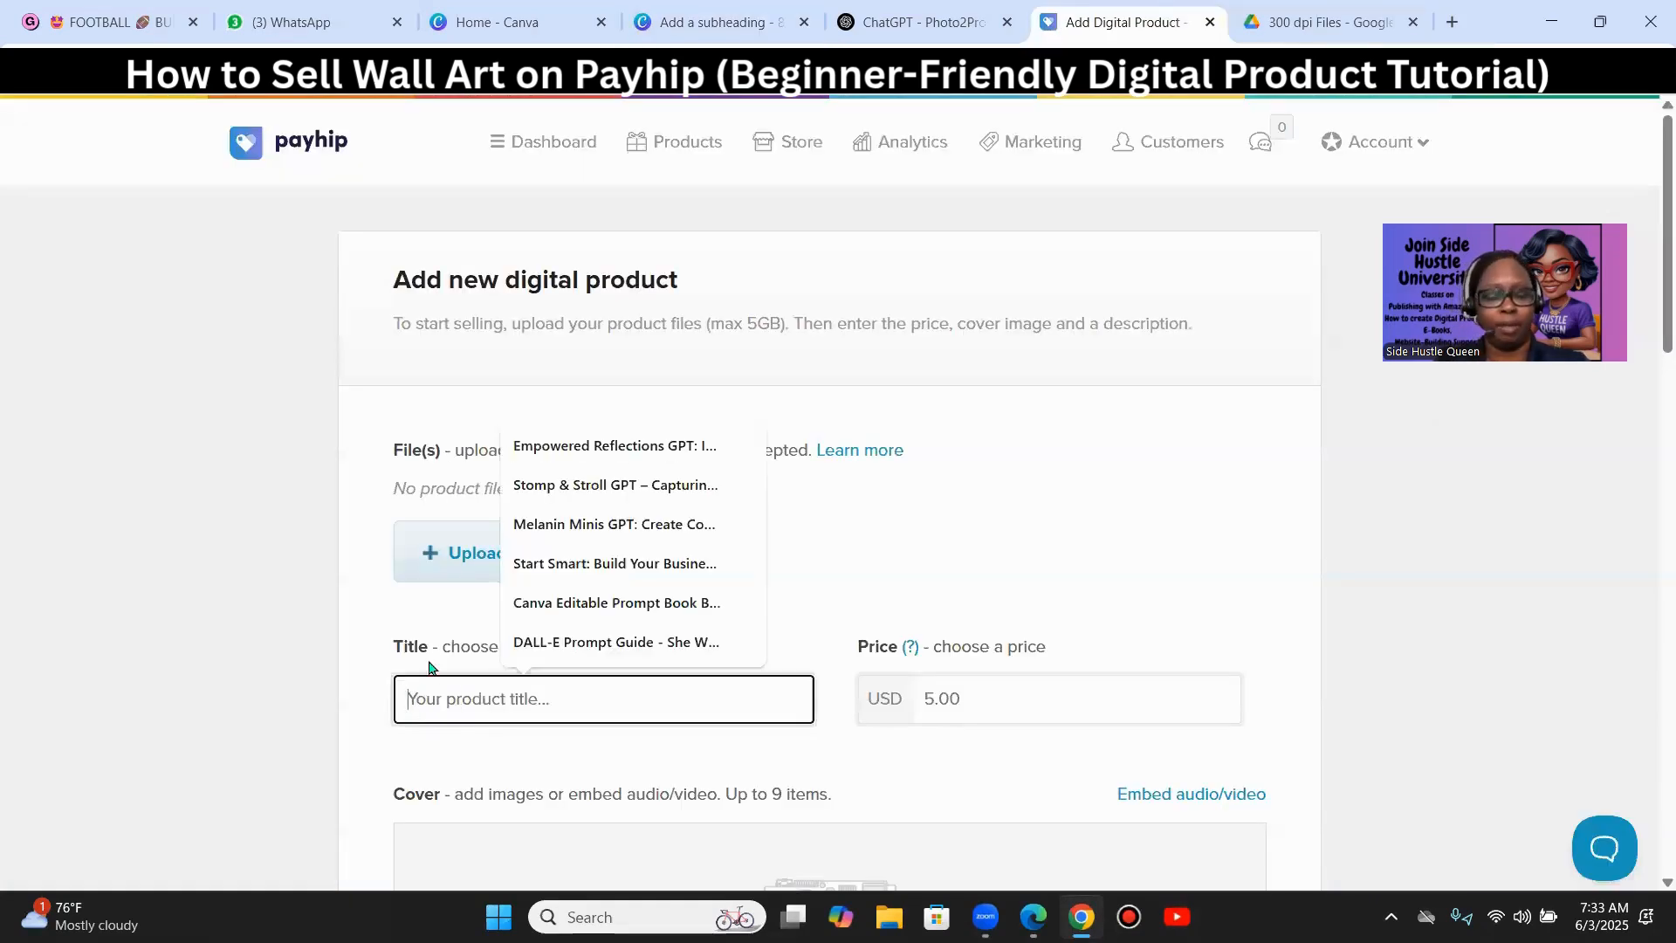
{"action": "key", "text": "ctrl+v"}
{"action": "left_click", "coordinate": [1358, 568]}
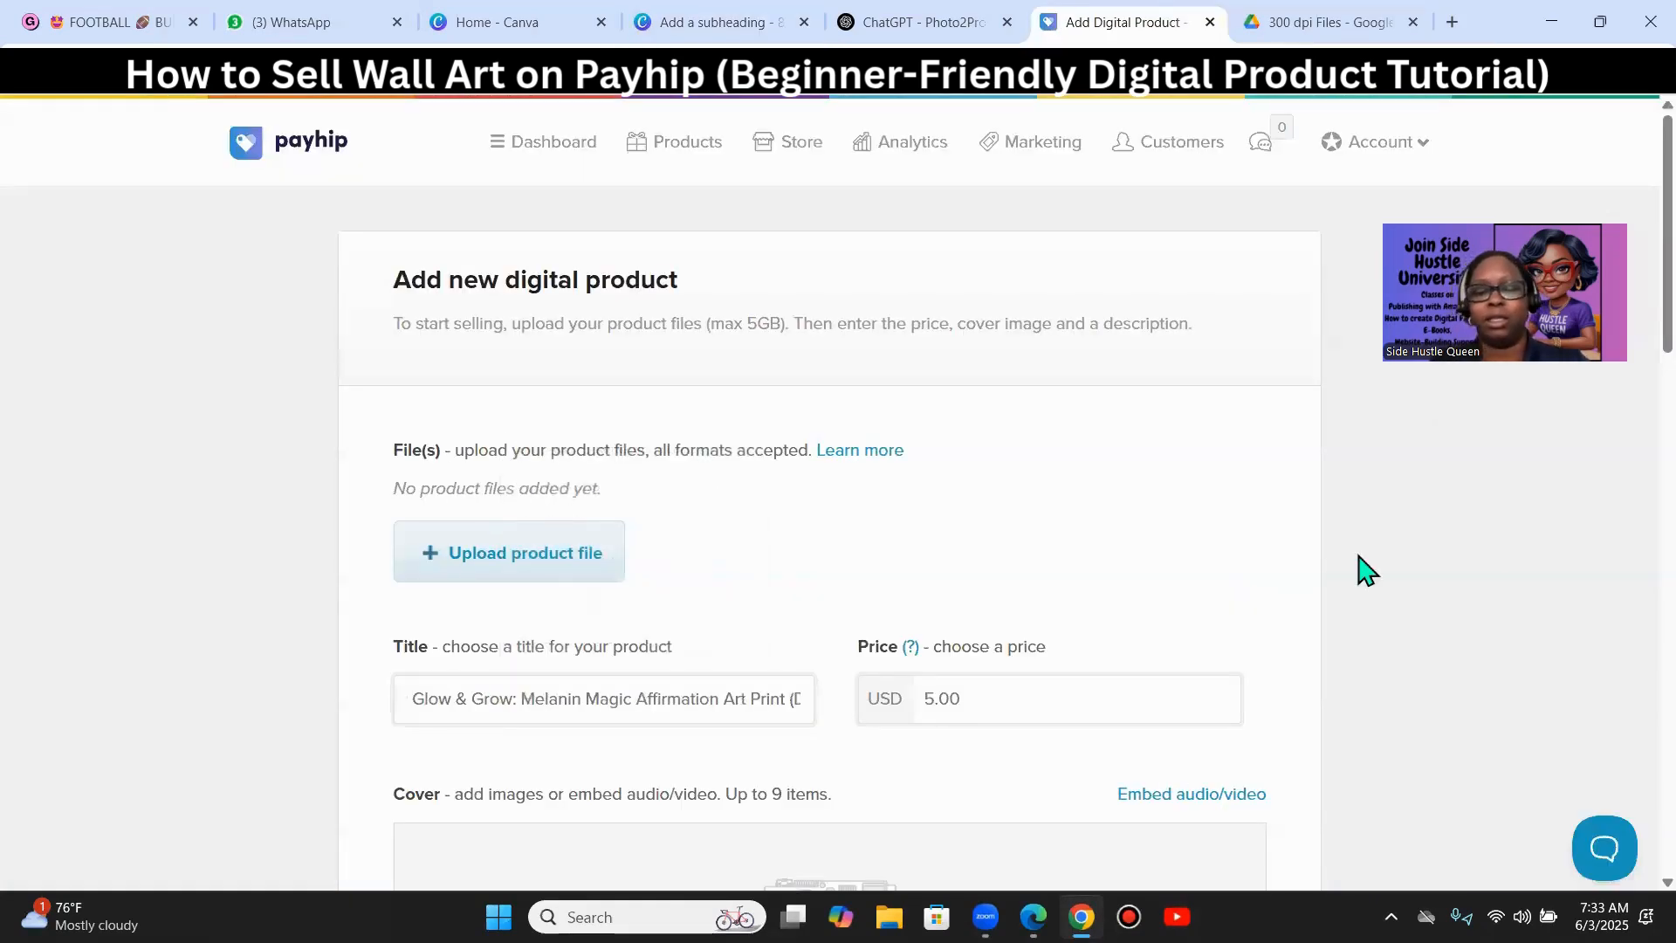
- Return to the Canva design and look over its pages in the grid overview to identify the product cover images
{"action": "scroll", "coordinate": [1428, 637], "scroll_direction": "down", "scroll_amount": 1}
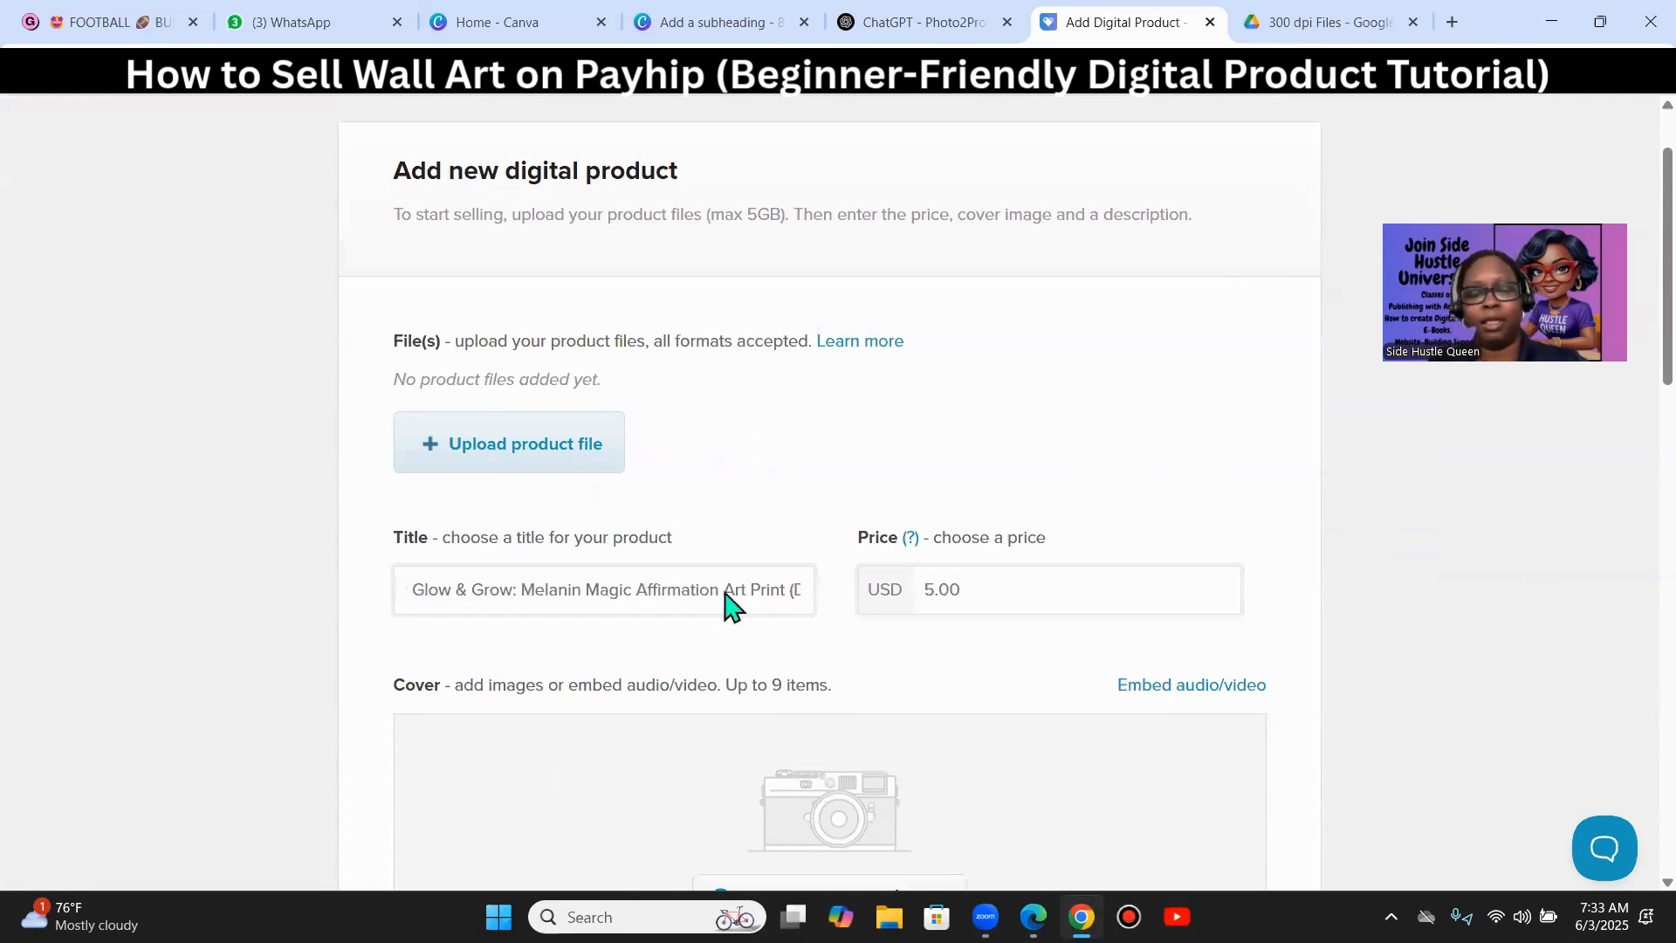
{"action": "scroll", "coordinate": [721, 603], "scroll_direction": "down", "scroll_amount": 2}
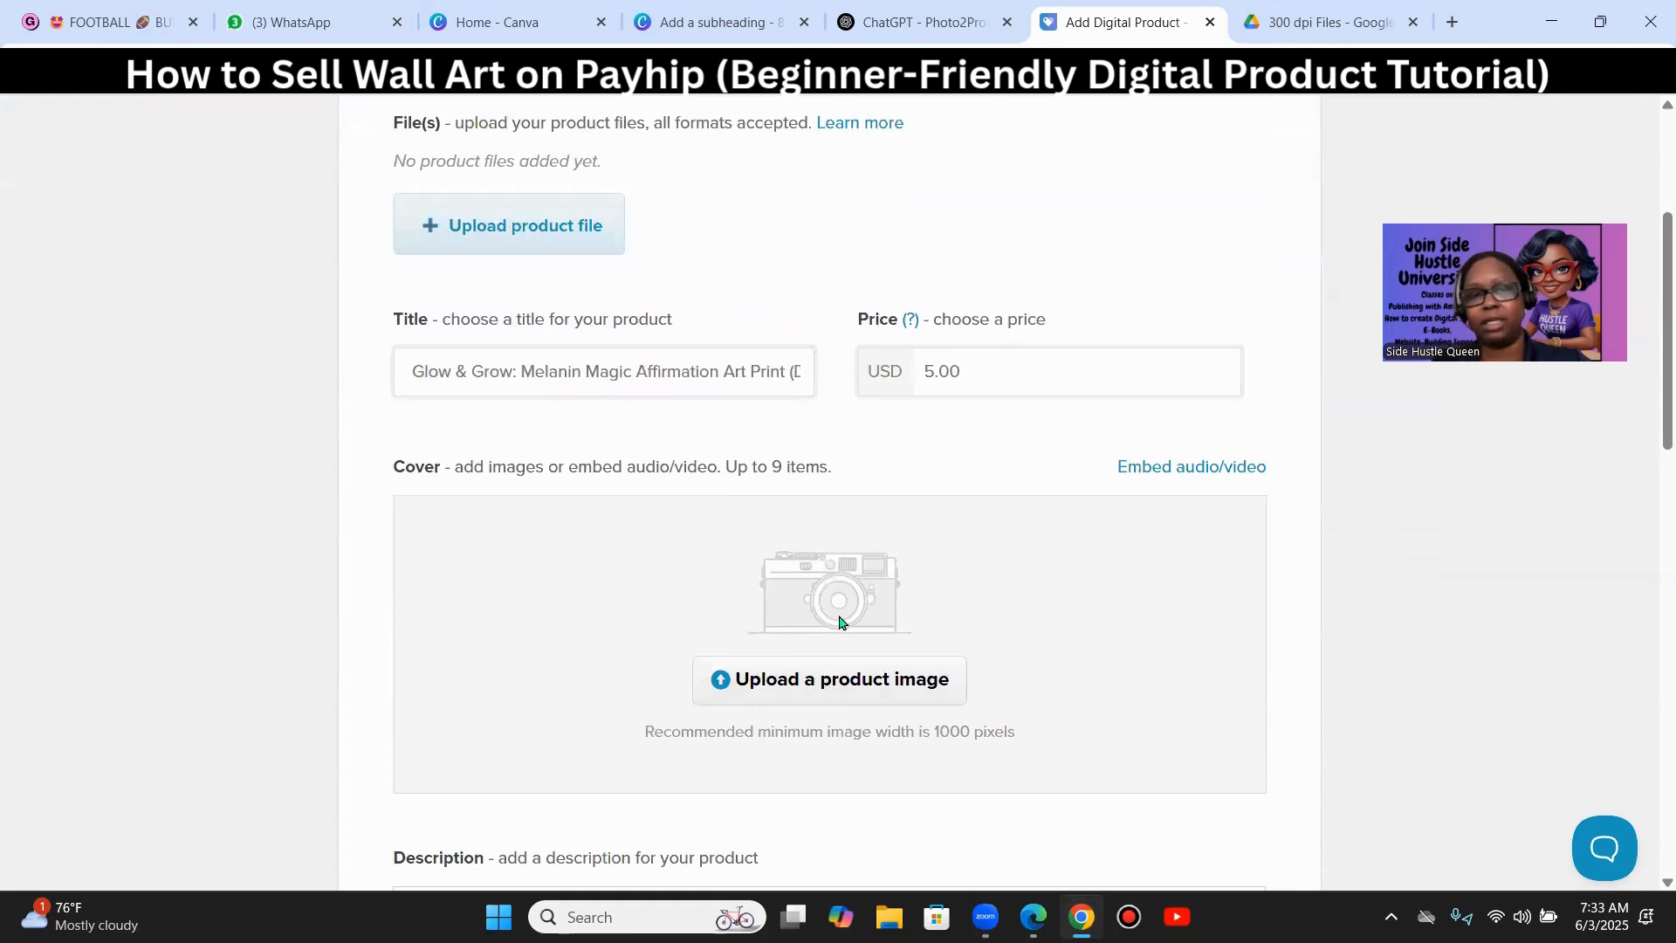
{"action": "left_click", "coordinate": [729, 24]}
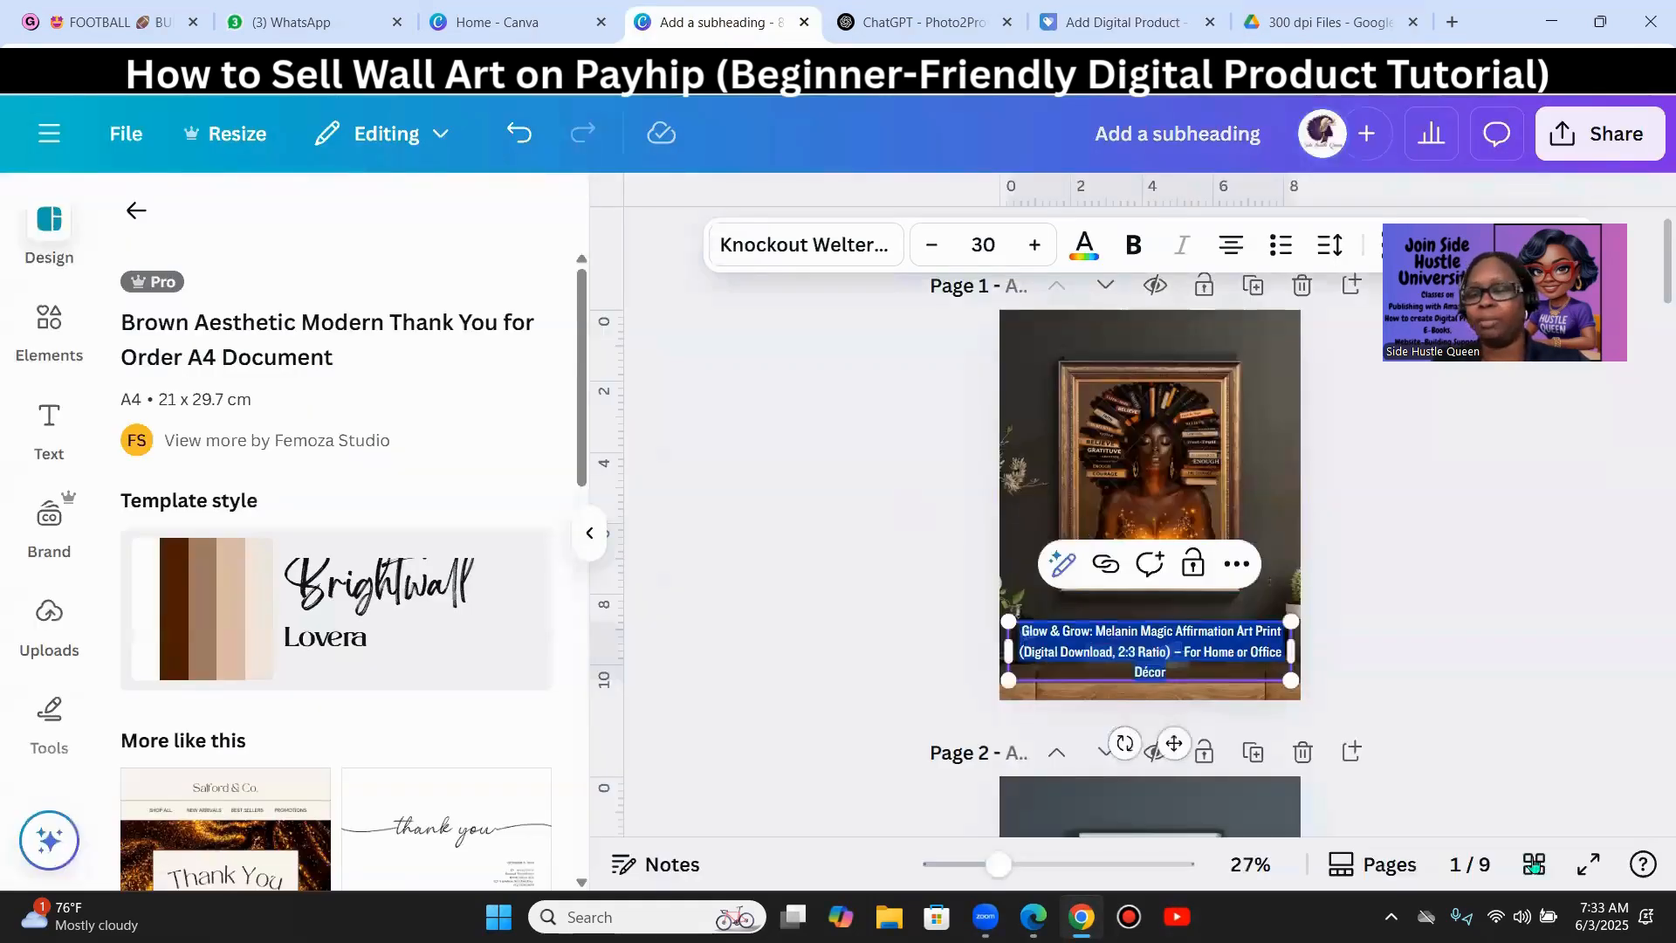
{"action": "left_click", "coordinate": [1534, 864]}
{"action": "scroll", "coordinate": [1265, 745], "scroll_direction": "down", "scroll_amount": 3}
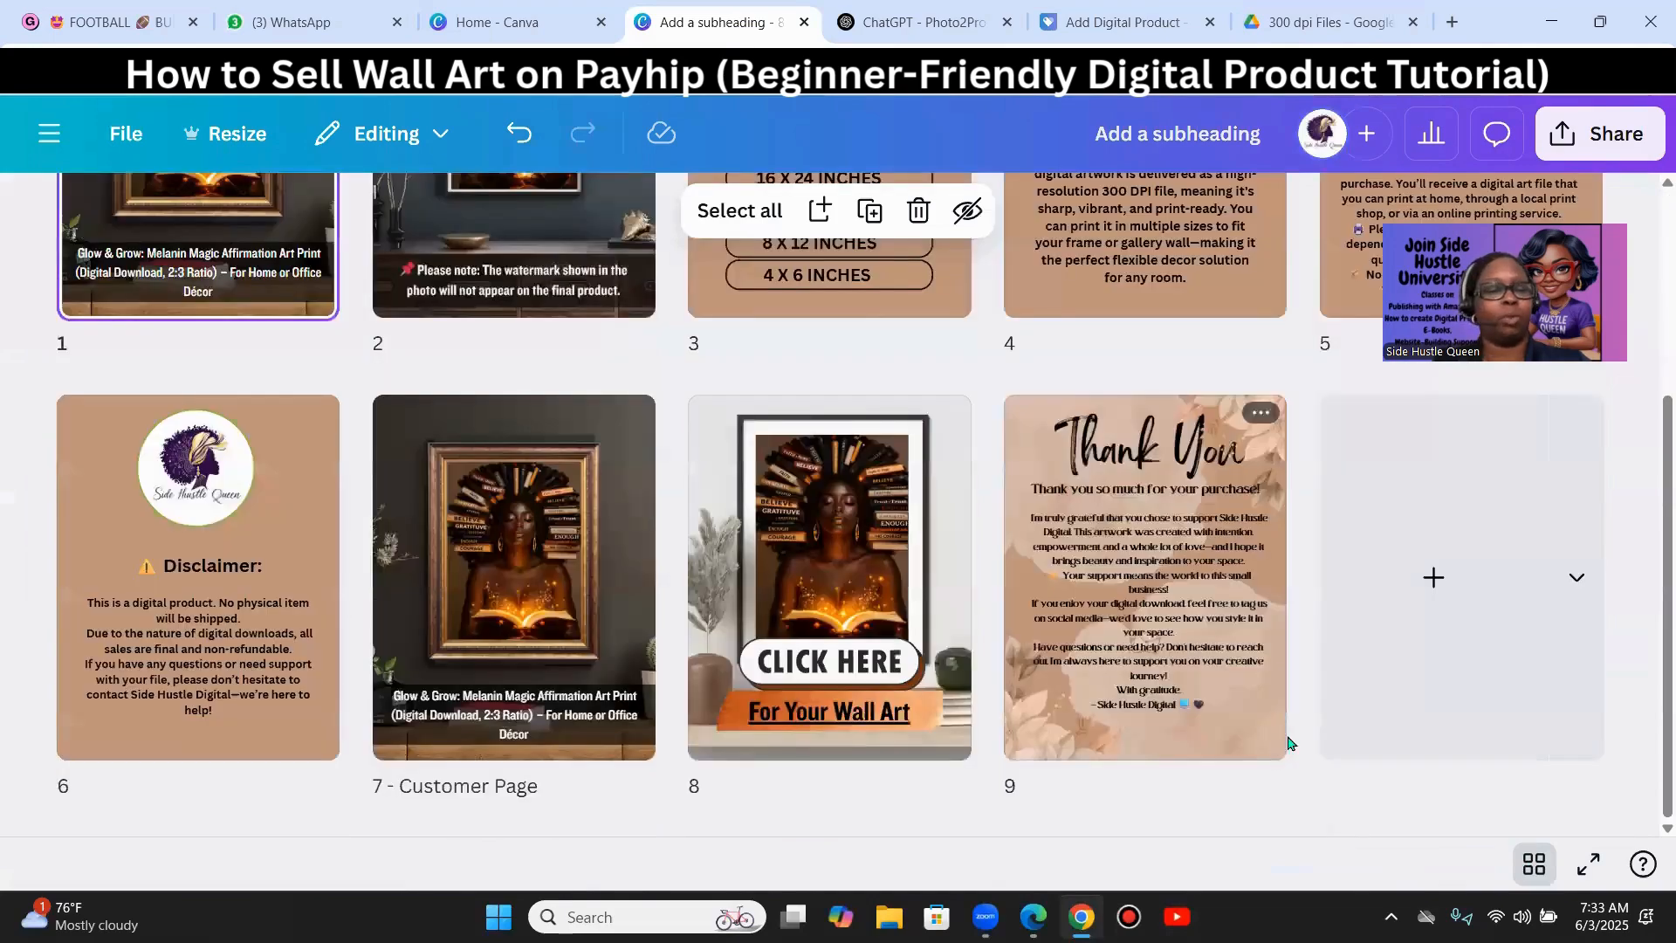
{"action": "scroll", "coordinate": [1289, 743], "scroll_direction": "up", "scroll_amount": 3}
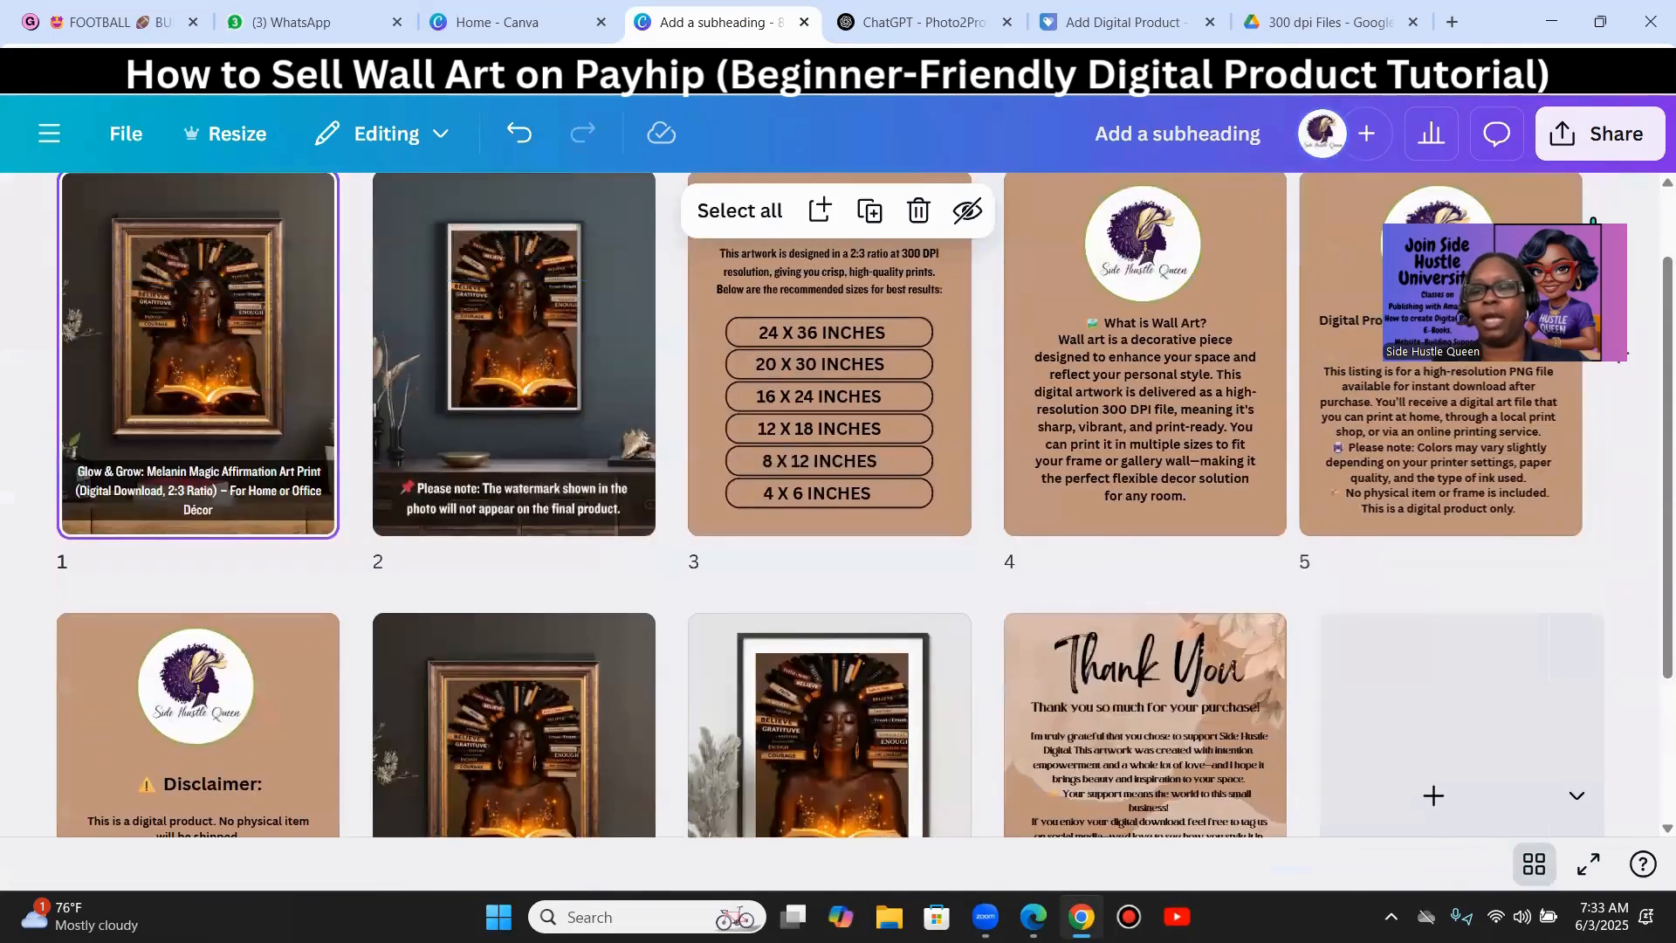
- Download only page 1 of the design as a PNG file
{"action": "left_click", "coordinate": [1549, 297]}
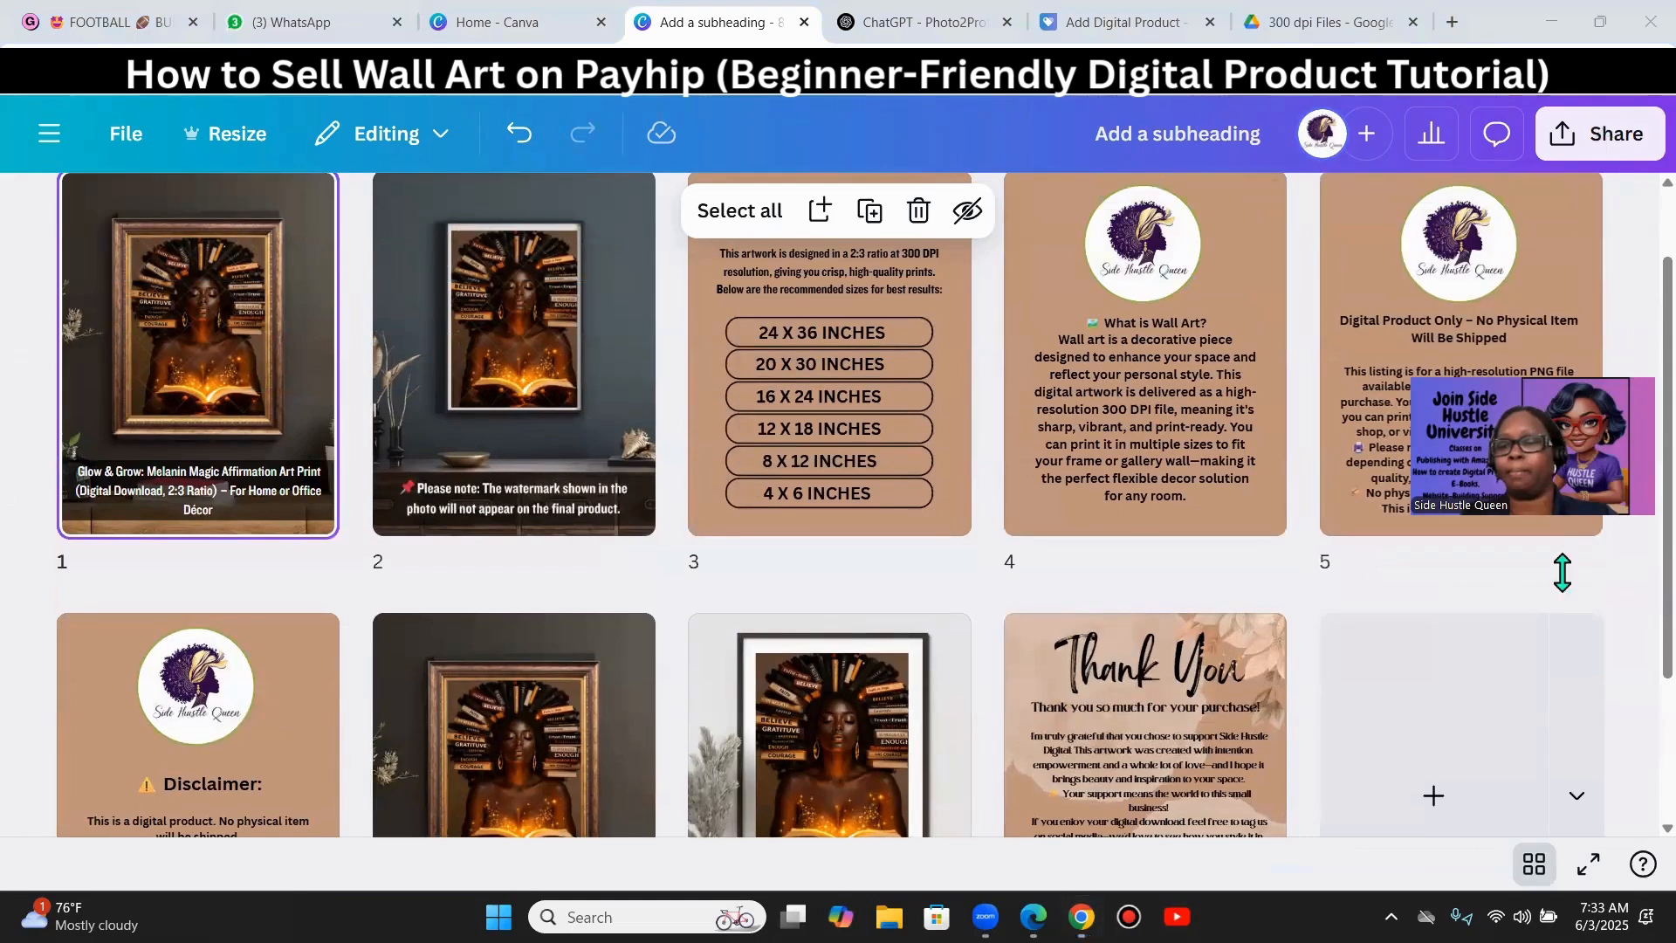
{"action": "left_click_drag", "start_coordinate": [1604, 146], "coordinate": [1563, 570]}
{"action": "left_click", "coordinate": [1576, 161]}
{"action": "left_click", "coordinate": [1179, 698]}
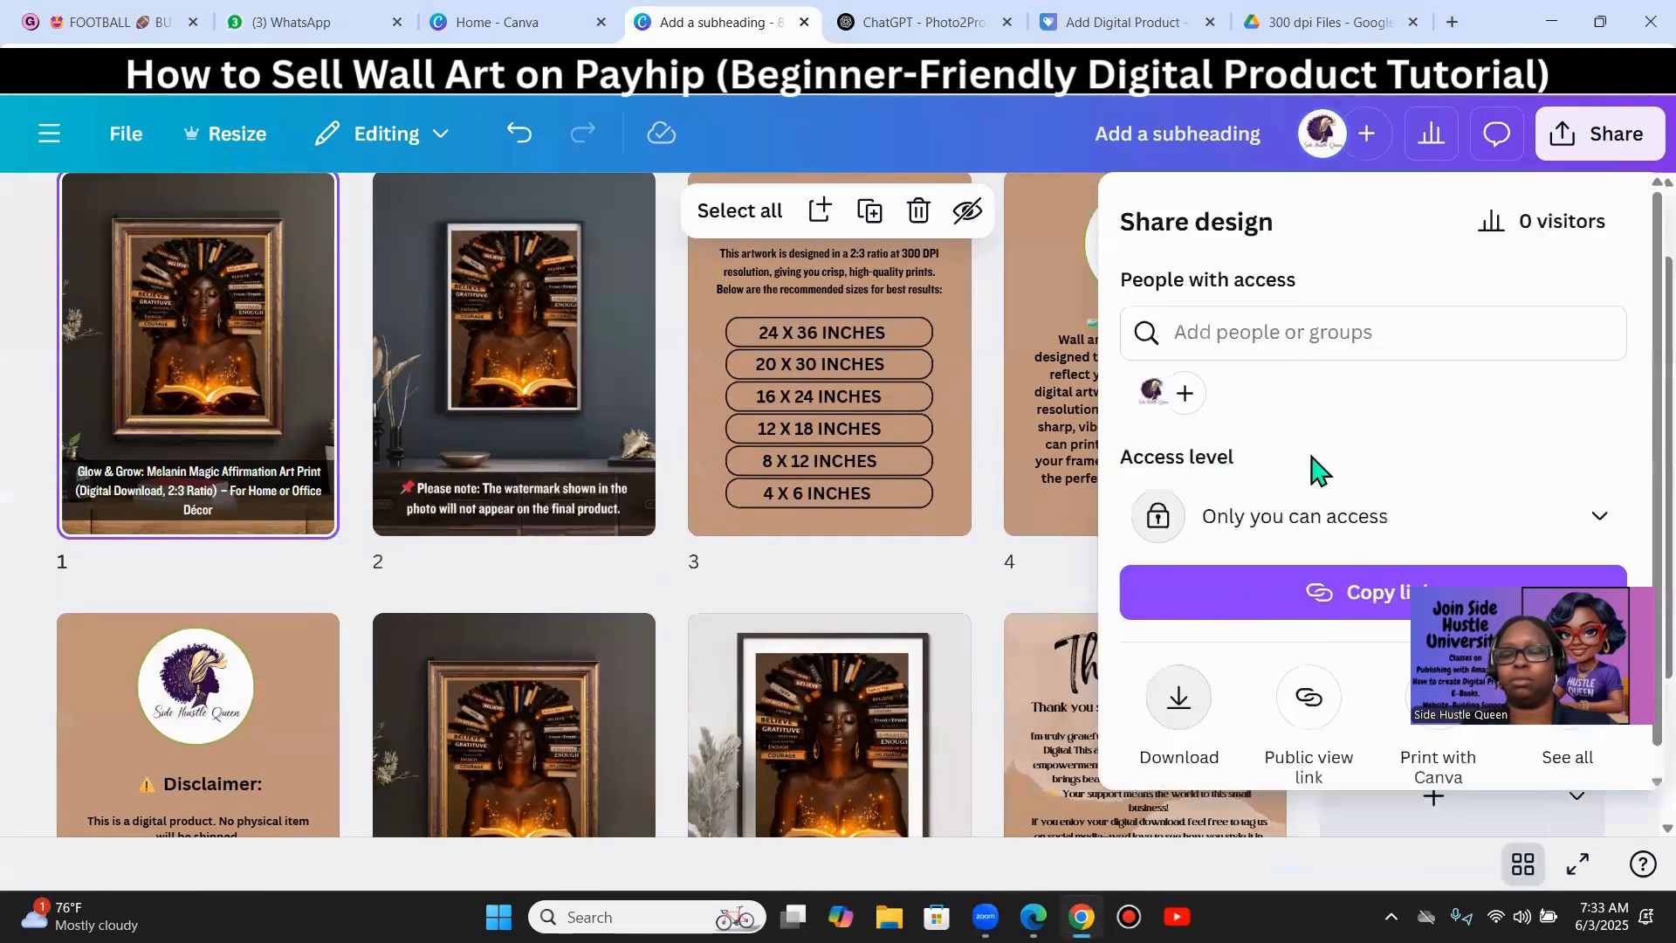
{"action": "scroll", "coordinate": [1233, 479], "scroll_direction": "down", "scroll_amount": 3}
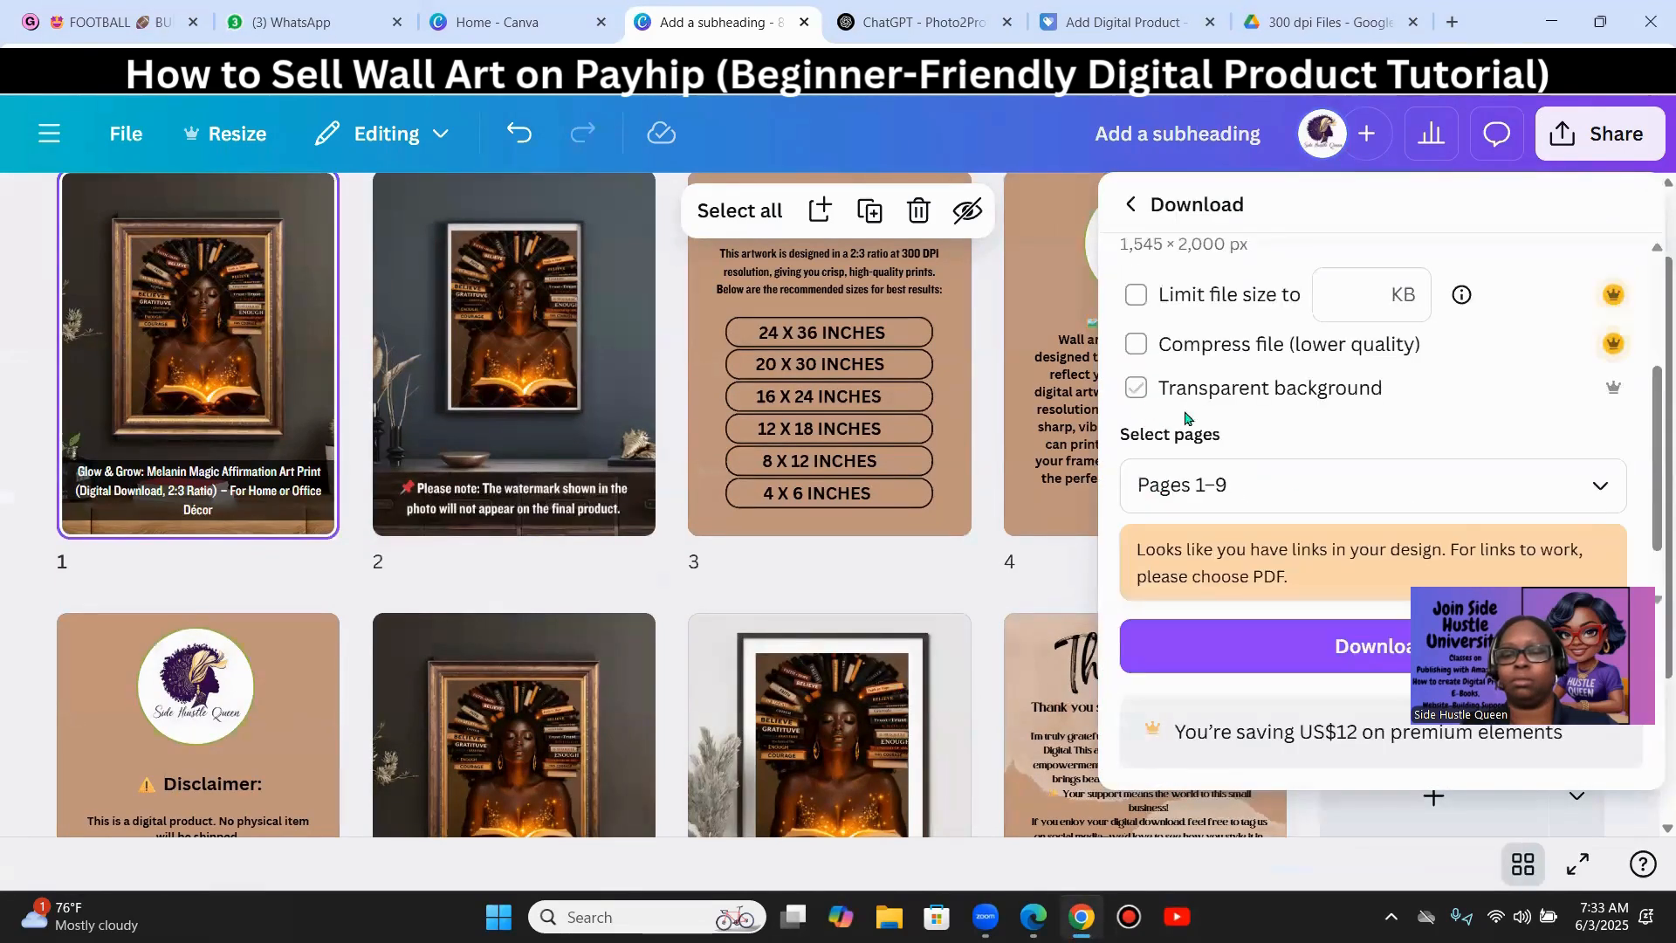
{"action": "left_click", "coordinate": [1584, 485]}
{"action": "left_click", "coordinate": [1170, 566]}
{"action": "scroll", "coordinate": [1164, 599], "scroll_direction": "down", "scroll_amount": 3}
{"action": "scroll", "coordinate": [1170, 590], "scroll_direction": "up", "scroll_amount": 2}
{"action": "left_click", "coordinate": [1158, 673]}
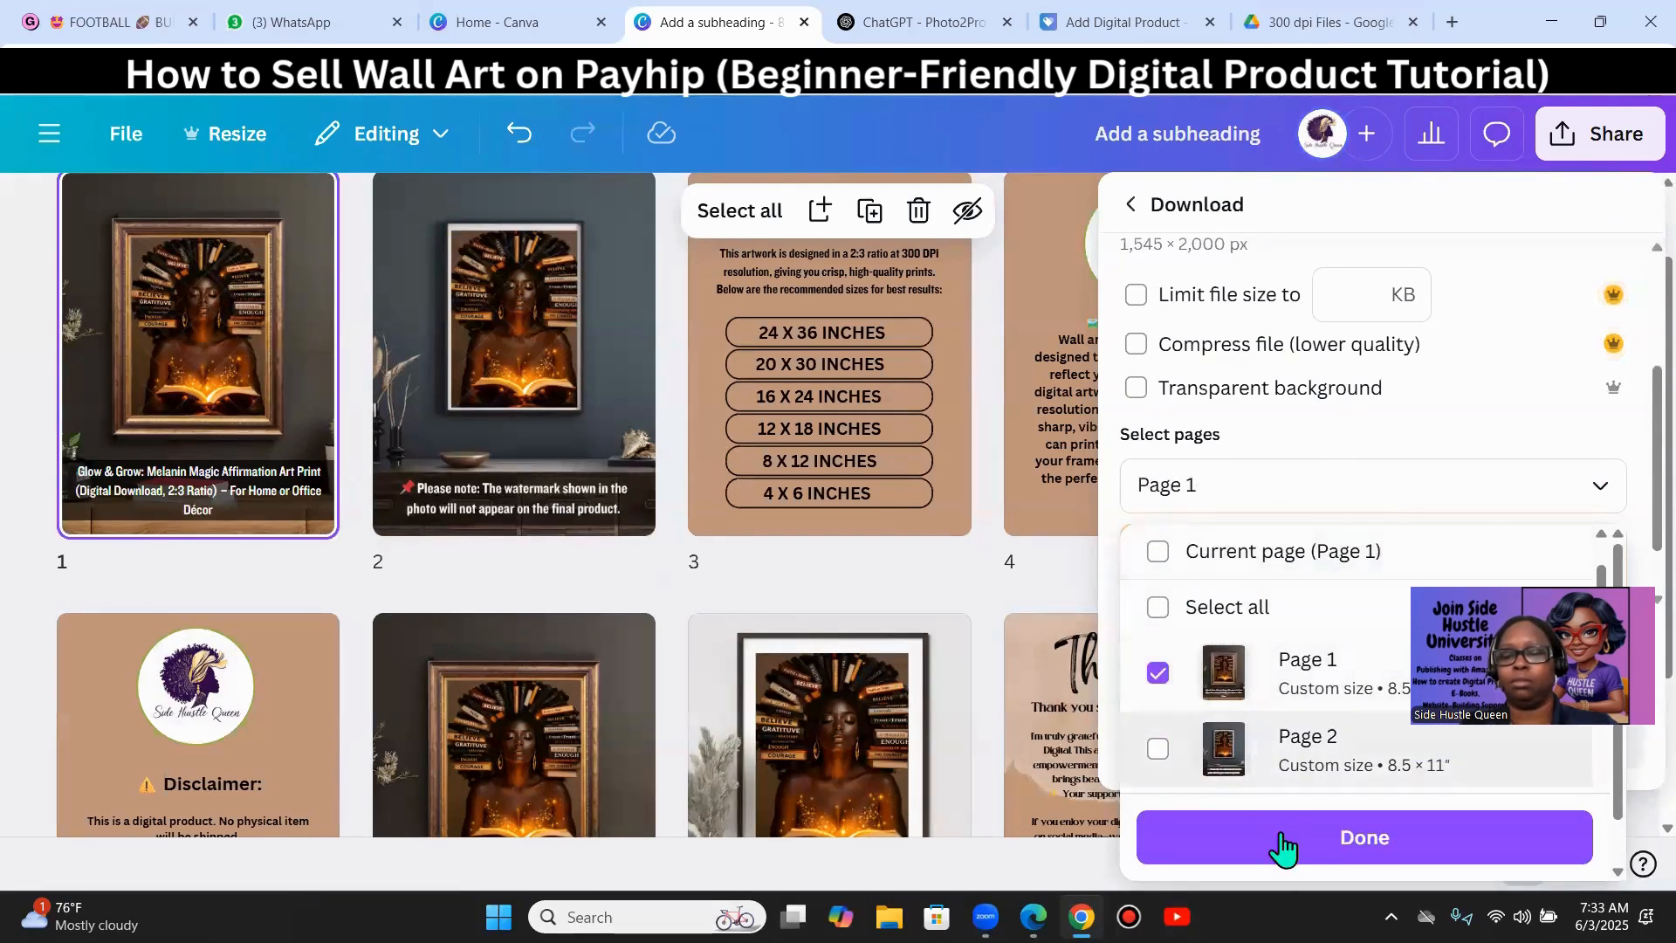
{"action": "left_click", "coordinate": [1302, 840]}
{"action": "left_click", "coordinate": [1362, 647]}
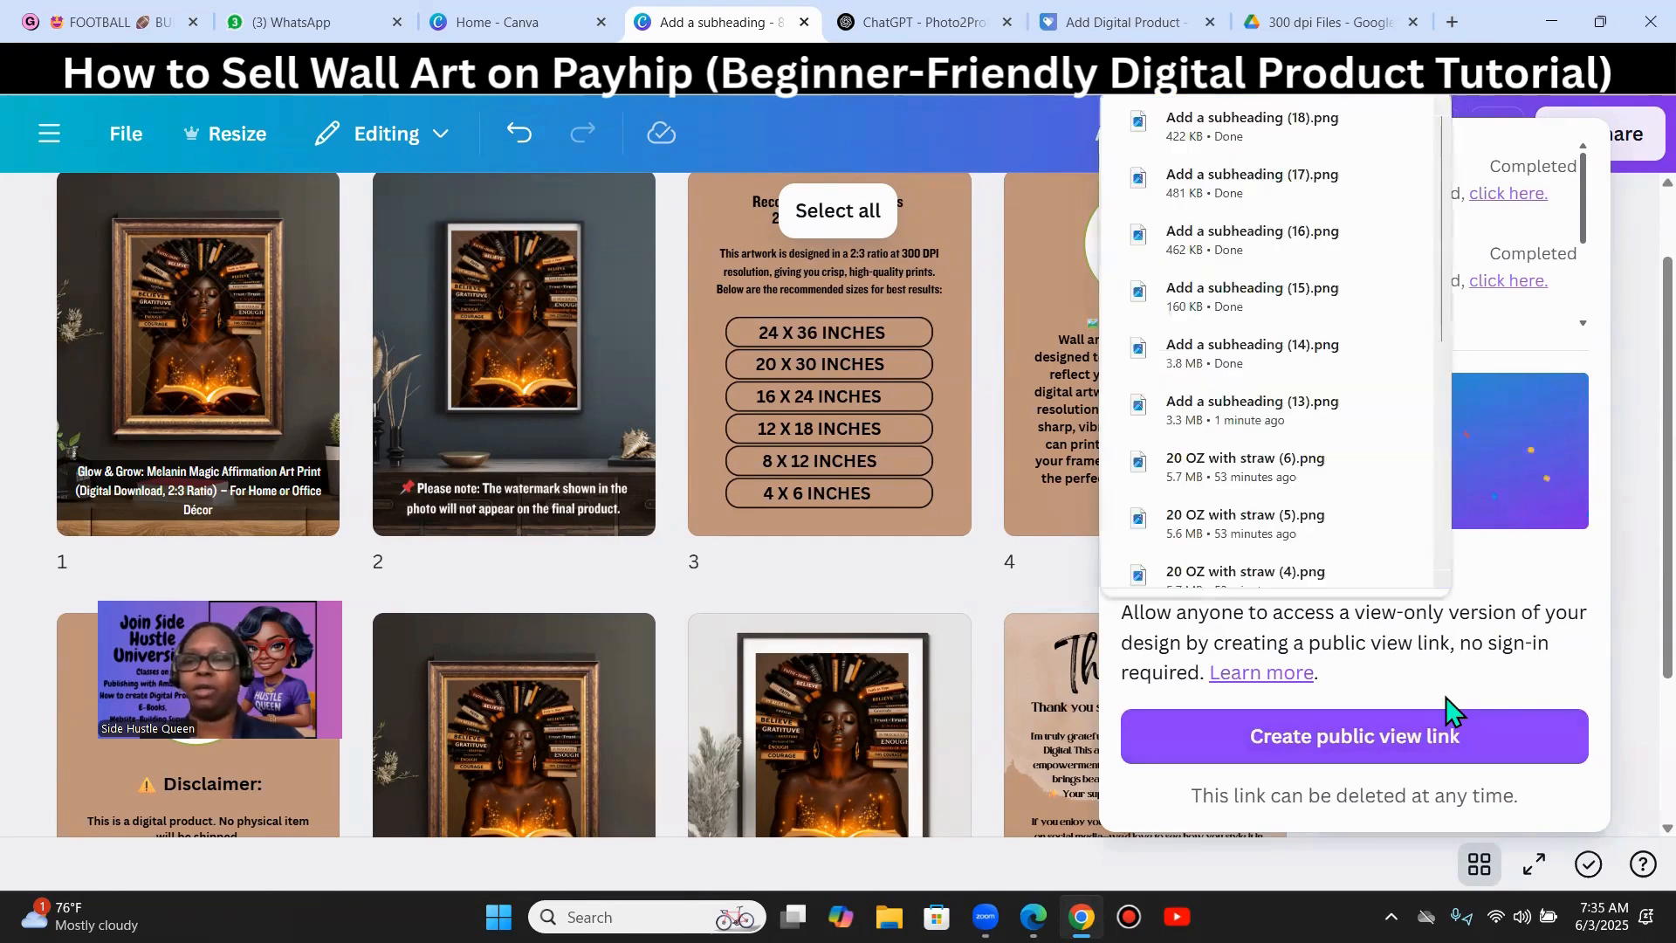
- Switch to Payhip and upload the PNG files "Add a subheading (13)" through "Add a subheading (18)" from Downloads as cover images
{"action": "left_click", "coordinate": [1629, 407]}
{"action": "left_click_drag", "start_coordinate": [1635, 408], "coordinate": [1083, 30]}
{"action": "left_click", "coordinate": [1083, 26]}
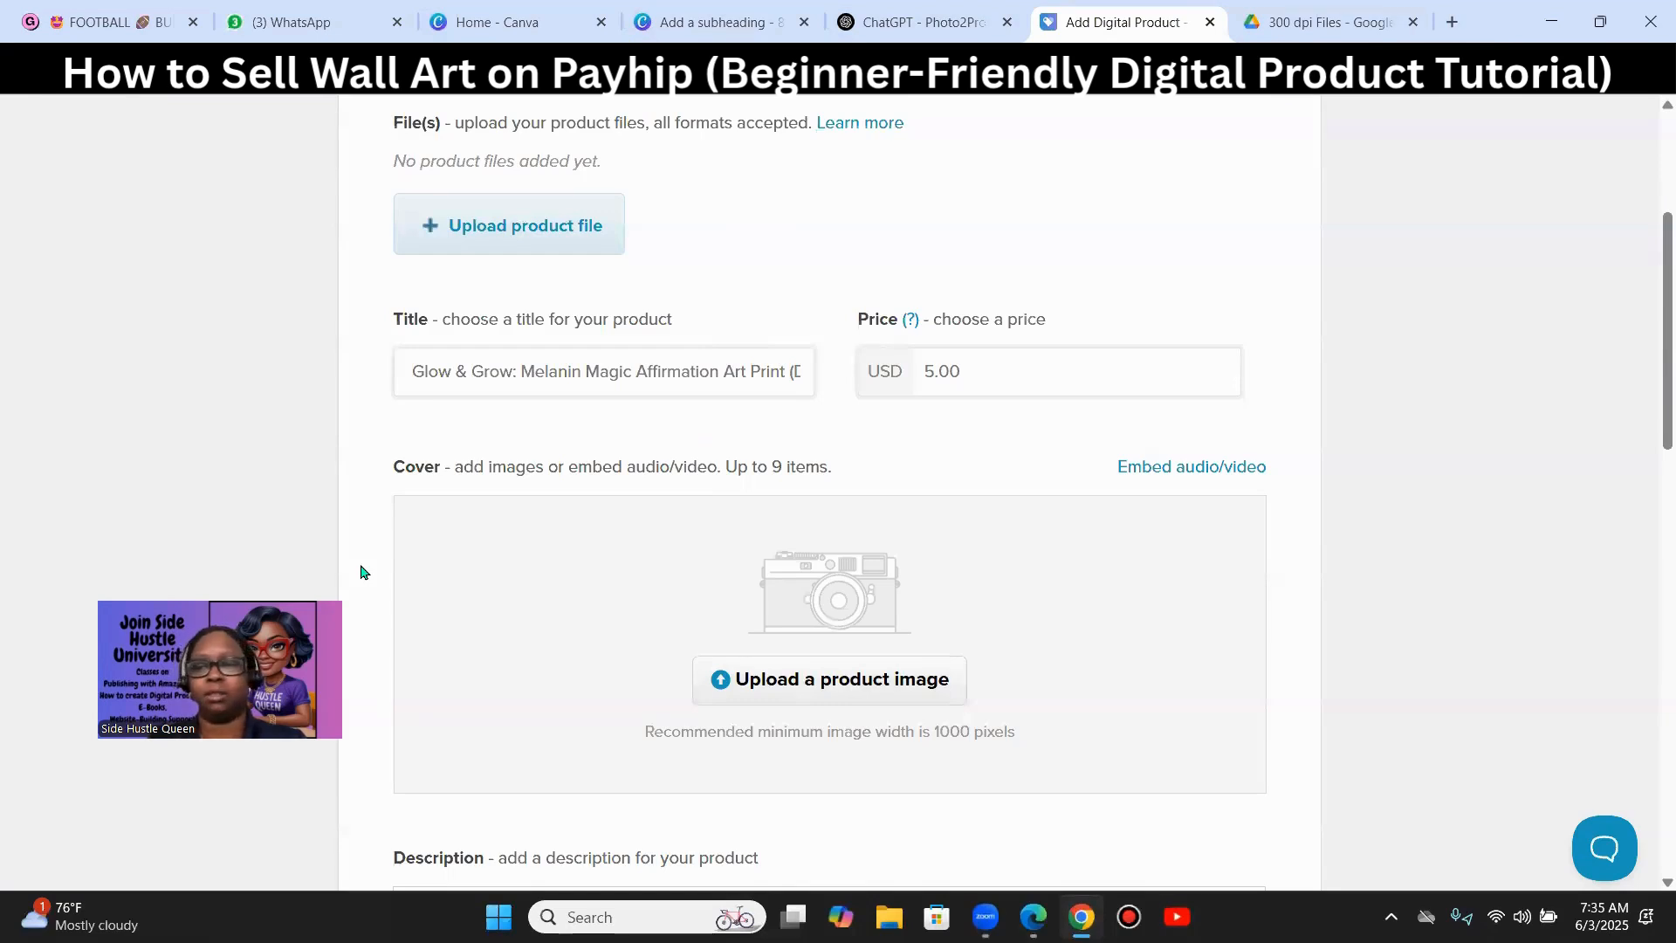
{"action": "left_click", "coordinate": [793, 690]}
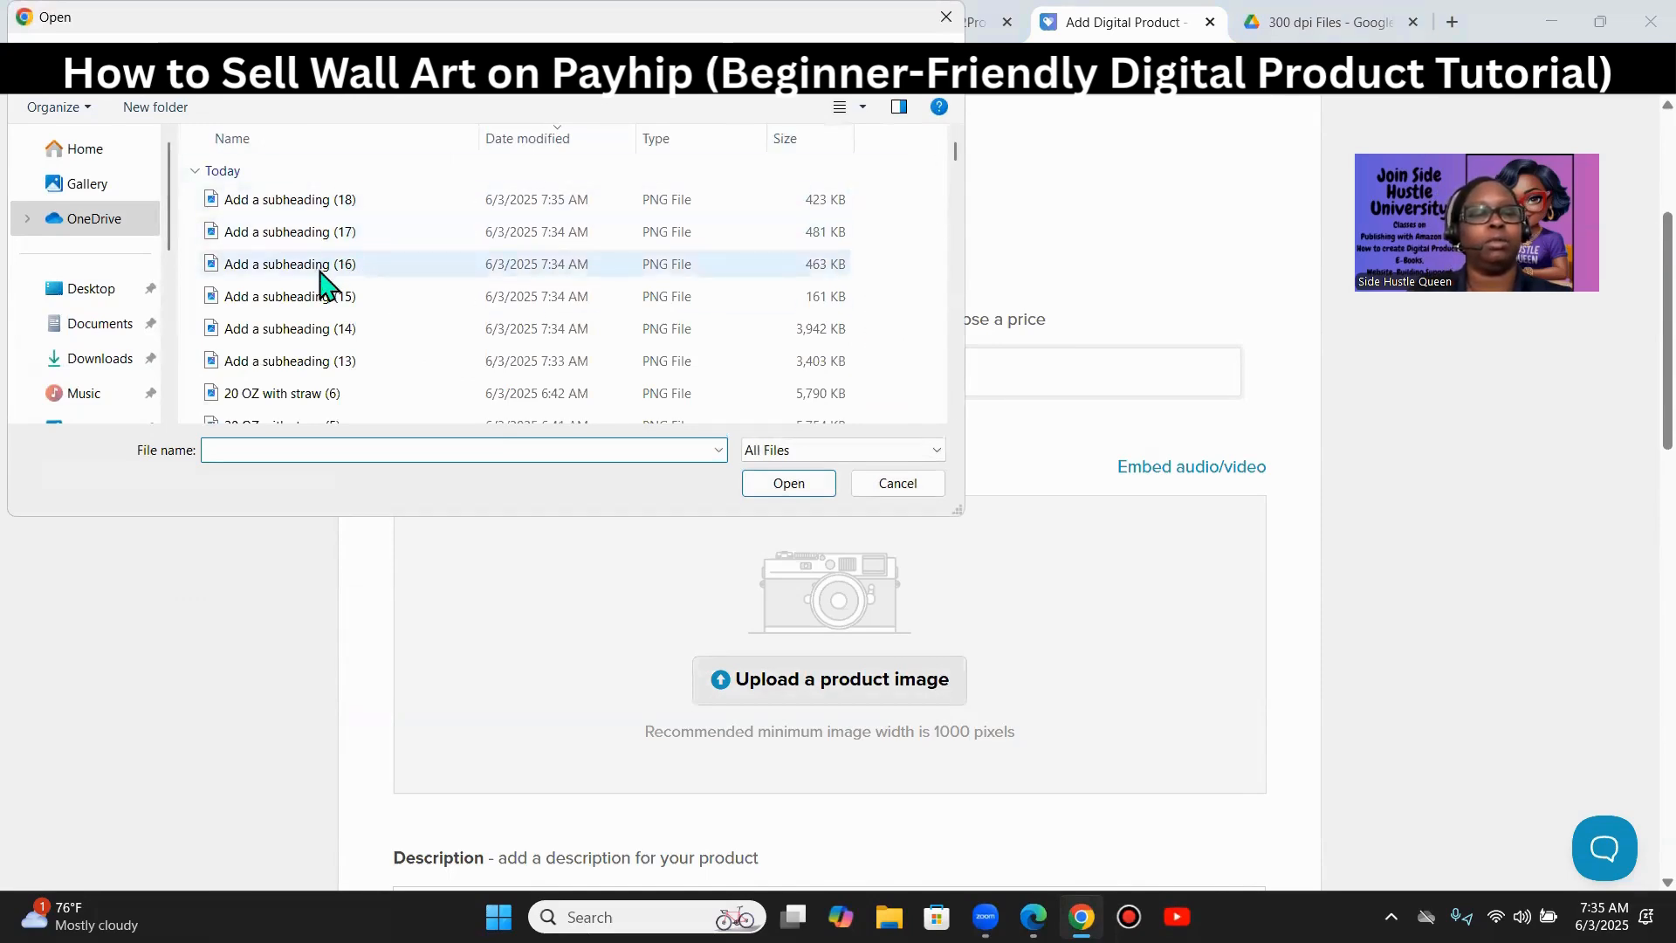
{"action": "left_click", "coordinate": [98, 359]}
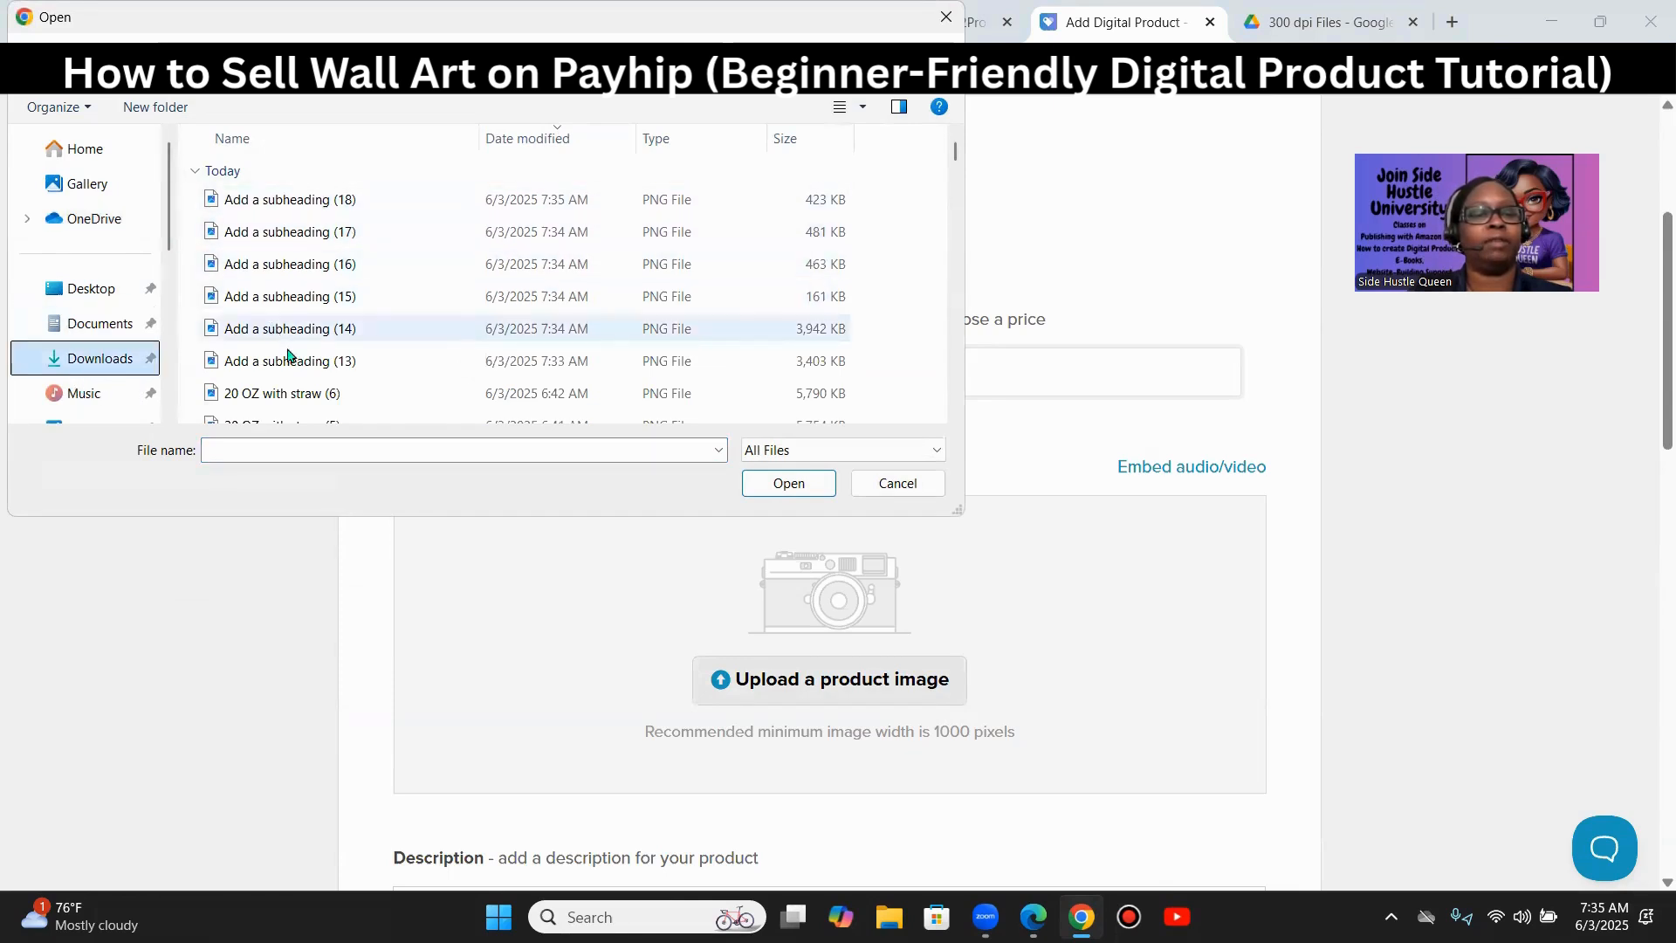
{"action": "left_click_drag", "start_coordinate": [884, 365], "coordinate": [221, 197]}
{"action": "left_click", "coordinate": [765, 485]}
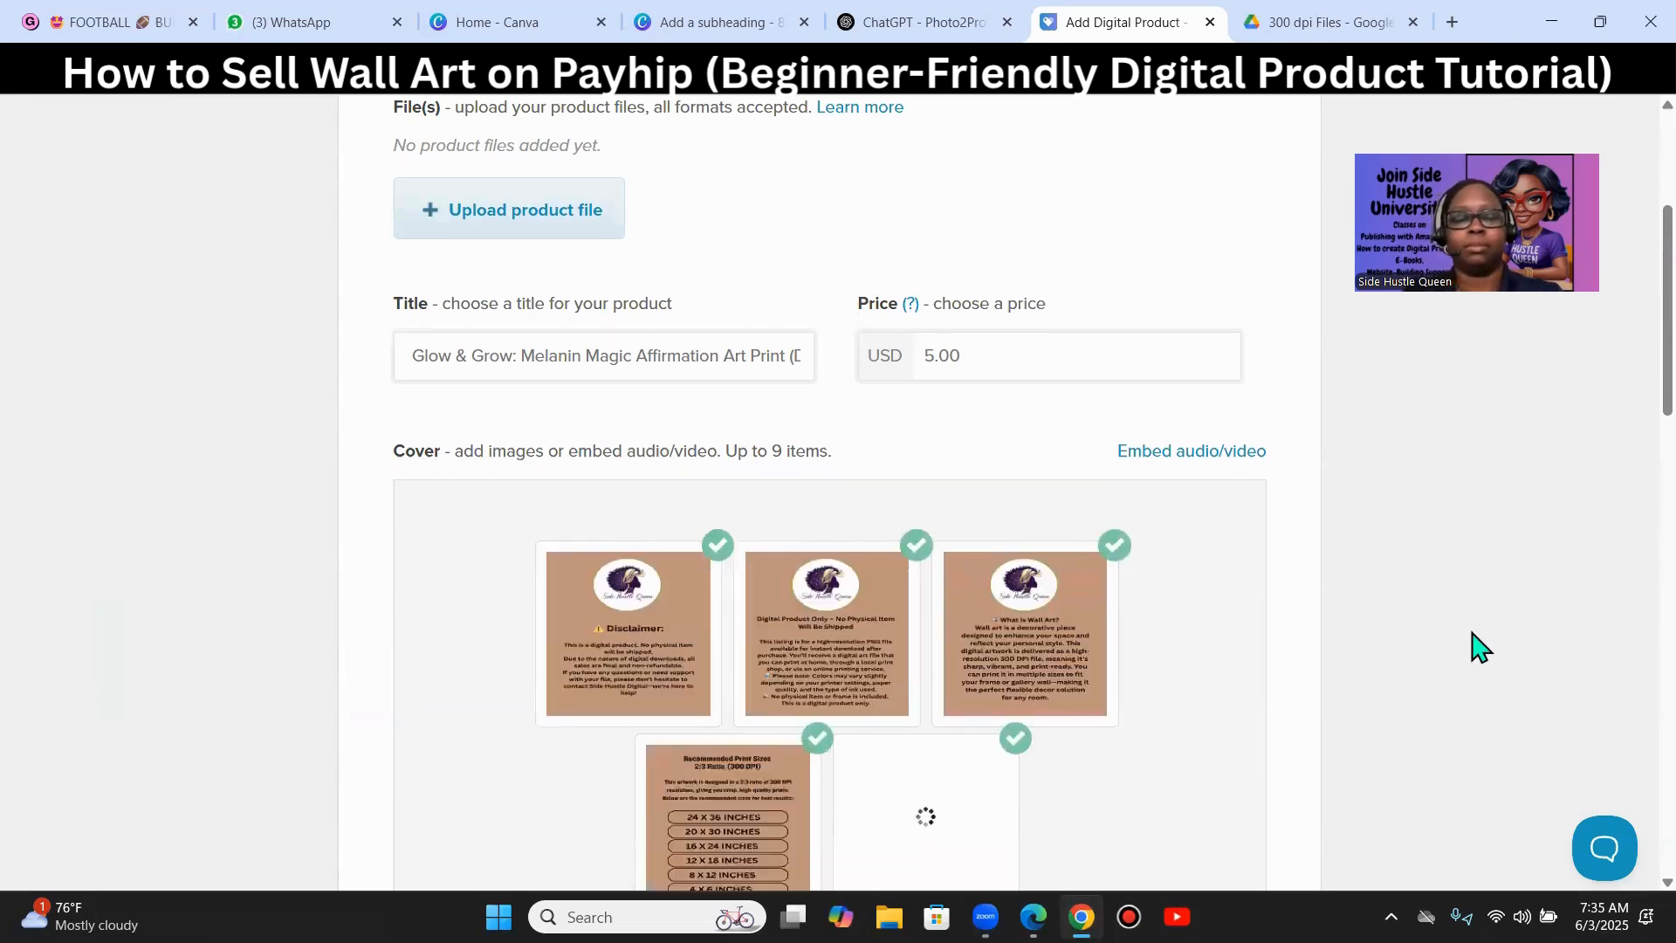
- Reorder the cover images as title mockup, watermark mockup, What is Wall Art?, Digital Product Only, Recommended Print Sizes, and Disclaimer
{"action": "scroll", "coordinate": [1484, 655], "scroll_direction": "down", "scroll_amount": 4}
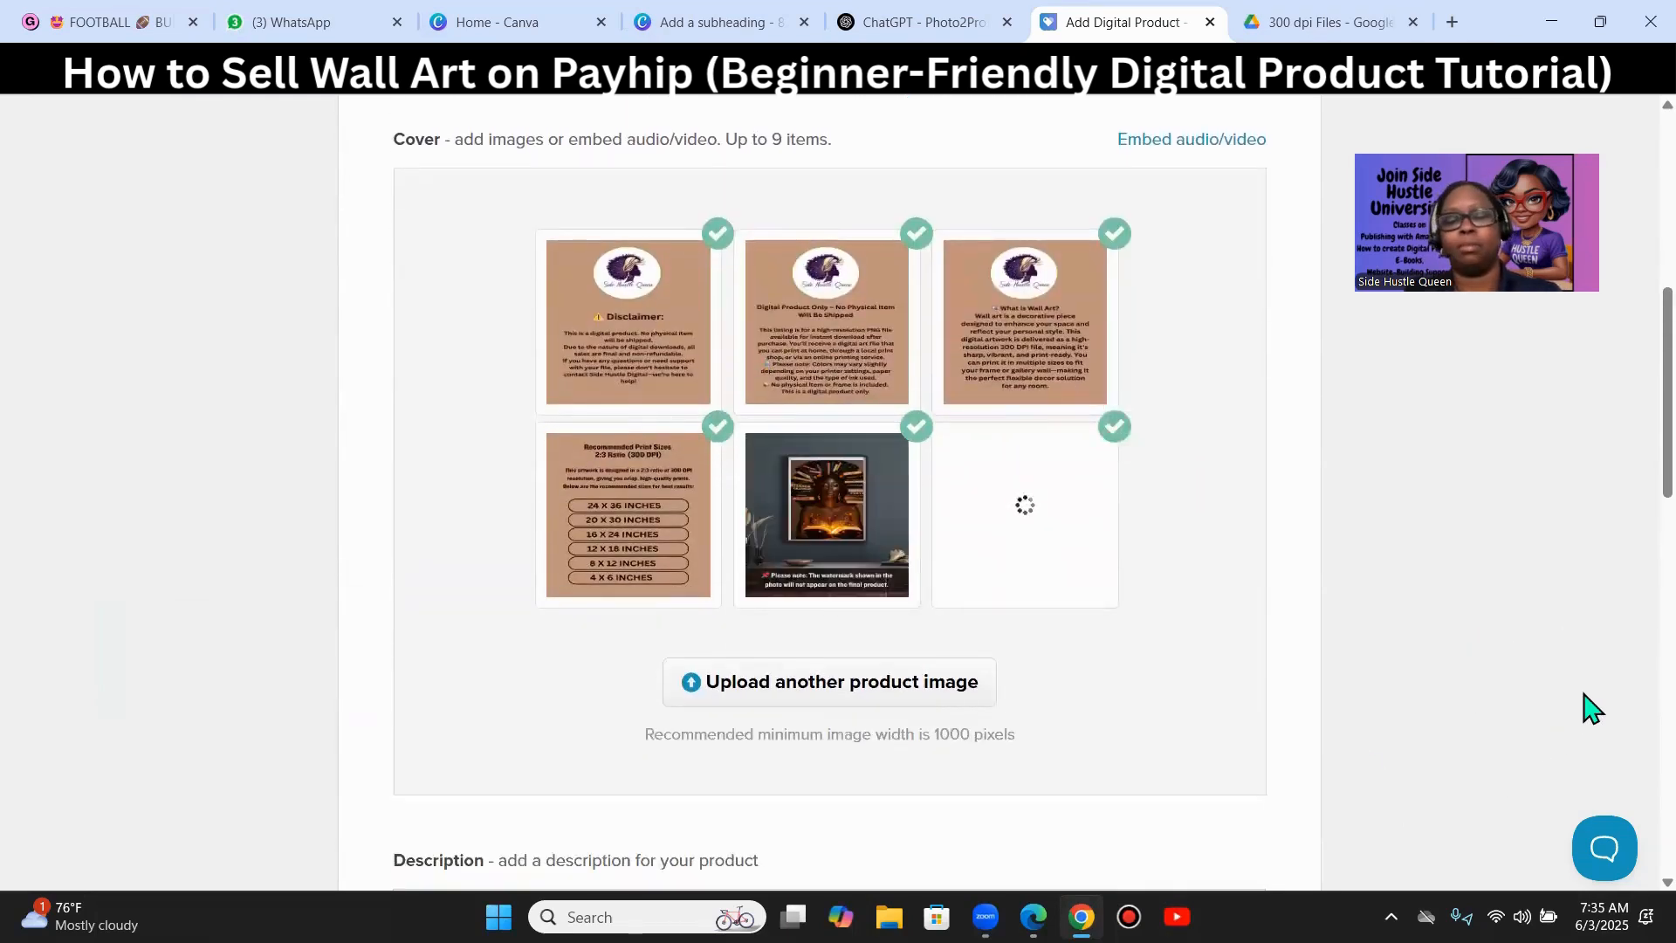
{"action": "left_click_drag", "start_coordinate": [1023, 539], "coordinate": [882, 314]}
{"action": "left_click_drag", "start_coordinate": [1016, 330], "coordinate": [1048, 524]}
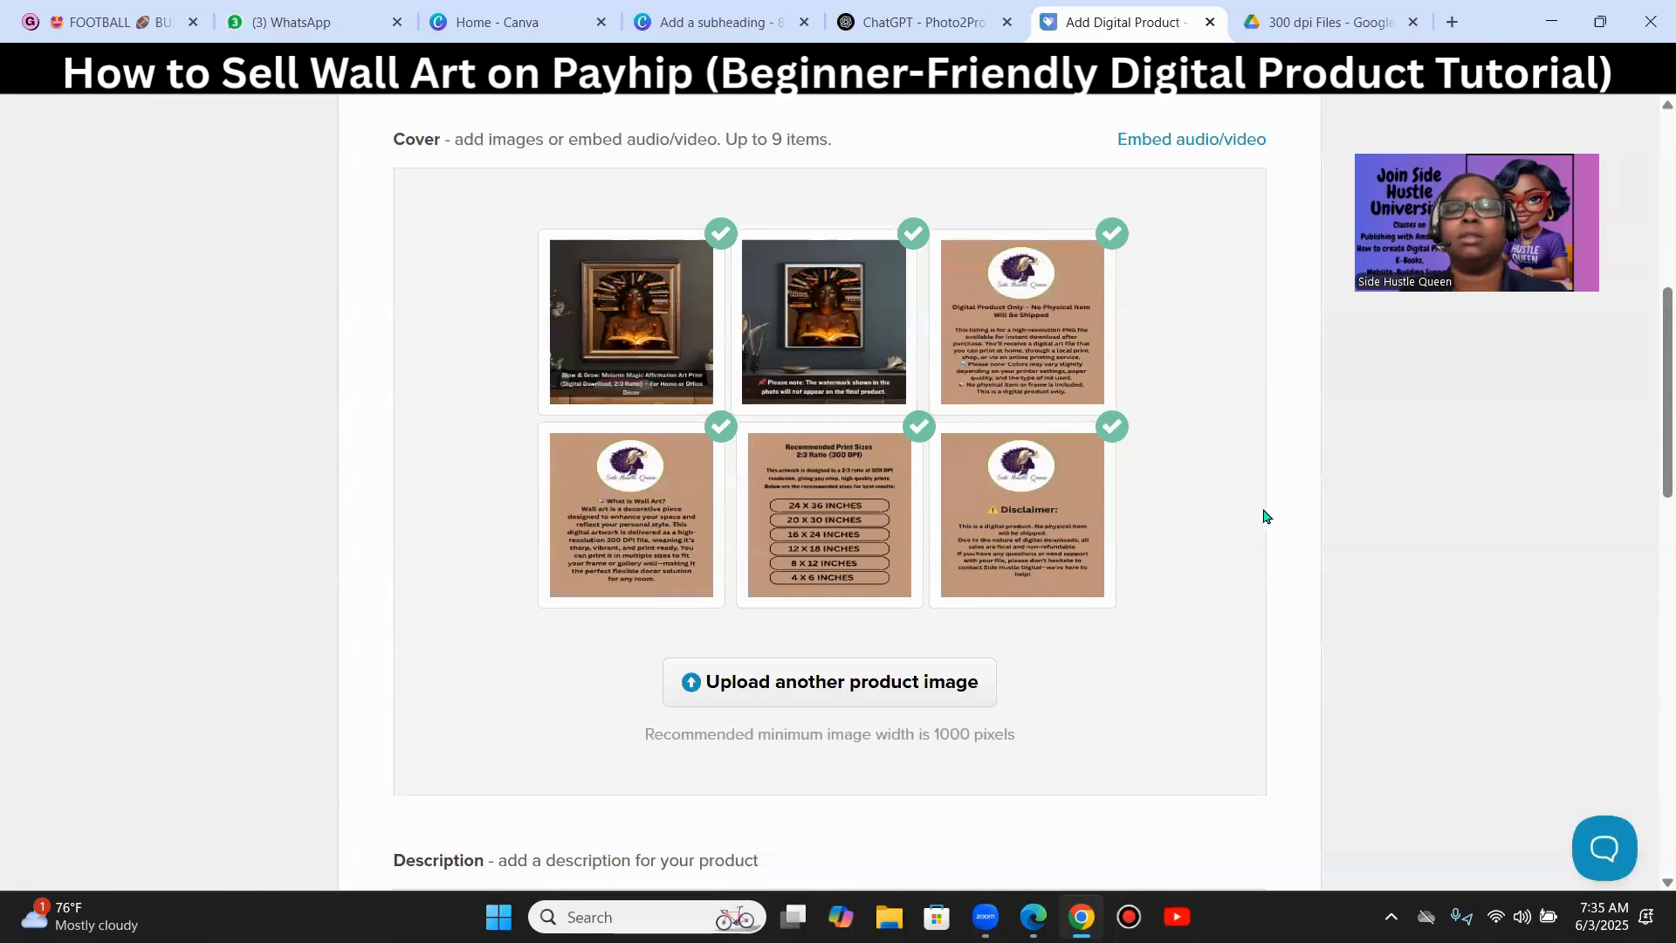
{"action": "left_click_drag", "start_coordinate": [617, 505], "coordinate": [983, 315]}
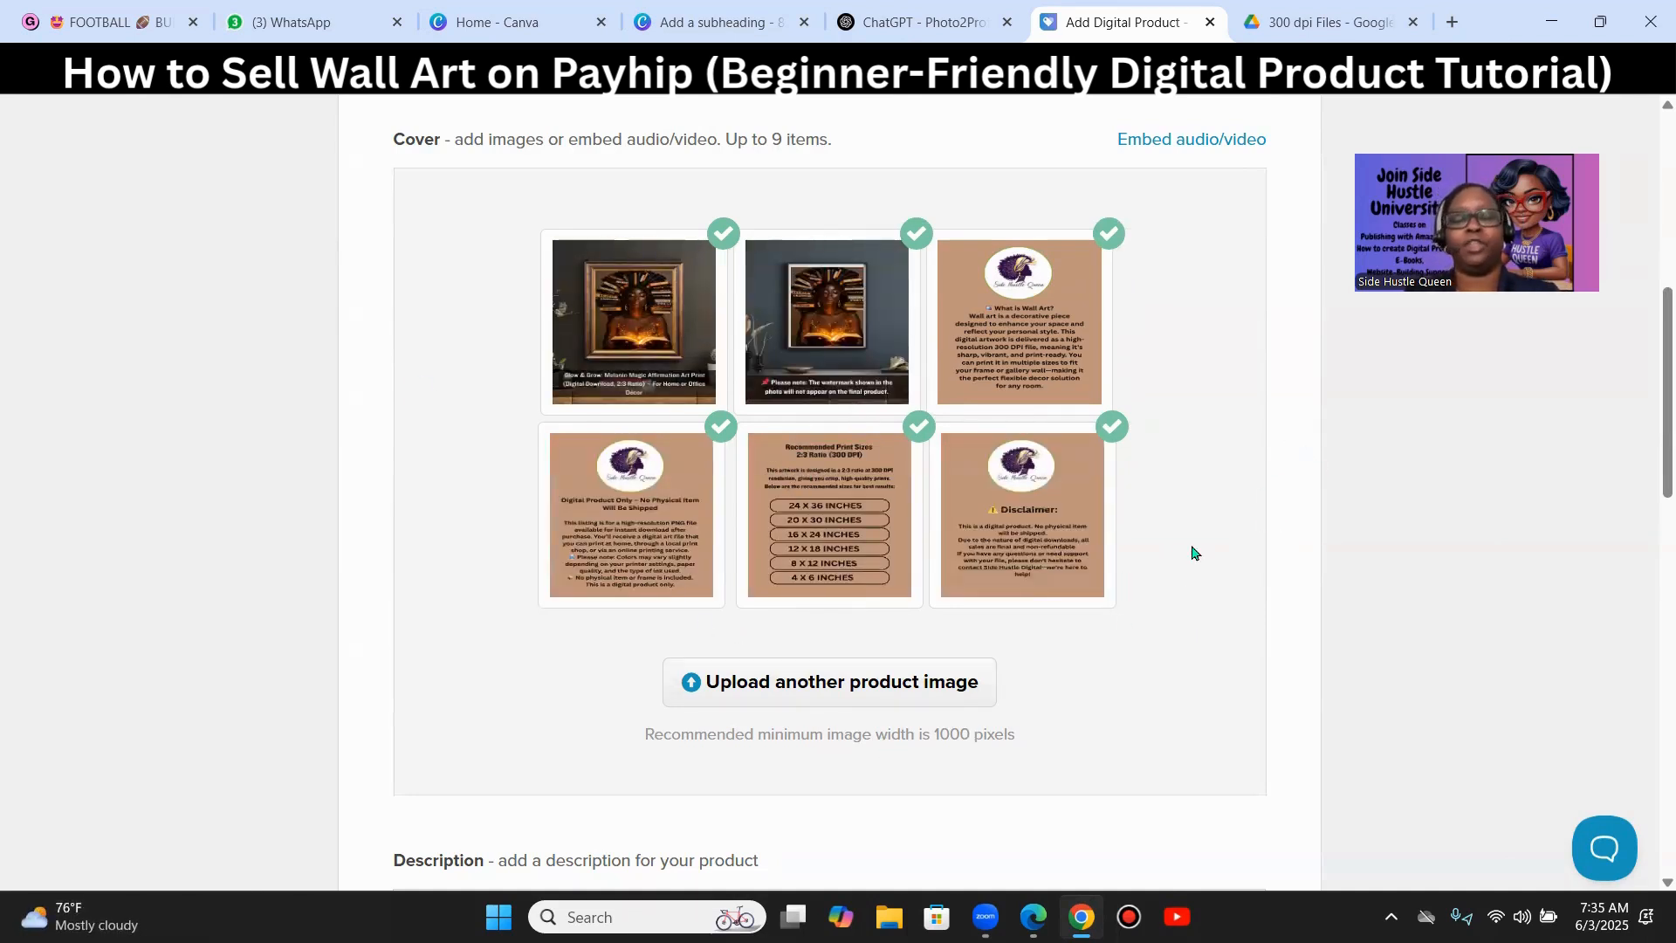
- Switch to ChatGPT and copy the Payhip description from "Unleash the power of inner strength" through "Decor that speaks to your soul—and tells your story."
{"action": "scroll", "coordinate": [1170, 586], "scroll_direction": "down", "scroll_amount": 6}
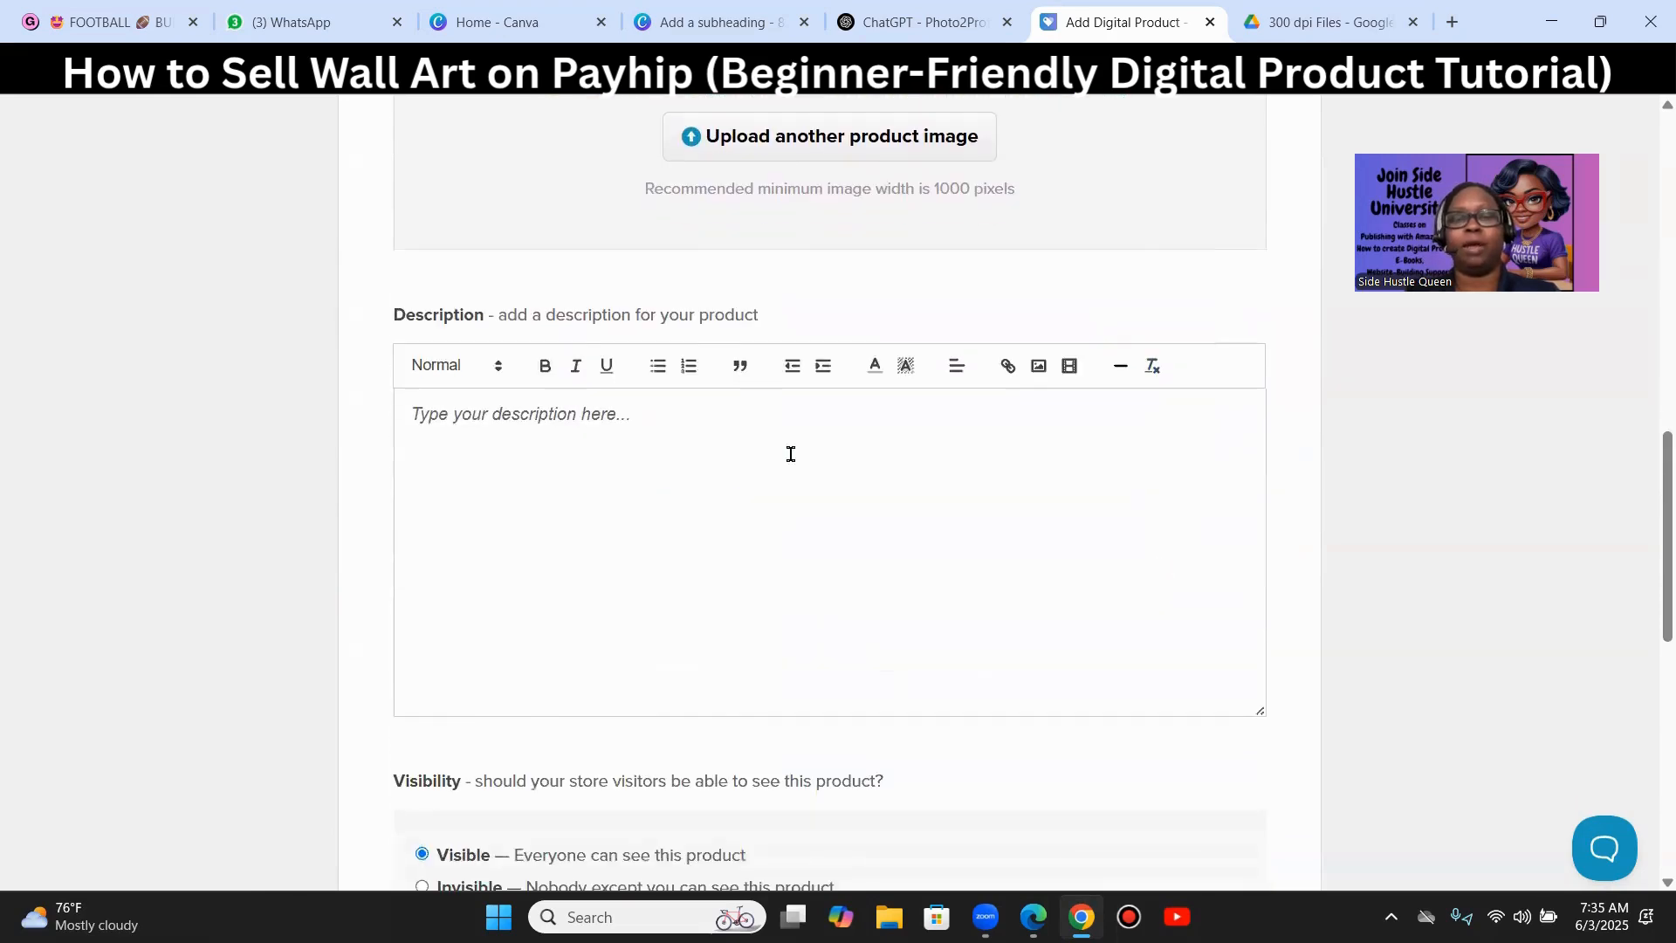
{"action": "left_click", "coordinate": [942, 22]}
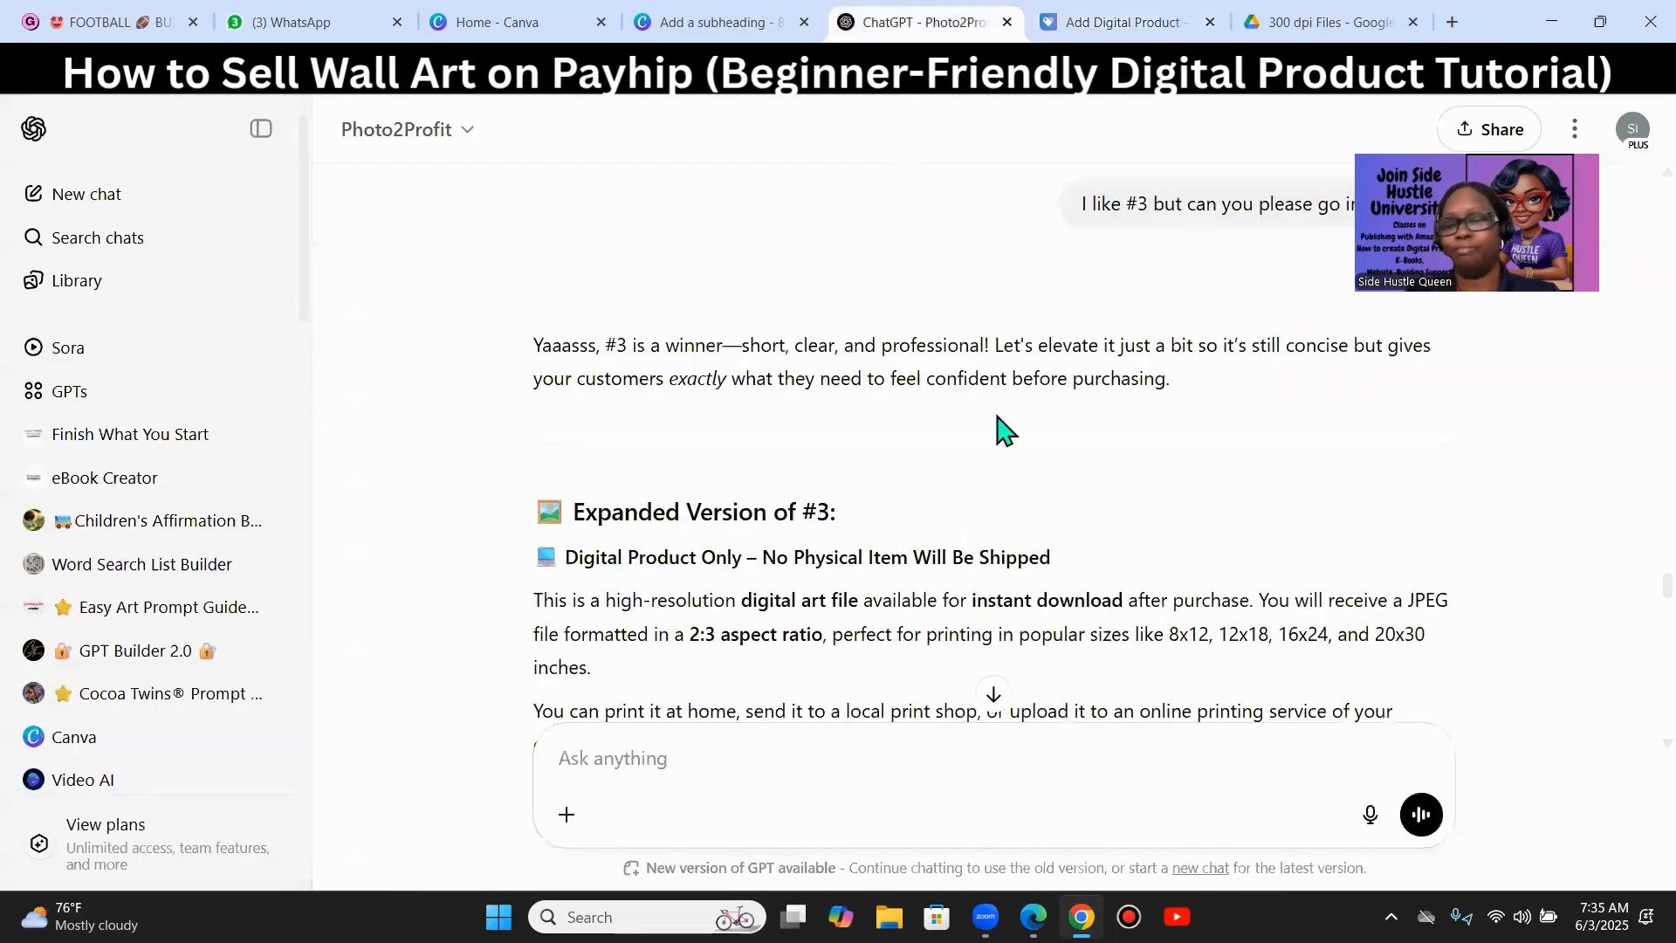
{"action": "scroll", "coordinate": [1005, 441], "scroll_direction": "down", "scroll_amount": 4}
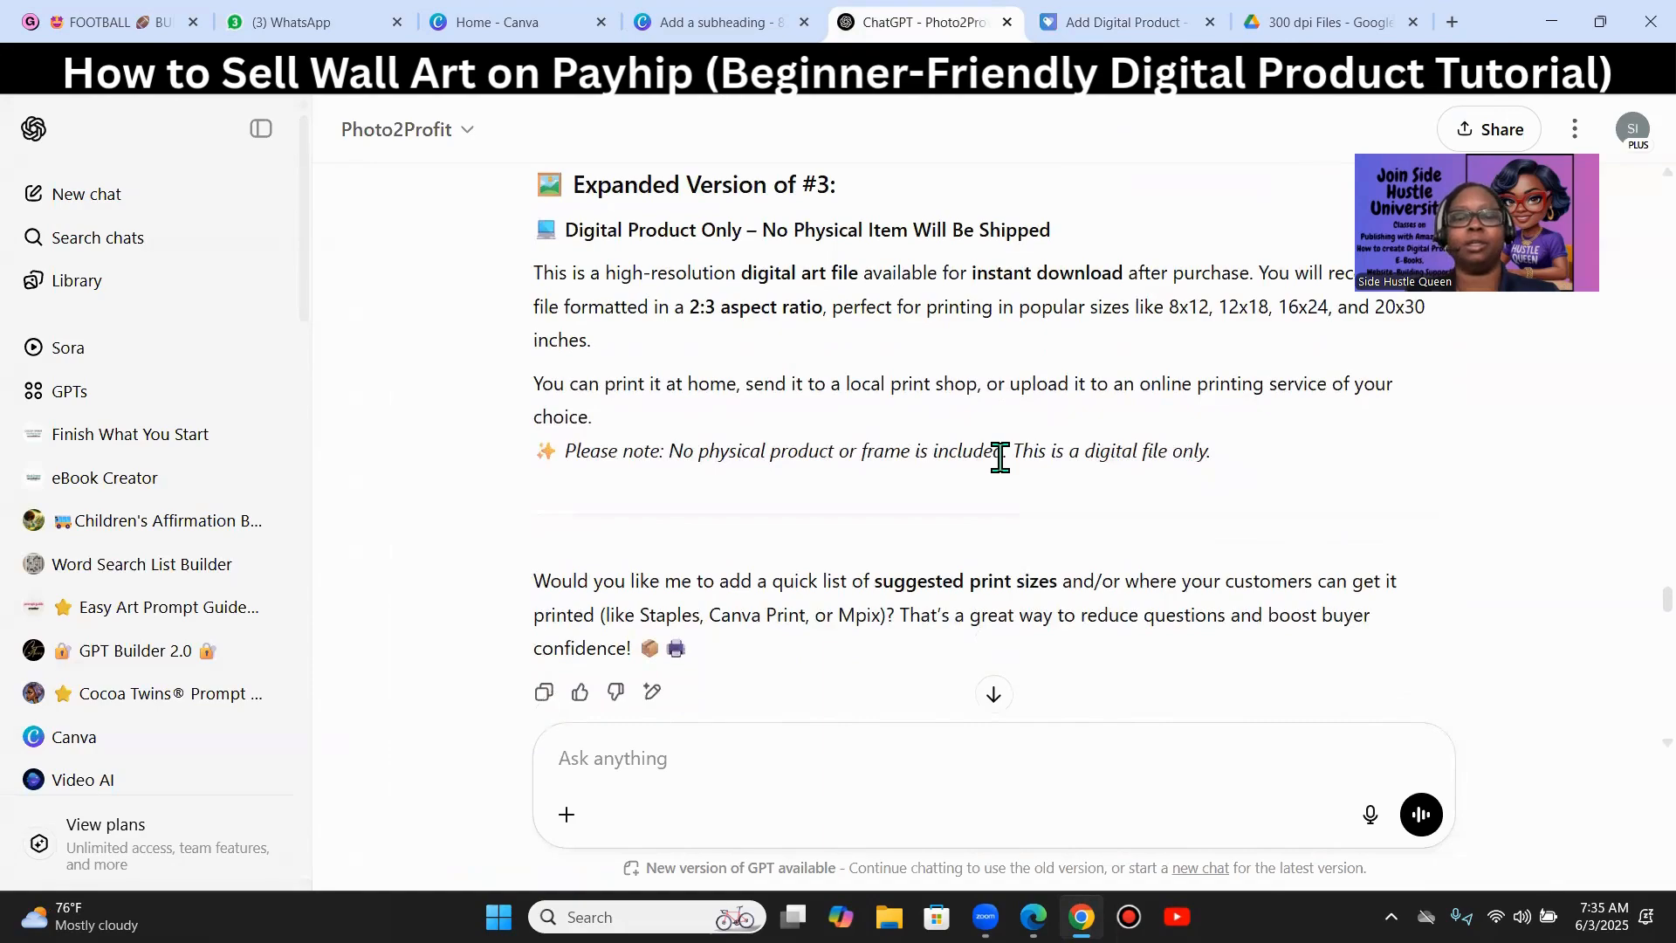
{"action": "scroll", "coordinate": [1004, 489], "scroll_direction": "up", "scroll_amount": 15}
{"action": "scroll", "coordinate": [1028, 524], "scroll_direction": "up", "scroll_amount": 20}
{"action": "scroll", "coordinate": [1013, 524], "scroll_direction": "up", "scroll_amount": 20}
{"action": "scroll", "coordinate": [995, 520], "scroll_direction": "down", "scroll_amount": 10}
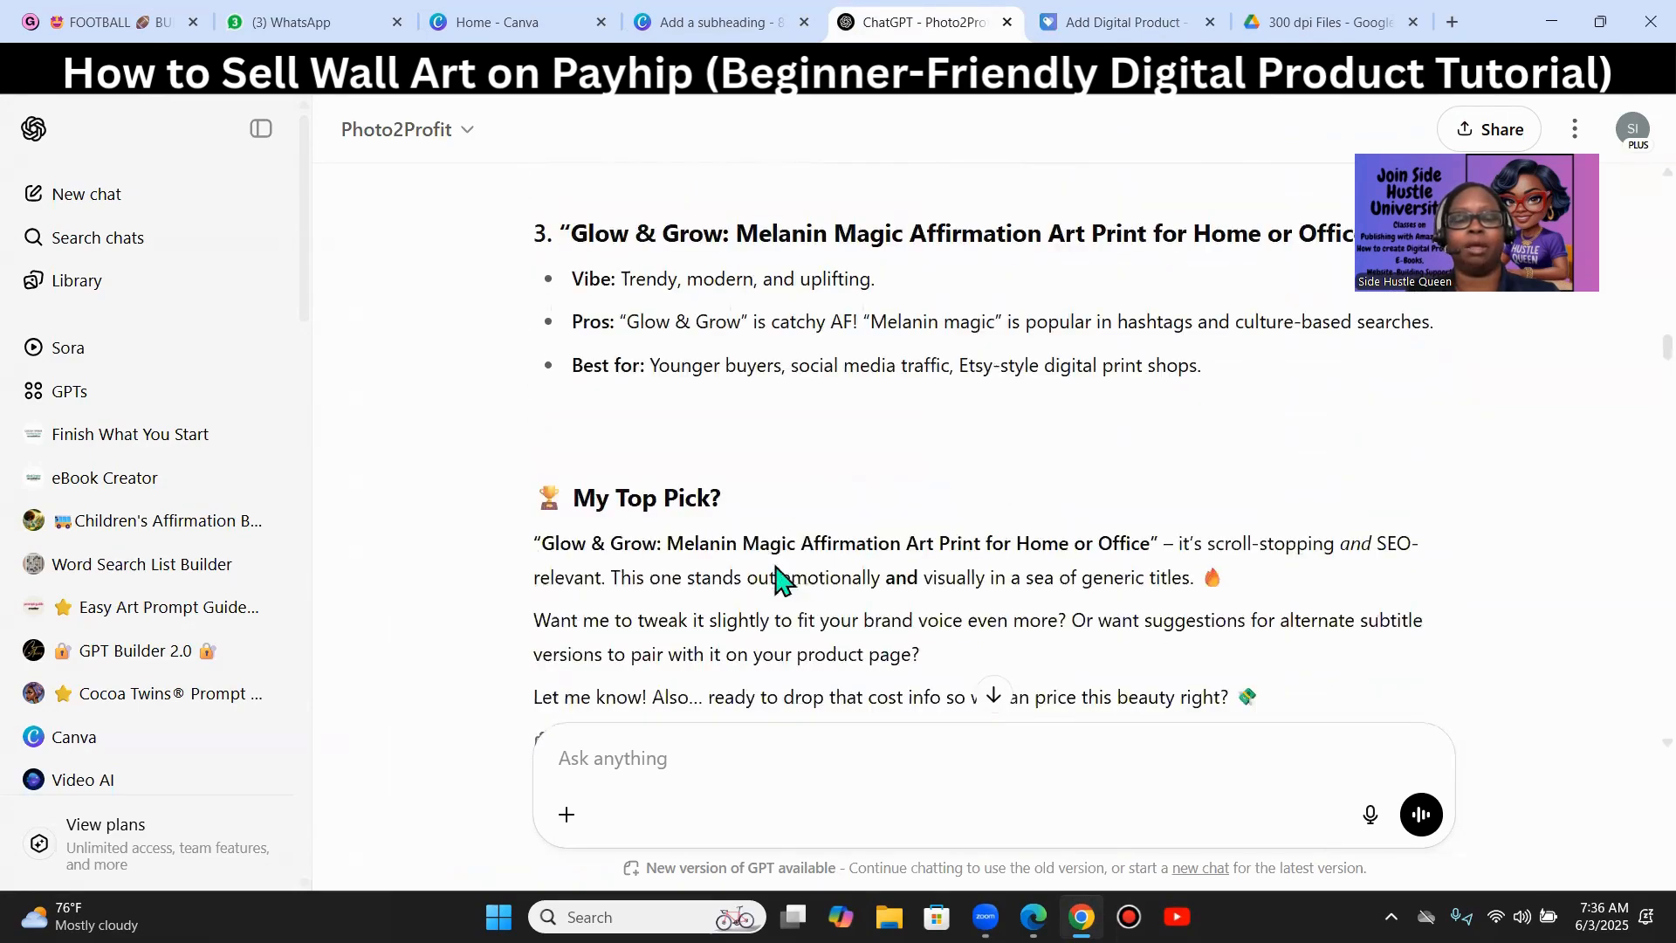
{"action": "scroll", "coordinate": [760, 579], "scroll_direction": "down", "scroll_amount": 1}
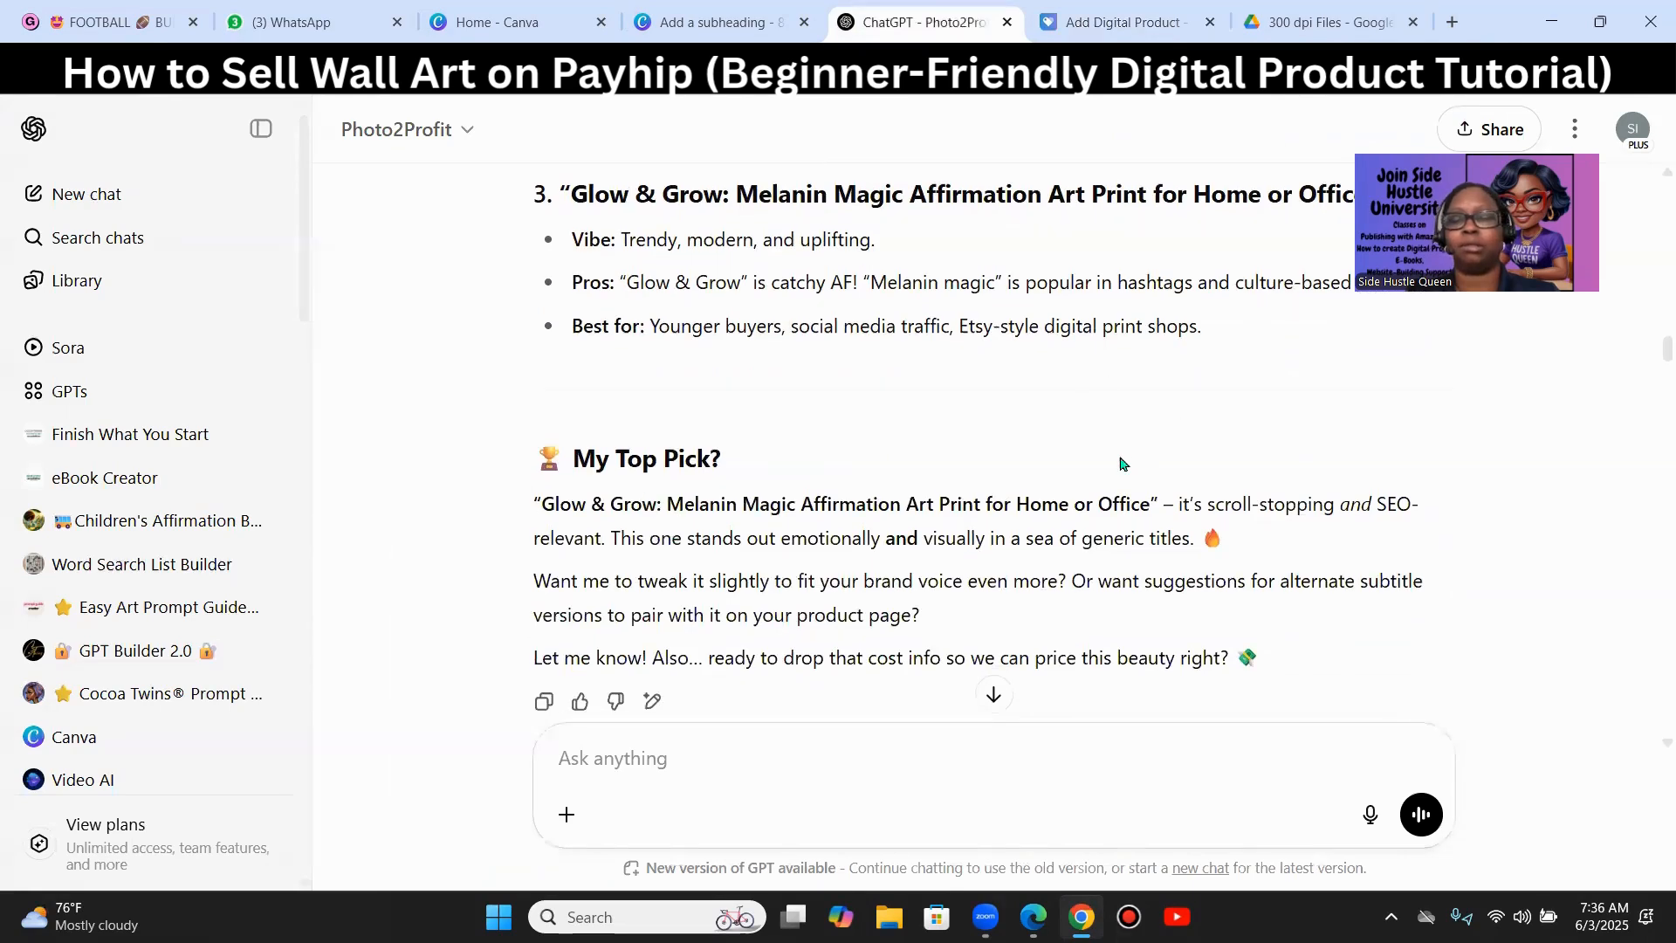
{"action": "scroll", "coordinate": [1004, 427], "scroll_direction": "up", "scroll_amount": 10}
{"action": "scroll", "coordinate": [934, 488], "scroll_direction": "down", "scroll_amount": 10}
{"action": "scroll", "coordinate": [945, 493], "scroll_direction": "up", "scroll_amount": 10}
{"action": "scroll", "coordinate": [943, 502], "scroll_direction": "up", "scroll_amount": 5}
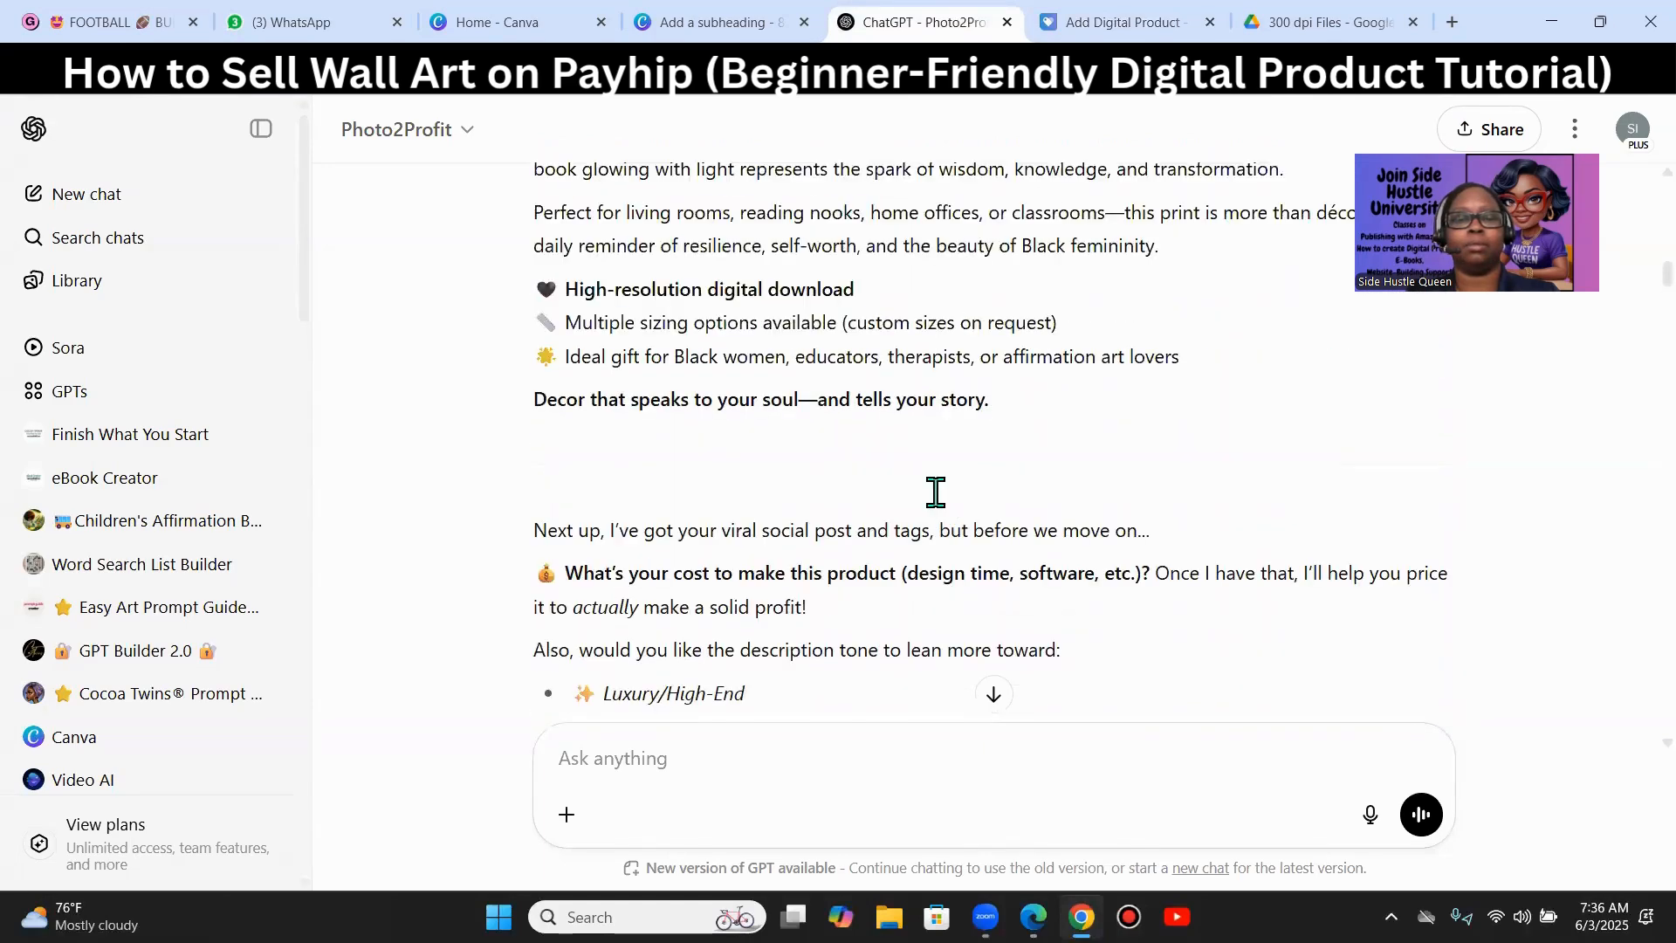
{"action": "scroll", "coordinate": [797, 452], "scroll_direction": "up", "scroll_amount": 5}
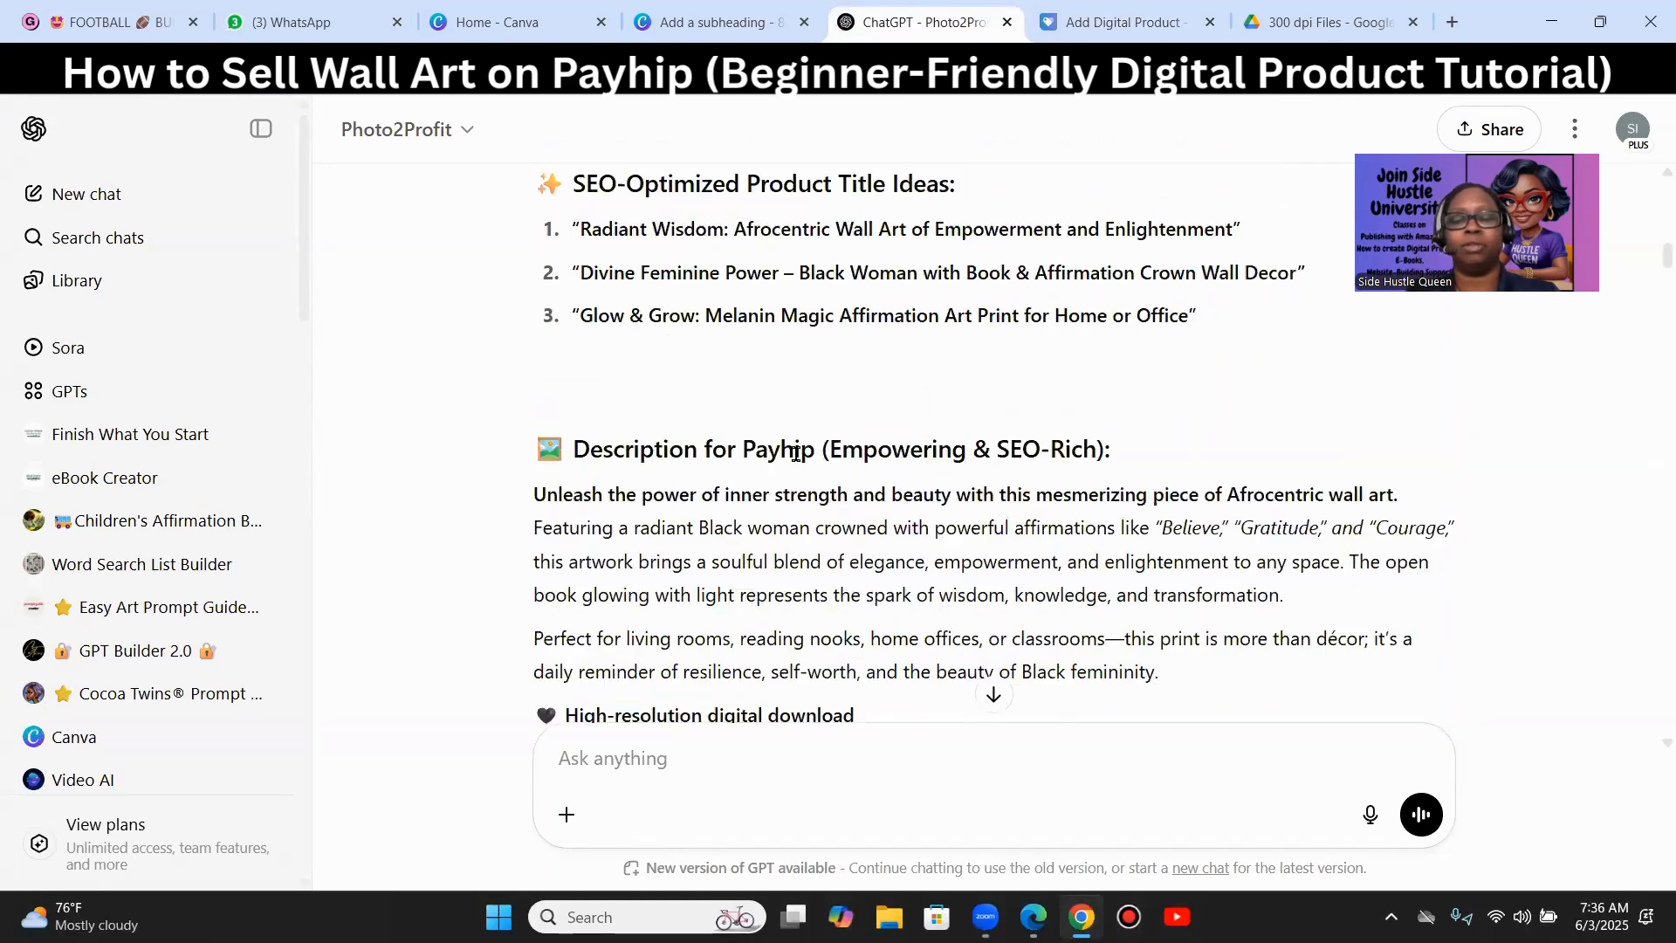
{"action": "scroll", "coordinate": [781, 458], "scroll_direction": "down", "scroll_amount": 2}
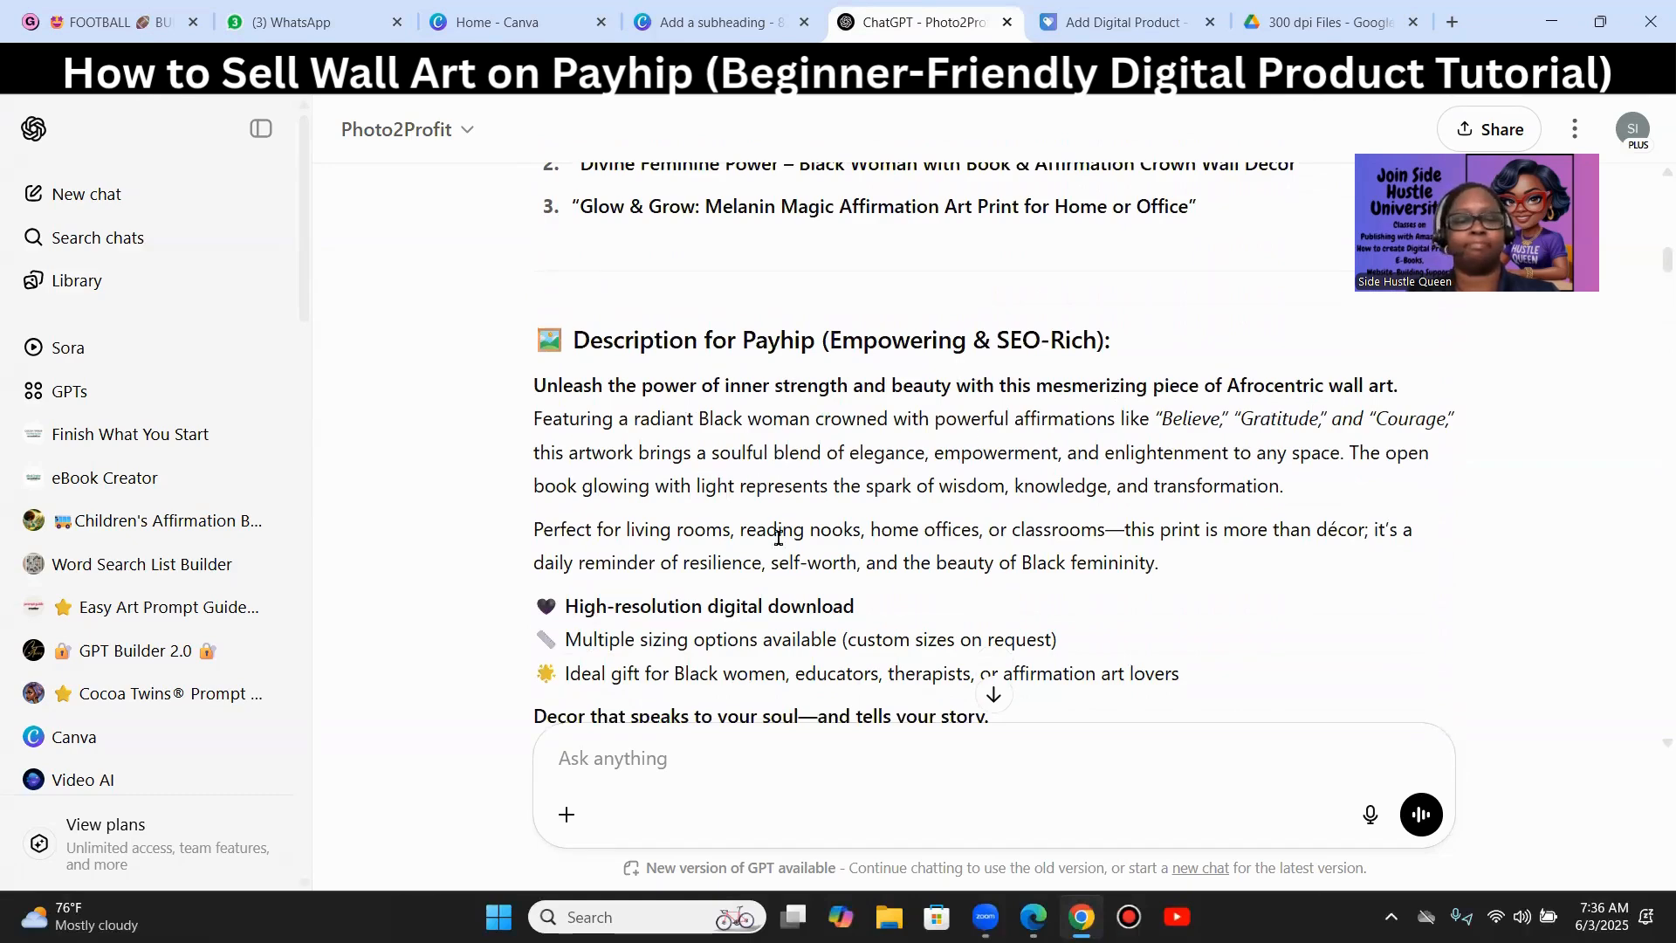
{"action": "scroll", "coordinate": [671, 594], "scroll_direction": "down", "scroll_amount": 2}
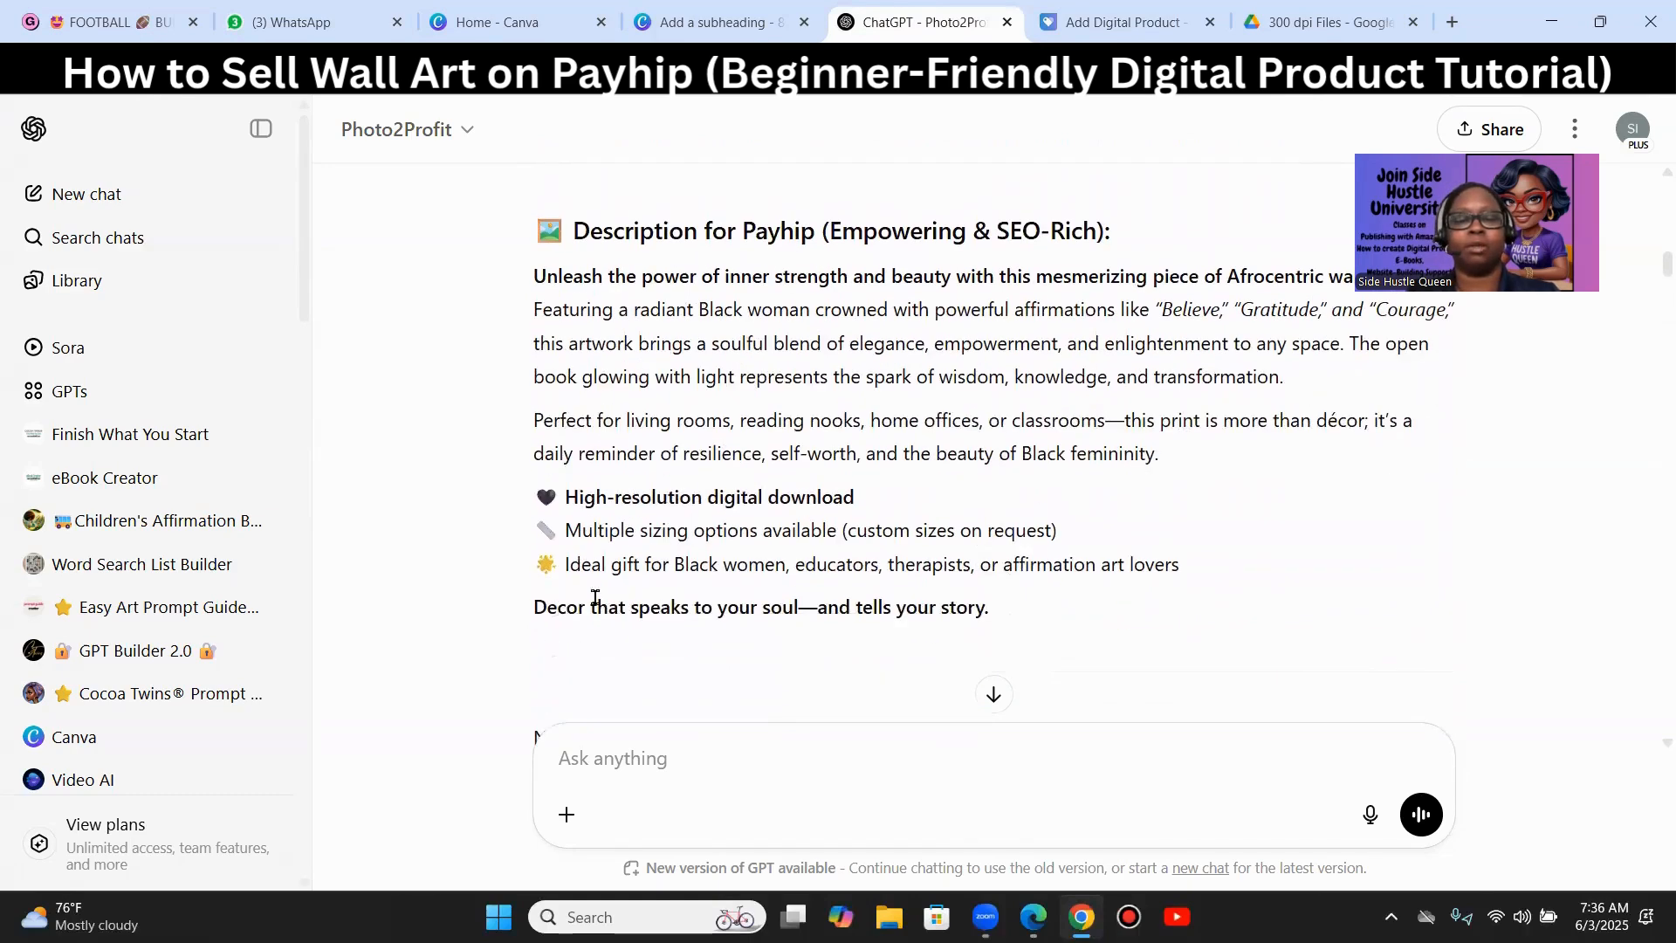
{"action": "left_click_drag", "start_coordinate": [1046, 609], "coordinate": [517, 291]}
{"action": "key", "text": "ctrl+c"}
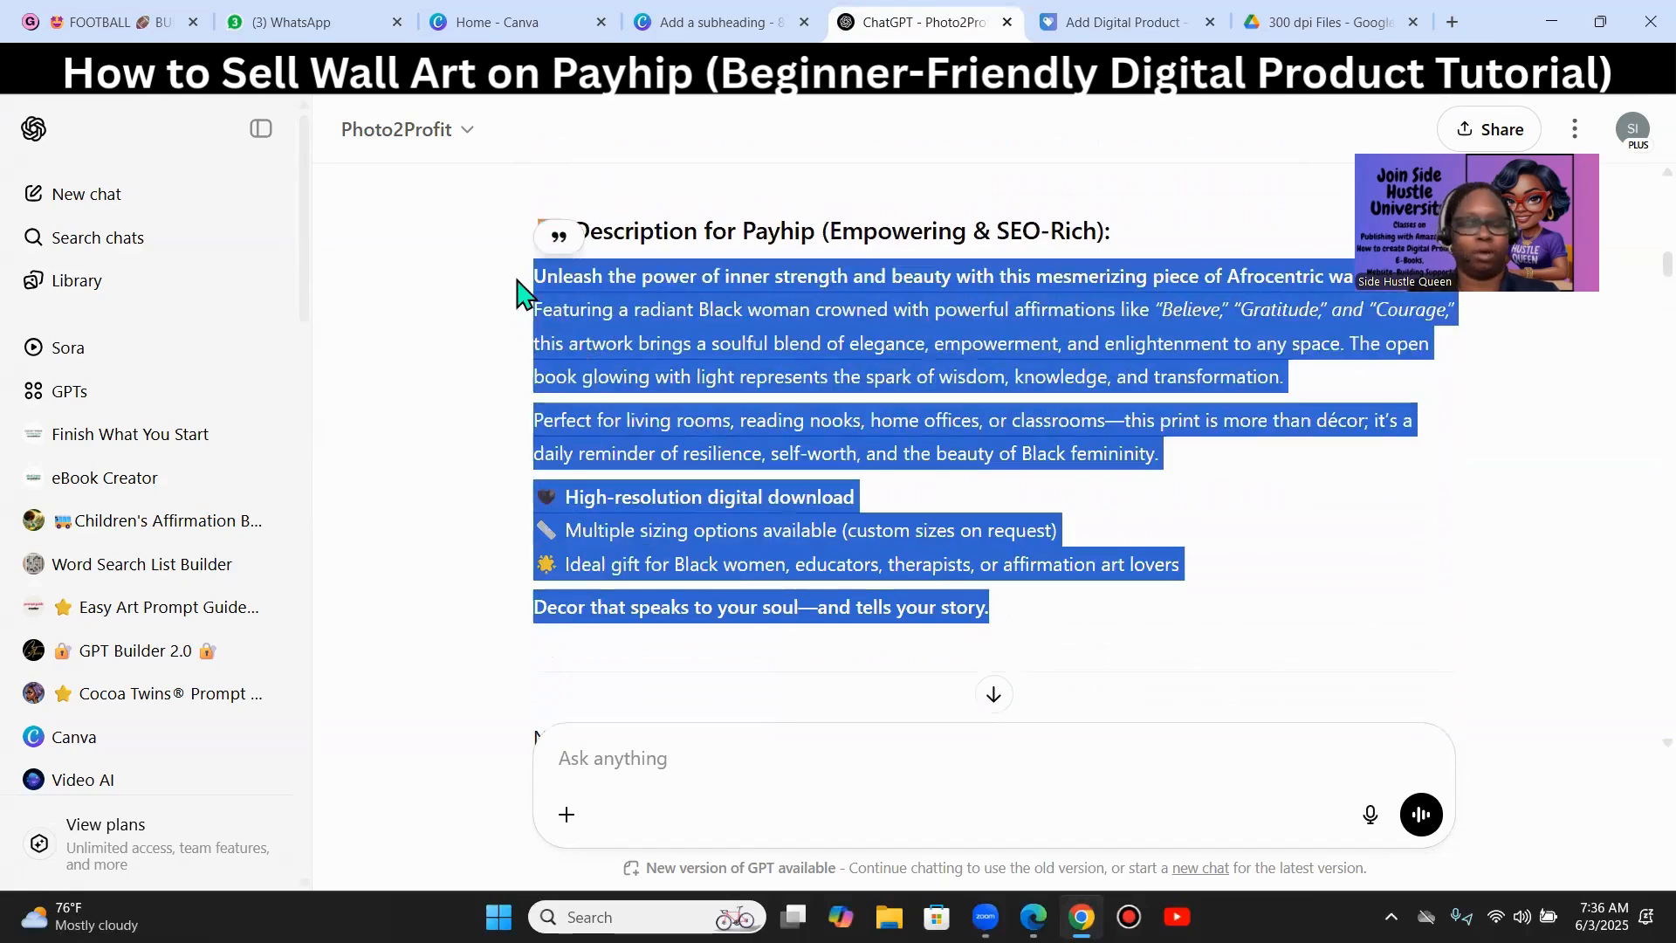
- Return to the Payhip product form and paste the copied text as the product description
{"action": "left_click", "coordinate": [1063, 26]}
{"action": "left_click", "coordinate": [422, 416]}
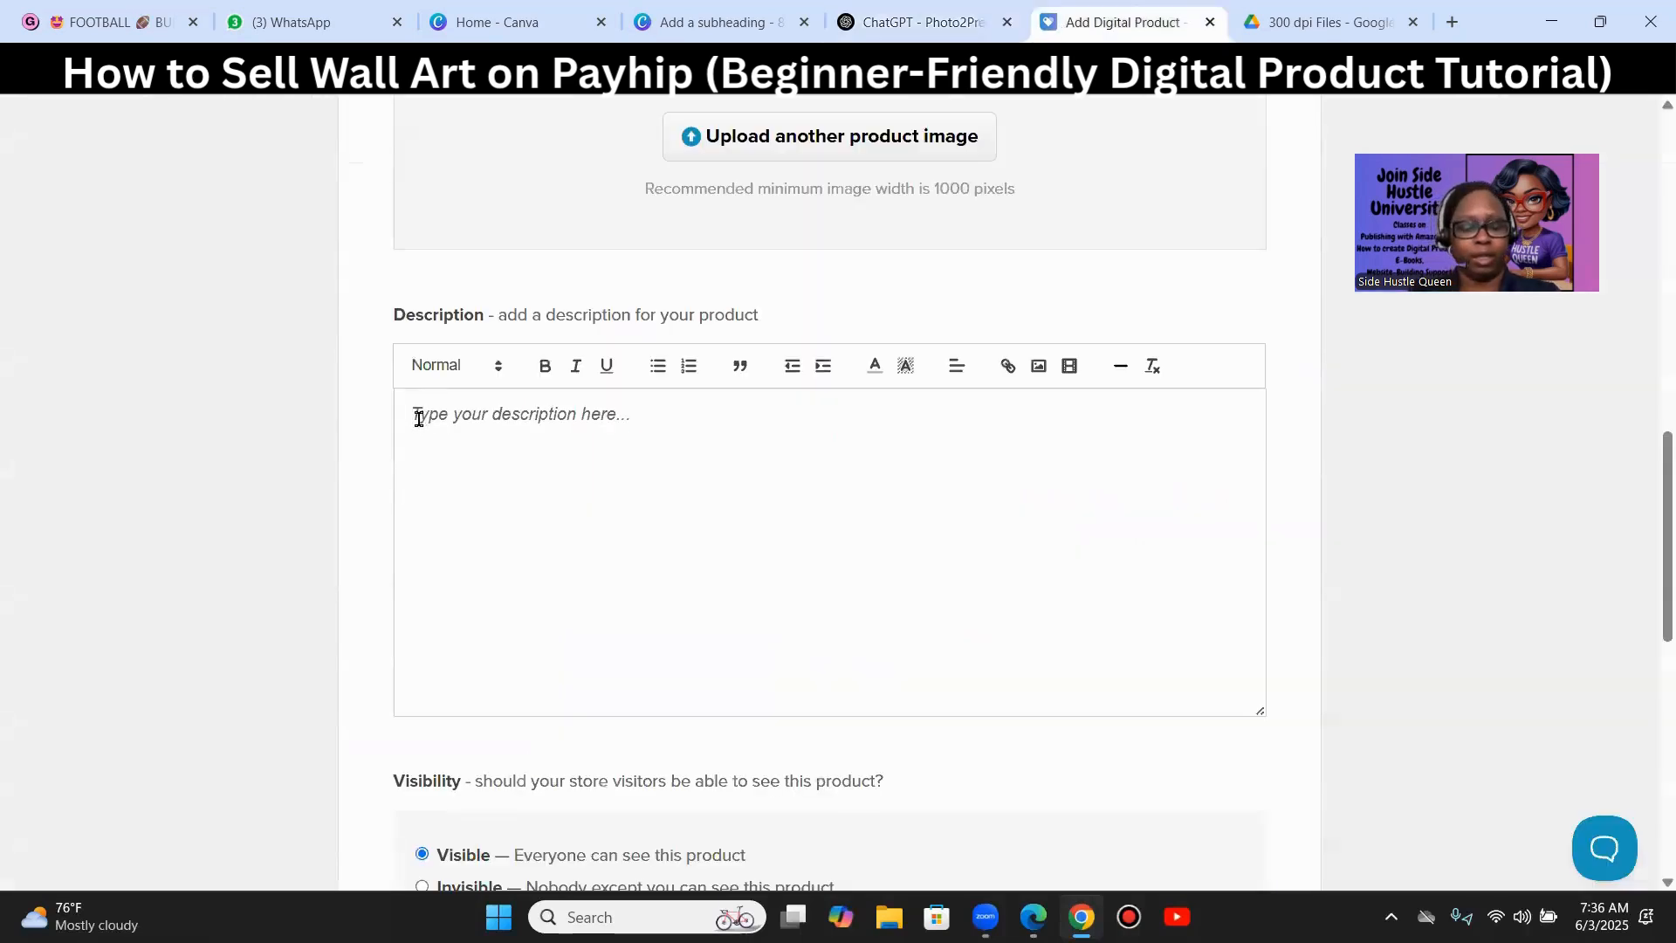
{"action": "key", "text": "ctrl+v"}
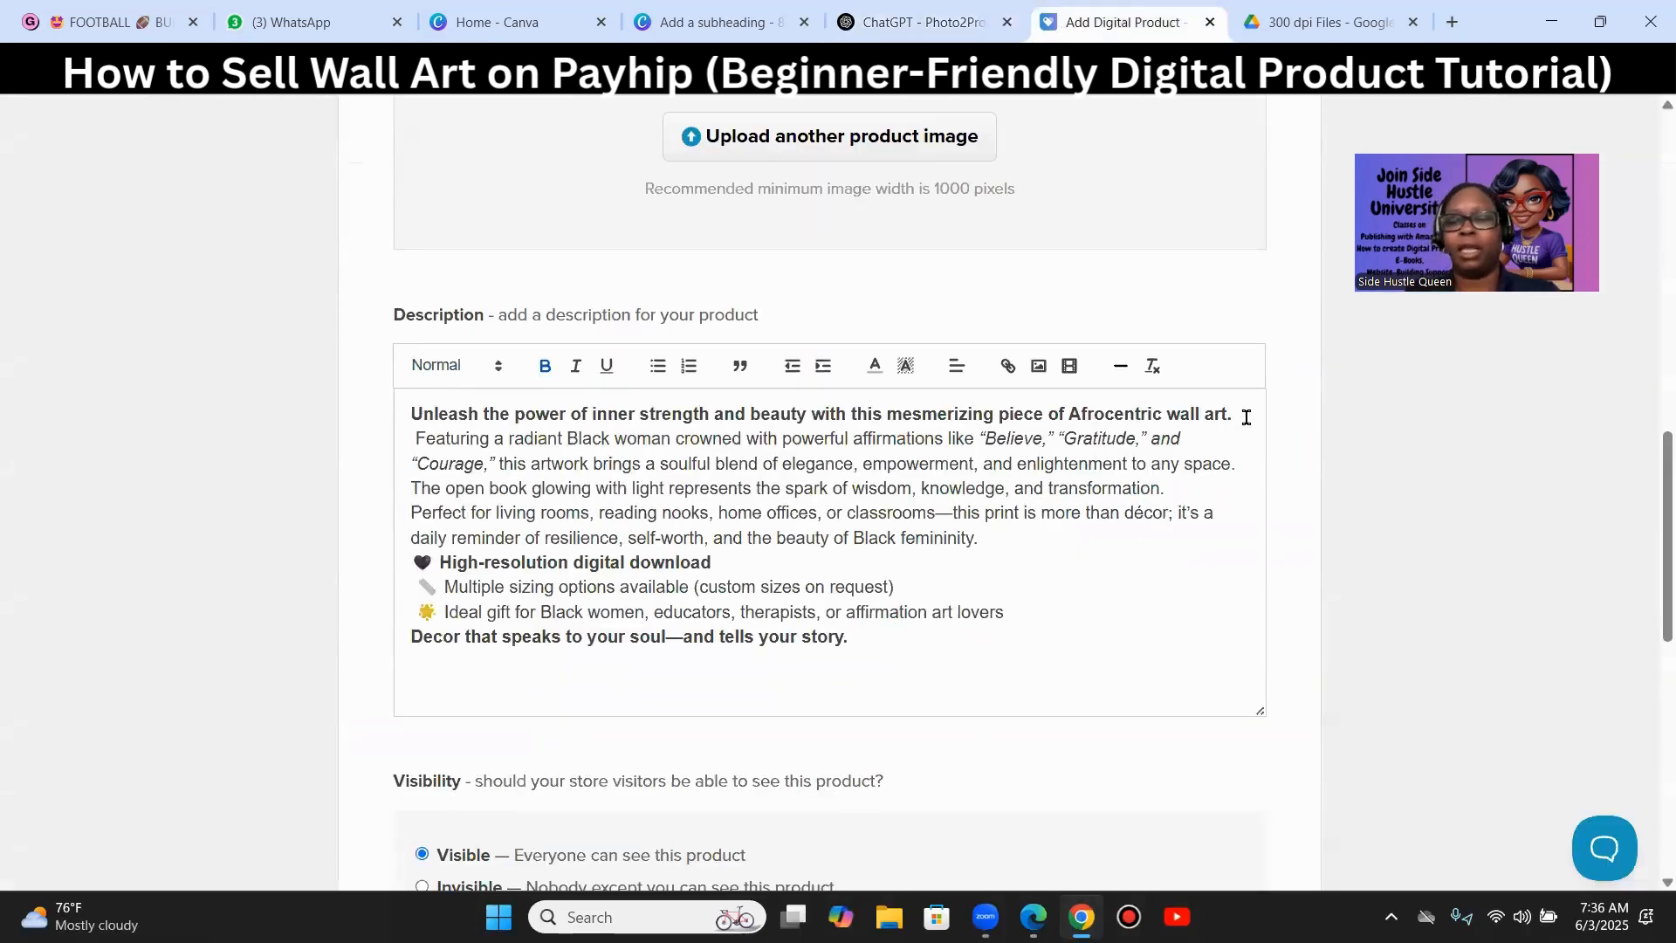
- Insert blank lines in the description after the opening sentence, "any space.", "Black femininity.", "High-resolution digital download" and "affirmation art lovers"
{"action": "key", "text": "Return"}
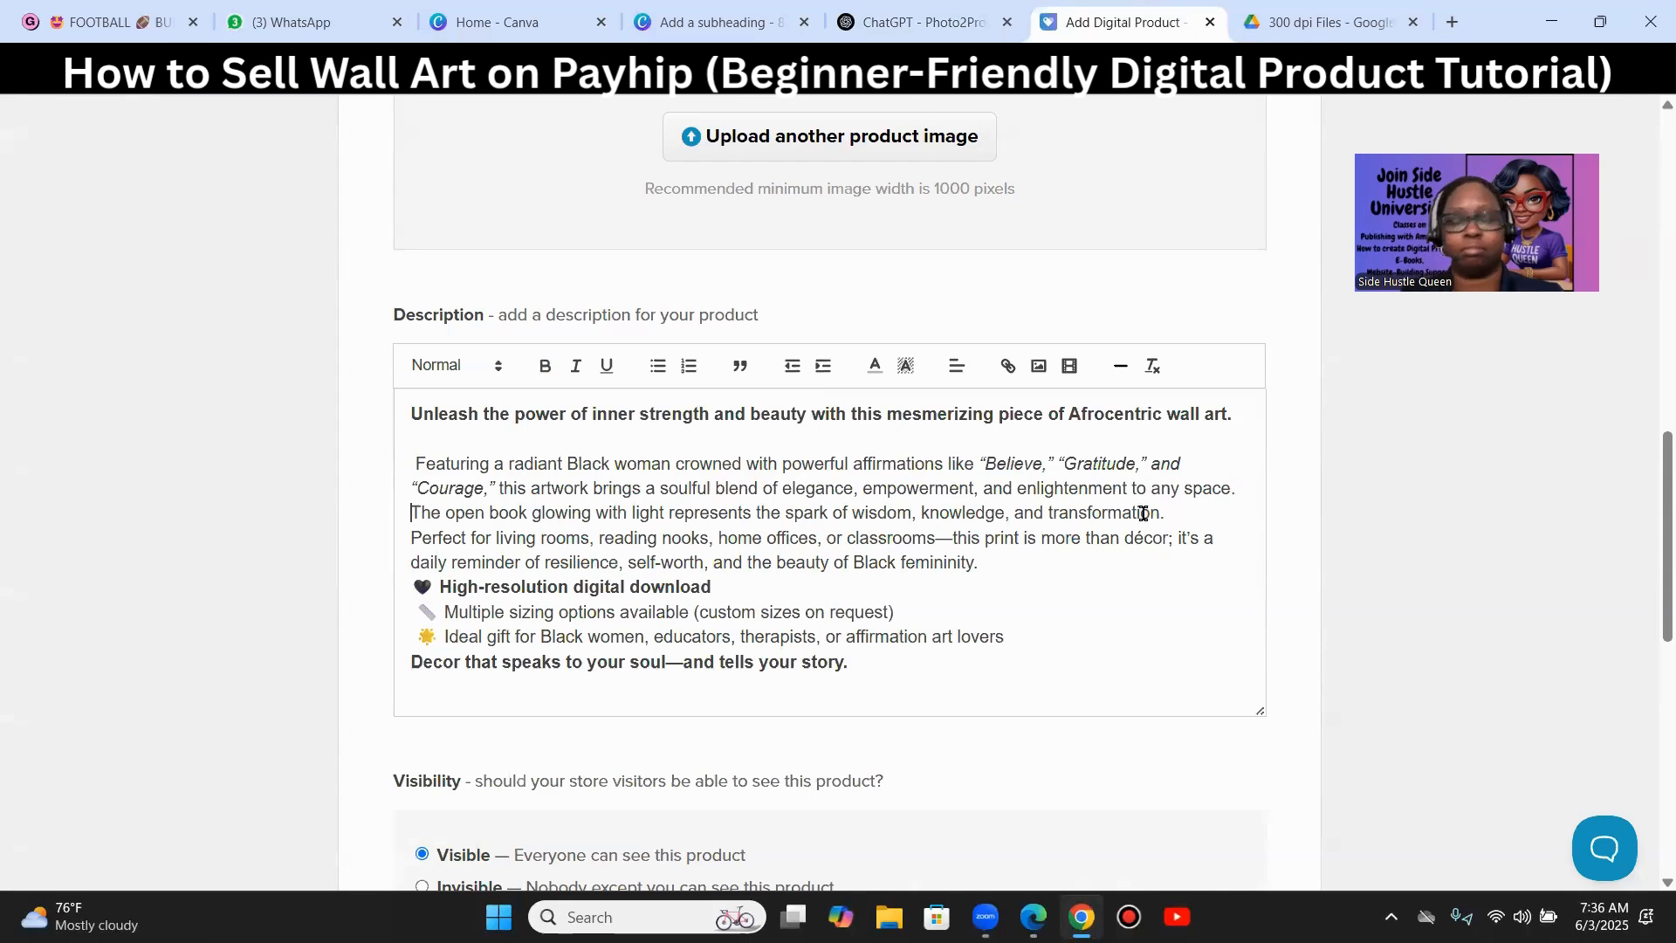
{"action": "key", "text": "Return"}
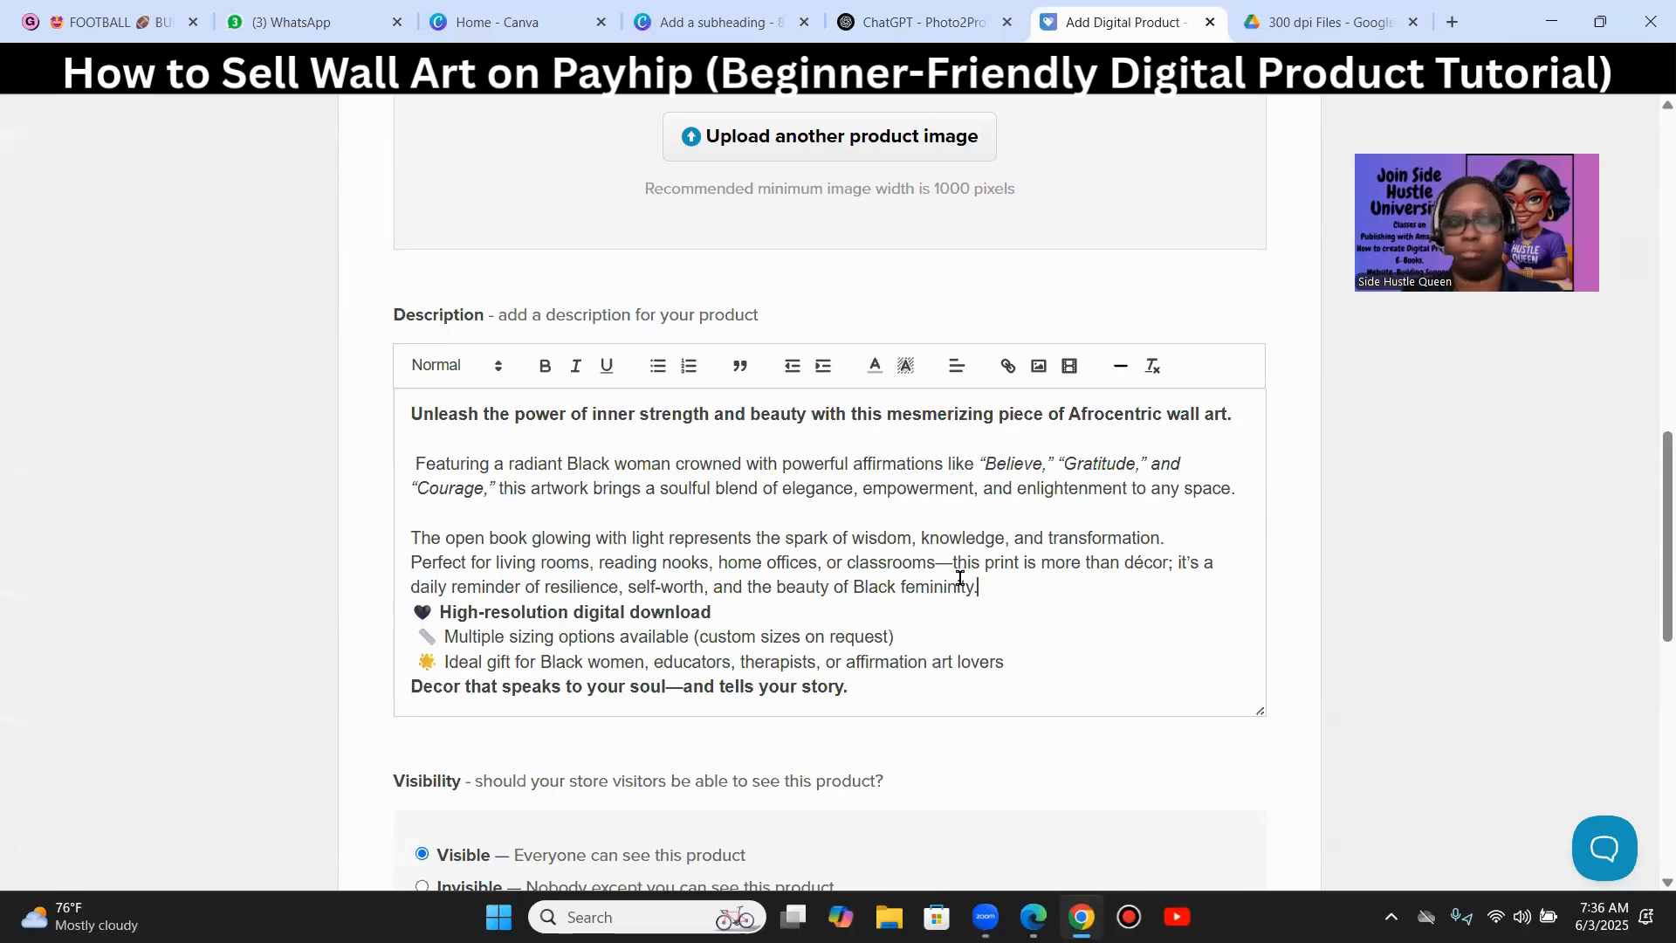
{"action": "key", "text": "Return"}
{"action": "scroll", "coordinate": [823, 636], "scroll_direction": "down", "scroll_amount": 3}
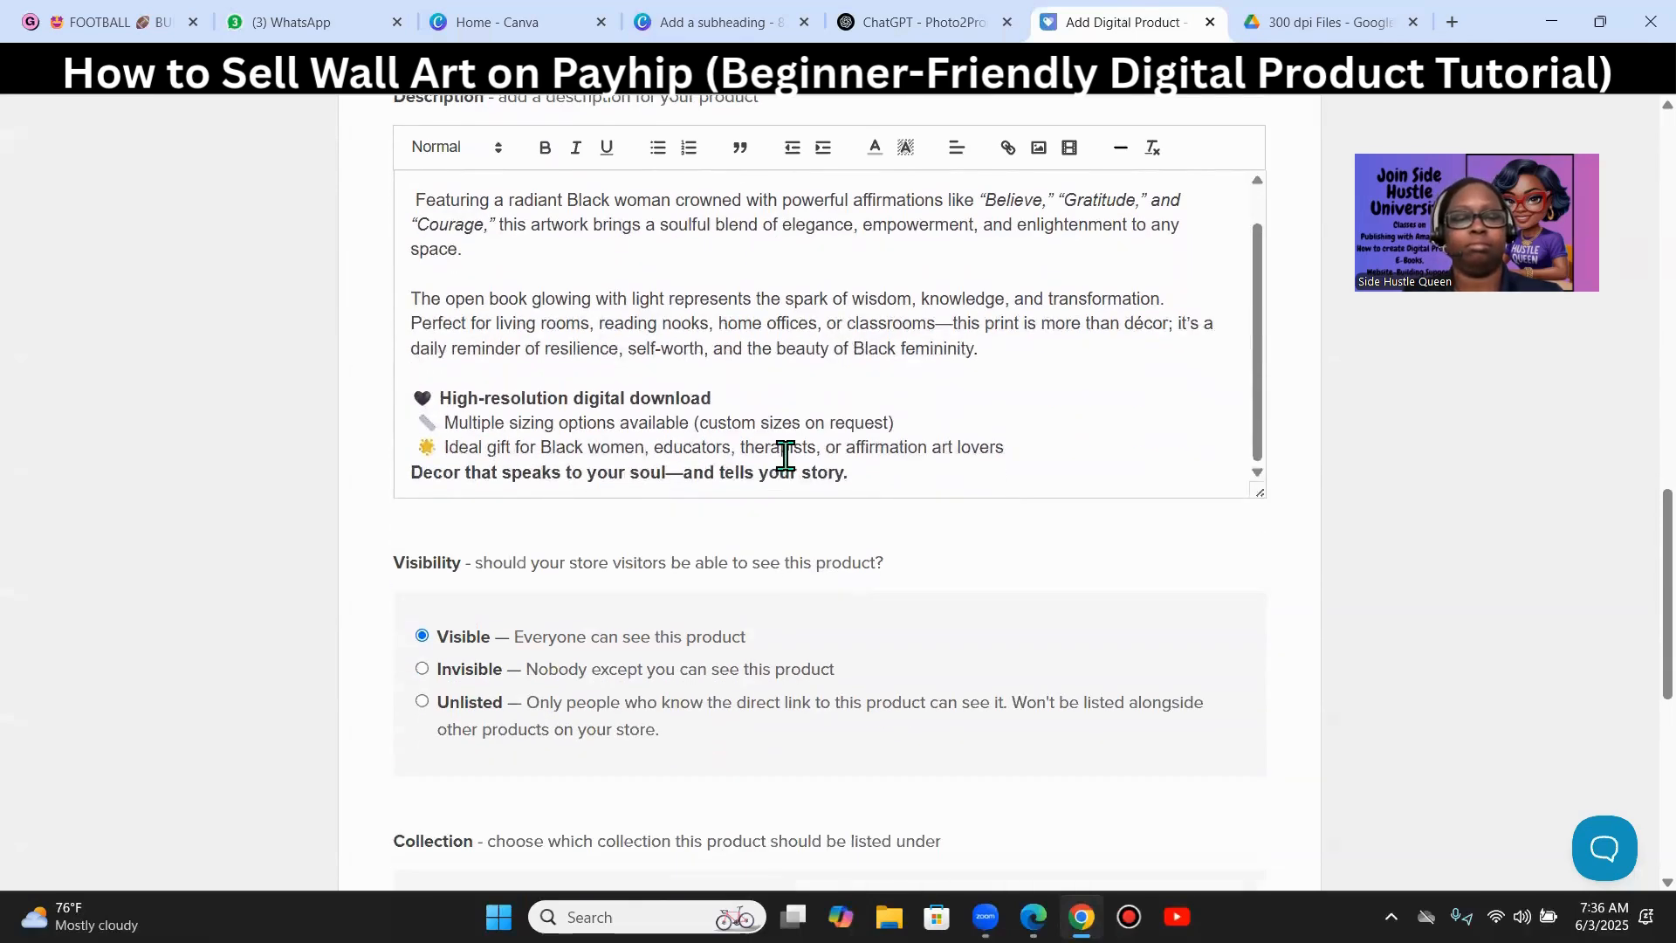
{"action": "left_click", "coordinate": [756, 389]}
{"action": "key", "text": "Return"}
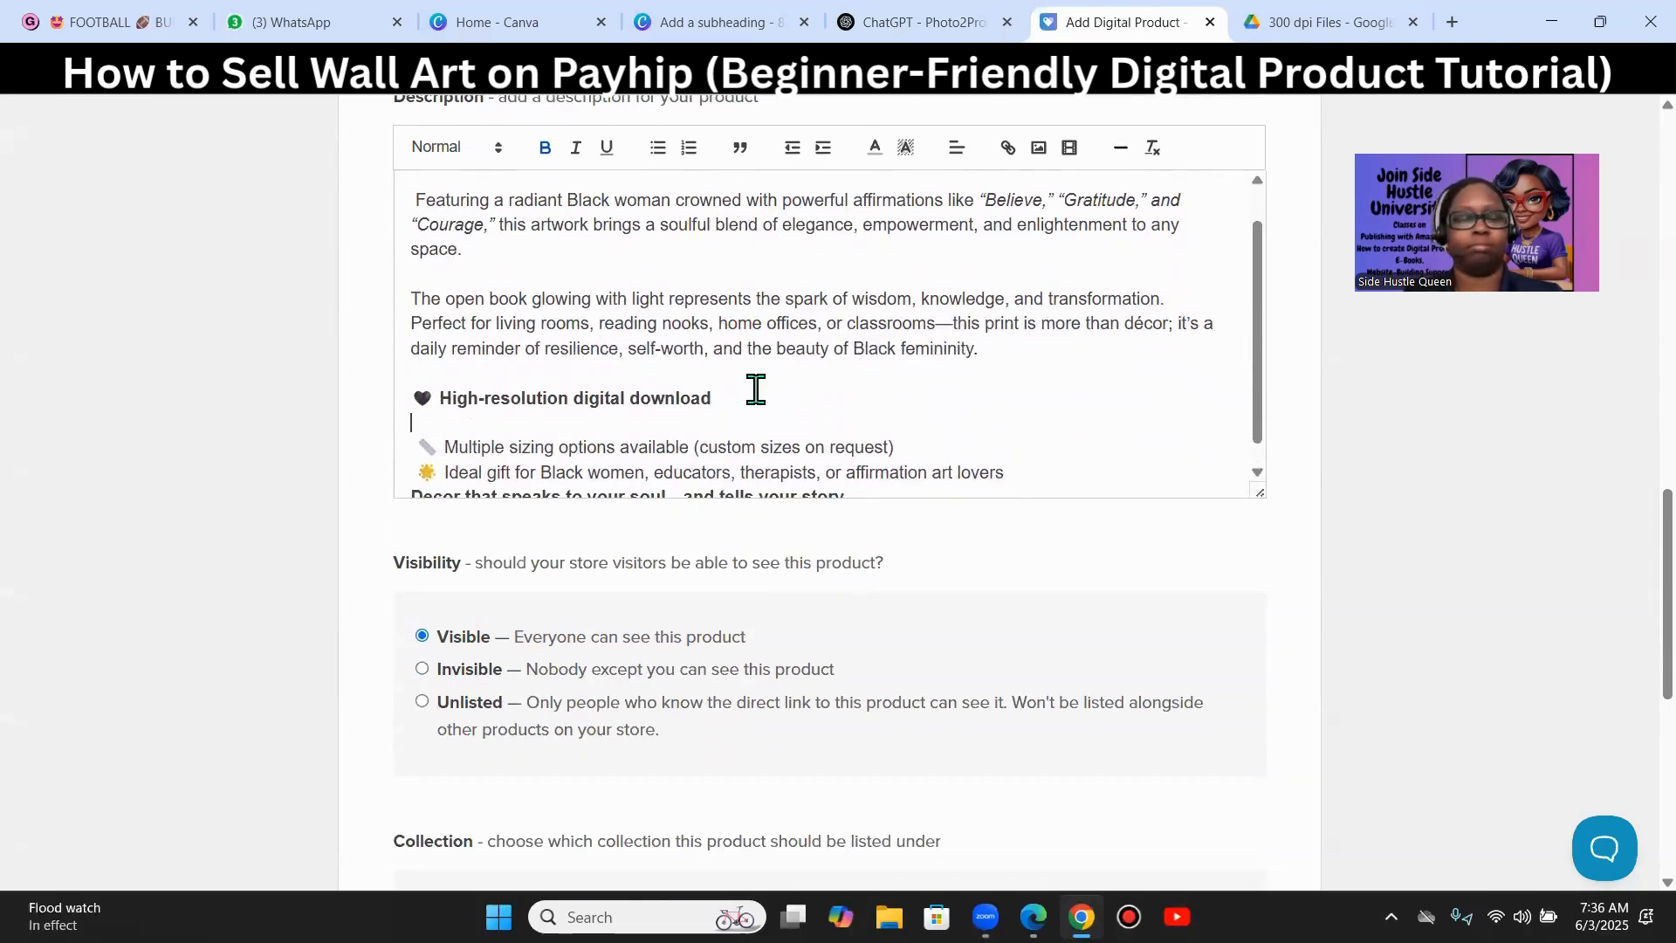
{"action": "scroll", "coordinate": [880, 437], "scroll_direction": "down", "scroll_amount": 3}
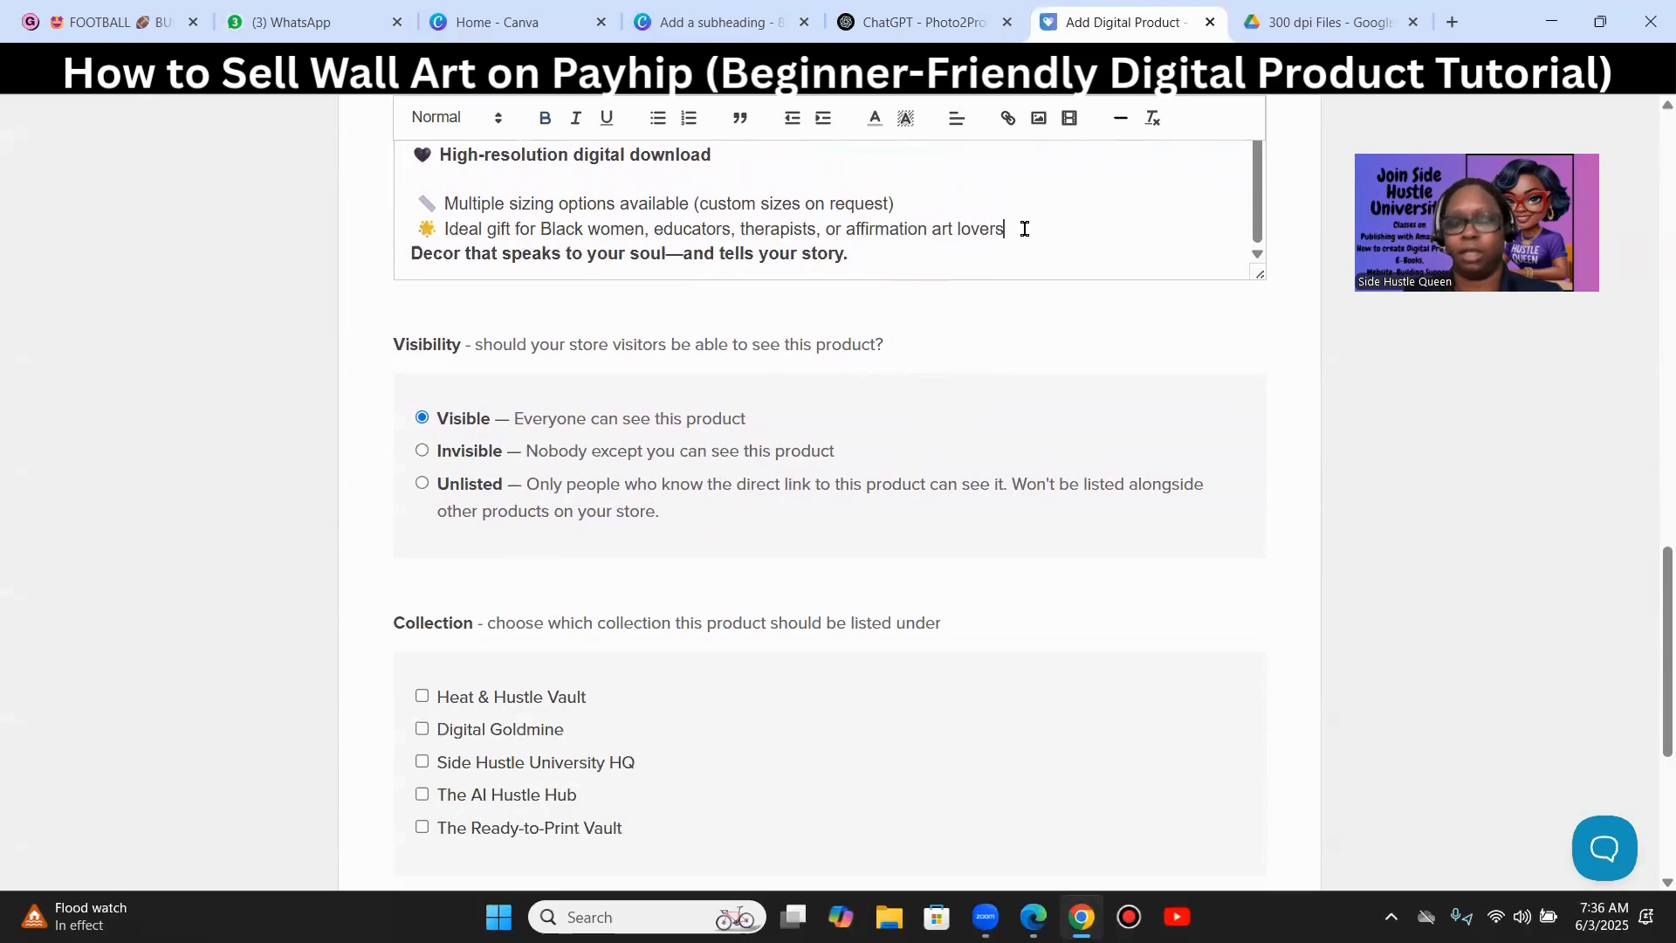
{"action": "key", "text": "Return"}
- Review the product form's title, price, cover images, description and visibility setting
{"action": "scroll", "coordinate": [1037, 236], "scroll_direction": "up", "scroll_amount": 8}
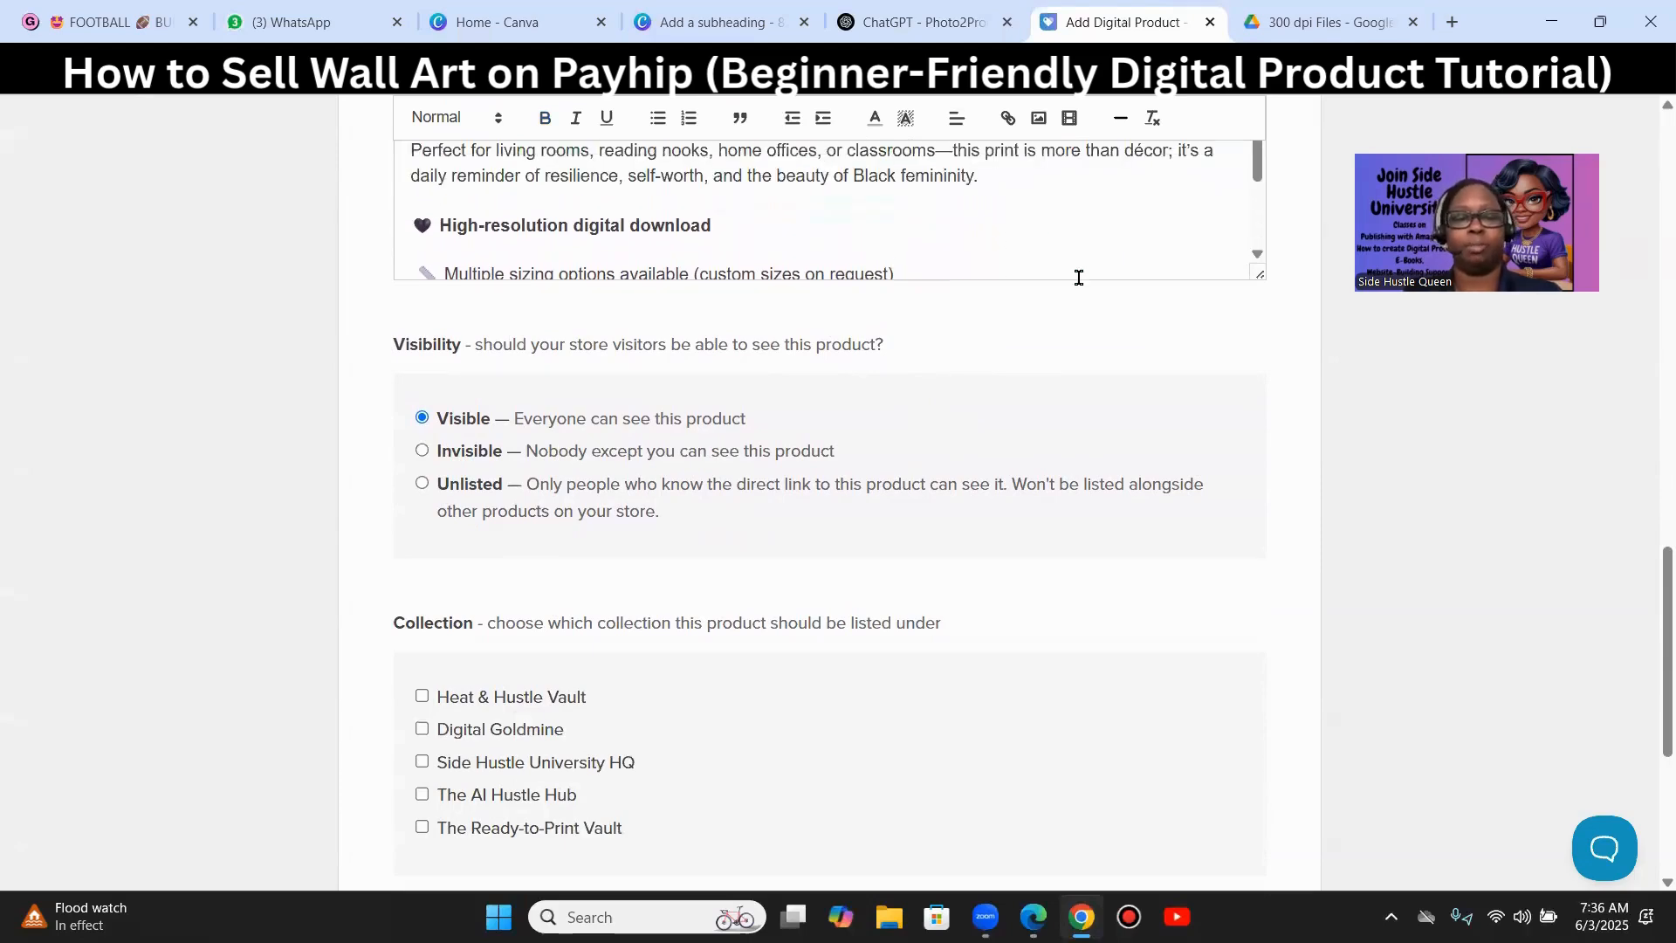
{"action": "scroll", "coordinate": [916, 441], "scroll_direction": "up", "scroll_amount": 5}
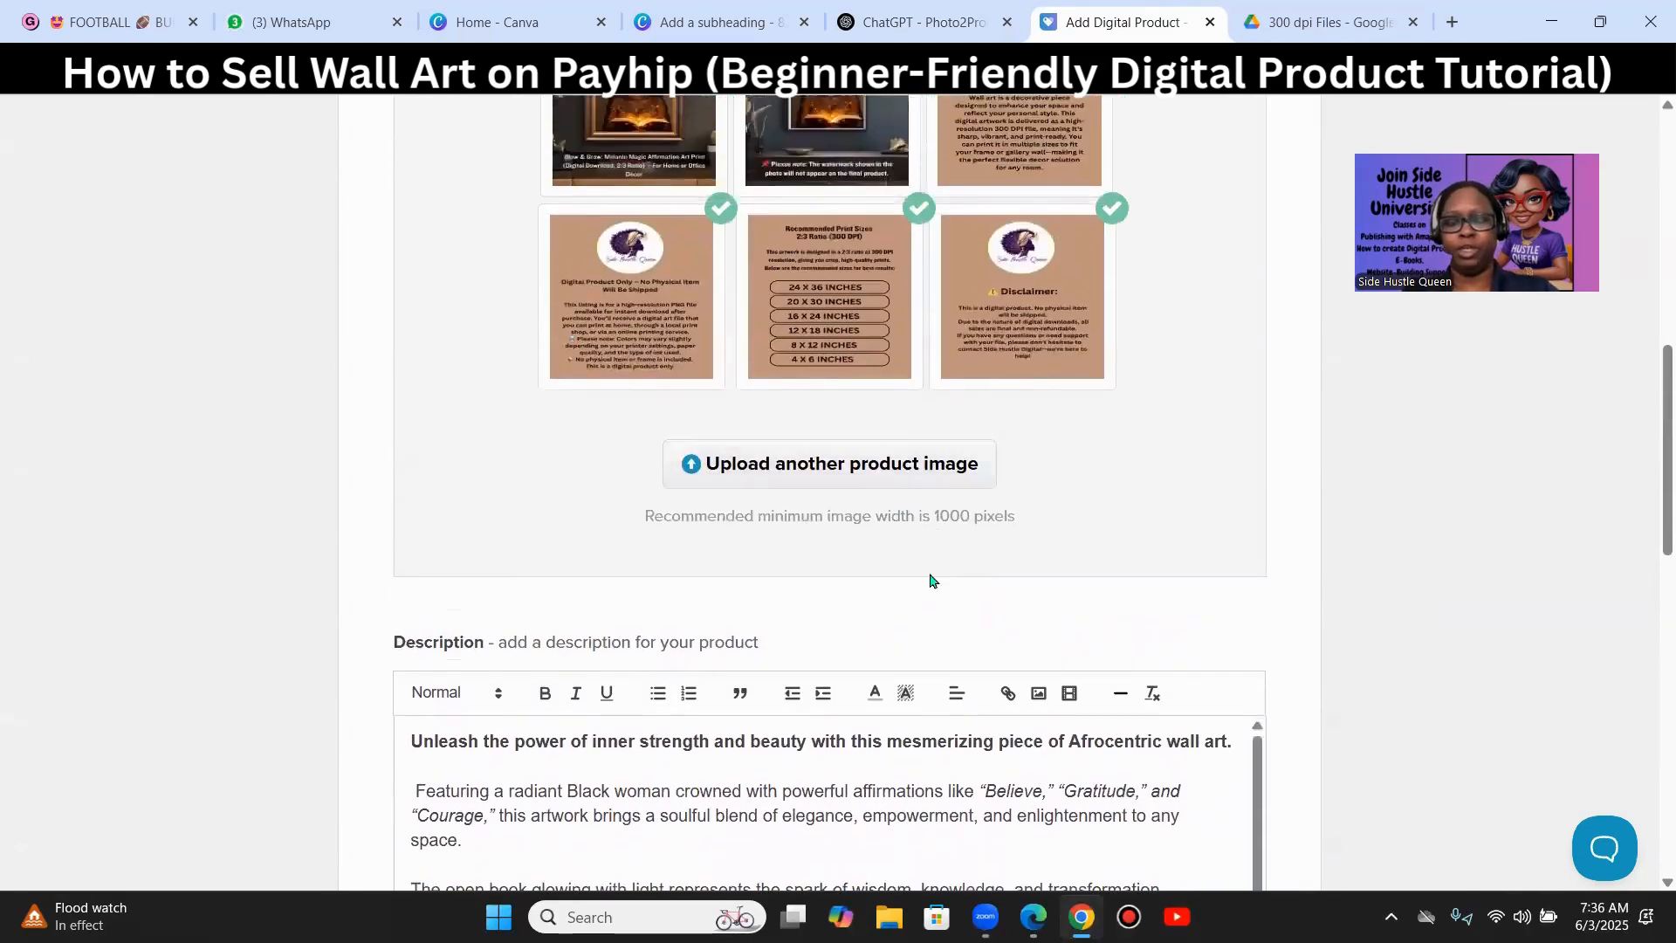
{"action": "scroll", "coordinate": [929, 585], "scroll_direction": "down", "scroll_amount": 8}
{"action": "scroll", "coordinate": [934, 580], "scroll_direction": "down", "scroll_amount": 3}
{"action": "scroll", "coordinate": [1036, 468], "scroll_direction": "up", "scroll_amount": 2}
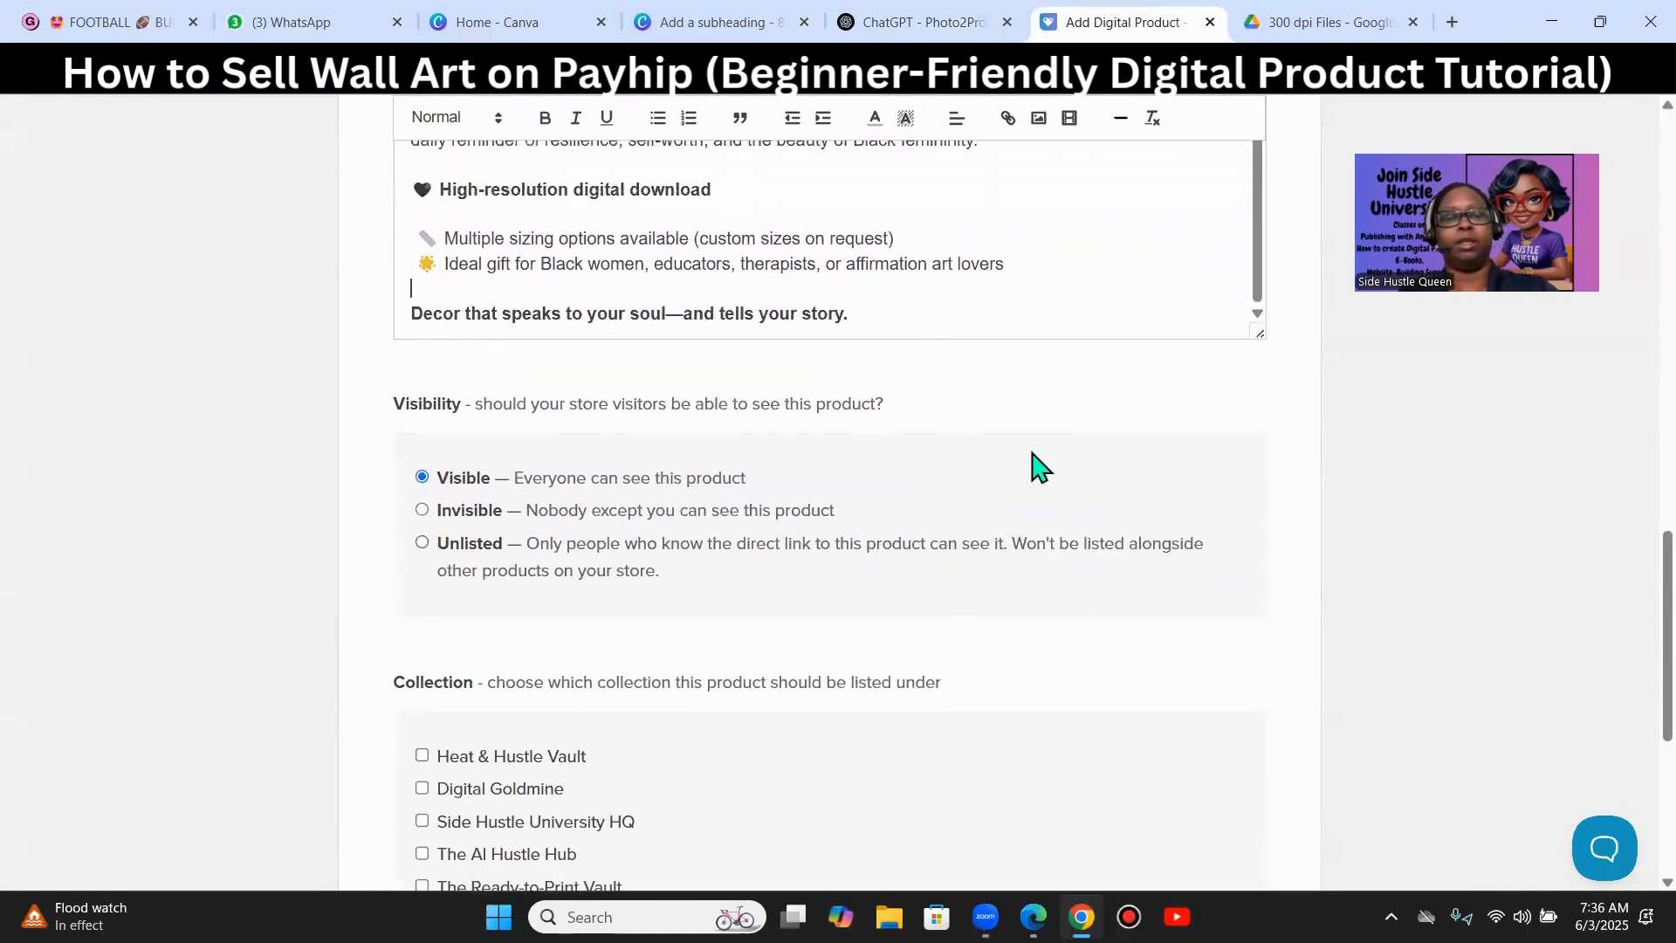
{"action": "scroll", "coordinate": [1025, 446], "scroll_direction": "up", "scroll_amount": 3}
{"action": "scroll", "coordinate": [1272, 355], "scroll_direction": "up", "scroll_amount": 12}
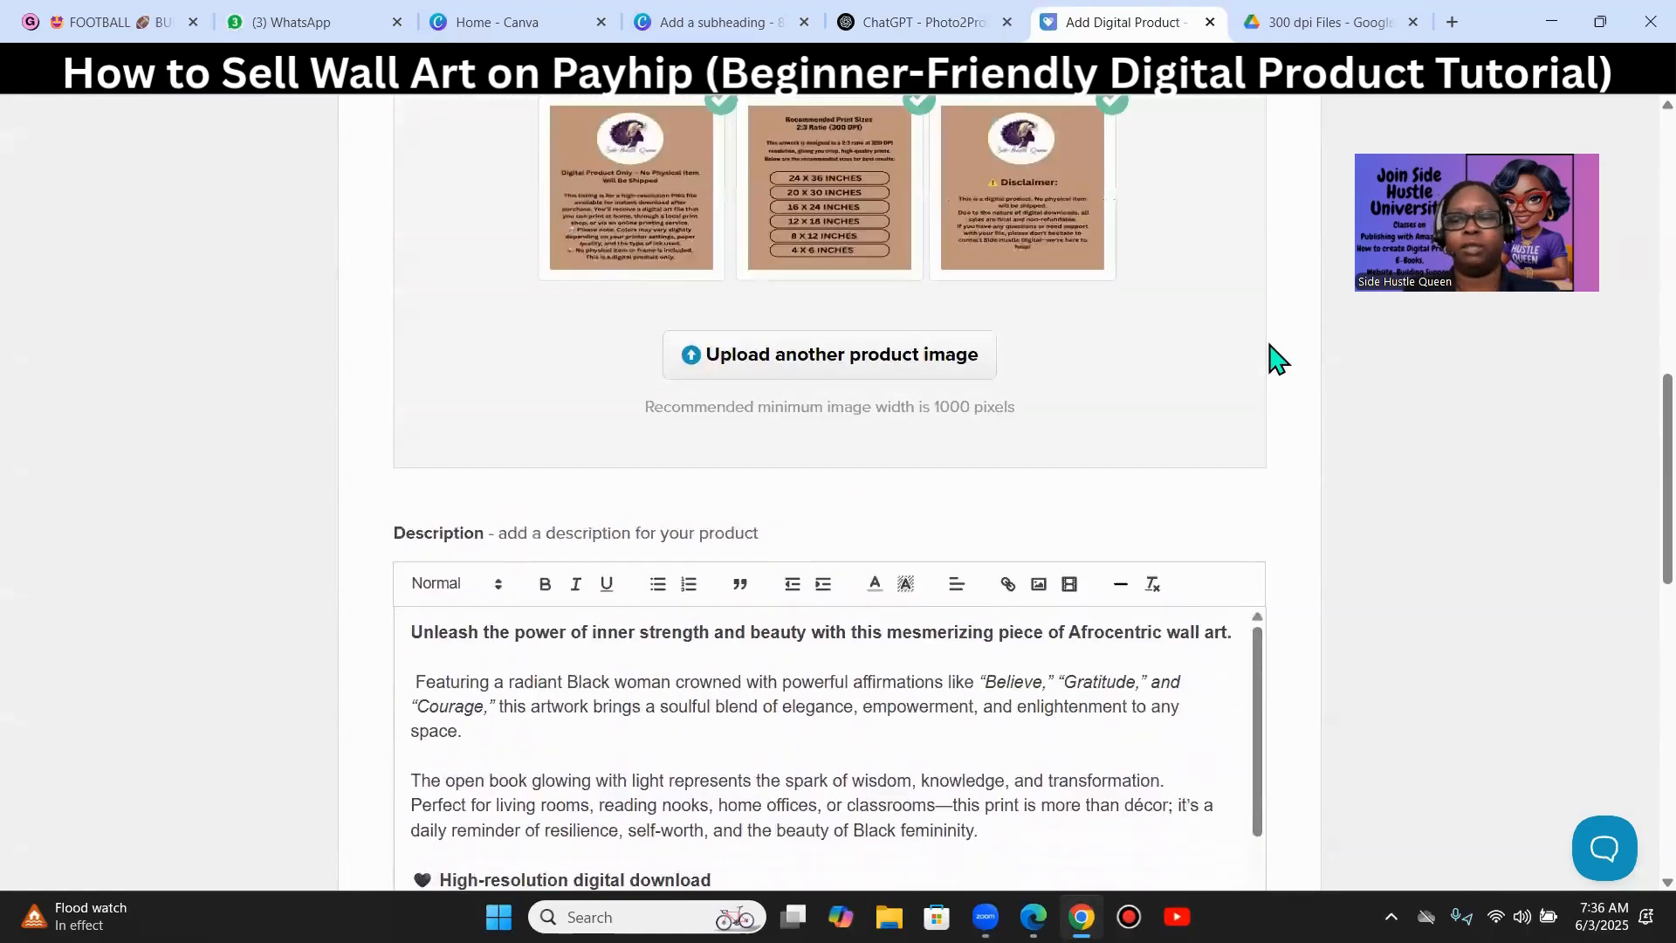
{"action": "scroll", "coordinate": [629, 540], "scroll_direction": "down", "scroll_amount": 2}
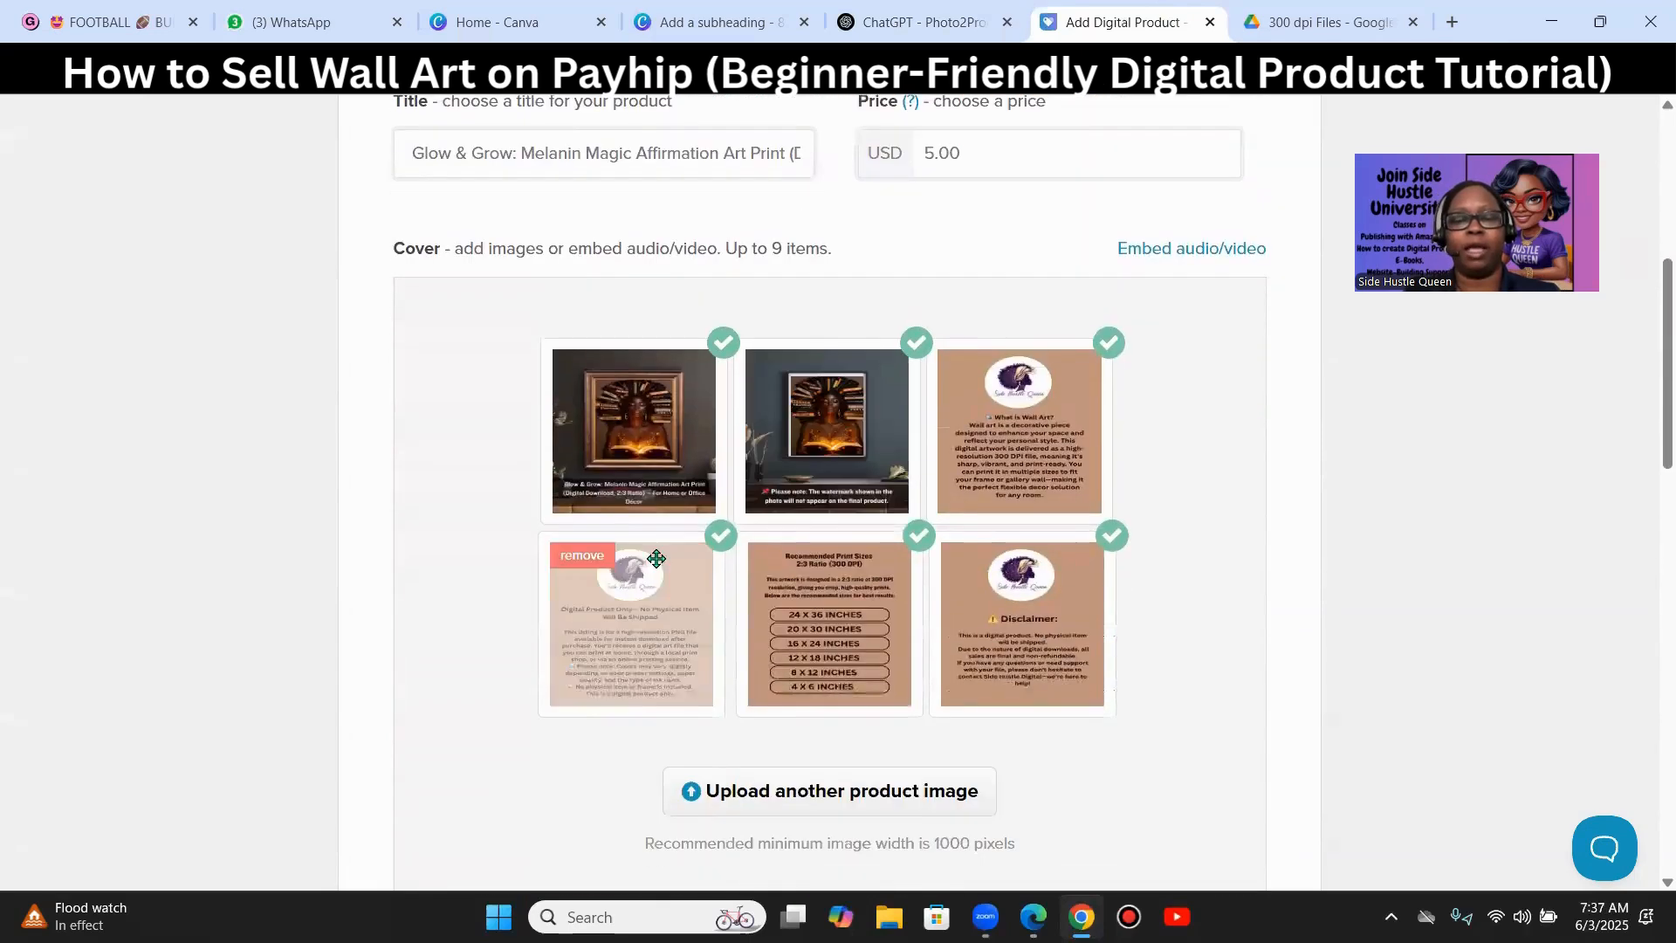
{"action": "scroll", "coordinate": [1191, 620], "scroll_direction": "down", "scroll_amount": 6}
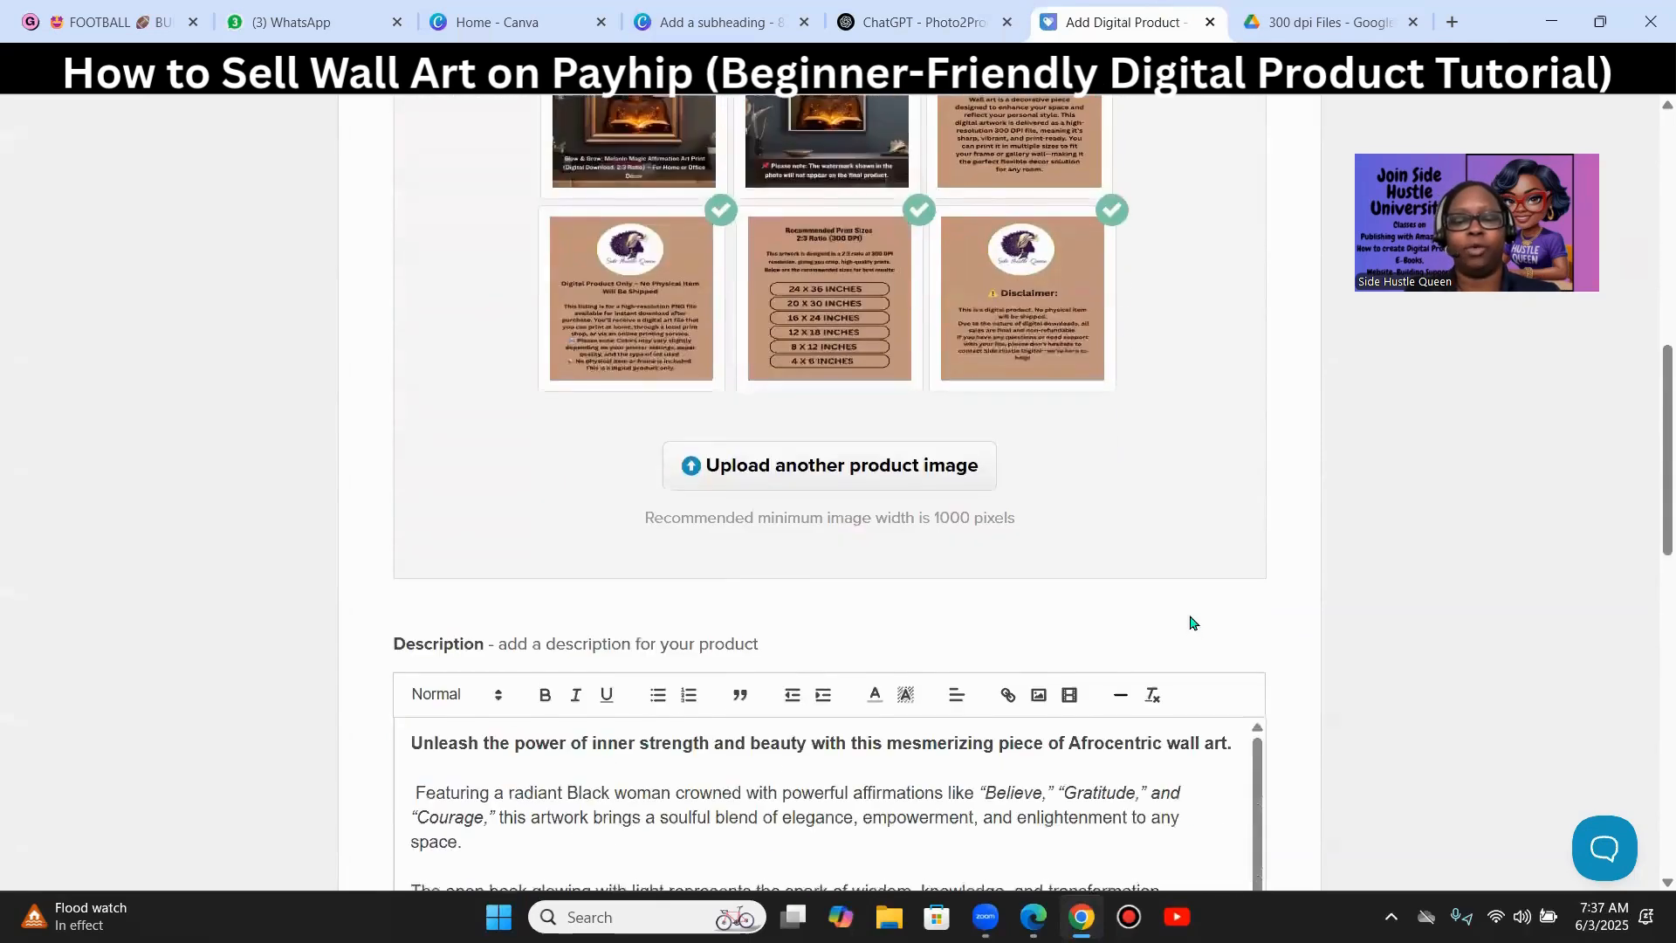
{"action": "scroll", "coordinate": [1076, 546], "scroll_direction": "down", "scroll_amount": 2}
{"action": "scroll", "coordinate": [1075, 546], "scroll_direction": "down", "scroll_amount": 5}
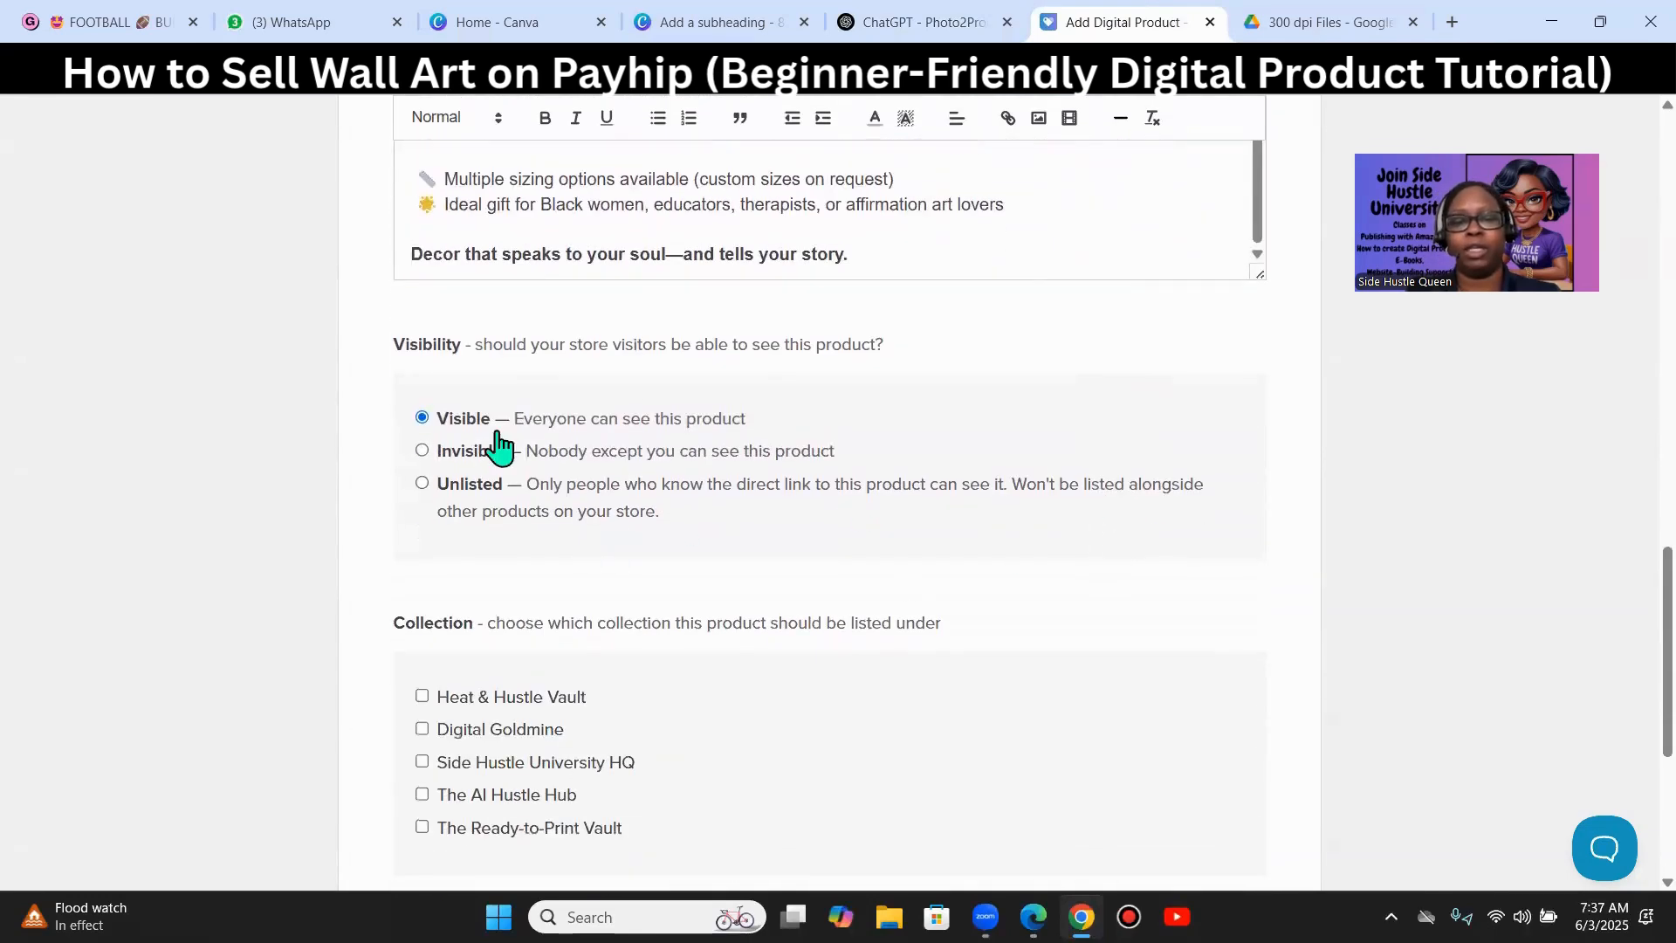
- List the product under the Digital Goldmine collection
{"action": "scroll", "coordinate": [793, 583], "scroll_direction": "down", "scroll_amount": 2}
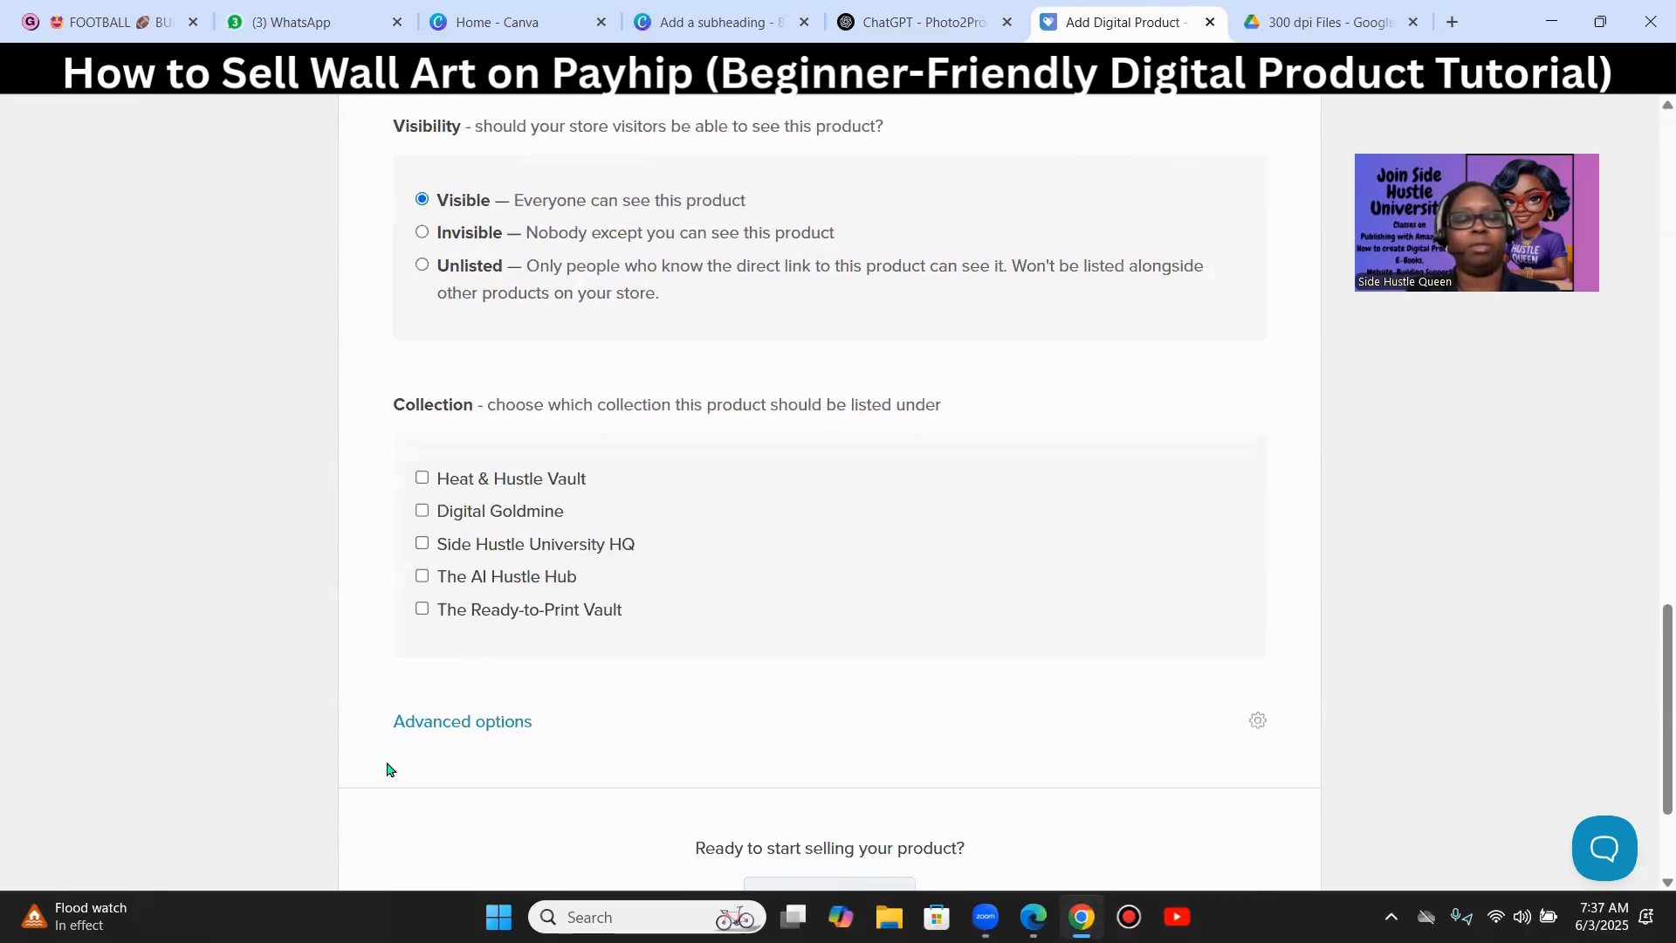
{"action": "left_click", "coordinate": [424, 512]}
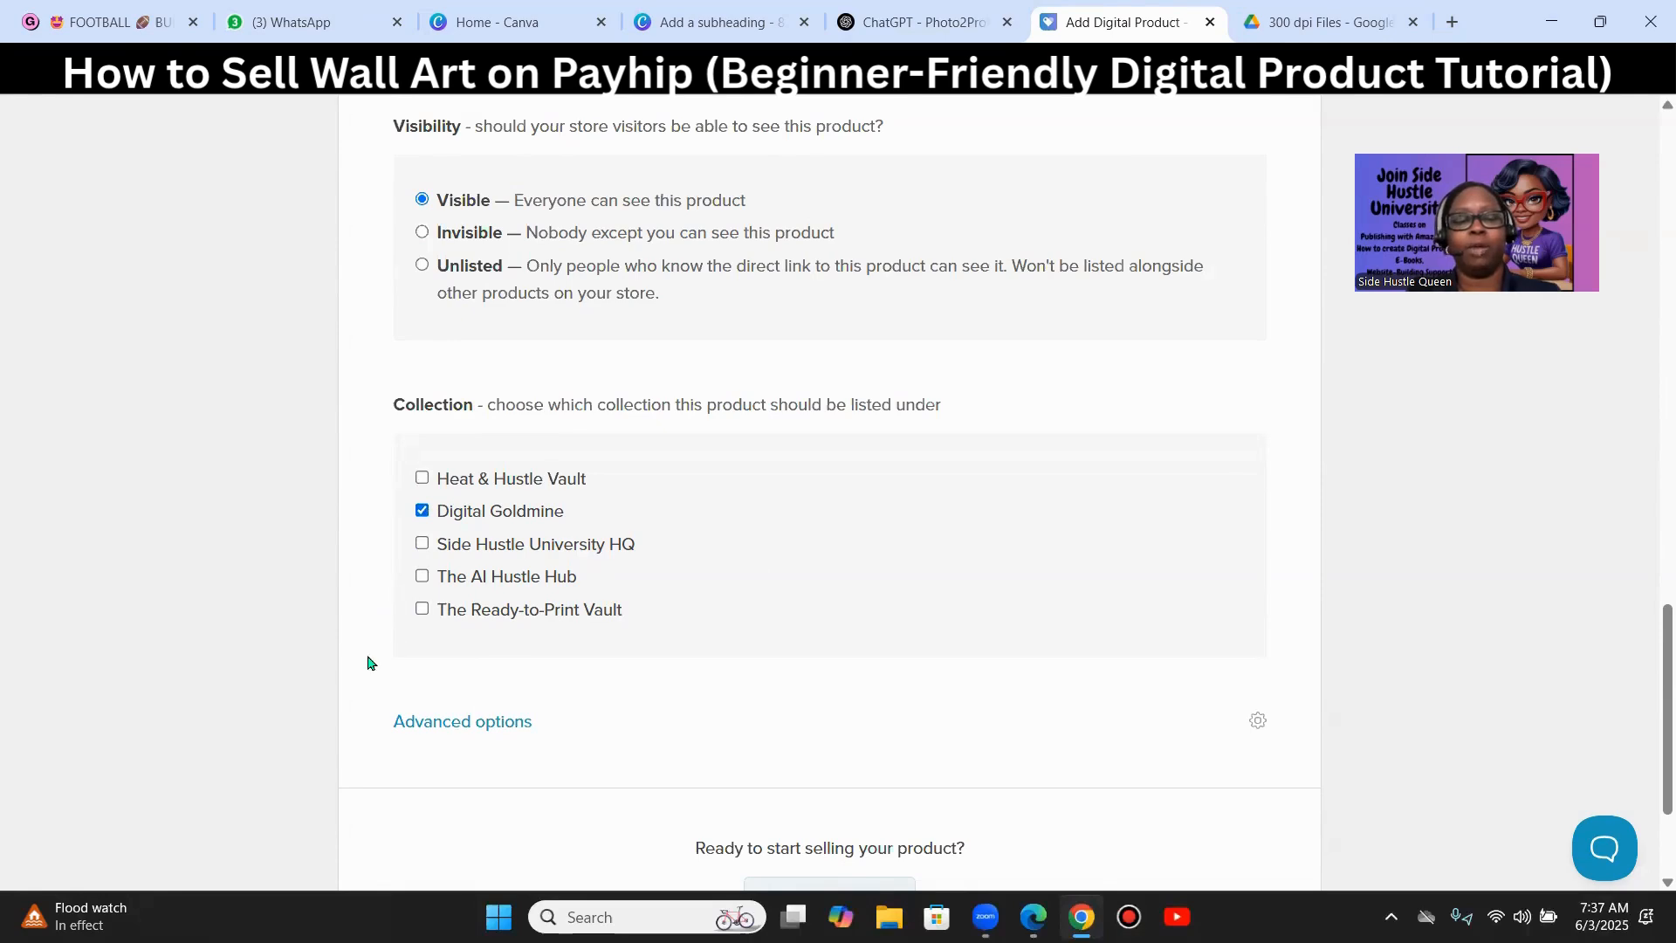
{"action": "scroll", "coordinate": [960, 622], "scroll_direction": "down", "scroll_amount": 3}
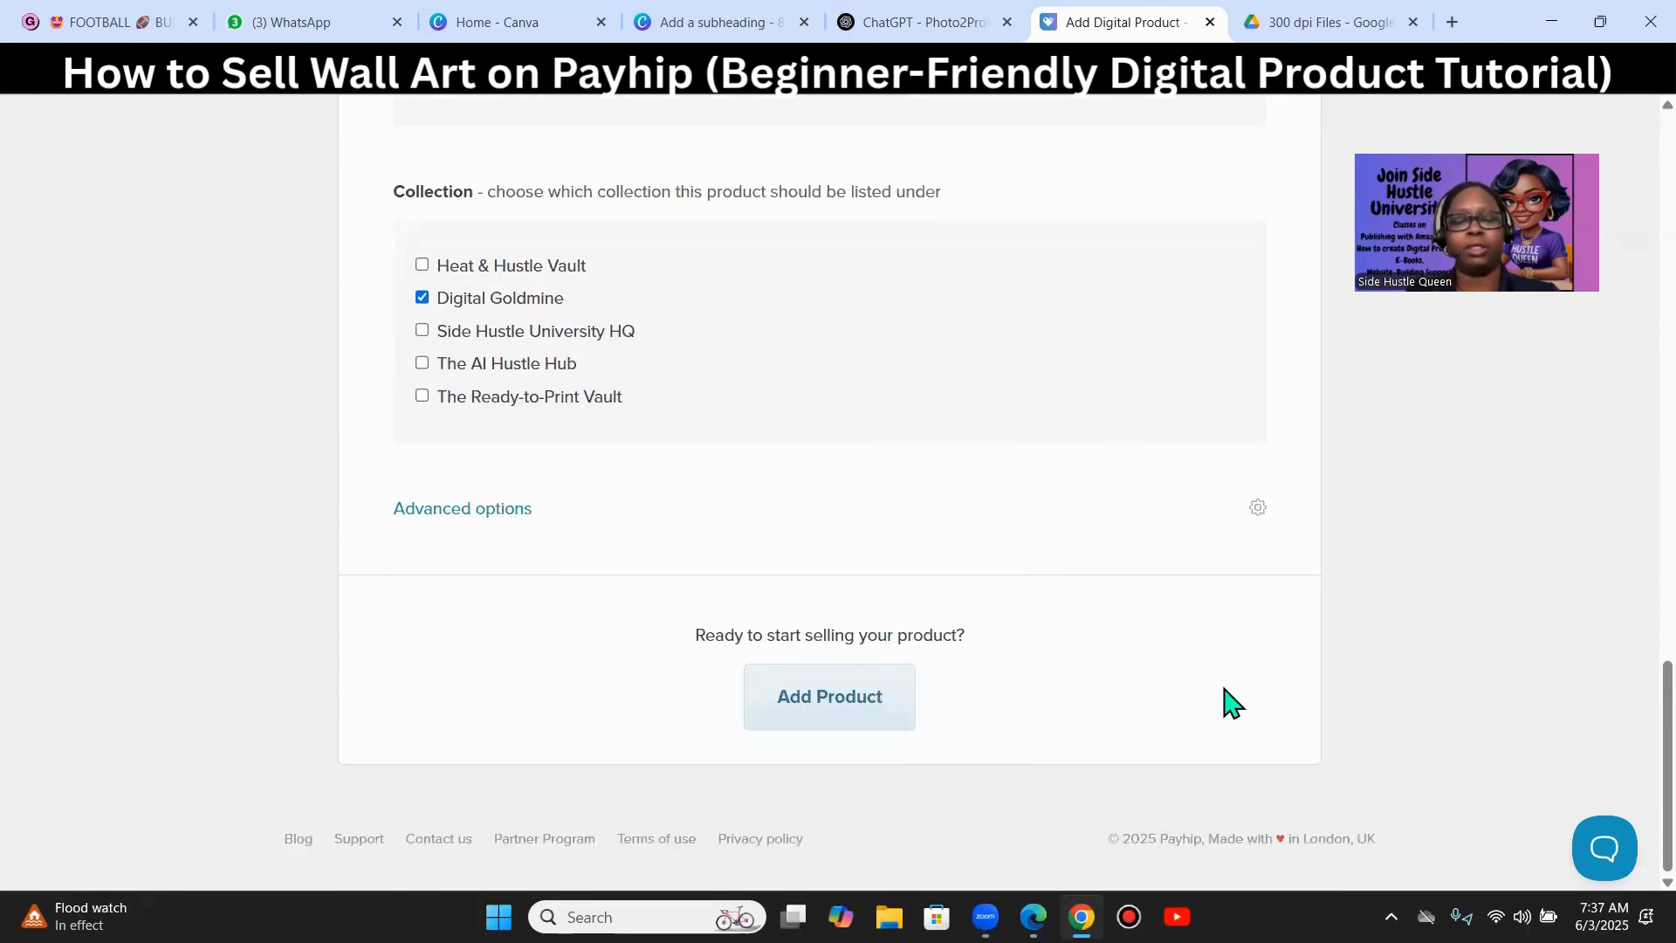
- Switch to the Photo2Profit chat in ChatGPT and send the request "can you please help me with pricing"
{"action": "scroll", "coordinate": [1266, 681], "scroll_direction": "up", "scroll_amount": 5}
{"action": "scroll", "coordinate": [1293, 650], "scroll_direction": "up", "scroll_amount": 10}
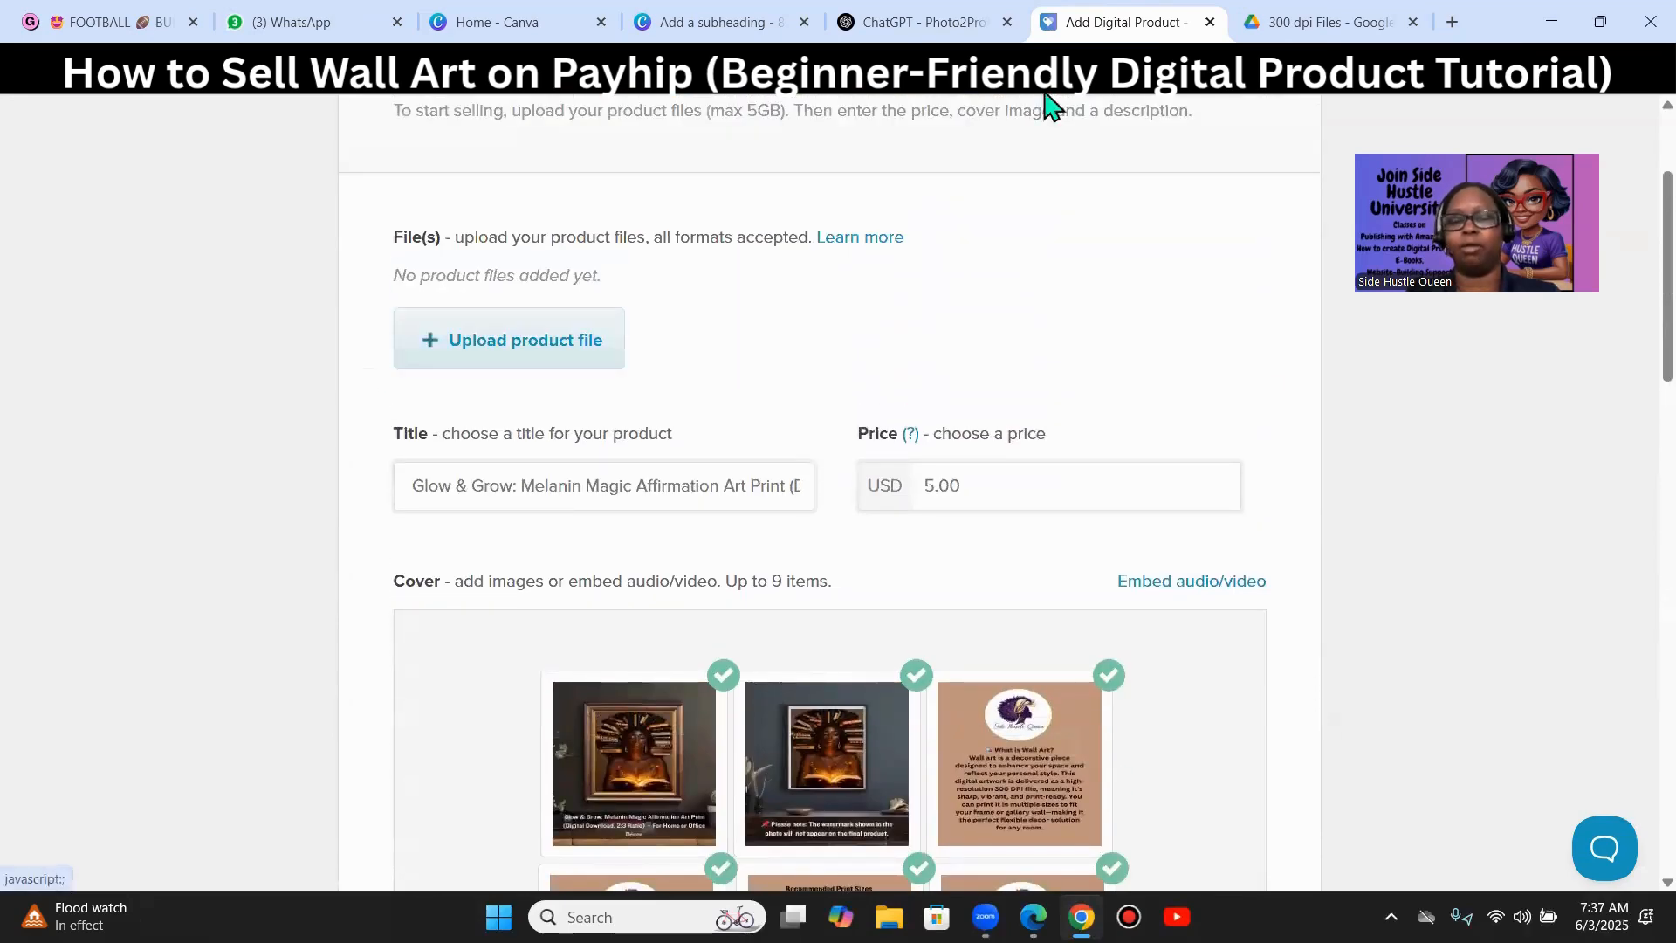
{"action": "left_click", "coordinate": [908, 26]}
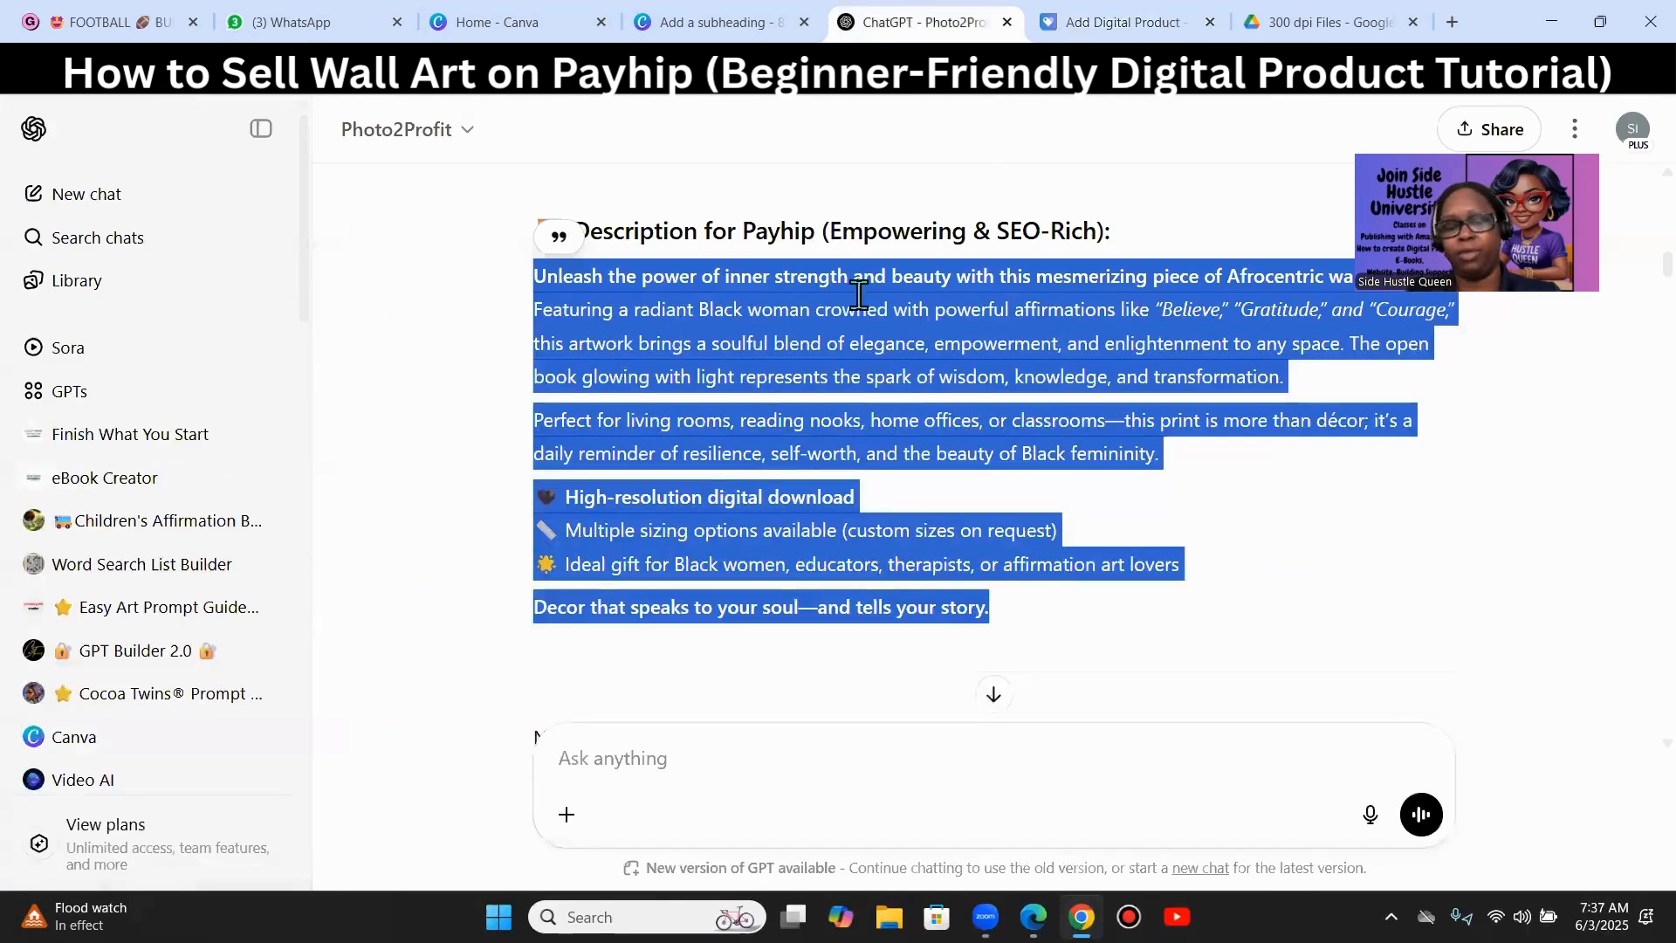
{"action": "scroll", "coordinate": [864, 464], "scroll_direction": "down", "scroll_amount": 15}
{"action": "scroll", "coordinate": [802, 626], "scroll_direction": "down", "scroll_amount": 20}
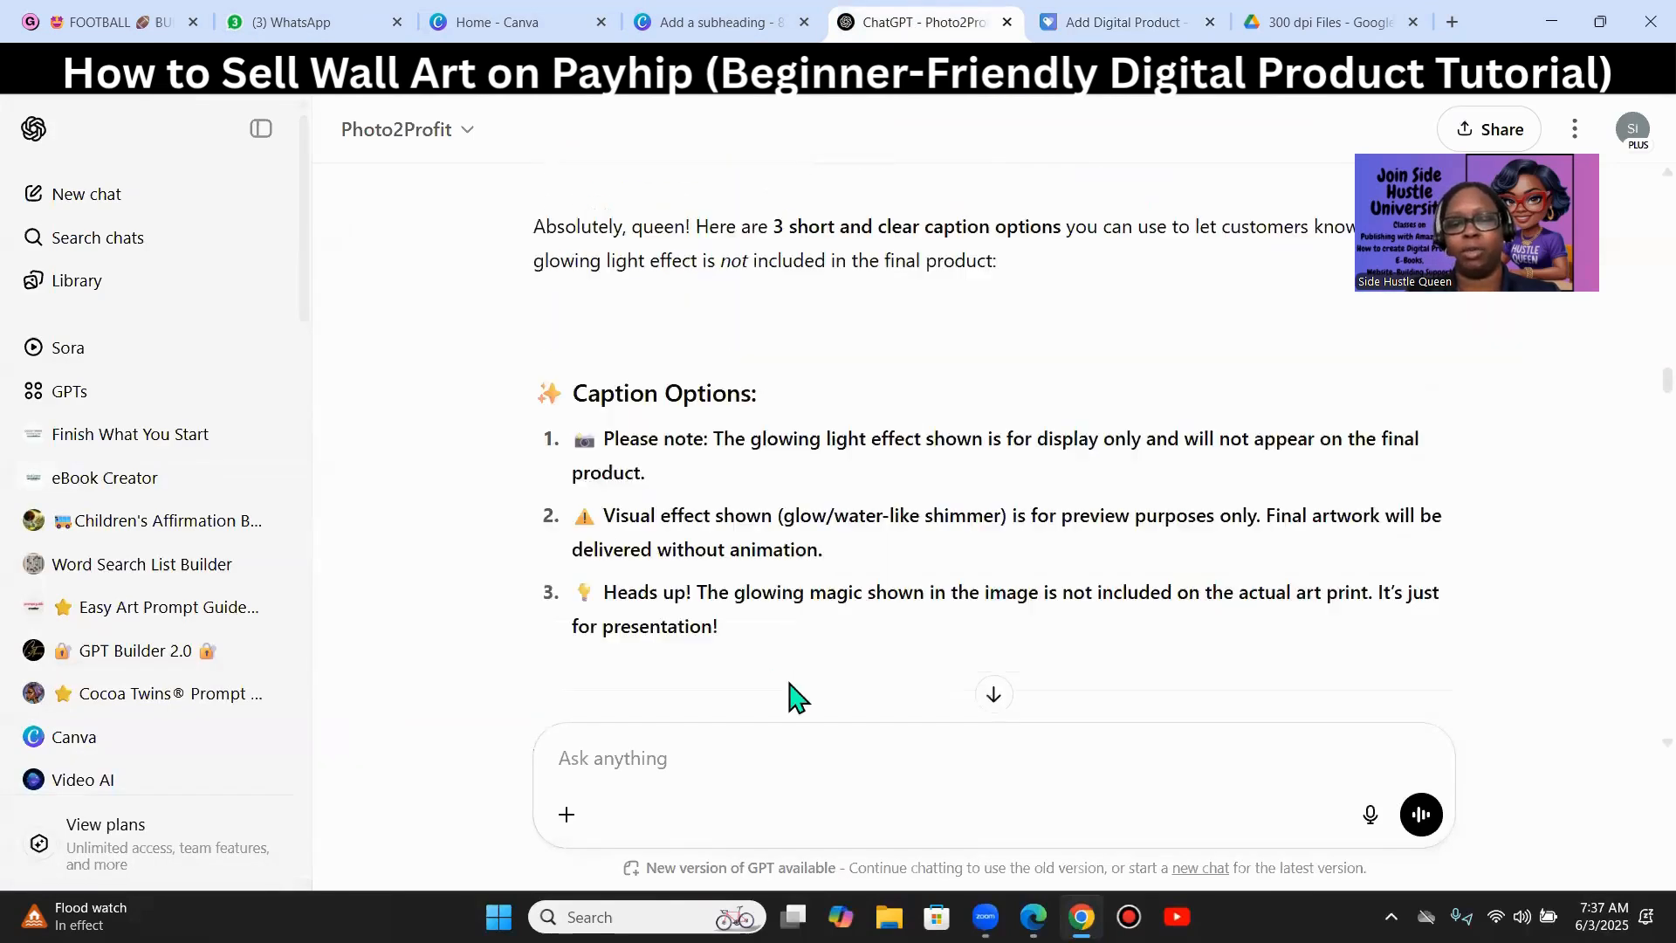
{"action": "scroll", "coordinate": [746, 725], "scroll_direction": "down", "scroll_amount": 20}
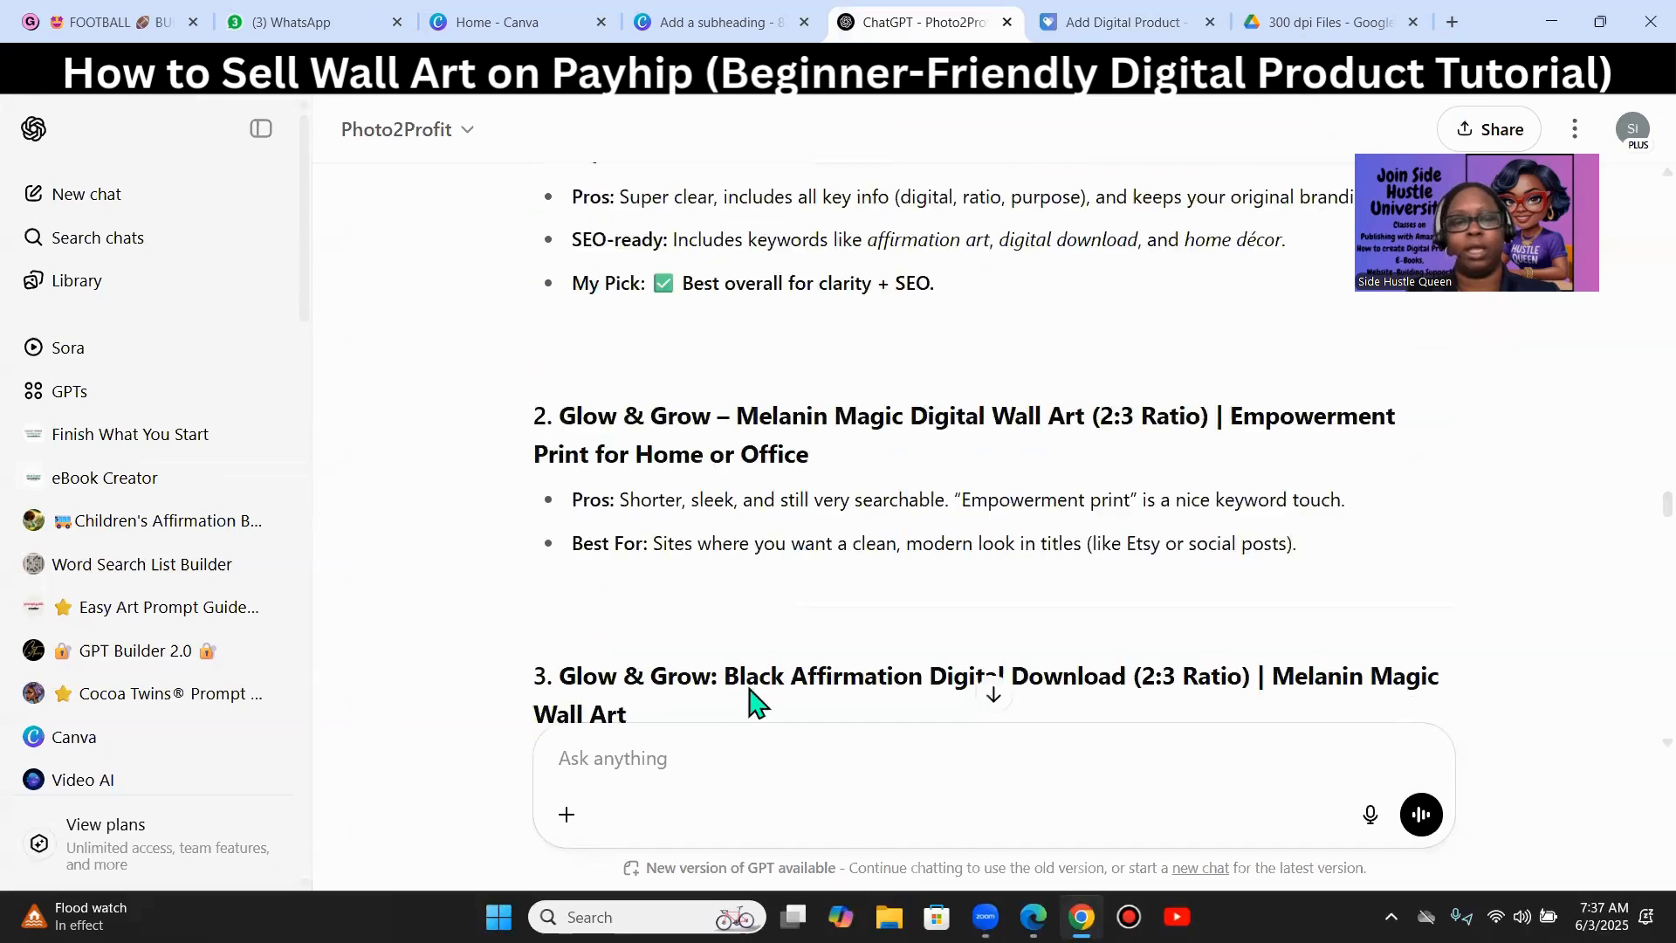
{"action": "scroll", "coordinate": [664, 541], "scroll_direction": "down", "scroll_amount": 20}
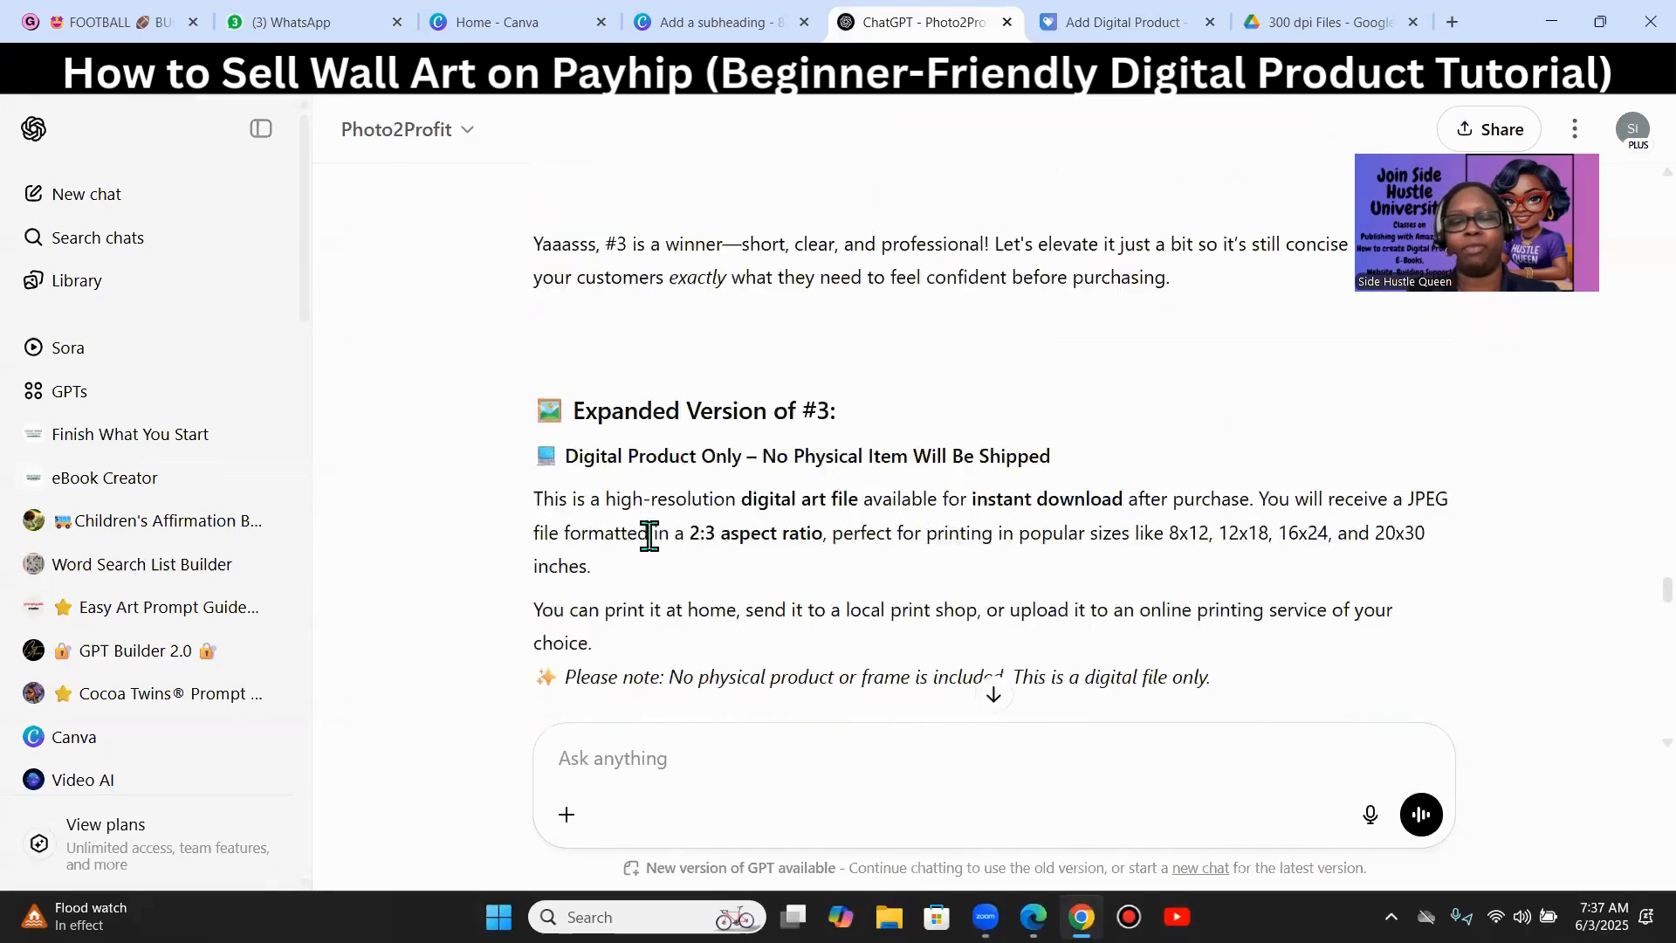
{"action": "scroll", "coordinate": [675, 565], "scroll_direction": "down", "scroll_amount": 15}
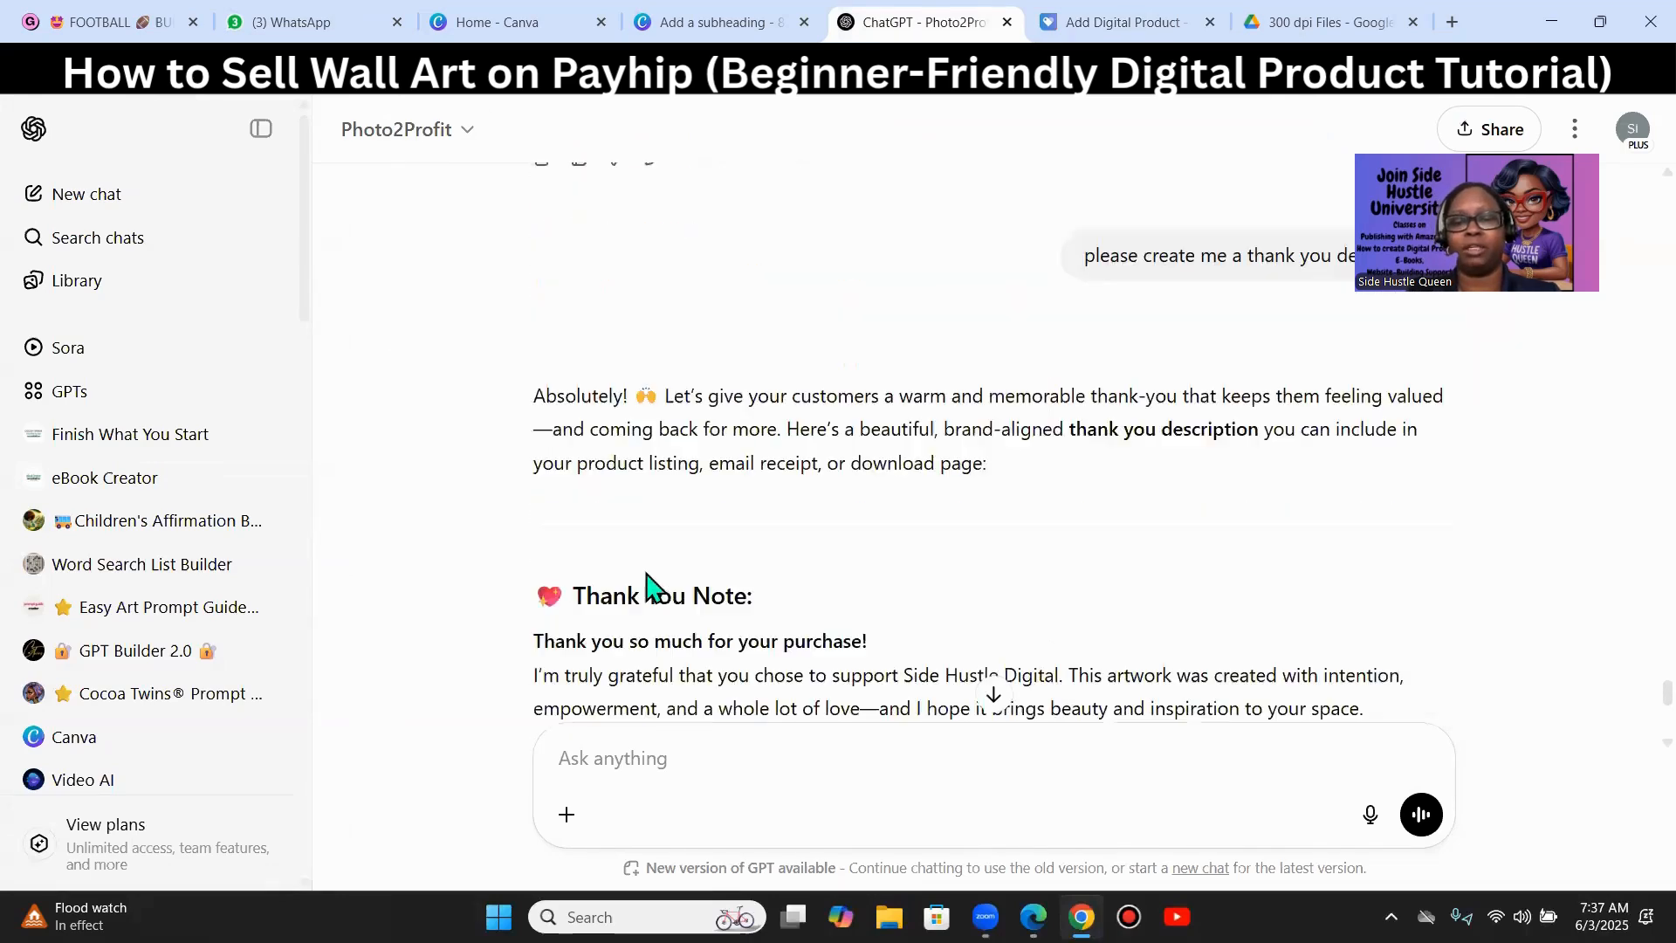
{"action": "left_click", "coordinate": [597, 767]}
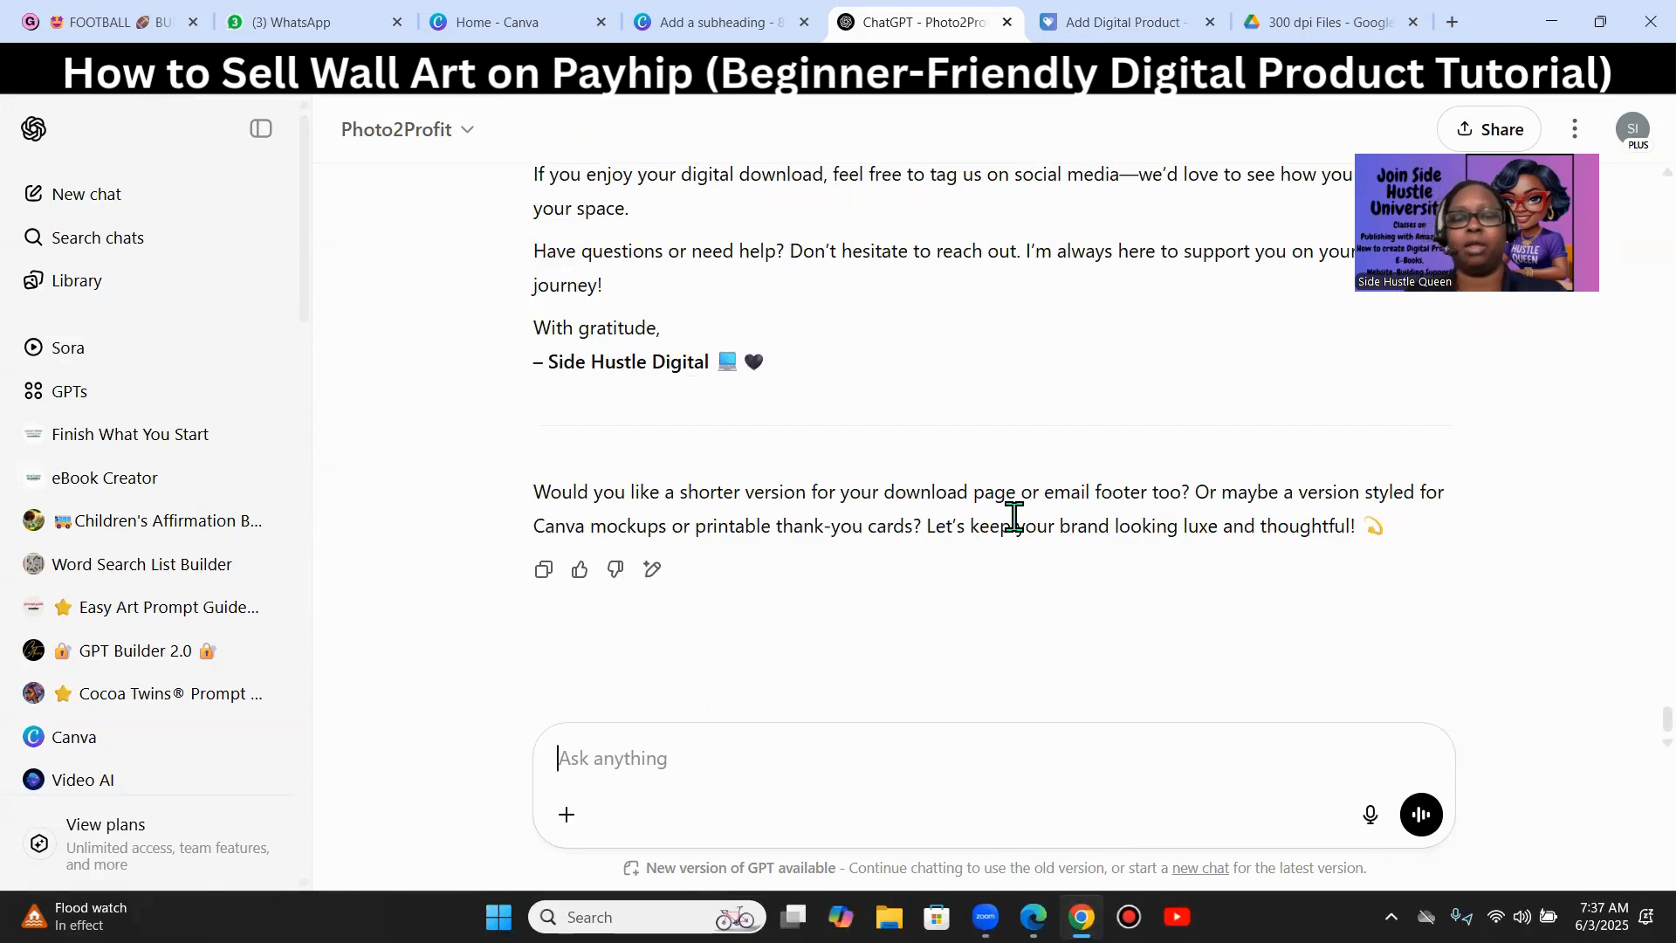
{"action": "type", "text": "can you pleaase"}
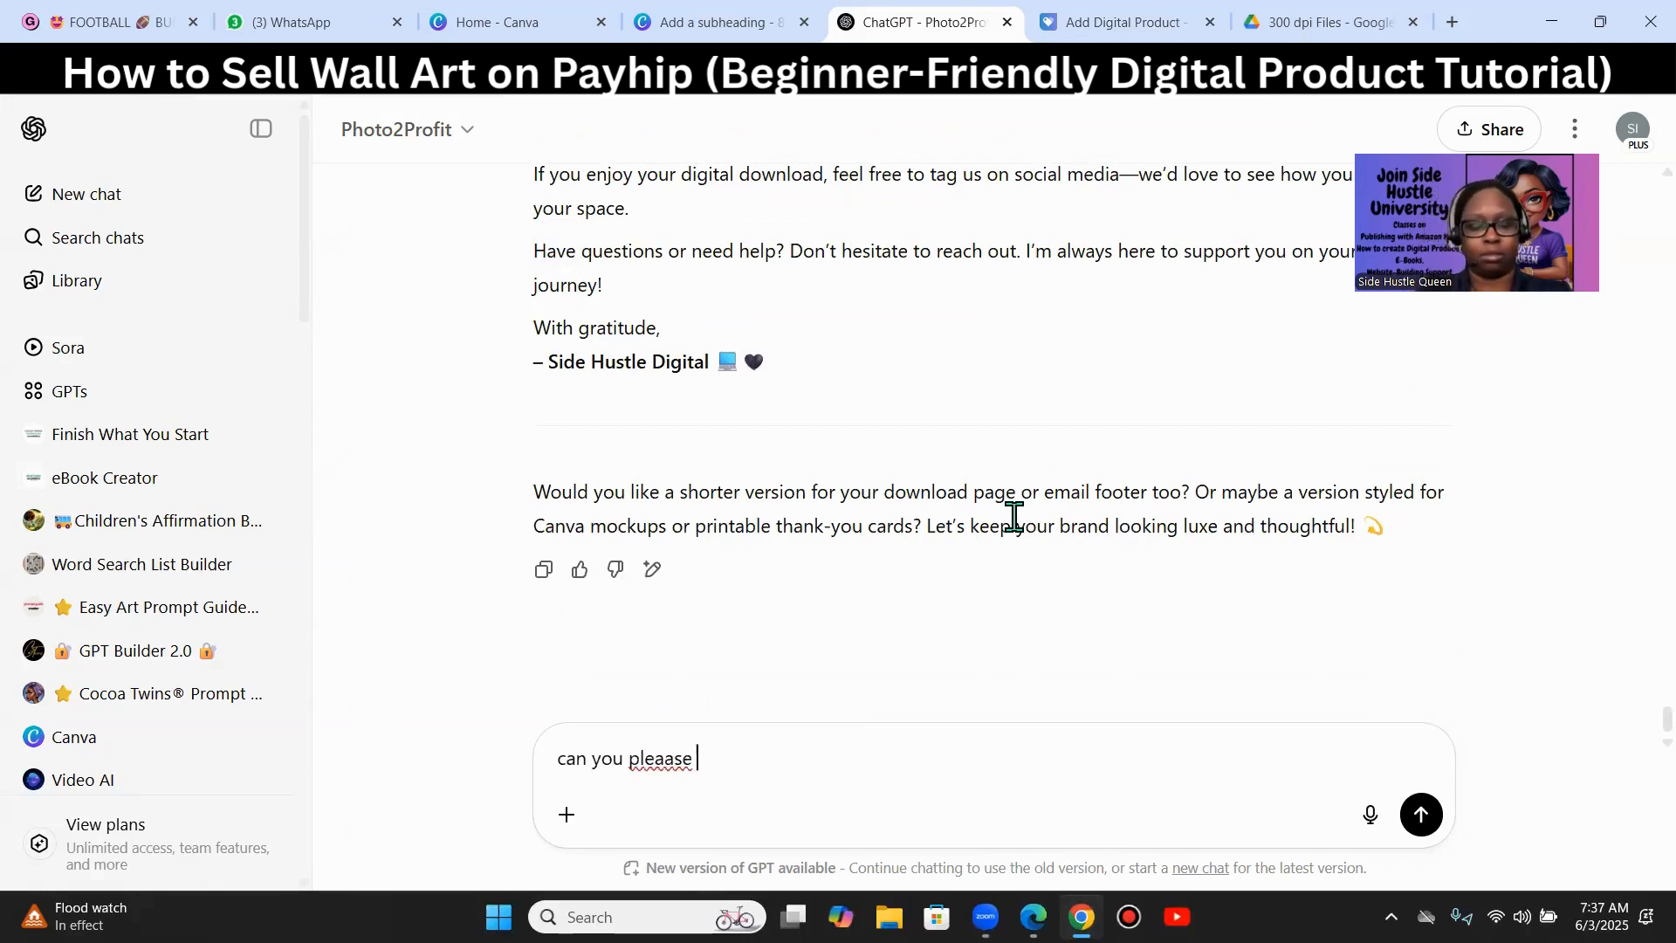
{"action": "key", "text": "BackSpace"}
{"action": "key", "text": "BackSpace"}
{"action": "key", "text": "BackSpace"}
{"action": "key", "text": "BackSpace"}
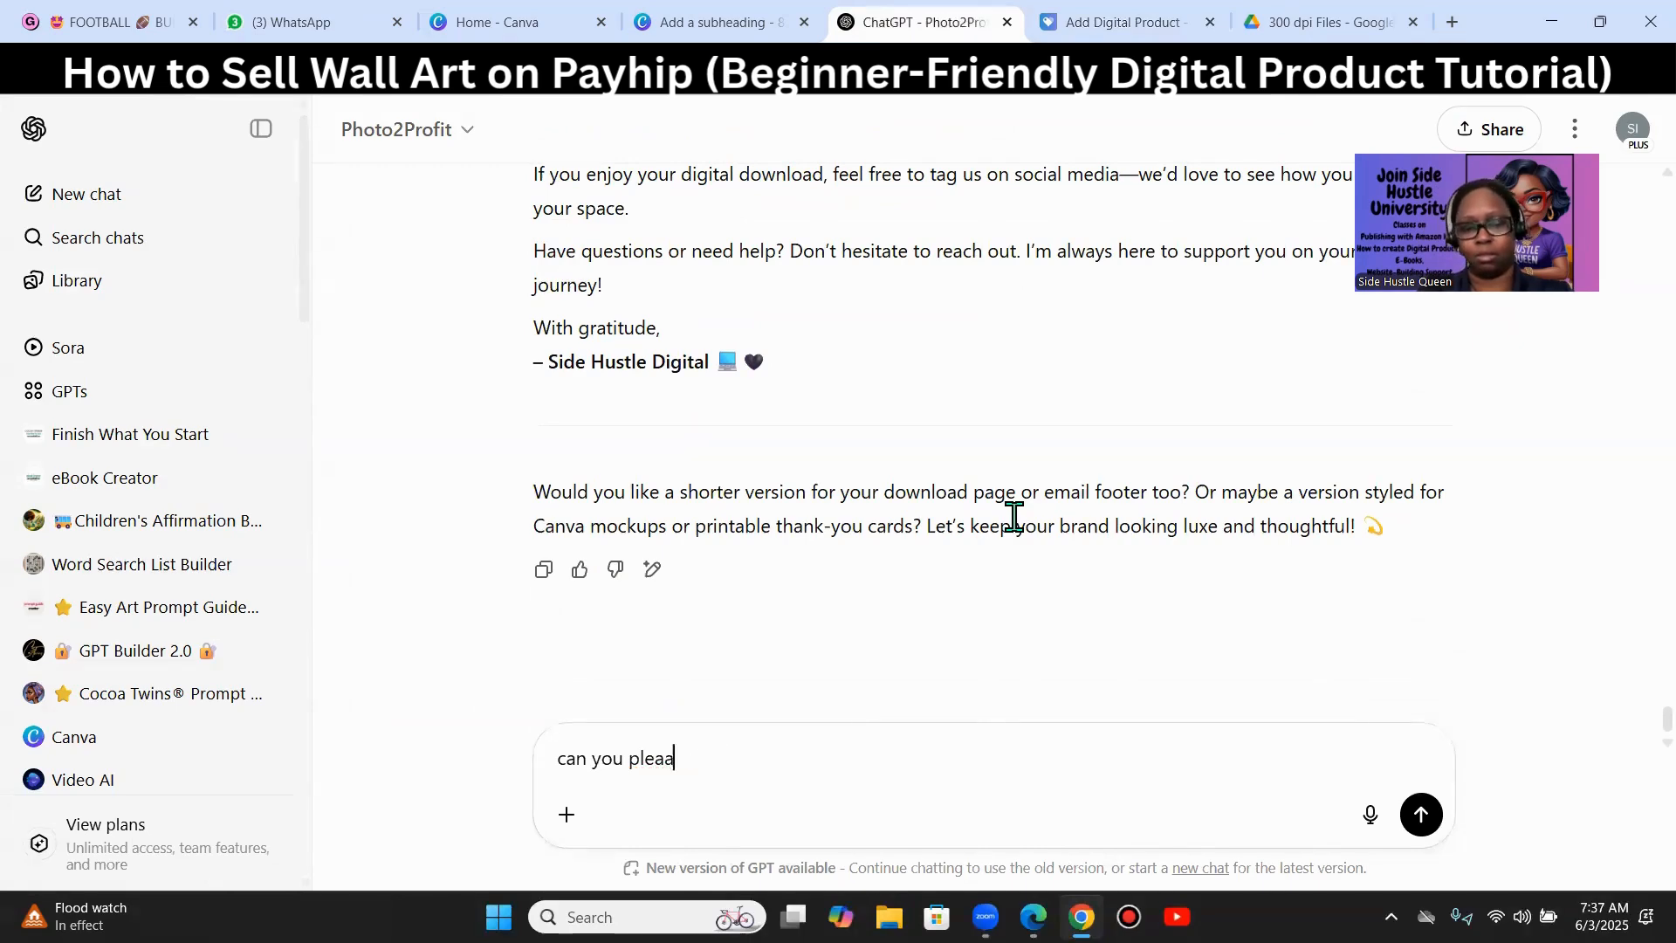
{"action": "type", "text": "se help me with procing"}
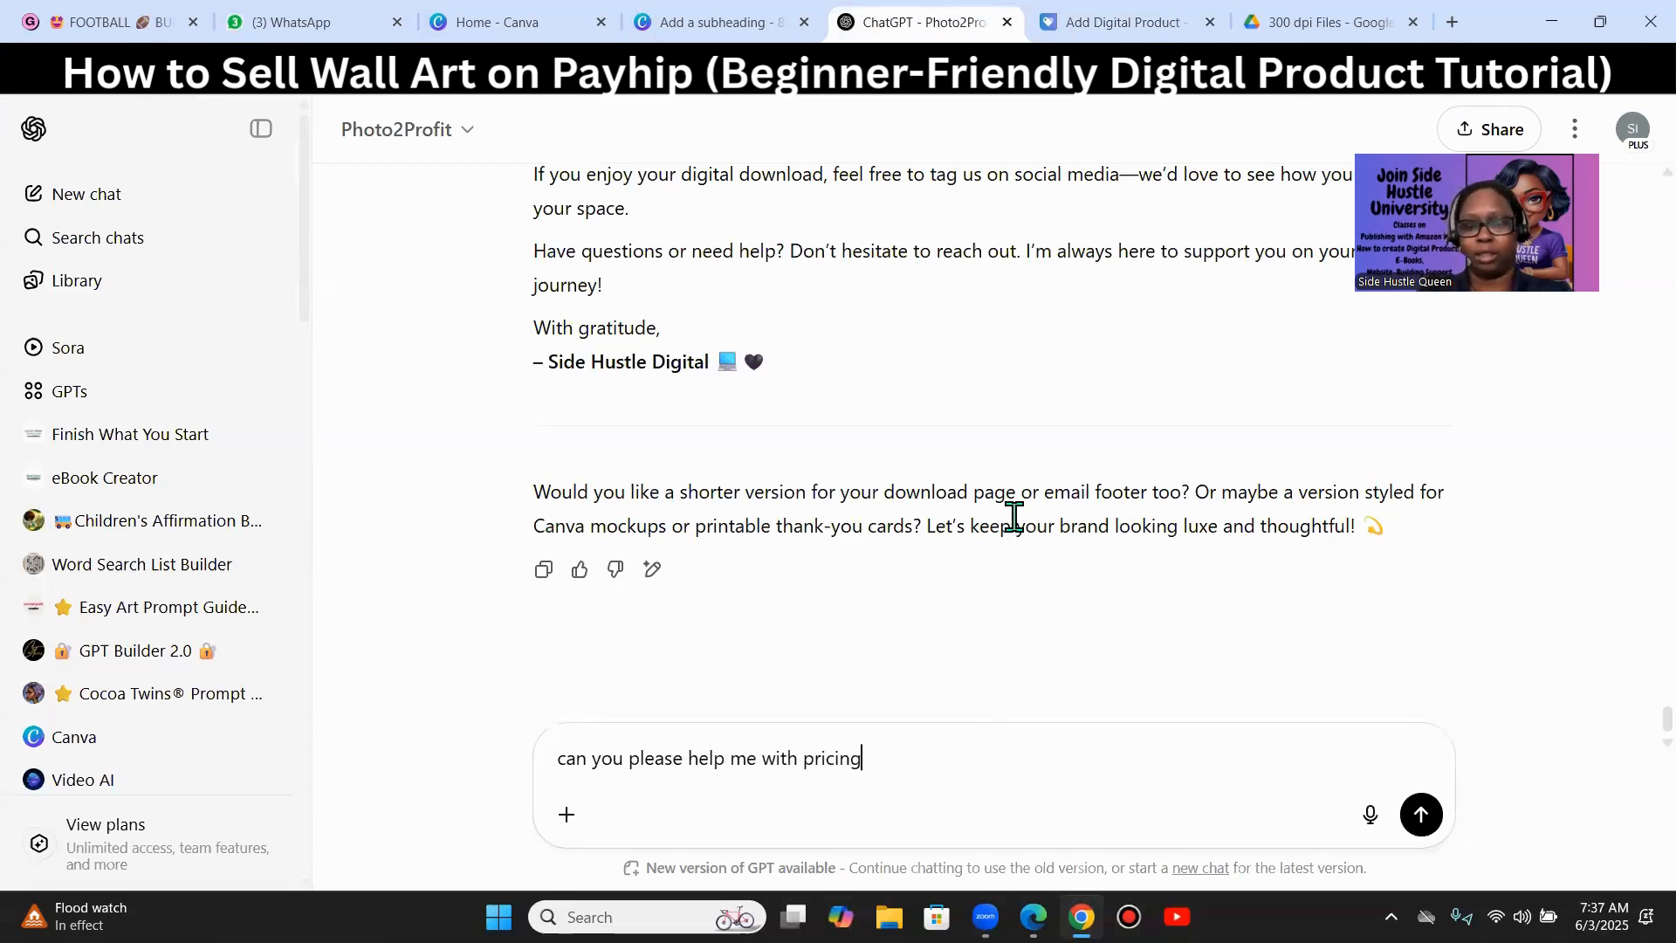
{"action": "key", "text": "Return"}
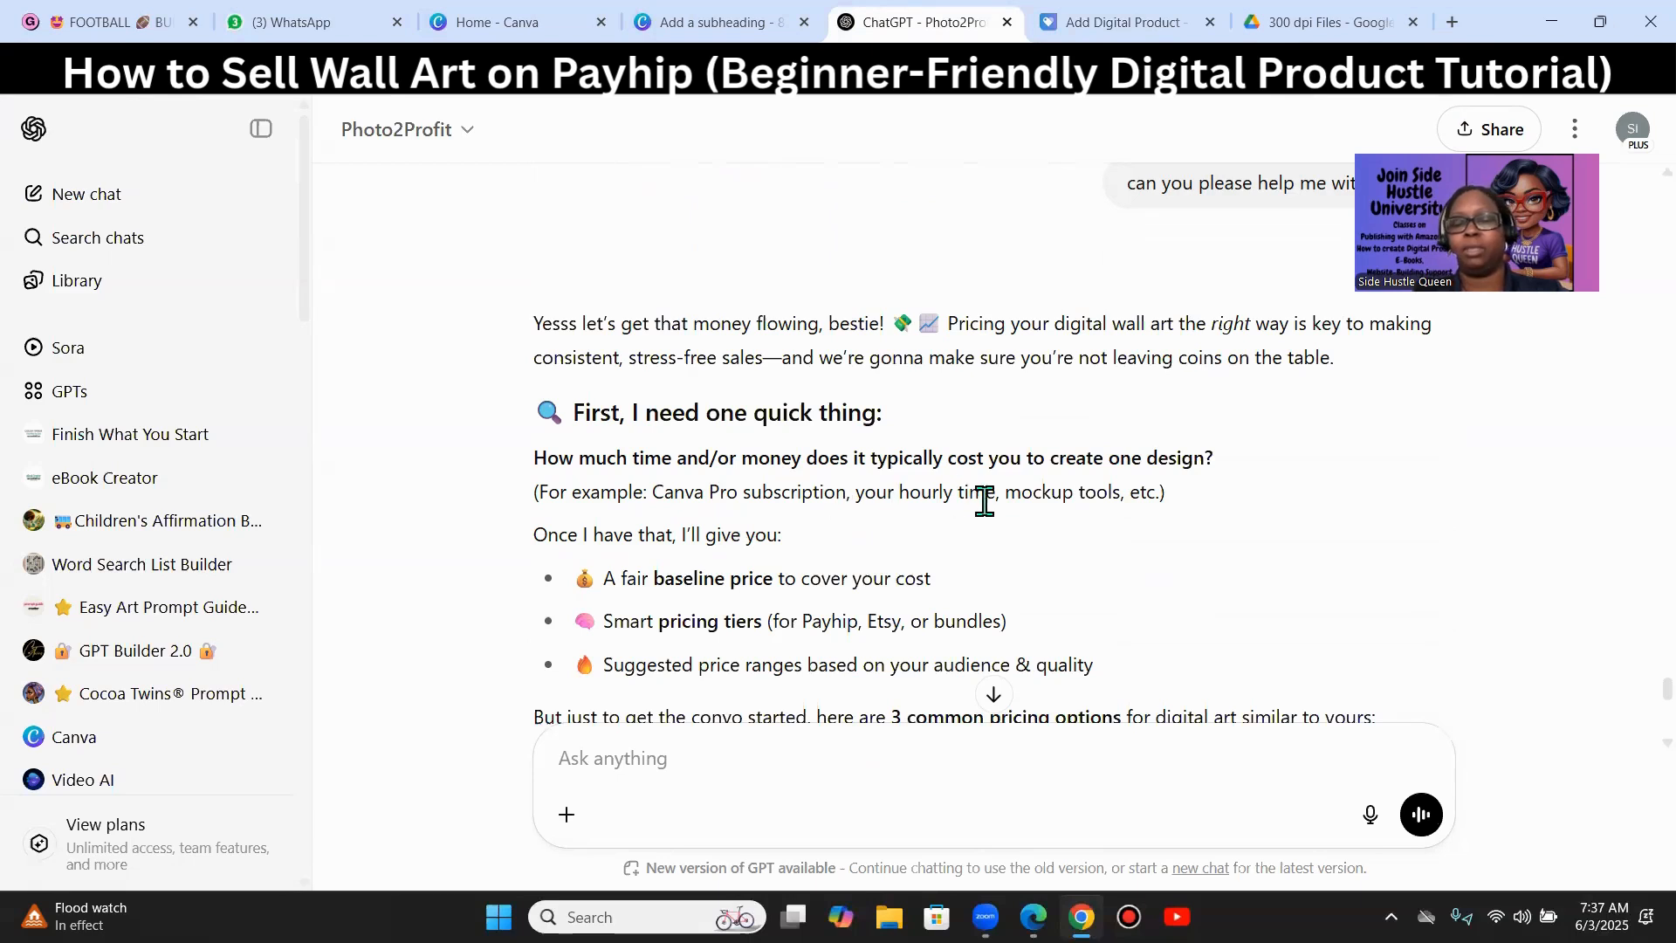
- Answer the chat's question about creation time and cost by sending "it took 2 hours to make"
{"action": "scroll", "coordinate": [1013, 502], "scroll_direction": "down", "scroll_amount": 2}
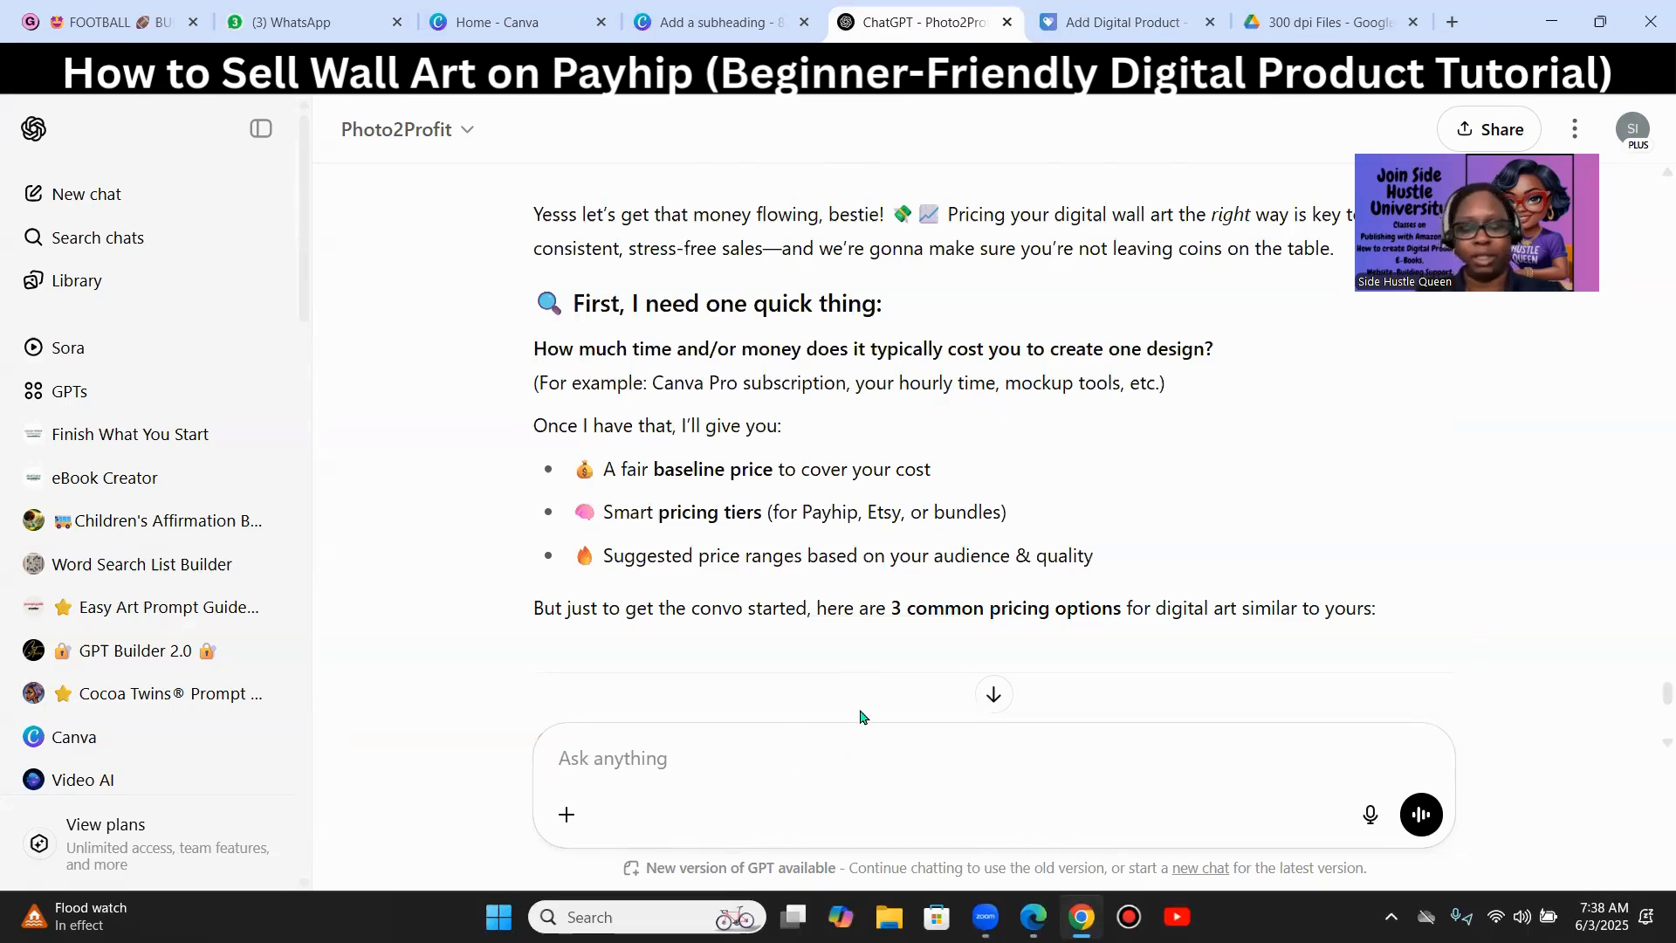
{"action": "type", "text": "it"}
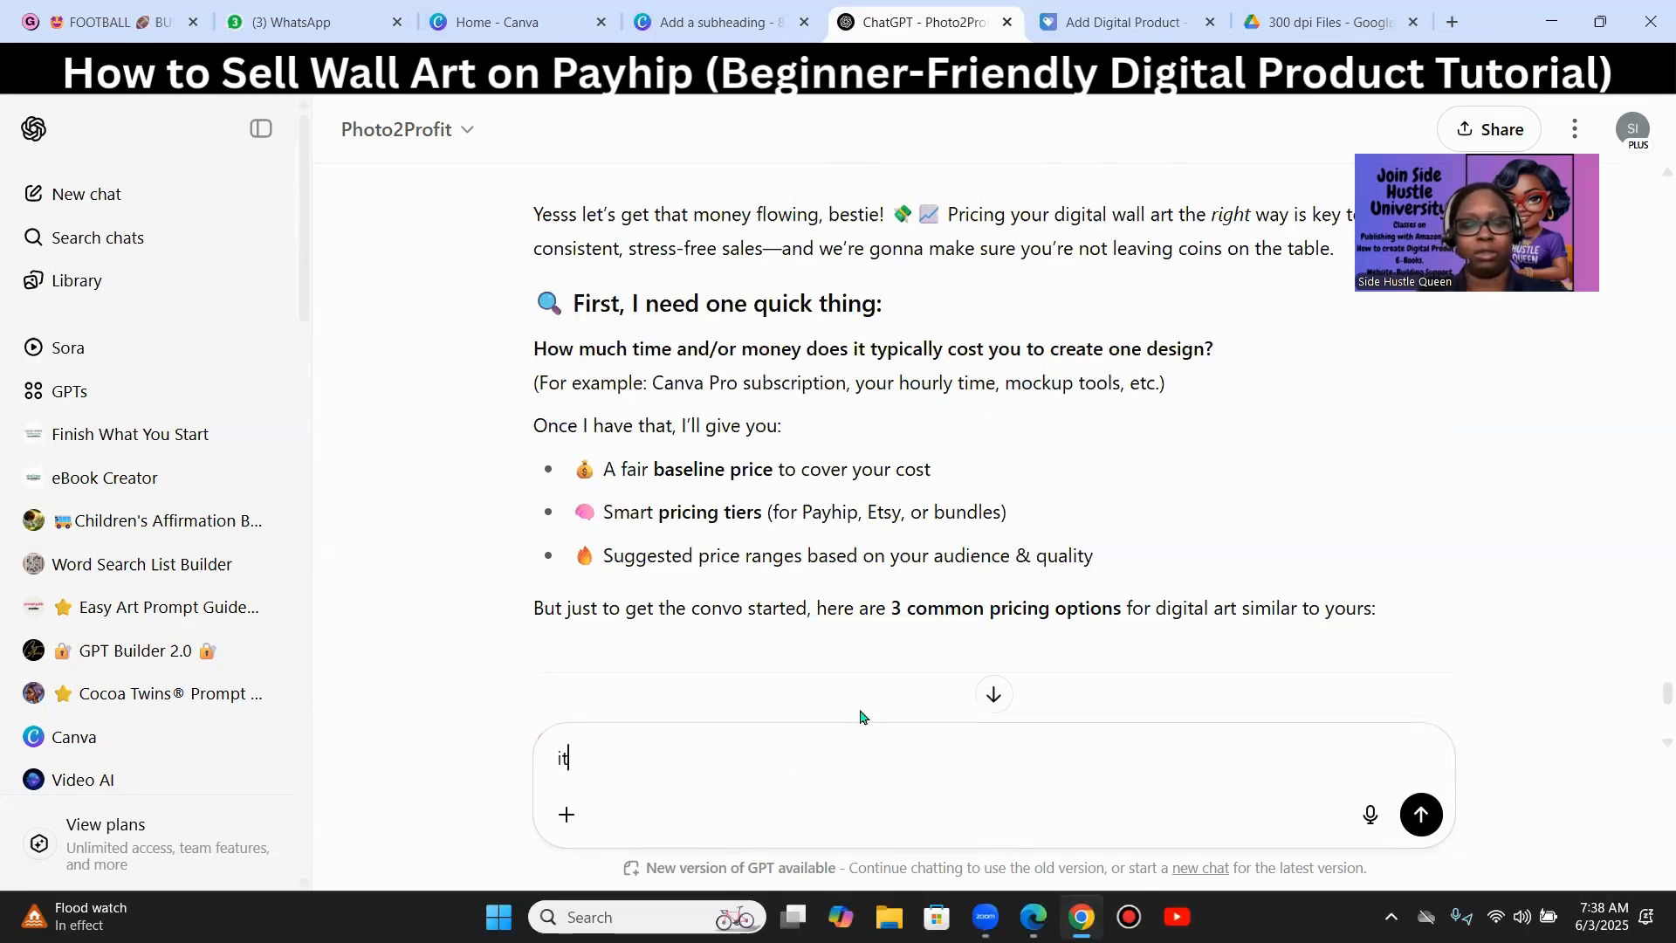
{"action": "key", "text": "BackSpace"}
{"action": "key", "text": "BackSpace"}
{"action": "type", "text": "it took"}
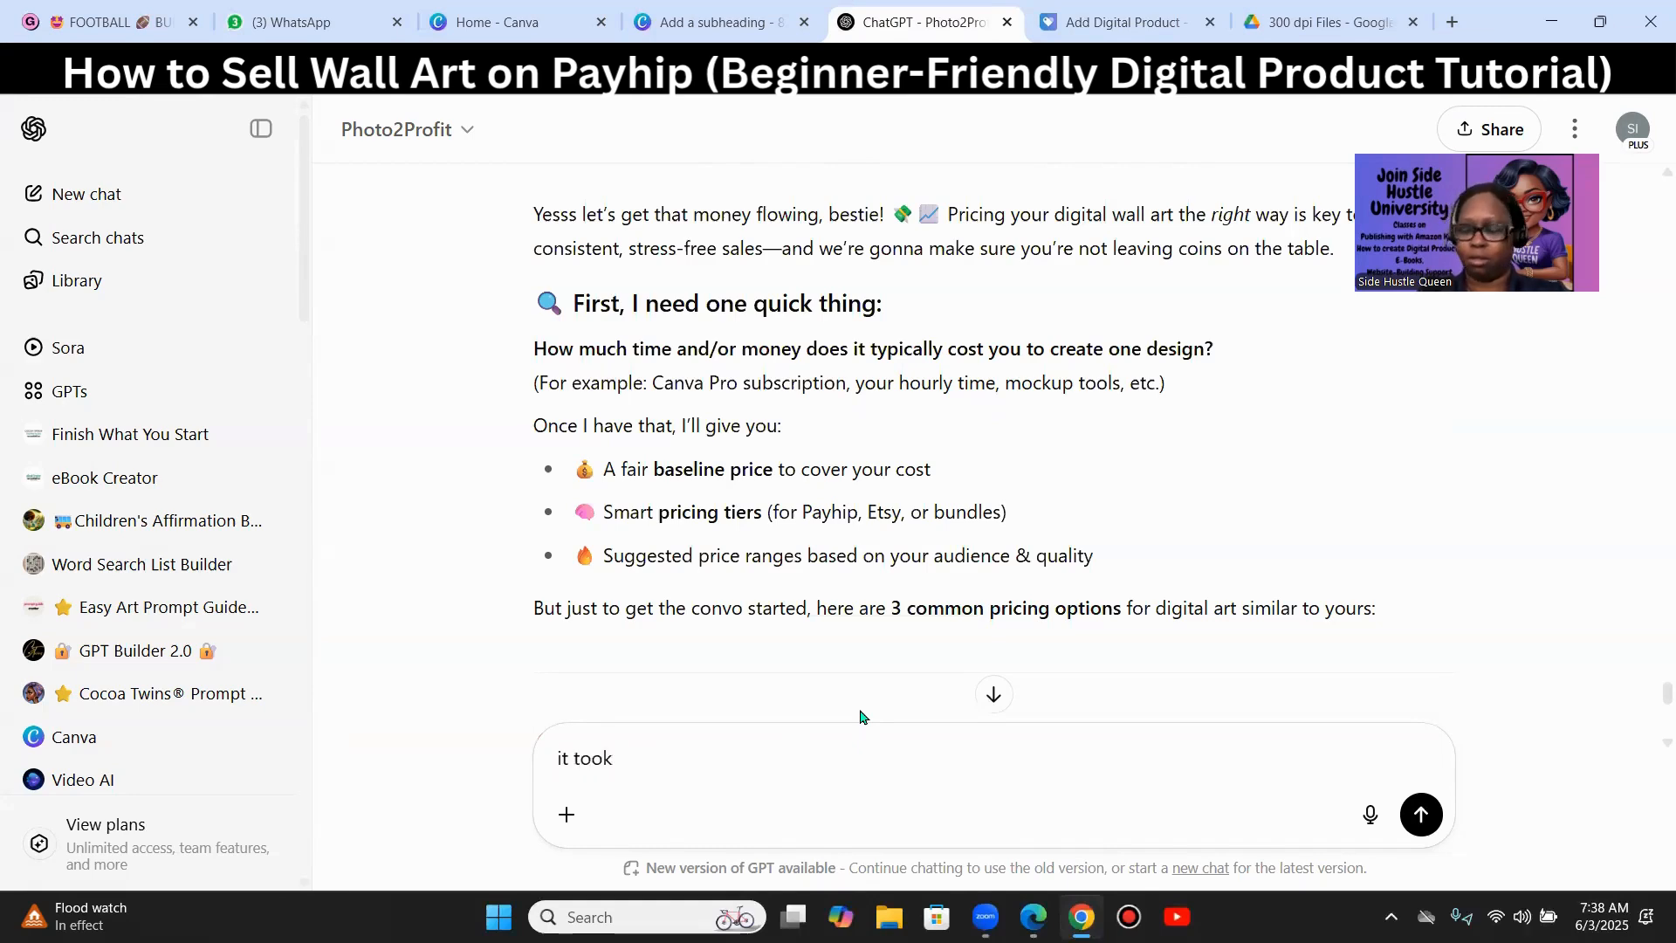
{"action": "type", "text": " 2 hours to make"}
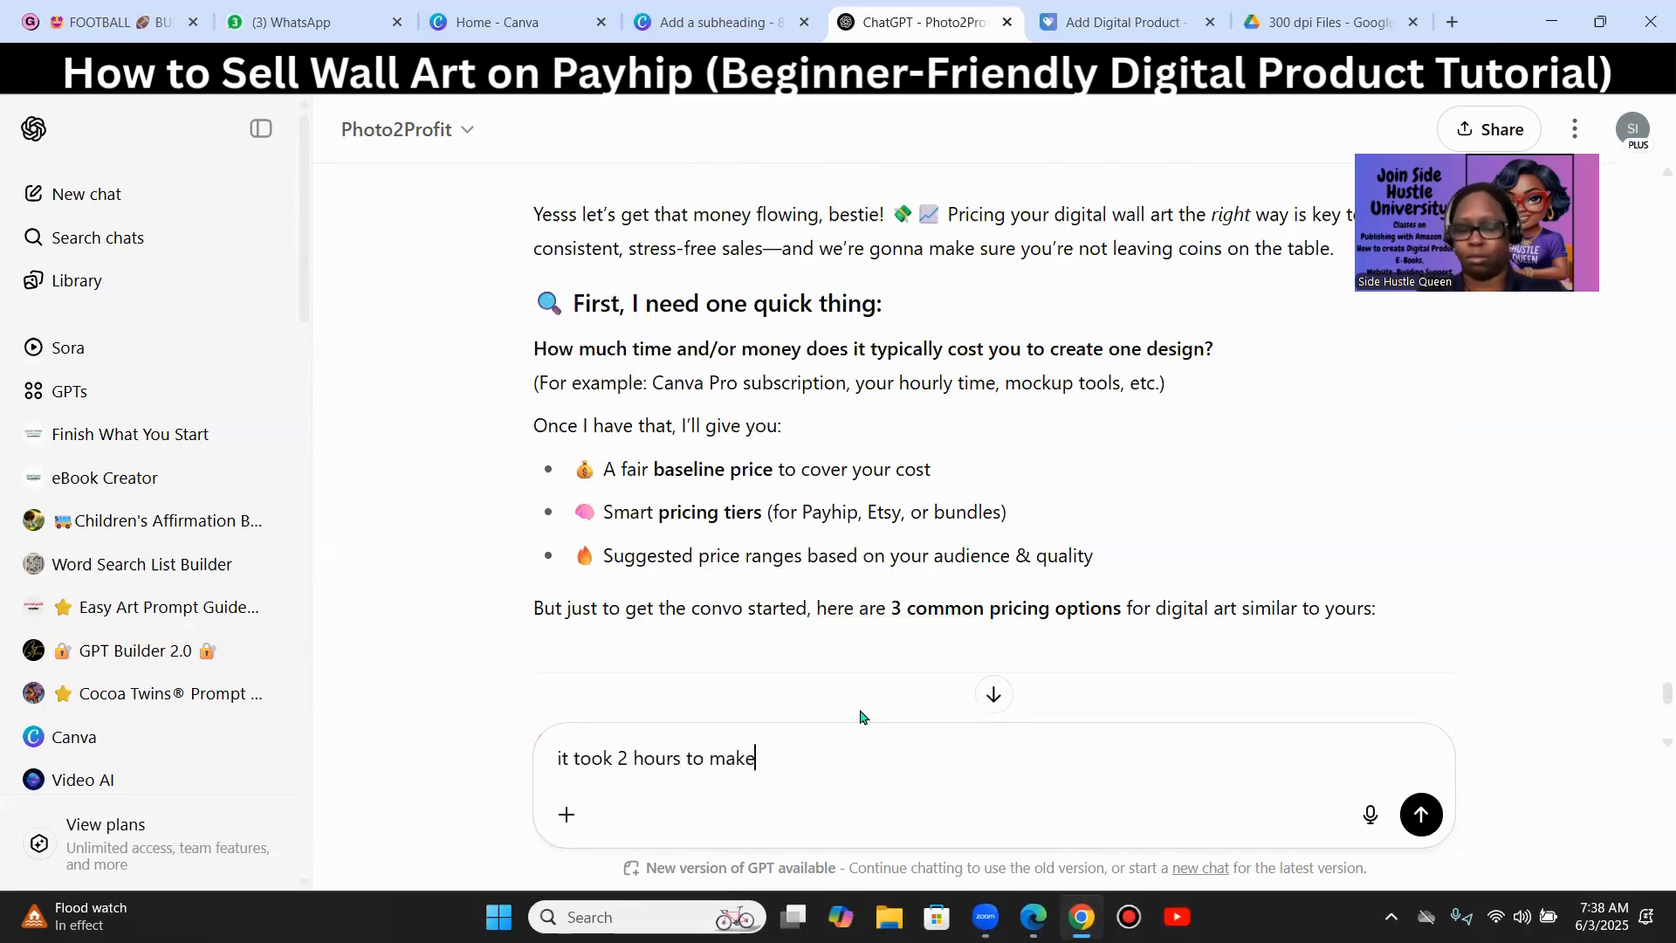
{"action": "key", "text": "Return"}
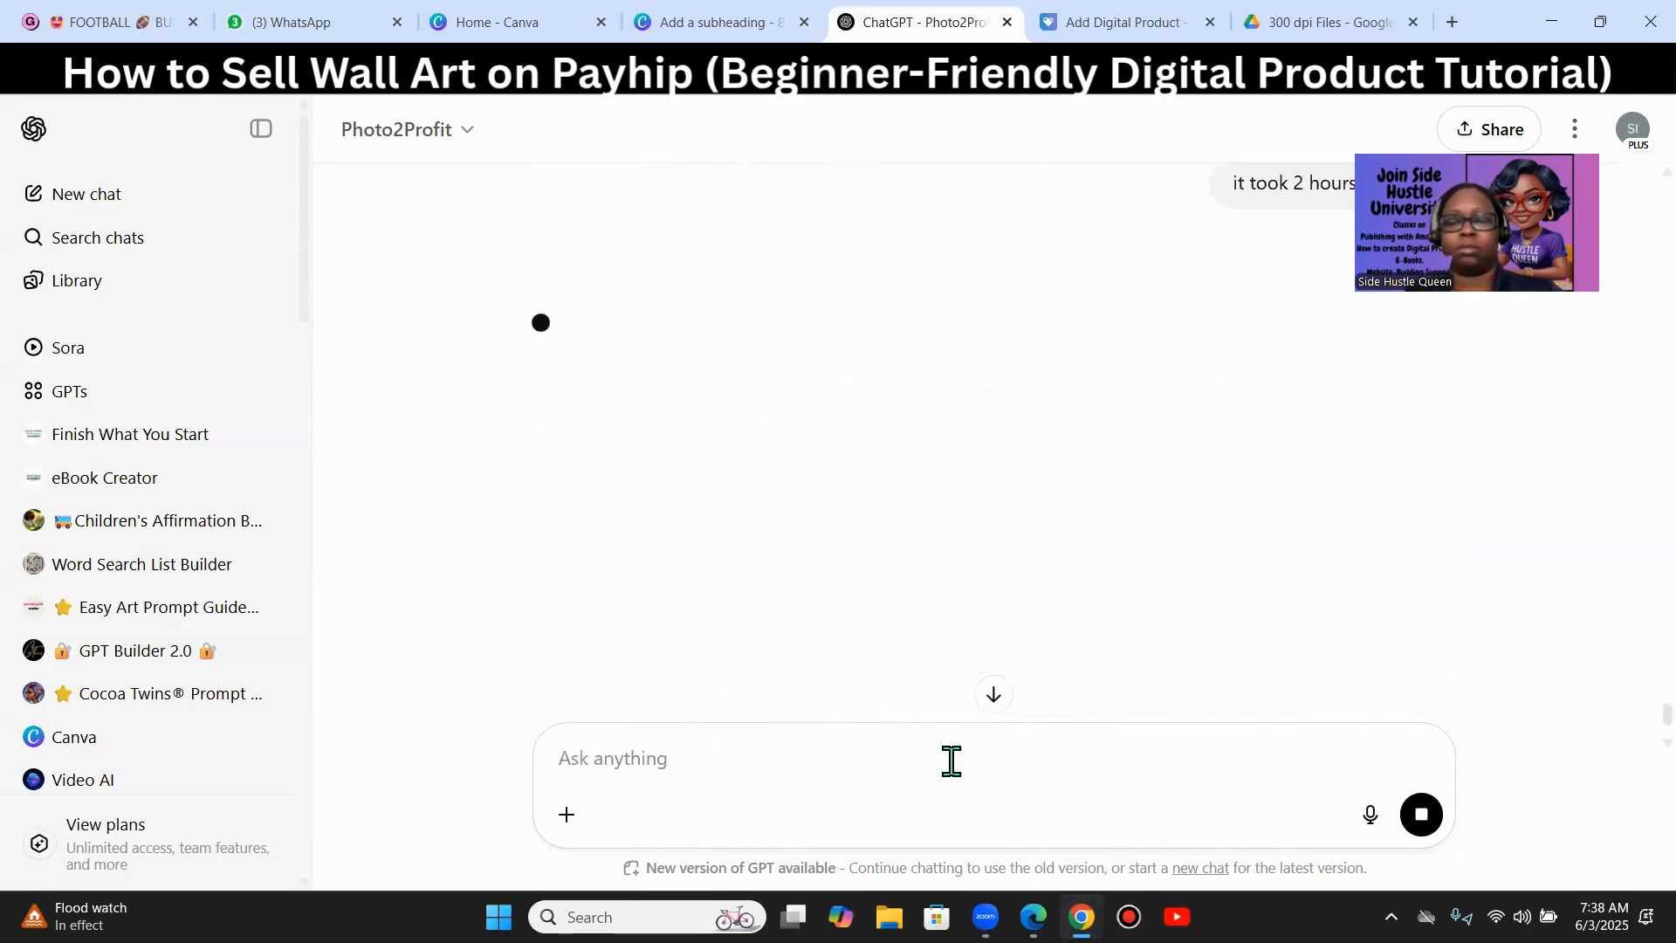
- Examine the example pricing tiers, the profit math, the suggested price options and the final pricing recommendation in the chat replies
{"action": "scroll", "coordinate": [1319, 555], "scroll_direction": "up", "scroll_amount": 8}
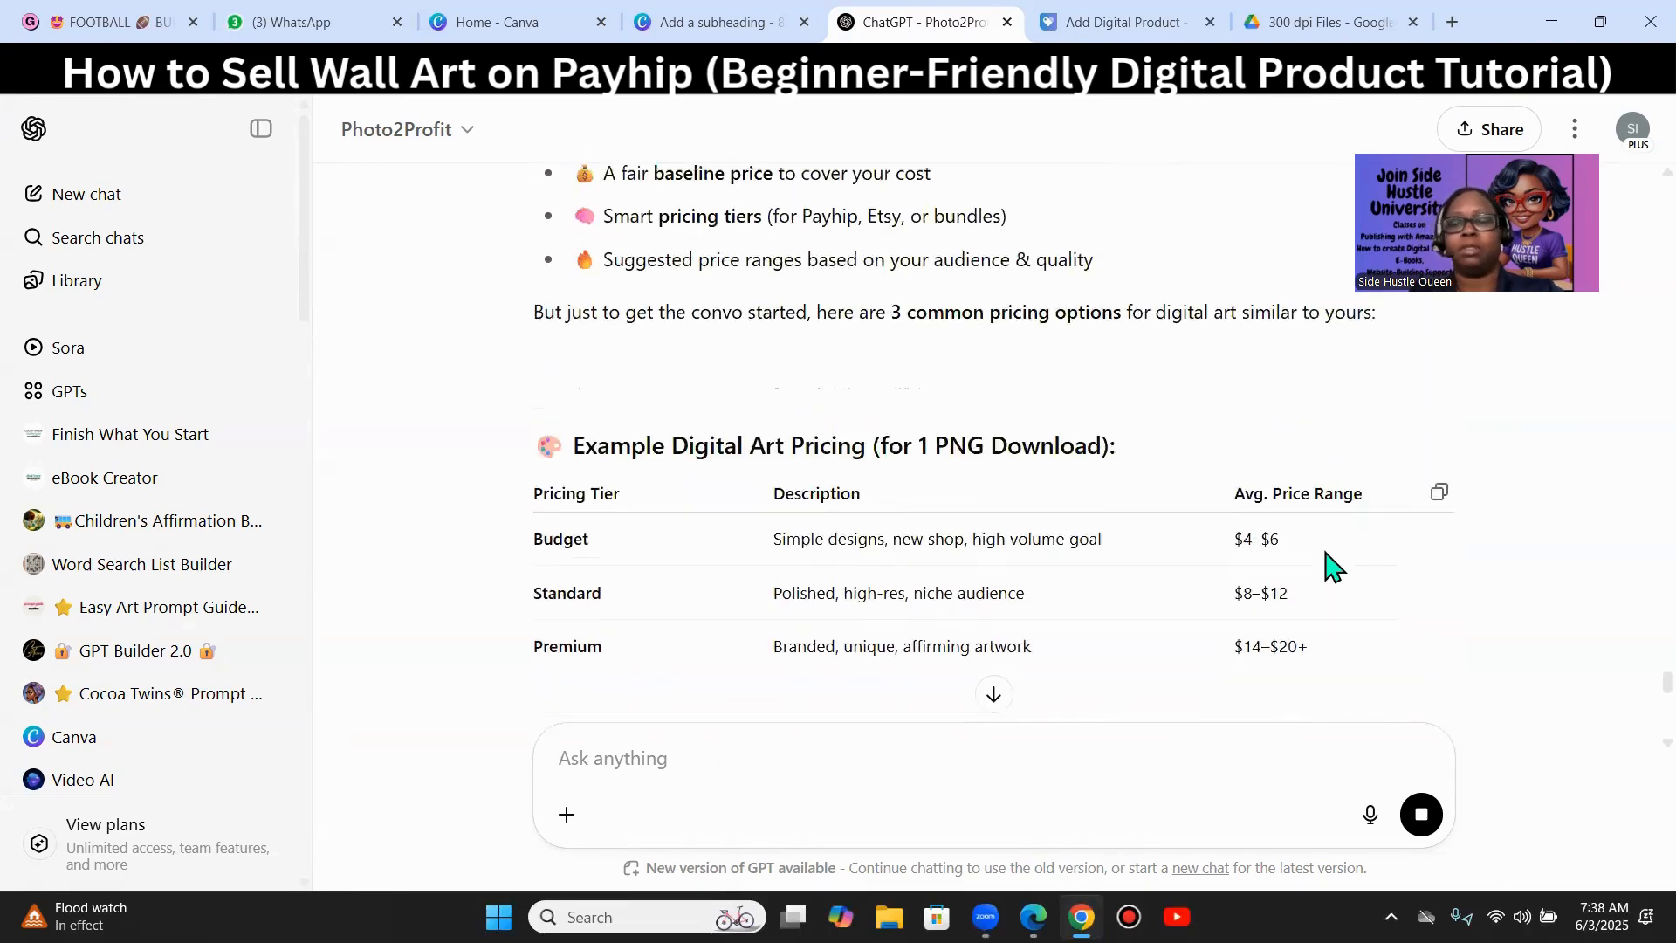
{"action": "scroll", "coordinate": [1342, 566], "scroll_direction": "down", "scroll_amount": 5}
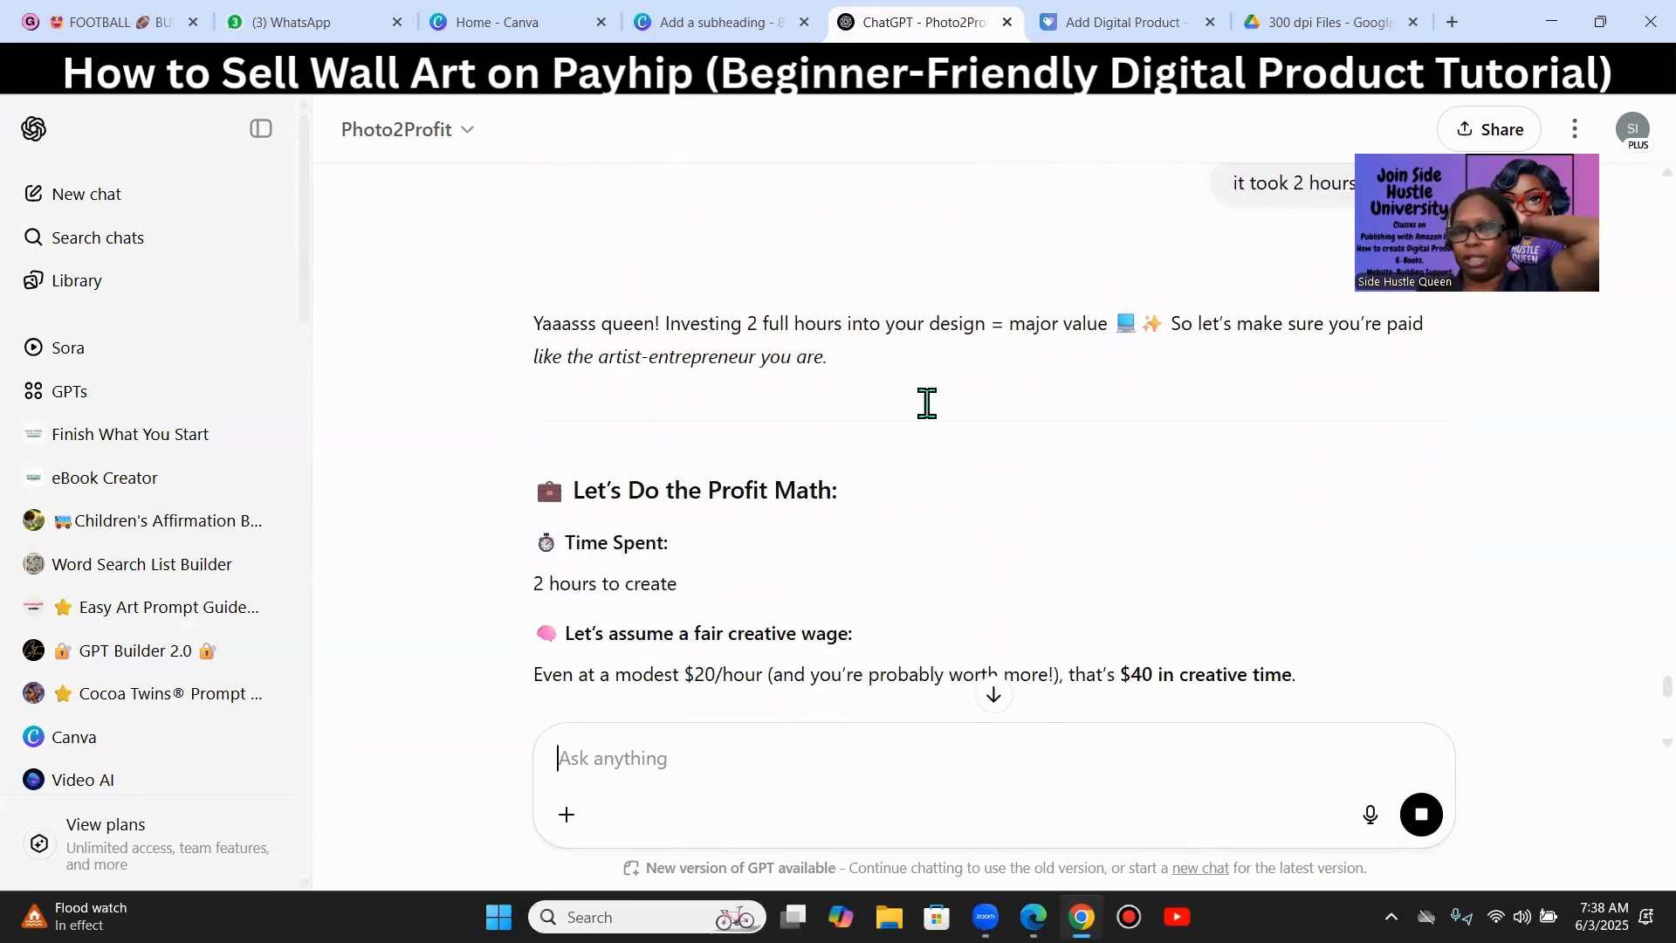
{"action": "scroll", "coordinate": [1046, 432], "scroll_direction": "down", "scroll_amount": 1}
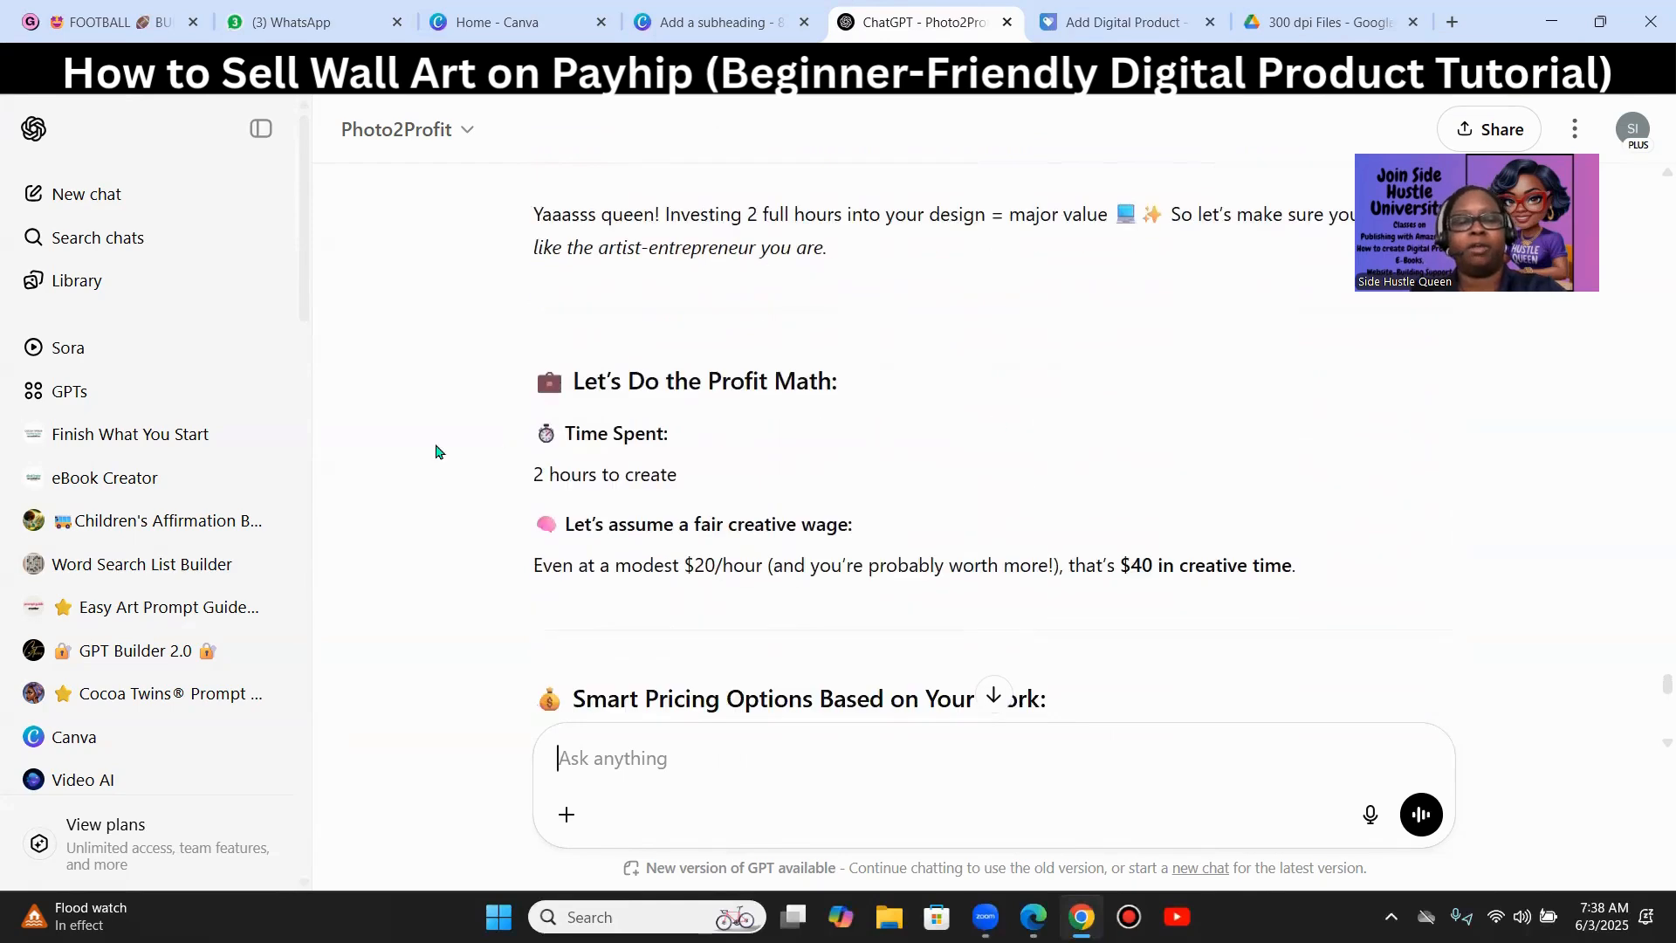
{"action": "scroll", "coordinate": [950, 389], "scroll_direction": "down", "scroll_amount": 1}
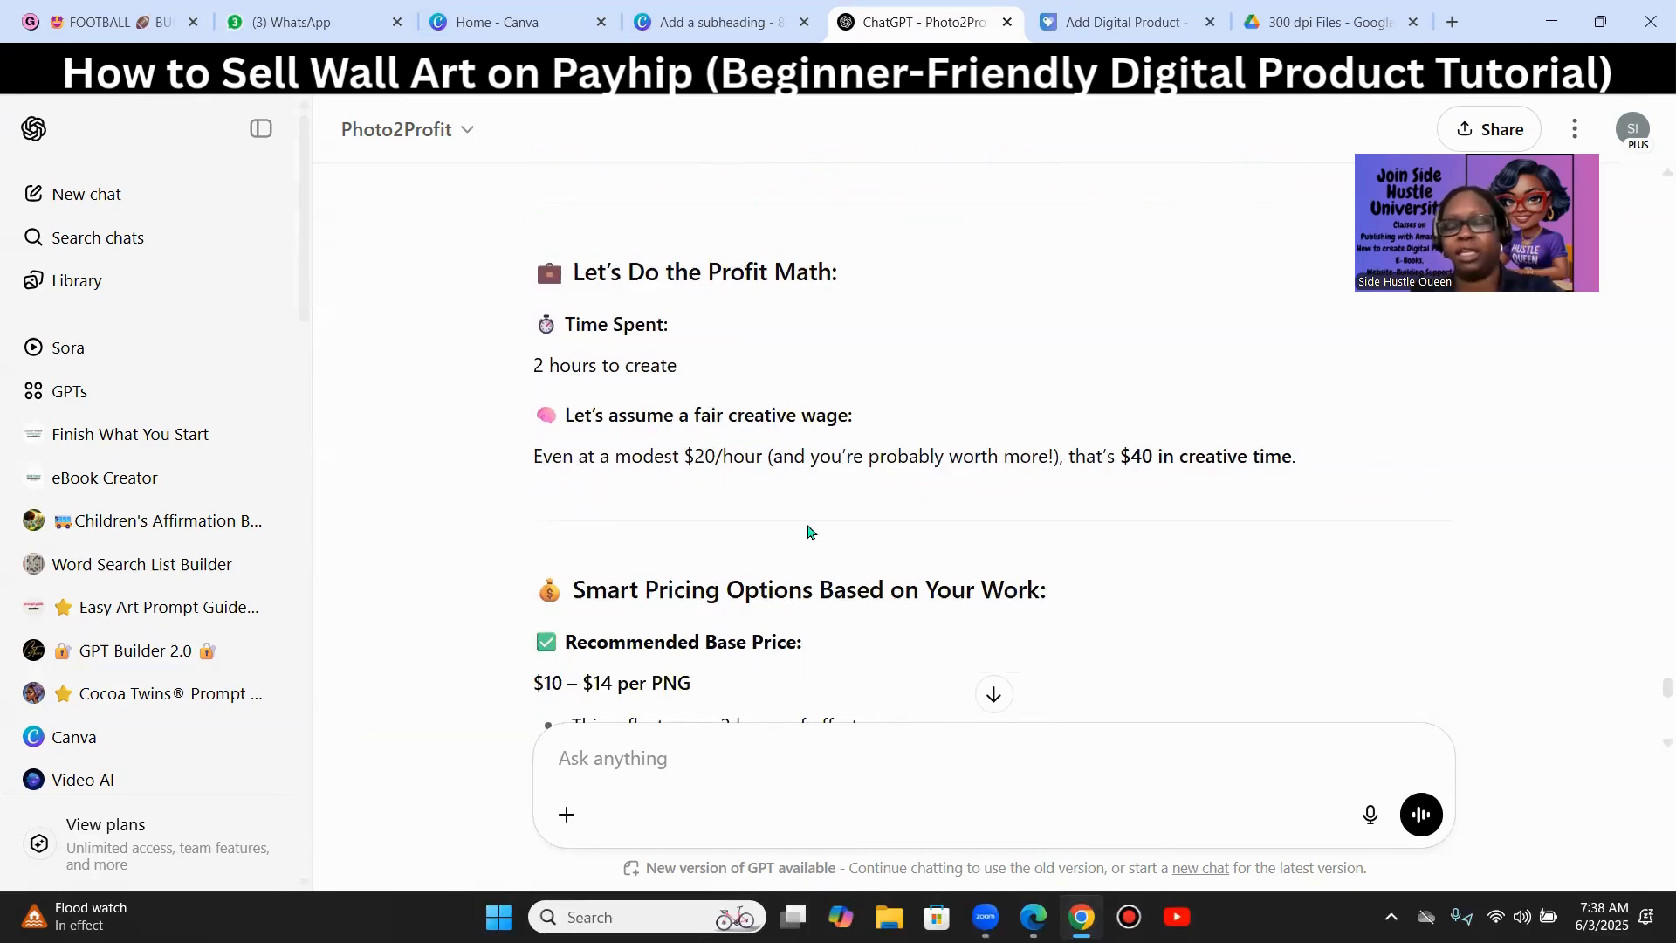
{"action": "scroll", "coordinate": [1030, 513], "scroll_direction": "down", "scroll_amount": 3}
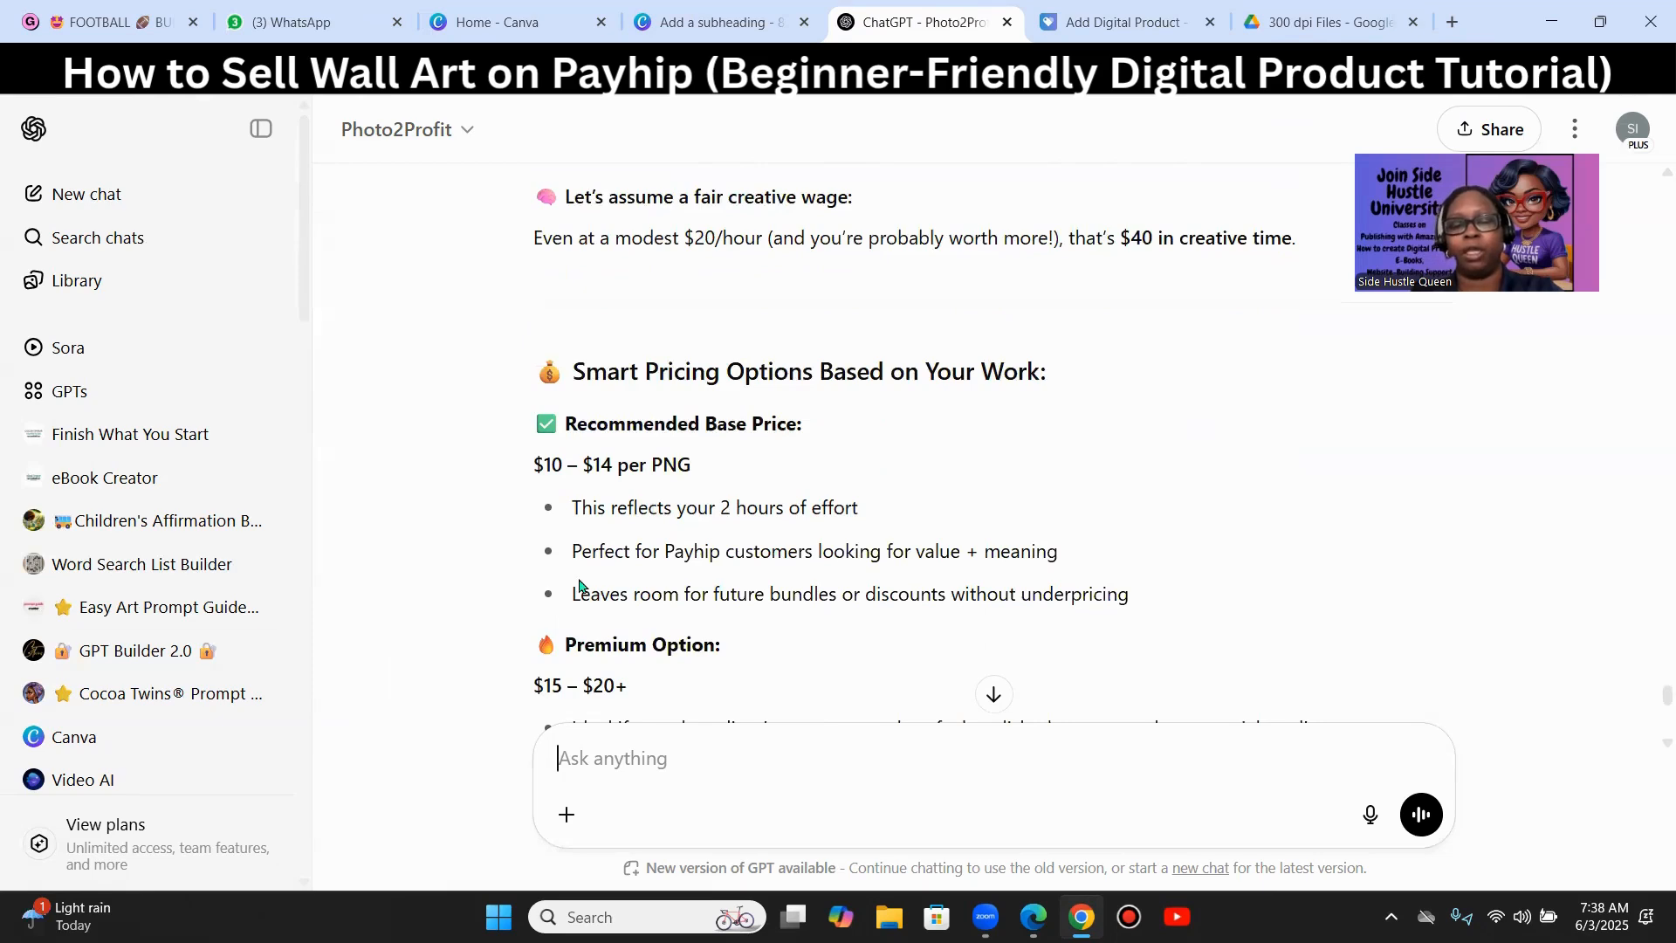
{"action": "scroll", "coordinate": [920, 513], "scroll_direction": "down", "scroll_amount": 2}
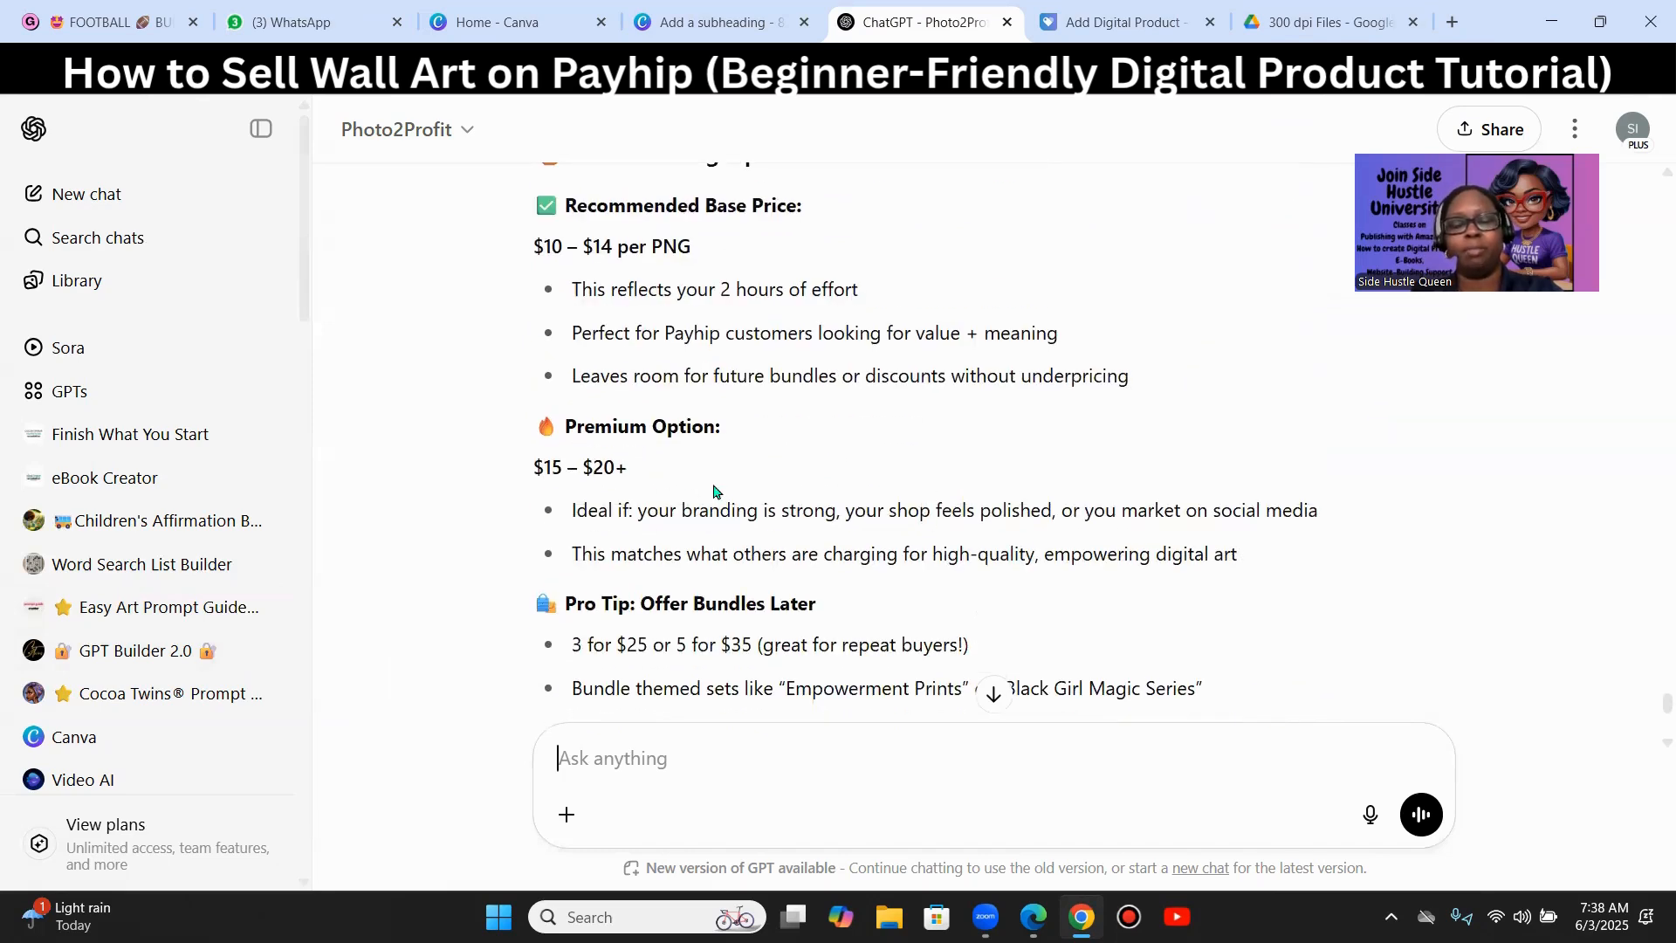
{"action": "scroll", "coordinate": [677, 535], "scroll_direction": "down", "scroll_amount": 2}
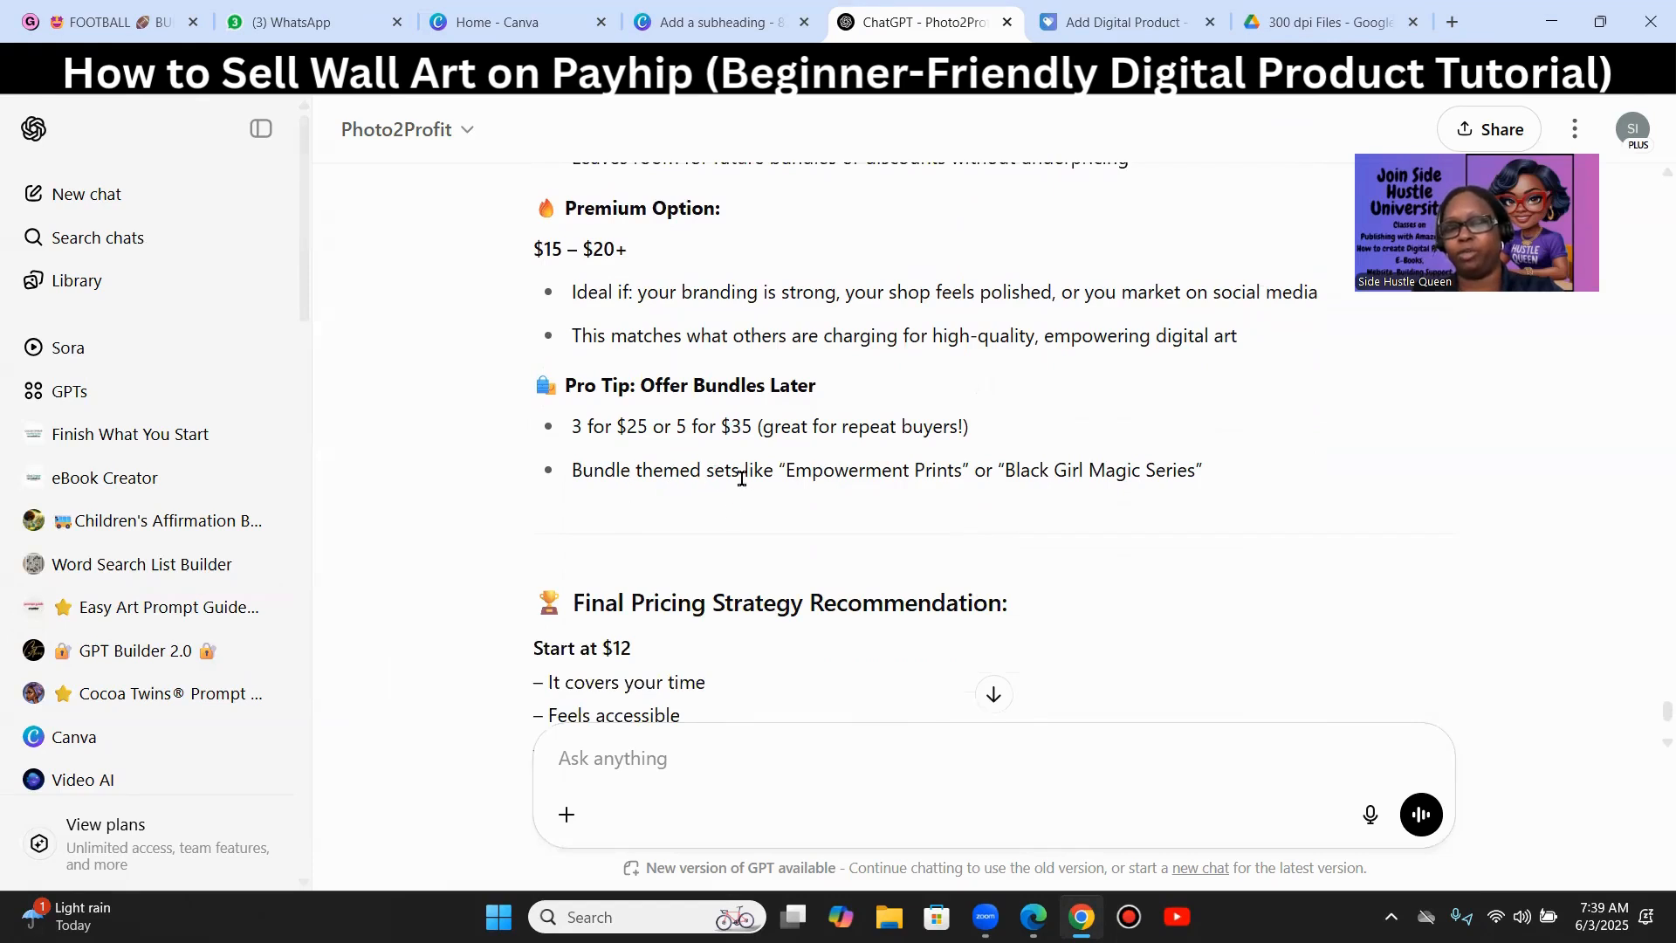
{"action": "scroll", "coordinate": [738, 479], "scroll_direction": "down", "scroll_amount": 1}
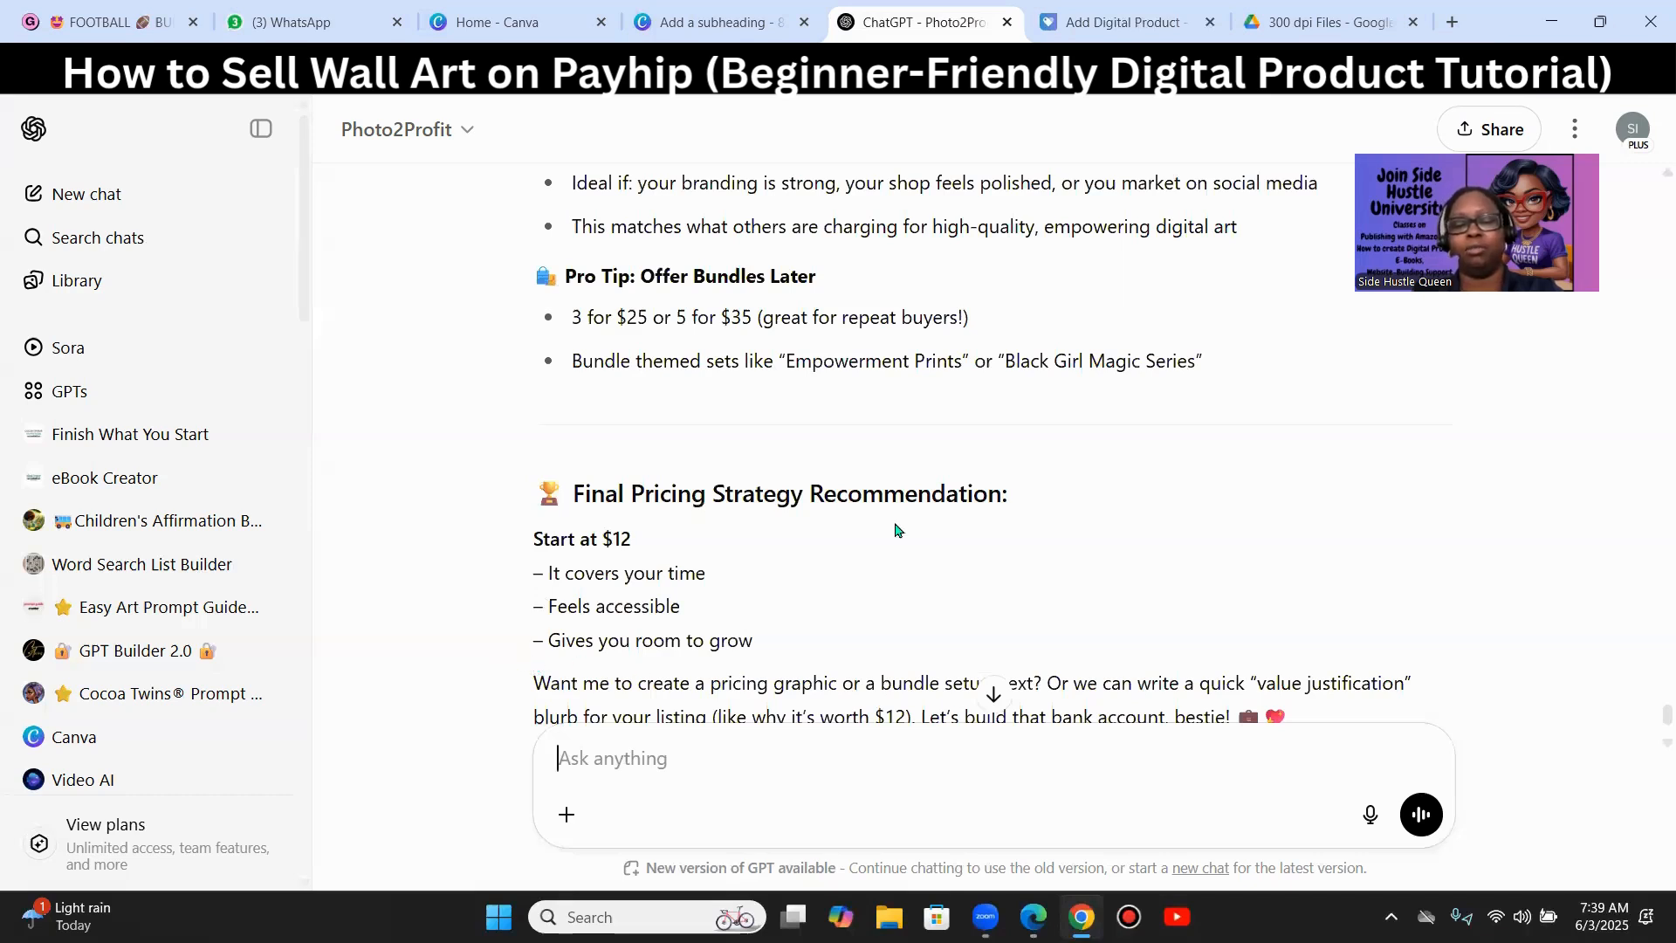
{"action": "scroll", "coordinate": [913, 545], "scroll_direction": "down", "scroll_amount": 3}
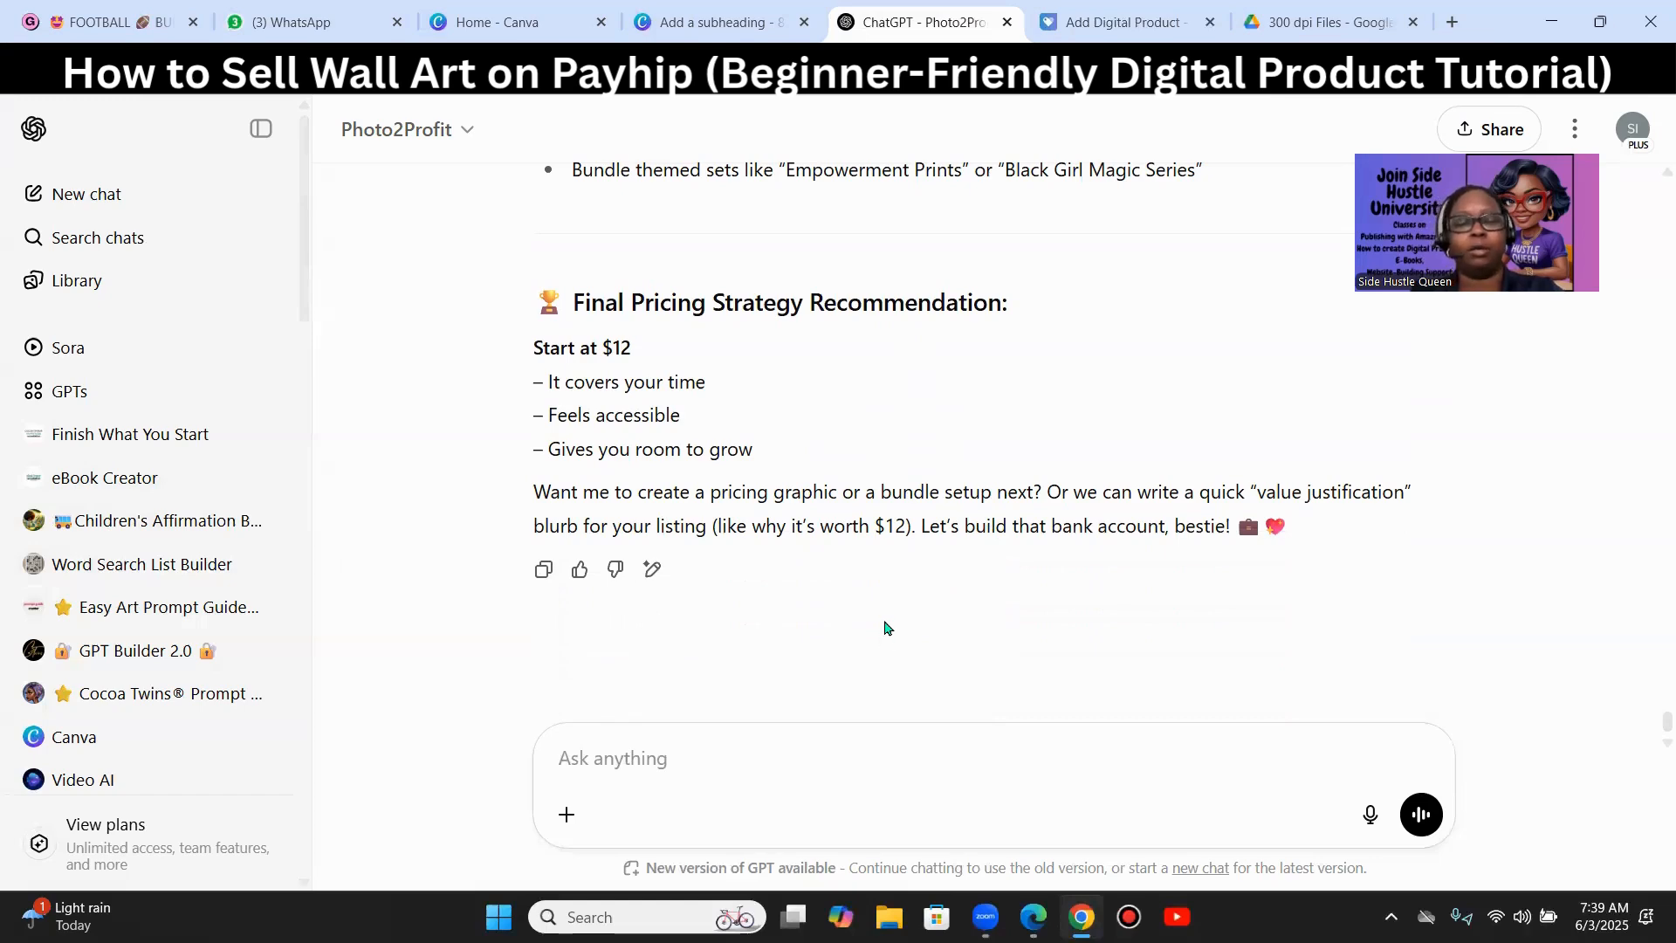
{"action": "scroll", "coordinate": [887, 599], "scroll_direction": "up", "scroll_amount": 9}
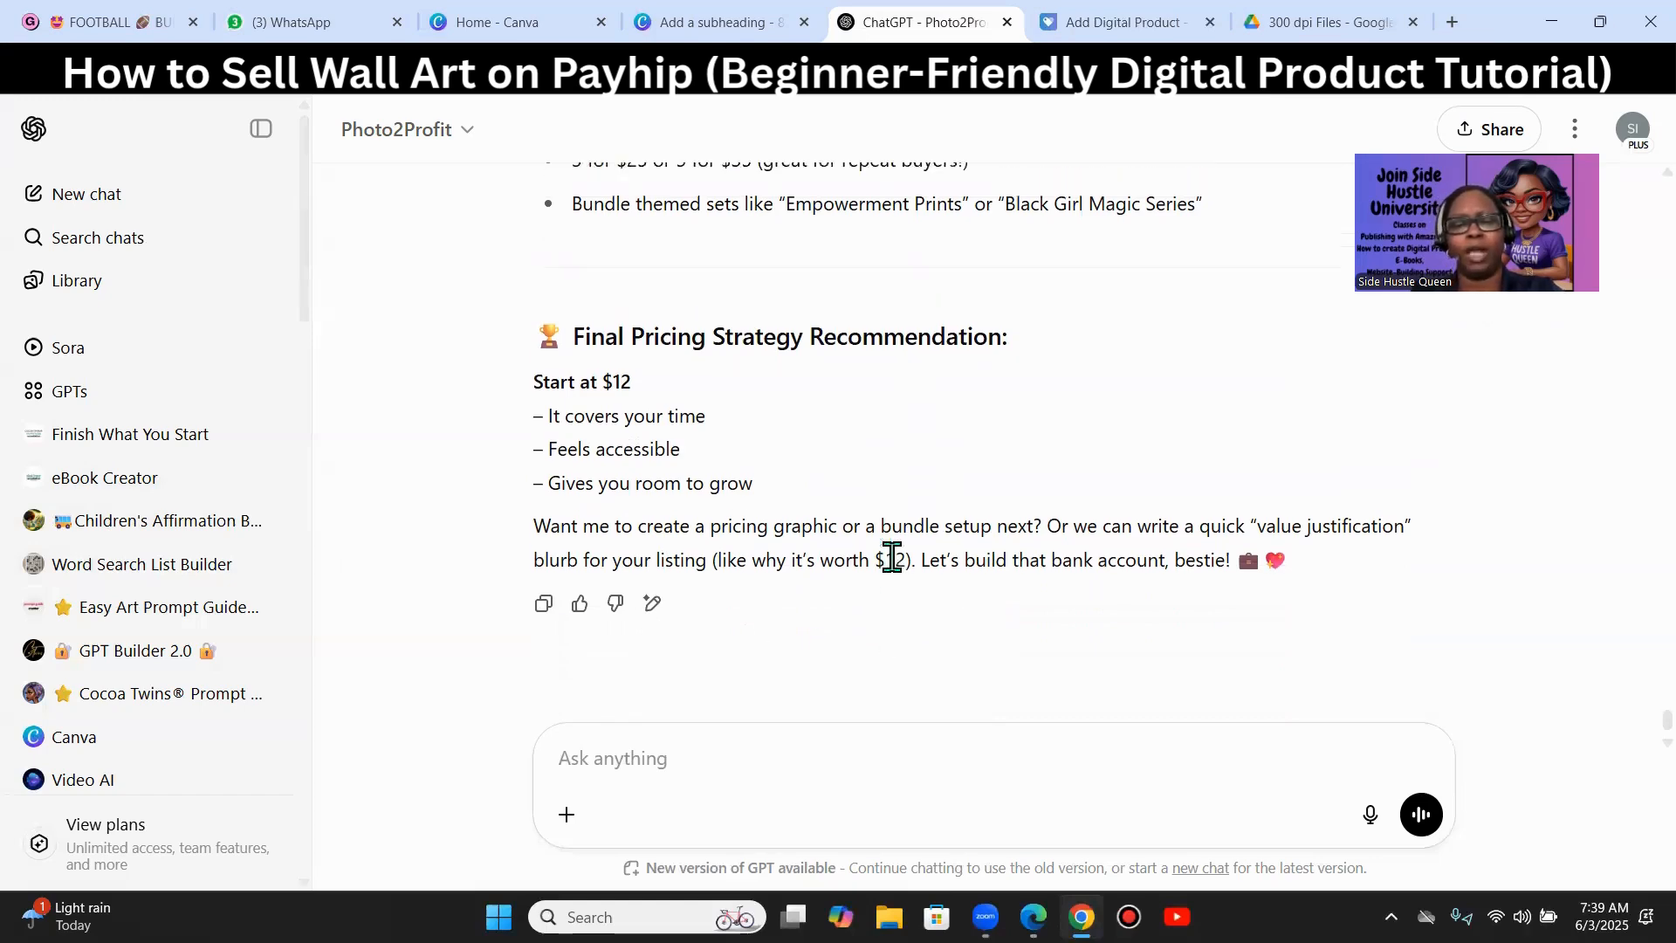
{"action": "scroll", "coordinate": [958, 611], "scroll_direction": "up", "scroll_amount": 2}
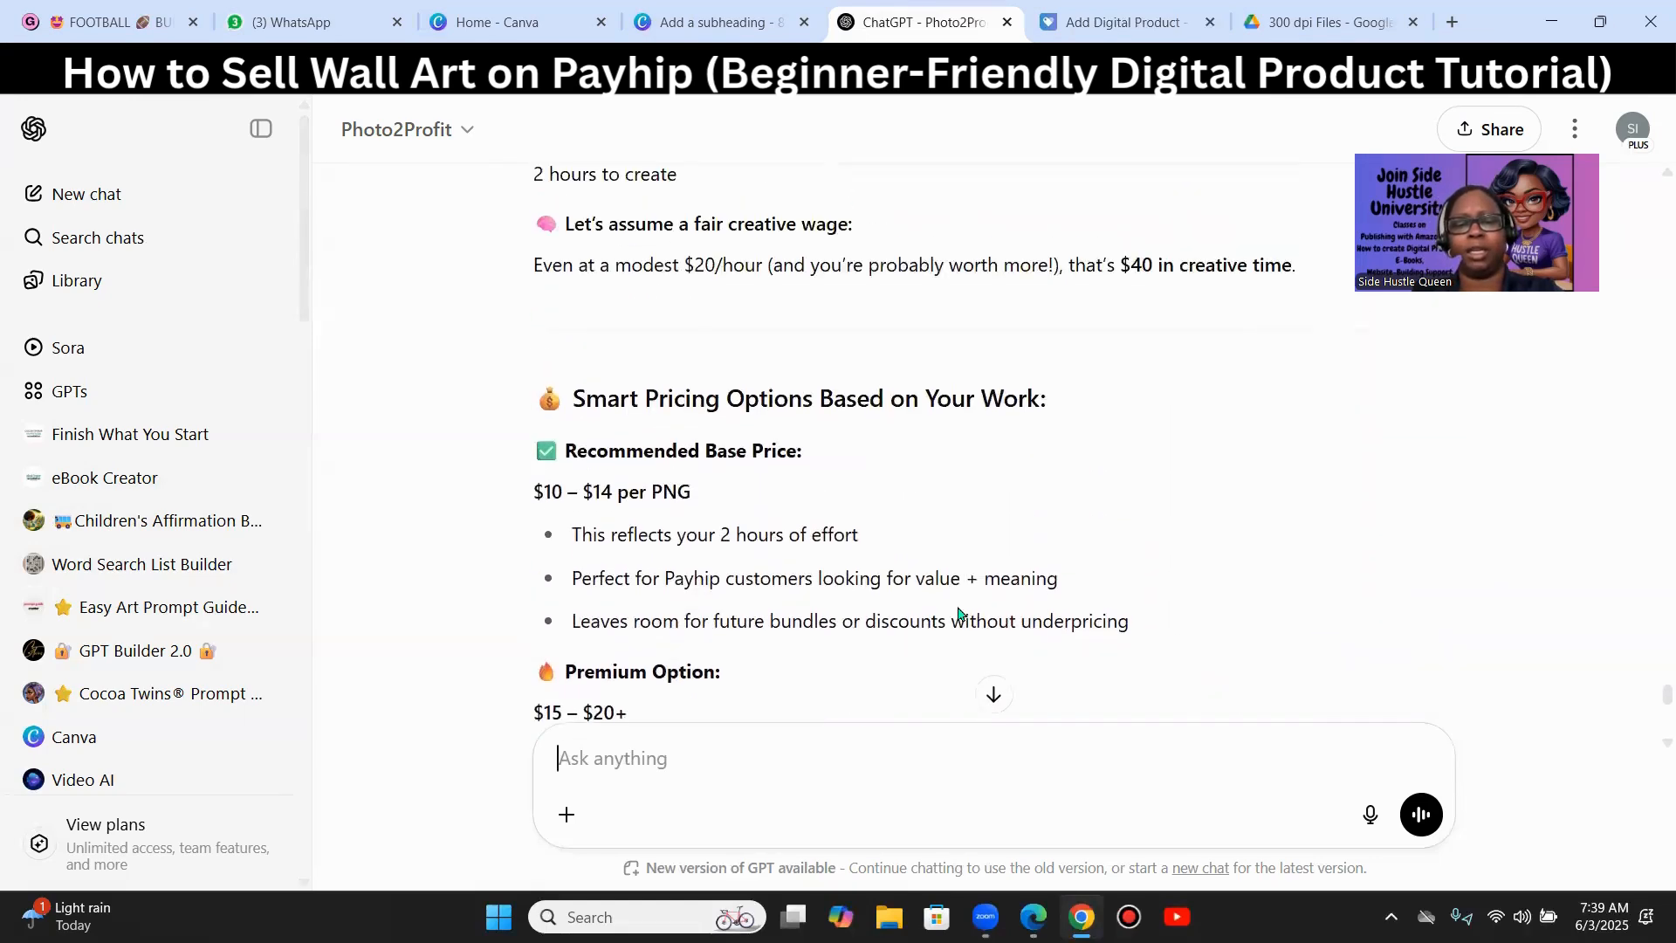
{"action": "scroll", "coordinate": [958, 605], "scroll_direction": "up", "scroll_amount": 5}
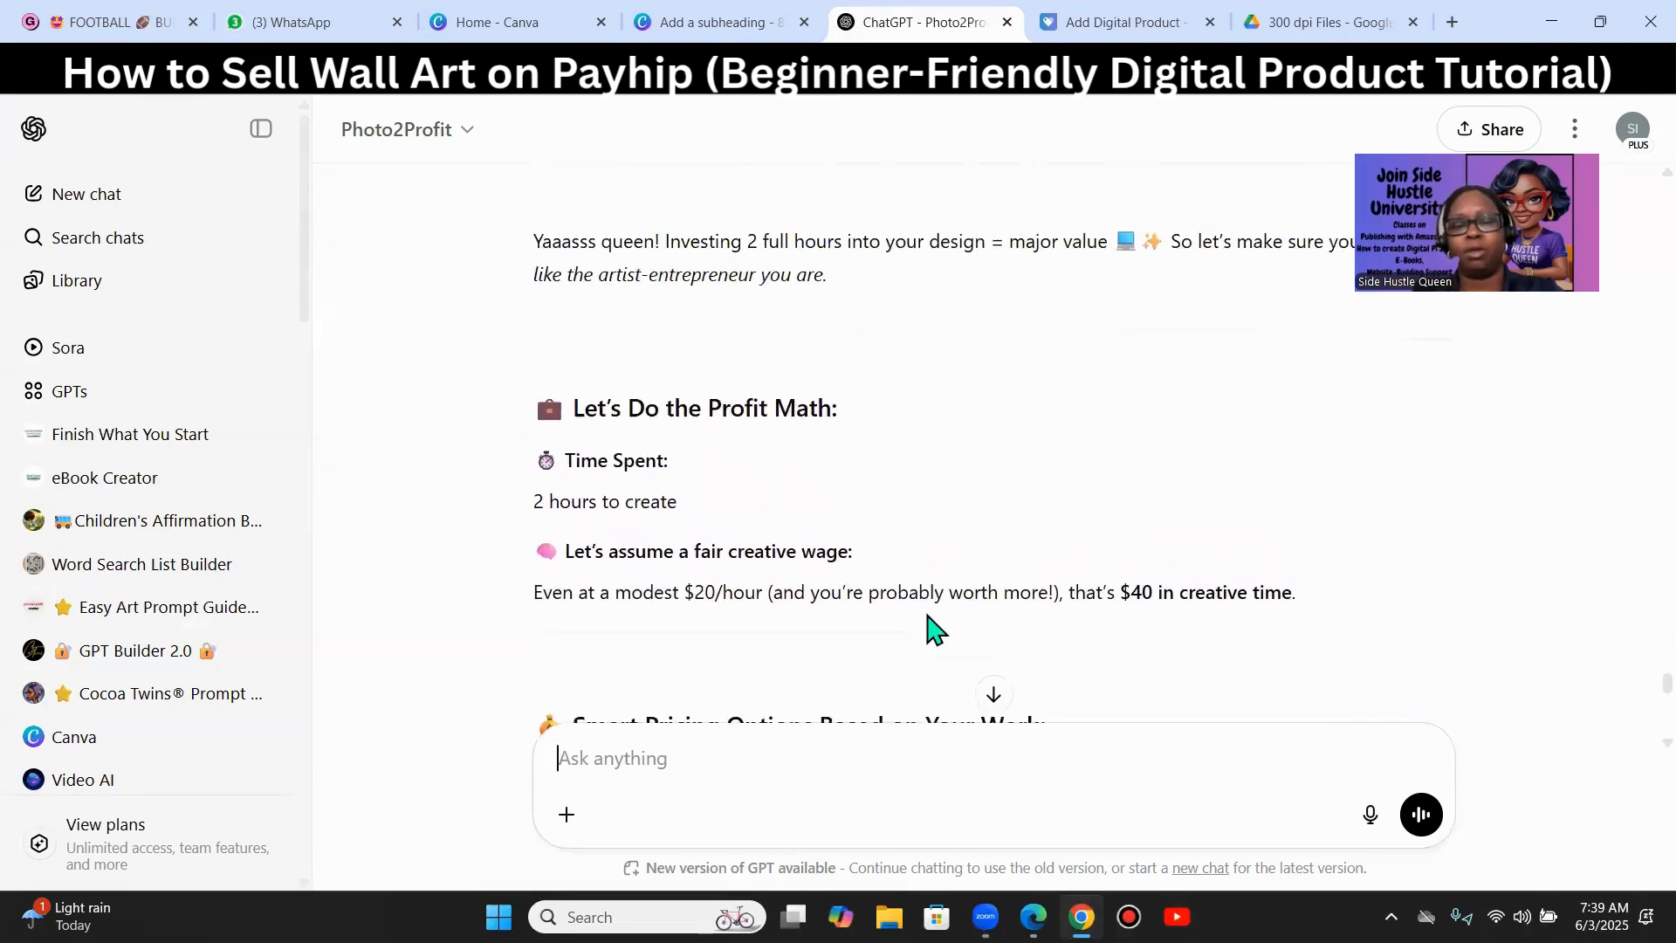
{"action": "scroll", "coordinate": [878, 575], "scroll_direction": "down", "scroll_amount": 5}
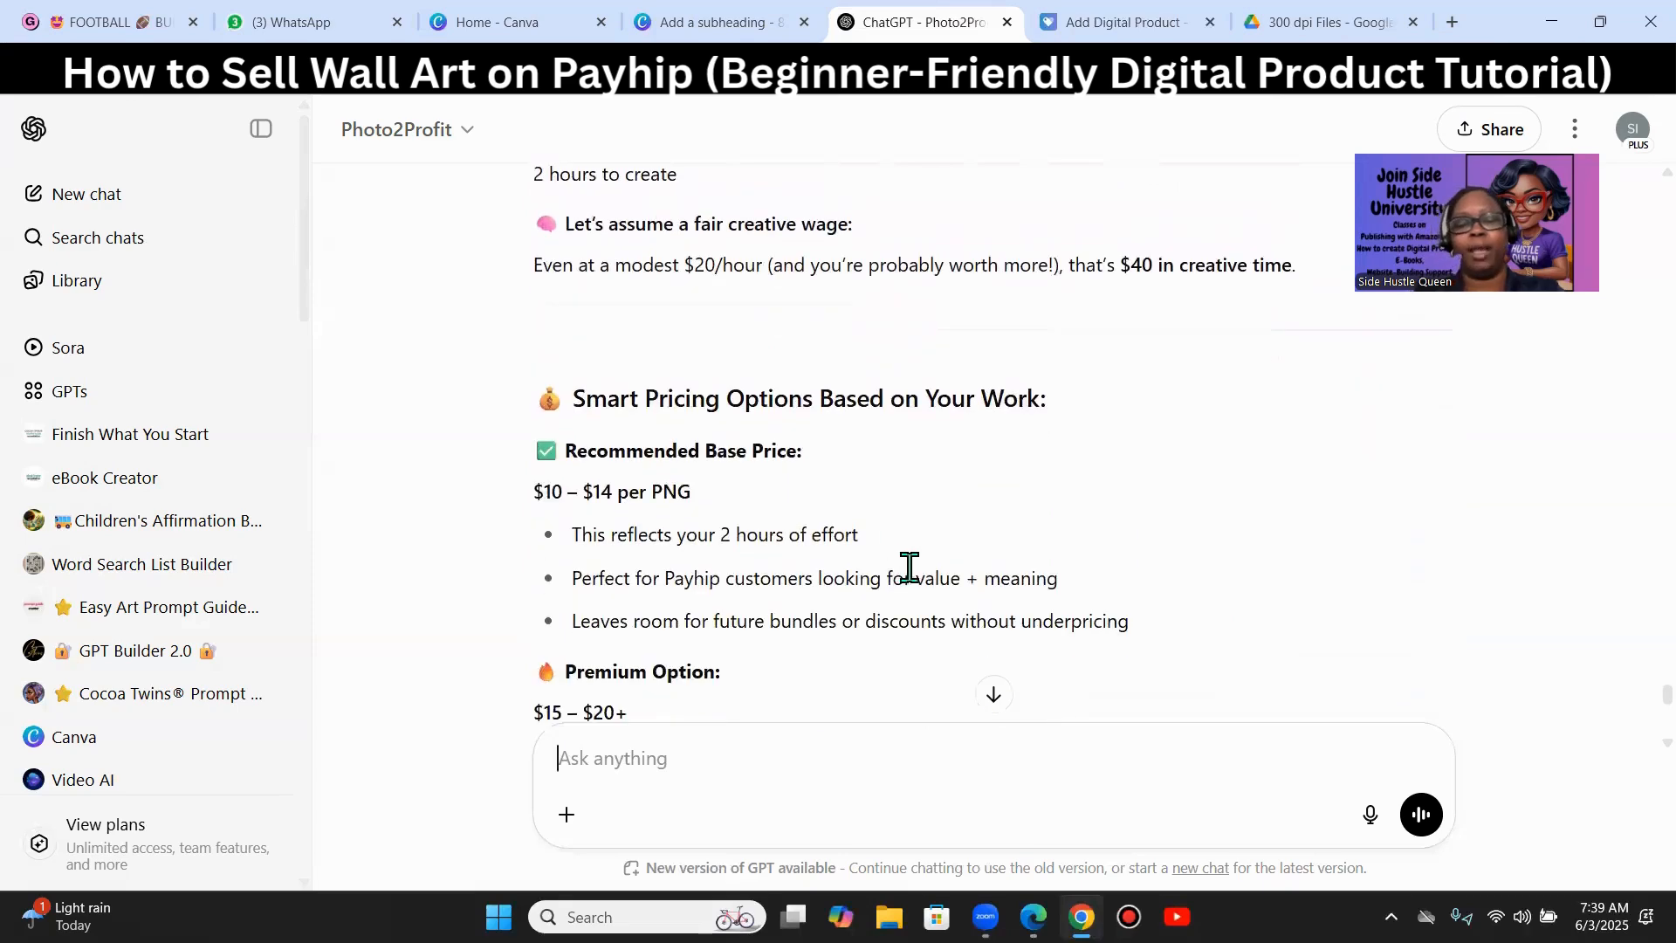
{"action": "scroll", "coordinate": [873, 550], "scroll_direction": "down", "scroll_amount": 11}
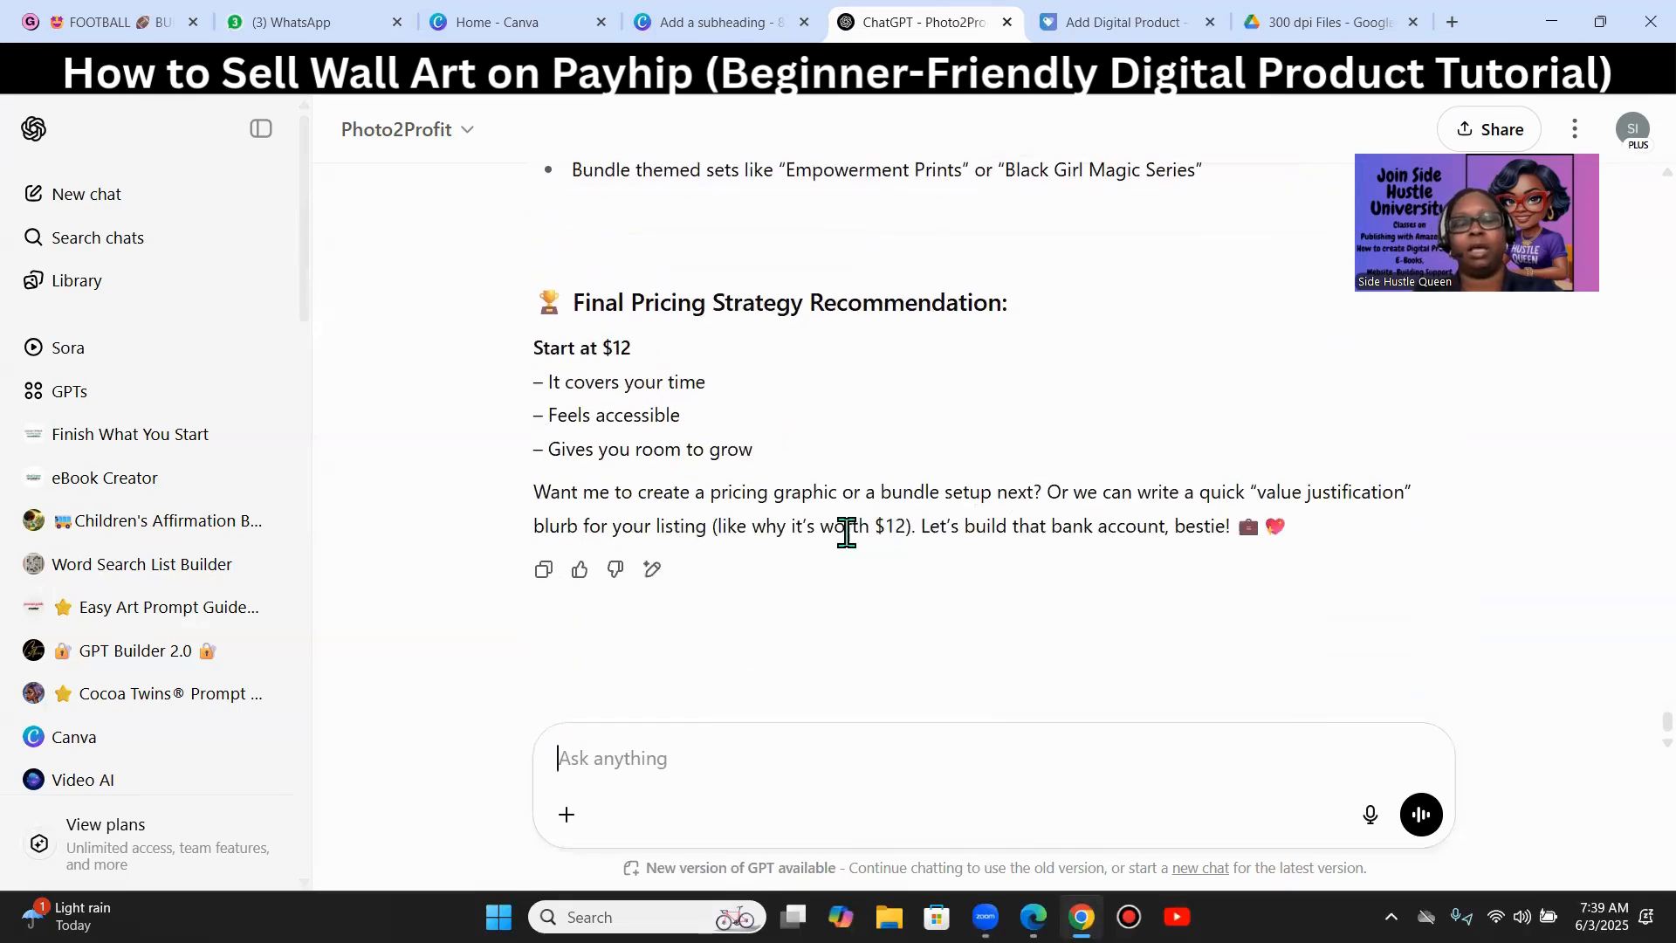
{"action": "scroll", "coordinate": [839, 376], "scroll_direction": "up", "scroll_amount": 5}
{"action": "scroll", "coordinate": [862, 323], "scroll_direction": "up", "scroll_amount": 5}
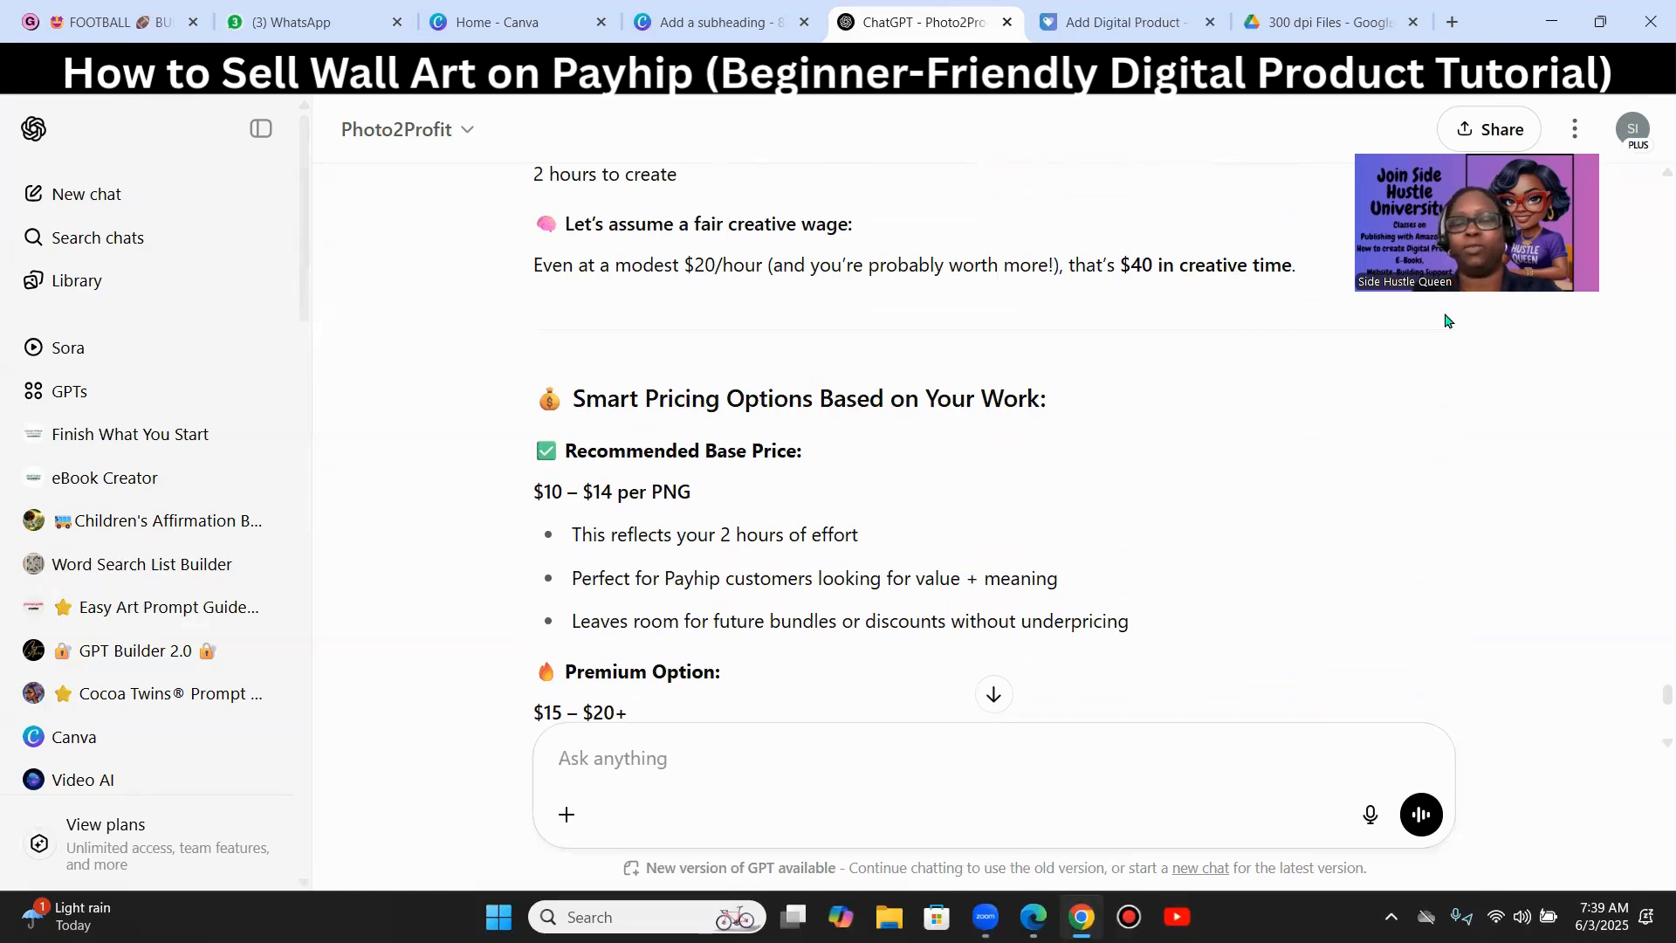
- Return to the Payhip product form and set the product's price to 13.99 USD
{"action": "left_click", "coordinate": [1301, 25]}
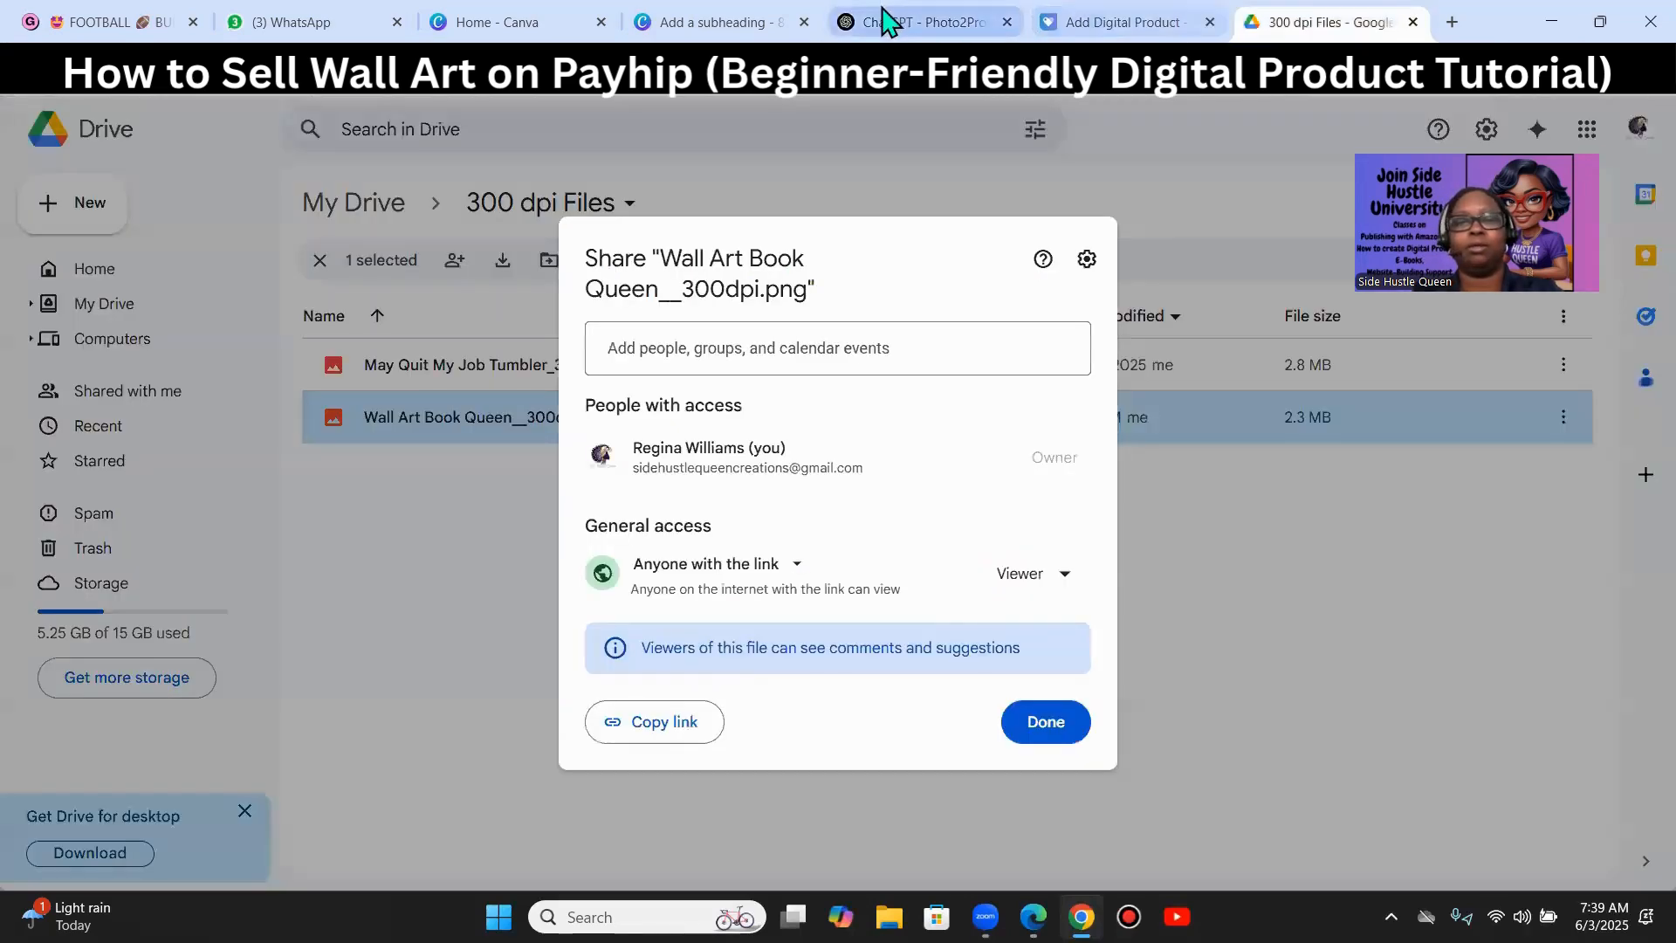
{"action": "left_click", "coordinate": [1118, 22]}
{"action": "left_click", "coordinate": [975, 498]}
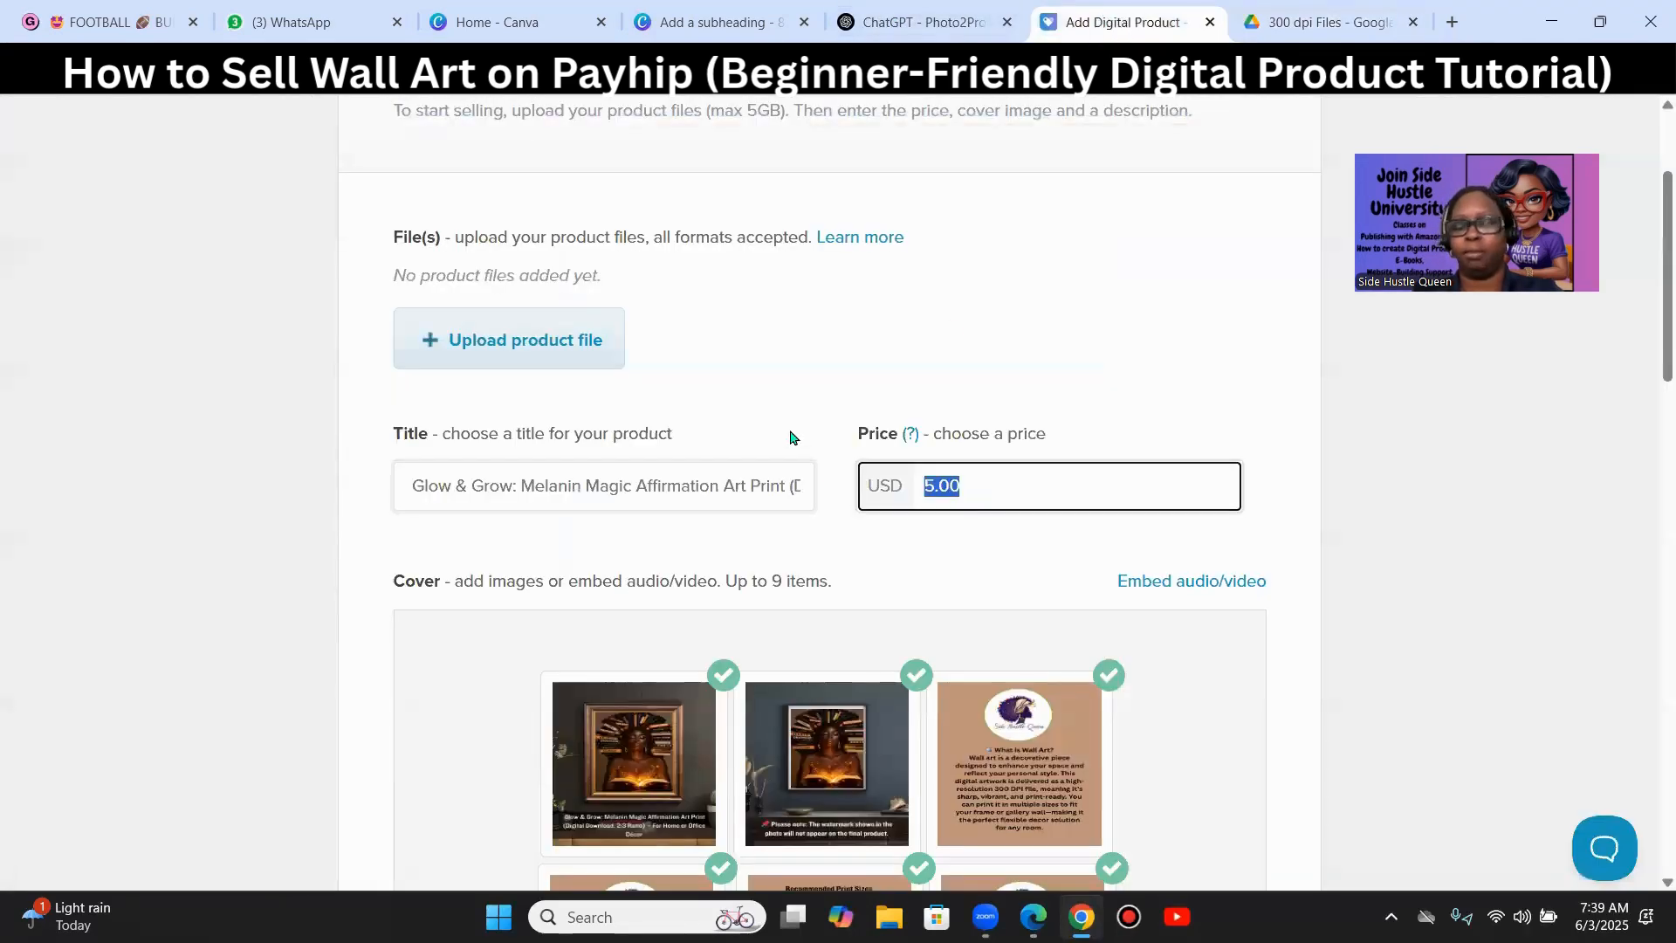
{"action": "type", "text": "13.99"}
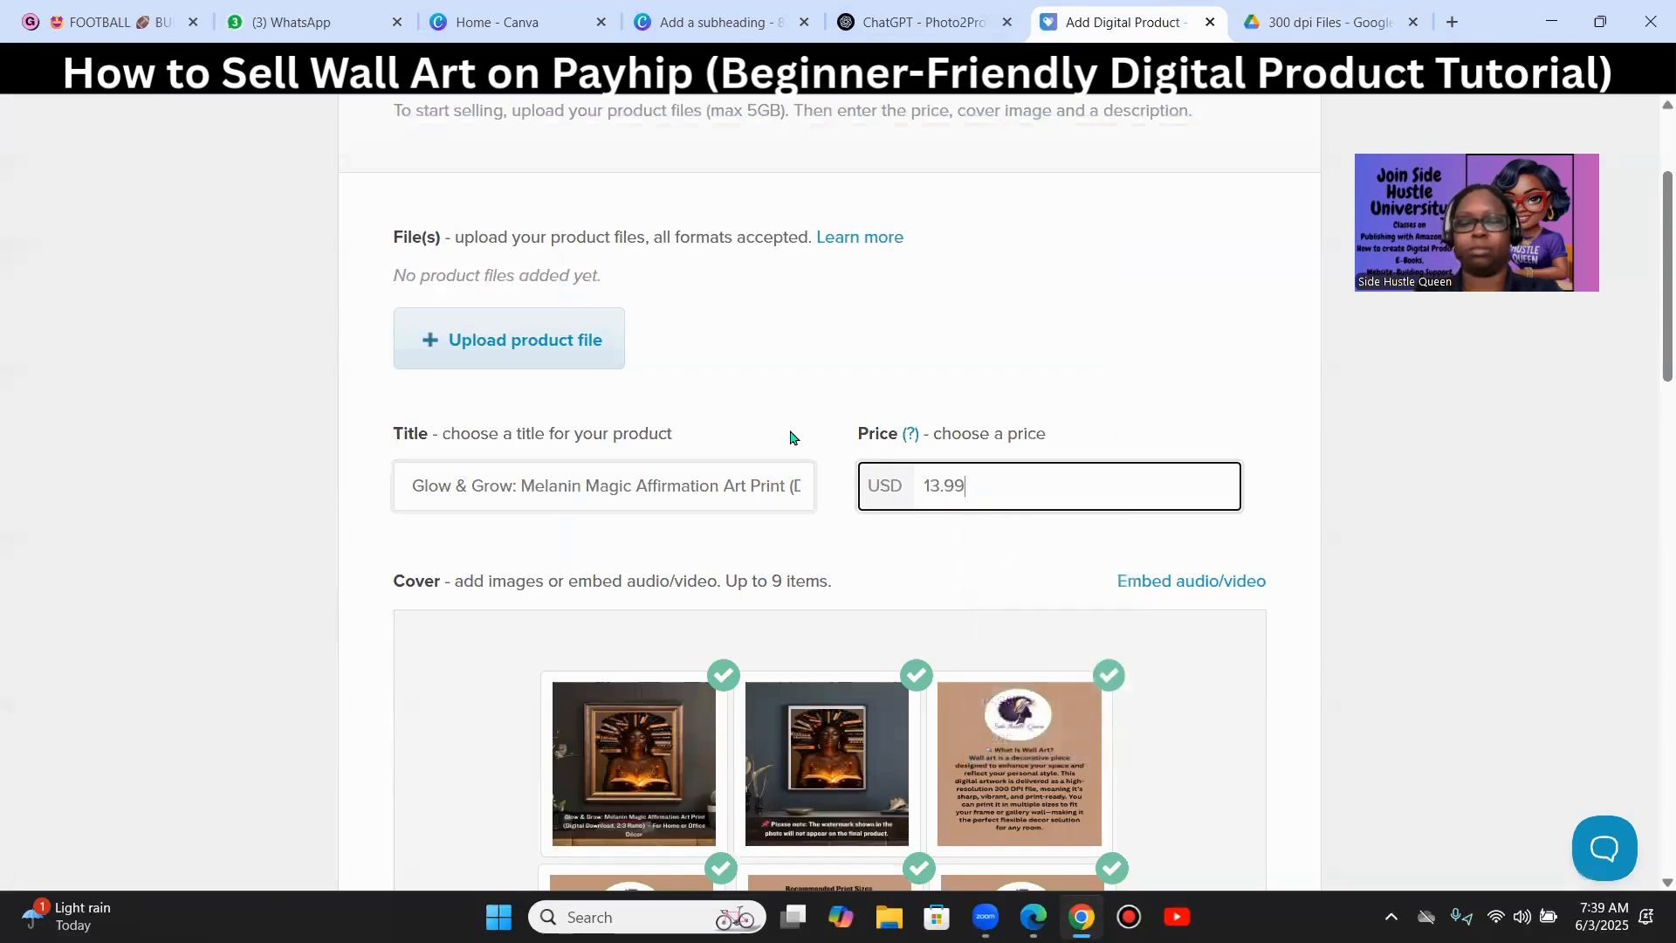
{"action": "left_click", "coordinate": [1018, 557]}
{"action": "scroll", "coordinate": [951, 376], "scroll_direction": "down", "scroll_amount": 1}
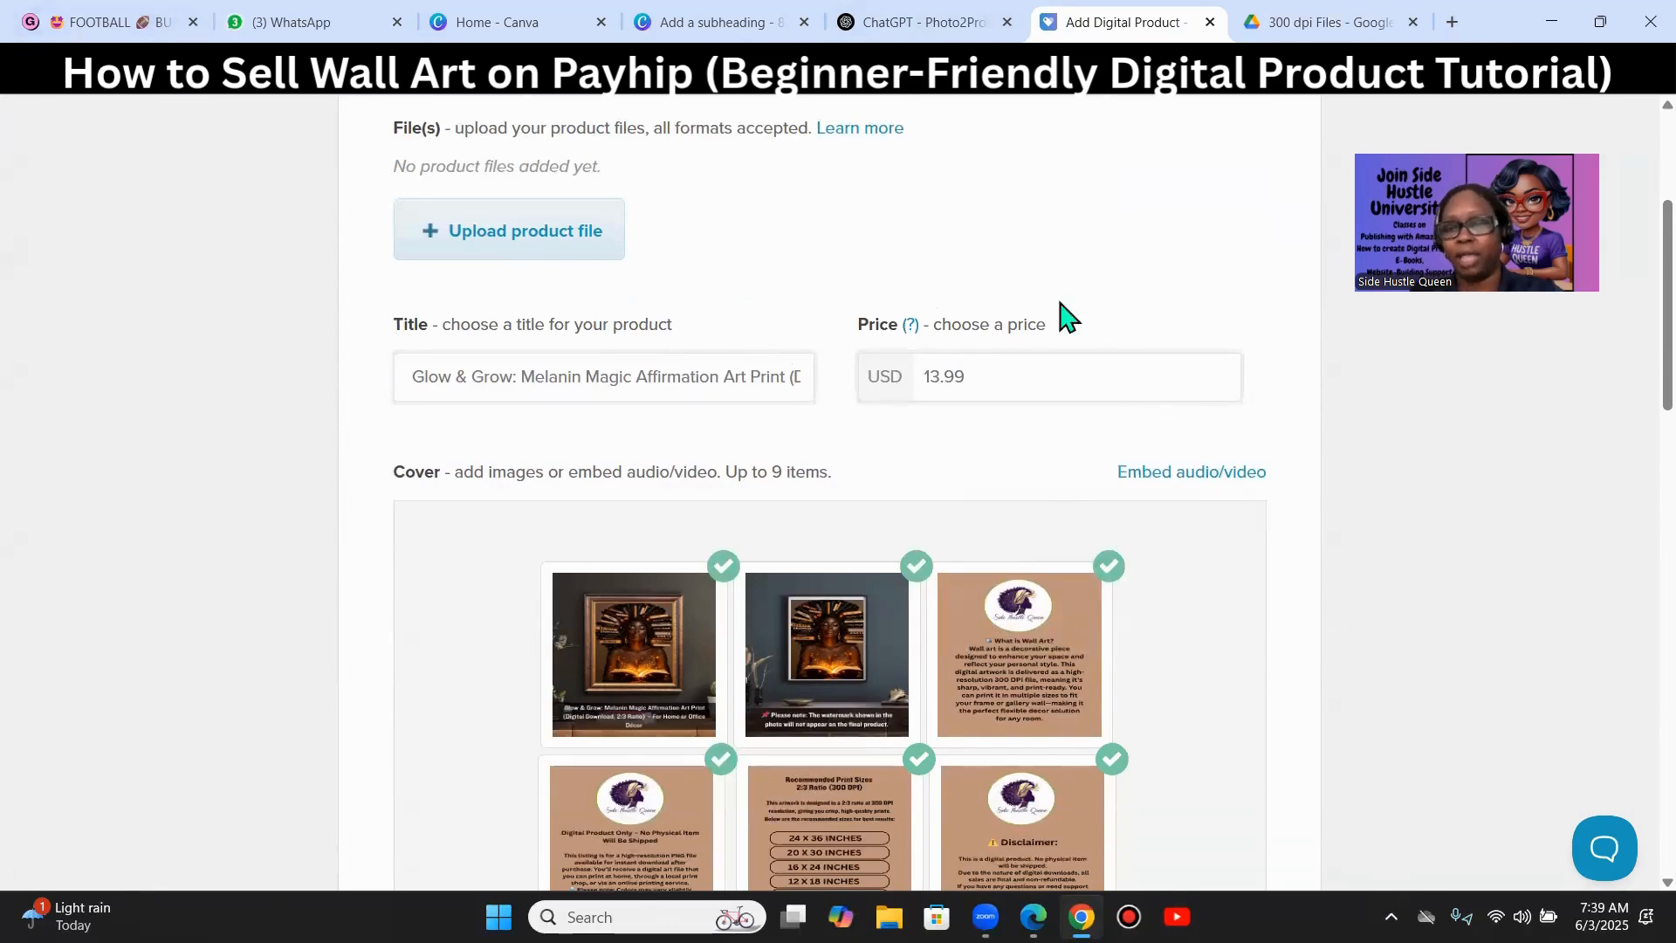
- Return to the Canva design with the listing pages, clear the page selection and look over the pages
{"action": "left_click", "coordinate": [572, 250]}
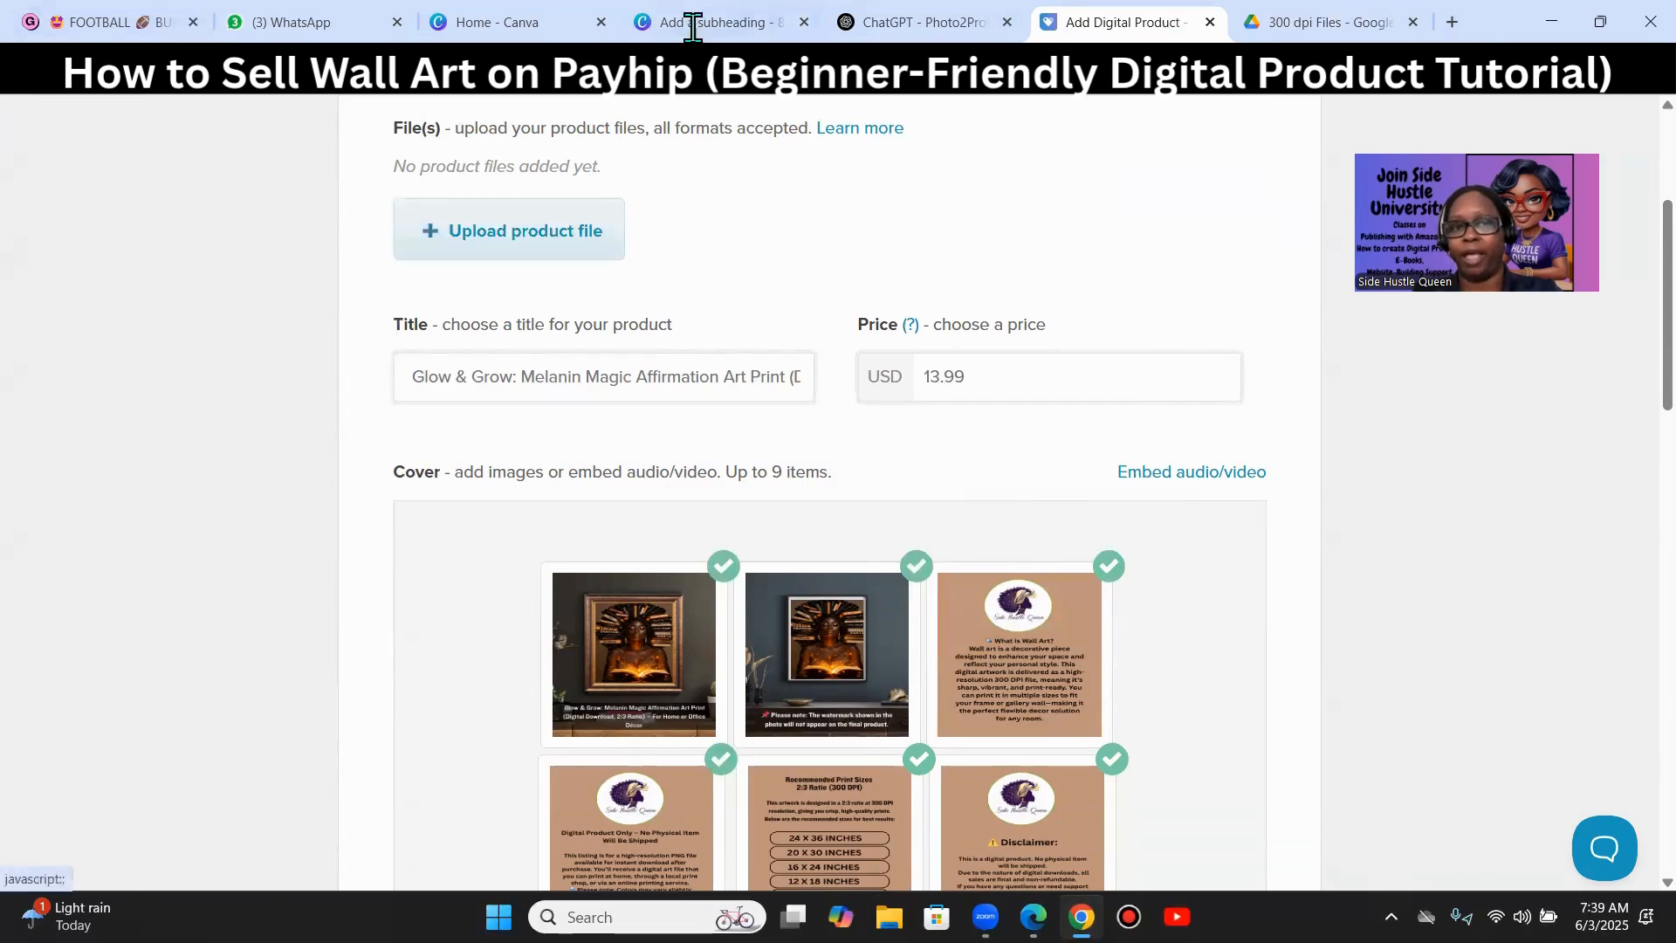
{"action": "left_click", "coordinate": [662, 23]}
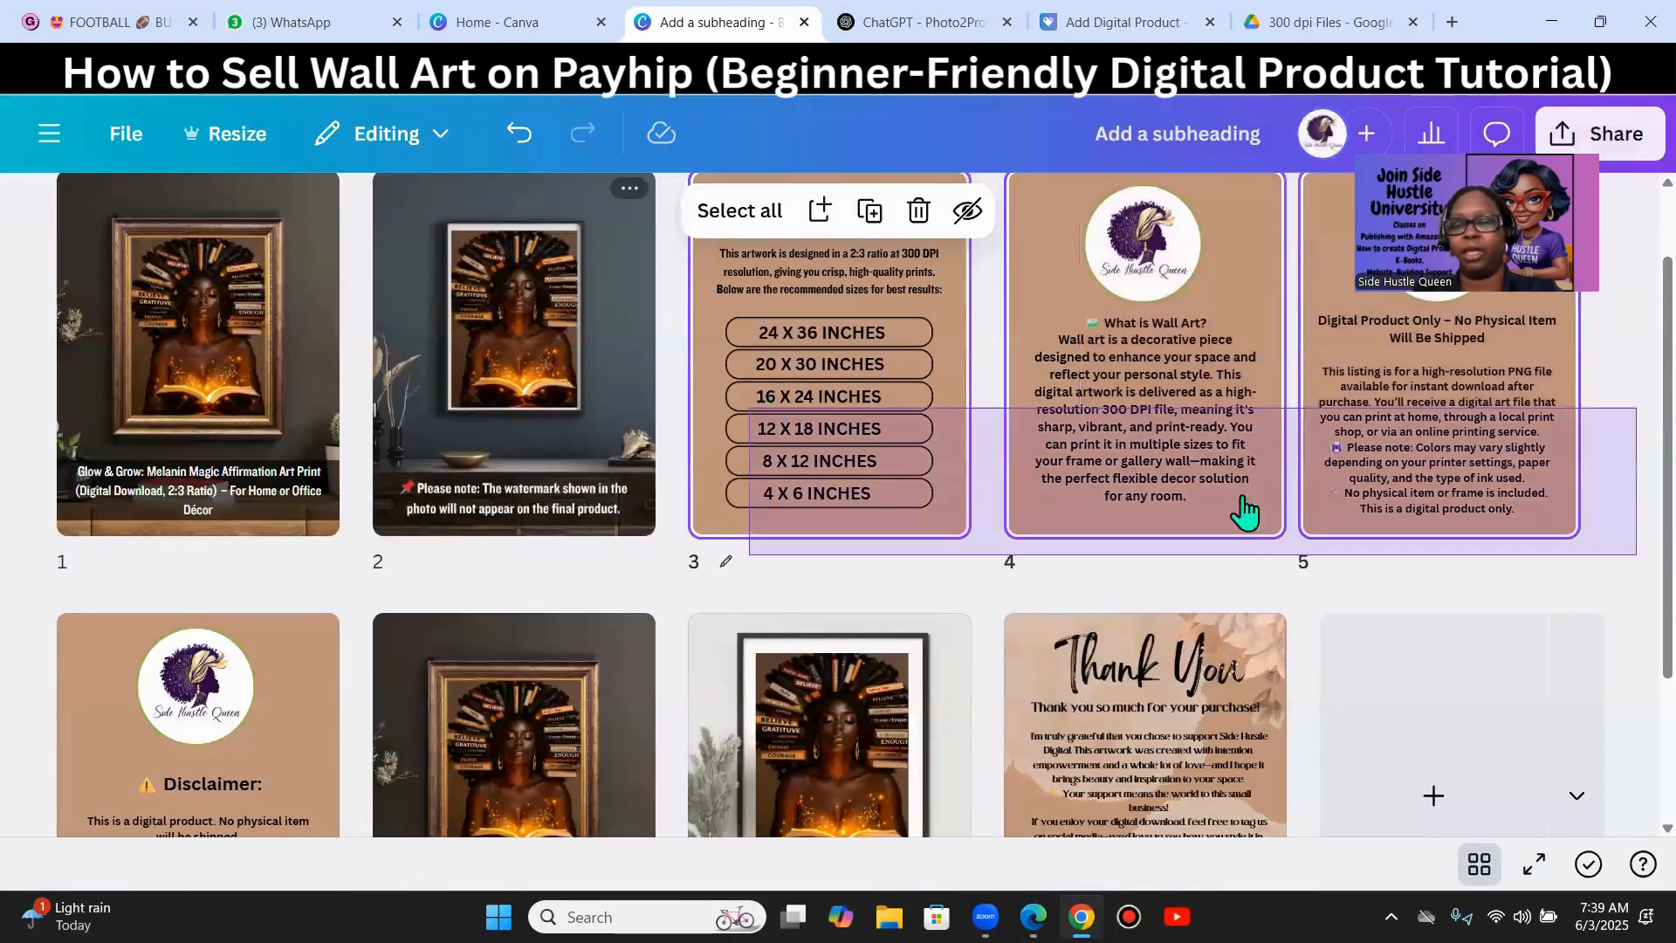
{"action": "left_click", "coordinate": [1628, 463]}
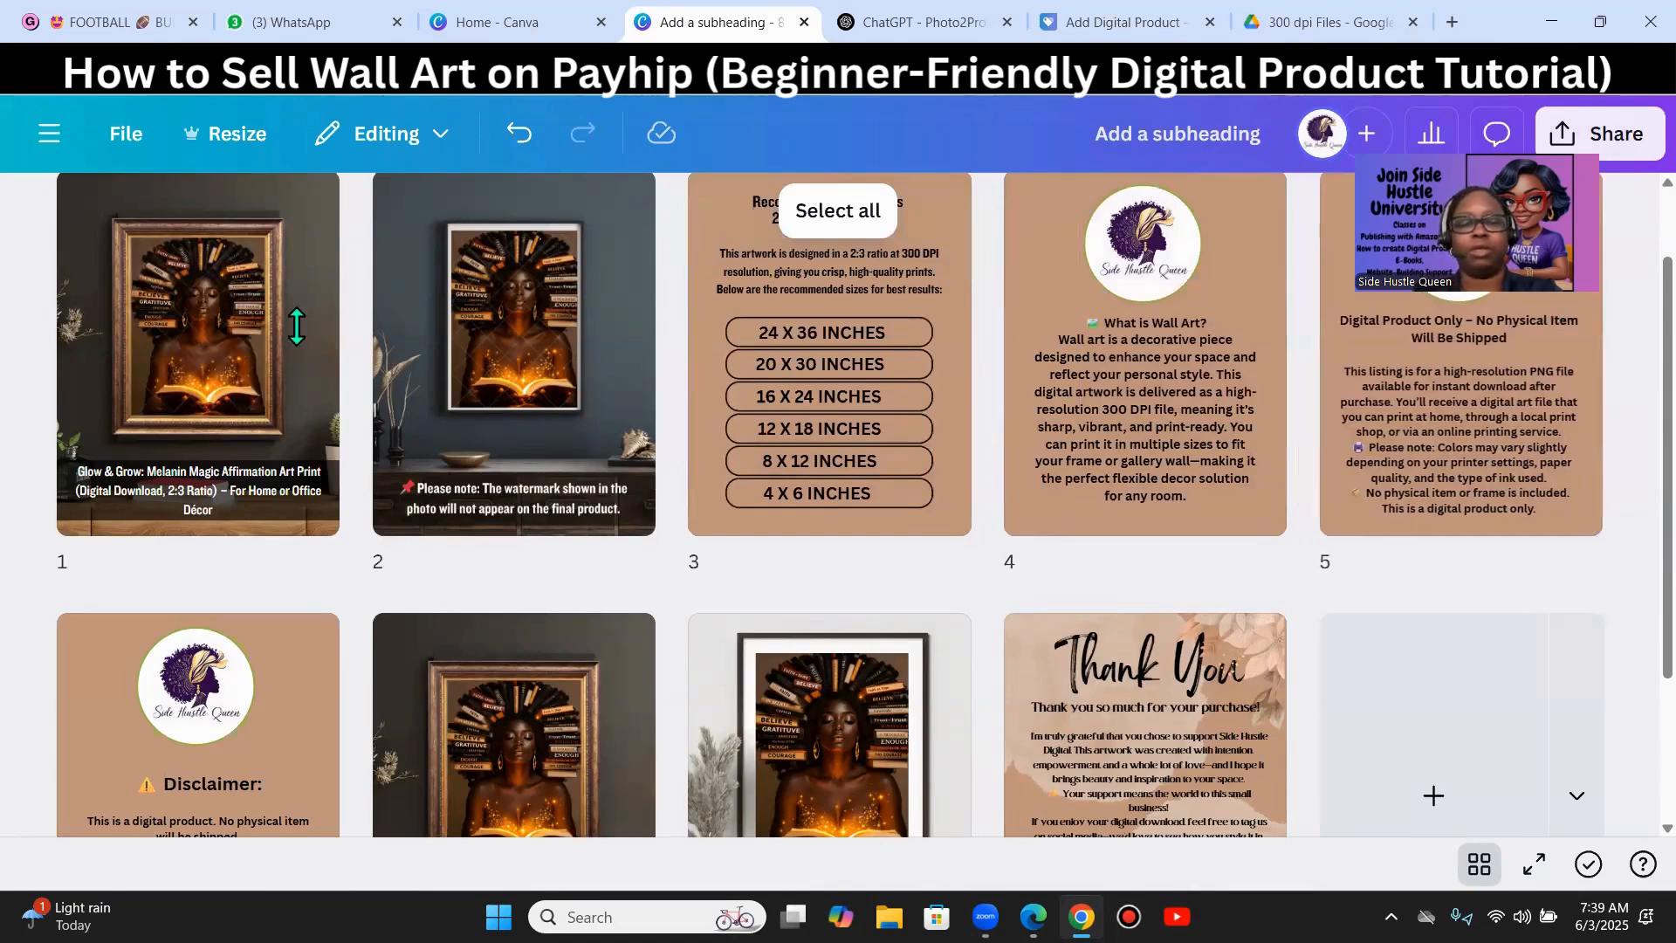
{"action": "scroll", "coordinate": [1635, 709], "scroll_direction": "down", "scroll_amount": 5}
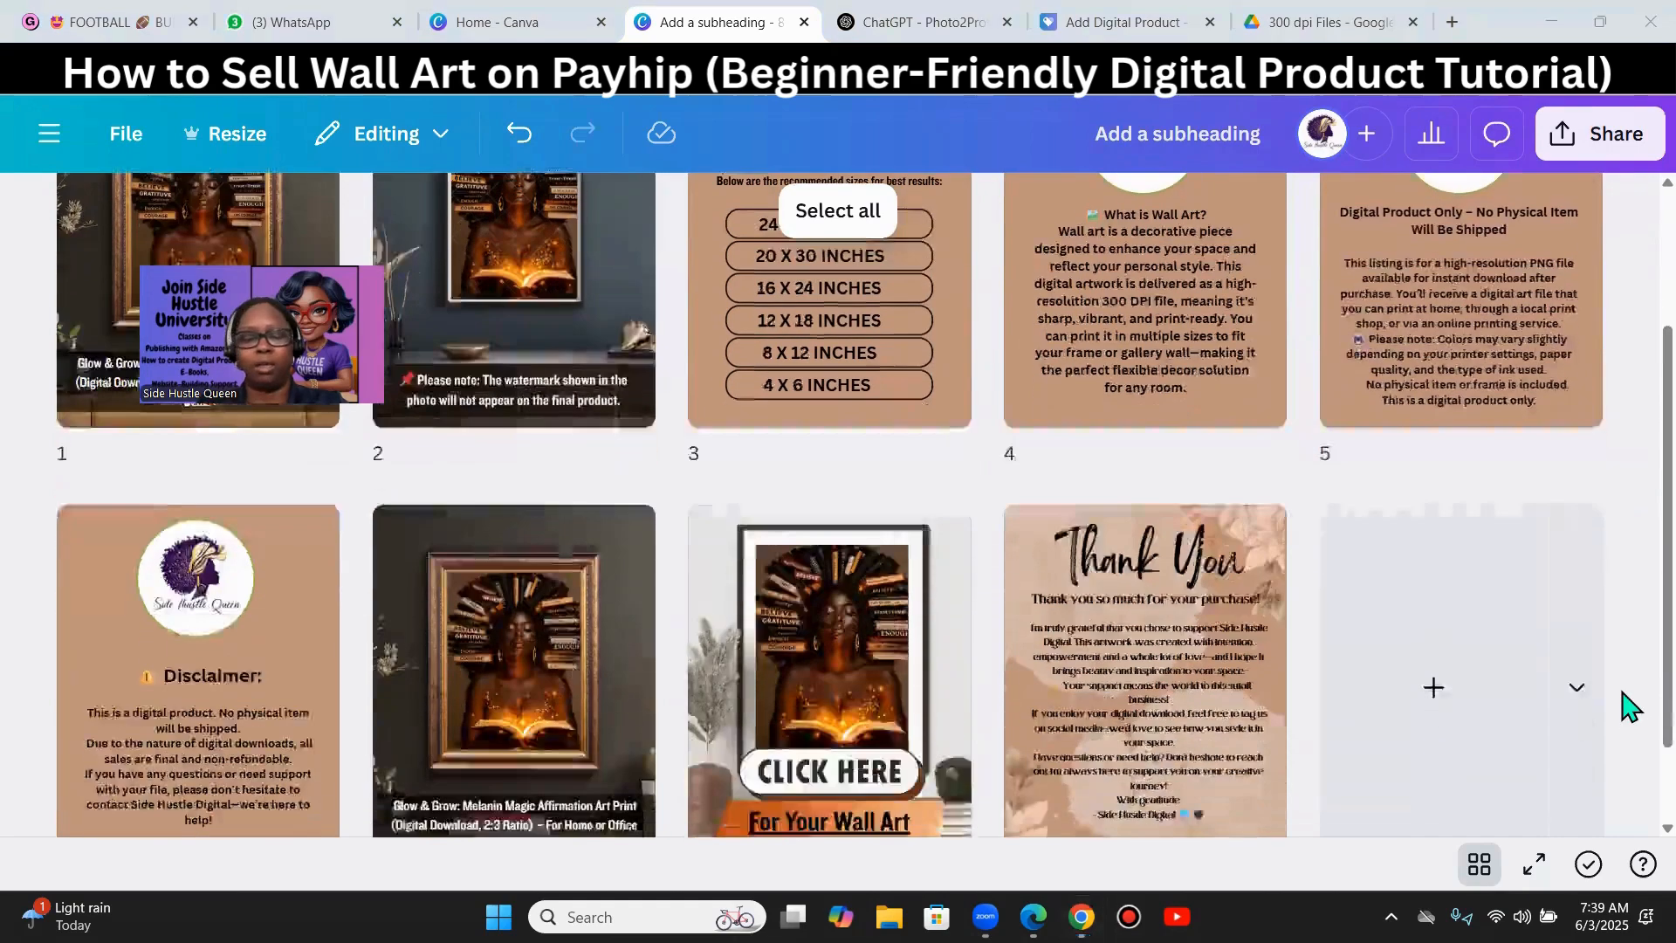
{"action": "scroll", "coordinate": [1609, 524], "scroll_direction": "up", "scroll_amount": 5}
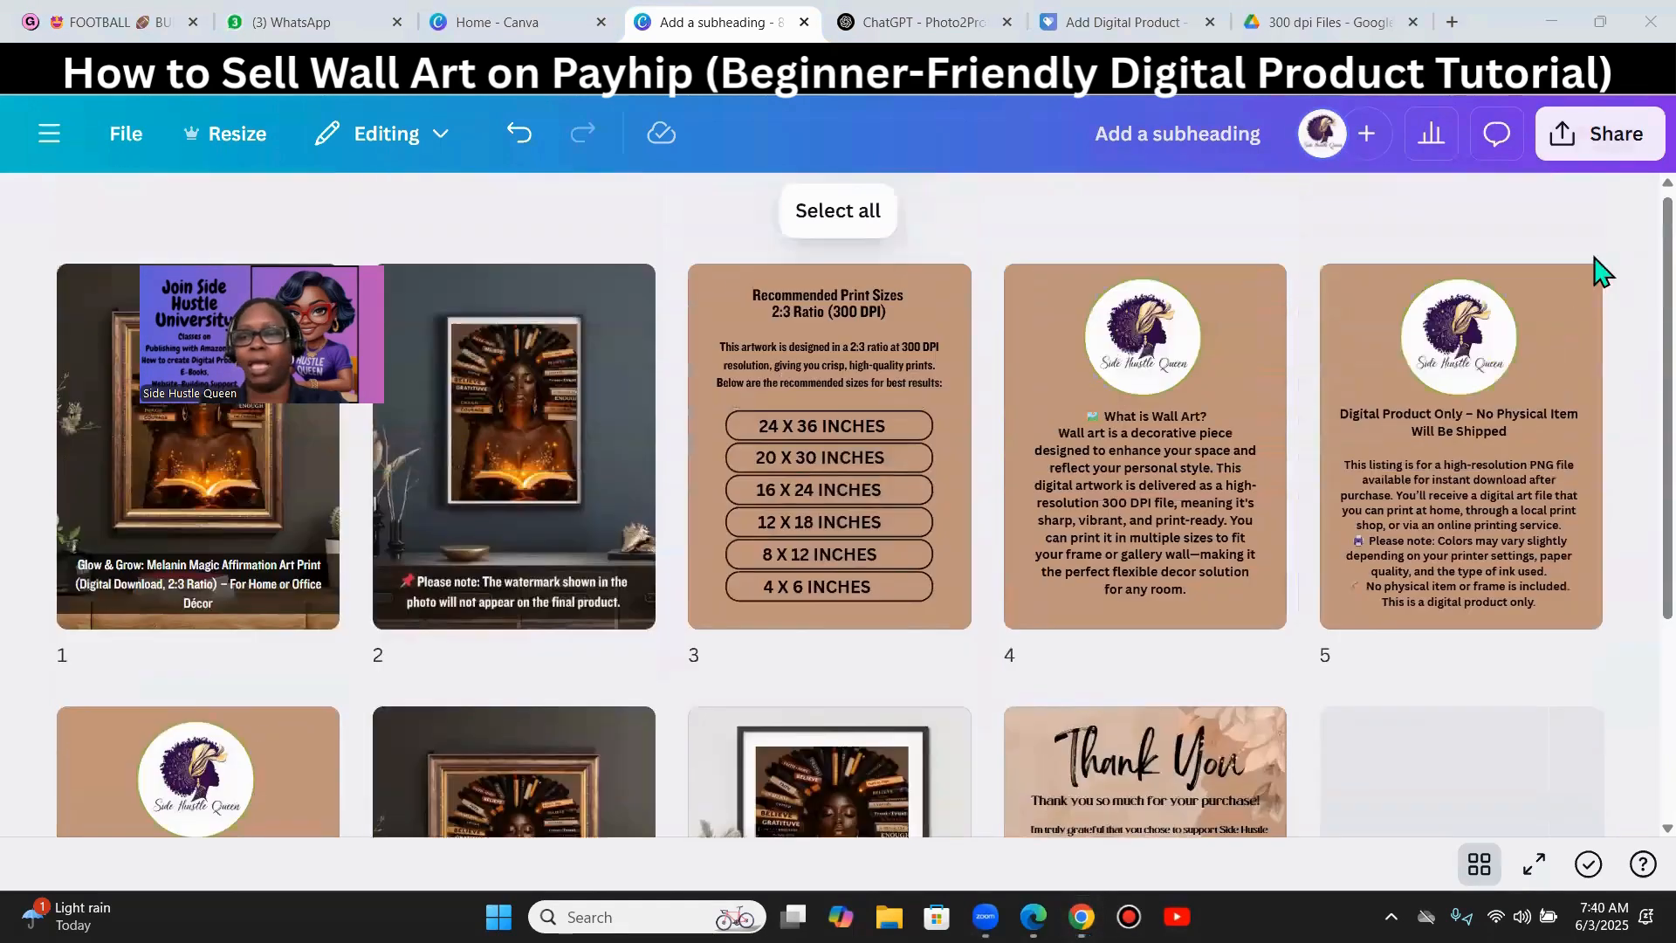
- Open the design's download settings and choose PDF Print as the file type
{"action": "left_click", "coordinate": [1605, 133]}
{"action": "left_click", "coordinate": [1179, 703]}
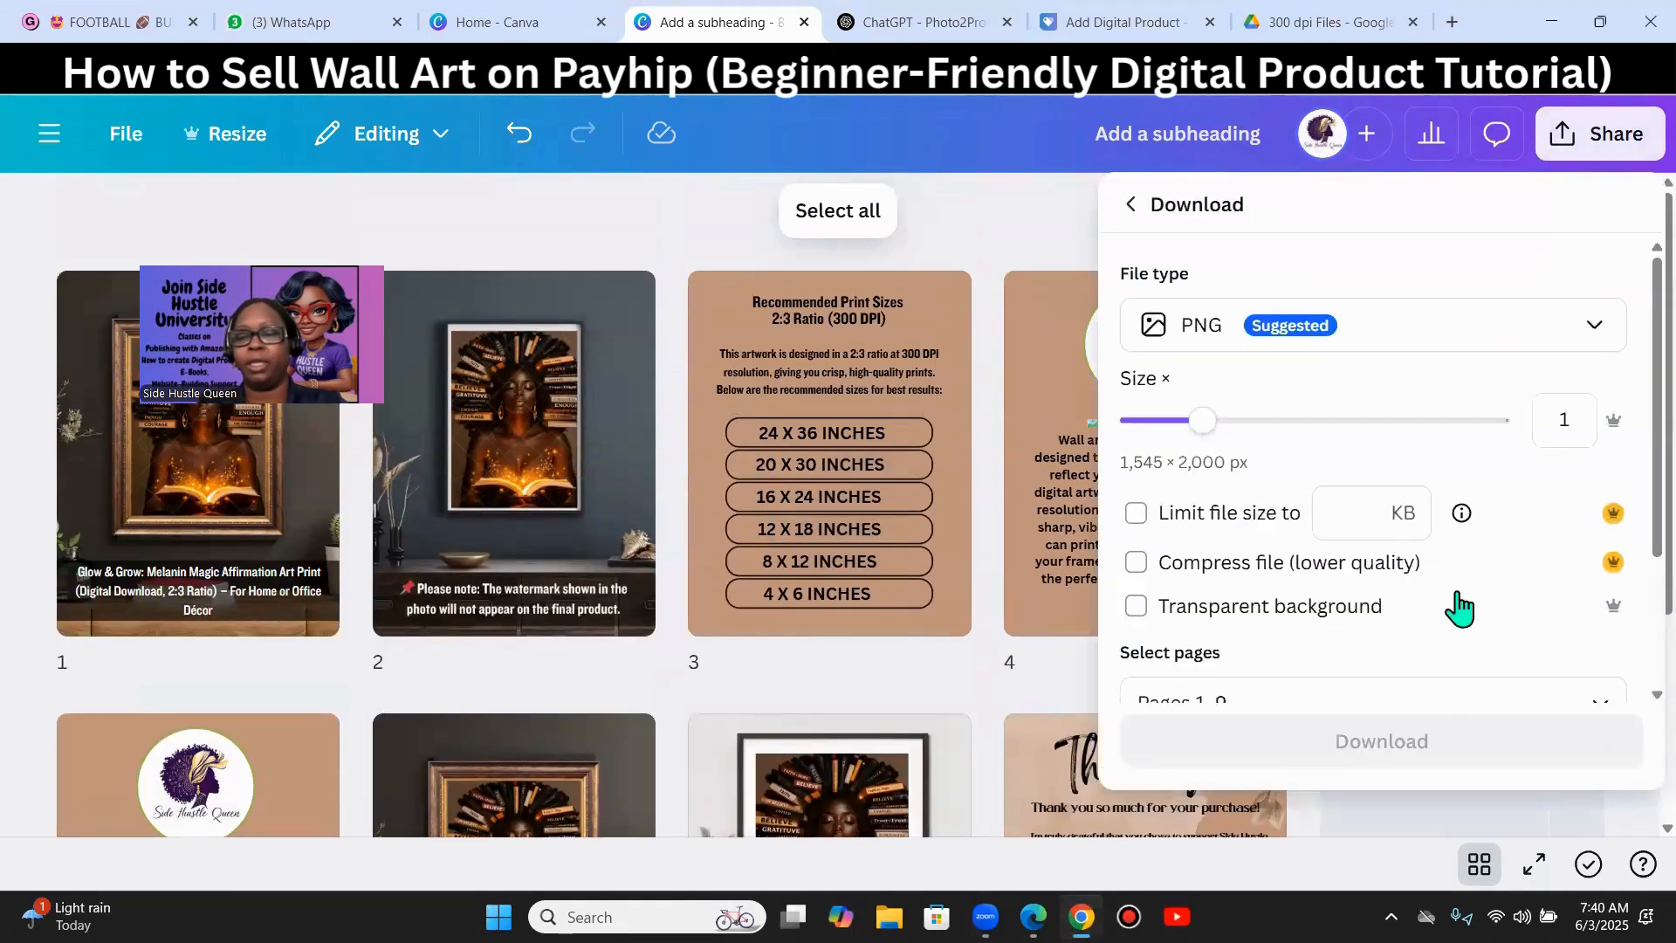
{"action": "scroll", "coordinate": [1554, 332], "scroll_direction": "down", "scroll_amount": 2}
{"action": "scroll", "coordinate": [1537, 375], "scroll_direction": "up", "scroll_amount": 2}
{"action": "left_click", "coordinate": [1590, 325]}
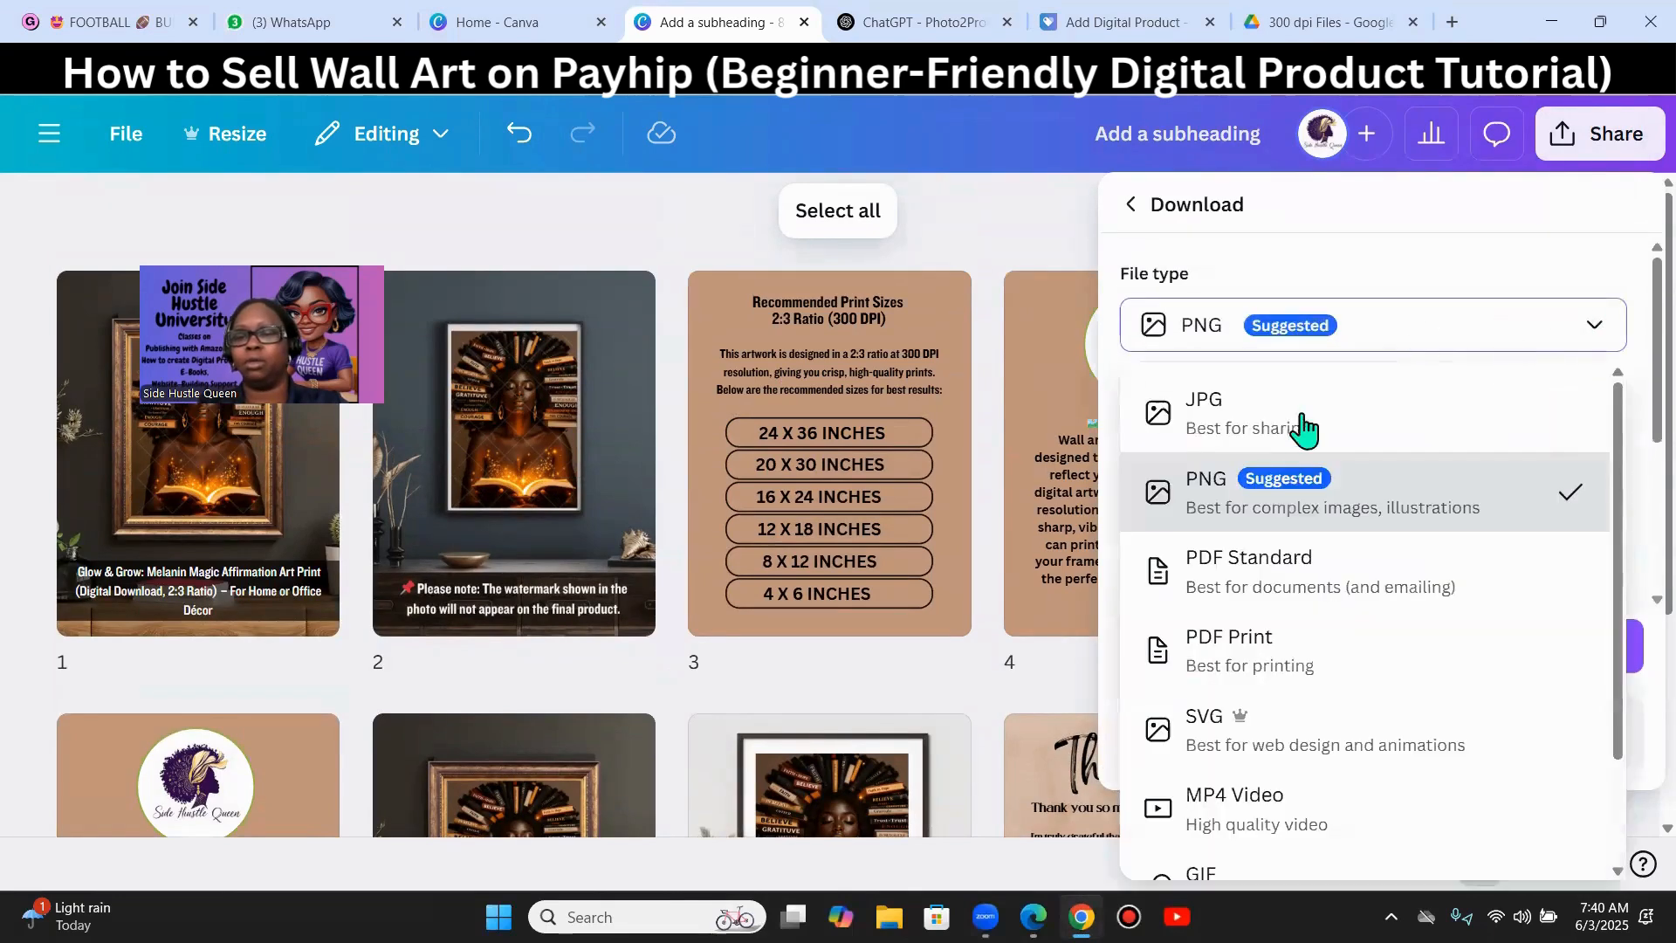
{"action": "left_click", "coordinate": [1272, 654]}
- Limit the download to pages 7–9, which hold the customer page, the link page and the thank-you page
{"action": "scroll", "coordinate": [1484, 437], "scroll_direction": "down", "scroll_amount": 2}
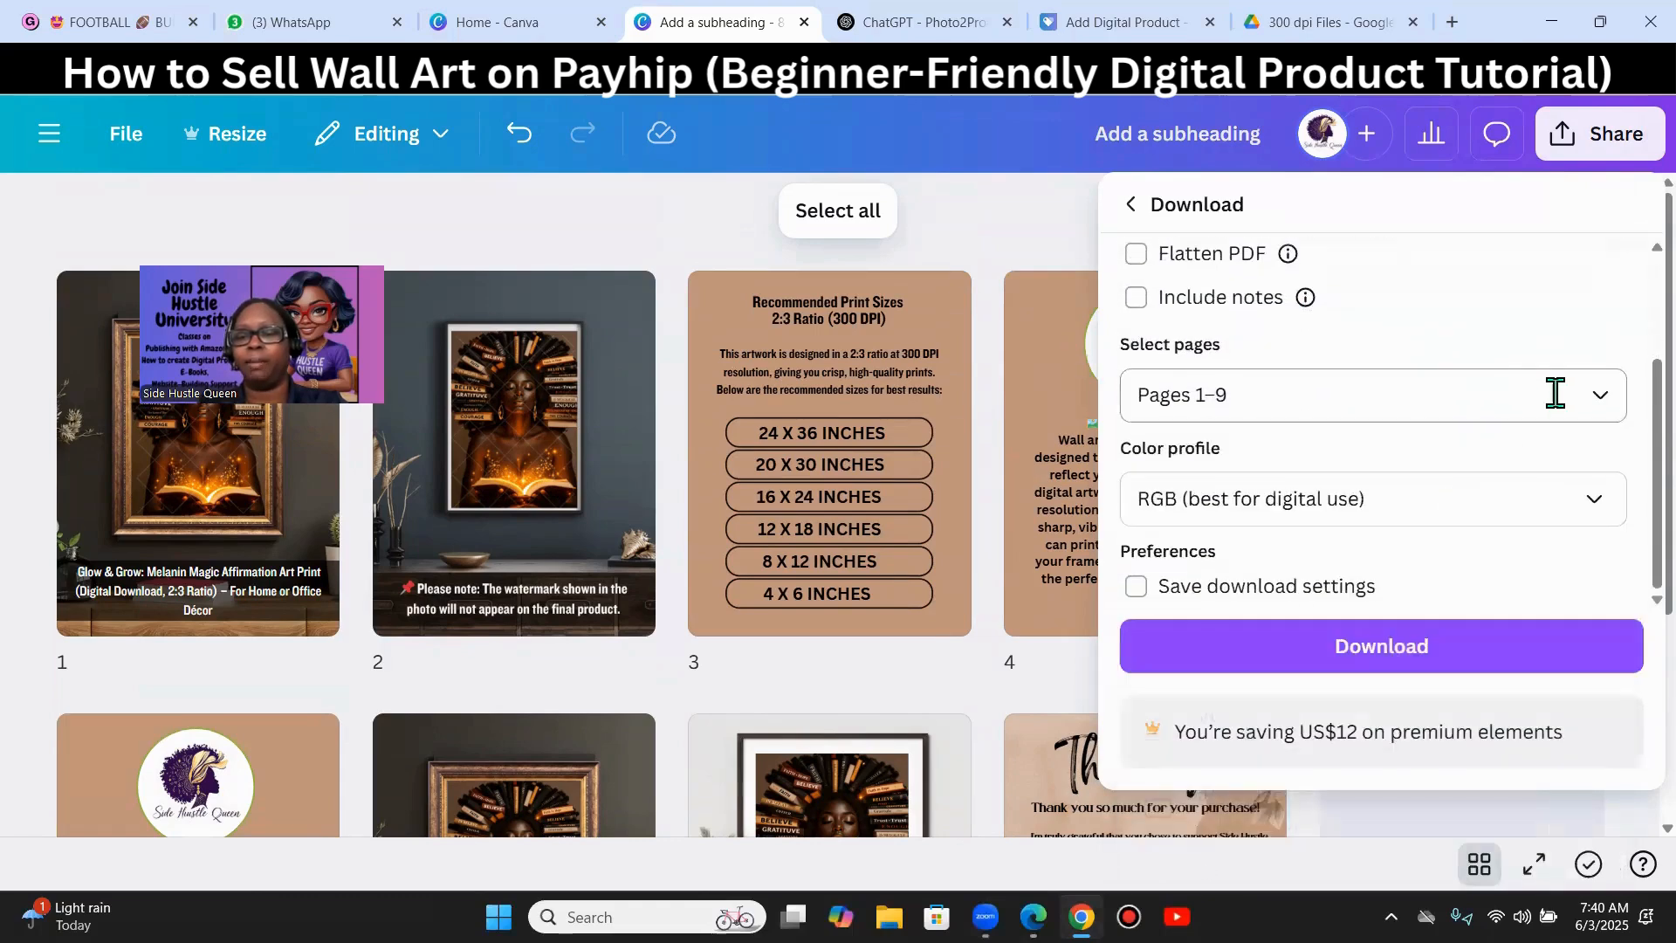
{"action": "left_click", "coordinate": [1605, 403]}
{"action": "left_click", "coordinate": [1192, 635]}
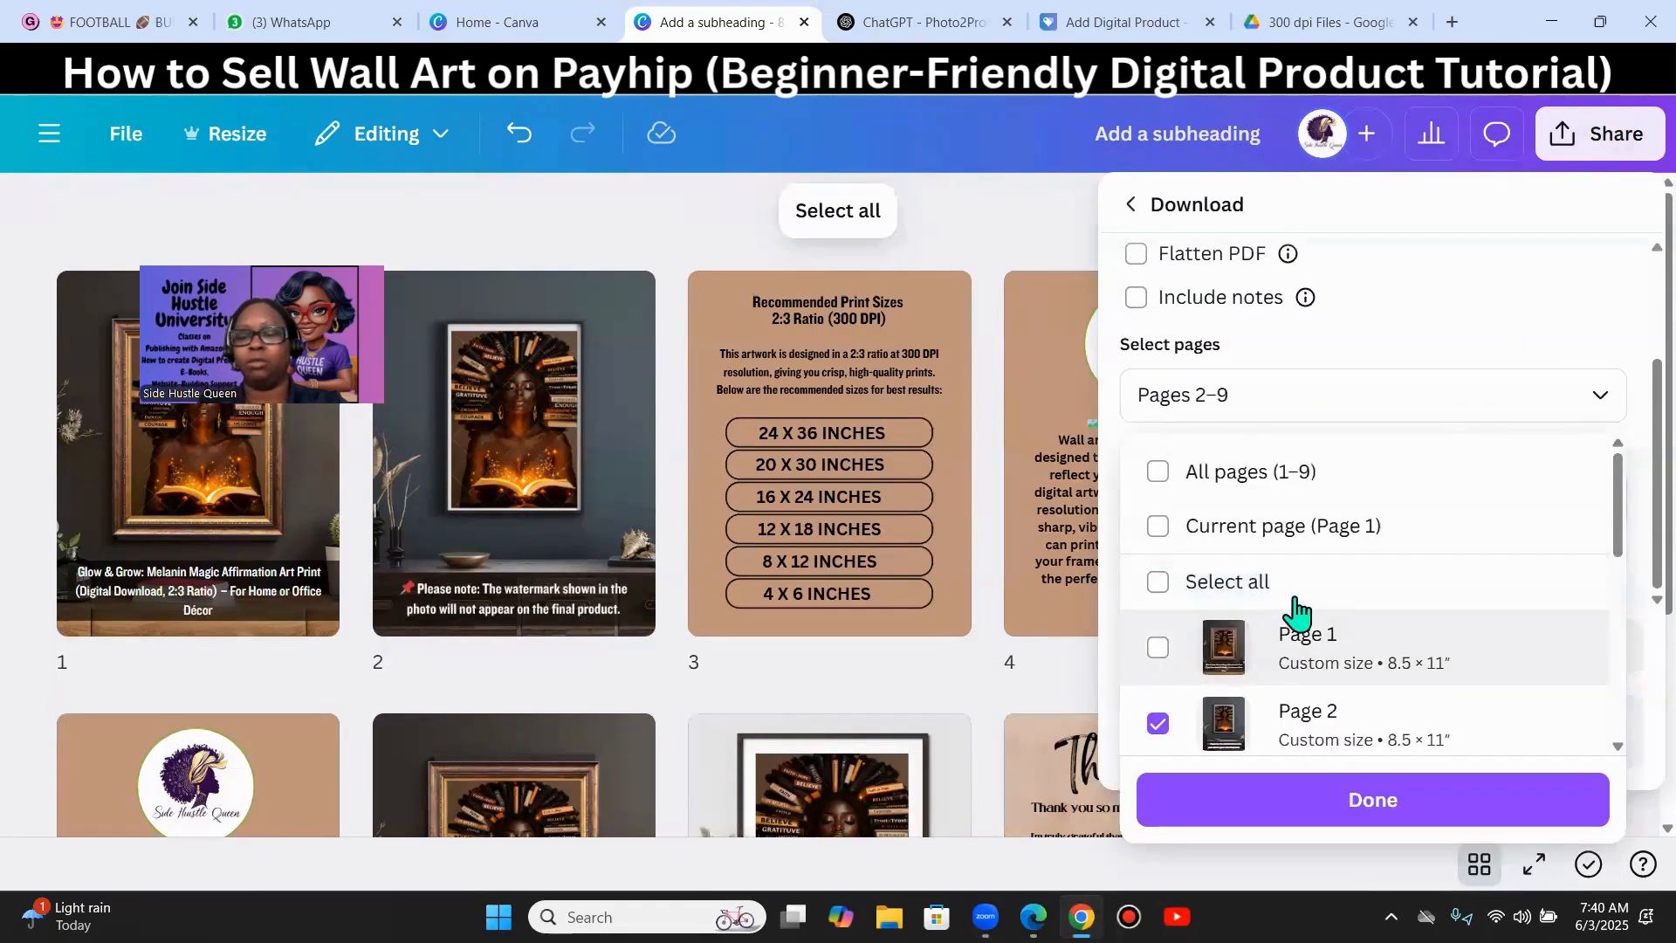
{"action": "scroll", "coordinate": [1310, 629], "scroll_direction": "down", "scroll_amount": 5}
{"action": "scroll", "coordinate": [1266, 611], "scroll_direction": "up", "scroll_amount": 5}
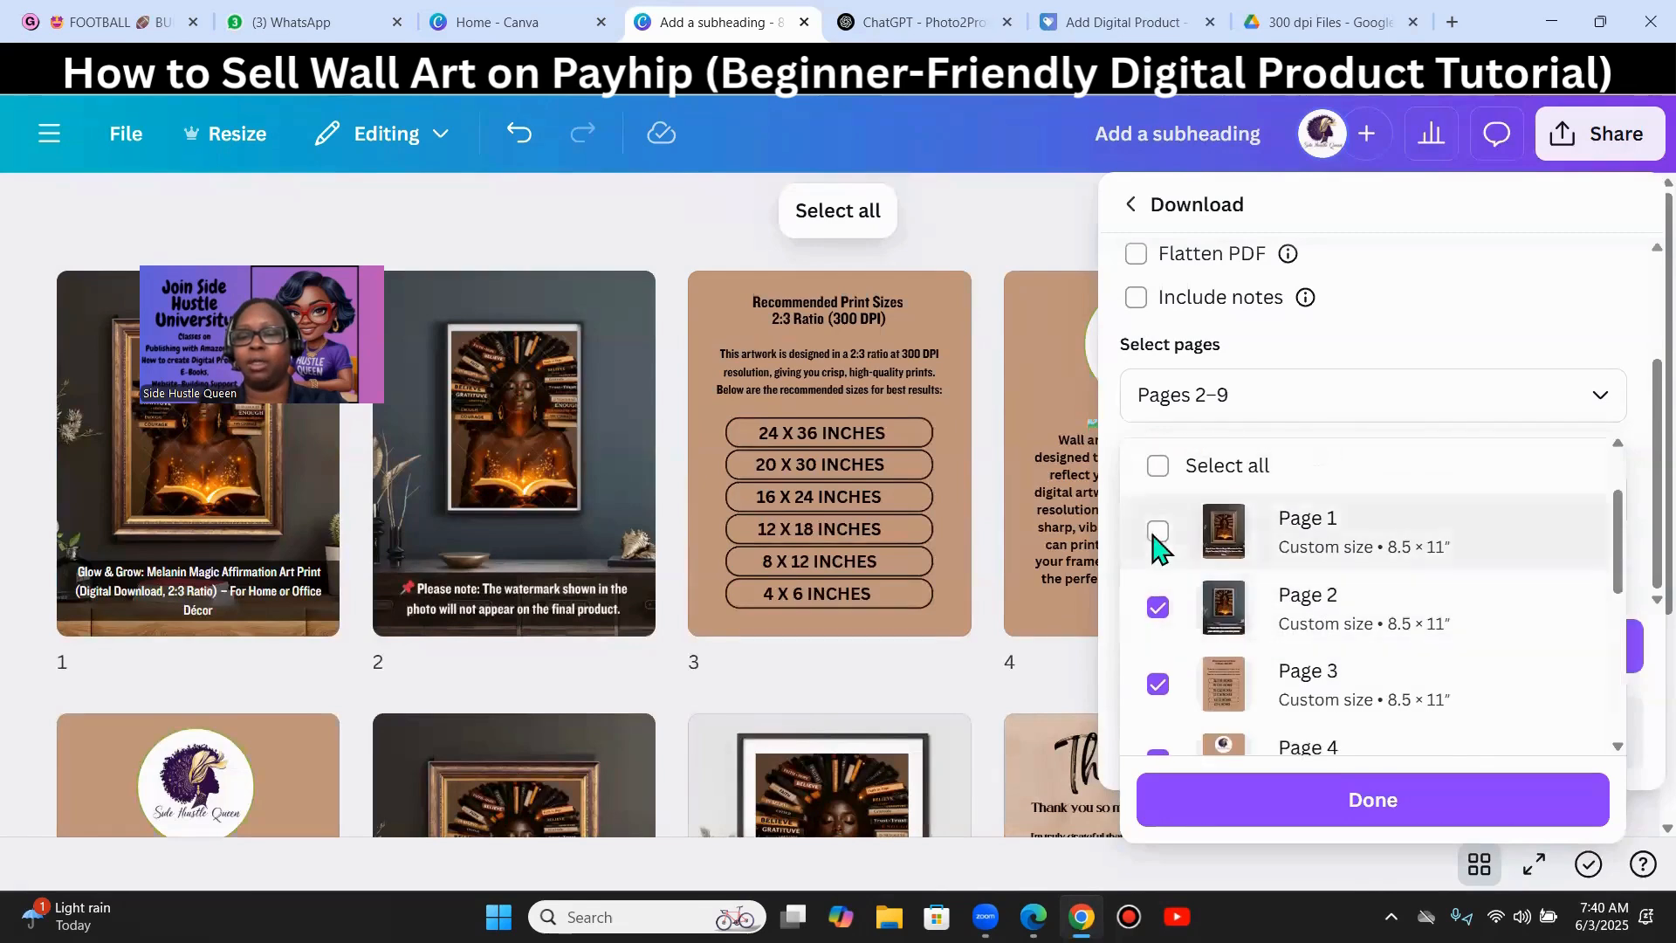
{"action": "left_click", "coordinate": [1158, 469]}
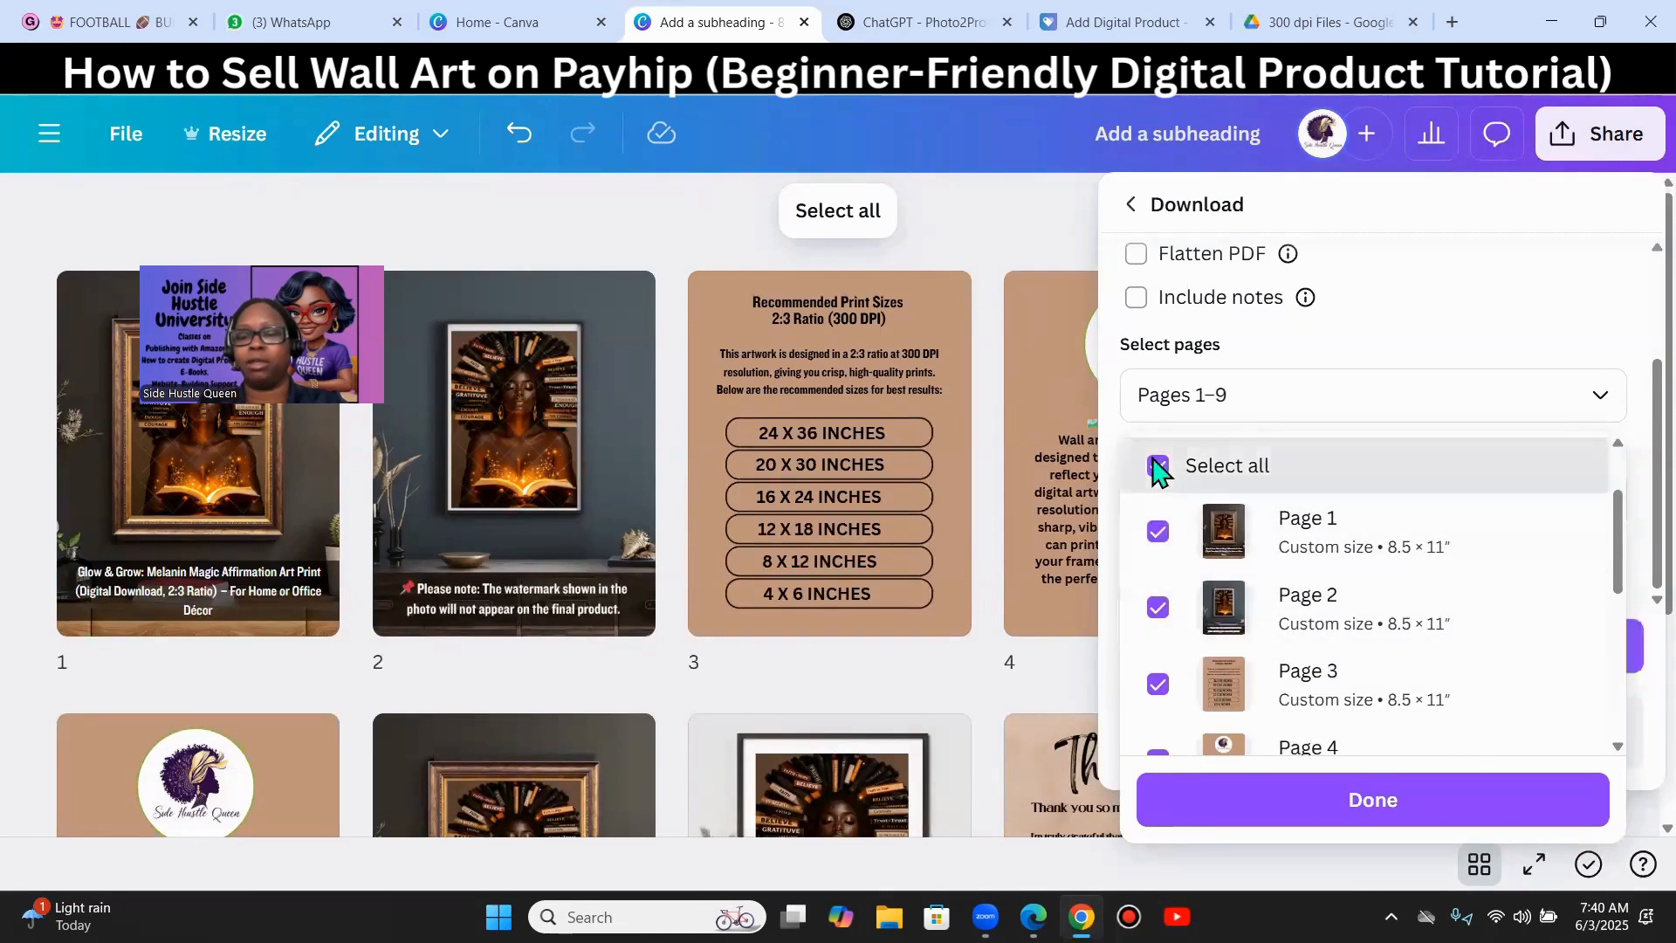
{"action": "left_click", "coordinate": [1158, 469]}
{"action": "scroll", "coordinate": [1379, 594], "scroll_direction": "down", "scroll_amount": 5}
{"action": "left_click", "coordinate": [1158, 556]}
{"action": "left_click", "coordinate": [1158, 630]}
{"action": "left_click", "coordinate": [1158, 705]}
{"action": "scroll", "coordinate": [1397, 524], "scroll_direction": "up", "scroll_amount": 1}
{"action": "scroll", "coordinate": [1432, 497], "scroll_direction": "up", "scroll_amount": 8}
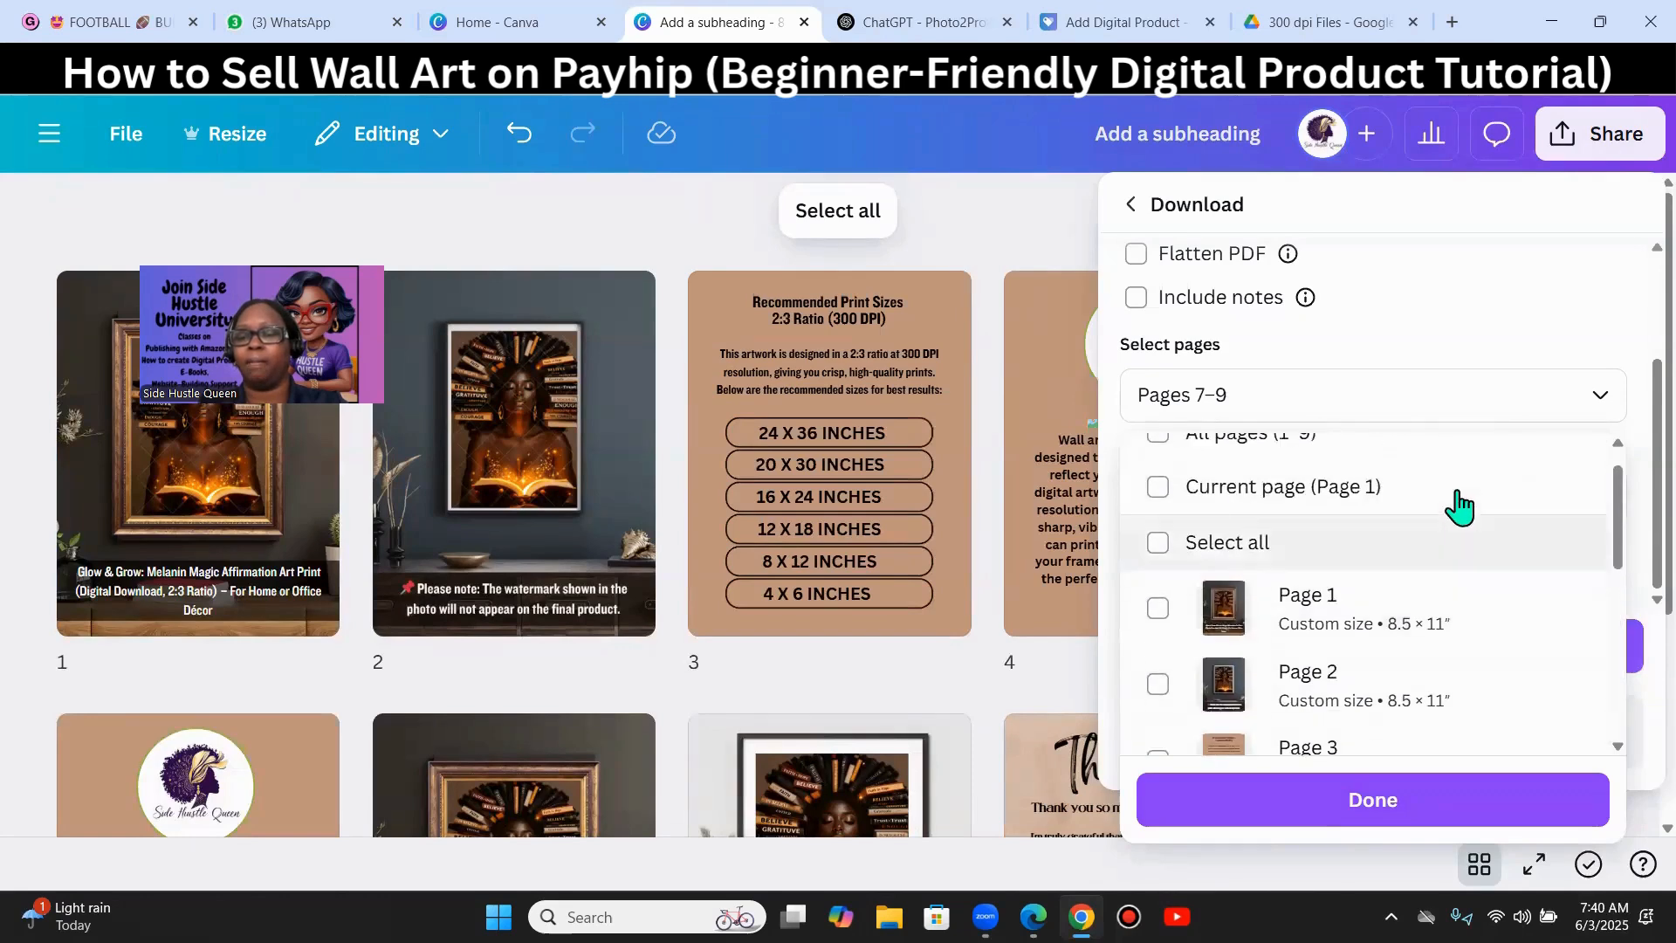
{"action": "scroll", "coordinate": [1572, 567], "scroll_direction": "down", "scroll_amount": 10}
{"action": "left_click", "coordinate": [1349, 814]}
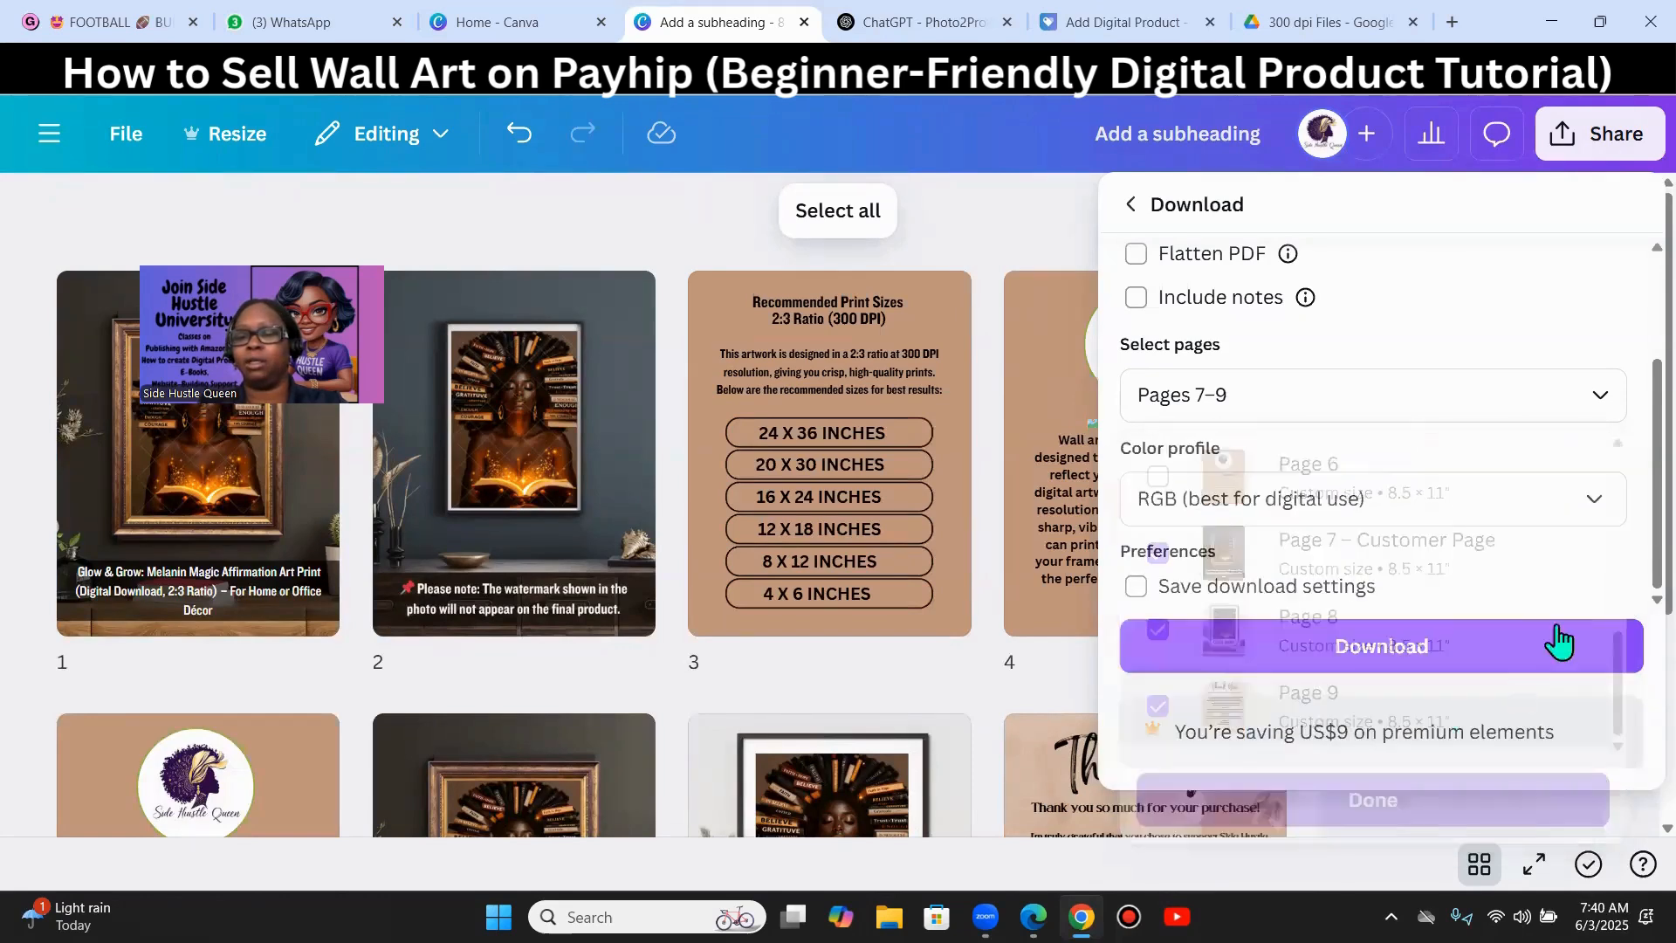
- Set the color profile to CMYK (best for professional printing) and download the PDF
{"action": "left_click", "coordinate": [1336, 498]}
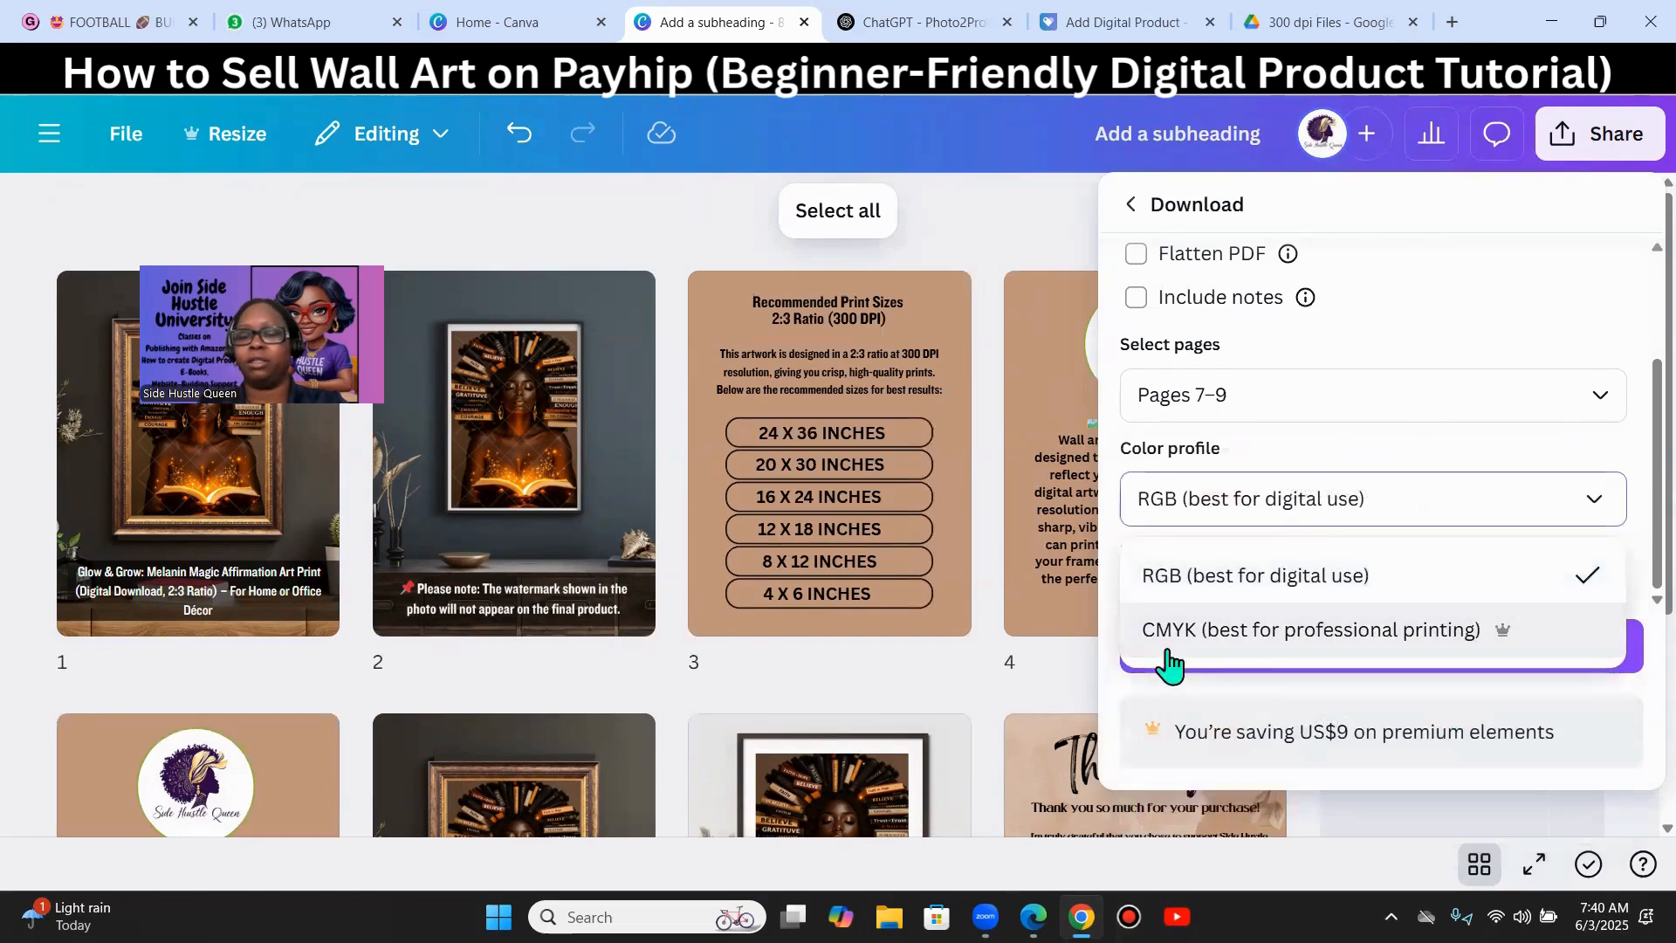
{"action": "left_click", "coordinate": [1262, 648]}
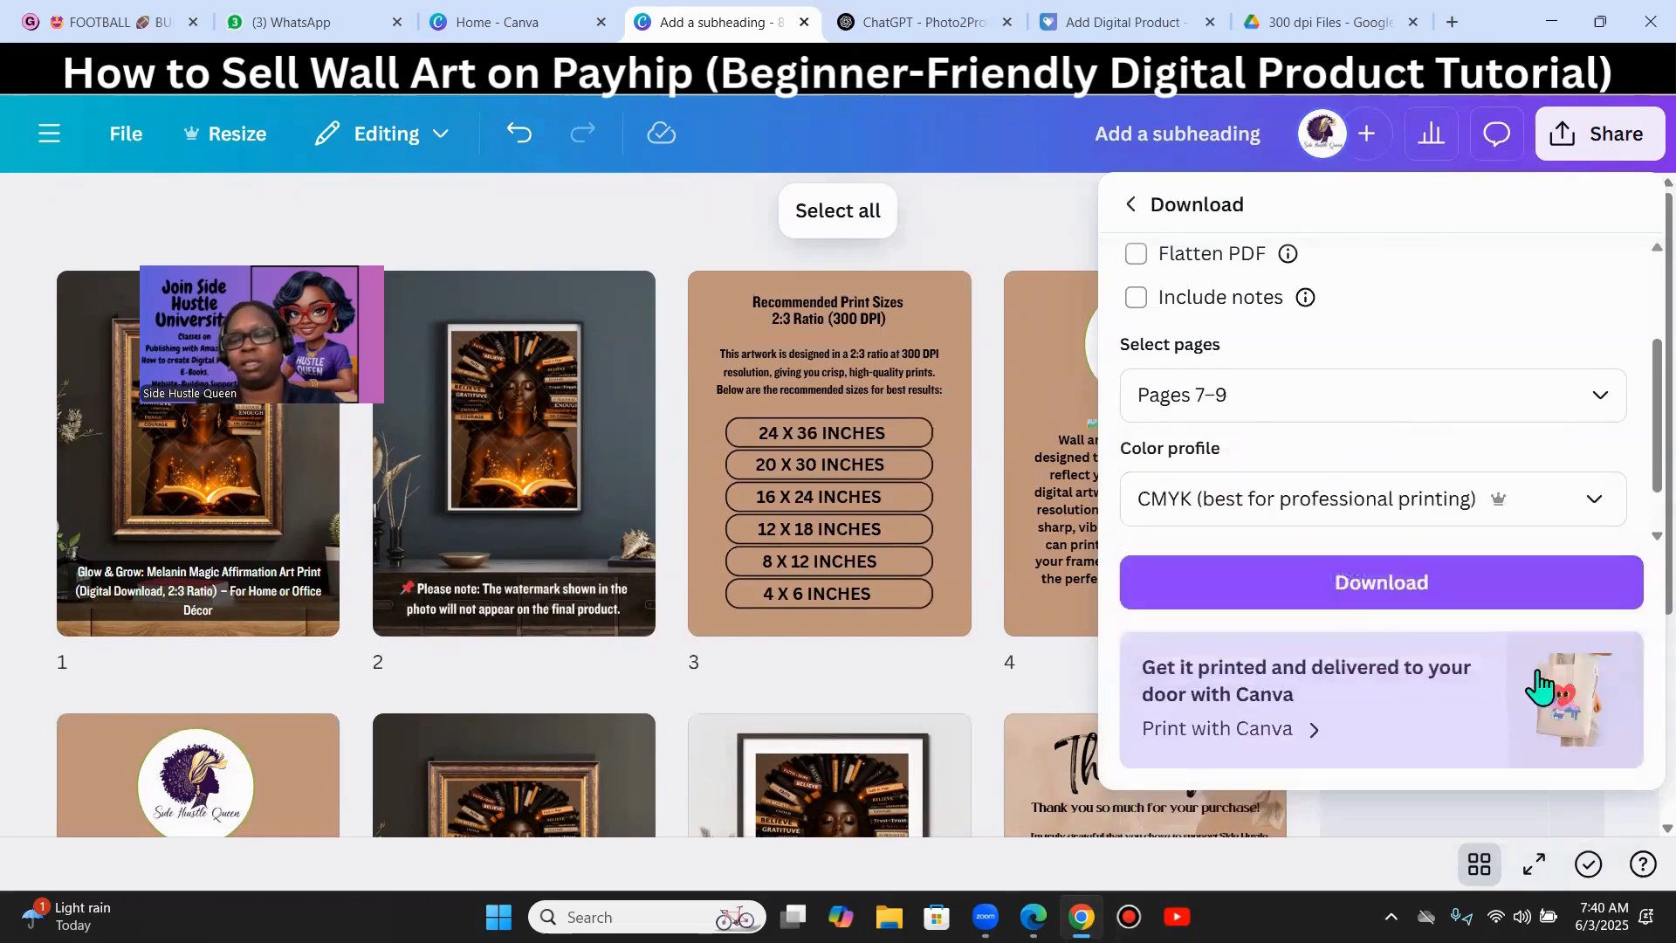
{"action": "left_click", "coordinate": [1383, 585]}
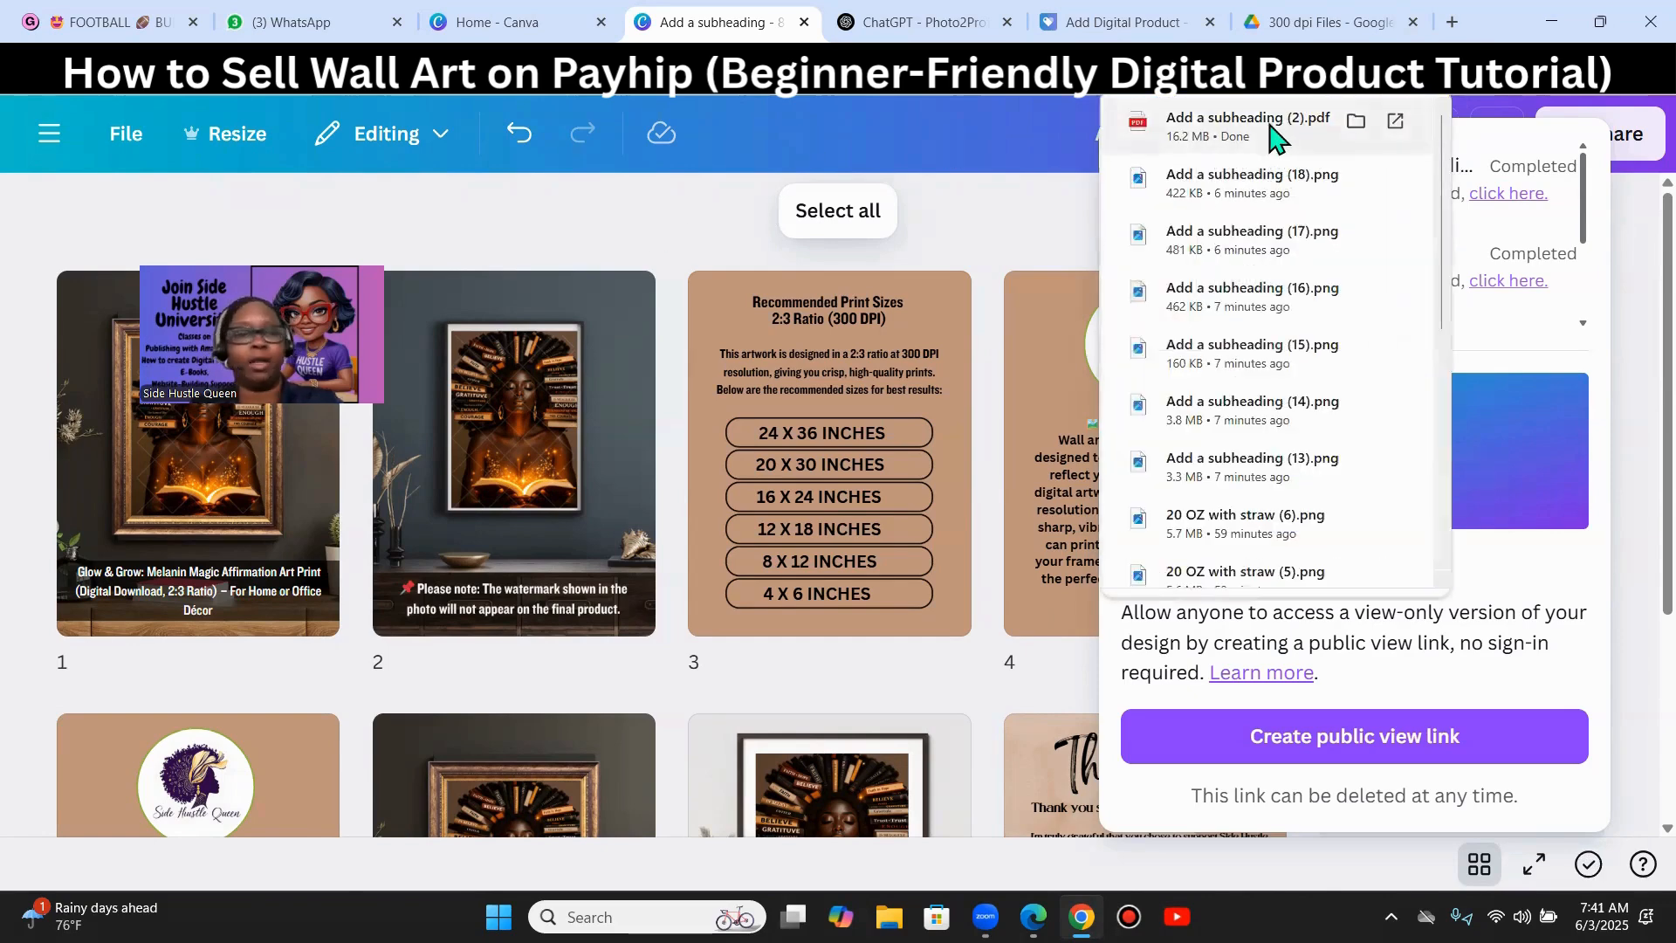
- Open the downloaded PDF and examine its cover page and the page with the wall art link
{"action": "left_click", "coordinate": [1275, 131]}
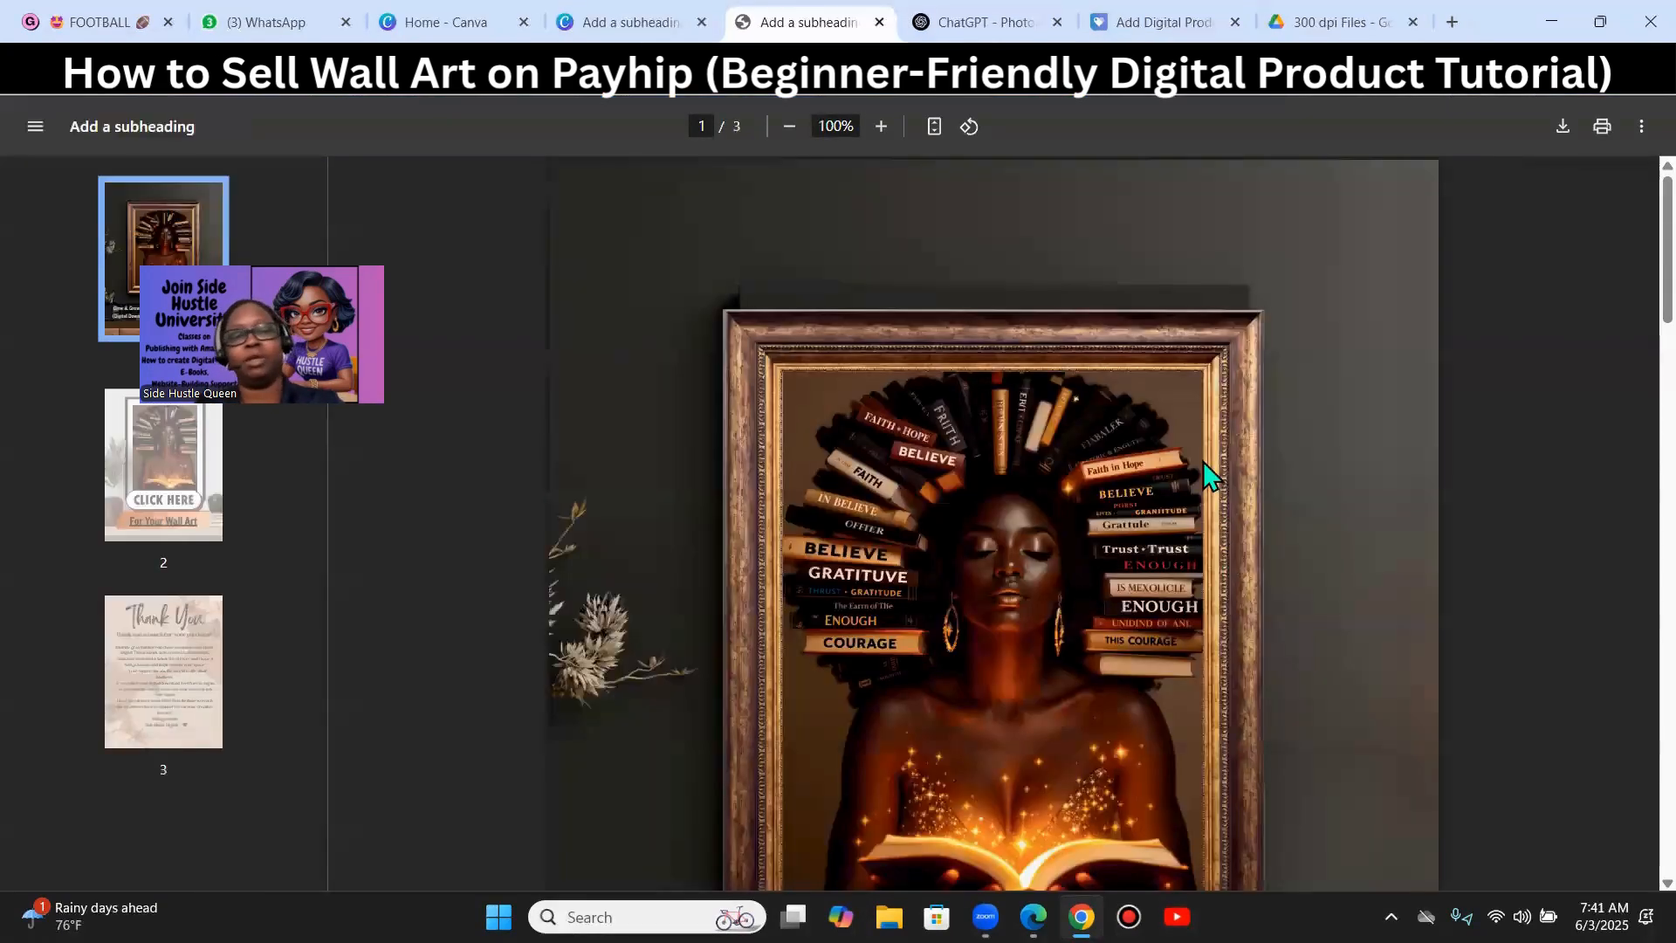
{"action": "scroll", "coordinate": [1449, 410], "scroll_direction": "down", "scroll_amount": 3}
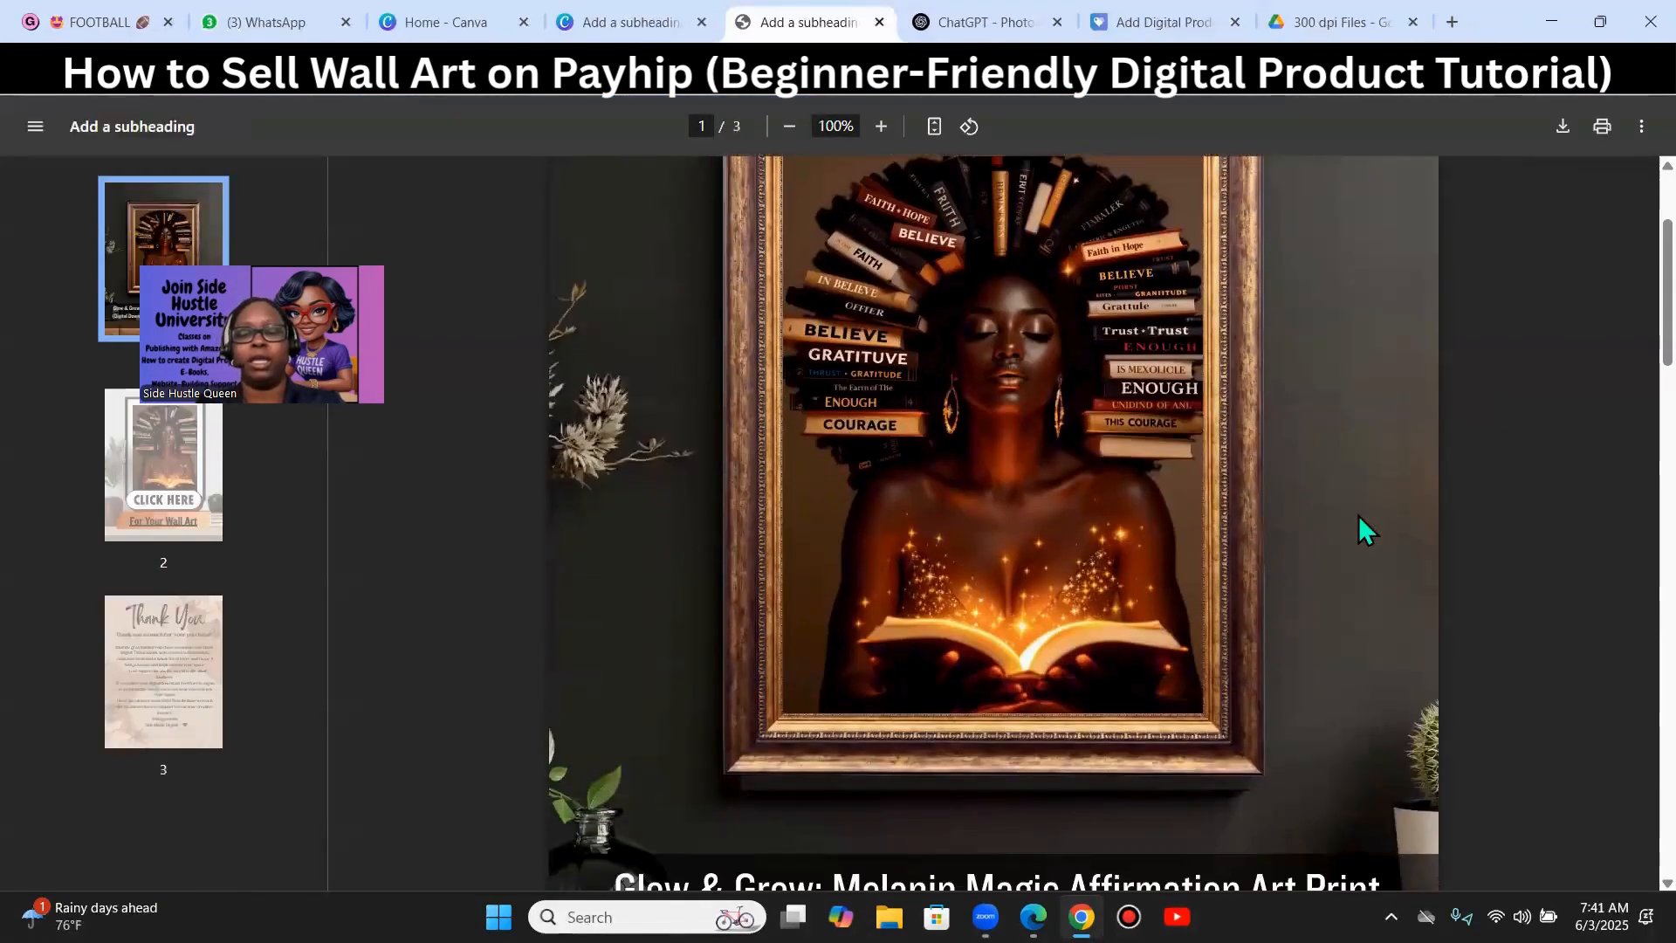
{"action": "scroll", "coordinate": [1368, 550], "scroll_direction": "up", "scroll_amount": 2}
{"action": "scroll", "coordinate": [1370, 550], "scroll_direction": "down", "scroll_amount": 4}
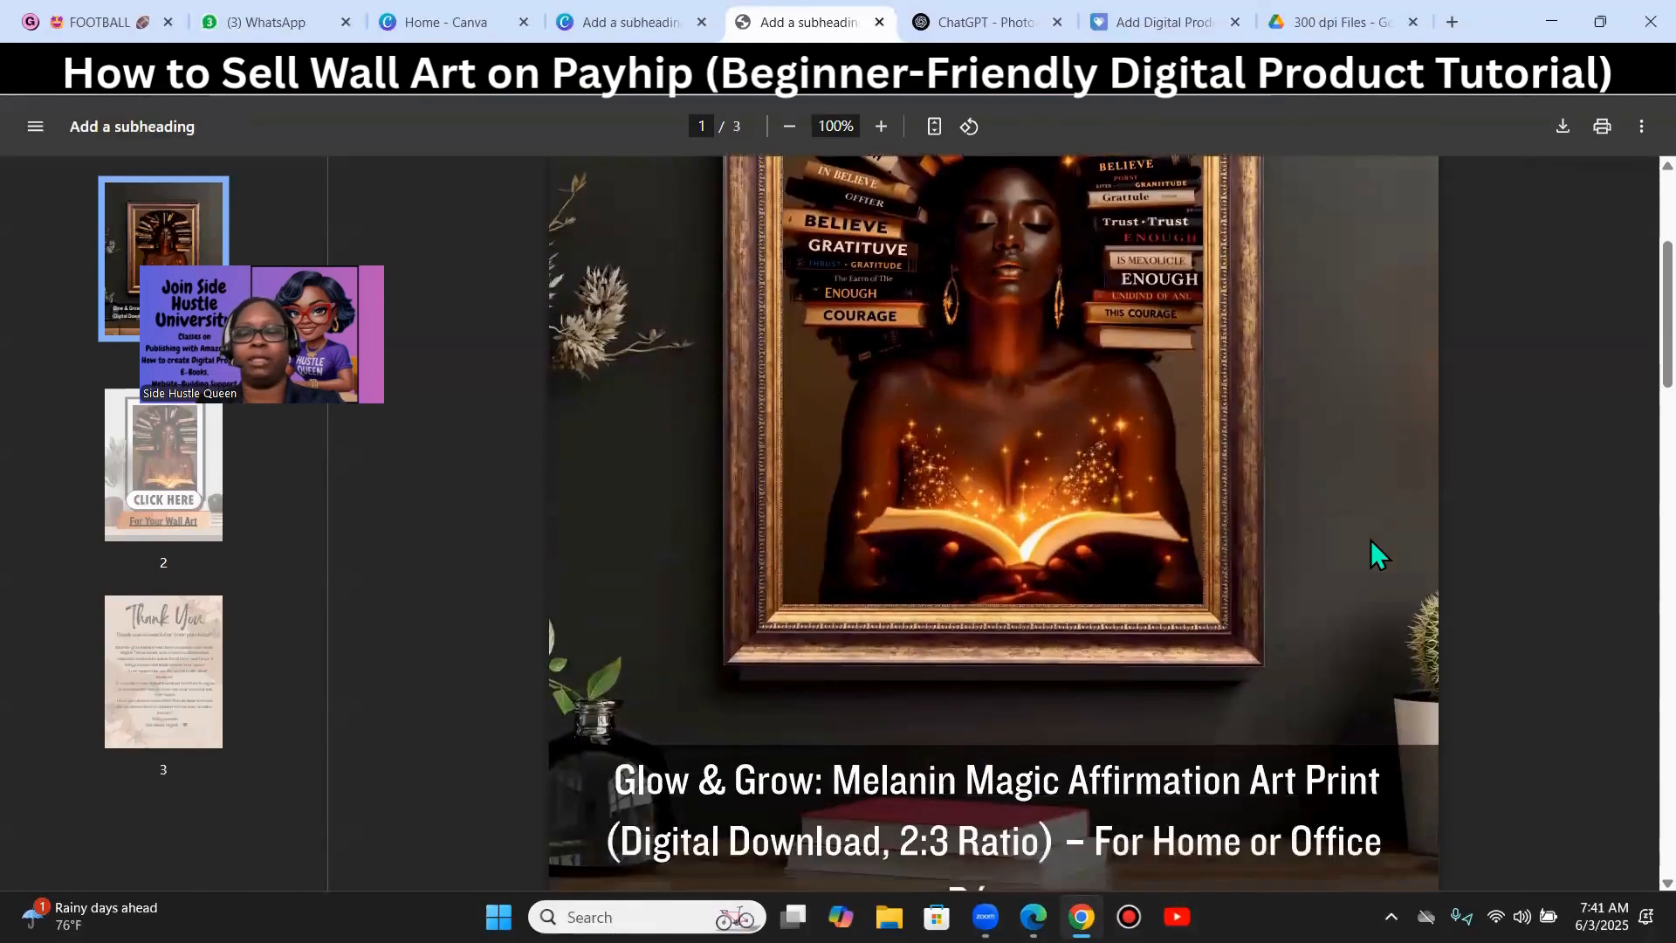
{"action": "scroll", "coordinate": [1388, 559], "scroll_direction": "up", "scroll_amount": 4}
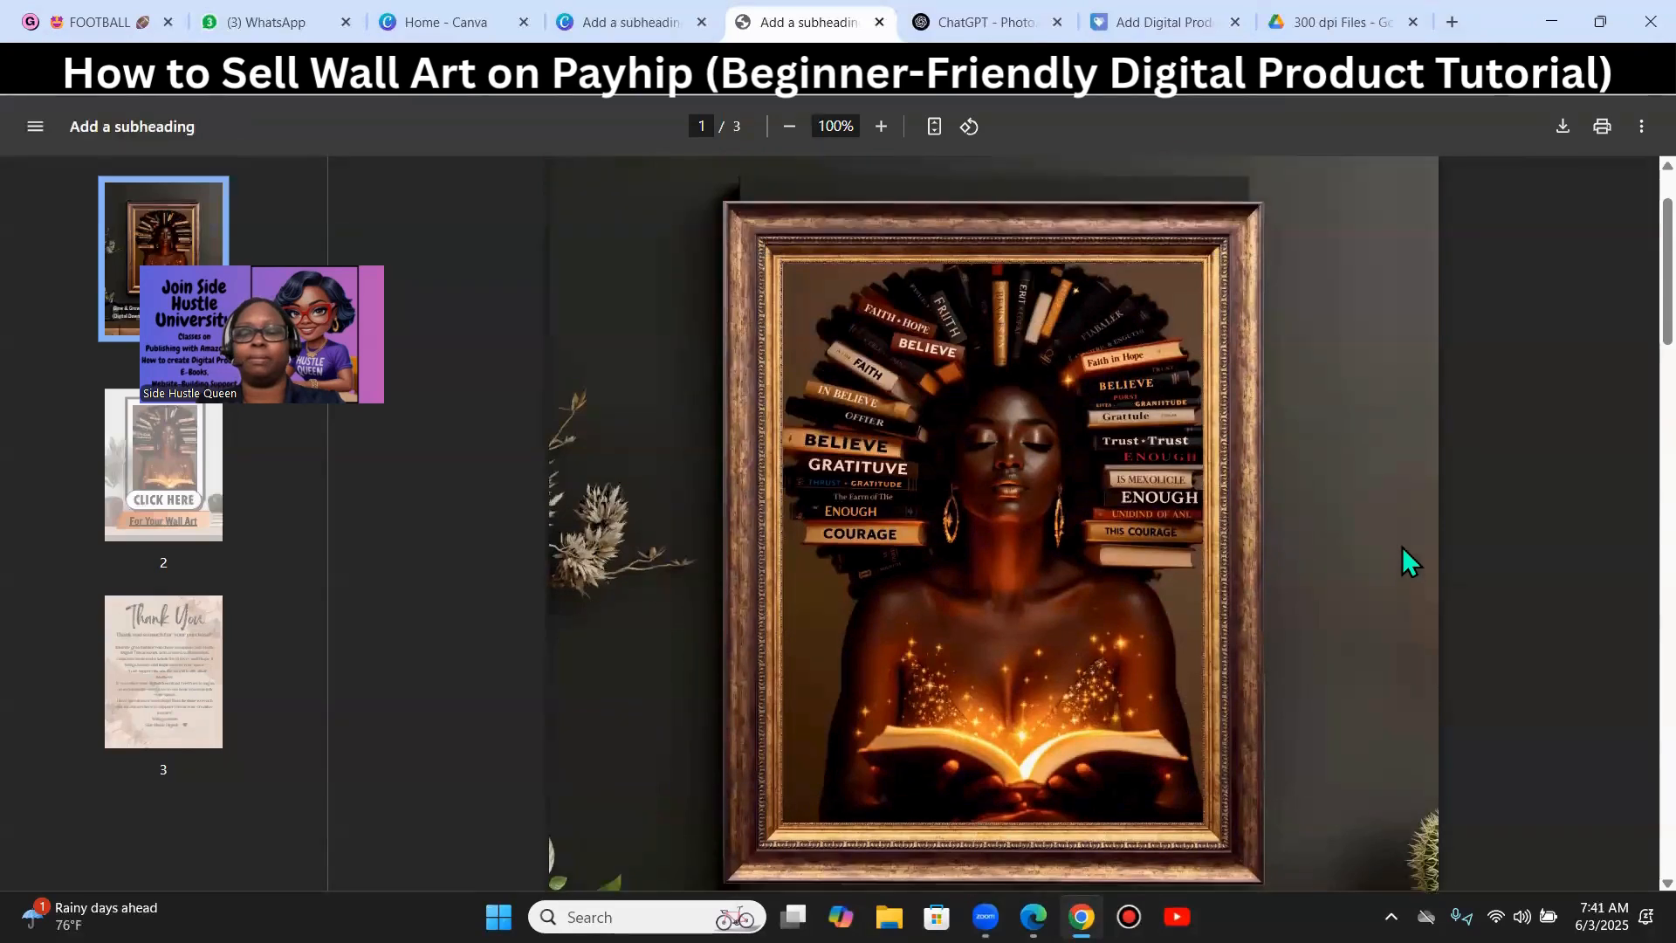
{"action": "scroll", "coordinate": [1389, 554], "scroll_direction": "down", "scroll_amount": 9}
{"action": "scroll", "coordinate": [1395, 550], "scroll_direction": "down", "scroll_amount": 9}
- Follow the PDF's wall art link, inspect the linked 300 dpi image up close and close it
{"action": "left_click", "coordinate": [1027, 662]}
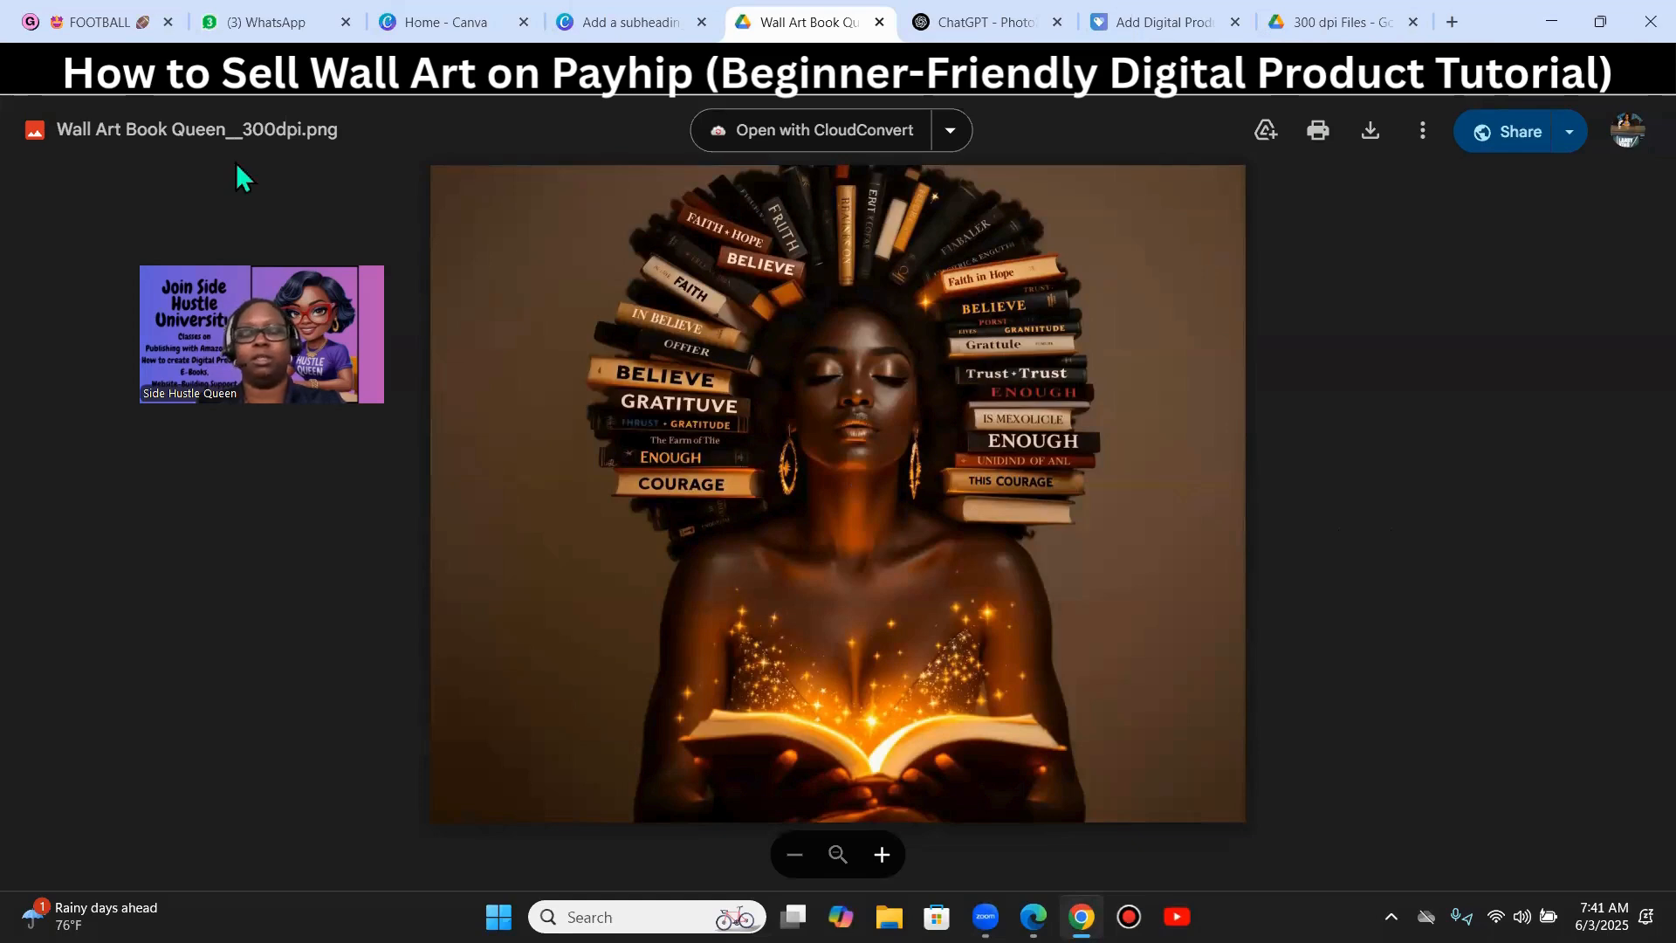
{"action": "scroll", "coordinate": [1044, 493], "scroll_direction": "up", "scroll_amount": 5}
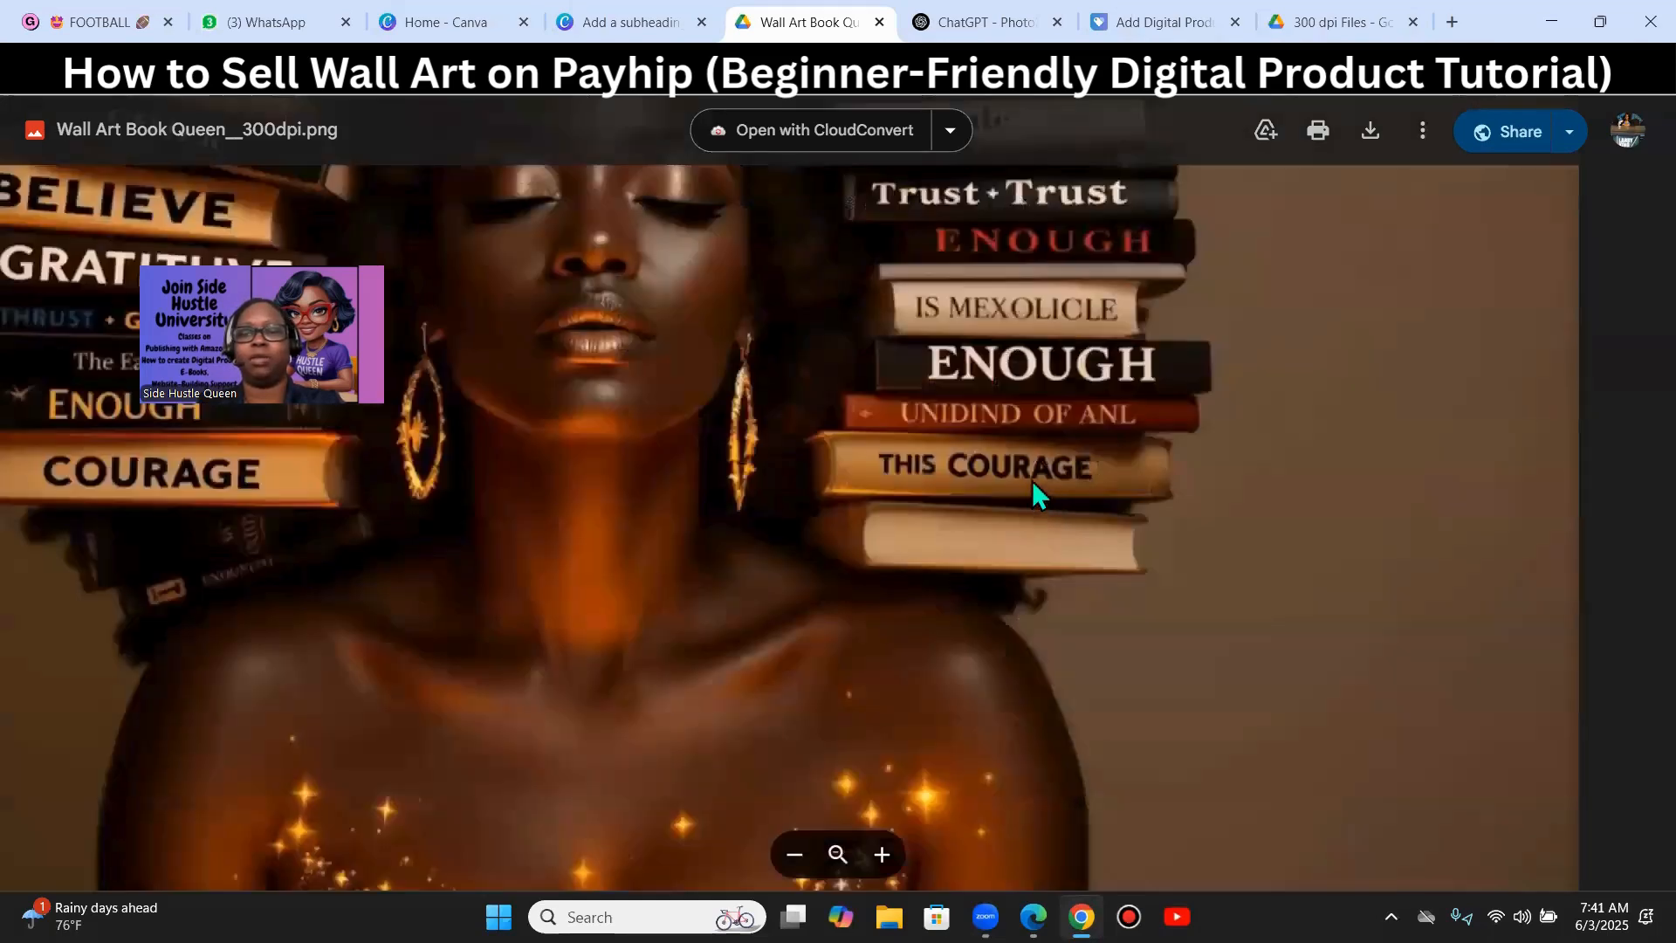
{"action": "scroll", "coordinate": [1031, 482], "scroll_direction": "down", "scroll_amount": 5}
{"action": "scroll", "coordinate": [1043, 475], "scroll_direction": "up", "scroll_amount": 2}
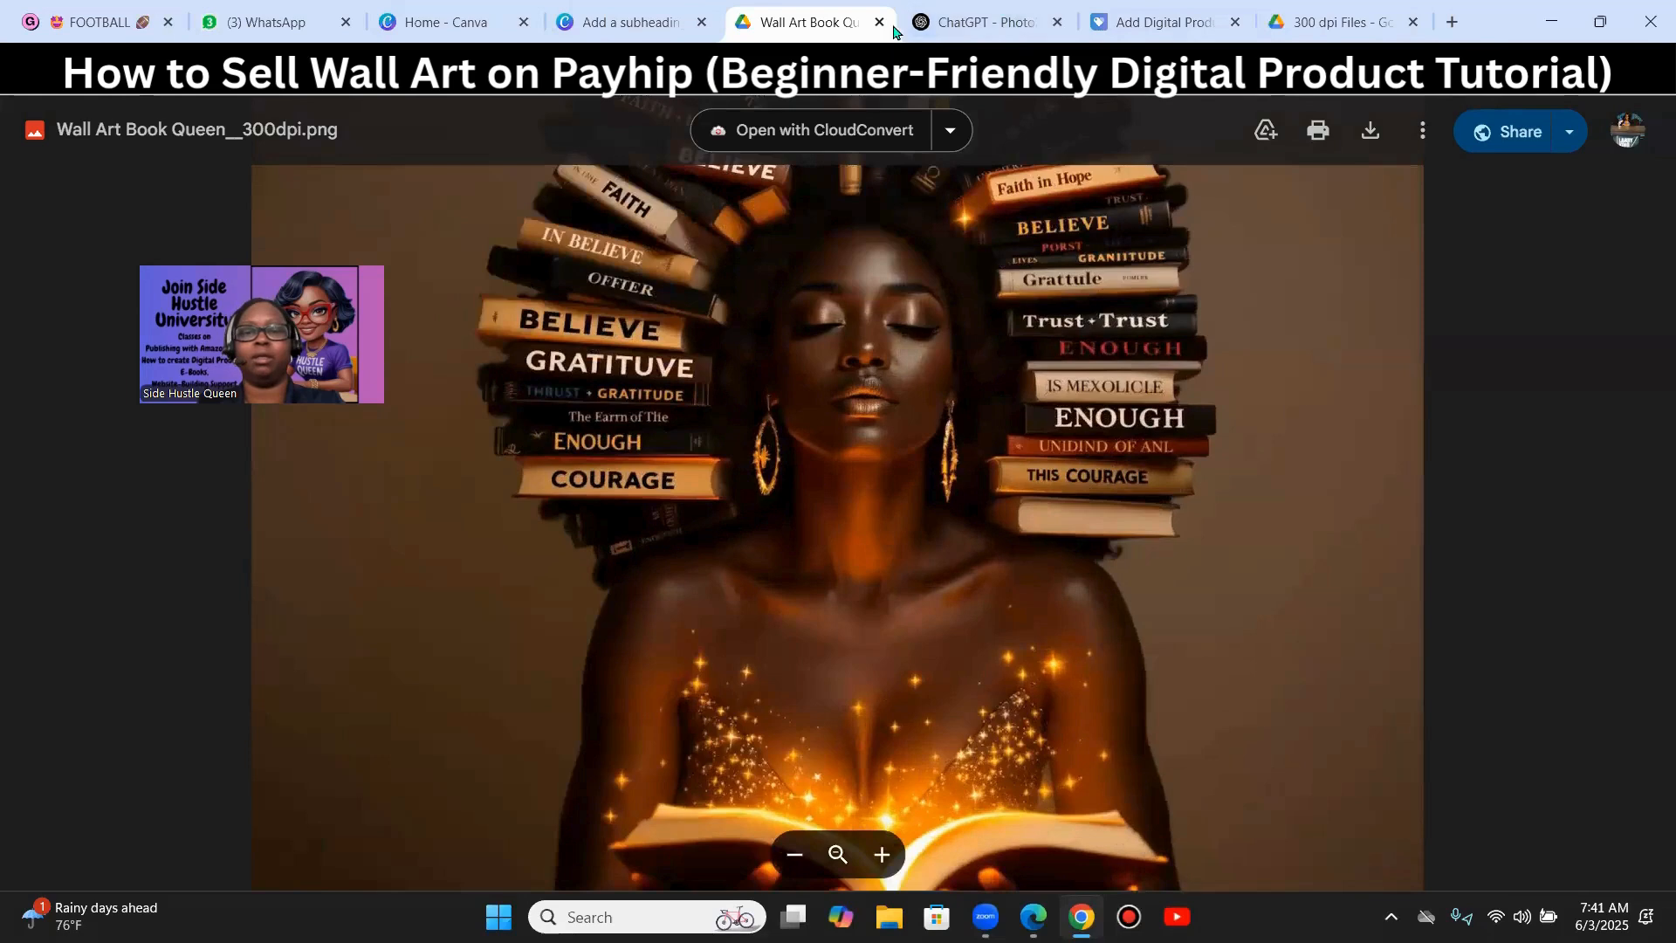
{"action": "left_click", "coordinate": [880, 22]}
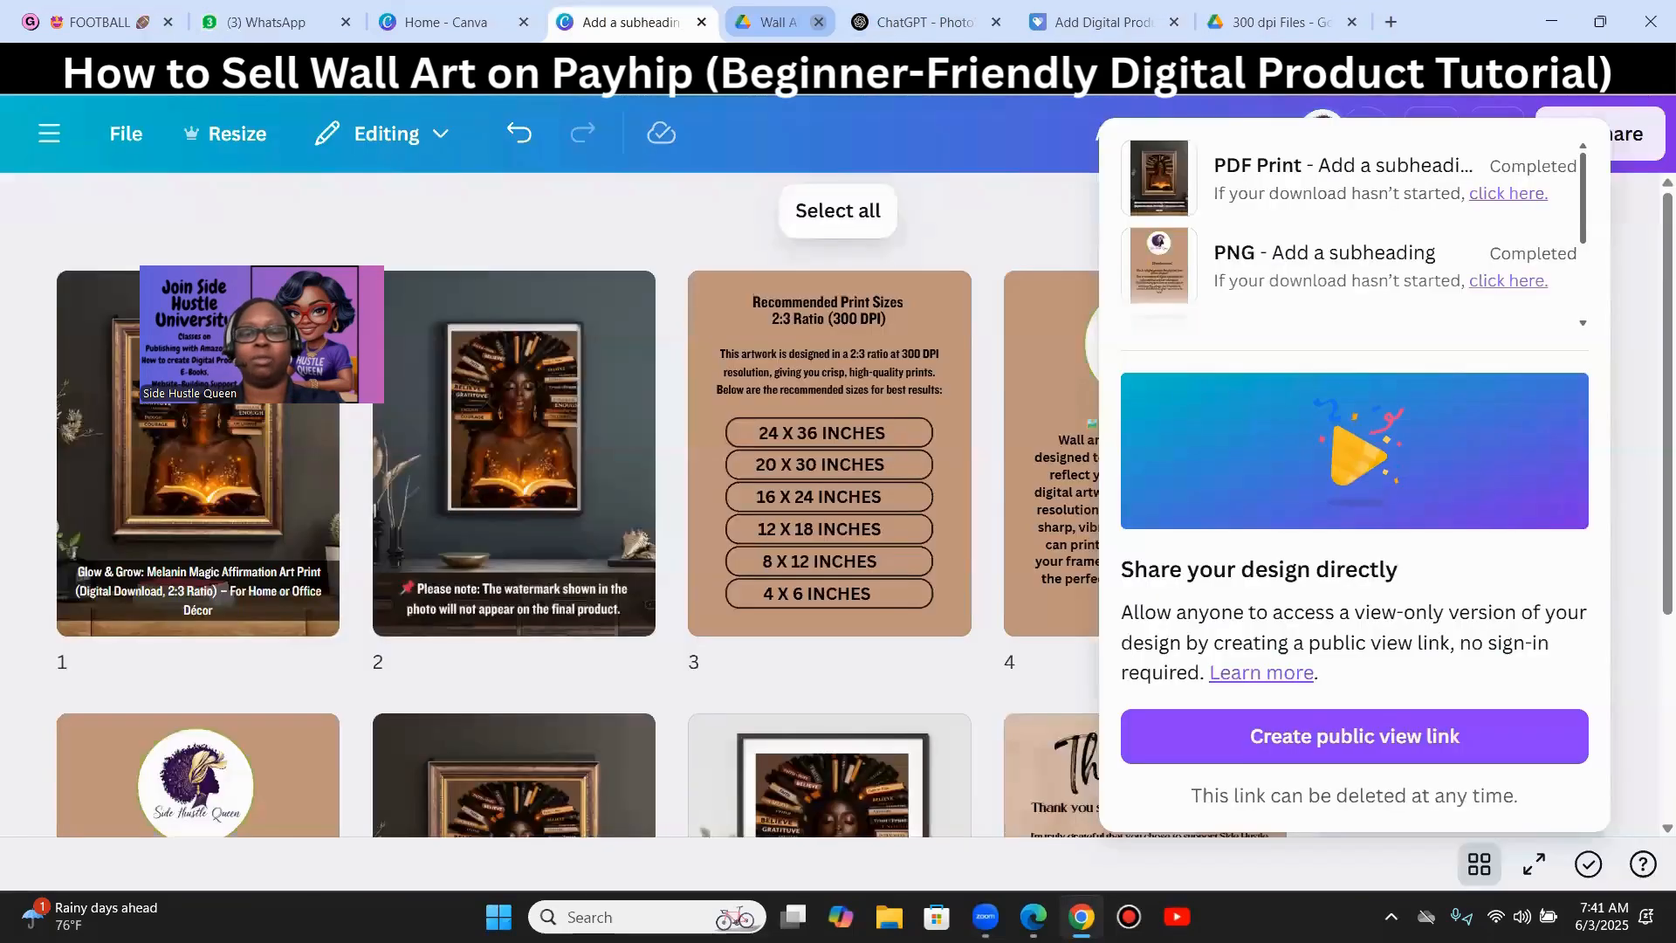
- Reopen the downloaded PDF, test the link on its CLICK HERE graphic and close the opened image
{"action": "left_click", "coordinate": [1418, 94]}
{"action": "left_click", "coordinate": [1223, 179]}
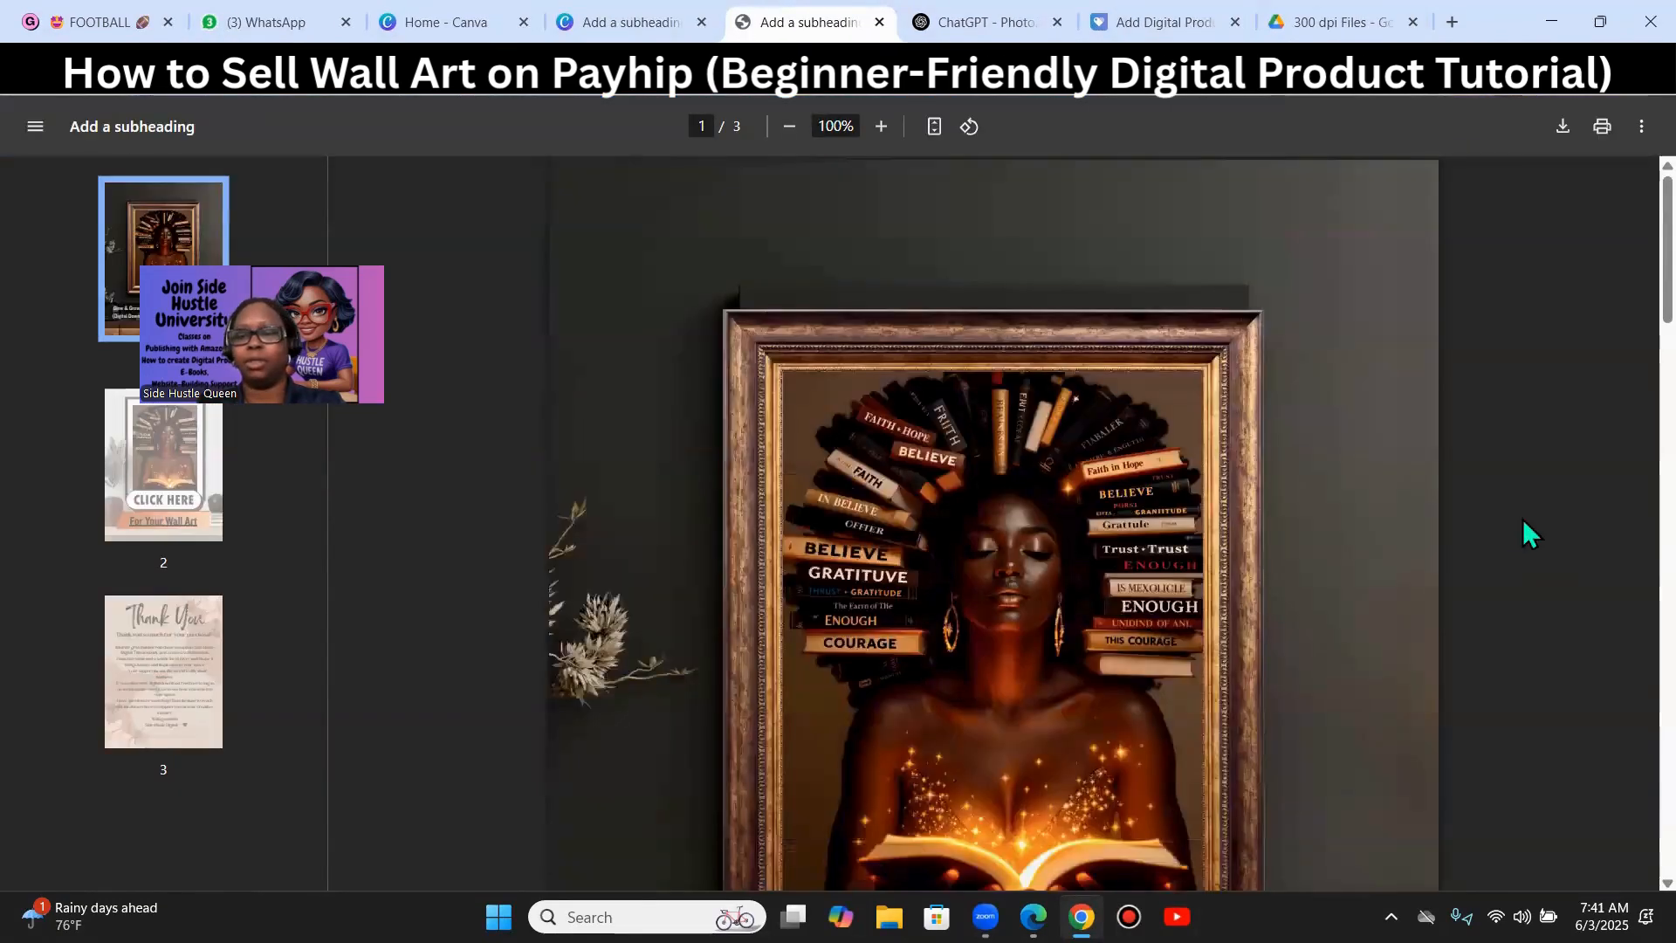
{"action": "scroll", "coordinate": [1532, 510], "scroll_direction": "down", "scroll_amount": 5}
{"action": "scroll", "coordinate": [1406, 602], "scroll_direction": "down", "scroll_amount": 9}
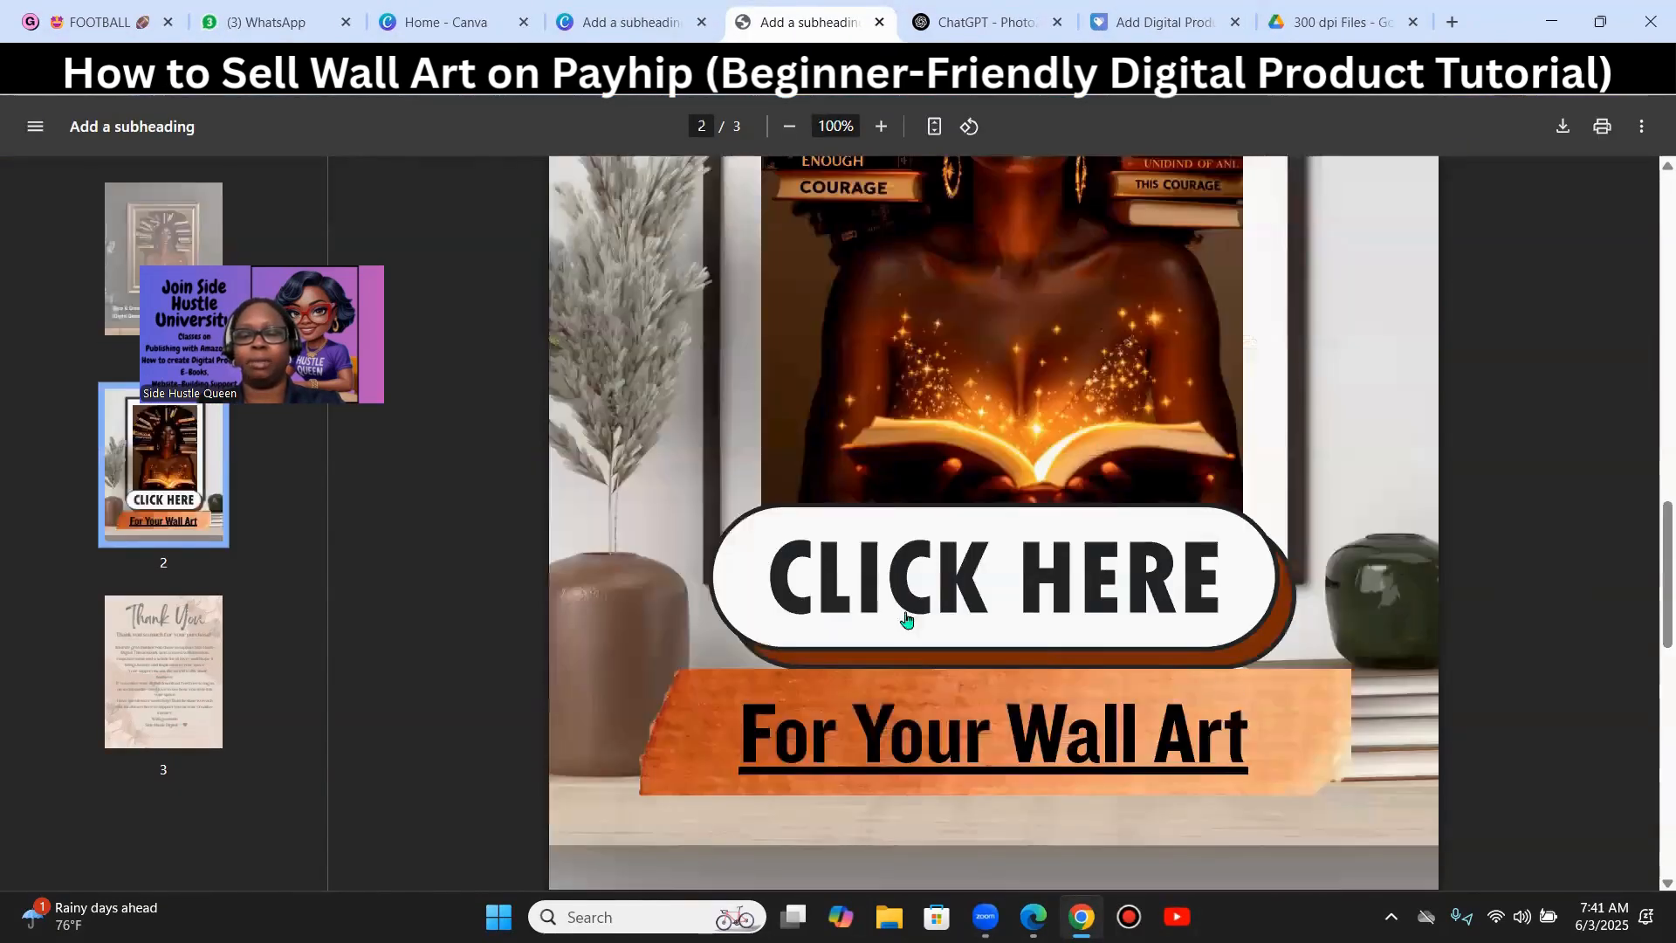
{"action": "scroll", "coordinate": [805, 692], "scroll_direction": "down", "scroll_amount": 1}
{"action": "left_click", "coordinate": [927, 597]}
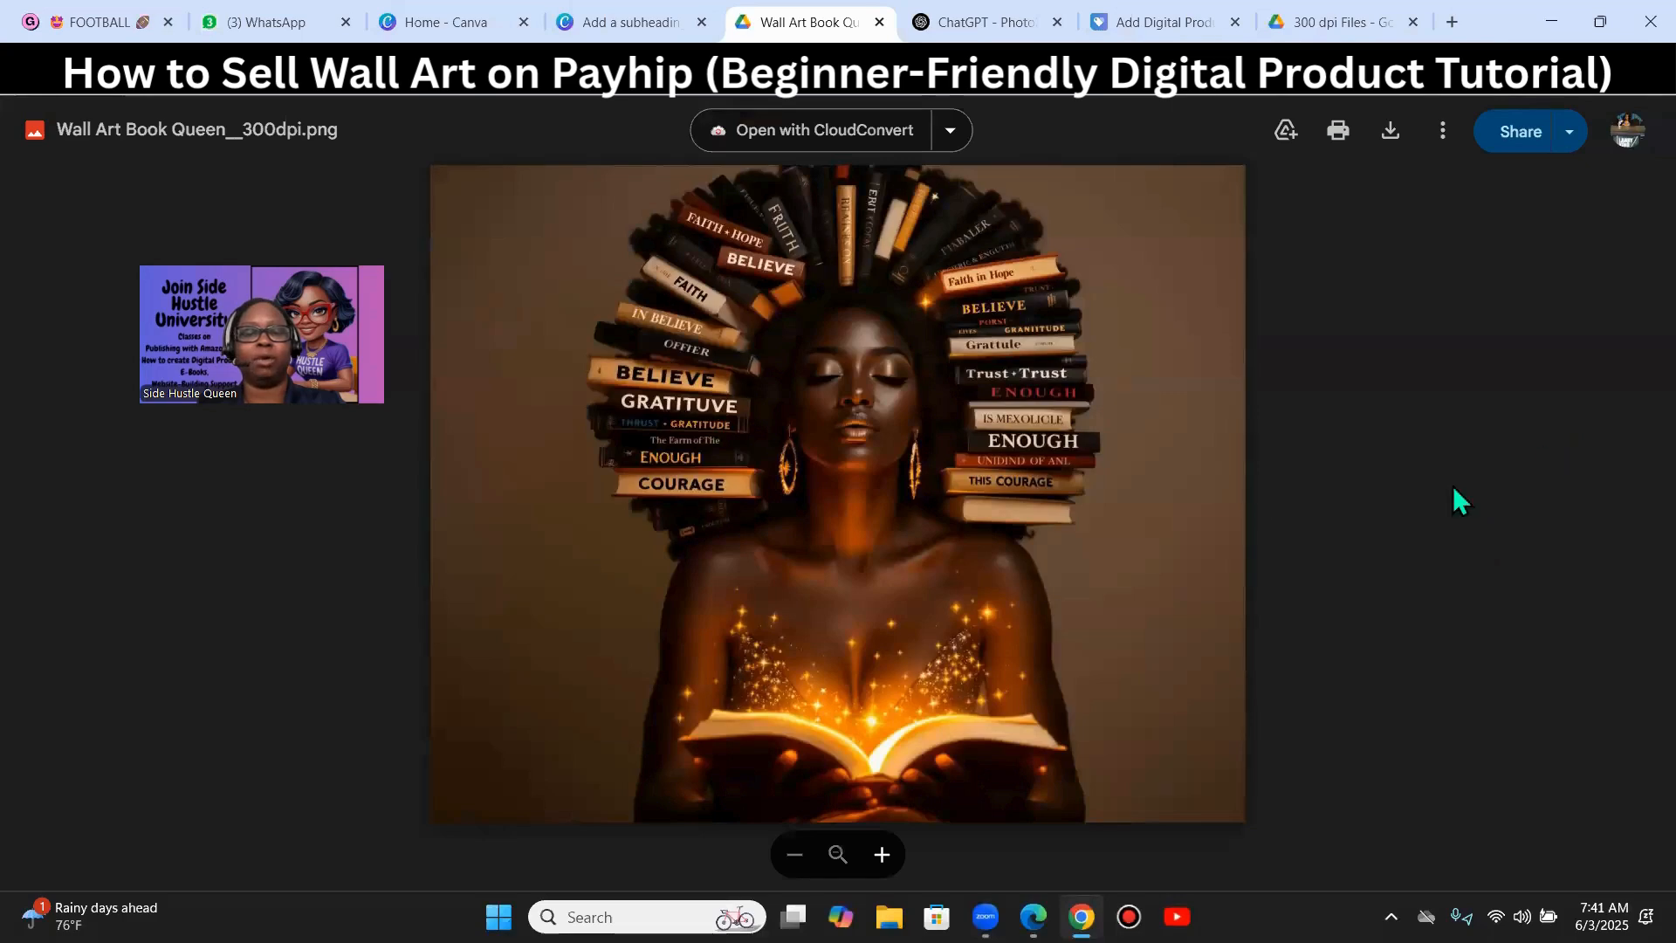
{"action": "left_click", "coordinate": [880, 21]}
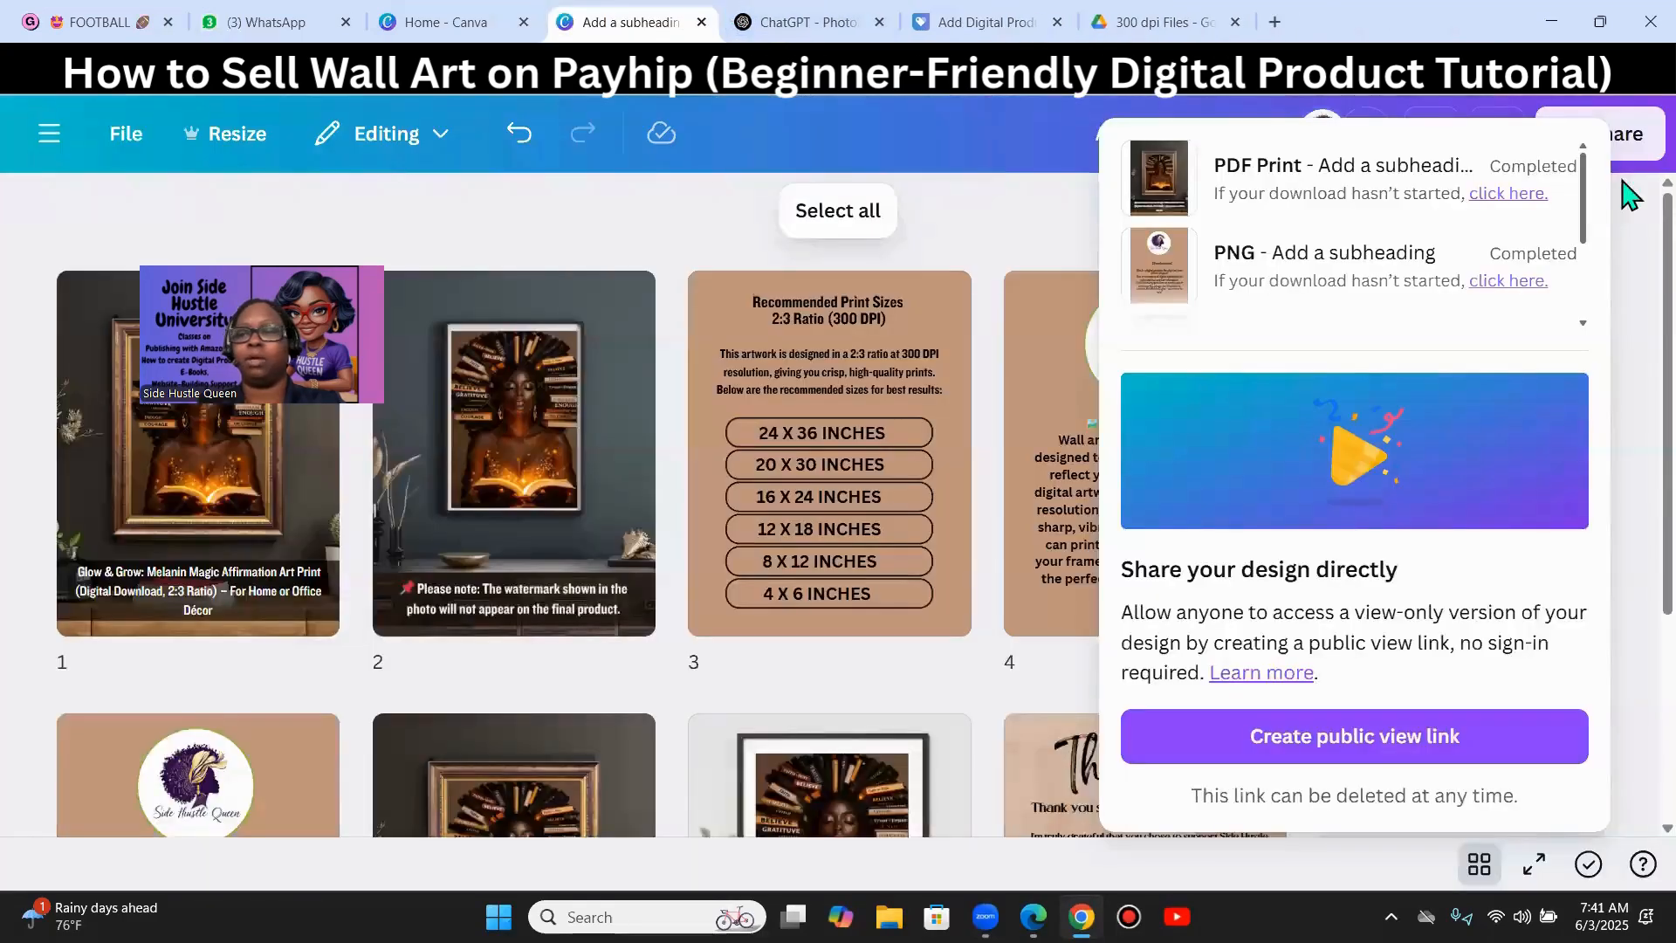
- Reopen the downloaded PDF, test the link on the second page's framed artwork, and return to the Payhip product form
{"action": "left_click", "coordinate": [1624, 271]}
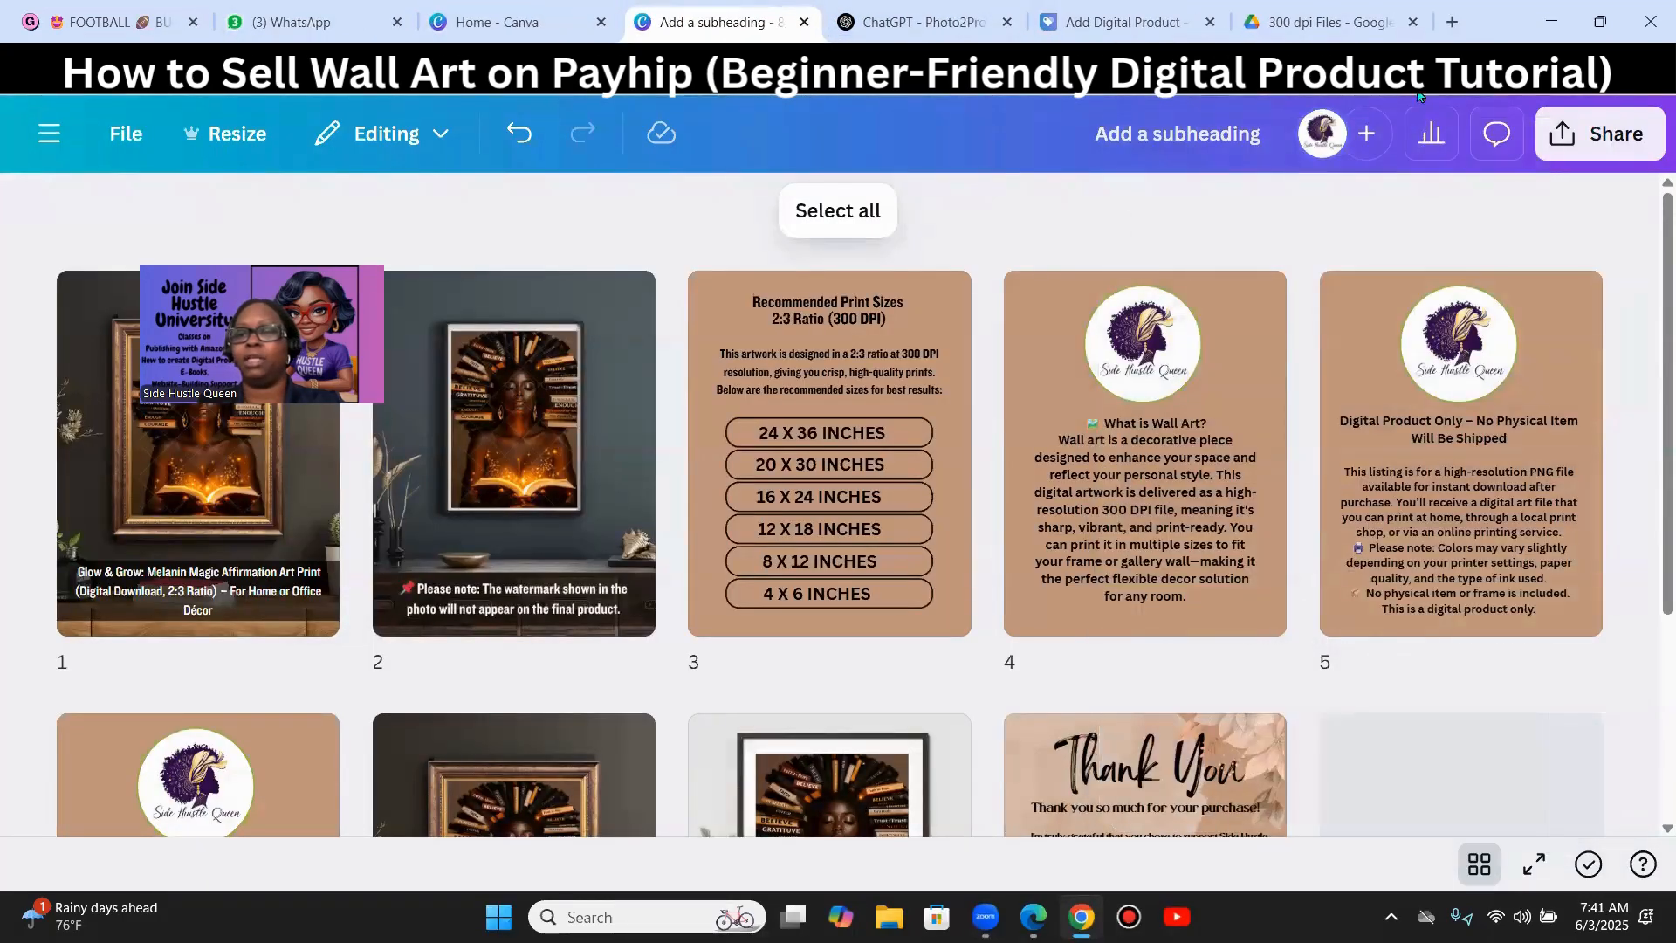
{"action": "left_click", "coordinate": [1218, 168]}
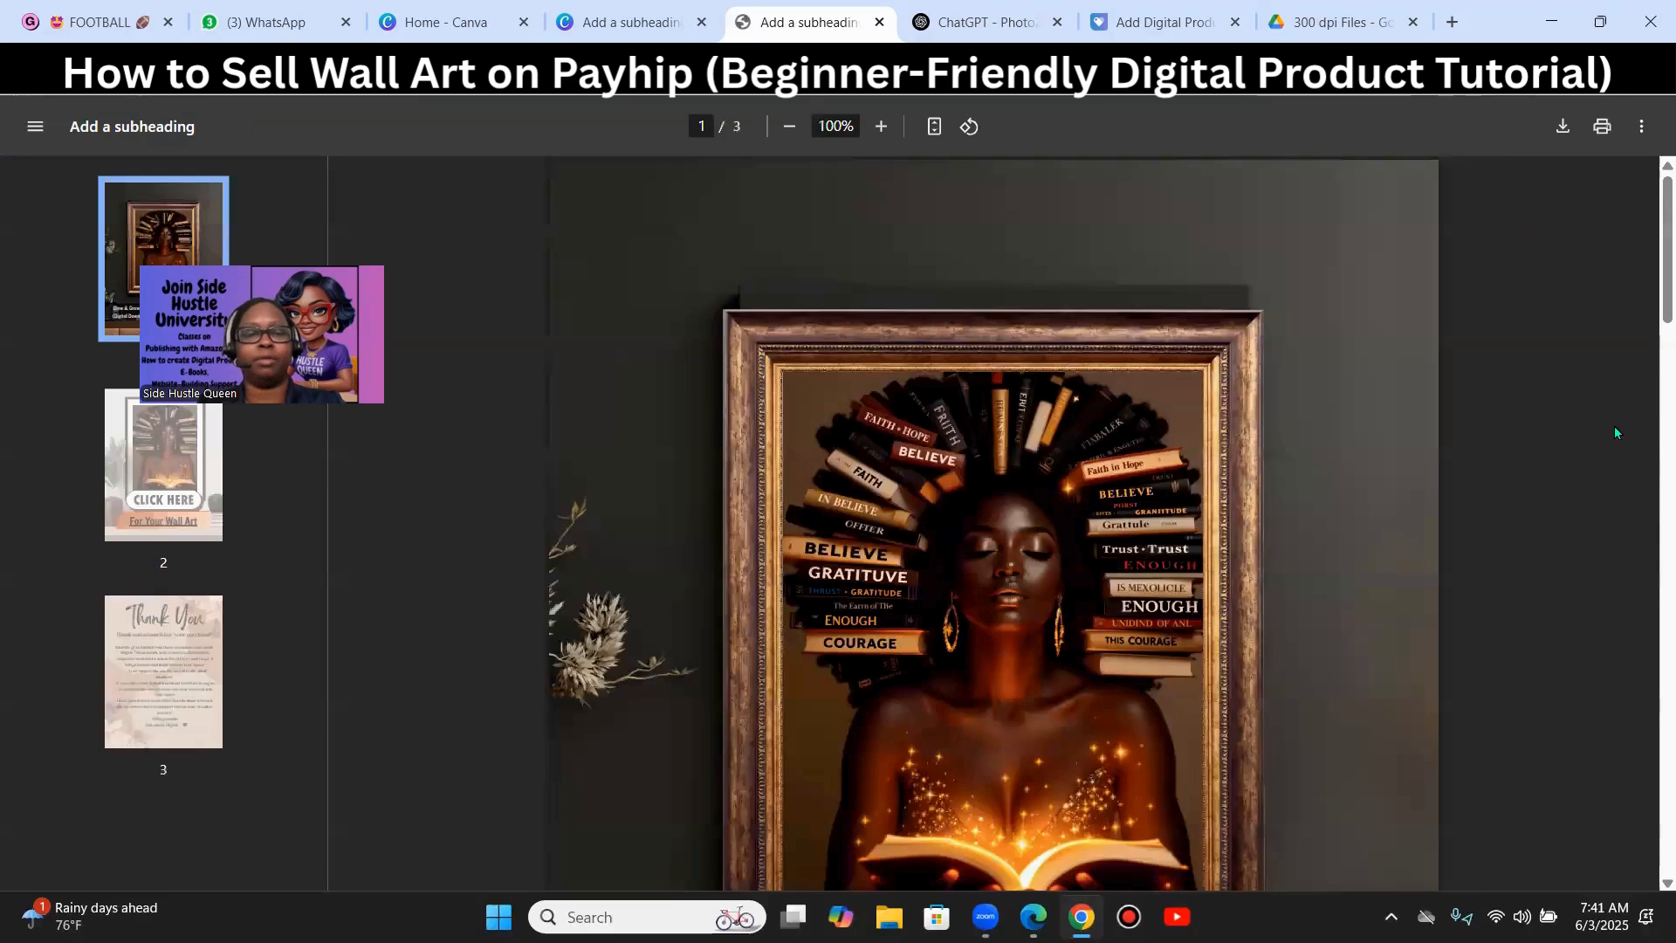
{"action": "scroll", "coordinate": [1248, 574], "scroll_direction": "down", "scroll_amount": 3}
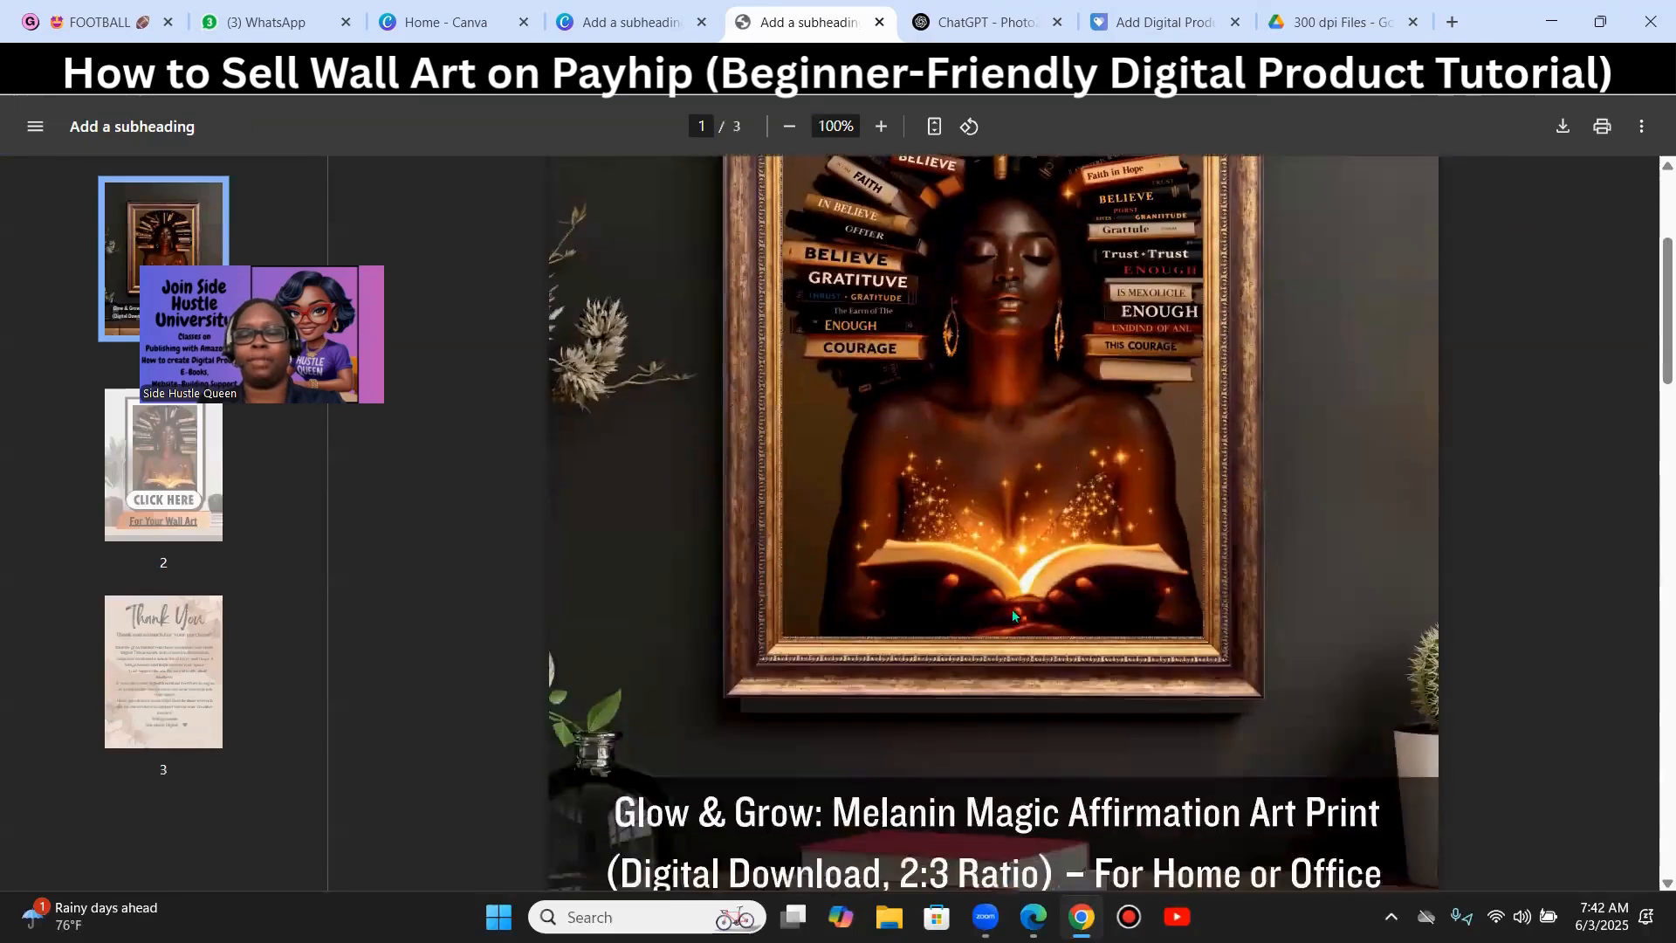
{"action": "scroll", "coordinate": [992, 557], "scroll_direction": "down", "scroll_amount": 10}
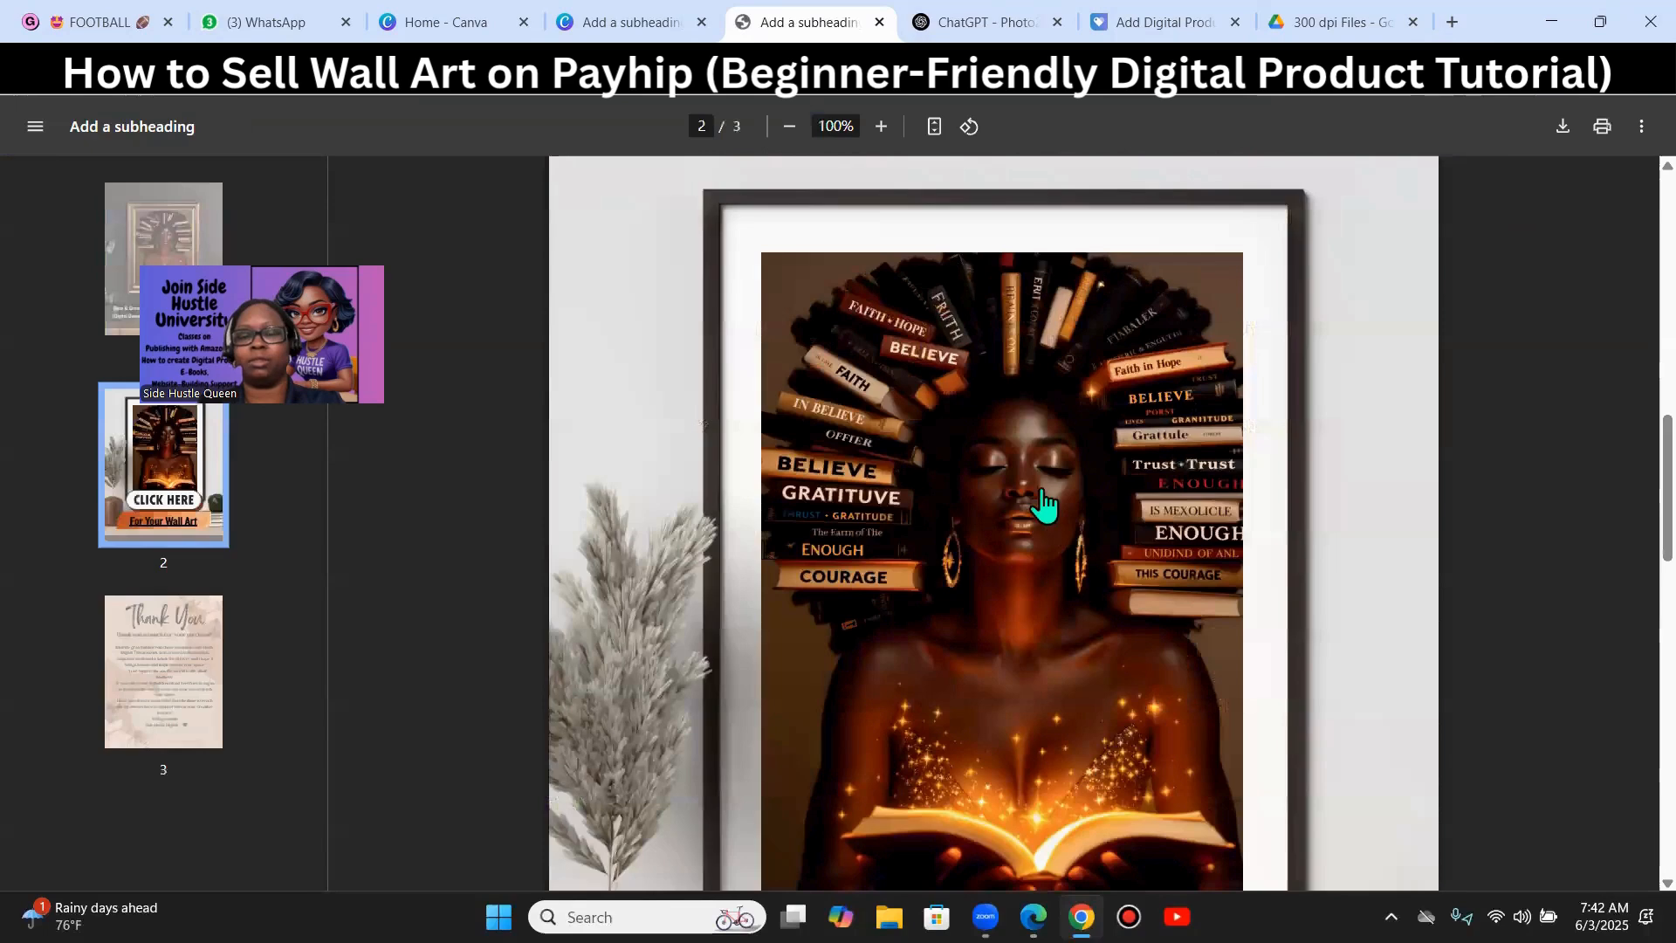
{"action": "left_click", "coordinate": [1044, 504]}
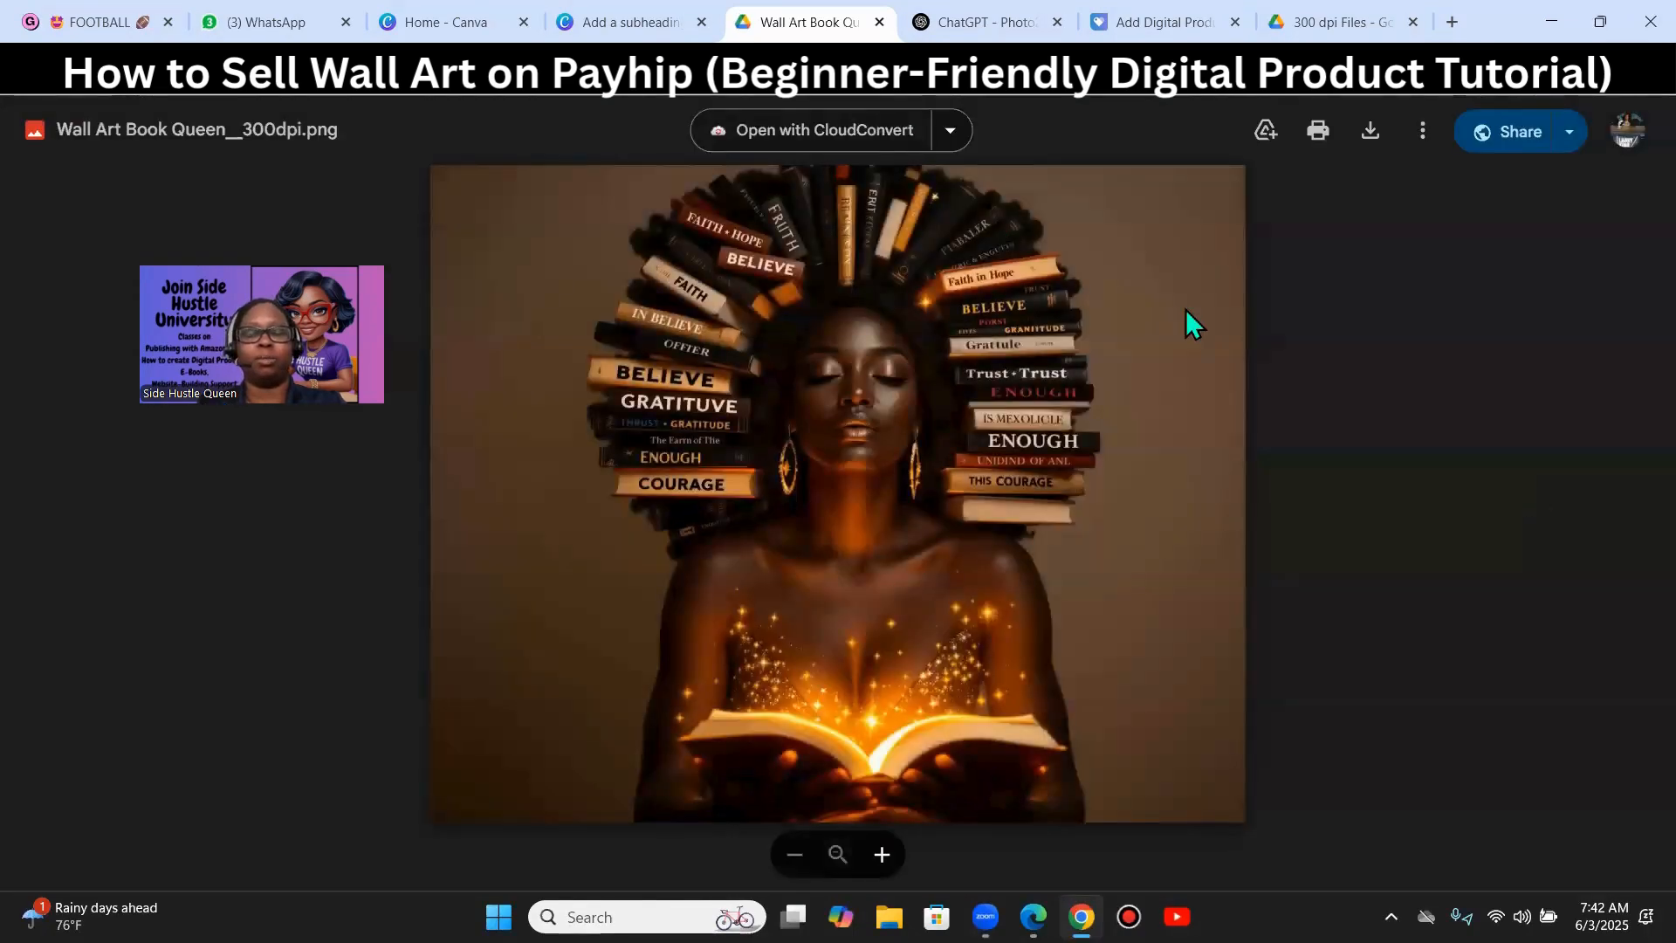
{"action": "left_click", "coordinate": [879, 22]}
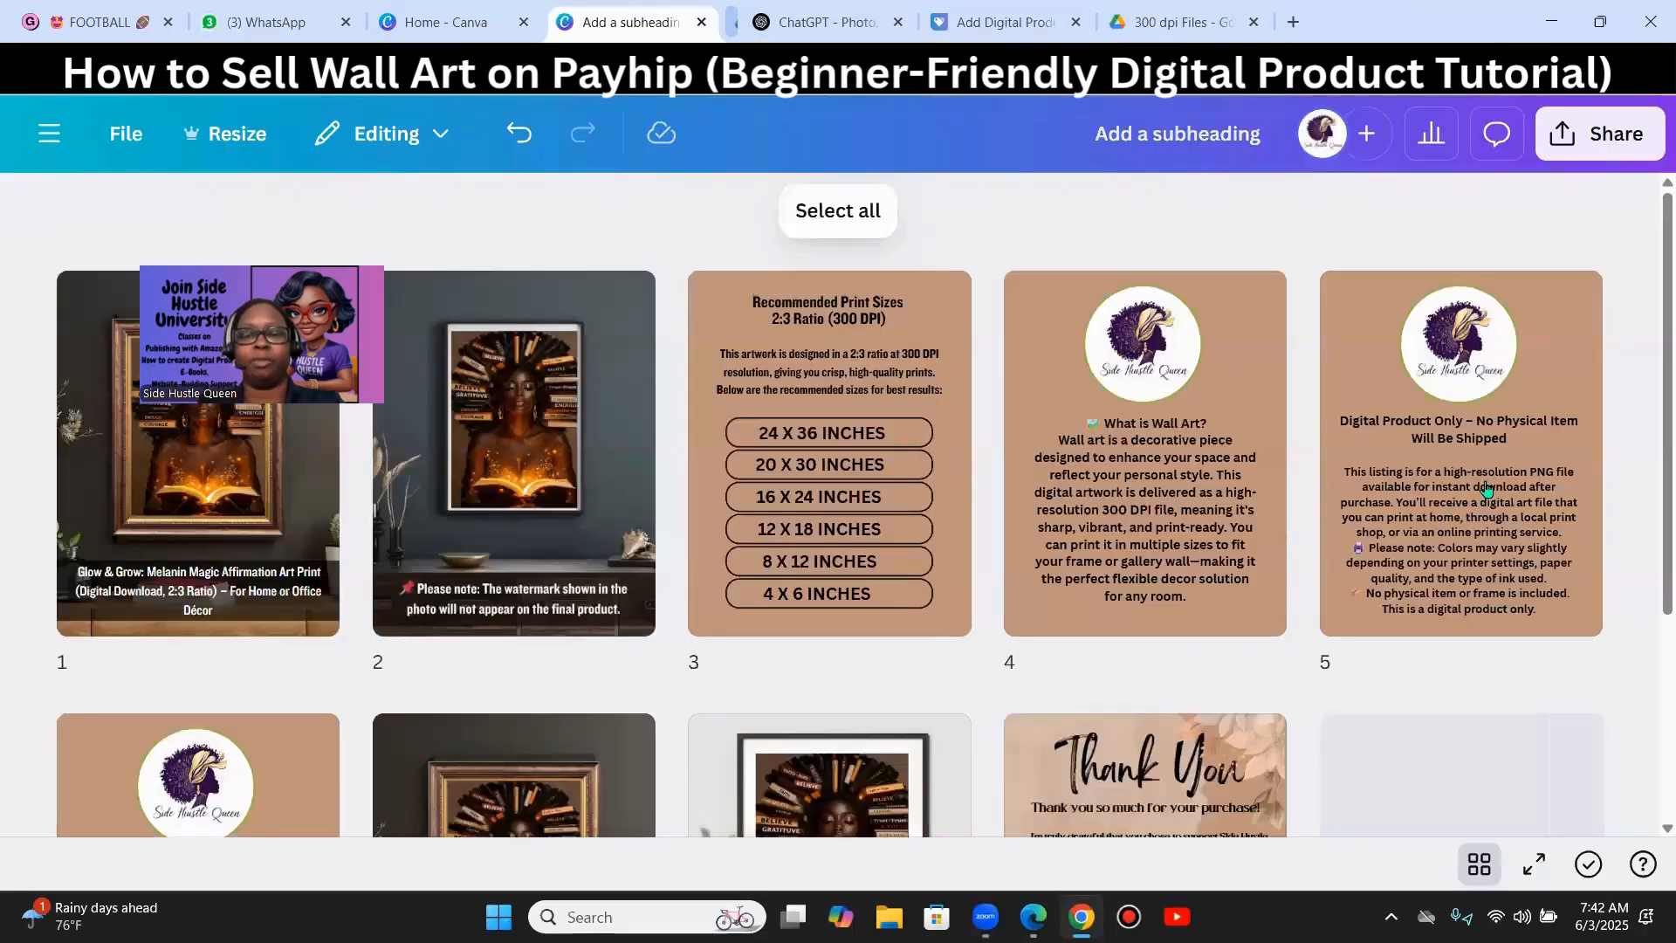
{"action": "left_click", "coordinate": [1092, 22]}
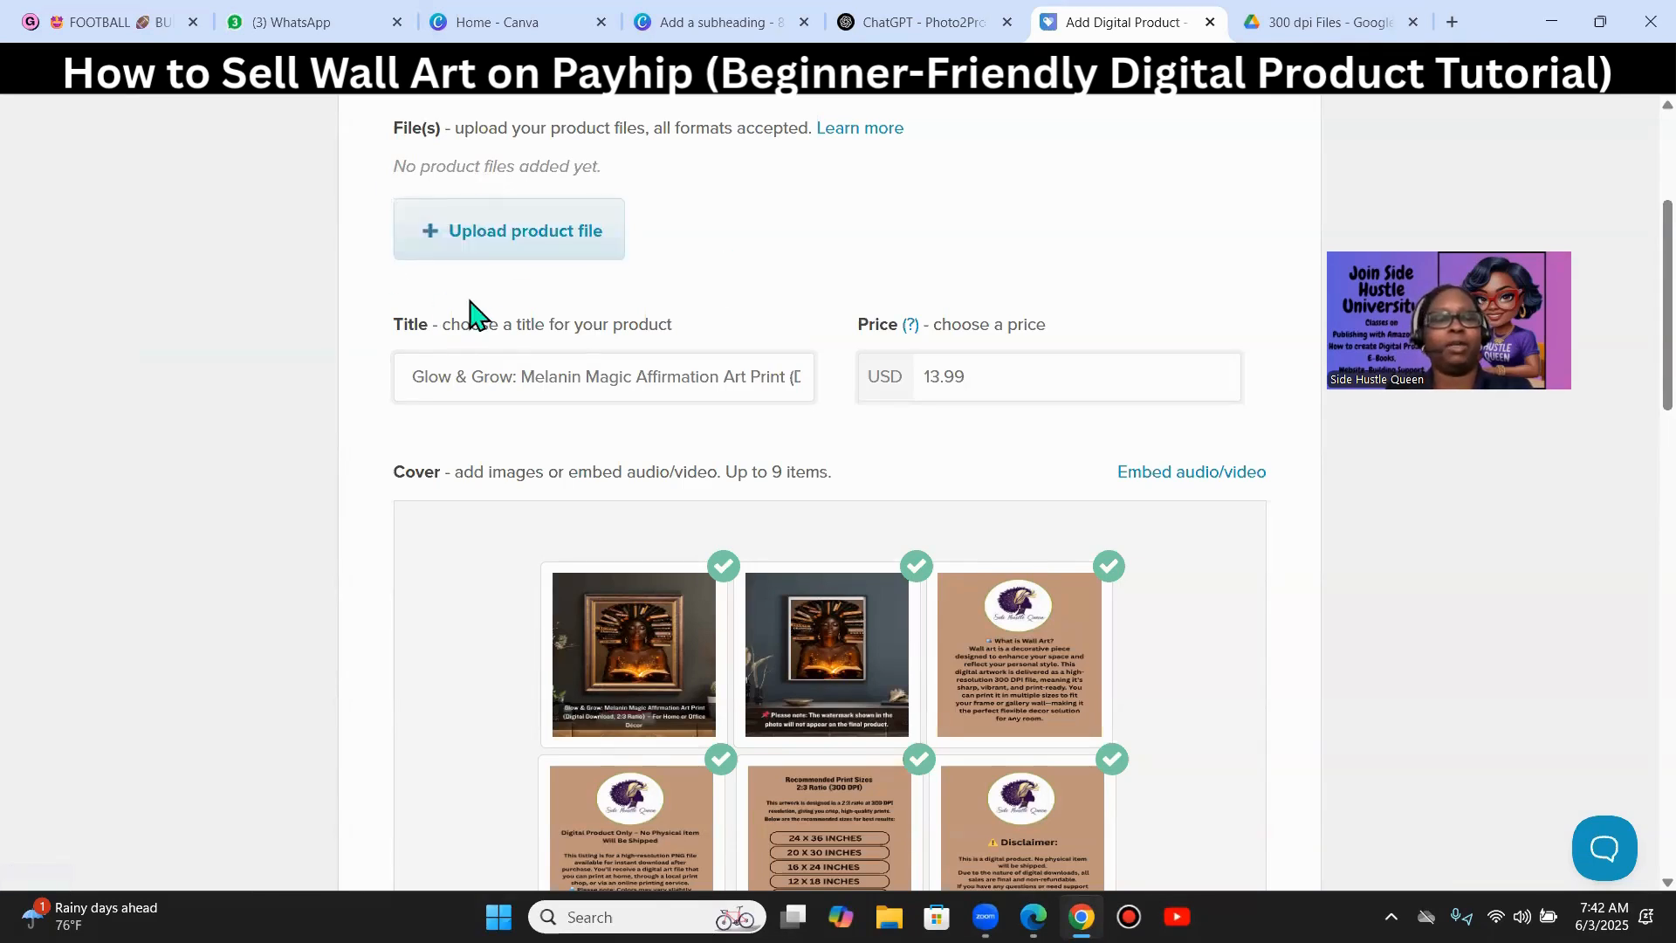
- Upload "Add a subheading (2)" PDF as the product file and publish the product
{"action": "left_click", "coordinate": [551, 245]}
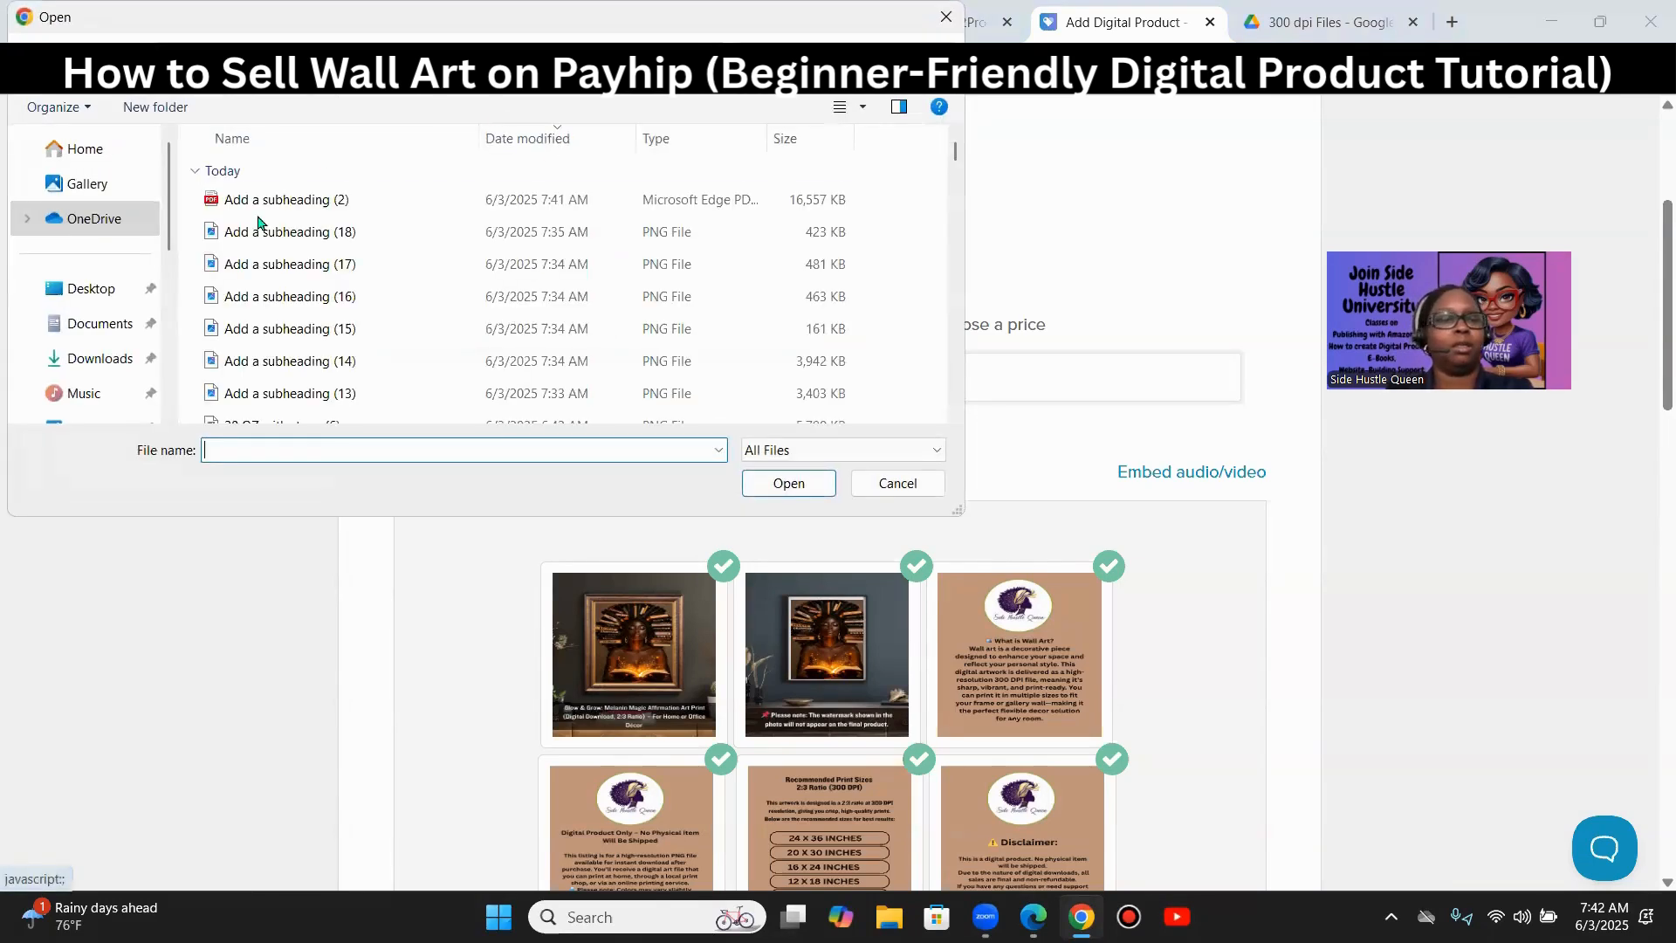
{"action": "left_click", "coordinate": [273, 197]}
{"action": "left_click", "coordinate": [780, 486]}
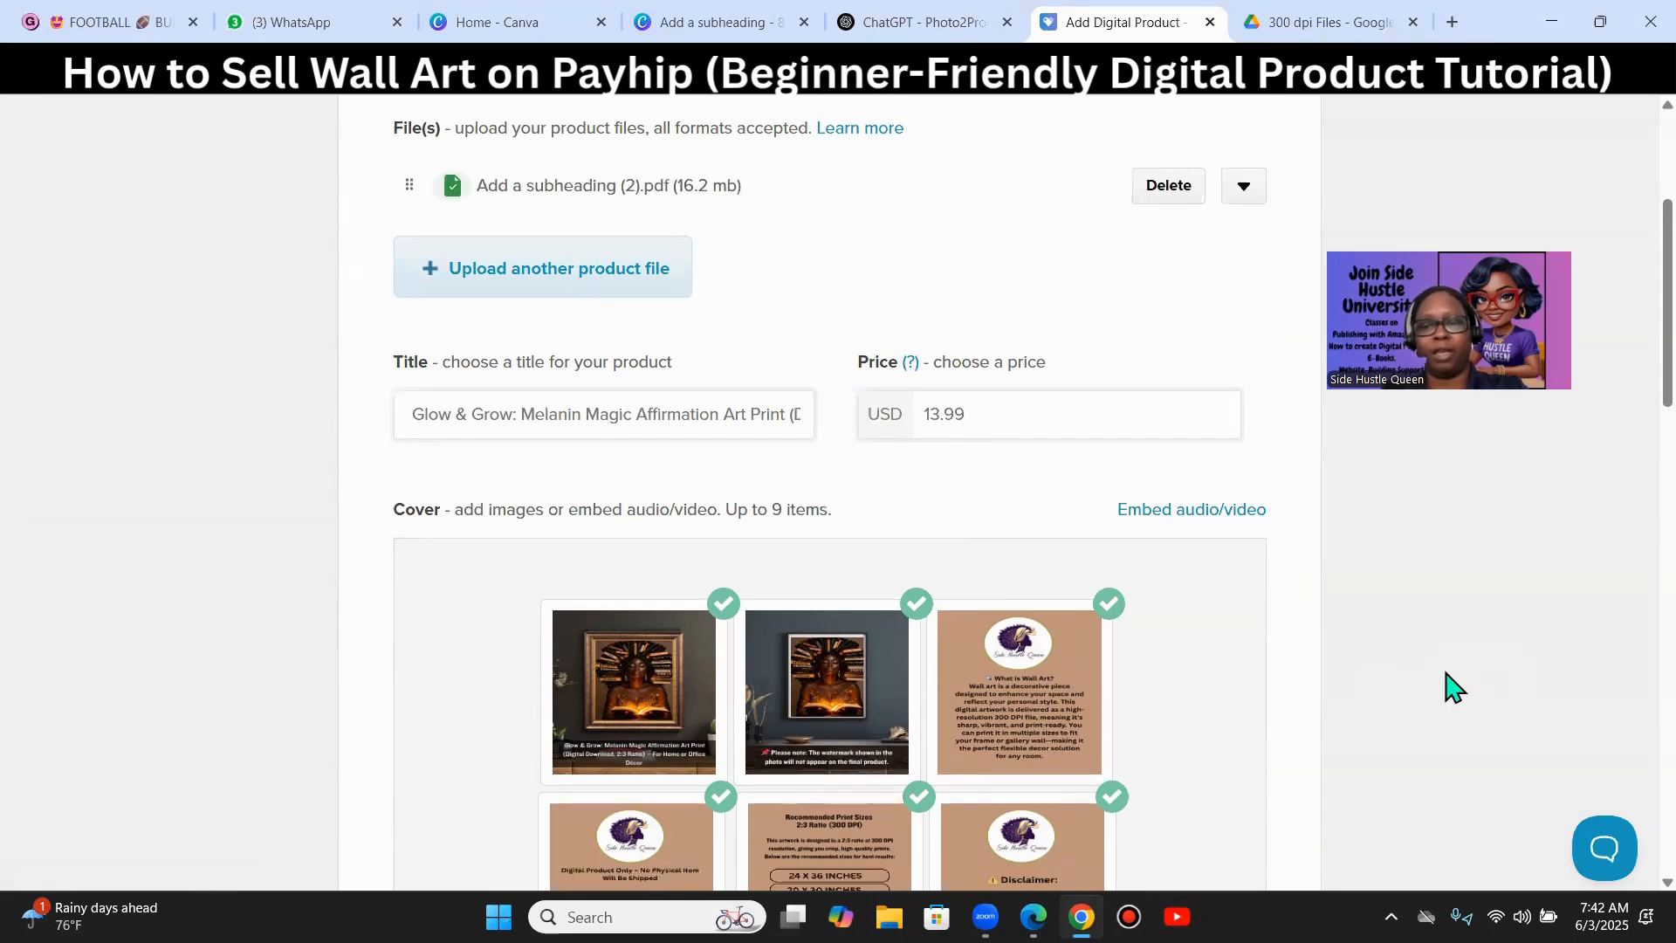
{"action": "scroll", "coordinate": [1352, 558], "scroll_direction": "down", "scroll_amount": 20}
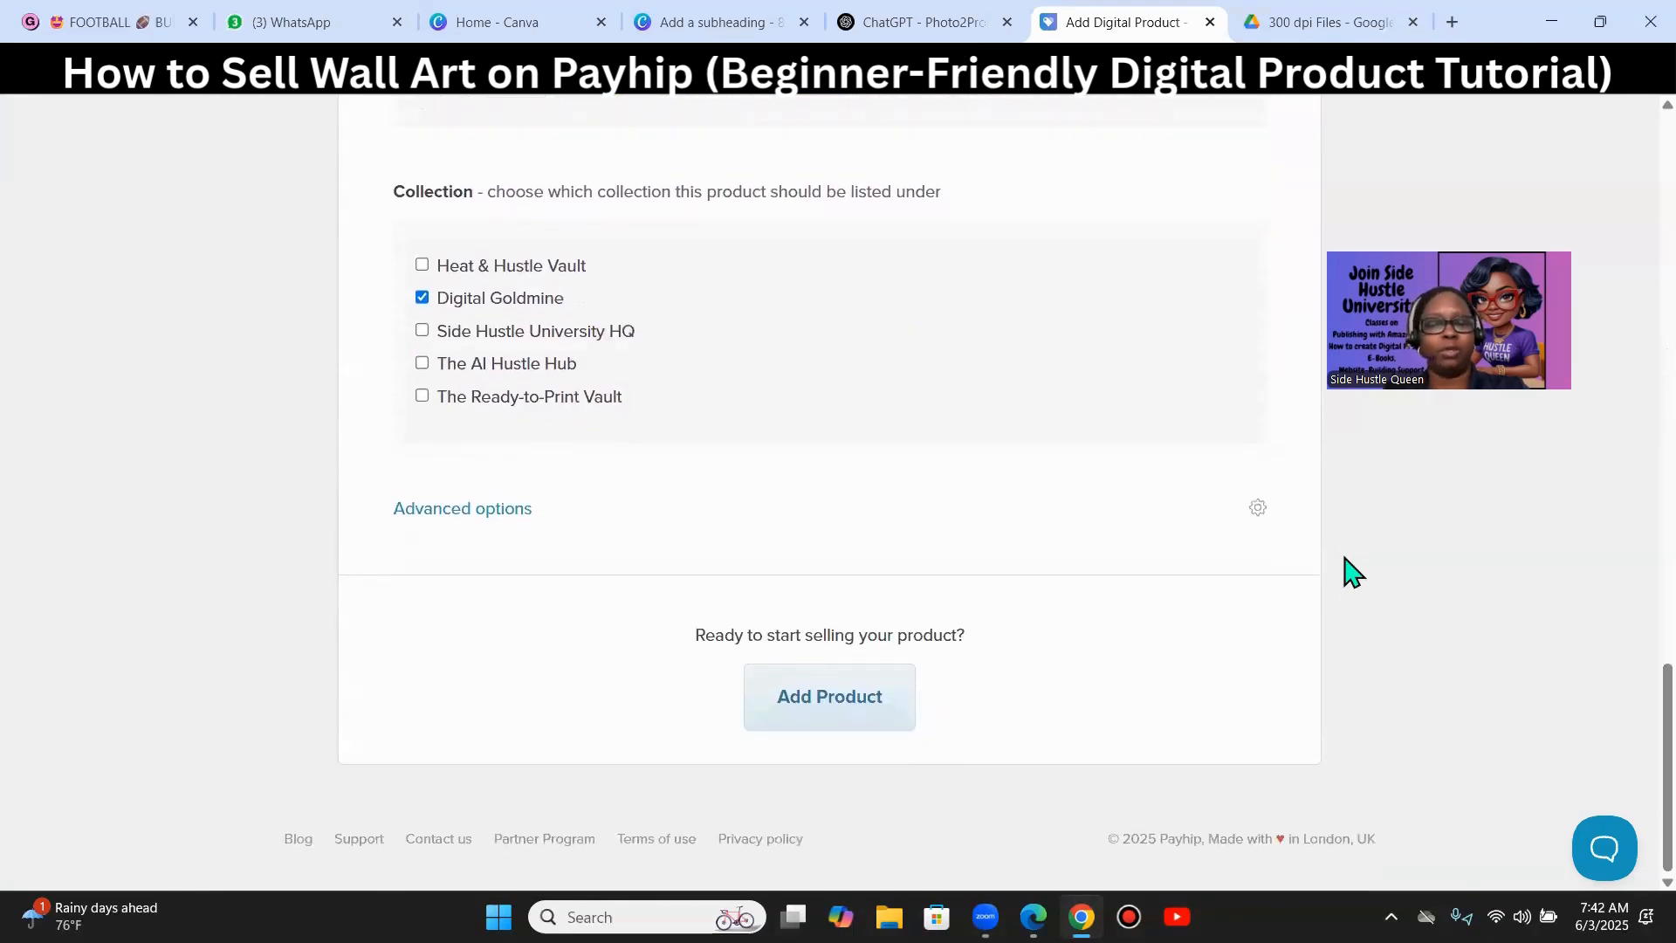
{"action": "left_click", "coordinate": [860, 701]}
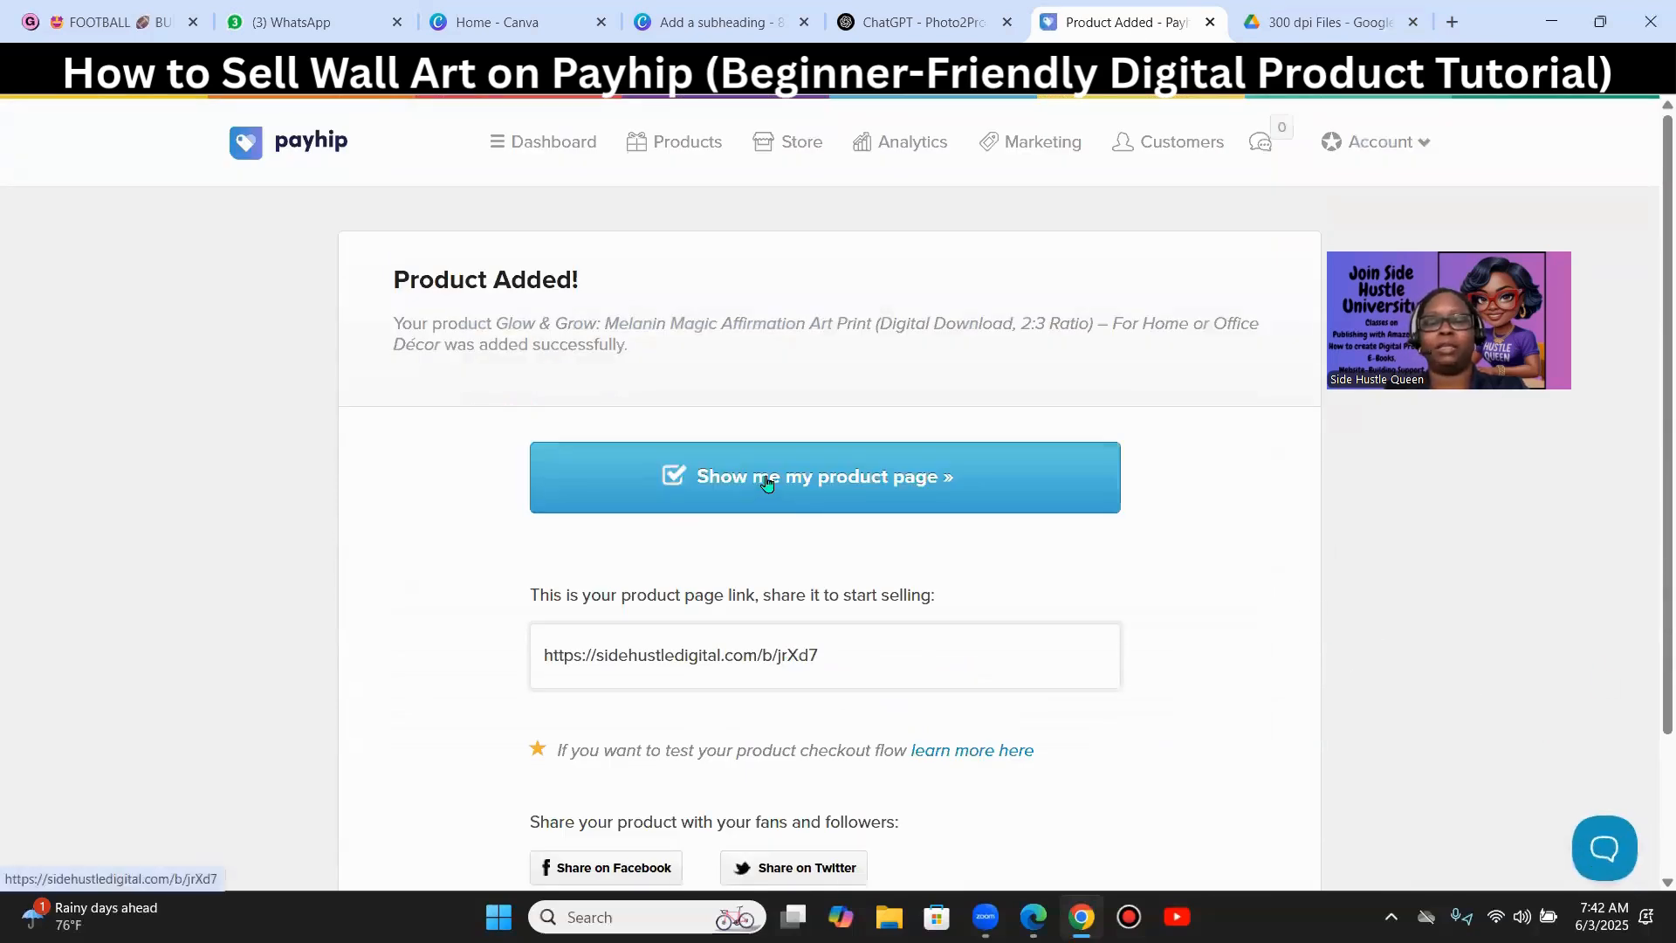
- Open the new product's store page and examine its title, price and listing images through to the disclaimer
{"action": "left_click", "coordinate": [797, 489]}
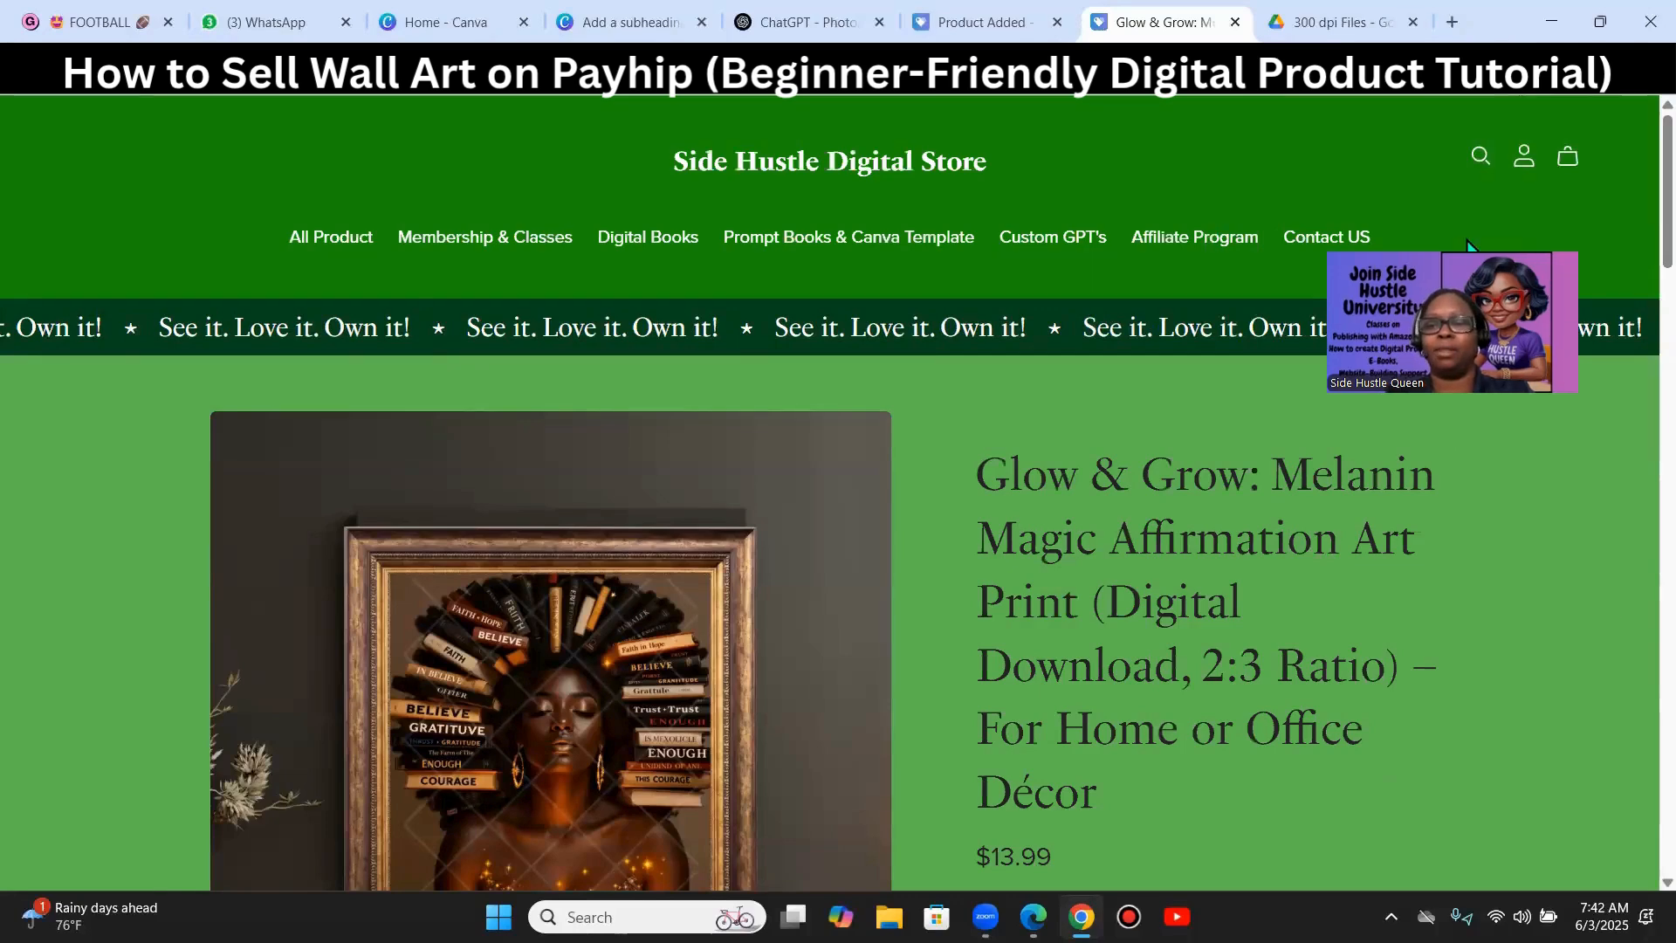
{"action": "scroll", "coordinate": [1012, 400], "scroll_direction": "down", "scroll_amount": 1}
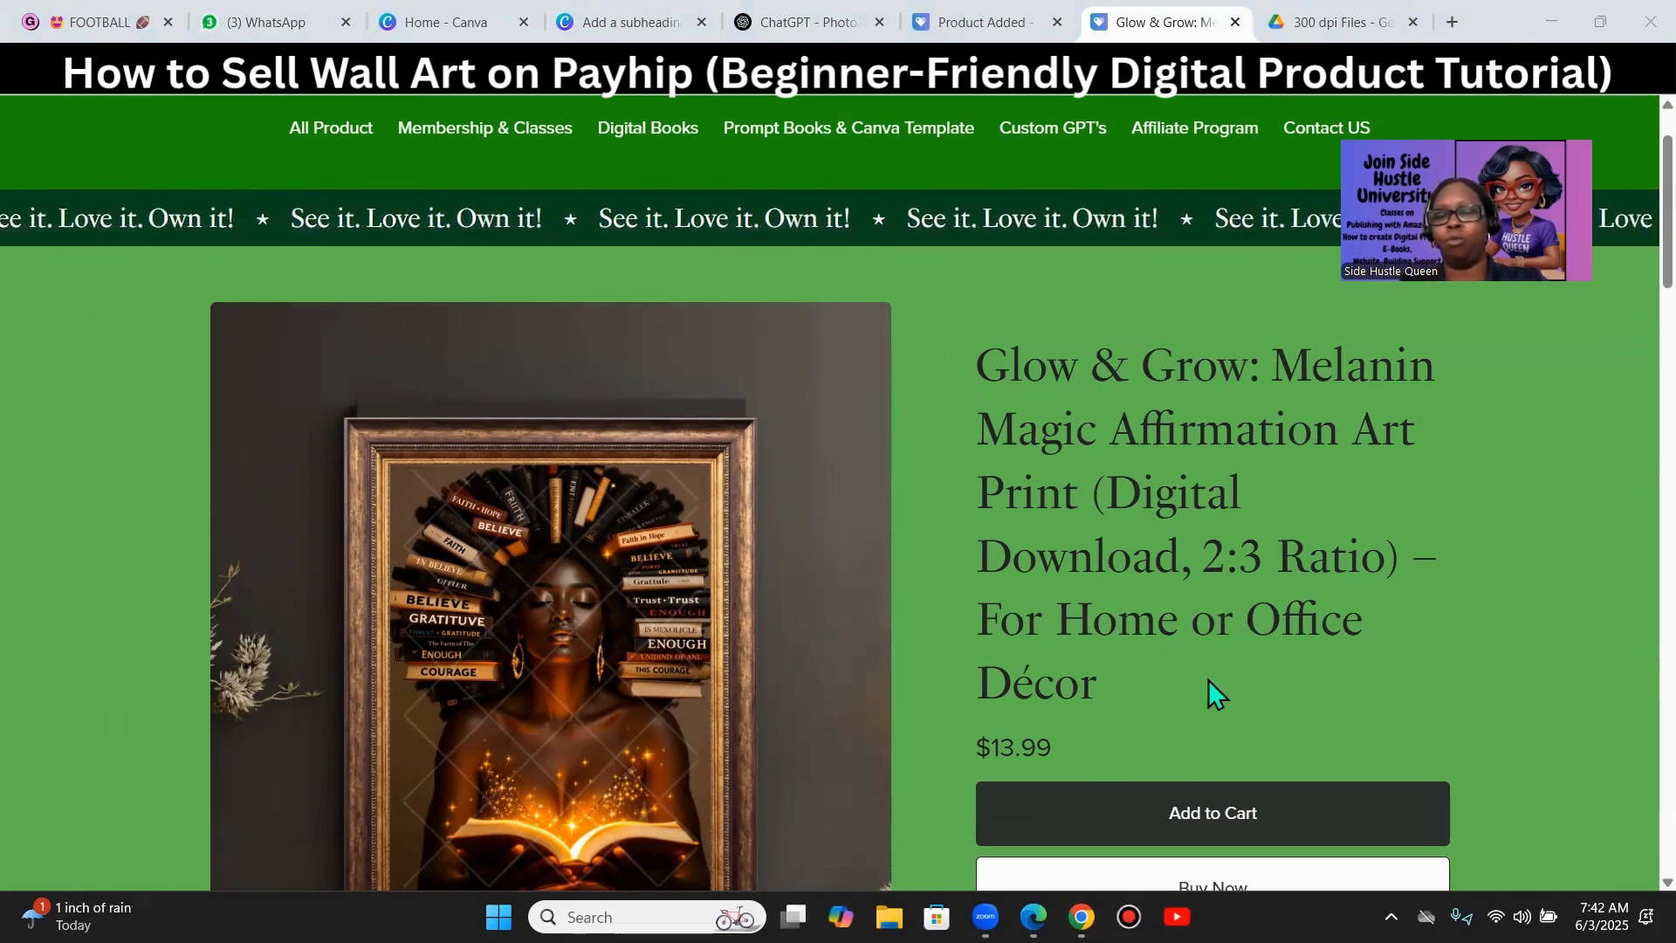
{"action": "scroll", "coordinate": [990, 543], "scroll_direction": "down", "scroll_amount": 1}
{"action": "scroll", "coordinate": [990, 543], "scroll_direction": "down", "scroll_amount": 1}
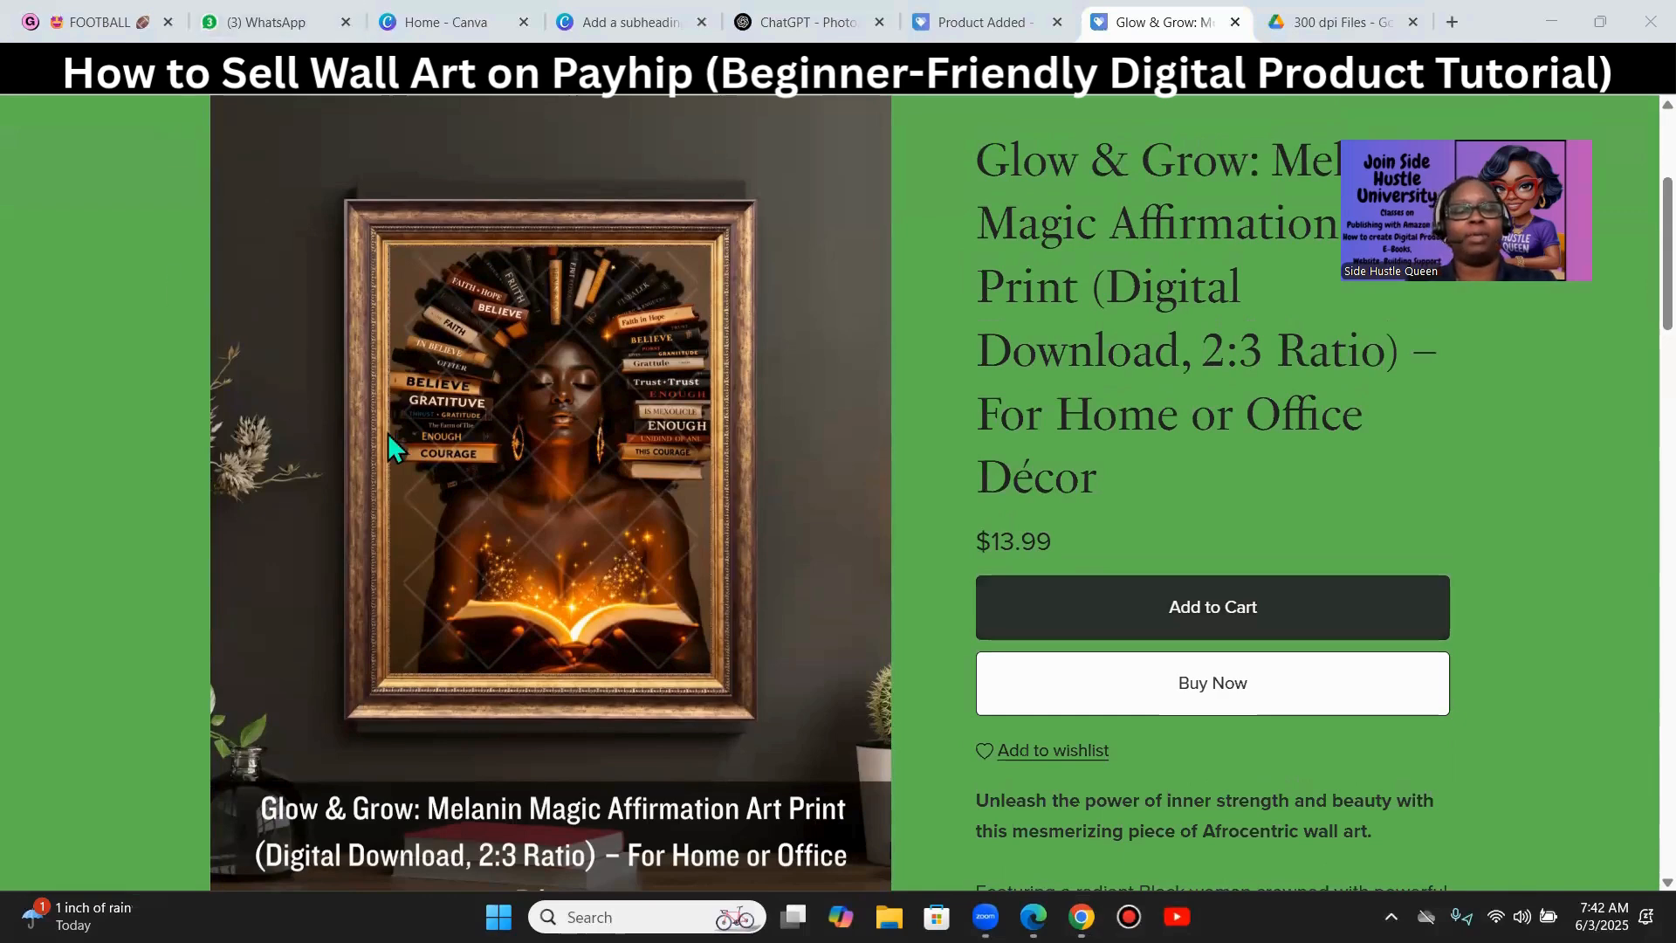
{"action": "scroll", "coordinate": [558, 522], "scroll_direction": "down", "scroll_amount": 3}
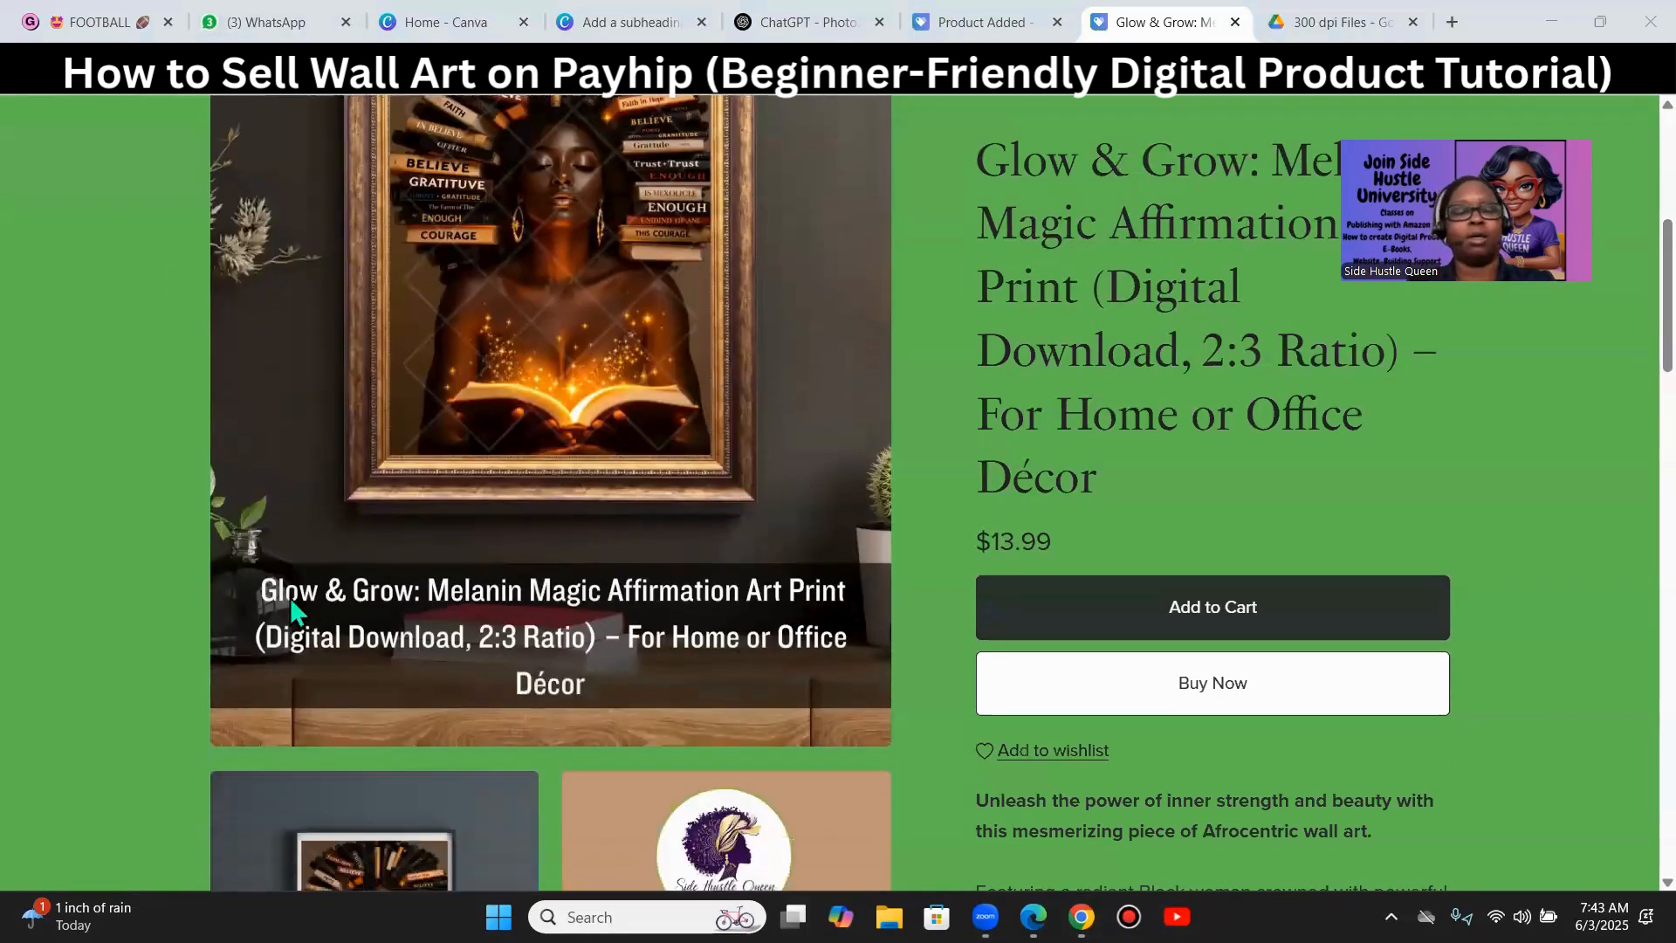
{"action": "scroll", "coordinate": [880, 655], "scroll_direction": "down", "scroll_amount": 5}
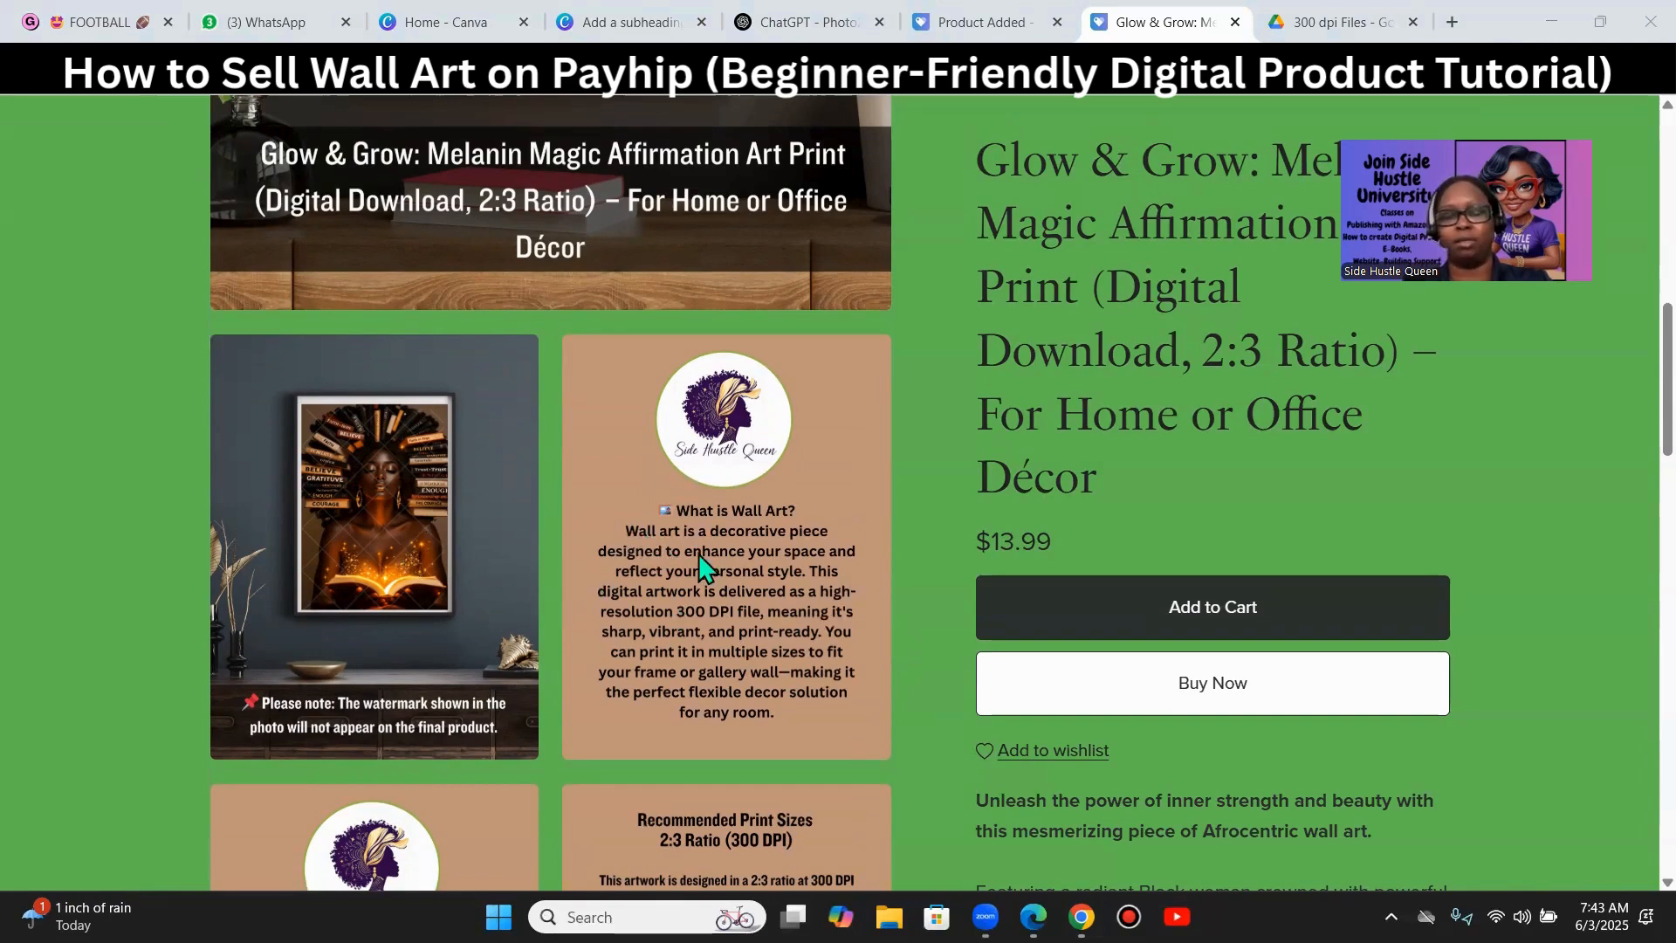
{"action": "scroll", "coordinate": [729, 601], "scroll_direction": "down", "scroll_amount": 3}
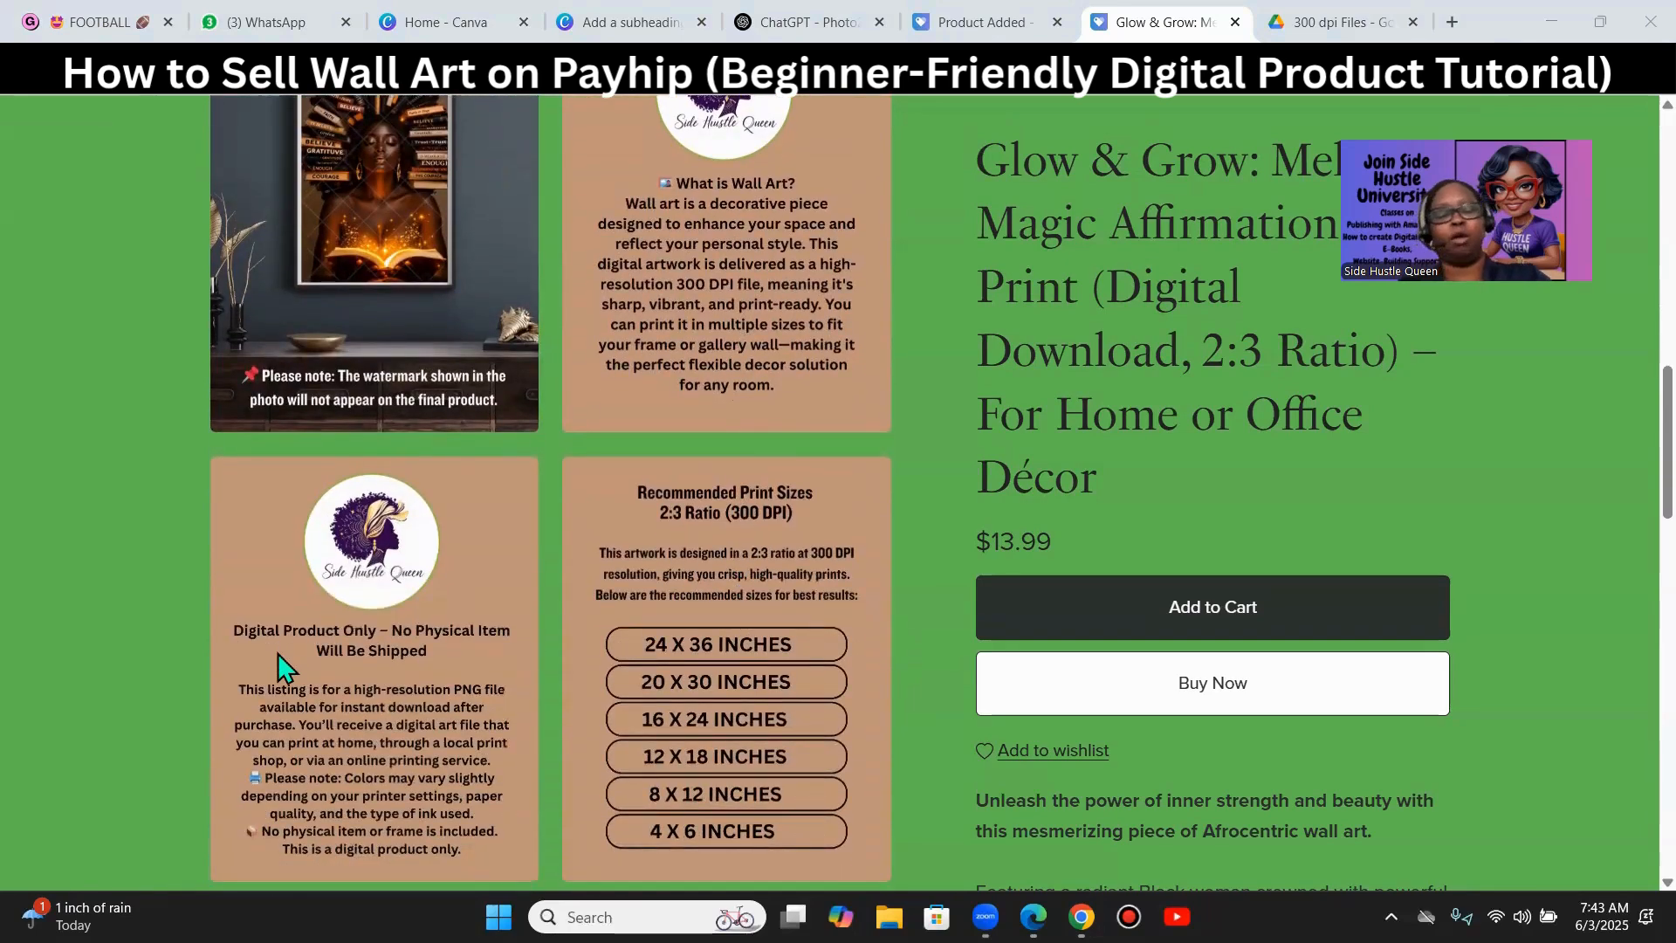
{"action": "scroll", "coordinate": [393, 724], "scroll_direction": "down", "scroll_amount": 1}
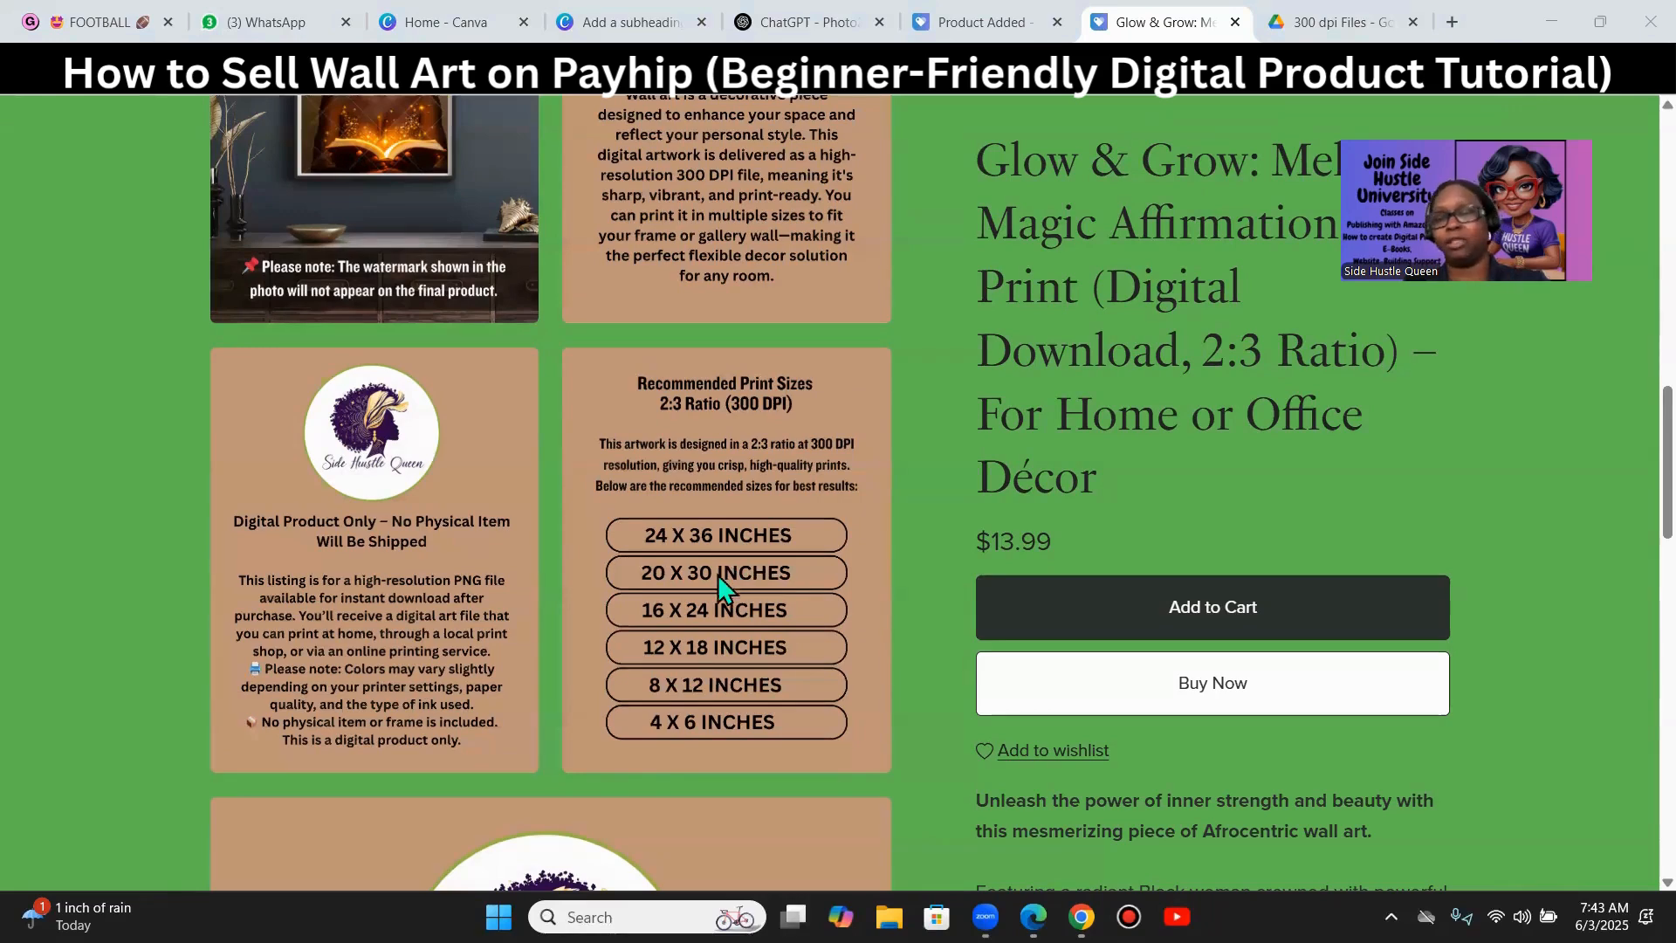
{"action": "scroll", "coordinate": [703, 522], "scroll_direction": "down", "scroll_amount": 7}
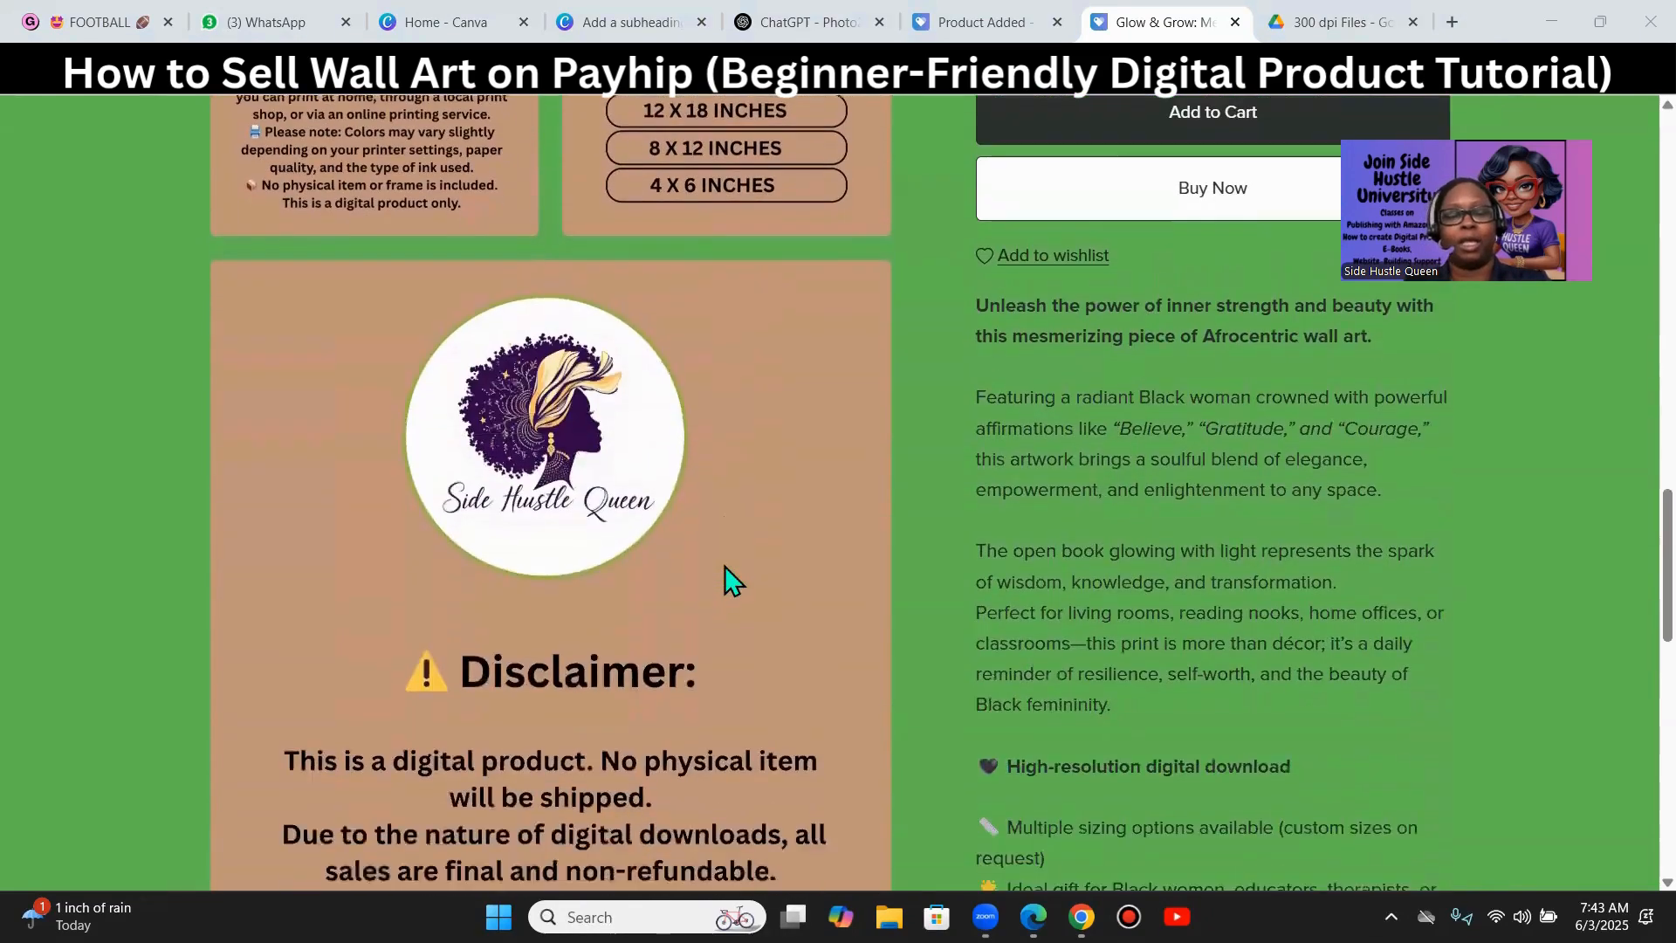
{"action": "scroll", "coordinate": [731, 590], "scroll_direction": "down", "scroll_amount": 3}
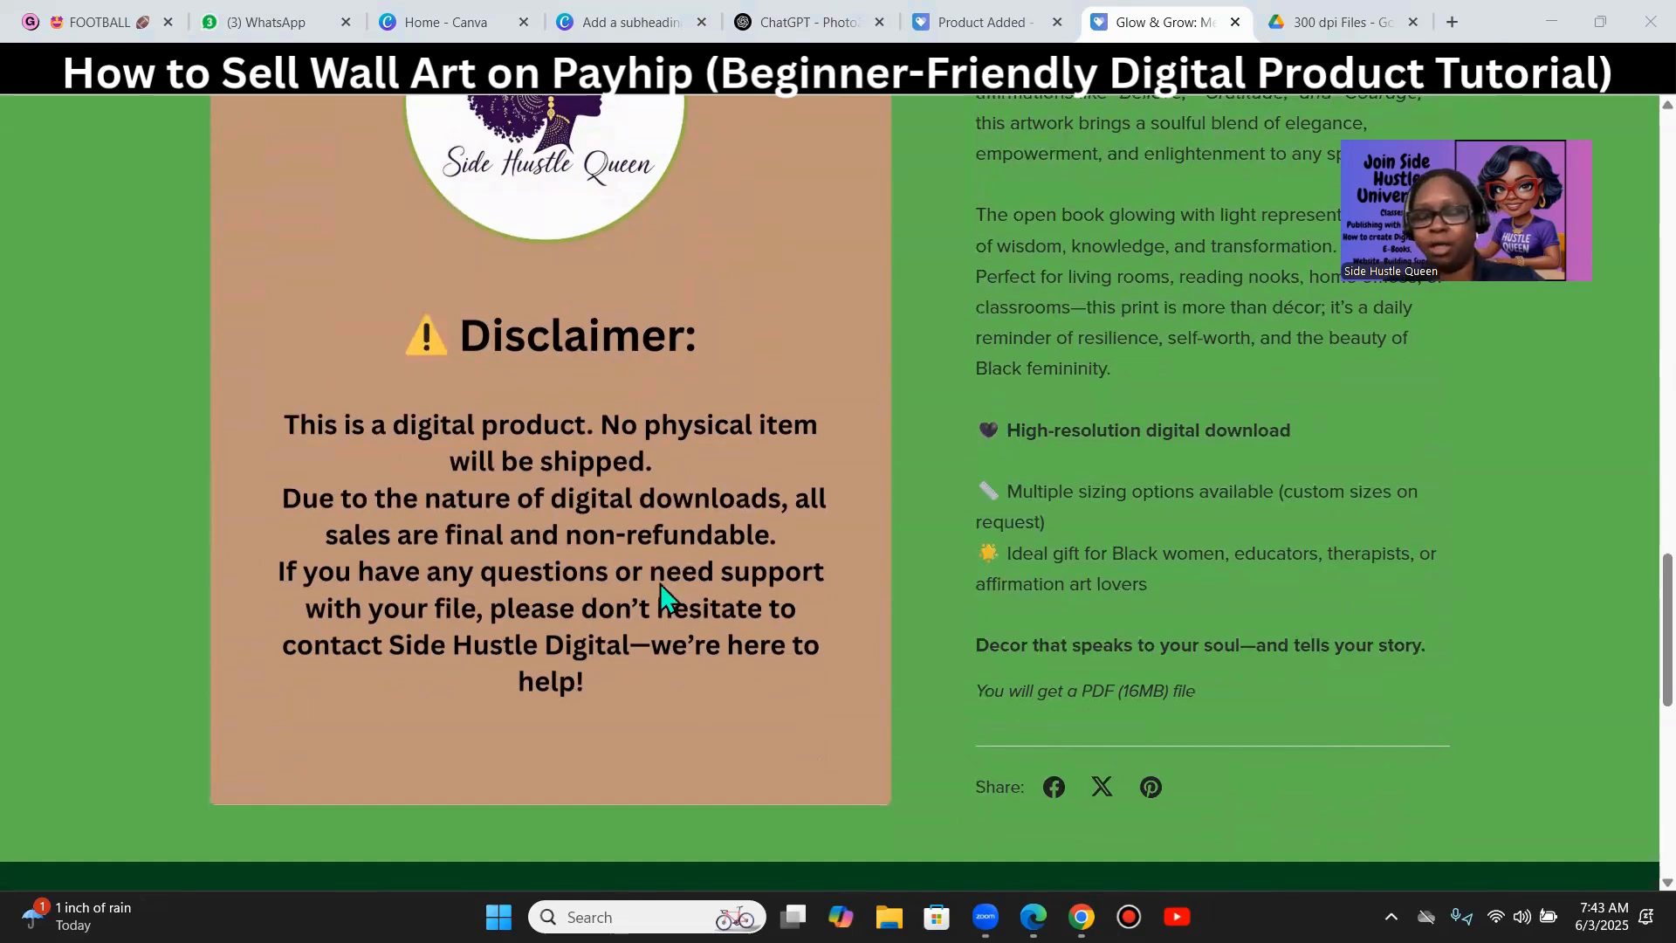
- Review the product description on the store page, from its opening statement to the download details, and return to the main artwork
{"action": "scroll", "coordinate": [1258, 657], "scroll_direction": "up", "scroll_amount": 5}
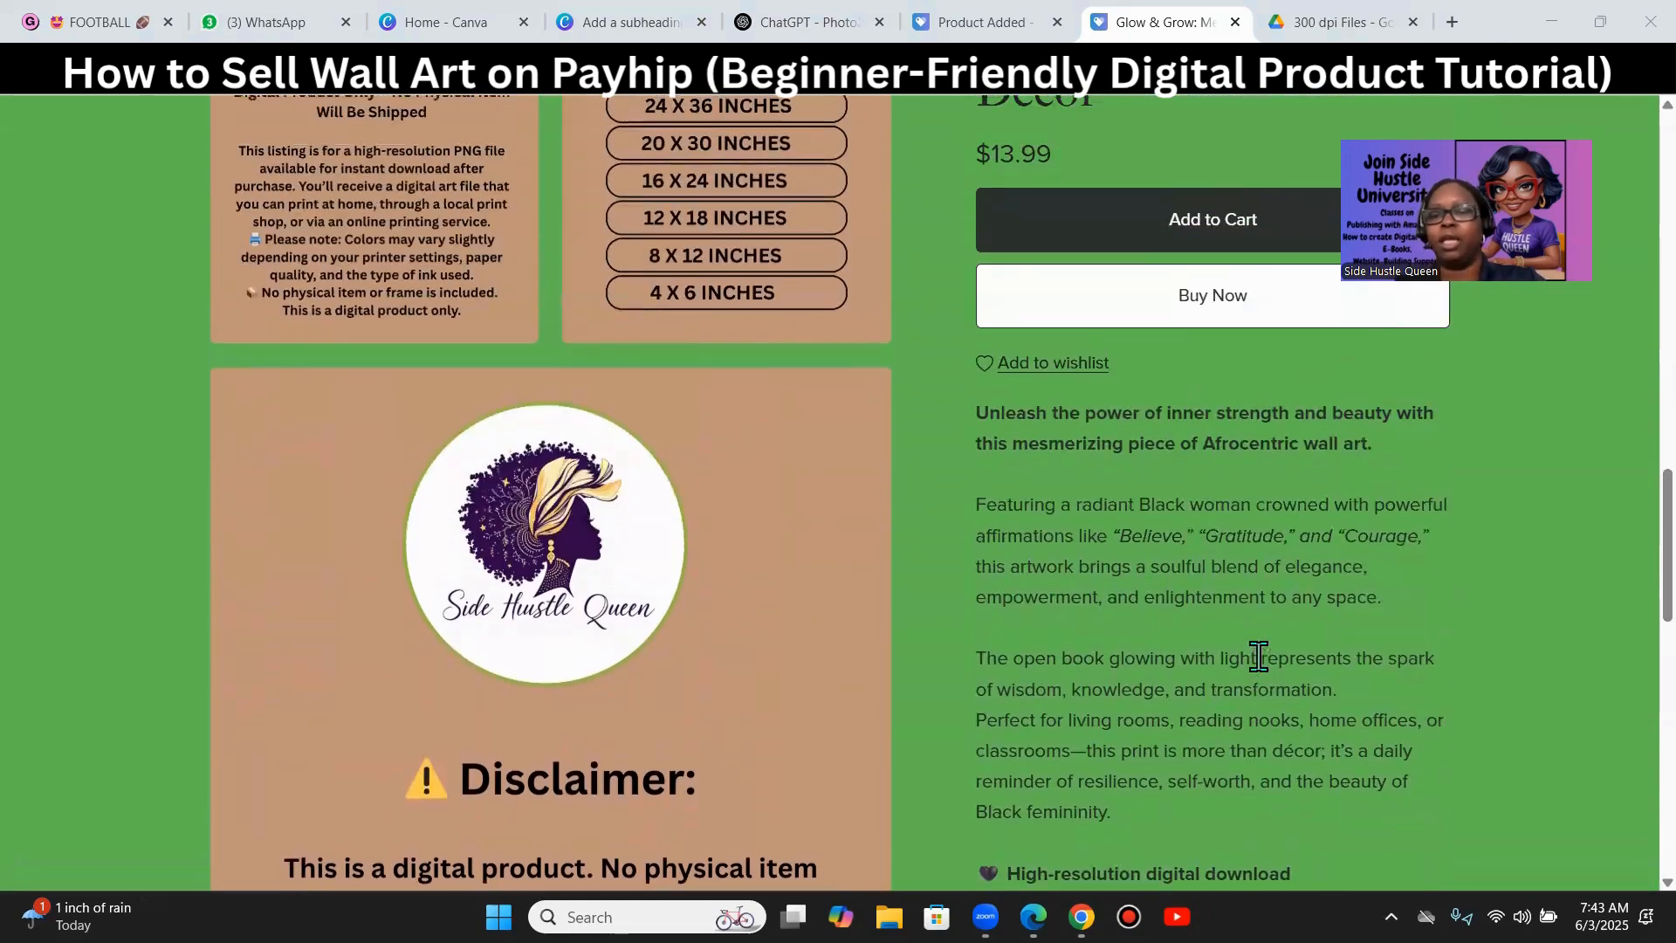
{"action": "scroll", "coordinate": [1258, 656], "scroll_direction": "up", "scroll_amount": 1}
{"action": "scroll", "coordinate": [1231, 633], "scroll_direction": "down", "scroll_amount": 1}
{"action": "scroll", "coordinate": [1102, 560], "scroll_direction": "down", "scroll_amount": 2}
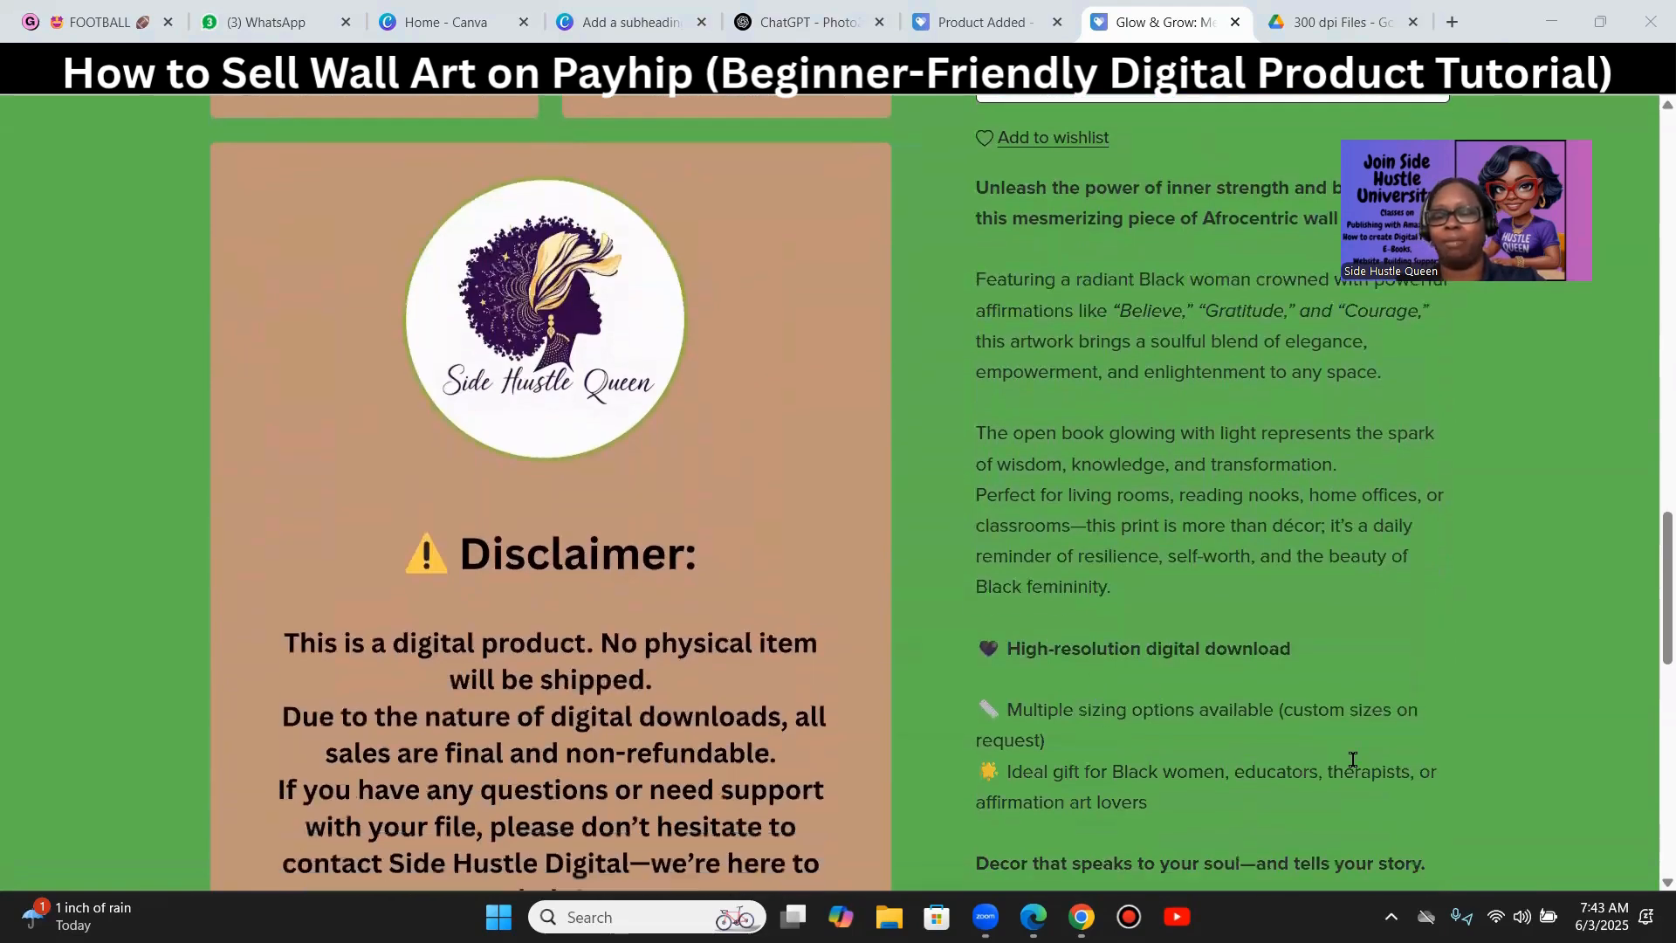
{"action": "scroll", "coordinate": [1127, 699], "scroll_direction": "up", "scroll_amount": 2}
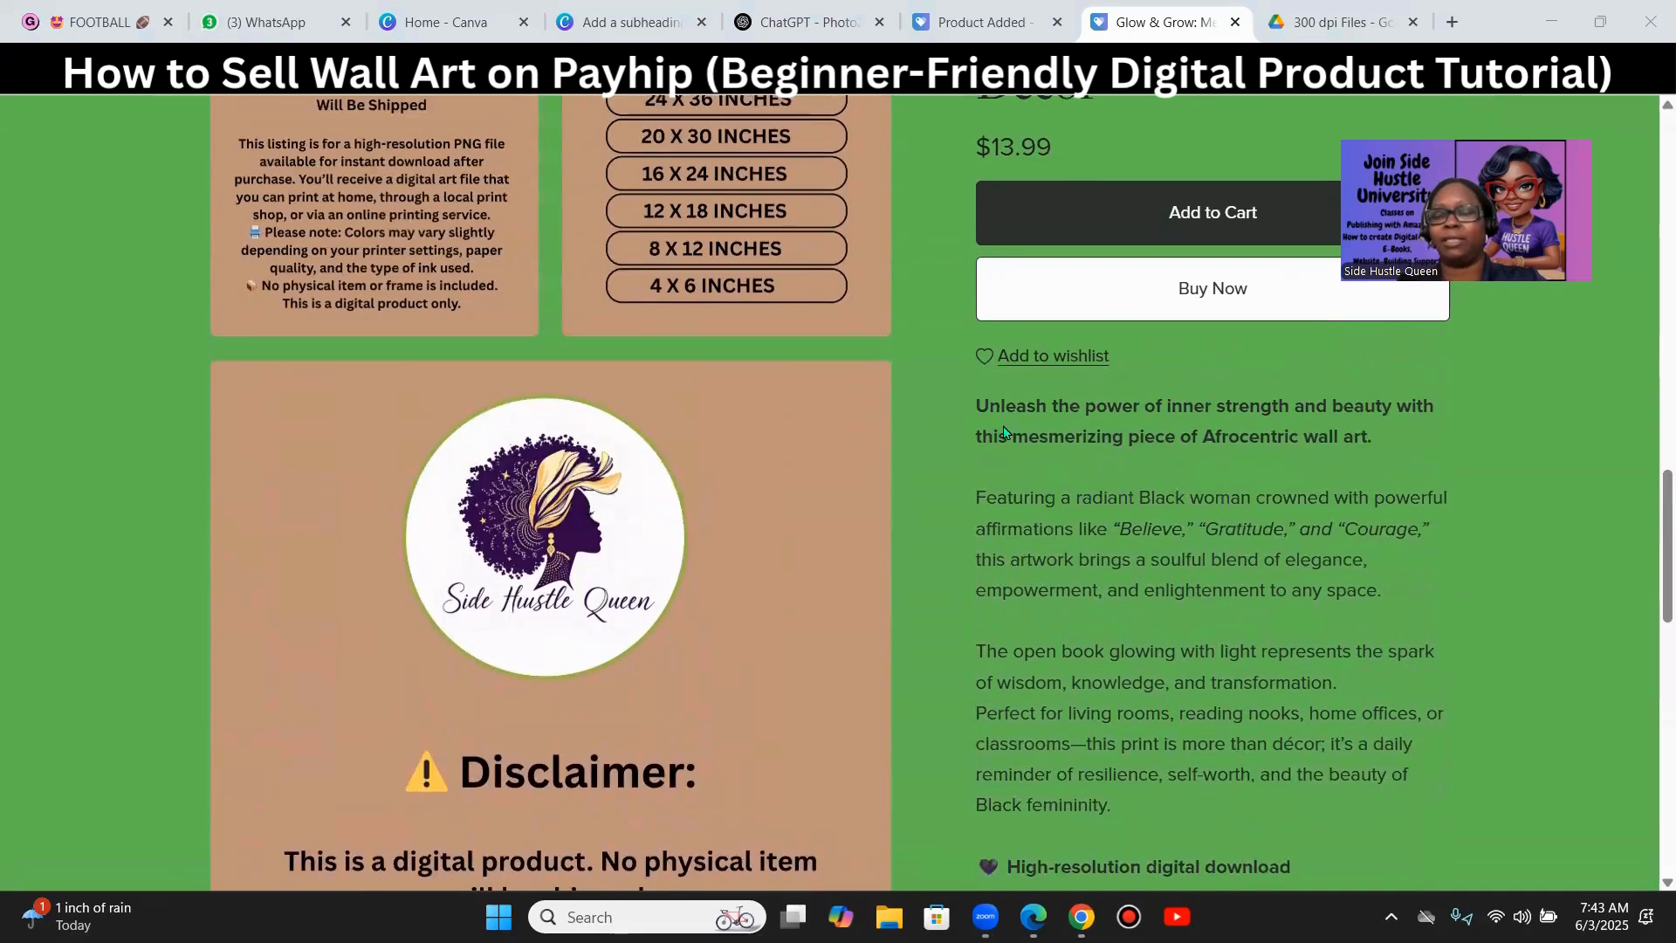
{"action": "scroll", "coordinate": [1134, 656], "scroll_direction": "down", "scroll_amount": 5}
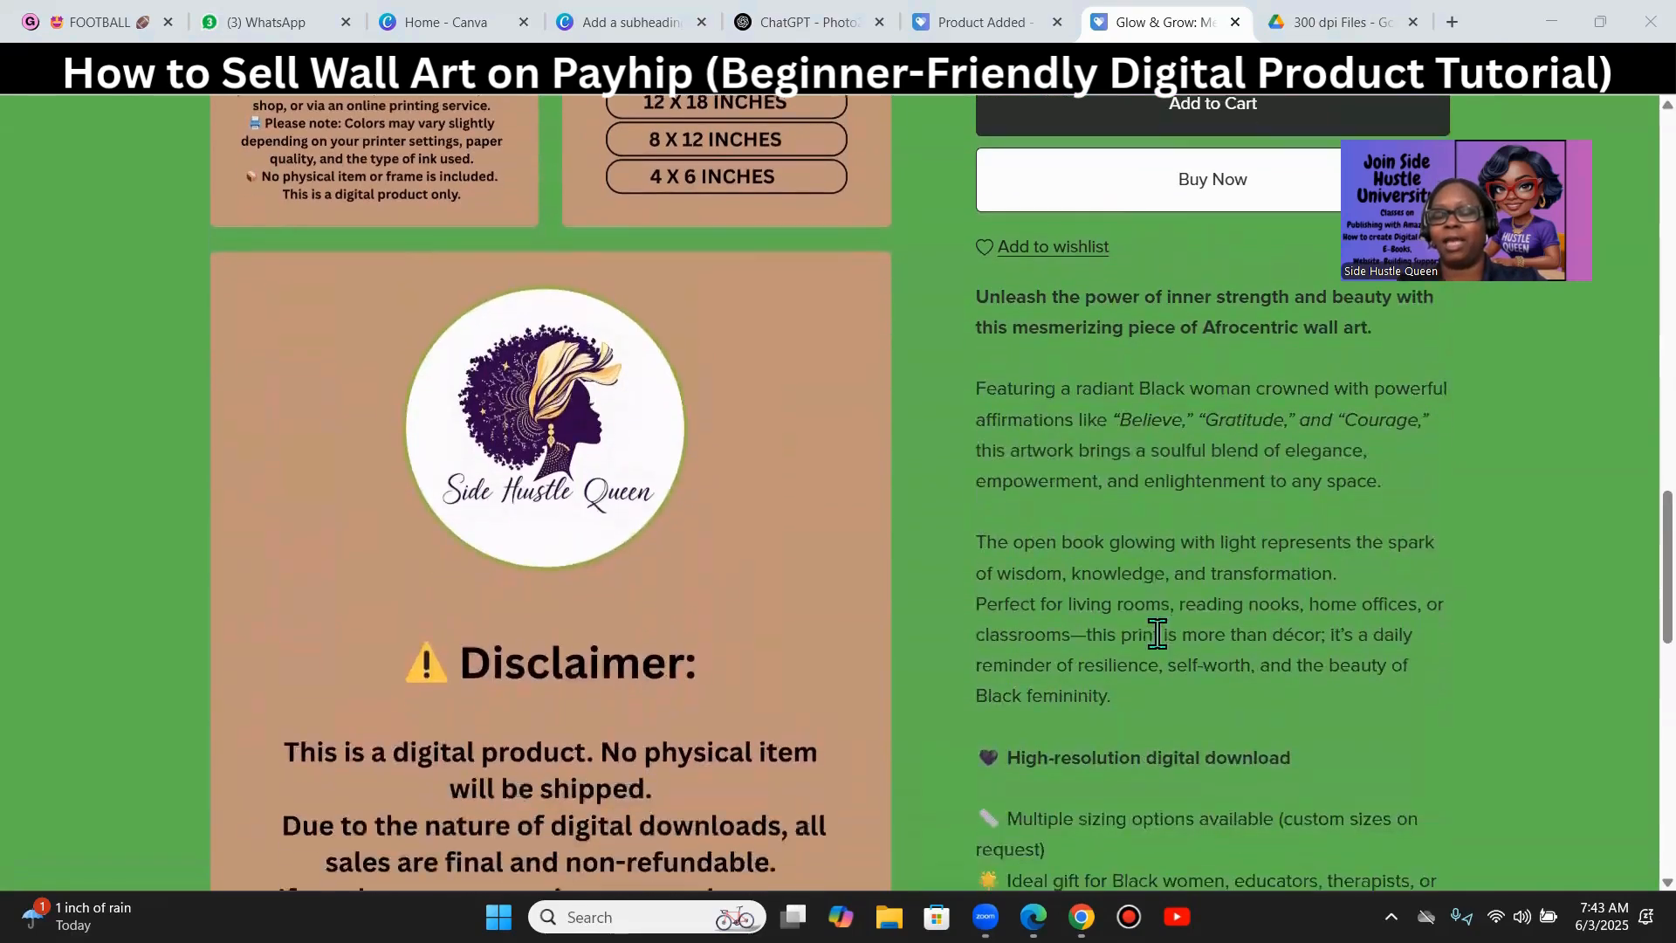
{"action": "scroll", "coordinate": [1344, 694], "scroll_direction": "up", "scroll_amount": 10}
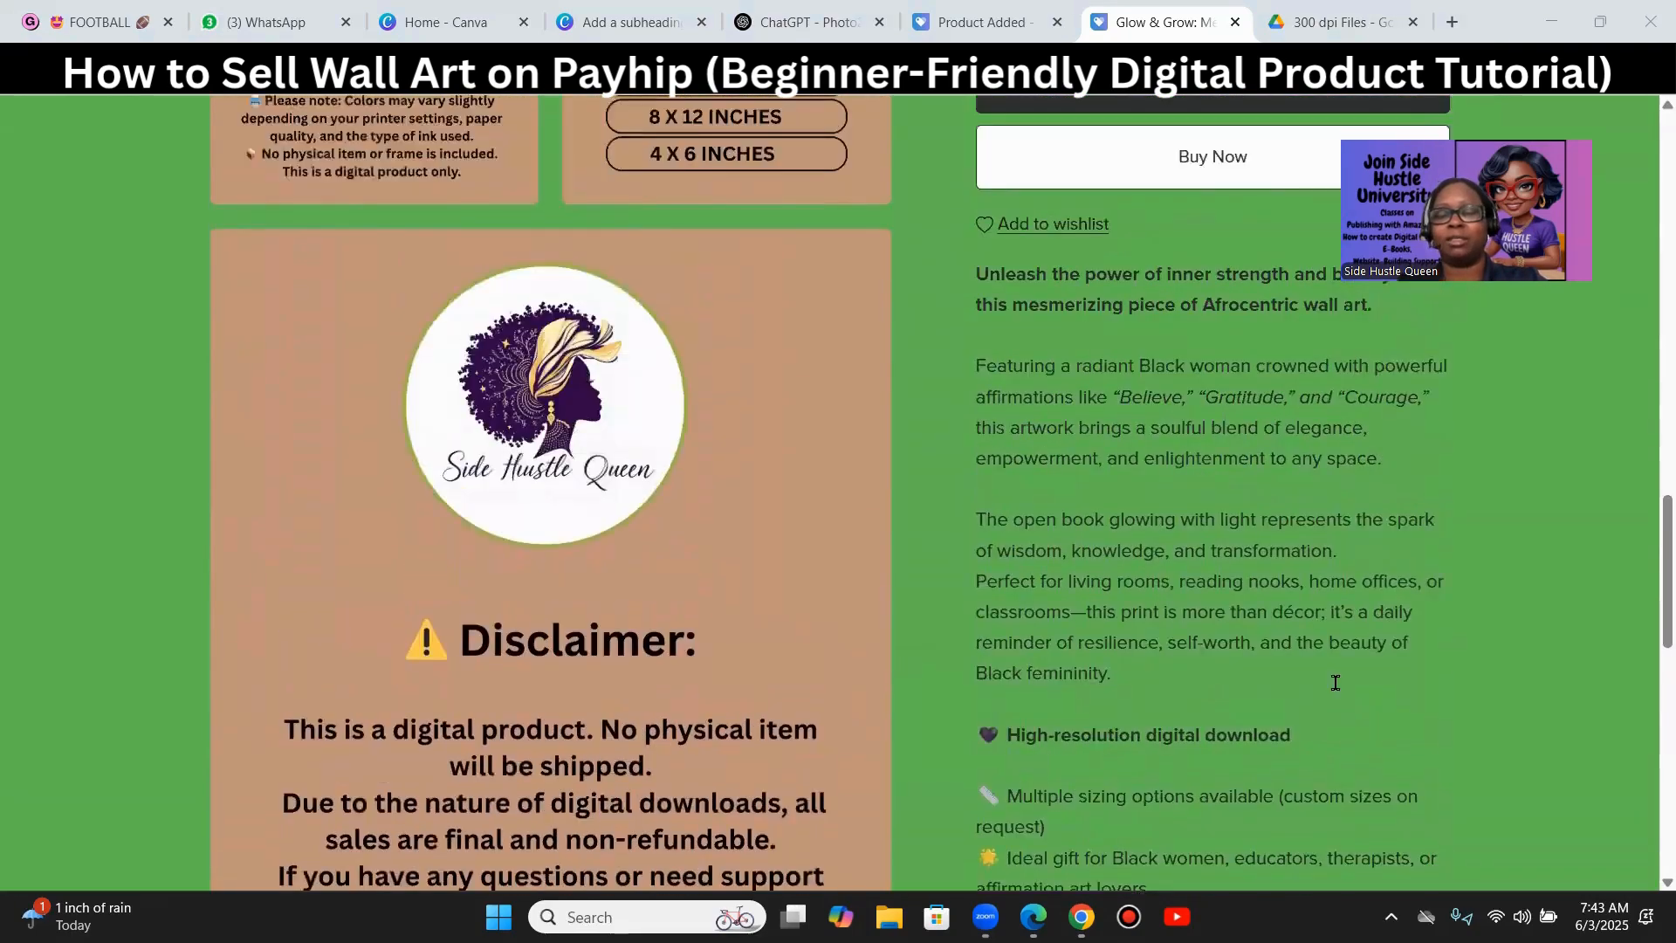
{"action": "scroll", "coordinate": [1305, 686], "scroll_direction": "up", "scroll_amount": 5}
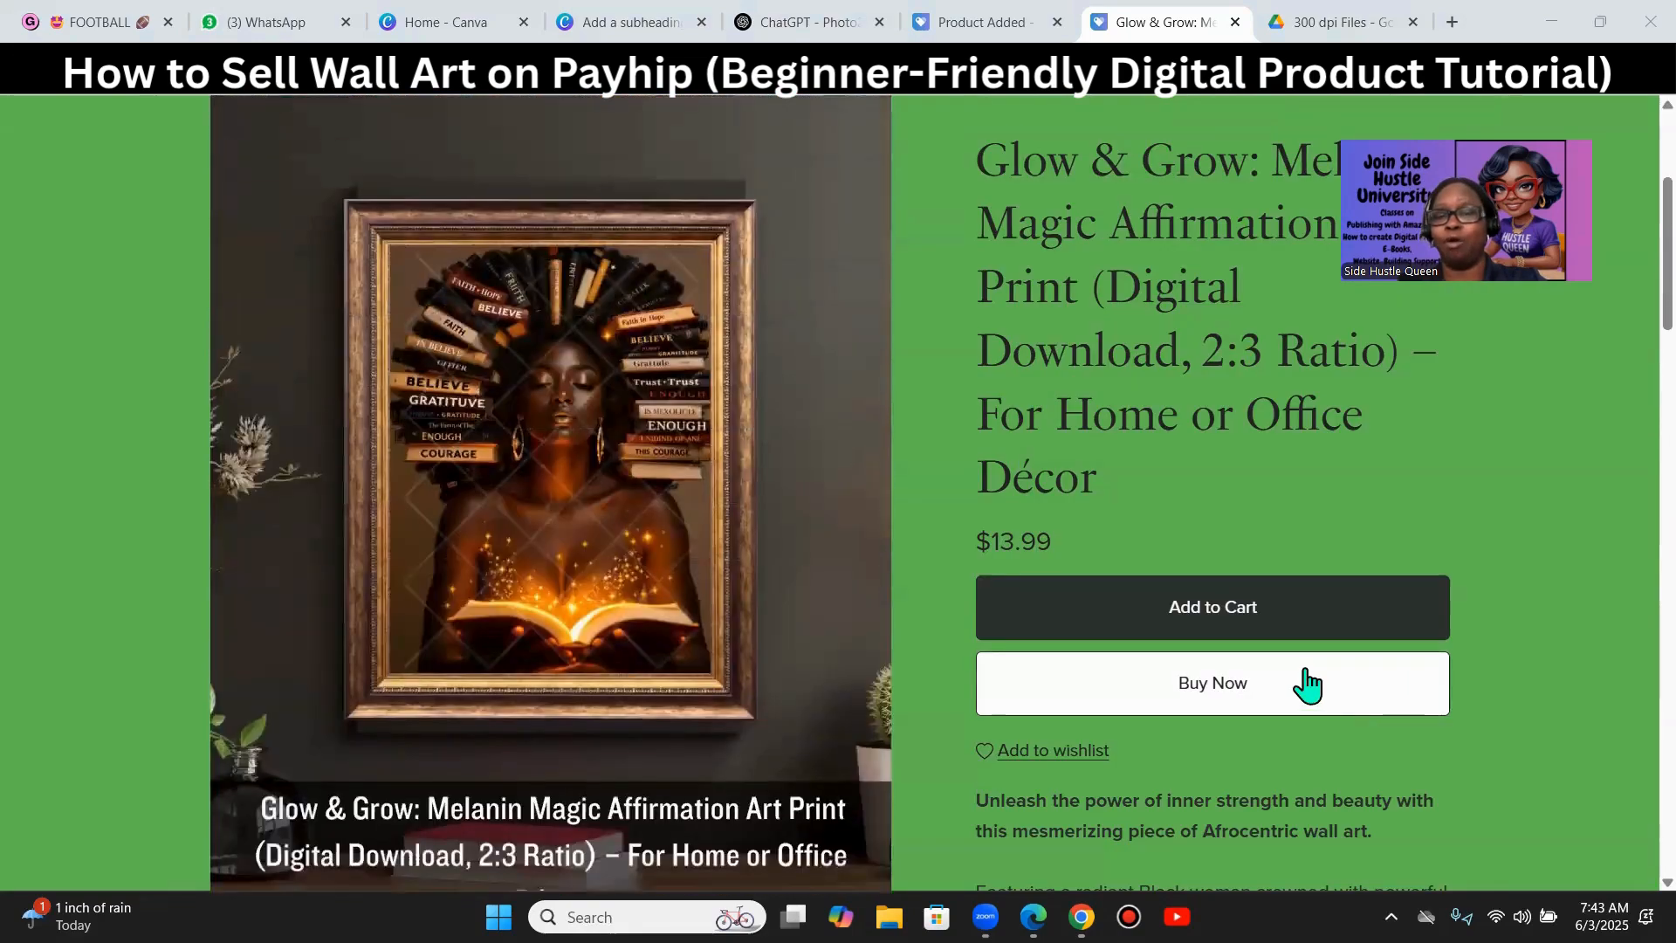